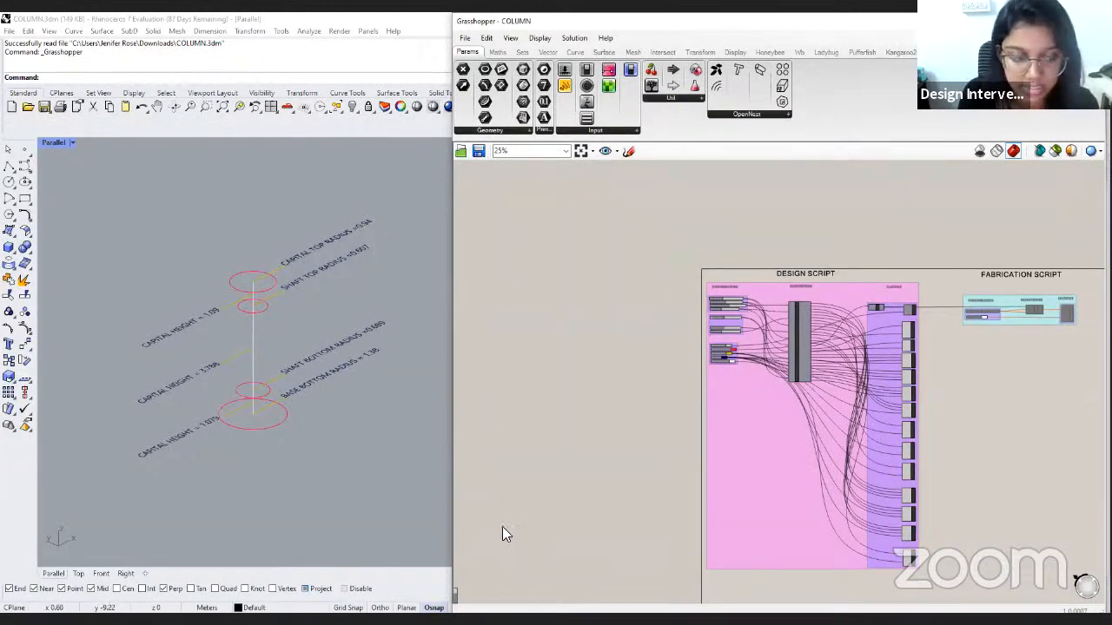
Annotate the column diagram with freehand marks at the base, shaft and capital circles, and circle the capital top radius label.
left_click(277, 405)
left_click_drag(332, 441, 331, 436)
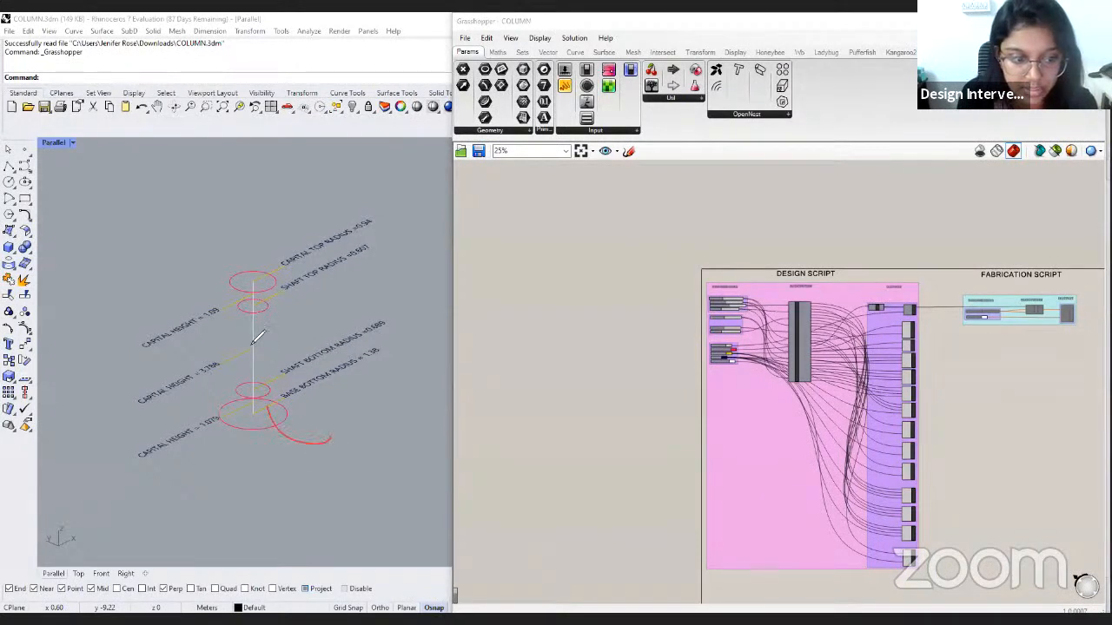
left_click_drag(251, 349, 288, 340)
left_click_drag(261, 283, 313, 254)
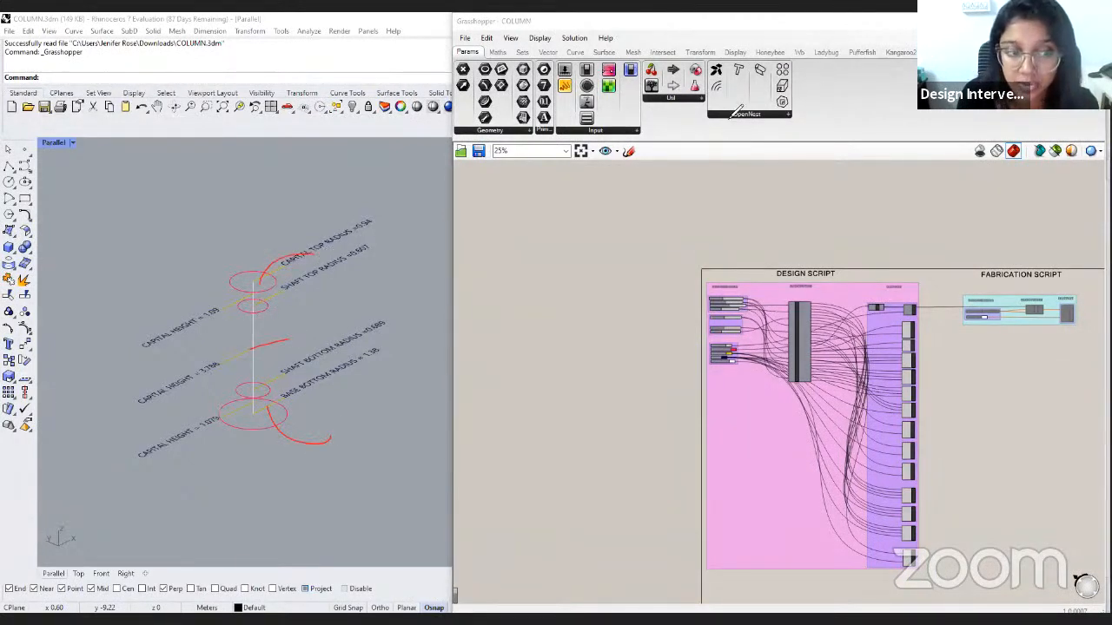
mouse_move(367, 223)
left_mouse_down()
mouse_move(345, 247)
mouse_move(379, 209)
mouse_move(371, 228)
left_mouse_up()
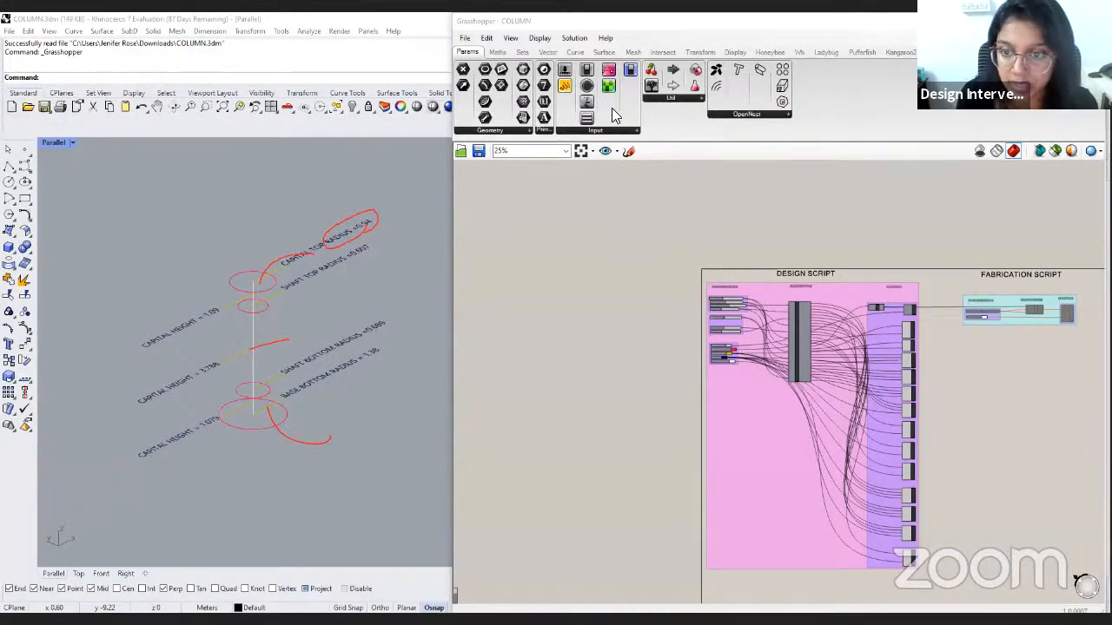
Set the capital radius parameter of the design script to 1.216.
scroll(882, 361, "up", 4)
scroll(582, 240, "up", 4)
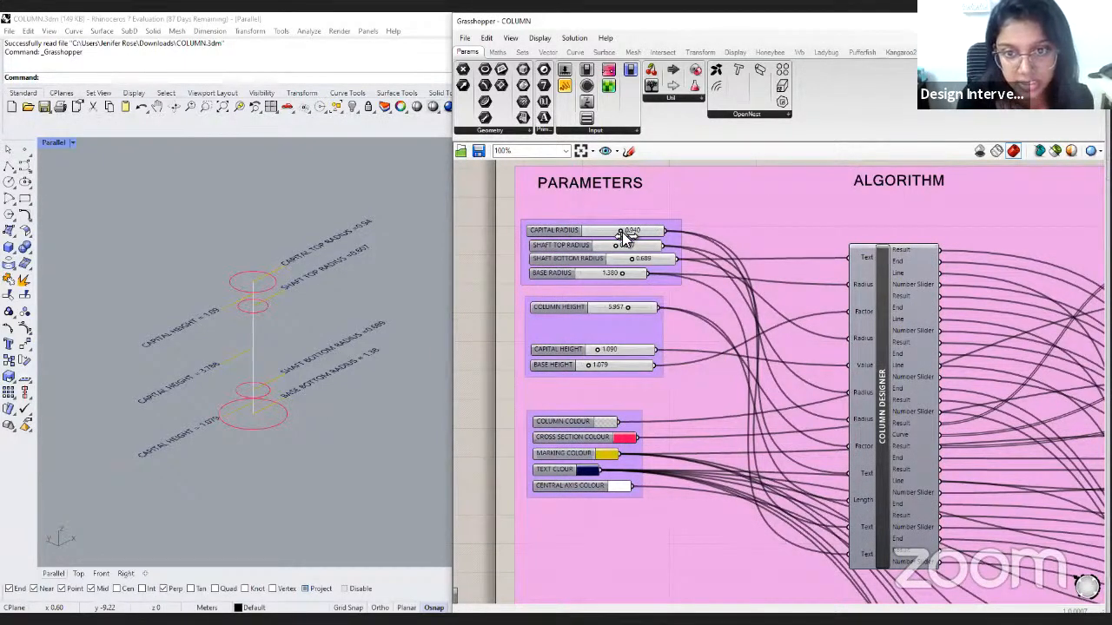
left_click_drag(620, 235, 629, 232)
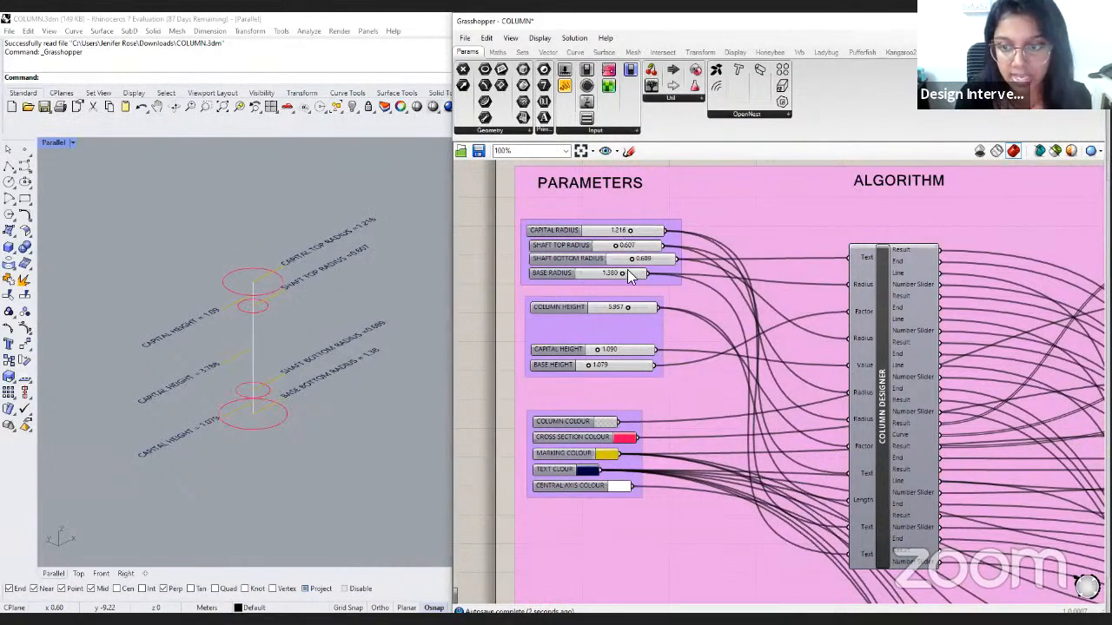
Enable the column preview component in the design script's output group.
left_click(883, 309)
scroll(736, 297, "down", 3)
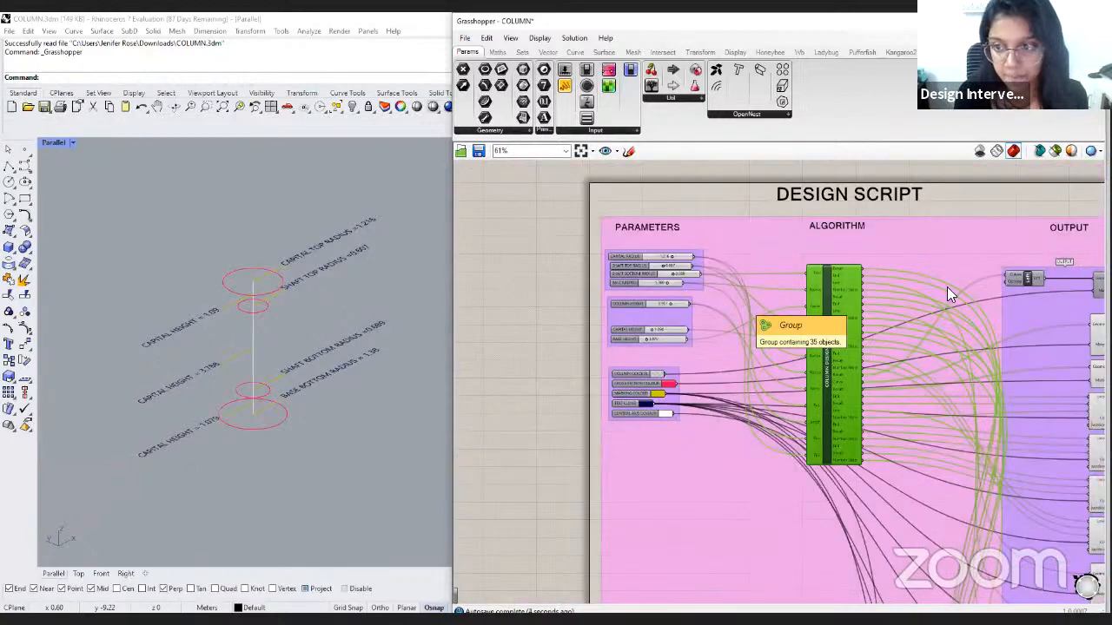
scroll(938, 273, "down", 3)
scroll(938, 272, "up", 3)
left_click(936, 271)
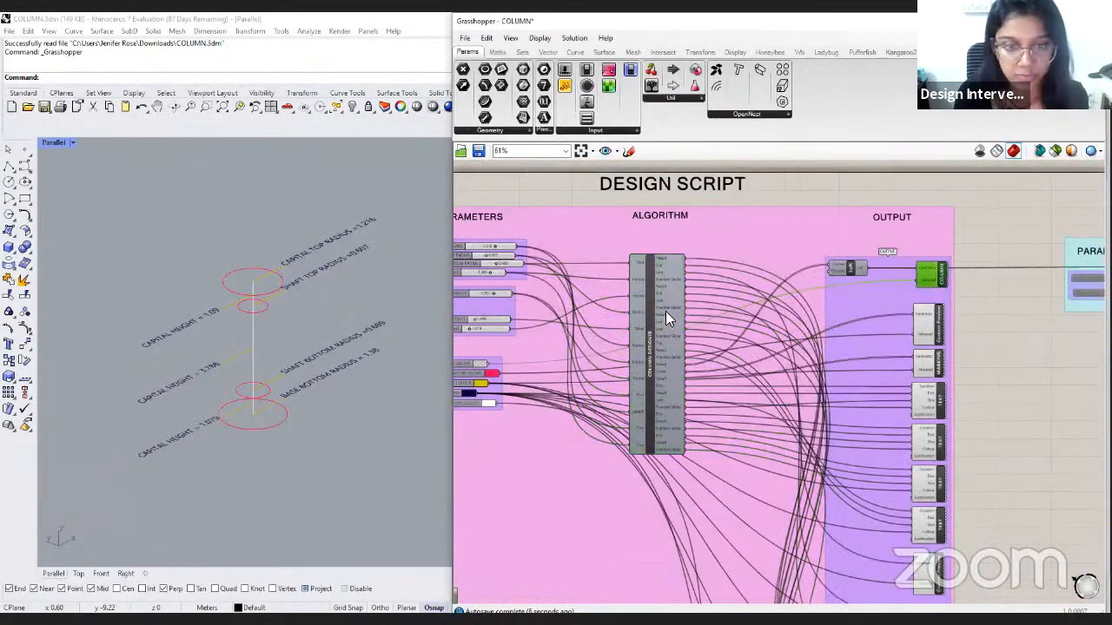
left_click(491, 287)
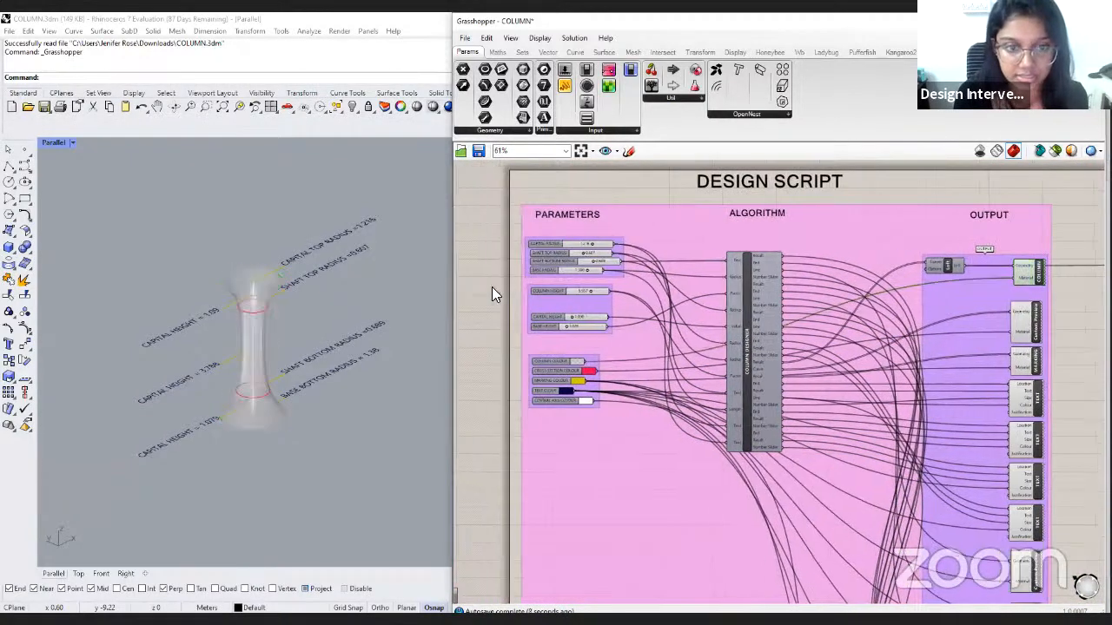
Set shaft top radius to 1.607, shaft bottom radius to 0.029, column height to 8.157 and capital height to 2.490.
scroll(580, 244, "up", 3)
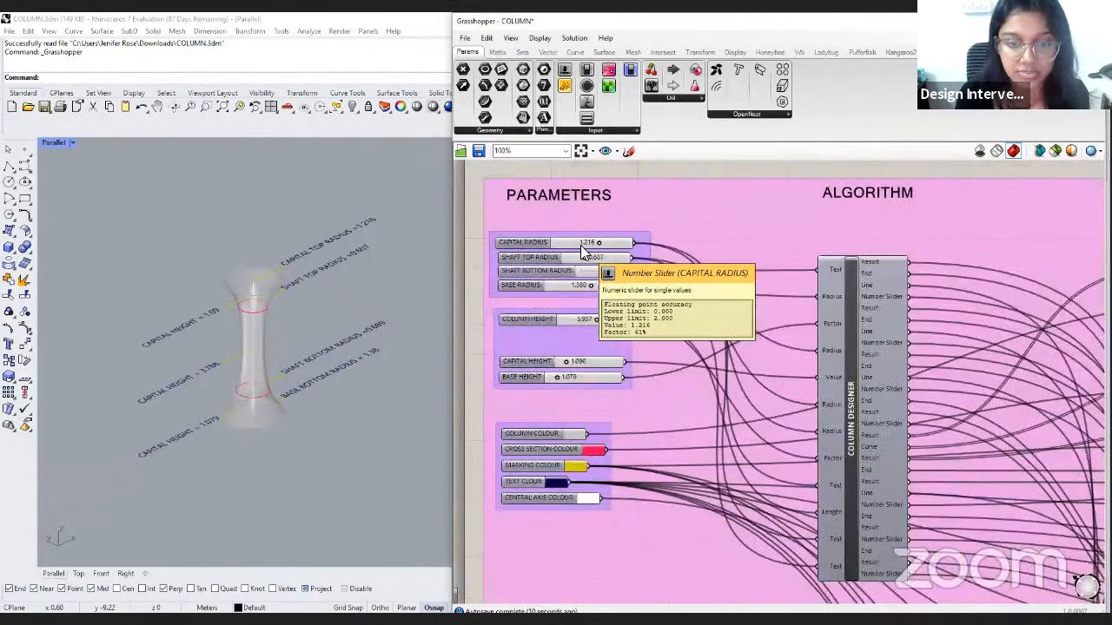
mouse_move(589, 257)
left_mouse_down()
mouse_move(632, 275)
mouse_move(581, 272)
left_mouse_up()
mouse_move(600, 323)
left_mouse_down()
mouse_move(616, 324)
mouse_move(583, 328)
mouse_move(609, 322)
left_mouse_up()
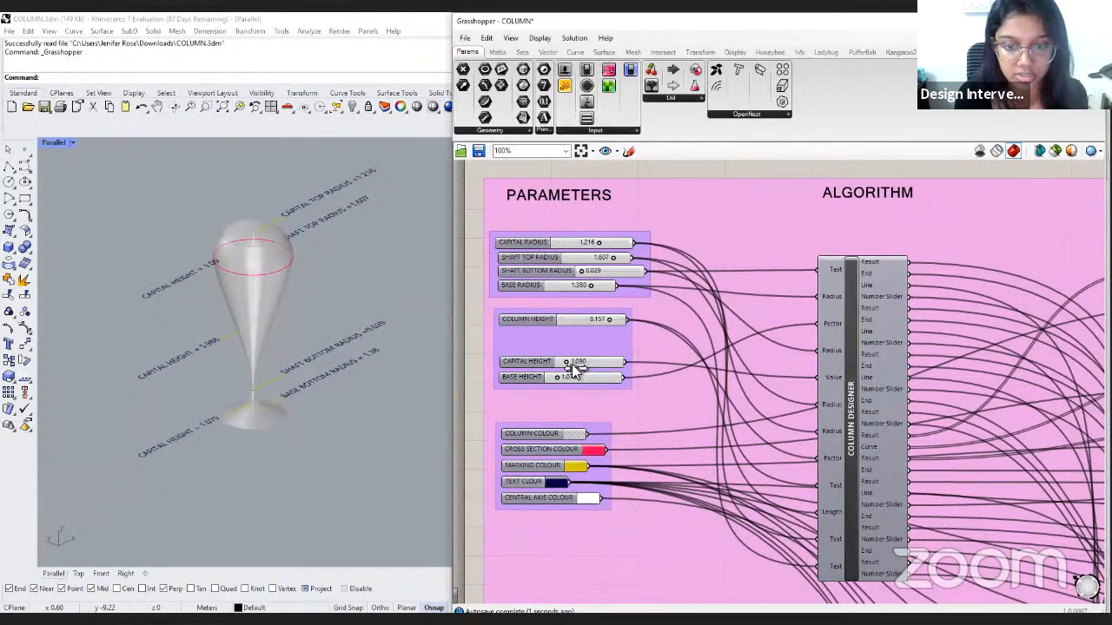
mouse_move(566, 361)
left_mouse_down()
mouse_move(600, 363)
mouse_move(579, 365)
left_mouse_up()
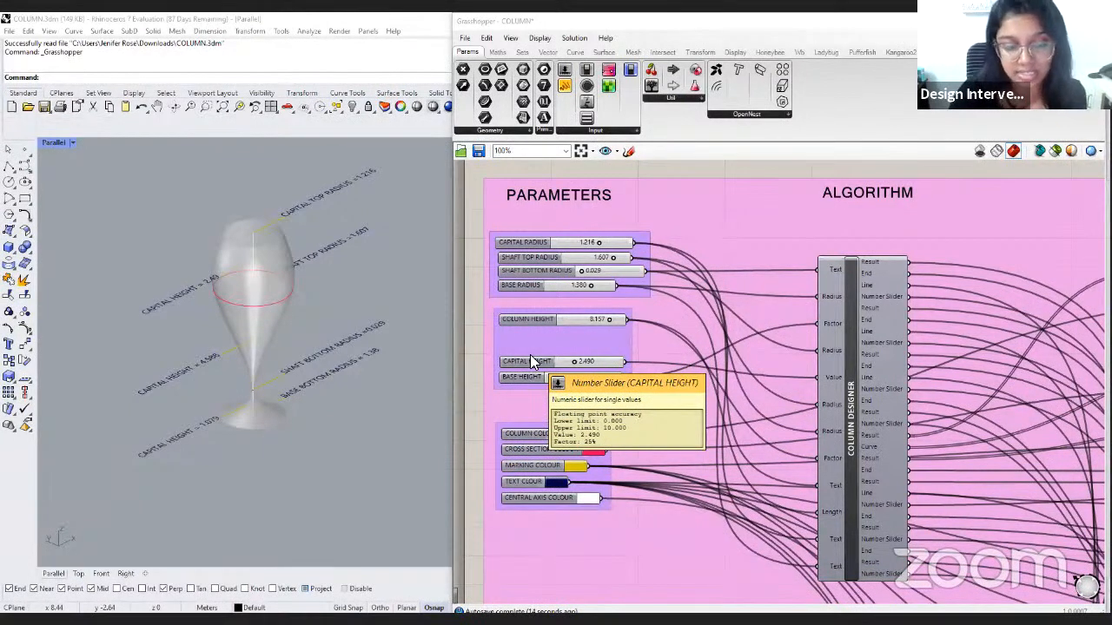
Enable all components of the fabrication script so the sliced column is generated beside the design column.
scroll(532, 359, "down", 3)
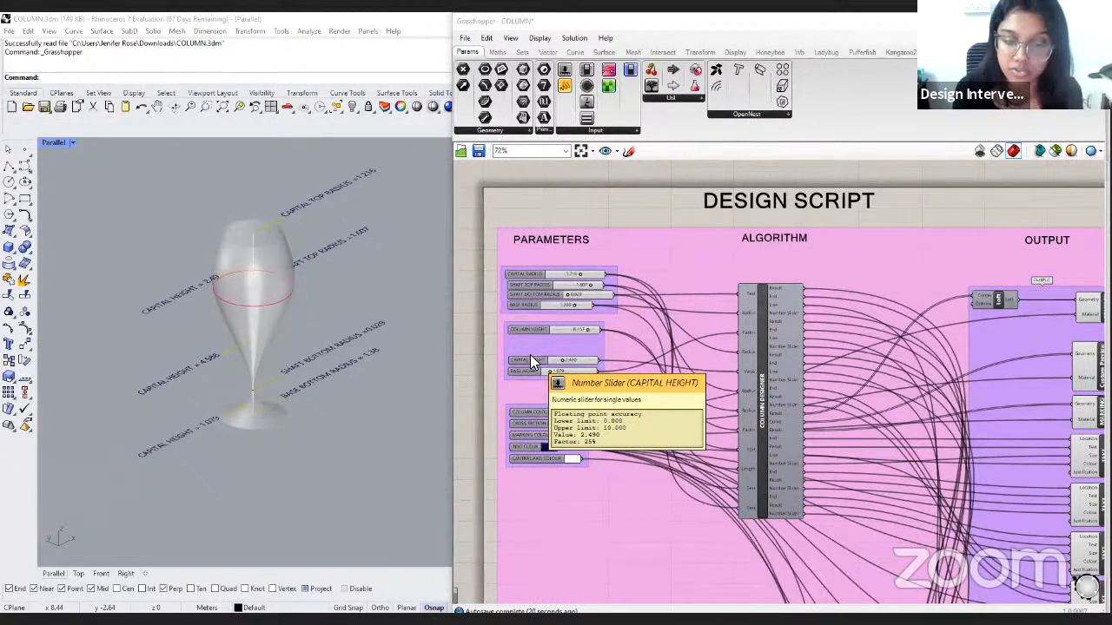
scroll(531, 360, "down", 5)
right_click_drag(1068, 431, 870, 398)
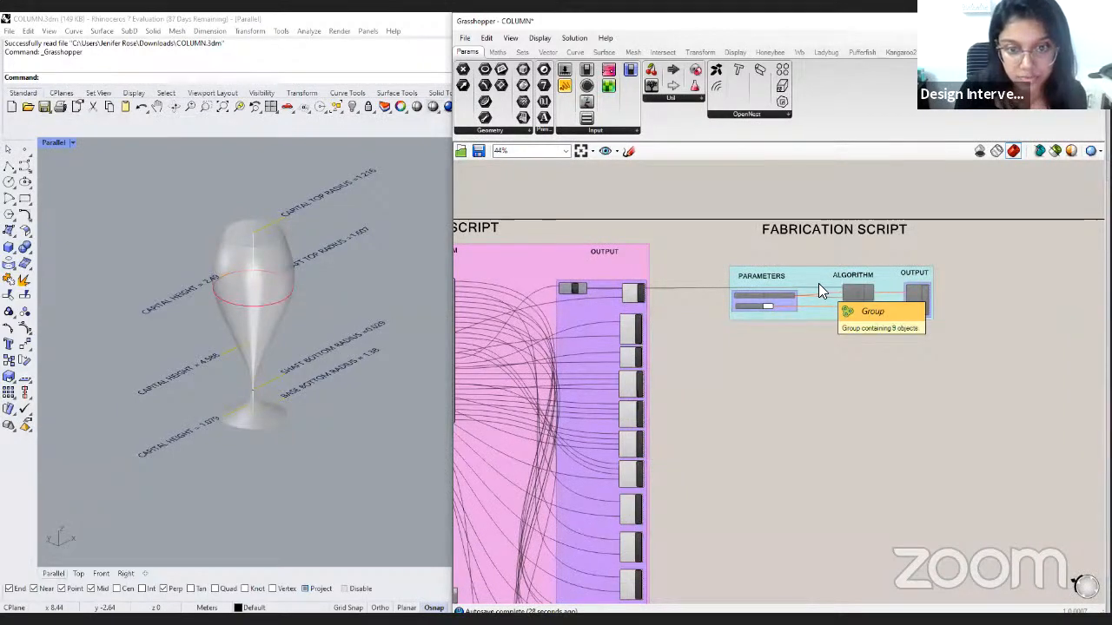
right_click_drag(651, 362, 858, 346)
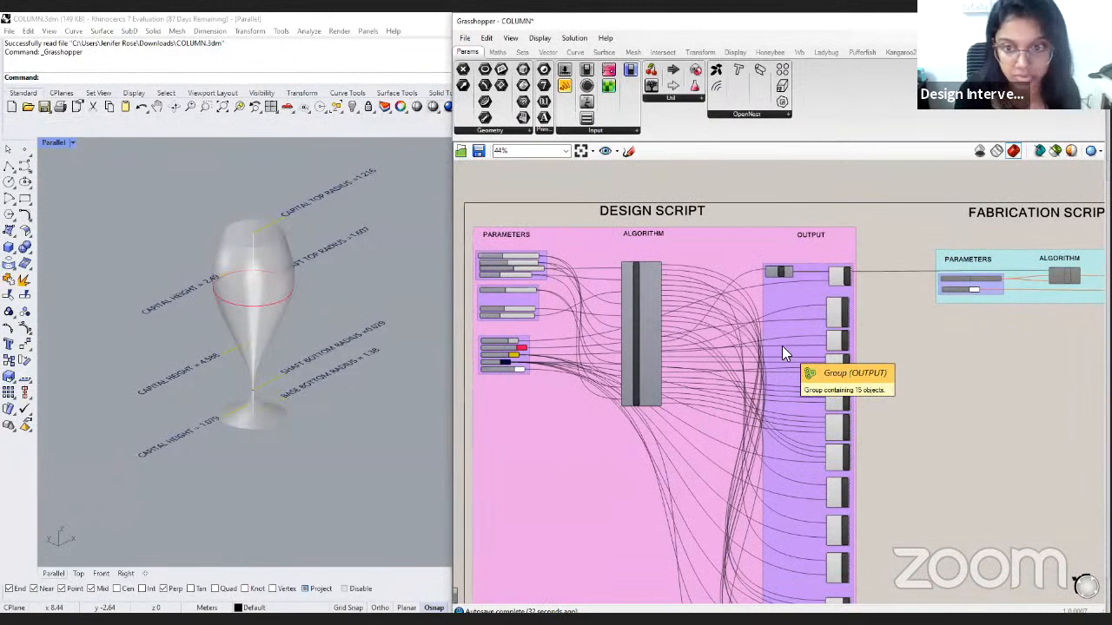
right_click_drag(960, 364, 775, 366)
left_click_drag(719, 240, 1080, 348)
key("ctrl+e")
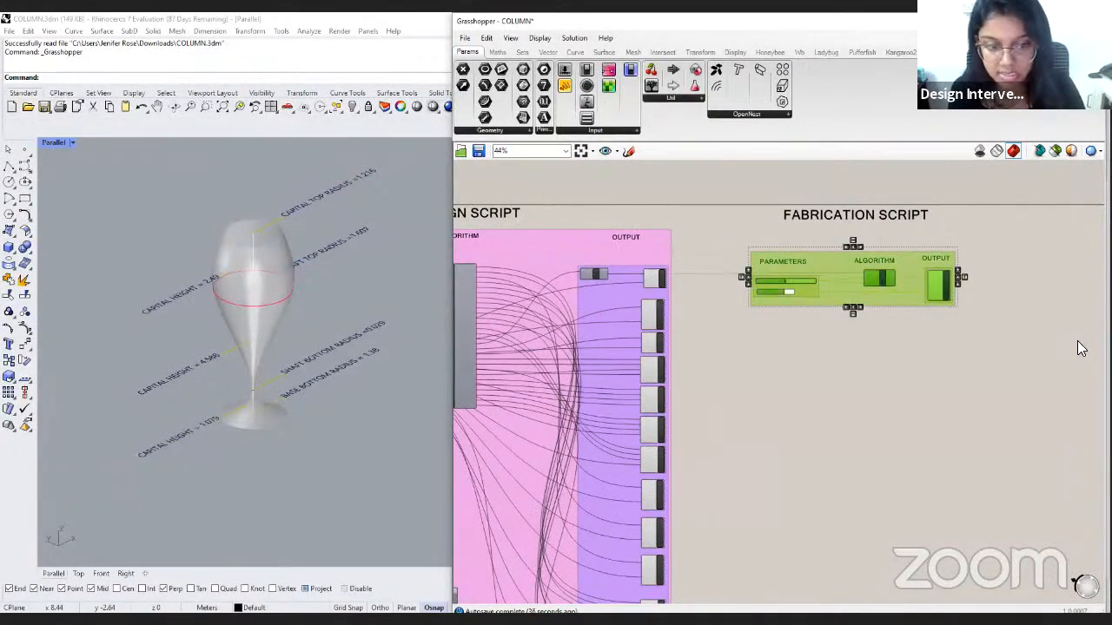
left_click(965, 344)
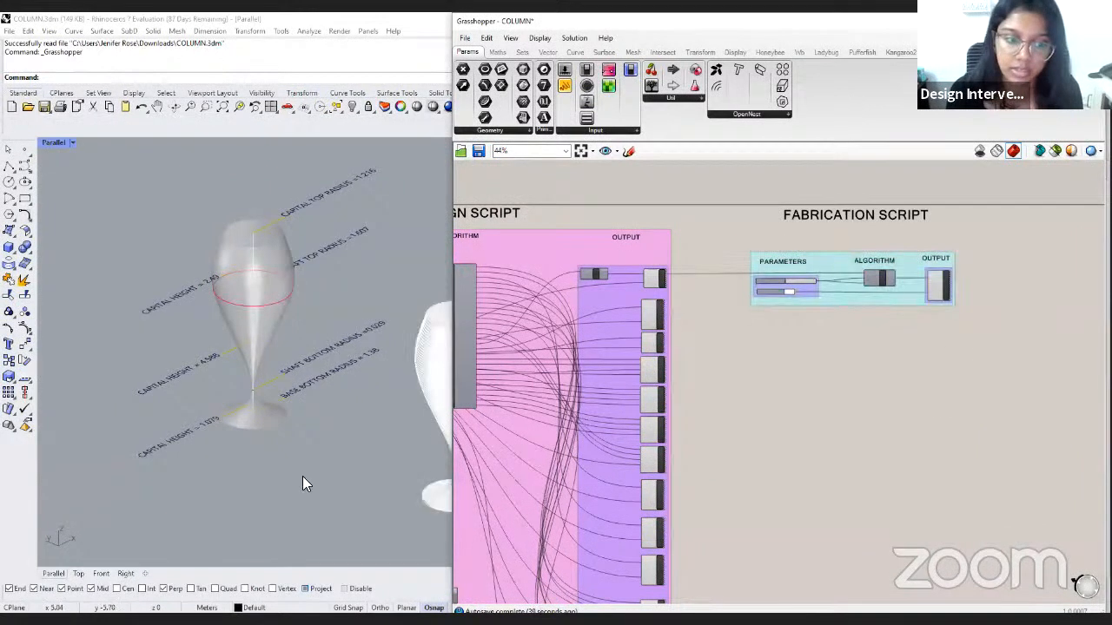
Examine the stacked slices at the base of the fabrication column in the Rhino viewport.
scroll(283, 456, "down", 3)
scroll(375, 460, "up", 4)
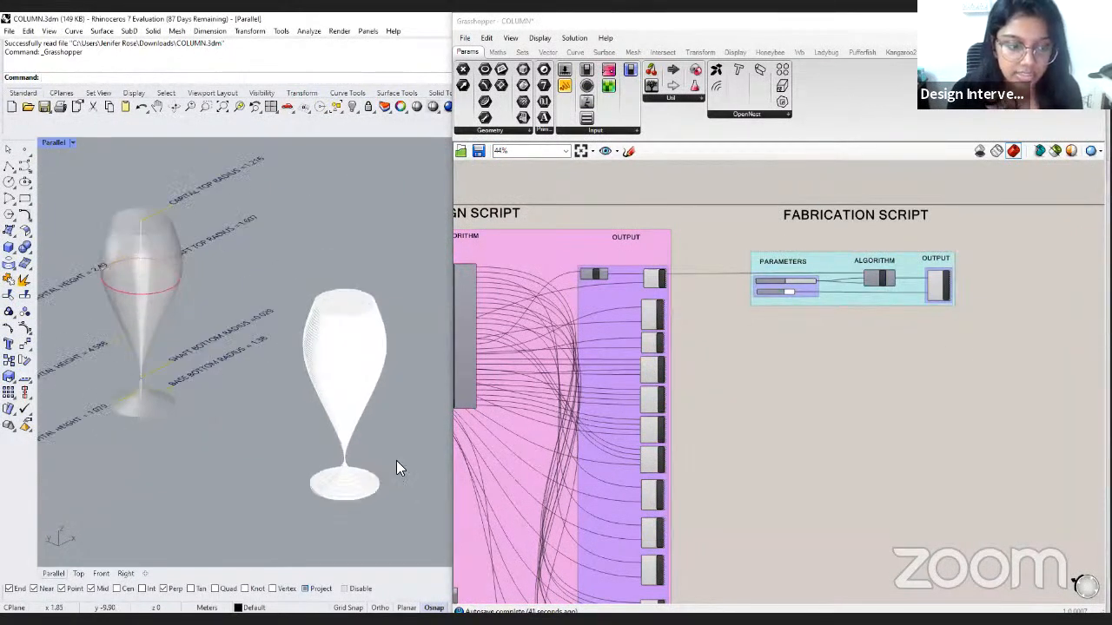
right_click_drag(377, 455, 345, 472)
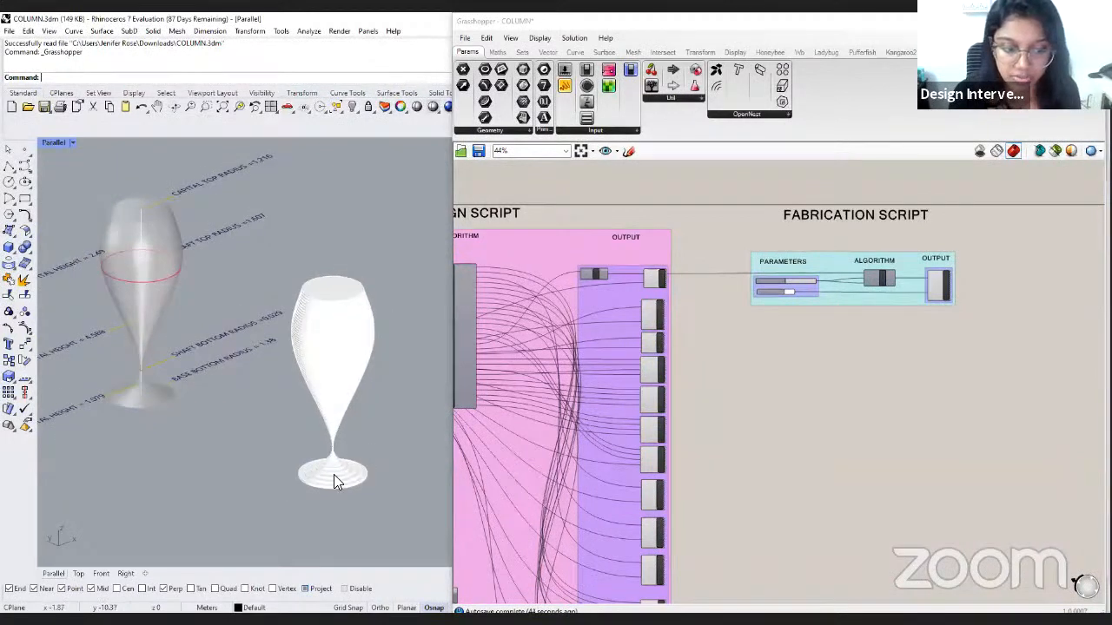
scroll(333, 476, "up", 3)
scroll(337, 501, "up", 3)
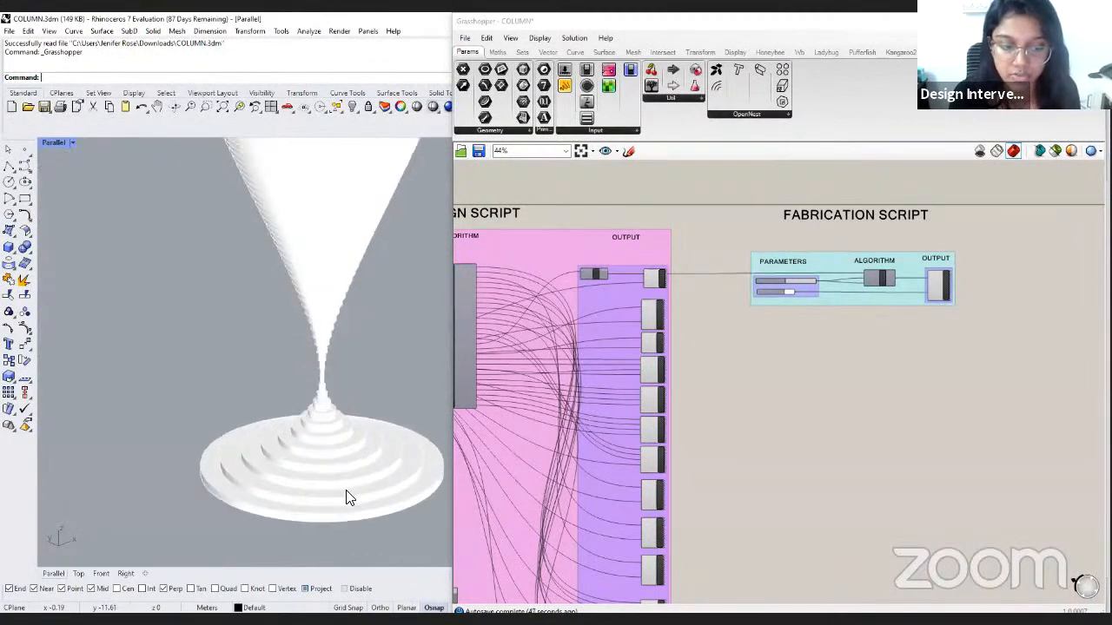
scroll(345, 497, "down", 5)
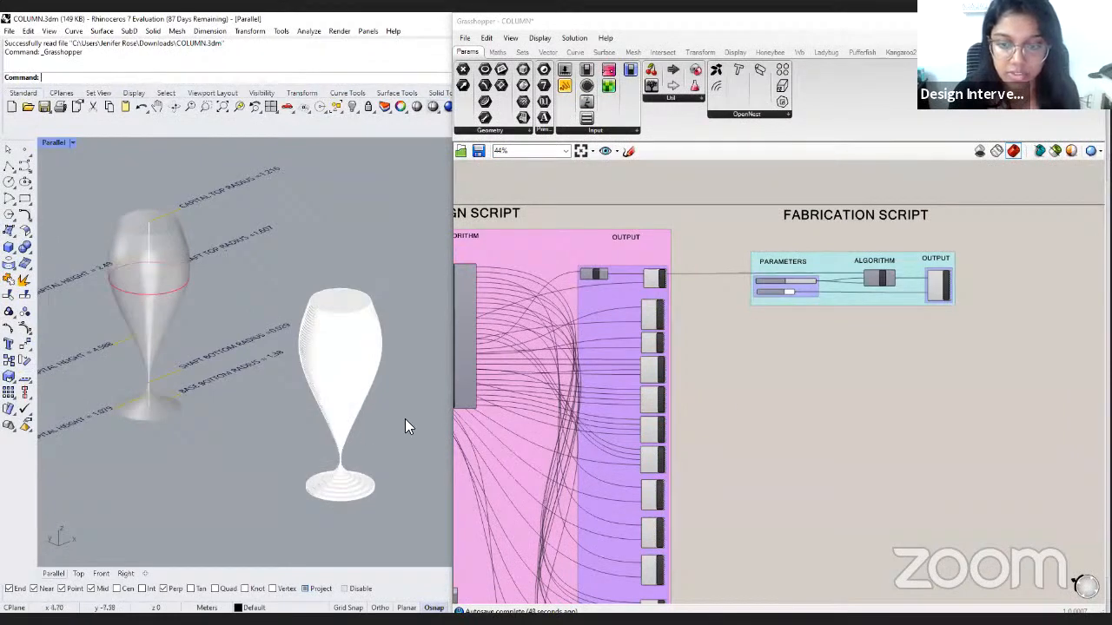
Raise the maximum of the fabrication script's section thickness slider to 2.
scroll(799, 300, "up", 5)
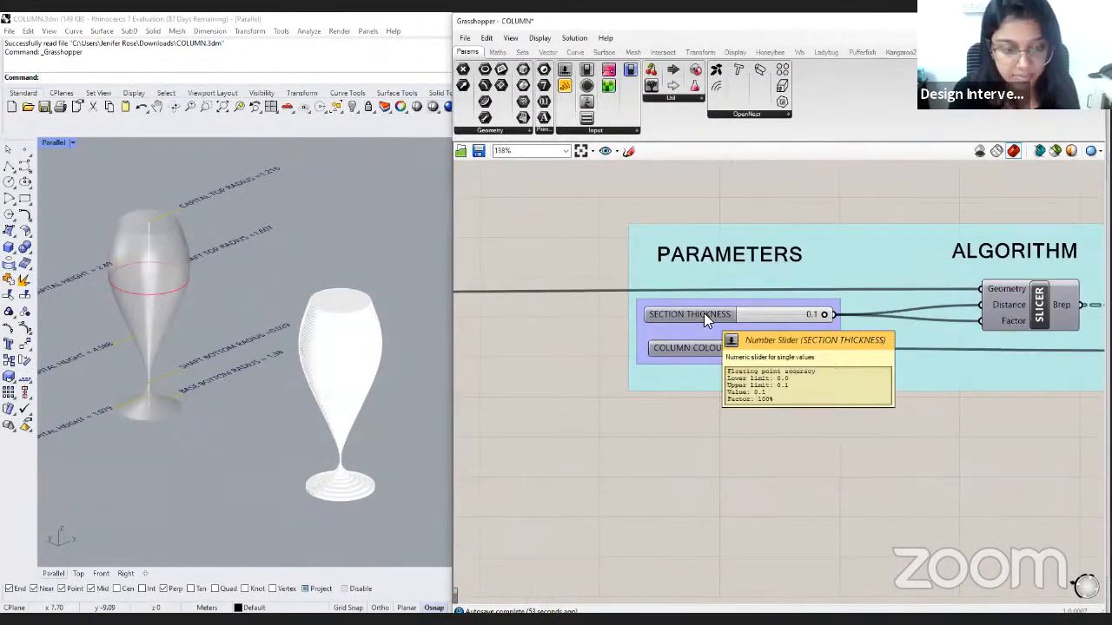
double_click(704, 312)
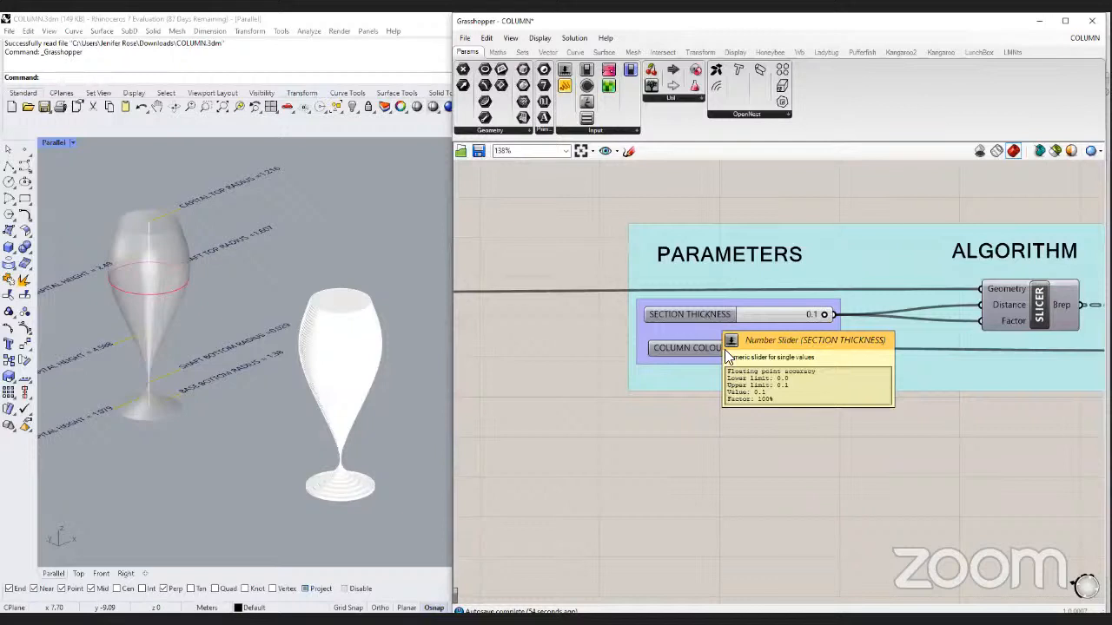
left_click(712, 425)
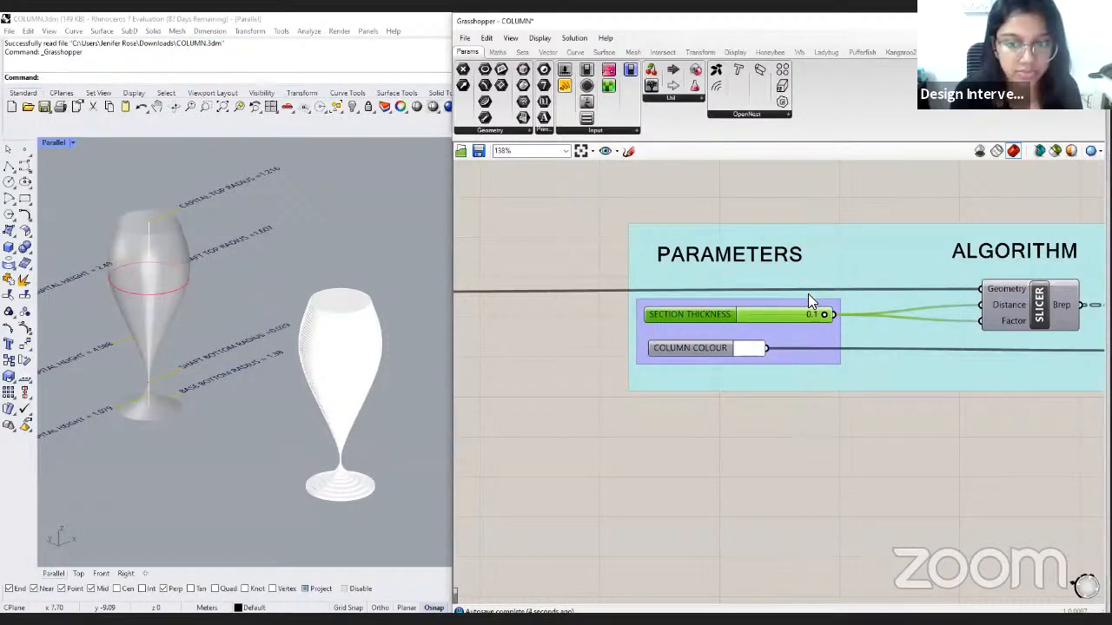
left_click(723, 309)
double_click(723, 309)
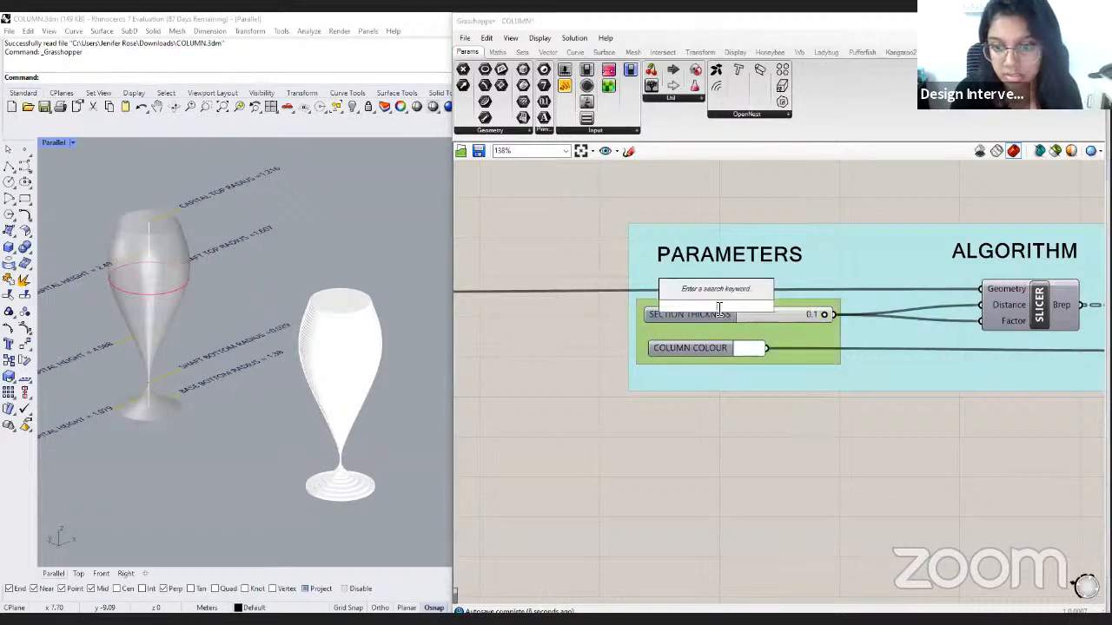
double_click(739, 315)
left_click(747, 350)
type("2")
left_click(758, 349)
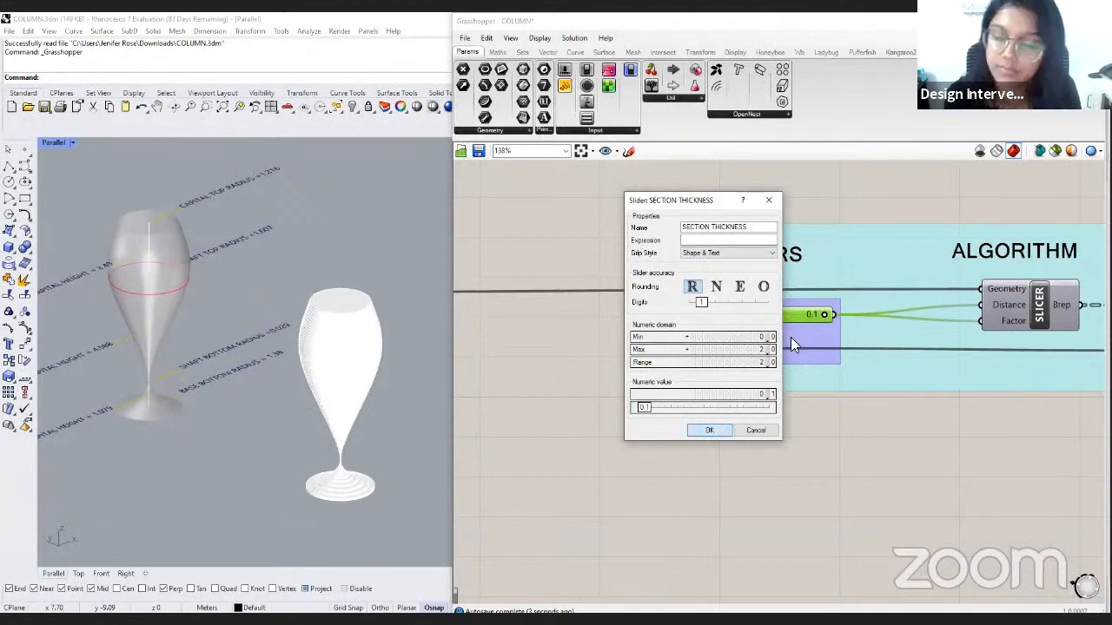
left_click(709, 430)
Try a section thickness of 0.4 on the sliced column and return the slider to 0.1.
scroll(754, 354, "down", 2)
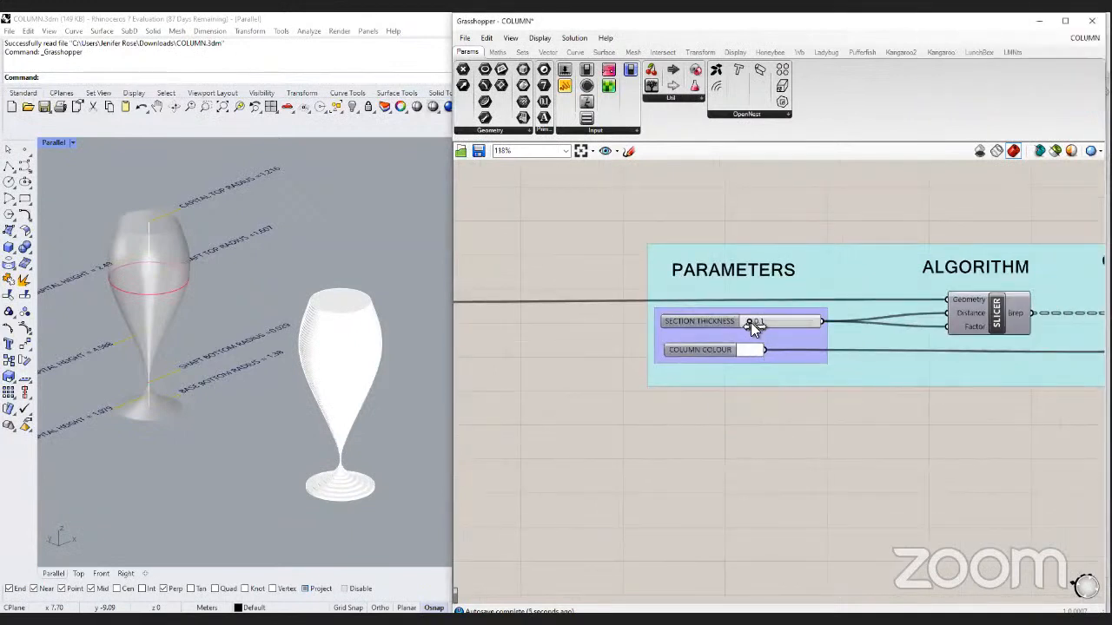
mouse_move(753, 322)
left_mouse_down()
mouse_move(795, 324)
mouse_move(753, 336)
left_mouse_up()
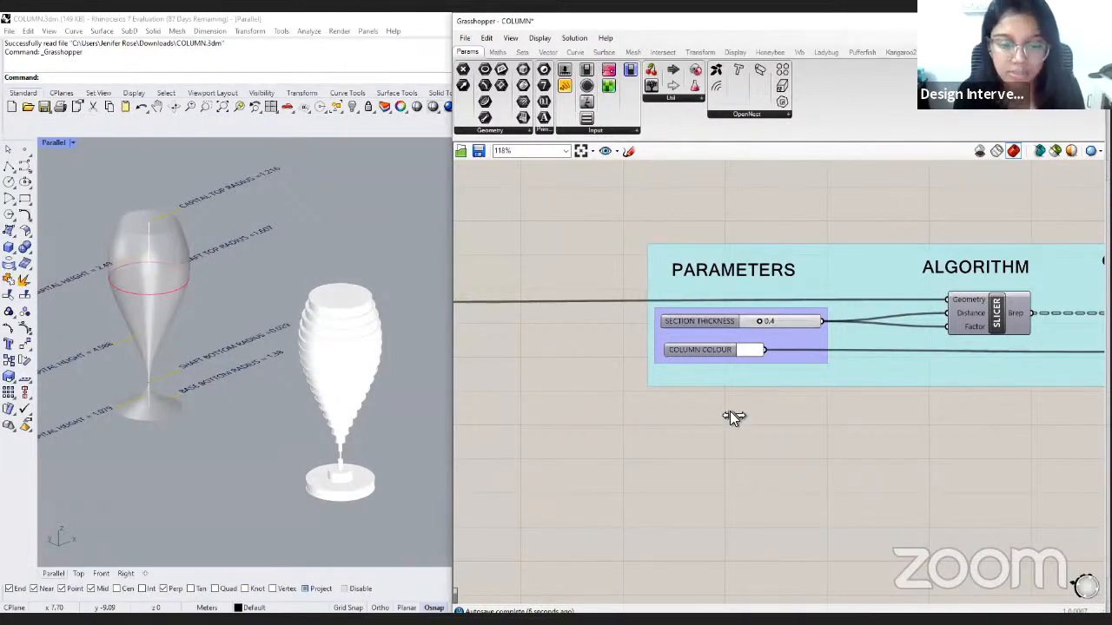
Review the design script's parameter sliders and its column designer algorithm component on the Grasshopper canvas.
scroll(759, 400, "down", 4)
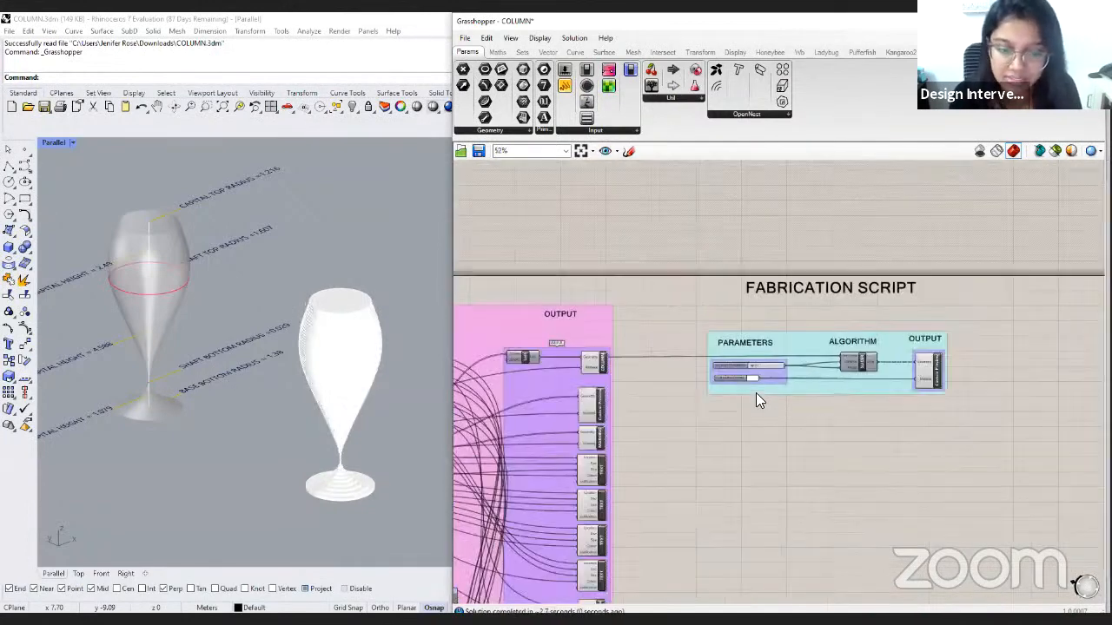
scroll(756, 393, "down", 3)
right_click_drag(572, 385, 774, 387)
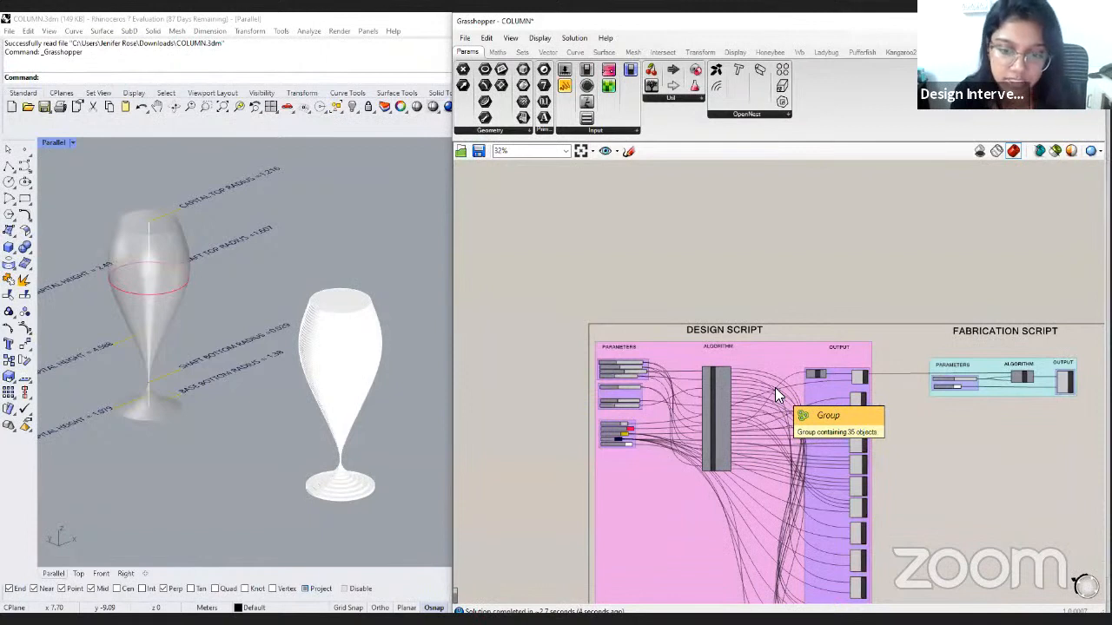
right_click_drag(775, 387, 768, 344)
left_click_drag(556, 260, 685, 511)
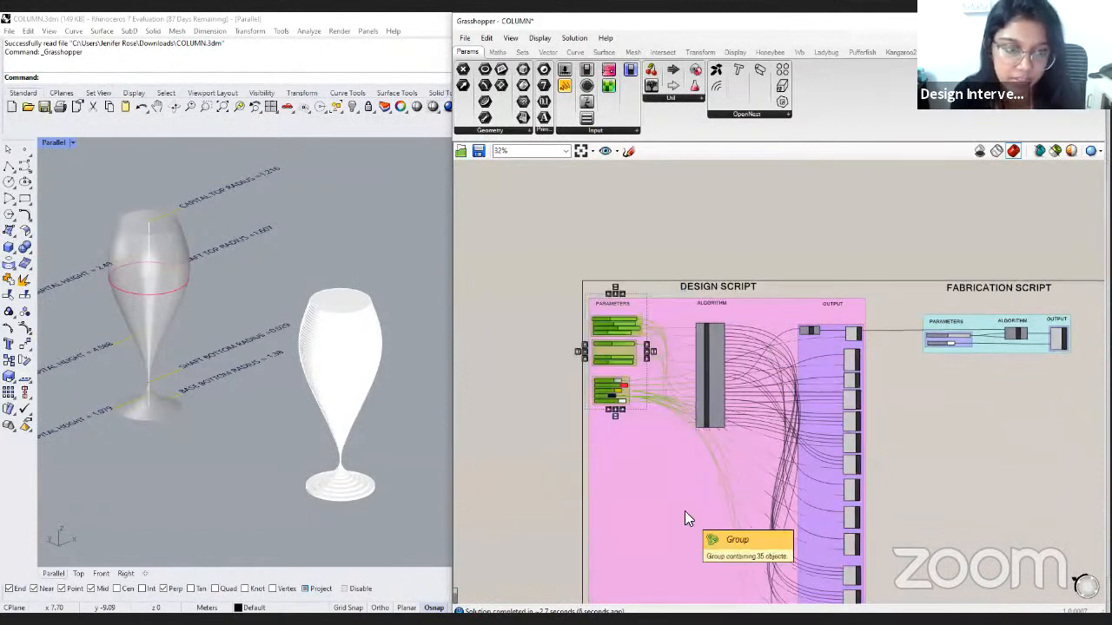
left_click(709, 381)
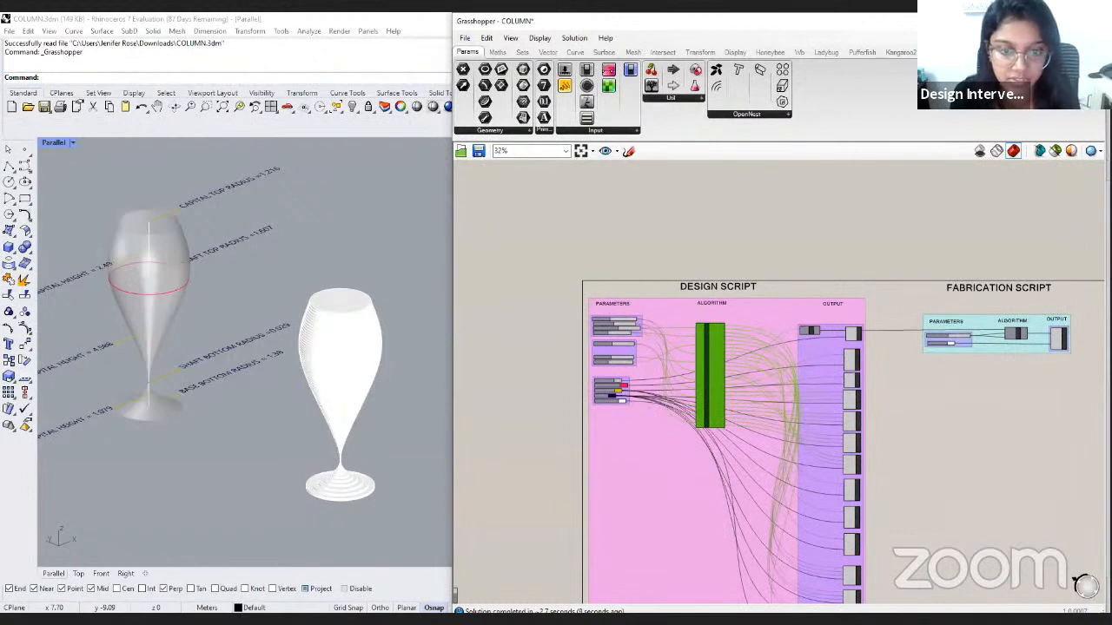
left_click(691, 222)
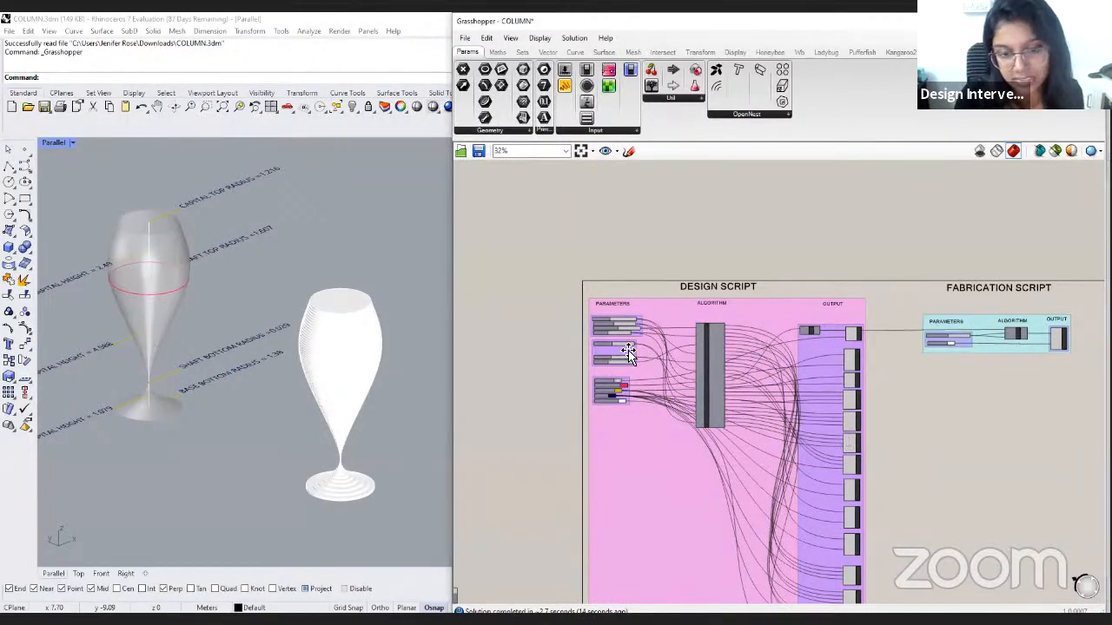
Switch to the WPS presentation and advance past the Sagrada Familia slide to the Catenary Arch slide.
key("alt+Tab")
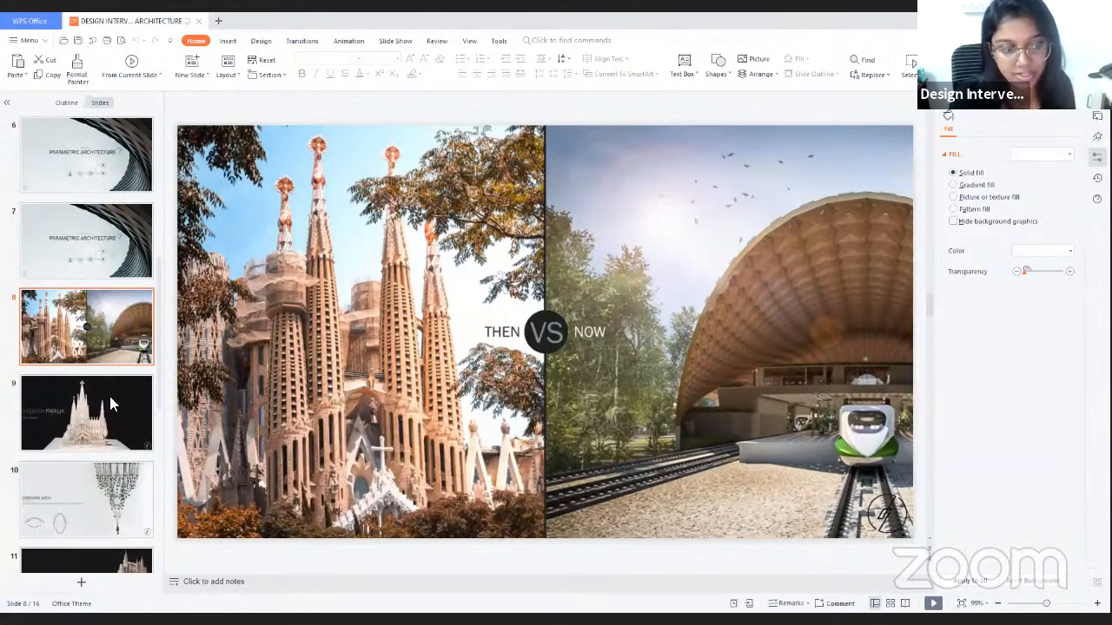
scroll(728, 303, "down", 1)
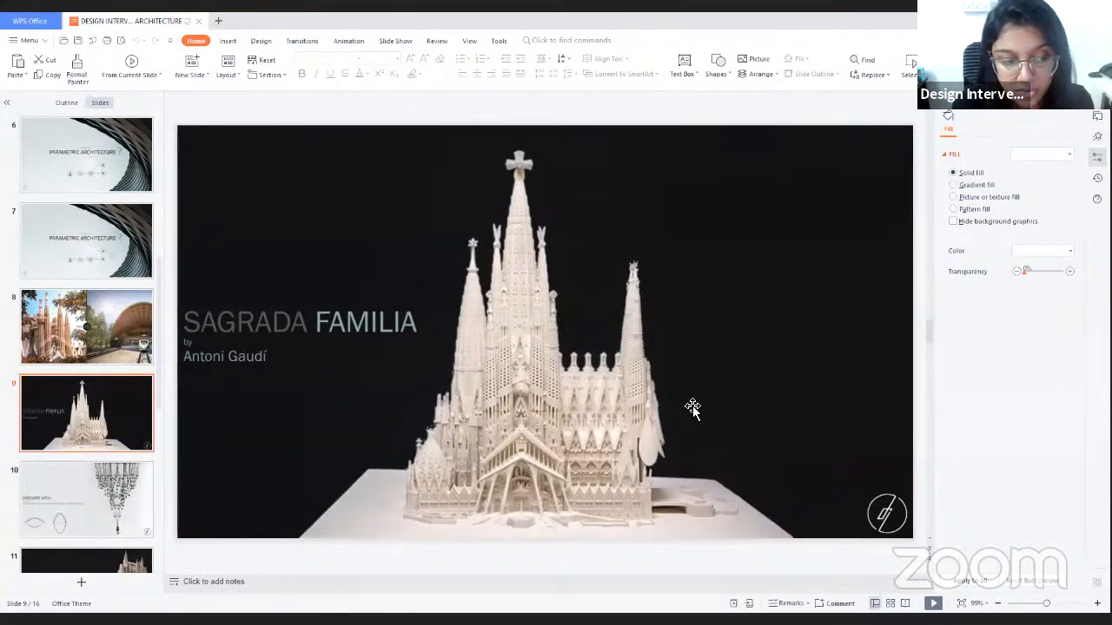
scroll(692, 408, "down", 1)
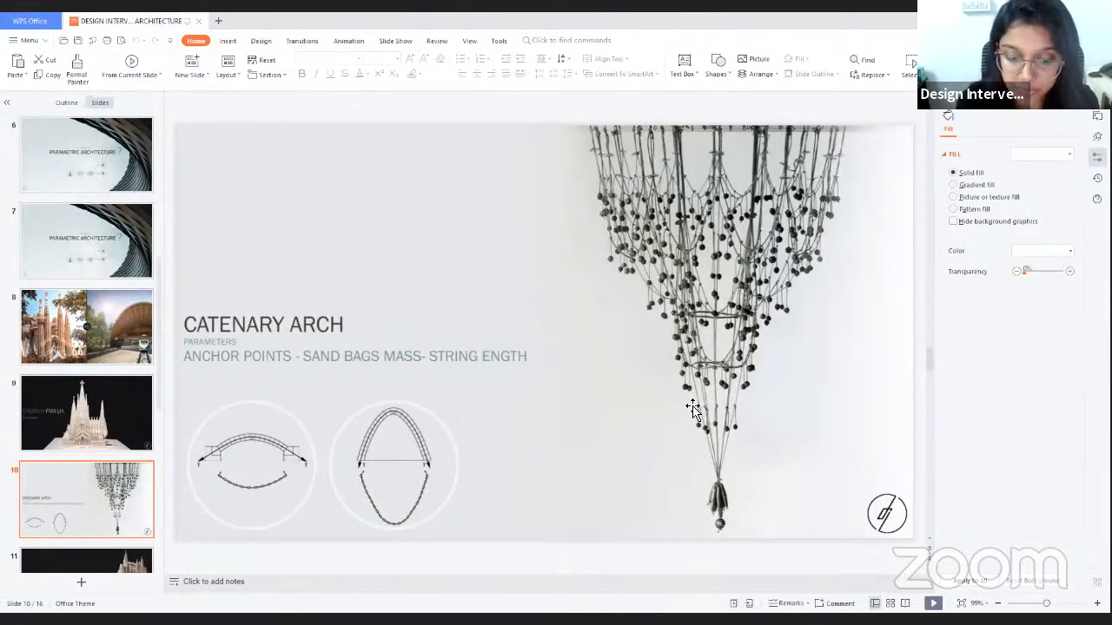
Revisit the Then vs Now slide and return to the Catenary Arch slide to examine its hanging-chain diagram.
scroll(692, 408, "up", 2)
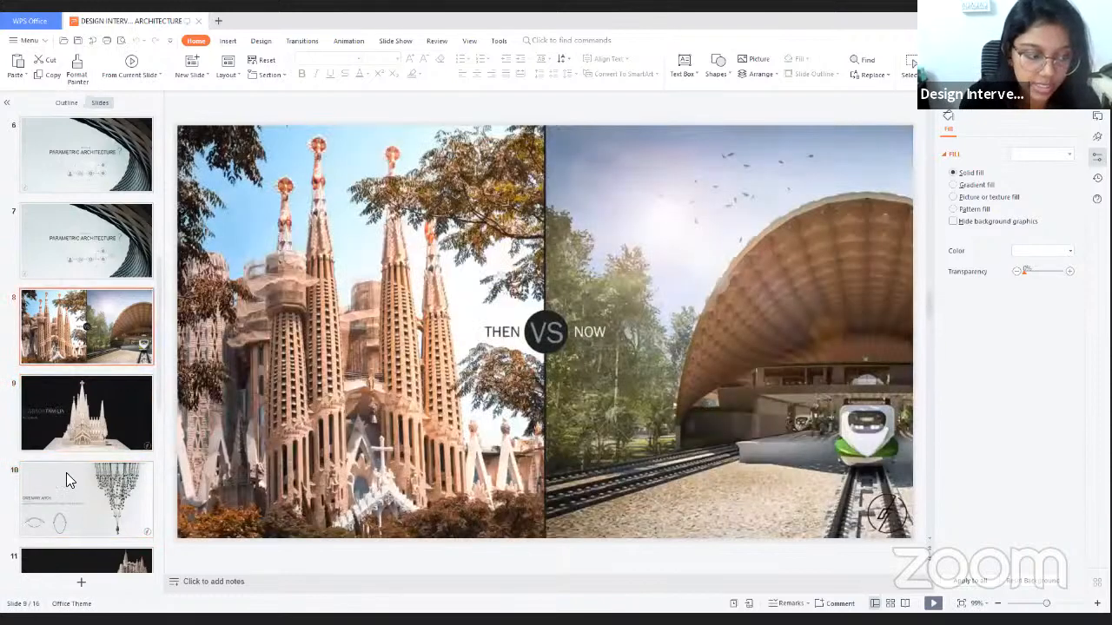
left_click(66, 472)
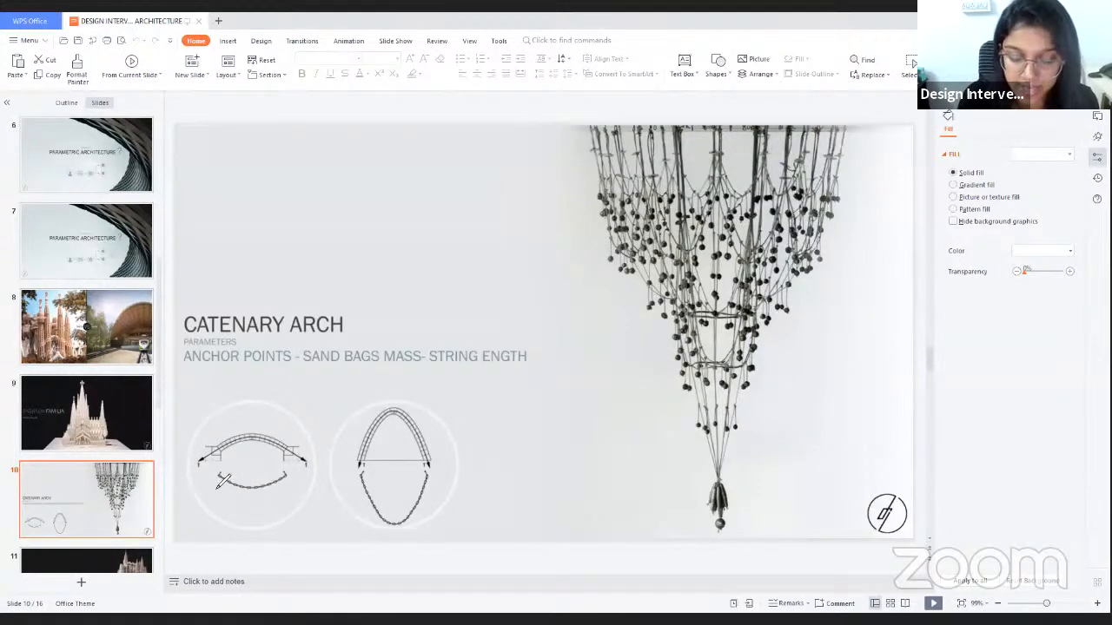
left_click_drag(221, 470, 211, 488)
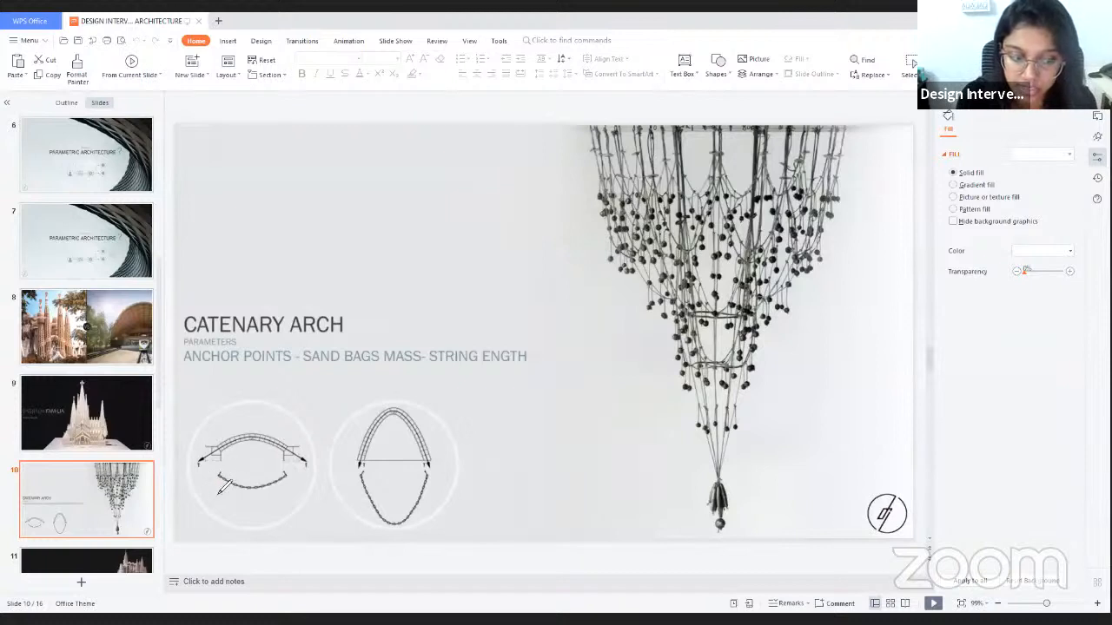
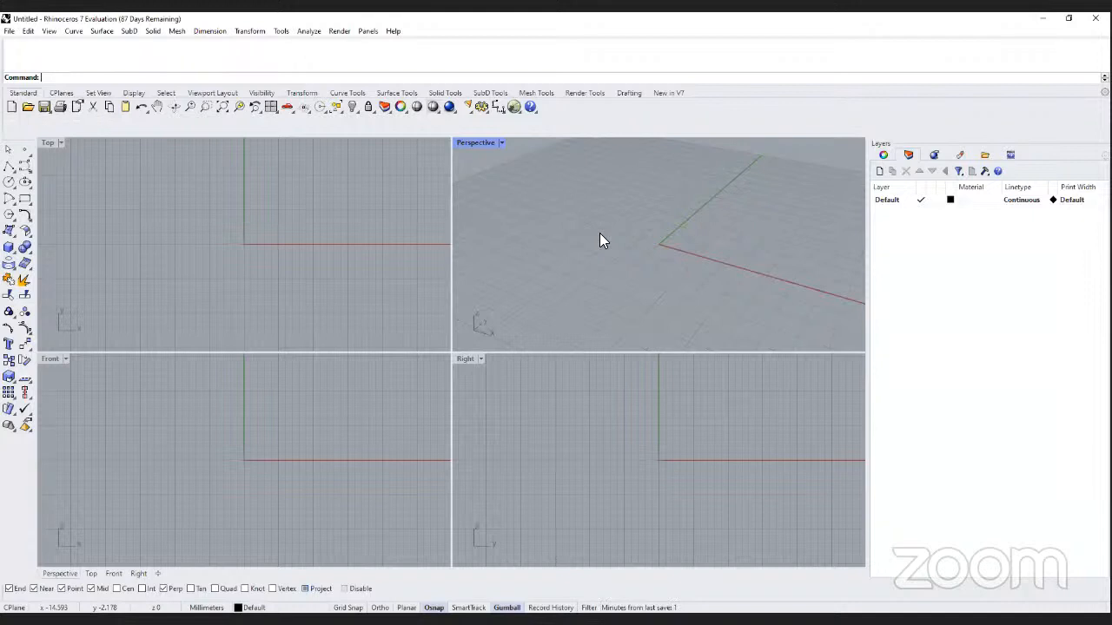
In Rhino, turn off the Project object snap and activate the Top, Perspective, Front and Right viewports in turn.
left_click(308, 589)
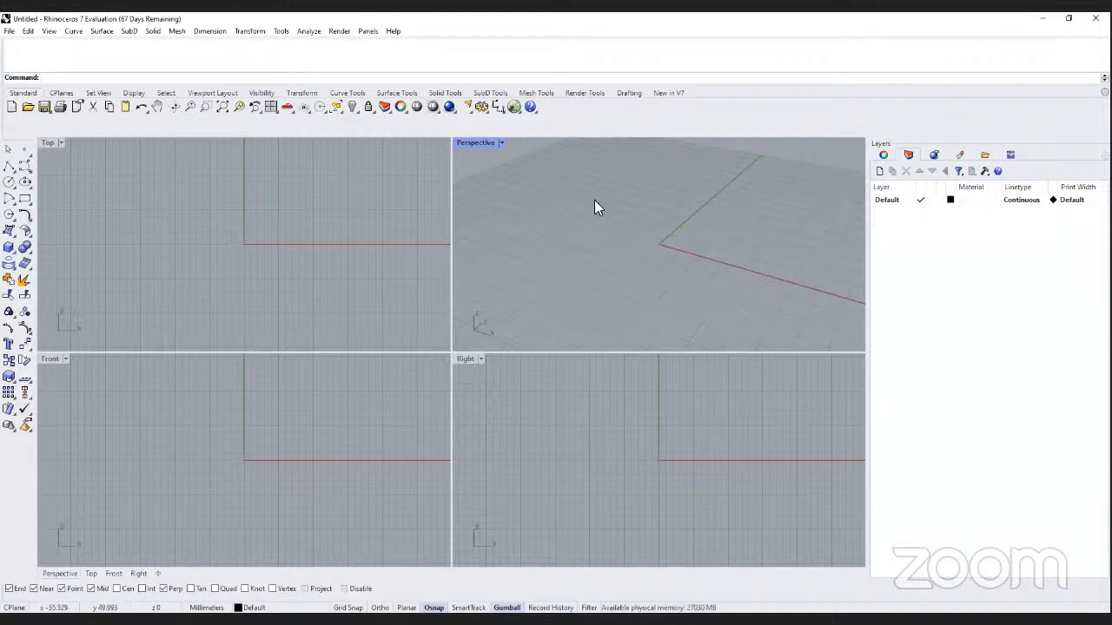
left_click(345, 247)
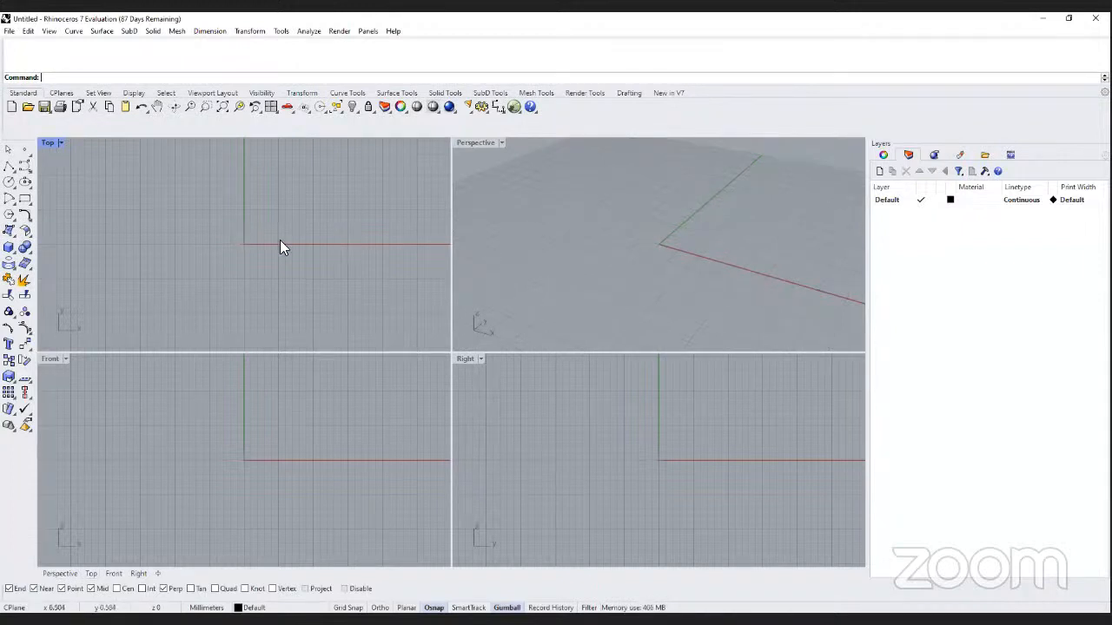
left_click(643, 231)
left_click(289, 453)
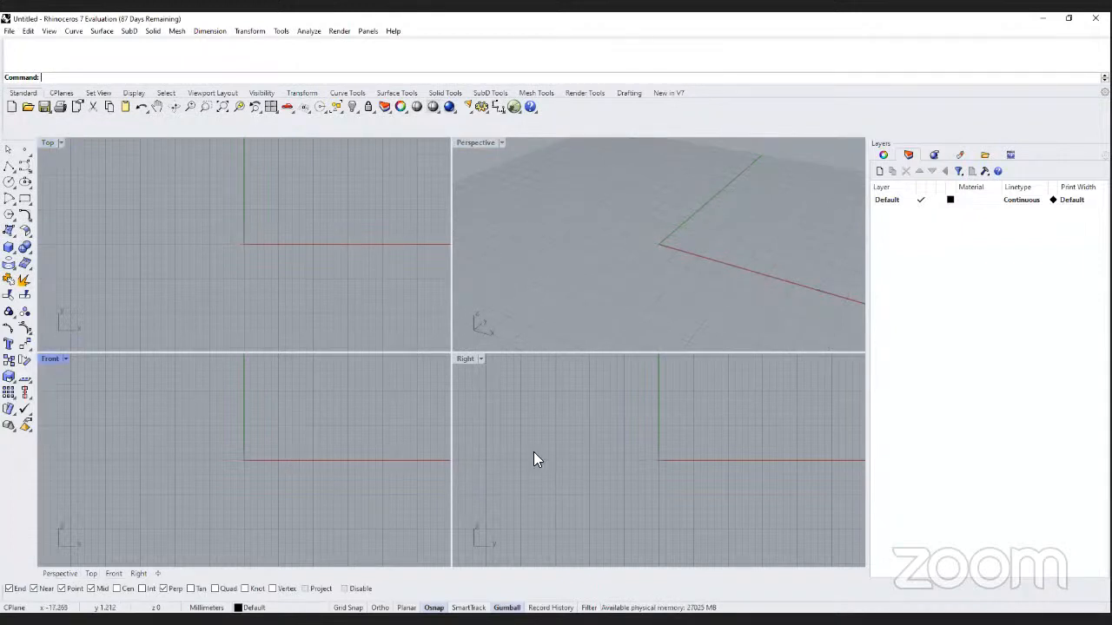
left_click(538, 454)
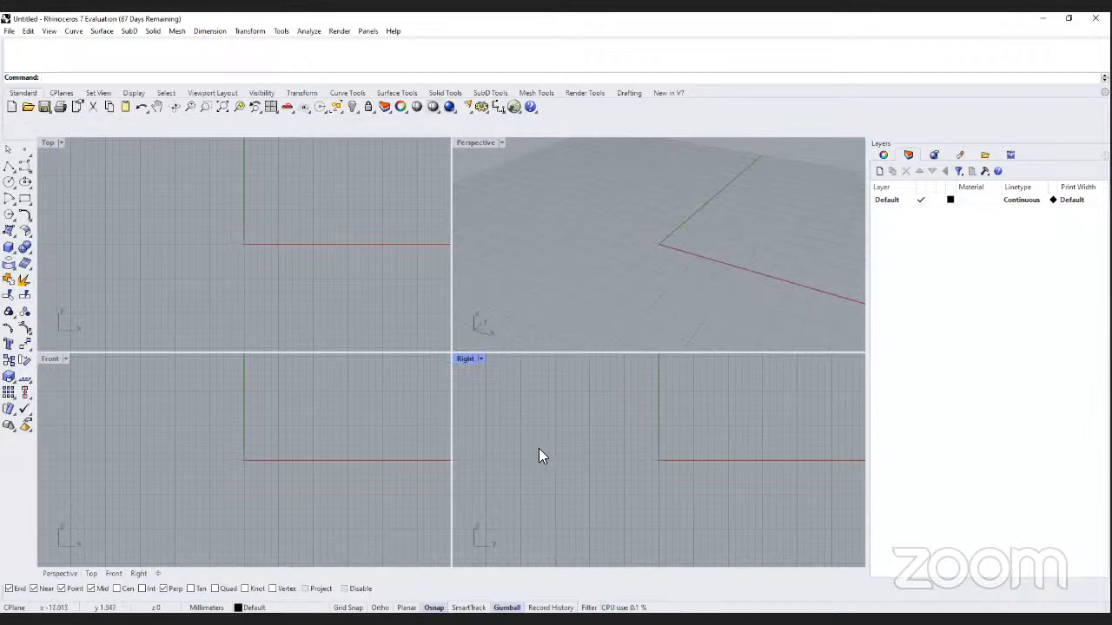
Draw a rectangular box over the origin in the Perspective viewport and check it in the Top view.
left_click(8, 247)
left_click(631, 228)
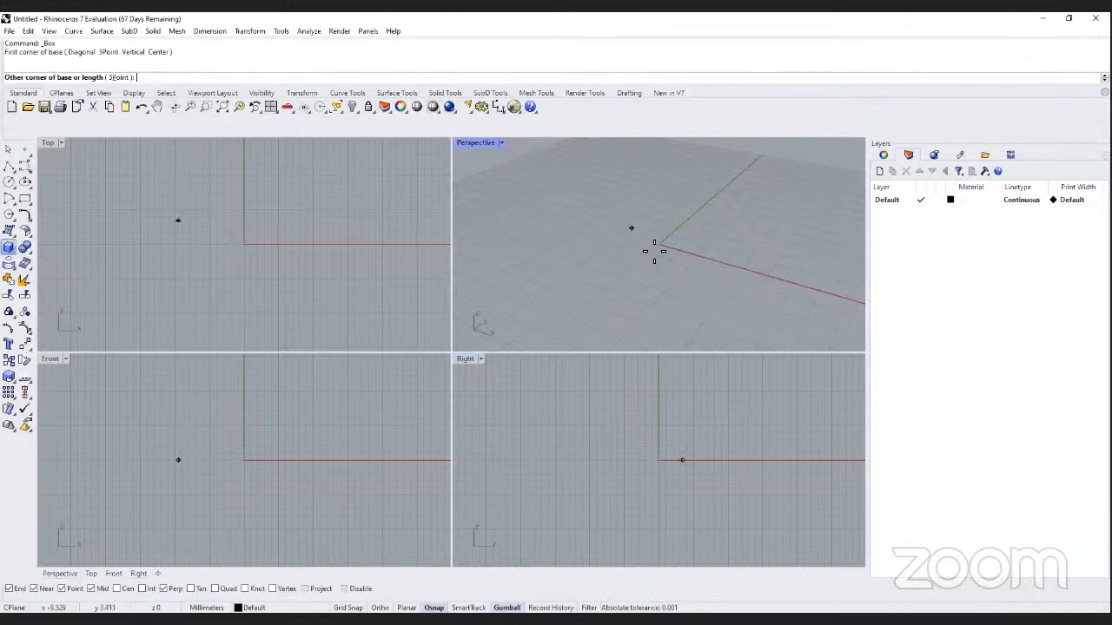
left_click(695, 296)
left_click(720, 252)
left_click(324, 247)
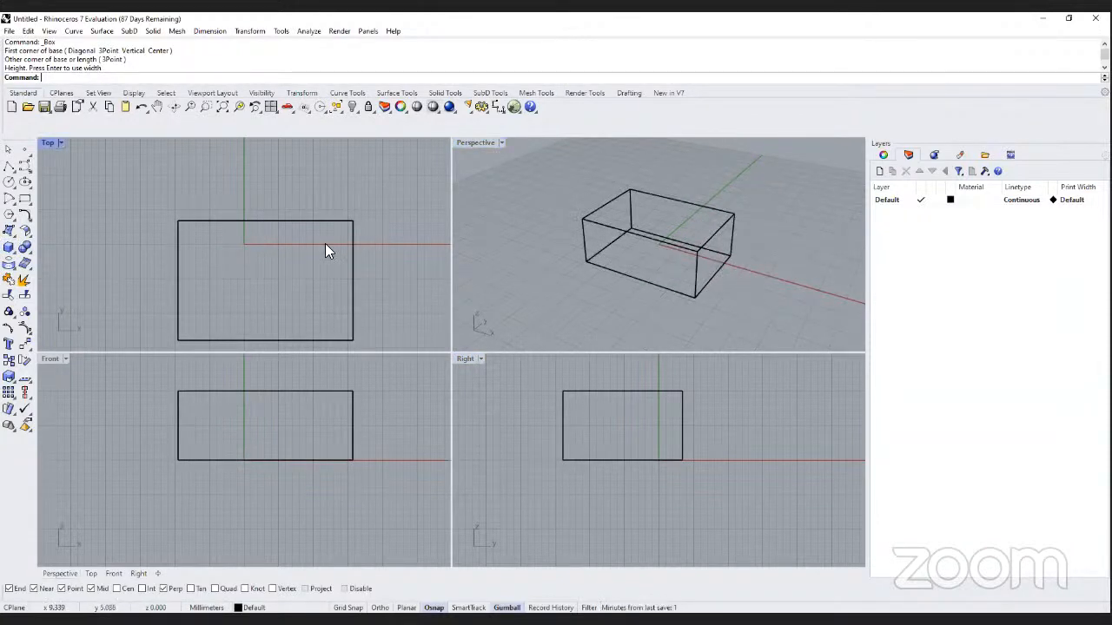
scroll(325, 248, "down", 2)
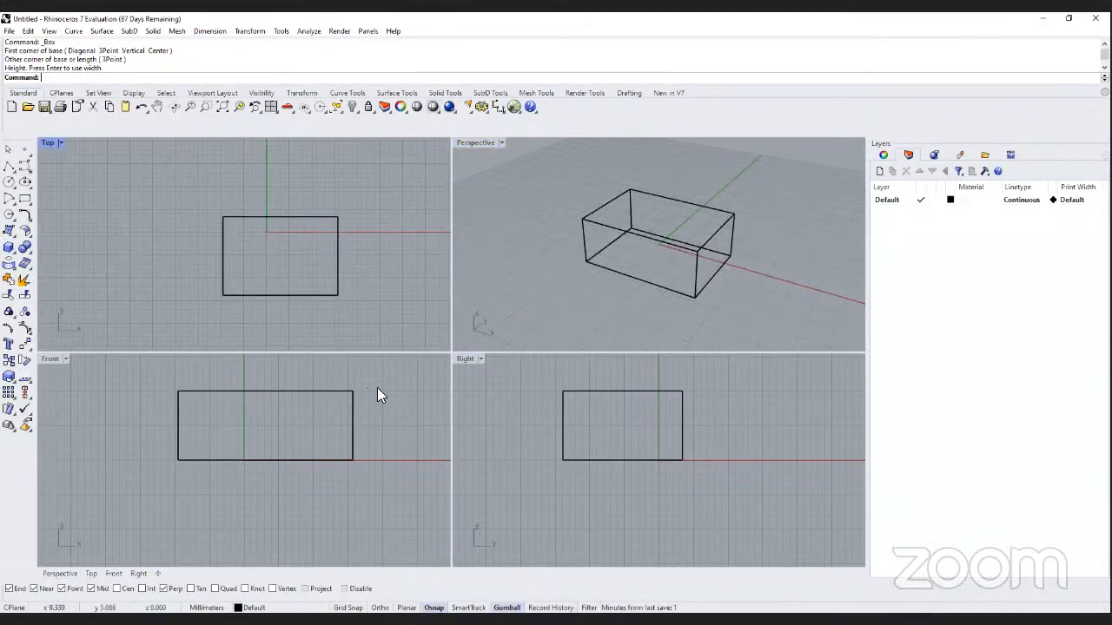
left_click(556, 280)
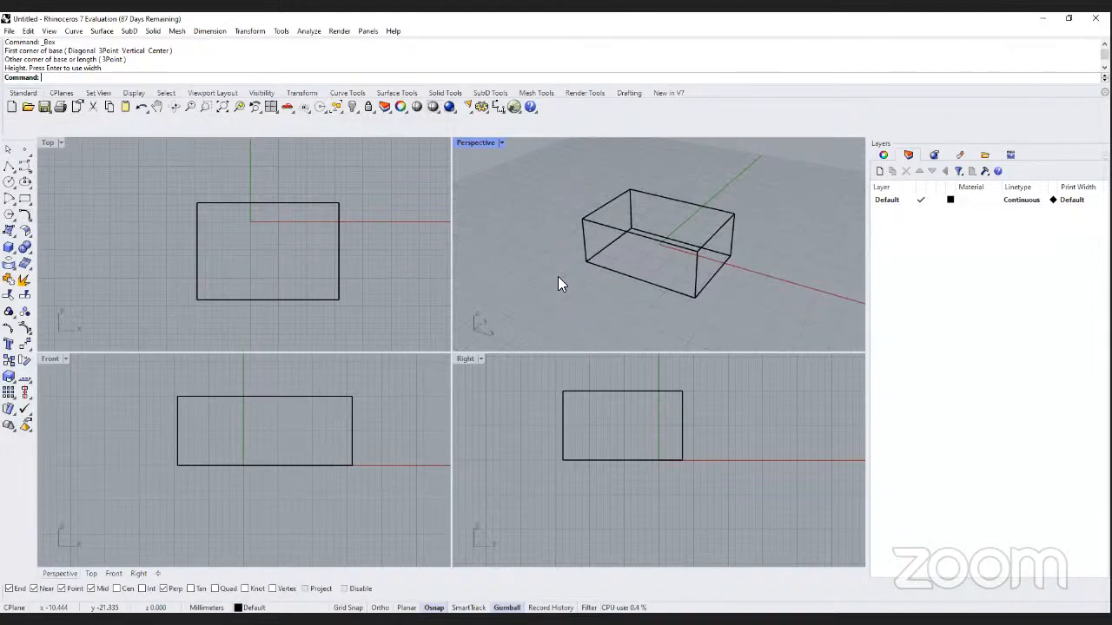
Maximize the Perspective viewport, going back to the four-viewport layout once before maximizing it again.
double_click(480, 144)
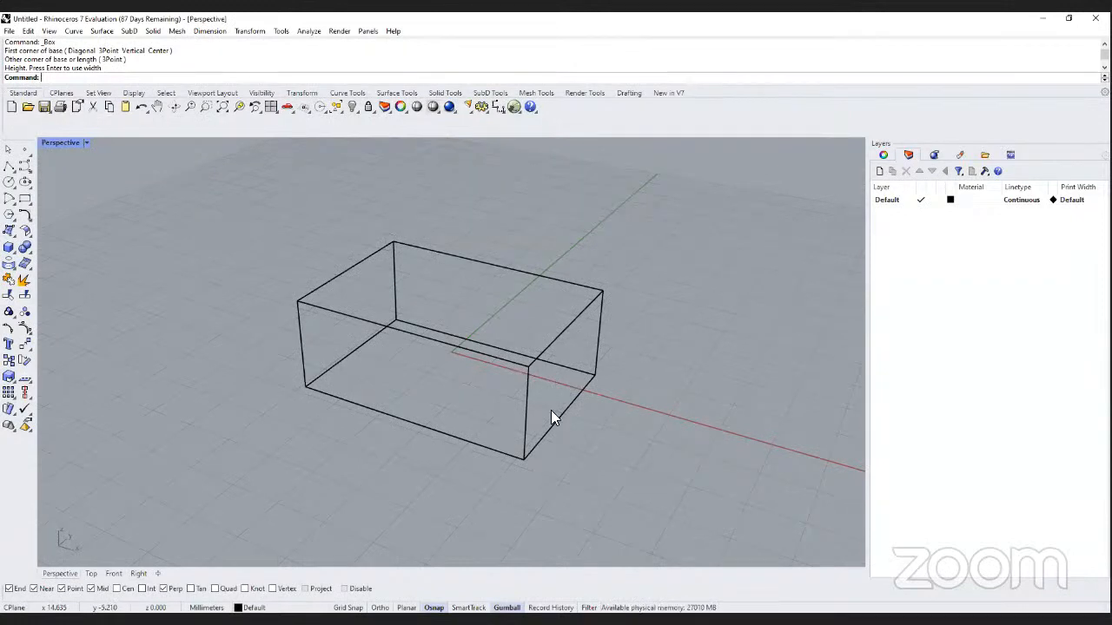
double_click(57, 144)
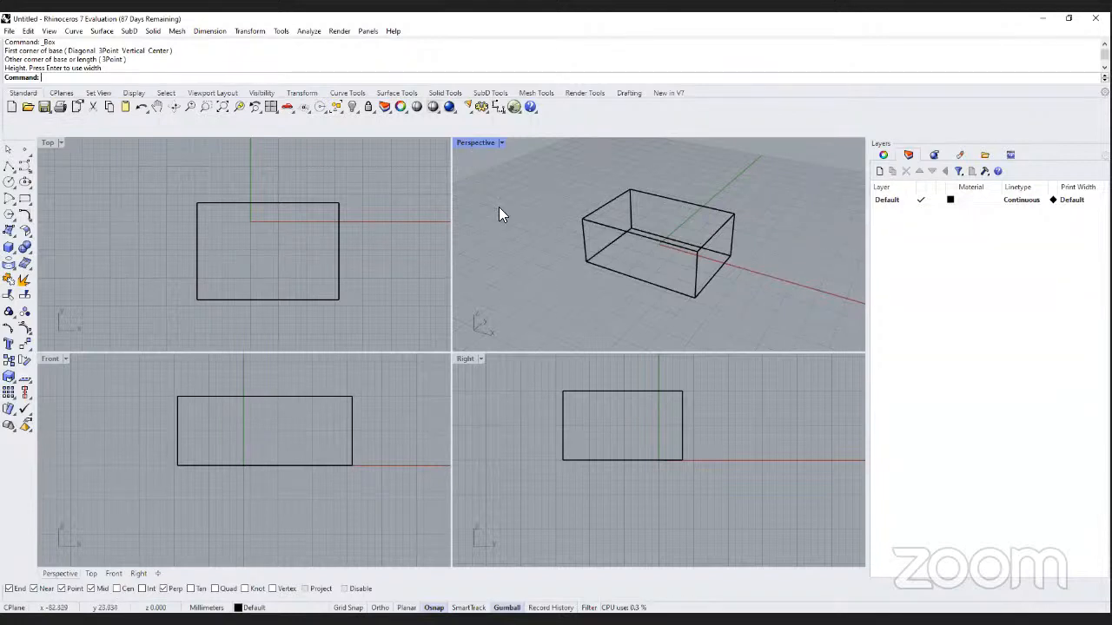
double_click(479, 144)
scroll(402, 397, "down", 2)
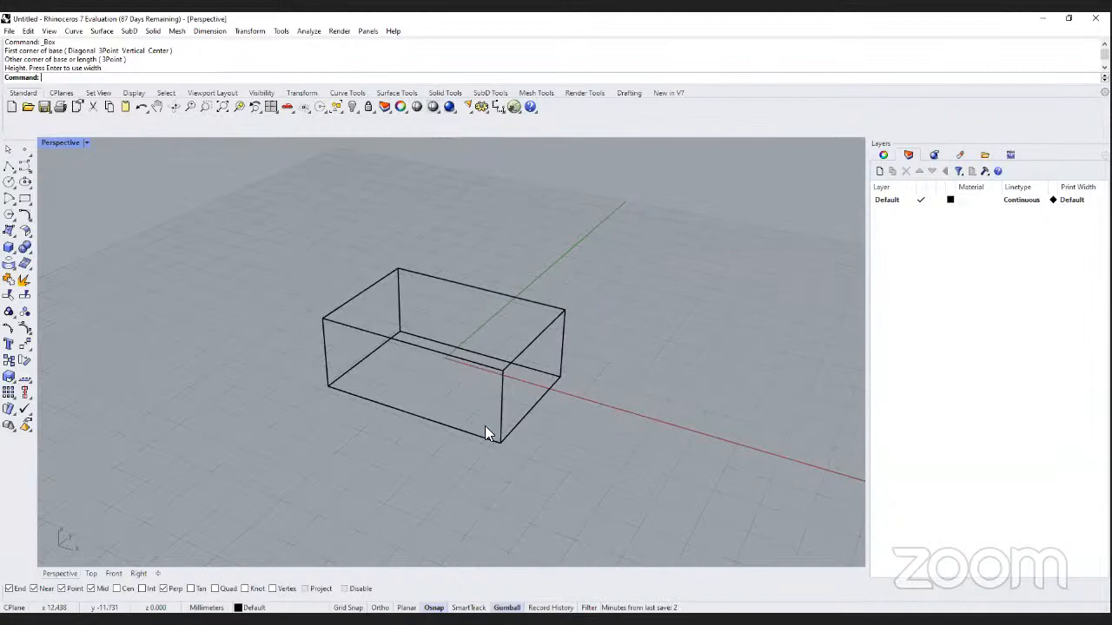
scroll(486, 431, "up", 3)
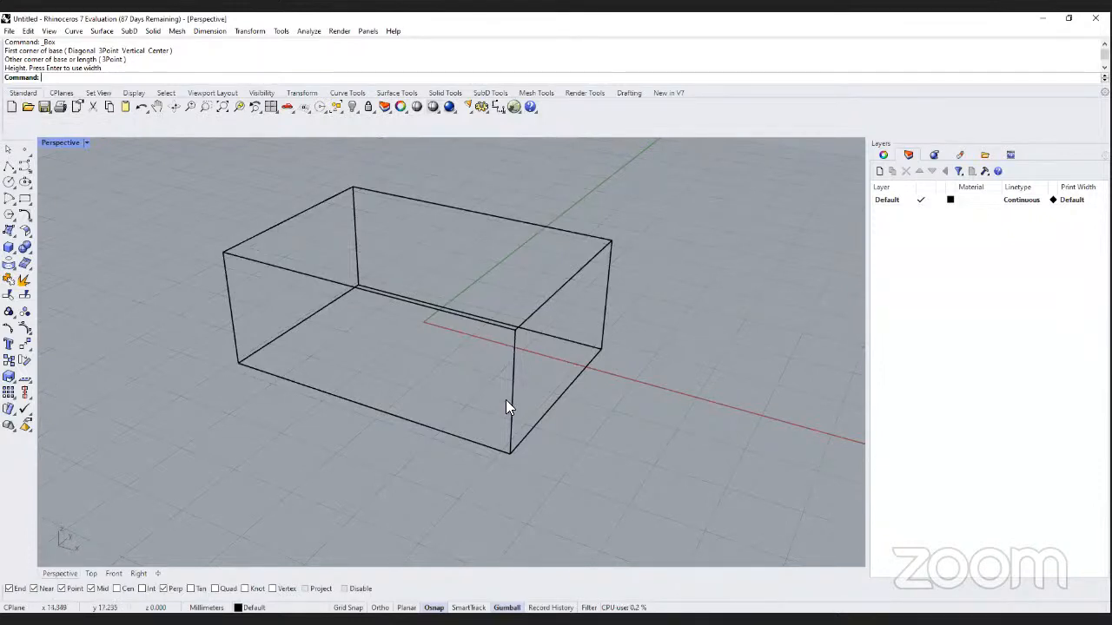
scroll(506, 402, "down", 2)
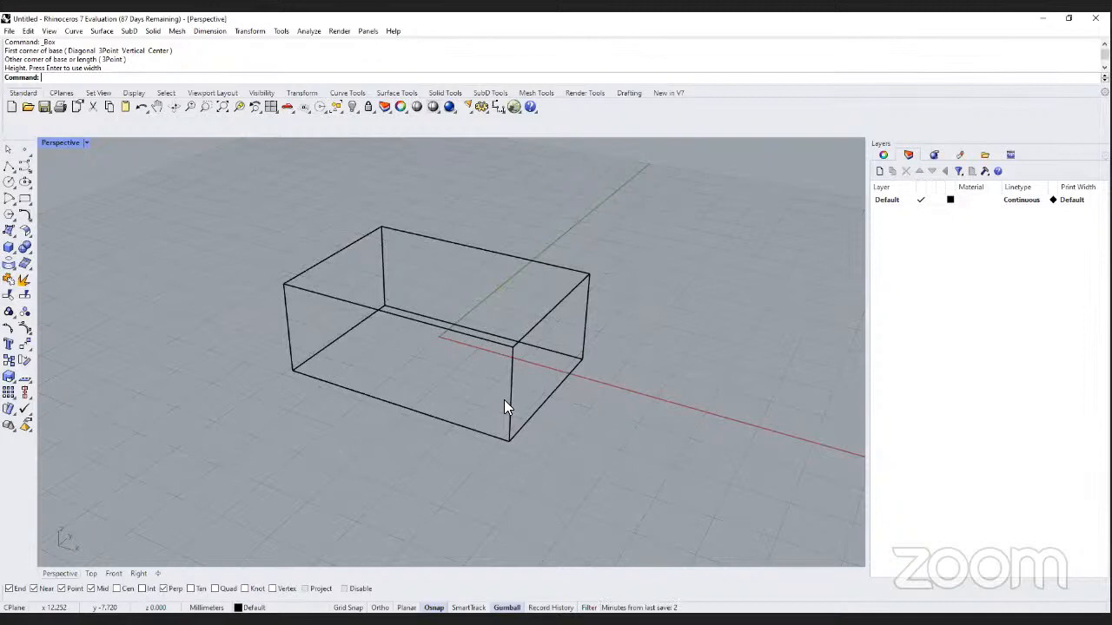
Set the Perspective viewport to Shaded display mode, then select and deselect the box.
left_click(86, 144)
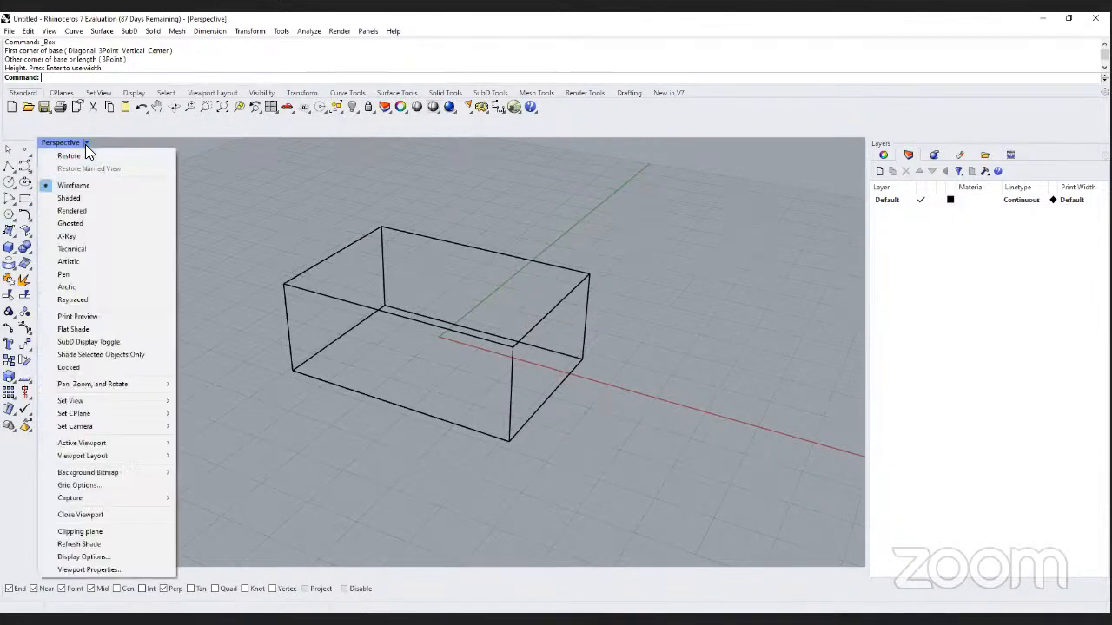
left_click(89, 198)
left_click(302, 322)
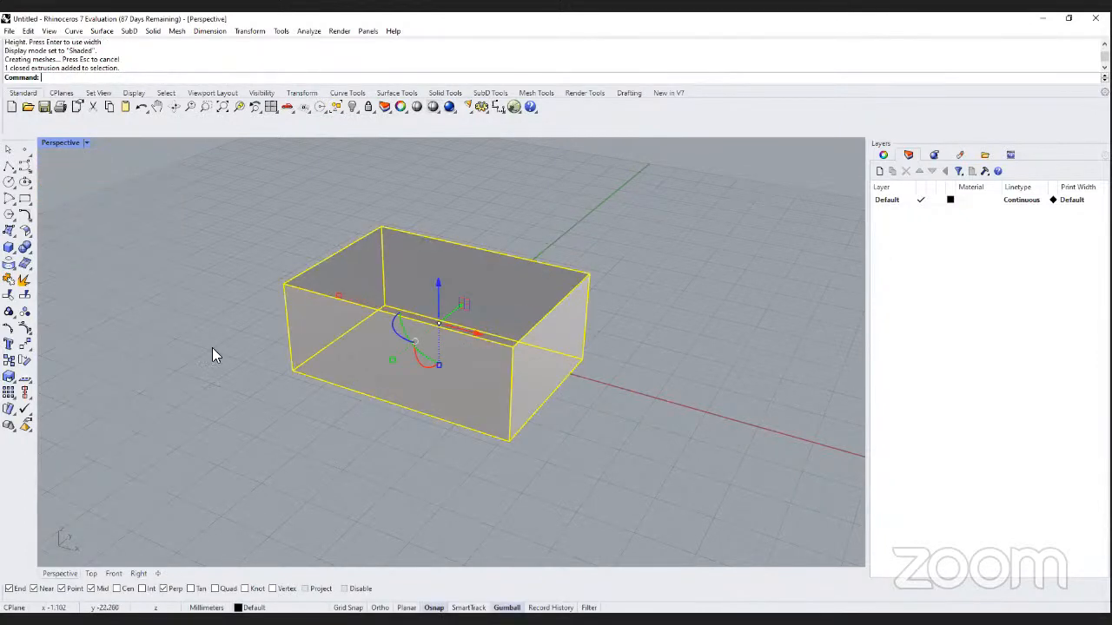
left_click(424, 438)
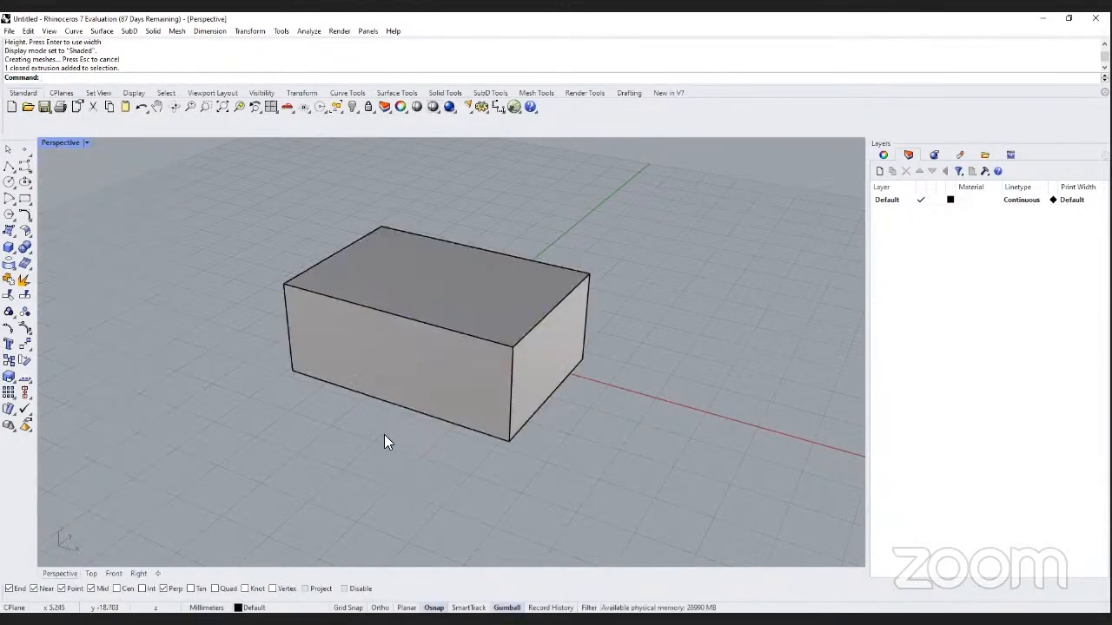
Preview the box in Rendered and Ghosted display modes and return the Perspective viewport to Shaded.
left_click(86, 142)
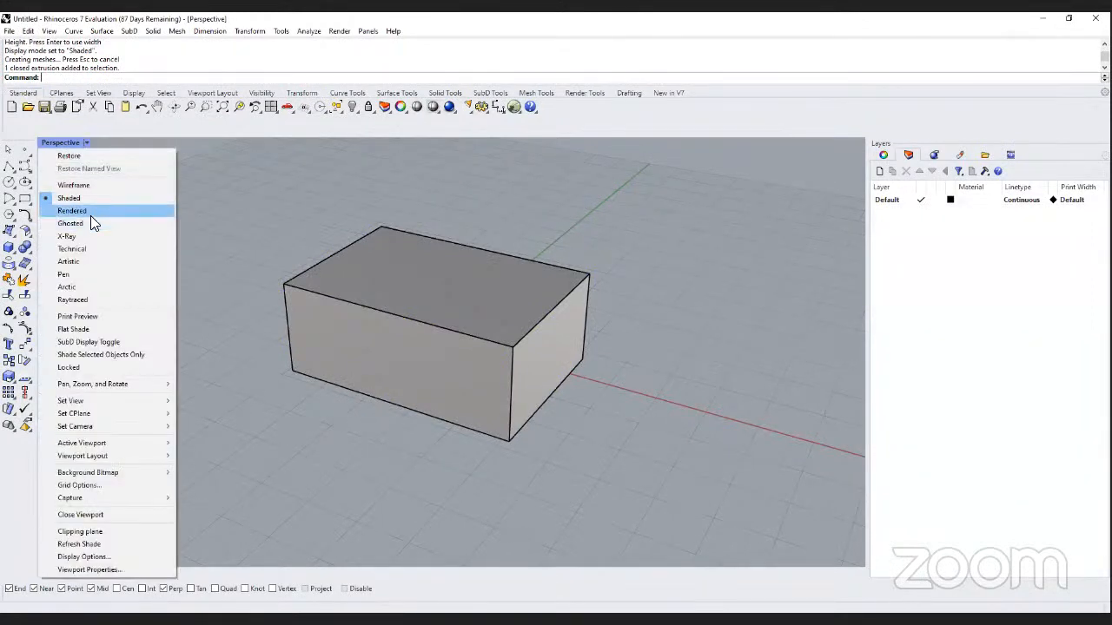
left_click(95, 211)
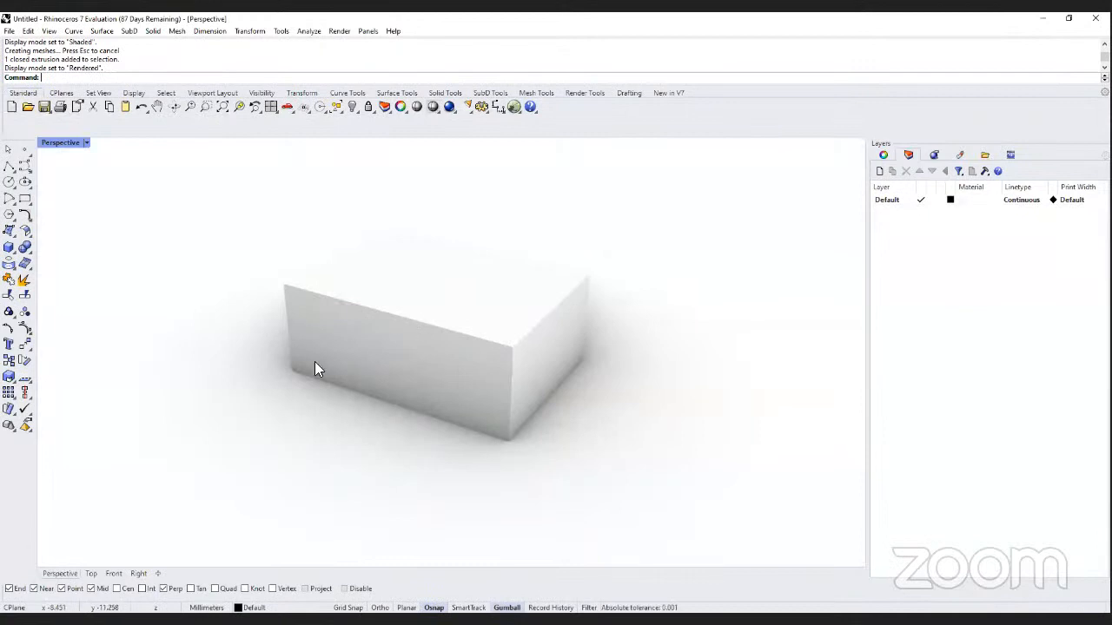
left_click(86, 143)
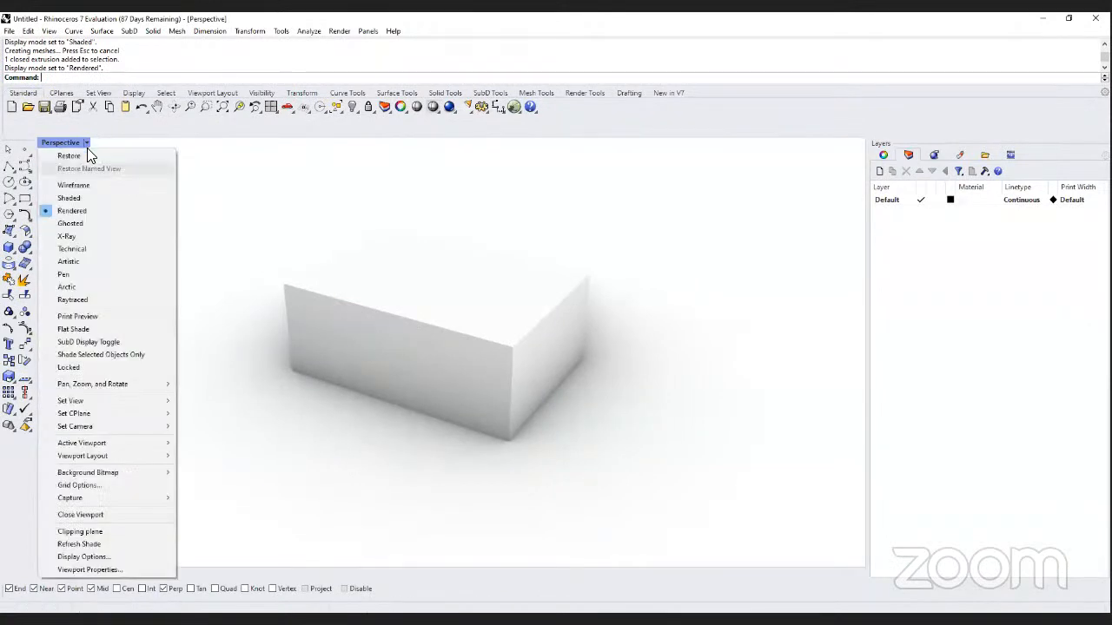
left_click(96, 223)
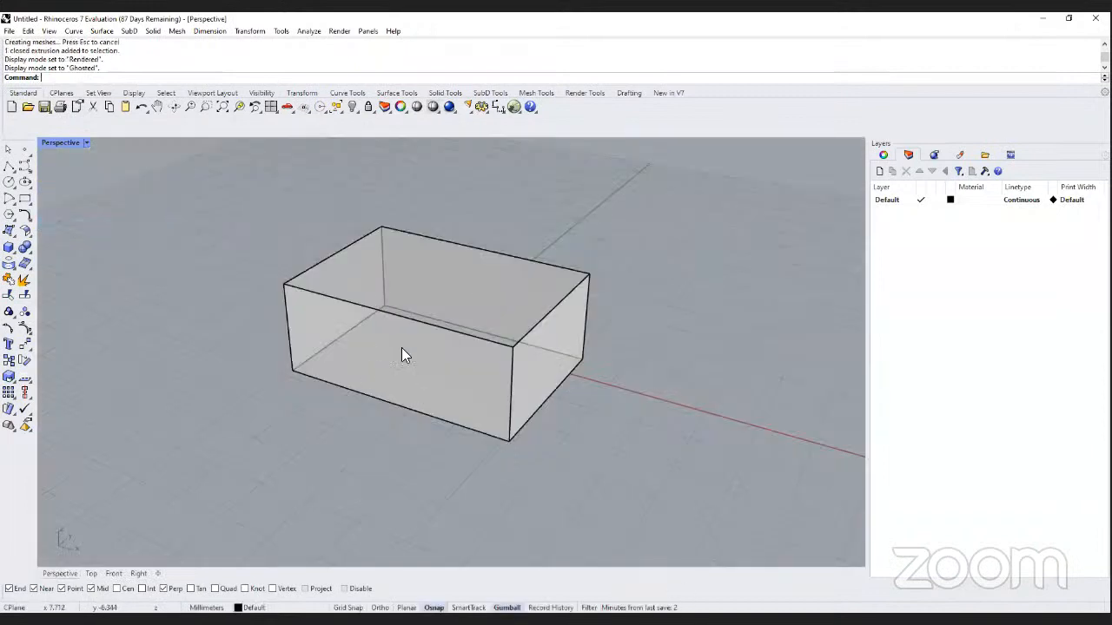
left_click(86, 143)
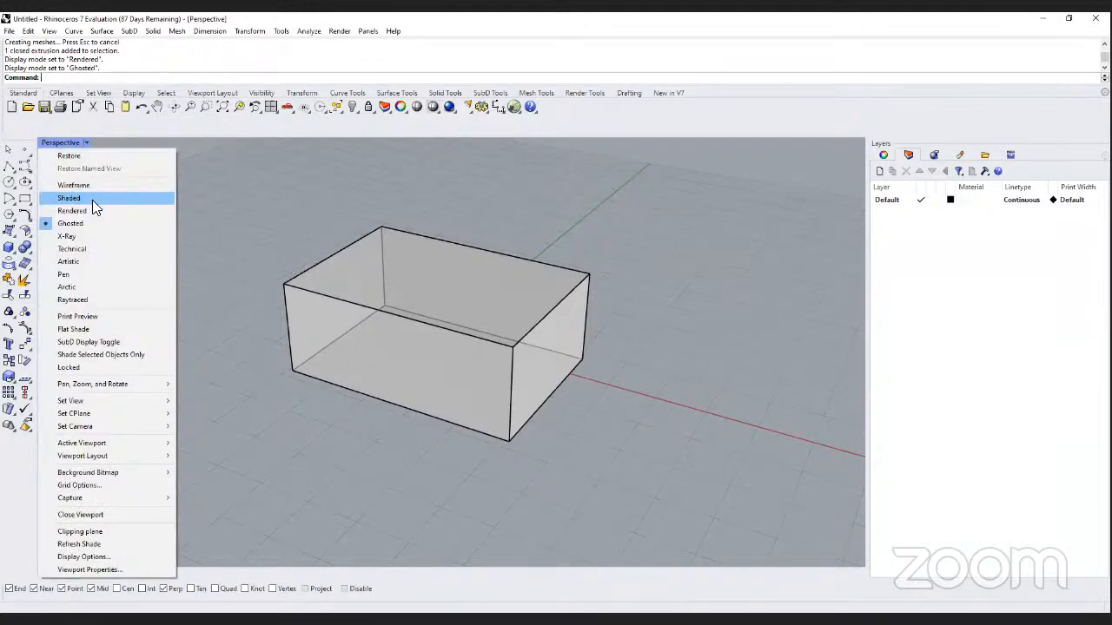
left_click(94, 199)
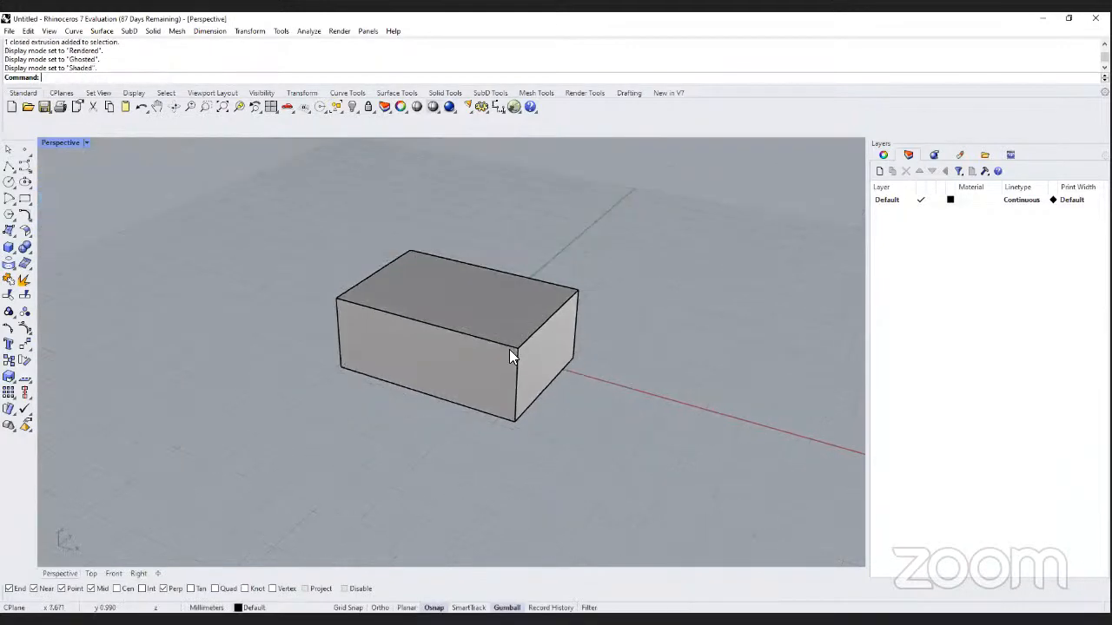
scroll(511, 356, "down", 2)
scroll(511, 356, "down", 1)
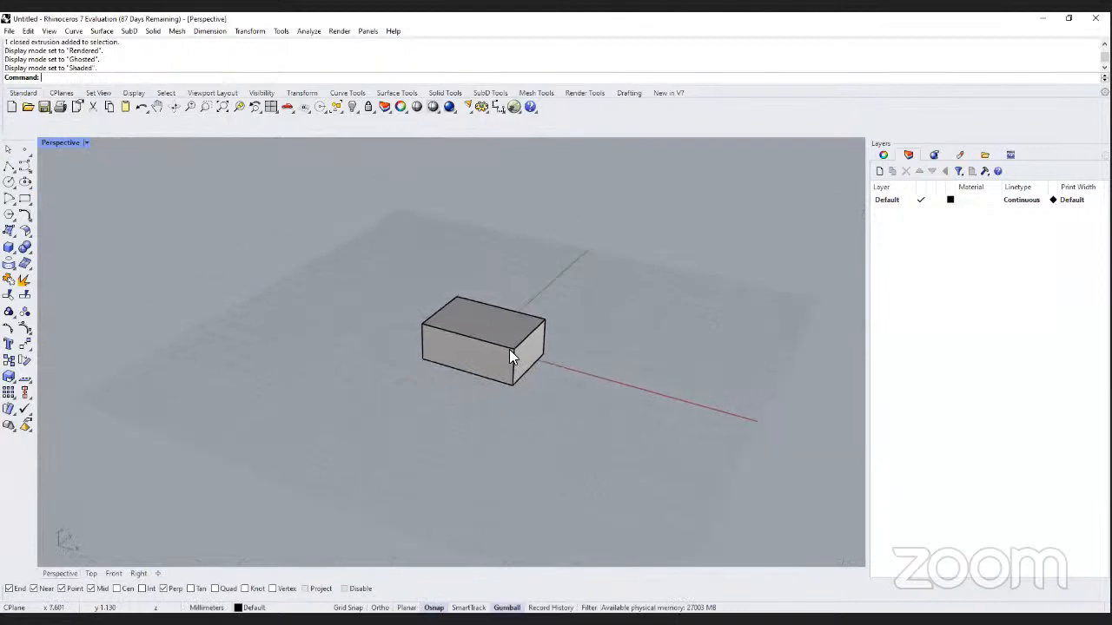
scroll(597, 373, "up", 1)
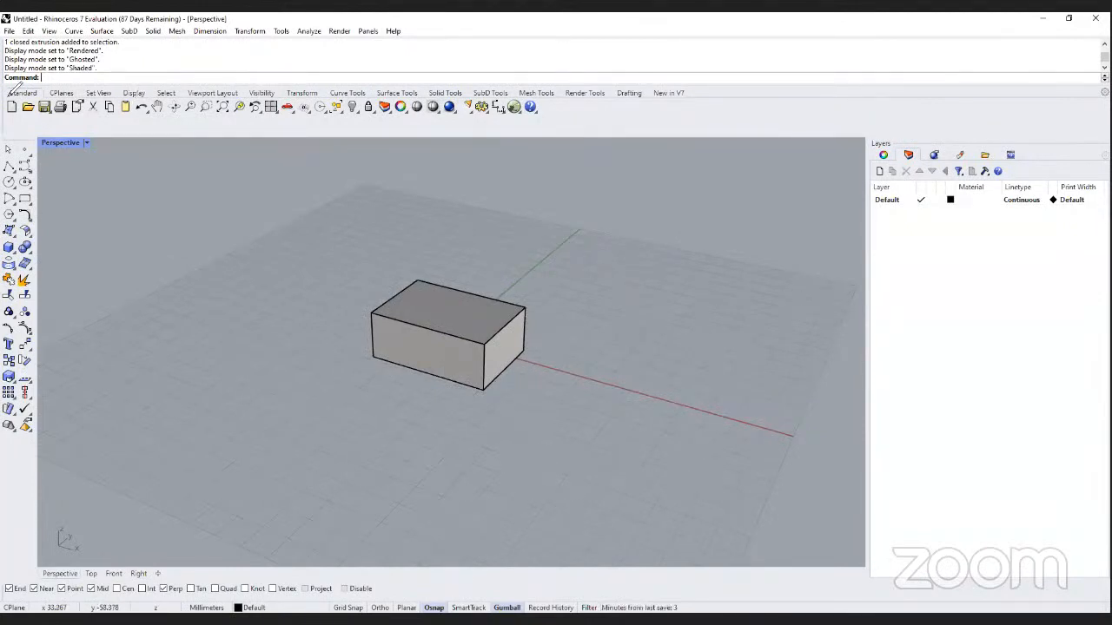
Mark the command area and the vertical tool strip with red outlines and arrows, and clear the annotations.
mouse_move(6, 90)
left_mouse_down()
mouse_move(318, 84)
mouse_move(67, 83)
left_mouse_up()
mouse_move(164, 210)
left_mouse_down()
mouse_move(170, 101)
mouse_move(145, 127)
left_mouse_up()
left_click_drag(167, 95, 205, 143)
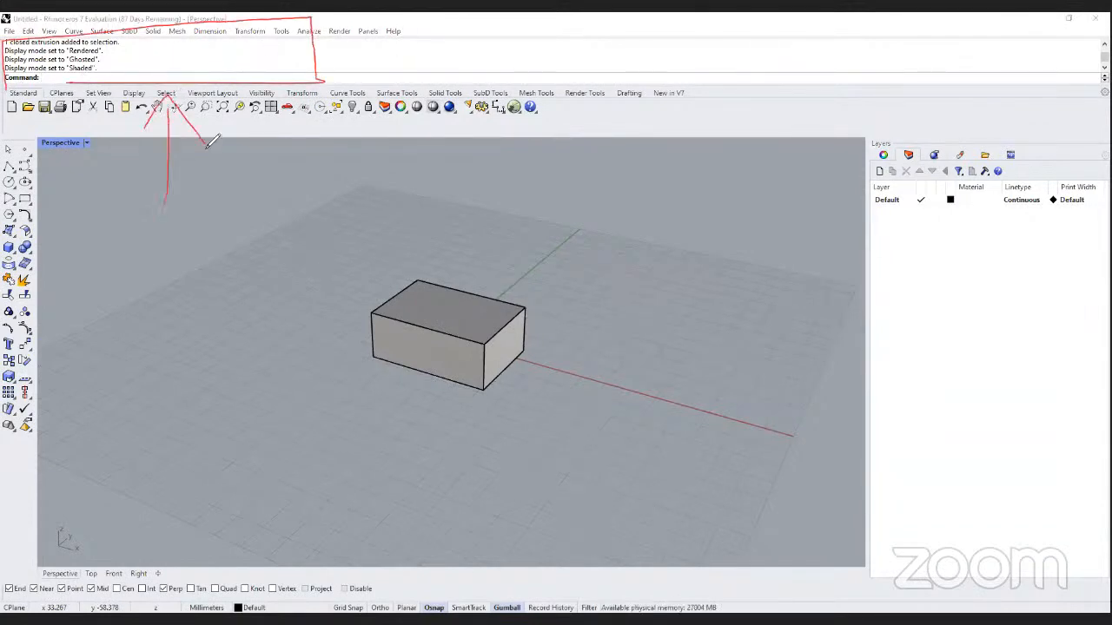
mouse_move(2, 142)
left_mouse_down()
mouse_move(54, 143)
mouse_move(54, 357)
mouse_move(2, 459)
left_mouse_up()
mouse_move(152, 304)
left_mouse_down()
mouse_move(65, 367)
mouse_move(103, 373)
left_mouse_up()
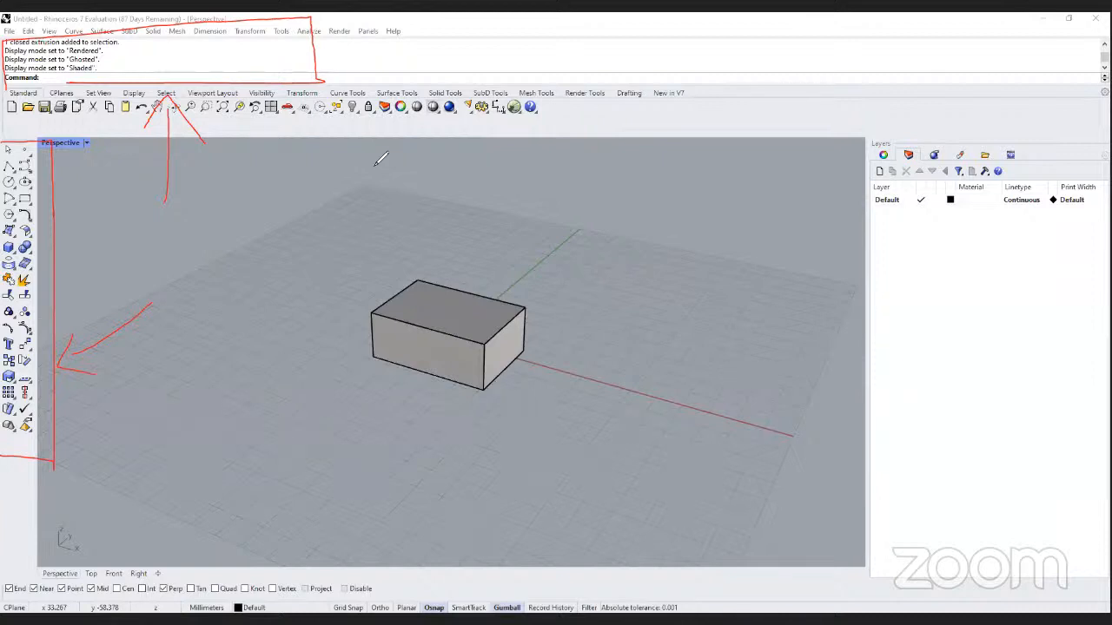
left_click(487, 285)
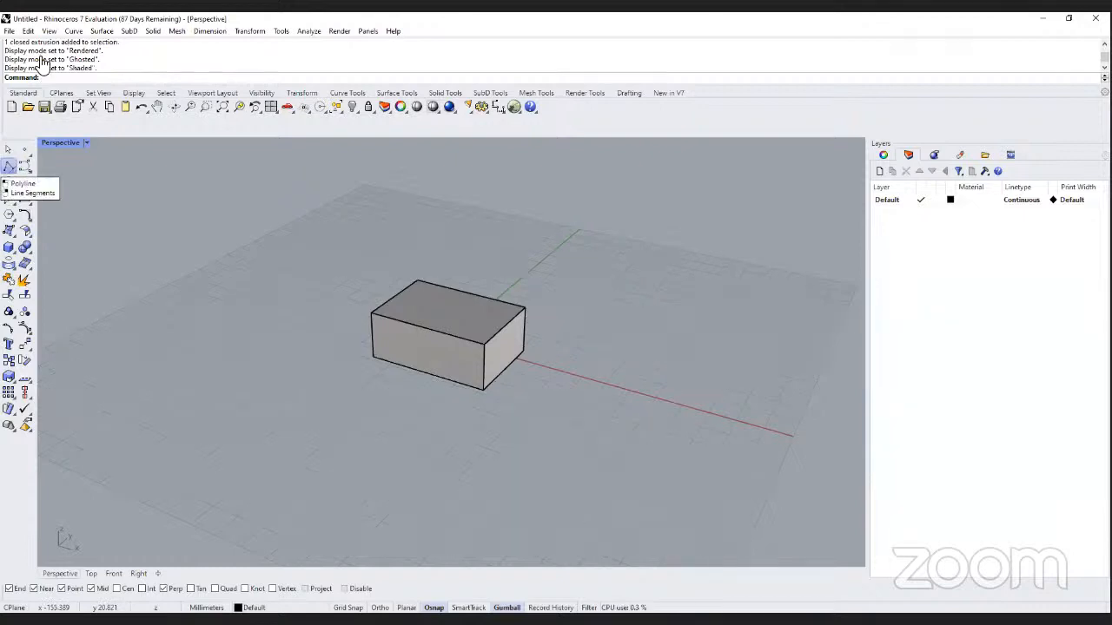
Draw a circle with a 25 mm radius on the ground plane beside the box, centred just off the red axis.
left_click(7, 170)
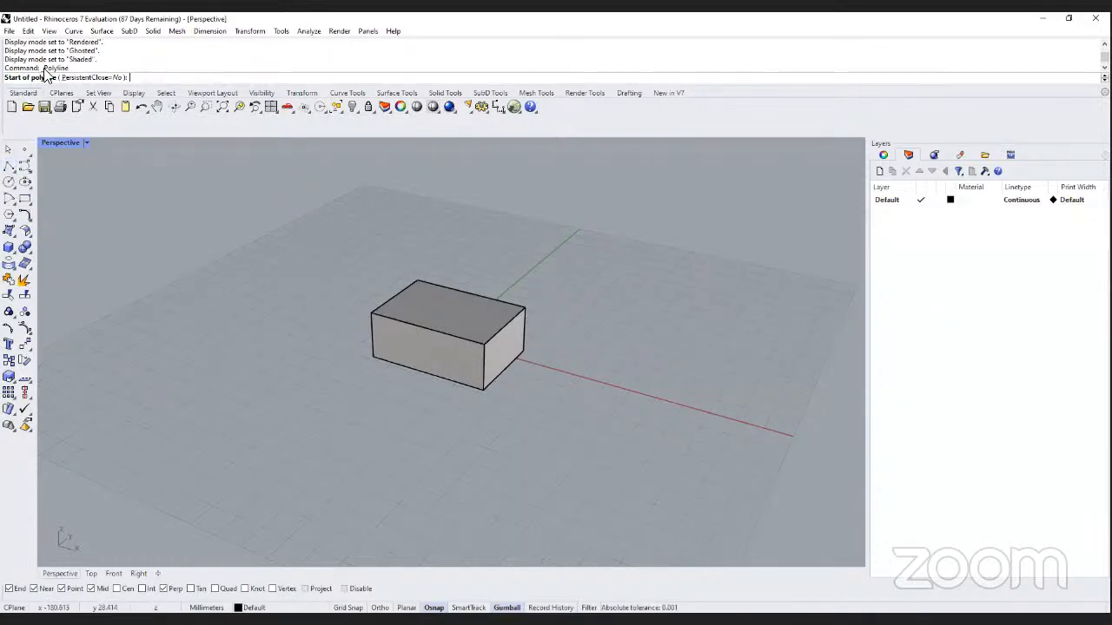
key("Escape")
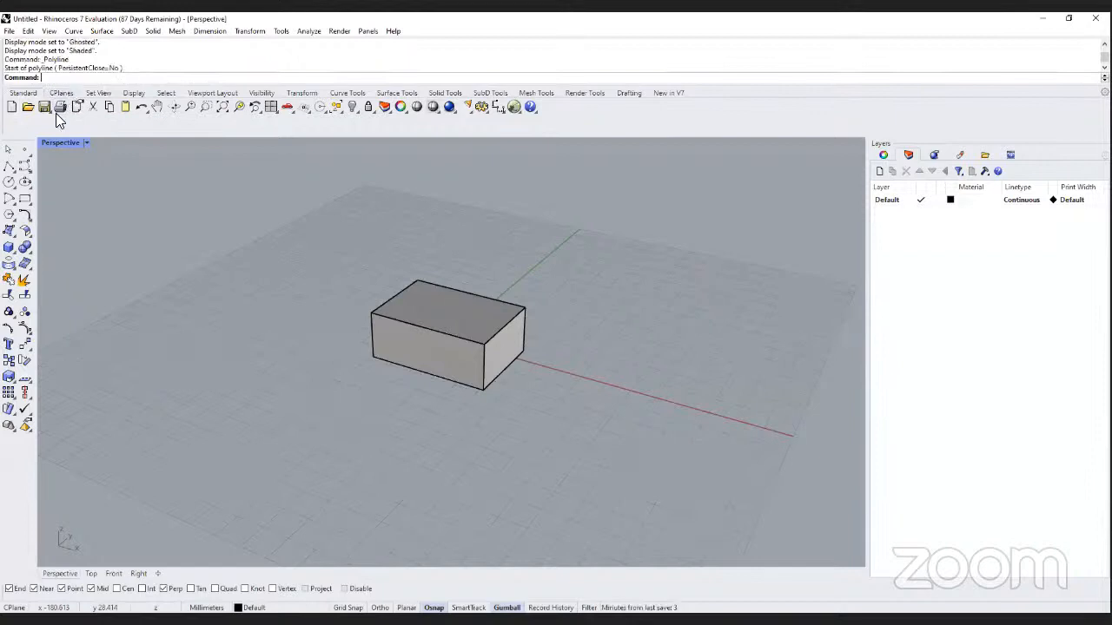
left_click(7, 184)
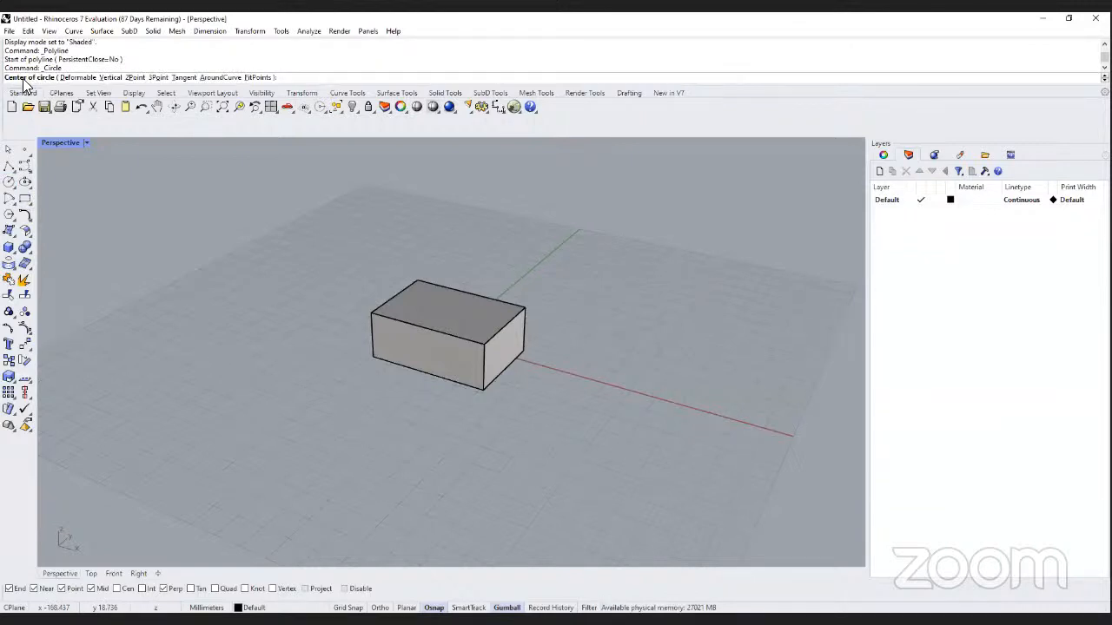
left_click(609, 427)
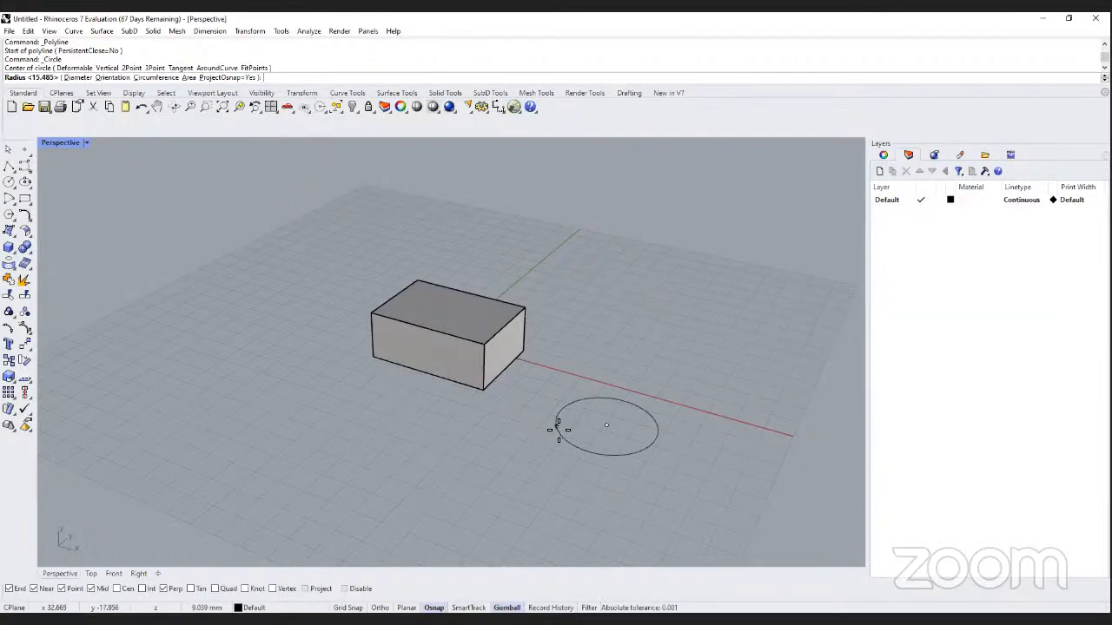
type("25")
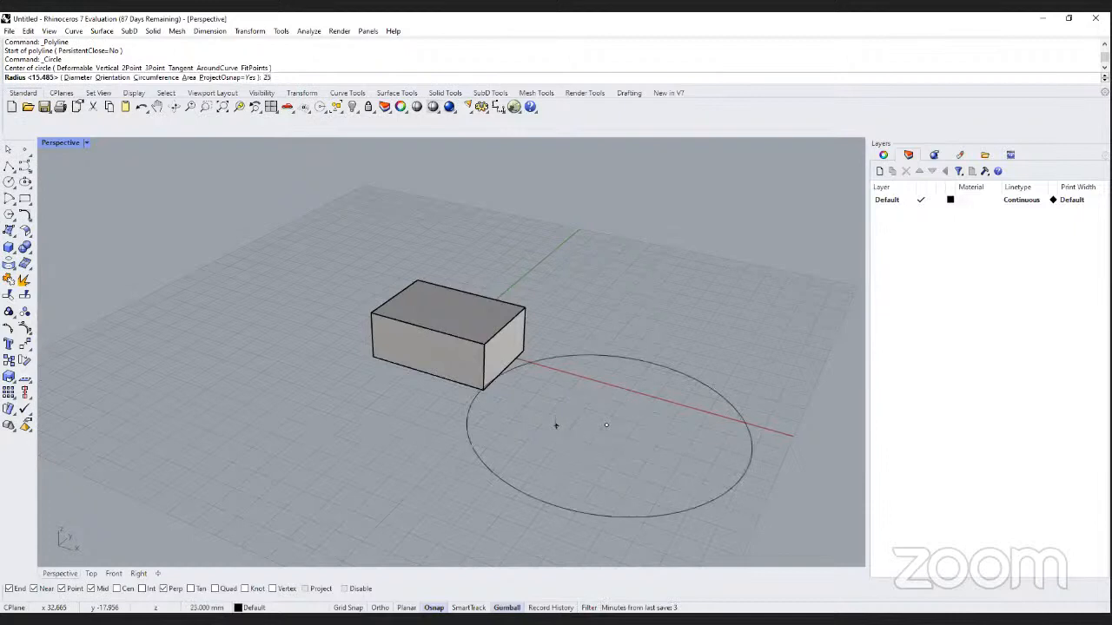
key("Return")
Examine the box and circle in the Perspective viewport by zooming, orbiting and panning around them.
scroll(629, 406, "down", 4)
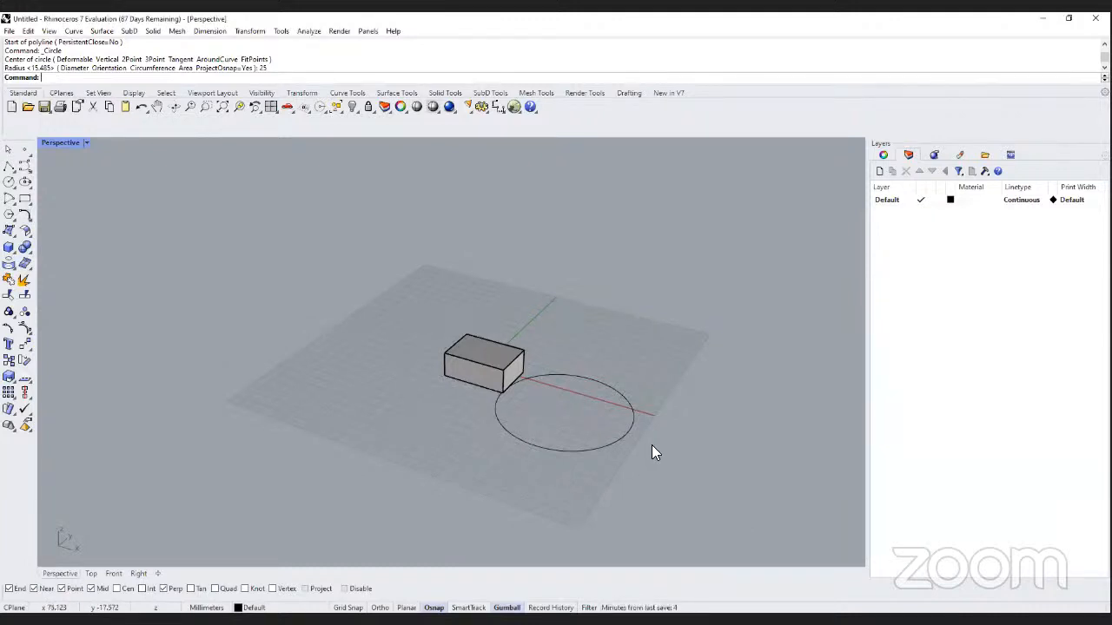
scroll(644, 431, "up", 3)
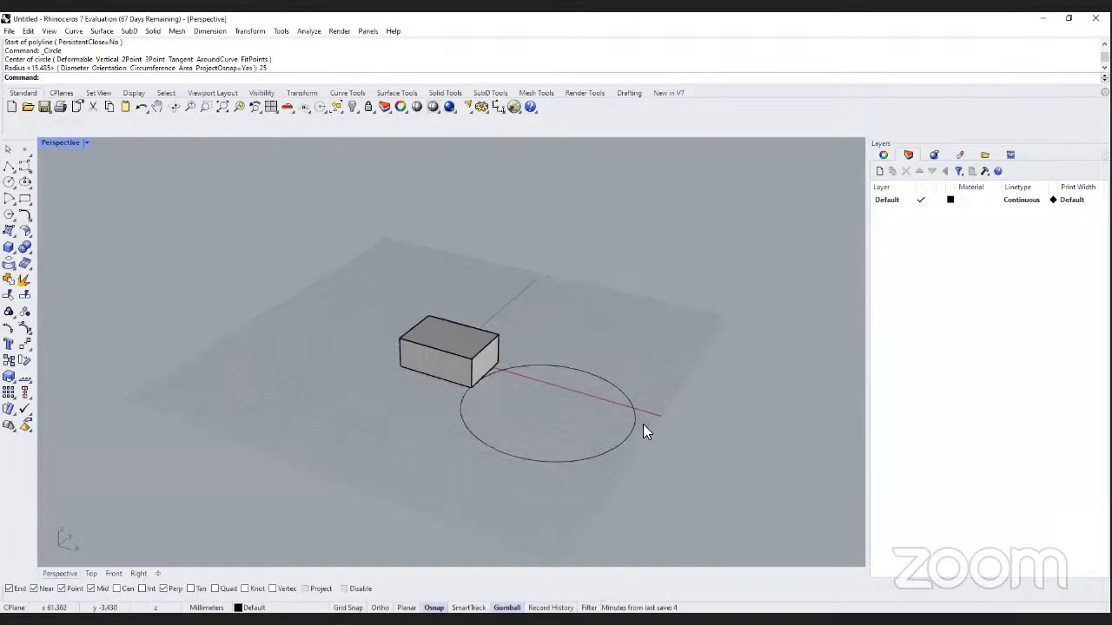
scroll(643, 431, "up", 2)
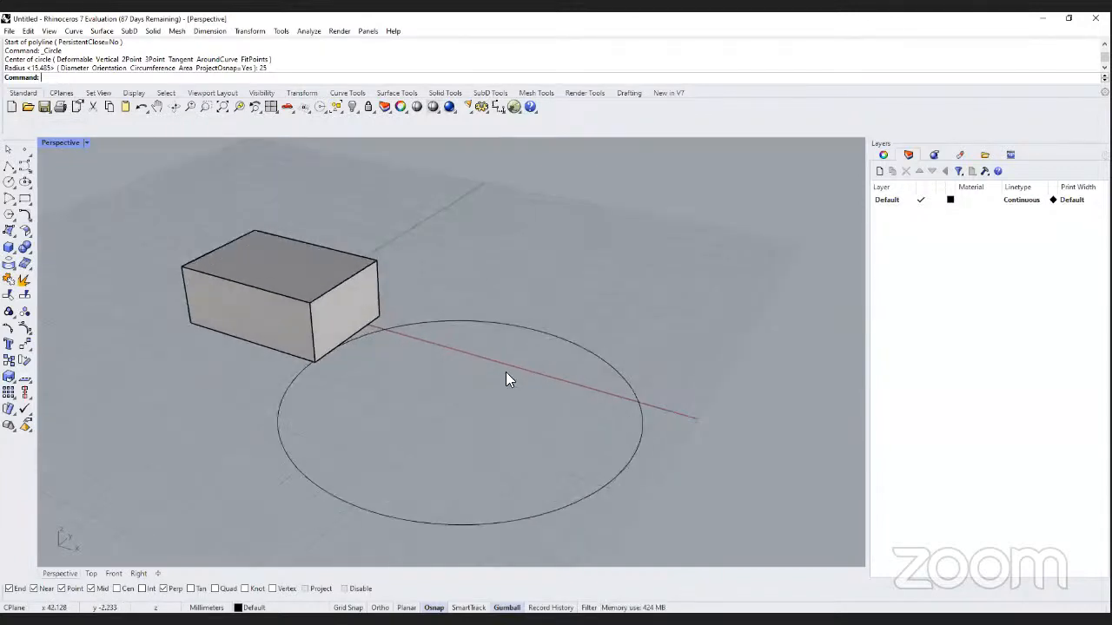
scroll(505, 371, "down", 4)
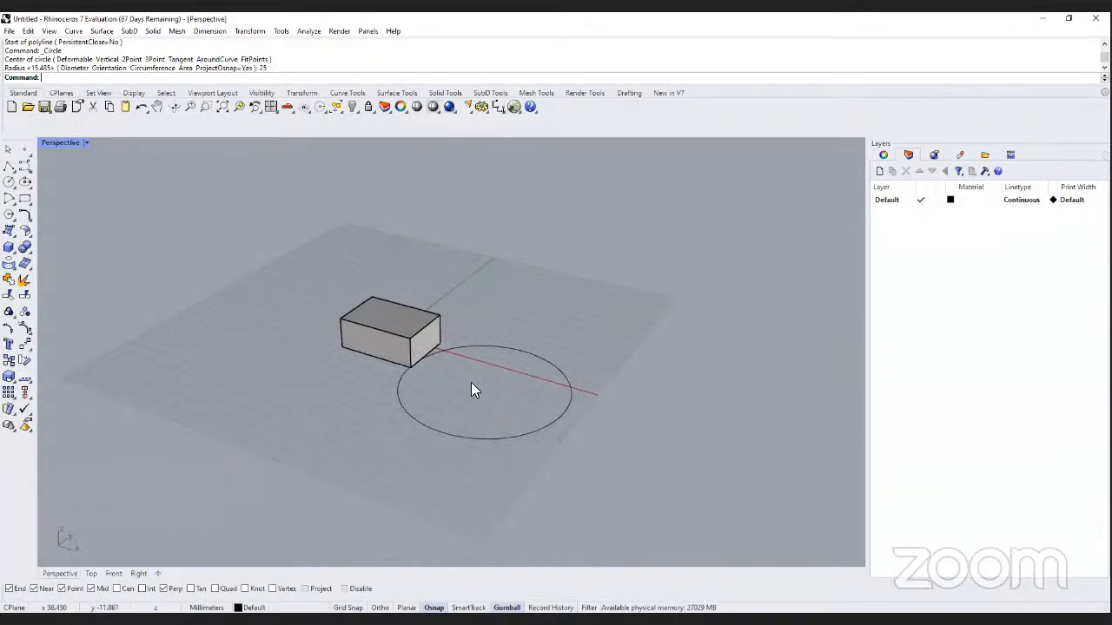
mouse_move(445, 376)
right_mouse_down()
mouse_move(528, 365)
mouse_move(461, 360)
mouse_move(423, 383)
mouse_move(447, 336)
mouse_move(426, 373)
mouse_move(544, 338)
mouse_move(446, 341)
mouse_move(451, 368)
right_mouse_up()
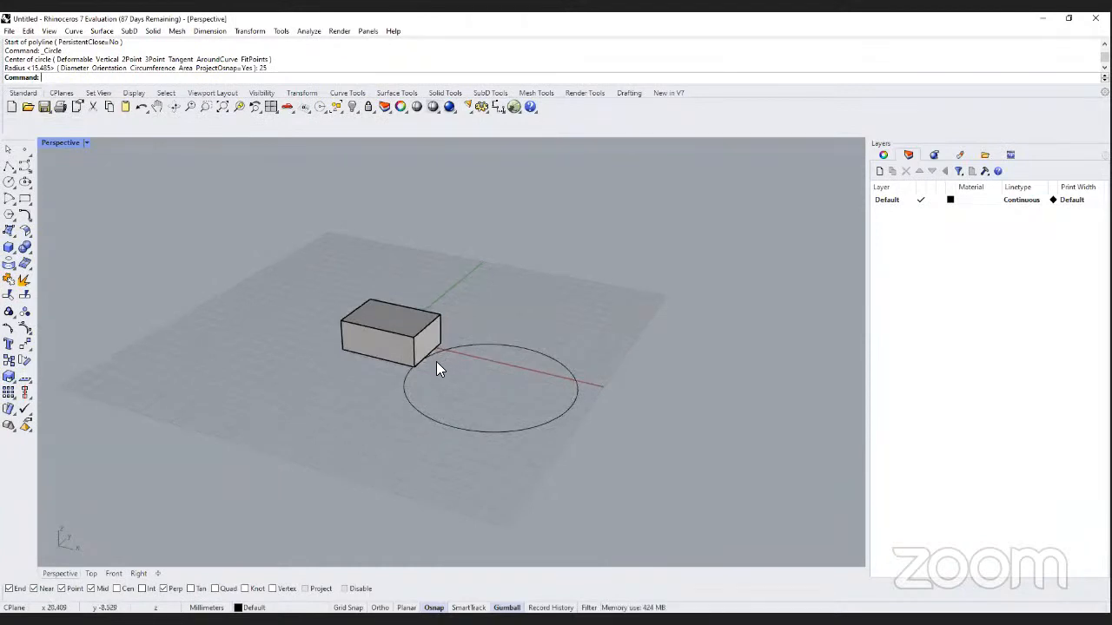
mouse_move(433, 365)
right_mouse_down("shift")
mouse_move(515, 375)
mouse_move(435, 373)
right_mouse_up("shift")
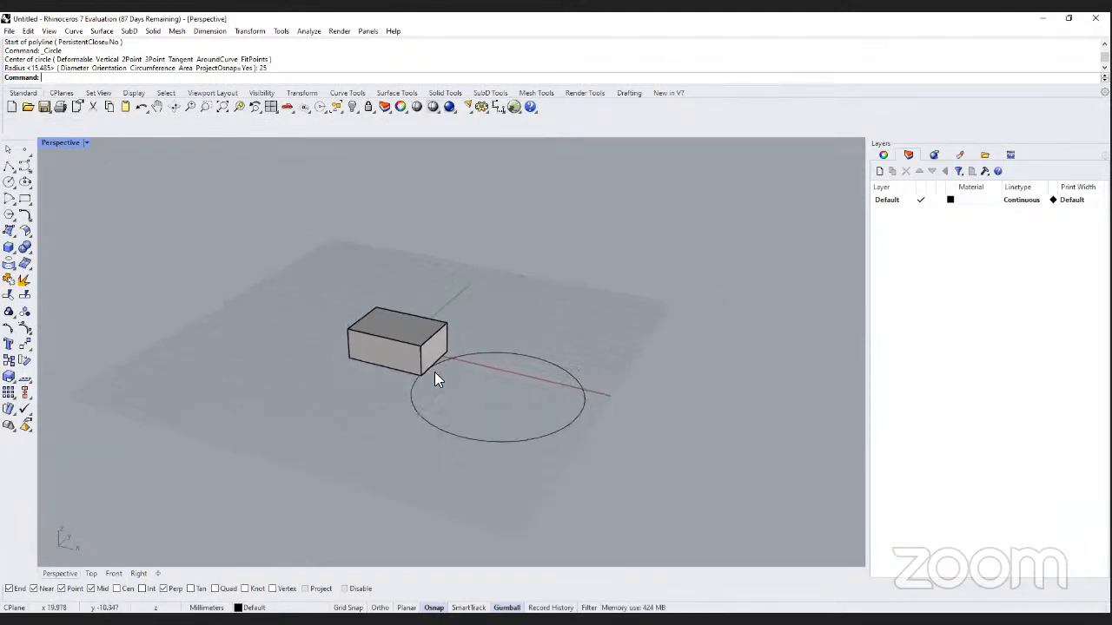
scroll(450, 368, "up", 5)
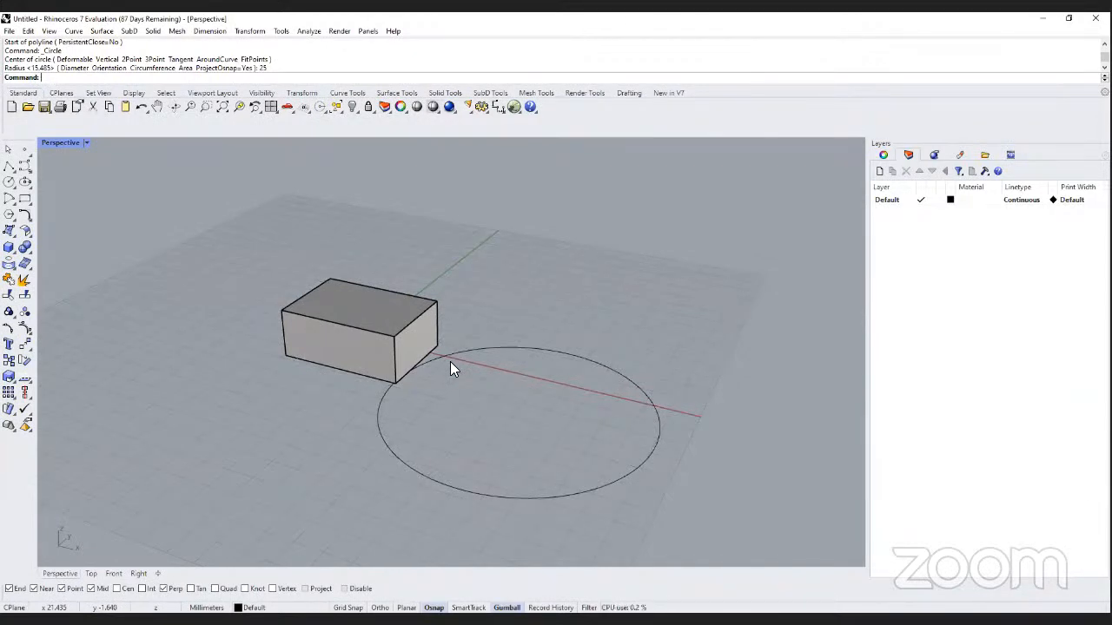
scroll(450, 361, "down", 3)
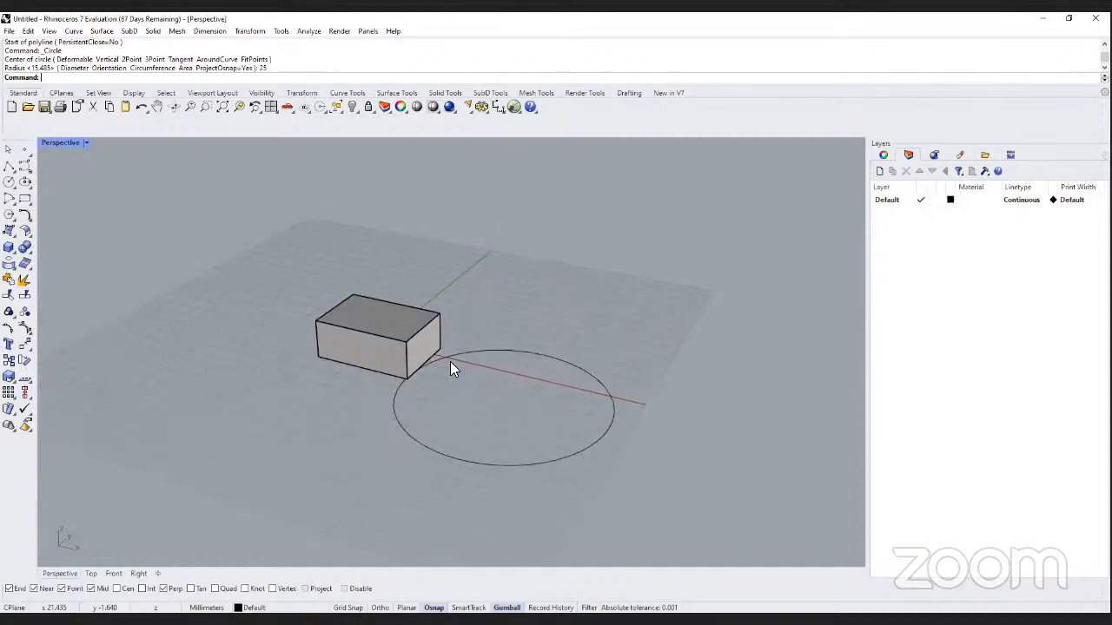
mouse_move(466, 384)
right_mouse_down()
mouse_move(417, 379)
mouse_move(427, 359)
mouse_move(489, 391)
mouse_move(459, 385)
mouse_move(477, 380)
mouse_move(472, 391)
mouse_move(536, 393)
mouse_move(417, 394)
mouse_move(477, 394)
mouse_move(447, 384)
right_mouse_up()
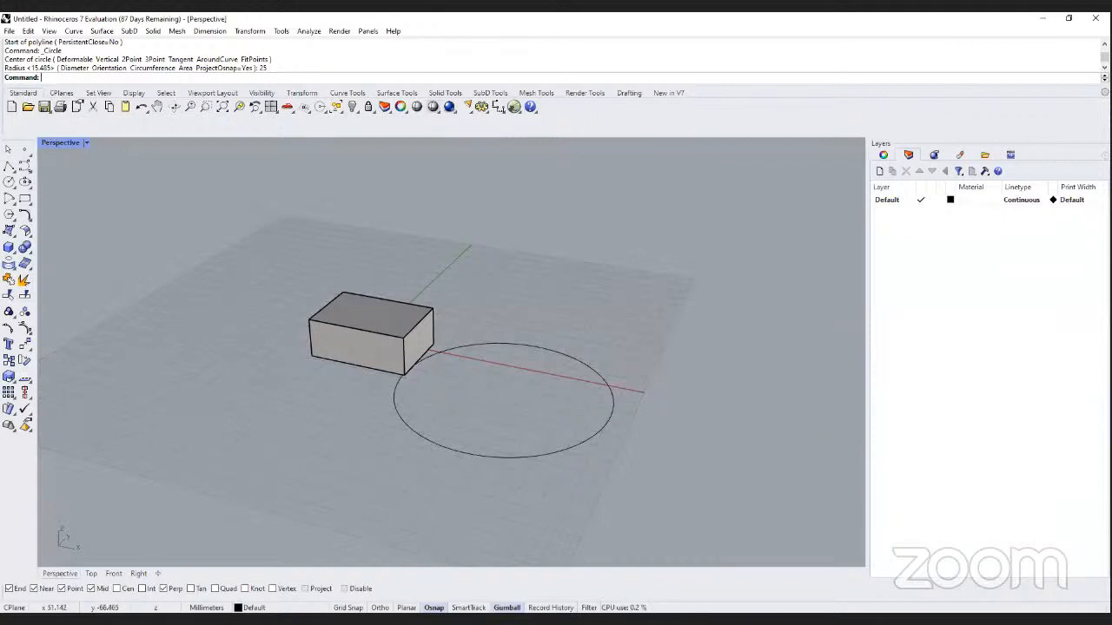
Point a red arrow at Osnap, draw a polyline snapping to the circle and the box's upper corner, and clear the arrow.
mouse_move(438, 424)
left_mouse_down()
mouse_move(432, 598)
mouse_move(455, 580)
left_mouse_up()
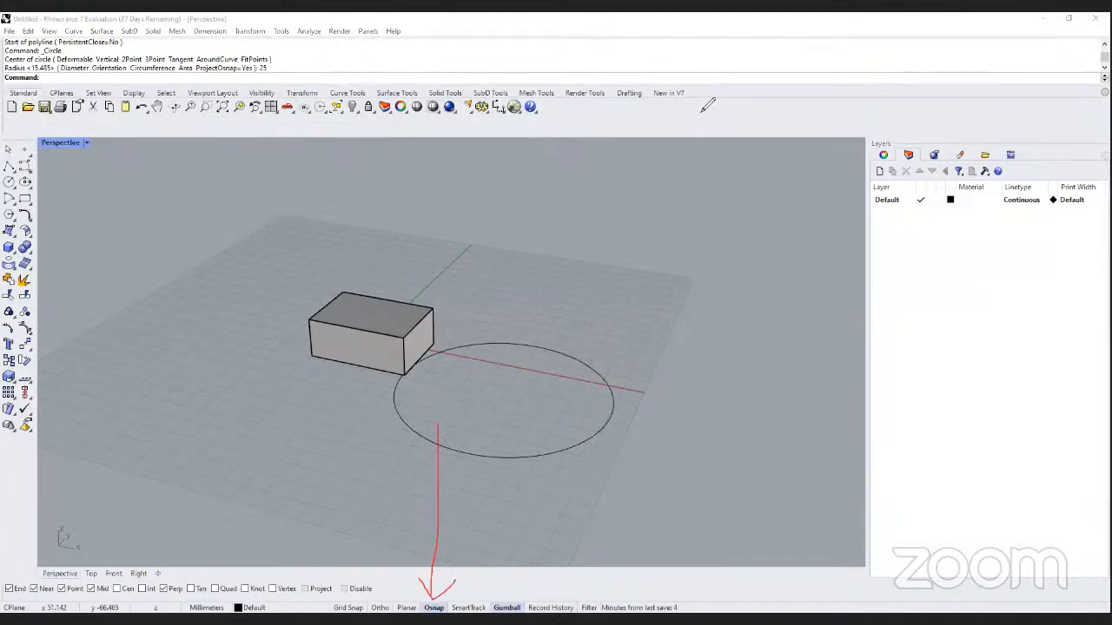
left_click(10, 167)
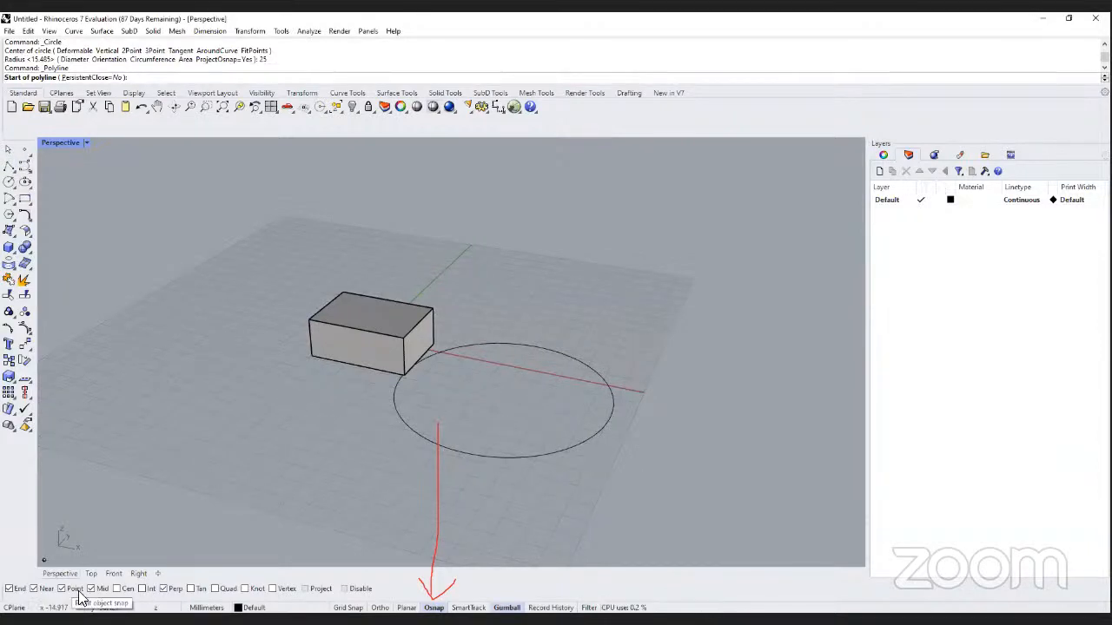
left_click(538, 347)
left_click(626, 306)
left_click(611, 391)
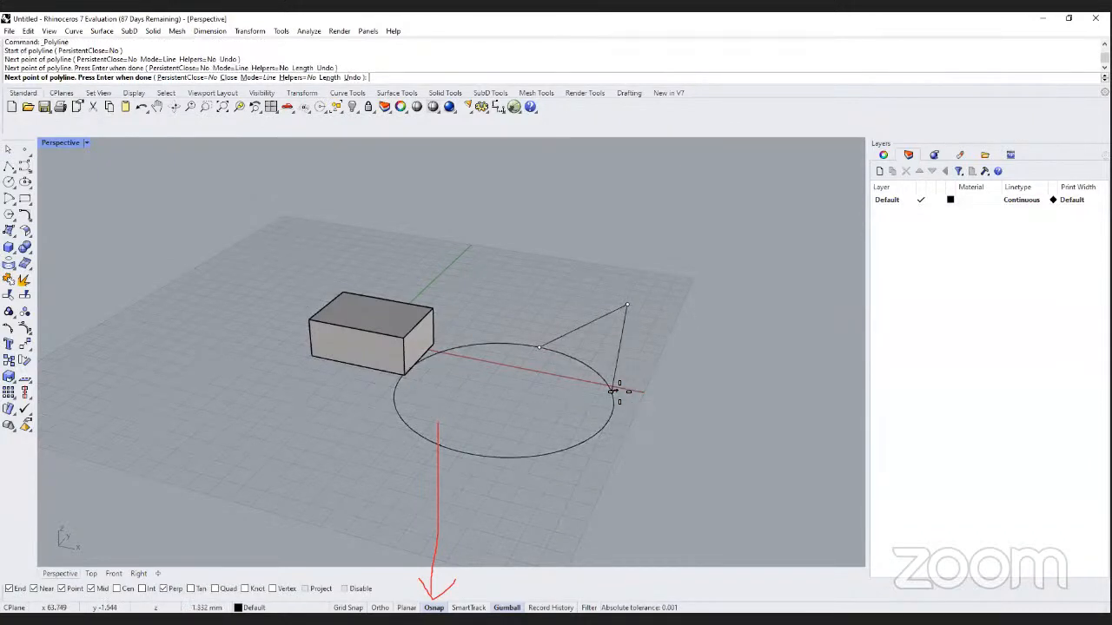
left_click(587, 440)
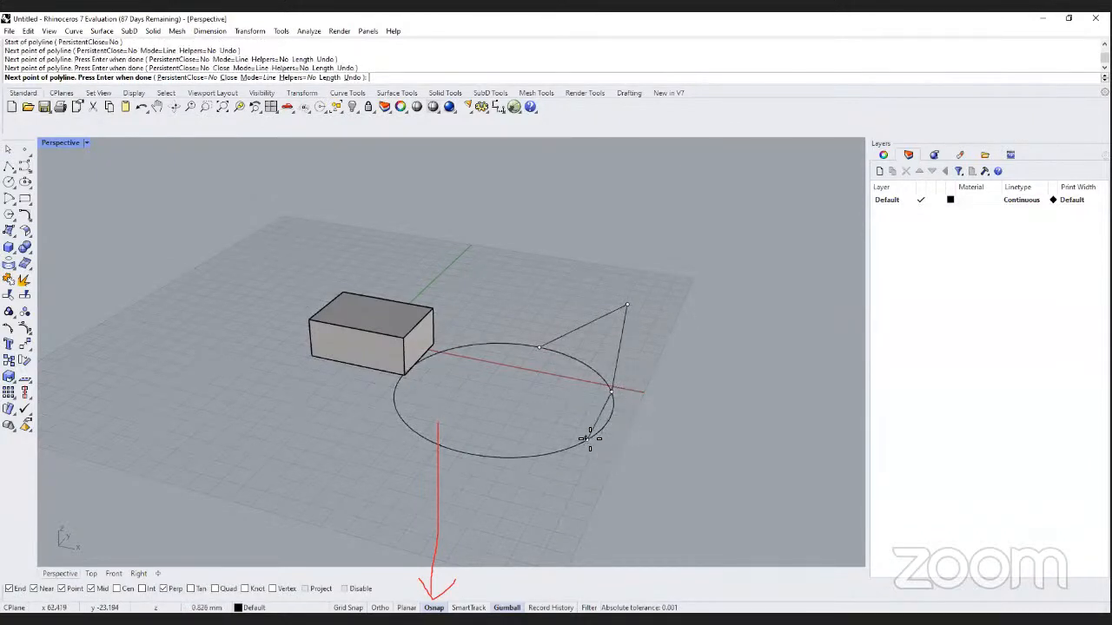
left_click(514, 457)
left_click(433, 308)
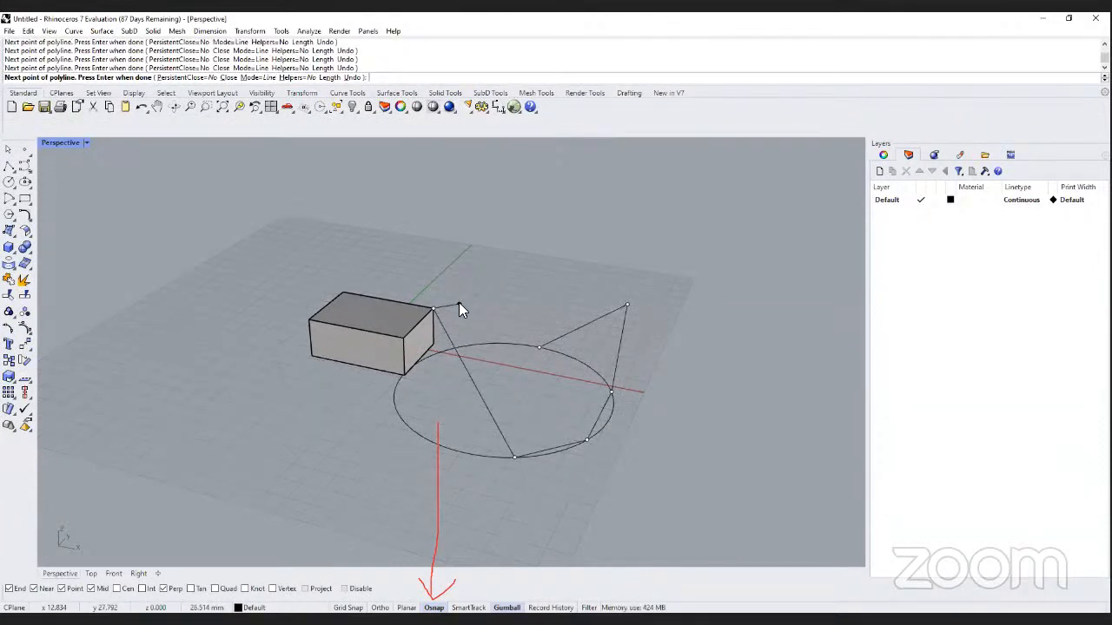
key("Return")
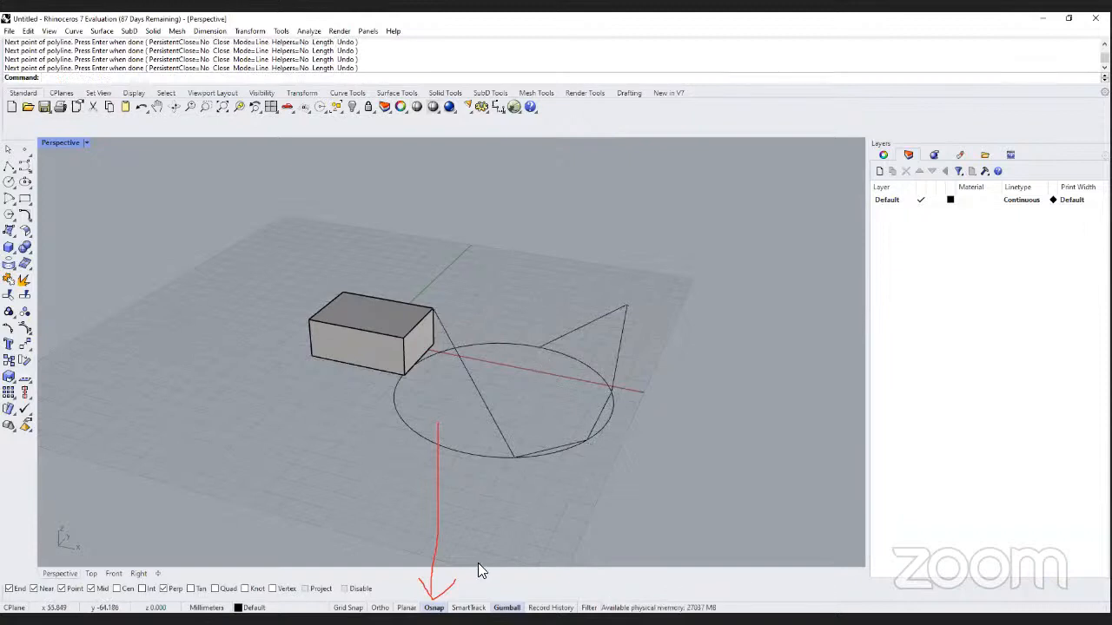
left_click(660, 70)
left_click(756, 114)
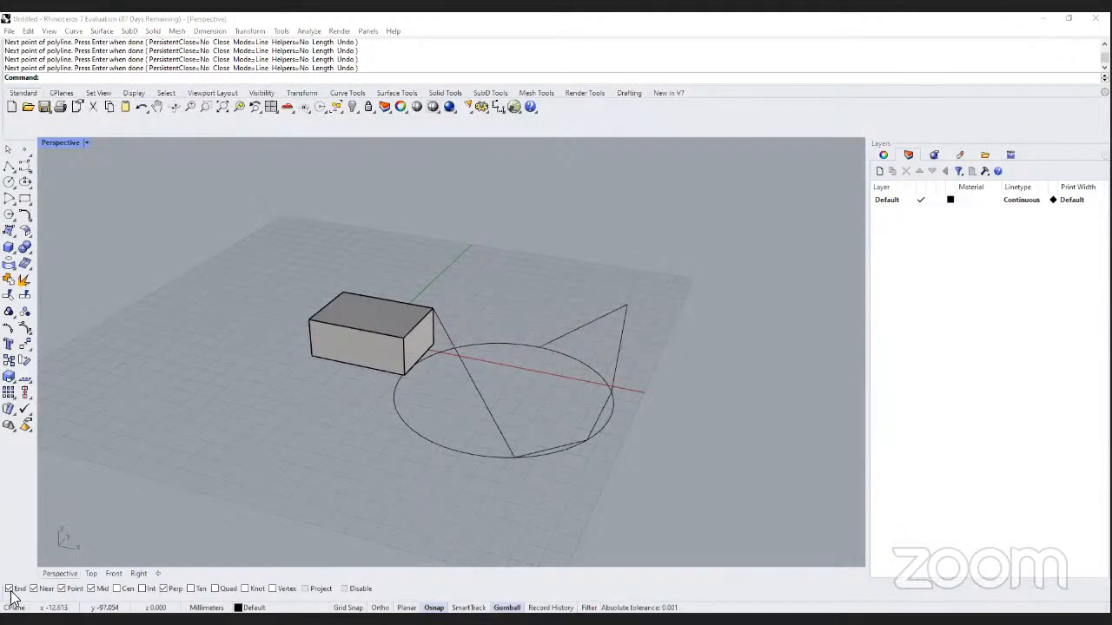
Turn off the Point and Mid object snaps and turn on the Int snap, keeping Perp enabled.
left_click(100, 590)
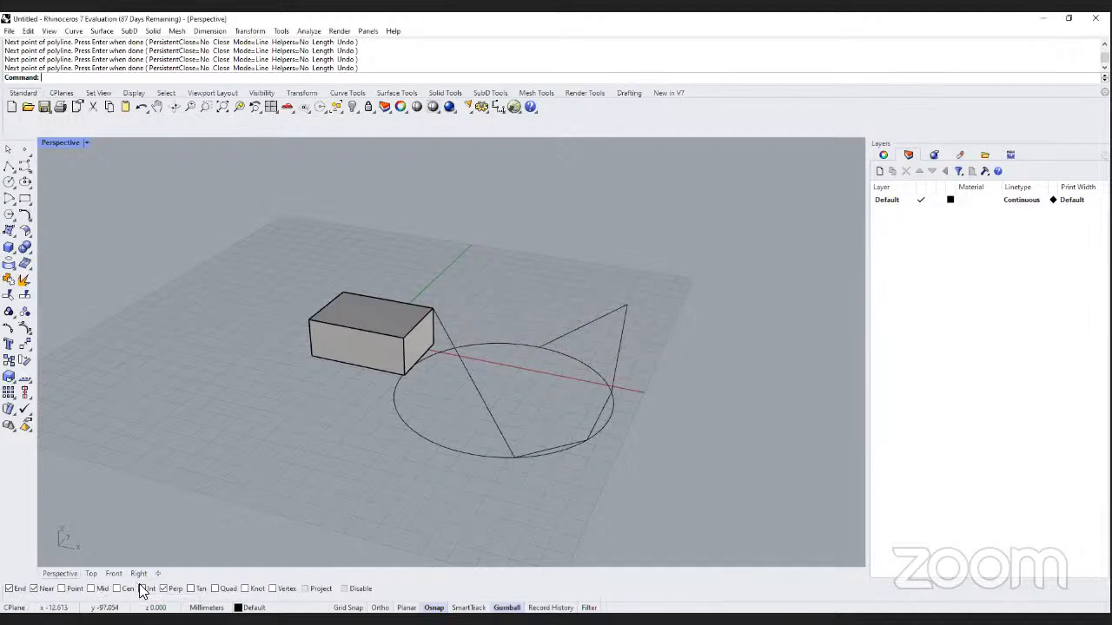
left_click(144, 590)
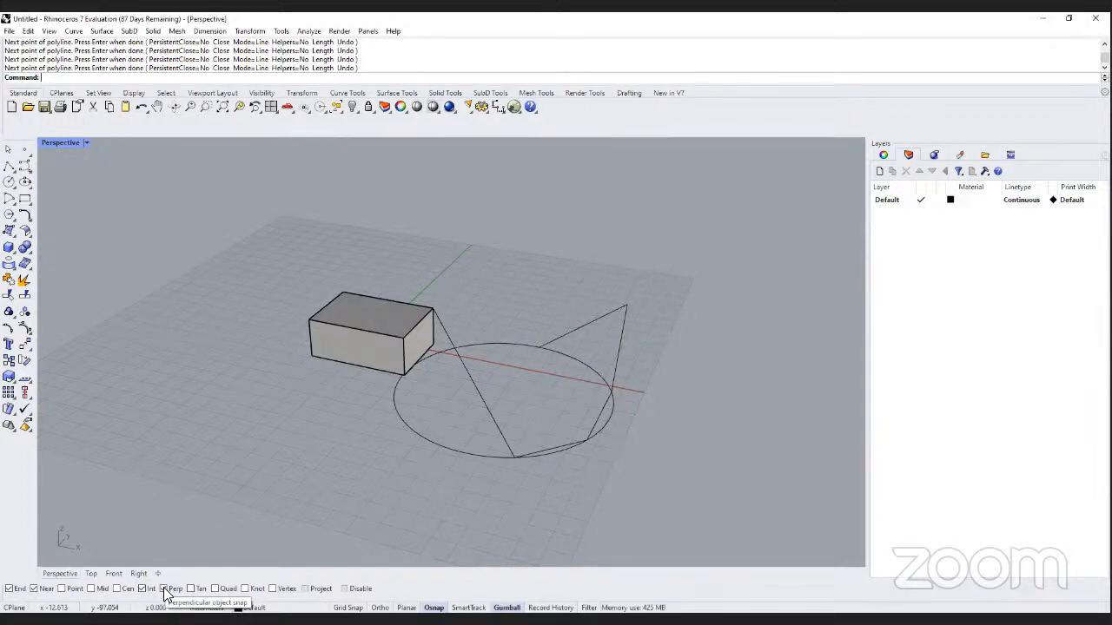
left_click(164, 589)
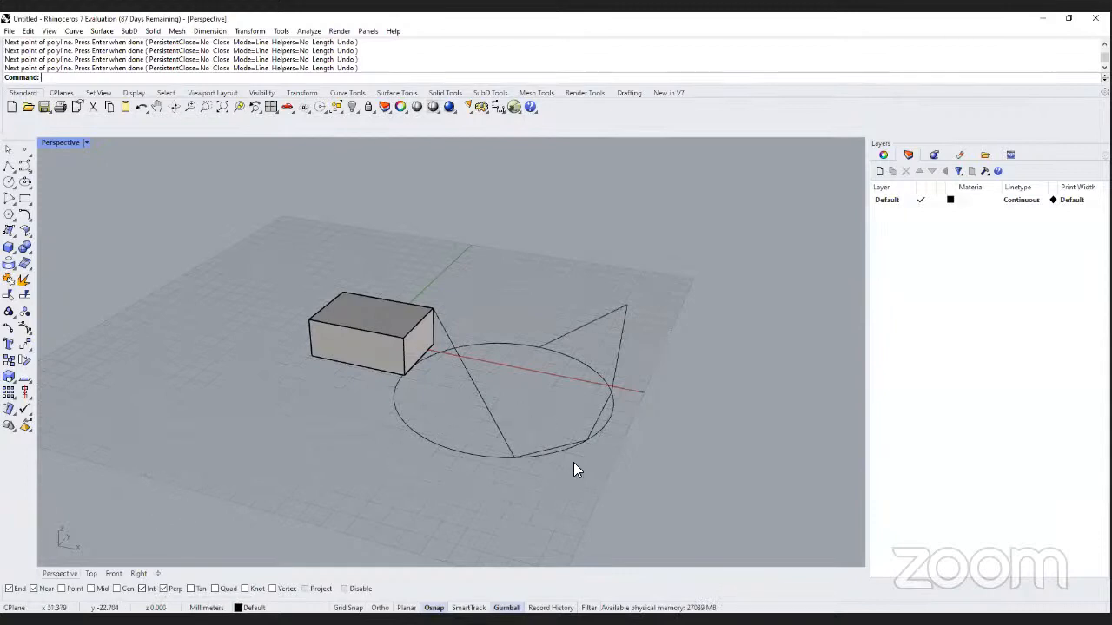
Delete the polyline drawn between the circle and the box.
left_click(618, 335)
key("Delete")
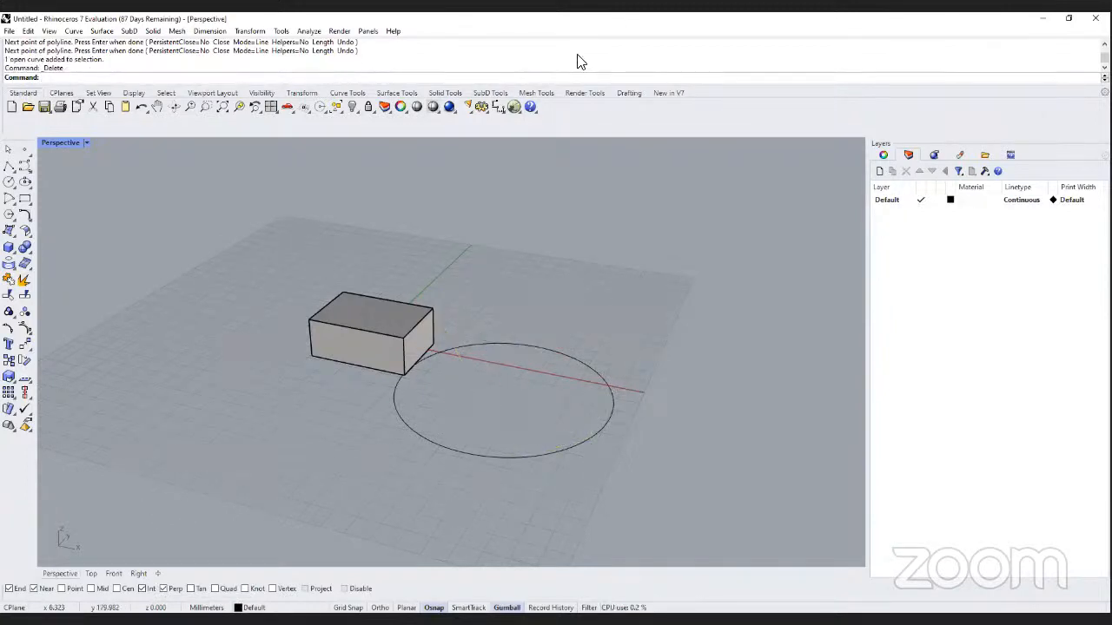
Select the box to show its gumball, mark the Gumball toggle with a red arrow, and clear both the arrow and the selection.
right_click_drag(568, 430, 548, 393)
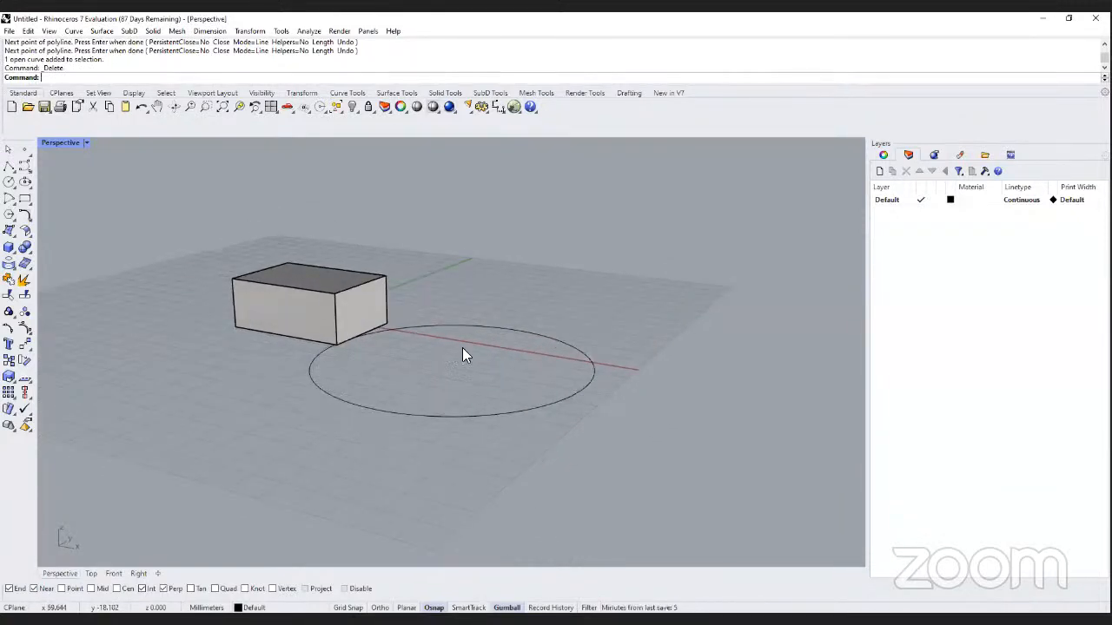
left_click(351, 300)
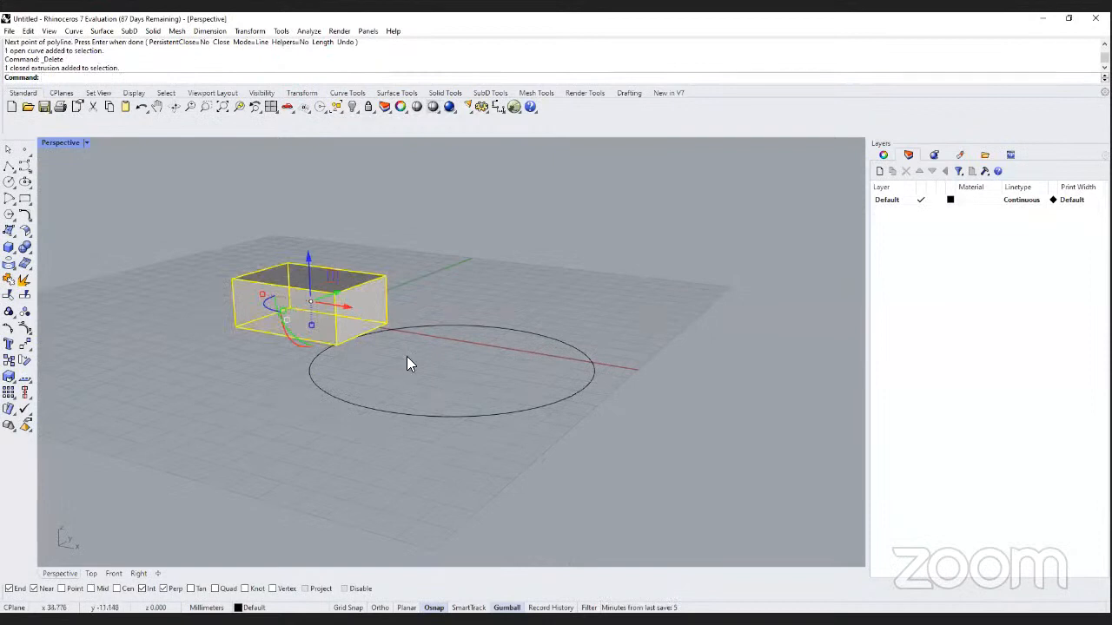
scroll(407, 356, "down", 3)
scroll(276, 287, "up", 5)
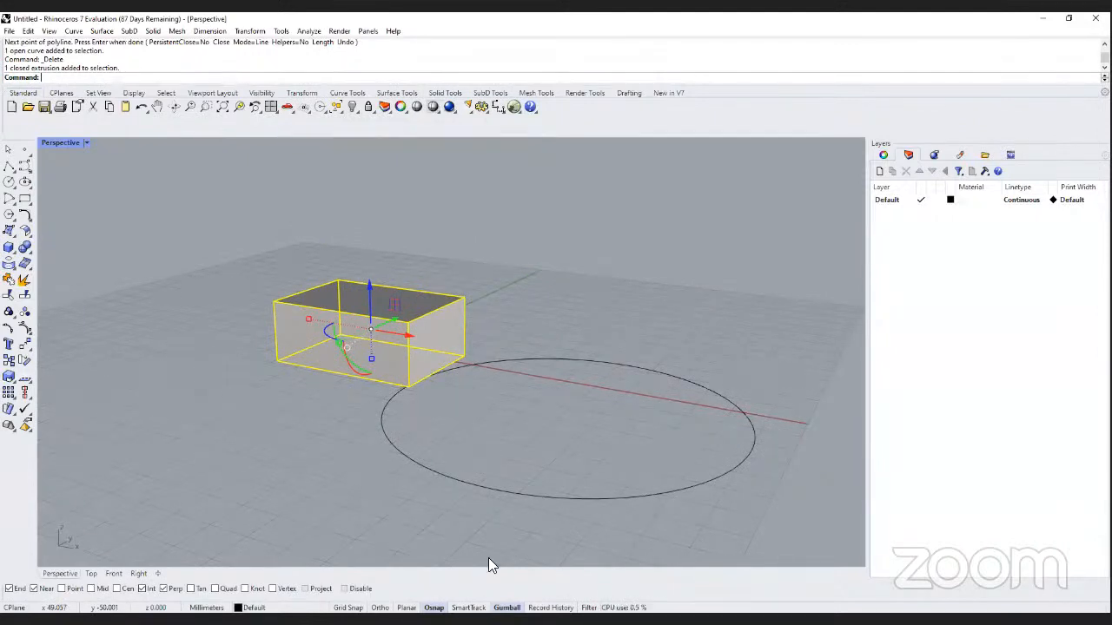
left_click(529, 580)
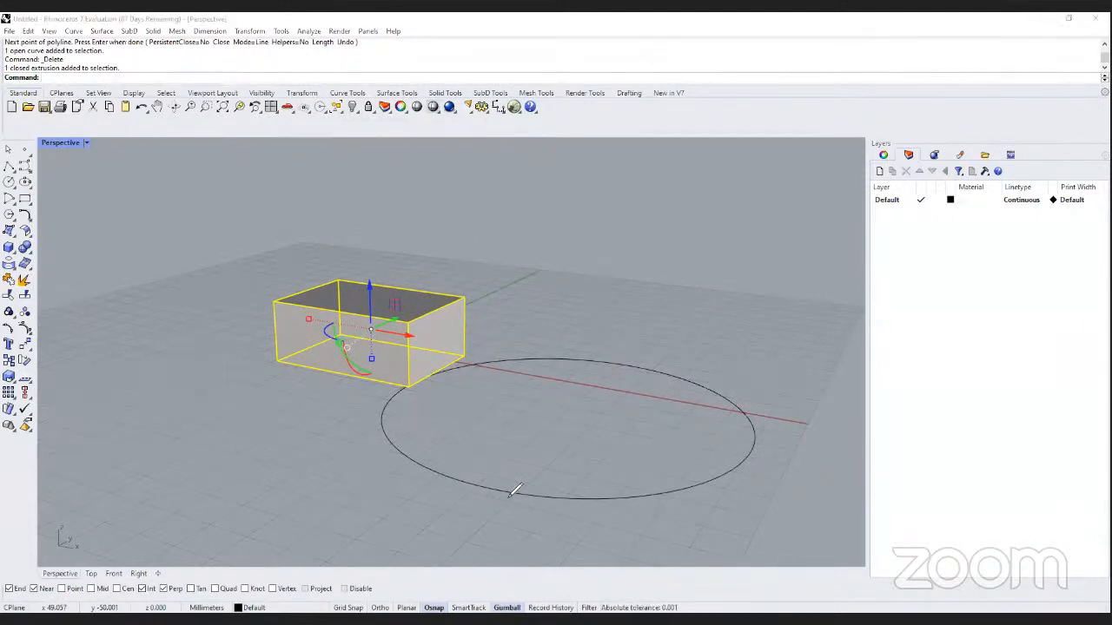
mouse_move(508, 478)
left_mouse_down()
mouse_move(508, 605)
mouse_move(526, 588)
mouse_move(509, 603)
left_mouse_up()
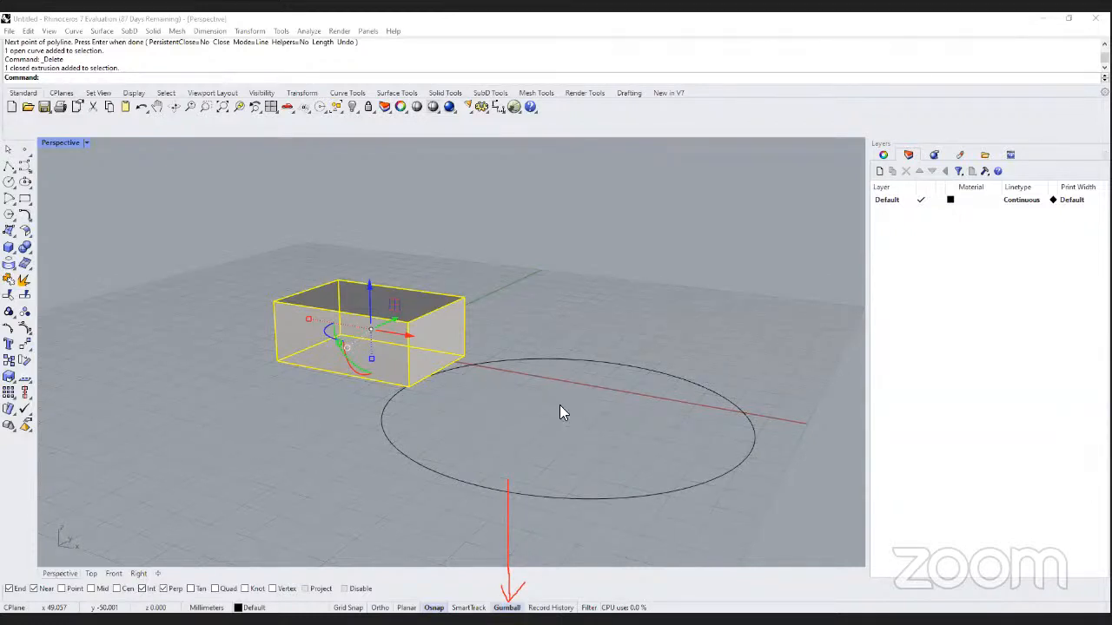
key("Escape")
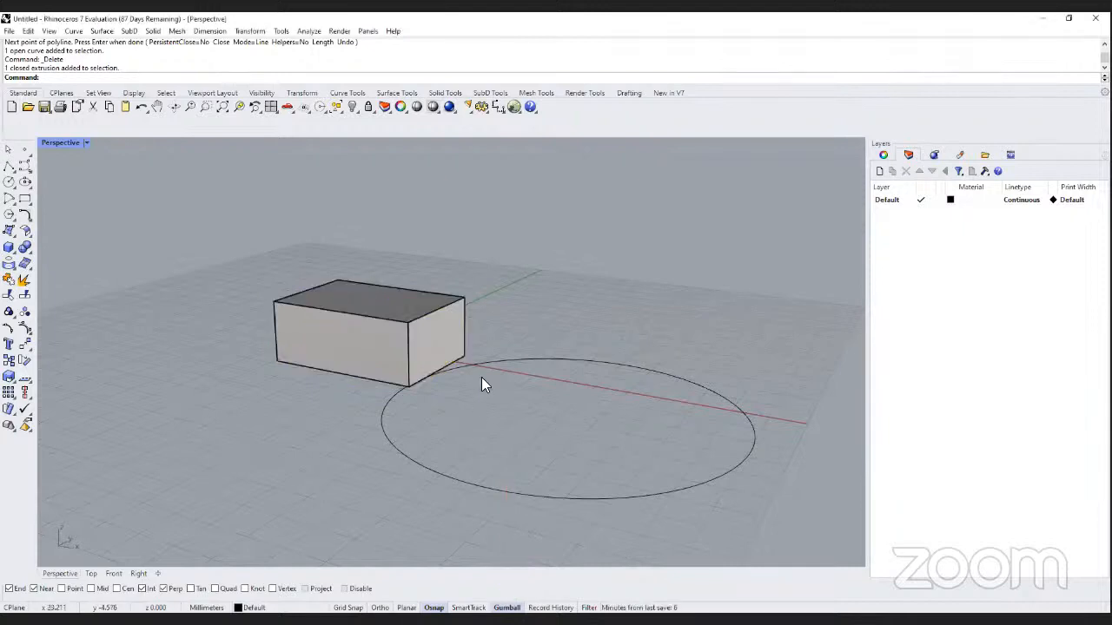
scroll(482, 386, "down", 3)
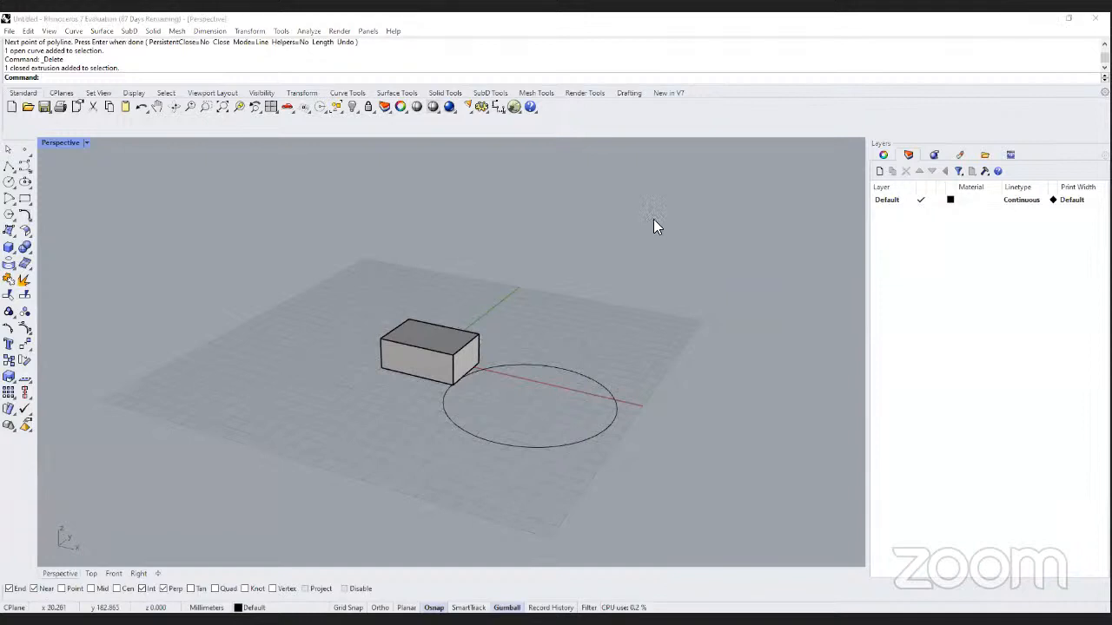
left_click(606, 310)
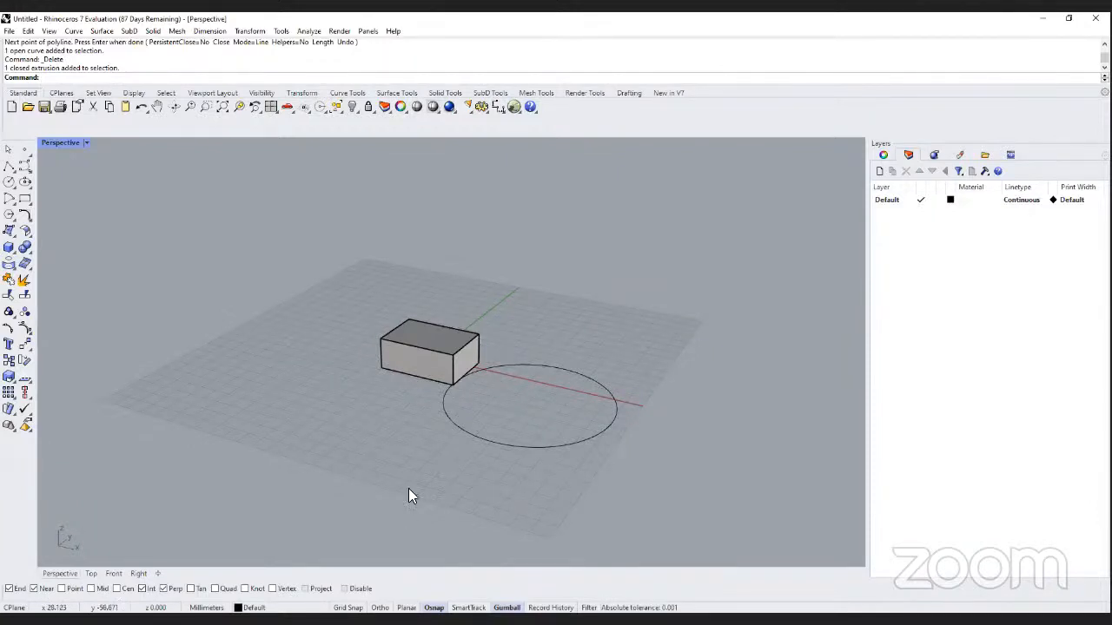
right_click_drag(524, 449, 500, 412)
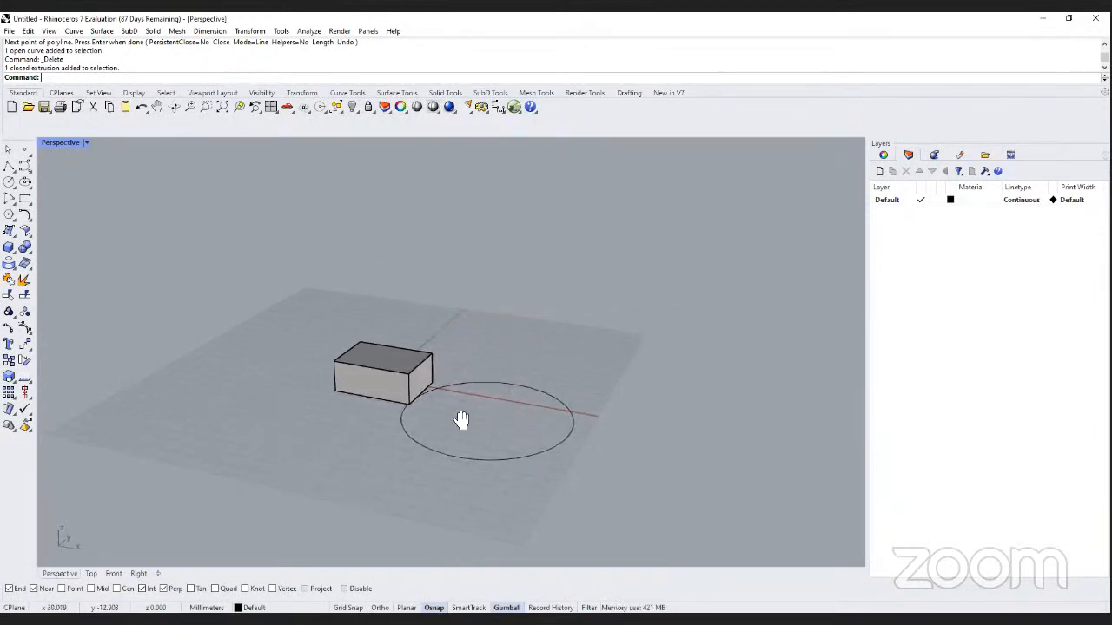
right_click_drag(461, 422, 491, 414, "shift")
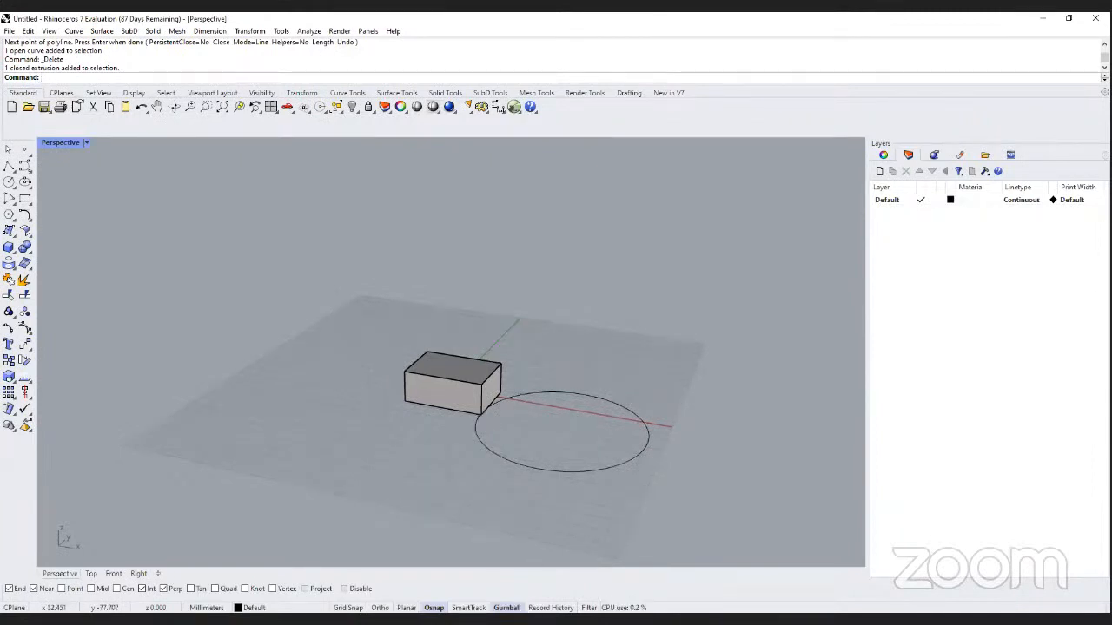
Move the box along the X, Y and Z axes with its gumball arrows to the near side of the origin and deselect it.
left_click(445, 379)
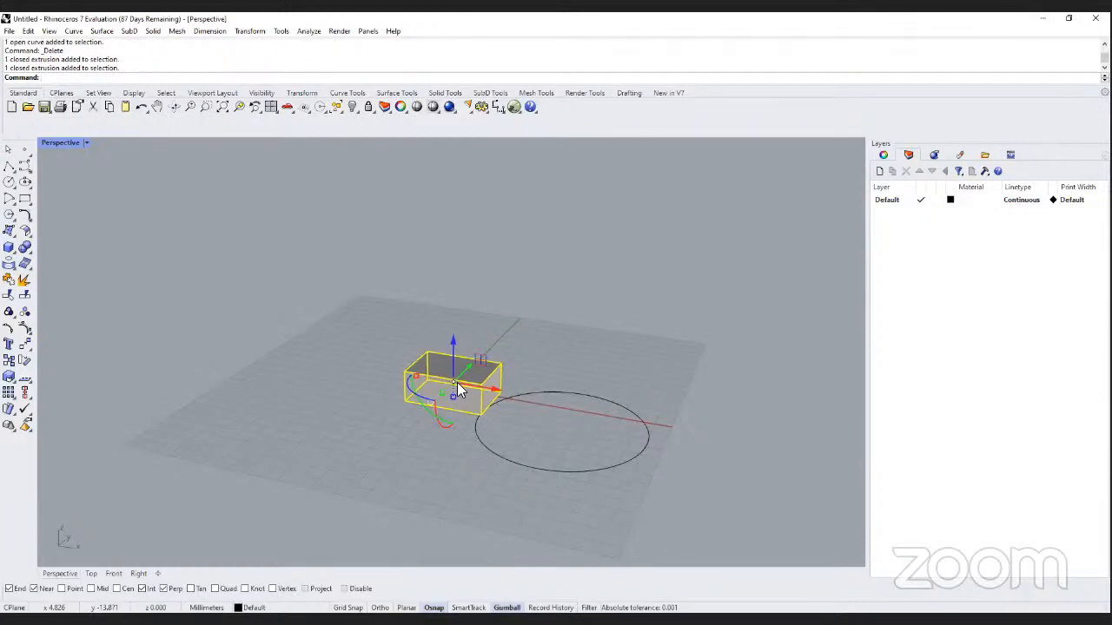
scroll(456, 382, "up", 4)
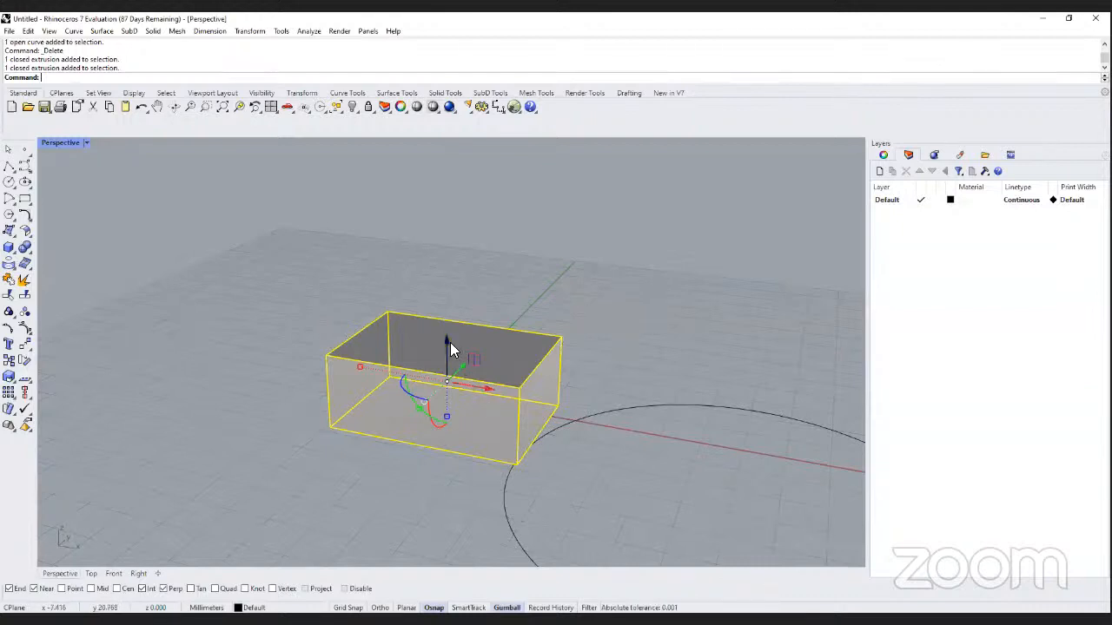
scroll(450, 342, "down", 3)
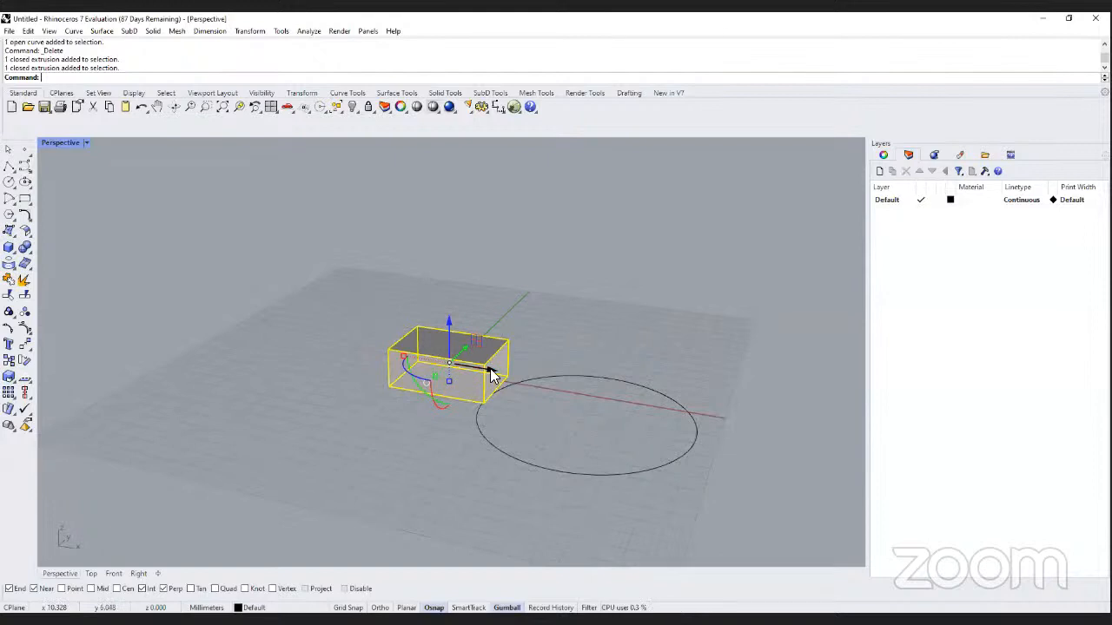
left_click_drag(491, 375, 426, 439)
left_click_drag(454, 368, 445, 446)
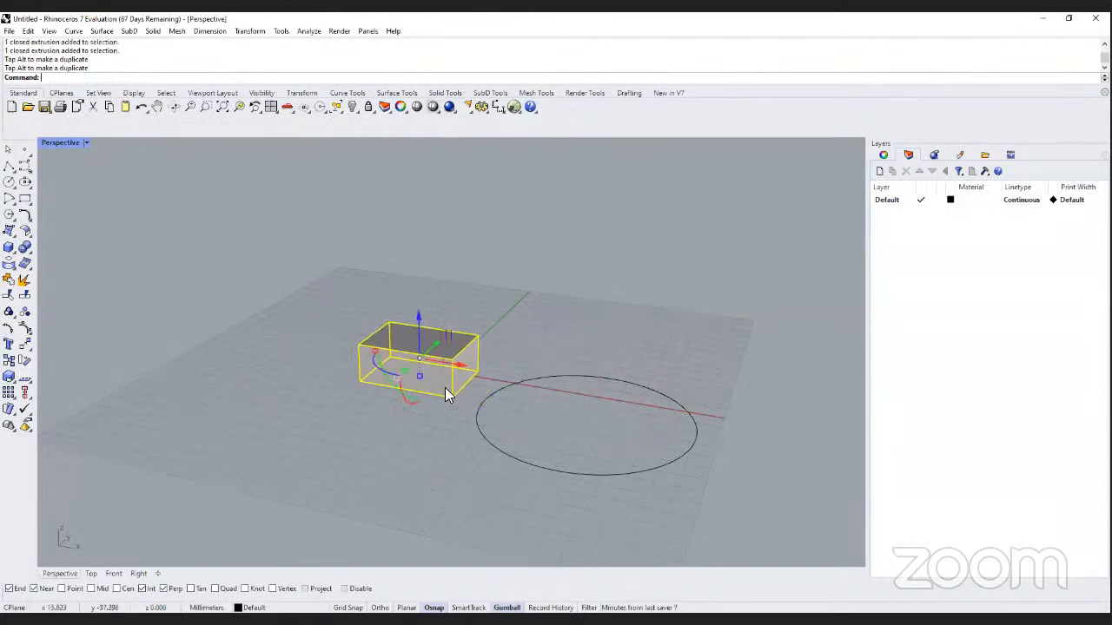
left_click_drag(436, 344, 417, 448)
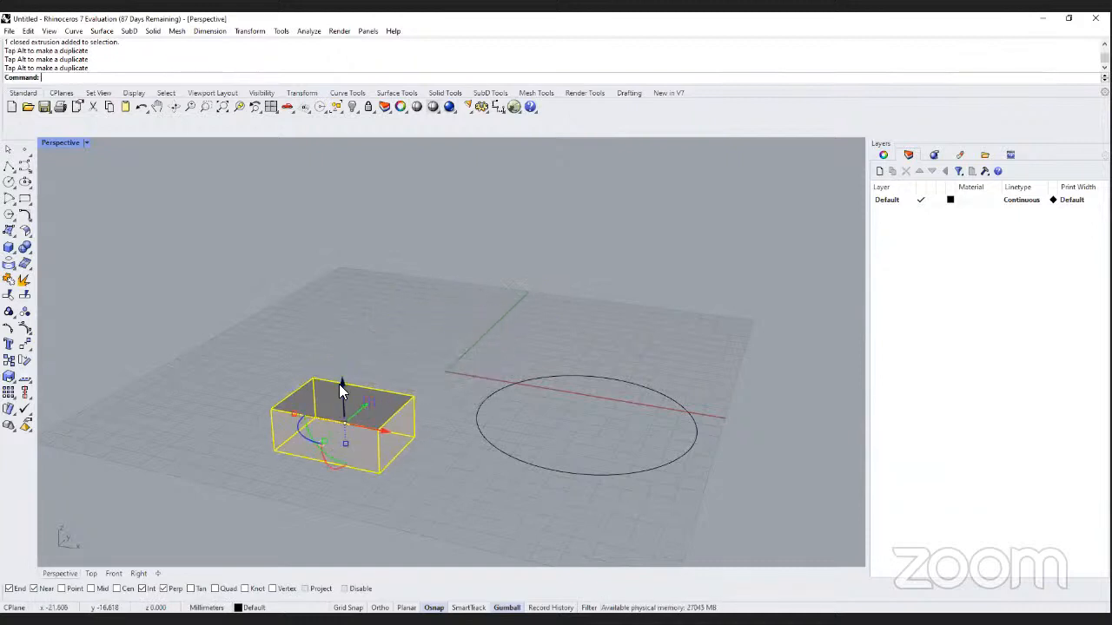
mouse_move(341, 383)
left_mouse_down()
mouse_move(341, 314)
mouse_move(326, 492)
mouse_move(323, 378)
mouse_move(325, 398)
left_mouse_up()
left_click(476, 370)
scroll(479, 371, "down", 4)
right_click_drag(480, 373, 456, 396)
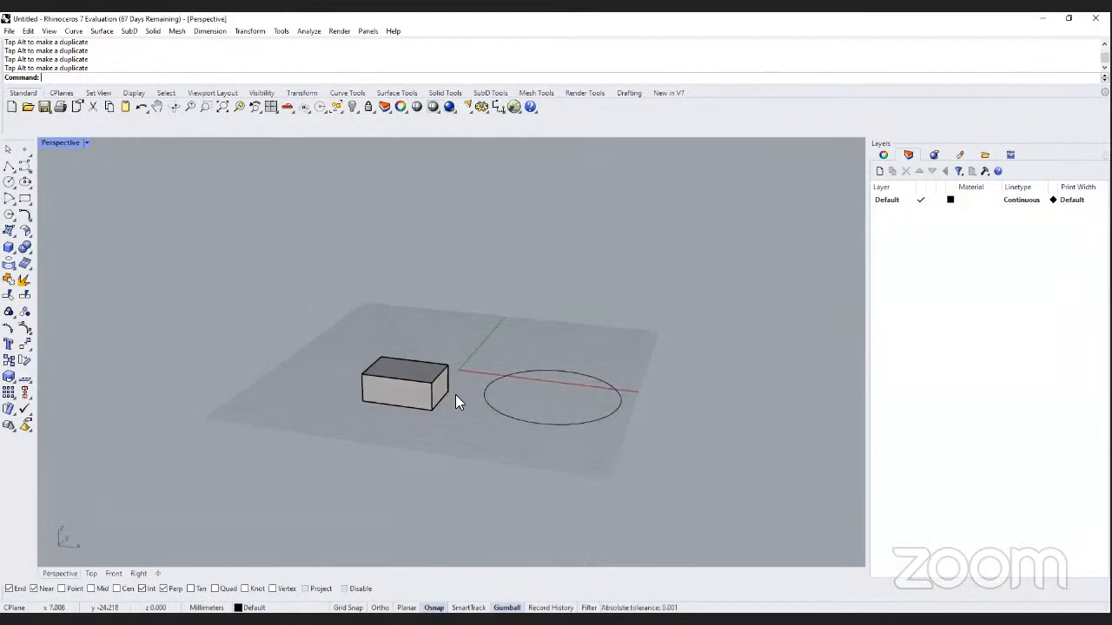
Delete both the box and the circle from the model.
scroll(488, 395, "up", 3)
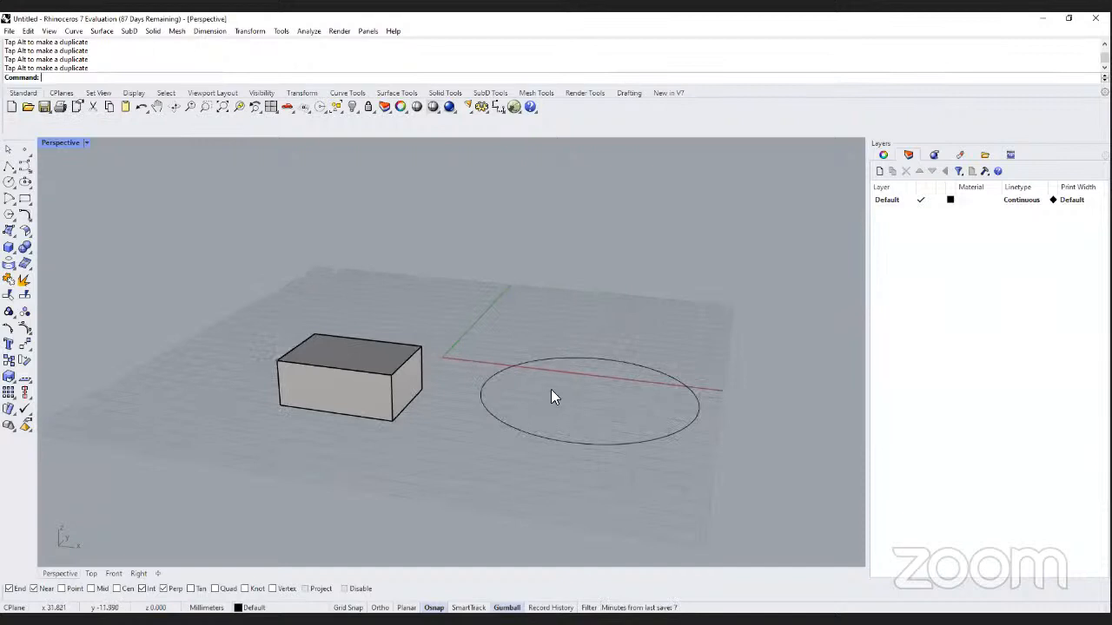
key("ctrl+a")
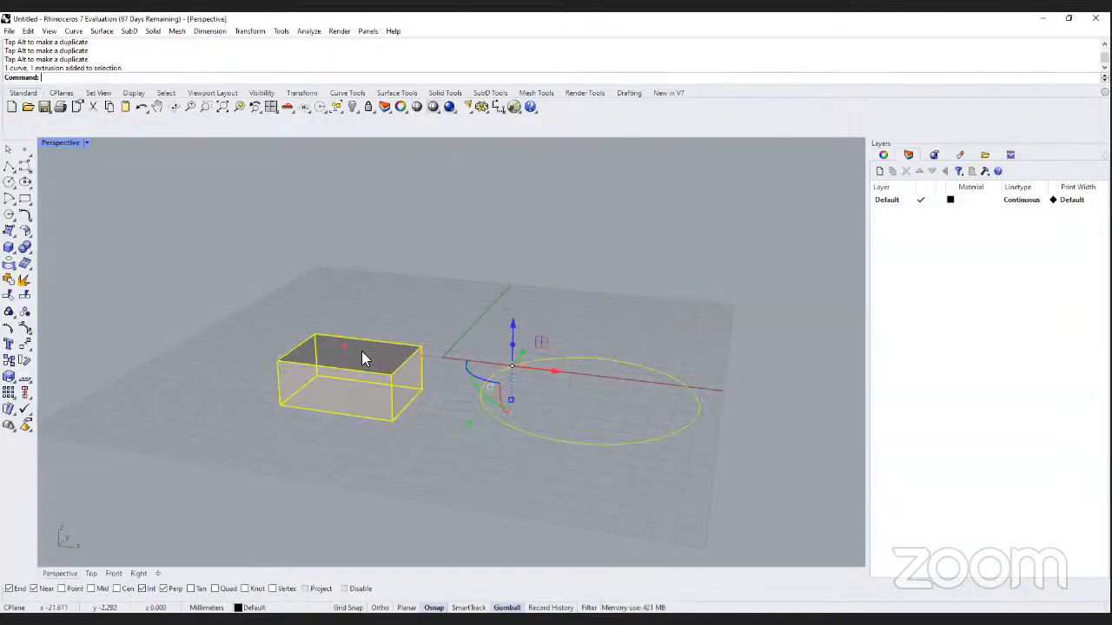
key("Delete")
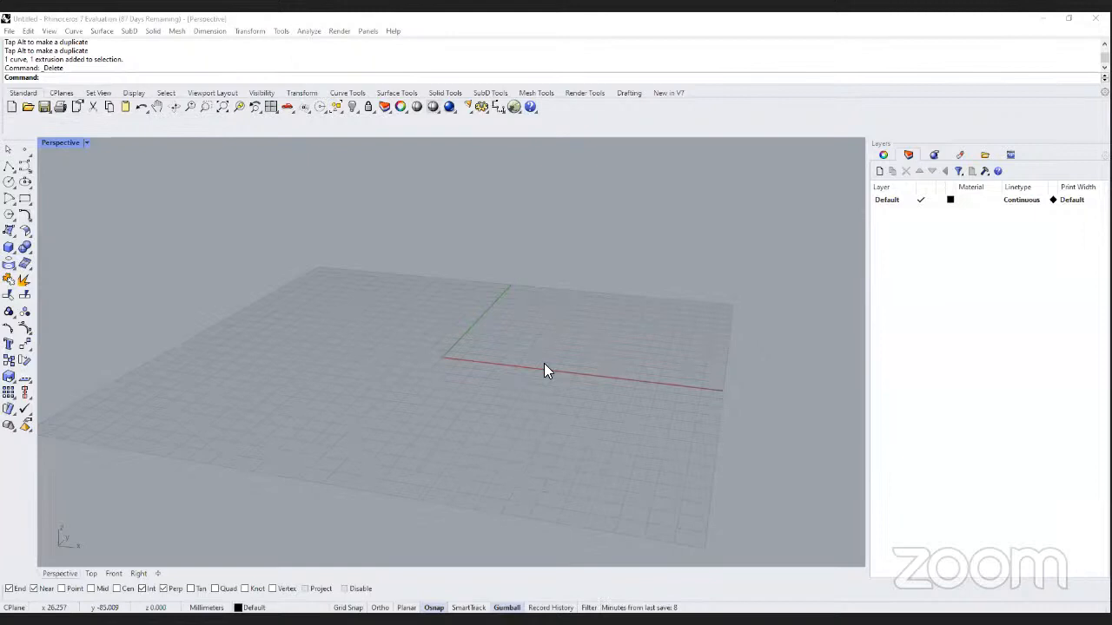
Leave the maximized Perspective view and maximize the Top viewport.
scroll(450, 400, "down", 2)
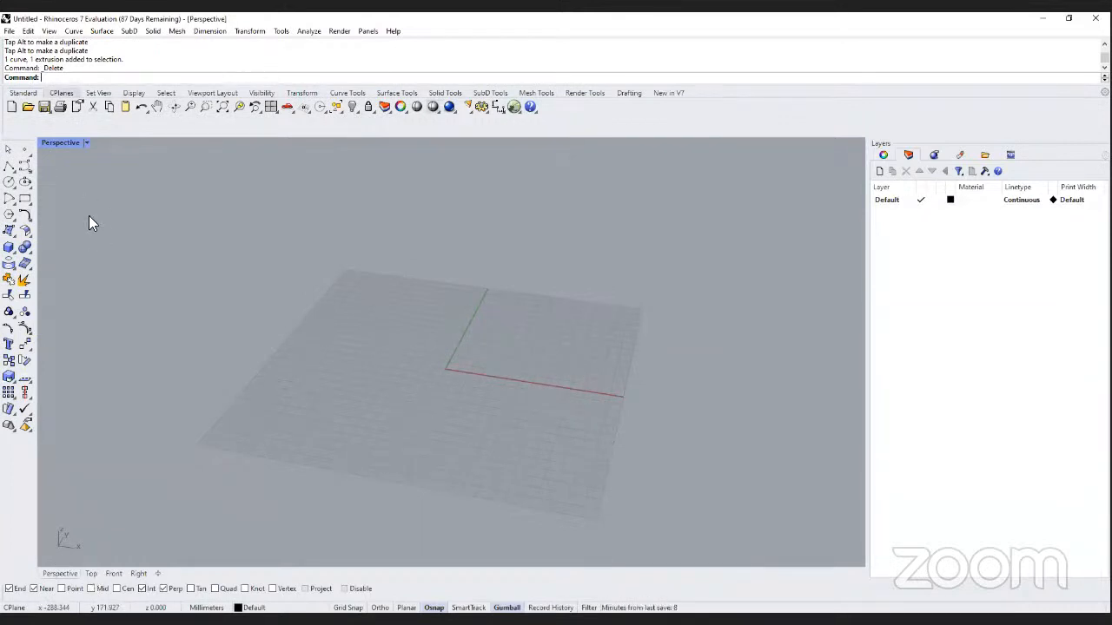
double_click(56, 142)
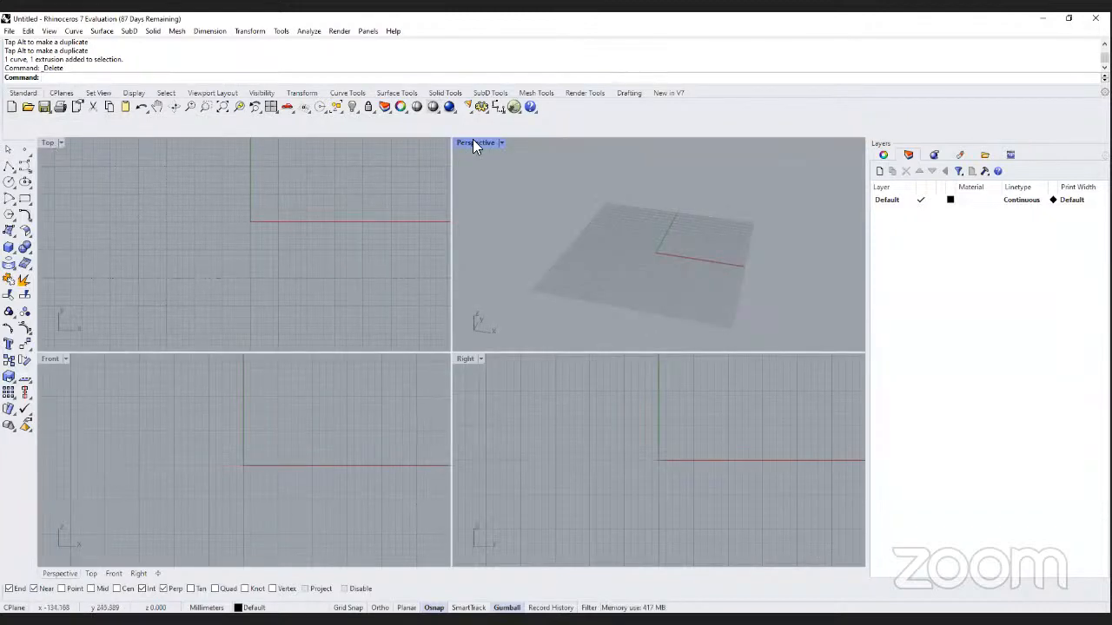
double_click(47, 142)
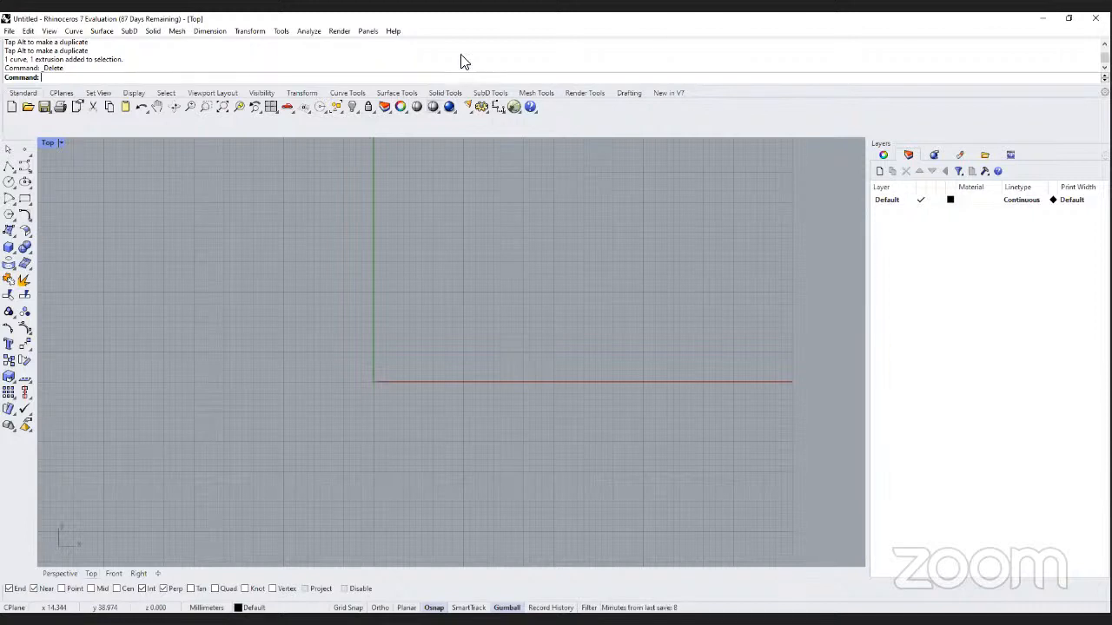
Draw a horizontal line crossing the green axis above the red axis, using Ortho to keep it straight.
type("Line")
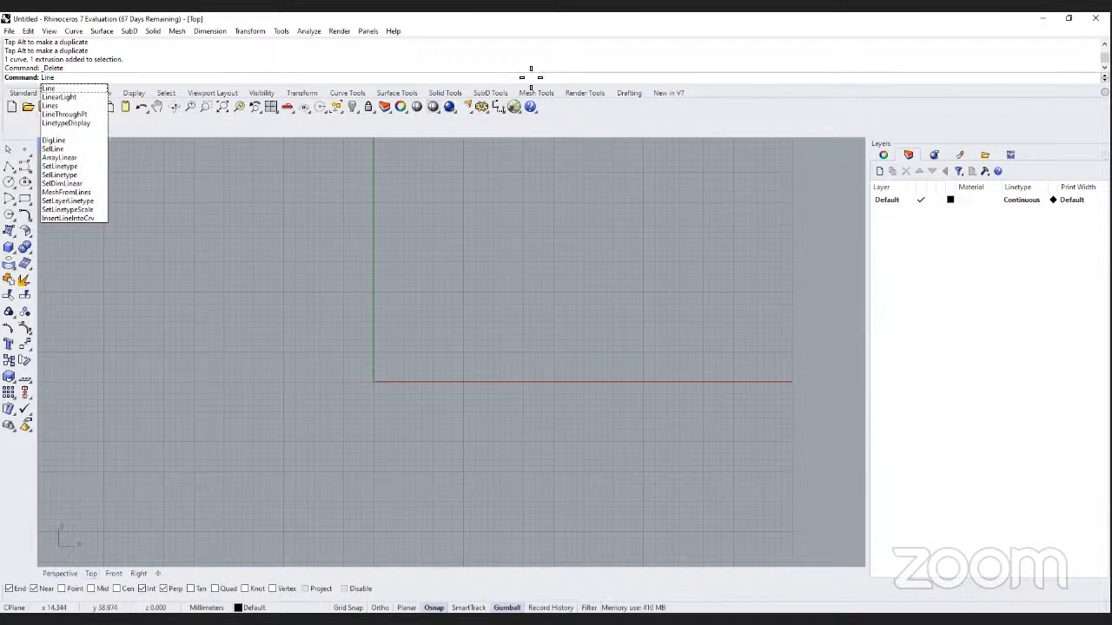
key("Return")
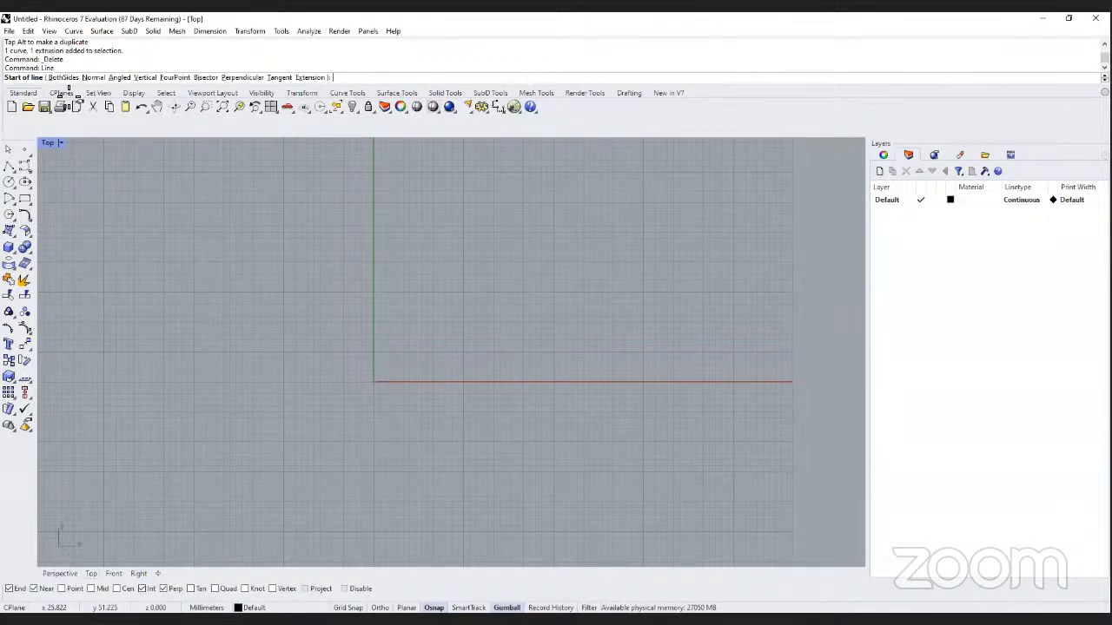
left_click(288, 333)
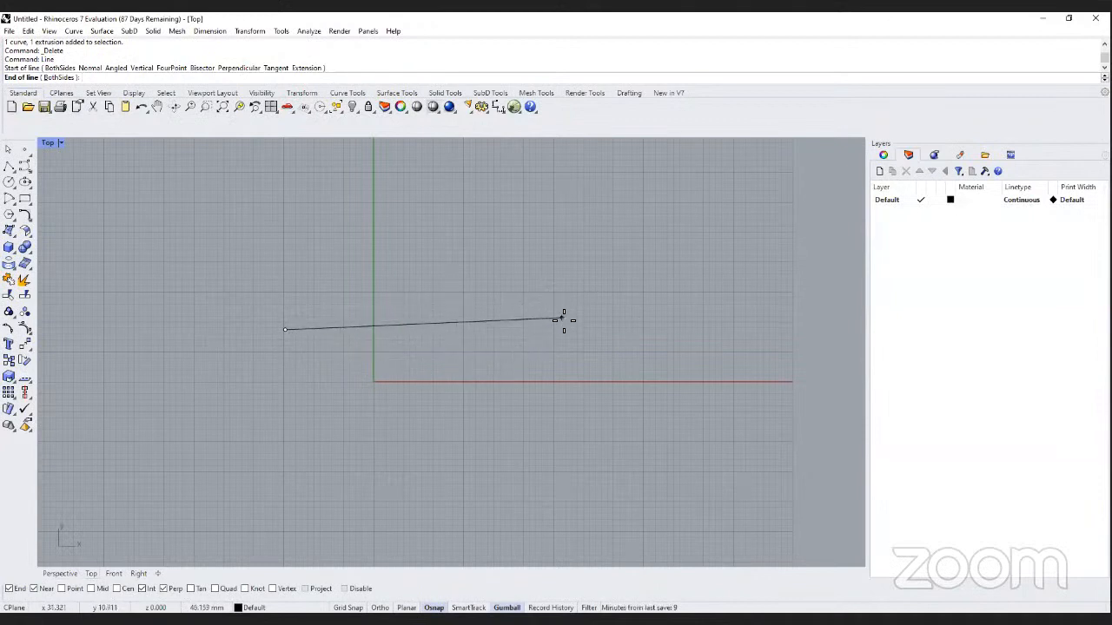
key("F8")
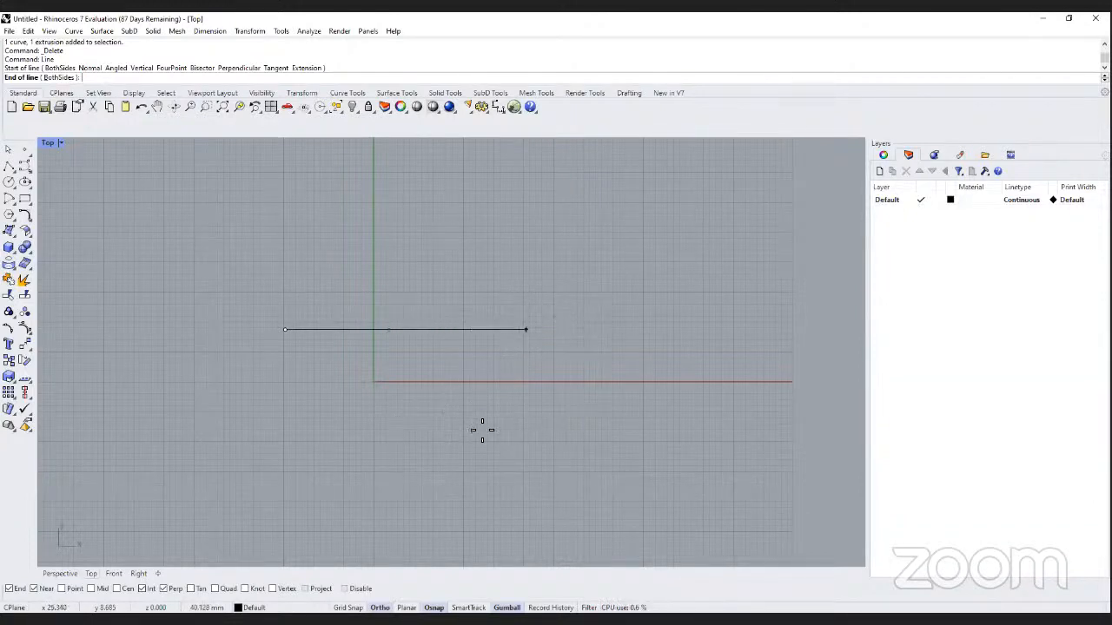
left_click(540, 351)
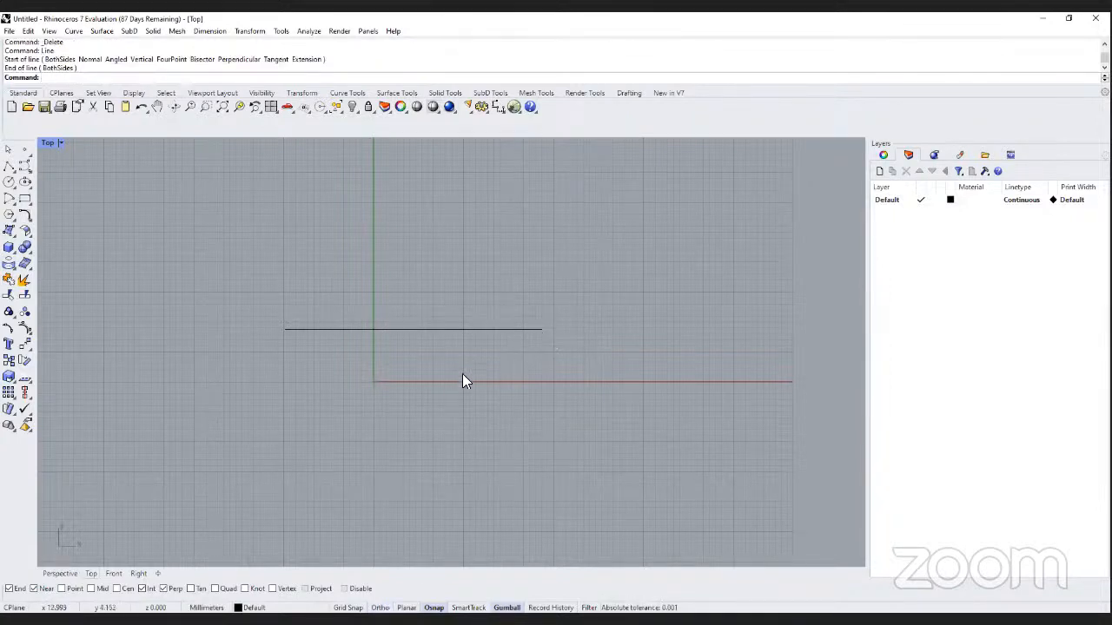
Select the line to show its control points, and pick the point at each end in turn.
scroll(440, 372, "up", 3)
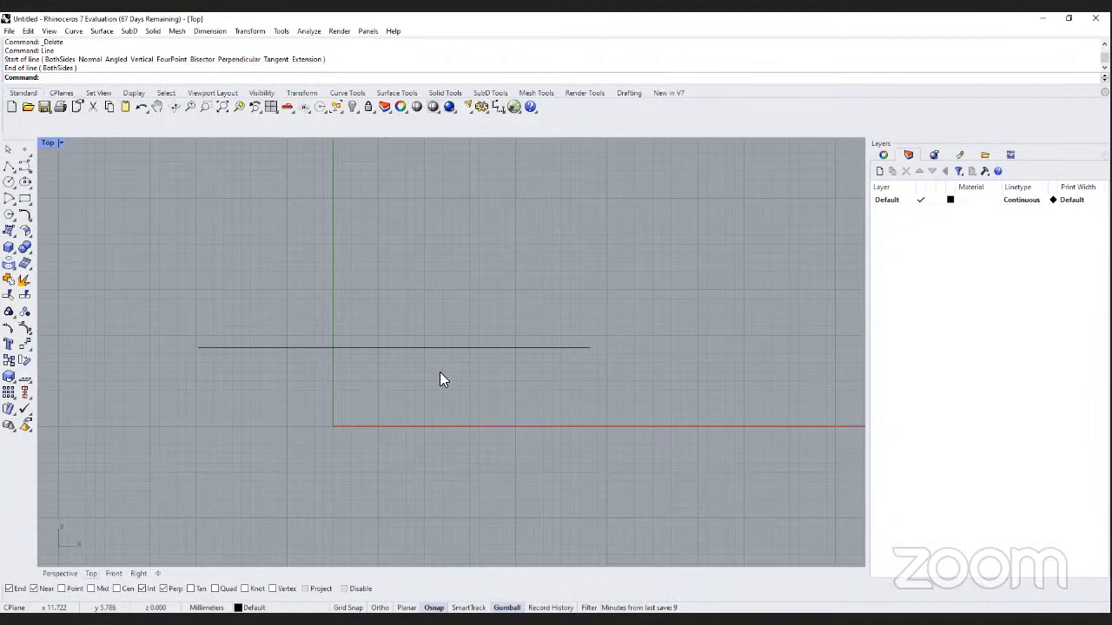
left_click(480, 353)
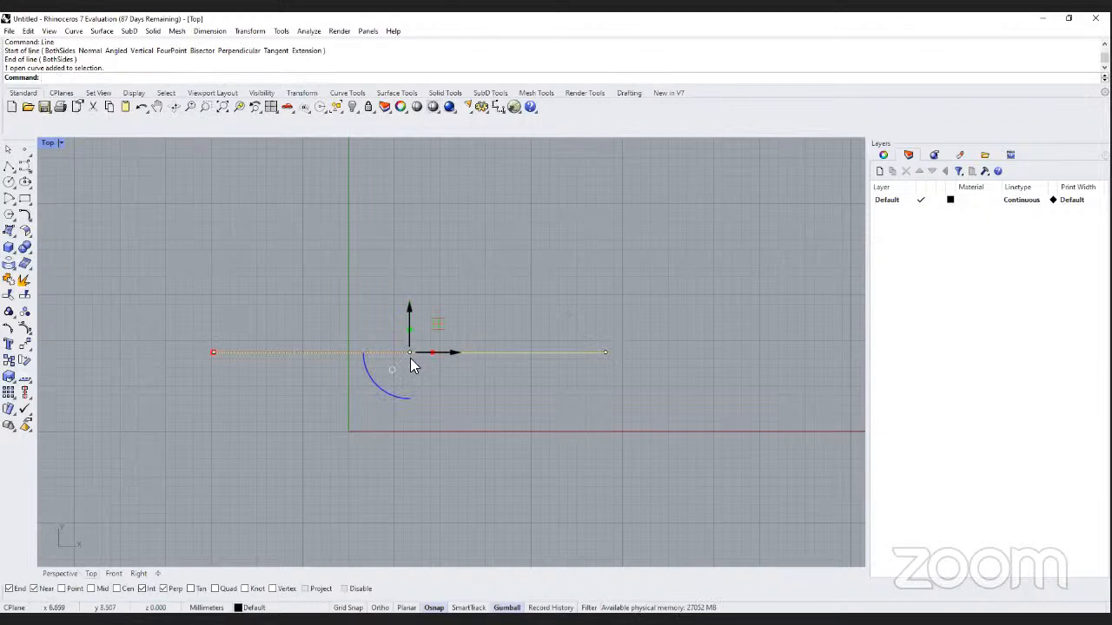
left_click_drag(579, 295, 650, 399)
left_click_drag(165, 282, 295, 415)
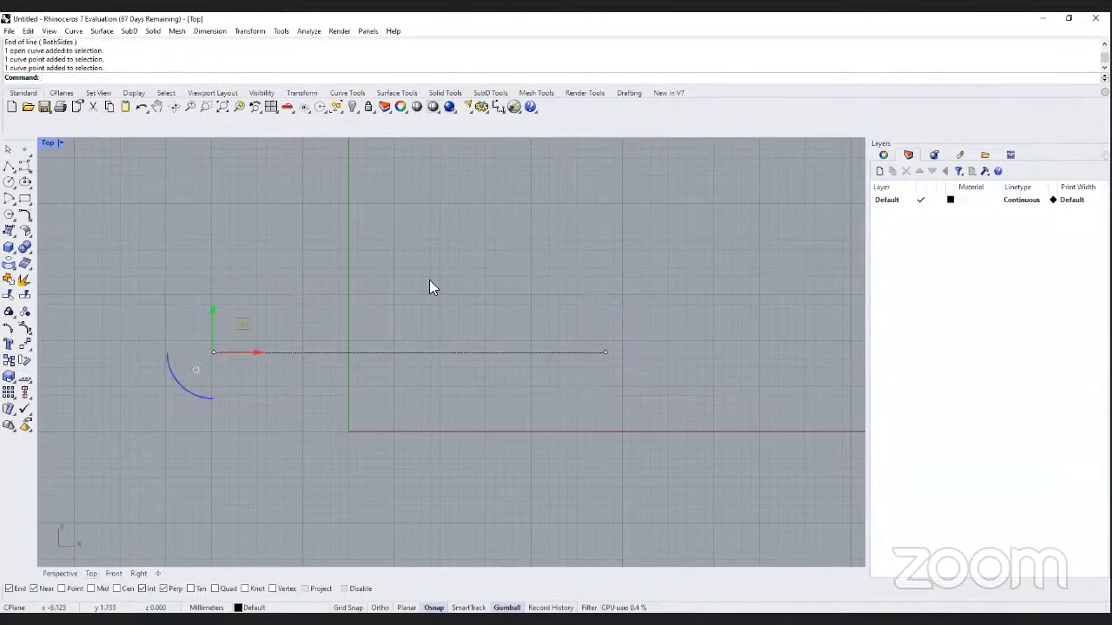
left_click_drag(577, 269, 652, 410)
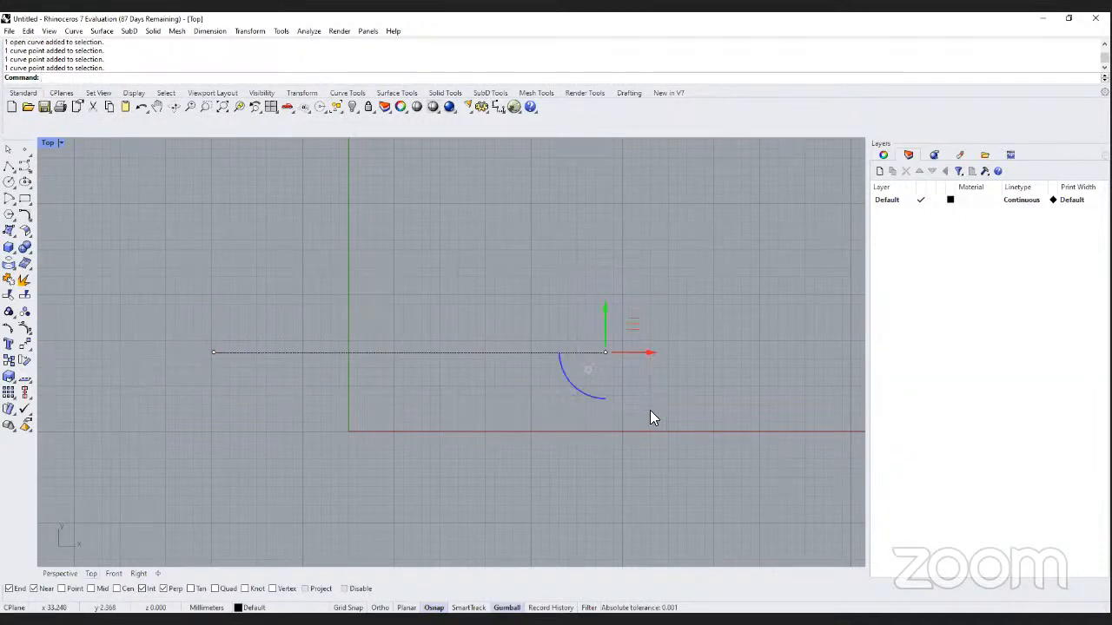
Move the line's right control point down below the red axis and its left control point up, using the gumball.
scroll(528, 429, "down", 3)
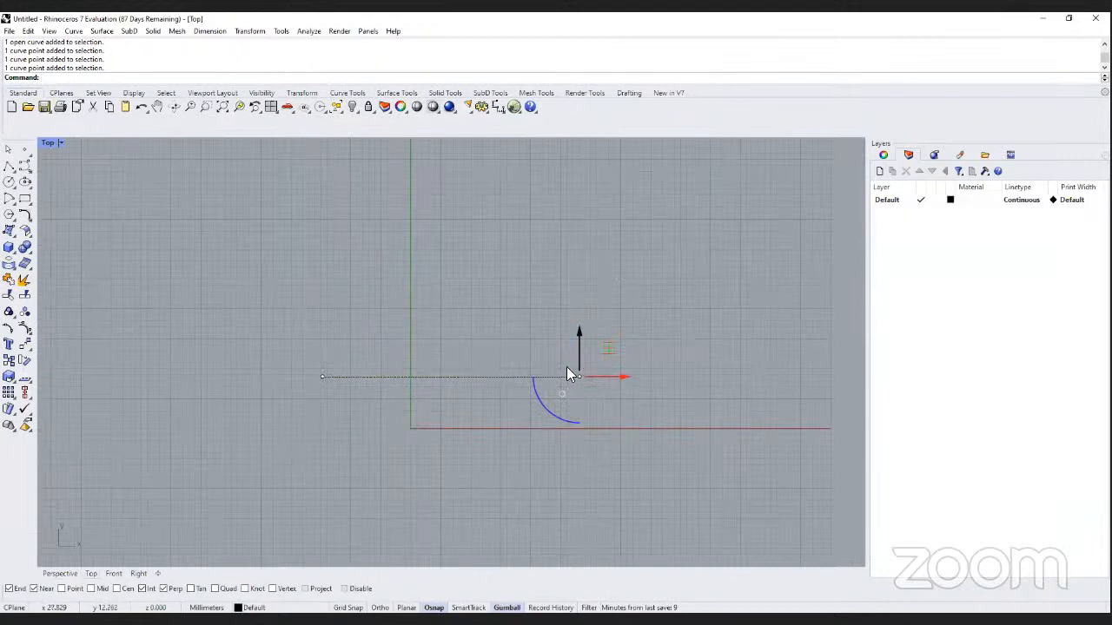
left_click_drag(551, 340, 600, 388)
mouse_move(580, 333)
left_mouse_down()
mouse_move(579, 235)
mouse_move(587, 390)
mouse_move(578, 249)
mouse_move(574, 330)
left_mouse_up()
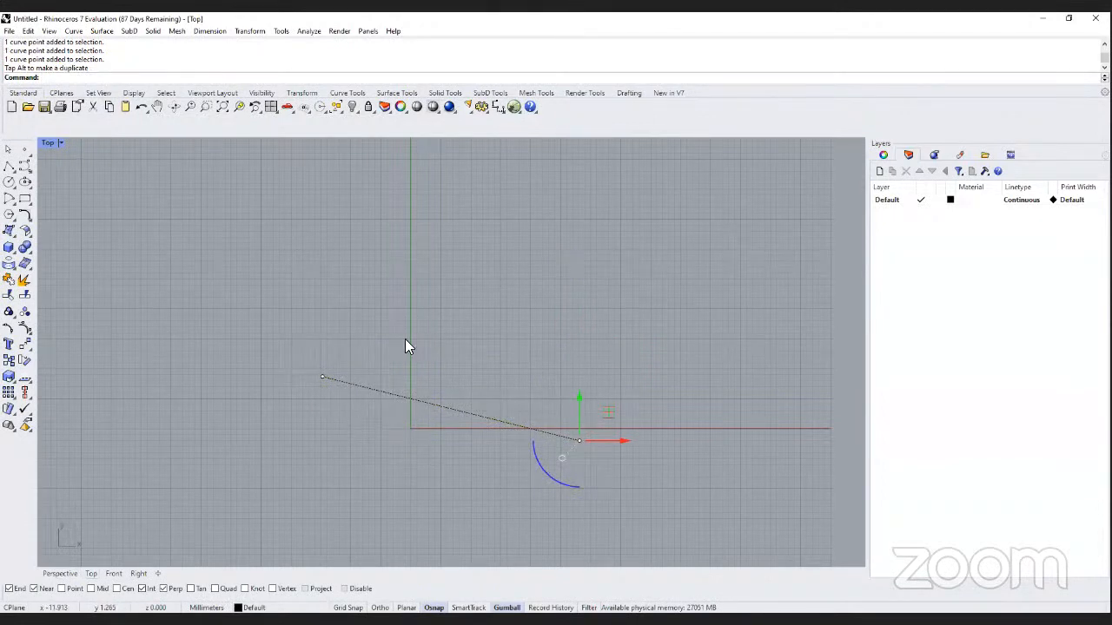
left_click_drag(293, 323, 406, 446)
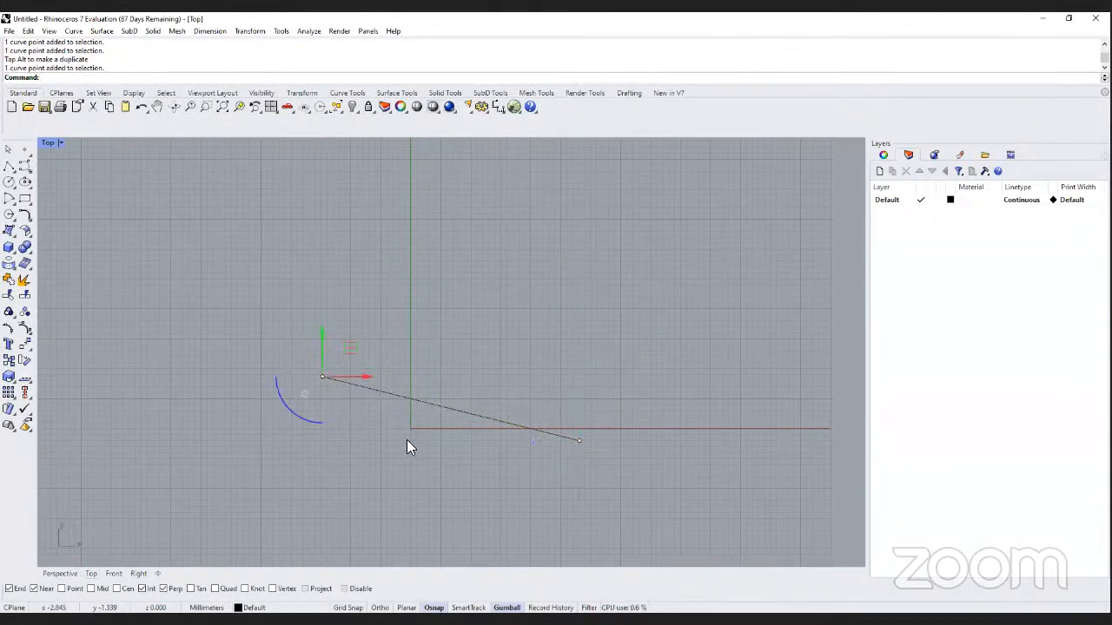
left_click_drag(323, 343, 334, 259)
mouse_move(361, 295)
left_mouse_down()
mouse_move(458, 293)
mouse_move(360, 315)
left_mouse_up()
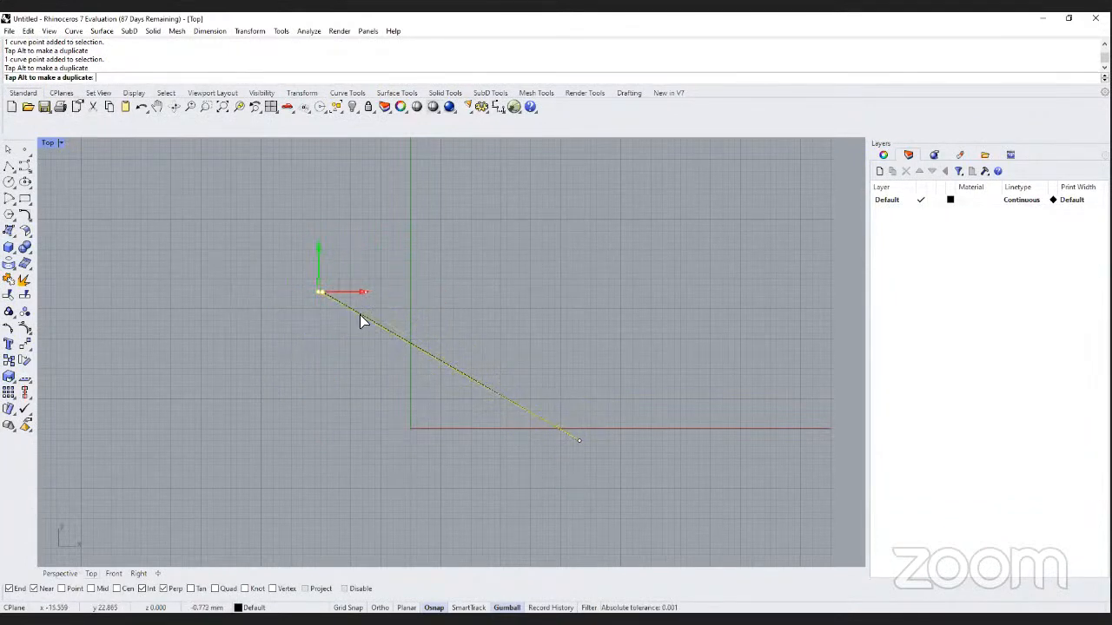
mouse_move(316, 256)
left_mouse_down()
mouse_move(318, 287)
mouse_move(318, 244)
left_mouse_up()
scroll(454, 312, "down", 2)
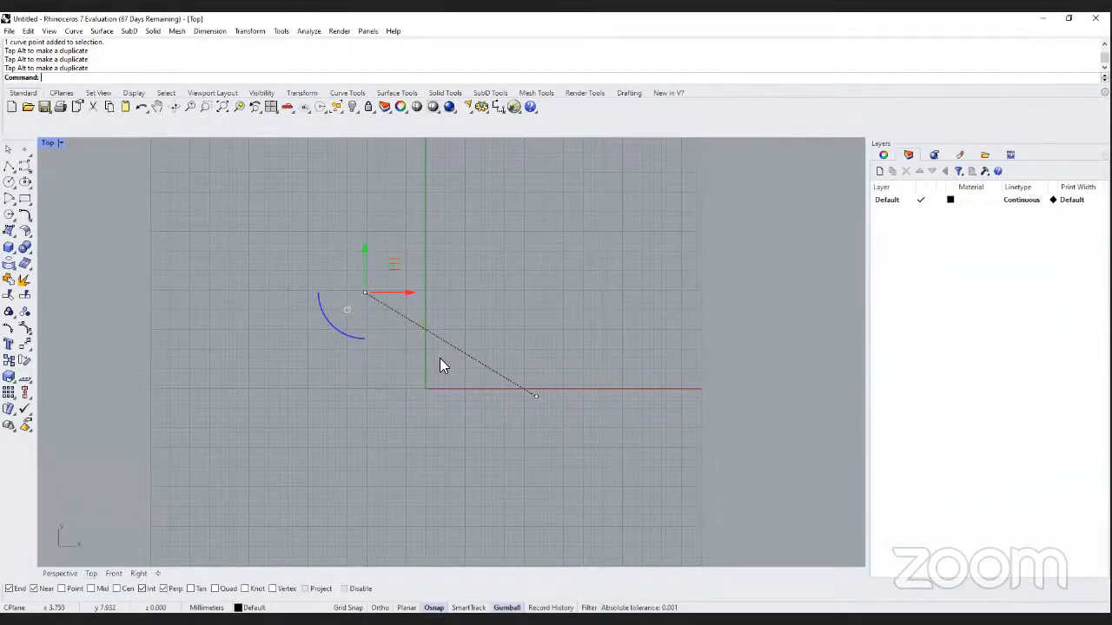
Start Rebuild on the slanted line and circle the line's current point count in red.
left_click(481, 108)
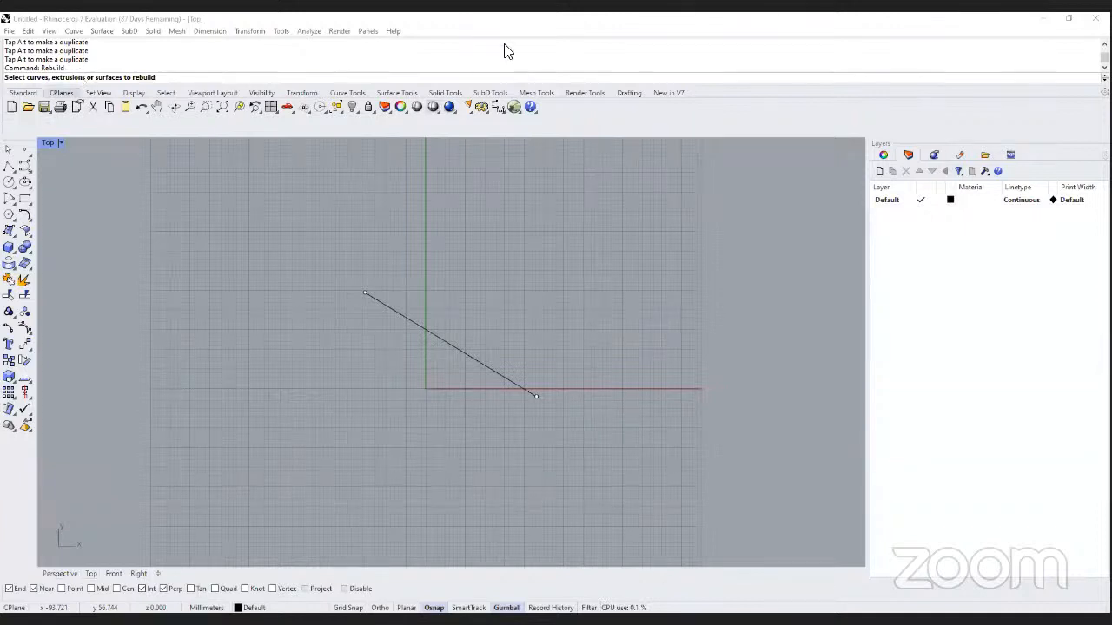
left_click(476, 361)
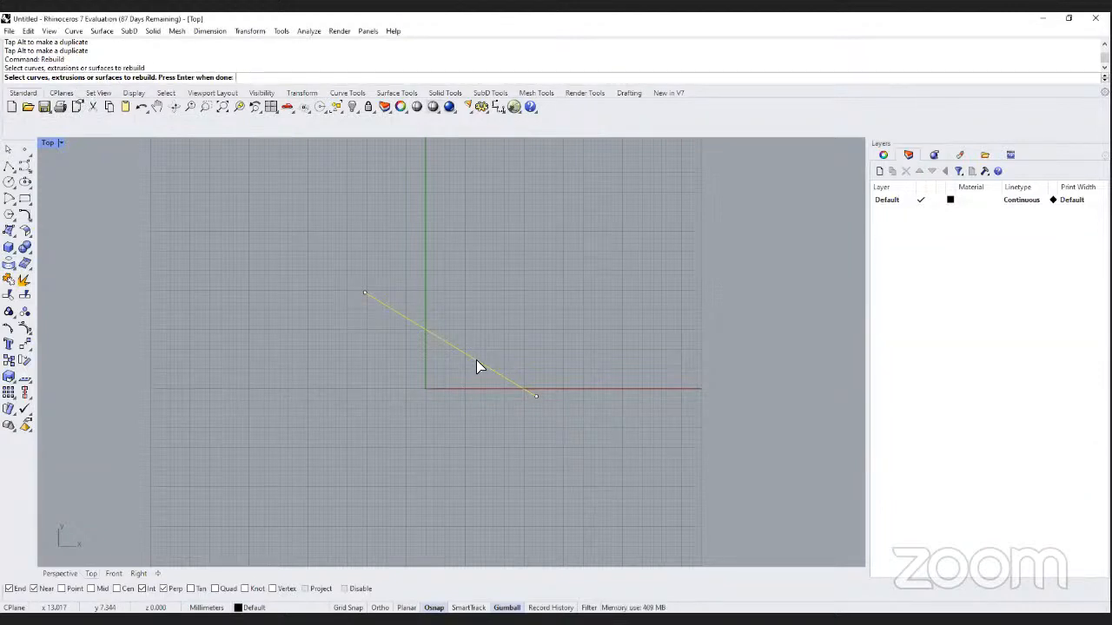
key("Return")
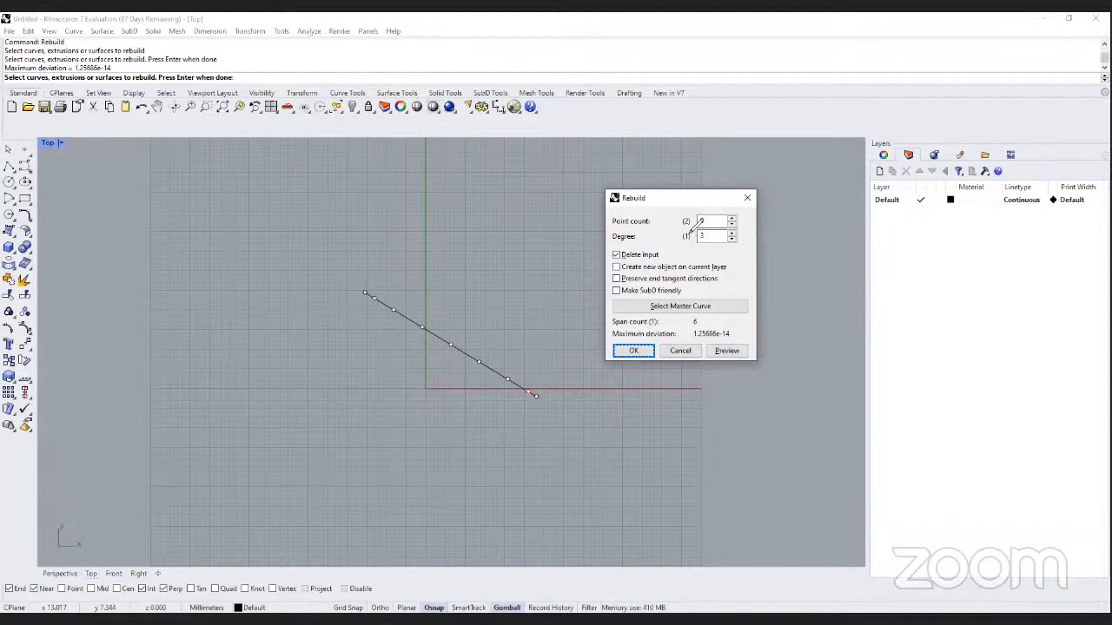
mouse_move(689, 232)
left_mouse_down()
mouse_move(673, 221)
mouse_move(692, 216)
mouse_move(692, 228)
left_mouse_up()
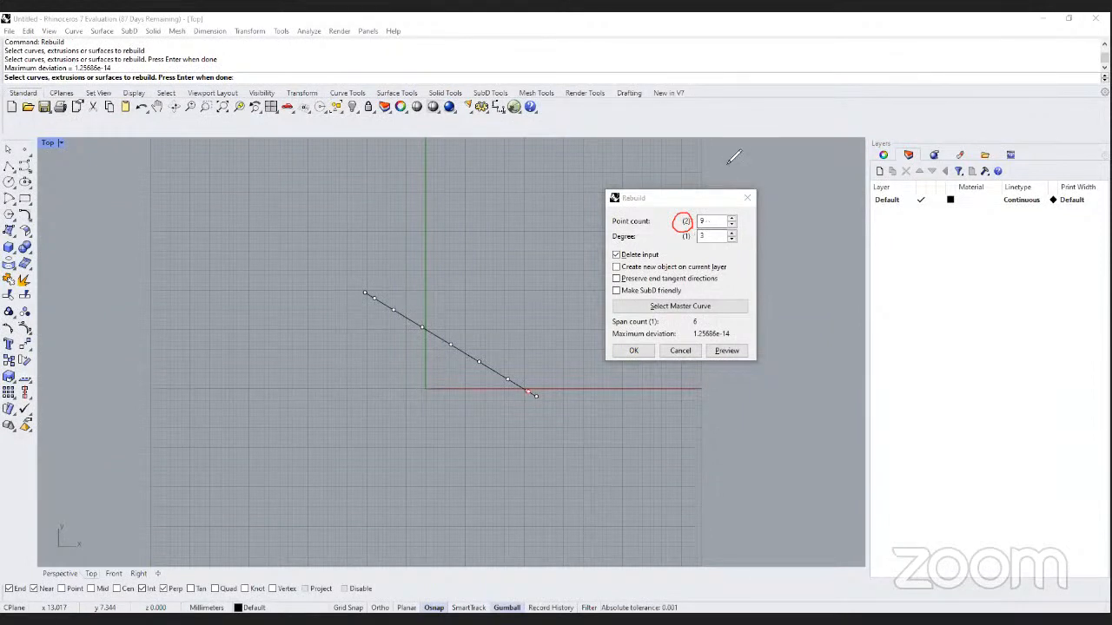
Rebuild the line with a point count of 5 and degree 1.
double_click(710, 223)
type("5")
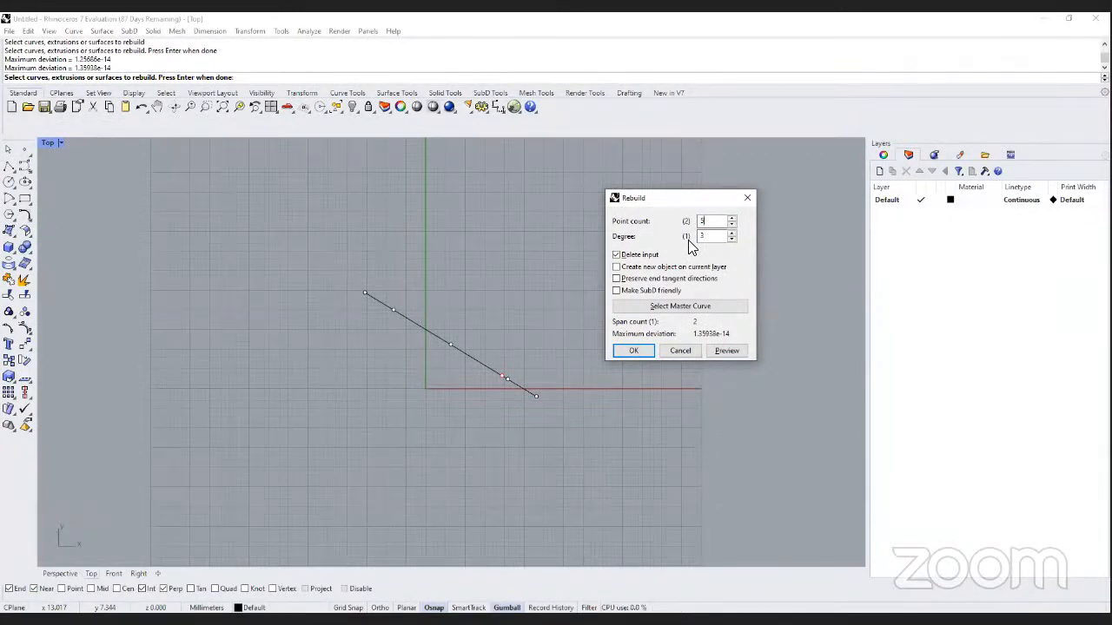
left_click(711, 236)
type("1")
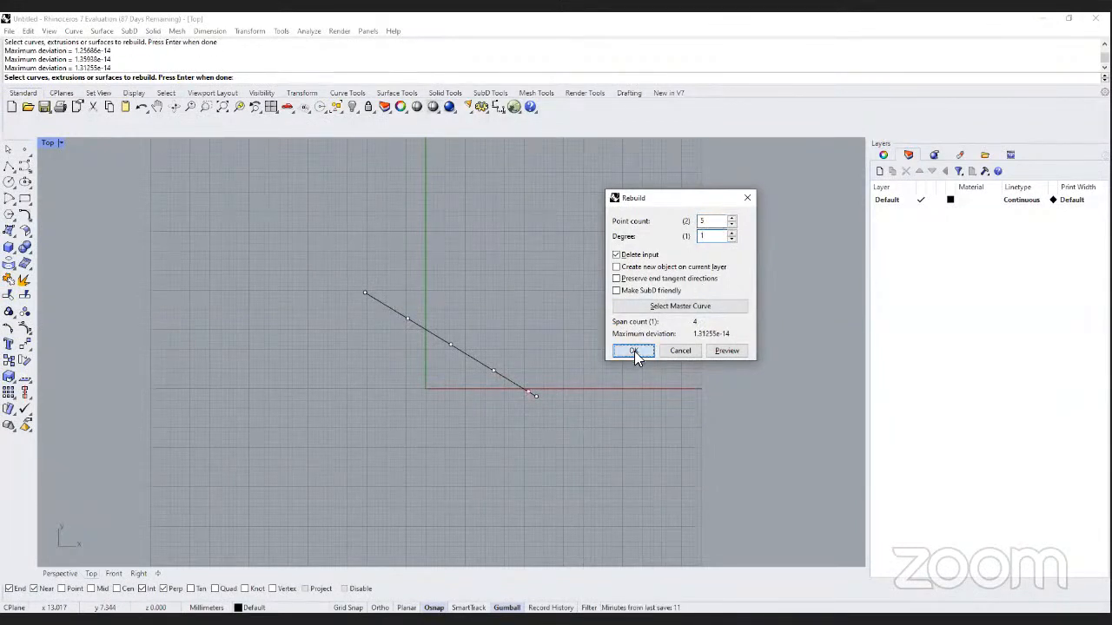
left_click(634, 351)
Show the rebuilt line's five control points and move the second point from its upper-left end up and to the right.
scroll(521, 354, "up", 2)
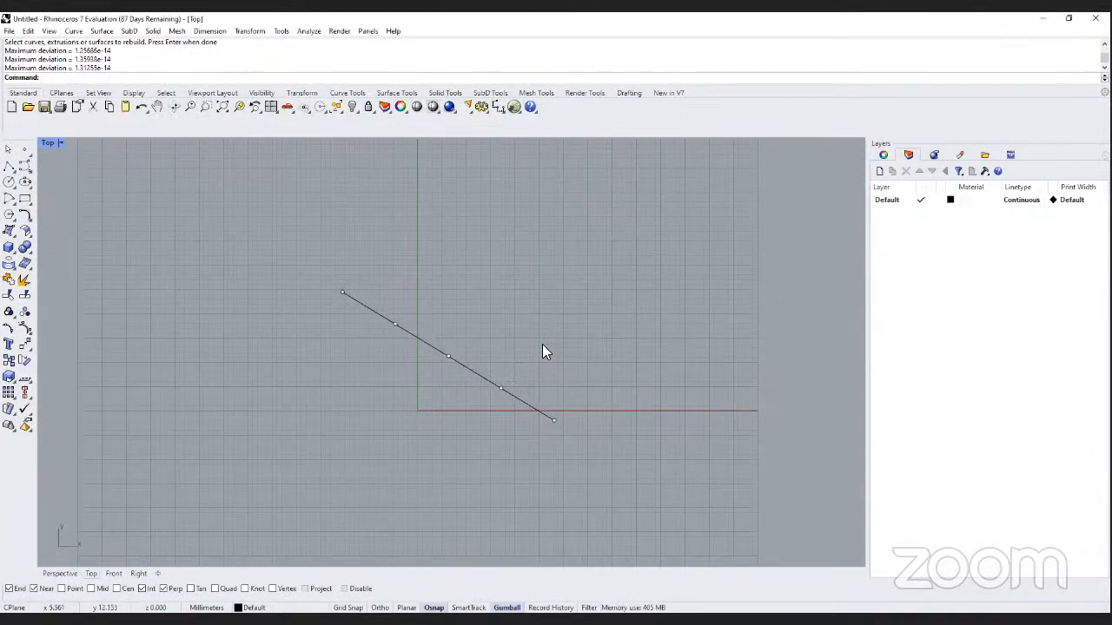
left_click(488, 380)
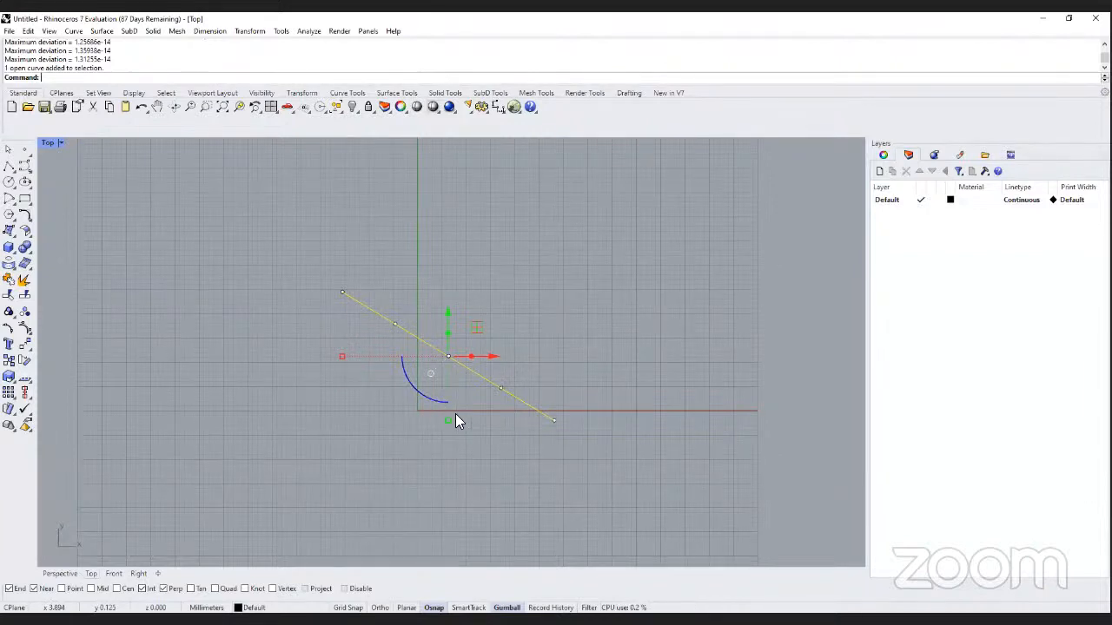
left_click_drag(373, 278, 422, 365)
left_click_drag(392, 294, 398, 212)
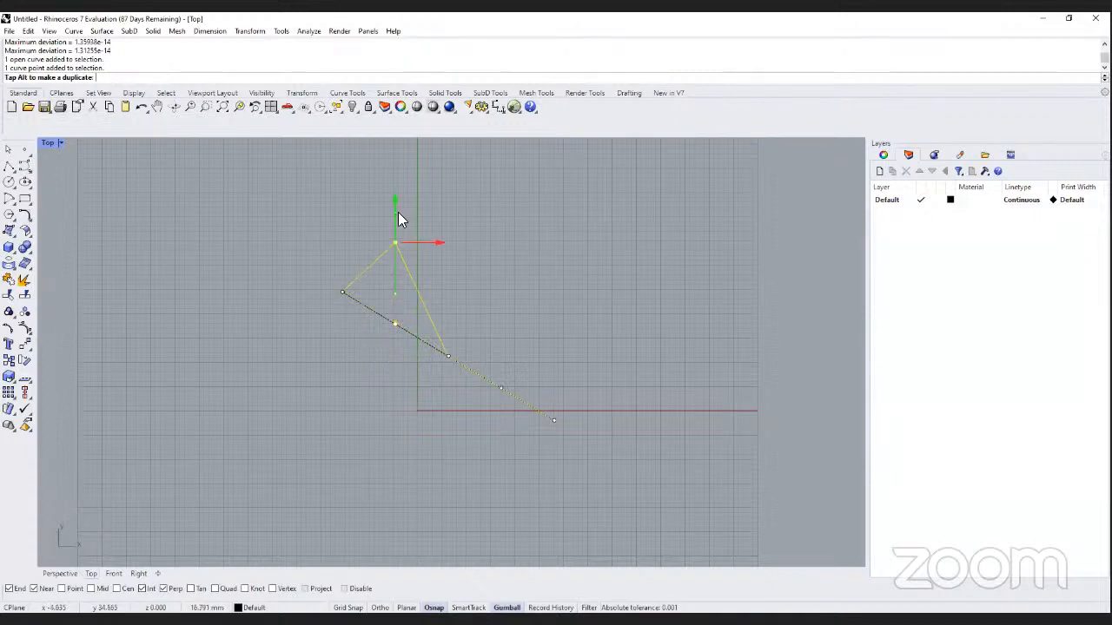
left_click_drag(432, 245, 475, 249)
Move the line's fourth control point down below the red axis and its middle control point up and to the right.
left_click(501, 387)
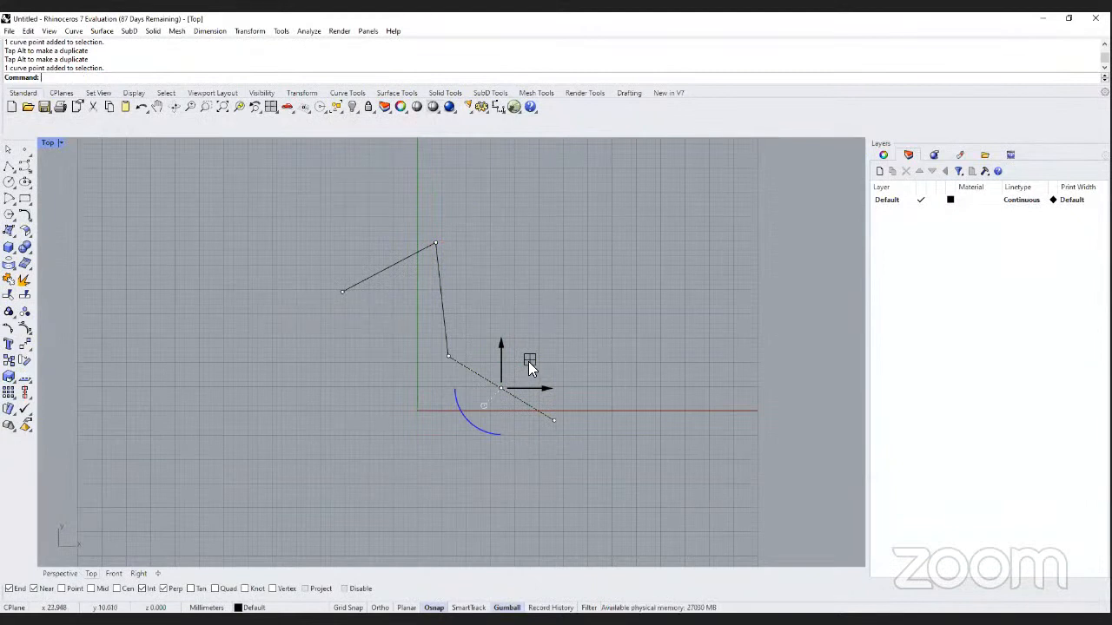
left_click_drag(500, 387, 455, 450)
left_click(448, 356)
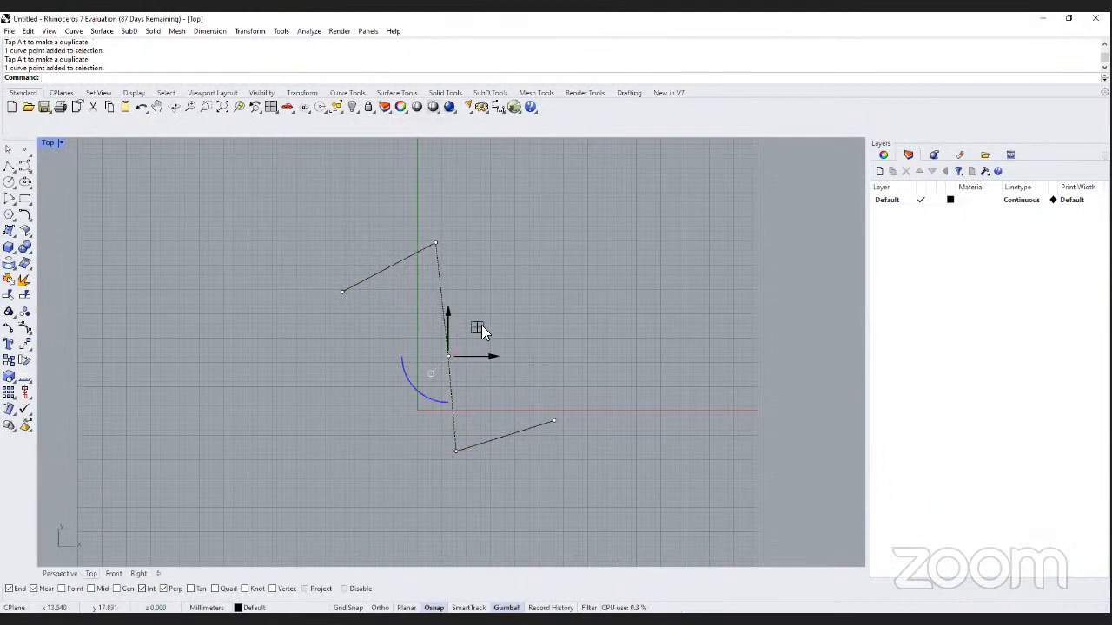
left_click_drag(479, 326, 513, 241)
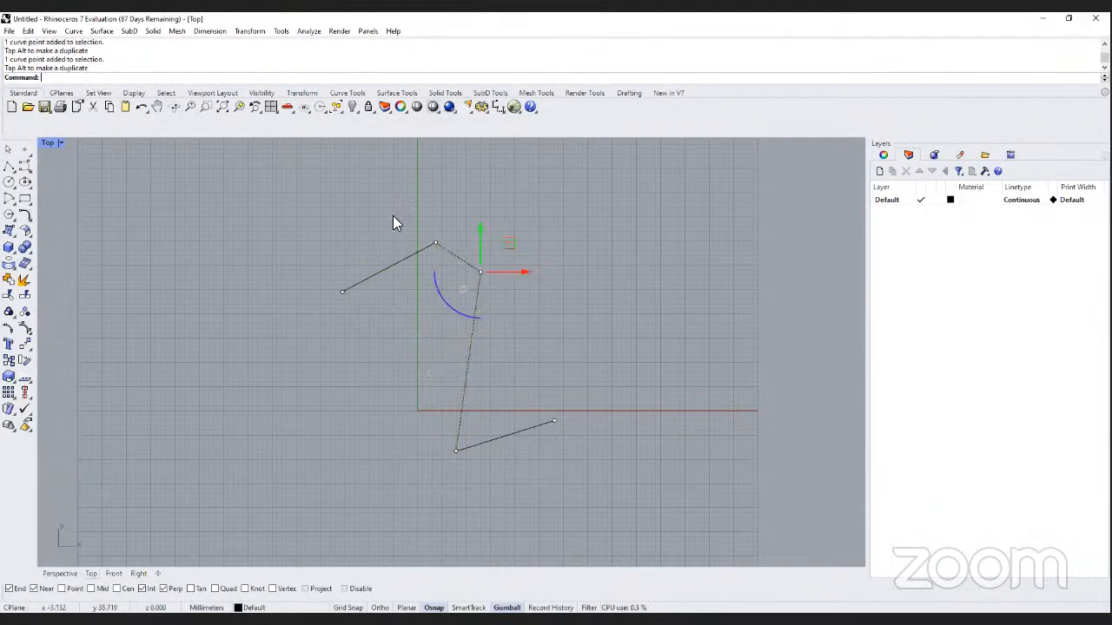
Shift the second control point up-left onto the green axis, move the right end point down and outward, and hide the points.
left_click_drag(397, 208, 456, 263)
left_click_drag(462, 220, 444, 205)
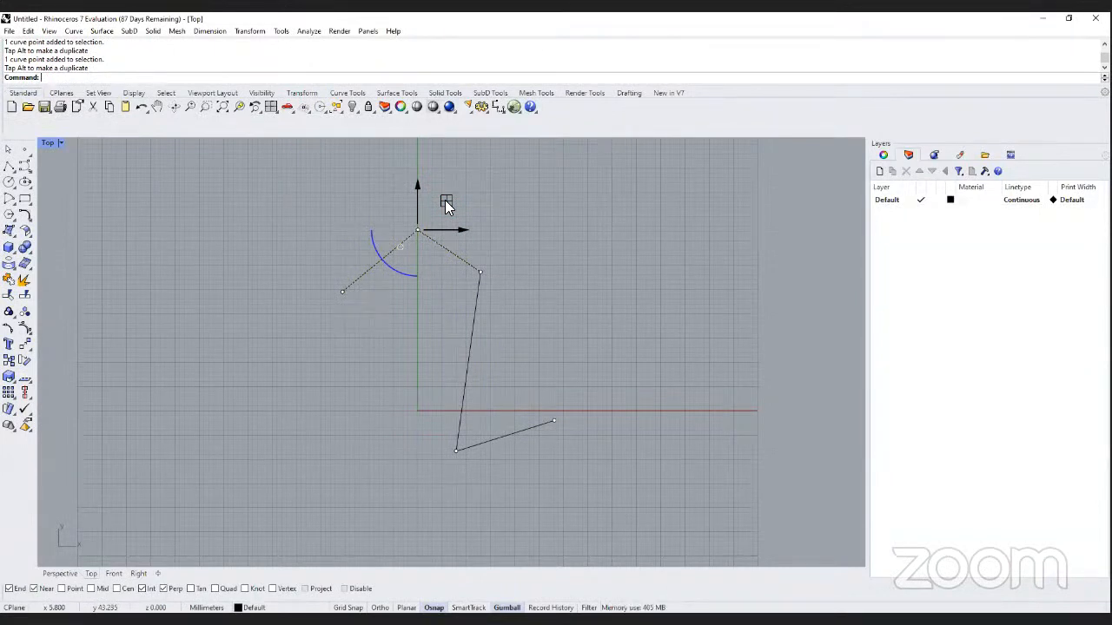
left_click_drag(539, 395, 556, 410)
left_click_drag(591, 449, 623, 455)
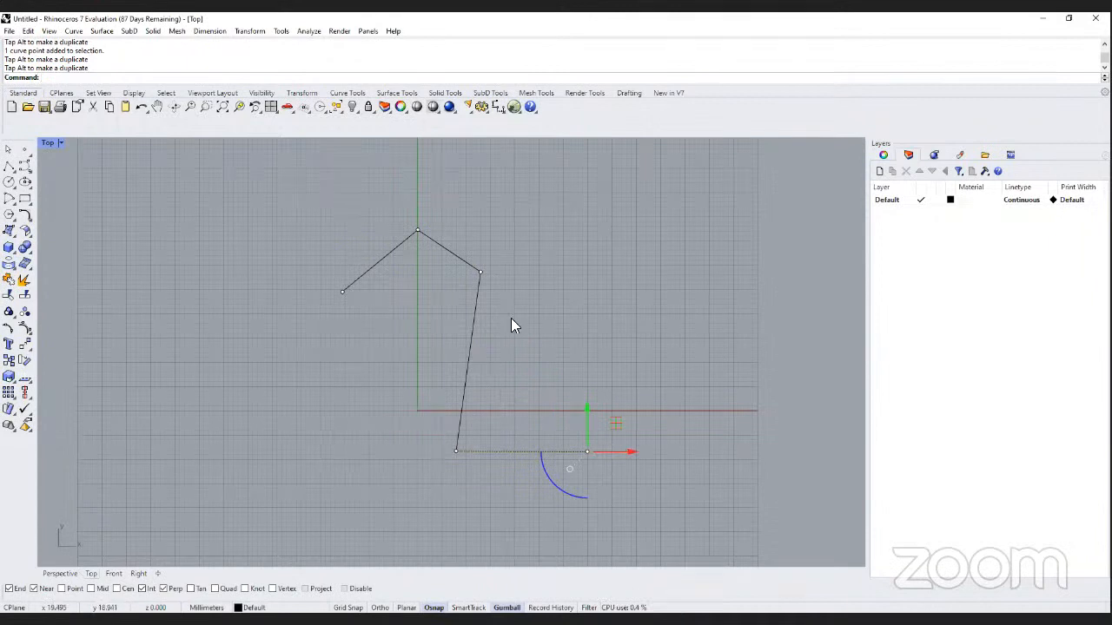
key("Escape")
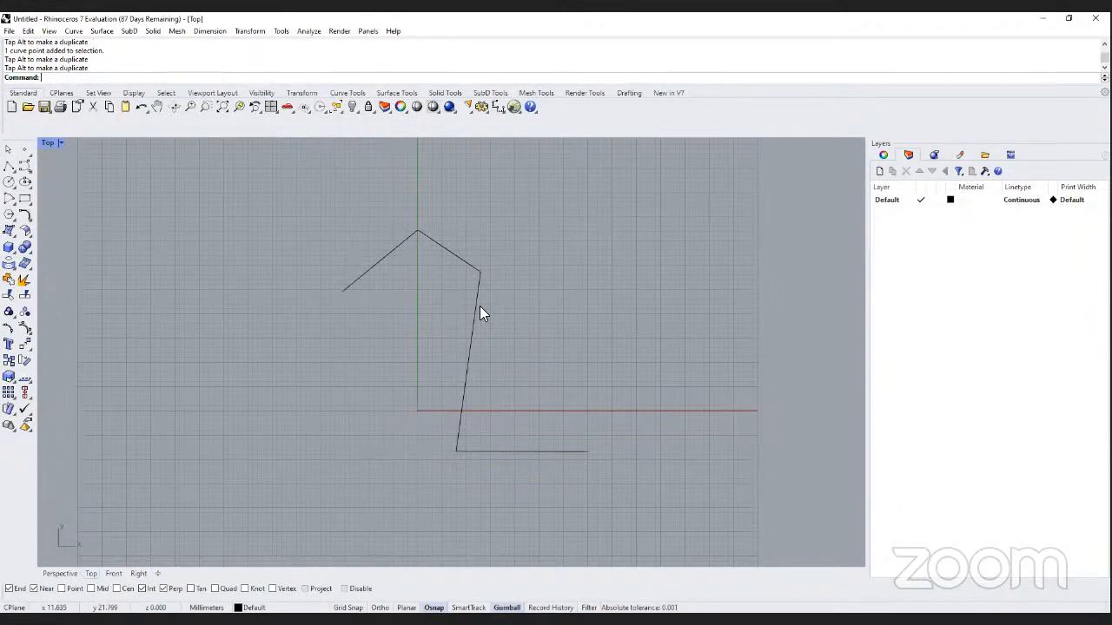
Rebuild the bent line with a point count of 5 and degree 3.
type("Rebuild")
key("Return")
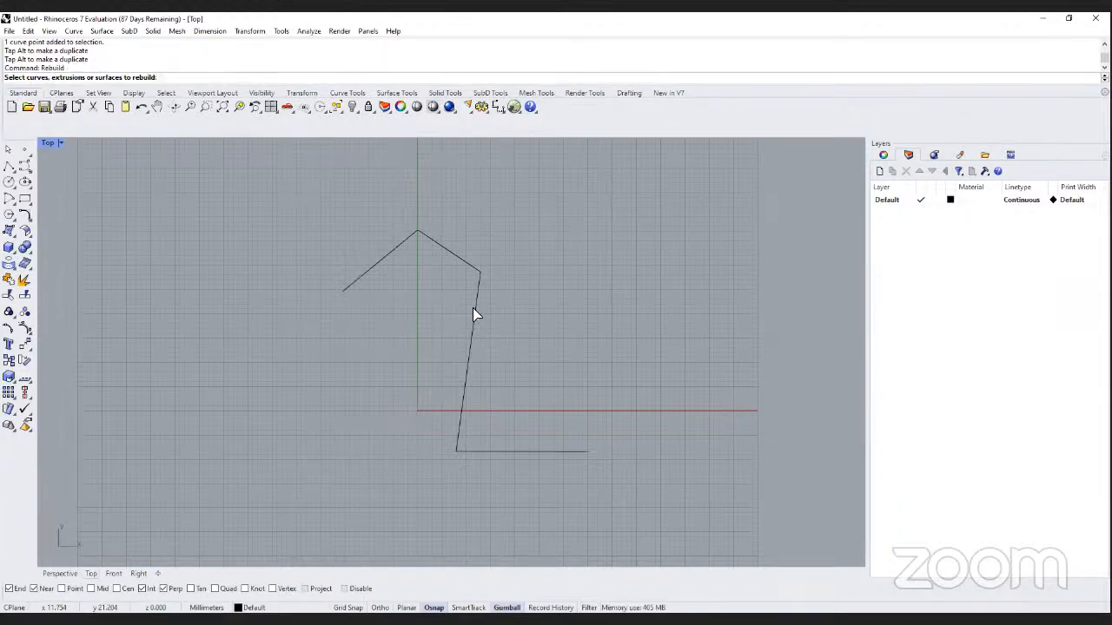
left_click(474, 309)
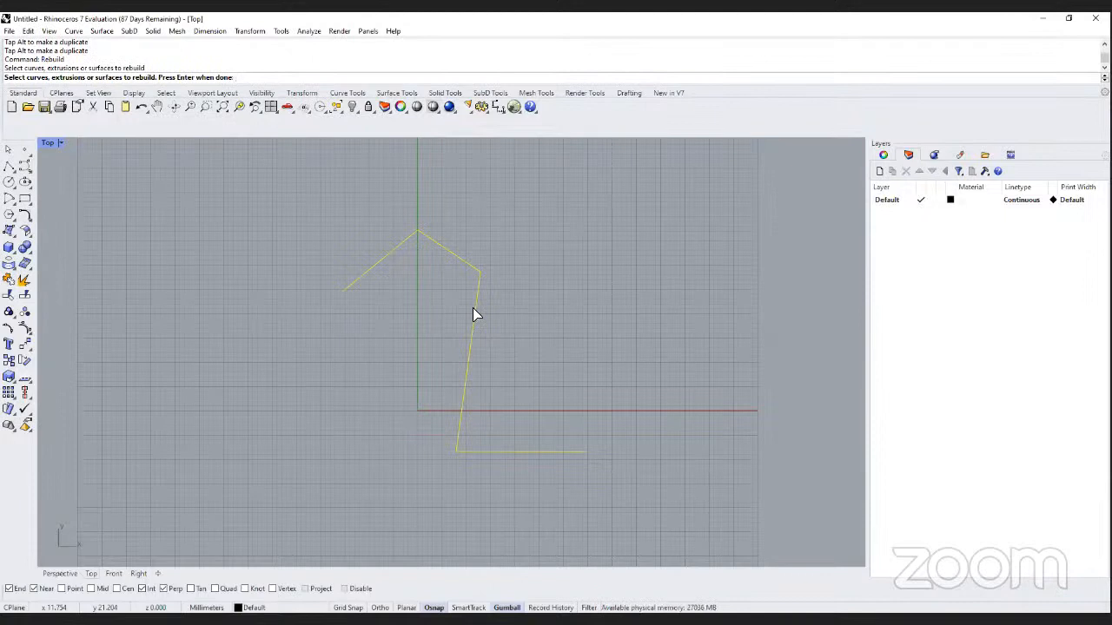
key("Return")
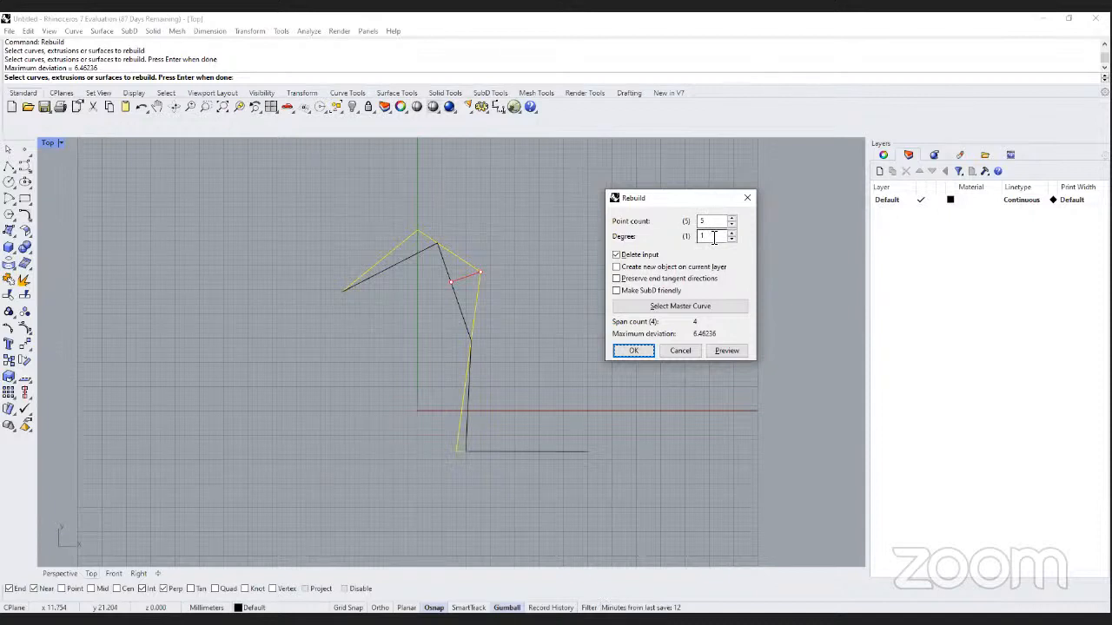
left_click_drag(713, 238, 681, 238)
type("3")
left_click(633, 350)
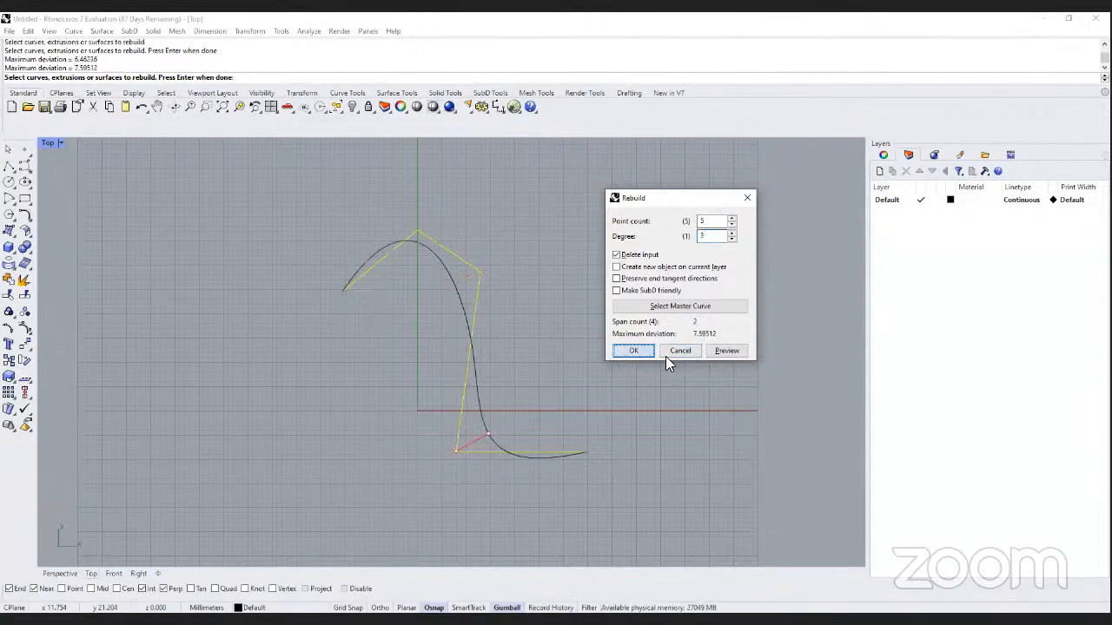
Show the smooth curve's control points, then move the middle point up and the fourth point down.
right_click_drag(451, 256, 436, 259)
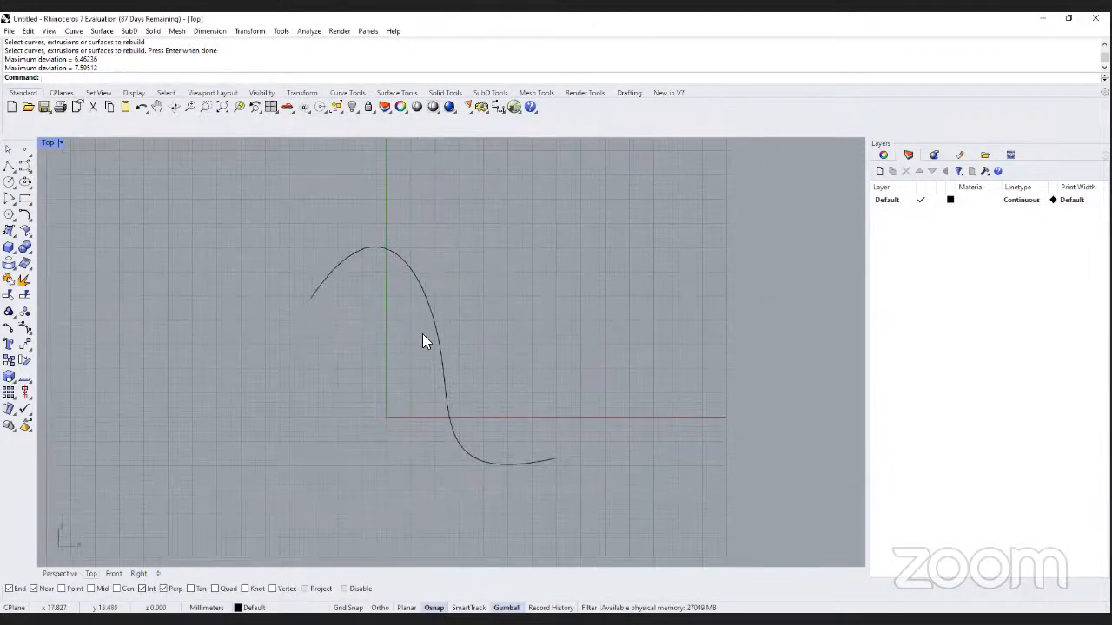
scroll(497, 350, "down", 1)
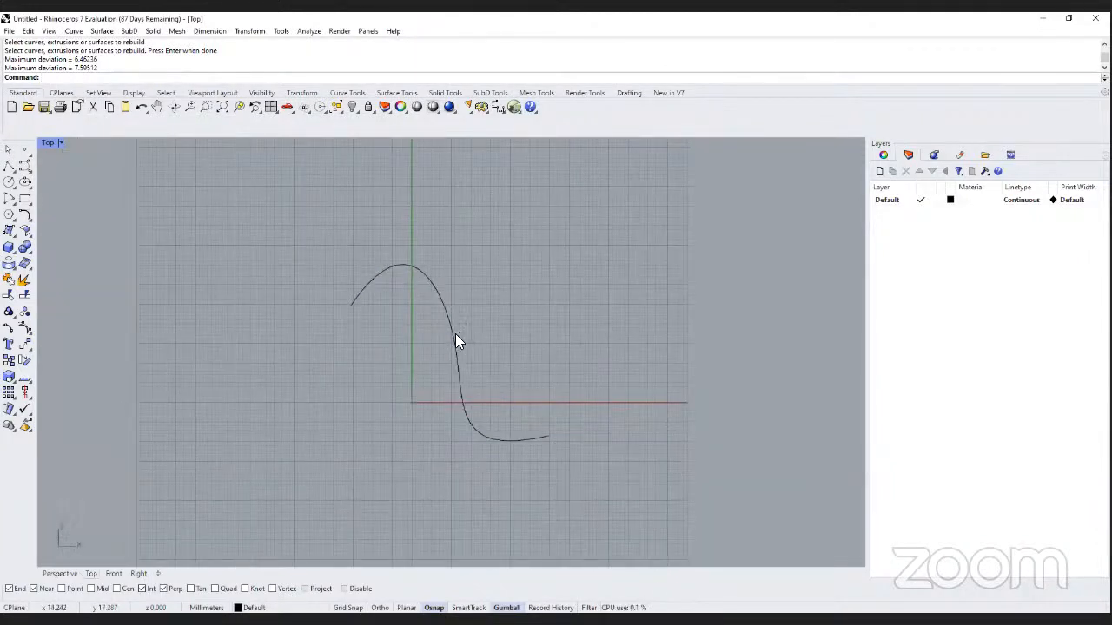
left_click(449, 341)
left_click_drag(468, 363, 486, 227)
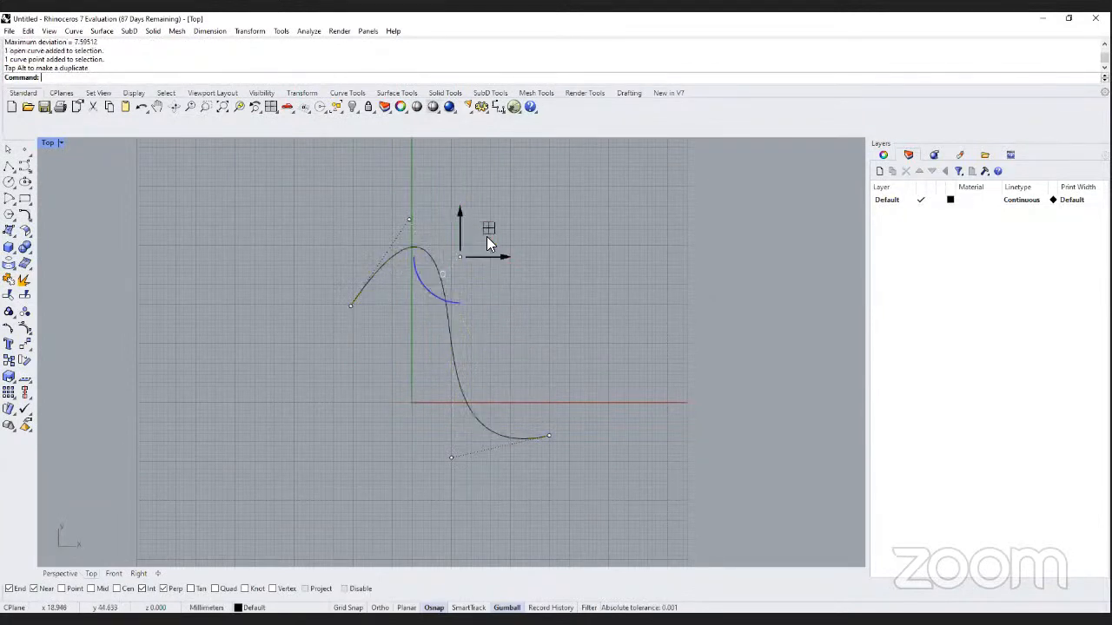
left_click_drag(436, 435, 465, 471)
left_click_drag(481, 425, 488, 470)
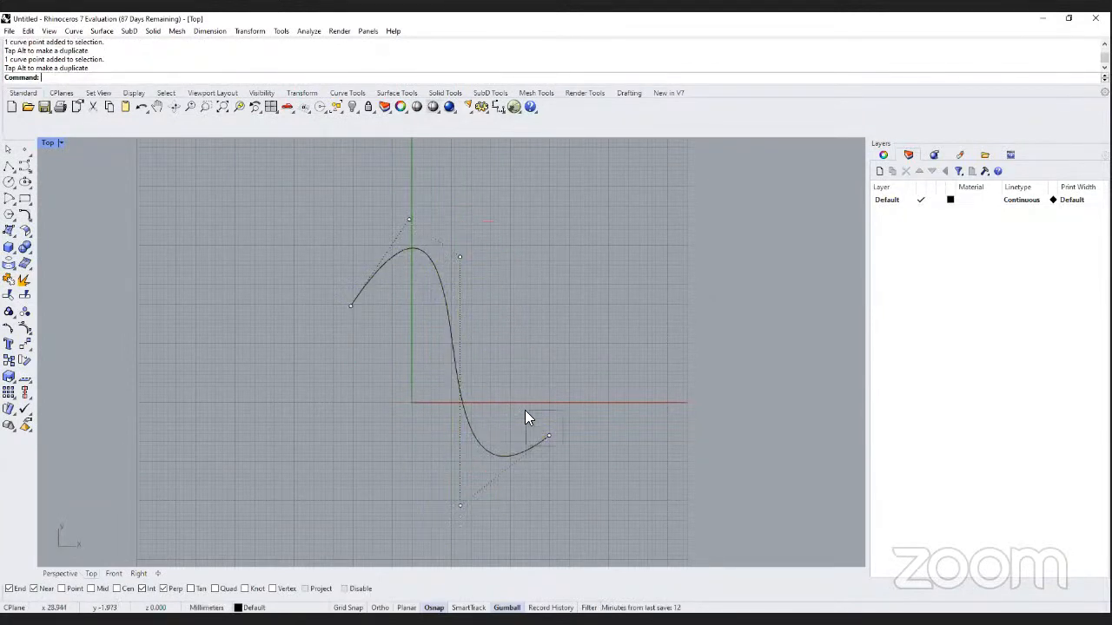
Move the curve's right end control point far out to the right and its fourth control point up above the red axis.
left_click(549, 435)
left_click_drag(708, 399, 714, 400)
left_click_drag(429, 460, 471, 519)
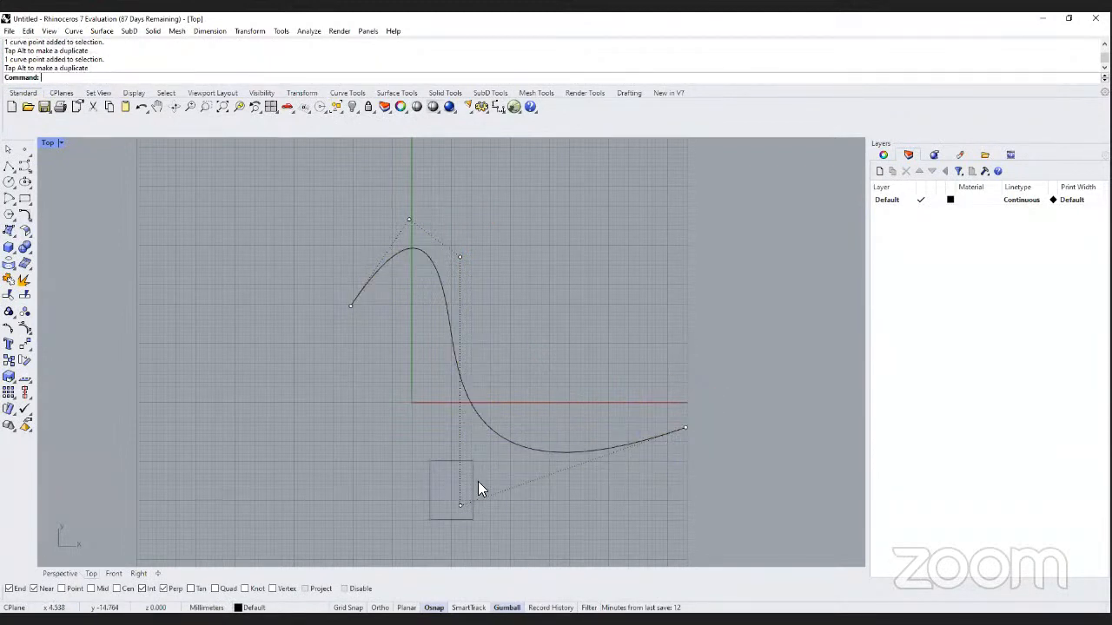
mouse_move(501, 478)
left_mouse_down()
mouse_move(560, 339)
mouse_move(595, 298)
left_mouse_up()
left_click_drag(428, 475, 500, 507)
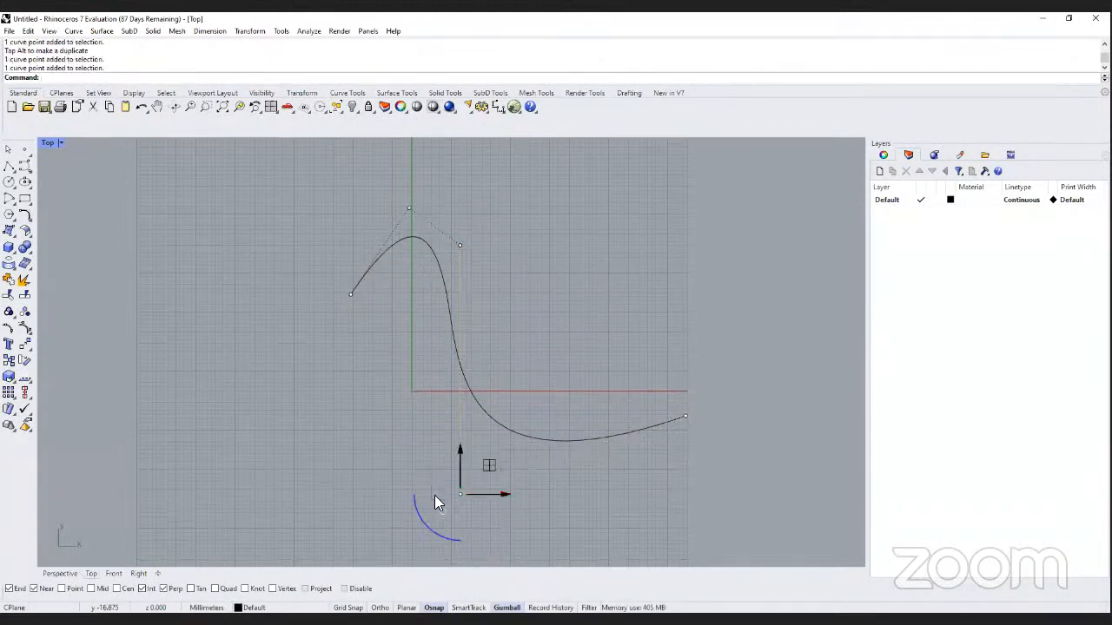
left_click_drag(493, 463, 627, 224)
Move the curve's second control point down below the red axis and hide the control points.
left_click_drag(404, 176, 433, 261)
left_click_drag(440, 173, 461, 430)
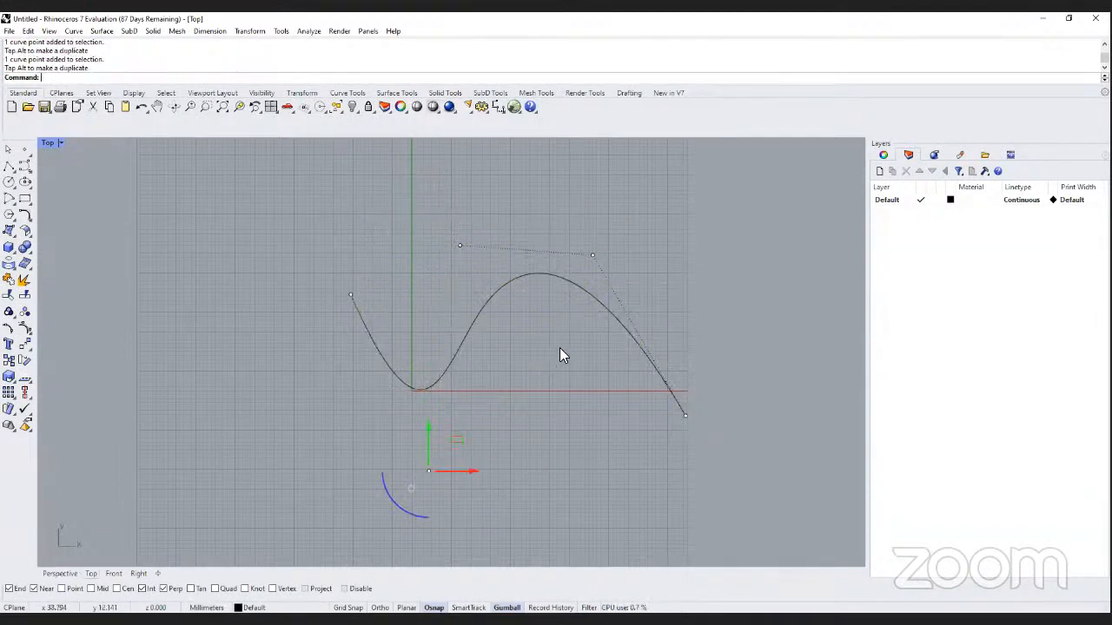
right_click_drag(519, 370, 471, 407)
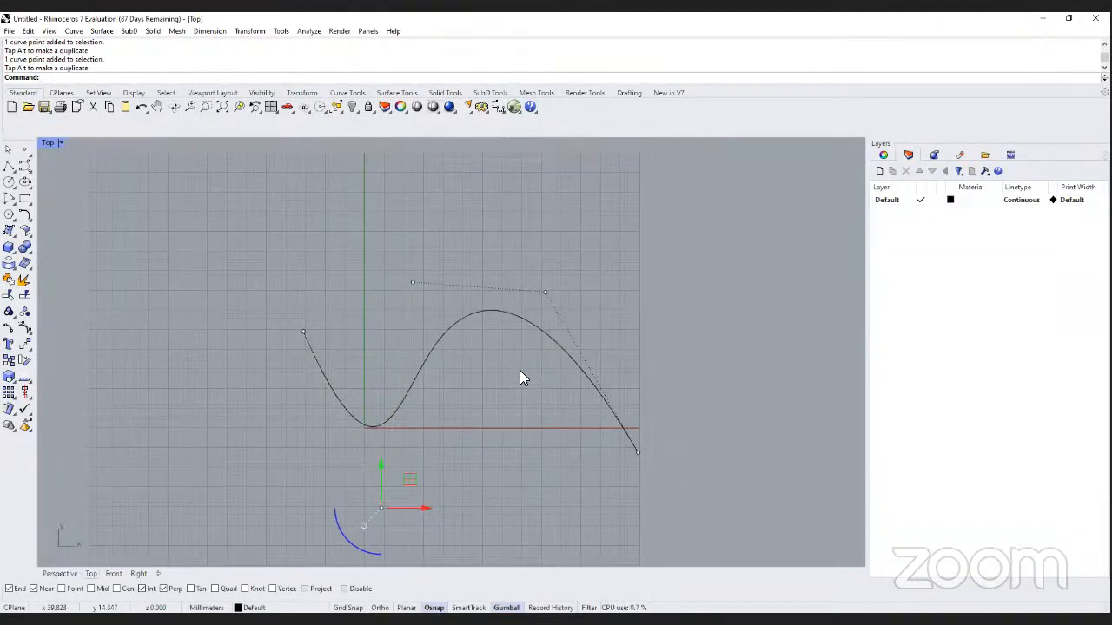
right_click_drag(519, 371, 543, 392)
key("Escape")
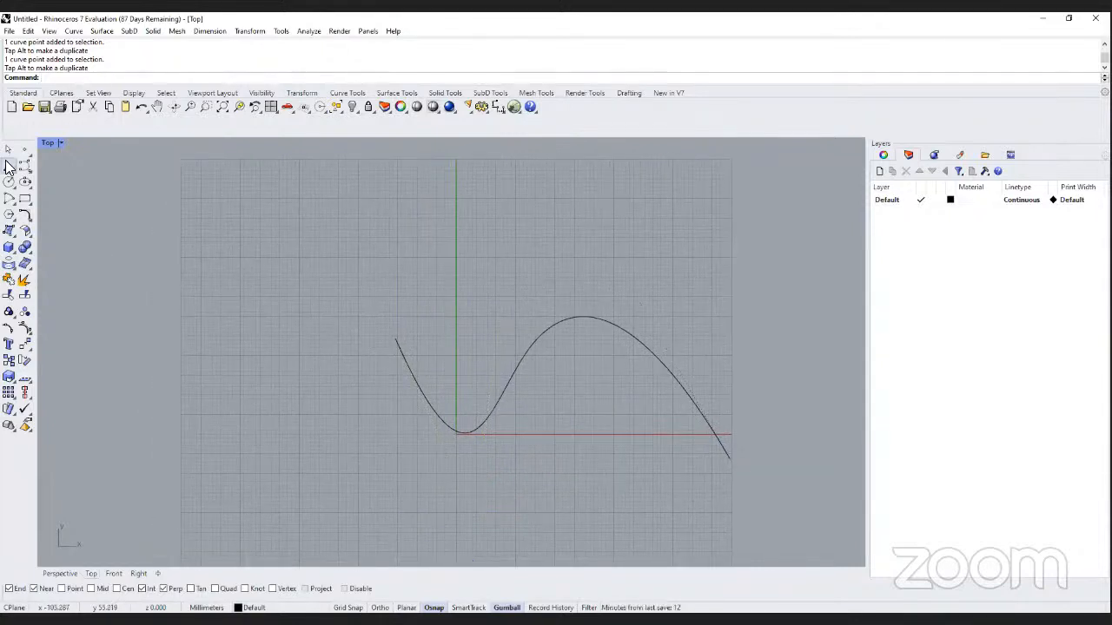
Draw a horizontal line above the curve, crossing the green axis, and select it.
type("line")
key("Return")
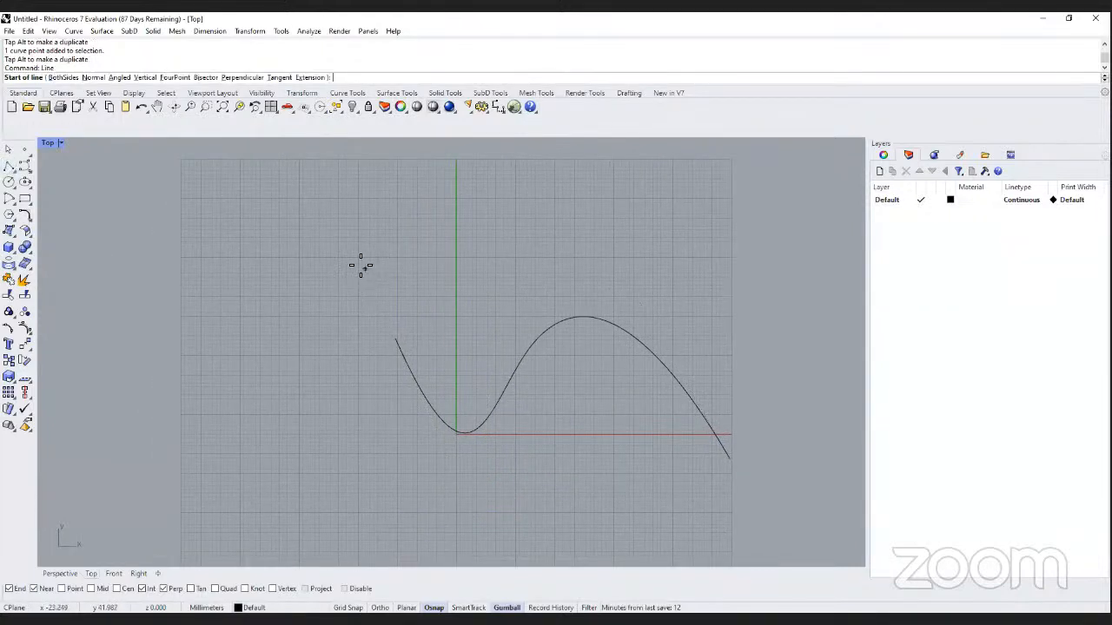
left_click(359, 262)
left_click(577, 263)
left_click(577, 261)
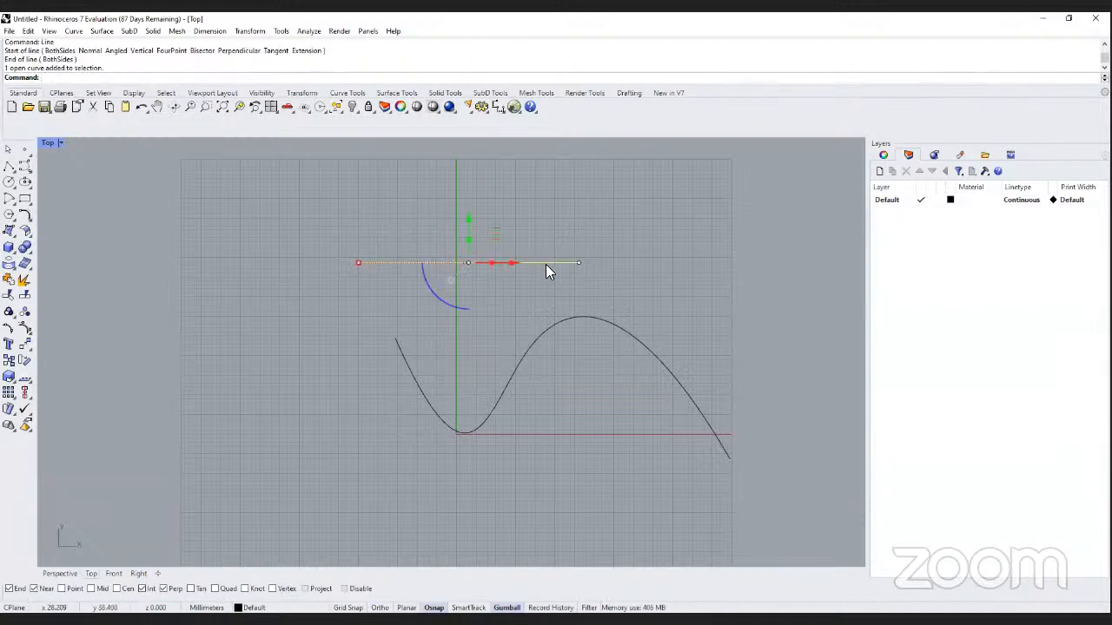
Pick the new line's right end control point to examine it, and clear the selection.
type("R")
key("BackSpace")
left_click(579, 262)
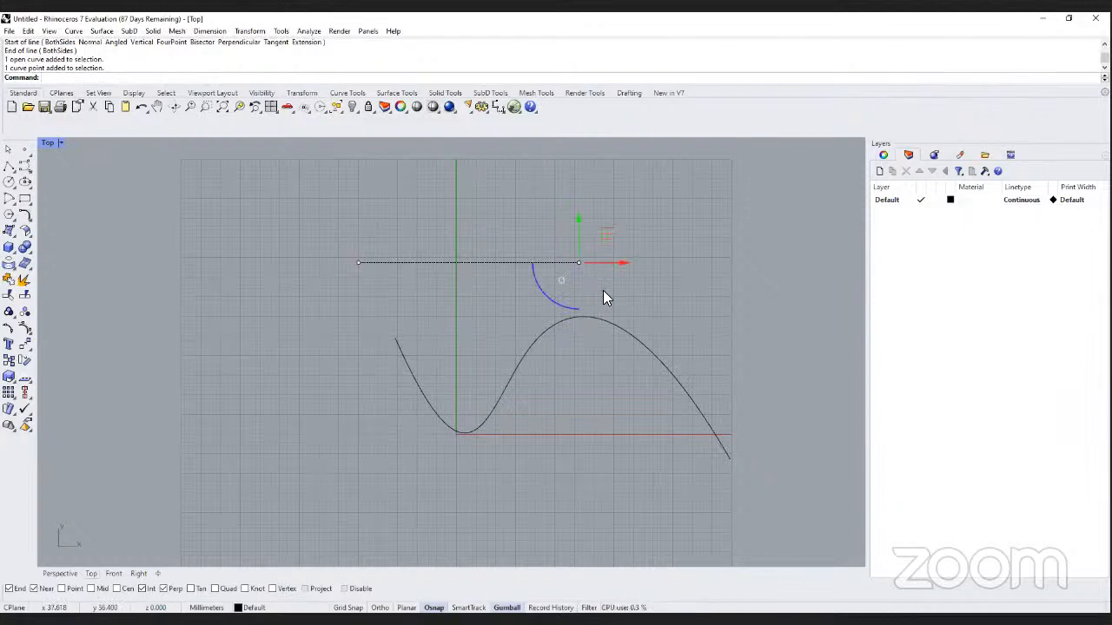
left_click(603, 291)
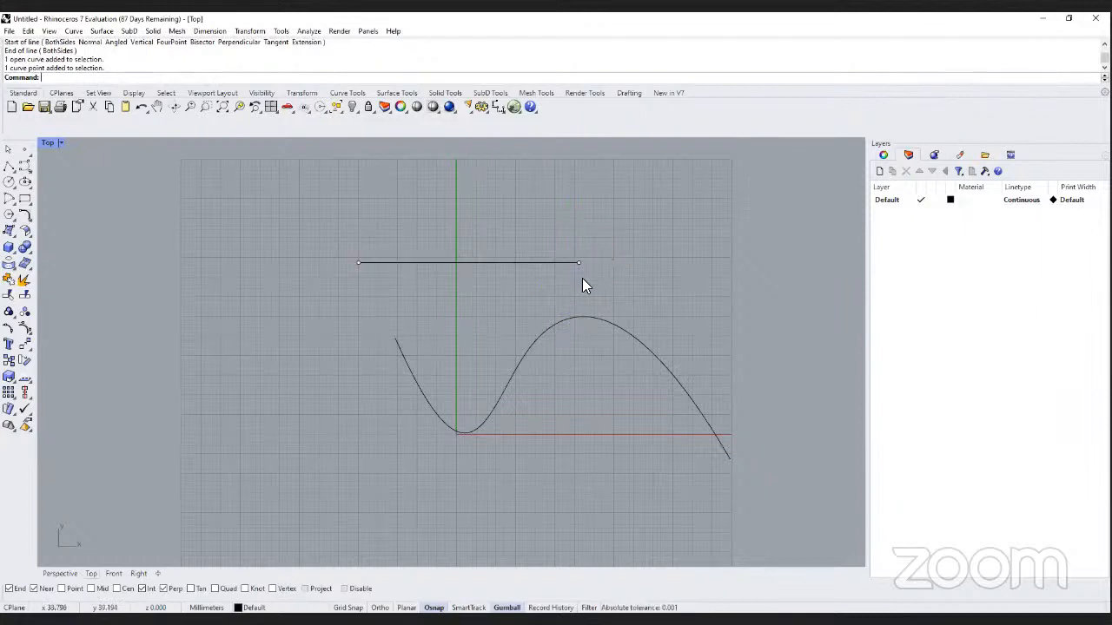
Rebuild the new horizontal line with a point count of 5 and degree 3.
left_click(532, 262)
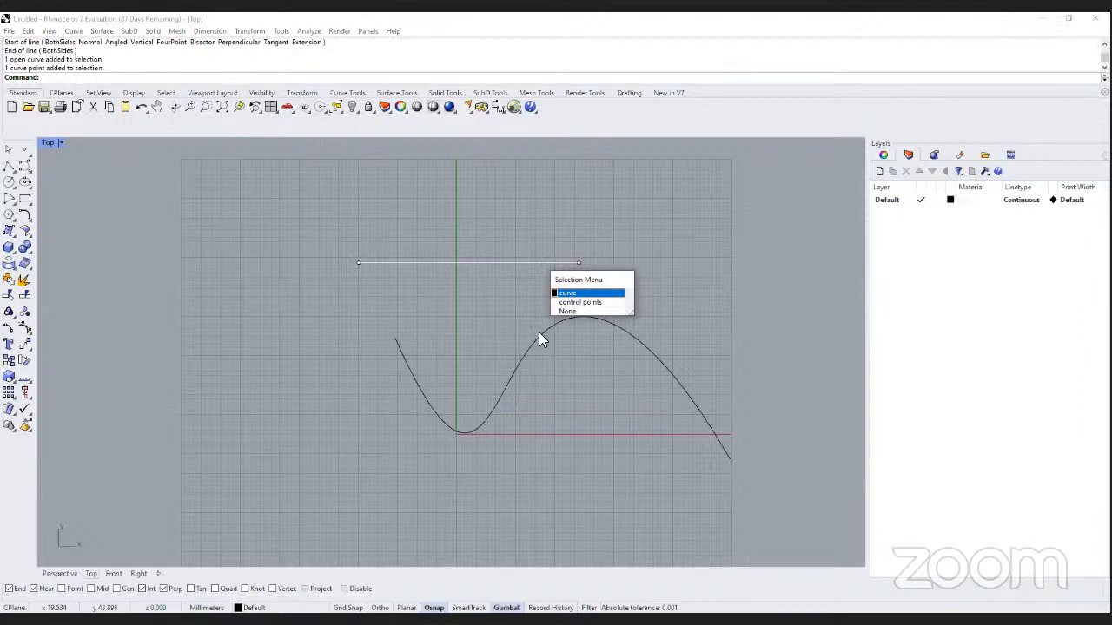
key("Return")
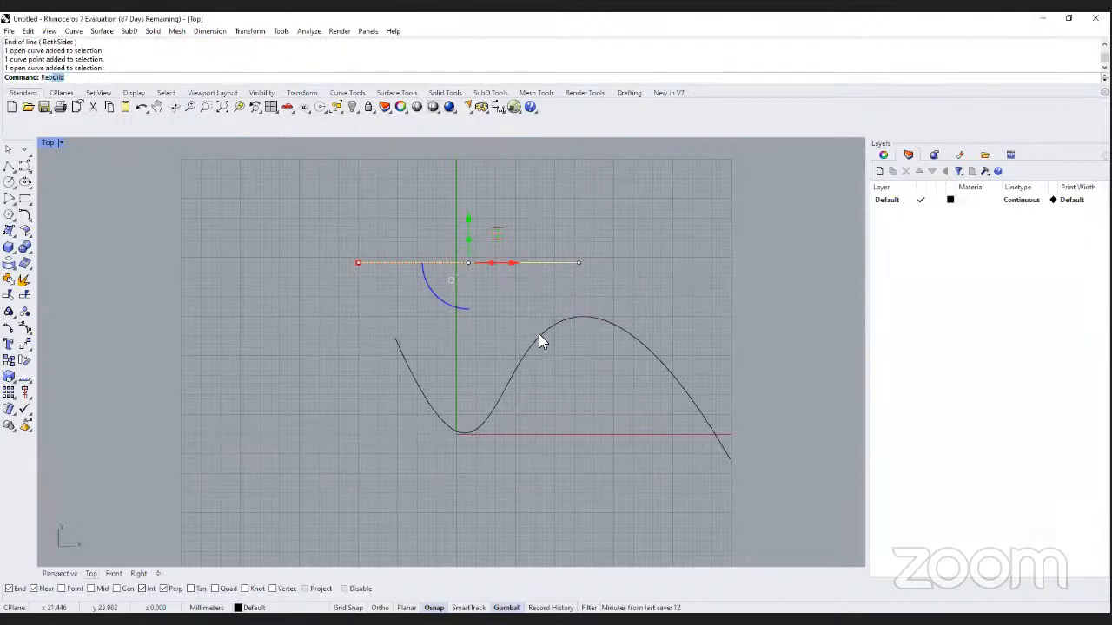
key("Return")
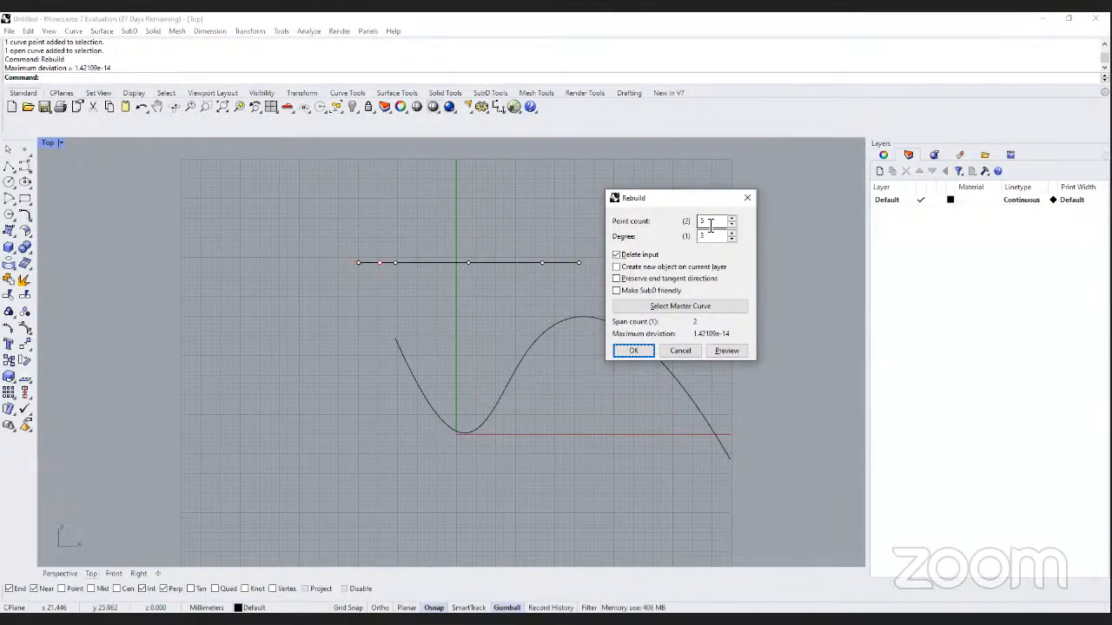
left_click(707, 238)
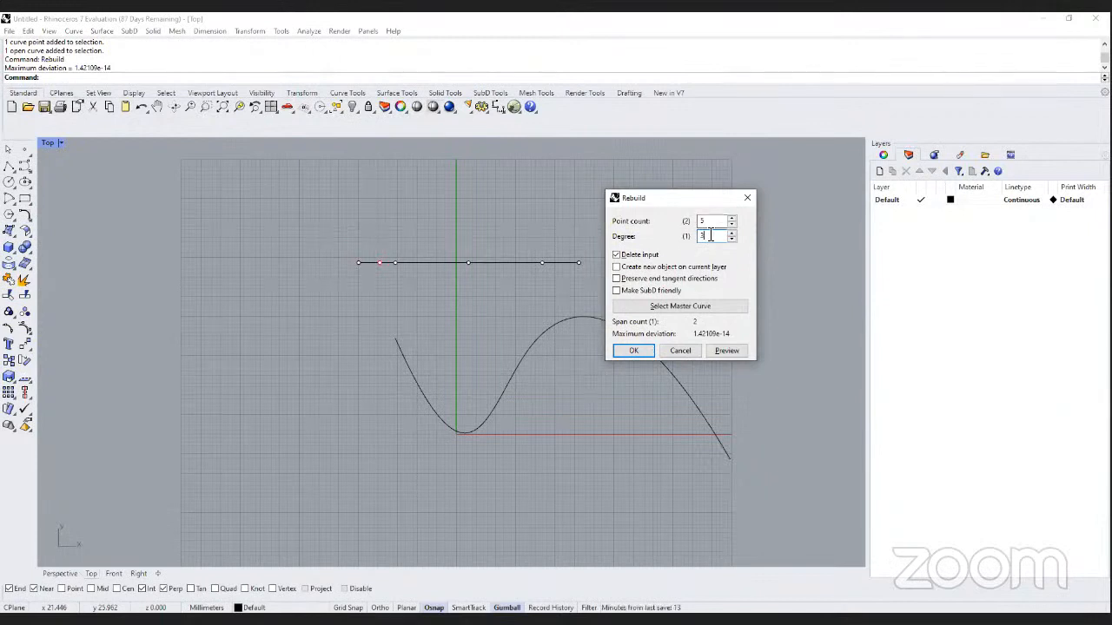
left_click(645, 351)
Move the rebuilt line's middle control point up, and its second and fourth control points down together.
right_click_drag(454, 249, 463, 296)
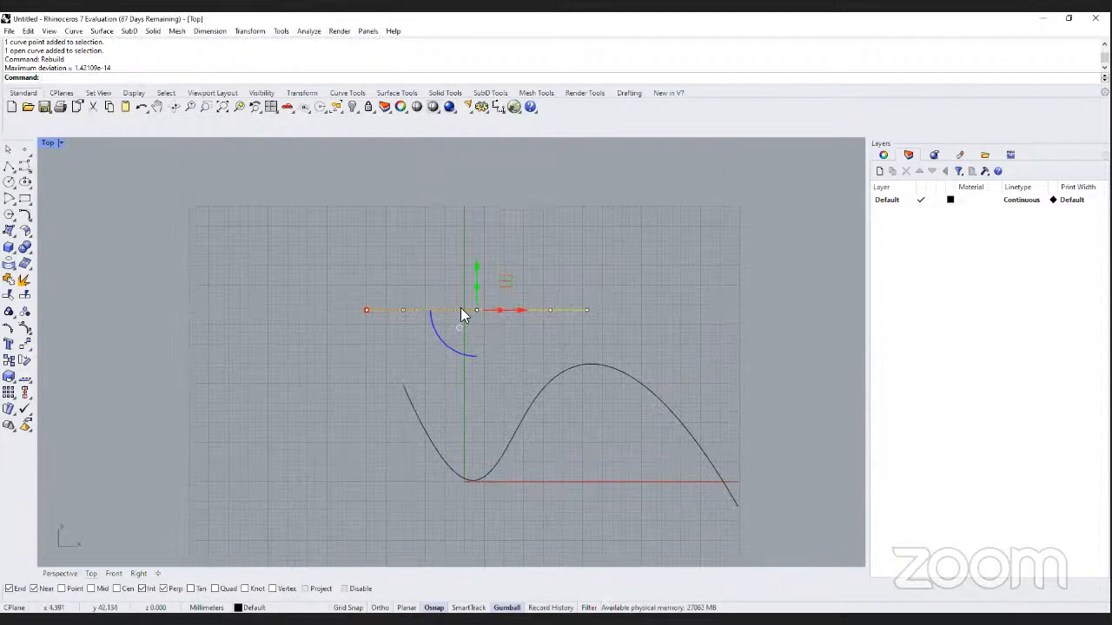
left_click_drag(453, 268, 477, 174)
left_click_drag(390, 298, 556, 335)
left_click_drag(477, 272, 473, 344)
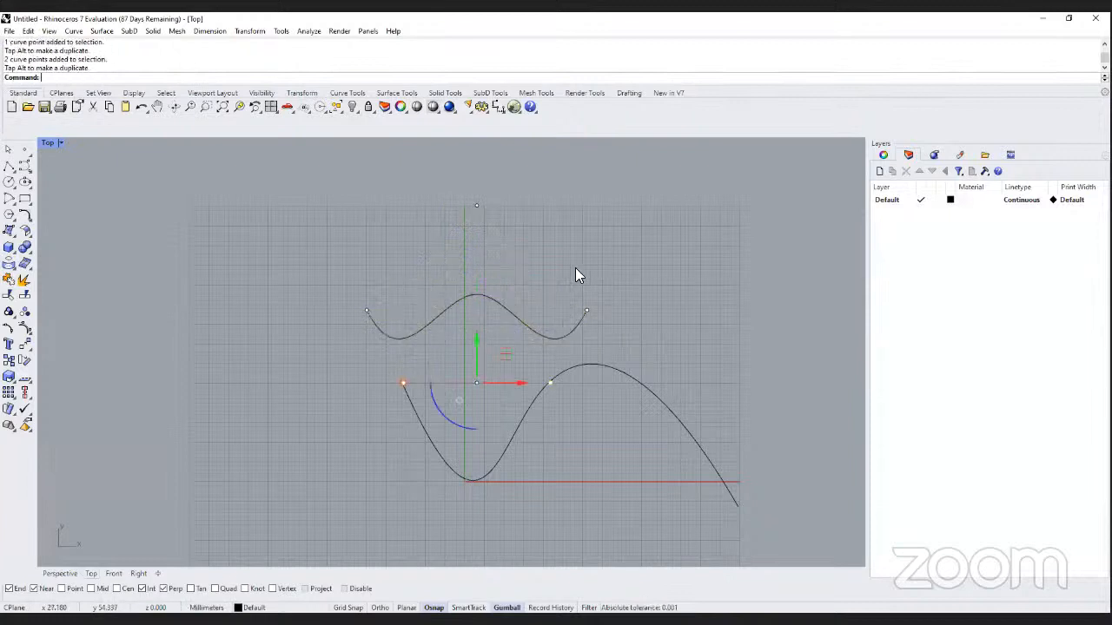
Move the upper curve's right end control point outward to the right and hide its control points.
left_click(586, 310)
mouse_move(636, 308)
left_mouse_down()
mouse_move(683, 310)
mouse_move(561, 308)
mouse_move(644, 310)
left_mouse_up()
right_click_drag(645, 365, 587, 344)
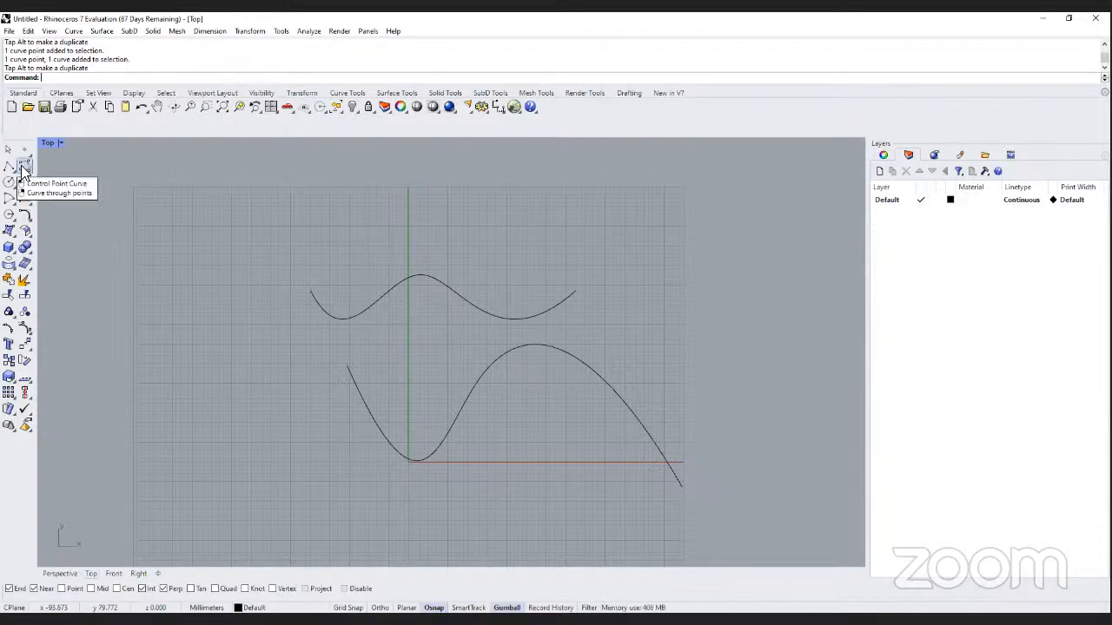
Draw a degree 3 control point curve with seven points as an S shape to the right of the existing curves.
left_click(23, 169)
left_click(629, 220)
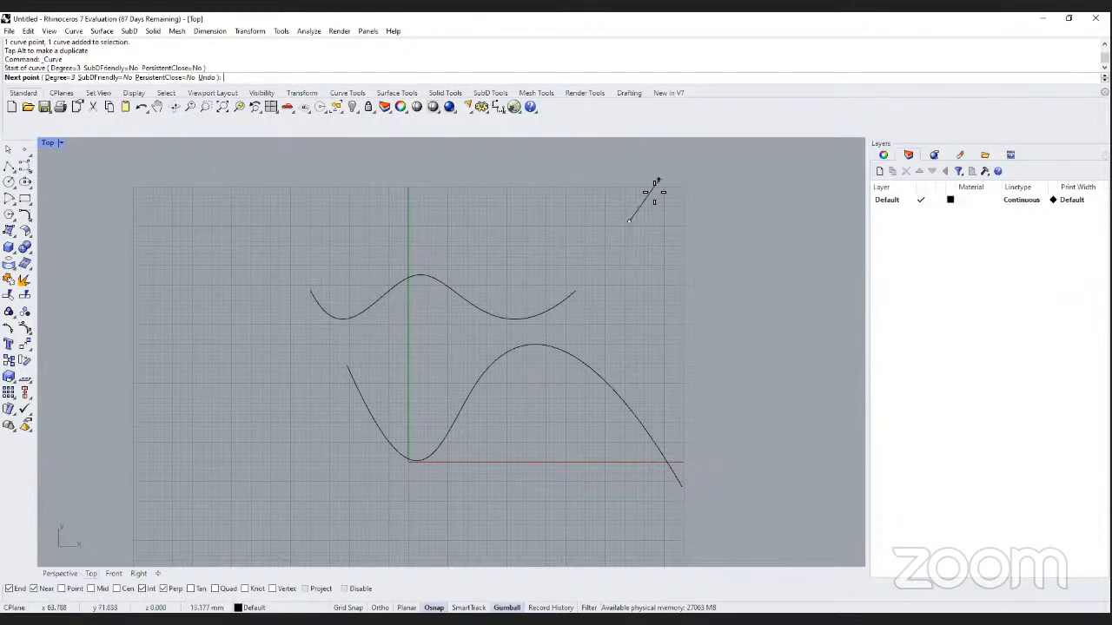
left_click(670, 170)
left_click(806, 314)
left_click(703, 340)
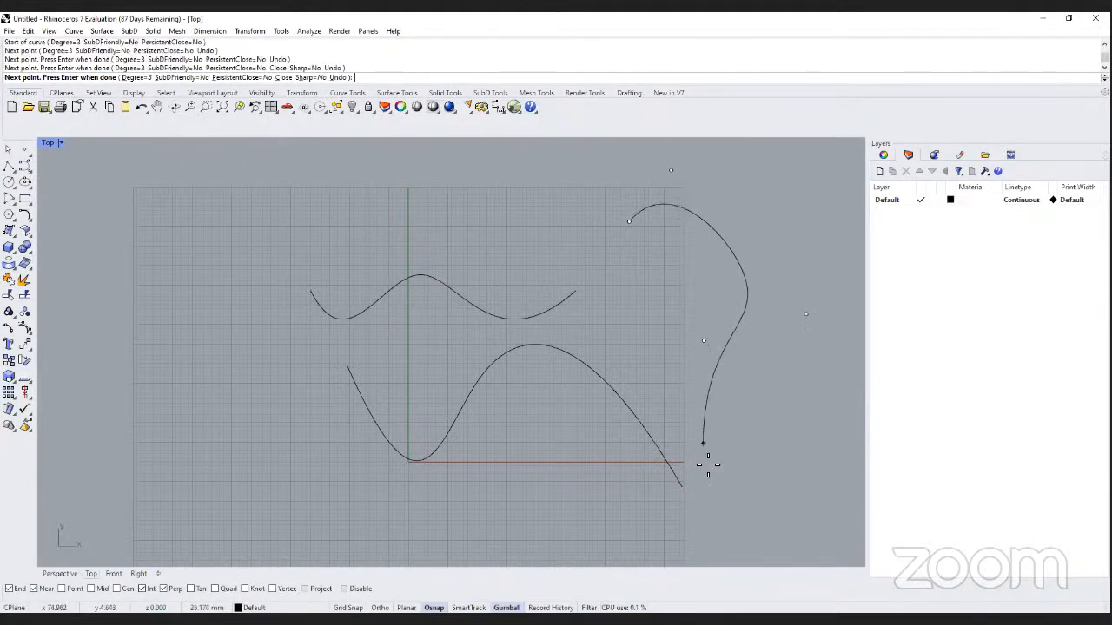
left_click(705, 469)
left_click(801, 470)
left_click(808, 407)
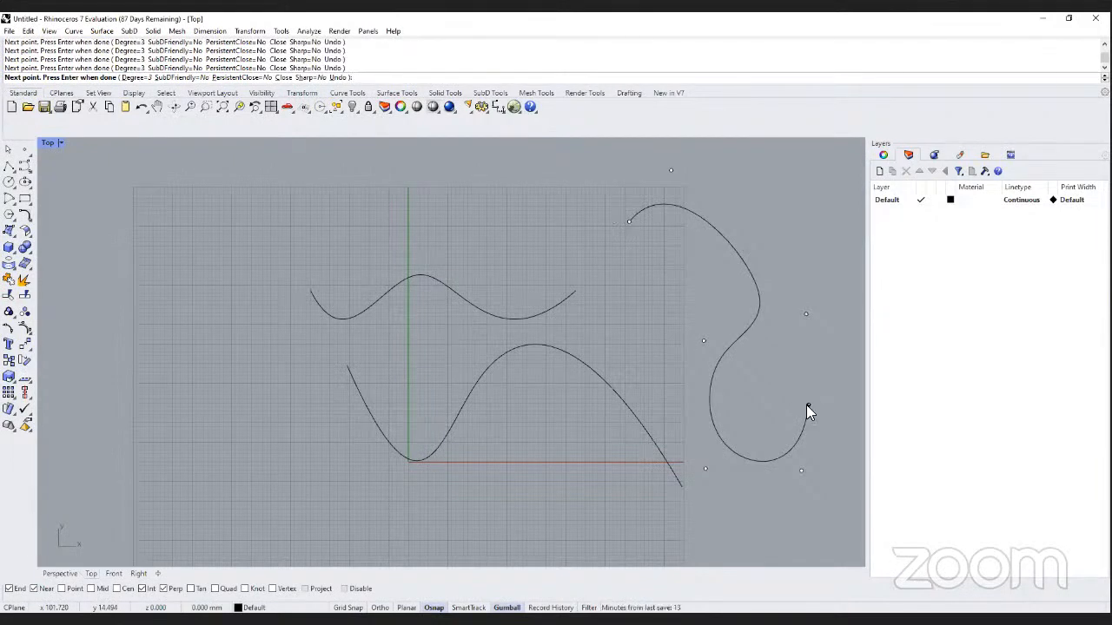
key("Return")
scroll(756, 383, "up", 3)
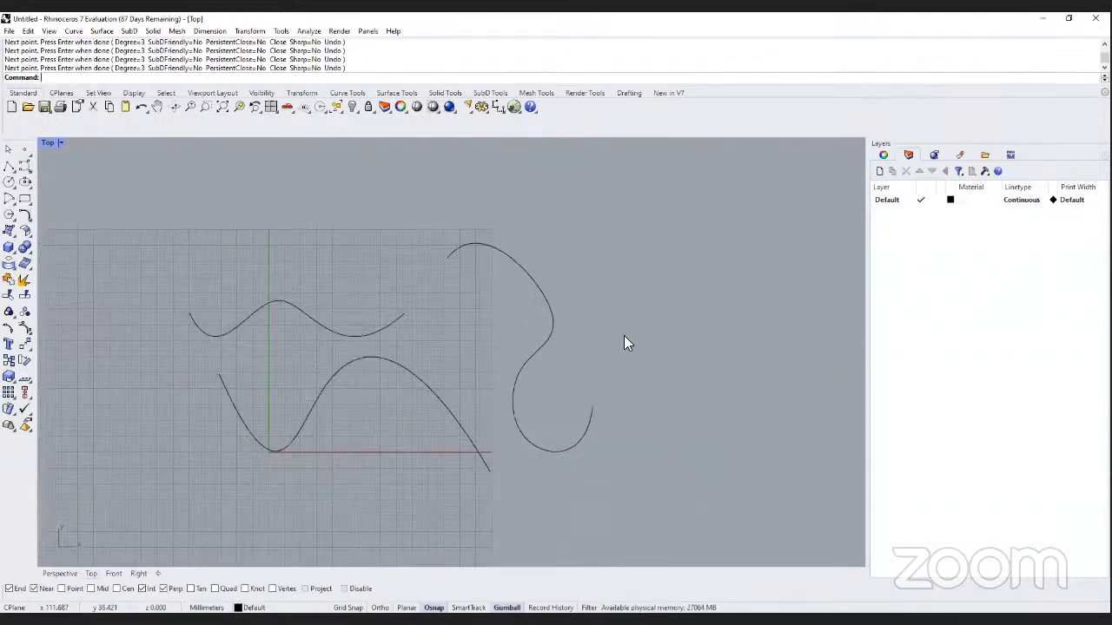
Move the S-shaped curve's third control point up and slightly left.
left_click(553, 335)
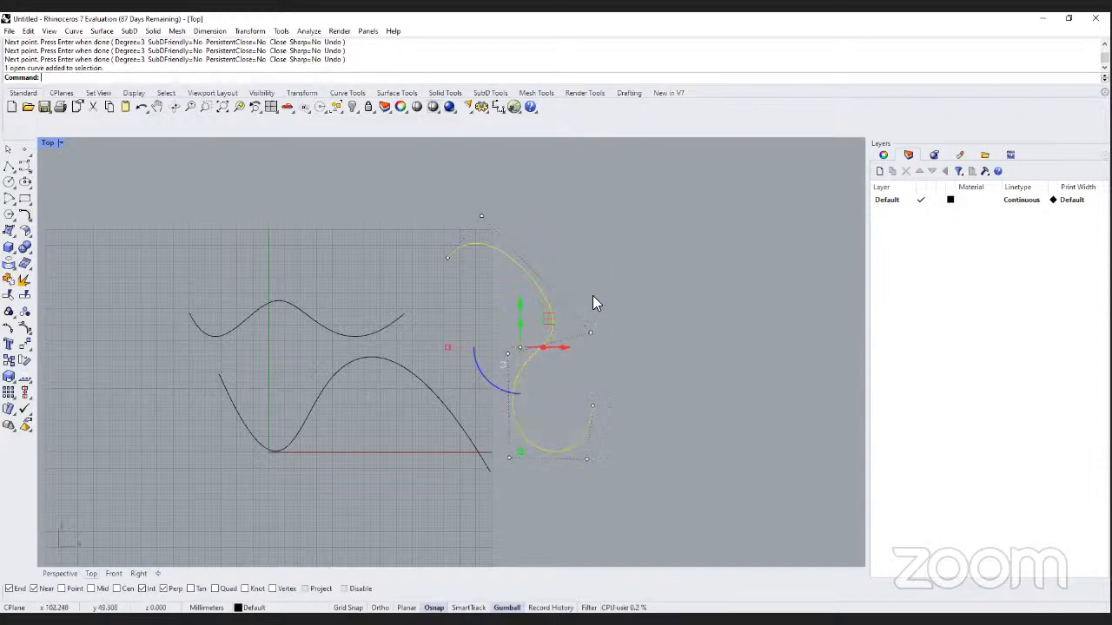
left_click_drag(563, 258, 641, 384)
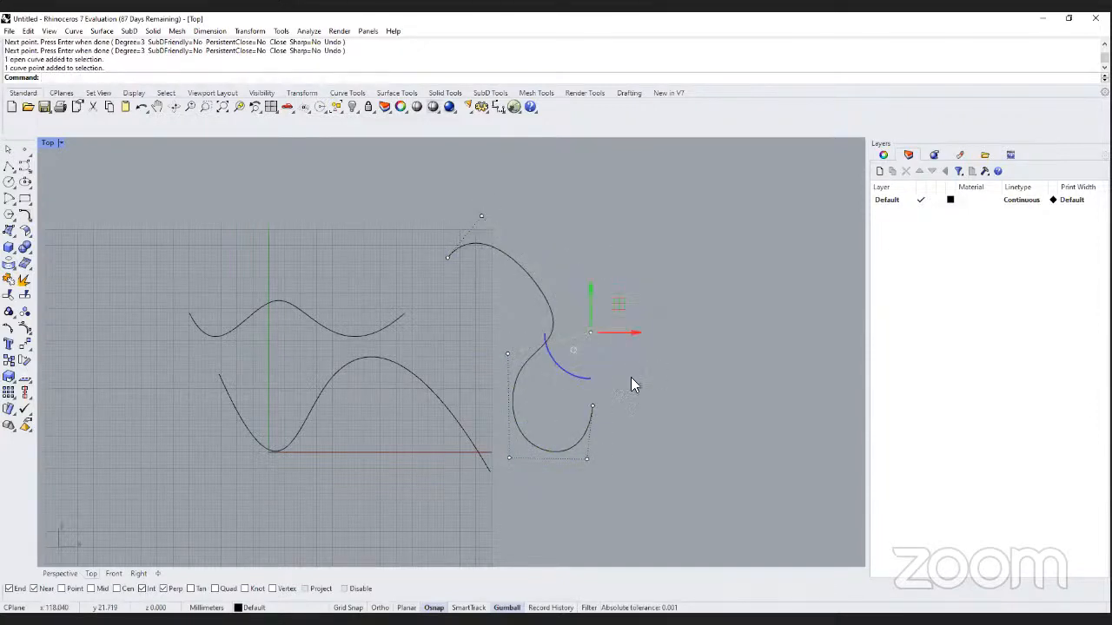
left_click_drag(622, 304, 577, 201)
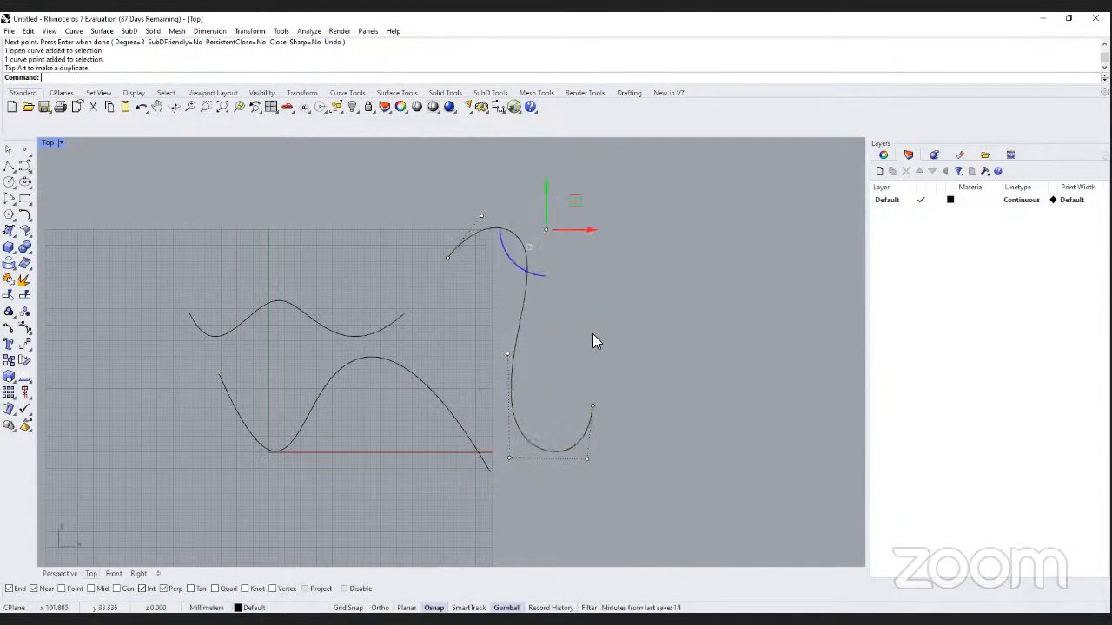
right_click_drag(591, 344, 598, 297)
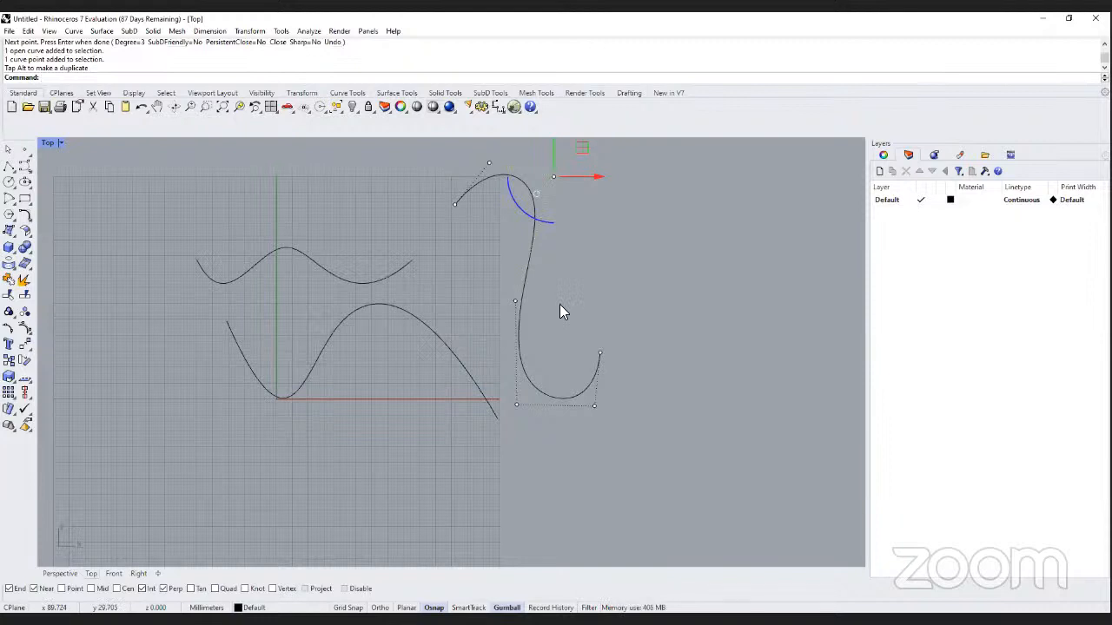
Nudge the S-shaped curve's third and last control points together, then shift the third alone slightly right and hide the control points.
left_click(601, 353, "shift")
mouse_move(626, 266)
left_mouse_down()
mouse_move(753, 269)
mouse_move(589, 270)
mouse_move(620, 271)
left_mouse_up()
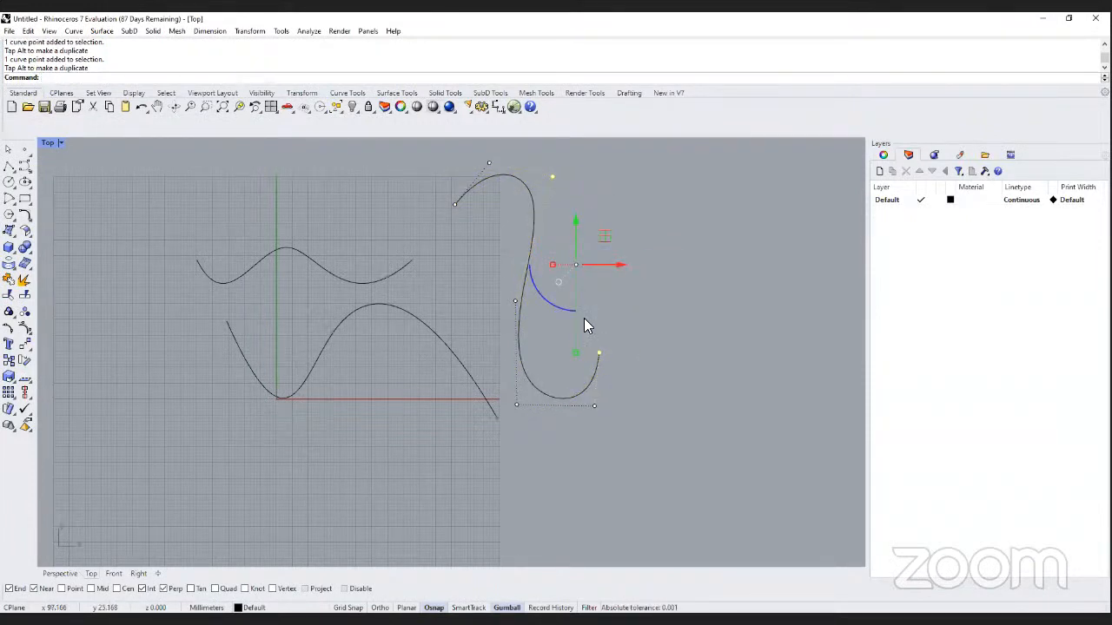
left_click_drag(585, 318, 627, 372)
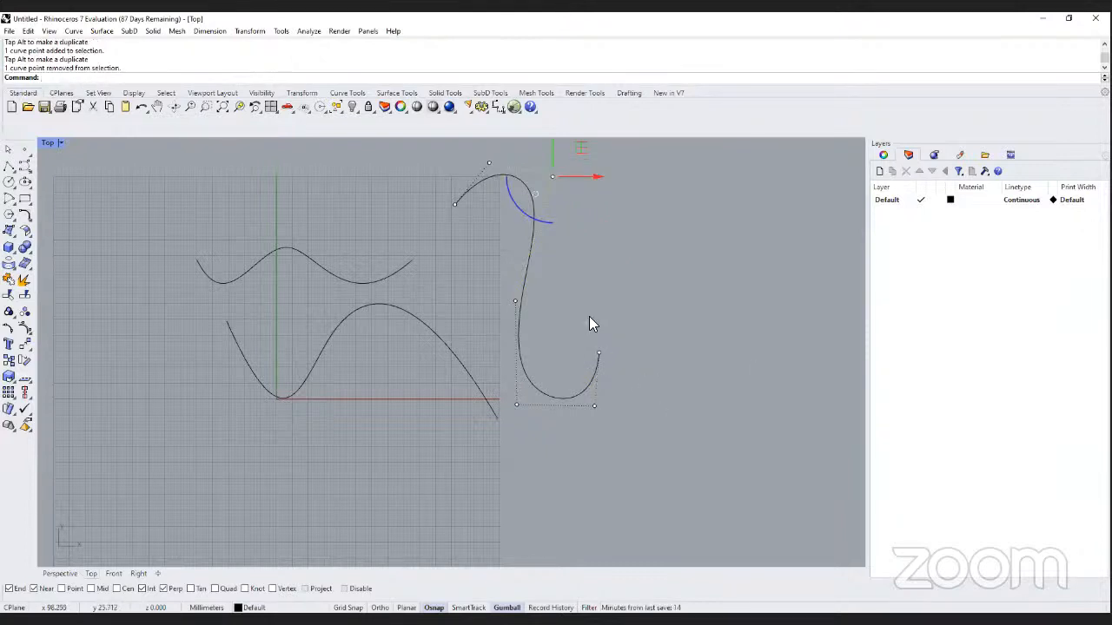
right_click_drag(590, 319, 589, 332)
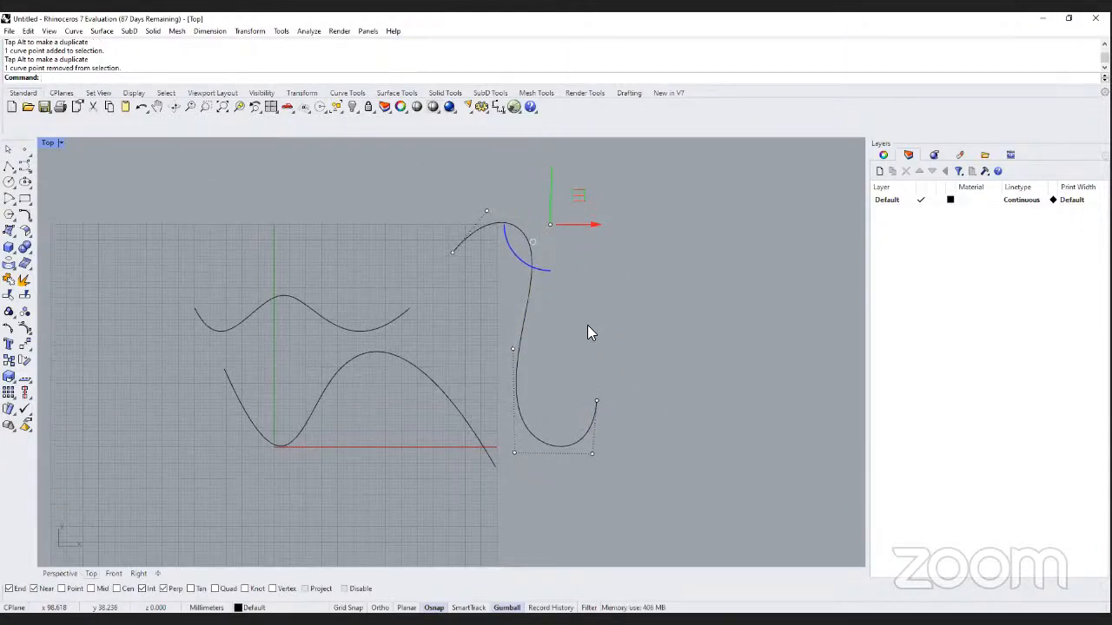
mouse_move(599, 226)
left_mouse_down()
mouse_move(609, 233)
mouse_move(599, 231)
left_mouse_up()
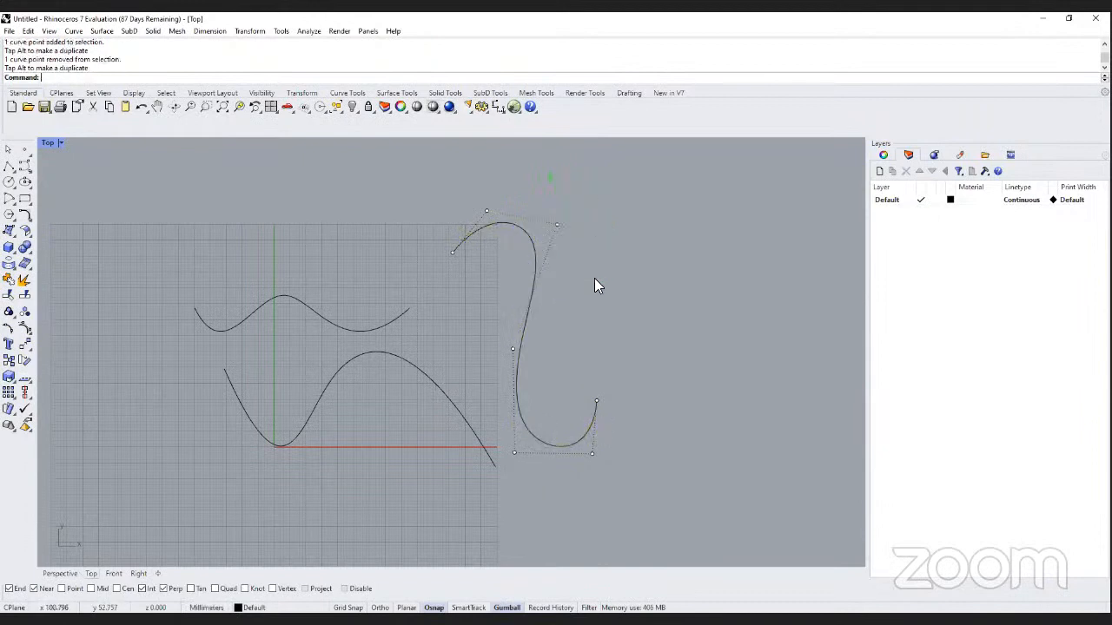
scroll(572, 311, "down", 3)
right_click_drag(580, 359, 599, 366)
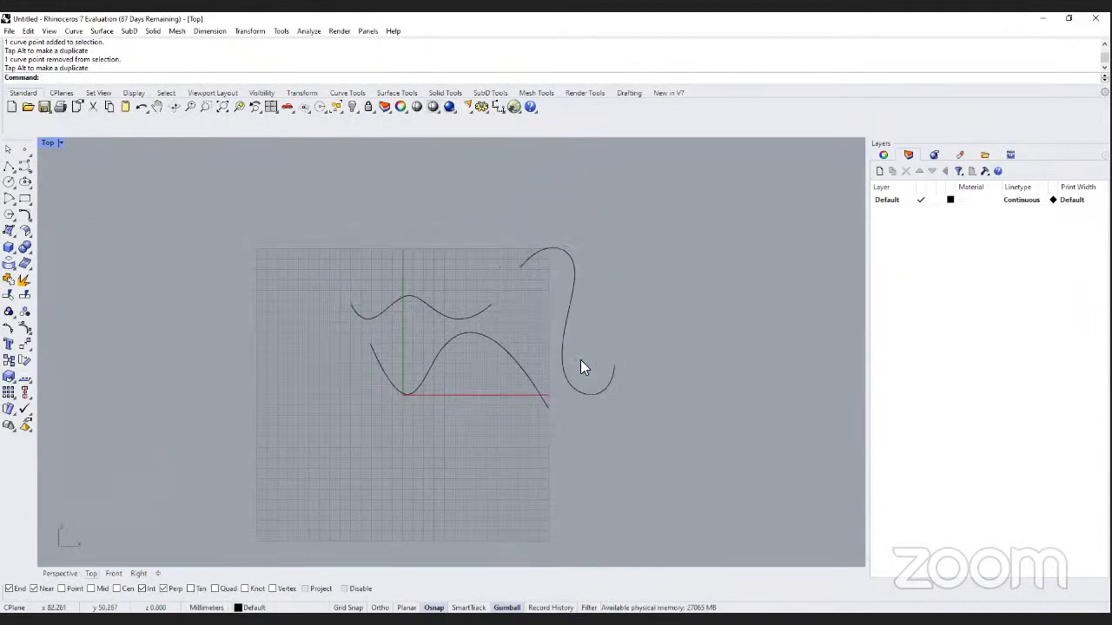
Delete the three curves together and undo the deletion.
left_click_drag(674, 434, 416, 238)
key("Delete")
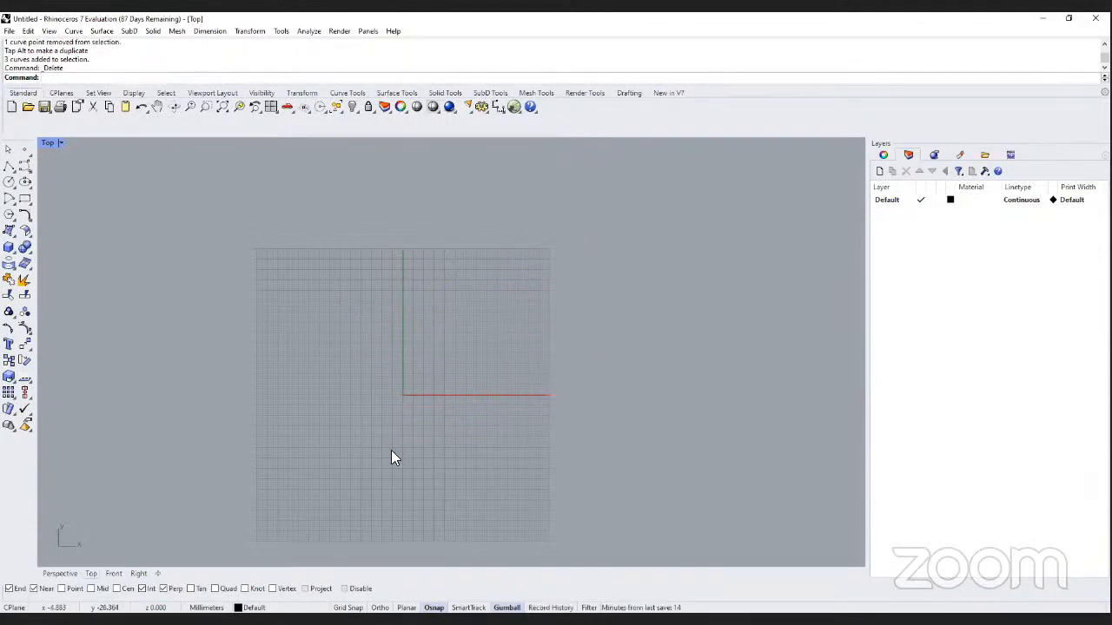
key("ctrl+z")
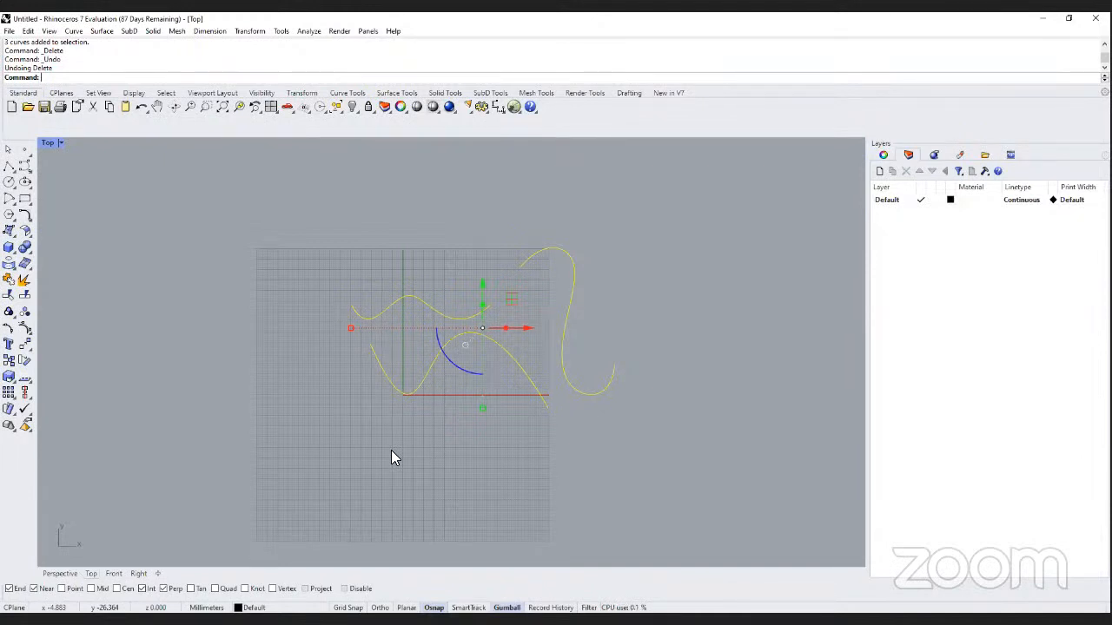
Delete all three curves to leave the Top viewport empty.
left_click(521, 403)
left_click_drag(627, 395, 332, 193)
key("Delete")
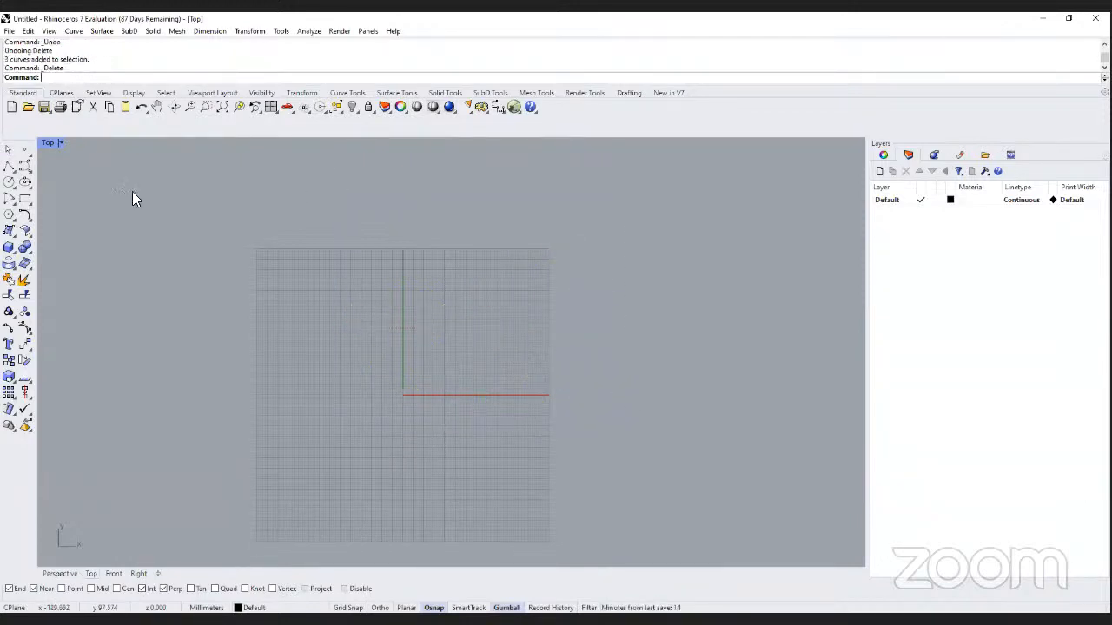
Draw a horizontal line just above the red X axis, starting left of the origin and ending to its right.
scroll(356, 375, "up", 3)
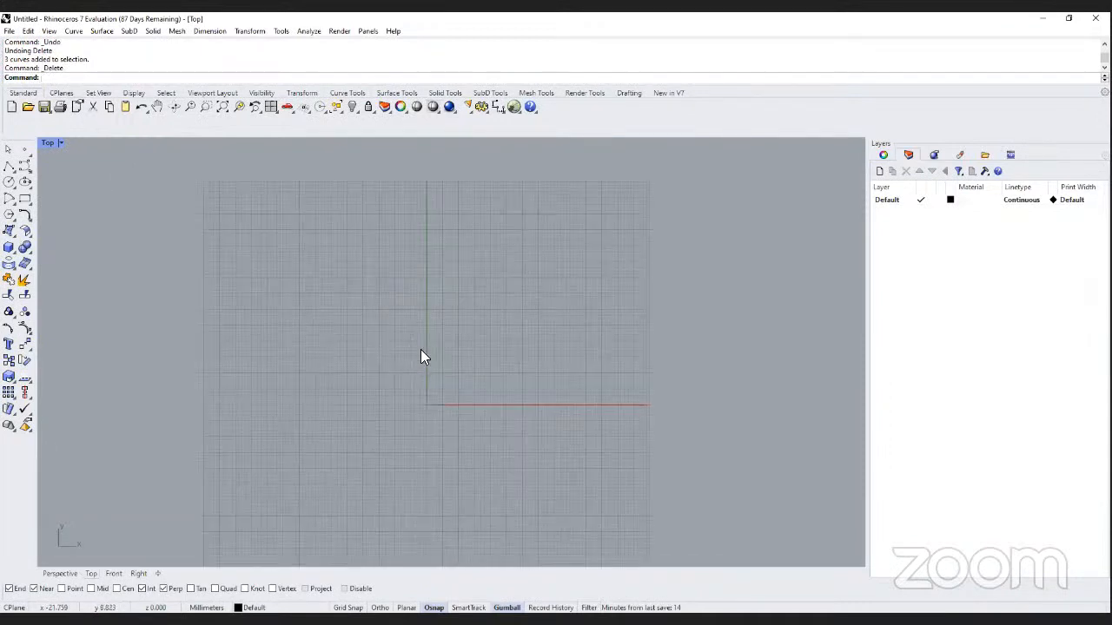
right_click_drag(405, 354, 390, 360)
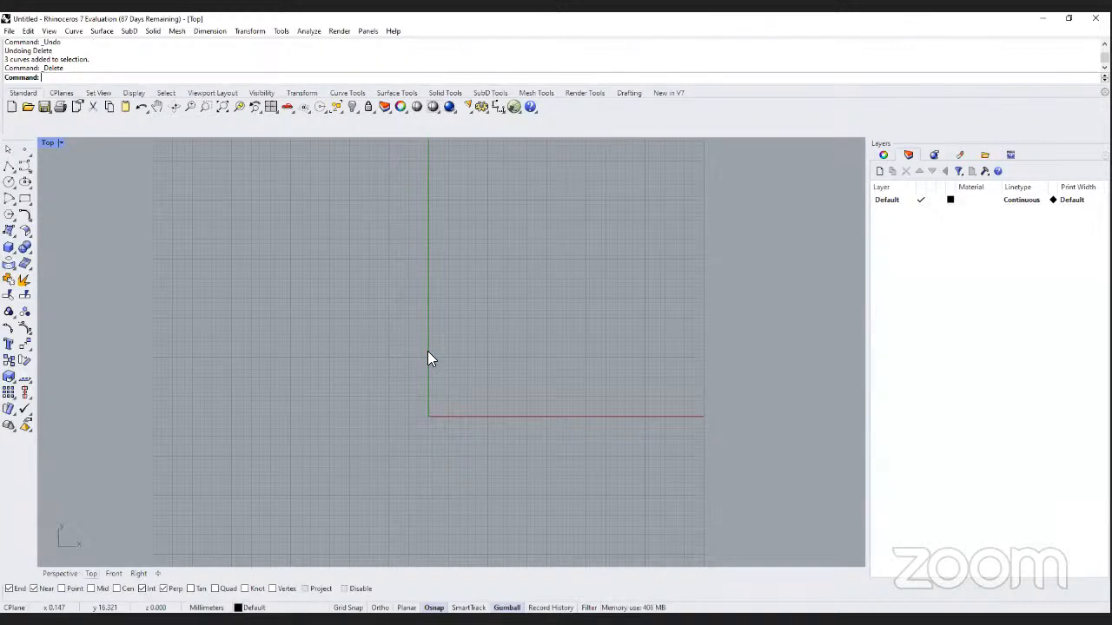
type("Line")
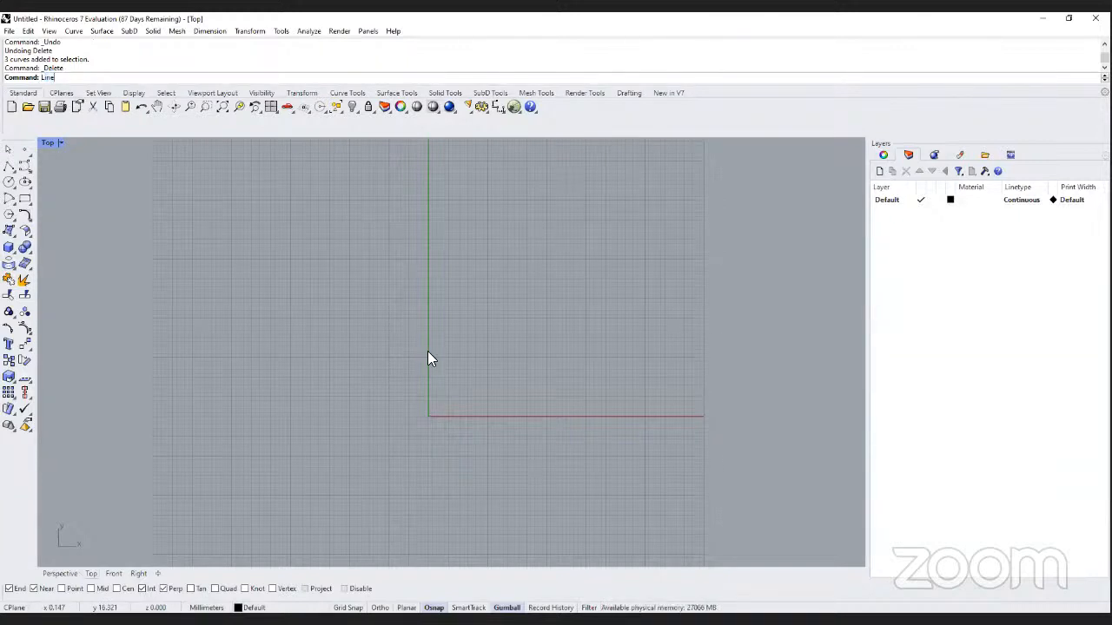
key("Return")
left_click(369, 410)
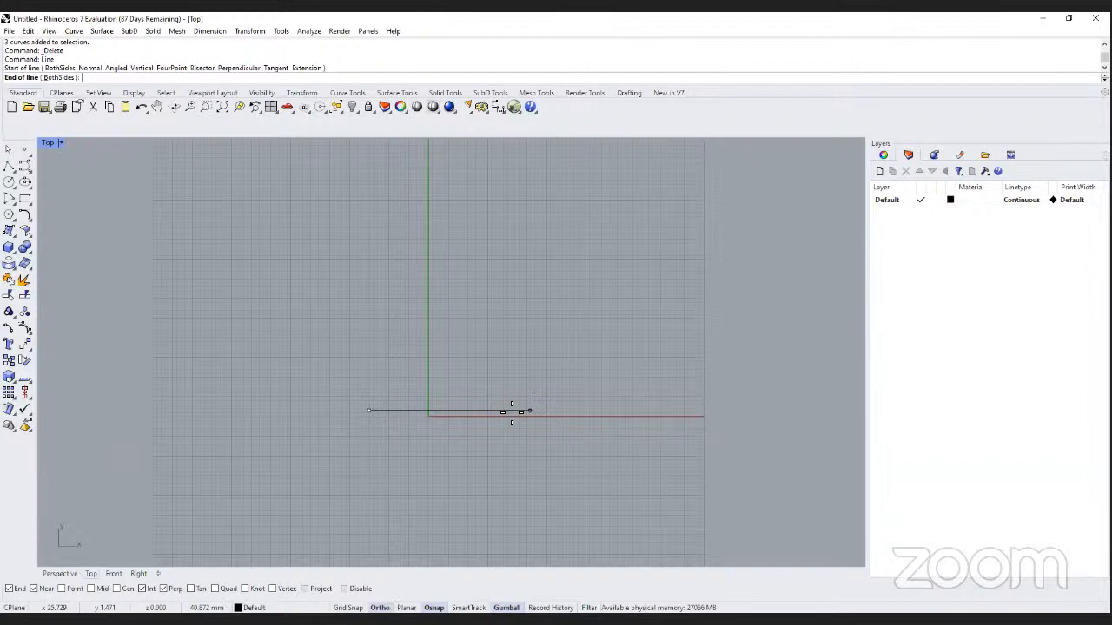
left_click(568, 410)
Rebuild the horizontal line with a point count of 8 and degree 3, with Delete input enabled.
left_click(535, 411)
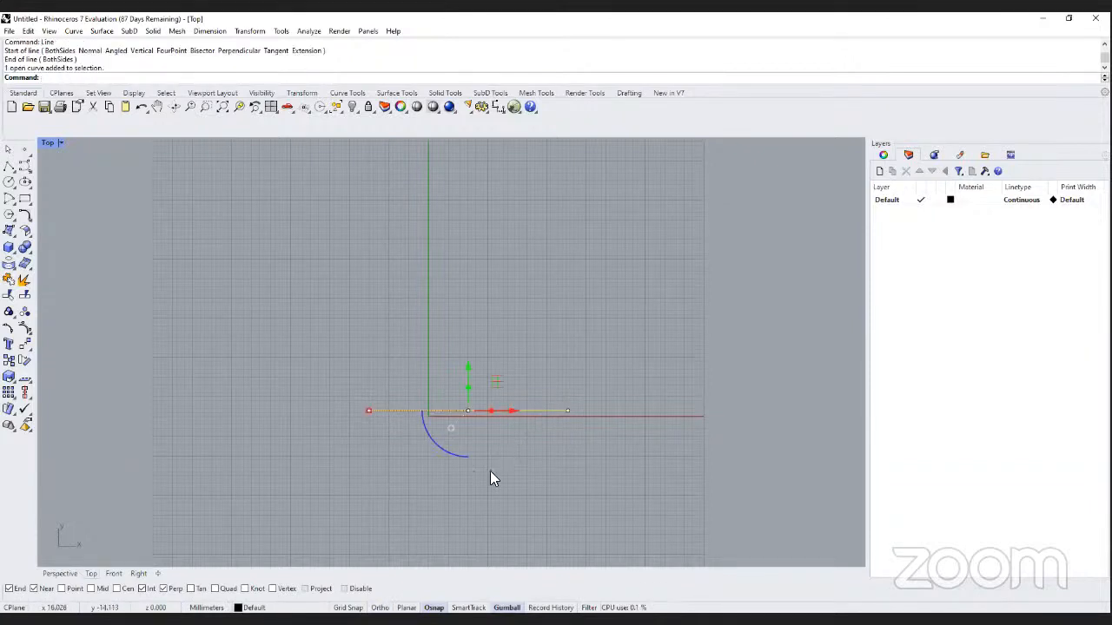
scroll(490, 471, "up", 2)
scroll(489, 471, "up", 1)
type("Rebuild")
key("Return")
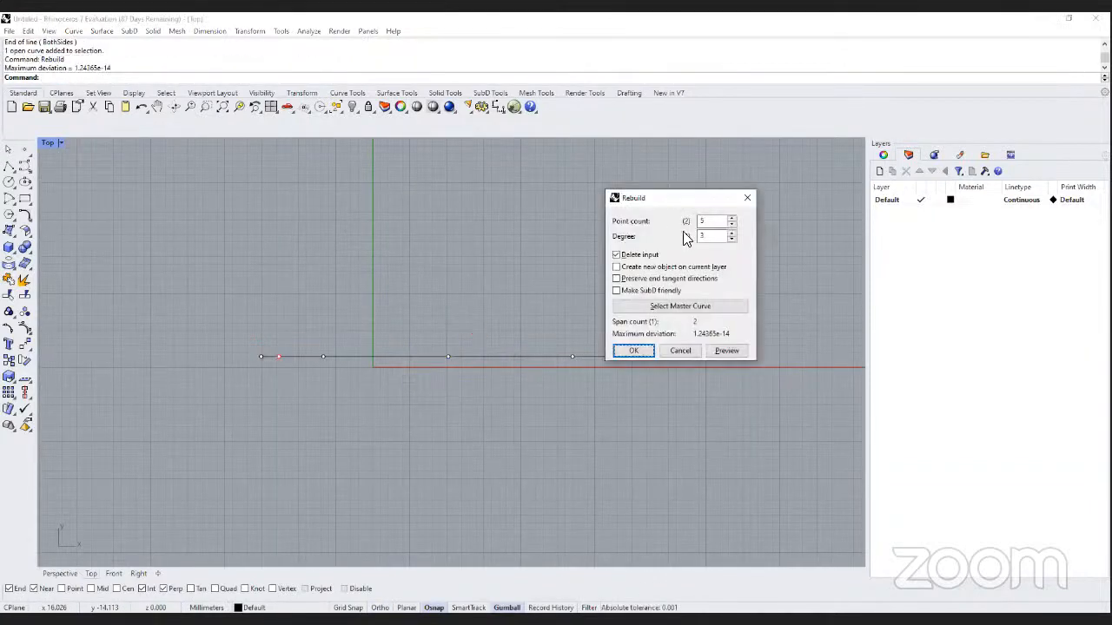
left_click(730, 225)
left_click(730, 225)
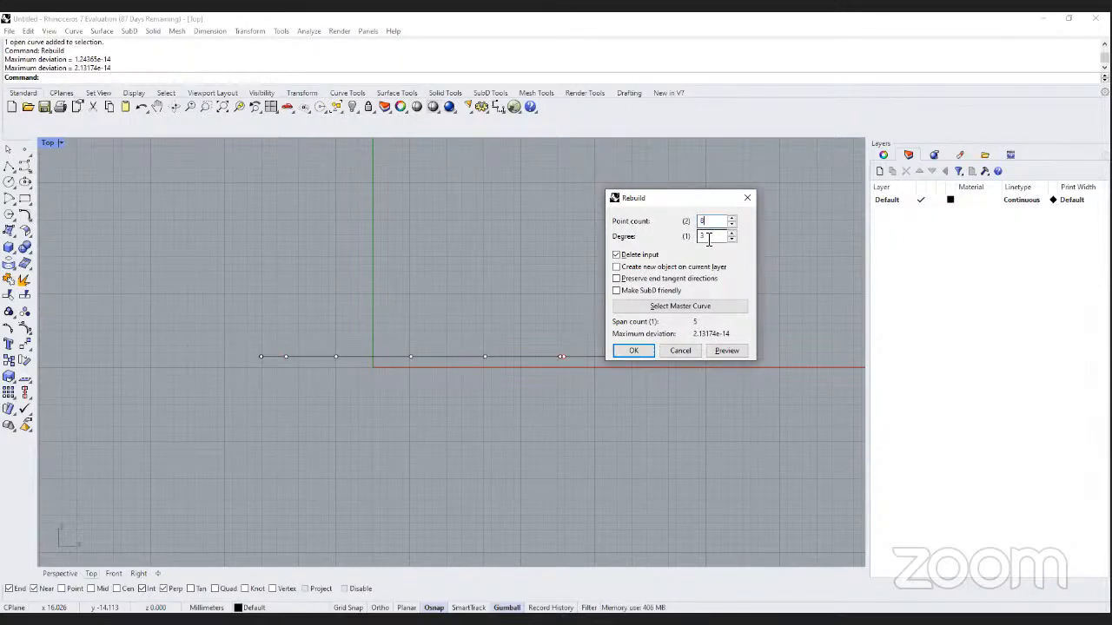
left_click(702, 221)
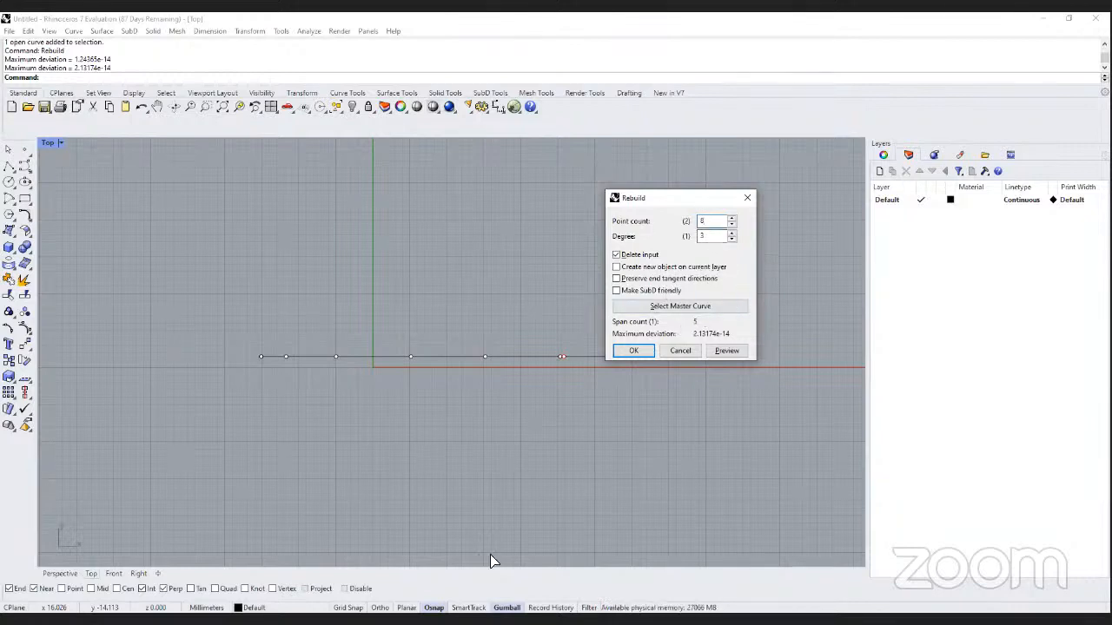
mouse_move(669, 261)
left_mouse_down()
mouse_move(665, 250)
mouse_move(686, 277)
left_mouse_up()
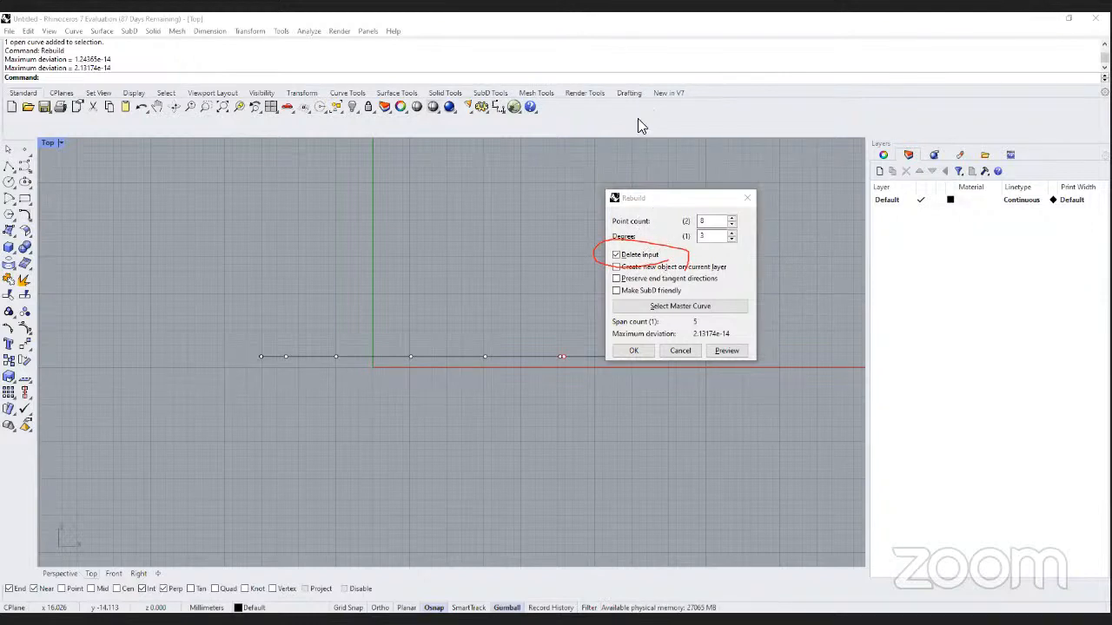
left_click(643, 357)
Move the rebuilt line's fourth control point straight up to form a hump.
right_click_drag(439, 387, 472, 422)
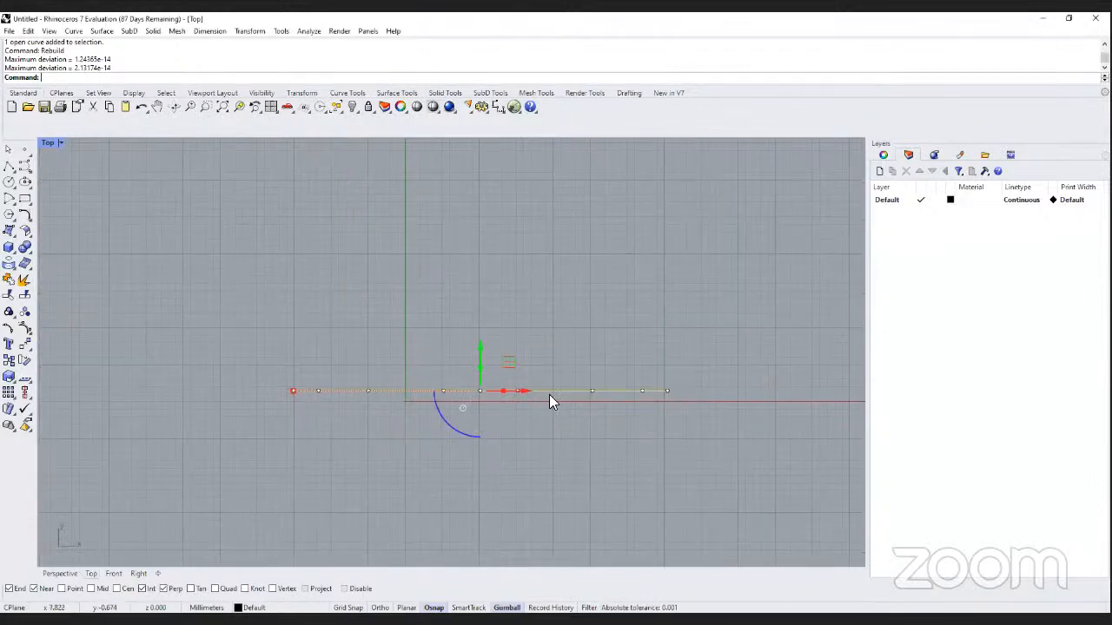
left_click_drag(421, 347, 466, 407)
left_click_drag(443, 360, 441, 274)
right_click_drag(450, 377, 434, 344)
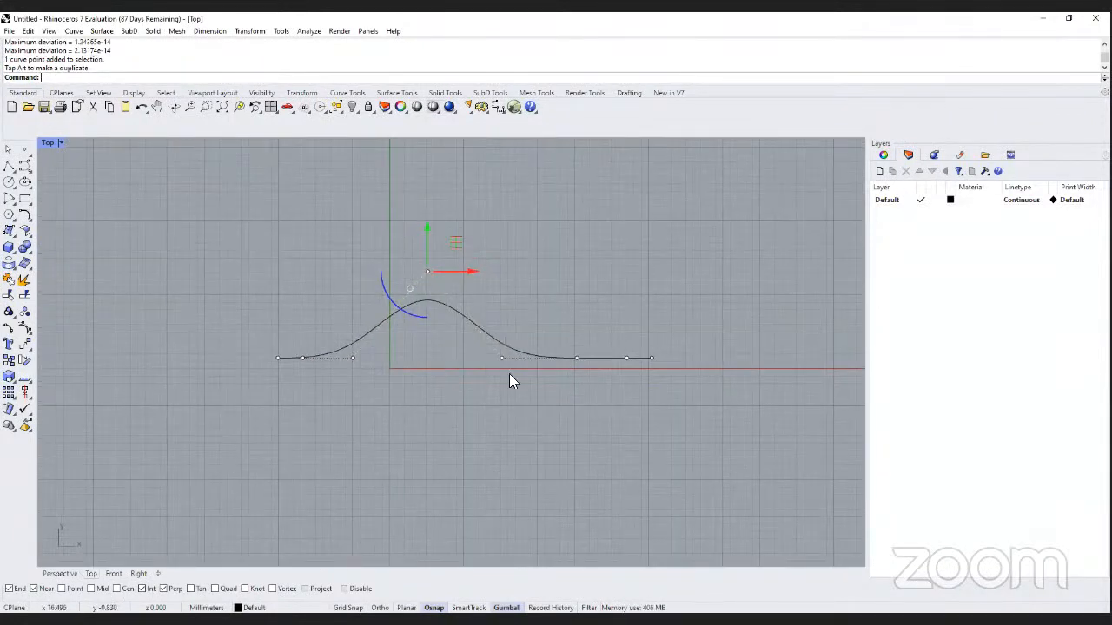
right_click_drag(509, 374, 498, 379)
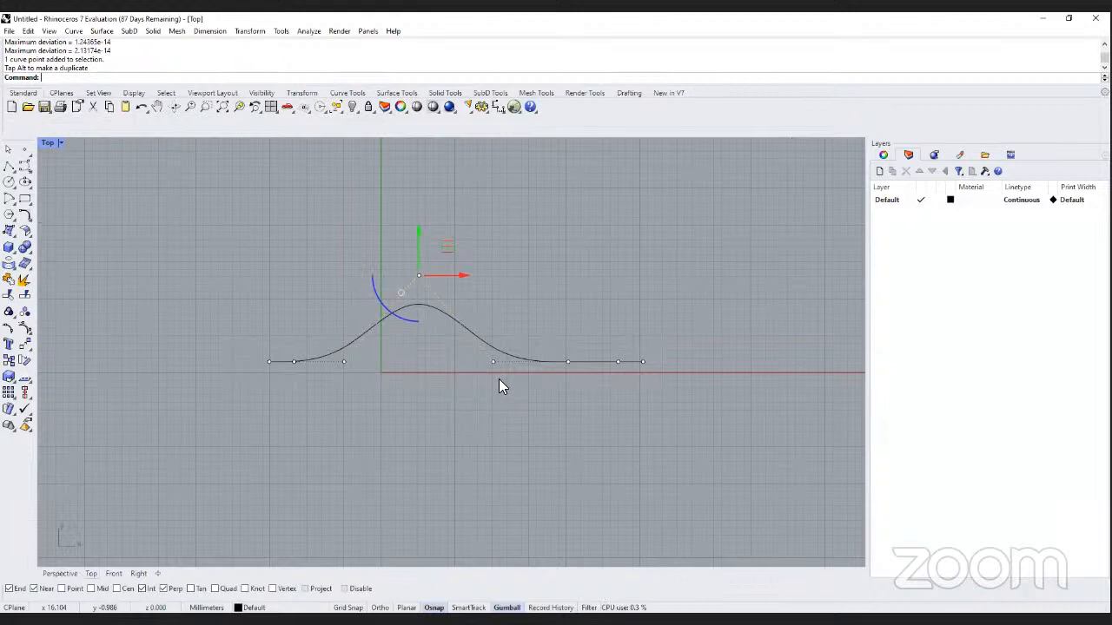
Try moving the sixth and seventh control points up one after the other, and undo both moves.
left_click_drag(571, 389, 568, 285)
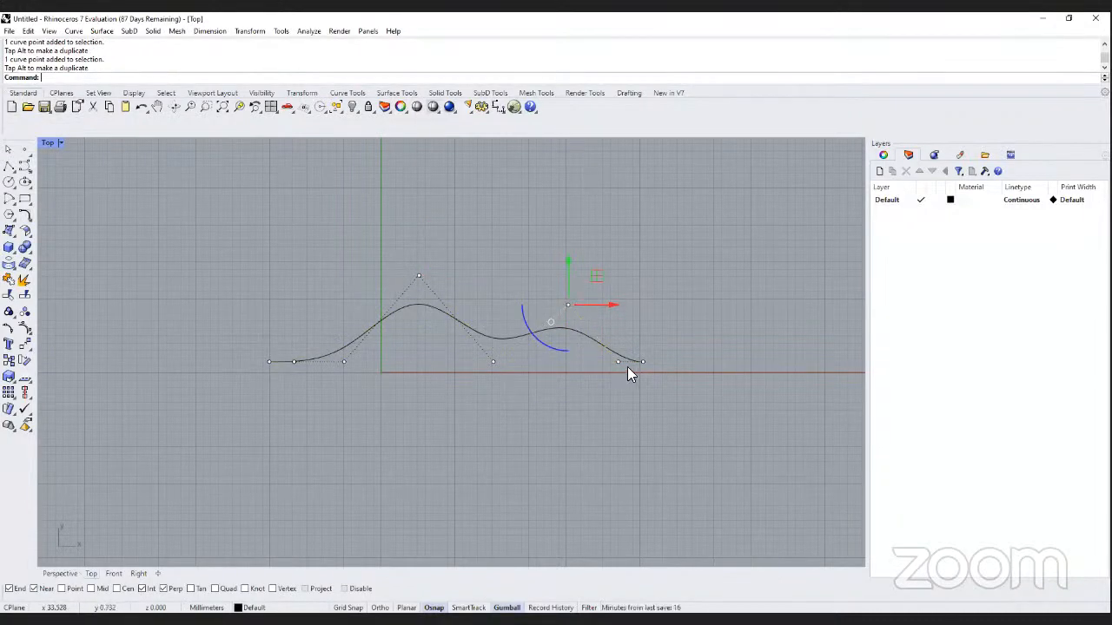
left_click_drag(601, 357, 626, 390)
left_click_drag(618, 339, 617, 290)
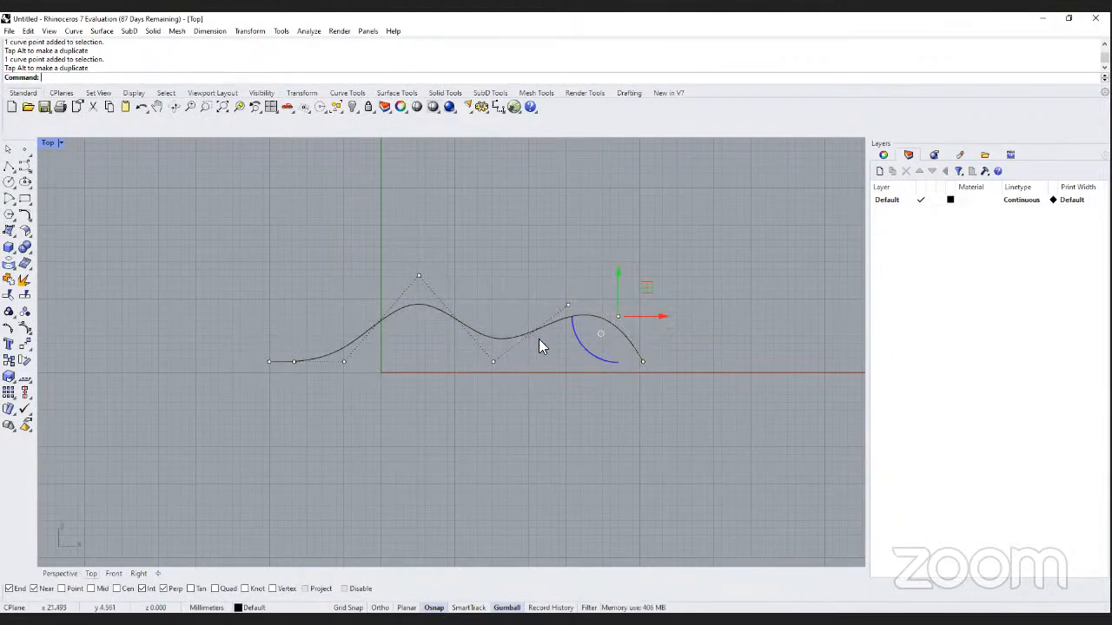
key("ctrl+z")
key("ctrl+z")
Clear the control point selection and select the whole curve to examine its shape around the raised point.
right_click_drag(465, 423, 505, 435)
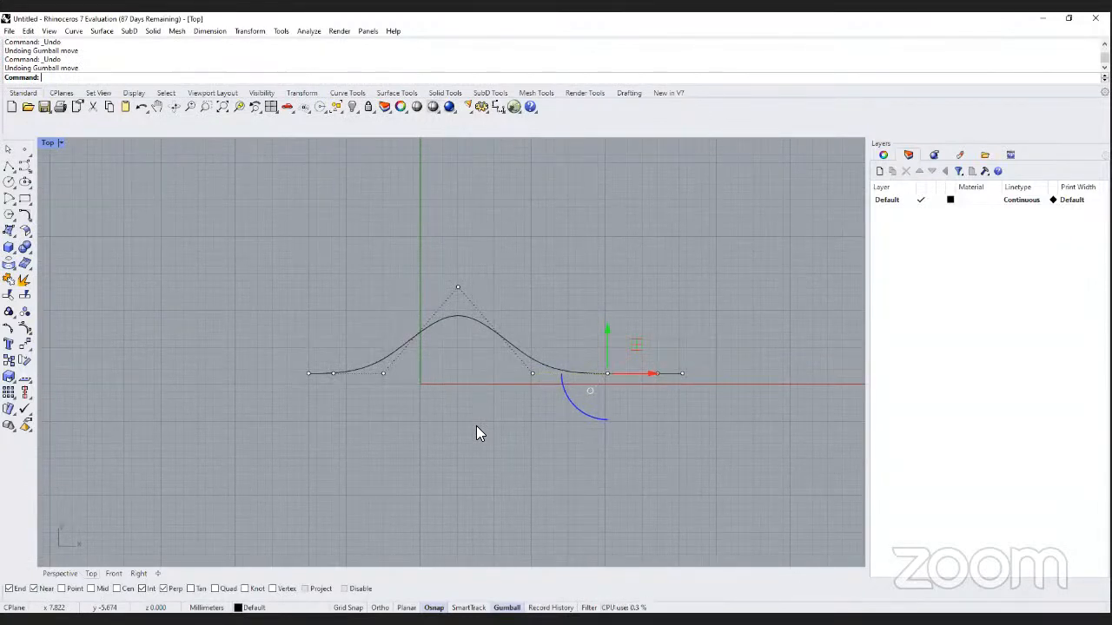
right_click_drag(491, 415, 499, 420)
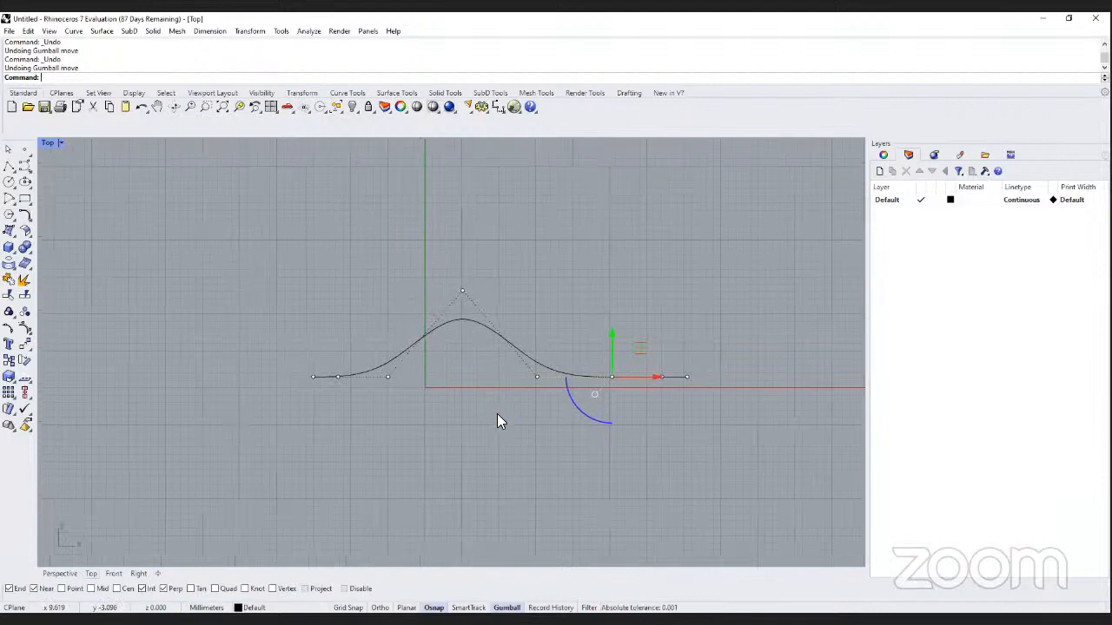
key("Escape")
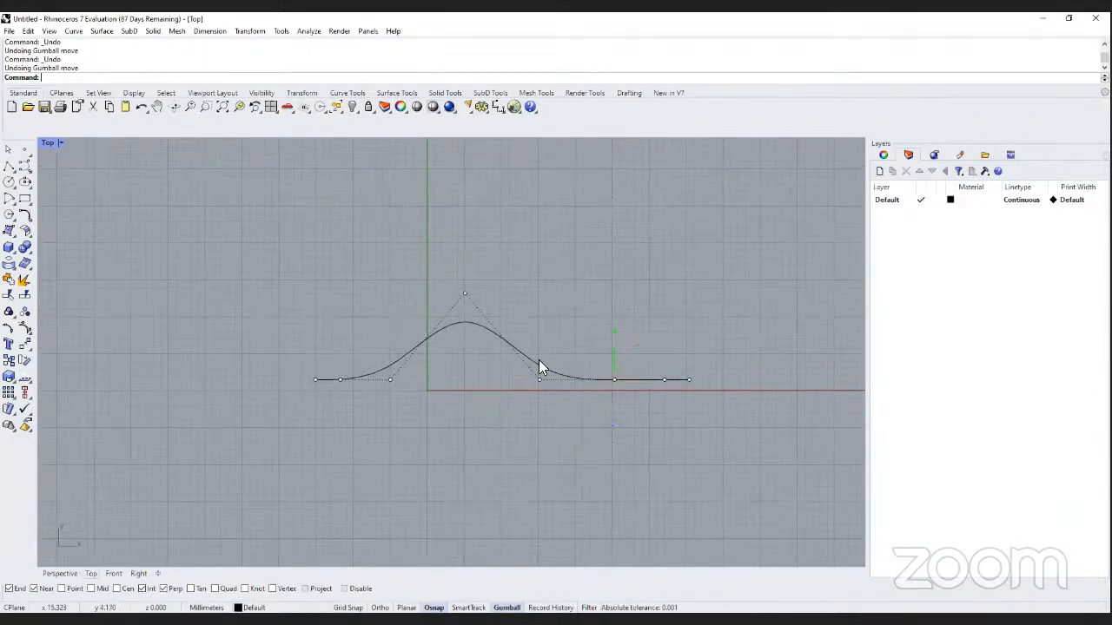
left_click(538, 363)
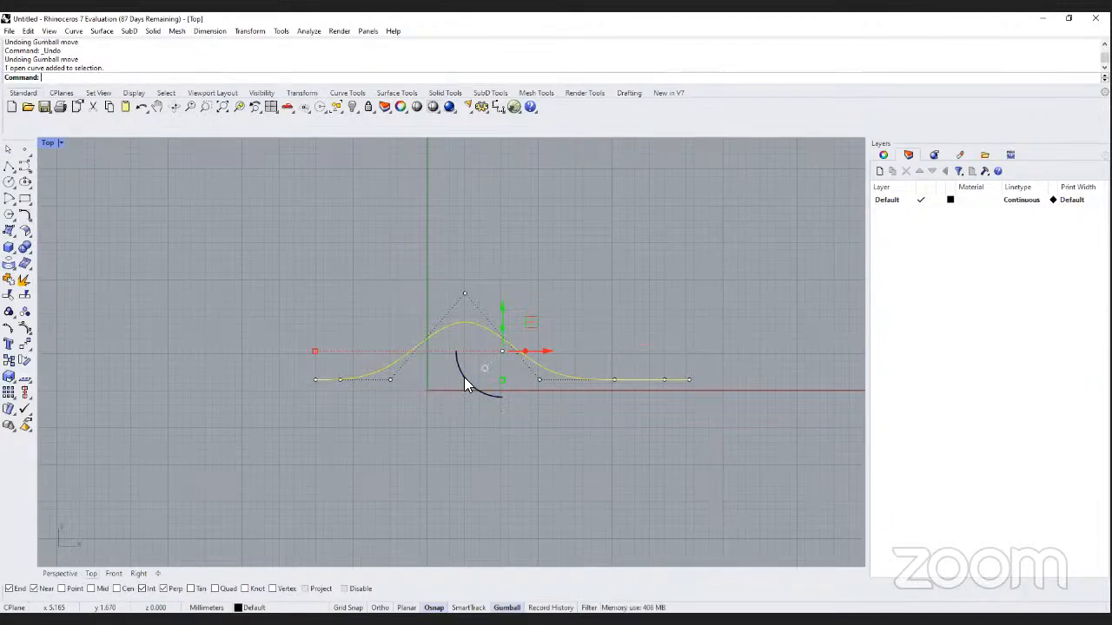
scroll(430, 393, "up", 2)
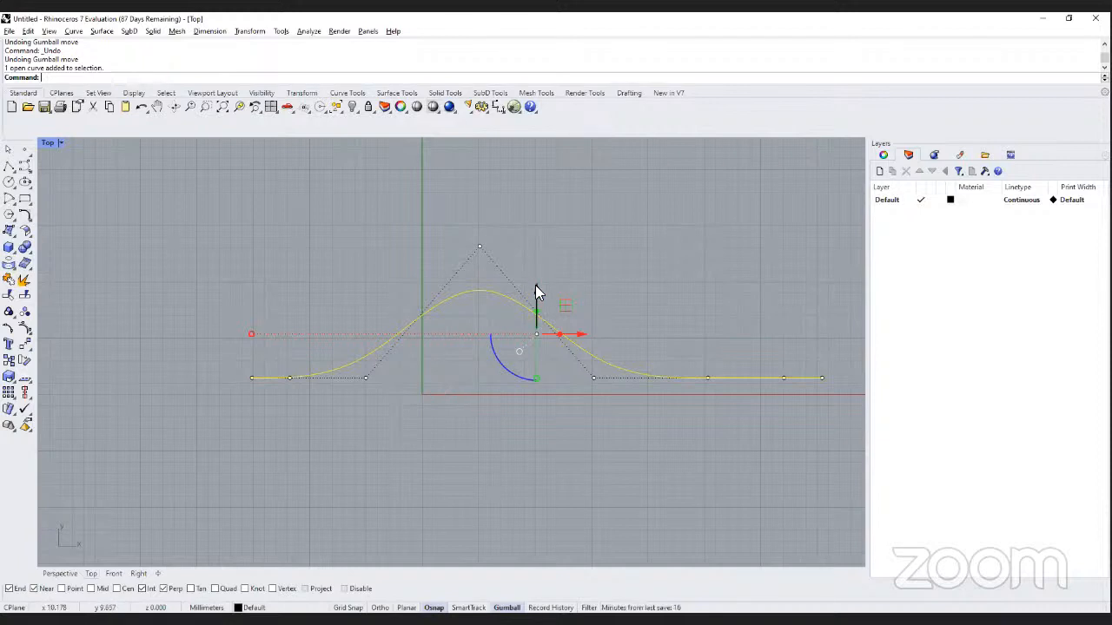
Duplicate the hump curve twice, placing one copy slightly below it and another slightly above it.
left_click_drag(536, 287, 536, 295)
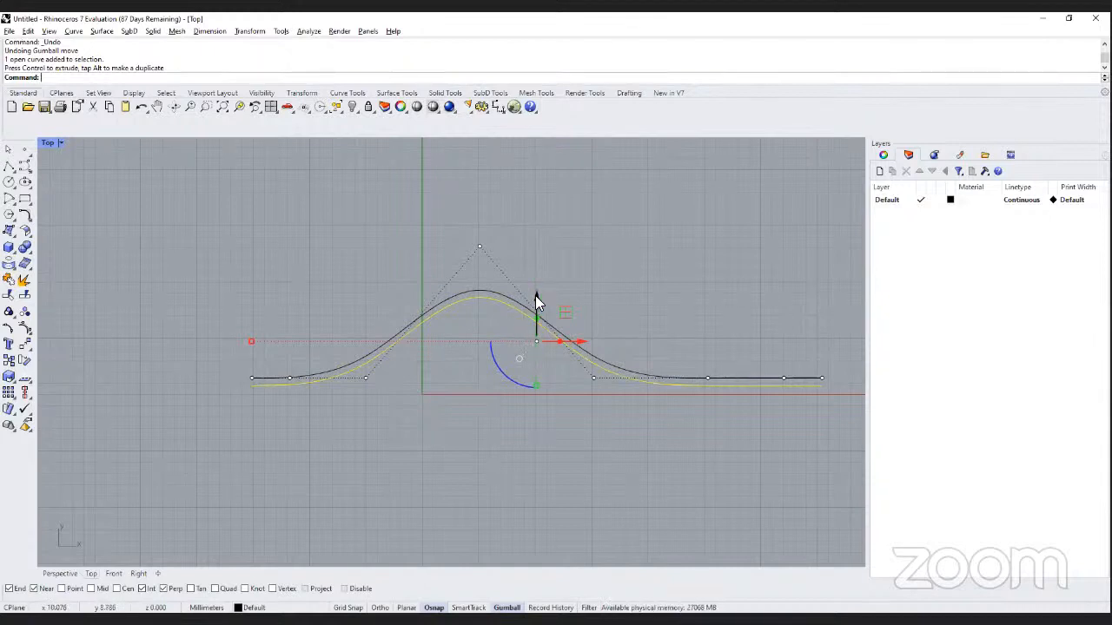
mouse_move(535, 296)
left_mouse_down()
mouse_move(535, 271)
mouse_move(536, 281)
left_mouse_up()
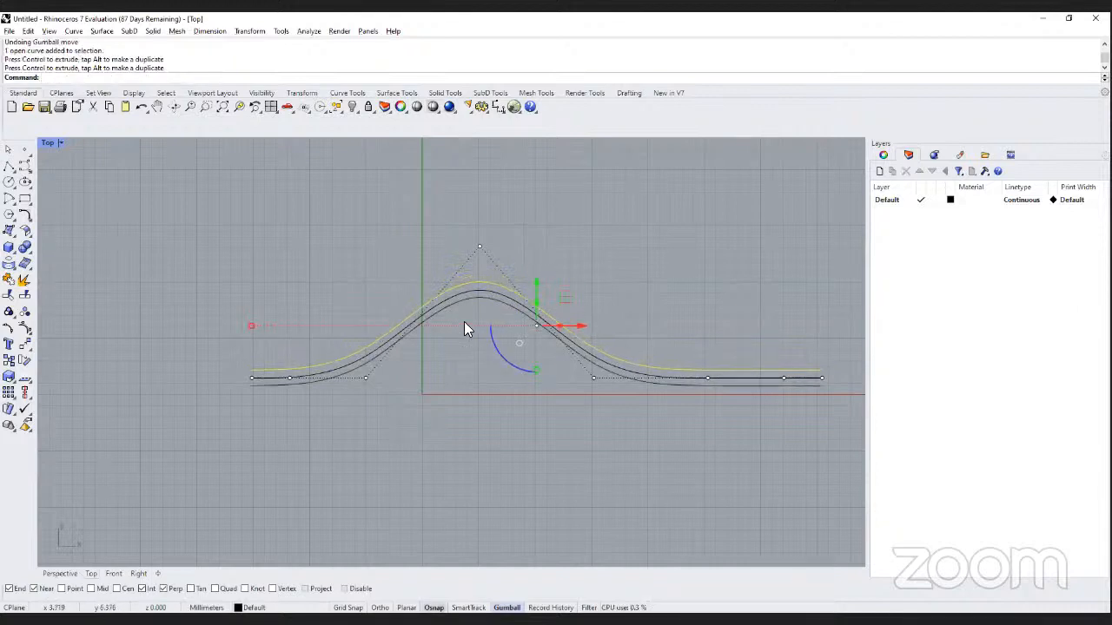
Try duplicating the lowest curve further down and twice sideways, and delete the three extra copies.
left_click(481, 299)
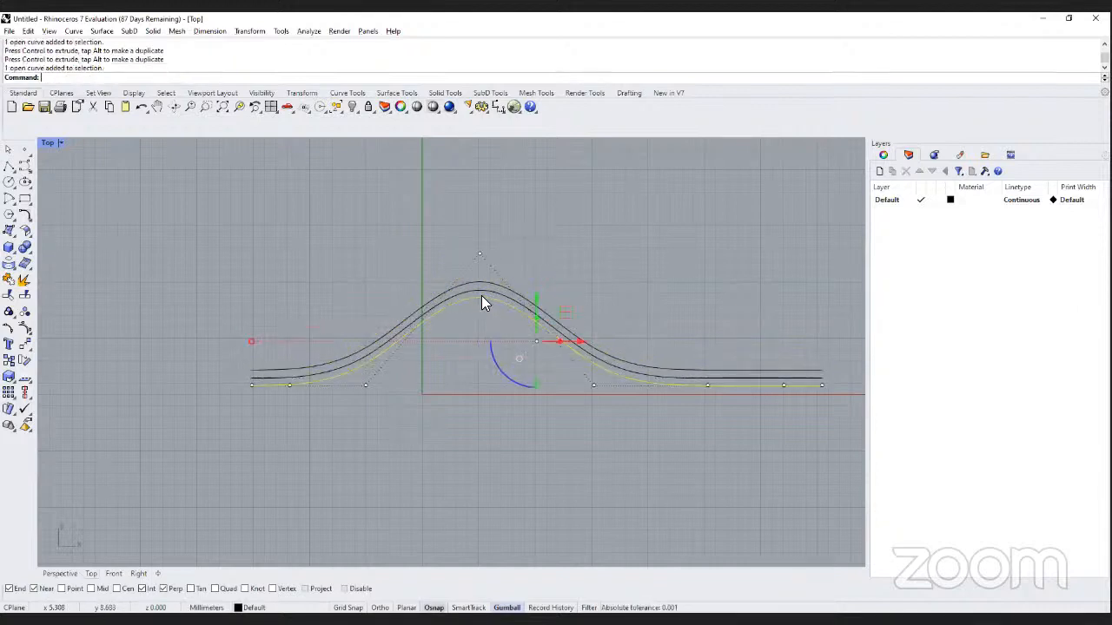
scroll(481, 297, "down", 3)
scroll(507, 274, "down", 1)
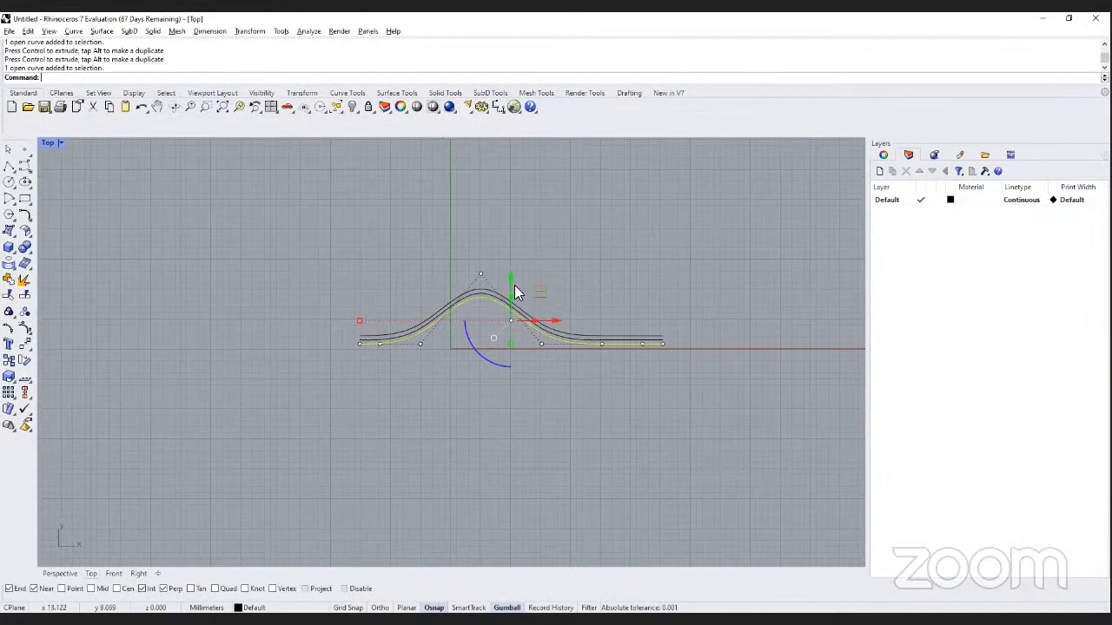
left_click_drag(511, 276, 511, 356)
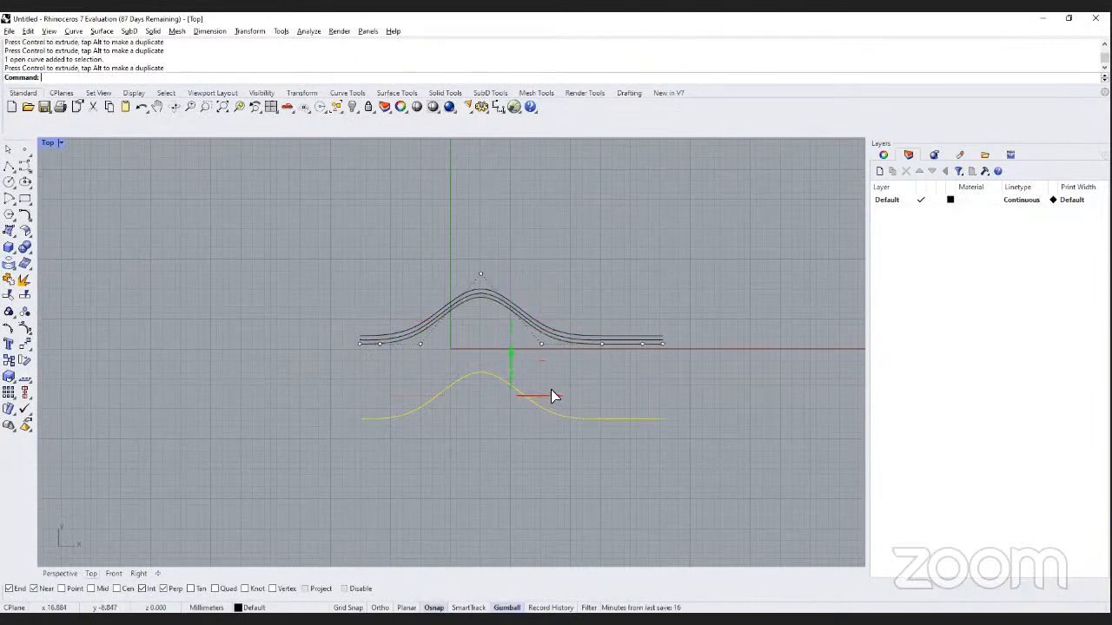
left_click_drag(550, 389, 745, 402)
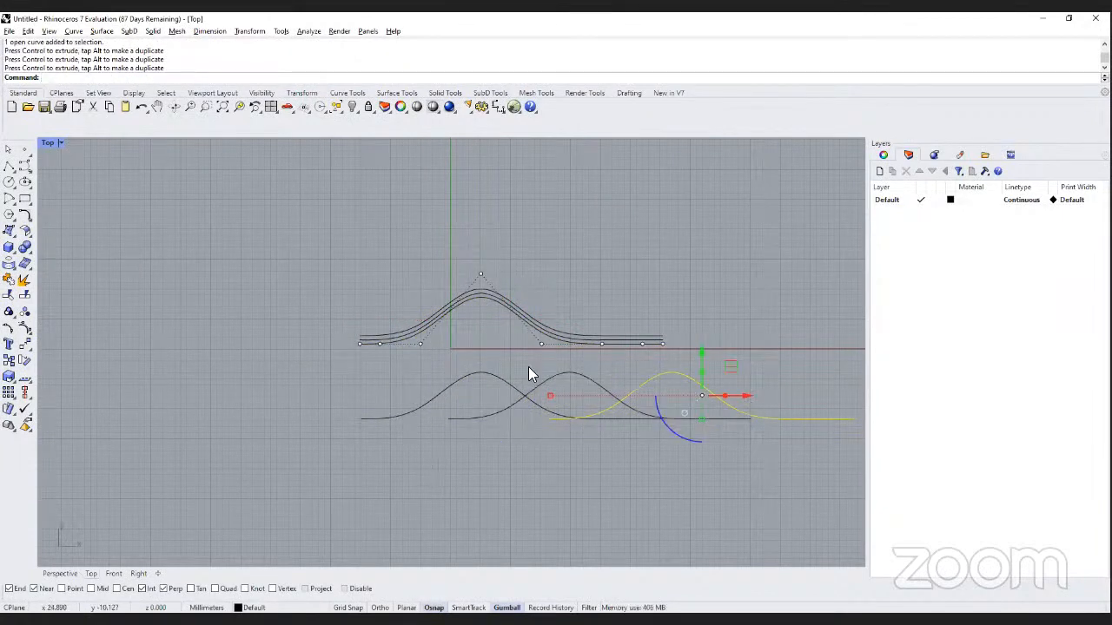
left_click(728, 448)
left_click_drag(729, 449, 475, 368)
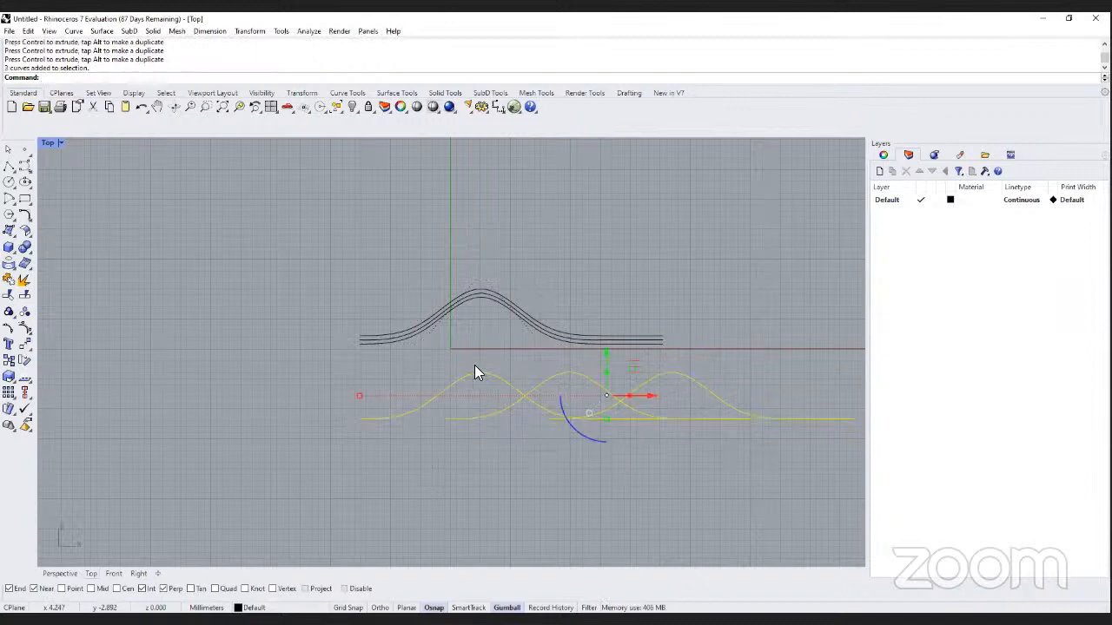
key("Delete")
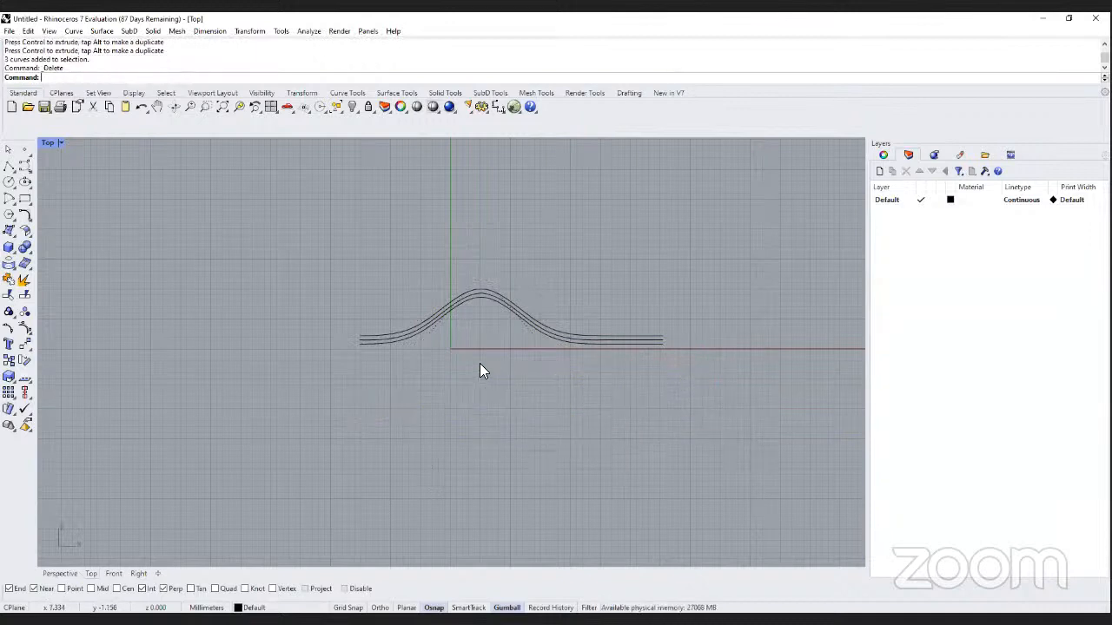
Lower the peak control point of the lowest of the three curves to flatten its hump.
scroll(542, 315, "up", 3)
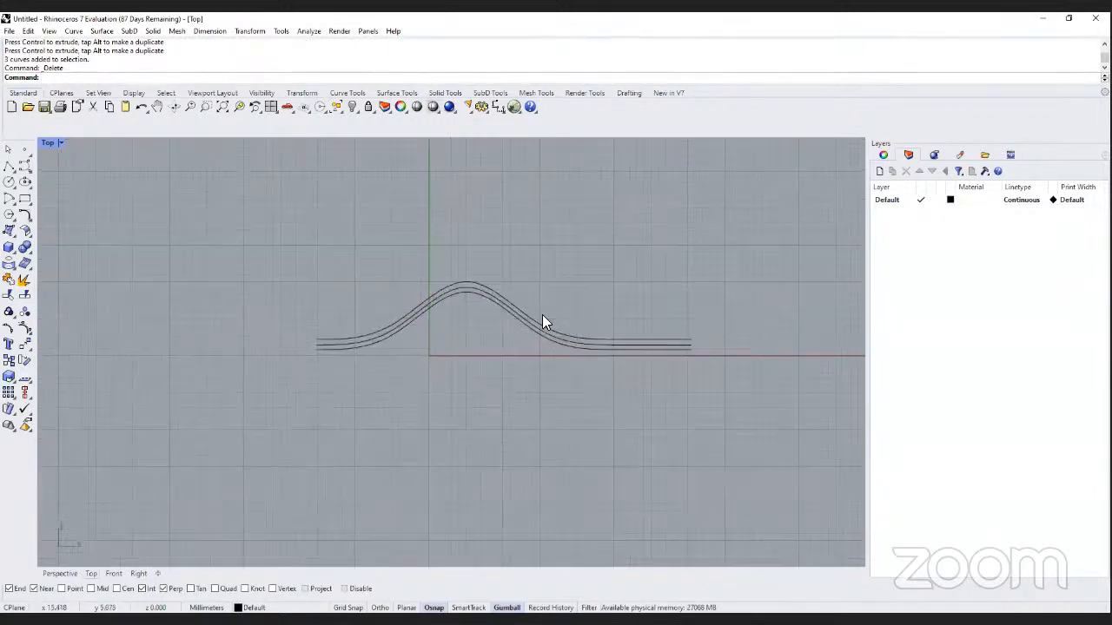
left_click(485, 306)
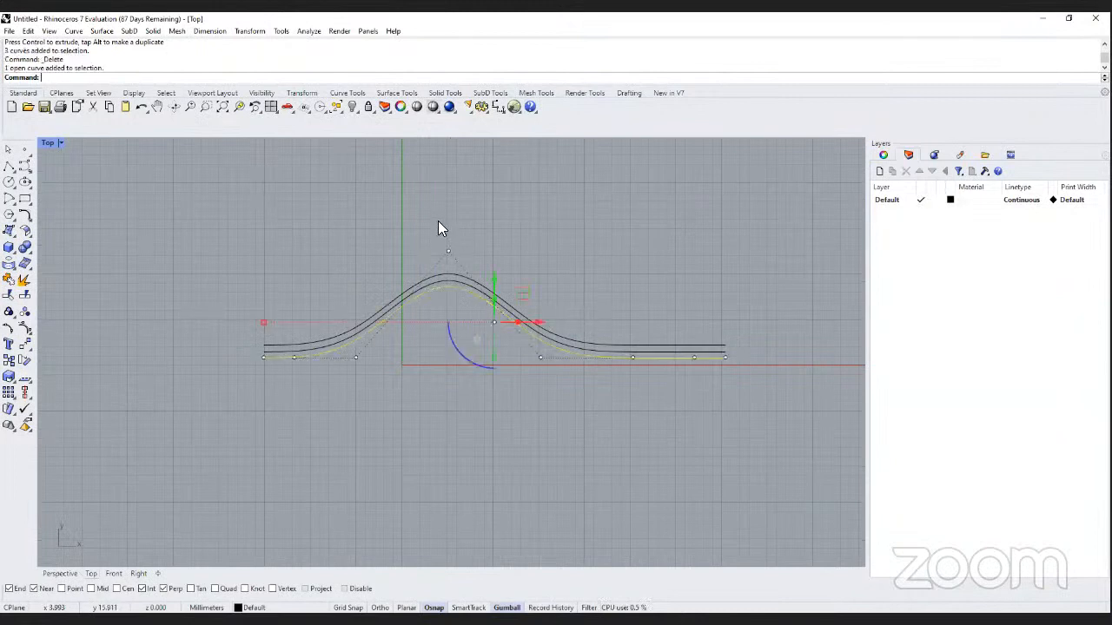
left_click(448, 251)
left_click_drag(448, 220, 449, 258)
scroll(516, 345, "up", 3)
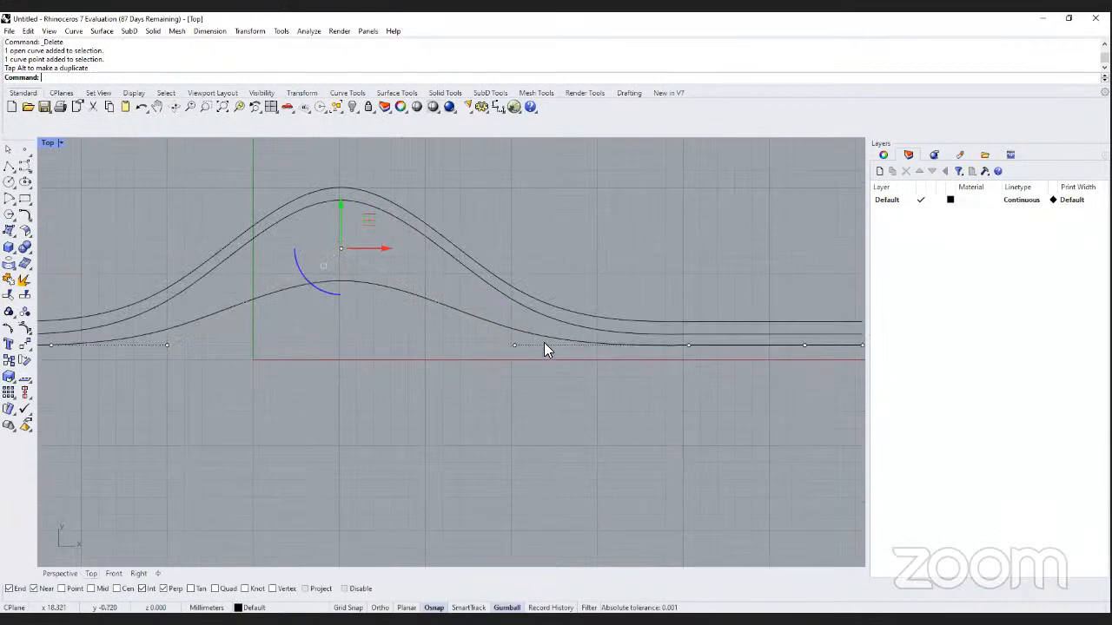
Shift the lowest curve's fifth control point sideways away from the peak, and lower its peak control point slightly further.
left_click(514, 346)
left_click_drag(557, 345, 619, 351)
scroll(521, 357, "down", 2)
right_click_drag(467, 347, 461, 348)
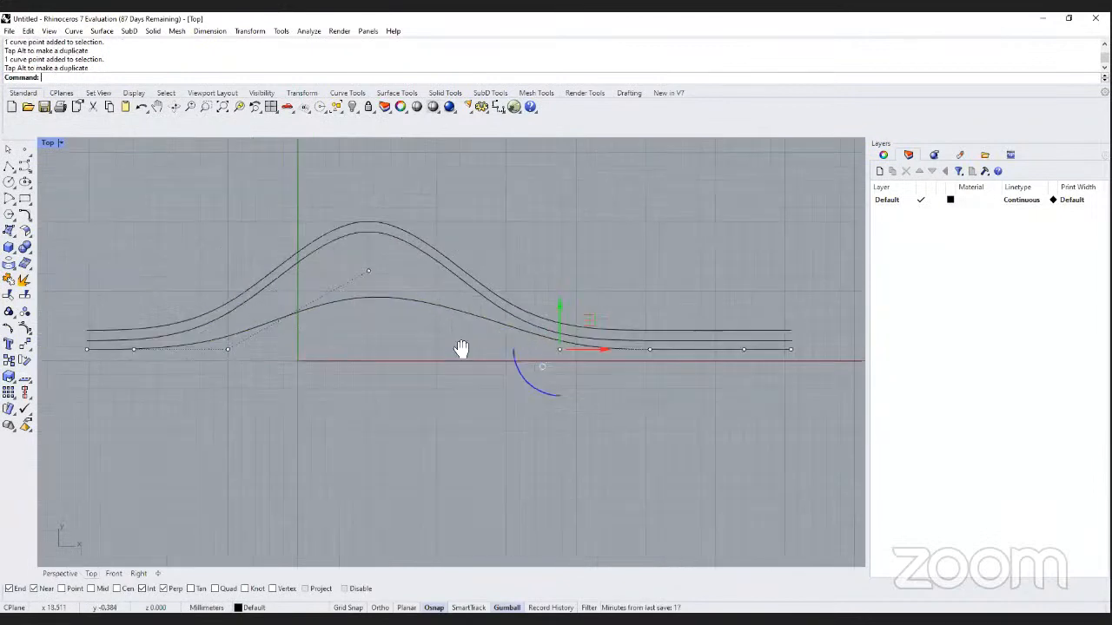
scroll(461, 348, "down", 2)
right_click_drag(395, 270, 426, 290)
left_click(424, 311)
left_click_drag(423, 278, 423, 285)
Raise the last four control points on the lowest curve's flat end slightly.
left_click(449, 278)
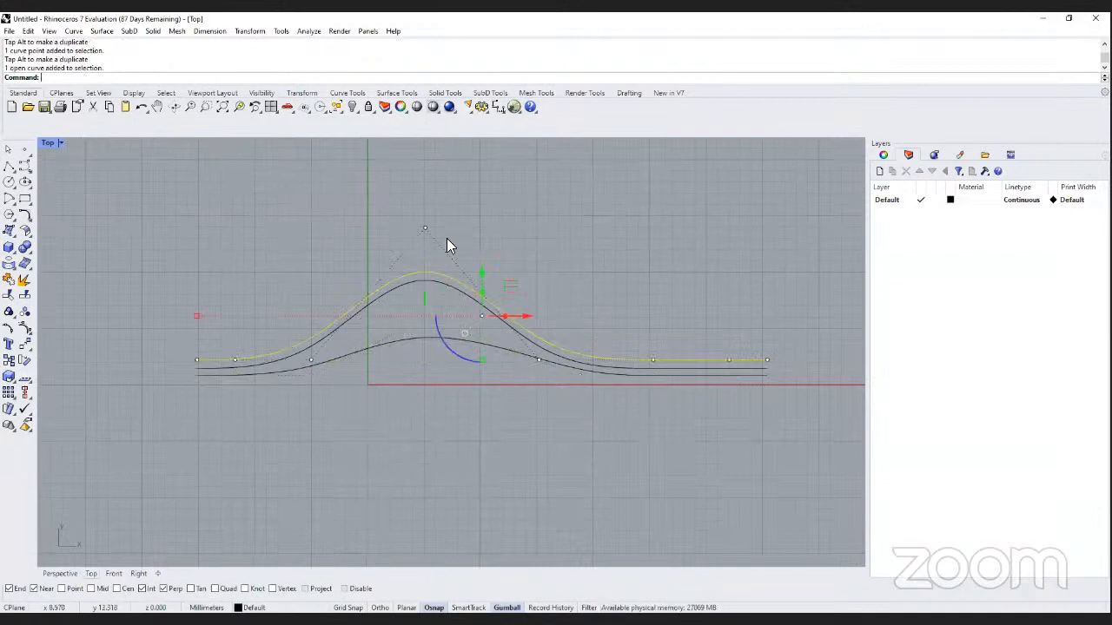
scroll(680, 374, "up", 2)
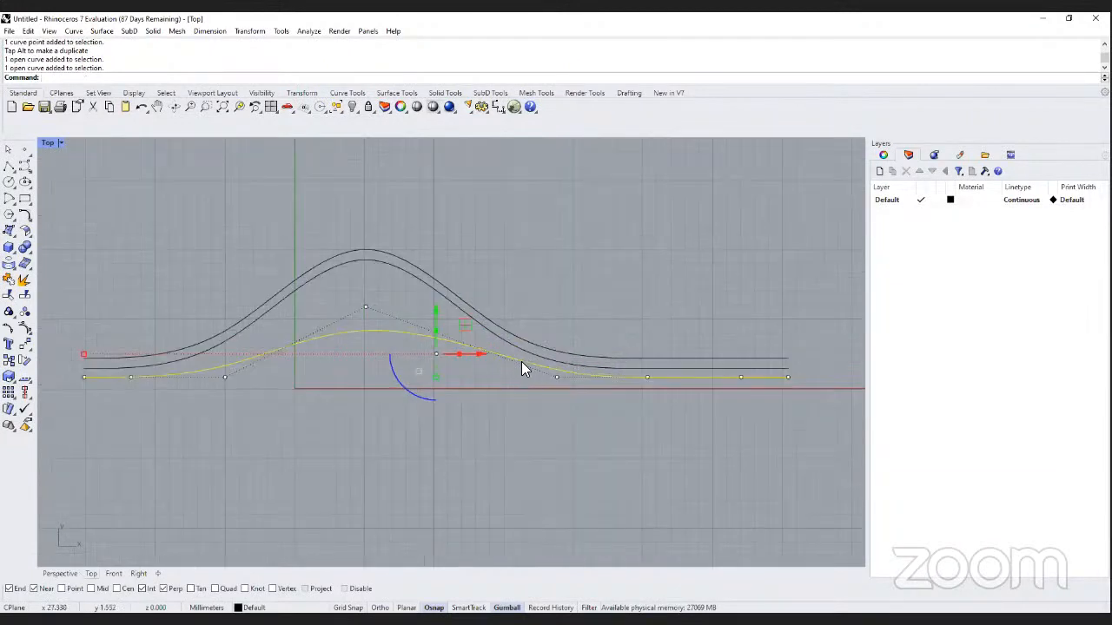
left_click_drag(533, 326, 796, 432)
left_click_drag(674, 337, 661, 339)
Raise the last four control points of the middle curve slightly, towards the top curve.
left_click(596, 366)
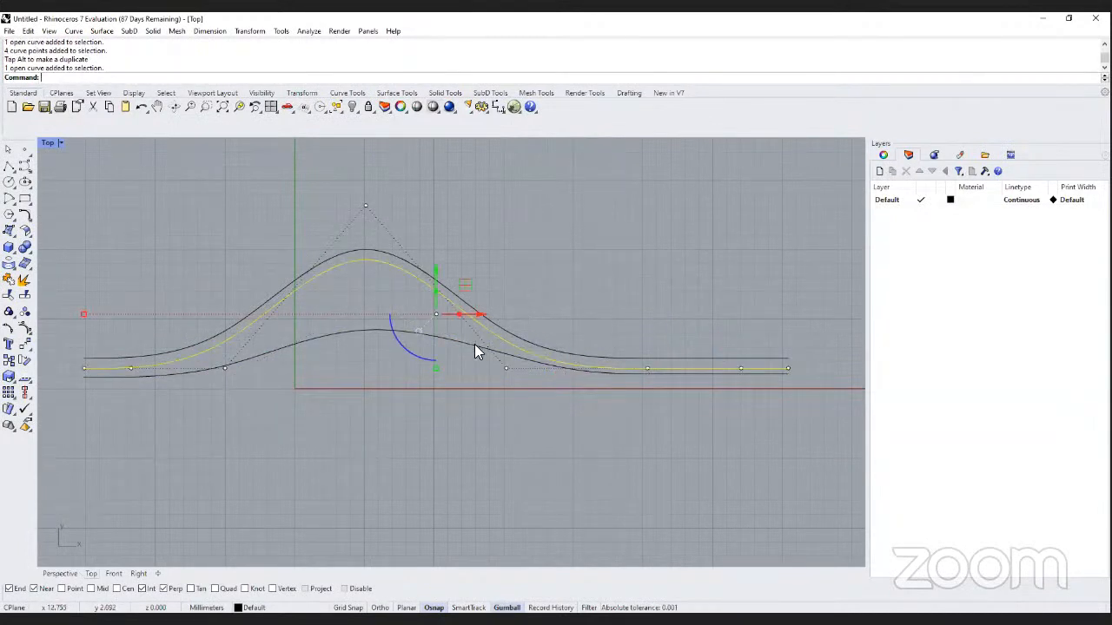
left_click_drag(474, 356, 792, 398)
scroll(669, 347, "up", 1)
scroll(660, 347, "up", 1)
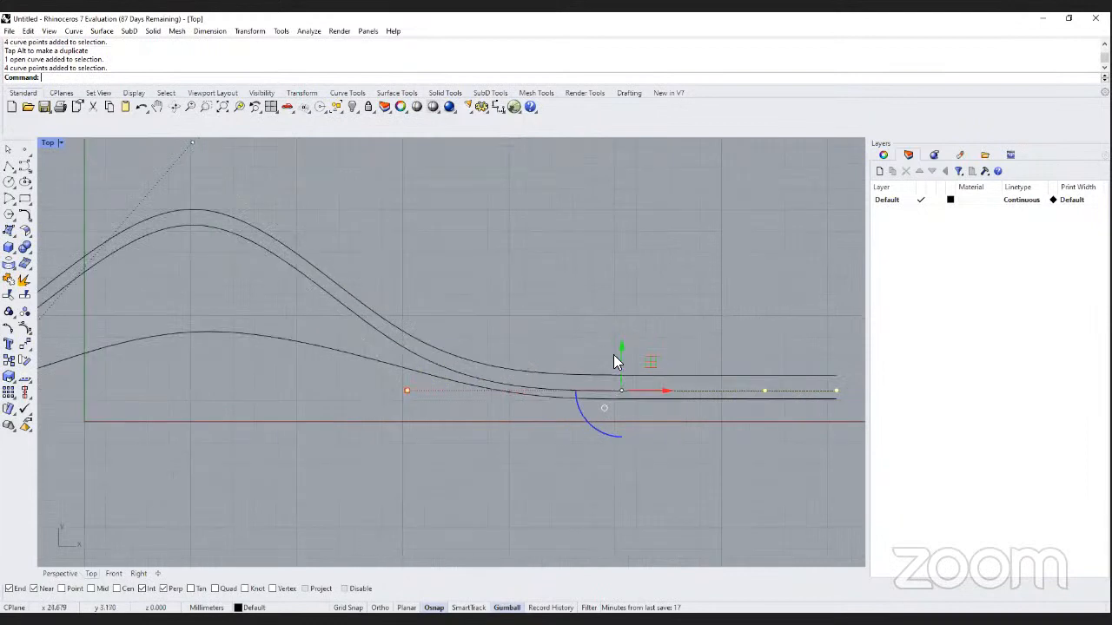
left_click_drag(620, 350, 620, 346)
left_click(366, 356)
left_click_drag(380, 280, 845, 452)
scroll(490, 356, "down", 1)
key("Escape")
left_click(371, 358)
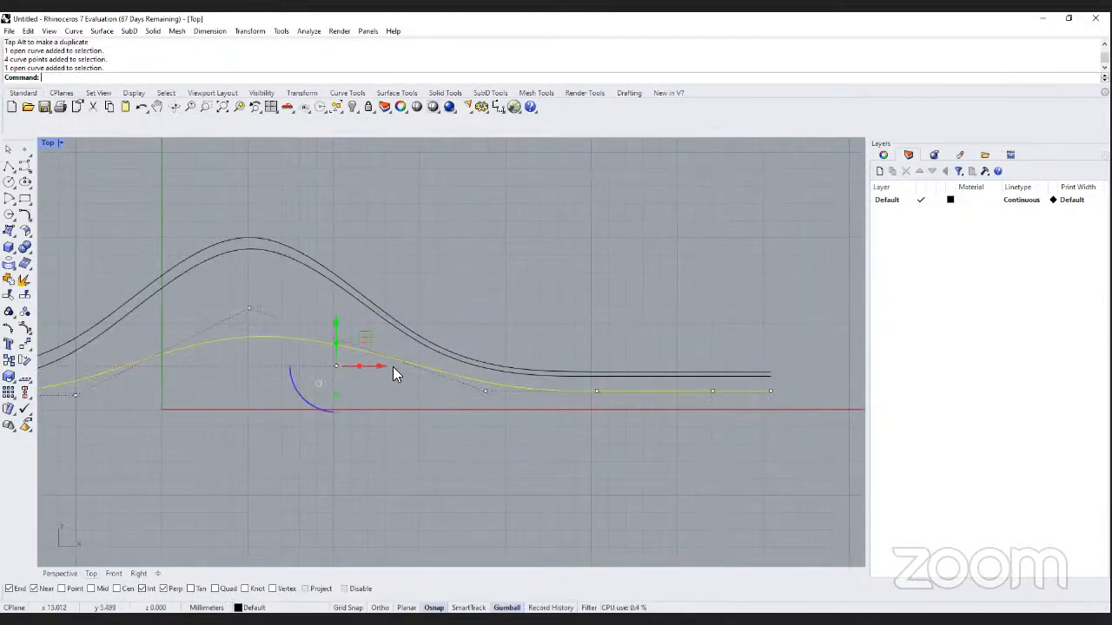
left_click(382, 307)
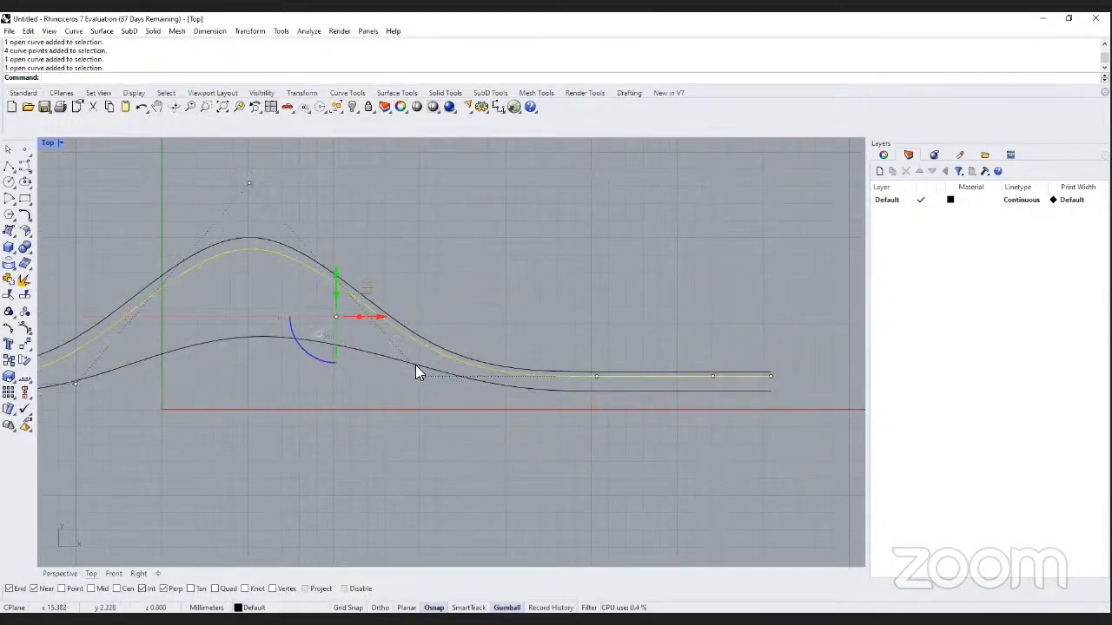
Raise the lowest curve's last four control points again, bringing its flat end closer to the other two curves, and clear the selection.
left_click(387, 358)
left_click_drag(432, 327, 848, 476)
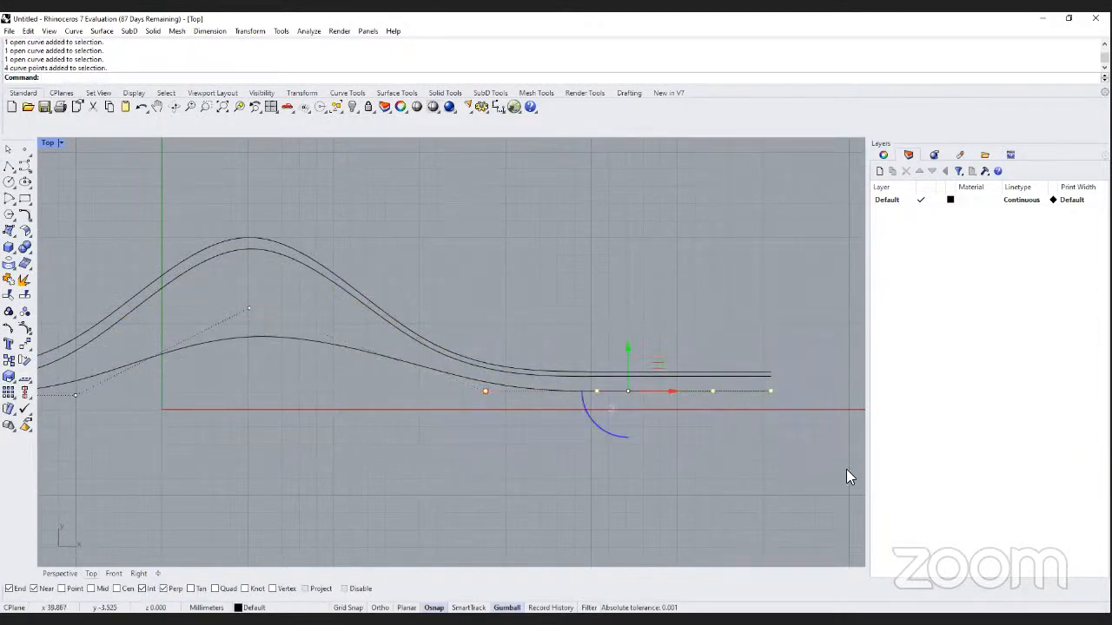
scroll(660, 365, "up", 2)
left_click_drag(611, 370, 613, 357)
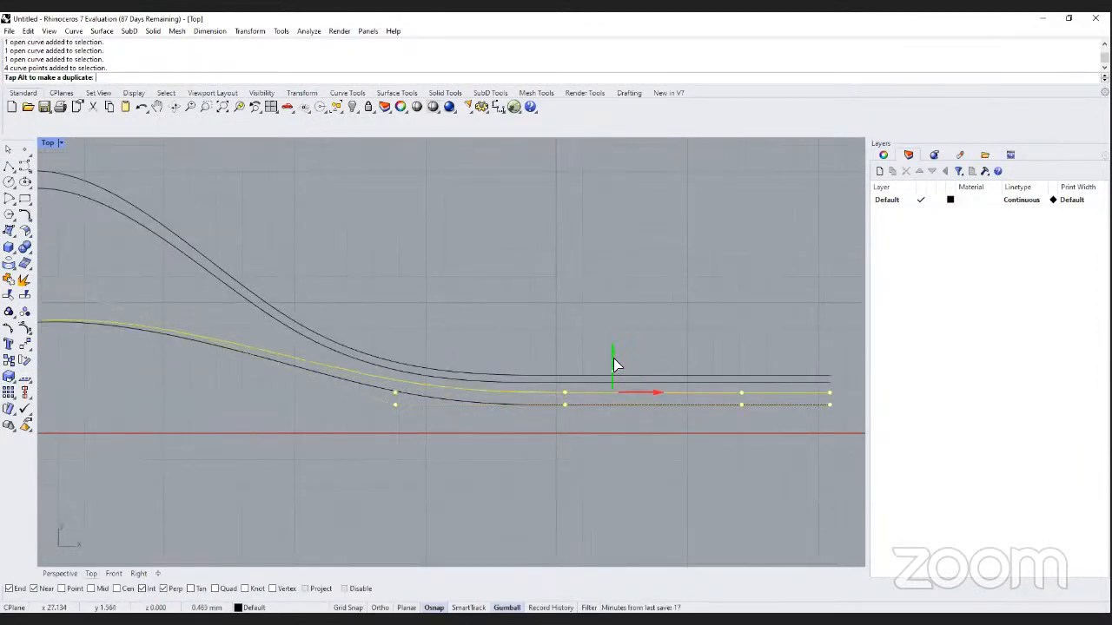
left_click(549, 422)
scroll(549, 422, "down", 3)
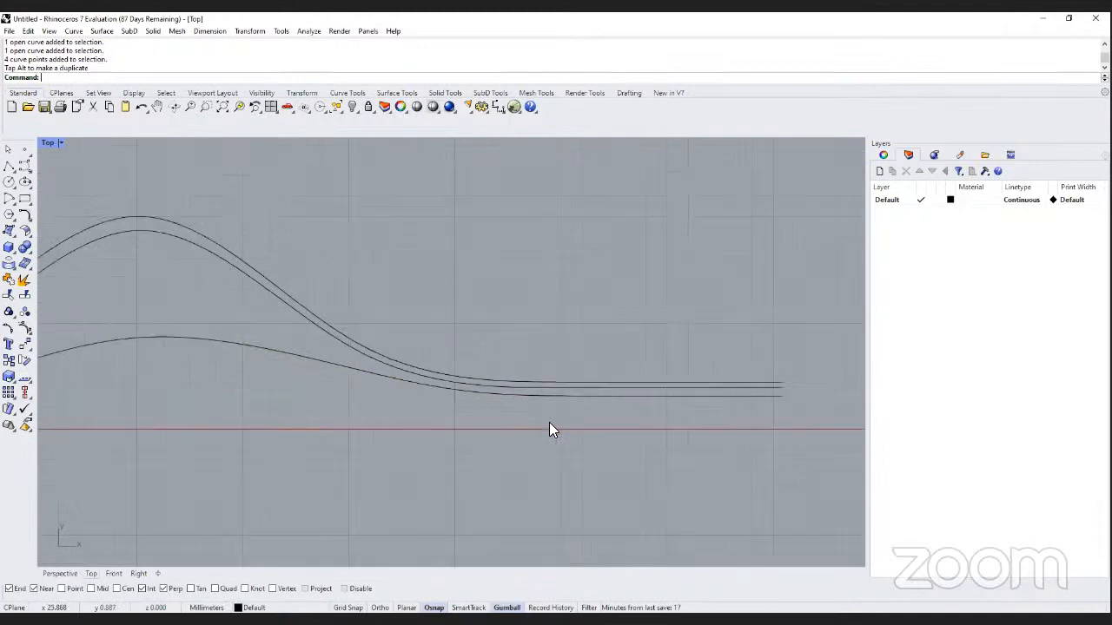
scroll(500, 424, "down", 2)
right_click_drag(557, 391, 654, 370)
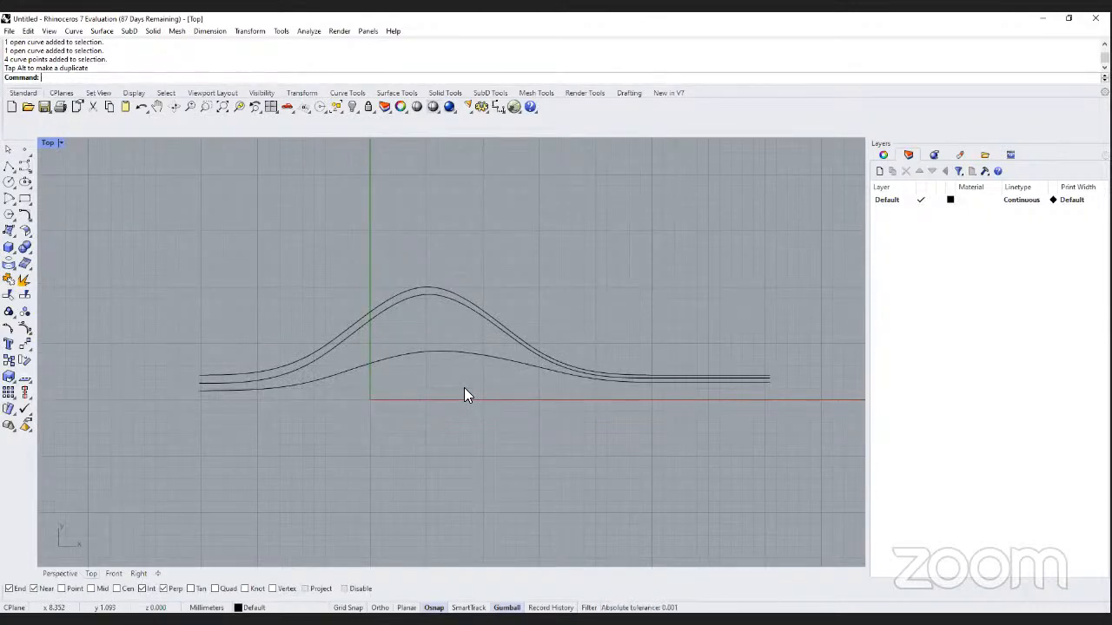
Restore the four-viewport layout and zoom all viewports to the three selected curves with ZSA, clearing the selection.
double_click(51, 145)
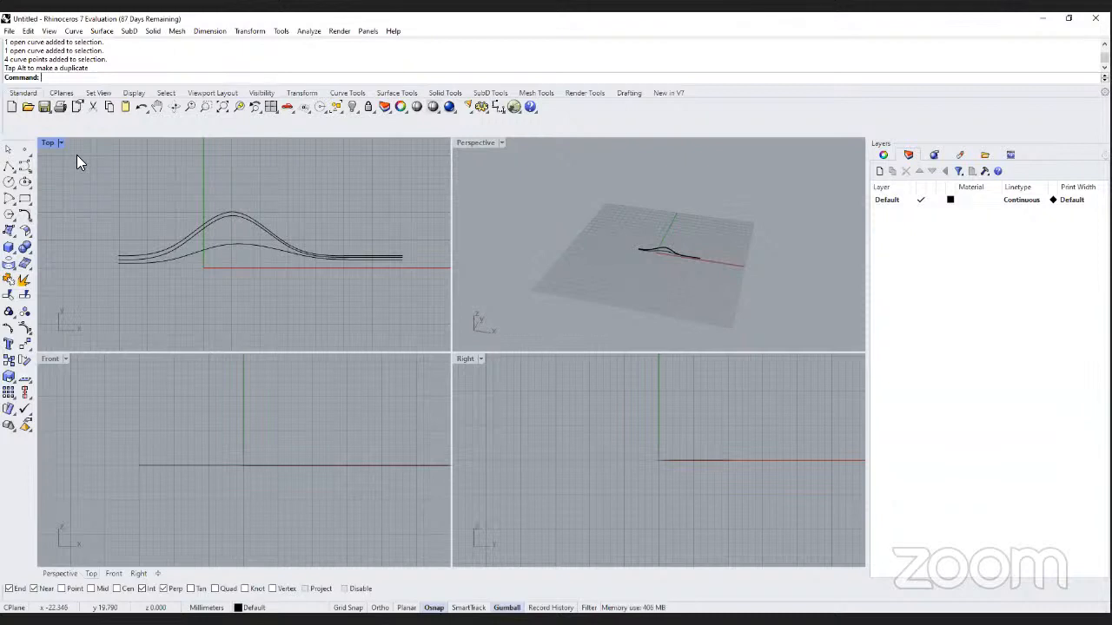
right_click_drag(547, 247, 658, 265)
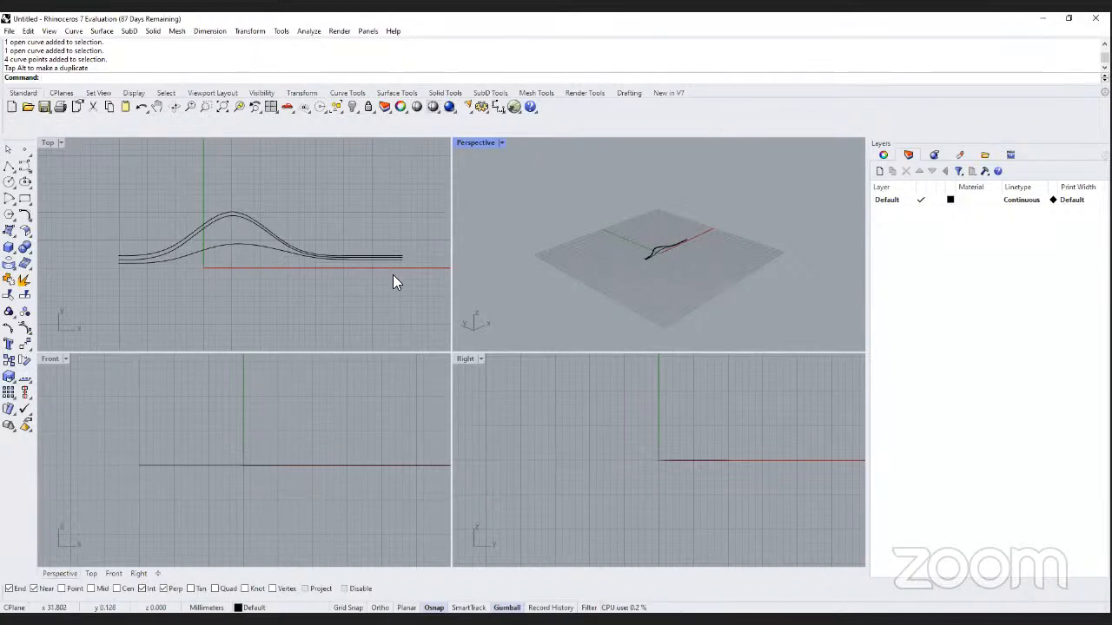
left_click(415, 293)
left_click_drag(170, 203, 94, 199)
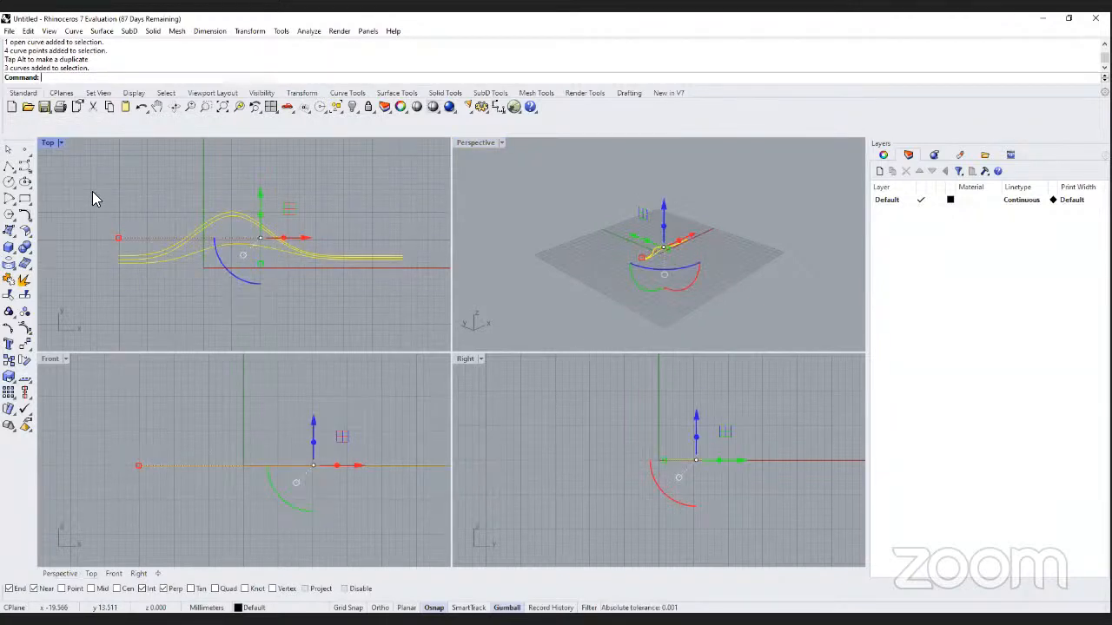
type("ZSA")
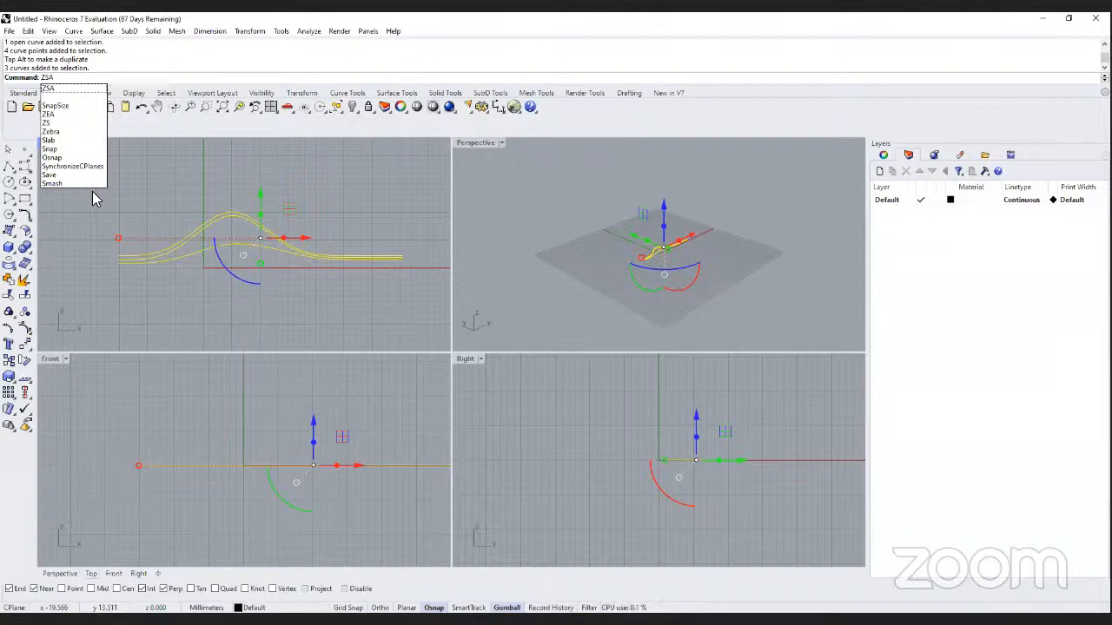
key("Return")
left_click(611, 304)
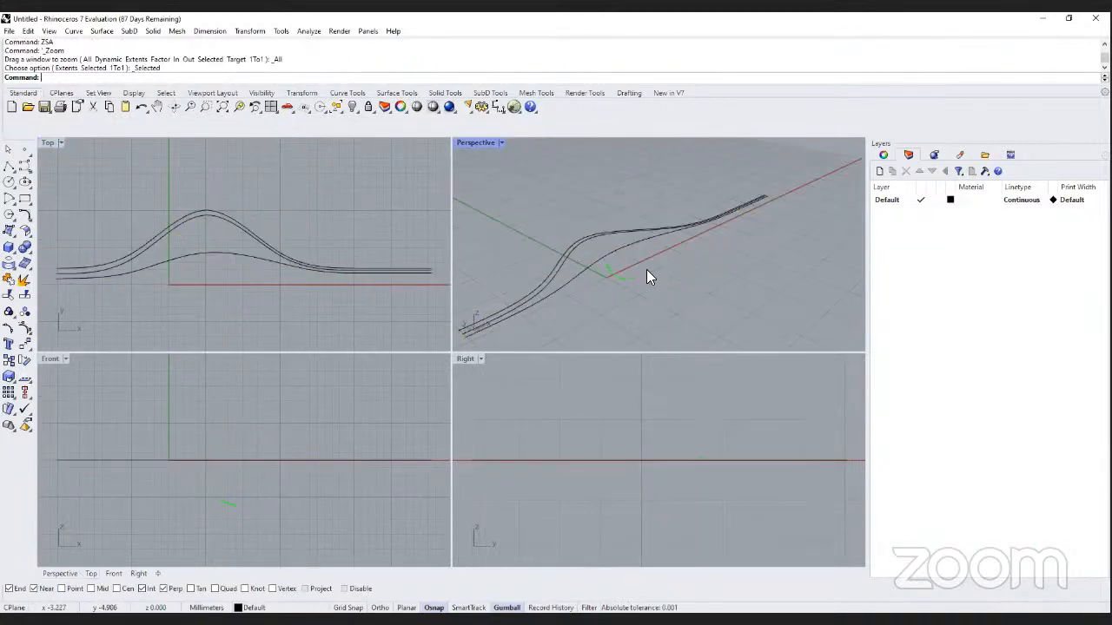
Examine the three curves in the Perspective view from several angles and compare them with the Top view.
scroll(671, 252, "down", 3)
left_click(312, 301)
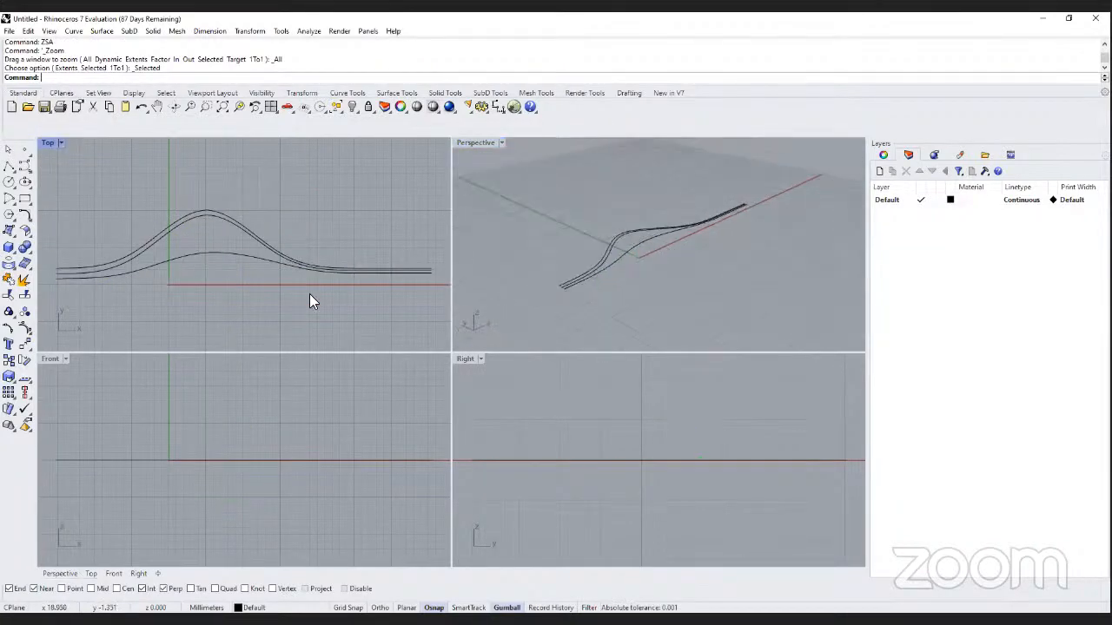
right_click_drag(596, 288, 655, 283)
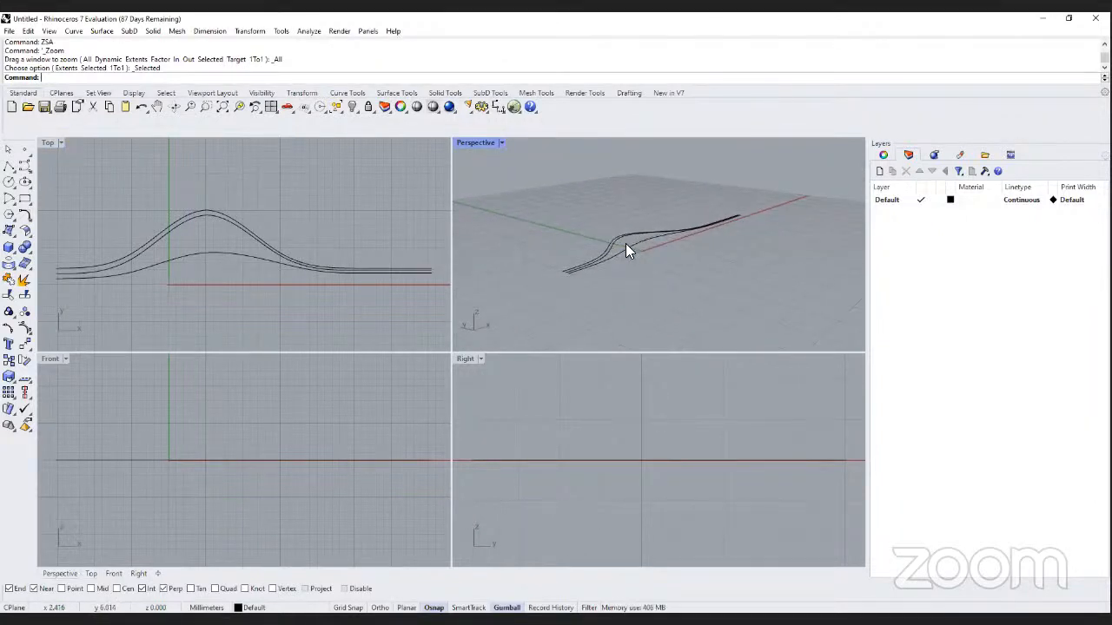
mouse_move(625, 243)
right_mouse_down()
mouse_move(687, 257)
mouse_move(760, 249)
mouse_move(705, 234)
mouse_move(637, 244)
right_mouse_up()
left_click(232, 183)
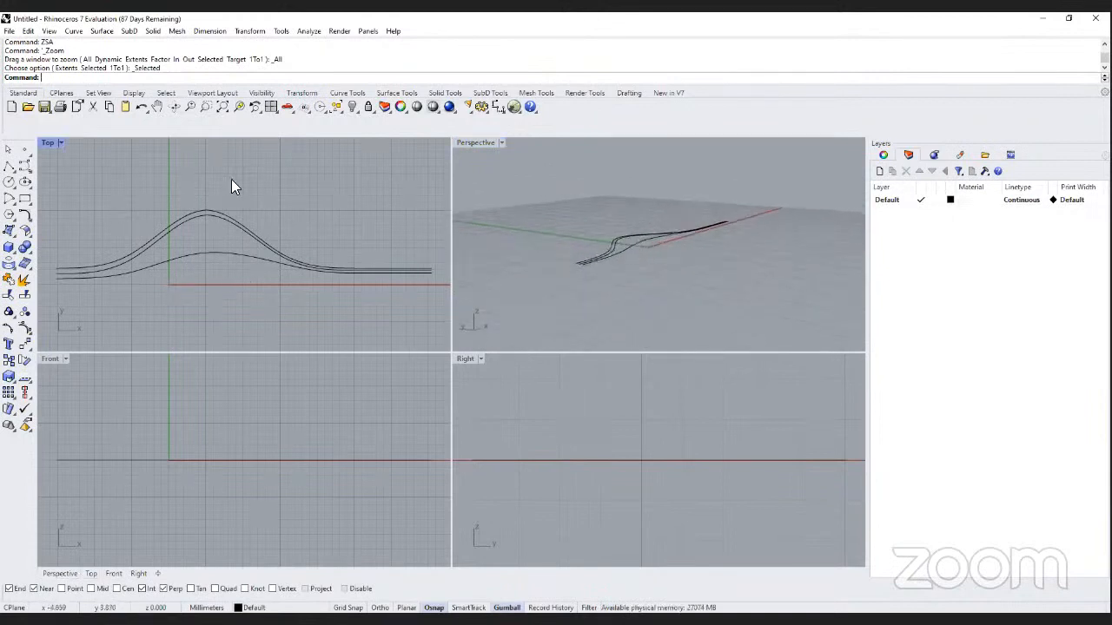
left_click(606, 239)
scroll(620, 234, "up", 3)
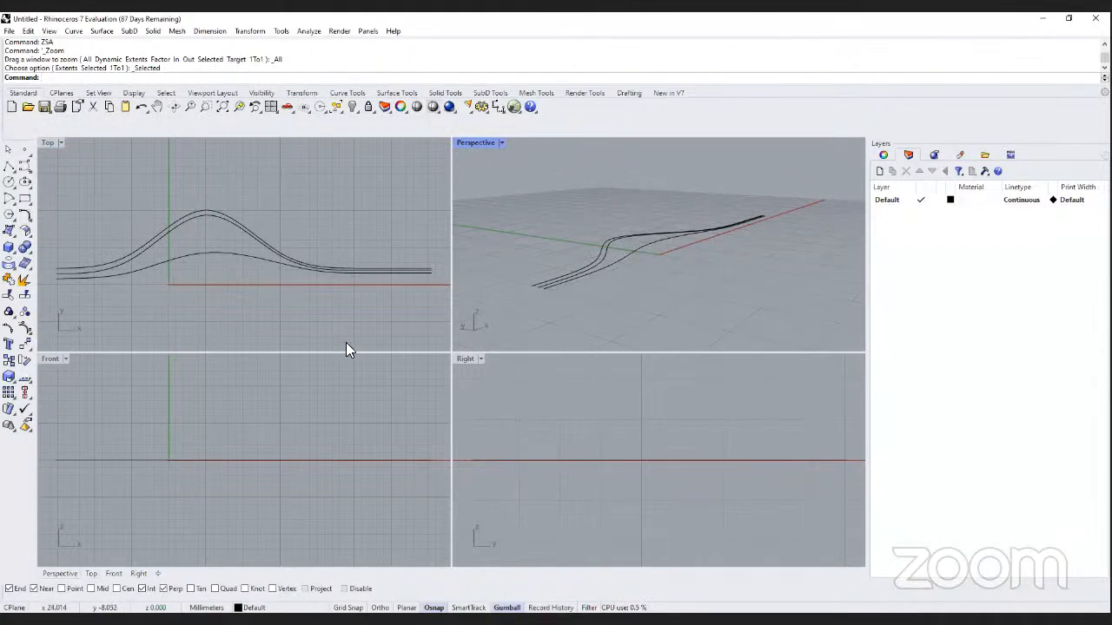
left_click(334, 311)
scroll(248, 248, "up", 2)
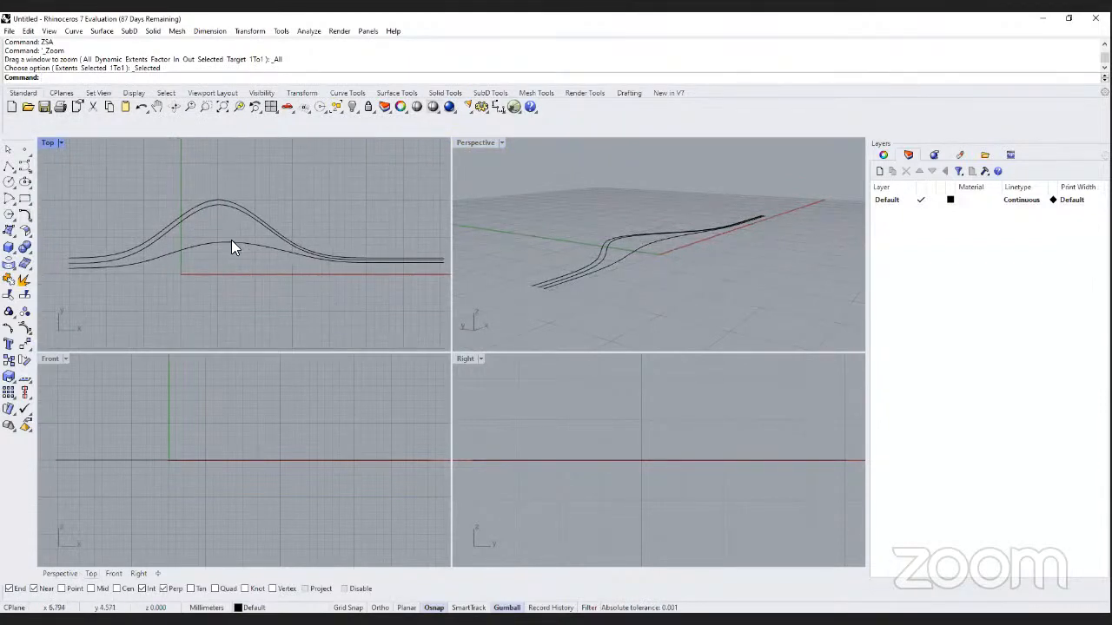
Raise the middle curve's peak control point vertically in the Front view, then lower it slightly.
left_click(233, 207)
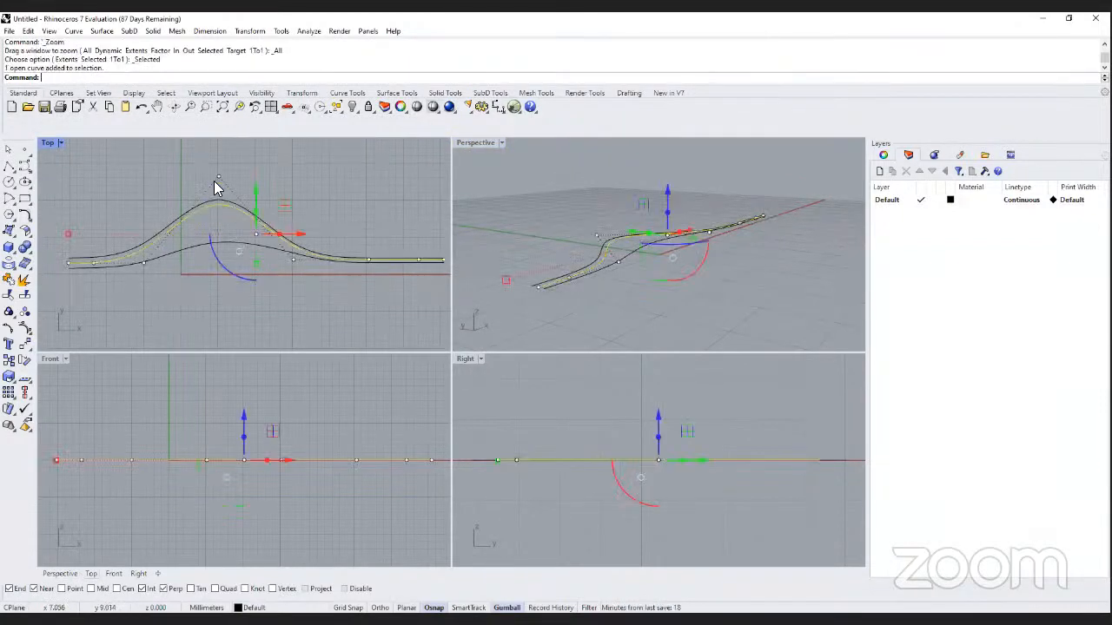
left_click_drag(207, 161, 237, 203)
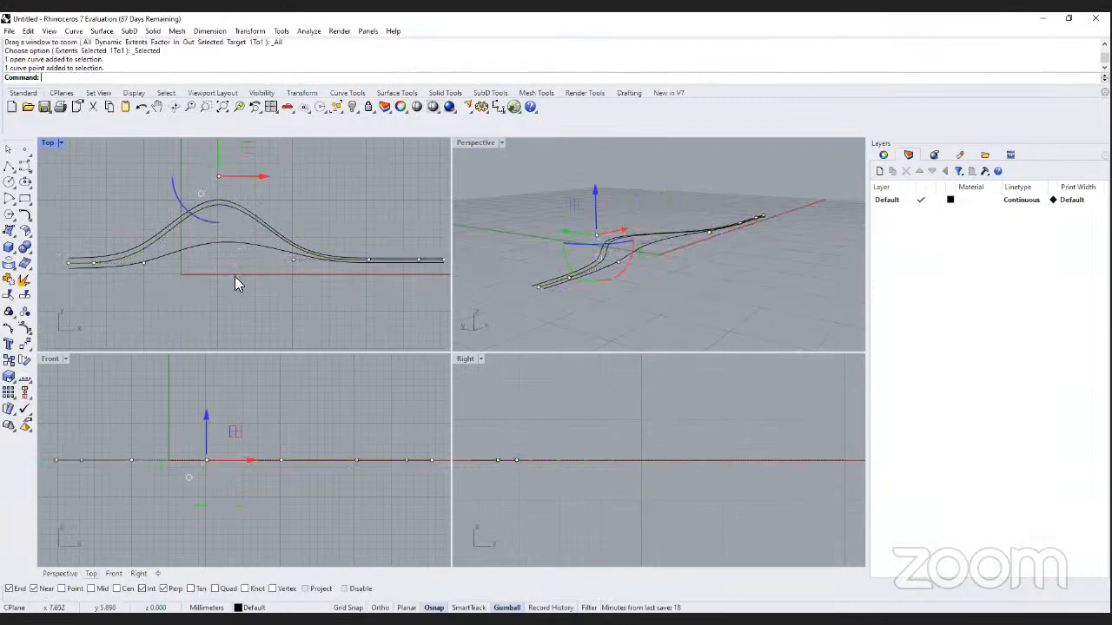
scroll(194, 500, "down", 5)
scroll(193, 435, "up", 4)
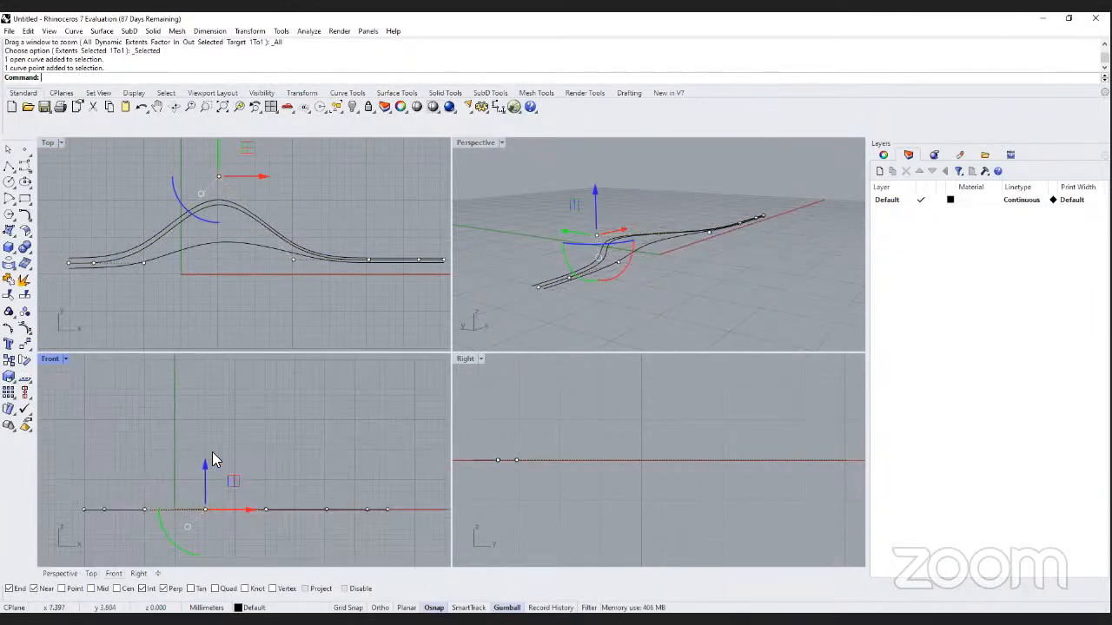
scroll(598, 266, "down", 2)
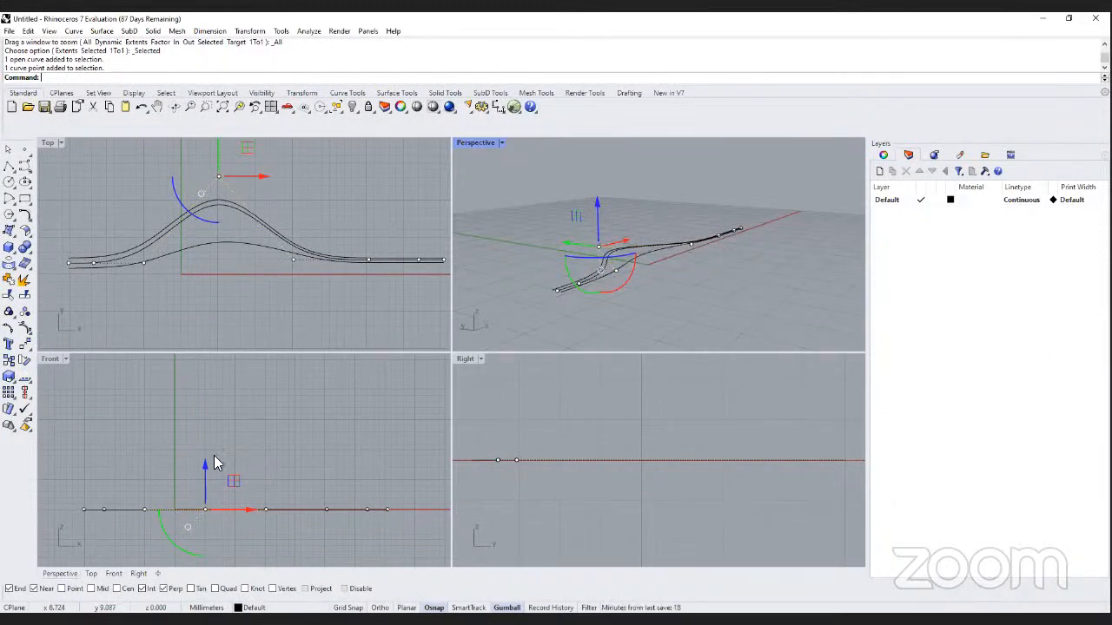
left_click_drag(203, 467, 205, 398)
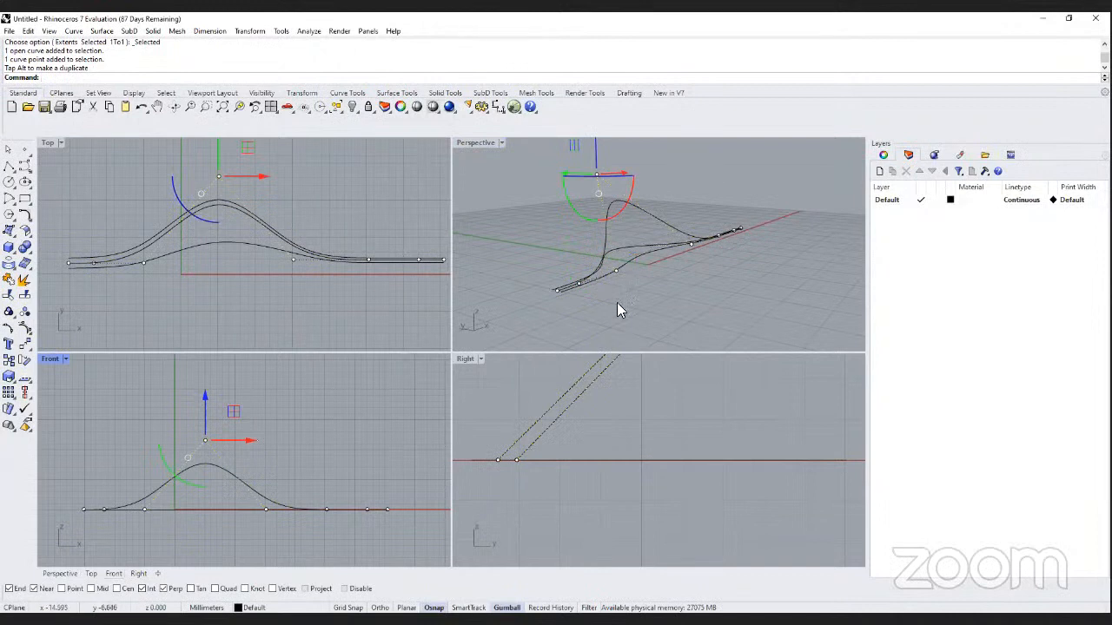
mouse_move(618, 310)
right_mouse_down()
mouse_move(732, 300)
mouse_move(700, 277)
mouse_move(640, 290)
mouse_move(666, 300)
mouse_move(637, 302)
right_mouse_up()
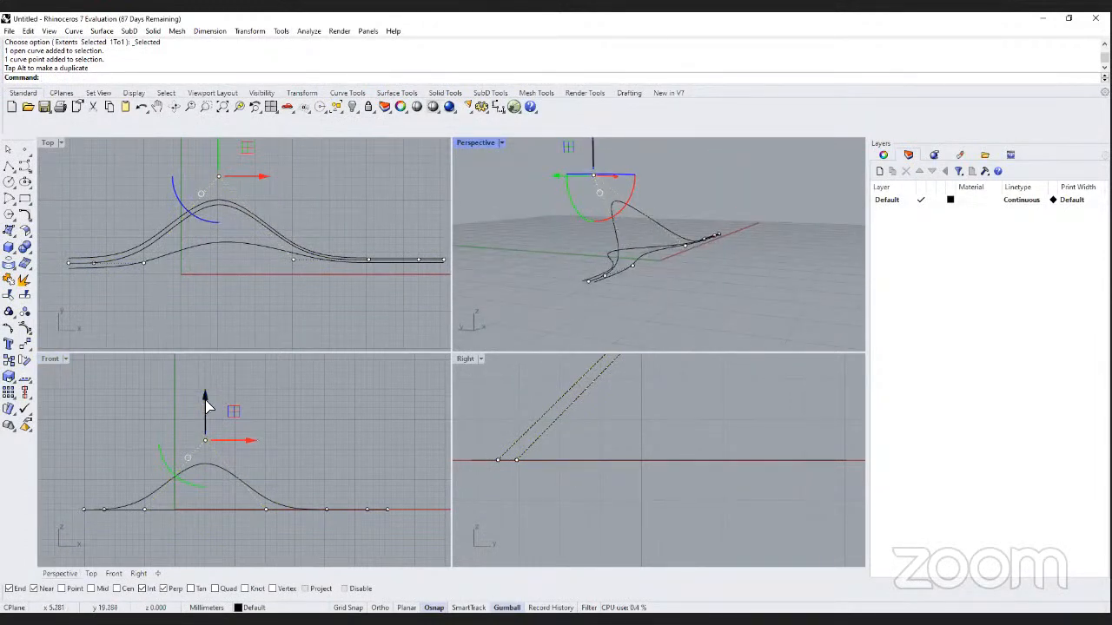
mouse_move(205, 400)
left_mouse_down()
mouse_move(209, 417)
mouse_move(207, 406)
left_mouse_up()
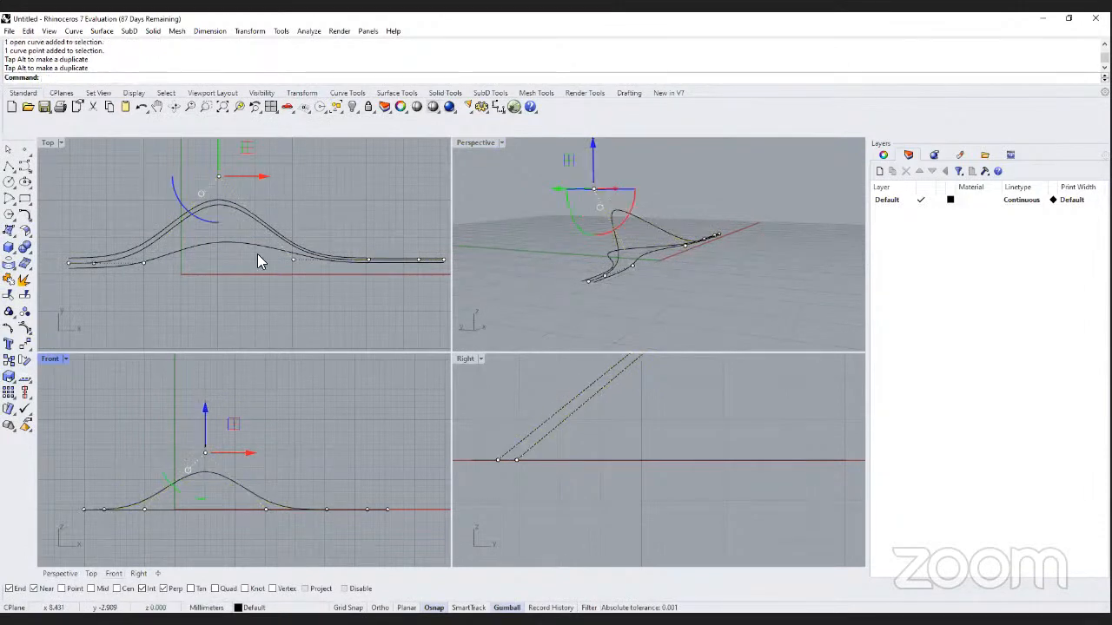
Try to shift the middle curve's raised peak control point along X in the Front view, then undo the move.
scroll(239, 287, "down", 2)
scroll(246, 207, "up", 2)
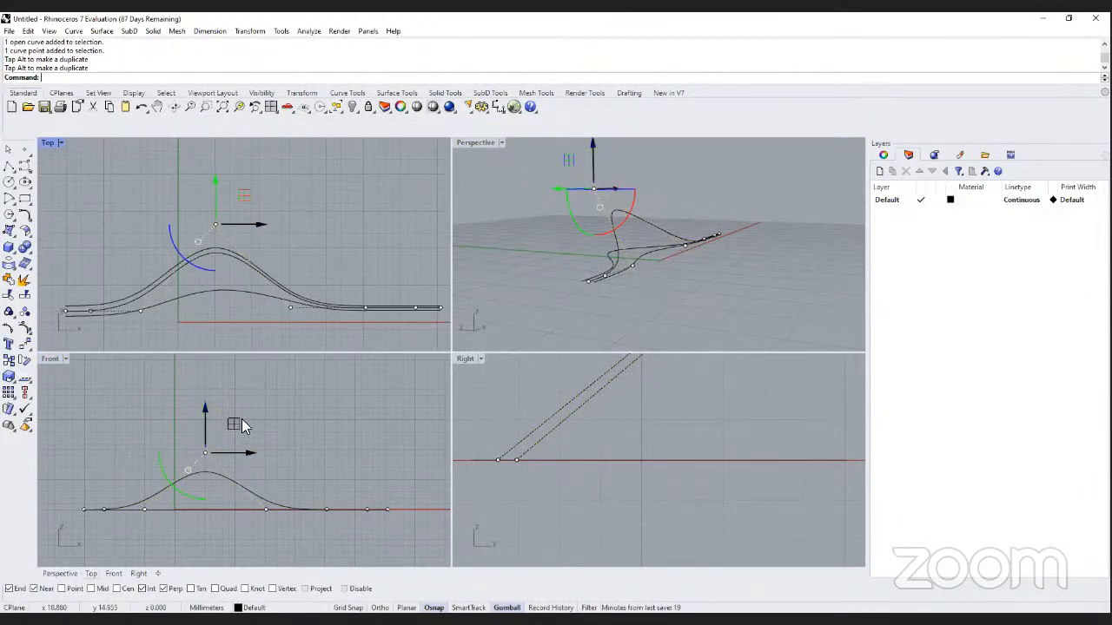
left_click_drag(251, 455, 295, 458)
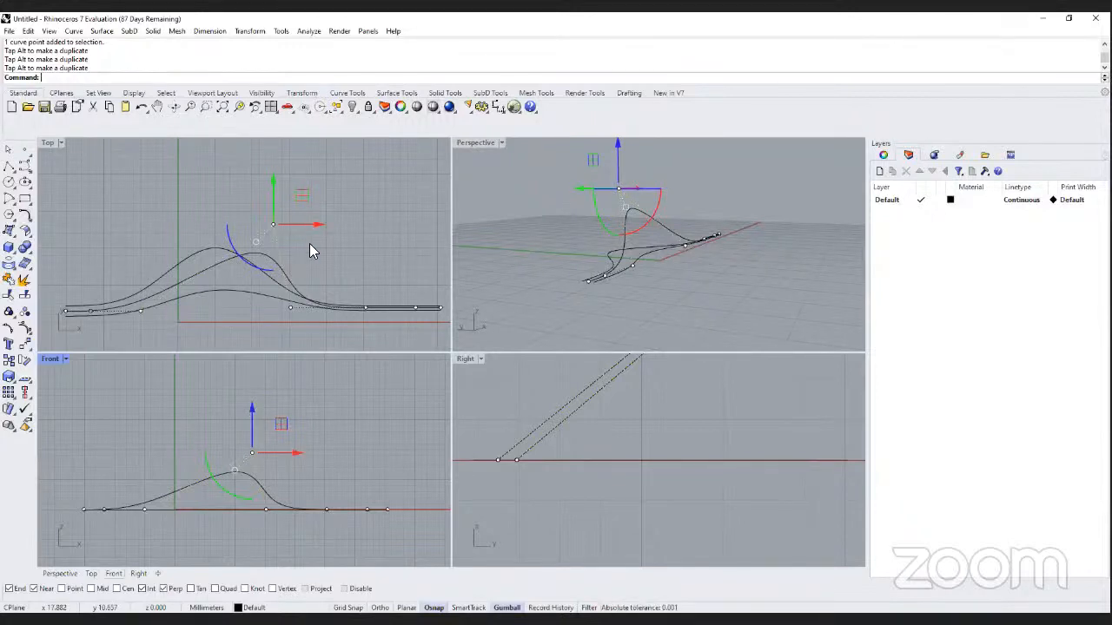
key("ctrl+z")
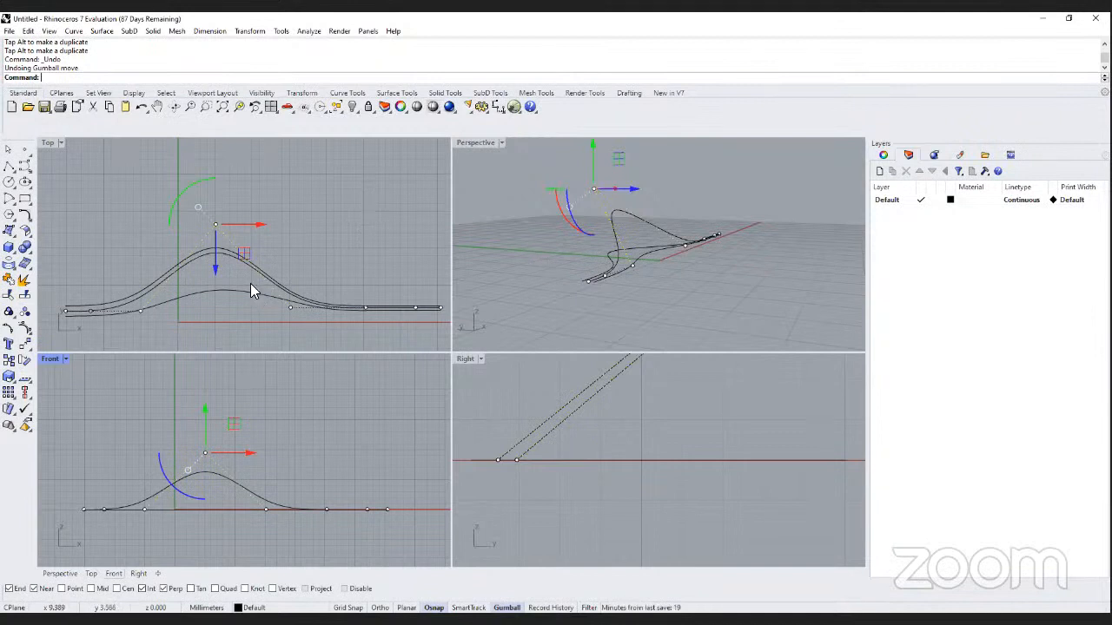
Raise the lowest curve's control point just beyond its peak vertically in the Front view, and clear the selection.
left_click(305, 311)
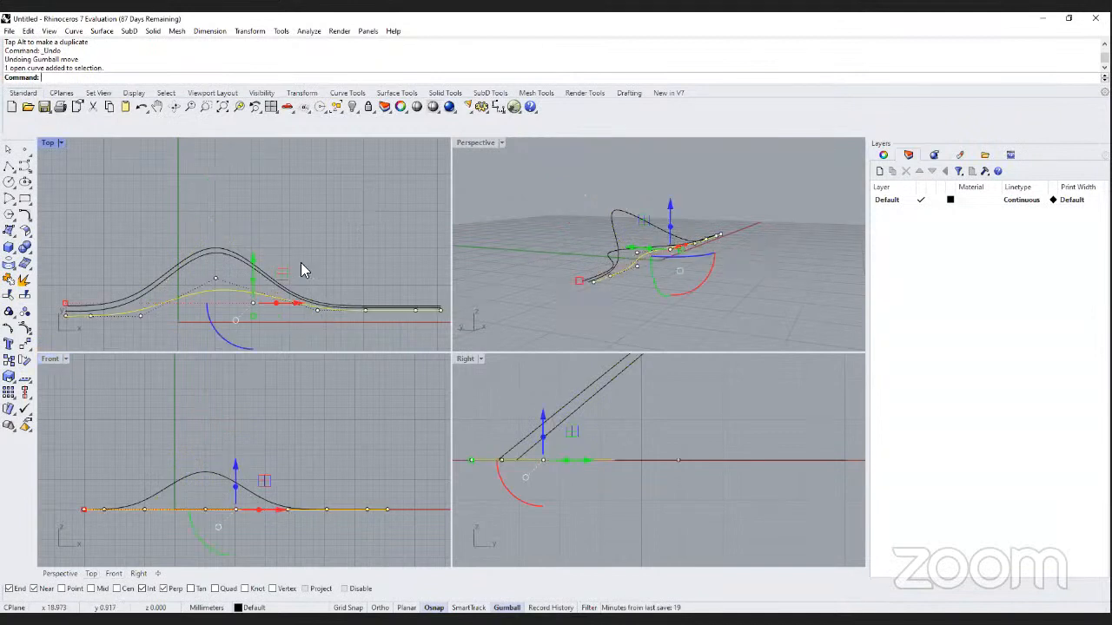
left_click_drag(296, 254, 343, 337)
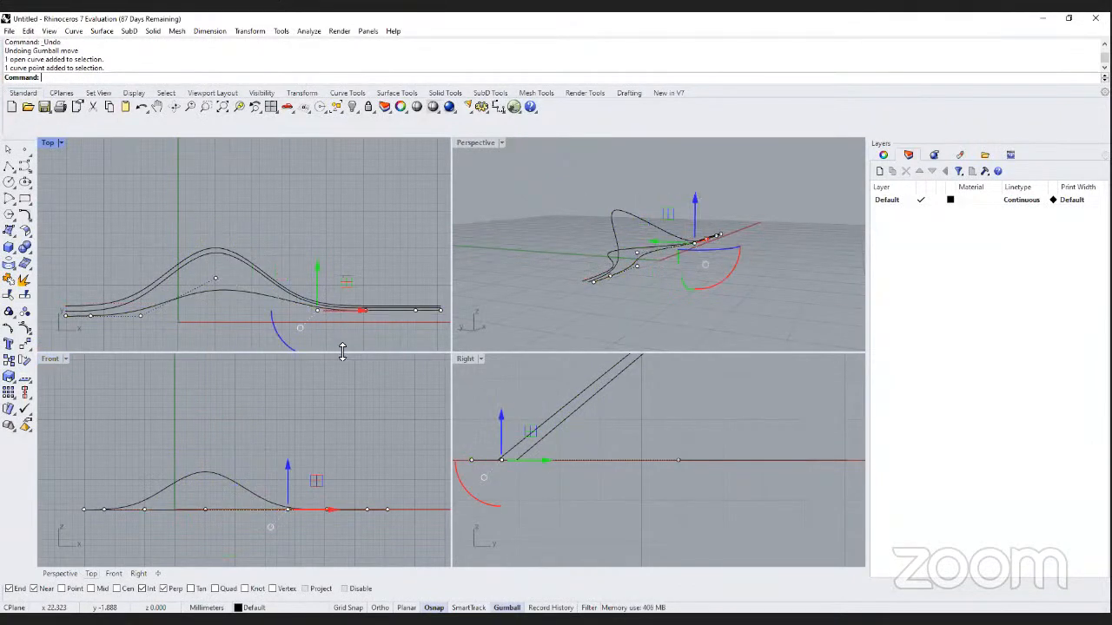
left_click_drag(286, 489, 290, 425)
left_click(565, 300)
right_click_drag(566, 300, 621, 299)
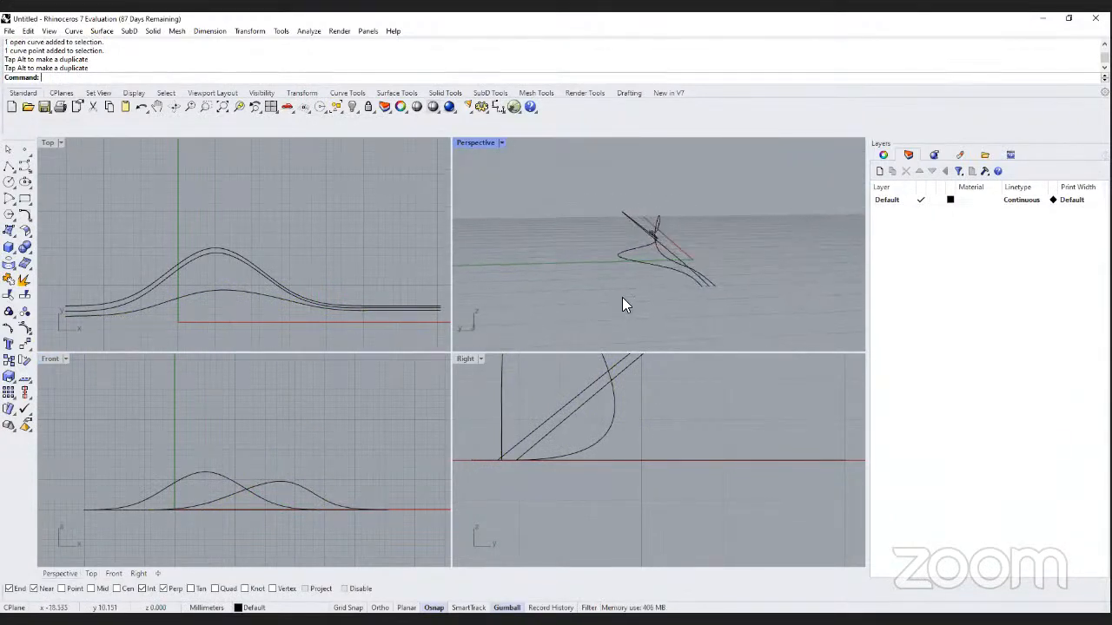
Maximize the Perspective view and spin the three curves with Turntable, slowing the speed to 23 before ending the rotation.
double_click(475, 144)
right_click_drag(606, 348, 386, 341)
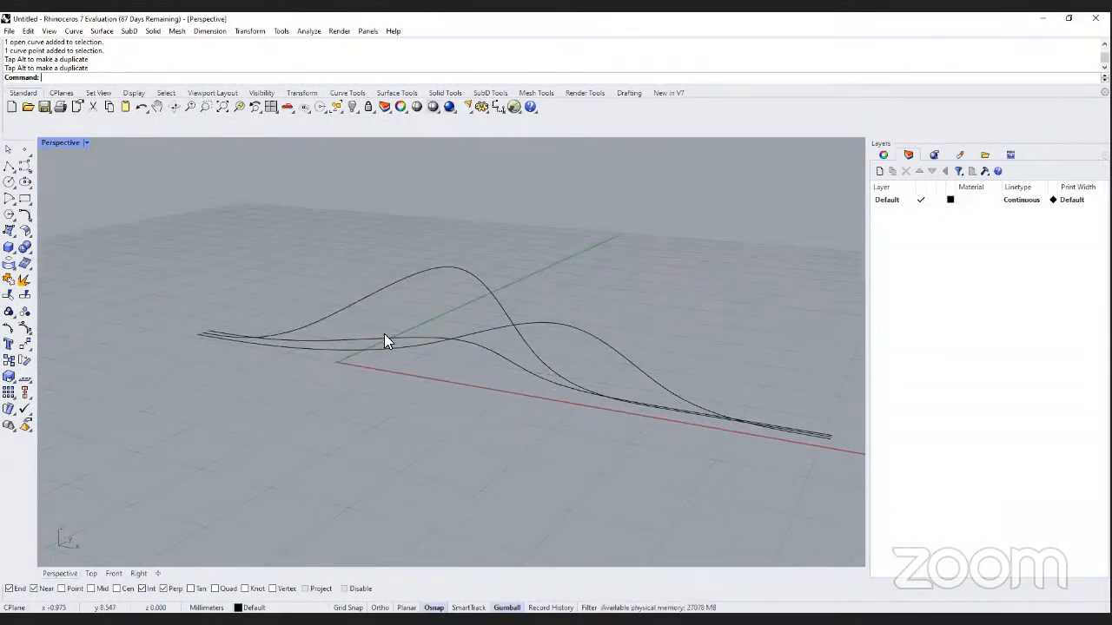
type("Turntable")
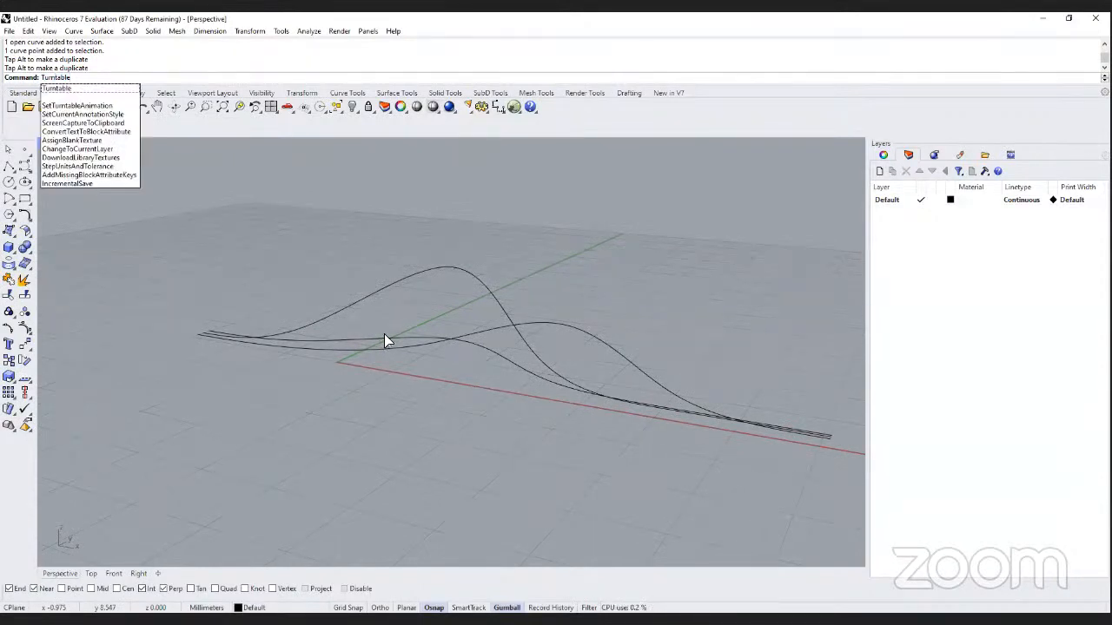
key("Return")
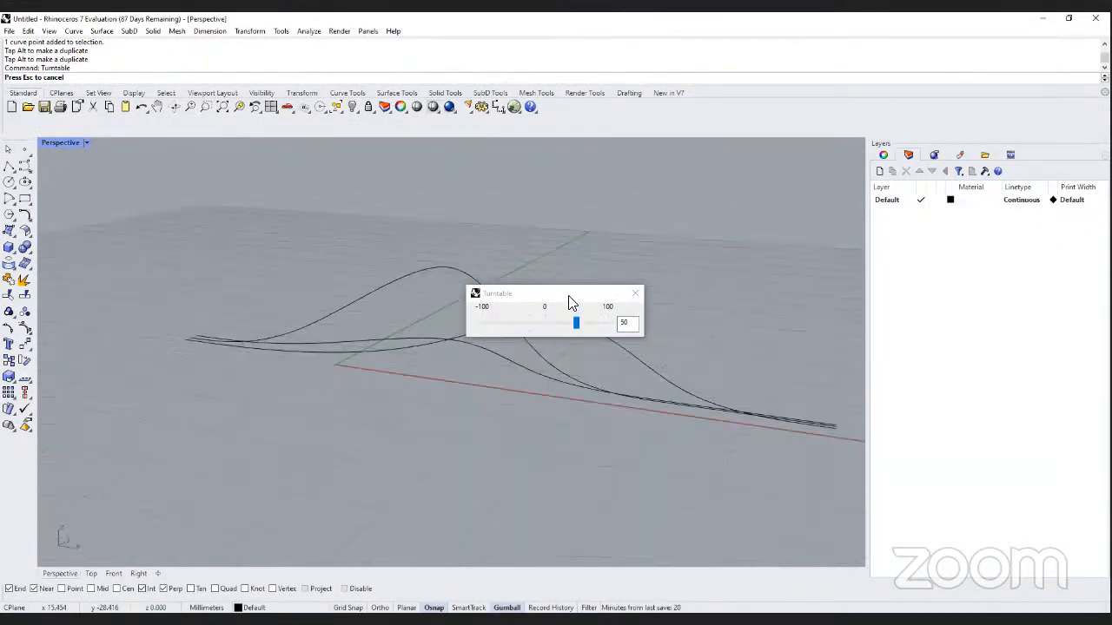
left_click_drag(560, 294, 651, 236)
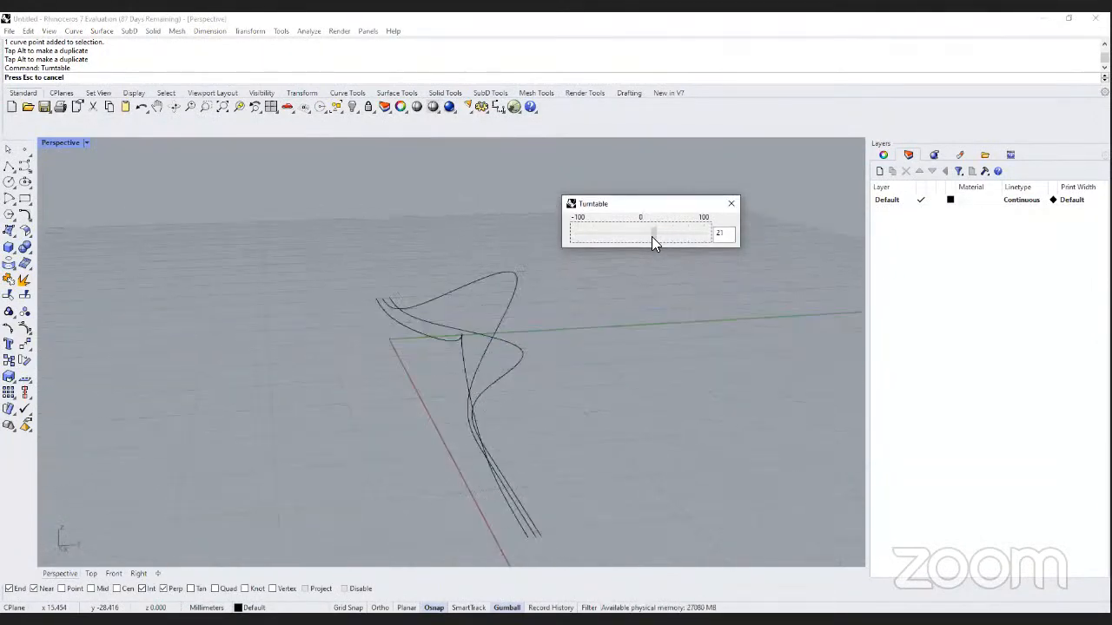
mouse_move(651, 236)
left_mouse_down()
mouse_move(628, 240)
mouse_move(647, 239)
left_mouse_up()
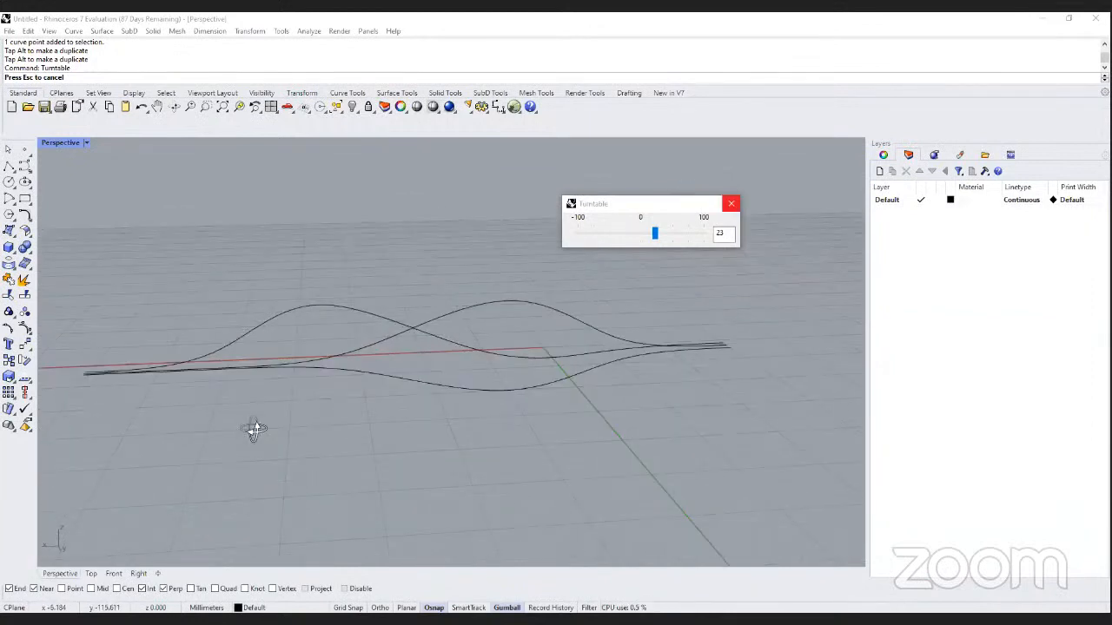
key("Escape")
Restore the four-viewport layout, raise the middle curve's last four control points slightly in the Front view, and clear the selection.
left_click(462, 371)
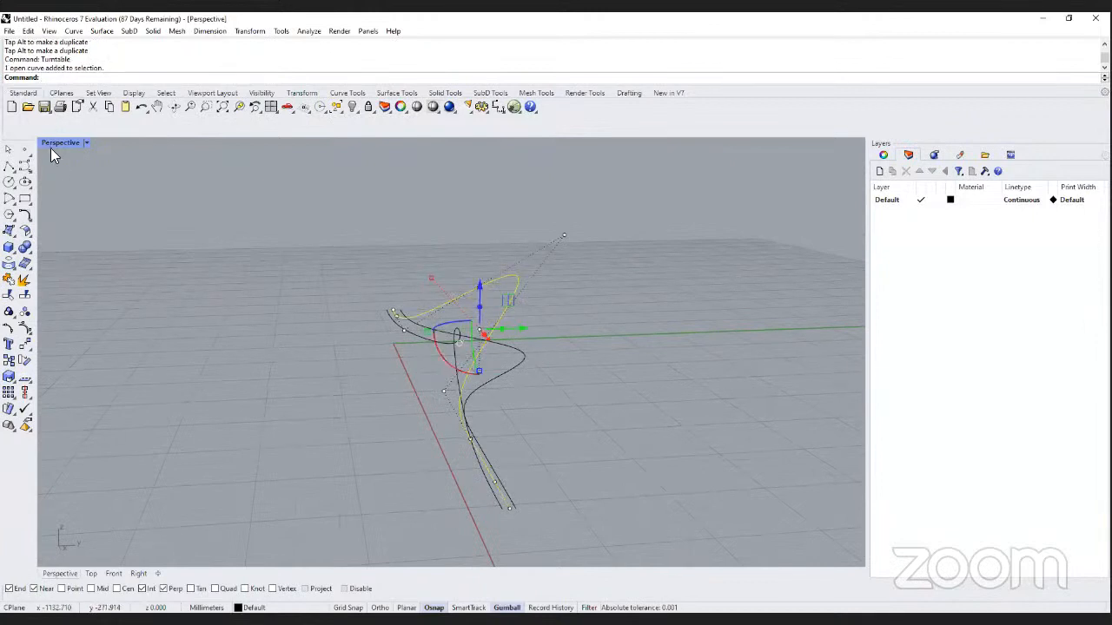
double_click(66, 146)
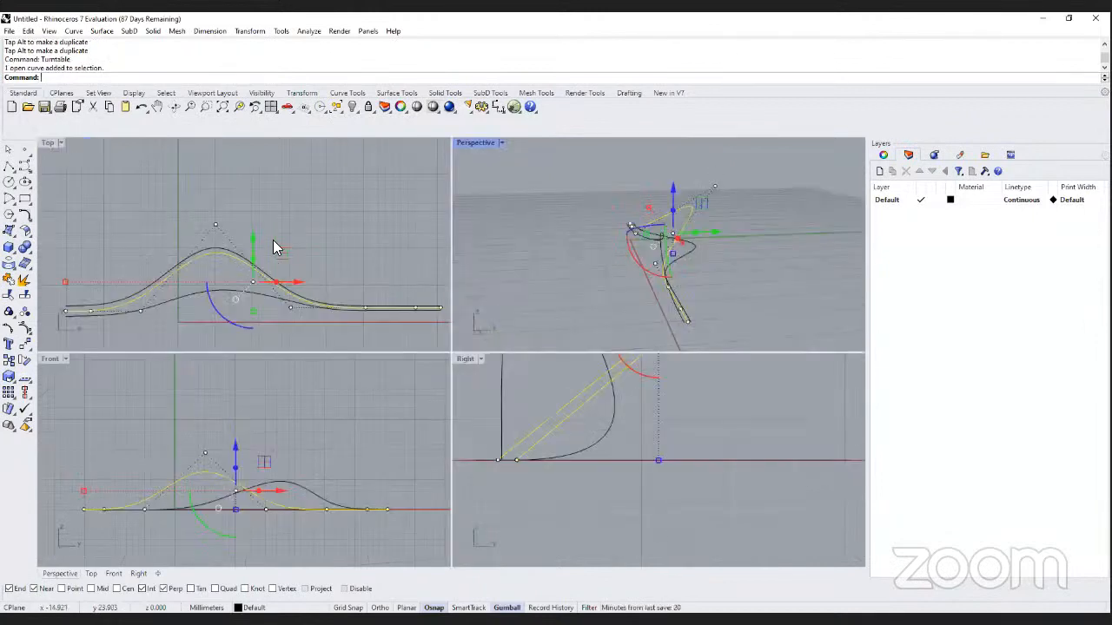
left_click_drag(270, 212, 444, 334)
right_click_drag(383, 523, 344, 523)
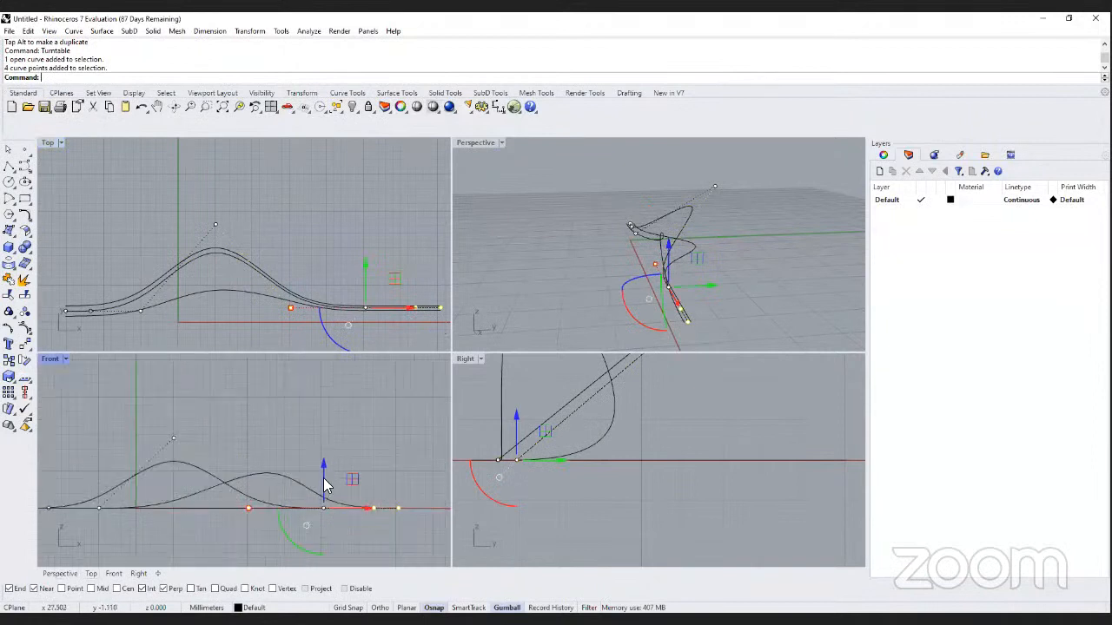
scroll(318, 483, "up", 2)
left_click_drag(316, 480, 337, 462)
left_click(575, 287)
right_click_drag(664, 293, 635, 291)
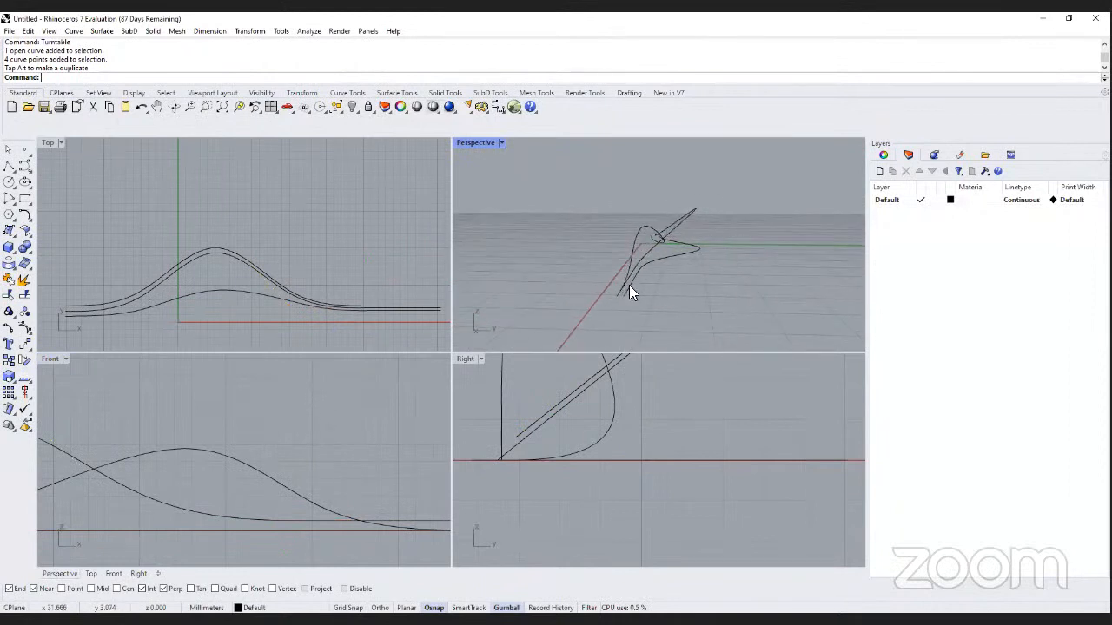
Maximize the Perspective view and Loft the three curves with Normal style and Do not simplify.
double_click(472, 142)
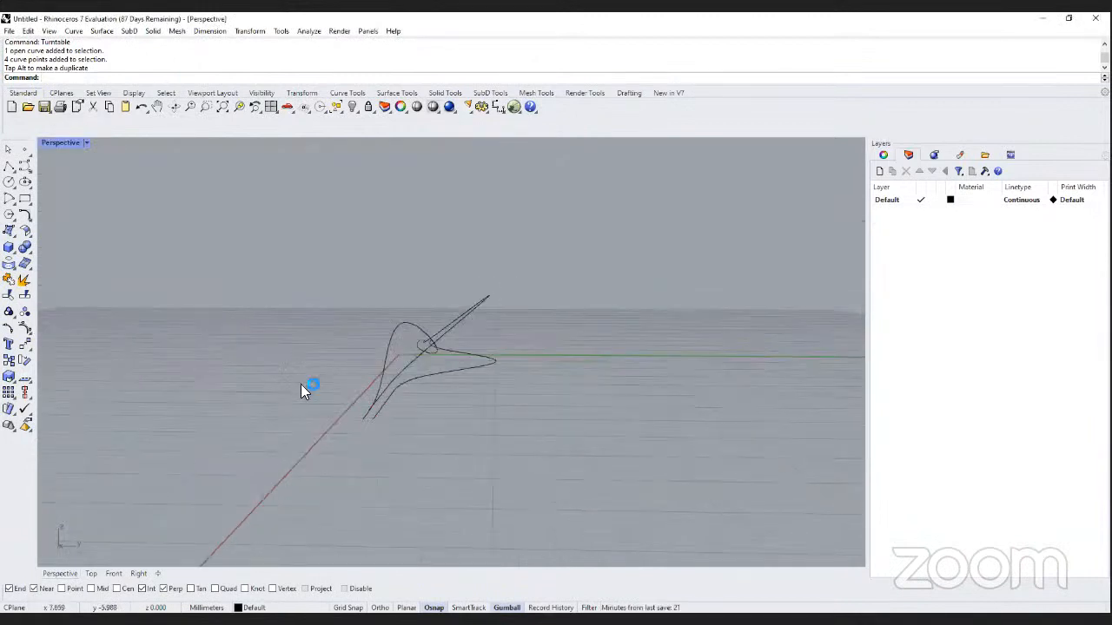
right_click_drag(308, 390, 597, 395)
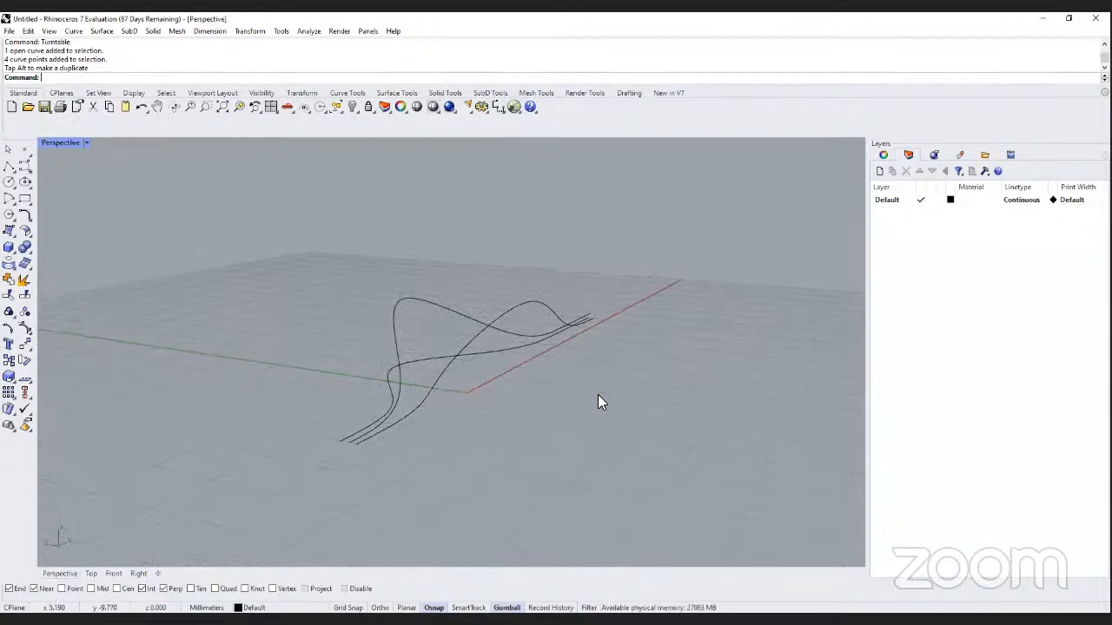
type("Loft")
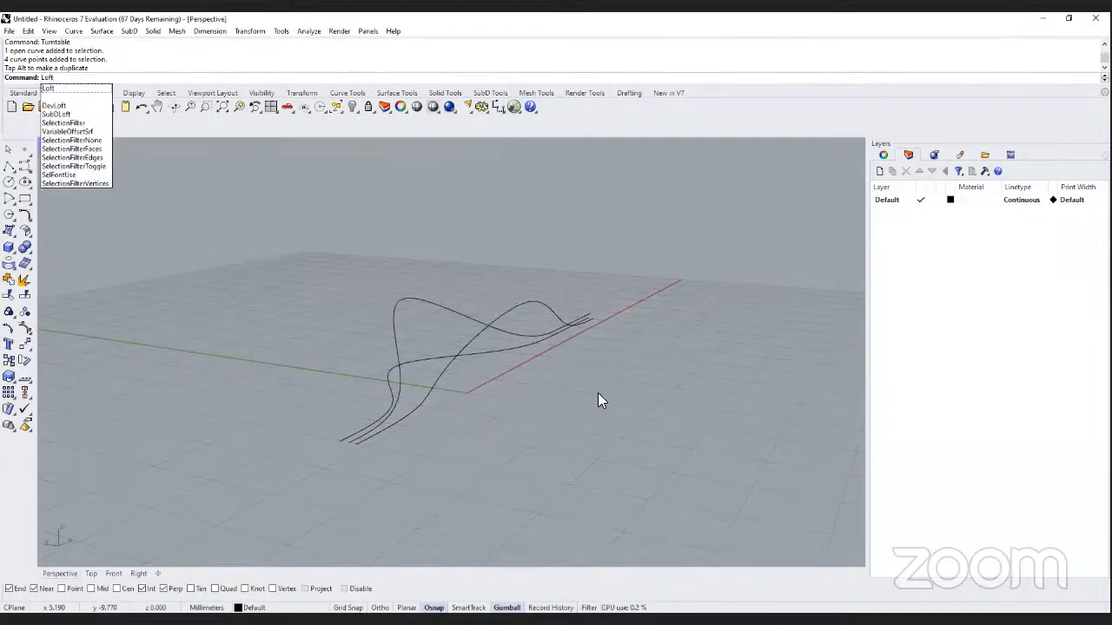
key("Return")
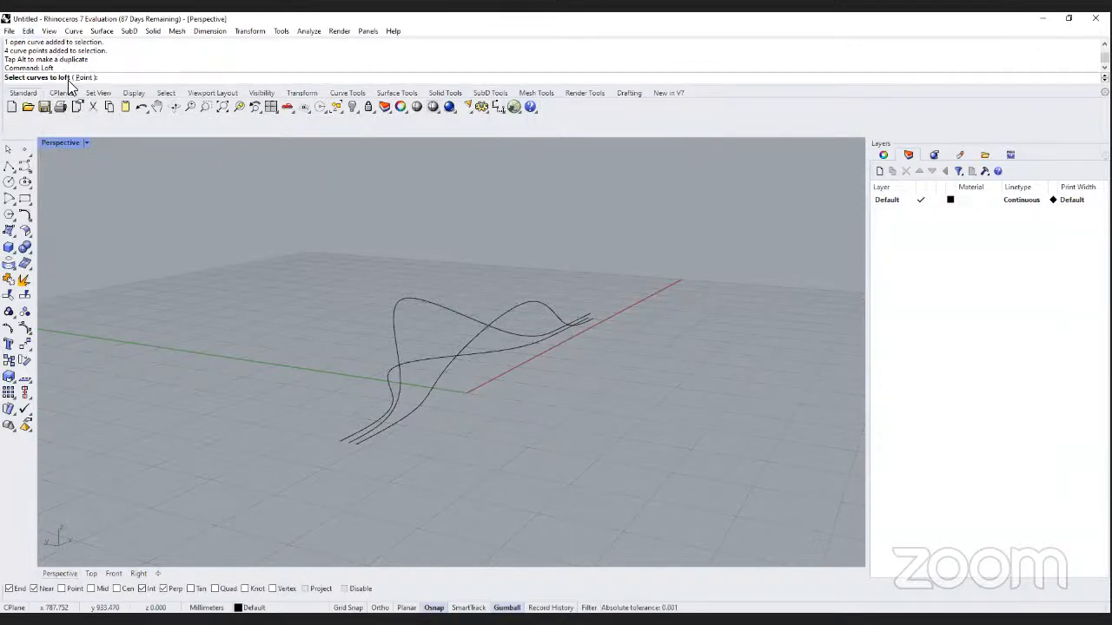
left_click(365, 439)
left_click(352, 441)
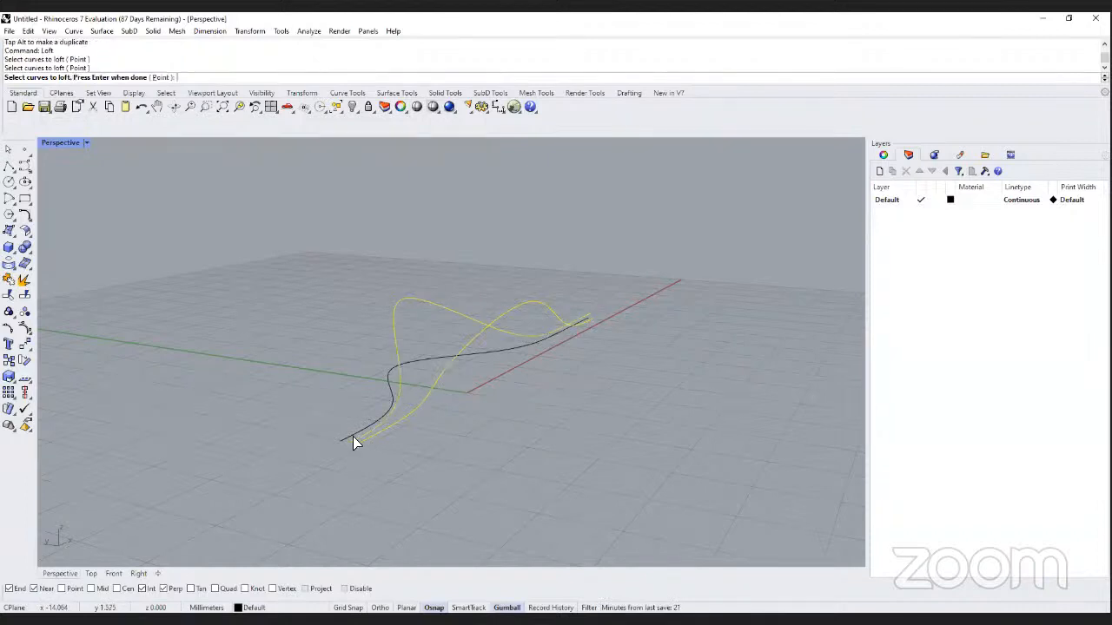
left_click(352, 441)
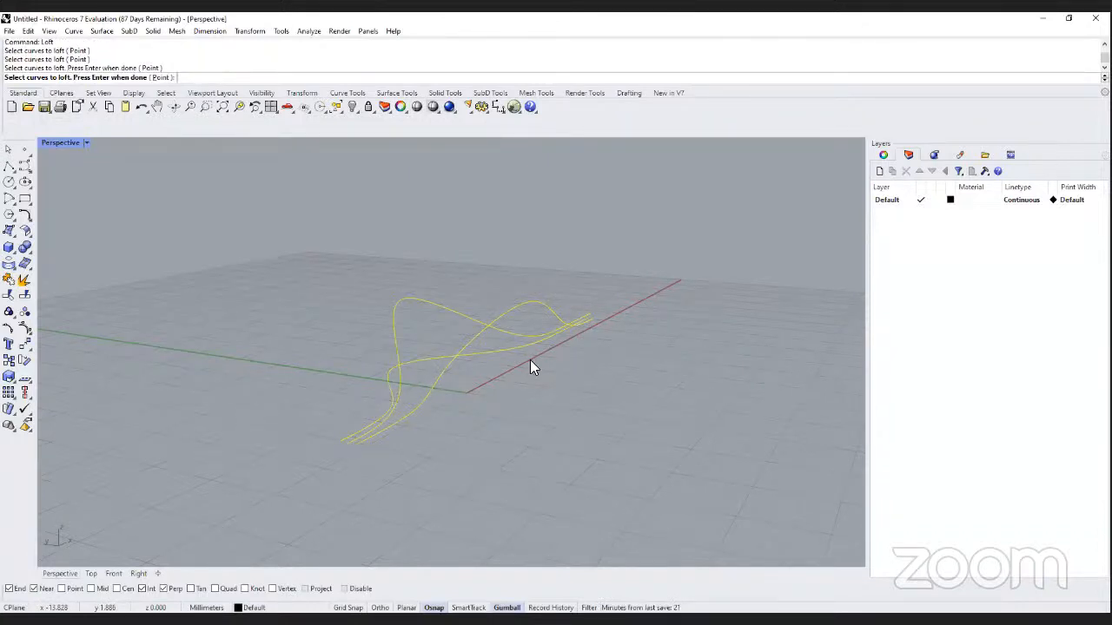
key("Return")
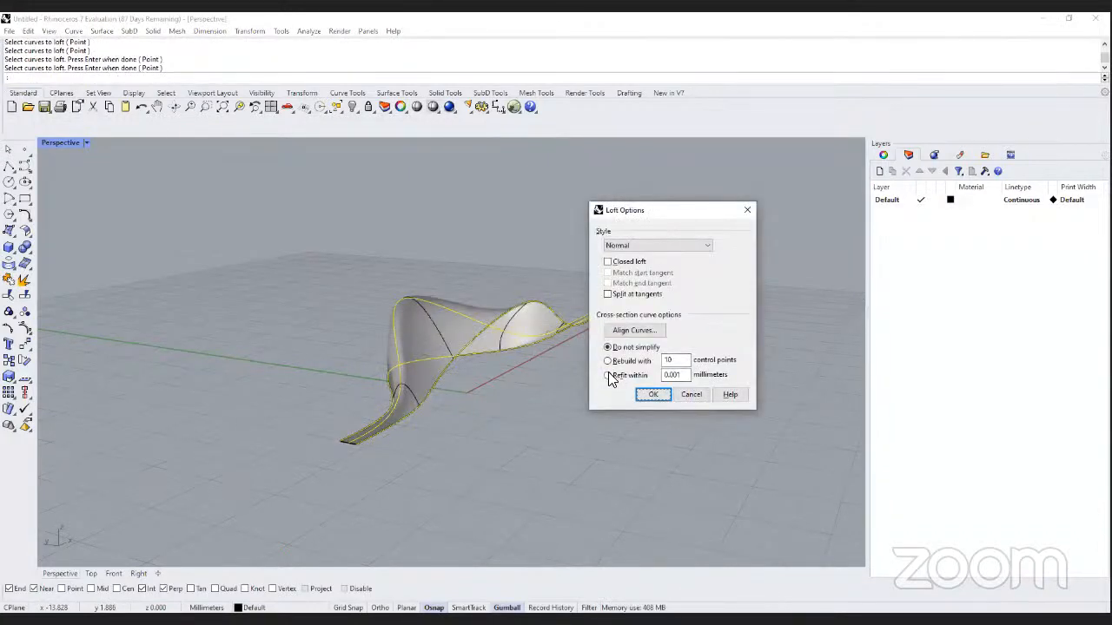
left_click(651, 395)
Delete the lofted surface while keeping its three source curves.
right_click_drag(422, 405, 485, 406)
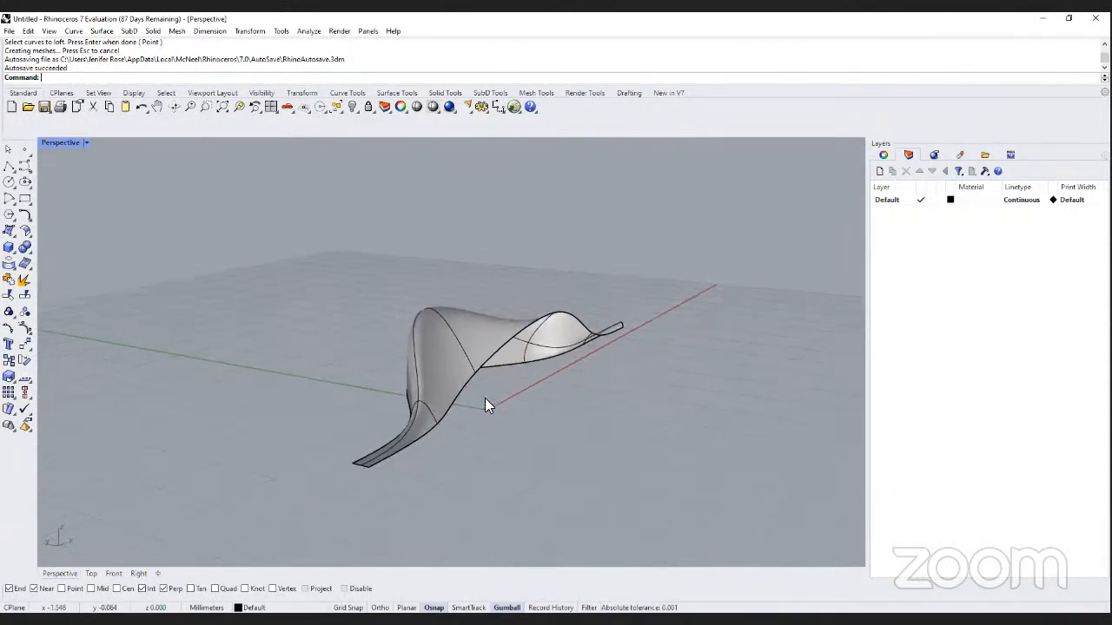
left_click(484, 407)
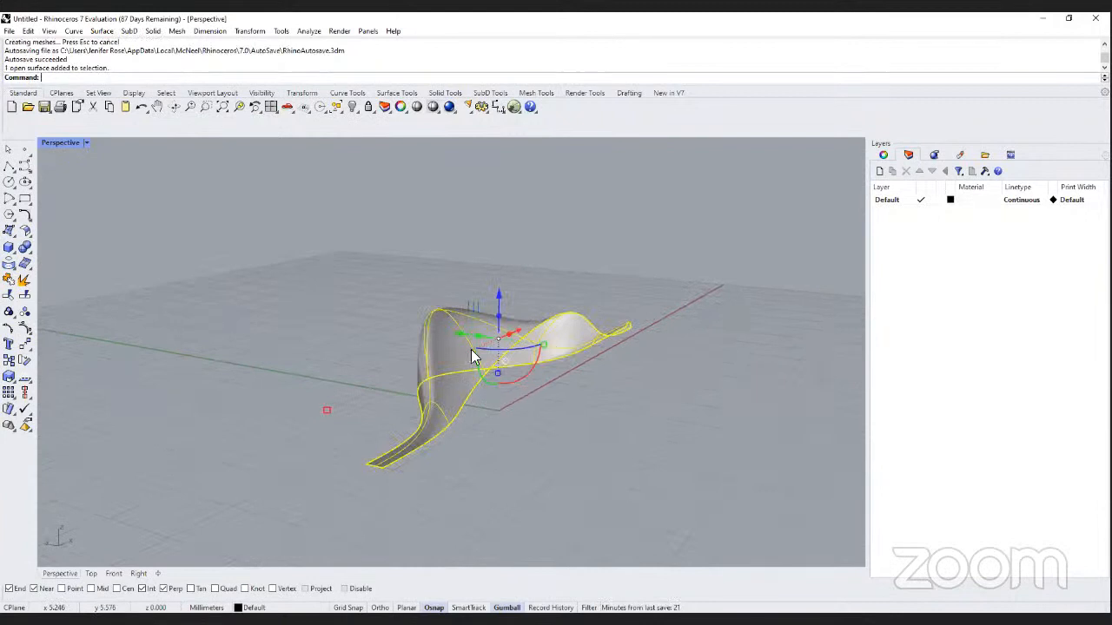
key("Delete")
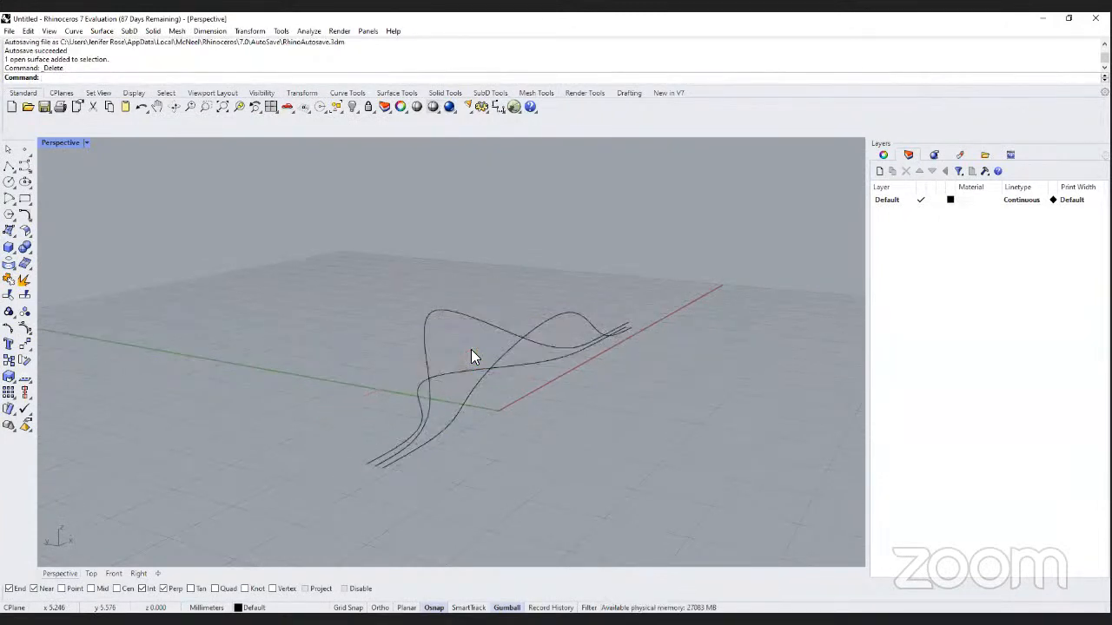
Select the three curves across their near ends, clear the selection, and view them from a lower angle.
right_click_drag(489, 442, 512, 407)
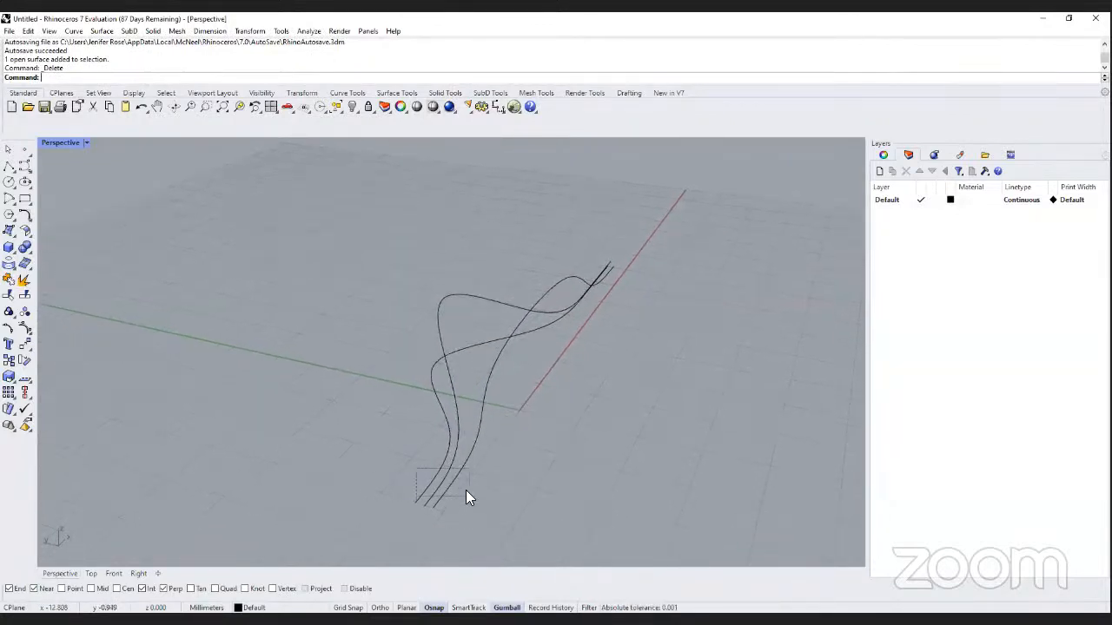
left_click_drag(465, 490, 398, 464)
key("Escape")
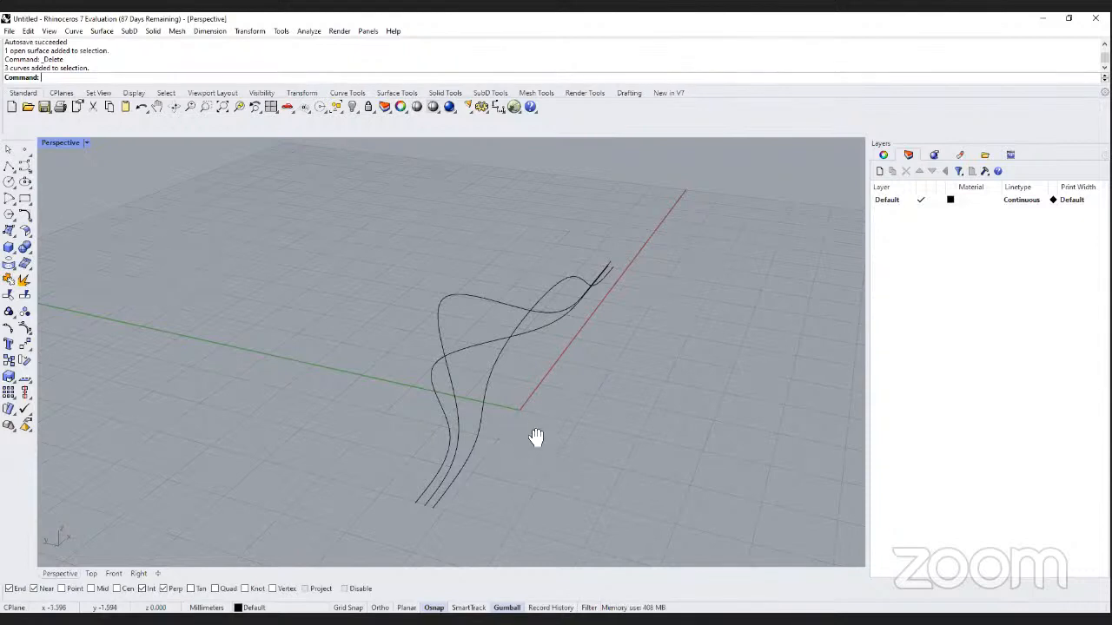
right_click_drag(536, 440, 525, 404)
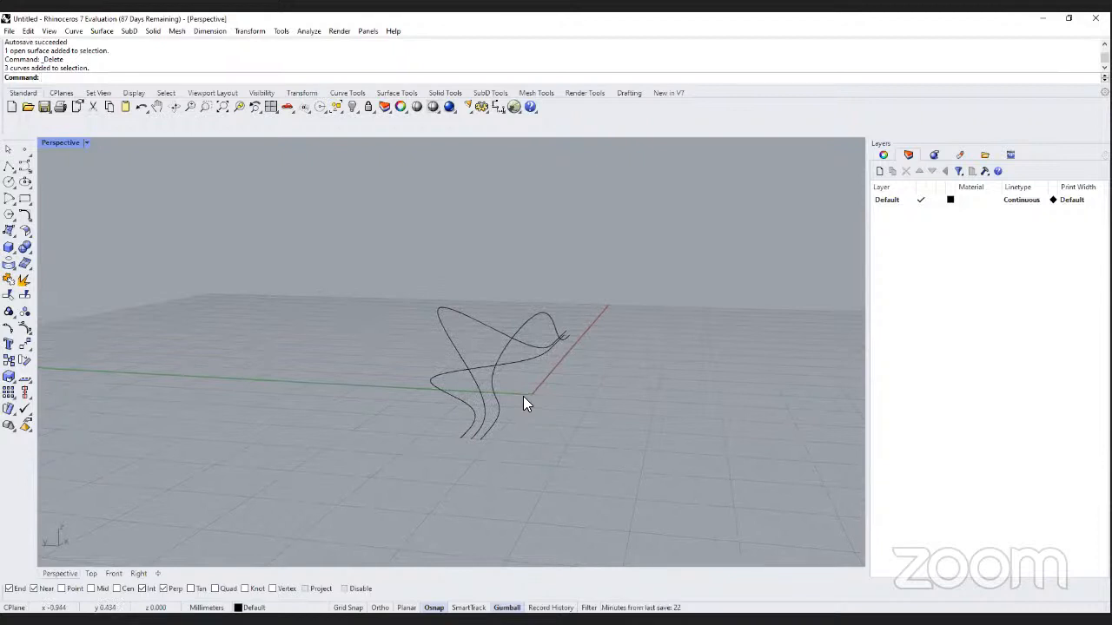
Loft the three curves, picked at their near ends, with Normal style and Do not simplify.
right_click_drag(522, 396, 556, 382)
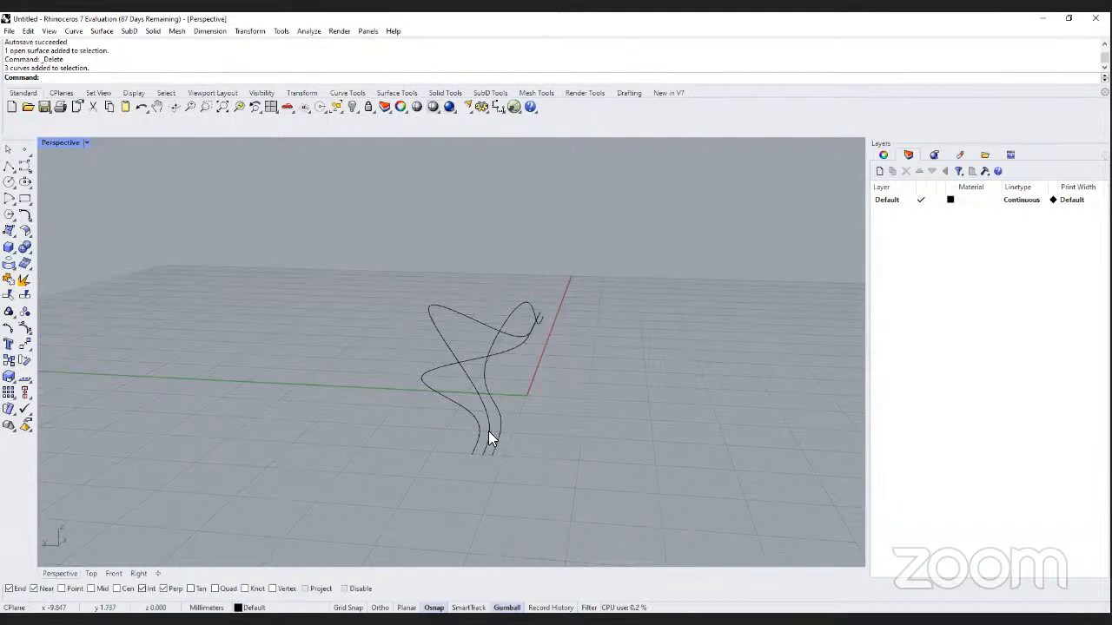
scroll(488, 439, "up", 2)
type("Loft")
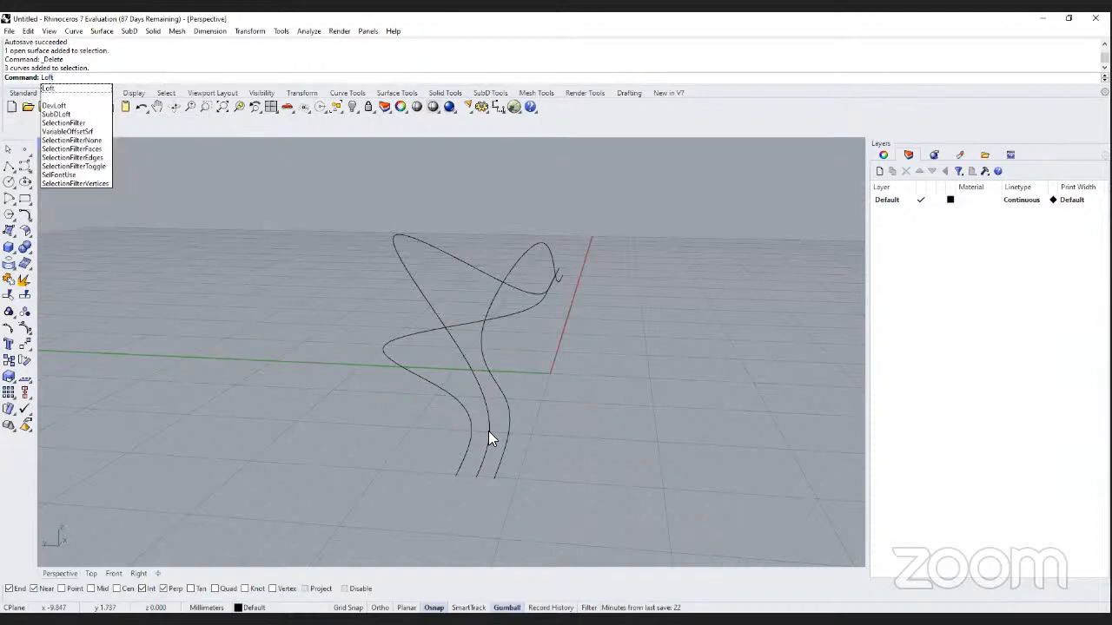
key("Return")
left_click(497, 469)
left_click(481, 464)
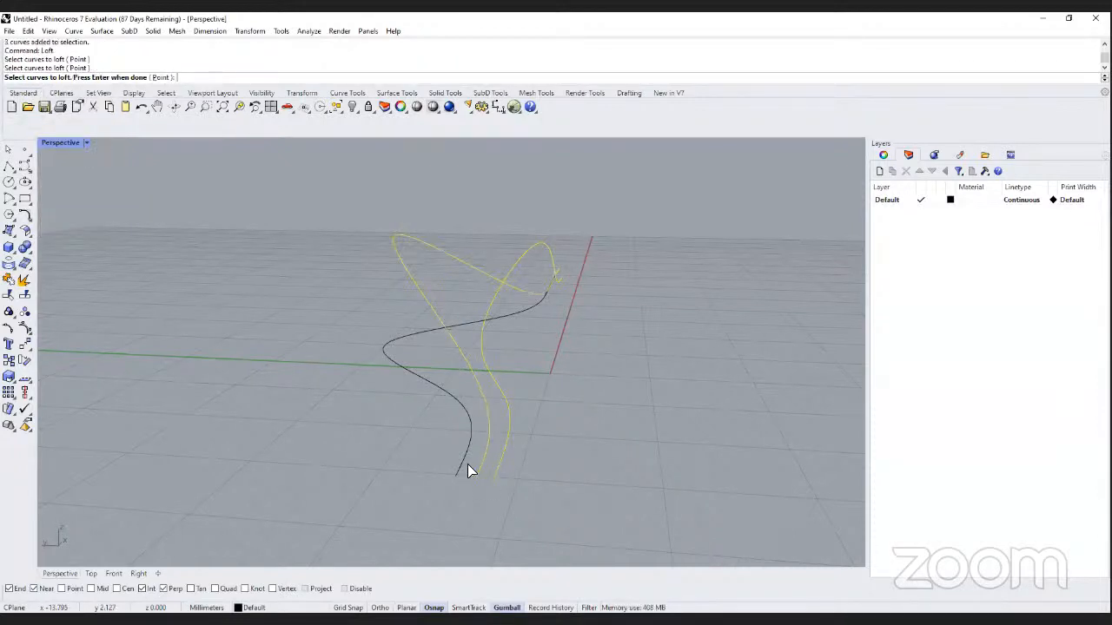
left_click(467, 464)
key("Return")
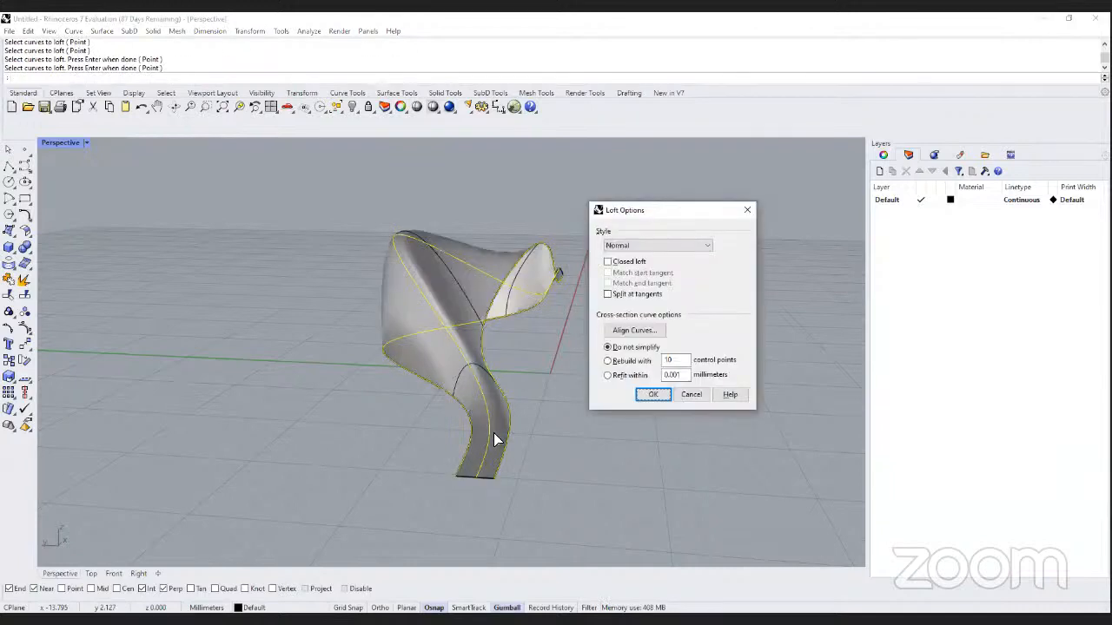
left_click(647, 396)
Move the lofted surface along the green axis clear of its three source curves and clear the selection.
scroll(578, 413, "down", 3)
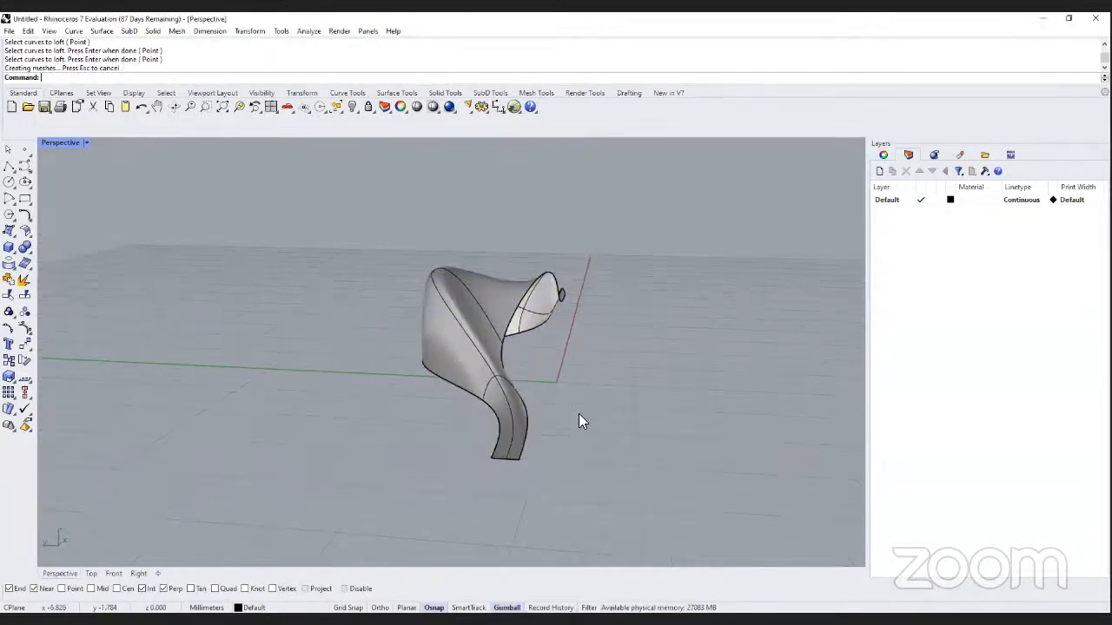
left_click(514, 356)
left_click_drag(466, 321, 295, 349)
left_click(368, 425)
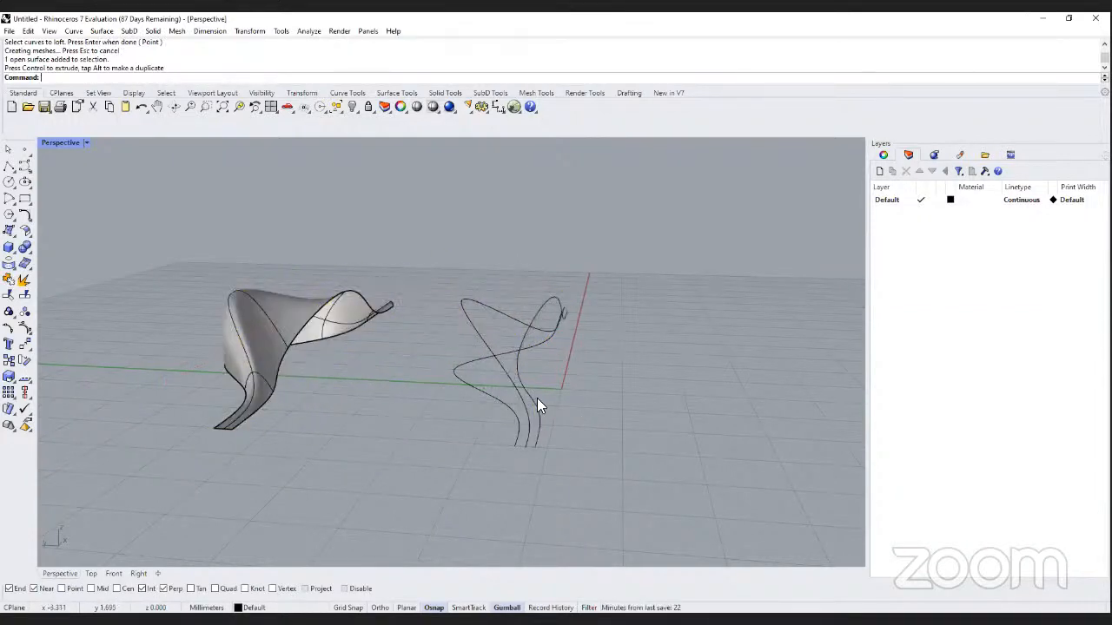
Start another Loft through the same three source curves, picking each at its near end, and bring up the loft options.
type("Loft")
key("Return")
scroll(525, 402, "up", 5)
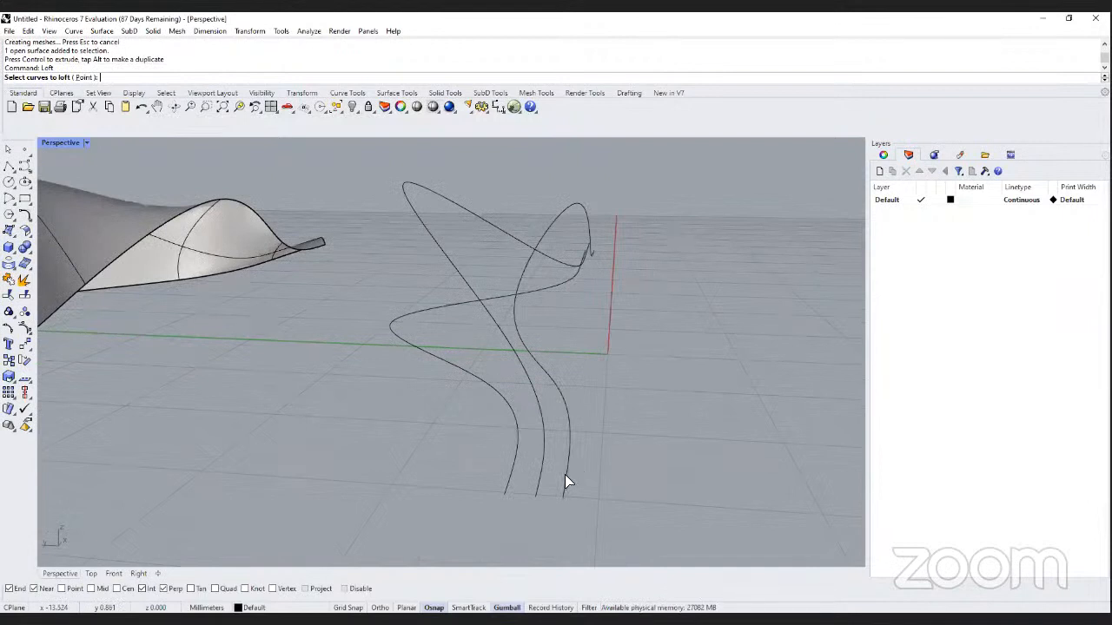
left_click(564, 476)
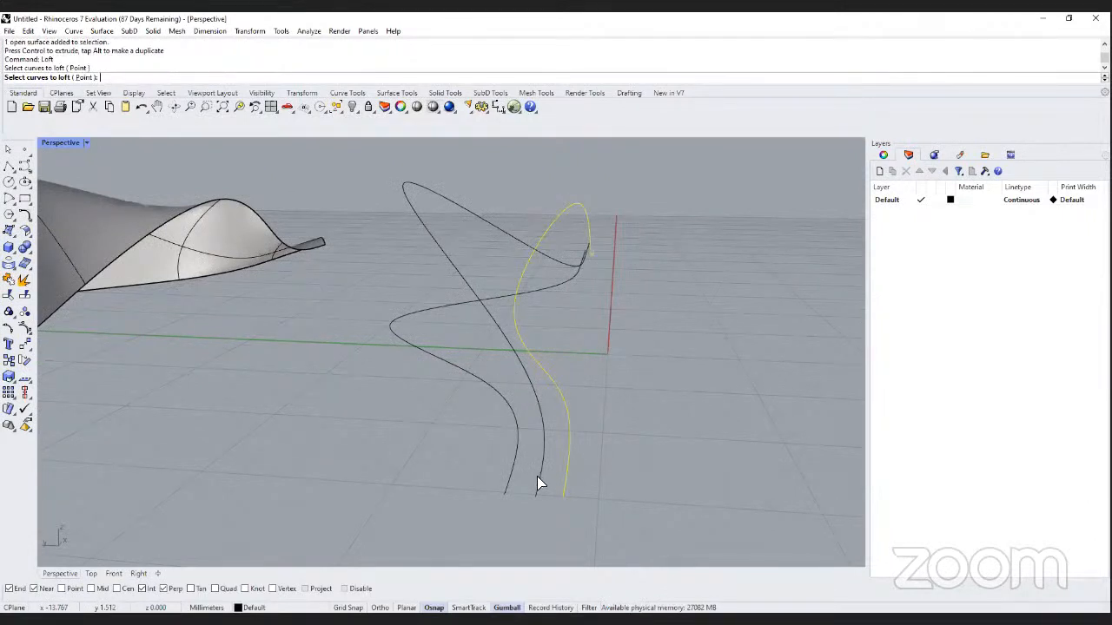
left_click(537, 477)
left_click(510, 482)
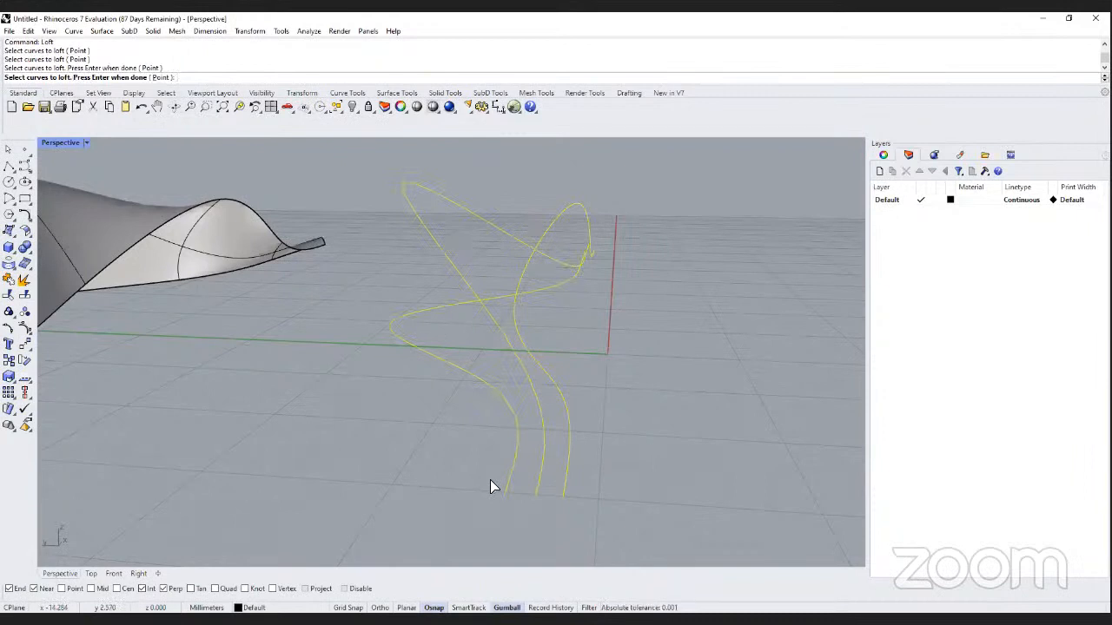
key("Return")
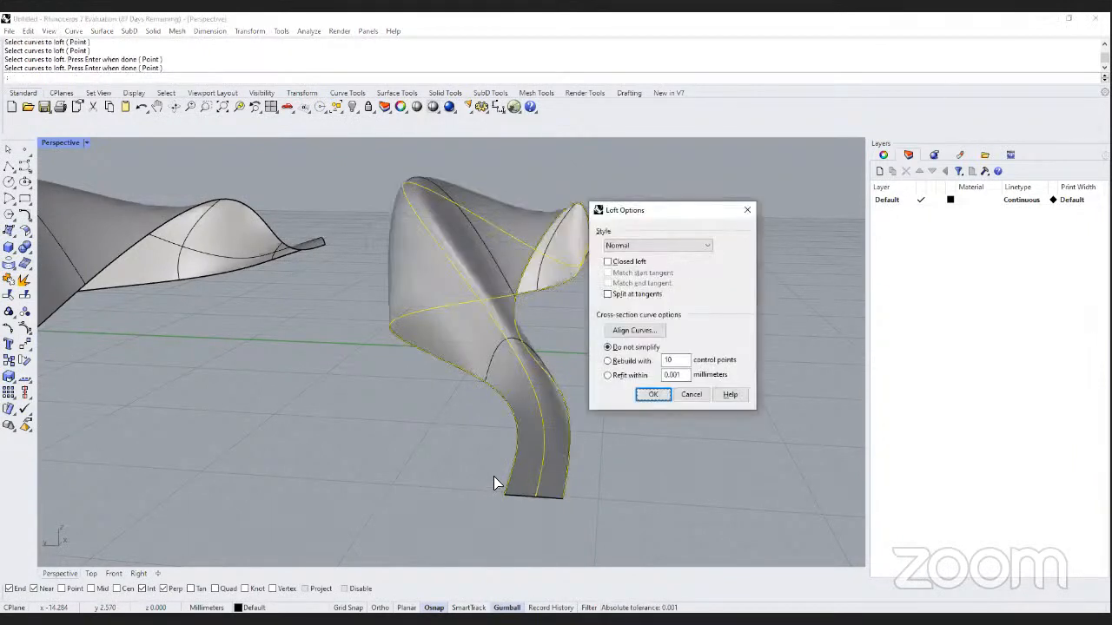
Preview the new loft with the Loose, Tight and Straight sections styles in turn.
left_click(651, 245)
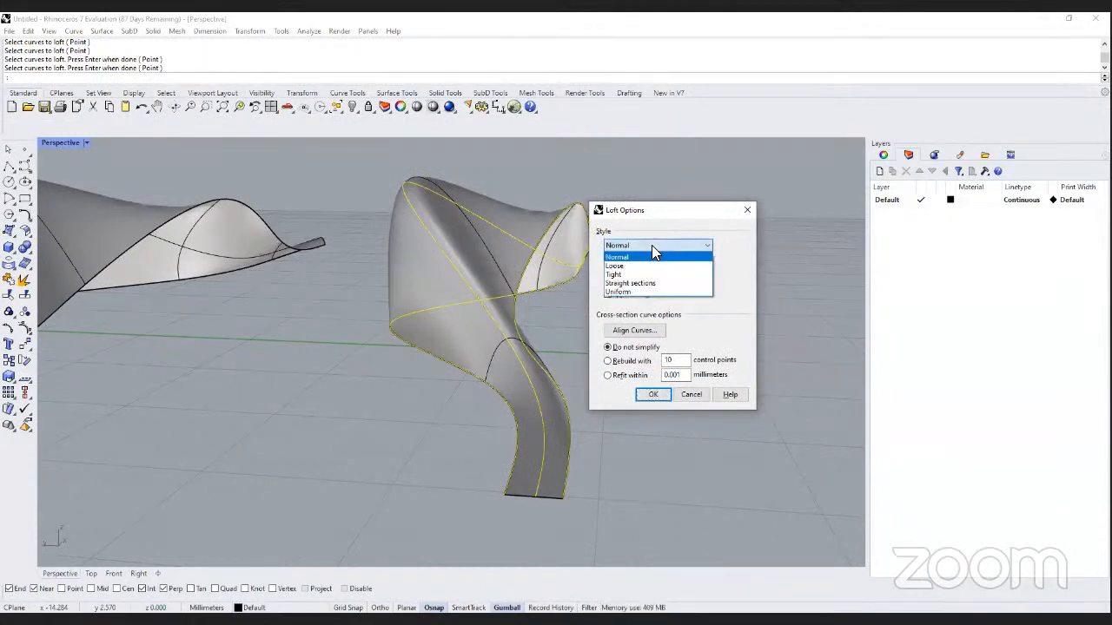
key("Down")
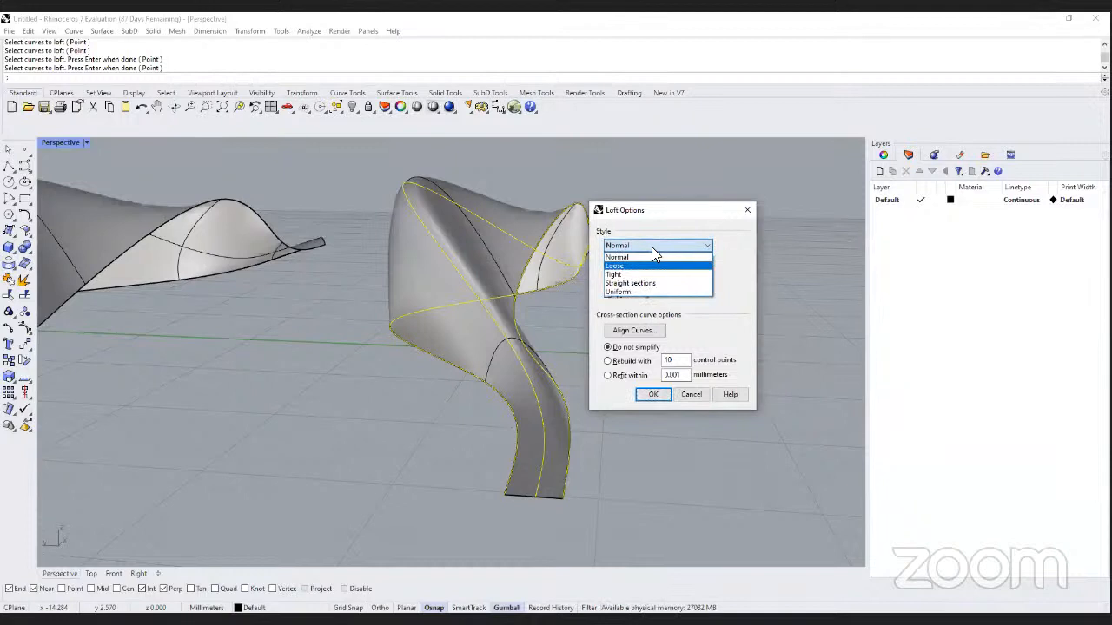
left_click(657, 266)
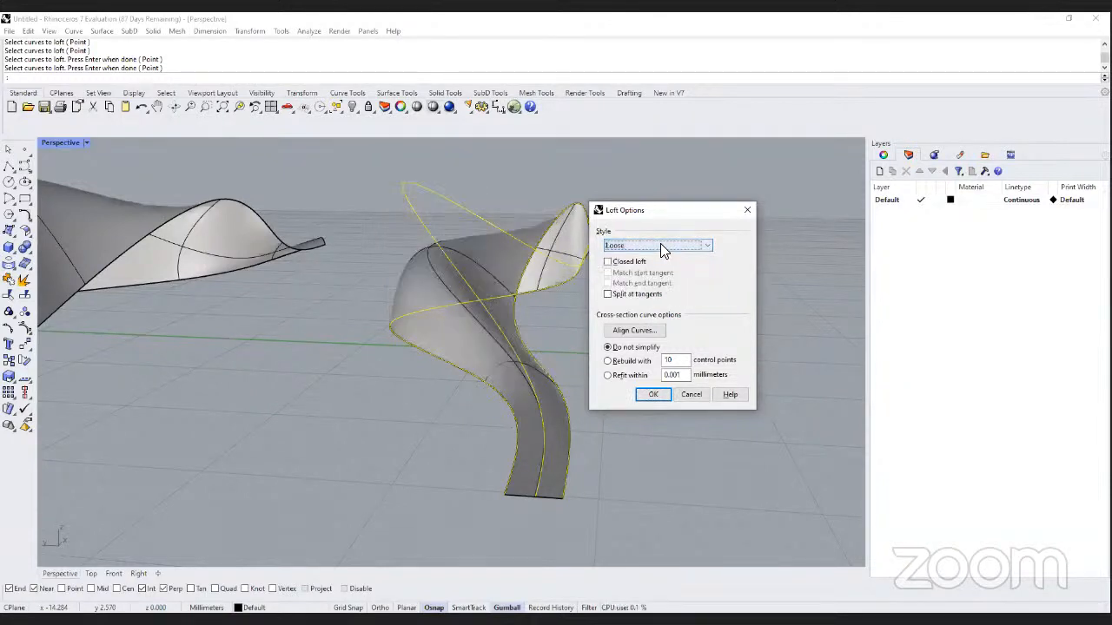
left_click(660, 244)
left_click(660, 274)
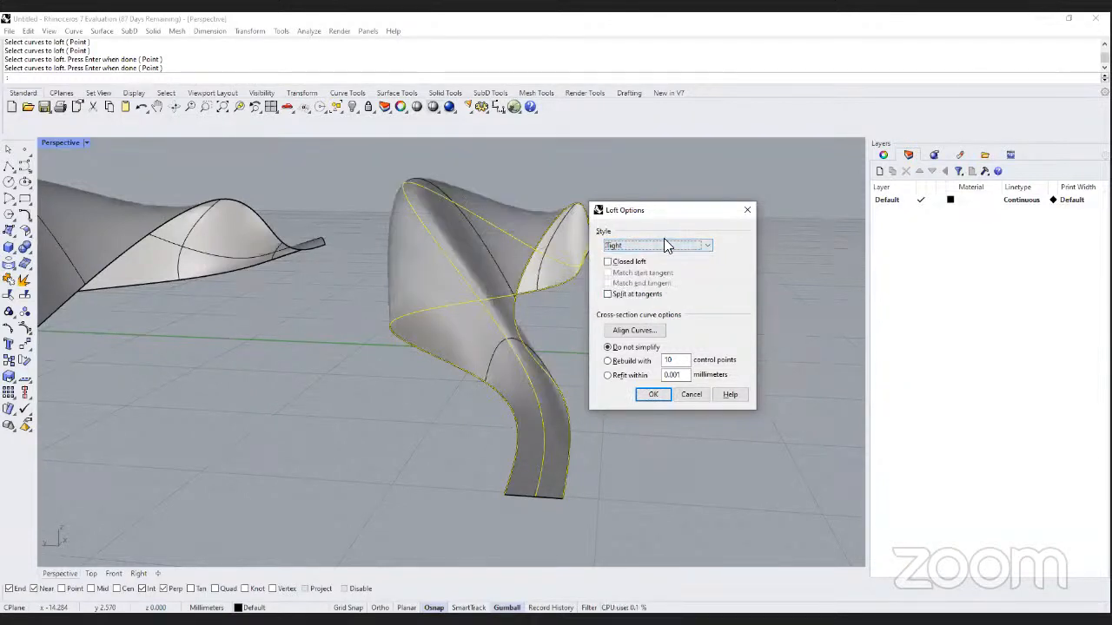
left_click(663, 244)
left_click(662, 282)
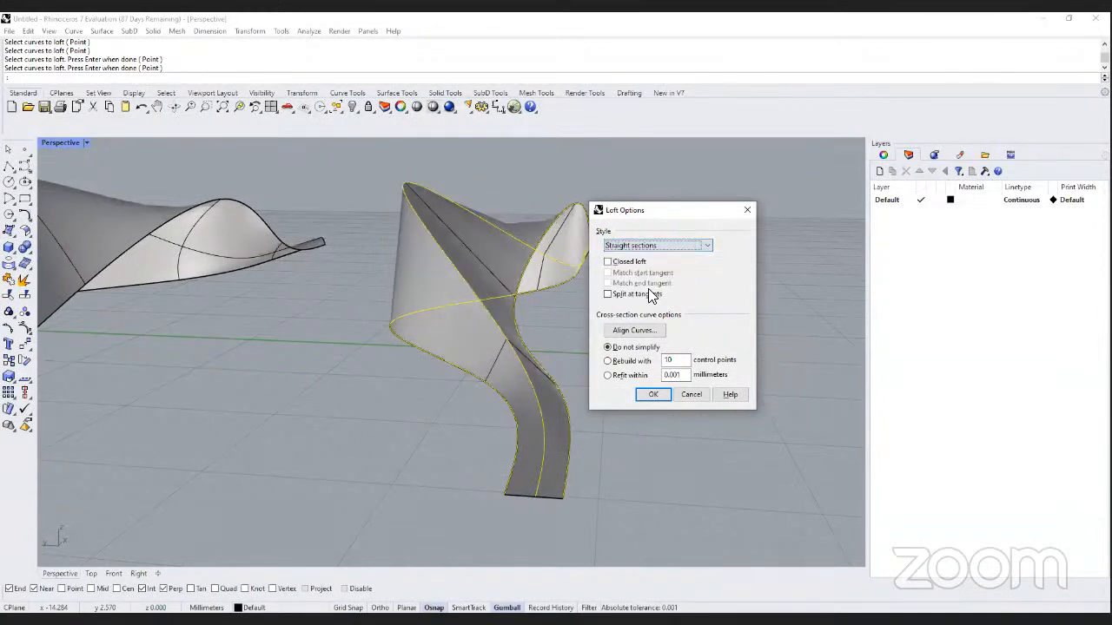
Compare the loft preview again between the Loose, Straight sections and Tight styles.
left_click(627, 245)
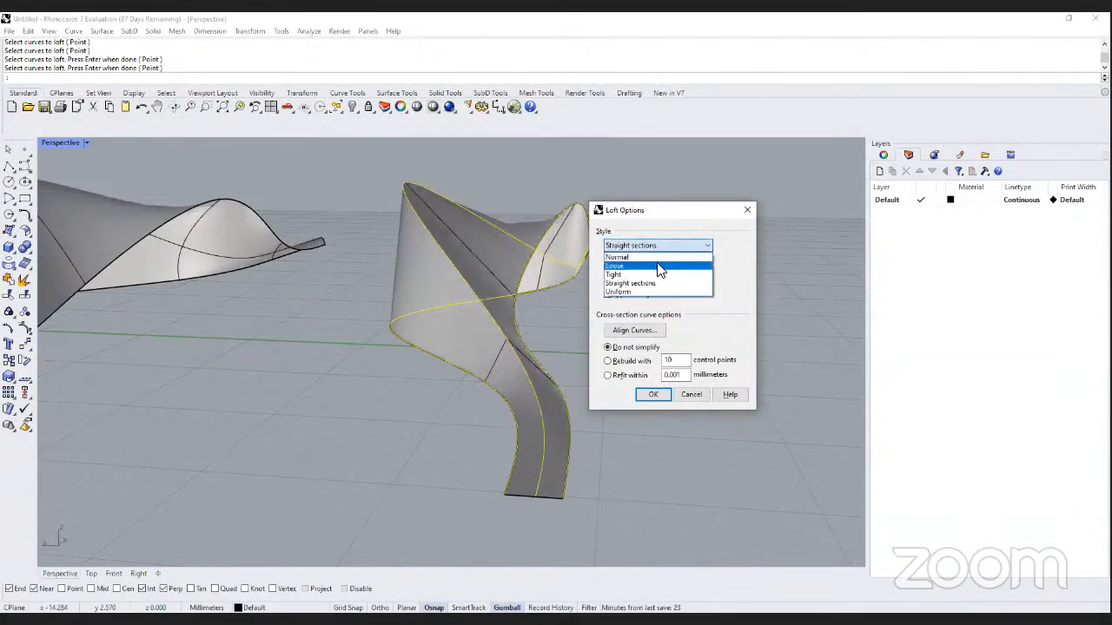
left_click(654, 264)
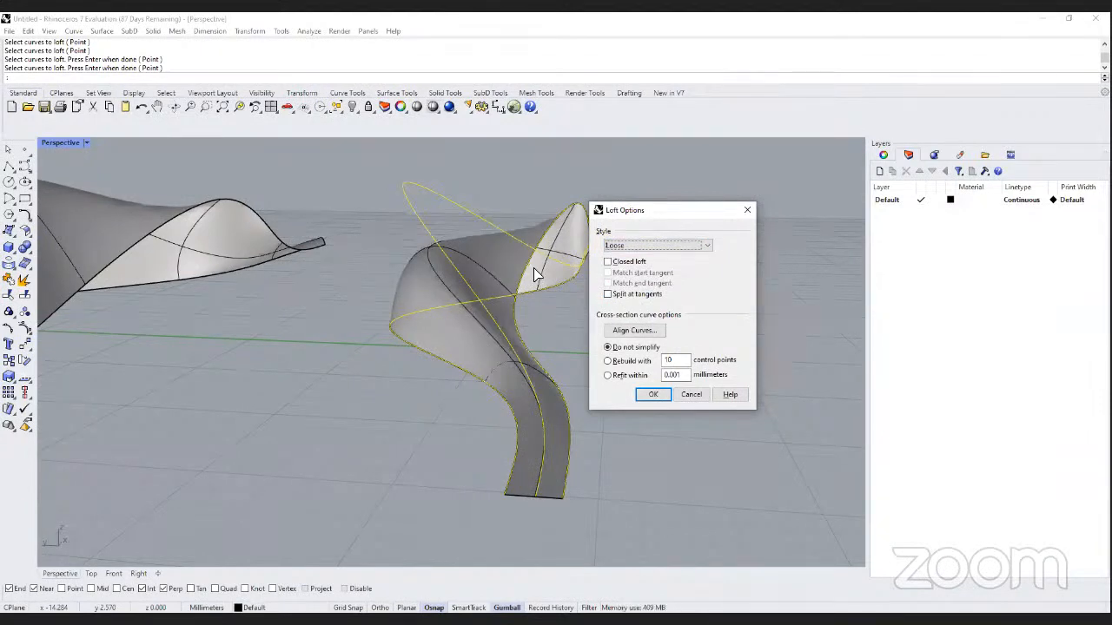
left_click(702, 247)
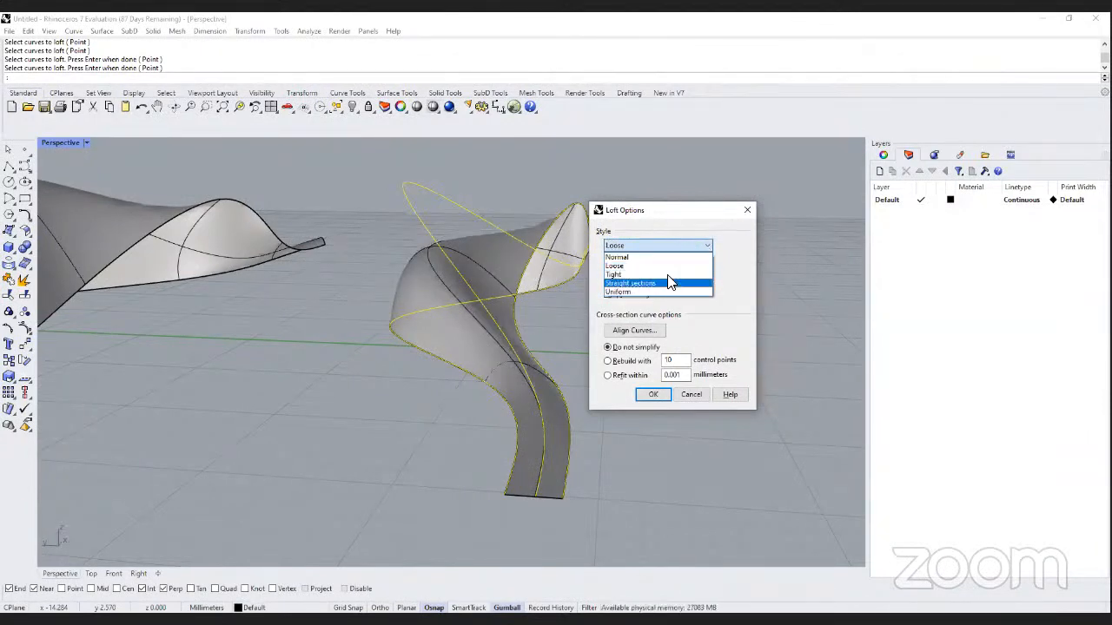
left_click(669, 282)
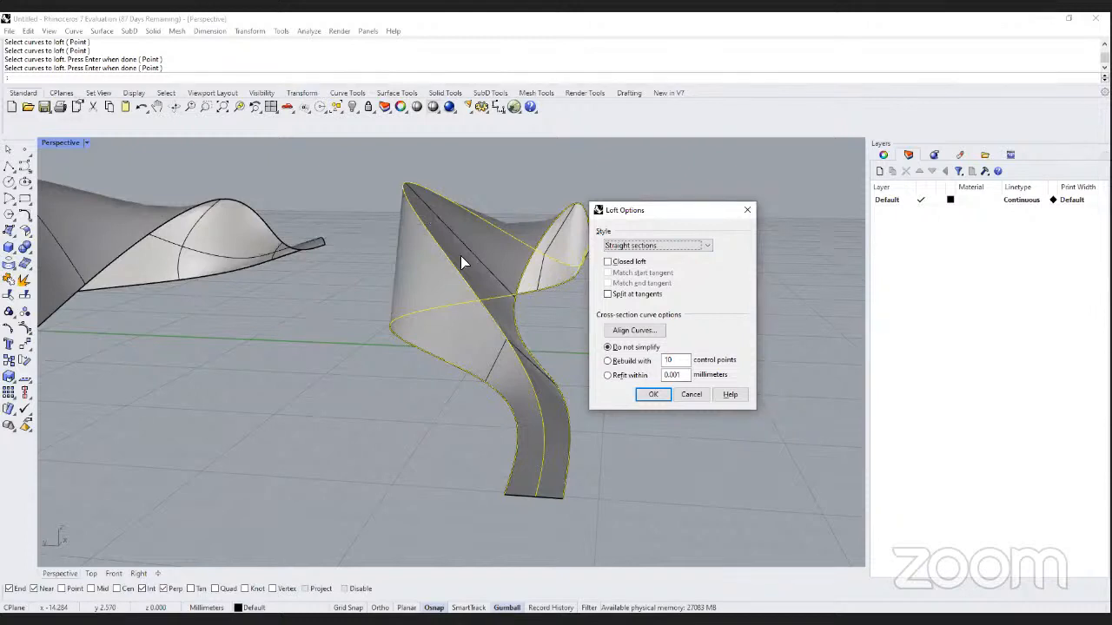
left_click(671, 245)
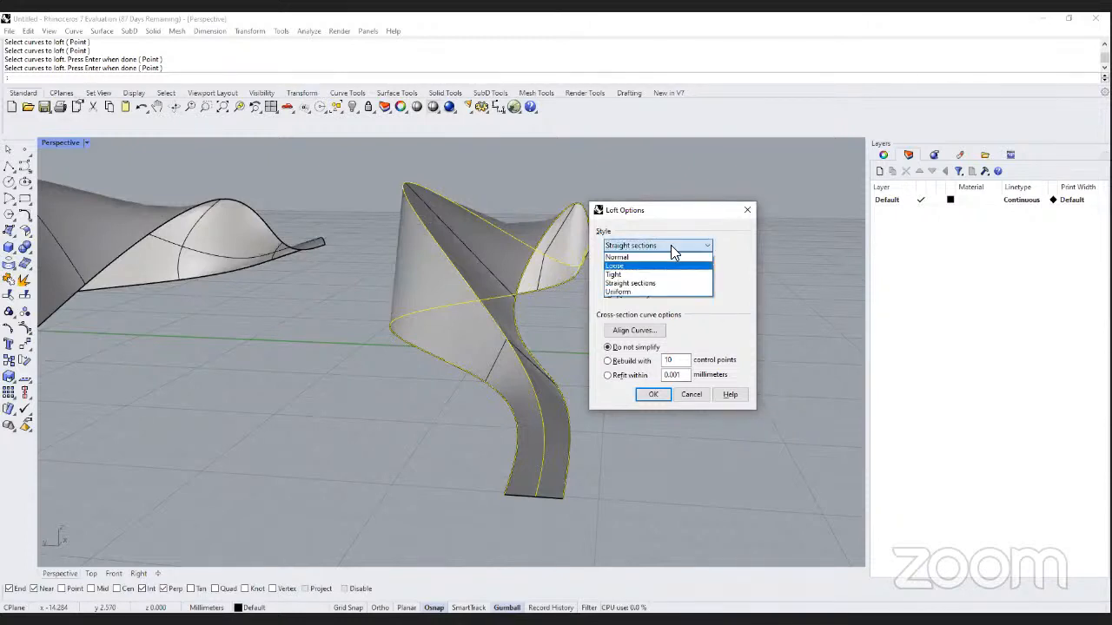
left_click(653, 272)
Set the loft style to Loose with Do not simplify and create the surface.
key("alt+Down")
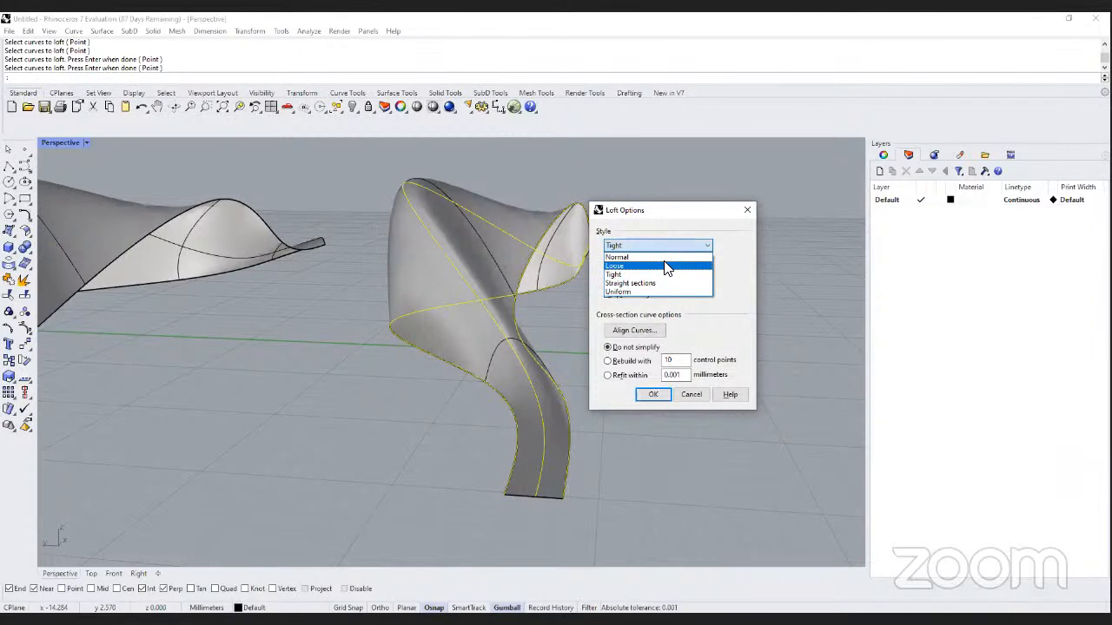
left_click(664, 264)
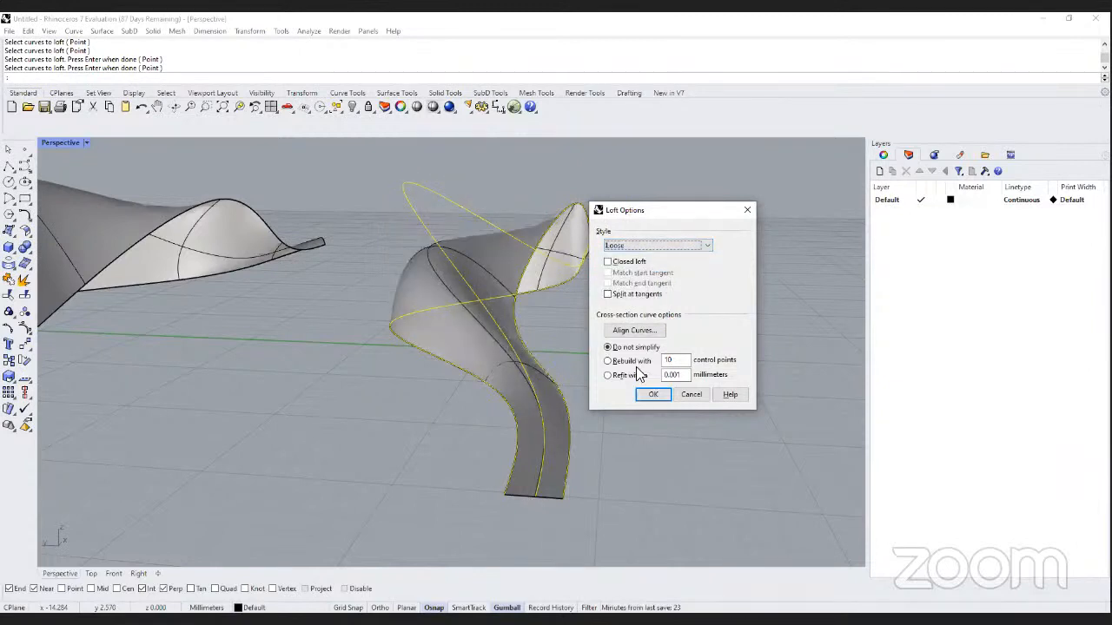
left_click(653, 396)
Set the Perspective viewport to Arctic display mode with both lofted surfaces in view.
right_click_drag(596, 361, 472, 336)
scroll(475, 330, "up", 2)
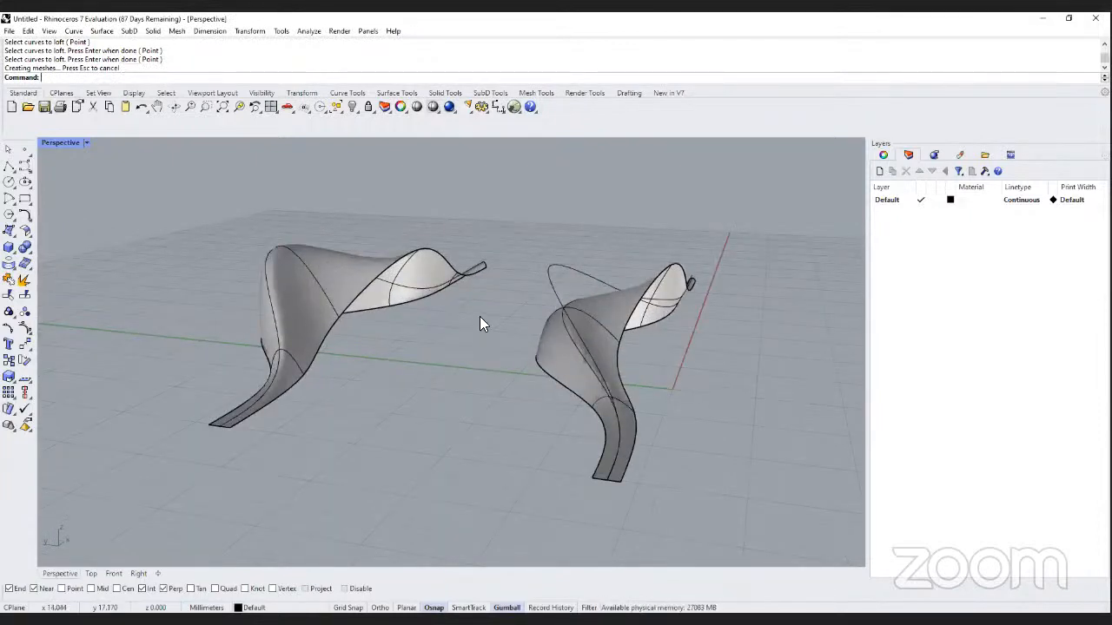
left_click(87, 144)
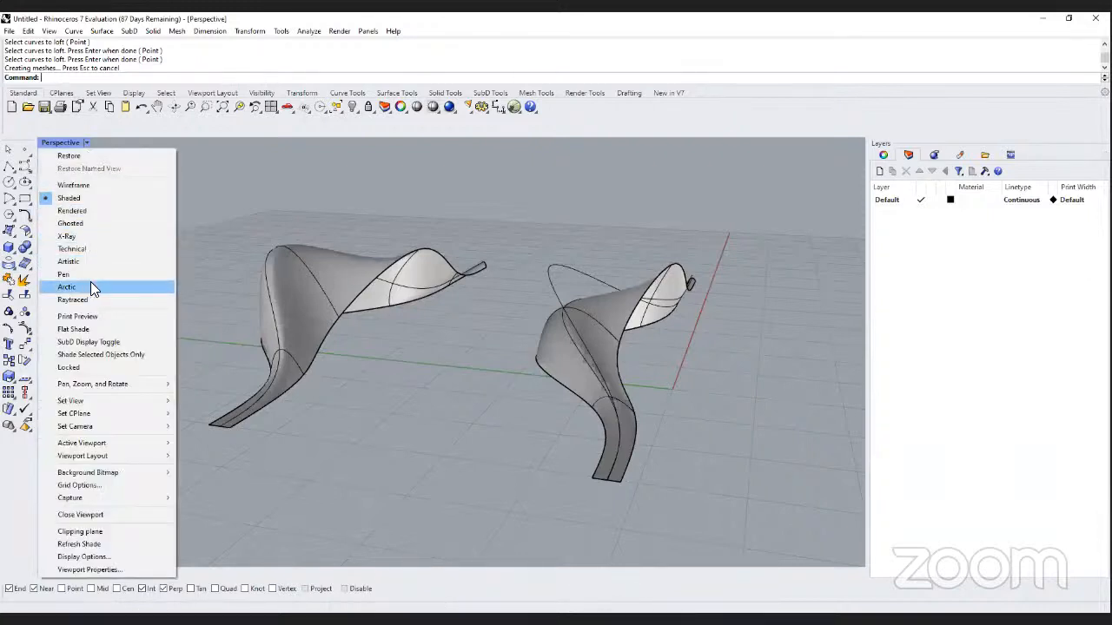
left_click(91, 282)
right_click_drag(483, 361, 490, 340)
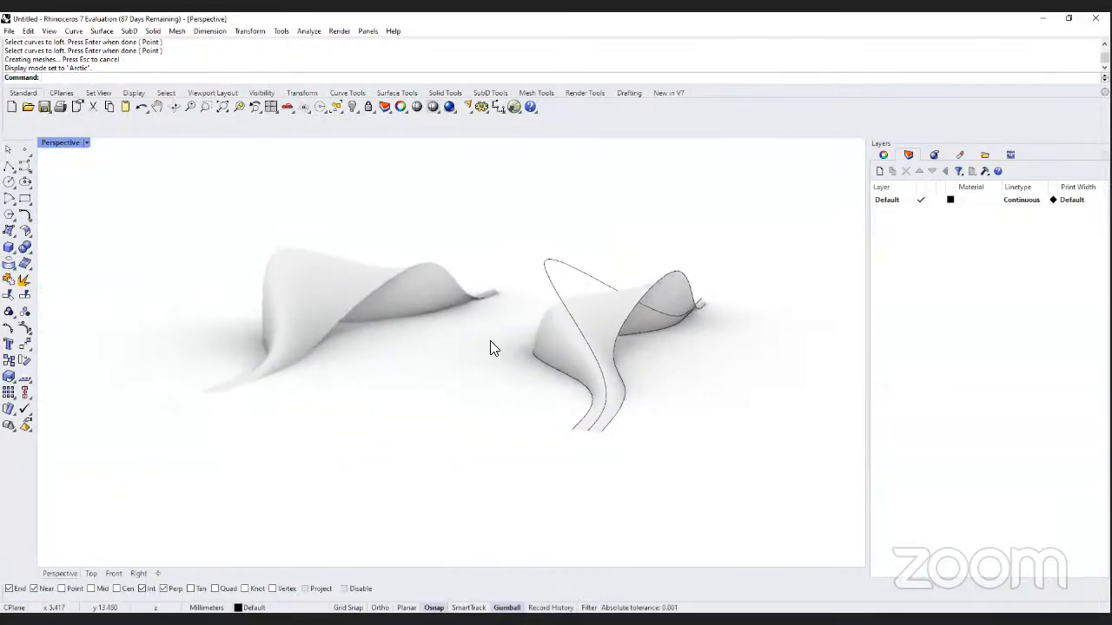
scroll(495, 333, "up", 2)
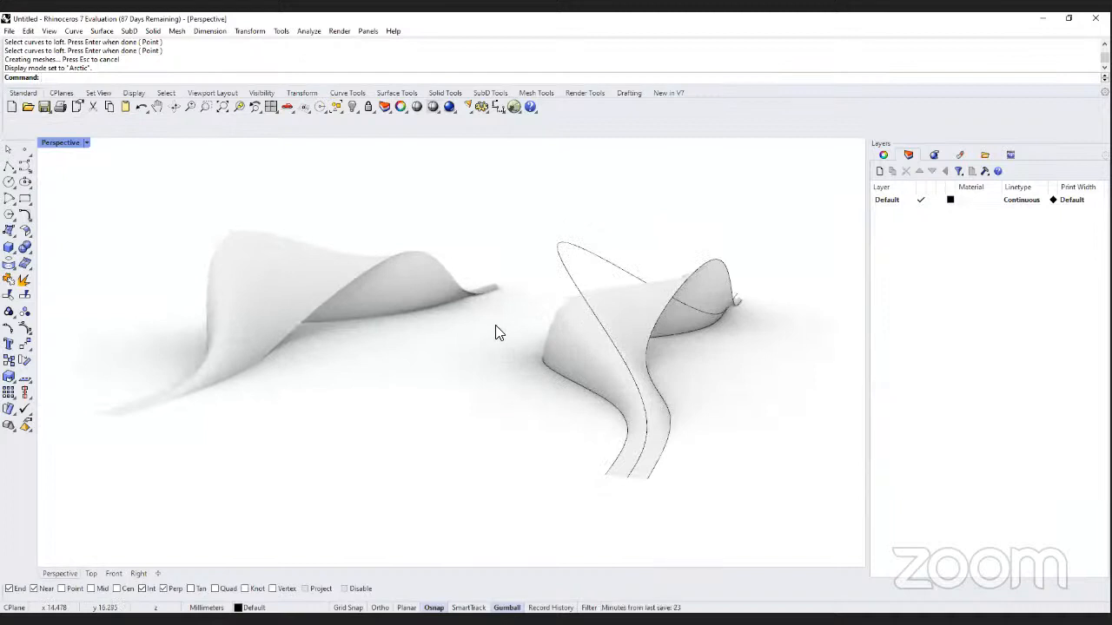
Run Turntable at speed 17 to examine both lofted surfaces from all sides, and end the rotation.
type("Turntable")
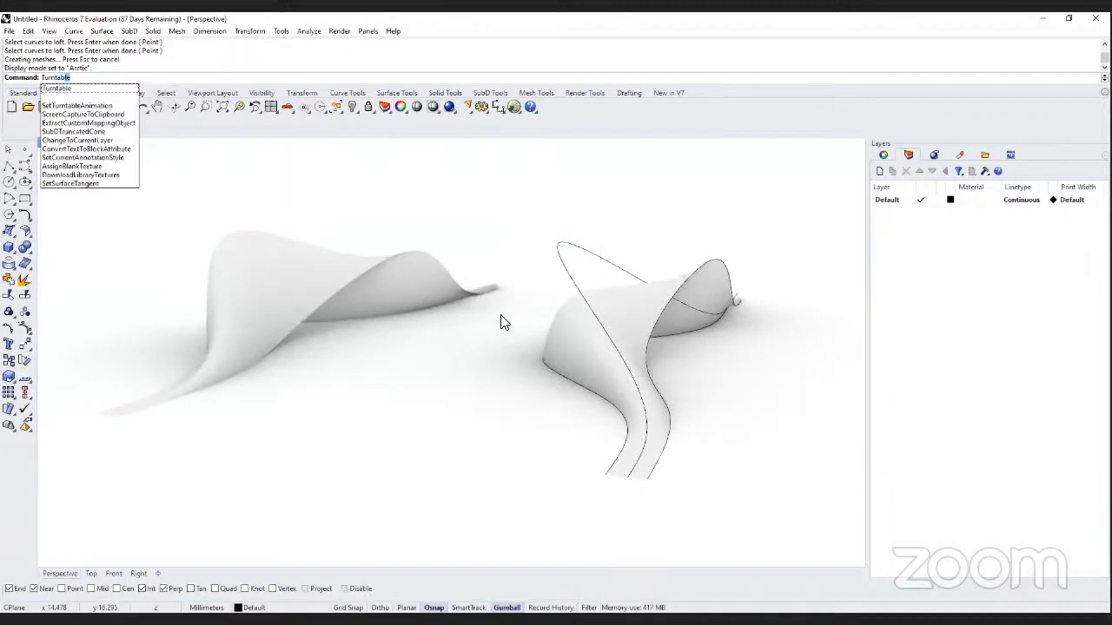
key("Return")
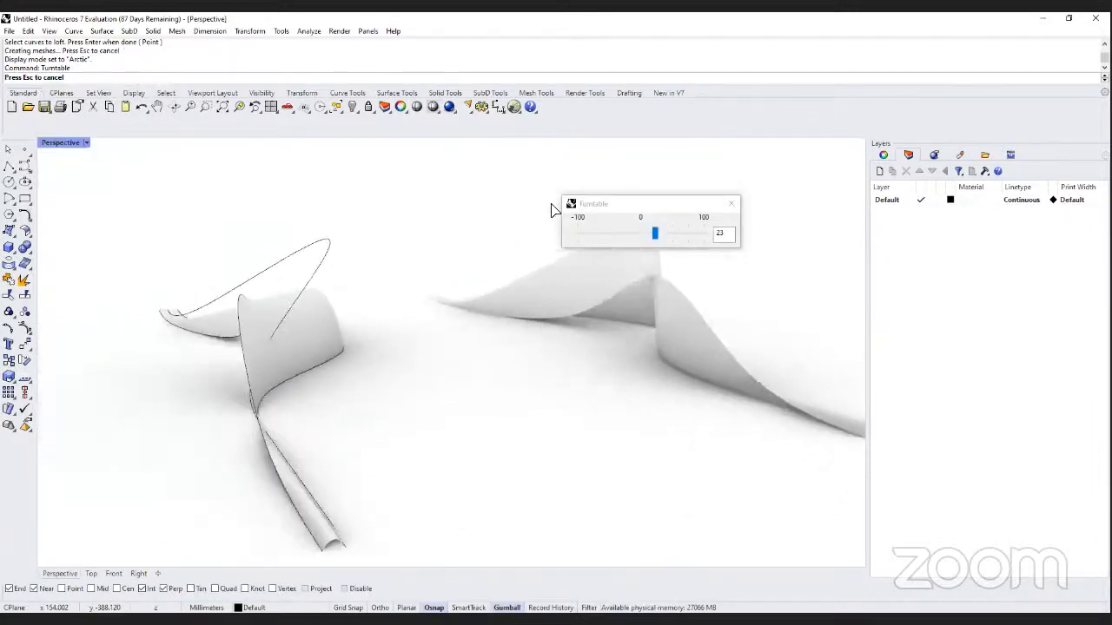
left_click_drag(656, 238, 653, 239)
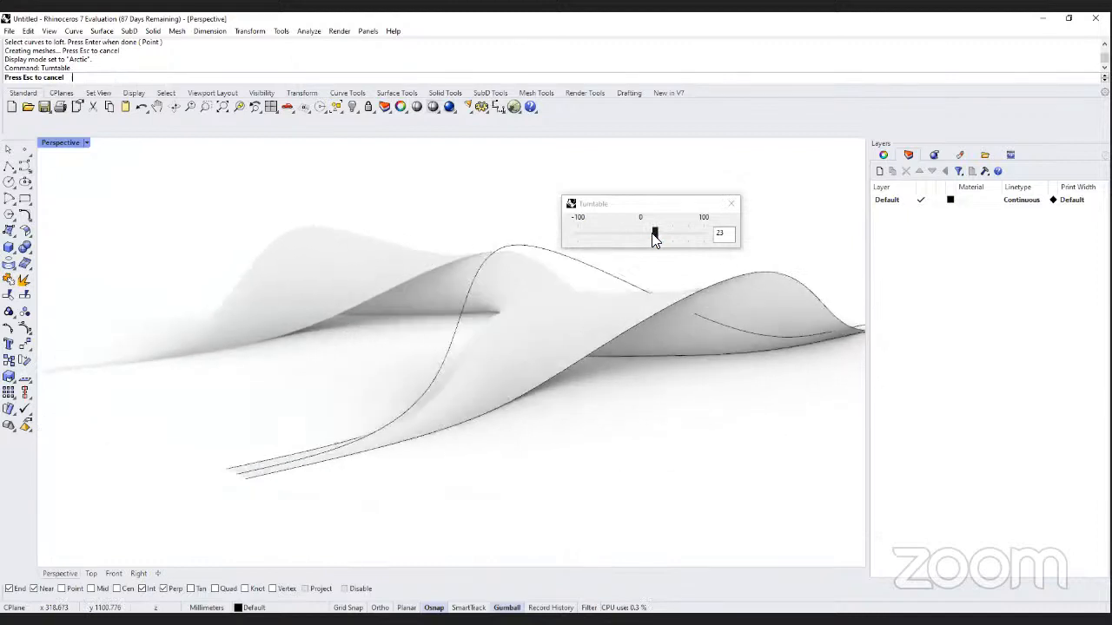
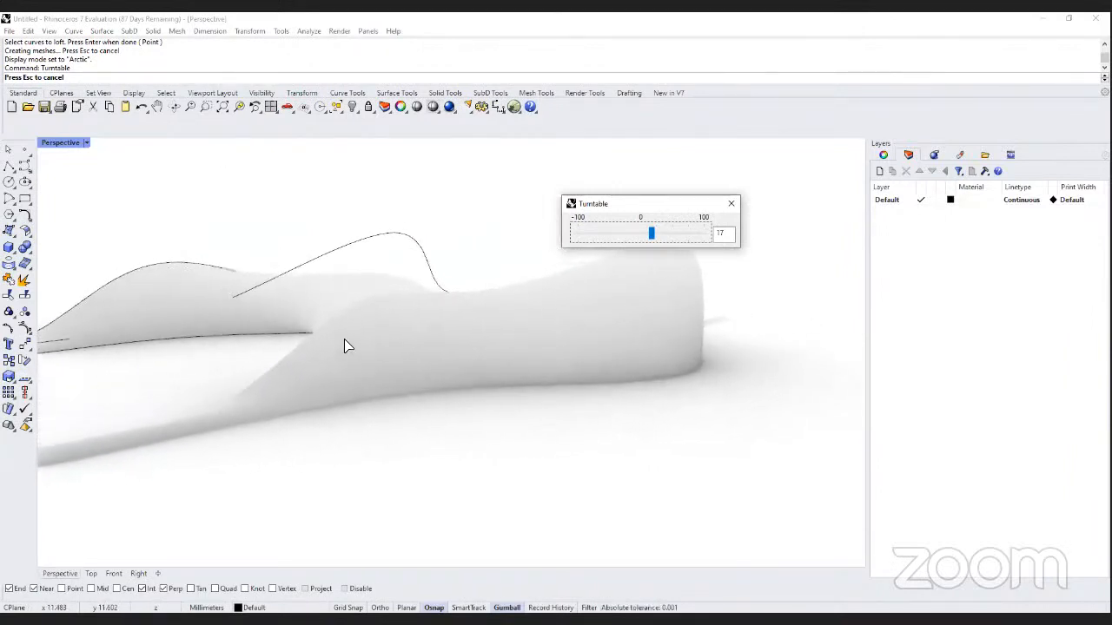
left_click(729, 205)
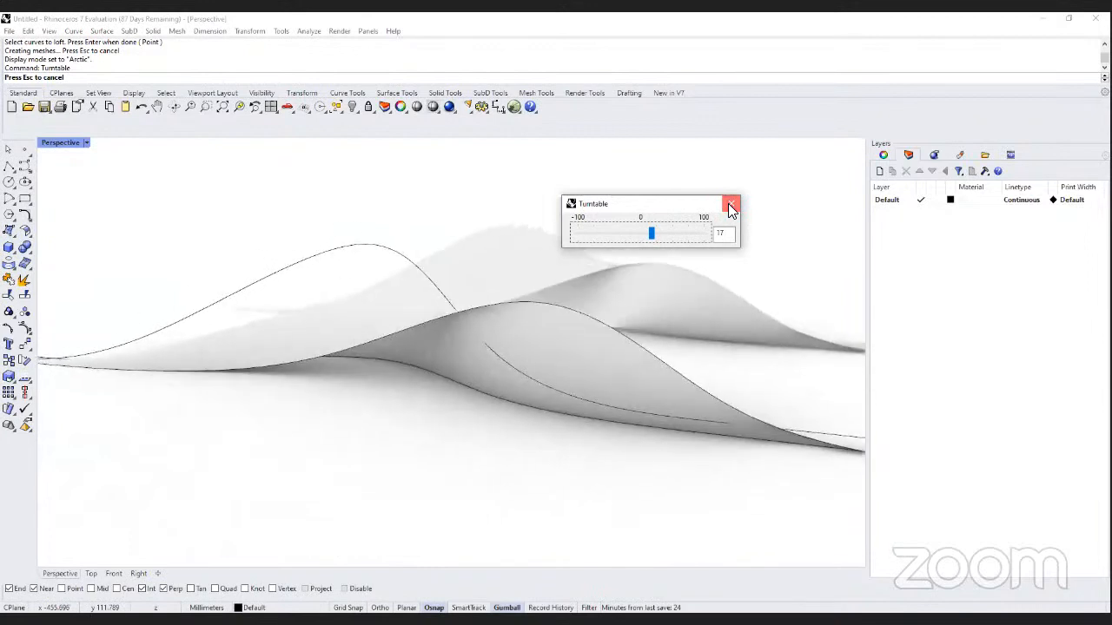
Return the Perspective viewport to Shaded display mode with both lofted surfaces in view.
left_click(87, 144)
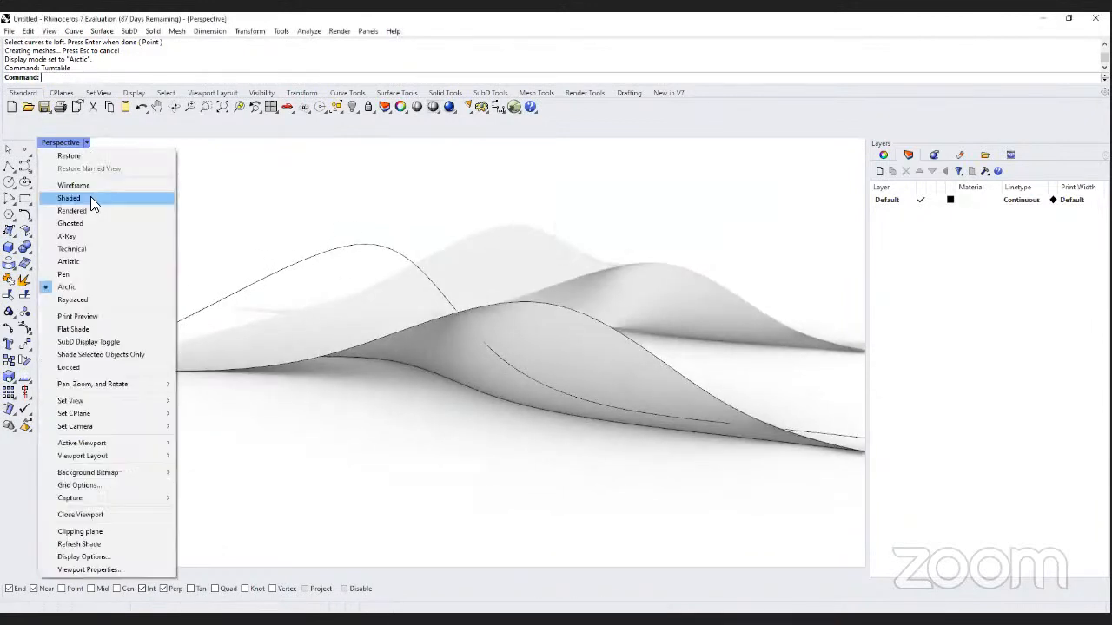
left_click(92, 198)
mouse_move(455, 268)
right_mouse_down()
mouse_move(361, 291)
mouse_move(561, 302)
mouse_move(532, 274)
right_mouse_up()
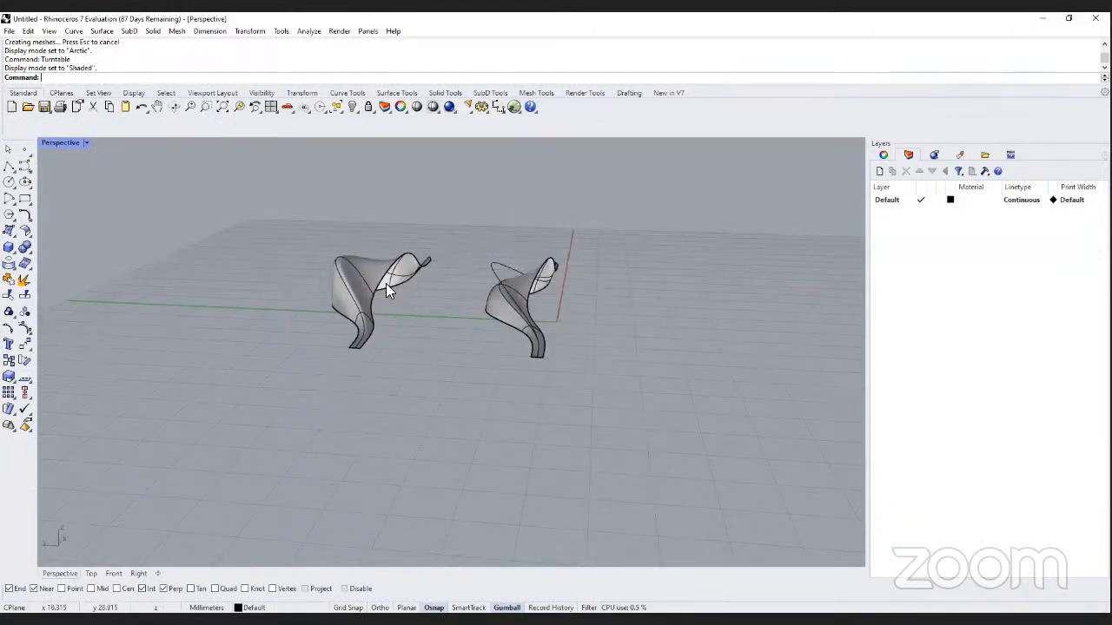
Duplicate the two outer edge curves of the lofted surface nearest the red axis into the empty area beside it, along the green axis.
scroll(511, 304, "up", 3)
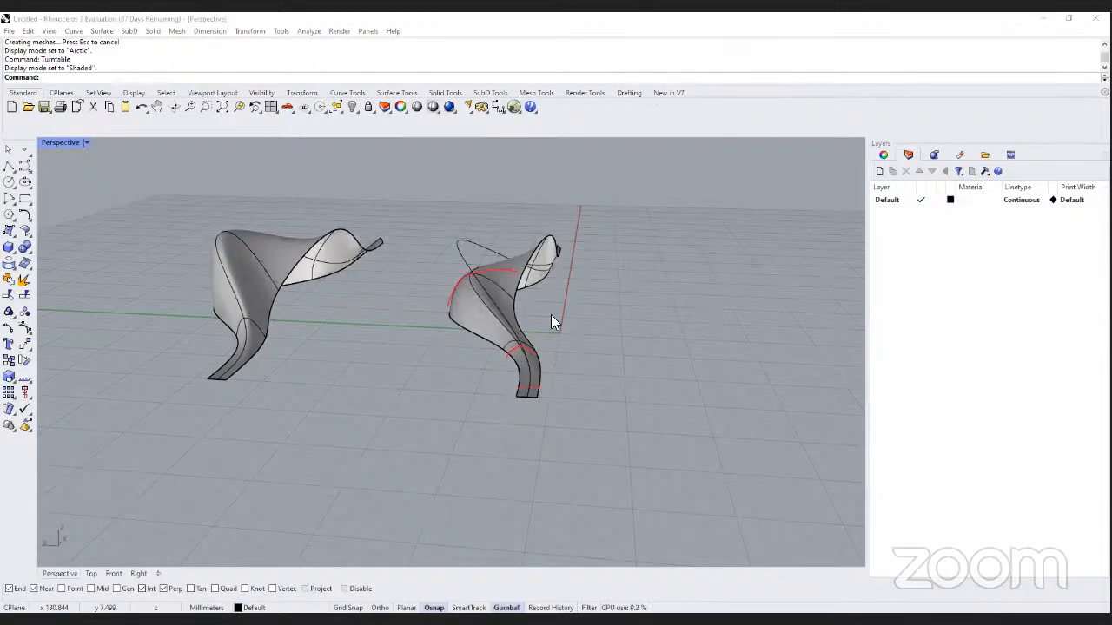
left_click(531, 333)
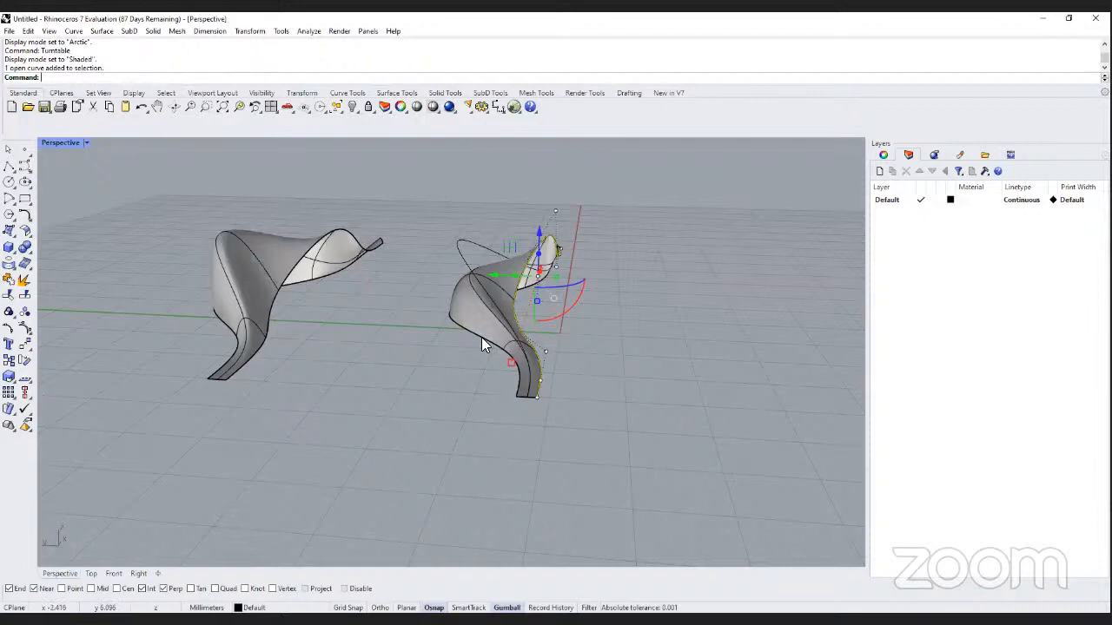
left_click(509, 356)
scroll(421, 338, "down", 3)
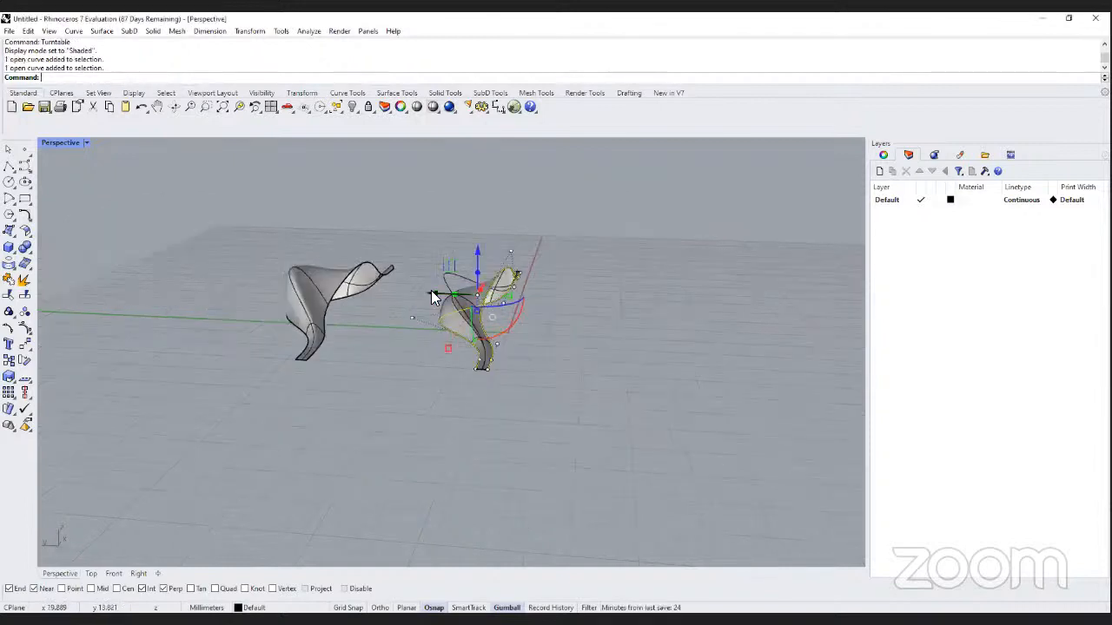
left_click_drag(431, 290, 693, 316)
right_click_drag(693, 316, 686, 343)
left_click(570, 351)
Draw a line about 1.4 mm long joining the near endpoints of the two copied curves.
scroll(687, 348, "up", 3)
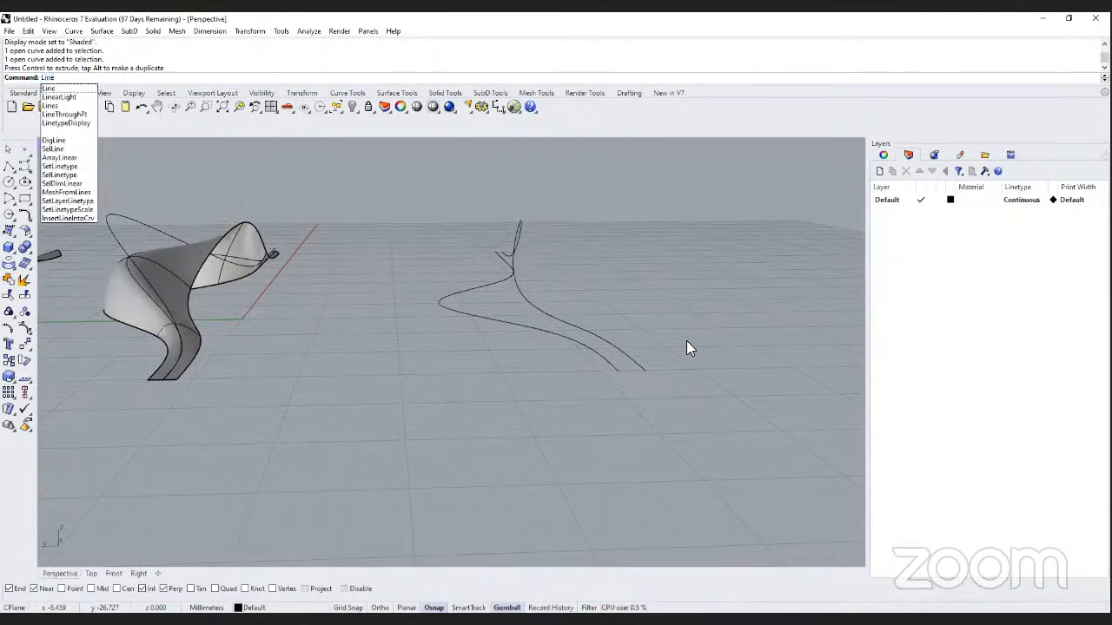
key("Return")
left_click(644, 371)
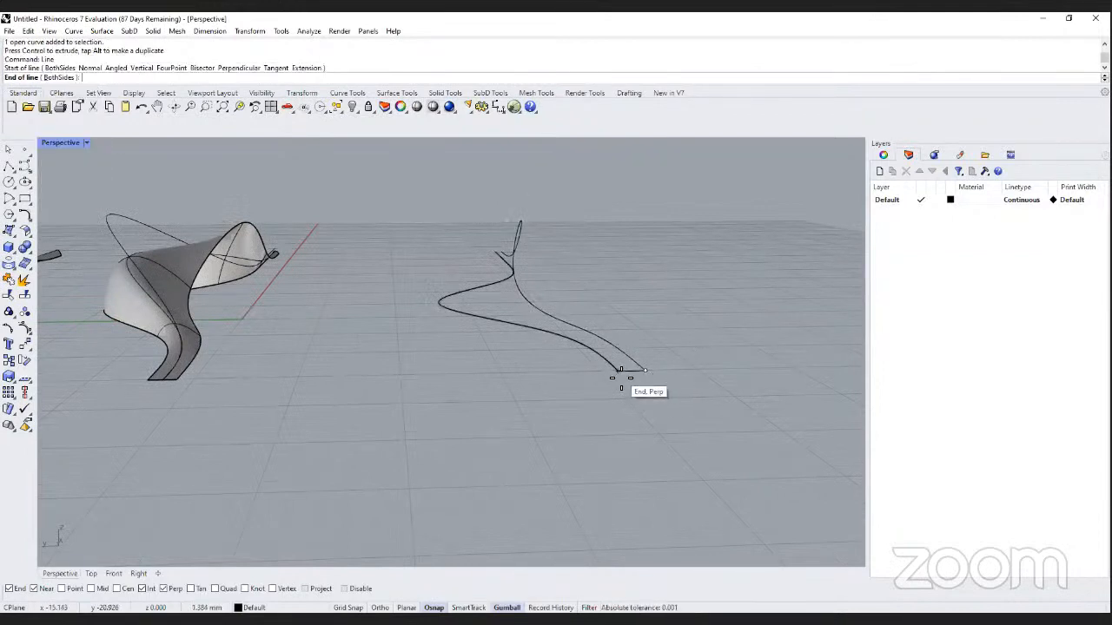
left_click(620, 377)
Draw a cross line between the two copied curves at the wide bulge nearest the first end line.
scroll(521, 344, "down", 4)
key("Return")
scroll(522, 339, "up", 6)
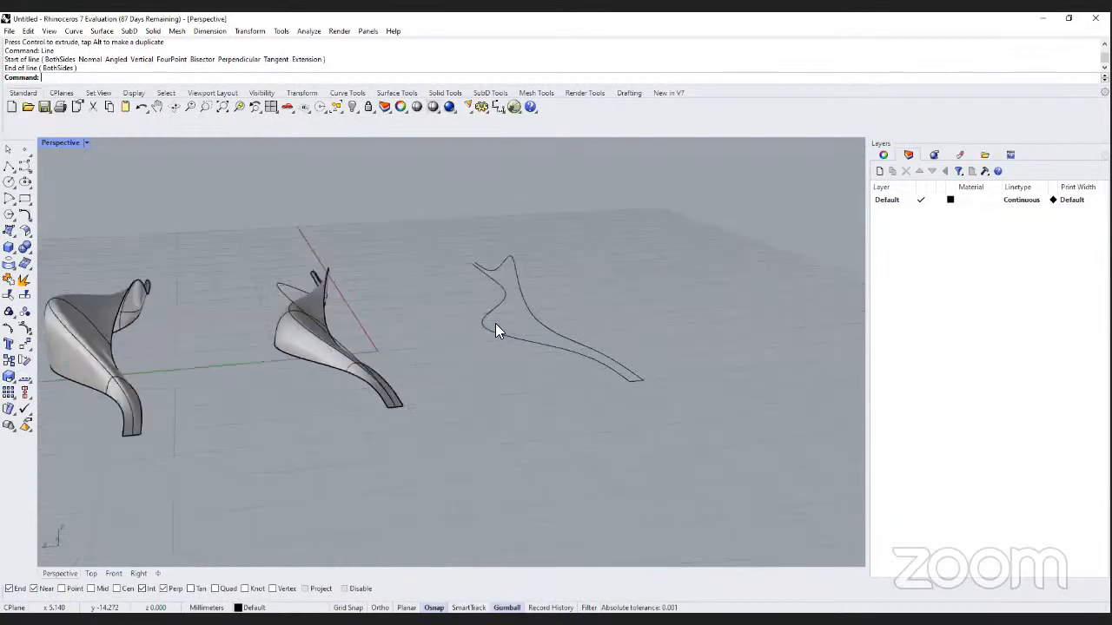
left_click(480, 333)
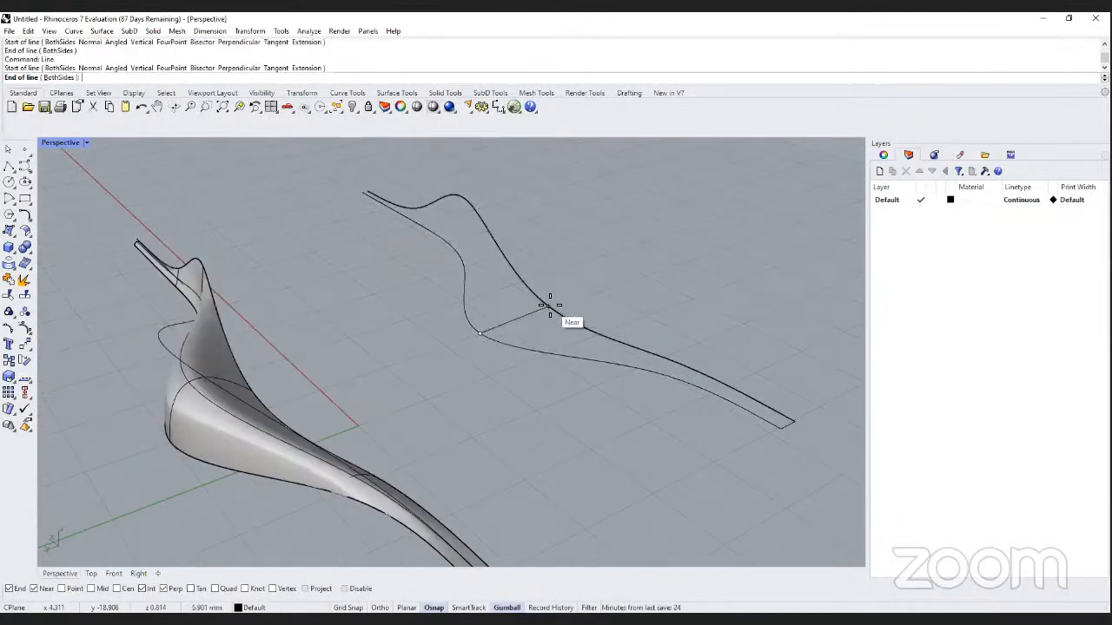
left_click(540, 300)
Draw another cross line from the crest of the taller copied curve to the bend in the opposite curve.
key("Return")
left_click(453, 244)
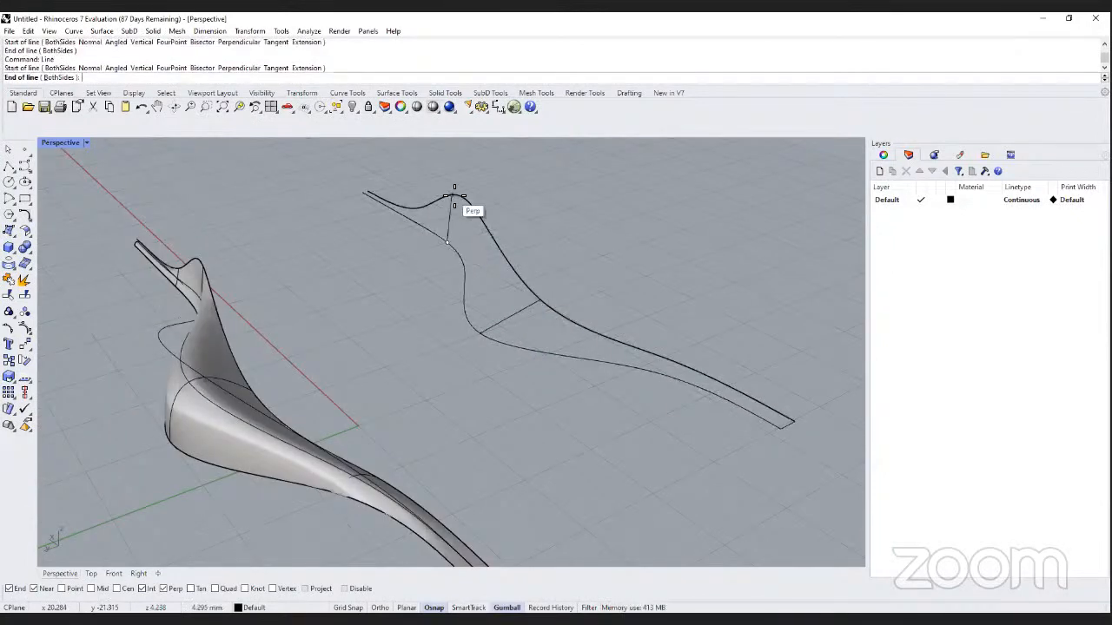
left_click(461, 199)
key("Return")
left_click(460, 197)
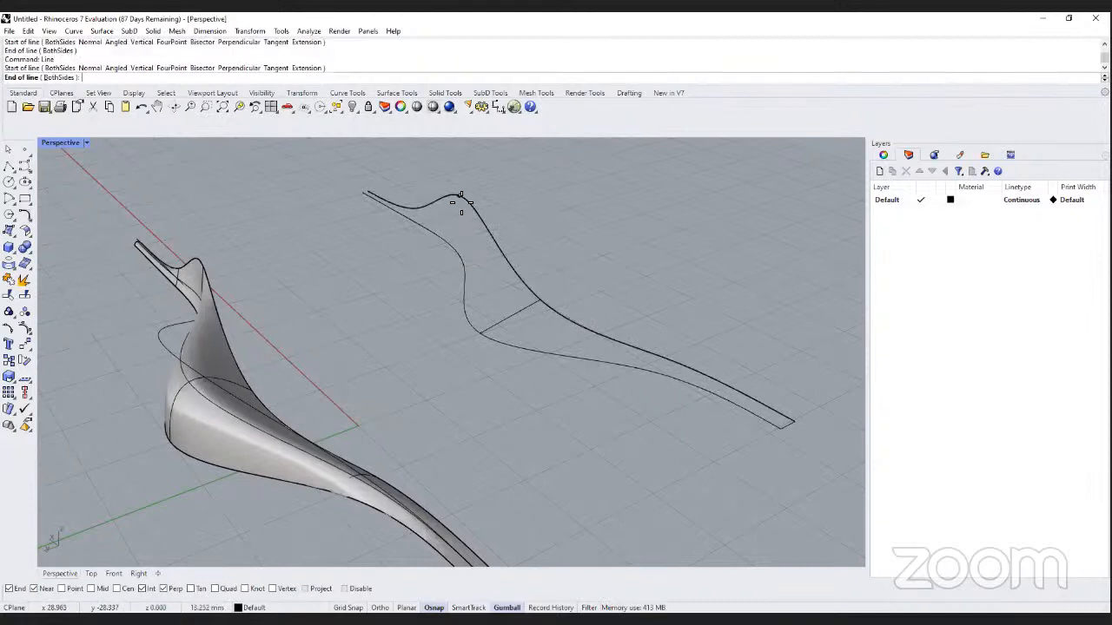
left_click(453, 245)
Draw a line closing the far endpoints of the two copied curves and end the Line command.
right_click_drag(452, 236, 374, 252)
right_click_drag(728, 303, 683, 345)
scroll(682, 344, "up", 5)
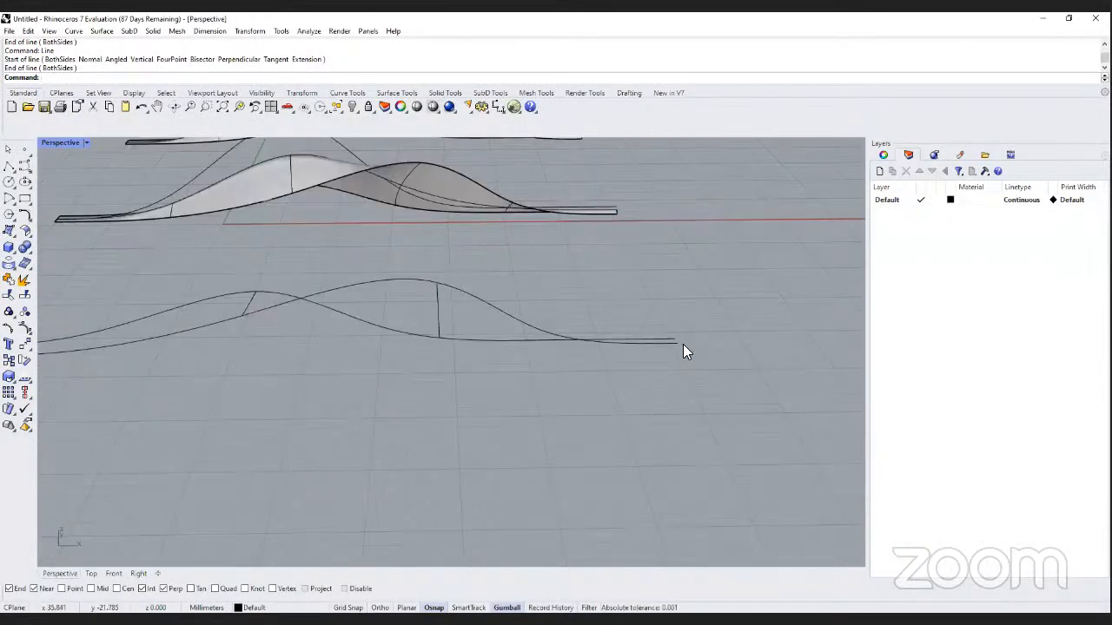
right_click(683, 344)
left_click(676, 341)
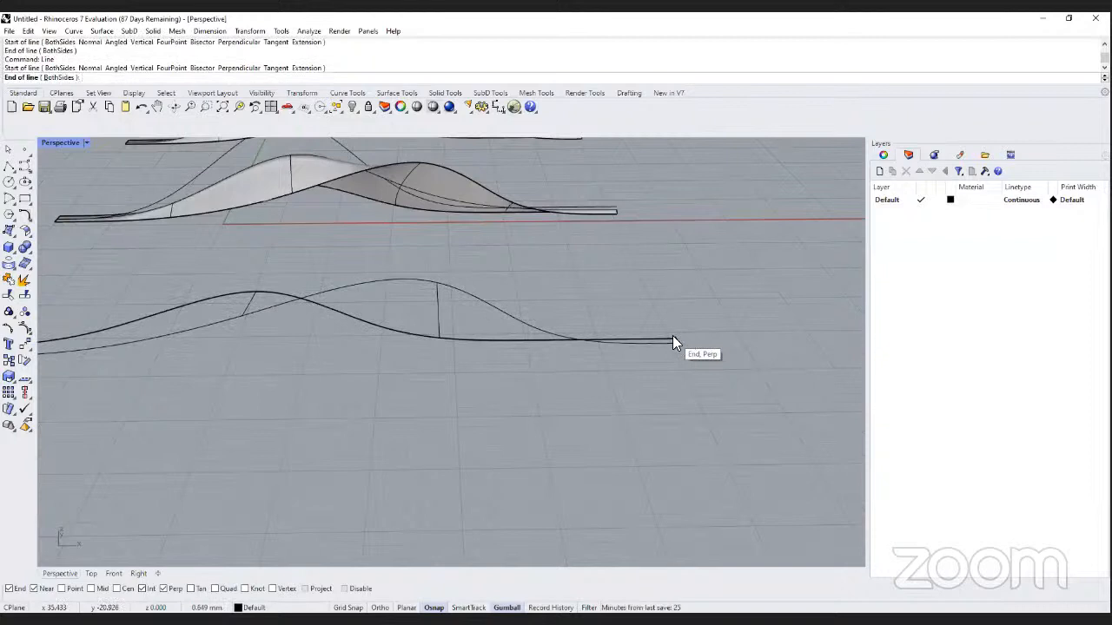
key("Escape")
right_click_drag(471, 372, 498, 374)
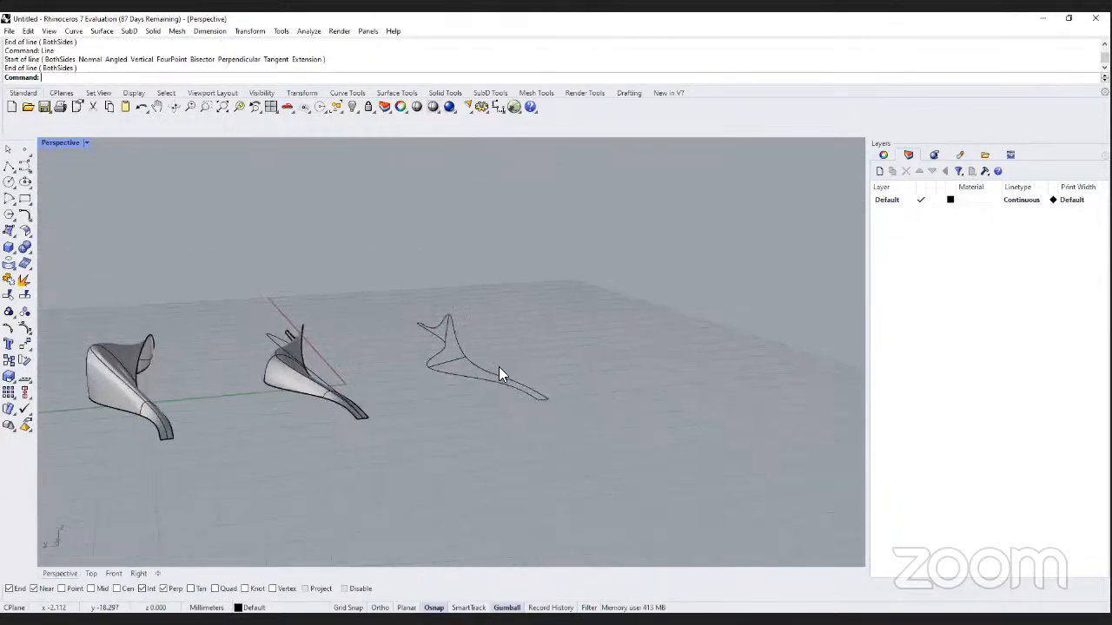
Rebuild the four cross lines between the copied curves with point count 4 and degree 3, deleting the input.
scroll(500, 365, "up", 5)
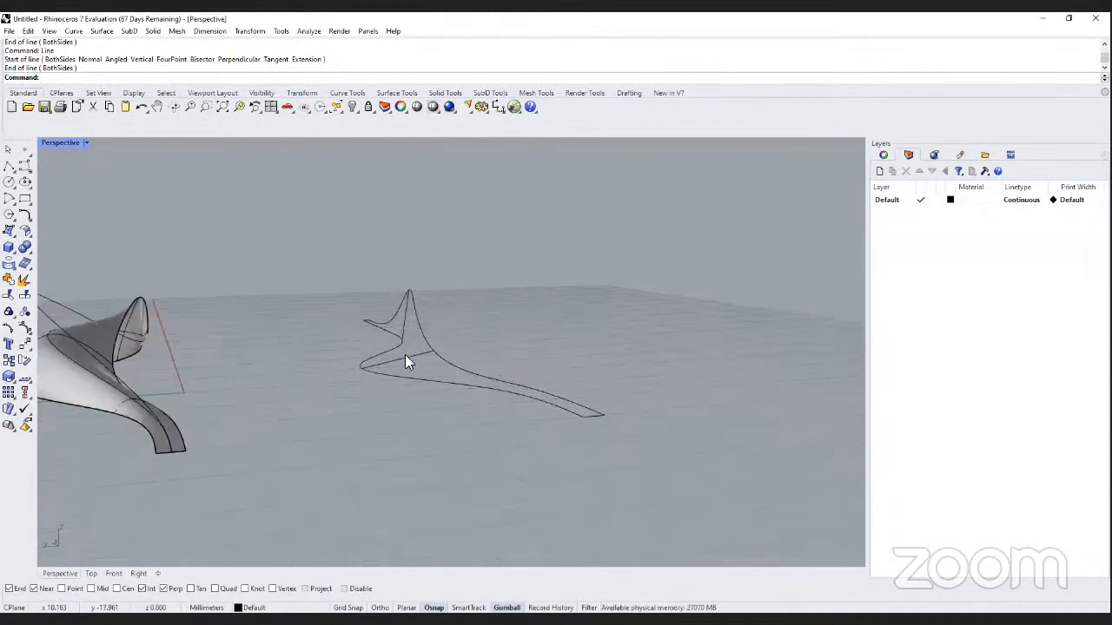
left_click(413, 354)
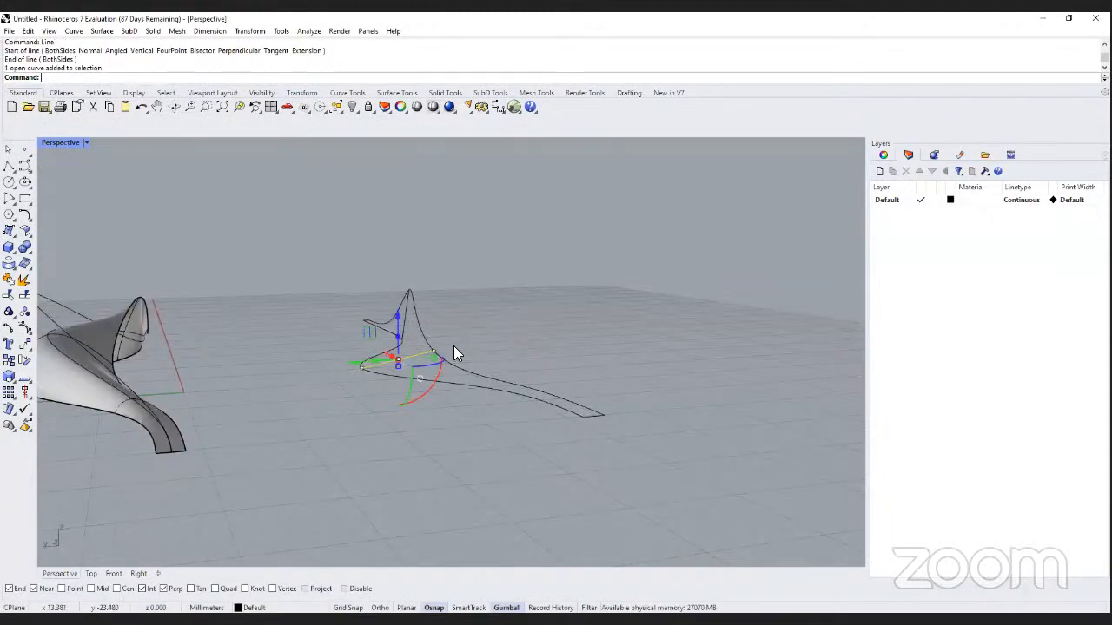
left_click(382, 321)
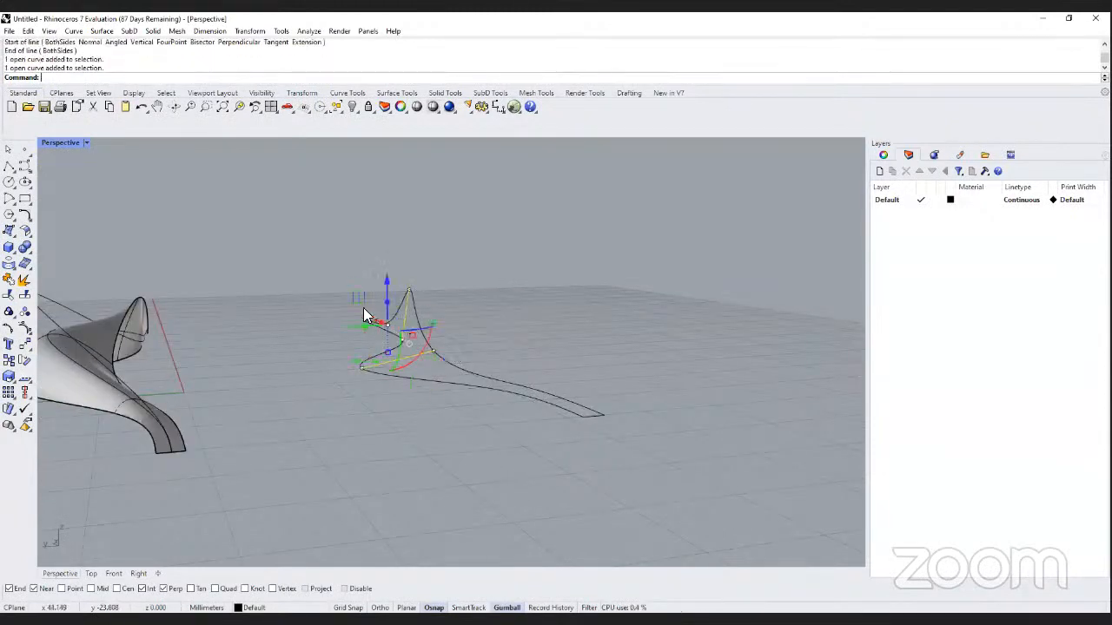
mouse_move(365, 316)
left_mouse_down()
mouse_move(375, 332)
mouse_move(378, 324)
left_mouse_up()
key("ctrl+z")
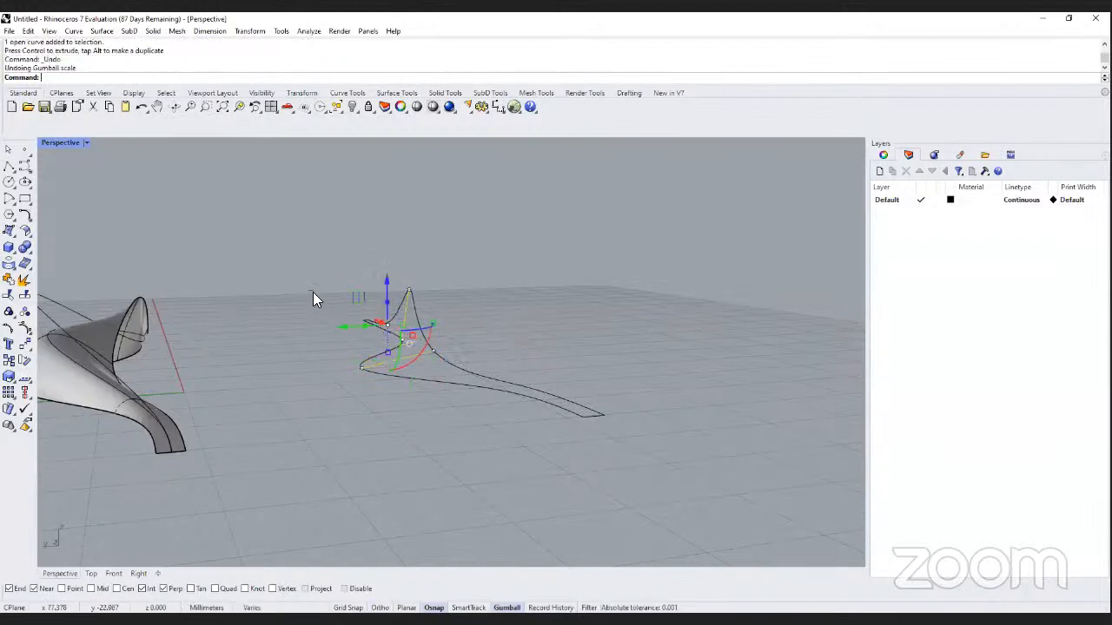
left_click_drag(312, 292, 387, 349)
left_click_drag(541, 368, 650, 457)
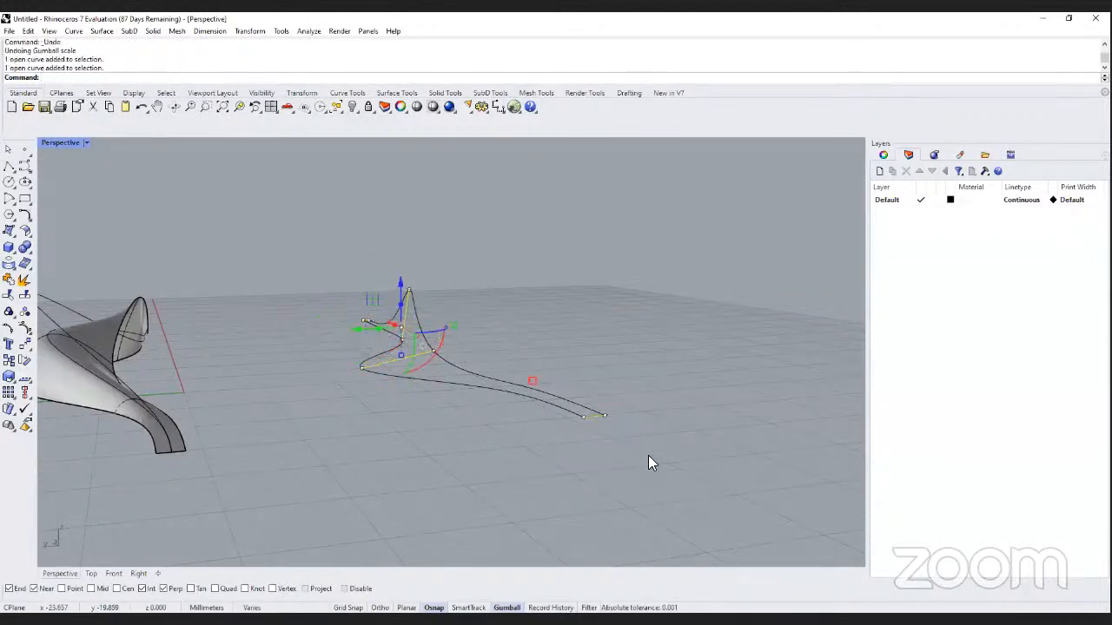
type("r")
key("Return")
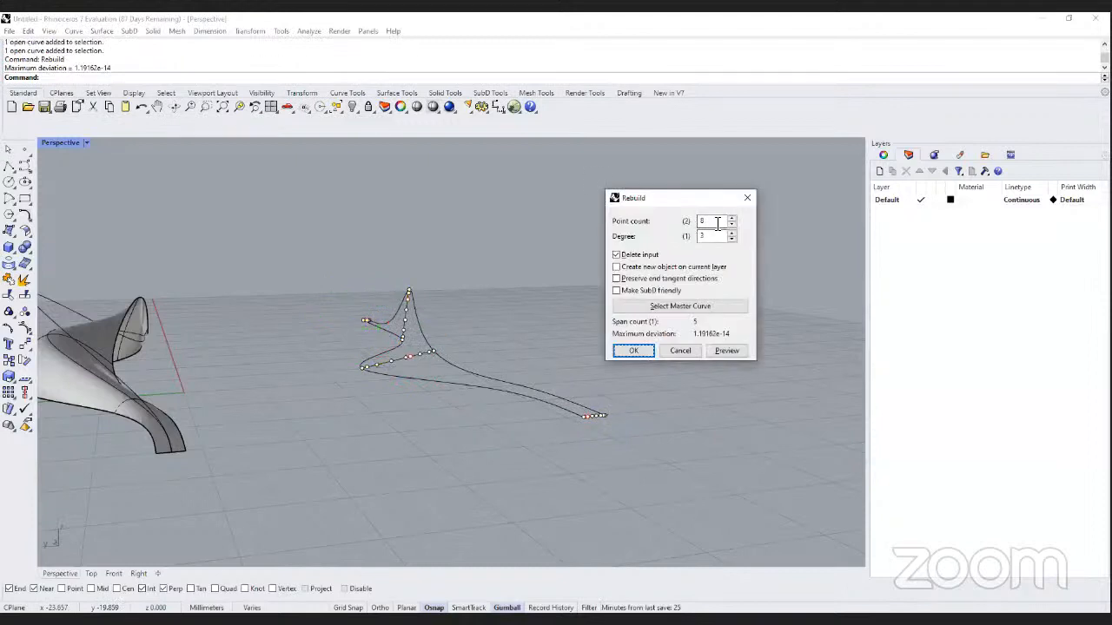
type("4")
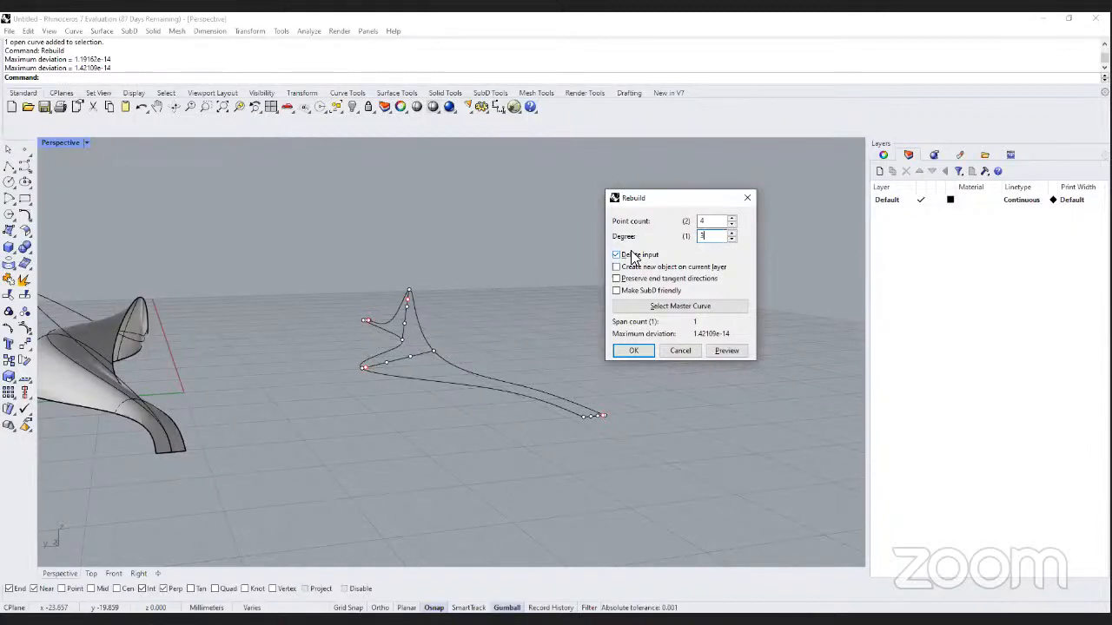
left_click(635, 350)
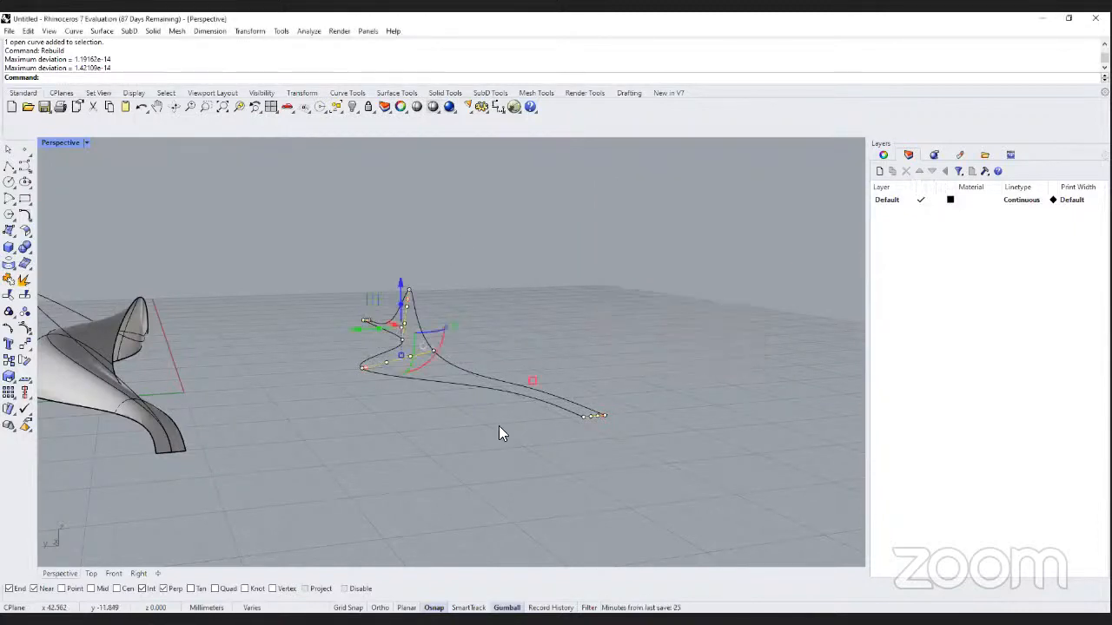
Return to the four-viewport layout and frame the model in the Top, Front and Right views.
double_click(61, 143)
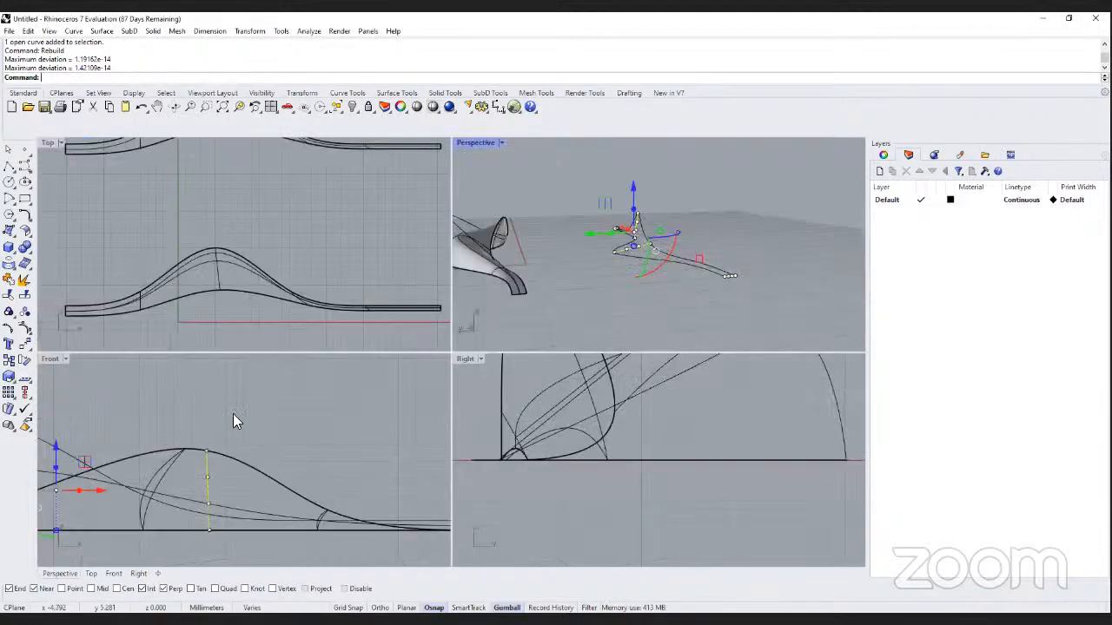
scroll(351, 414, "down", 3)
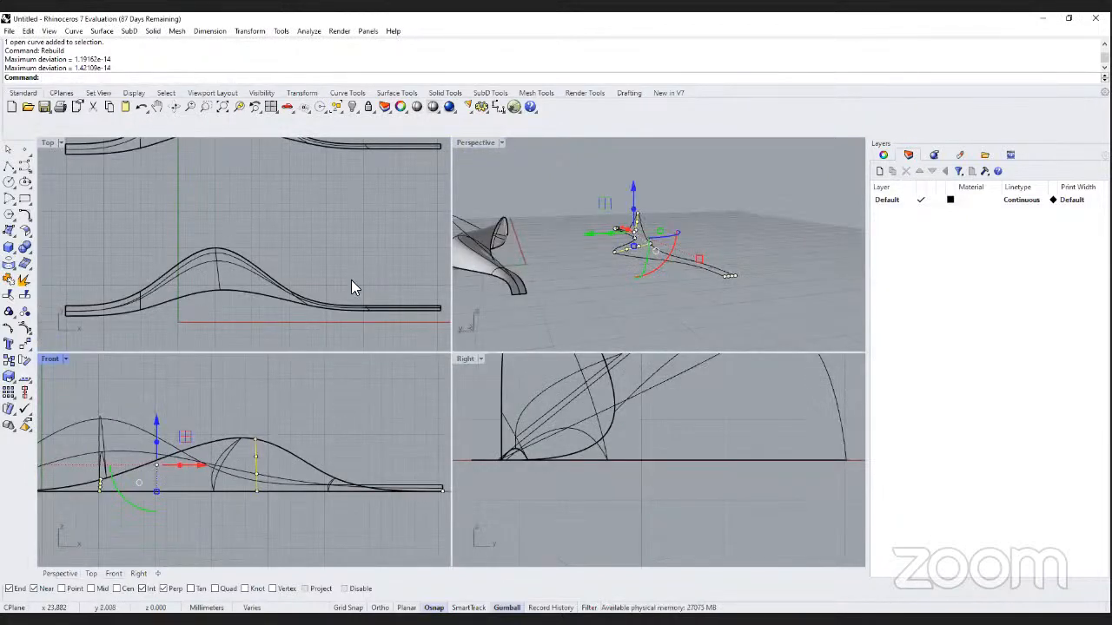
scroll(351, 279, "down", 3)
scroll(325, 275, "down", 4)
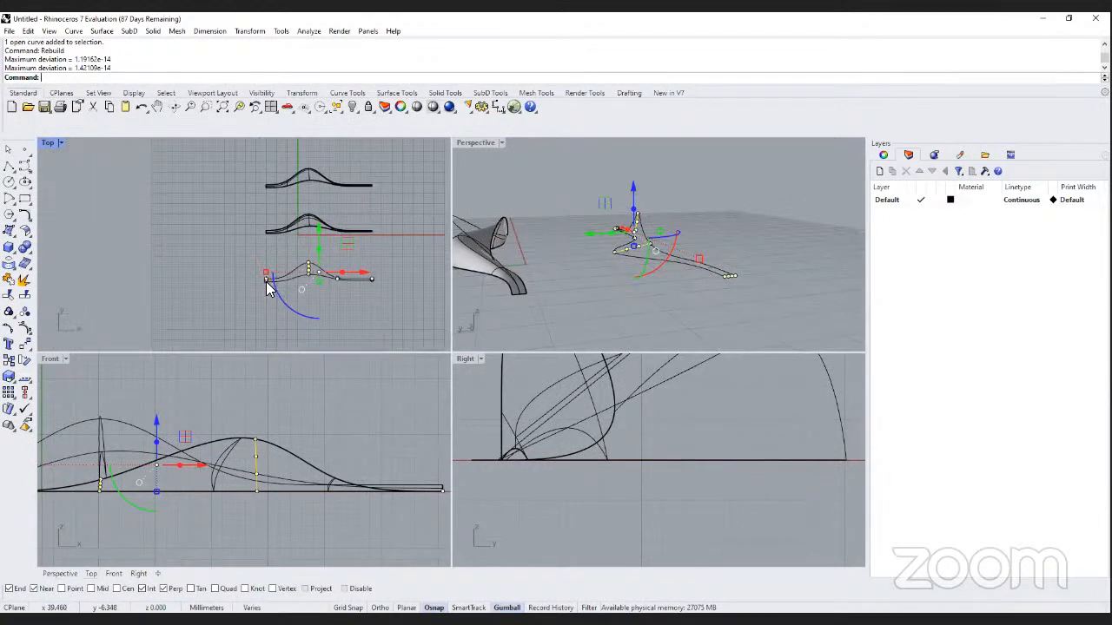
scroll(356, 274, "up", 3)
right_click_drag(771, 327, 721, 327)
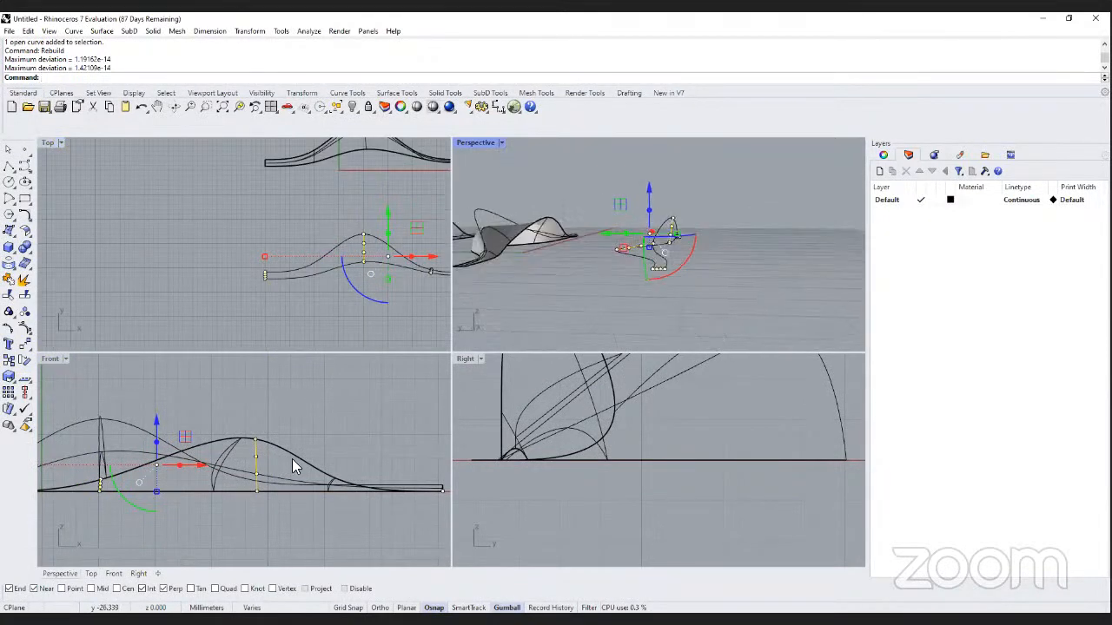
scroll(347, 460, "down", 3)
scroll(250, 462, "up", 3)
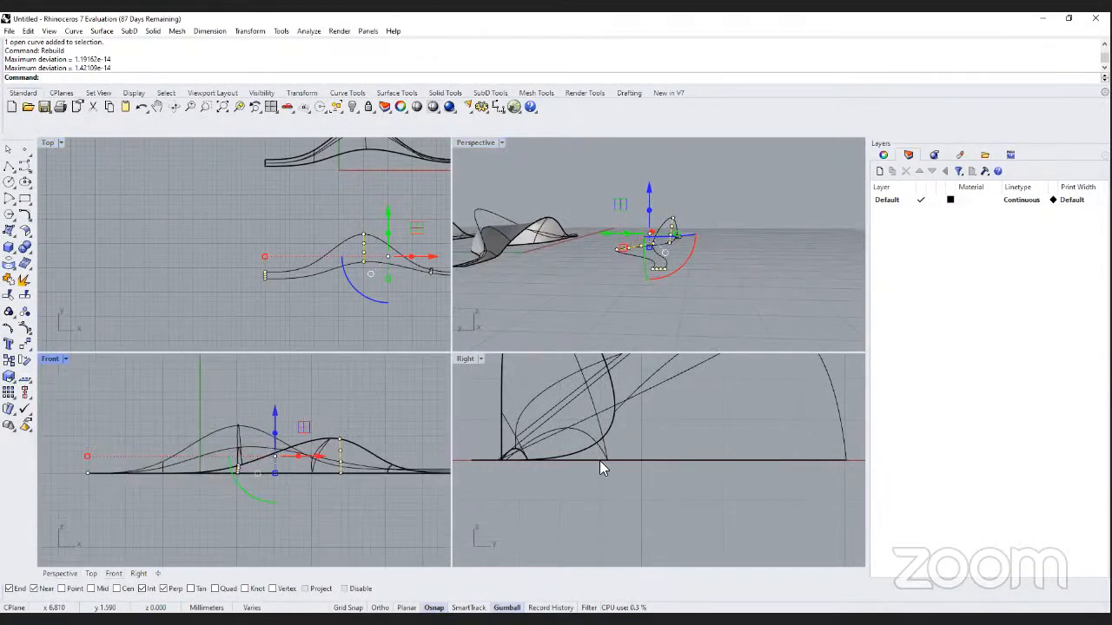
scroll(600, 460, "down", 6)
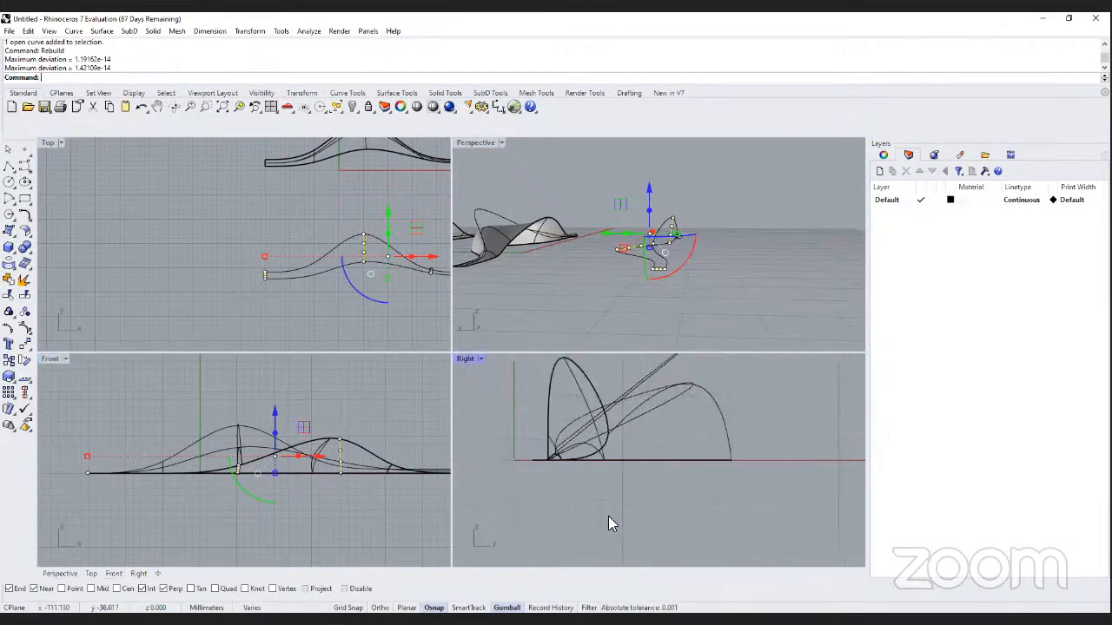
scroll(608, 516, "down", 2)
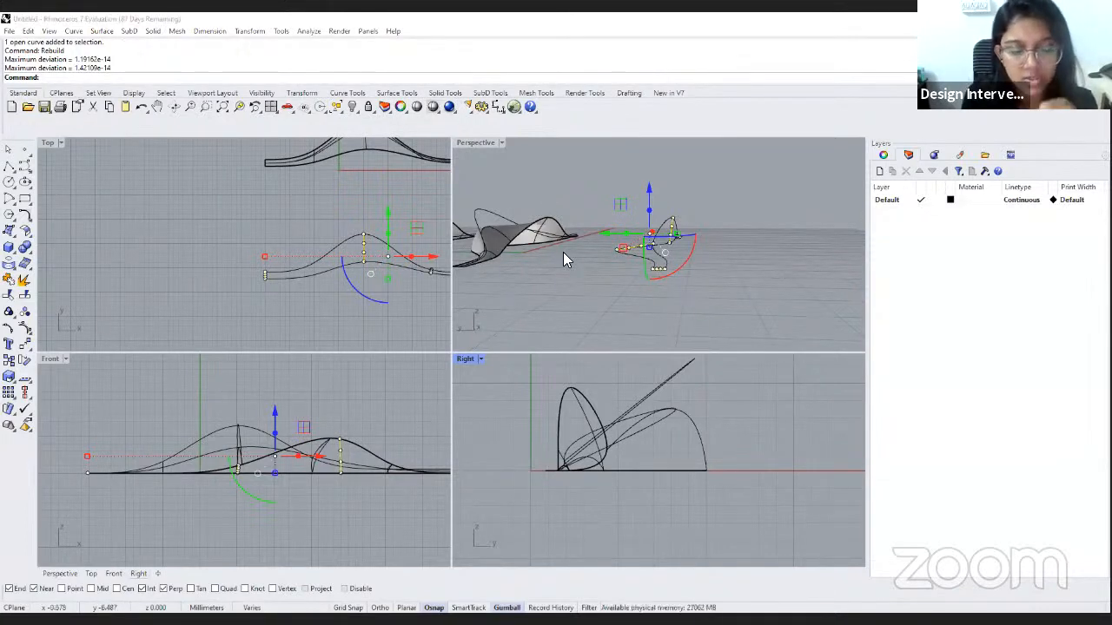
Raise the two middle control points of the near end line vertically to bend it into a shallow arch.
right_click_drag(582, 259, 562, 245)
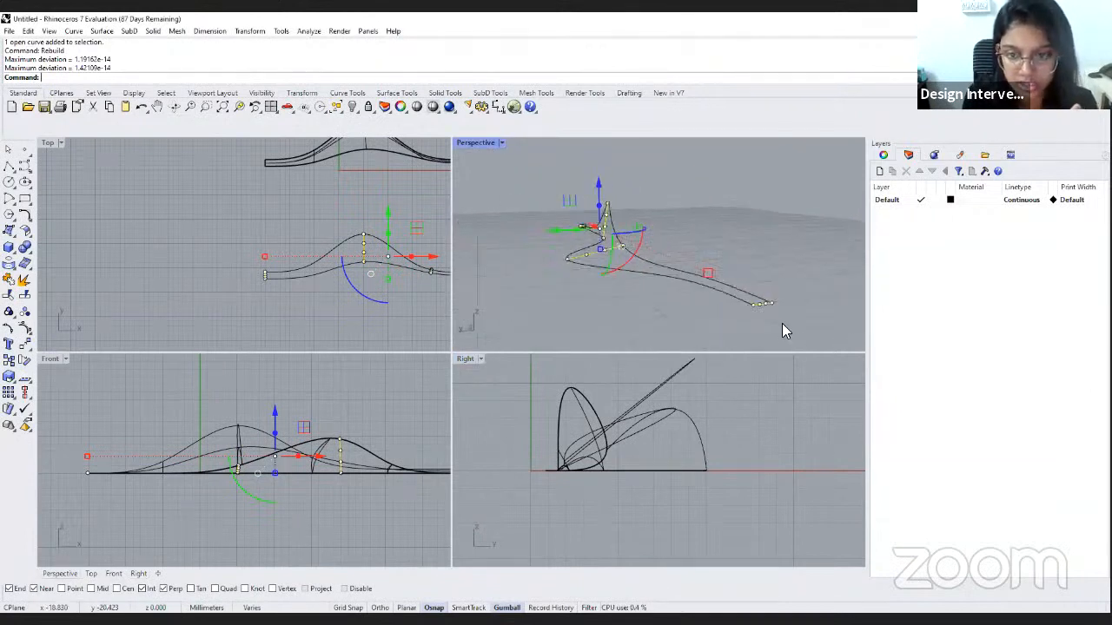
scroll(782, 317, "up", 3)
left_click(667, 224)
left_click_drag(667, 228, 712, 293)
scroll(83, 452, "up", 2)
scroll(82, 455, "up", 2)
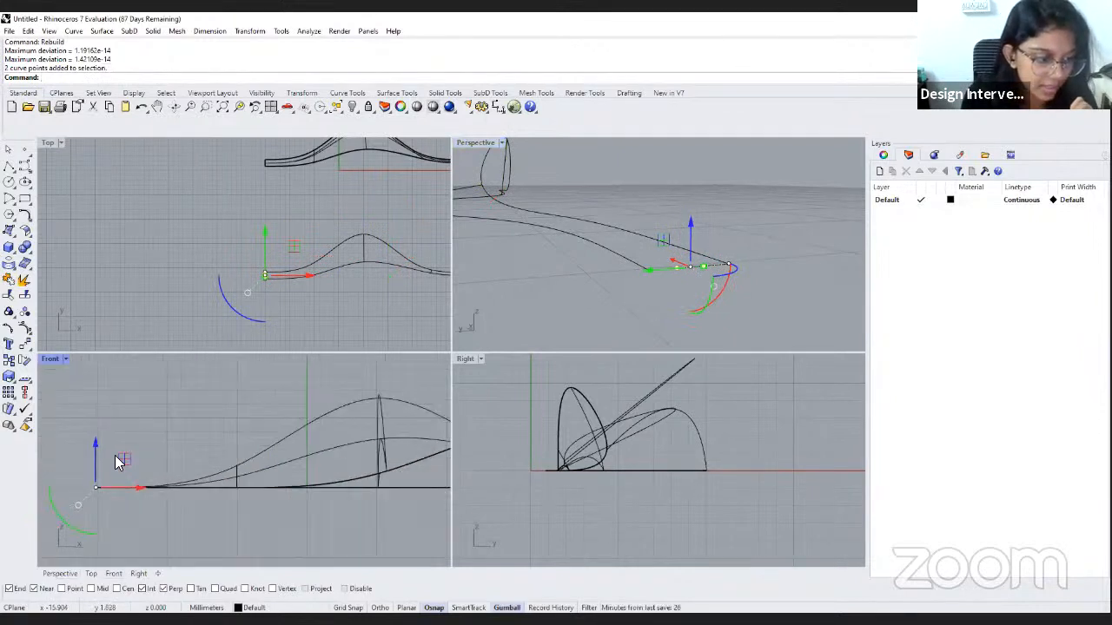
left_click_drag(689, 227, 694, 198)
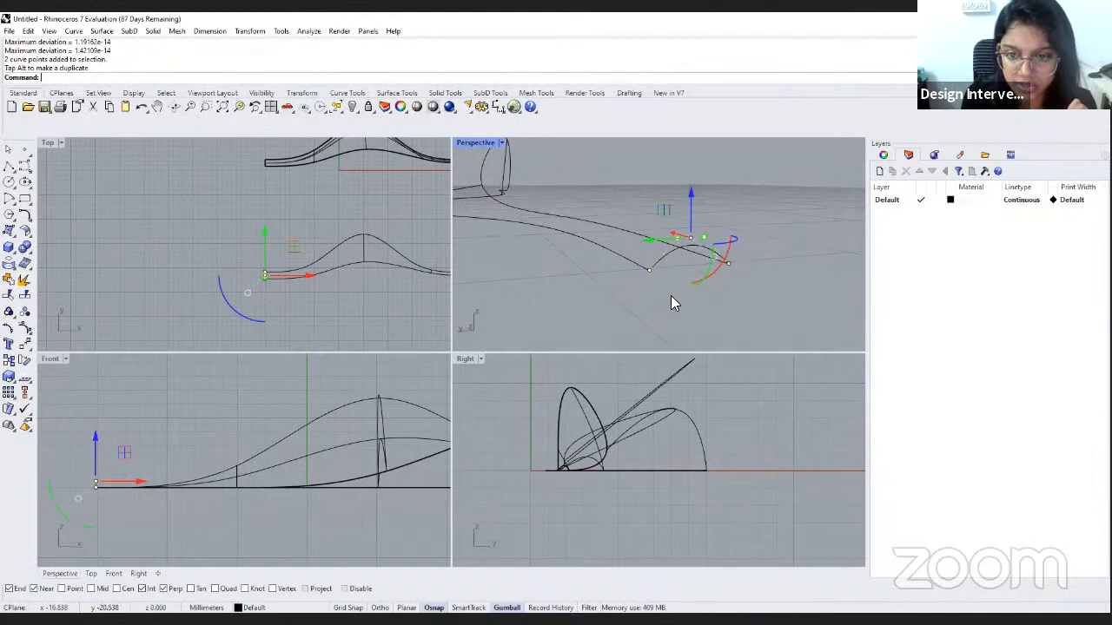
Raise the two middle control points of the cross line at the wide bulge into an arch, and reposition a single control point.
right_click_drag(670, 295, 573, 243)
left_click(597, 275)
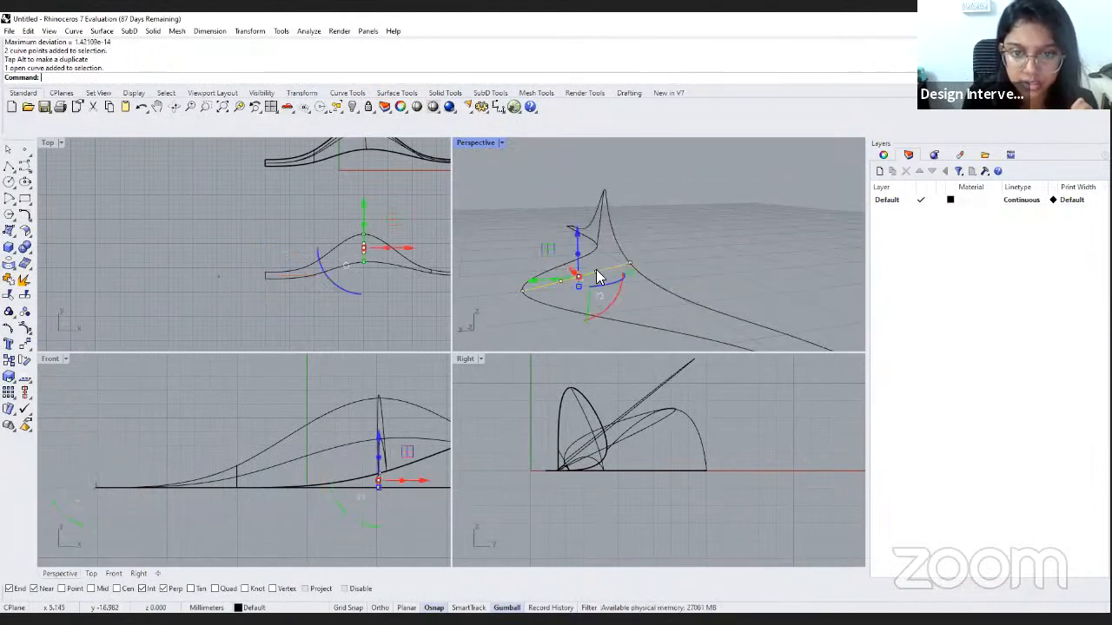
left_click_drag(521, 232, 605, 292)
left_click_drag(578, 247, 572, 228)
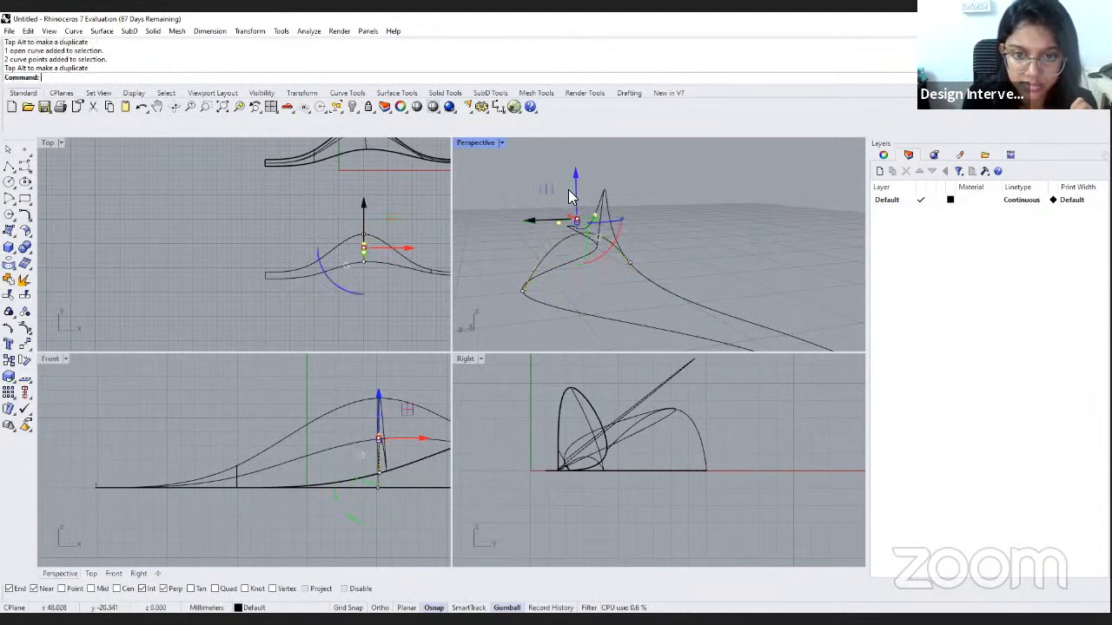
left_click_drag(511, 196, 566, 235)
left_click_drag(556, 196, 594, 189)
Bend the straight cross line at the tall peak into a sideways arch by shifting its middle control points outward, adjusting one point individually.
right_click_drag(638, 252, 566, 257)
scroll(580, 264, "up", 4)
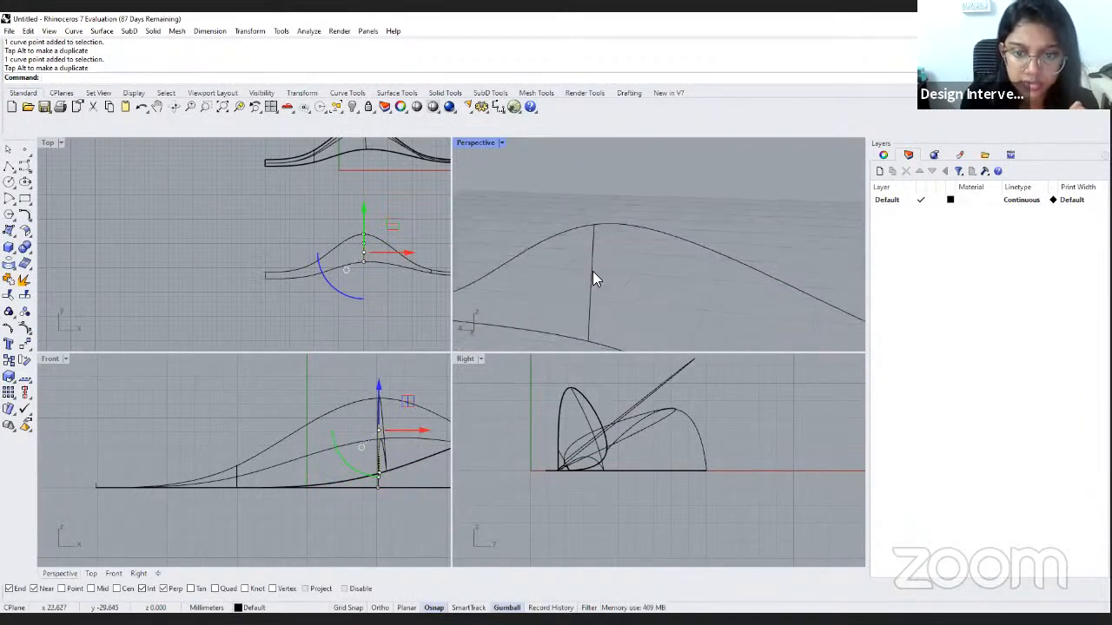
left_click(592, 271)
left_click_drag(528, 237, 622, 321)
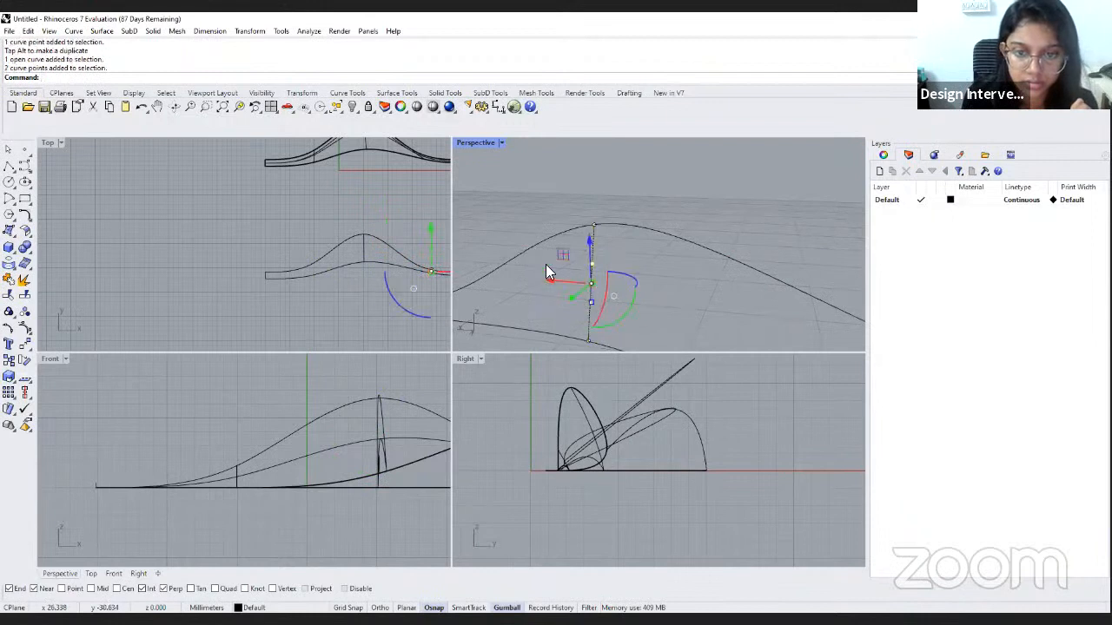
mouse_move(545, 264)
right_mouse_down()
mouse_move(628, 290)
mouse_move(565, 254)
mouse_move(556, 271)
right_mouse_up()
left_click_drag(535, 267, 587, 287)
scroll(562, 279, "up", 3)
left_click(576, 277)
left_click(559, 233)
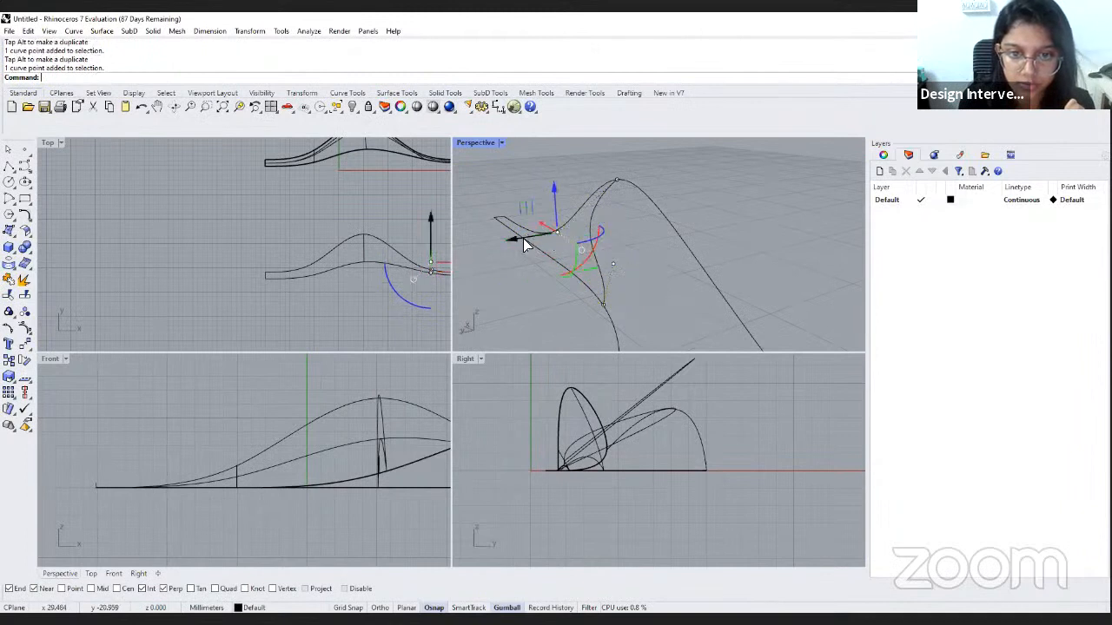
left_click_drag(523, 242, 562, 242)
key("Escape")
key("Escape")
right_click_drag(615, 249, 550, 240)
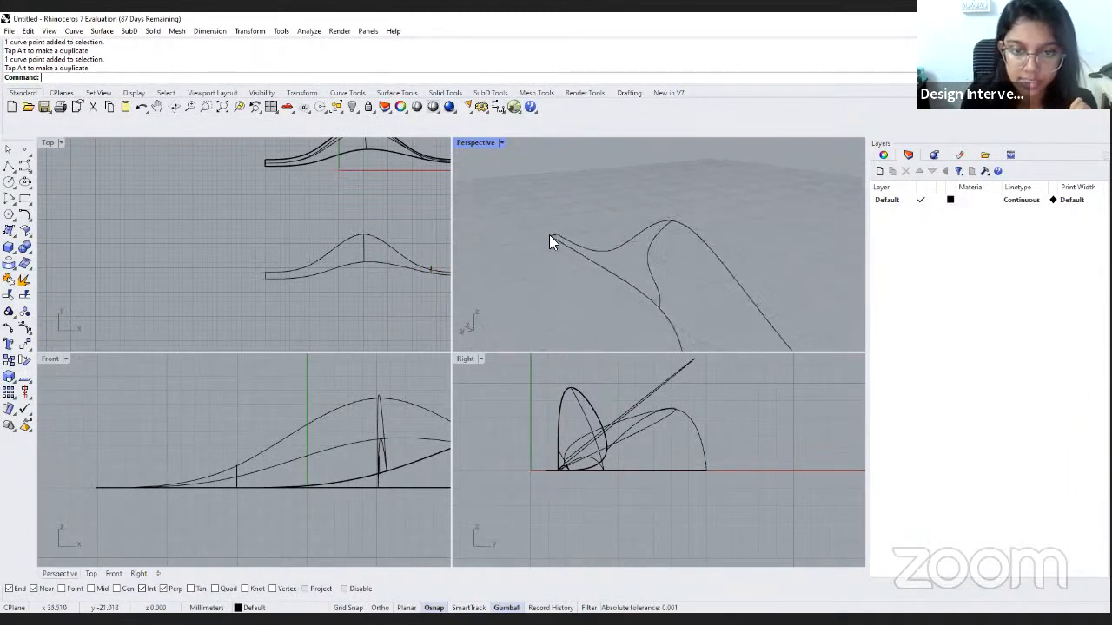
Raise the two middle control points of the far end line vertically to form an arch, and maximize the Perspective viewport.
left_click(571, 262)
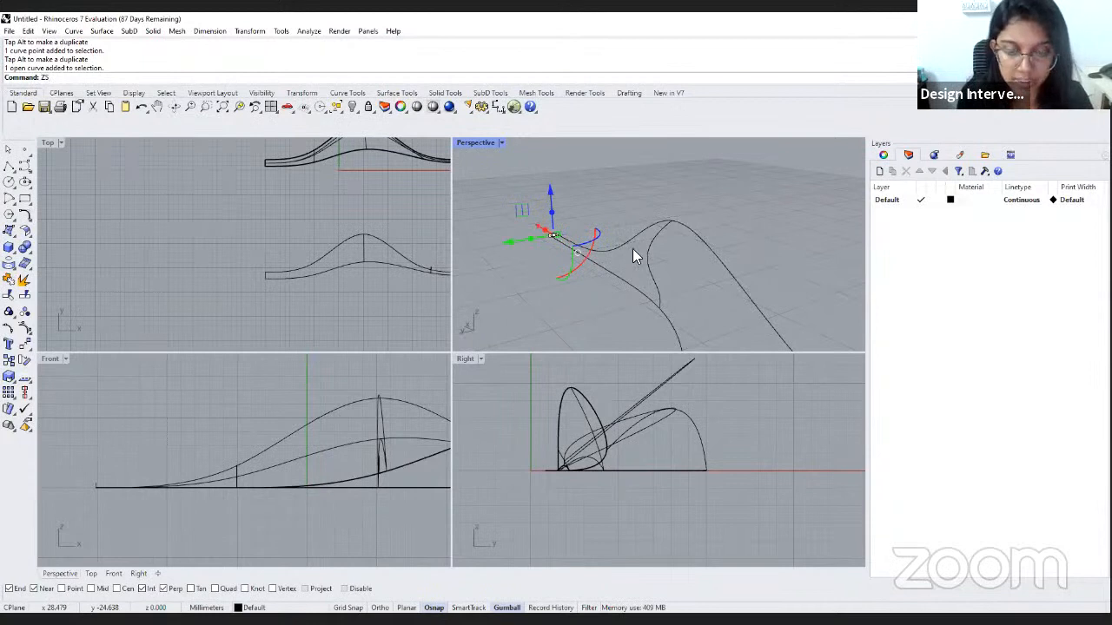
type("ZS")
key("Return")
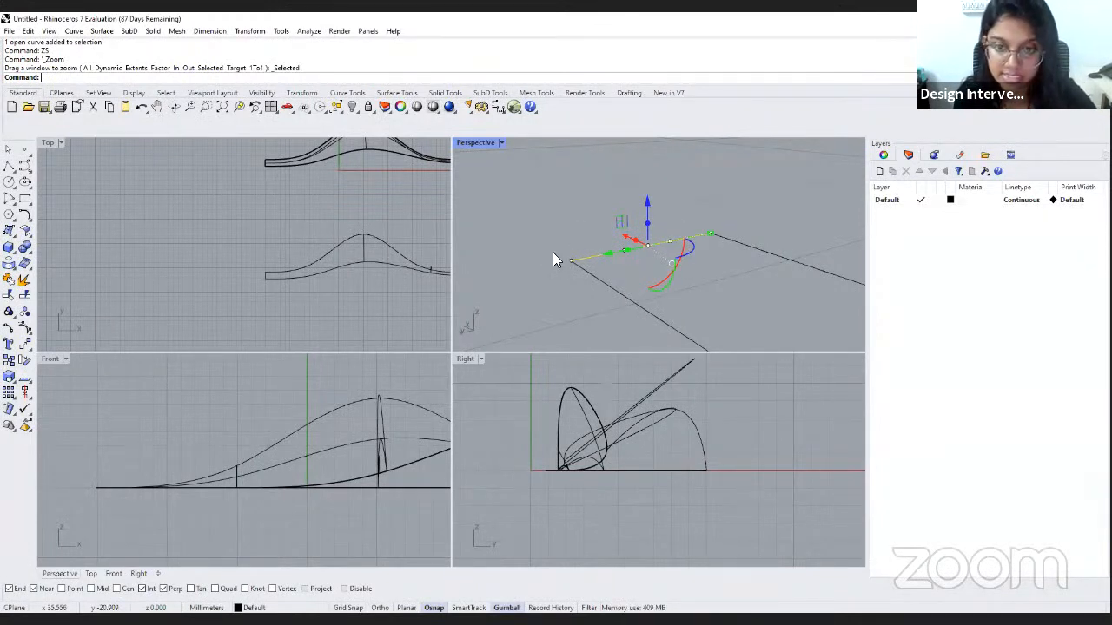
left_click_drag(561, 180, 696, 253)
left_click_drag(642, 205, 624, 144)
scroll(604, 241, "down", 6)
double_click(477, 143)
scroll(408, 287, "down", 4)
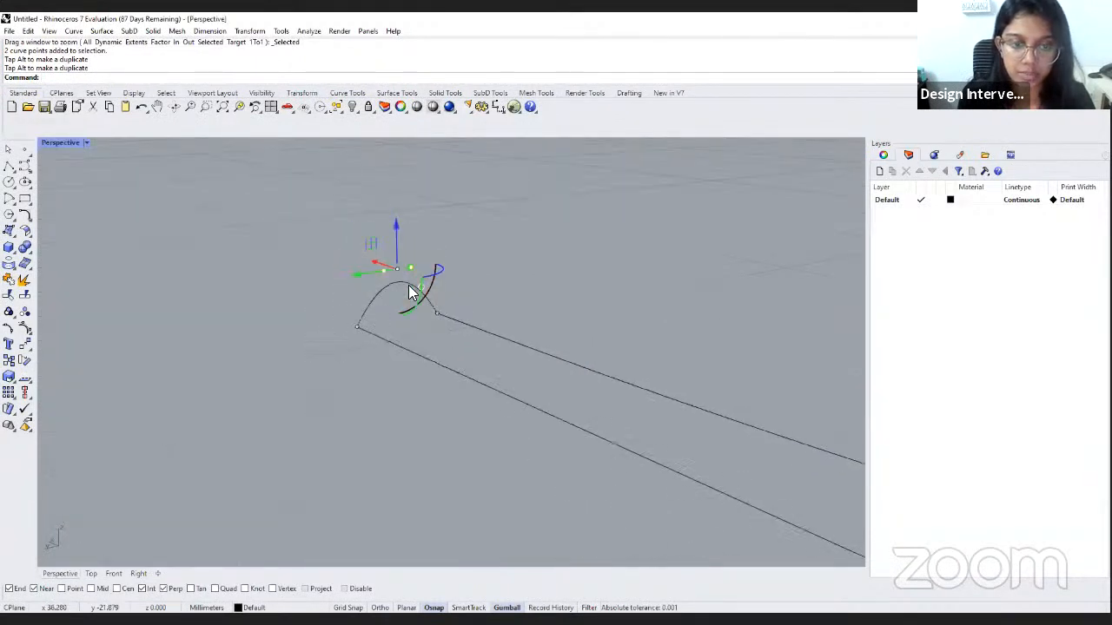
scroll(408, 286, "down", 8)
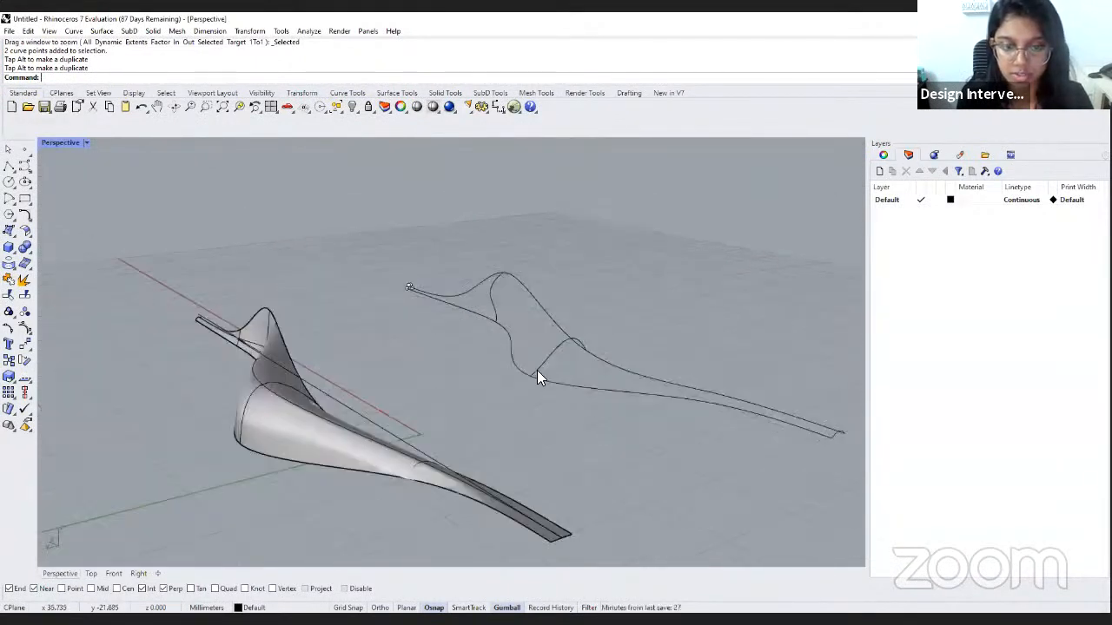
right_click_drag(513, 363, 480, 365)
left_click(473, 354)
left_click(478, 356)
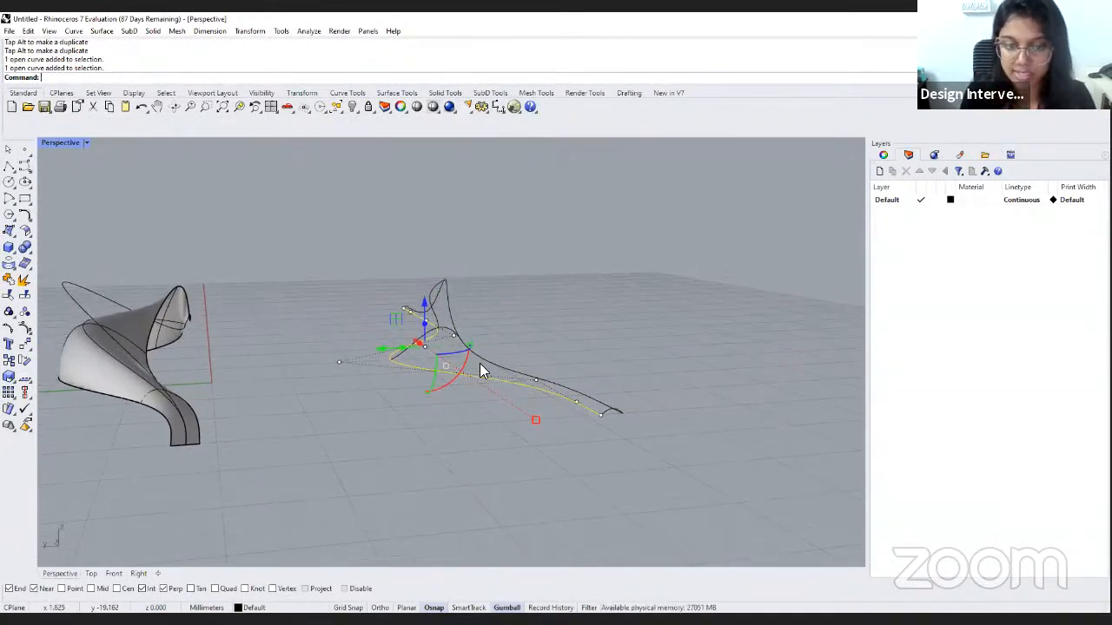
key("Escape")
mouse_move(499, 353)
right_mouse_down()
mouse_move(374, 351)
mouse_move(488, 352)
right_mouse_up()
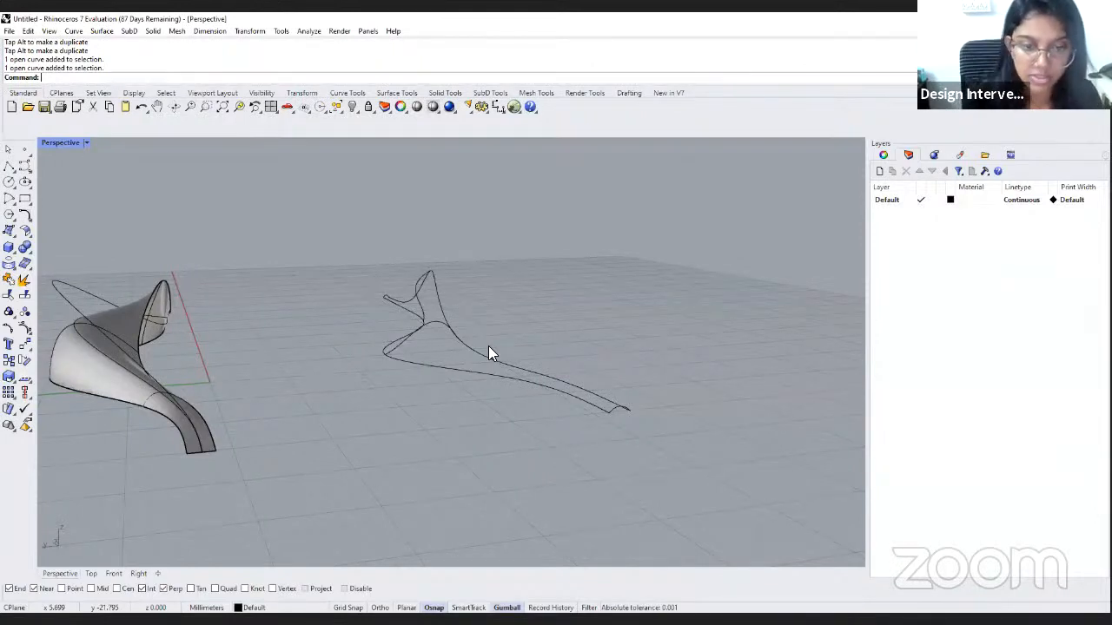
right_click_drag(488, 350, 476, 330)
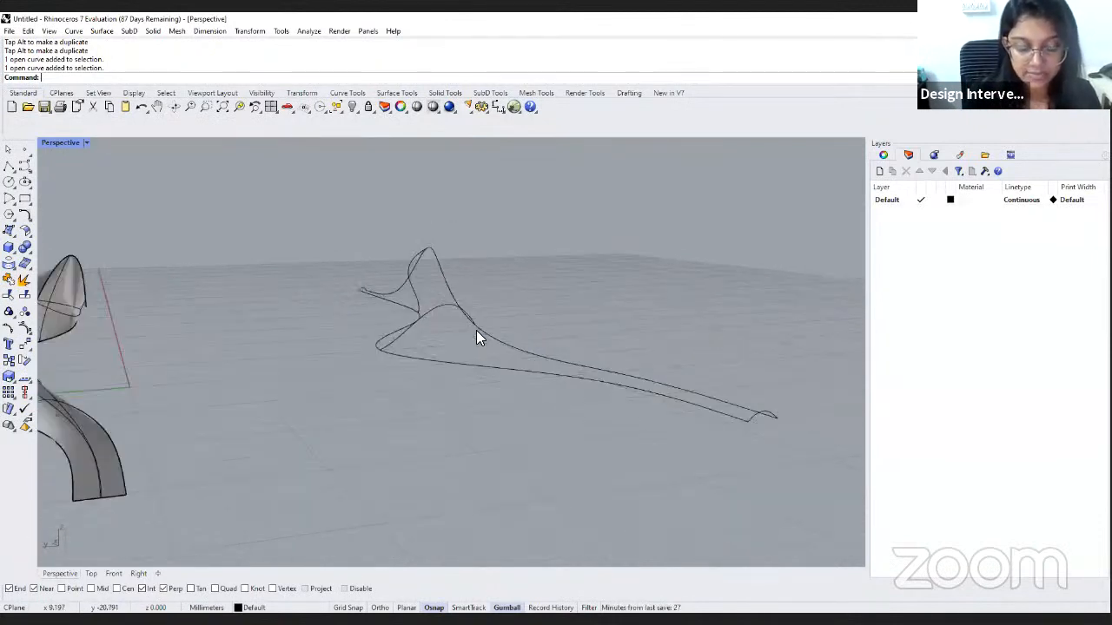
Create a Sweep2 surface with the two long curves as rails and the four cross curves as shapes, using Do not change cross sections.
type("swe")
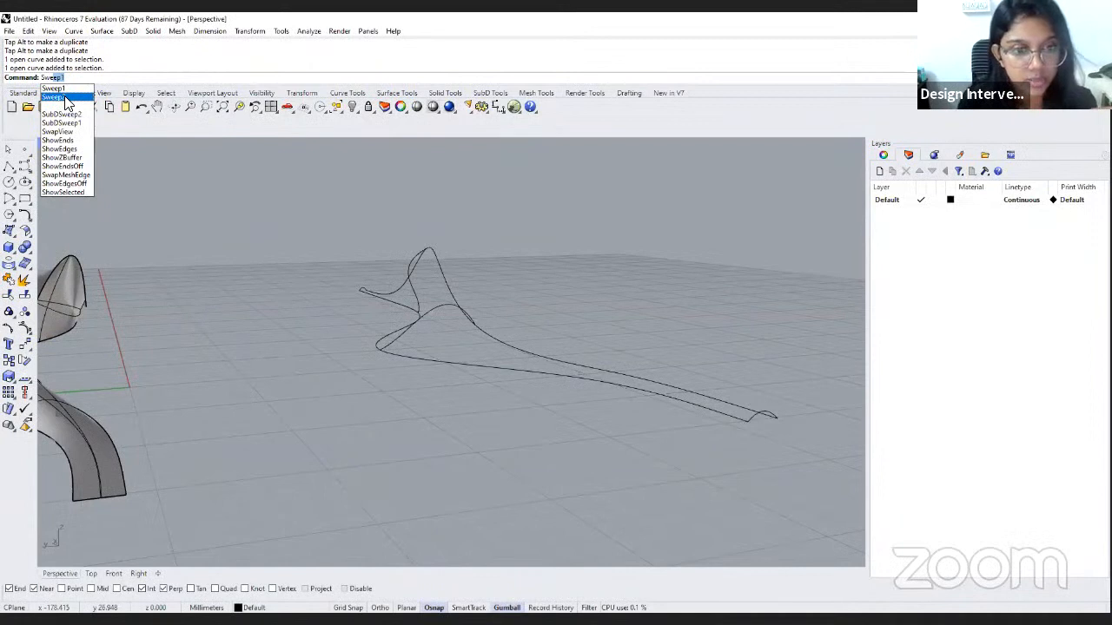
left_click(54, 97)
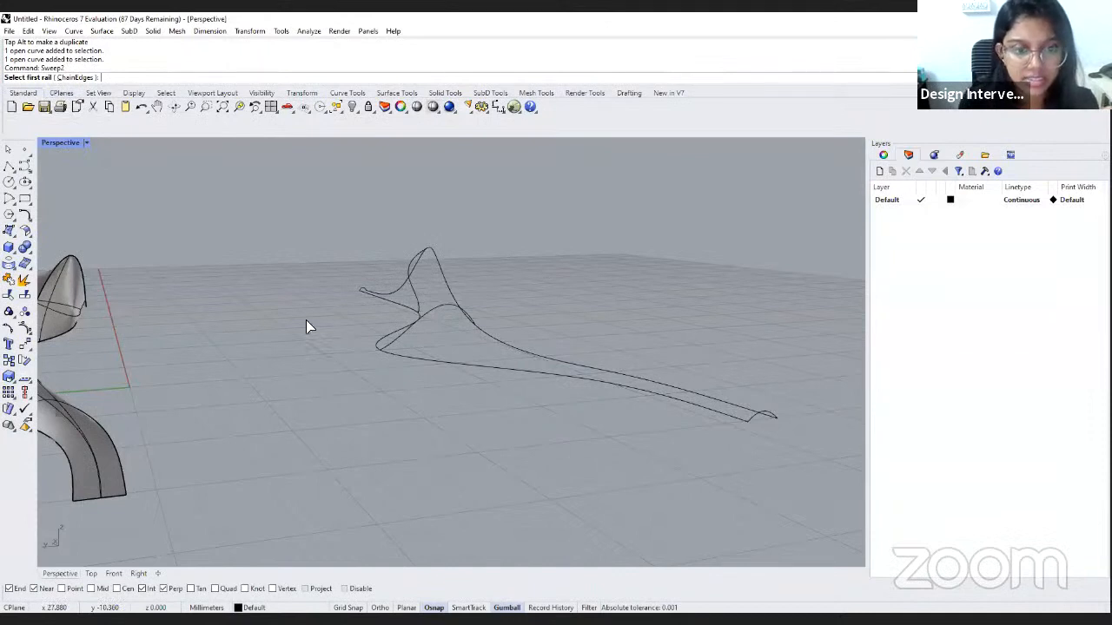
right_click_drag(306, 320, 378, 292)
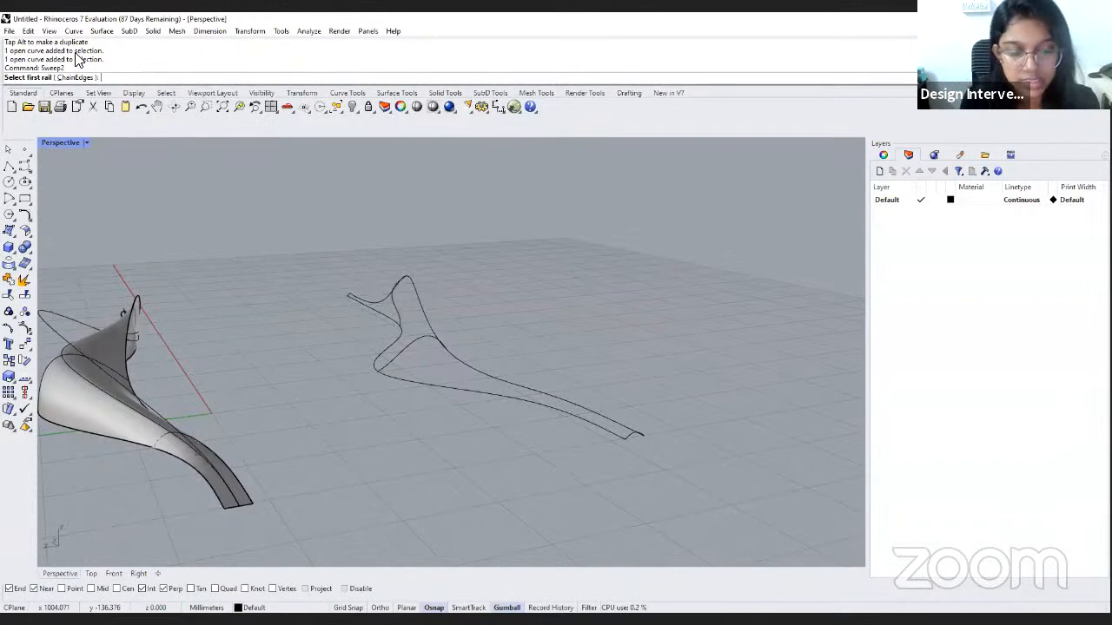
left_click(553, 408)
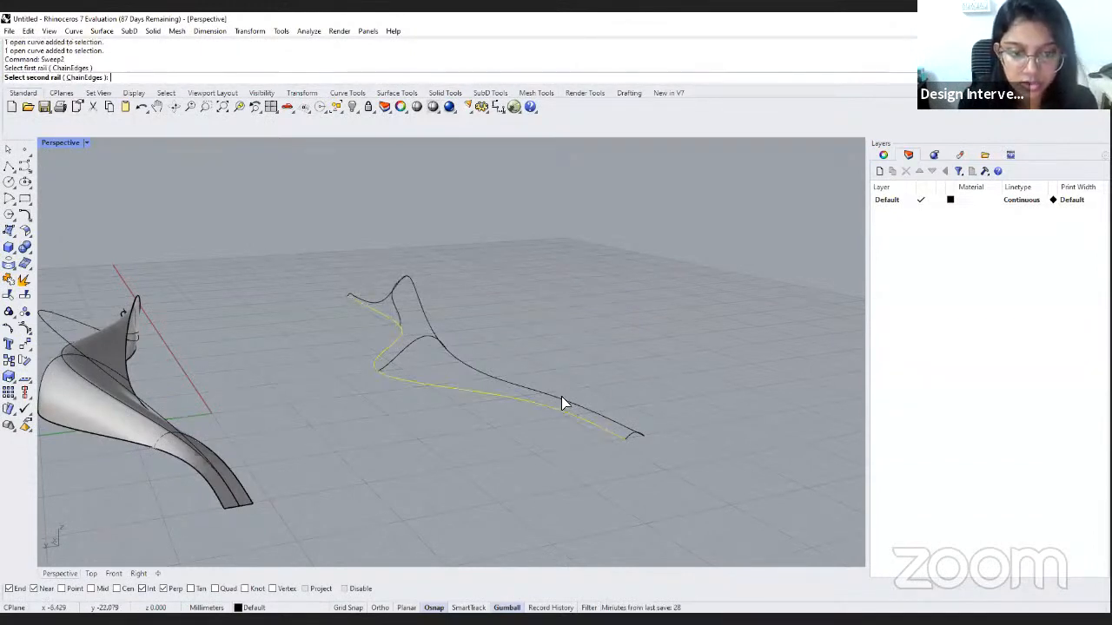
left_click(564, 401)
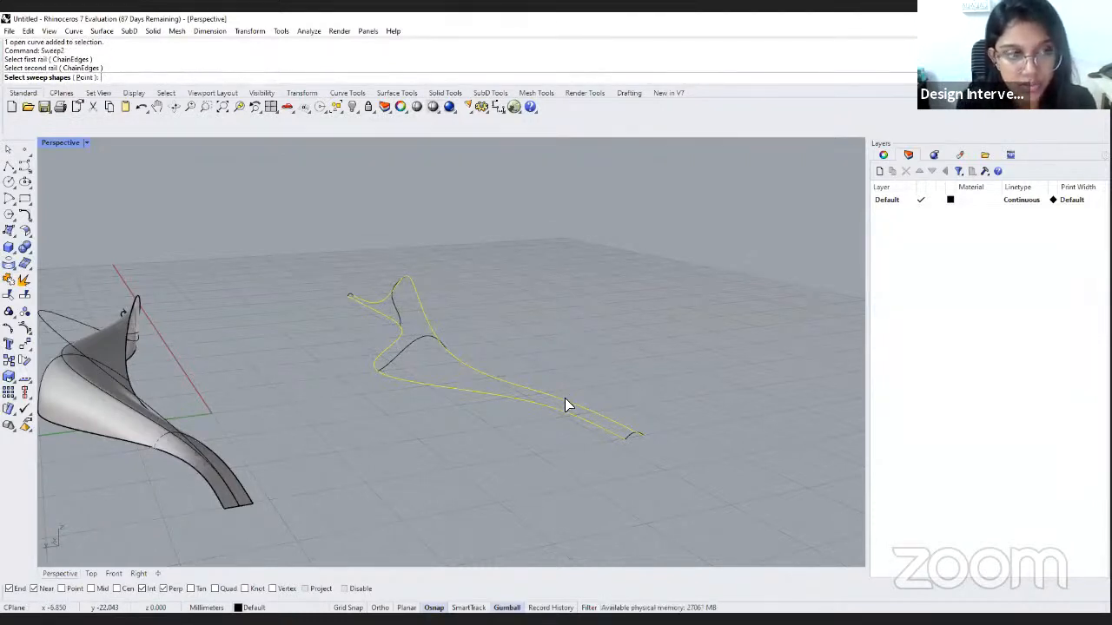
left_click(631, 438)
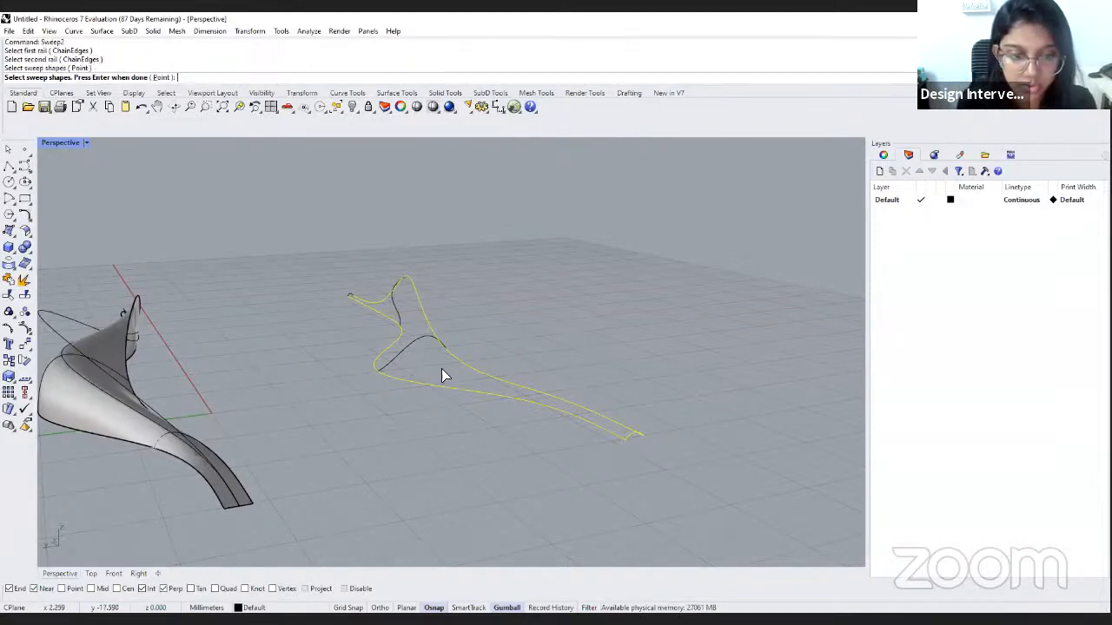
left_click(402, 315)
left_click(389, 295)
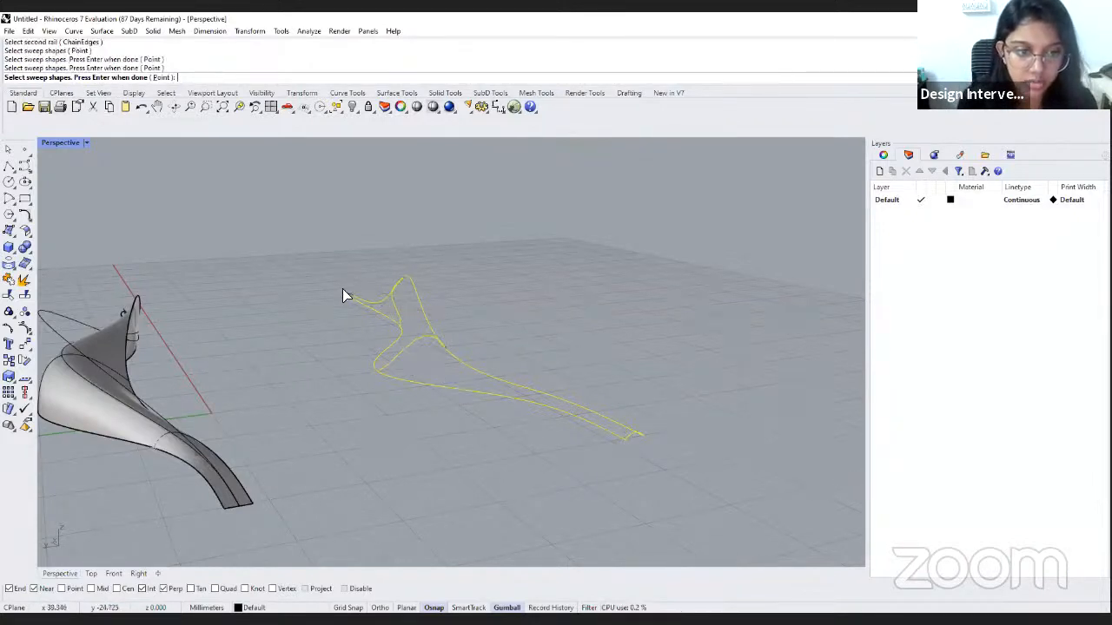
left_click(344, 290)
key("Return")
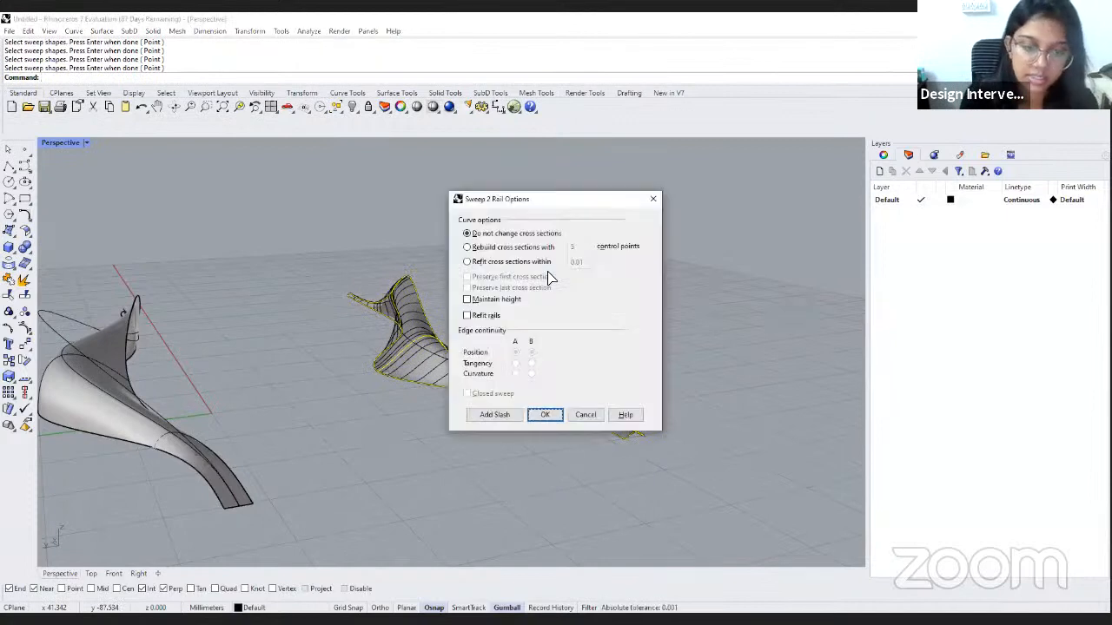
left_click(547, 415)
Frame the swept surface in the Perspective viewport and set the display mode to Rendered.
right_click_drag(486, 447, 491, 356)
left_click(498, 342)
type("Z")
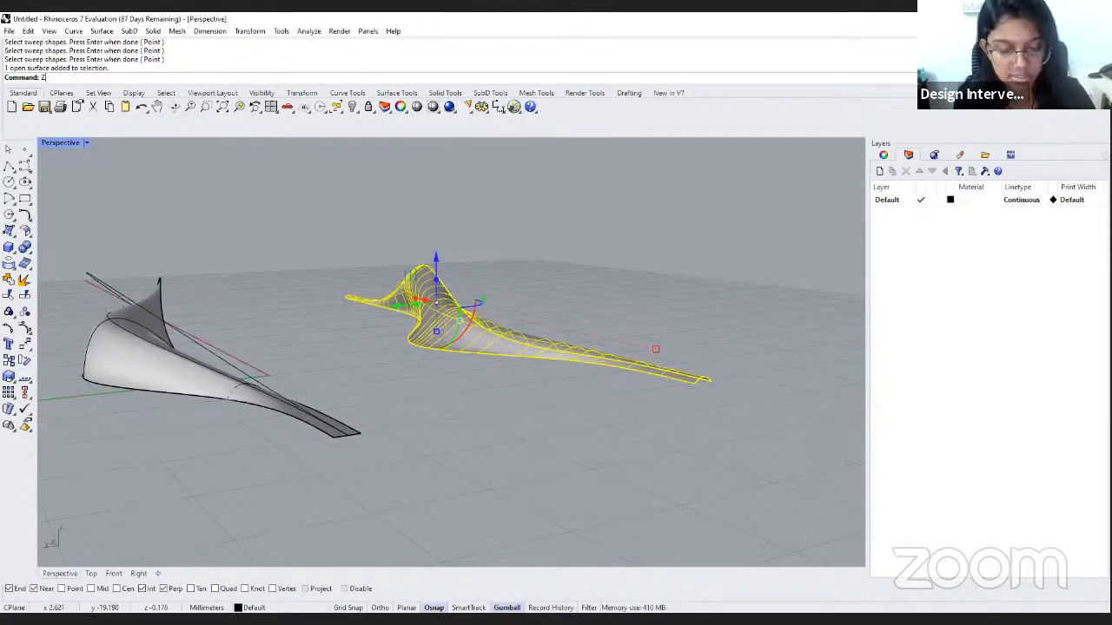
type("S")
key("Return")
scroll(456, 384, "down", 4)
left_click(475, 324)
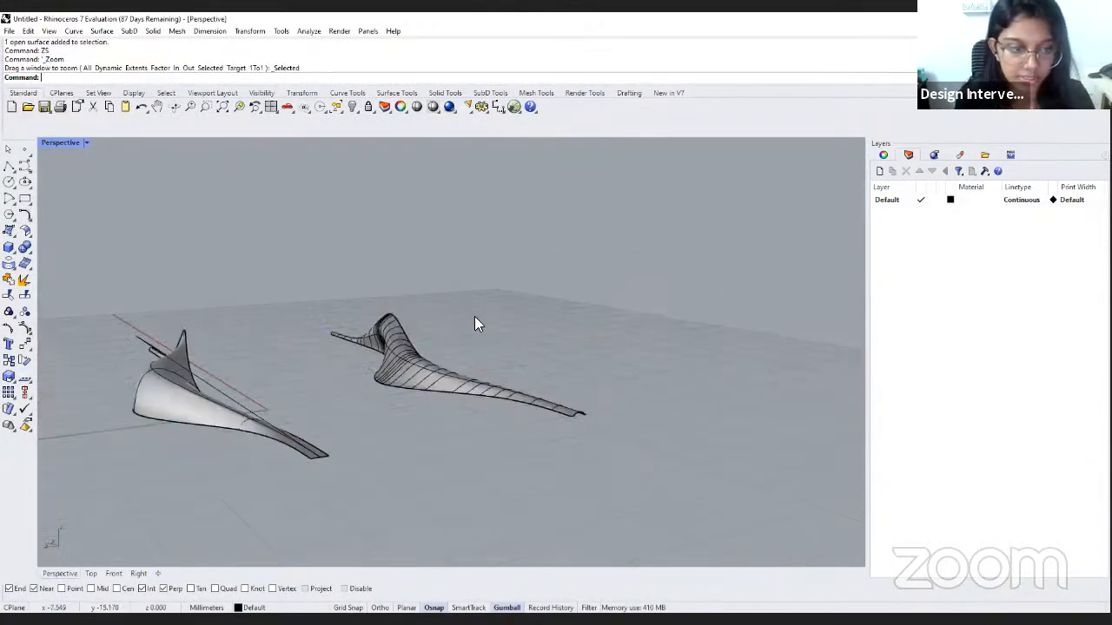
left_click(91, 144)
left_click(128, 211)
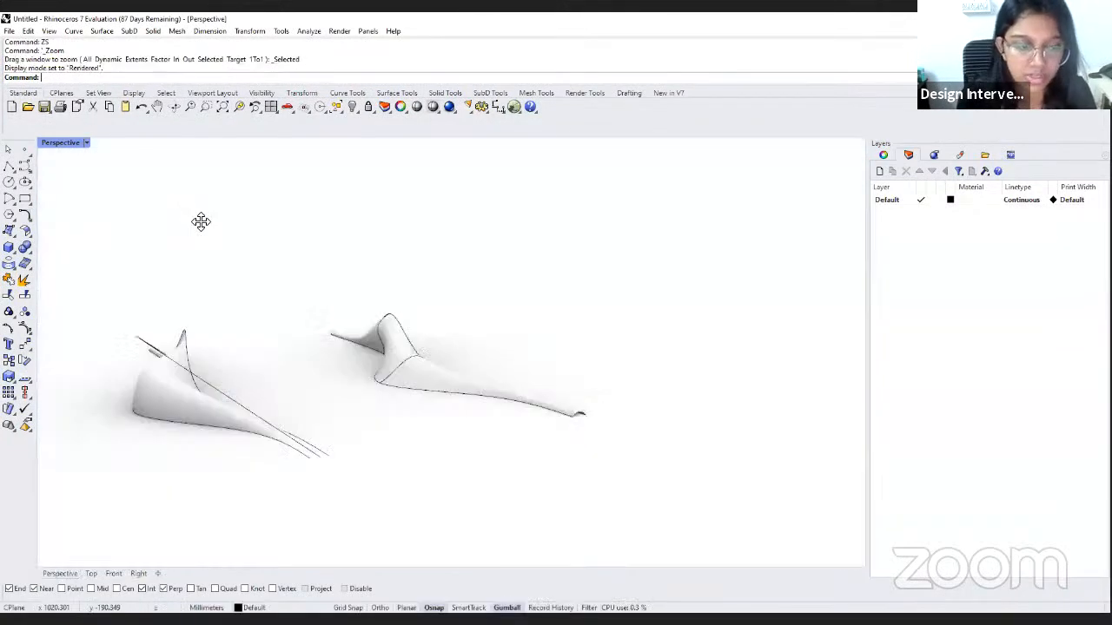
Examine the swept surface from several angles and compare it with the two earlier surfaces.
scroll(417, 356, "up", 2)
scroll(415, 352, "up", 2)
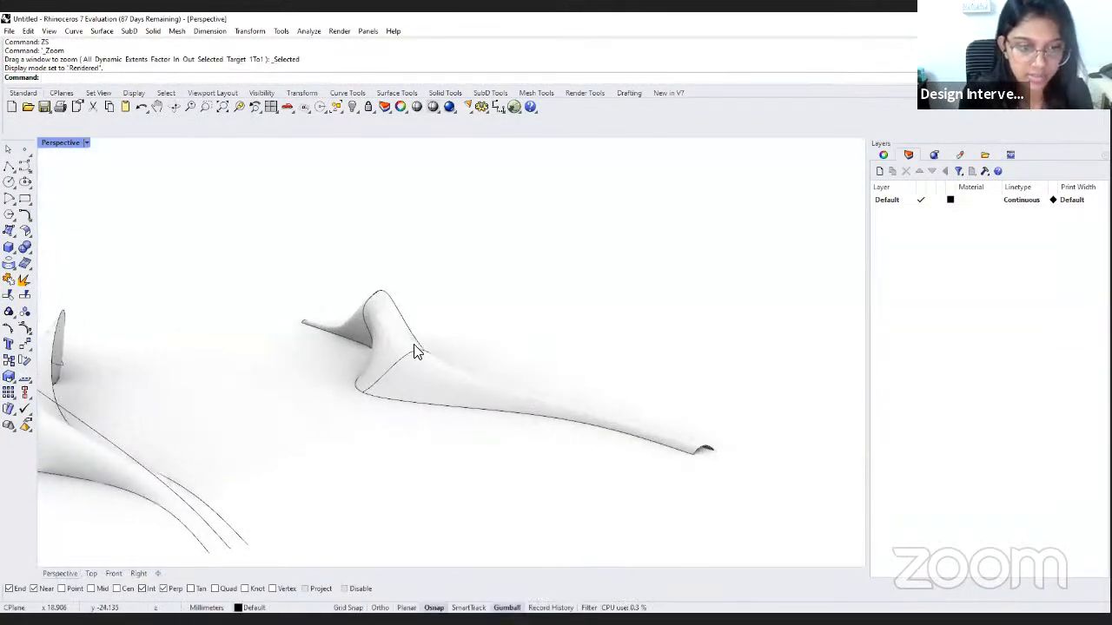
mouse_move(414, 350)
right_mouse_down()
mouse_move(514, 385)
mouse_move(168, 380)
mouse_move(570, 397)
mouse_move(280, 404)
mouse_move(474, 397)
mouse_move(401, 406)
mouse_move(468, 382)
mouse_move(469, 392)
mouse_move(387, 397)
mouse_move(445, 398)
mouse_move(469, 417)
mouse_move(556, 399)
mouse_move(499, 403)
right_mouse_up()
scroll(450, 365, "down", 4)
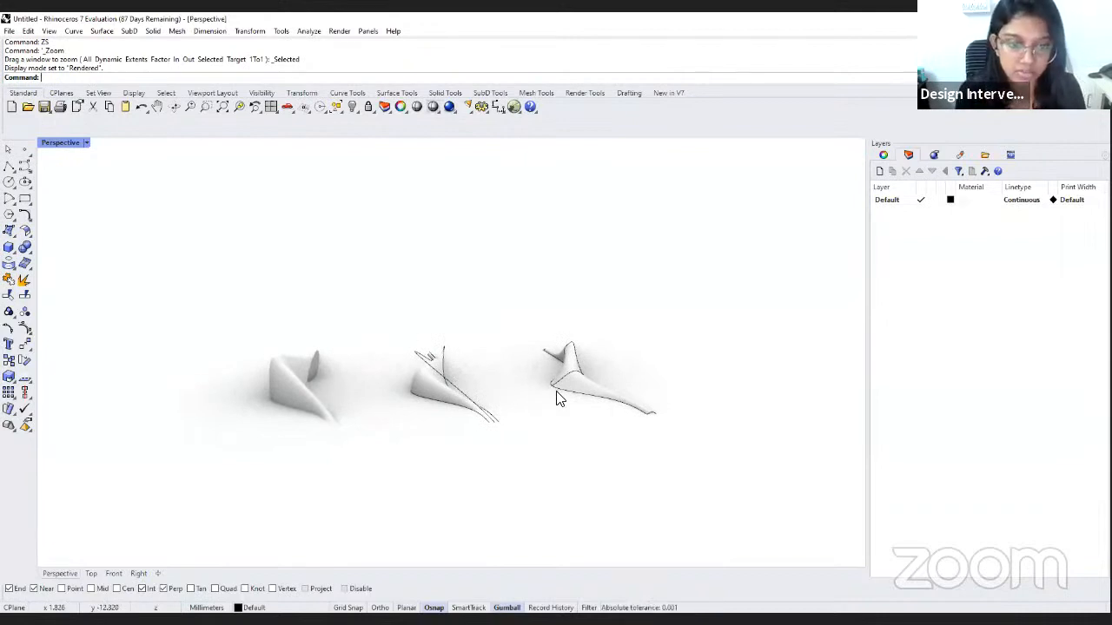
mouse_move(556, 397)
right_mouse_down()
mouse_move(330, 395)
mouse_move(548, 417)
mouse_move(533, 417)
right_mouse_up()
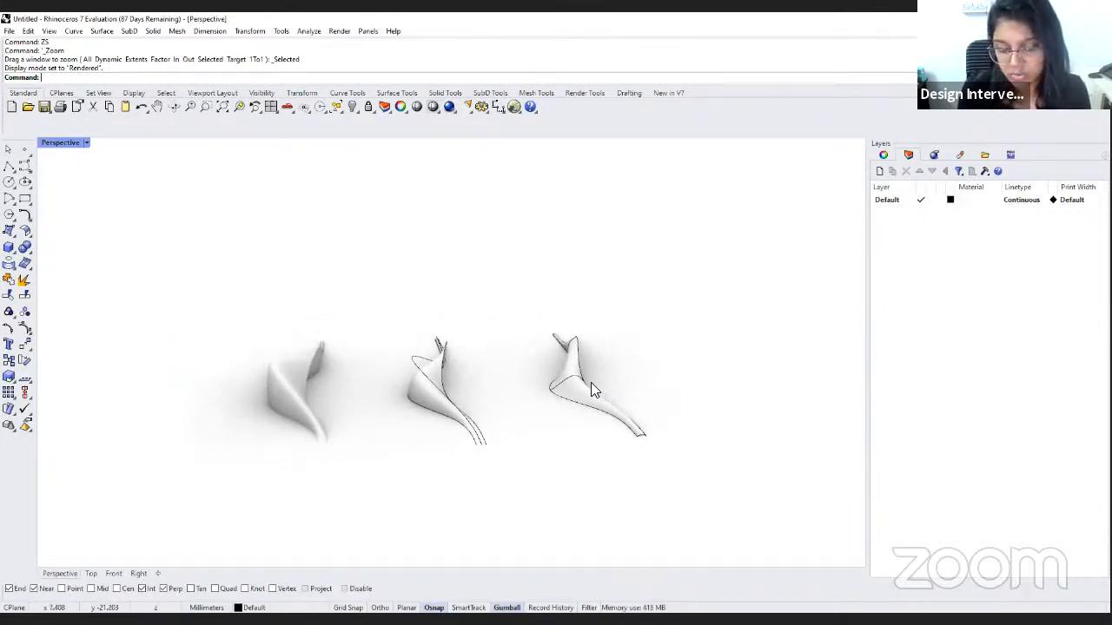
right_click_drag(591, 388, 527, 419)
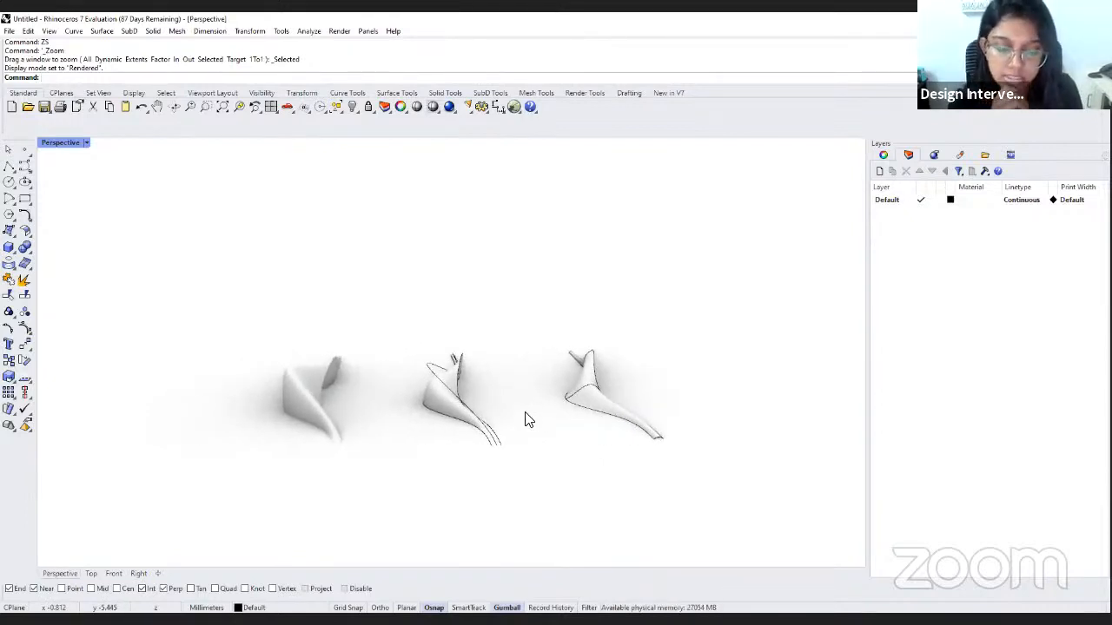
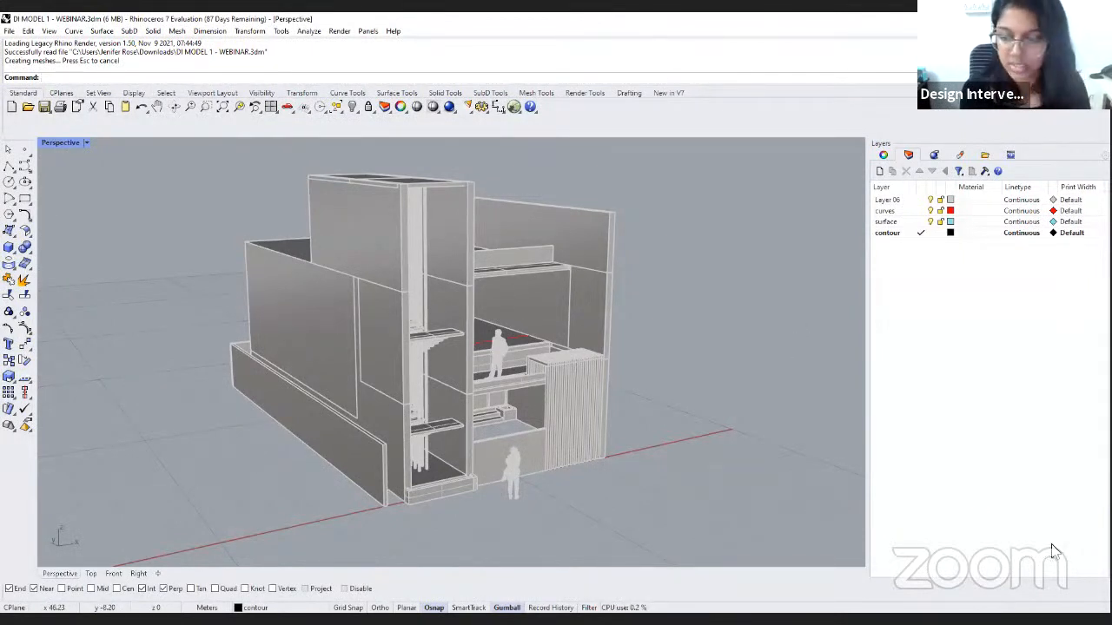
right_click_drag(602, 401, 550, 453)
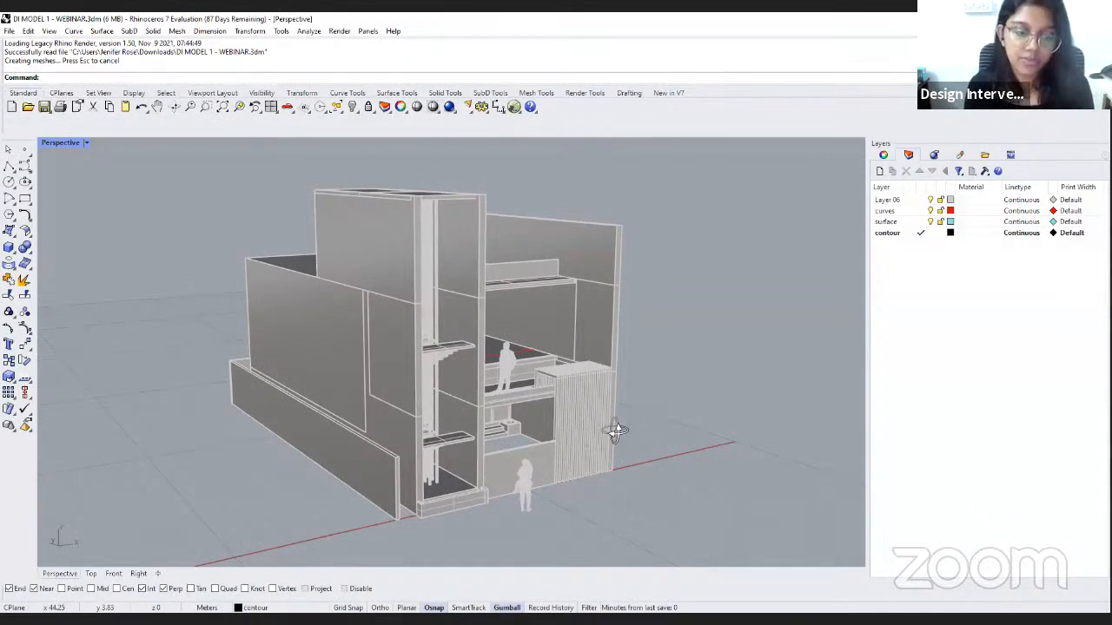
mouse_move(608, 430)
right_mouse_down()
mouse_move(633, 425)
mouse_move(621, 429)
right_mouse_up()
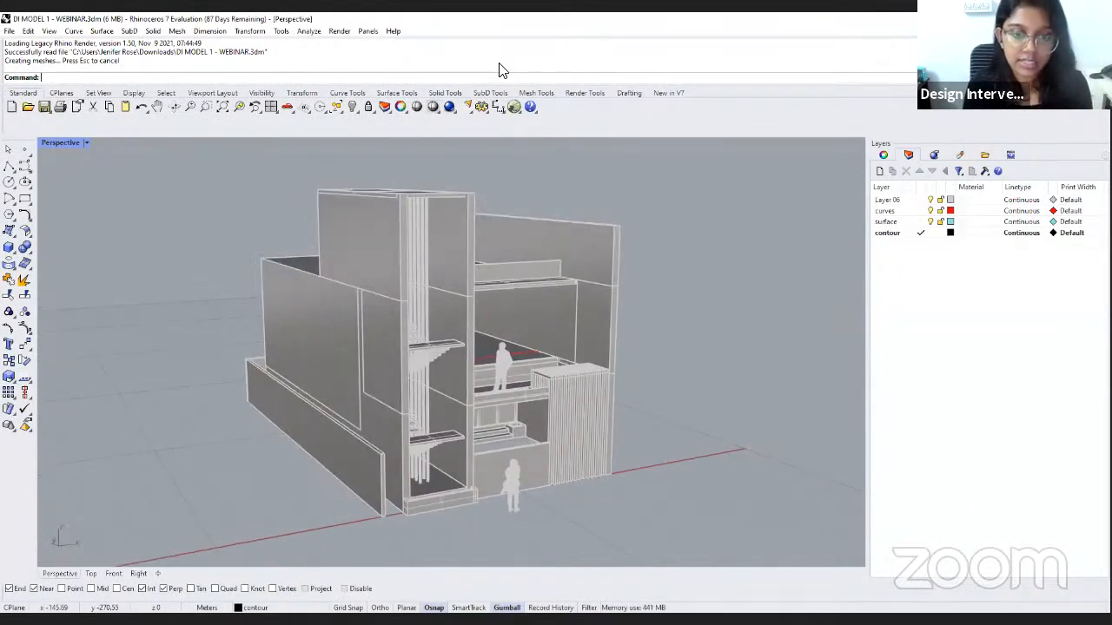
right_click_drag(514, 291, 582, 319)
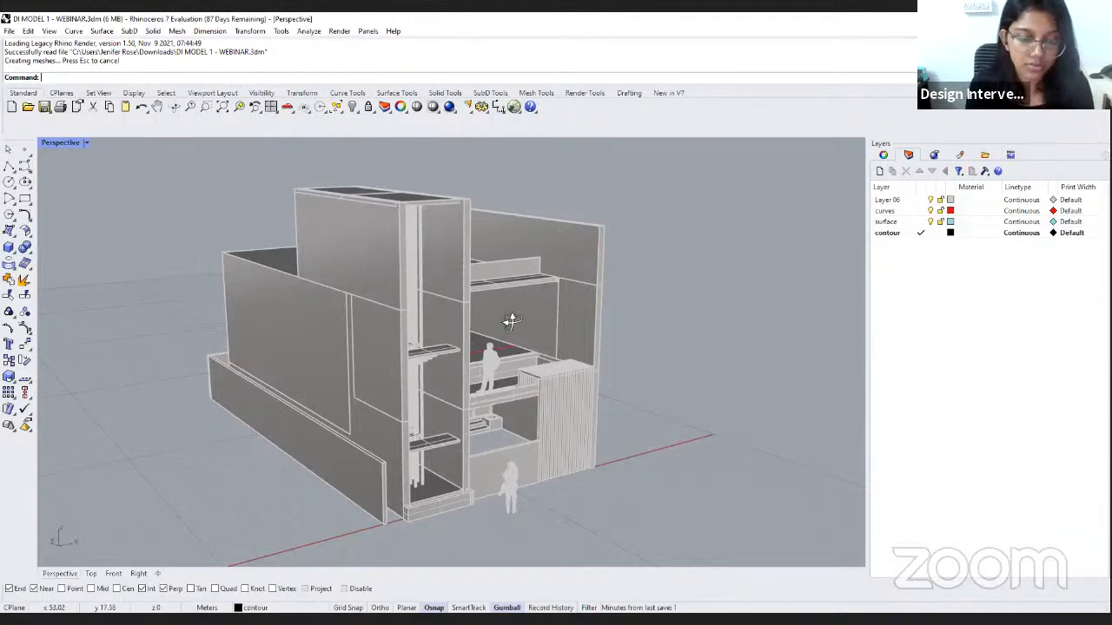
mouse_move(511, 321)
right_mouse_down()
mouse_move(521, 320)
mouse_move(497, 314)
right_mouse_up()
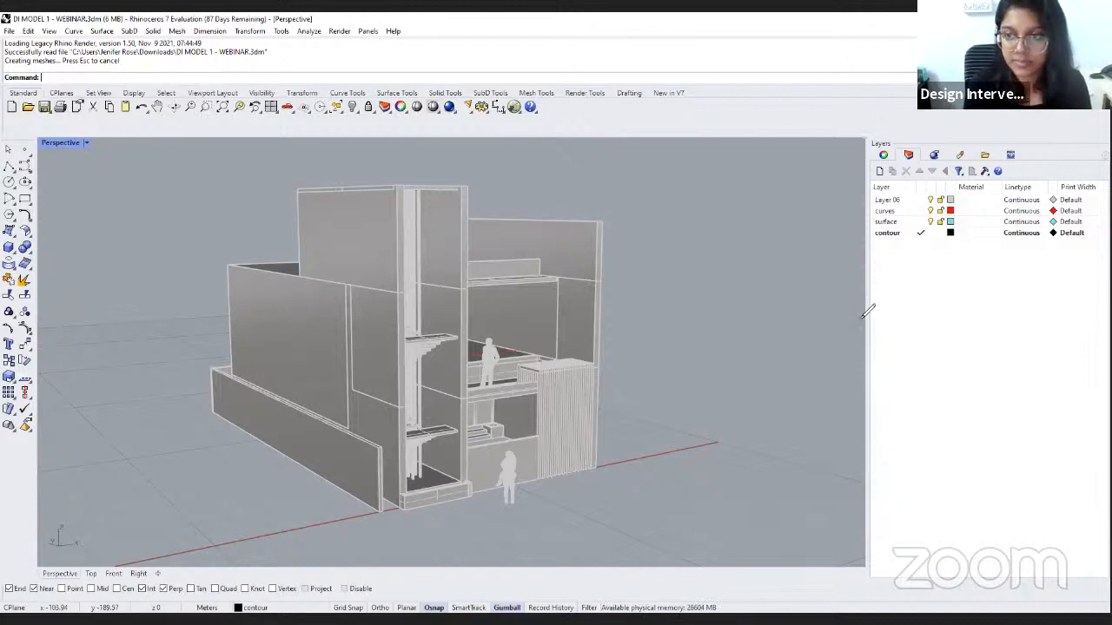
mouse_move(866, 312)
left_mouse_down()
mouse_move(1103, 133)
mouse_move(1049, 356)
mouse_move(873, 347)
left_mouse_up()
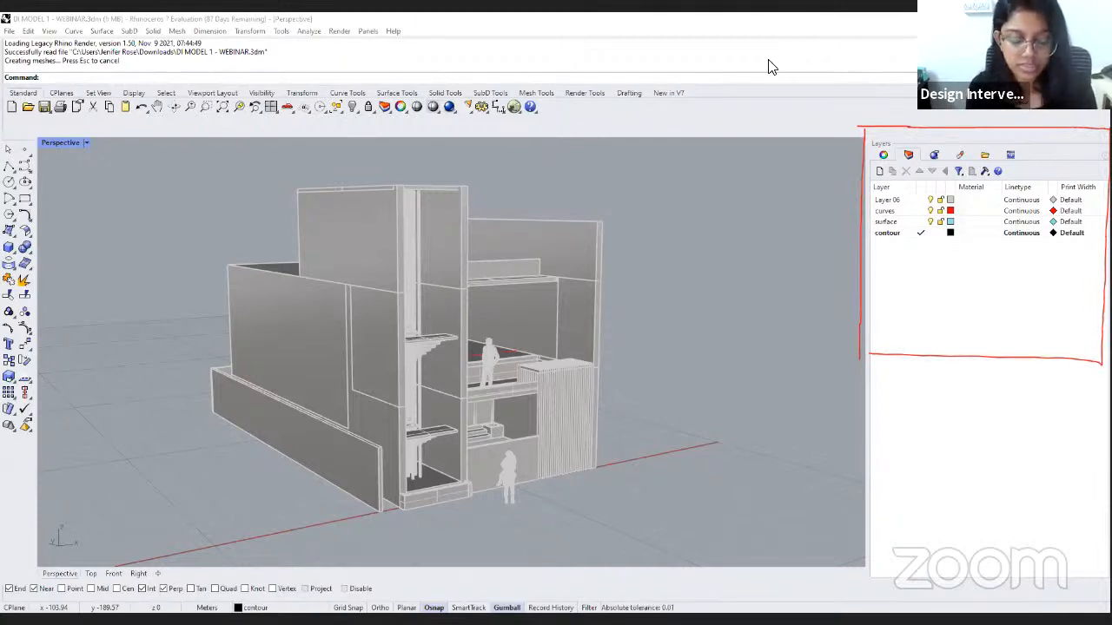
Display the Perspective viewport's properties and return to the layer list.
type("Properties")
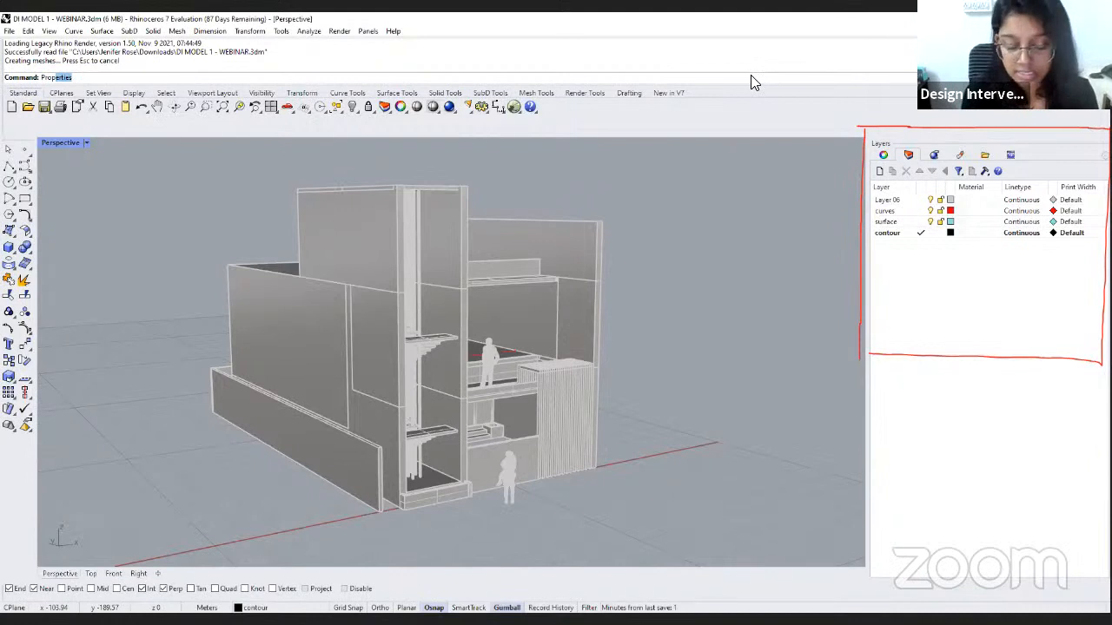
key("Return")
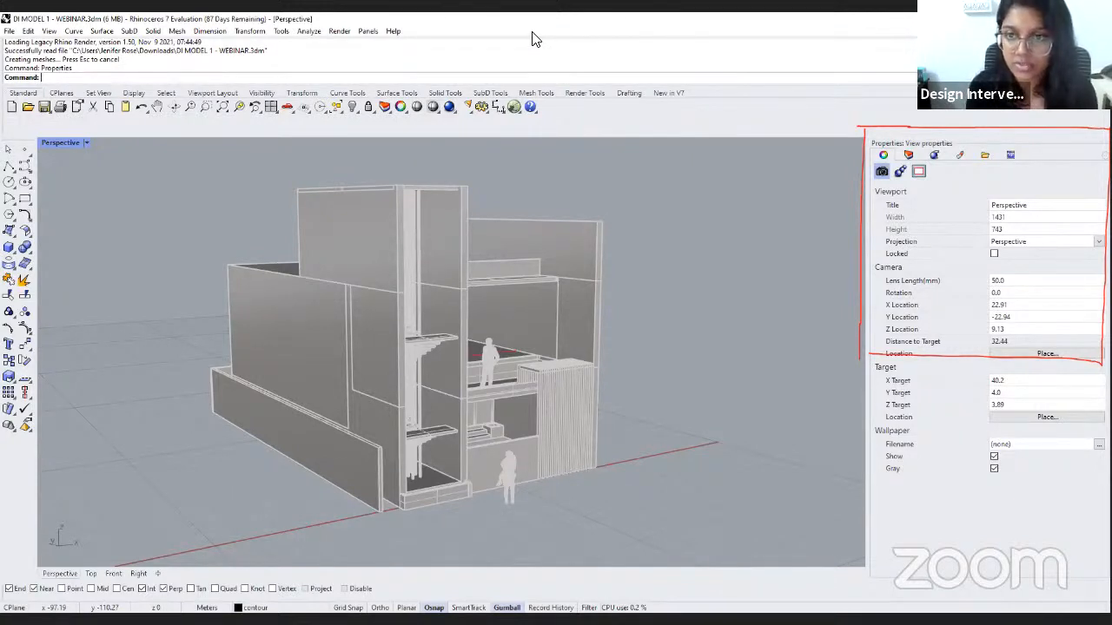
left_click(909, 157)
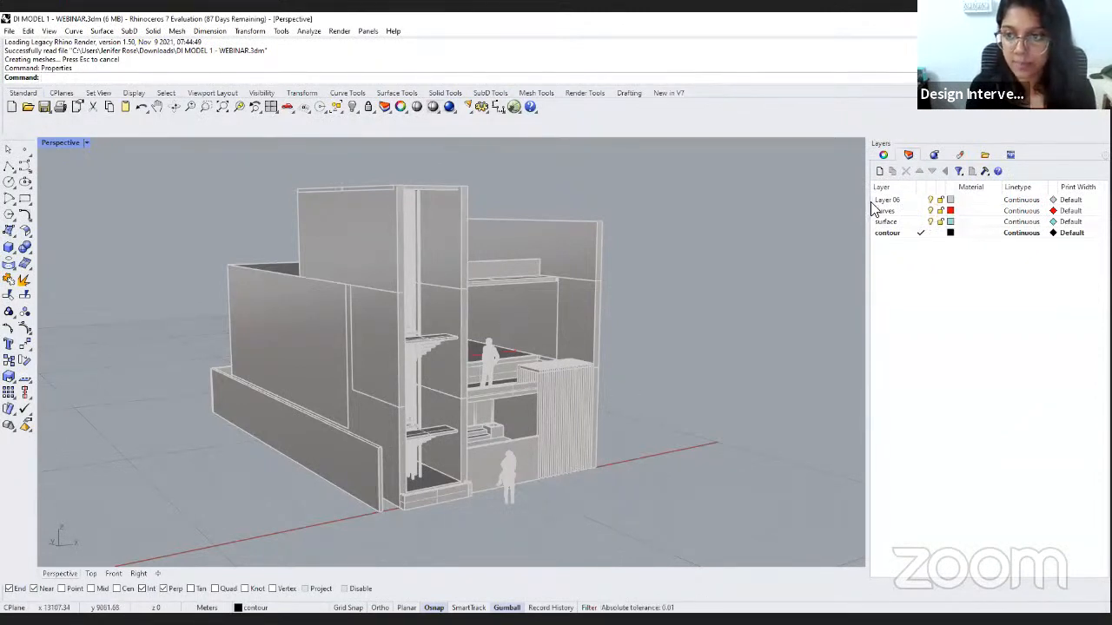
Examine the upper-floor opening, pick the red curves along its floor and ceiling, and clear the selection.
scroll(503, 347, "up", 5)
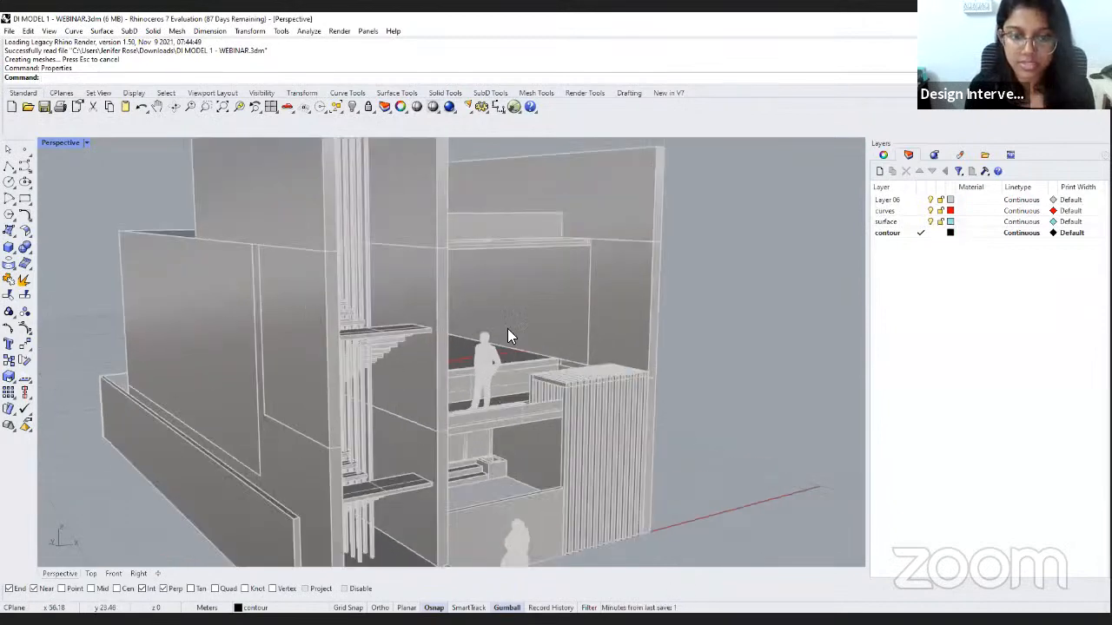
scroll(516, 312, "up", 5)
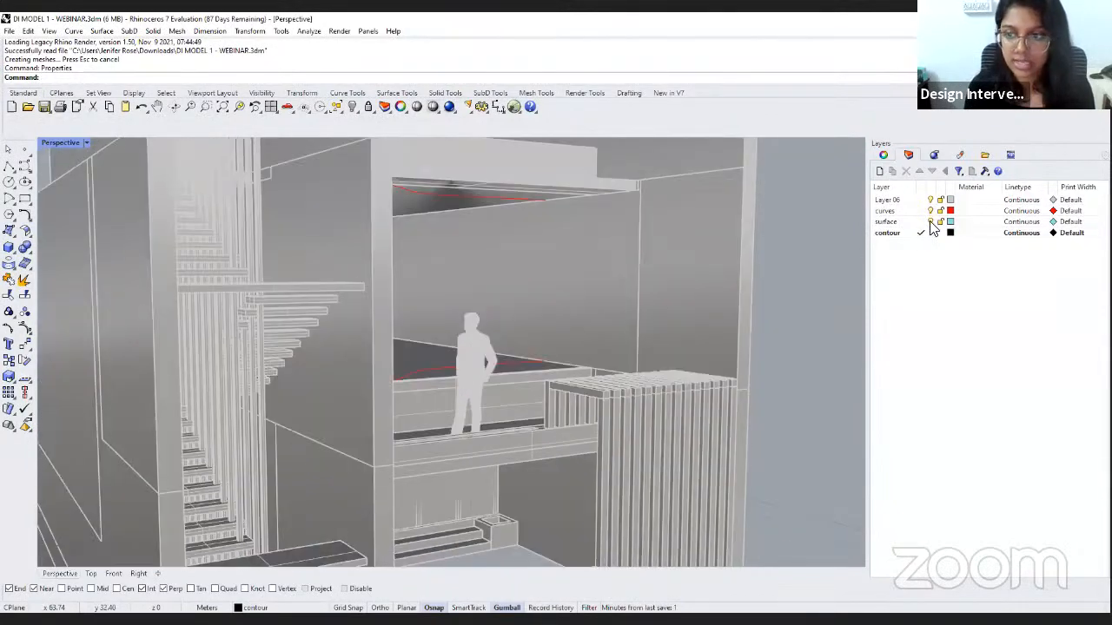
right_click_drag(625, 271, 817, 234)
scroll(655, 279, "down", 5)
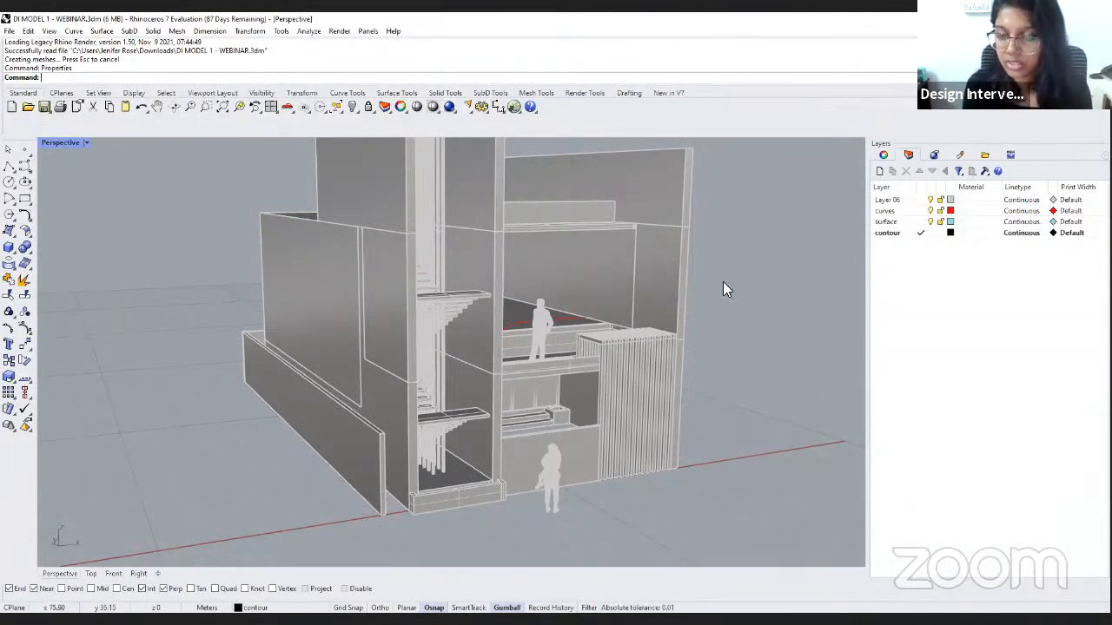
right_click_drag(641, 299, 568, 310)
scroll(561, 330, "up", 5)
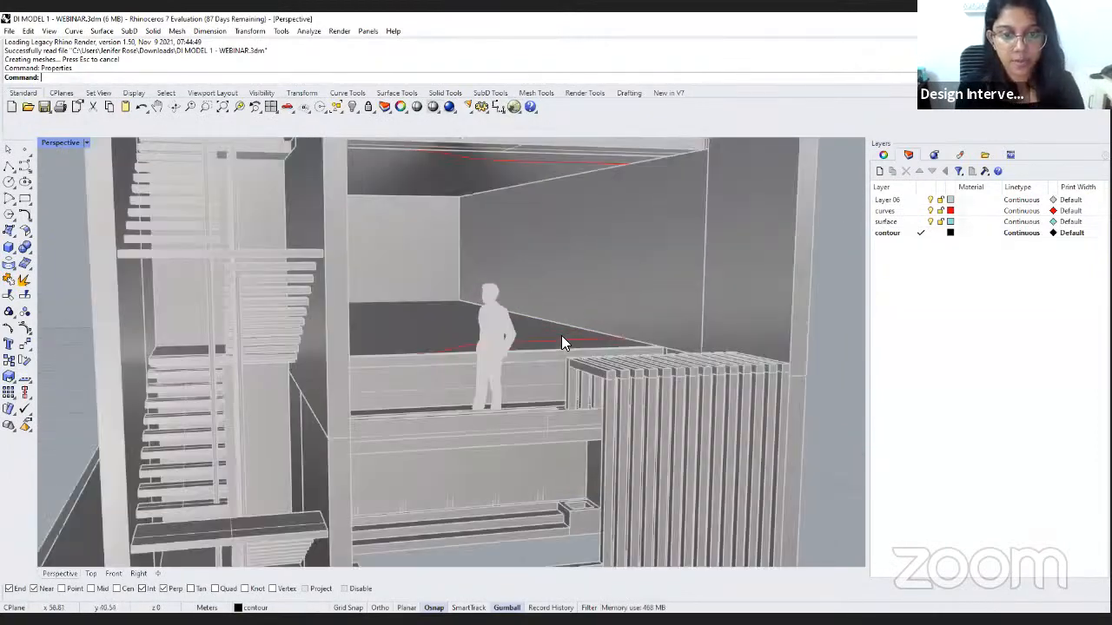
left_click(562, 340)
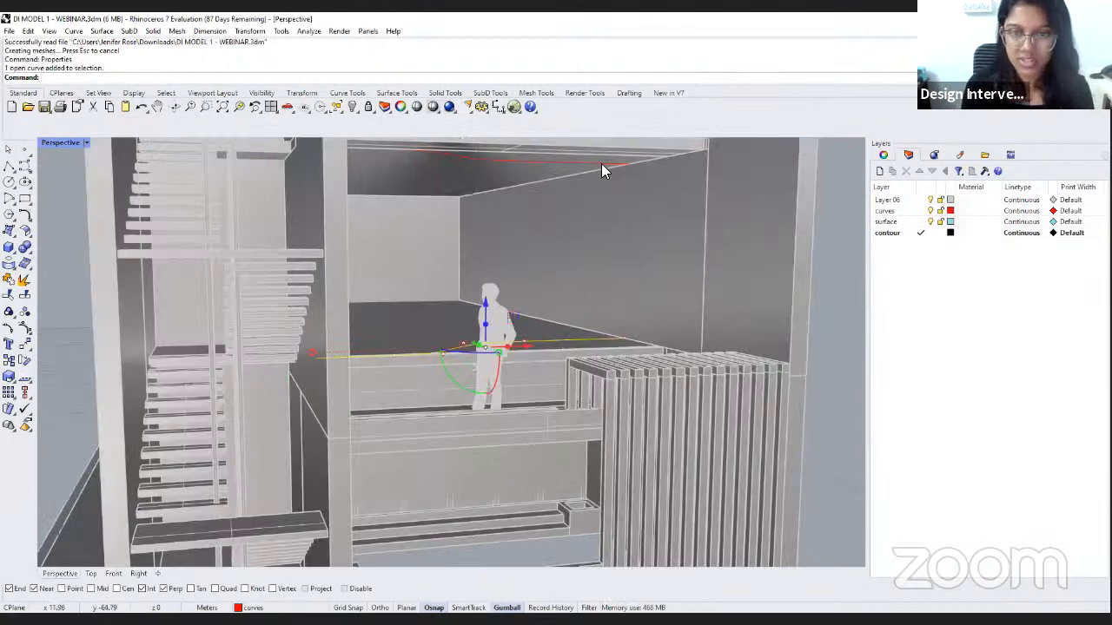
left_click(605, 167)
left_click(604, 163, "shift")
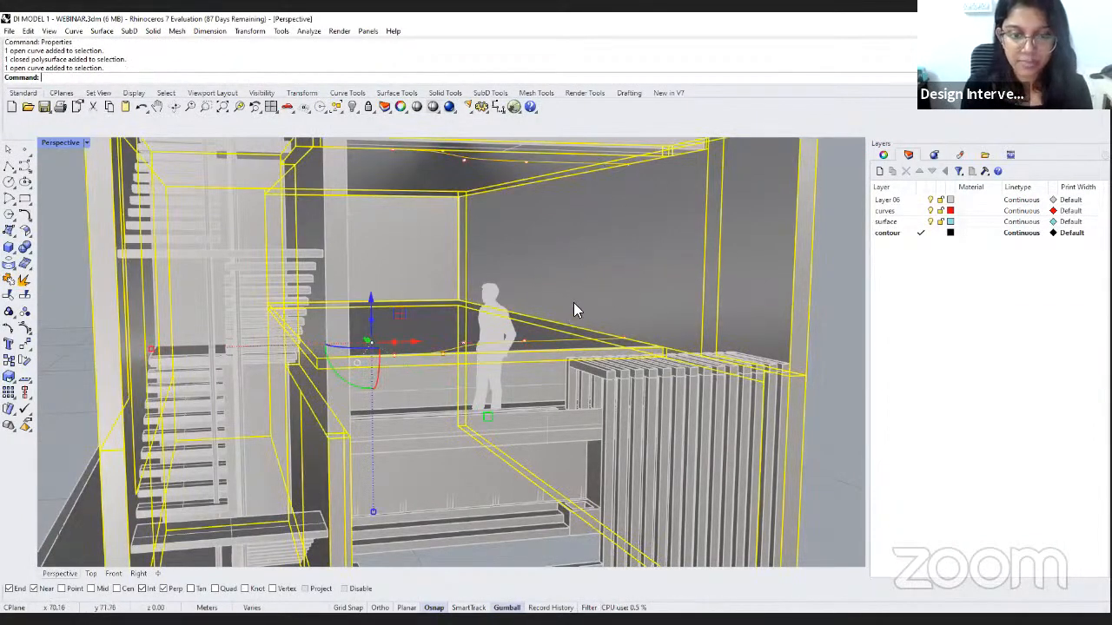
scroll(573, 302, "down", 5)
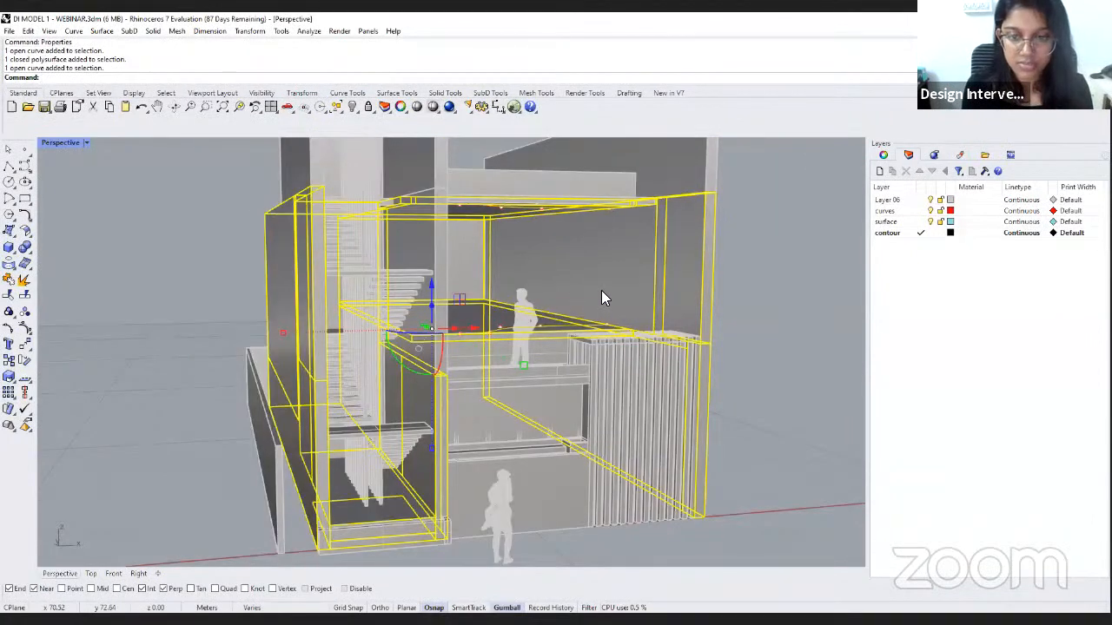
left_click(671, 295)
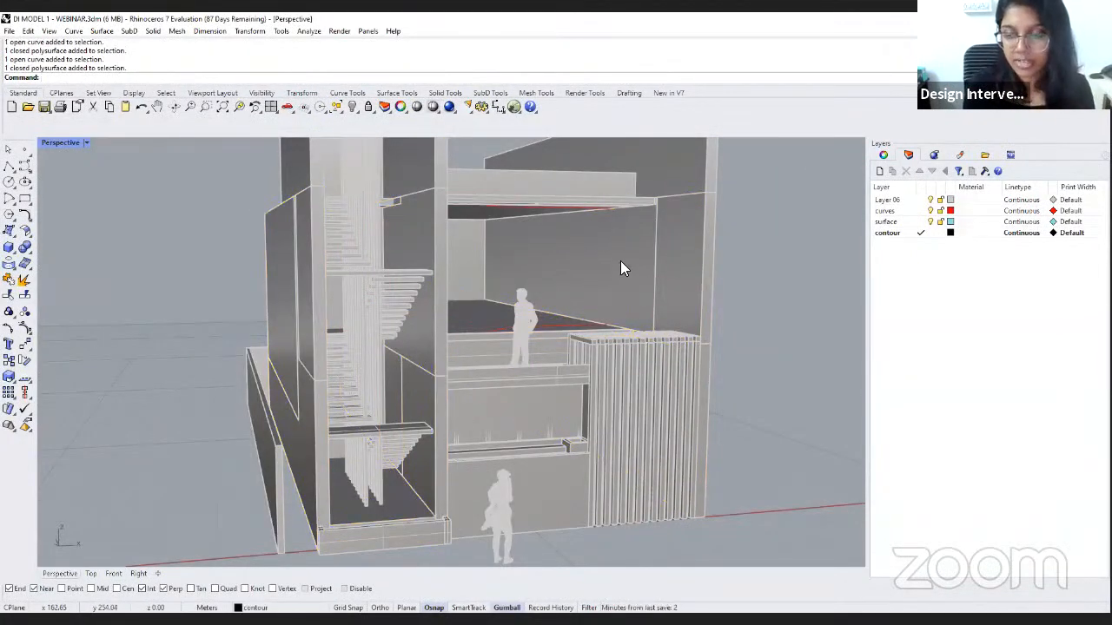
Lock Layer 06 and test selecting geometry around the building's upper floor.
left_click(944, 205)
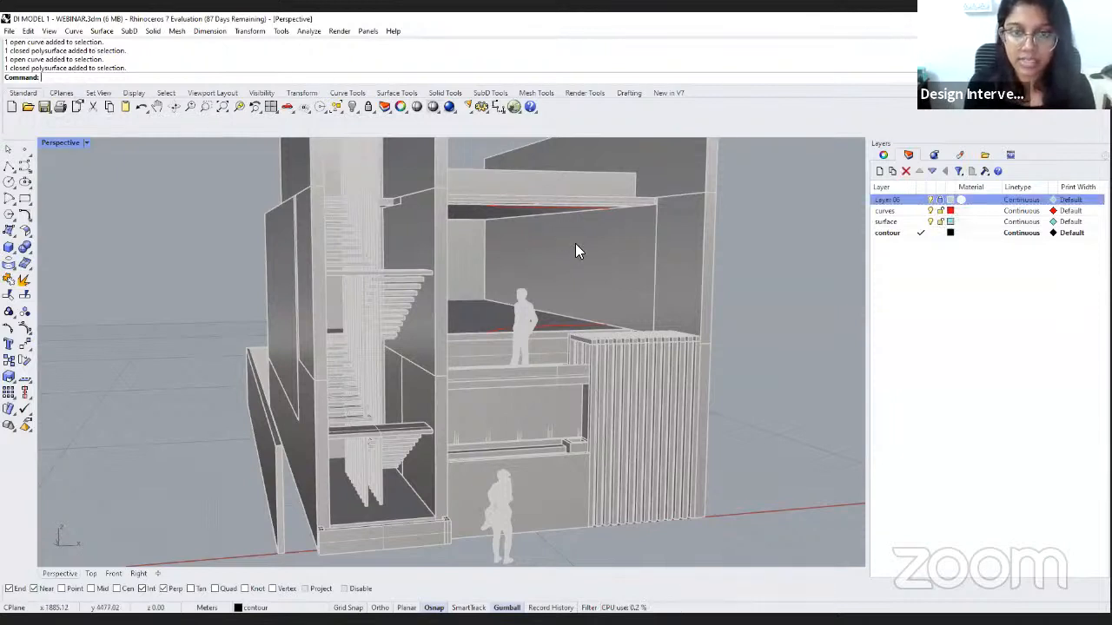
scroll(521, 335, "down", 2)
scroll(522, 328, "down", 2)
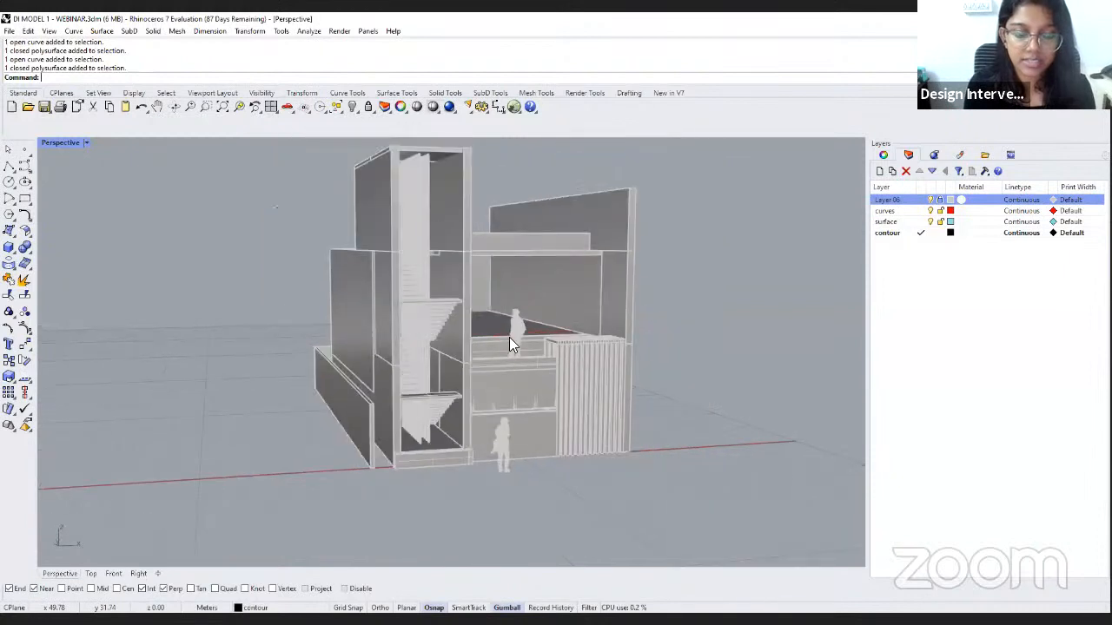
left_click(639, 280)
left_click_drag(650, 246, 563, 178)
left_click(700, 292)
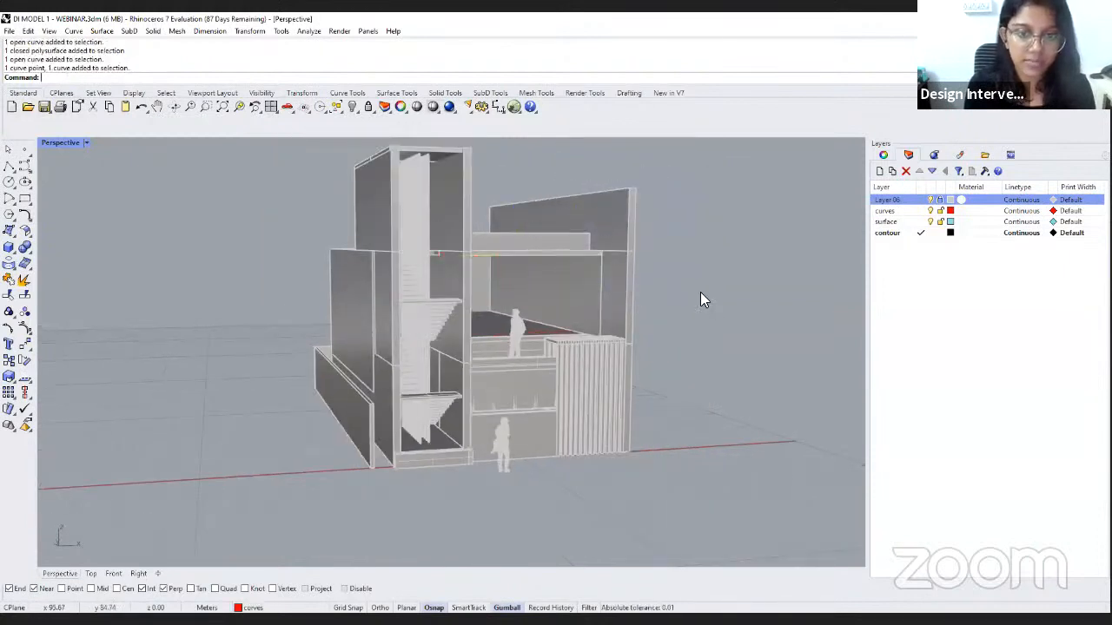
Loft a surface between the red floor curve and the red ceiling curve on the upper floor.
scroll(576, 308, "up", 5)
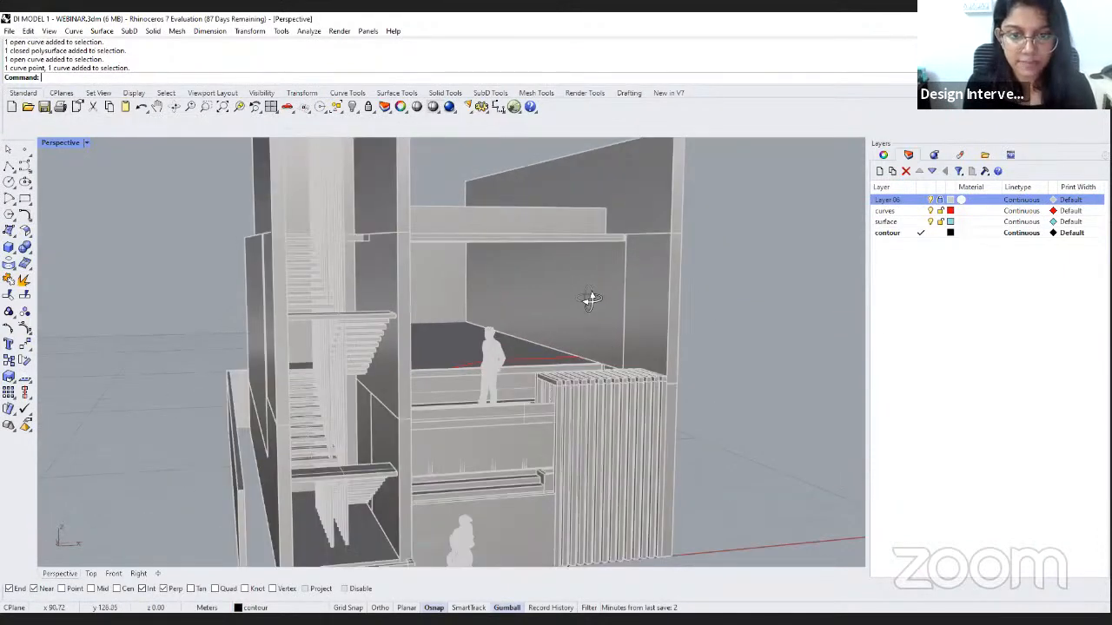
scroll(584, 309, "up", 5)
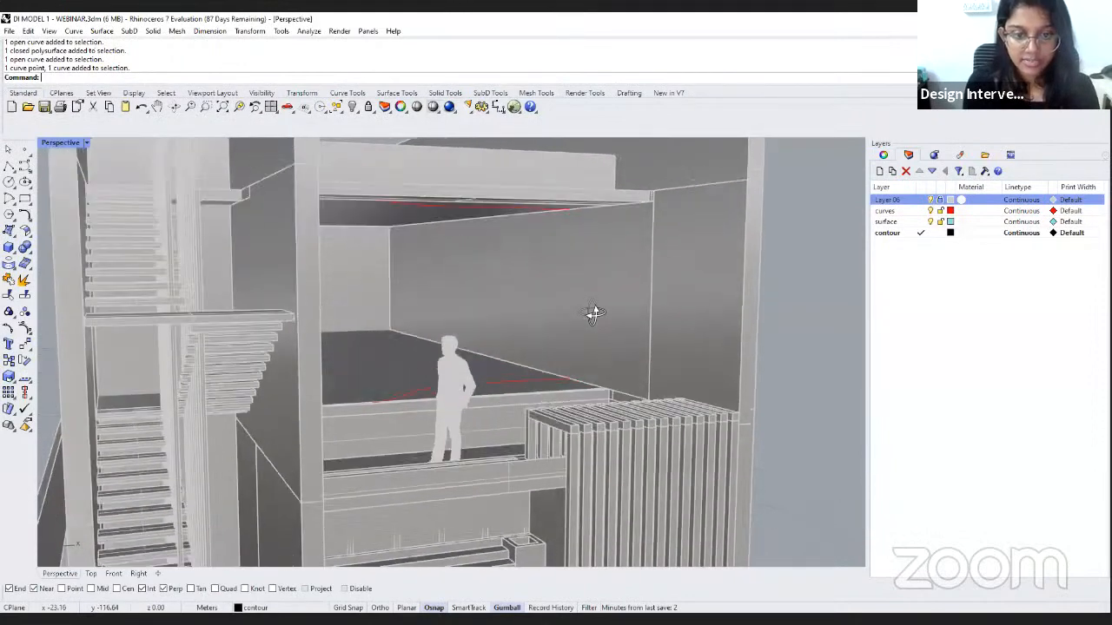
right_click_drag(587, 307, 591, 304)
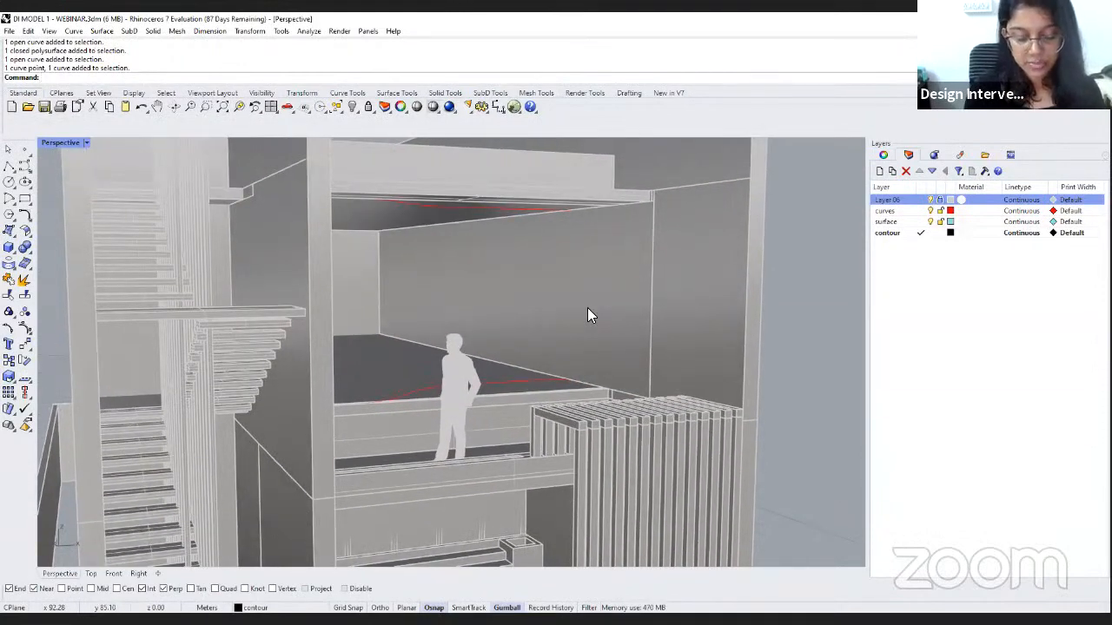
type("Loft")
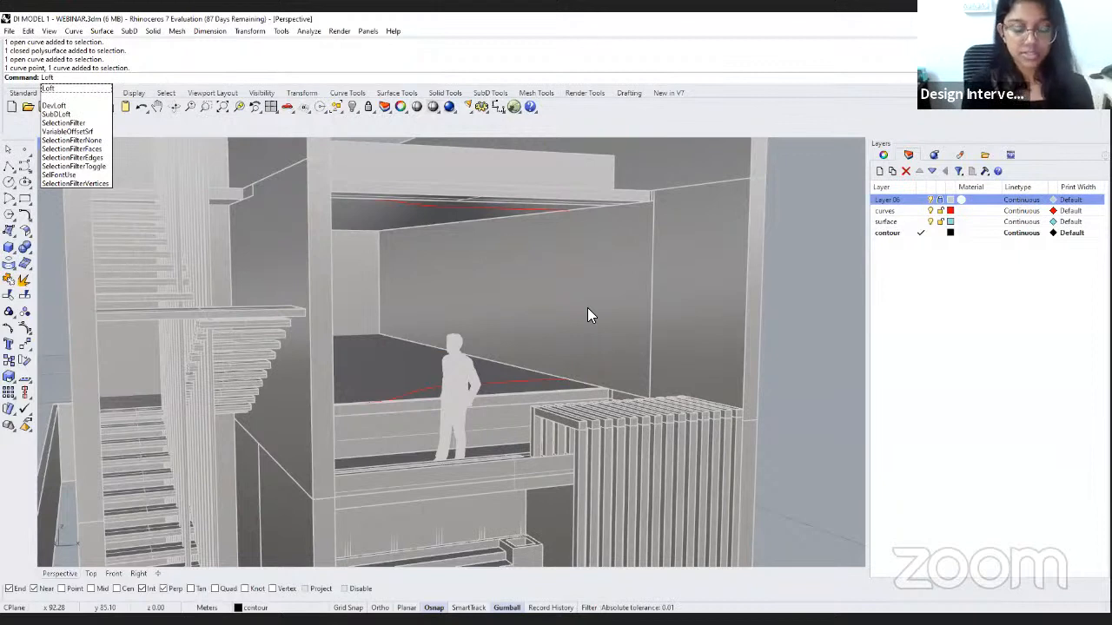
key("Return")
left_click(547, 379)
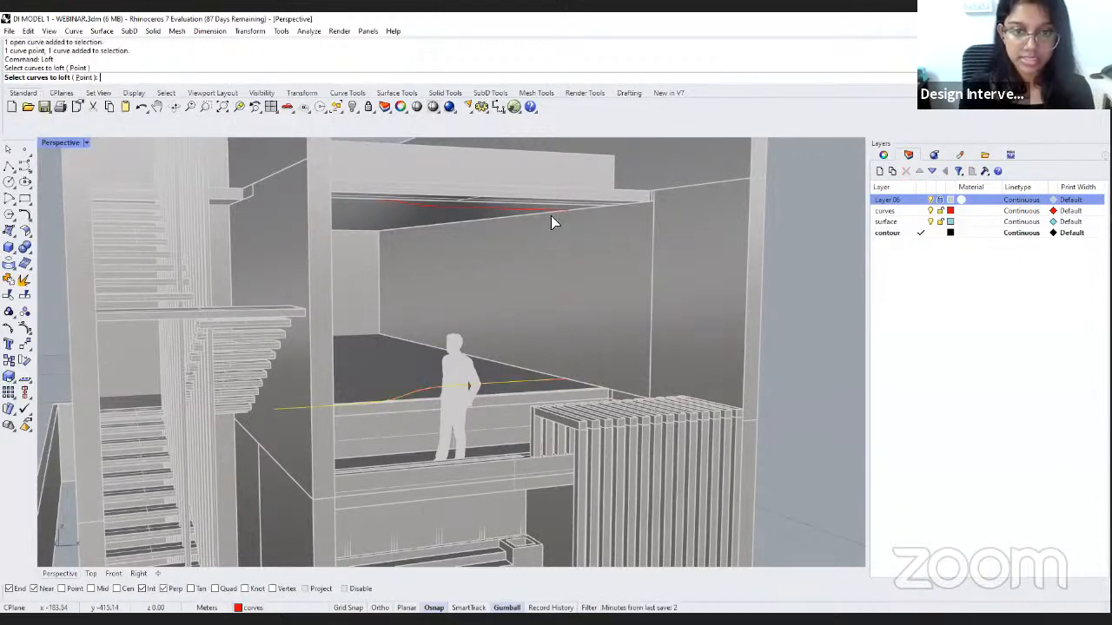
left_click(552, 212)
key("Return")
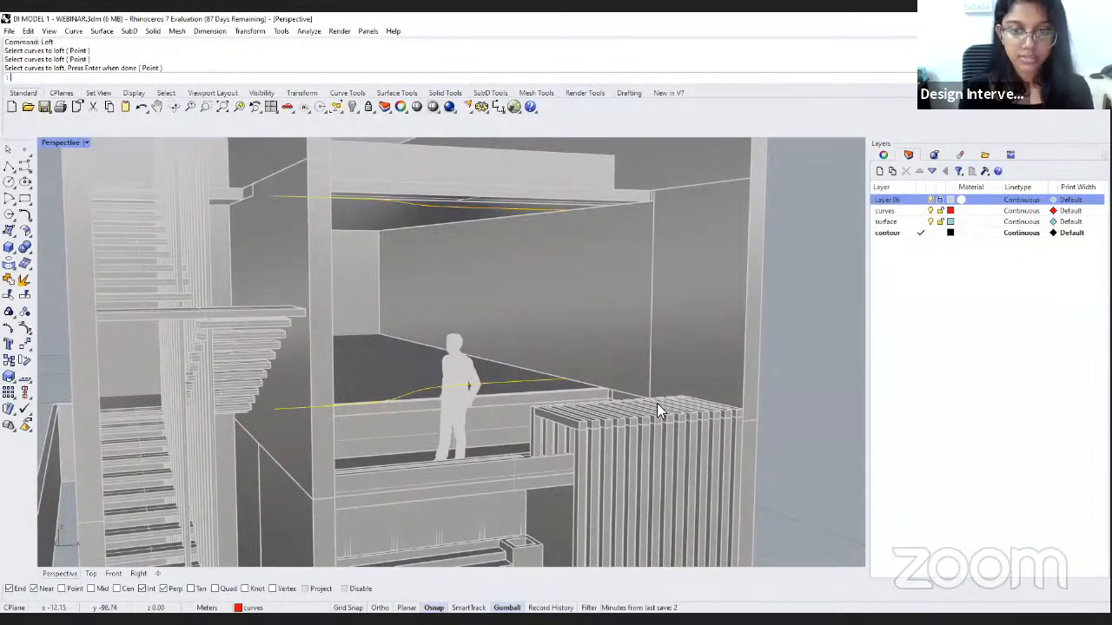
left_click(655, 395)
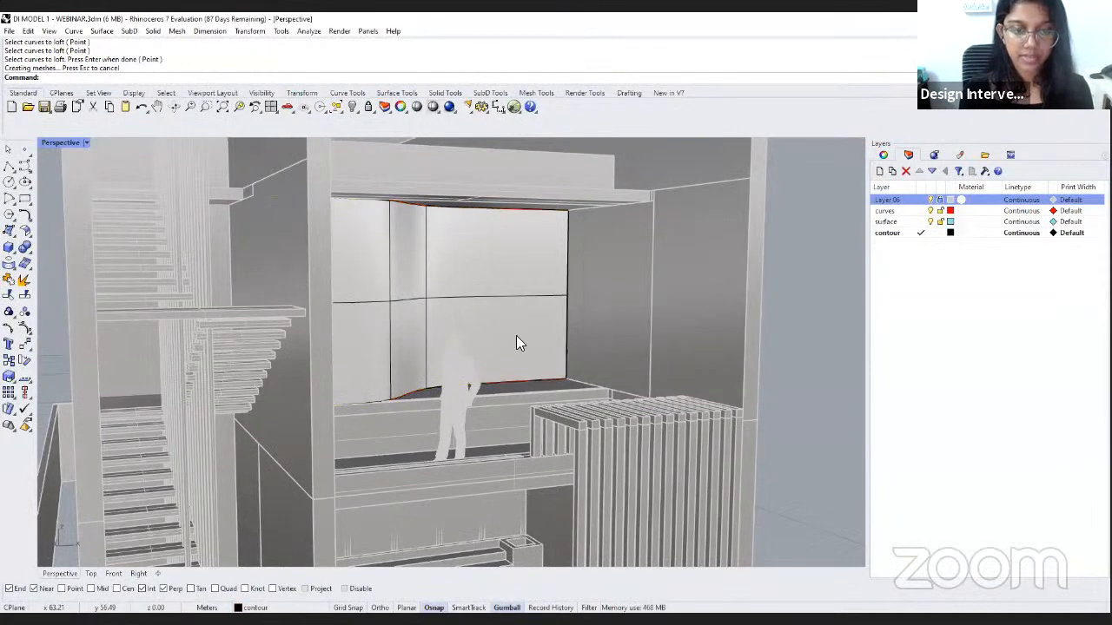
Extract a V-direction isocurve at mid-height from the lofted wall surface on the upper floor.
right_click_drag(516, 337, 400, 310)
scroll(498, 355, "up", 5)
left_click(459, 405)
left_click(469, 410)
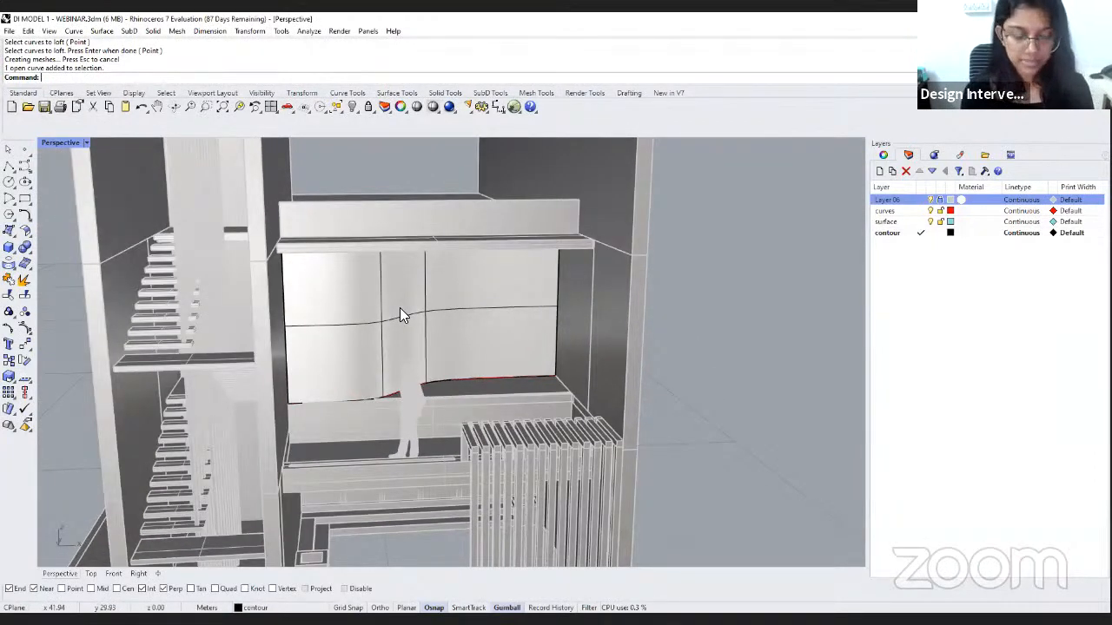
right_click_drag(437, 312, 489, 347)
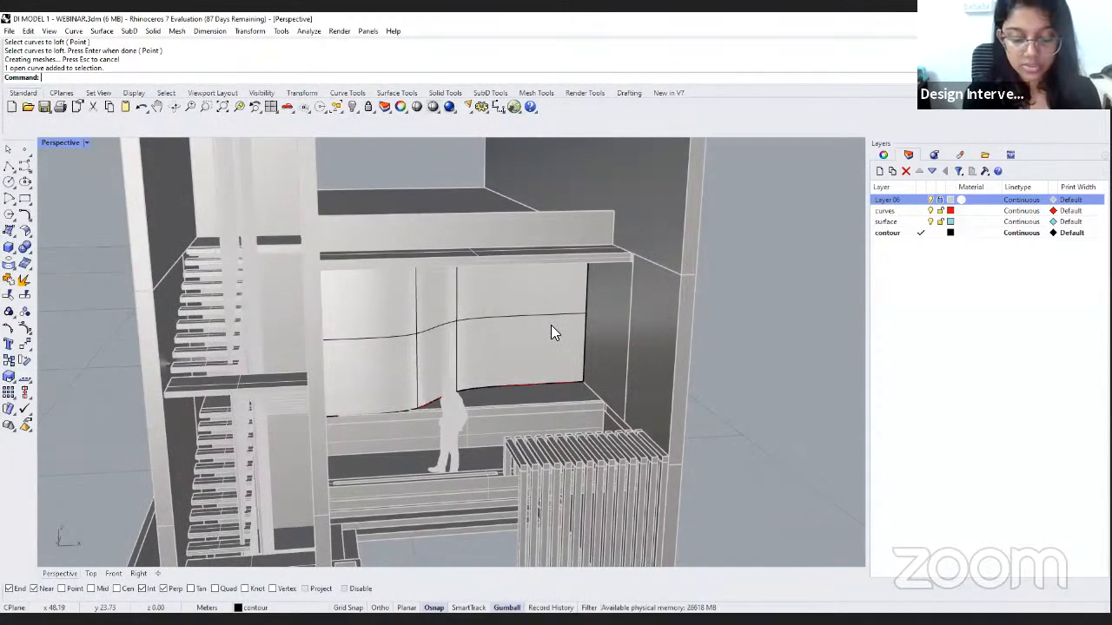
type("Ex")
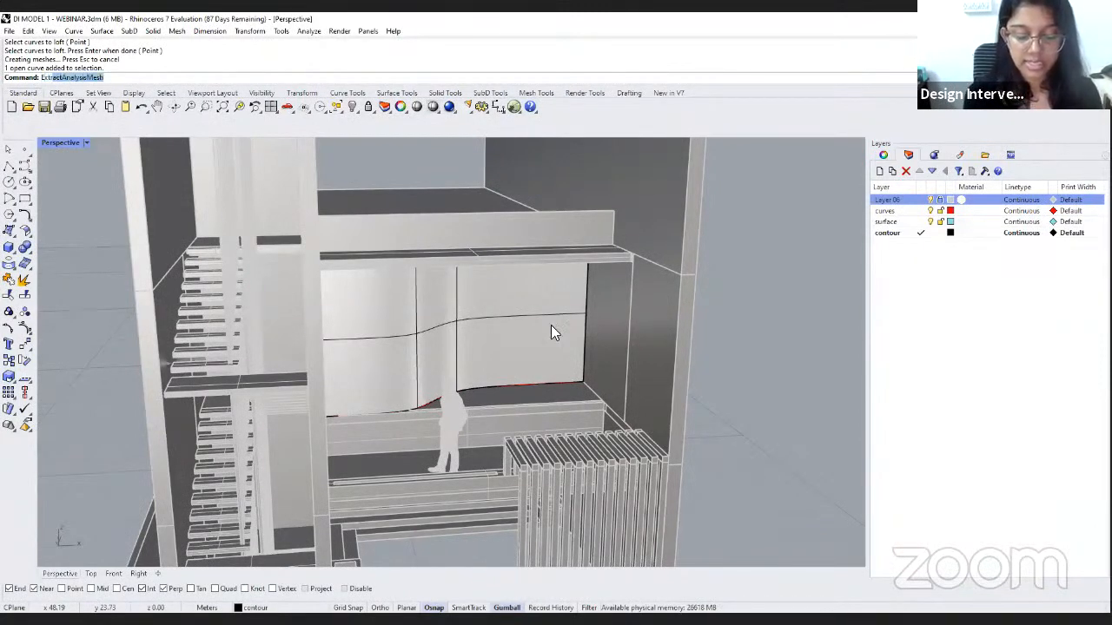
type("tracti")
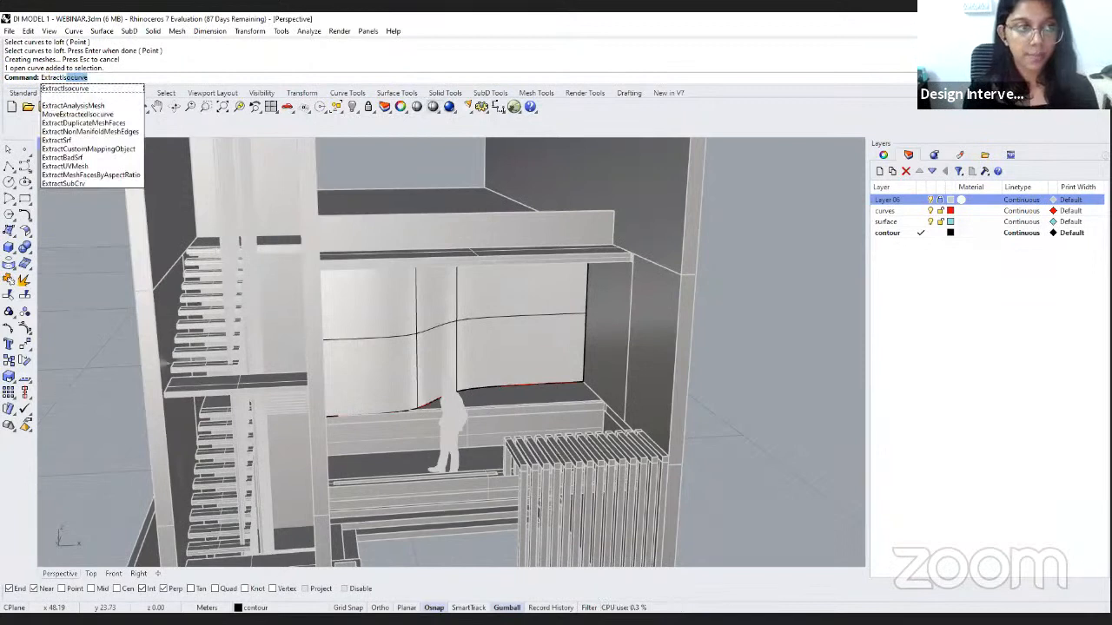
key("Return")
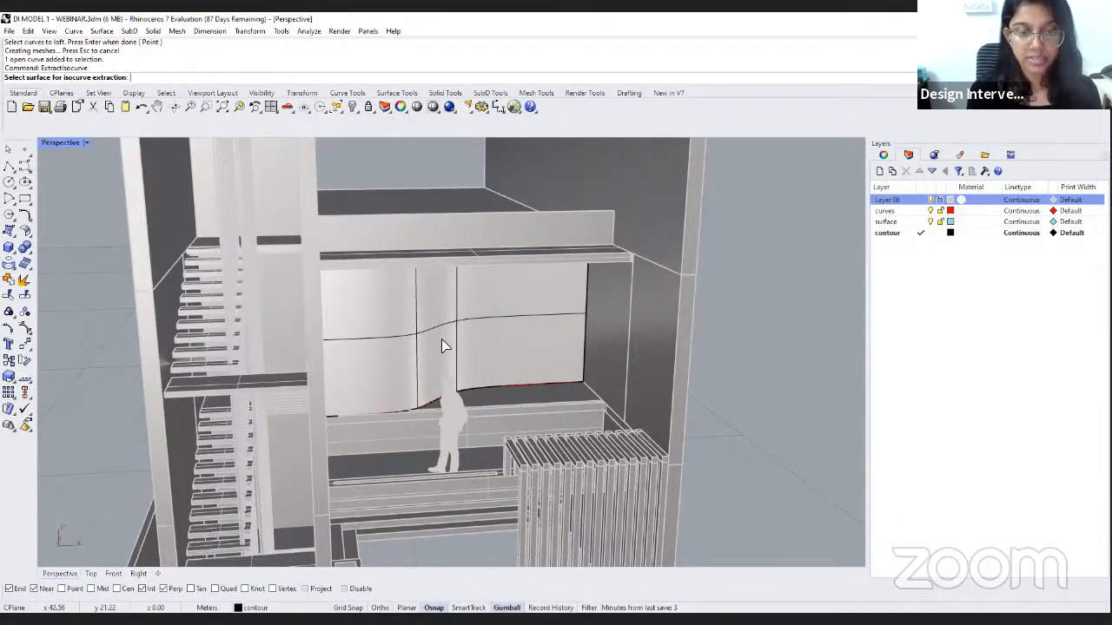
left_click(475, 334)
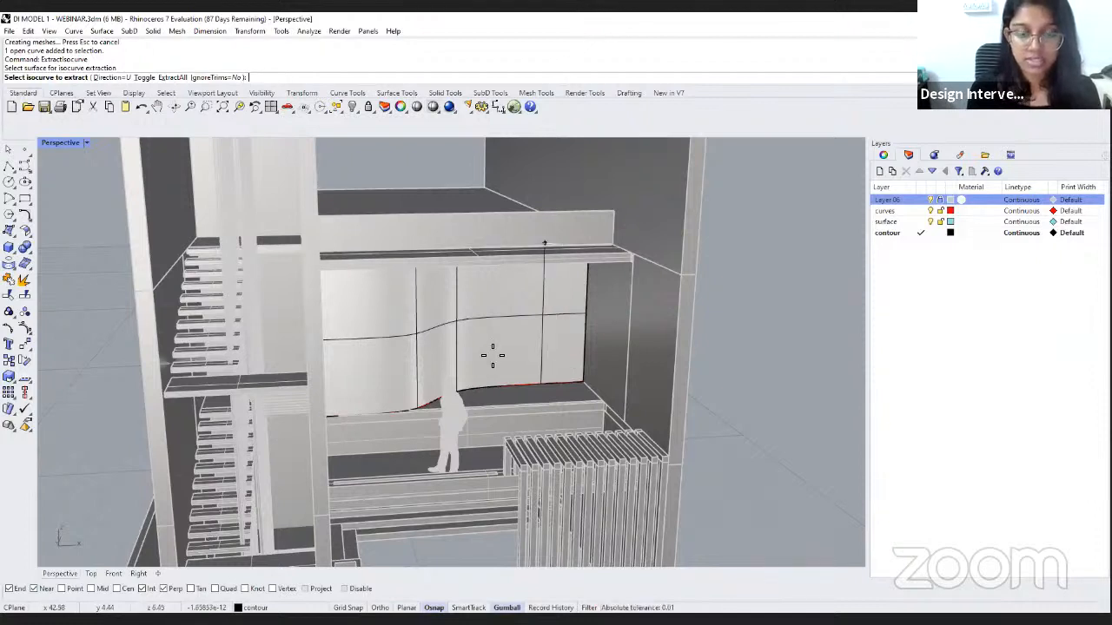
left_click(108, 78)
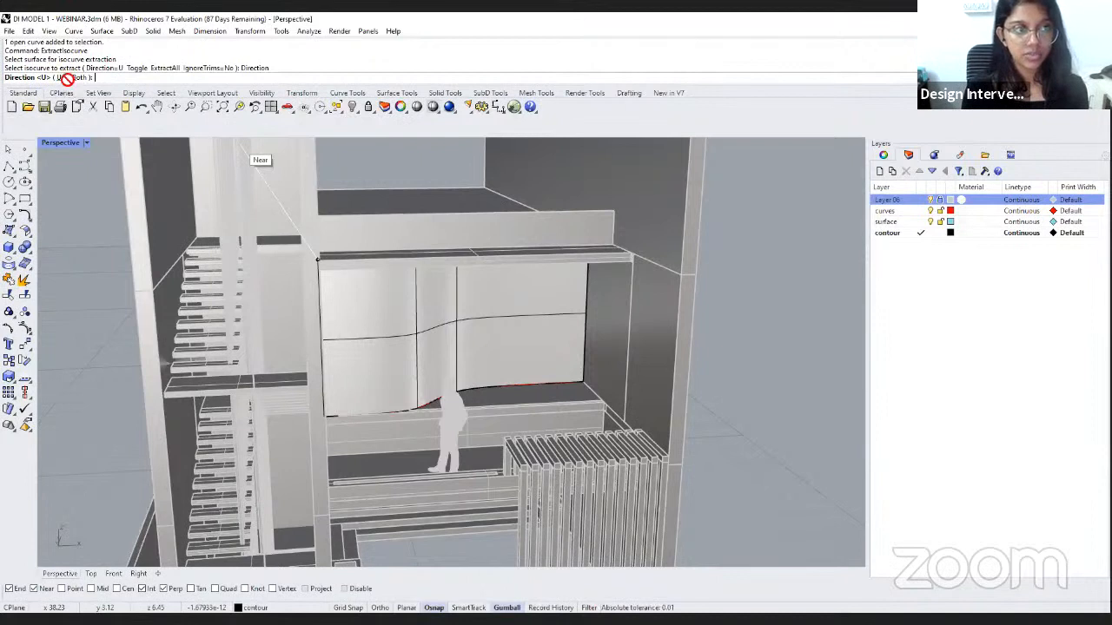
left_click(66, 78)
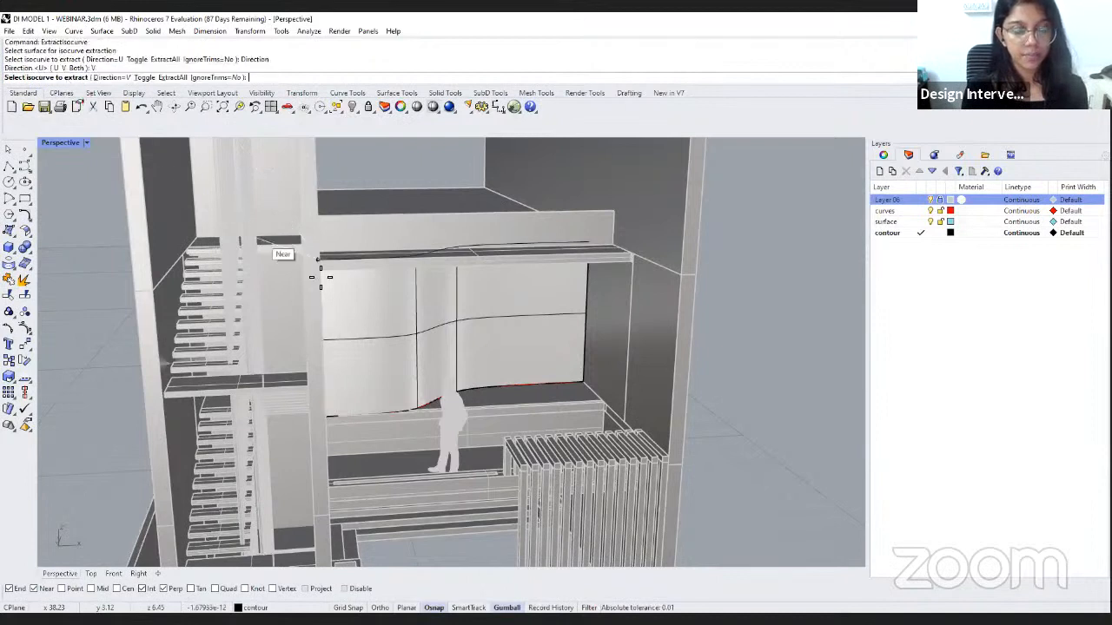
left_click(586, 317)
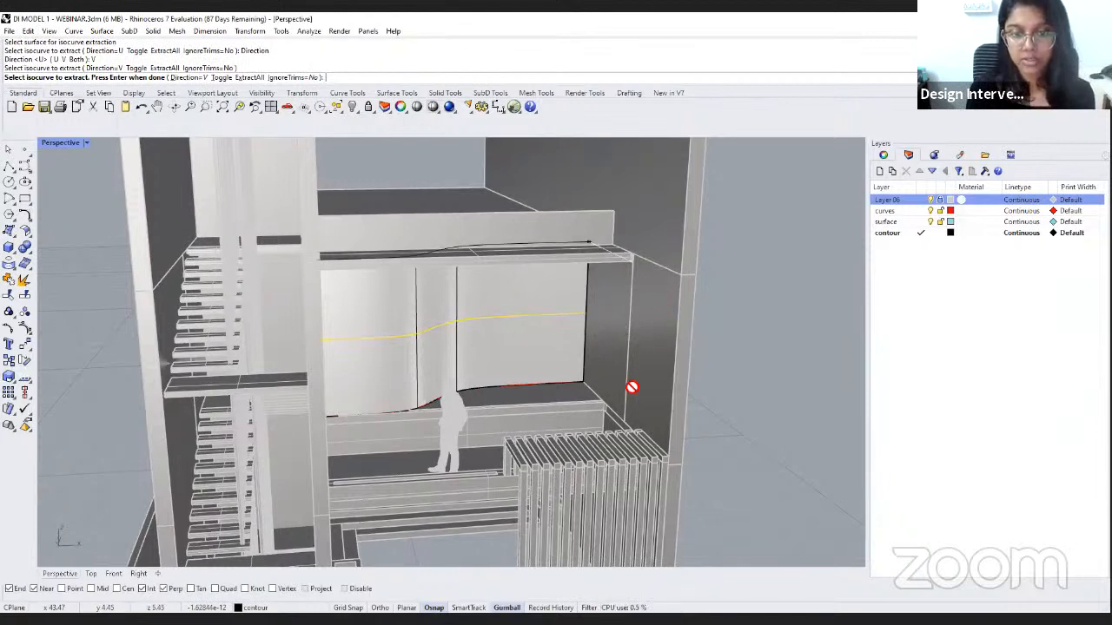
key("Return")
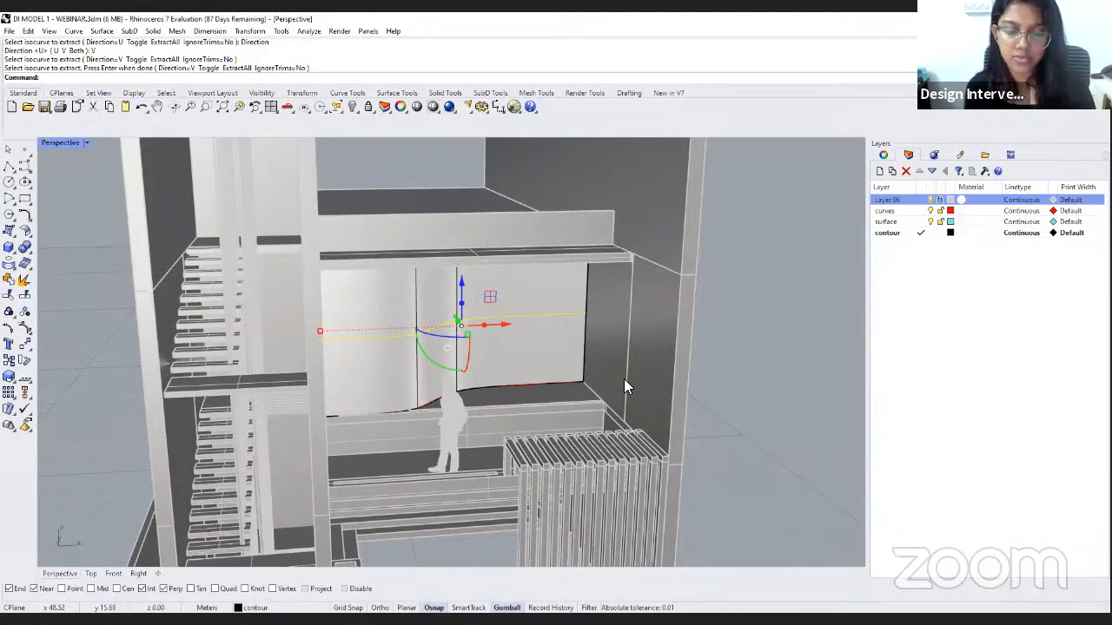
Delete the lofted wall surface, keeping the extracted mid-height curve and the floor and ceiling curves.
left_click(544, 297)
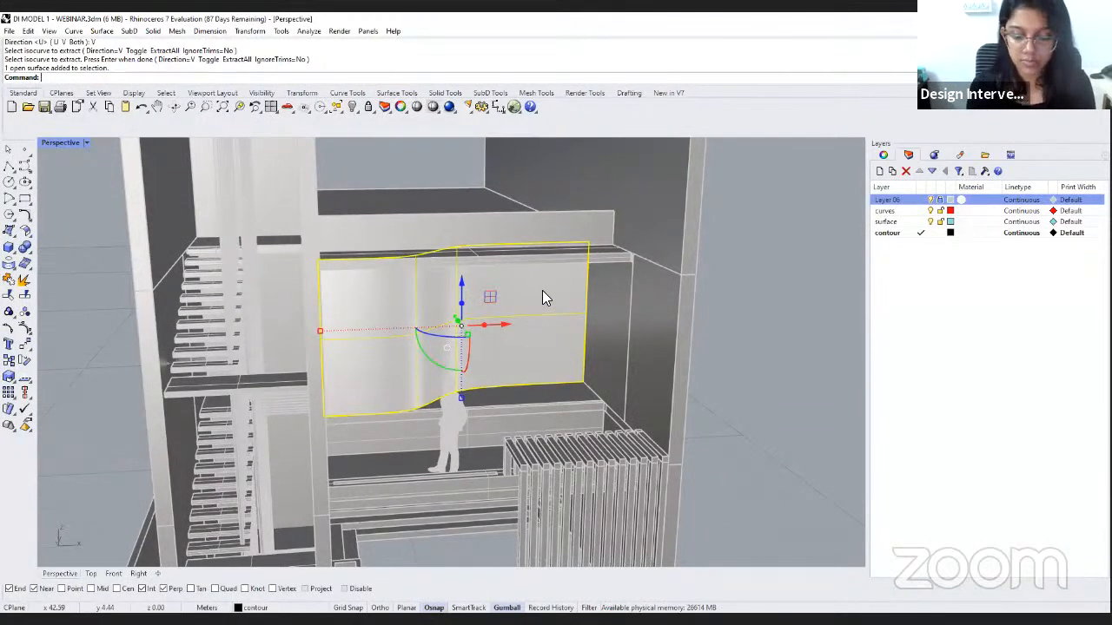
key("Delete")
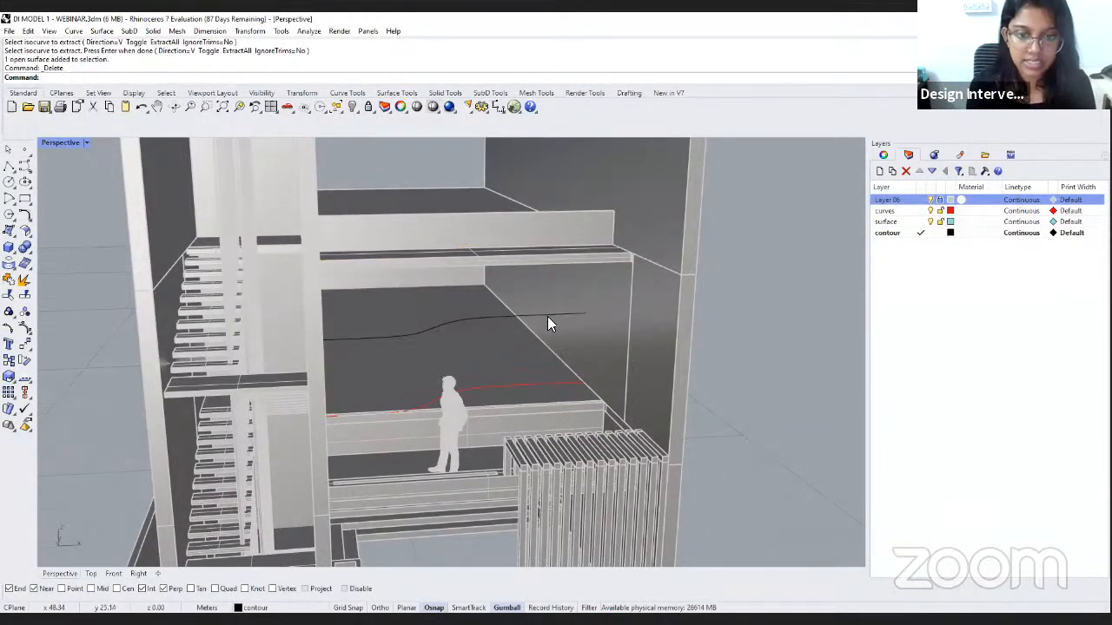
left_click(548, 320)
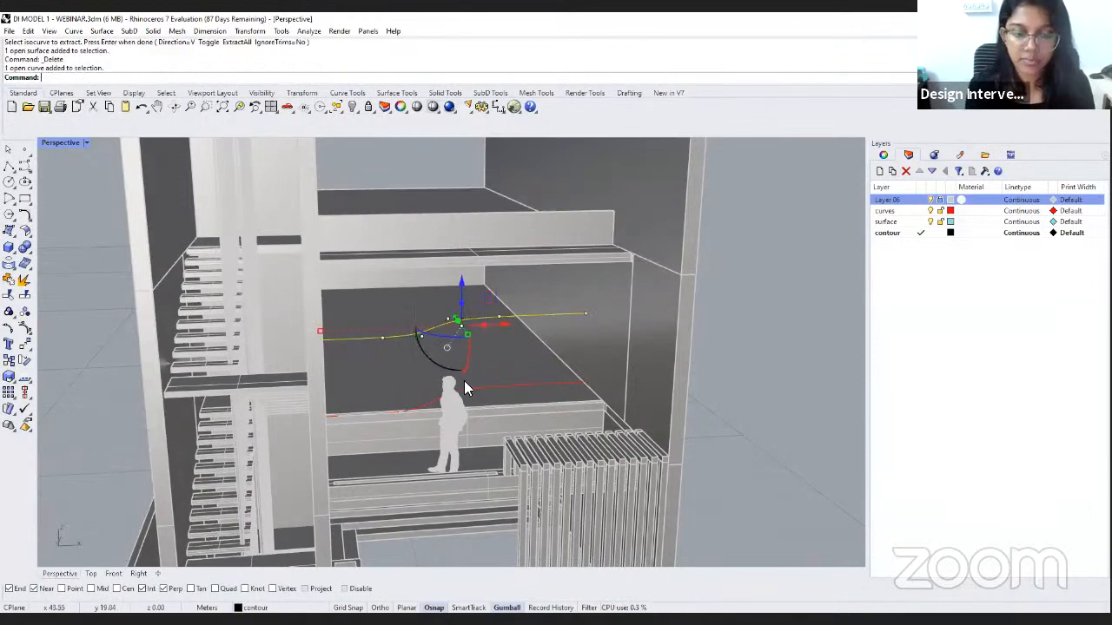
right_click_drag(511, 392, 514, 330)
key("Escape")
Assign the extracted mid-height curve to the curves layer and clear the selection.
left_click(514, 325)
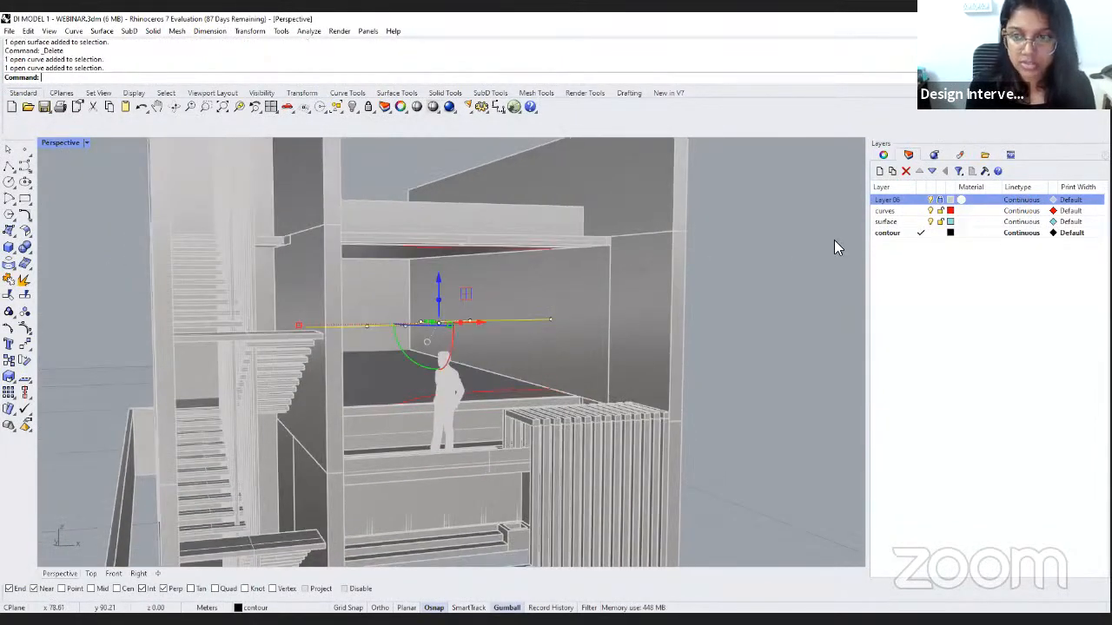
left_click(883, 157)
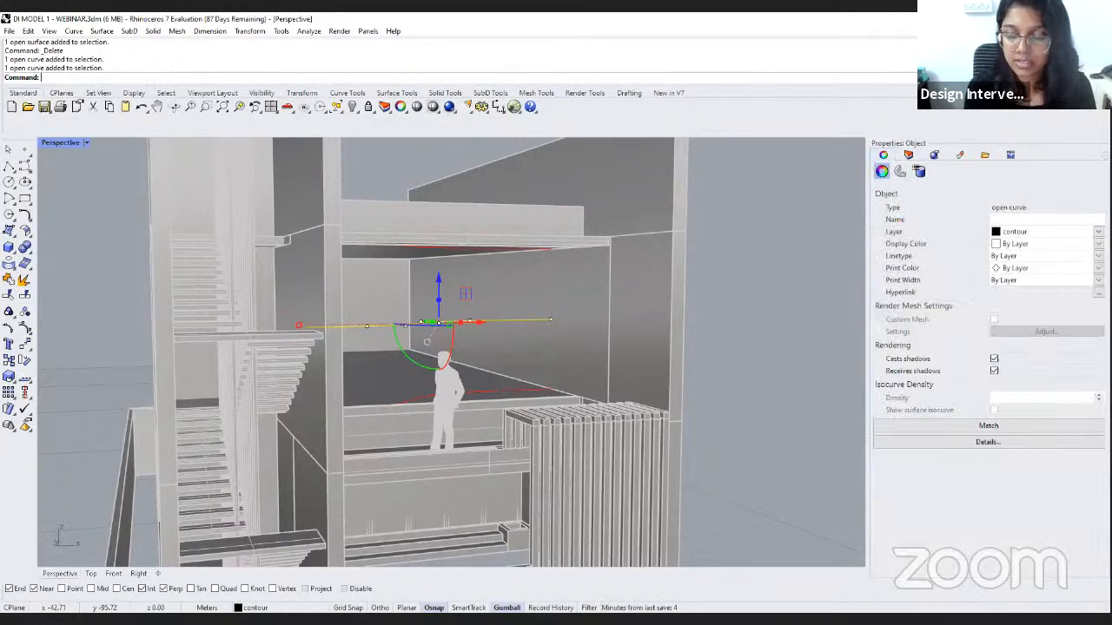
left_click(1081, 233)
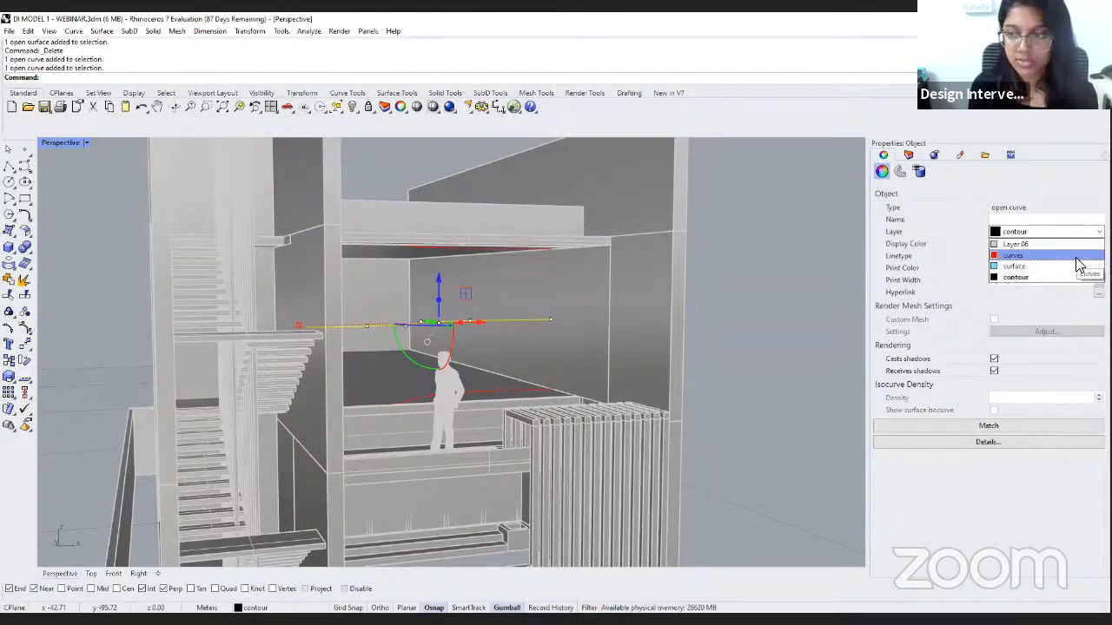
left_click(1077, 257)
left_click(707, 328)
right_click_drag(662, 344, 482, 320)
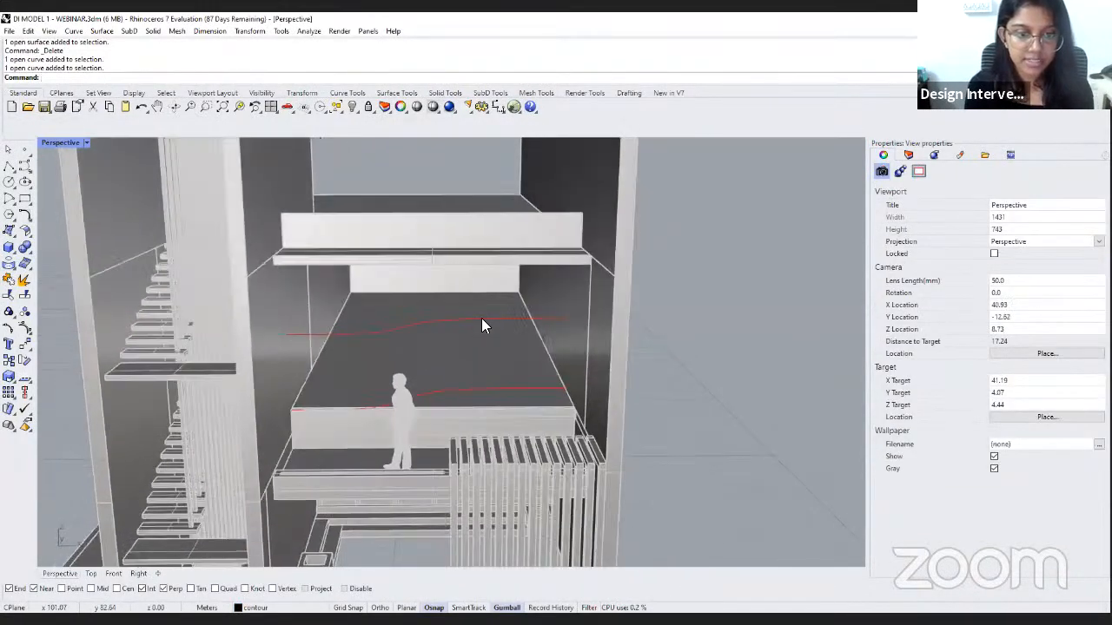
In the Top view, bulge the mid-height curve toward the building's front by moving the control point near its stair-side end.
left_click(482, 321)
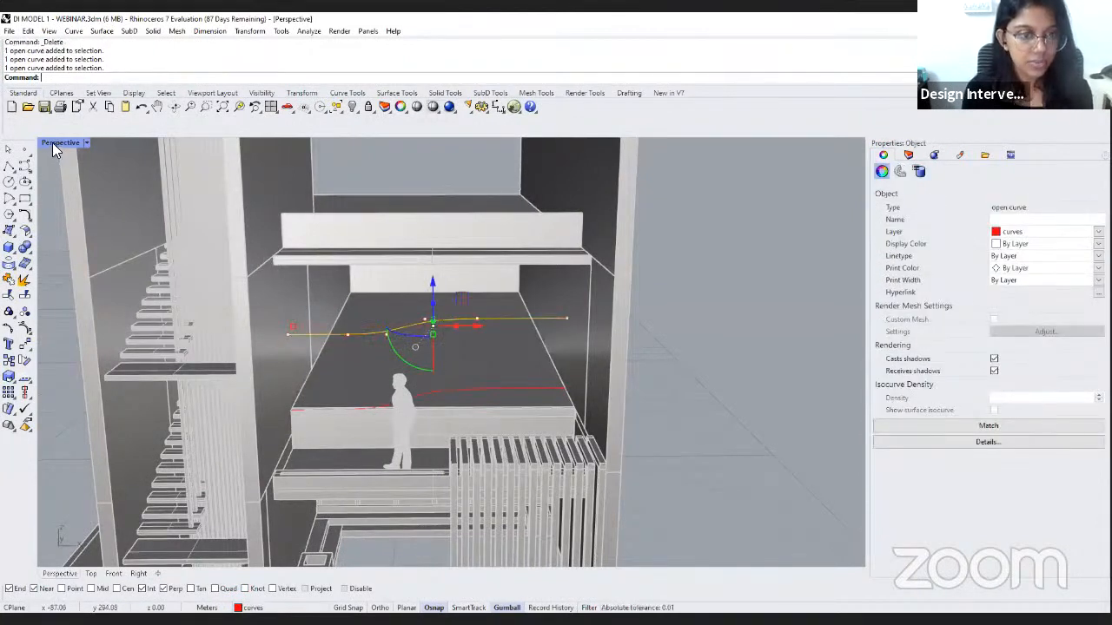
key("ctrl+m")
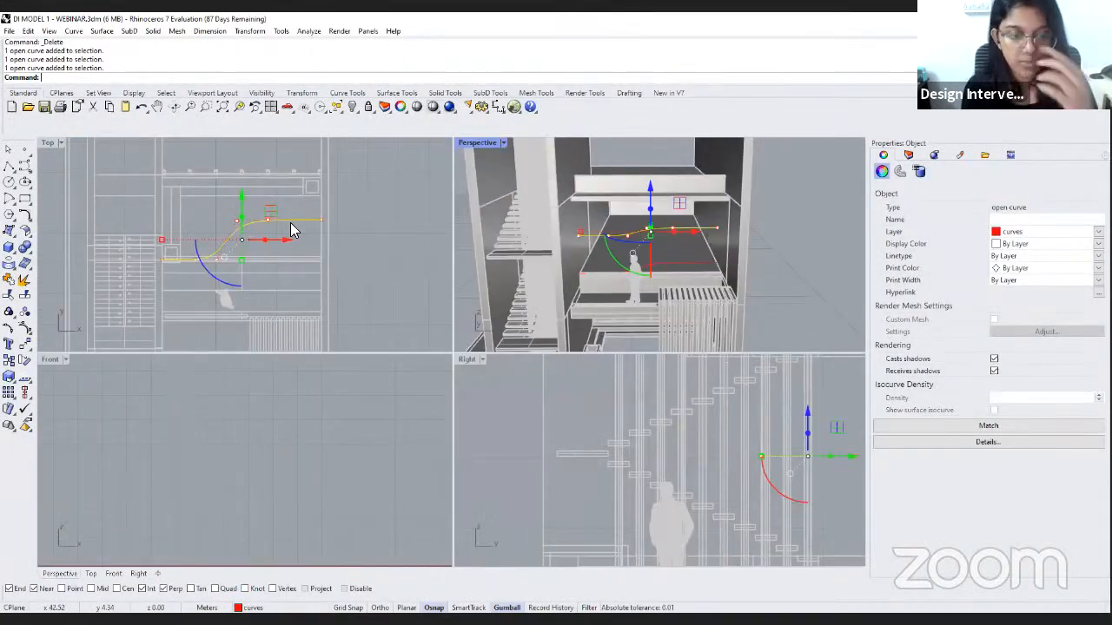
scroll(292, 222, "down", 1)
right_click_drag(292, 223, 384, 241)
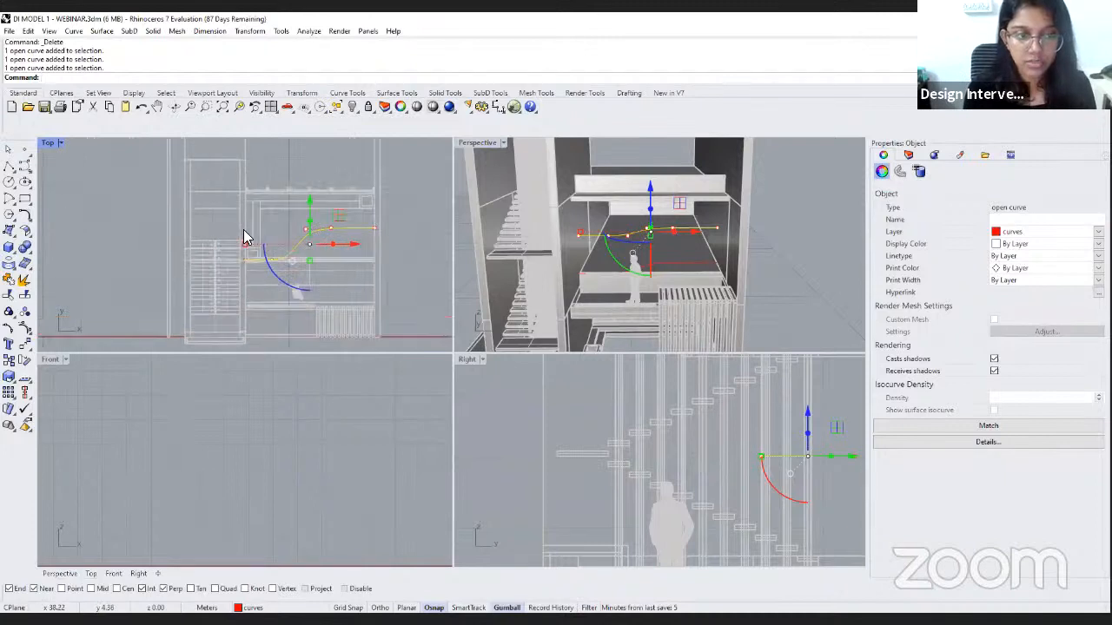
scroll(244, 229, "up", 1)
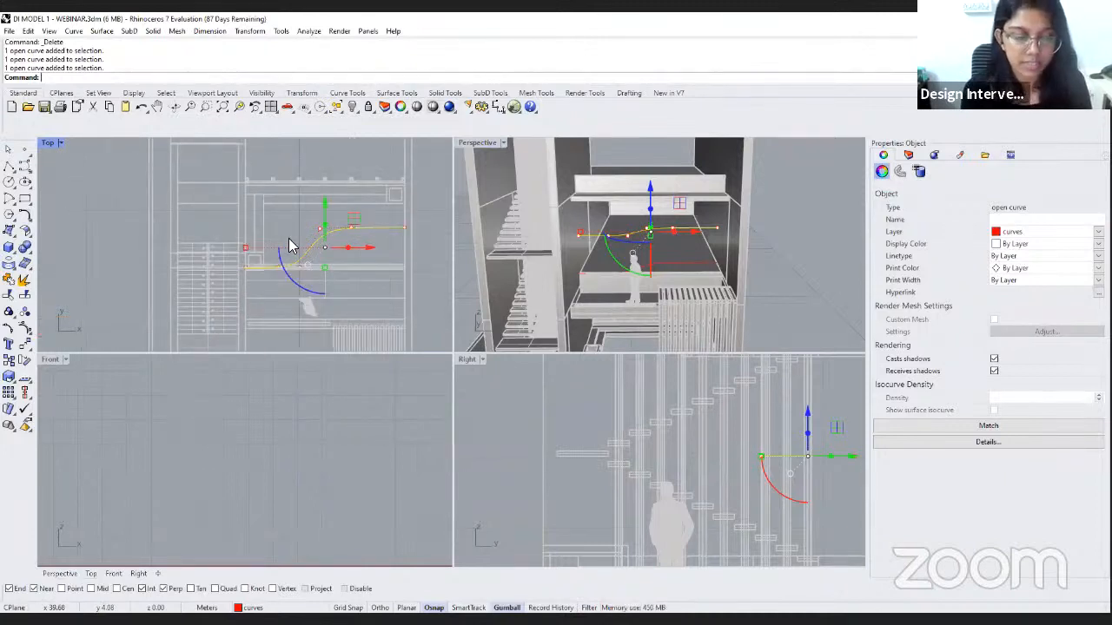
scroll(287, 243, "up", 2)
left_click(284, 288)
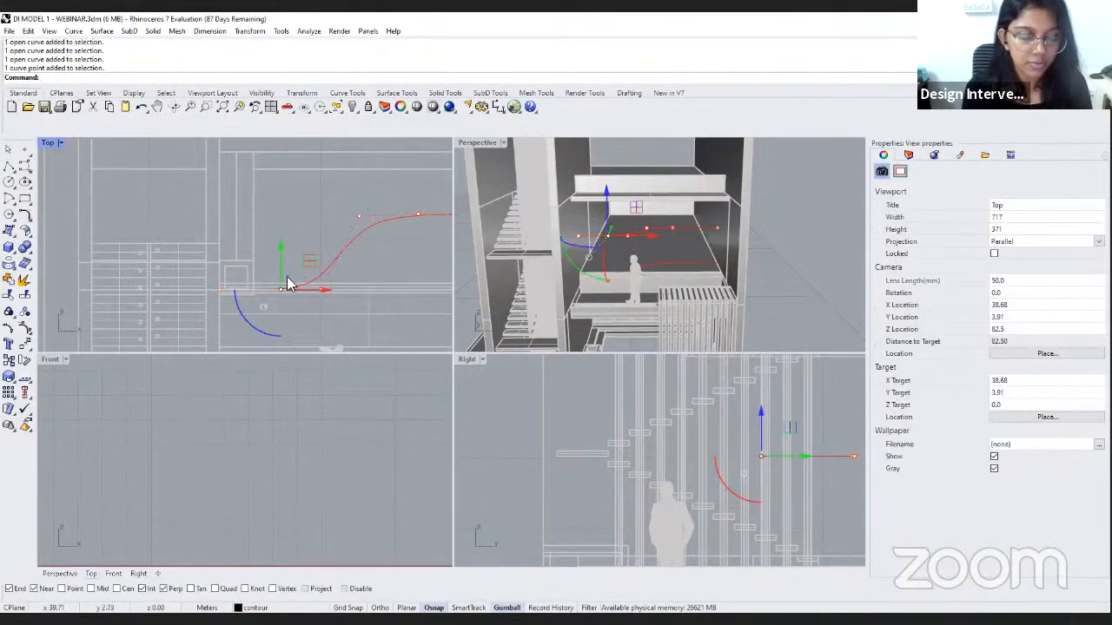
left_click_drag(277, 245, 310, 322)
right_click_drag(373, 259, 266, 296)
Bulge the opposite half of the mid-height curve toward the building's back by moving its control point backward and slightly away from the stairs.
left_click(313, 253)
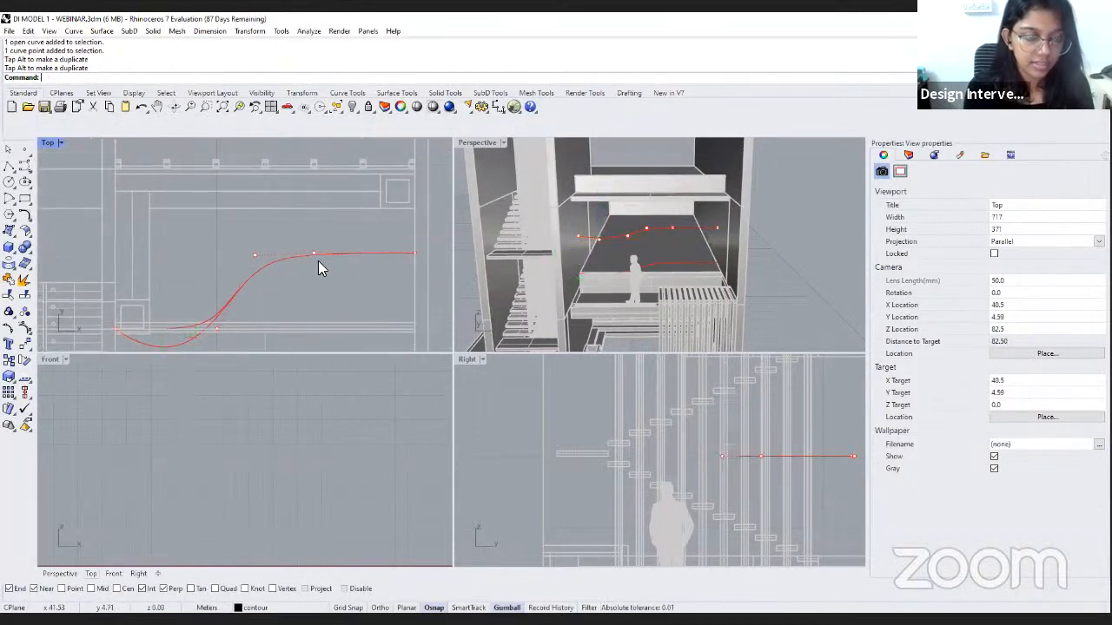
right_click_drag(324, 269, 315, 310)
left_click_drag(304, 256, 305, 226)
left_click_drag(341, 267, 355, 265)
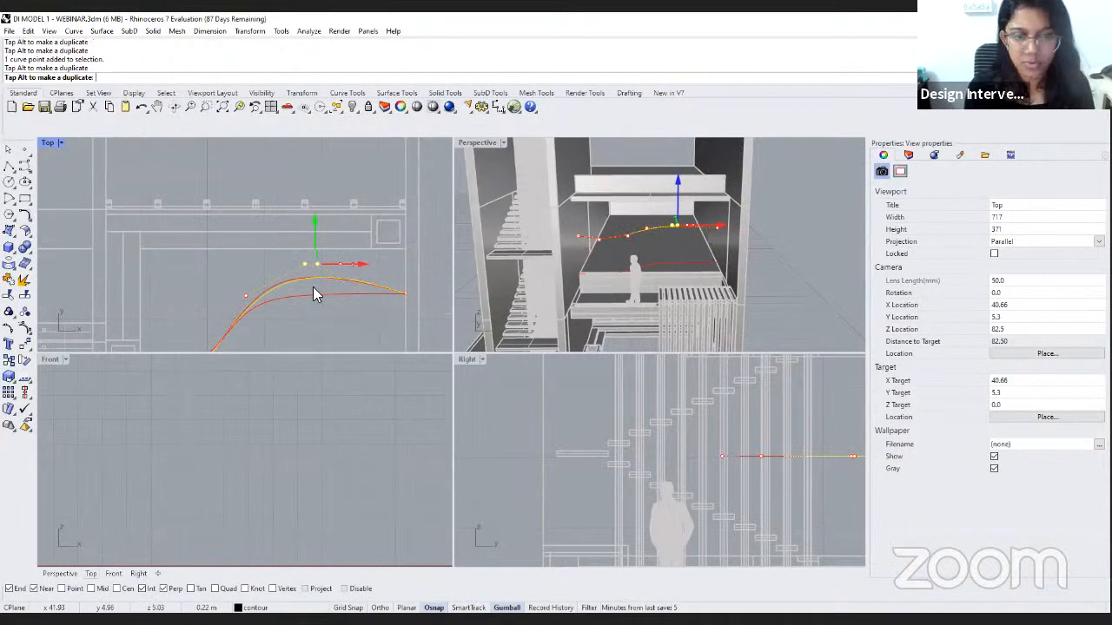
scroll(359, 254, "down", 2)
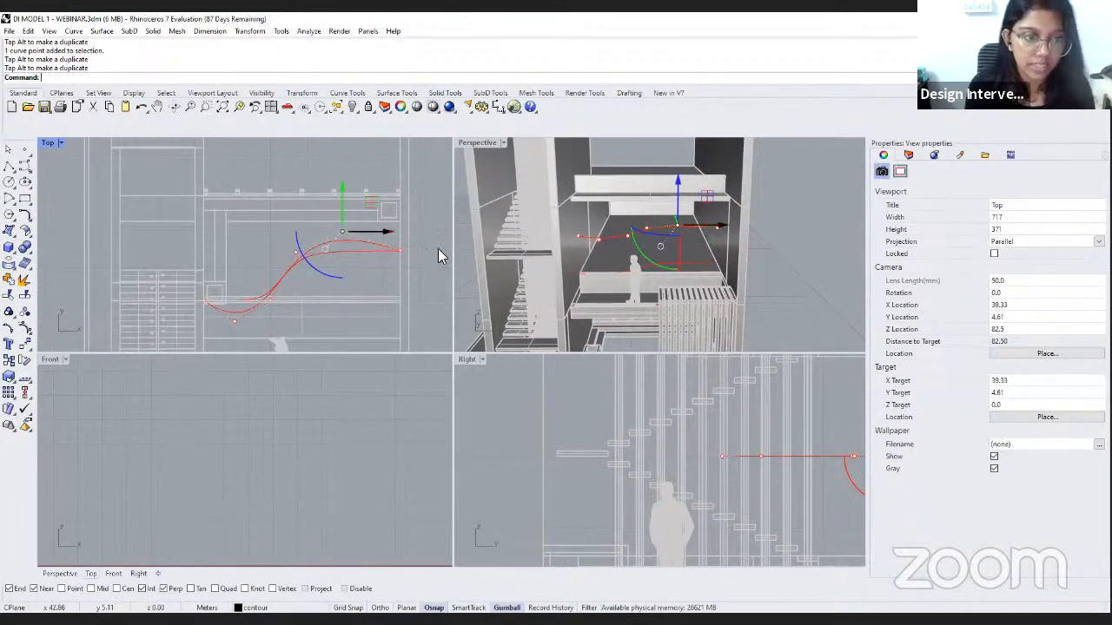
In the Perspective view, loft through the floor curve, the reshaped mid-height curve and the ceiling curve.
double_click(505, 140)
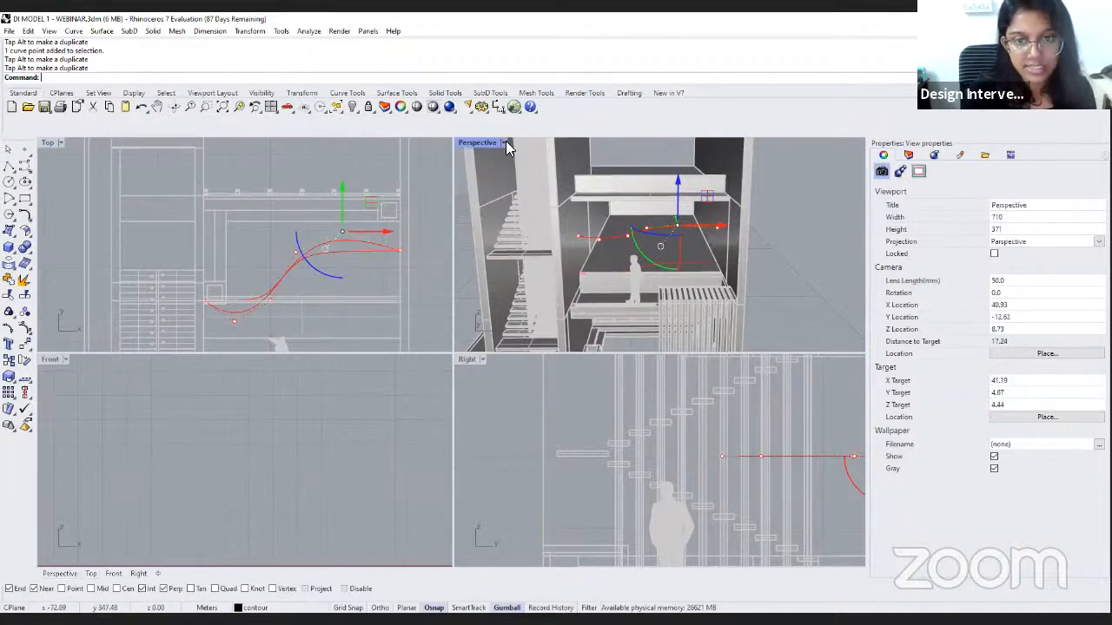
right_click_drag(416, 402, 457, 411)
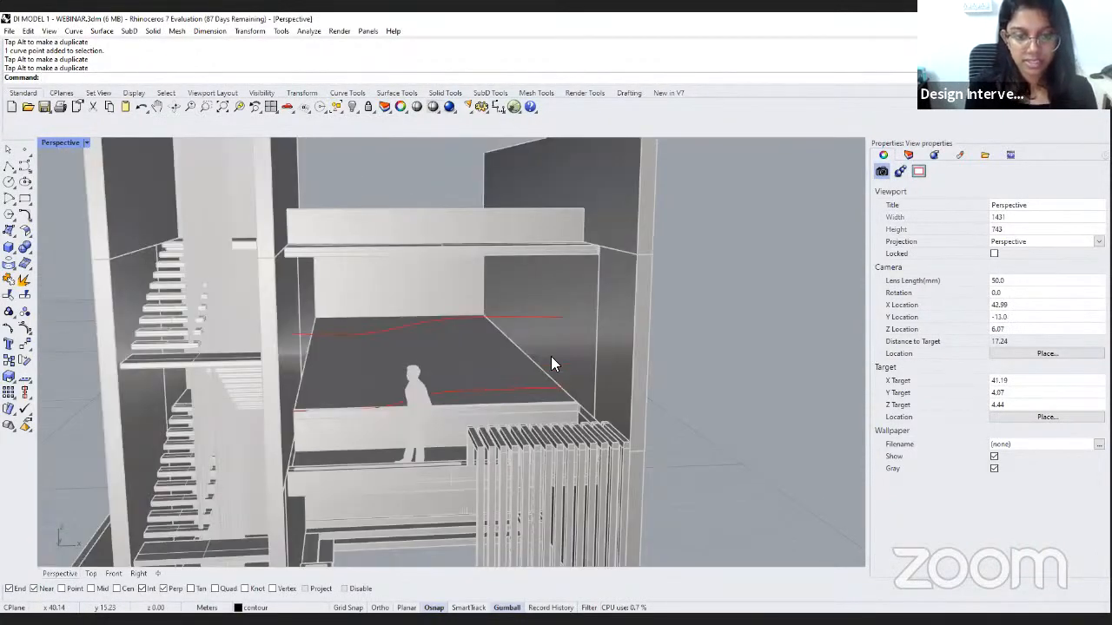
right_click_drag(550, 356, 550, 356)
scroll(551, 356, "up", 2)
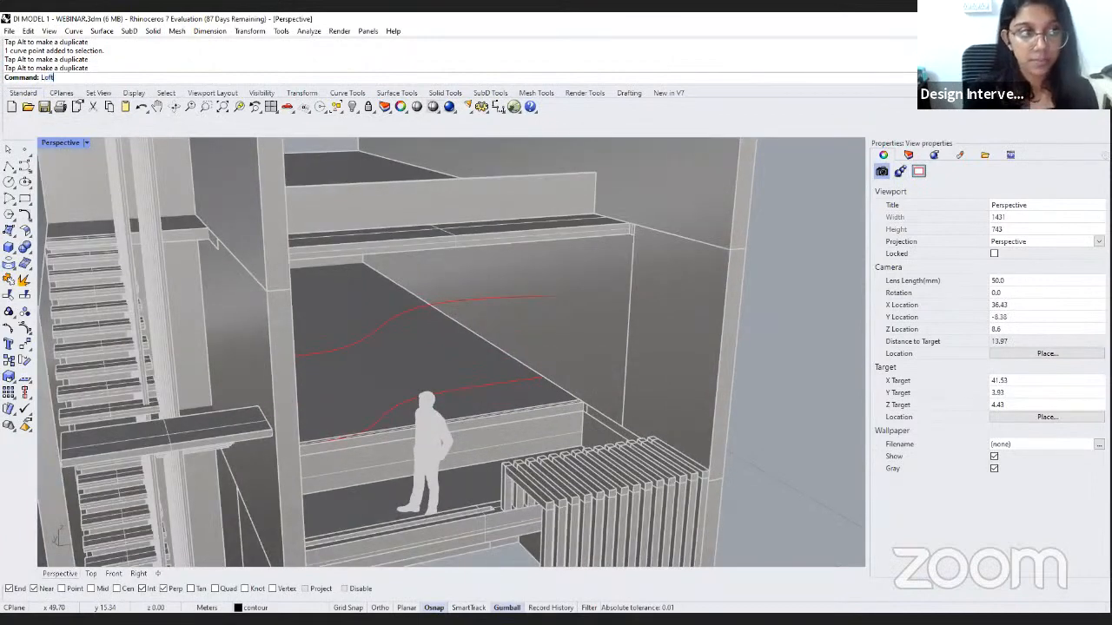
key("Return")
left_click(524, 378)
left_click(536, 299)
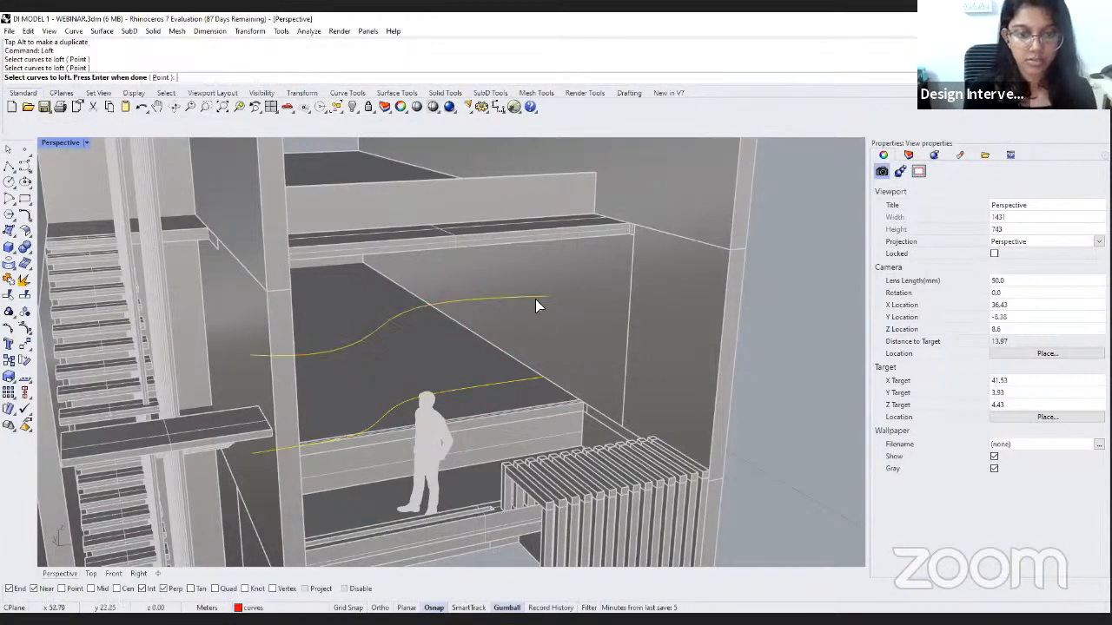
right_click_drag(533, 310, 532, 229)
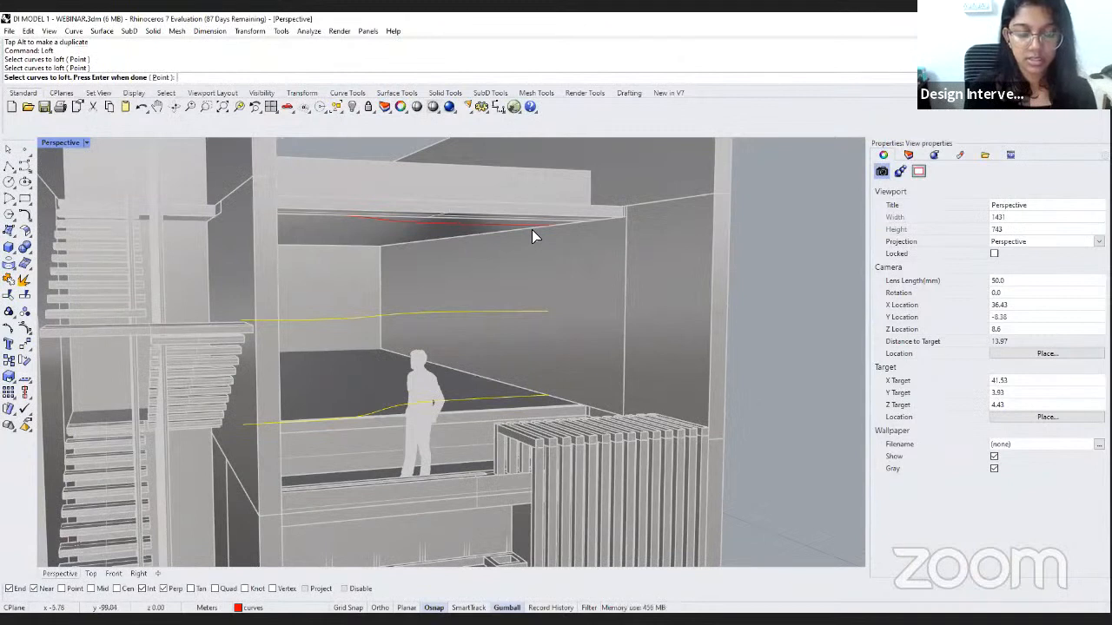
left_click(532, 229)
key("Return")
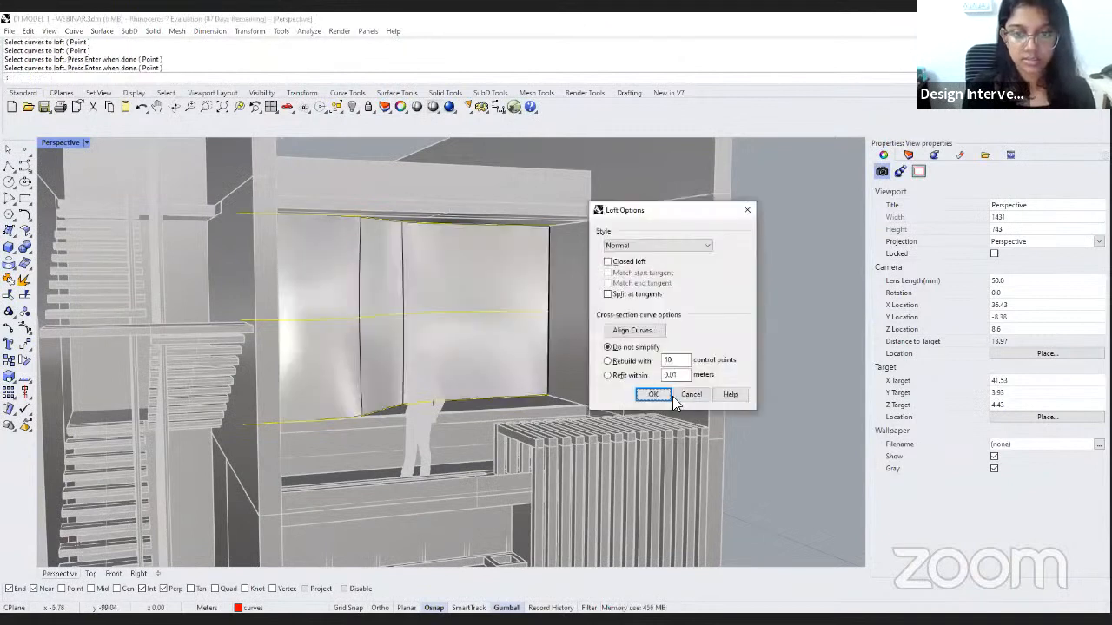
Preview the Tight loft style, return to Normal, and accept the loft with Do not simplify.
left_click(663, 244)
left_click(663, 268)
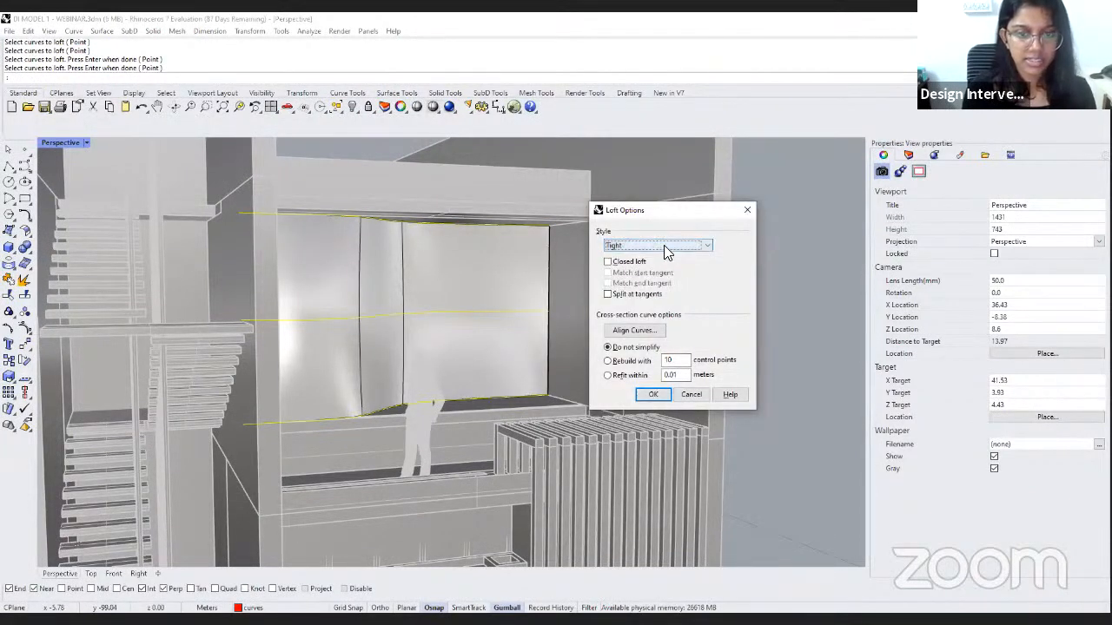
left_click(665, 246)
left_click(653, 264)
left_click(658, 246)
left_click(655, 256)
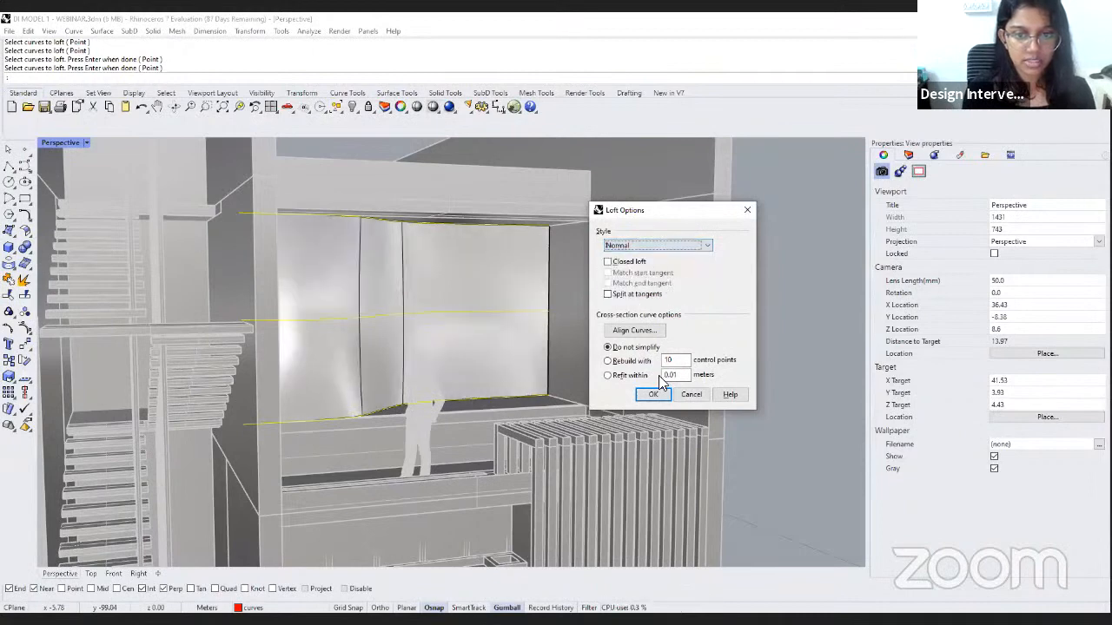
left_click(653, 394)
Assign the newly lofted, doubly curved wall surface to the layer named surface.
right_click_drag(660, 402, 510, 354)
left_click(511, 356)
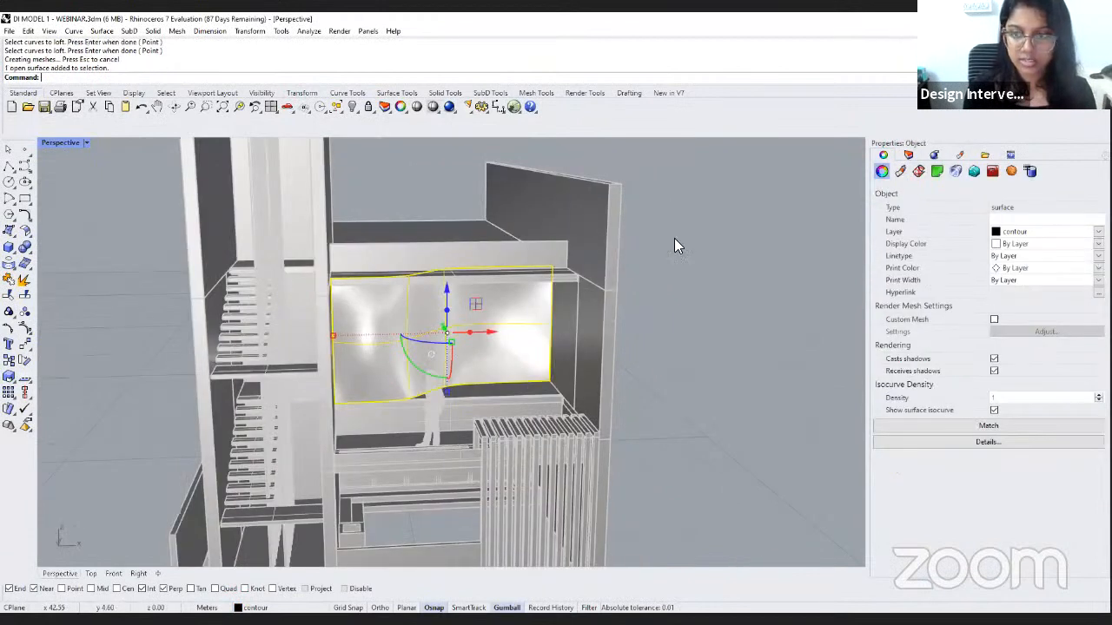
left_click(1043, 231)
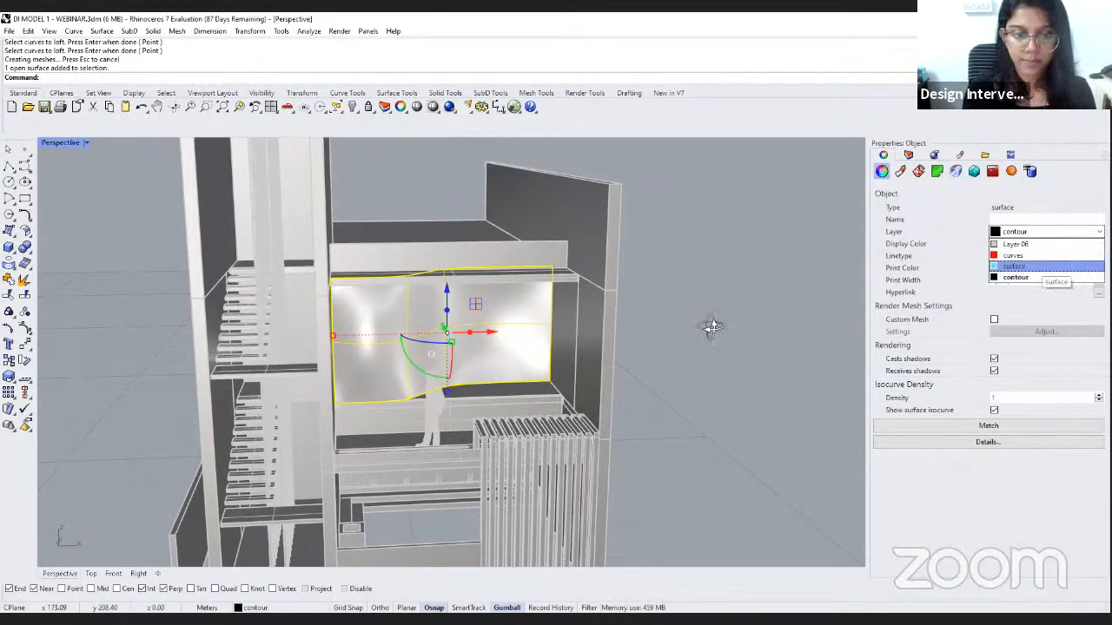
right_click_drag(504, 333, 516, 383)
scroll(528, 346, "down", 7)
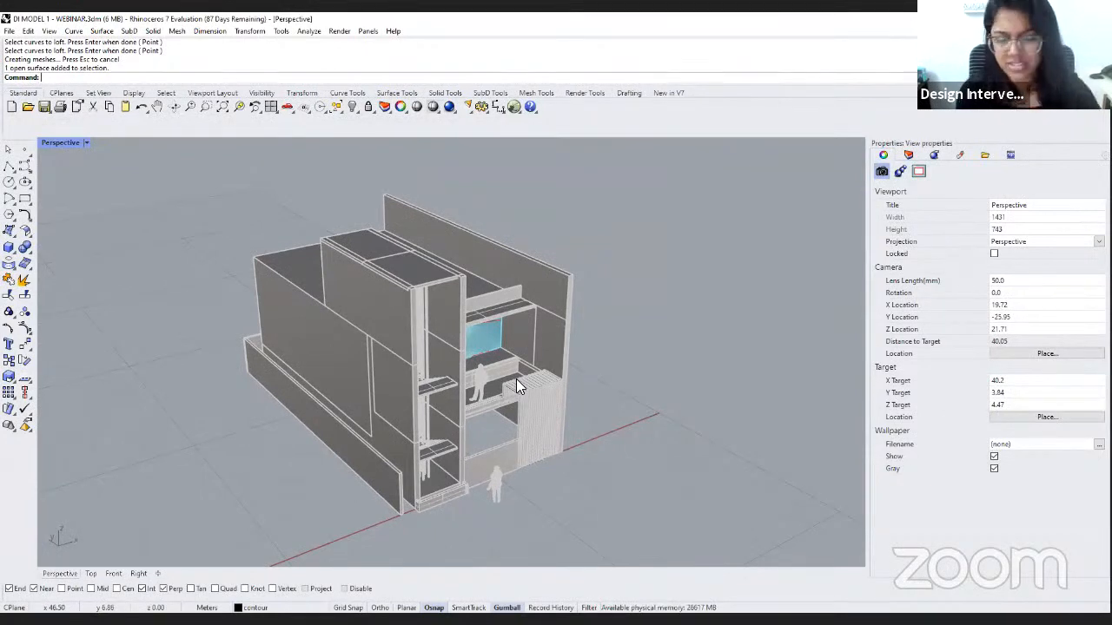
Draw a line up the stair tower's outer front corner, from the top of the plinth to the roof edge.
right_click_drag(516, 388, 458, 426)
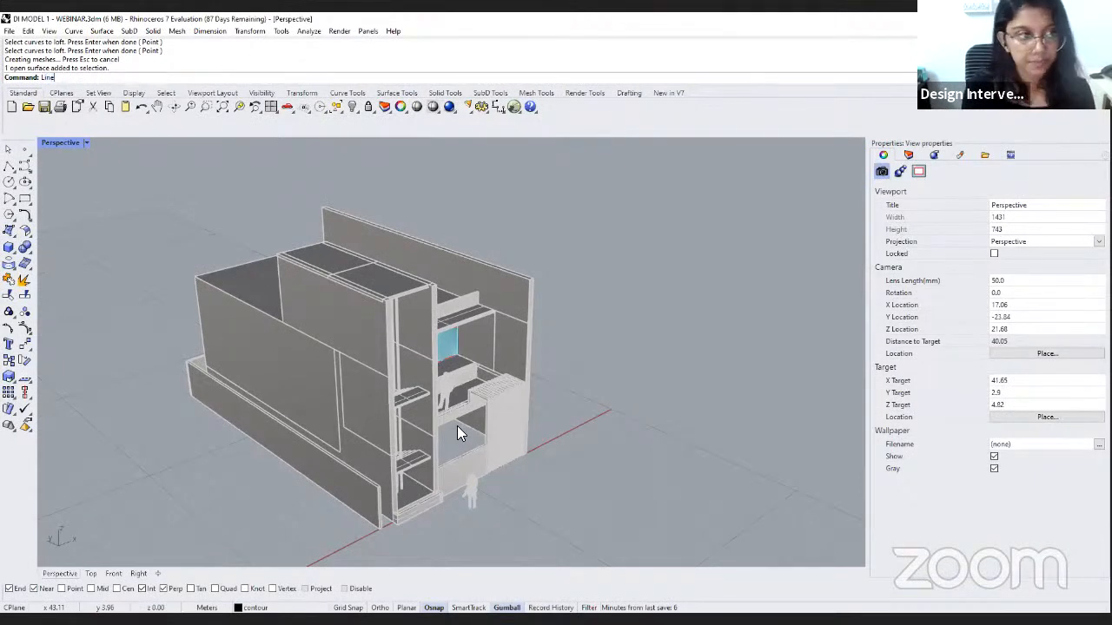
key("Return")
scroll(395, 525, "up", 5)
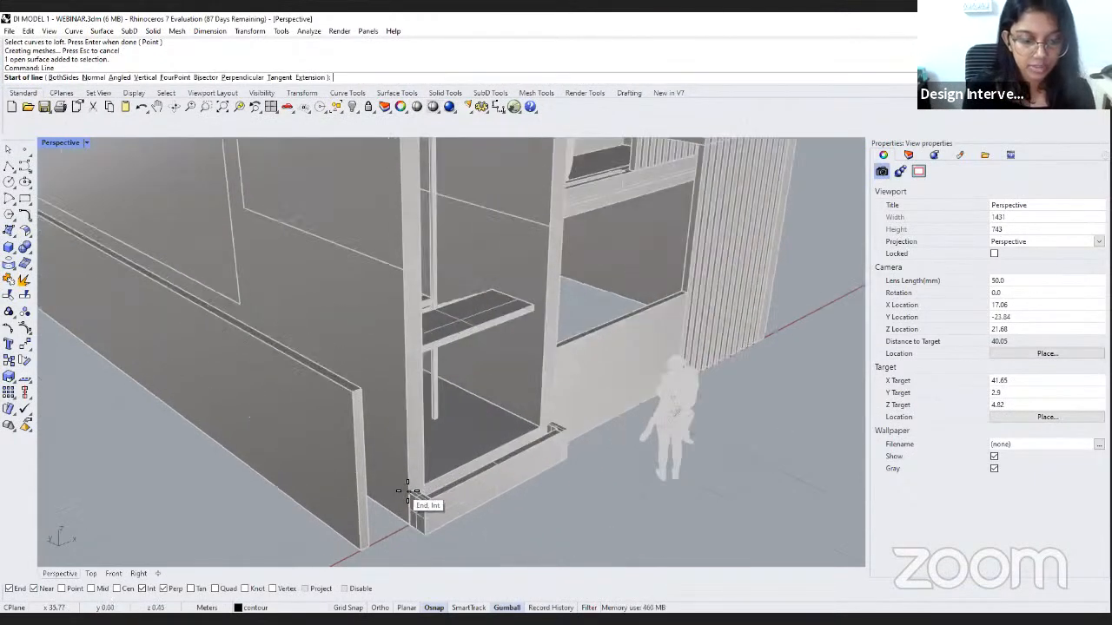
left_click(406, 492)
scroll(480, 516, "down", 4)
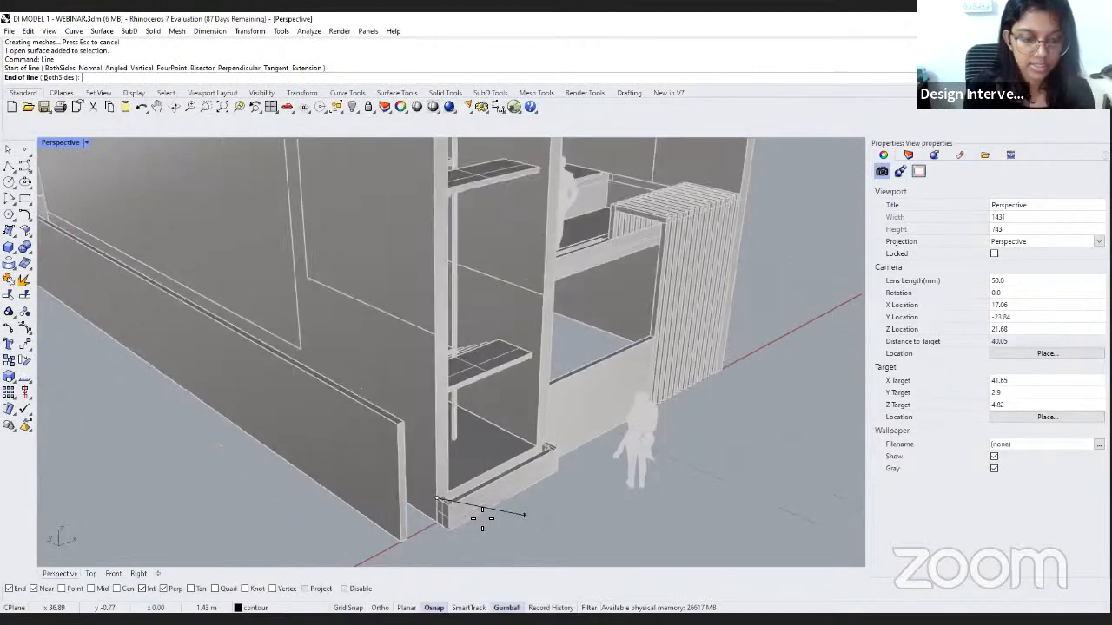
scroll(486, 513, "down", 3)
scroll(469, 304, "up", 5)
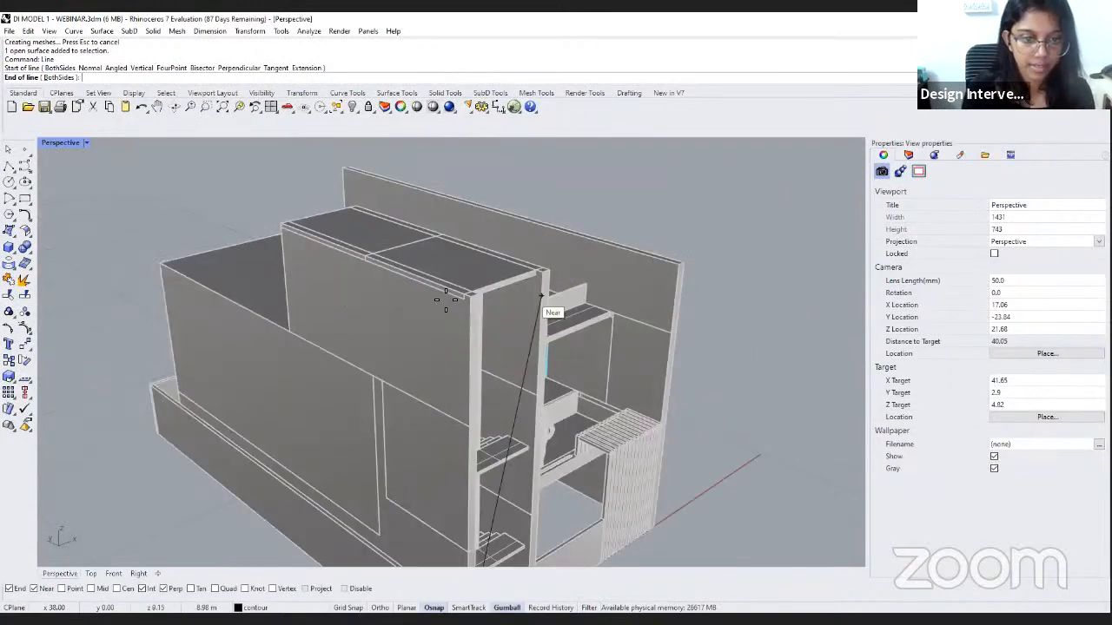
left_click(448, 297)
mouse_move(452, 325)
right_mouse_down()
mouse_move(459, 318)
mouse_move(445, 335)
right_mouse_up()
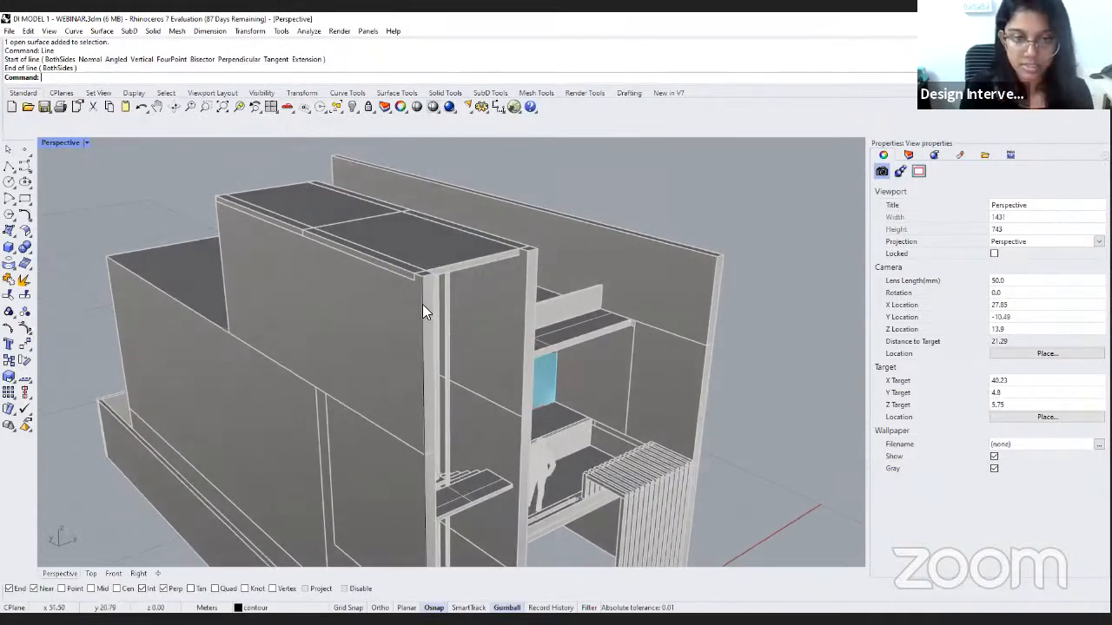
scroll(425, 305, "down", 10)
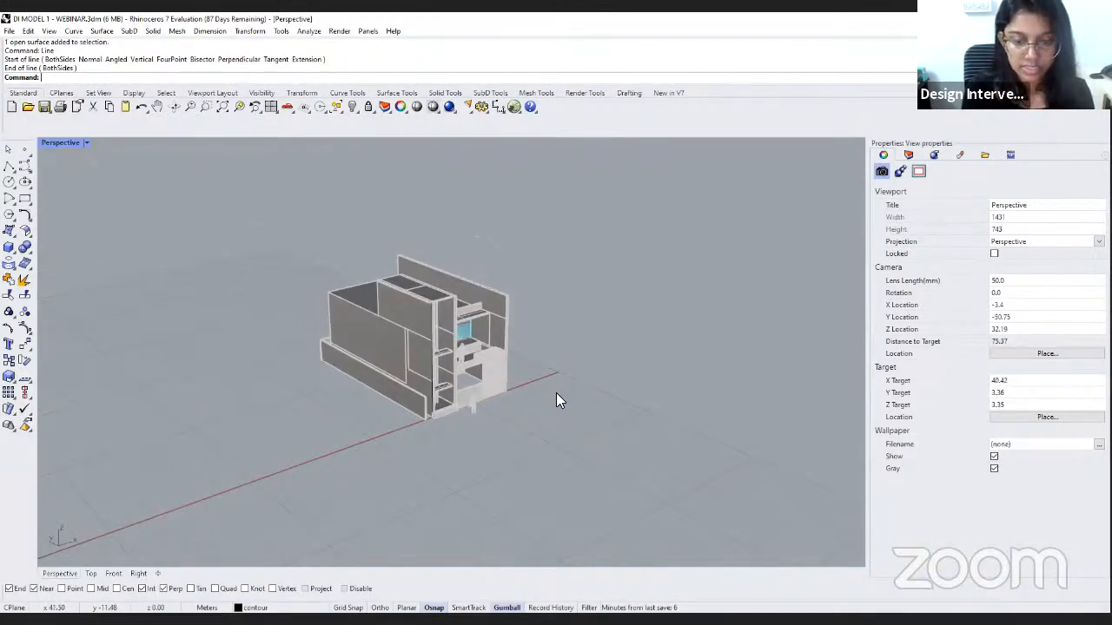
Draw a freehand line in the open space beside the building, orbit to check its direction, and delete it.
key("Return")
left_click(588, 454)
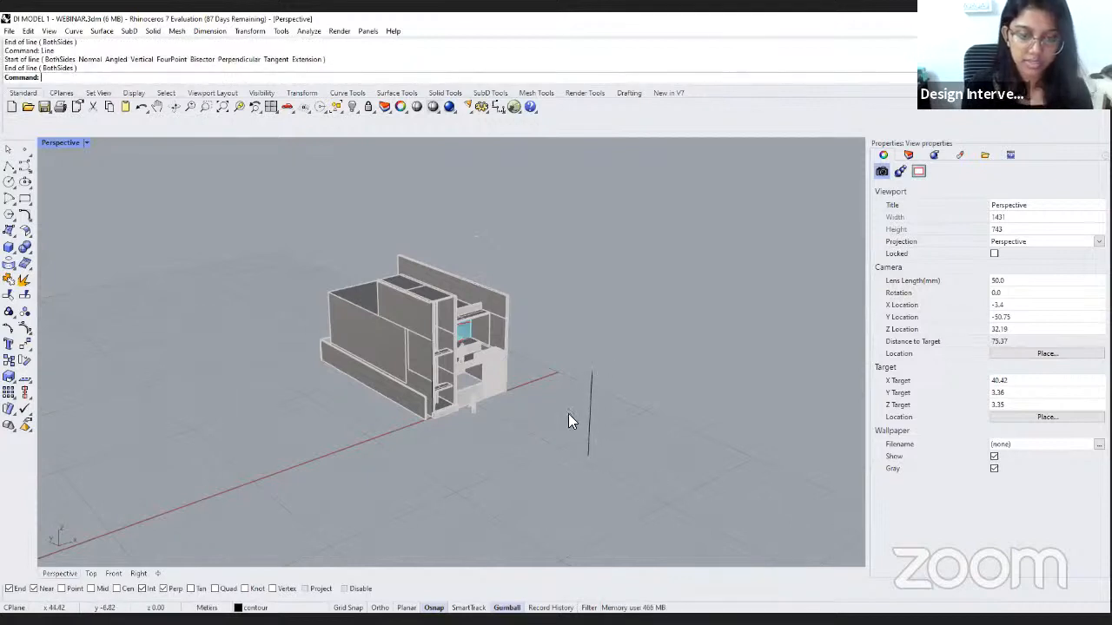
right_click_drag(614, 474, 587, 458)
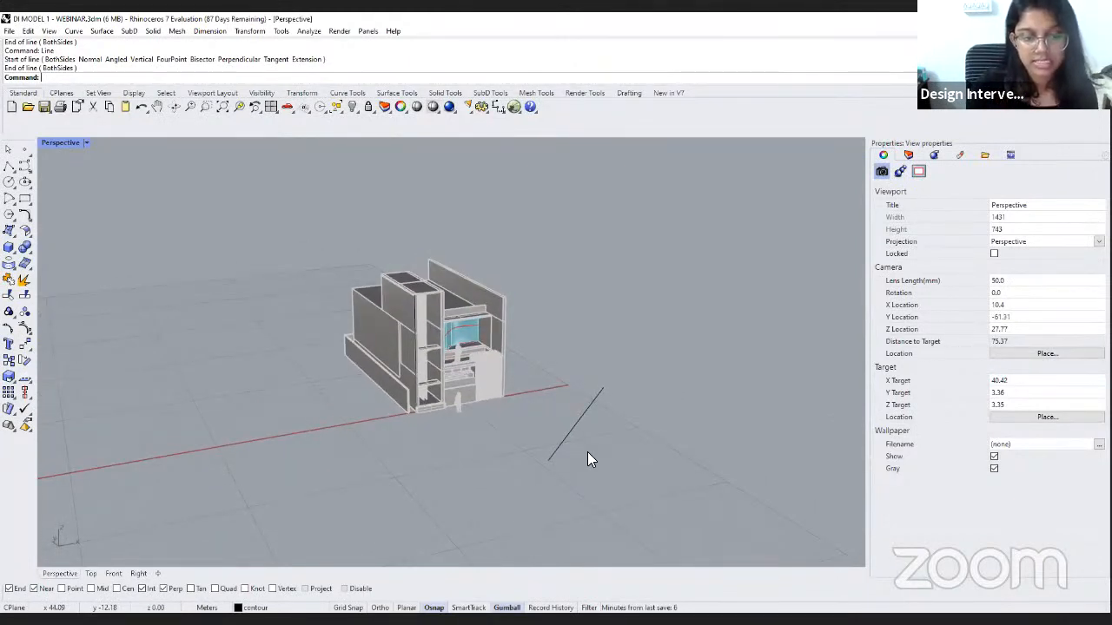
left_click(583, 412)
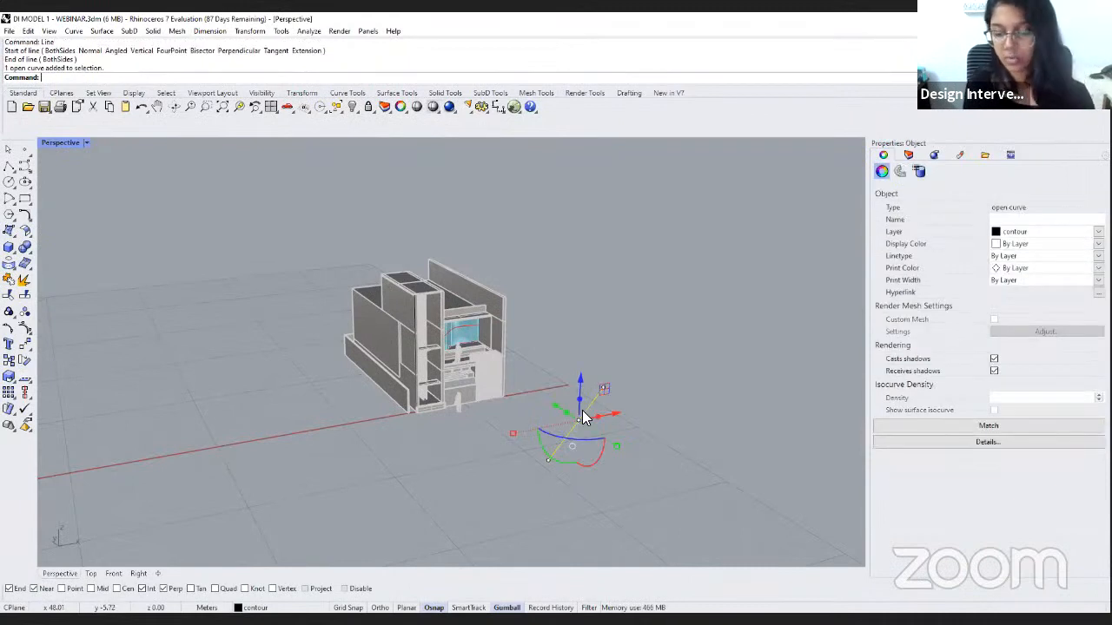
key("Delete")
Delete the line drawn along the stair tower's outer front corner.
scroll(415, 335, "up", 4)
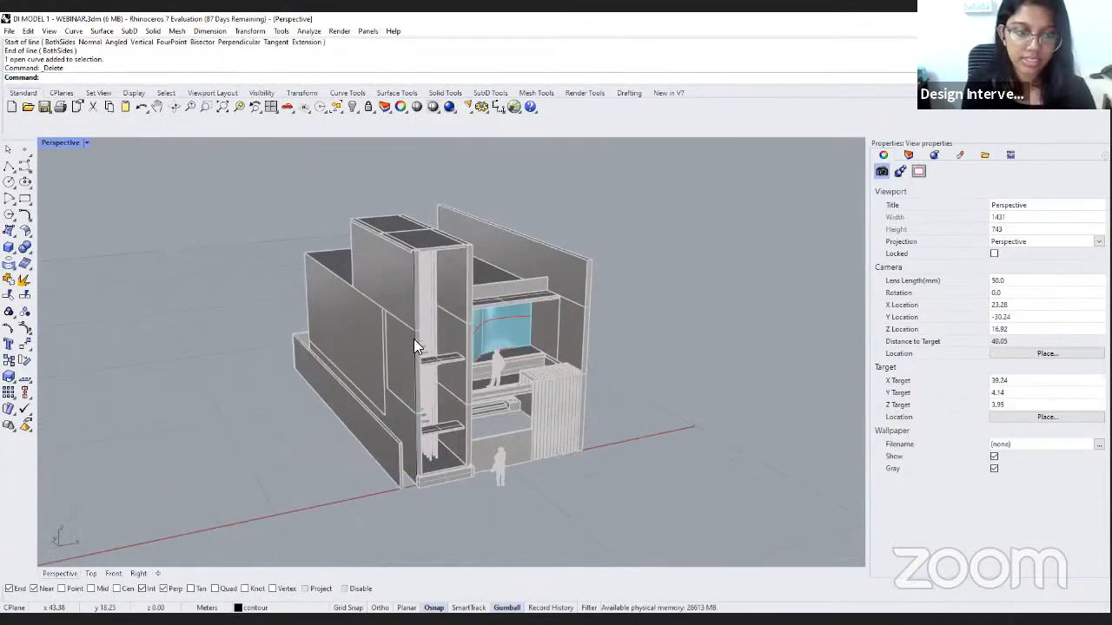
left_click(415, 346)
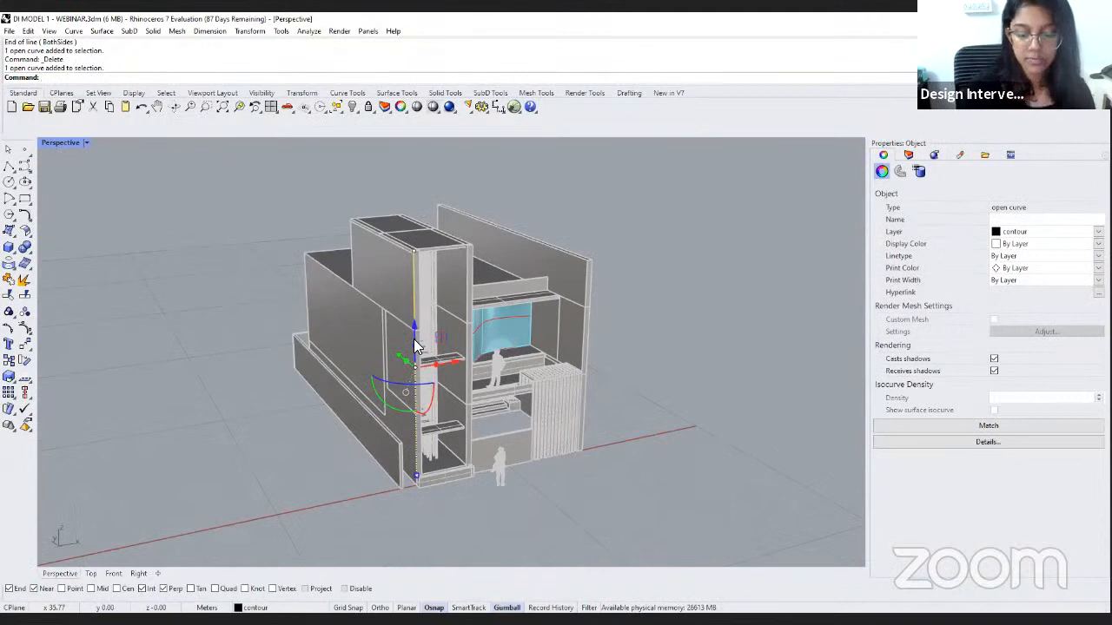
key("Delete")
Draw a vertical line along the stair tower's outer front corner, snapping from the plinth's top corner to the roof's end point.
scroll(414, 346, "up", 2)
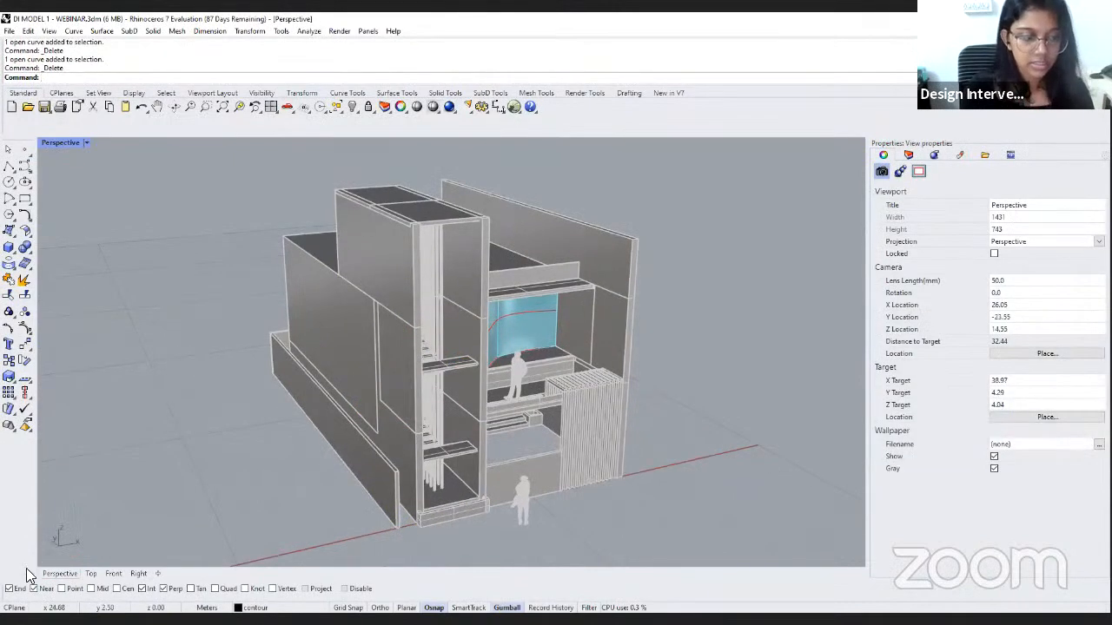
right_click_drag(174, 525, 290, 269)
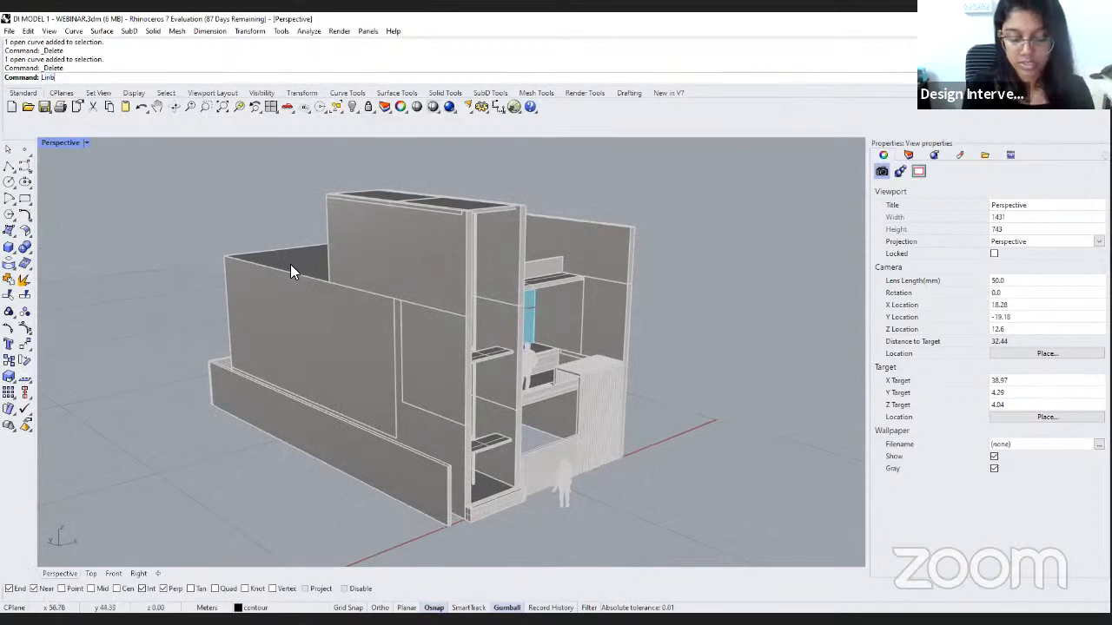
type("e")
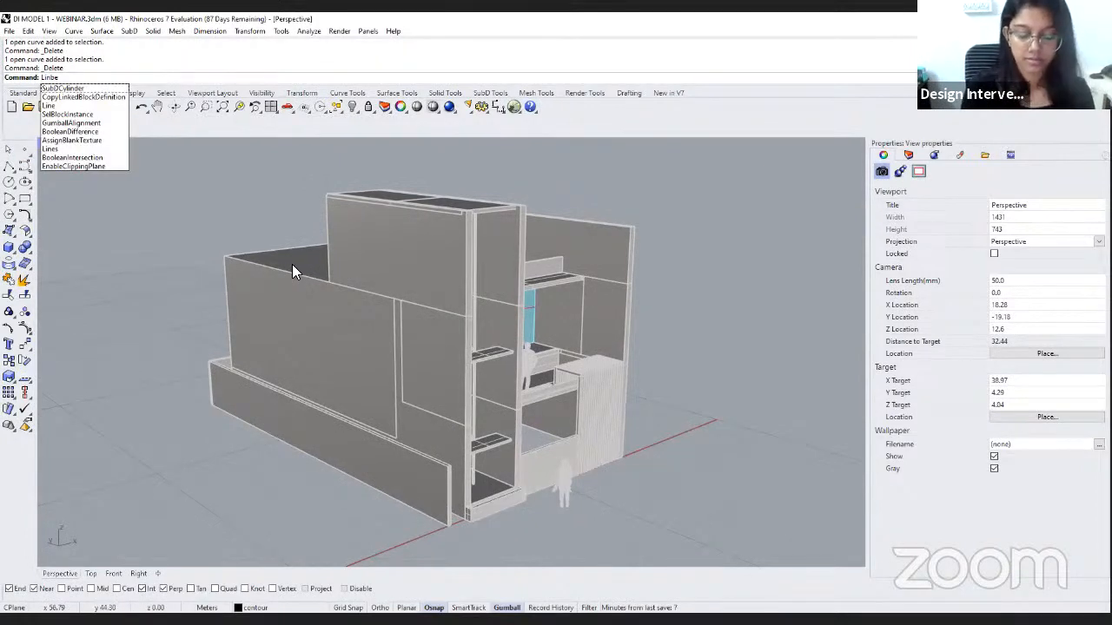
key("BackSpace")
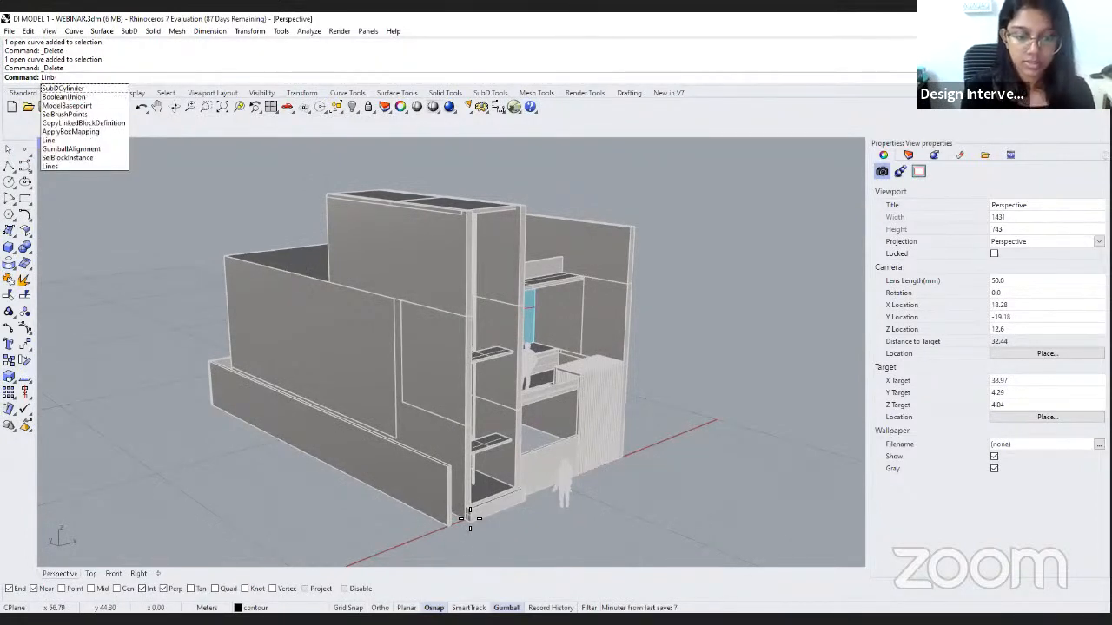
key("Return")
scroll(469, 519, "up", 6)
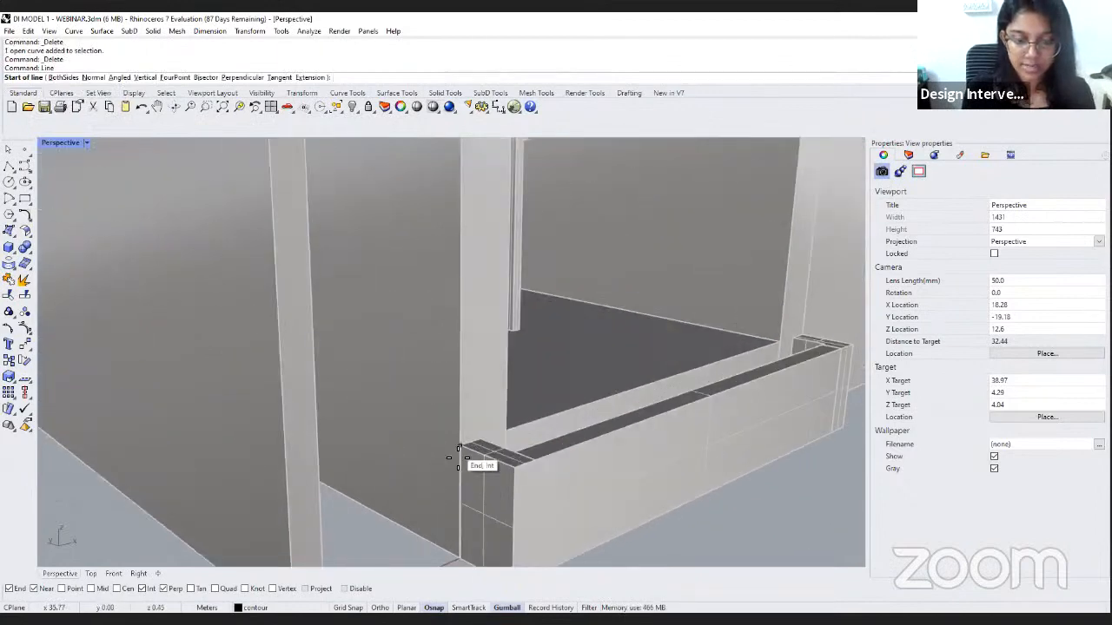
left_click(458, 458)
scroll(521, 513, "down", 5)
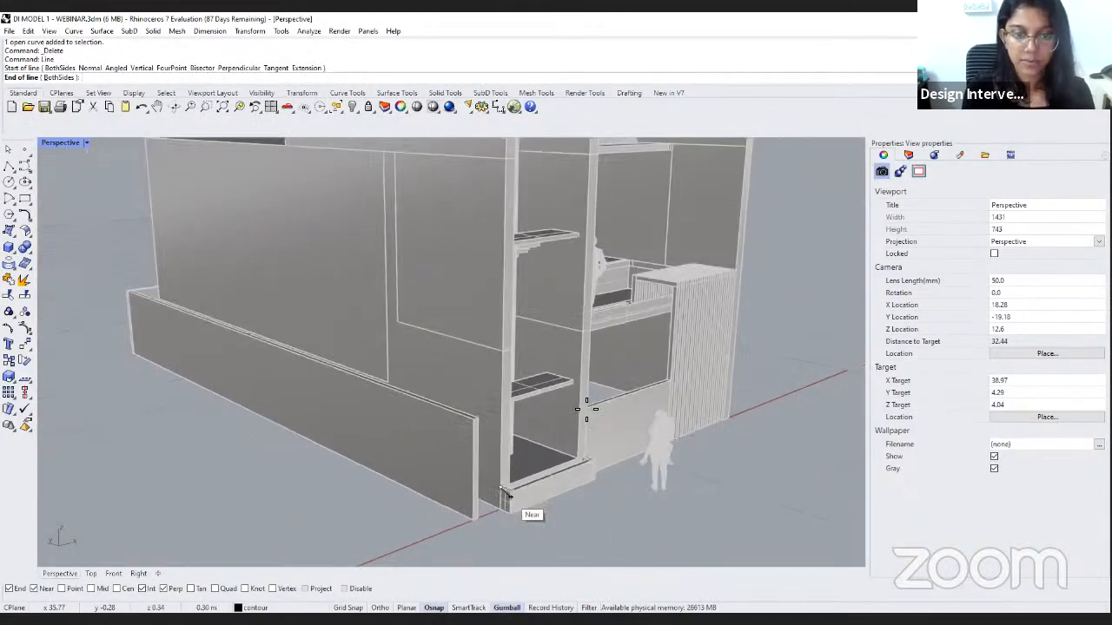
scroll(586, 409, "down", 3)
scroll(551, 188, "up", 2)
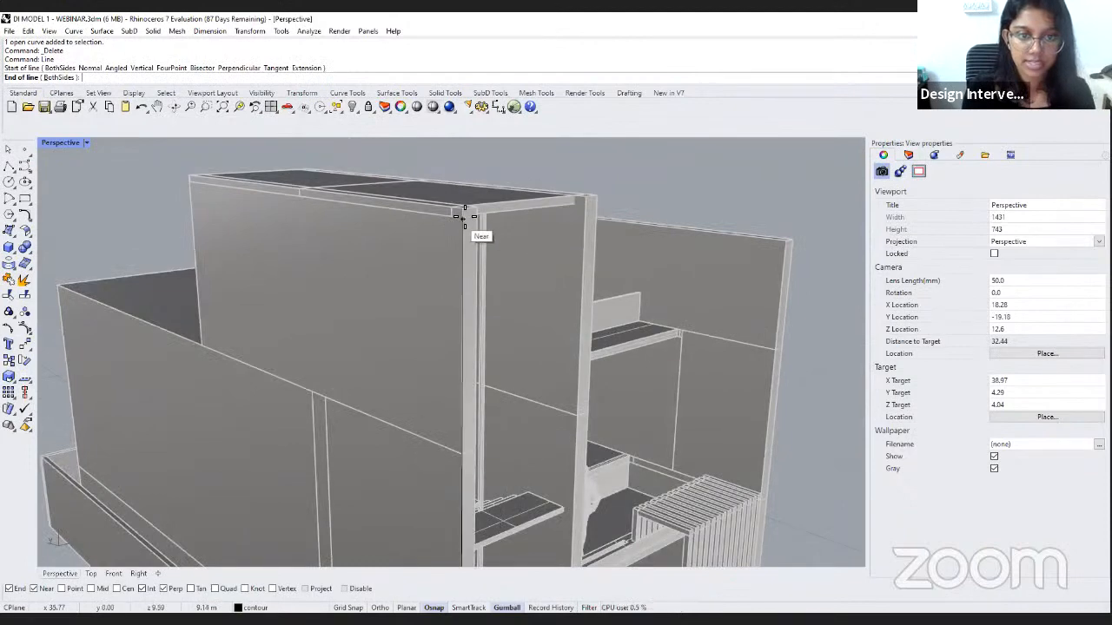
scroll(464, 218, "up", 2)
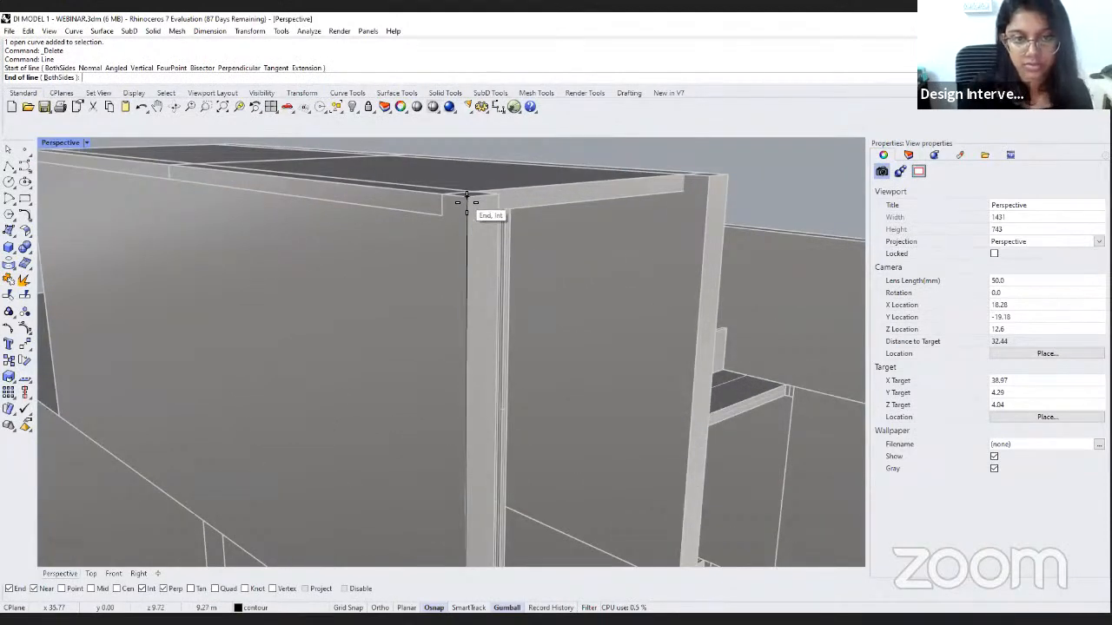
left_click(466, 200)
left_click(465, 201)
scroll(489, 253, "down", 6)
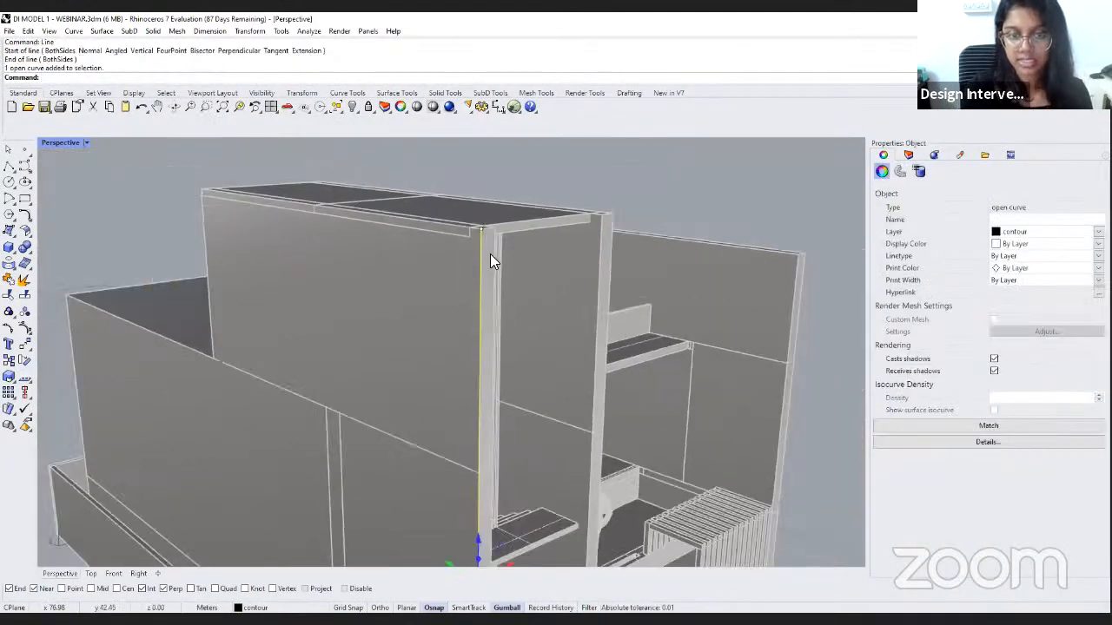
right_click_drag(426, 464, 626, 453)
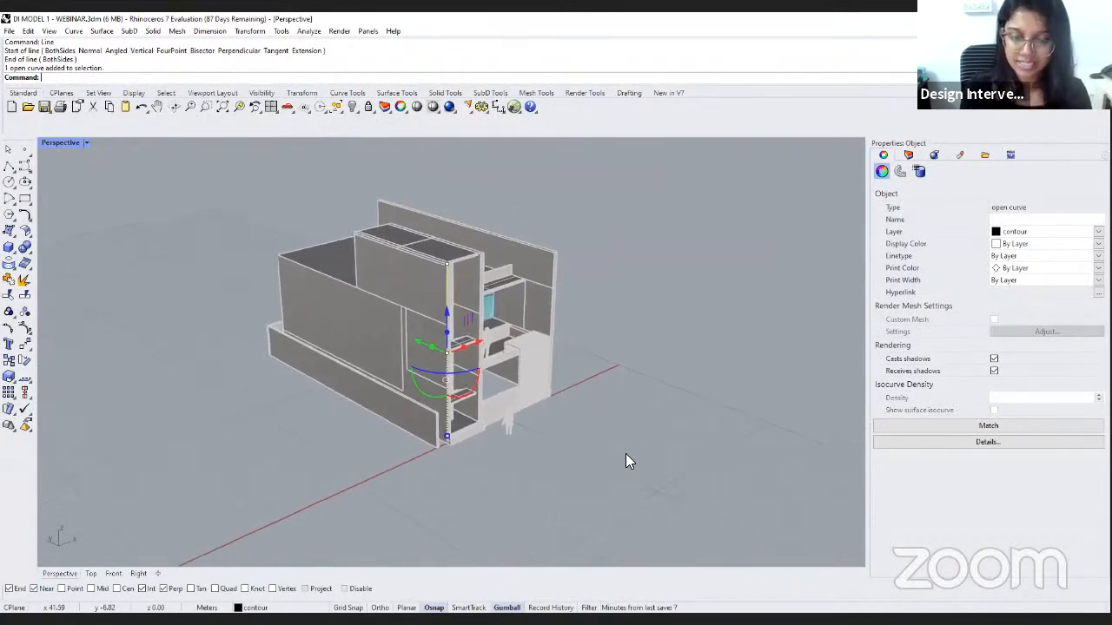
key("Escape")
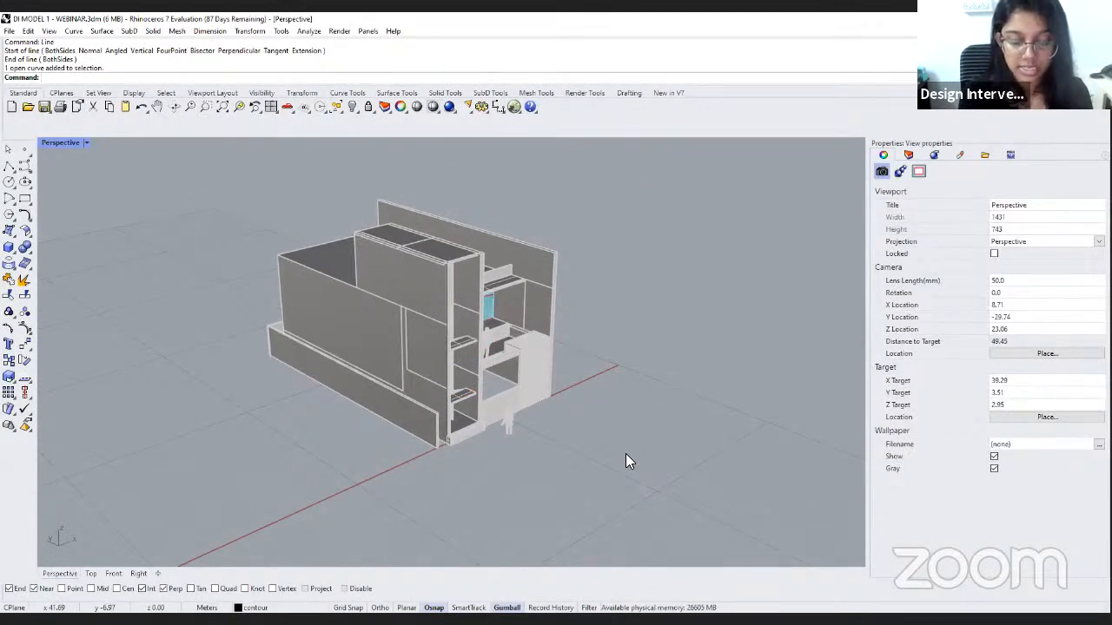
Draw a line with the Vertical option in the open space beside the building, inspect it, and delete it.
key("Up")
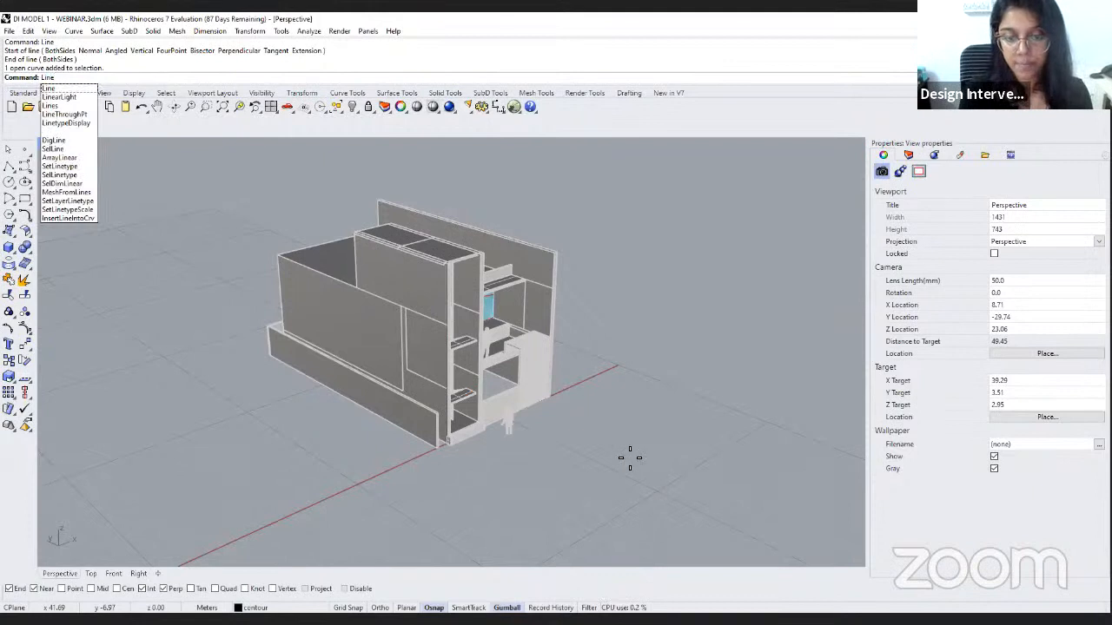
key("Return")
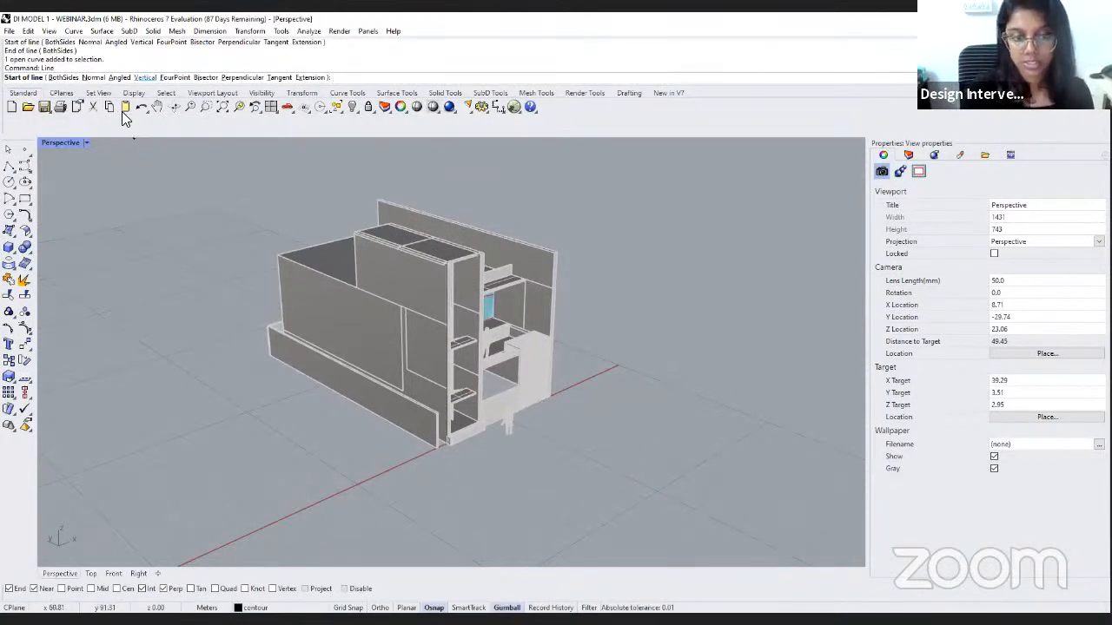
left_click(143, 78)
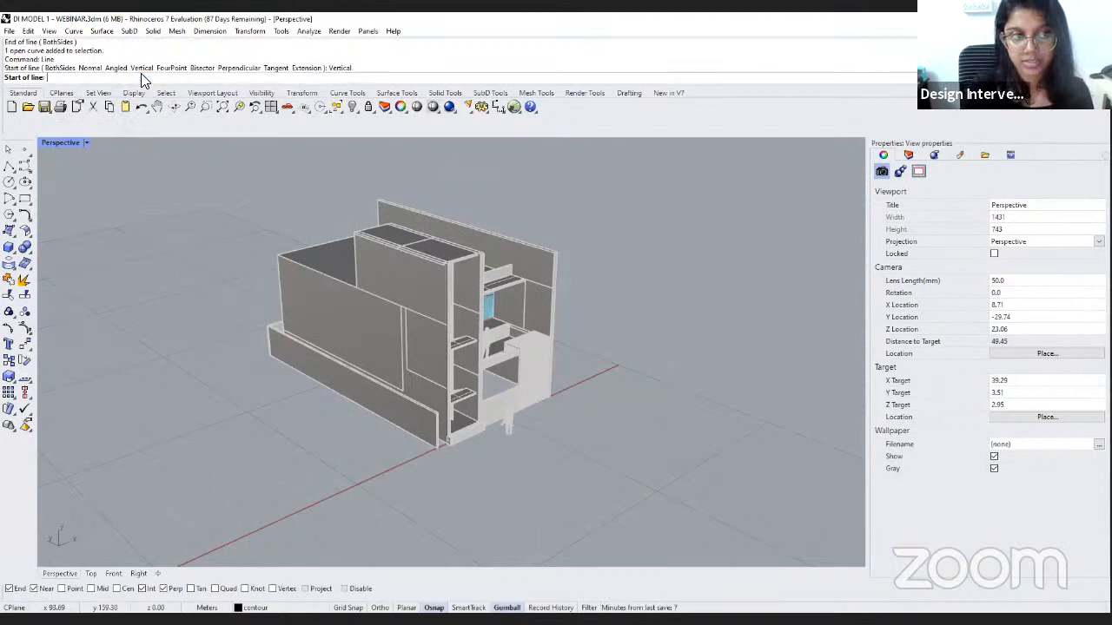
left_click(663, 473)
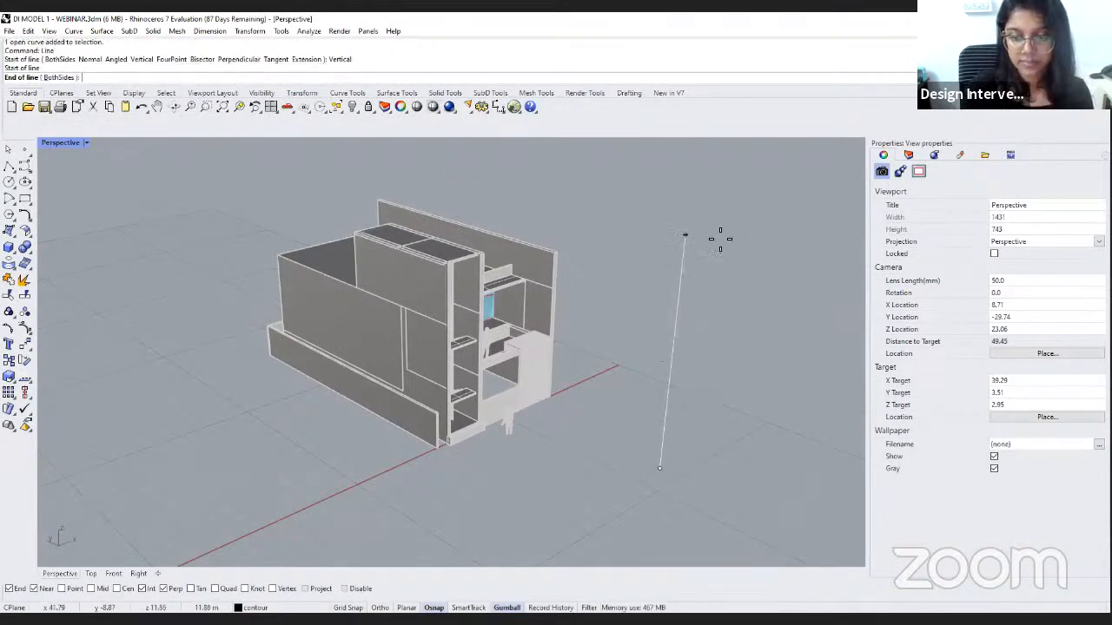
left_click(661, 293)
right_click_drag(620, 409, 669, 381)
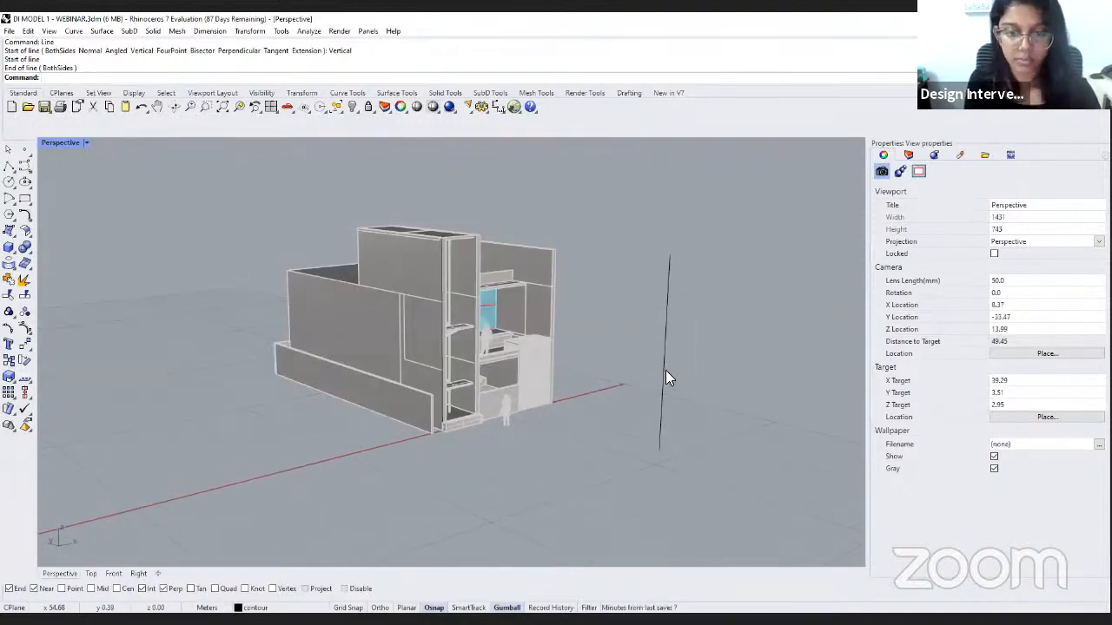
left_click(667, 371)
key("Delete")
Draw a line across the stair tower's top front edge, from the vertical corner line's top end to the opposite outer corner.
right_click_drag(518, 323, 476, 294)
scroll(476, 304, "up", 3)
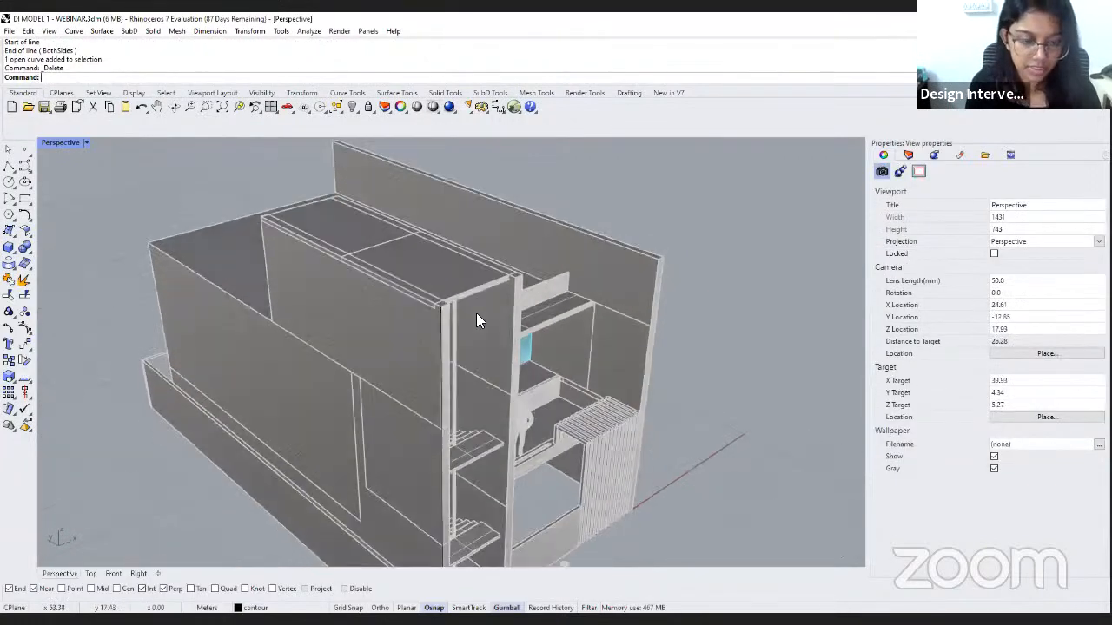
left_click(426, 295)
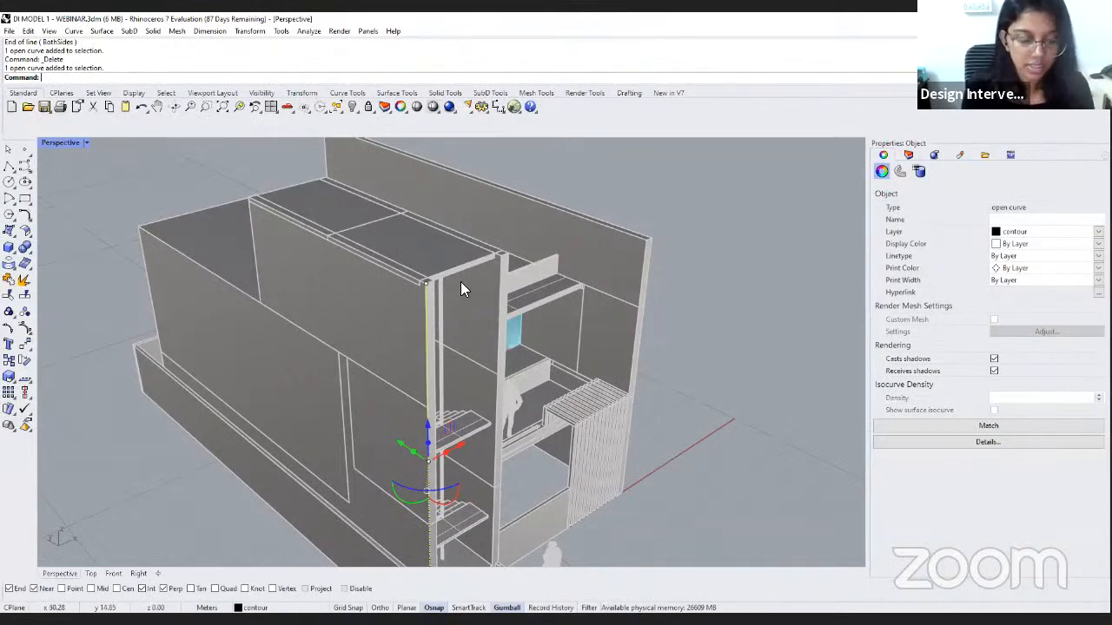
right_click_drag(460, 286, 465, 312)
scroll(464, 313, "up", 2)
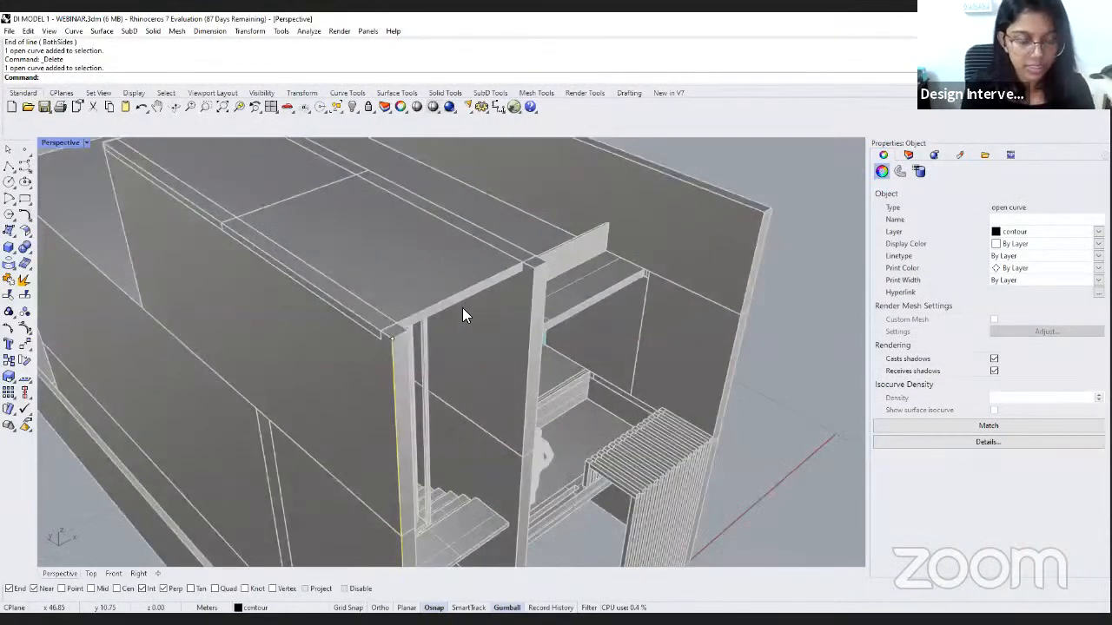
key("Escape")
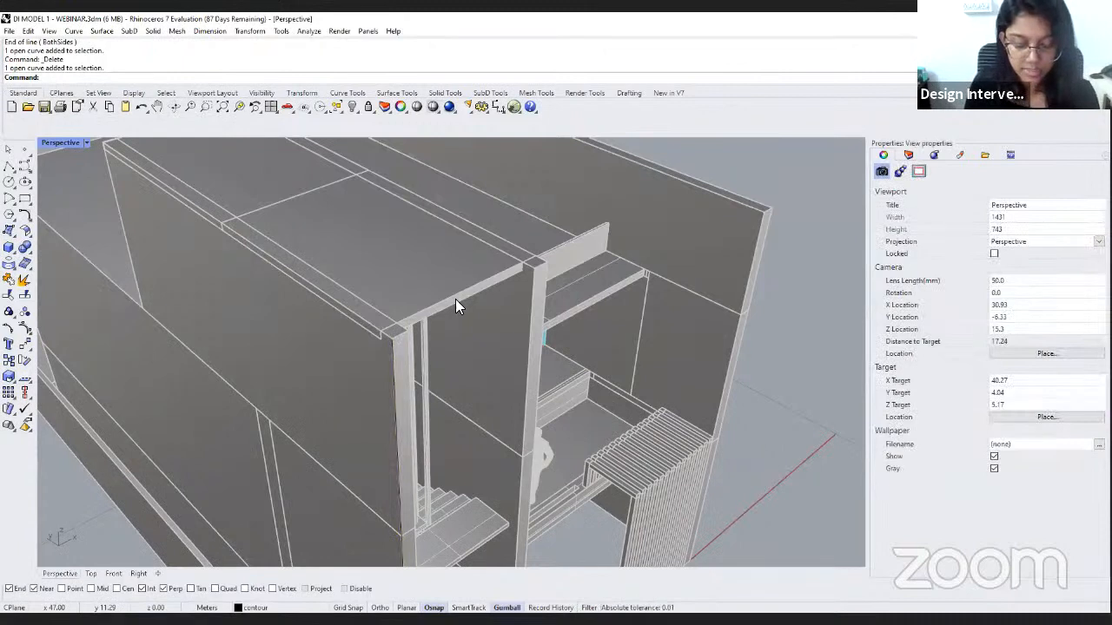
type("Line")
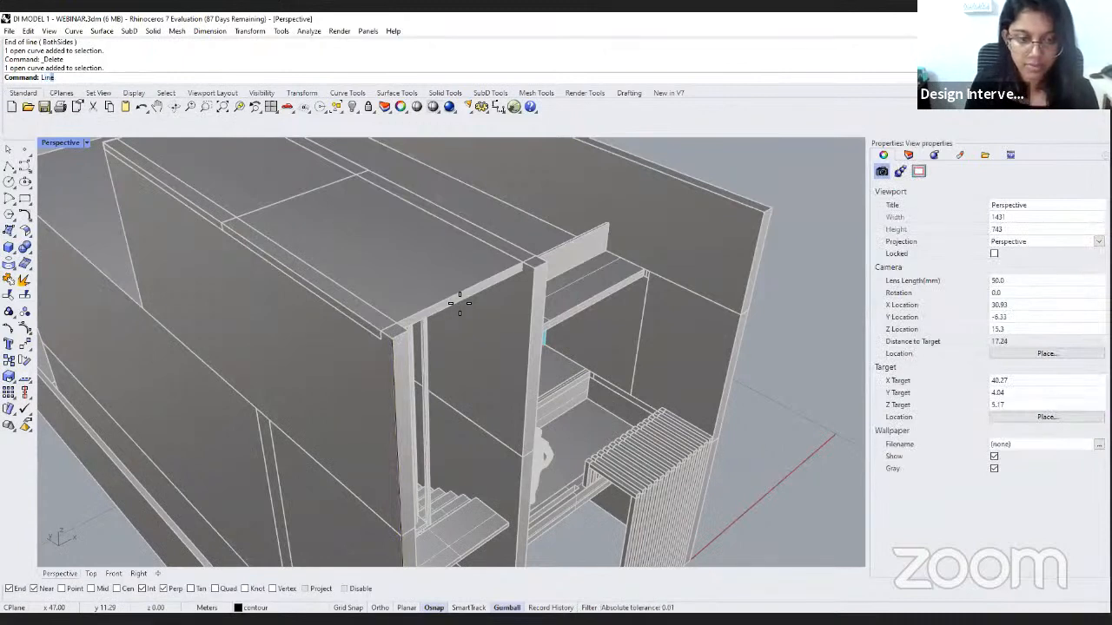
key("Return")
left_click(391, 337)
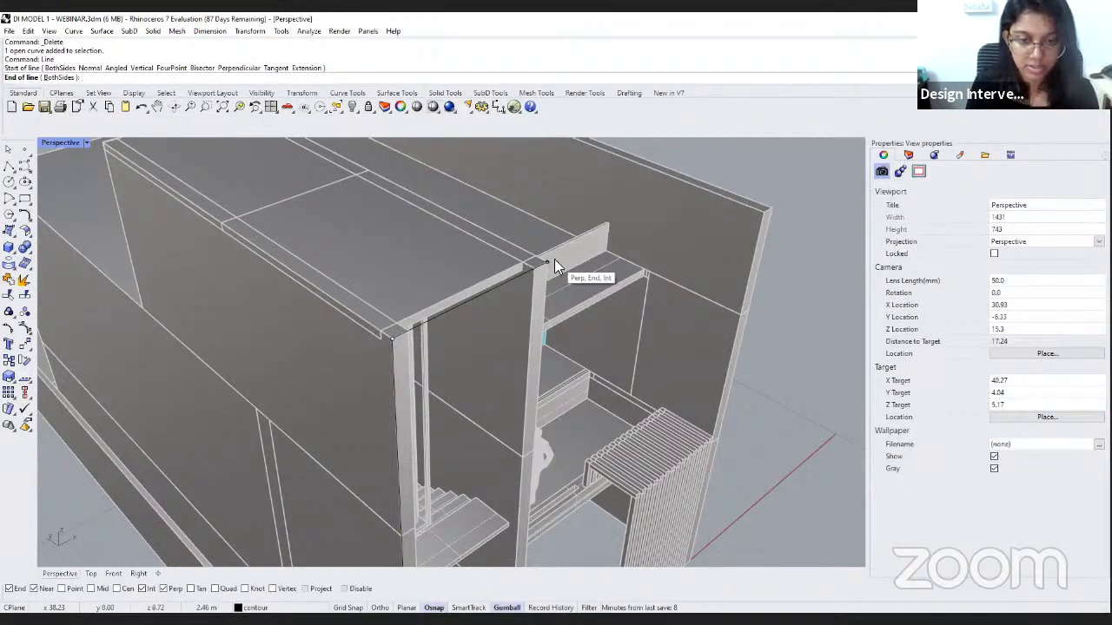
left_click(554, 261)
Divide the line across the stair tower's top front edge into 4 segments with marked division points.
left_click(510, 282)
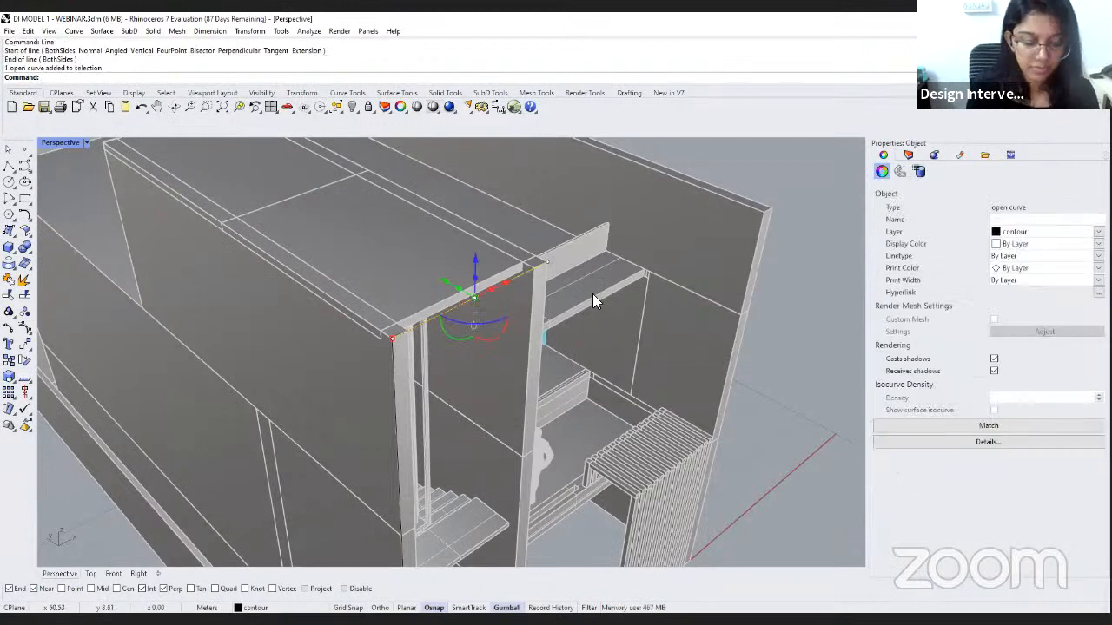
type("Divide")
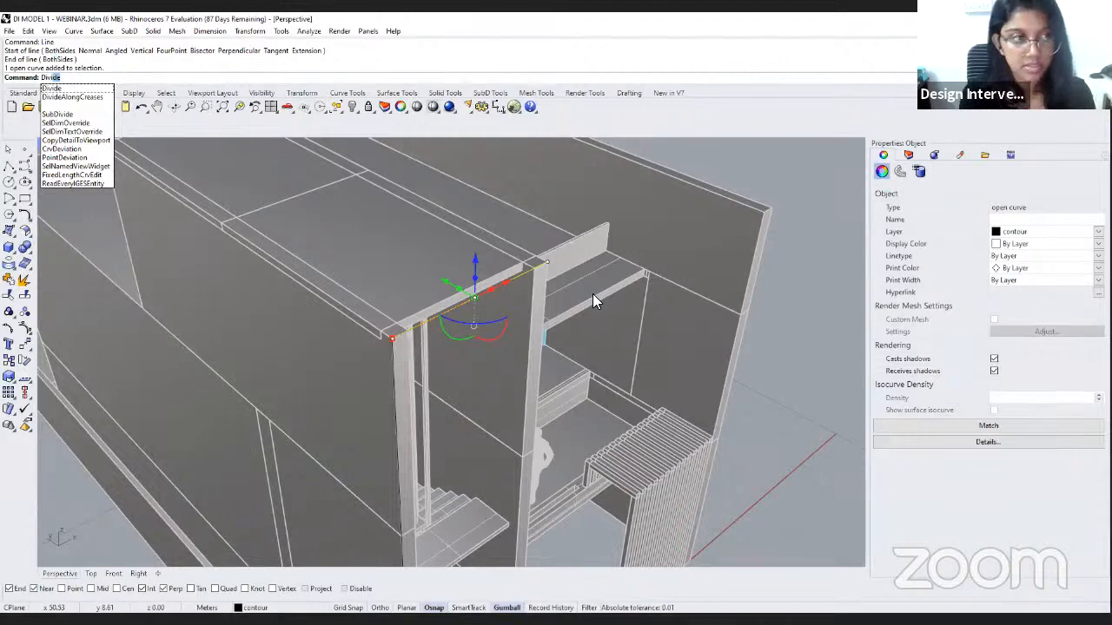
key("Return")
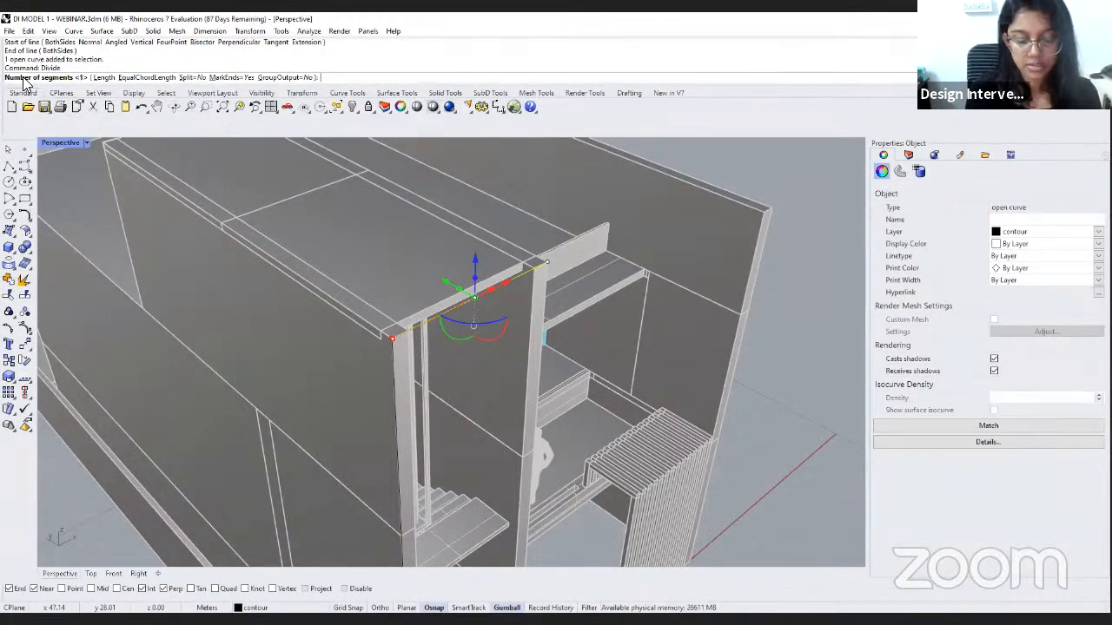
type("4")
key("Return")
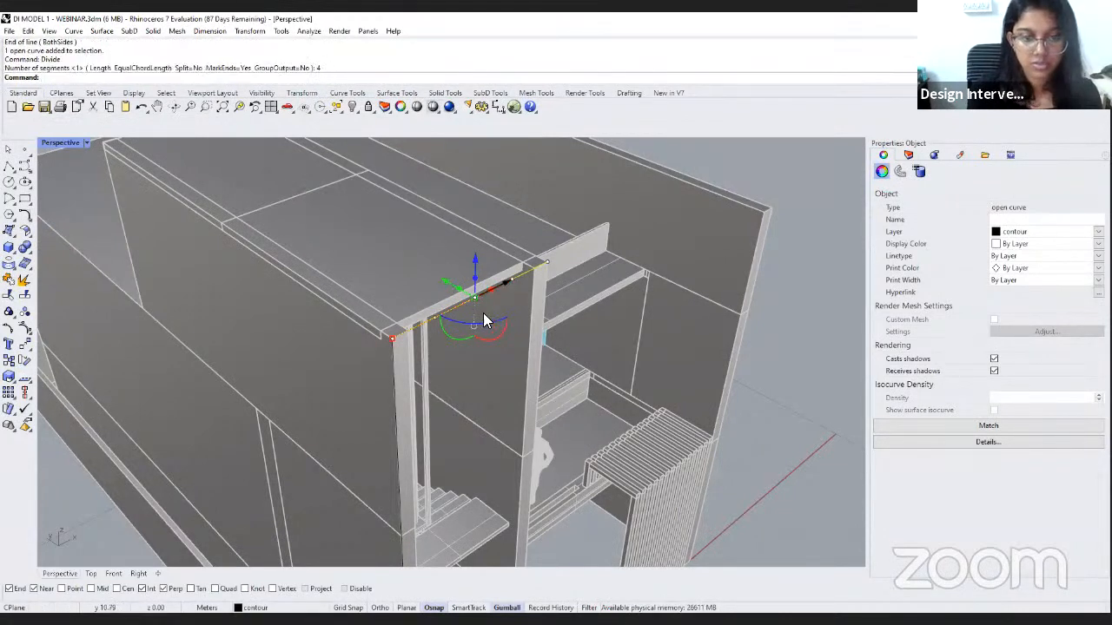
key("Escape")
With Point snapping enabled, copy the vertical corner line from its top end to the three division points and the opposite corner.
right_click_drag(484, 318, 459, 352)
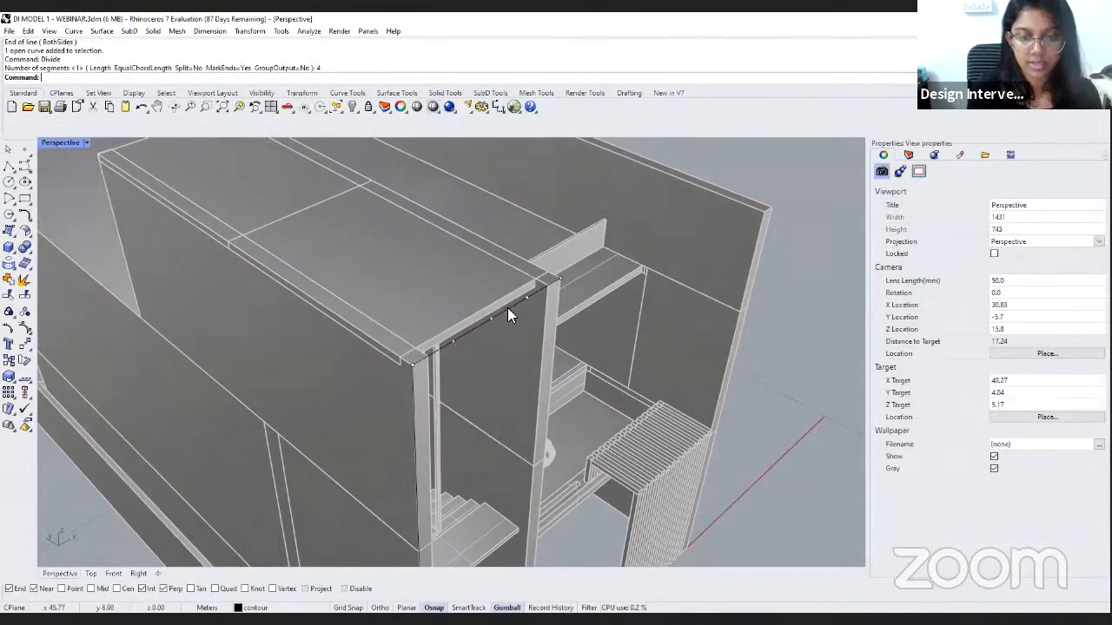
right_click_drag(495, 301, 401, 322)
scroll(512, 358, "up", 2)
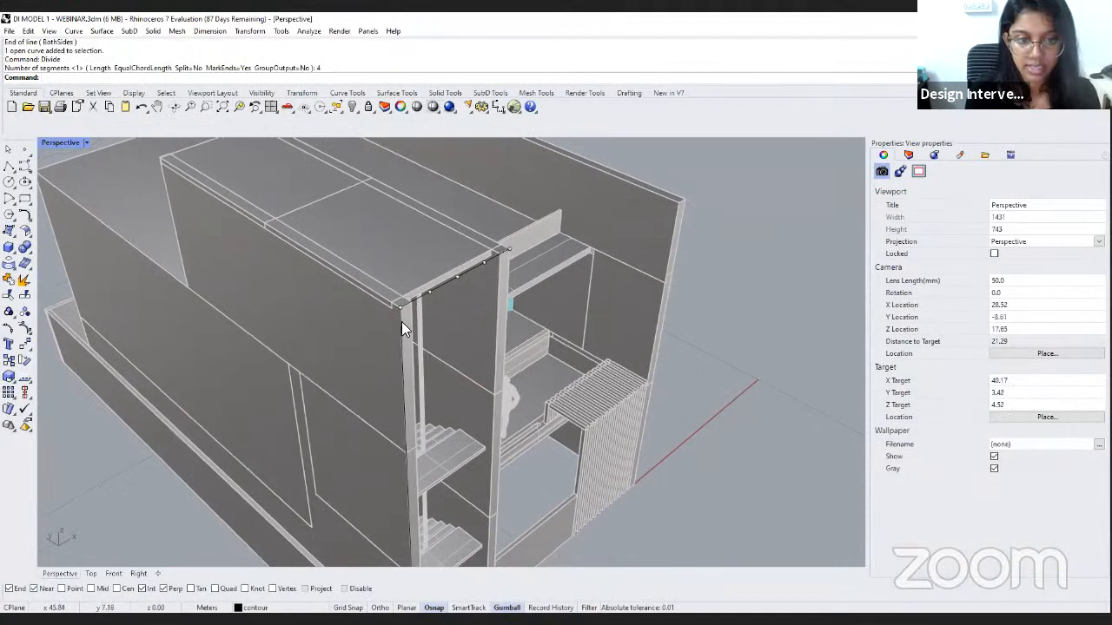
left_click(405, 335)
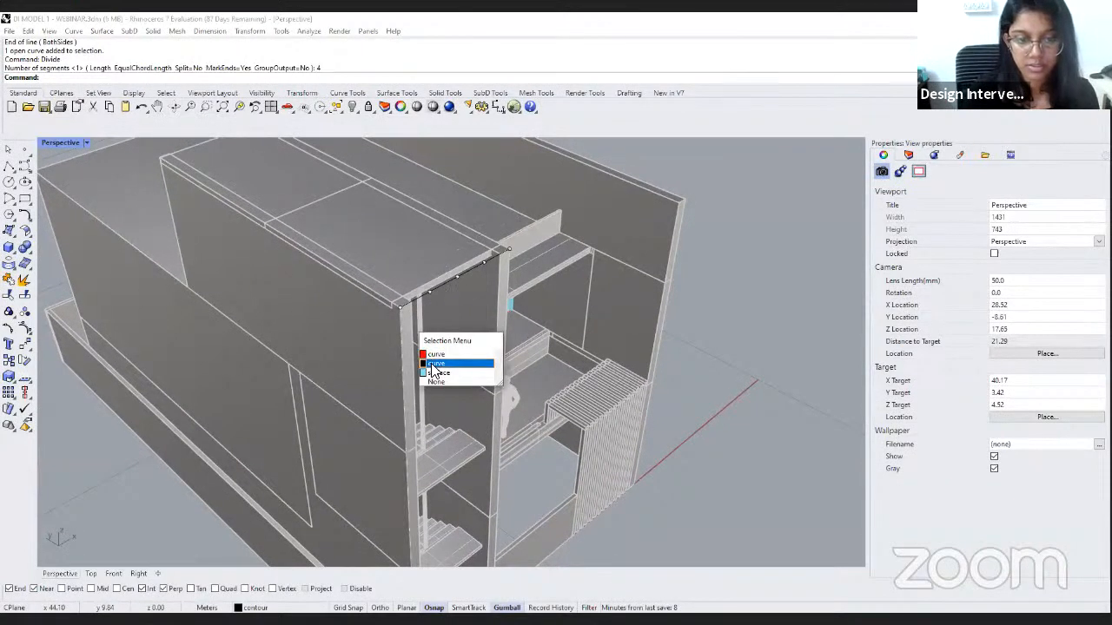
key("Return")
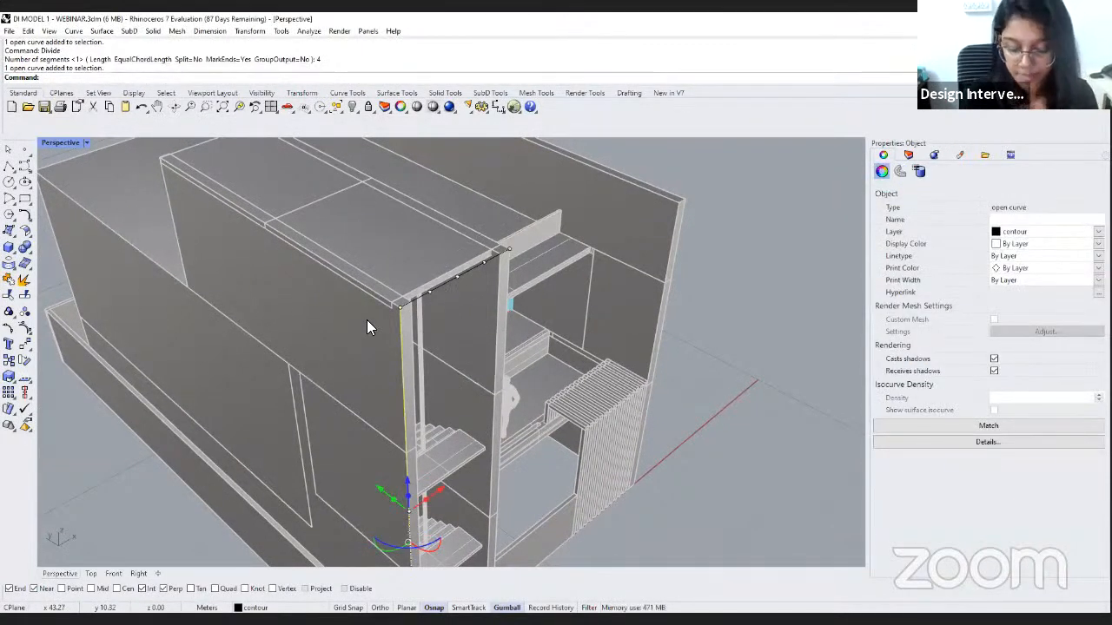
type("Copy")
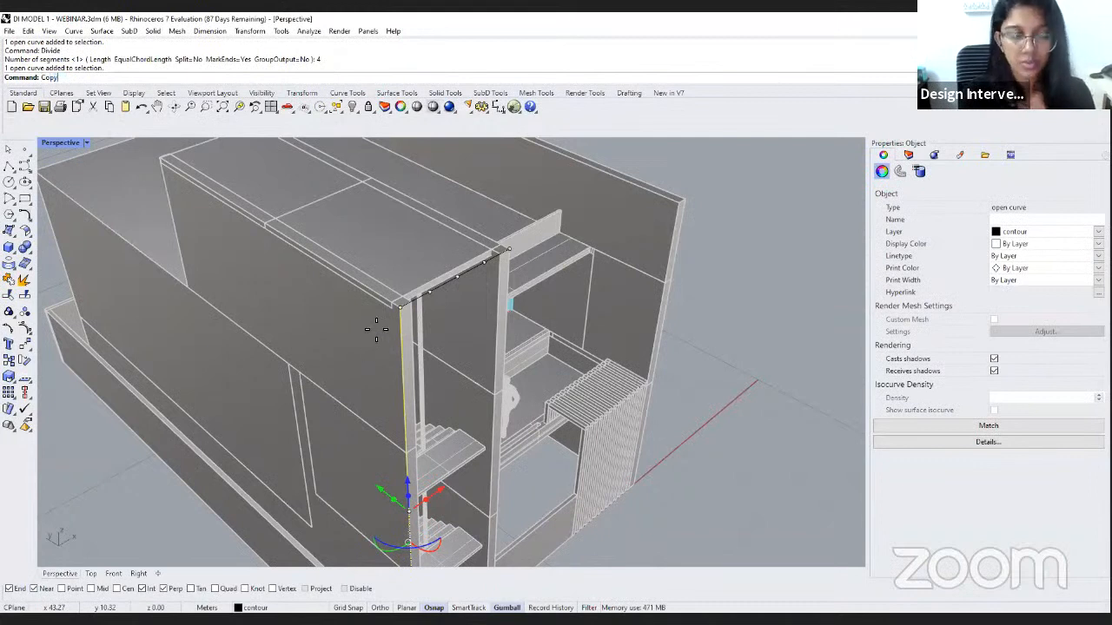
key("Return")
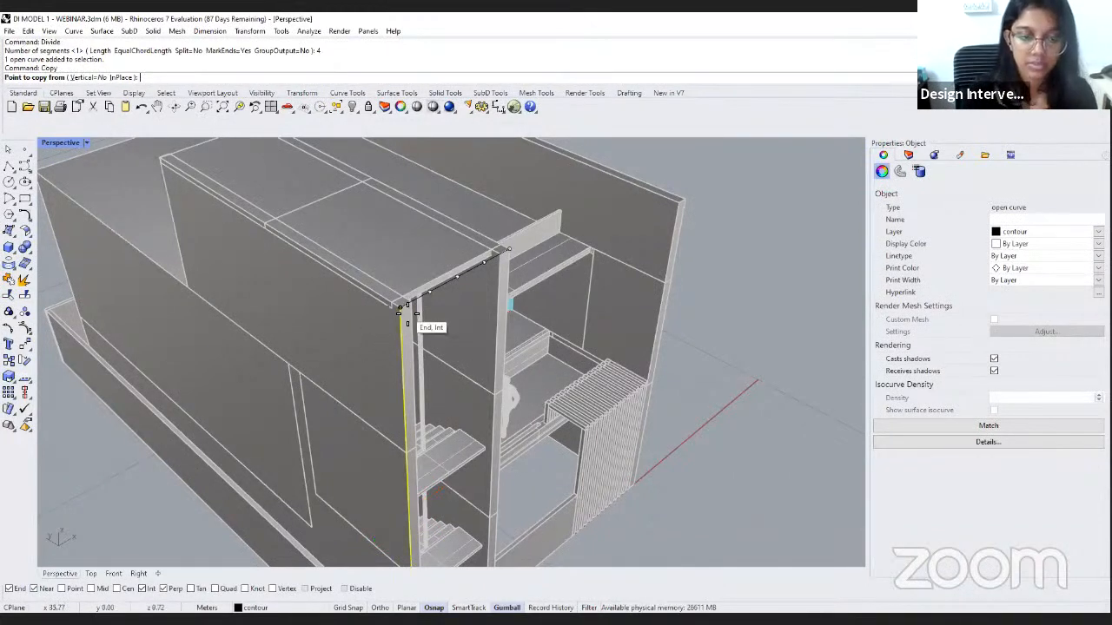
left_click(406, 310)
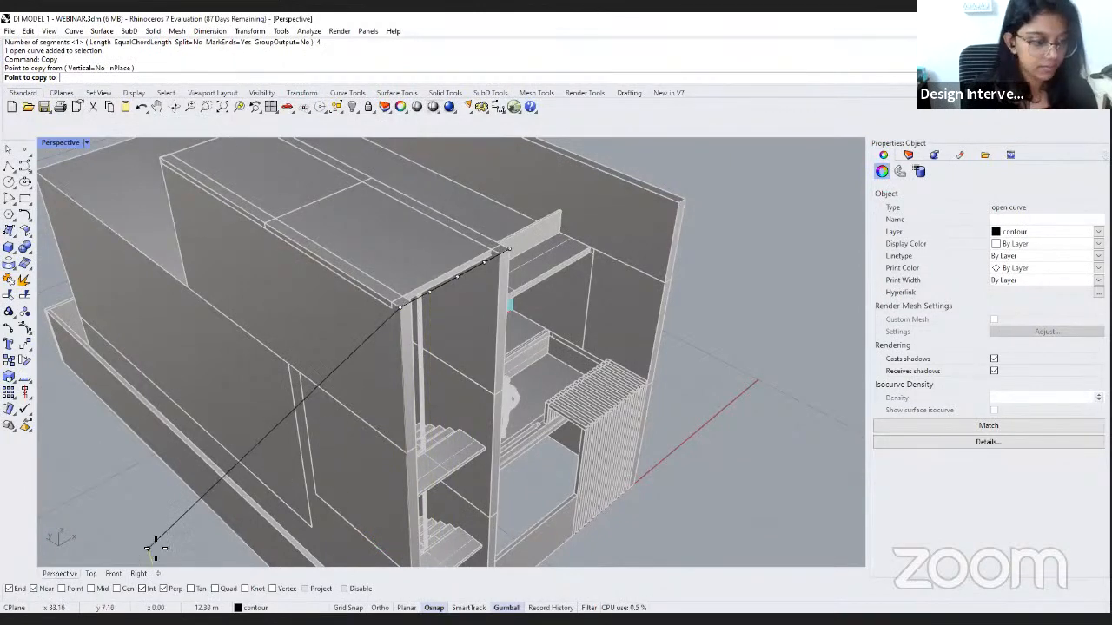
scroll(453, 290, "up", 4)
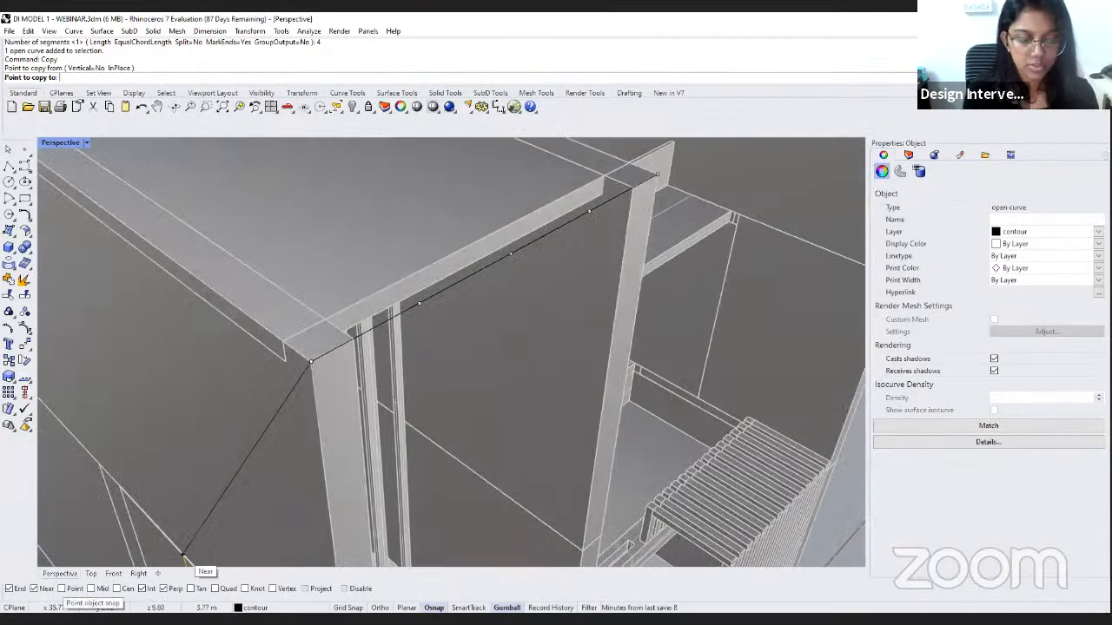
left_click(68, 589)
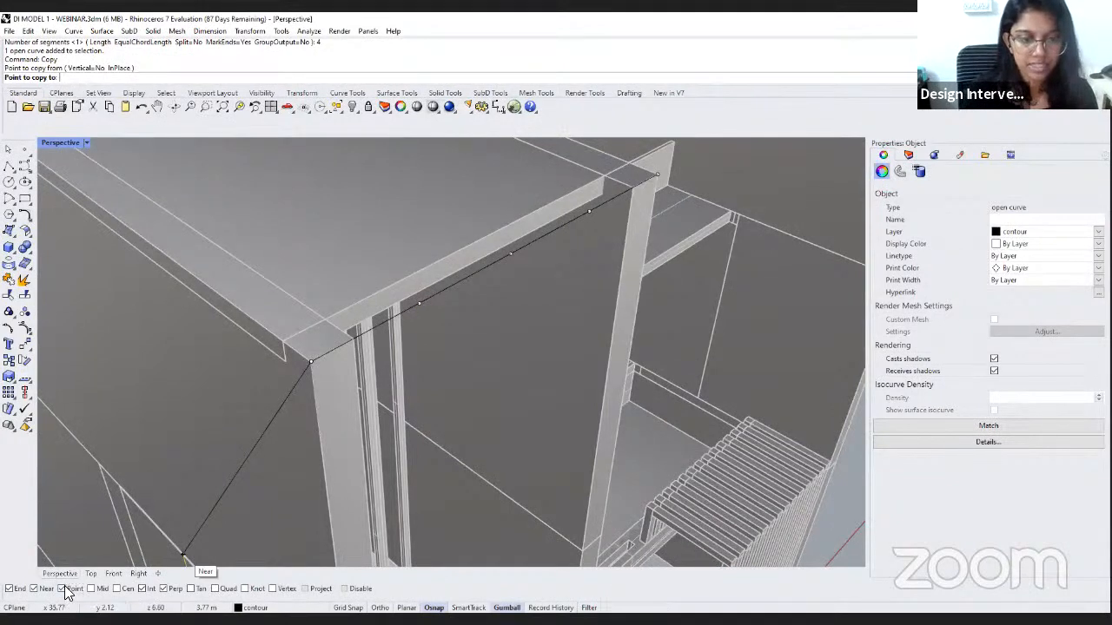
left_click(420, 304)
left_click(510, 254)
left_click(588, 212)
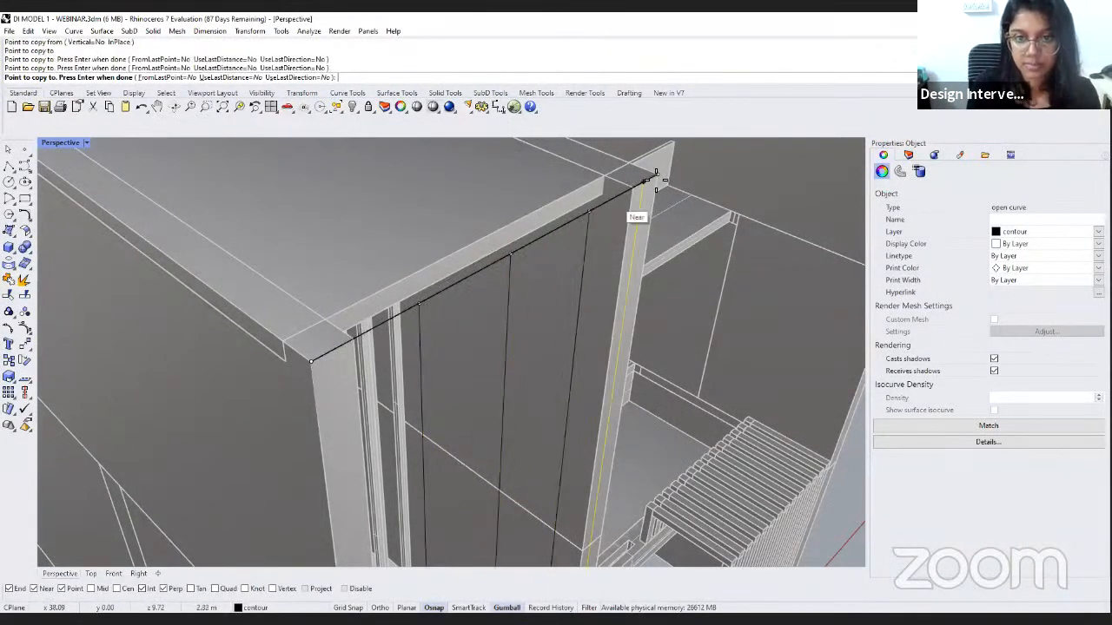
left_click(658, 176)
key("Return")
Delete the horizontal line and its division points along the stair tower's top front edge.
scroll(526, 289, "down", 12)
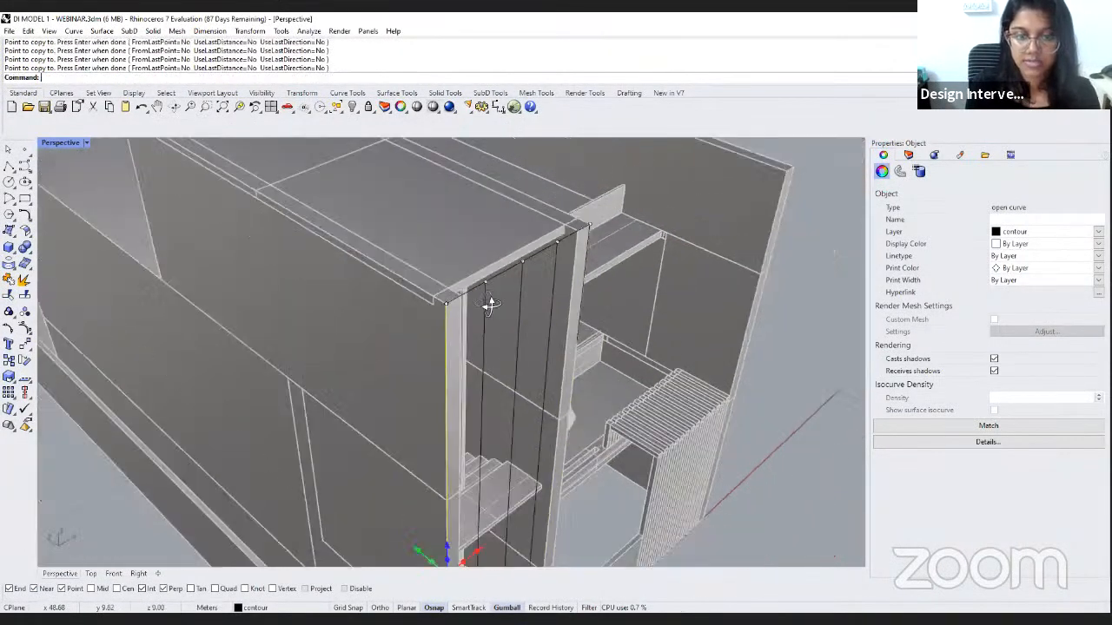
right_click_drag(408, 204, 392, 194)
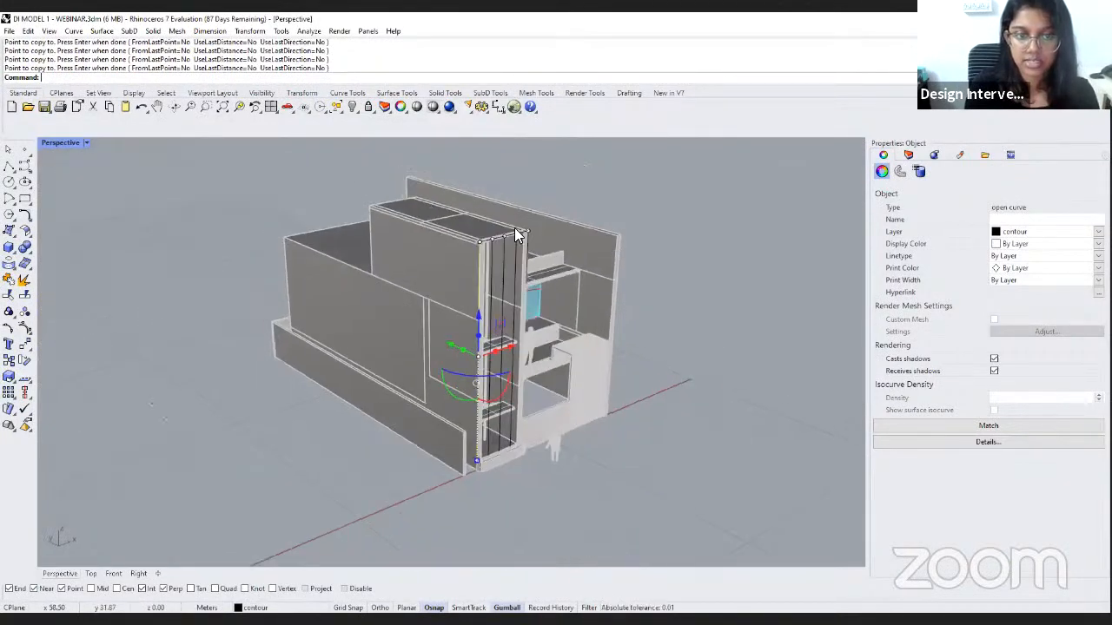
left_click_drag(349, 164, 552, 249)
scroll(508, 245, "up", 3)
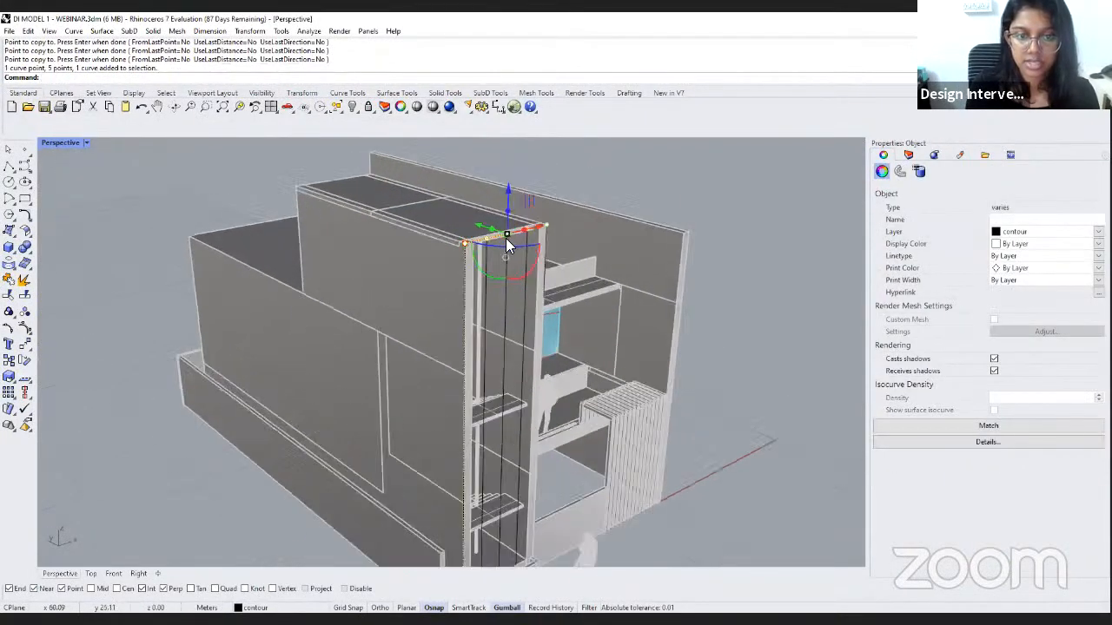
key("Delete")
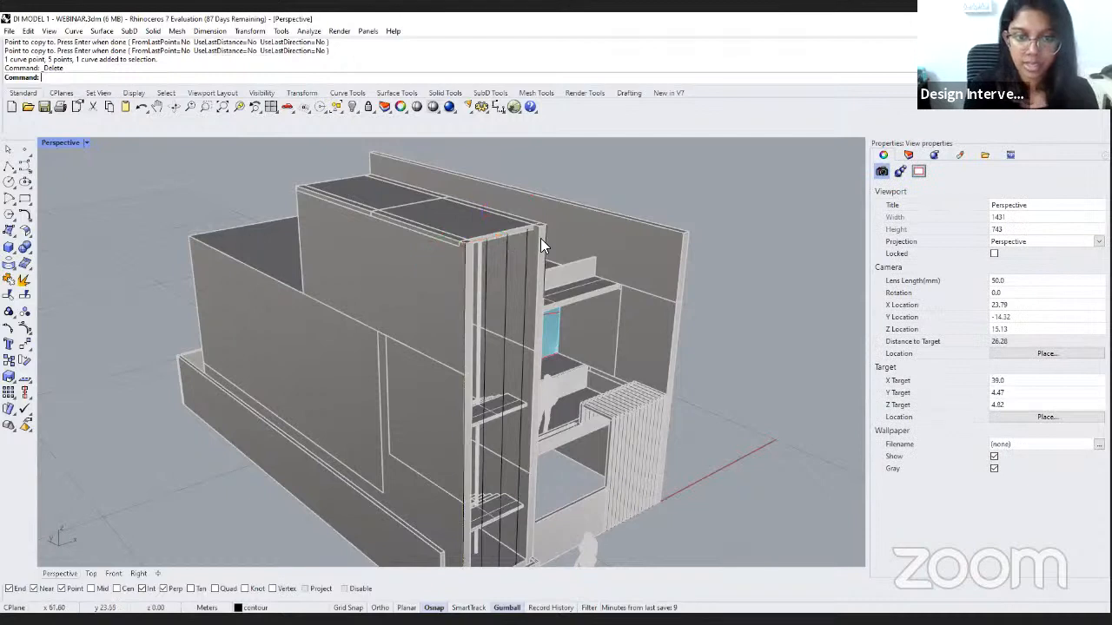
Move the five vertical lines on the stair tower's front to the curves layer.
left_click(544, 236)
left_click(520, 244, "shift")
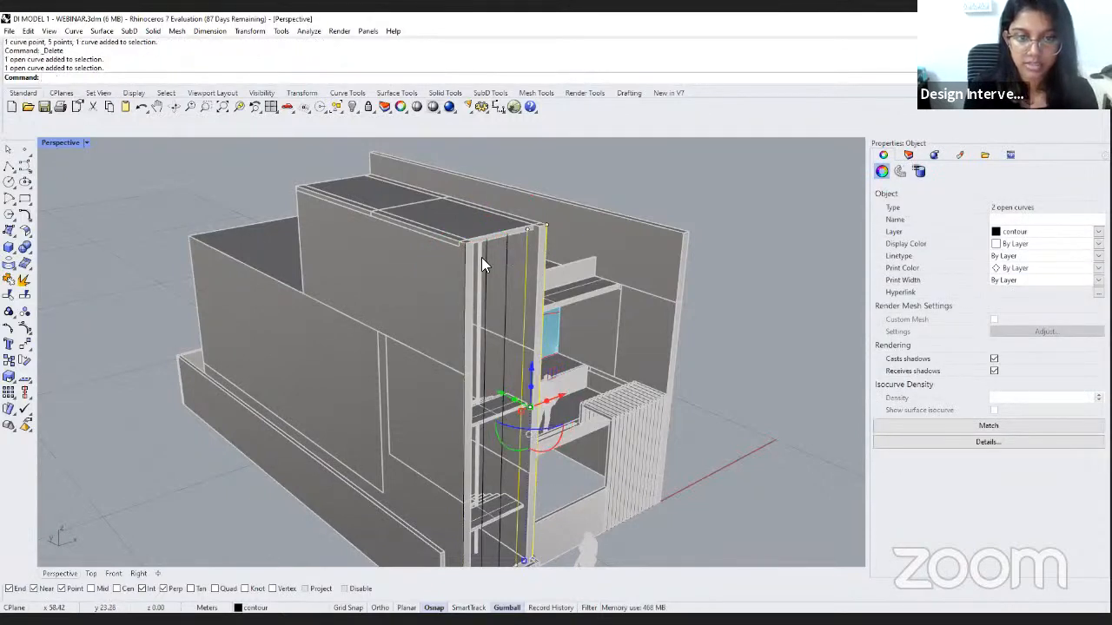
left_click(483, 257, "shift")
left_click(485, 257, "shift")
left_click(465, 263, "shift")
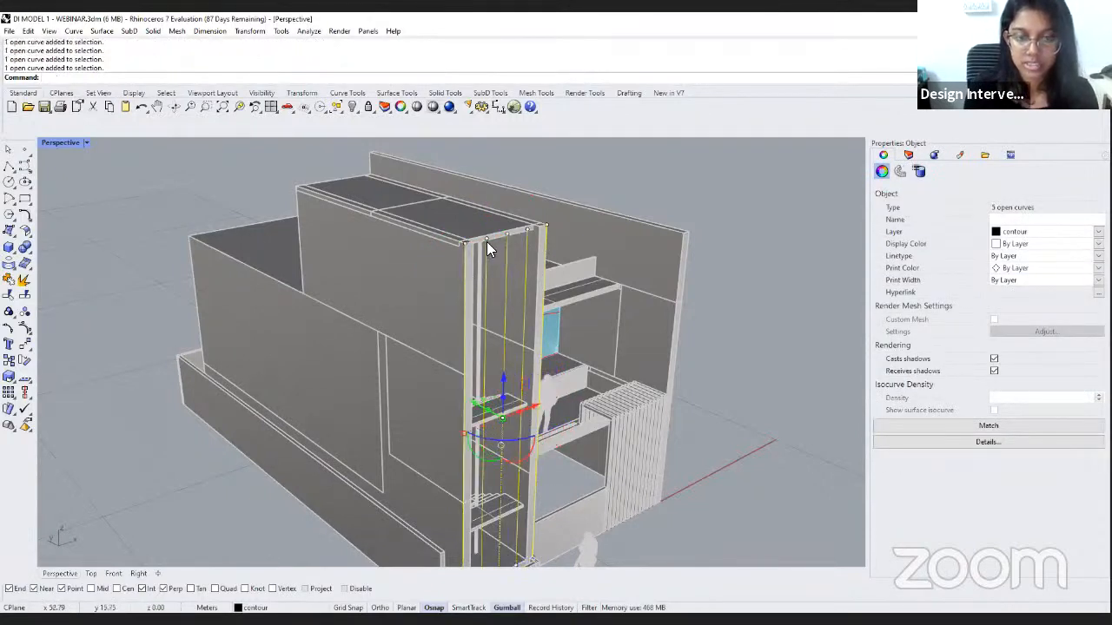
left_click(1083, 235)
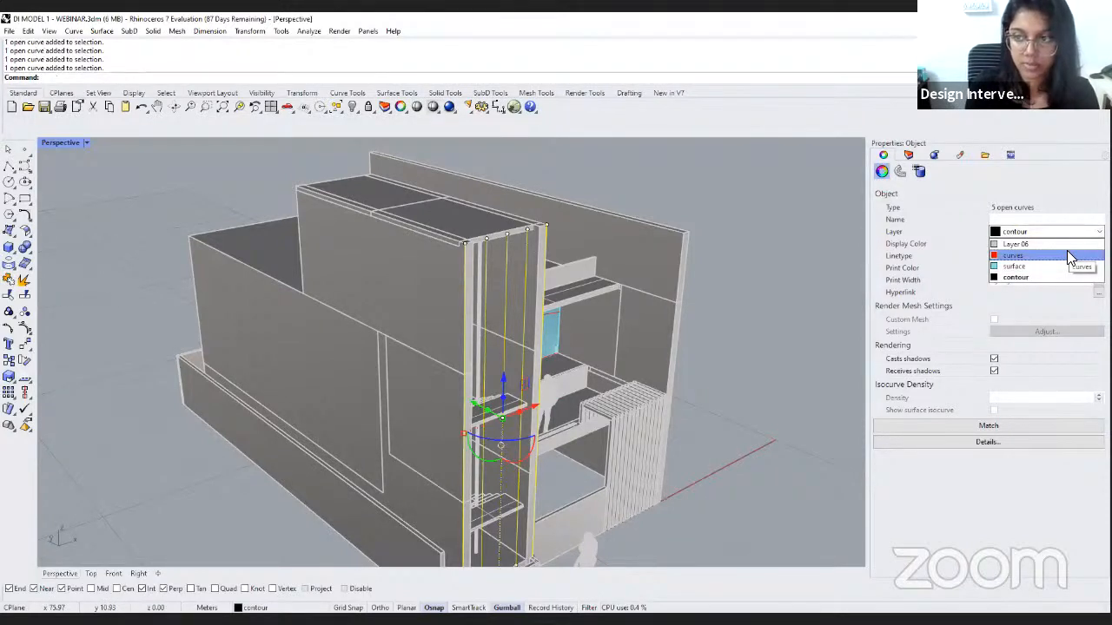
left_click(1066, 254)
left_click(796, 272)
Rebuild the five vertical curves on the stair tower's front with a point count of 5 and degree 3.
right_click_drag(608, 317, 509, 267)
left_click(510, 273)
scroll(509, 273, "down", 2)
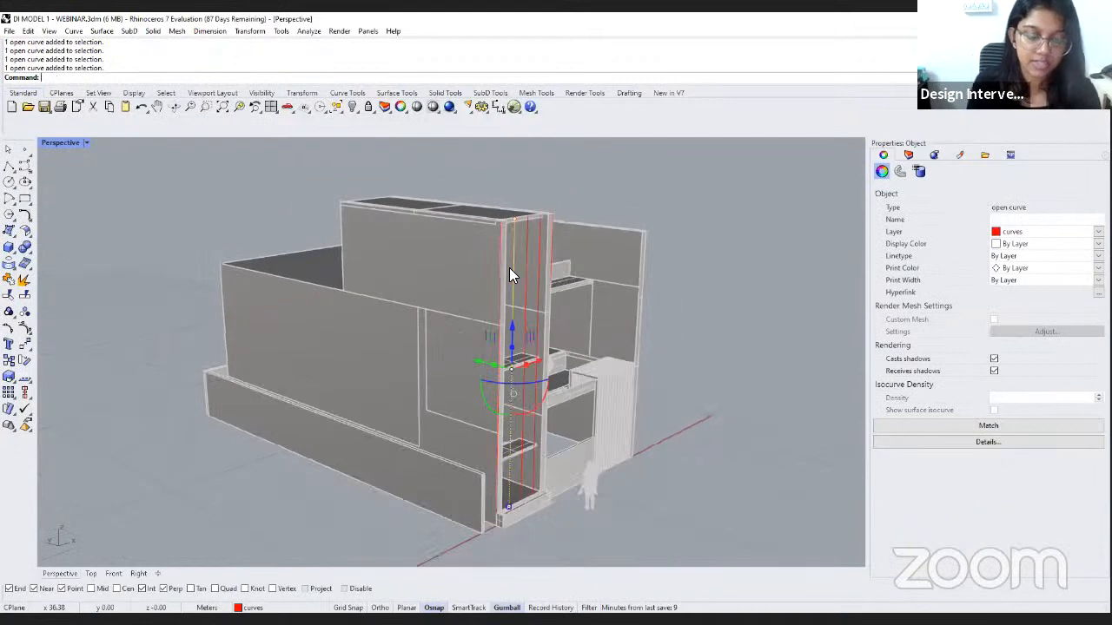
key("Escape")
mouse_move(546, 222)
right_mouse_down()
mouse_move(515, 224)
mouse_move(549, 226)
right_mouse_up()
scroll(533, 231, "up", 2)
left_click_drag(564, 222, 446, 203)
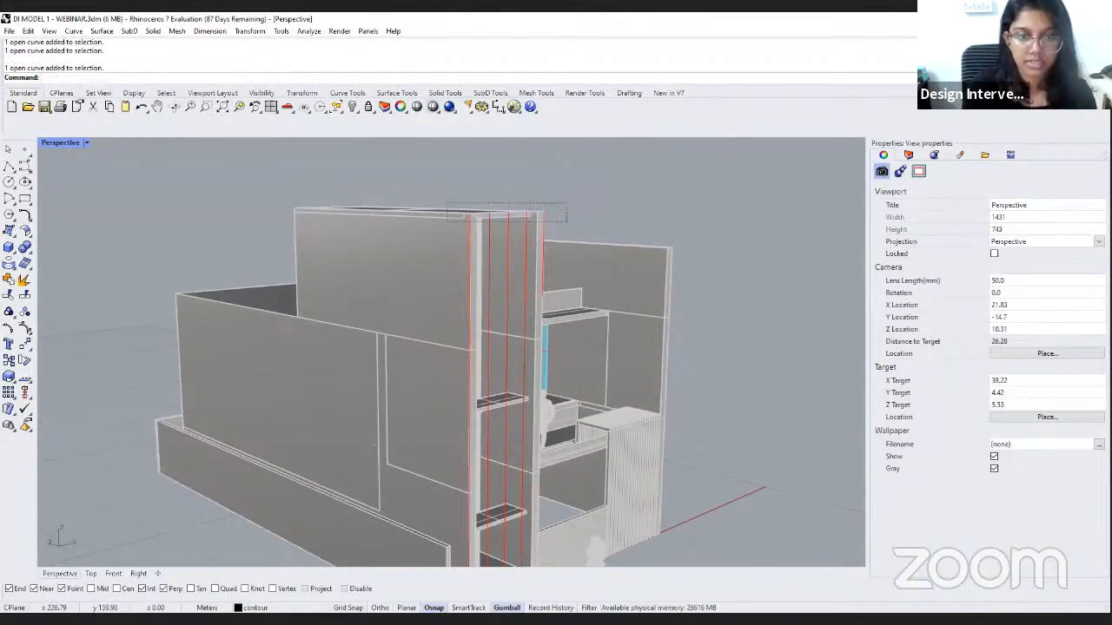
type("Rebuild")
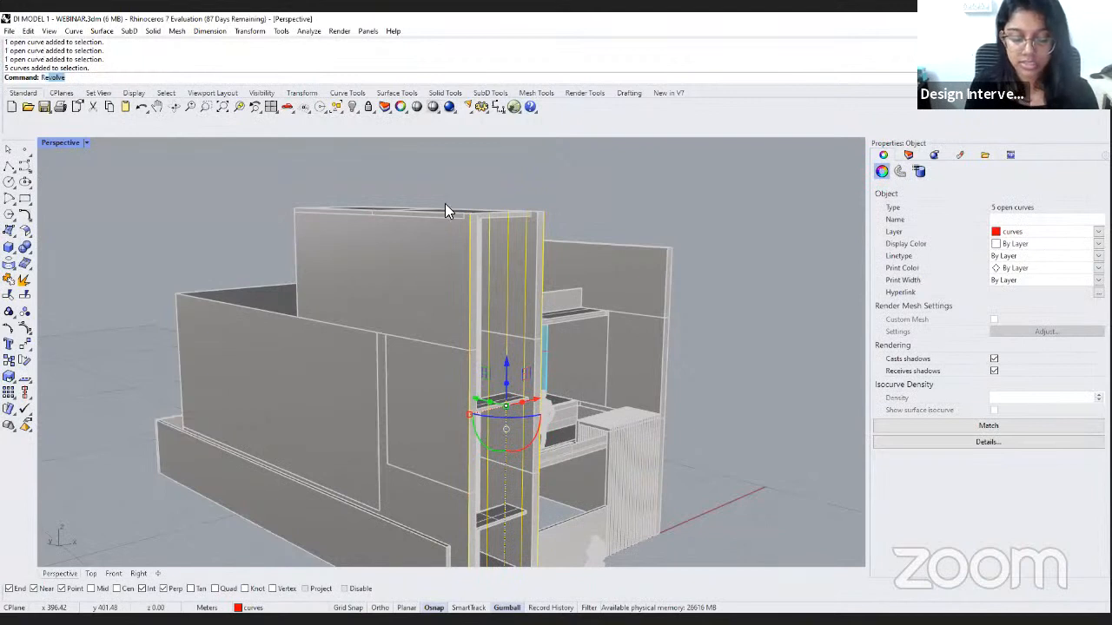
key("Return")
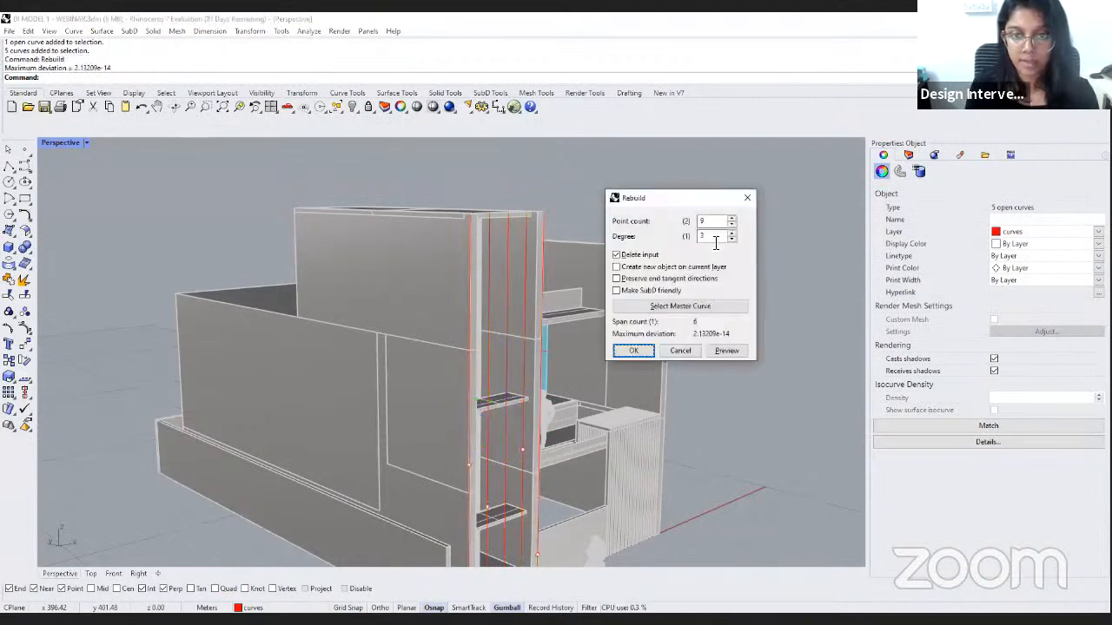
double_click(719, 220)
type("5")
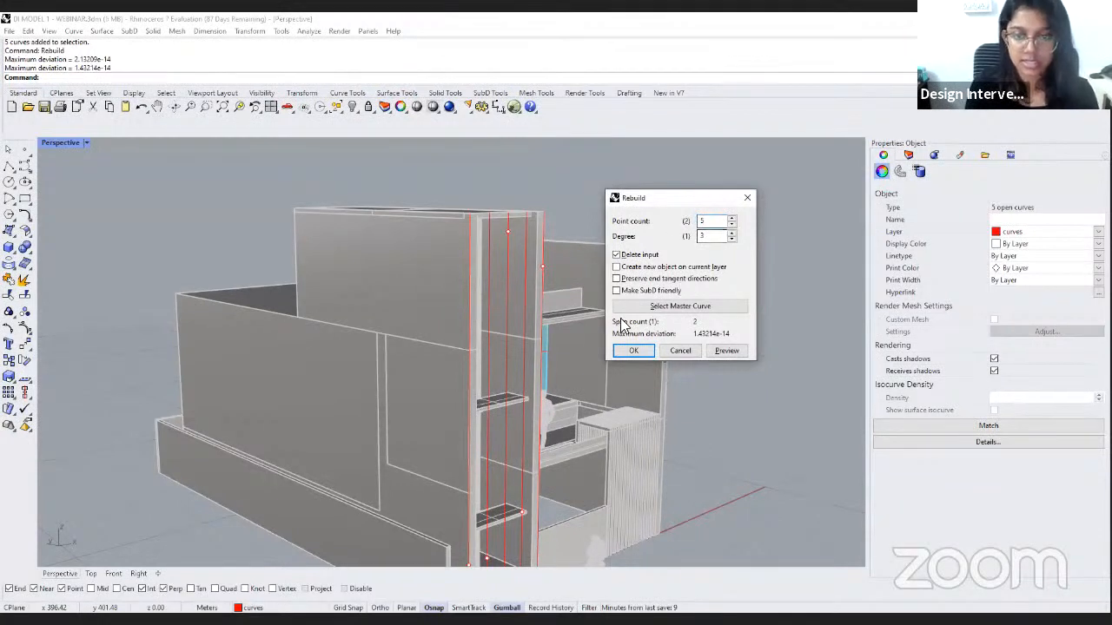
left_click(635, 349)
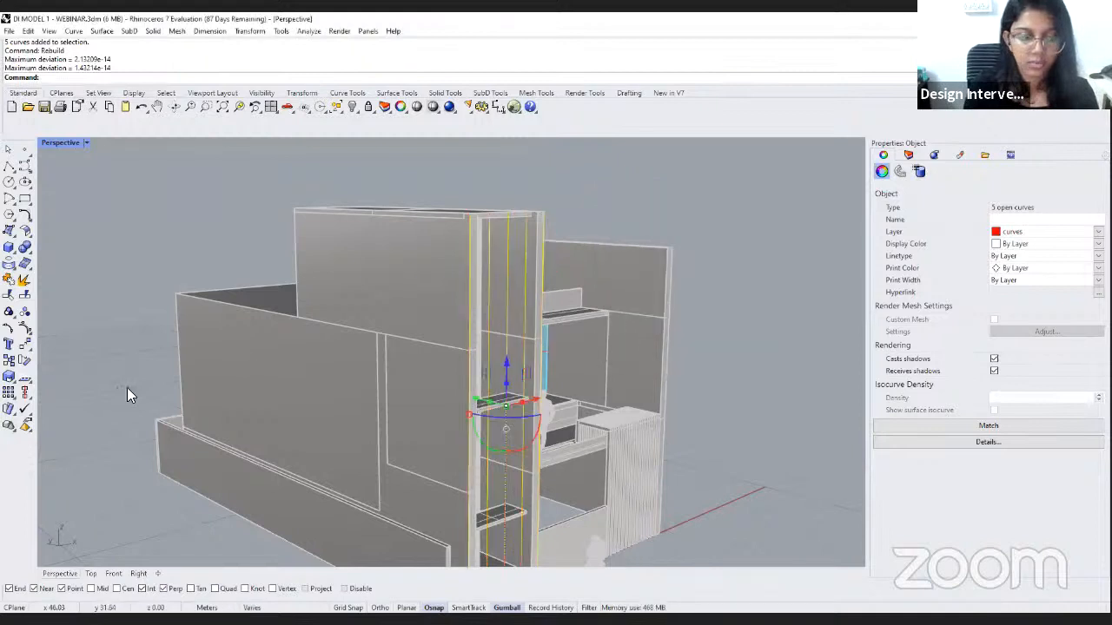
Switch from the single perspective view to the four-viewport layout and bring the building into the Front view.
left_click(606, 241)
left_click(473, 268)
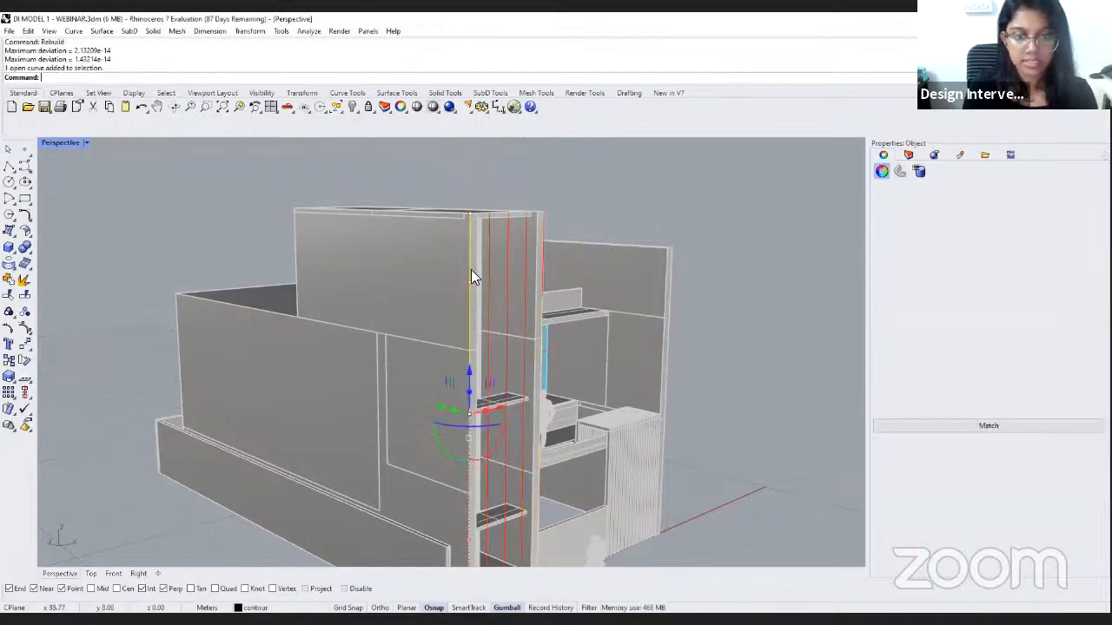
scroll(482, 270, "down", 5)
right_click_drag(464, 298, 446, 305)
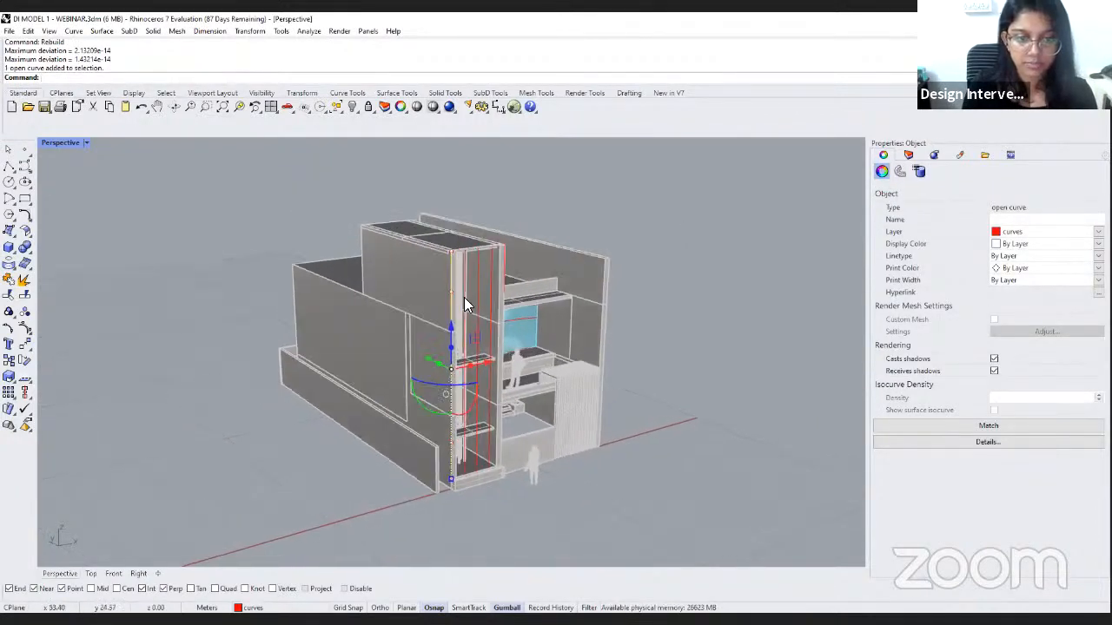
left_click(463, 298)
scroll(462, 392, "up", 3)
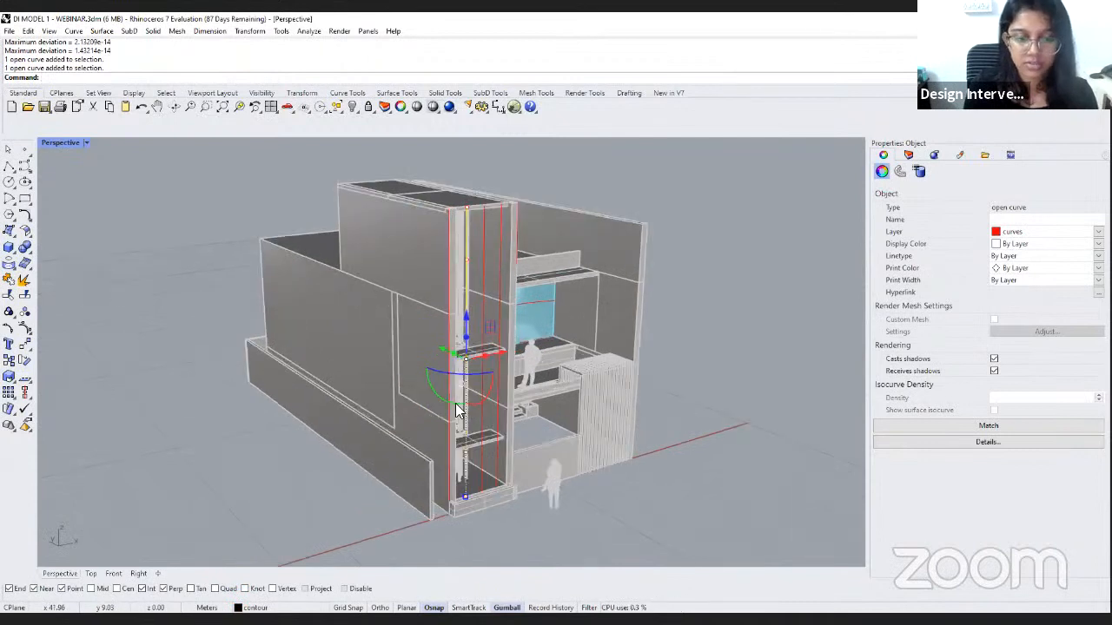
double_click(58, 144)
scroll(250, 235, "down", 5)
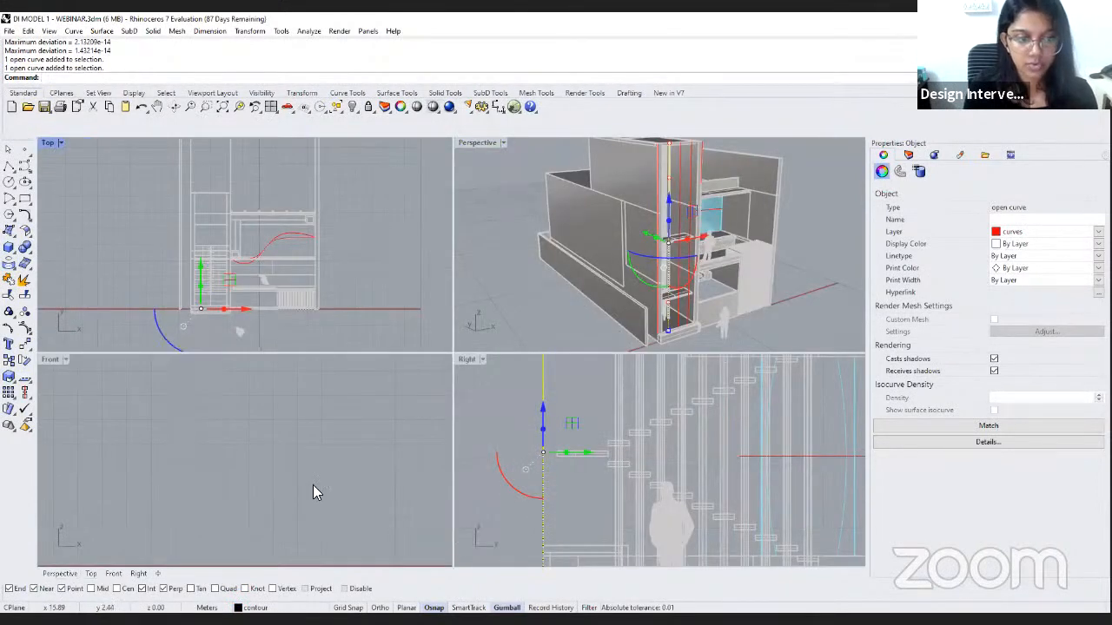
scroll(313, 485, "down", 5)
key("Escape")
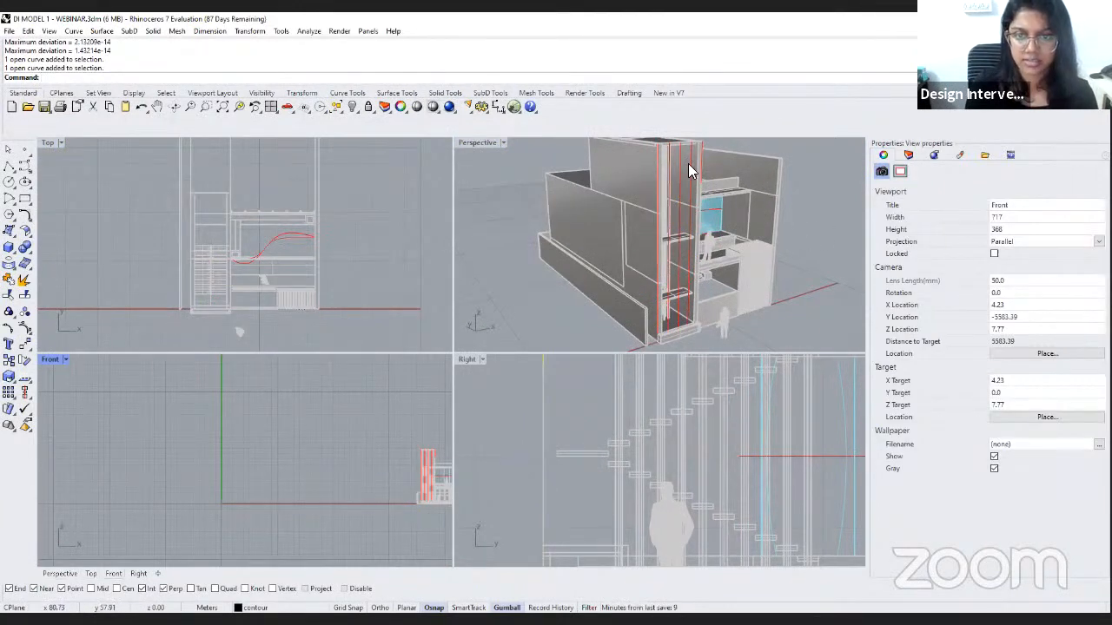
Select the five vertical curves on the stair tower's front and zoom all viewports to them.
right_click_drag(687, 163, 689, 198)
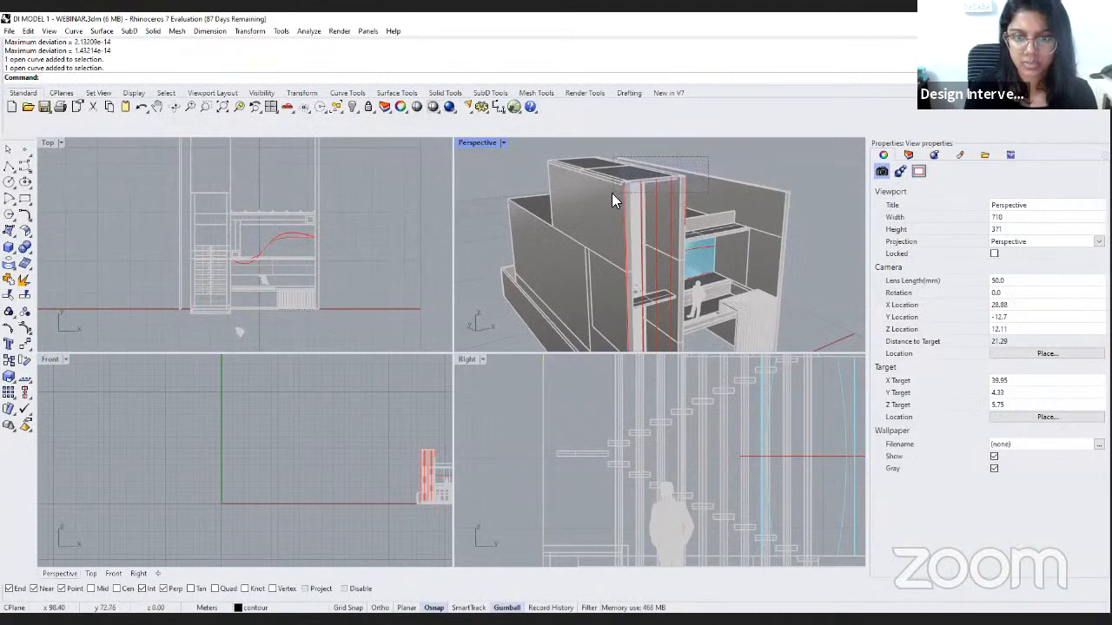
left_click_drag(612, 193, 613, 193)
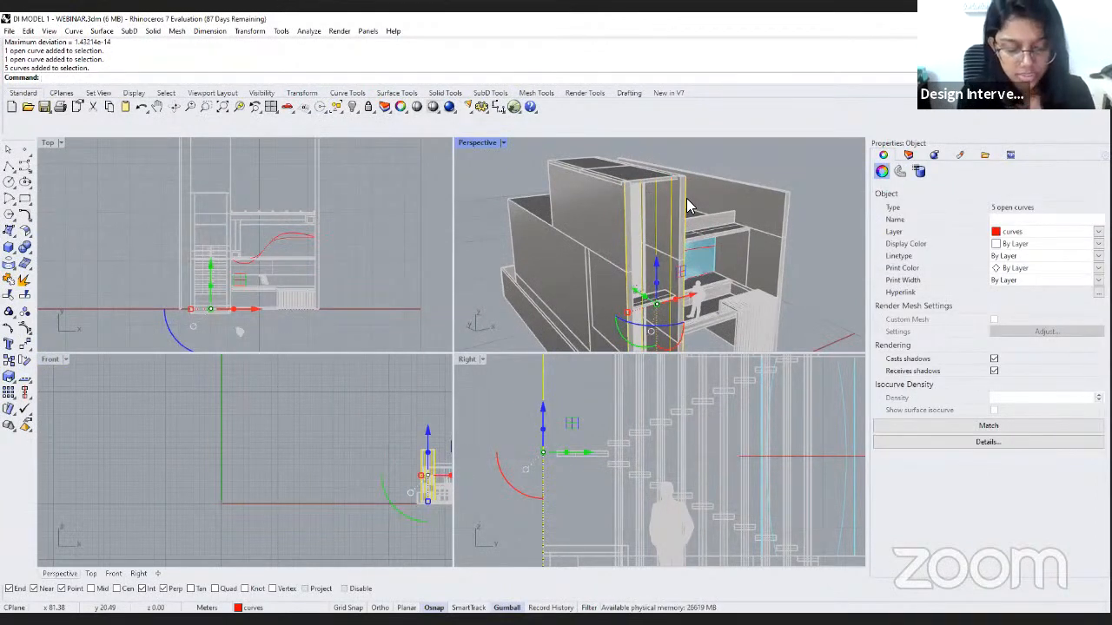
type("ZS")
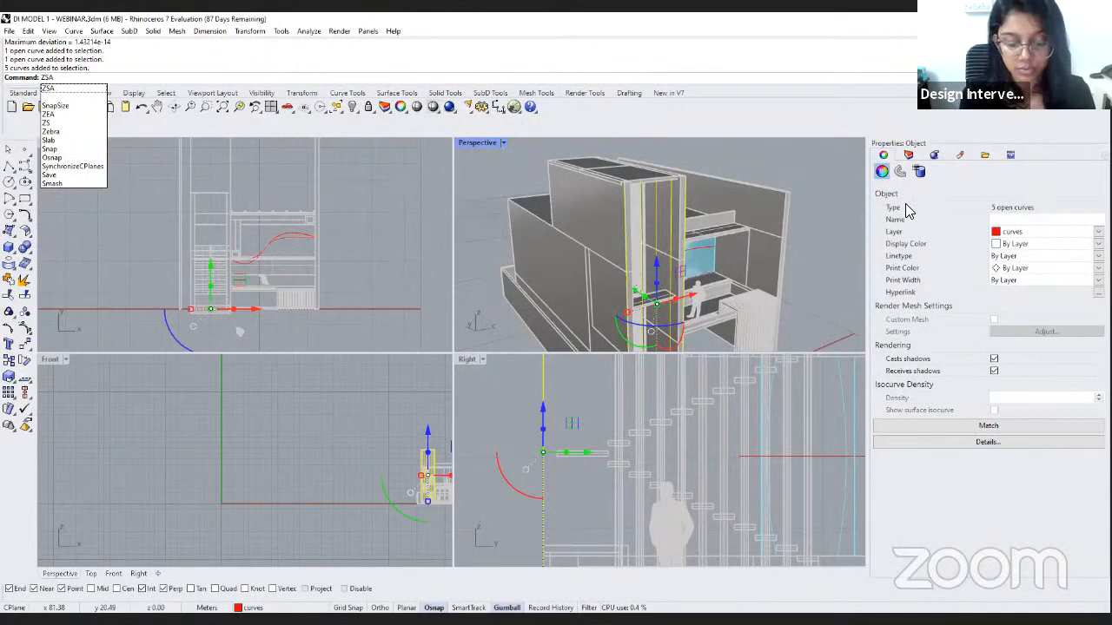
type("A")
key("Return")
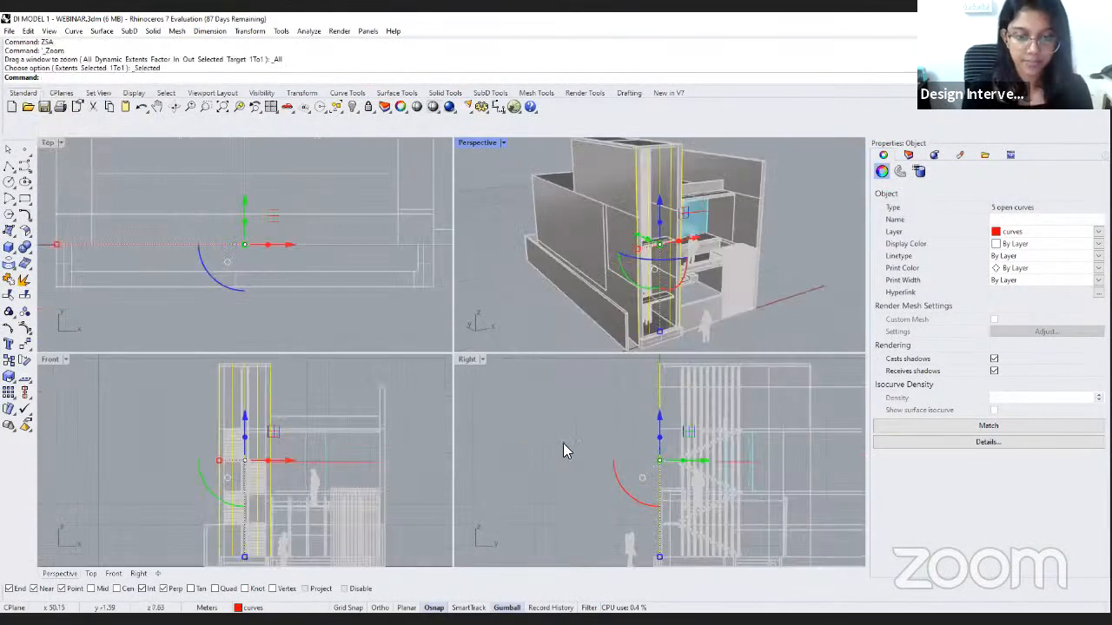
In the Right view, pull the lower control point of the second vertical curve outward from the facade so the curve bulges.
left_click(563, 443)
left_click(429, 429)
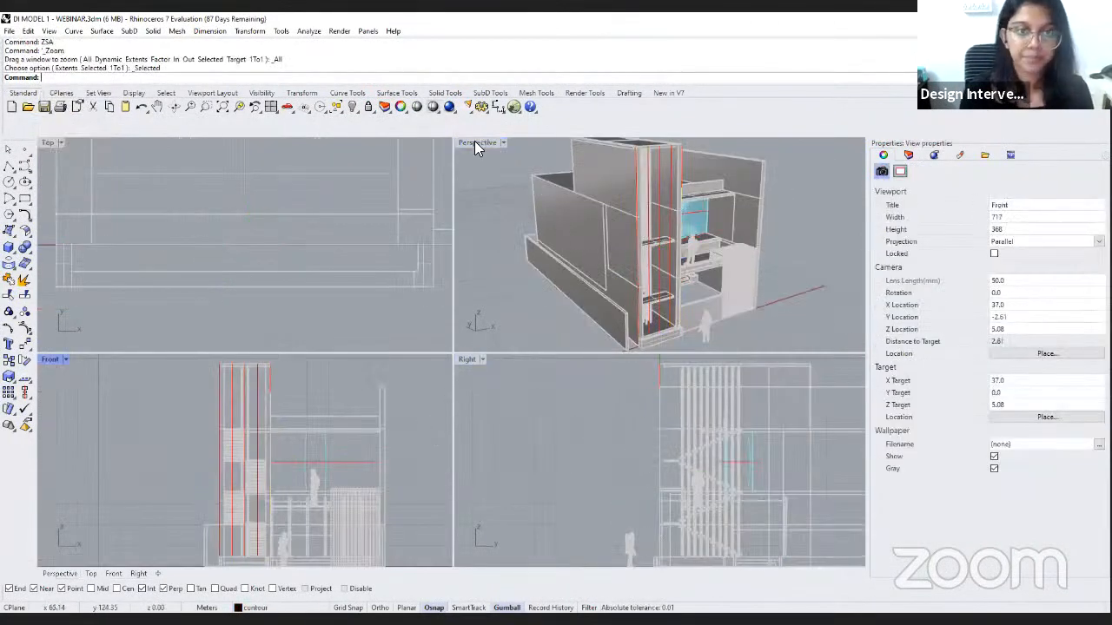
left_click(648, 189)
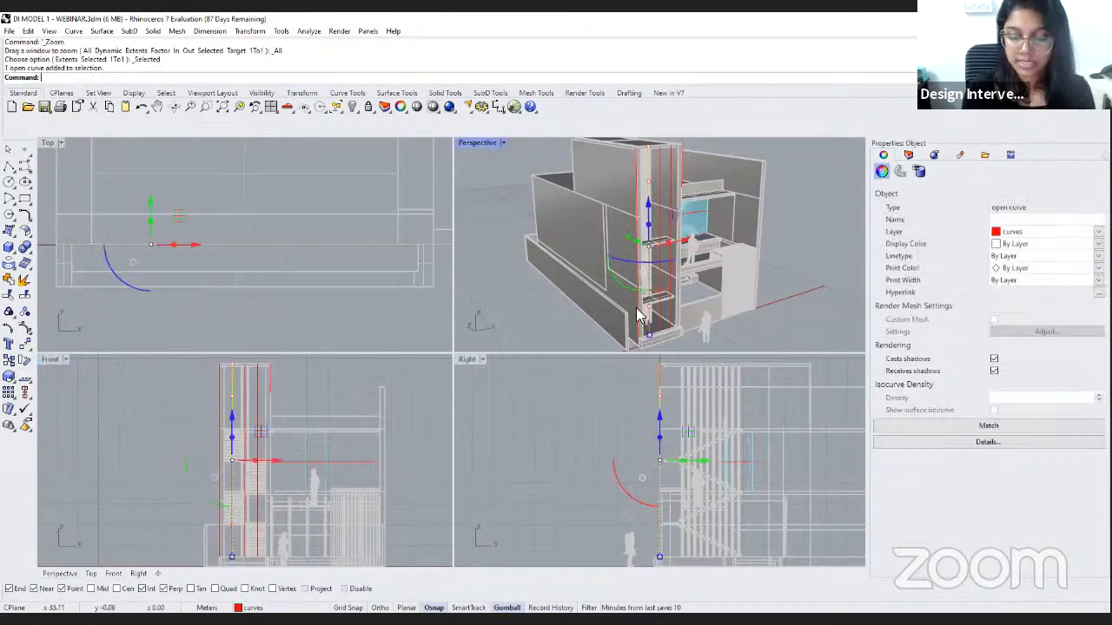
left_click(656, 526)
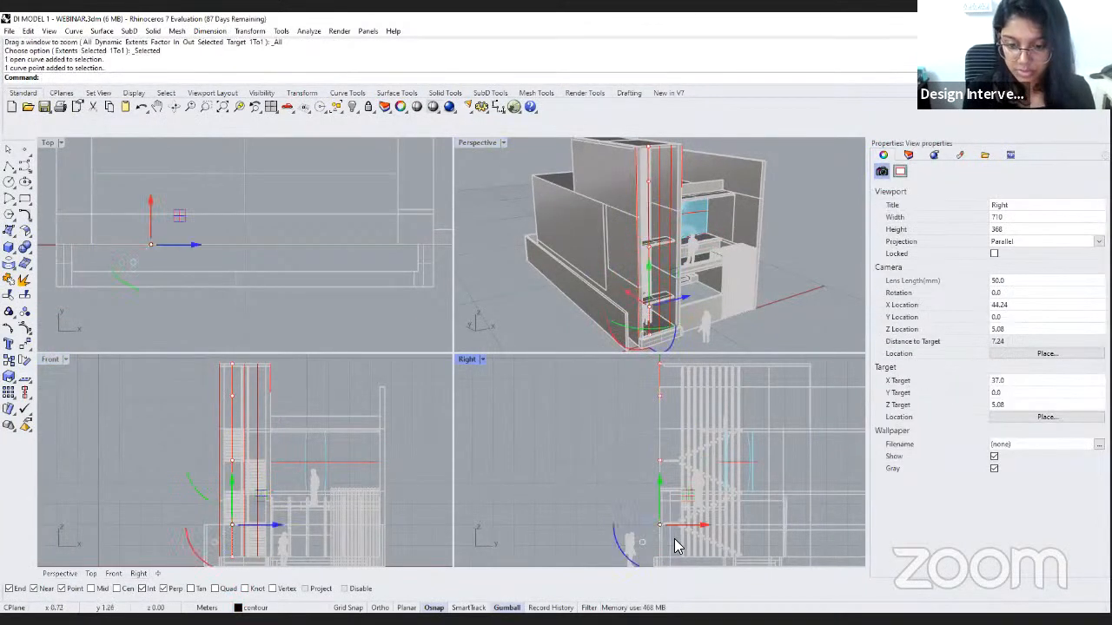
scroll(692, 526, "up", 3)
left_click_drag(690, 523, 657, 532)
scroll(573, 469, "down", 3)
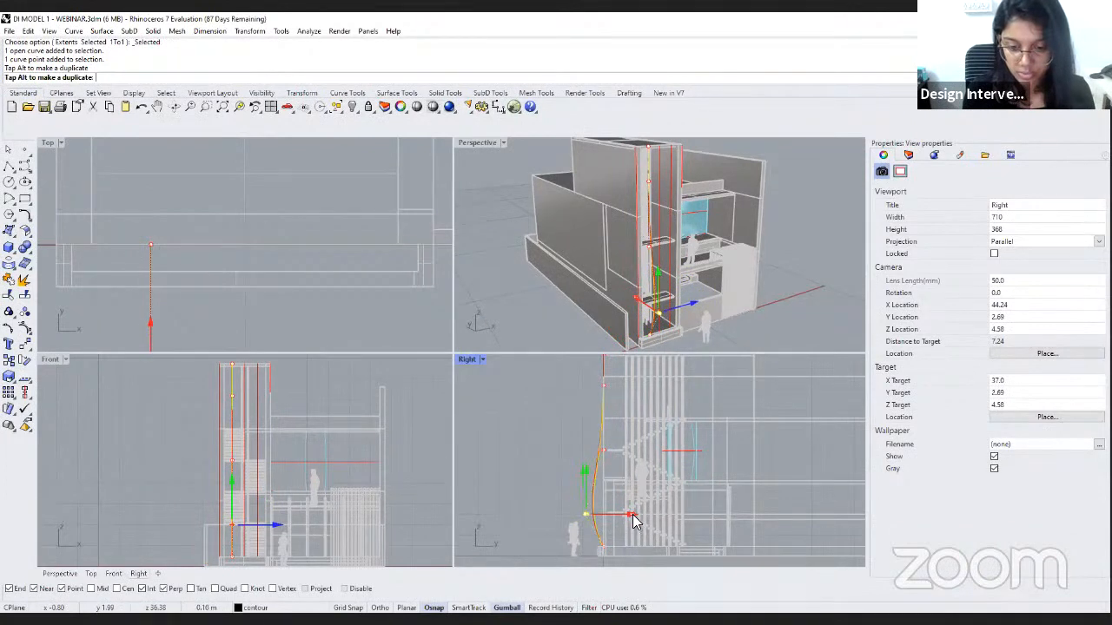
left_click_drag(632, 520, 635, 521)
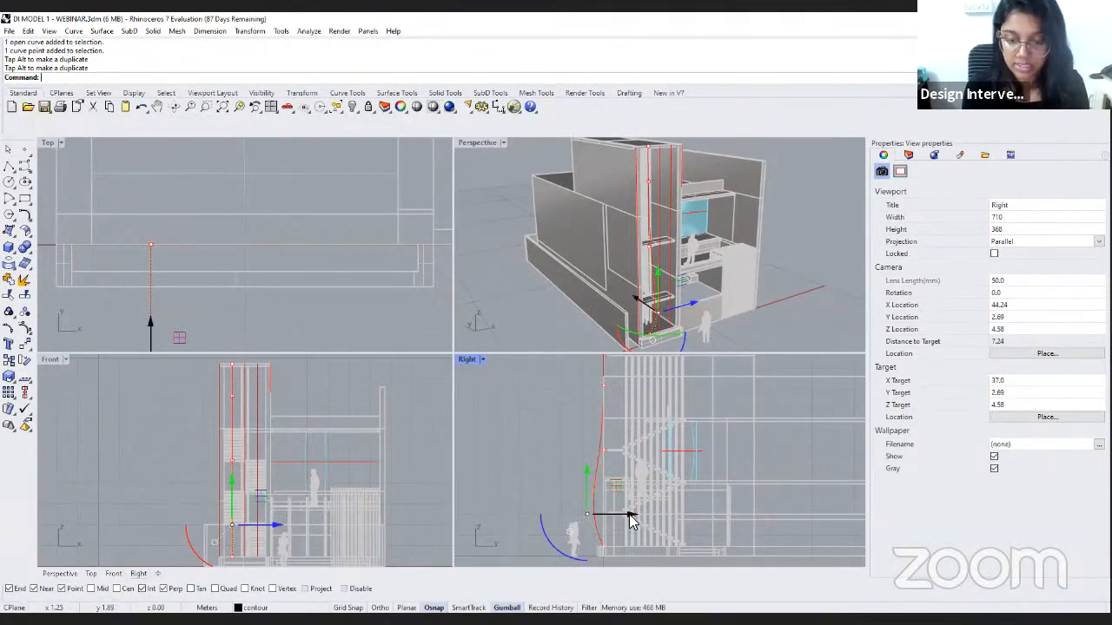
left_click_drag(632, 520, 635, 521)
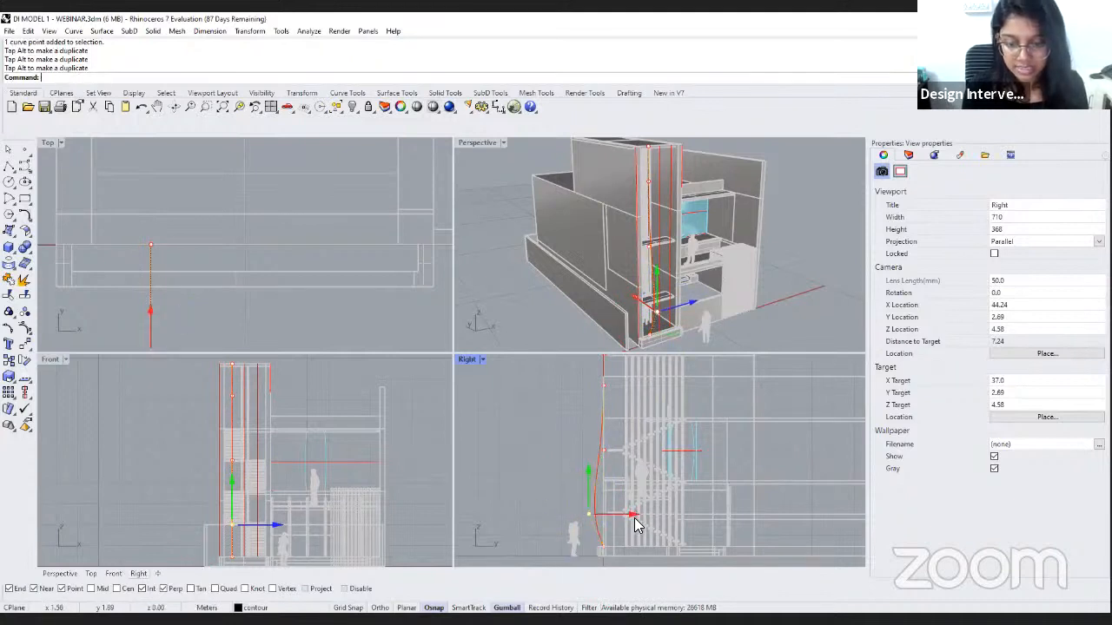
Try to move the second curve's lower control point 1 m toward the building, and undo that move.
left_click(635, 520)
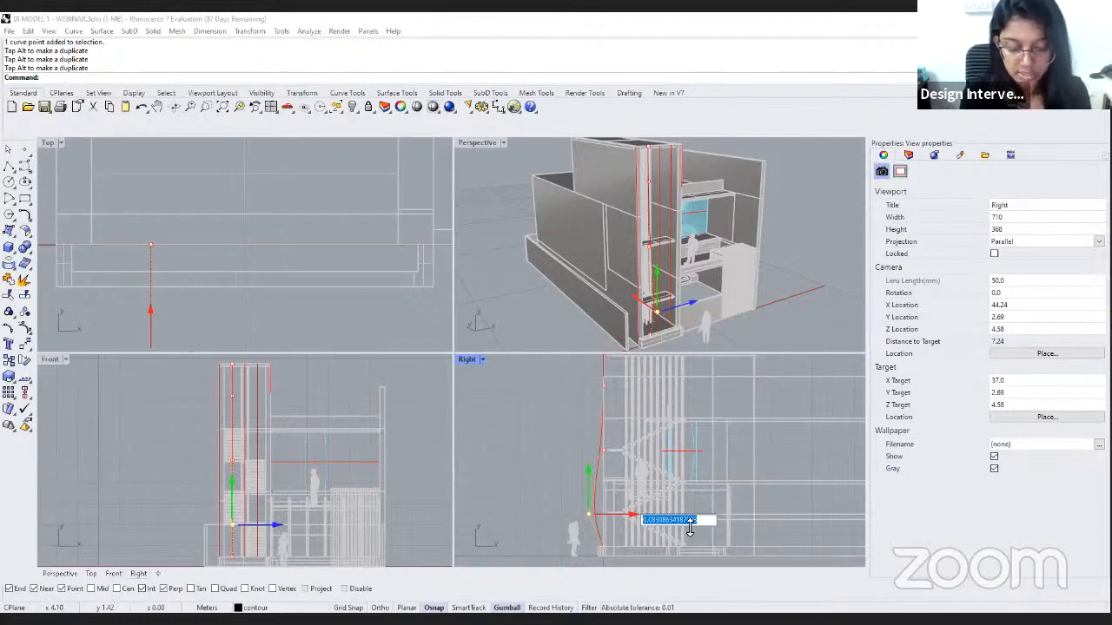
key("BackSpace")
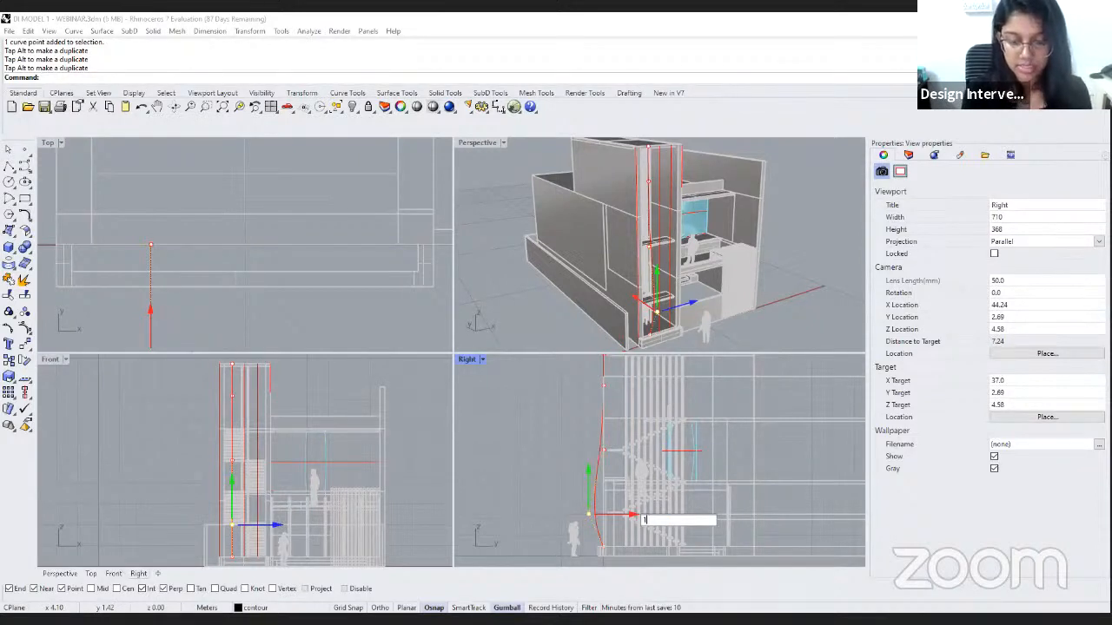
key("Return")
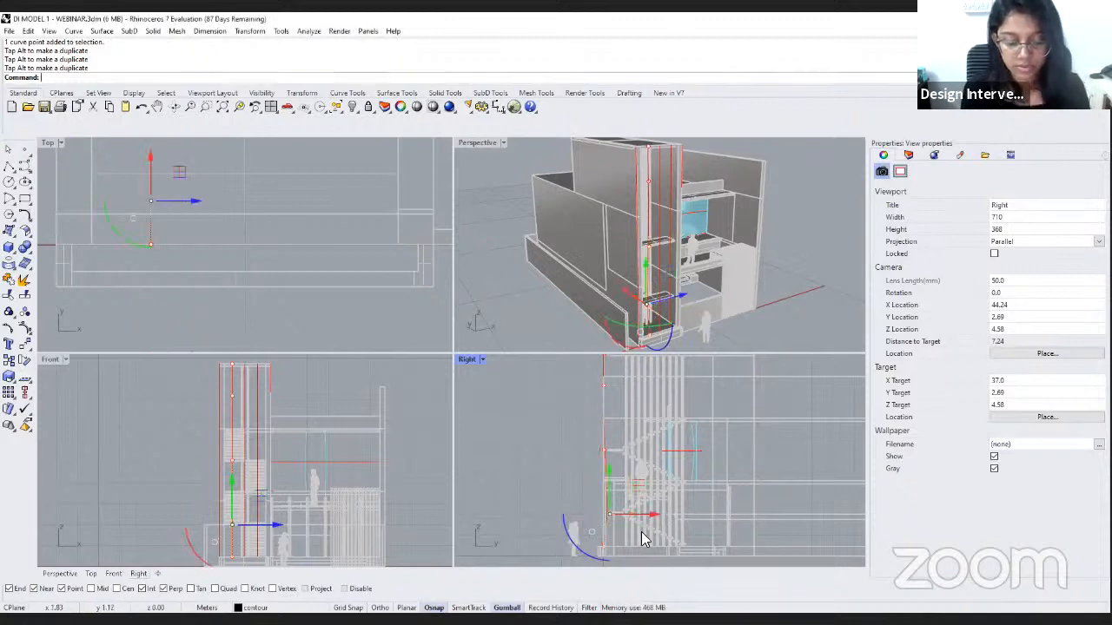
key("ctrl+z")
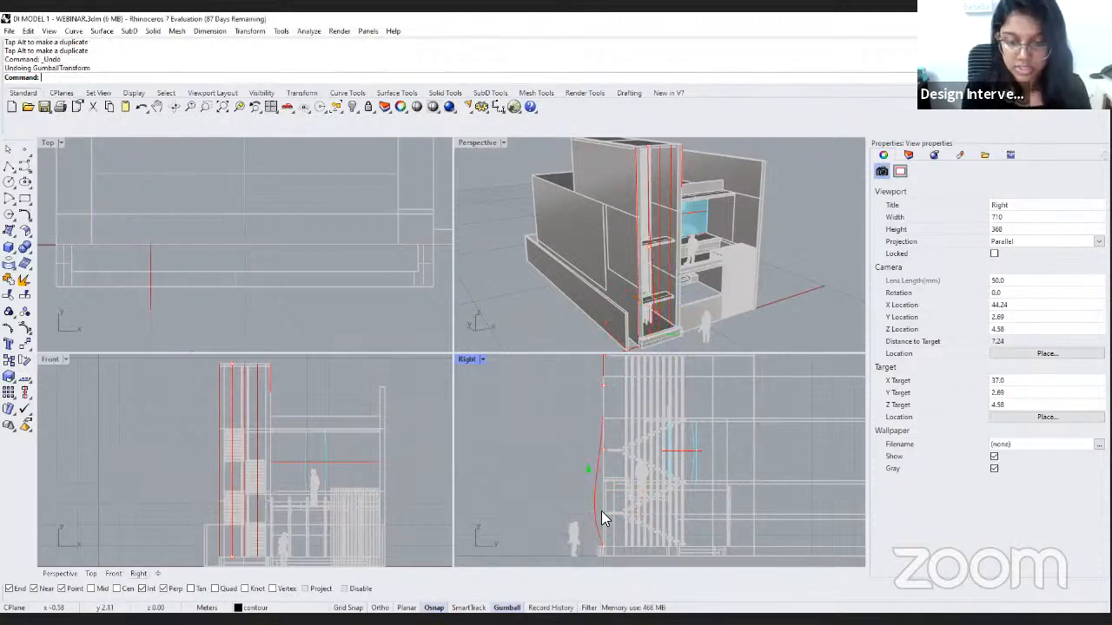
Move the second curve's lower control point by -1 m away from the facade, and pull it partway back toward the building.
left_click(599, 512)
left_click(587, 514)
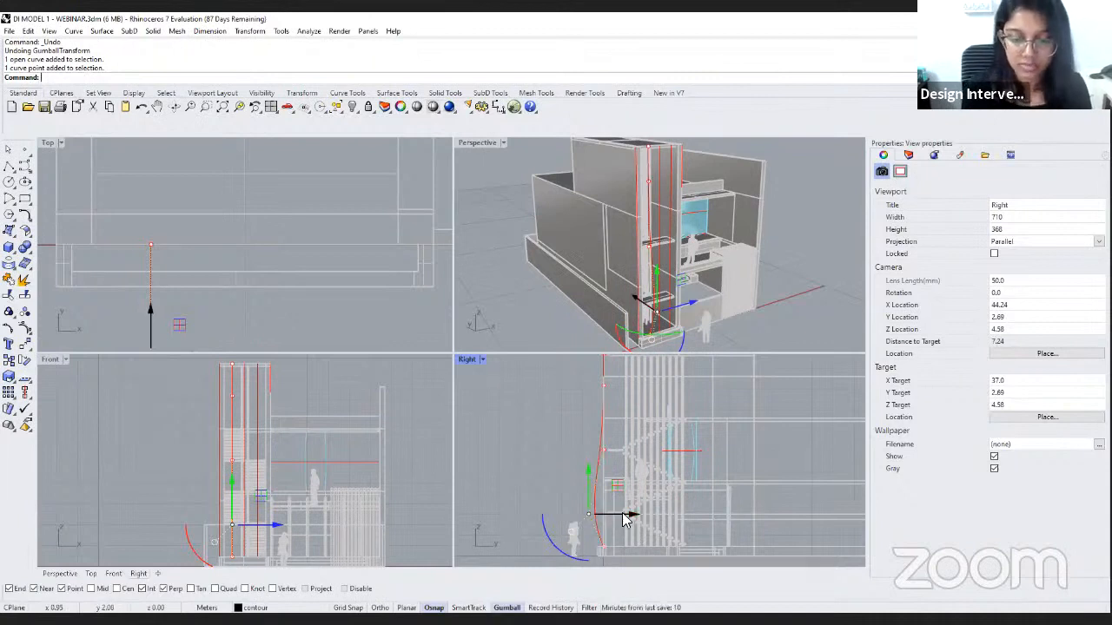
left_click(625, 519)
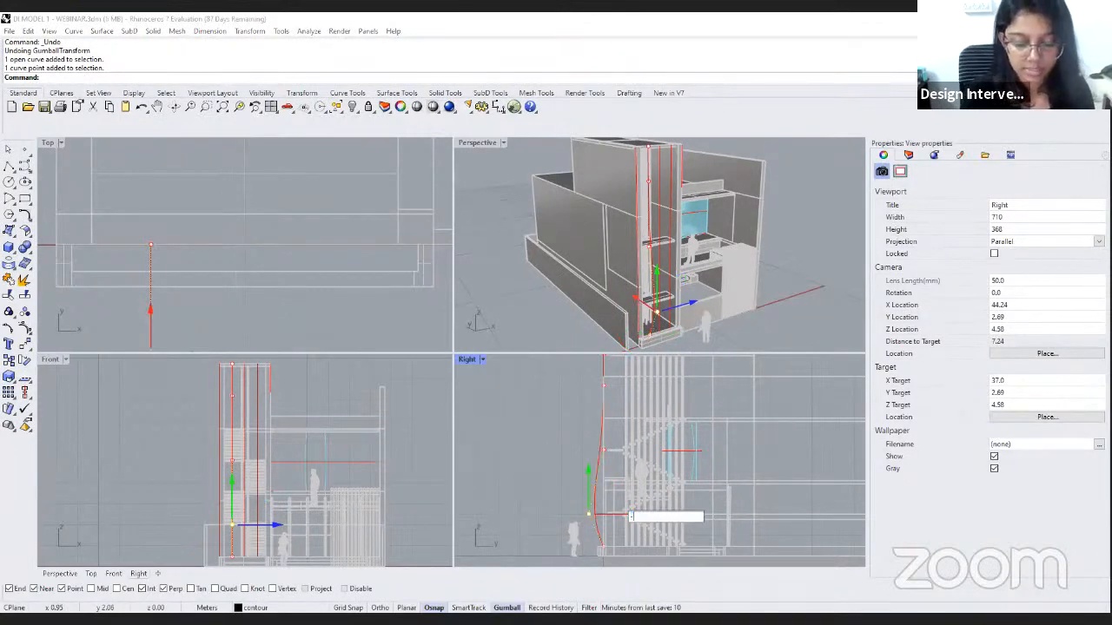
type("-1")
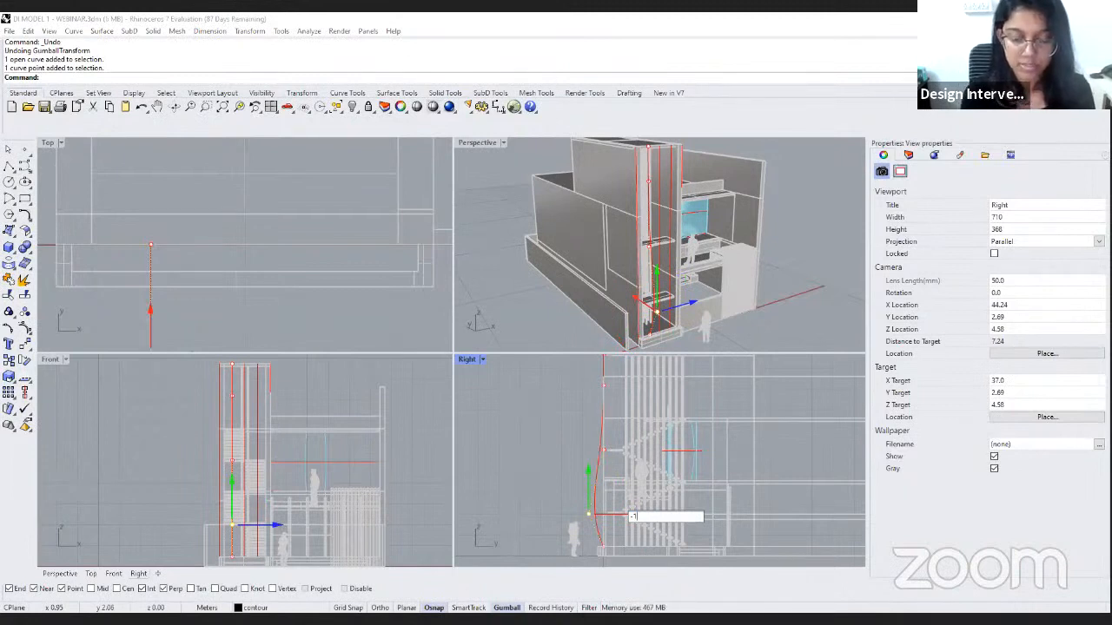
key("Return")
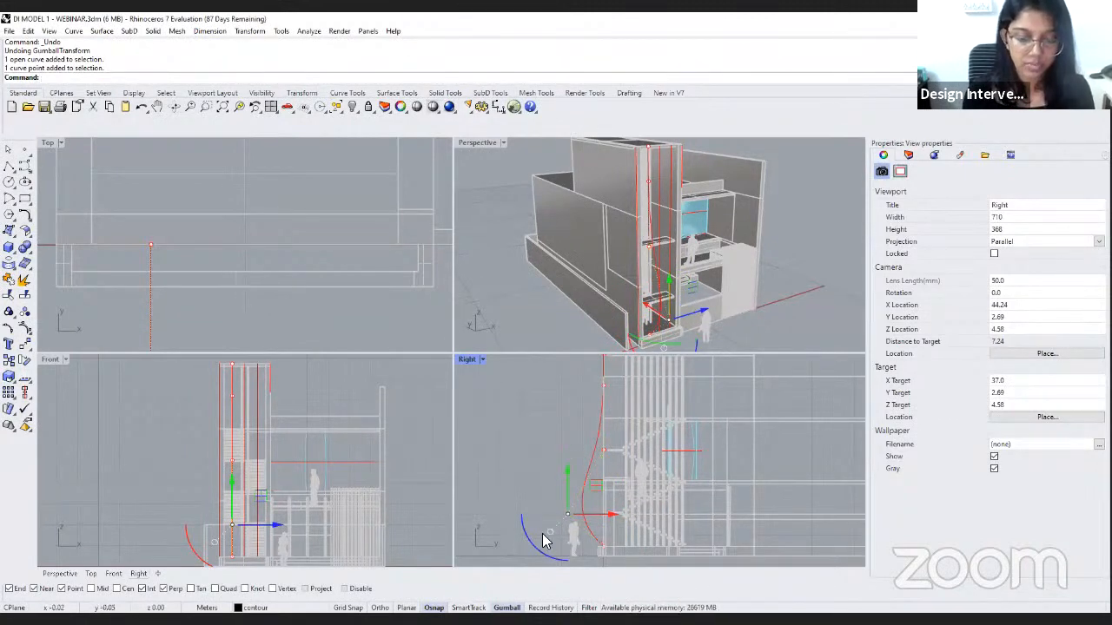
mouse_move(611, 519)
left_mouse_down()
mouse_move(630, 530)
mouse_move(624, 514)
left_mouse_up()
left_click(570, 435)
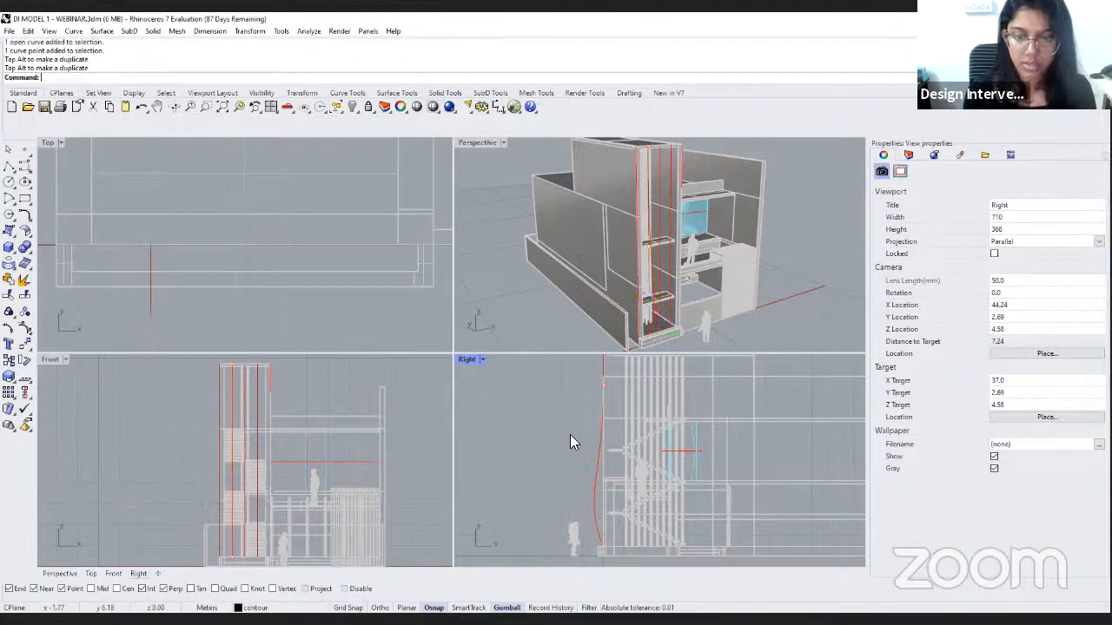
In the Right view, pull the upper control point of the fourth vertical curve outward from the facade.
left_click(673, 187)
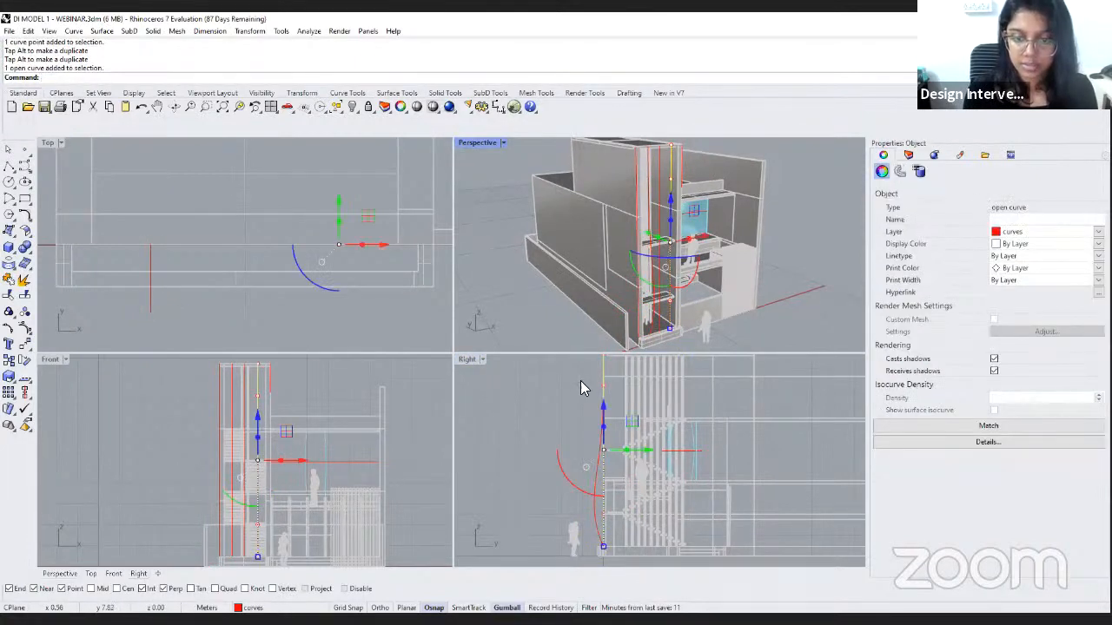
left_click(612, 394)
left_click_drag(612, 387, 614, 392)
scroll(614, 469, "down", 5)
scroll(622, 394, "up", 5)
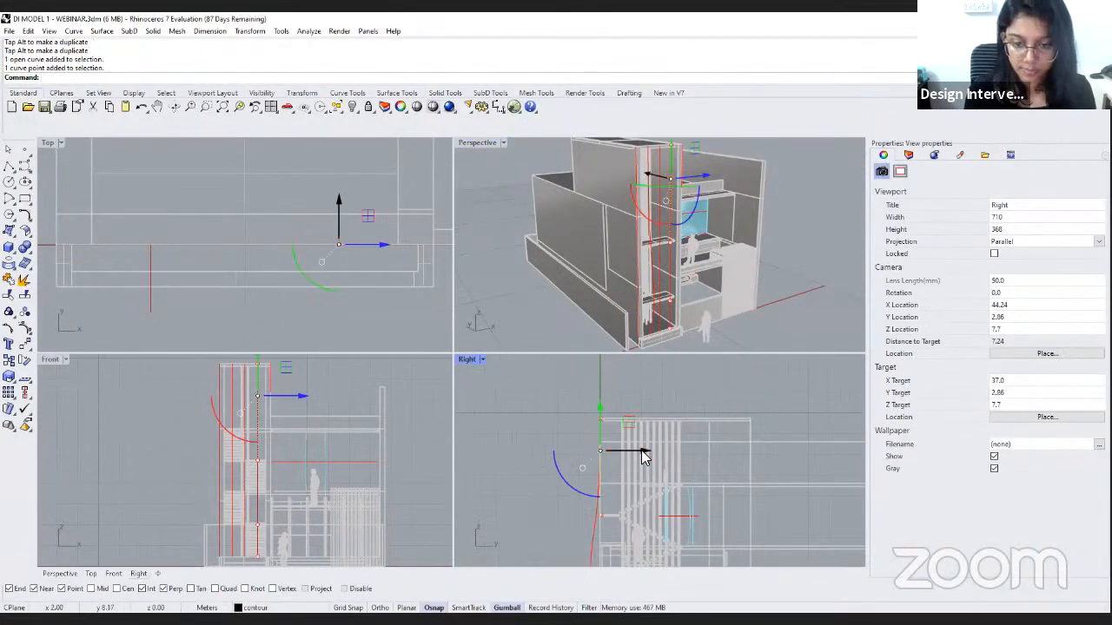
left_click_drag(641, 450, 614, 456)
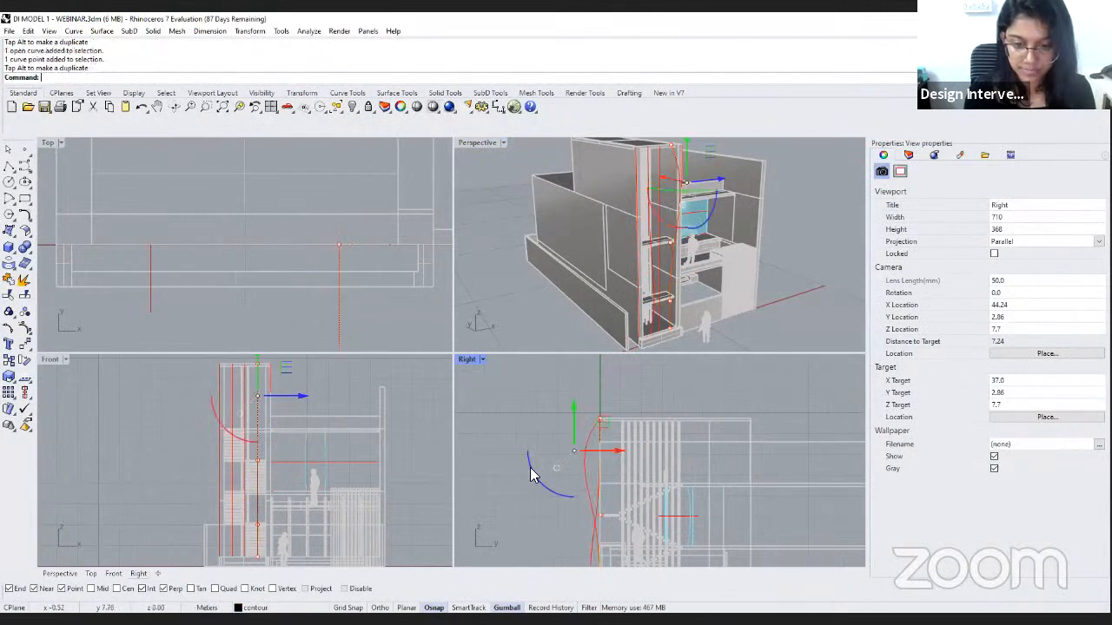
left_click(529, 469)
Pull the fourth curve's upper control point slightly back toward the facade to soften its bulge.
right_click_drag(592, 489, 597, 441)
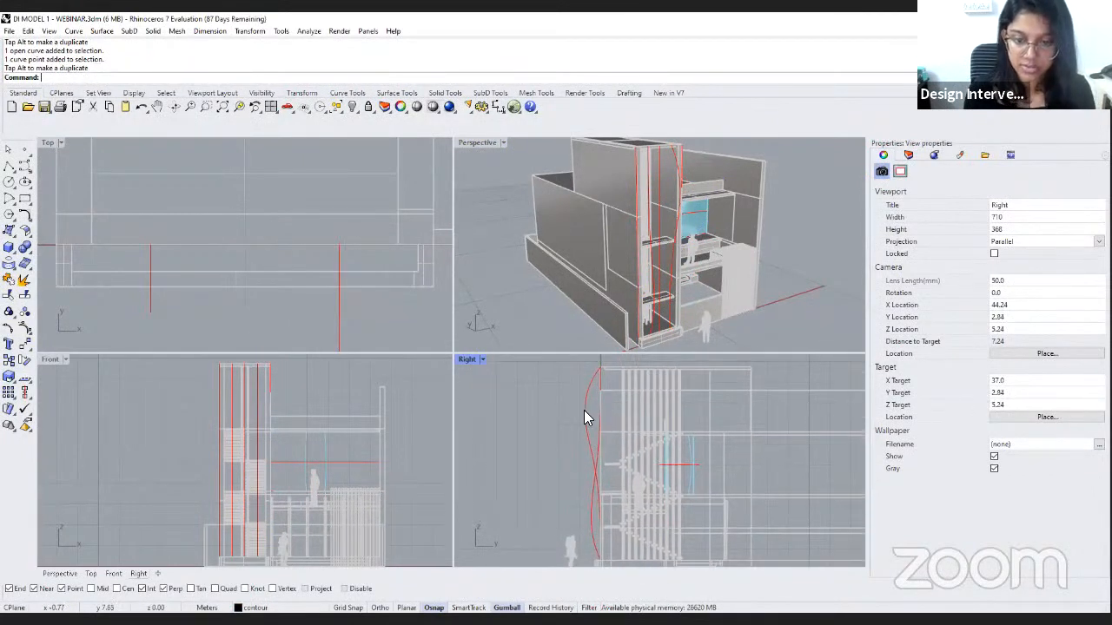
left_click(589, 407)
left_click(576, 399)
left_click_drag(598, 400, 611, 400)
left_click(621, 448)
right_click_drag(621, 449, 609, 485)
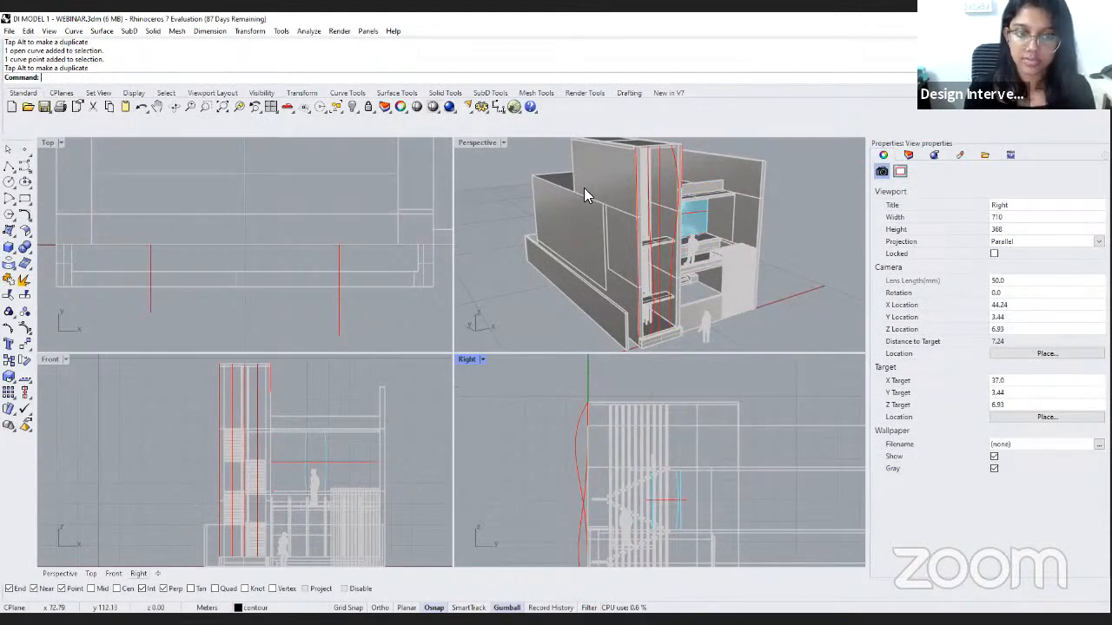
In the maximized Perspective view, loft the five vertical curves on the stair tower's front with the Normal style and no simplification.
double_click(492, 144)
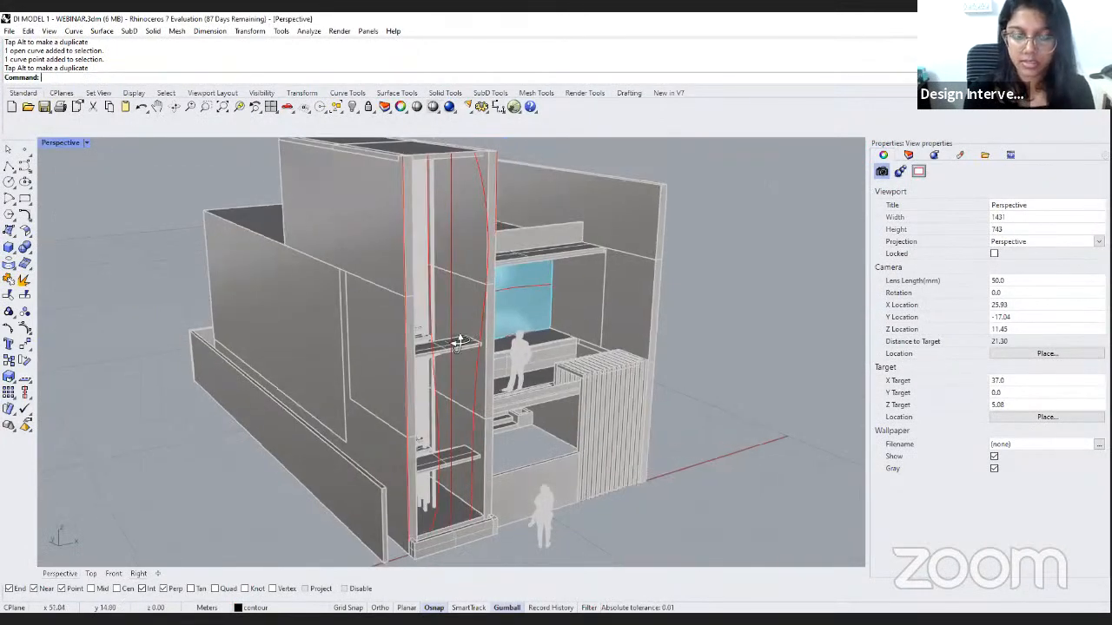
right_click_drag(460, 341, 558, 378)
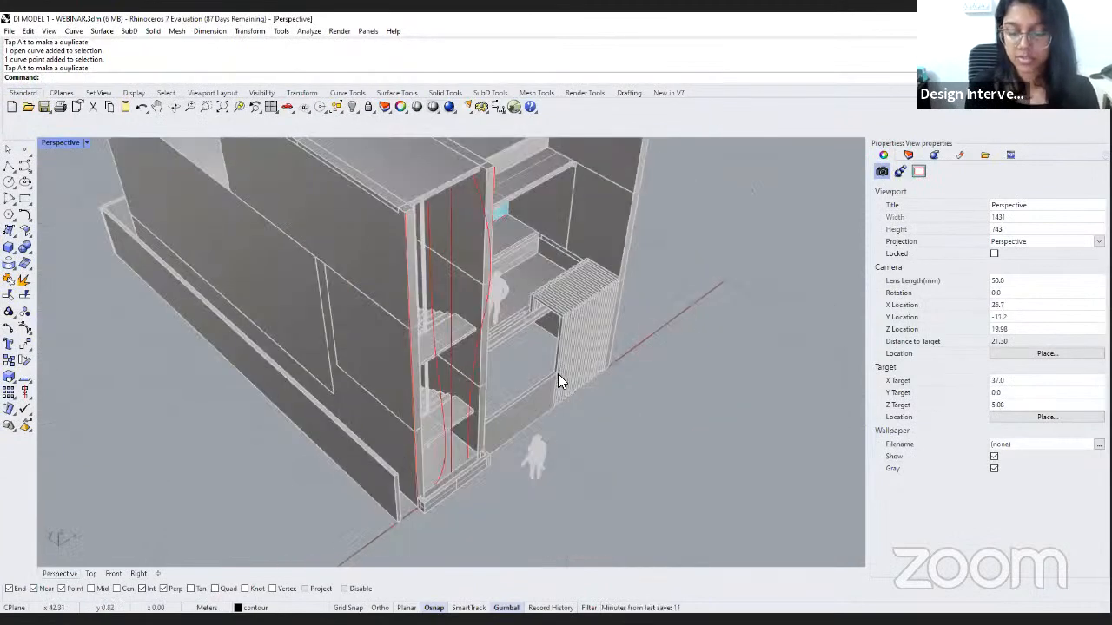
type("Loft")
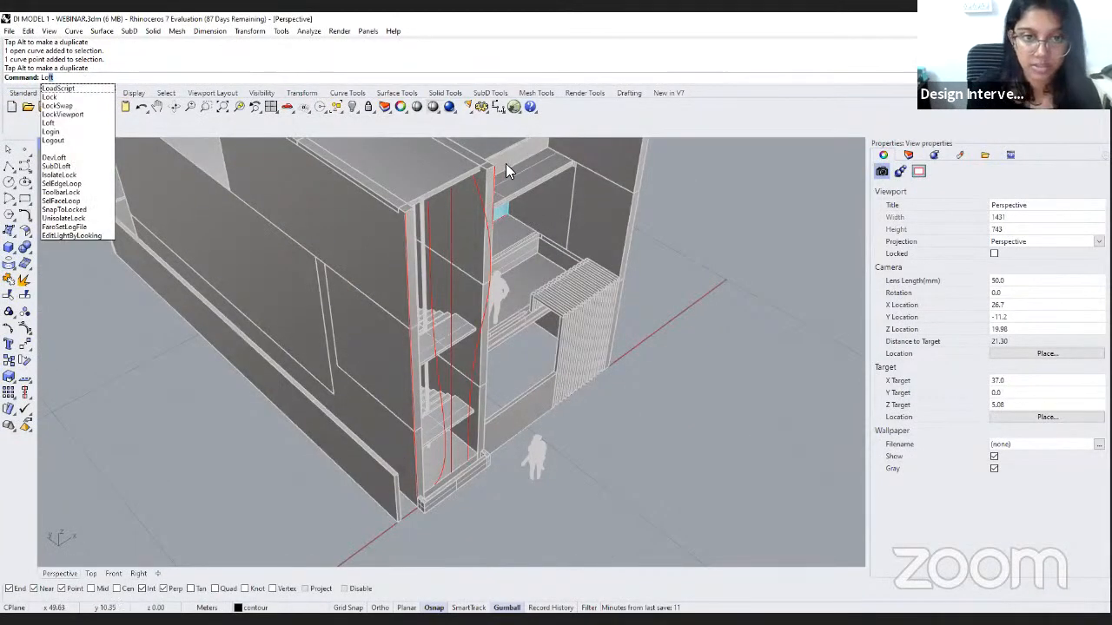
key("Return")
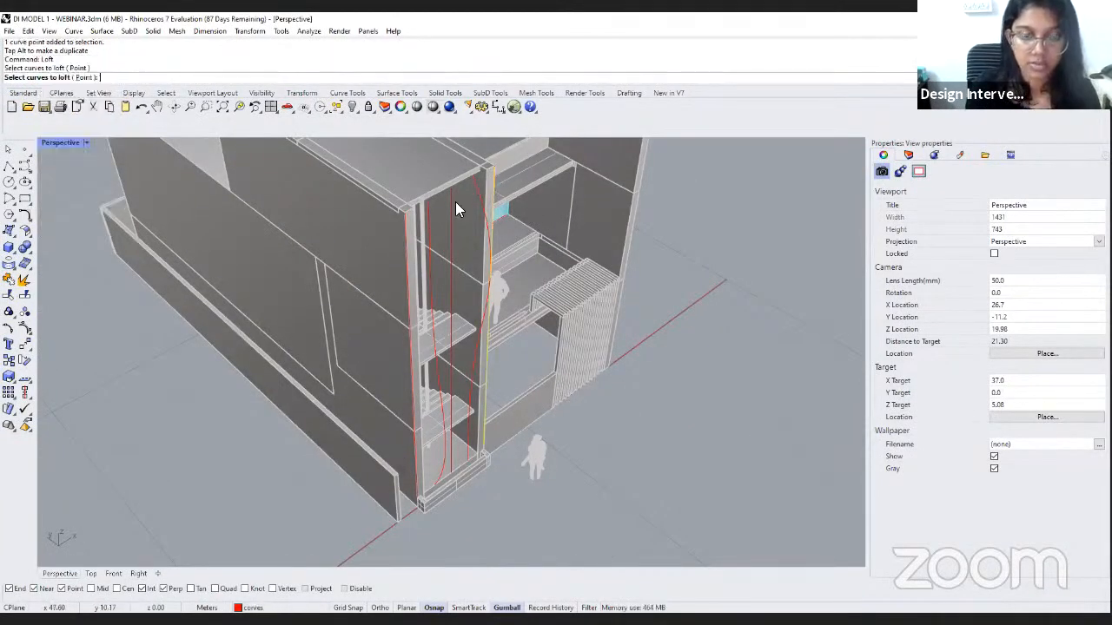
left_click(492, 205)
left_click(511, 219)
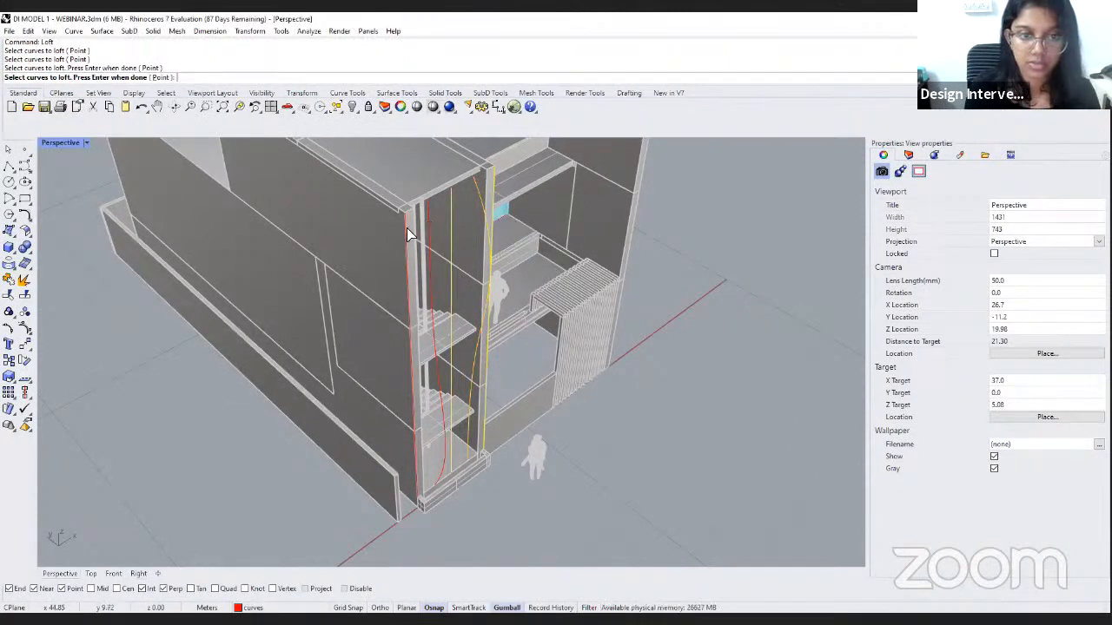
left_click(429, 224)
left_click(410, 229)
key("Return")
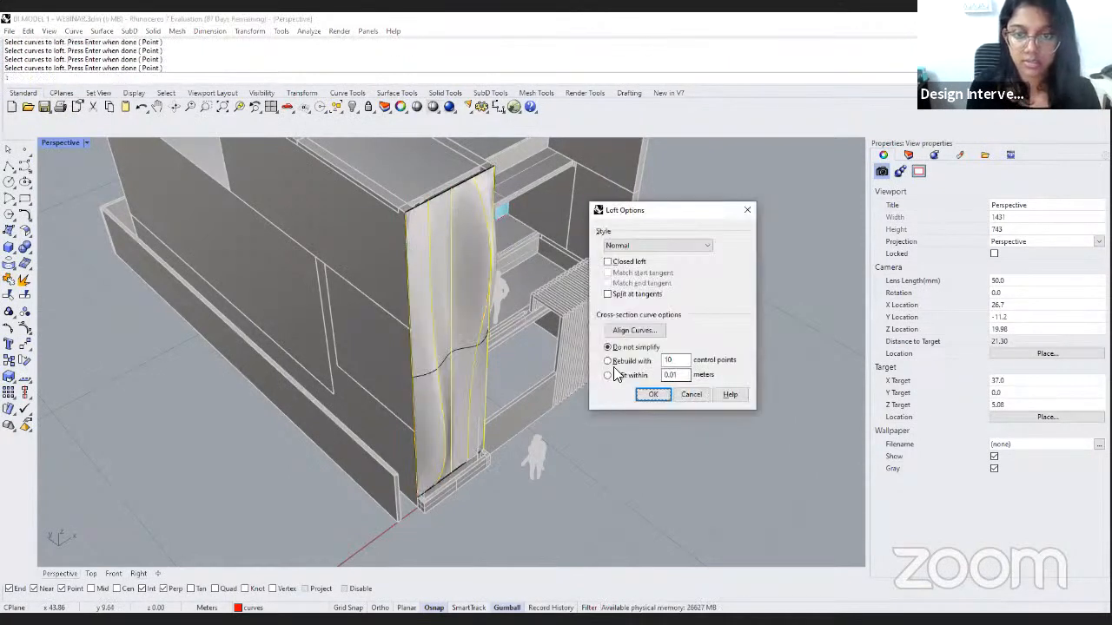
left_click(660, 395)
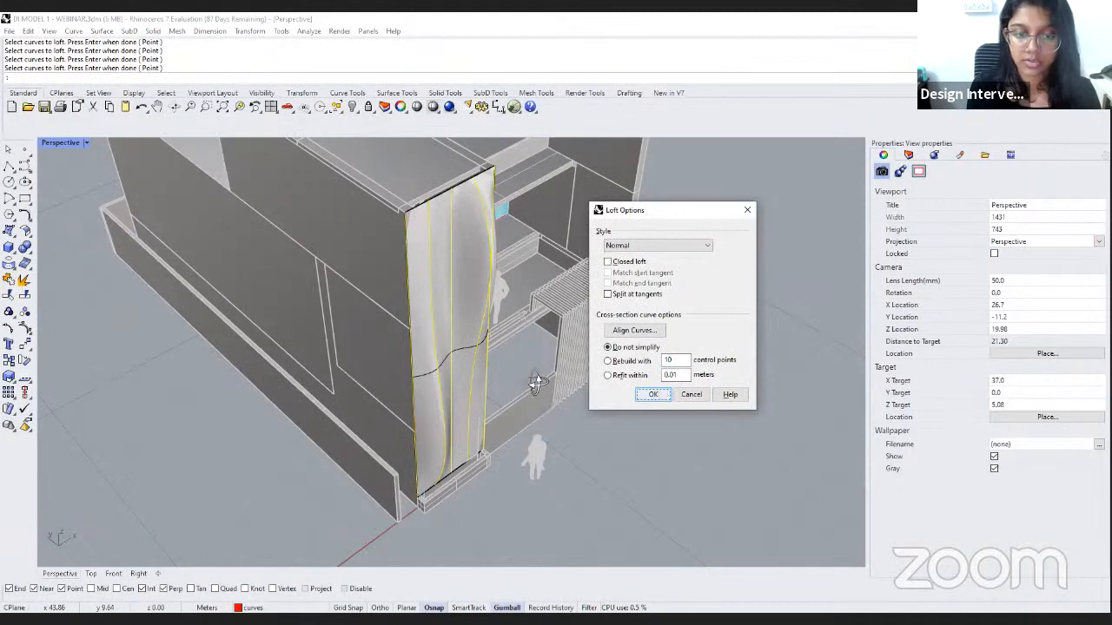
Inspect the lofted surface on the stair tower's front from the side and delete it.
right_click_drag(533, 385, 501, 257)
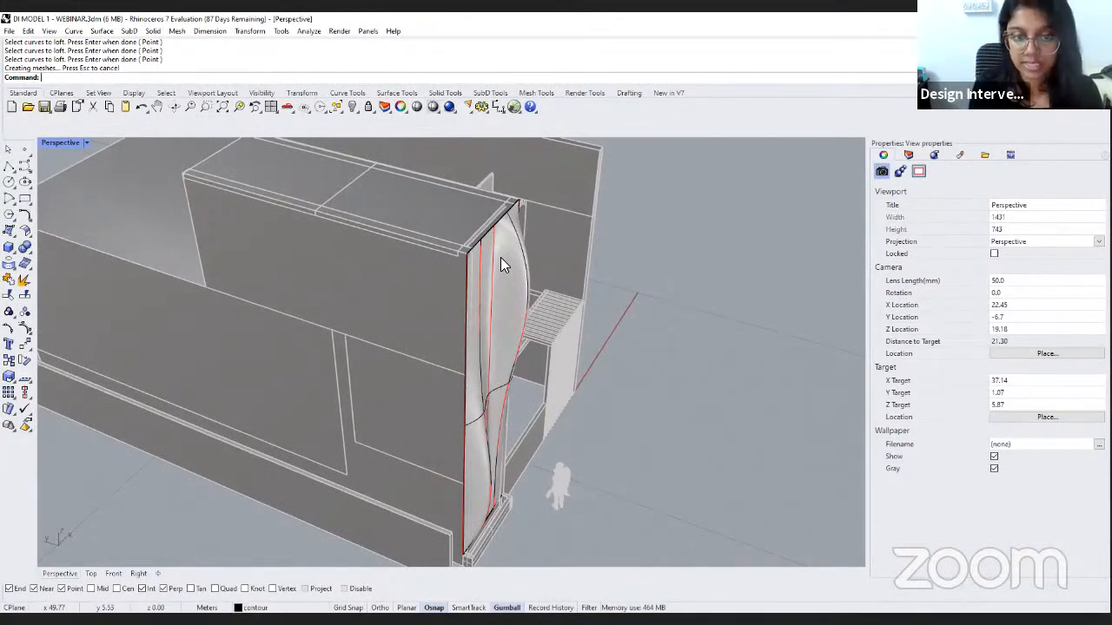
left_click(500, 257)
right_click_drag(571, 334, 532, 228)
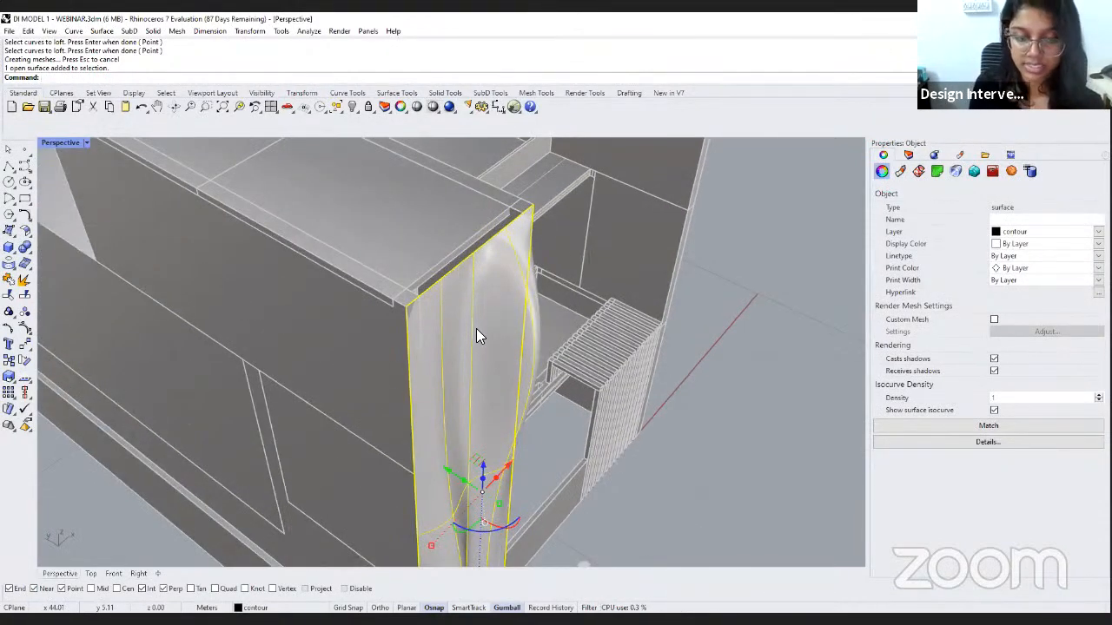
key("Delete")
Try lofting the five vertical tower curves again with the Normal style, picking them out of sequence, and delete the resulting surface.
type("Loft")
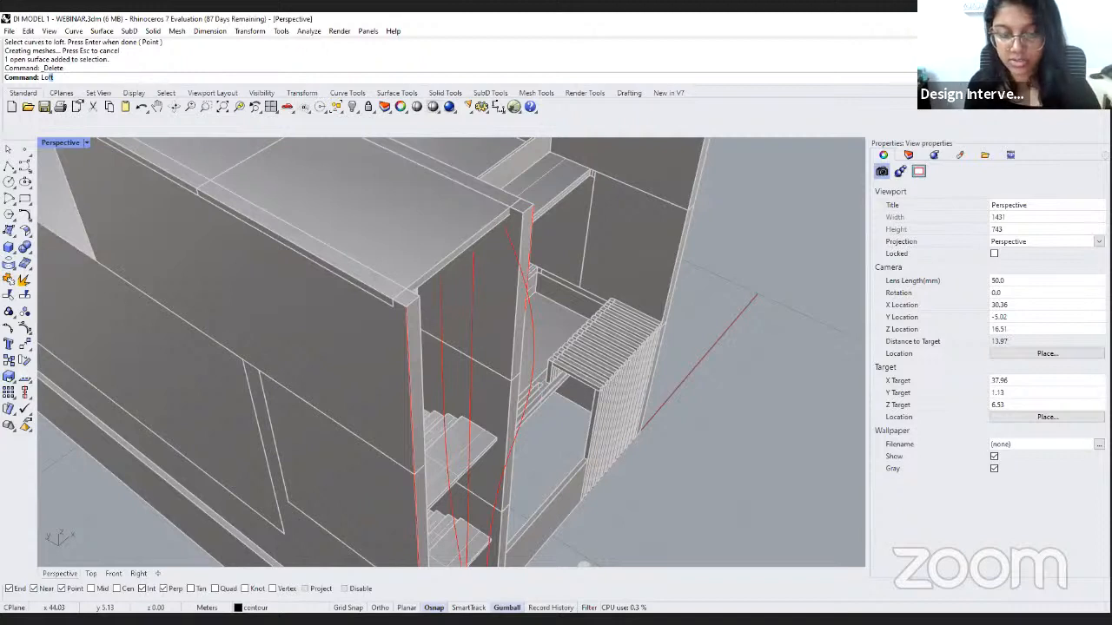
key("Return")
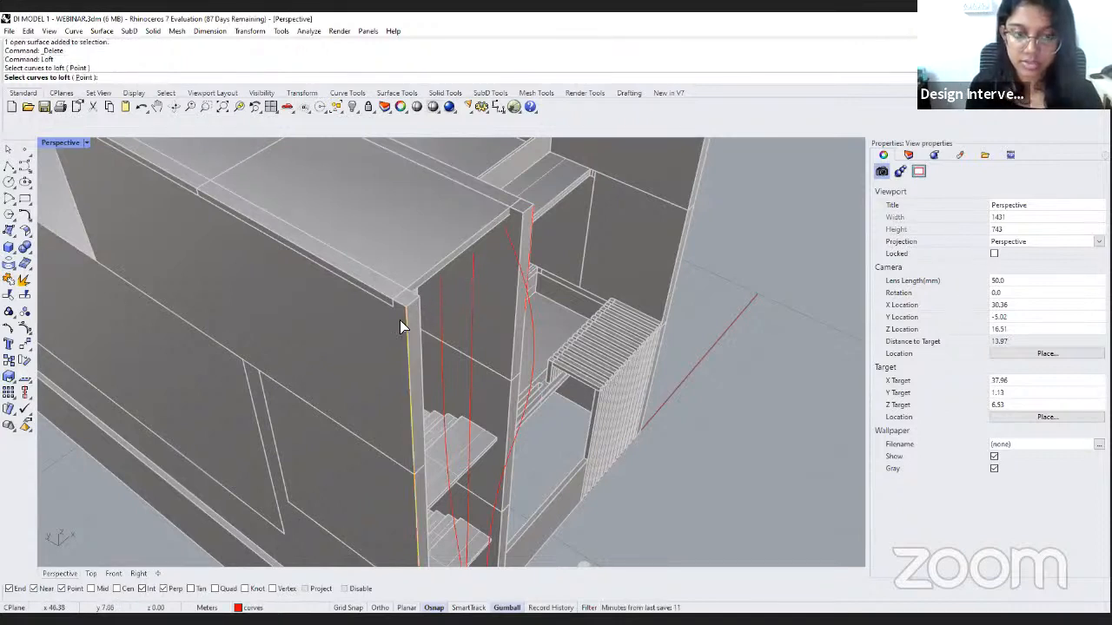
left_click(475, 257)
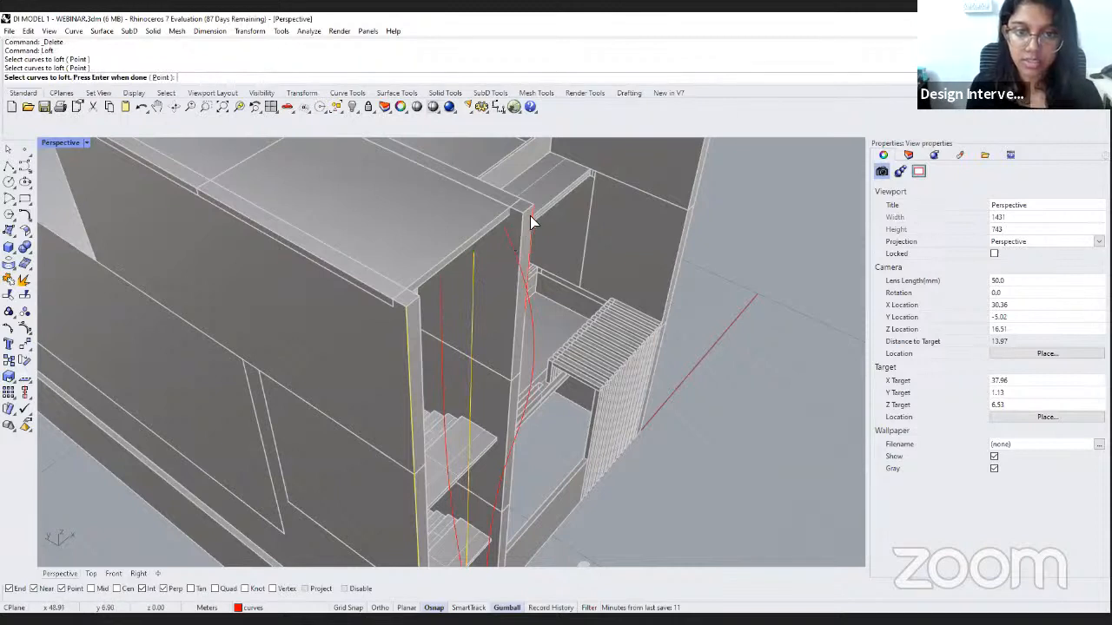
left_click(529, 218)
left_click(508, 240)
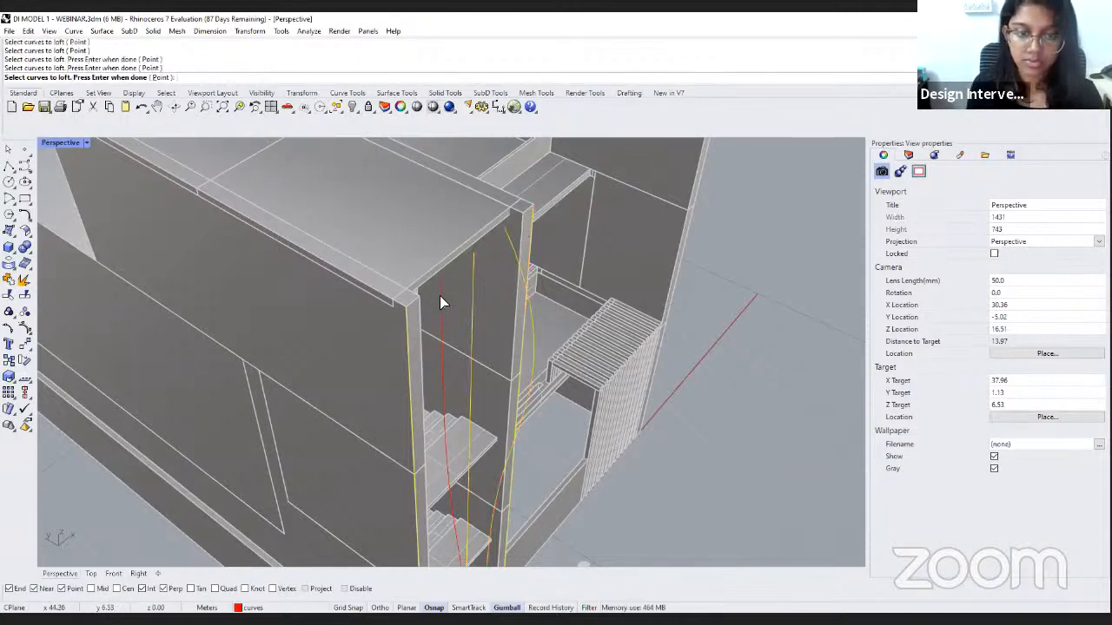
left_click(441, 301)
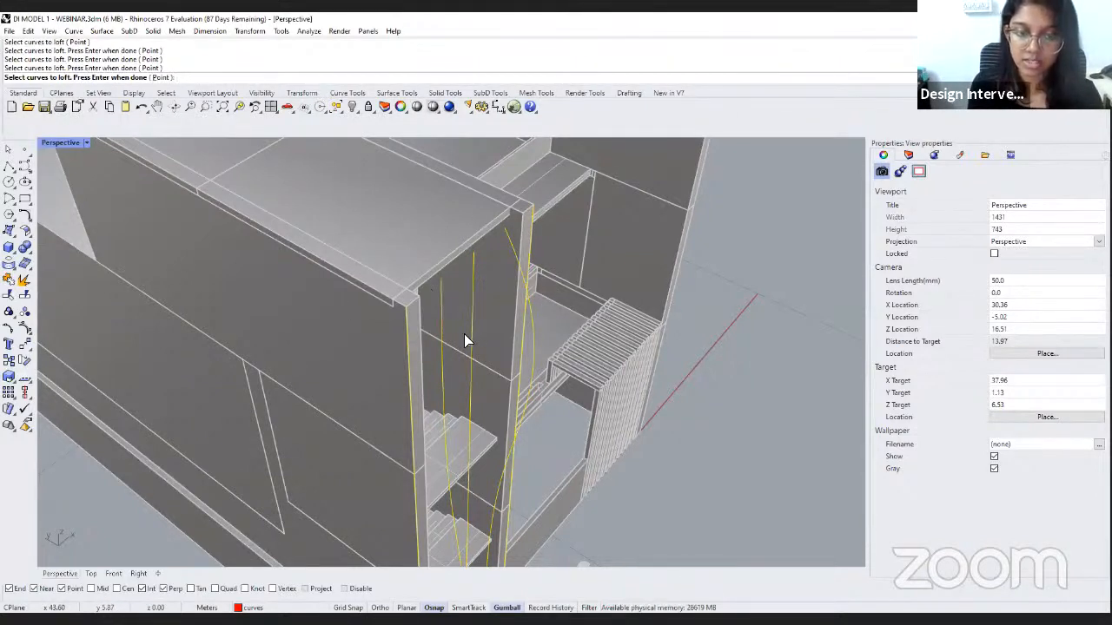
key("Return")
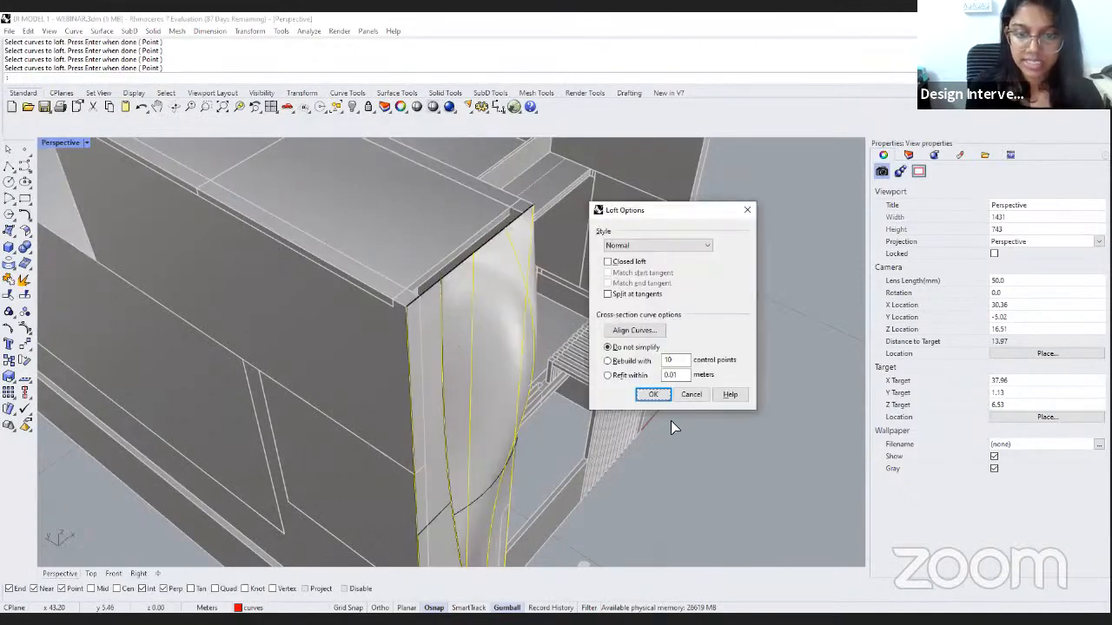
key("Return")
right_click_drag(670, 420, 476, 356)
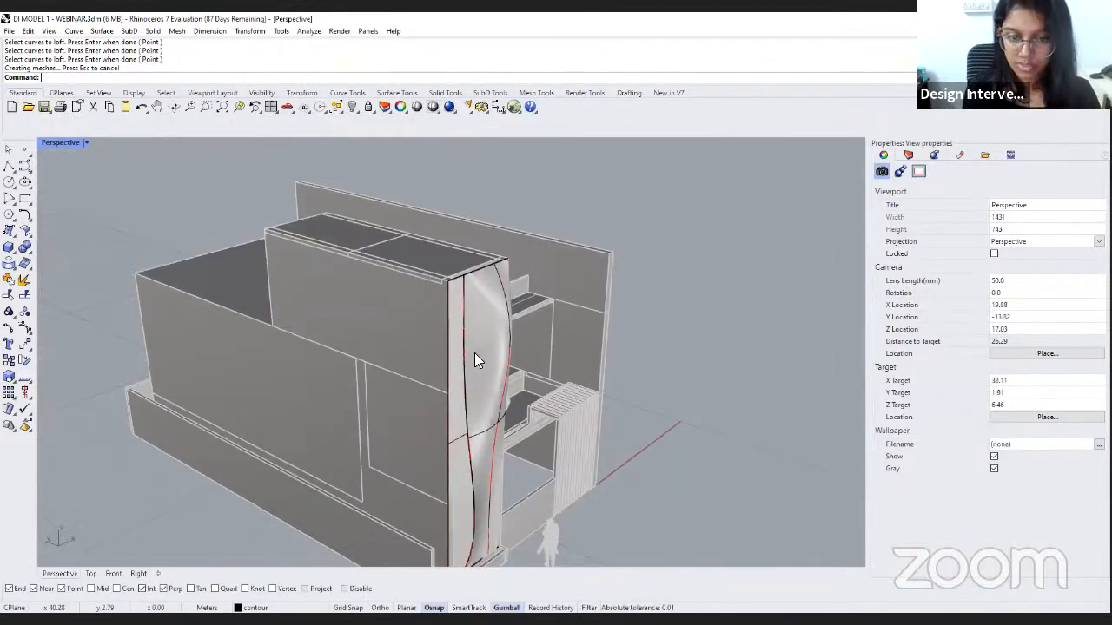
left_click(474, 352)
key("Delete")
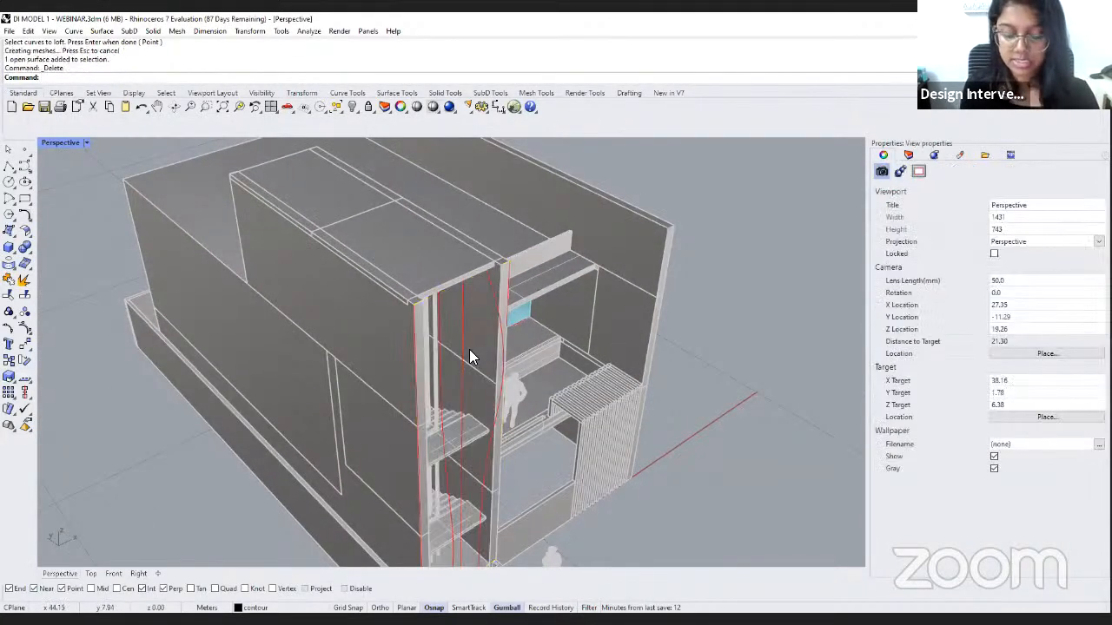
Loft the five vertical tower curves in sequence from the outer side wall inward, using the Normal style without simplification.
type("Loft")
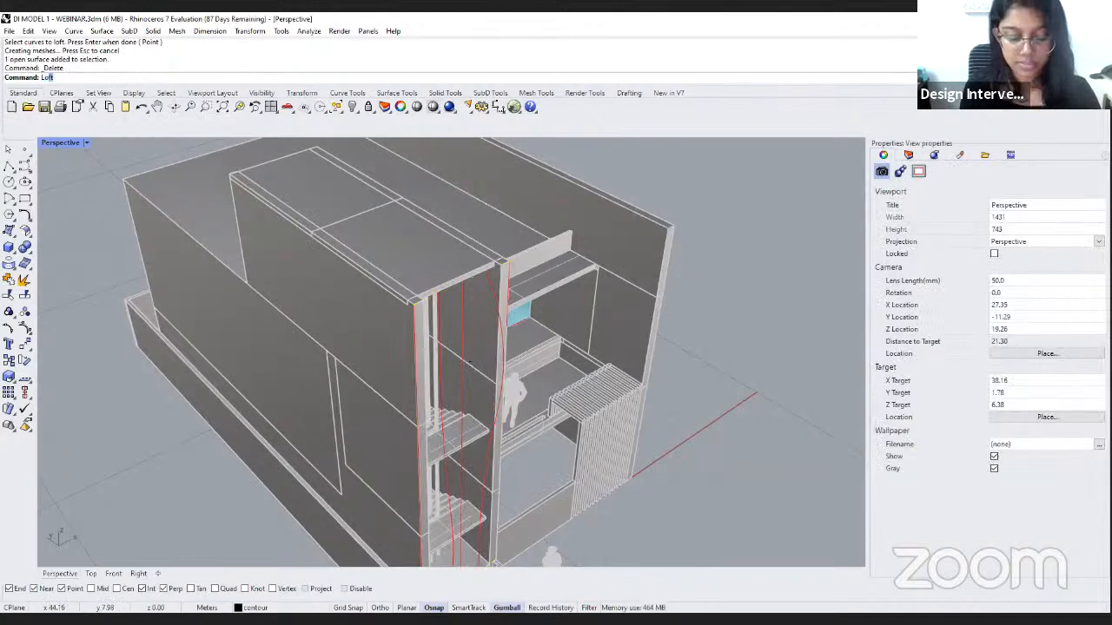
key("Return")
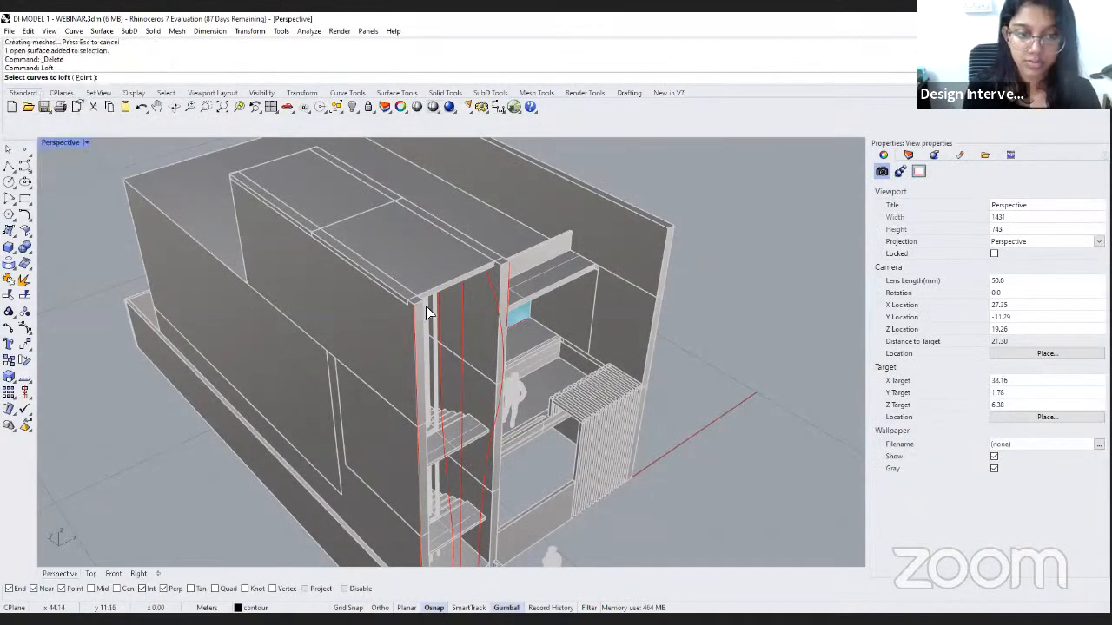
left_click(415, 307)
left_click(436, 301)
left_click(464, 290)
left_click(503, 279)
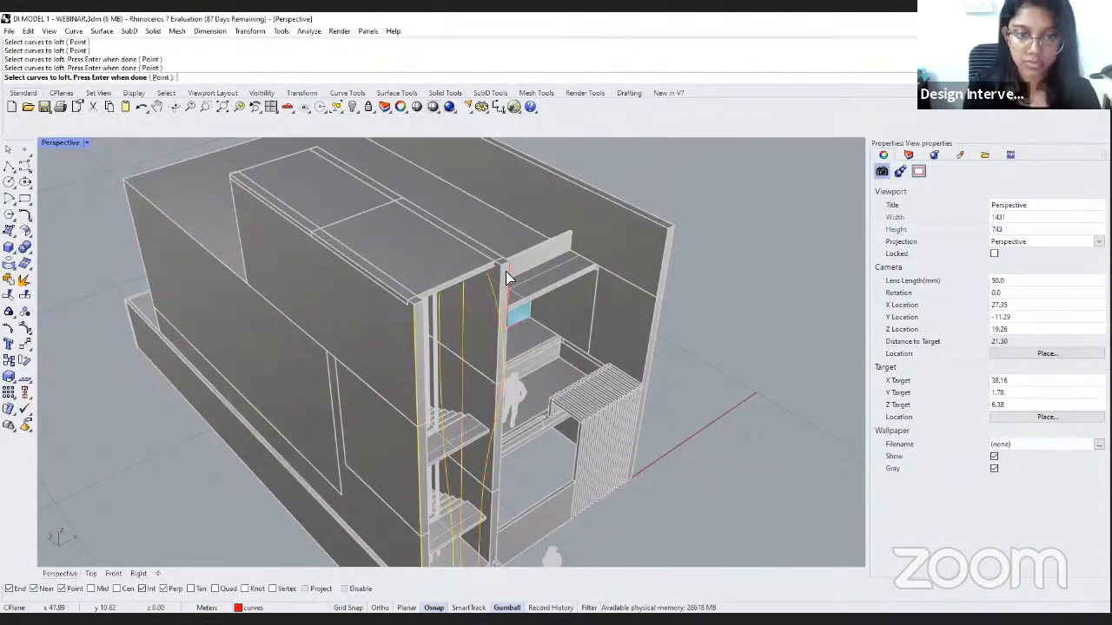
key("Return")
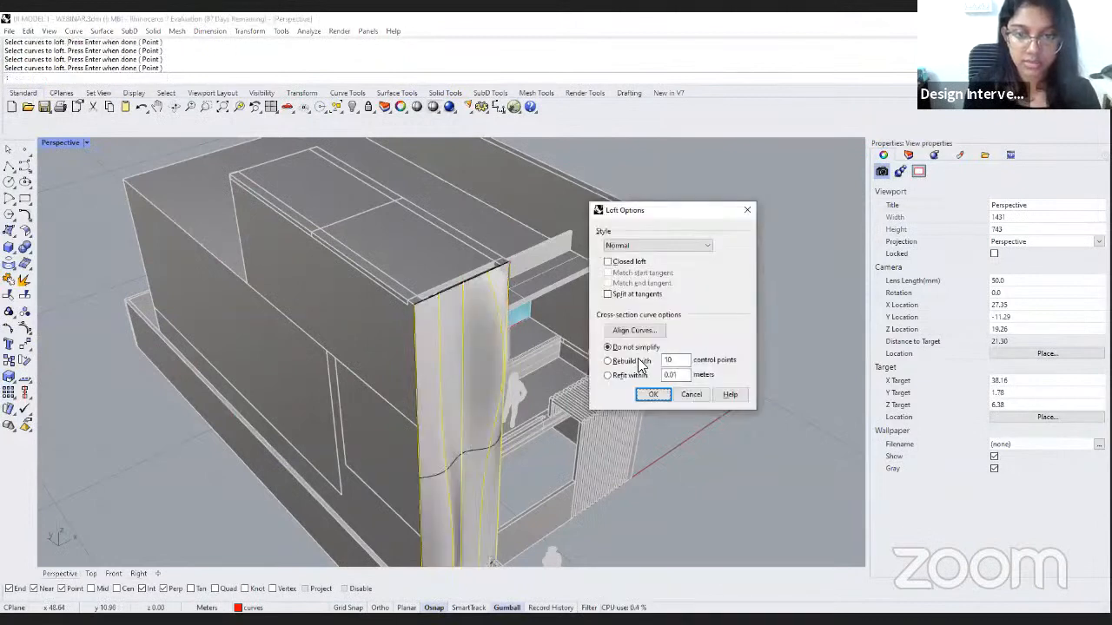
left_click(658, 245)
left_click(658, 243)
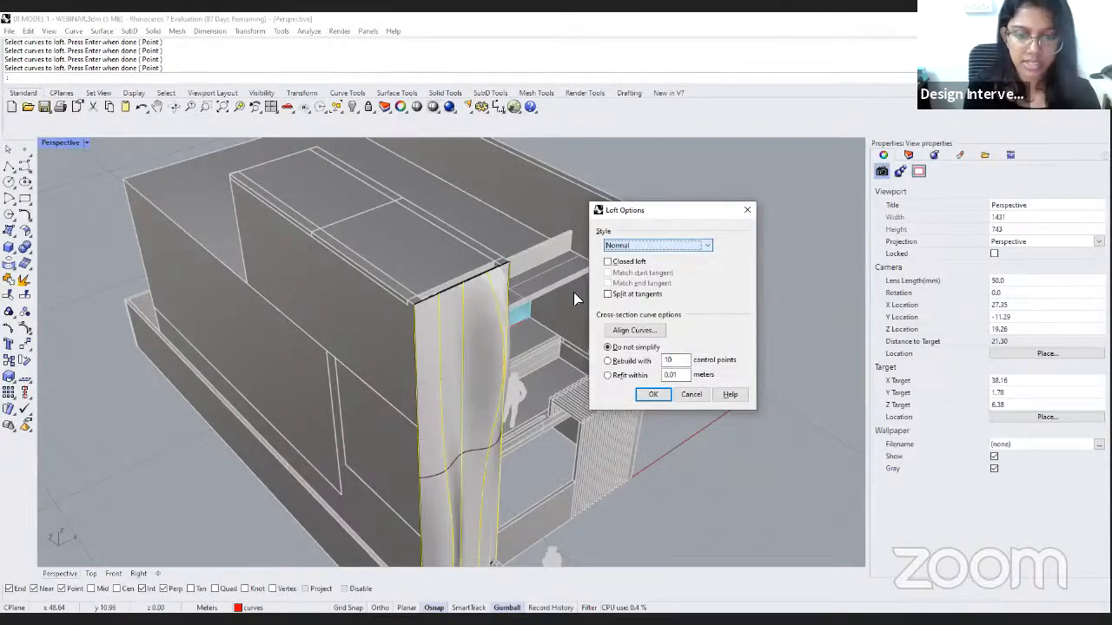
left_click(653, 394)
Assign the lofted facade surface on the stair tower to the surface layer.
scroll(504, 337, "down", 8)
mouse_move(504, 337)
right_mouse_down()
mouse_move(523, 318)
mouse_move(554, 337)
mouse_move(485, 330)
right_mouse_up()
scroll(484, 330, "up", 6)
left_click(484, 331)
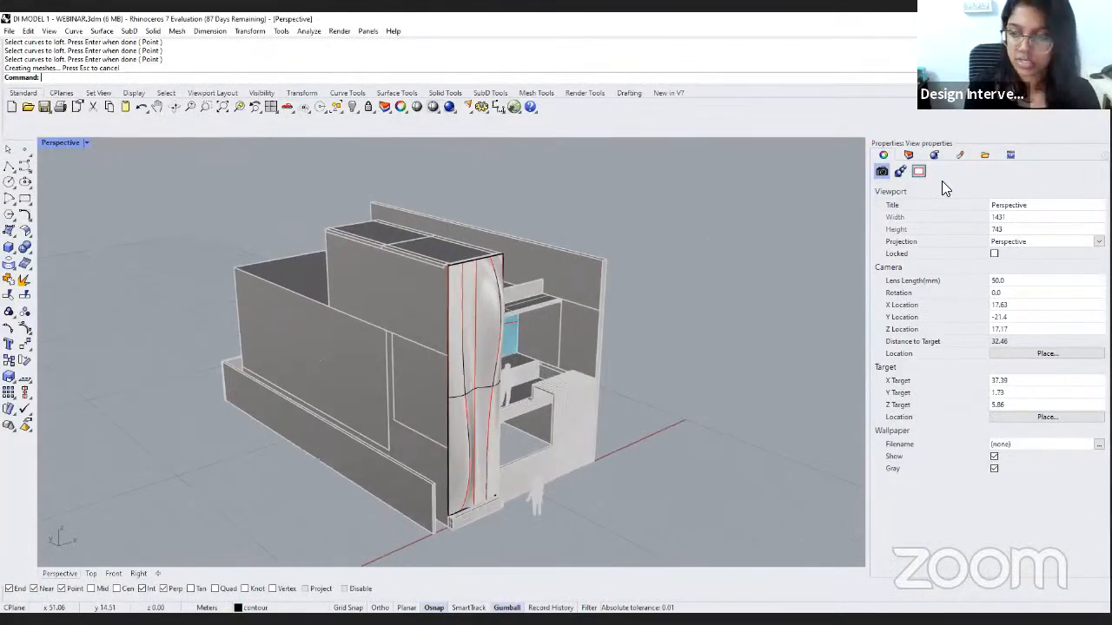
left_click(1040, 233)
left_click(1042, 268)
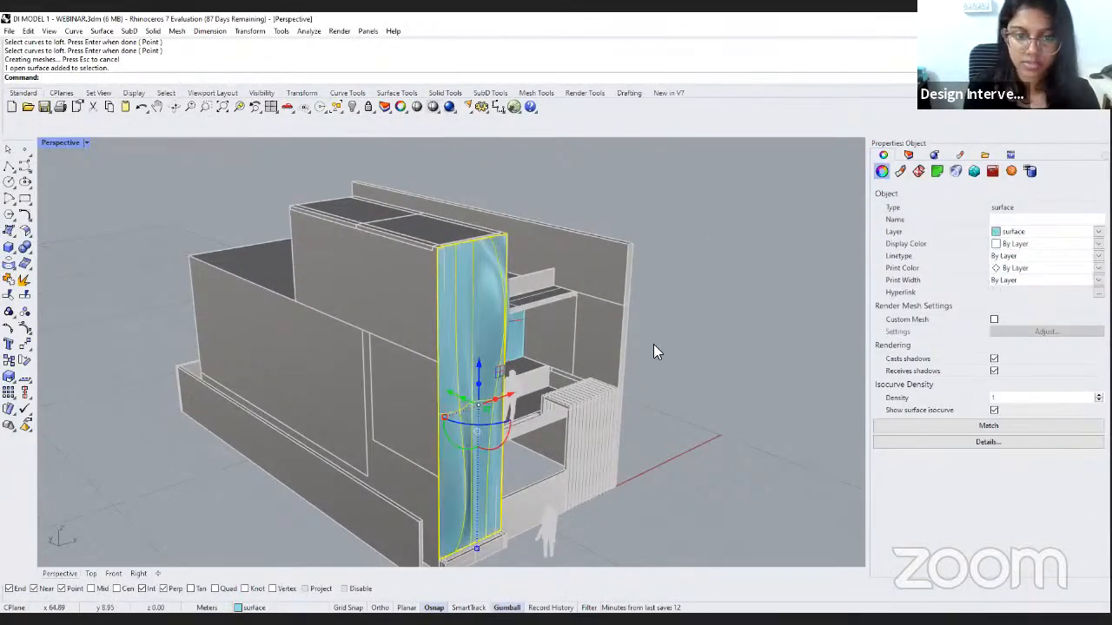
Deselect the lofted surface and turn off the curves layer.
left_click(653, 345)
mouse_move(566, 349)
right_mouse_down()
mouse_move(506, 349)
mouse_move(637, 378)
mouse_move(588, 351)
mouse_move(570, 366)
mouse_move(554, 359)
right_mouse_up()
scroll(612, 368, "down", 4)
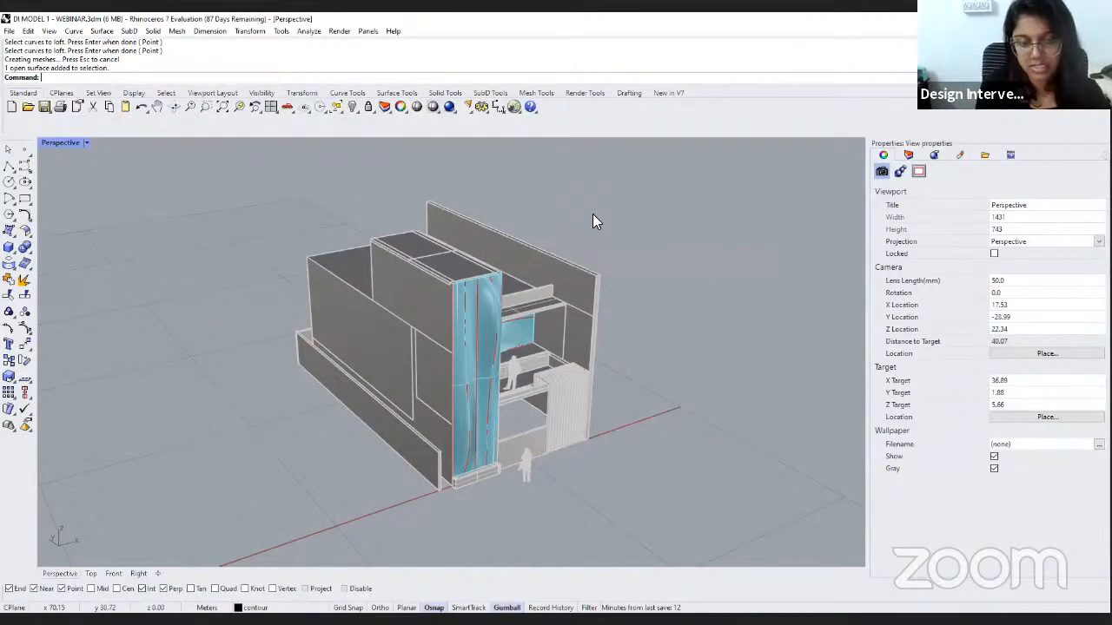
right_click_drag(526, 356, 537, 352, "shift")
left_click(909, 157)
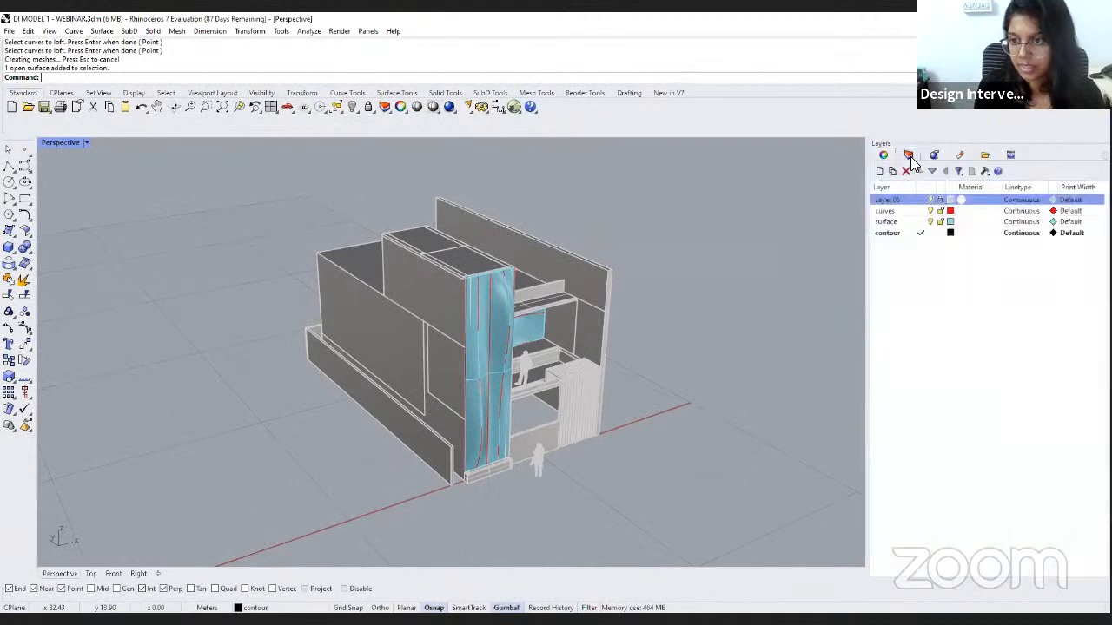
left_click(931, 211)
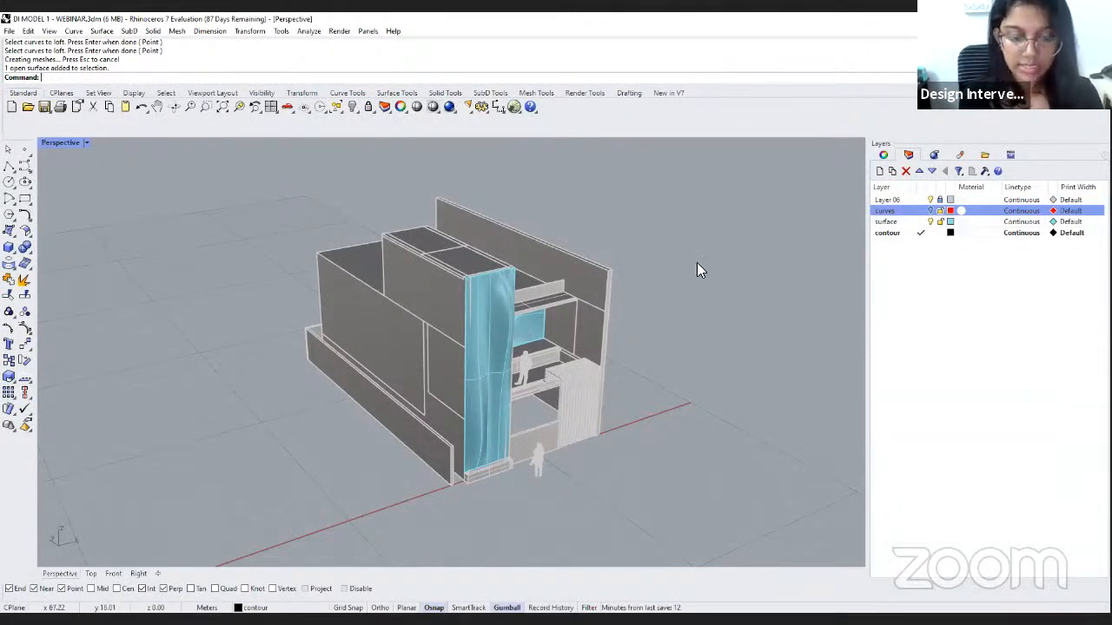
Contour the lofted tower facade surface from its upper outer corner, horizontally across the facade's width, with 0.15 m between contours.
type("ontour")
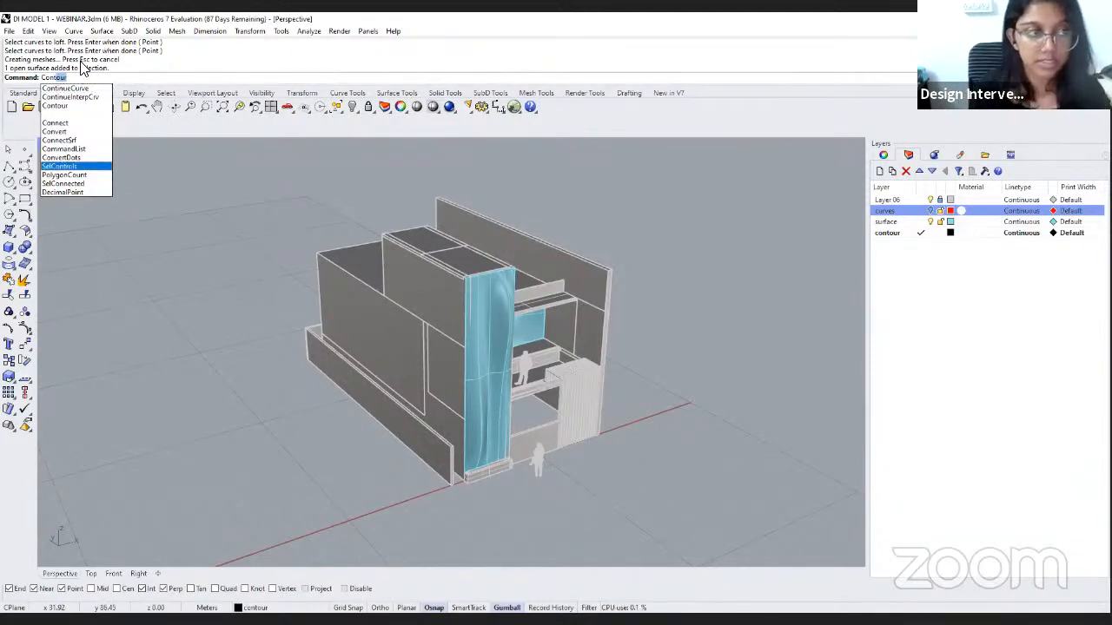
left_click(99, 105)
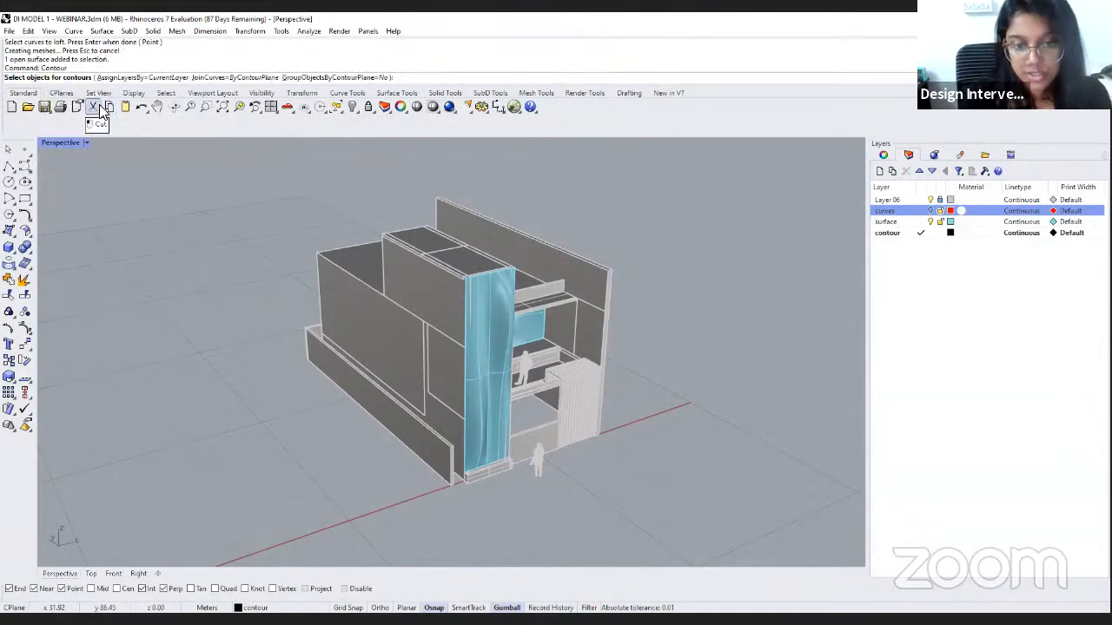
left_click(498, 295)
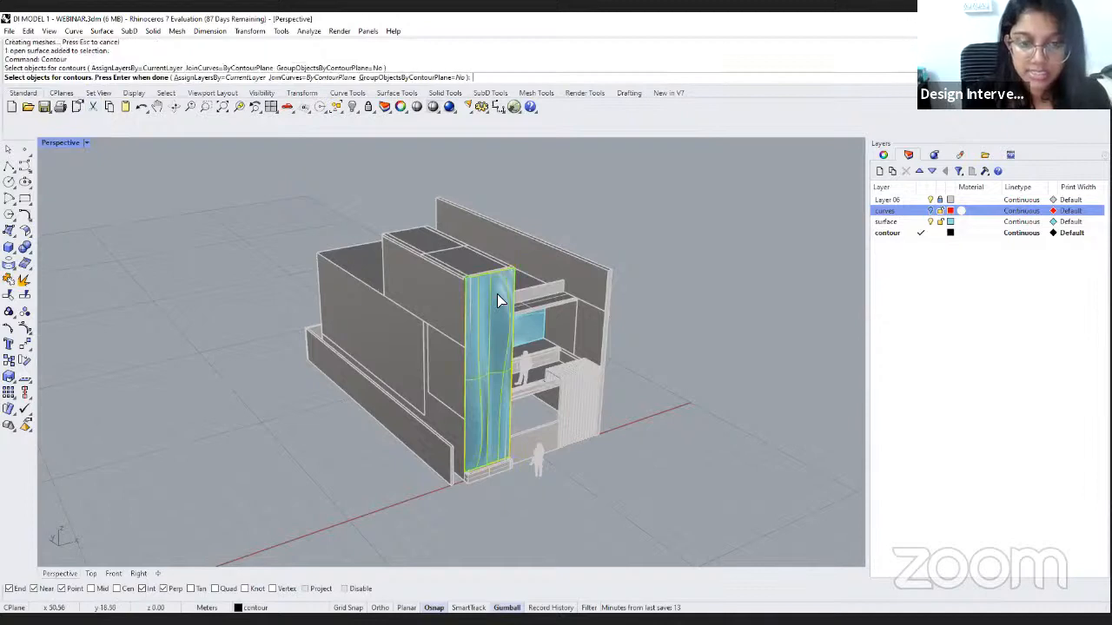
key("Return")
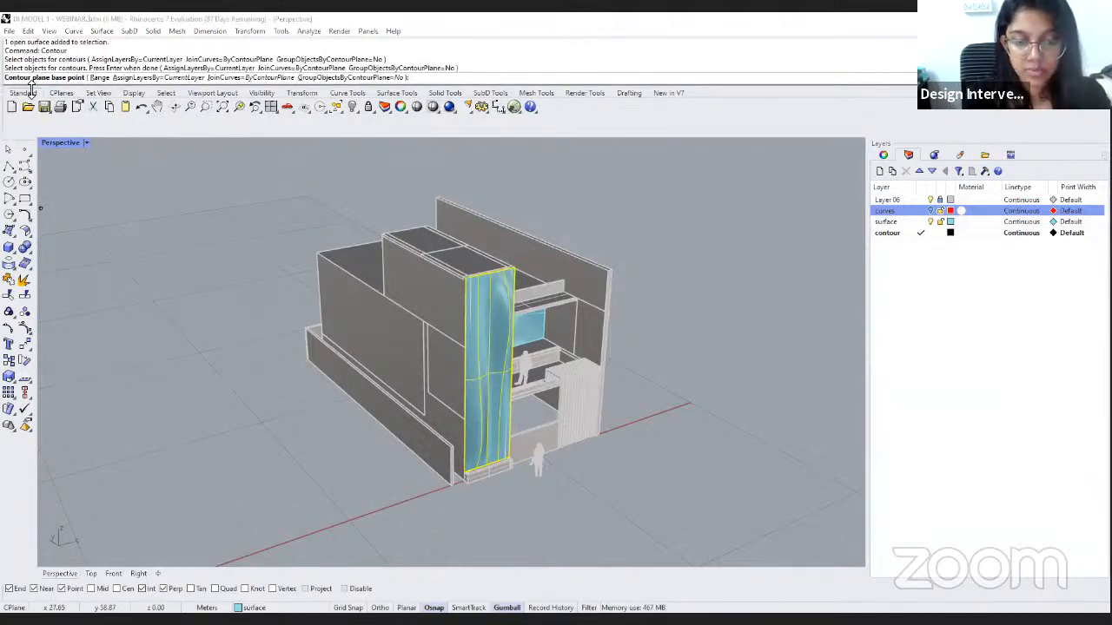
scroll(670, 265, "up", 4)
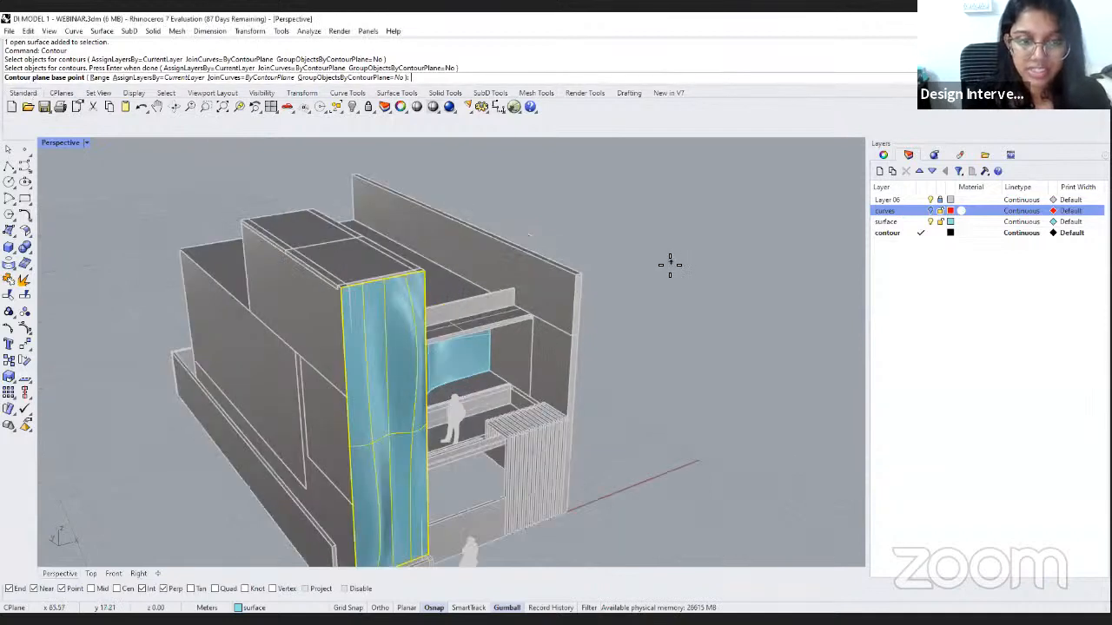
left_click(341, 288)
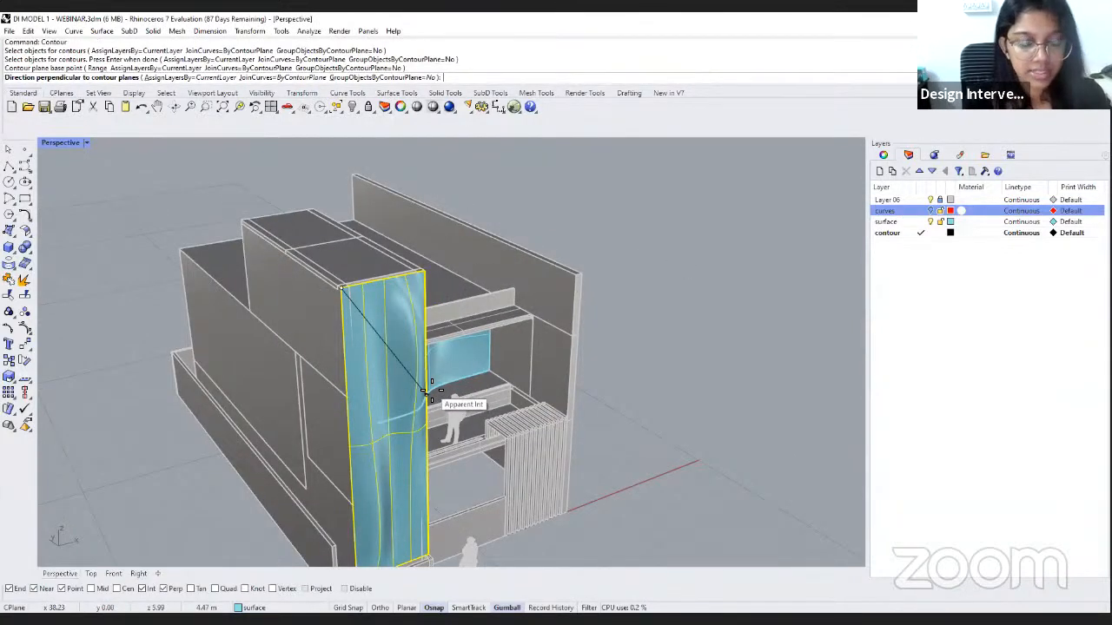
scroll(431, 391, "down", 1)
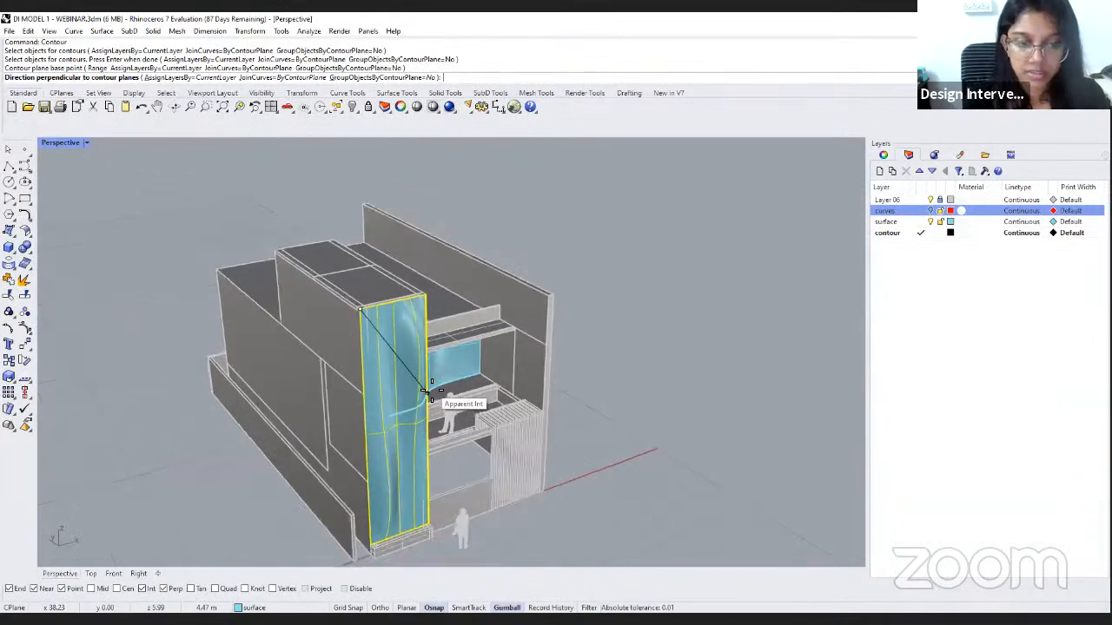
scroll(431, 391, "down", 3)
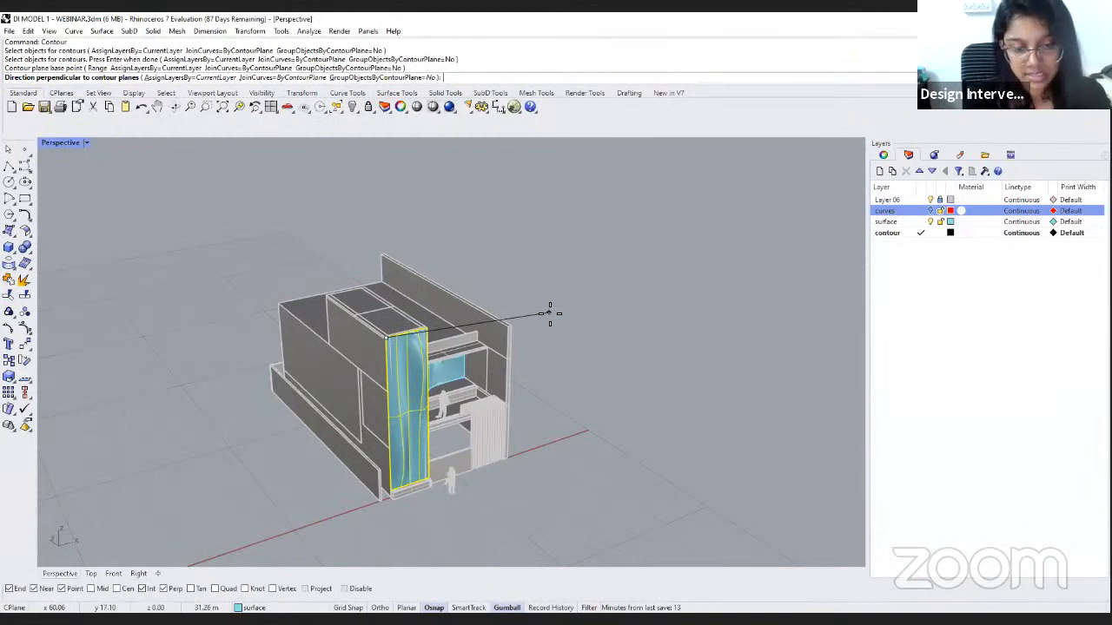
left_click(590, 290)
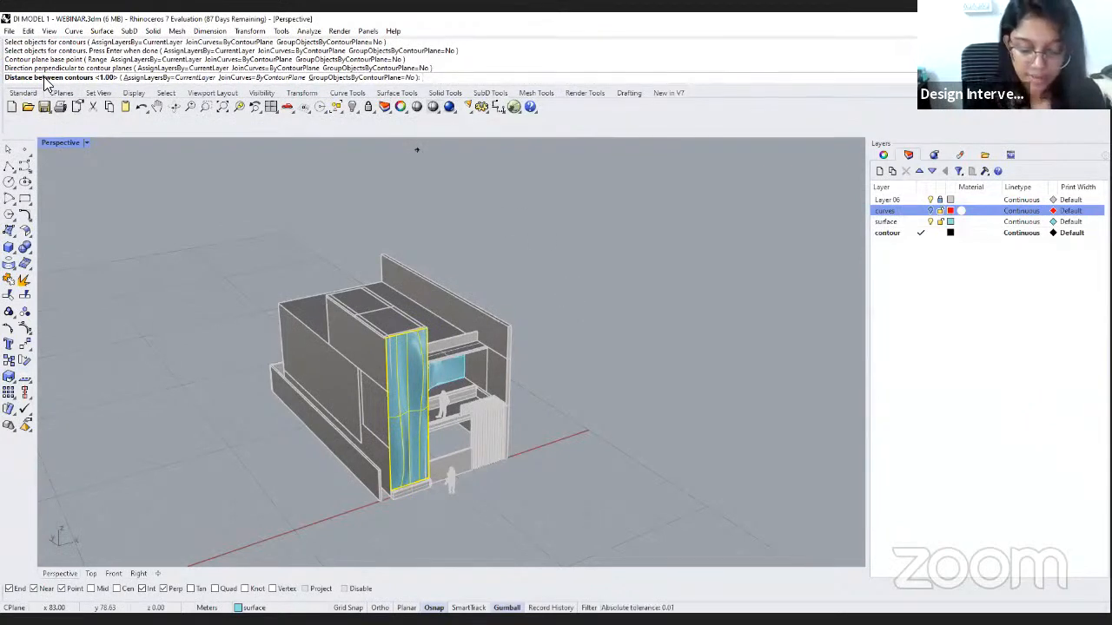
type(".15")
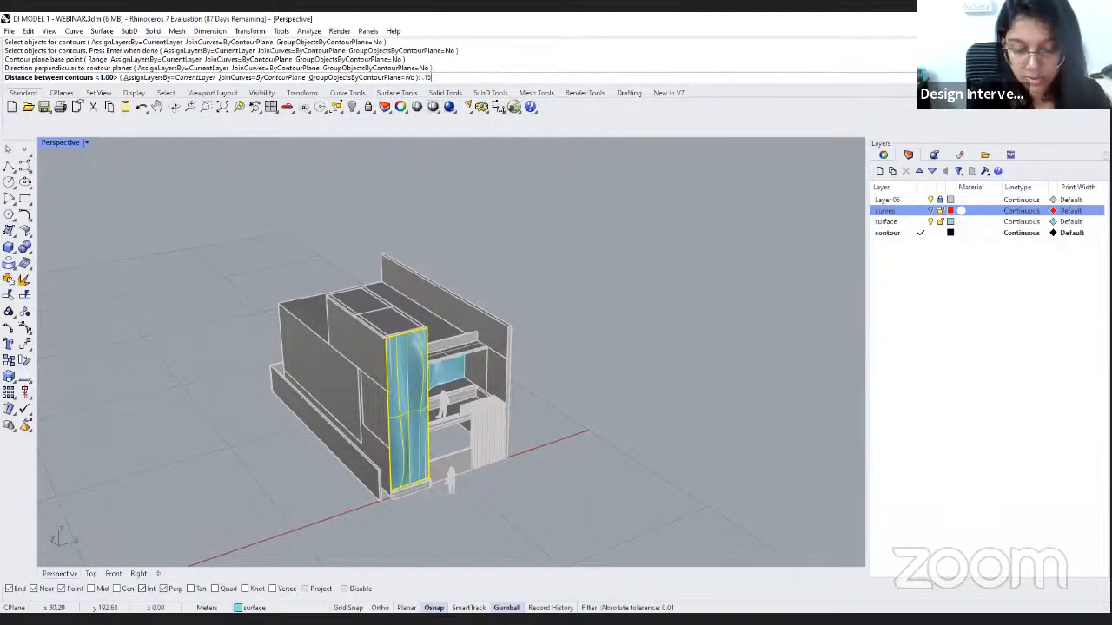
key("Return")
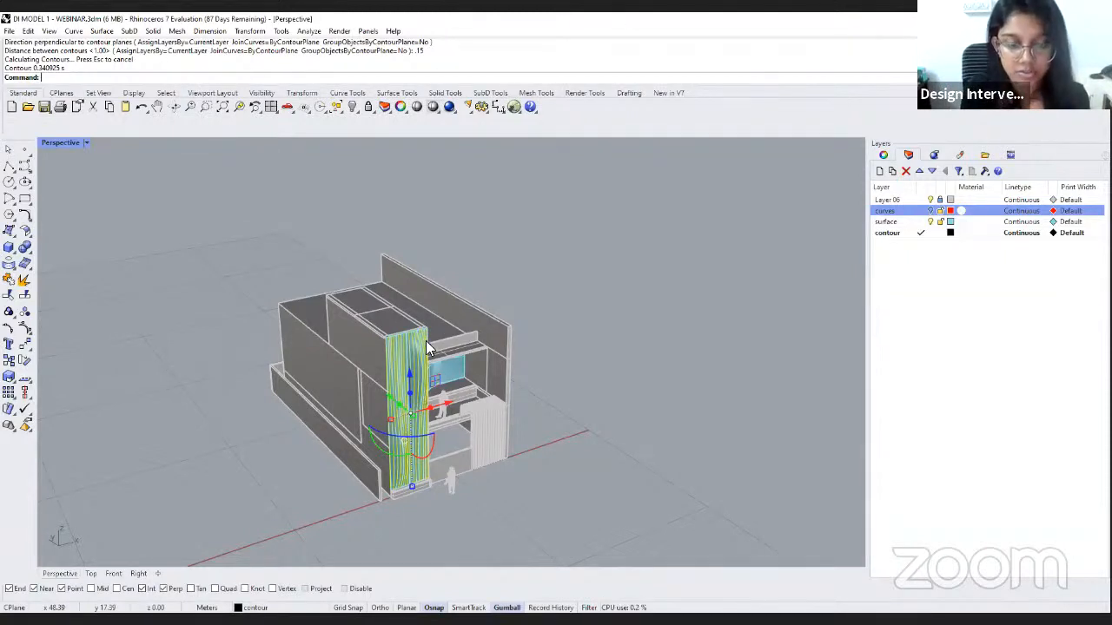
Move the new contour curves along the X axis to stand clear of the building, and deselect them.
left_click_drag(450, 402, 636, 393)
left_click(611, 468)
right_click_drag(611, 468, 580, 304)
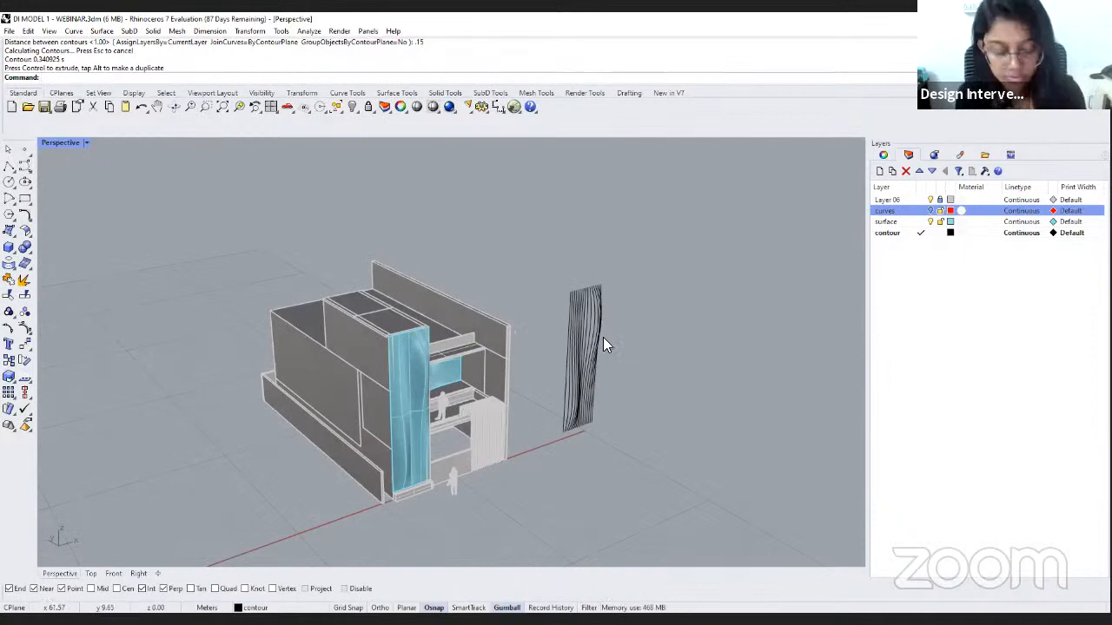
left_click_drag(623, 328, 539, 276)
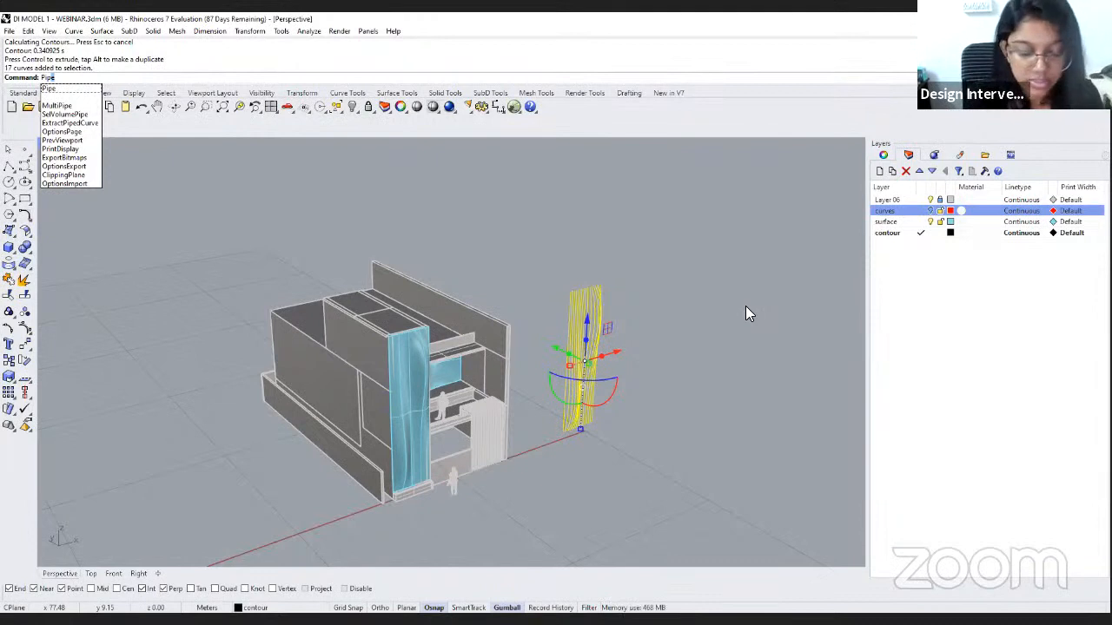
key("Return")
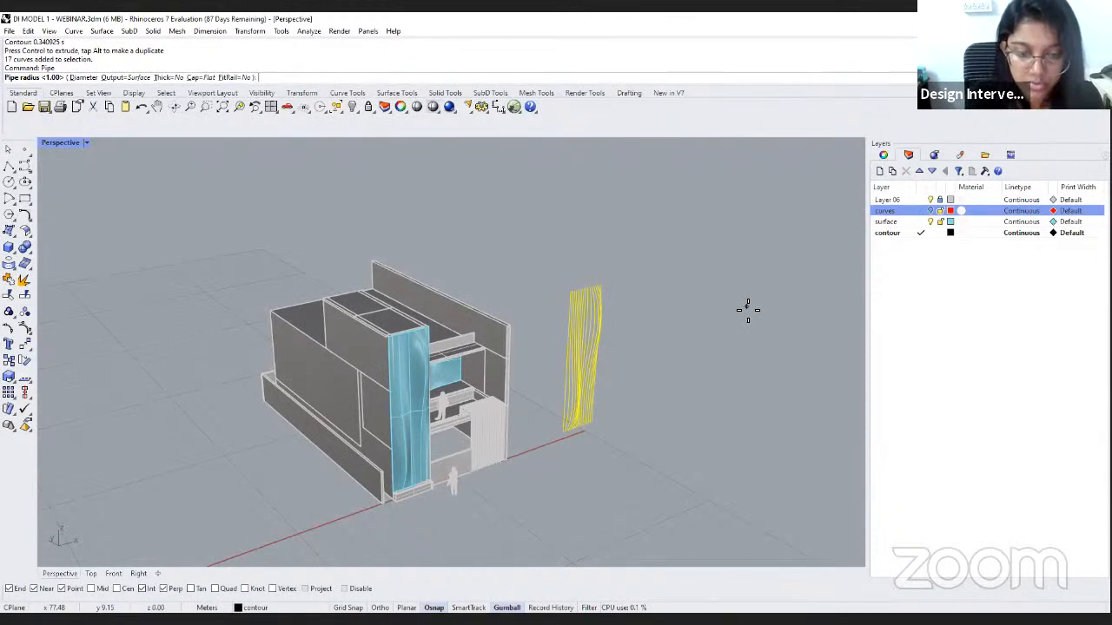
key("Escape")
Pipe all the moved contour curves with a radius of 0.05 m and flat caps.
scroll(626, 300, "up", 6)
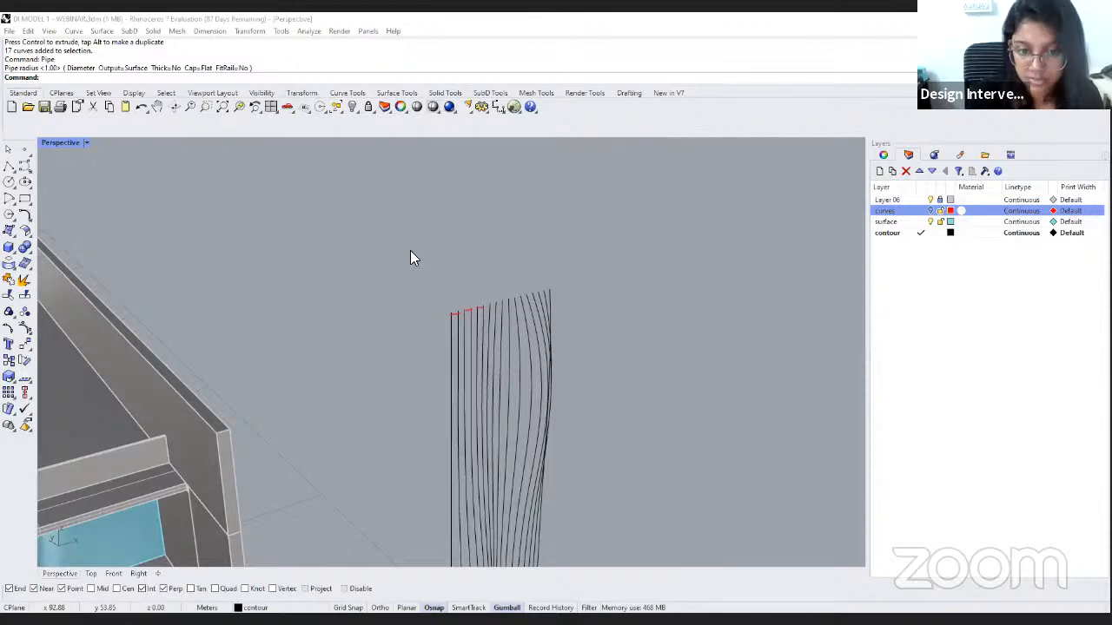
key("ctrl+shift+p")
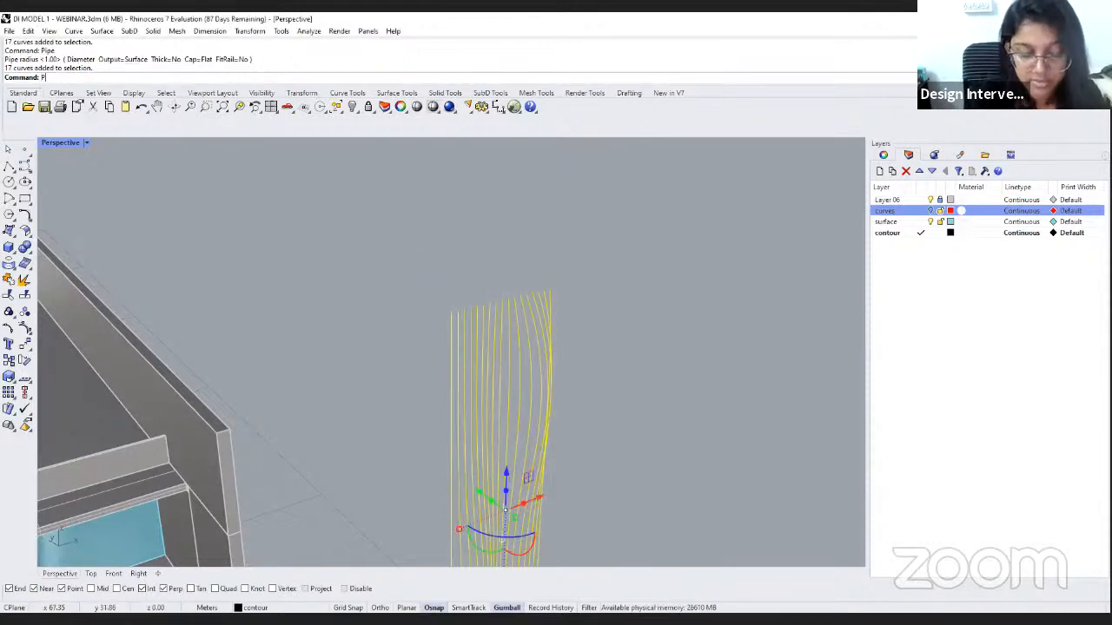
type("ipe")
key("Return")
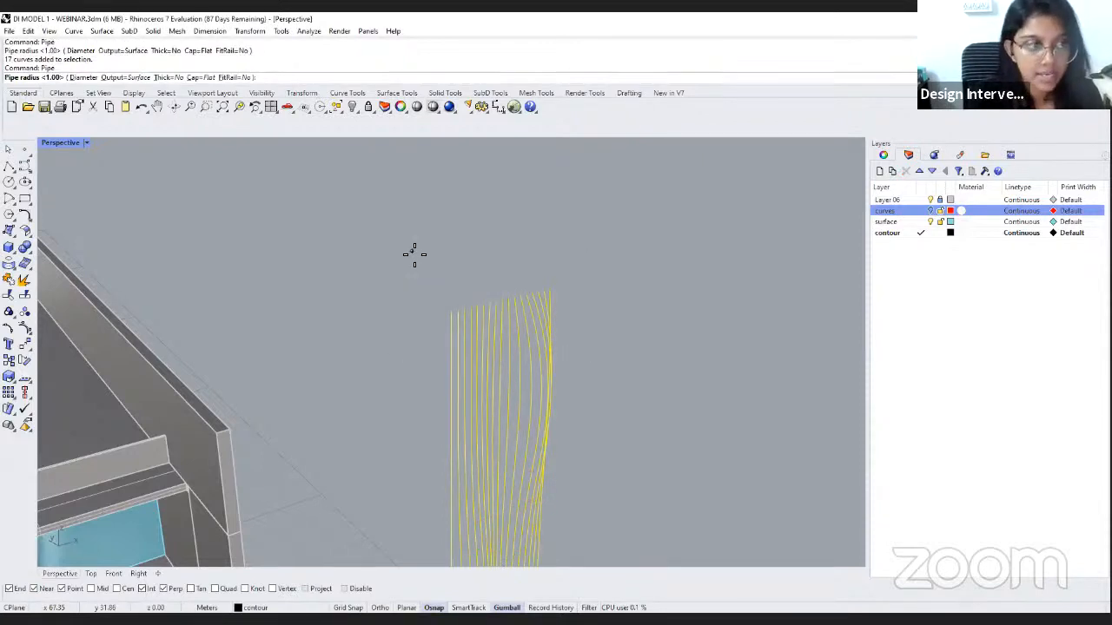
type(".")
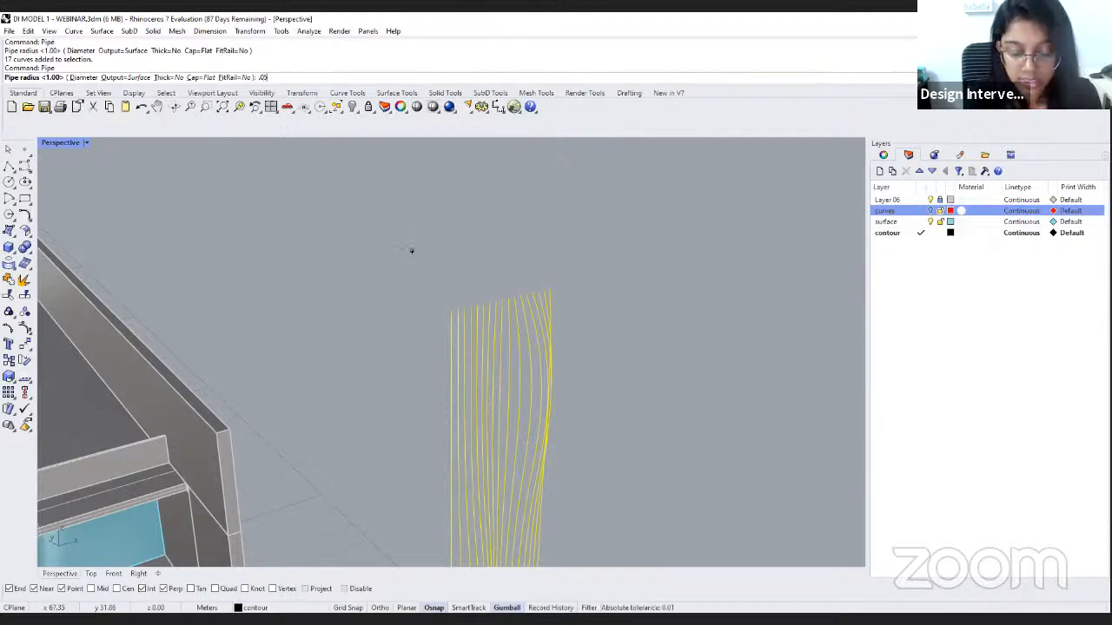
type("05")
key("Return")
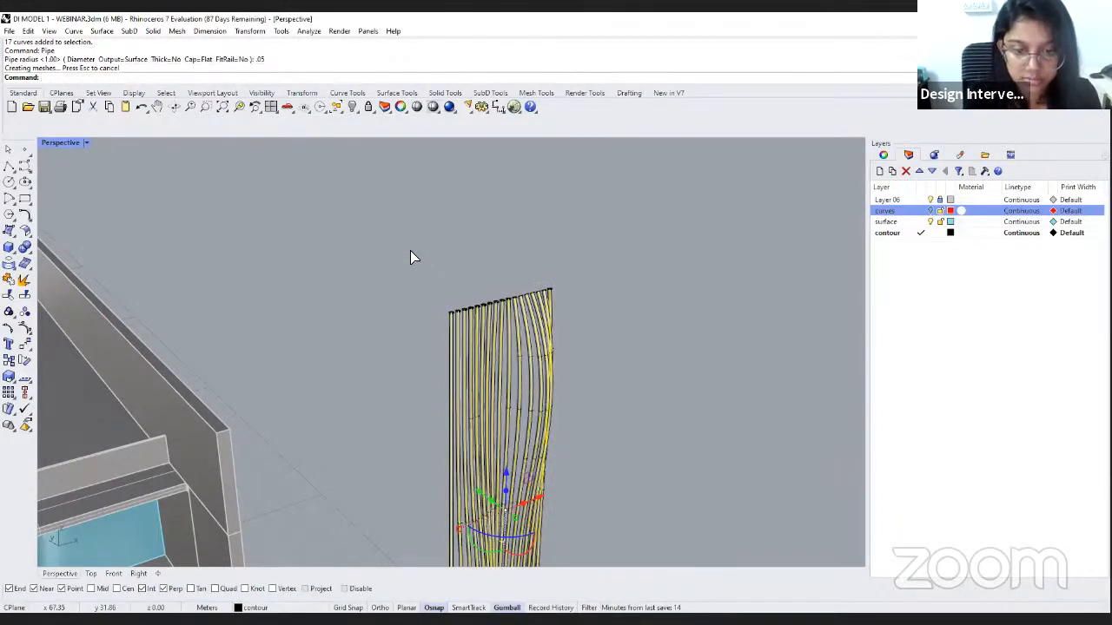
Examine the piped contours beside the building in Rendered display mode and return the perspective view to Shaded.
scroll(412, 261, "up", 4)
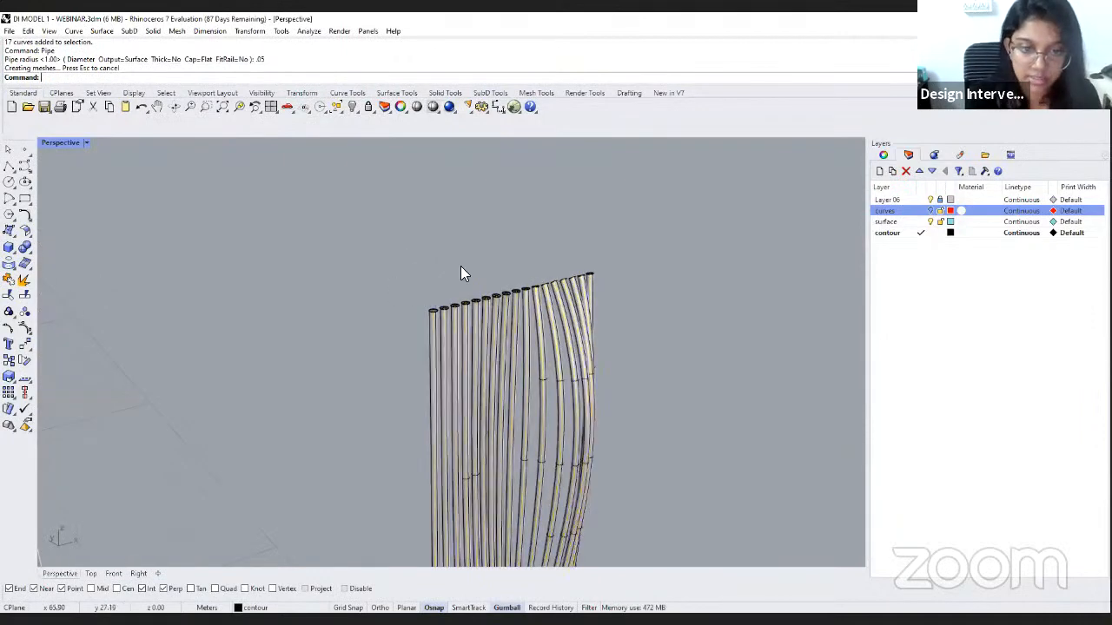
scroll(461, 266, "down", 5)
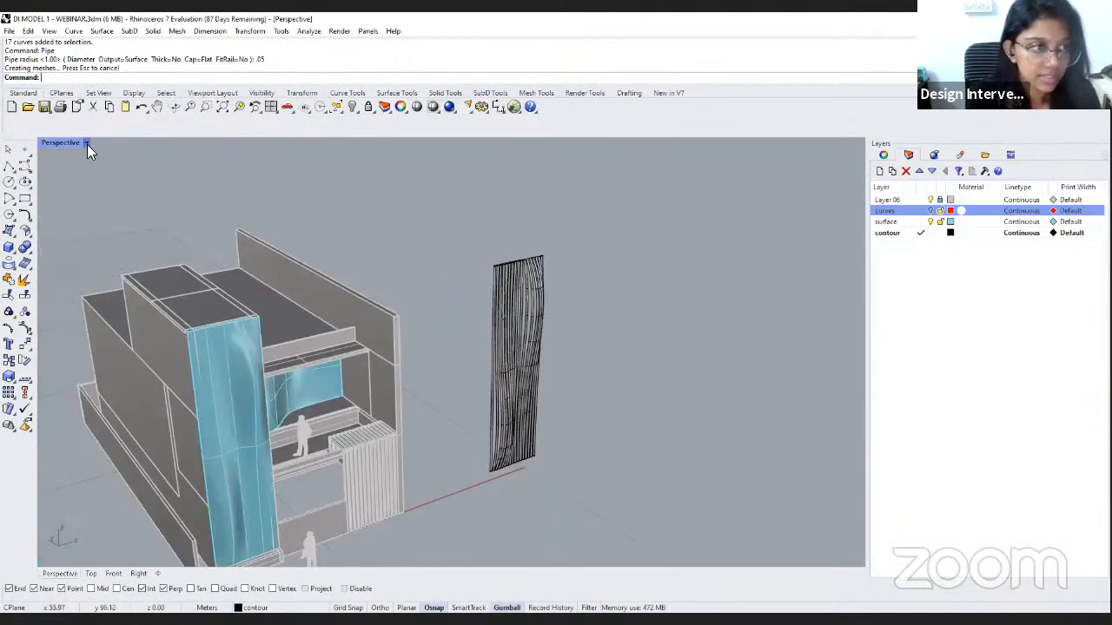
left_click(87, 144)
left_click(122, 210)
right_click_drag(454, 471, 501, 409)
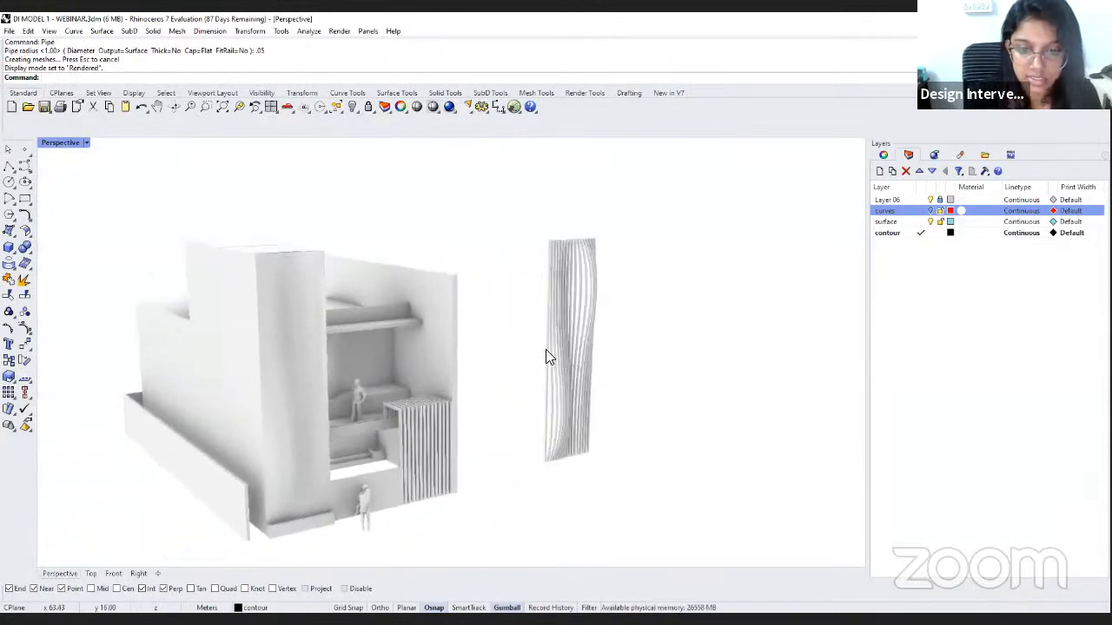
left_click(85, 144)
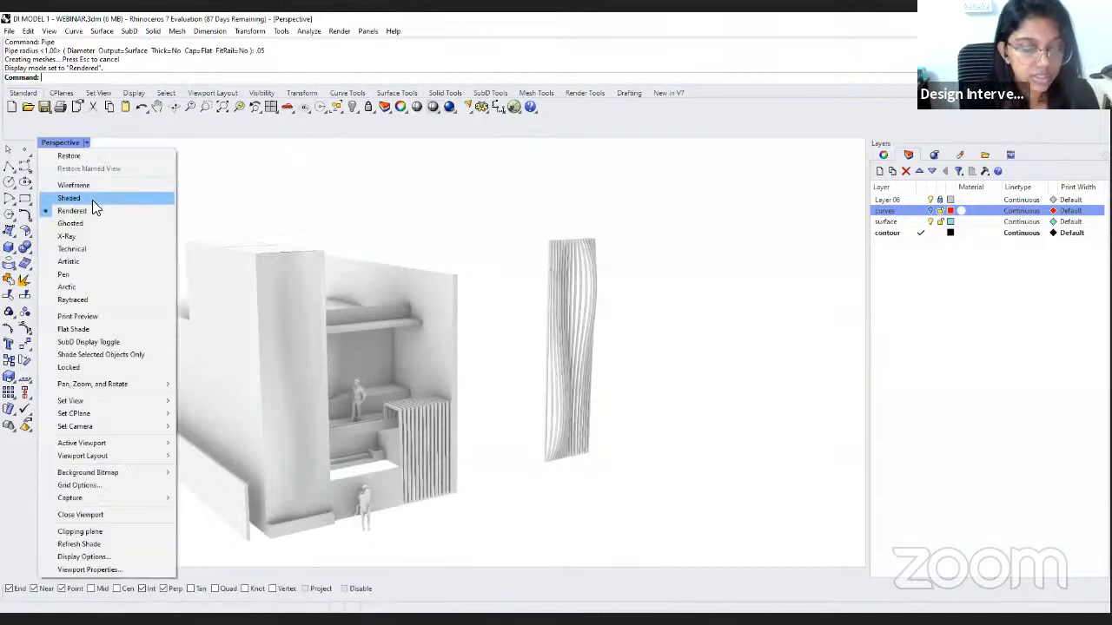
left_click(92, 200)
Contour the lofted tower facade surface again from its upper outer corner, horizontally across its width, keeping 0.15 m between contours.
scroll(495, 323, "down", 3)
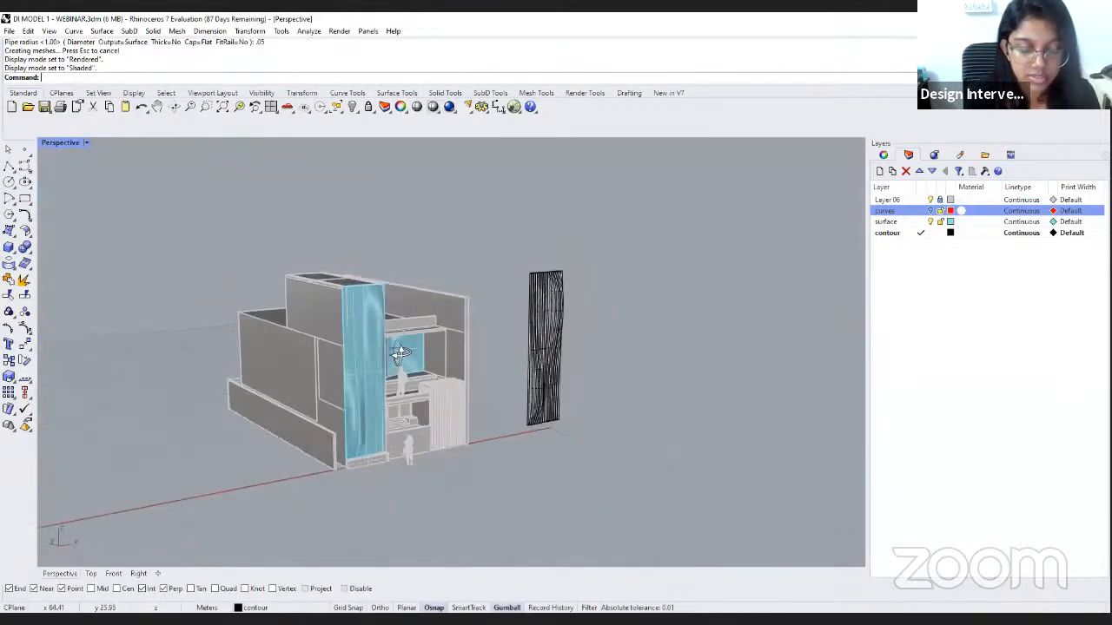
mouse_move(495, 323)
right_mouse_down()
mouse_move(405, 387)
mouse_move(421, 399)
right_mouse_up()
scroll(405, 338, "up", 5)
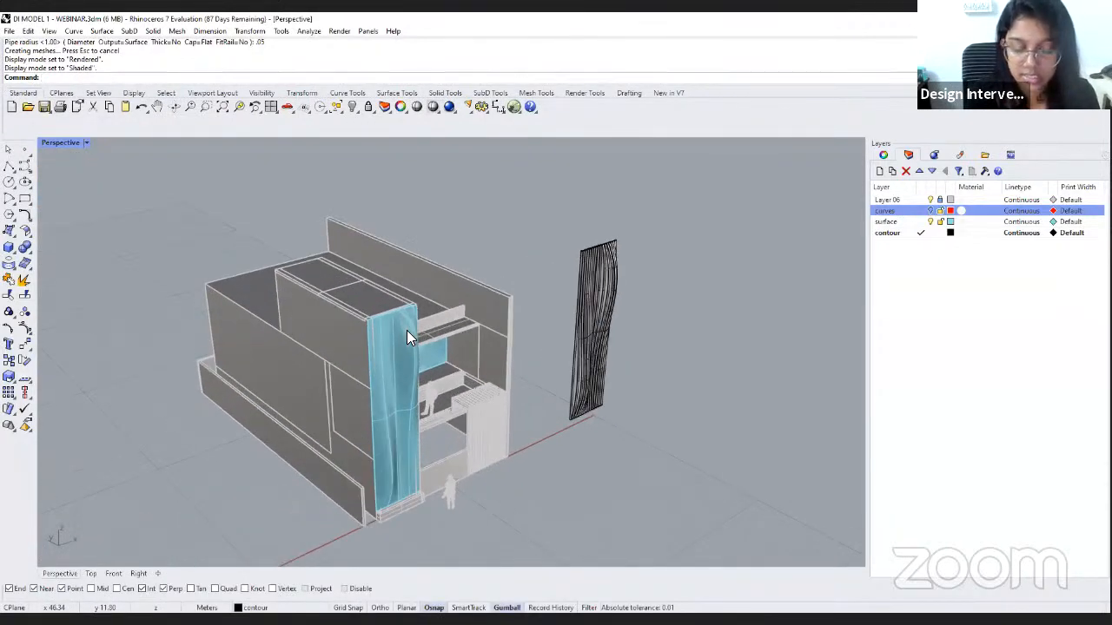
left_click(407, 330)
scroll(427, 311, "down", 3)
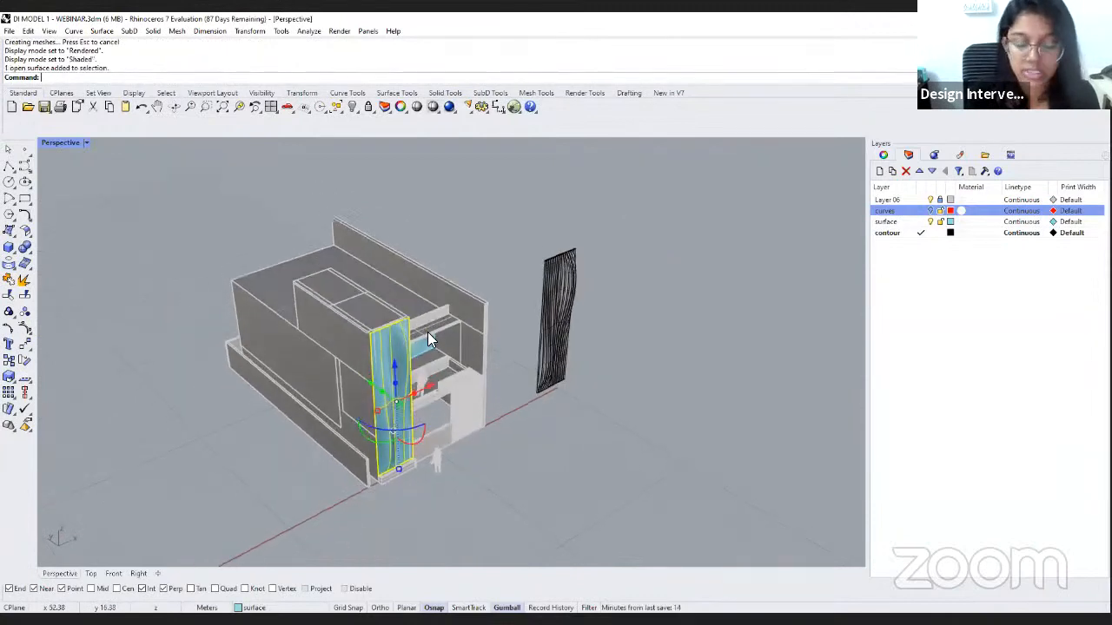
type("Contour")
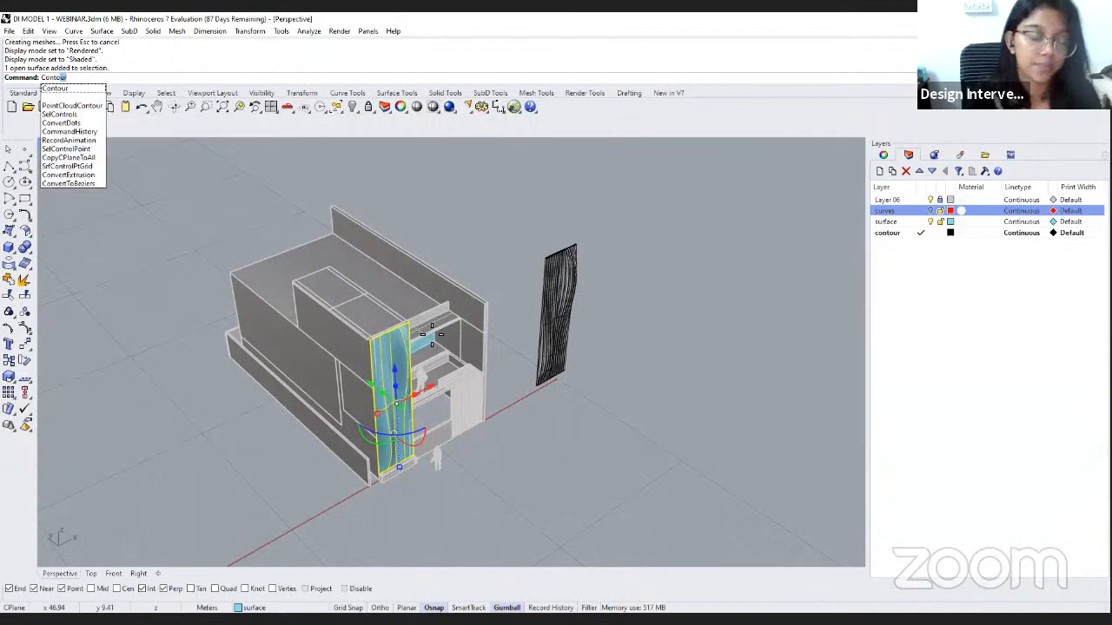
key("Return")
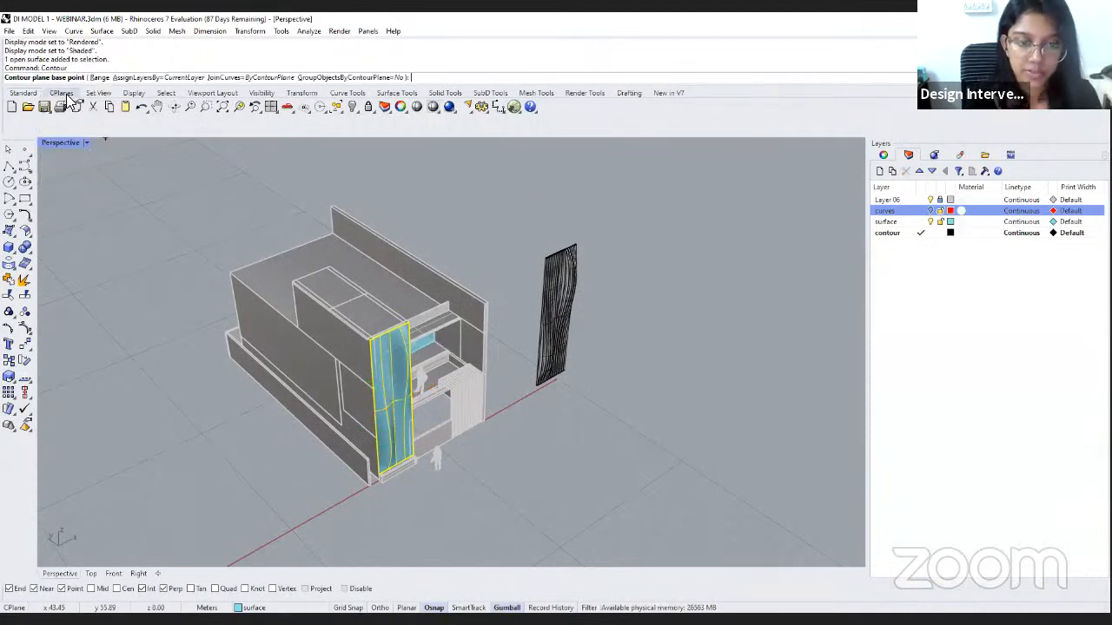
scroll(386, 382, "up", 1)
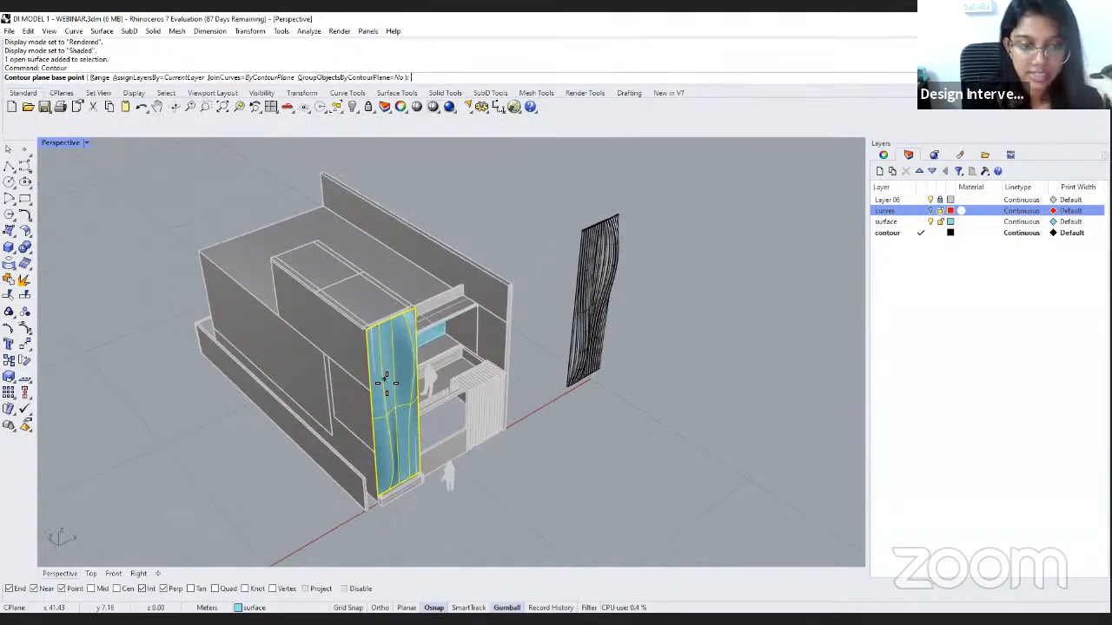
scroll(386, 382, "up", 2)
left_click(360, 305)
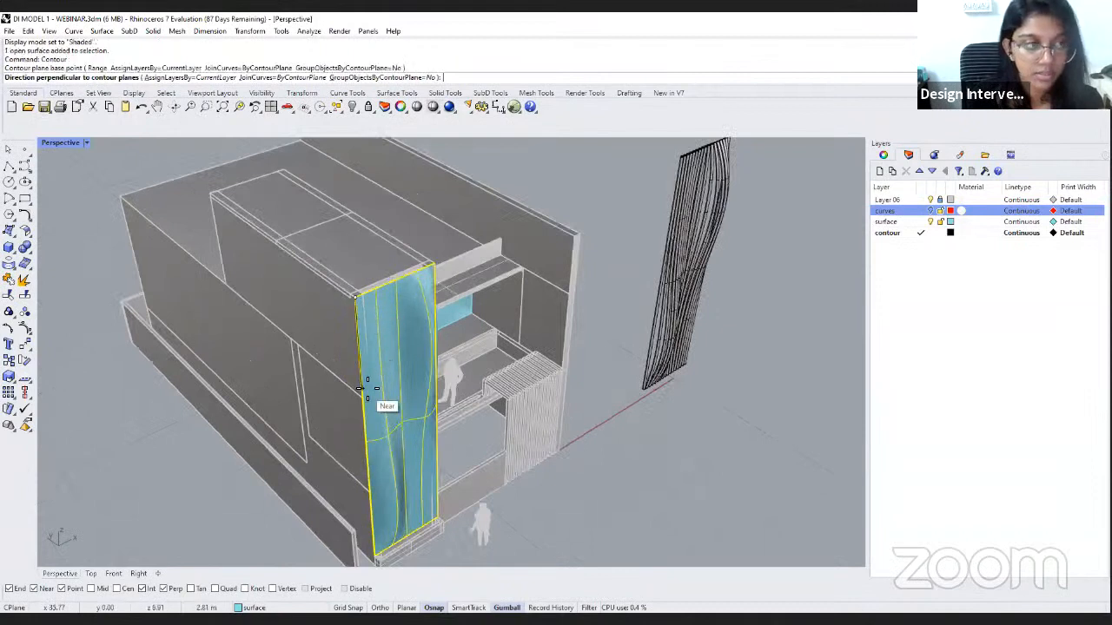
scroll(367, 388, "down", 2)
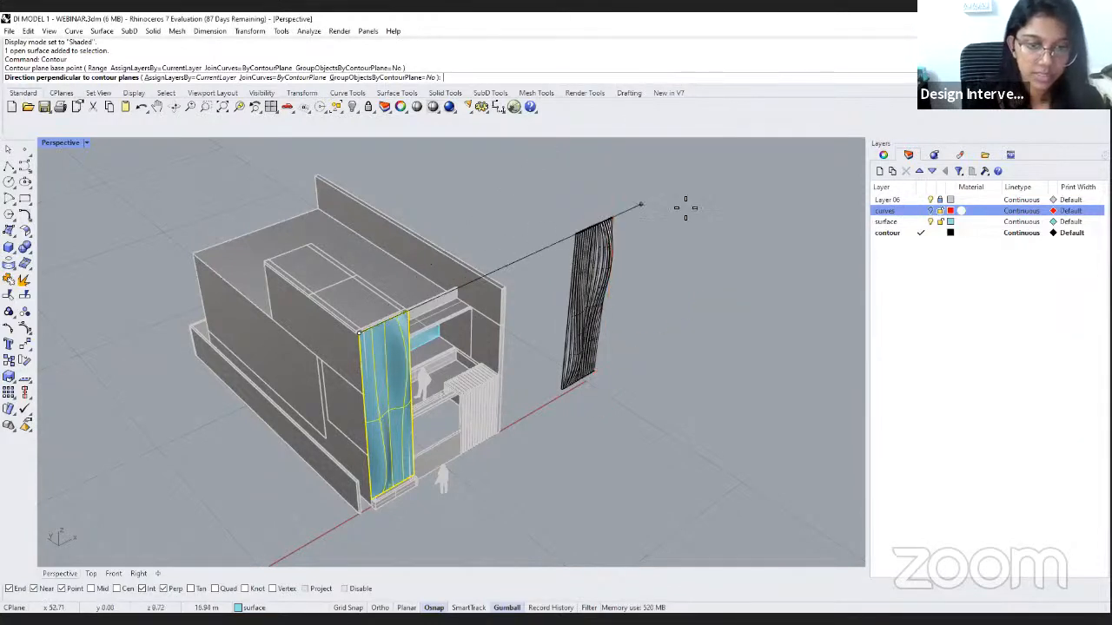
left_click(708, 263)
scroll(608, 222, "up", 3)
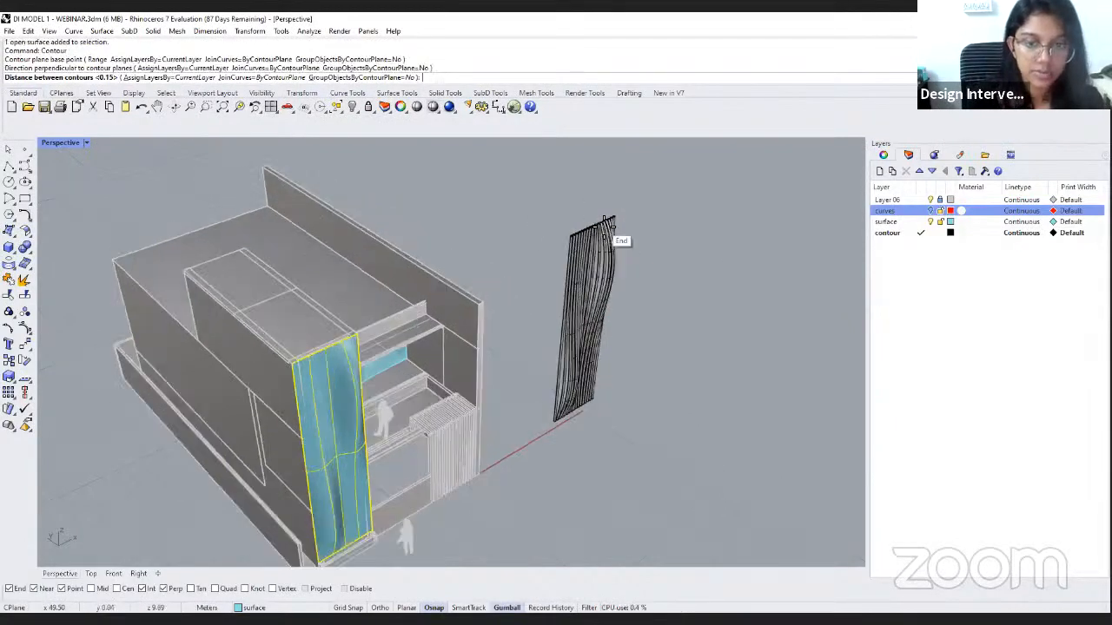
scroll(605, 219, "up", 5)
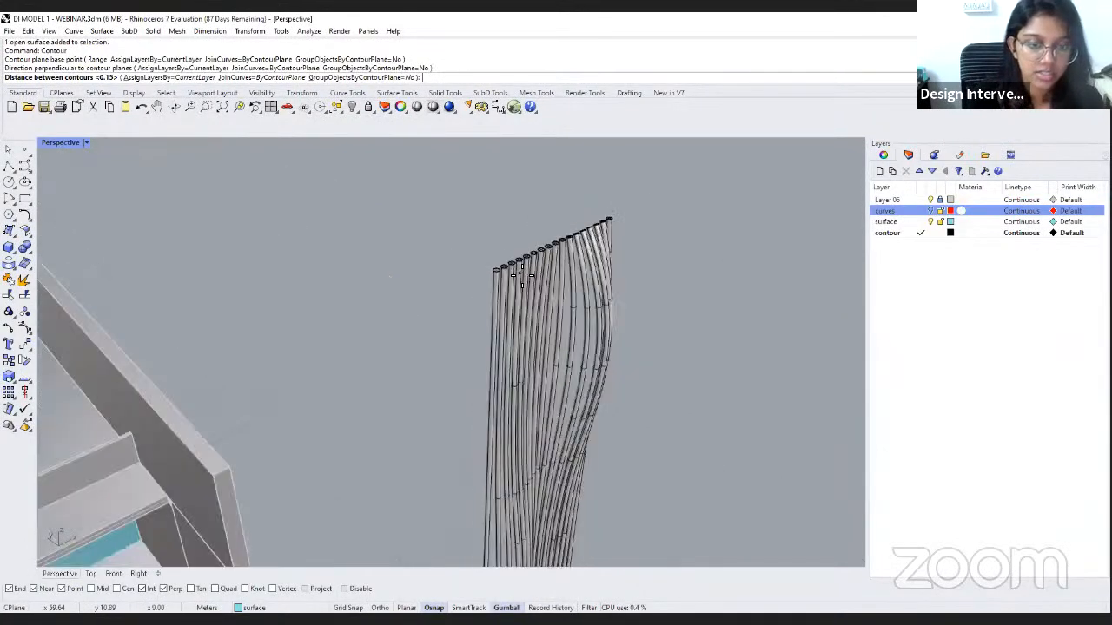
scroll(521, 276, "down", 8)
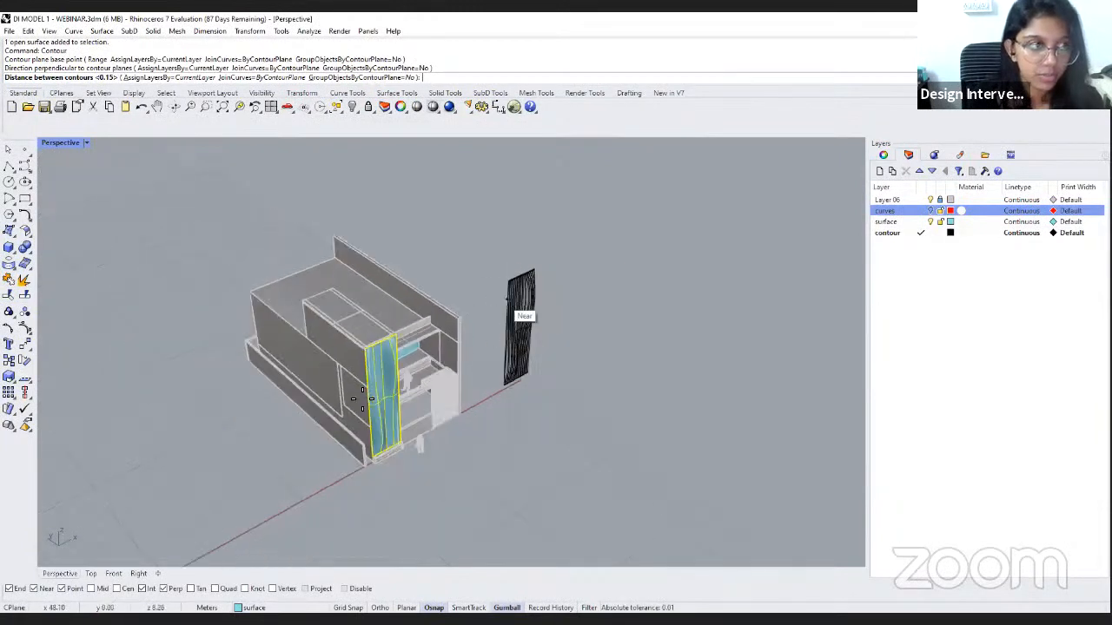
scroll(362, 398, "up", 3)
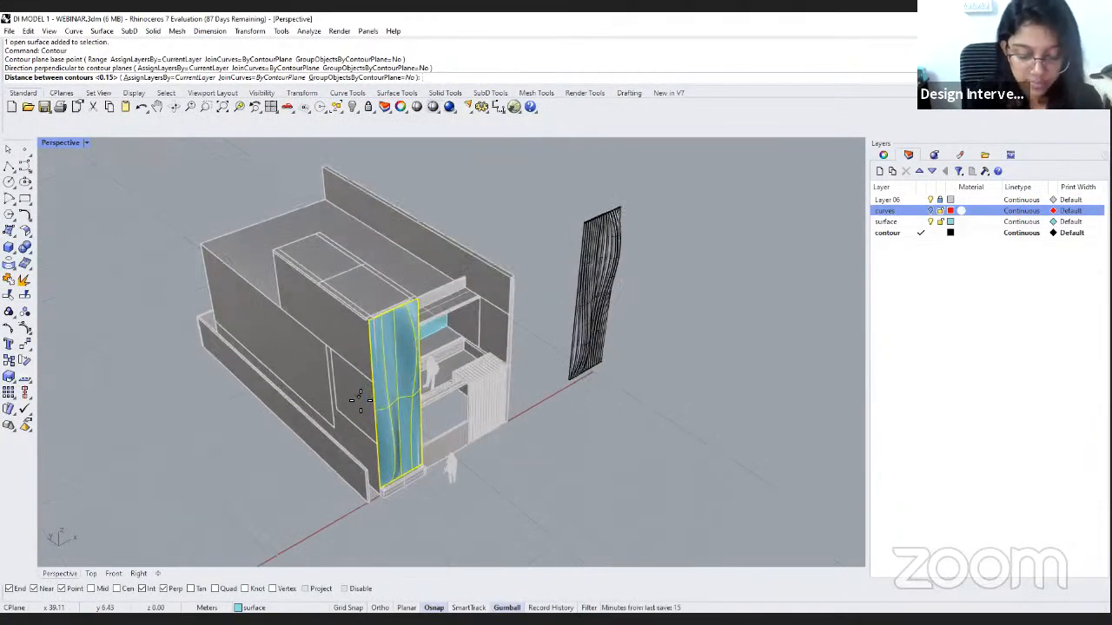
key("Return")
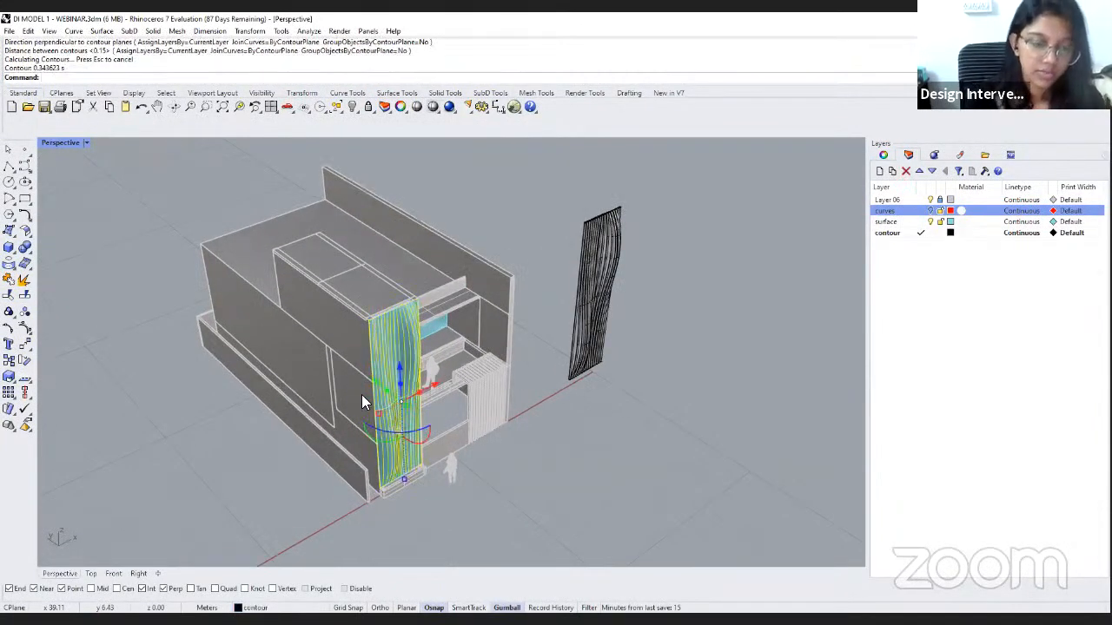
Move the new contour curves along the X axis to stand beyond the piped screen.
scroll(361, 394, "down", 3)
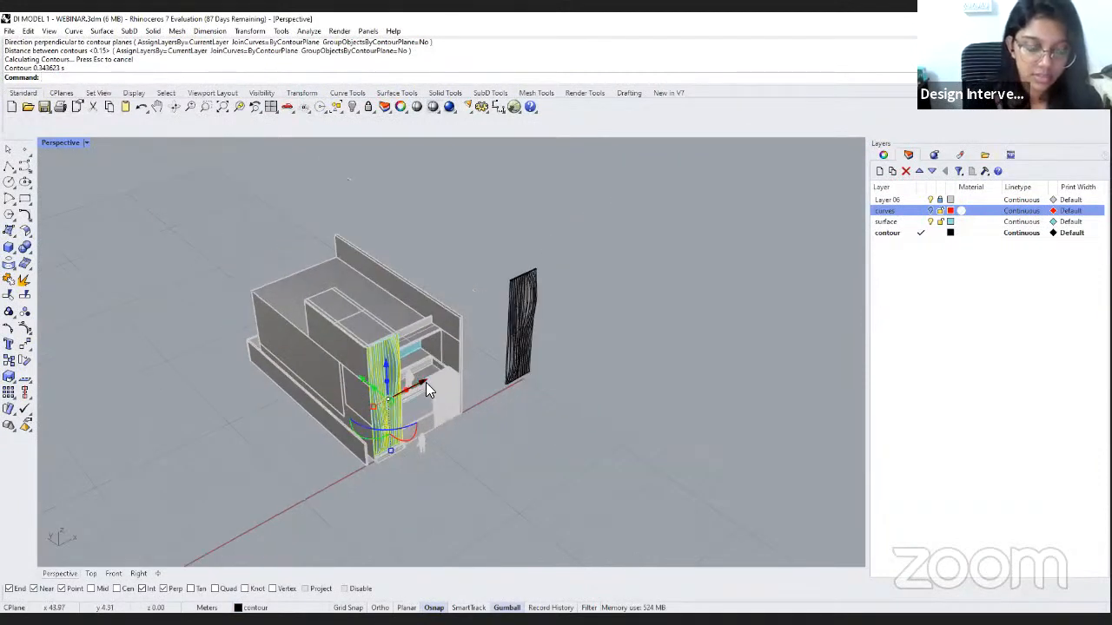
left_click_drag(426, 388, 668, 298)
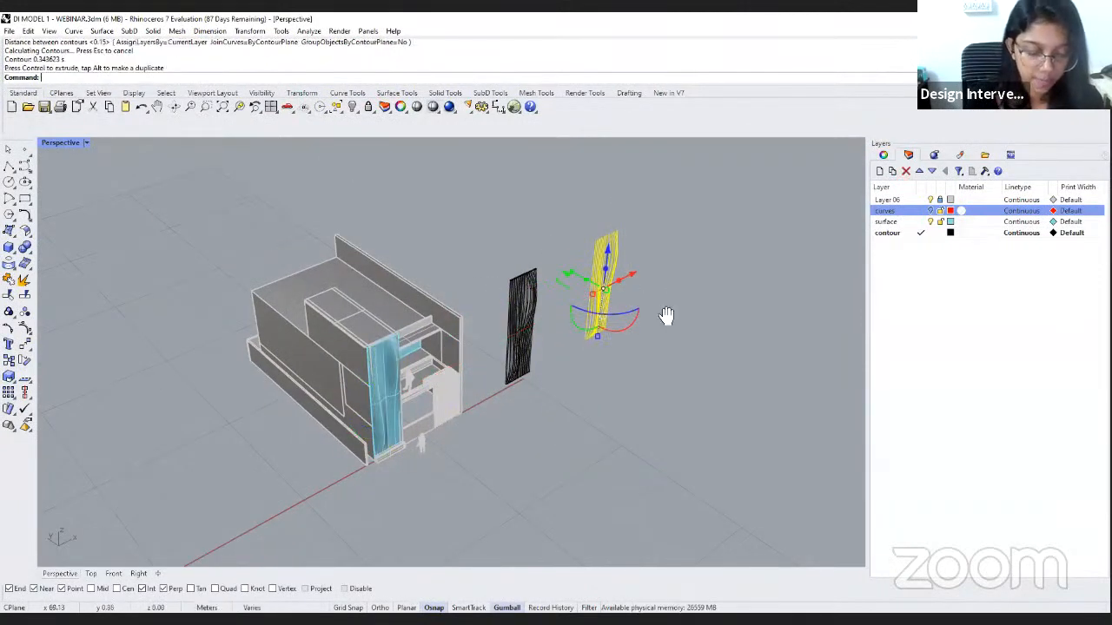
scroll(581, 338, "up", 5)
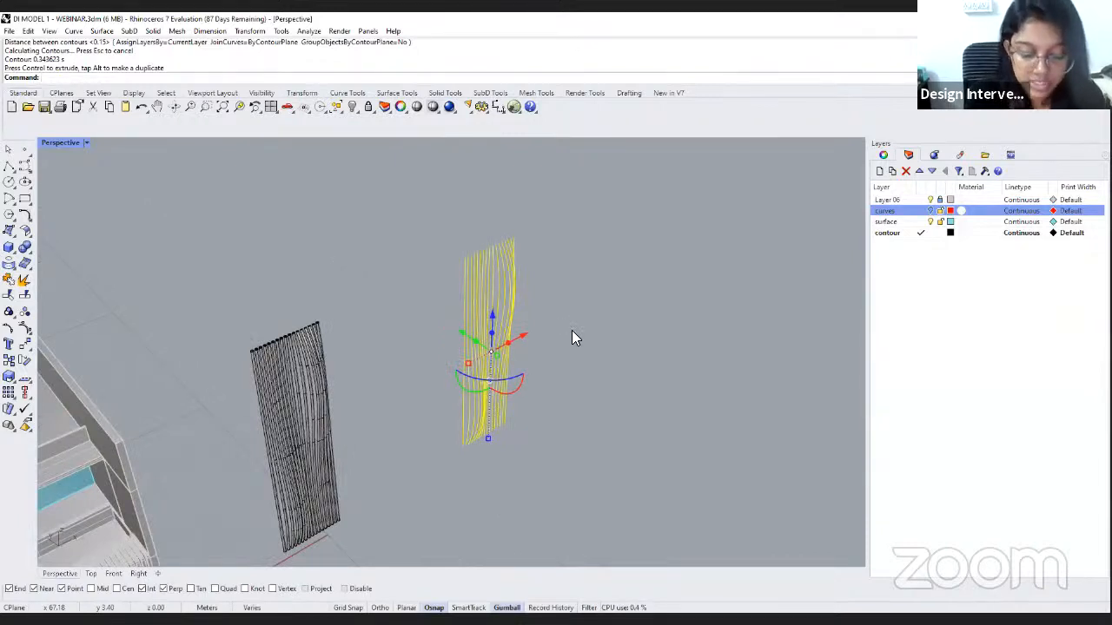
Extrude the moved contour curves 0.3 m with ExtrudeCrv, setting a custom horizontal direction along the Y axis, and deselect them.
type("ExtrudeCrv")
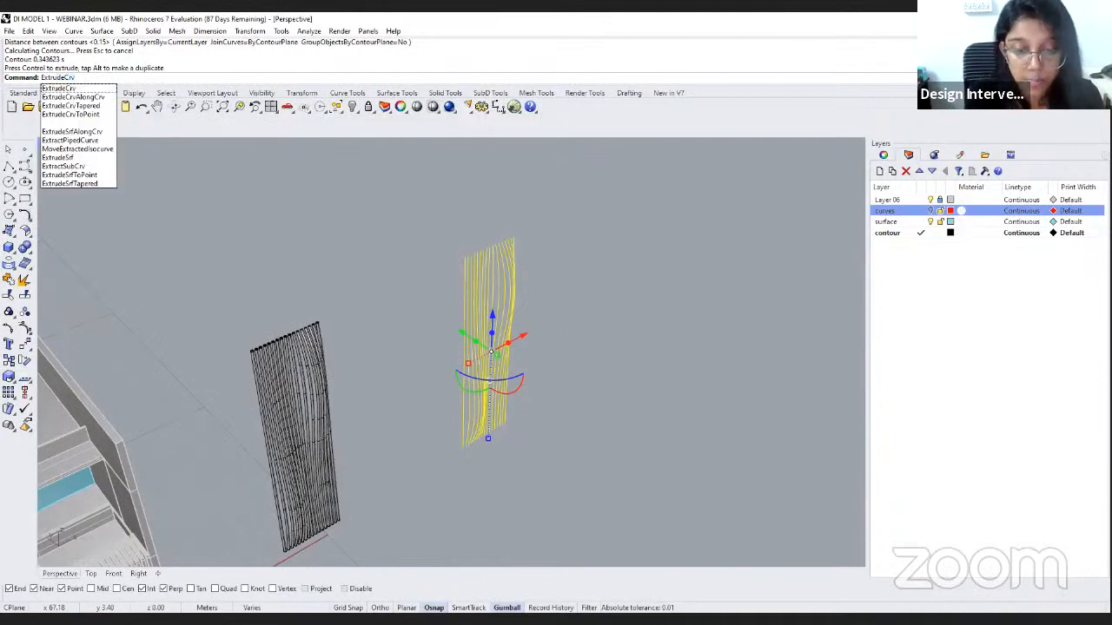
key("Return")
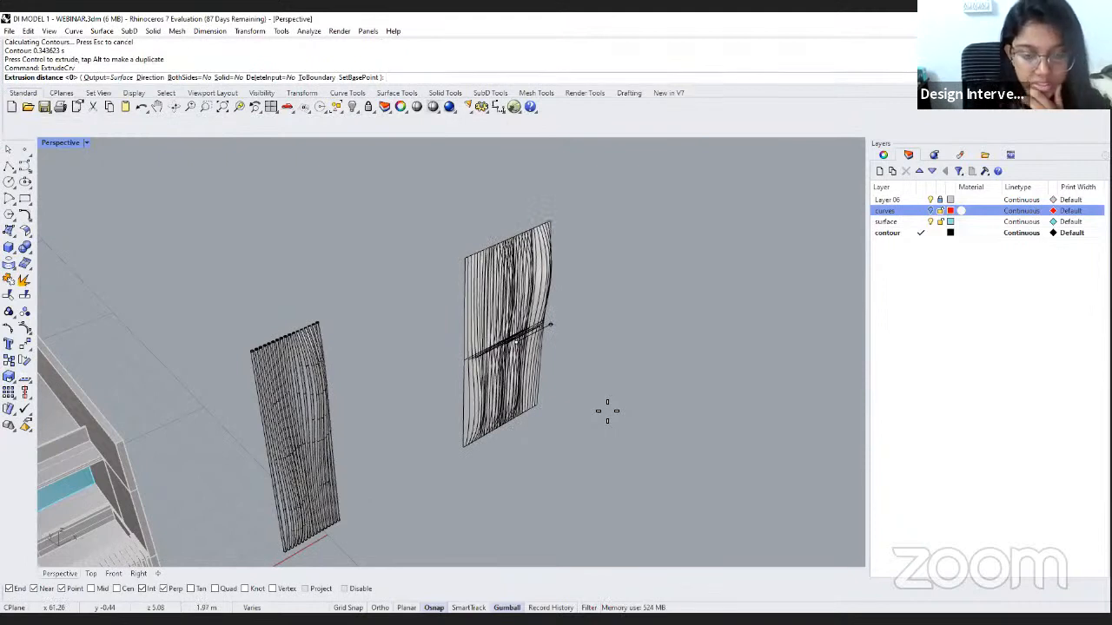
left_click(150, 79)
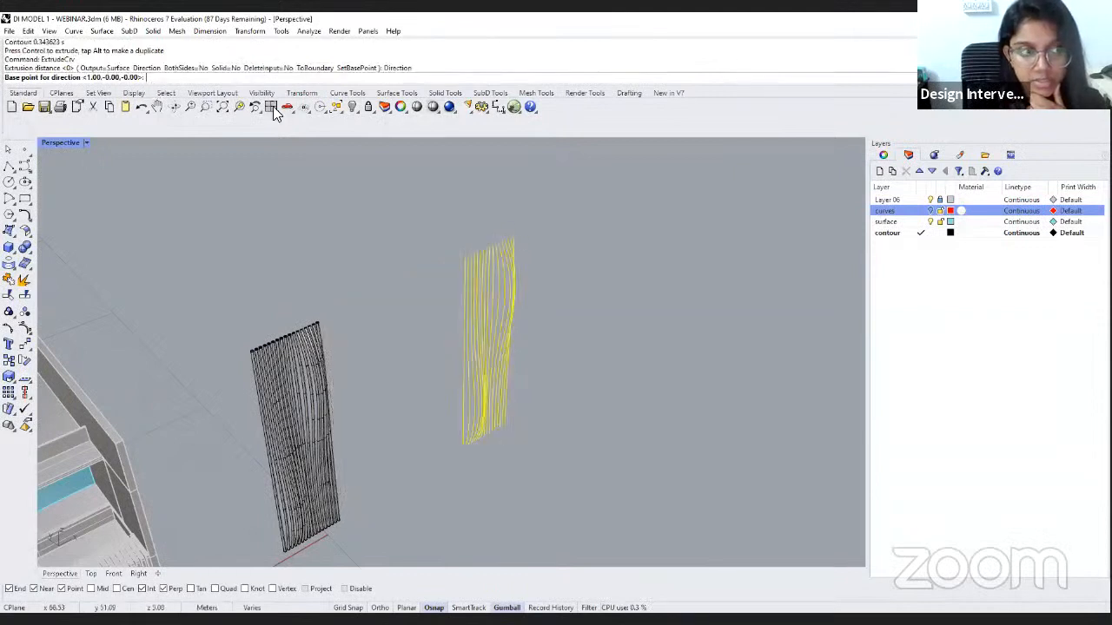
left_click(464, 447)
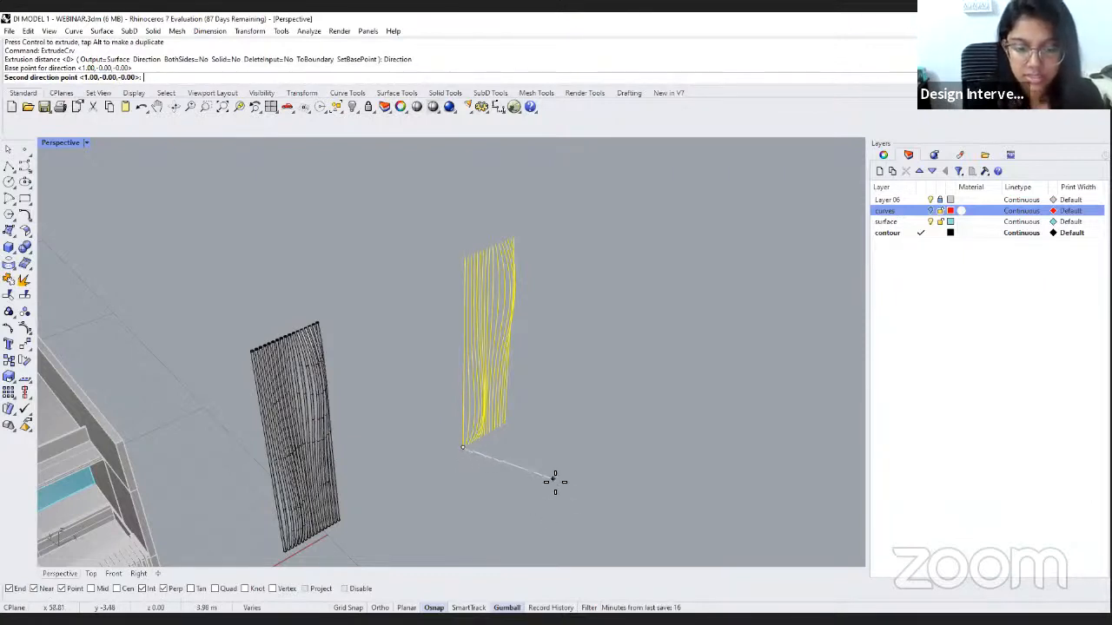
scroll(551, 478, "down", 3)
key("F8")
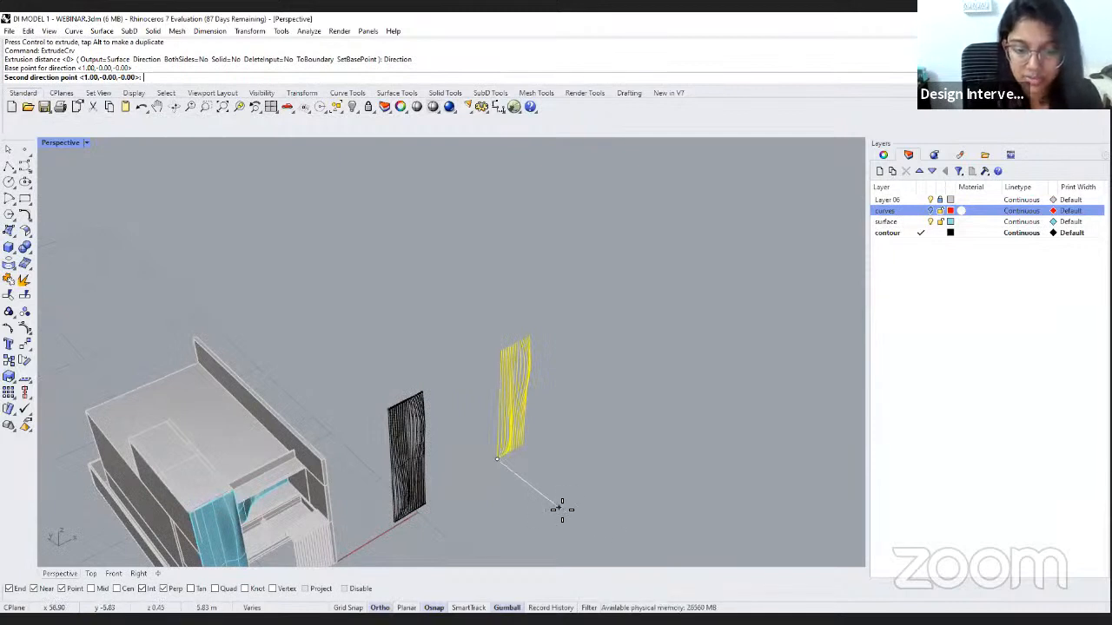
left_click(562, 509)
key("F8")
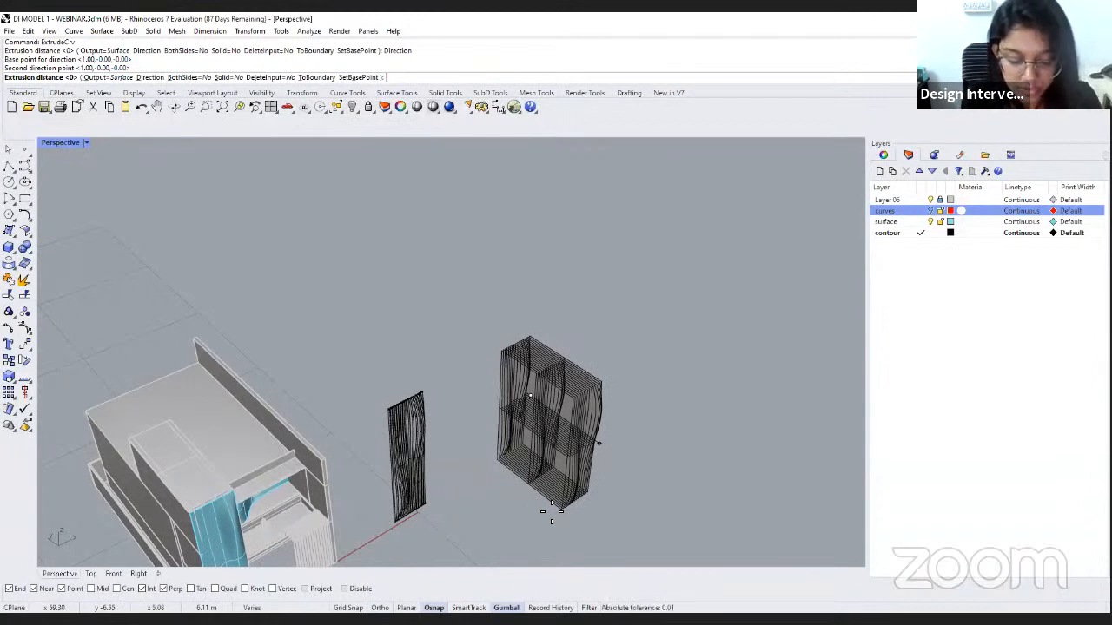
type(".3")
key("Return")
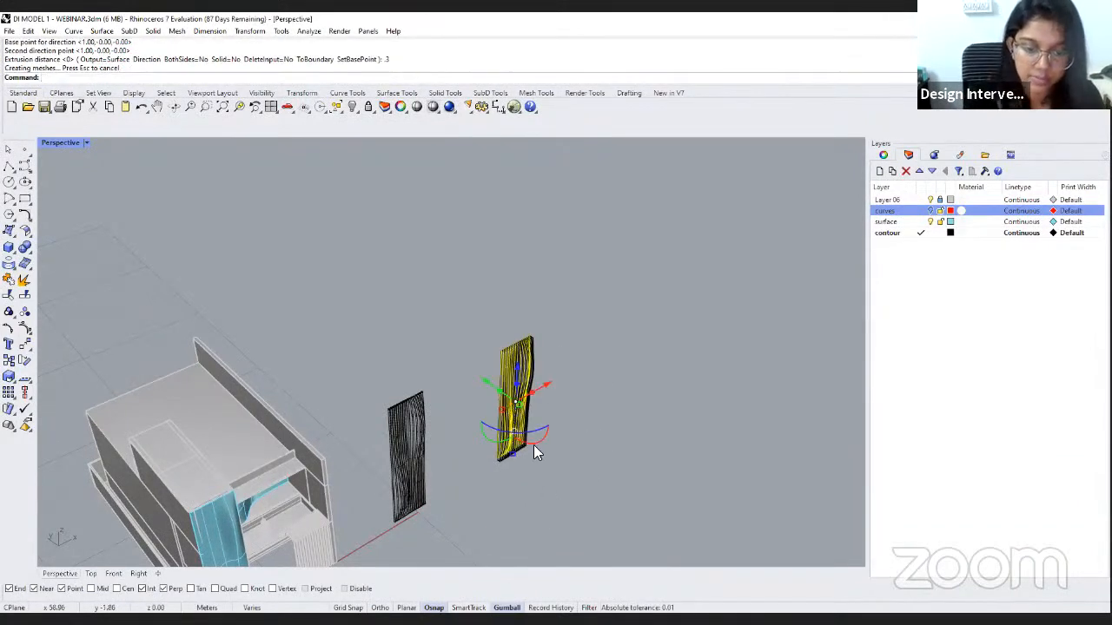
scroll(519, 399, "up", 4)
key("Escape")
Inspect the extruded contour fins up close and undo the curve extrusion.
scroll(537, 344, "up", 4)
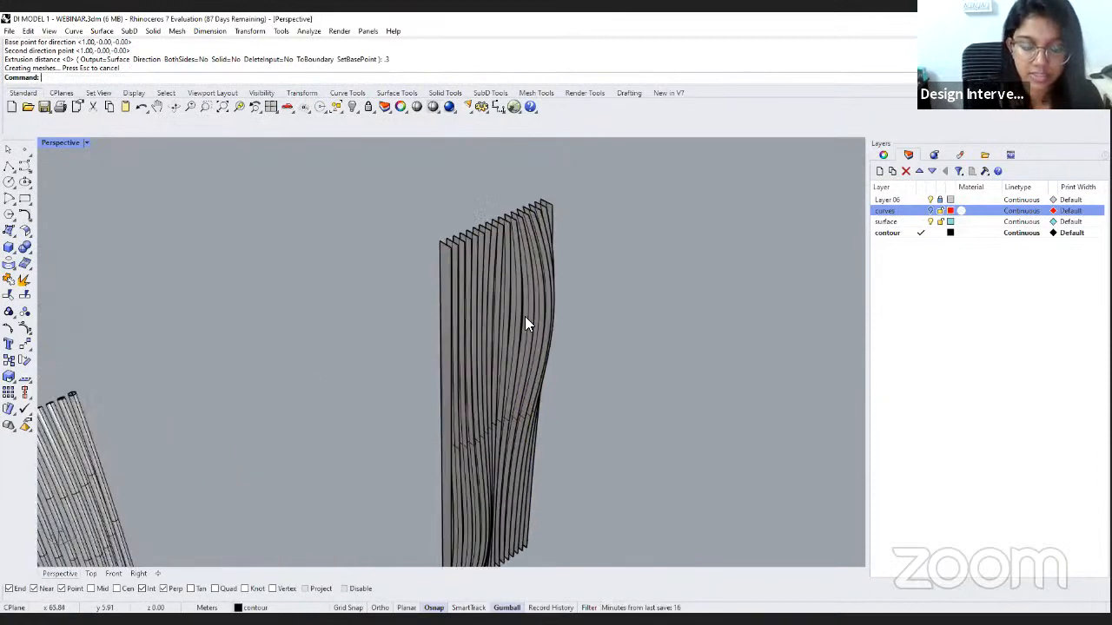
right_click_drag(526, 322, 569, 345)
scroll(569, 344, "up", 2)
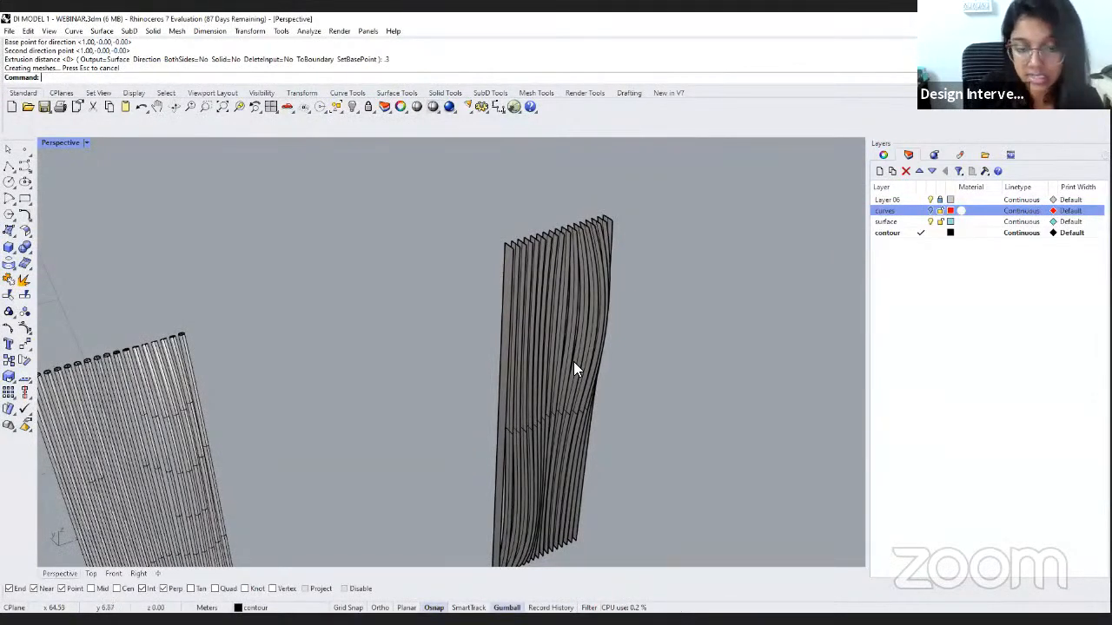
key("ctrl+z")
Extrude all the moved contour curves a short distance along the Y axis using the gumball, and deselect them.
left_click_drag(658, 360, 471, 275)
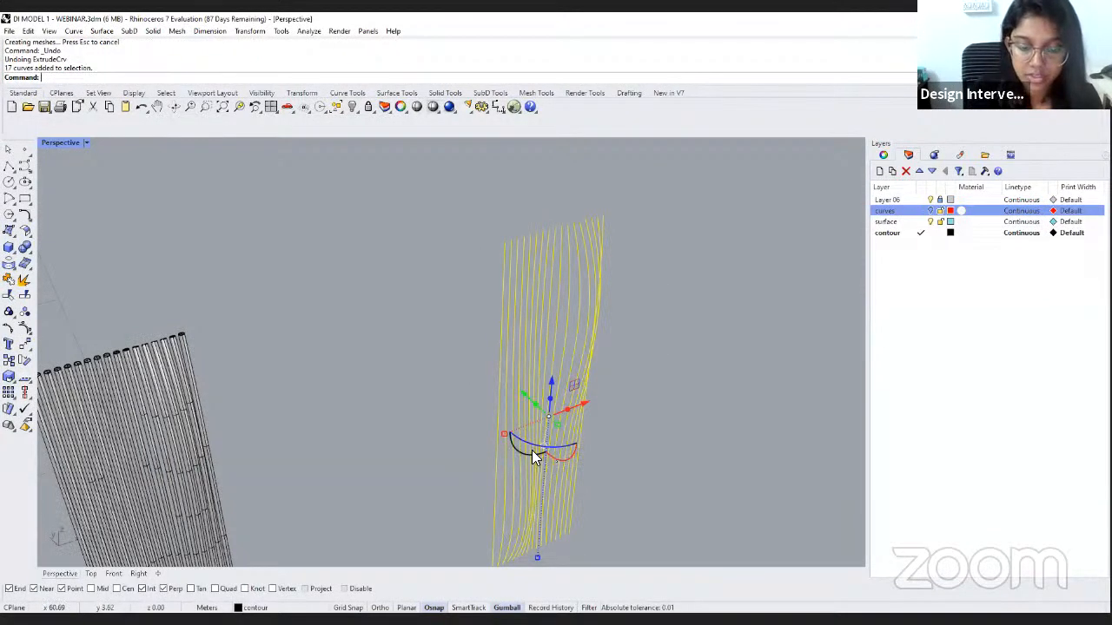
scroll(534, 452, "up", 3)
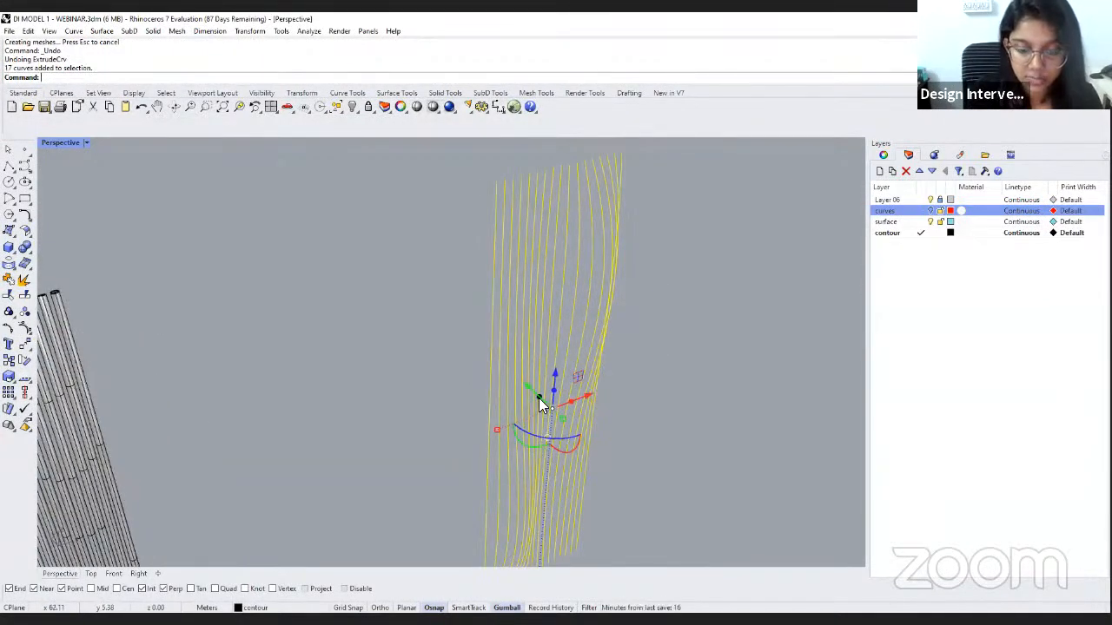
mouse_move(538, 397)
left_mouse_down()
mouse_move(581, 437)
mouse_move(546, 405)
left_mouse_up()
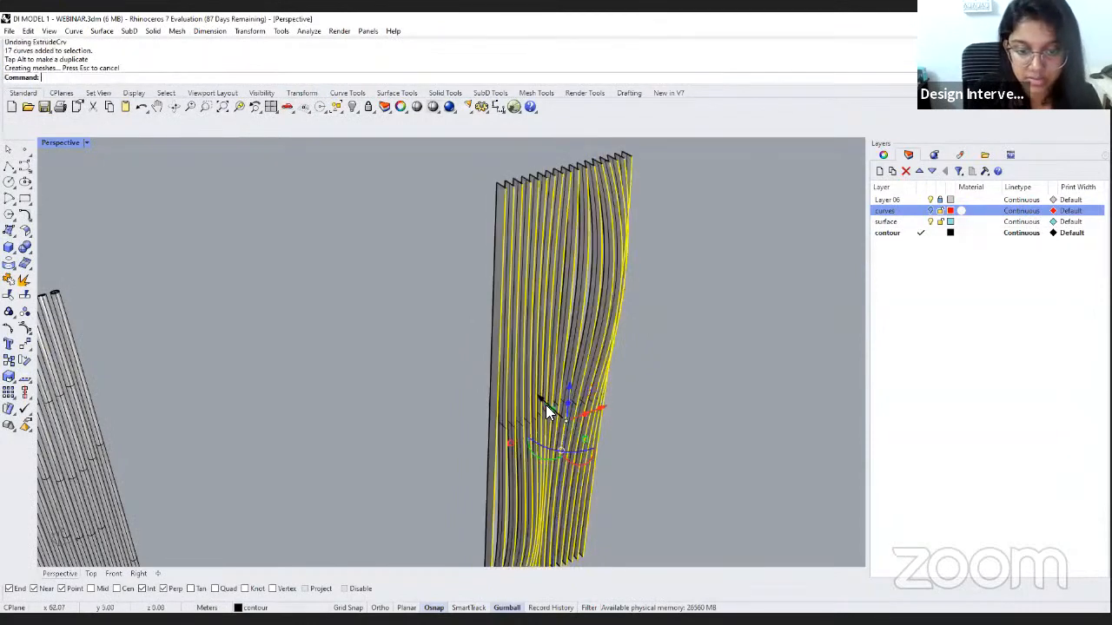
left_click(672, 334)
Compare the piped screen with the extruded fin screen beside the building in Rendered display mode.
right_click_drag(552, 351, 113, 208)
left_click(86, 142)
left_click(107, 209)
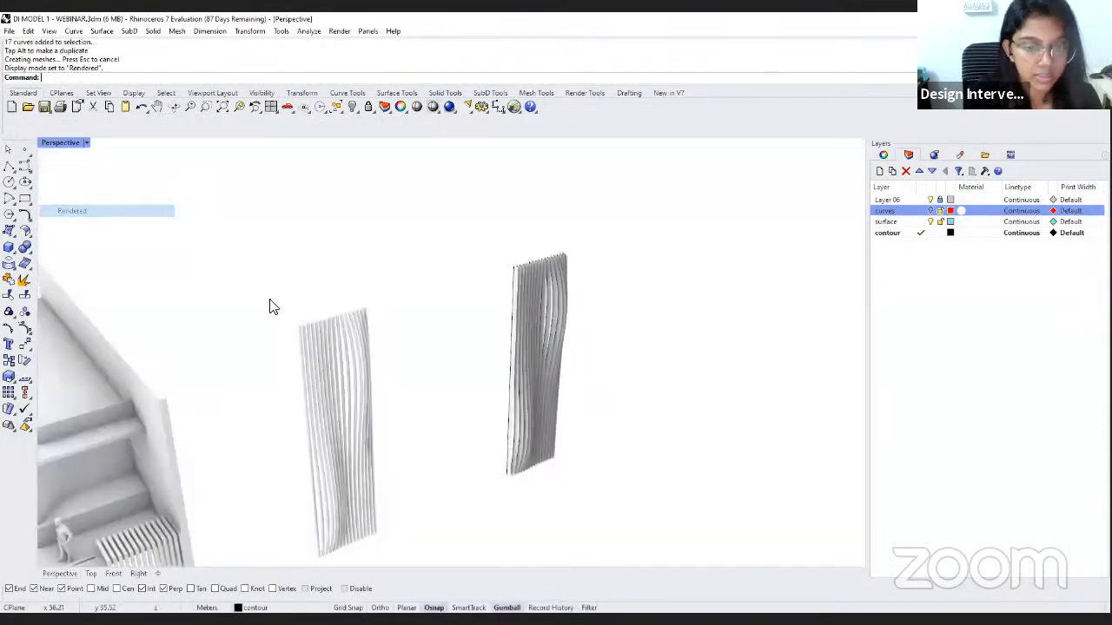
right_click_drag(431, 417, 443, 444, "shift")
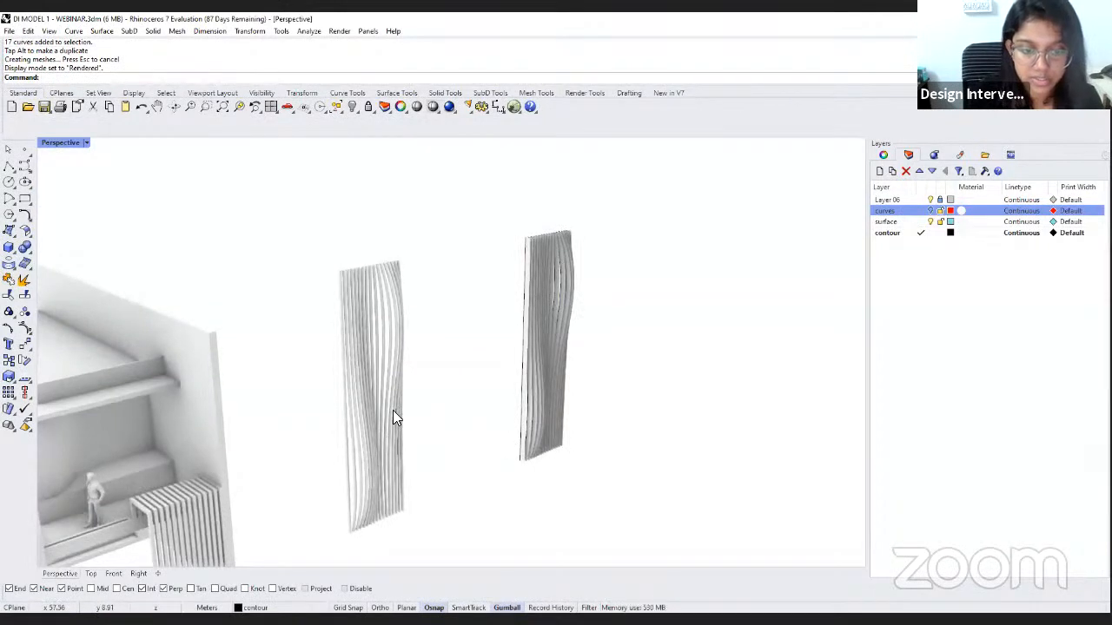
left_click(438, 452)
left_click(438, 453)
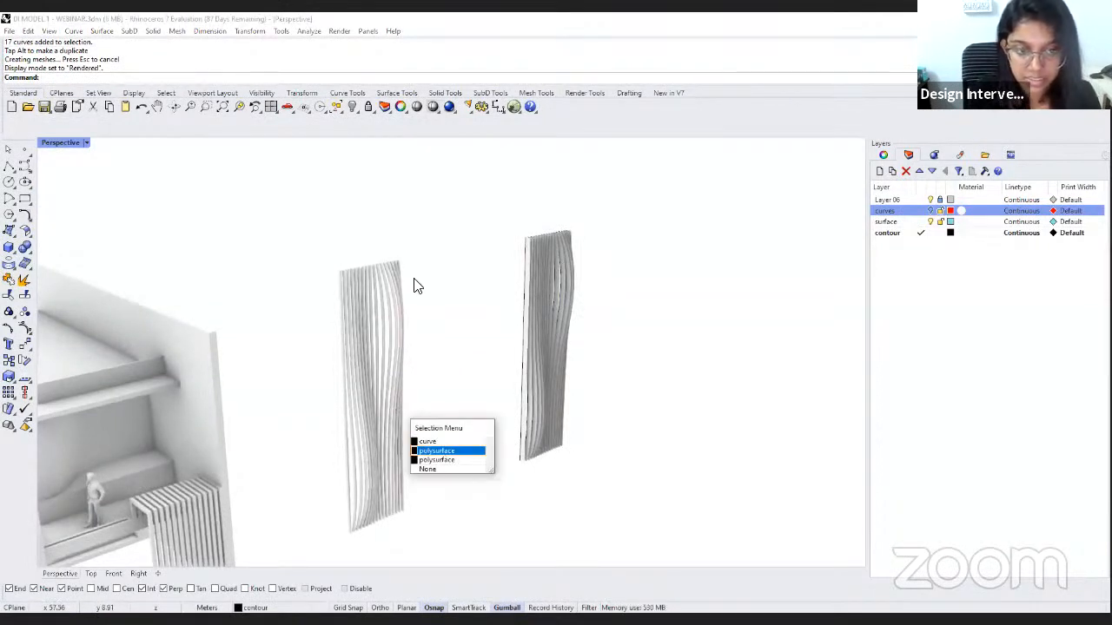
scroll(392, 265, "up", 5)
scroll(332, 285, "down", 4)
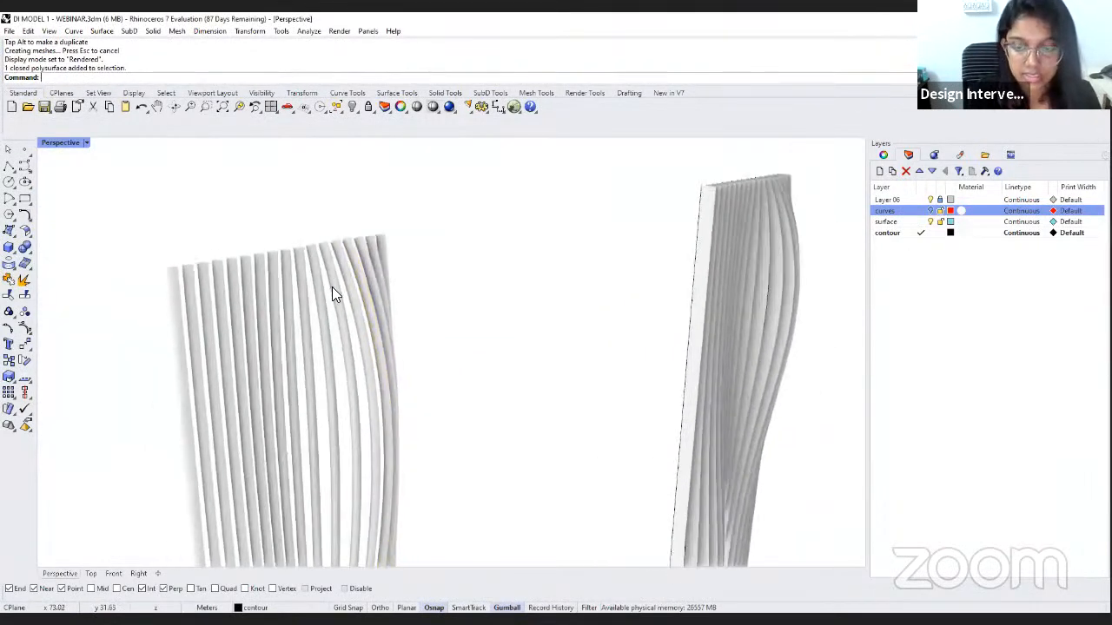
scroll(747, 254, "up", 5)
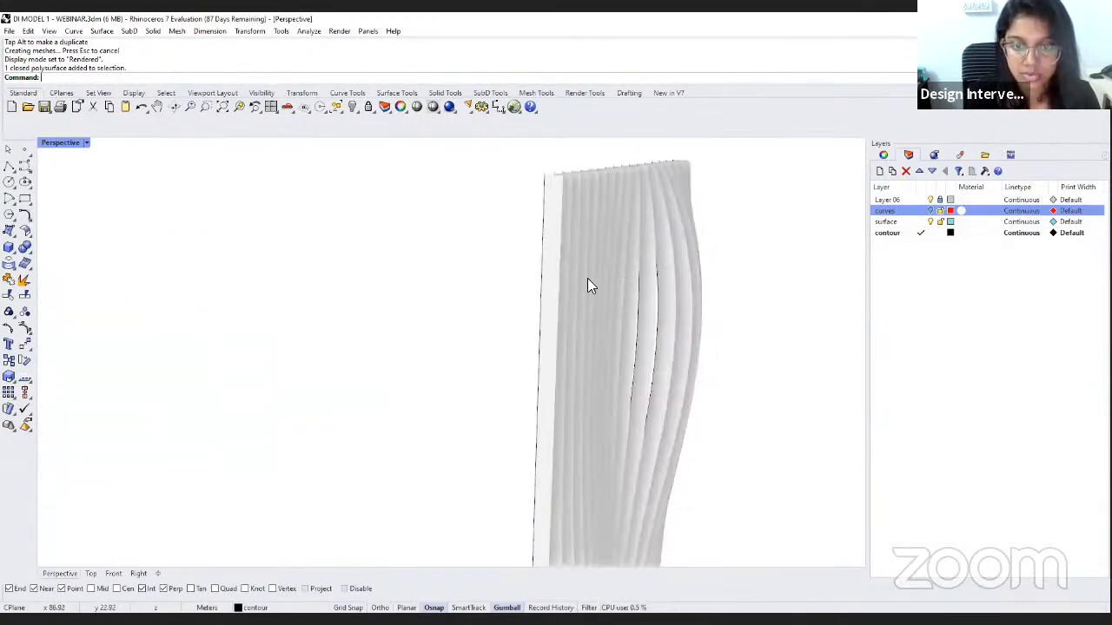
scroll(585, 283, "down", 5)
right_click_drag(558, 429, 583, 378)
scroll(603, 348, "down", 3)
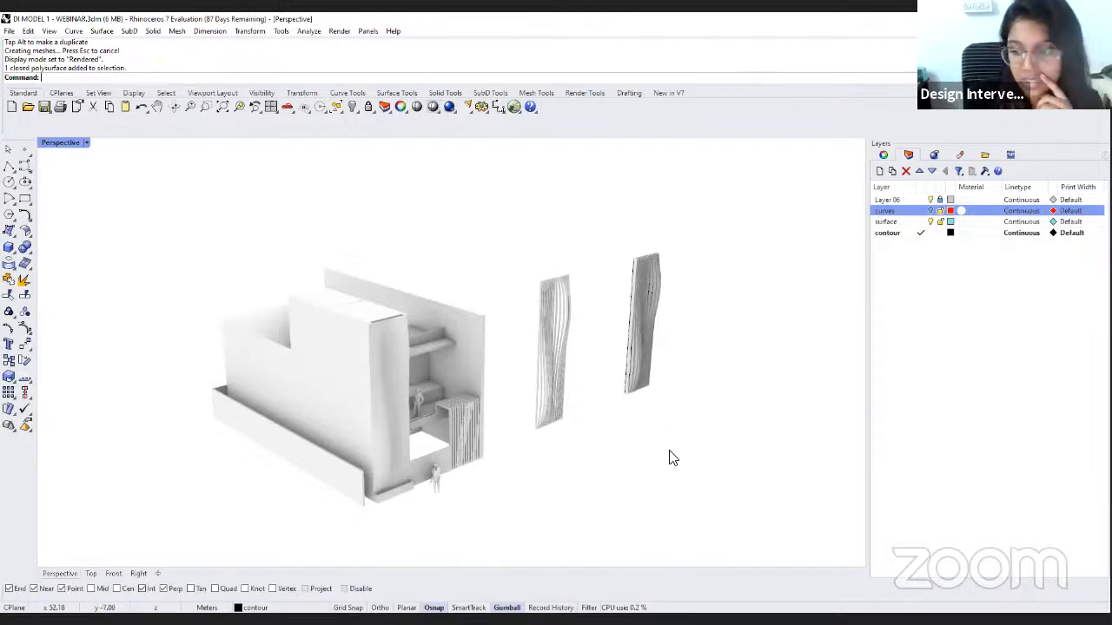
left_click_drag(718, 463, 640, 438)
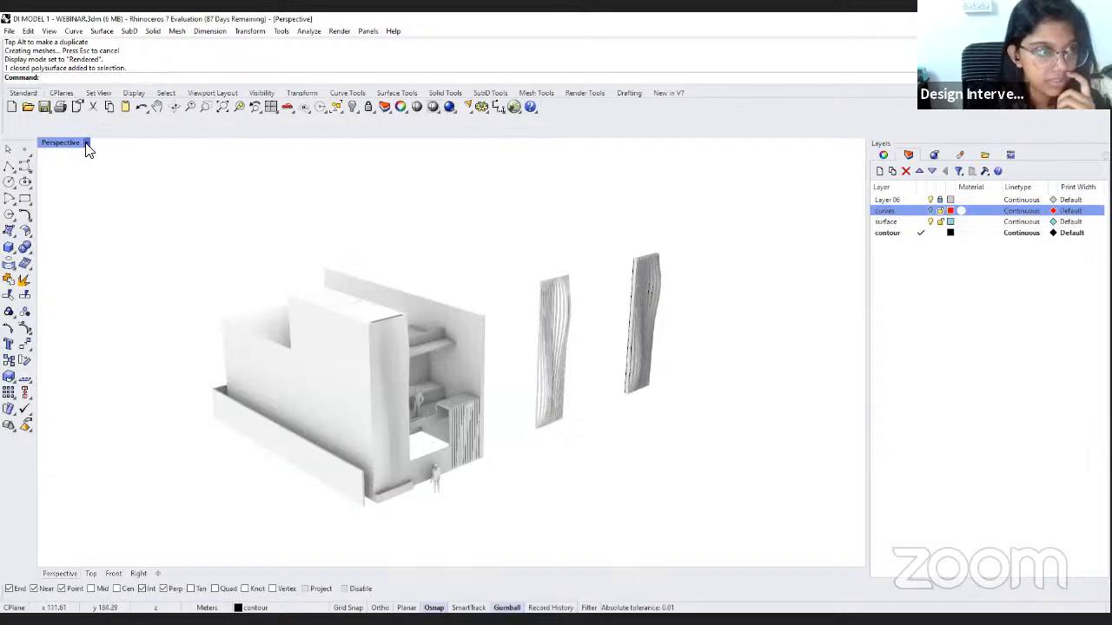
Set the Perspective viewport to Shaded display mode and launch Grasshopper.
left_click(86, 143)
left_click(98, 201)
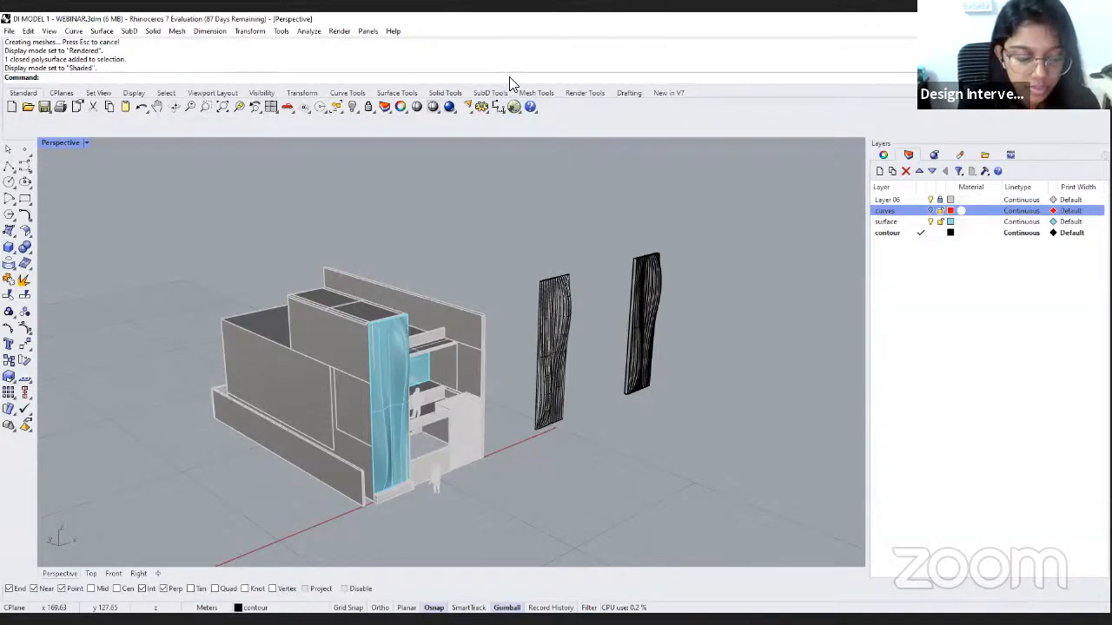
key("Tab")
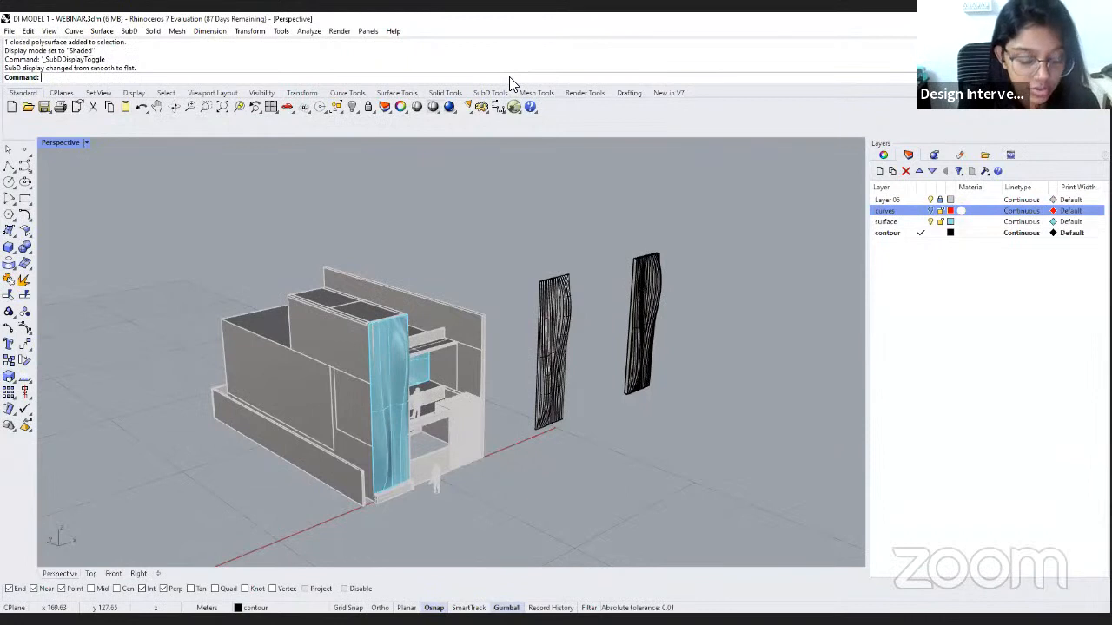
type("Grasshopper")
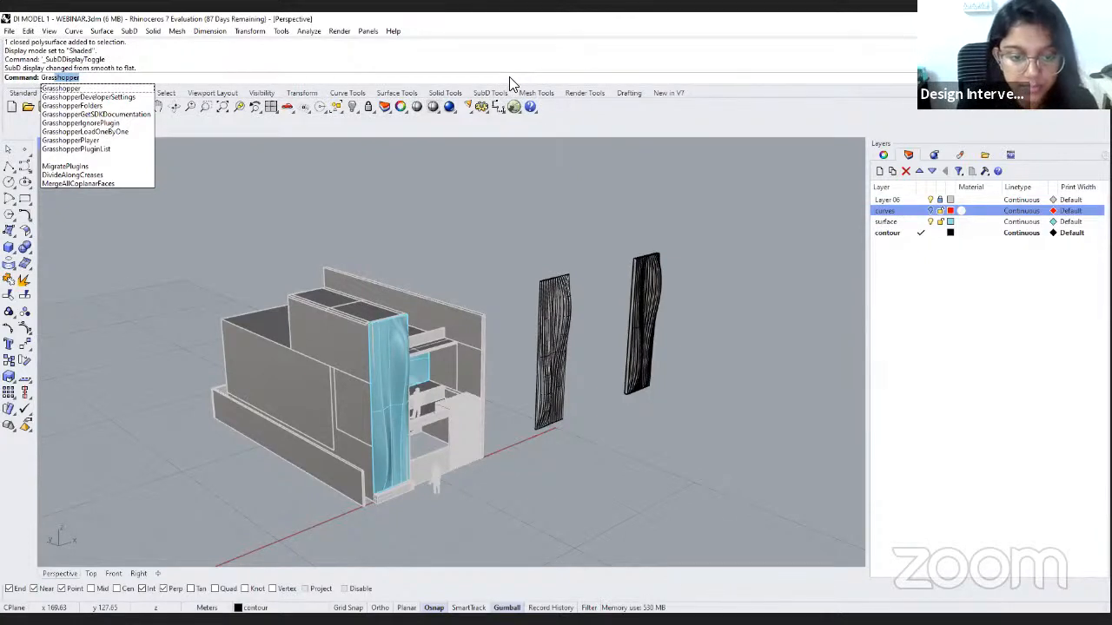
key("Return")
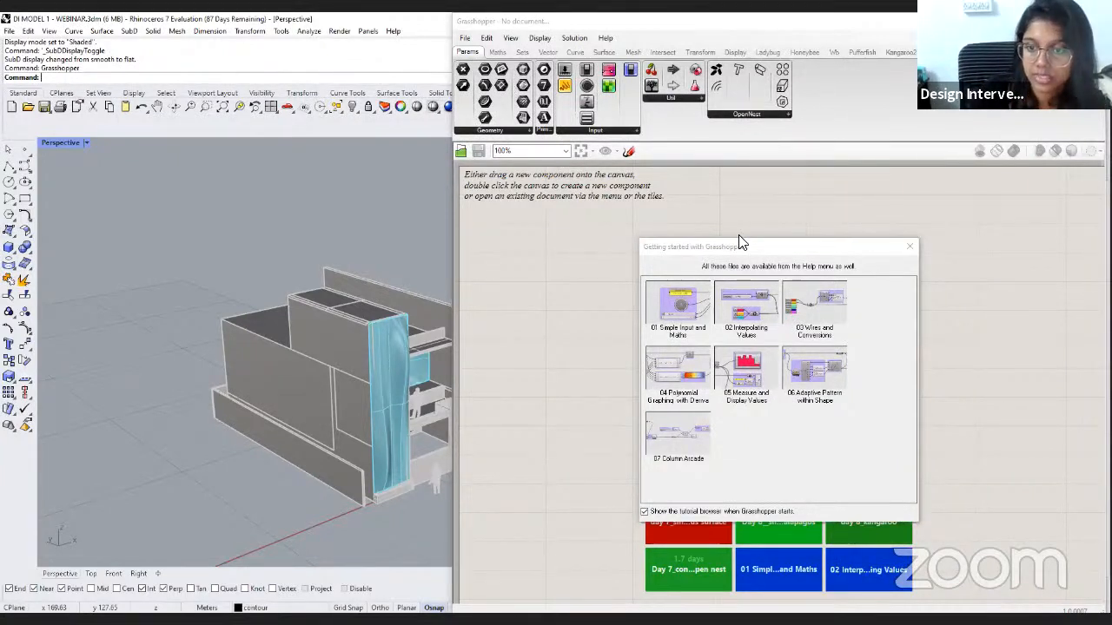
Dismiss the Getting started with Grasshopper window and maximize the Grasshopper window.
left_click(718, 246)
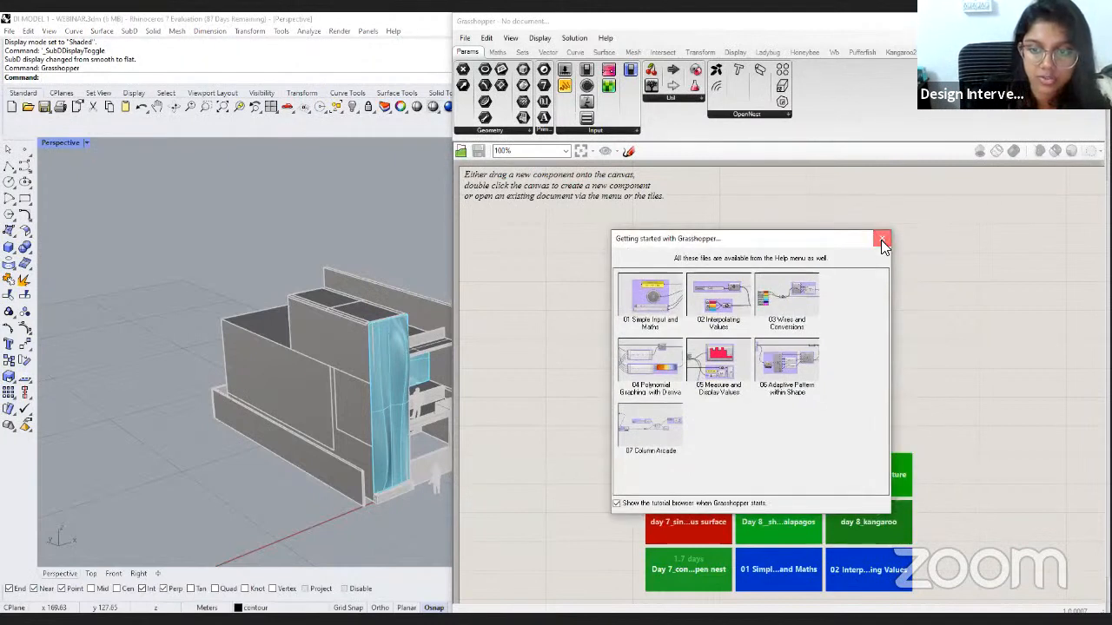
left_click(881, 241)
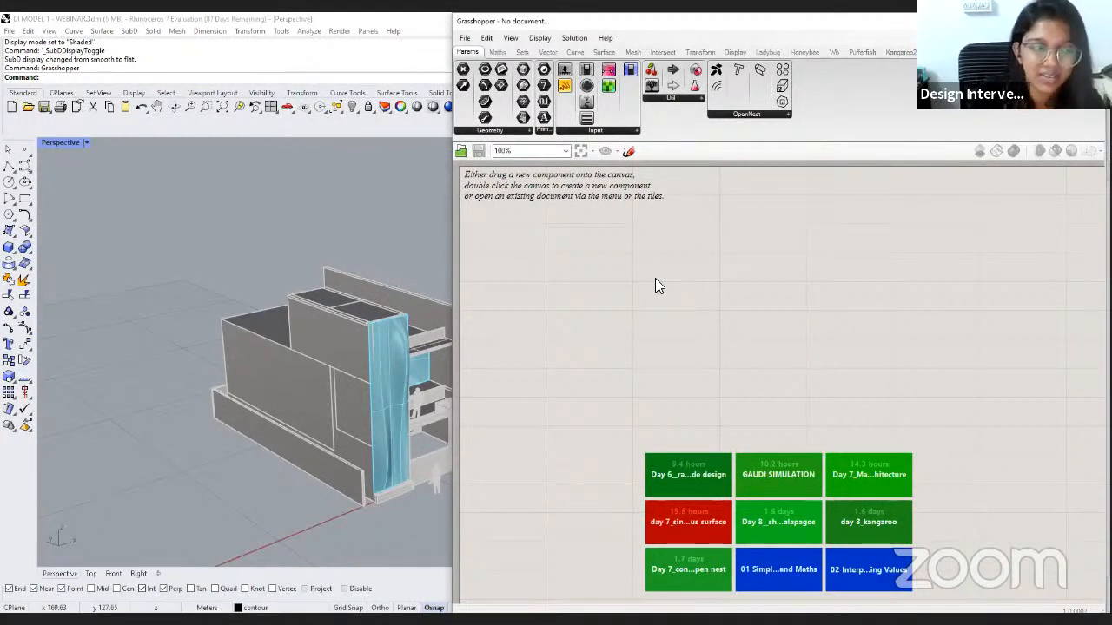
key("super+Up")
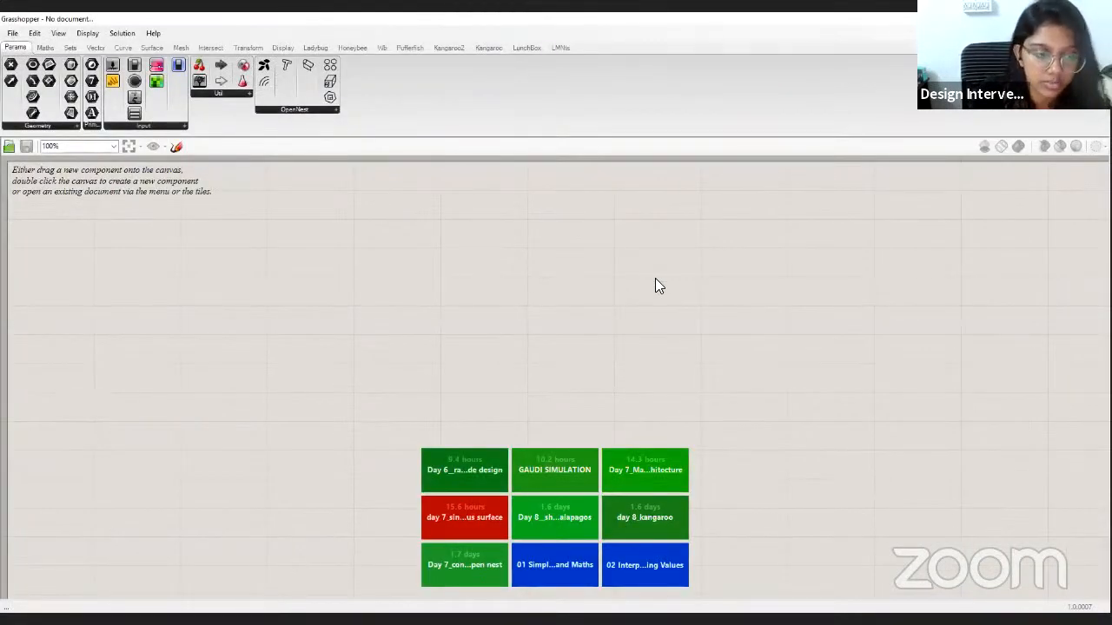
Create a new, empty Grasshopper document.
scroll(655, 278, "down", 2)
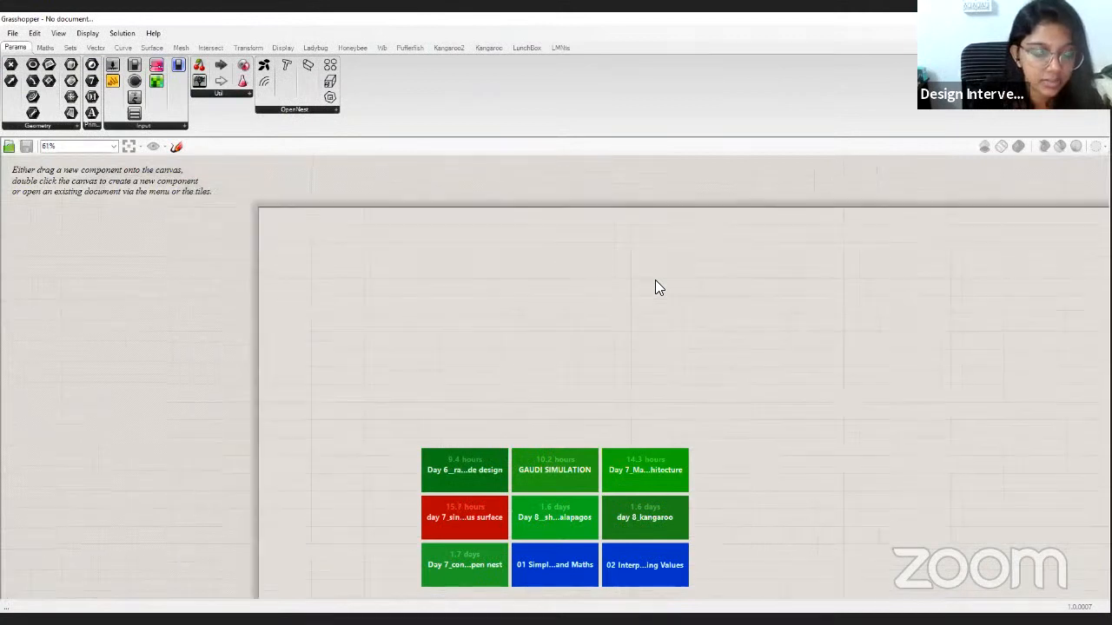
scroll(662, 283, "down", 1)
scroll(698, 252, "up", 2)
scroll(640, 287, "down", 1)
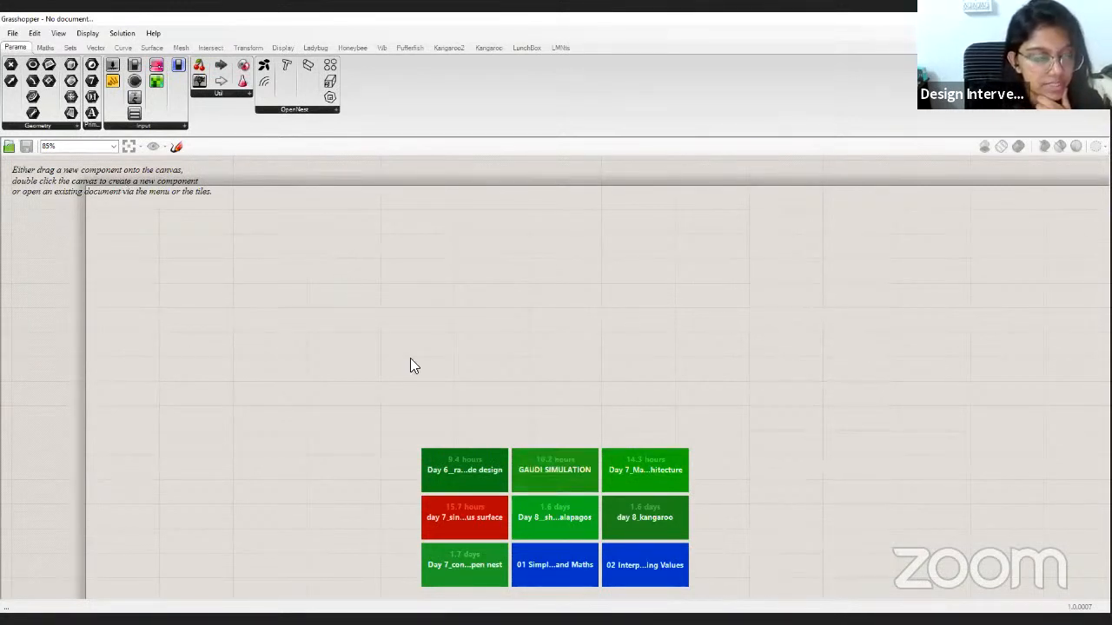
left_click(13, 33)
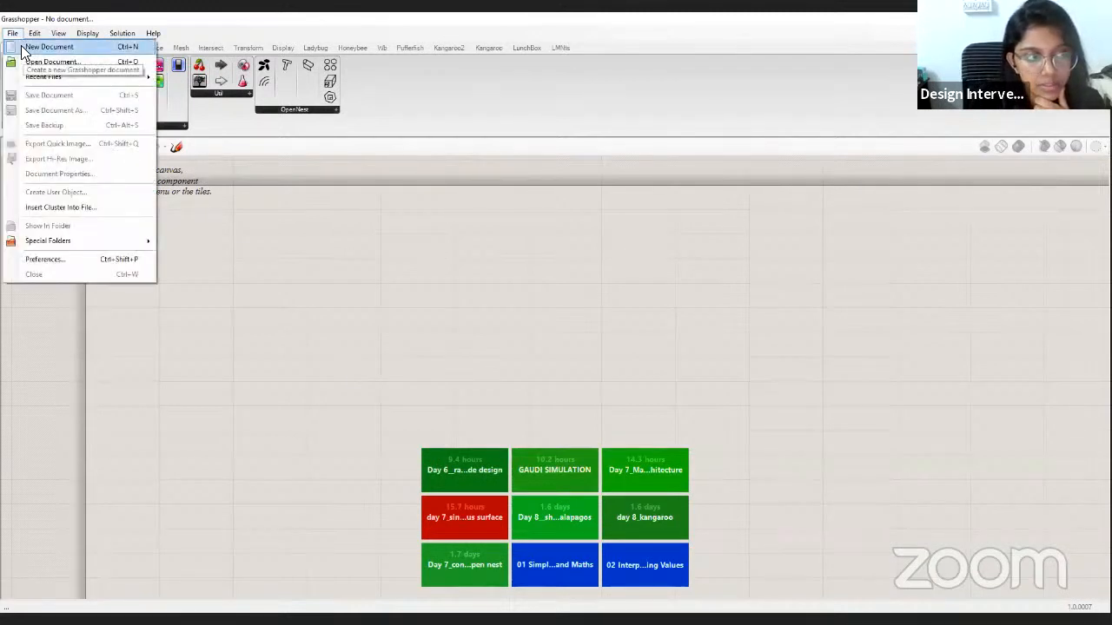
left_click(23, 48)
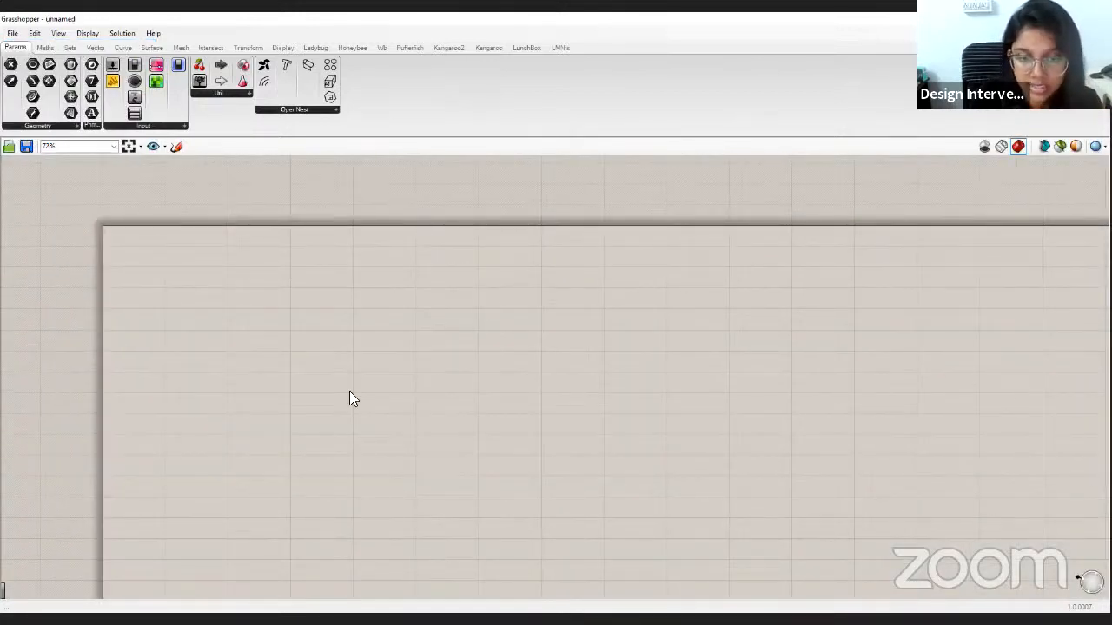
scroll(234, 463, "up", 1)
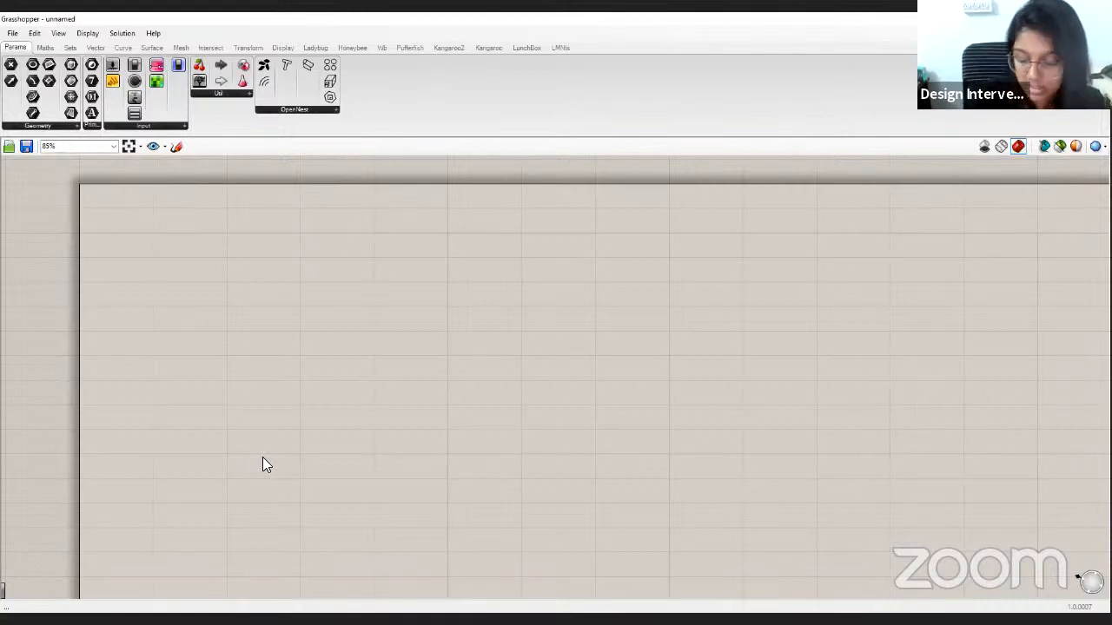
Sketch freehand strokes around and across the empty canvas with the markup pencil, and discard the sketch.
left_click(175, 145)
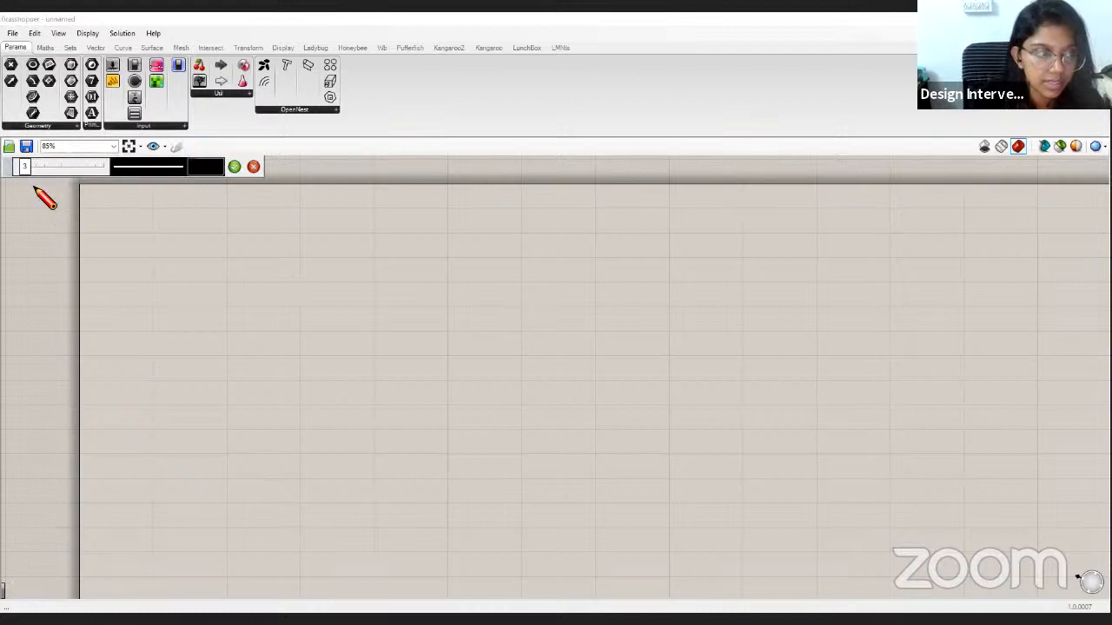
left_click_drag(955, 165, 1103, 478)
mouse_move(165, 294)
left_mouse_down()
mouse_move(240, 294)
mouse_move(1018, 523)
left_mouse_up()
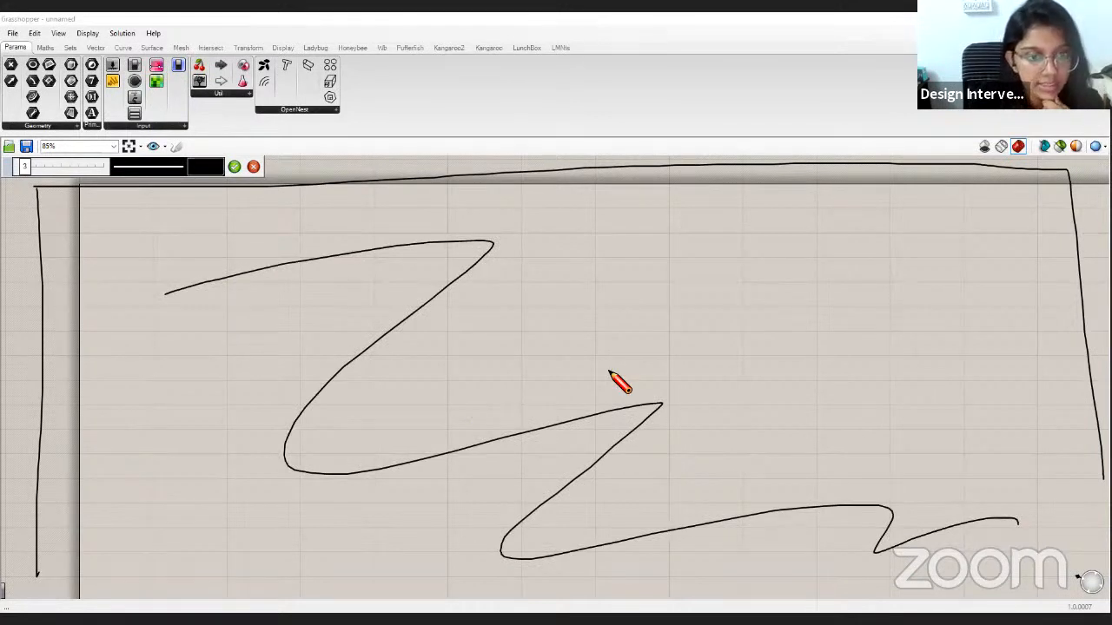
left_click(253, 166)
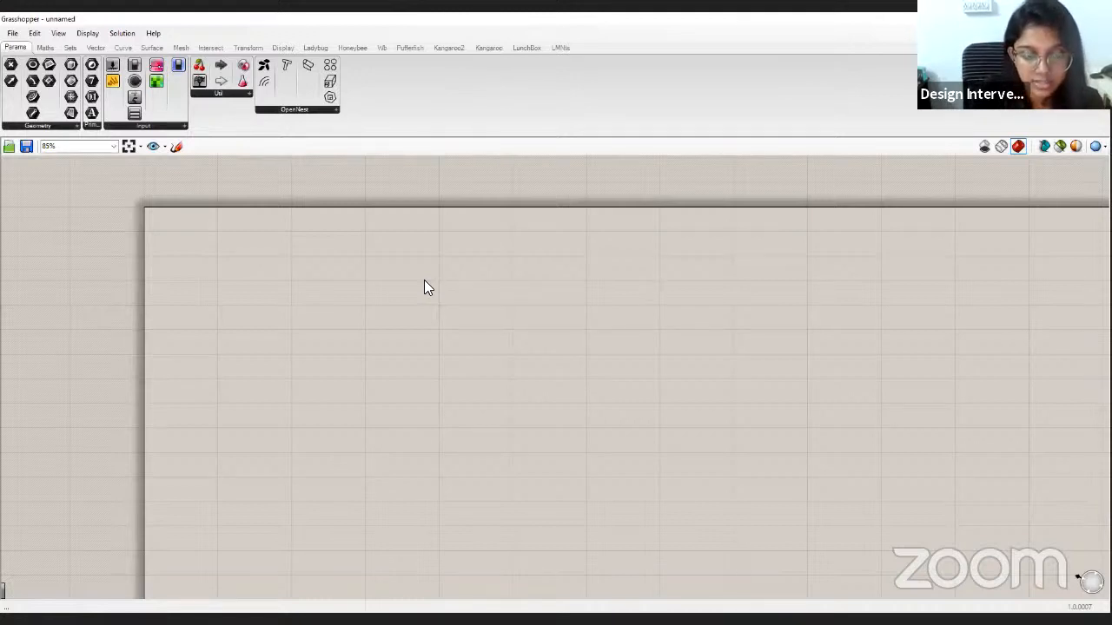
Add a Construct Point component to the canvas, shift it slightly and deselect it.
double_click(347, 345)
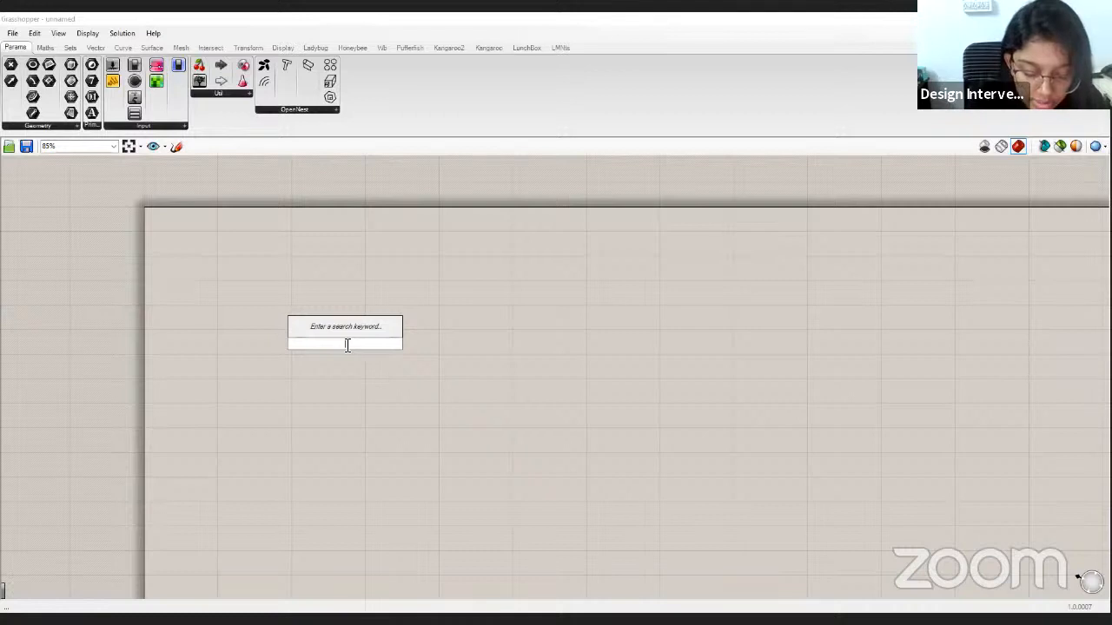
type("construc")
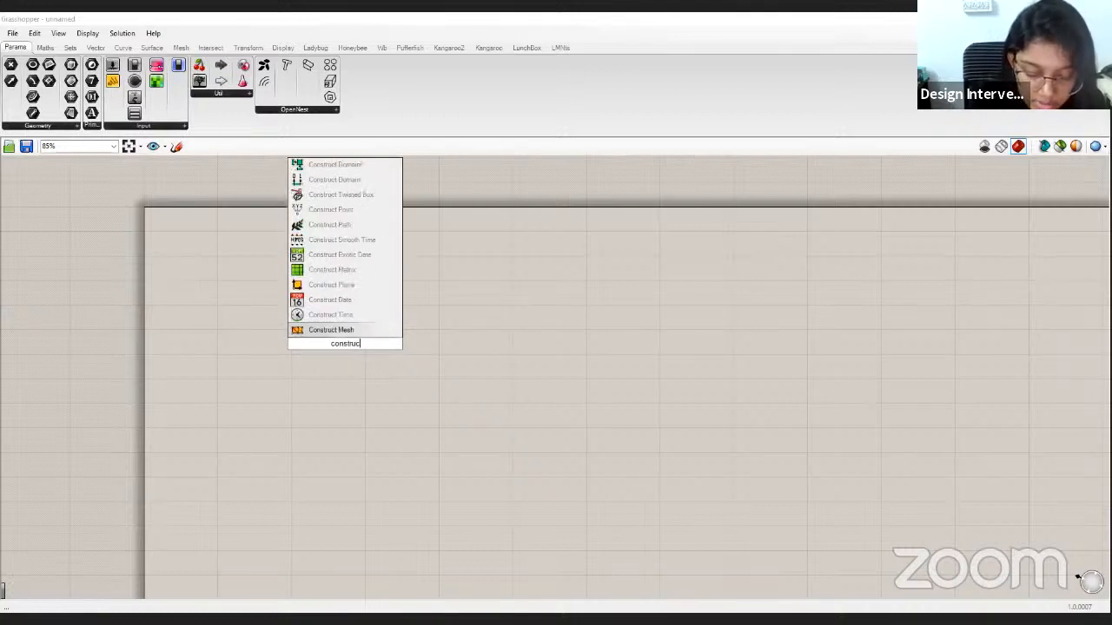
type("t point")
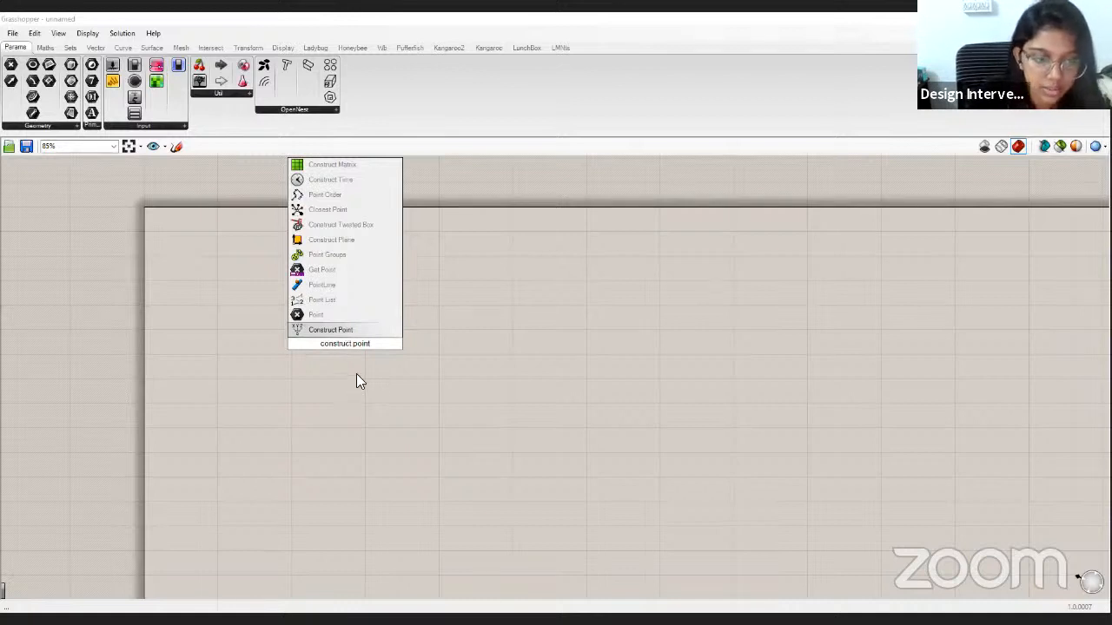
left_click(346, 330)
scroll(366, 407, "up", 3)
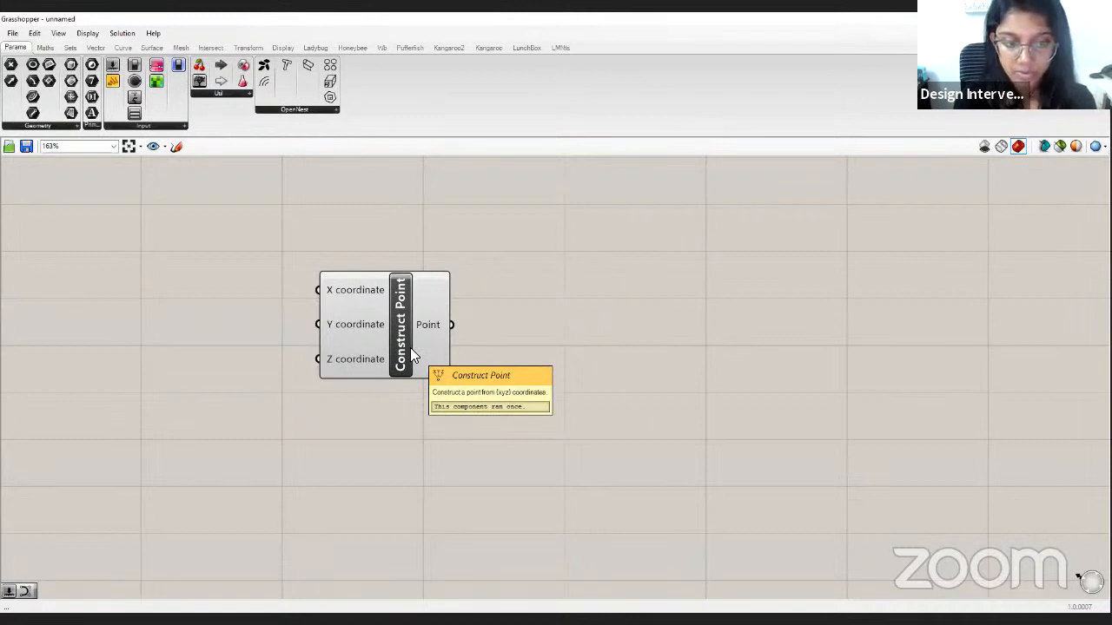
left_click_drag(404, 347, 451, 368)
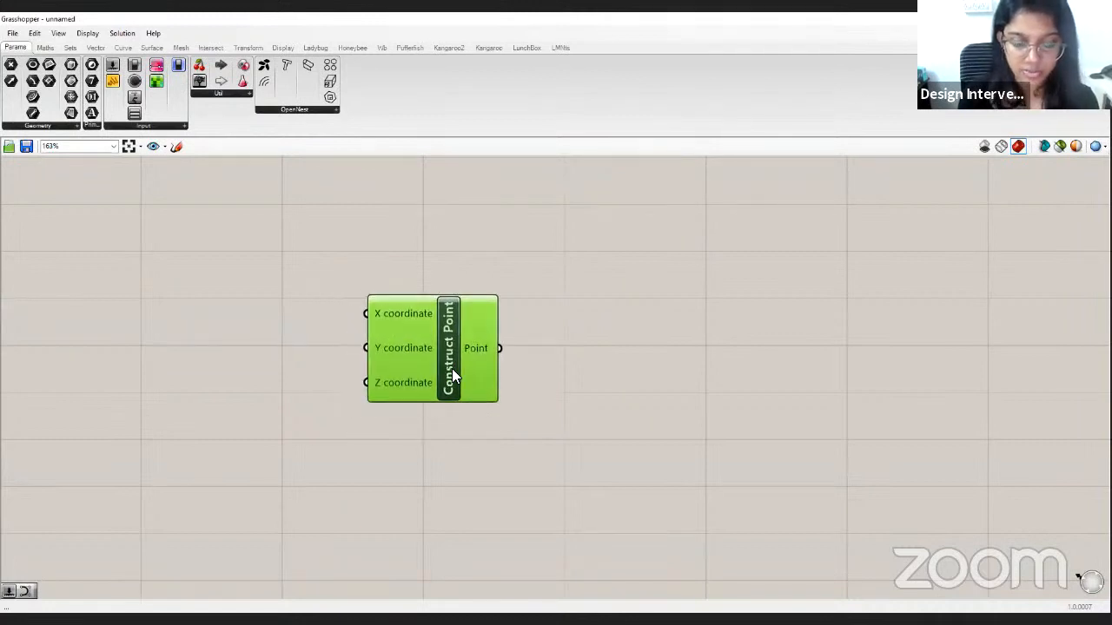
left_click(607, 352)
scroll(509, 355, "down", 2)
scroll(508, 355, "down", 2)
right_click_drag(504, 381, 476, 369)
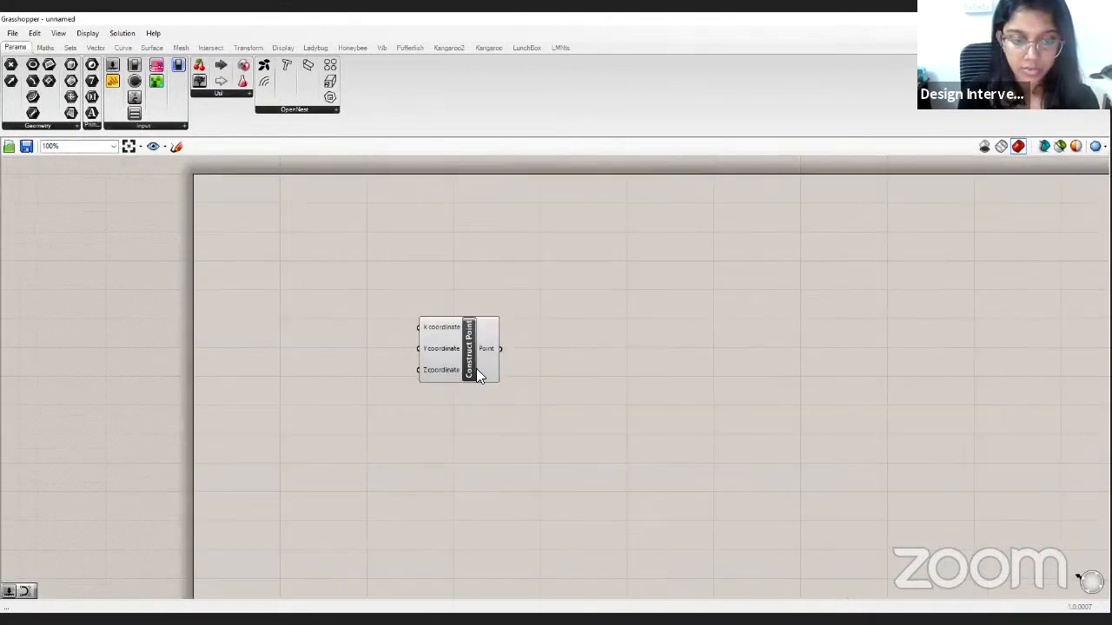
scroll(476, 368, "up", 2)
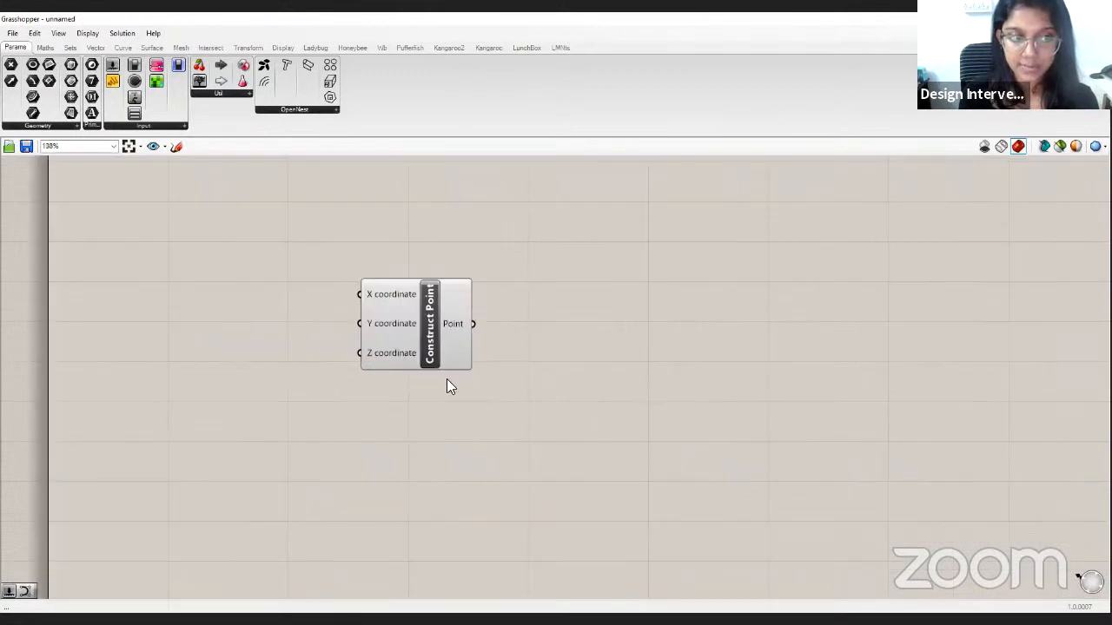
Annotate the Construct Point component's inputs, name and output with freehand brackets, arrows and labels, and discard the markup.
left_click(174, 148)
left_click_drag(360, 272, 328, 427)
mouse_move(265, 444)
left_mouse_down()
mouse_move(271, 480)
mouse_move(328, 467)
left_mouse_up()
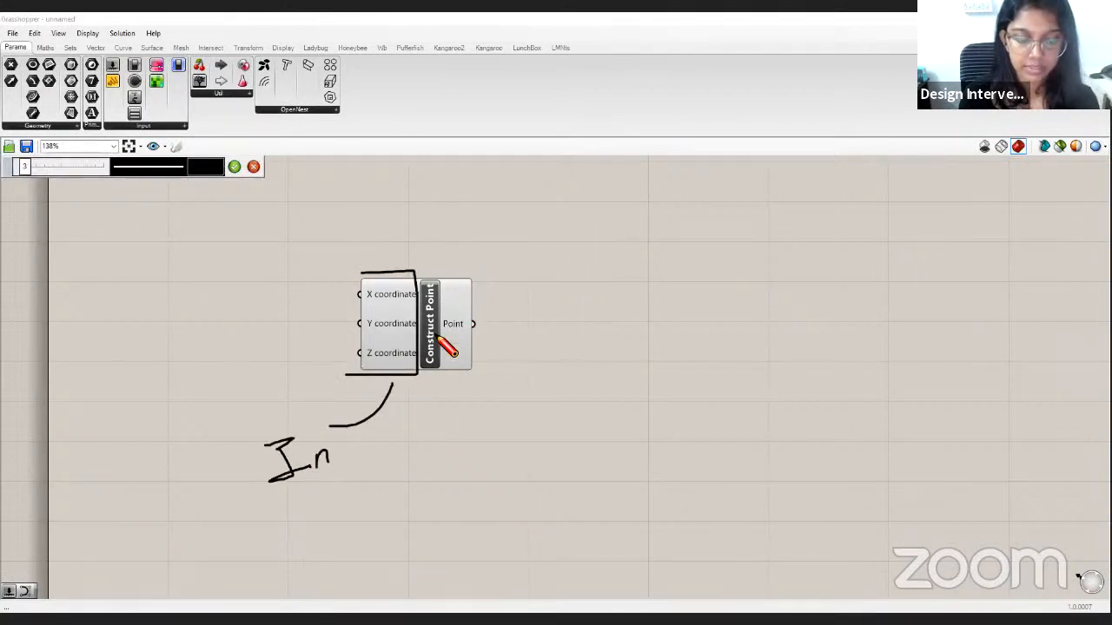
mouse_move(470, 310)
left_mouse_down()
mouse_move(499, 345)
mouse_move(498, 386)
mouse_move(550, 377)
mouse_move(590, 411)
mouse_move(606, 395)
left_mouse_up()
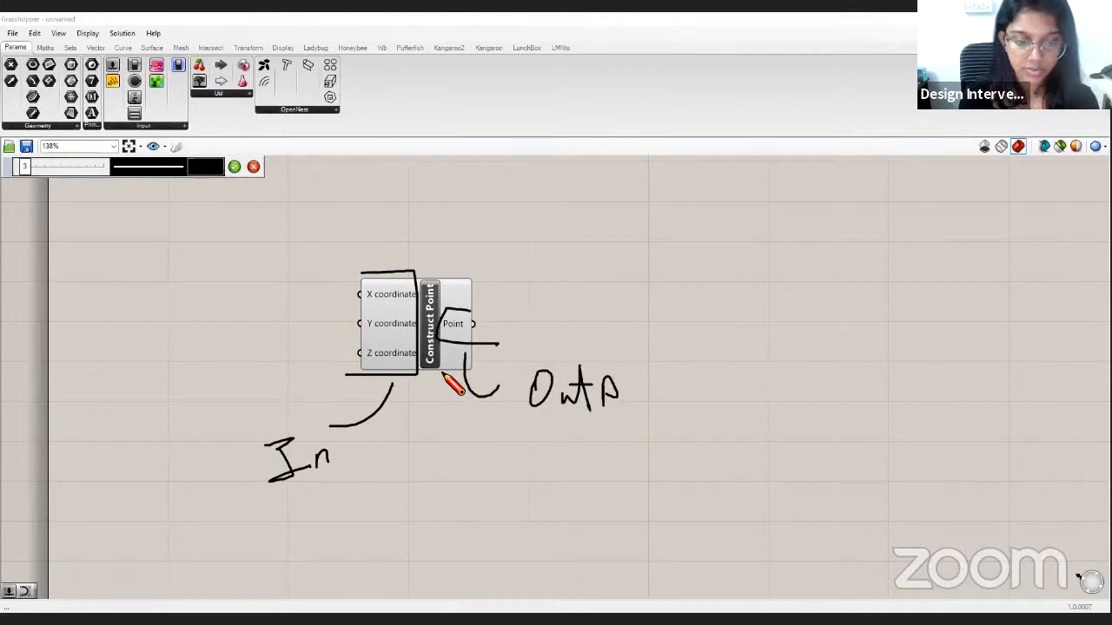
mouse_move(432, 371)
left_mouse_down()
mouse_move(461, 497)
mouse_move(514, 480)
left_mouse_up()
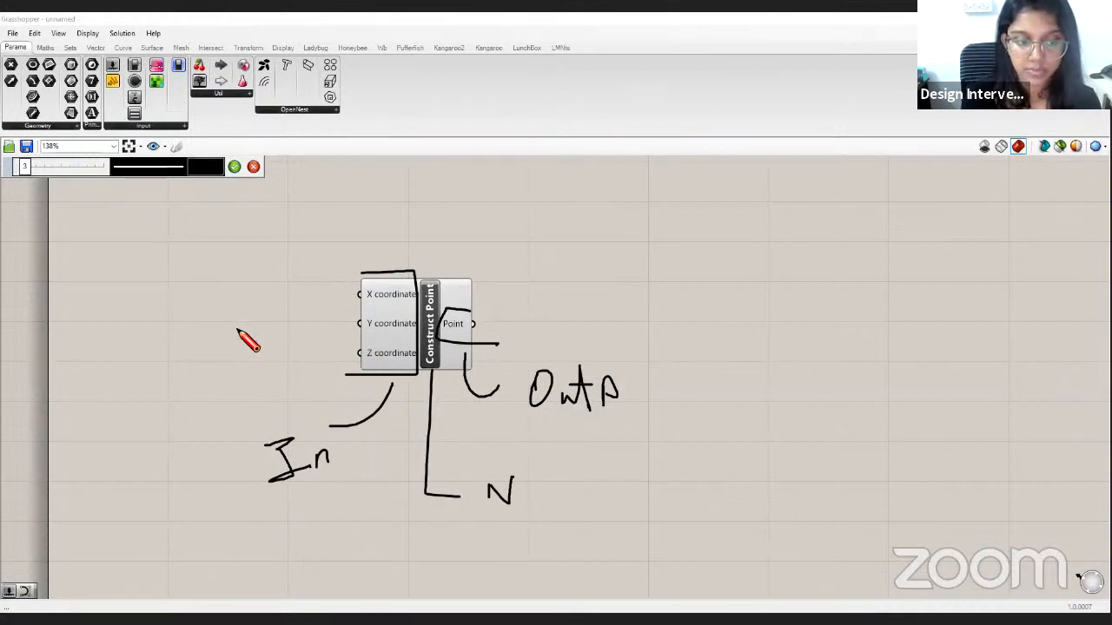
left_click_drag(215, 343, 381, 323)
left_click_drag(239, 387, 381, 353)
left_click_drag(297, 306, 383, 297)
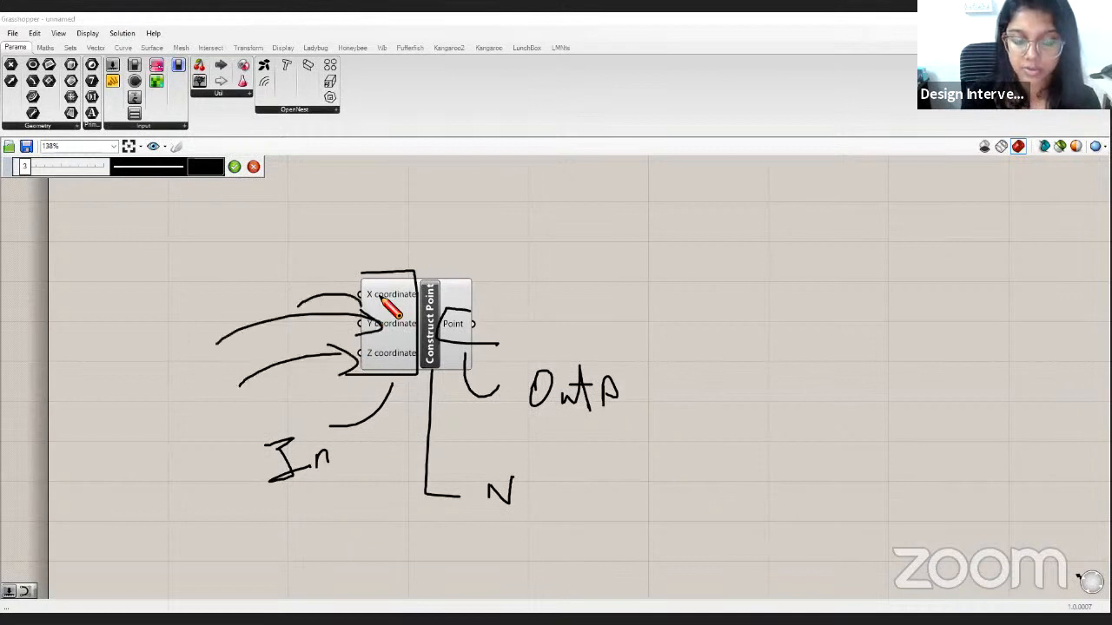
left_click_drag(469, 300, 572, 292)
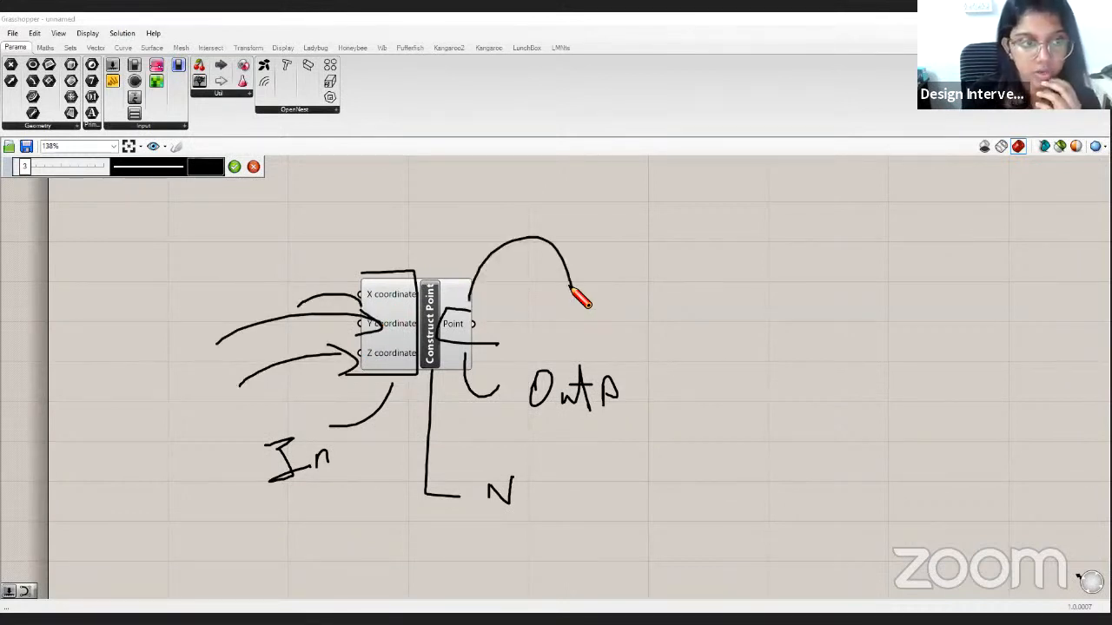
left_click(253, 167)
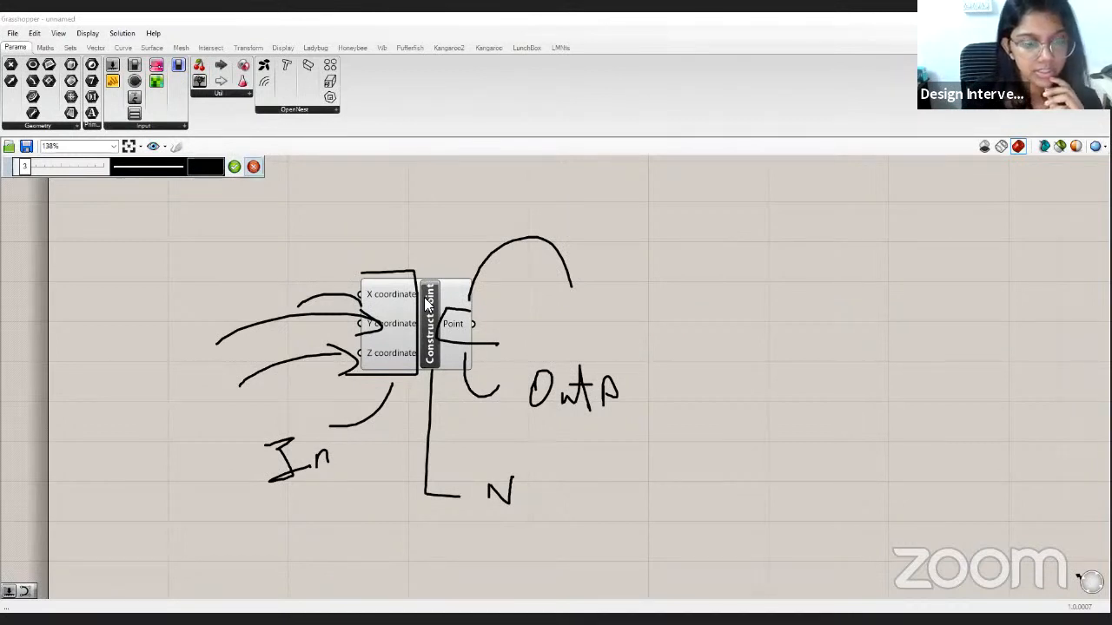
Add a Number Slider with the value 5 next to the X coordinate input of the Construct Point component.
right_click_drag(414, 353, 488, 368)
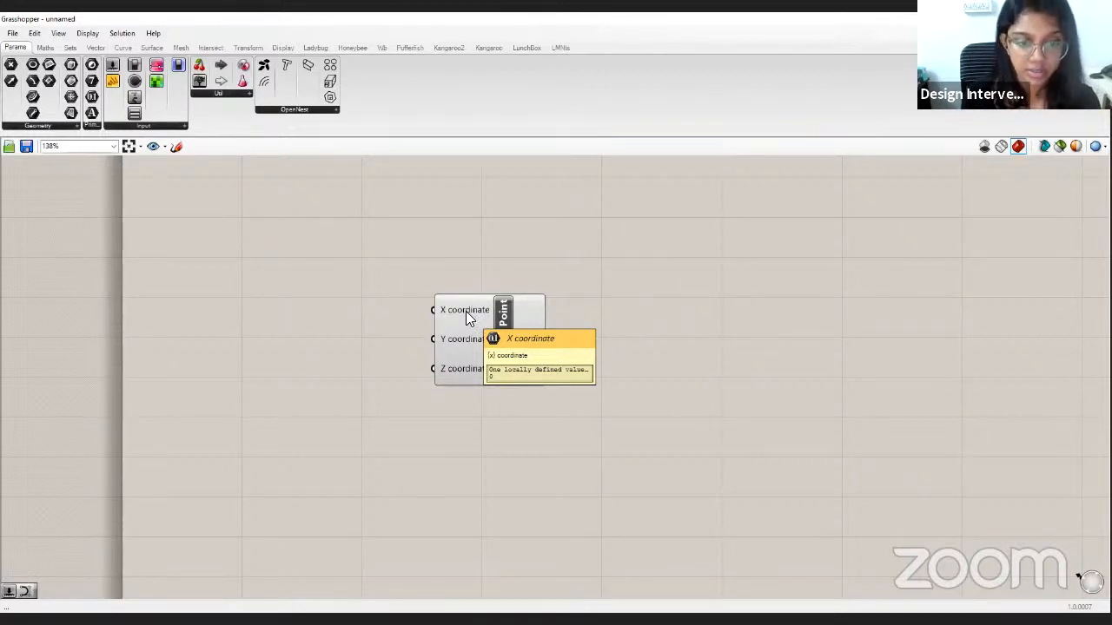
right_click_drag(368, 373, 427, 379)
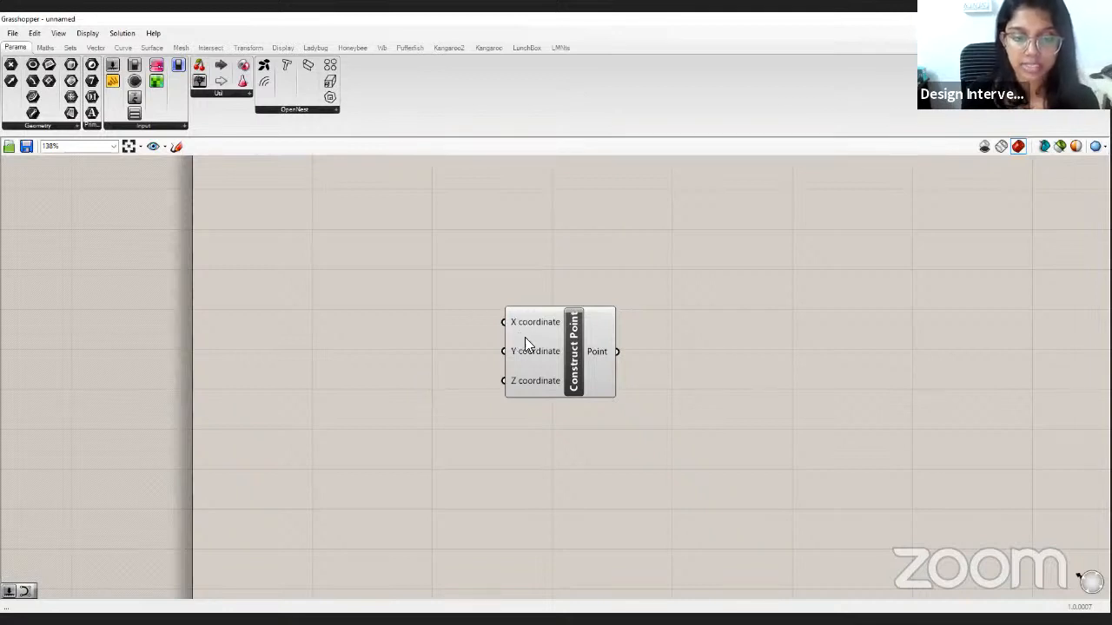
mouse_move(524, 342)
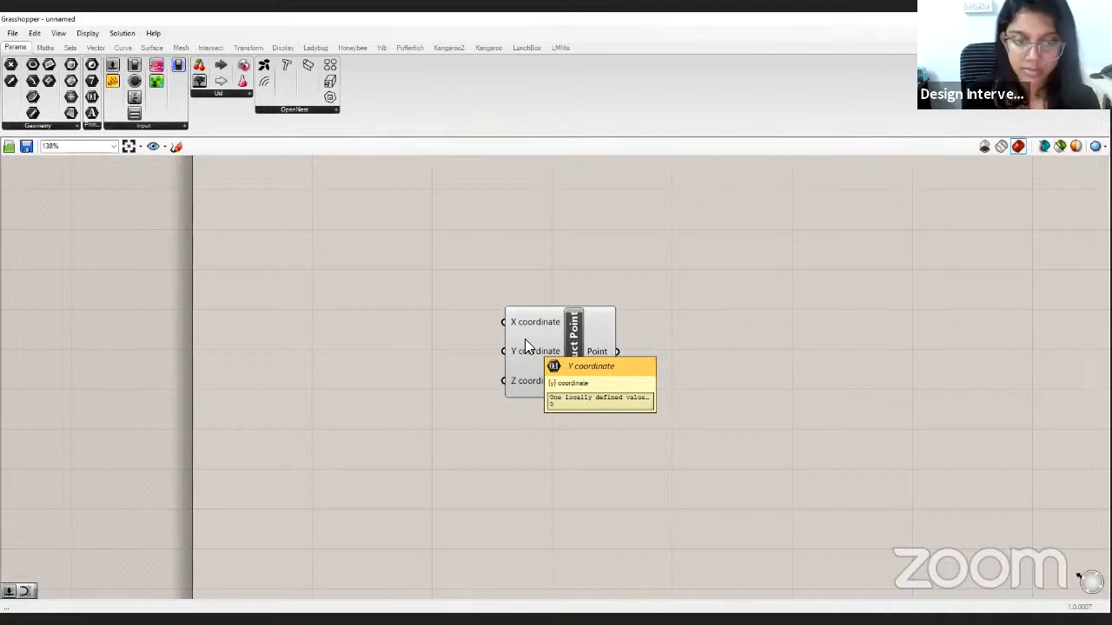
double_click(379, 318)
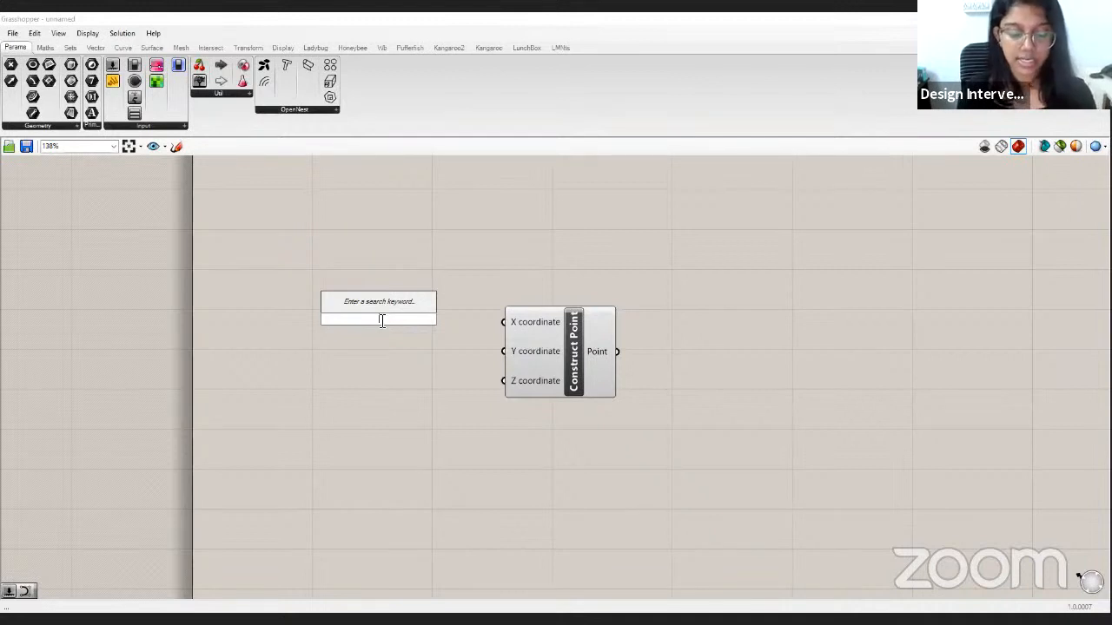
type("5")
key("Return")
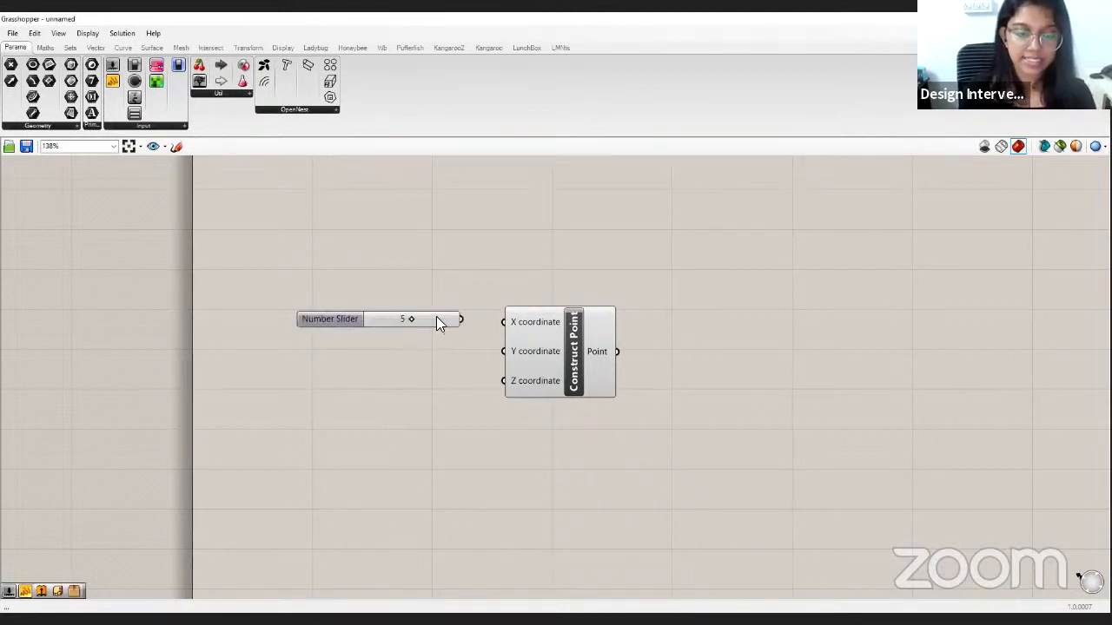
left_click_drag(436, 317, 433, 317)
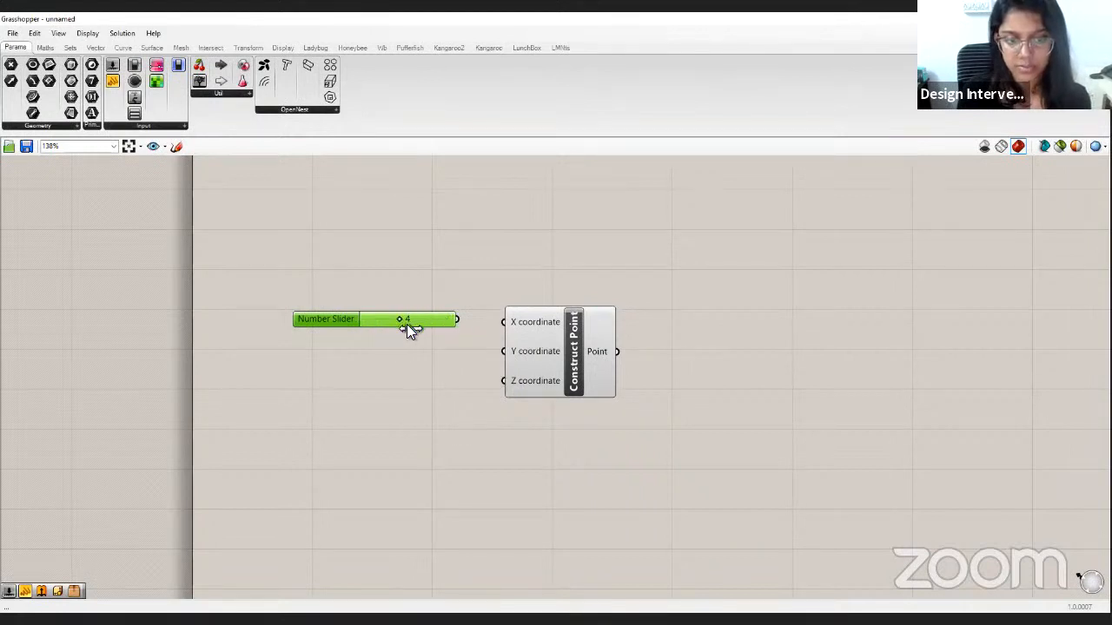
left_click(411, 363)
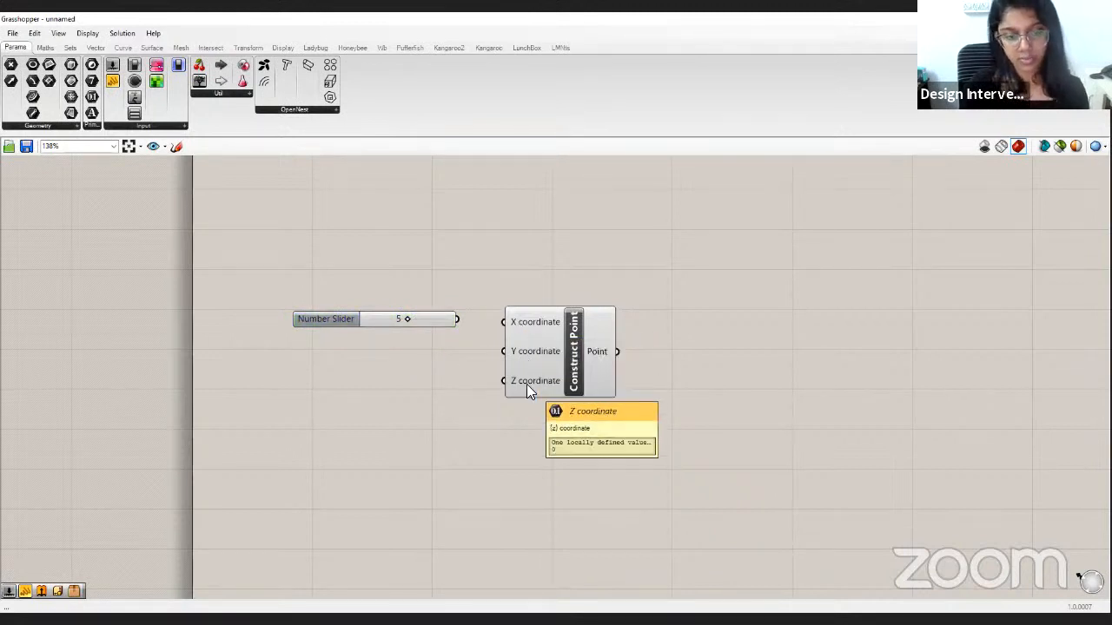
double_click(387, 362)
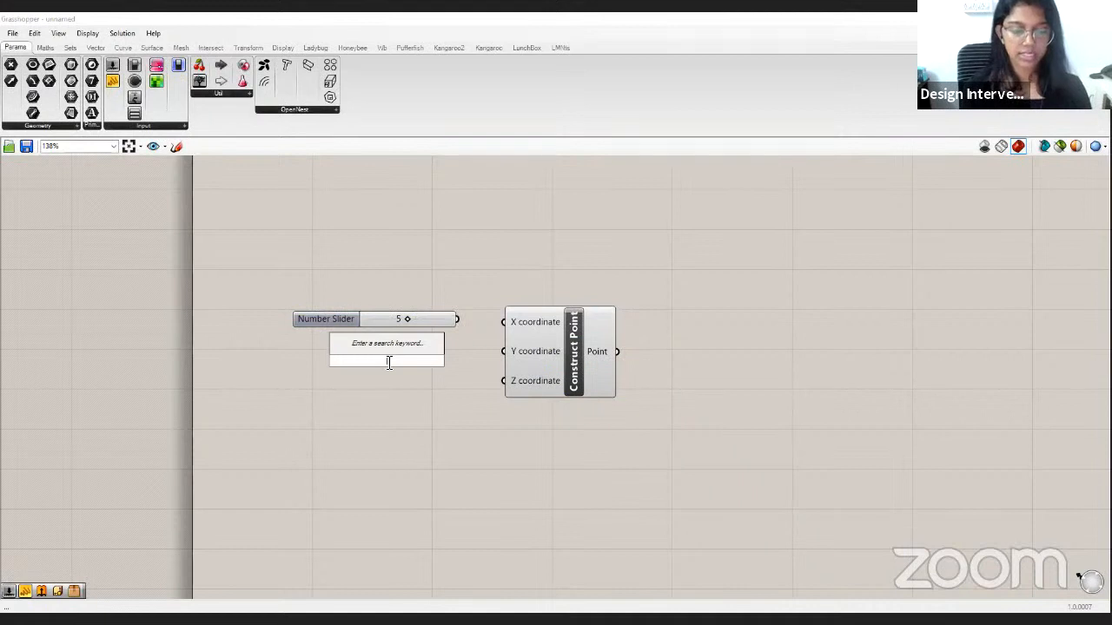
type("12")
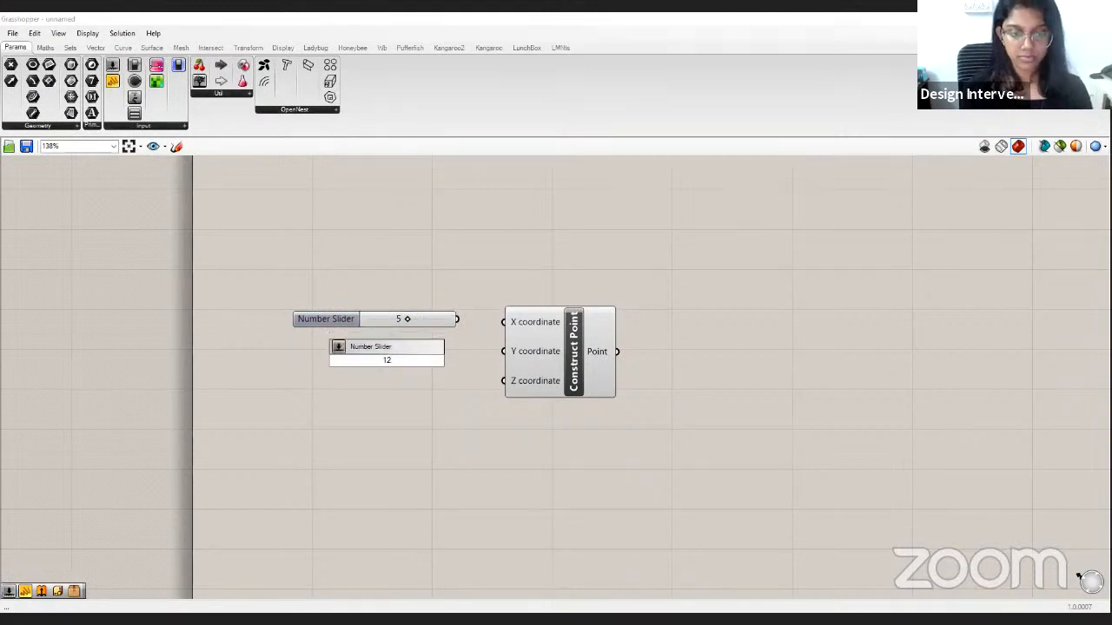
key("Escape")
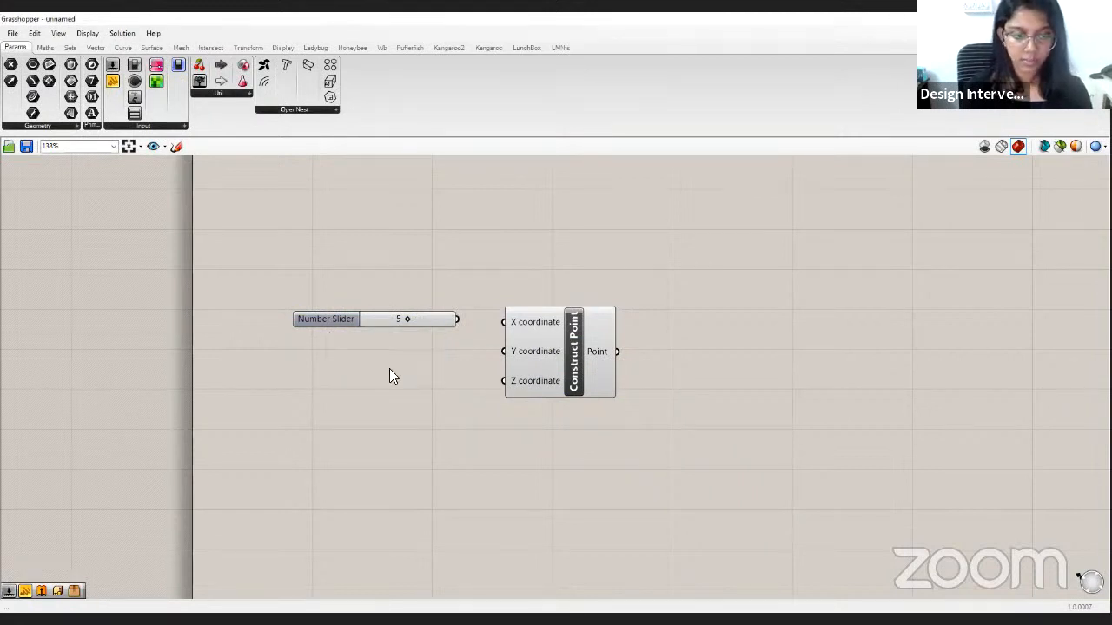
Add a Number Slider with the value 12 directly below the existing slider, level with the Y coordinate input.
double_click(389, 368)
type("12")
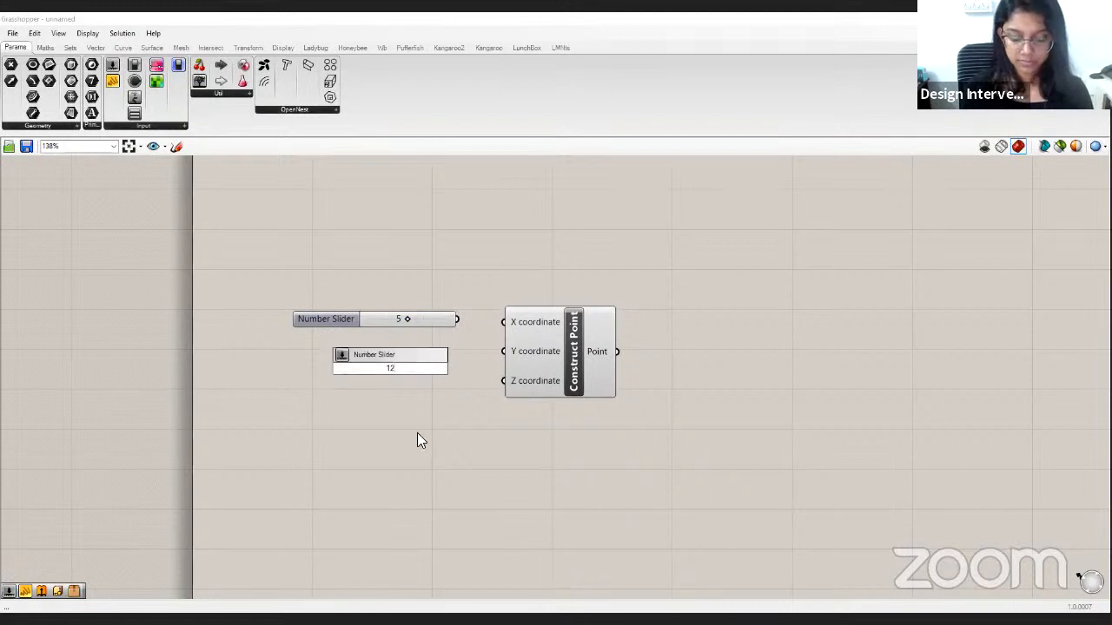
key("Return")
left_click_drag(429, 369, 431, 347)
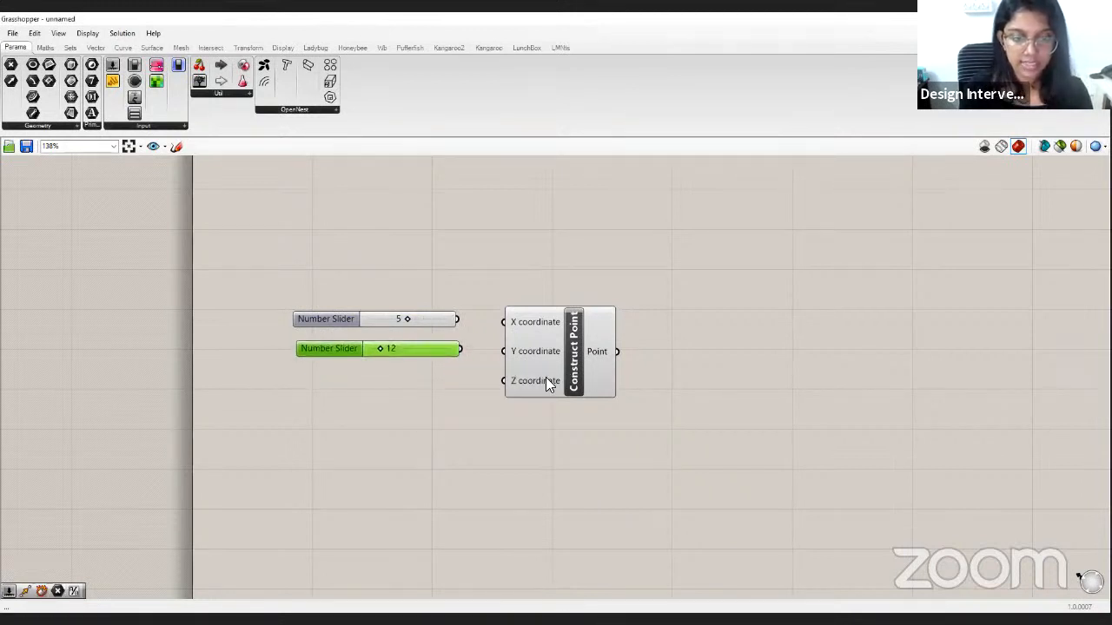
left_click(393, 393)
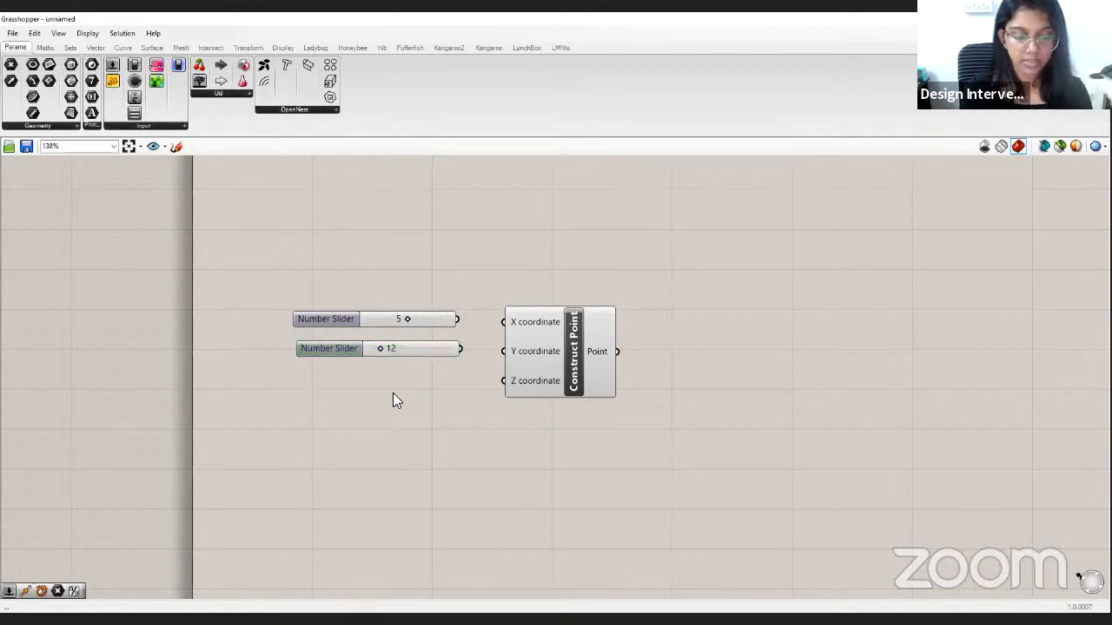
Add a third Number Slider with the value 1 below the other two, near the Z coordinate input.
double_click(393, 395)
type("1")
key("Return")
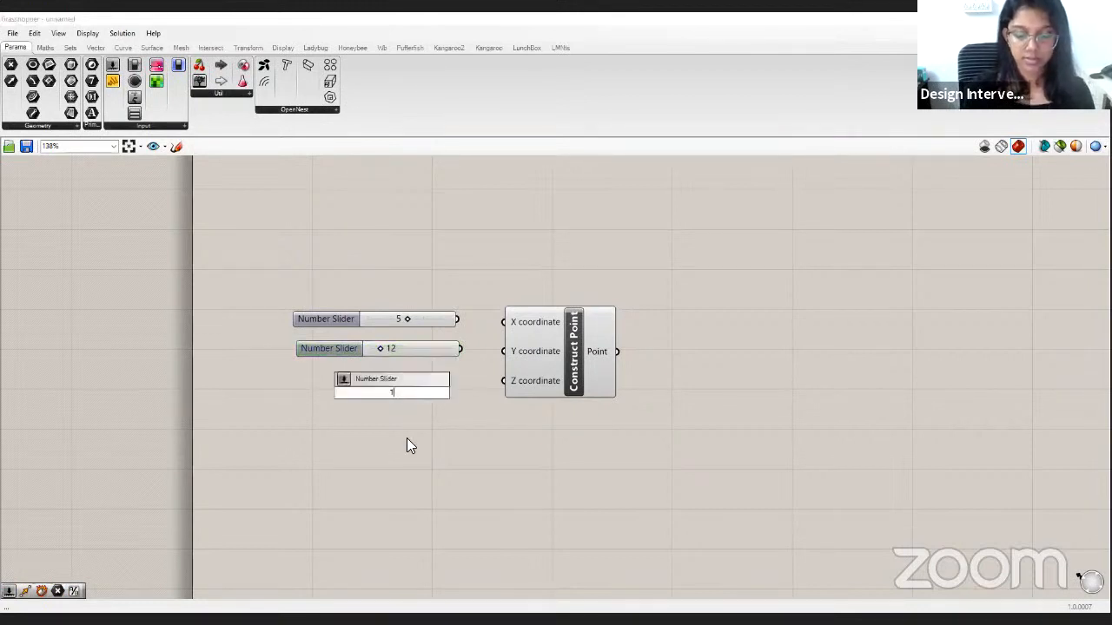
left_click_drag(388, 400, 351, 295)
Move the Construct Point component farther from the three sliders to leave room for the wires.
right_click_drag(540, 311, 485, 322)
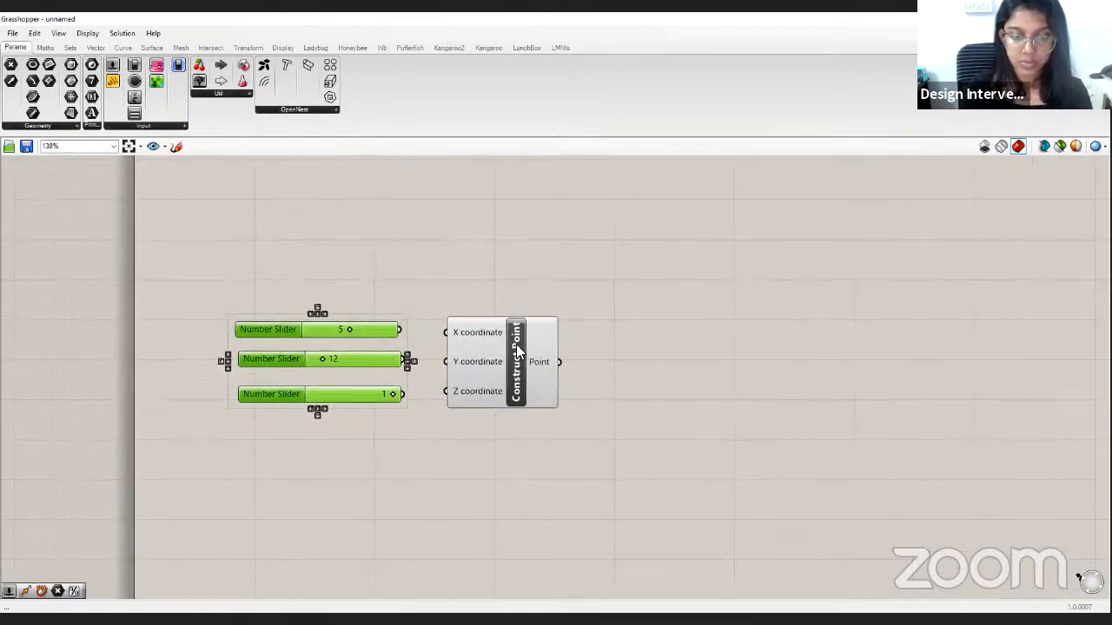
scroll(515, 345, "up", 1)
left_click_drag(499, 351, 549, 358)
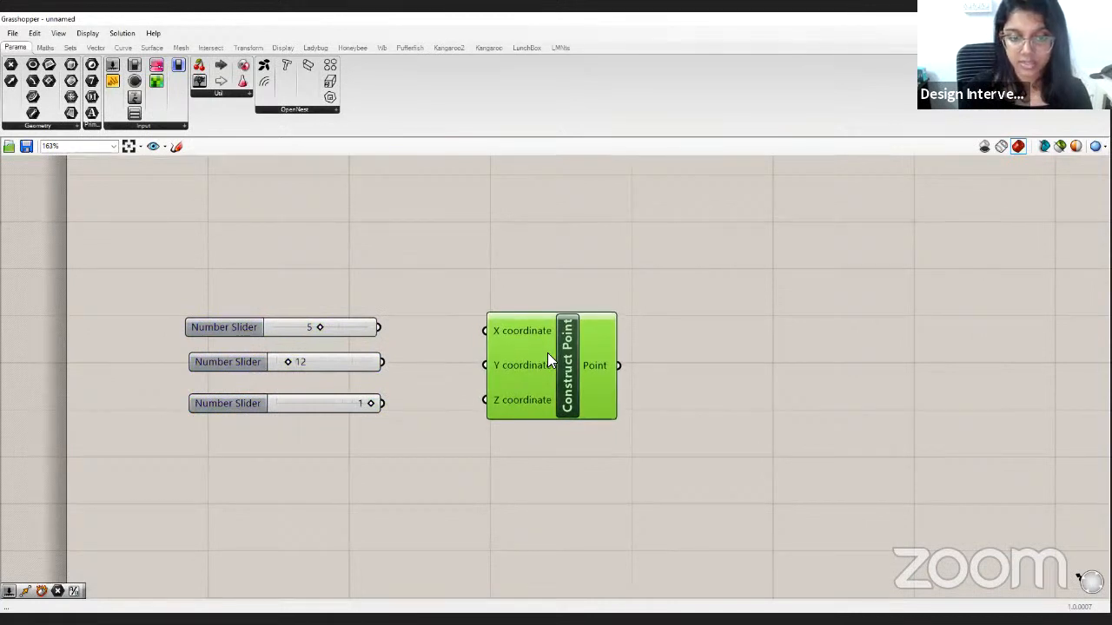
left_click_drag(335, 410, 287, 316)
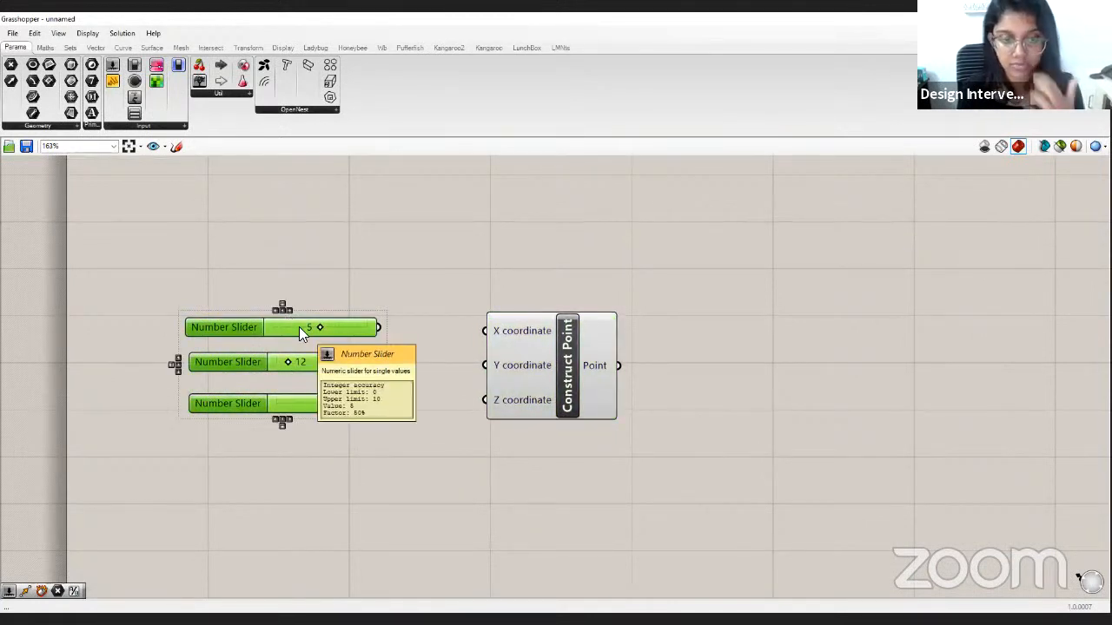
left_click(425, 309)
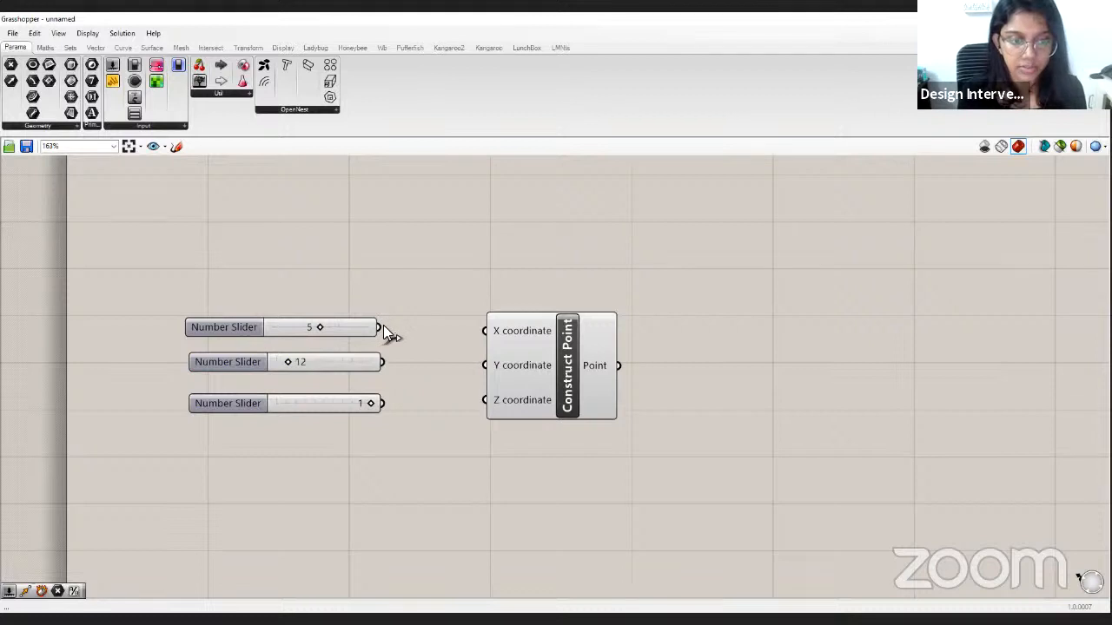
Wire the slider with the value 5 to the X coordinate input of the Construct Point component.
left_click_drag(383, 328, 439, 279)
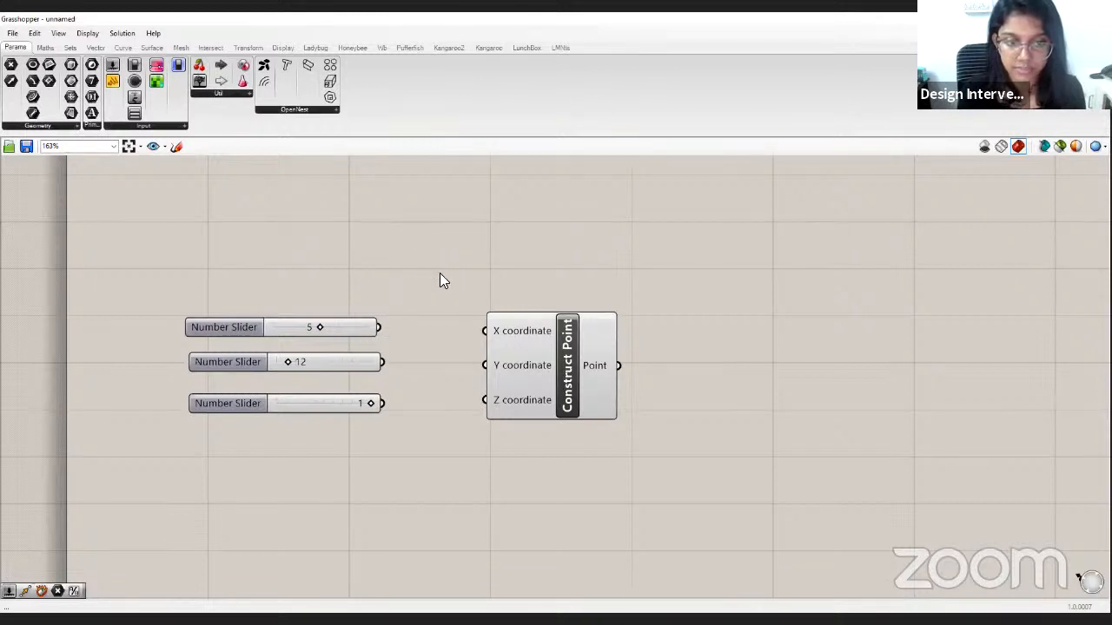
left_click_drag(384, 326, 503, 337)
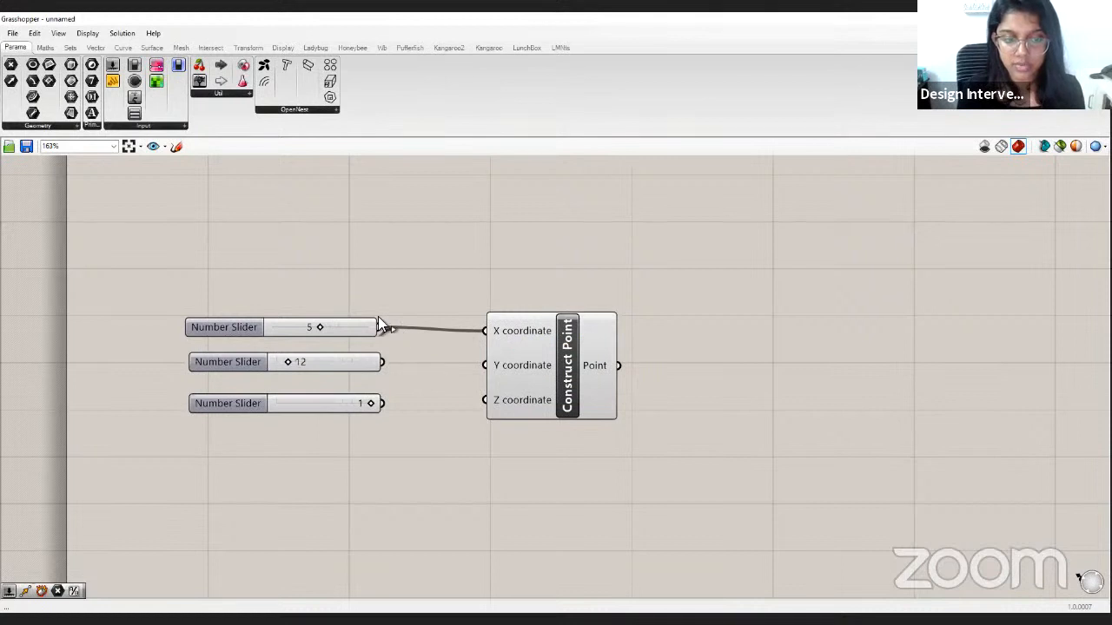
mouse_move(379, 320)
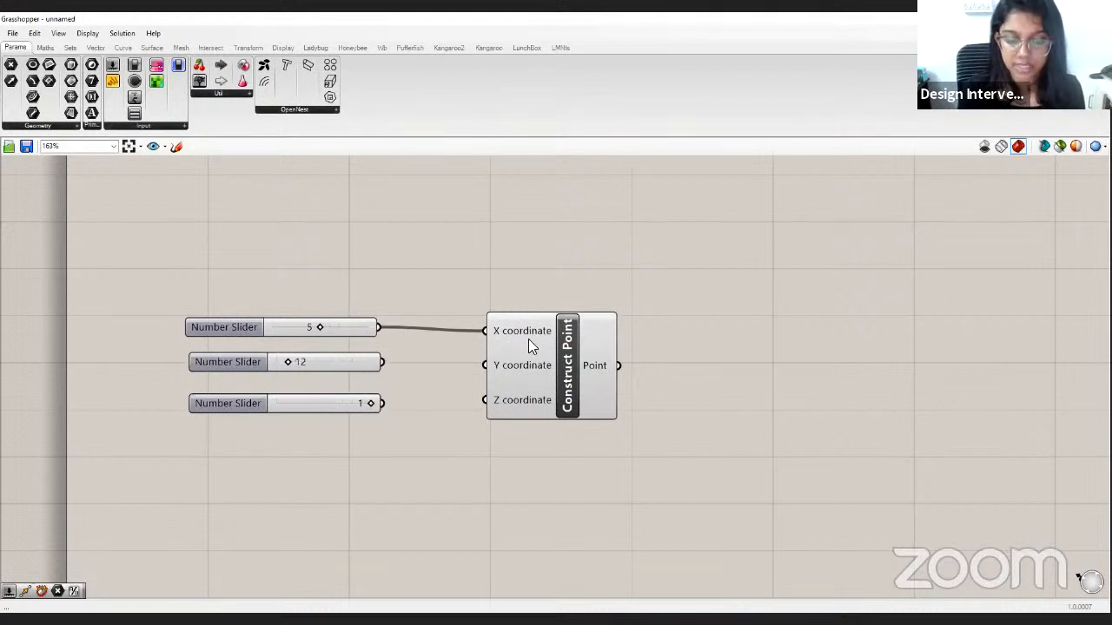
mouse_move(528, 340)
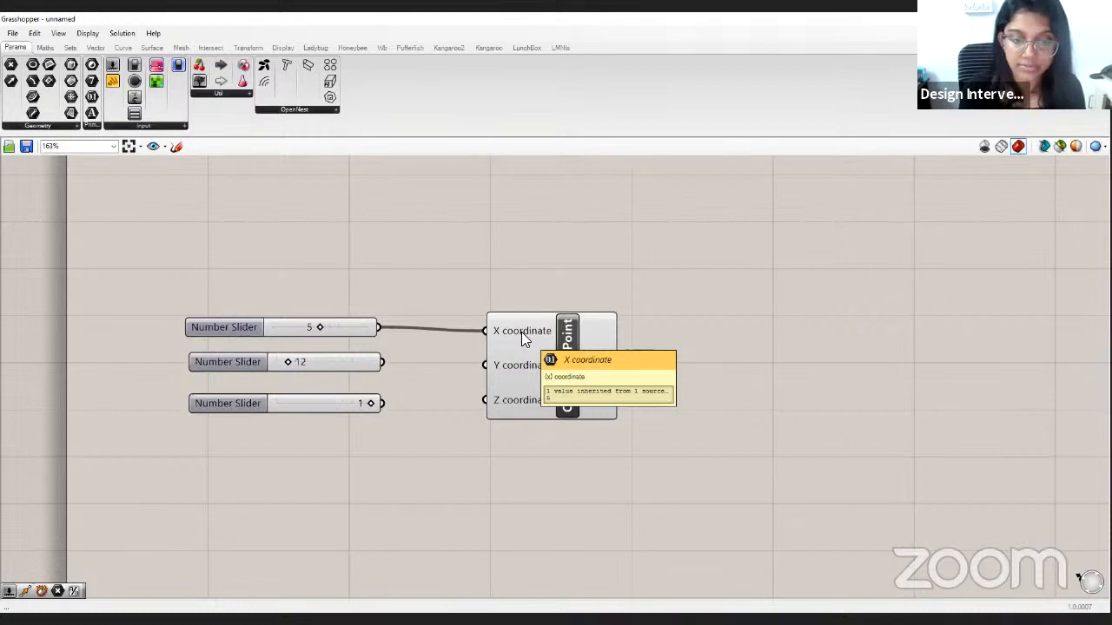
Wire the slider with the value 12 to the Y coordinate input and the one with the value 1 to the Z coordinate input.
left_click(373, 361)
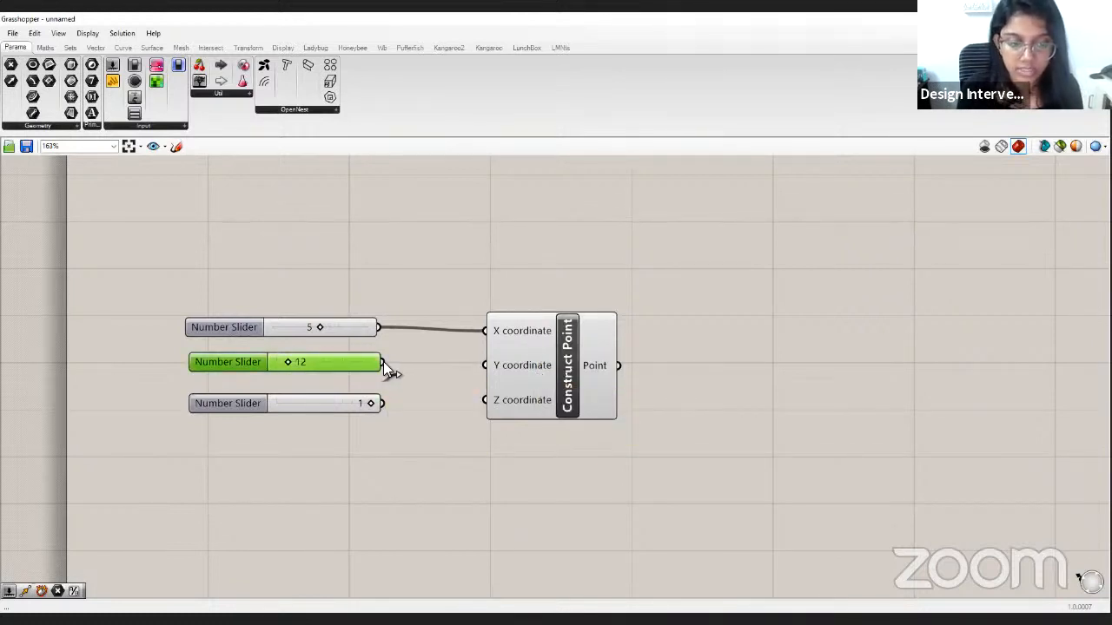
left_click_drag(383, 361, 481, 367)
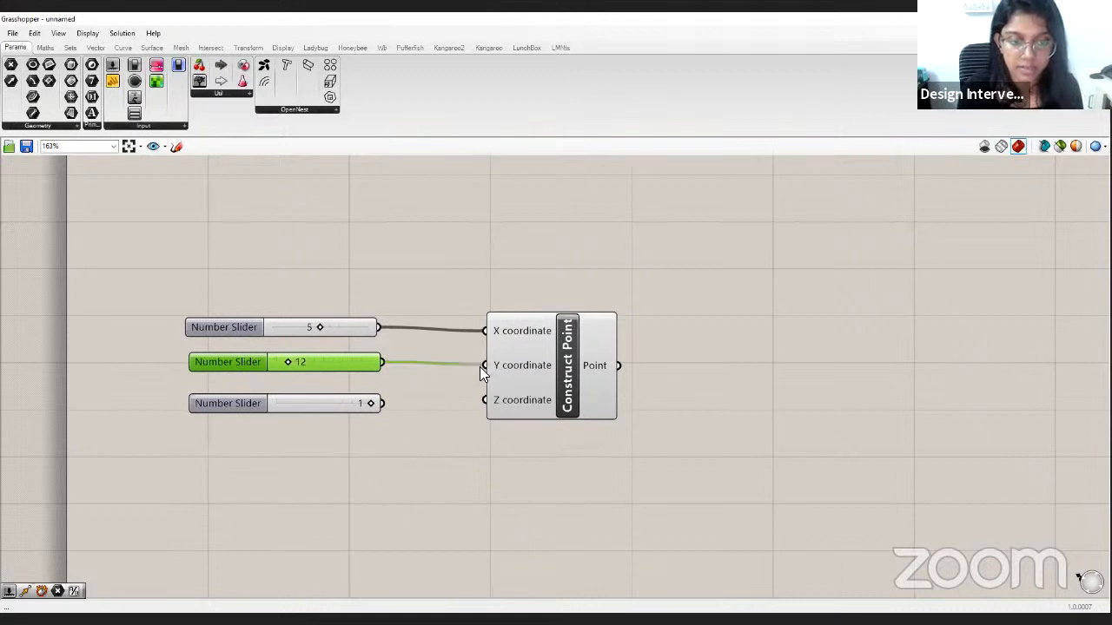
left_click(401, 477)
left_click_drag(383, 406, 486, 400)
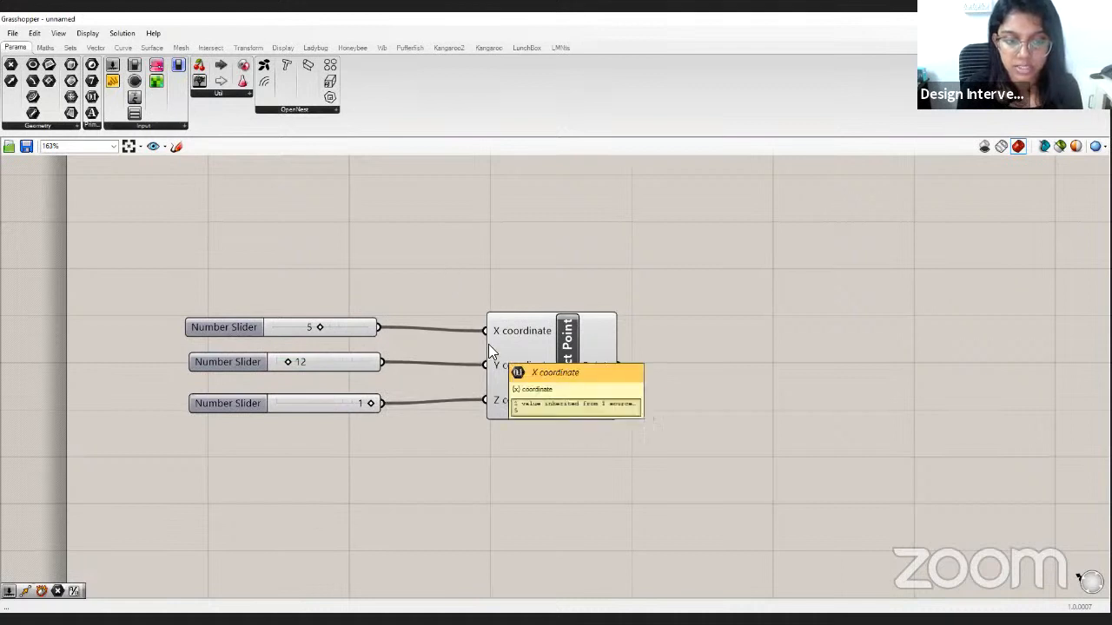
mouse_move(609, 364)
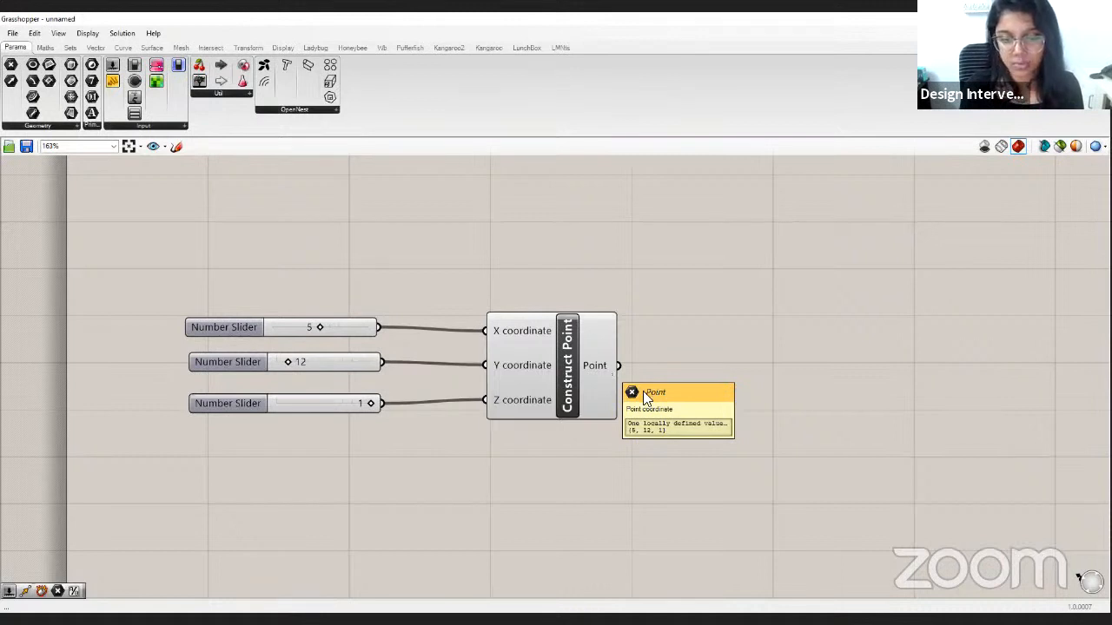
mouse_move(519, 365)
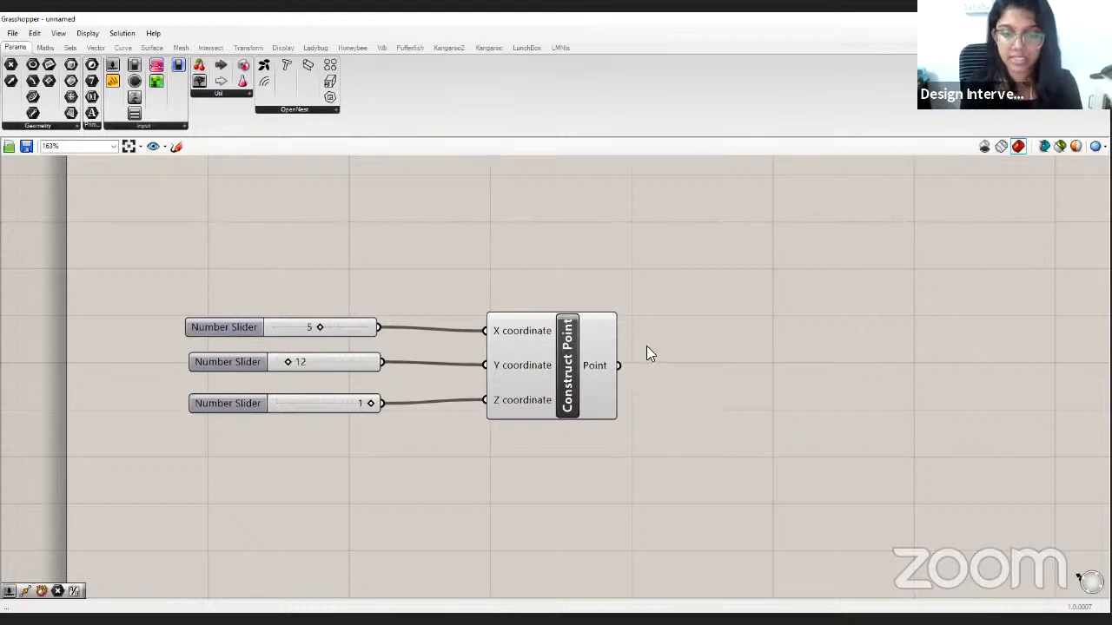
Add a Panel component to the canvas beyond the Construct Point component's output and deselect it.
double_click(744, 365)
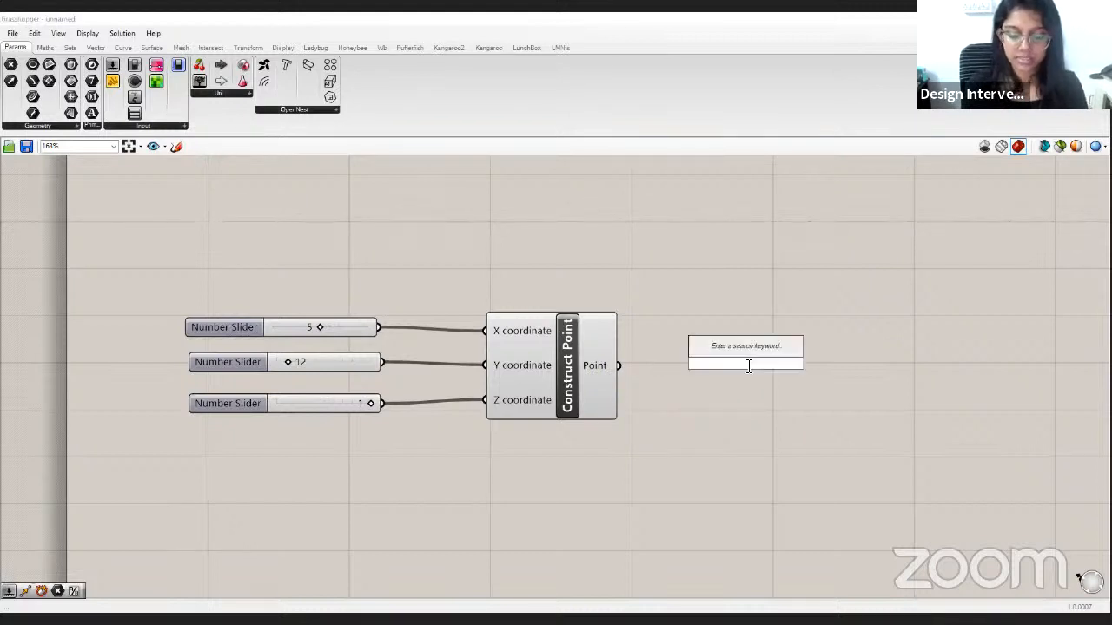
type("panel")
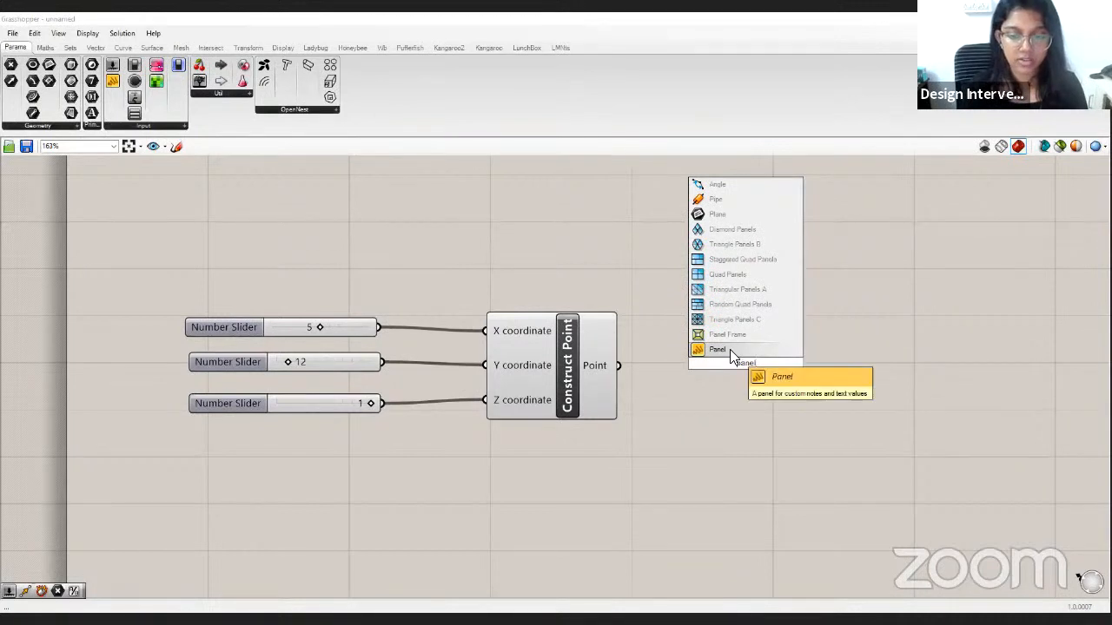
key("Return")
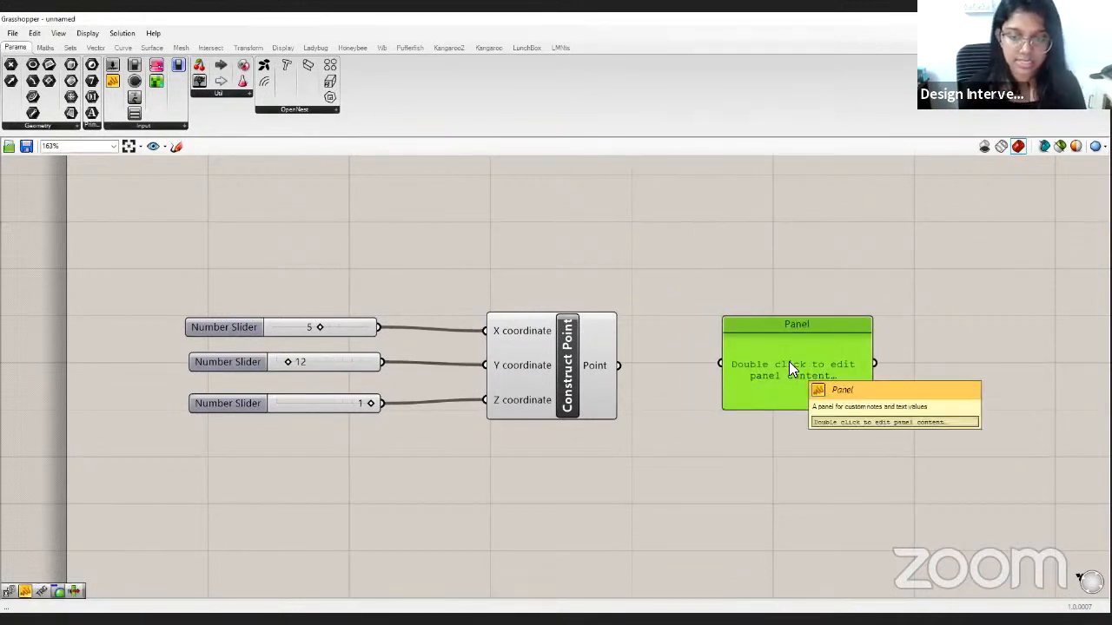
left_click(624, 412)
Wire the Point output of Construct Point to the Panel's input to display the point's coordinates.
left_click_drag(618, 366, 720, 364)
left_click(785, 378)
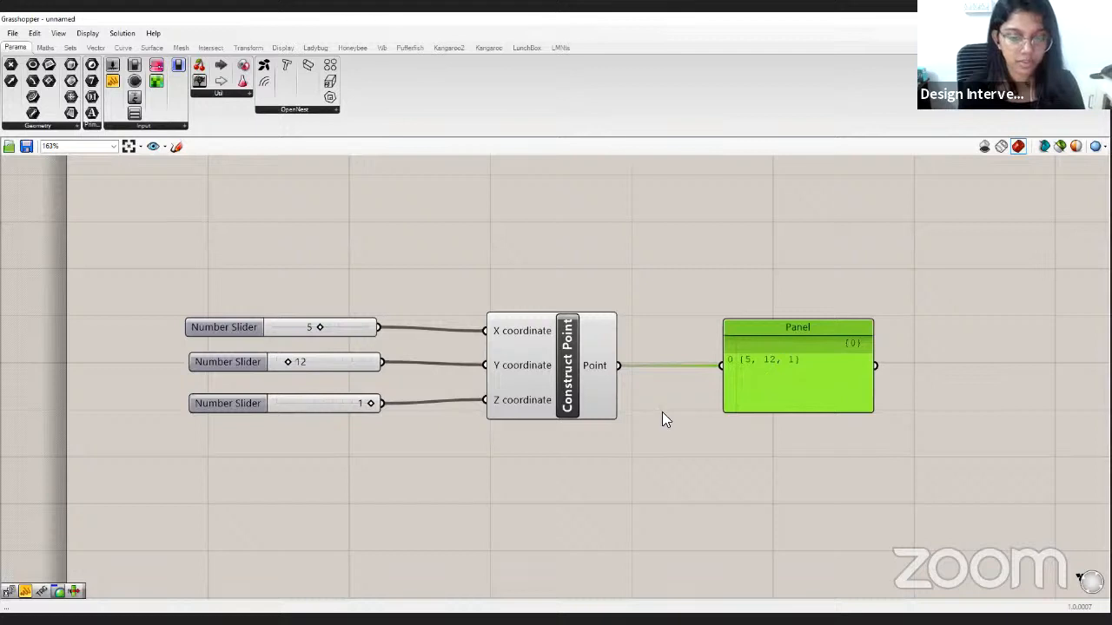
mouse_move(720, 365)
left_mouse_down("ctrl")
mouse_move(619, 365)
mouse_move(735, 368)
left_mouse_up("ctrl")
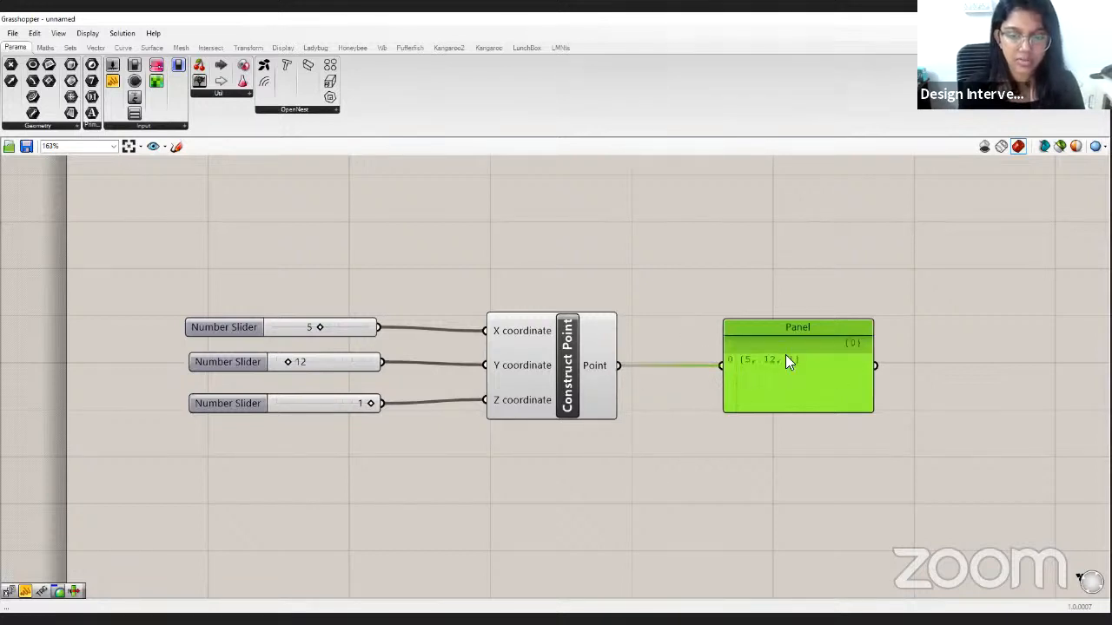
left_click(687, 388)
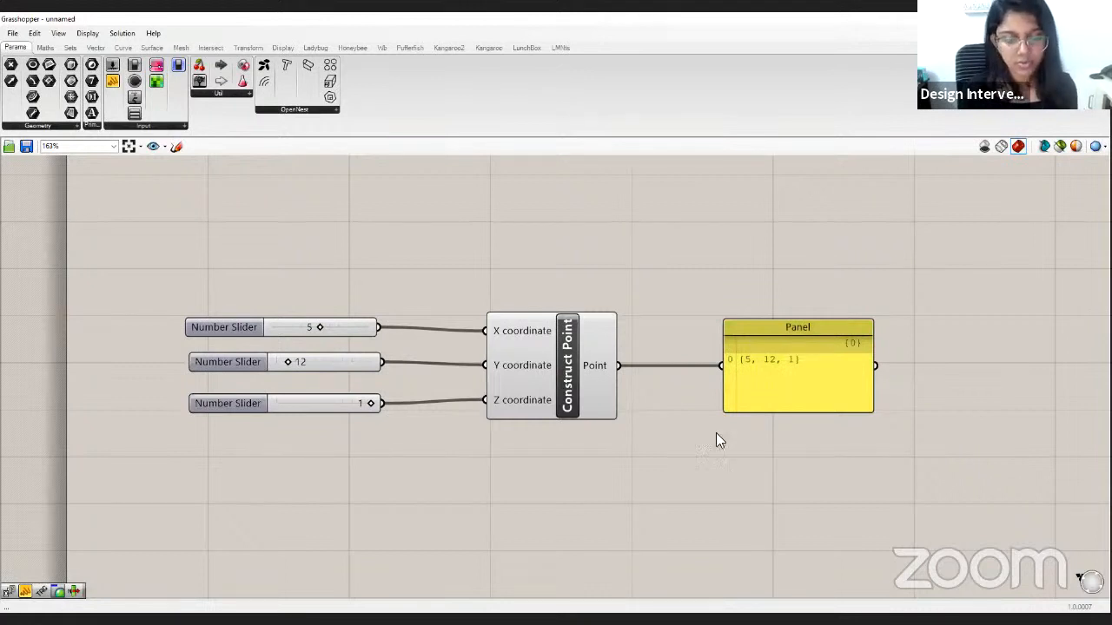
left_click(554, 346)
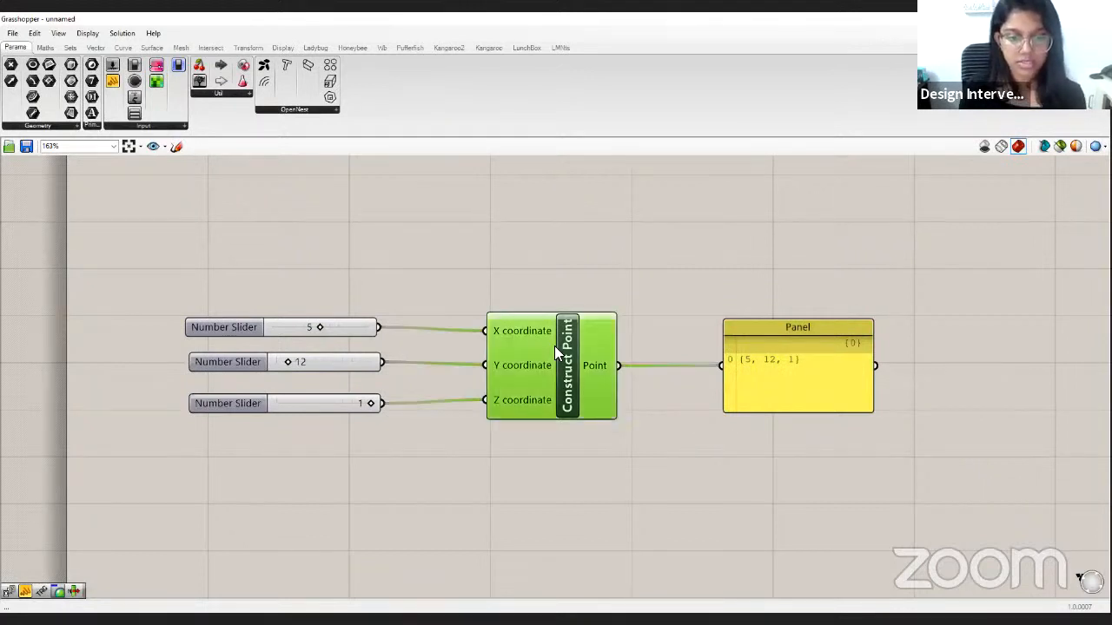
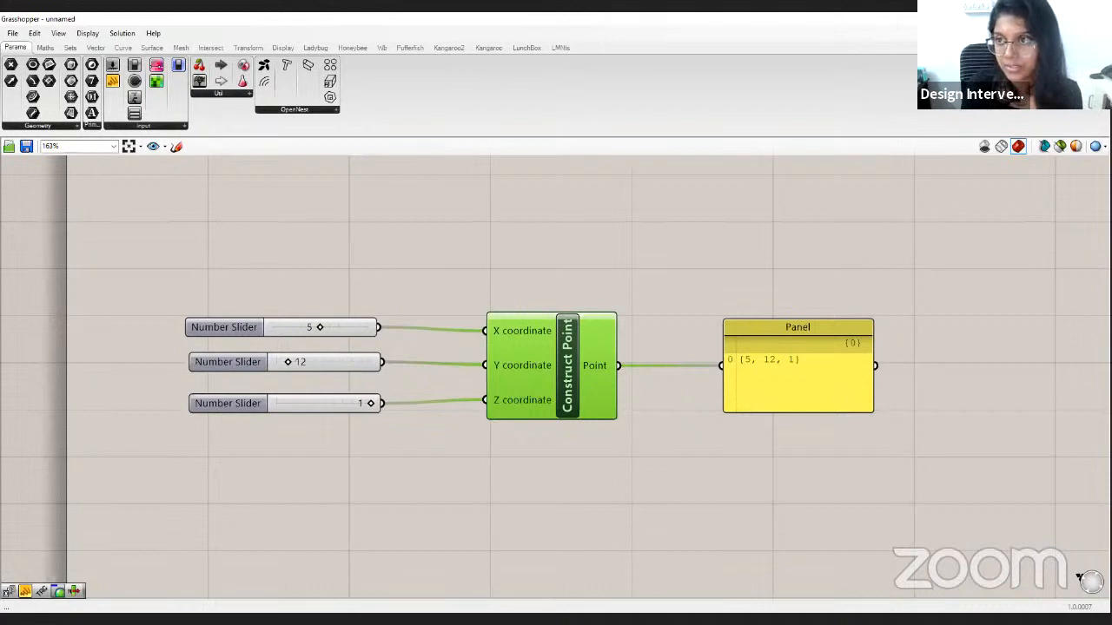
left_click(613, 271)
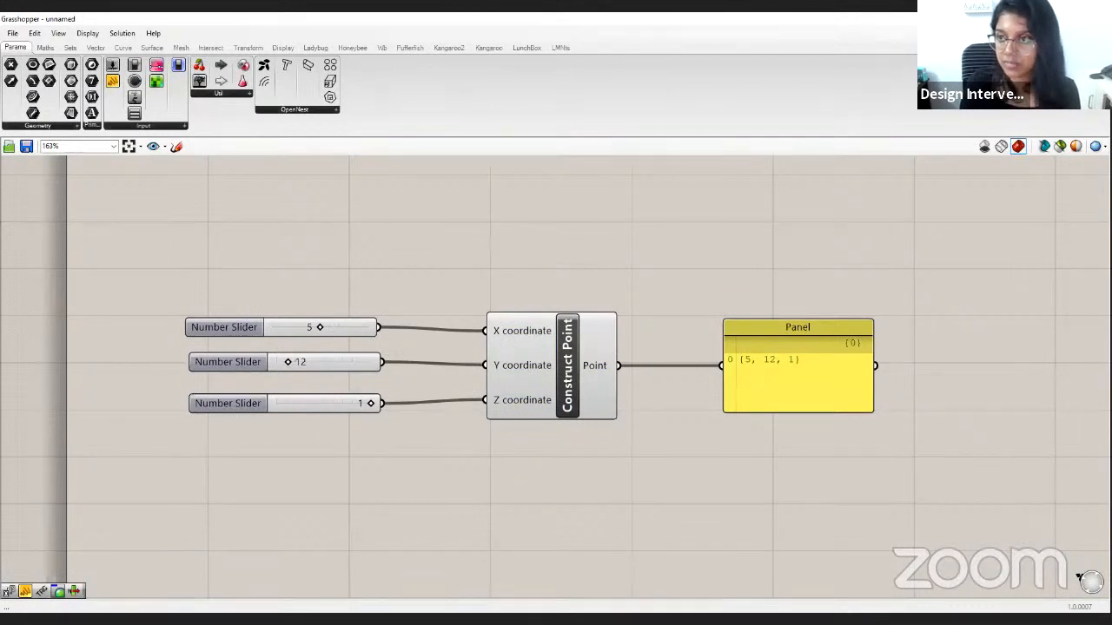
Restore the Grasshopper window beside Rhino's Perspective viewport and frame the previewed point near the origin.
left_click(1072, 18)
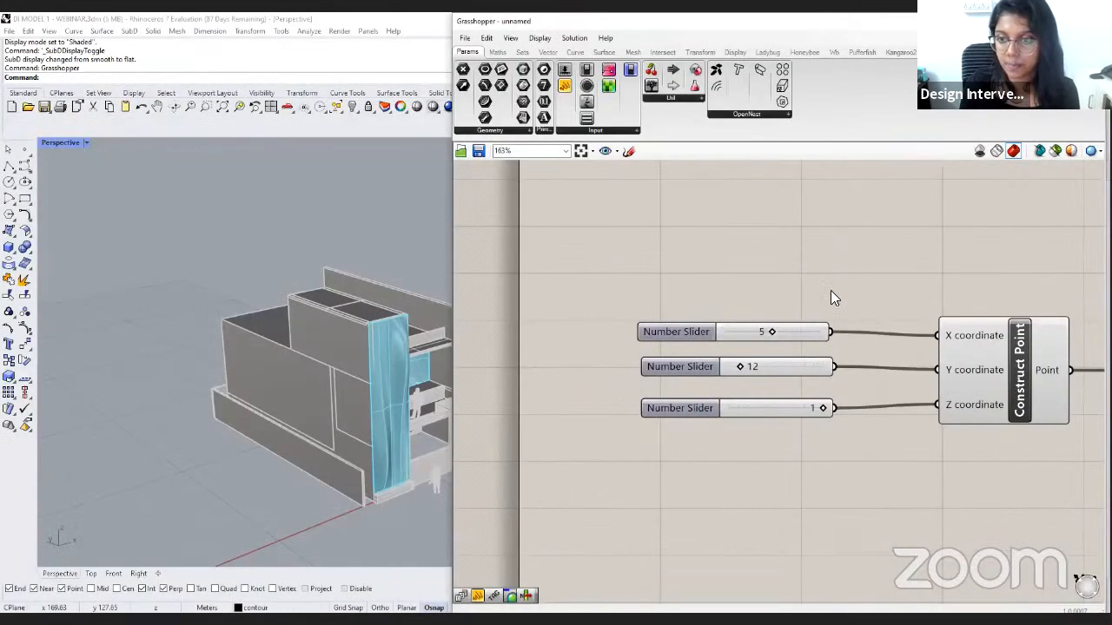
right_click_drag(931, 349, 768, 330)
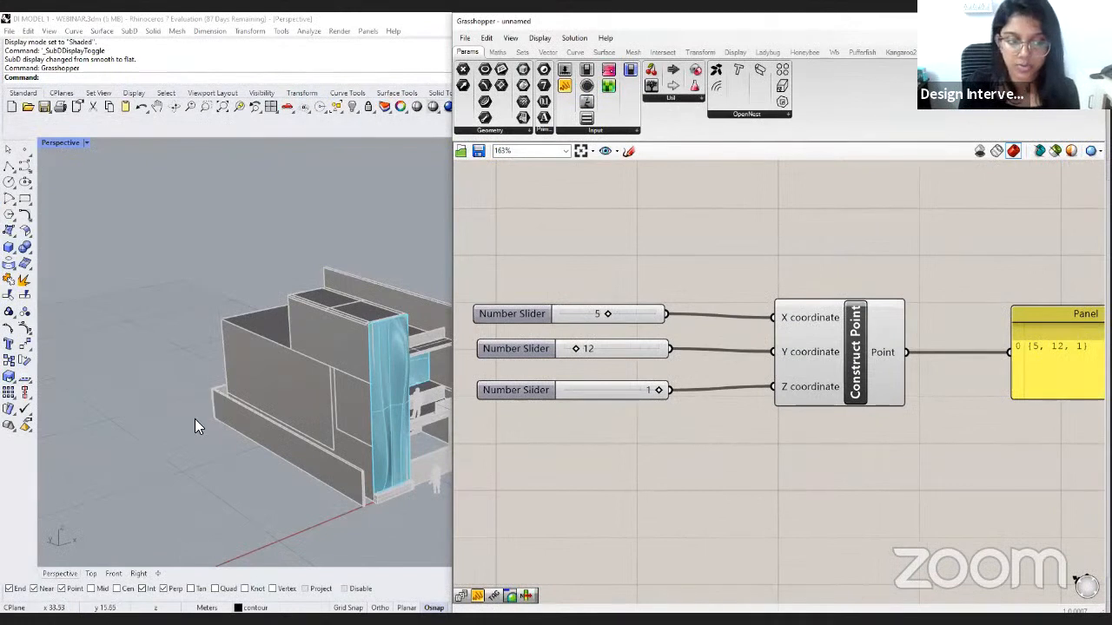
scroll(316, 325, "down", 7)
scroll(330, 380, "up", 3)
right_click_drag(330, 380, 273, 322)
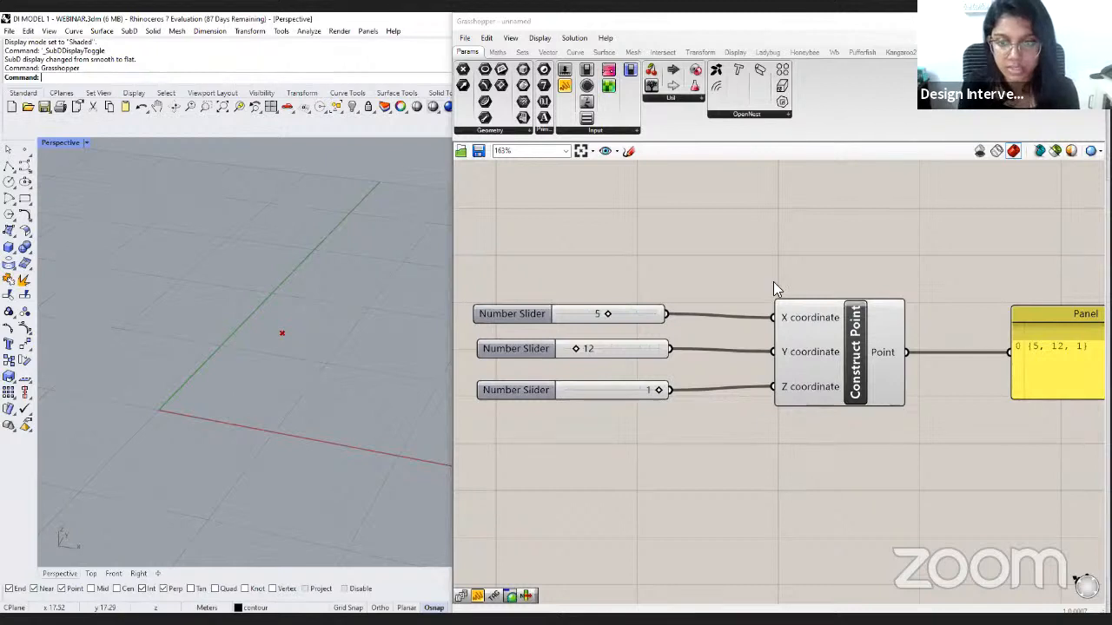
Highlight the Construct Point preview and change the X coordinate slider to 6 and the Y coordinate slider to 8.
left_click(804, 335)
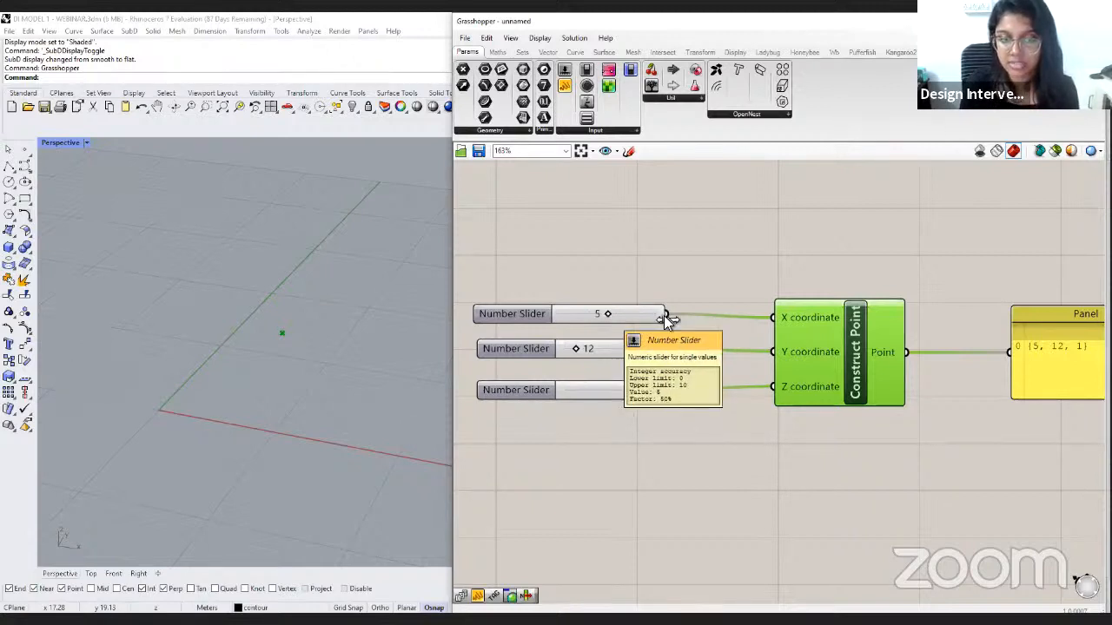
mouse_move(607, 314)
left_mouse_down()
mouse_move(575, 312)
mouse_move(646, 313)
mouse_move(566, 315)
mouse_move(680, 322)
mouse_move(568, 315)
mouse_move(613, 314)
left_mouse_up()
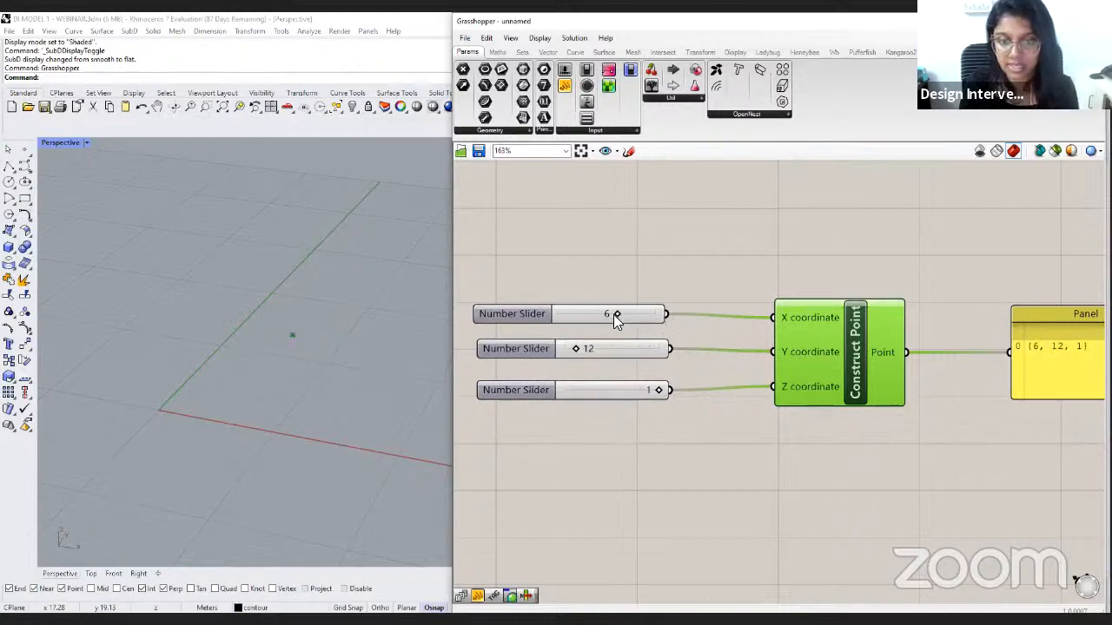
mouse_move(576, 348)
left_mouse_down()
mouse_move(615, 353)
mouse_move(568, 355)
mouse_move(597, 355)
mouse_move(577, 361)
left_mouse_up()
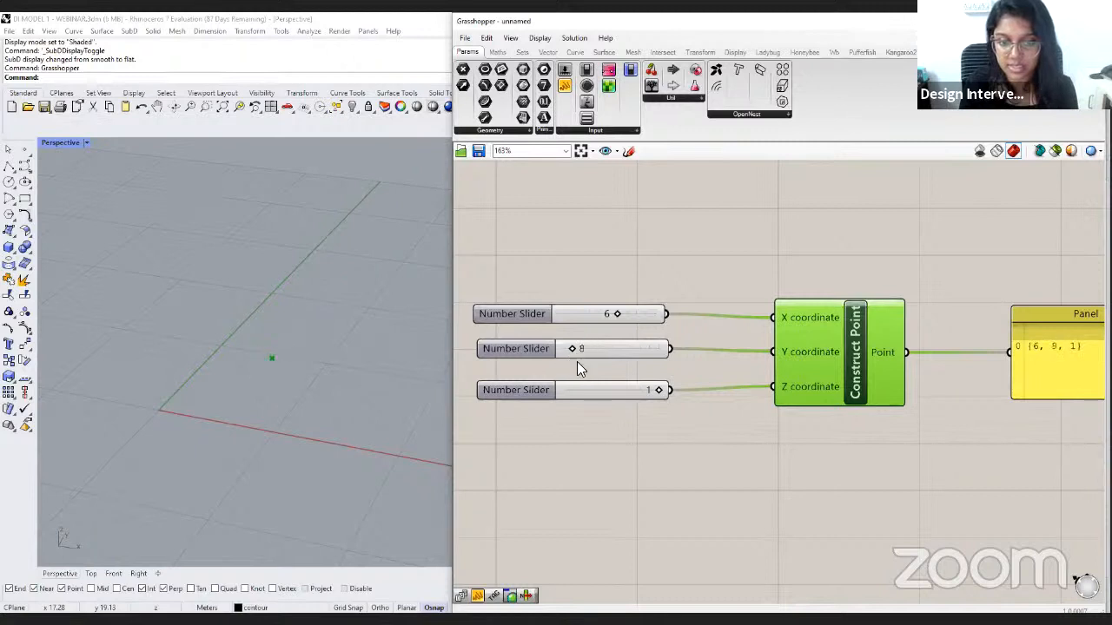
Set the Z coordinate slider's maximum to 50 and its value to 0.
left_click_drag(686, 391, 684, 393)
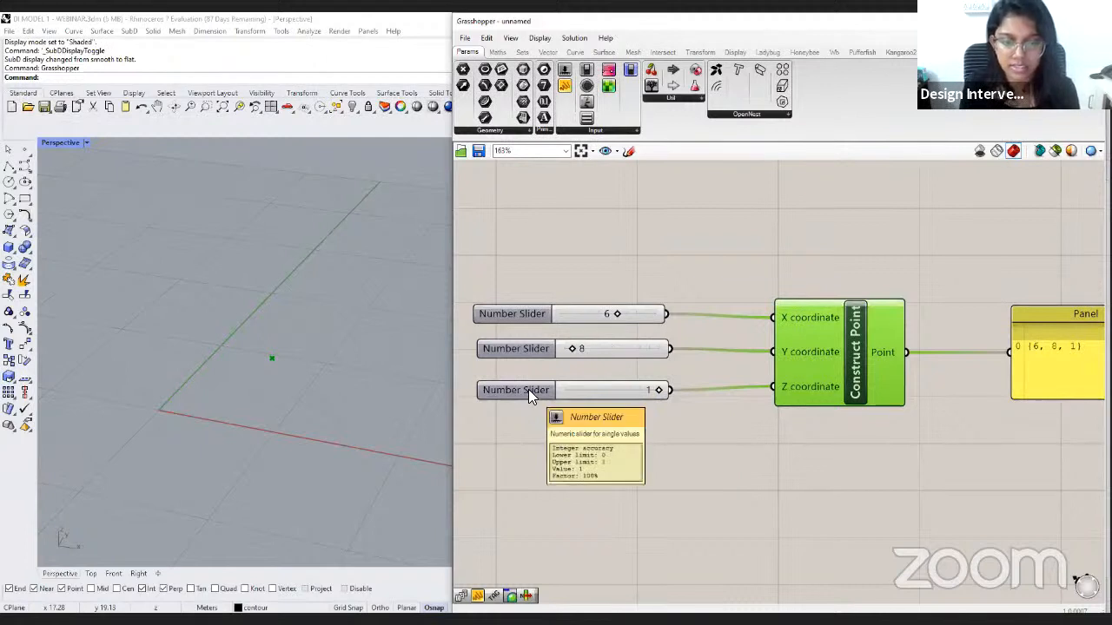
double_click(528, 389)
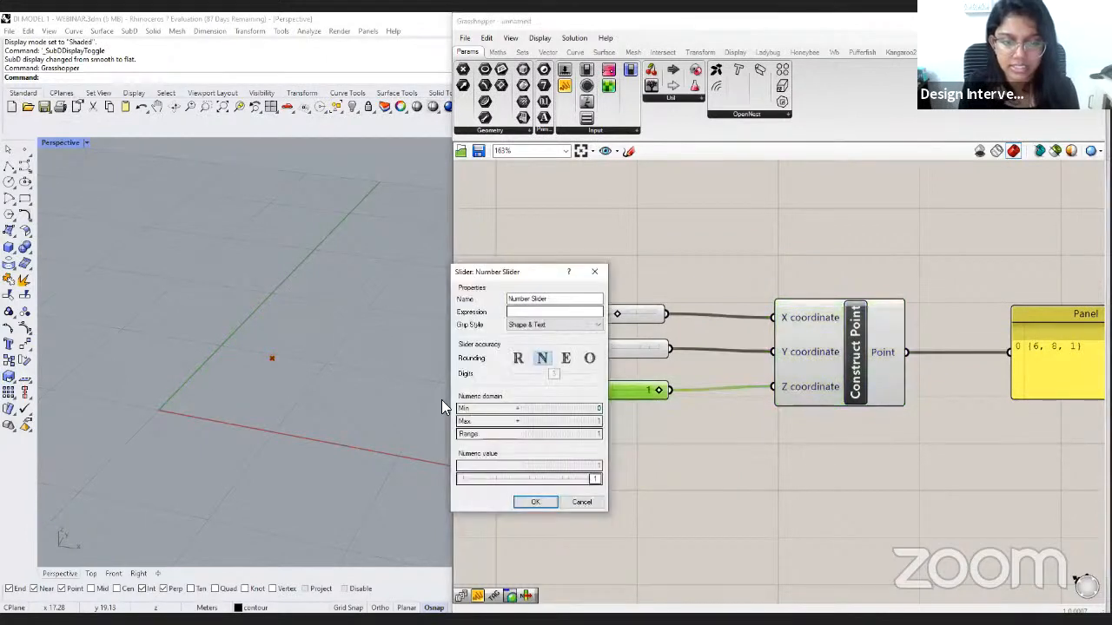
double_click(589, 424)
type("50")
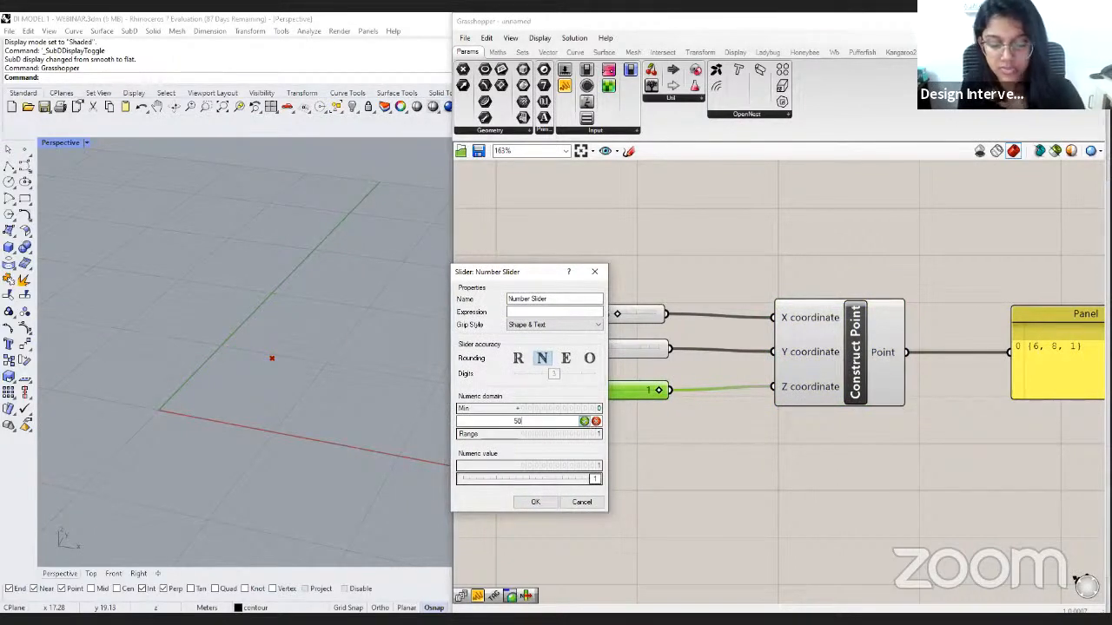
left_click(583, 421)
left_click(549, 502)
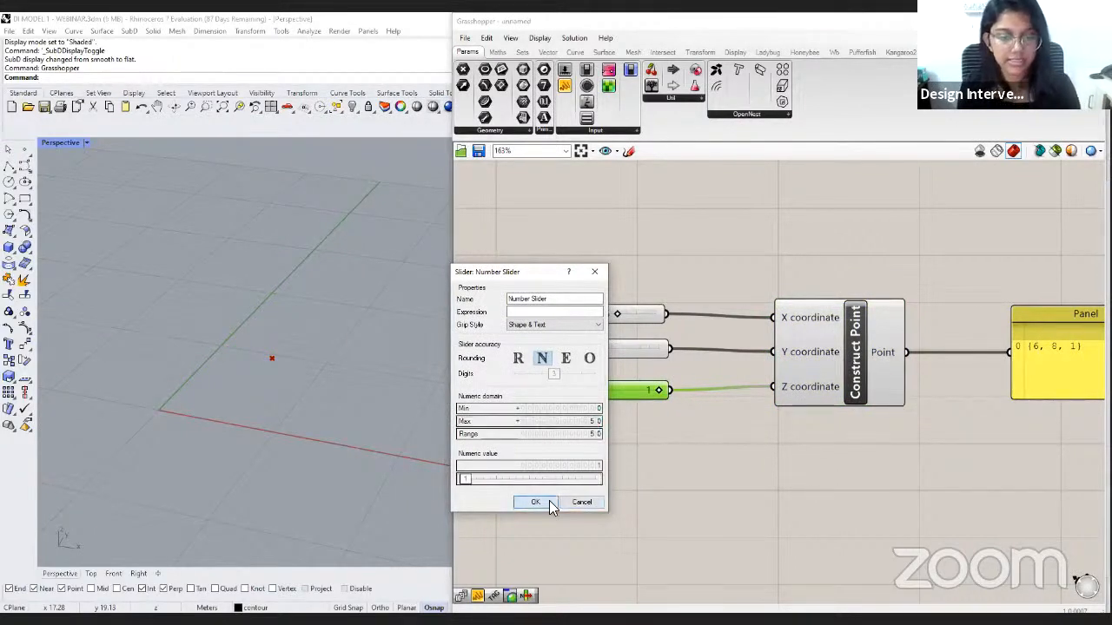
mouse_move(565, 390)
left_mouse_down()
mouse_move(662, 397)
mouse_move(555, 394)
left_mouse_up()
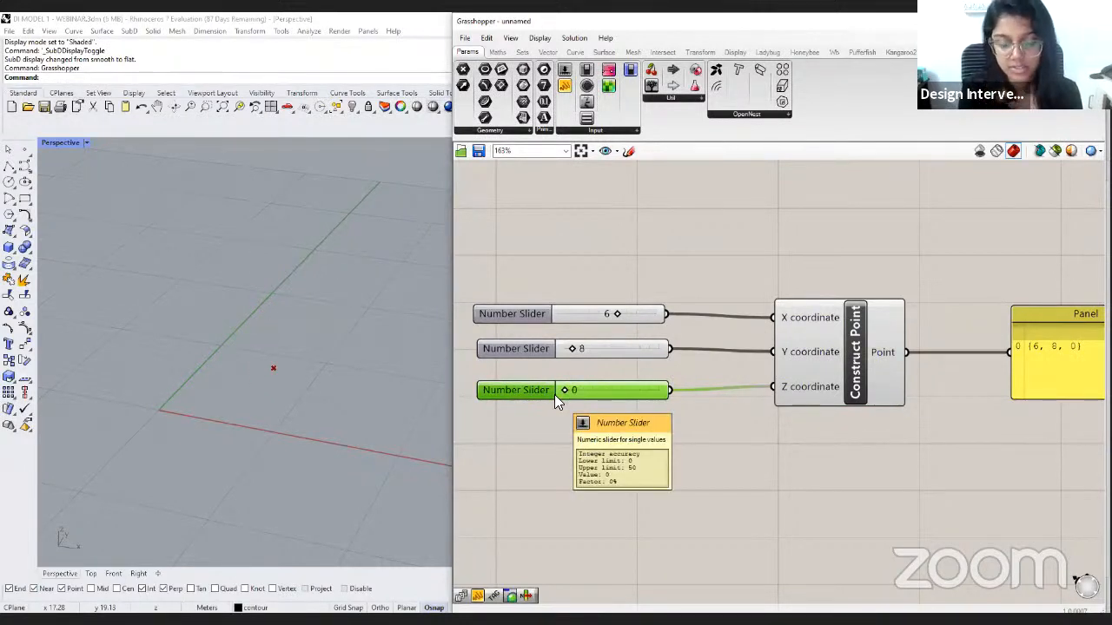
left_click(703, 409)
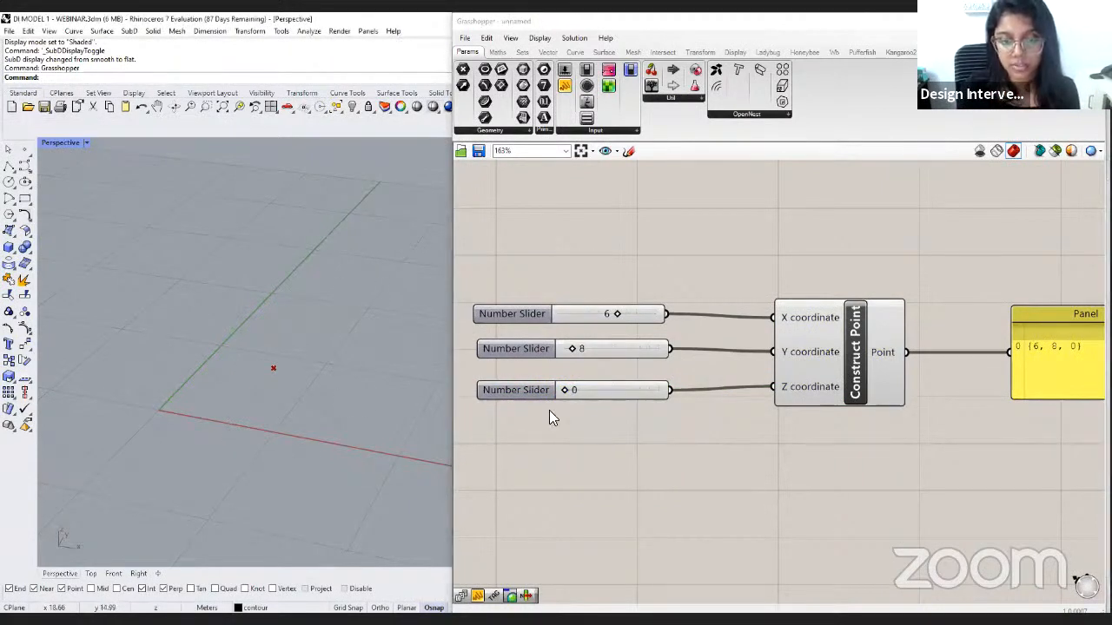
Delete the three number sliders, Construct Point and the Panel to clear the Grasshopper canvas.
scroll(639, 370, "down", 3)
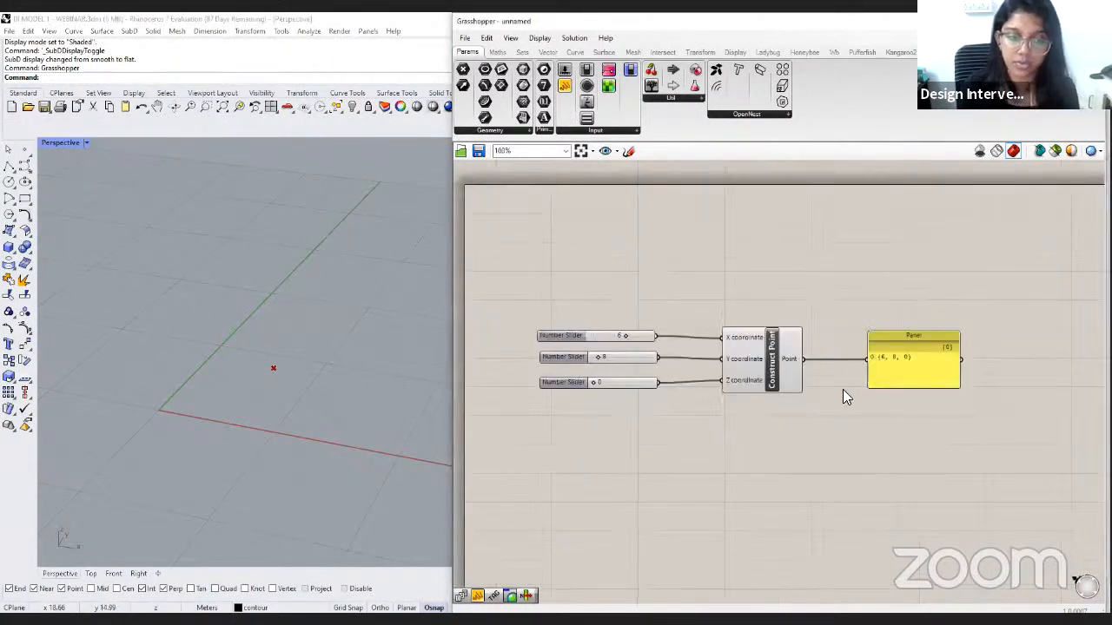
right_click_drag(912, 416, 879, 403)
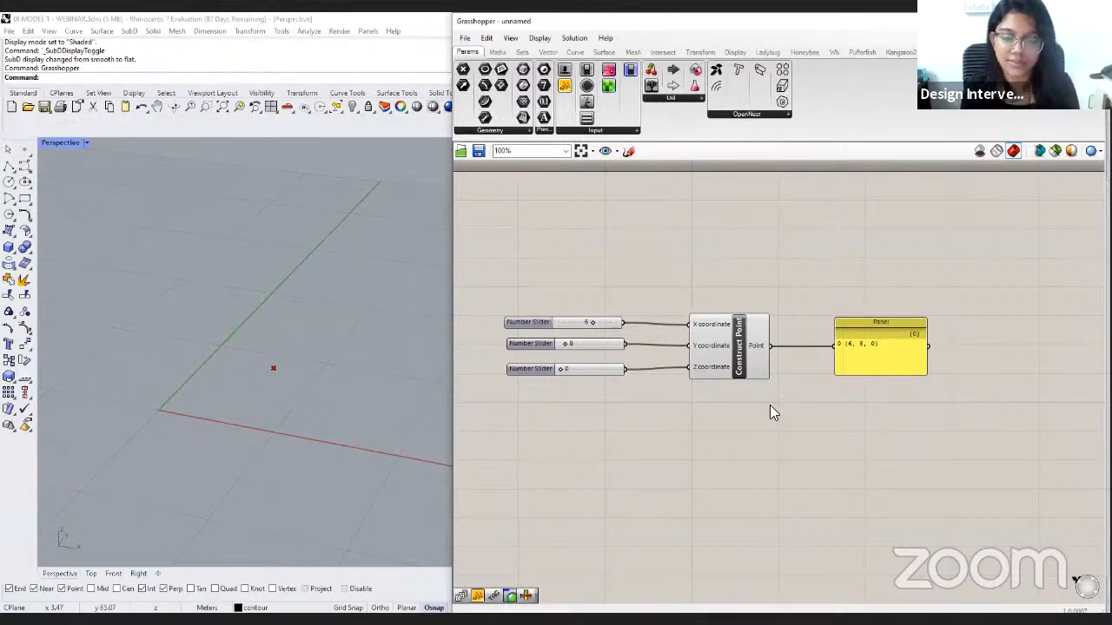
scroll(769, 405, "down", 3)
scroll(705, 321, "up", 3)
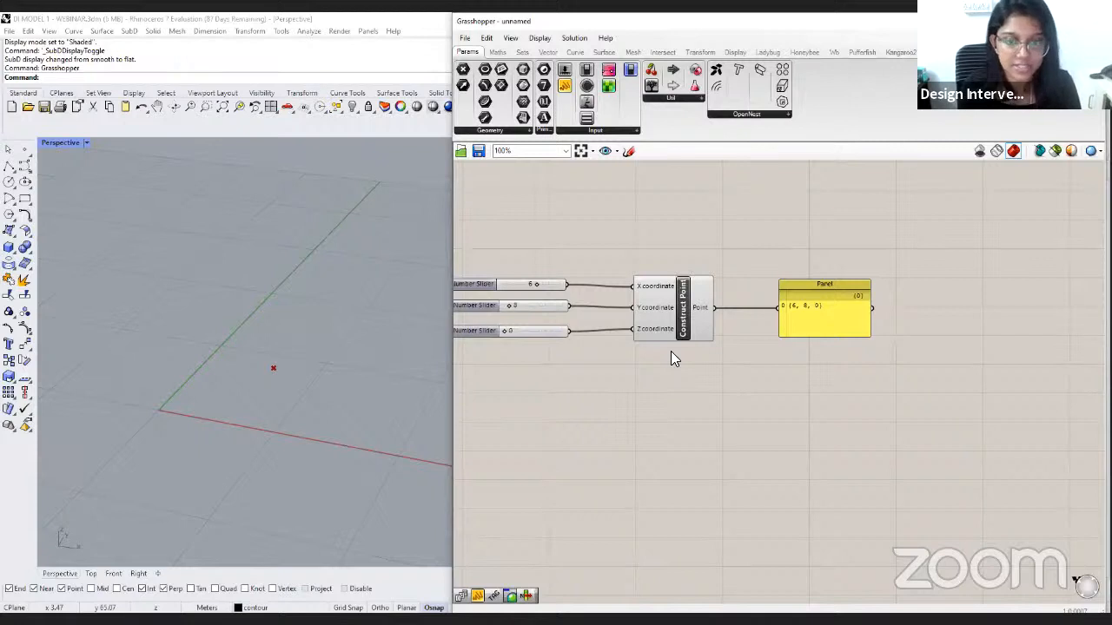
scroll(692, 378, "down", 2)
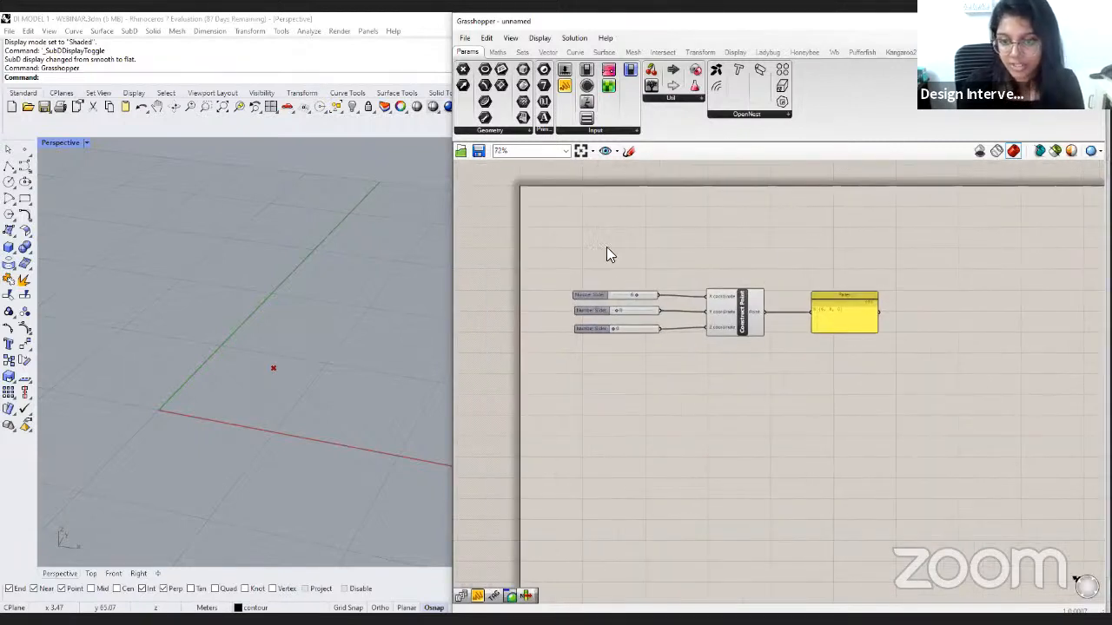
left_click_drag(914, 367, 532, 219)
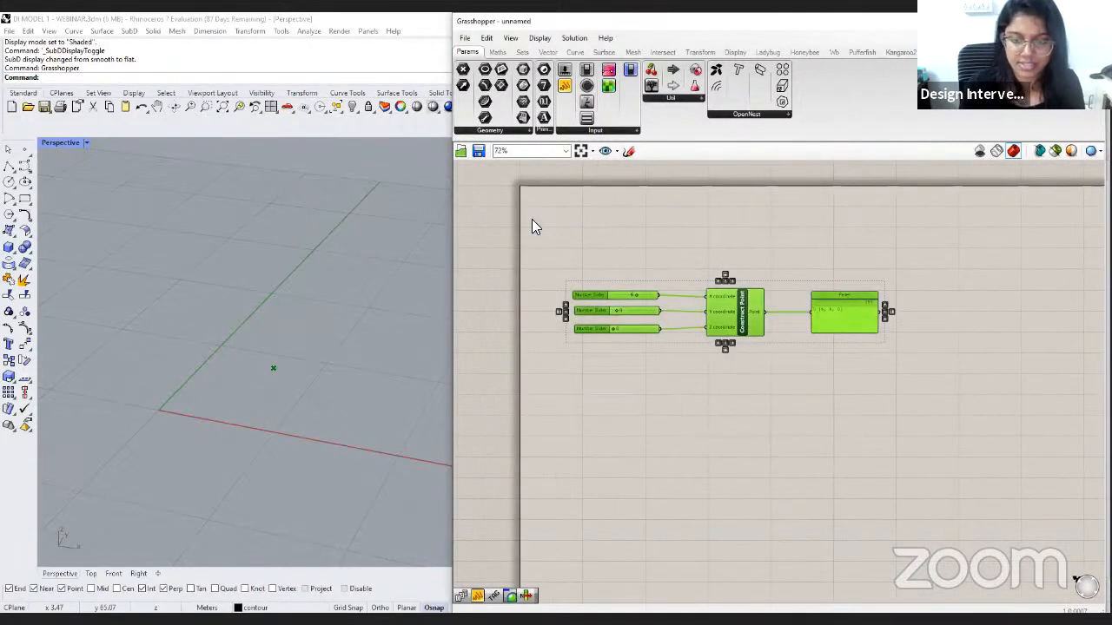
key("Delete")
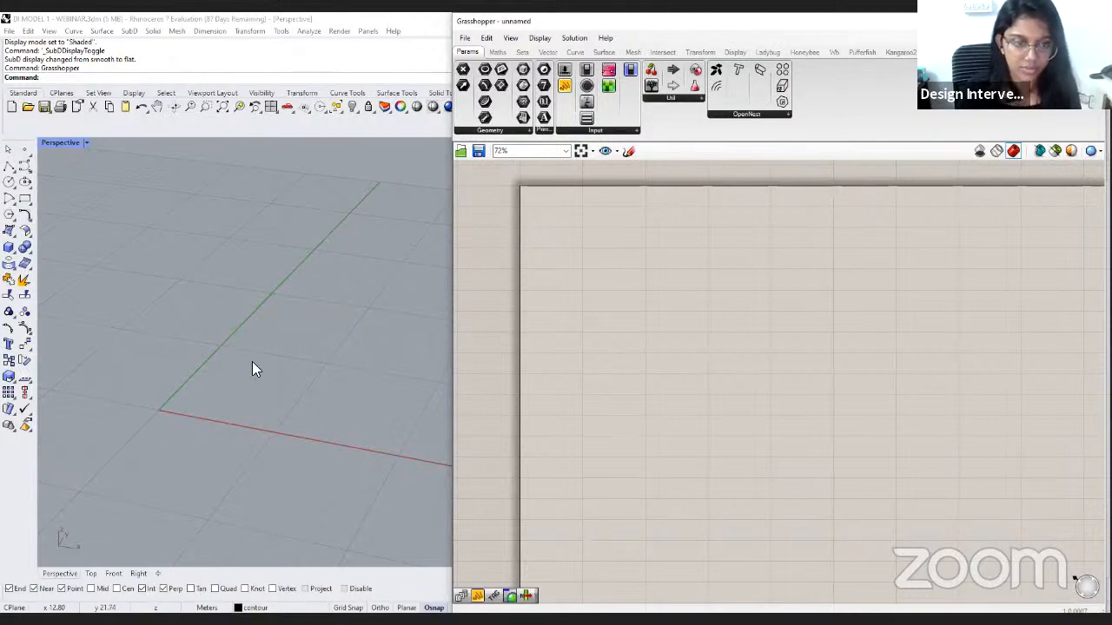
Bring the house model into view in the Perspective viewport and select its tall front façade surface to point it out.
right_click_drag(252, 364, 330, 379)
right_click_drag(370, 422, 348, 389, "shift")
scroll(365, 408, "up", 8)
scroll(344, 388, "up", 5)
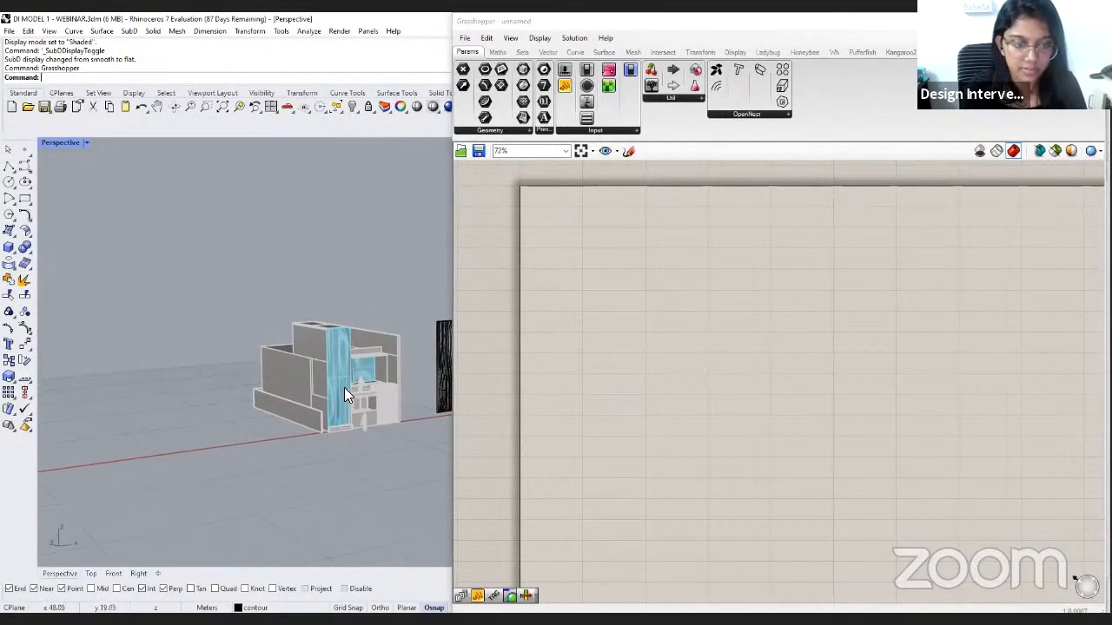
left_click(339, 351)
left_click(164, 410)
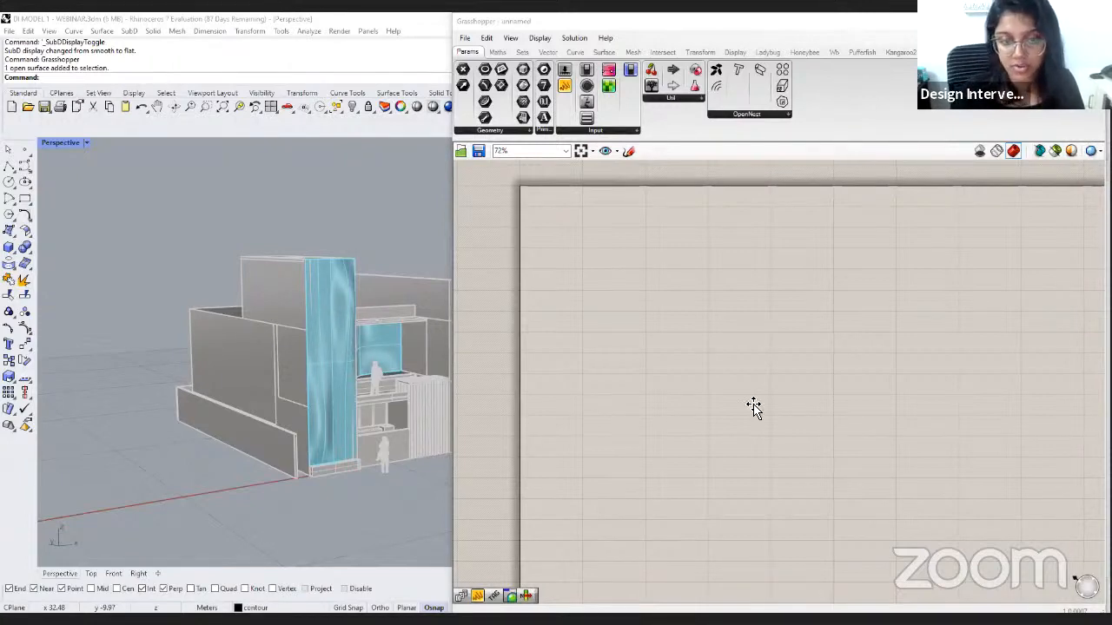
Switch to the WPS presentation to view the Roof Panelling slide, return to Rhino and clear the façade surface selection.
left_click(535, 618)
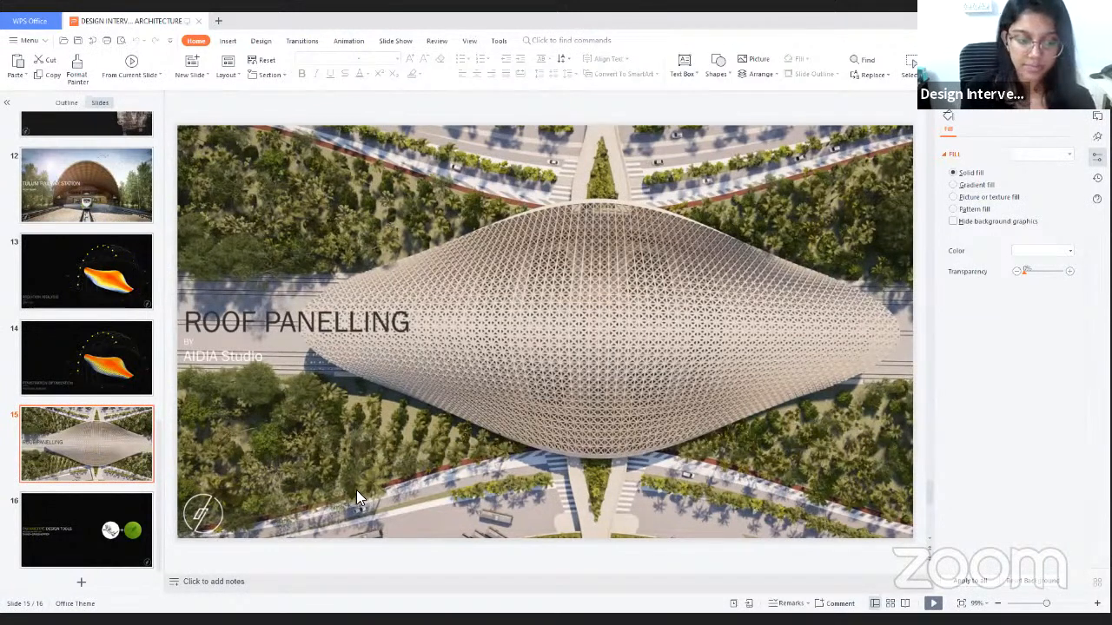
key("alt+Tab")
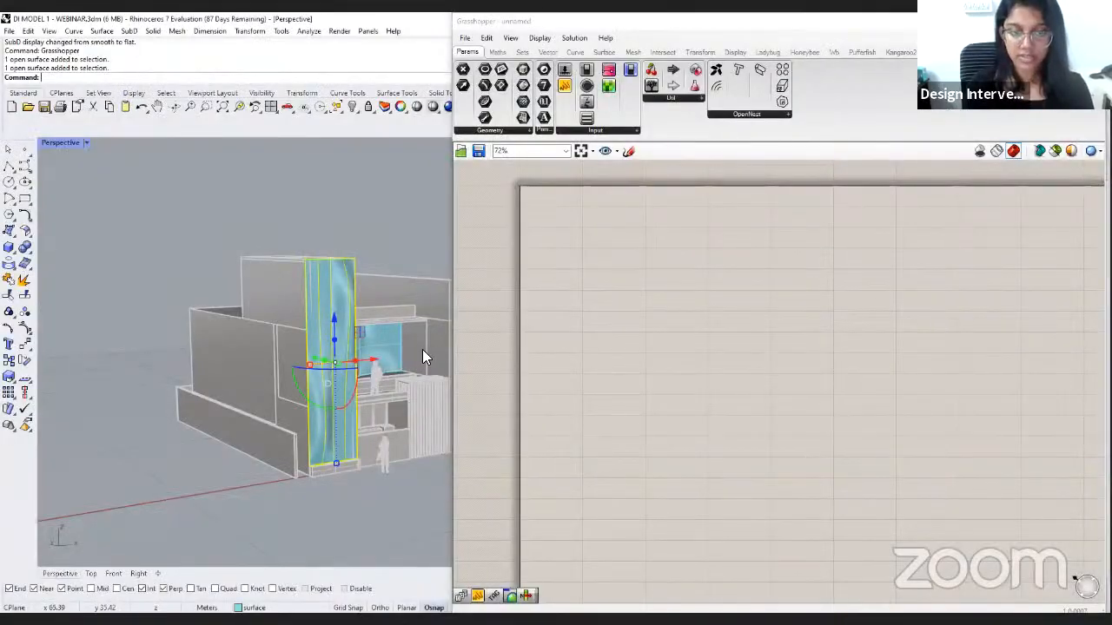
left_click(346, 526)
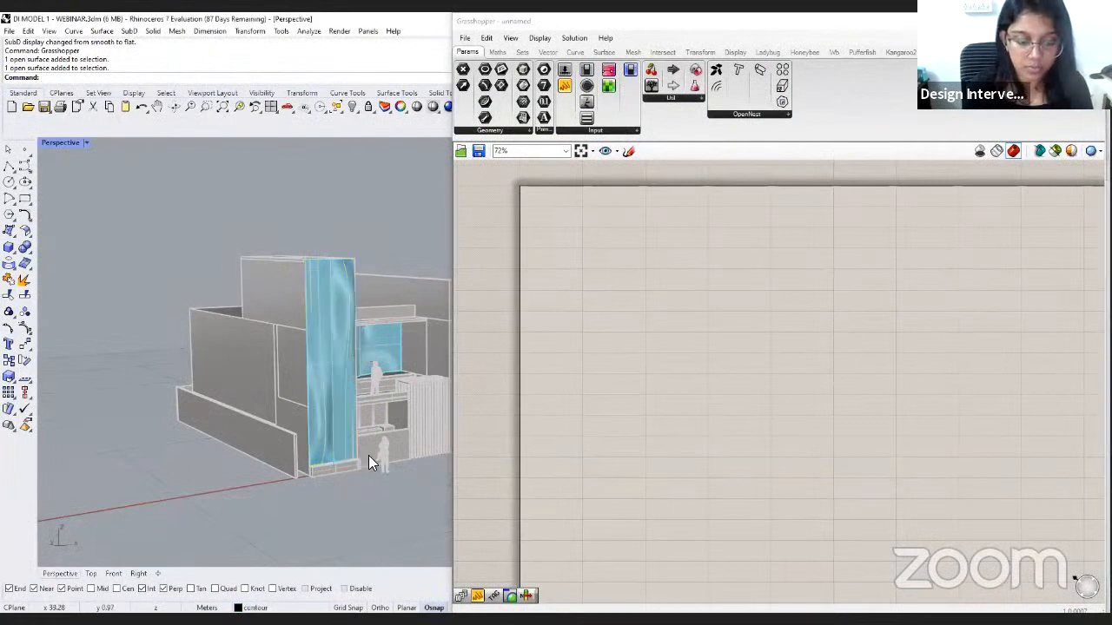
Examine the tall front façade surface of the house from several angles, highlighting it and clearing the selection.
right_click_drag(368, 455, 329, 383)
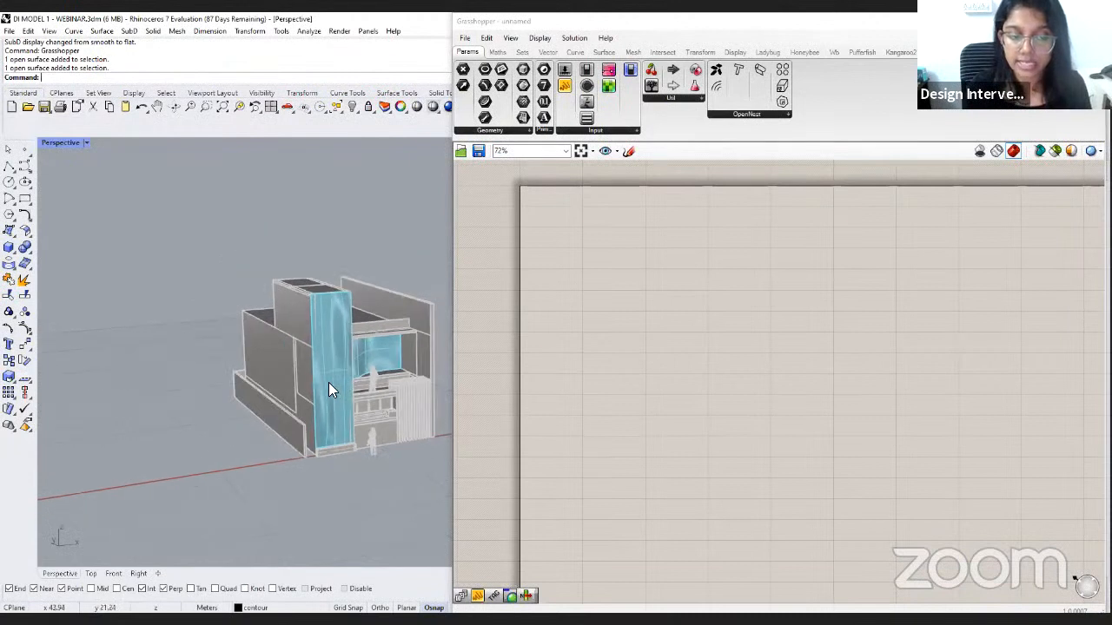
left_click(328, 382)
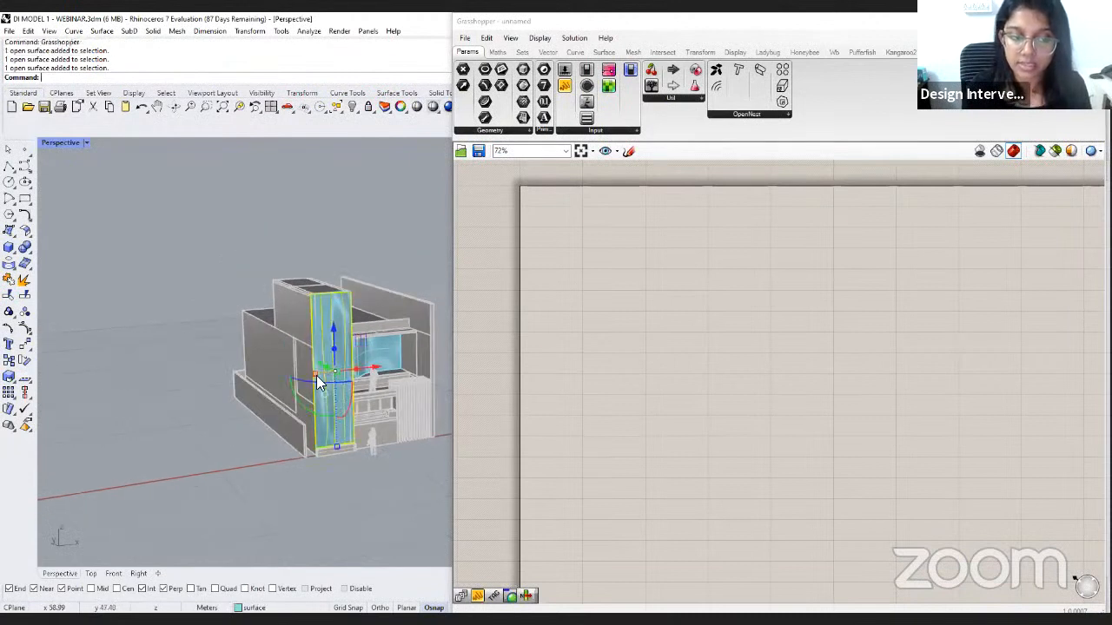
left_click(556, 316)
left_click(394, 502)
right_click_drag(394, 502, 382, 480)
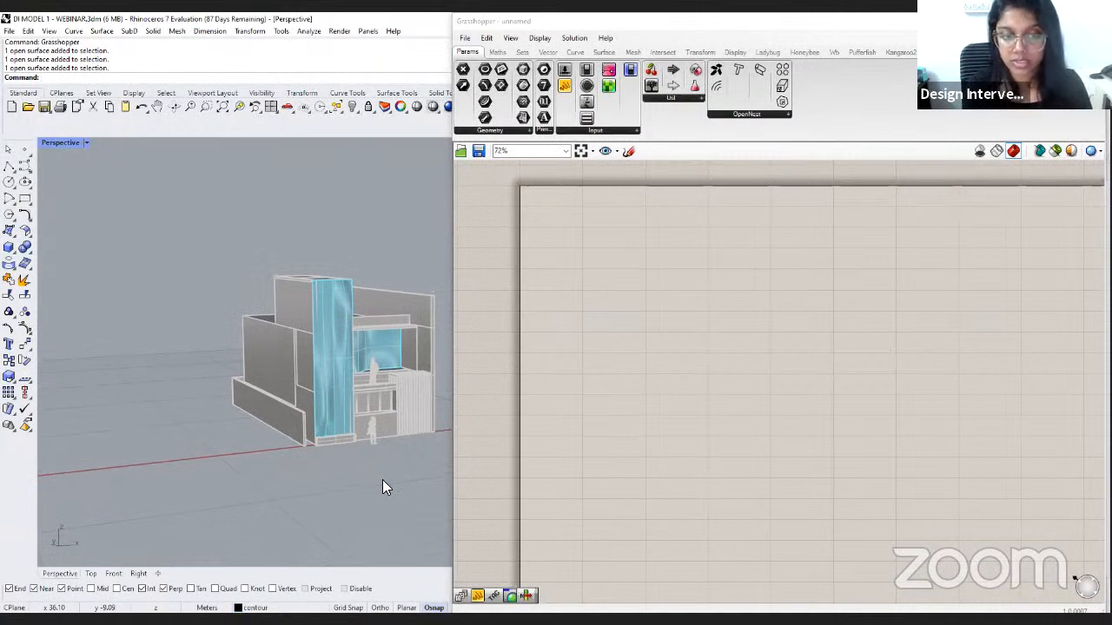
left_click(340, 401)
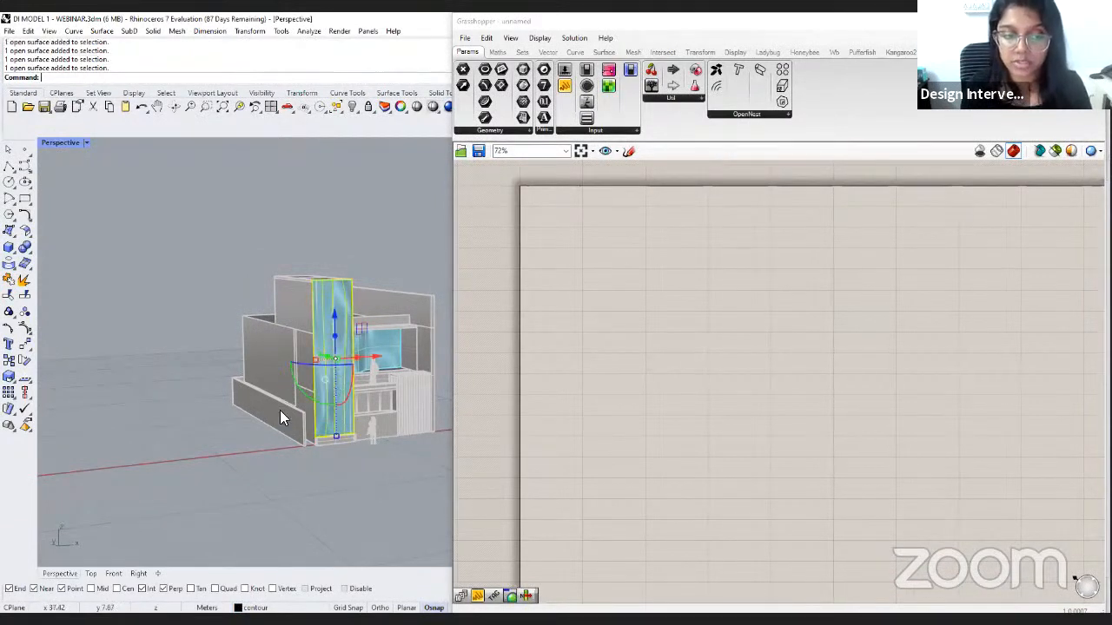
left_click(246, 491)
right_click_drag(246, 491, 320, 463)
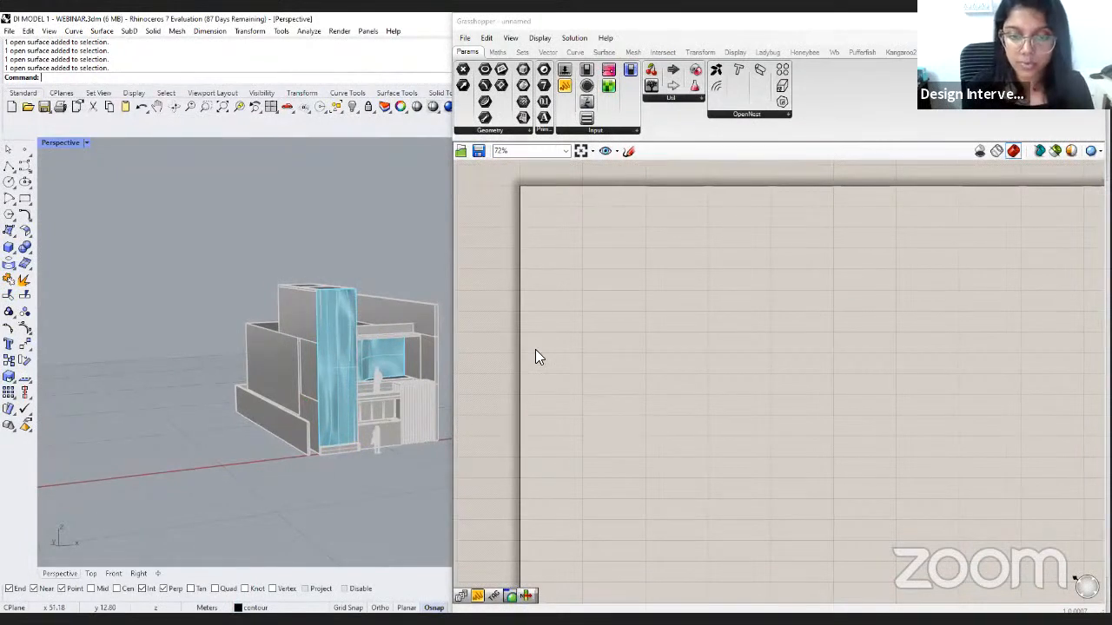
double_click(634, 291)
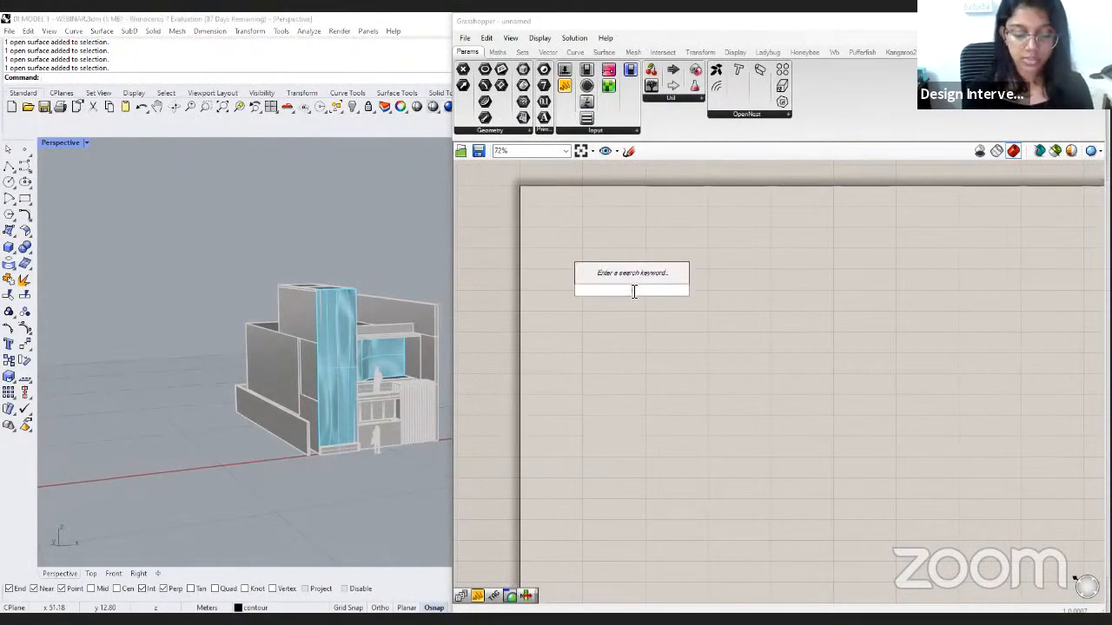
type("surface")
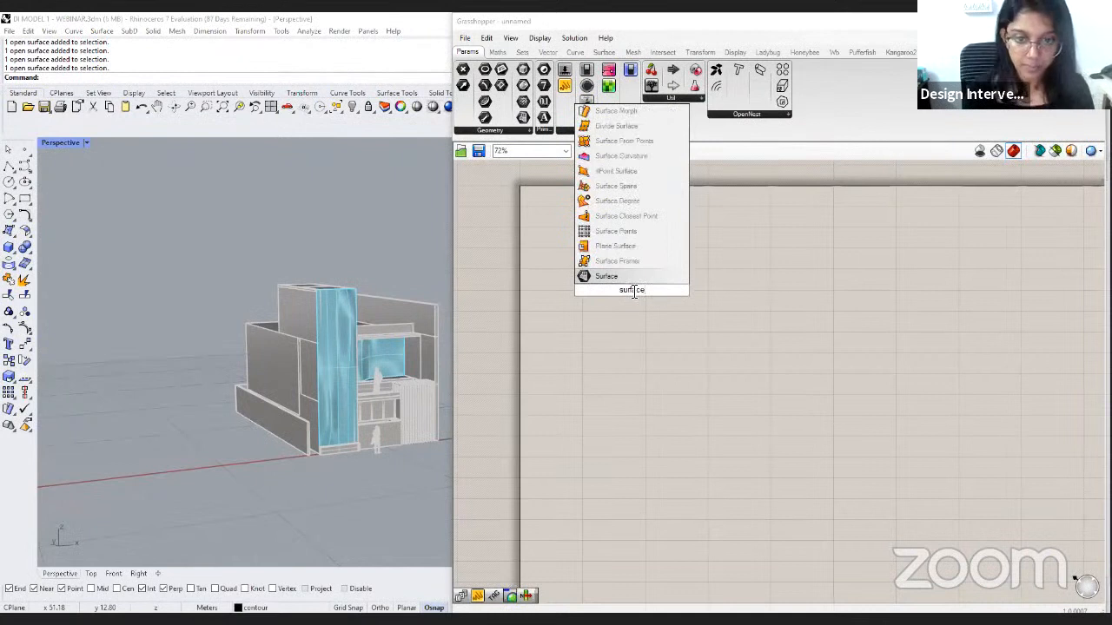
key("Escape")
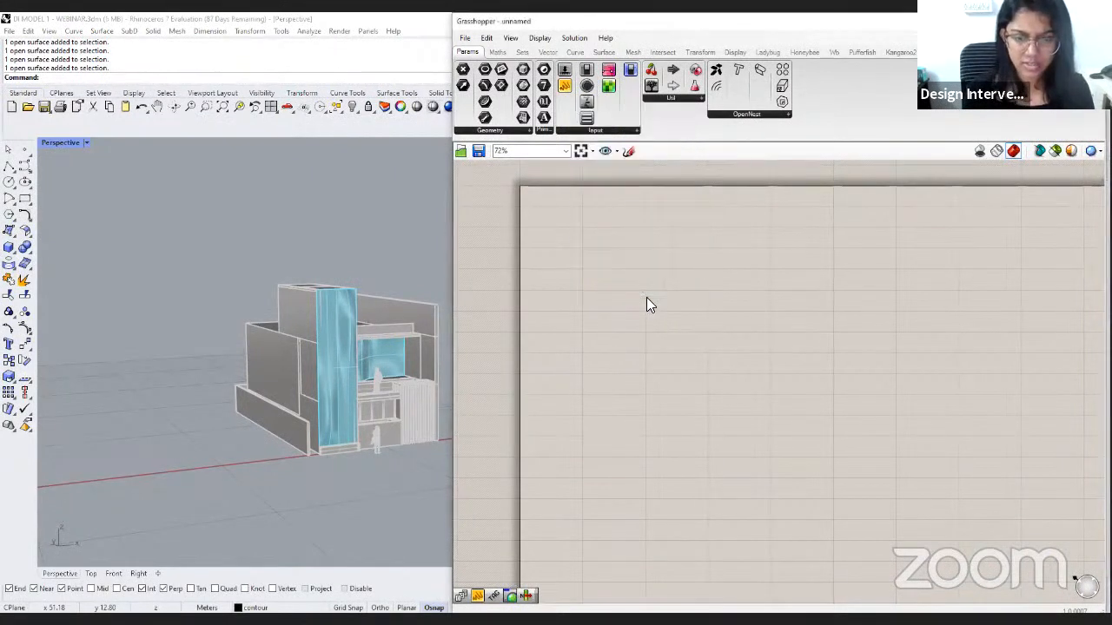
Find the Surface parameter by searching for "surface" and place it on the empty canvas.
double_click(646, 297)
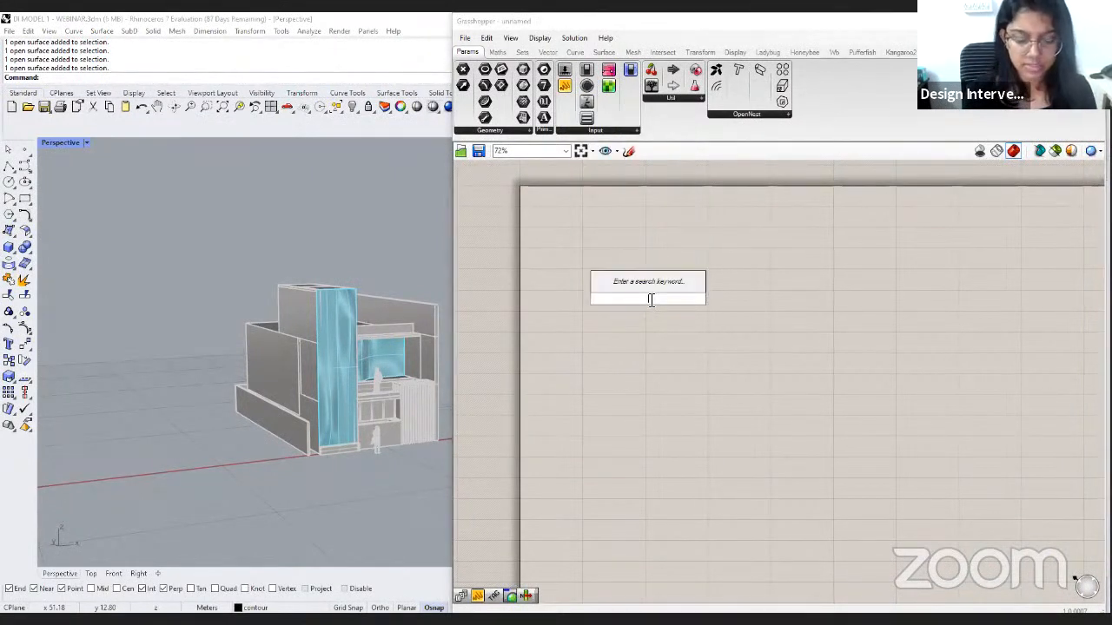
type("surface")
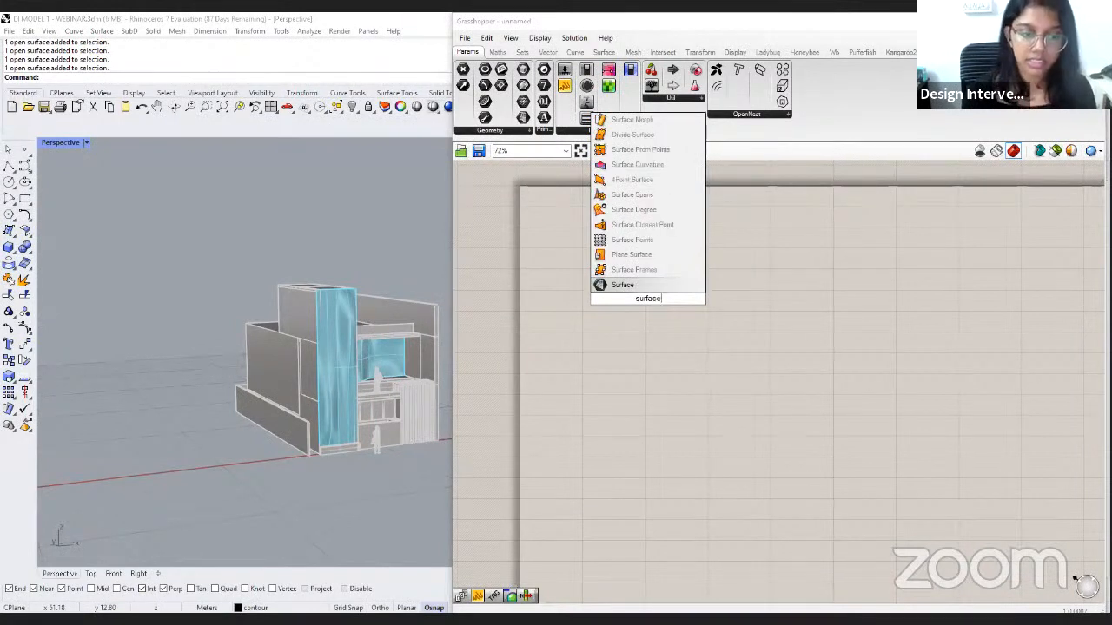
left_click(649, 283)
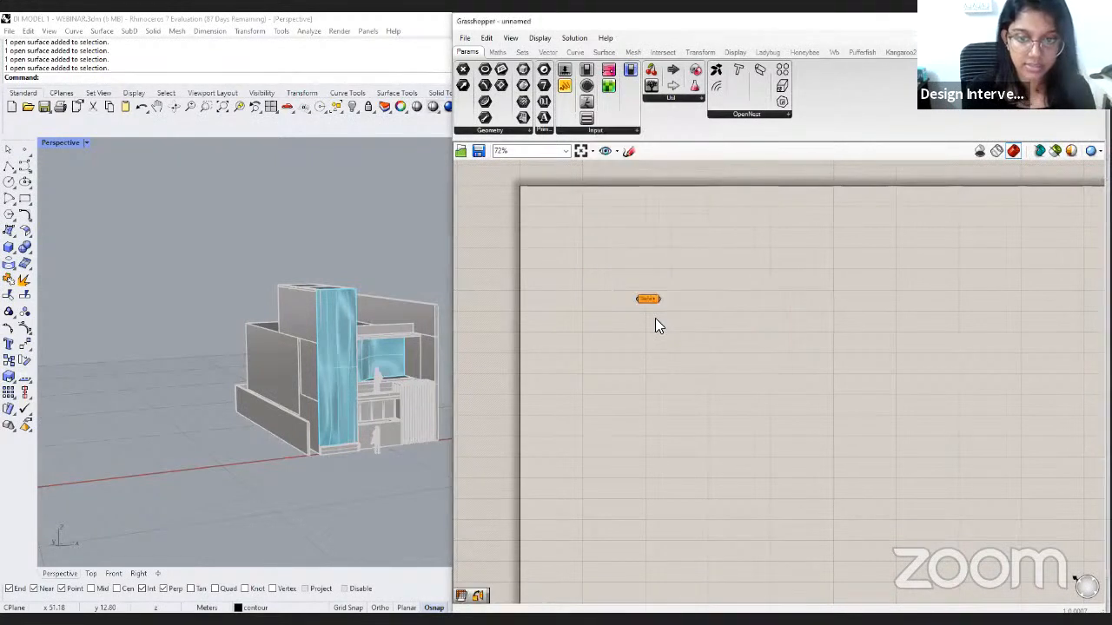
scroll(655, 318, "up", 5)
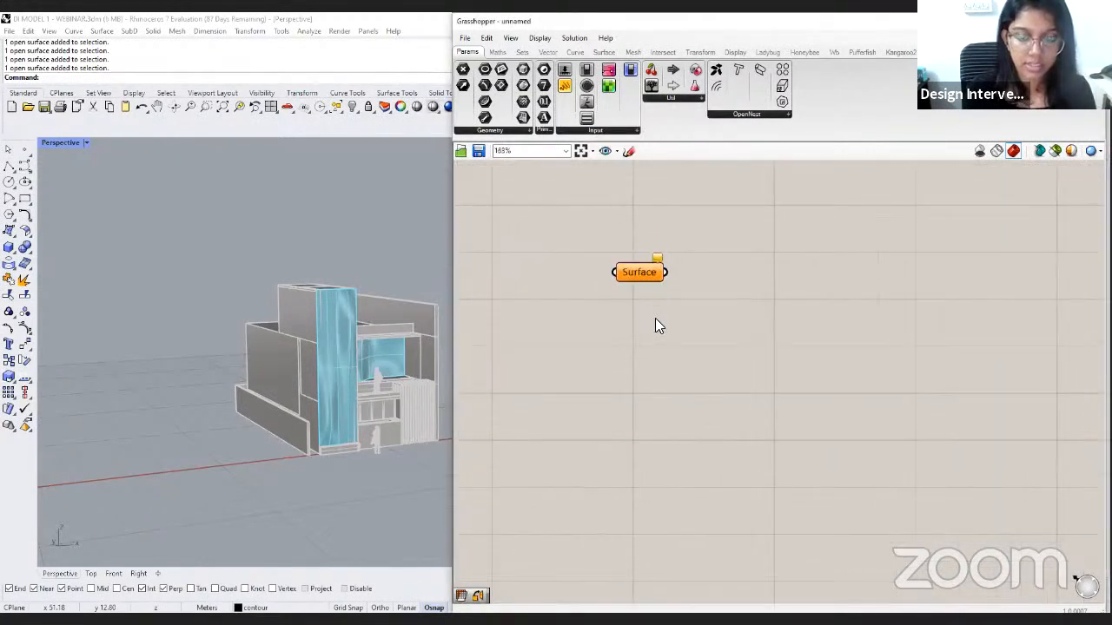
Reference the house's tall front façade surface in the Surface parameter as one surface and highlight its preview on the model.
right_click(637, 264)
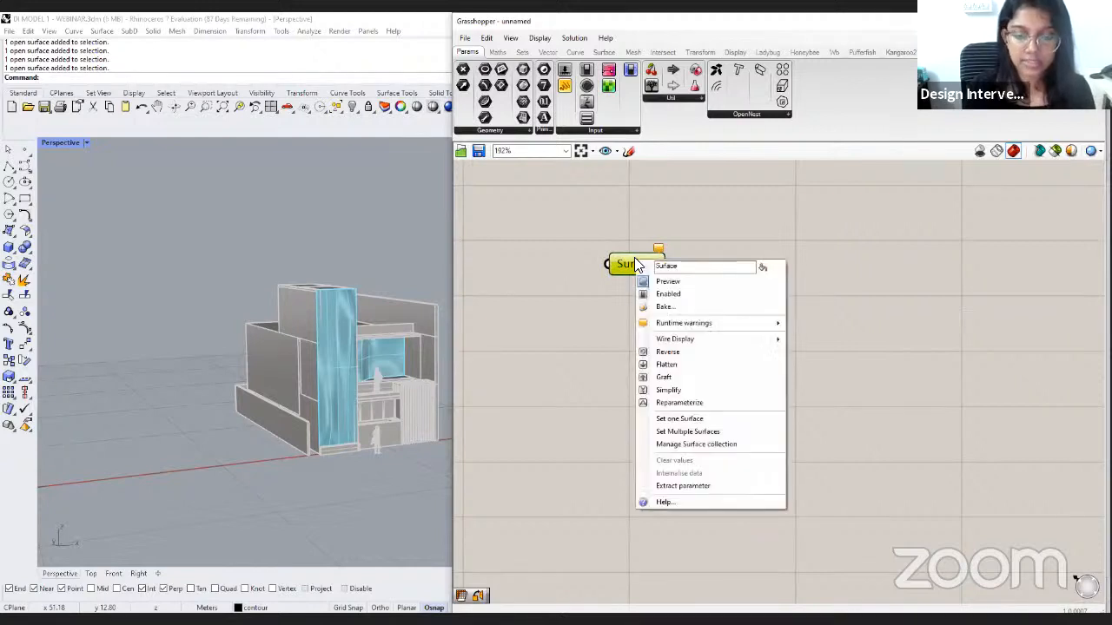
left_click(717, 424)
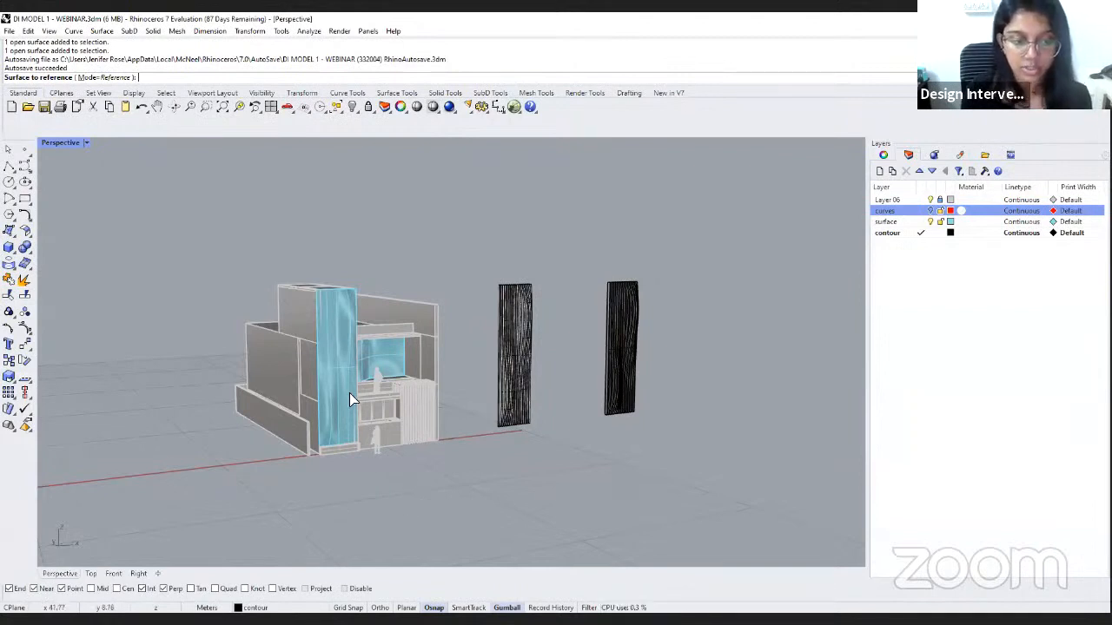
left_click(347, 323)
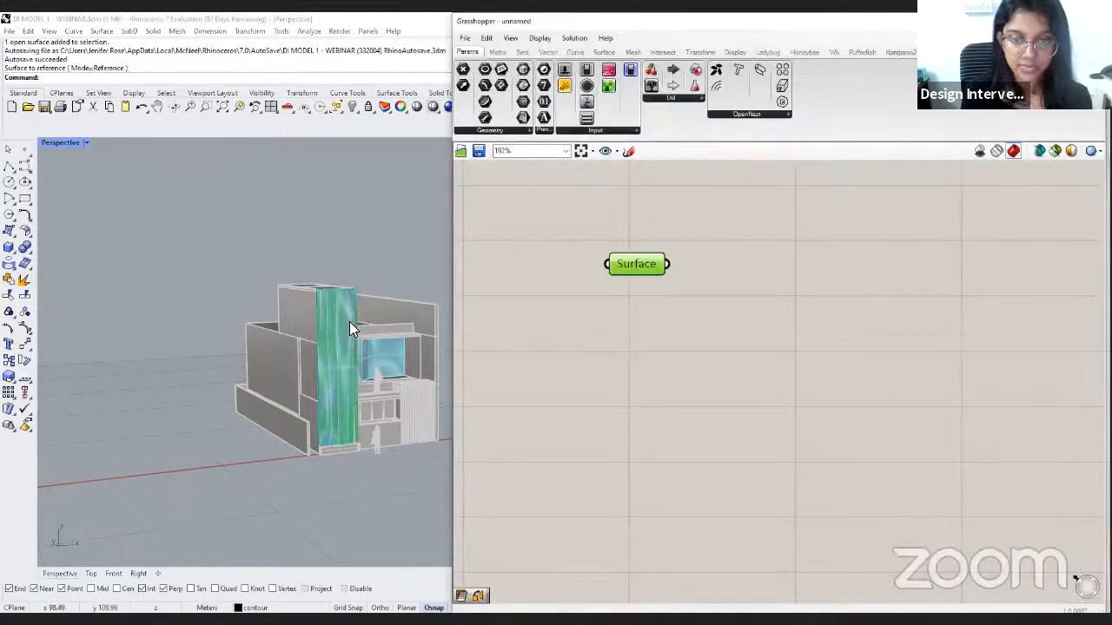
left_click(624, 317)
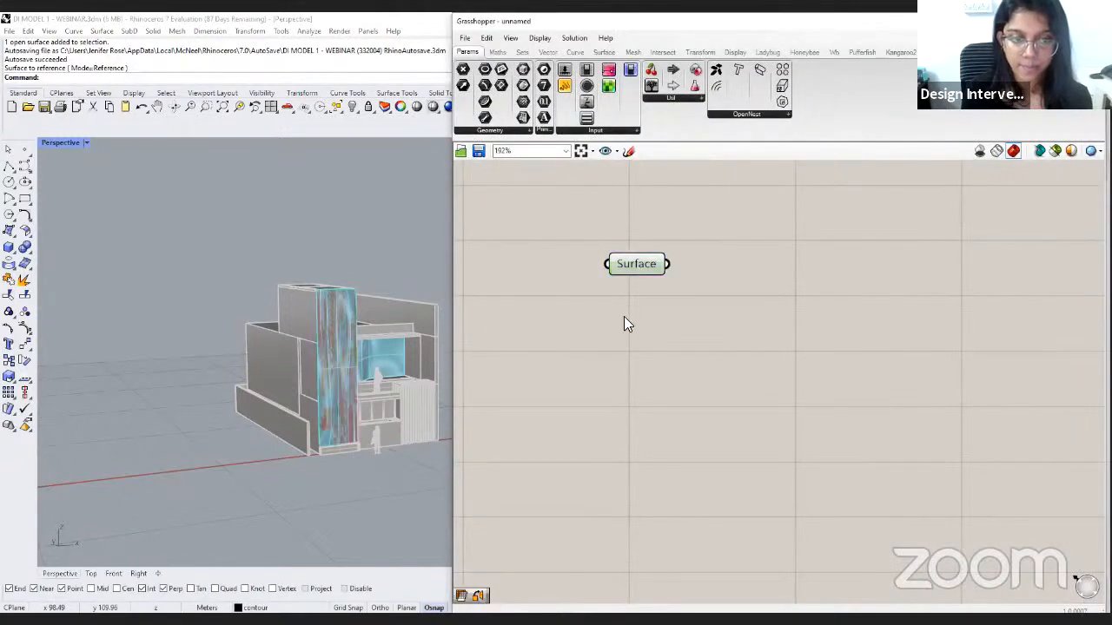
left_click(641, 264)
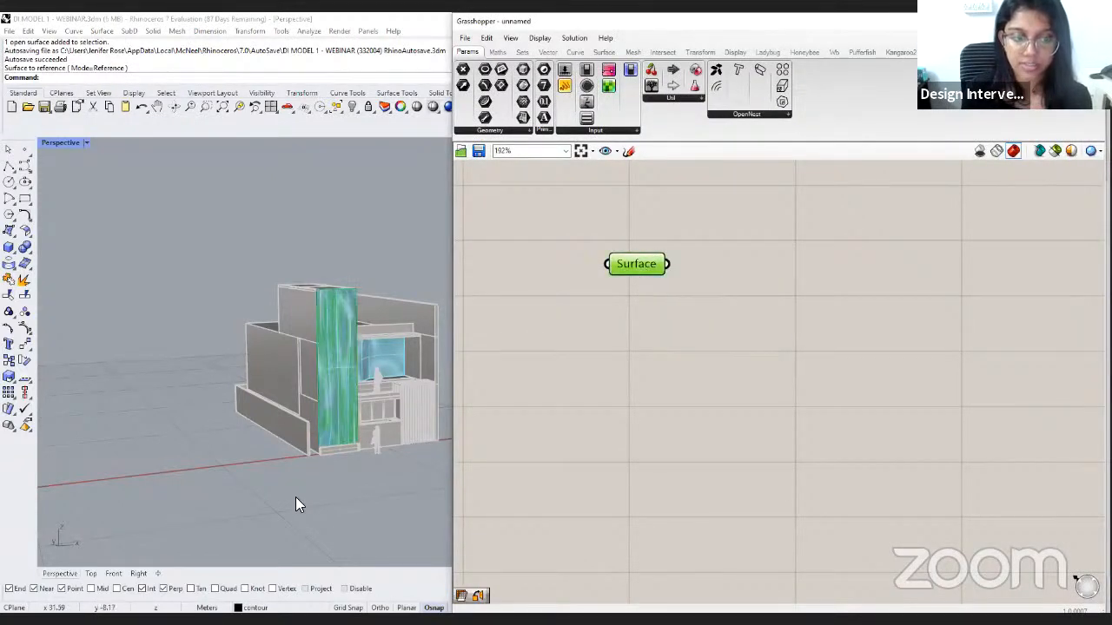
left_click(295, 496)
scroll(377, 375, "up", 7)
scroll(259, 373, "down", 4)
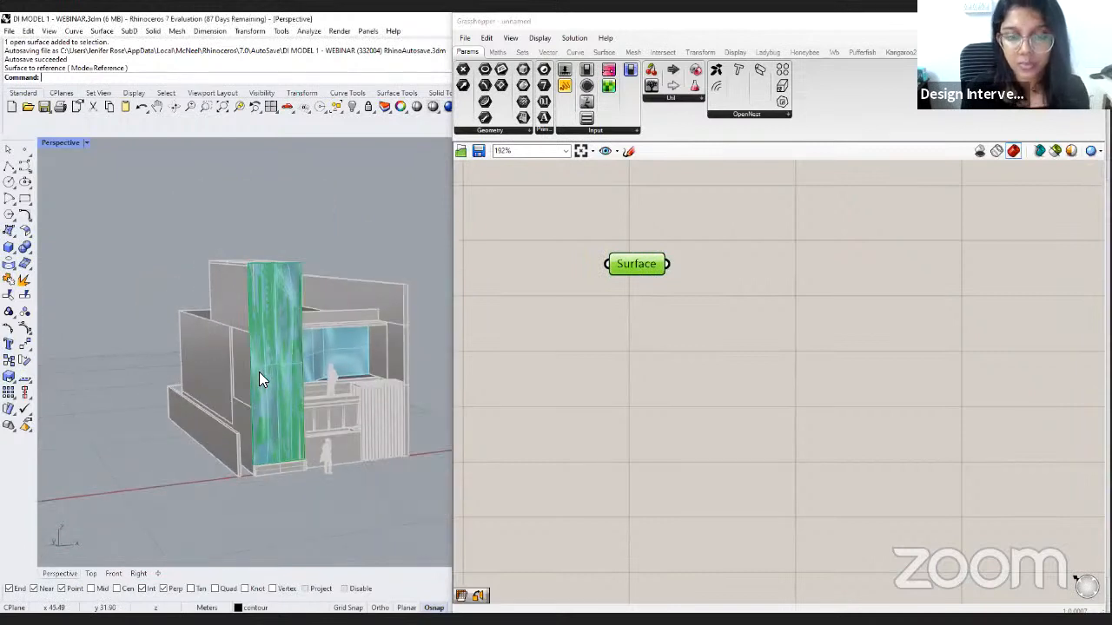
Delete the existing Surface parameter and place a new one on the canvas by searching for "surface".
key("Delete")
left_click(641, 271)
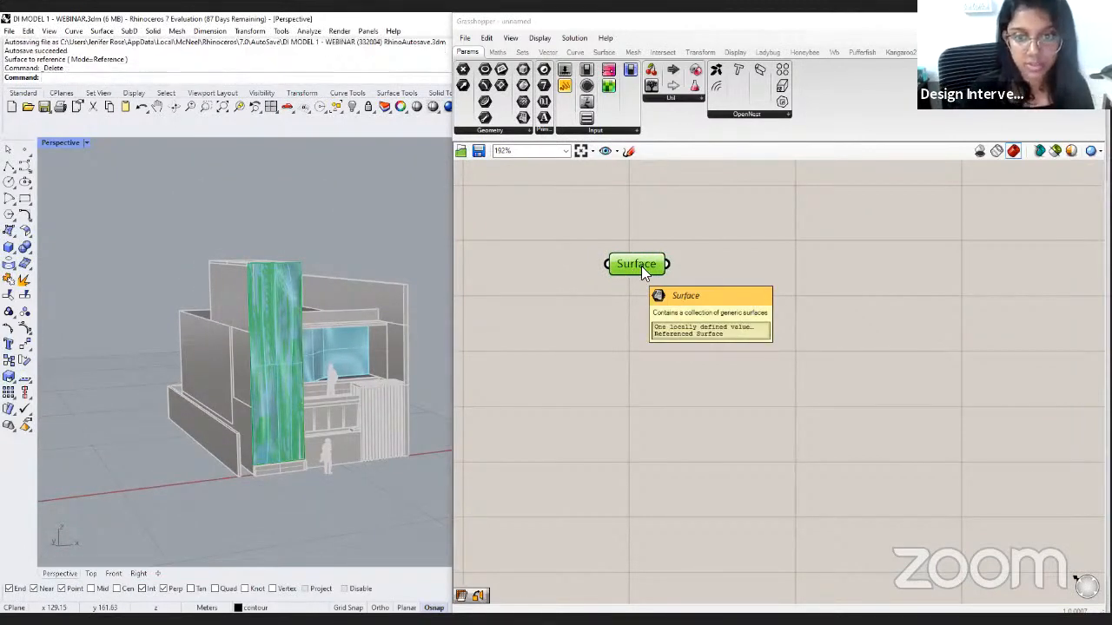
key("Delete")
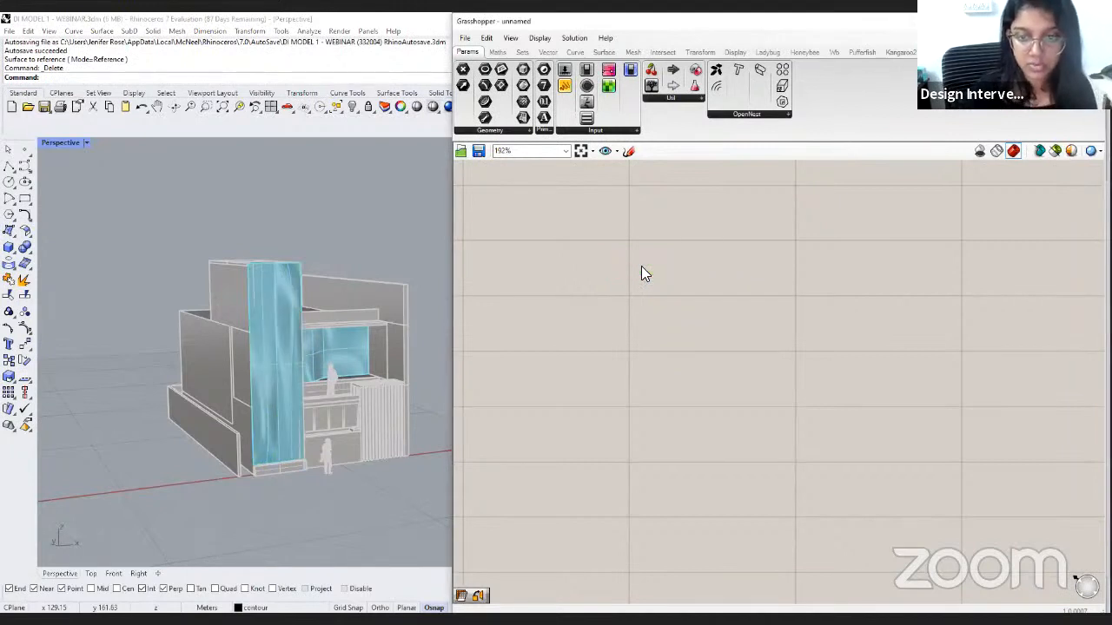
double_click(645, 269)
type("surface")
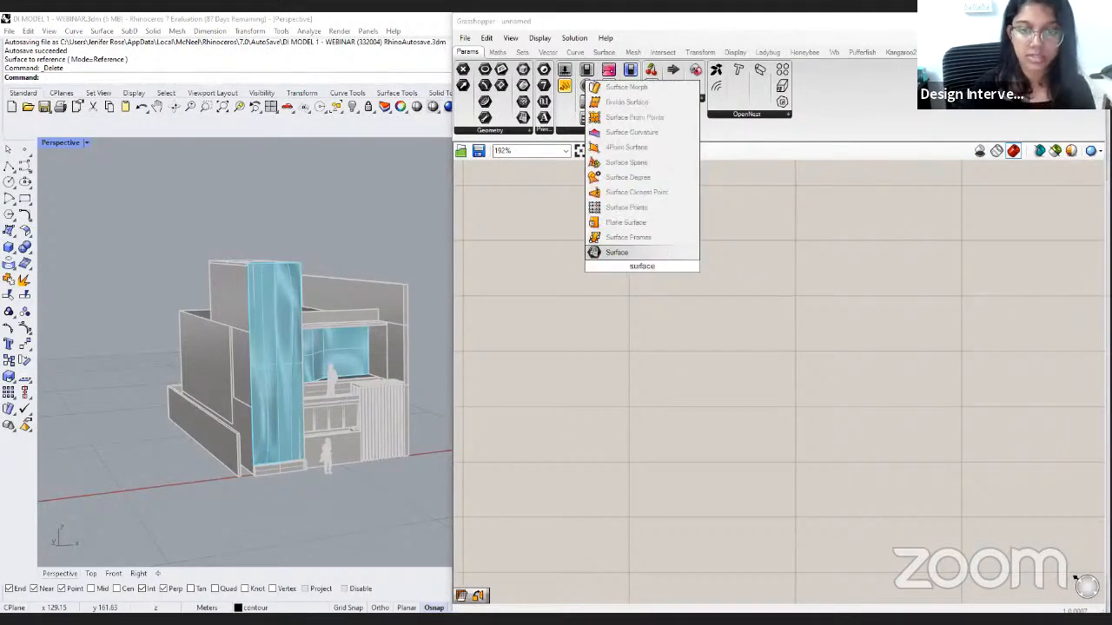
key("Return")
Reference the house's tall front façade surface as one surface in the new Surface parameter and check its preview on the model.
right_click(646, 259)
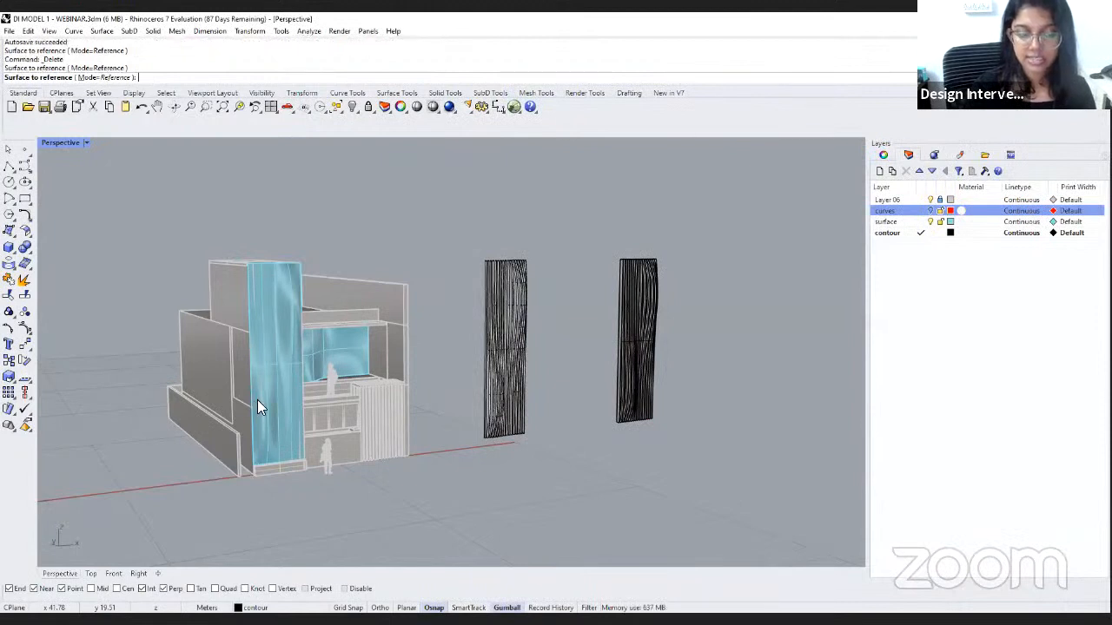
left_click(257, 405)
left_click(656, 321)
scroll(554, 379, "down", 2)
right_click_drag(651, 347, 640, 385)
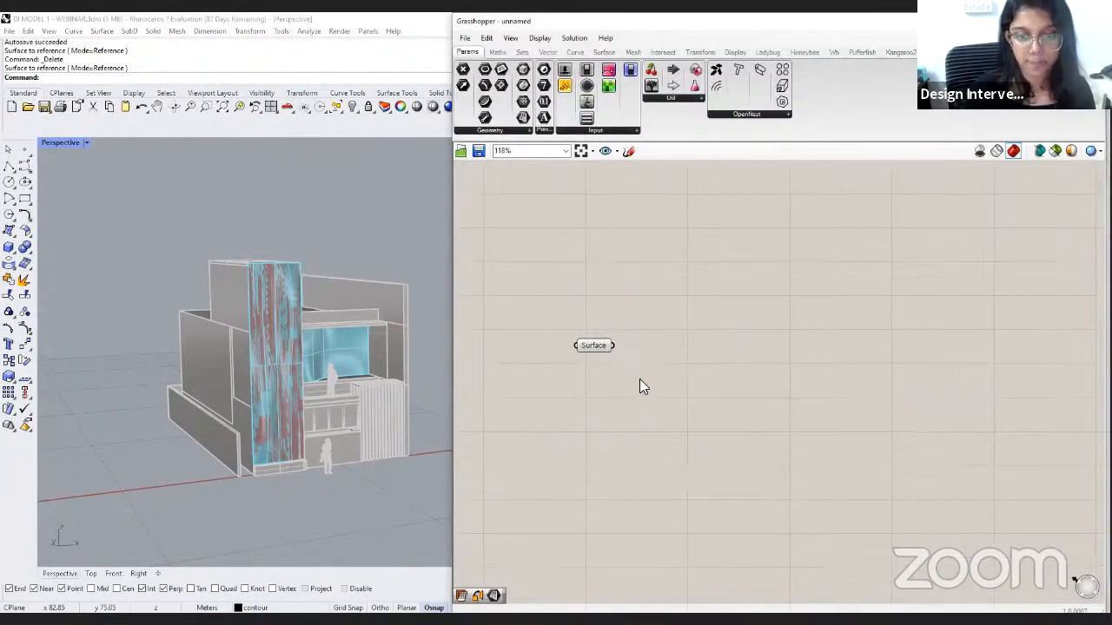
left_click(604, 346)
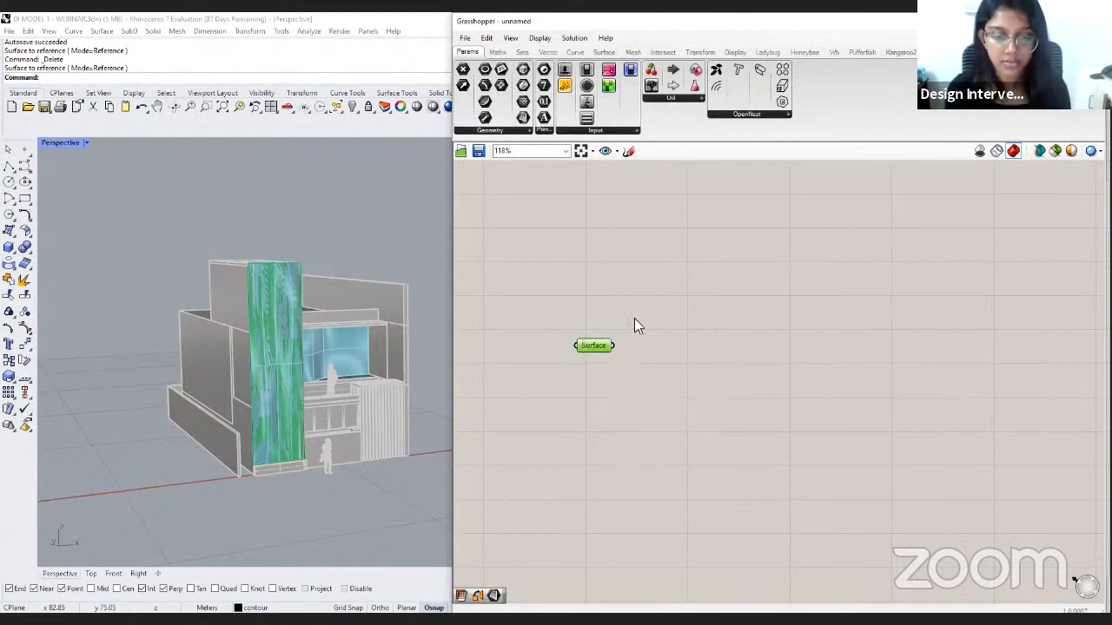
left_click(635, 357)
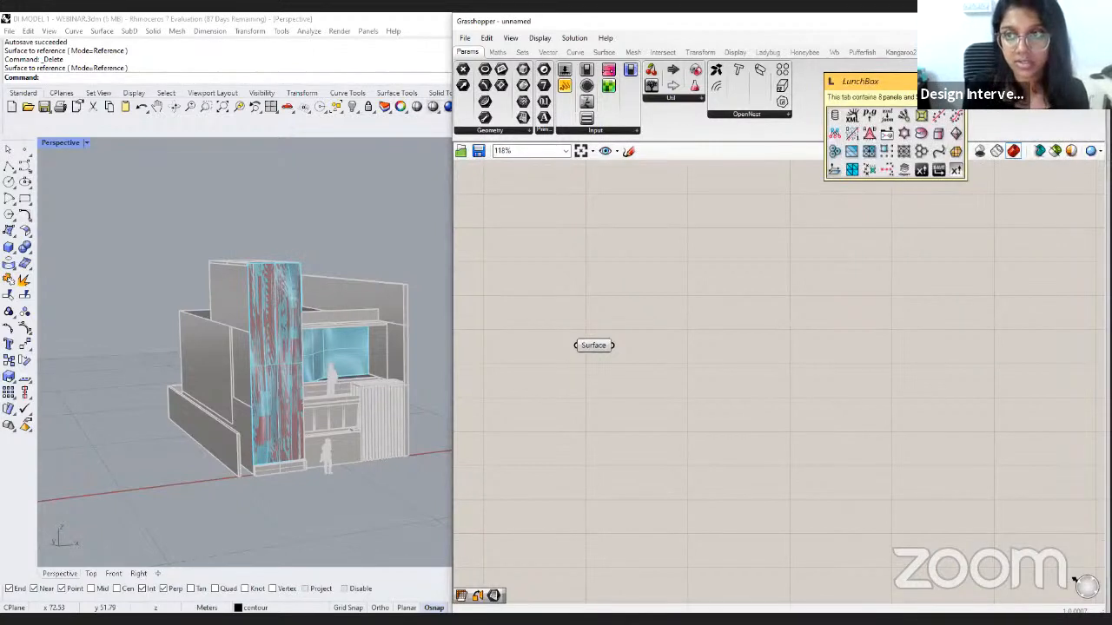
Place the LunchBox Triangle Panels B component on the canvas beside the Surface parameter.
left_click(939, 52)
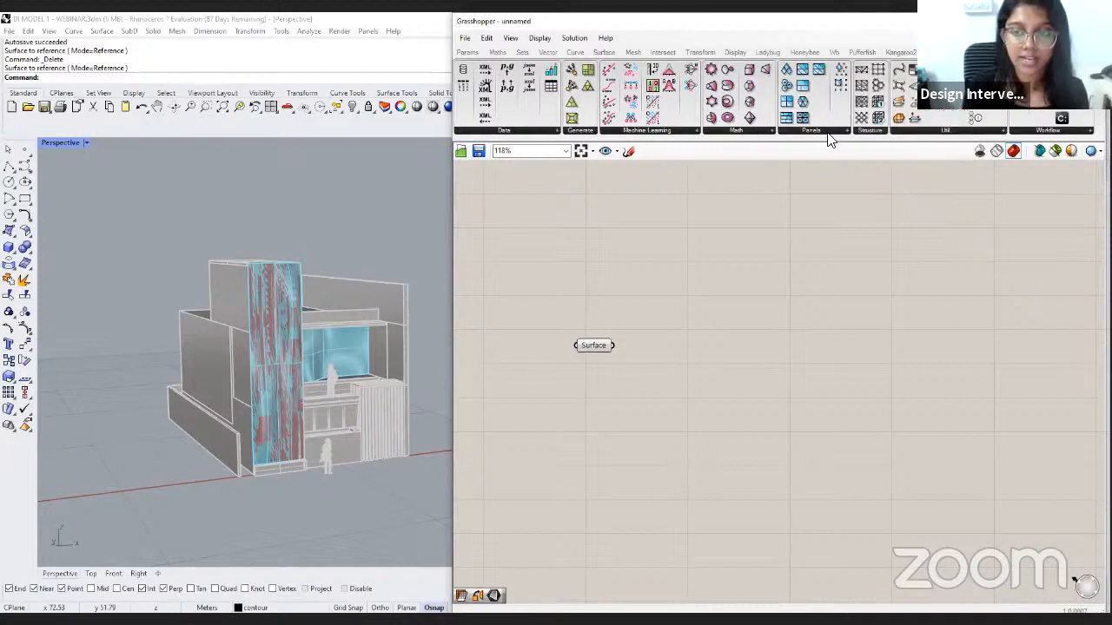
left_click(830, 132)
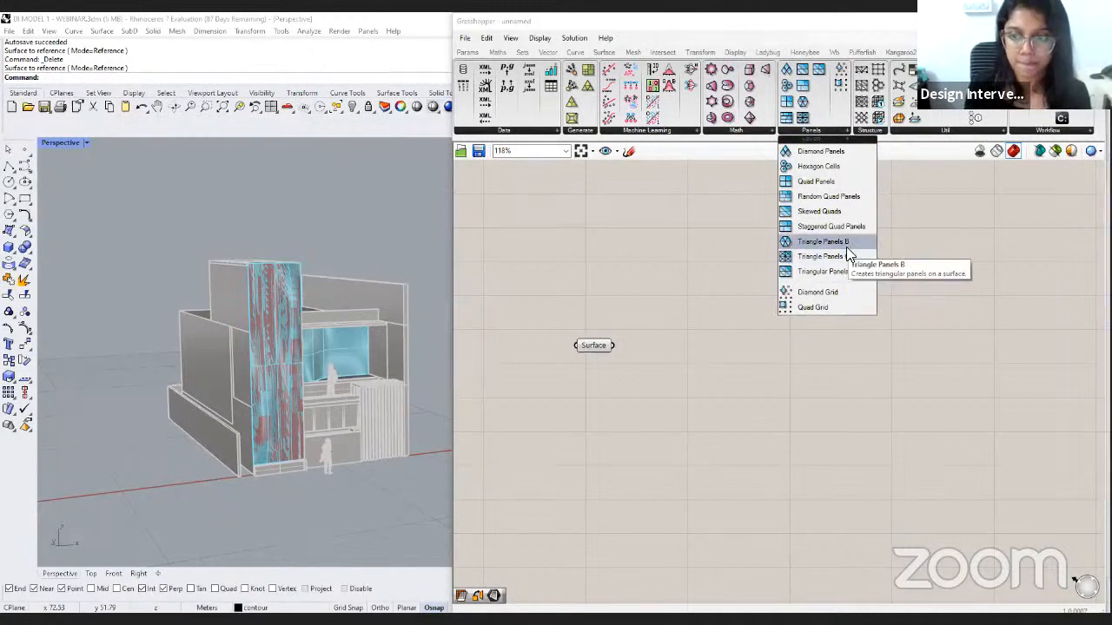
left_click_drag(847, 249, 801, 361)
left_click(683, 388)
right_click_drag(683, 388, 696, 364)
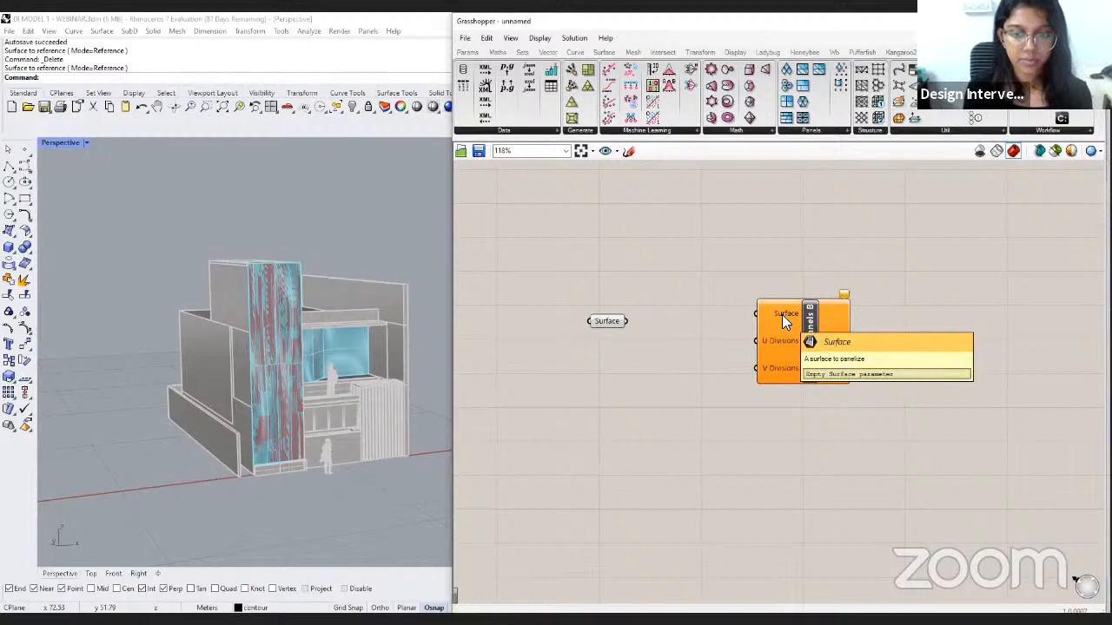
Connect the Surface parameter to the Surface input of Triangle Panels B, align the two components and inspect the panelled façade up close.
left_click_drag(608, 322, 610, 314)
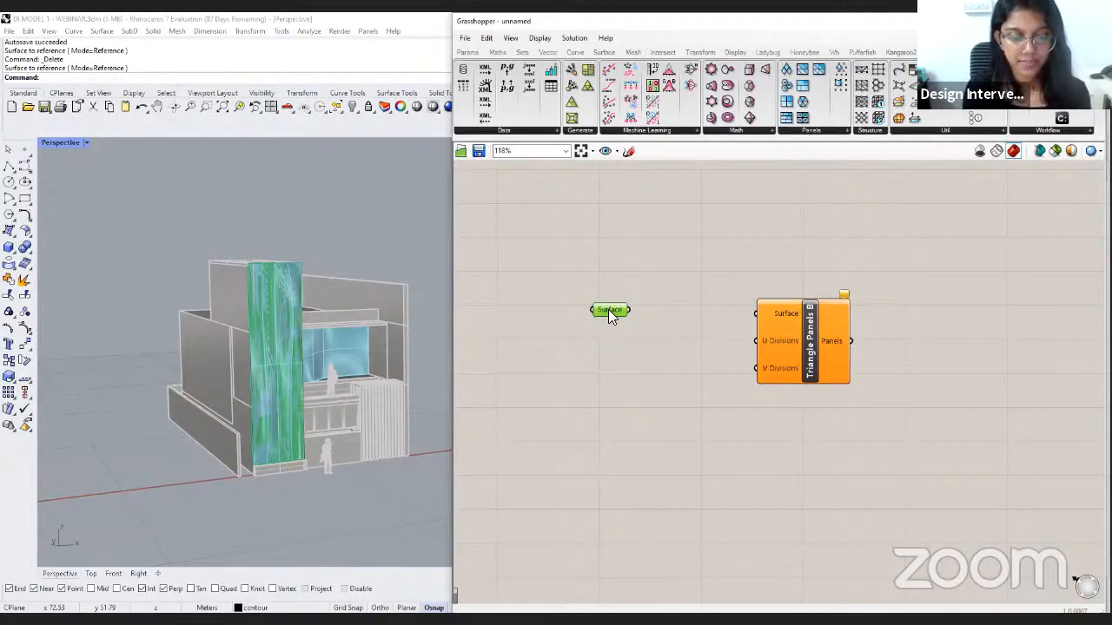
scroll(715, 286, "up", 1)
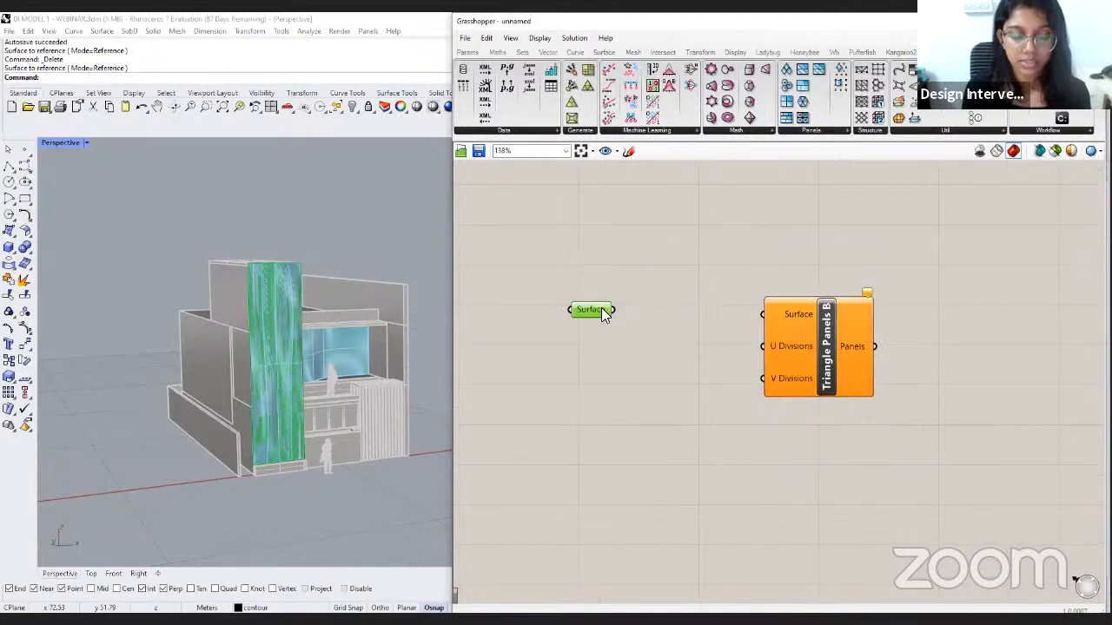
left_click_drag(608, 313, 762, 317)
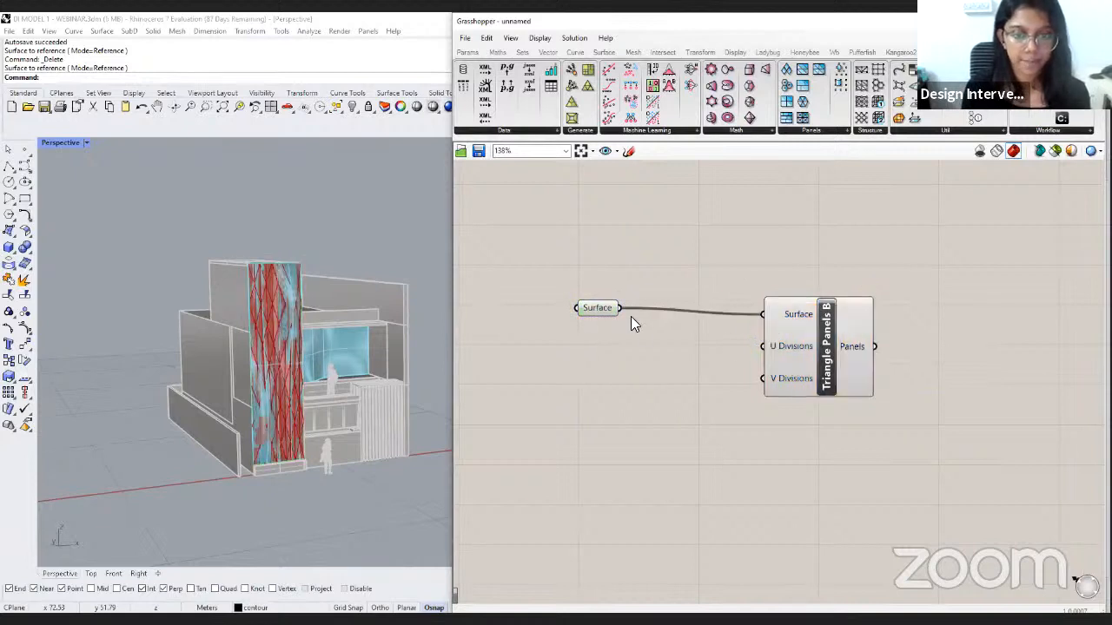
left_click_drag(604, 311, 642, 317)
left_click(677, 363)
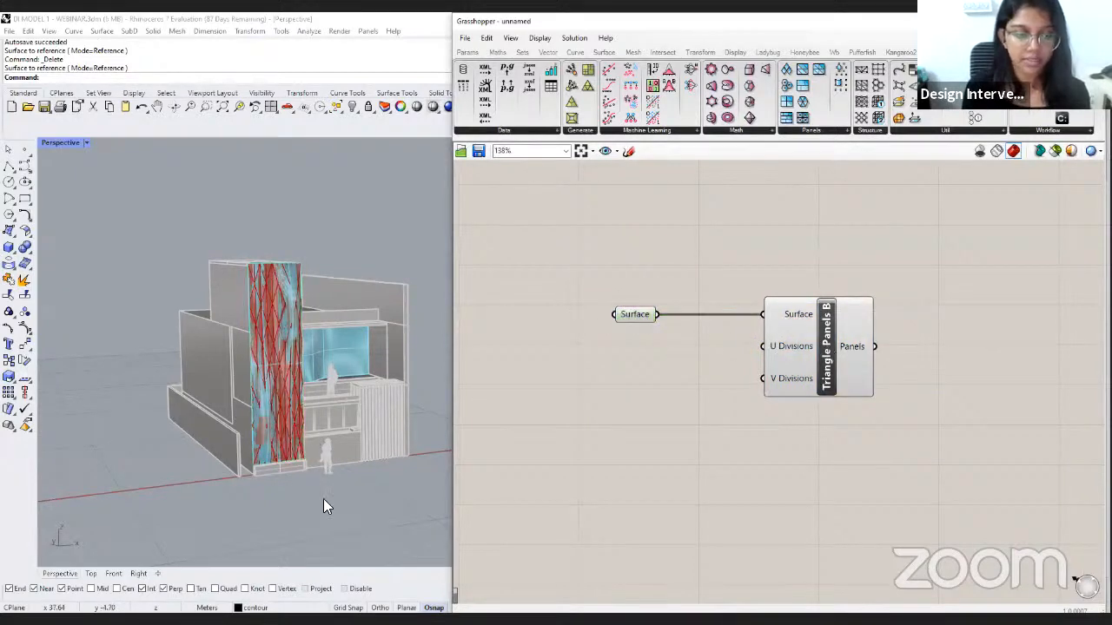
scroll(280, 412, "up", 3)
scroll(281, 412, "up", 4)
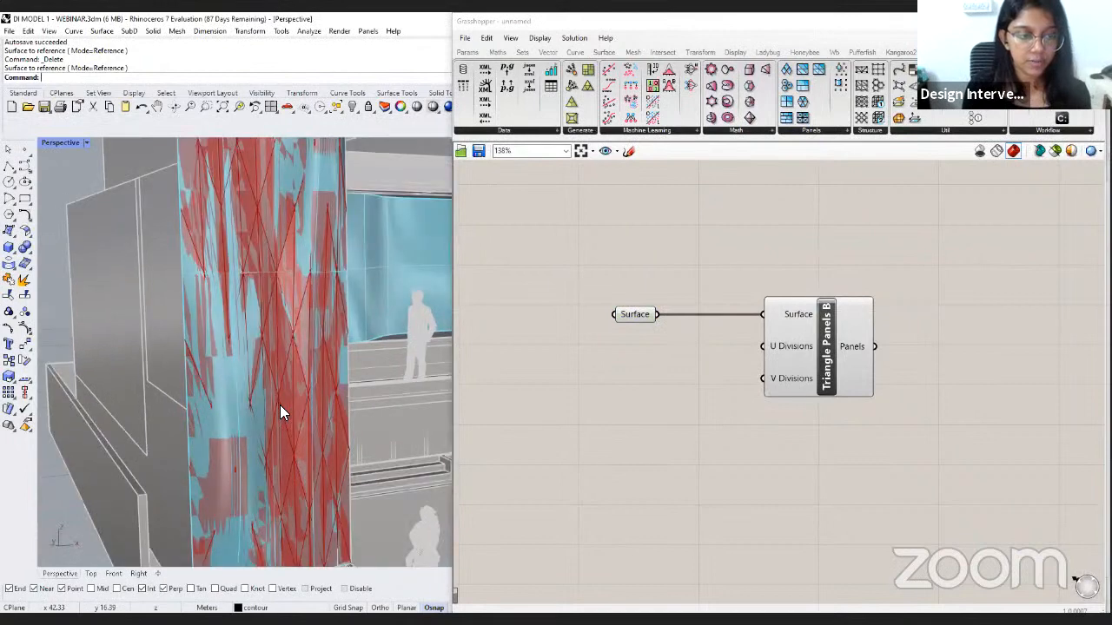
scroll(281, 412, "down", 5)
scroll(280, 404, "down", 3)
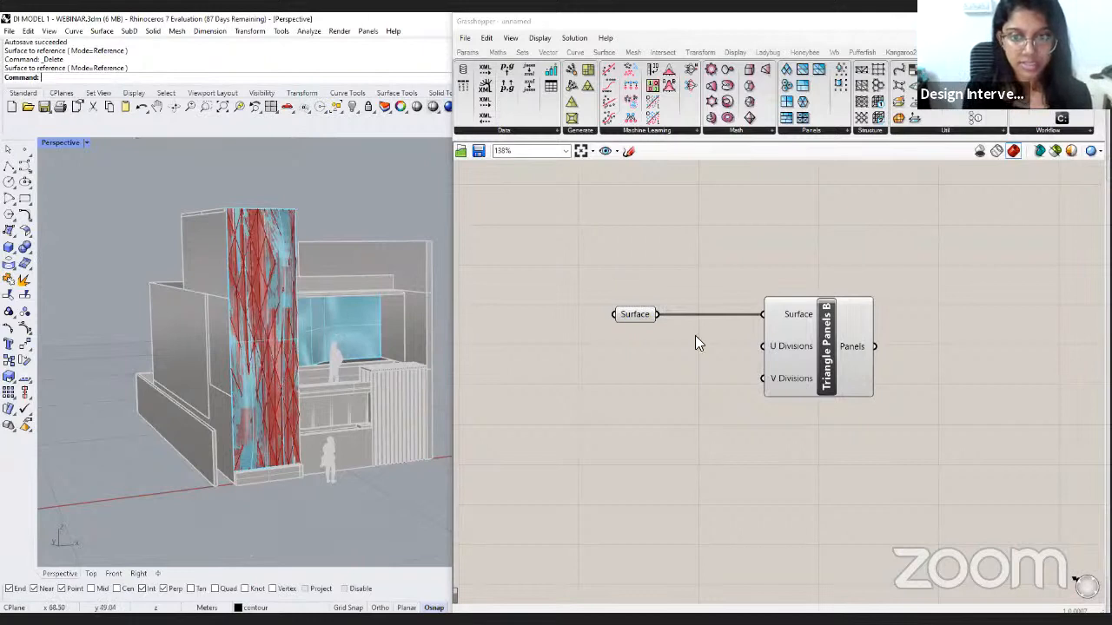
left_click(292, 250)
left_click(636, 313)
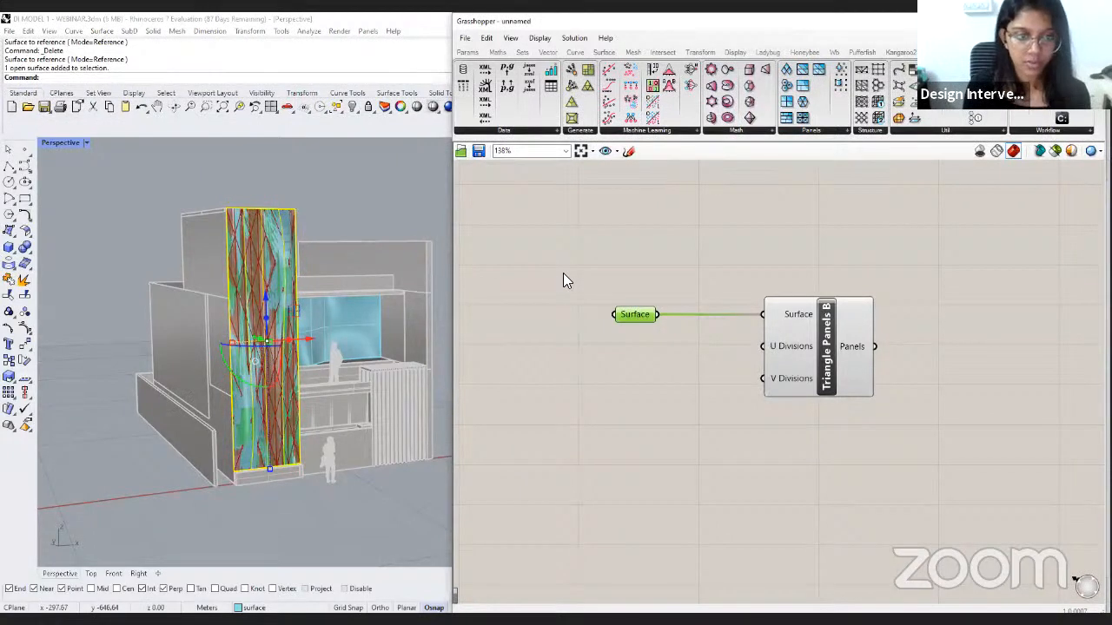
left_click(836, 350)
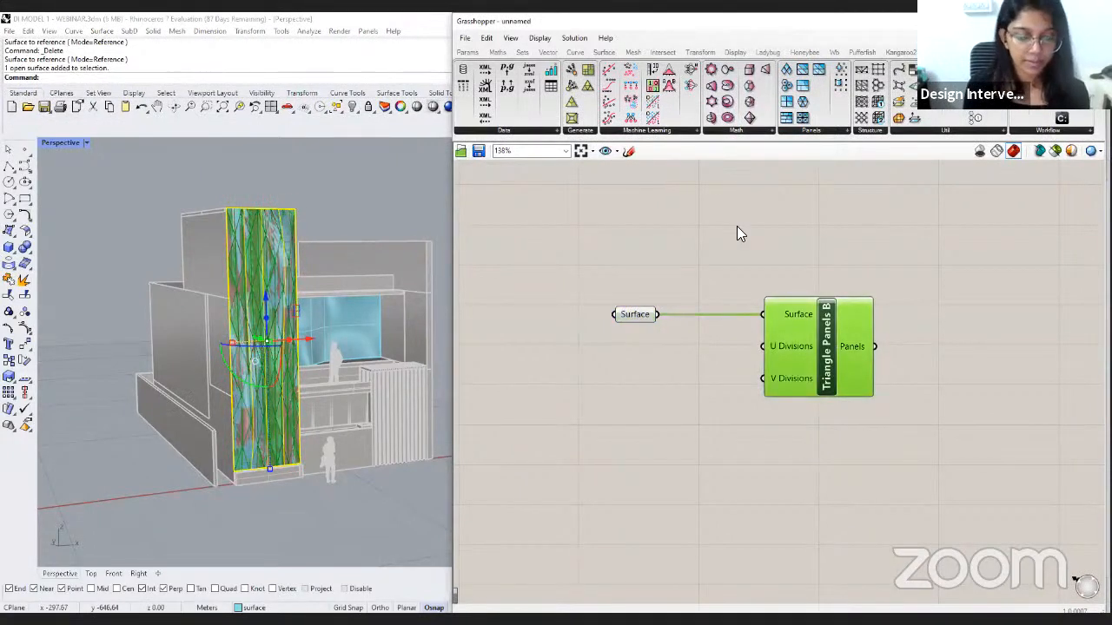
left_click(403, 514)
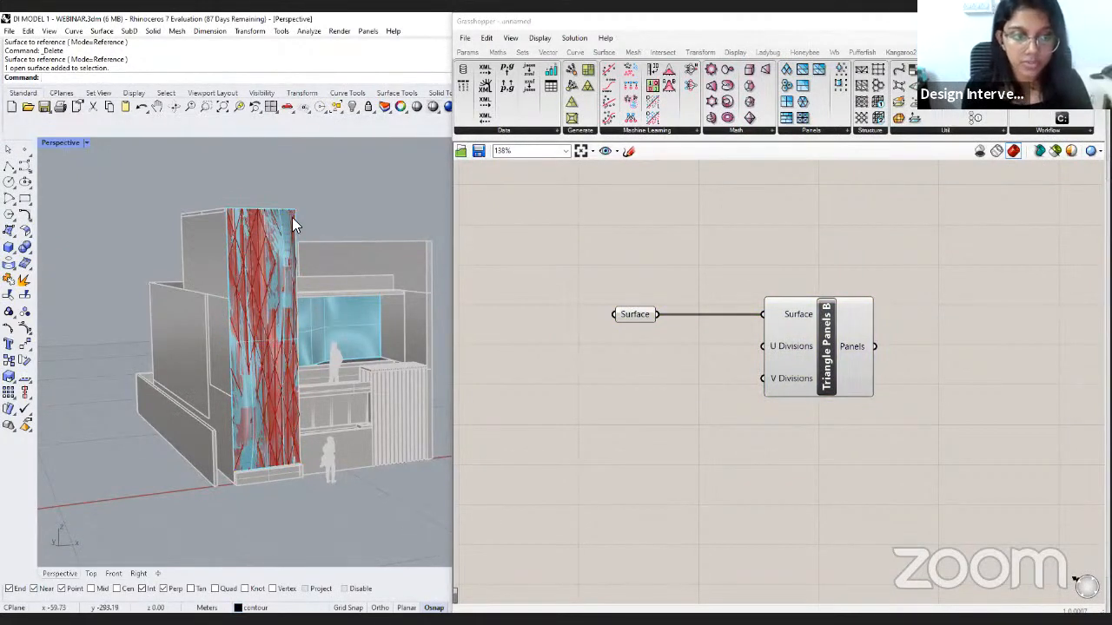
Hide the tower's blue facade surface to view the triangular panels from above, and show the surface again.
left_click(283, 238)
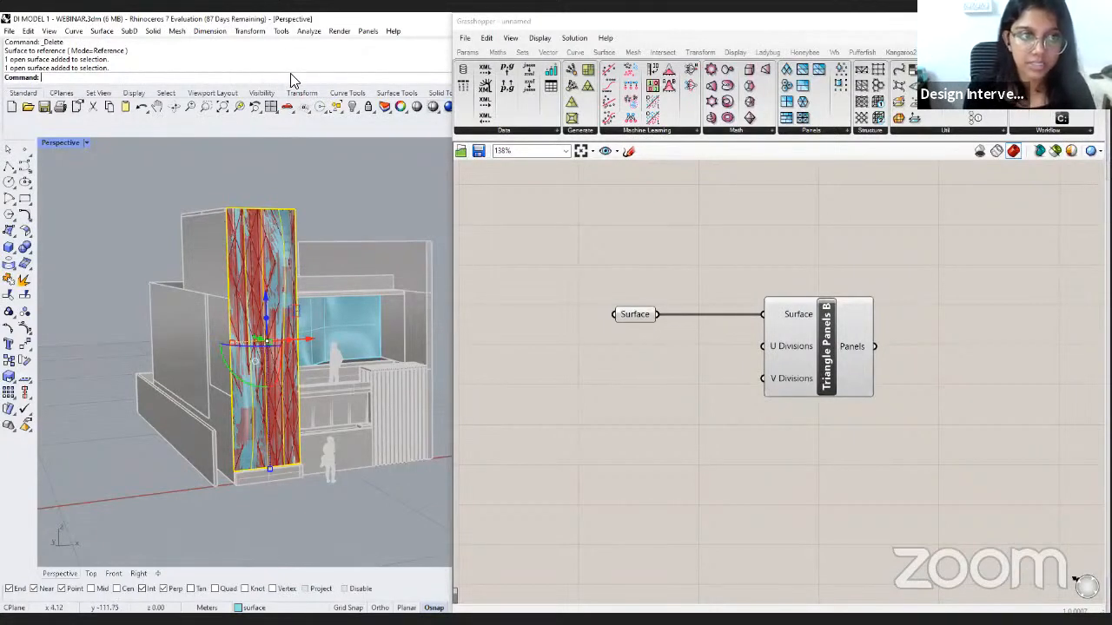
type("Hide")
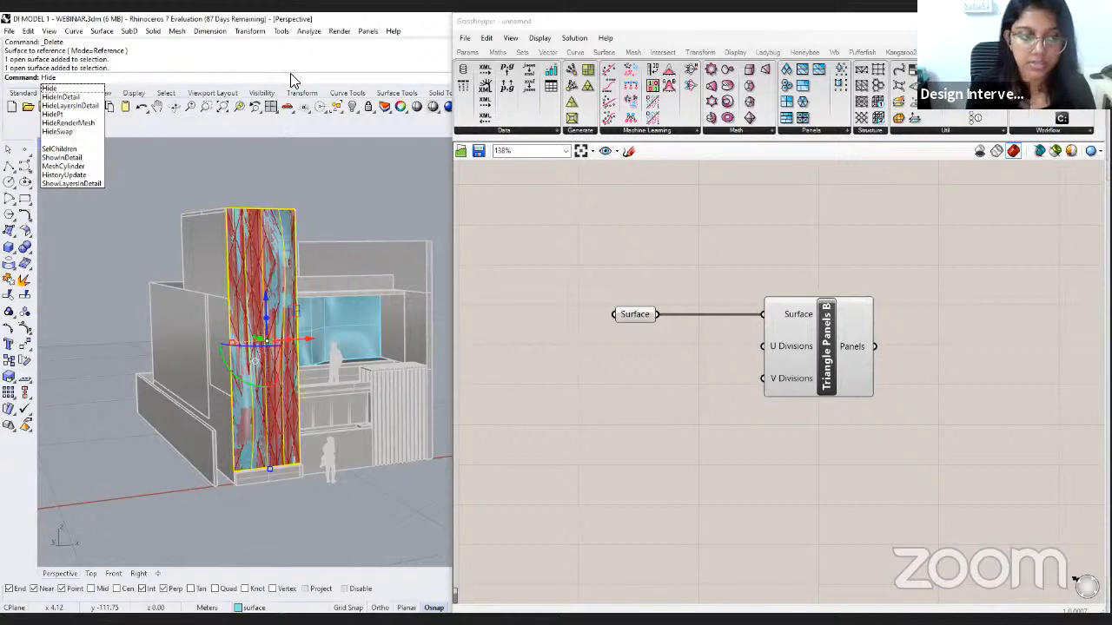
key("Return")
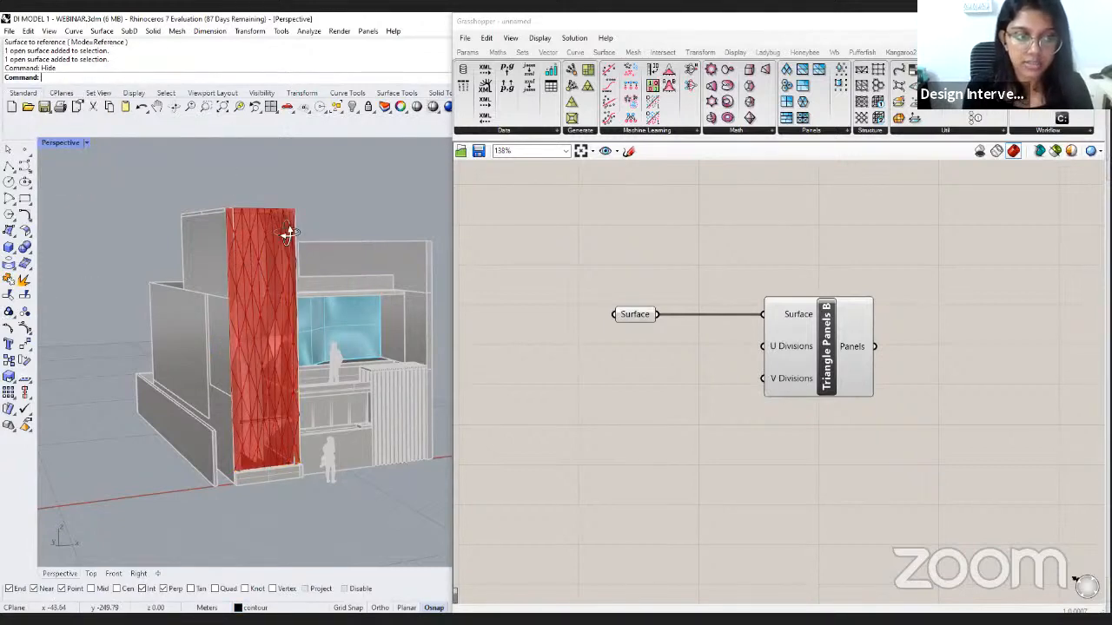
mouse_move(289, 233)
right_mouse_down()
mouse_move(298, 236)
mouse_move(287, 232)
right_mouse_up()
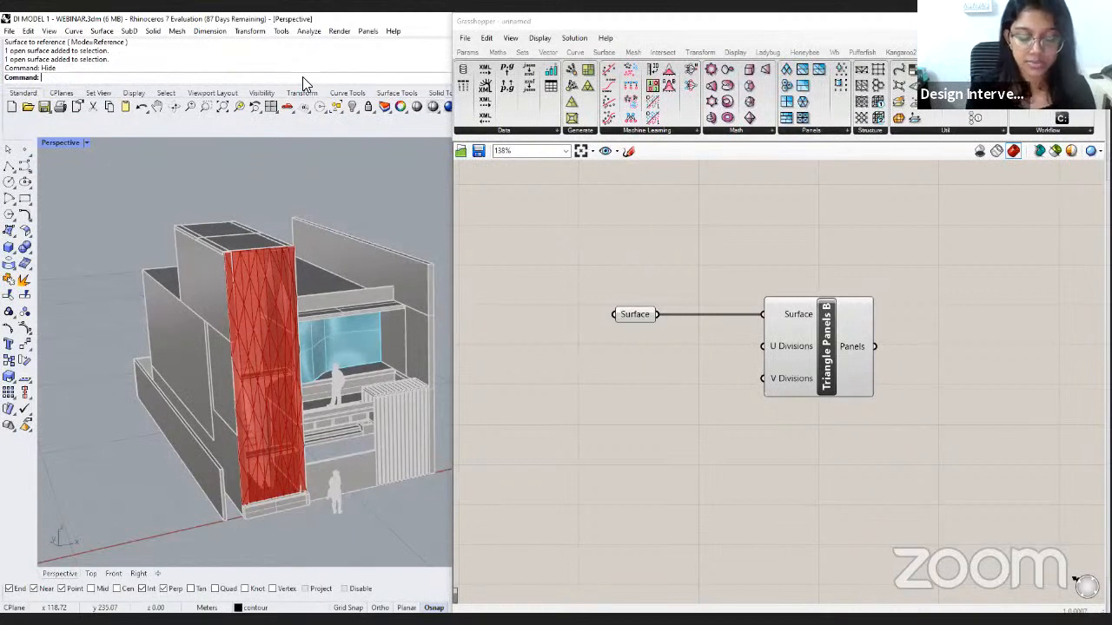
type("Show")
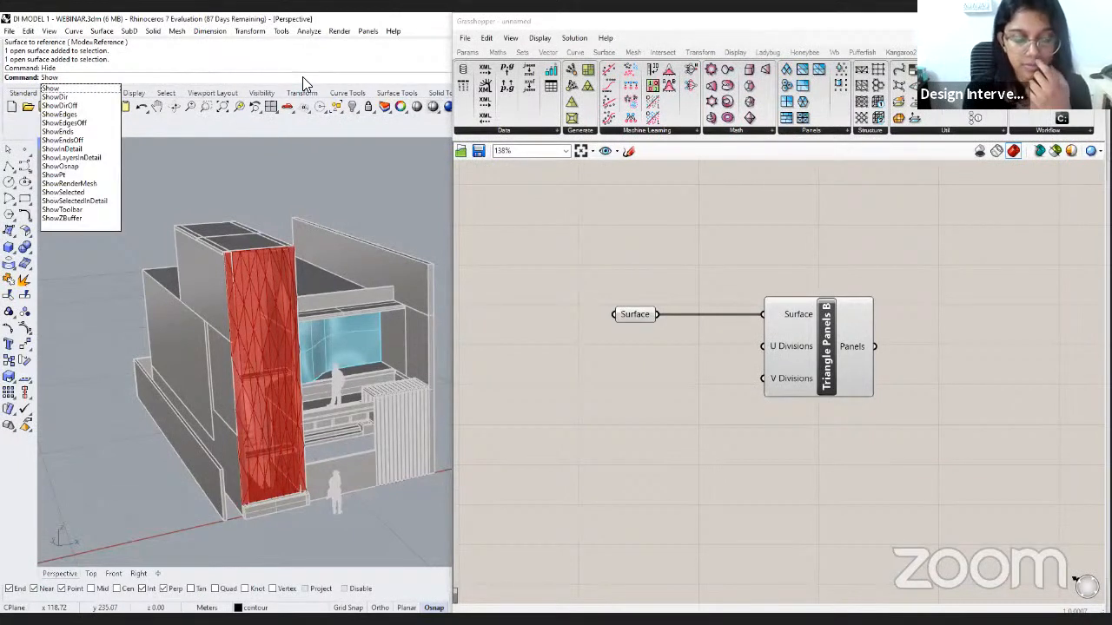
key("Return")
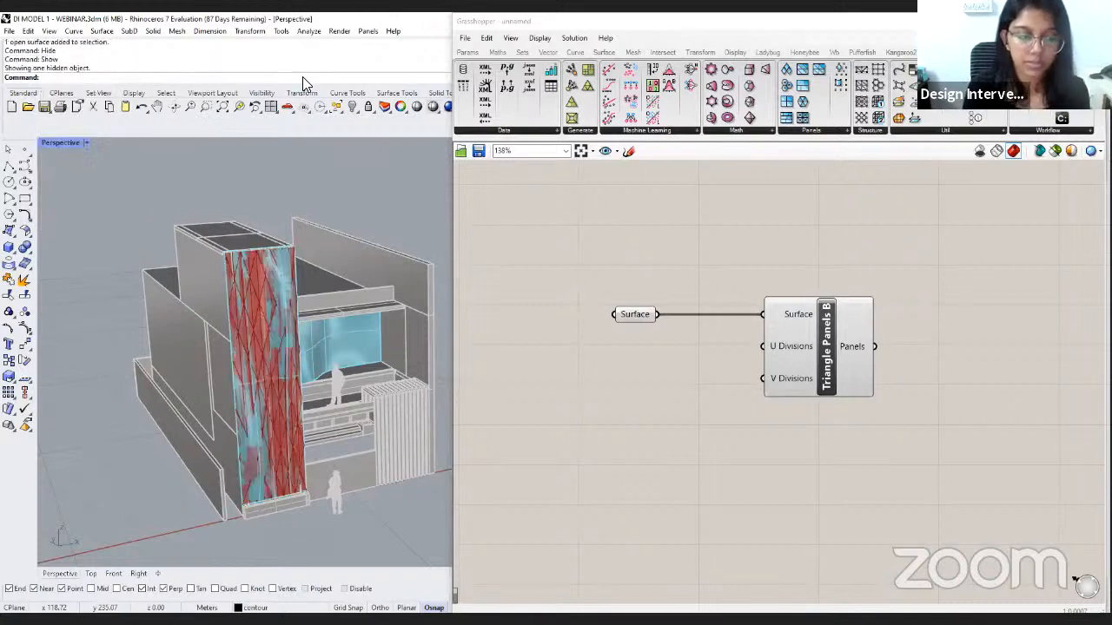
Hide the blue facade surface on the tower in the Rhino model.
left_click(276, 289)
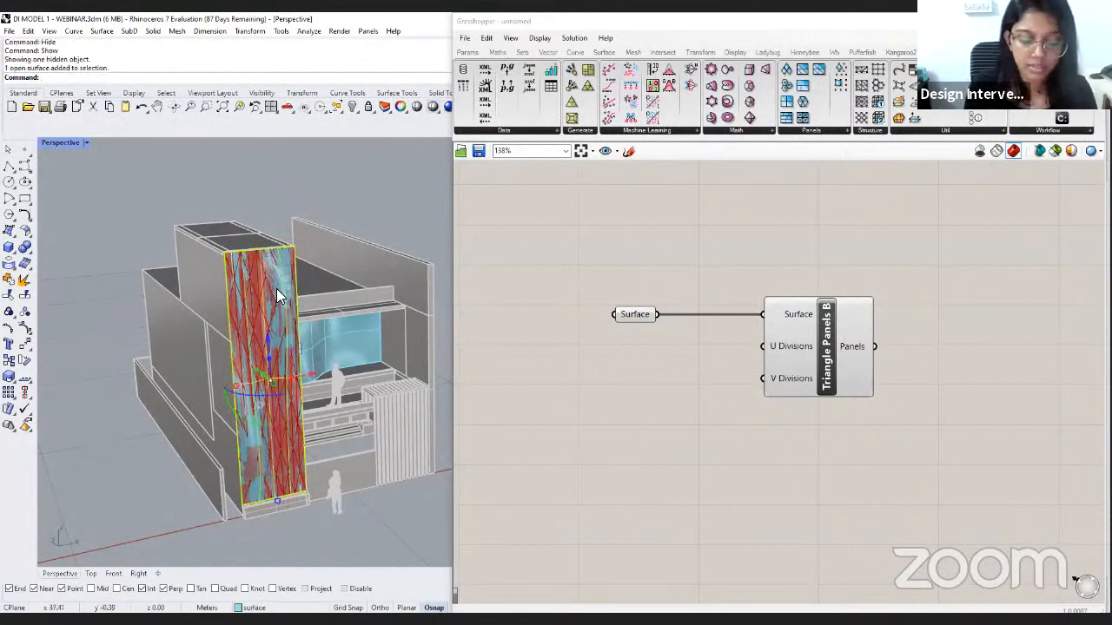
type("Hide")
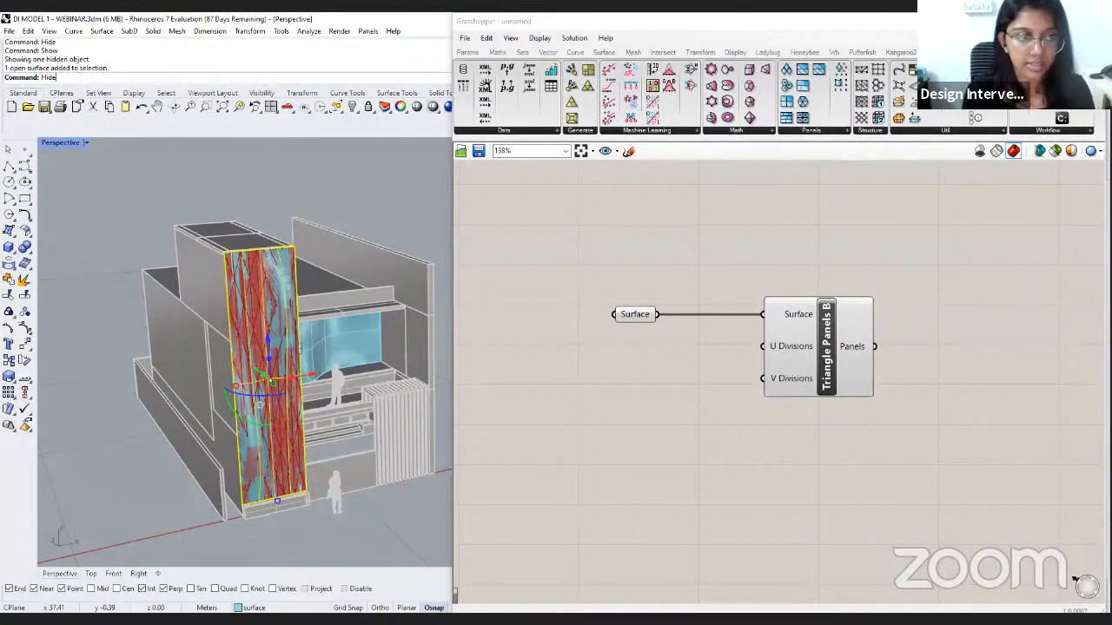
key("Return")
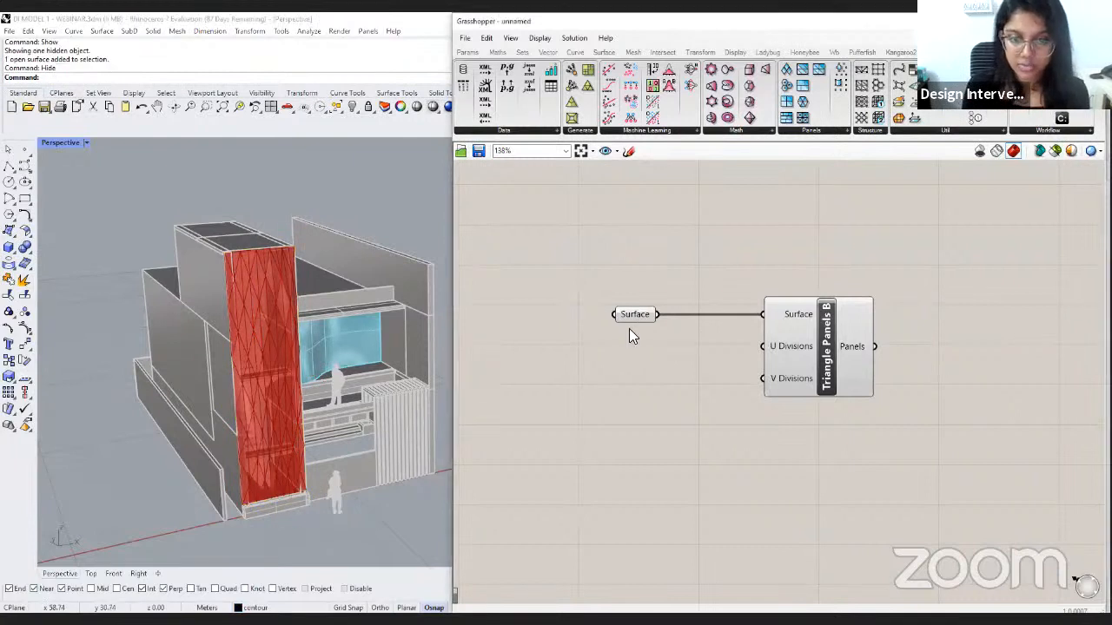
Disable the preview of the Surface parameter that feeds the Triangle Panels B component.
right_click_drag(691, 354, 676, 347)
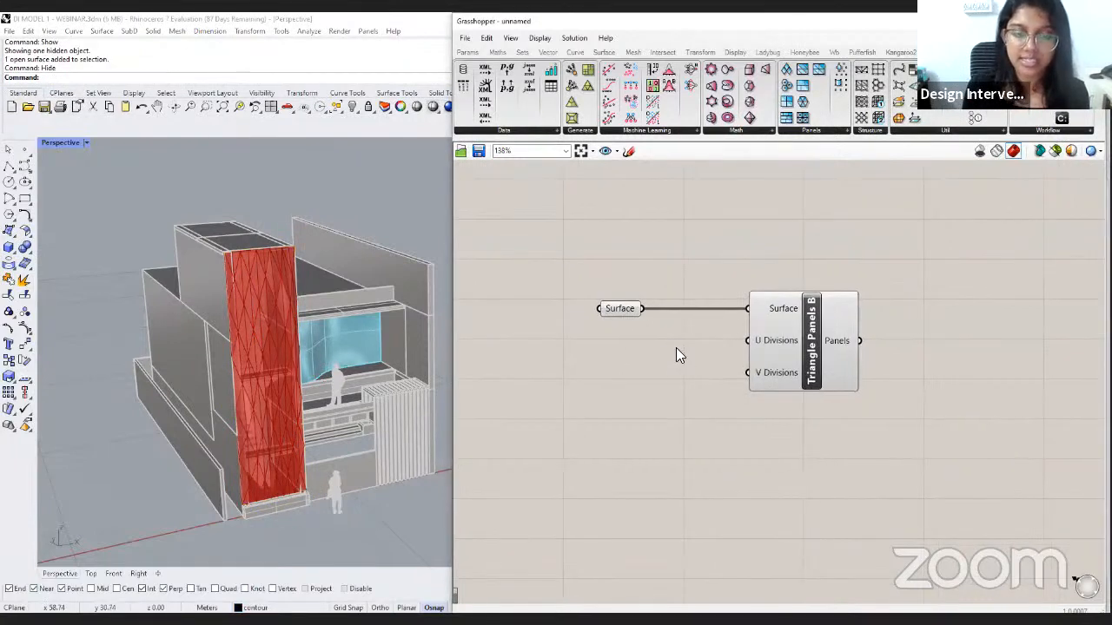
left_click(615, 309)
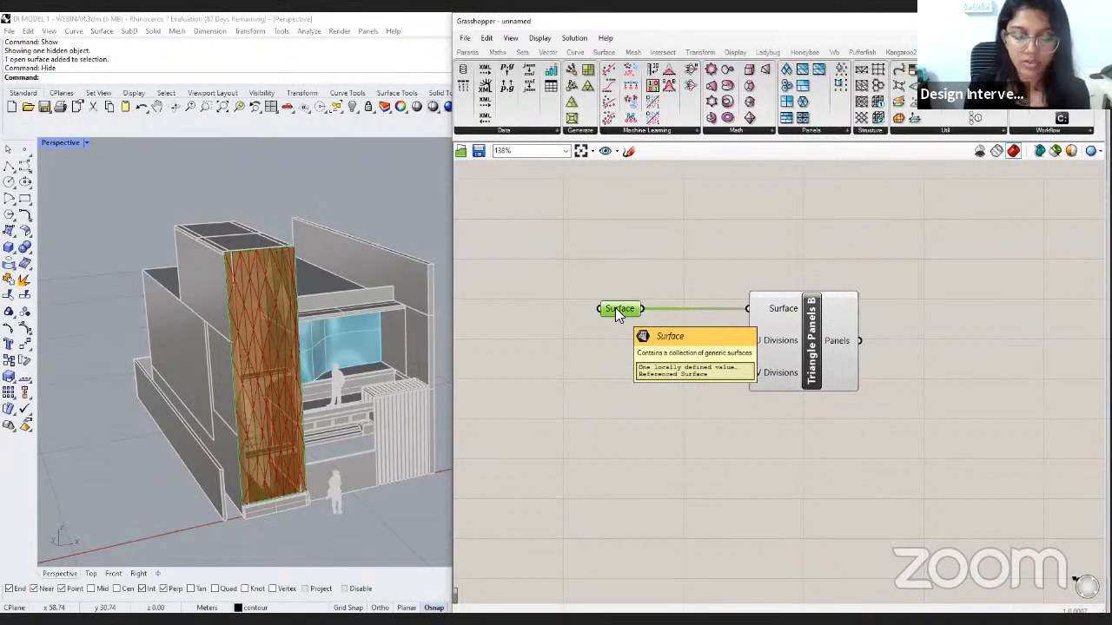
middle_click(615, 309)
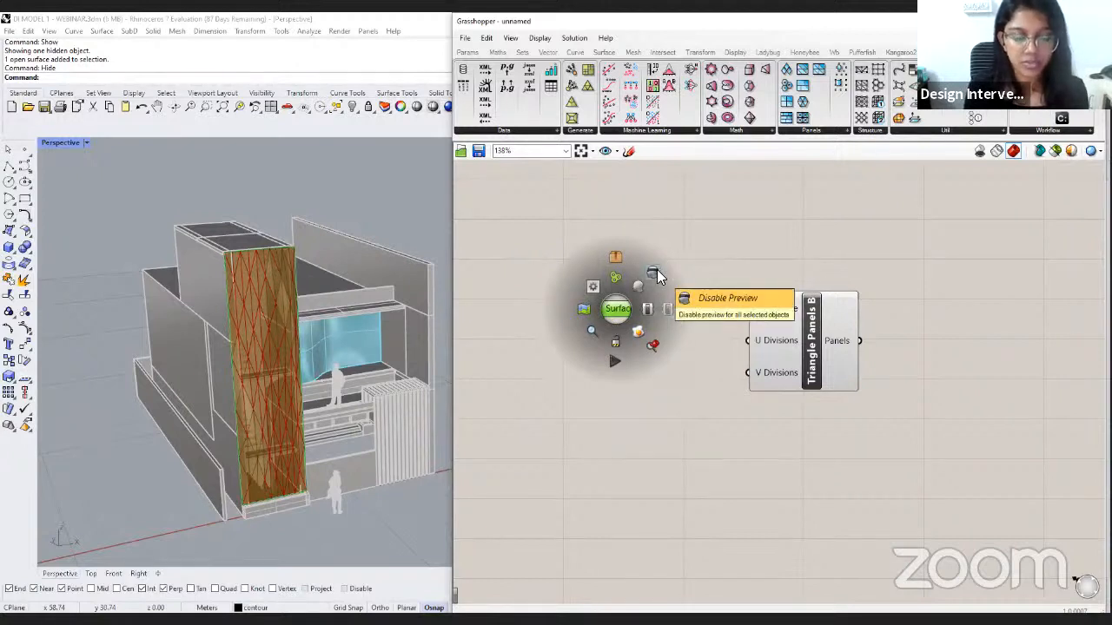
left_click(659, 322)
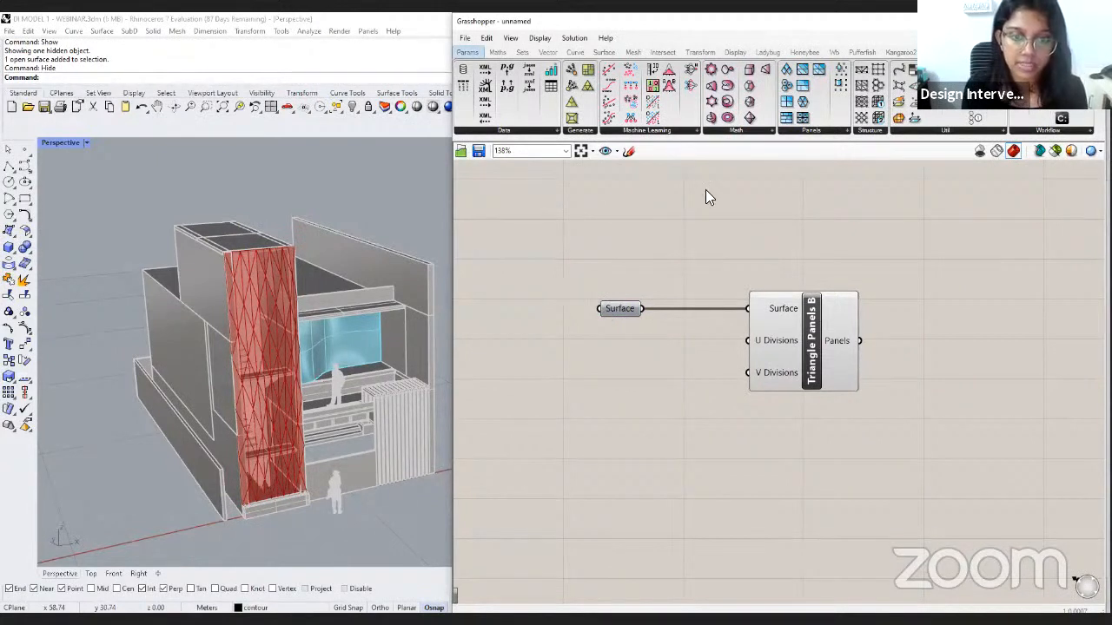
Examine the triangular panels on the tower facade and the U and V Divisions inputs of Triangle Panels B.
left_click(786, 229)
scroll(654, 340, "down", 2)
left_click(711, 322)
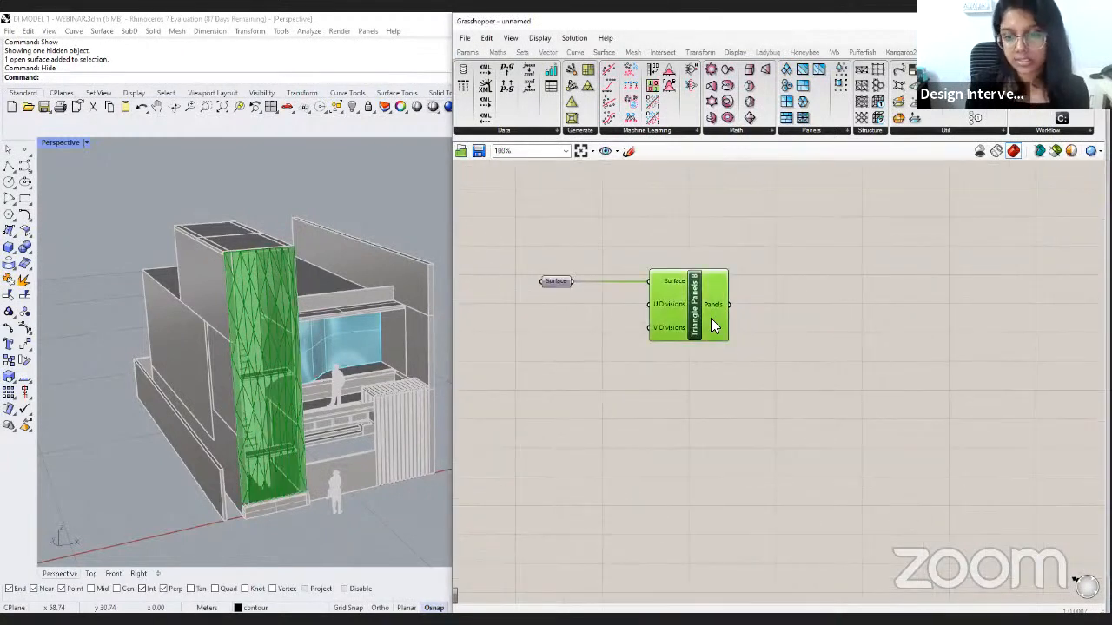
left_click(764, 352)
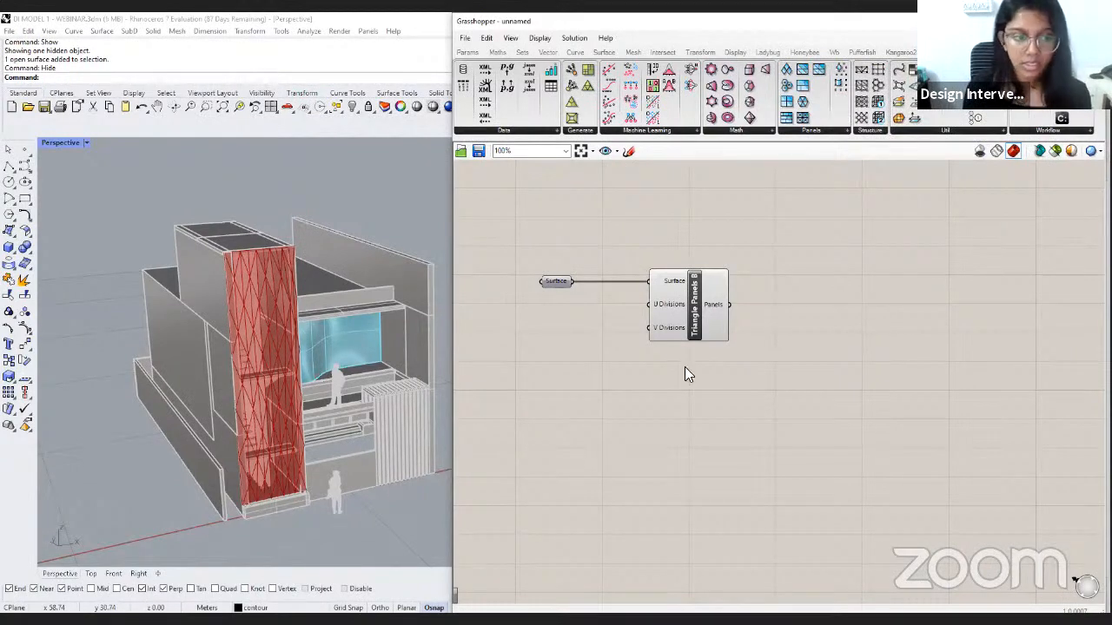
scroll(712, 357, "down", 2)
left_click(688, 300)
left_click(775, 333)
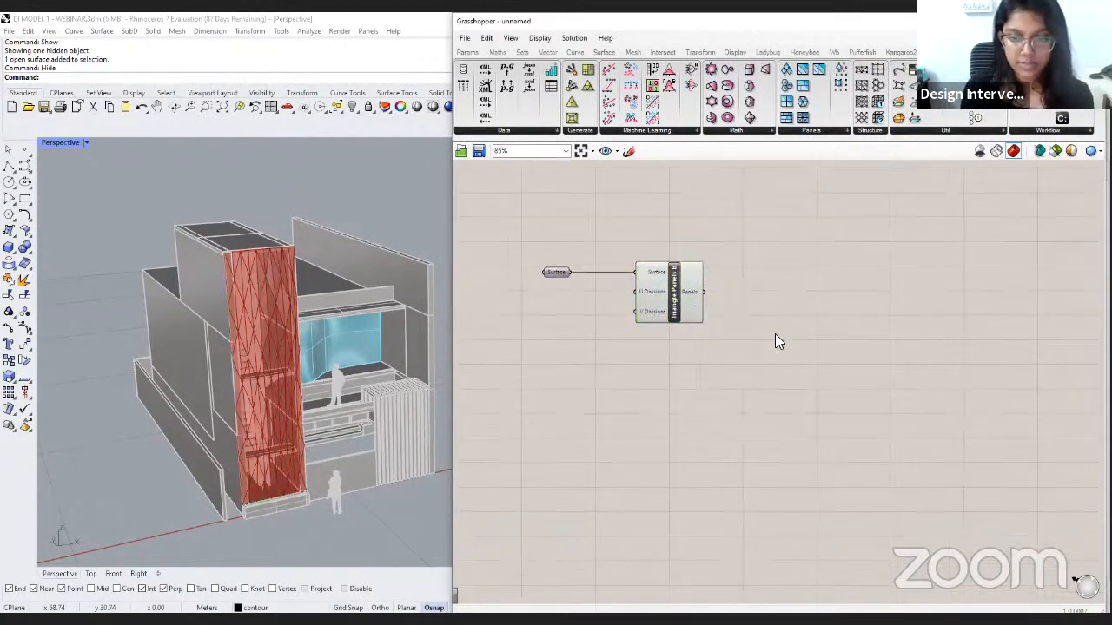
right_click_drag(790, 327, 766, 323)
left_click(674, 292)
right_click_drag(677, 292, 789, 304)
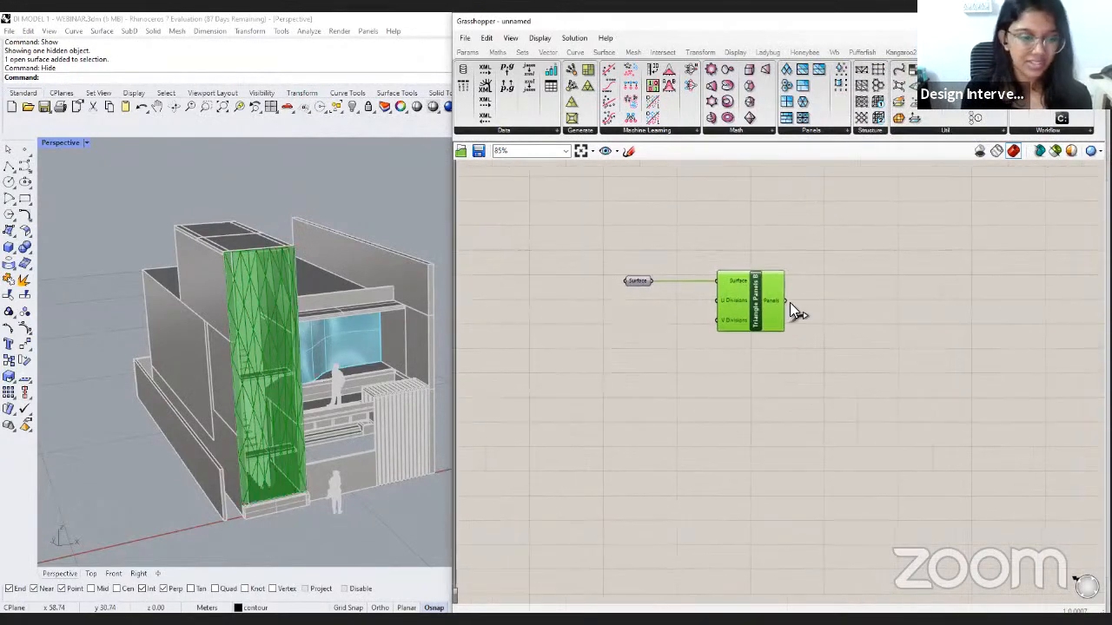
left_click(373, 490)
scroll(340, 462, "up", 5)
right_click_drag(322, 437, 265, 379)
scroll(263, 374, "up", 5)
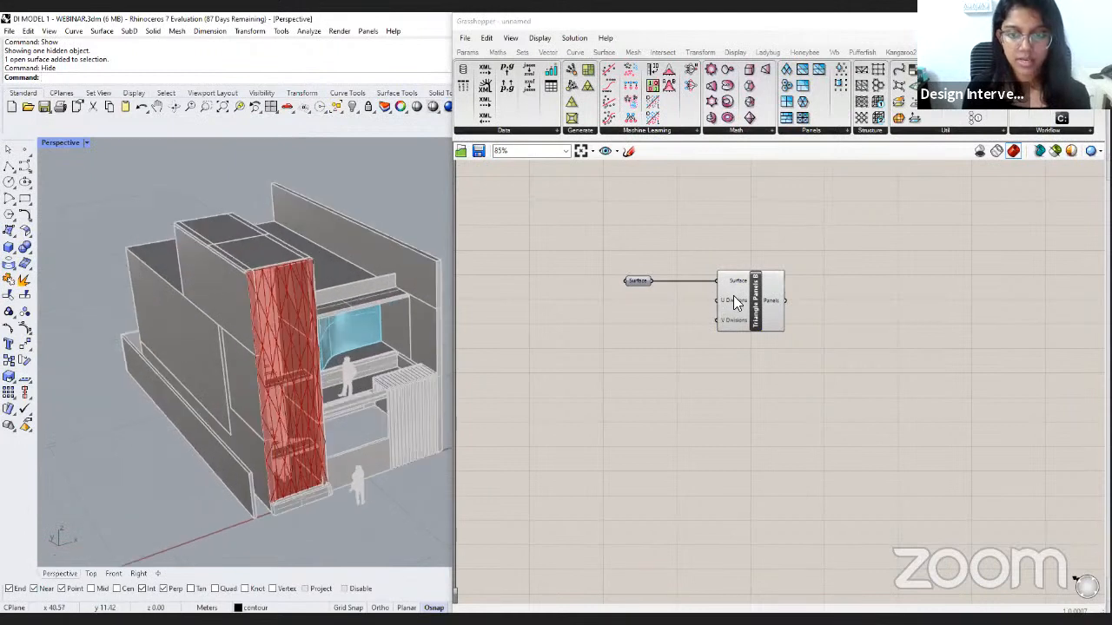
scroll(704, 317, "up", 3)
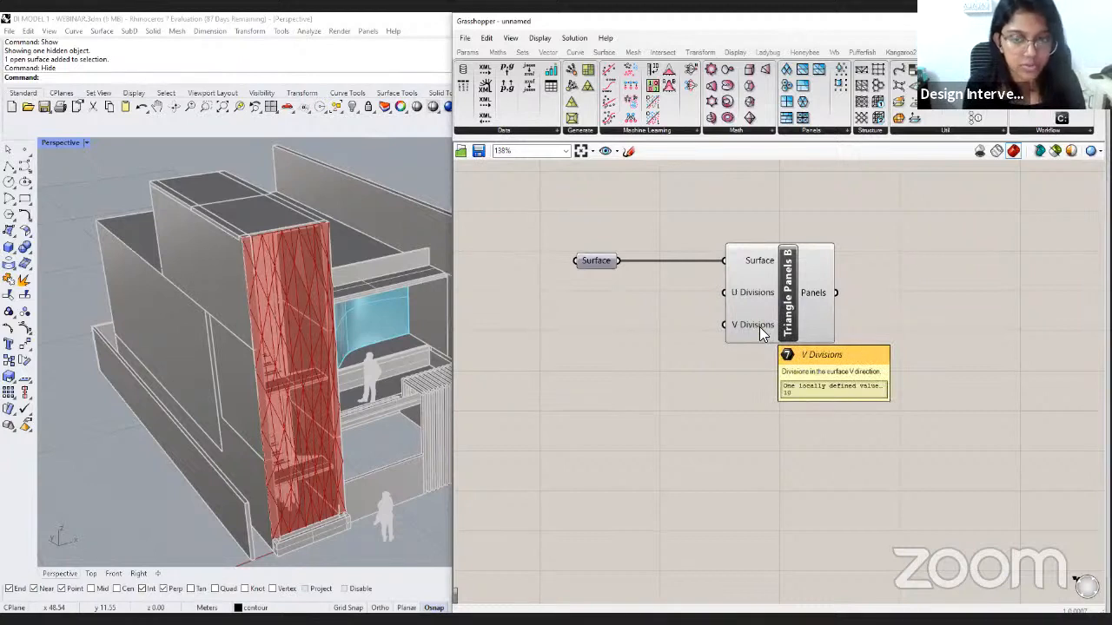
Add a number slider with value 25, connect it to the U Divisions input, and level it with that input.
right_click_drag(547, 350, 644, 360)
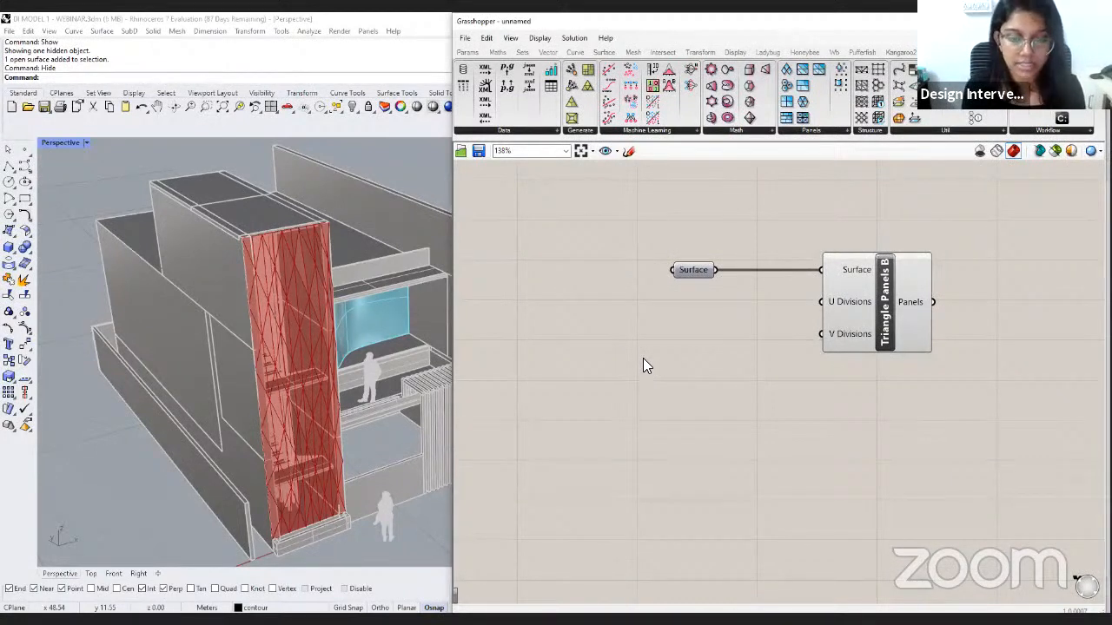
double_click(657, 305)
type("25")
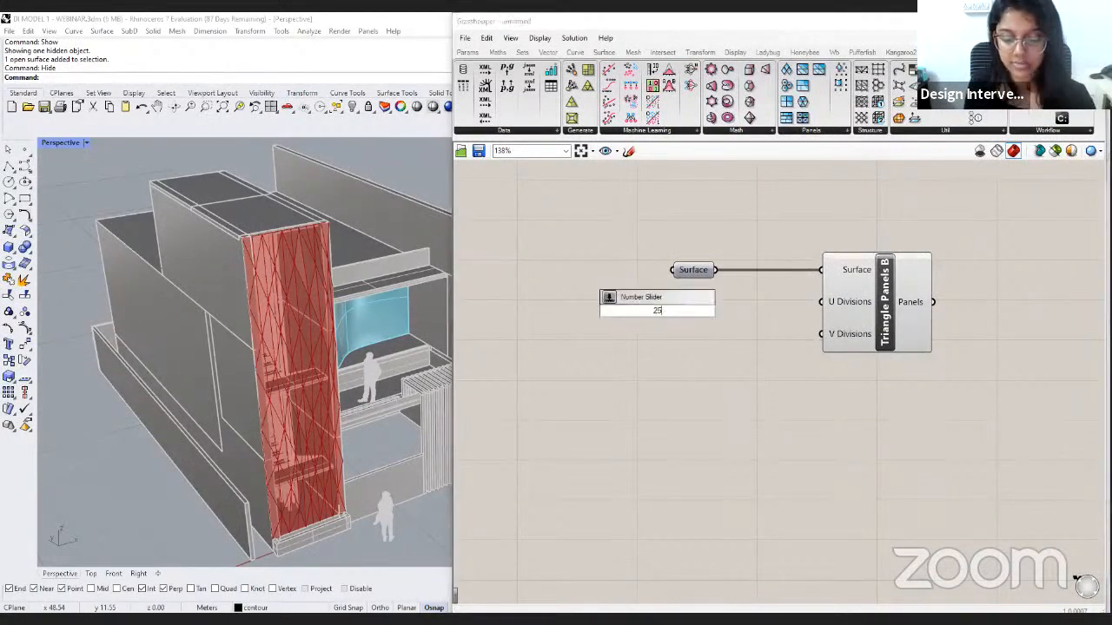
key("Return")
left_click_drag(739, 302, 816, 303)
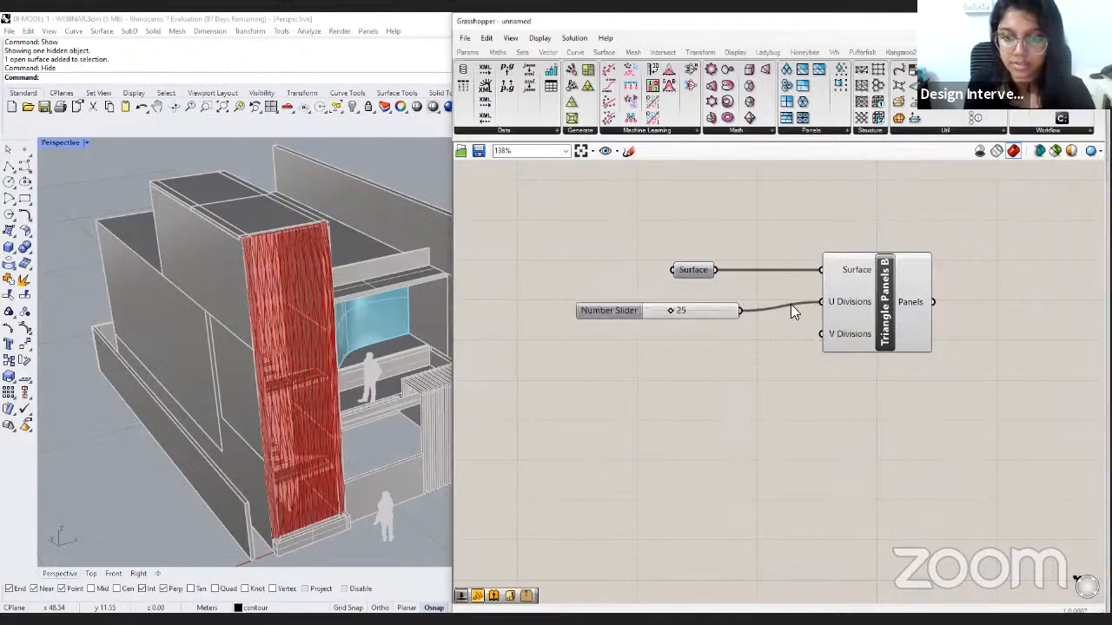
left_click(713, 301)
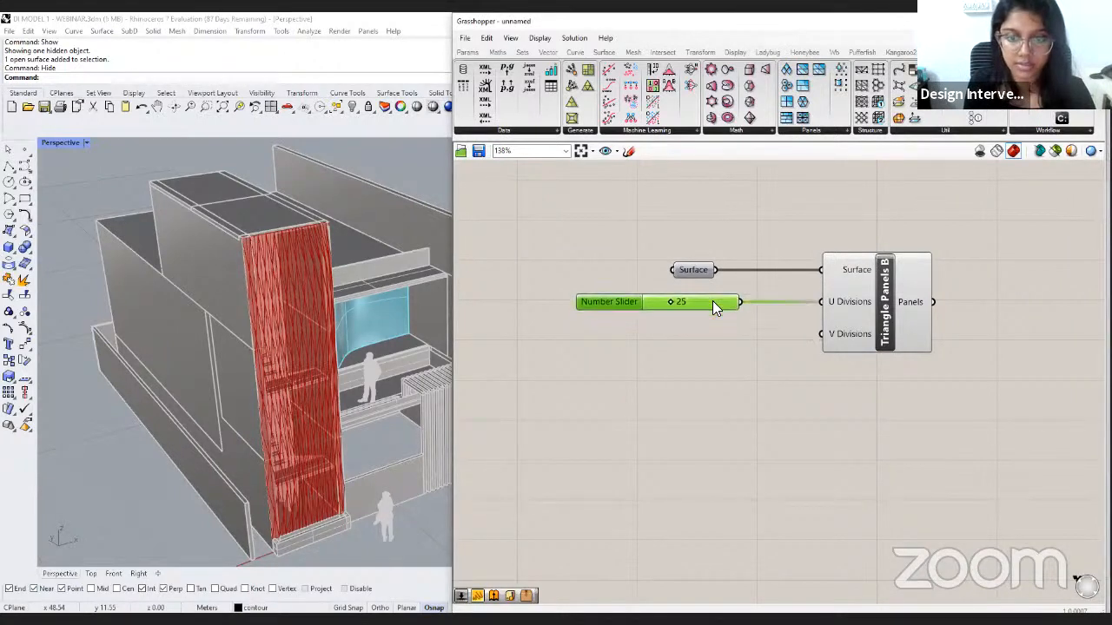
Add a second number slider connected to the V Divisions input and raise its value to 53.
double_click(712, 345)
type("25")
left_click_drag(758, 341, 698, 341)
Adjust the panel density by setting the U Divisions slider to 20 and the V Divisions slider to 35.
scroll(704, 313, "up", 2)
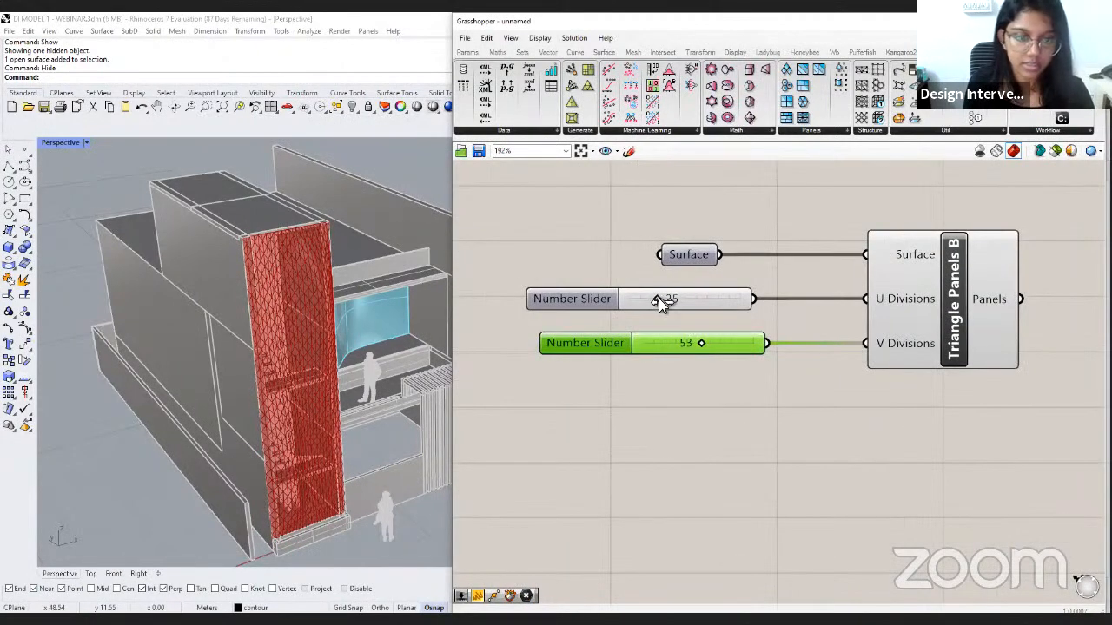
left_click_drag(659, 298, 684, 299)
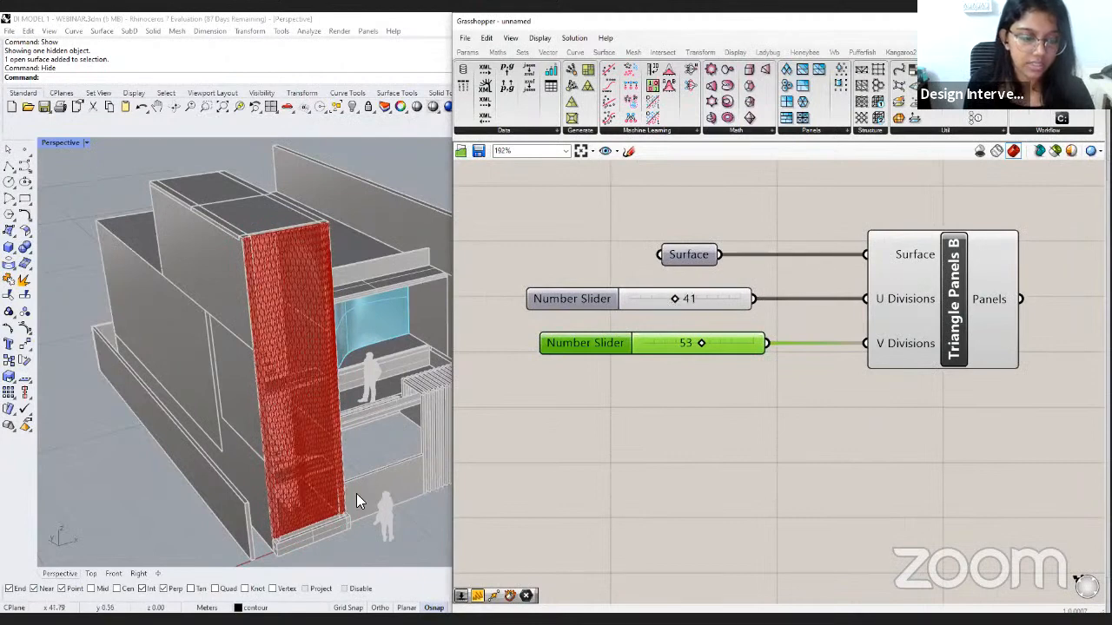
right_click_drag(393, 453, 311, 420)
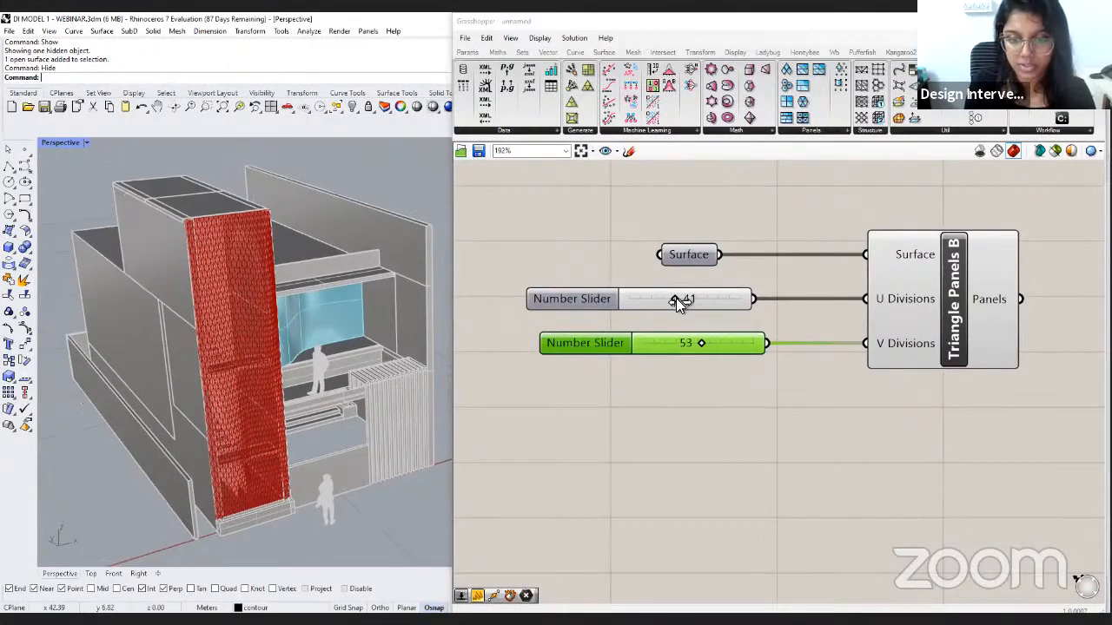
left_click_drag(660, 299, 651, 299)
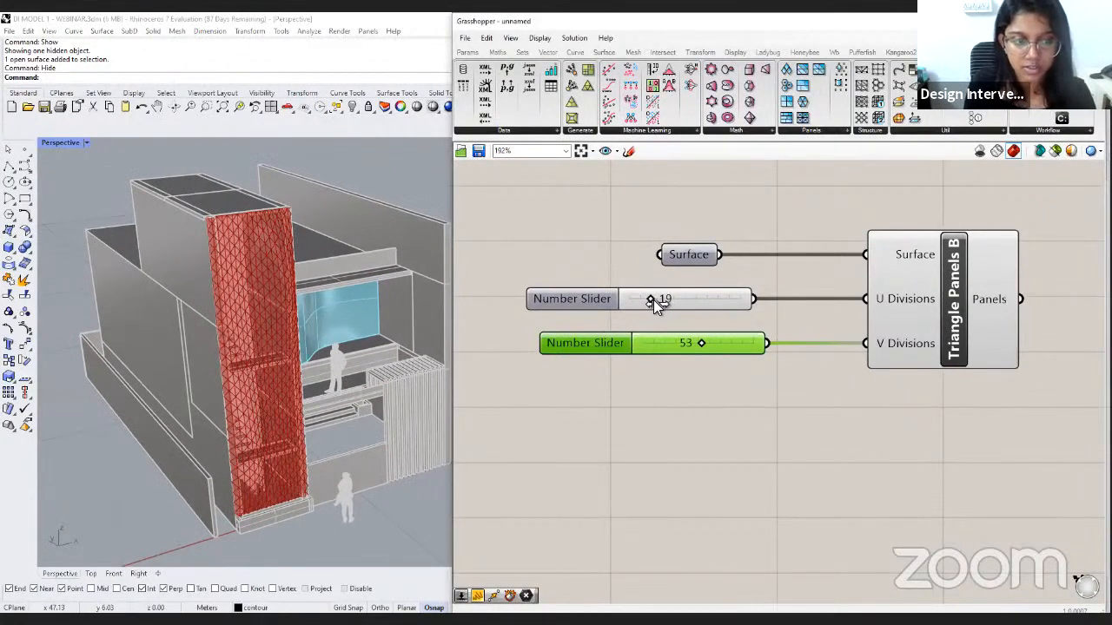
left_click_drag(704, 343, 685, 347)
left_click(685, 399)
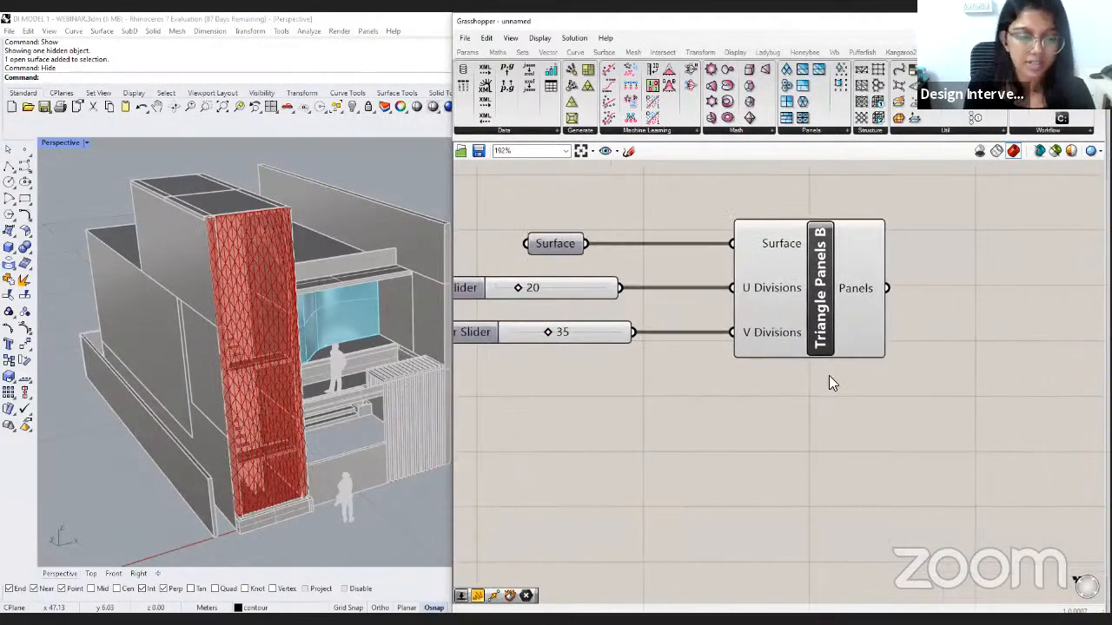
Shift the U Divisions slider so that it lines up with the V Divisions slider below it.
left_click(808, 354)
left_click(742, 382)
scroll(742, 382, "down", 2)
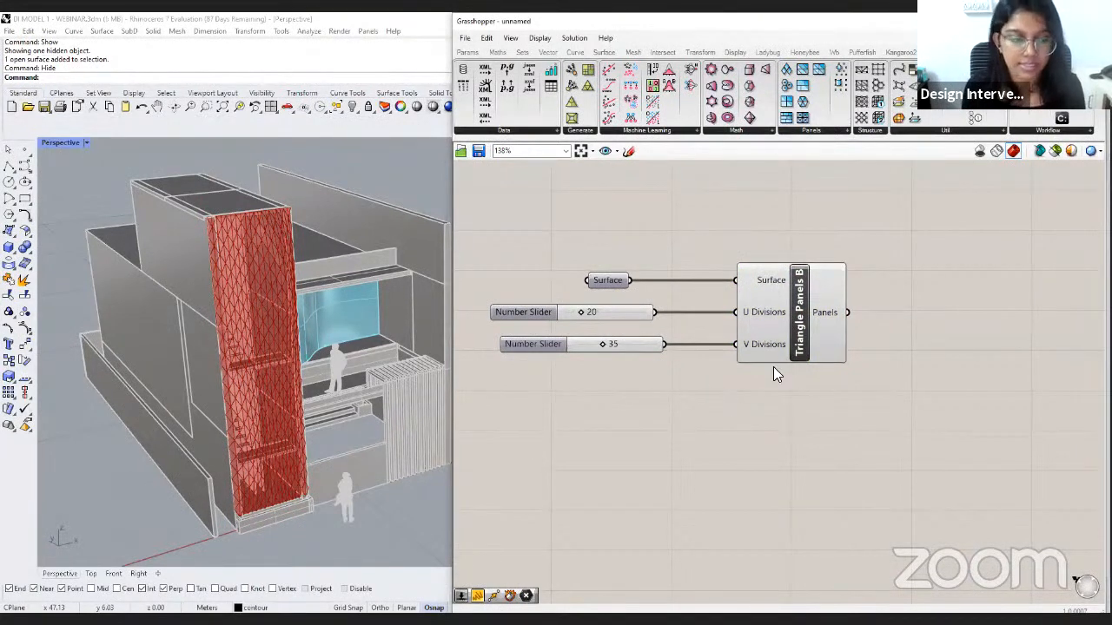
scroll(773, 366, "down", 1)
scroll(872, 370, "down", 1)
scroll(872, 370, "down", 2)
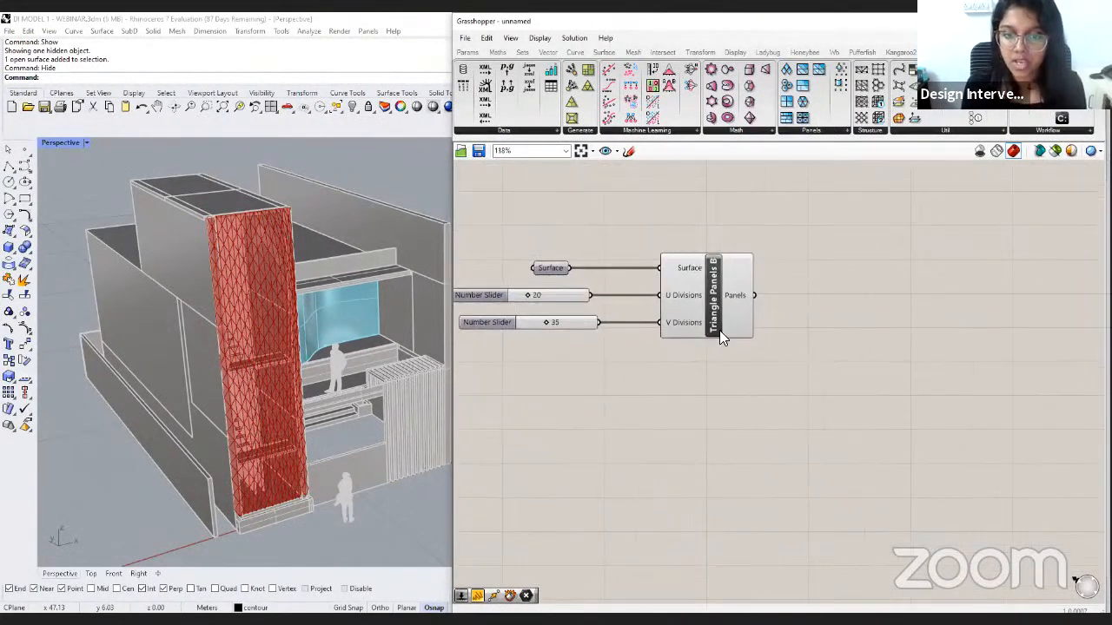
left_click(667, 328)
left_click(653, 363)
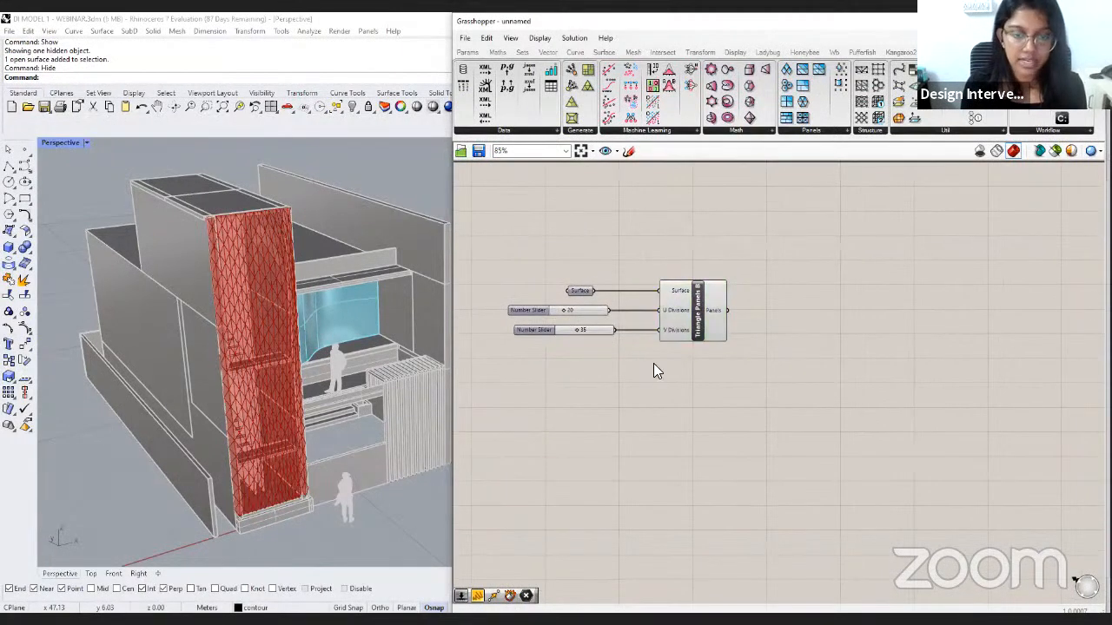
left_click_drag(587, 312, 592, 311)
left_click(712, 352)
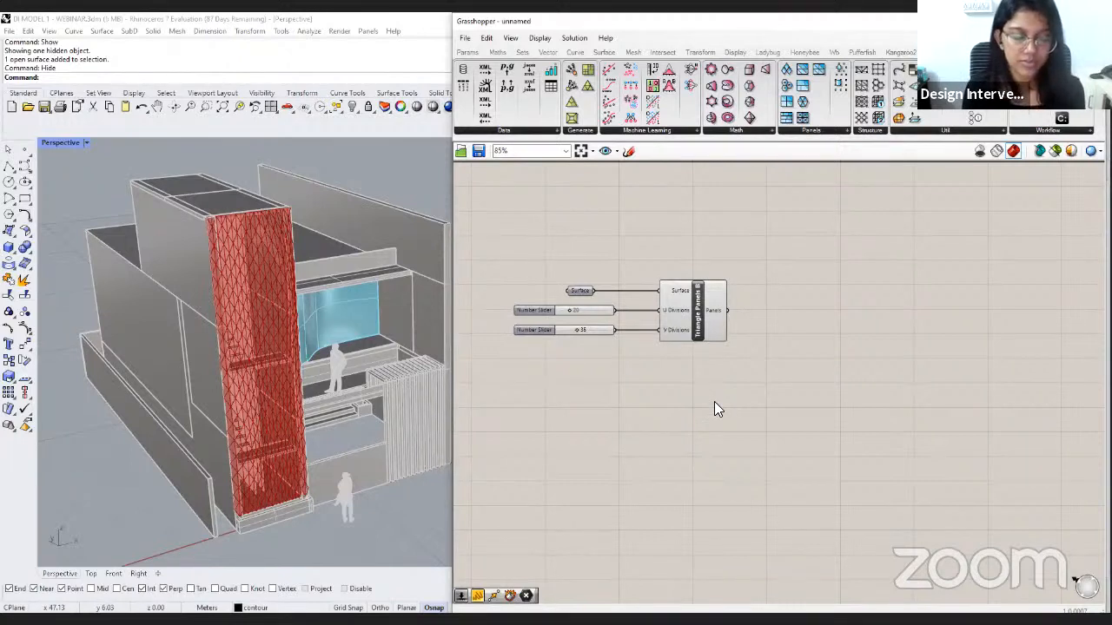
Switch to the presentation to view the Roof Panelling slide, return to the model, and examine the panelled facade up close.
left_click(429, 93)
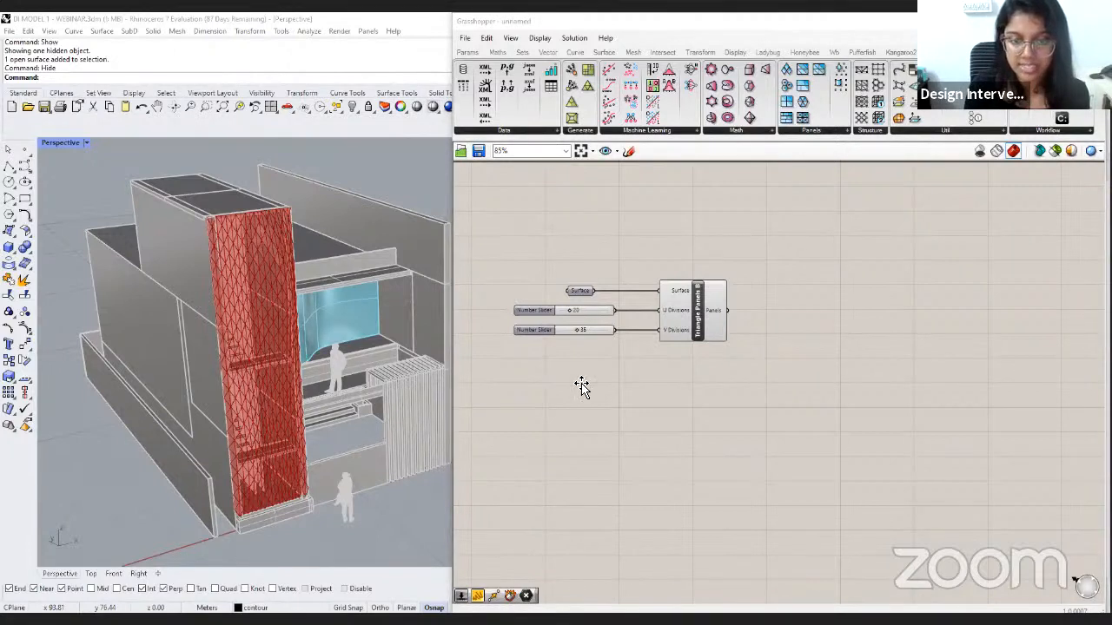
key("alt+Tab")
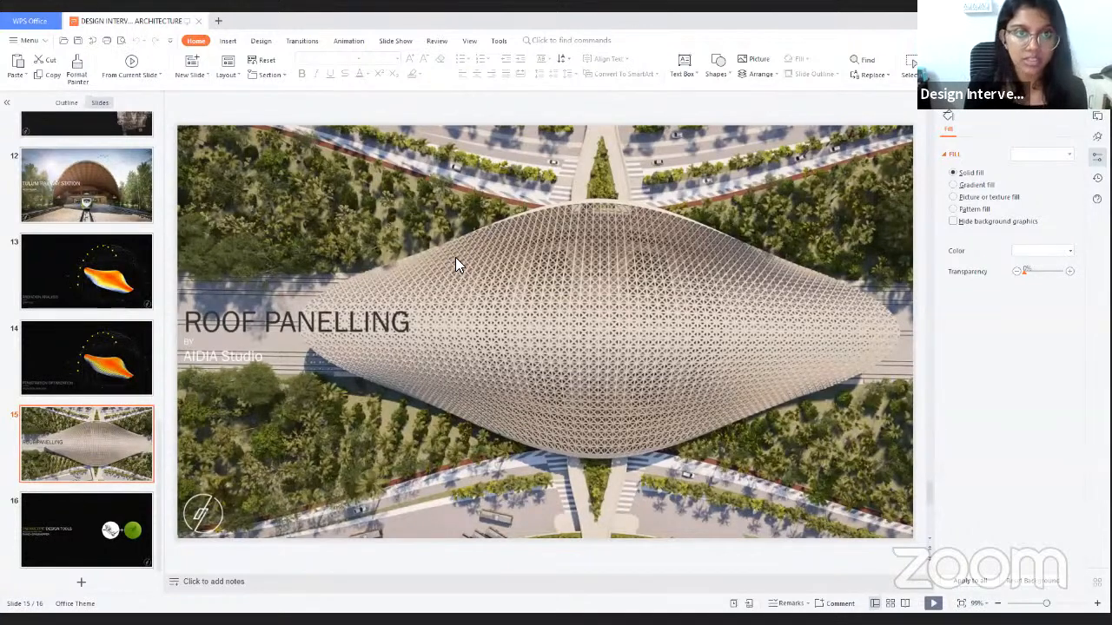
key("alt+Tab")
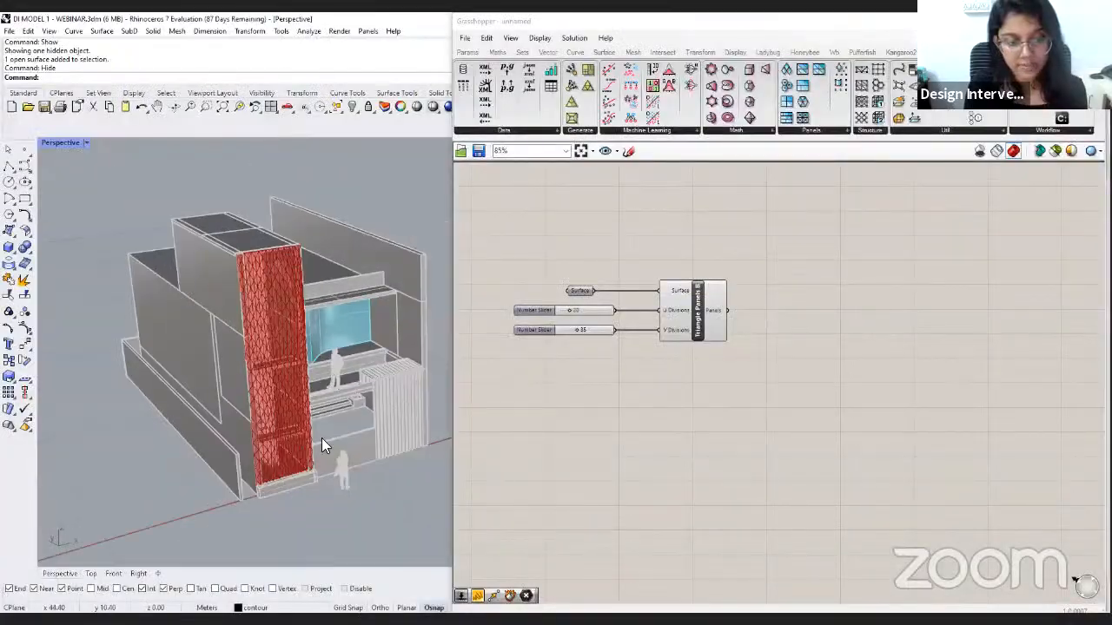
right_click_drag(321, 438, 356, 423)
scroll(363, 424, "up", 5)
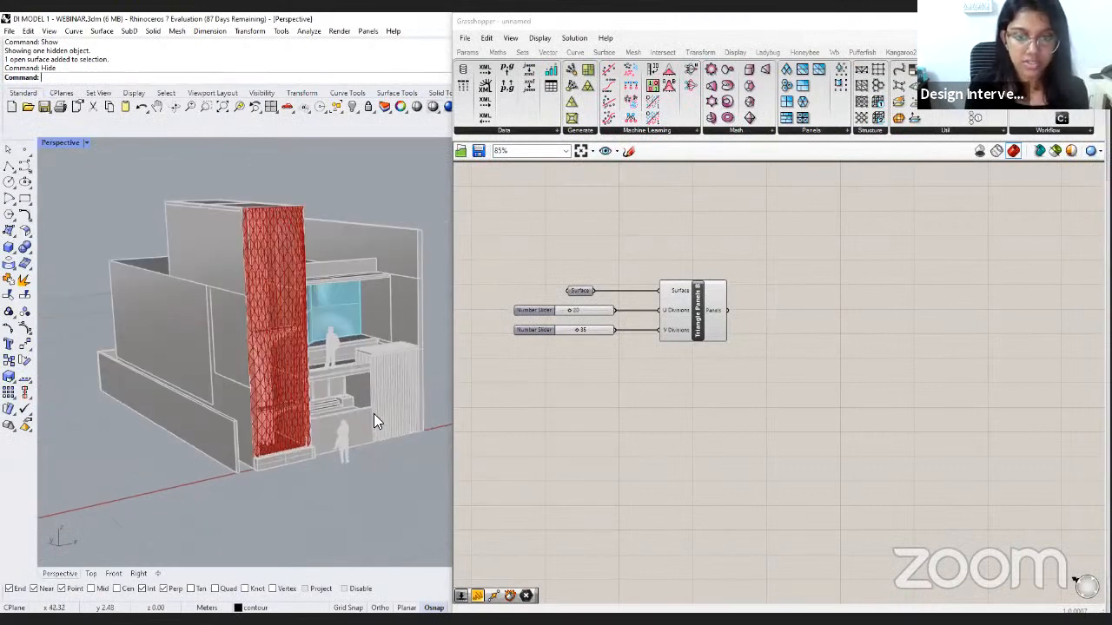
left_click(714, 329)
left_click(767, 415)
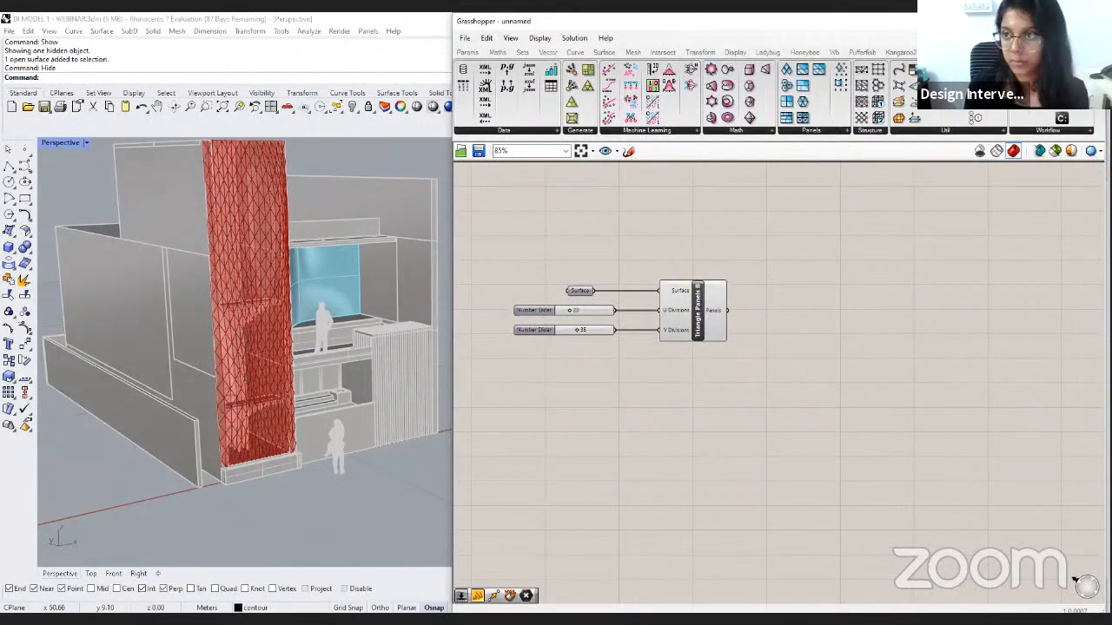
Minimize Grasshopper and draw a 3-sided inscribed polygon with a radius of about 1.7 m on the ground in front of the building.
left_click(1021, 21)
scroll(509, 403, "down", 4)
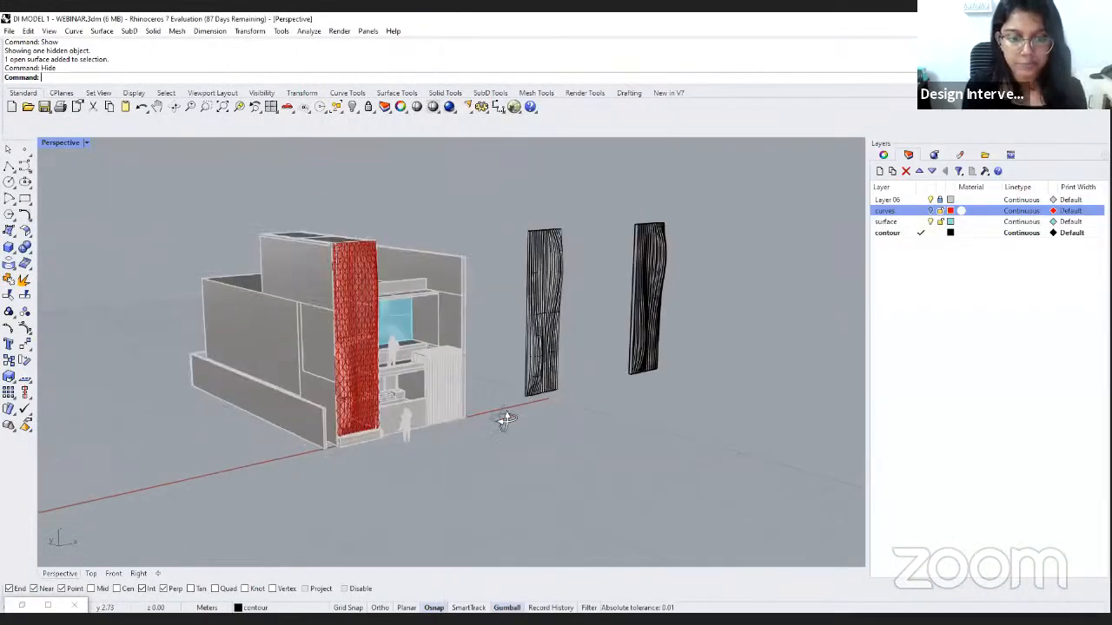
right_click_drag(506, 420, 446, 429)
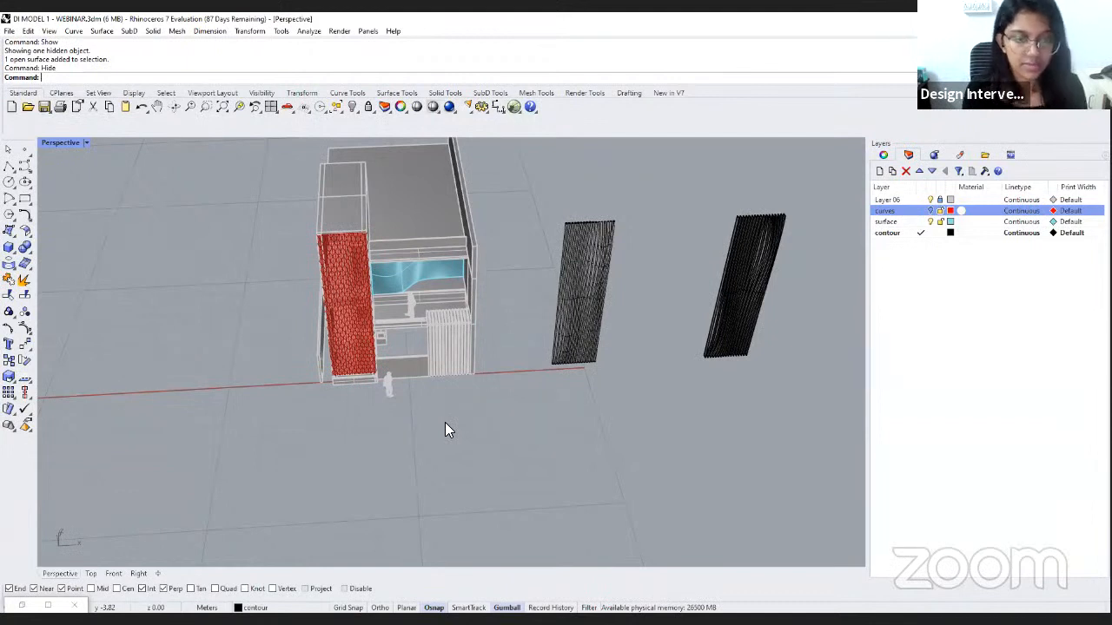
left_click(8, 216)
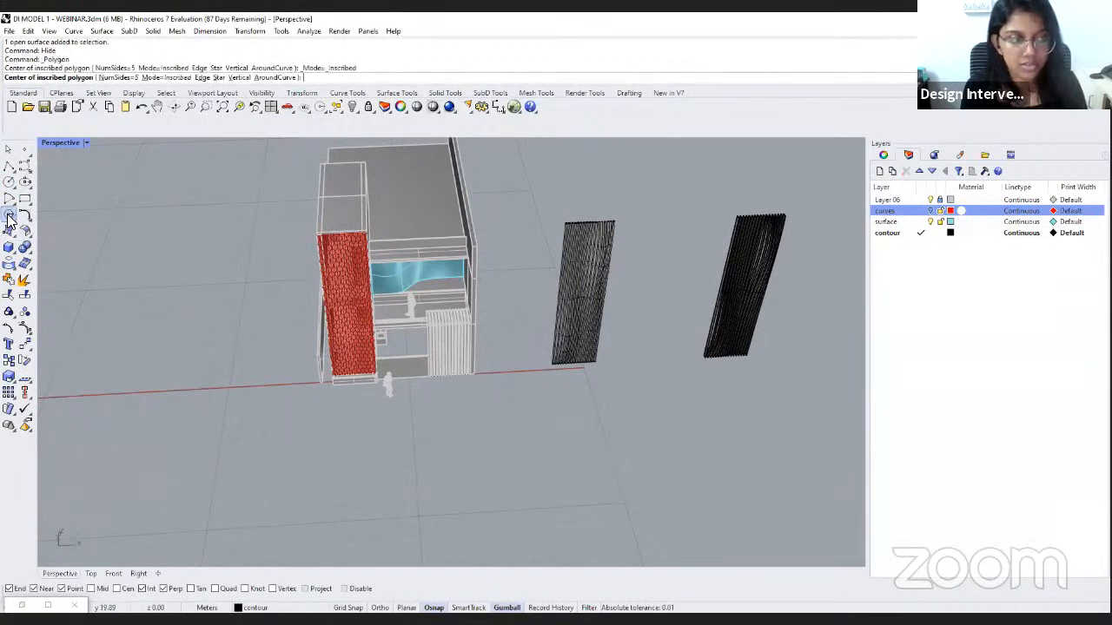
left_click(456, 449)
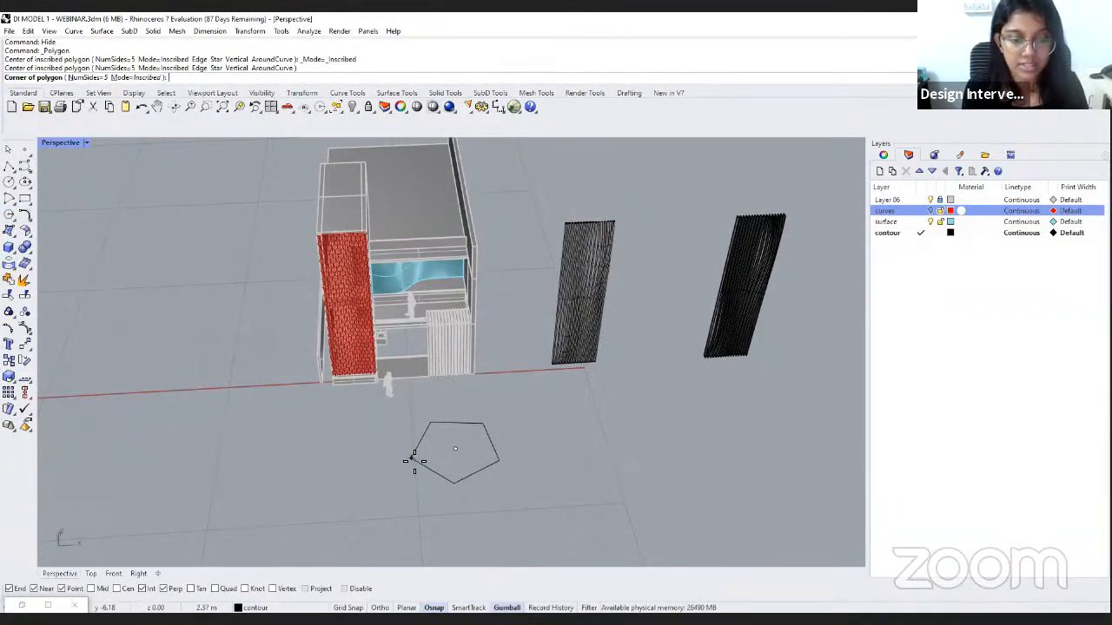
left_click(80, 77)
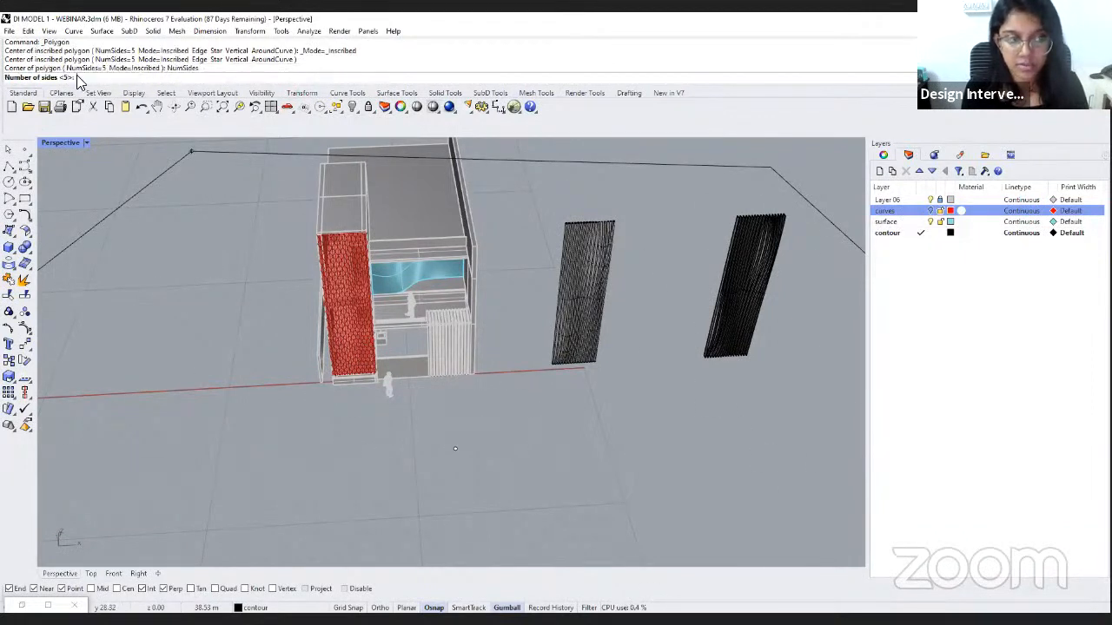
type("3")
key("Return")
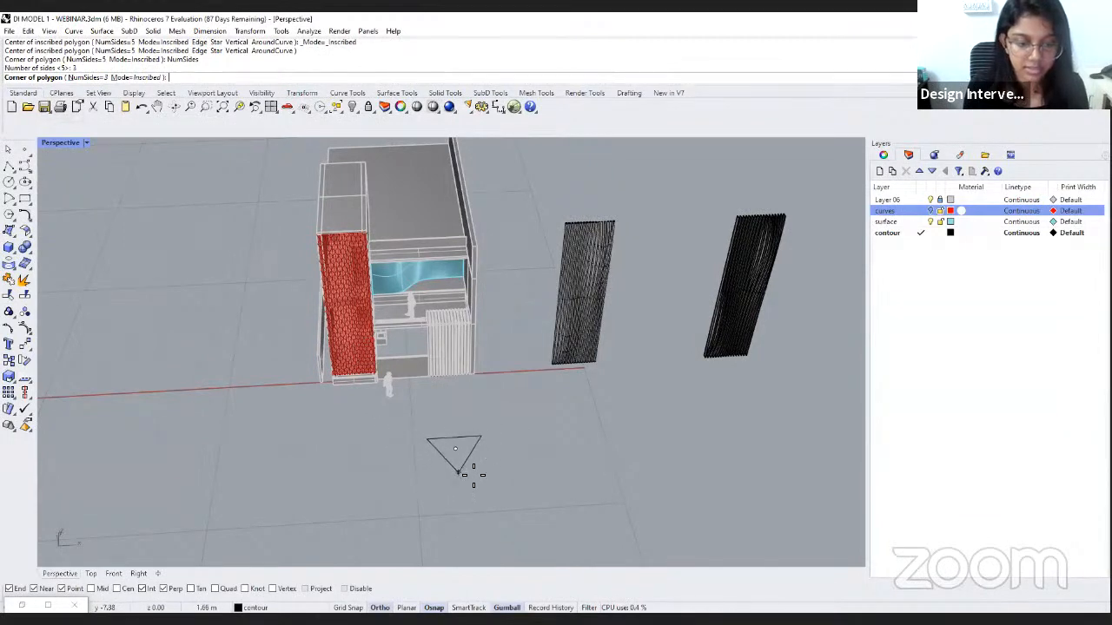
left_click(472, 467, "shift")
Examine the triangle on the ground against the facade's triangular panels from several angles.
right_click_drag(470, 437, 556, 413)
scroll(582, 406, "up", 5)
scroll(586, 405, "up", 2)
left_click(586, 405)
right_click_drag(404, 429, 455, 441, "shift")
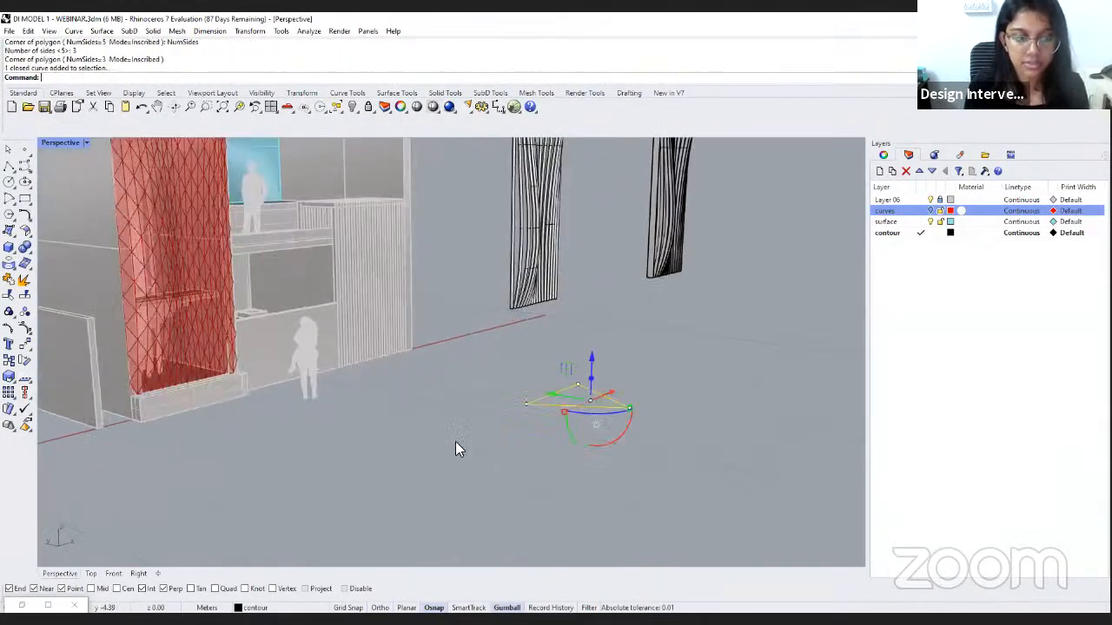
right_click_drag(208, 361, 233, 366, "shift")
left_click(493, 440)
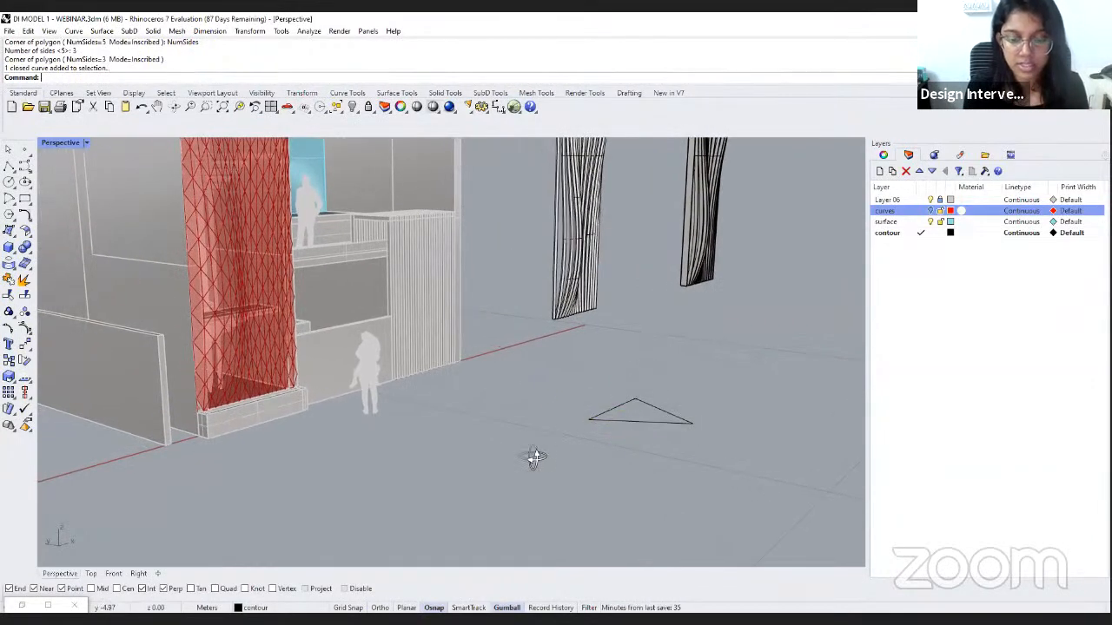
mouse_move(531, 457)
right_mouse_down()
mouse_move(604, 460)
mouse_move(490, 411)
mouse_move(533, 467)
right_mouse_up()
key("ctrl+a")
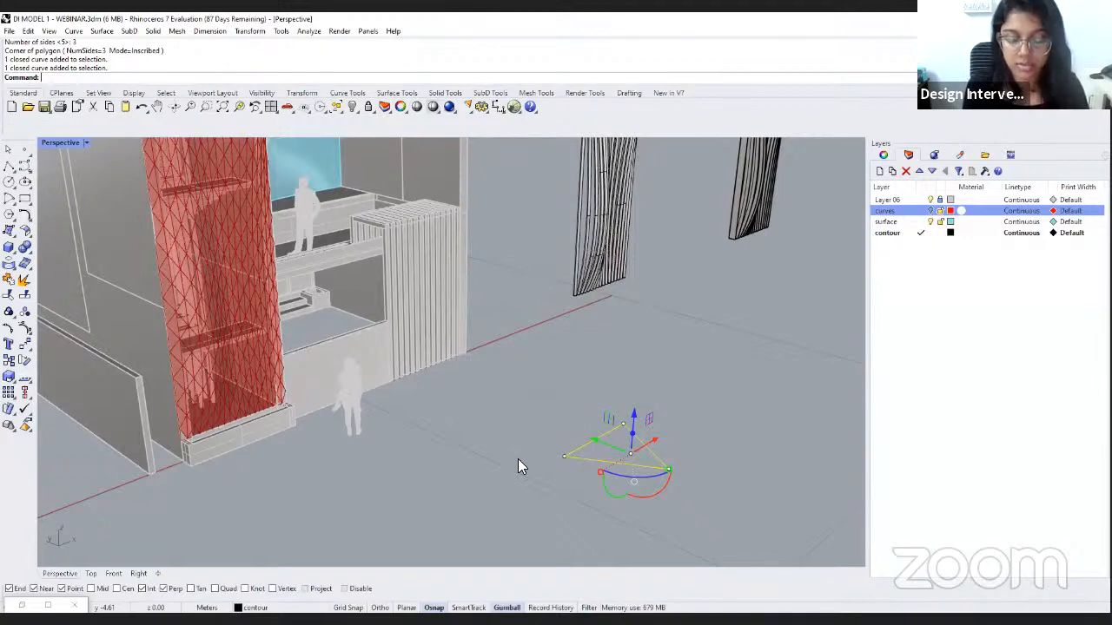
right_click_drag(519, 419, 511, 416)
right_click_drag(182, 380, 510, 412)
left_click(592, 470)
right_click_drag(592, 471, 609, 473)
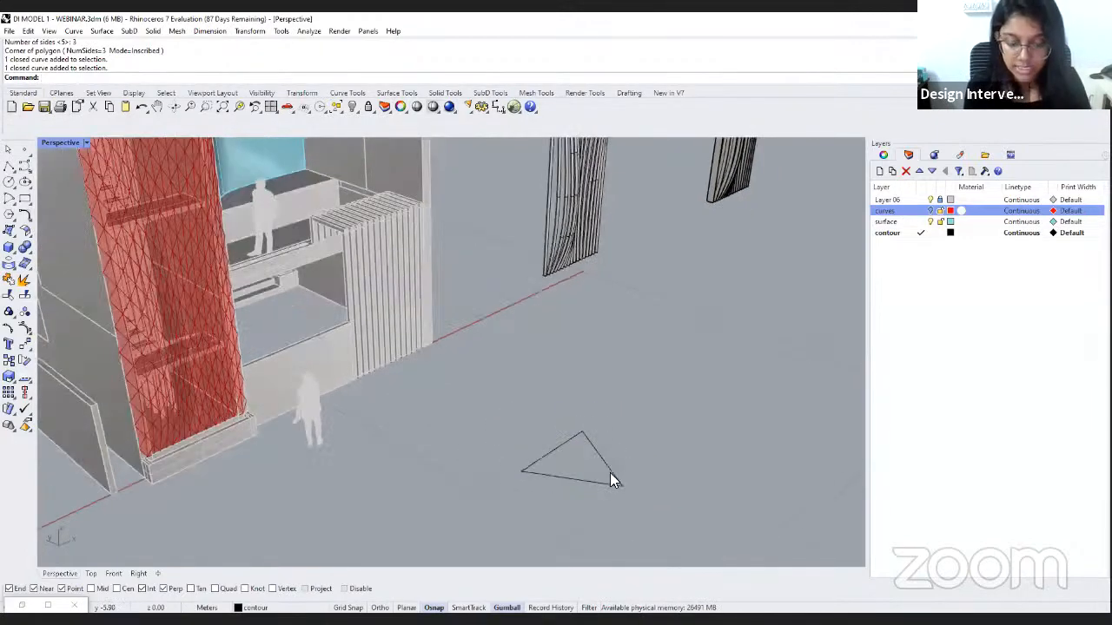
Make a smaller copy of the triangle inside it by scaling it uniformly about its centre.
scroll(610, 476, "up", 3)
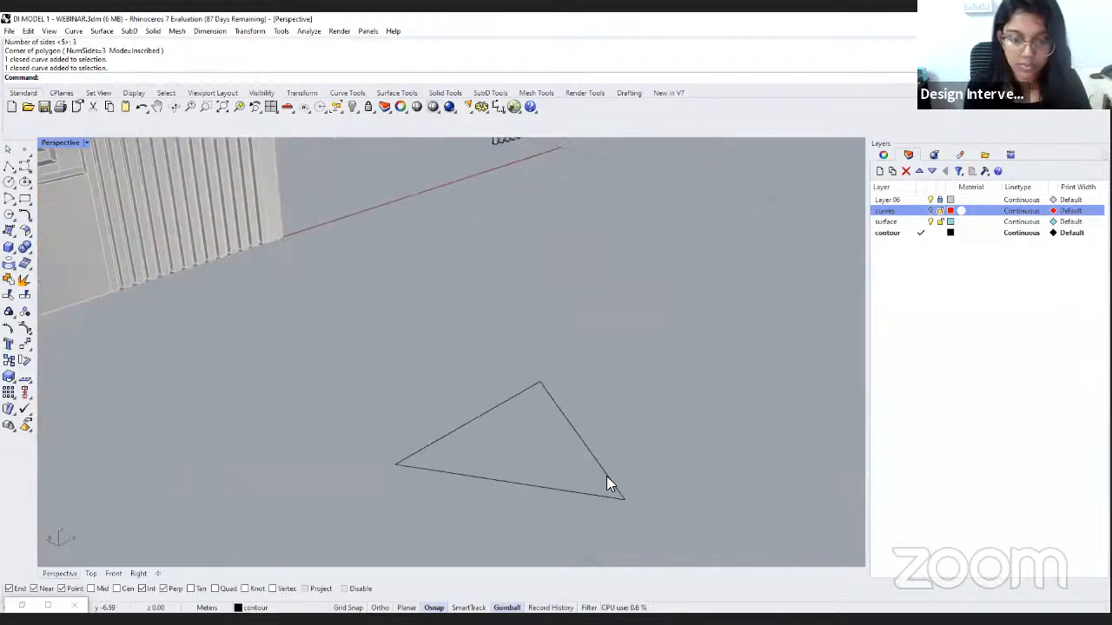
left_click(607, 480)
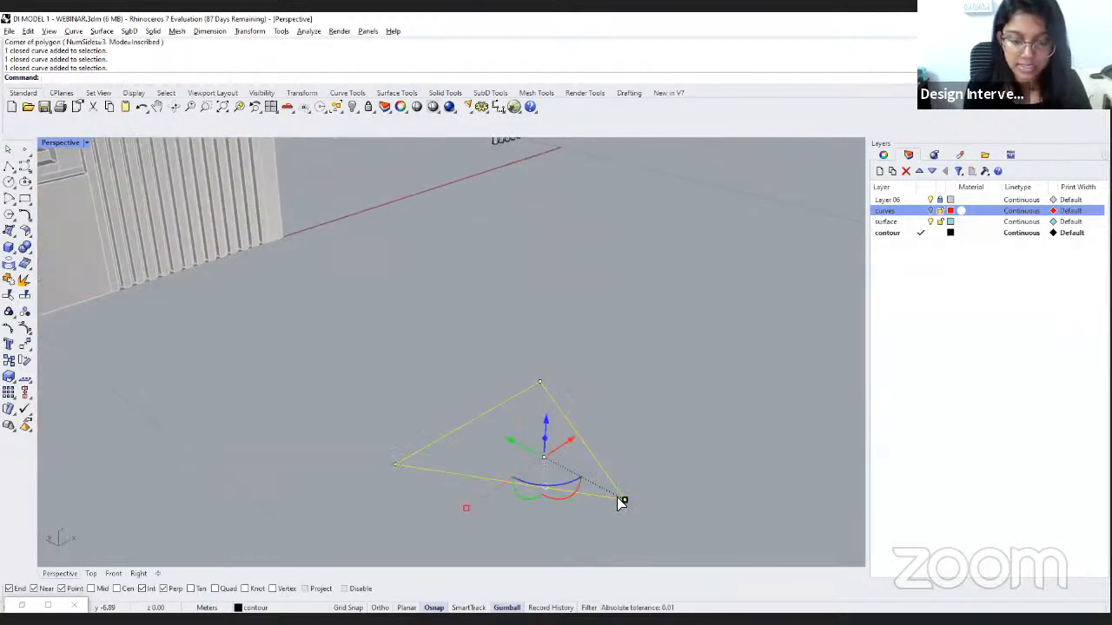
left_click_drag(622, 500, 565, 500)
key("Escape")
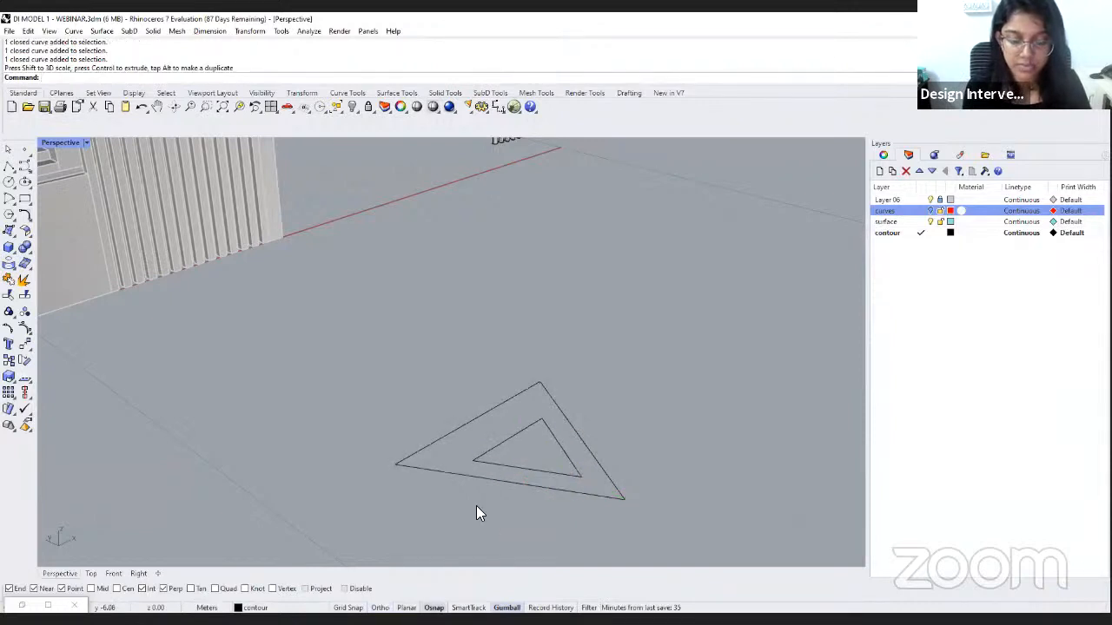
Loft the inner and outer triangle curves into a frame surface with the default seam and loft options.
left_click(495, 448)
left_click(478, 417)
key("Escape")
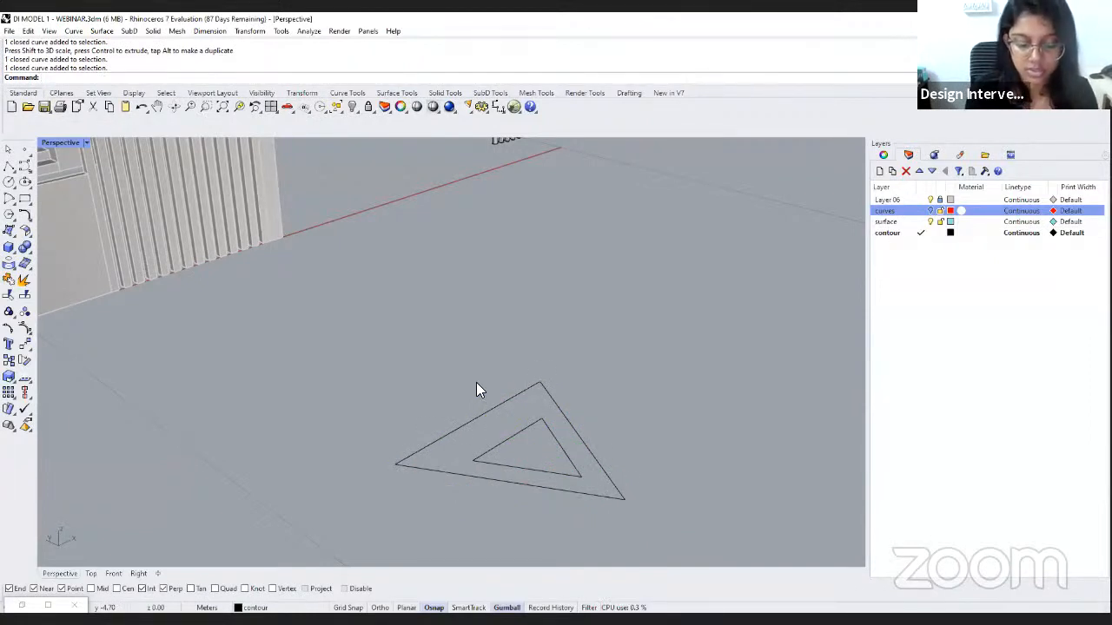
type("Loft")
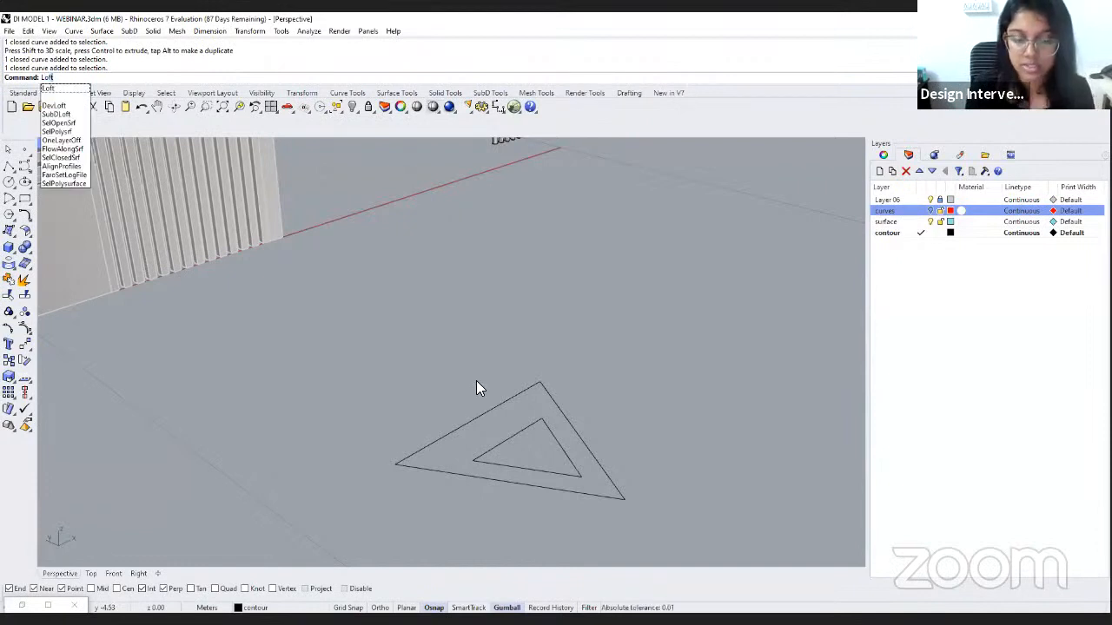
key("Return")
left_click(493, 450)
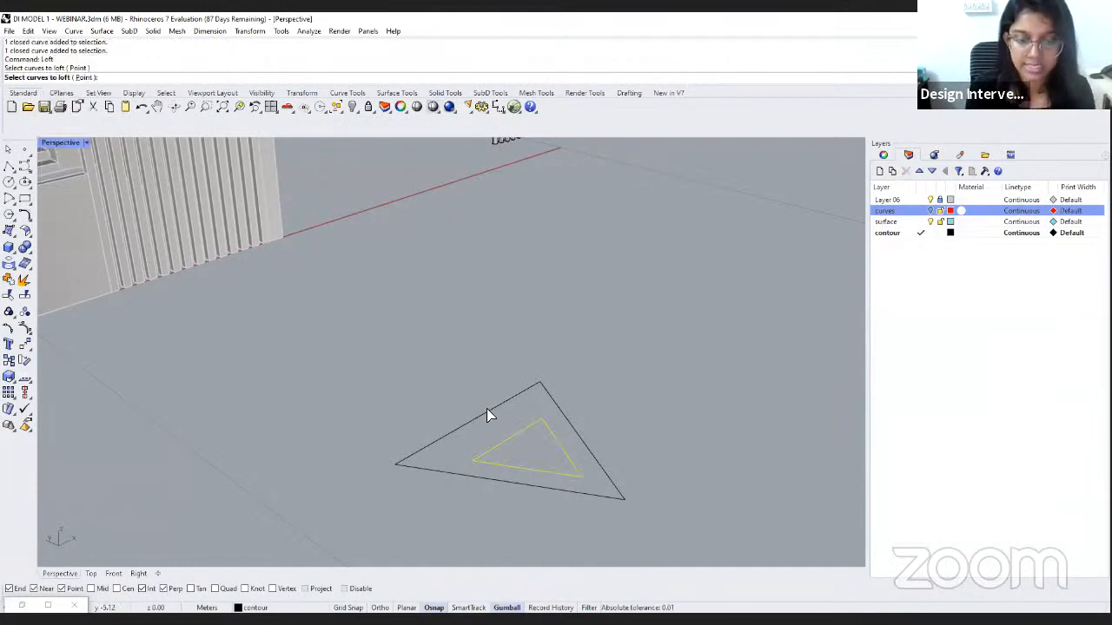
left_click(487, 411)
key("Return")
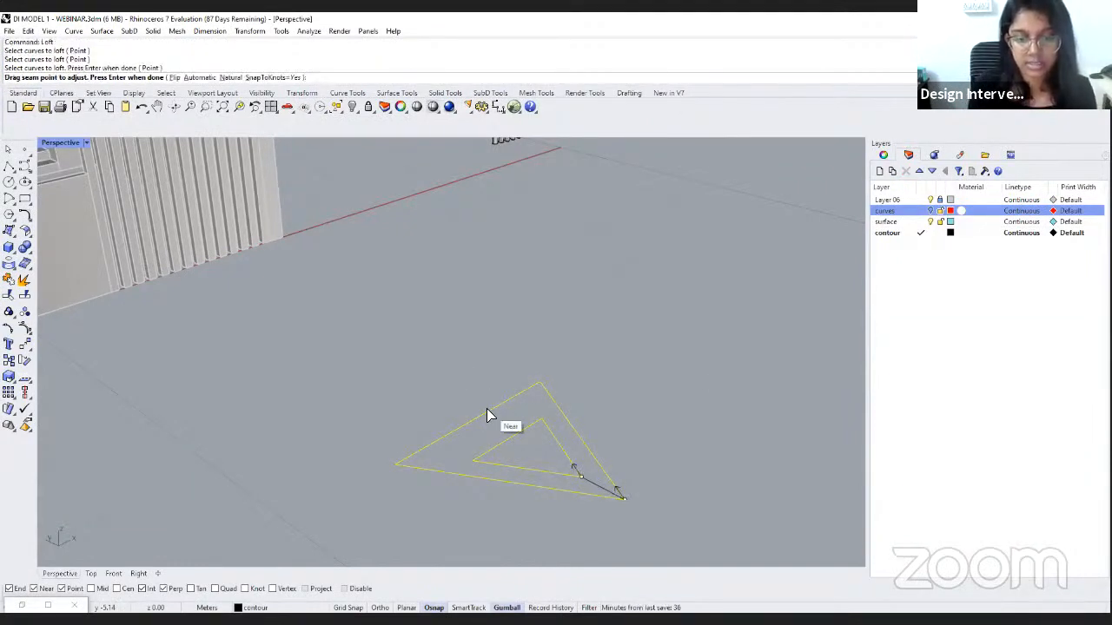
key("Return")
left_click(655, 396)
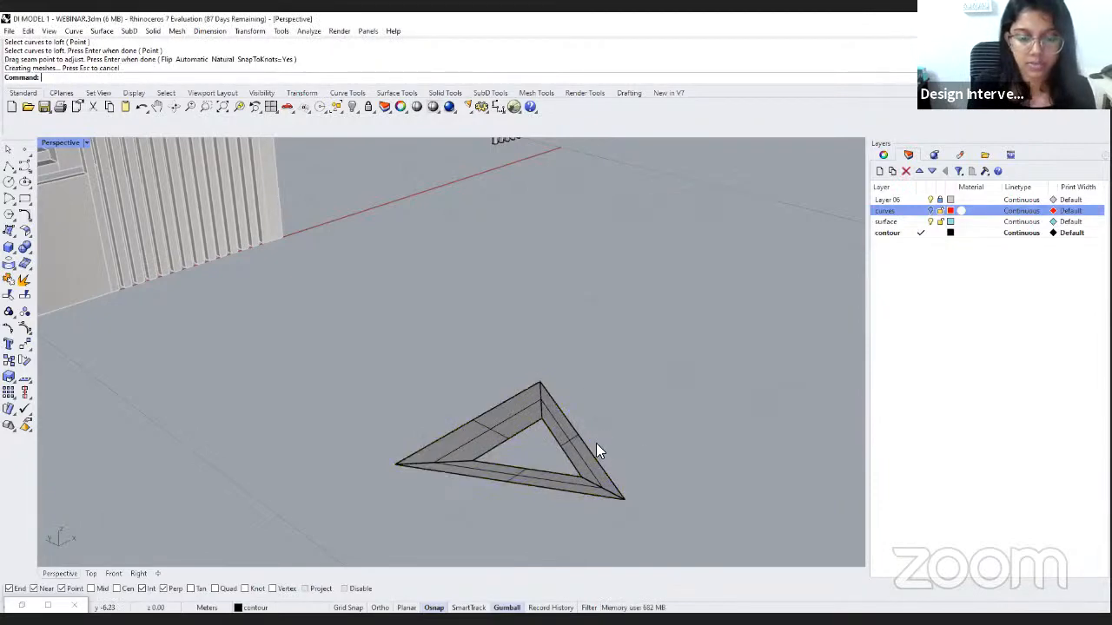
Undo the triangular frame loft and the scaled inner copy, leaving only the original triangle.
scroll(596, 443, "down", 5)
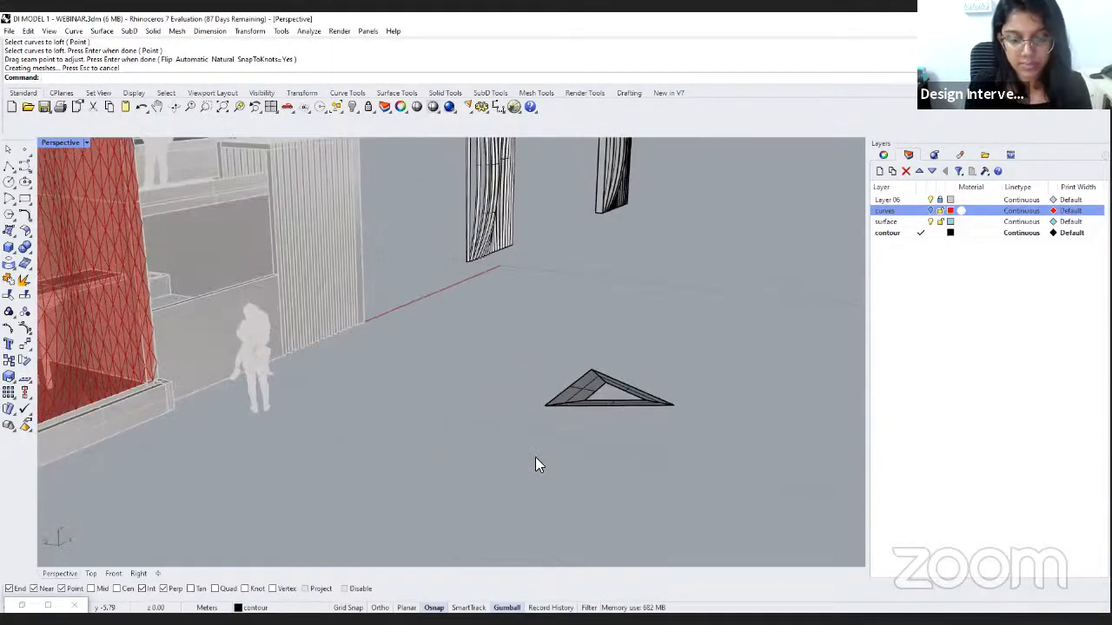
key("ctrl+z")
key("ctrl+z")
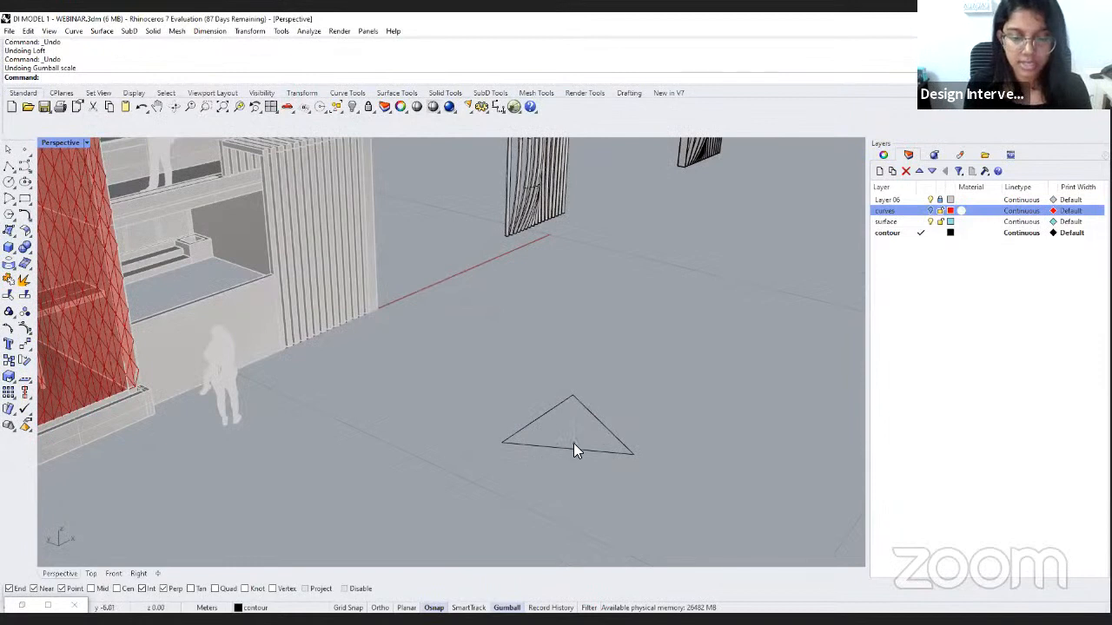
Duplicate the original triangle as a uniformly scaled-down copy inside its outline.
left_click(611, 452)
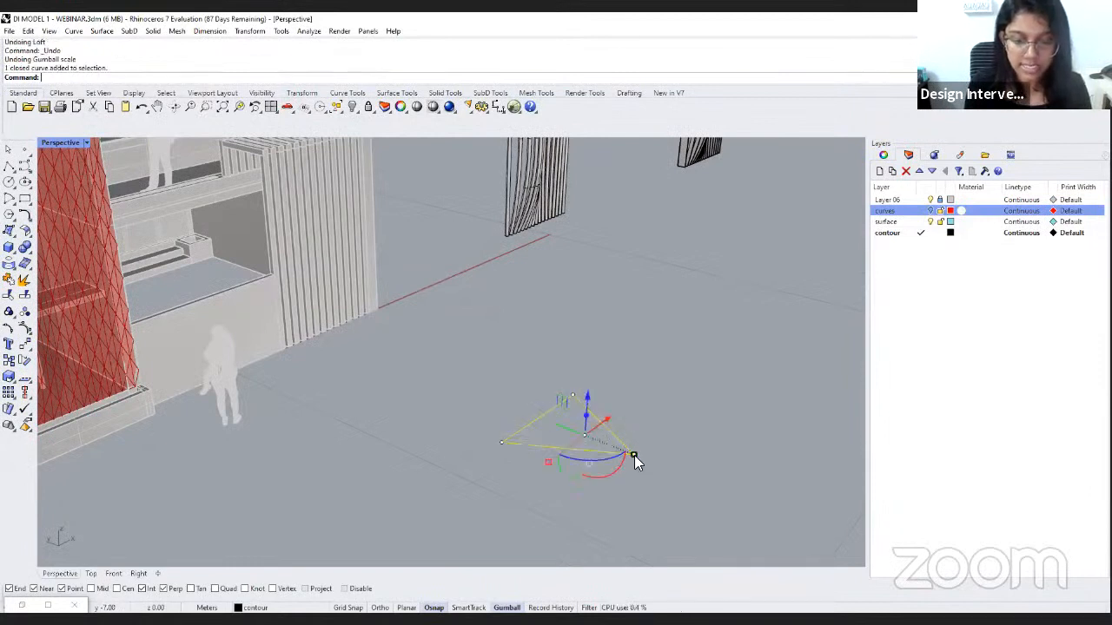
left_click_drag(632, 455, 578, 467)
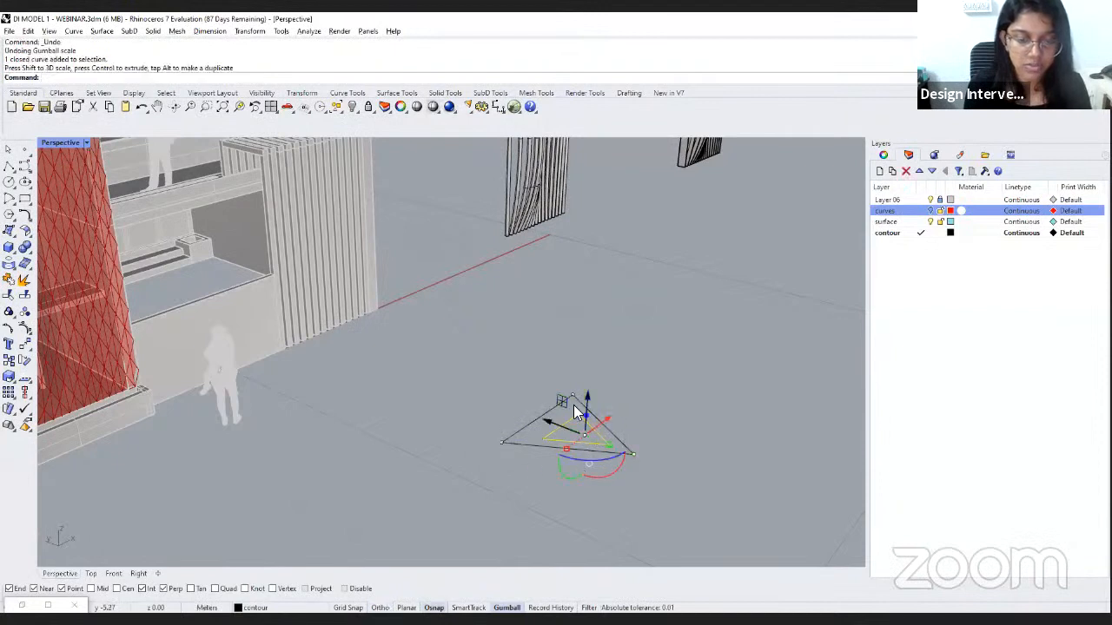
scroll(608, 417, "up", 3)
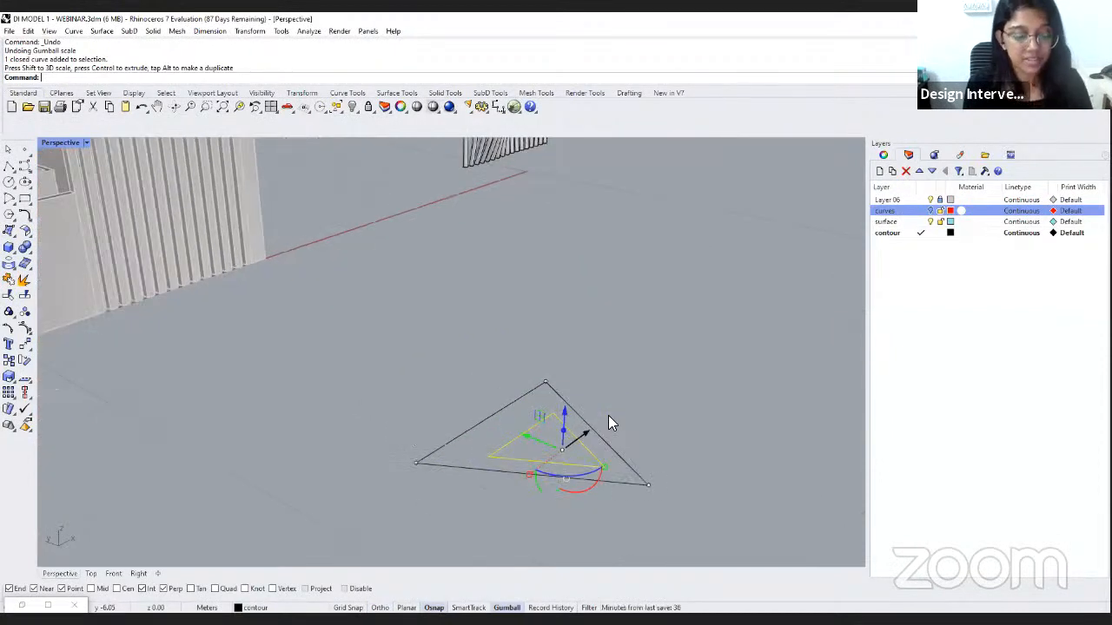
left_click(479, 486)
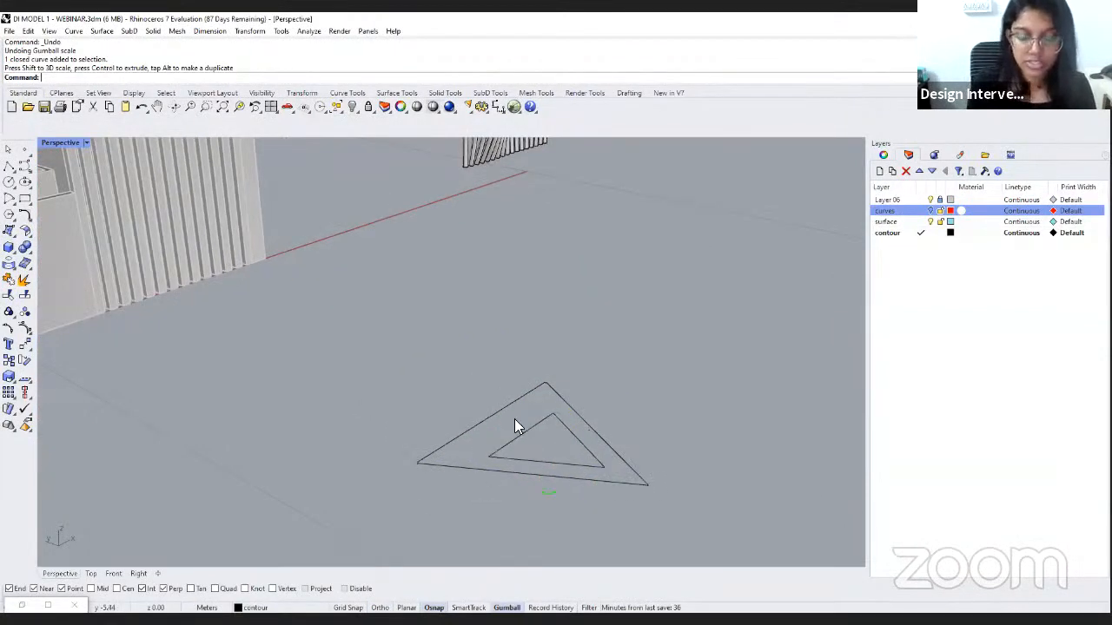
Loft the new inner triangle to the outer triangle using Normal style and Do not simplify.
type("Loft")
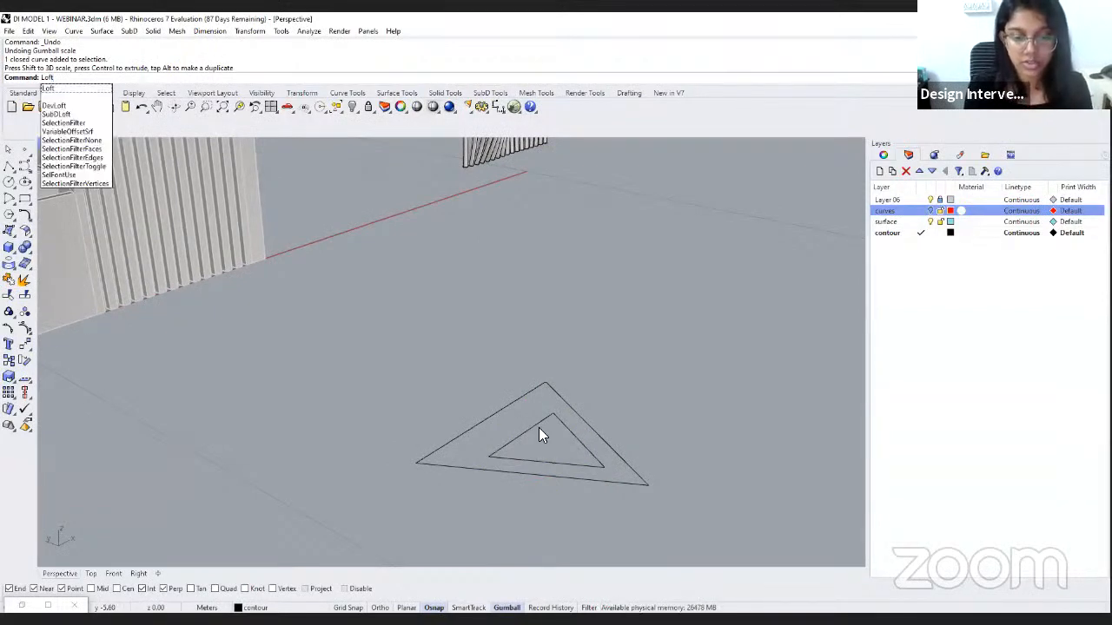
key("Return")
left_click(540, 420)
left_click(515, 399)
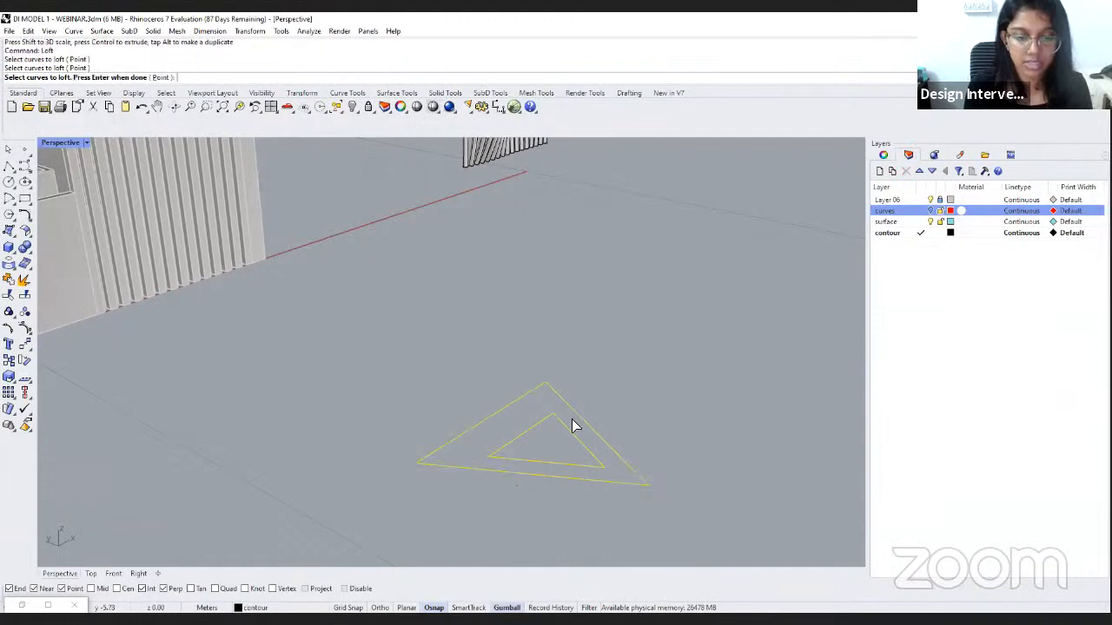
key("Return")
key("Return")
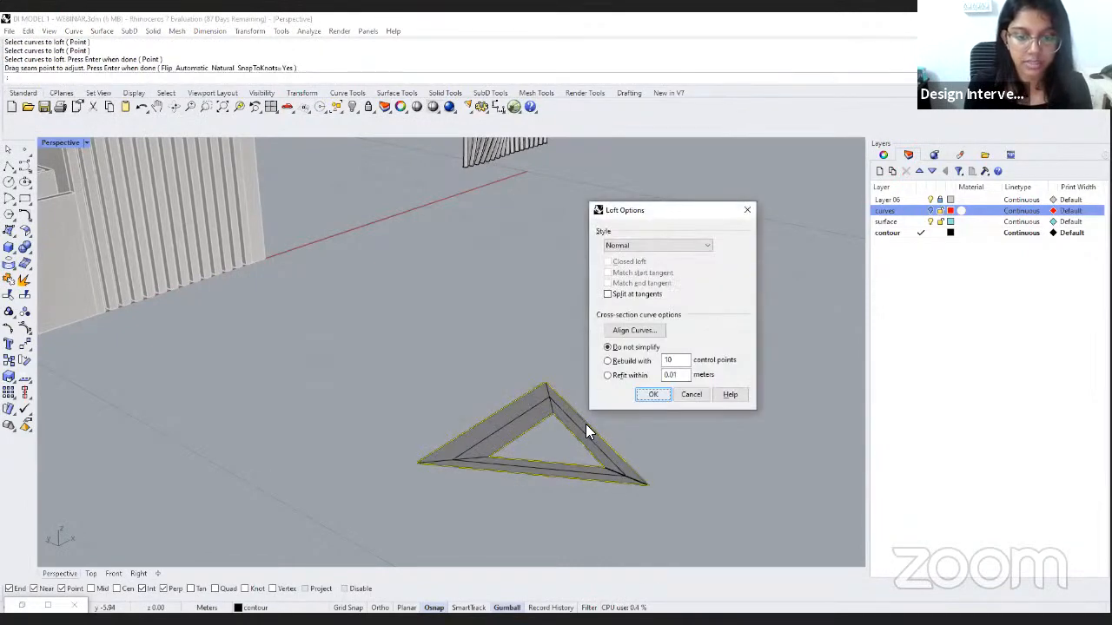
key("Return")
scroll(611, 453, "down", 2)
scroll(611, 453, "down", 2)
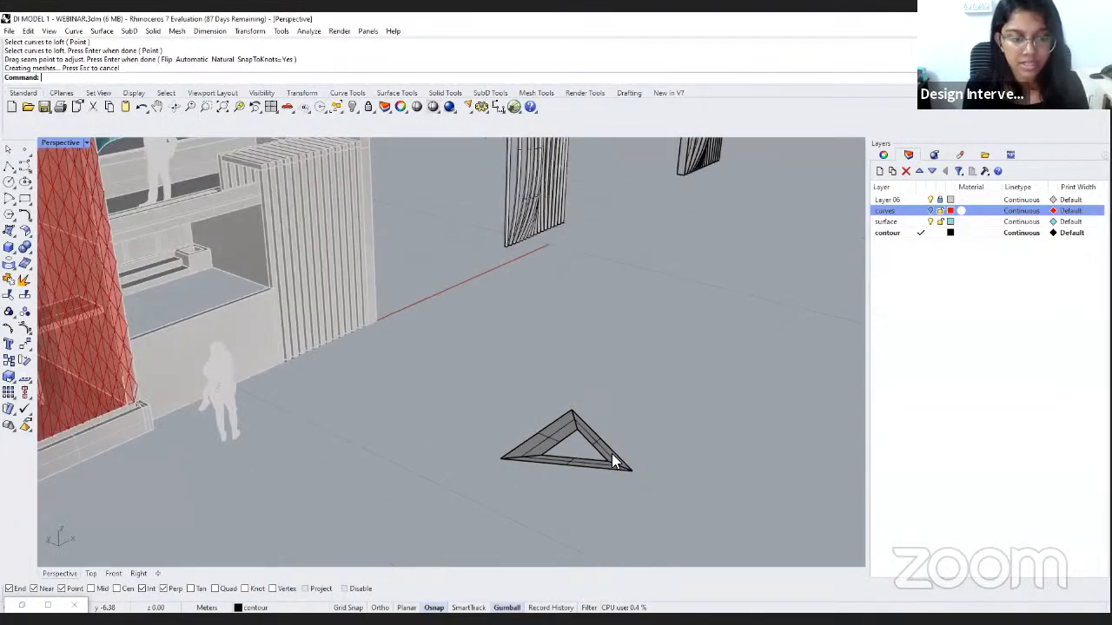
scroll(612, 452, "down", 3)
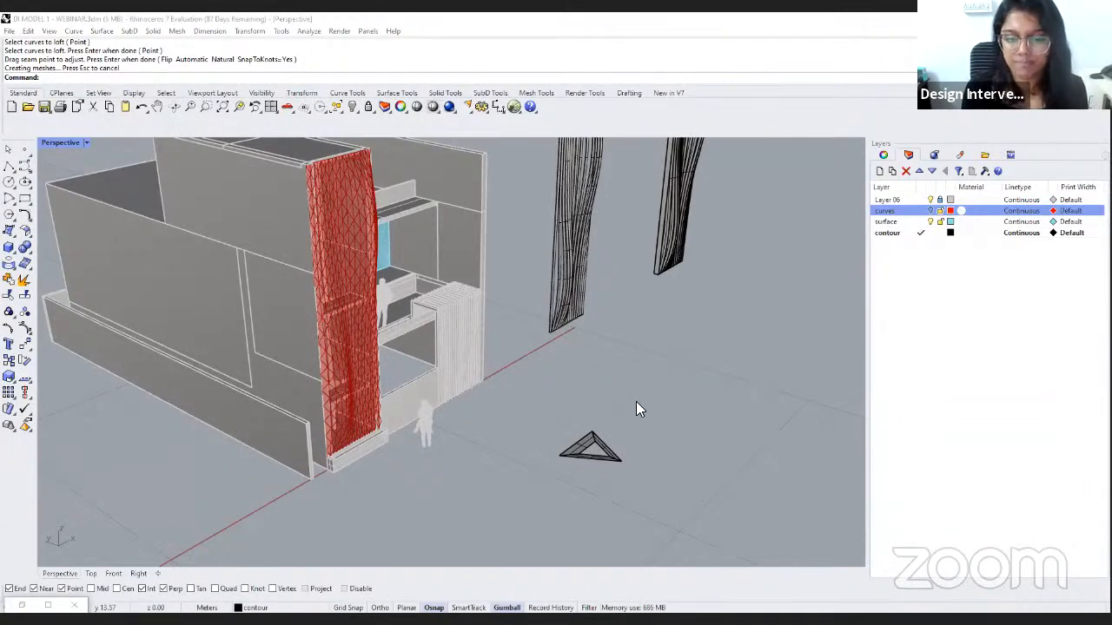
right_click_drag(576, 429, 427, 390)
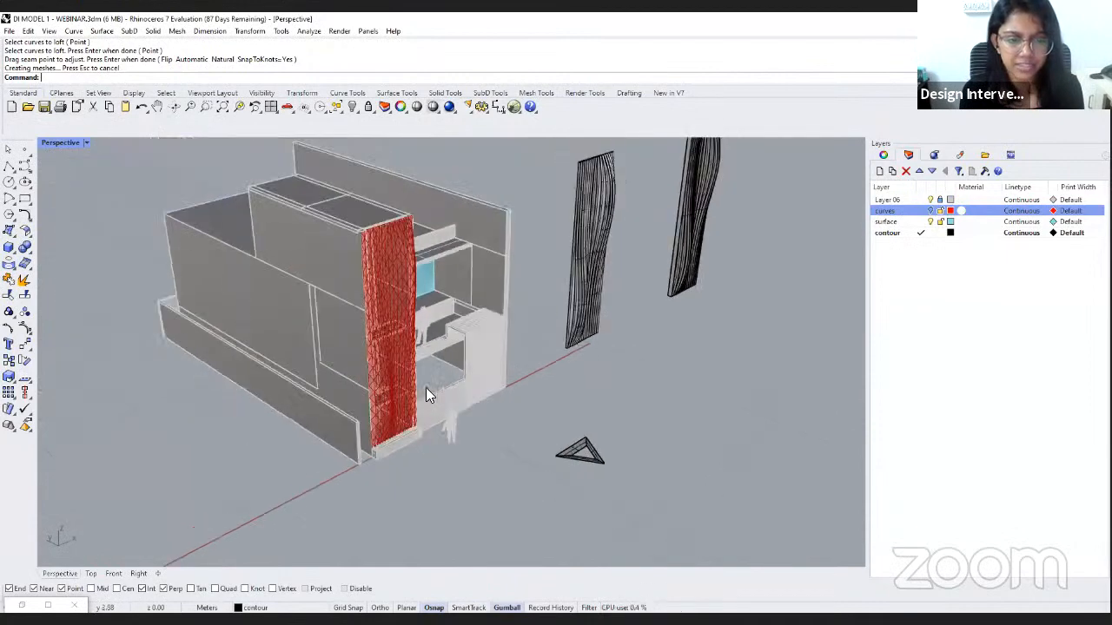
Delete the lofted triangular frame together with its inner and outer triangle curves beside the building.
right_click_drag(499, 430, 570, 417)
left_click_drag(709, 510, 545, 410)
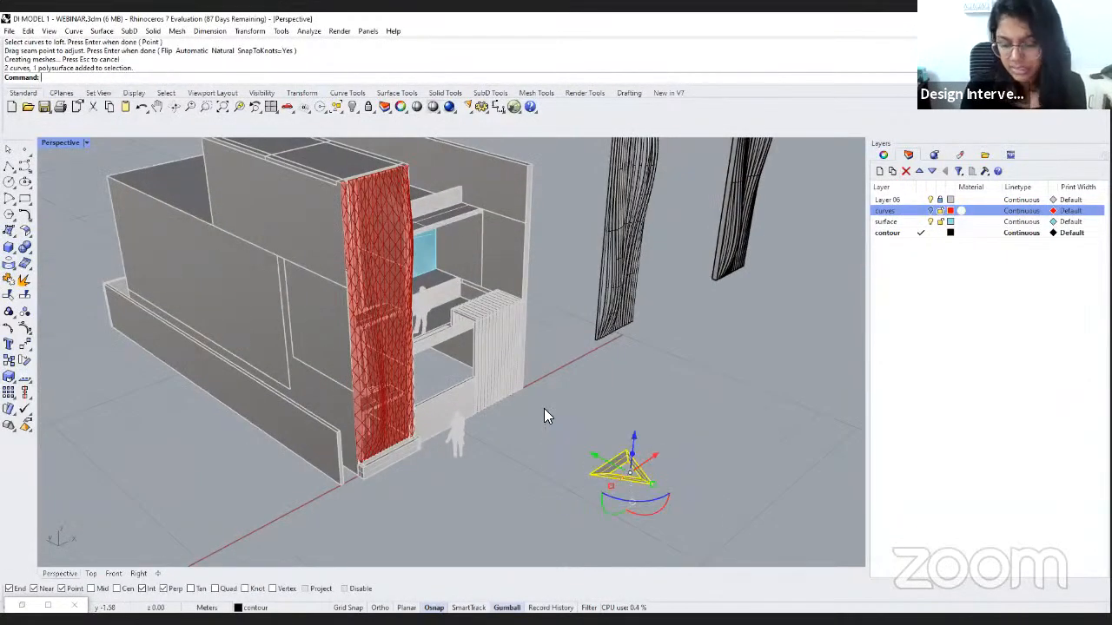
key("Delete")
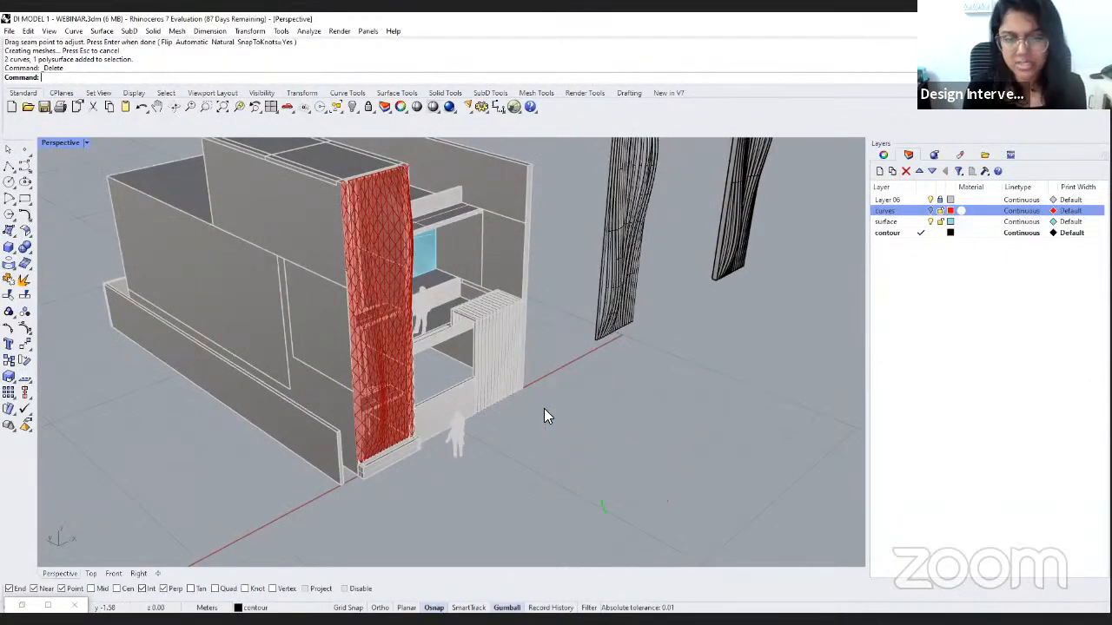
right_click_drag(509, 442, 418, 392)
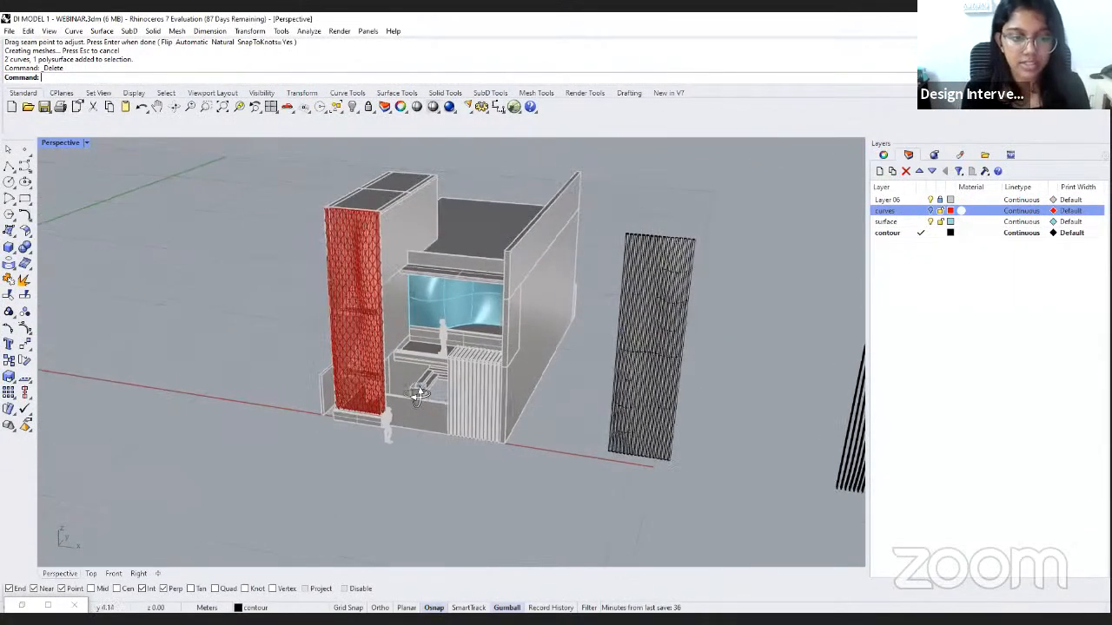
right_click_drag(481, 377, 452, 290)
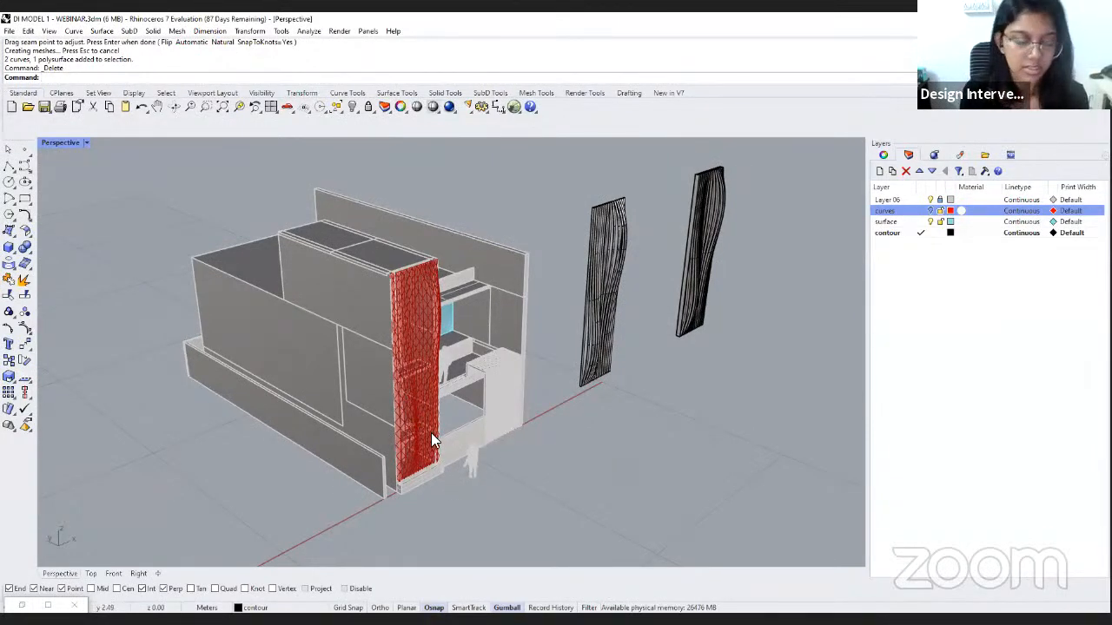
right_click_drag(391, 457, 87, 560)
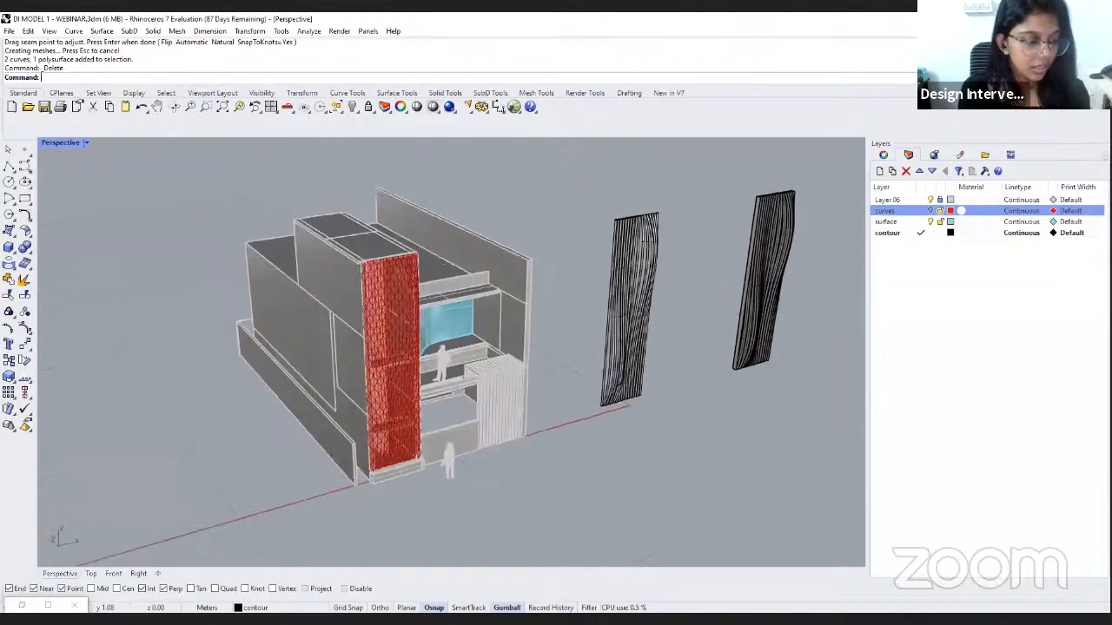
Bring Grasshopper up beside the Rhino model and undo the deletion of the triangular frame.
left_click(22, 606)
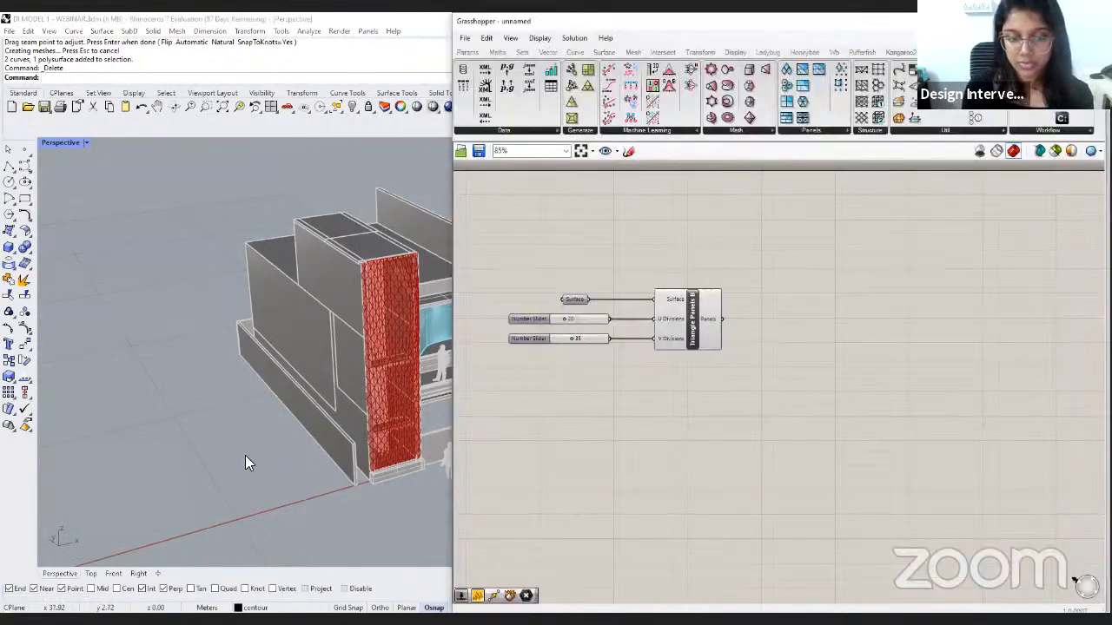
scroll(246, 456, "down", 6)
key("ctrl+z")
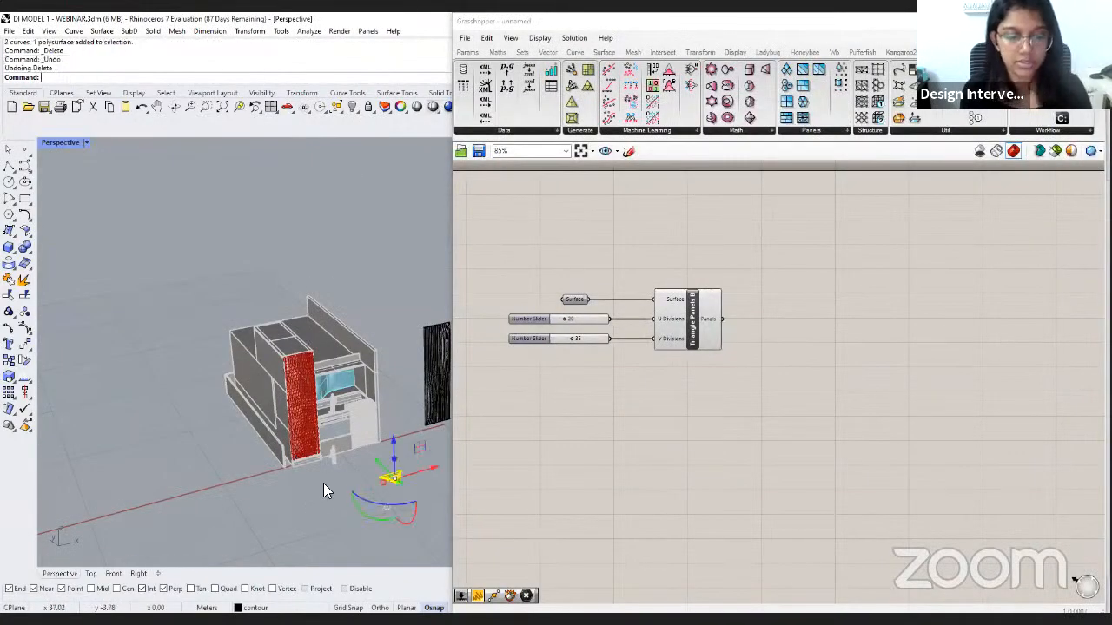
right_click_drag(323, 483, 402, 429)
left_click(352, 487)
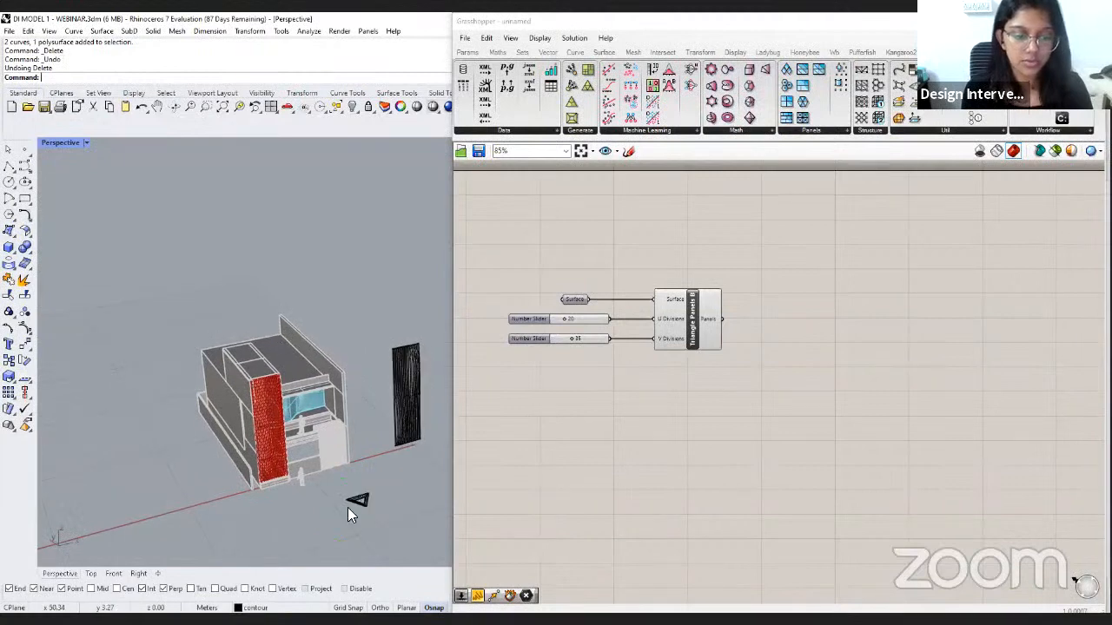
right_click_drag(347, 507, 366, 502)
left_click(366, 502)
scroll(377, 495, "up", 4)
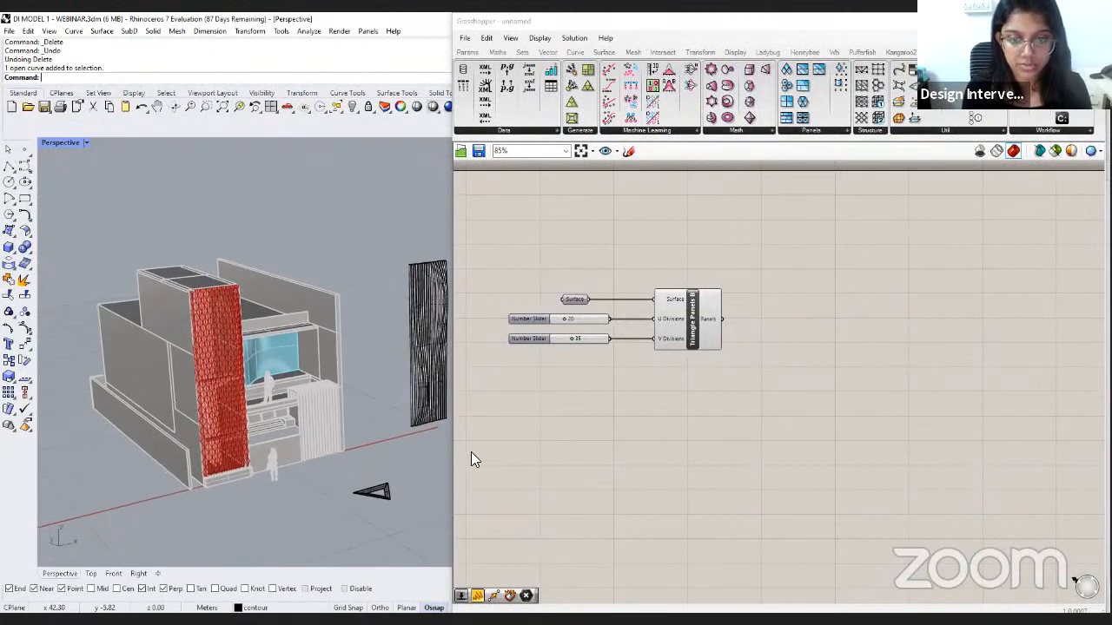
Undo the loft between the two triangles, leaving only the inner and outer outlines.
right_click_drag(790, 359, 695, 352)
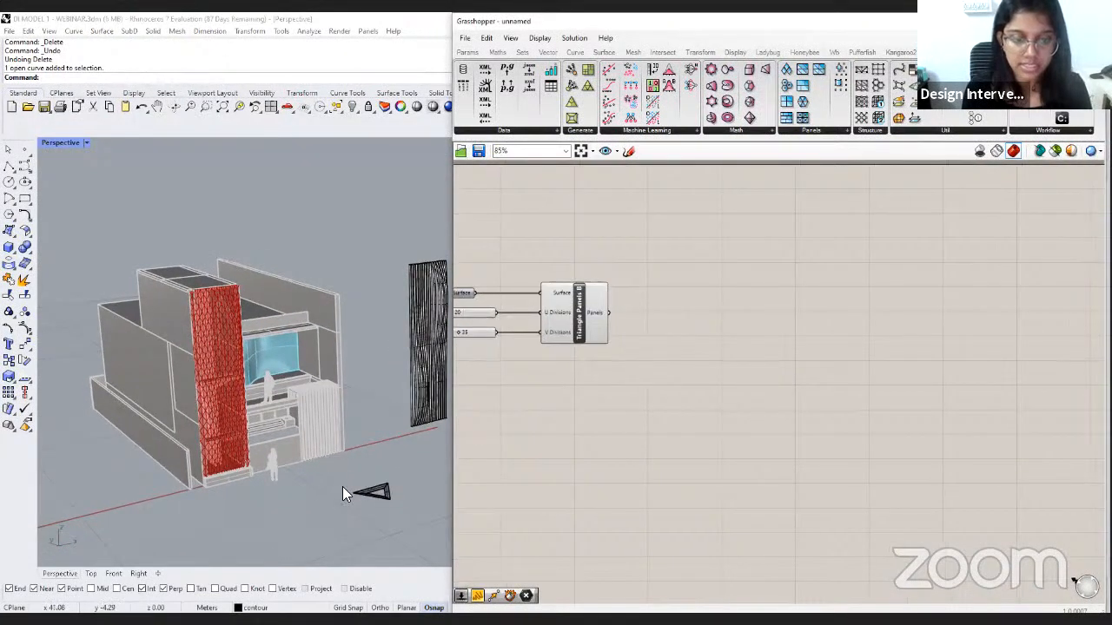
mouse_move(365, 509)
right_mouse_down()
mouse_move(355, 501)
mouse_move(365, 513)
mouse_move(364, 498)
right_mouse_up()
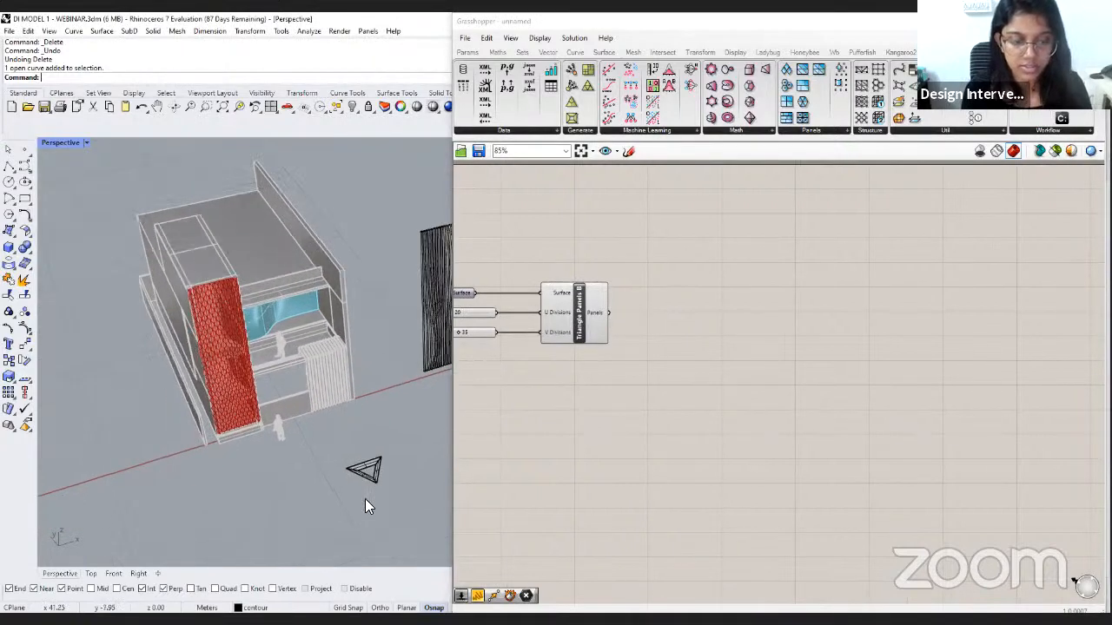
key("ctrl+z")
scroll(364, 499, "up", 4)
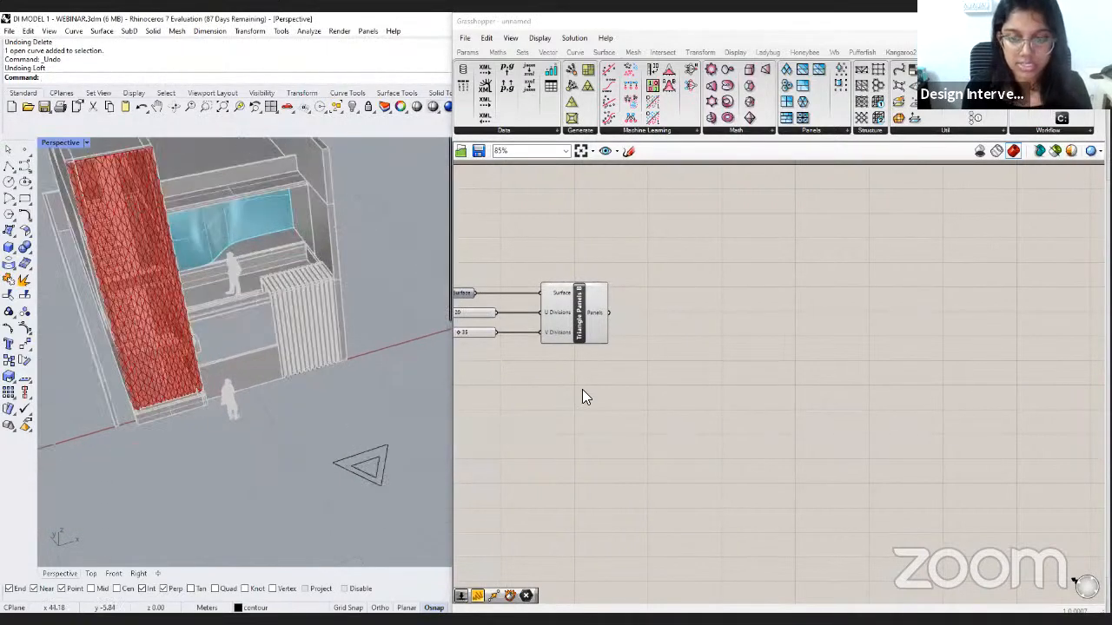
Add a Scale component, feed the Triangle Panels B output into its Geometry input, and place it farther from the panel component.
double_click(756, 311)
type("scale")
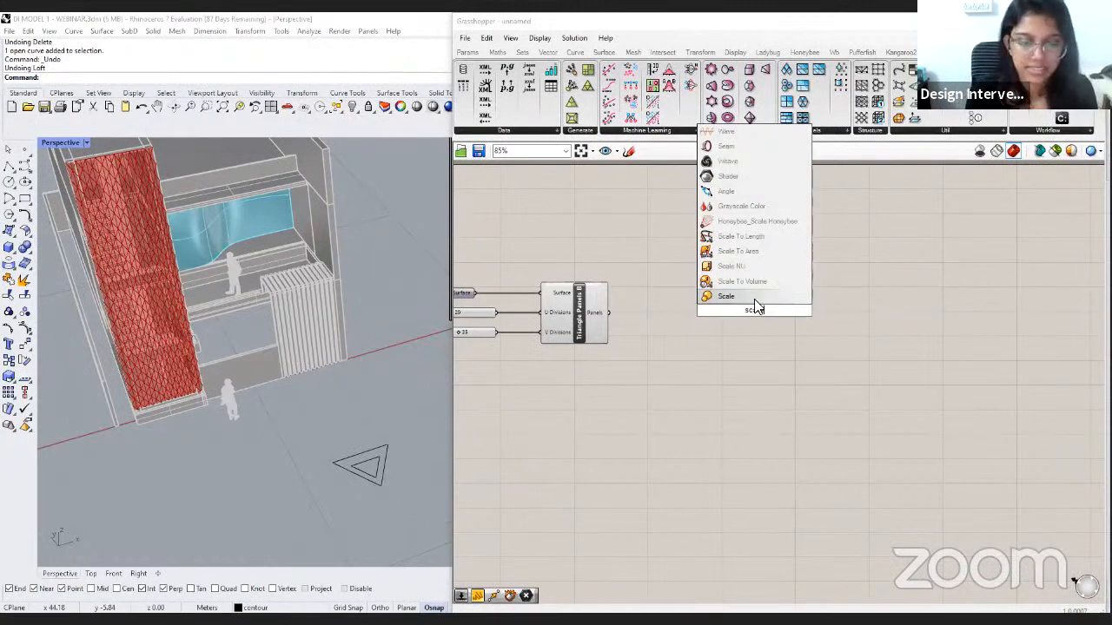
key("Return")
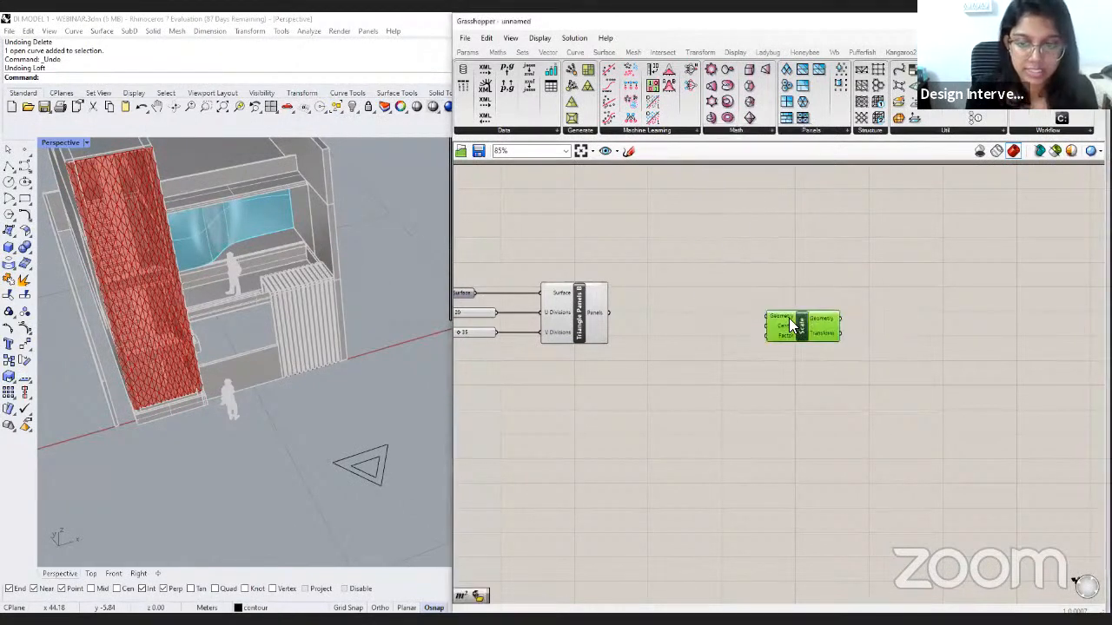
left_click(575, 326)
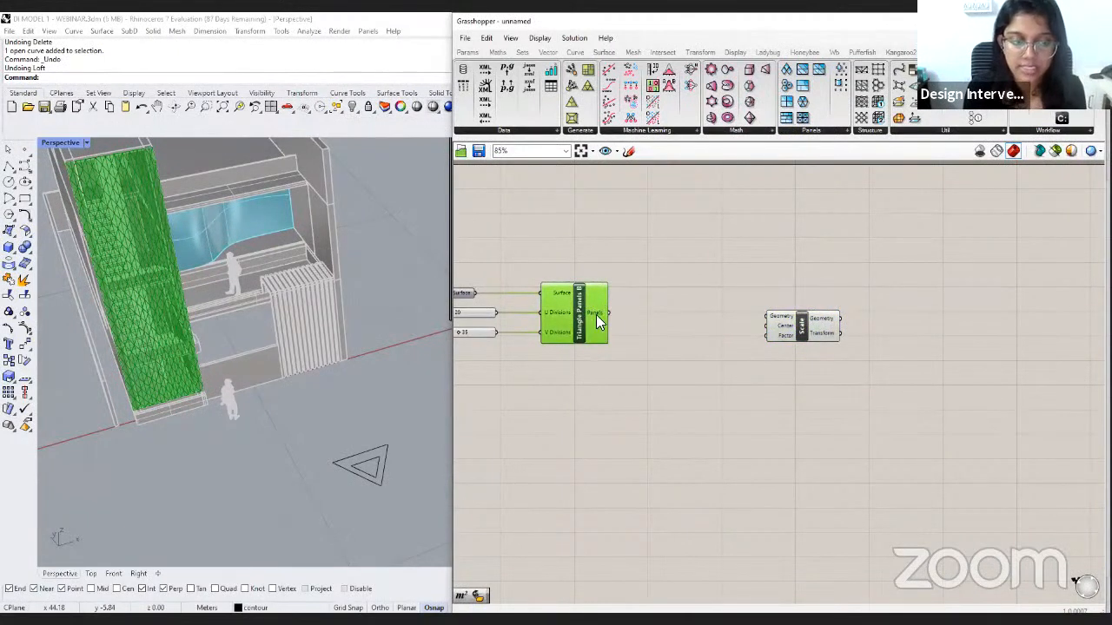
left_click(611, 341)
left_click(602, 312)
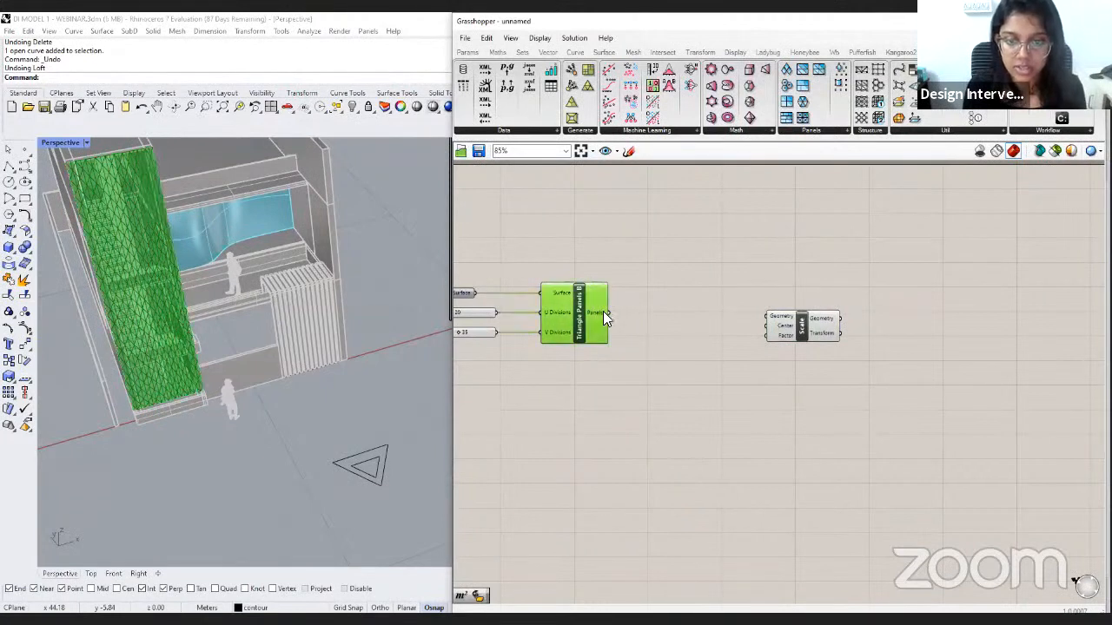
left_click_drag(605, 314, 766, 318)
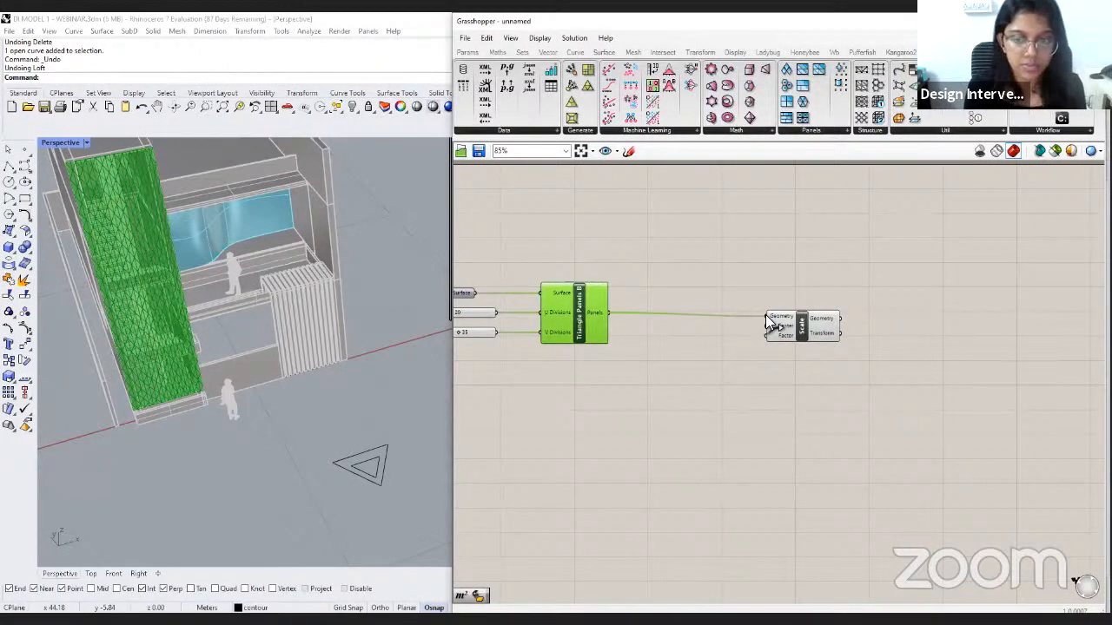
left_click(777, 346)
left_click_drag(816, 326, 873, 327)
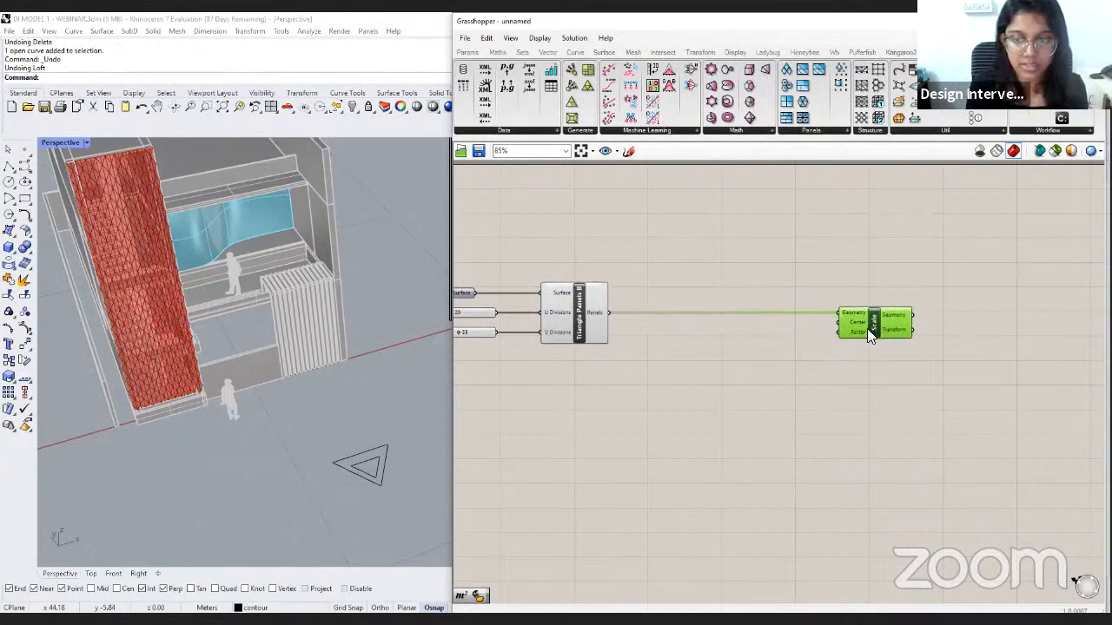
Examine where the scaled panels sit relative to the building and the origin, along with the Scale component's inputs.
right_click_drag(278, 448, 373, 422)
scroll(373, 422, "down", 5)
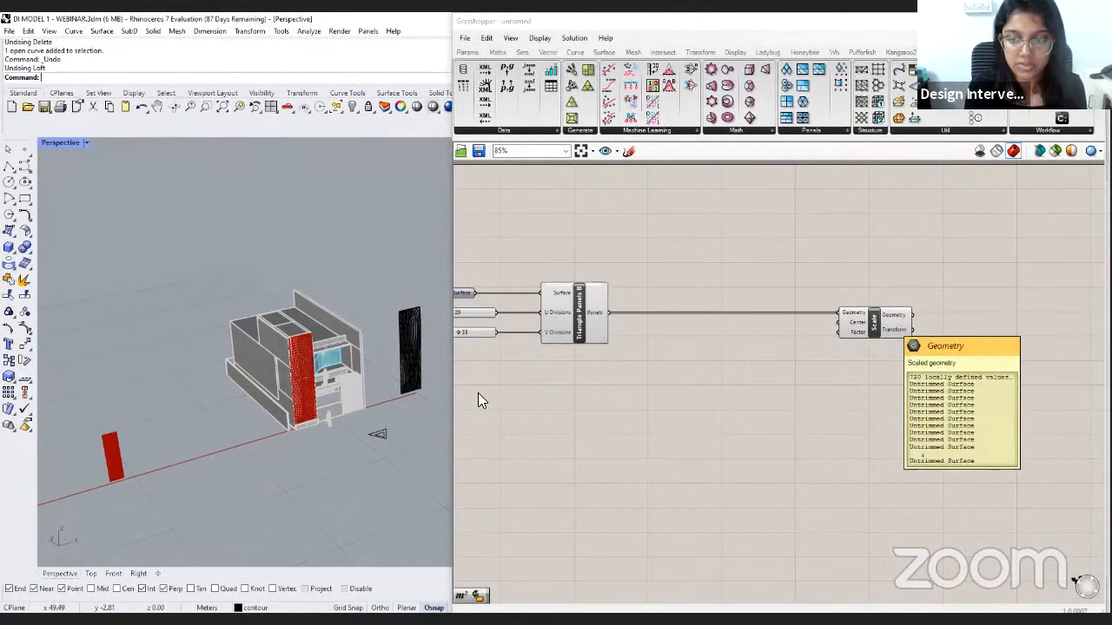
scroll(874, 323, "up", 4)
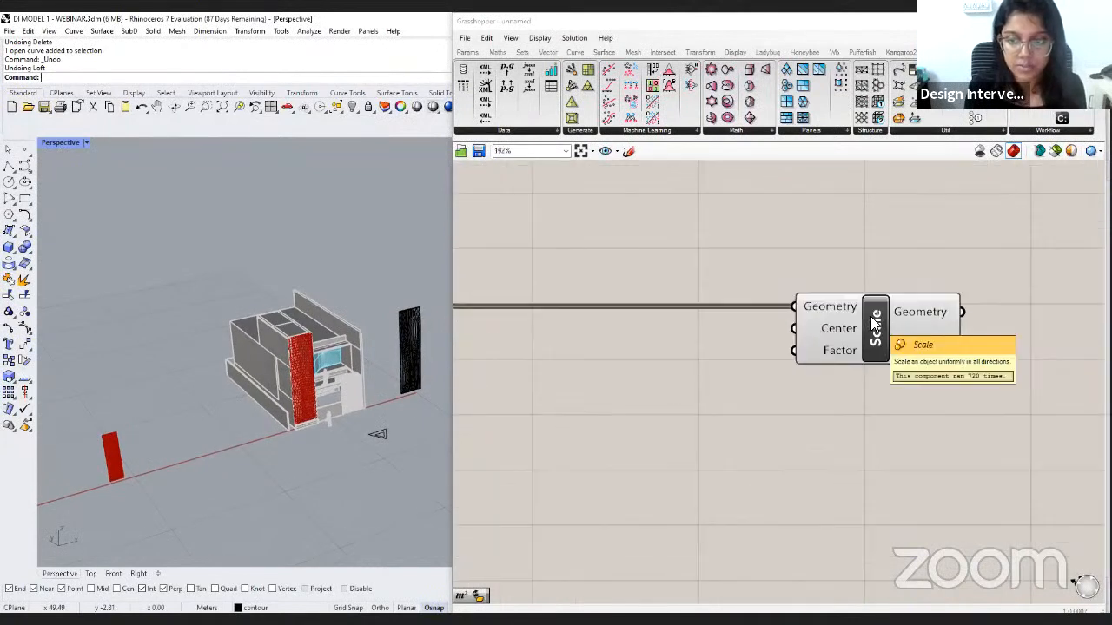
left_click(850, 361)
scroll(257, 495, "down", 3)
scroll(203, 460, "up", 3)
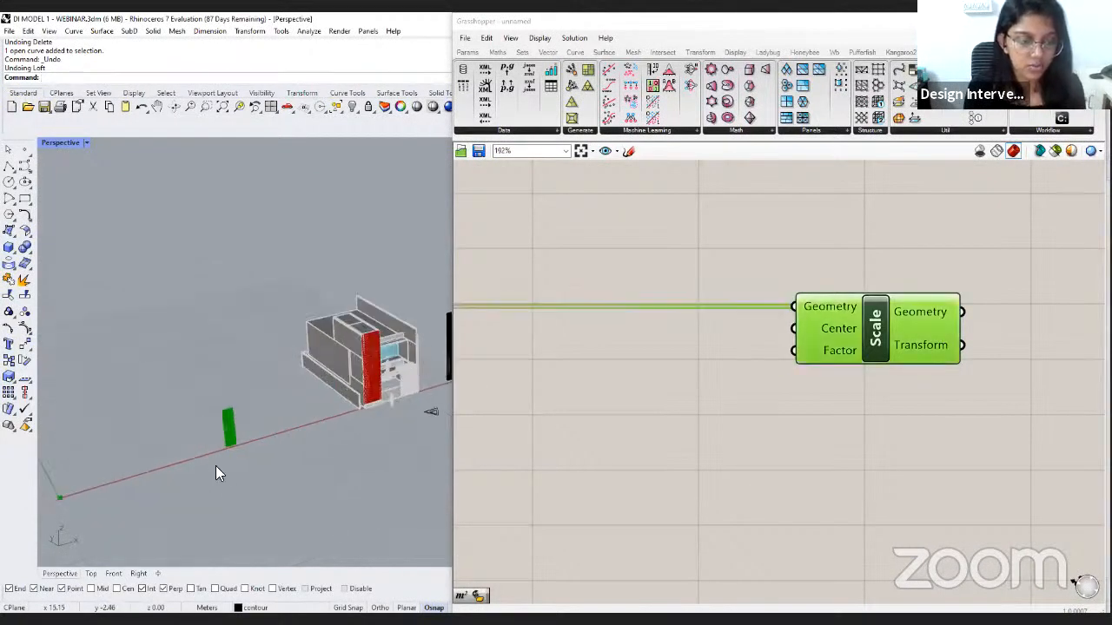
scroll(236, 447, "up", 2)
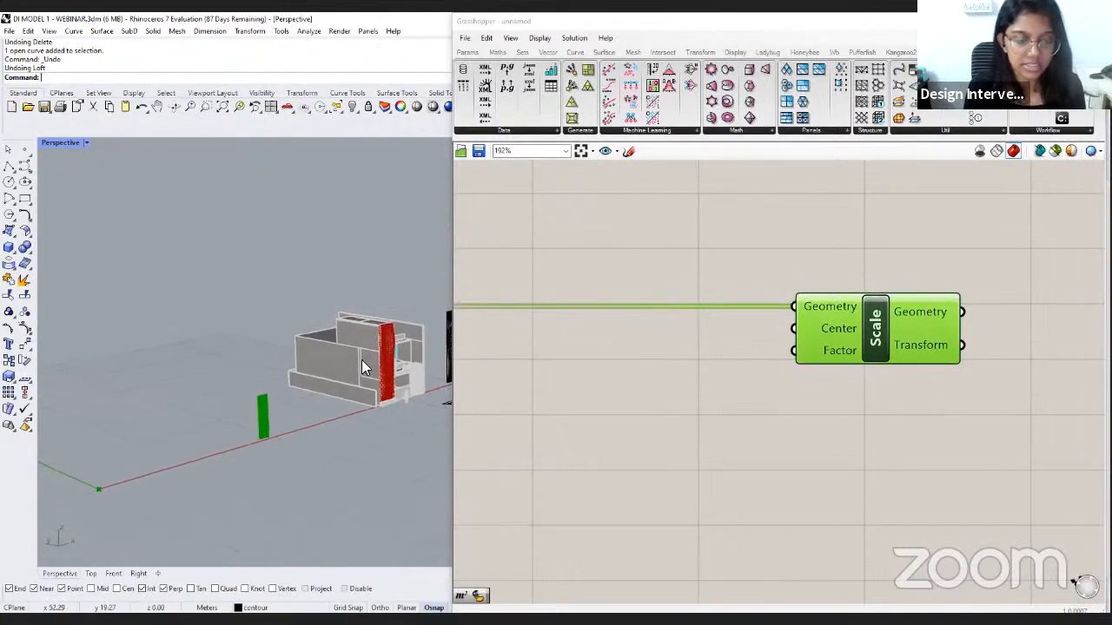
right_click_drag(151, 491, 277, 473)
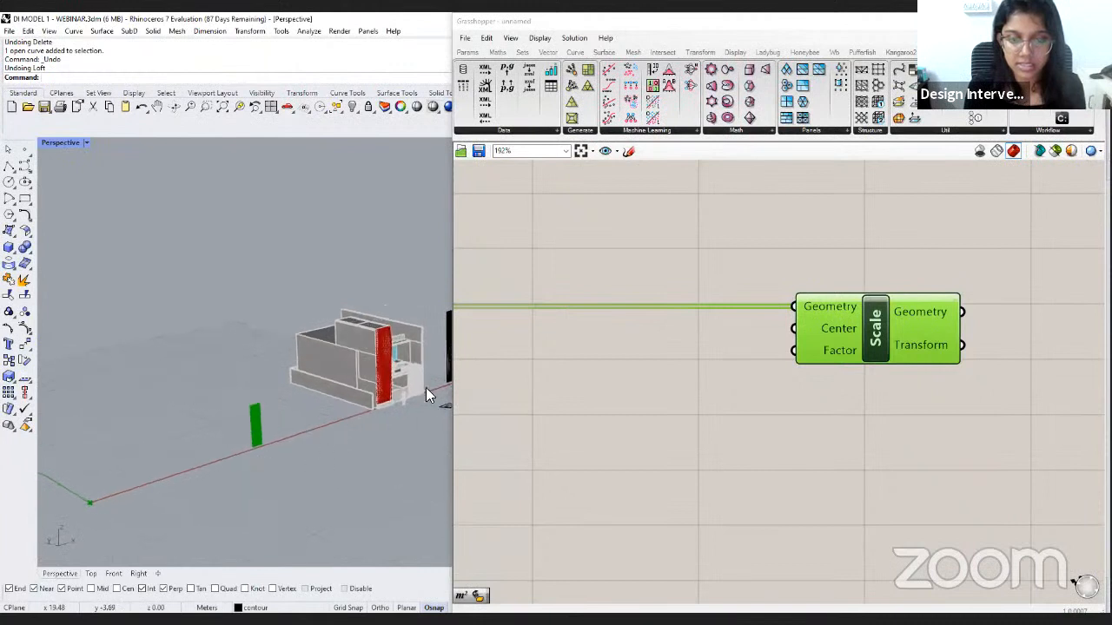
scroll(646, 345, "down", 3)
right_click_drag(638, 382, 758, 373)
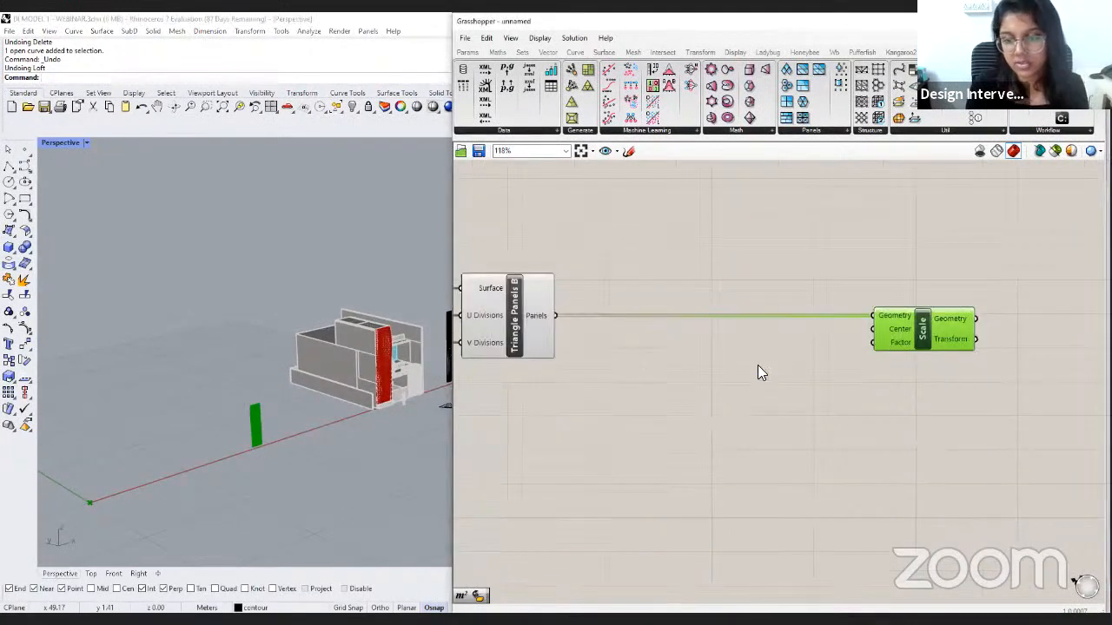
right_click_drag(873, 395, 841, 402)
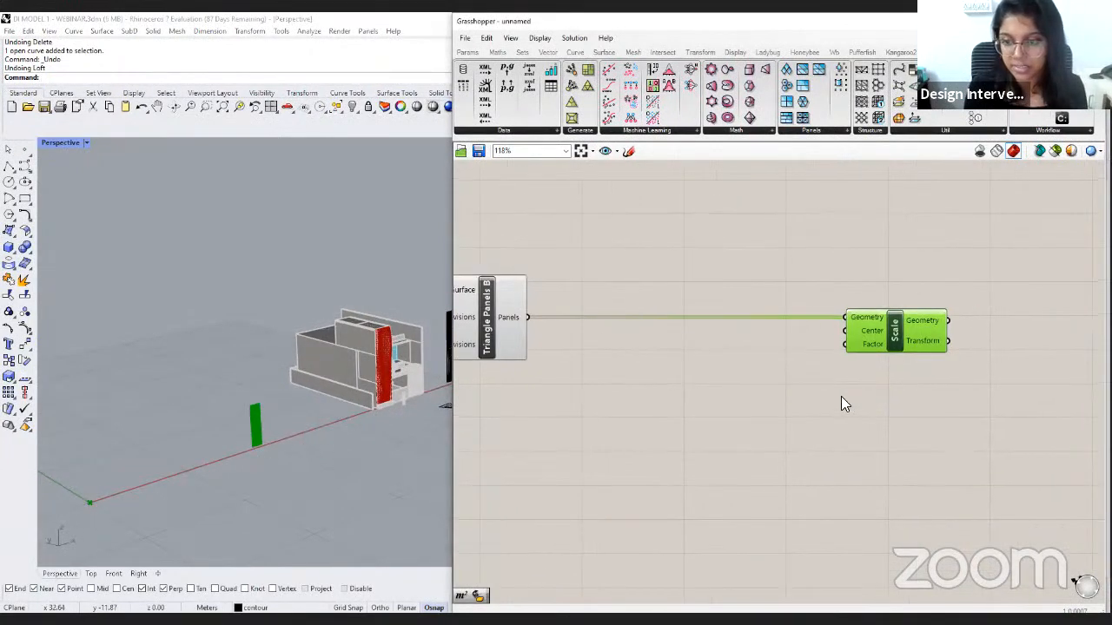
Add a number slider of 0.5, connect it to the Scale component's Factor input, and position it below the panels wire.
mouse_move(870, 343)
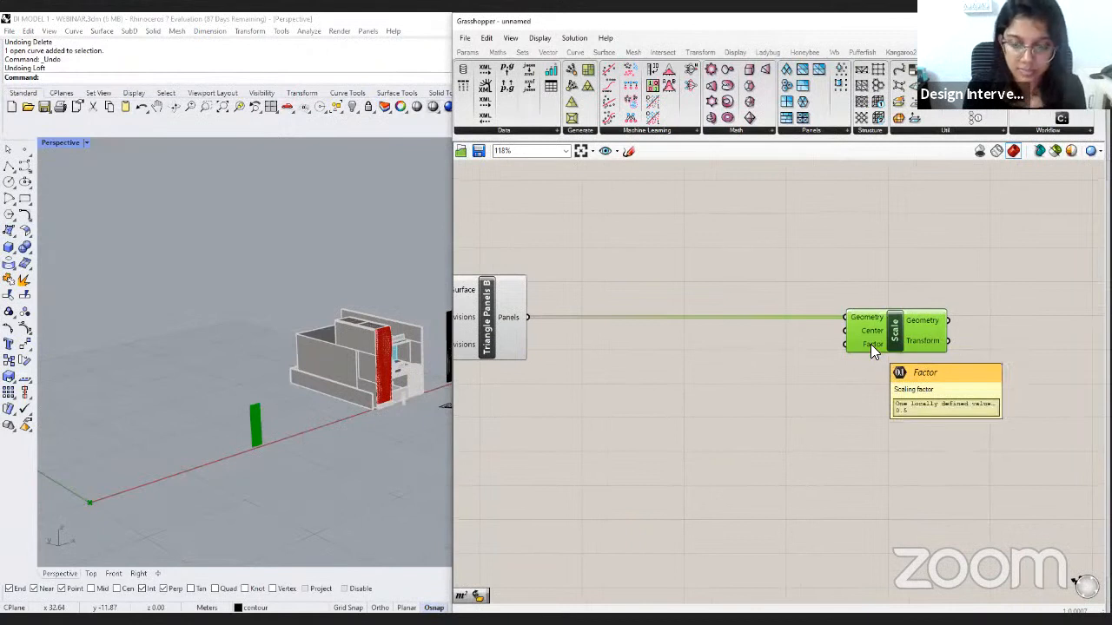
left_click(709, 378)
double_click(708, 378)
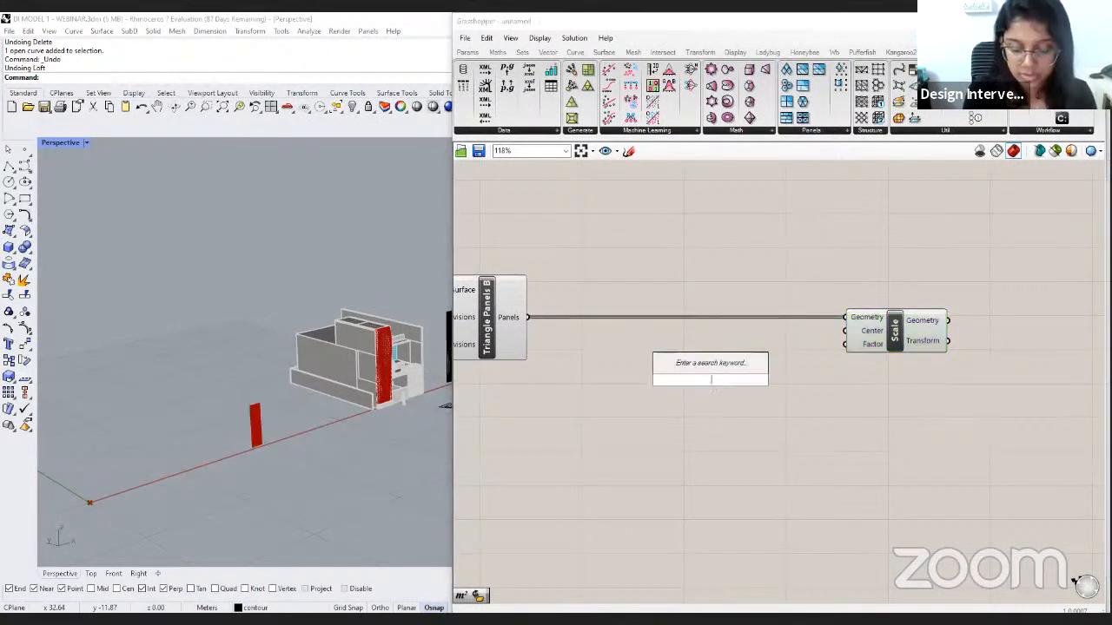
type("0.5")
key("Return")
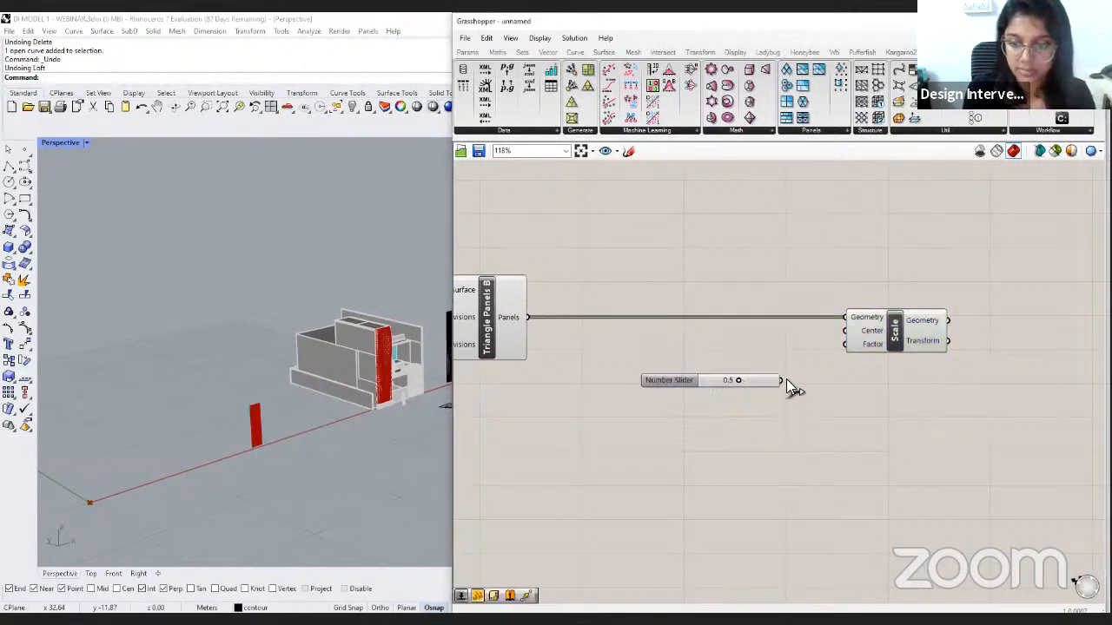
left_click_drag(786, 380, 845, 344)
left_click_drag(734, 382, 743, 359)
Try scale factors of 1.0 and 0.3 on the panels and compare the results against the tower facade.
left_click(875, 326)
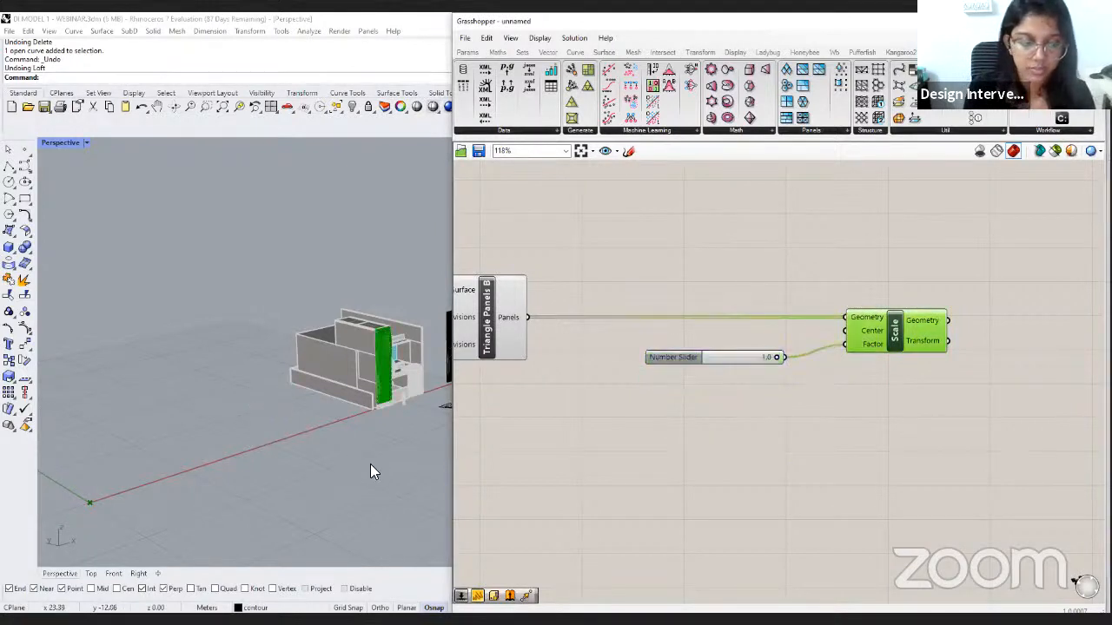
scroll(388, 393, "up", 10)
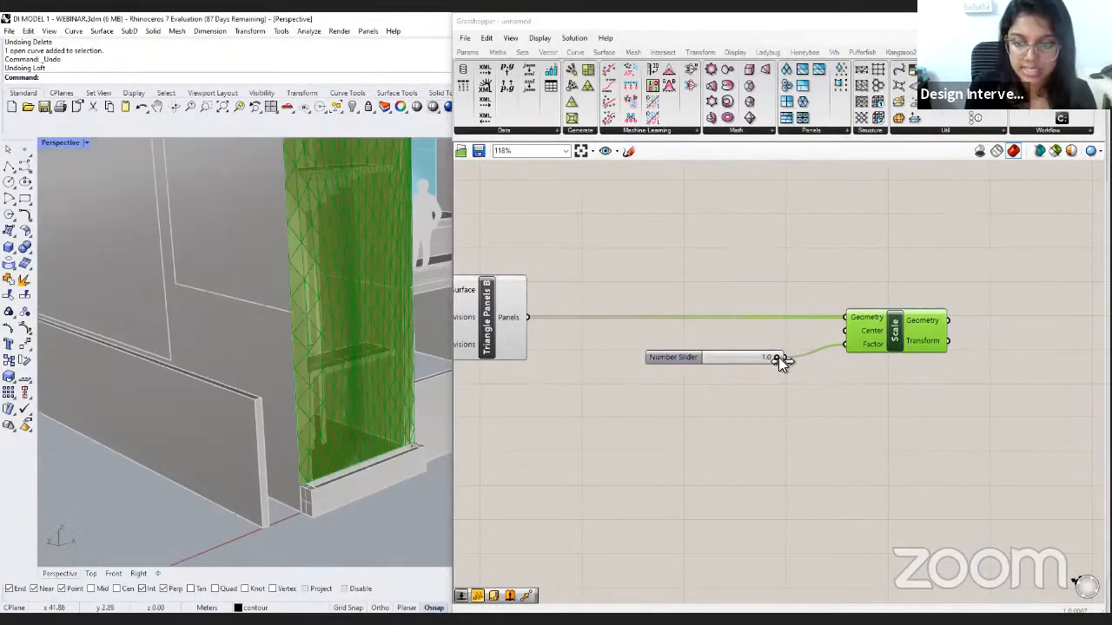
left_click_drag(778, 357, 759, 360)
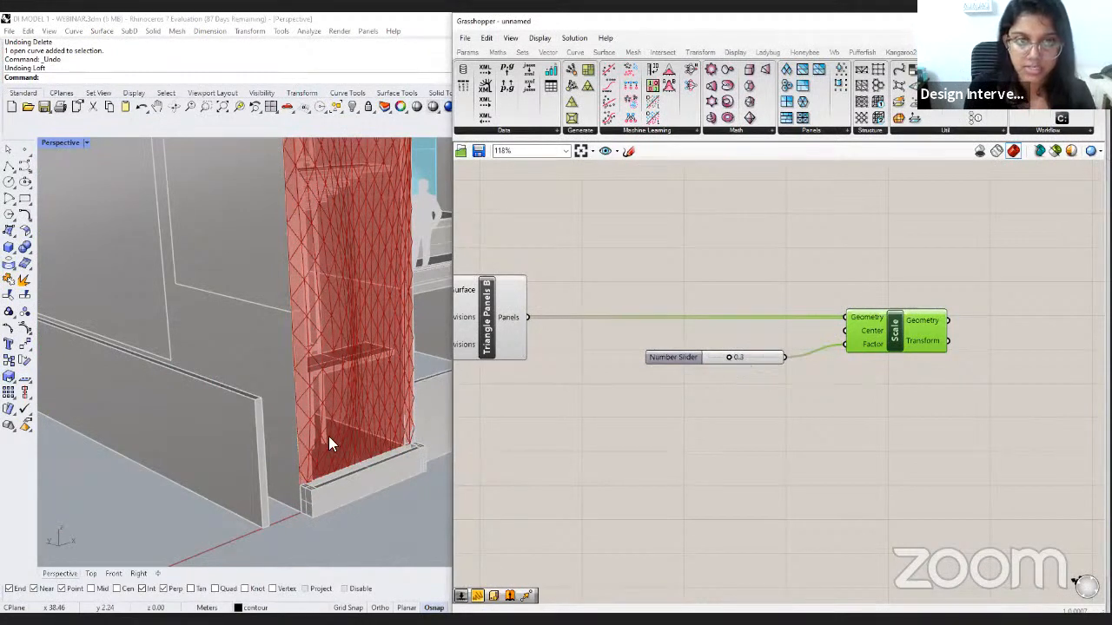
scroll(329, 436, "down", 10)
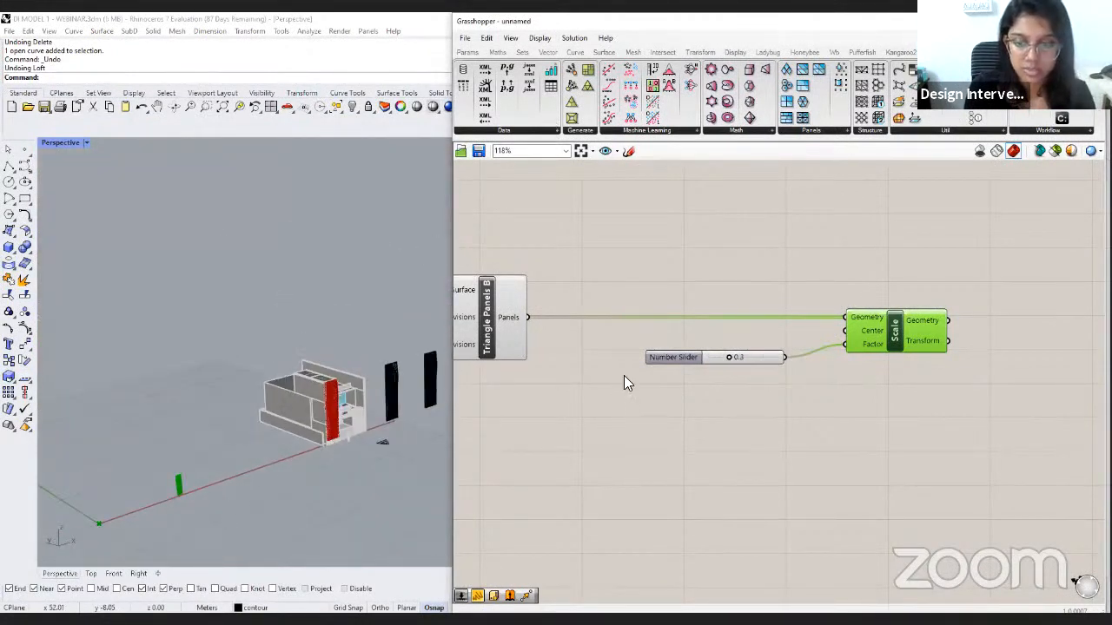
Set the scale factor slider to 0.8 and inspect the triangular facade panels up close.
left_click_drag(728, 357, 761, 362)
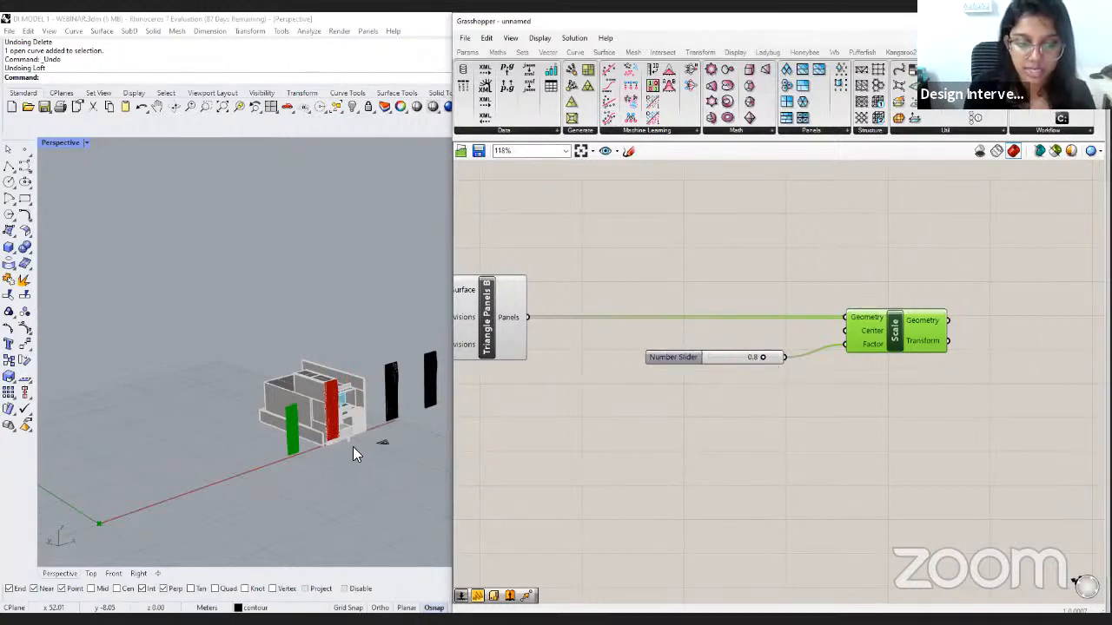
scroll(340, 432, "up", 5)
scroll(229, 483, "up", 5)
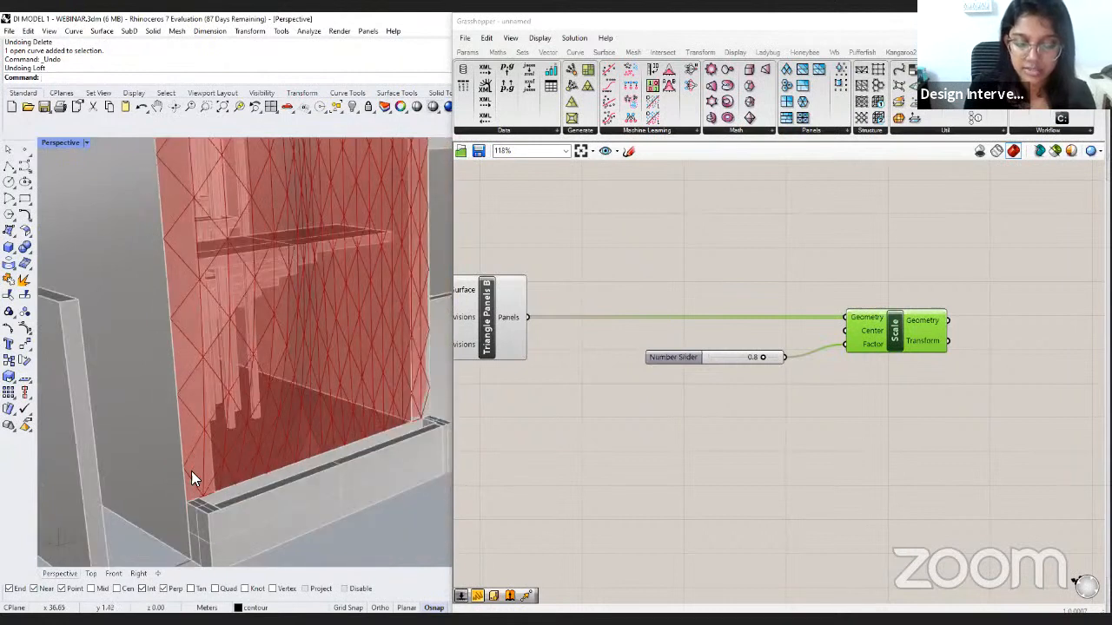
right_click_drag(726, 387, 853, 452)
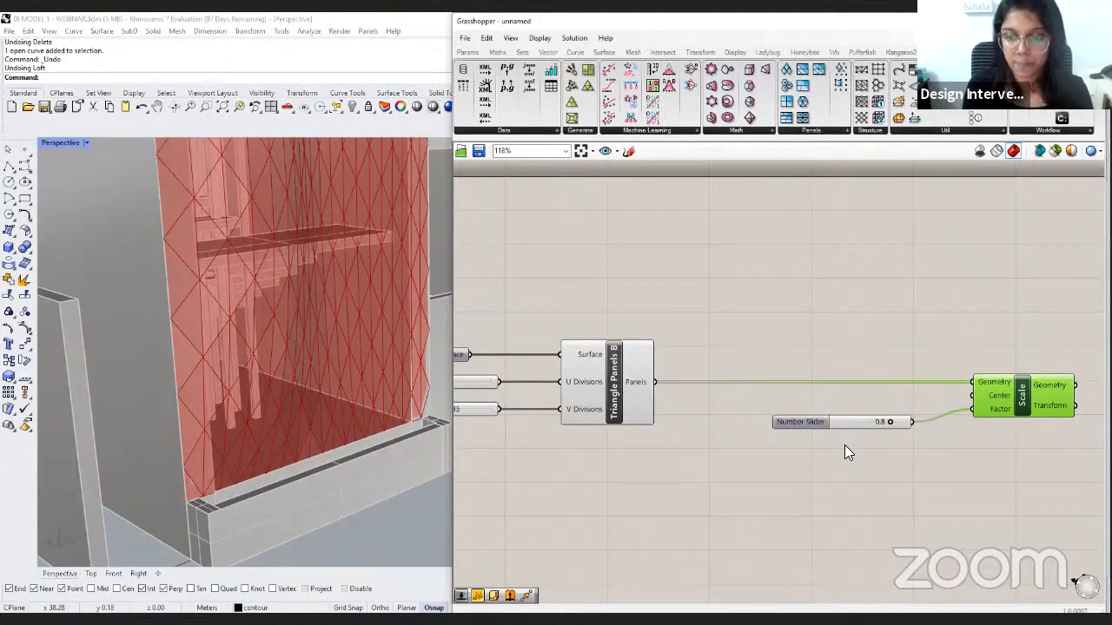
Add an Area component above the panels wire and feed the triangle panels into its Geometry input.
double_click(769, 324)
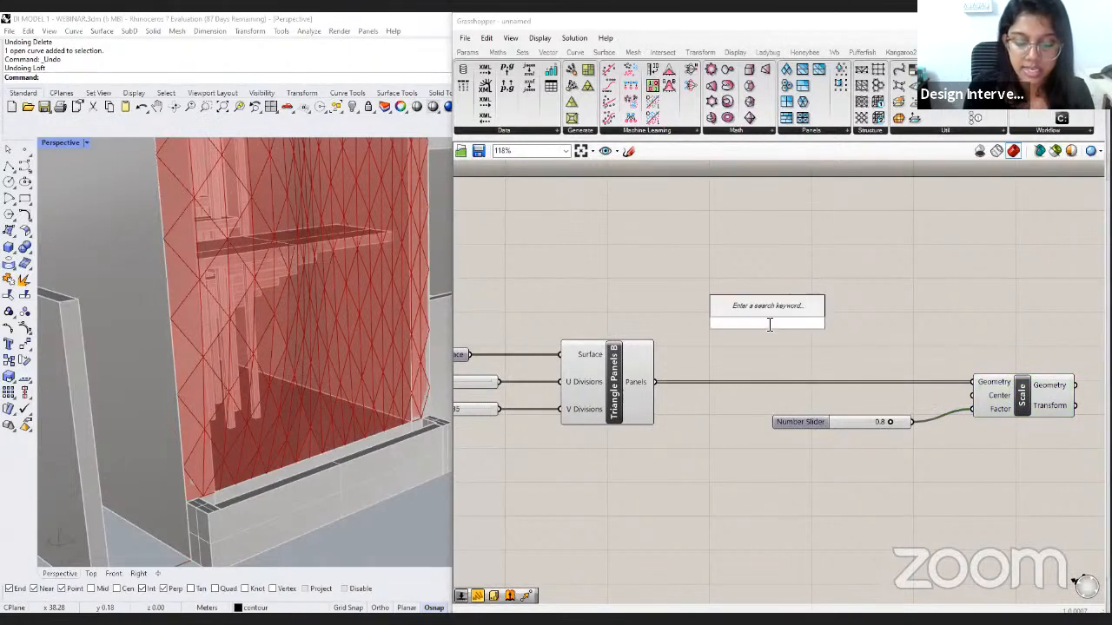
type("area")
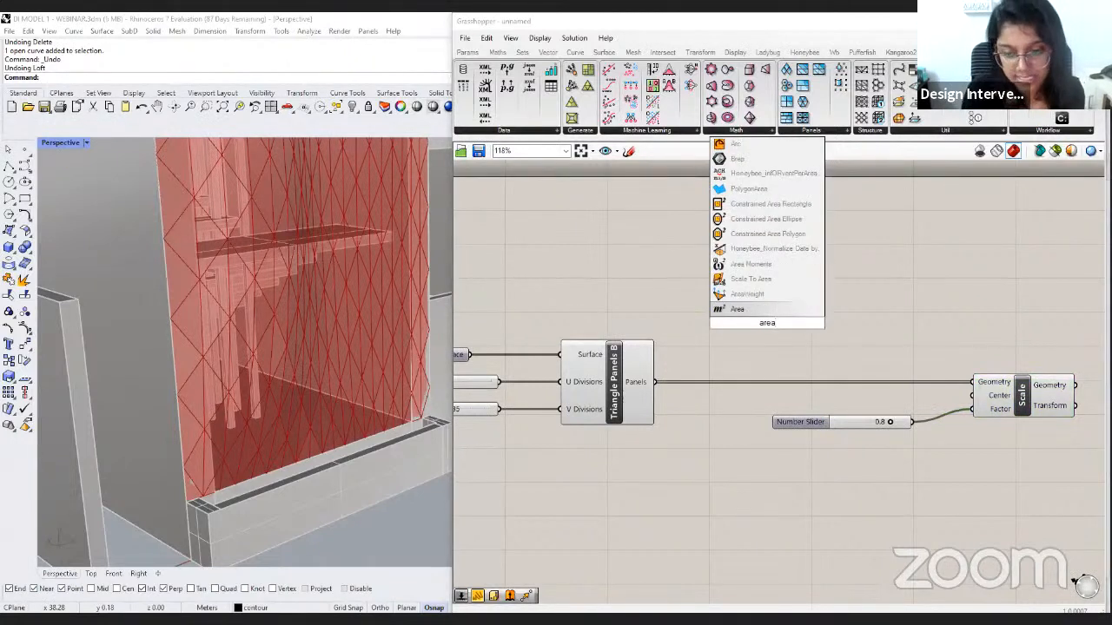
left_click(767, 309)
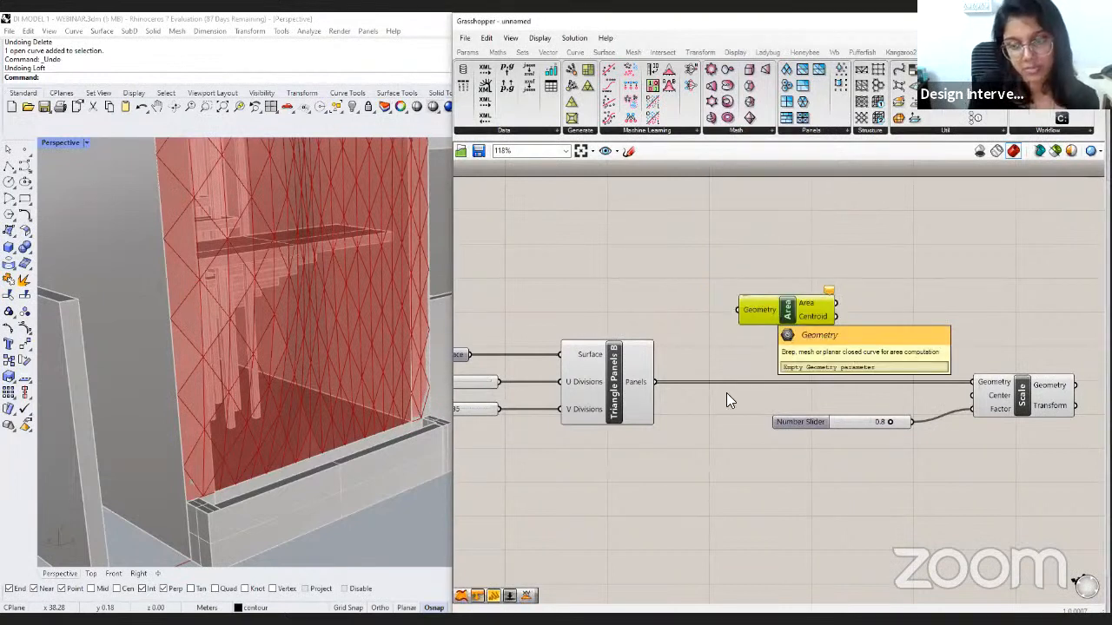
left_click(671, 342)
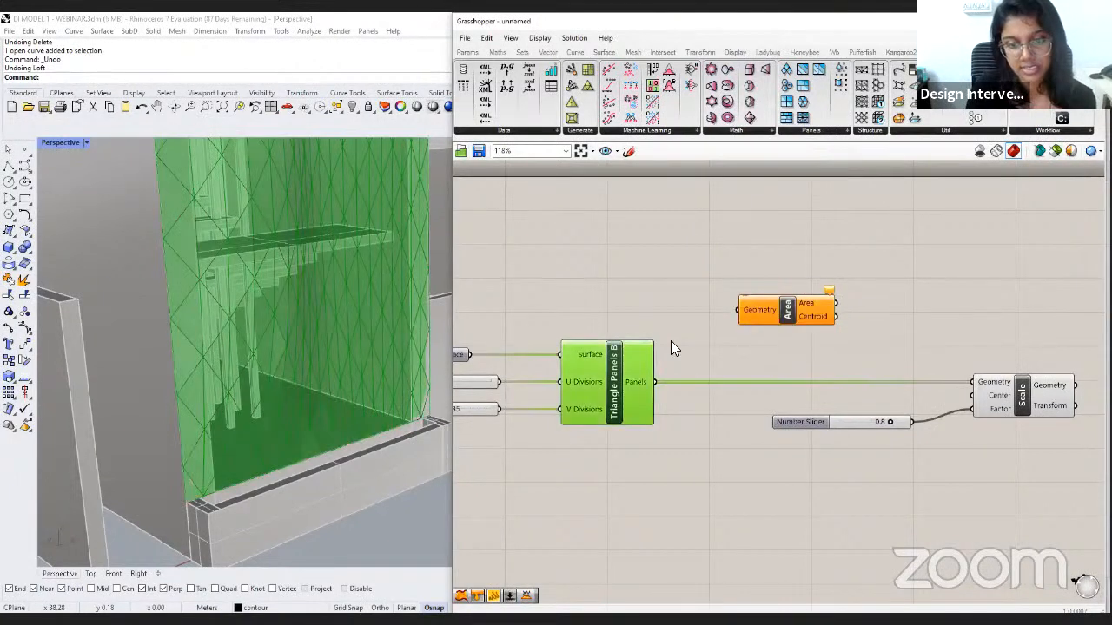
left_click_drag(658, 382, 734, 305)
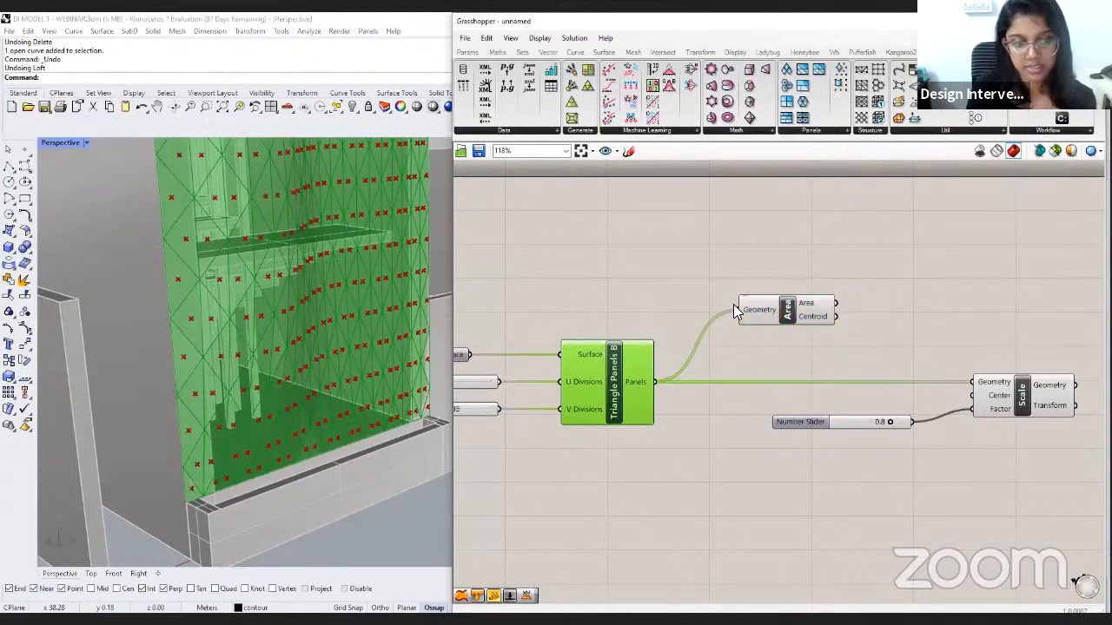
left_click(753, 346)
left_click(795, 311)
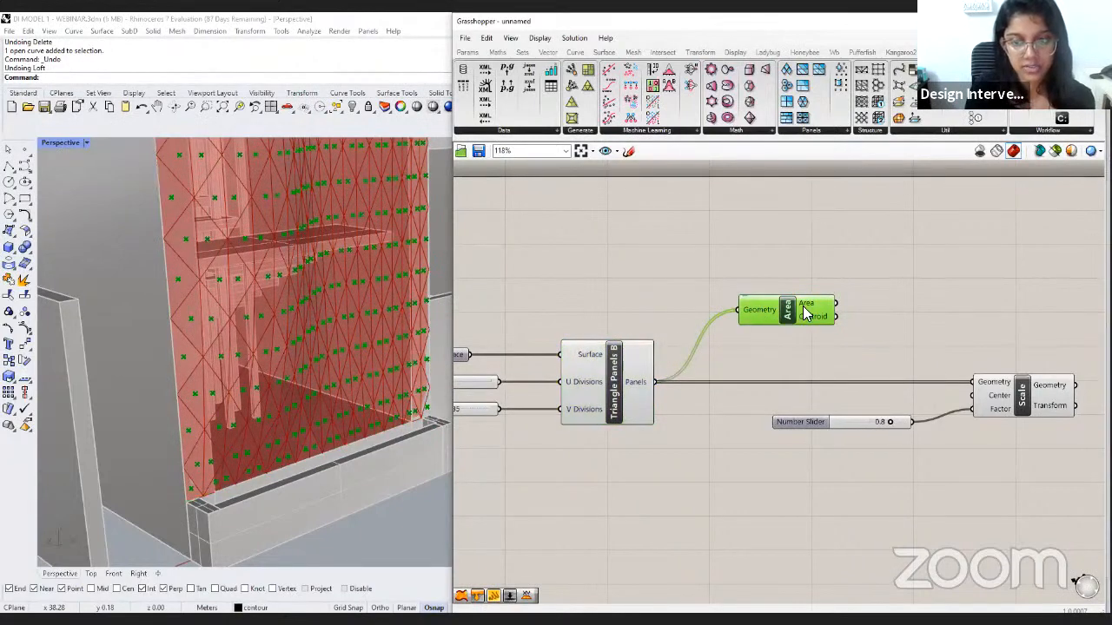
Connect the Area component's Centroid output to the Scale component's Center input.
mouse_move(803, 316)
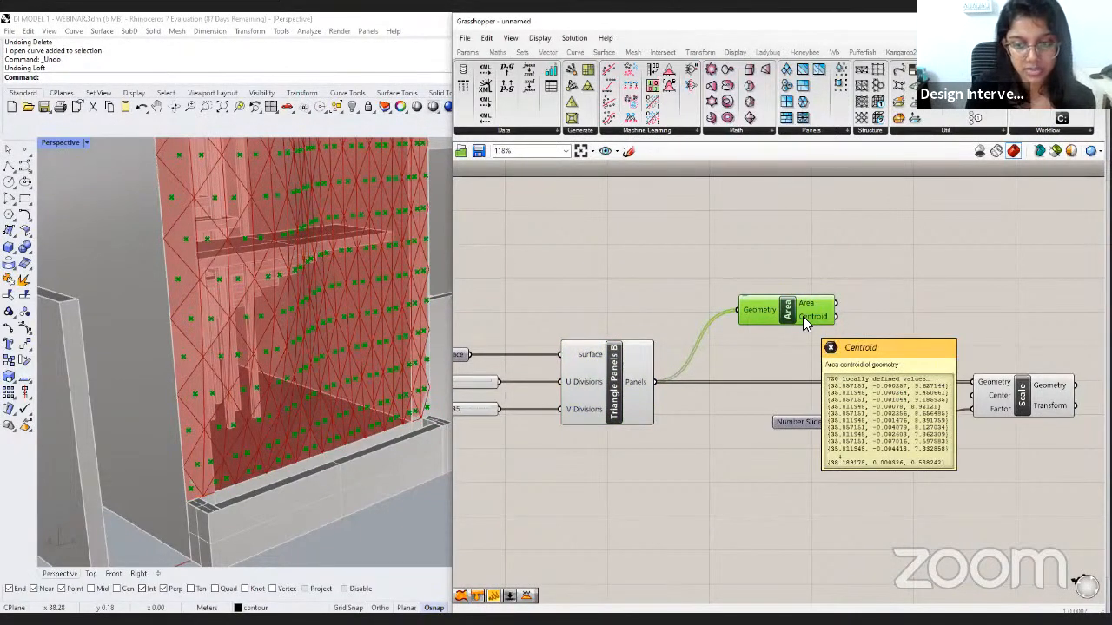
left_click_drag(836, 317, 973, 396)
left_click(920, 479)
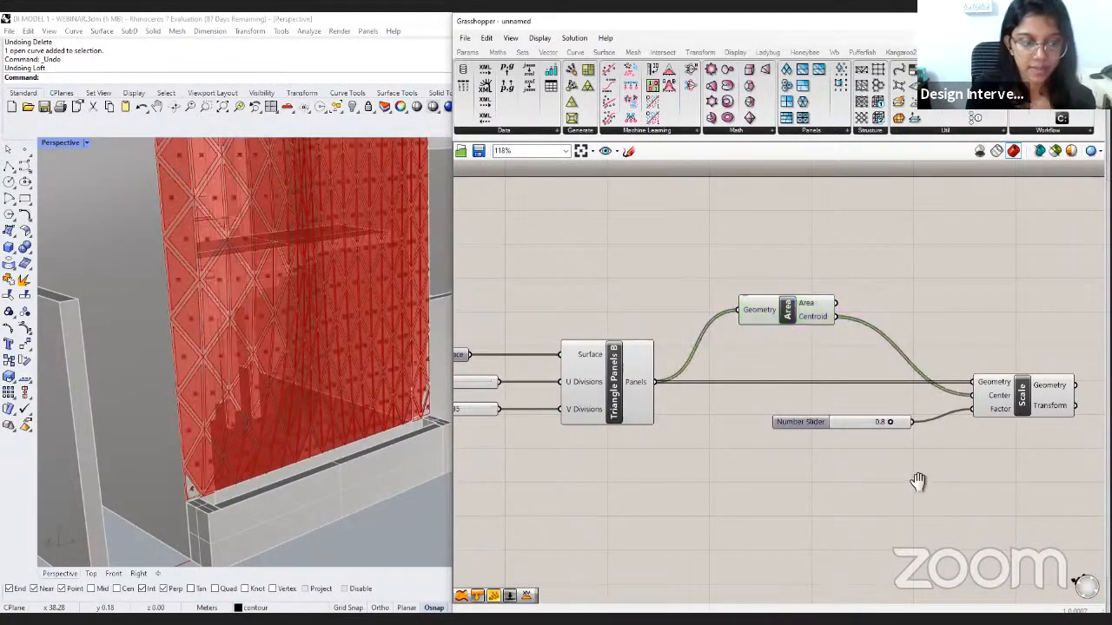
right_click_drag(919, 481, 873, 475)
Examine the scaled panels on the tower facade from afar and up close with the Scale component highlighted.
left_click(403, 504)
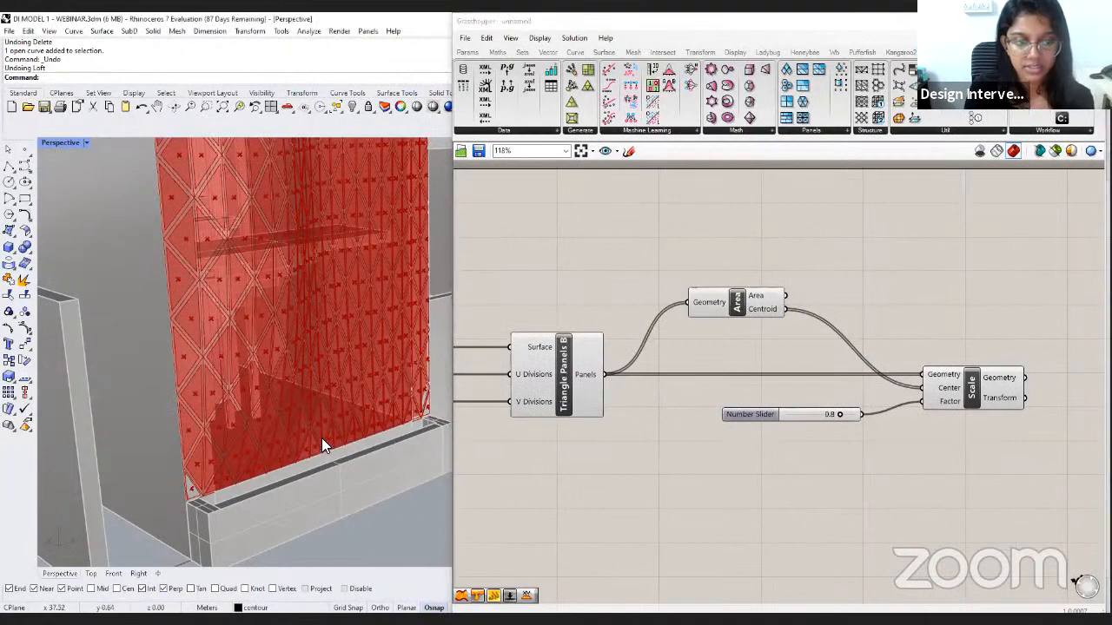
right_click_drag(322, 438, 311, 457)
scroll(353, 420, "down", 10)
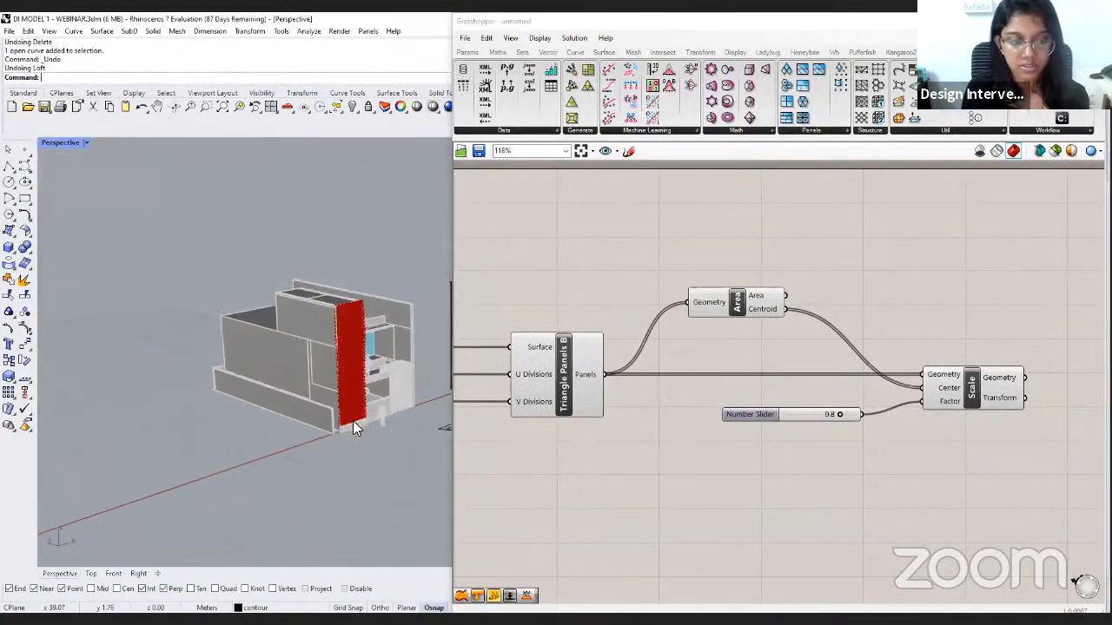
scroll(379, 417, "down", 2)
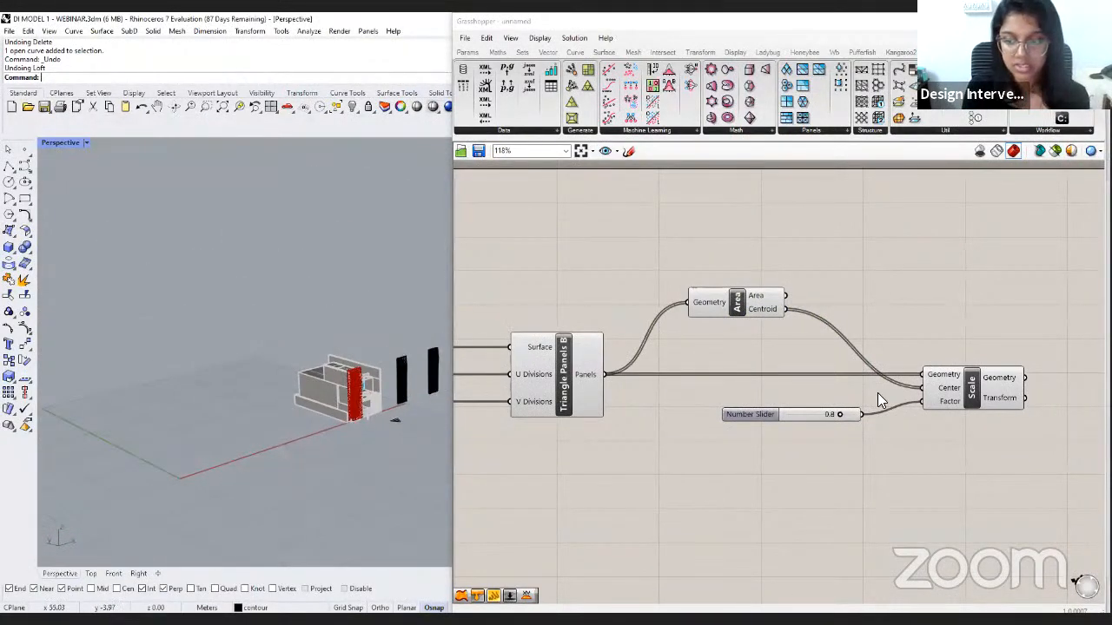
left_click(1002, 399)
scroll(359, 420, "up", 10)
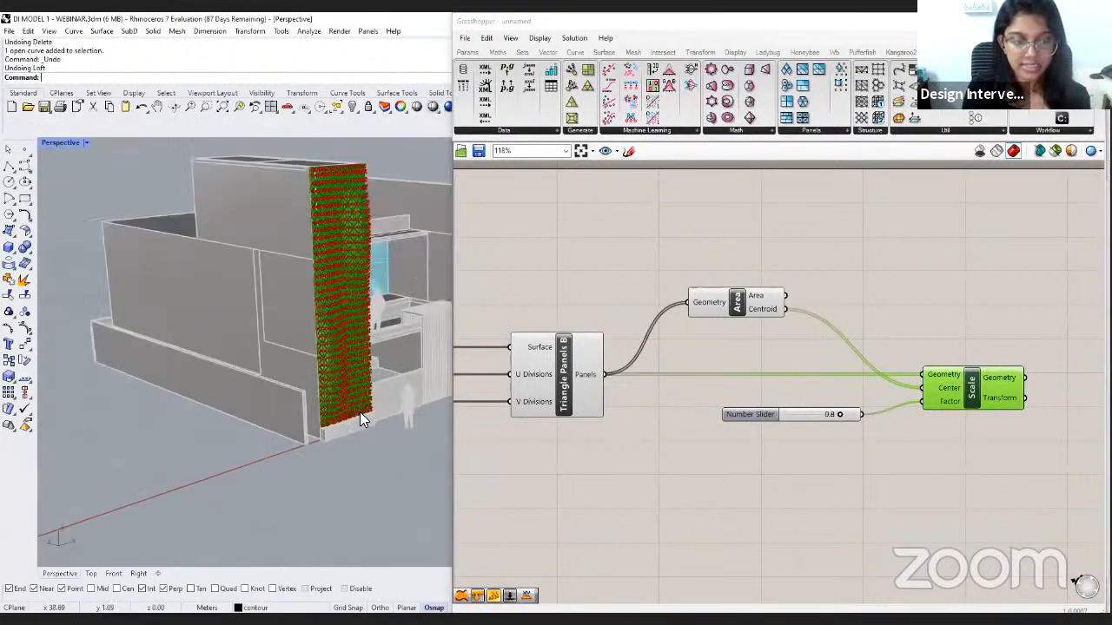
right_click_drag(359, 412, 186, 466)
scroll(189, 426, "up", 3)
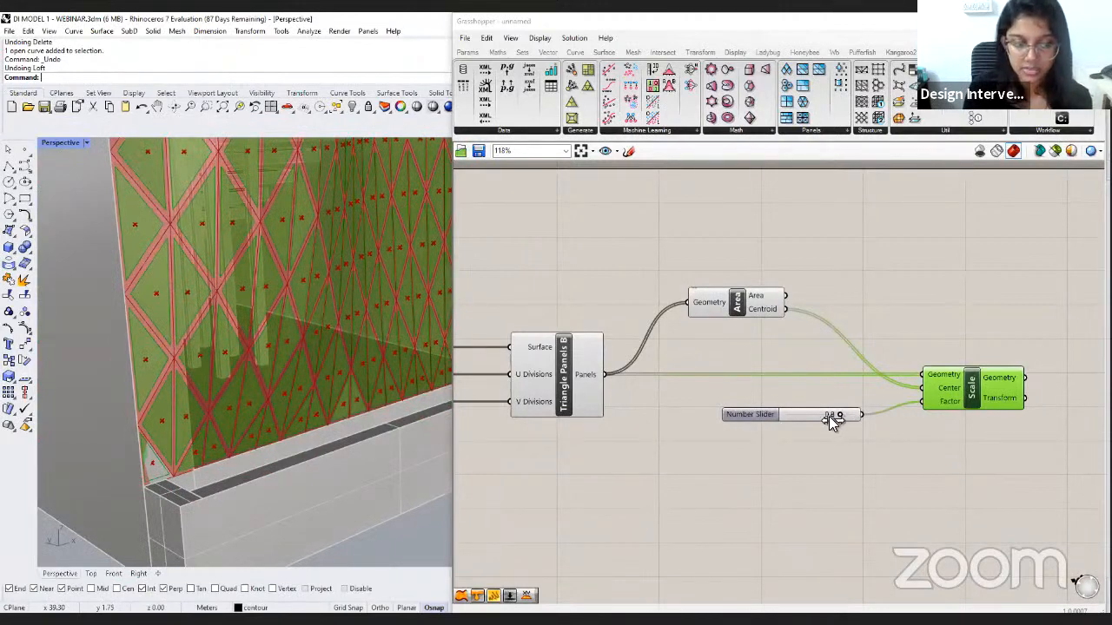
Try a scale factor of 0.7, settle on 0.4, and align the slider with the Scale component's Factor input.
mouse_move(829, 416)
left_mouse_down()
mouse_move(811, 420)
mouse_move(853, 420)
mouse_move(799, 419)
mouse_move(851, 421)
mouse_move(824, 424)
mouse_move(839, 418)
left_mouse_up()
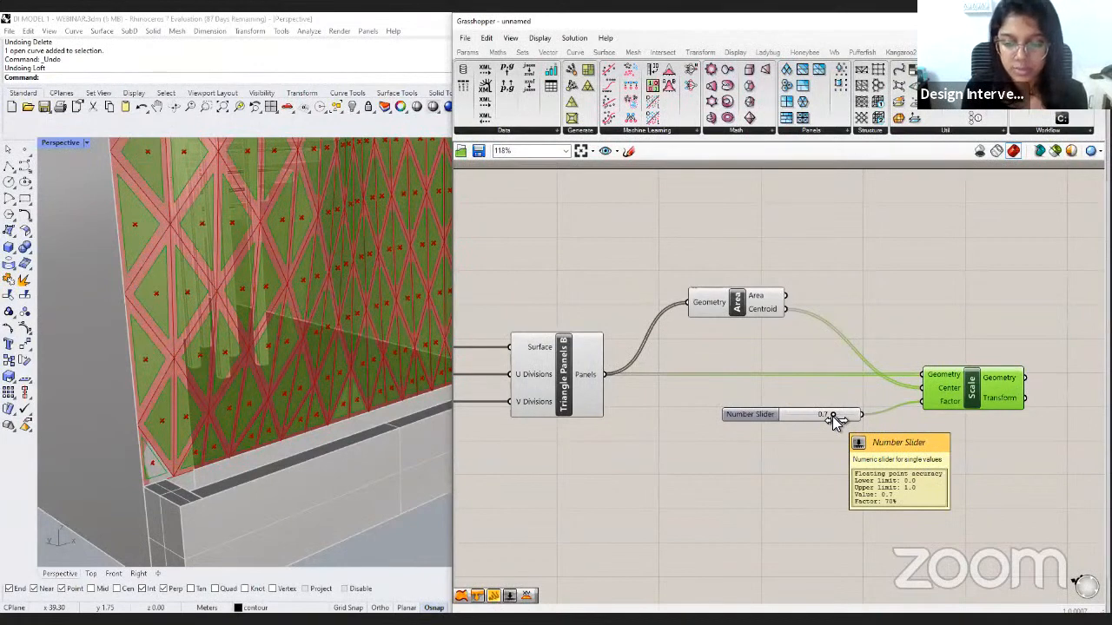
left_click_drag(832, 416, 811, 416)
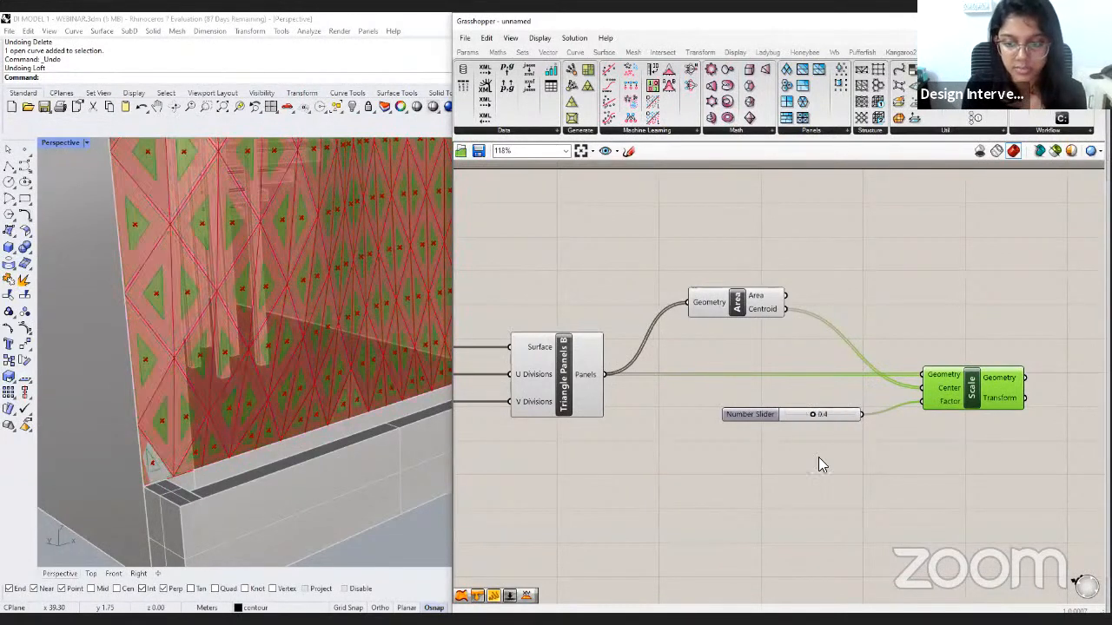
left_click(818, 457)
left_click_drag(844, 414, 862, 401)
left_click(863, 443)
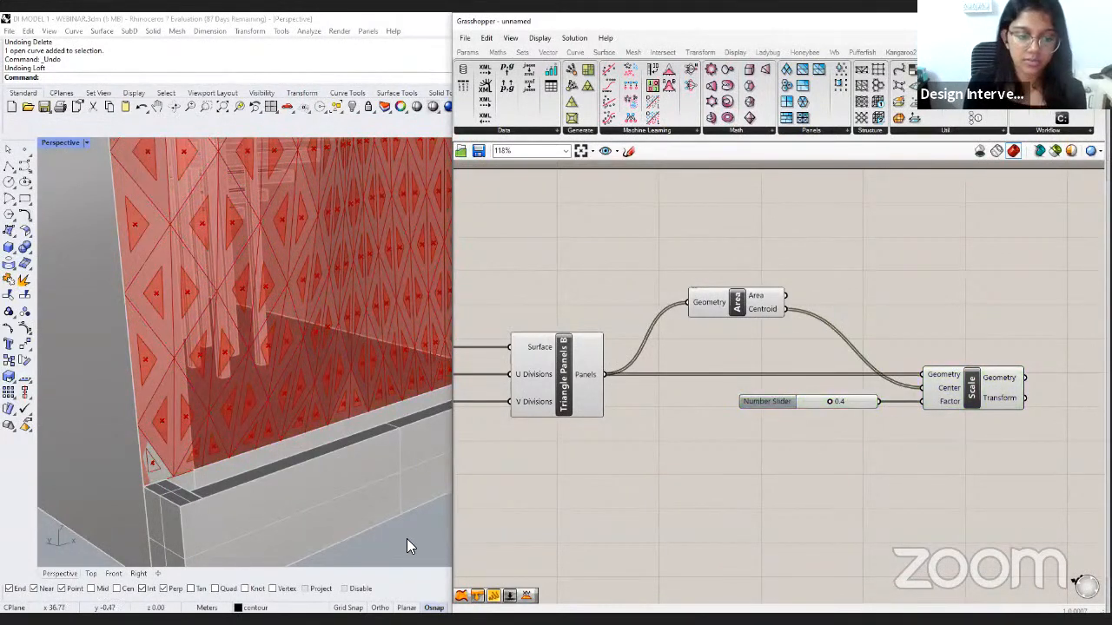
Compare the original and scaled panels on the tower, and redo the loft of the example triangle frame in Rhino.
scroll(261, 426, "down", 12)
scroll(330, 420, "up", 4)
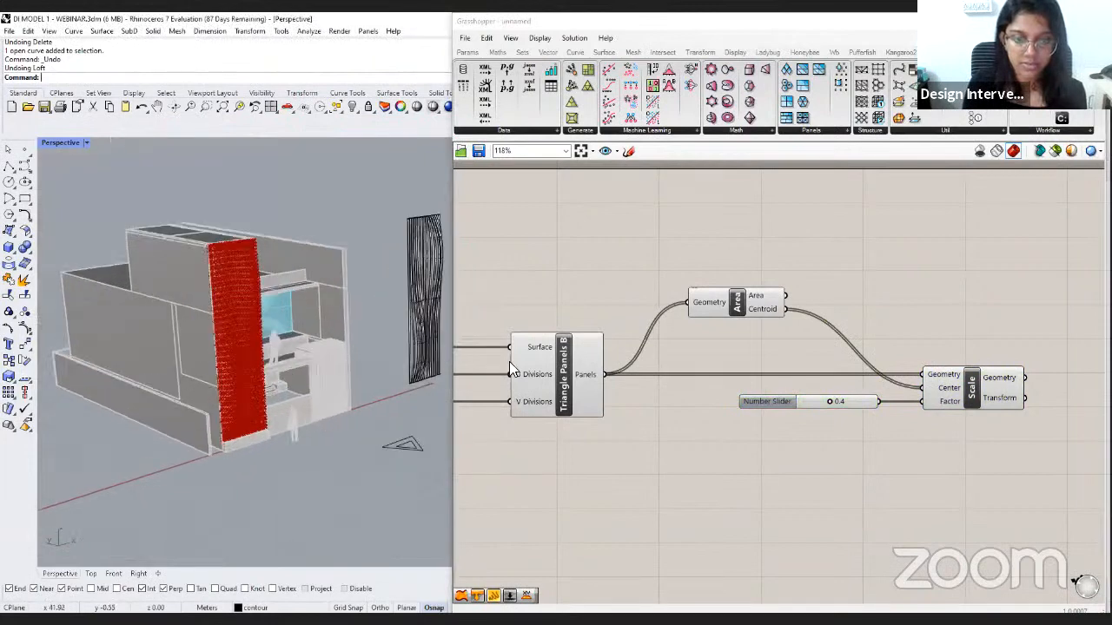
left_click(563, 359)
left_click(971, 389)
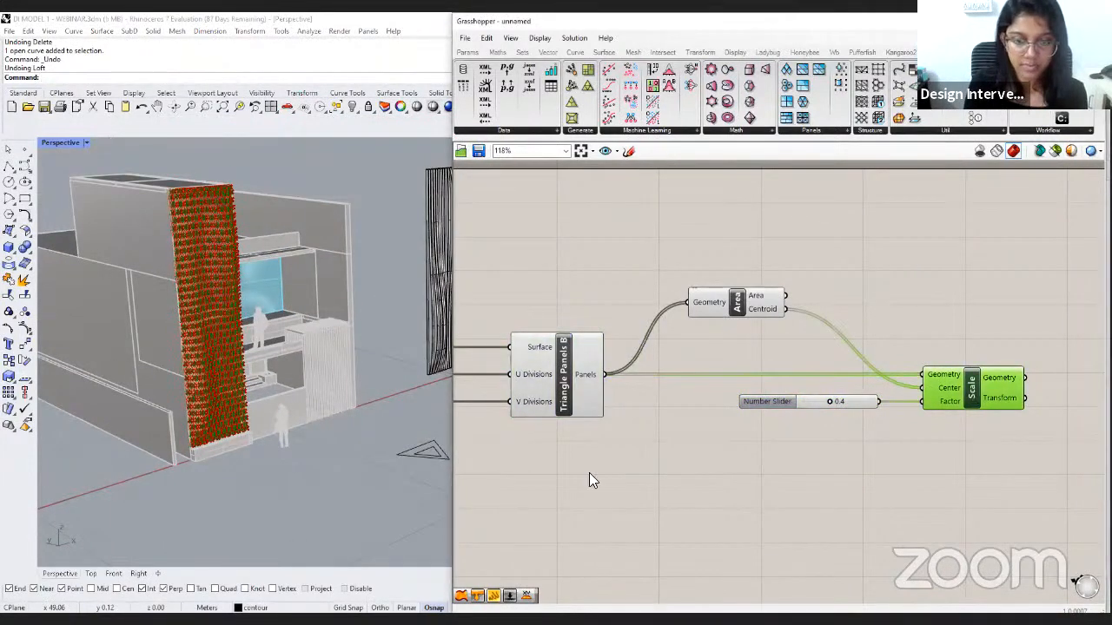
left_click(589, 472)
right_click_drag(325, 447, 348, 539)
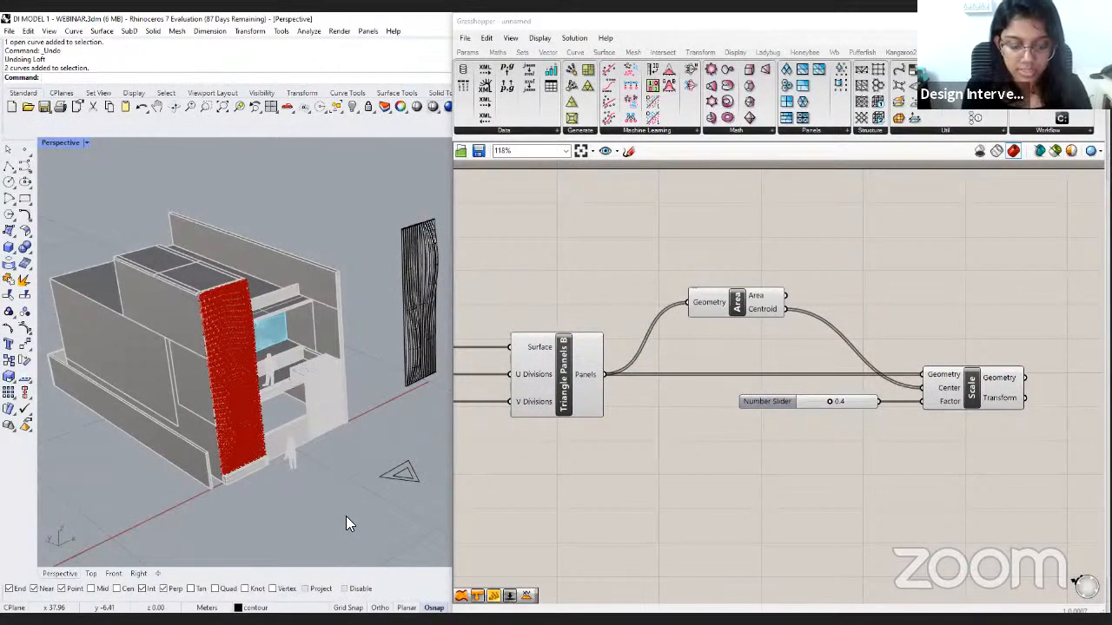
key("ctrl+y")
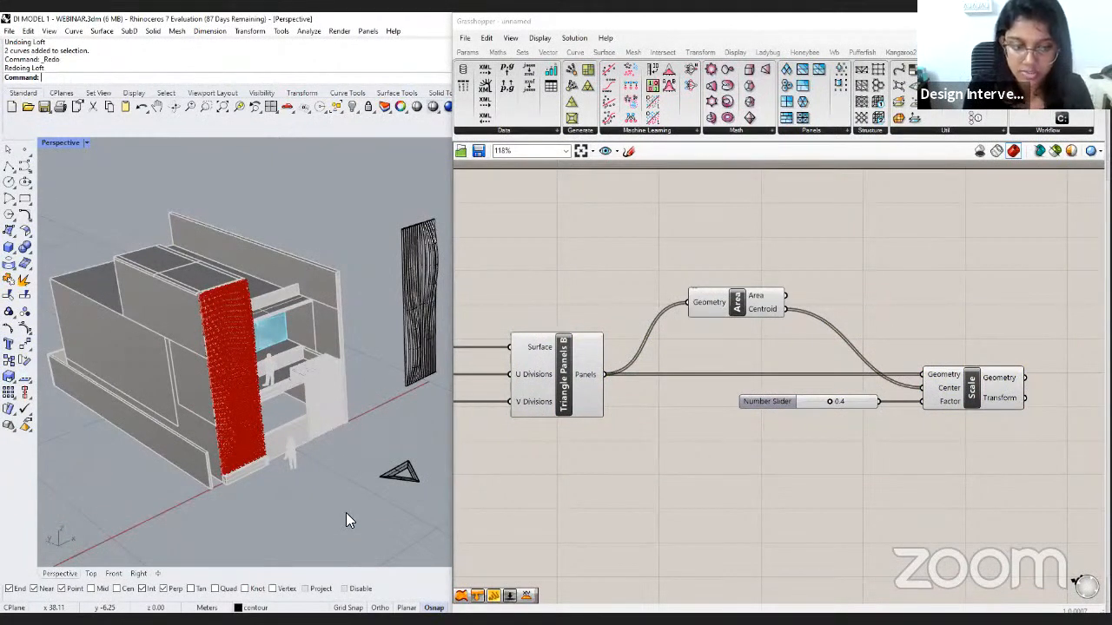
Add a Ruled Surface component to the canvas above the Scale component.
scroll(230, 455, "up", 5)
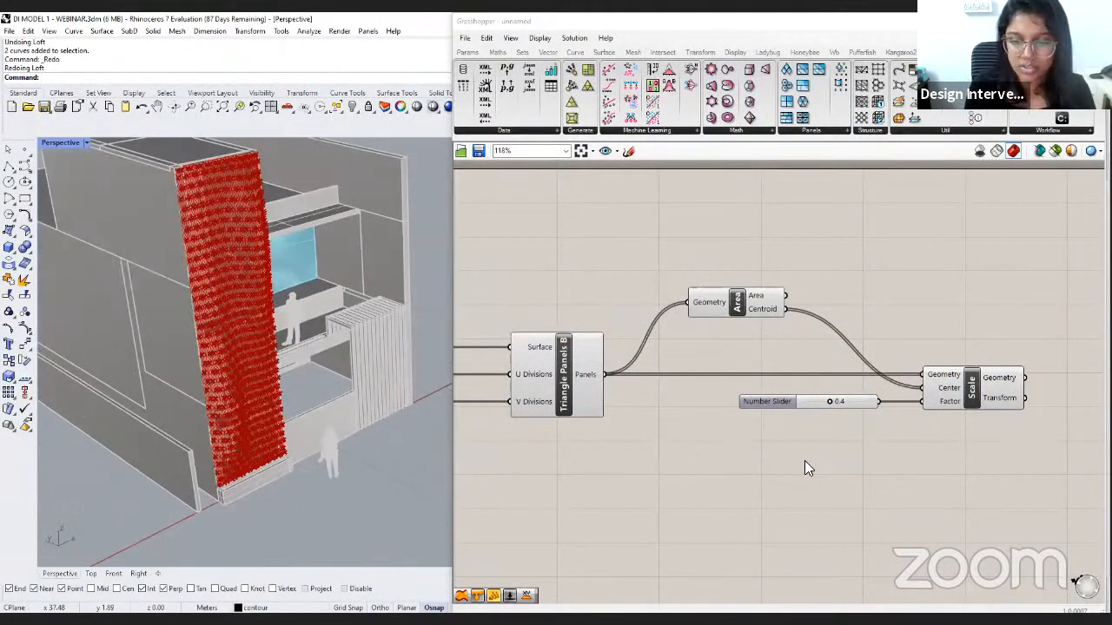
scroll(804, 464, "down", 2)
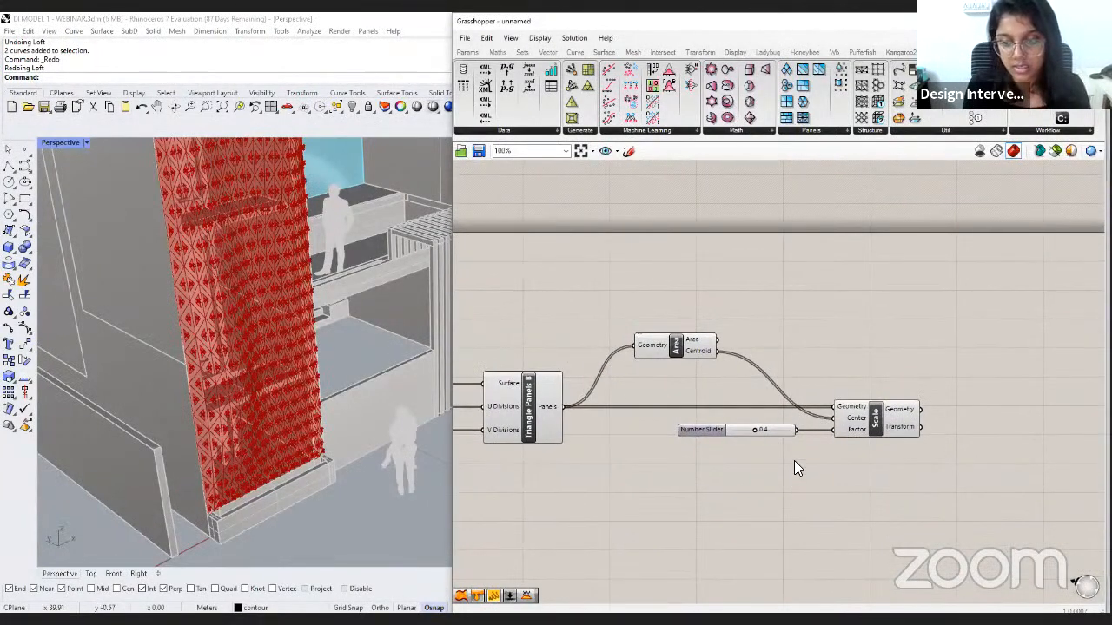
double_click(926, 301)
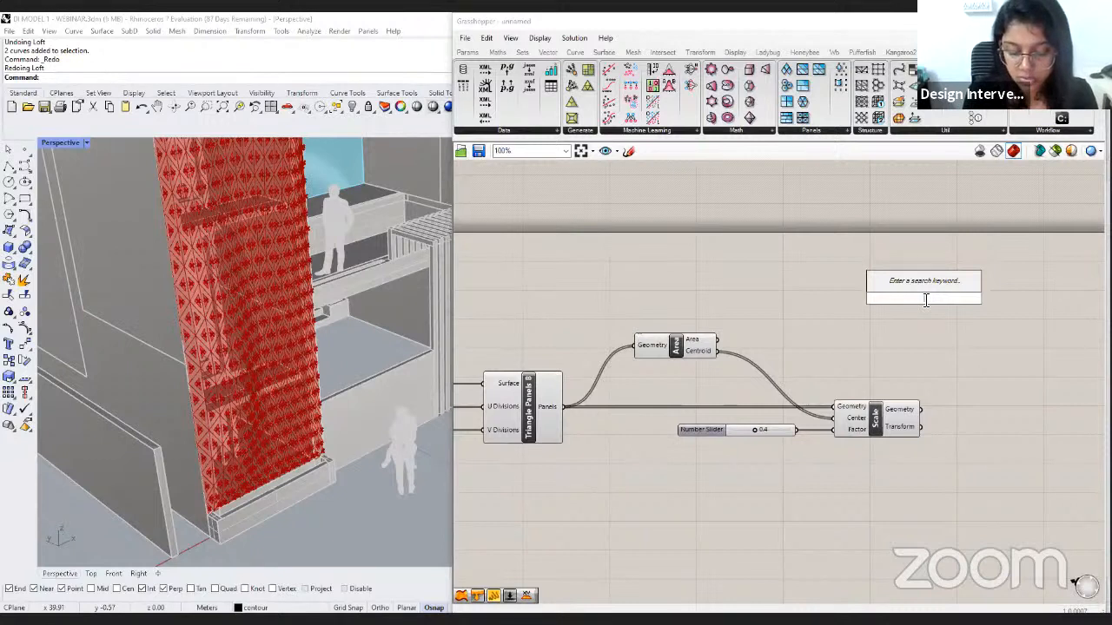
type("ruled")
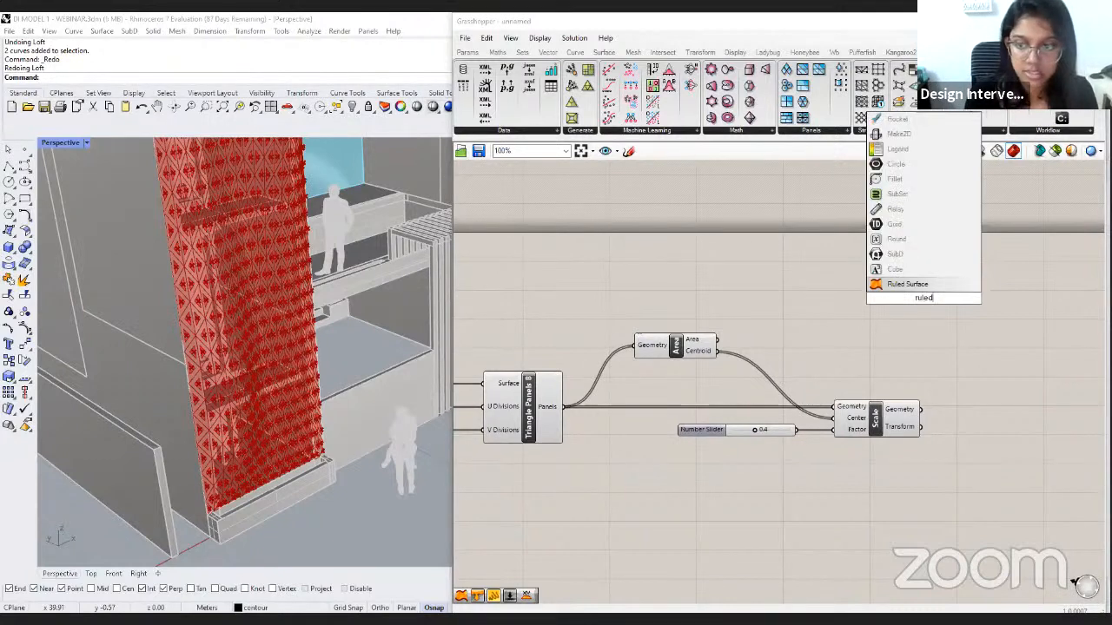
left_click(922, 287)
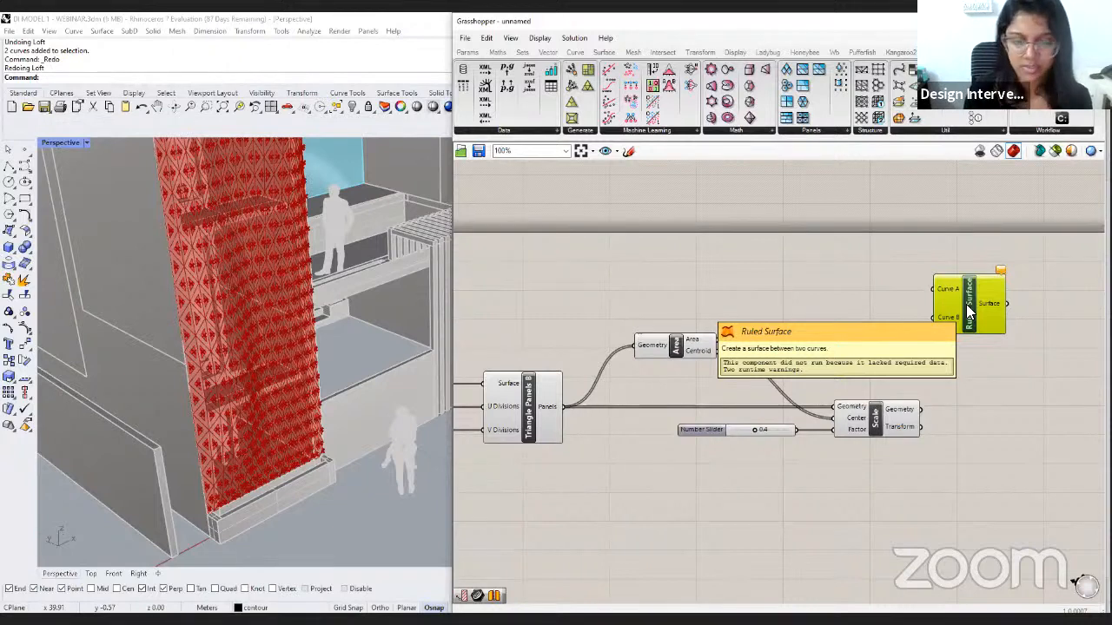
left_click(716, 493)
right_click_drag(717, 493, 719, 469)
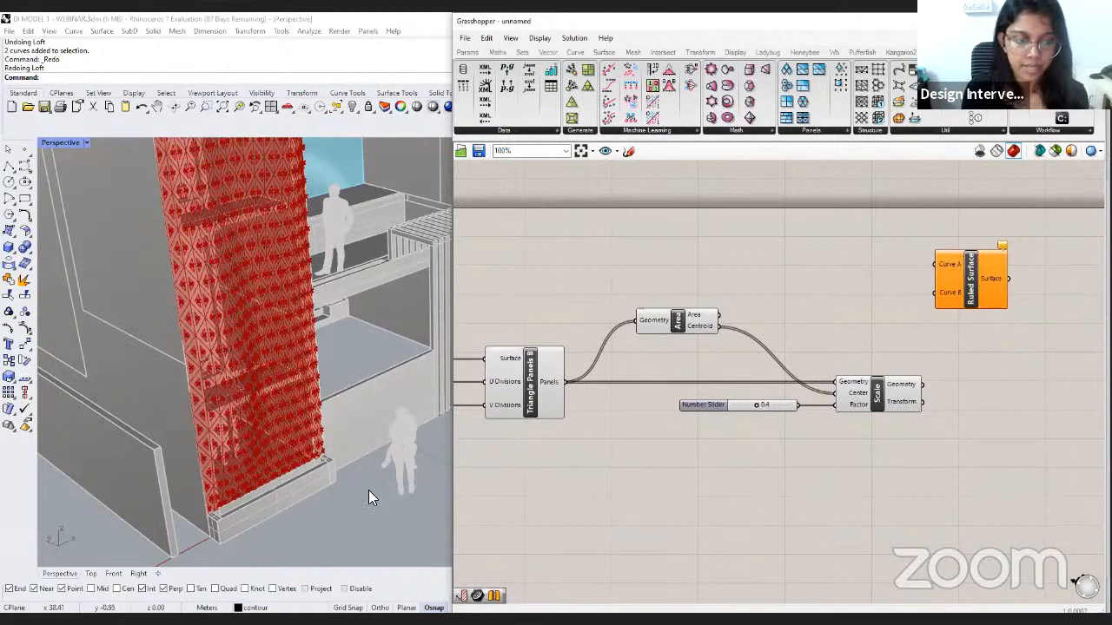
Examine the outer and inner triangle curves that bound the example's lofted frame in Rhino.
scroll(271, 465, "down", 9)
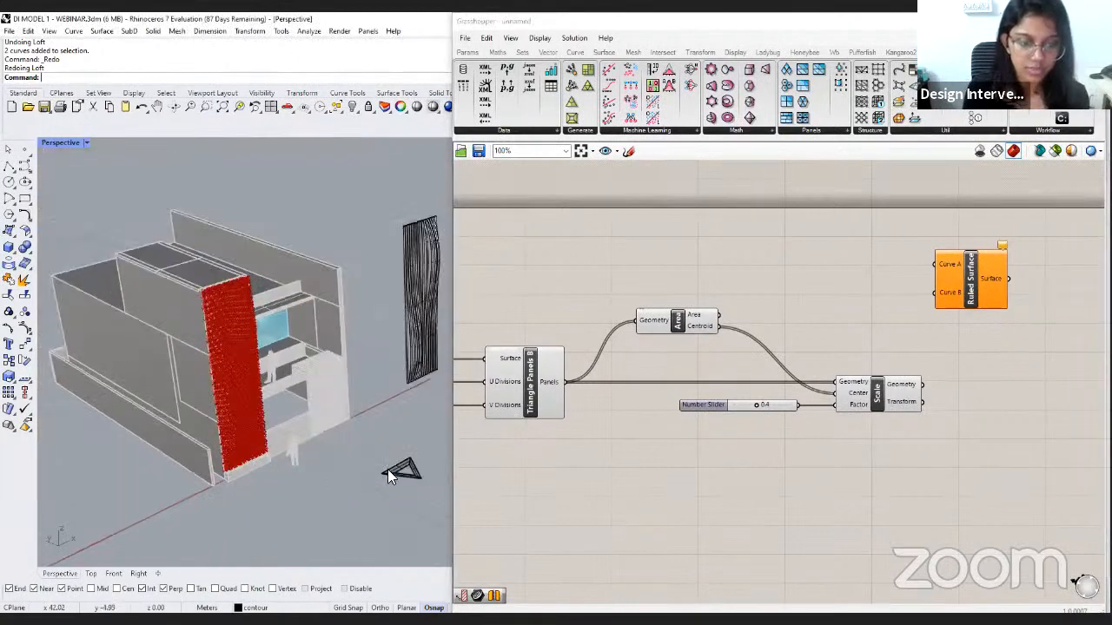
left_click(389, 472)
scroll(406, 478, "up", 3)
scroll(341, 455, "up", 5)
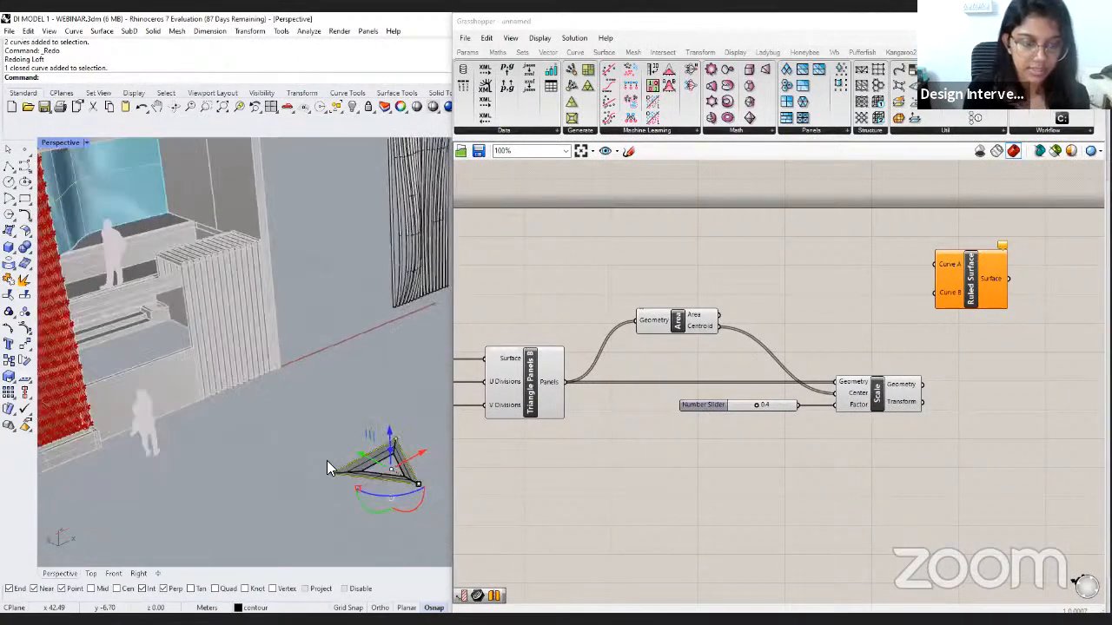
left_click(318, 444)
left_click(310, 444)
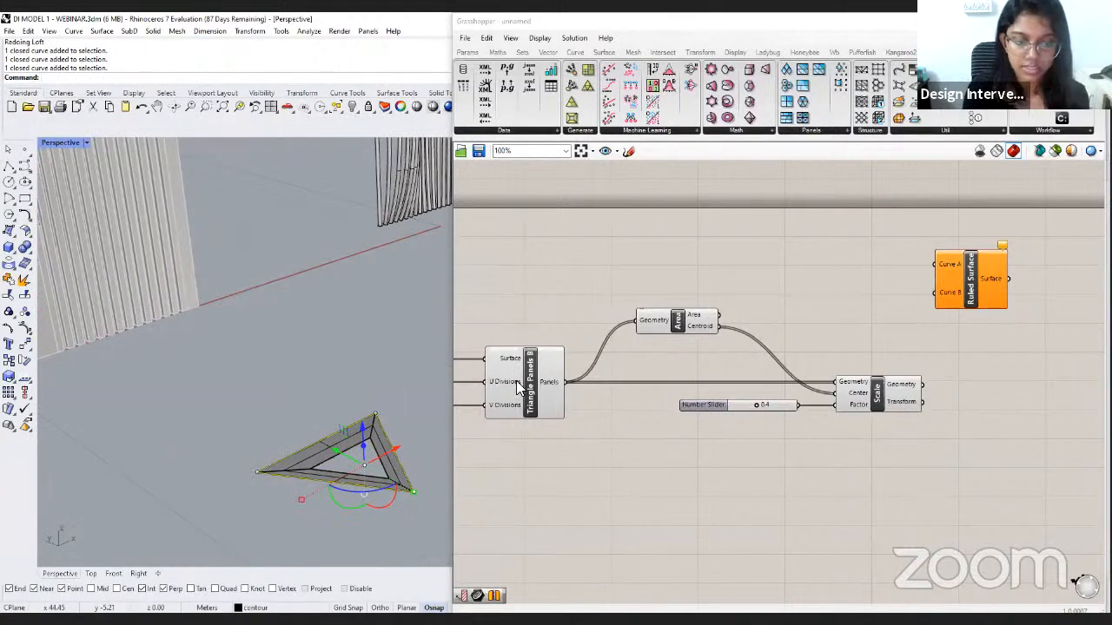
left_click(322, 465)
left_click(321, 469)
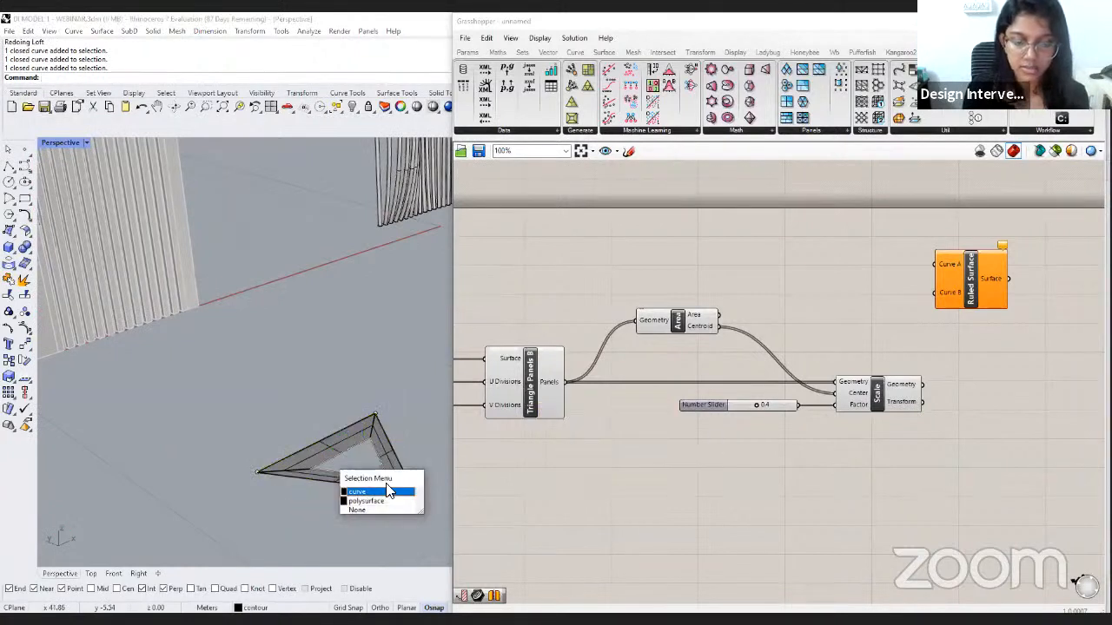
left_click(379, 491)
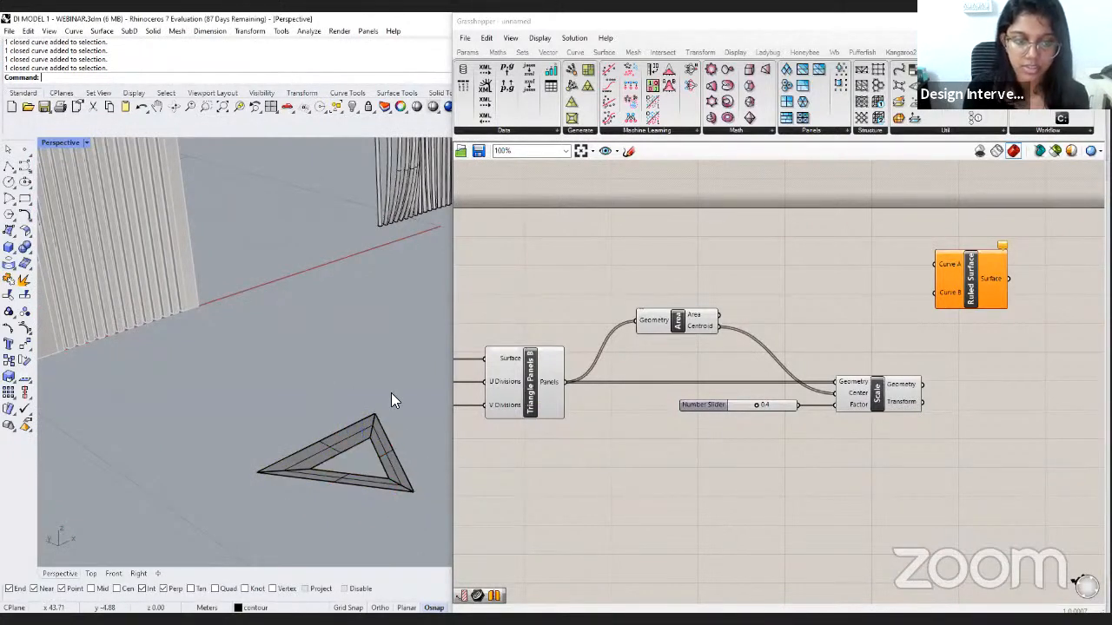
Connect the triangle panels to the Ruled Surface's Curve A input and the scaled geometry to Curve B.
scroll(347, 395, "down", 6)
scroll(151, 411, "up", 8)
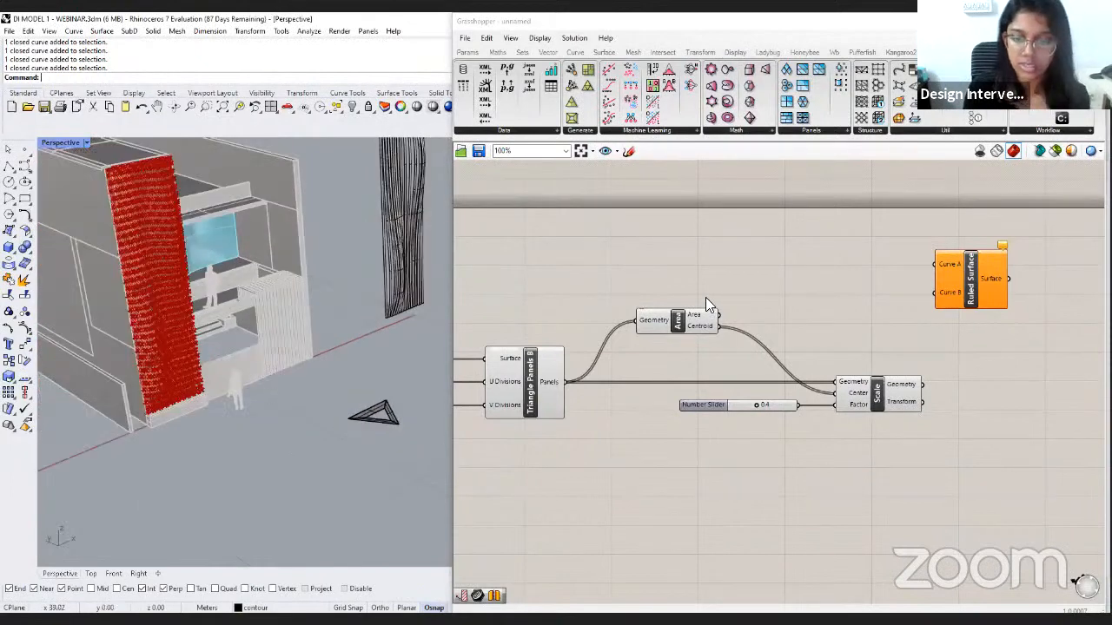
left_click_drag(564, 382, 936, 263)
left_click(882, 327)
left_click(876, 393)
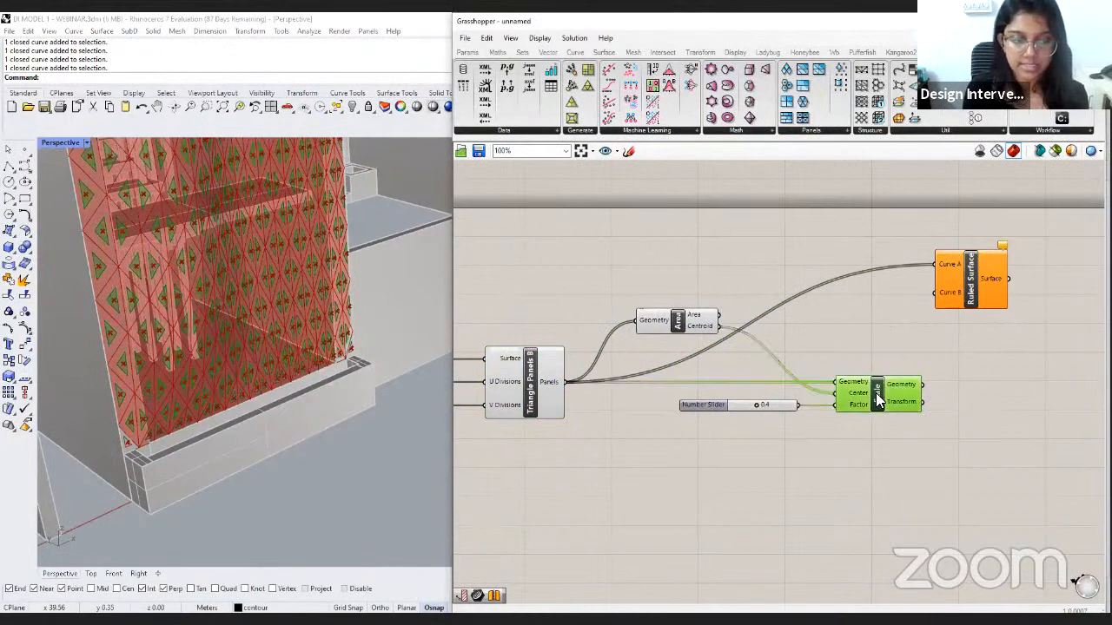
left_click_drag(941, 293, 942, 293)
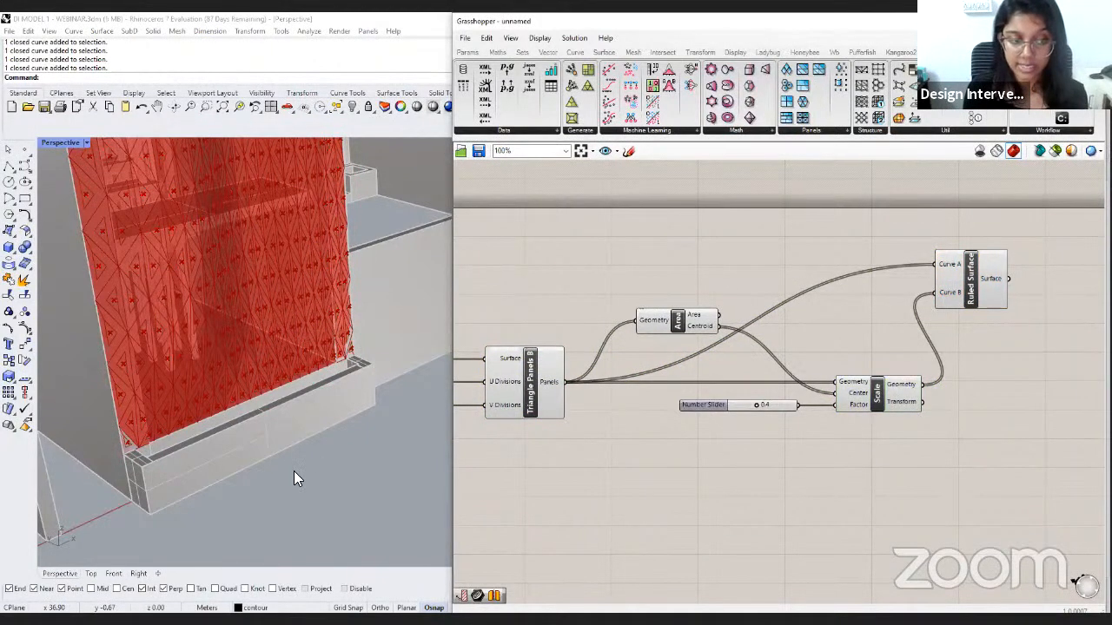
scroll(293, 471, "down", 3)
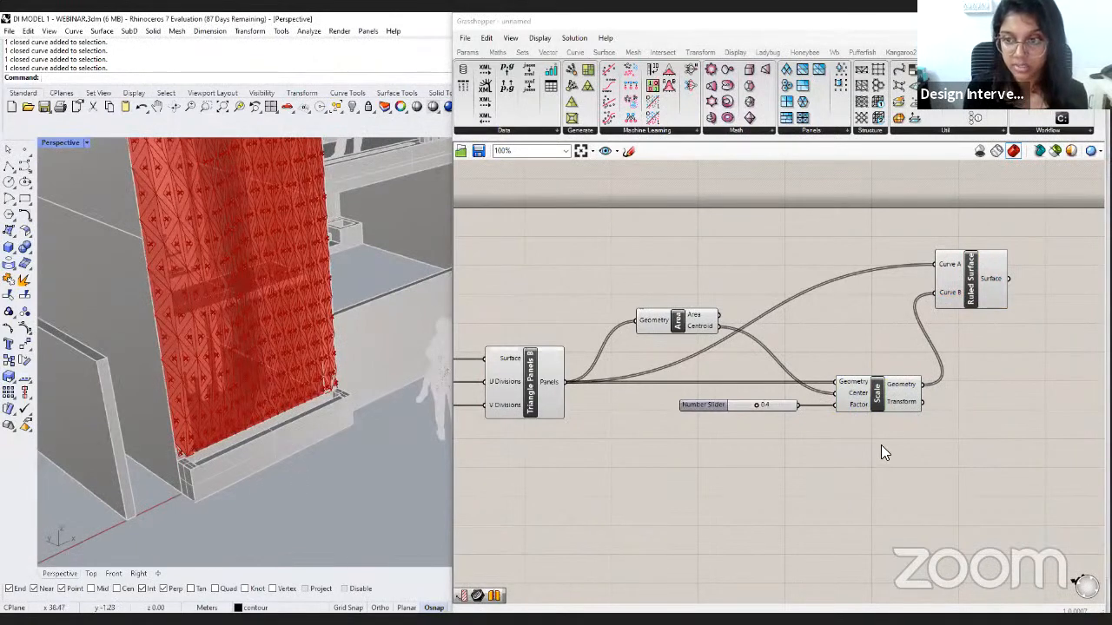
Inspect the Ruled Surface output and its triangular frames on the tower facade.
right_click_drag(881, 445, 838, 443)
left_click(947, 280)
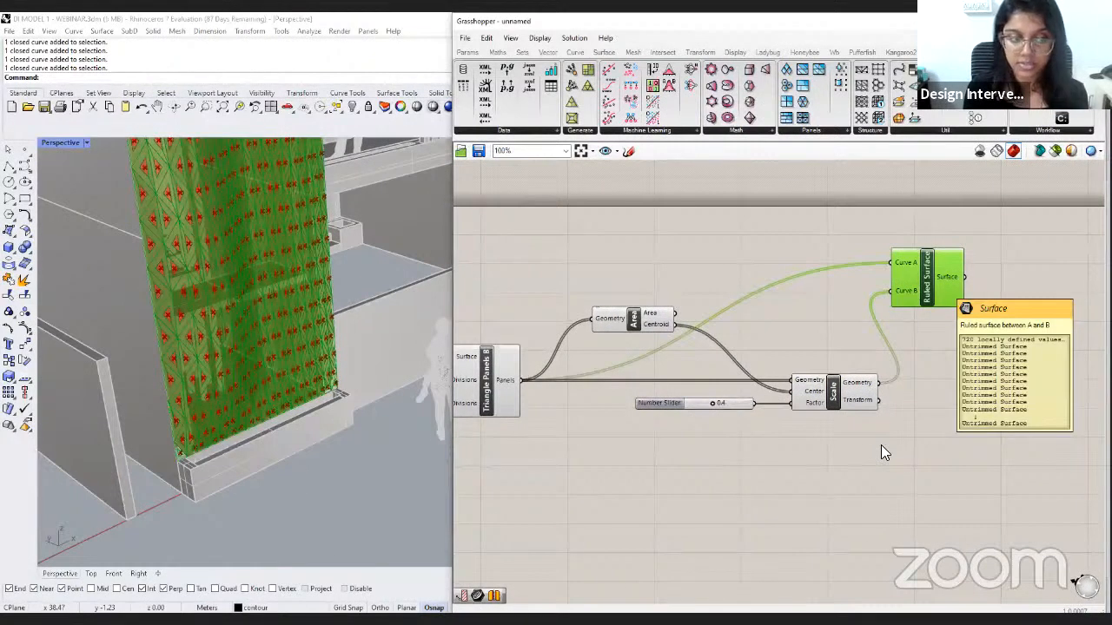
scroll(165, 391, "up", 5)
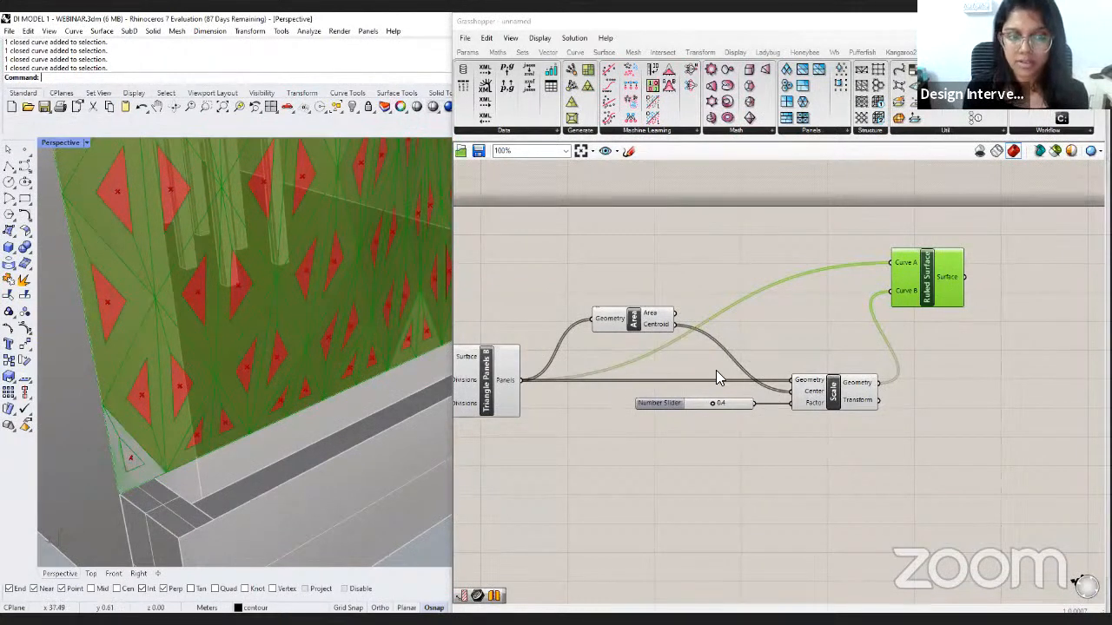
scroll(262, 453, "down", 5)
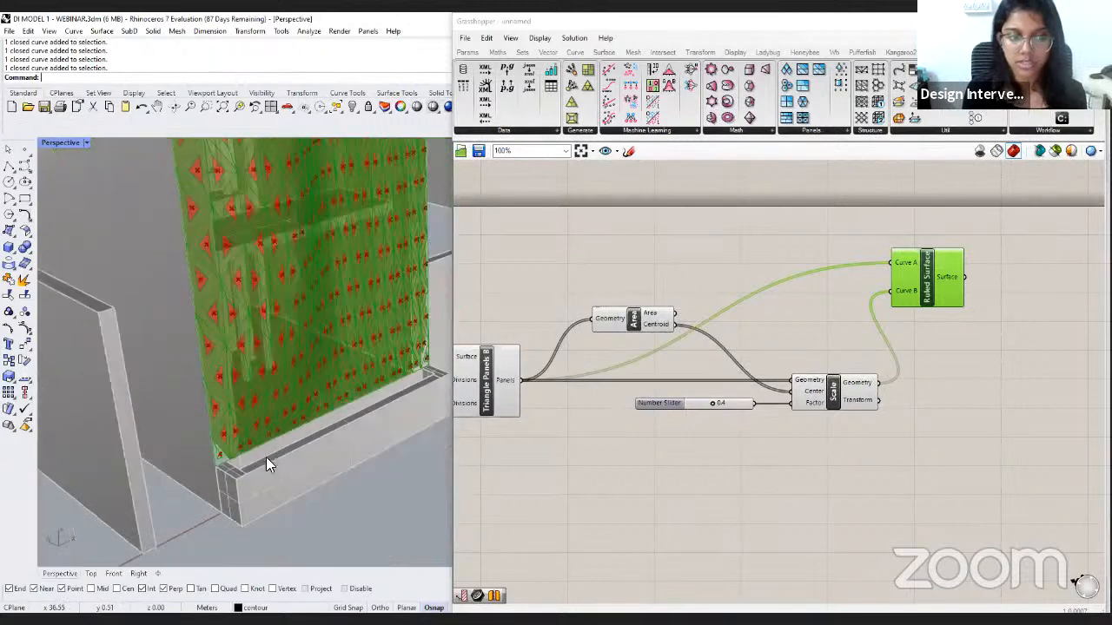
scroll(281, 400, "down", 3)
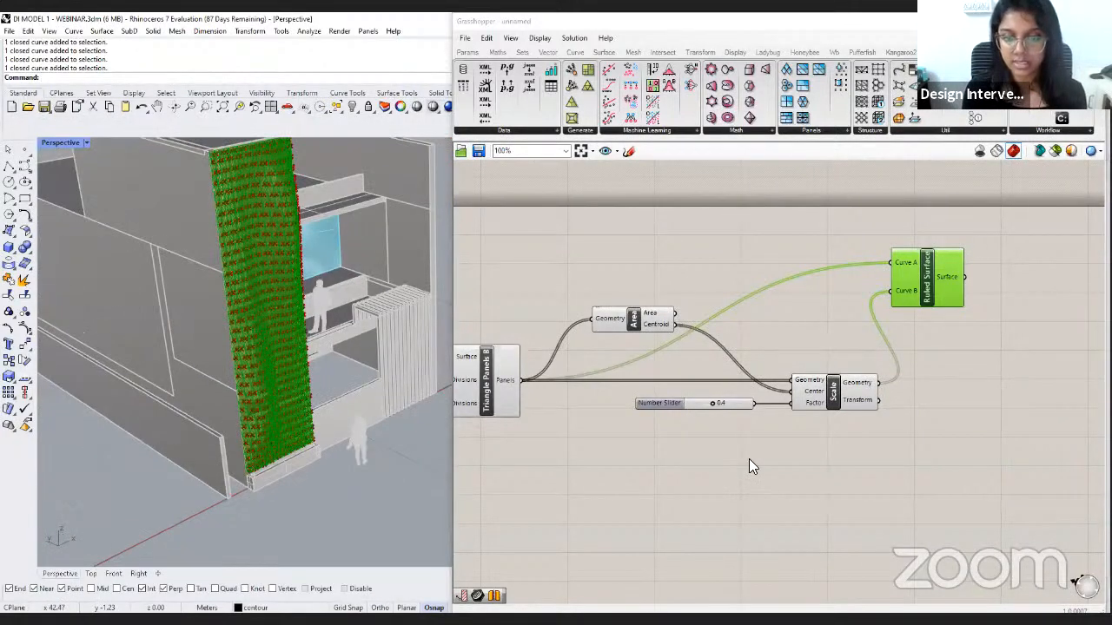
left_click(801, 449)
right_click_drag(801, 449, 892, 454)
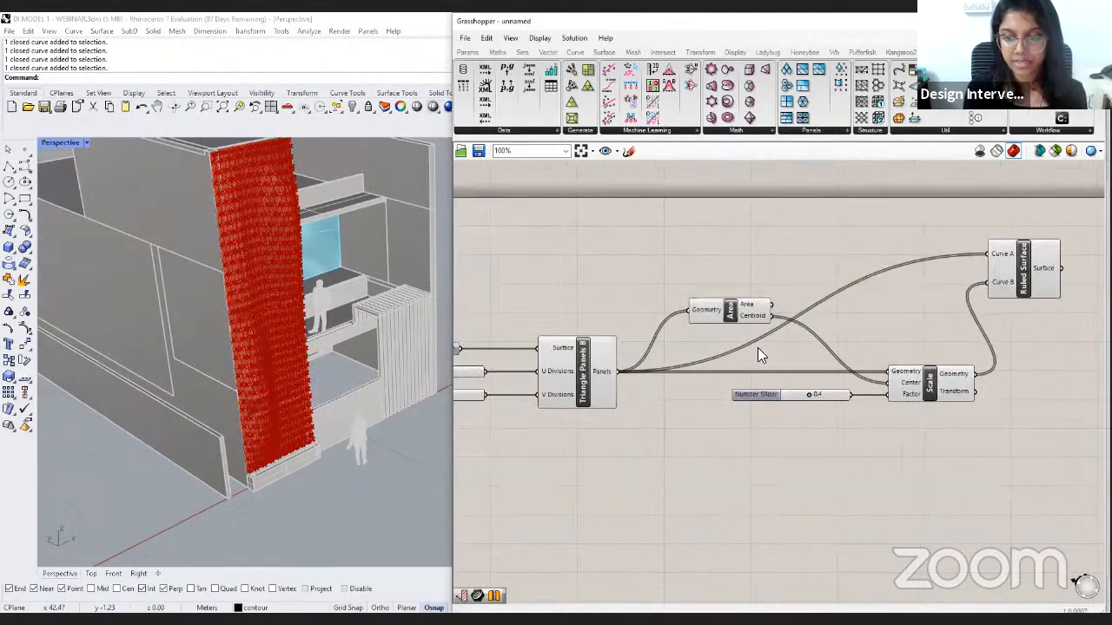
scroll(757, 348, "down", 2)
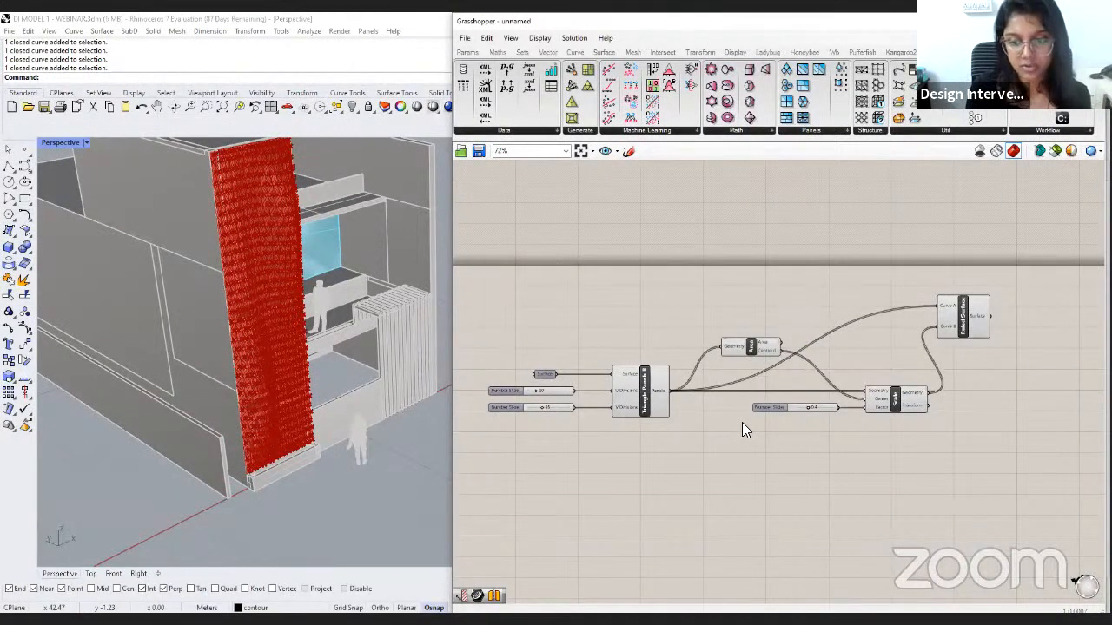
Disable the preview of the Triangle Panels B, Area and Scale components so only the ruled surfaces display on the tower.
left_click_drag(900, 491, 637, 313)
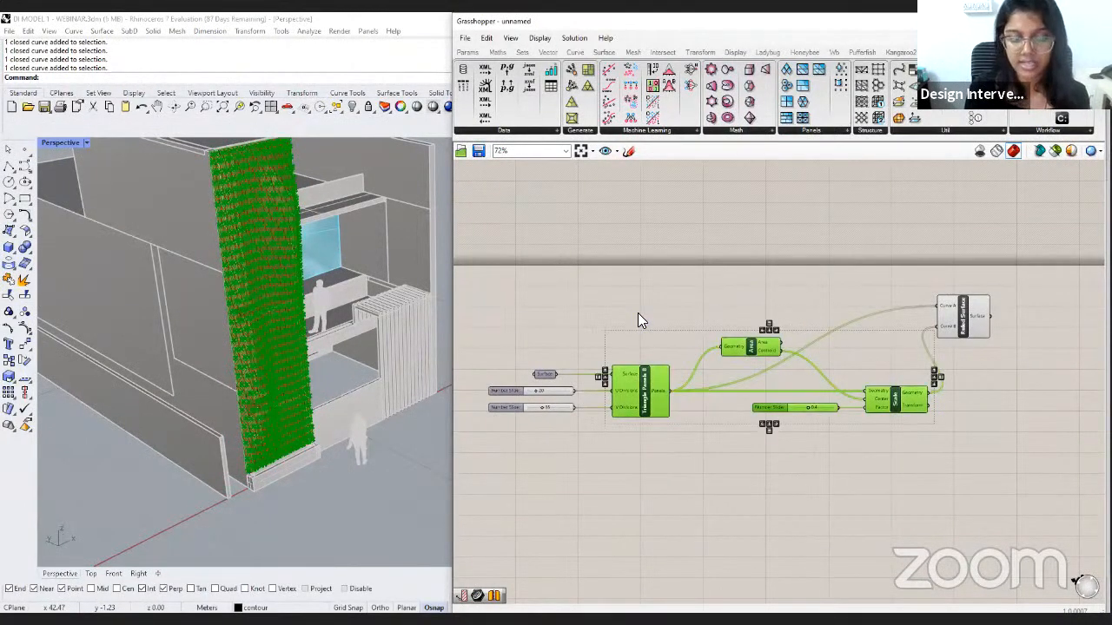
left_click(643, 429)
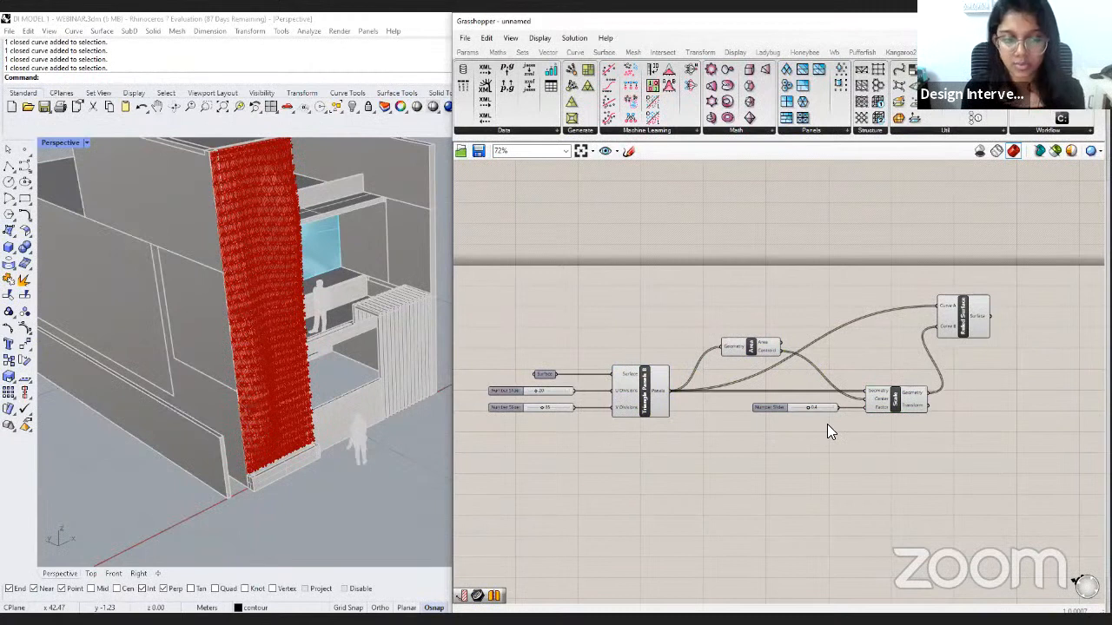
left_click_drag(889, 478, 605, 287)
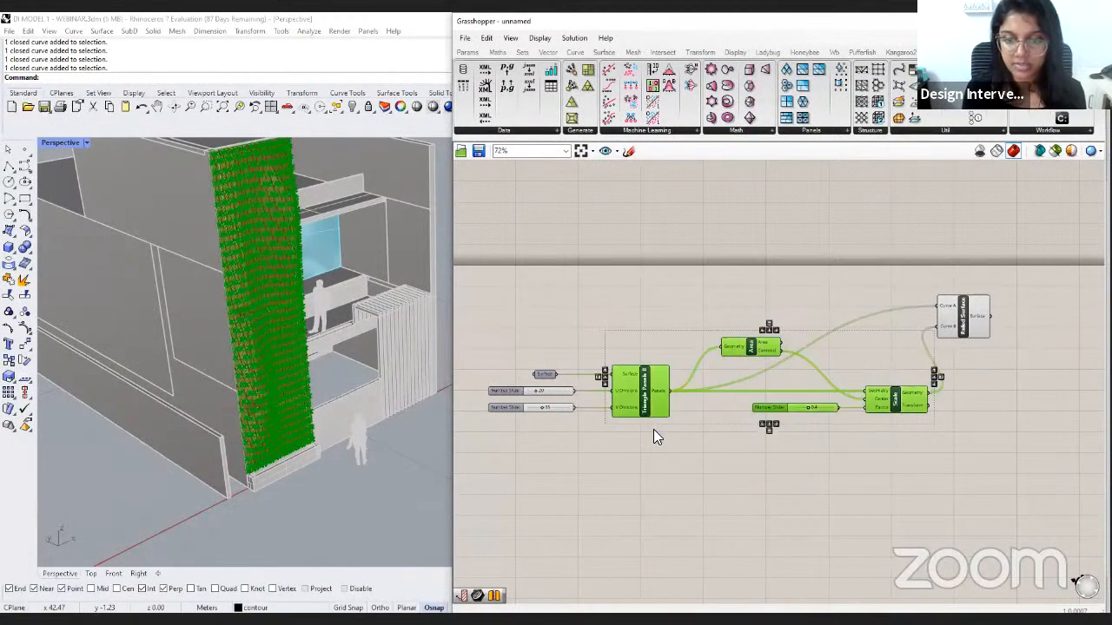
middle_click(658, 434)
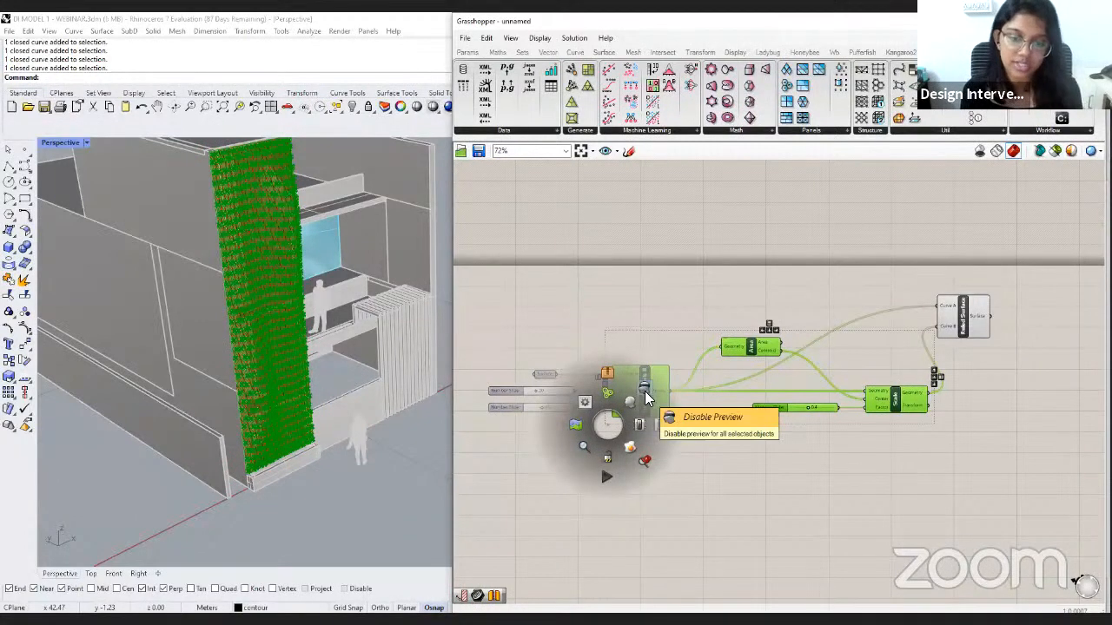
left_click(648, 398)
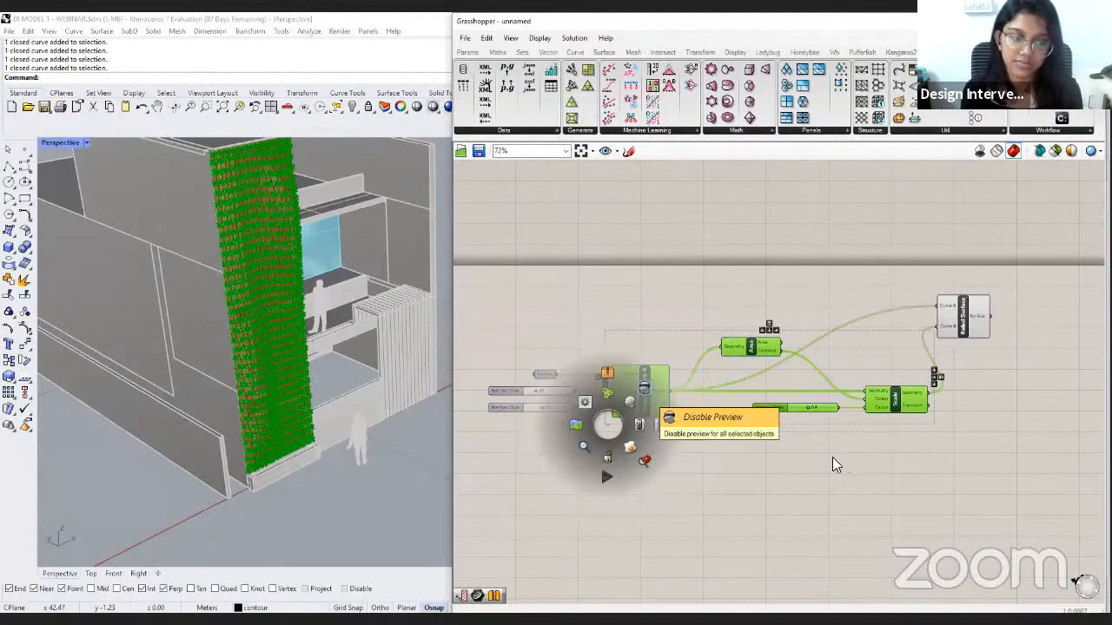
left_click(379, 474)
right_click_drag(338, 464, 699, 480)
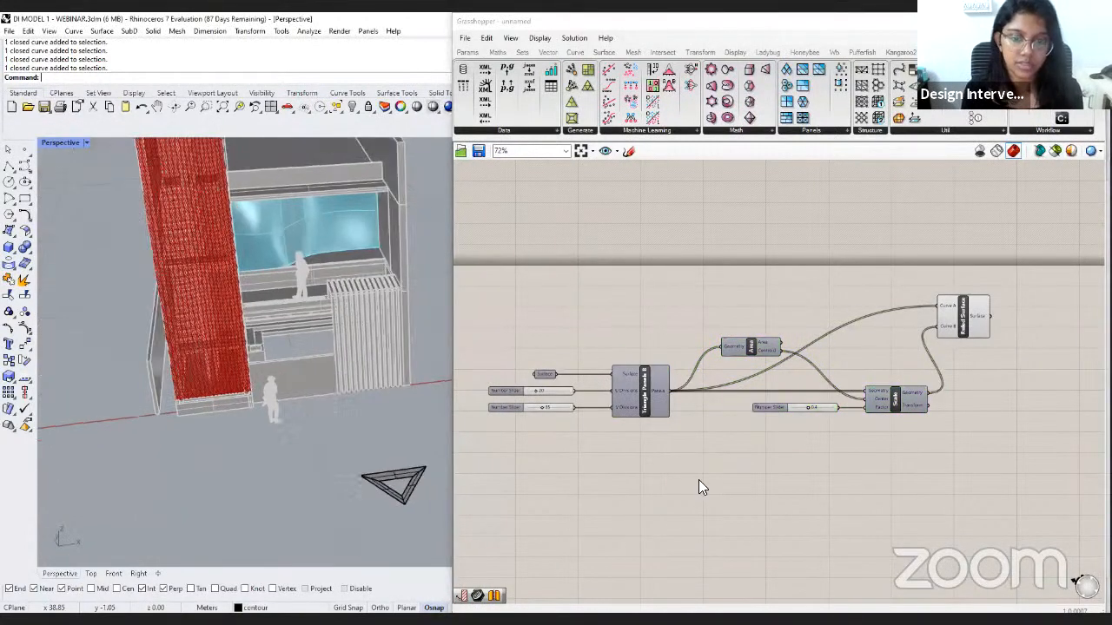
Set the Scale component's factor to 0.8 to thin the triangular frames.
scroll(705, 422, "up", 4)
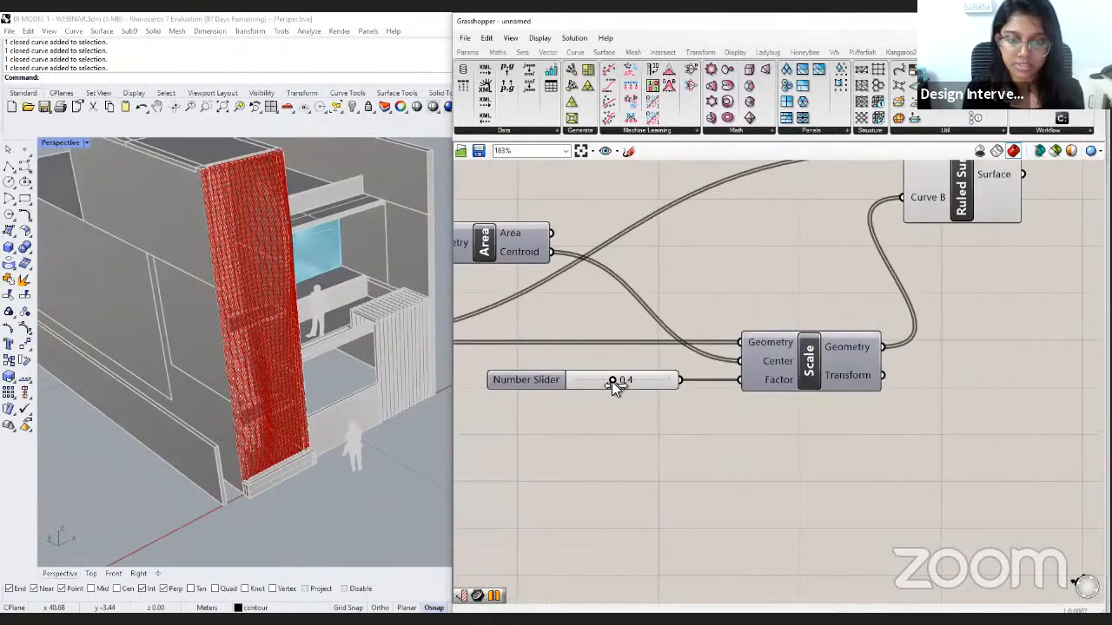
mouse_move(632, 383)
left_mouse_down()
mouse_move(655, 383)
mouse_move(622, 383)
mouse_move(653, 383)
left_mouse_up()
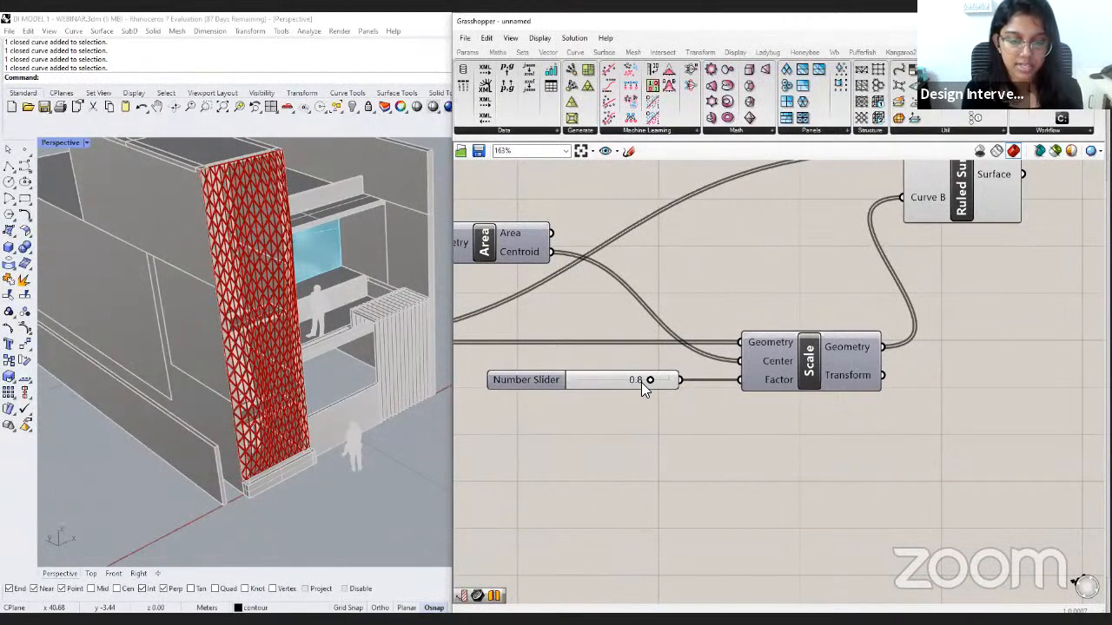
scroll(729, 397, "down", 3)
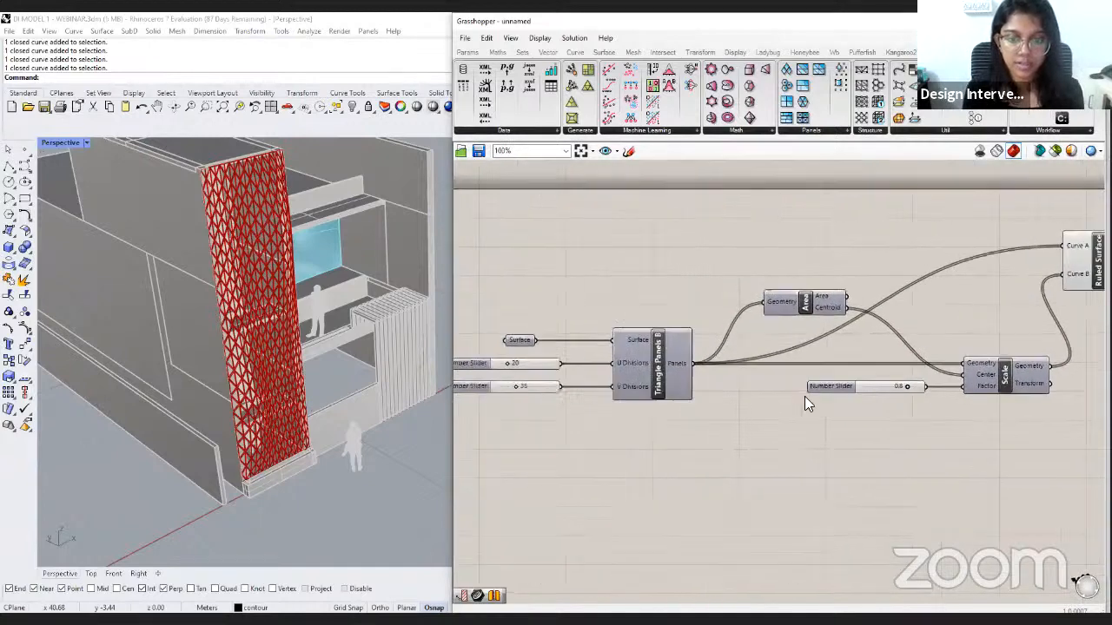
Set the triangle panels' U Divisions to 19 and V Divisions to 25.
mouse_move(792, 363)
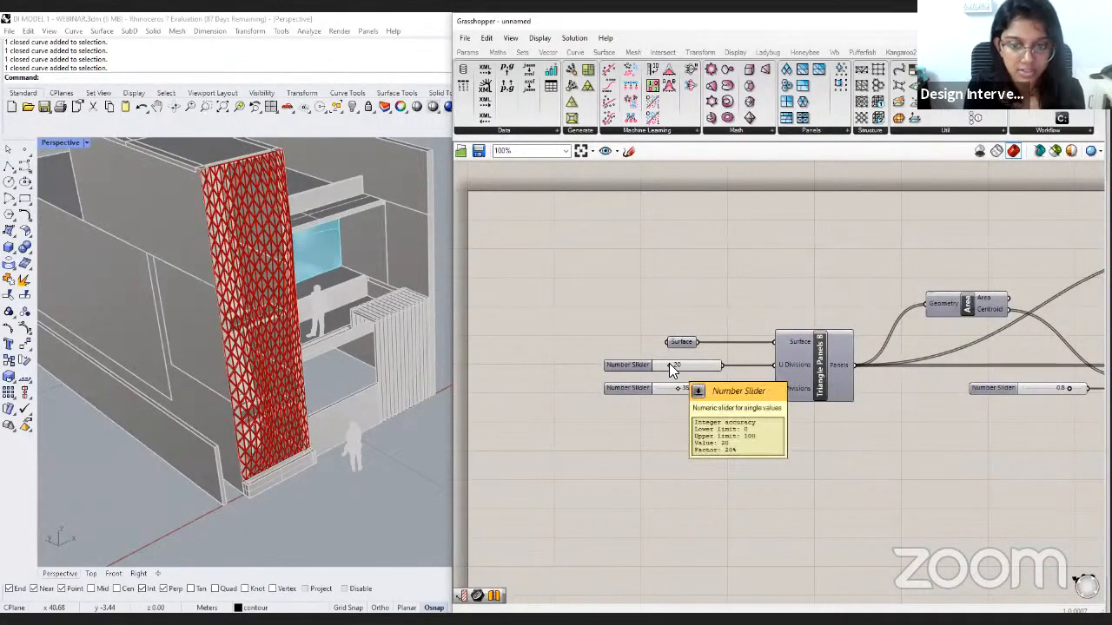
mouse_move(672, 366)
left_mouse_down()
mouse_move(698, 372)
mouse_move(663, 366)
left_mouse_up()
mouse_move(678, 387)
left_mouse_down()
mouse_move(707, 386)
mouse_move(673, 390)
mouse_move(665, 366)
mouse_move(675, 368)
left_mouse_up()
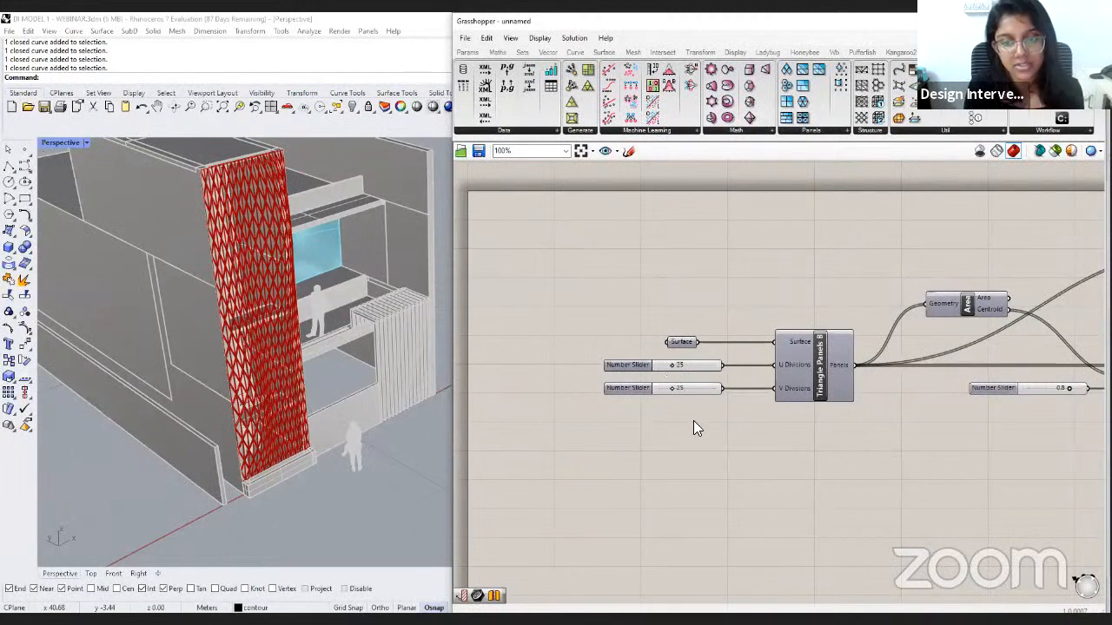
scroll(790, 374, "down", 3)
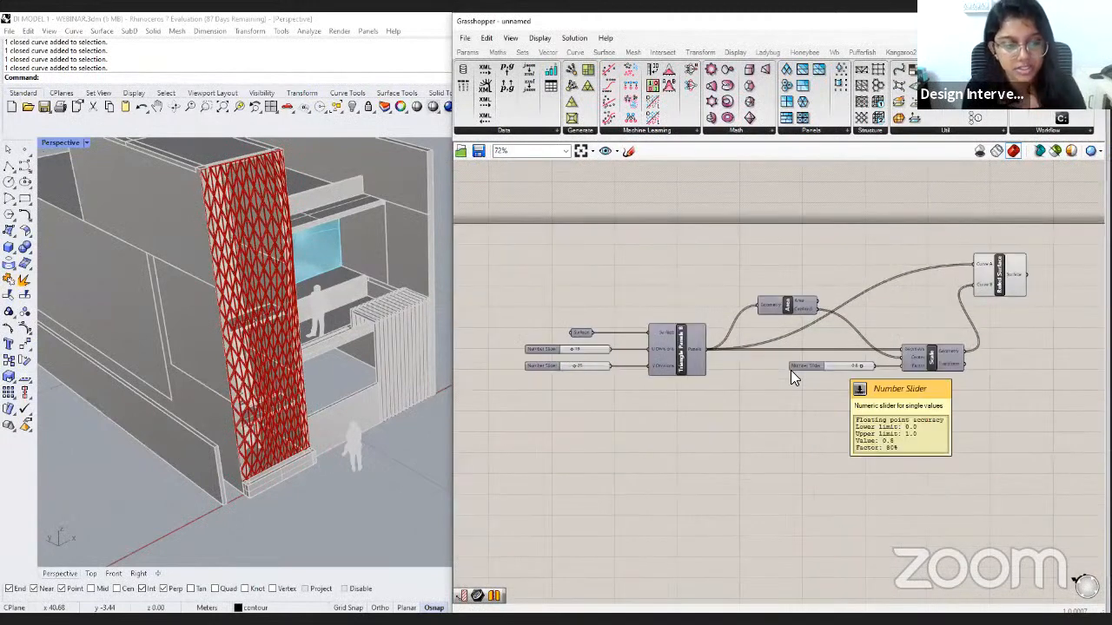
Review the component chain from the triangle panels to the ruled surface, and examine the resulting frames on the tower.
left_click_drag(1039, 412, 639, 233)
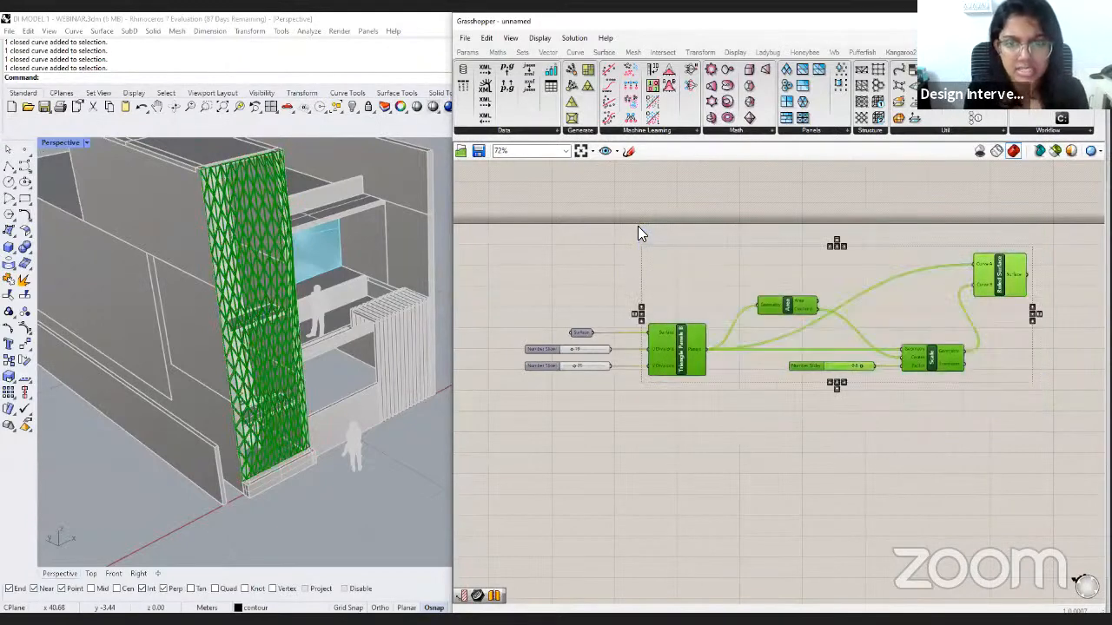
left_click(710, 345)
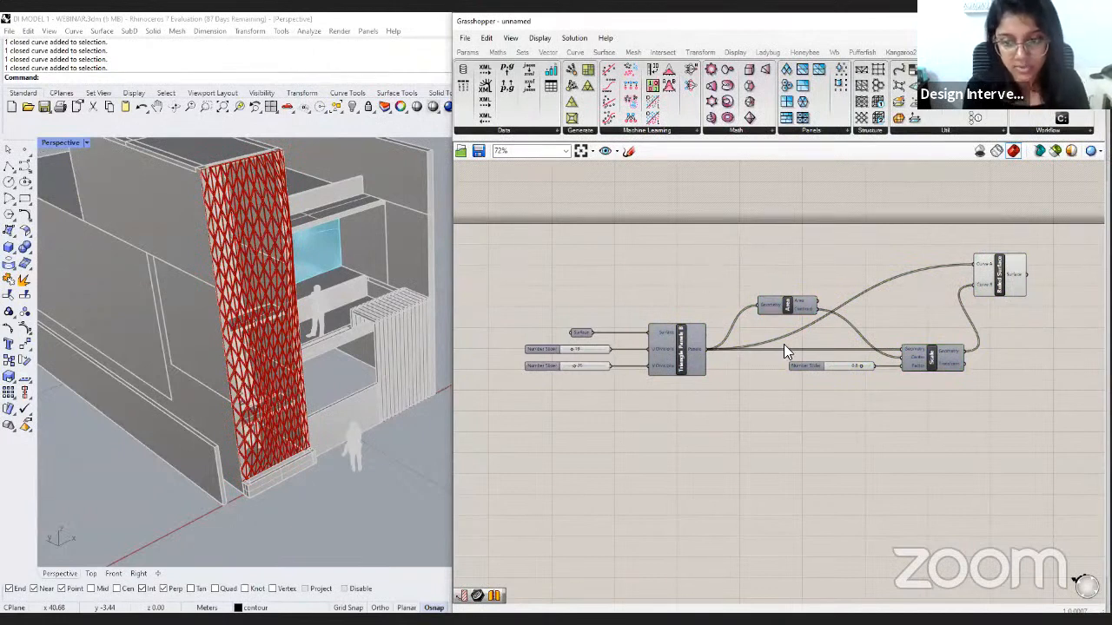
left_click(795, 368)
left_click(596, 379)
right_click_drag(646, 419, 639, 422)
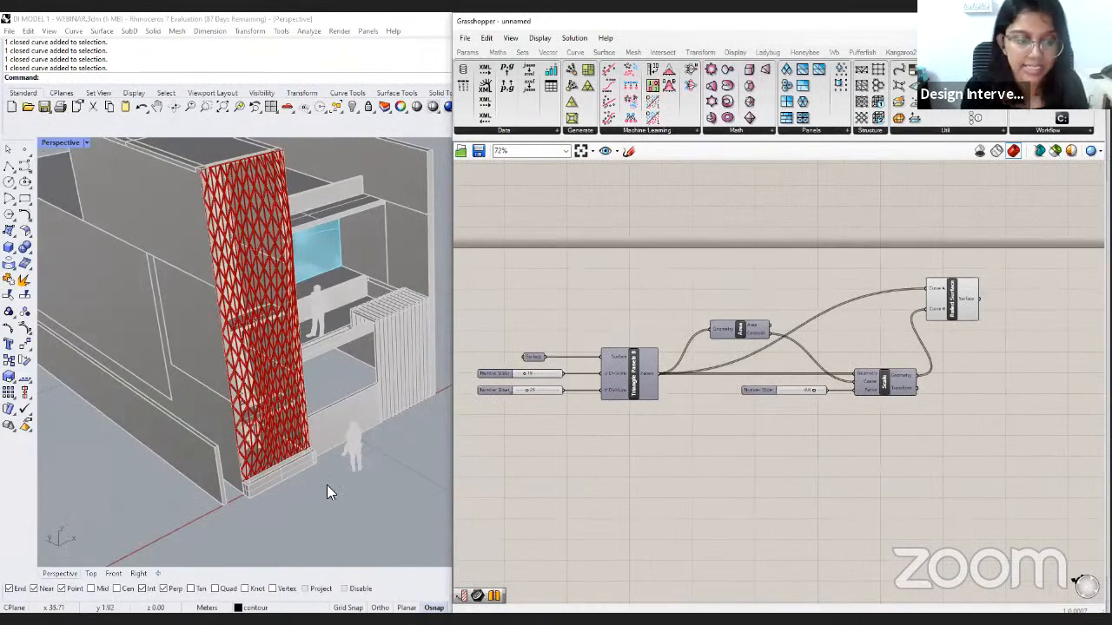
right_click_drag(340, 475, 259, 398)
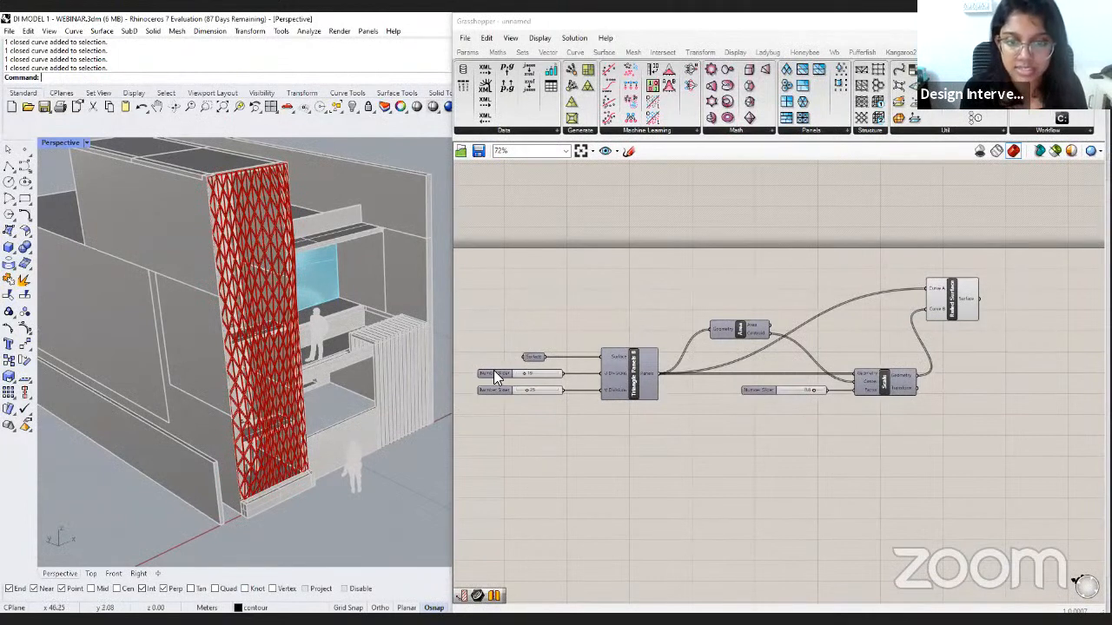
Add a Quad Panels component above the triangle panels and connect the facade surface to its Surface input.
right_click_drag(618, 297, 656, 319)
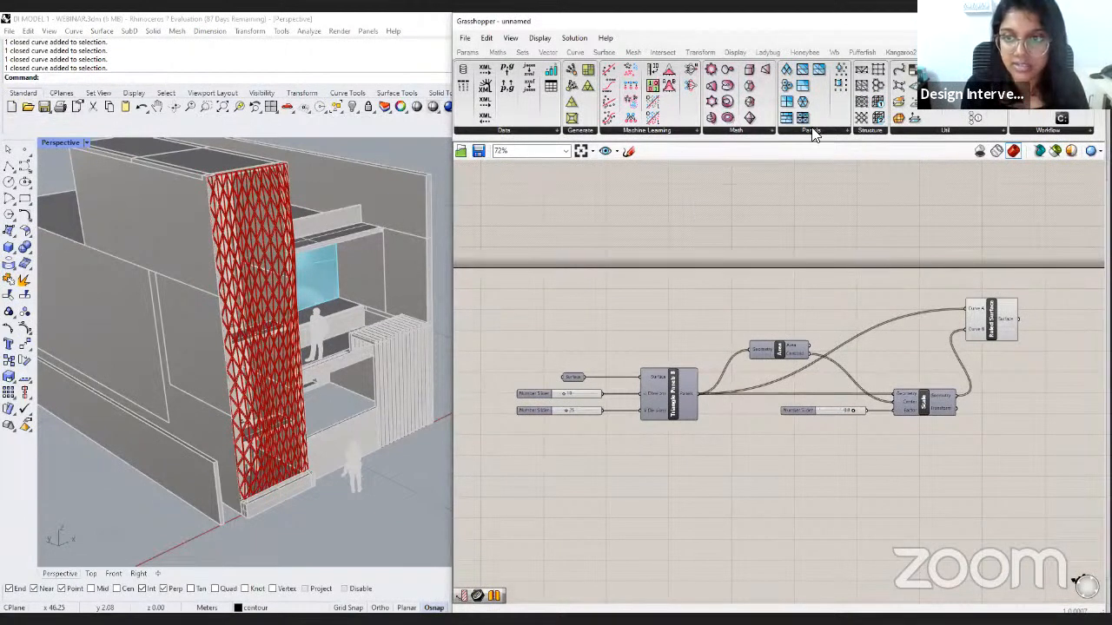
left_click(844, 132)
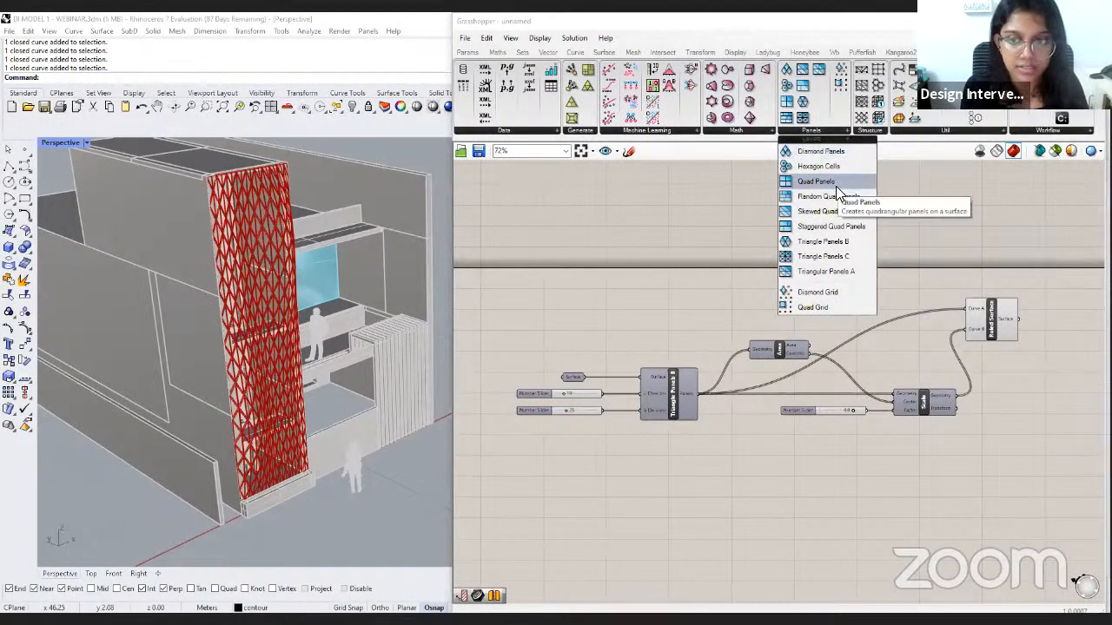
left_click_drag(840, 188, 684, 250)
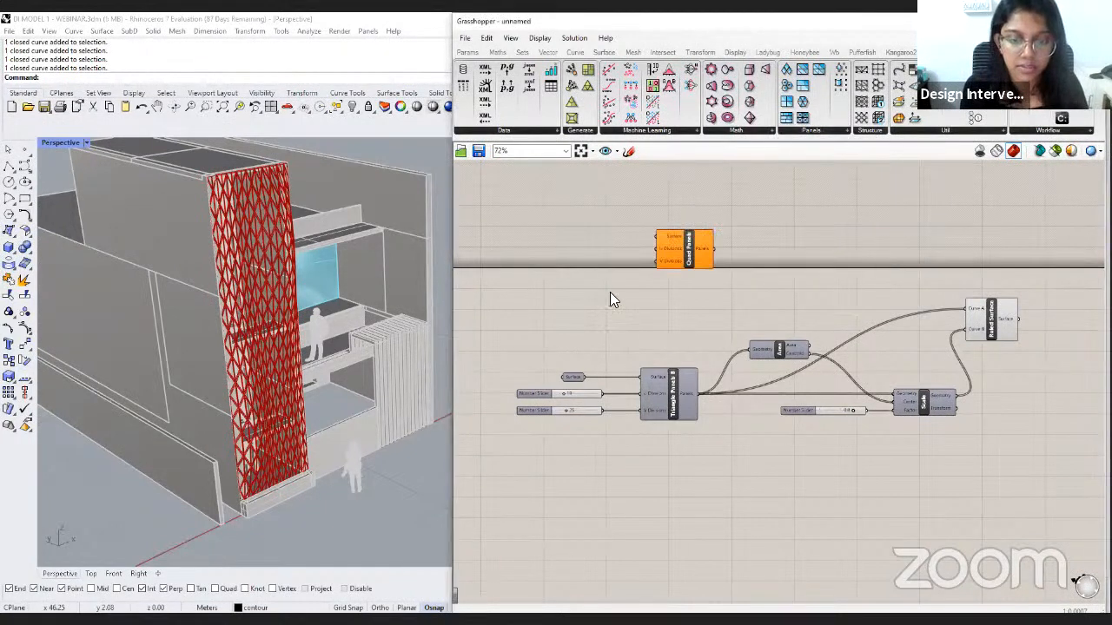
scroll(610, 295, "up", 3)
left_click_drag(597, 410, 680, 214)
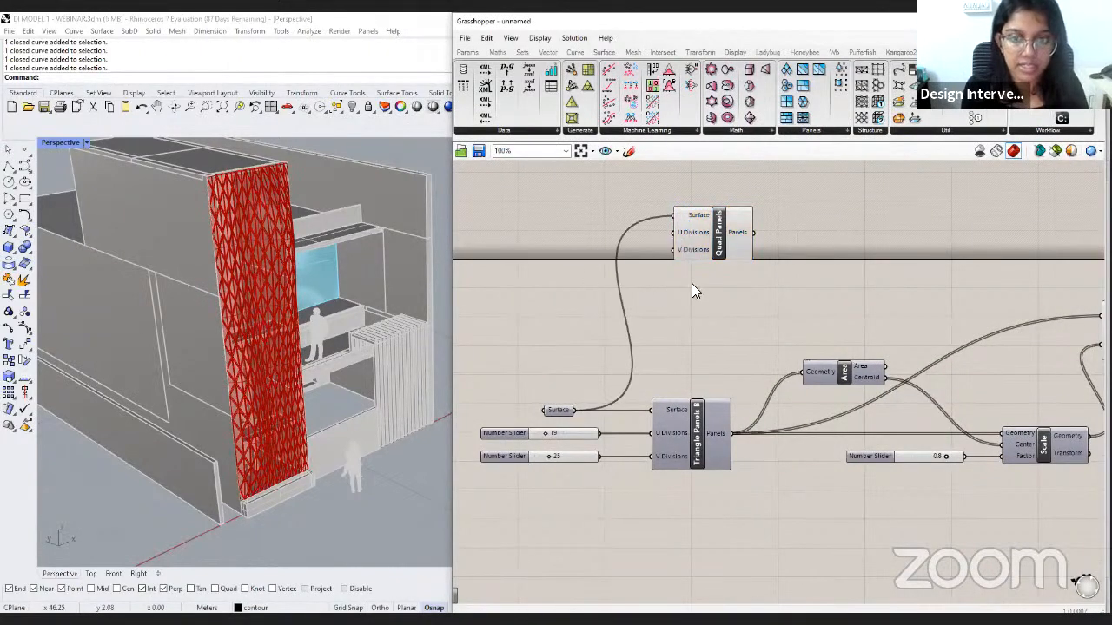
Create a number slider set to 25 and connect it to the Quad Panels' U Divisions input.
right_click_drag(692, 283, 717, 331)
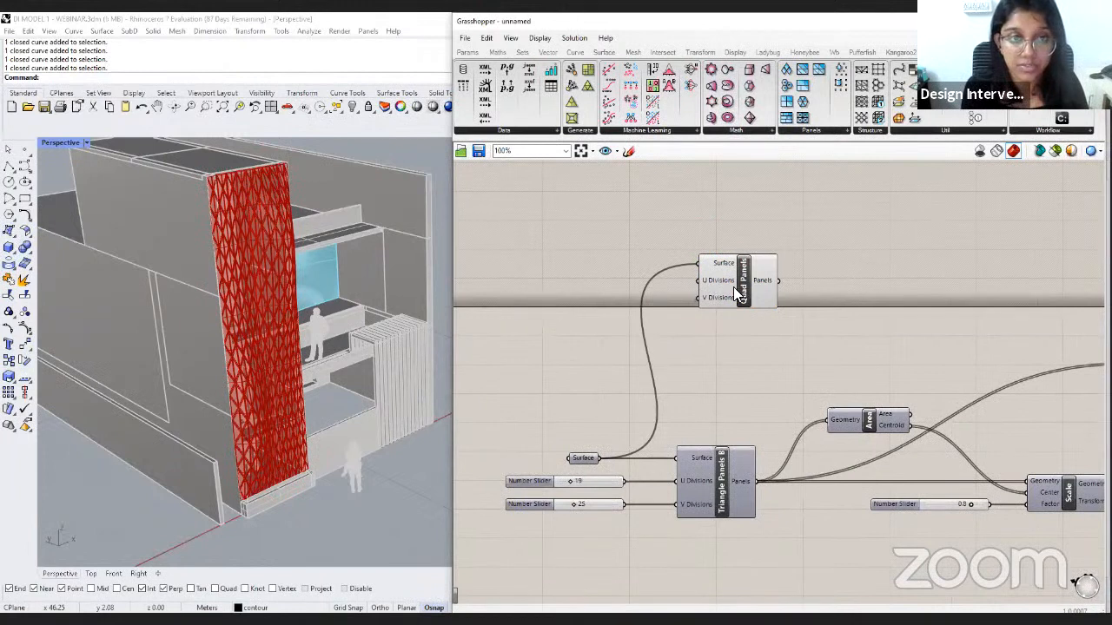
double_click(591, 283)
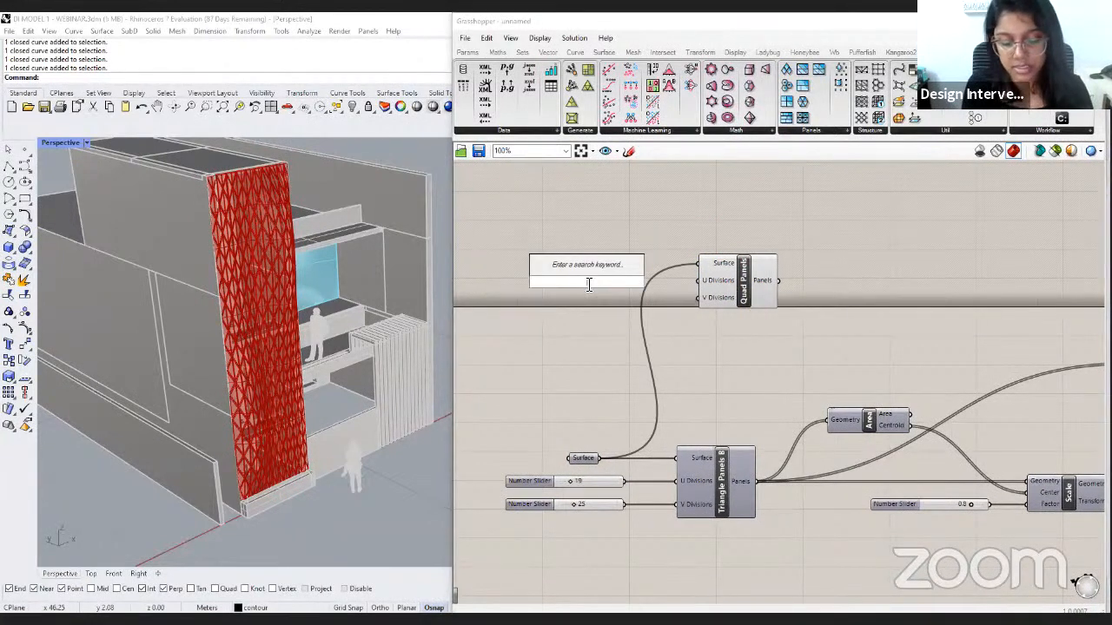
type("25")
key("Return")
left_click_drag(647, 281, 698, 280)
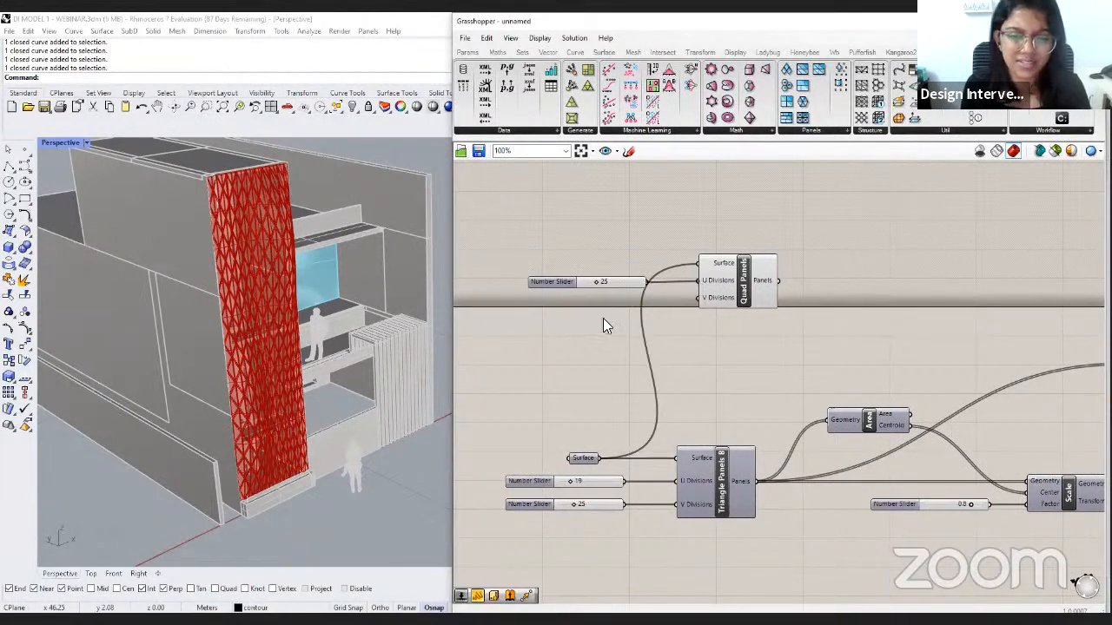
Create a number slider set to 15, connect it to the Quad Panels' V Divisions input, and align it under the U slider.
double_click(596, 313)
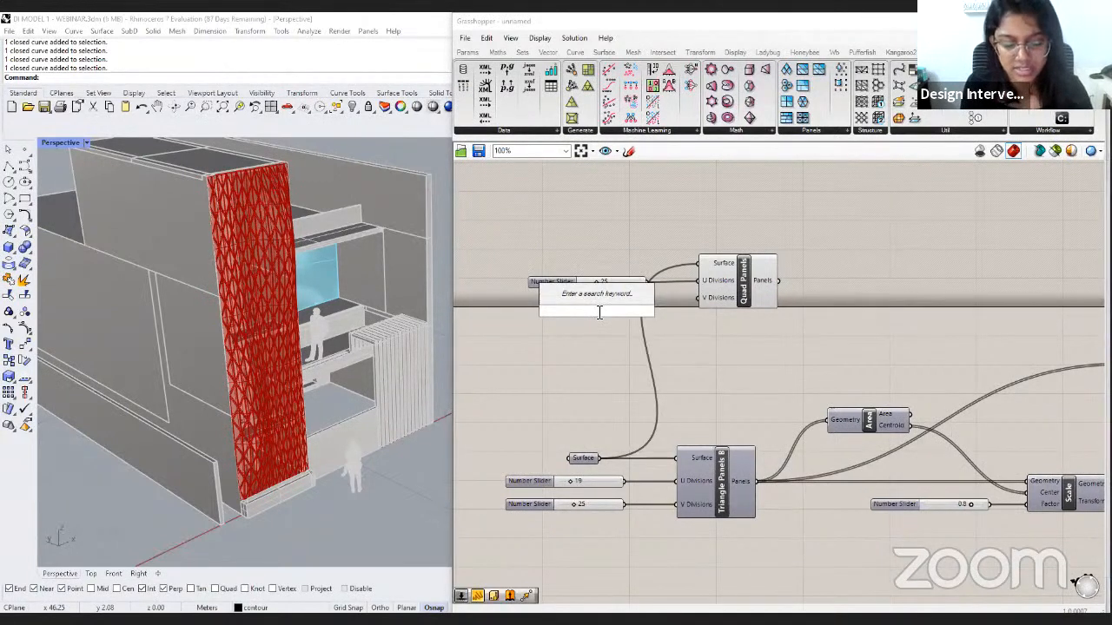
type("15")
key("Return")
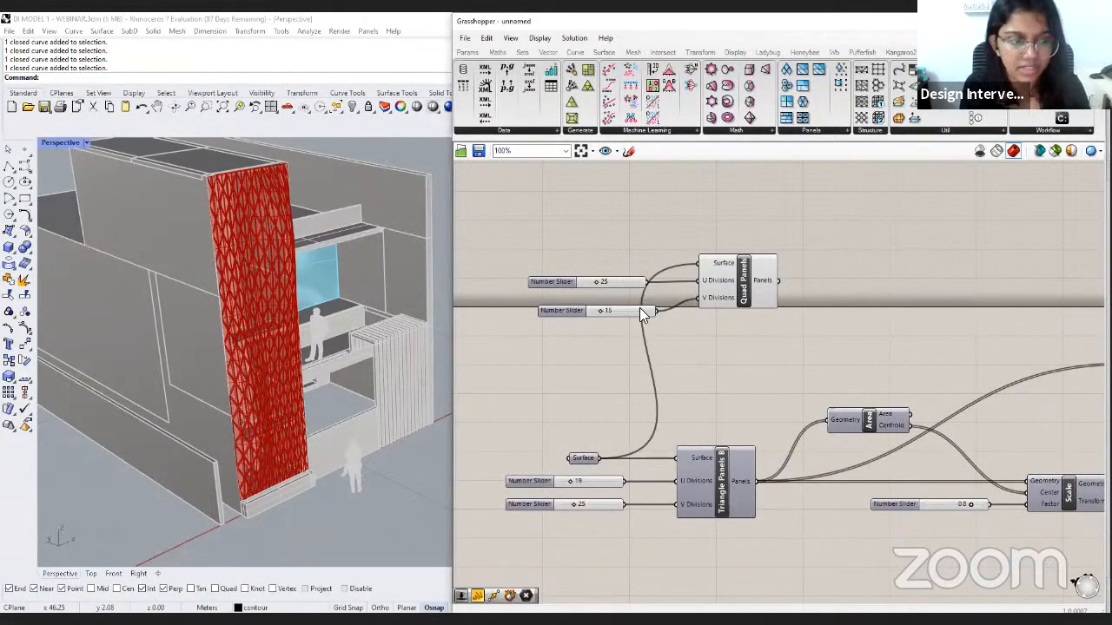
left_click_drag(640, 309, 633, 298)
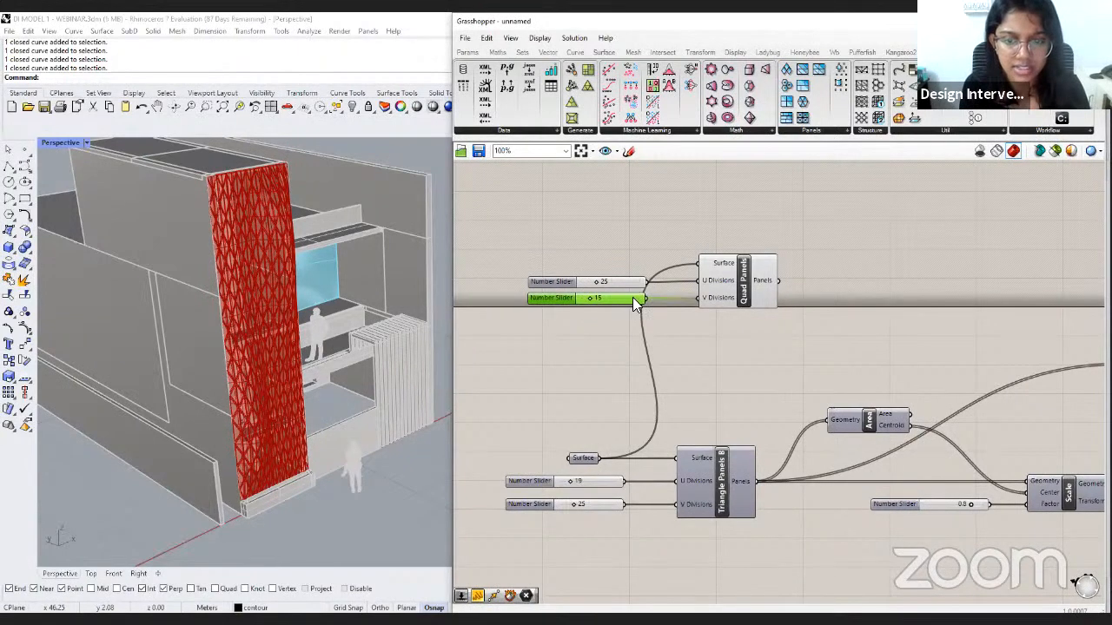
left_click(686, 326)
Move all outgoing connections of Triangle Panels B to the Panels output of Quad Panels.
scroll(681, 329, "down", 2)
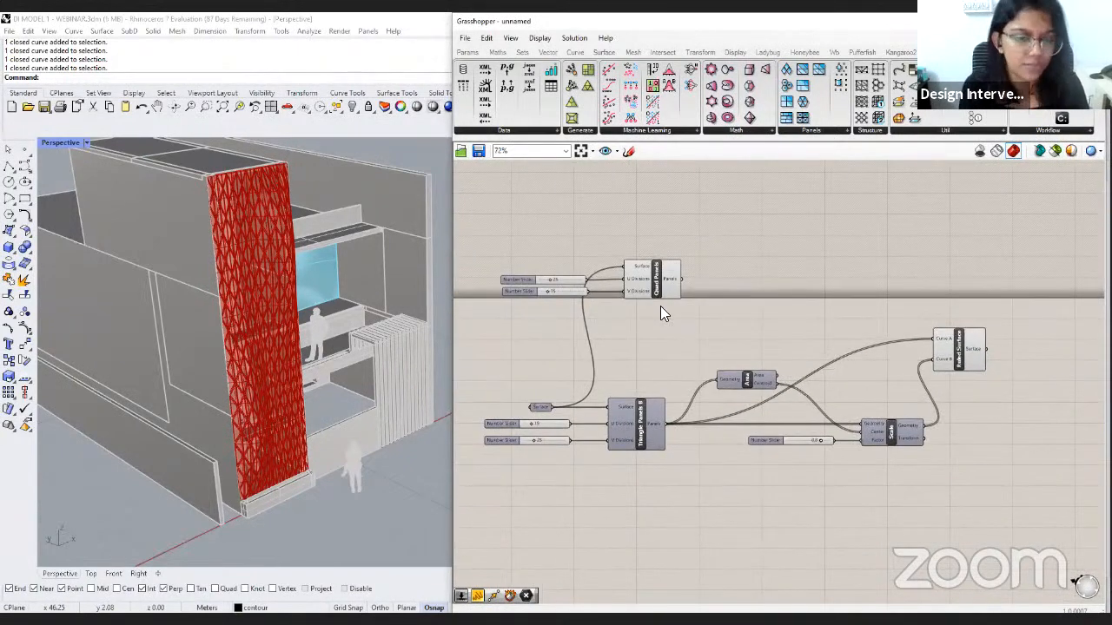
left_click(648, 283)
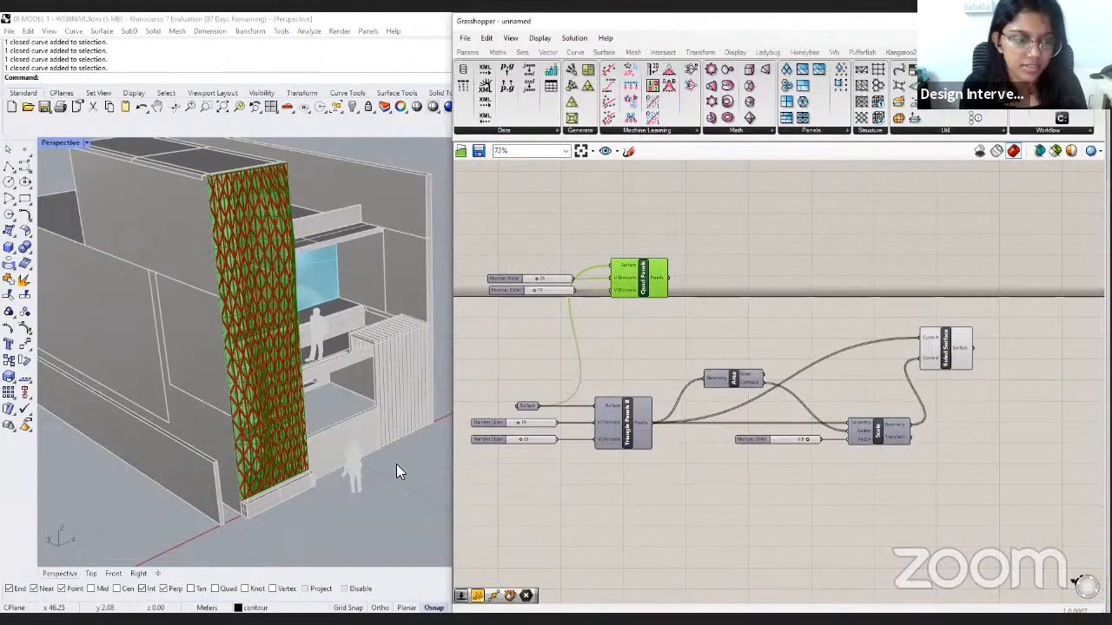
scroll(292, 478, "up", 2)
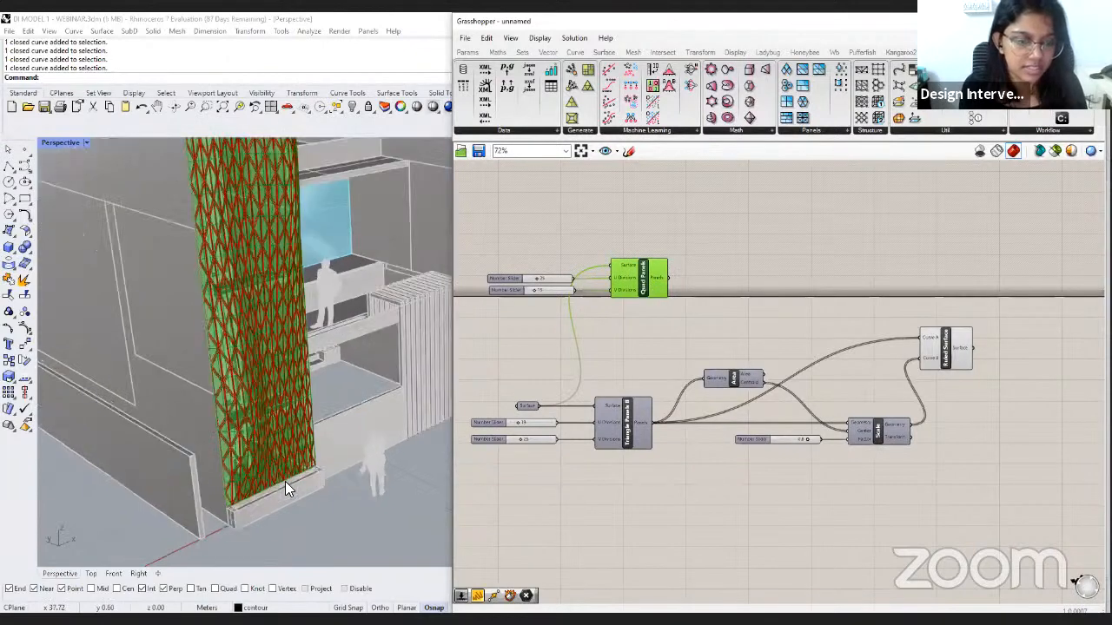
left_click(632, 469)
right_click_drag(632, 444, 646, 450)
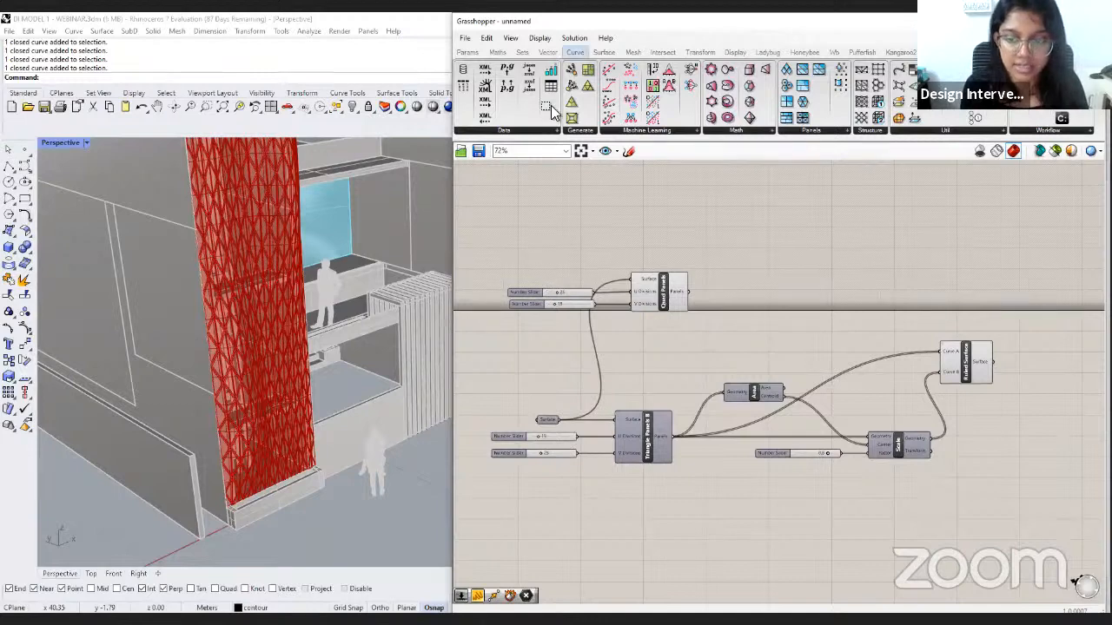
left_click_drag(1023, 469, 732, 321)
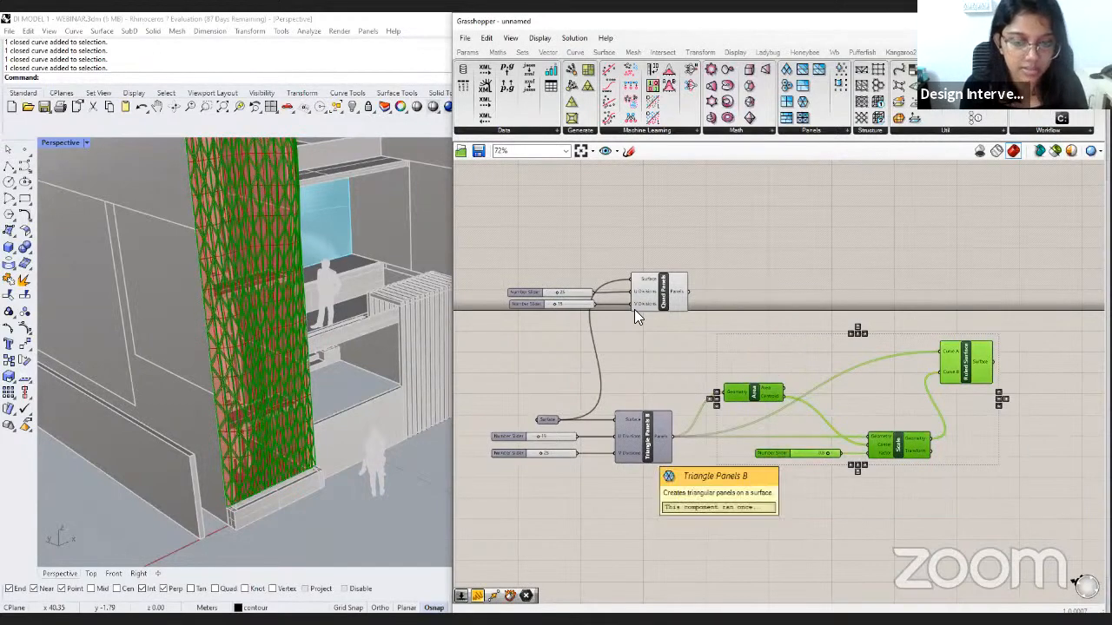
left_click_drag(670, 435, 683, 283, "ctrl+shift")
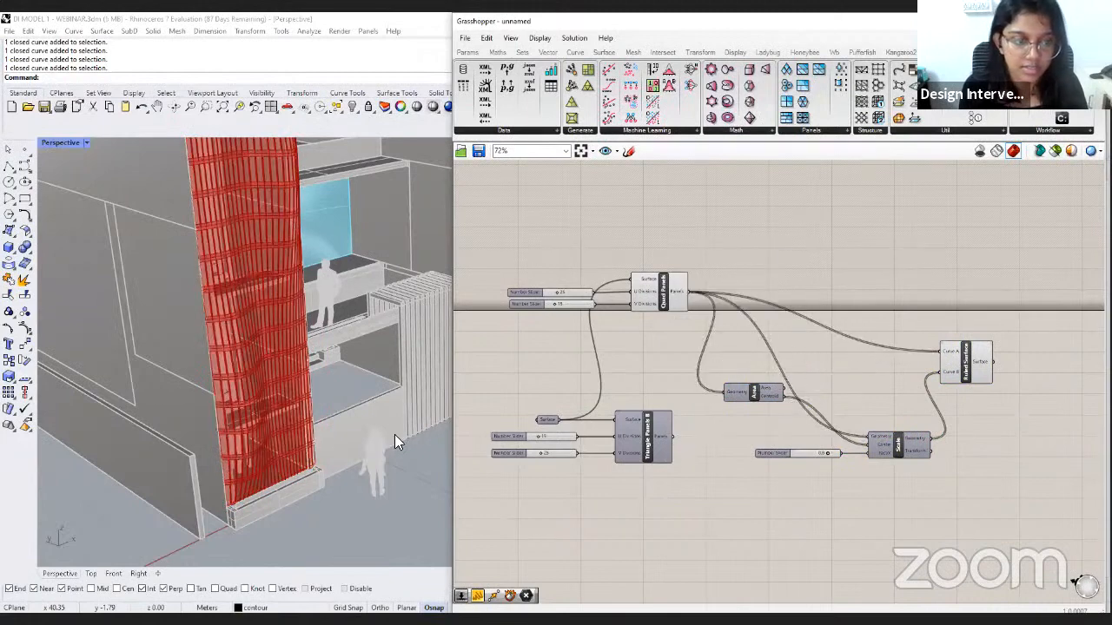
Turn off the preview of the Quad Panels component so only the ruled-surface frames are drawn.
left_click(665, 293)
middle_click(669, 299)
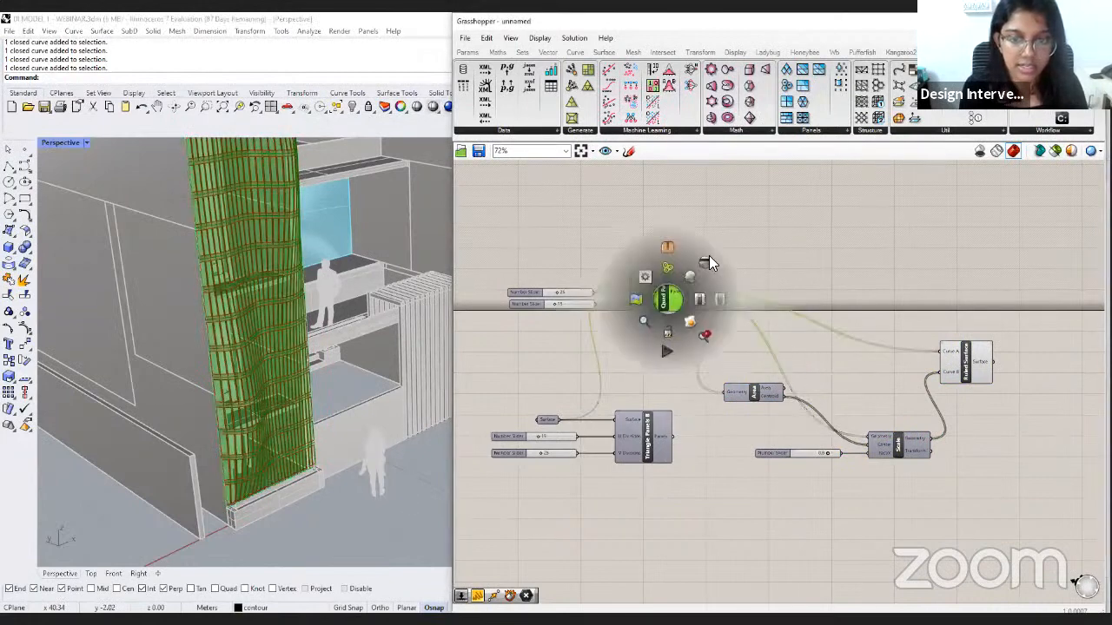
left_click(709, 255)
left_click(757, 260)
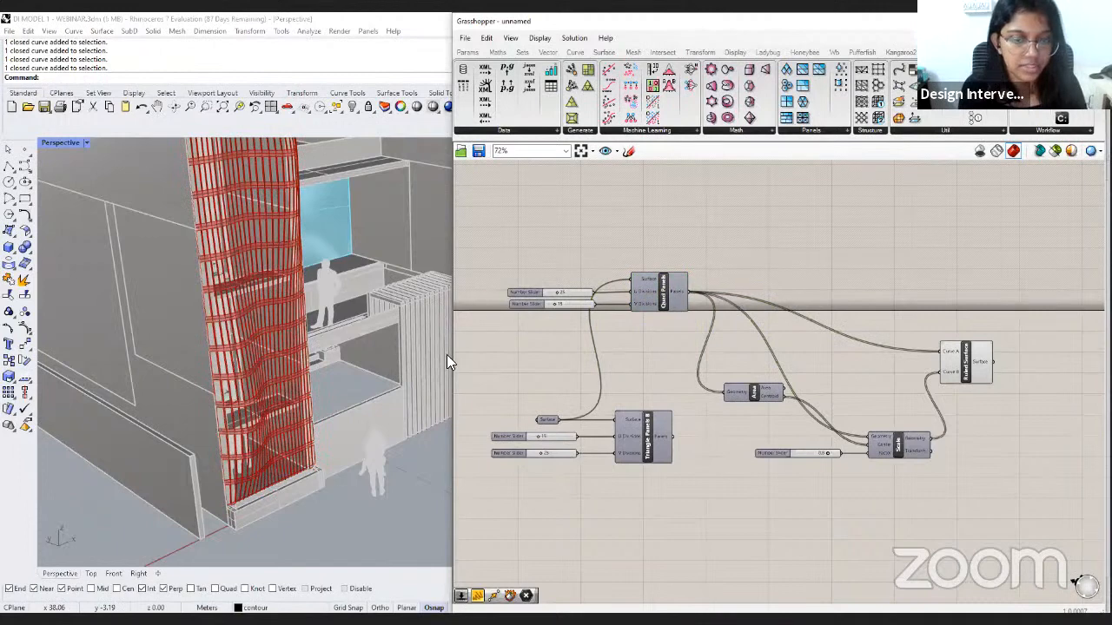
Set the Quad Panels' U Divisions slider to 14 and the V Divisions slider to 29.
scroll(446, 355, "down", 3)
scroll(564, 295, "up", 8)
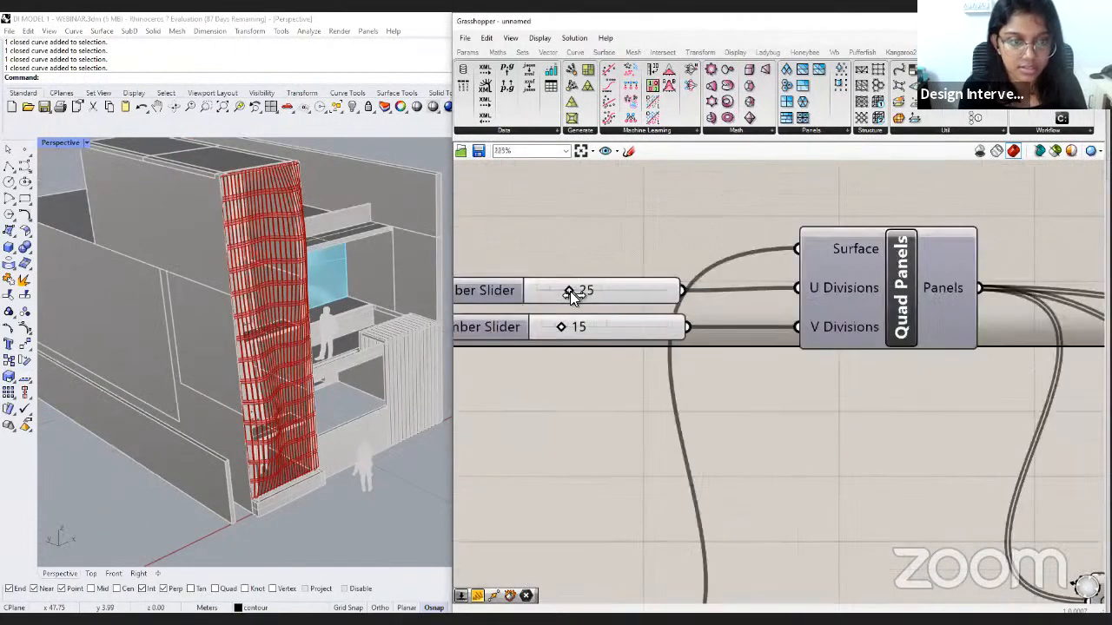
left_click_drag(566, 291, 556, 291)
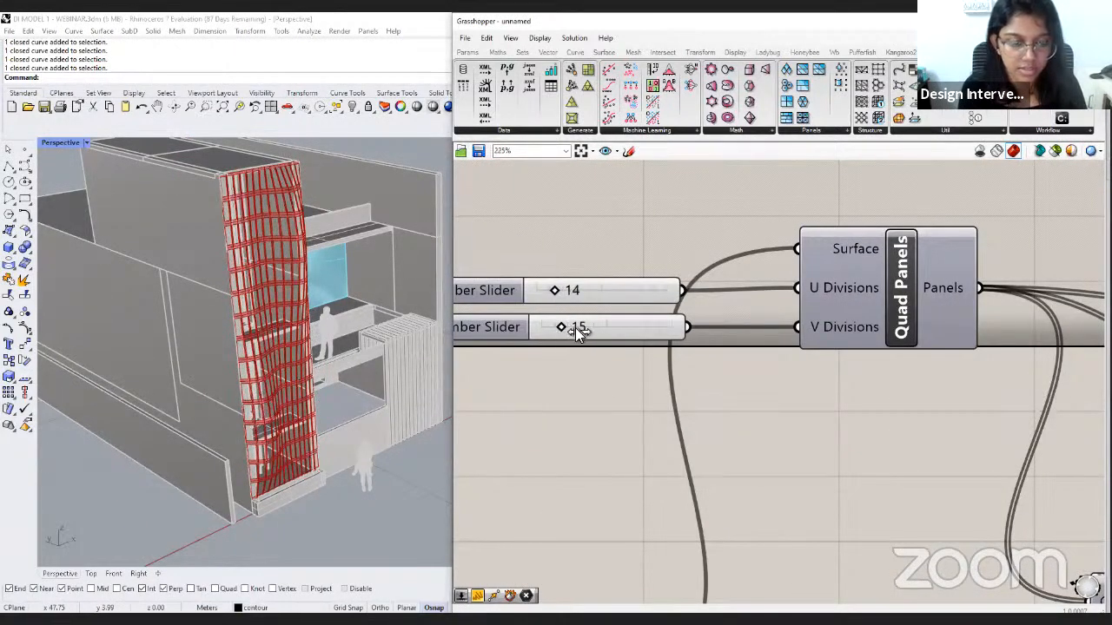
left_click_drag(577, 328, 584, 327)
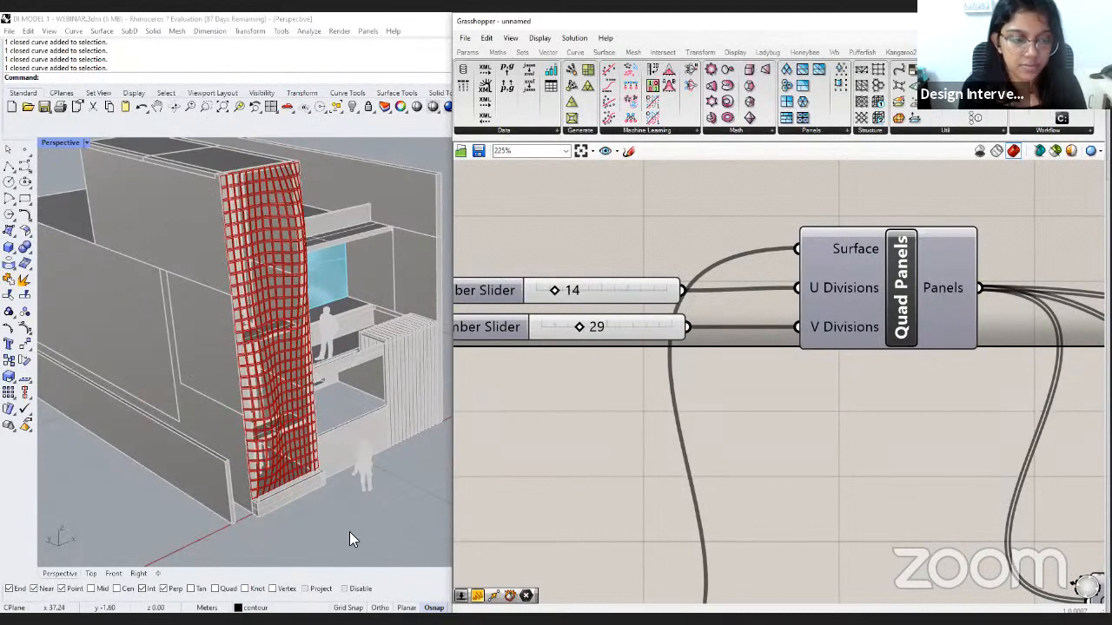
scroll(328, 477, "down", 4)
Add a Skewed Quads component above Quad Panels and connect the facade surface and the existing U and V division sliders to it.
scroll(636, 443, "down", 5)
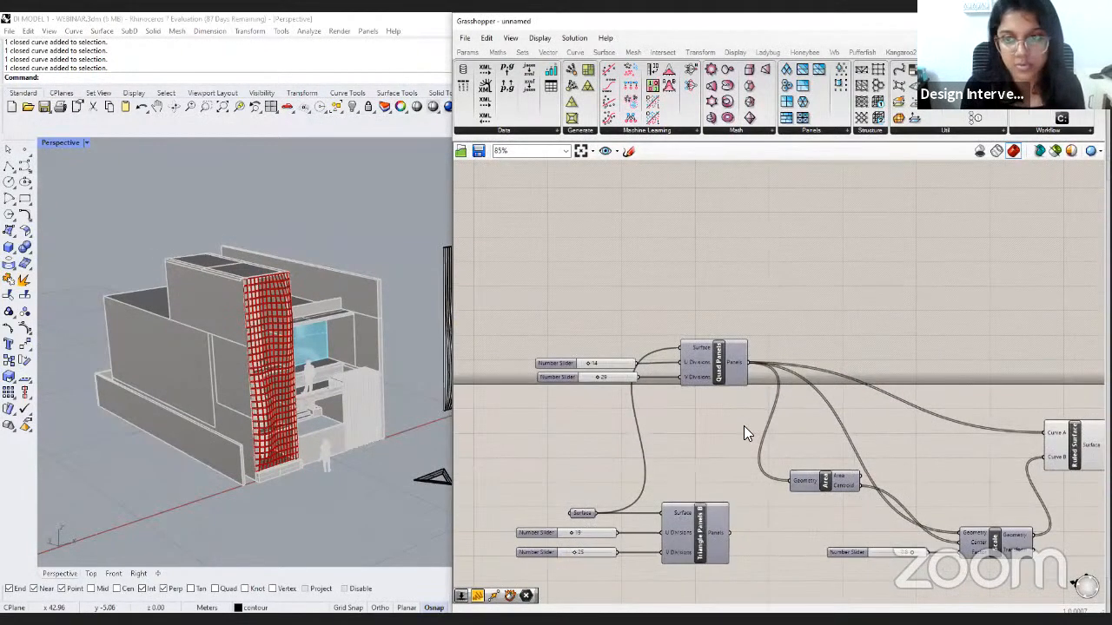
left_click(814, 135)
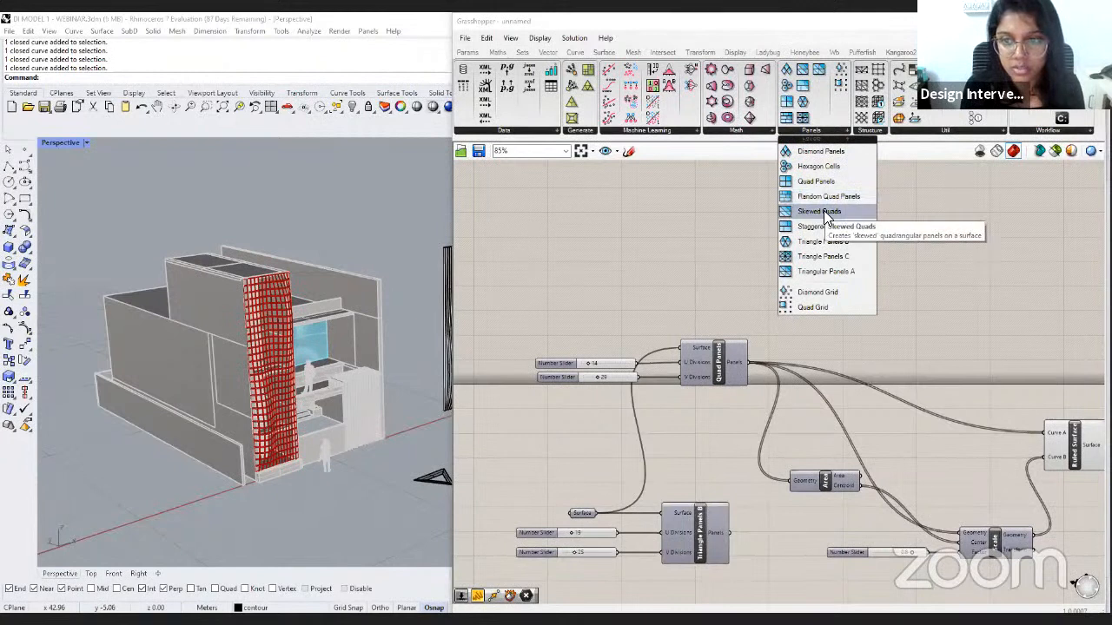
left_click_drag(825, 212, 712, 228)
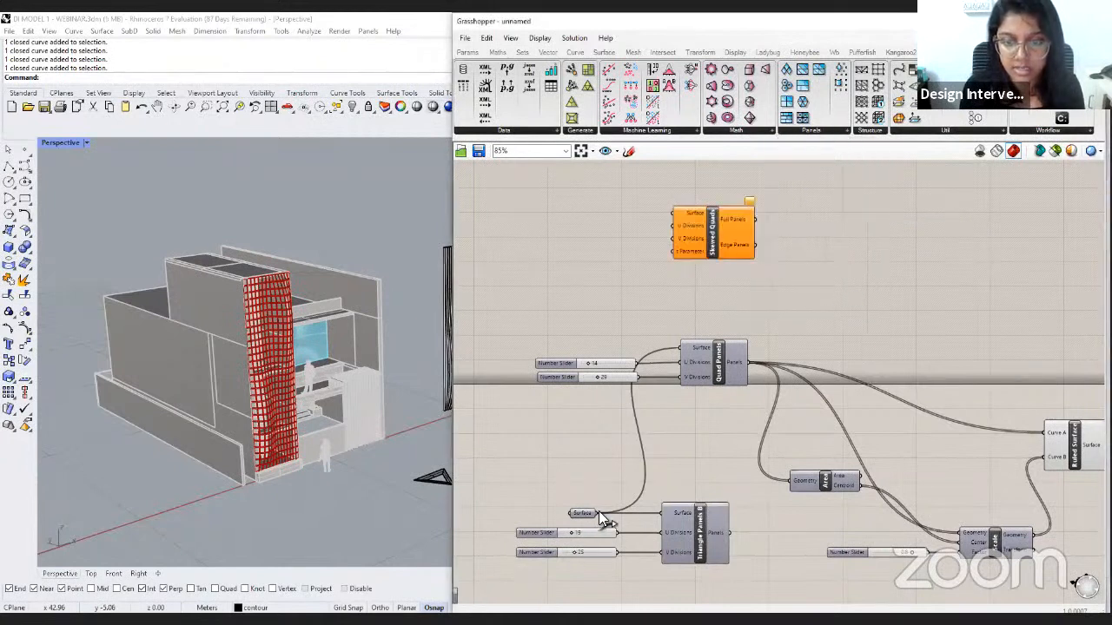
left_click_drag(598, 510, 671, 216)
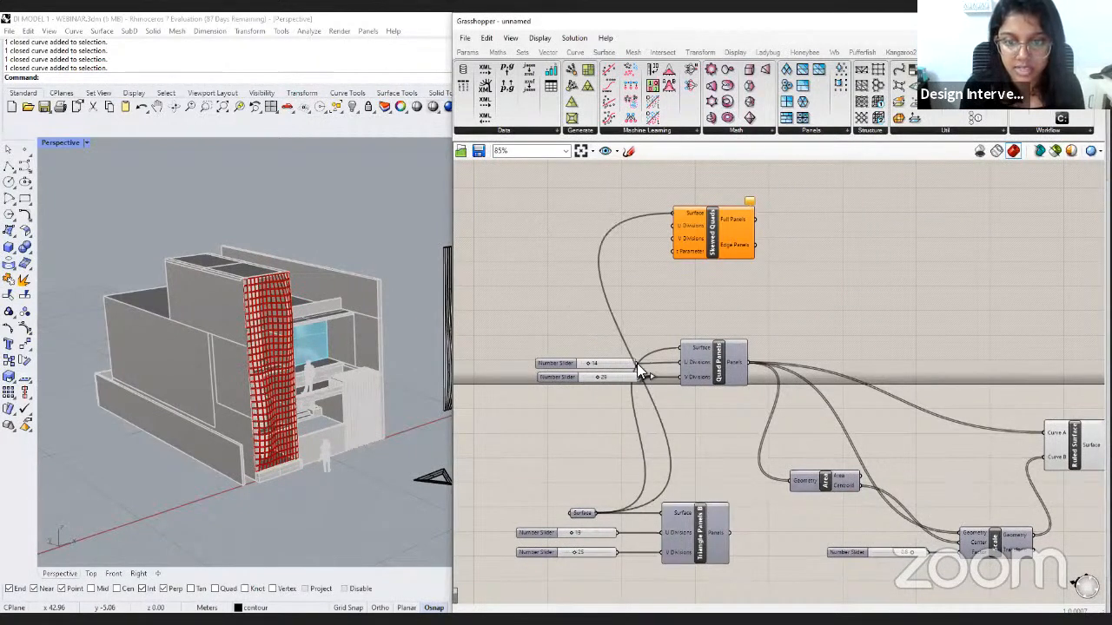
left_click(590, 229)
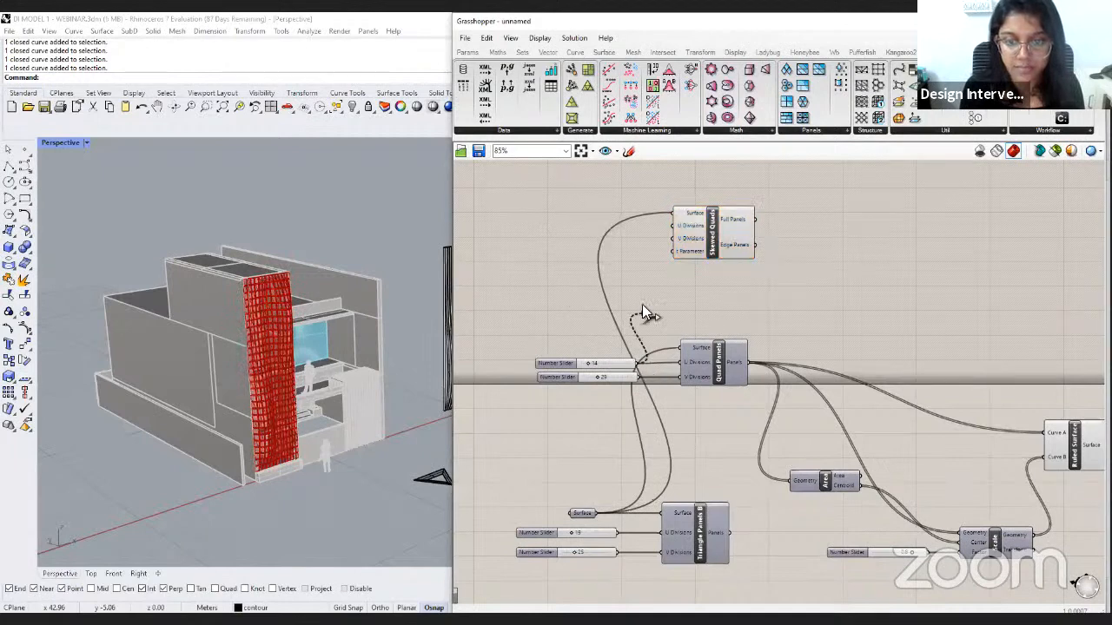
left_click_drag(641, 370, 676, 239)
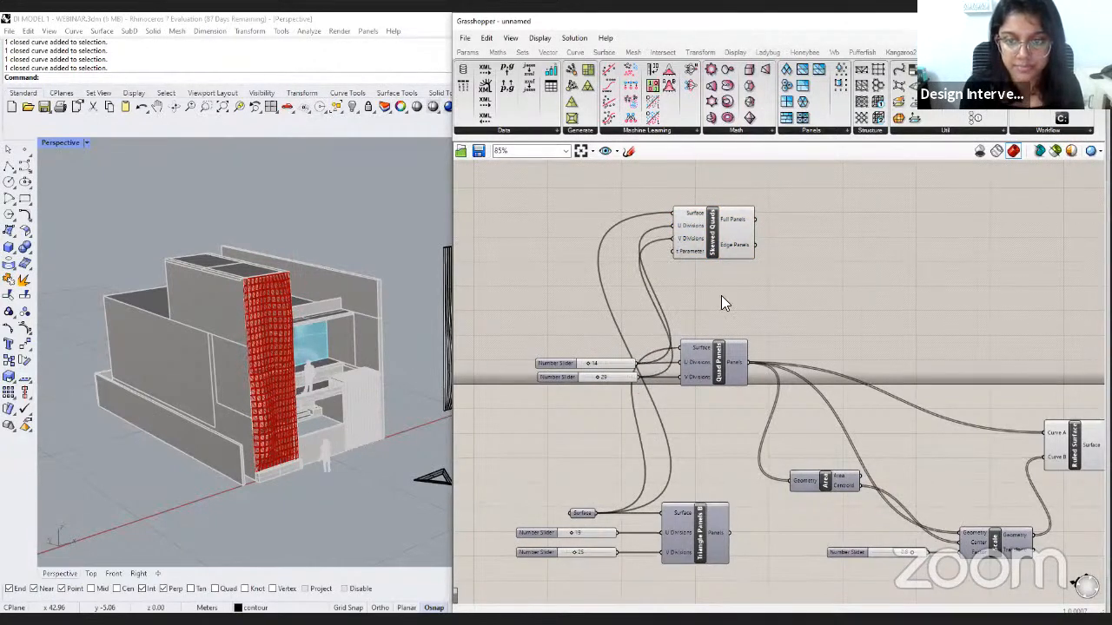
Move the Quad Panels' outgoing connections to the Full Panels output of Skewed Quads, and turn off the Skewed Quads preview.
right_click_drag(742, 346, 705, 391)
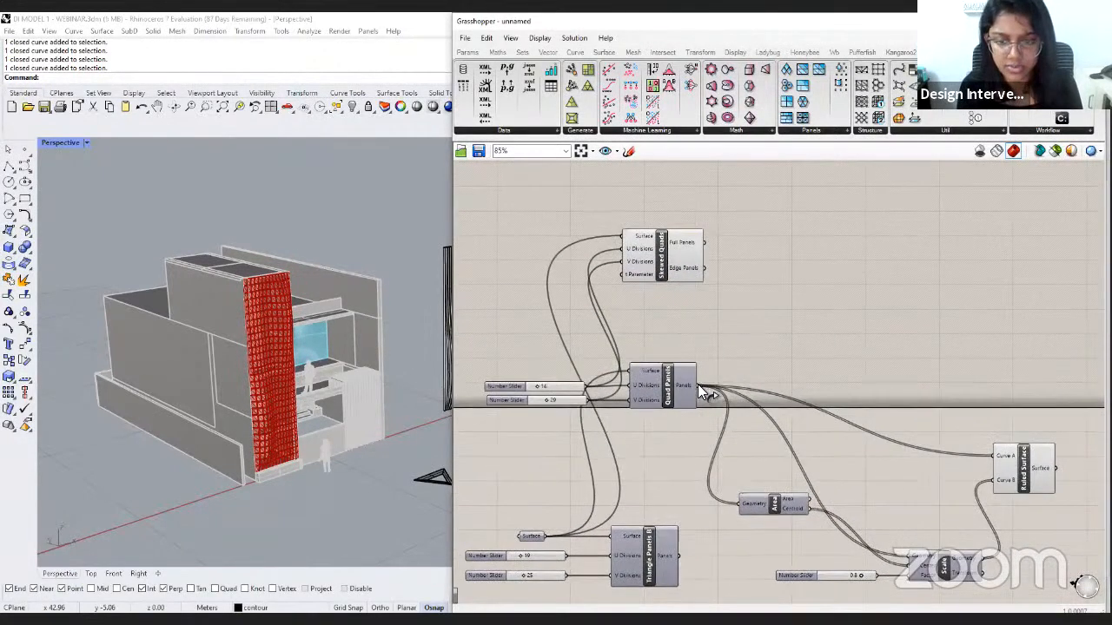
left_click_drag(699, 239, 695, 245, "ctrl+shift")
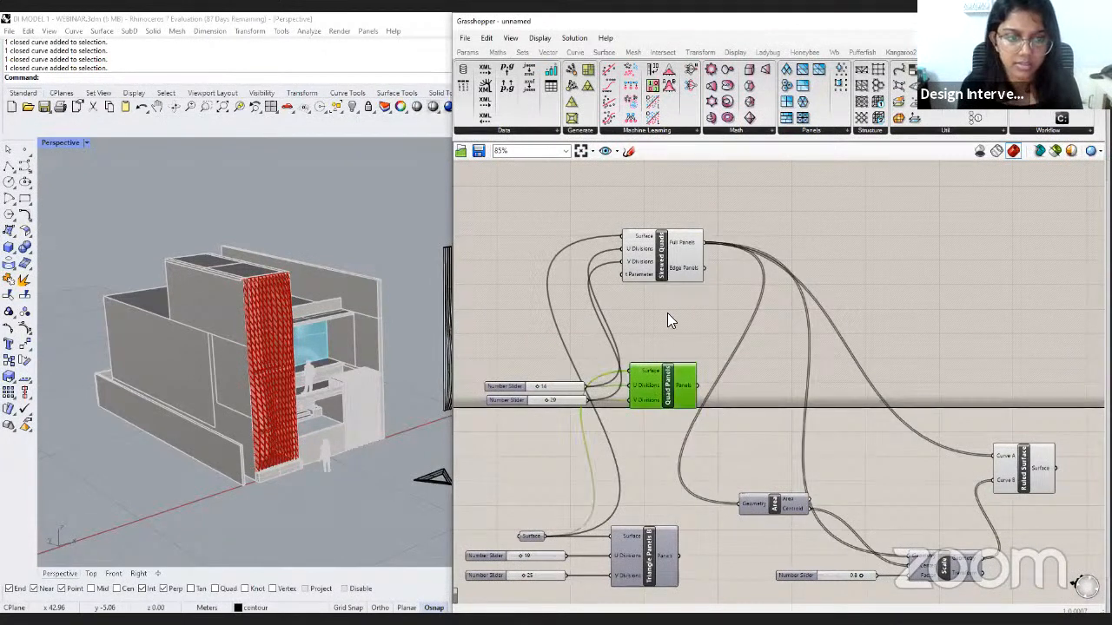
left_click(674, 258)
middle_click(674, 255)
left_click(709, 220)
left_click(522, 338)
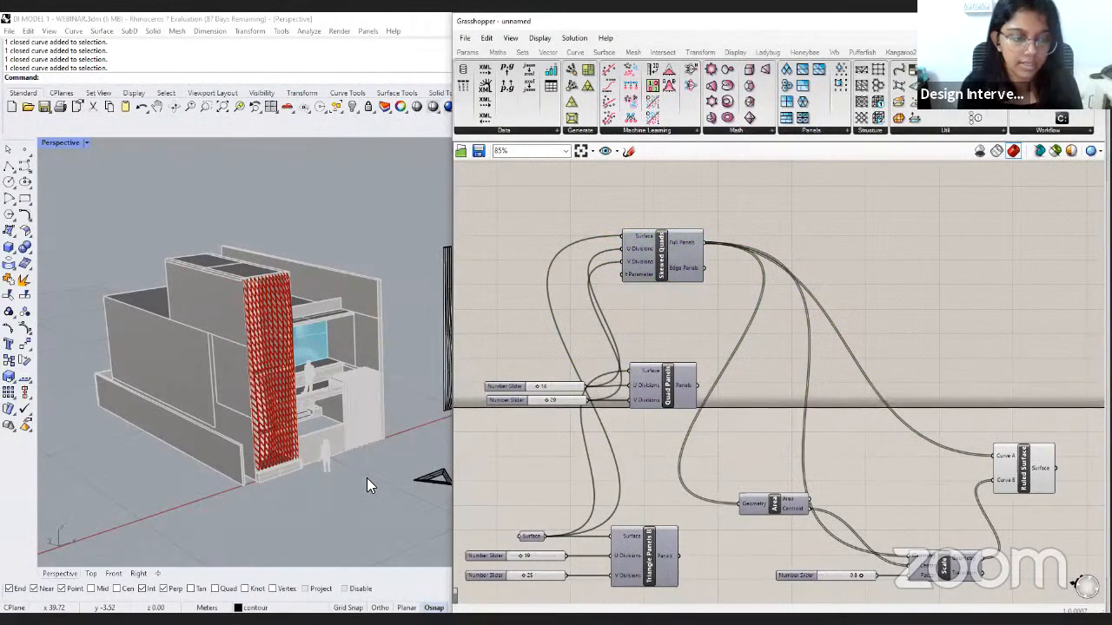
Examine the skewed quad frames on the tower and the component chain that produces them.
scroll(243, 414, "up", 5)
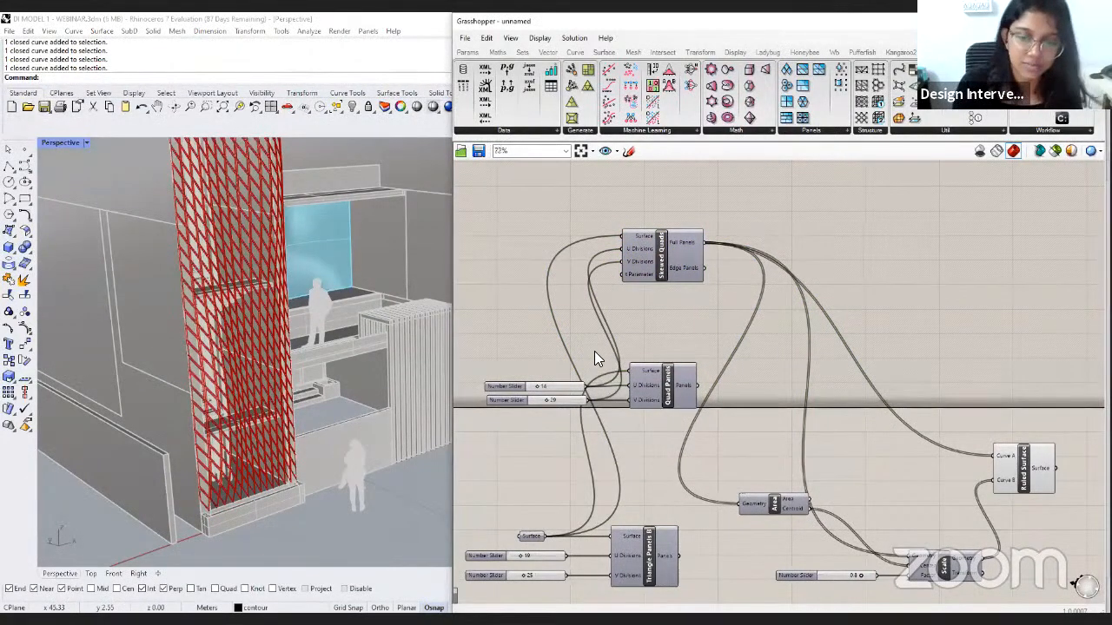
scroll(707, 345, "down", 4)
scroll(706, 345, "up", 4)
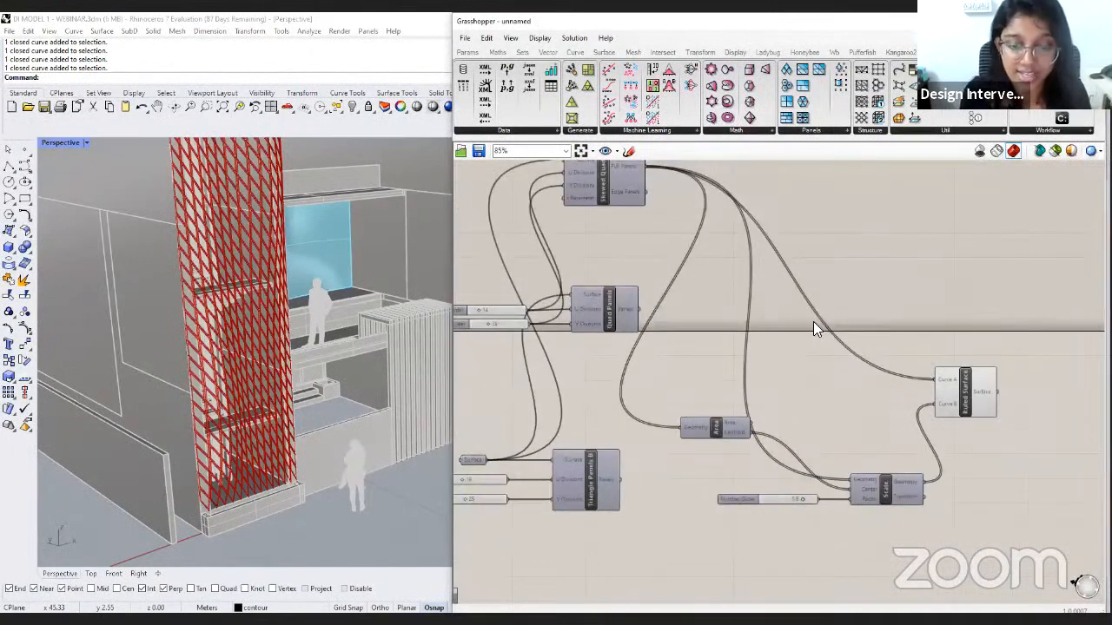
right_click_drag(812, 322, 893, 363)
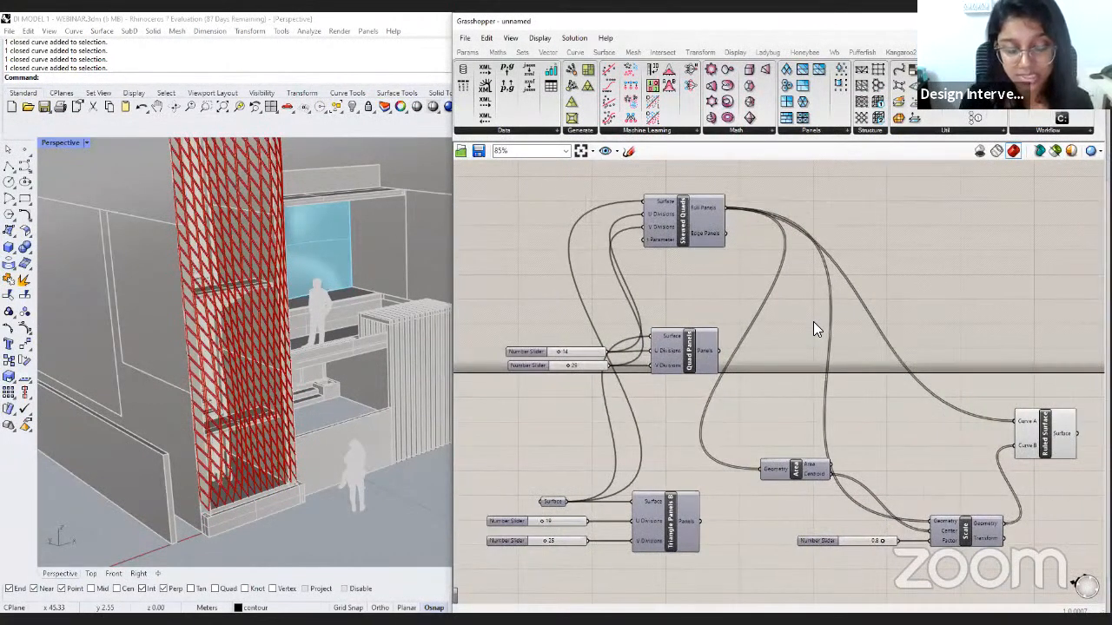
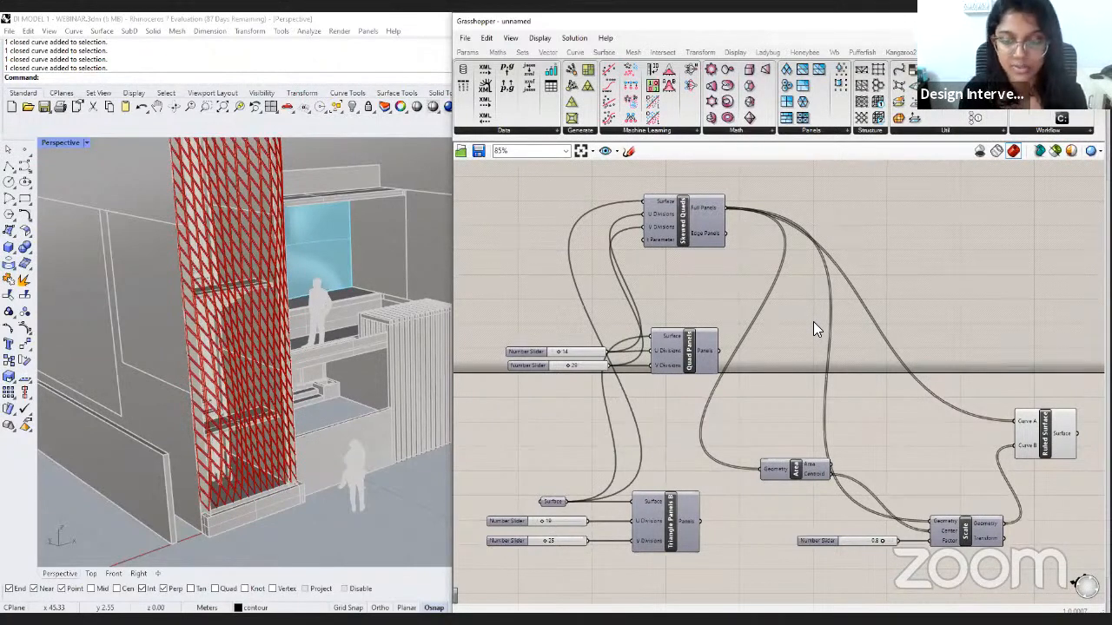
scroll(808, 338, "down", 3)
scroll(799, 358, "up", 2)
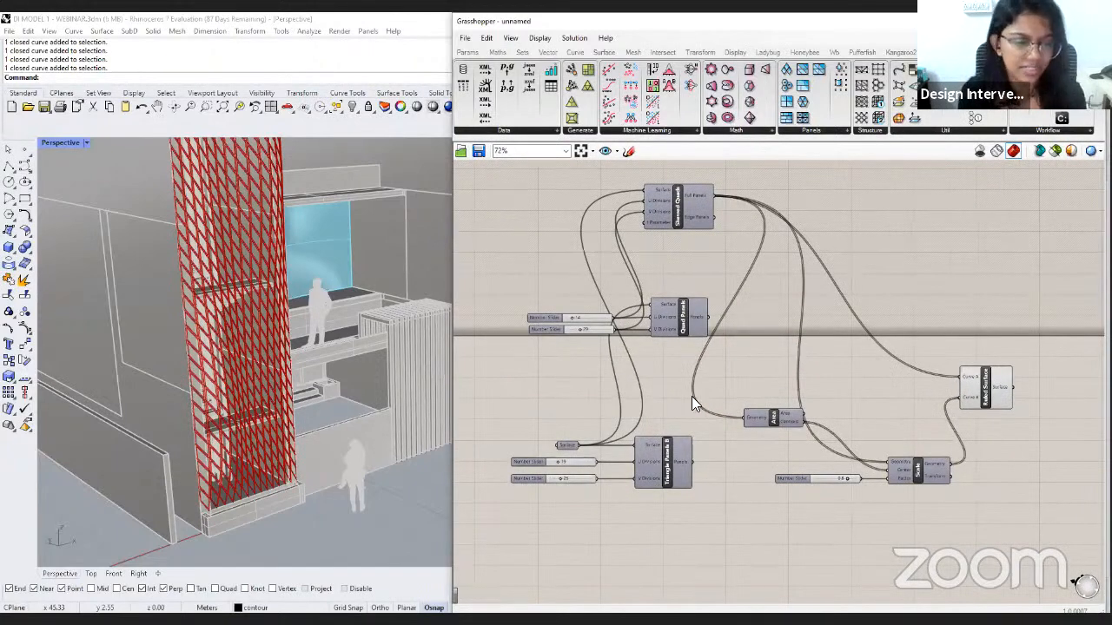
right_click_drag(762, 382, 752, 378)
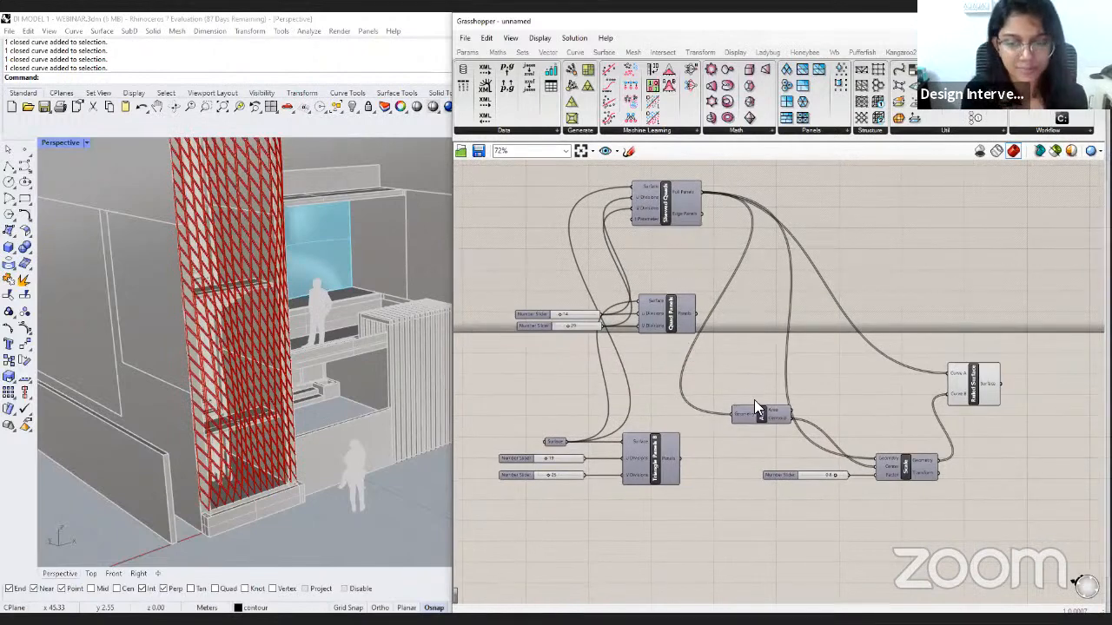
mouse_move(705, 341)
right_mouse_down()
mouse_move(703, 356)
mouse_move(714, 356)
right_mouse_up()
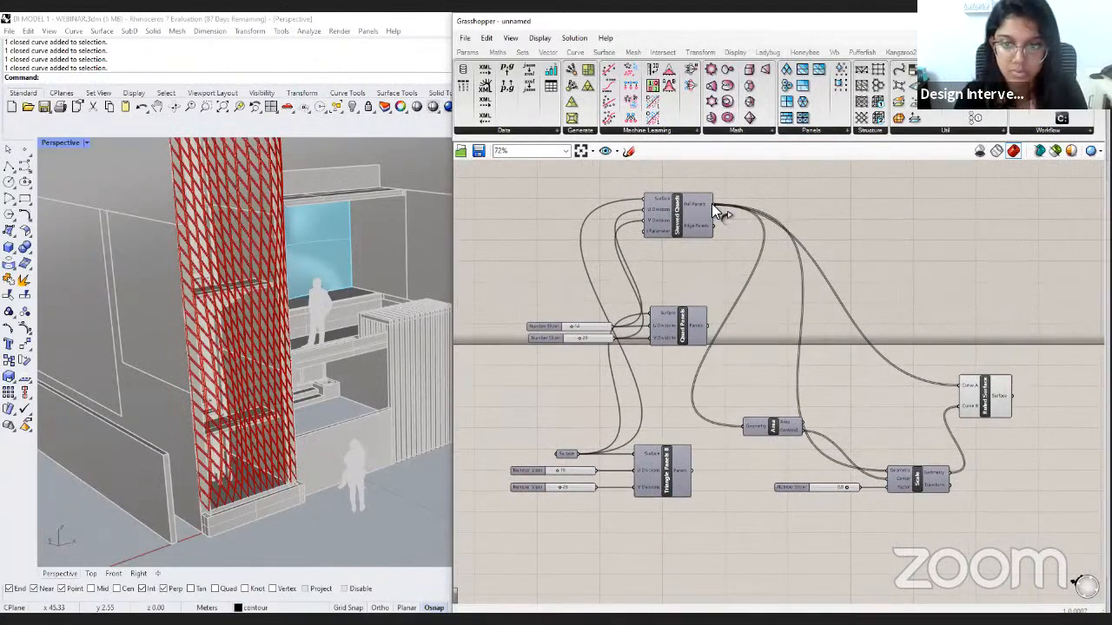
Move the Full Panels connections back to the Triangle Panels B output, and delete Skewed Quads, Quad Panels and their two sliders.
left_click_drag(711, 203, 691, 470, "ctrl+shift")
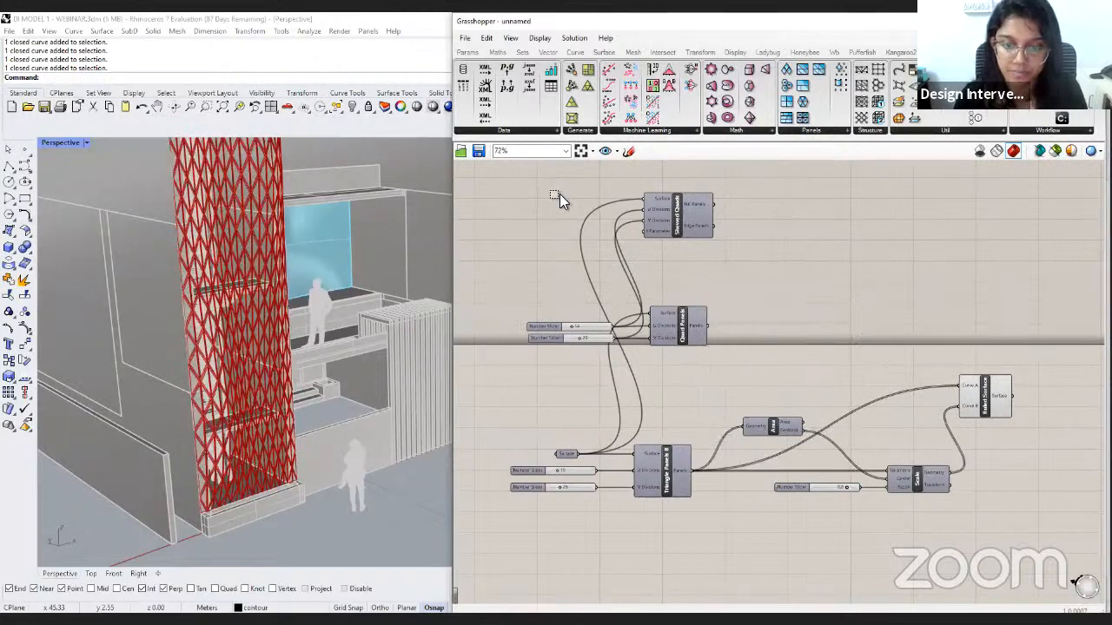
left_click_drag(758, 370, 535, 182)
key("Delete")
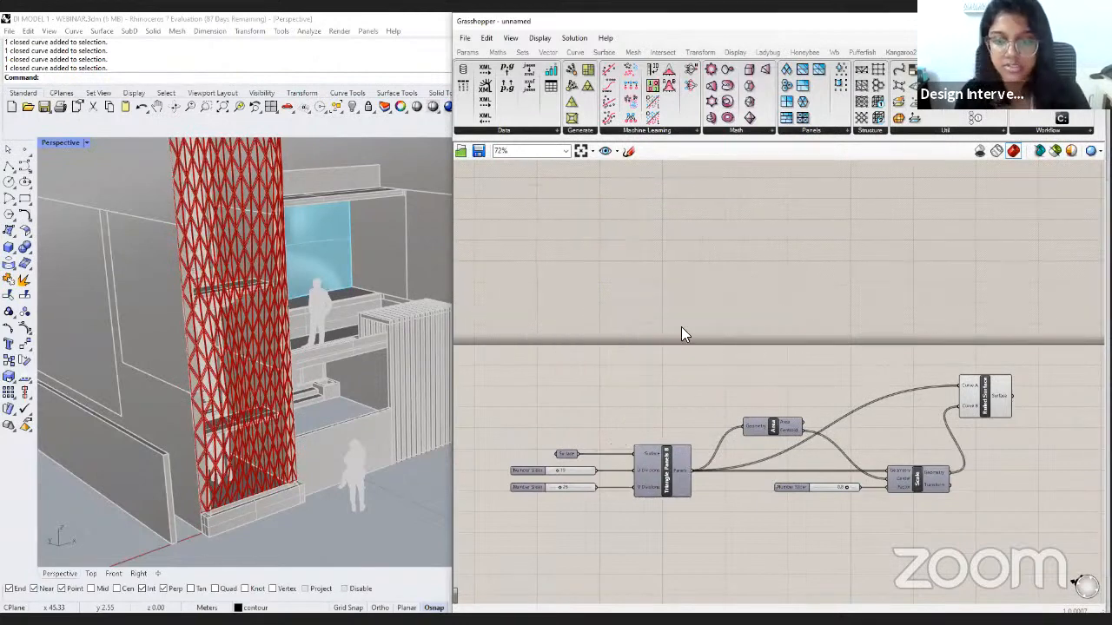
View the whole house and select the light-blue surface beside the tower.
right_click_drag(381, 445, 356, 323)
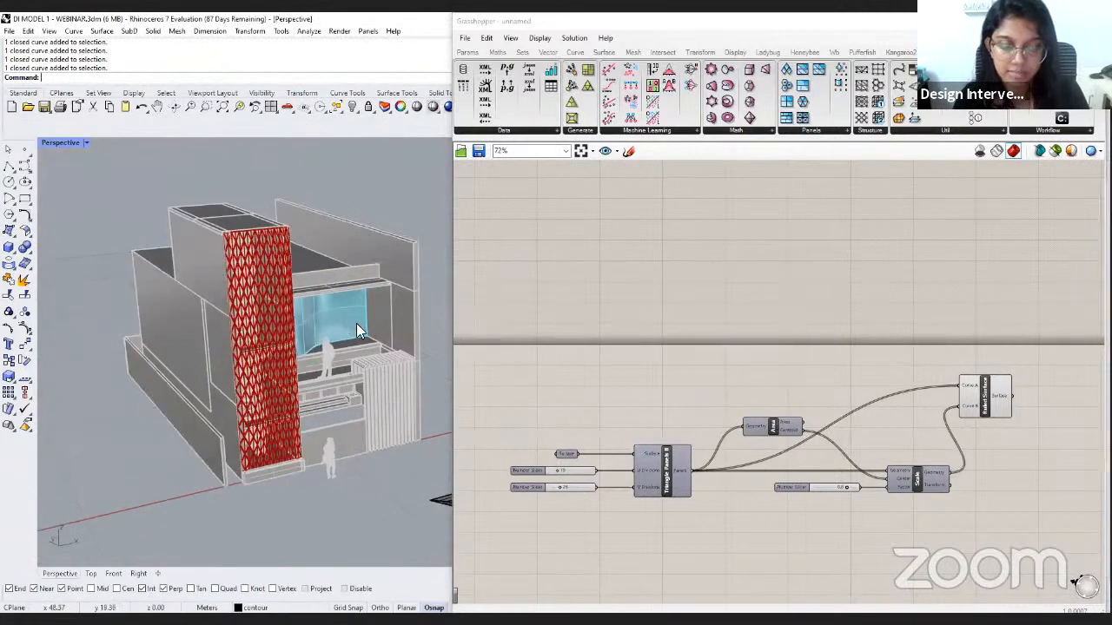
left_click(356, 323)
scroll(660, 312, "down", 2)
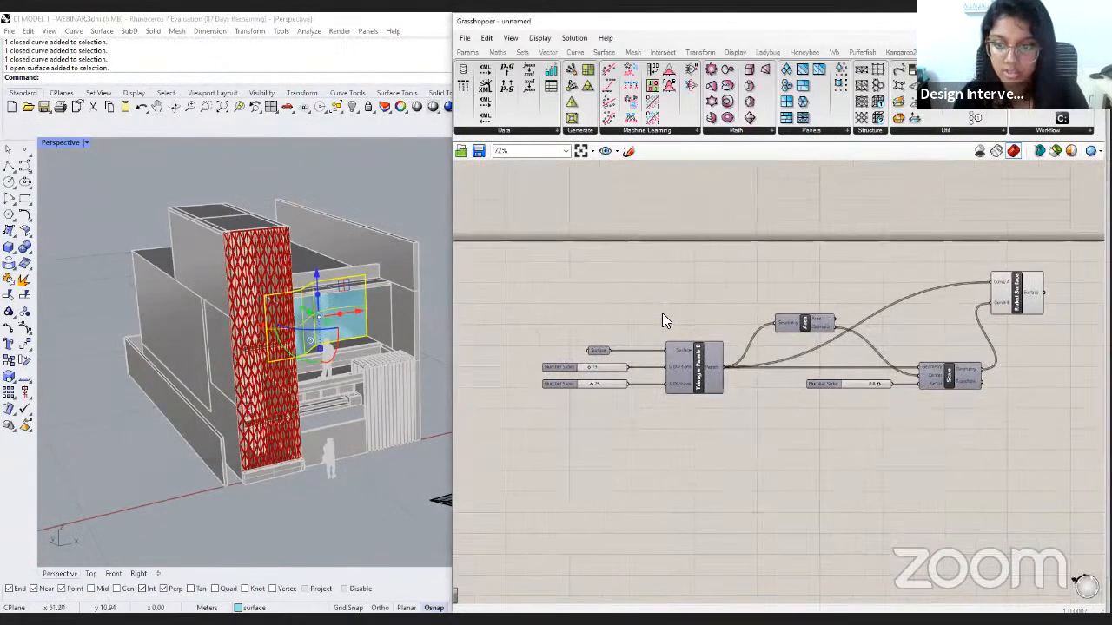
Duplicate the entire triangle-frame definition, from the Surface parameter and sliders through to the Ruled Surface.
left_click_drag(1013, 426, 546, 238)
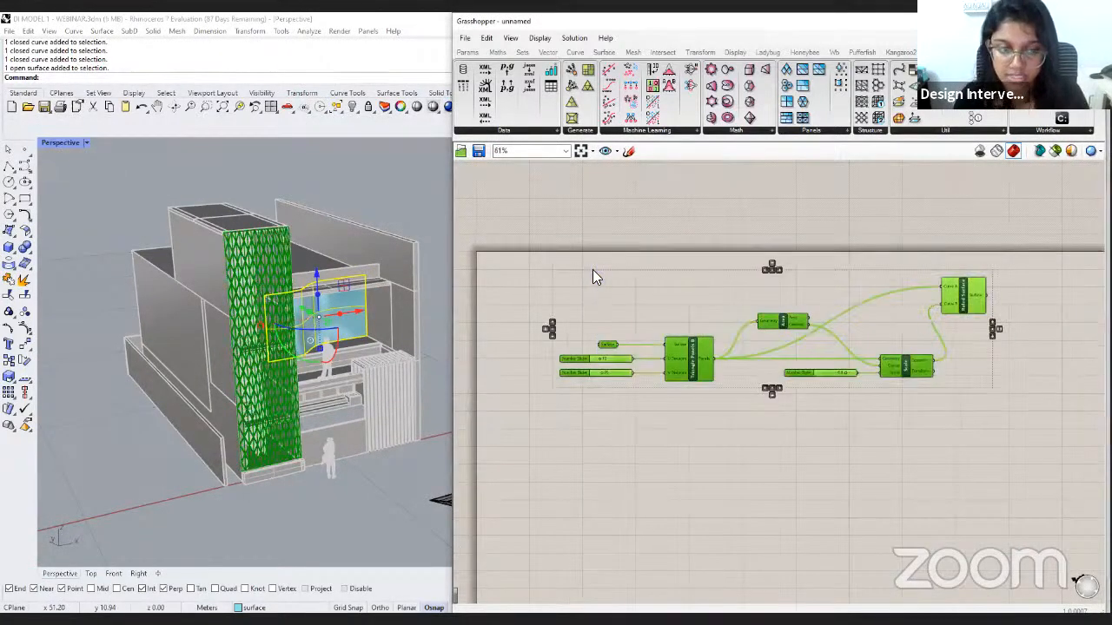
left_click(377, 484)
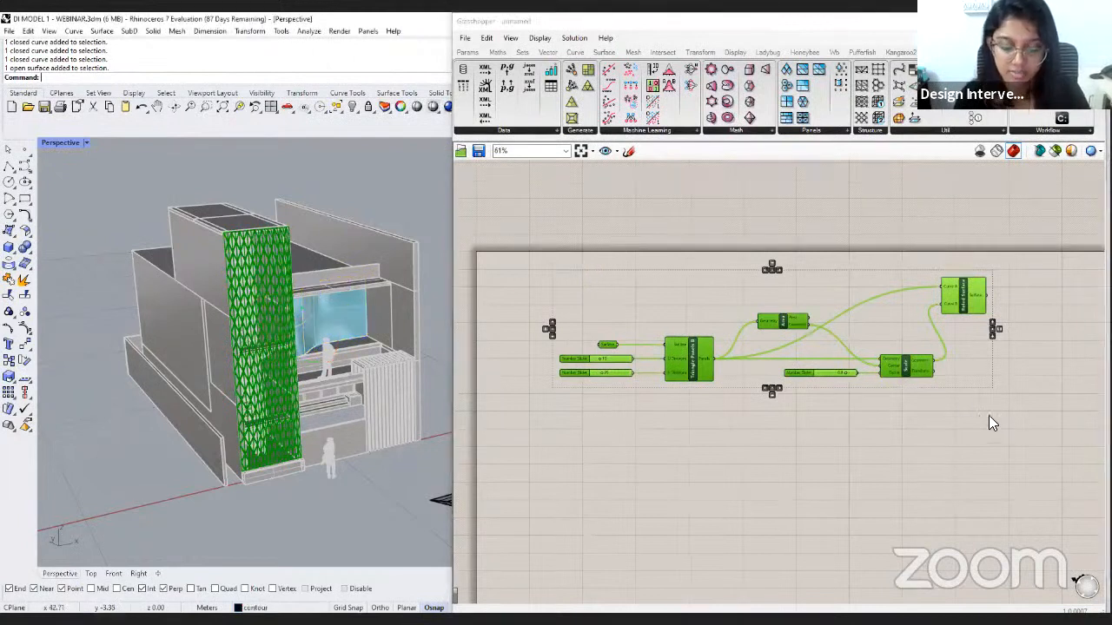
key("ctrl+c")
key("ctrl+v")
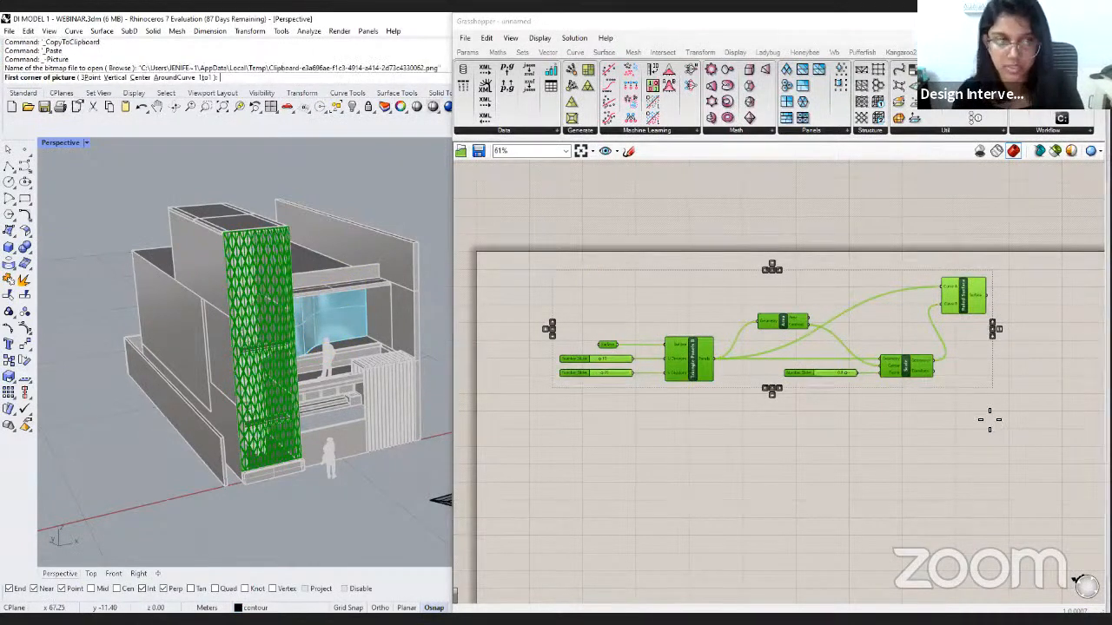
left_click_drag(987, 423, 525, 241)
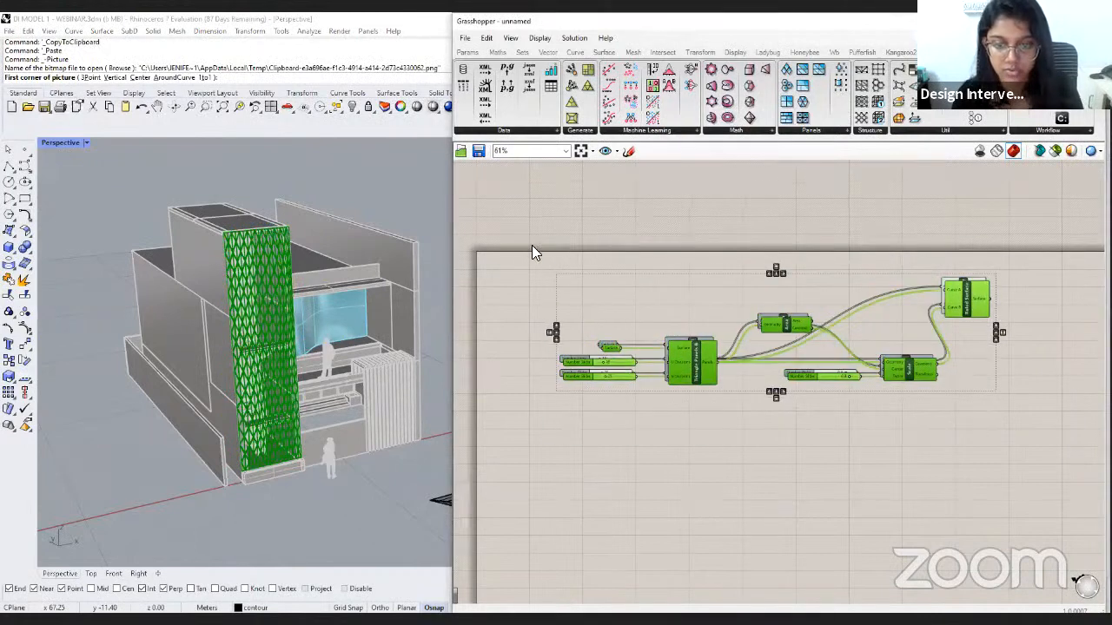
Place the copied triangle-frame definition below the original, and cancel the pending Picture command in Rhino.
left_click_drag(703, 373, 703, 530, "alt")
left_click(741, 476)
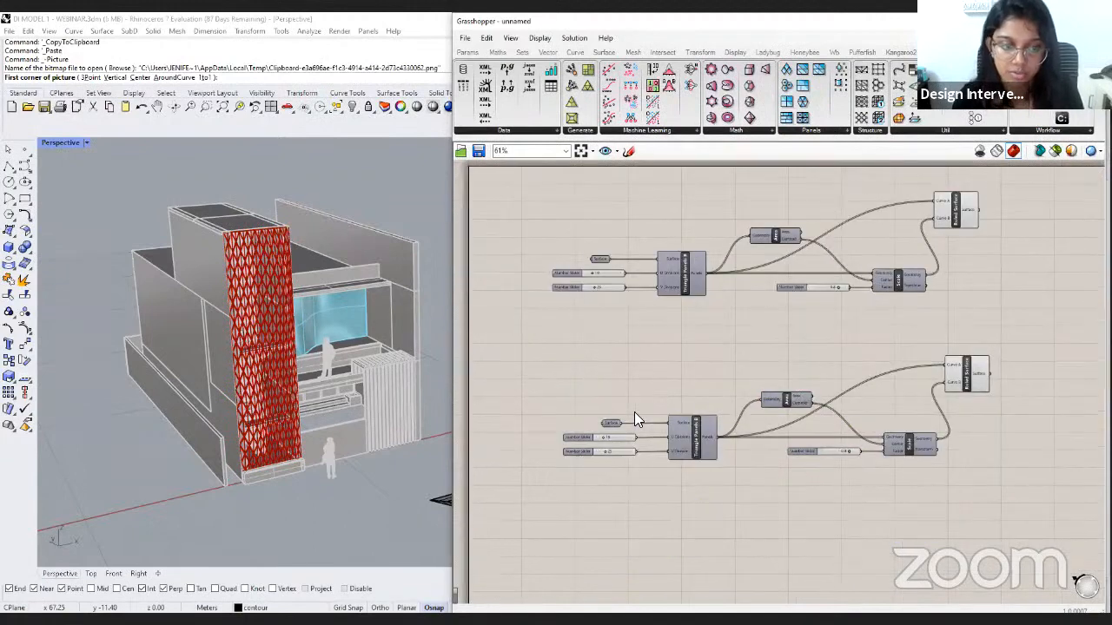
left_click(399, 485)
key("Escape")
right_click_drag(410, 462, 389, 482, "shift")
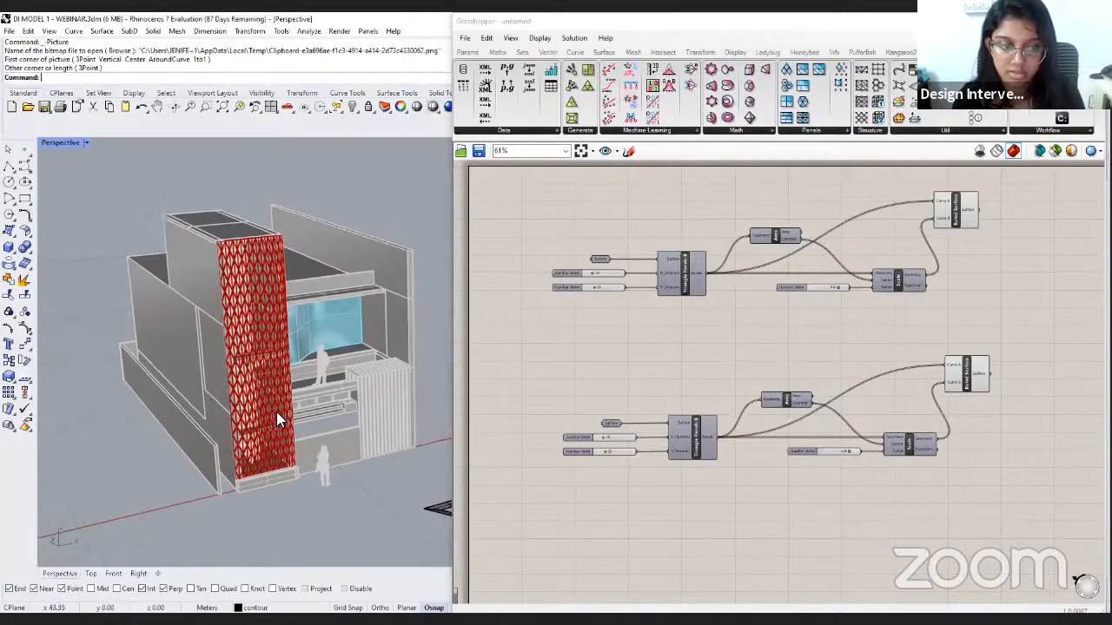
Select the light-blue surface beside the tower and set it as the single surface of the copied definition's Surface parameter.
left_click(977, 210)
left_click(338, 336)
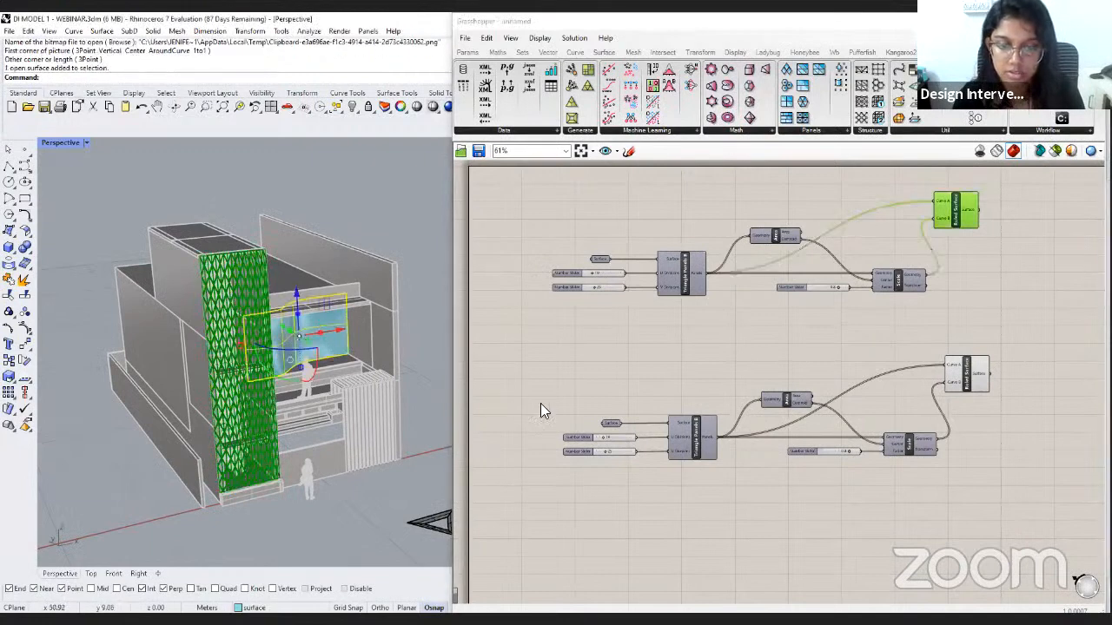
left_click(608, 422)
scroll(608, 417, "up", 3)
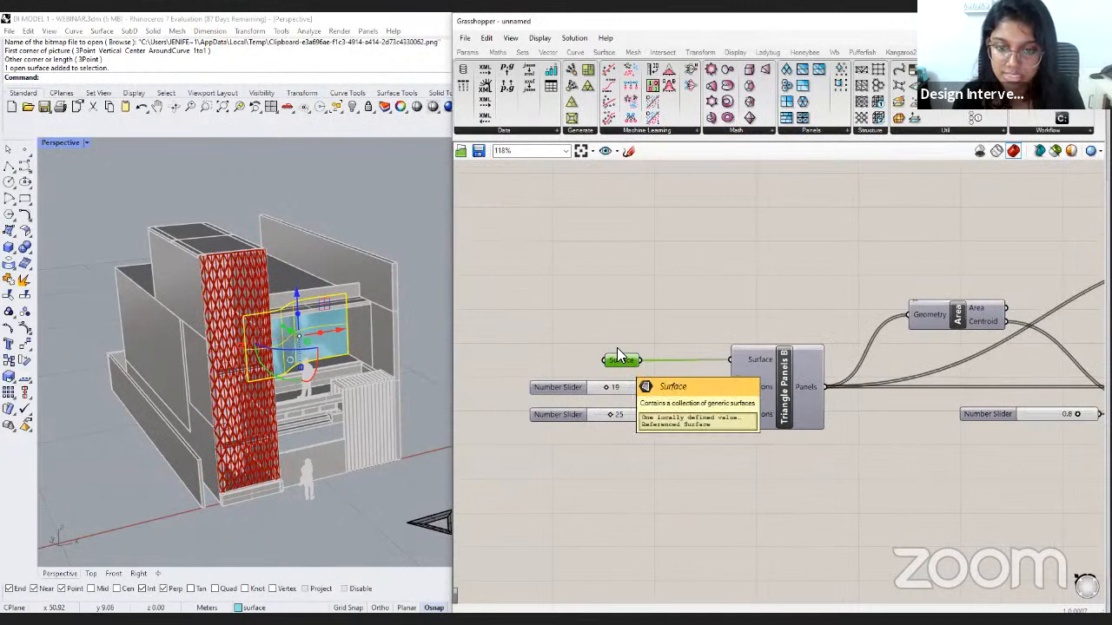
right_click(617, 352)
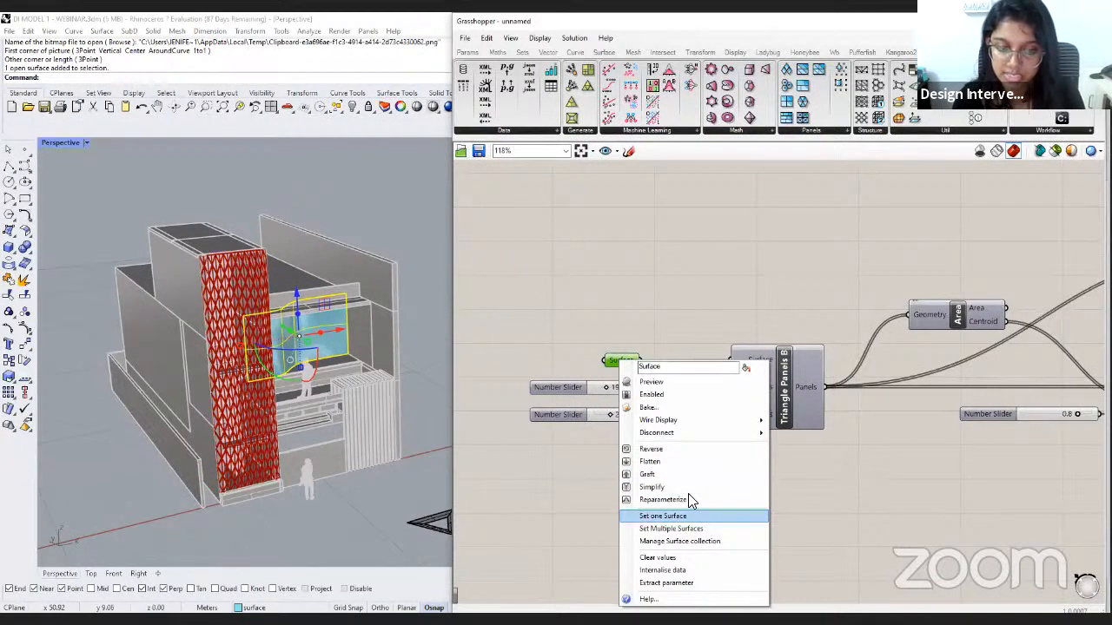
key("Return")
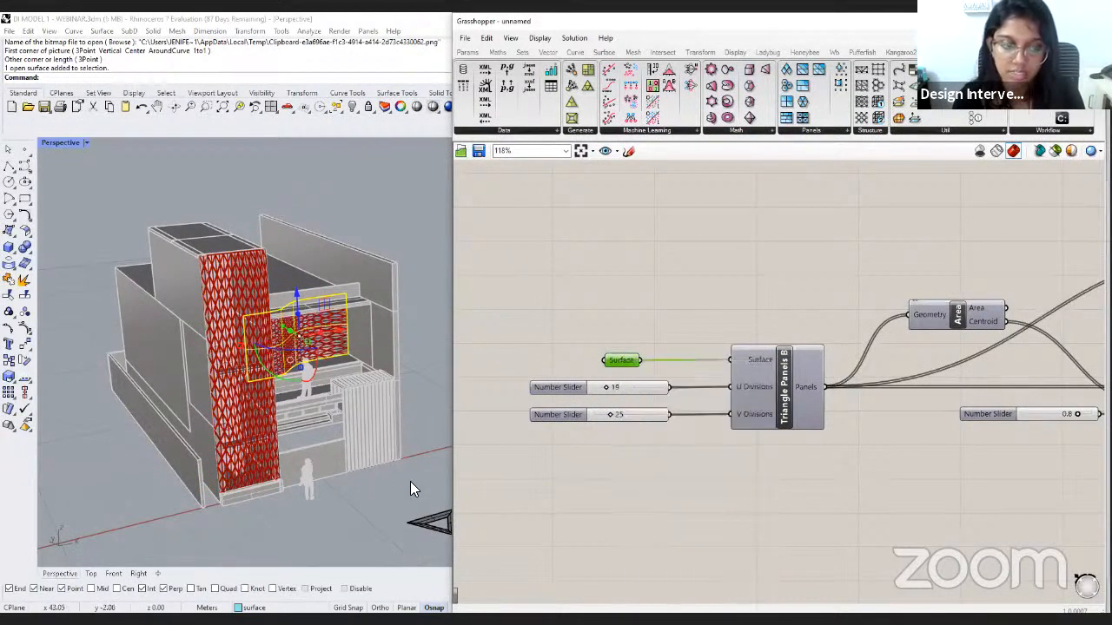
Hide the light-blue base surface beside the tower in the Rhino model.
right_click_drag(410, 481, 269, 358)
left_click(283, 344)
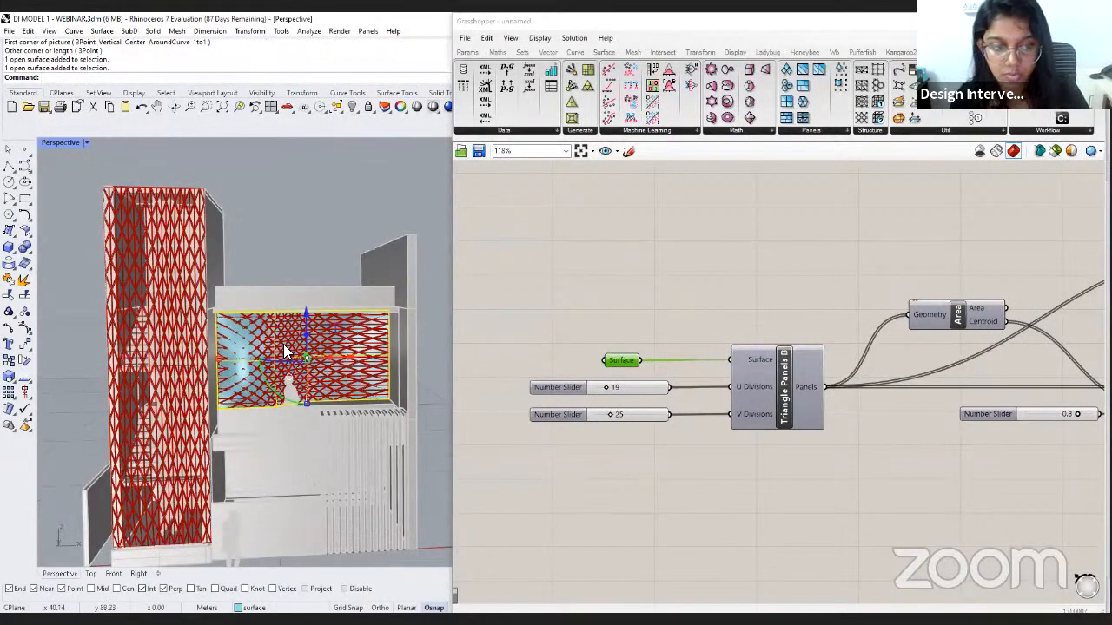
key("ctrl+h")
Set the copied definition's U Divisions to 15 and V Divisions to 50.
scroll(660, 413, "up", 3)
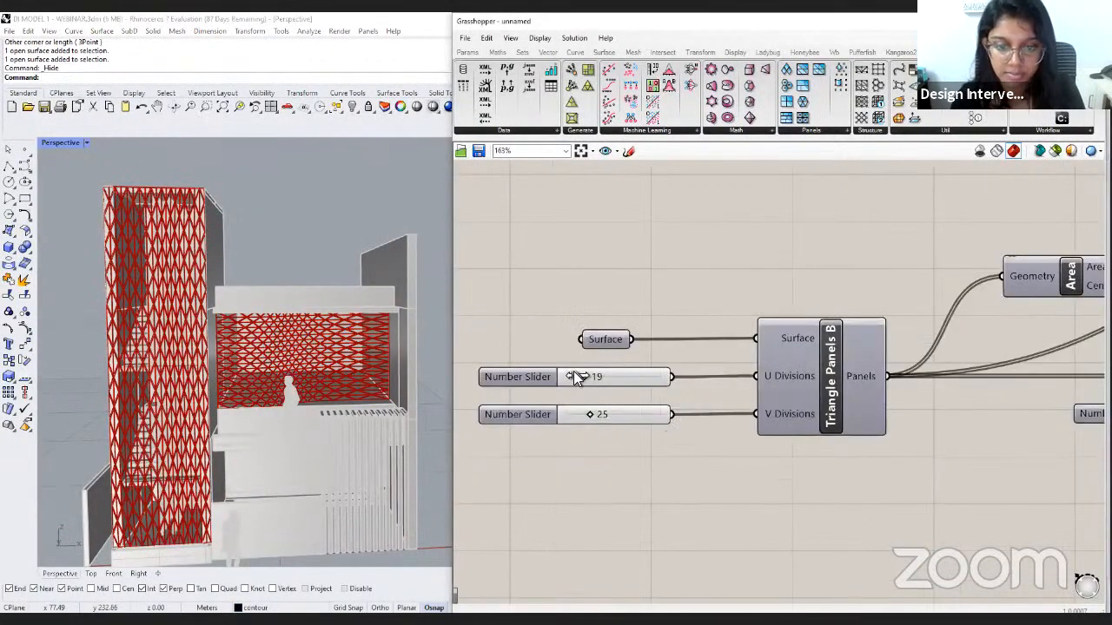
mouse_move(573, 371)
left_mouse_down()
mouse_move(589, 371)
mouse_move(565, 371)
left_mouse_up()
left_click_drag(577, 418, 607, 420)
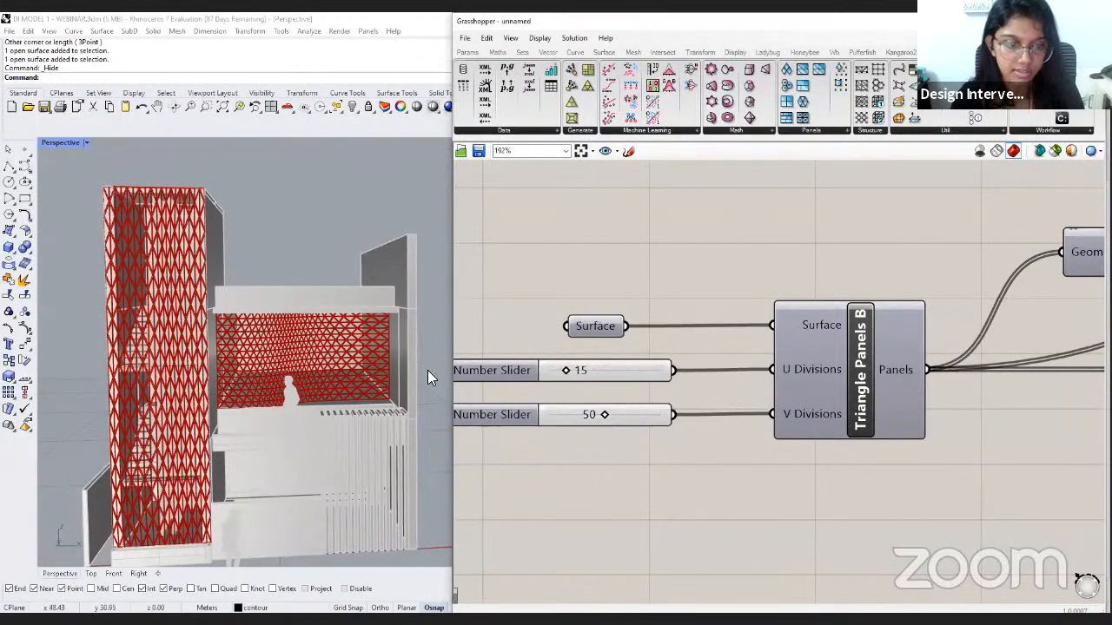
Set the Perspective viewport to the Rendered display mode and view both panelled surfaces on the house.
right_click_drag(297, 375, 454, 422)
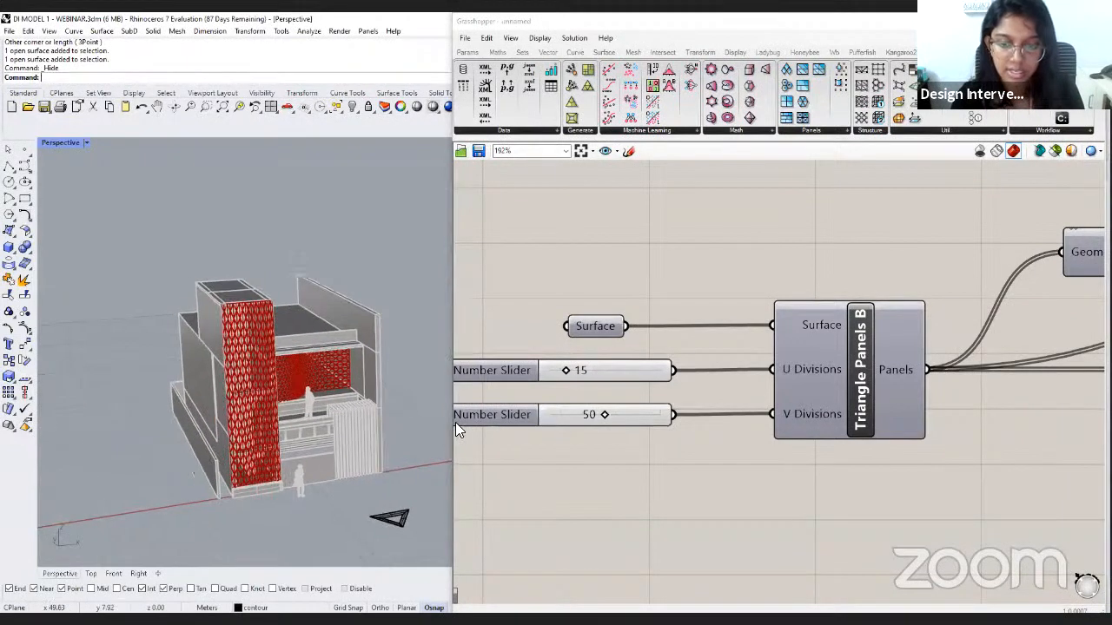
scroll(592, 421, "down", 5)
scroll(592, 418, "down", 2)
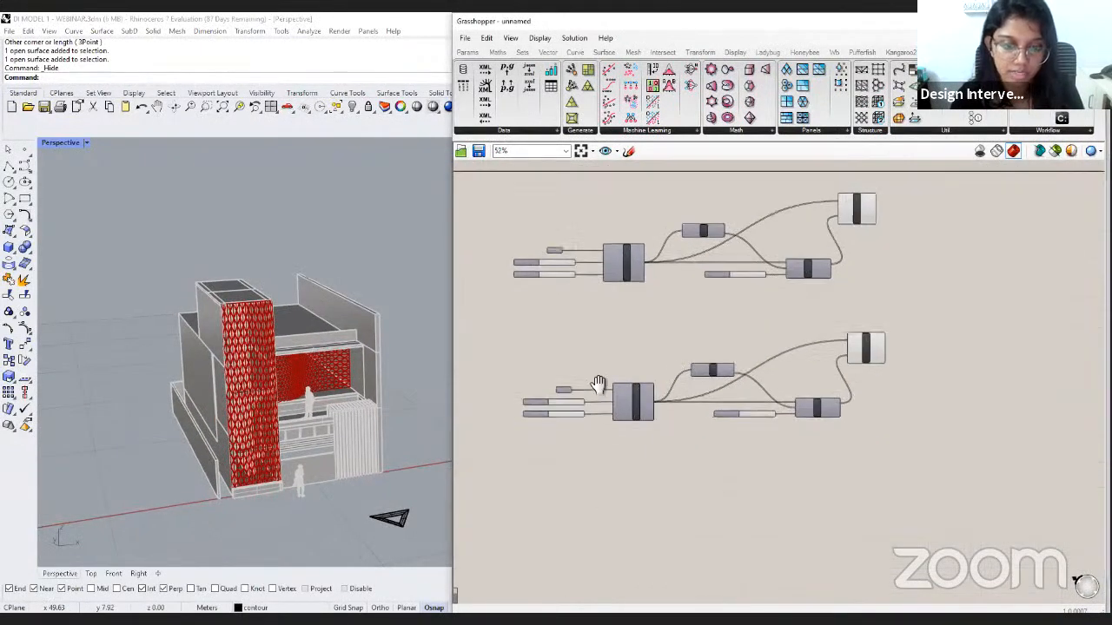
scroll(697, 345, "up", 4)
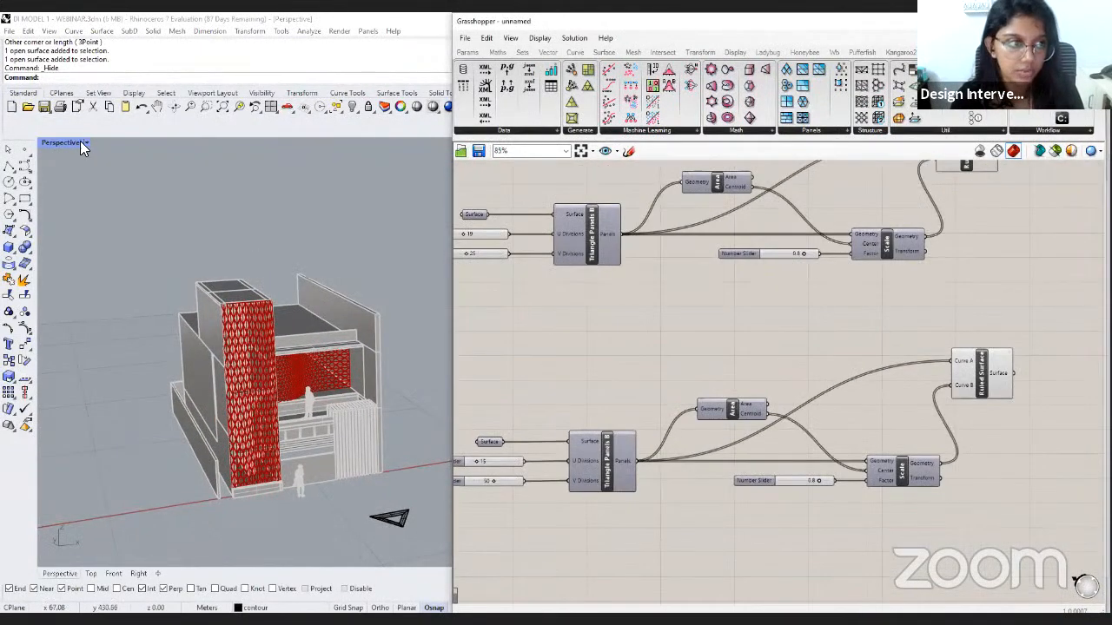
left_click(86, 142)
left_click(87, 209)
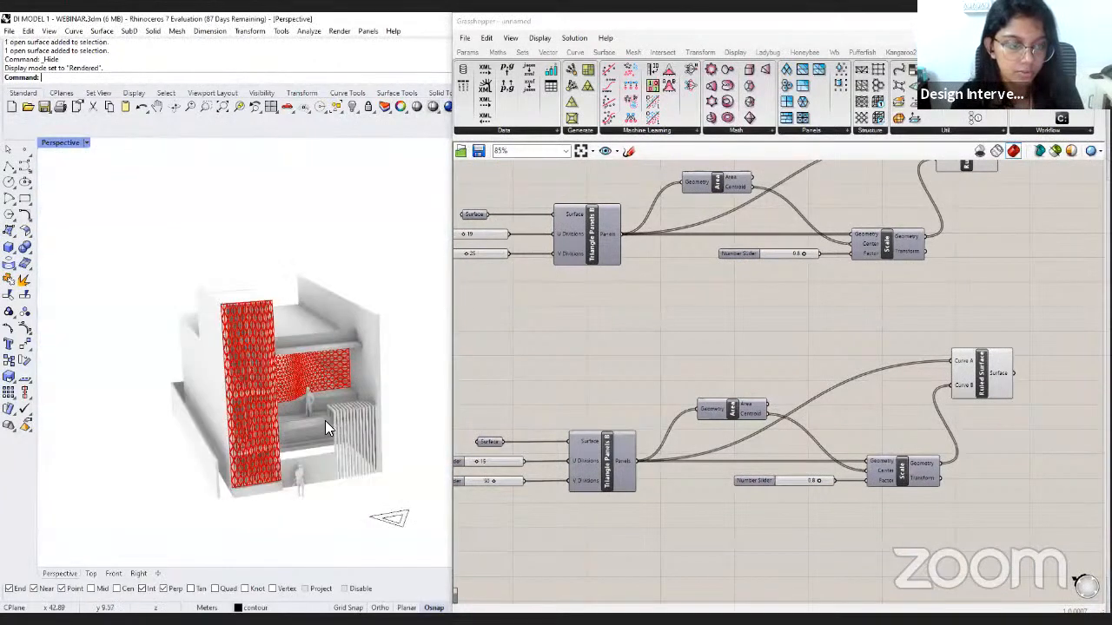
right_click_drag(325, 421, 283, 387)
scroll(298, 401, "up", 3)
Add a Custom Preview component and feed the tower definition's Ruled Surface output into its Geometry input.
scroll(630, 346, "down", 3)
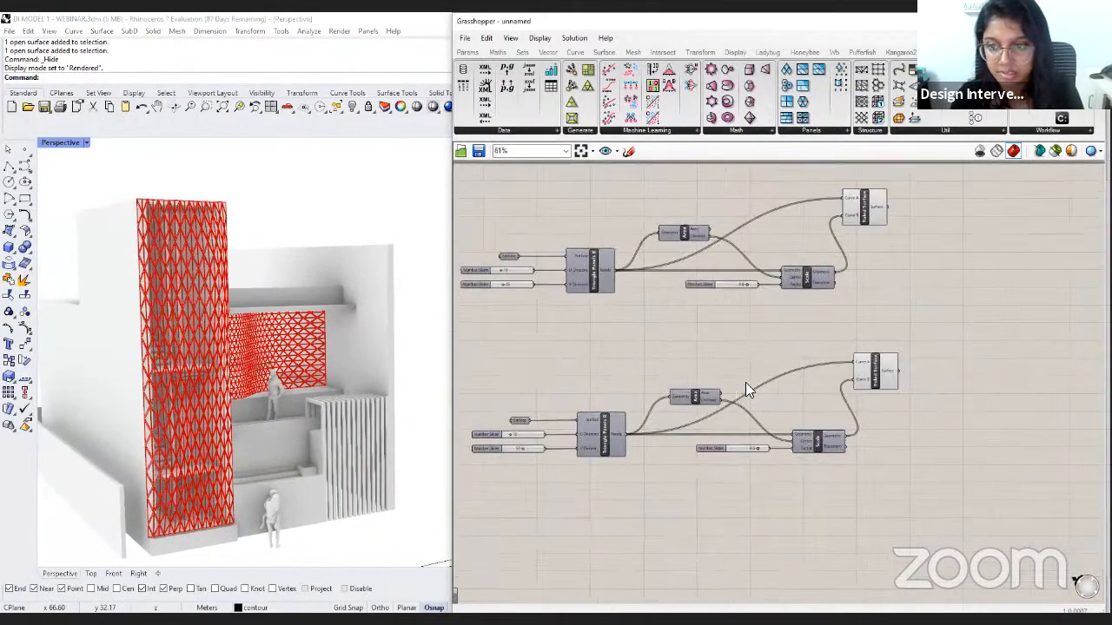
scroll(898, 280, "up", 3)
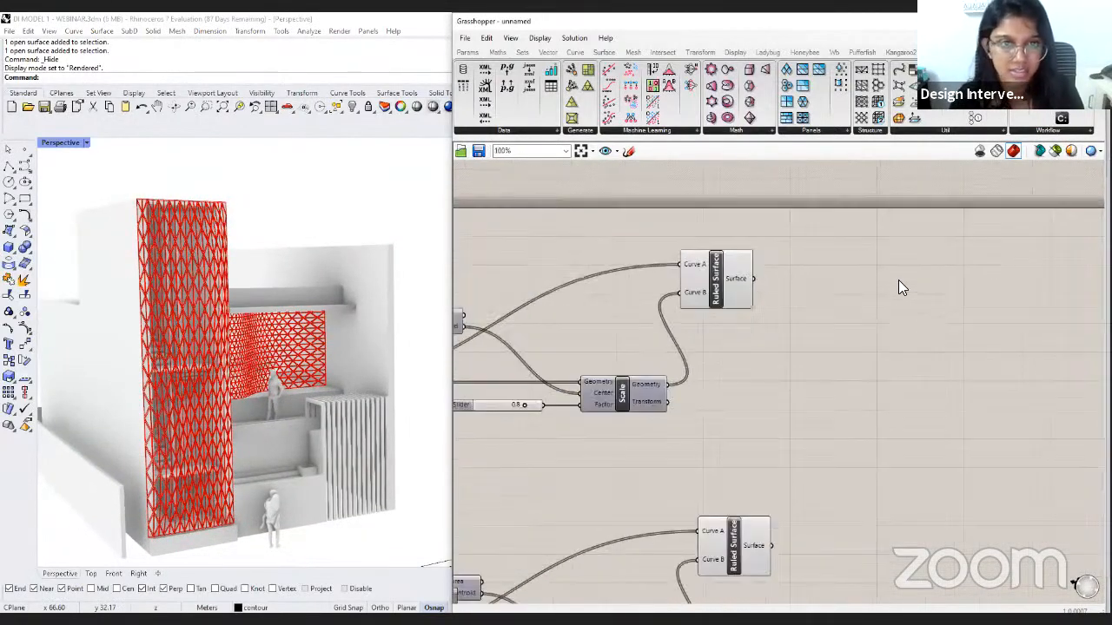
double_click(903, 282)
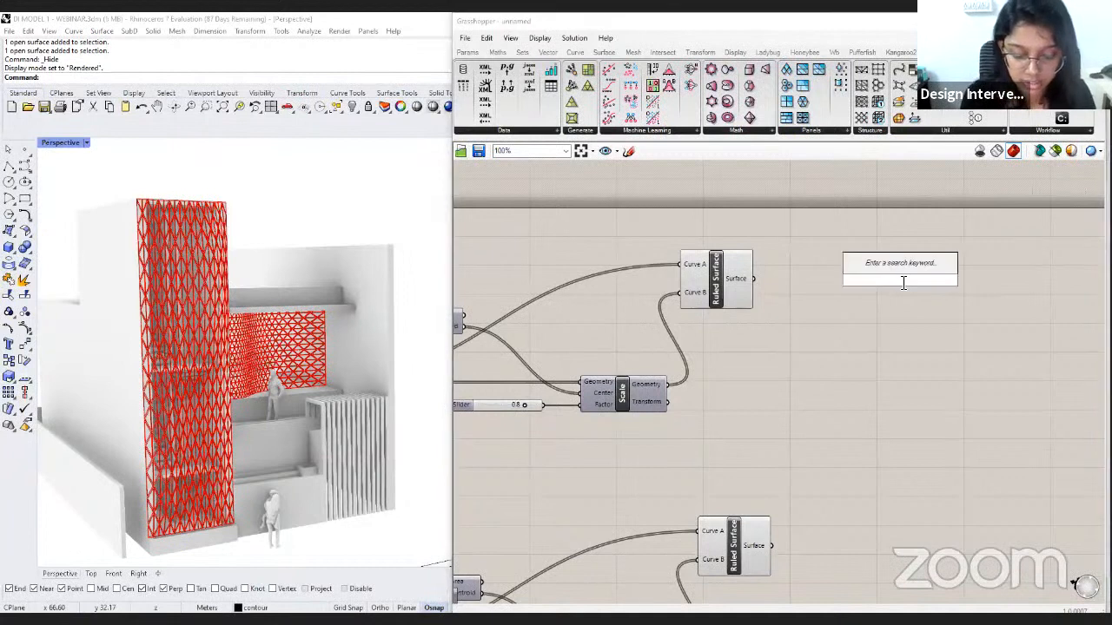
type("preview")
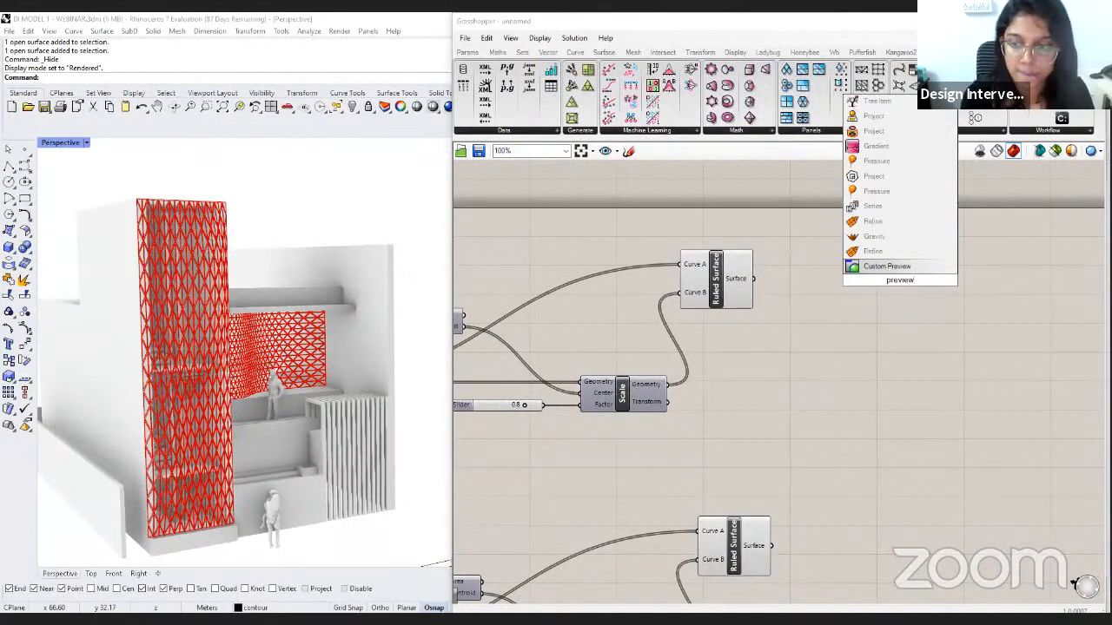
left_click(884, 265)
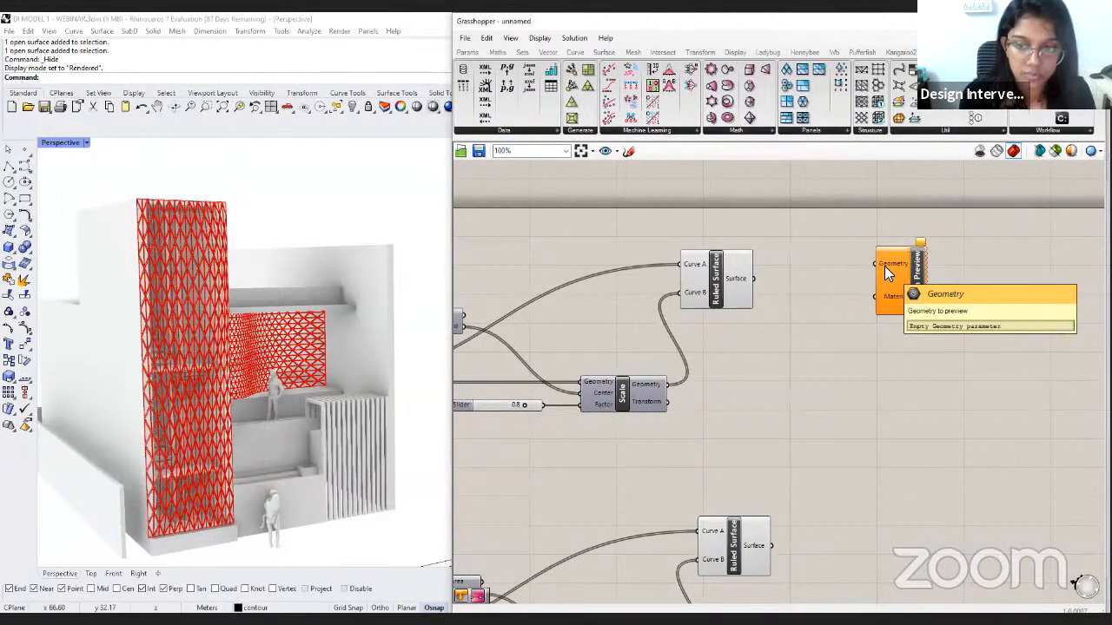
left_click(747, 282)
left_click_drag(753, 278, 950, 291)
left_click(867, 319)
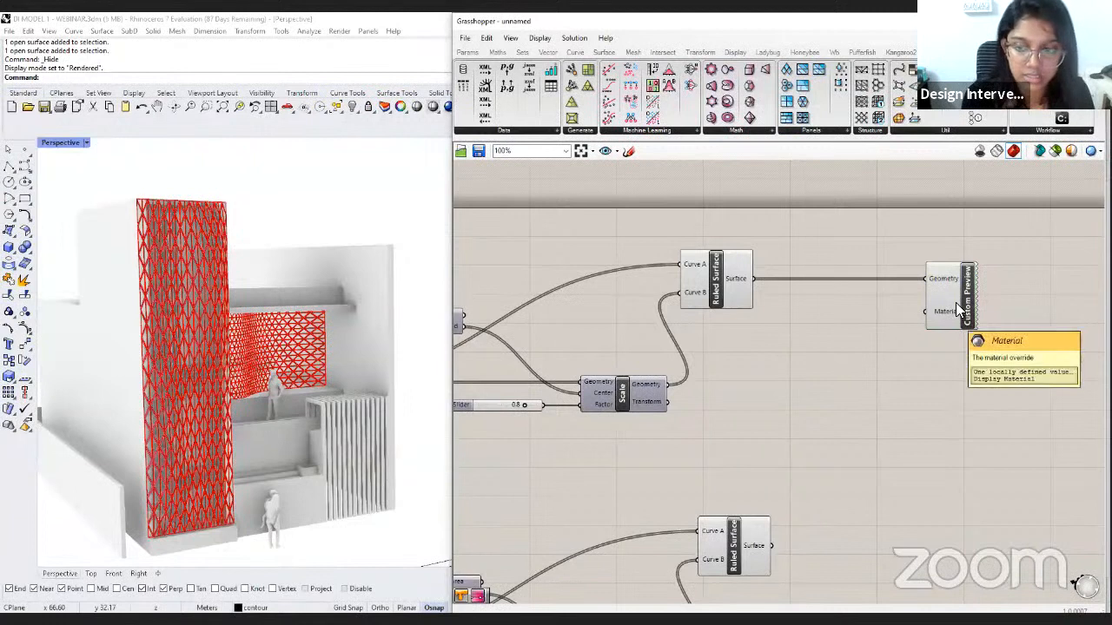
Add a Colour Swatch and connect it to the Custom Preview's Material input.
double_click(835, 334)
type("swatc")
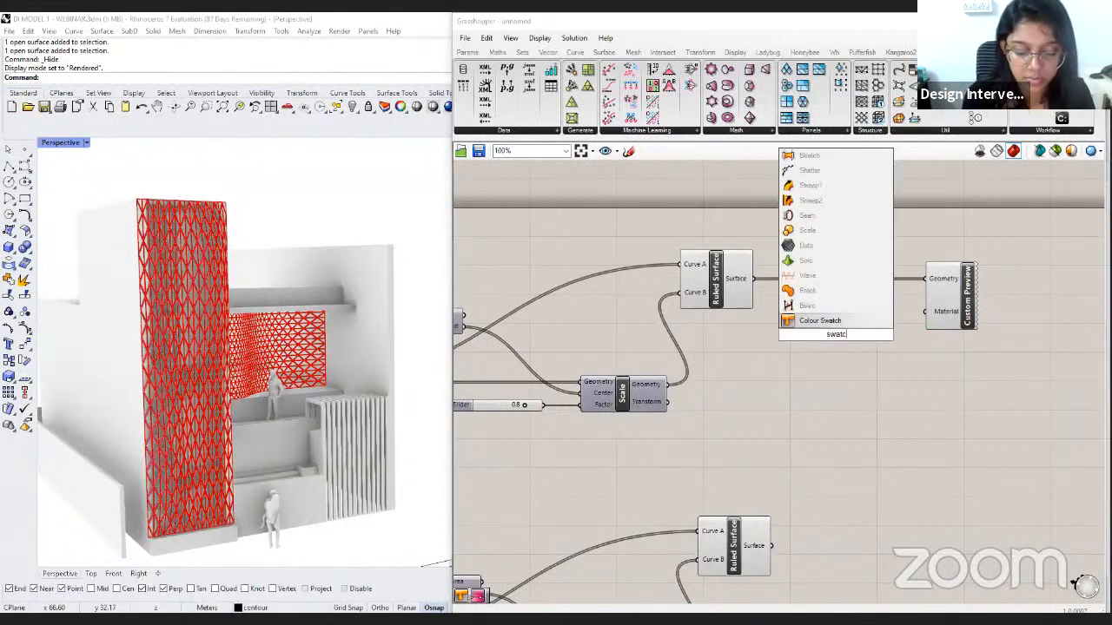
type("h")
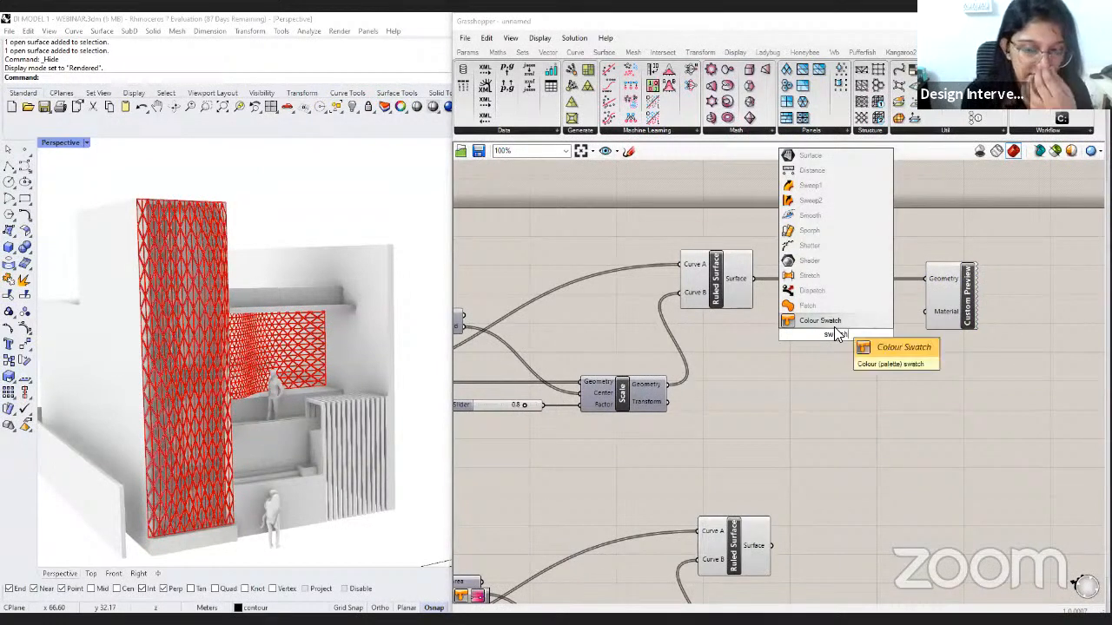
key("Return")
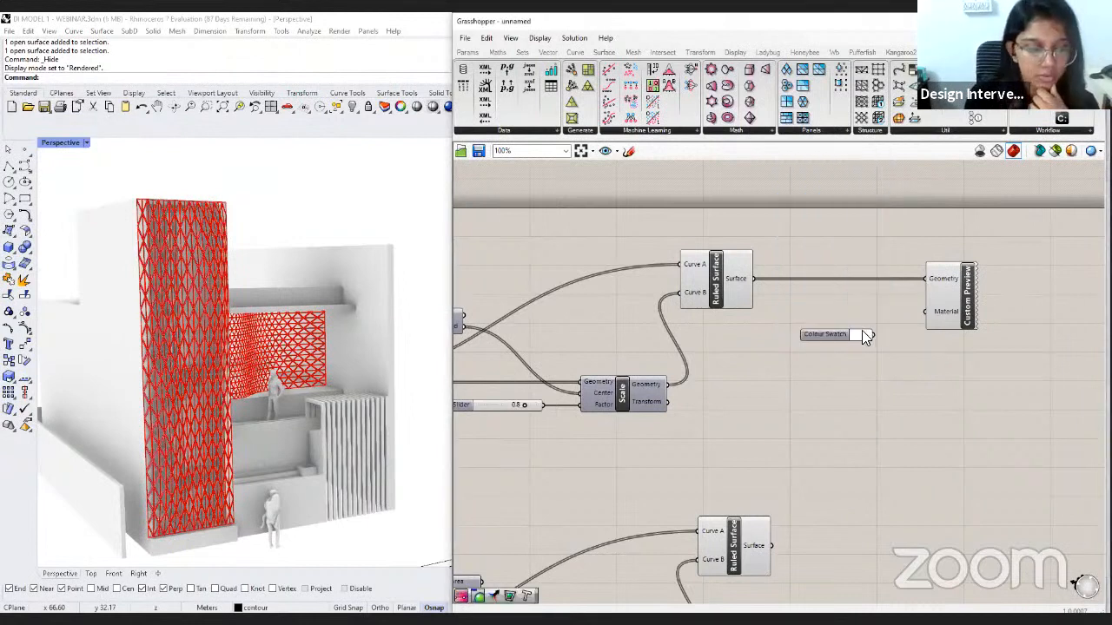
left_click_drag(926, 311, 872, 334)
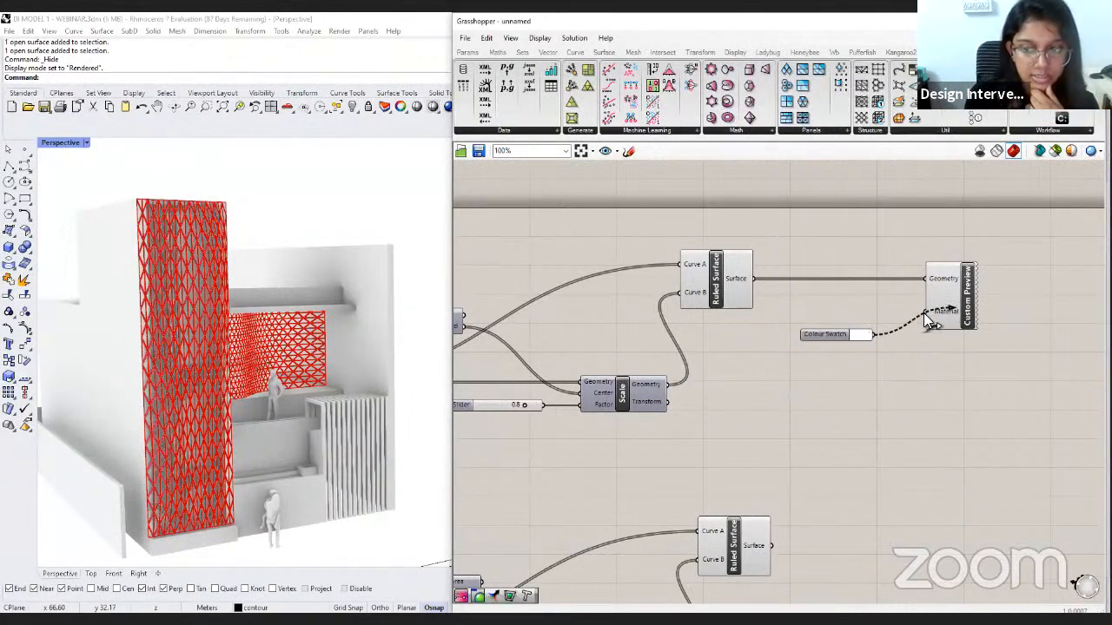
Turn off the default preview of the tower definition's Ruled Surface component.
left_click(748, 285)
key("ctrl+q")
left_click(758, 250)
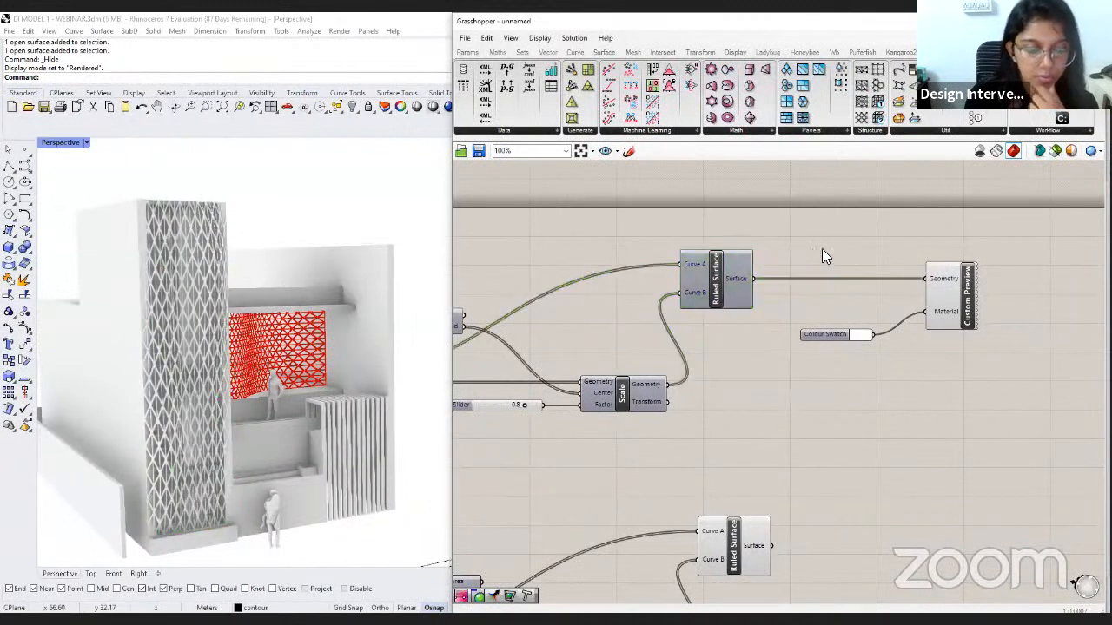
Set the Colour Swatch to a light grey with saturation 0 and value 78.
left_click(860, 336)
left_click(955, 389)
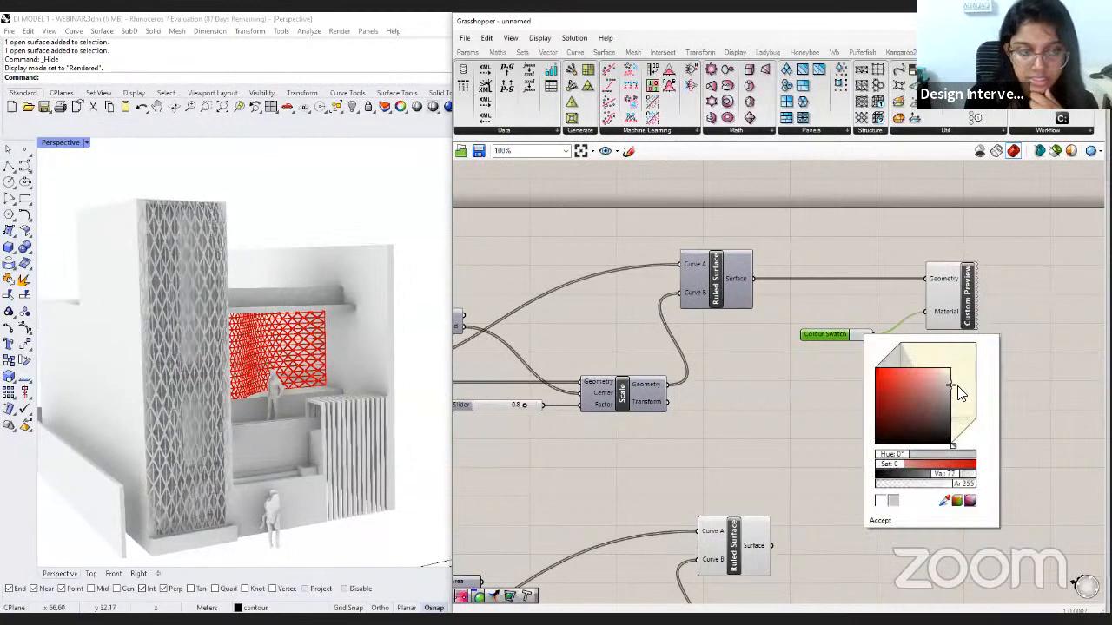
left_click_drag(957, 387, 959, 384)
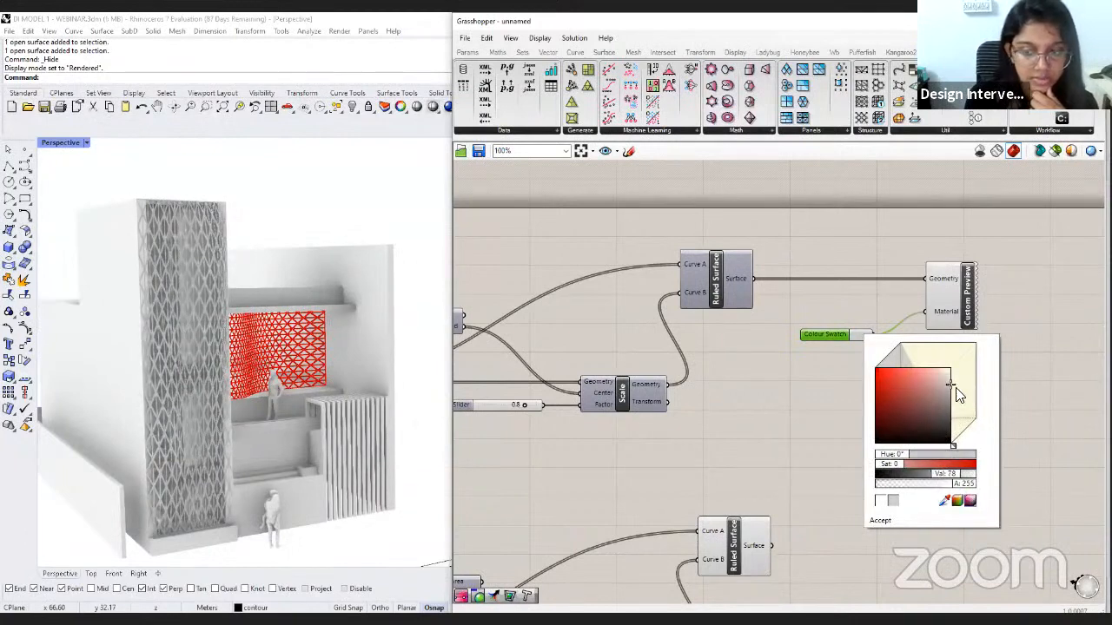
left_click(881, 521)
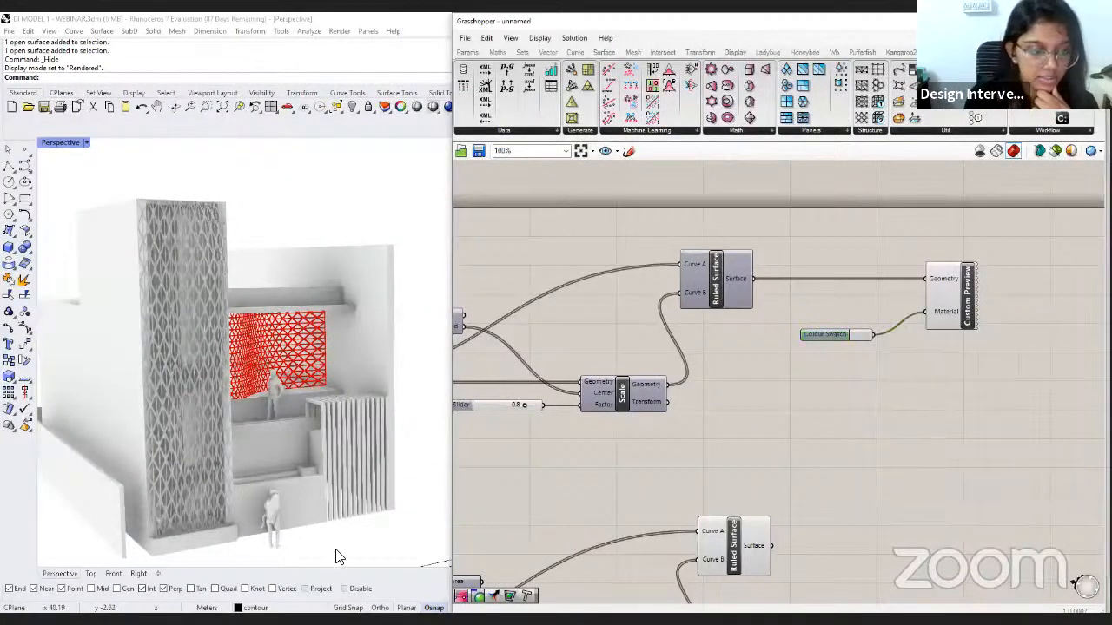
Turn on the preview of the tower definition's Scale component and inspect the tower's frames up close.
scroll(222, 460, "up", 5)
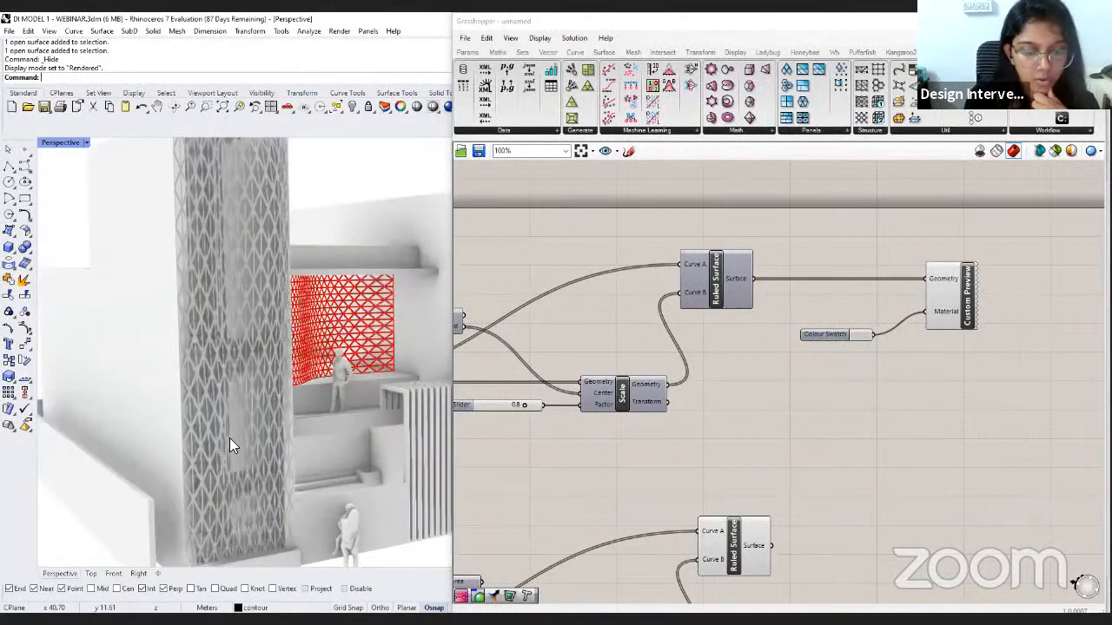
scroll(230, 438, "down", 5)
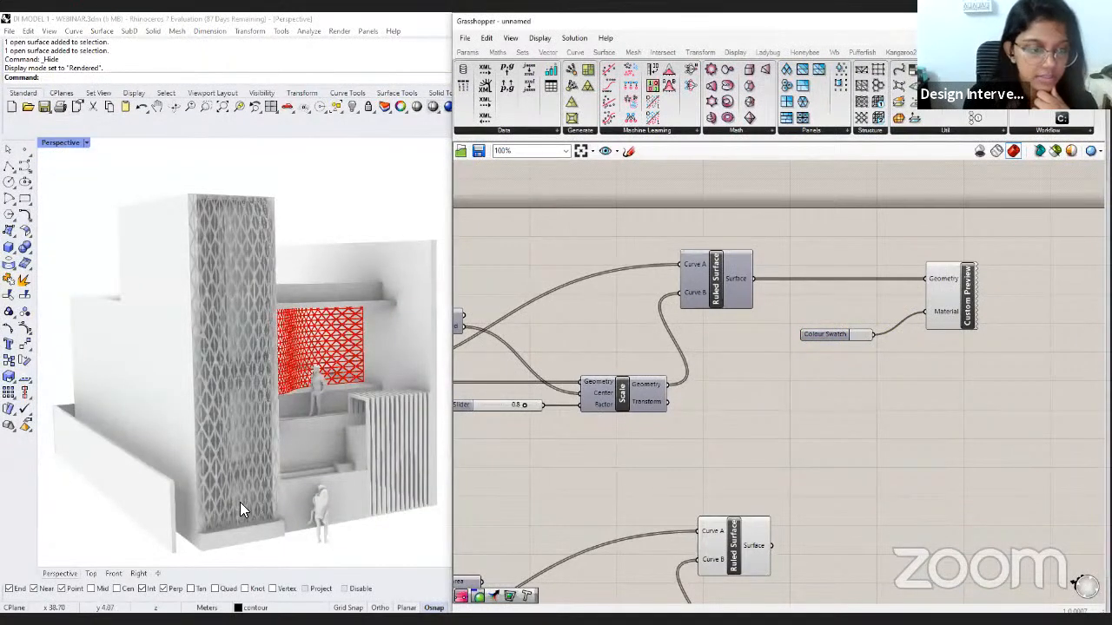
scroll(226, 506, "up", 5)
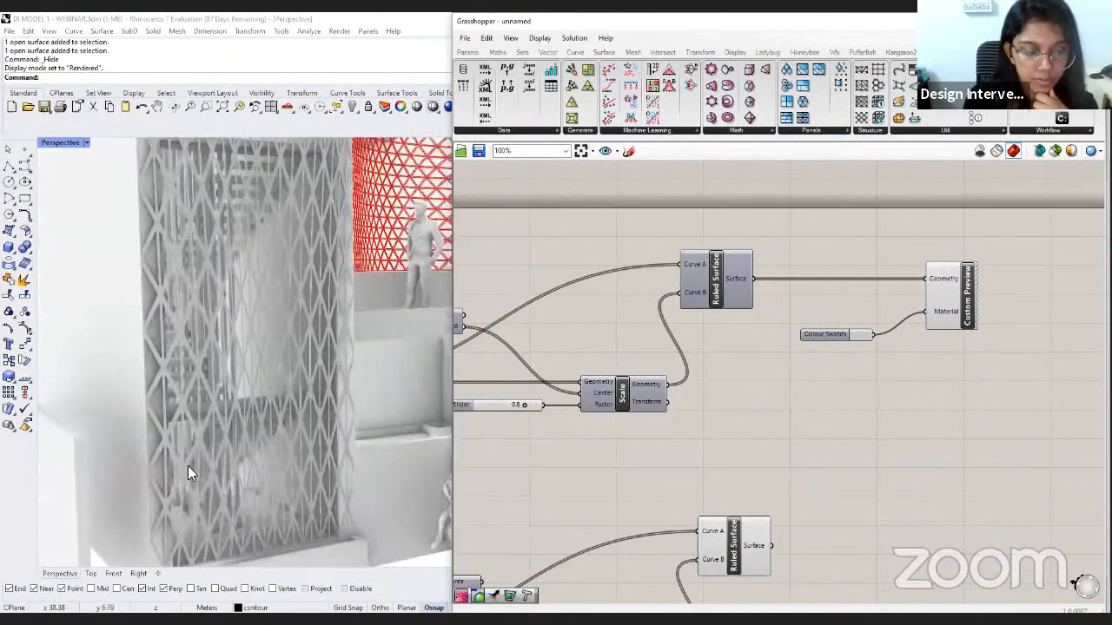
scroll(188, 466, "down", 5)
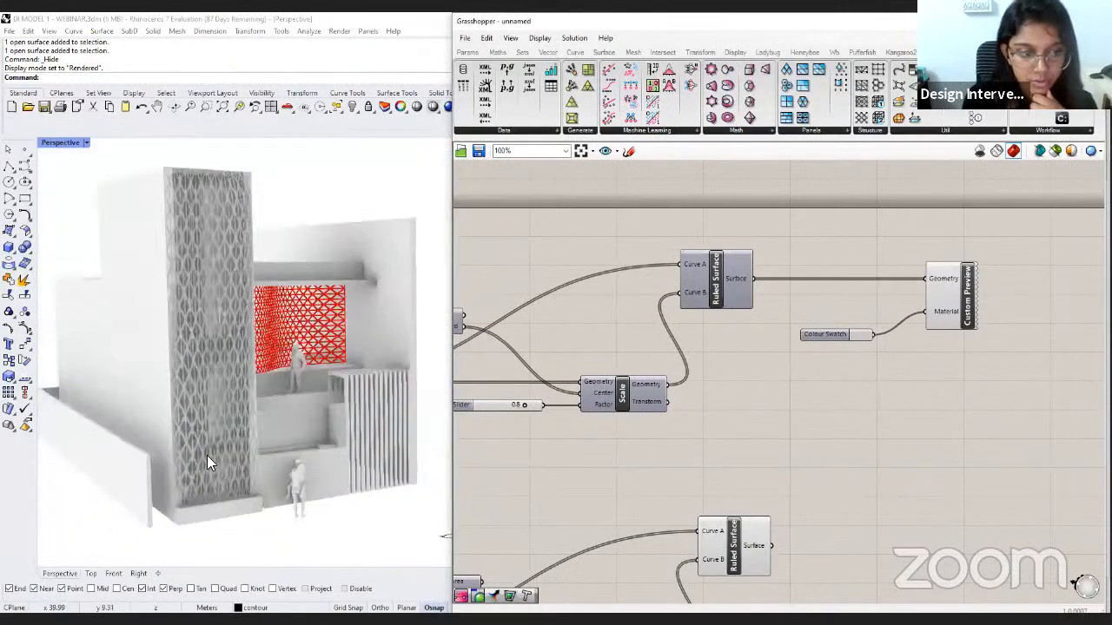
right_click_drag(207, 457, 192, 469)
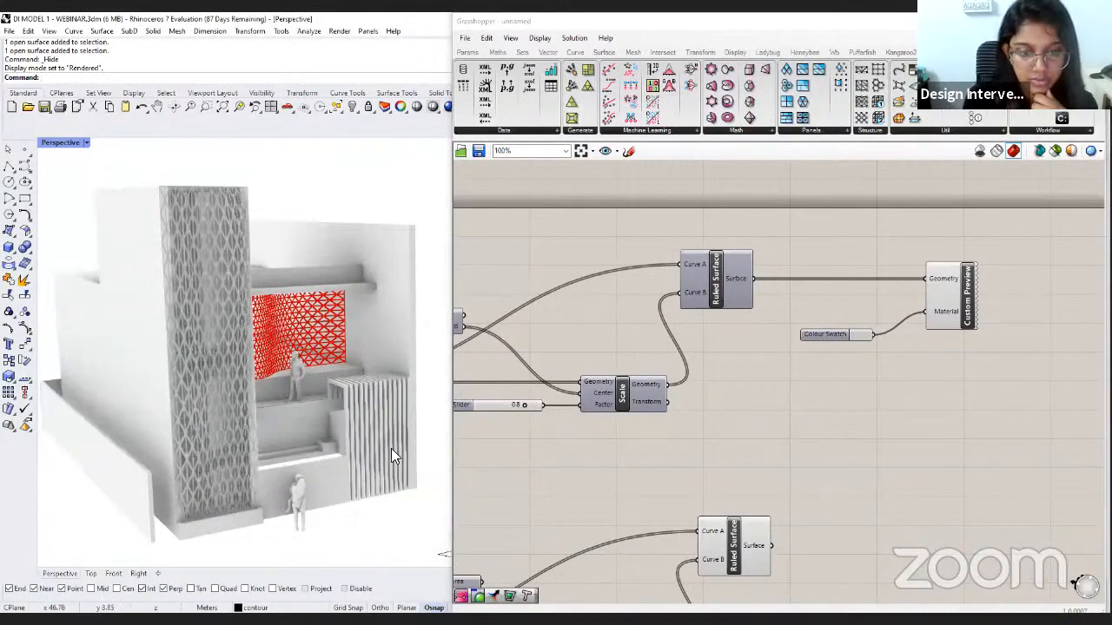
right_click_drag(682, 462, 691, 446)
left_click(643, 393)
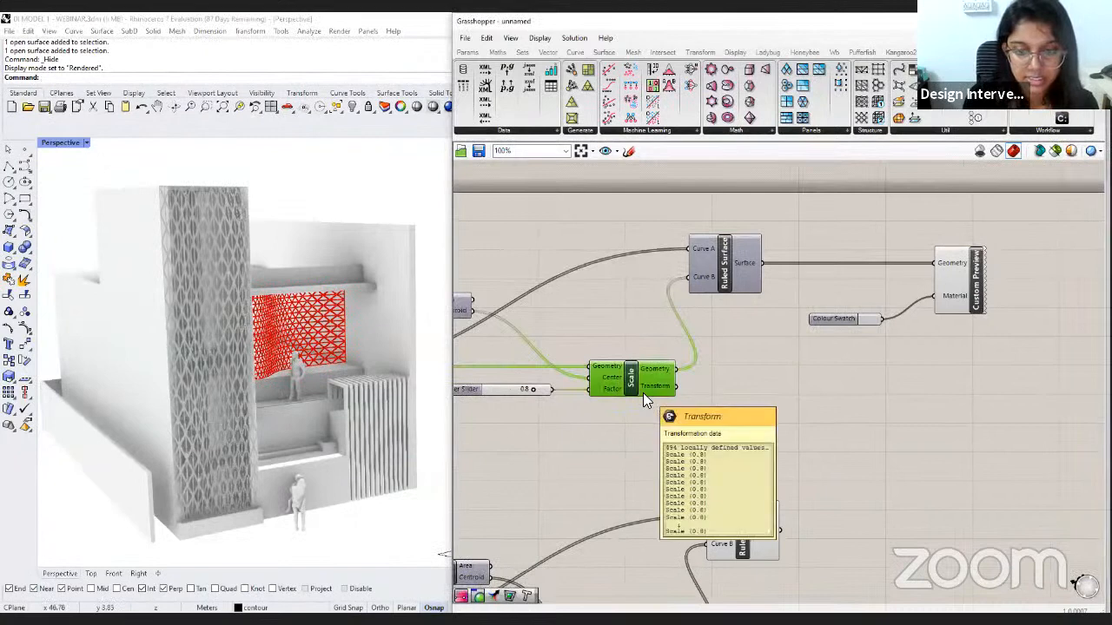
middle_click(642, 393)
left_click(660, 363)
left_click(736, 401)
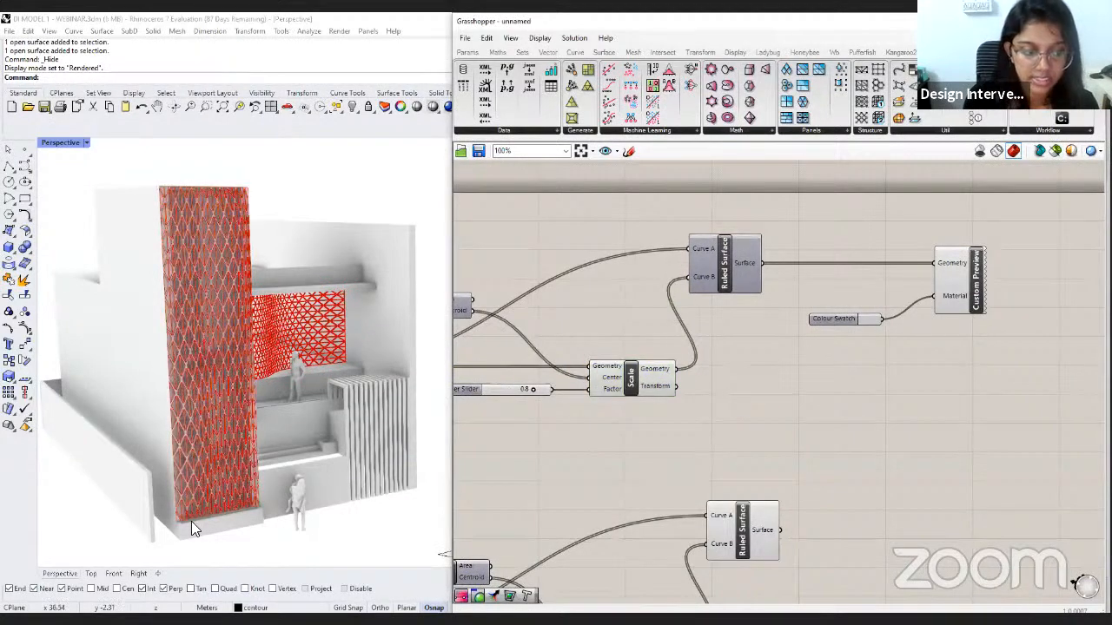
scroll(192, 525, "up", 8)
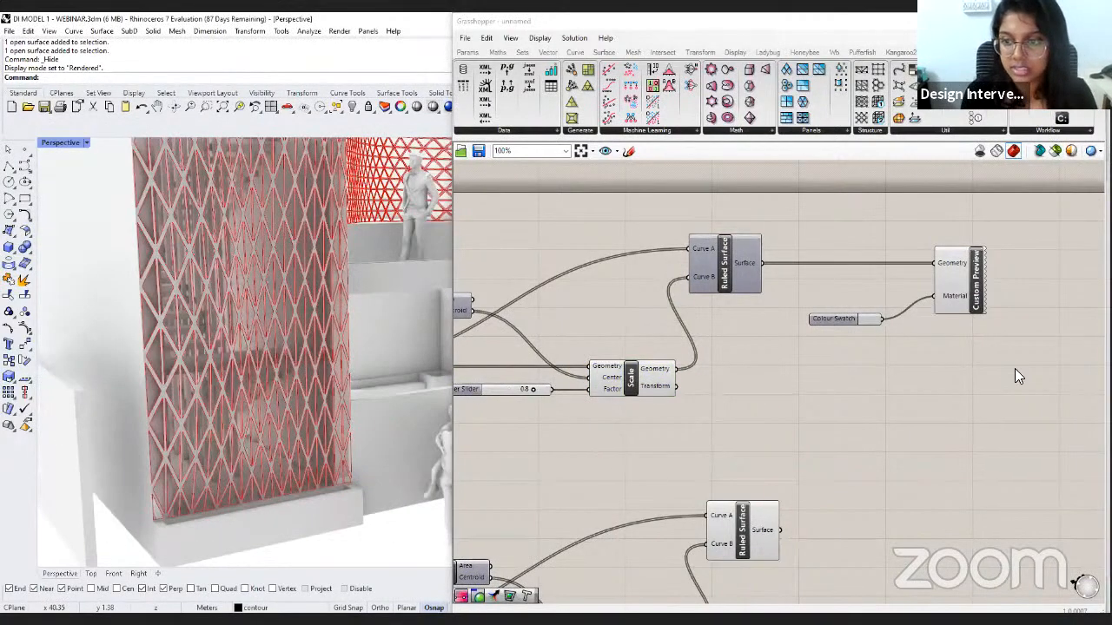
Duplicate the Custom Preview with its Colour Swatch and connect the tower definition's Scale Geometry output to the copy's Geometry input.
left_click(950, 271)
key("ctrl+c")
key("ctrl+v")
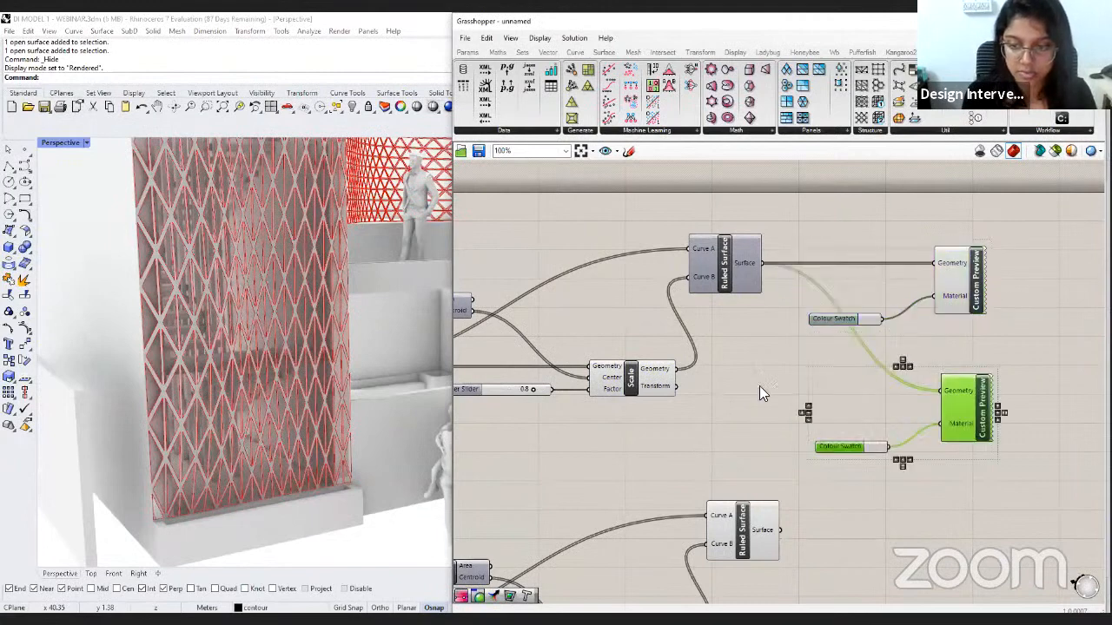
left_click_drag(675, 369, 942, 390)
left_click(895, 424)
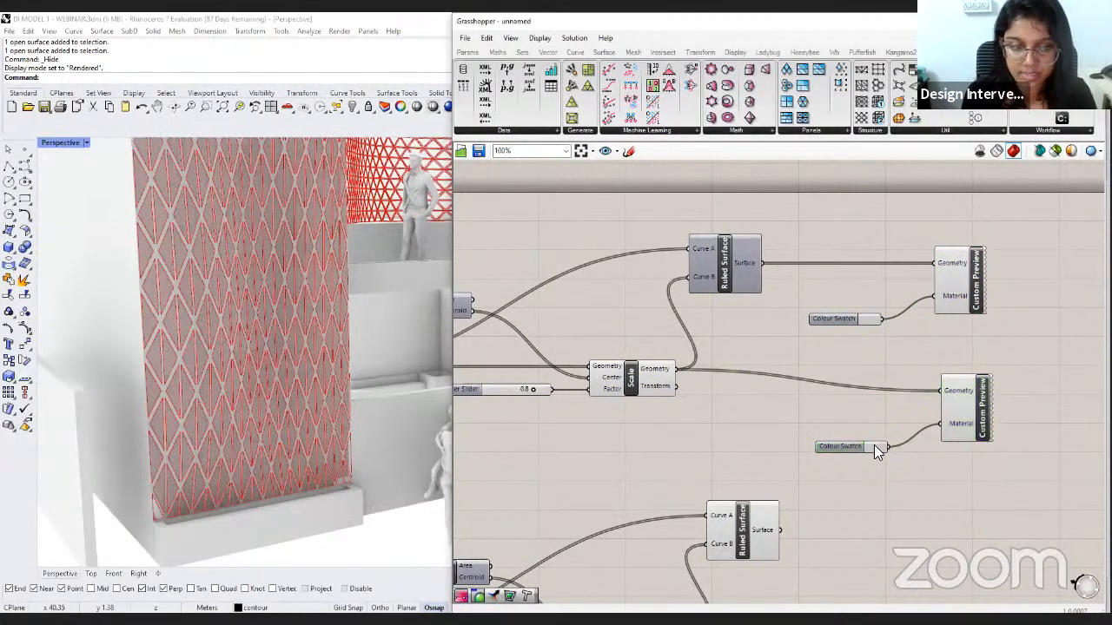
Set the duplicated Colour Swatch to a soft green with hue 158°.
left_click(874, 447)
left_click(923, 452)
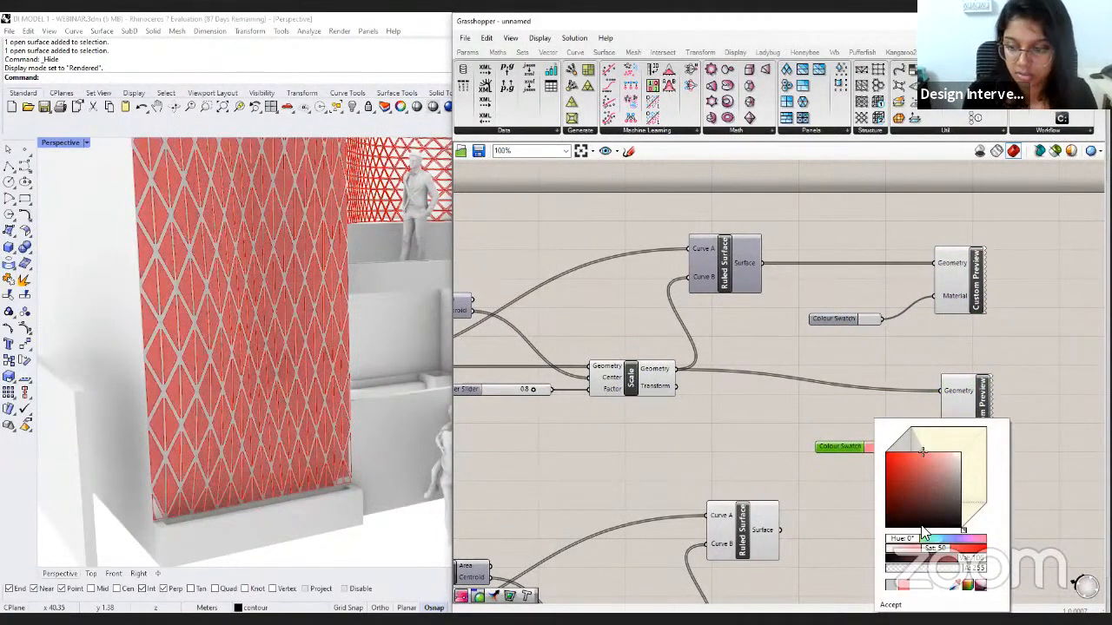
left_click_drag(914, 541, 944, 542)
left_click(949, 454)
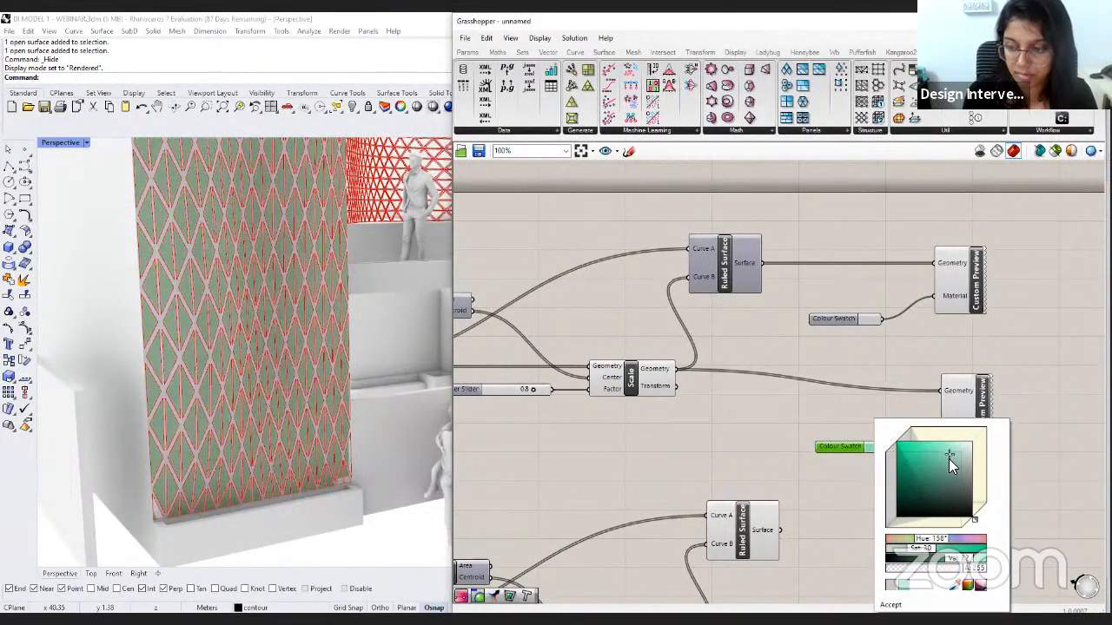
Turn off the default preview of the tower definition's Scale component.
left_click(629, 374)
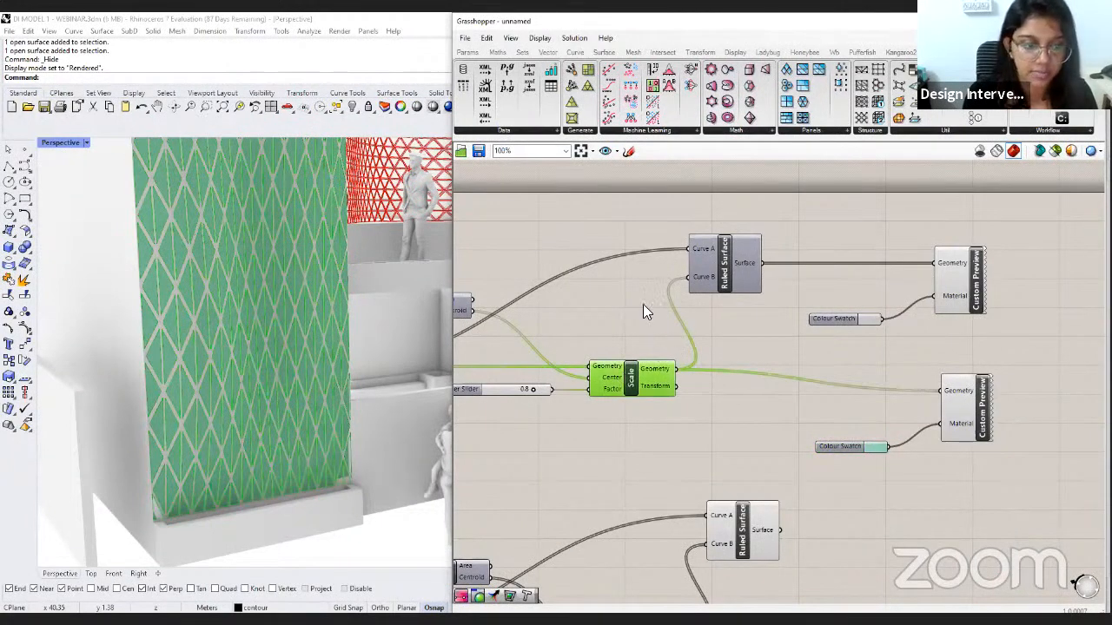
left_click(644, 305)
scroll(306, 465, "down", 5)
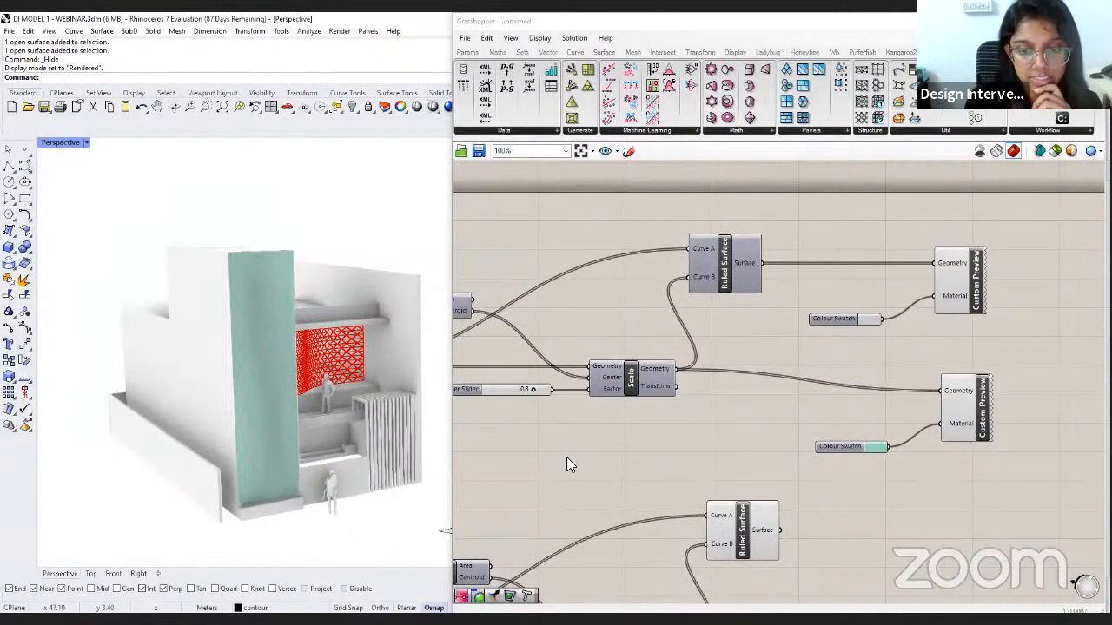
scroll(816, 416, "down", 3)
right_click_drag(880, 395, 853, 404)
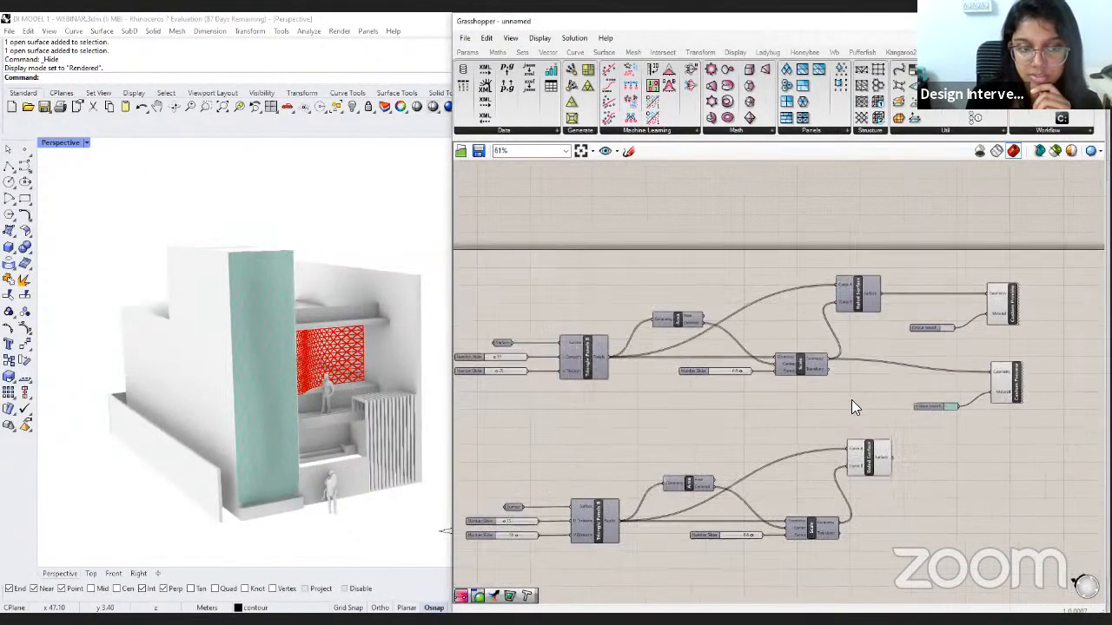
Switch the Perspective viewport to Shaded display mode.
left_click(85, 142)
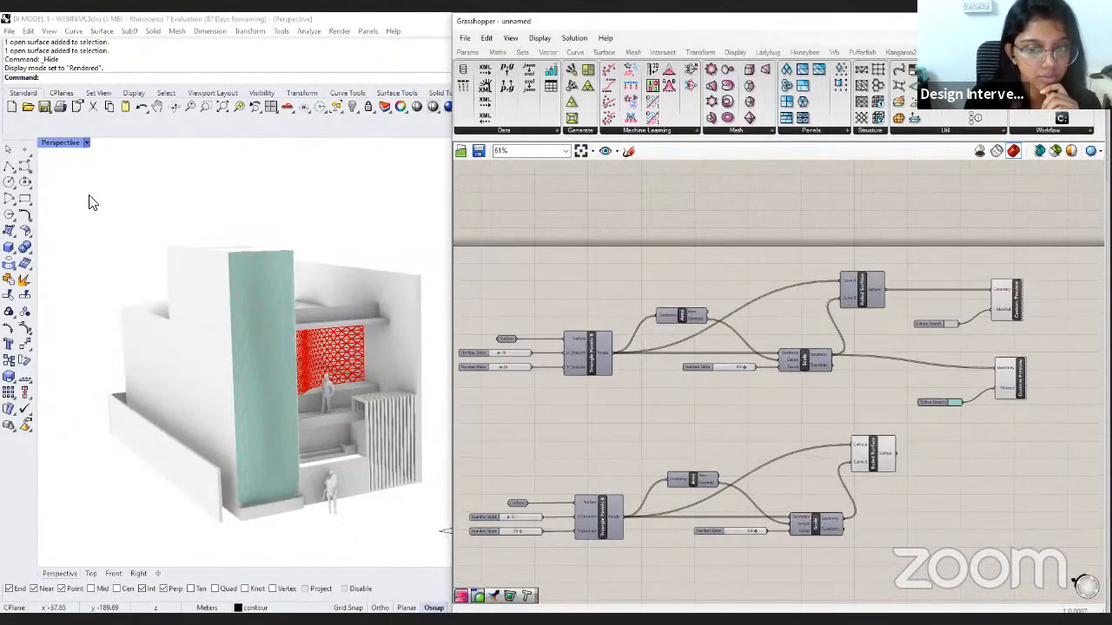
left_click(90, 199)
scroll(811, 426, "down", 3)
left_click_drag(860, 526, 556, 417)
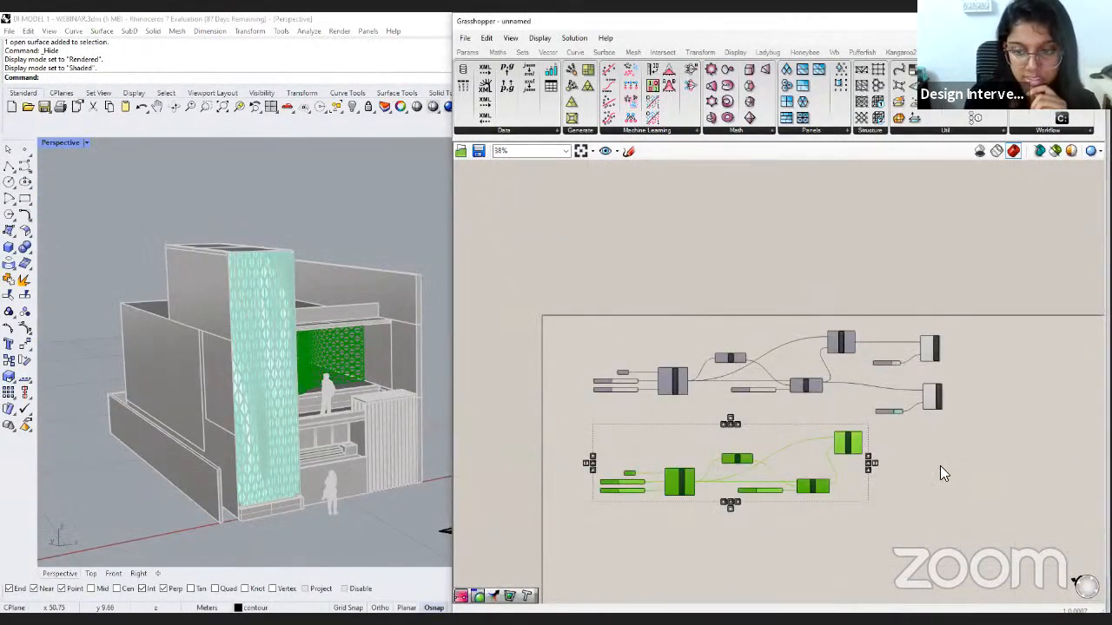
left_click(901, 493)
right_click_drag(879, 470, 823, 450)
scroll(686, 413, "up", 3)
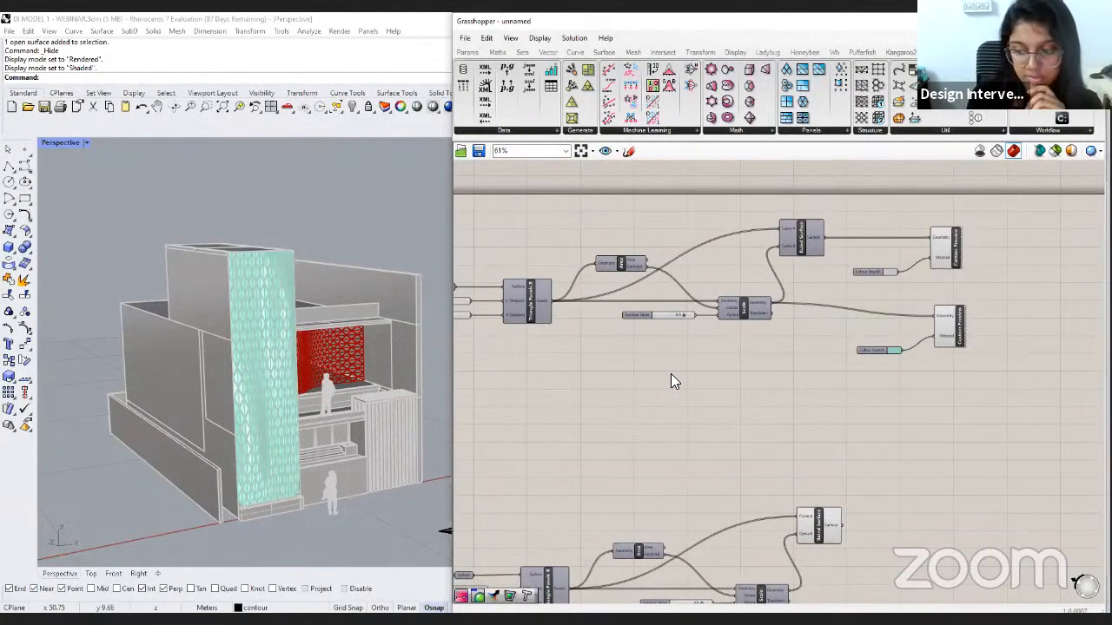
right_click_drag(670, 377, 712, 403)
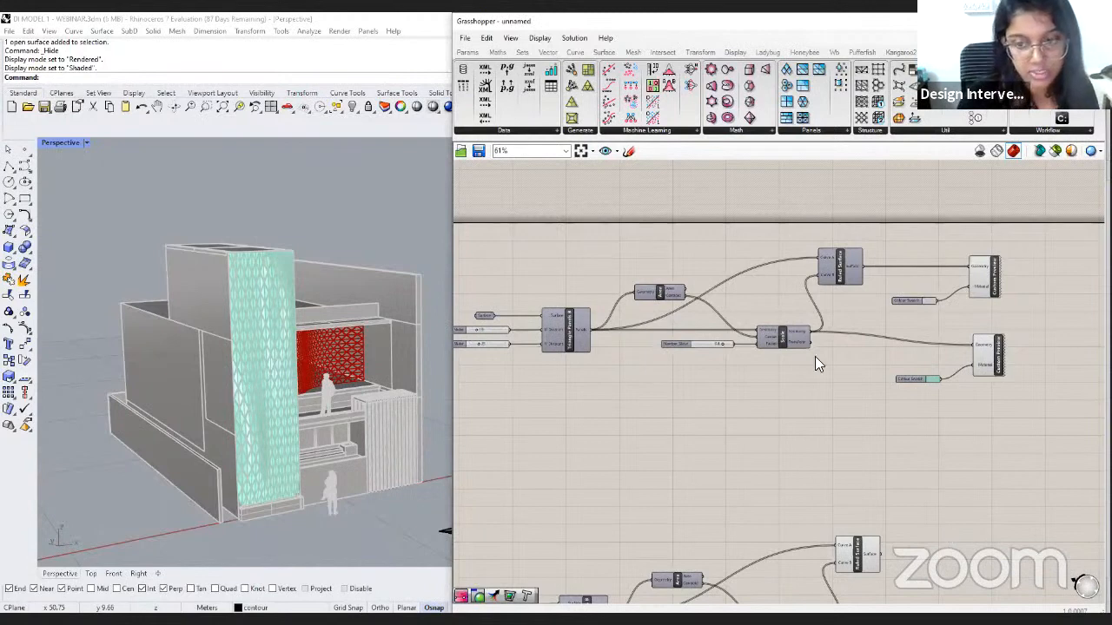
mouse_move(724, 402)
right_mouse_down()
mouse_move(749, 355)
mouse_move(727, 408)
right_mouse_up()
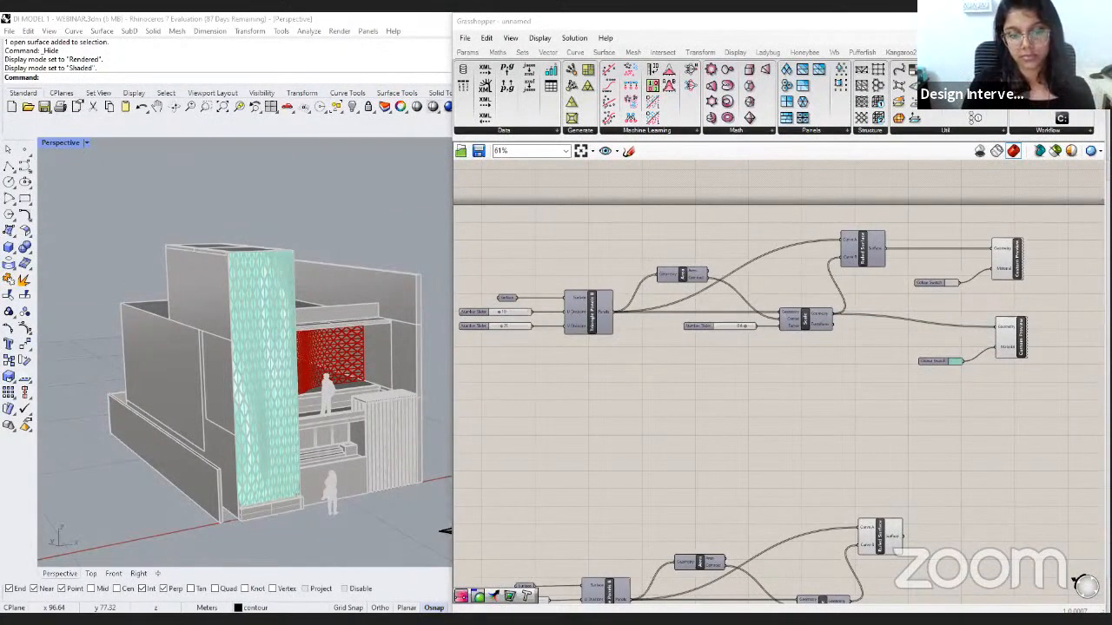
Switch to the browser and examine the LunchBox for Grasshopper and LunchBox 2017.8.1 ZIP downloads on the food4Rhino page.
key("alt+Tab")
scroll(490, 299, "down", 5)
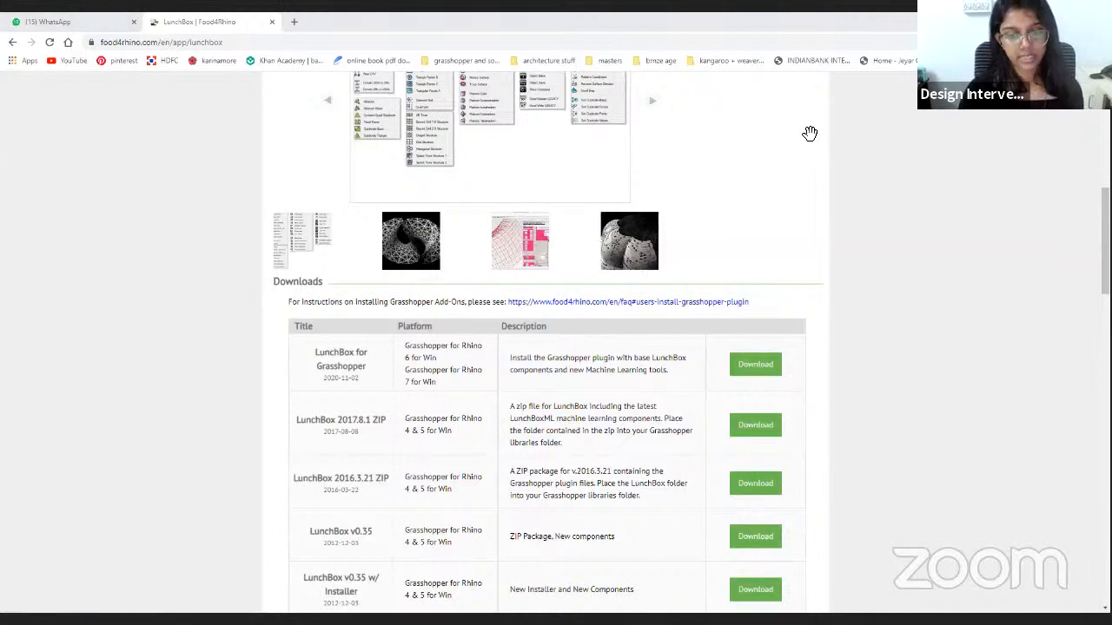
scroll(442, 363, "down", 1)
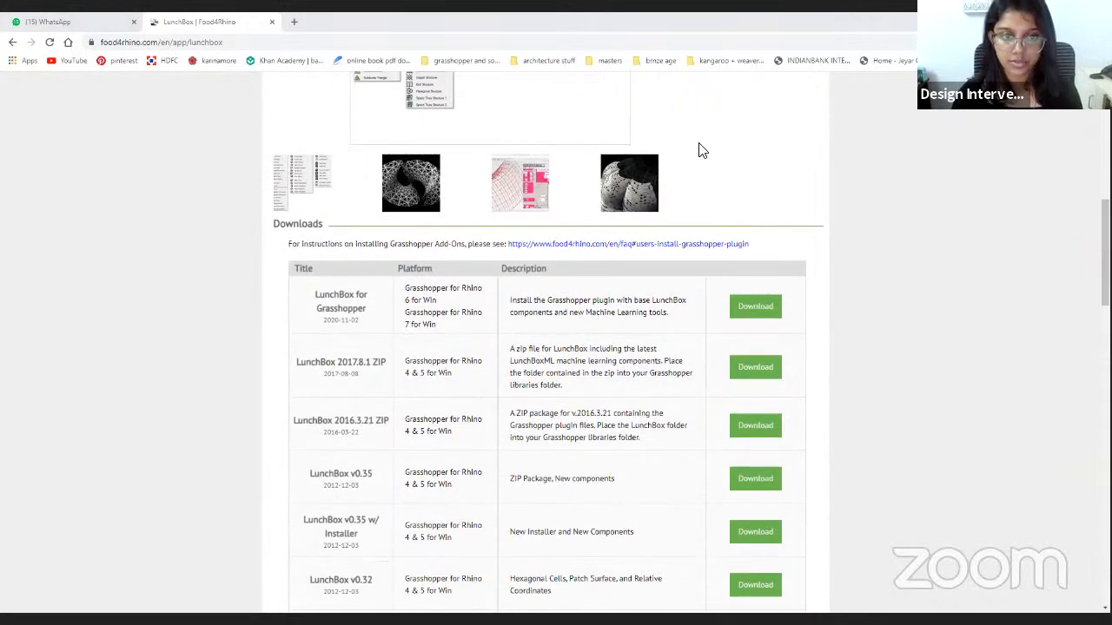
mouse_move(305, 340)
left_mouse_down()
mouse_move(368, 303)
mouse_move(292, 345)
left_mouse_up()
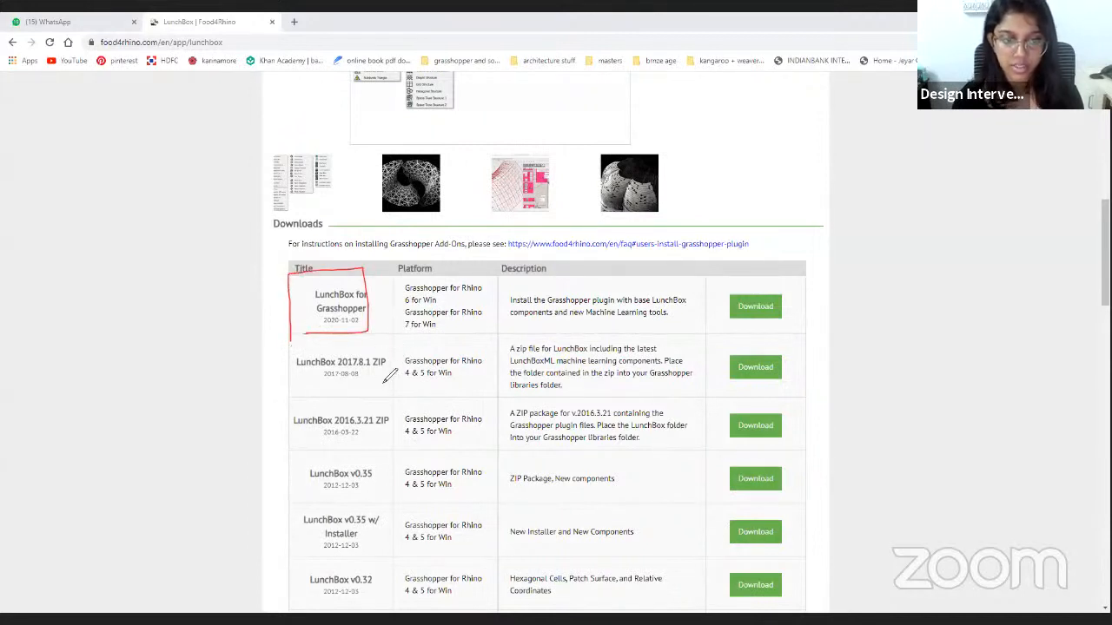
mouse_move(376, 371)
left_mouse_down()
mouse_move(395, 365)
mouse_move(358, 351)
mouse_move(364, 376)
left_mouse_up()
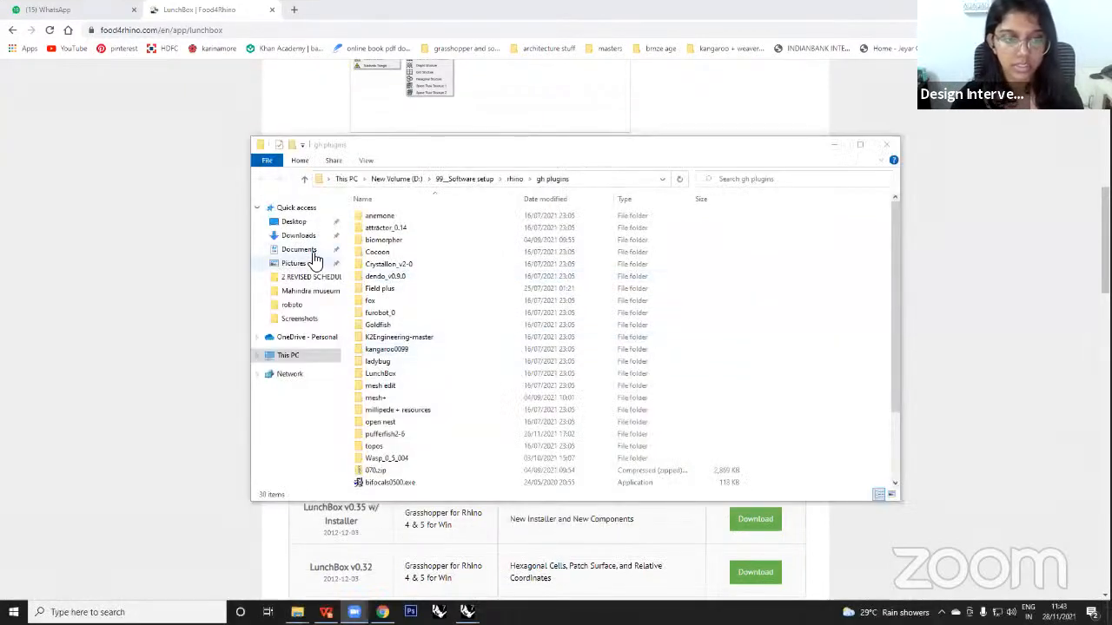
Examine the files inside the LunchBox folder and return to the gh plugins folder.
double_click(402, 377)
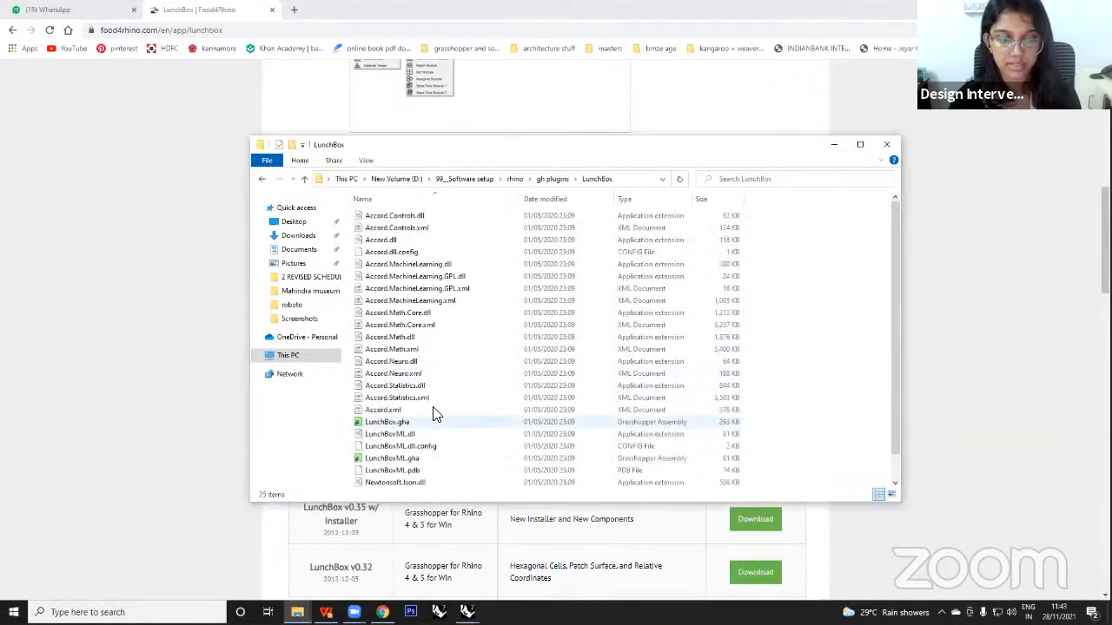
scroll(450, 420, "up", 1)
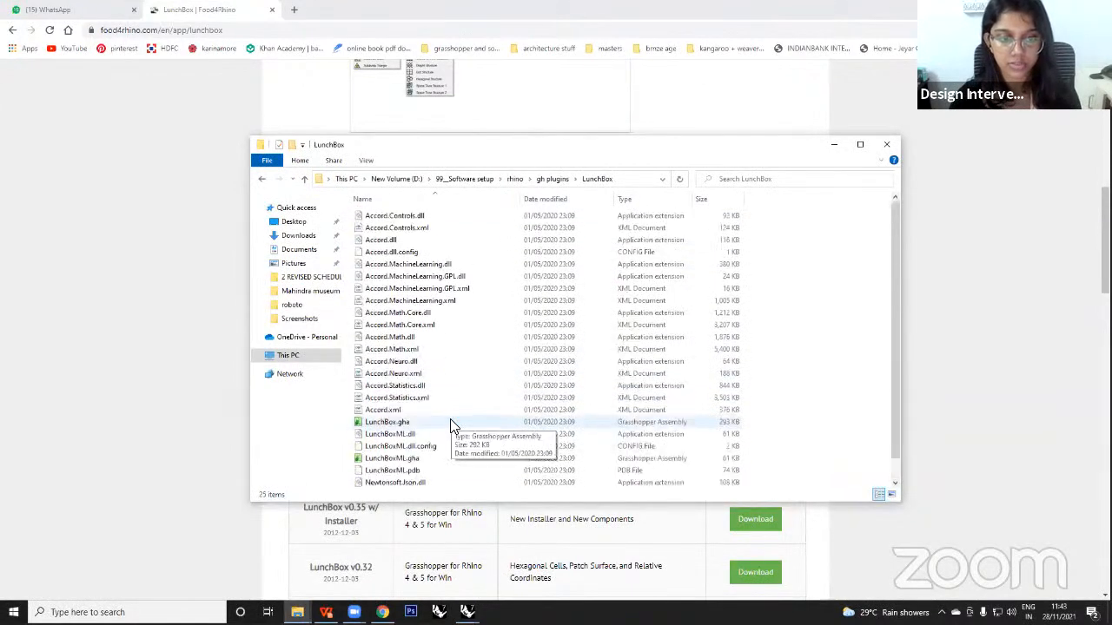
left_click(566, 179)
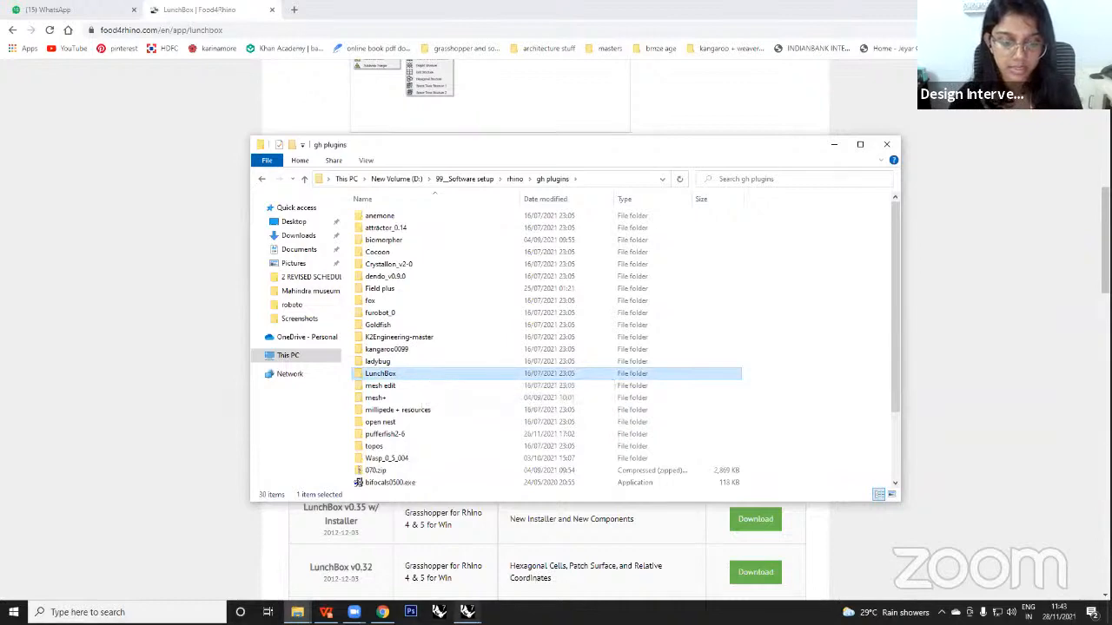
Switch to the DI MODEL 1 - WEBINAR Rhino window, view Grasshopper's Components Folder for installed plugins, and close it.
left_click(467, 612)
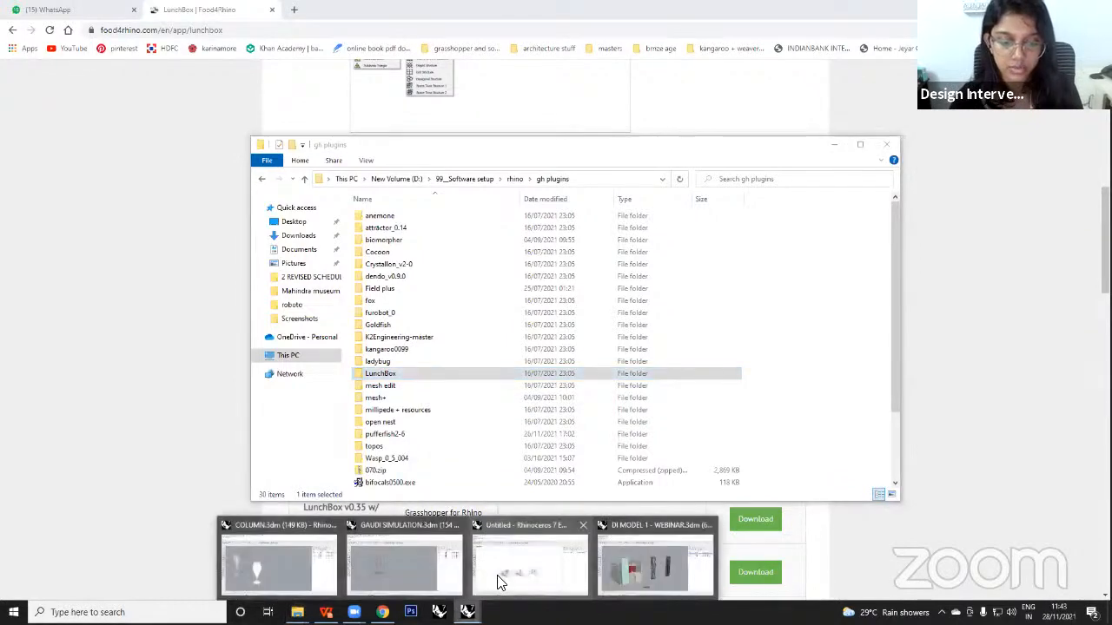
left_click(626, 569)
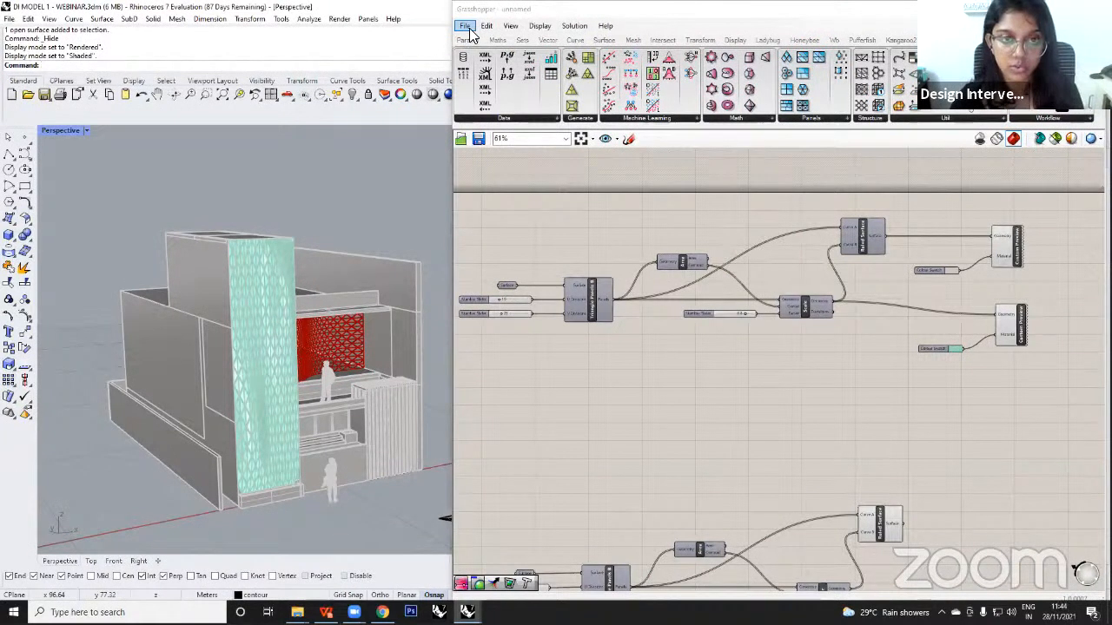
left_click(468, 27)
mouse_move(501, 237)
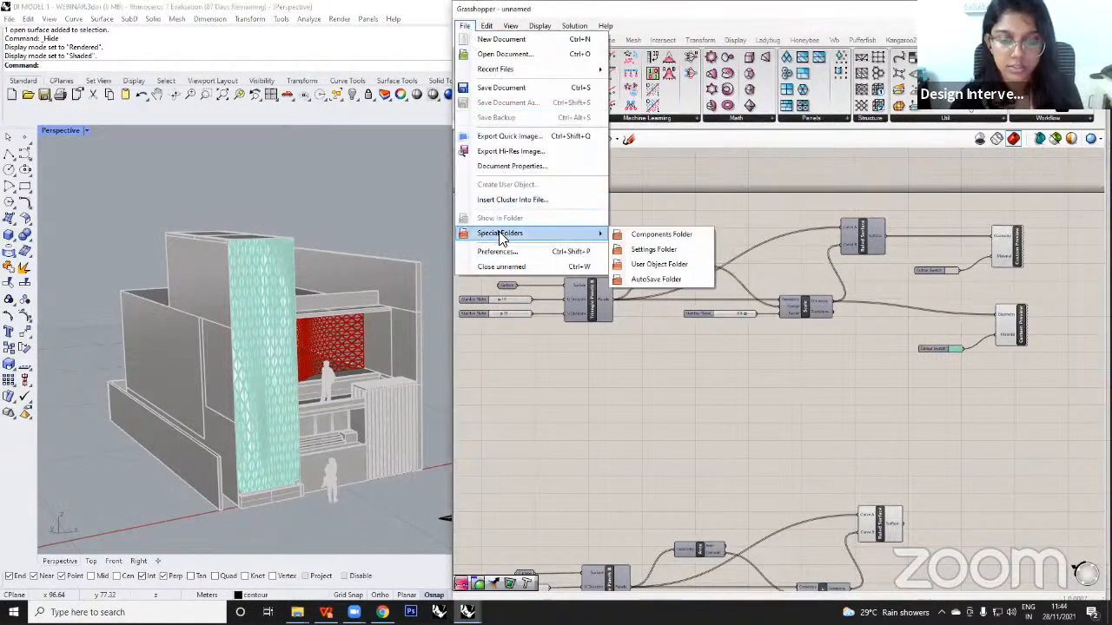
left_click(667, 233)
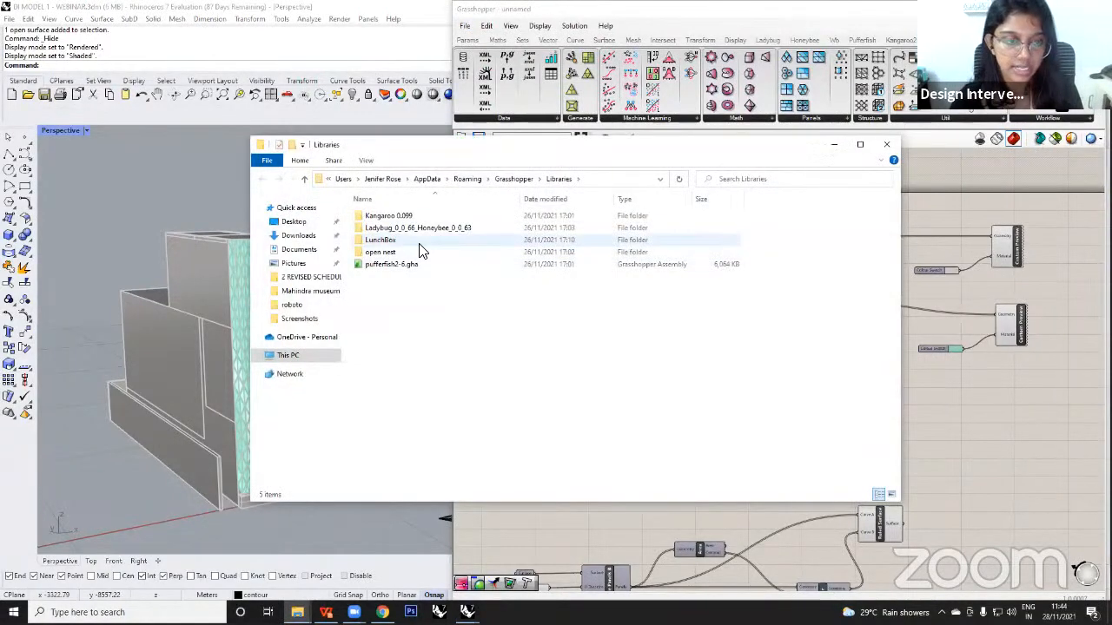
left_click(885, 144)
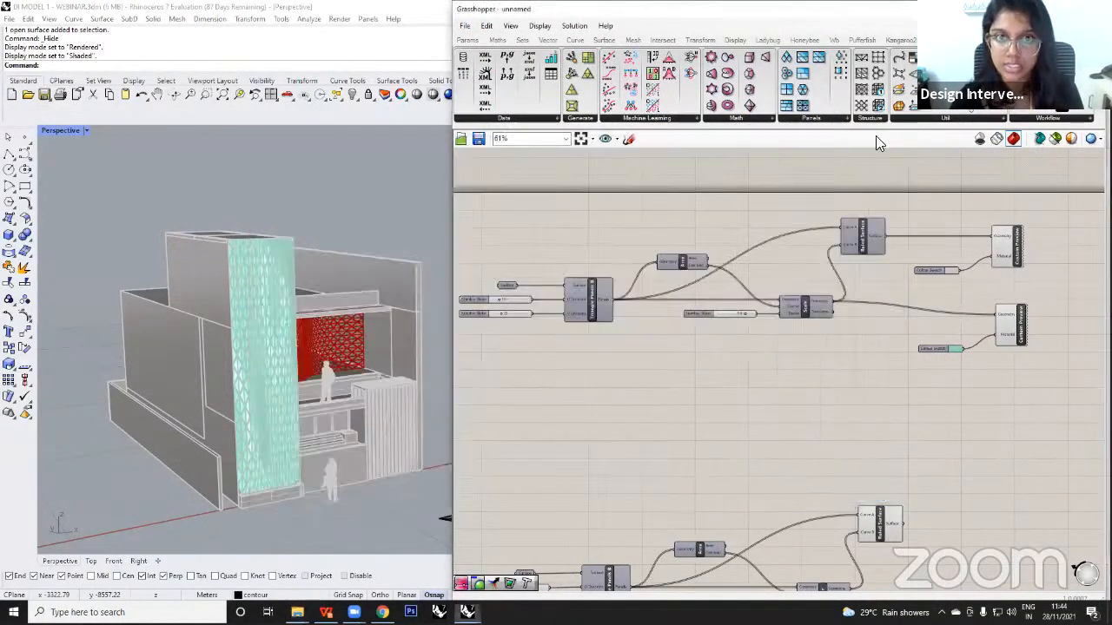
View the plugin folders in Grasshopper's User Object Folder and close it.
left_click(464, 25)
mouse_move(521, 233)
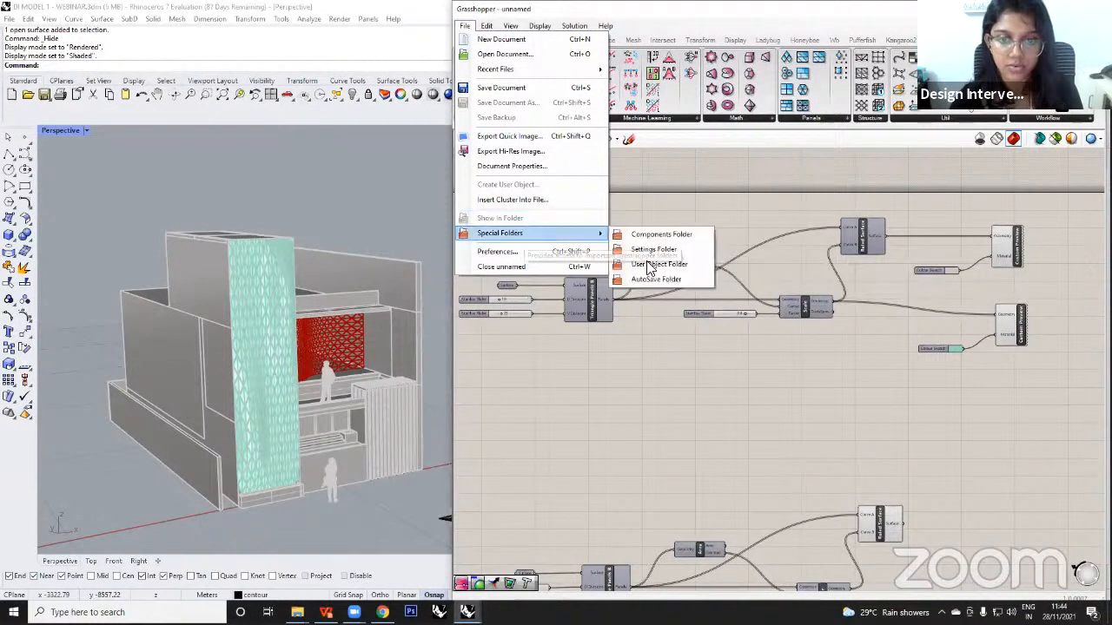
left_click(650, 264)
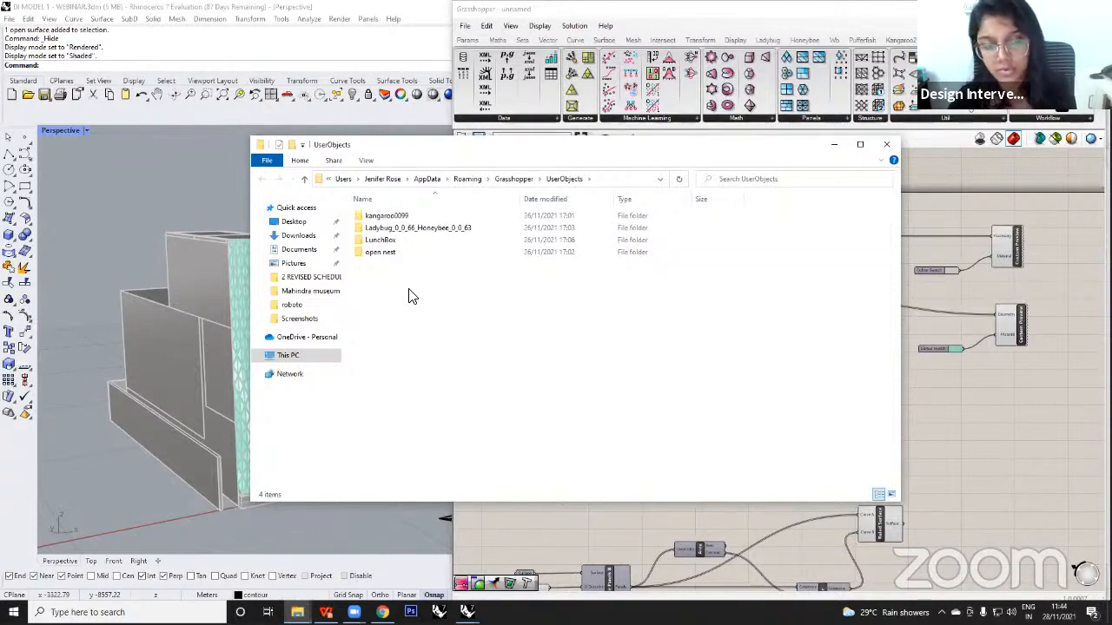
left_click(886, 144)
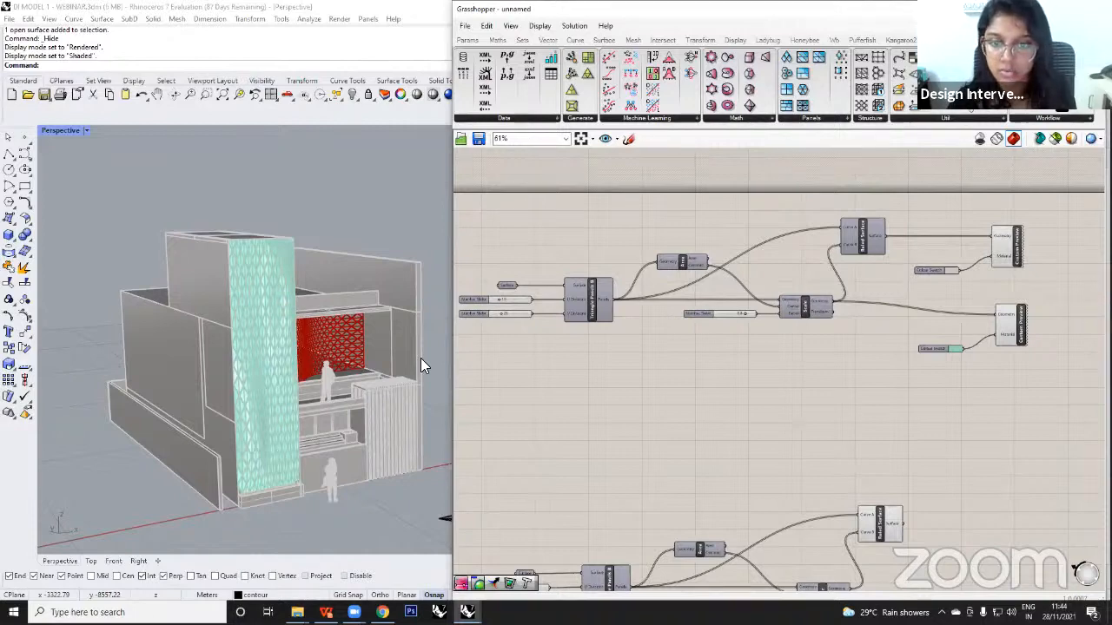
Recheck the LunchBox 2017.8.1 ZIP download in the browser and review Grasshopper's special folder options without opening one.
key("alt+Tab")
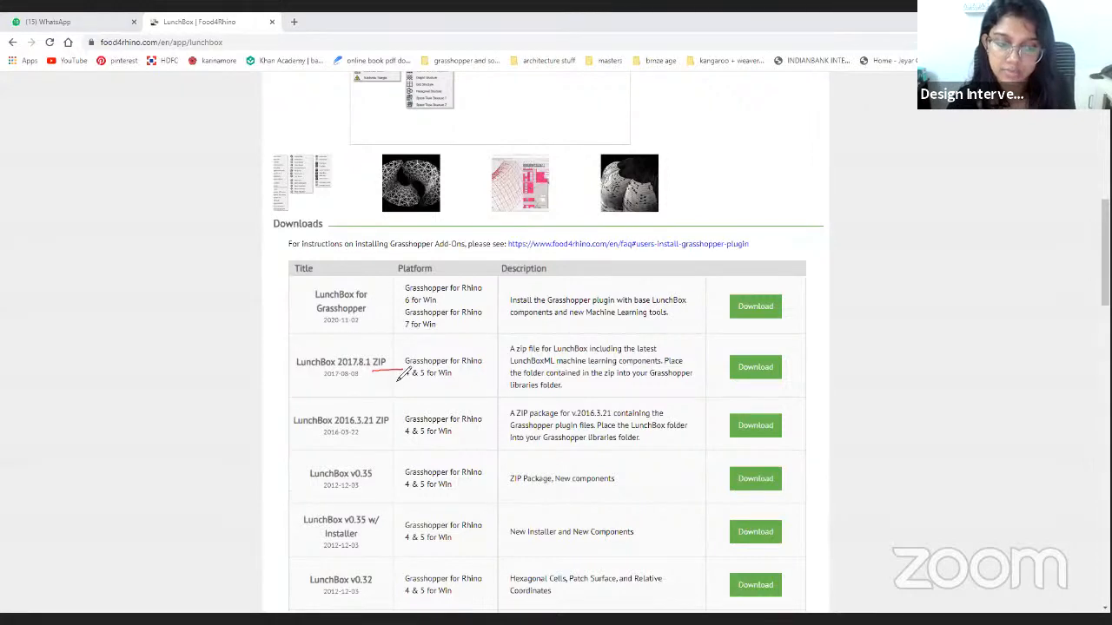
left_click_drag(399, 365, 373, 371)
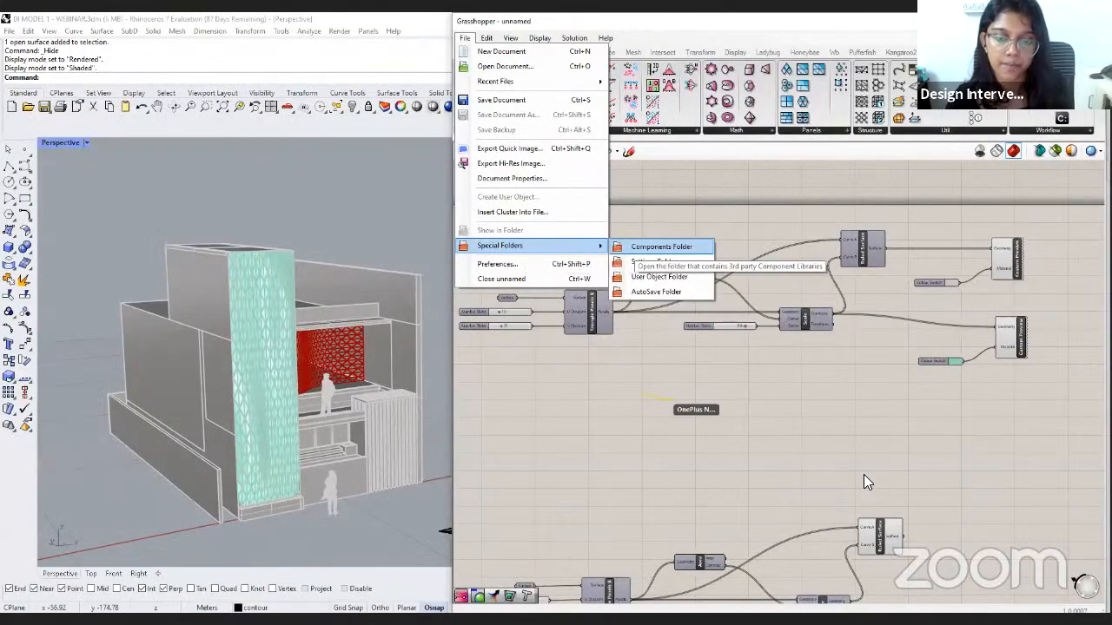
left_click(627, 353)
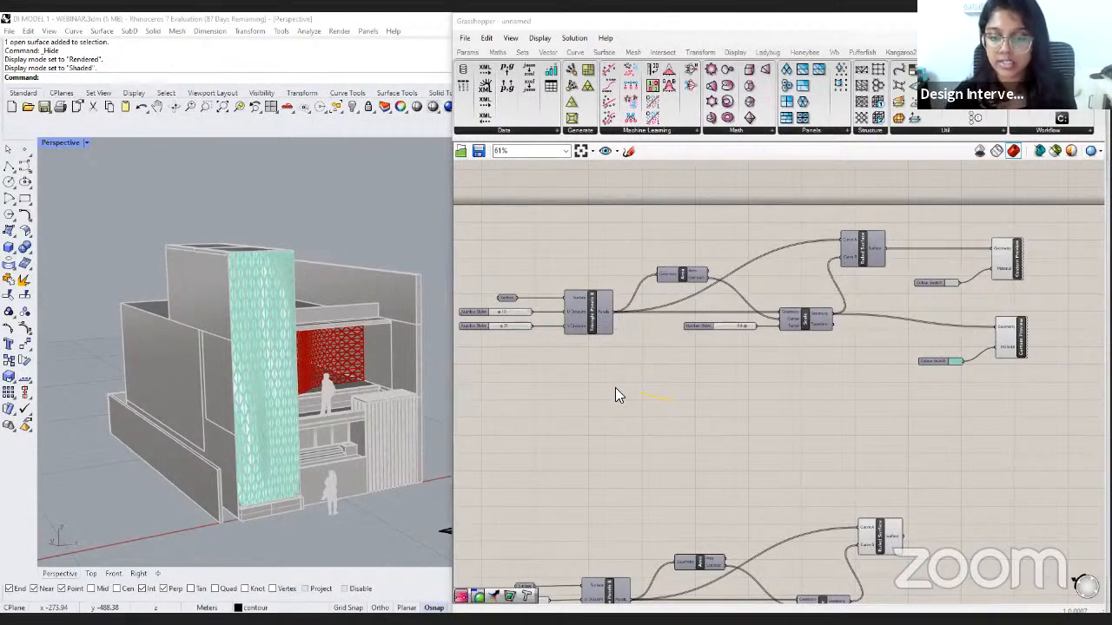
Place a Staggered Quad Panels component above the tower's Triangle Panels B and try moving the Panels output wires to it.
right_click_drag(624, 335, 671, 392)
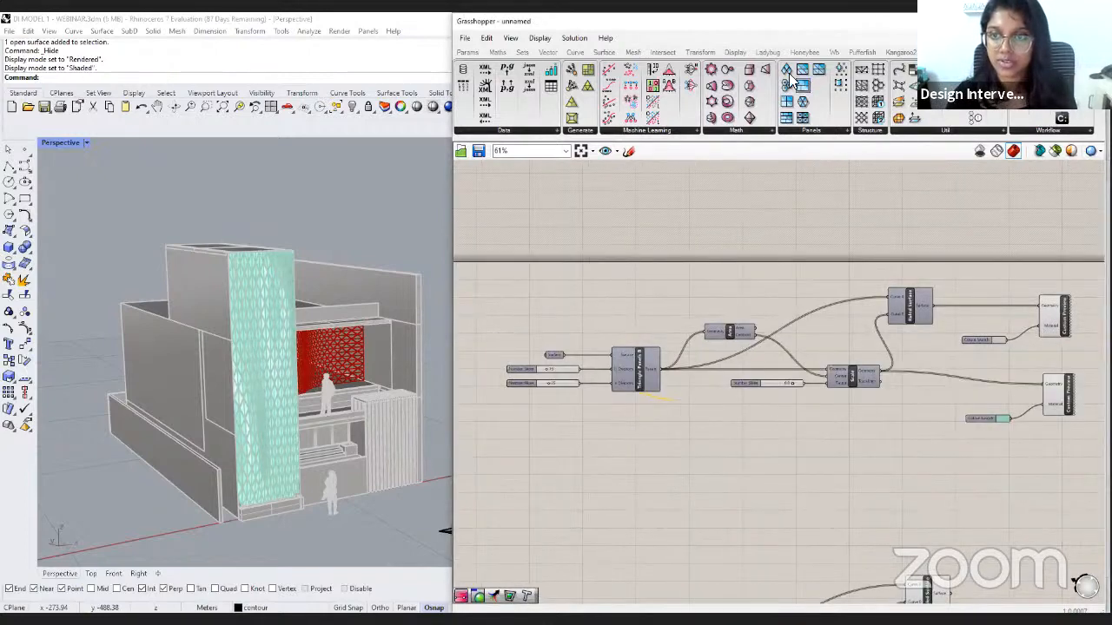
left_click_drag(803, 87, 647, 269)
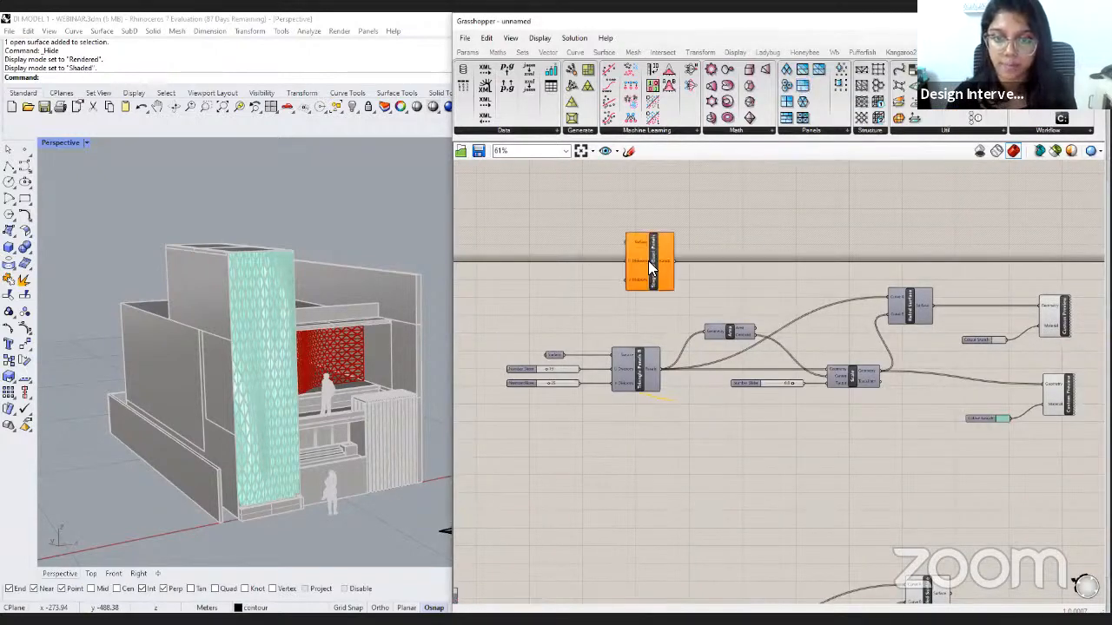
scroll(636, 276, "up", 2)
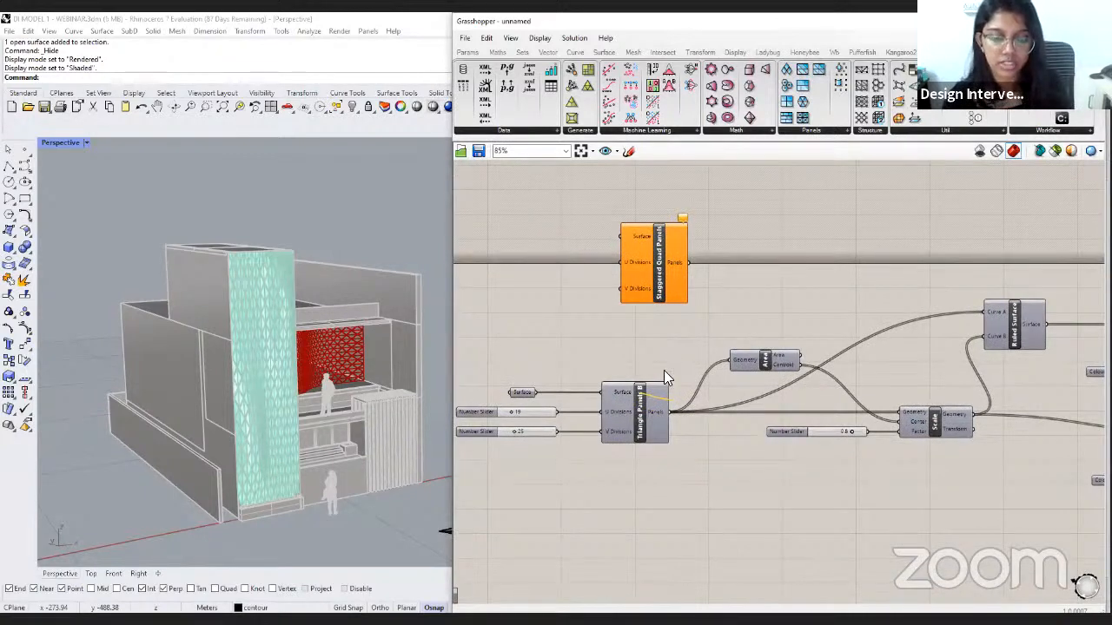
left_click_drag(669, 414, 687, 391, "ctrl+shift")
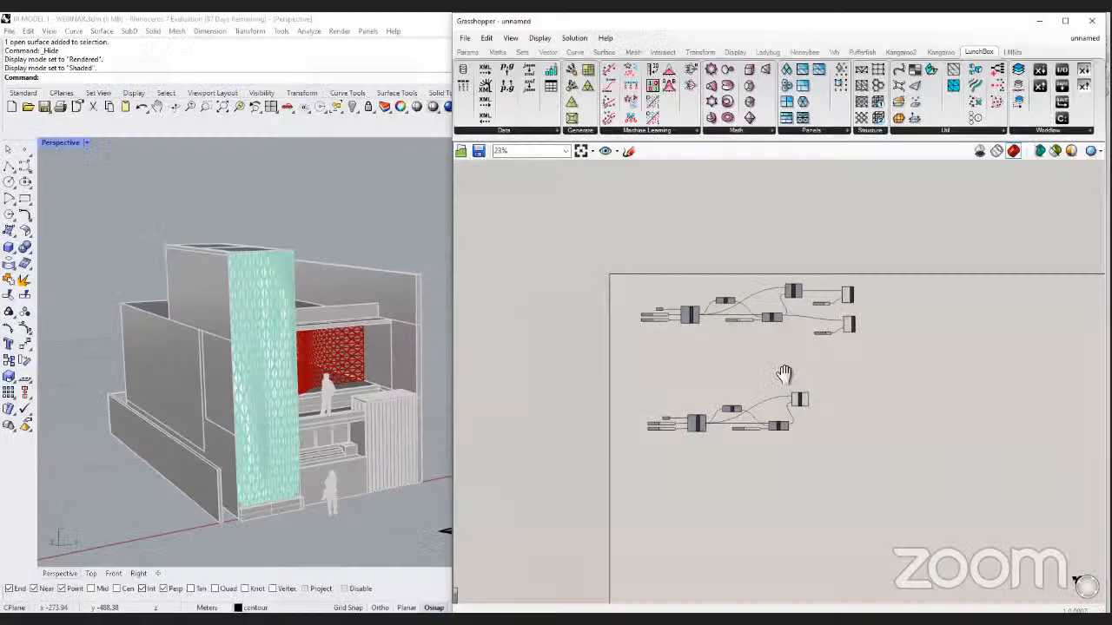
scroll(764, 373, "up", 3)
scroll(722, 312, "up", 2)
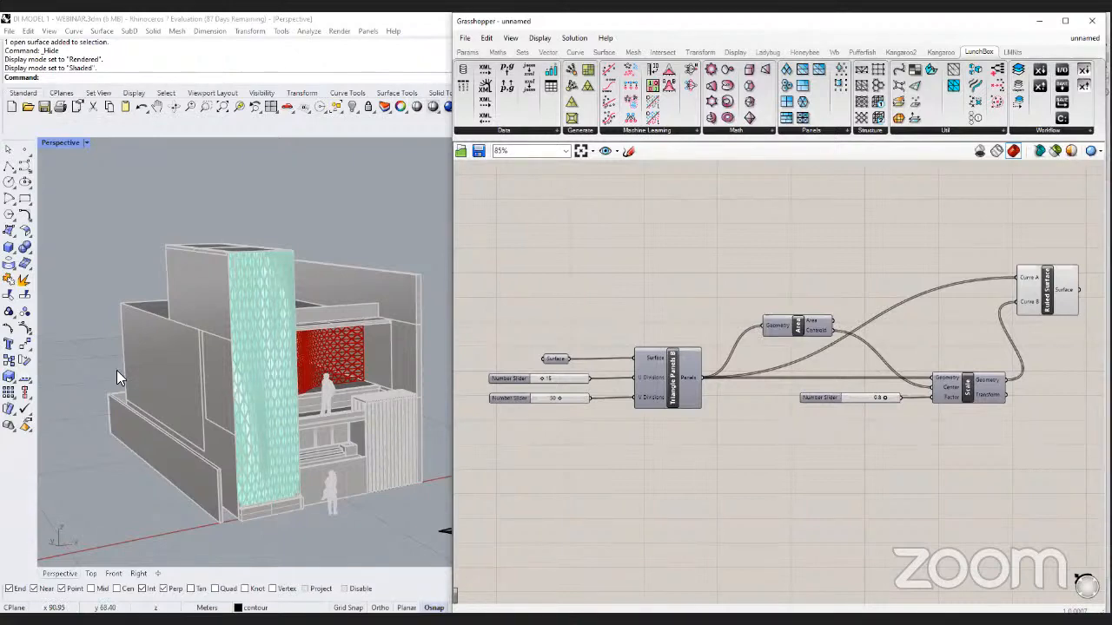
right_click_drag(153, 390, 213, 390)
scroll(151, 382, "down", 2)
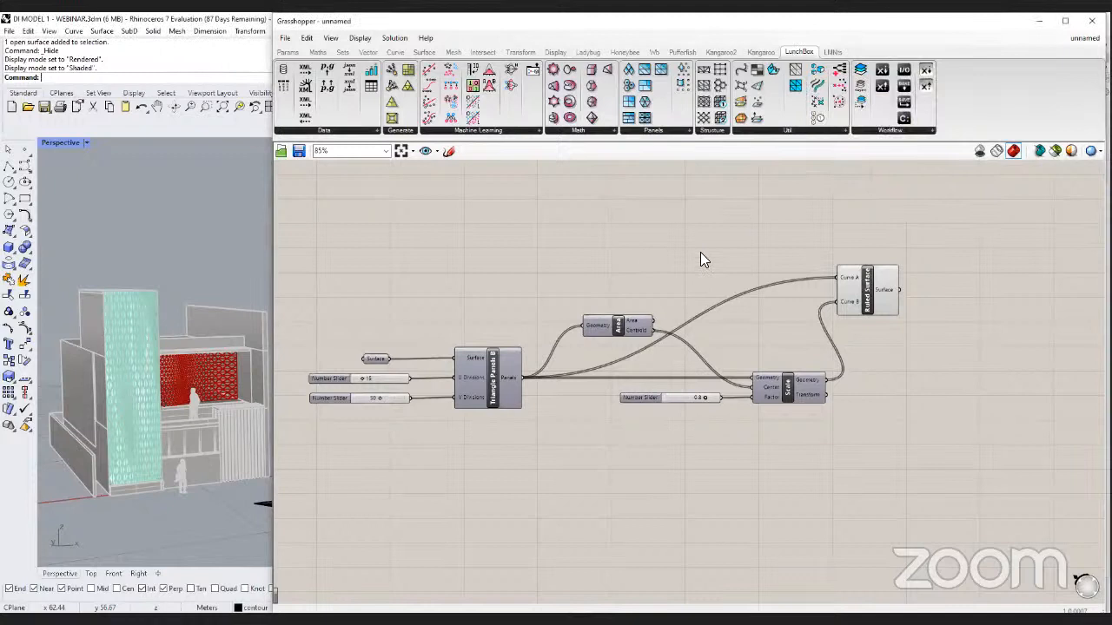
scroll(686, 256, "down", 1)
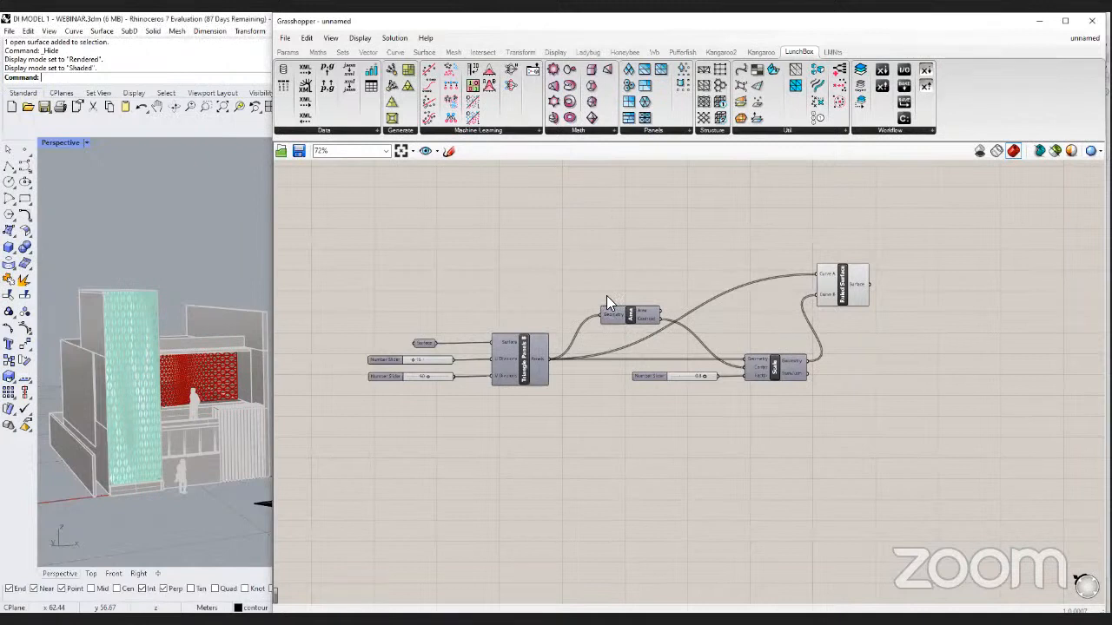
scroll(575, 367, "up", 2)
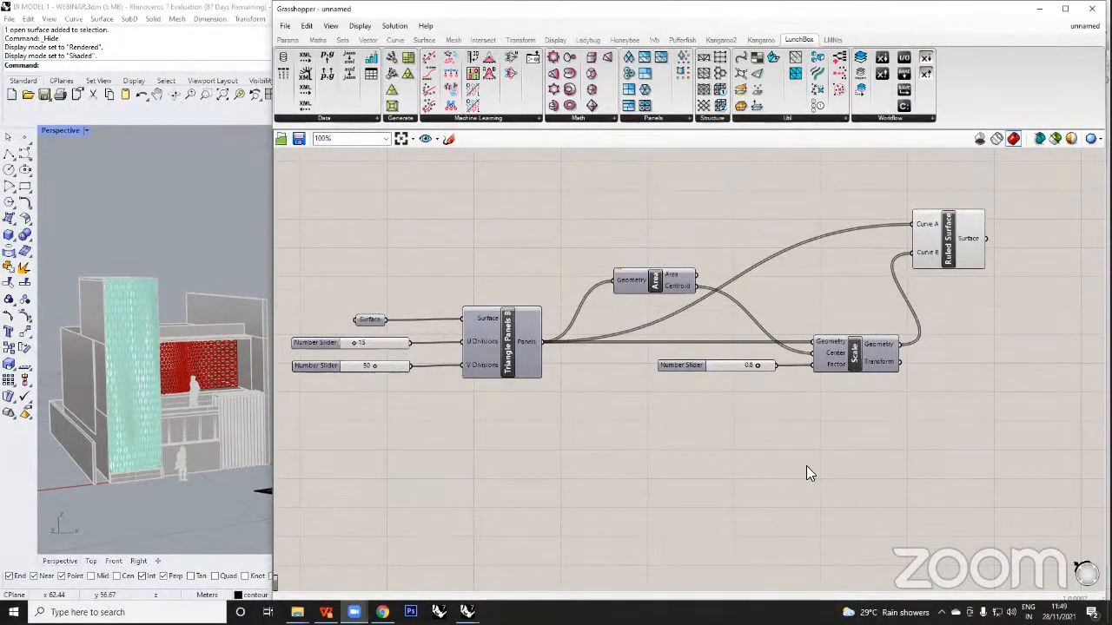
Open the open nest folder inside Grasshopper's Components Folder and delete OpenNestExample181202.gh from it.
left_click(244, 17)
left_click(287, 27)
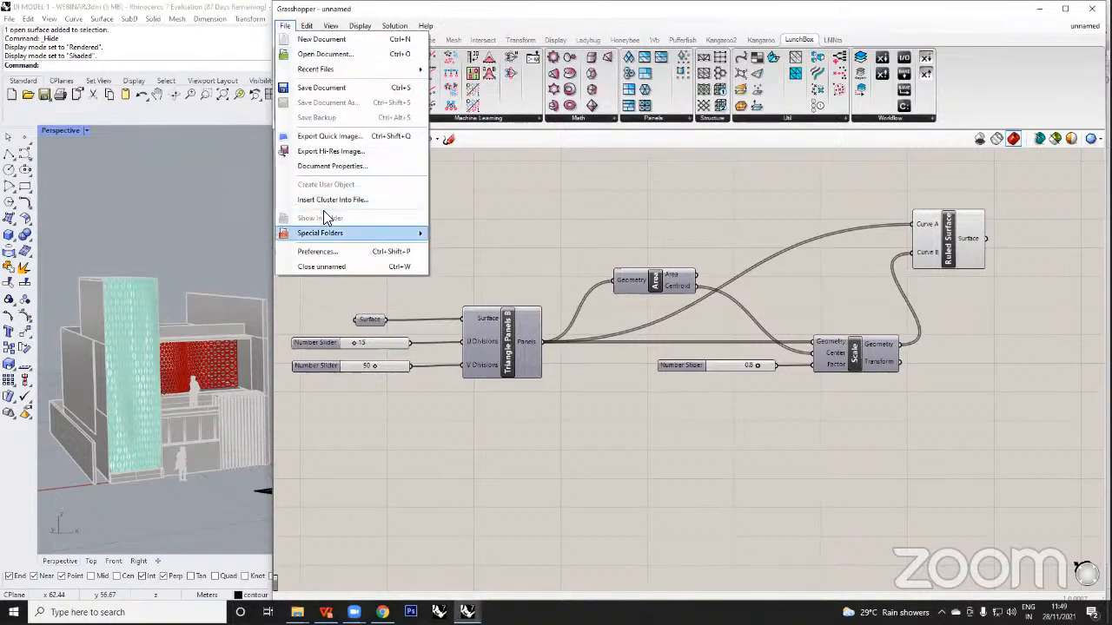
mouse_move(356, 235)
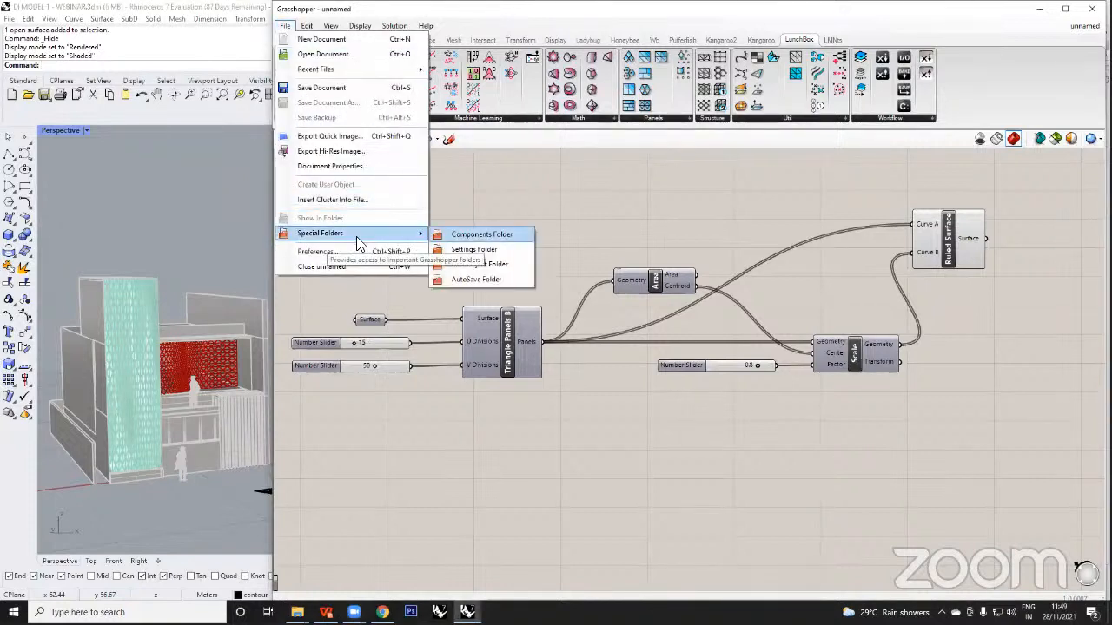
left_click(500, 239)
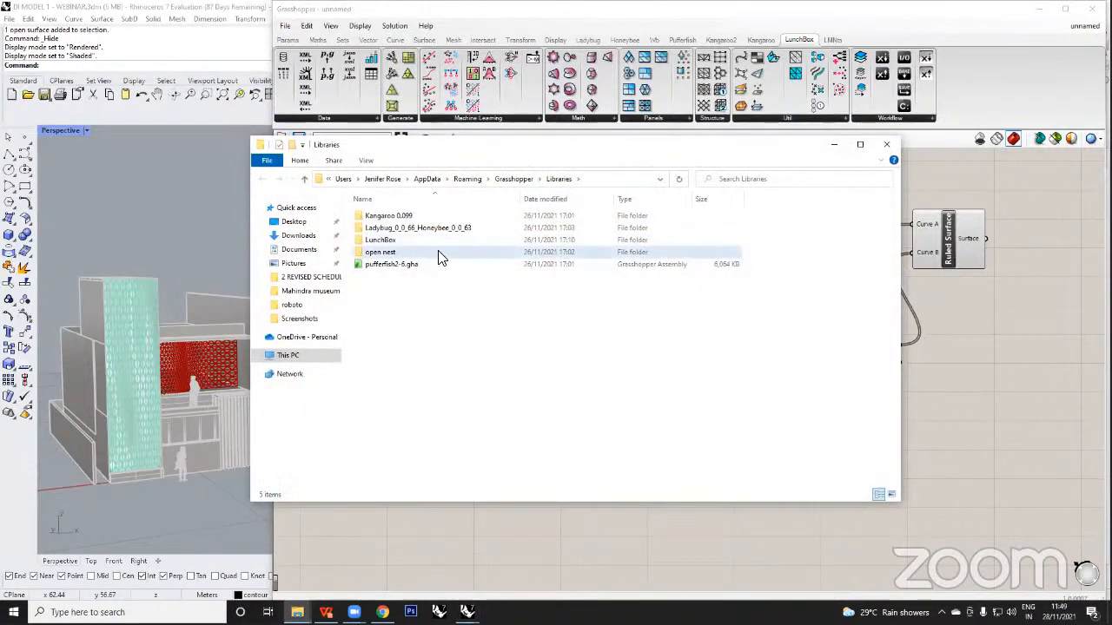
double_click(438, 253)
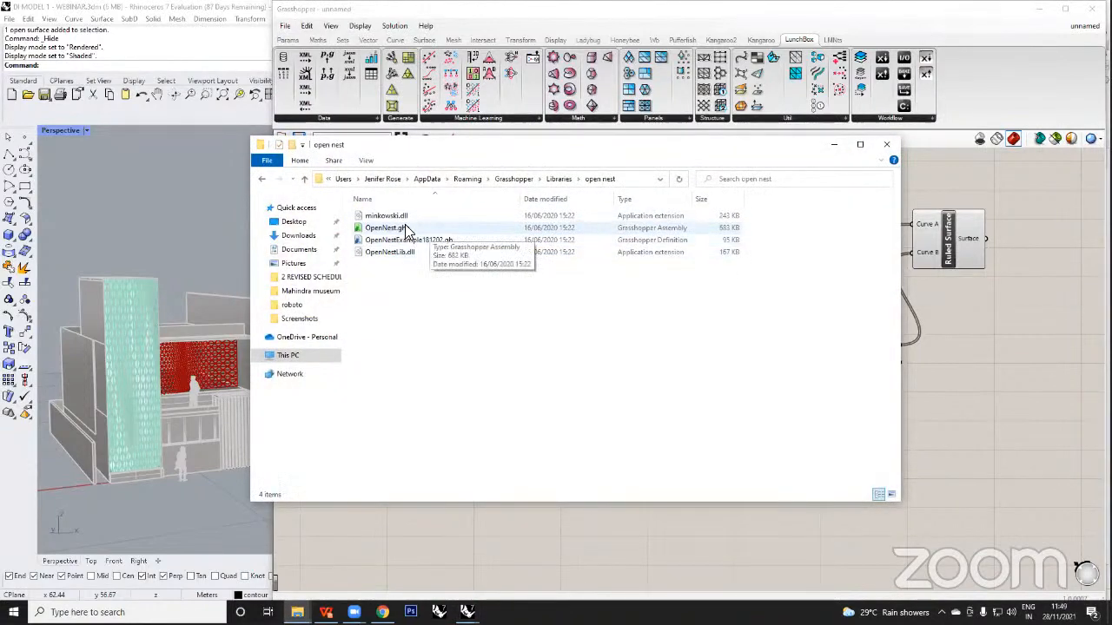
left_click(434, 244)
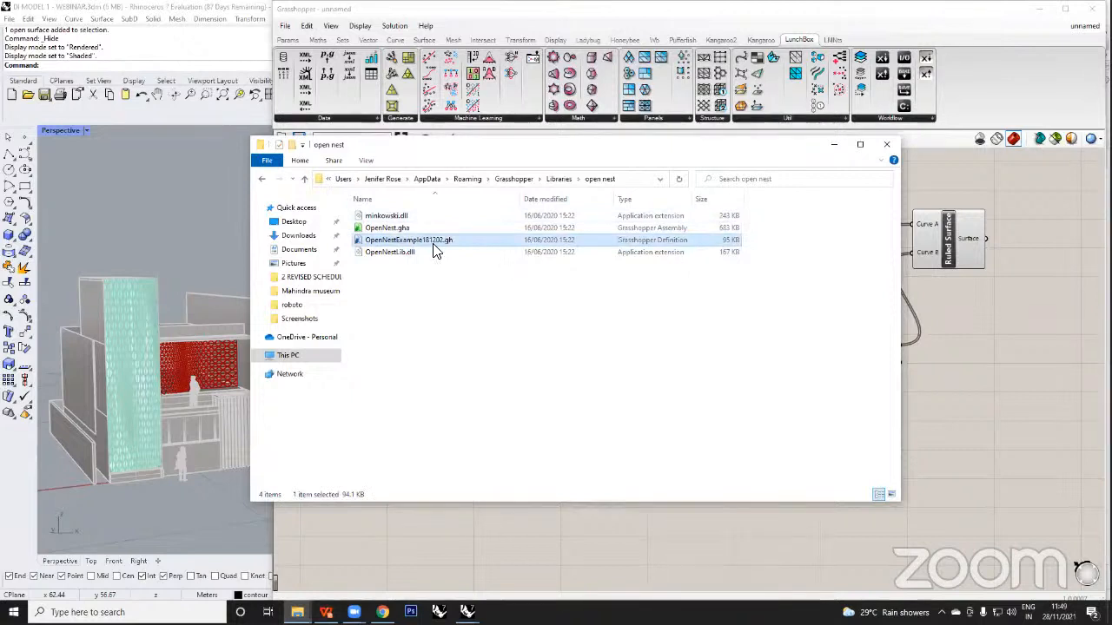
key("Delete")
Review the file properties of OpenNestLib.dll, marking where the unblock option would be, and close them.
left_click(432, 241)
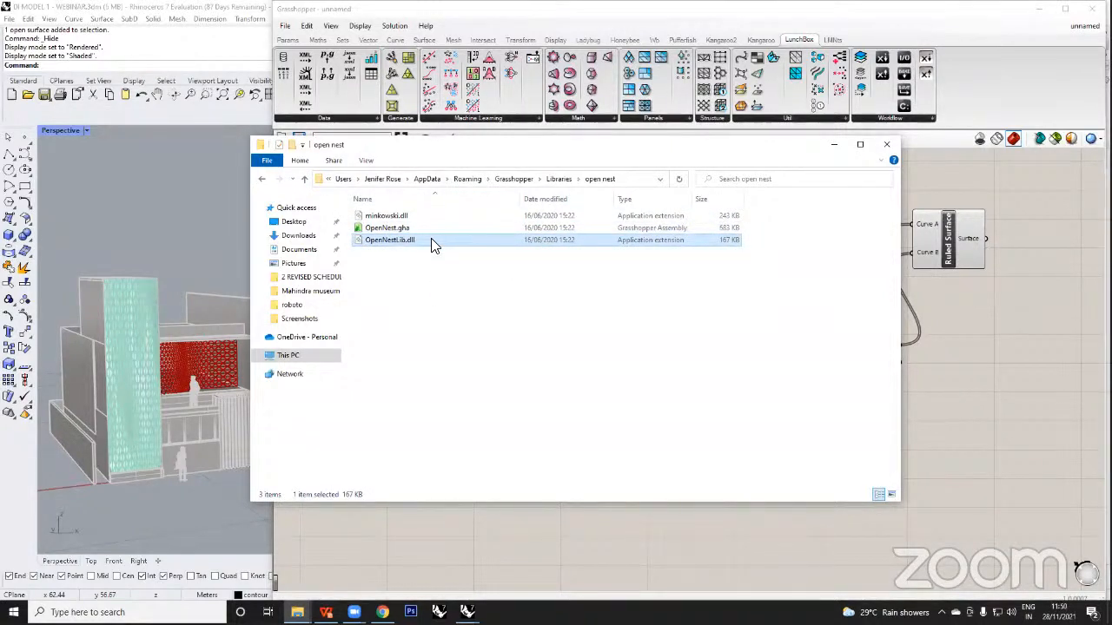
right_click(433, 243)
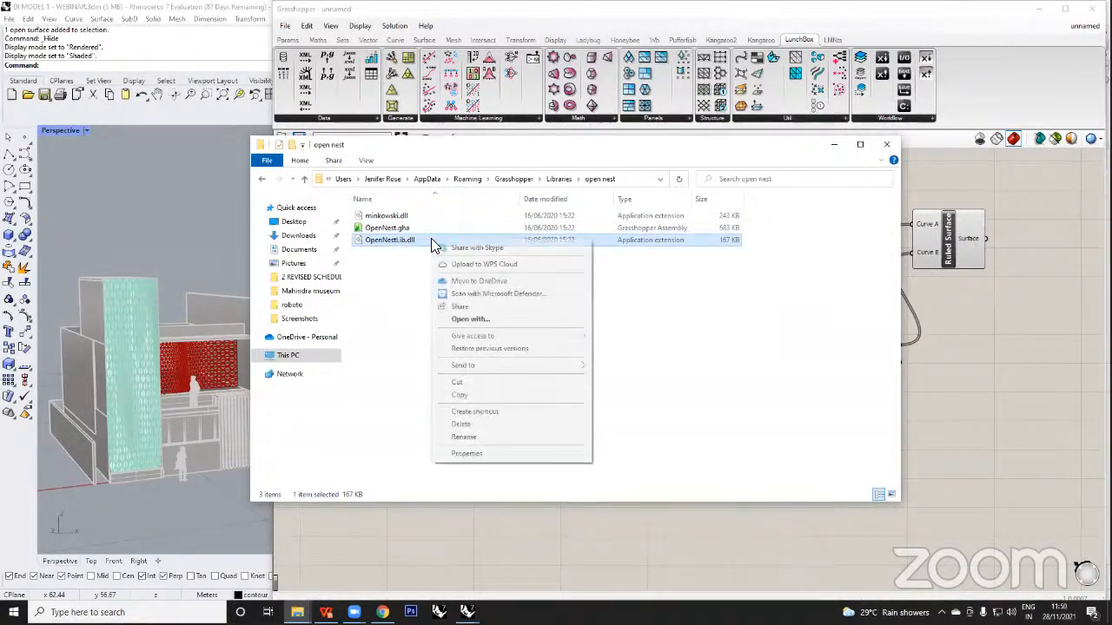
left_click(469, 453)
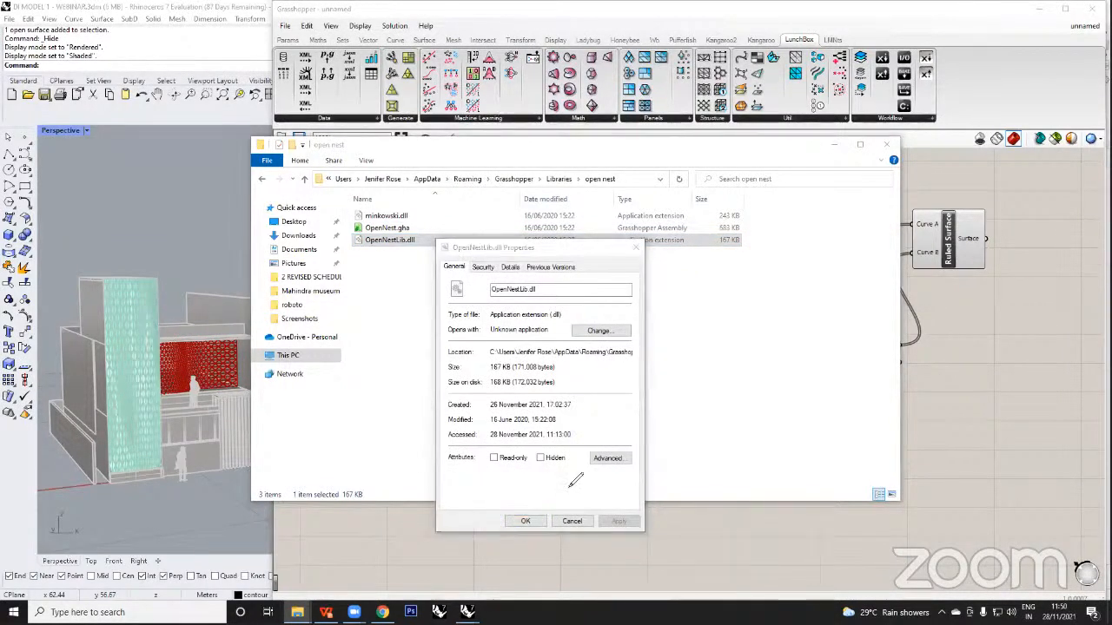
left_click_drag(566, 489, 632, 477)
mouse_move(549, 484)
left_mouse_down()
mouse_move(632, 487)
mouse_move(641, 455)
left_mouse_up()
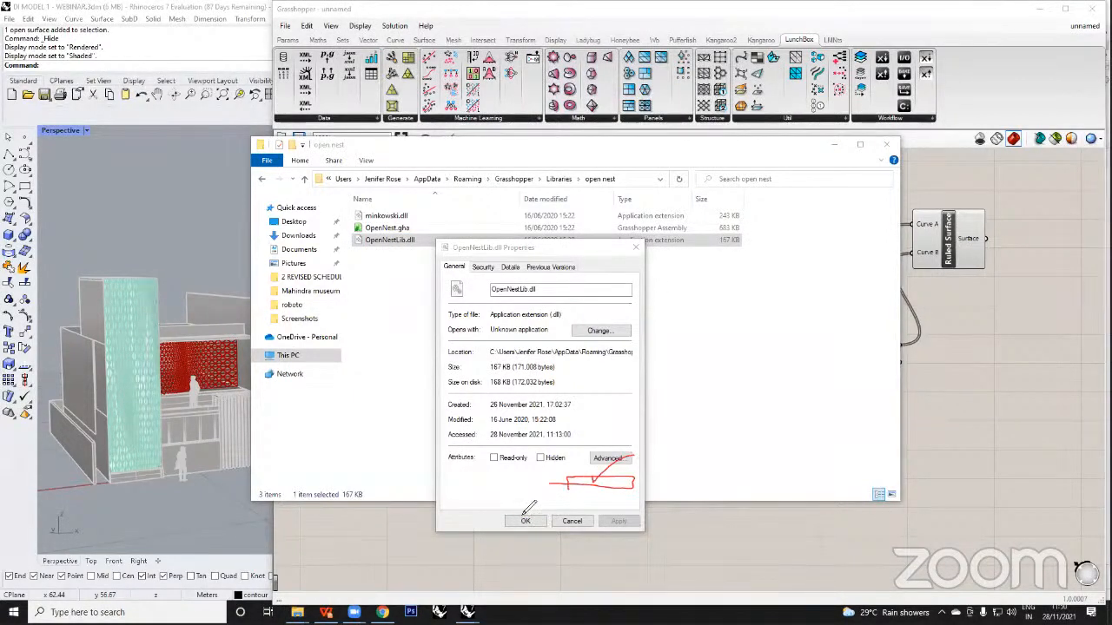
mouse_move(533, 511)
left_mouse_down()
mouse_move(507, 529)
mouse_move(530, 512)
left_mouse_up()
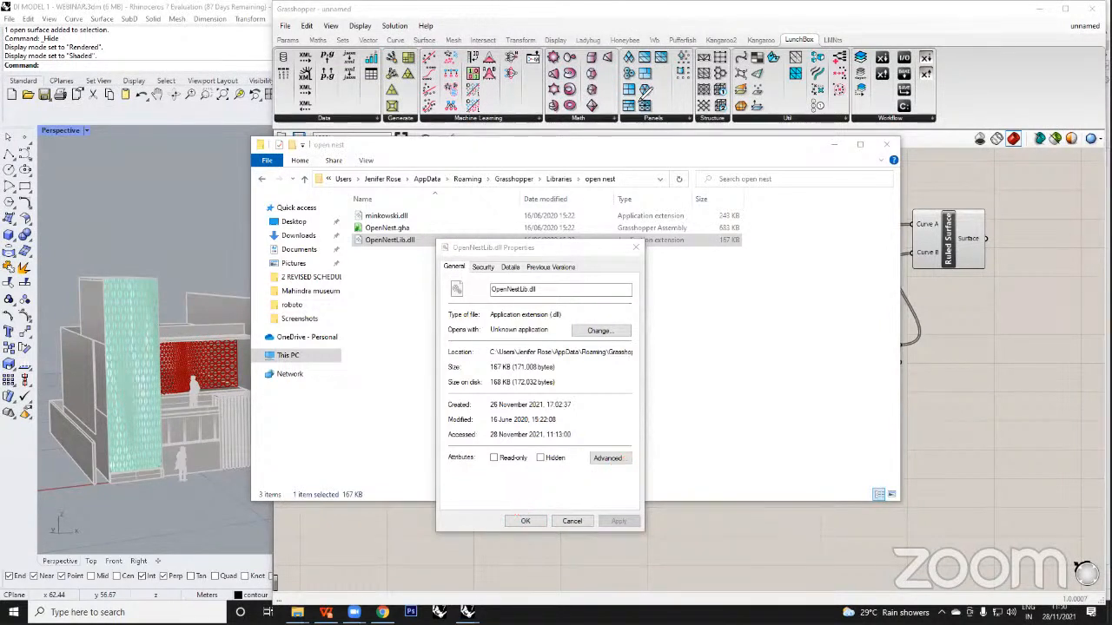
left_click(529, 521)
left_click(457, 345)
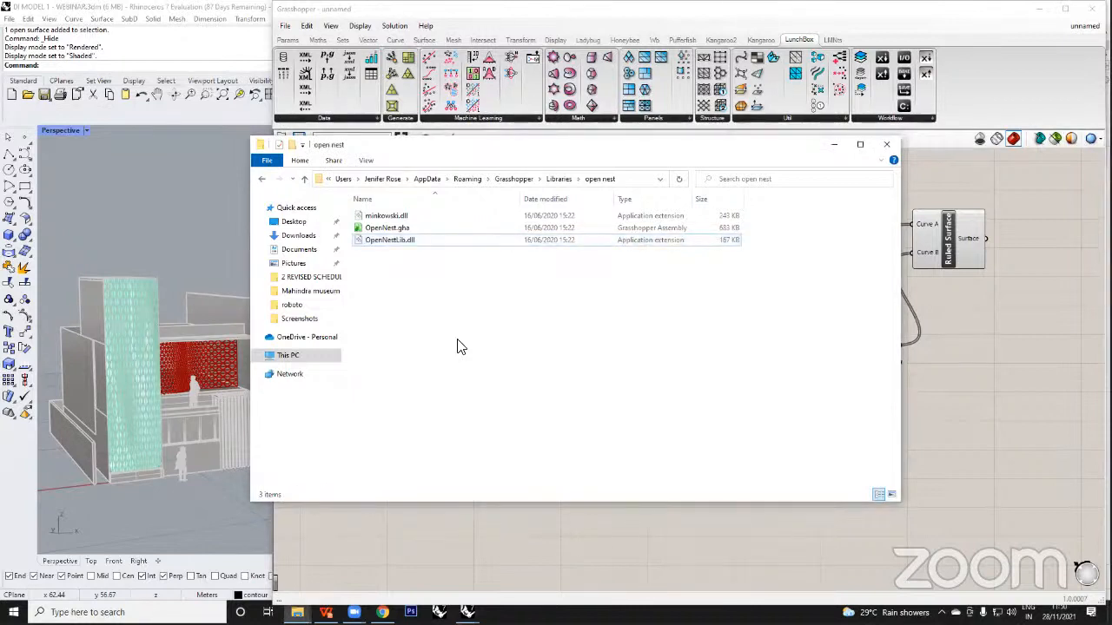
Check the shared properties of minkowski.dll, OpenNest.gha and OpenNestLib.dll together, and close them without changes.
left_click(441, 232)
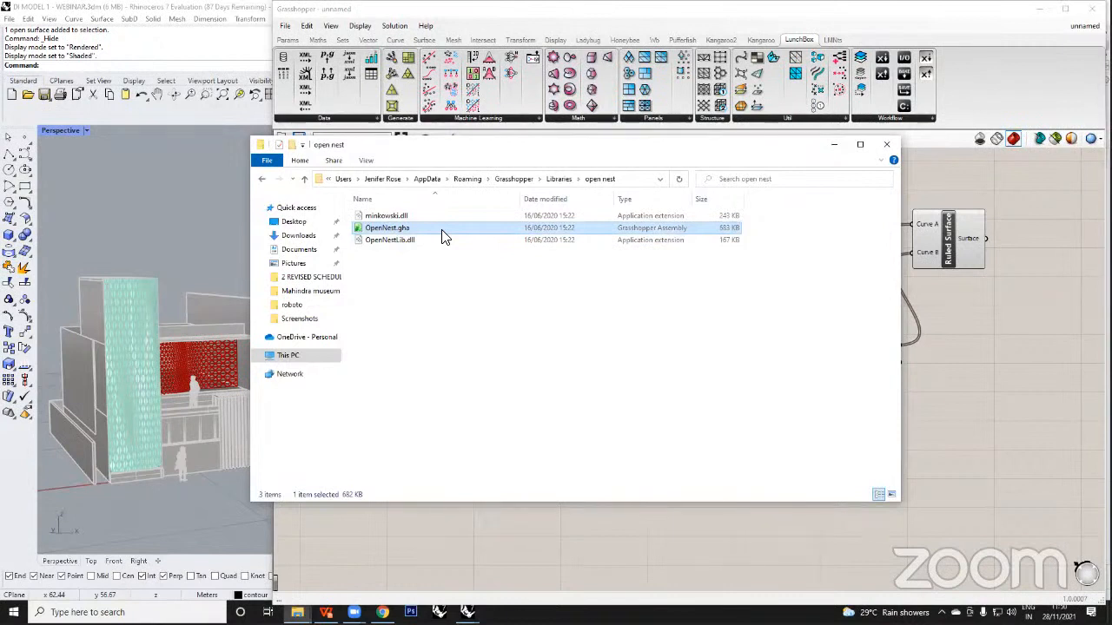
left_click(461, 283)
left_click_drag(460, 283, 417, 215)
right_click(429, 244)
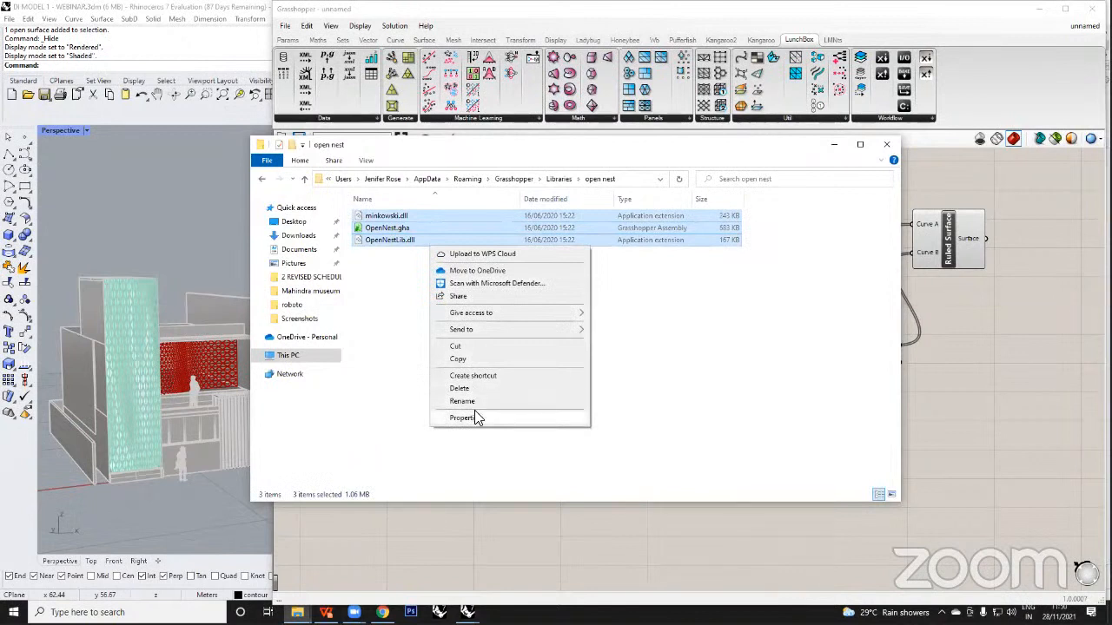
left_click(474, 417)
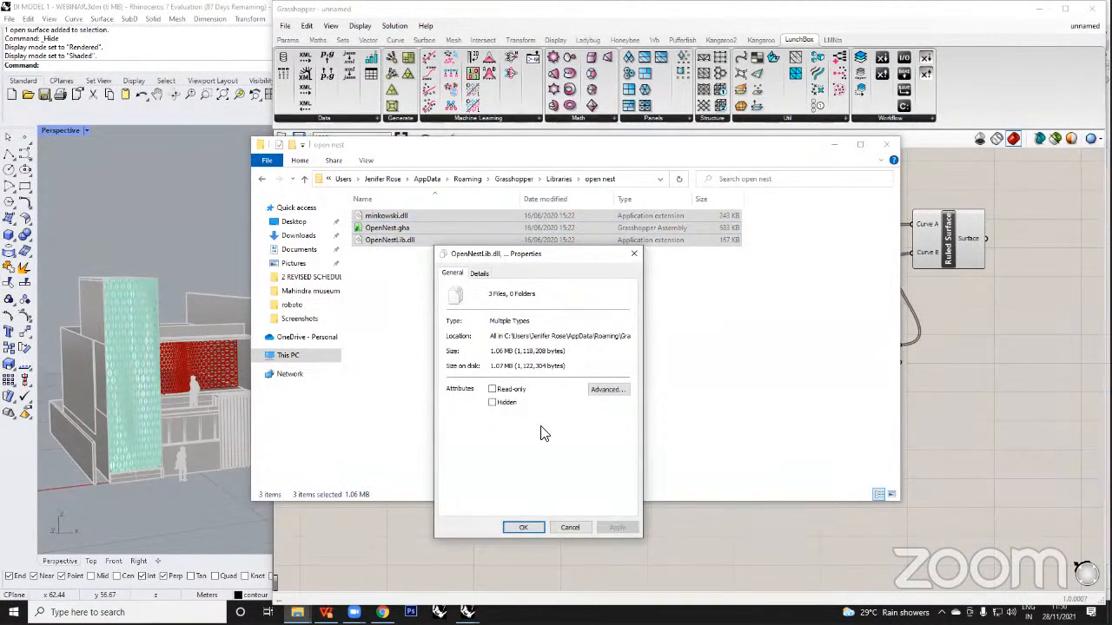
left_click(570, 528)
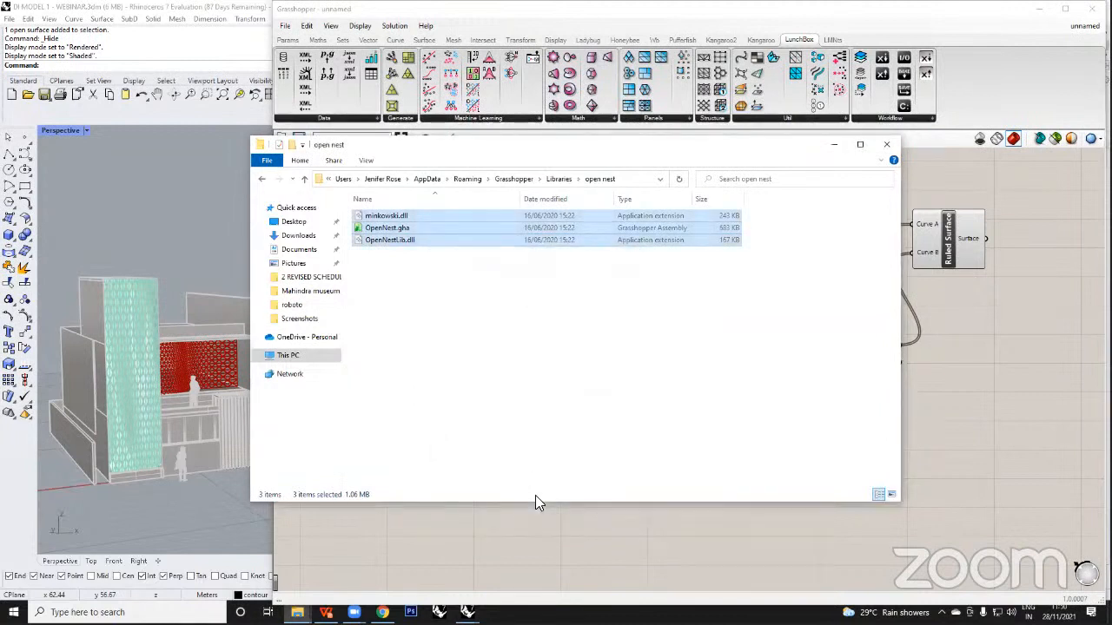
left_click(465, 374)
Check the file properties of minkowski.dll and close both them and the open nest folder.
left_click(455, 215)
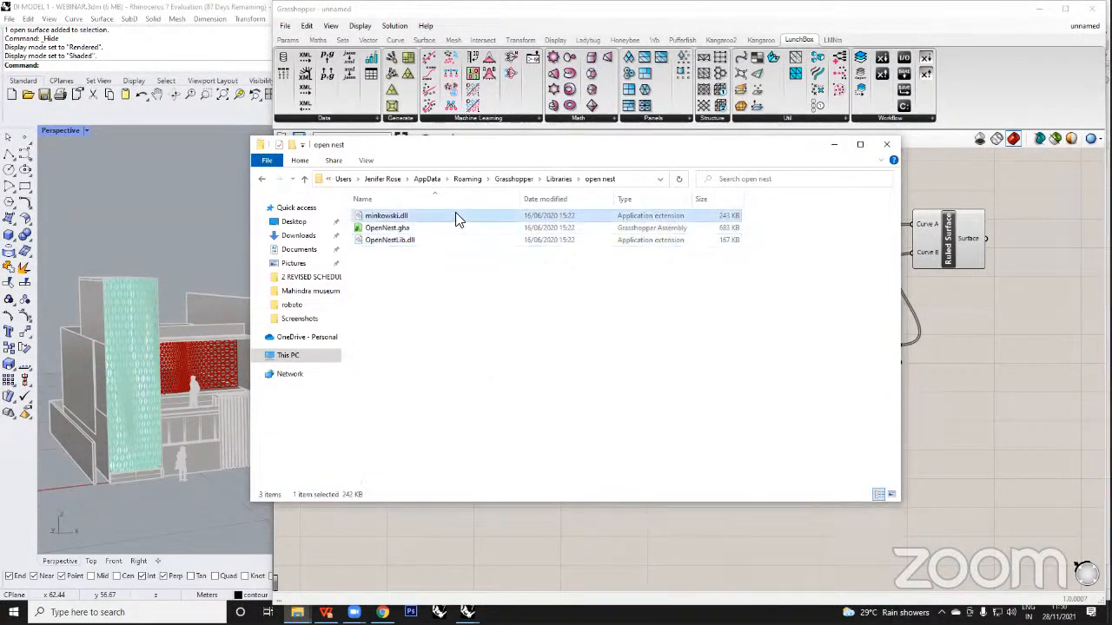
right_click(455, 215)
left_click(520, 432)
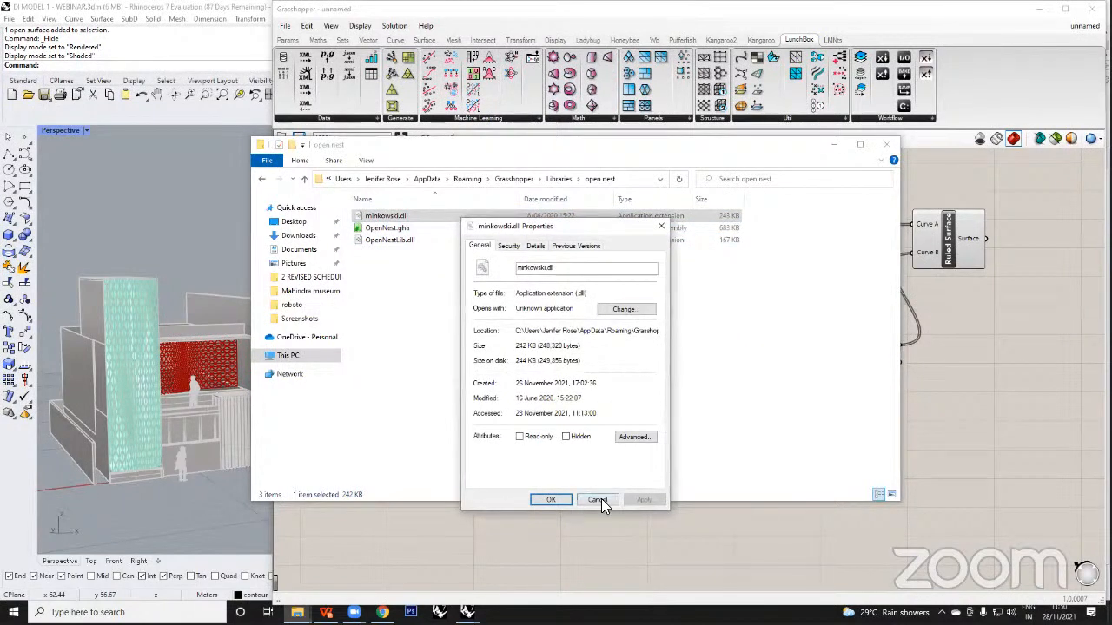
left_click(598, 500)
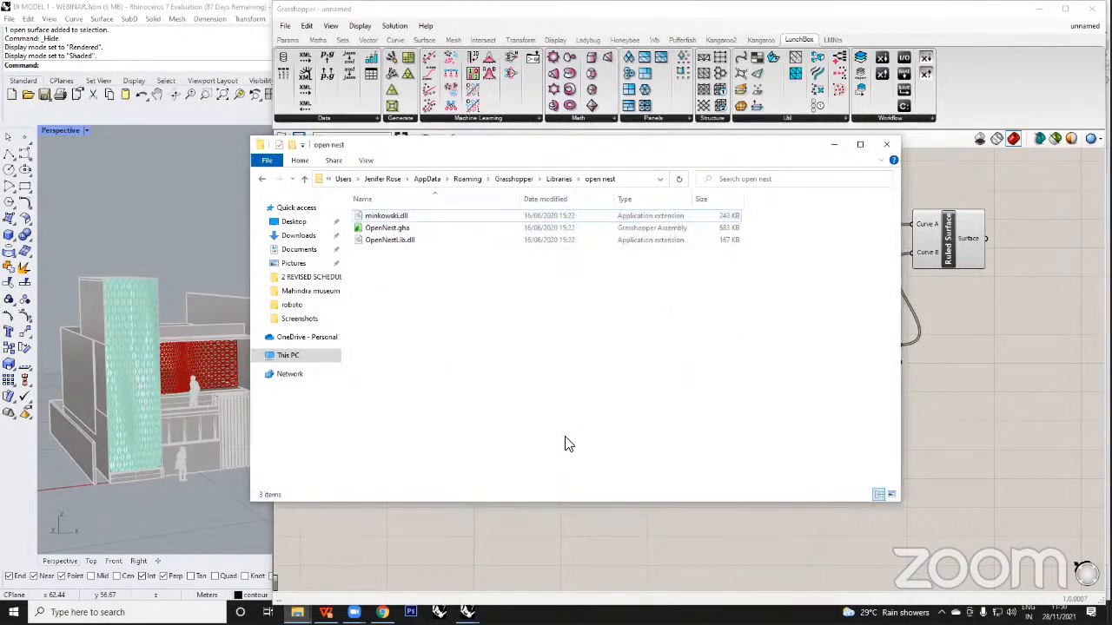
left_click(886, 144)
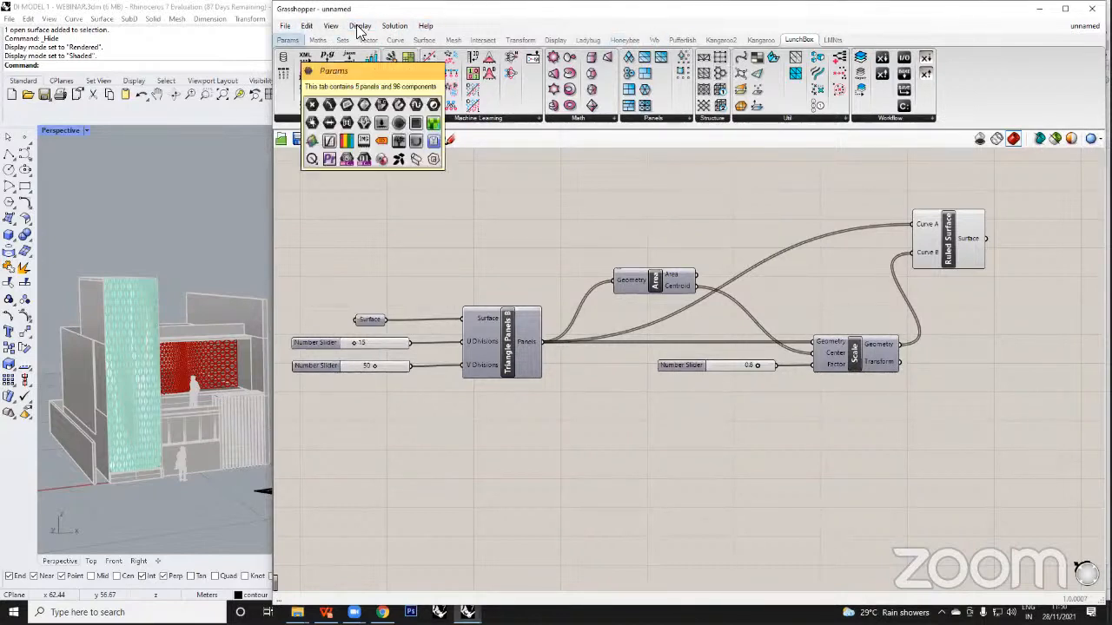
View the list of OpenNest components among Grasshopper's Params and return to the LunchBox components.
left_click(288, 40)
left_click(589, 103)
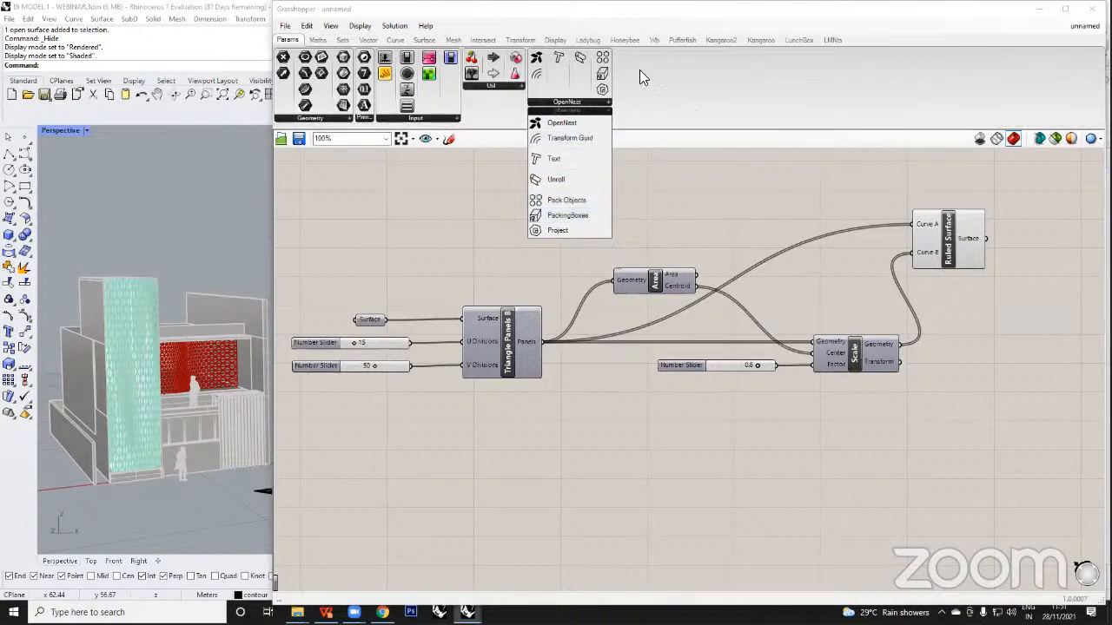
left_click(783, 42)
left_click(781, 40)
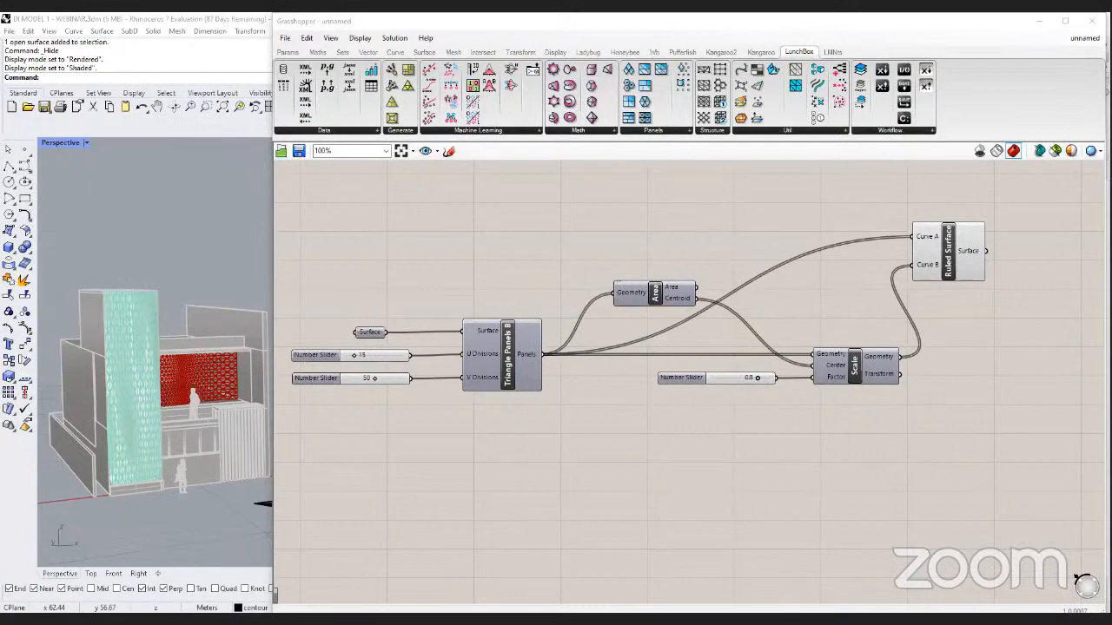
Delete the two custom preview components and their colour swatches from the tower's upper panel definition.
left_click(702, 228)
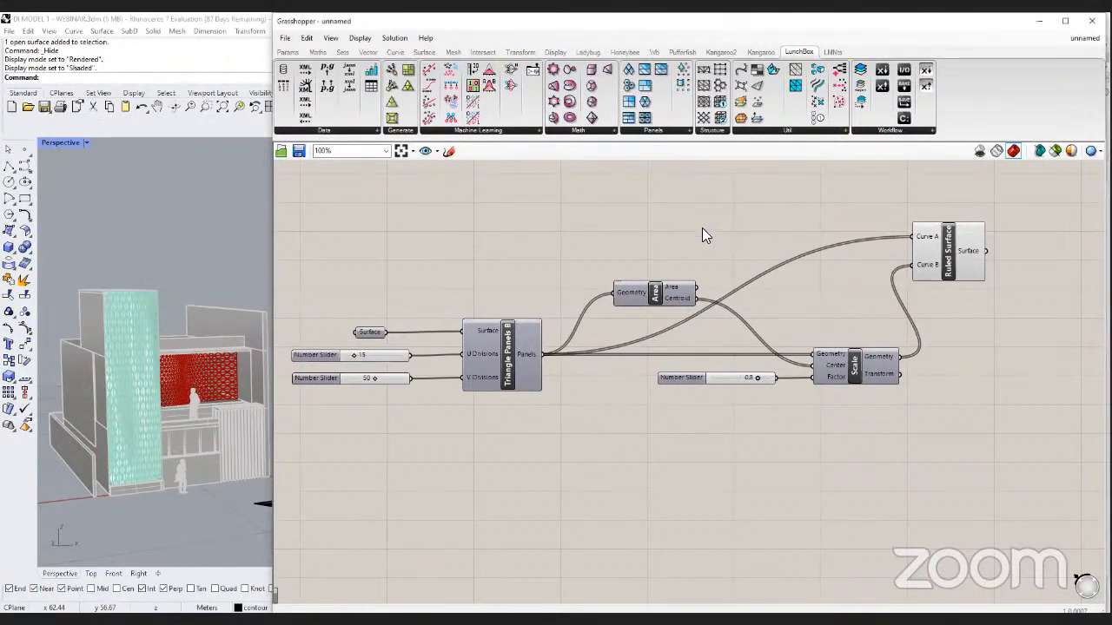
scroll(638, 403, "down", 4)
right_click_drag(757, 314, 741, 378)
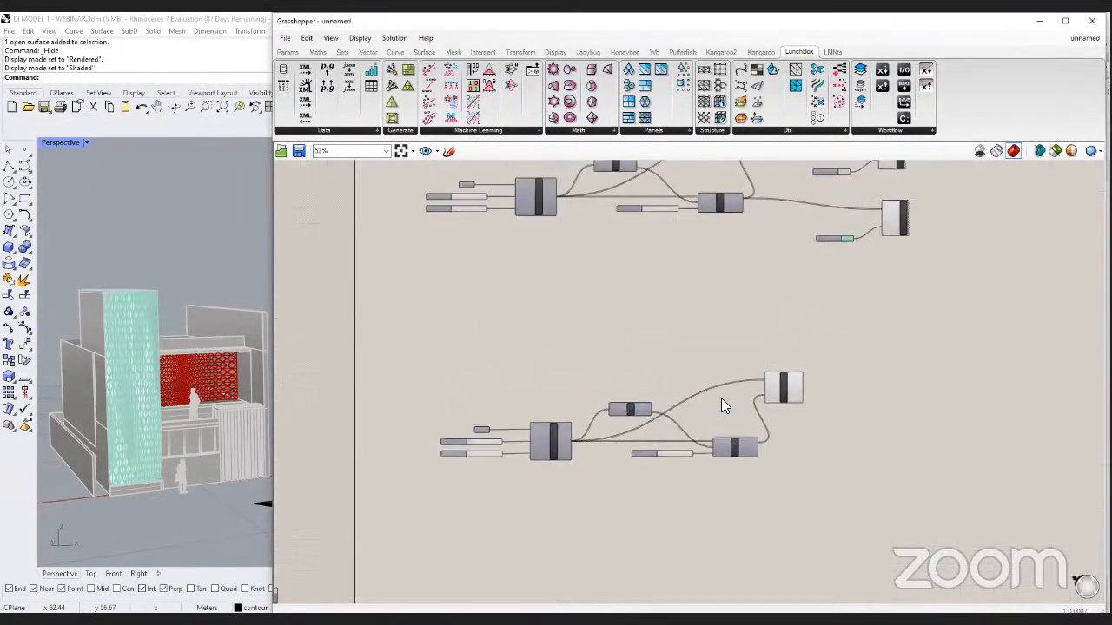
scroll(729, 345, "down", 2)
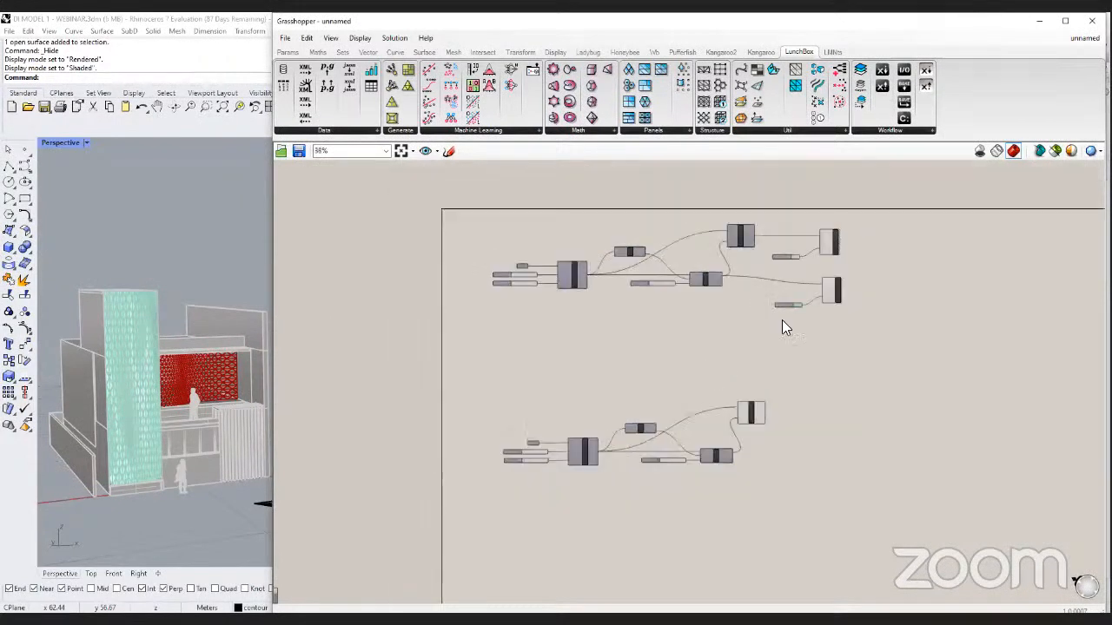
right_click_drag(781, 320, 737, 358)
scroll(790, 291, "up", 4)
left_click_drag(843, 473, 670, 205)
key("Delete")
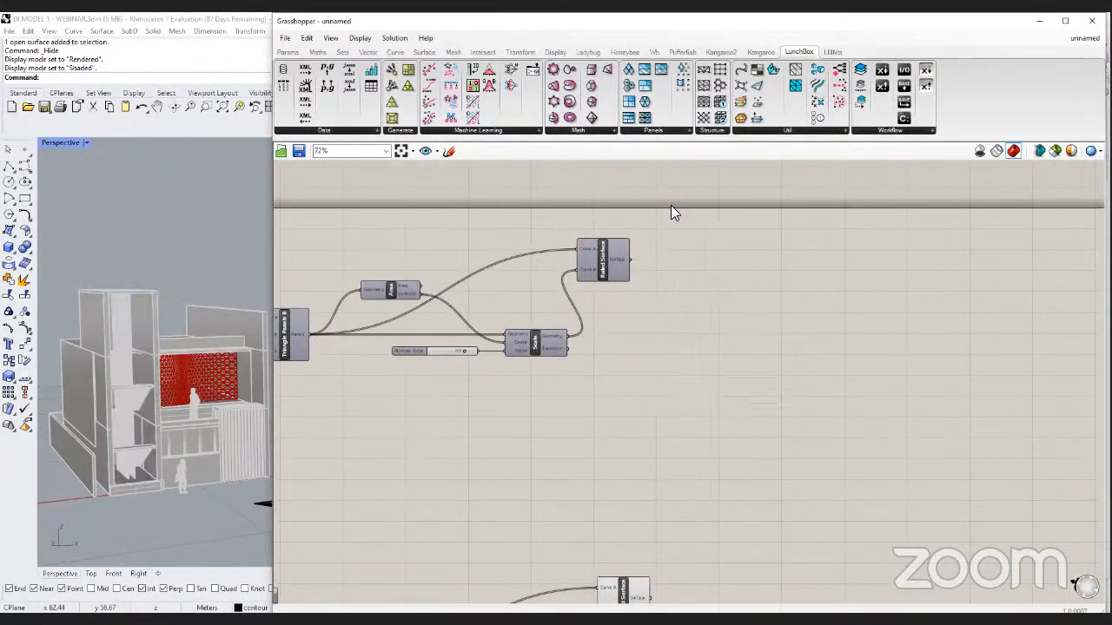
Enable the preview of the Ruled Surface component in the tower's panel definition.
left_click(608, 260)
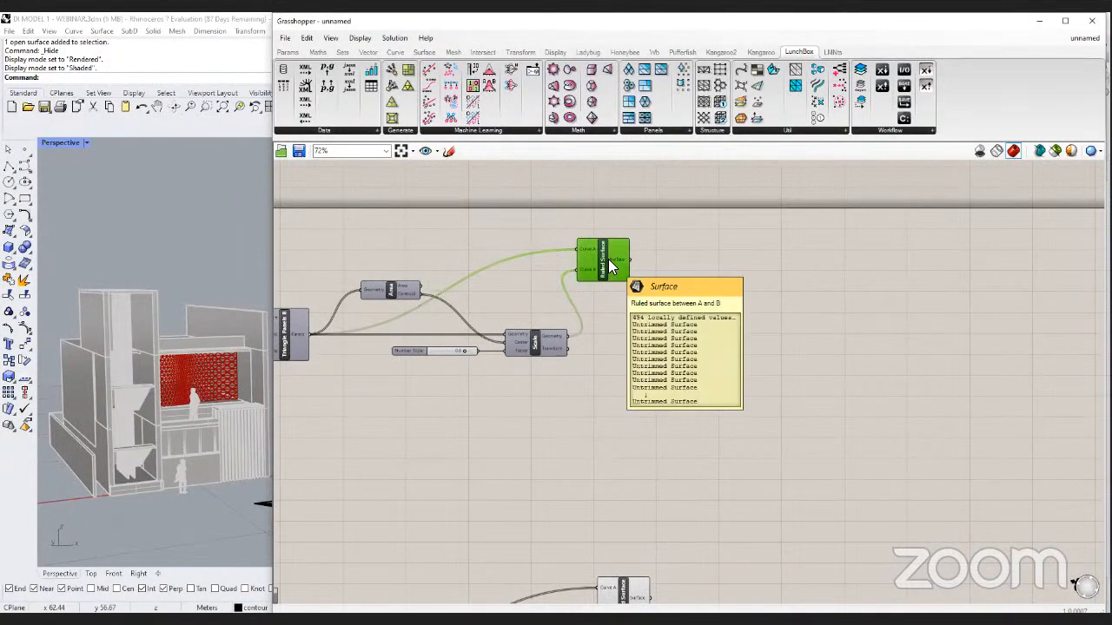
right_click_drag(600, 326, 691, 342)
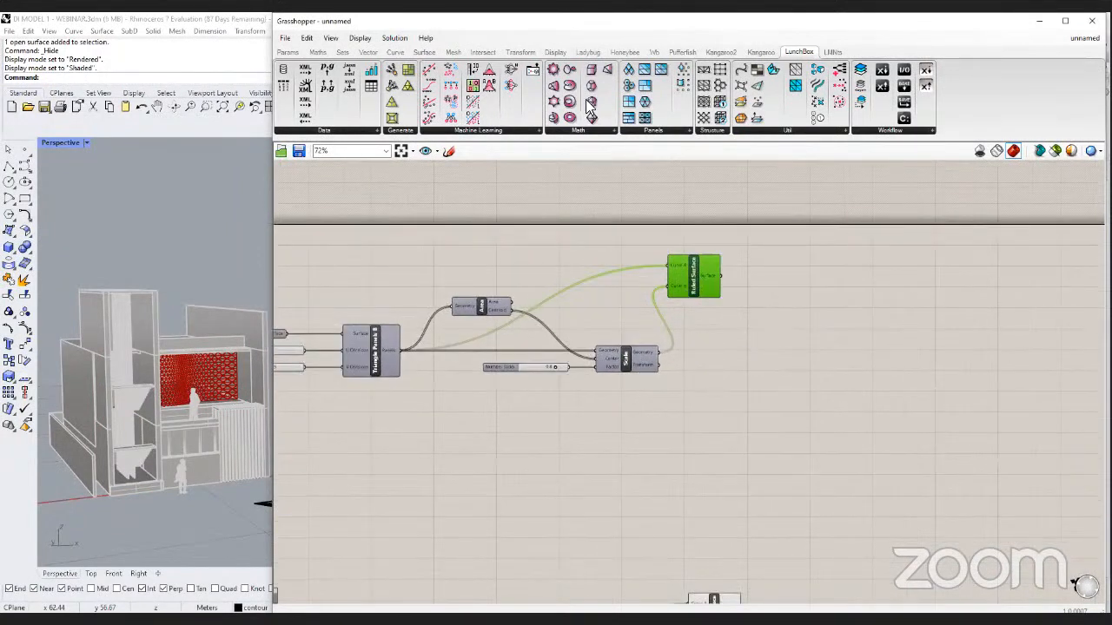
scroll(715, 268, "up", 2)
left_click(718, 235)
left_click(688, 278)
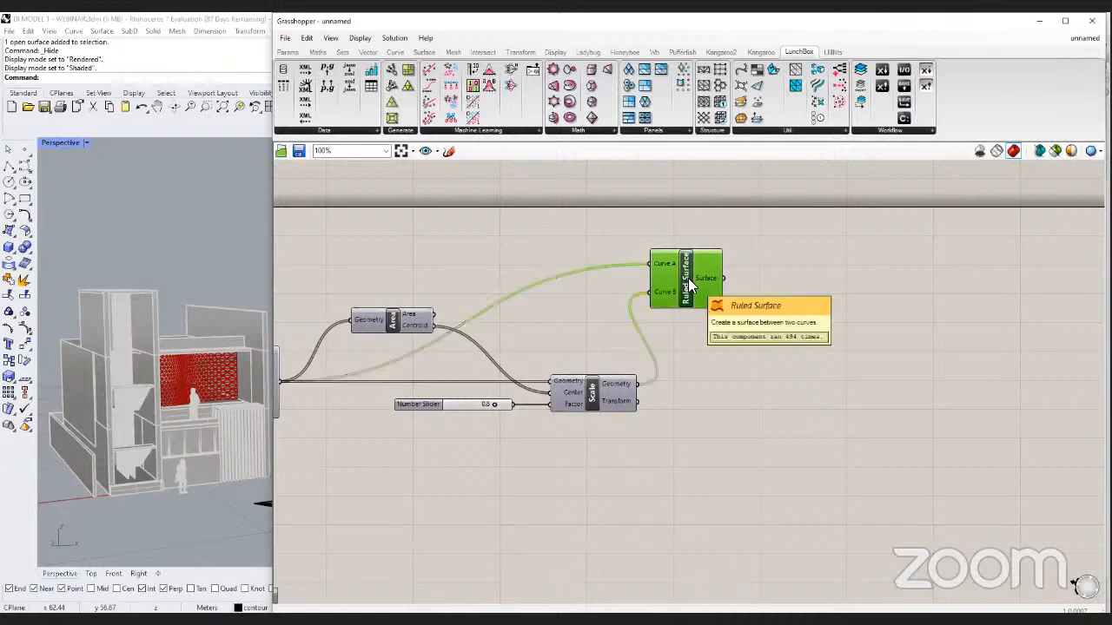
middle_click(688, 278)
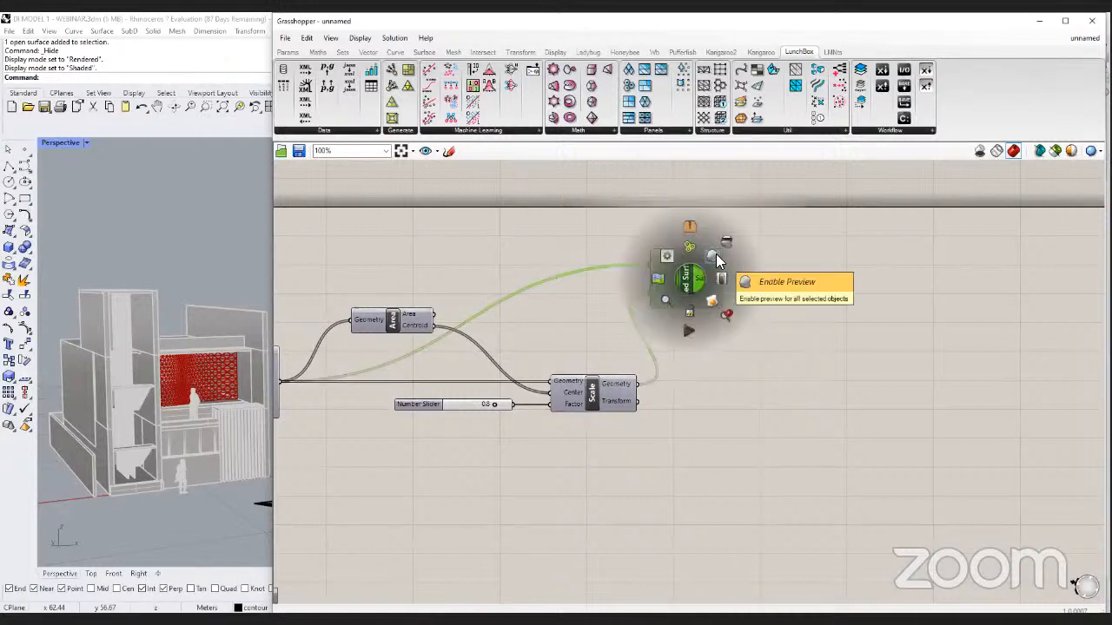
left_click(716, 253)
right_click_drag(665, 317, 723, 309)
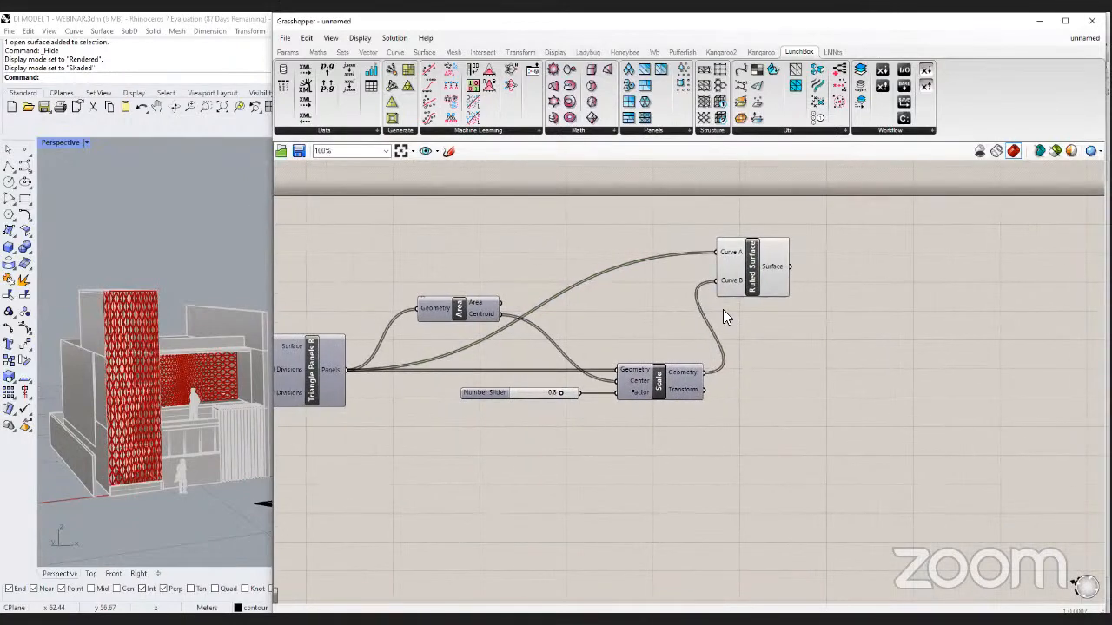
scroll(735, 354, "up", 3)
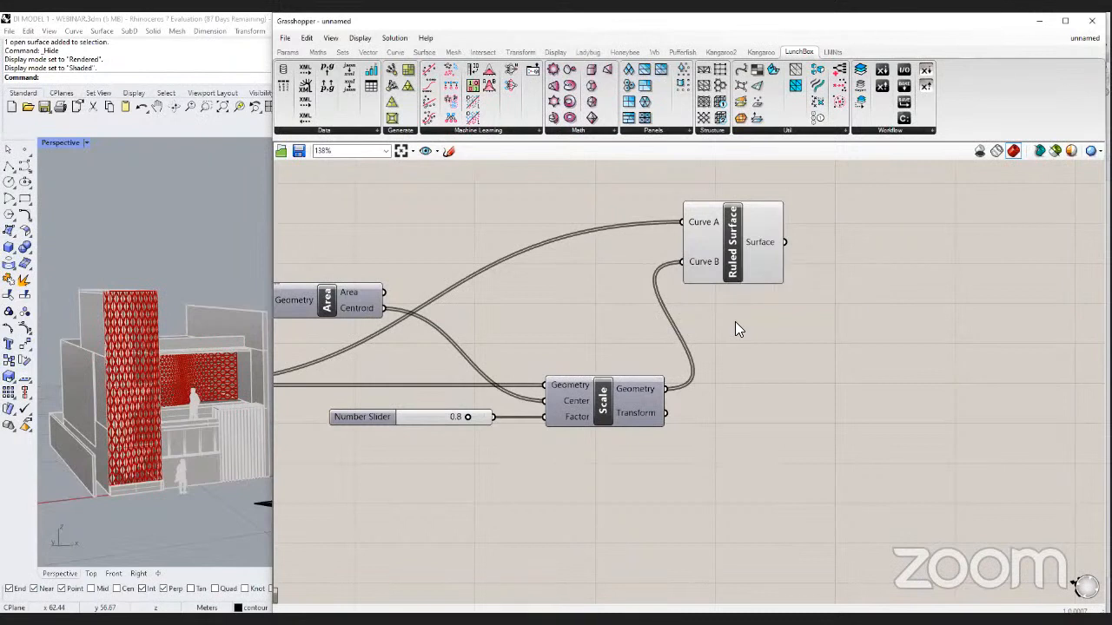
scroll(735, 326, "down", 3)
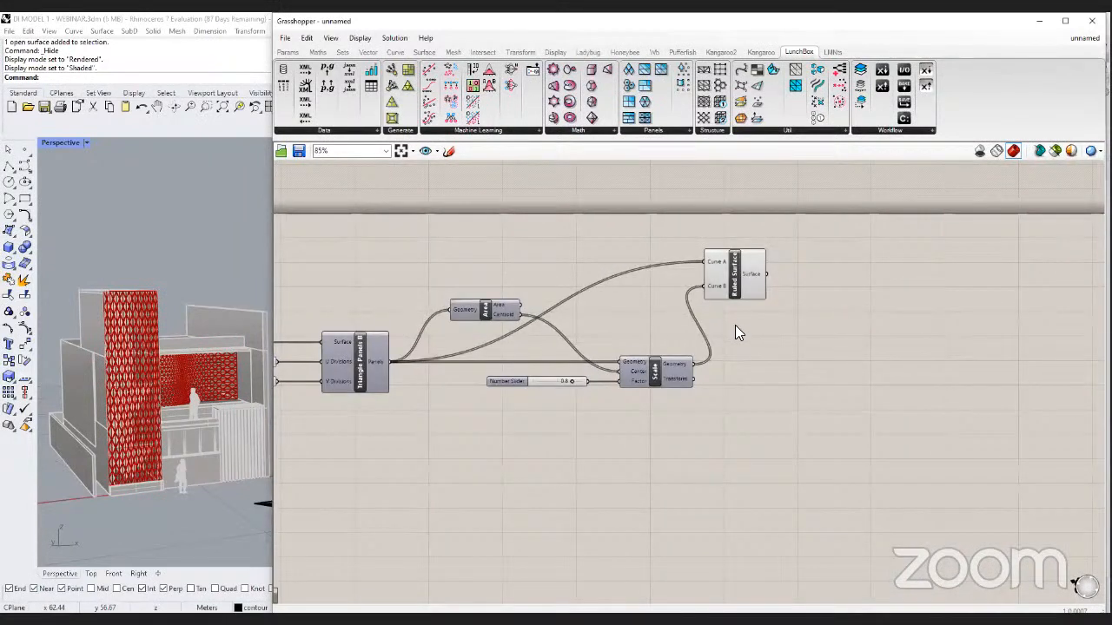
Highlight the tower's Ruled Surface component to inspect the geometry it produces, and clear the selection.
left_click(677, 358)
left_click(731, 287)
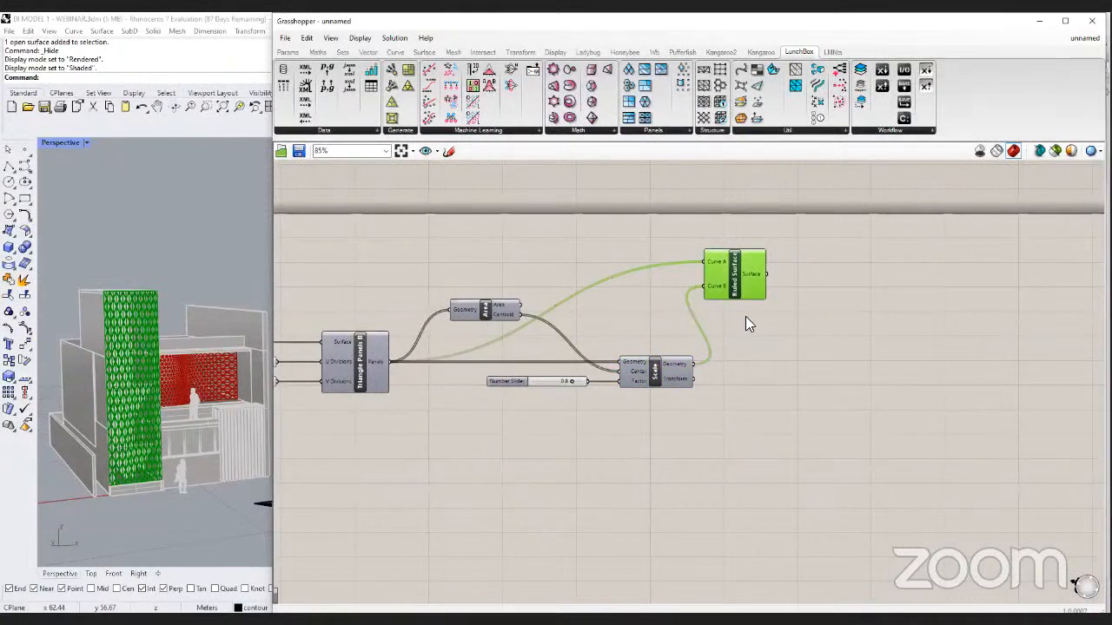
left_click(745, 323)
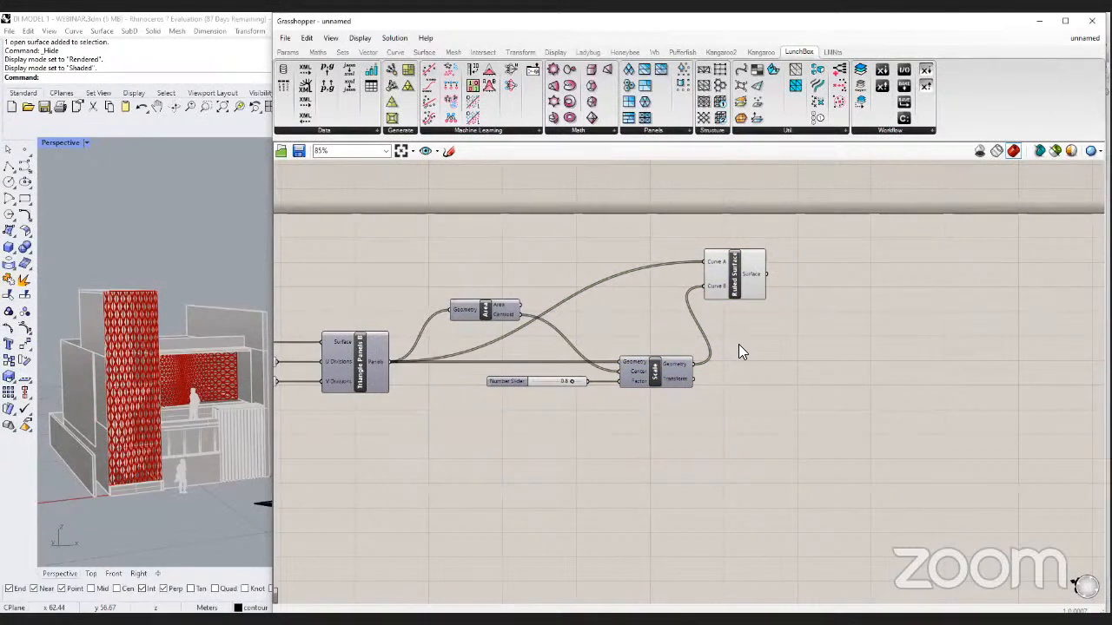
Narrow the Grasshopper window so that more of the Rhino Perspective viewport is visible beside it.
scroll(738, 344, "down", 4)
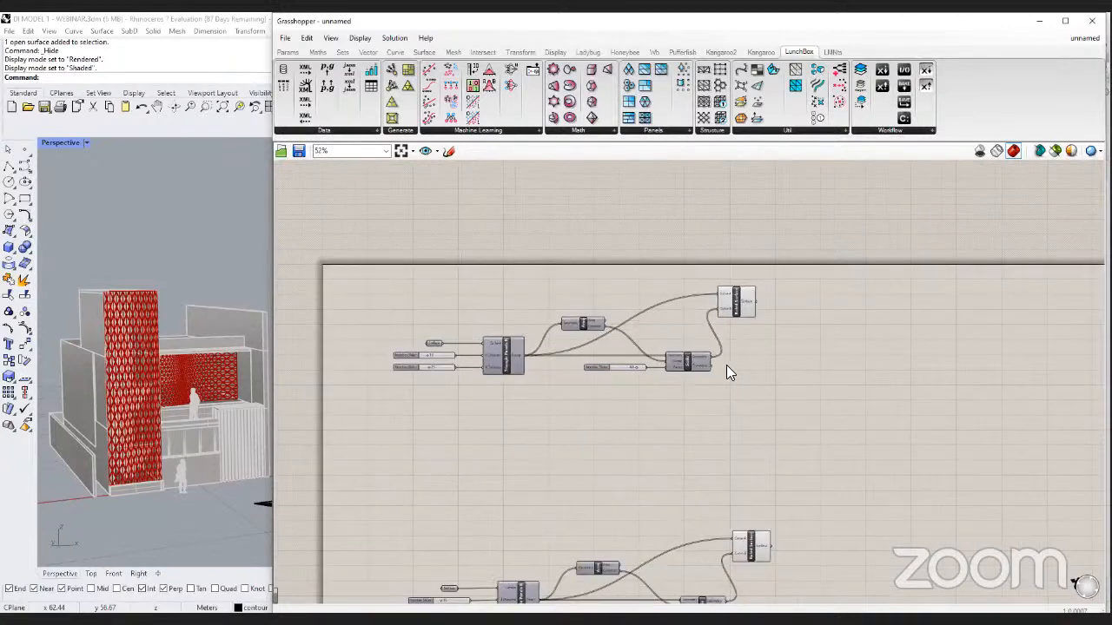
right_click_drag(730, 356, 717, 373)
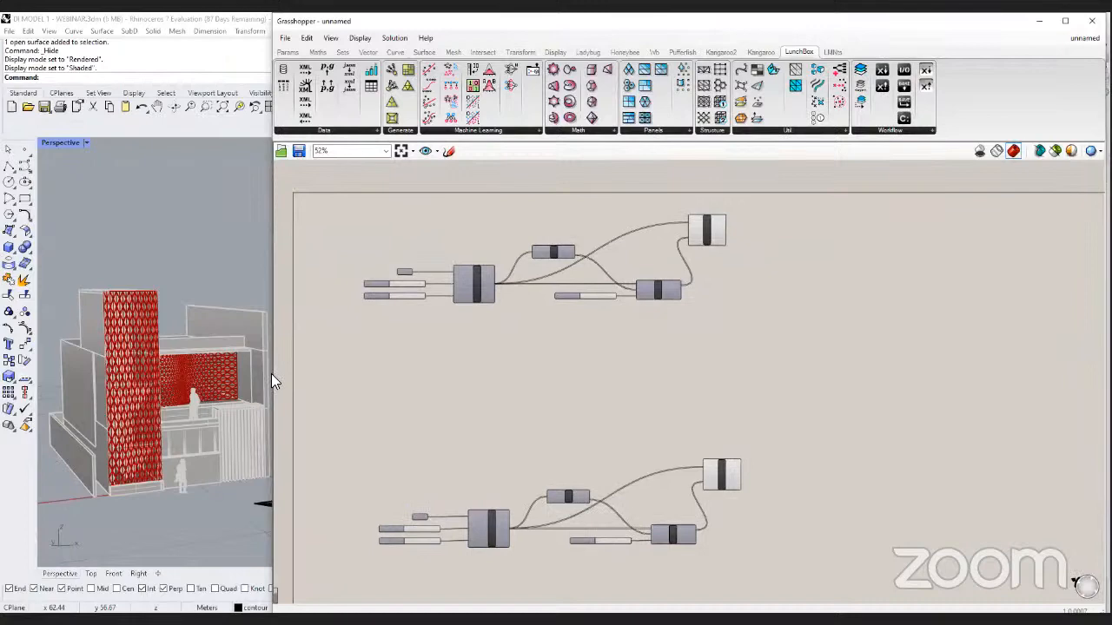
left_click_drag(271, 373, 366, 369)
Try a scale factor of 0.9 on the tower's triangular panels and set it back to 0.8.
scroll(678, 290, "up", 4)
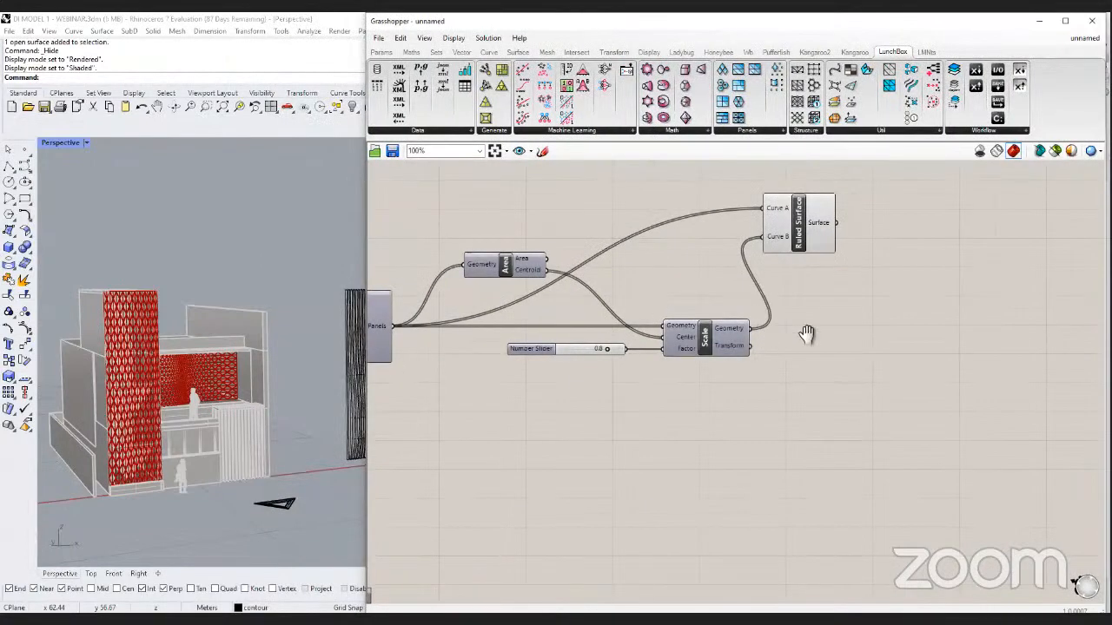
right_click_drag(806, 334, 829, 338)
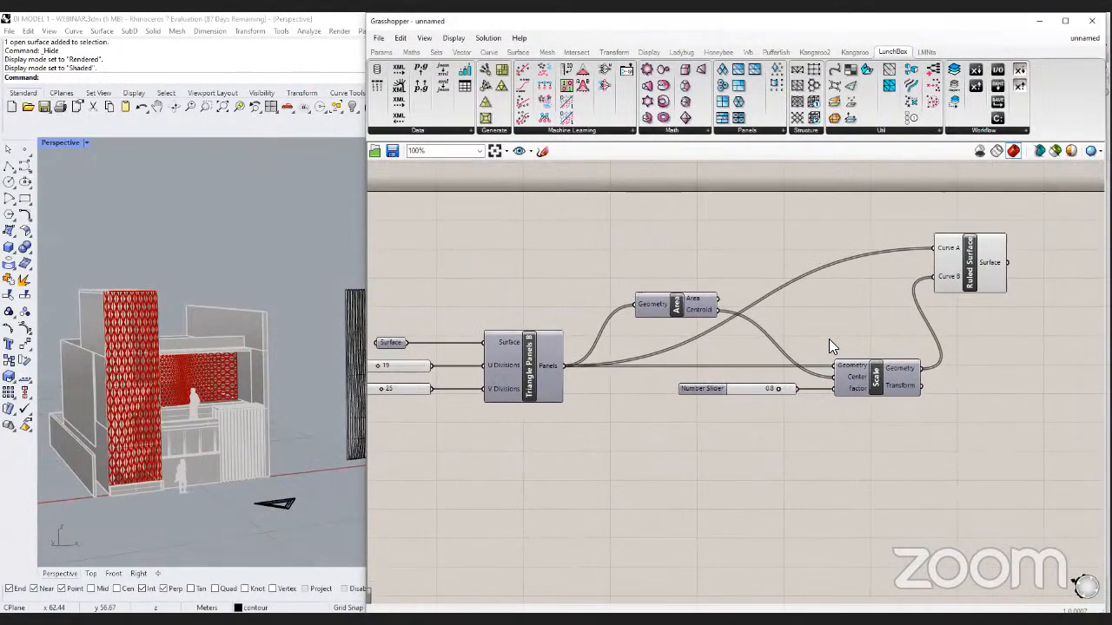
scroll(851, 393, "up", 2)
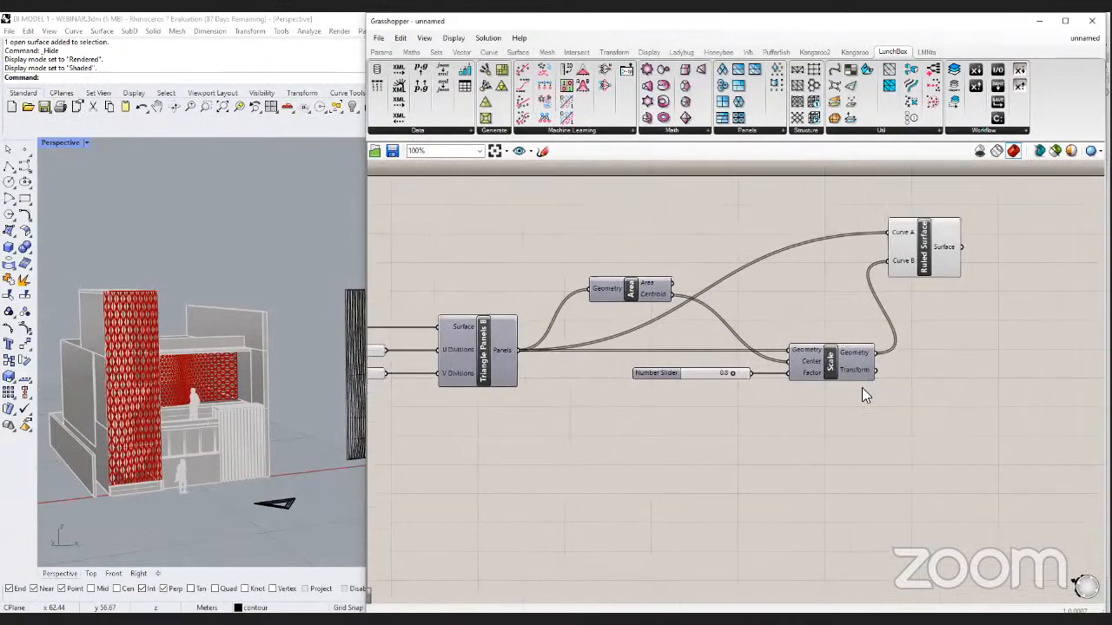
scroll(858, 372, "up", 1)
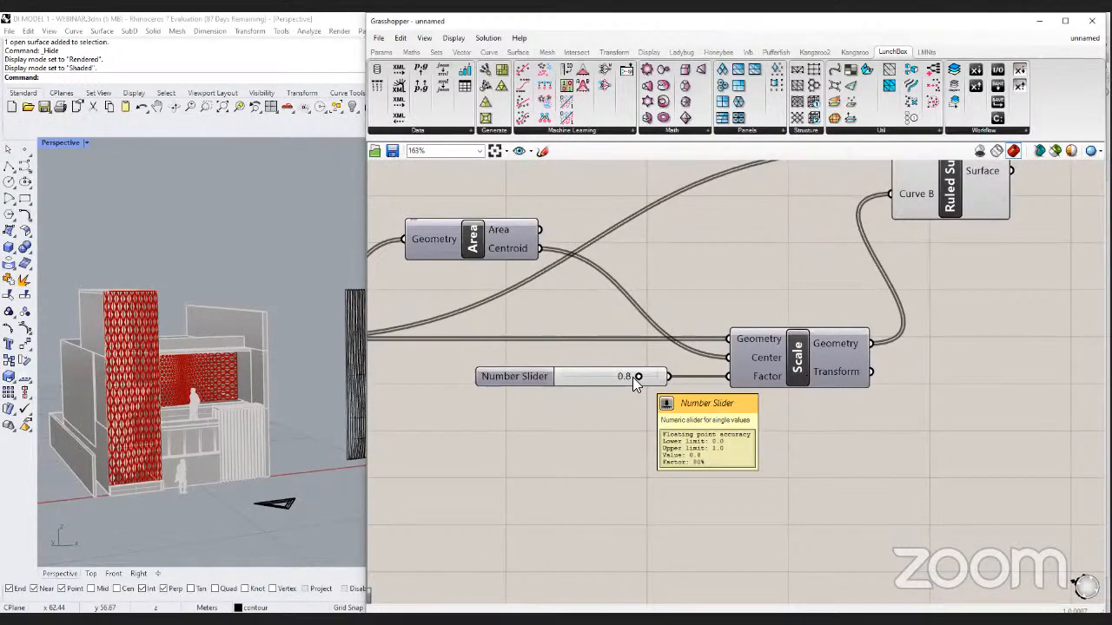
mouse_move(633, 376)
left_mouse_down()
mouse_move(601, 376)
mouse_move(647, 378)
left_mouse_up()
scroll(143, 469, "up", 3)
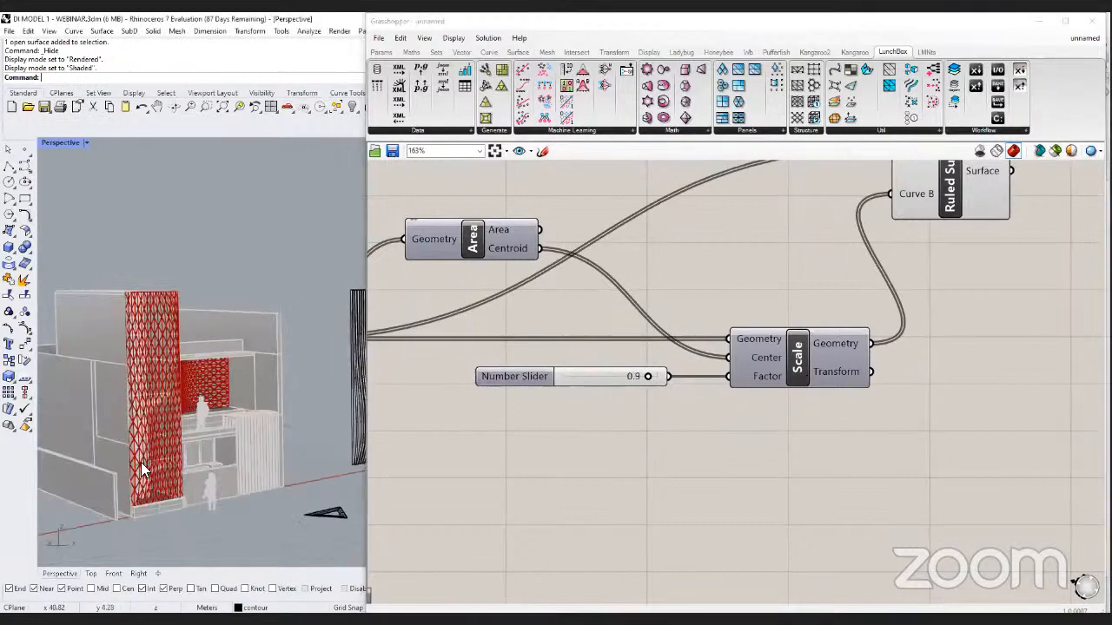
scroll(144, 469, "up", 2)
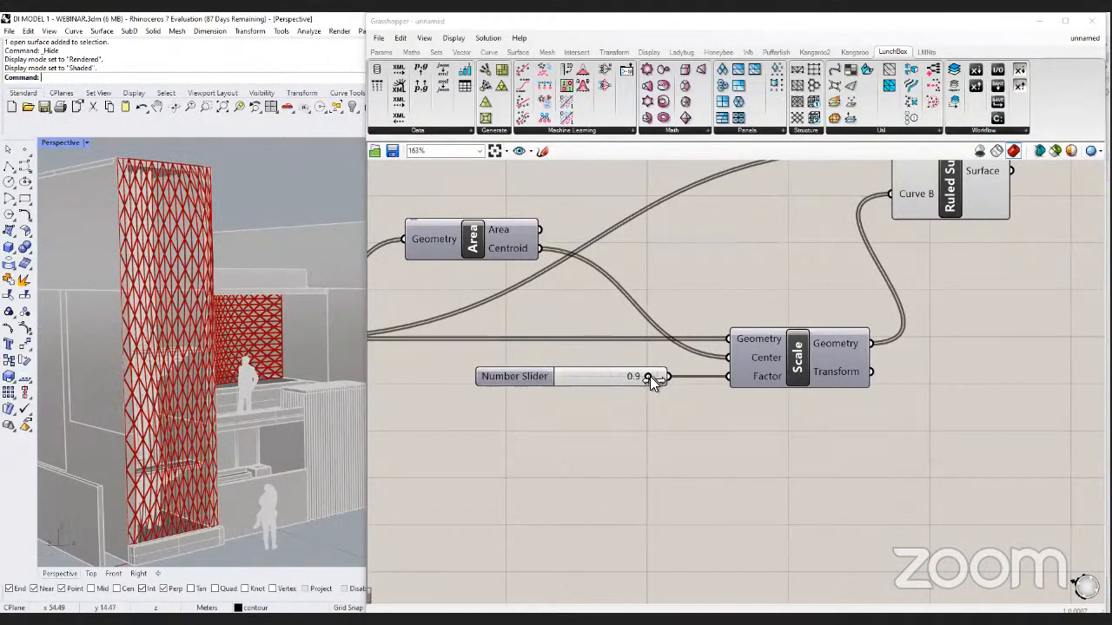
mouse_move(650, 376)
left_mouse_down()
mouse_move(589, 376)
mouse_move(638, 378)
left_mouse_up()
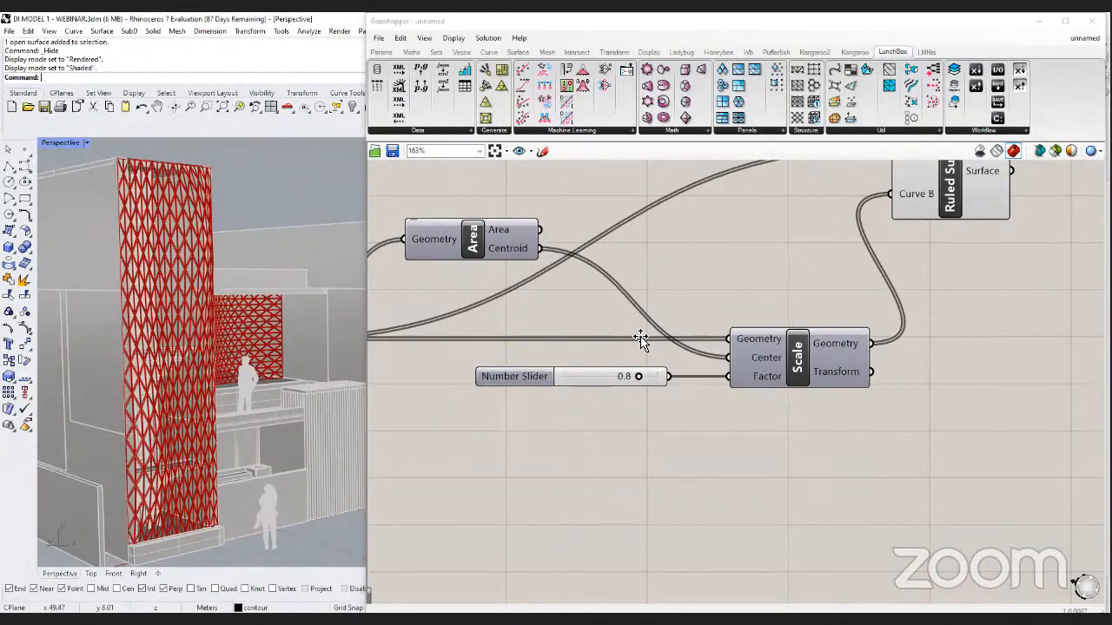
View the Roof Panelling slide in the WPS Office presentation and return to the tower's Grasshopper definition.
key("alt+Tab")
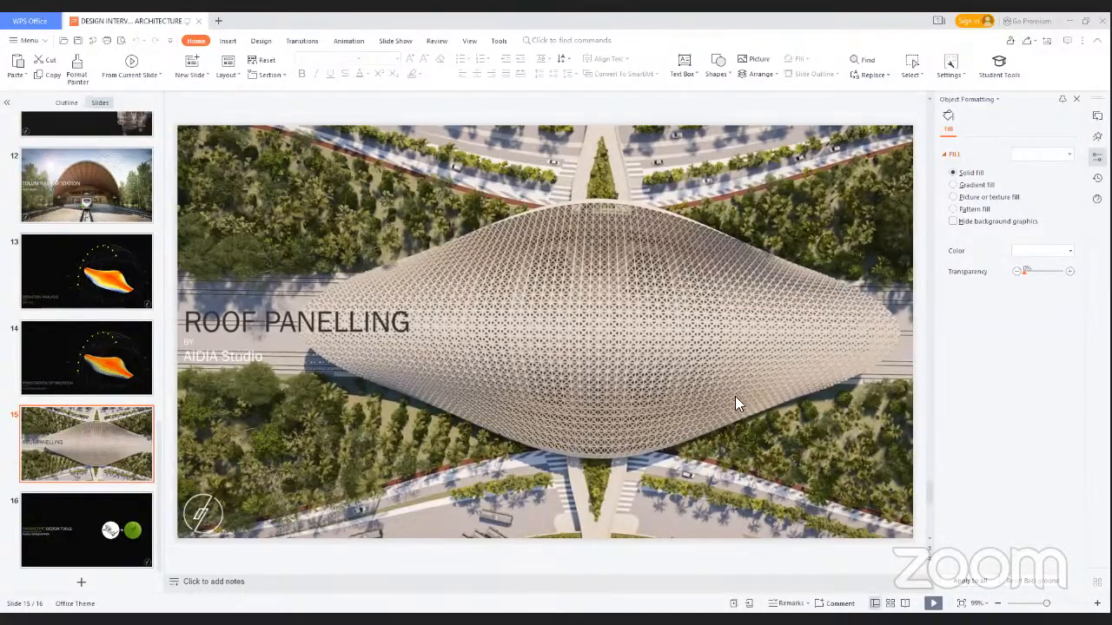
key("alt+Tab")
right_click_drag(744, 405, 817, 399)
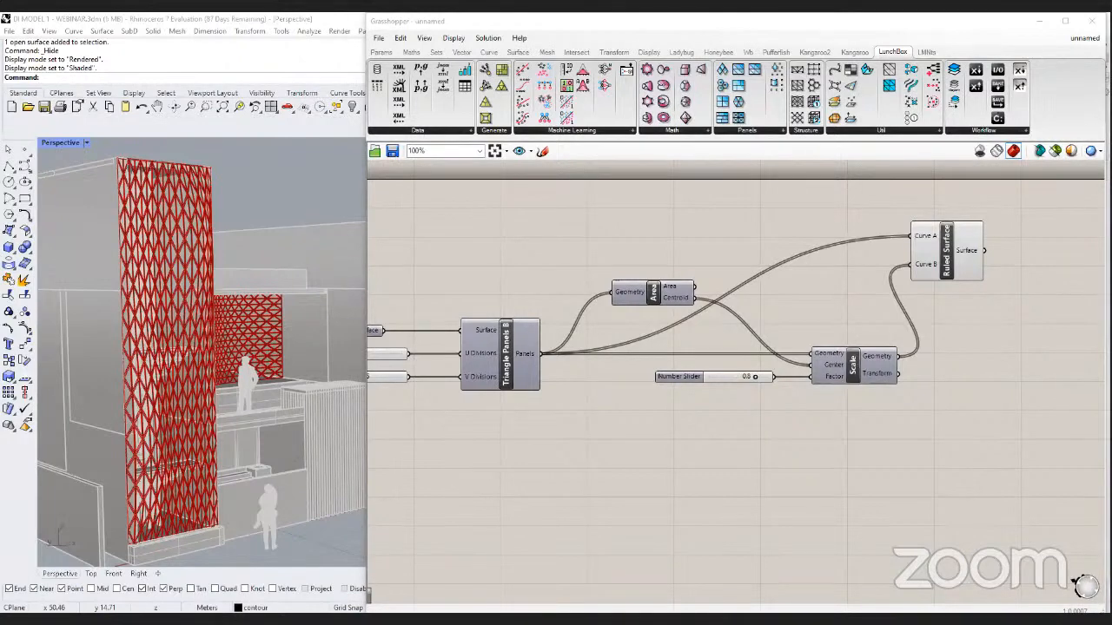
Switch to the 00.JPG image in Photos and mark the red cross point and its distances to the surrounding circles.
key("alt+Tab")
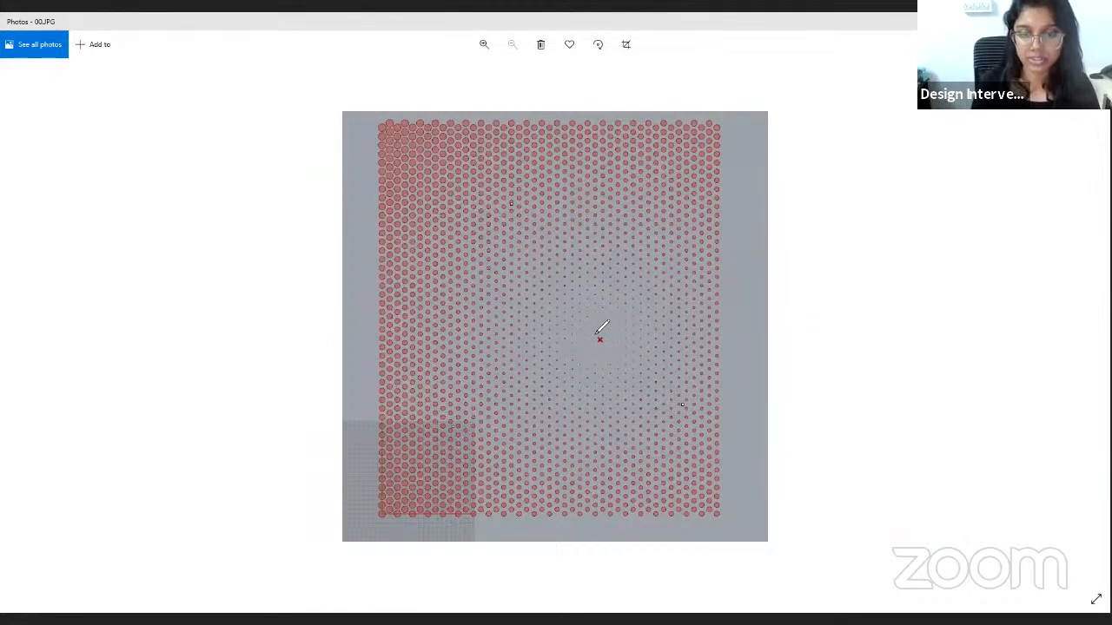
left_click_drag(615, 330, 596, 330)
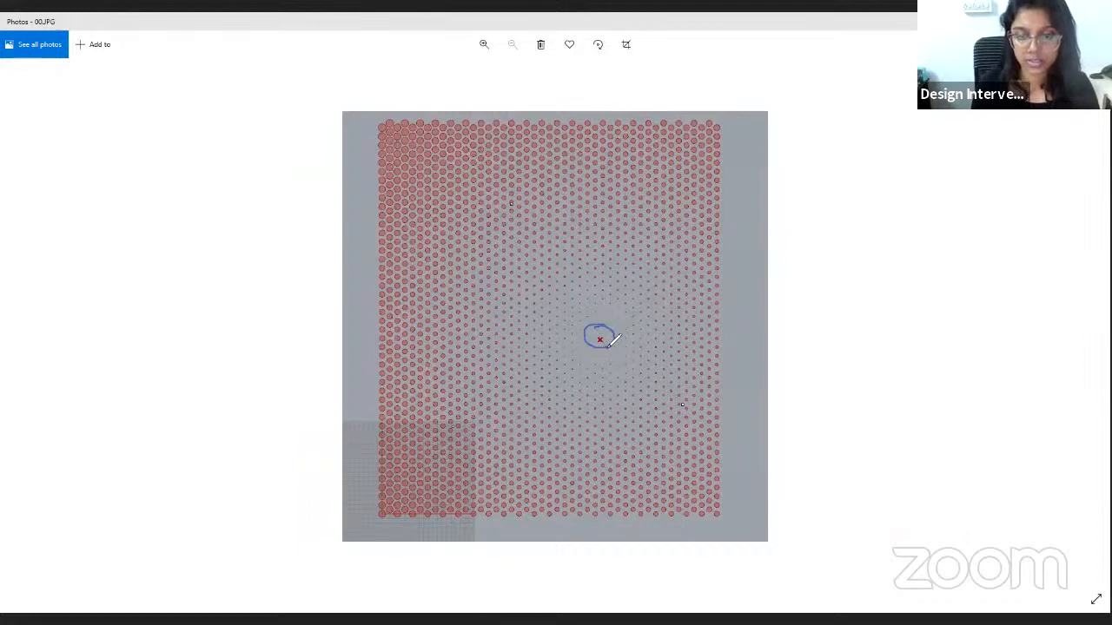
mouse_move(584, 397)
left_mouse_down()
mouse_move(594, 344)
mouse_move(485, 284)
left_mouse_up()
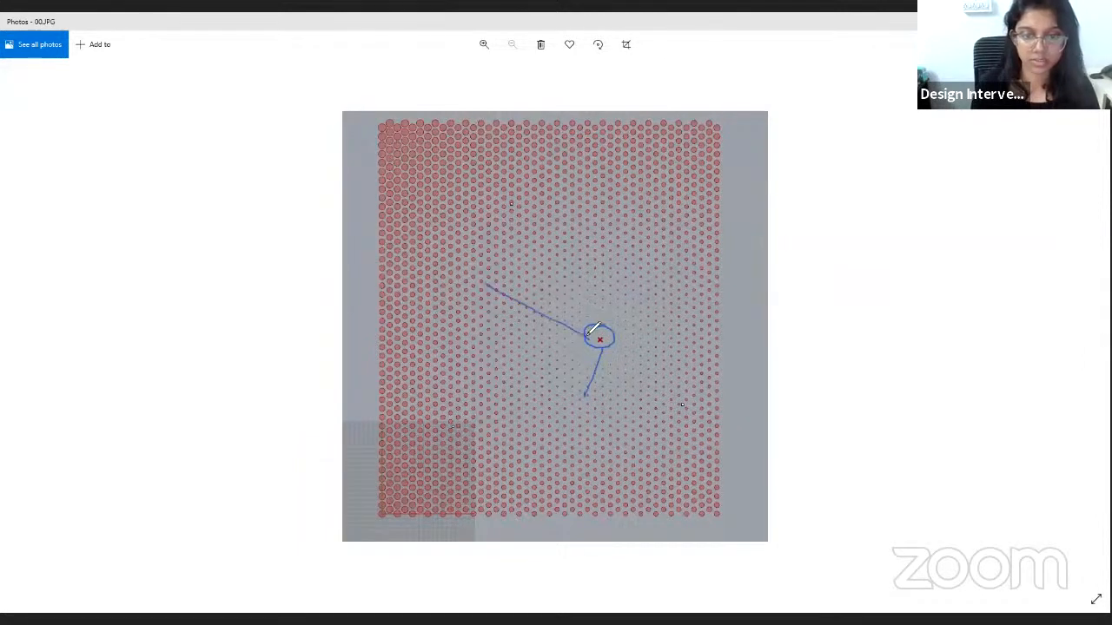
left_click_drag(581, 326, 576, 228)
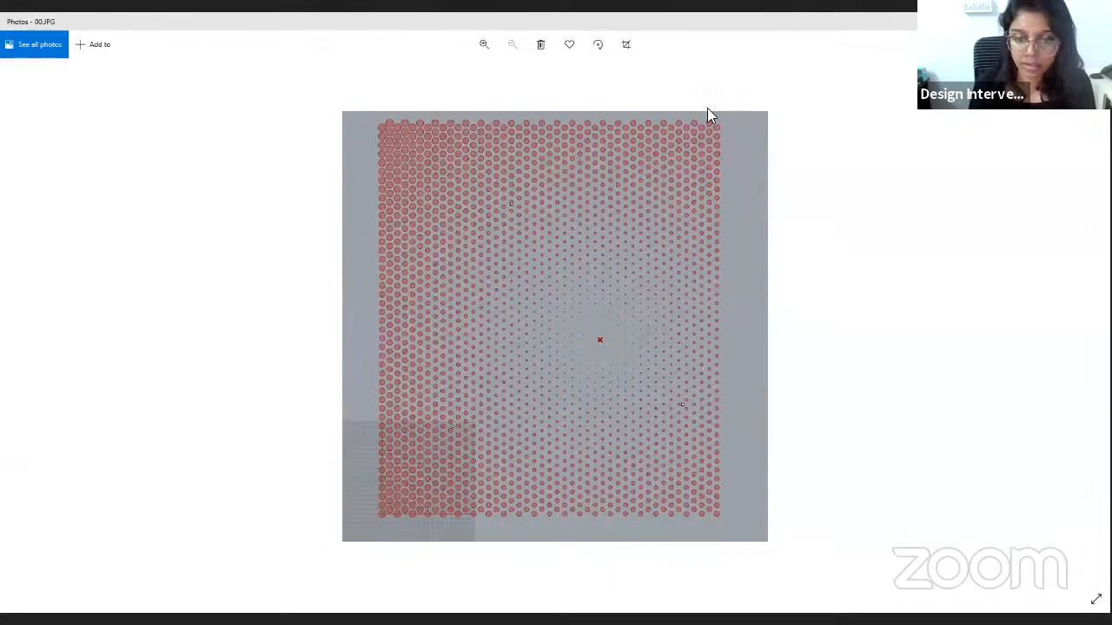
Switch back to Rhino and place a point object at the upper corner of the tower's panelled facade.
key("alt+Tab")
scroll(651, 400, "up", 2)
right_click_drag(651, 399, 677, 377)
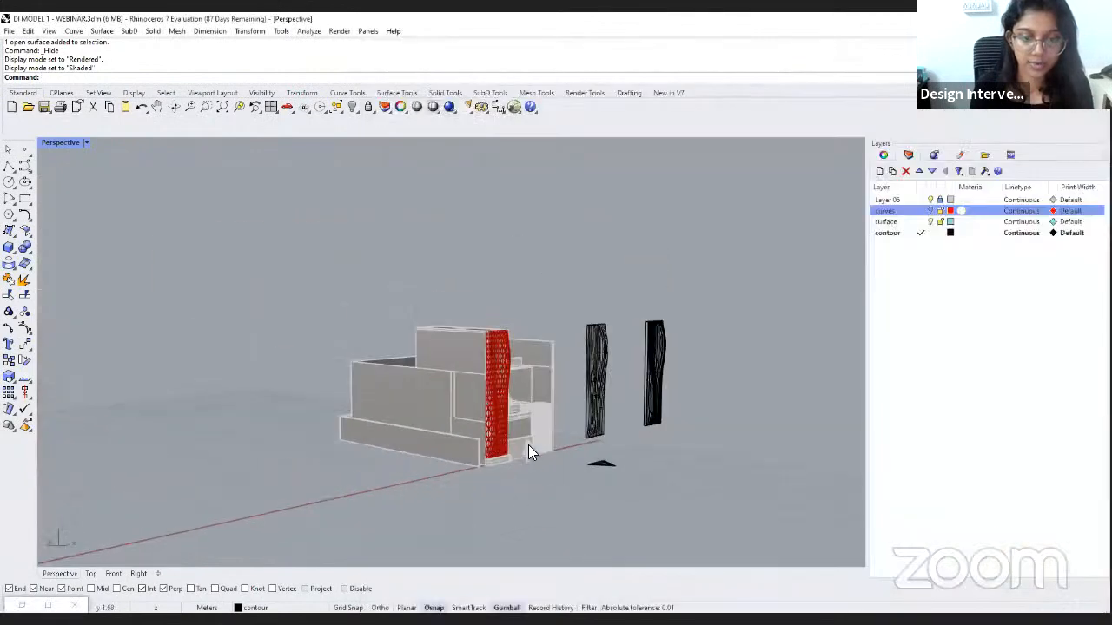
right_click_drag(528, 445, 487, 414)
scroll(486, 413, "up", 2)
scroll(487, 414, "up", 1)
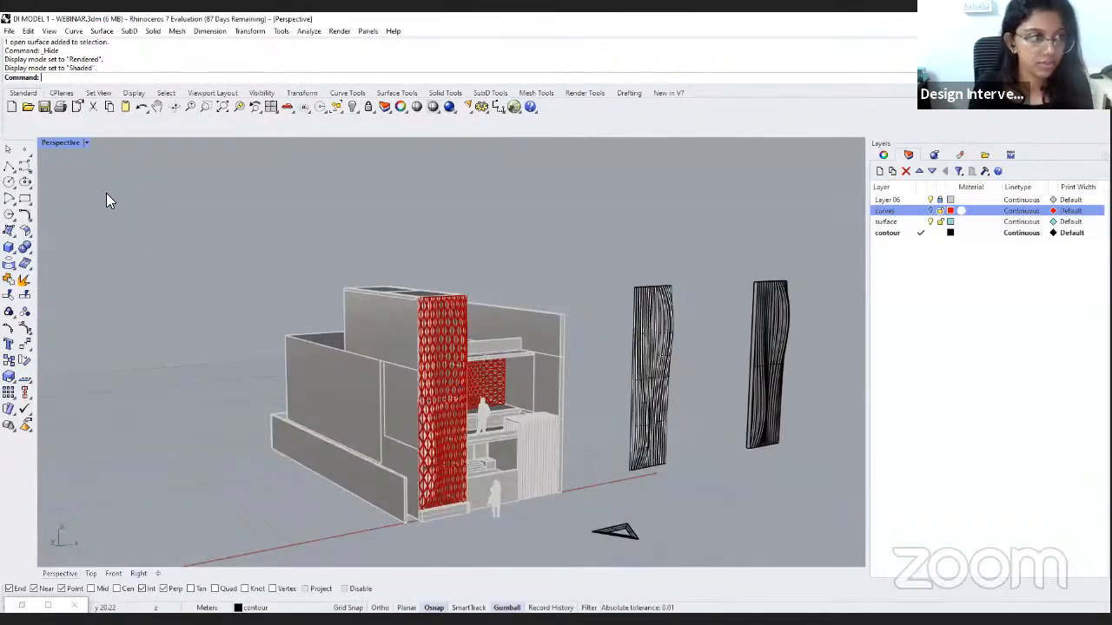
left_click(24, 150)
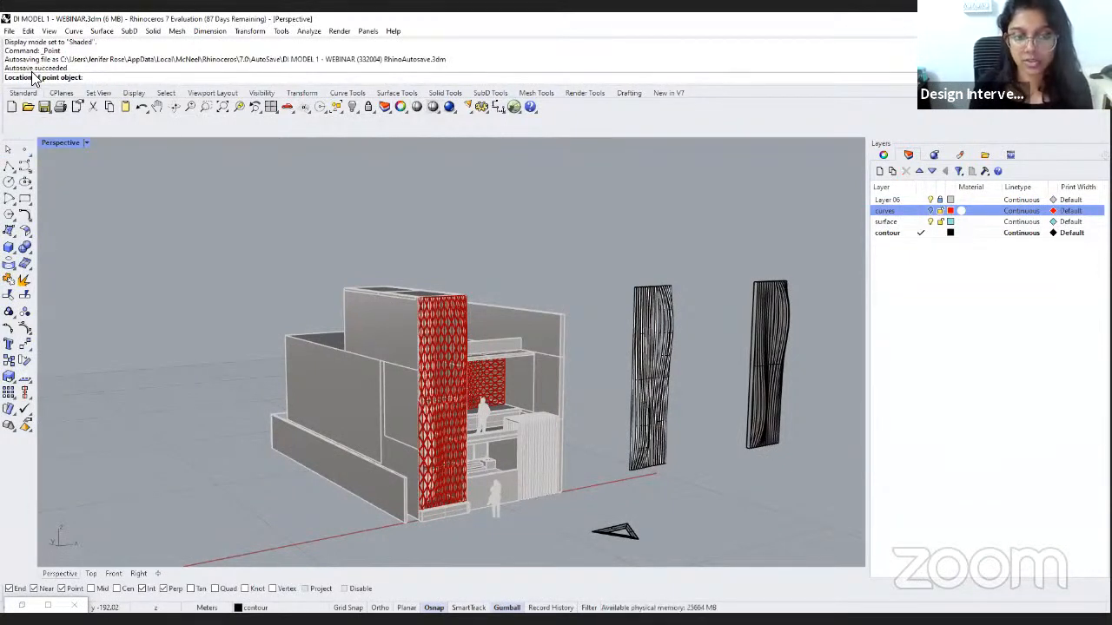
scroll(474, 304, "up", 5)
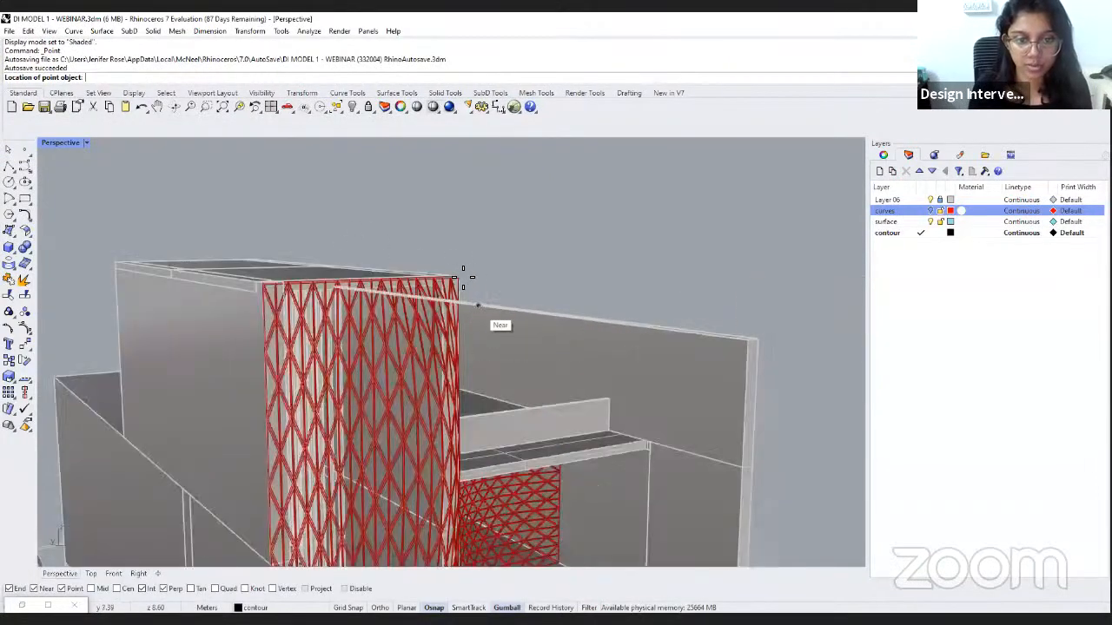
left_click(458, 280)
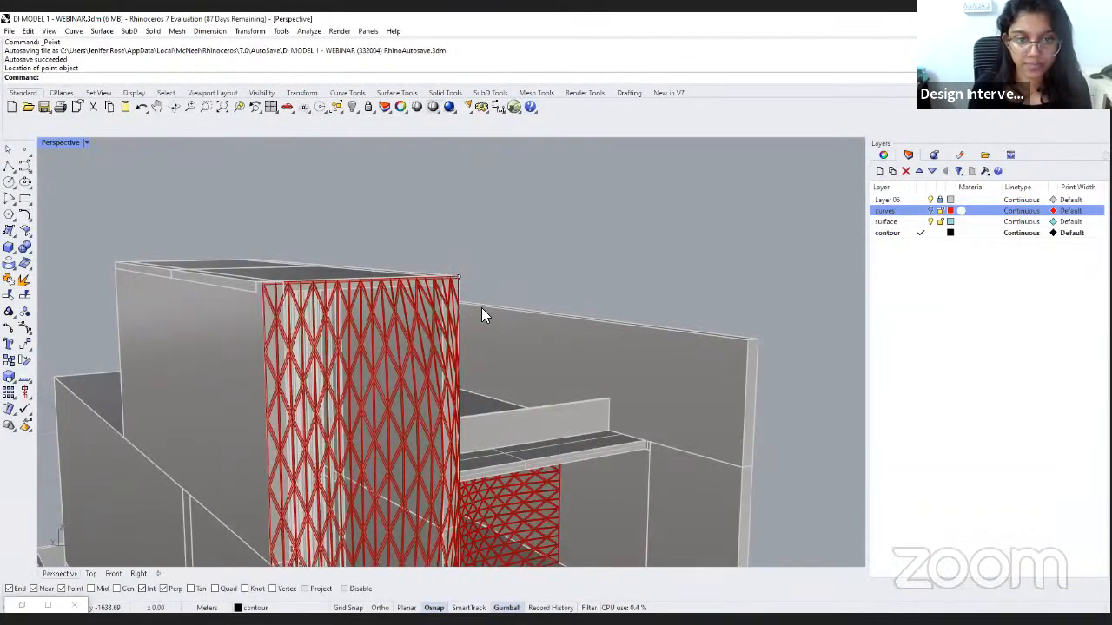
Move the point in the Front view from the corner onto the upper part of the tower facade, and return to a full Perspective view.
left_click(458, 280)
scroll(481, 310, "down", 3)
scroll(497, 369, "down", 3)
scroll(131, 157, "down", 2)
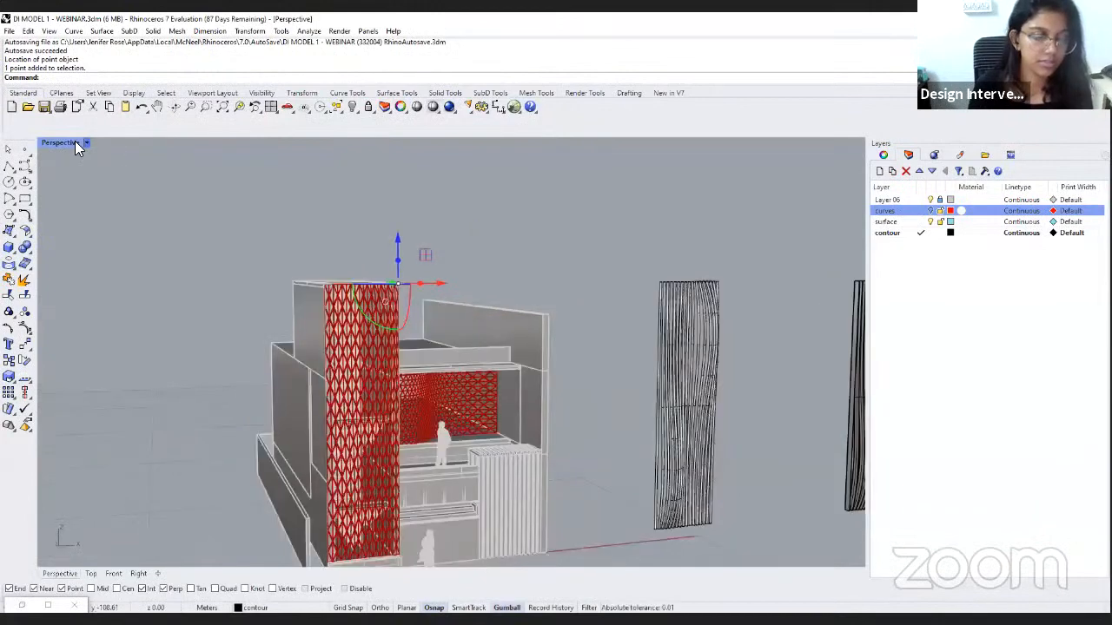
double_click(60, 142)
scroll(291, 476, "down", 3)
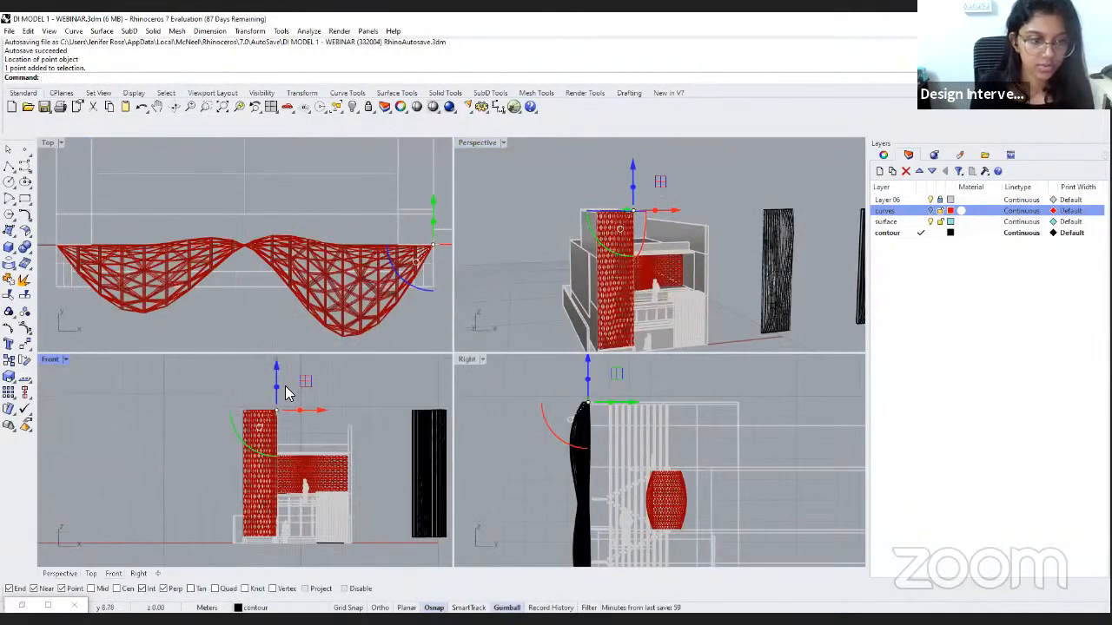
mouse_move(277, 387)
left_mouse_down()
mouse_move(278, 417)
mouse_move(277, 397)
left_mouse_up()
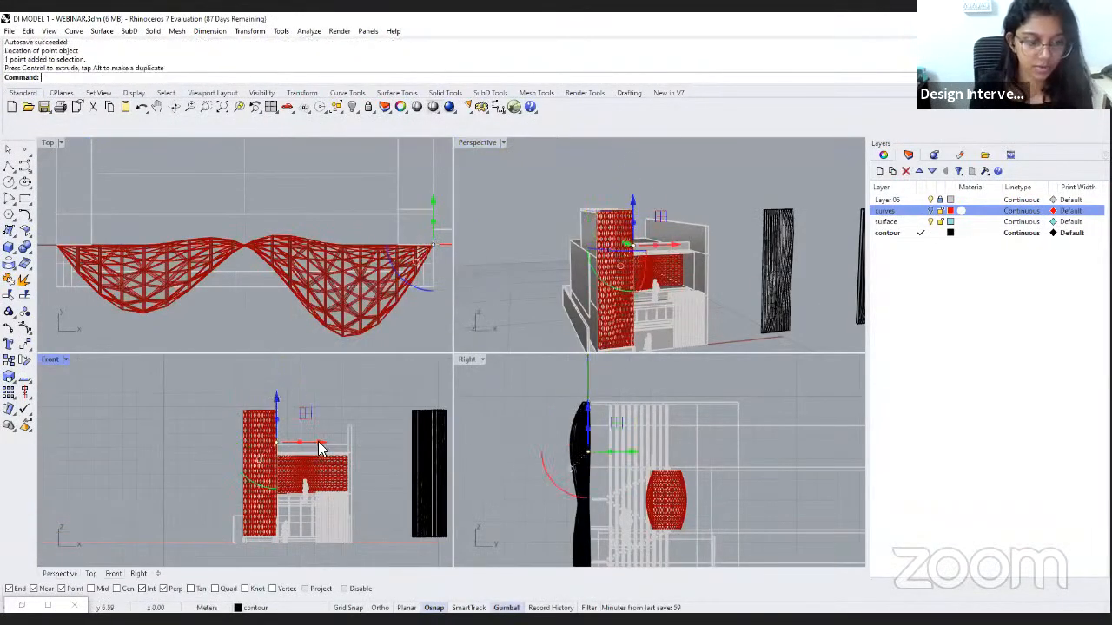
mouse_move(319, 442)
left_mouse_down()
mouse_move(302, 432)
mouse_move(313, 439)
left_mouse_up()
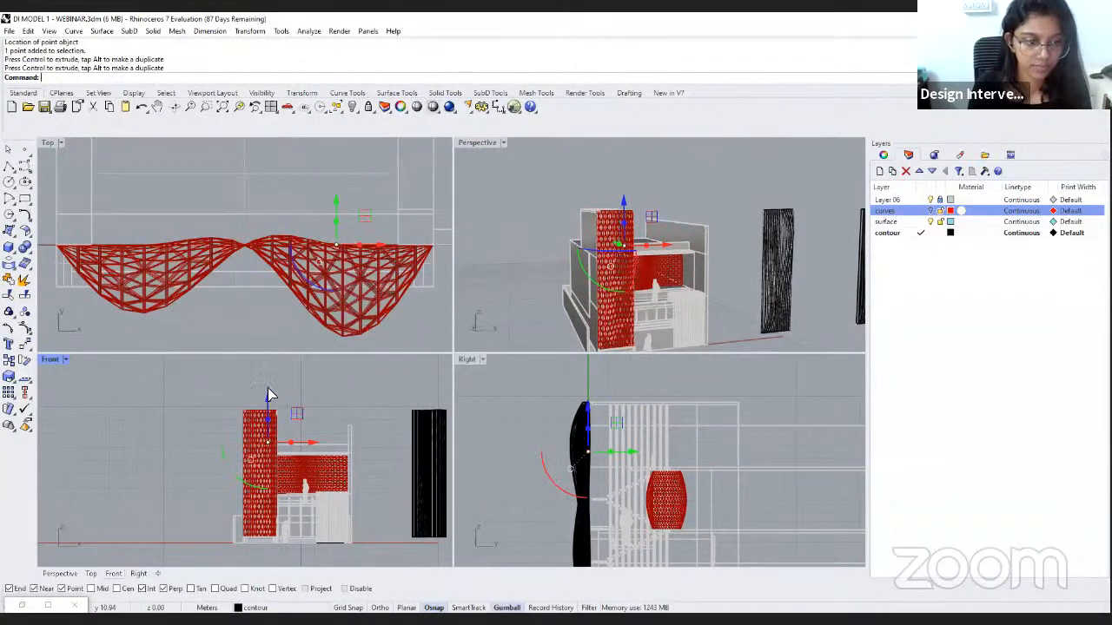
left_click_drag(268, 392, 267, 384)
left_click_drag(313, 437, 266, 397)
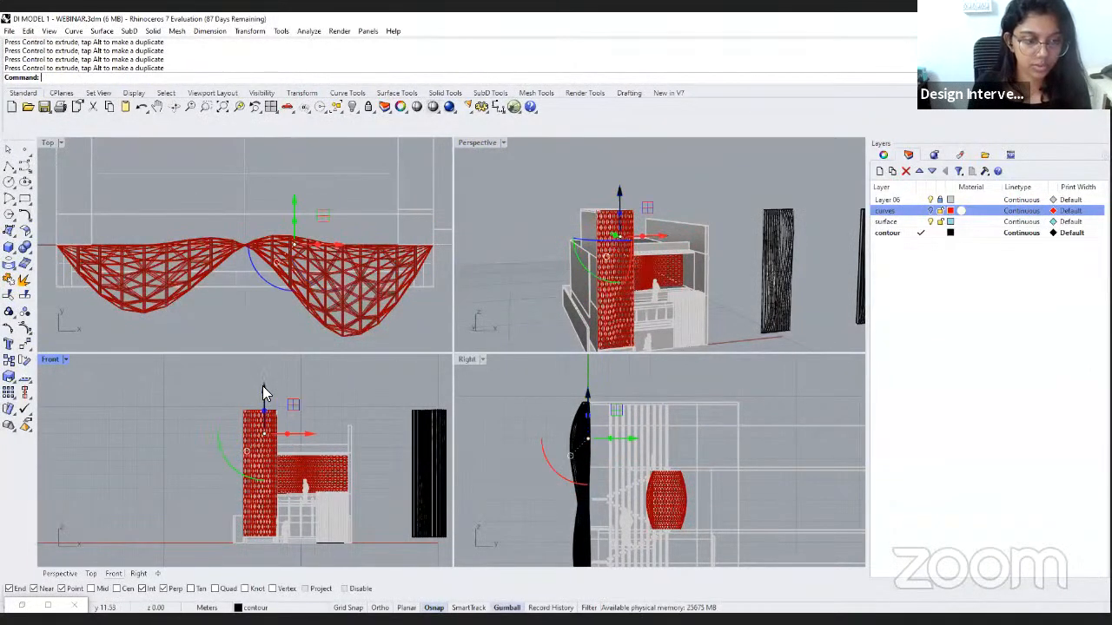
double_click(484, 143)
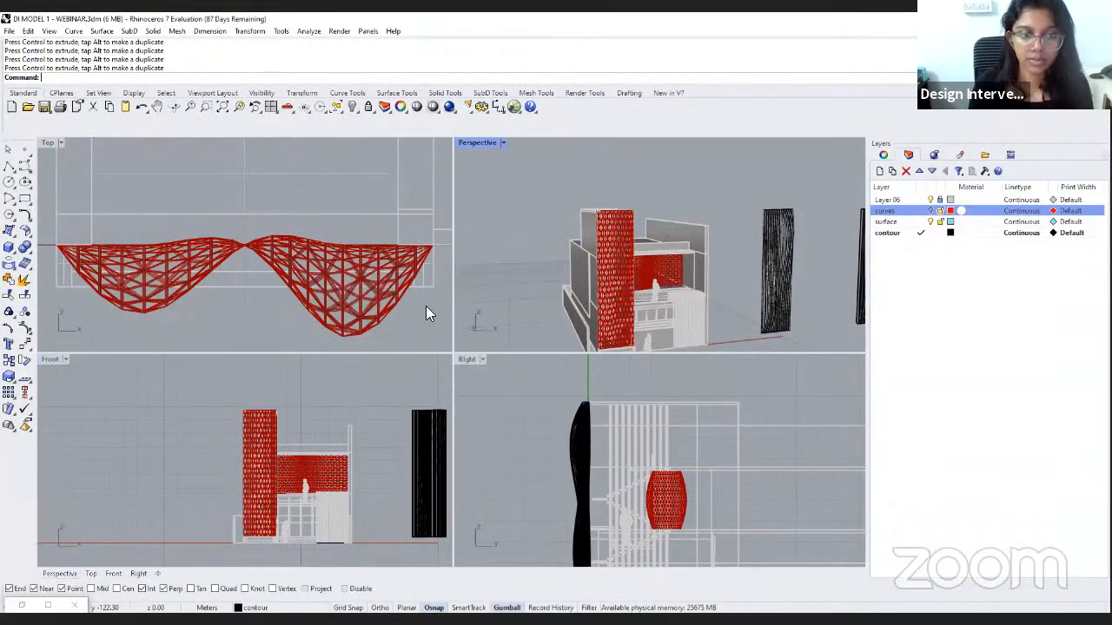
mouse_move(459, 313)
right_mouse_down()
mouse_move(497, 338)
mouse_move(478, 316)
mouse_move(457, 336)
mouse_move(497, 355)
mouse_move(458, 320)
mouse_move(432, 315)
right_mouse_up()
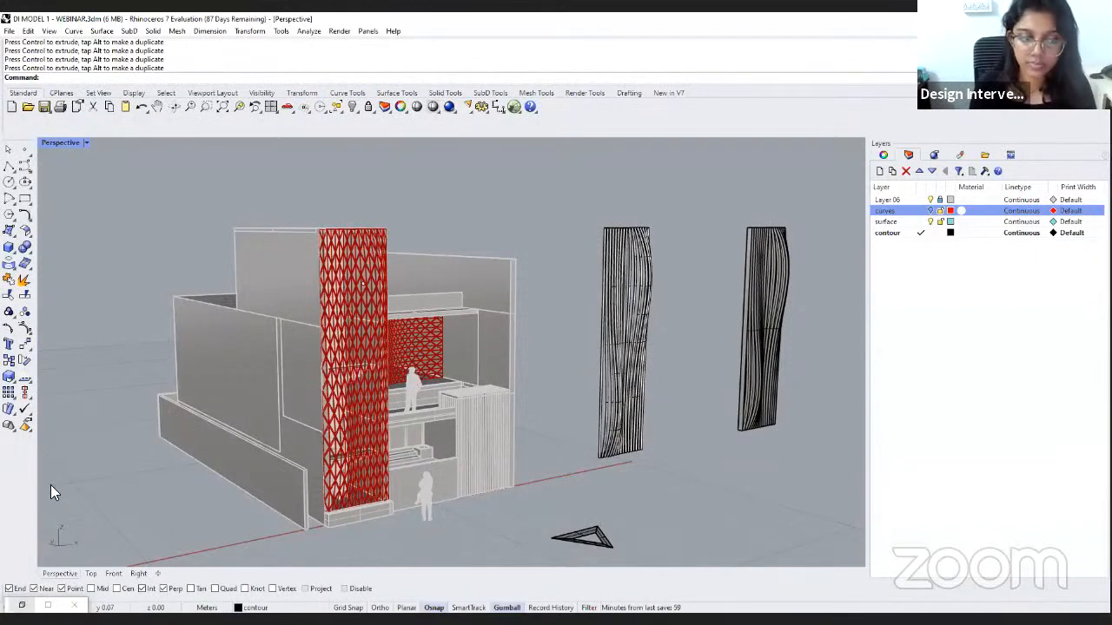
Bring the Grasshopper window back beside the model and select the point on the tower facade.
right_click_drag(51, 485, 237, 368)
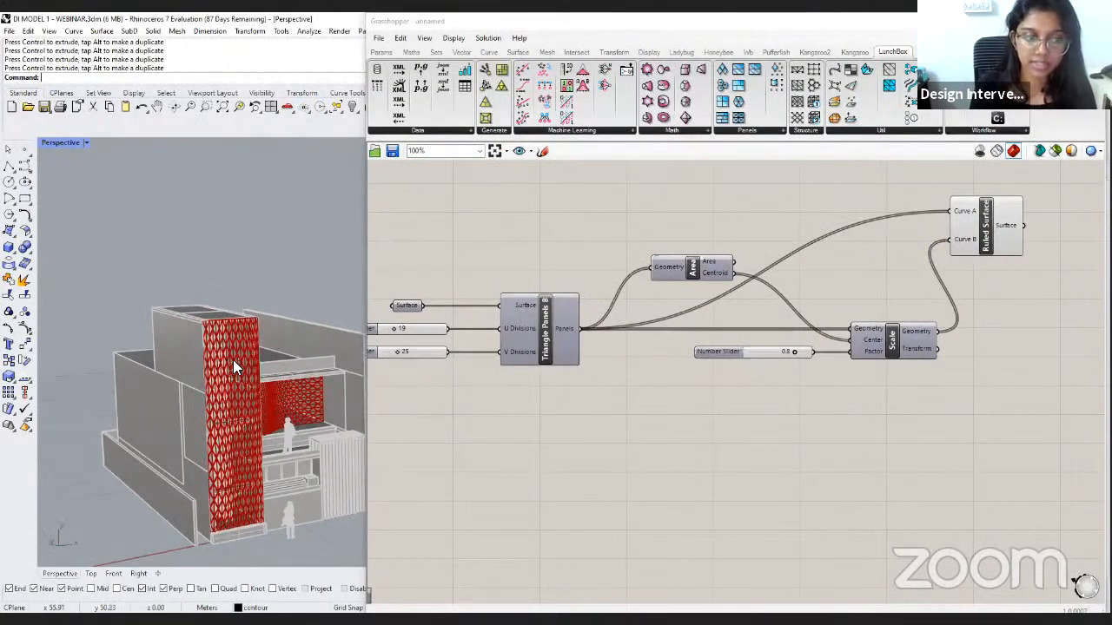
left_click(237, 367)
right_click_drag(262, 435, 335, 362)
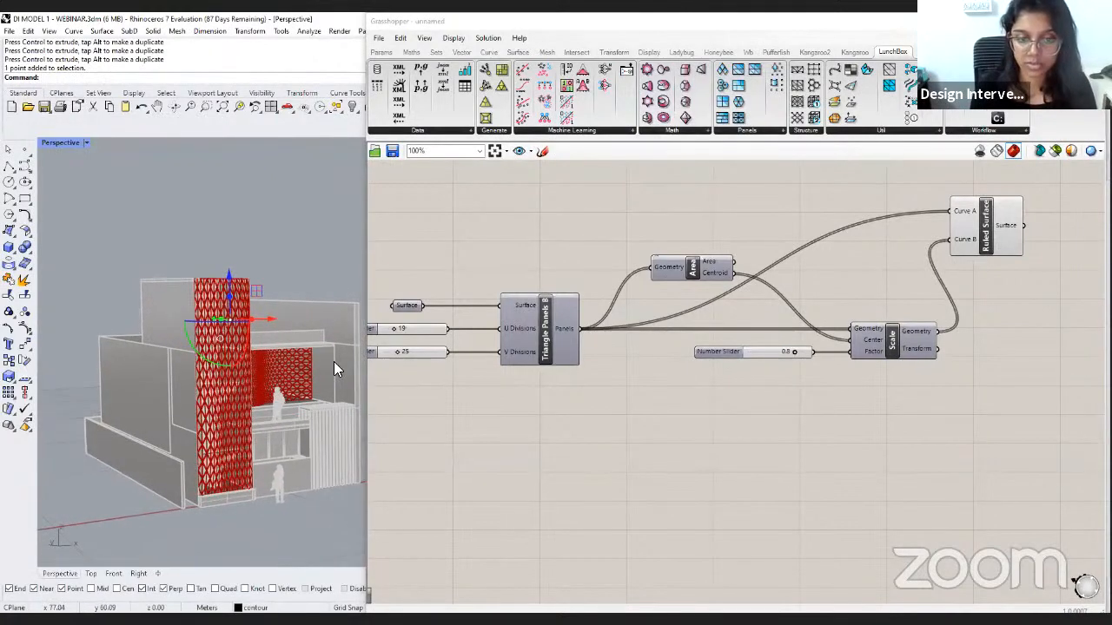
Add a Point parameter below the panel components and reference the point on the tower facade in it.
right_click_drag(533, 461, 571, 415)
double_click(572, 421)
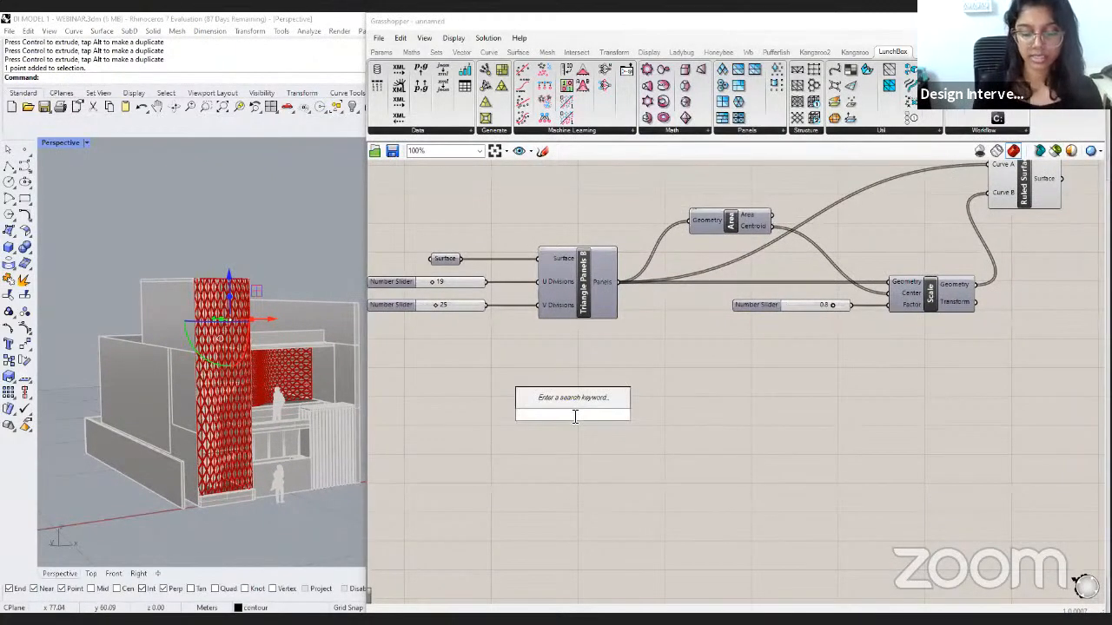
type("point")
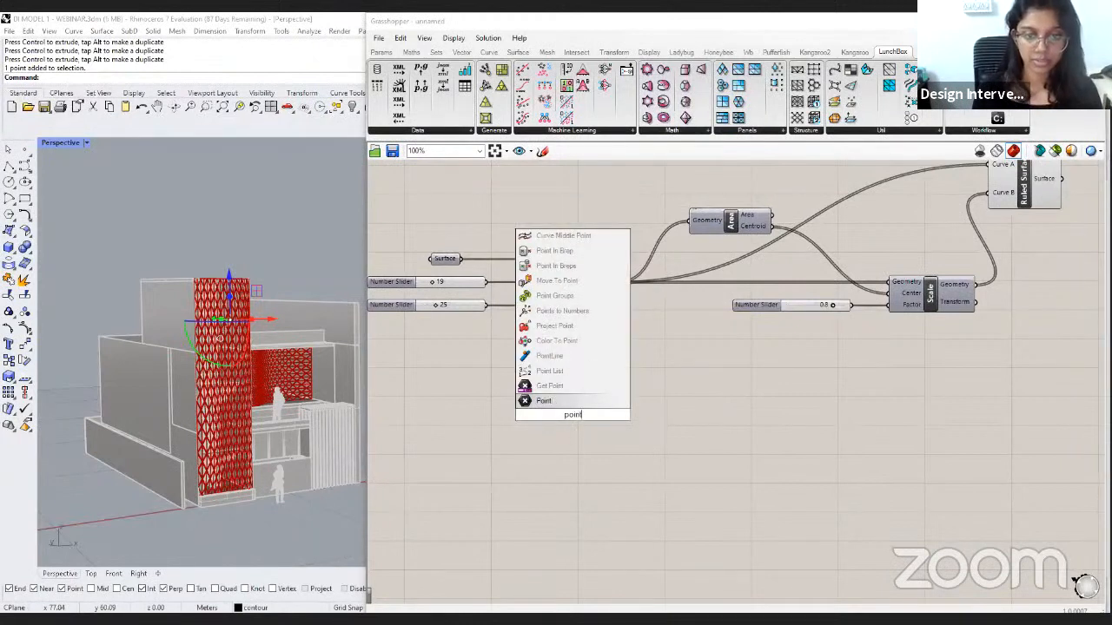
left_click(543, 401)
right_click(569, 418)
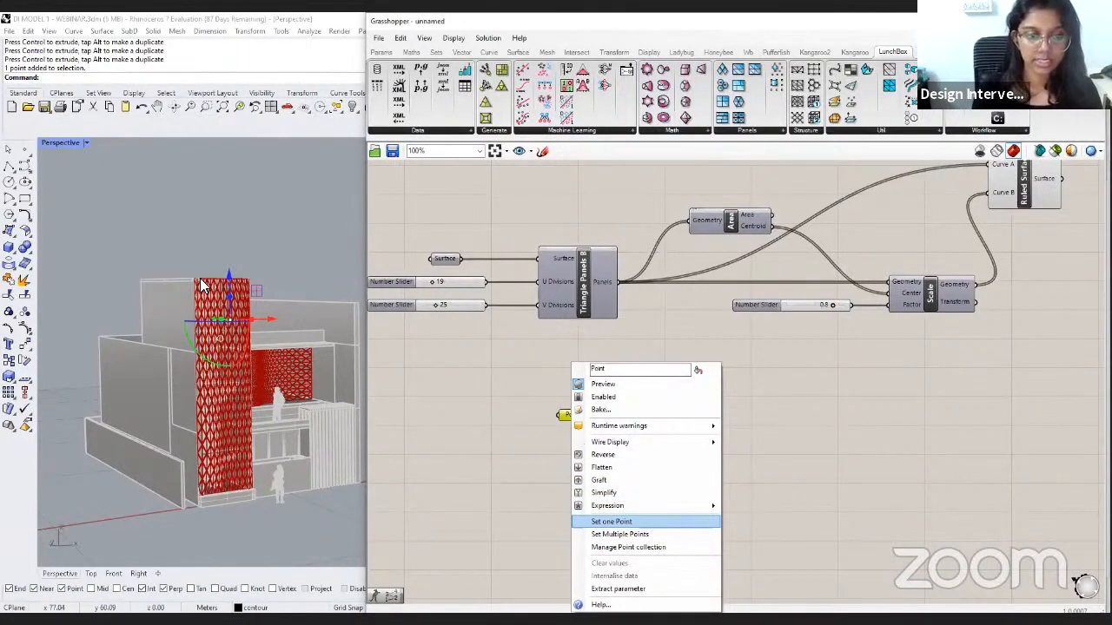
left_click(611, 521)
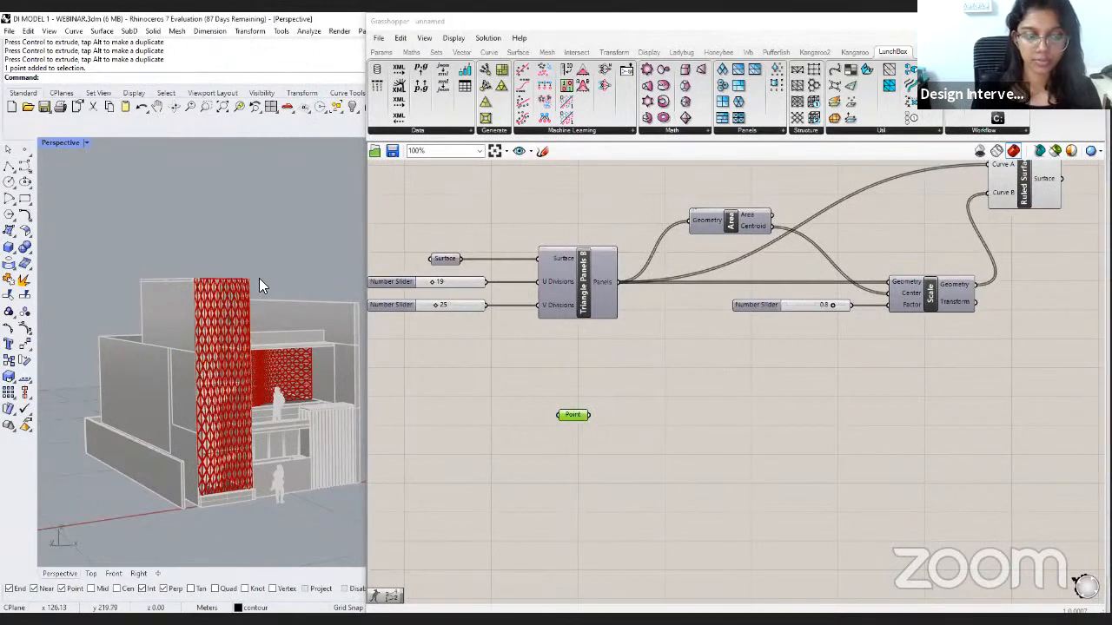
left_click(292, 252)
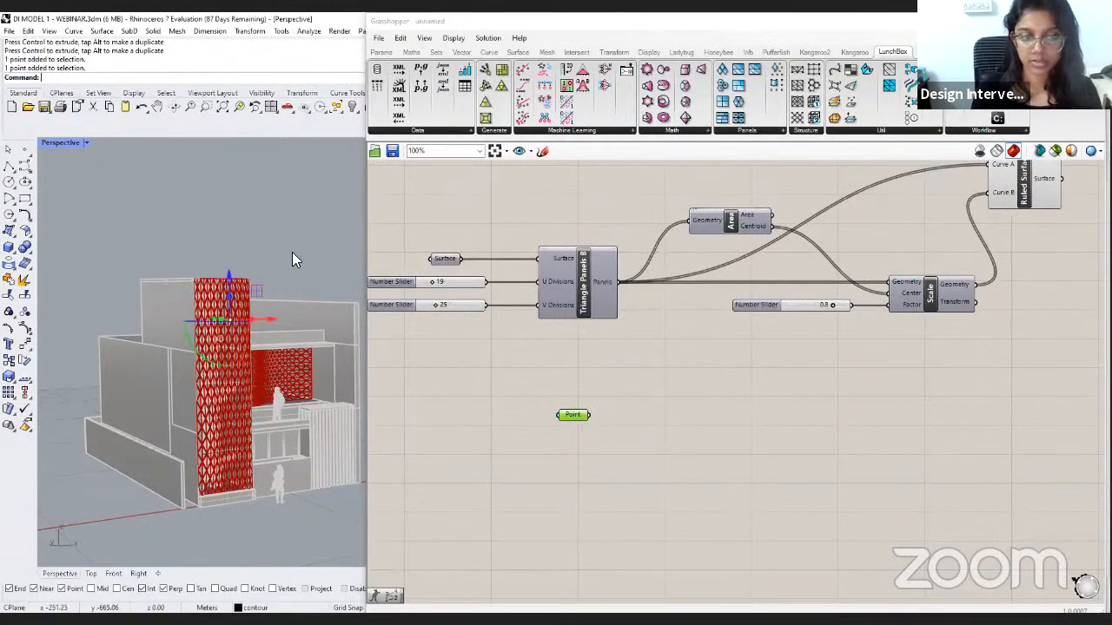
Delete the Point parameter from the canvas.
left_click(566, 379)
left_click(445, 258)
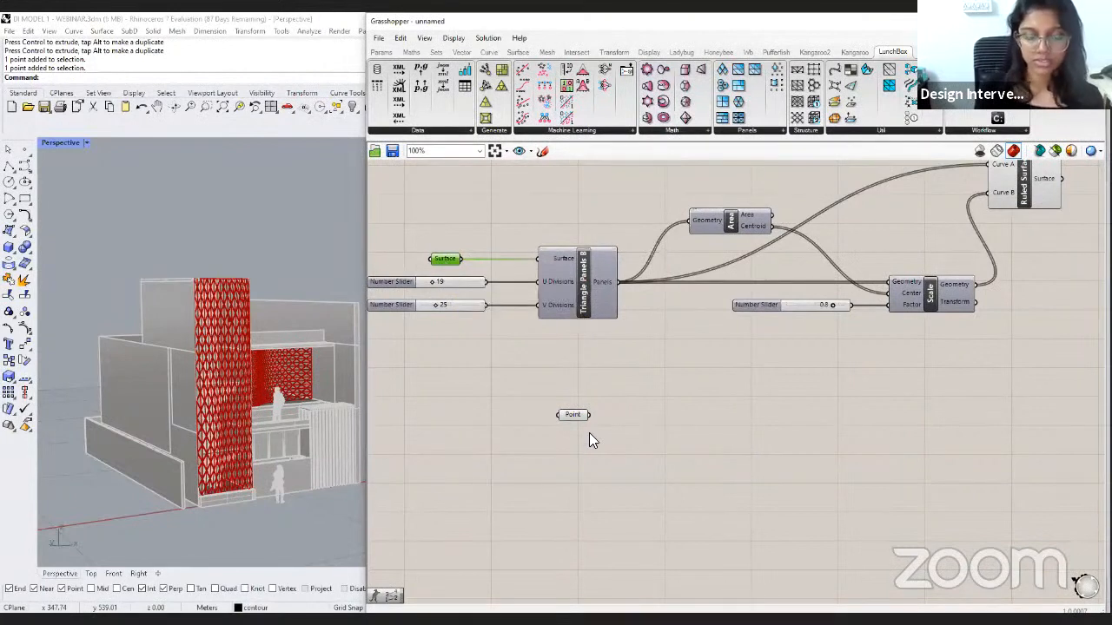
left_click(566, 414)
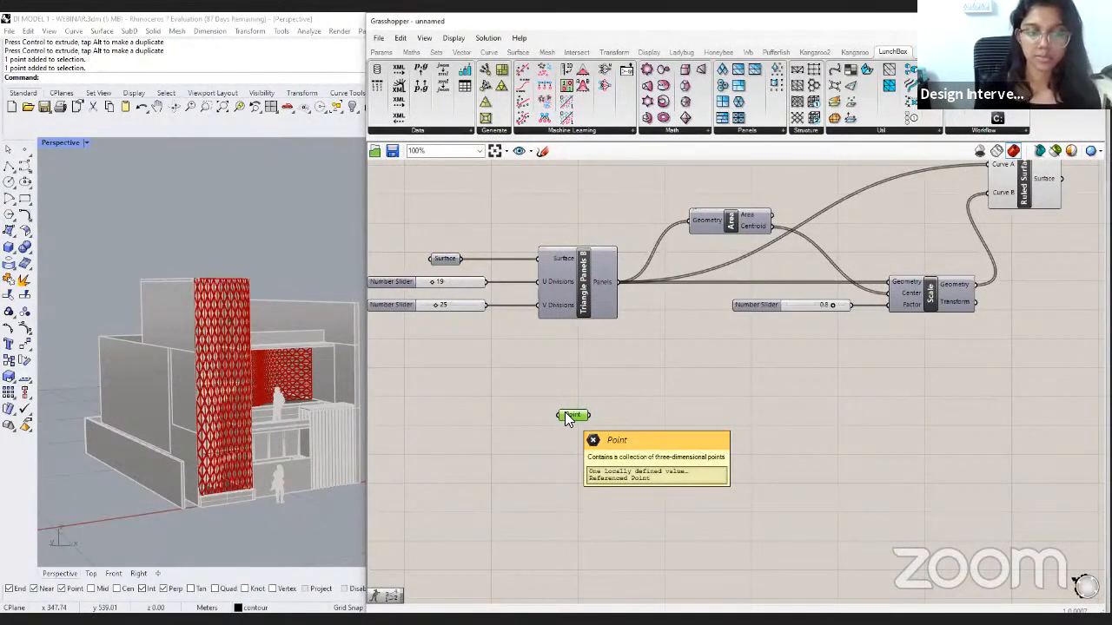
key("Delete")
Add a new Point parameter below the Triangle Panels component and set the facade point as its single referenced point.
double_click(571, 417)
type("p")
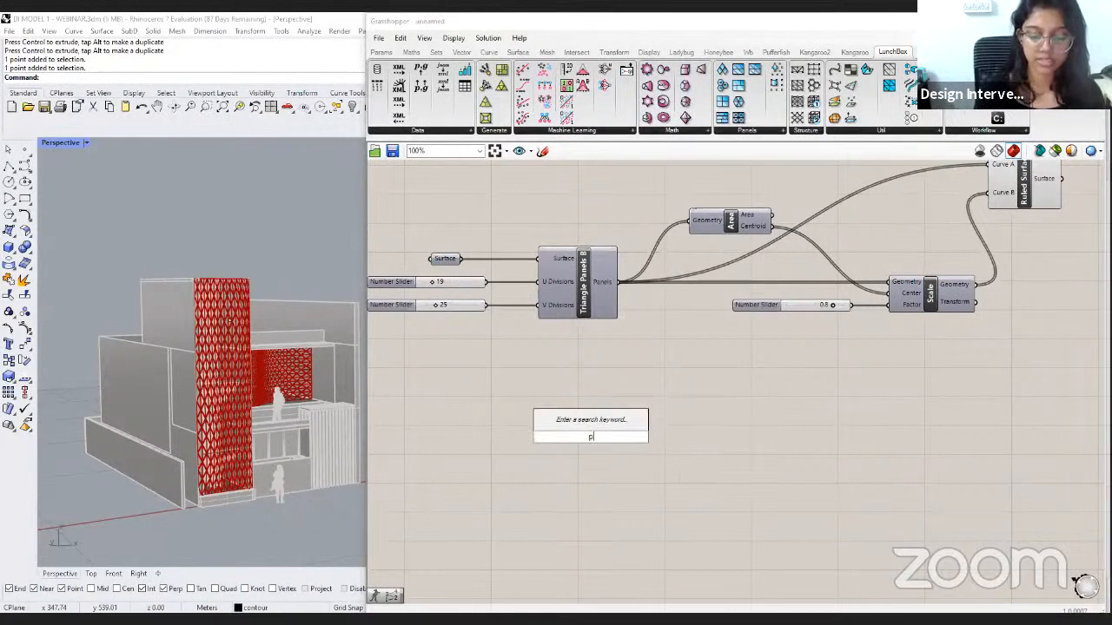
type("oint")
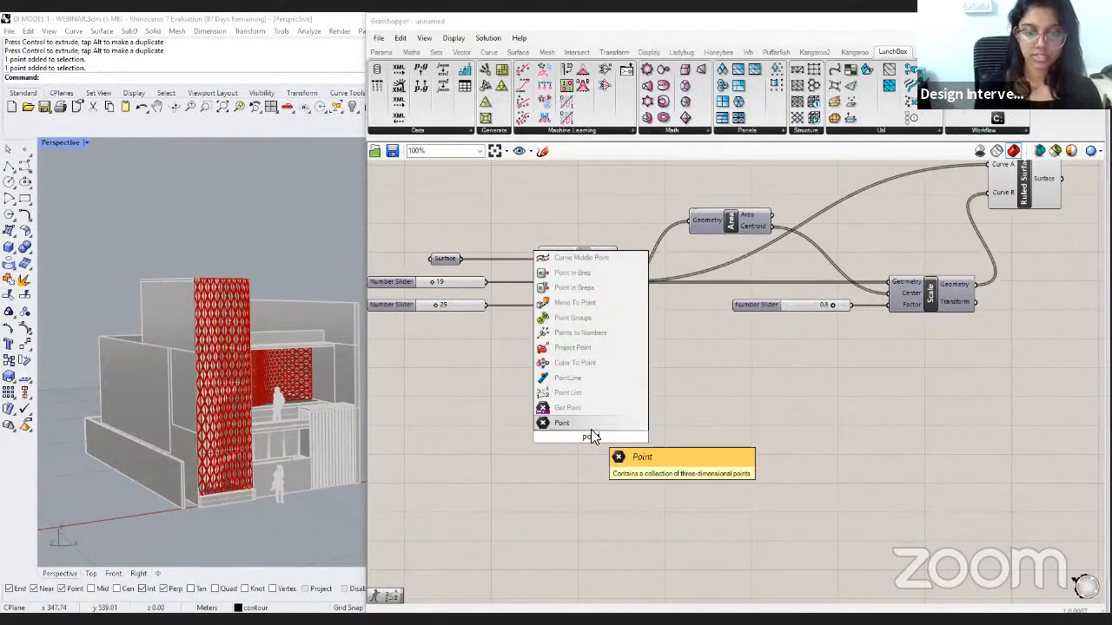
left_click(595, 430)
right_click(596, 437)
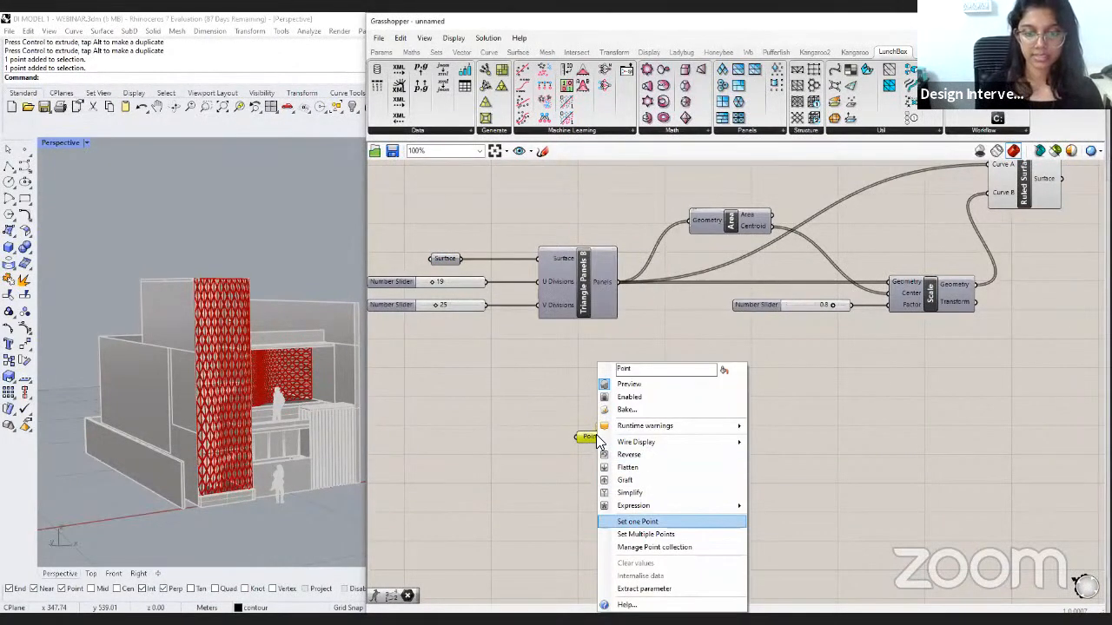
left_click(658, 523)
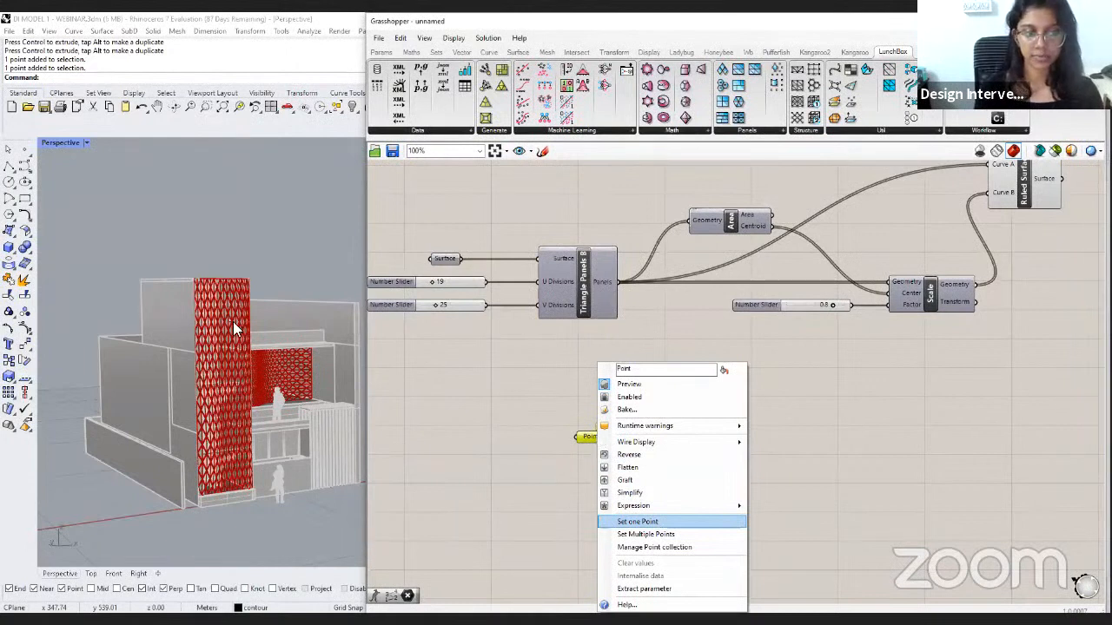
left_click(576, 407)
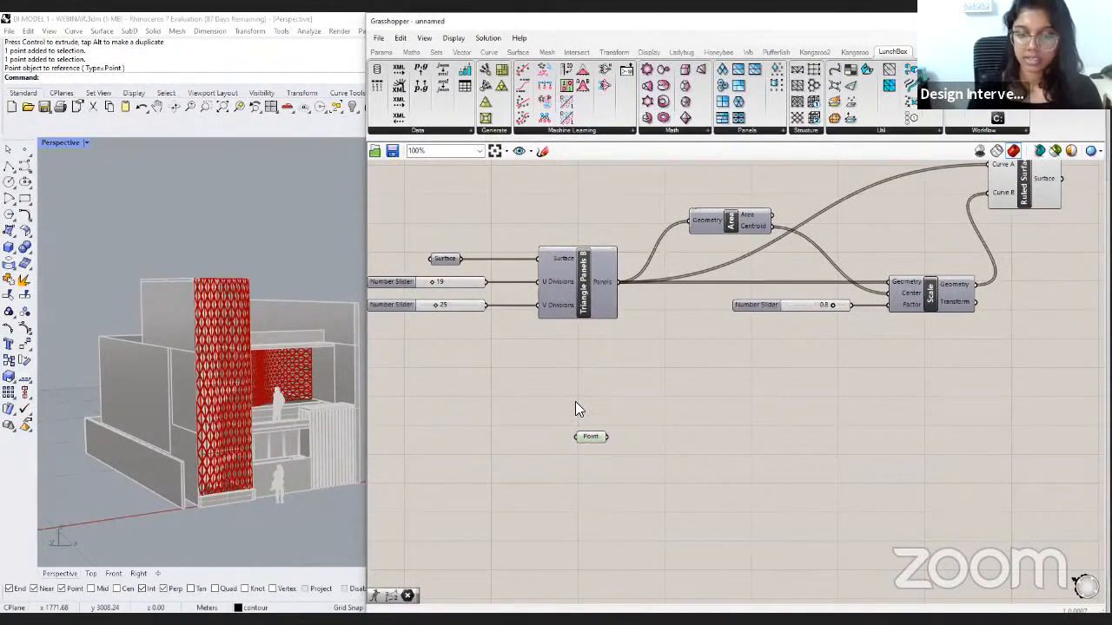
Move the Point parameter to the empty canvas area well below the Triangle Panels component.
left_click_drag(595, 439, 594, 466)
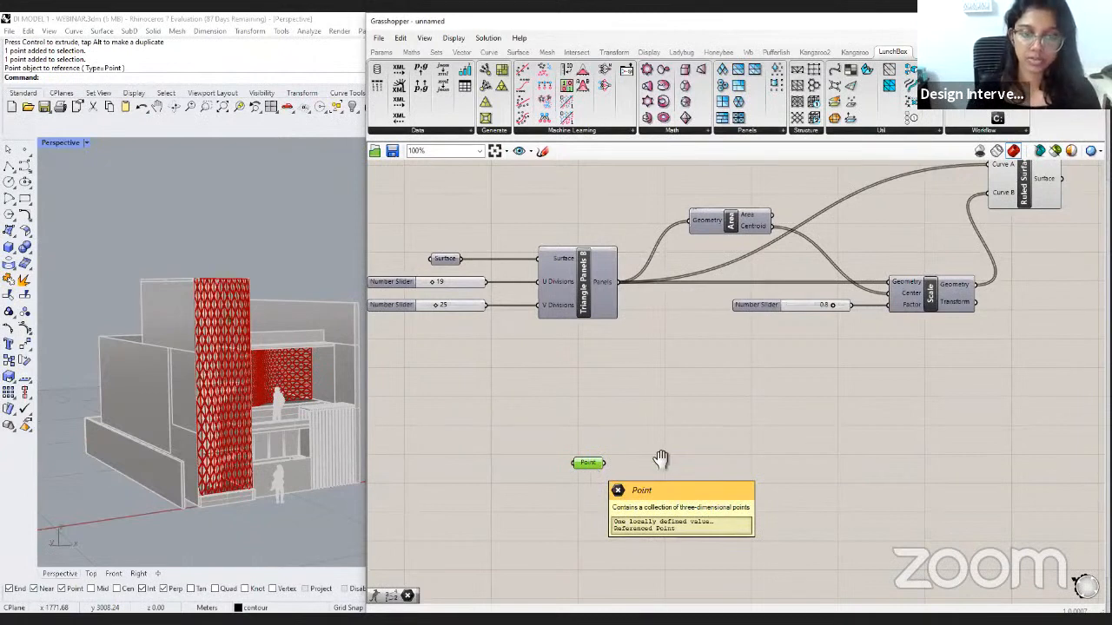
right_click_drag(661, 459, 593, 452)
left_click_drag(526, 460, 497, 461)
left_click_drag(544, 451, 508, 450)
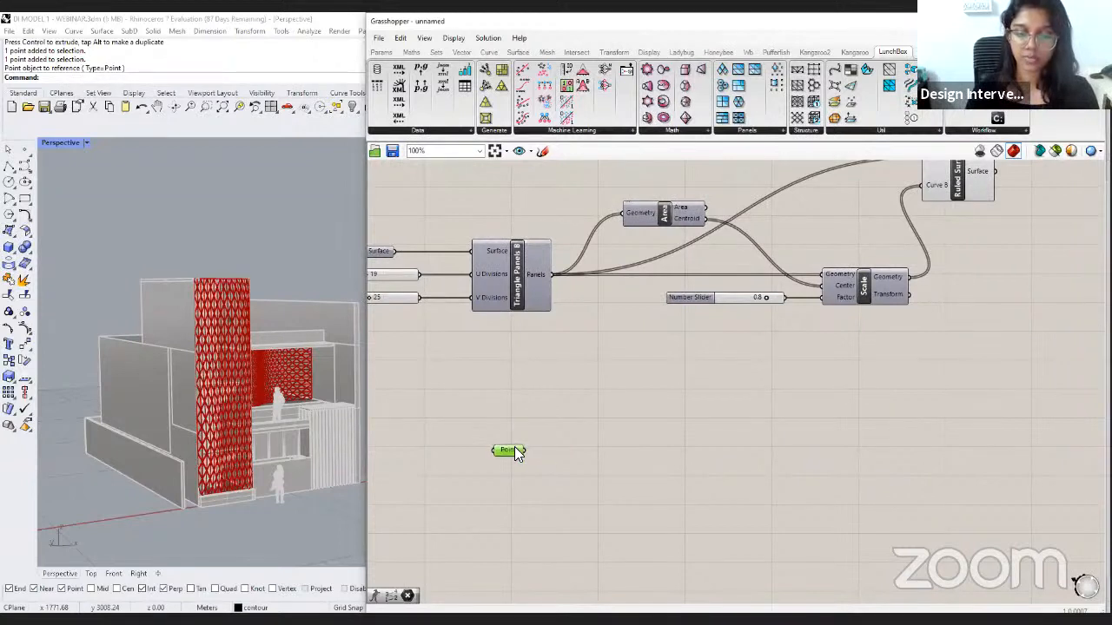
Set the number slider feeding the Scale component's factor to 0.9.
left_click(849, 299)
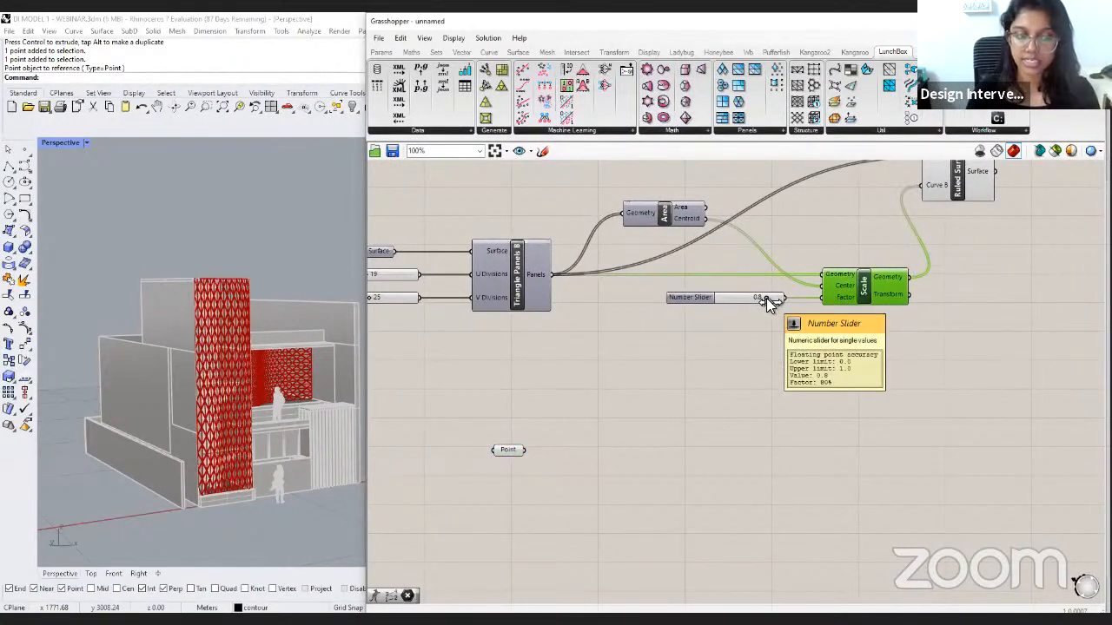
mouse_move(773, 297)
left_mouse_down()
mouse_move(753, 298)
mouse_move(778, 304)
left_mouse_up()
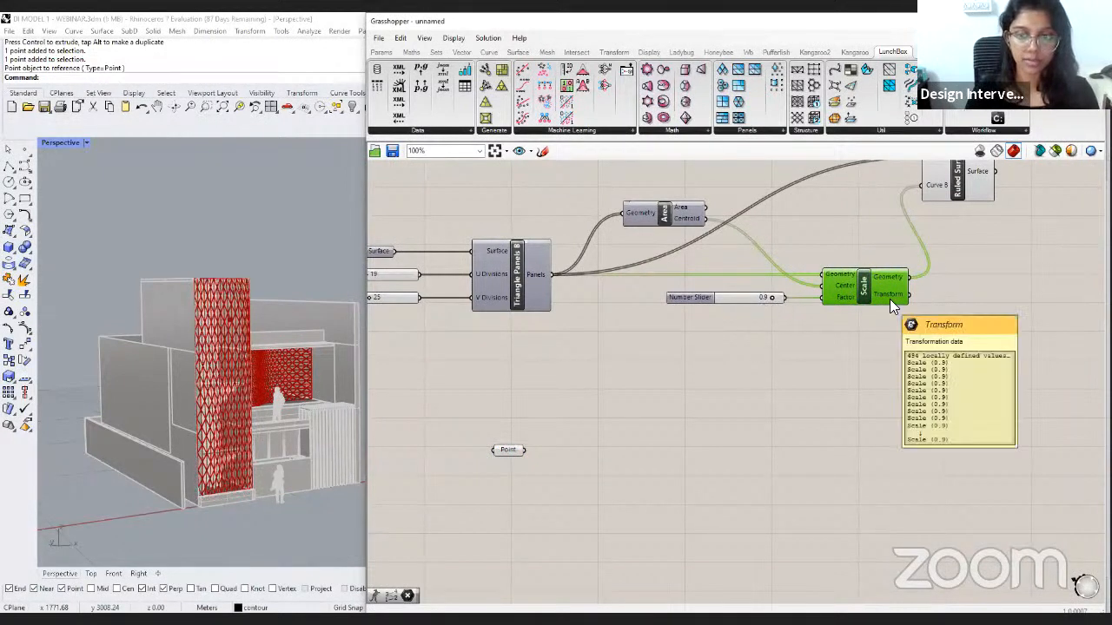
mouse_move(846, 295)
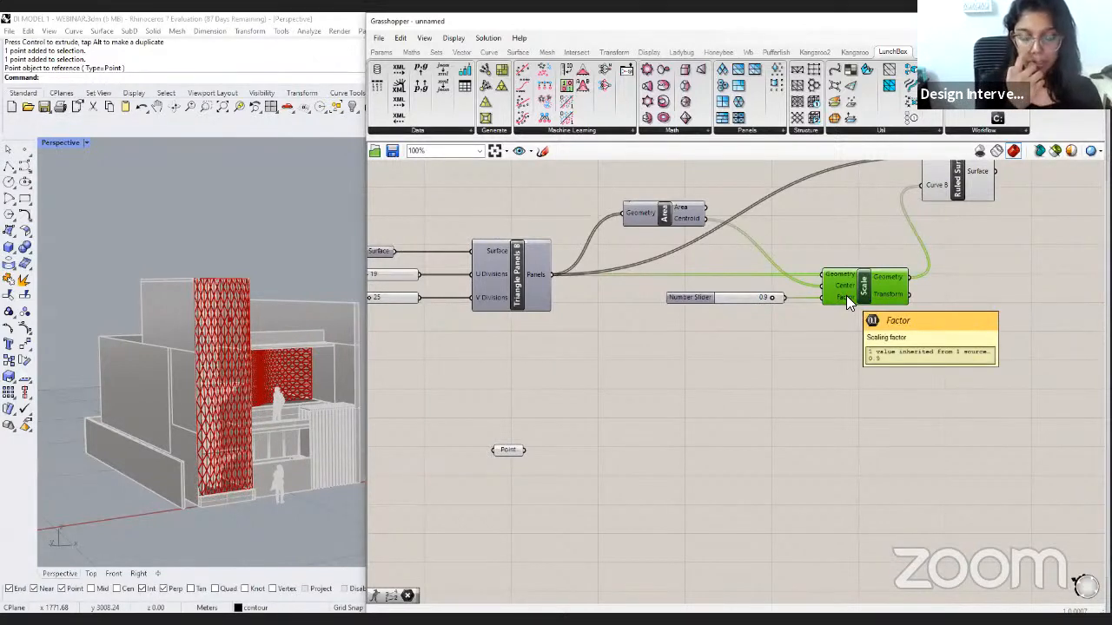
left_click(721, 363)
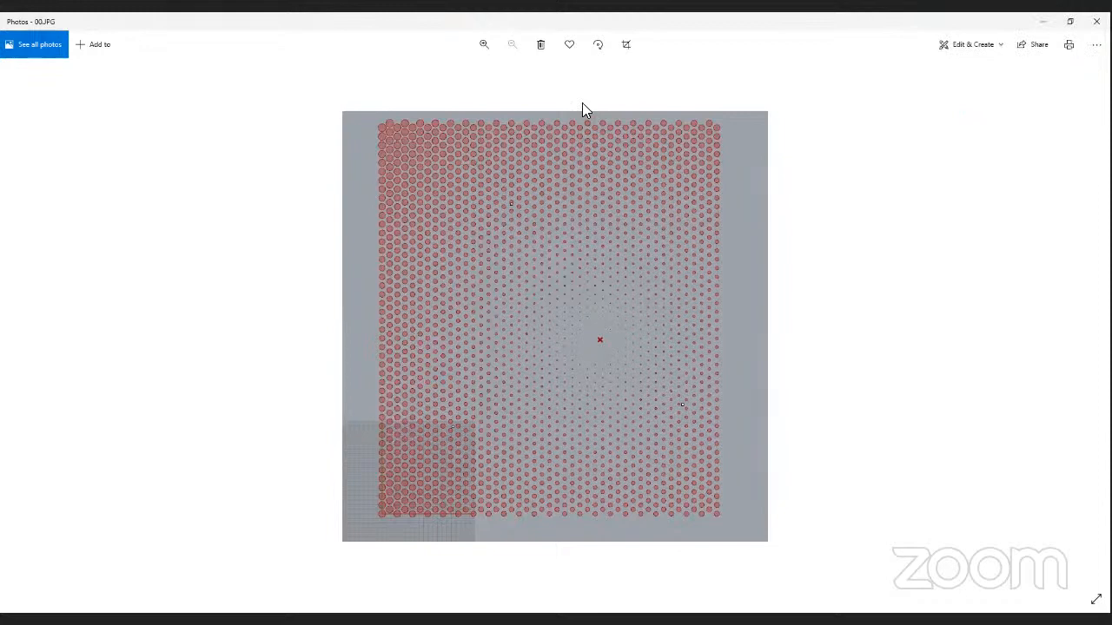
Mark the attractor point and its distances to near and far circles on the reference image, and clear the marks.
left_click_drag(596, 332, 620, 355)
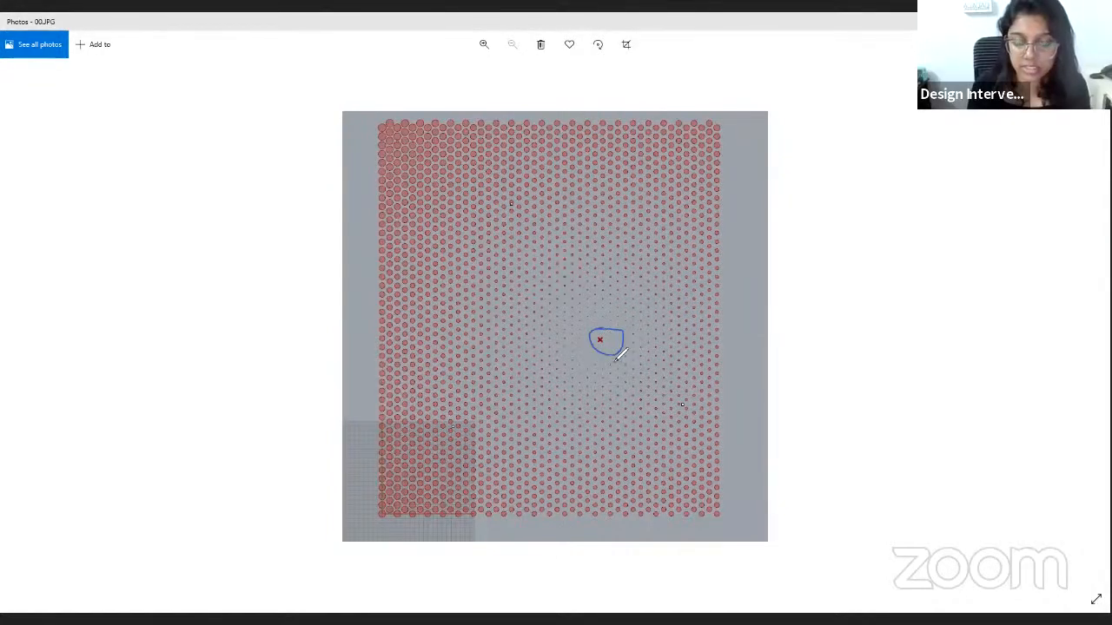
mouse_move(550, 384)
left_mouse_down()
mouse_move(596, 356)
mouse_move(642, 249)
left_mouse_up()
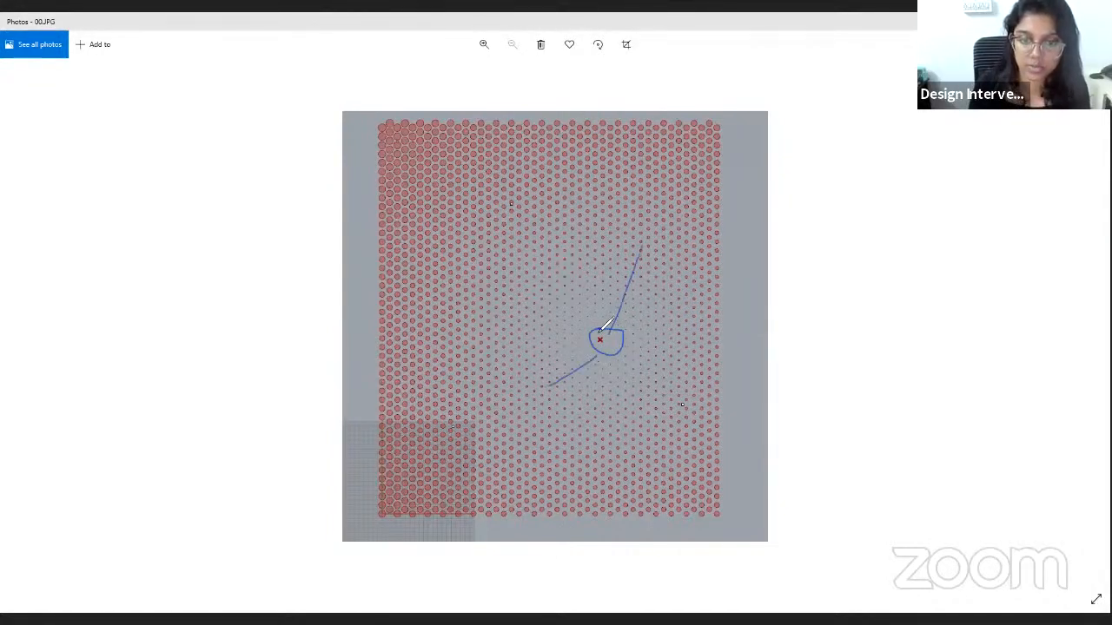
left_click_drag(598, 329, 462, 254)
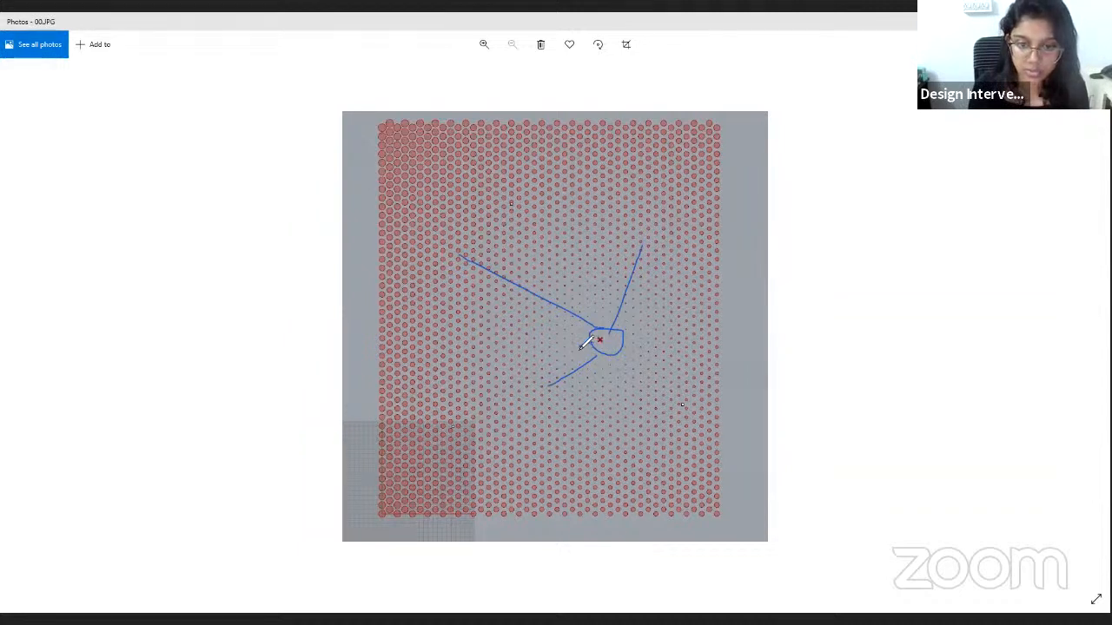
left_click_drag(582, 351, 582, 347)
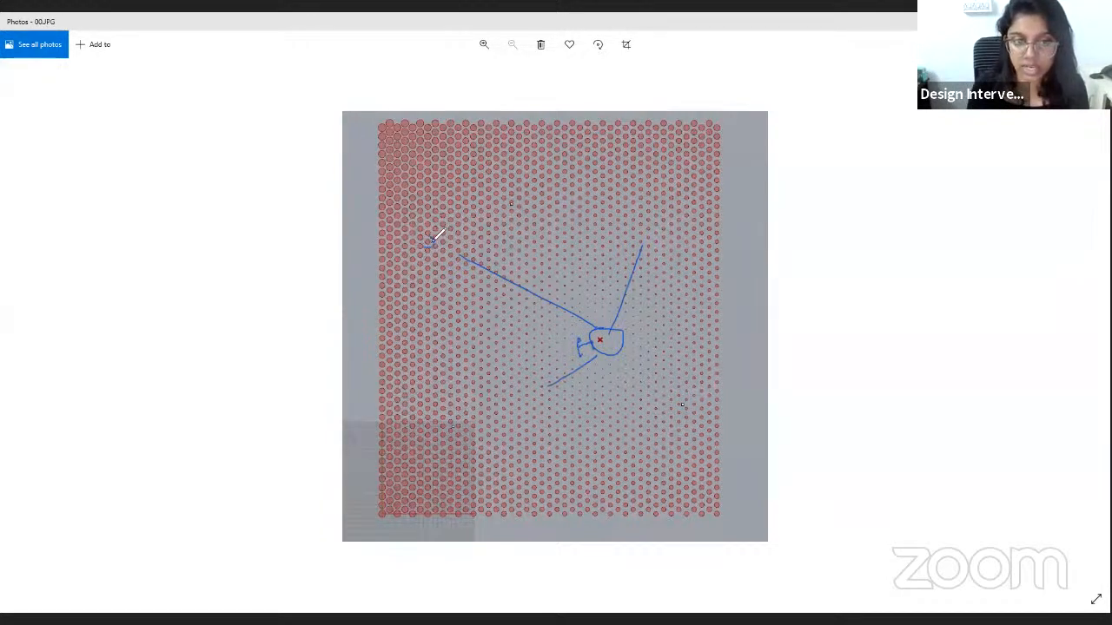
left_click_drag(432, 236, 437, 244)
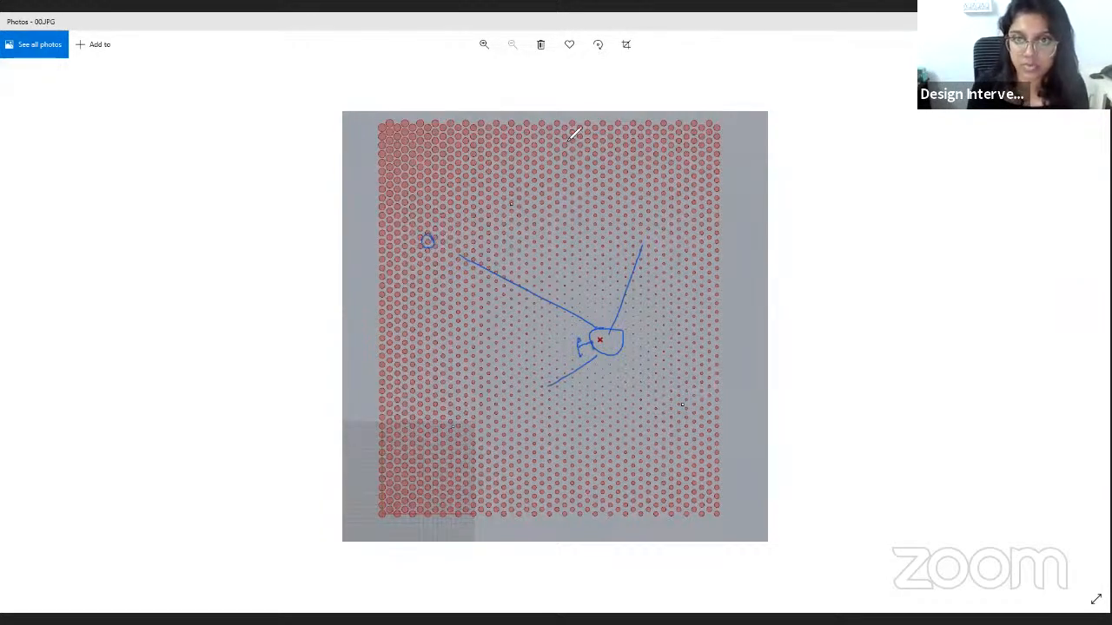
key("e")
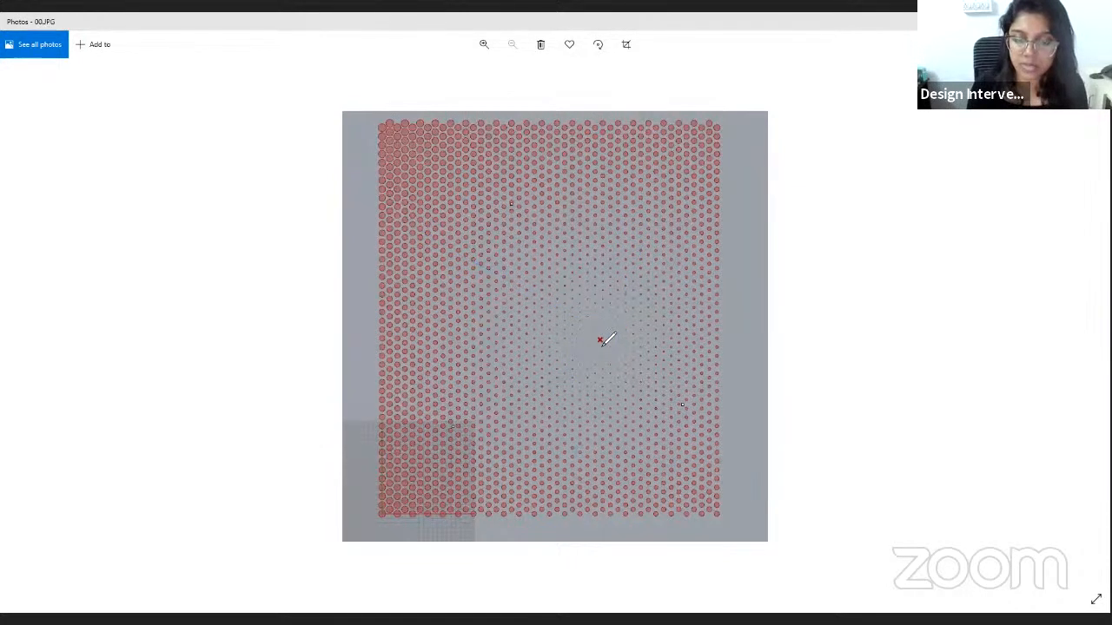
mouse_move(600, 346)
left_mouse_down()
mouse_move(598, 360)
mouse_move(592, 341)
mouse_move(416, 310)
left_mouse_up()
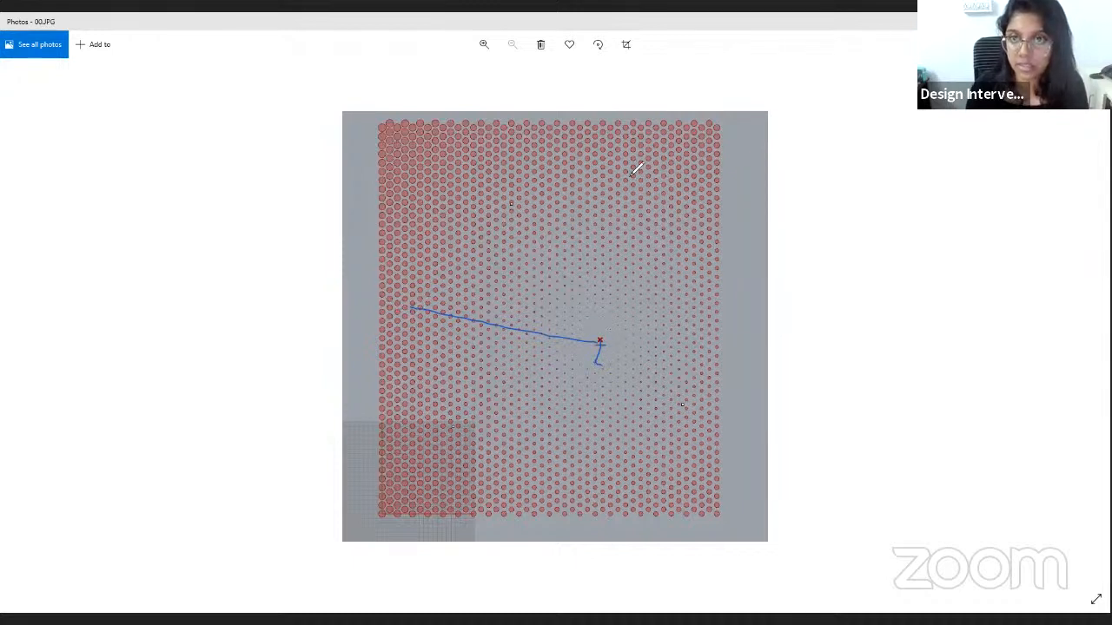
key("Escape")
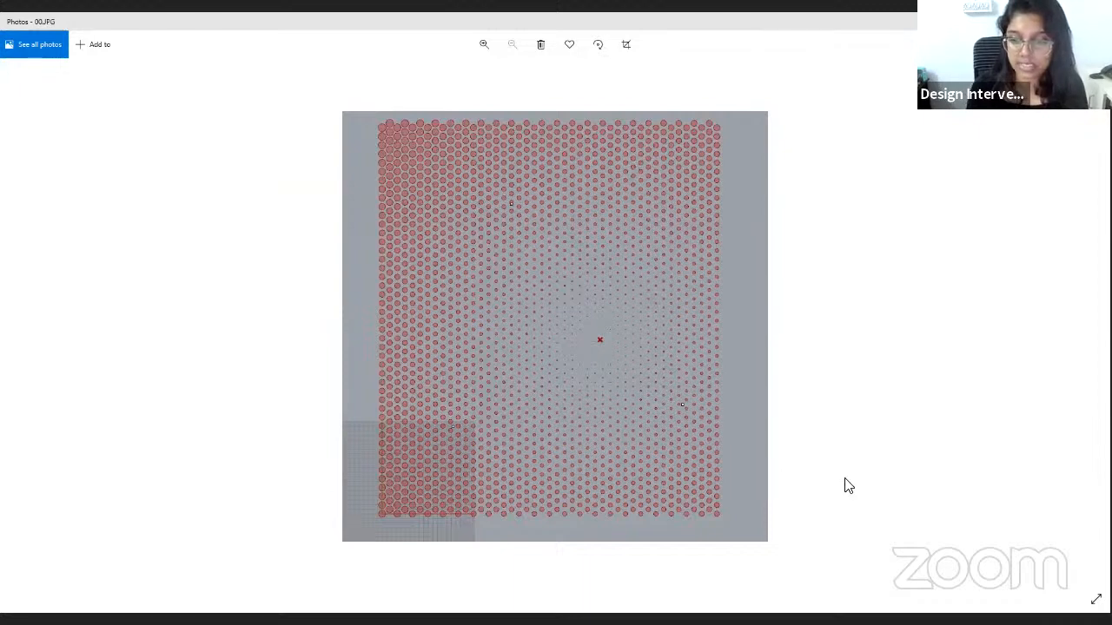
Switch back to Grasshopper and place a Distance component beside the Point parameter.
key("alt+Tab")
double_click(675, 437)
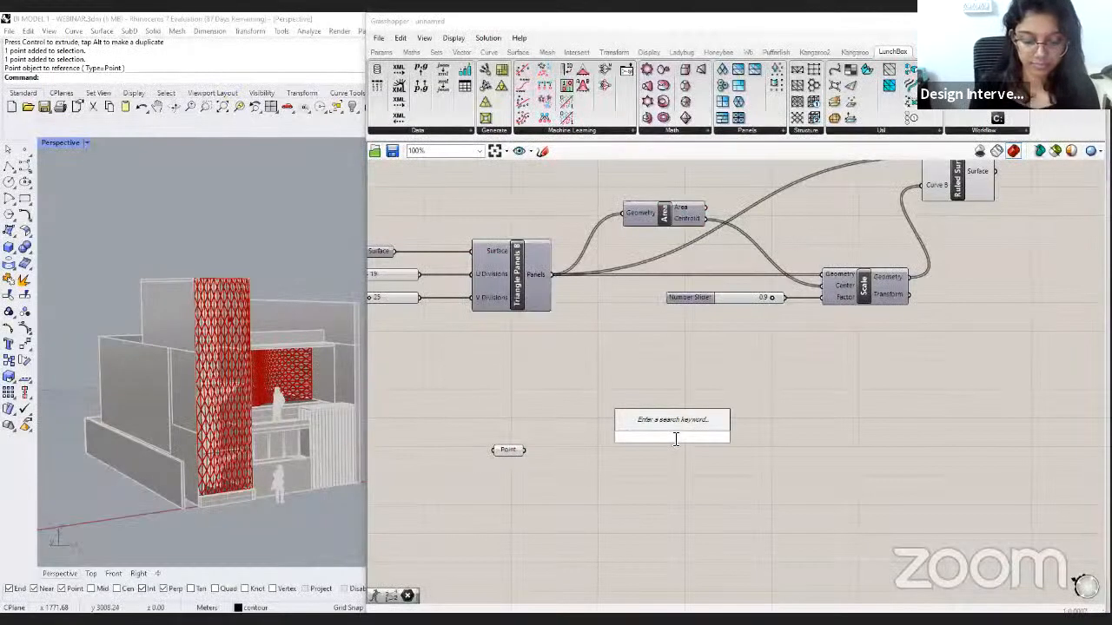
type("distance")
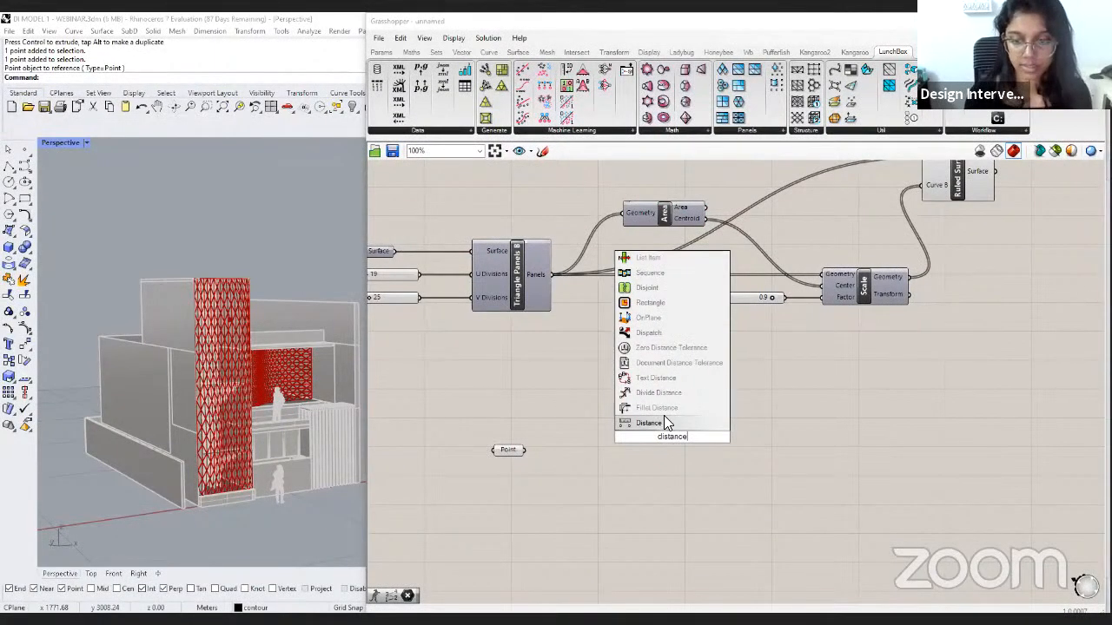
left_click(618, 423)
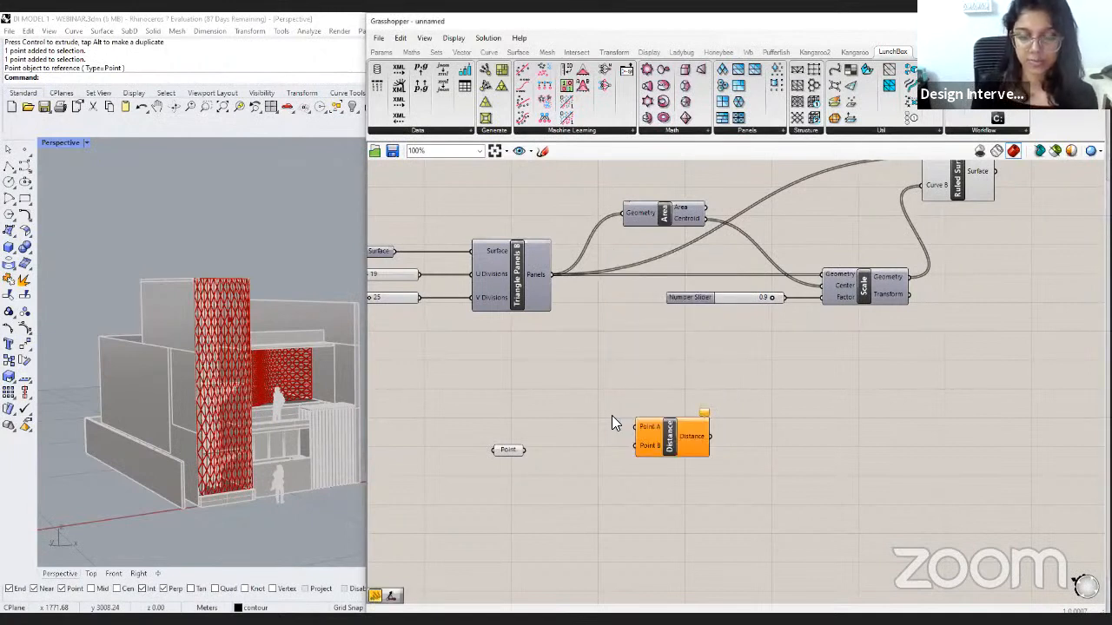
left_click_drag(671, 440, 695, 463)
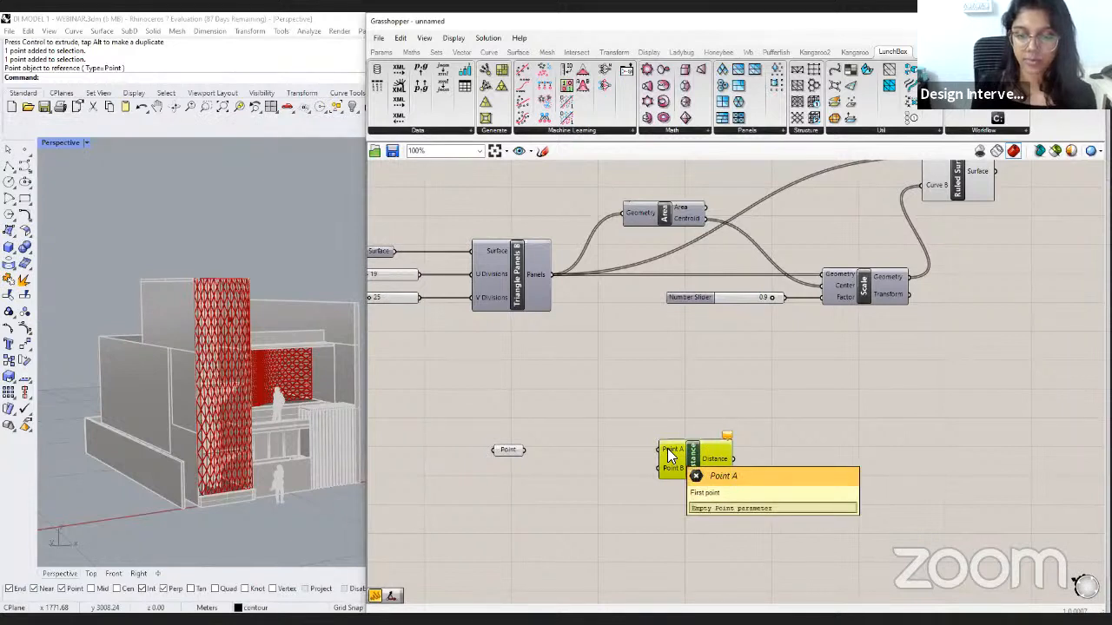
left_click_drag(670, 455, 677, 438)
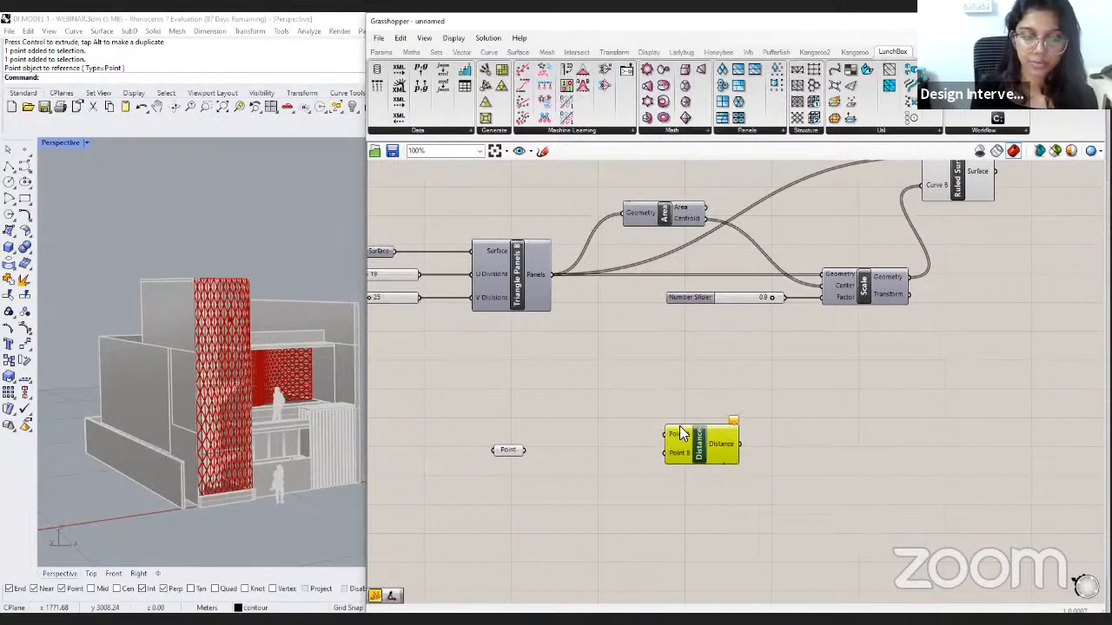
left_click(668, 469)
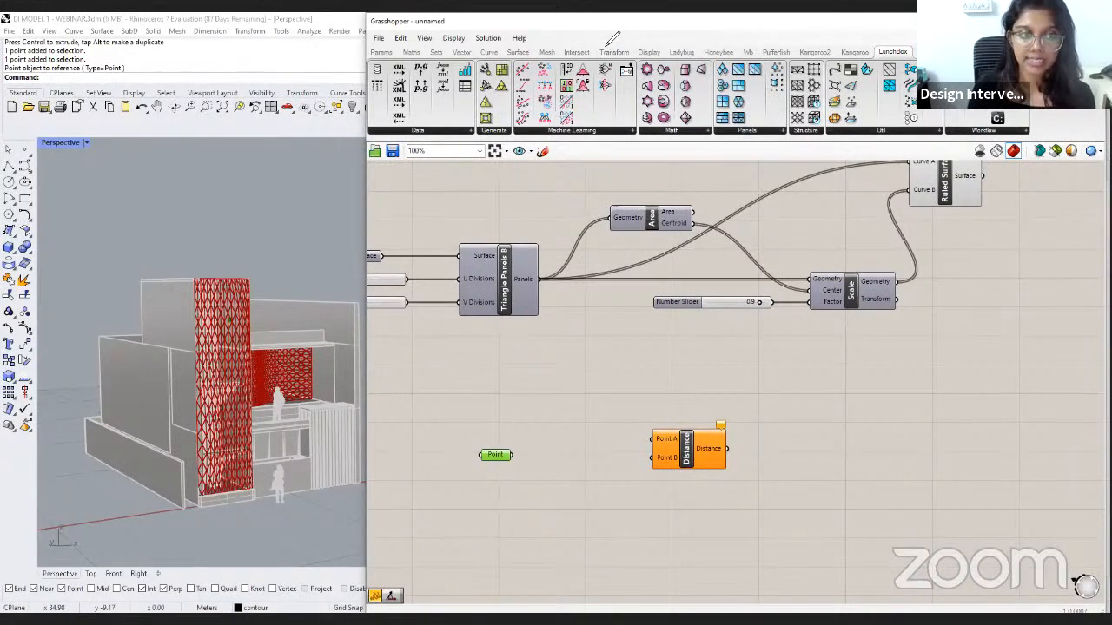
Mark the distance from the attractor point to the lowest facade panels in the Rhino viewport.
left_click(229, 323)
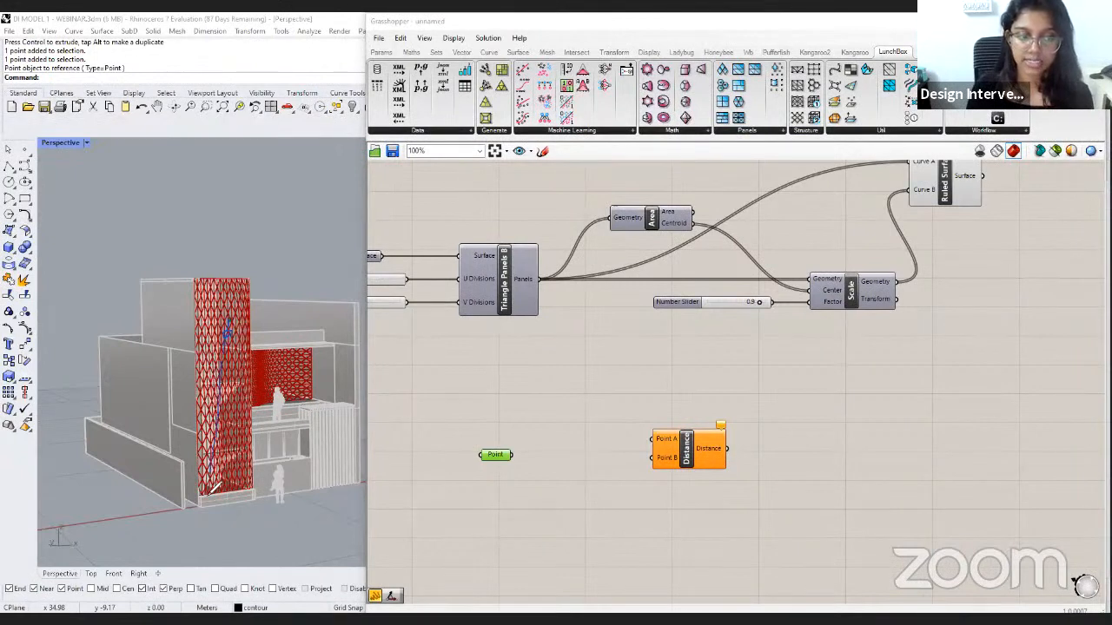
left_click_drag(209, 486, 217, 496)
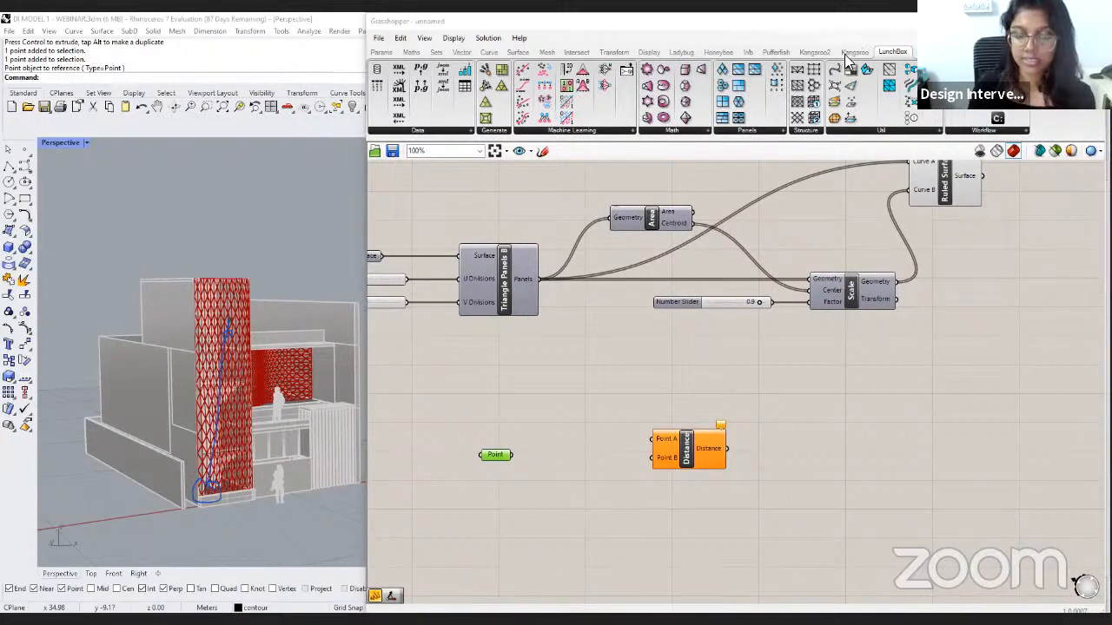
Wire the Point parameter into the Distance component's Point B input and the Area component's Centroid output into Point A.
left_click_drag(495, 457, 651, 458)
left_click_drag(511, 462, 542, 464)
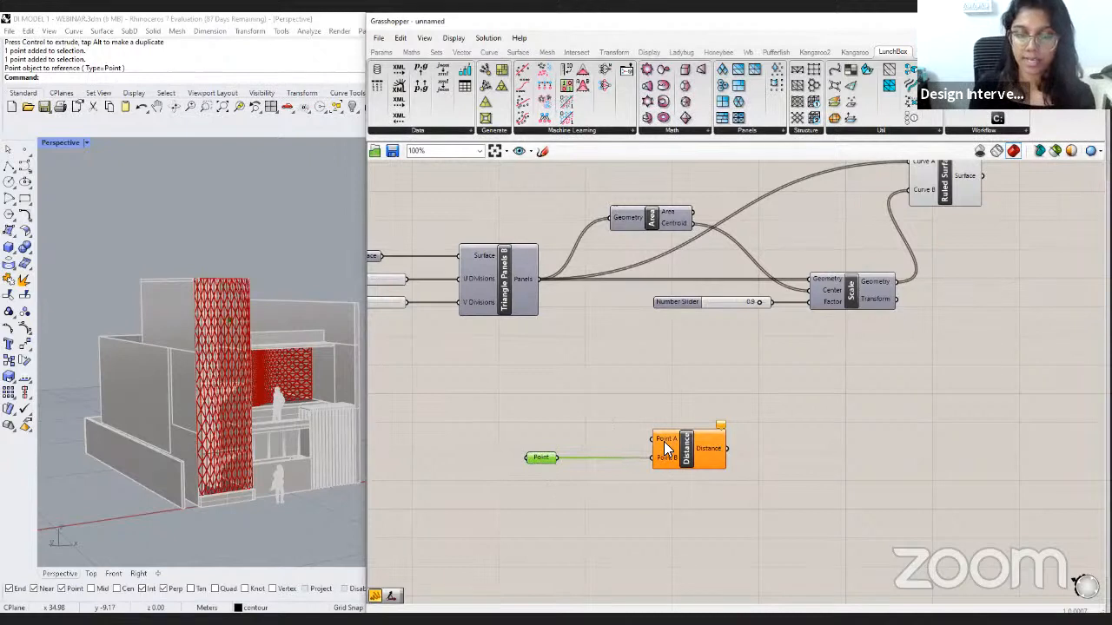
left_click(525, 278)
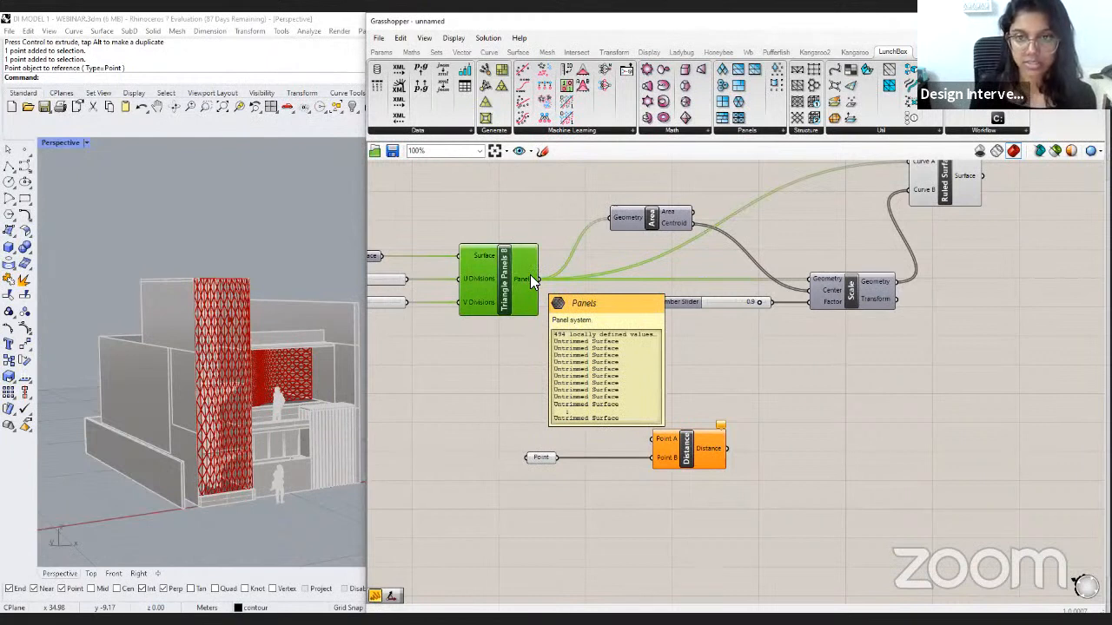
left_click(666, 221)
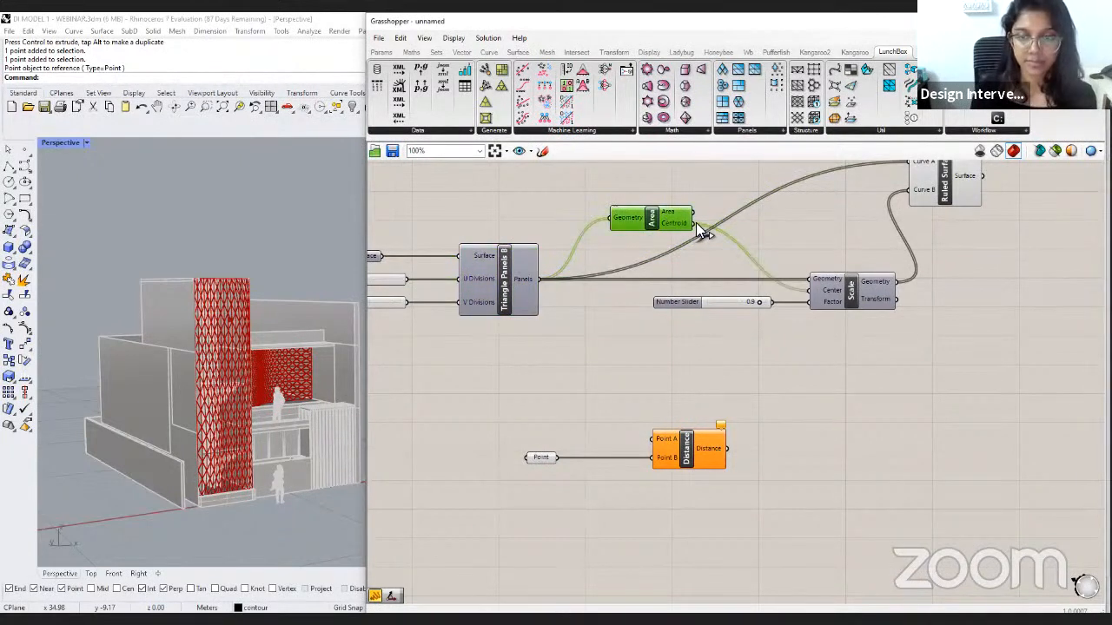
left_click_drag(694, 224, 652, 438)
right_click_drag(759, 367, 626, 397)
mouse_move(620, 410)
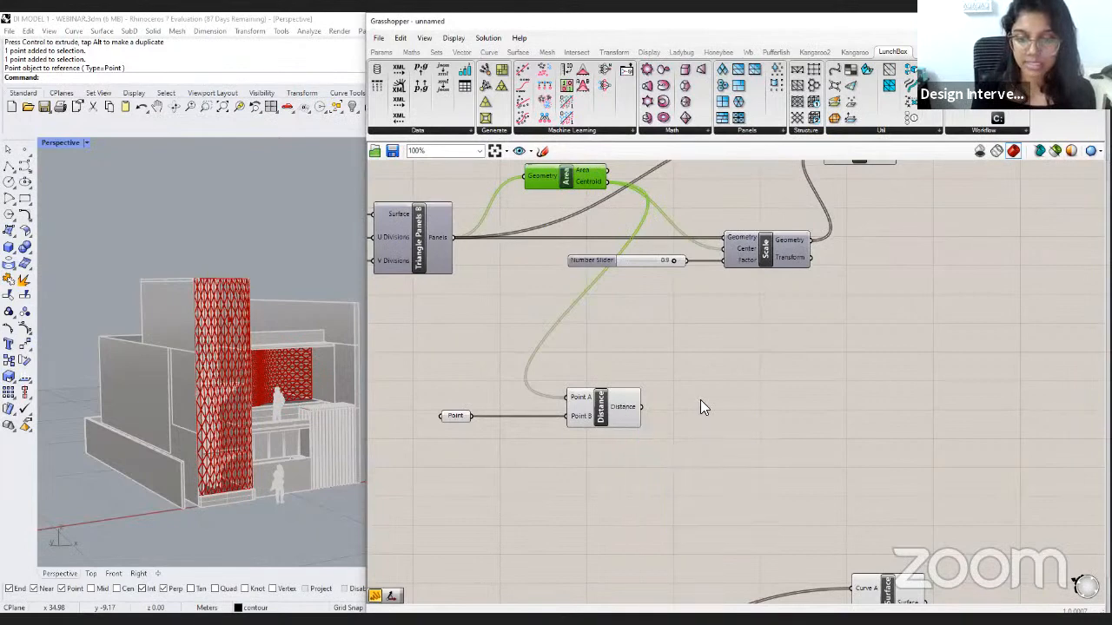
right_click_drag(627, 415, 660, 441)
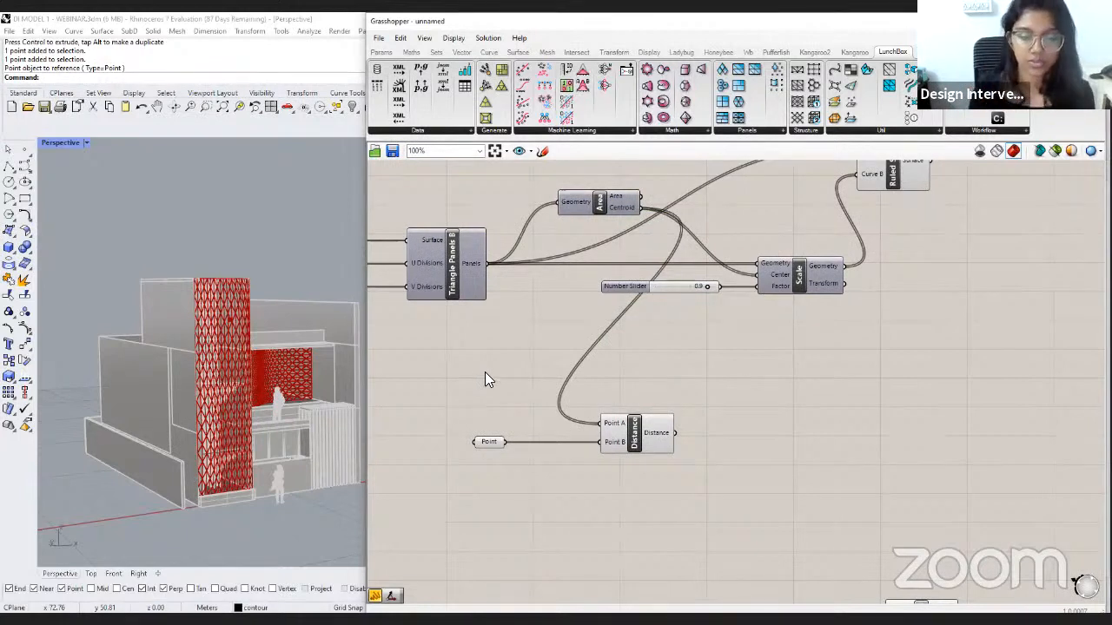
Add a Panel beside the Distance component, feed it the Distance output, and enlarge it to list more values.
left_click(665, 430)
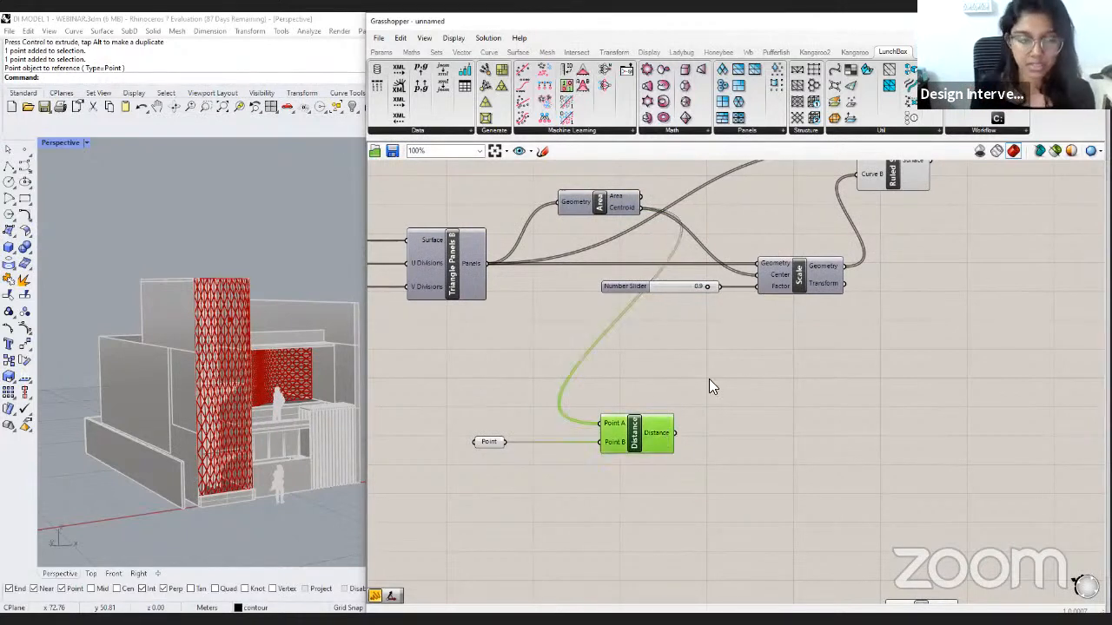
left_click(734, 417)
right_click_drag(752, 441, 745, 423)
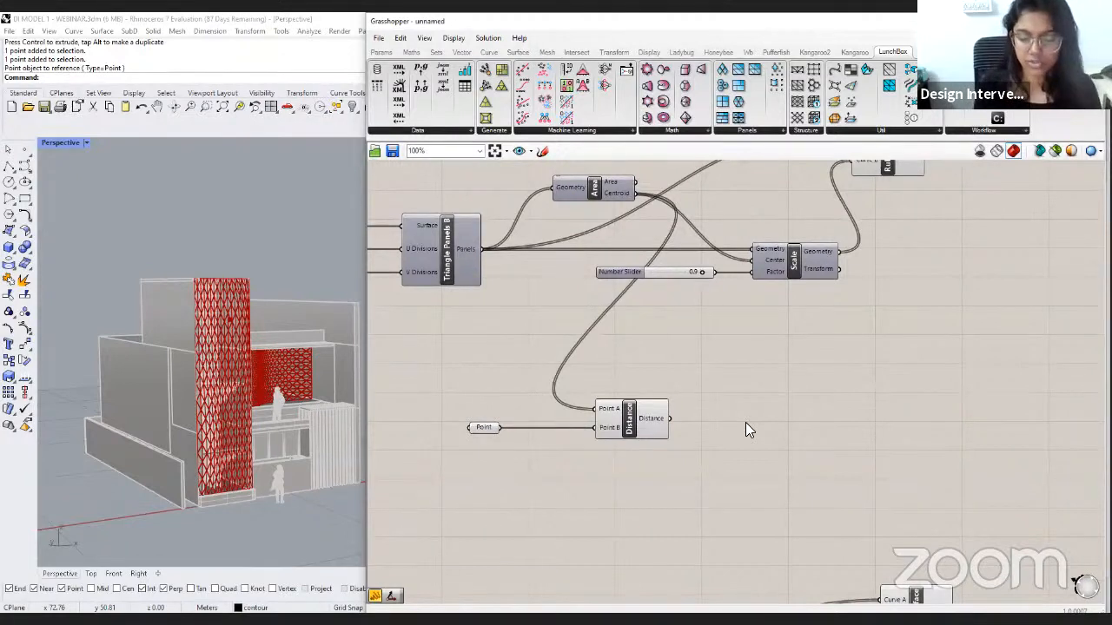
double_click(759, 417)
type("panel")
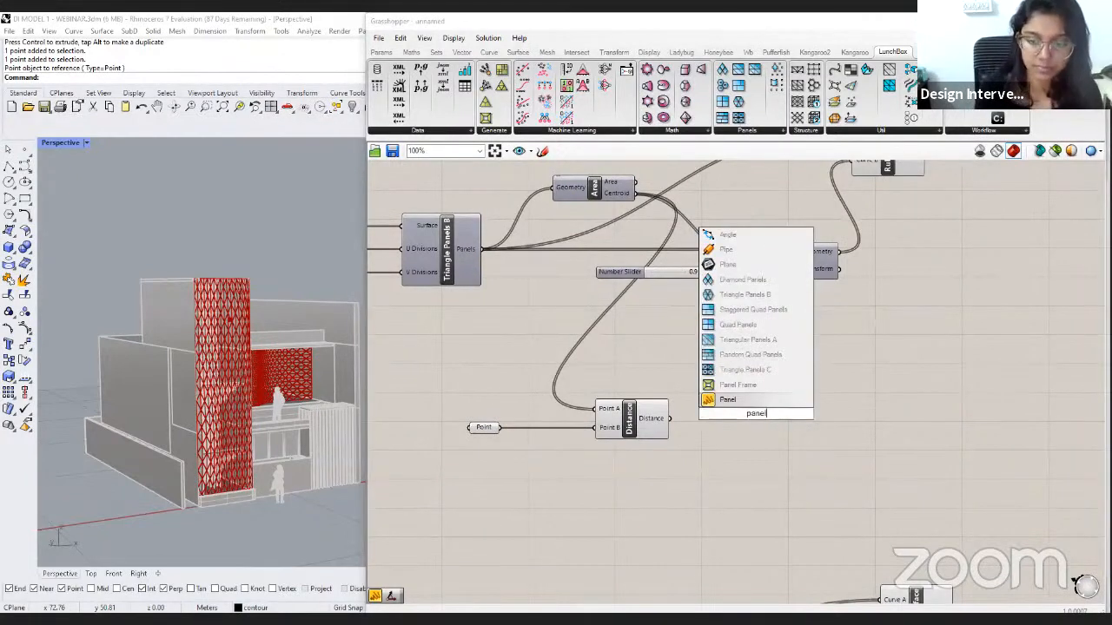
left_click(778, 399)
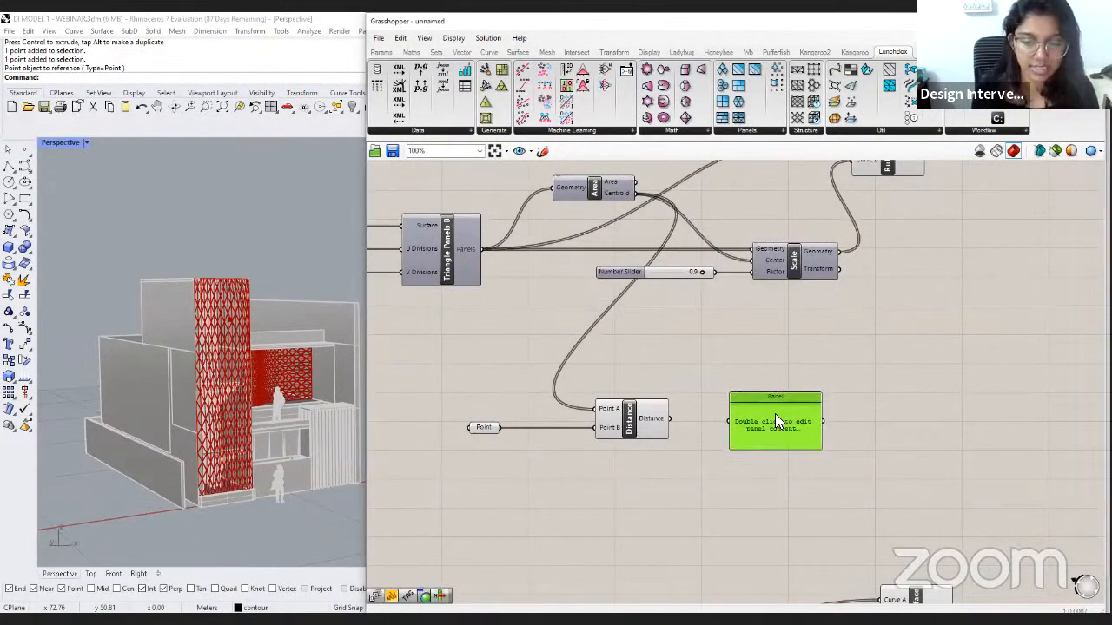
left_click_drag(676, 420, 729, 421)
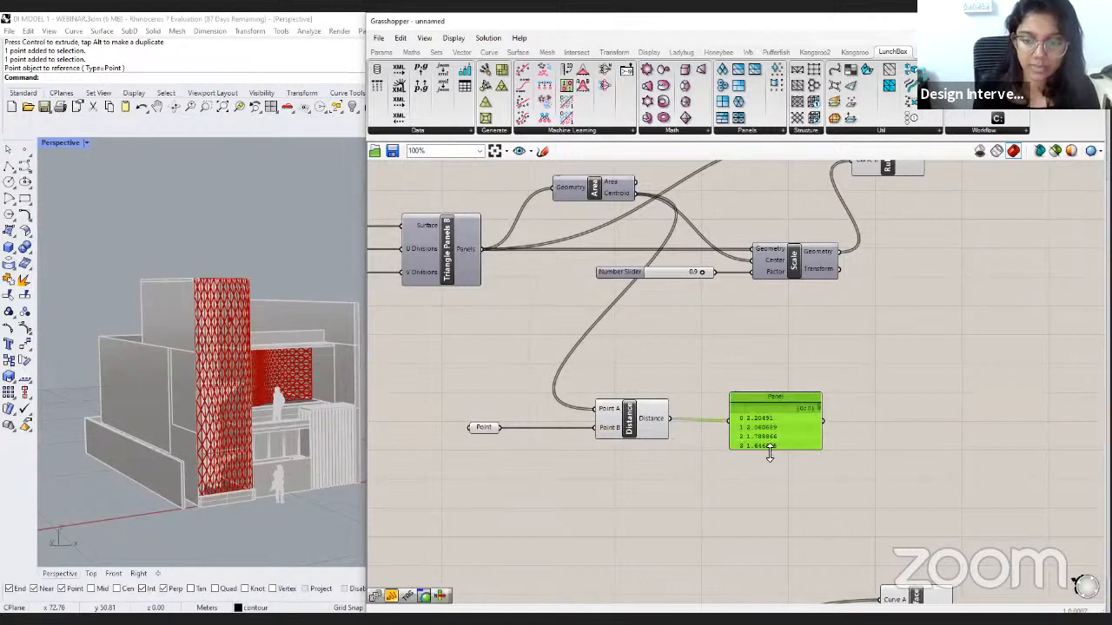
left_click_drag(769, 452, 773, 537)
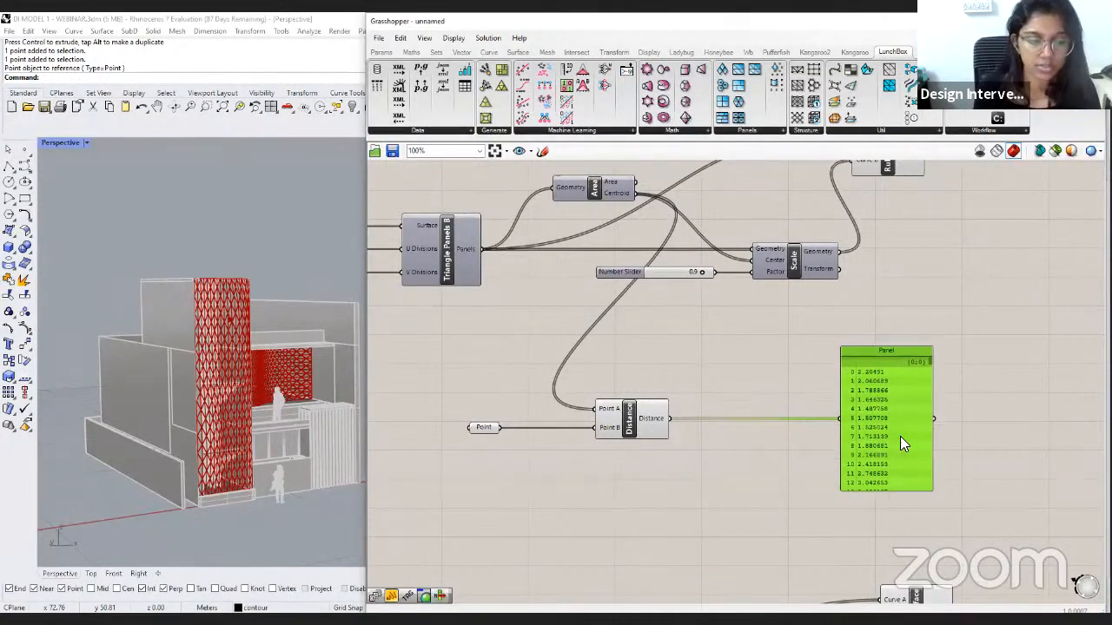
left_click(839, 451)
right_click_drag(839, 452, 790, 462)
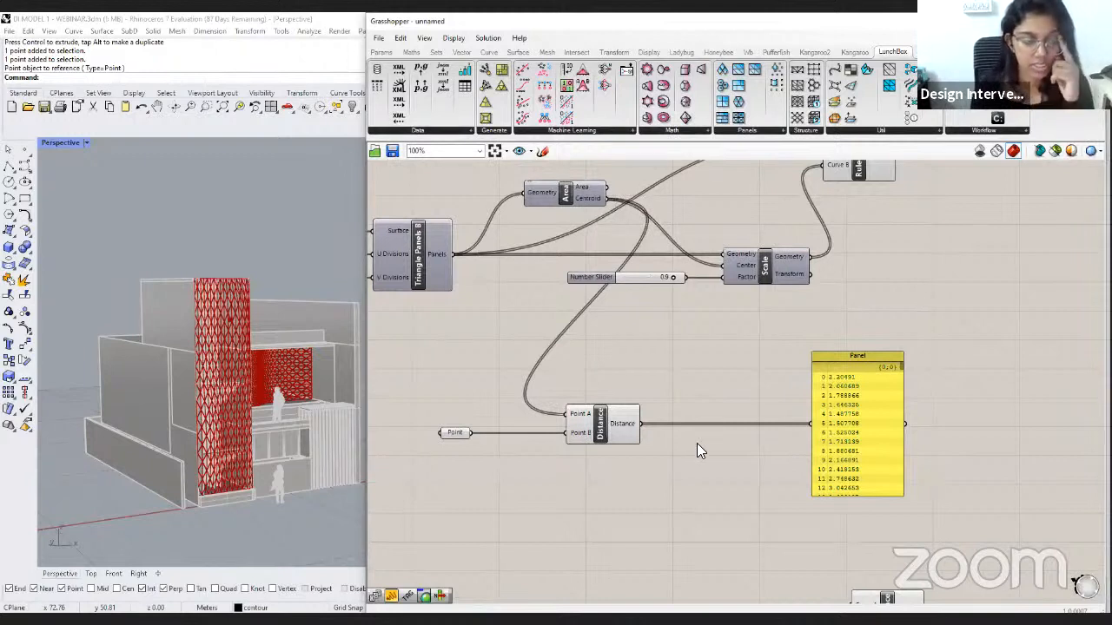
Replace the number slider feeding the Scale component's Factor input with the Distance output.
left_click_drag(640, 424, 705, 371)
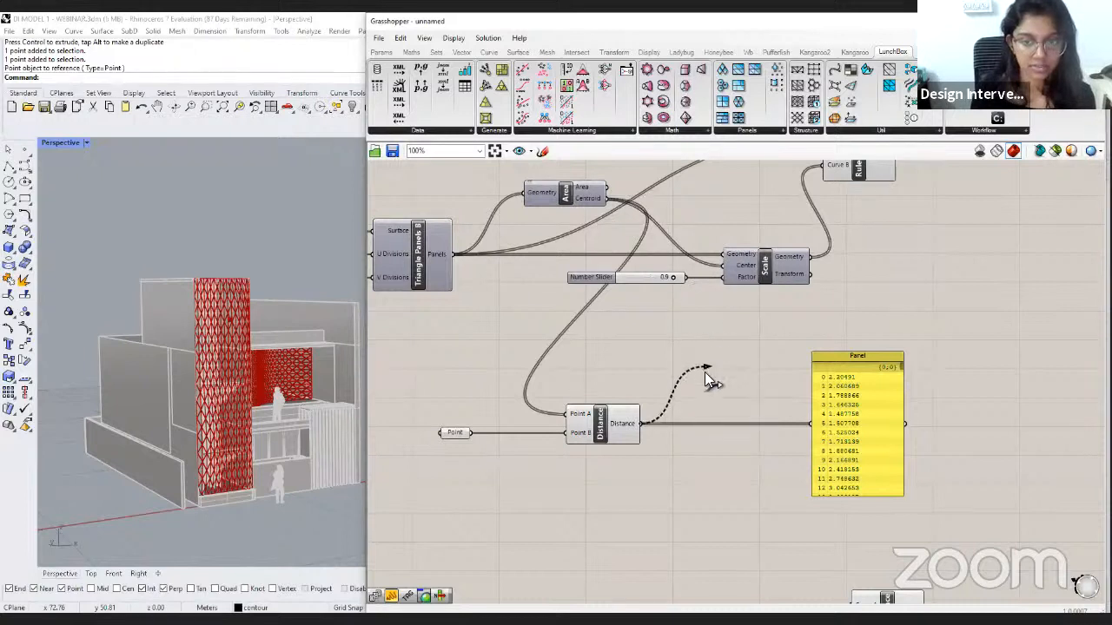
left_click(601, 426)
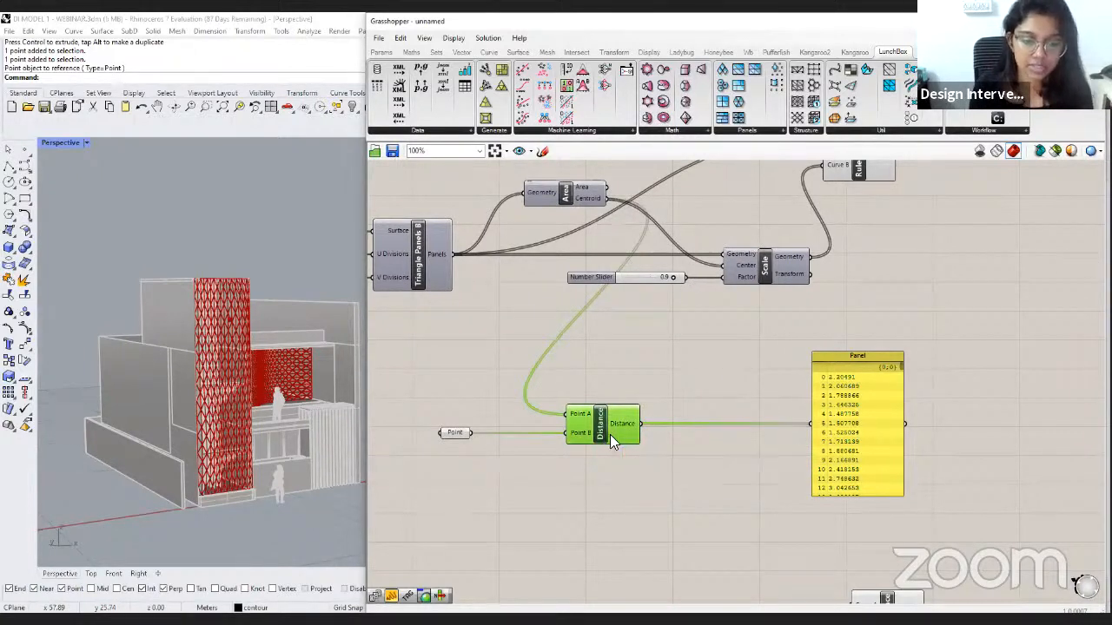
left_click(745, 276)
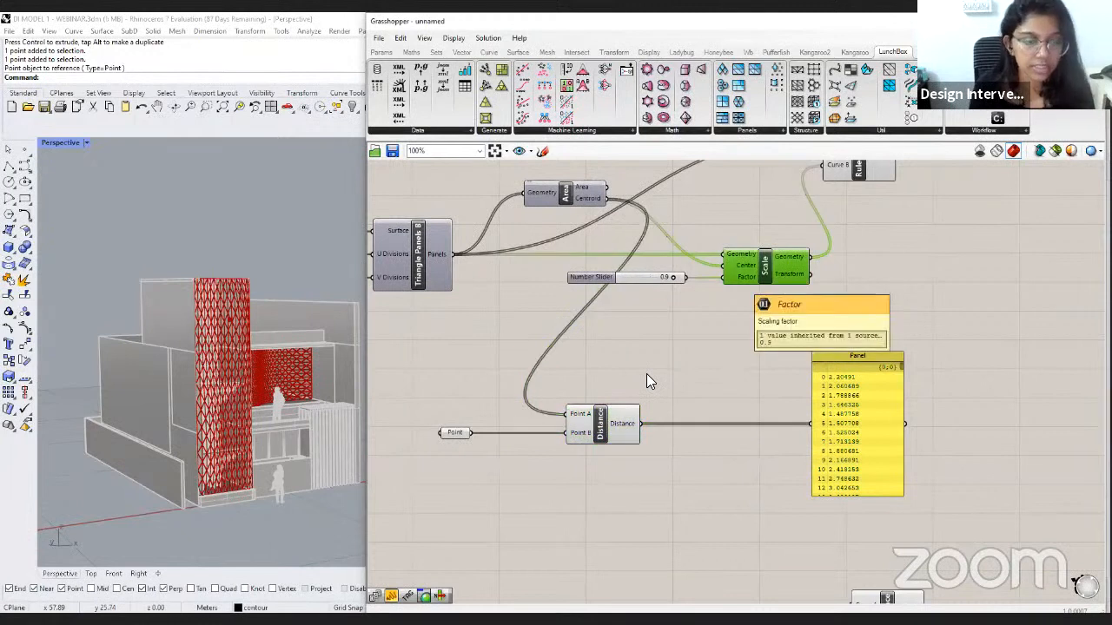
left_click(718, 365)
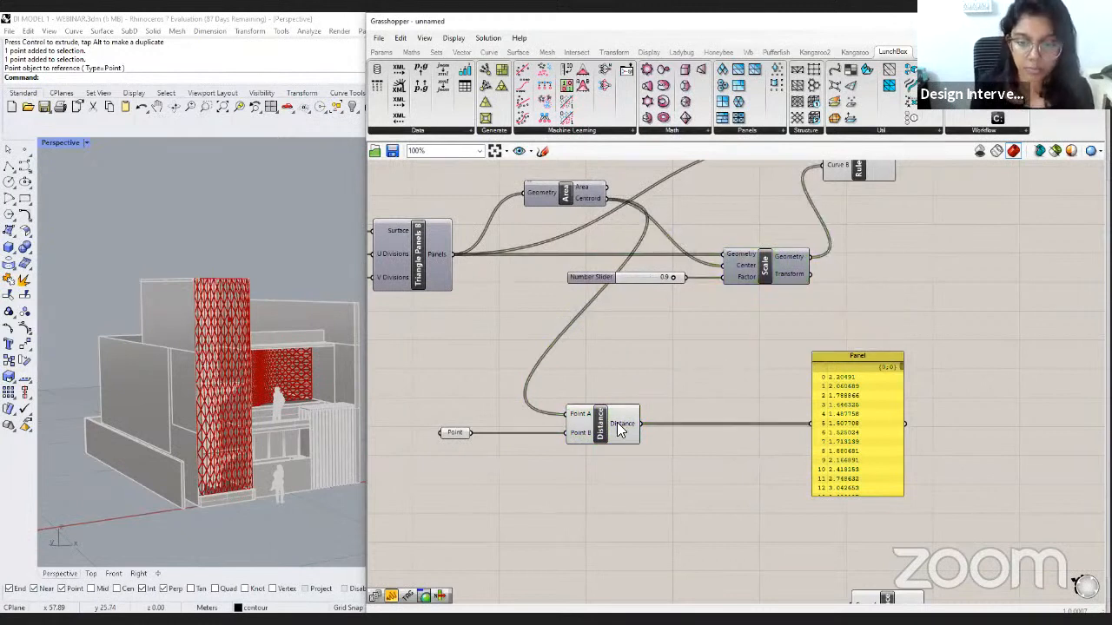
left_click_drag(641, 424, 723, 276)
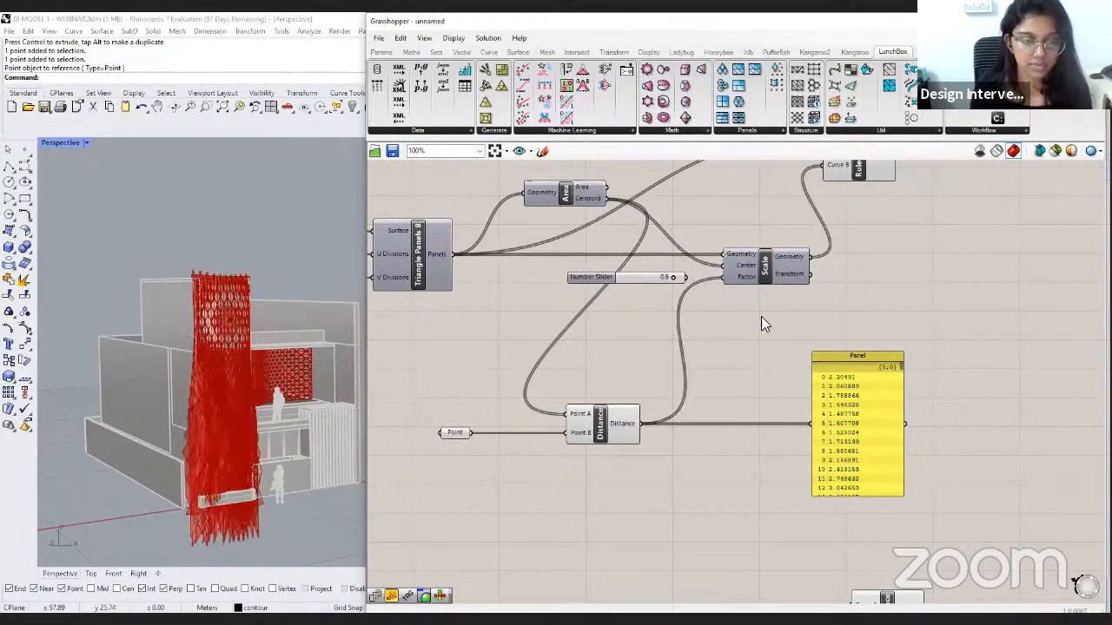
left_click(620, 278)
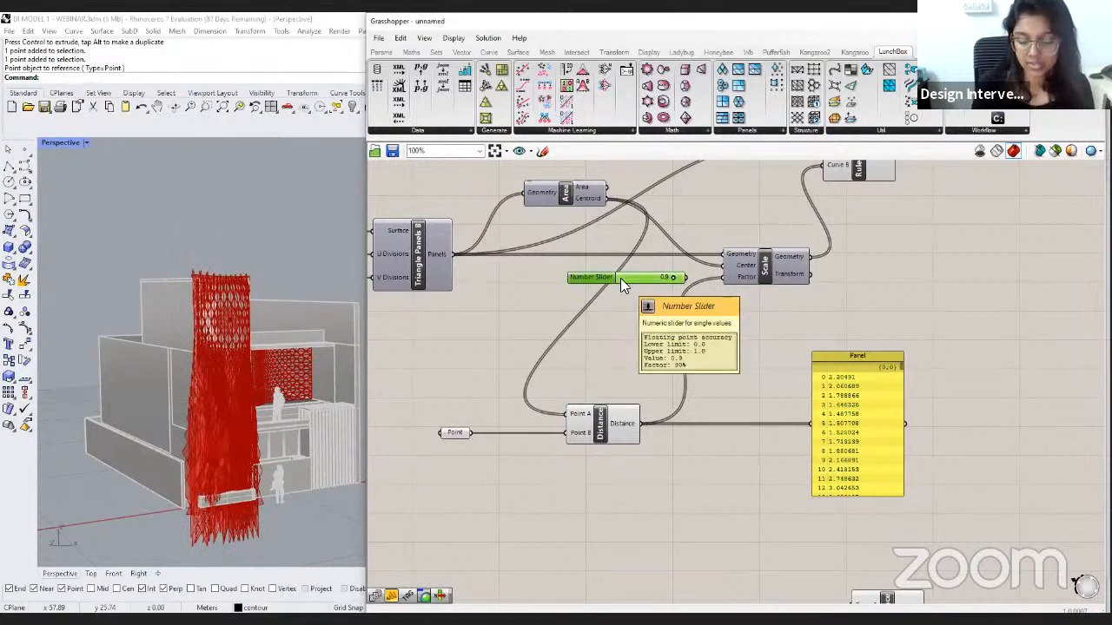
key("Delete")
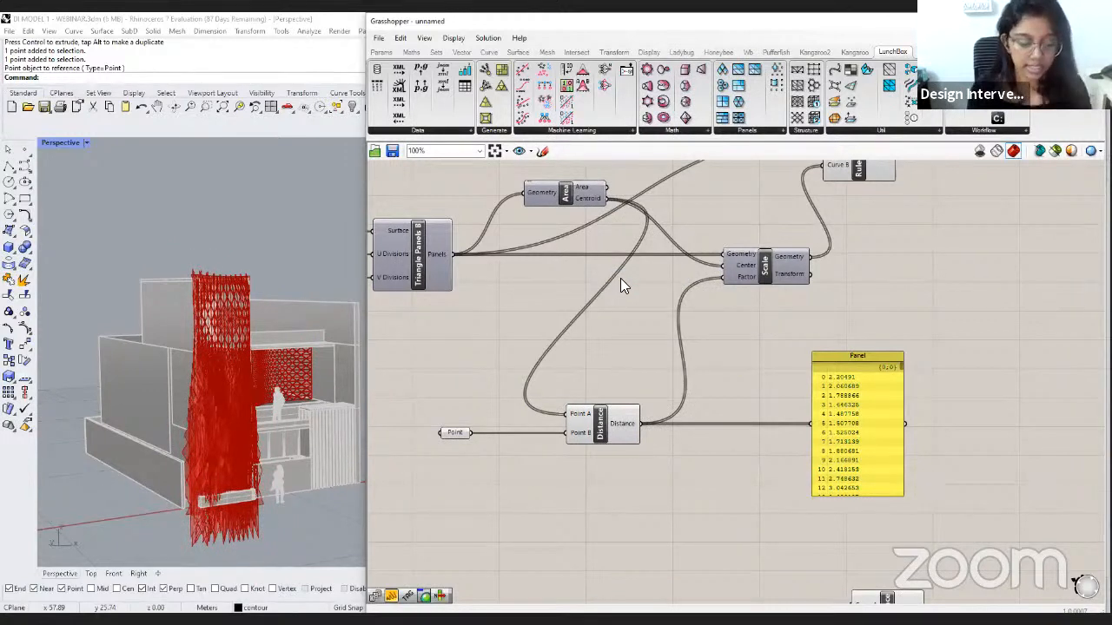
key("ctrl+z")
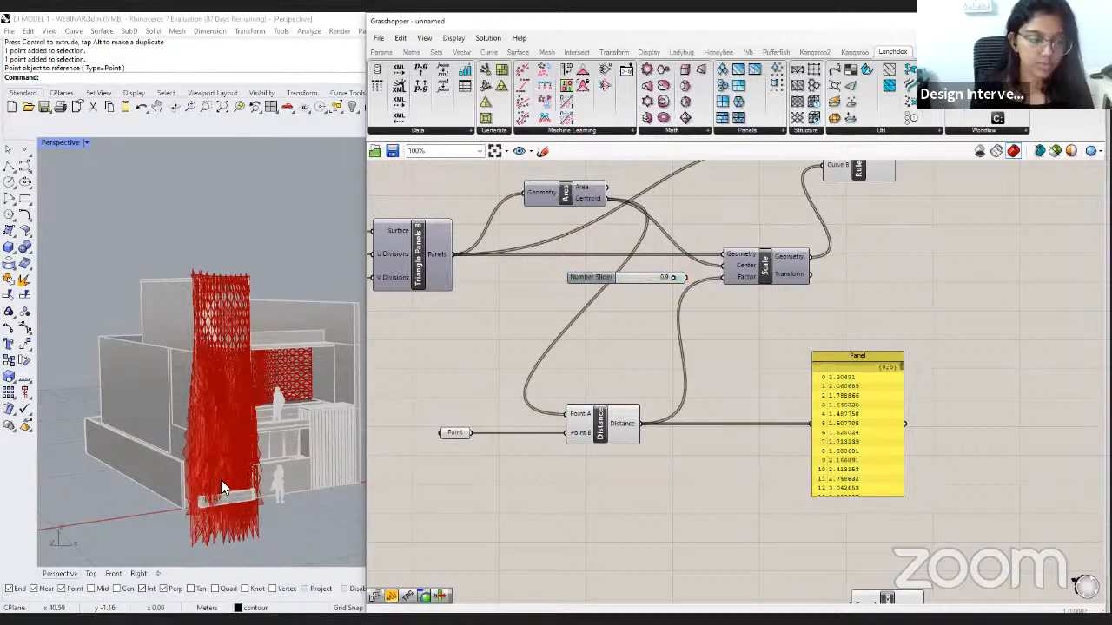
Examine the scaled facade panels around the attractor point and at the base, along with the listed distance values.
scroll(221, 479, "up", 4)
scroll(227, 467, "down", 4)
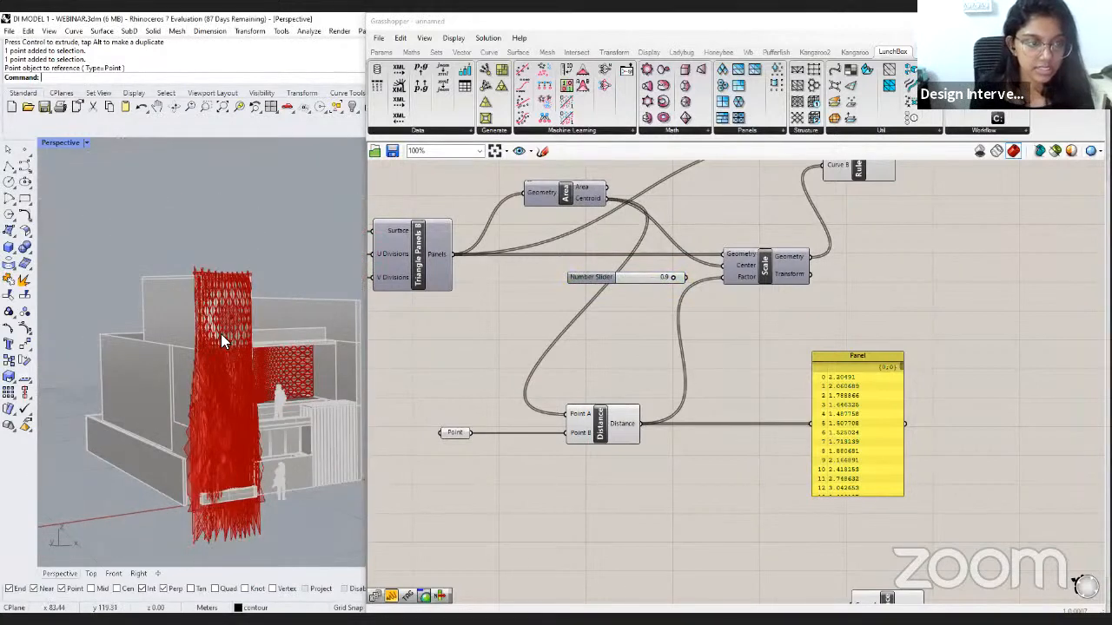
scroll(229, 308, "up", 4)
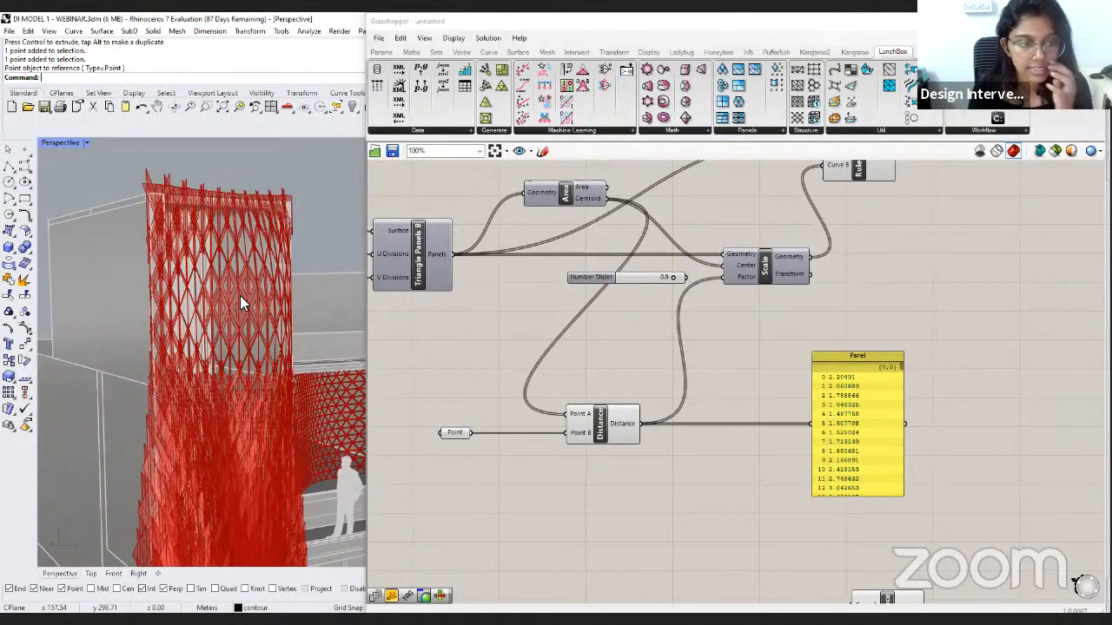
scroll(242, 302, "up", 5)
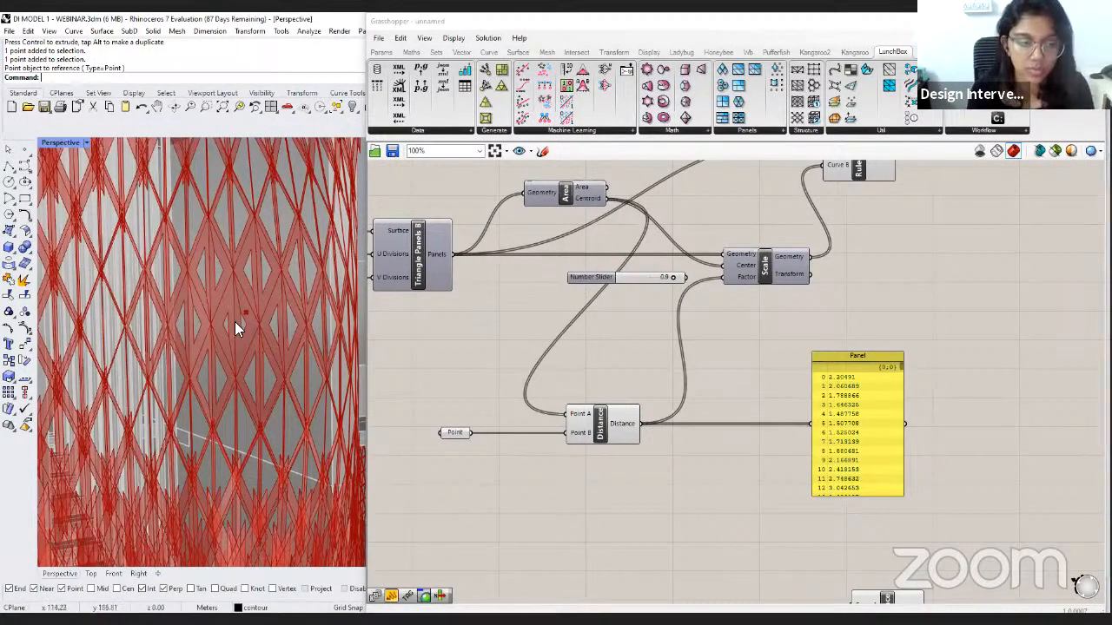
scroll(239, 311, "down", 5)
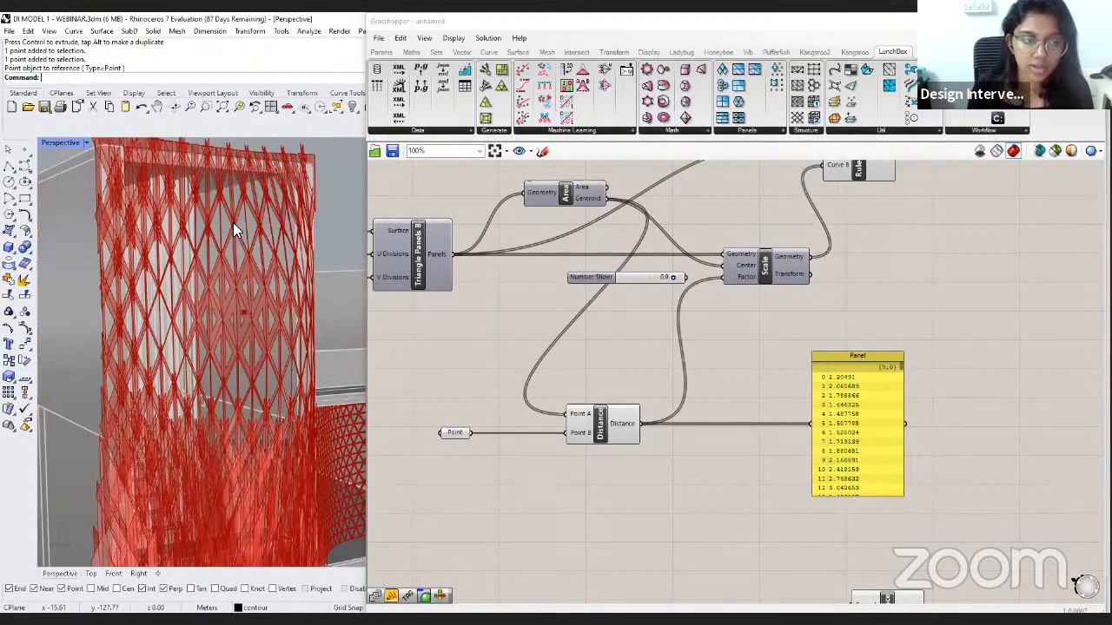
scroll(233, 224, "up", 5)
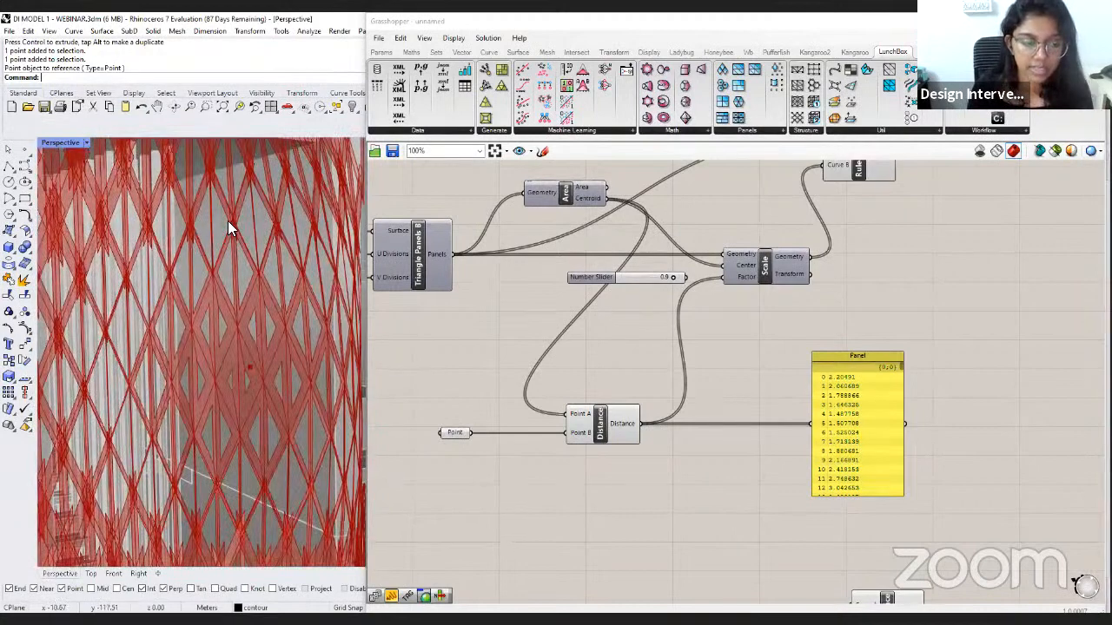
scroll(227, 220, "down", 5)
scroll(223, 486, "down", 5)
scroll(222, 487, "up", 3)
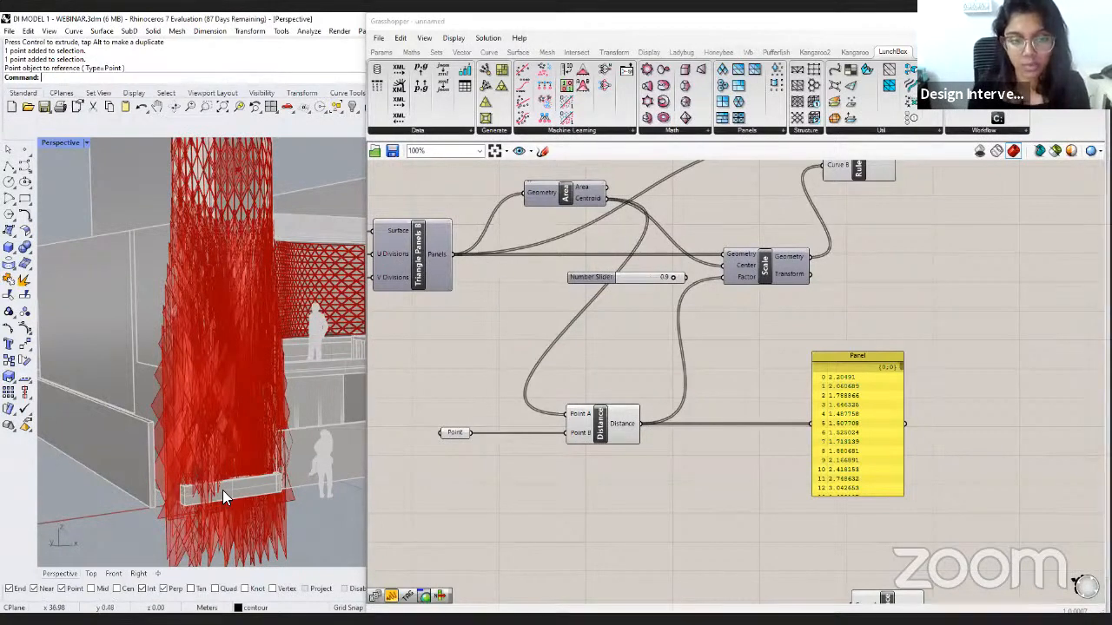
scroll(668, 495, "up", 2)
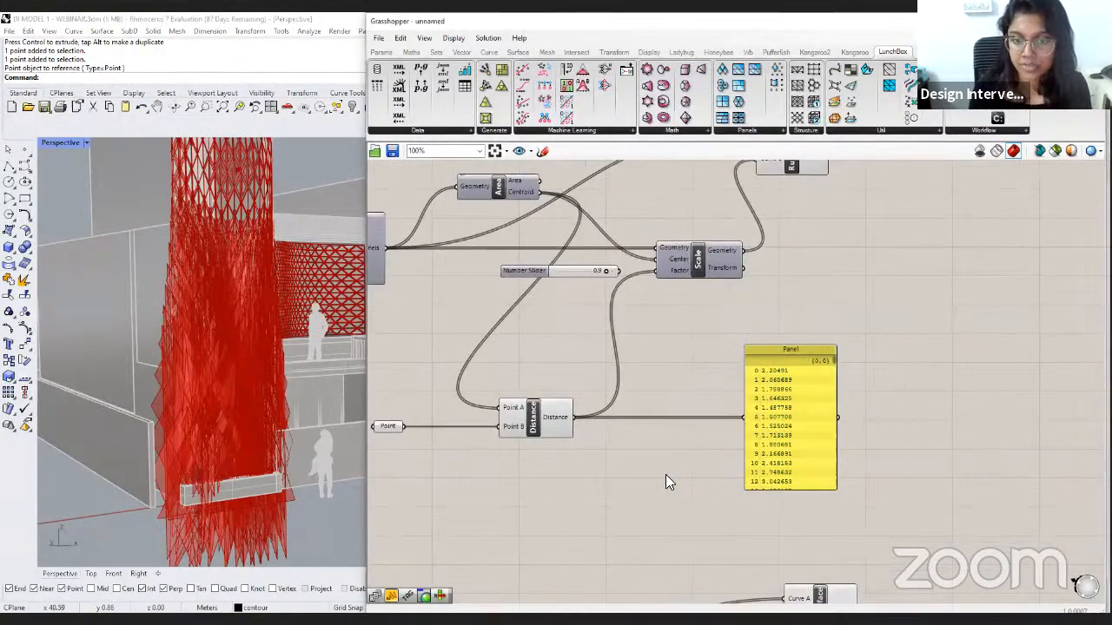
left_click_drag(775, 427, 765, 425)
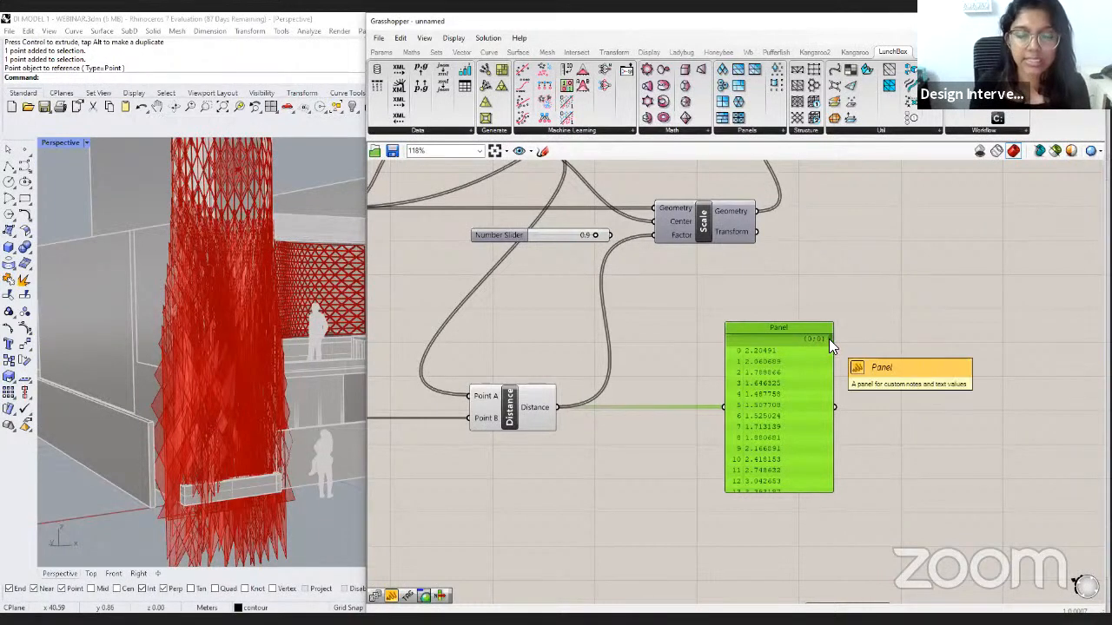
right_click_drag(696, 423, 798, 488)
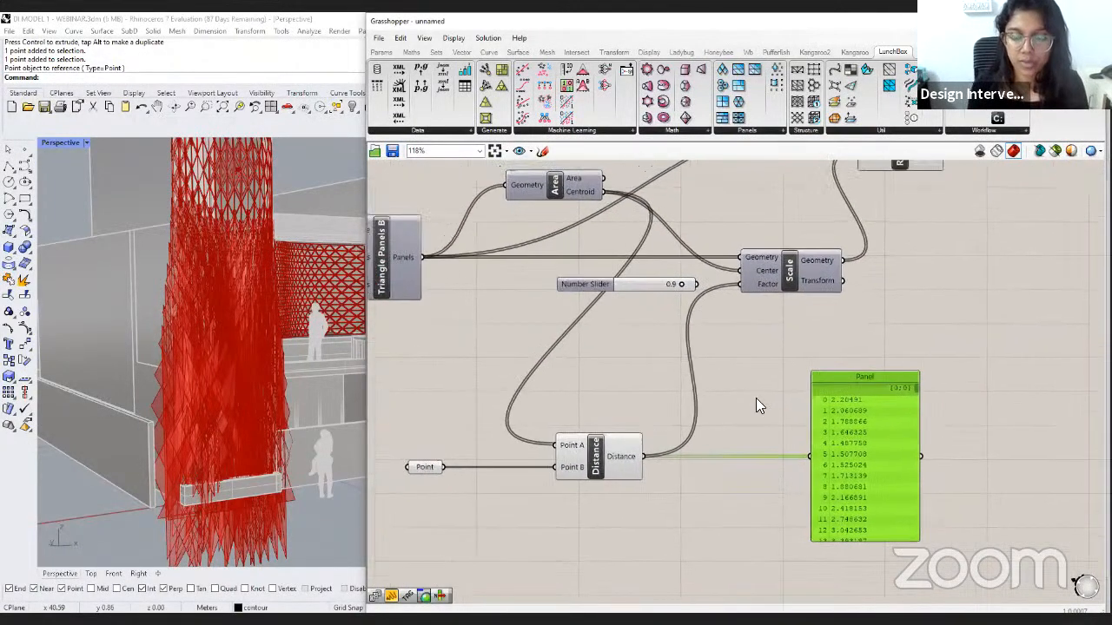
Replace the Distance wire on the Scale component's Factor input with the number slider, and compare factors of 0.7 and 0.9.
mouse_move(759, 368)
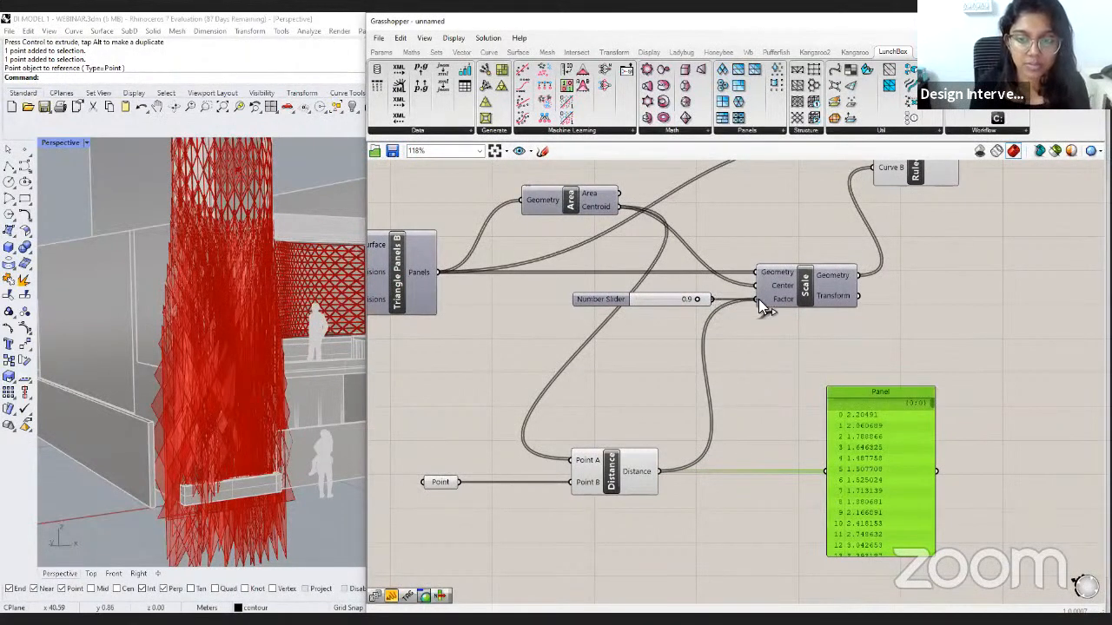
left_click_drag(758, 299, 757, 301)
right_click_drag(706, 340, 711, 369)
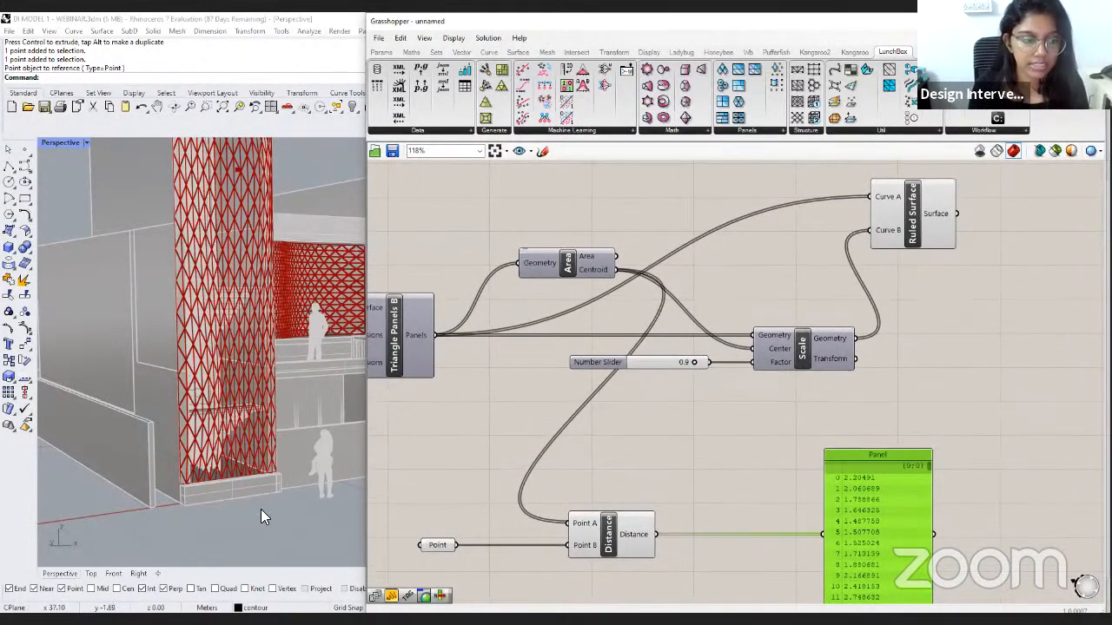
scroll(208, 476, "up", 5)
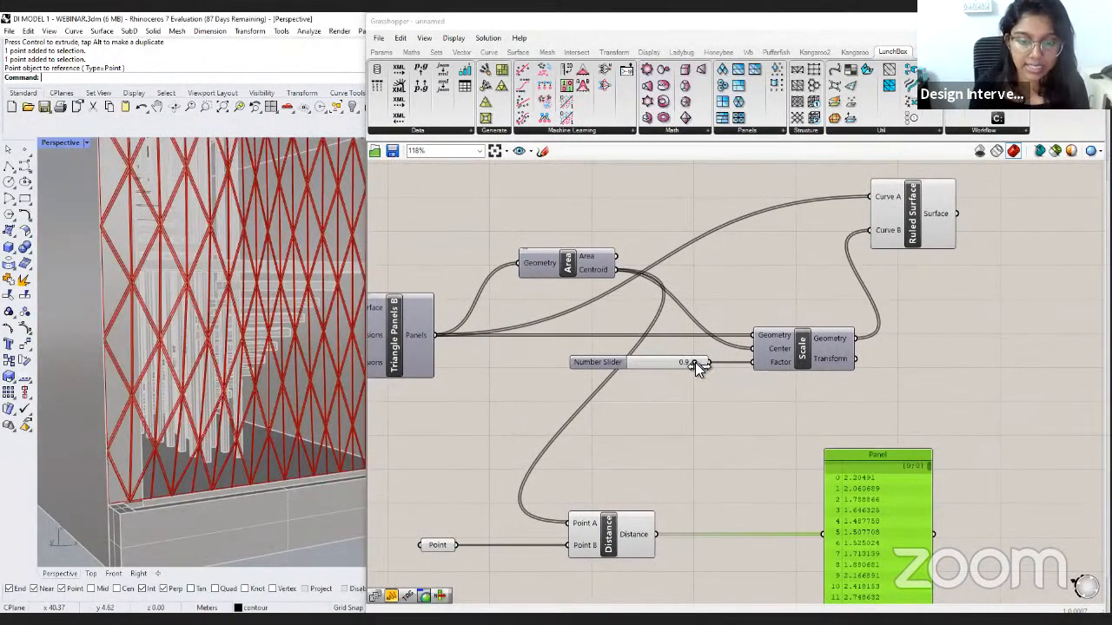
left_click_drag(653, 364, 695, 365)
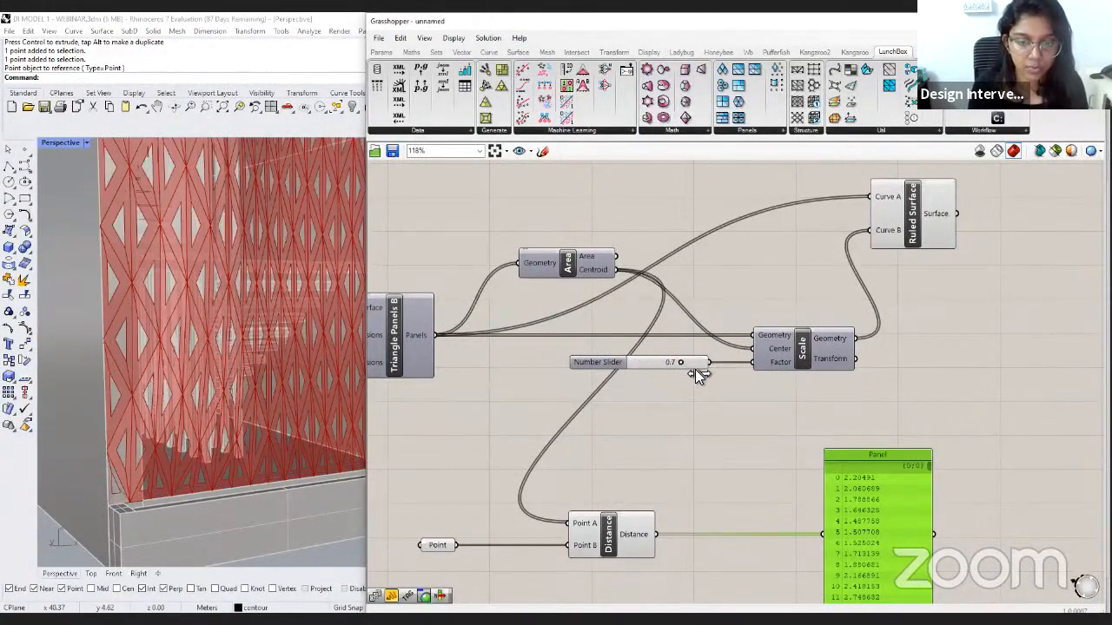
Add a second number slider of 1.5, feed it into the Scale component's Factor input, and raise it to 4.6.
double_click(660, 415)
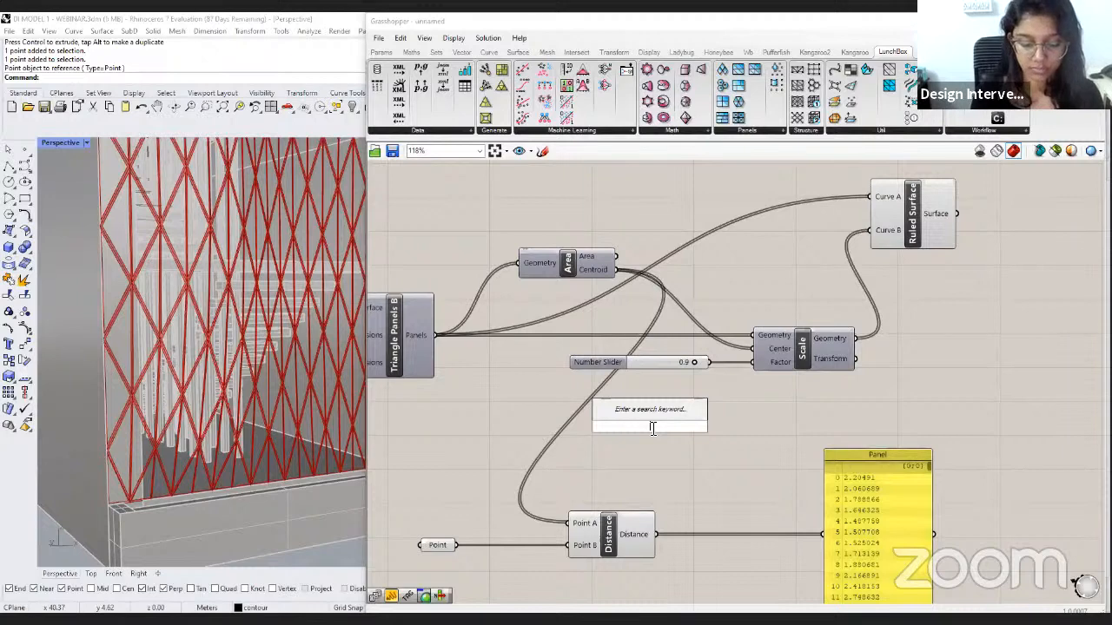
type("1.5")
key("Return")
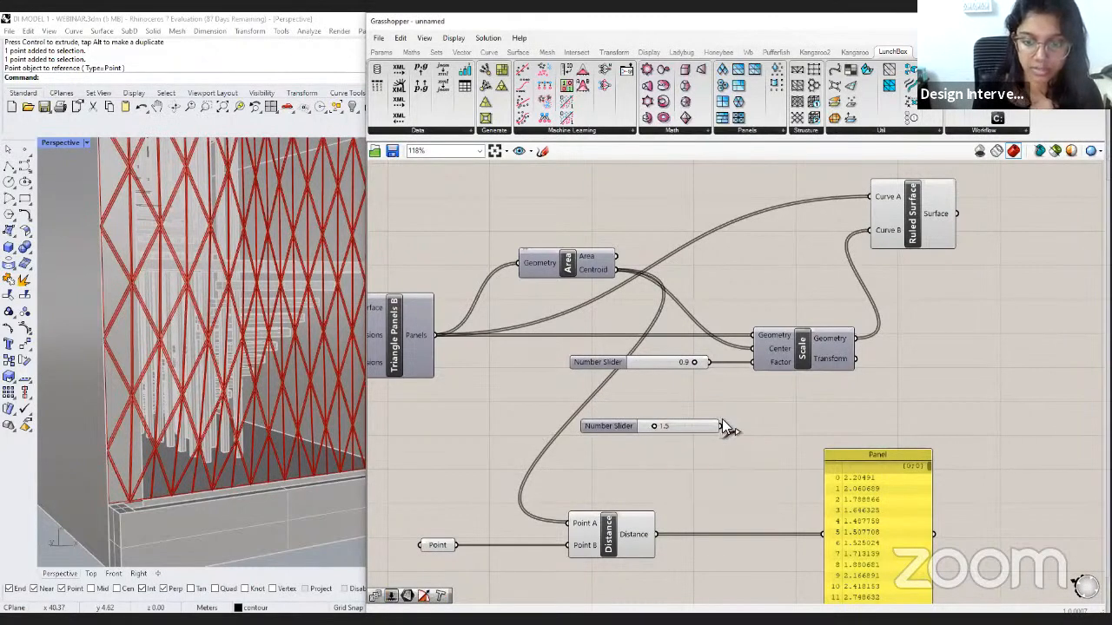
left_click_drag(720, 426, 752, 362)
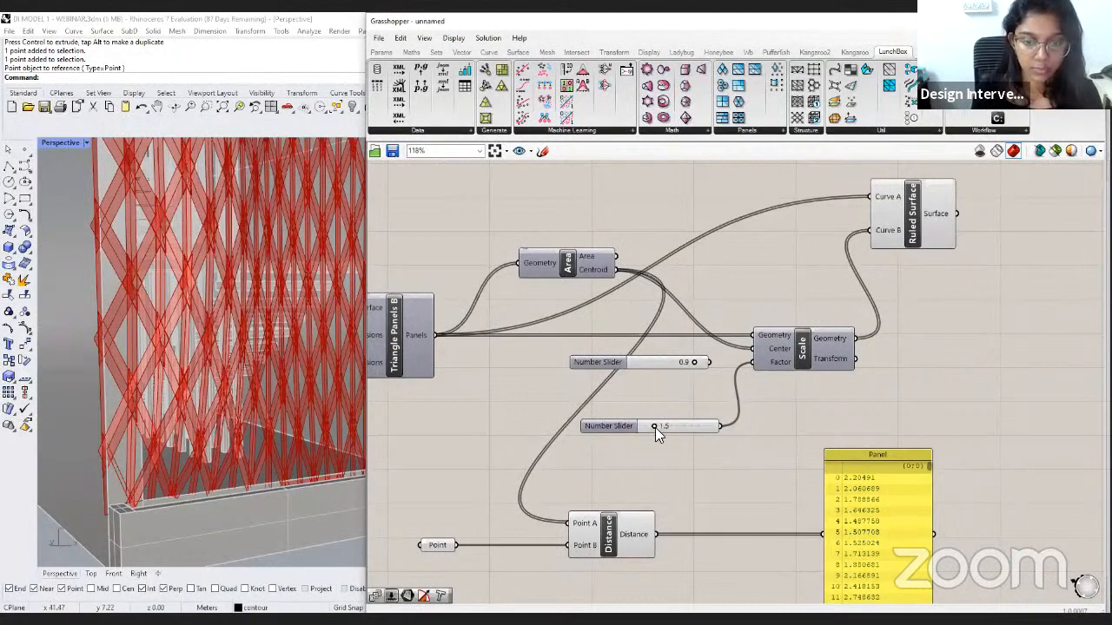
left_click_drag(665, 428, 677, 430)
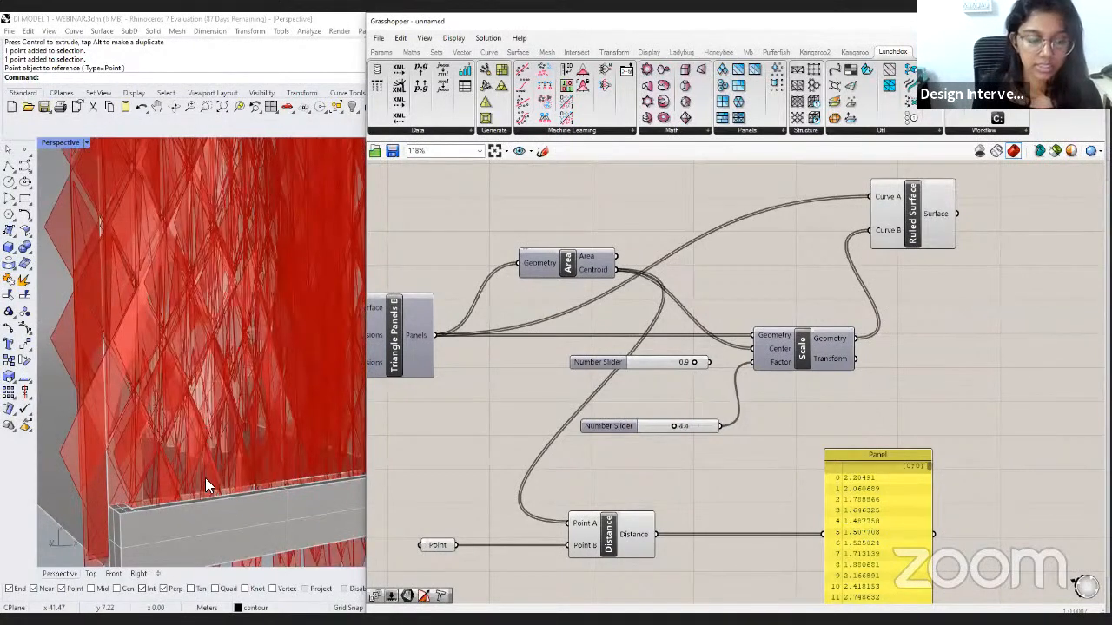
scroll(205, 478, "down", 8)
scroll(238, 400, "down", 3)
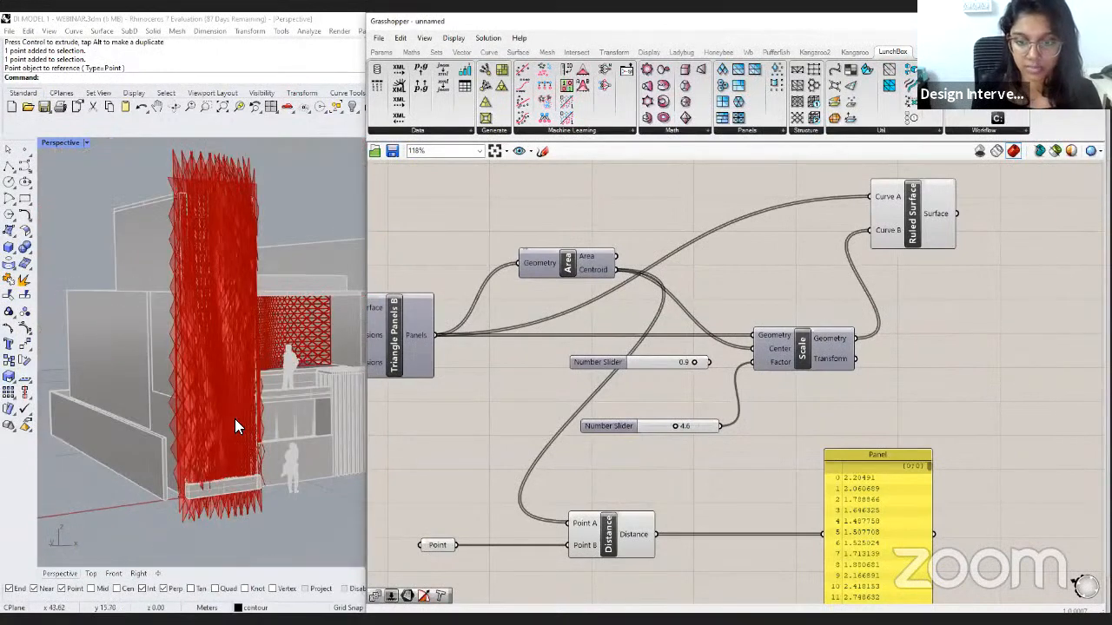
Delete the second number slider that feeds the Scale component's Factor input.
right_click_drag(734, 414, 697, 399)
left_click(674, 415)
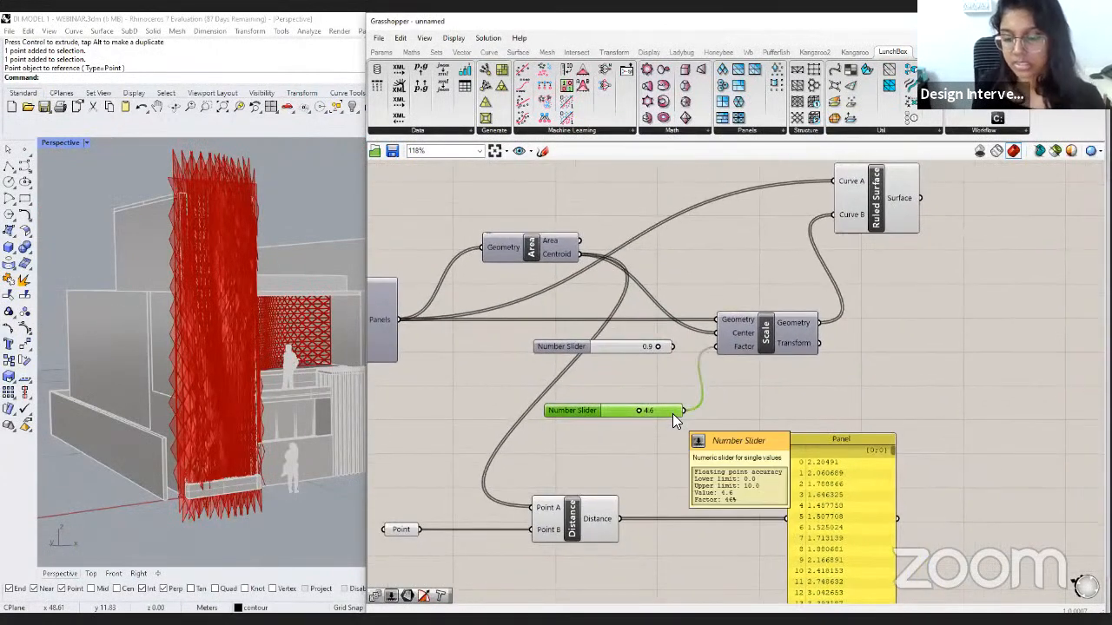
key("Delete")
right_click_drag(680, 508, 678, 457)
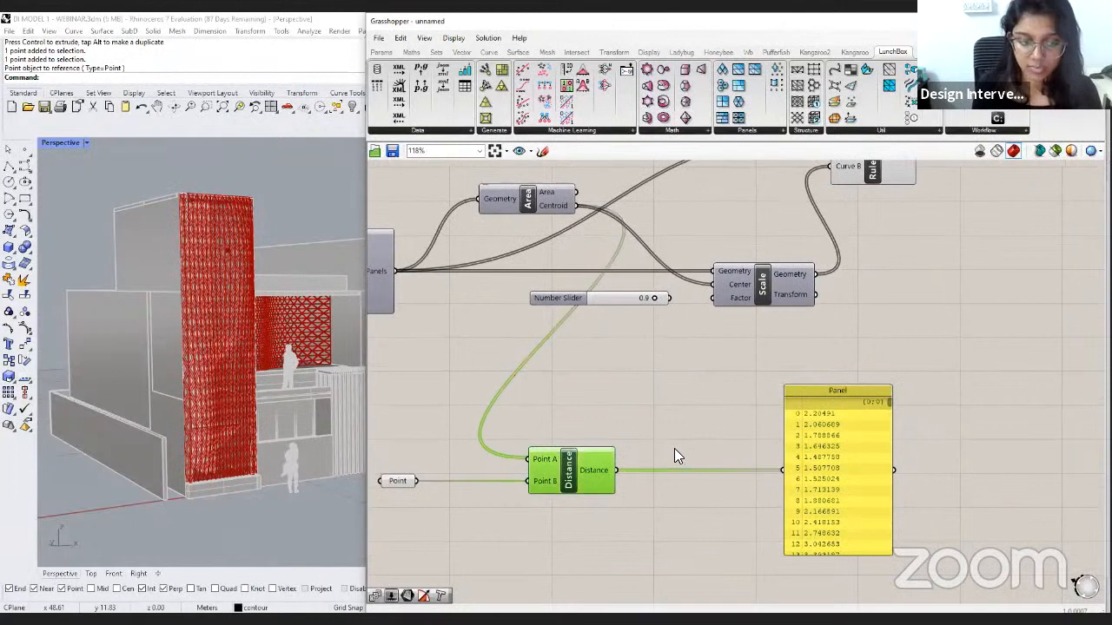
right_click_drag(700, 527, 680, 517)
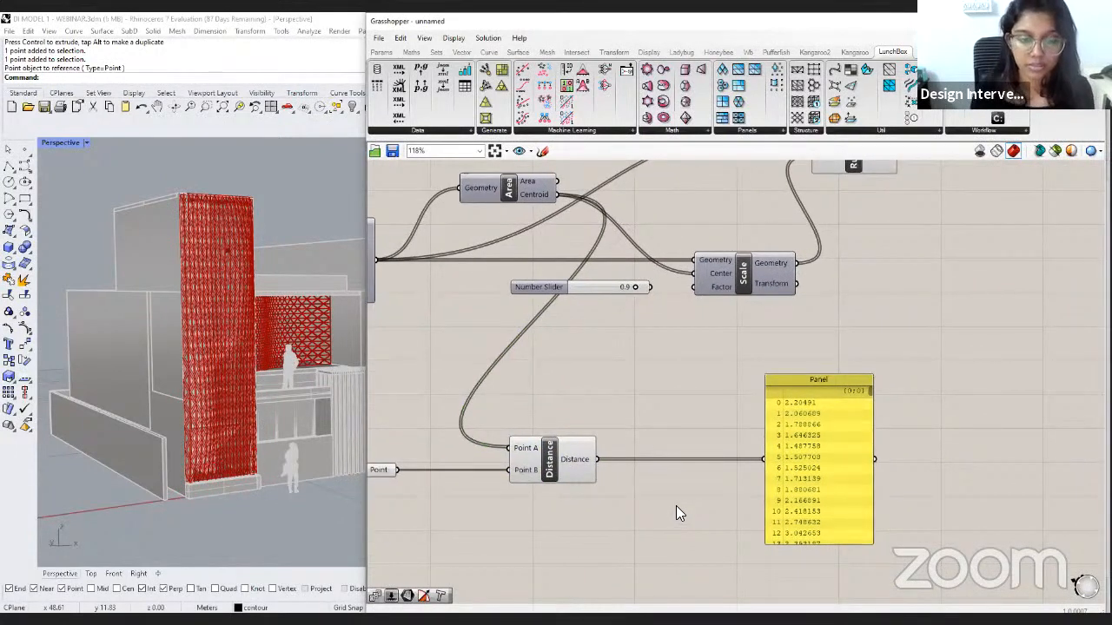
Move the distance Panel farther from the Distance component and add a Remap Numbers component in the gap.
right_click_drag(709, 461, 683, 428)
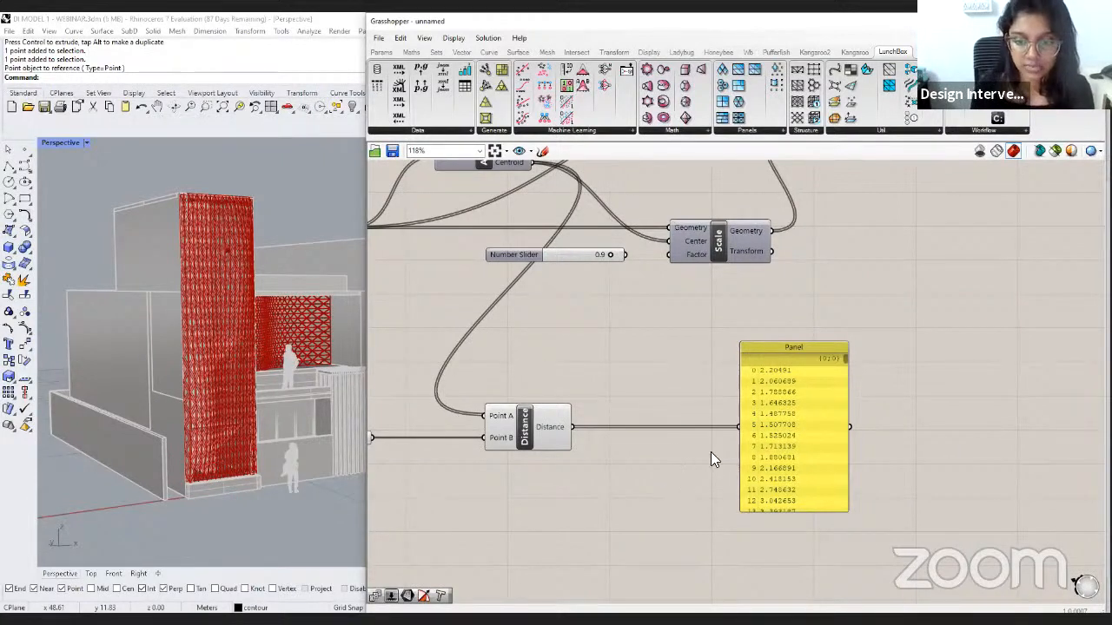
left_click_drag(765, 425, 998, 425)
left_click(815, 384)
double_click(815, 384)
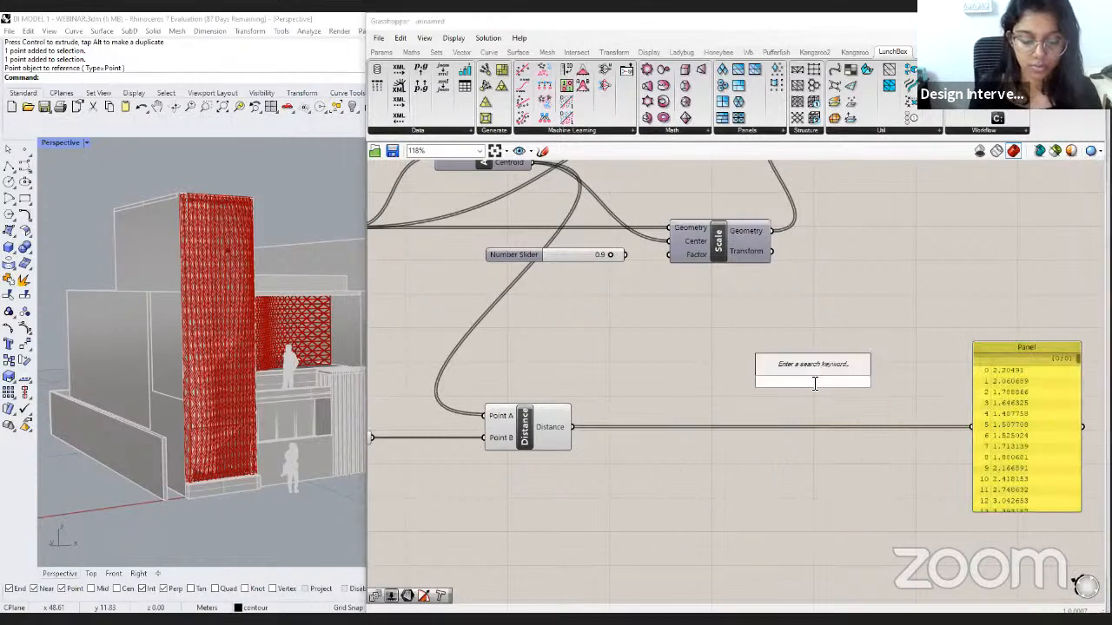
type("remap num")
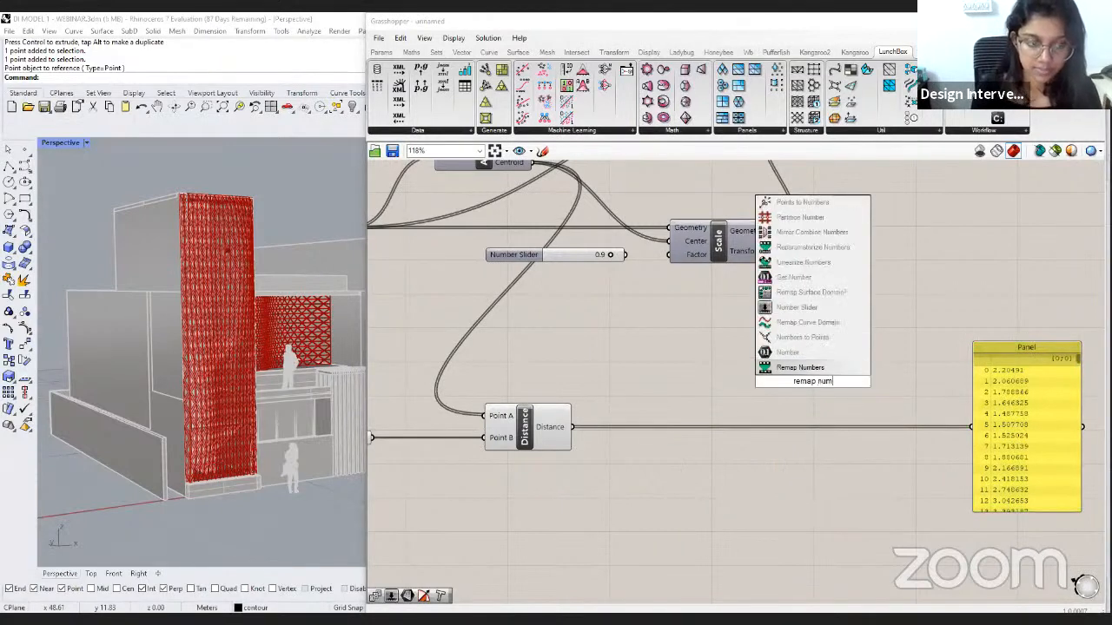
key("Return")
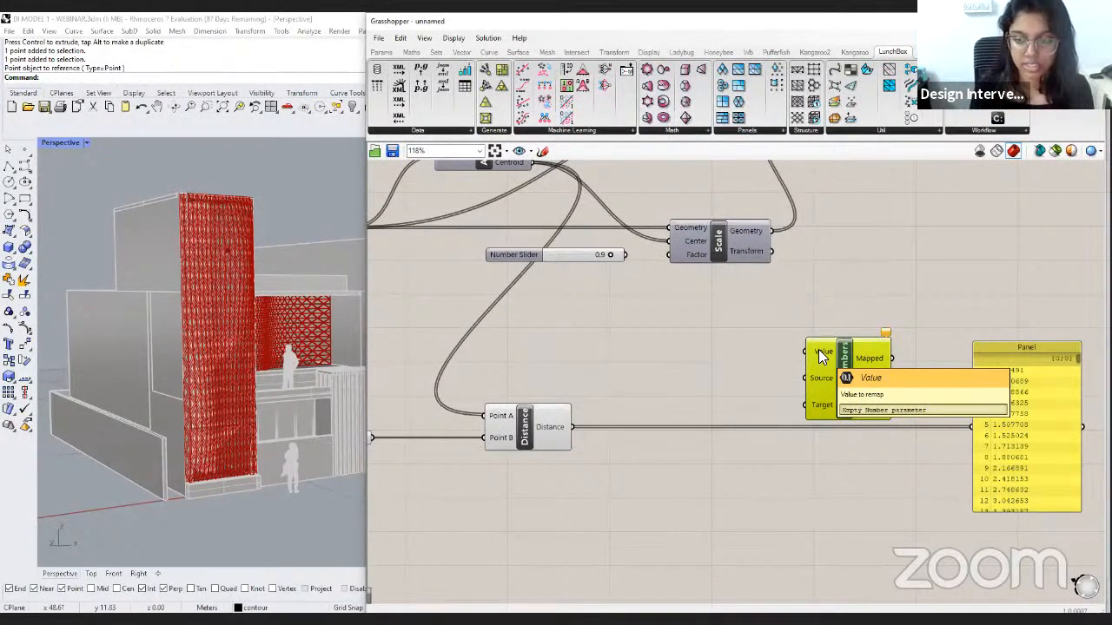
Wire the Distance output into the Remap Numbers component's Value input, and place the Panel above Remap Numbers.
left_click(545, 427)
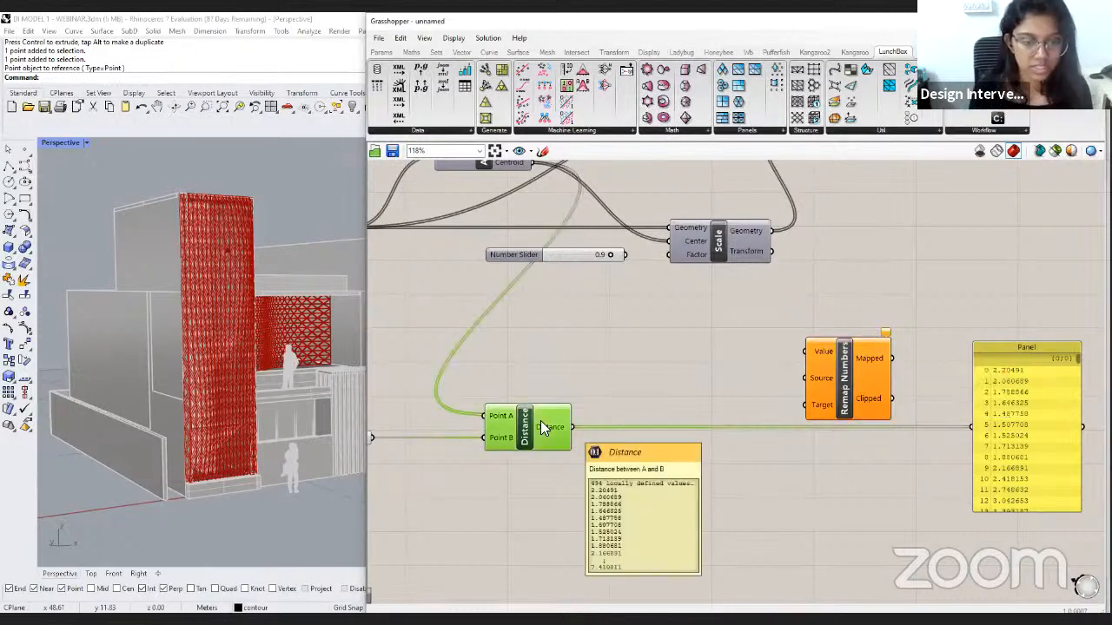
left_click_drag(572, 426, 882, 444)
left_click(835, 363)
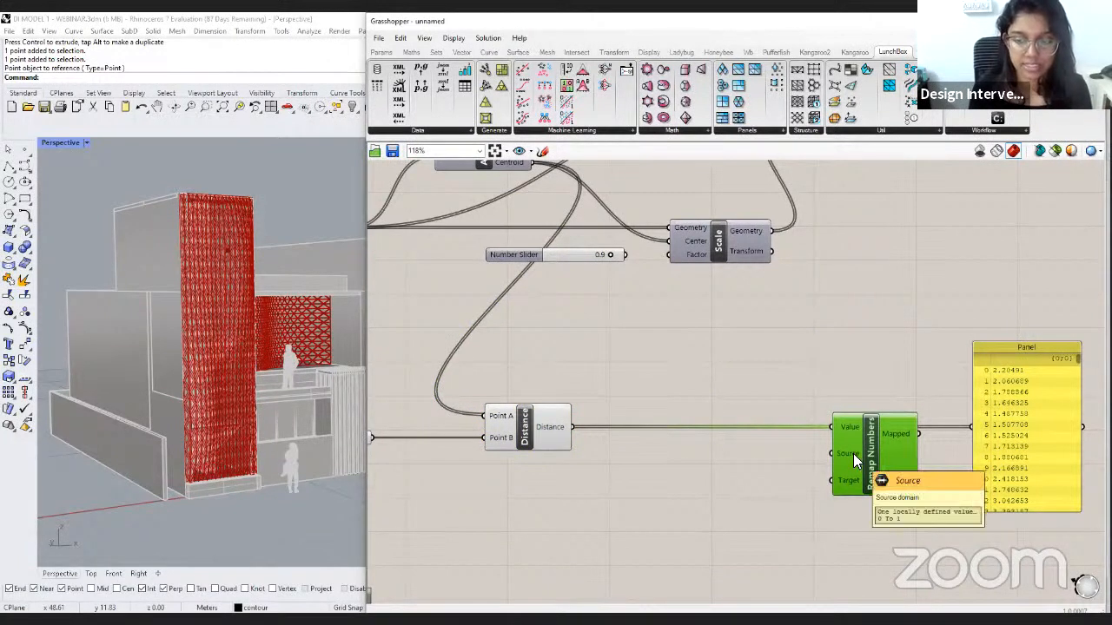
left_click_drag(1029, 456, 936, 311)
right_click_drag(827, 501, 842, 475)
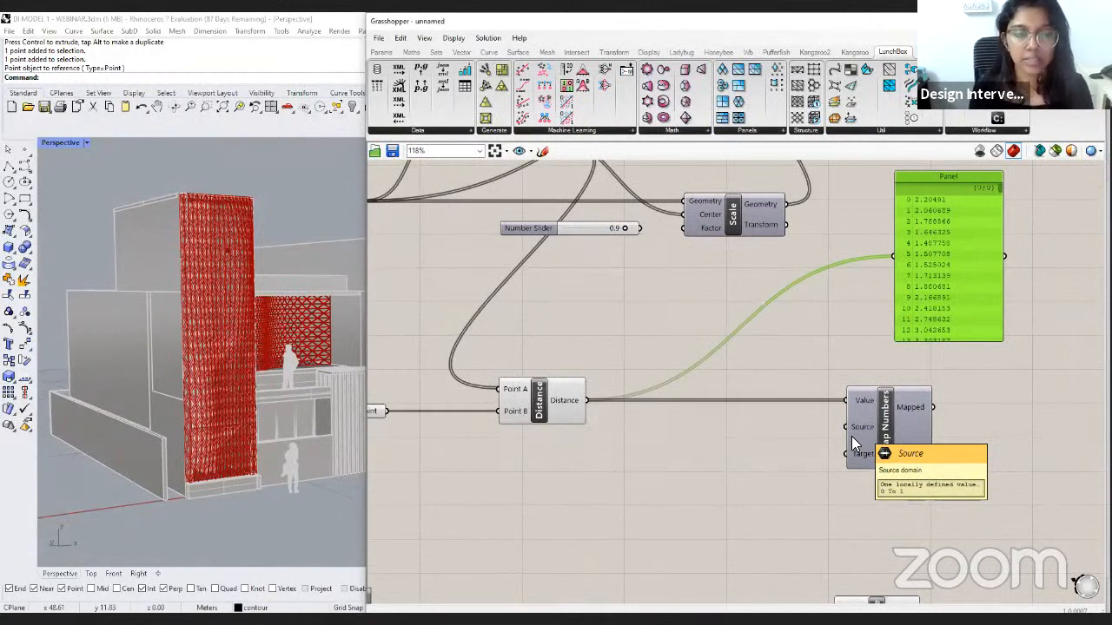
left_click(569, 401)
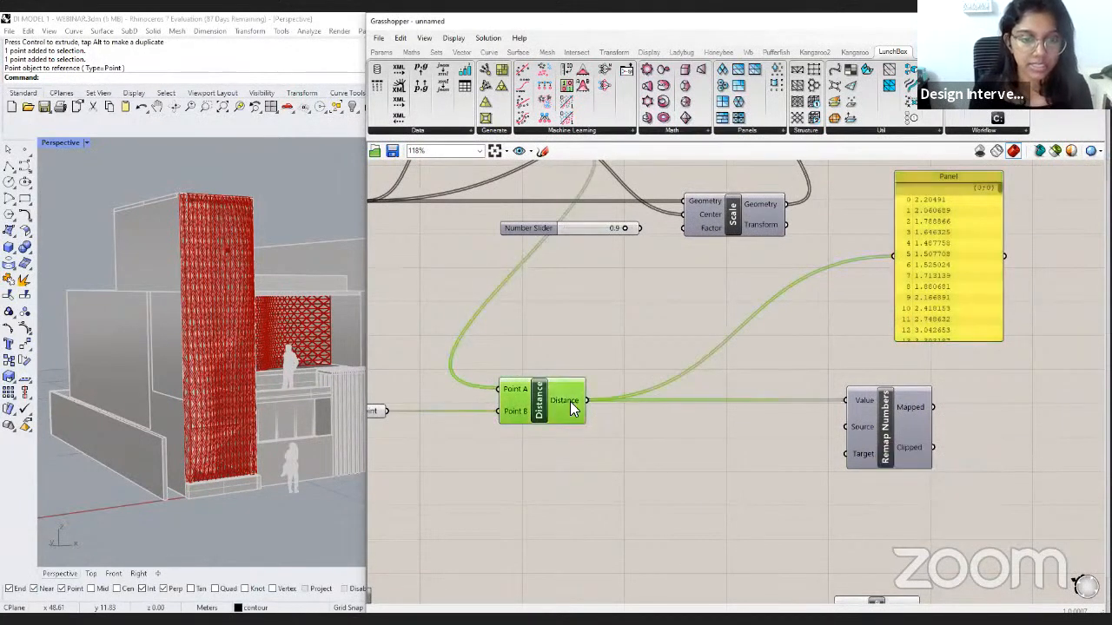
right_click_drag(677, 414, 686, 438)
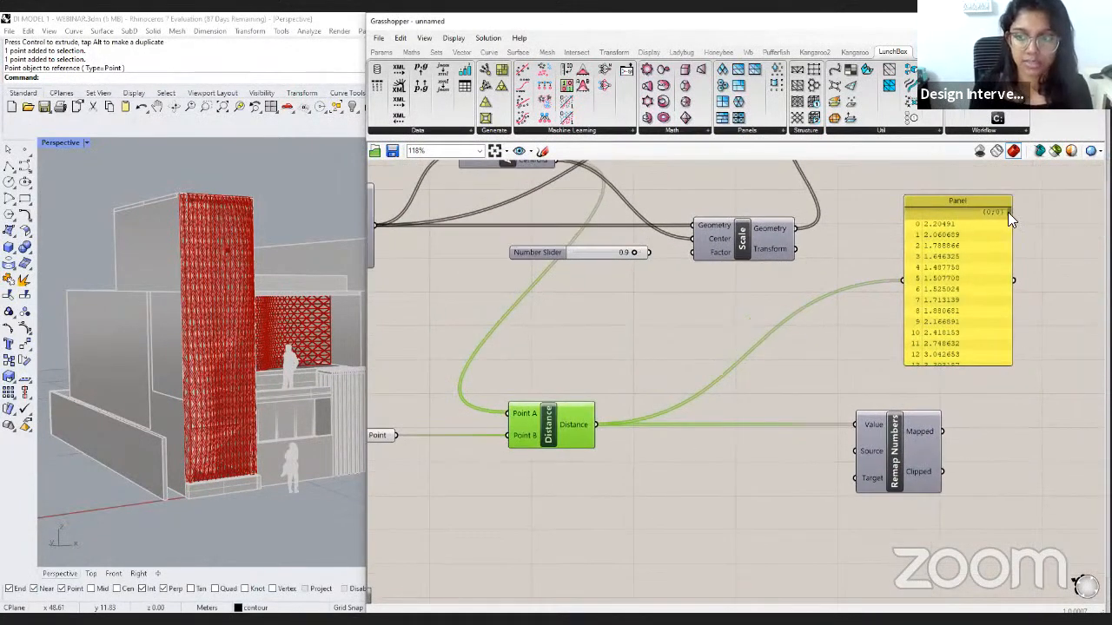
mouse_move(1007, 212)
left_mouse_down()
mouse_move(1005, 372)
mouse_move(1010, 199)
left_mouse_up()
left_click(969, 269)
left_click(737, 464)
Add a Bounds component beside the Distance component and wire the Distance output into its Numbers input.
right_click_drag(736, 463, 718, 450)
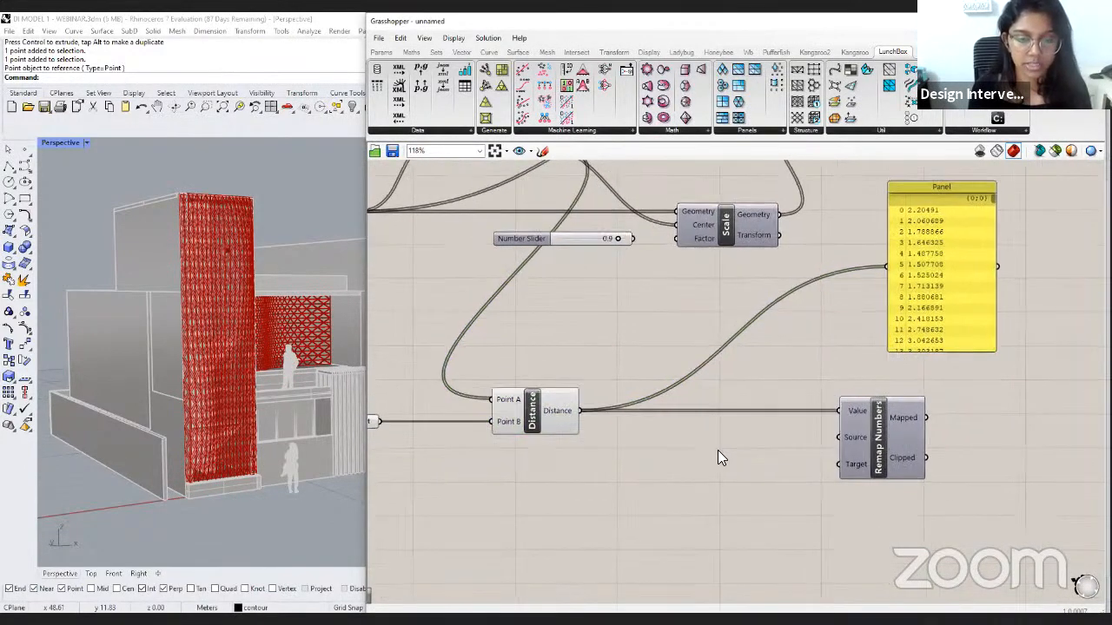
double_click(681, 455)
type("bounds")
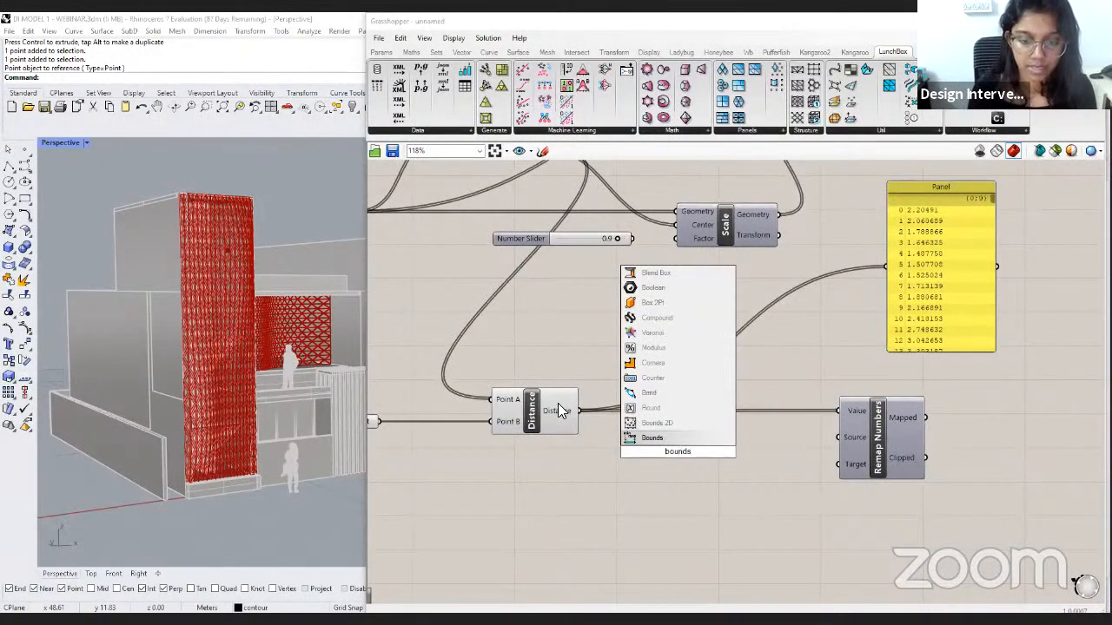
key("Return")
left_click_drag(579, 411, 633, 452)
Show the Bounds domain in a new Panel placed beyond Remap Numbers, and wire the Bounds Domain output into the Source input.
left_click(788, 488)
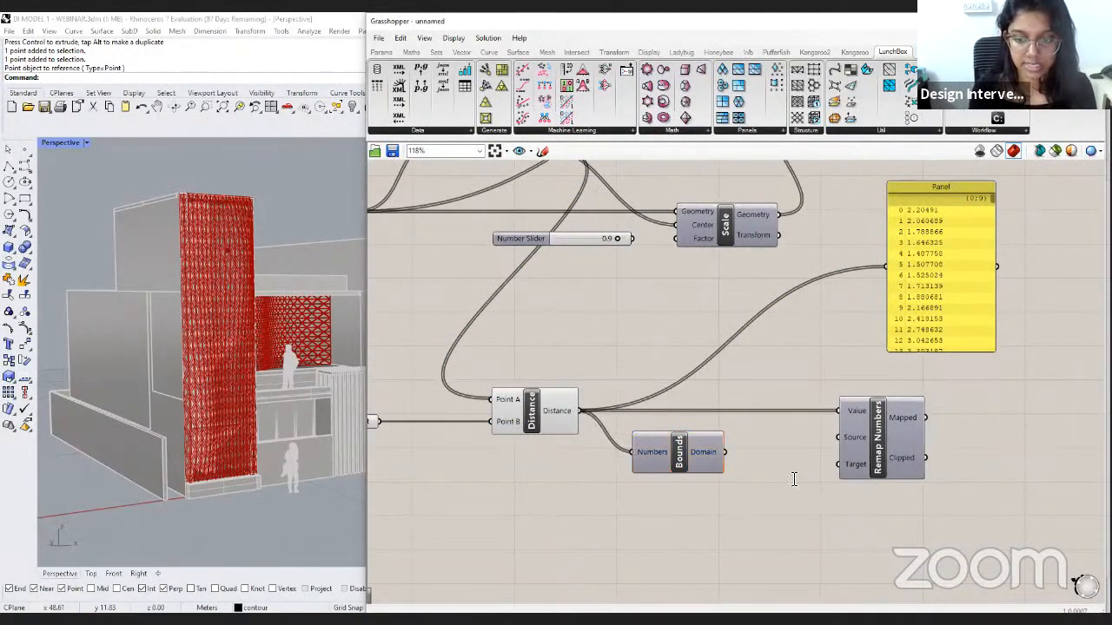
double_click(793, 479)
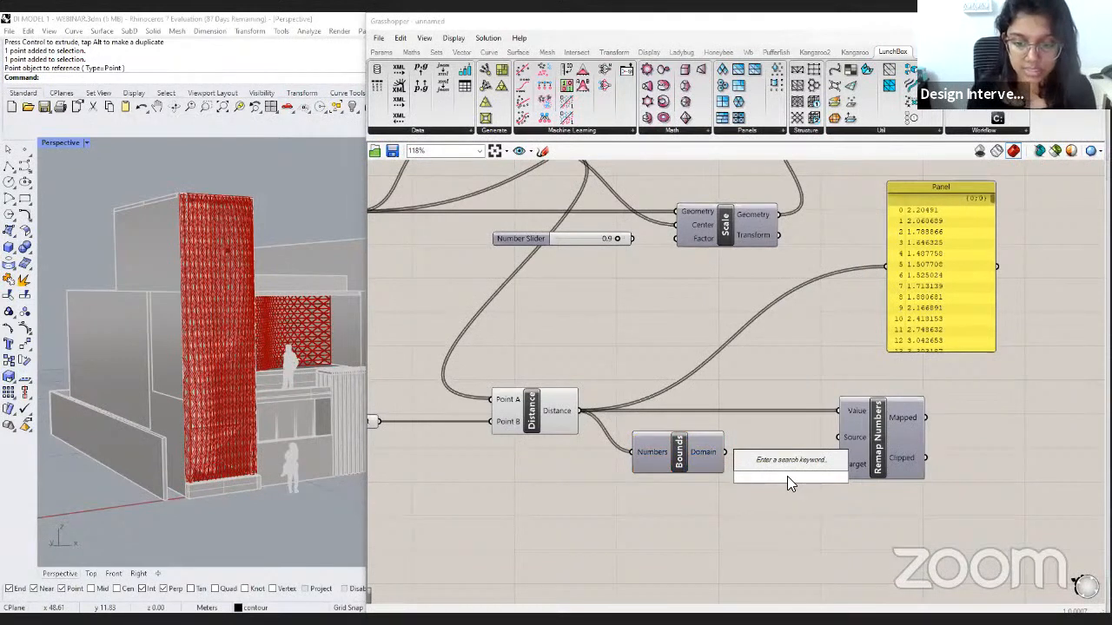
type("panel")
key("Return")
left_click_drag(725, 451, 737, 477)
left_click_drag(783, 490, 1019, 469)
right_click_drag(1019, 469, 956, 469)
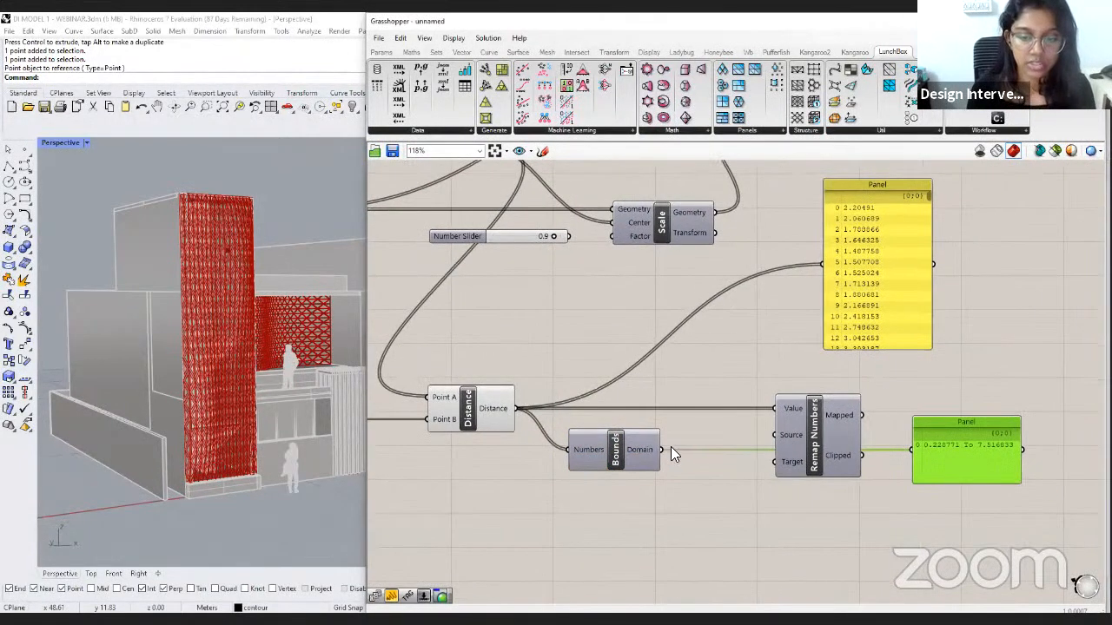
left_click_drag(671, 449, 784, 438)
Add two number sliders of 0.1 and 0.9, one above the other, below the Bounds component.
right_click_drag(718, 514, 718, 494)
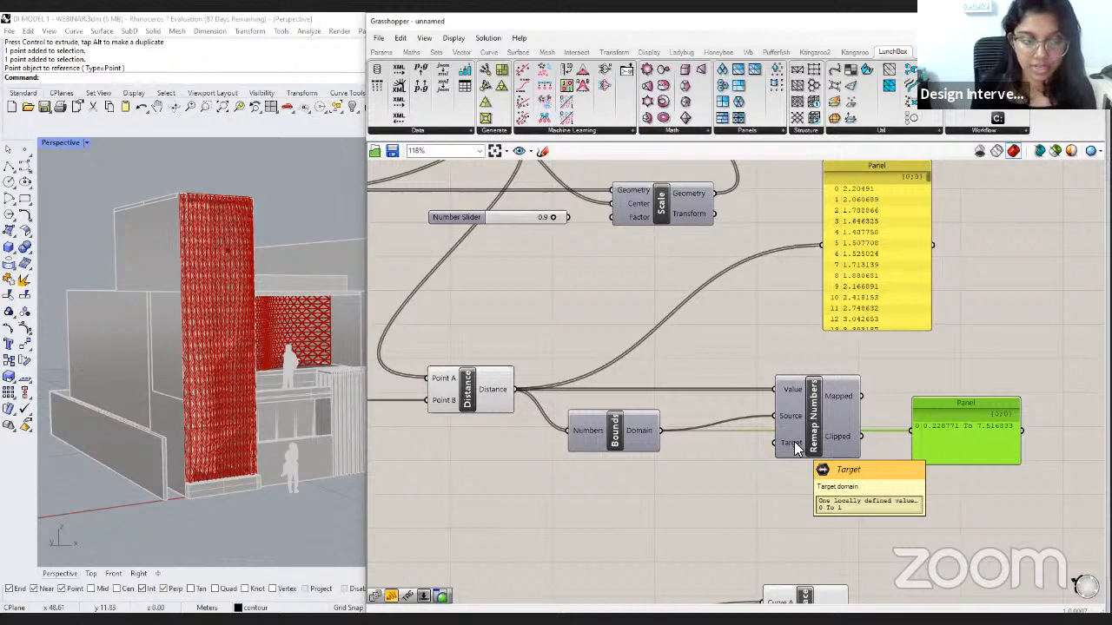
double_click(539, 502)
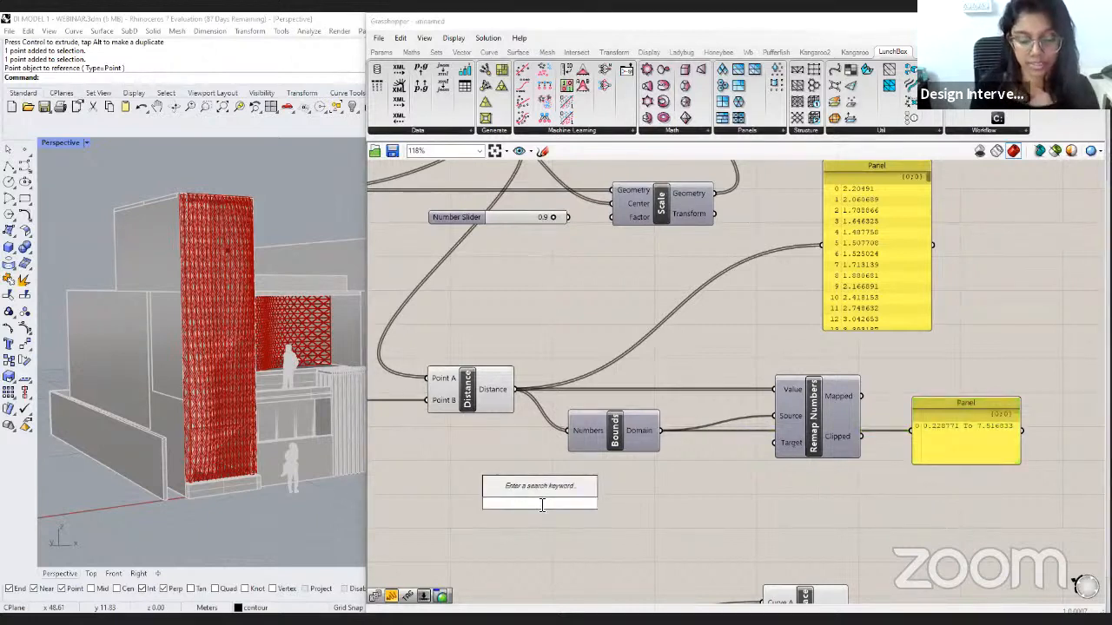
type("0.1")
key("Return")
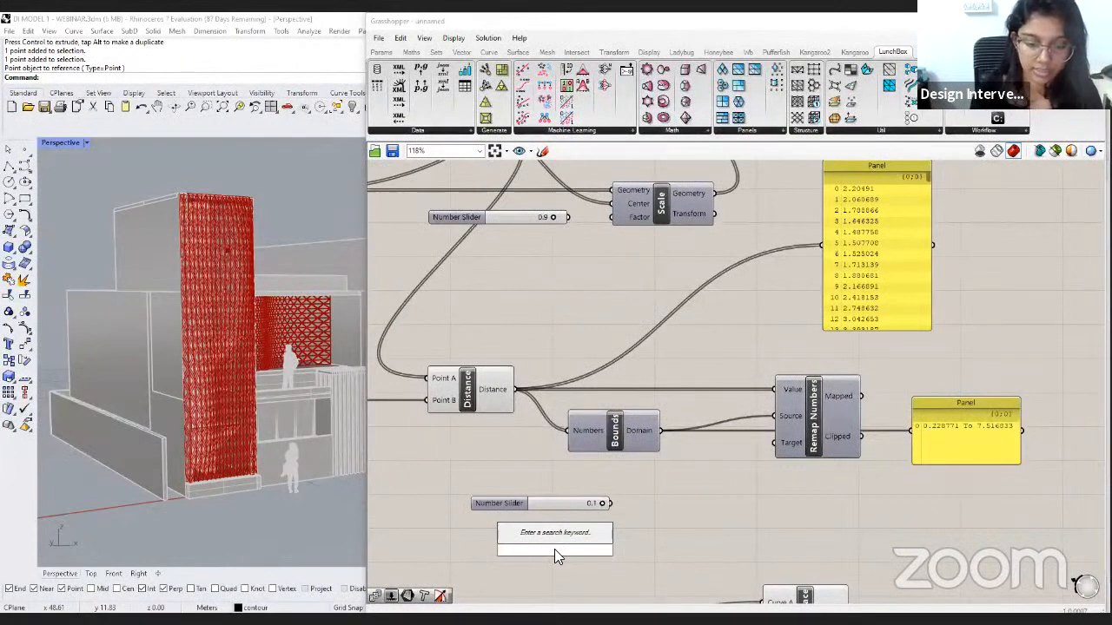
type("0.9")
key("Return")
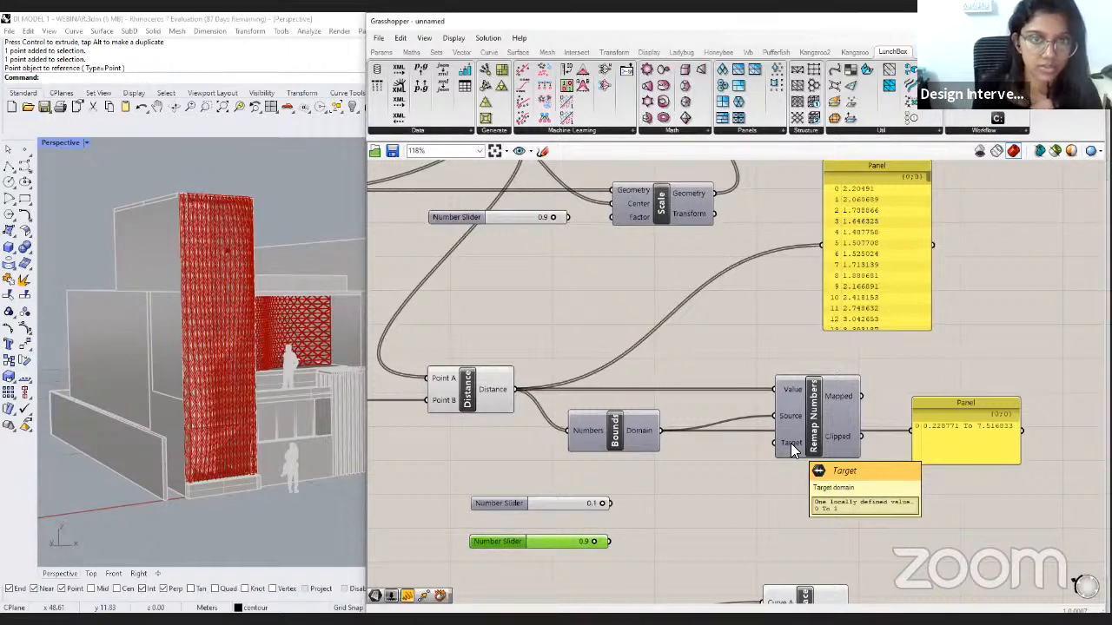
Add a Construct Domain component and feed the 0.1 slider into Domain start and the 0.9 slider below it into Domain end.
right_click_drag(775, 487, 764, 459)
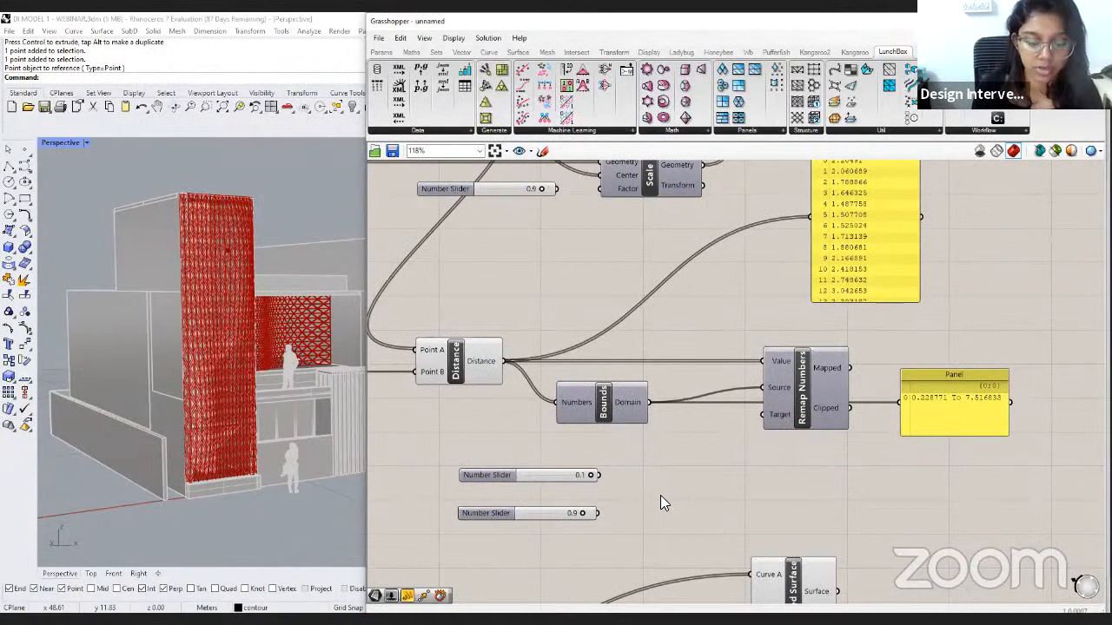
double_click(688, 494)
type("construct d")
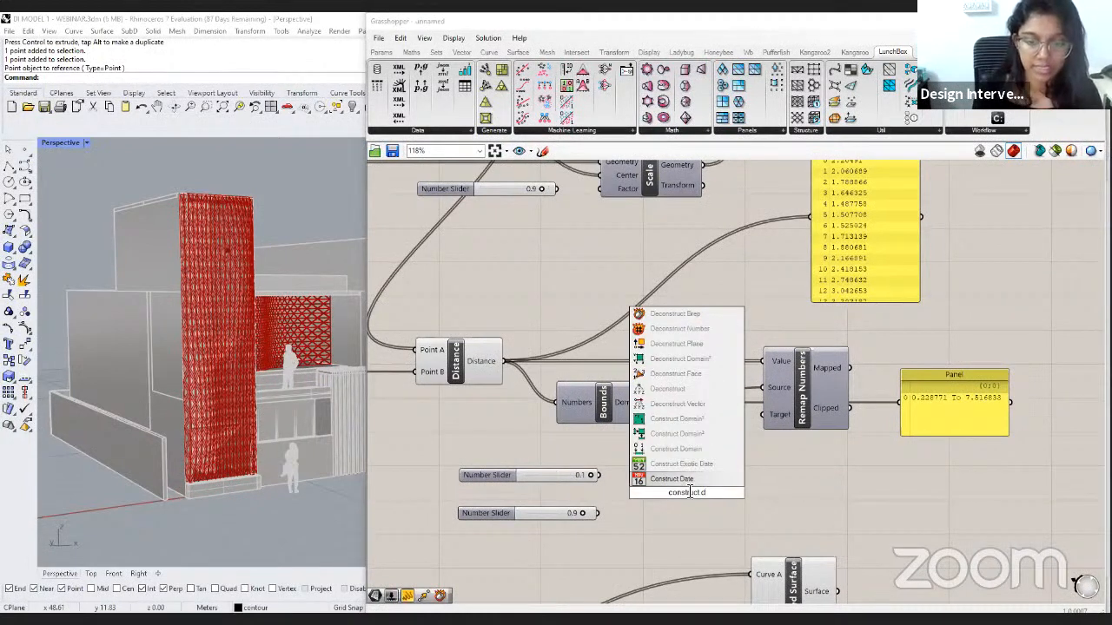
left_click(682, 450)
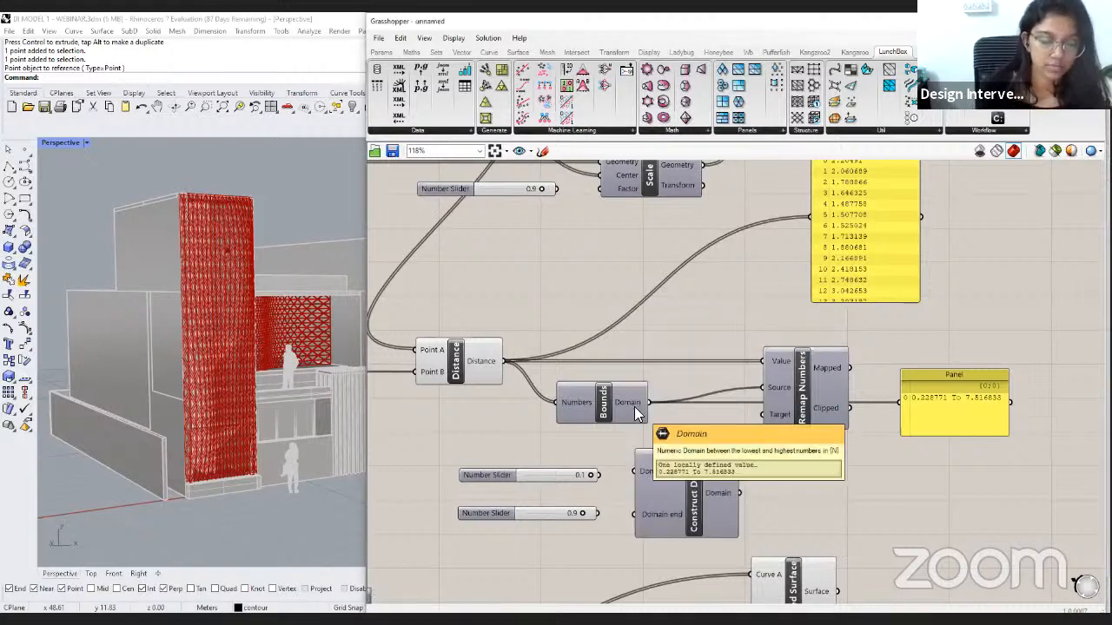
left_click(580, 476)
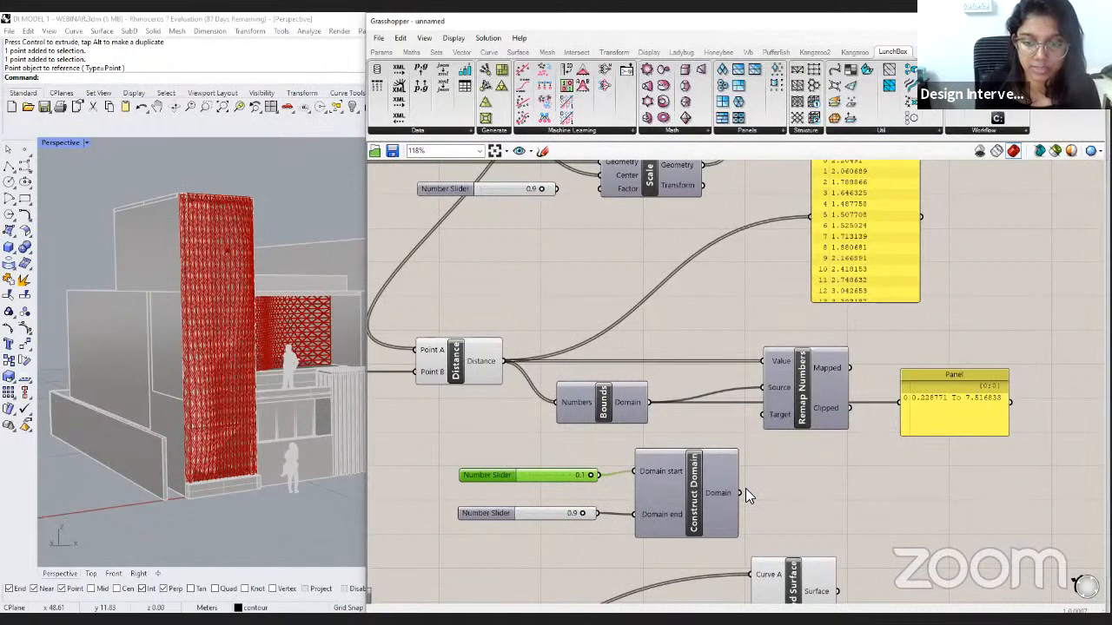
Wire the Construct Domain output into the Target input of Remap Numbers.
mouse_move(745, 491)
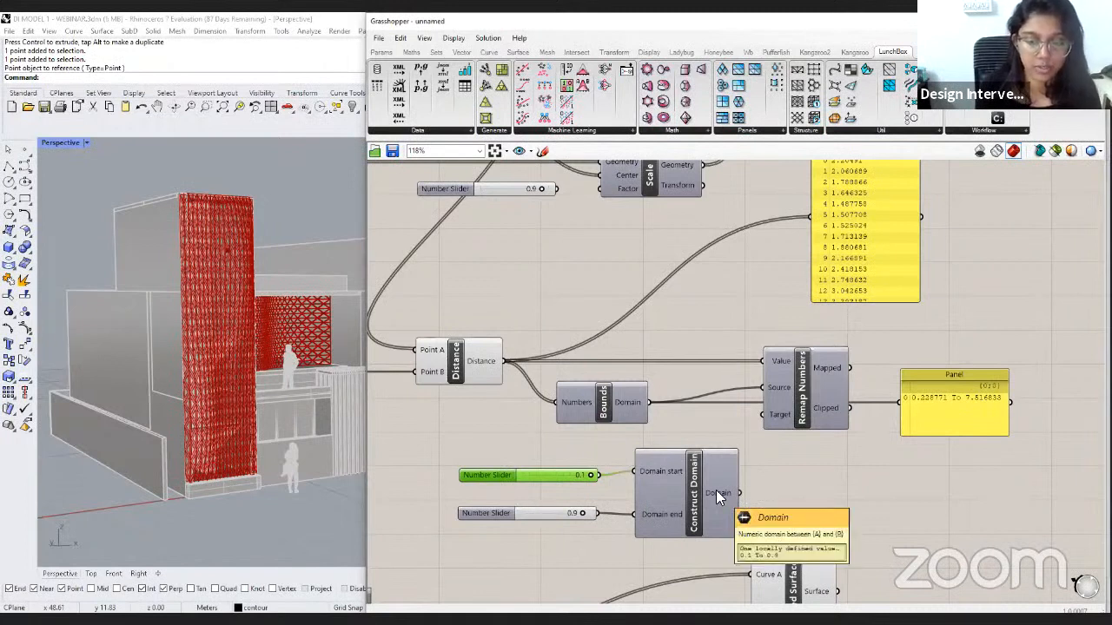
left_click_drag(745, 490, 763, 416)
right_click_drag(832, 475, 770, 508)
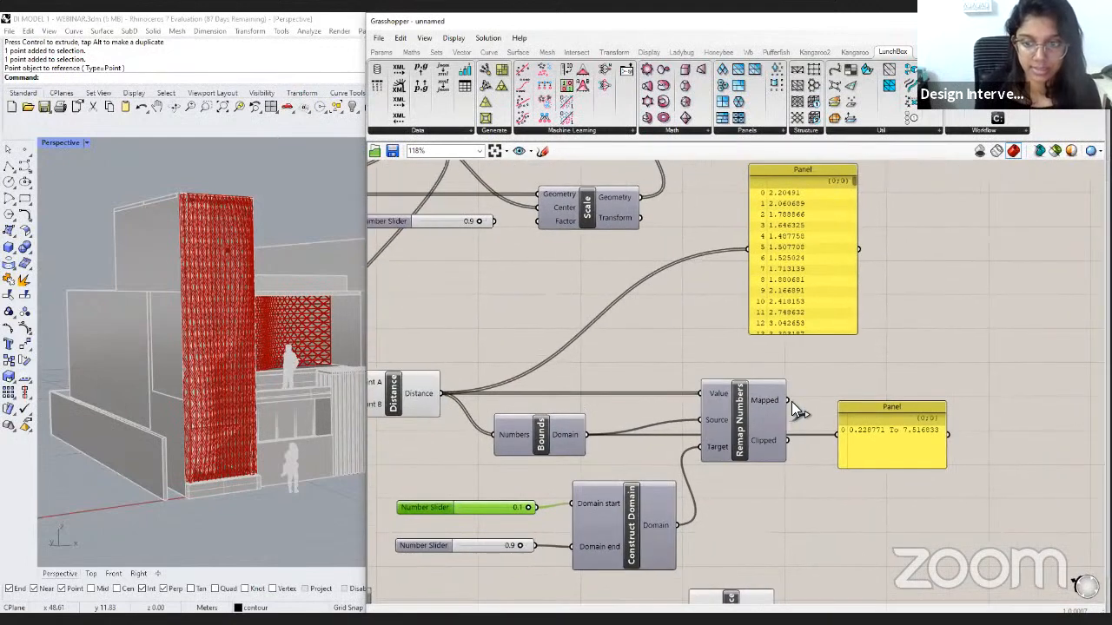
Rewire the bounds Panel to the Mapped output of Remap Numbers, enlarge it, and place it beside the distance Panel.
left_click_drag(788, 400, 927, 377)
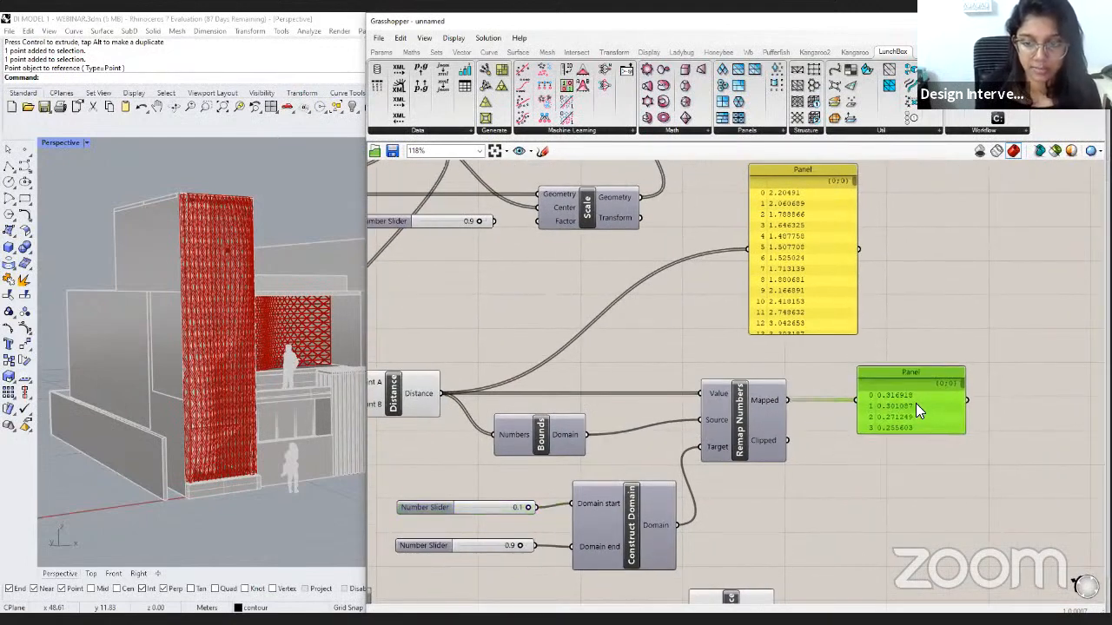
left_click_drag(781, 306, 768, 322)
mouse_move(919, 397)
left_mouse_down()
mouse_move(928, 216)
mouse_move(935, 388)
left_mouse_up()
right_click_drag(935, 388, 919, 408)
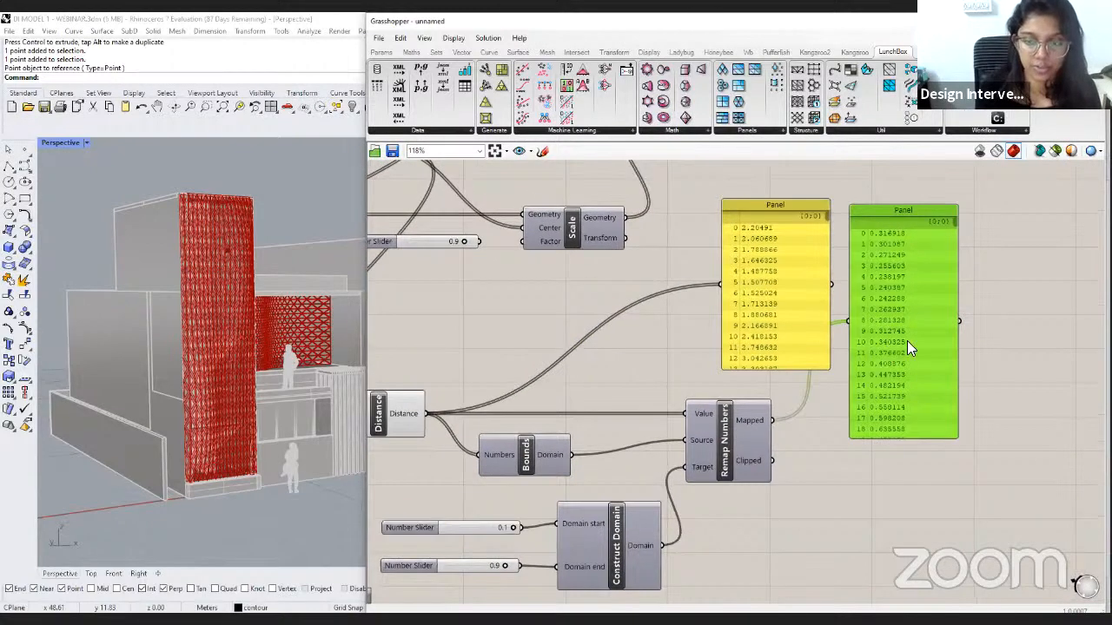
left_click_drag(907, 346, 913, 335)
left_click(839, 423)
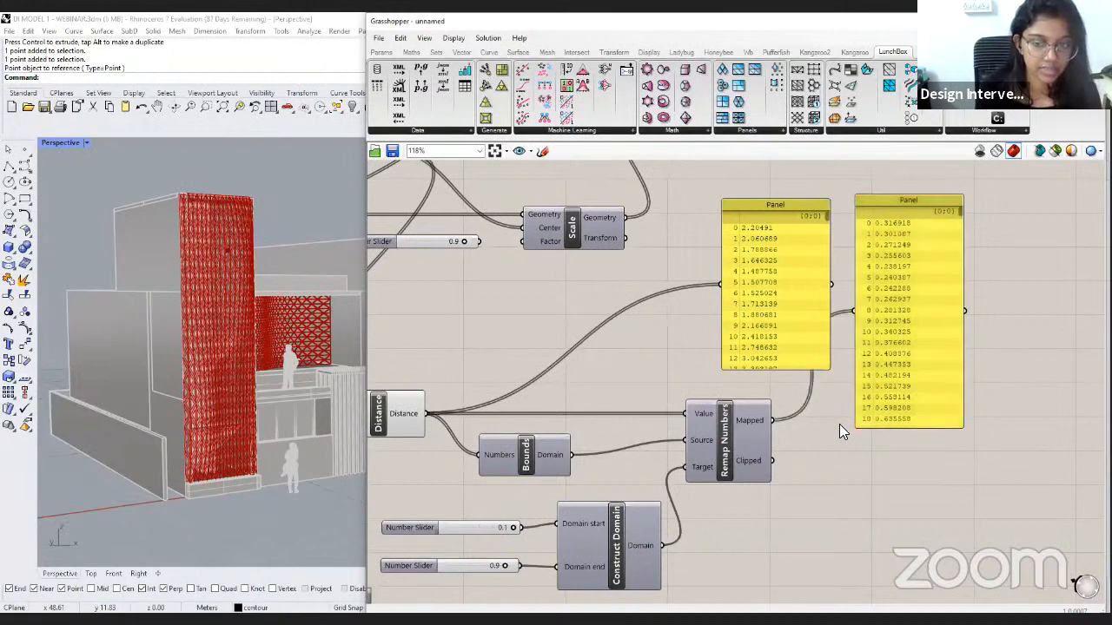
Examine what feeds the Value, Source and Target inputs of Remap Numbers, nudging the Bounds component into line with the Source input.
scroll(839, 424, "down", 2)
right_click_drag(721, 445, 804, 438)
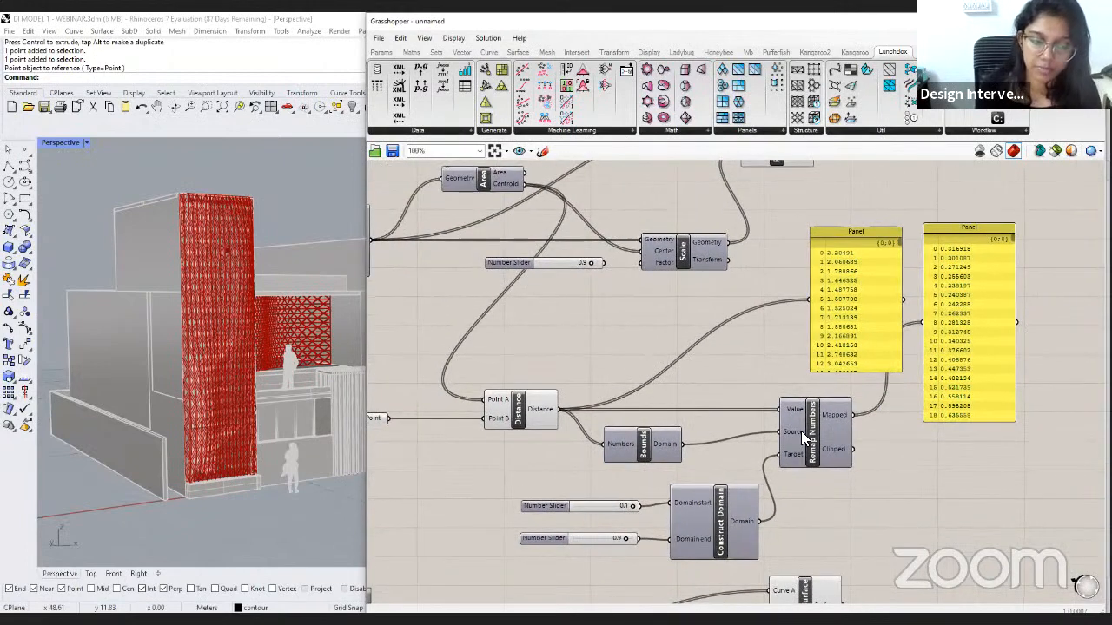
mouse_move(803, 436)
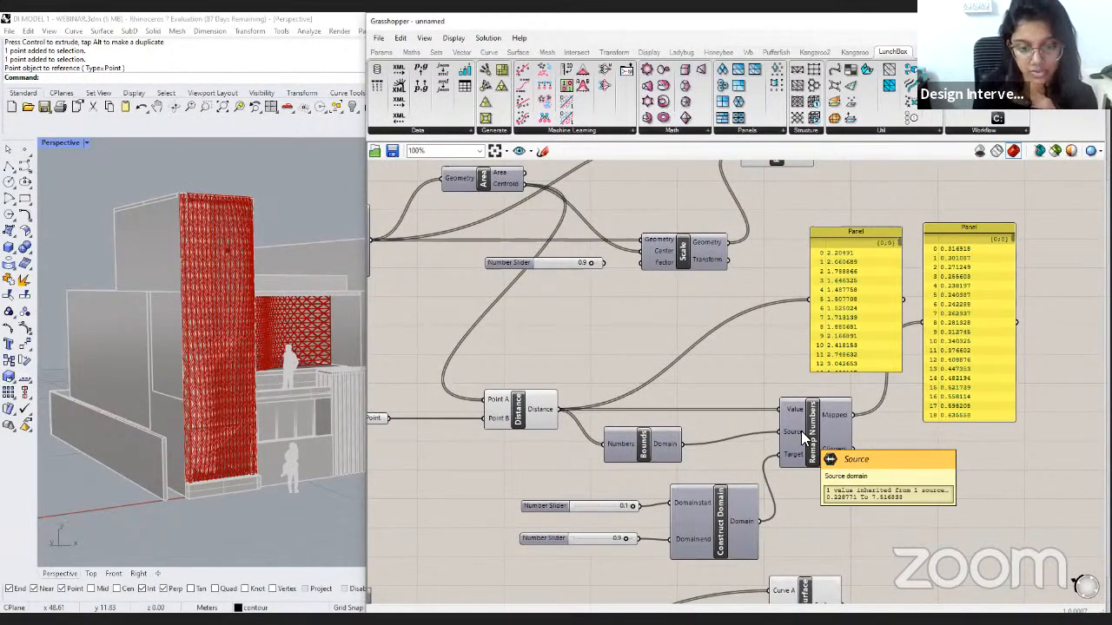
right_click_drag(769, 379, 777, 373)
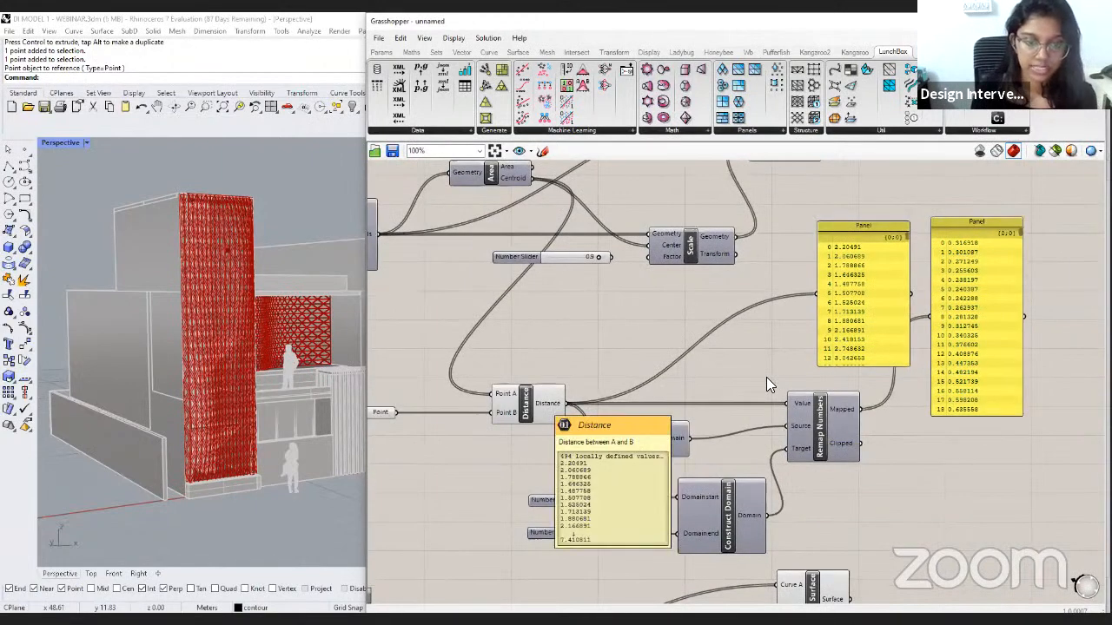
left_click(539, 404)
mouse_move(801, 412)
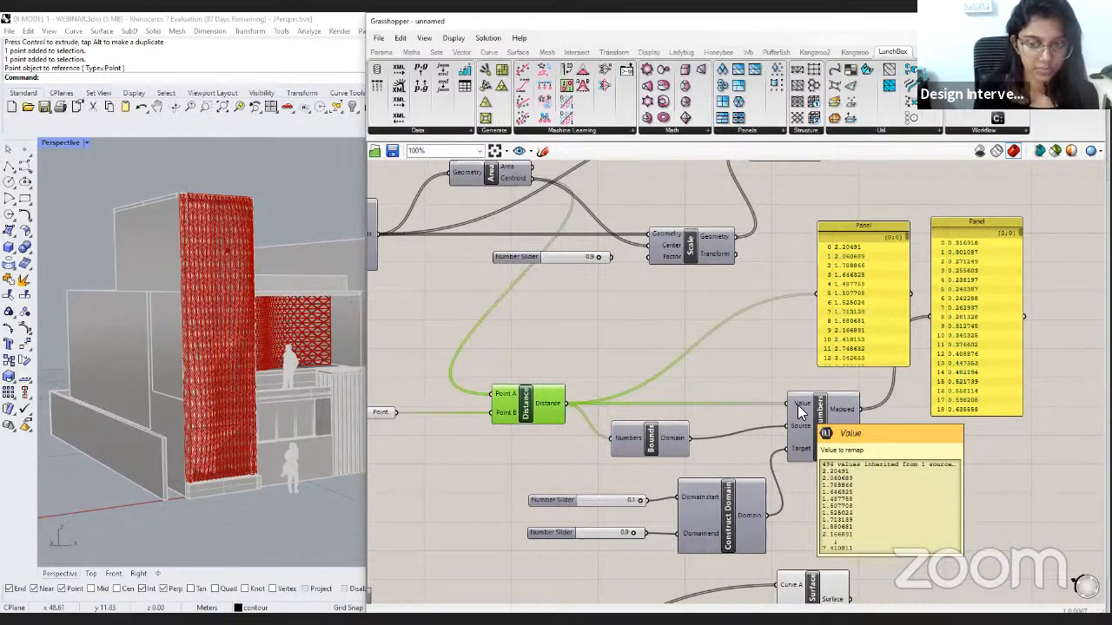
mouse_move(801, 434)
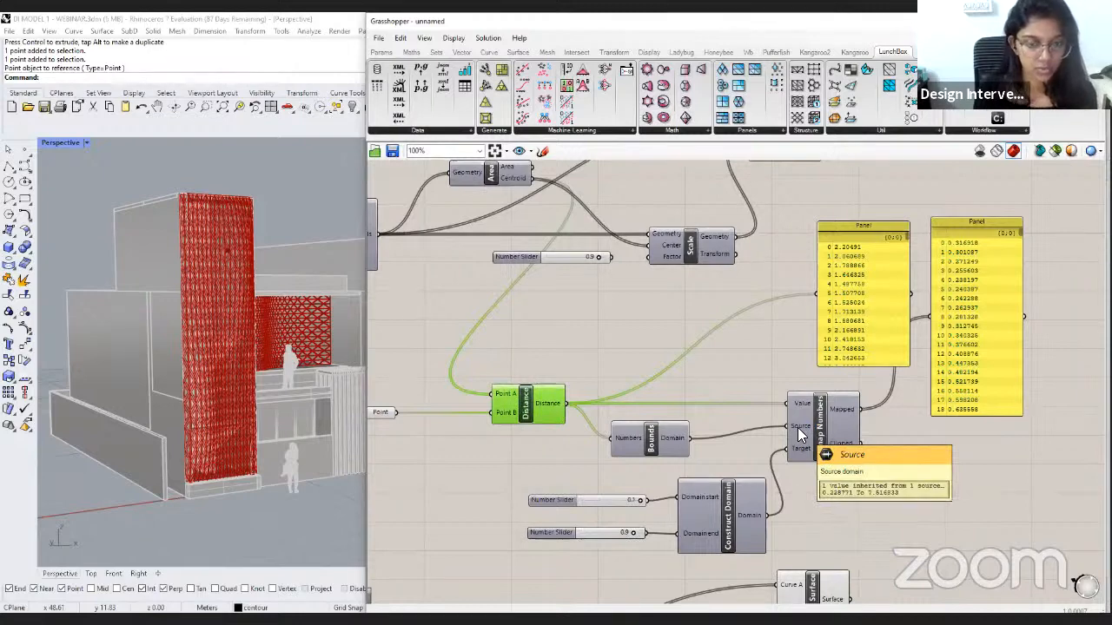
left_click_drag(650, 446, 660, 435)
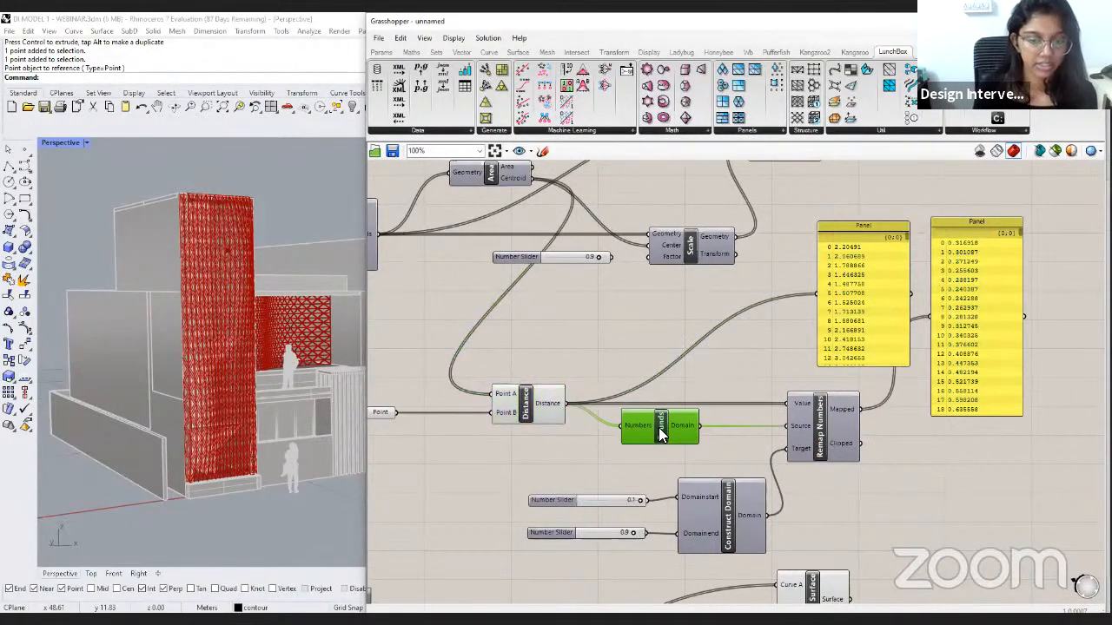
right_click_drag(757, 459, 766, 426)
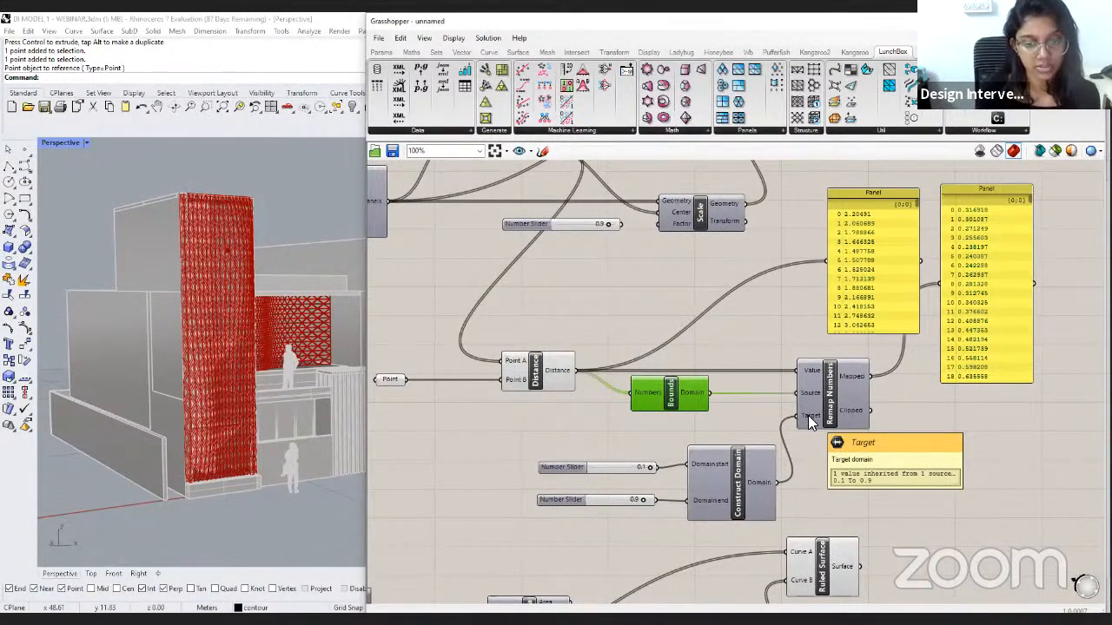
left_click(740, 485)
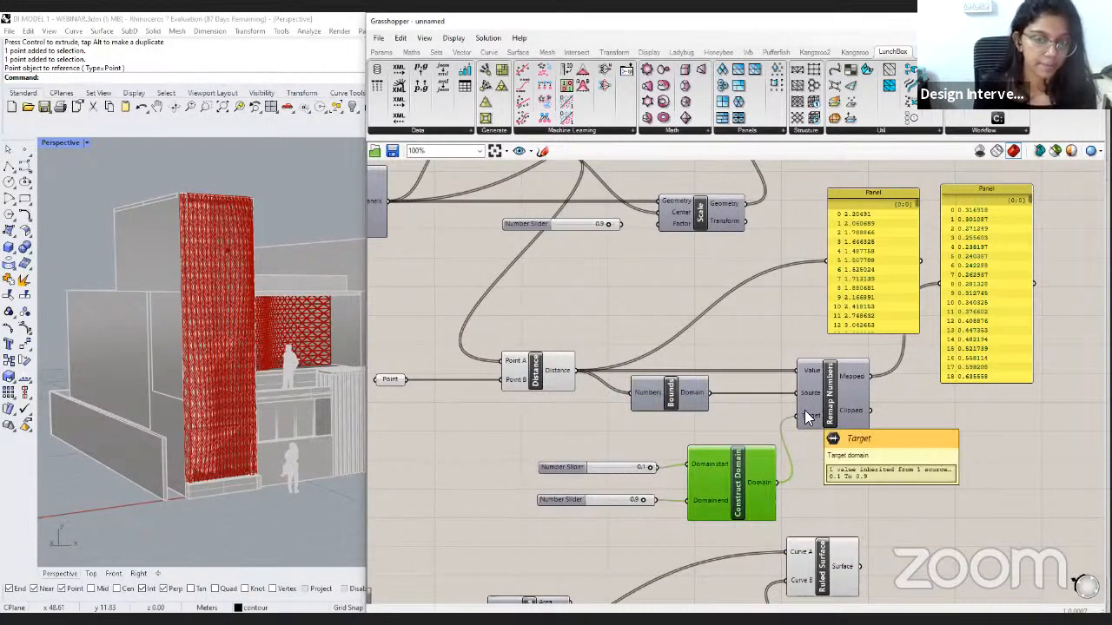
Wire the Mapped output of Remap Numbers into the Scale component's Factor input and delete the unconnected 0.9 slider beside Scale.
right_click_drag(874, 366, 874, 412)
left_click_drag(871, 420, 668, 349)
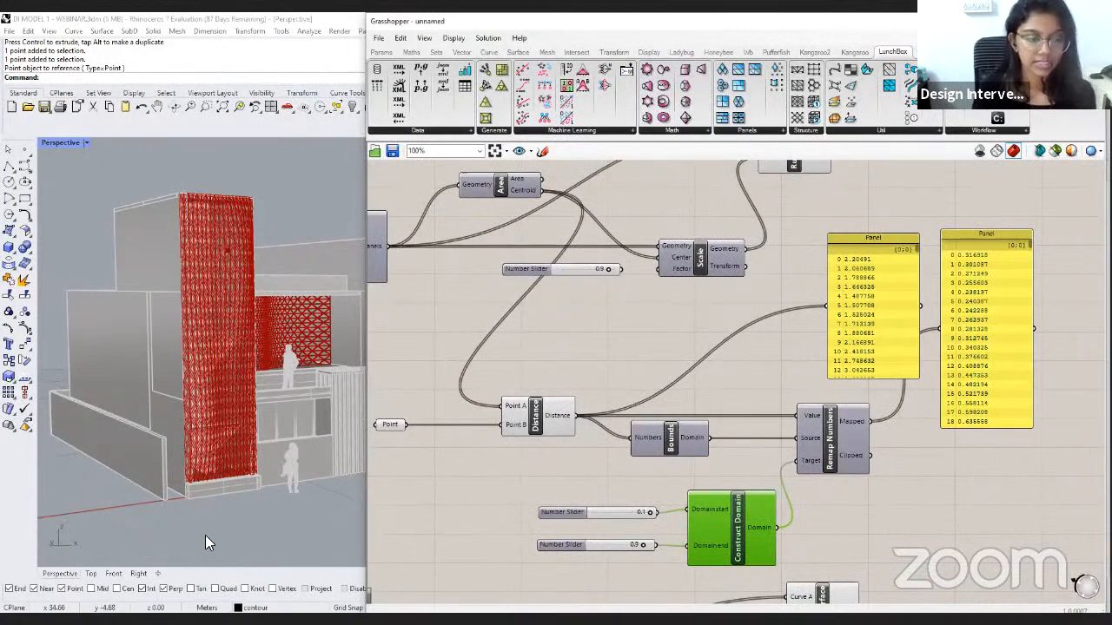
scroll(215, 443, "up", 4)
scroll(222, 401, "down", 5)
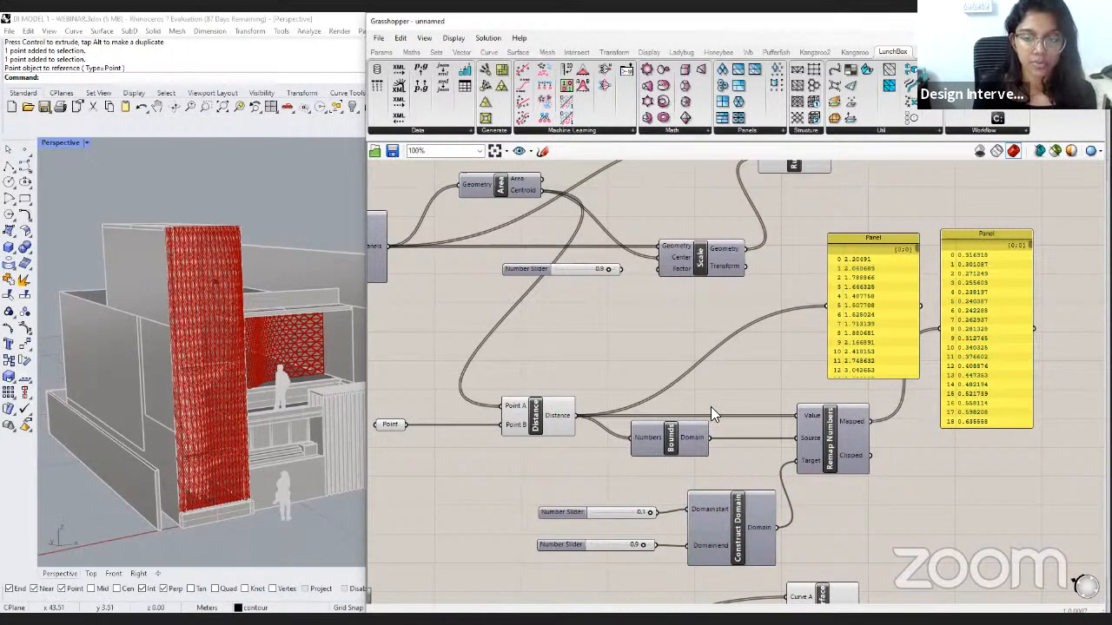
left_click(815, 437)
left_click_drag(870, 421, 659, 267)
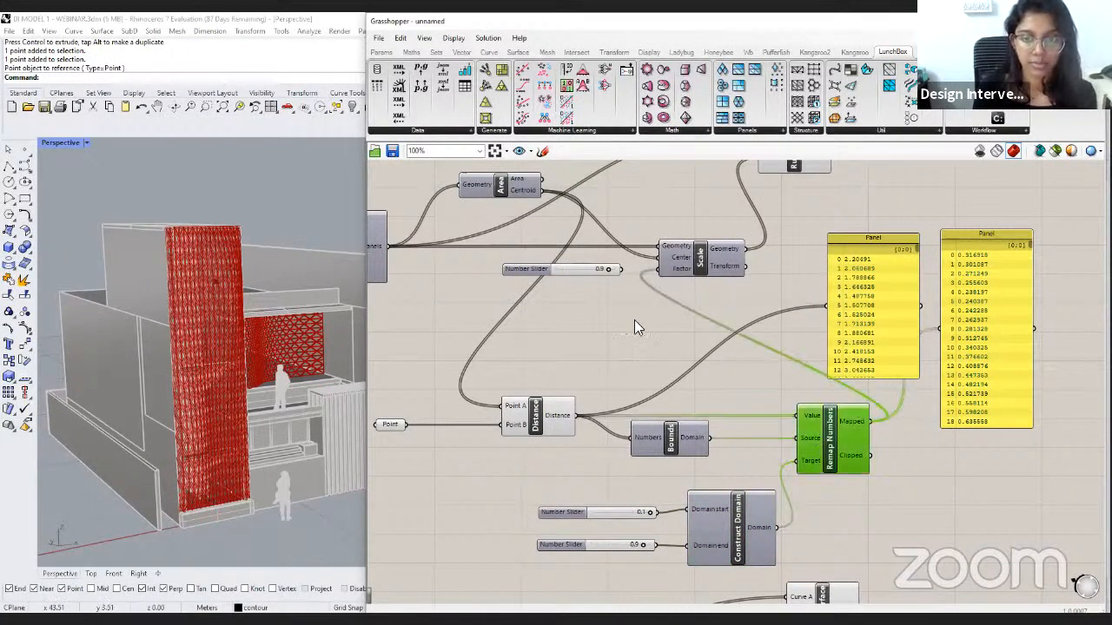
left_click(587, 257)
key("Delete")
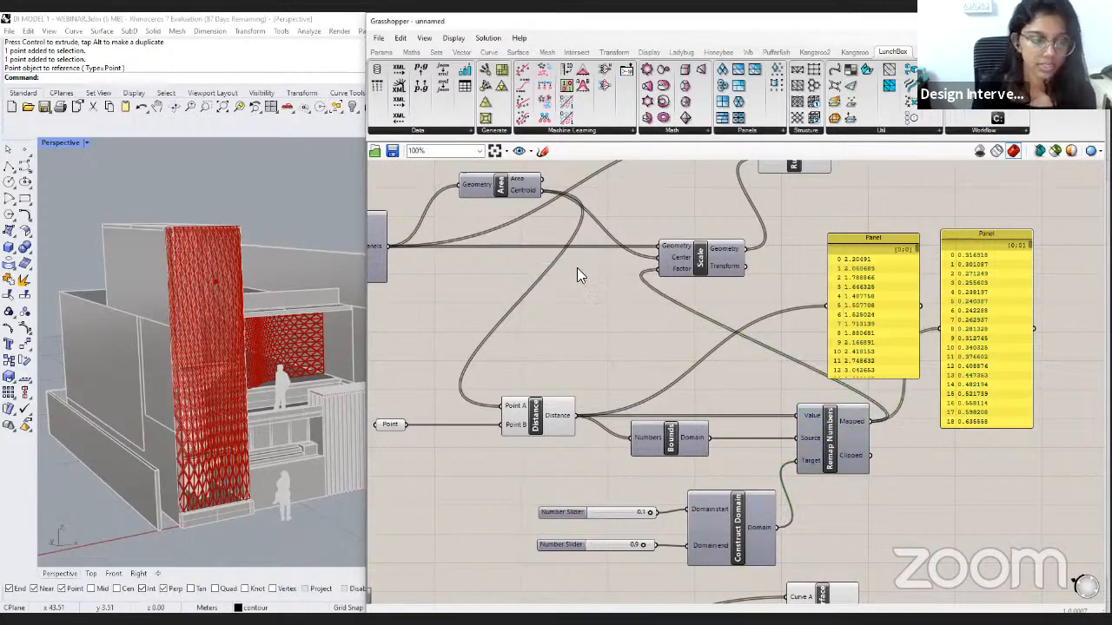
Inspect the scaled triangular facade panels around the attractor point up close in the Rhino perspective viewport.
scroll(210, 354, "up", 5)
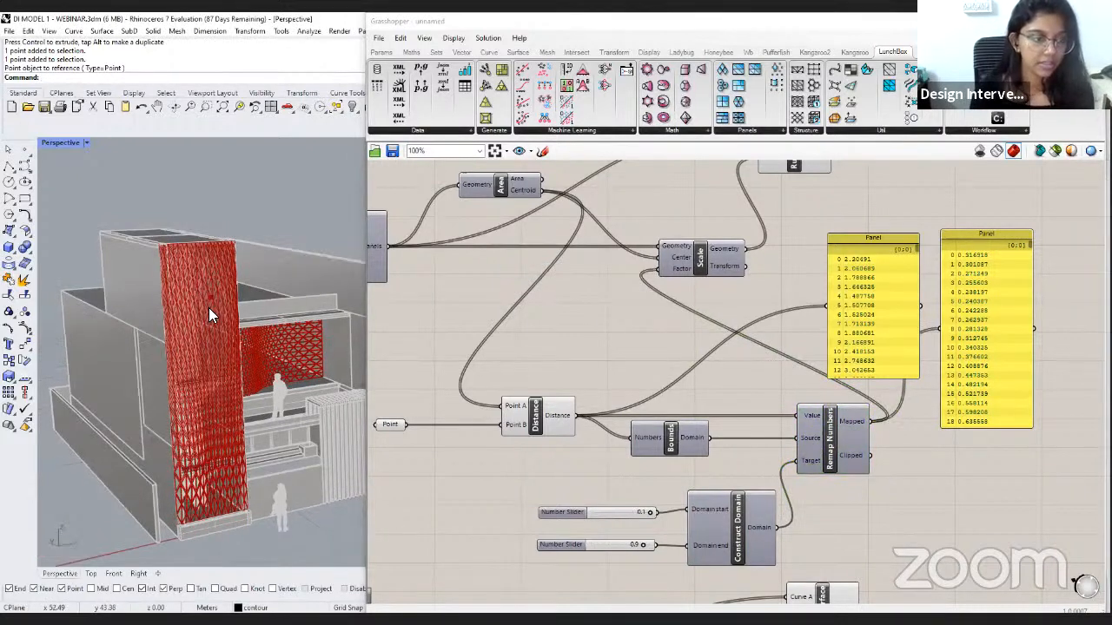
scroll(226, 295, "up", 3)
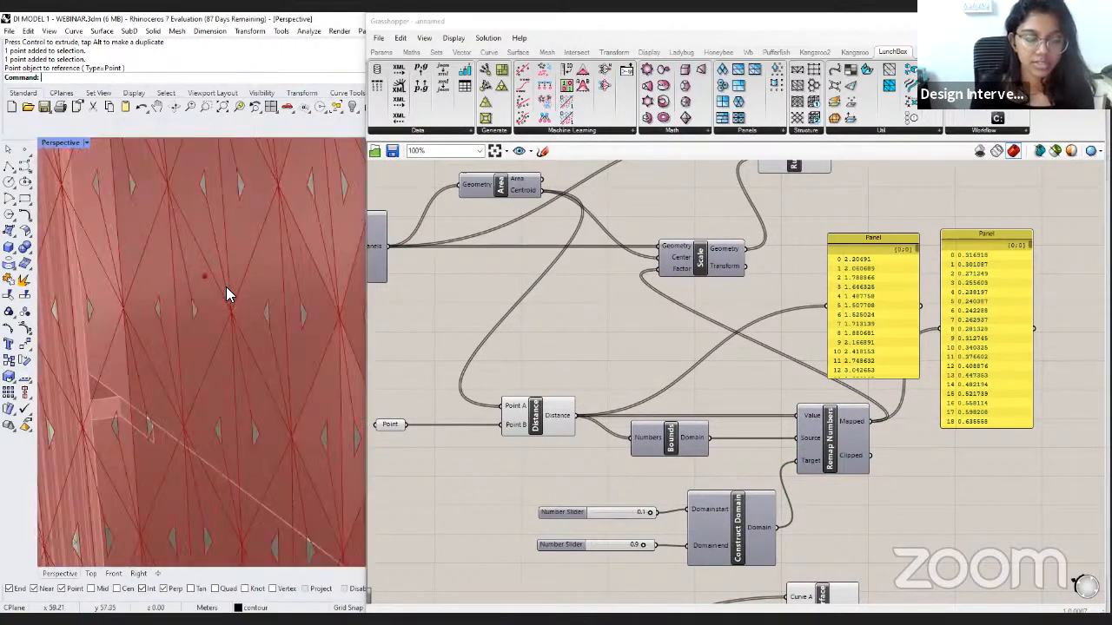
scroll(226, 299, "up", 1)
scroll(219, 398, "down", 5)
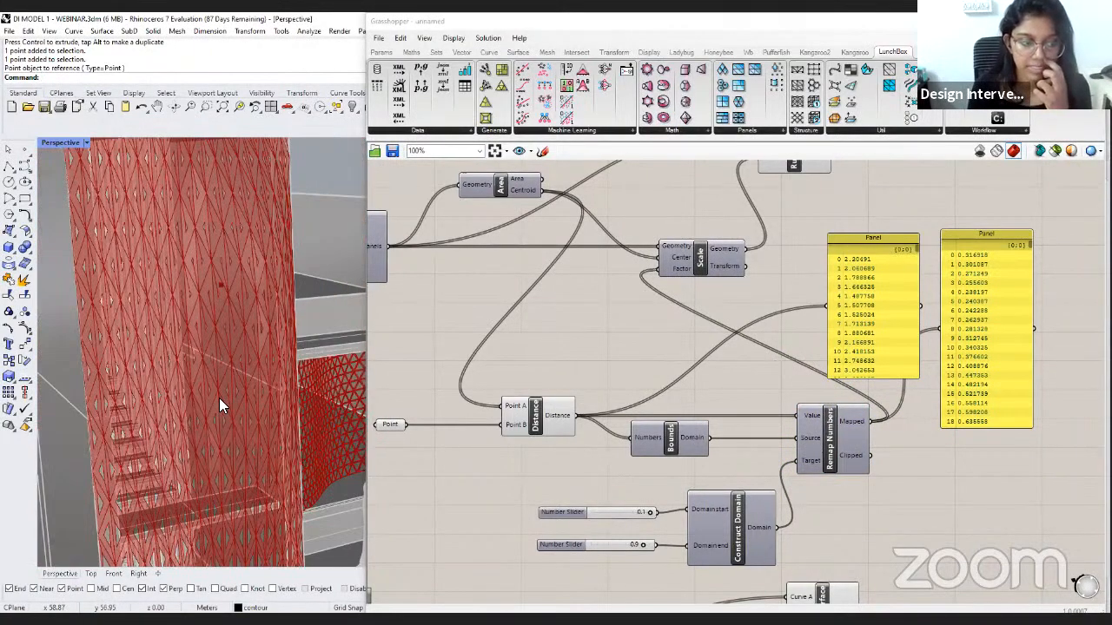
Add a 0.25 number slider for the Domain start input of Construct Domain and delete the 0.1 slider it replaces.
scroll(210, 440, "up", 3)
scroll(222, 281, "down", 5)
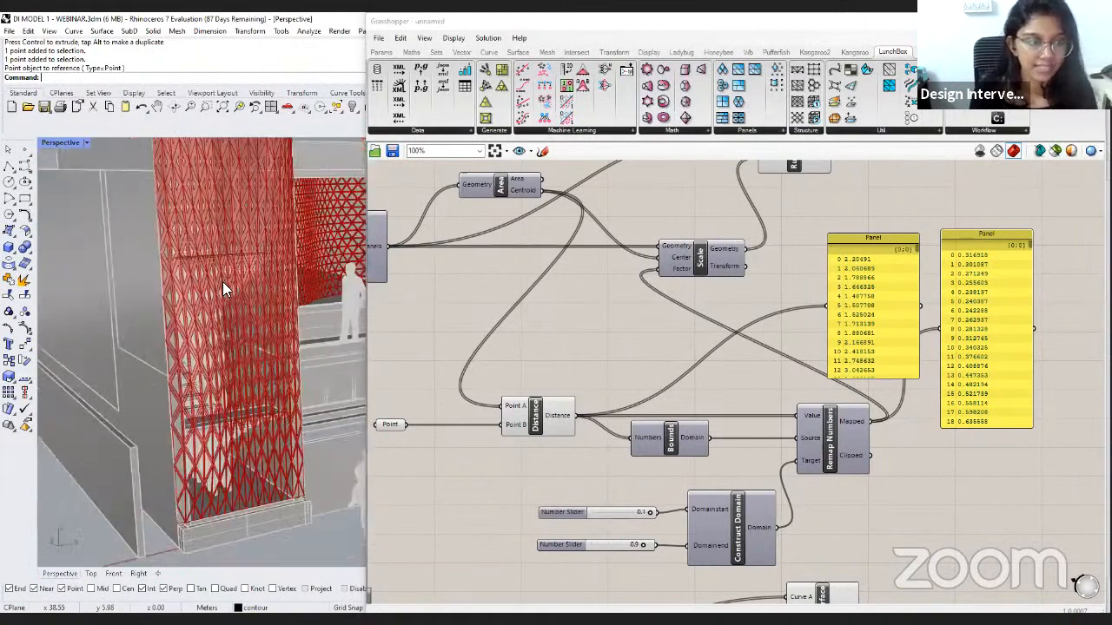
scroll(223, 300, "up", 4)
scroll(218, 297, "up", 4)
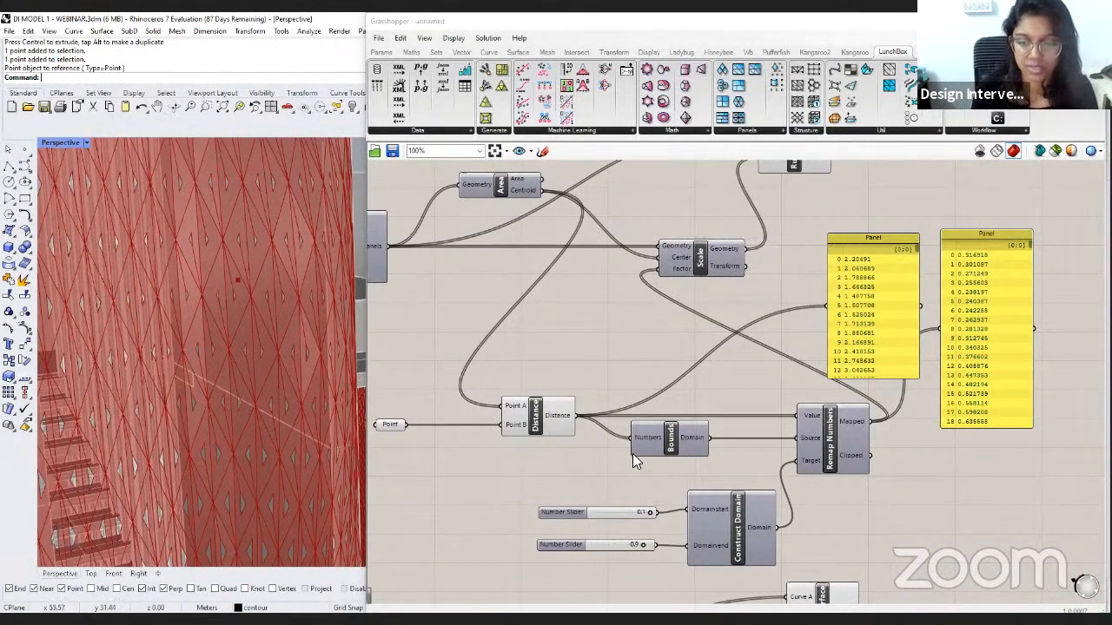
right_click_drag(632, 453, 675, 393)
double_click(655, 439)
type("0.25")
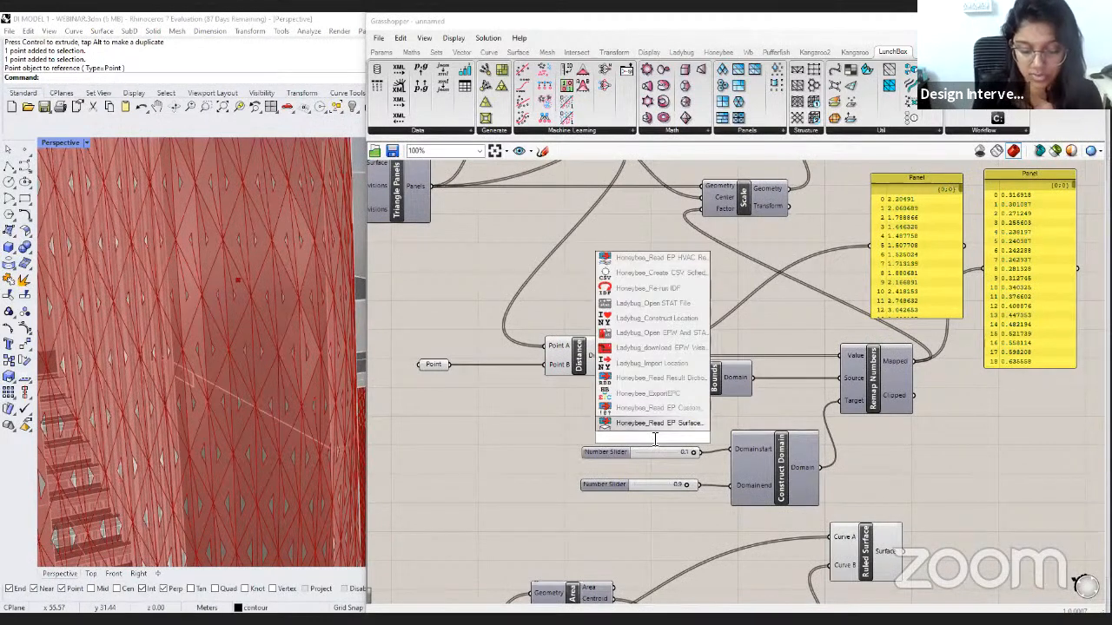
key("Return")
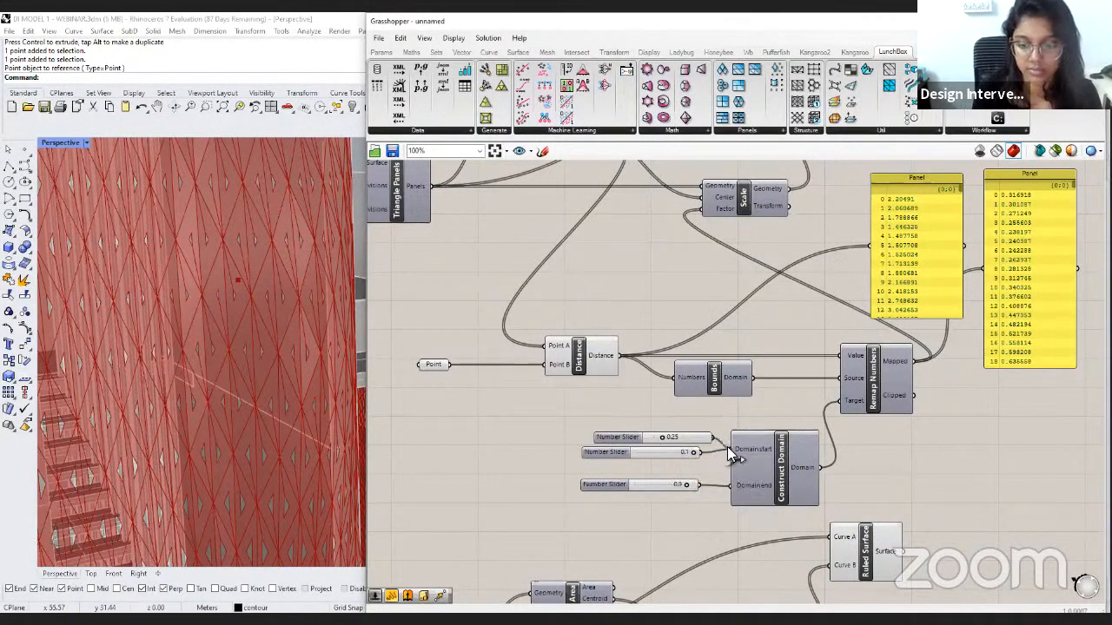
left_click_drag(732, 449, 668, 453)
left_click(679, 452)
key("Delete")
left_click(677, 474)
Set the Domain end slider of Construct Domain to 0.8 and check the scaled panels on the tower facade.
right_click_drag(691, 485, 688, 432)
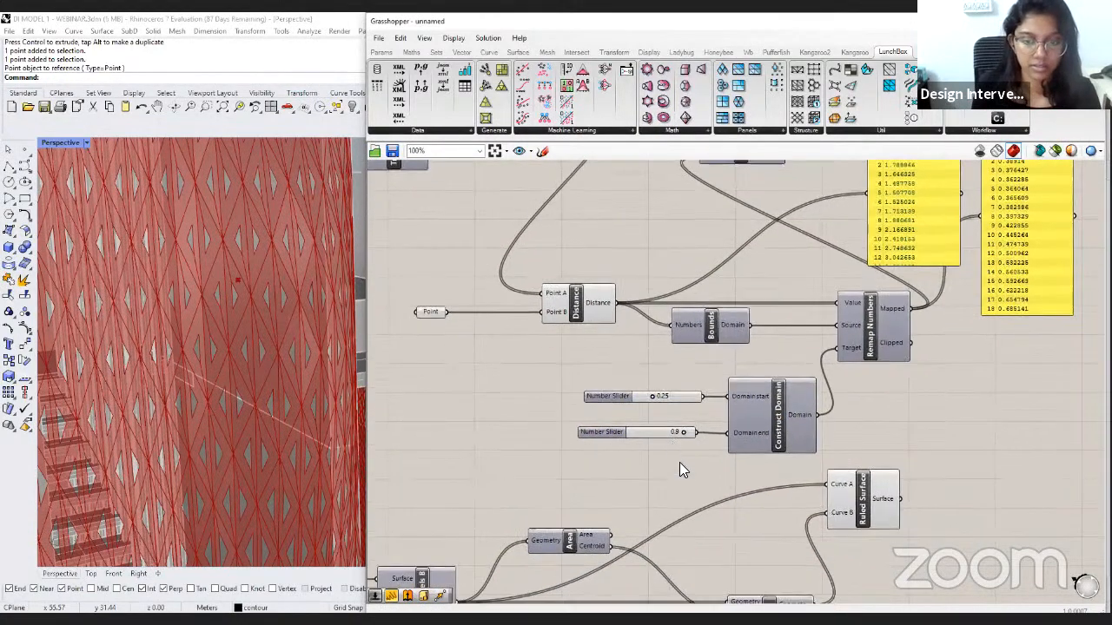
scroll(239, 377, "down", 5)
scroll(238, 373, "down", 3)
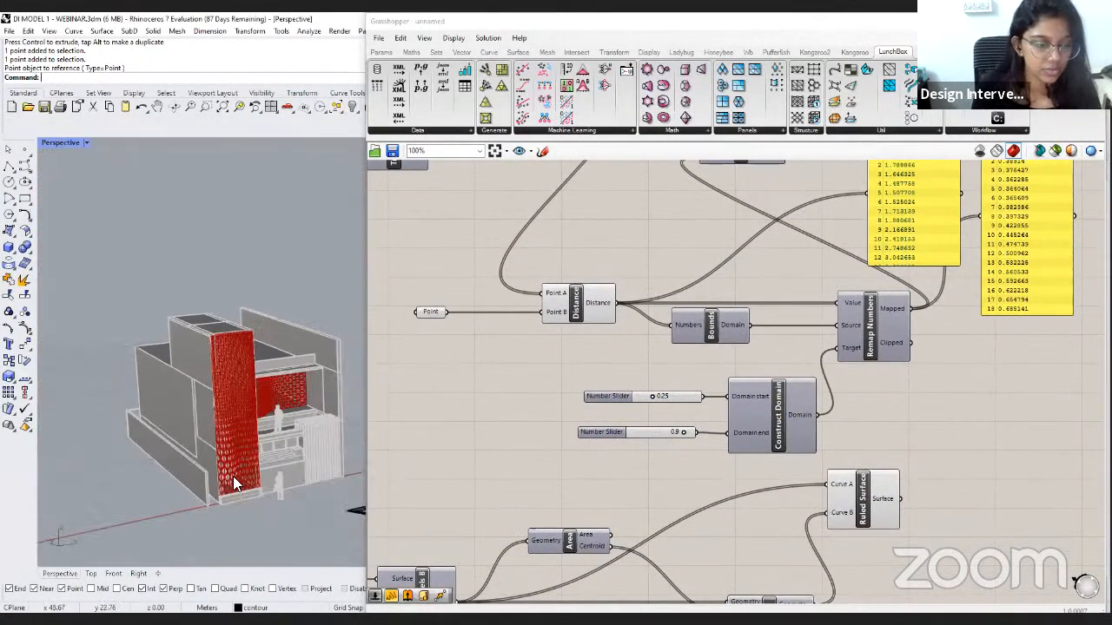
left_click_drag(683, 433, 678, 433)
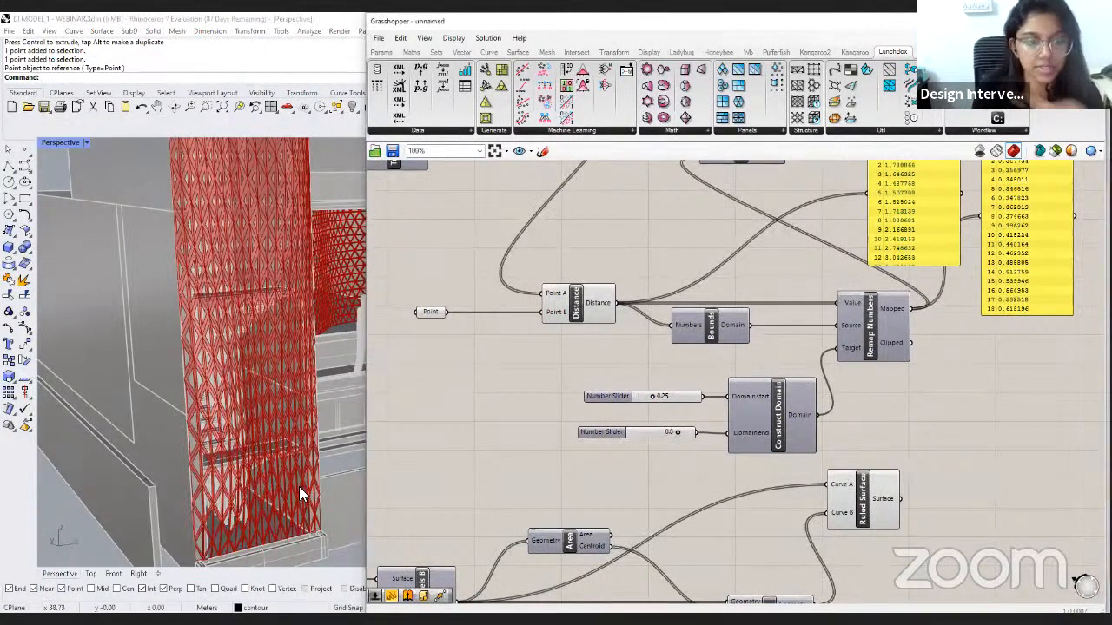
scroll(340, 453, "down", 3)
scroll(509, 410, "down", 3)
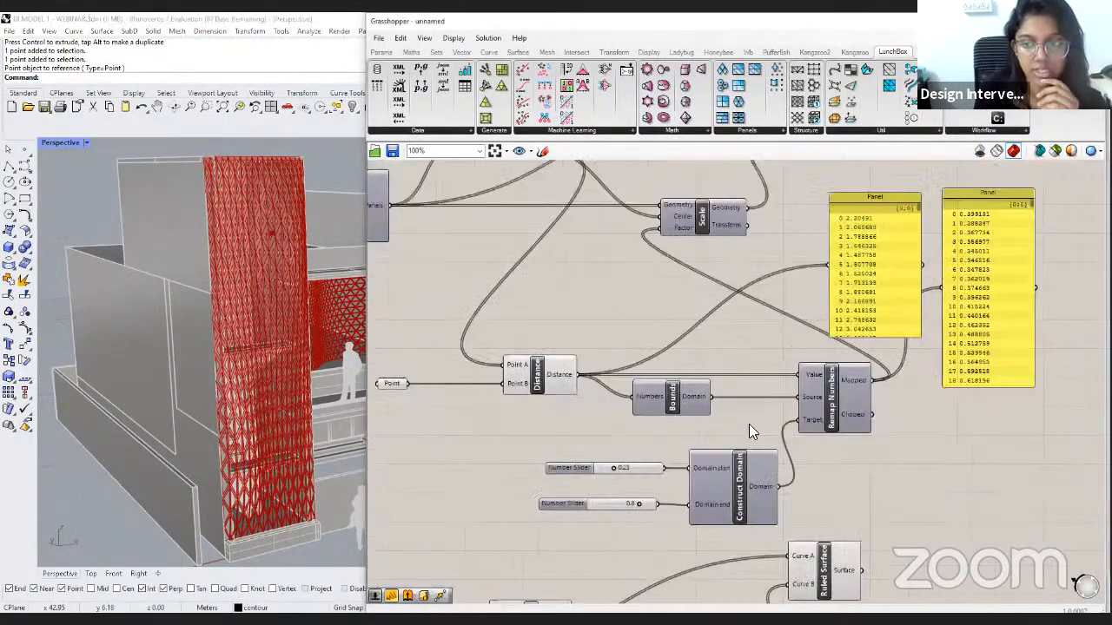
Delete both value Panels and tidy the layout, shifting Scale and Ruled Surface rightward and the distance-remapping components up.
left_click(808, 382)
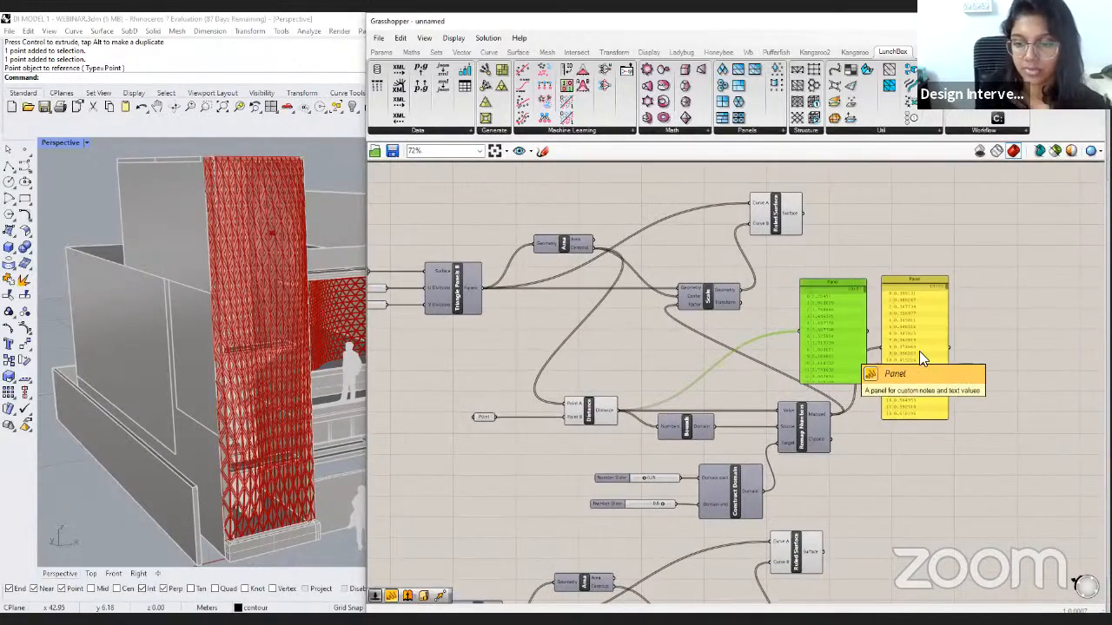
key("Delete")
left_click_drag(692, 202, 881, 329)
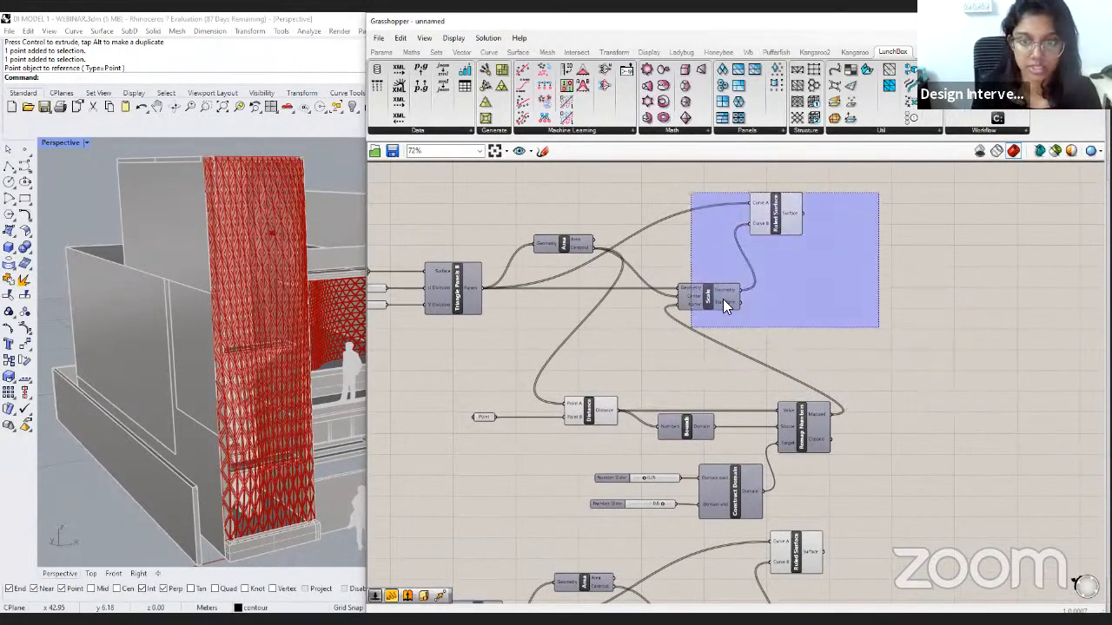
left_click_drag(740, 317, 950, 317)
left_click_drag(837, 521, 446, 368)
left_click_drag(803, 439, 808, 391)
left_click(736, 335)
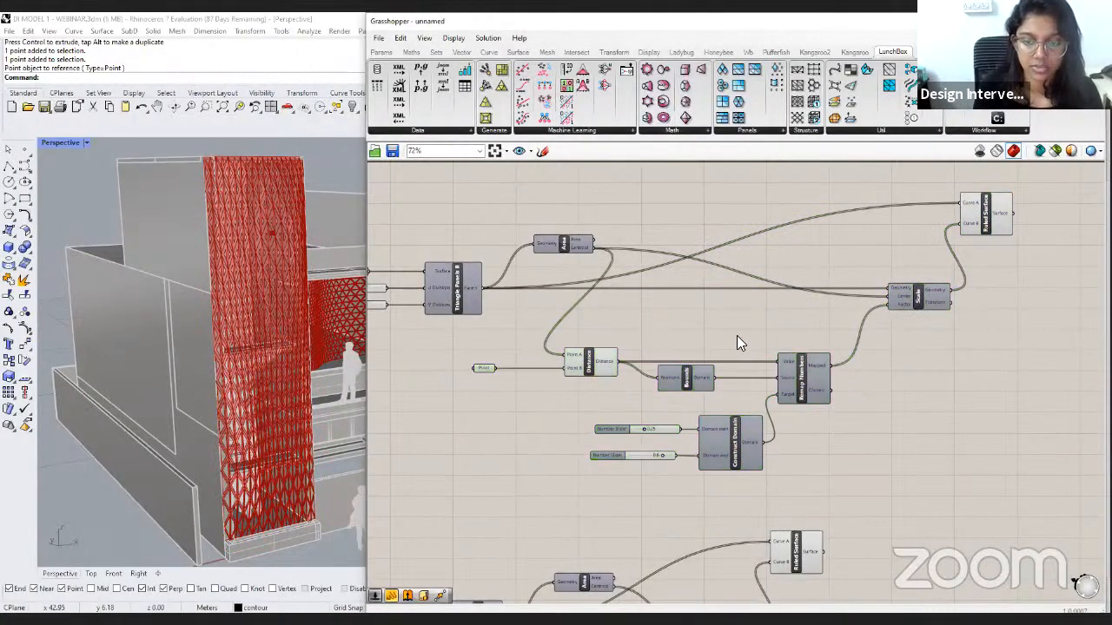
Review the components from Triangle Panels B, Area, Scale and Ruled Surface to the attractor Point and the Distance output values.
right_click_drag(740, 339, 791, 358)
right_click_drag(582, 315, 538, 318)
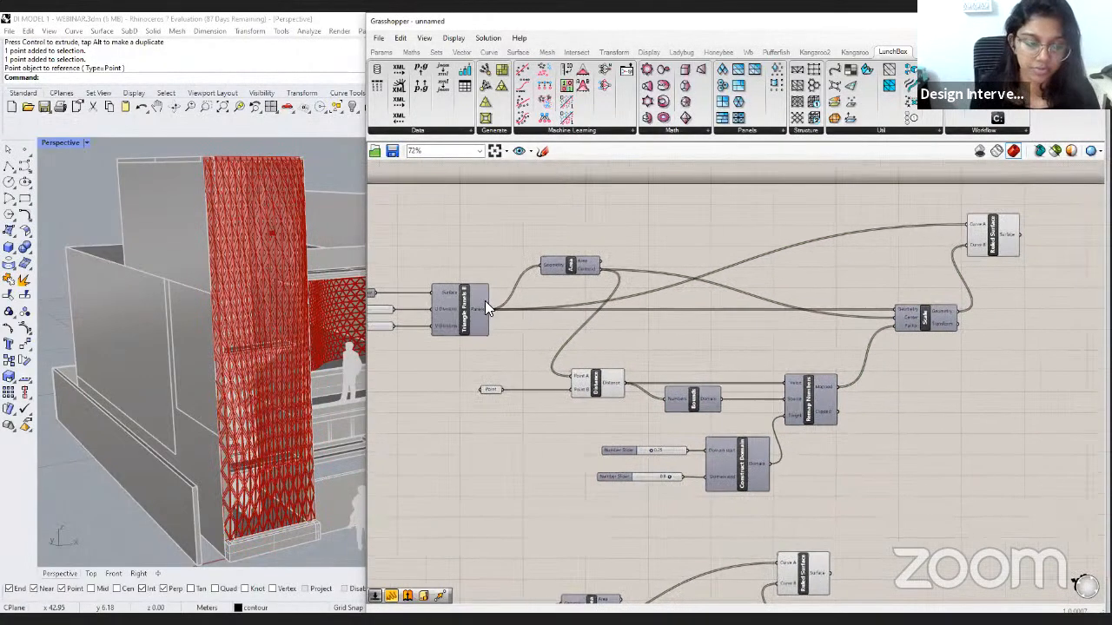
left_click(483, 302)
left_click(927, 330)
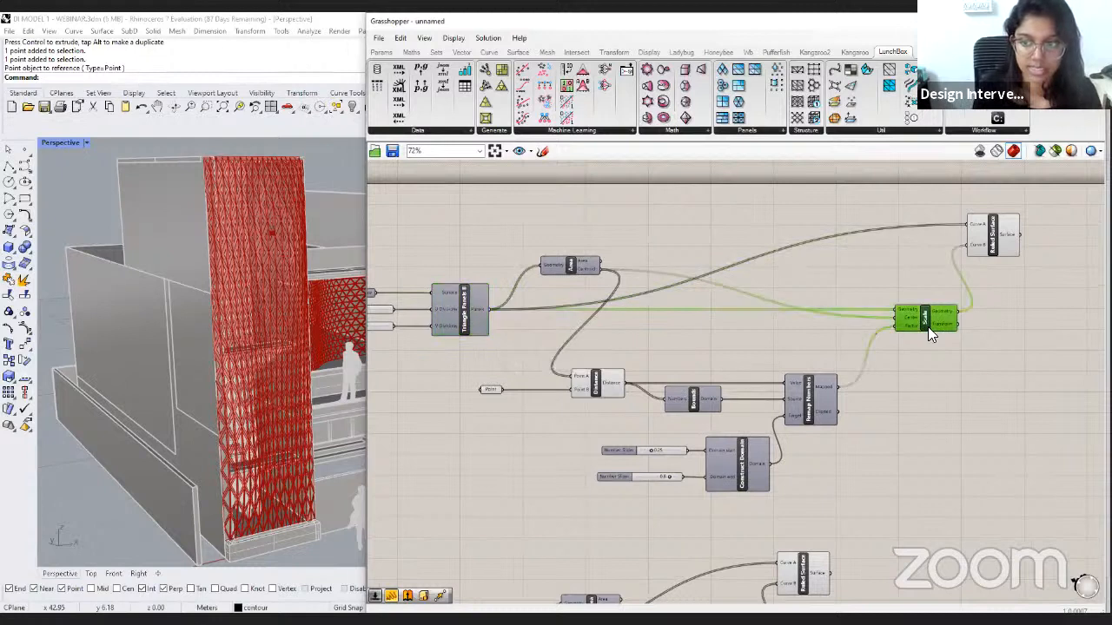
left_click(587, 266)
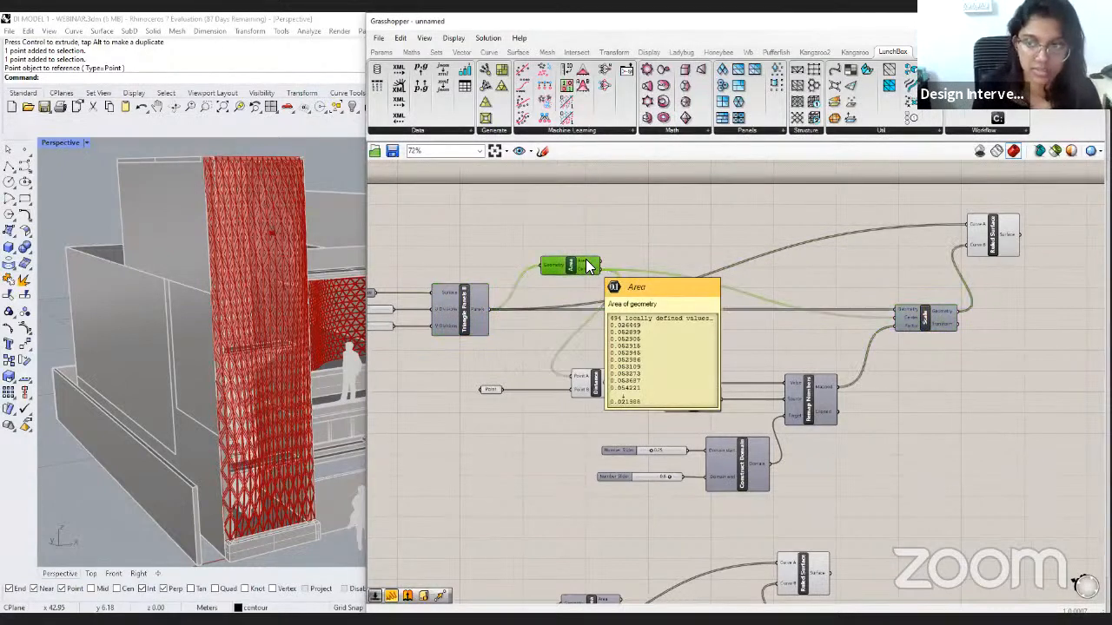
left_click(1008, 247)
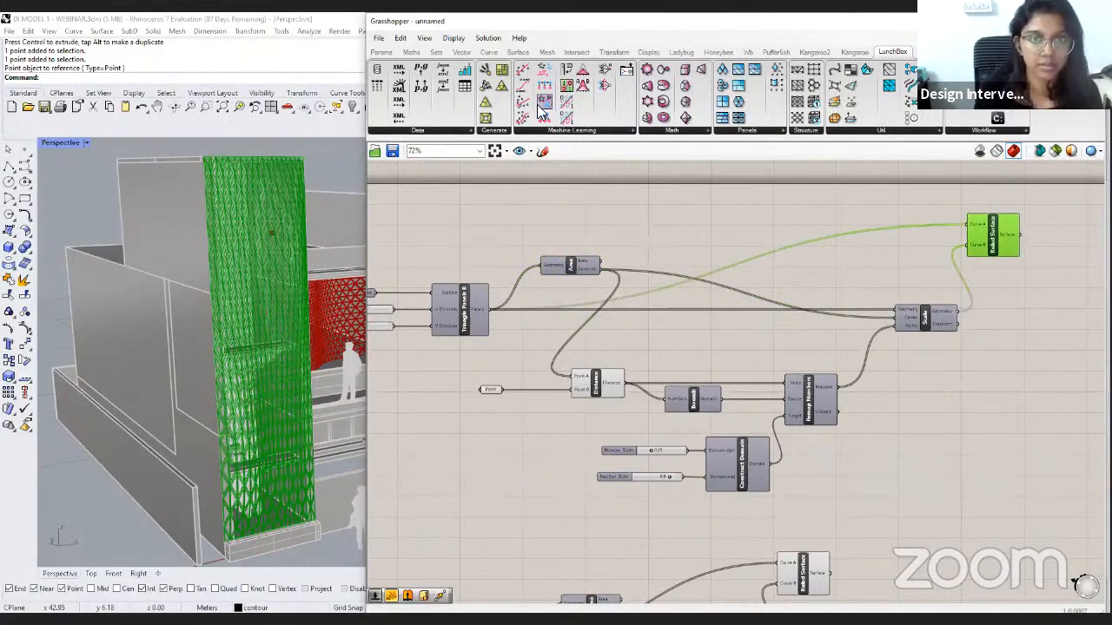
left_click(610, 231)
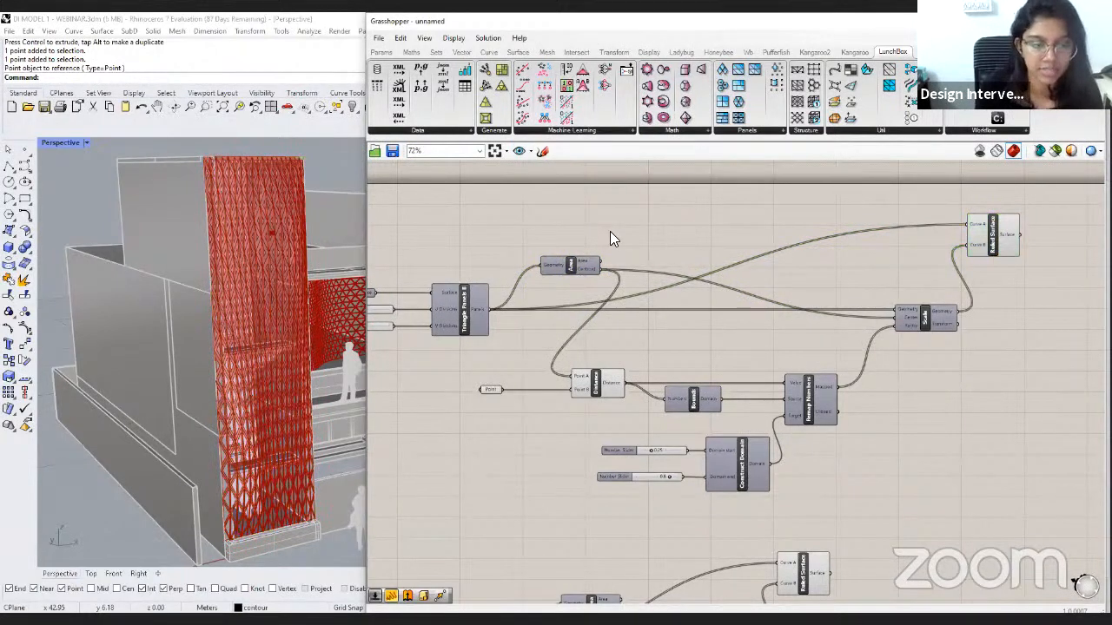
right_click_drag(800, 351, 792, 311)
scroll(707, 383, "up", 2)
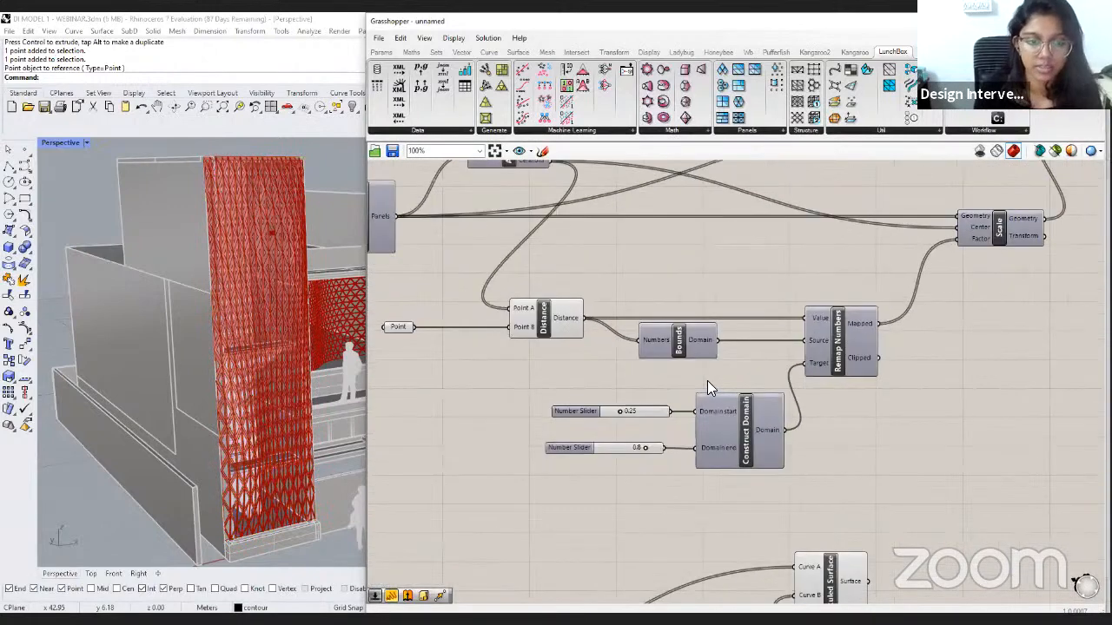
right_click_drag(723, 371, 733, 366)
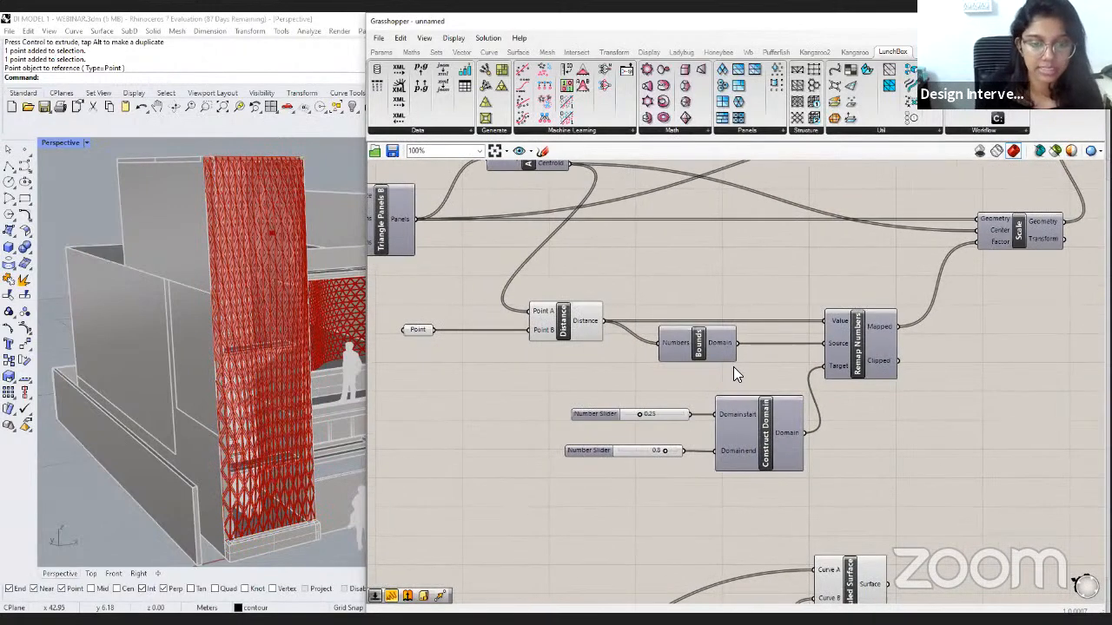
left_click(418, 330)
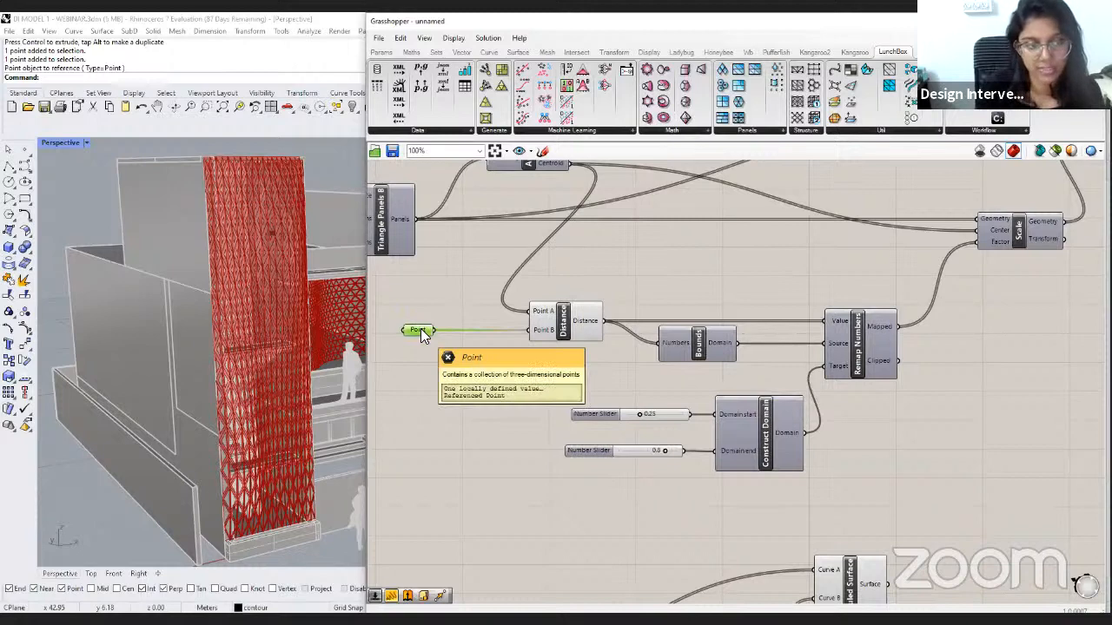
left_click(580, 323)
right_click_drag(637, 274, 686, 316)
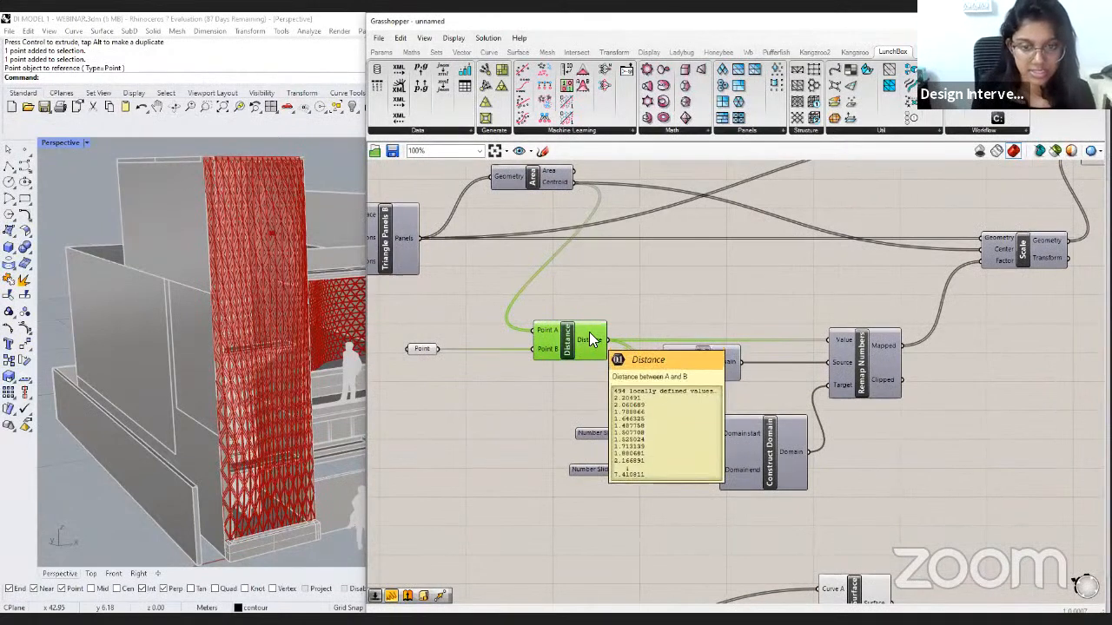
Try driving Scale's Factor input directly with the unmapped Distance output, and reconnect the Mapped output of Remap Numbers.
left_click_drag(606, 340, 980, 266)
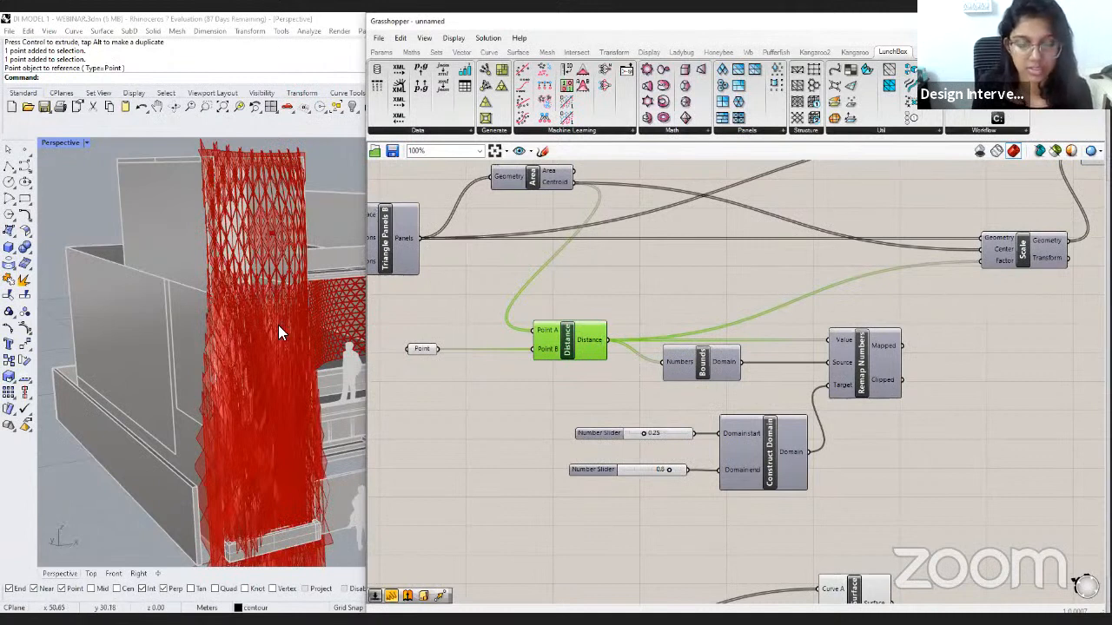
left_click(875, 344)
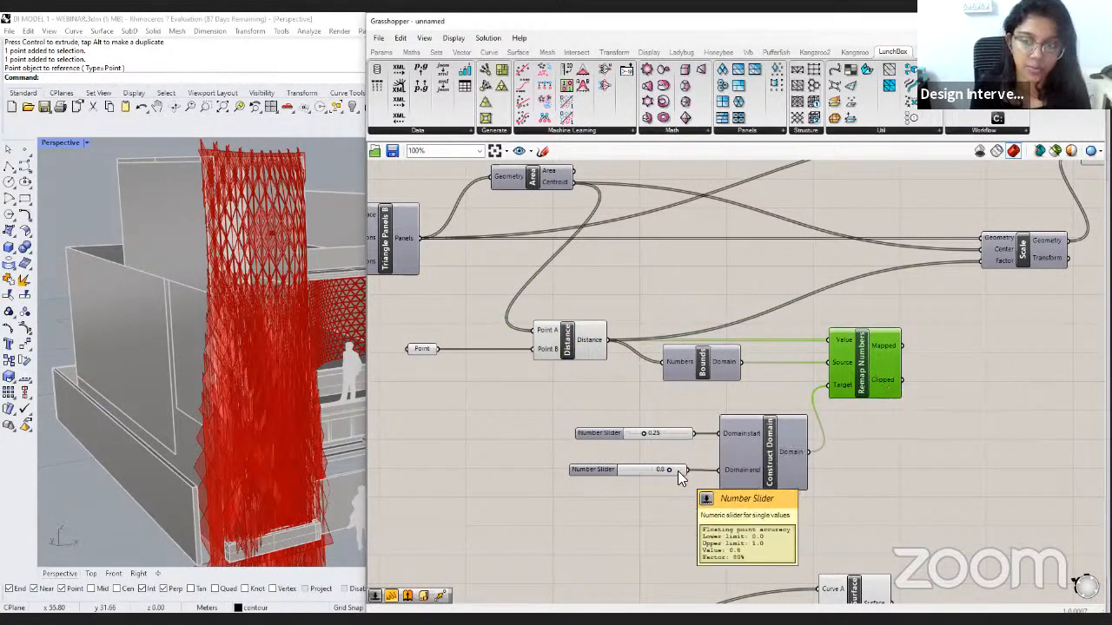
left_click_drag(901, 346, 981, 260)
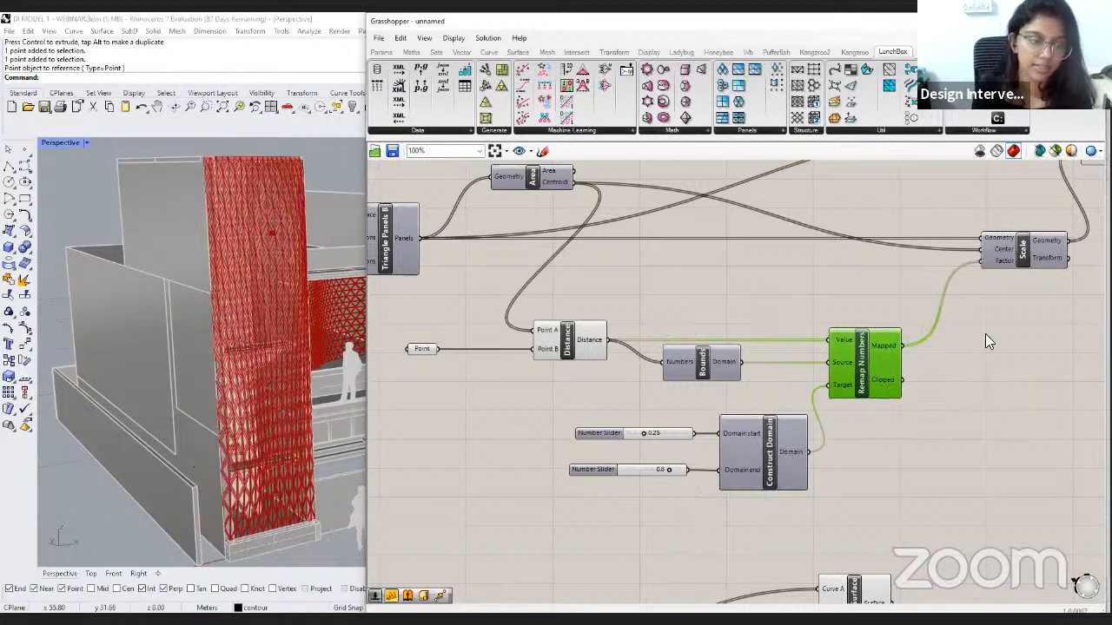
left_click(985, 334)
right_click_drag(1004, 358, 945, 355)
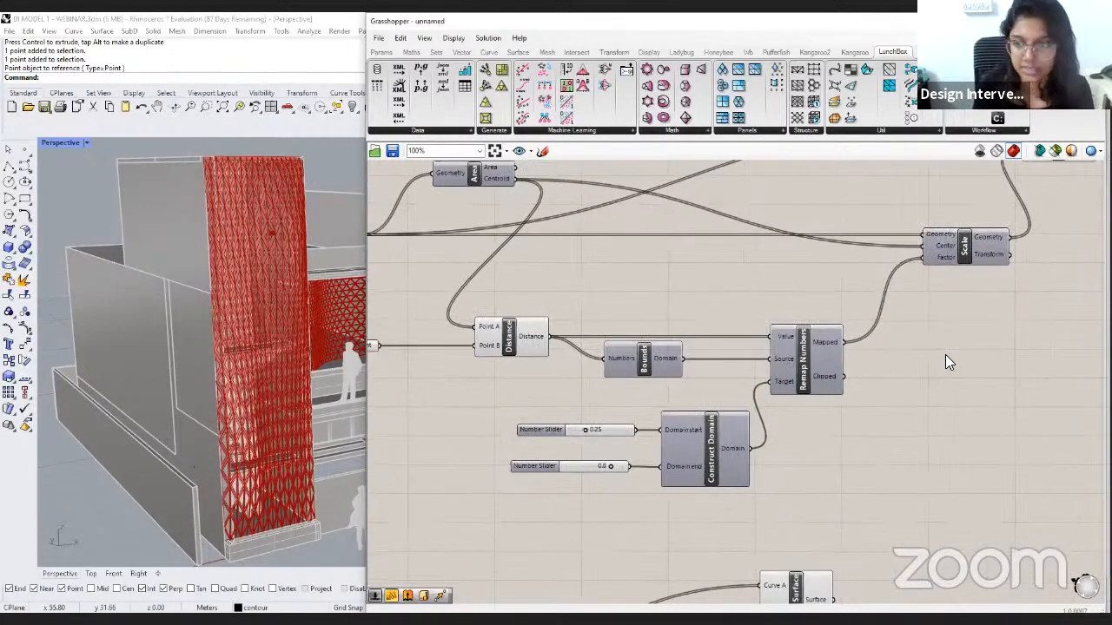
Check the domain output of Bounds and widen the Grasshopper window toward the Rhino viewport.
scroll(945, 354, "down", 3)
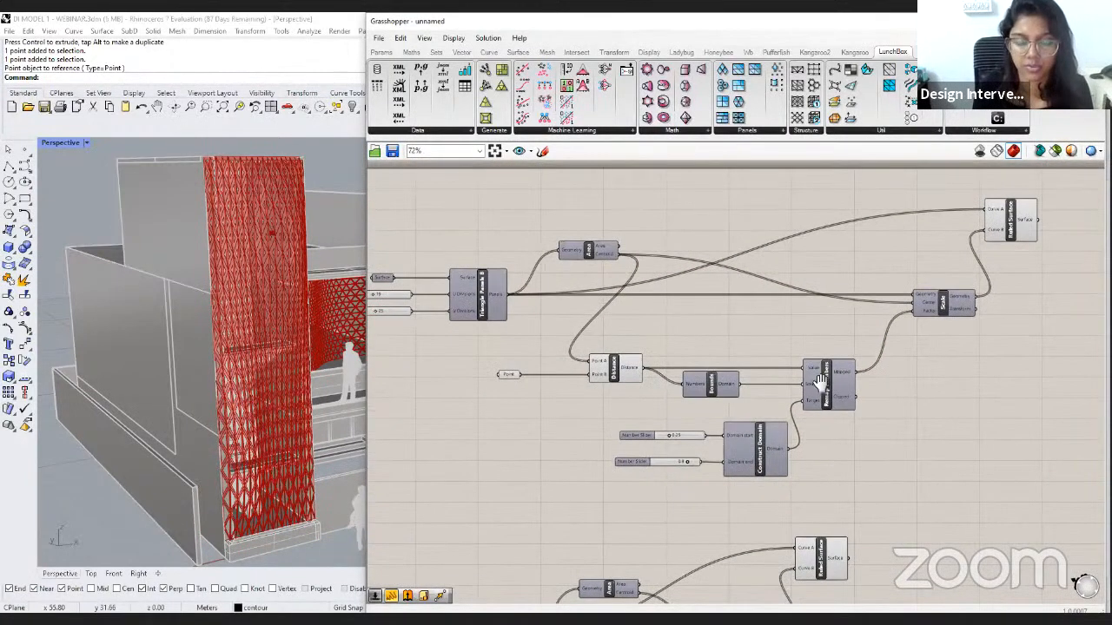
right_click_drag(820, 382, 843, 384)
mouse_move(750, 395)
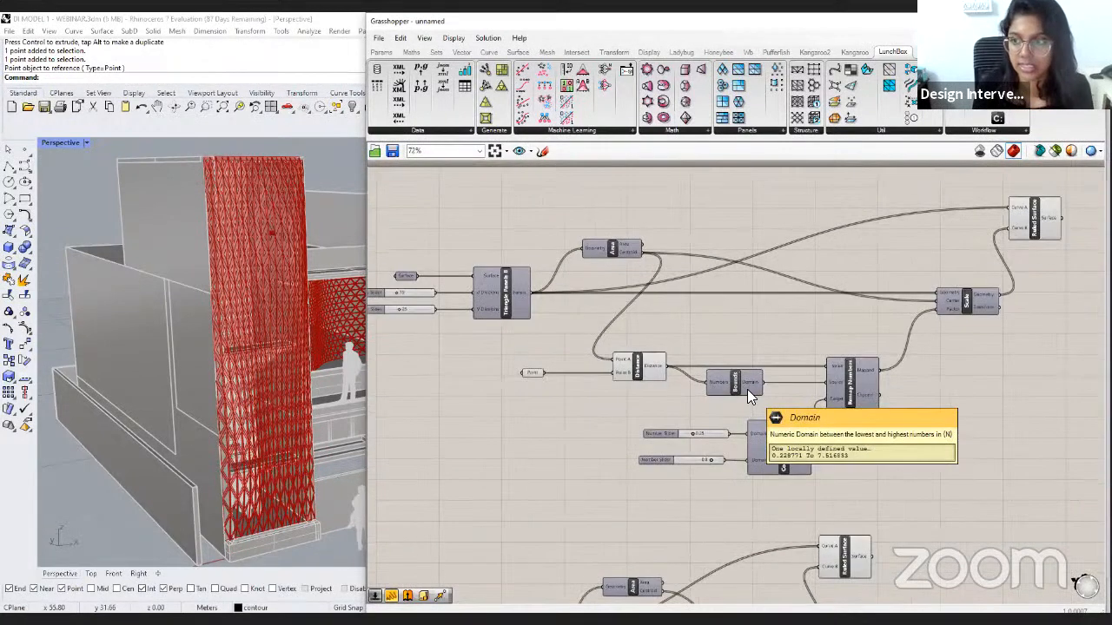
right_click_drag(748, 392, 778, 396)
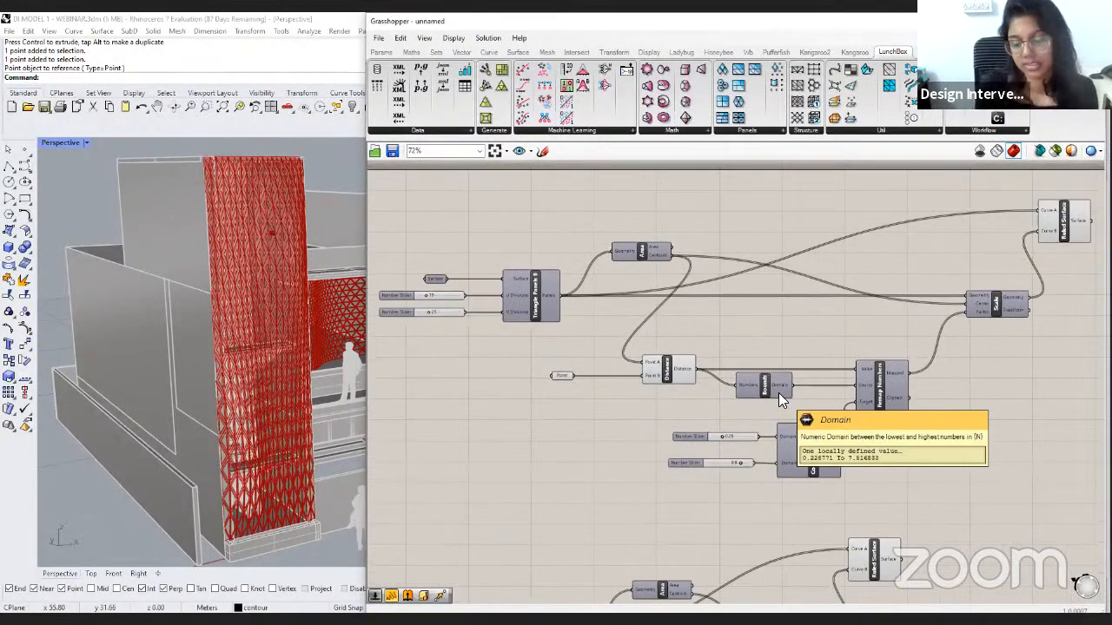
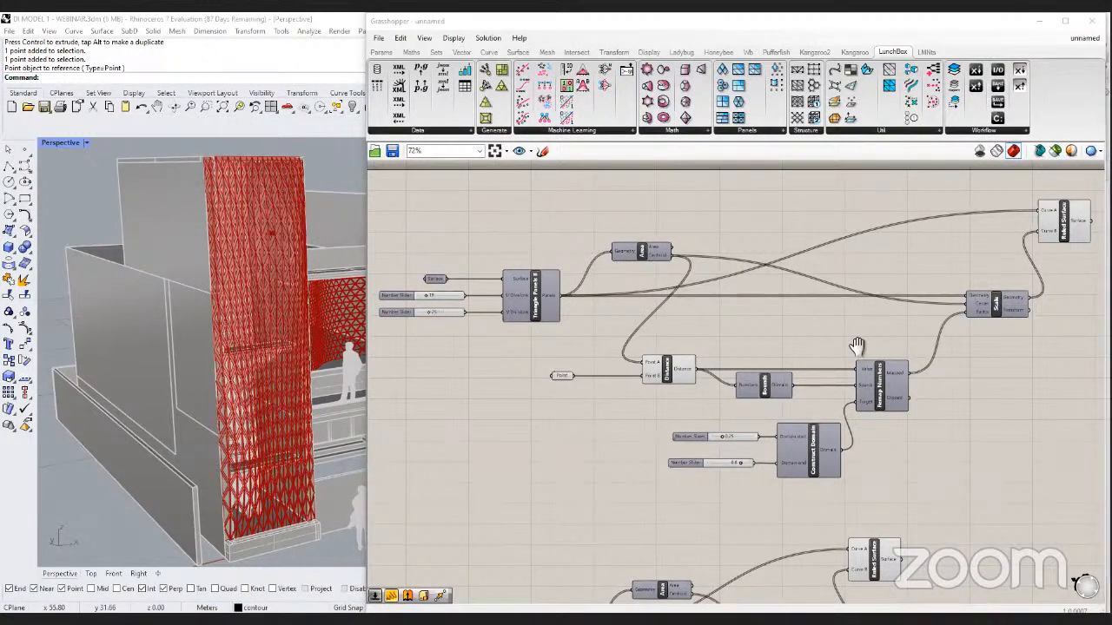
right_click_drag(857, 346, 834, 341)
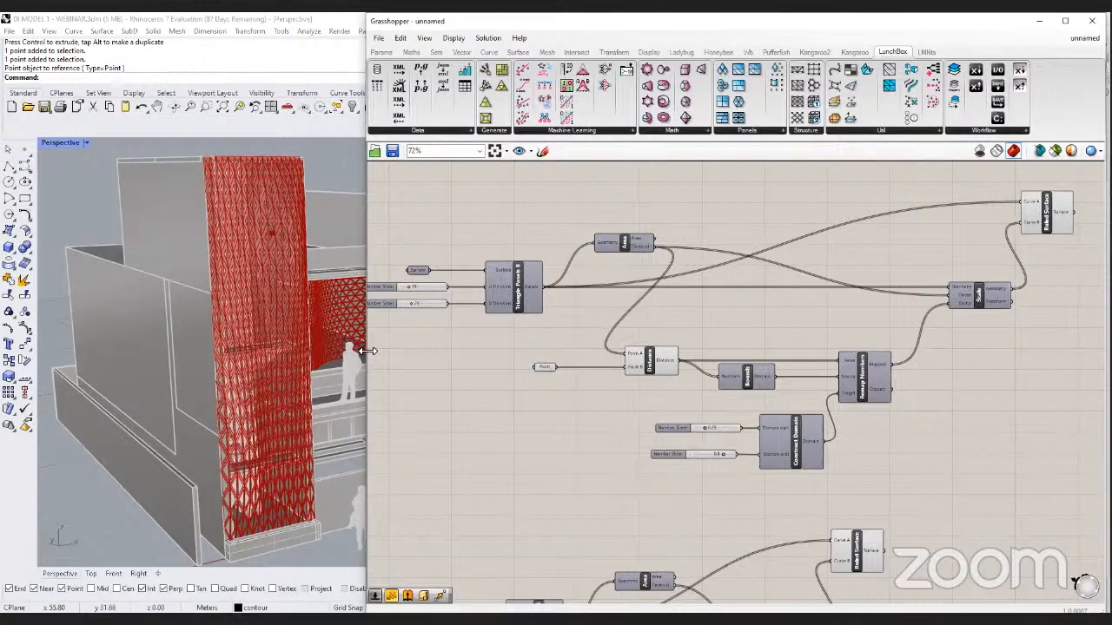
left_click_drag(367, 351, 330, 351)
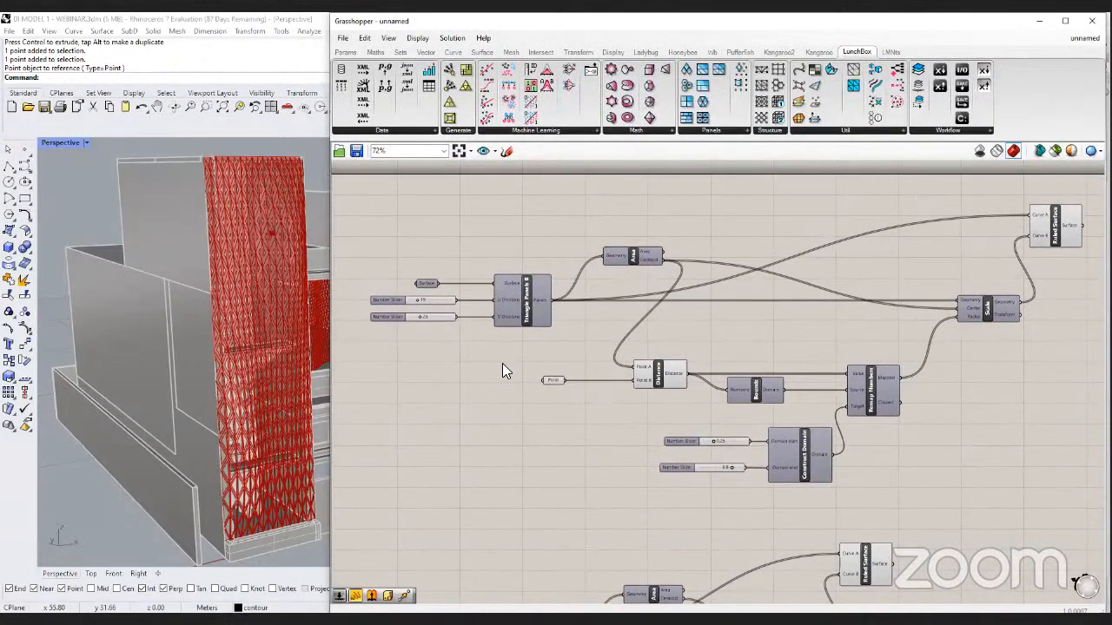
Review the definition from the Triangle Panels B inputs through Distance and Remap Numbers to Scale.
right_click_drag(598, 381, 597, 375)
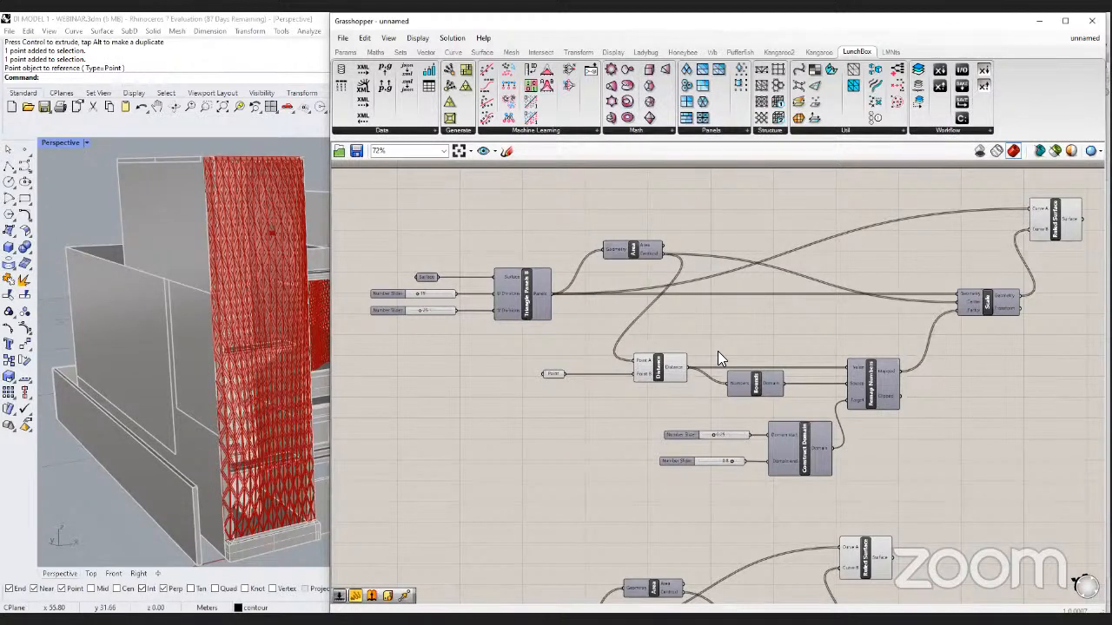
scroll(759, 432, "up", 2)
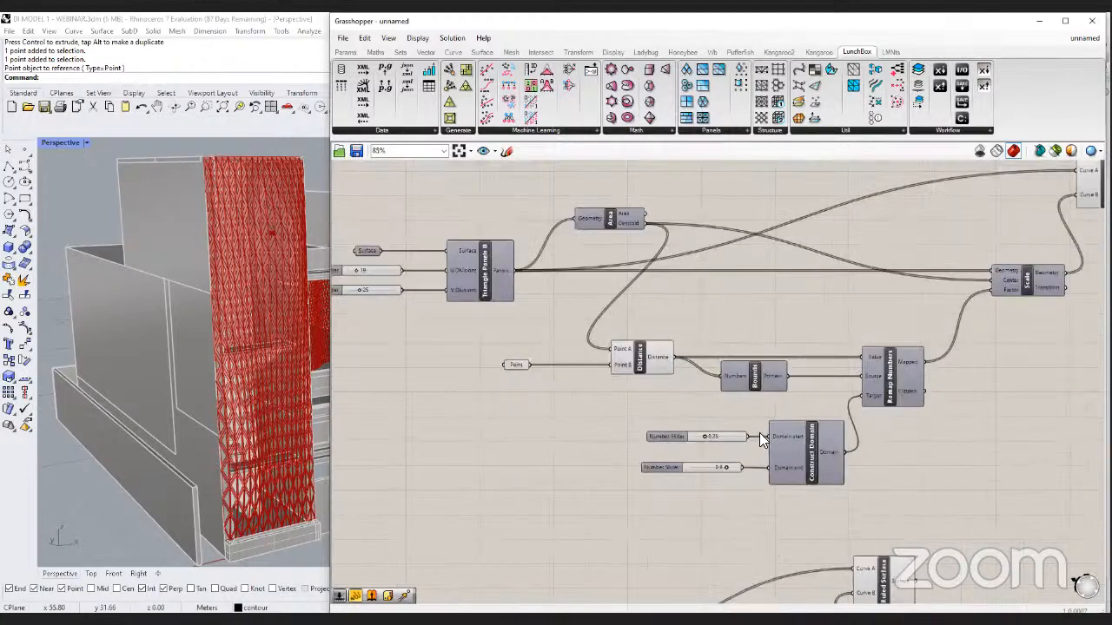
right_click_drag(462, 272, 519, 275)
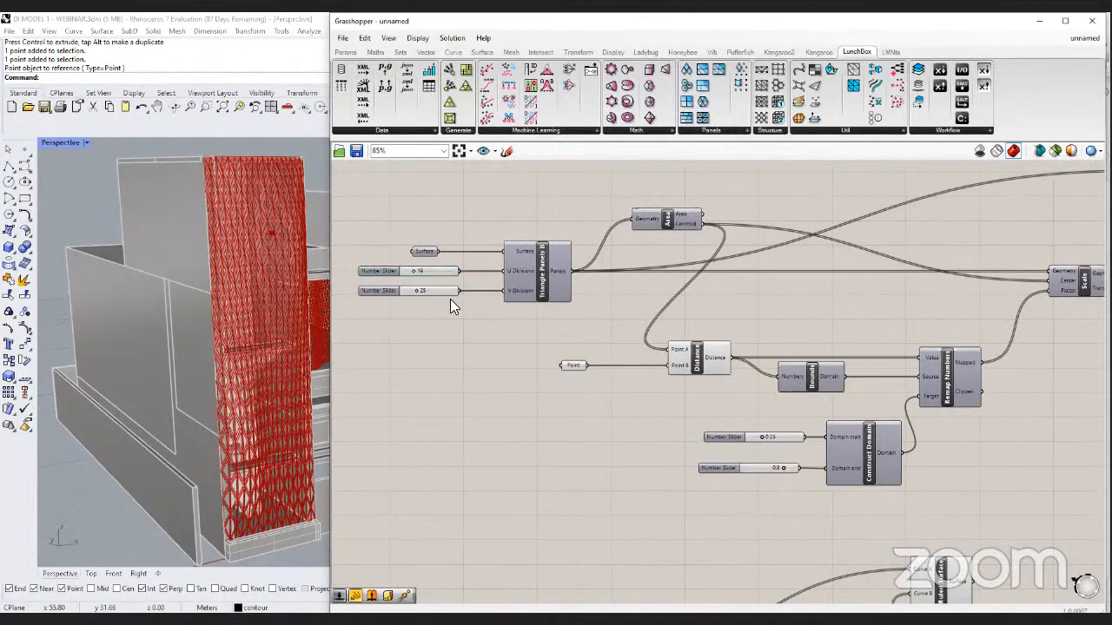
left_click(502, 252)
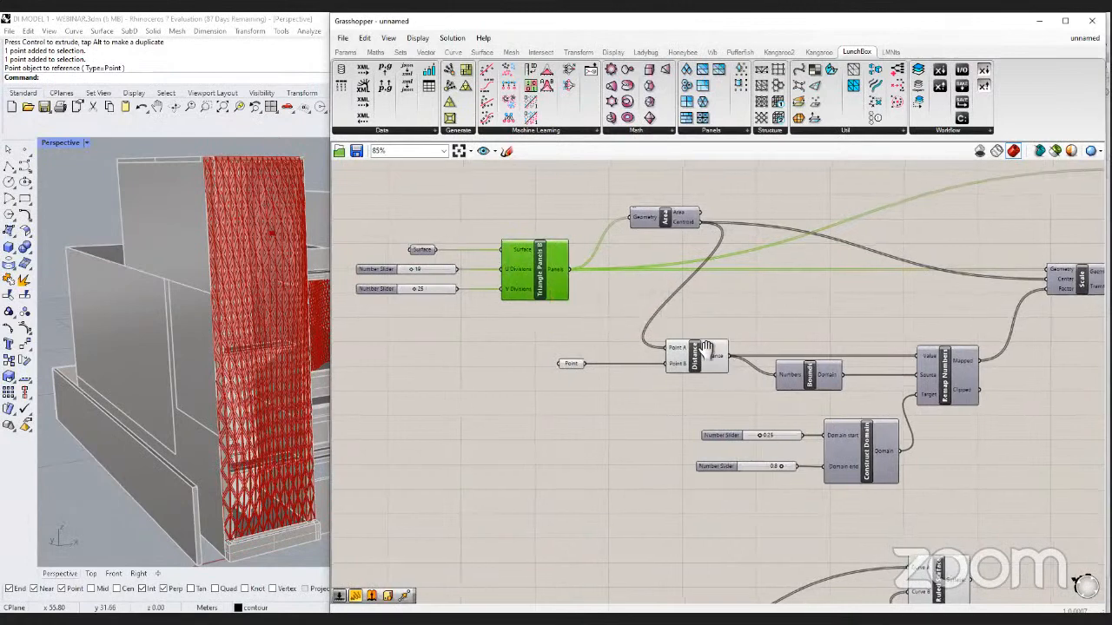
right_click_drag(726, 359, 692, 356)
mouse_move(693, 356)
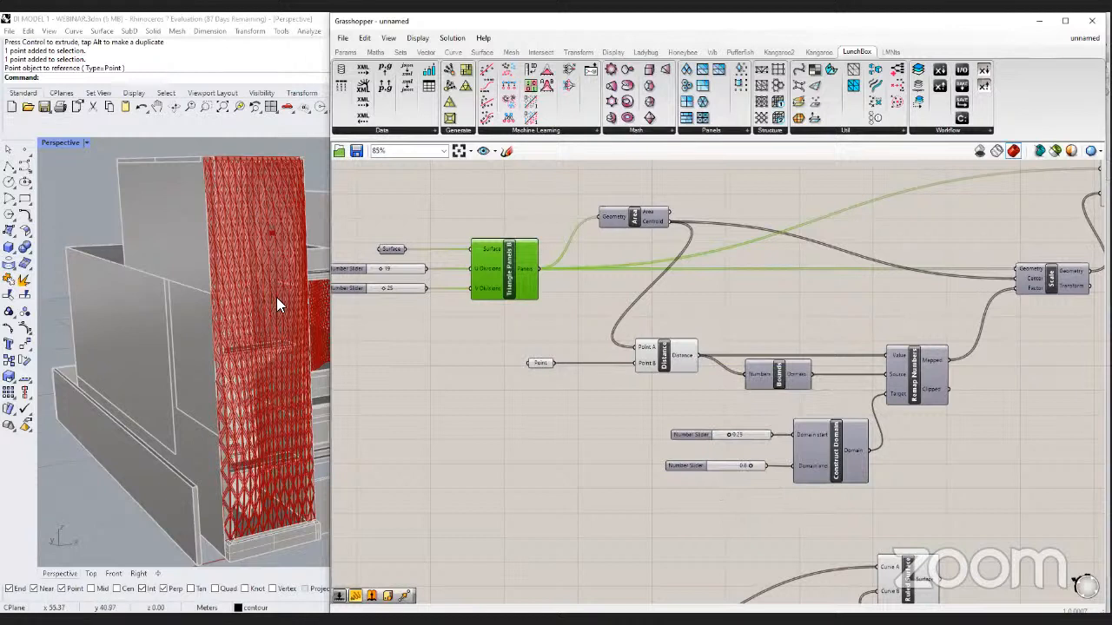
Delete the earlier constant-factor panel definition located below the attractor-based definition.
mouse_move(399, 254)
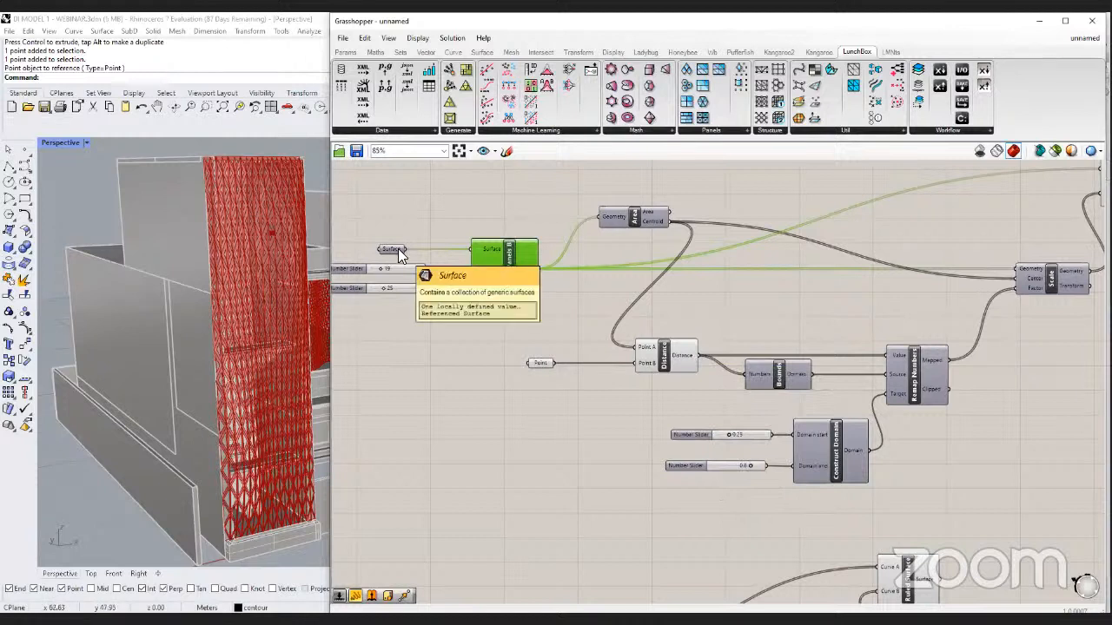
left_click(443, 392)
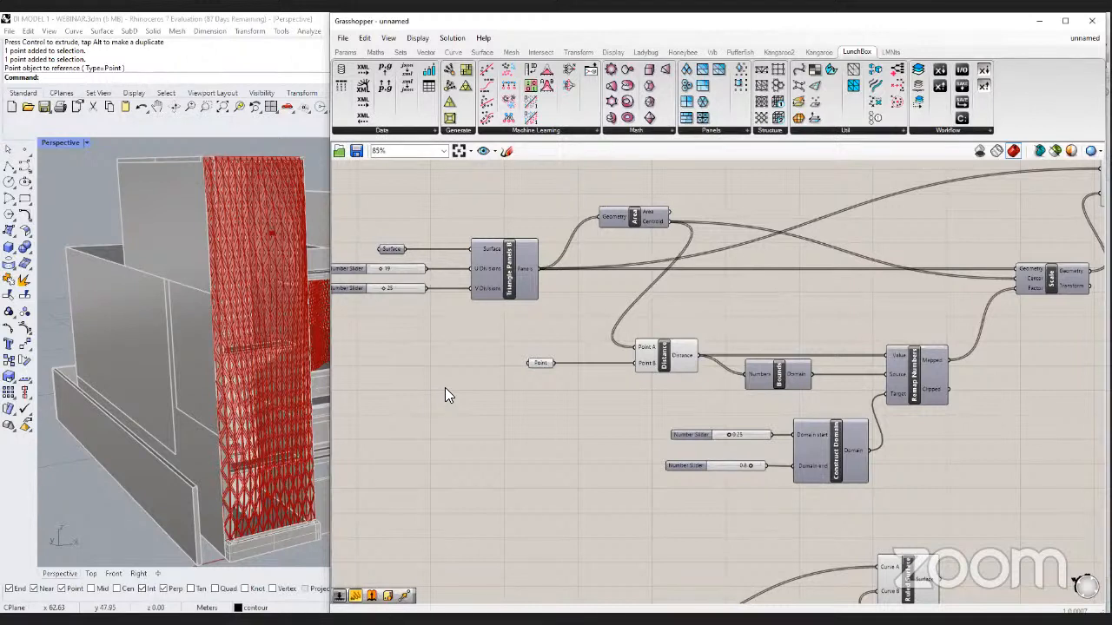
scroll(503, 370, "down", 5)
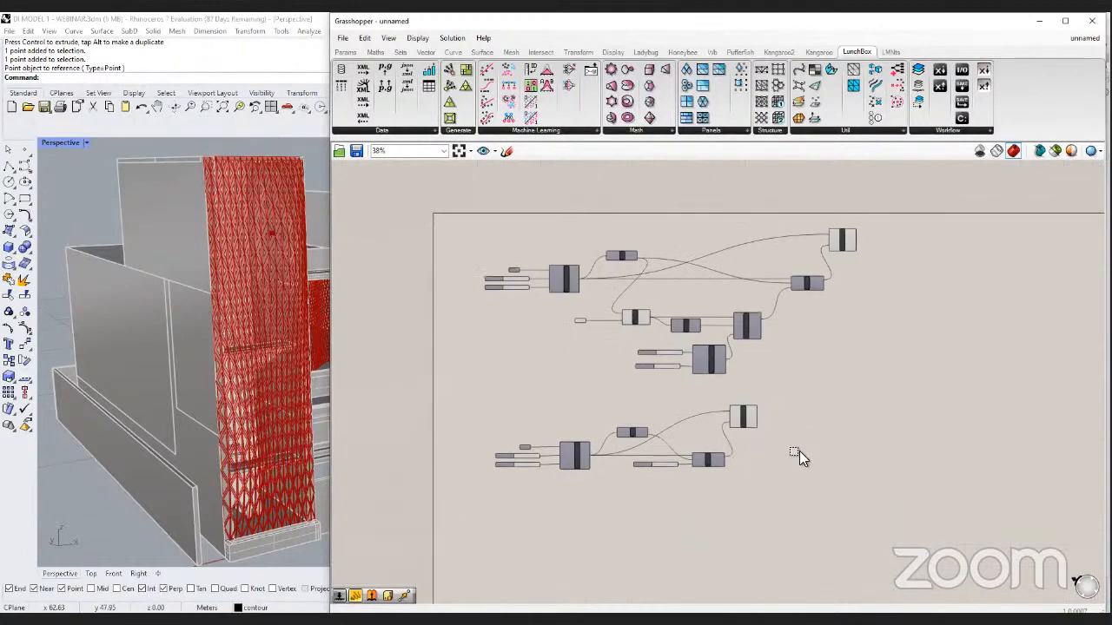
left_click_drag(795, 450, 512, 359)
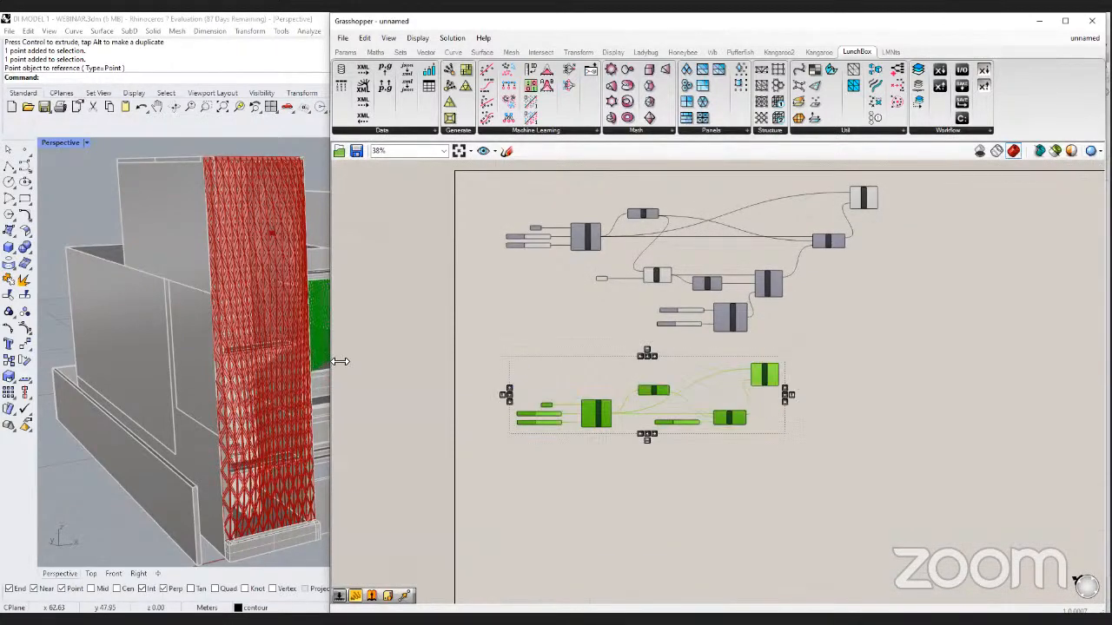
scroll(223, 360, "down", 5)
right_click_drag(275, 365, 236, 370, "shift")
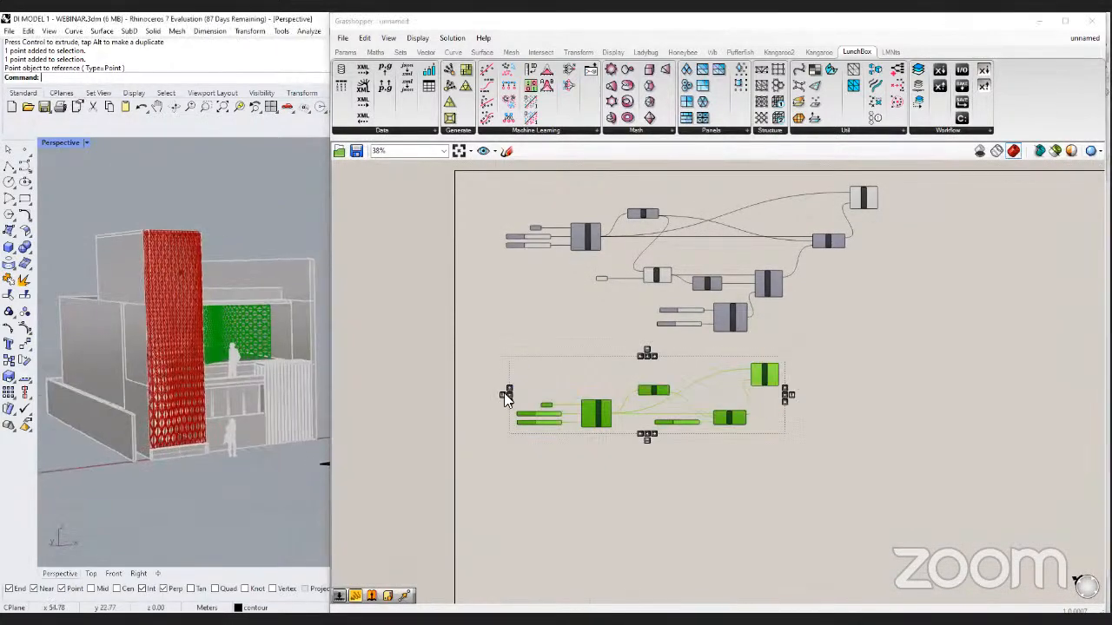
key("Delete")
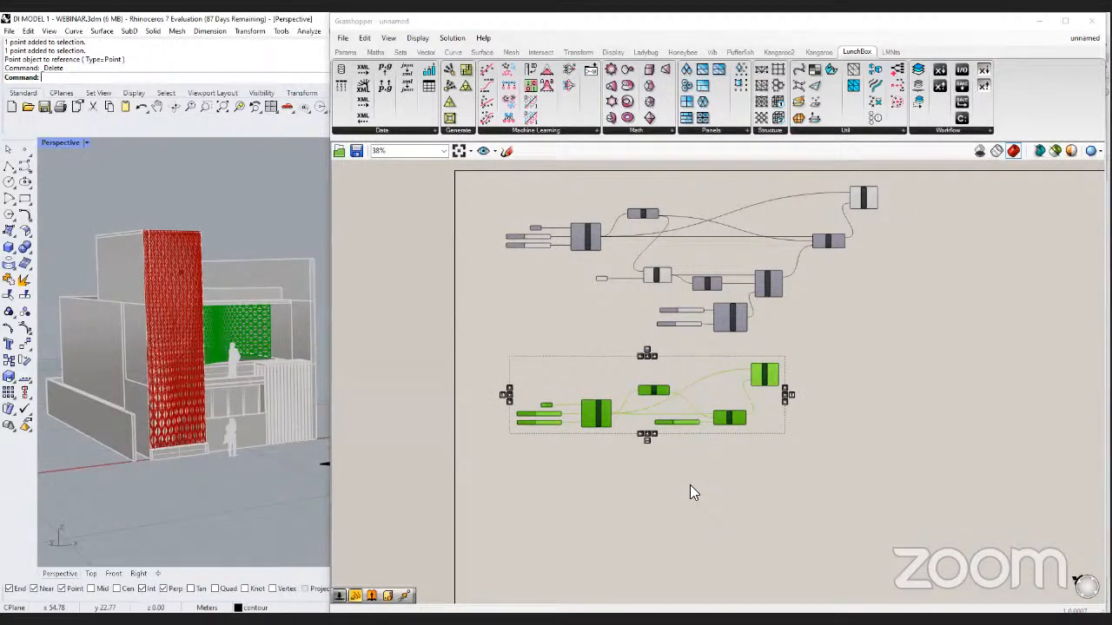
left_click_drag(822, 461, 509, 361)
key("Delete")
Duplicate the entire attractor definition, from the Surface input to Ruled Surface, and place the copy below the original.
right_click_drag(672, 306, 636, 370)
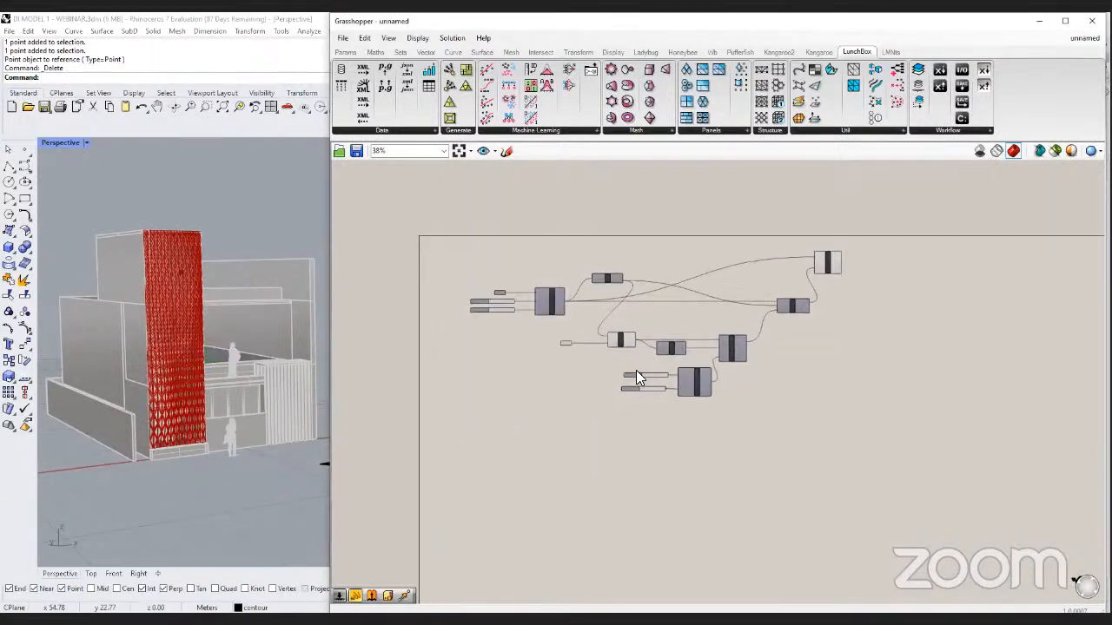
left_click_drag(886, 459, 437, 236)
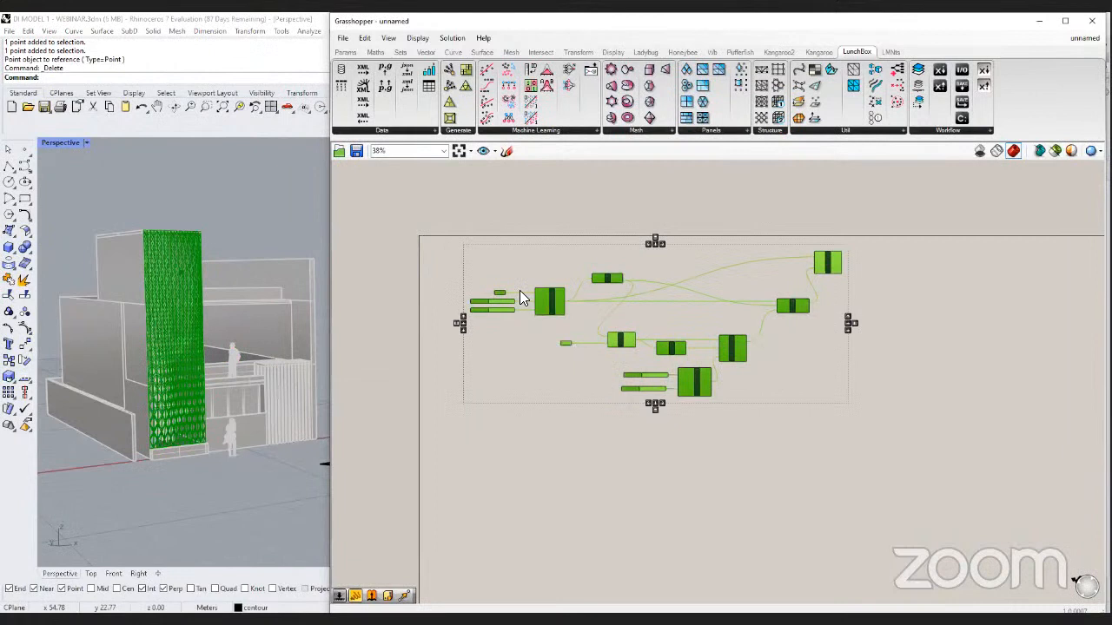
key("ctrl+c")
key("ctrl+v")
left_click(552, 519)
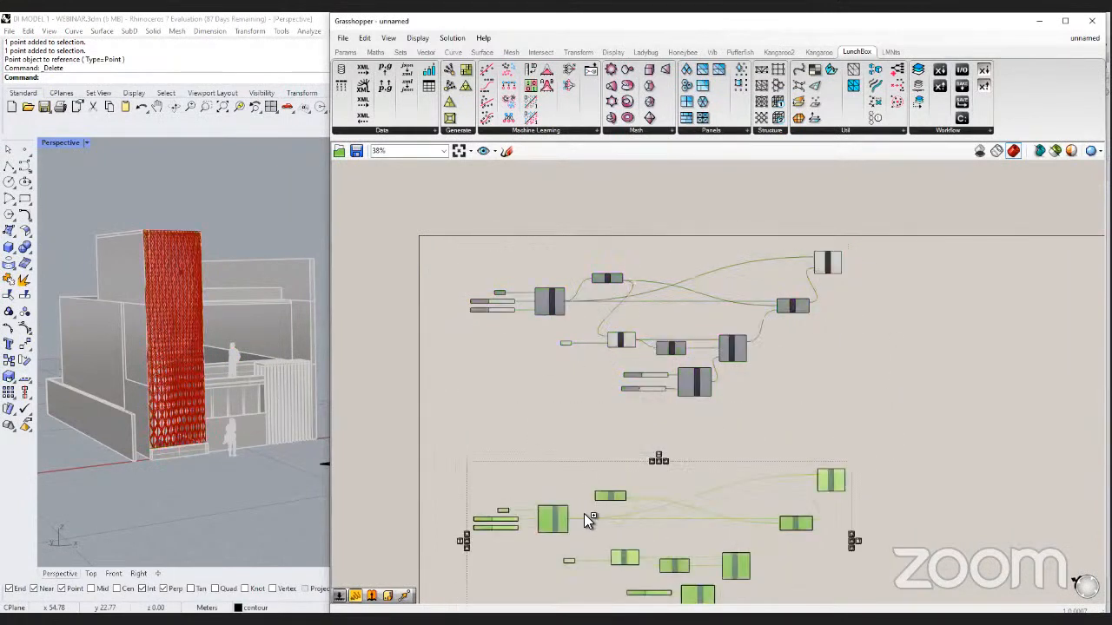
right_click_drag(675, 481, 676, 389)
left_click(676, 389)
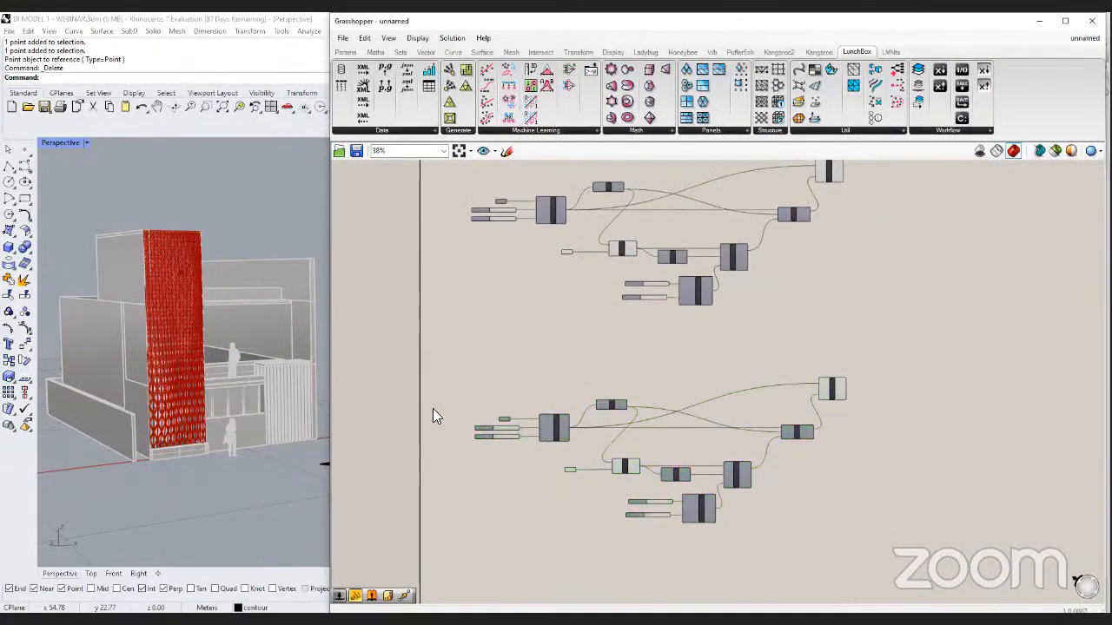
Show the hidden base surfaces of the tower and the terrace in Rhino.
scroll(250, 337, "up", 3)
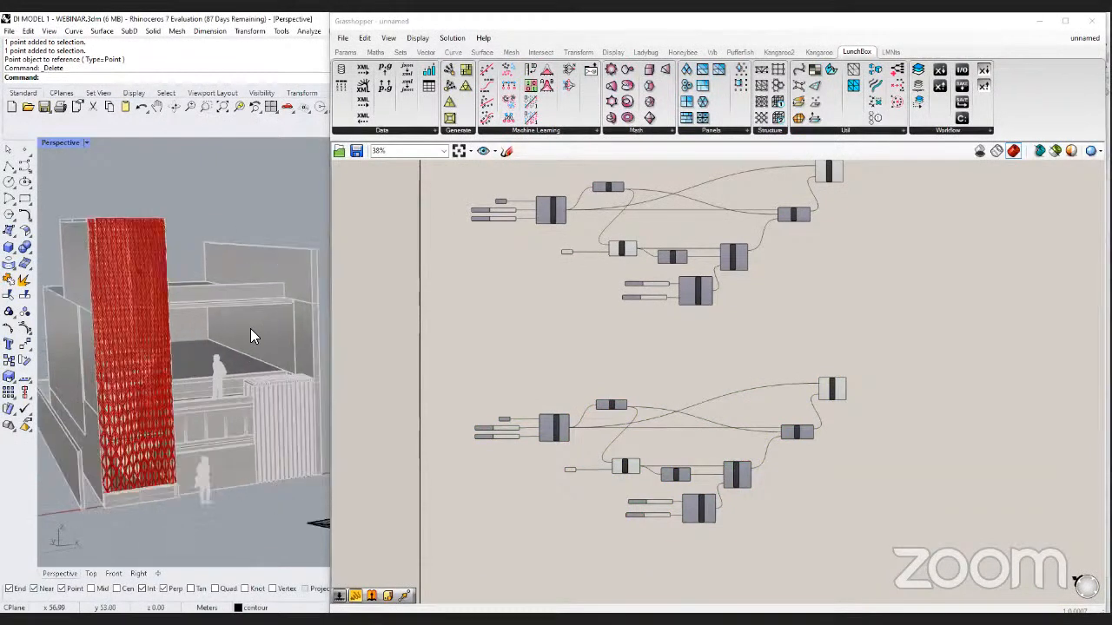
scroll(250, 337, "up", 3)
type("Show")
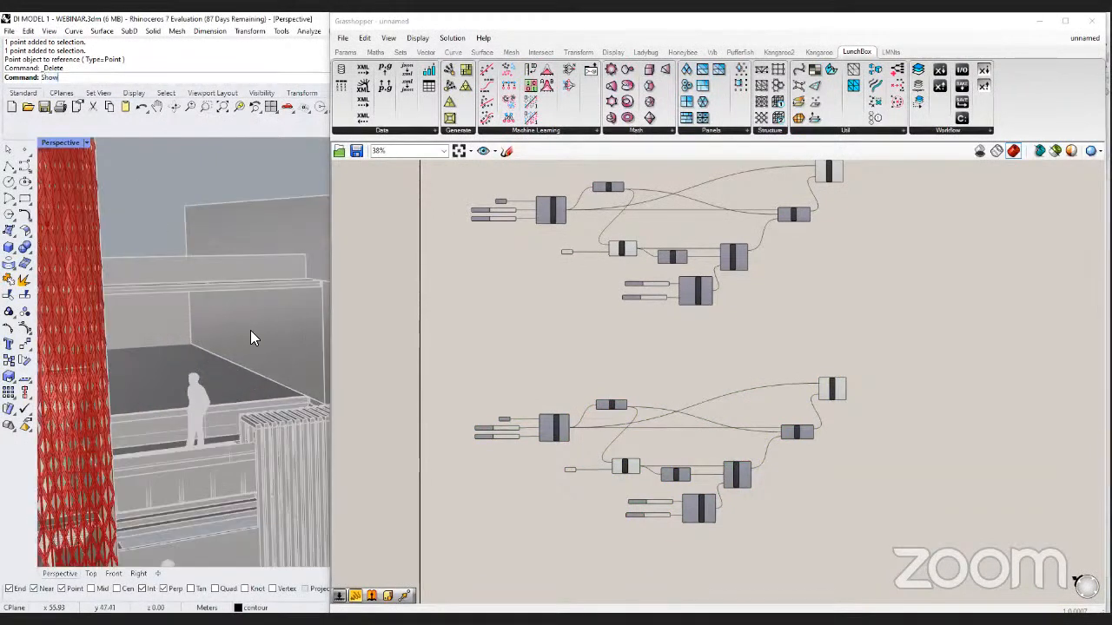
key("Return")
Reference the curved terrace surface in the Surface parameter of the copied definition.
scroll(495, 389, "up", 4)
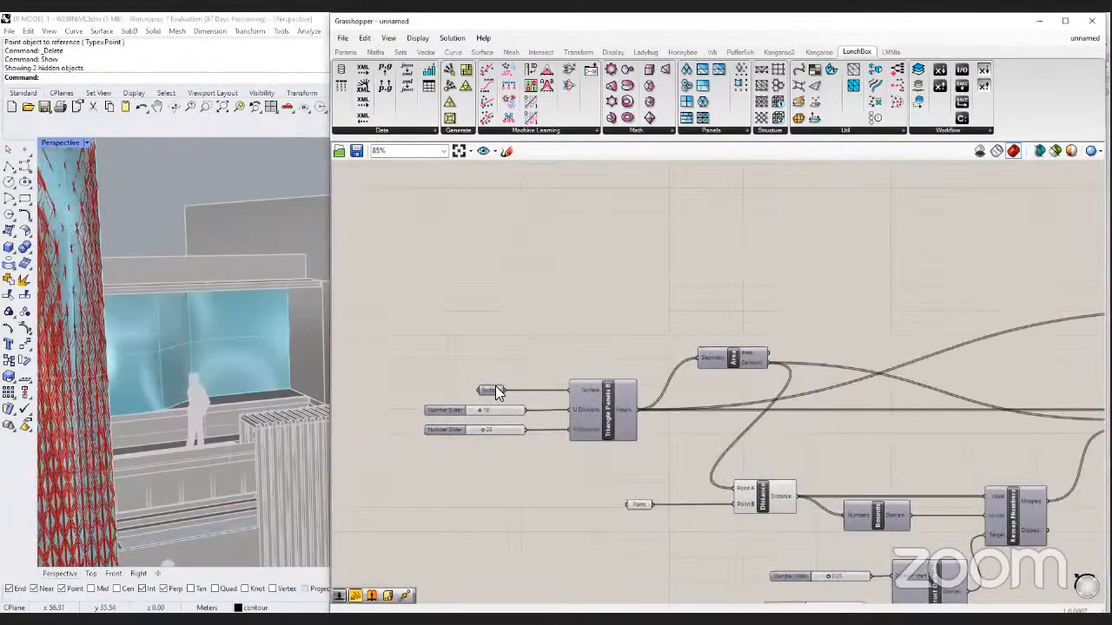
right_click(491, 390)
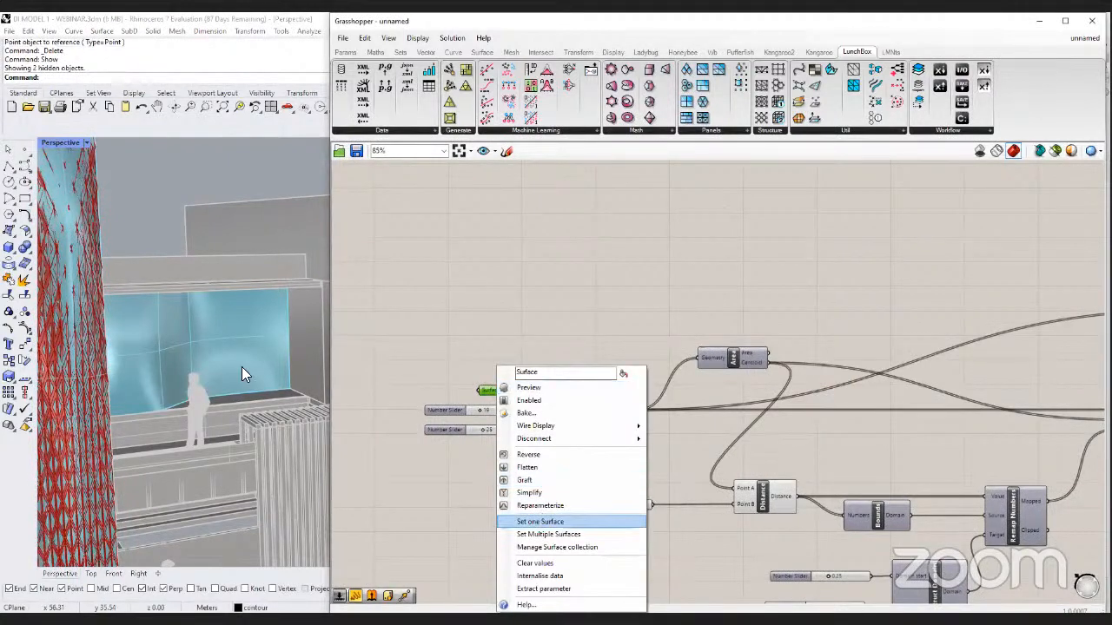
left_click(541, 521)
left_click(241, 366)
Hide the terrace and tower base surfaces so only the panel previews are left in view.
left_click(254, 353)
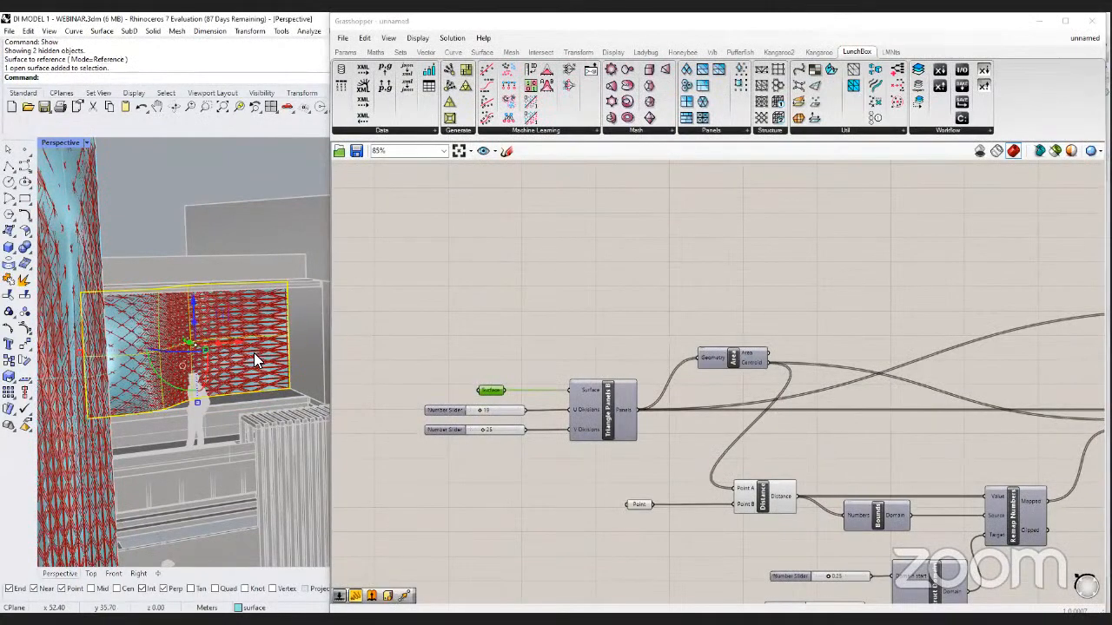
key("ctrl+h")
left_click(87, 352)
key("ctrl+h")
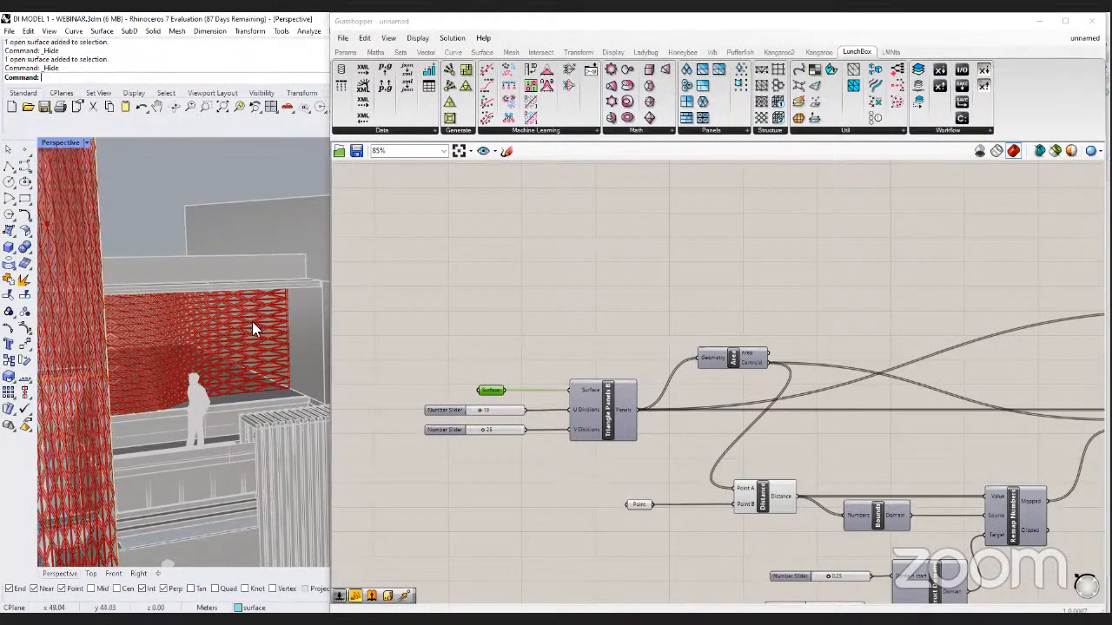
Place a point object at the outer edge of the terrace panel screen and move it inward over the panels.
scroll(276, 278, "up", 3)
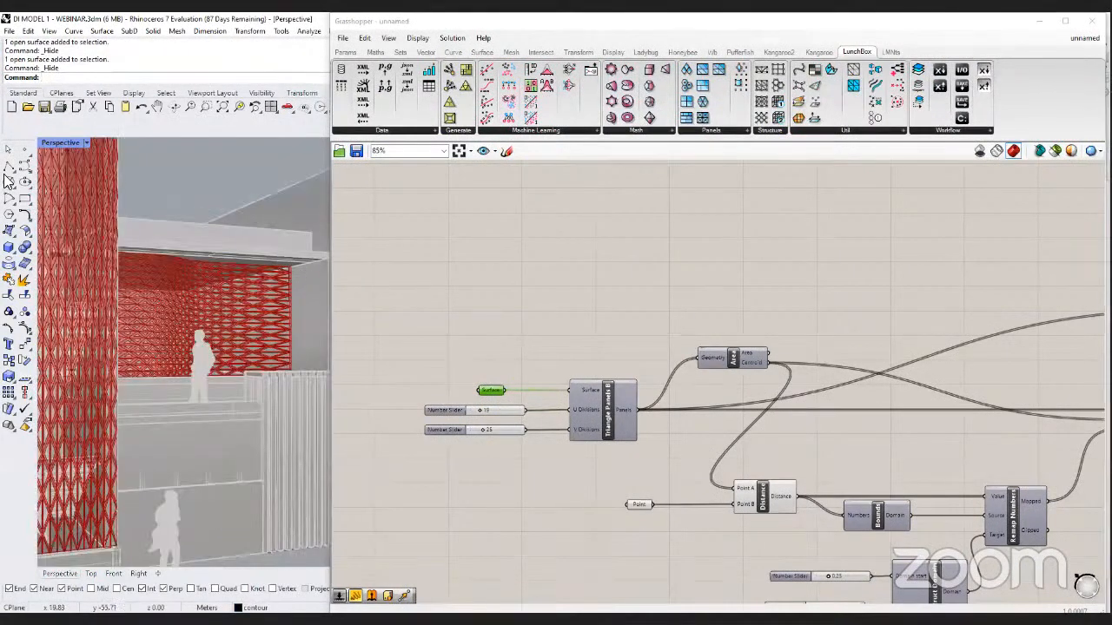
left_click(23, 152)
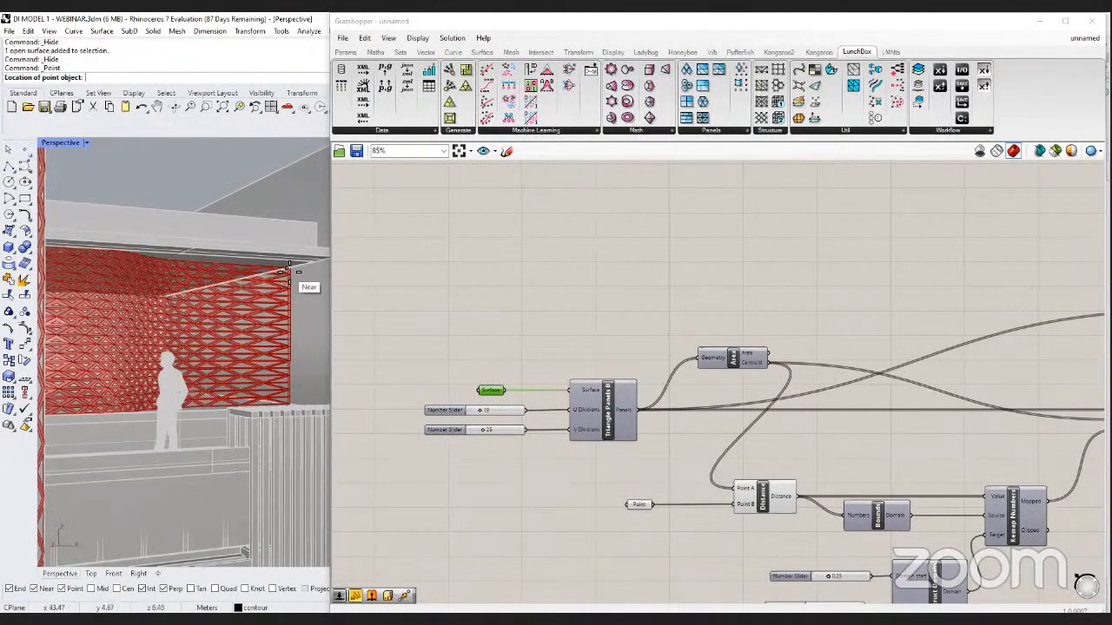
scroll(293, 267, "up", 3)
scroll(292, 262, "up", 2)
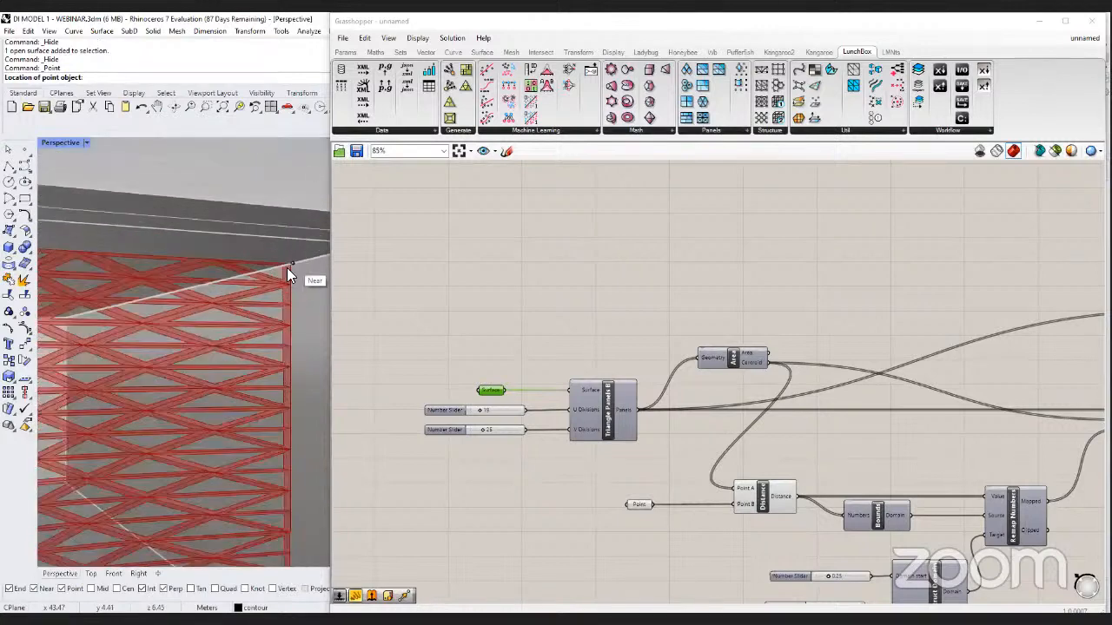
left_click(293, 224)
scroll(259, 311, "down", 5)
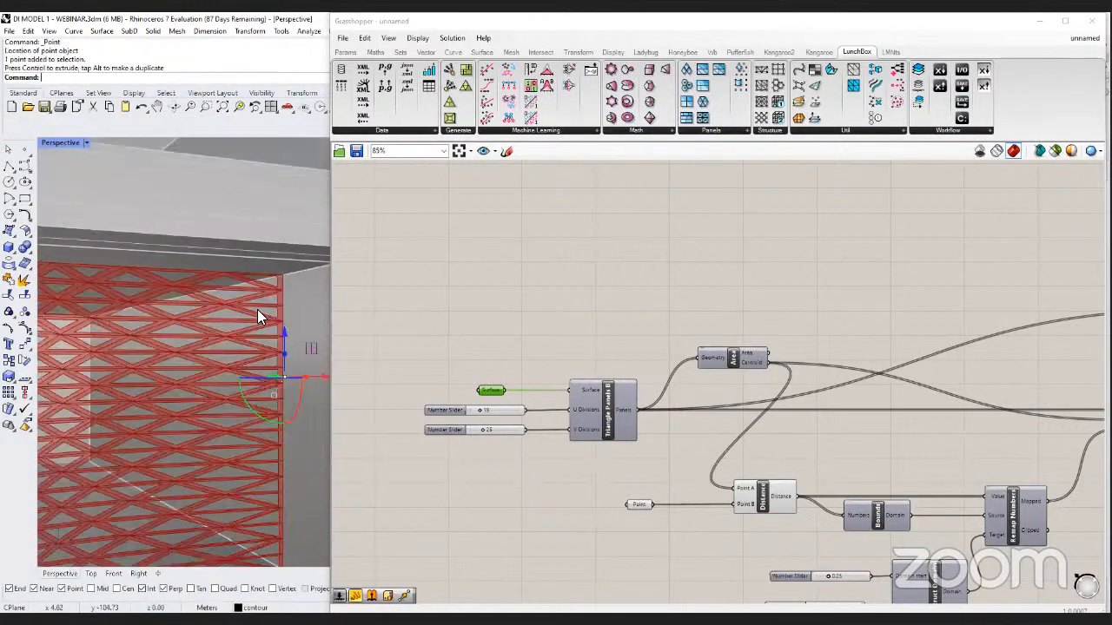
scroll(248, 337, "down", 4)
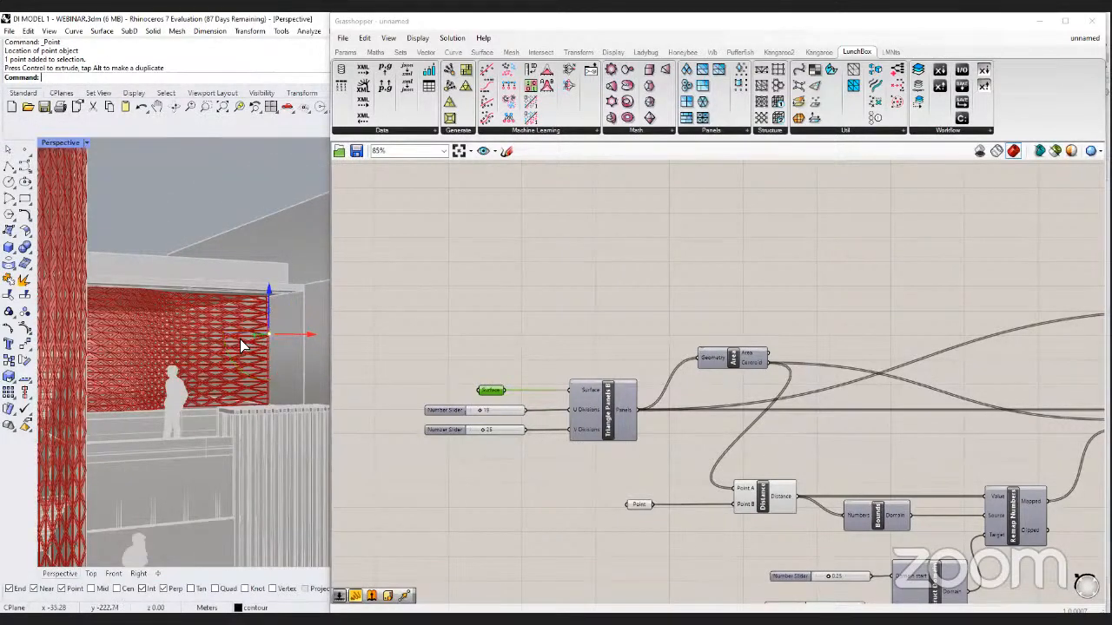
left_click_drag(206, 345, 206, 344)
Reference the new terrace point in the Point parameter that feeds Distance in the copied definition.
right_click_drag(640, 503, 581, 408)
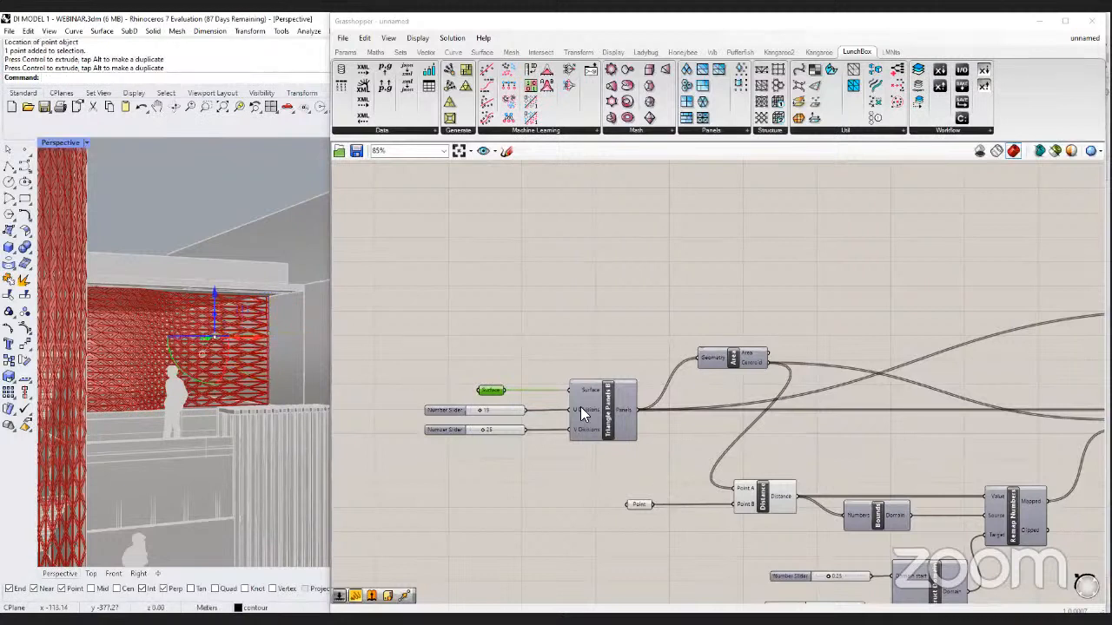
left_click(581, 409)
right_click(581, 409)
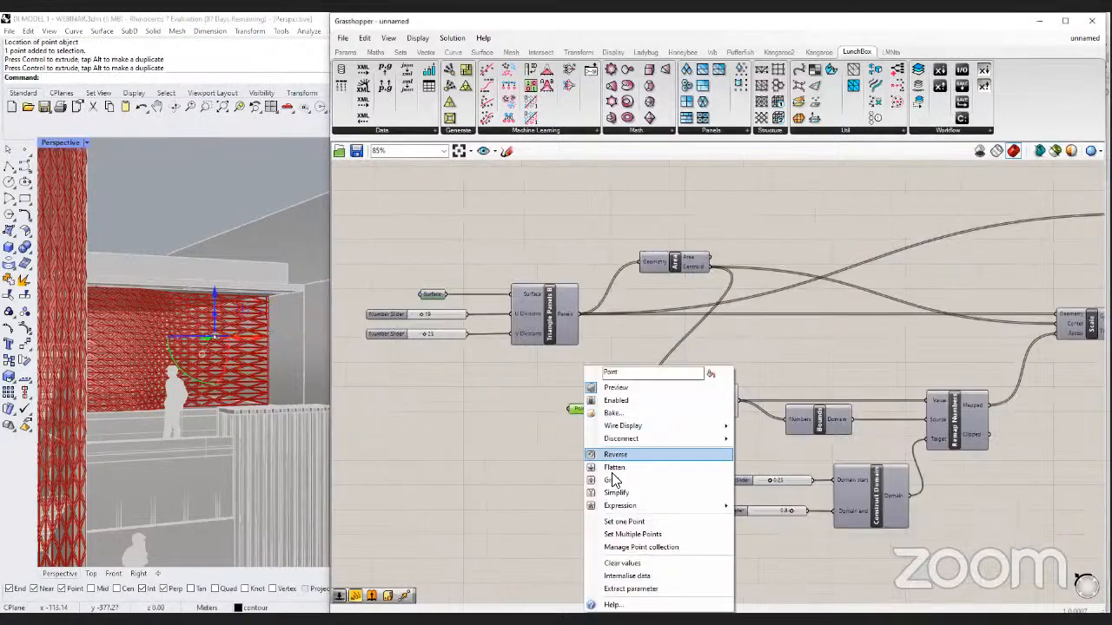
left_click(623, 521)
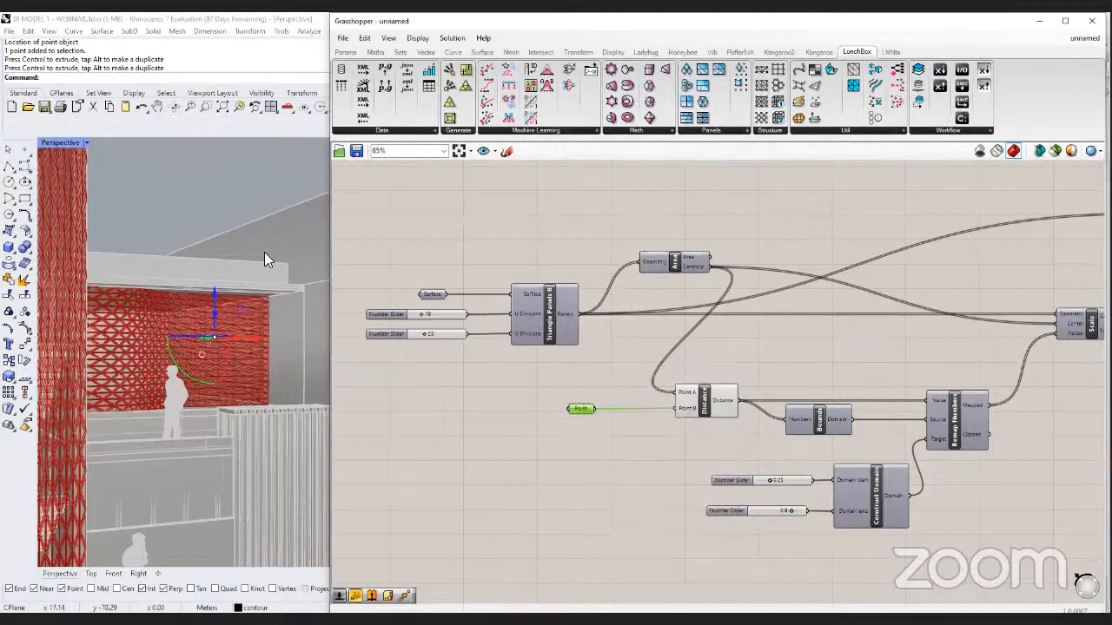
scroll(279, 321, "down", 5)
right_click_drag(279, 322, 264, 314)
left_click(270, 327)
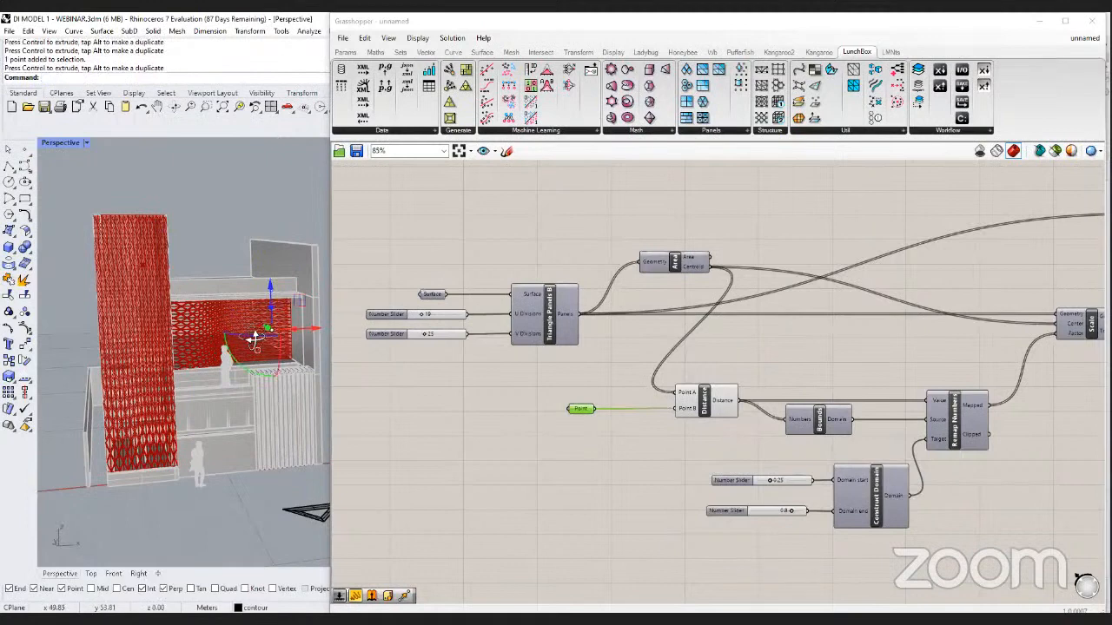
Move the terrace attractor point across the screen toward the tower, raise it, and deselect it.
right_click_drag(256, 321, 240, 344)
left_click_drag(200, 302, 199, 279)
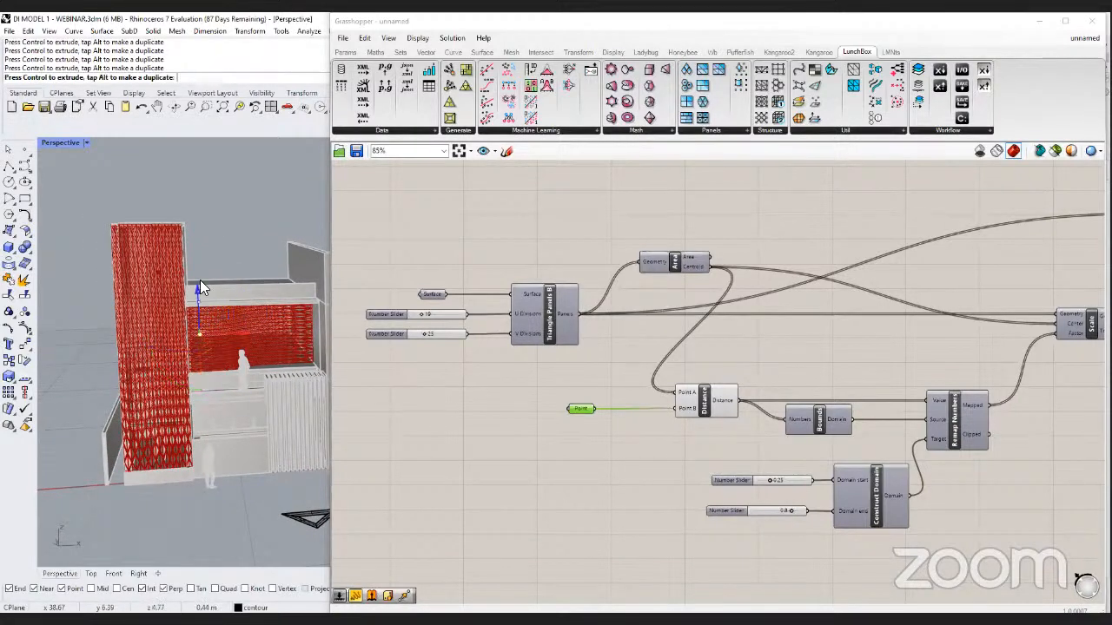
key("Escape")
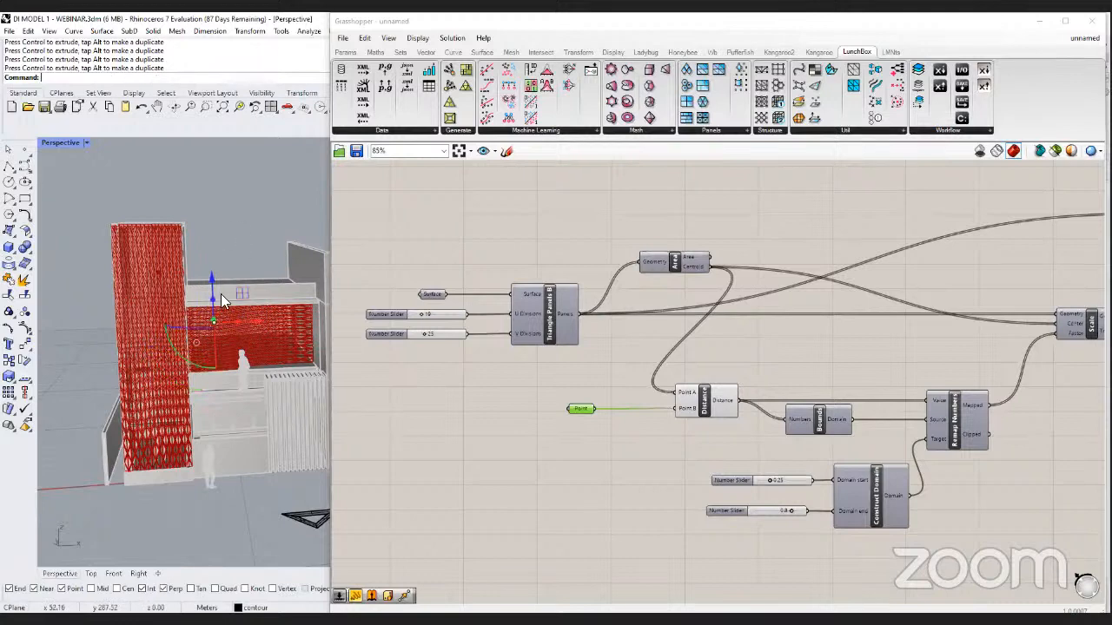
Review both attractor definitions from Triangle Panels B to Ruled Surface alongside the panelled building in the viewport.
right_click_drag(252, 286, 287, 313)
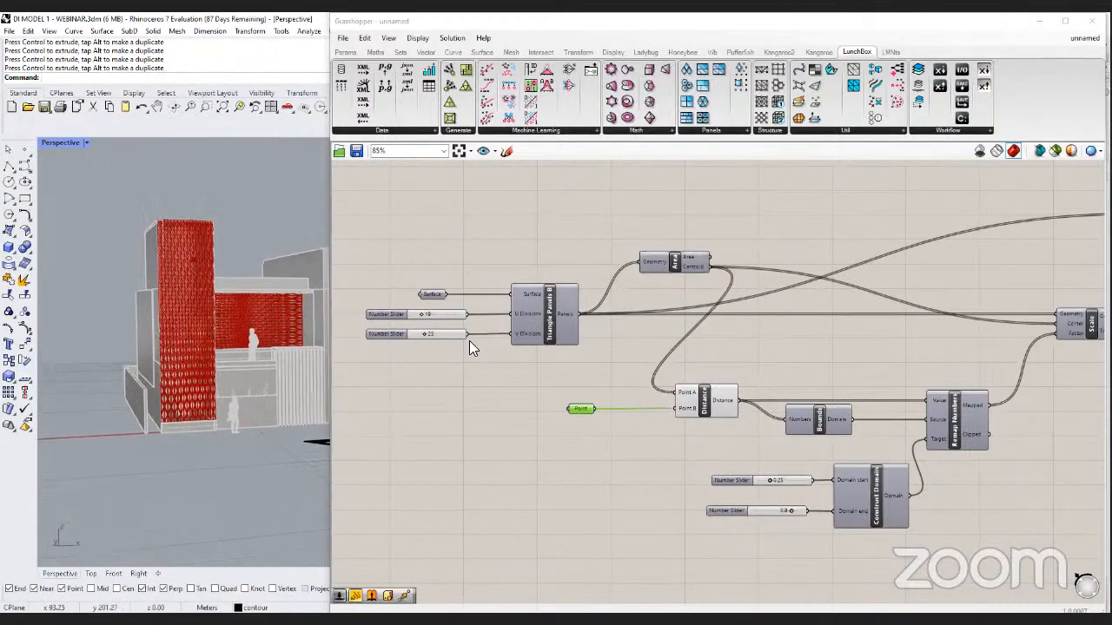
scroll(473, 340, "down", 1)
right_click_drag(653, 360, 614, 361)
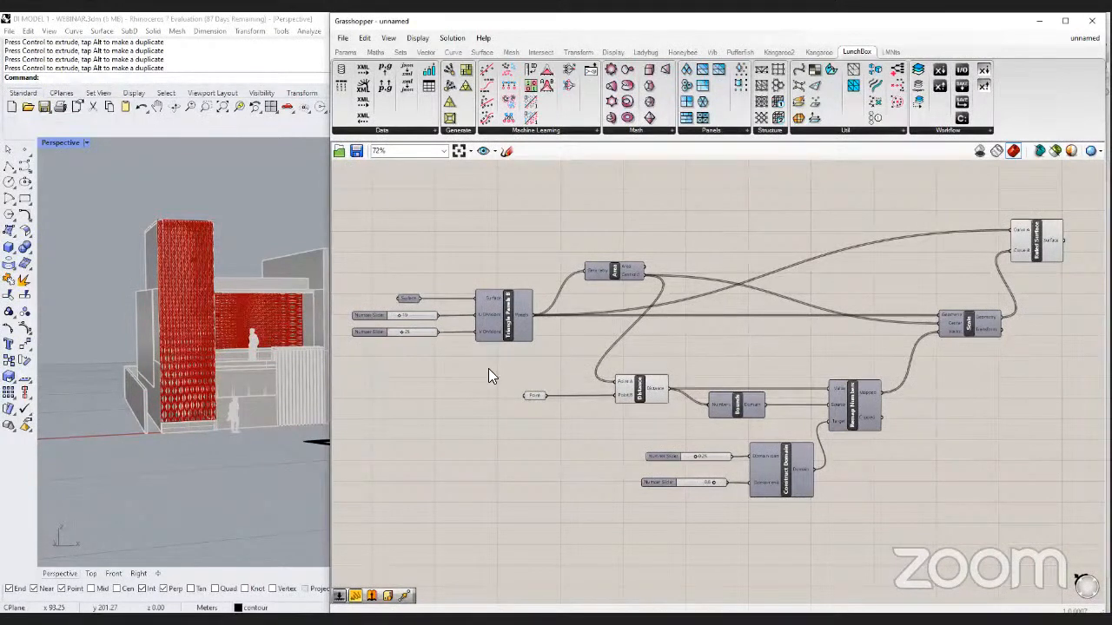
scroll(488, 368, "up", 2)
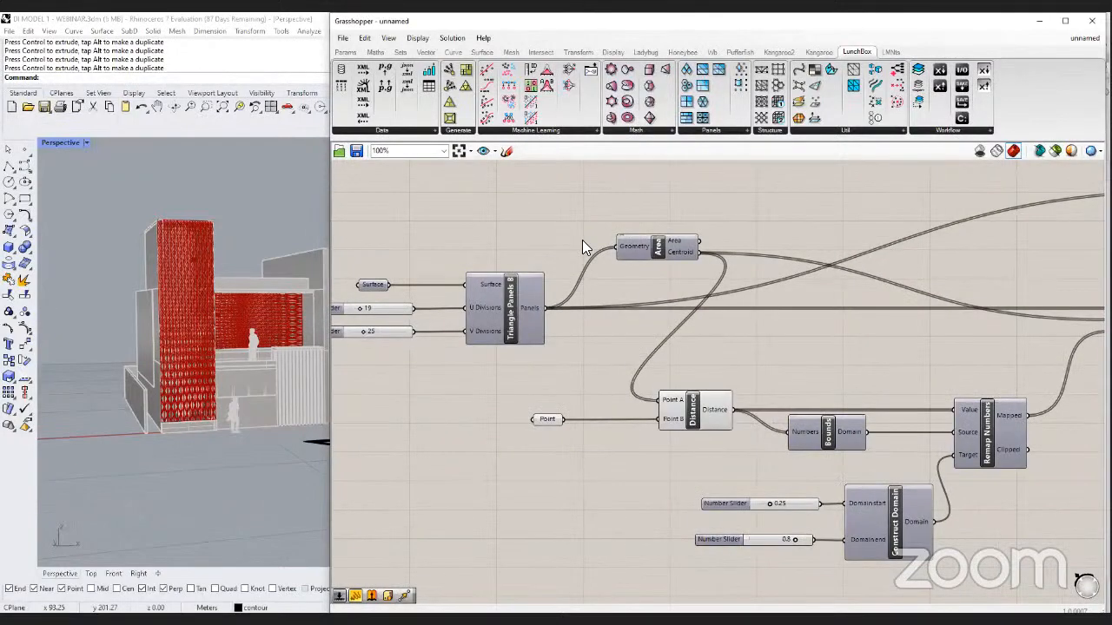
scroll(582, 240, "down", 1)
scroll(563, 231, "down", 1)
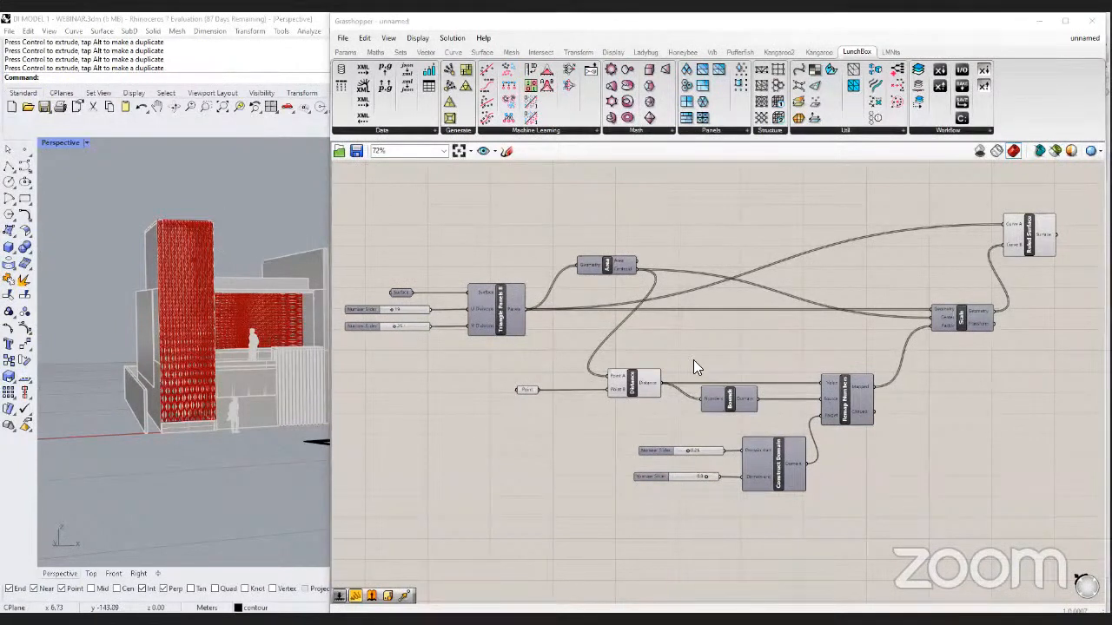
scroll(693, 360, "down", 2)
right_click_drag(699, 299, 697, 455)
scroll(700, 356, "up", 2)
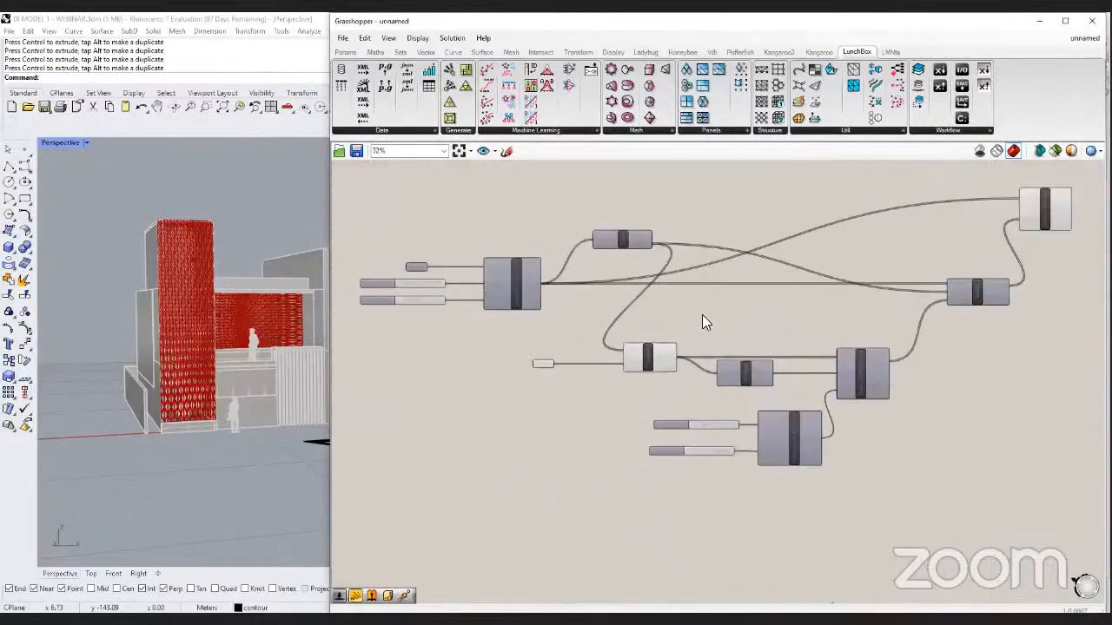
Copy the tower attractor point down to the base of the panels, adjust the selected point sideways and downward, and deselect it.
mouse_move(252, 363)
right_mouse_down()
mouse_move(242, 386)
mouse_move(241, 351)
mouse_move(259, 343)
right_mouse_up()
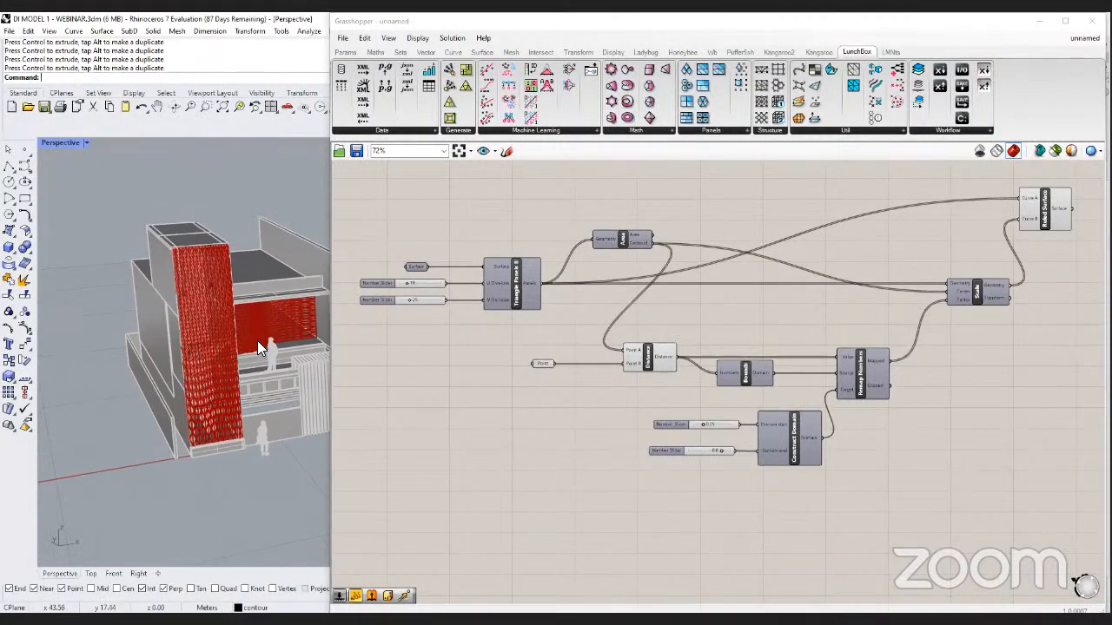
left_click(210, 286)
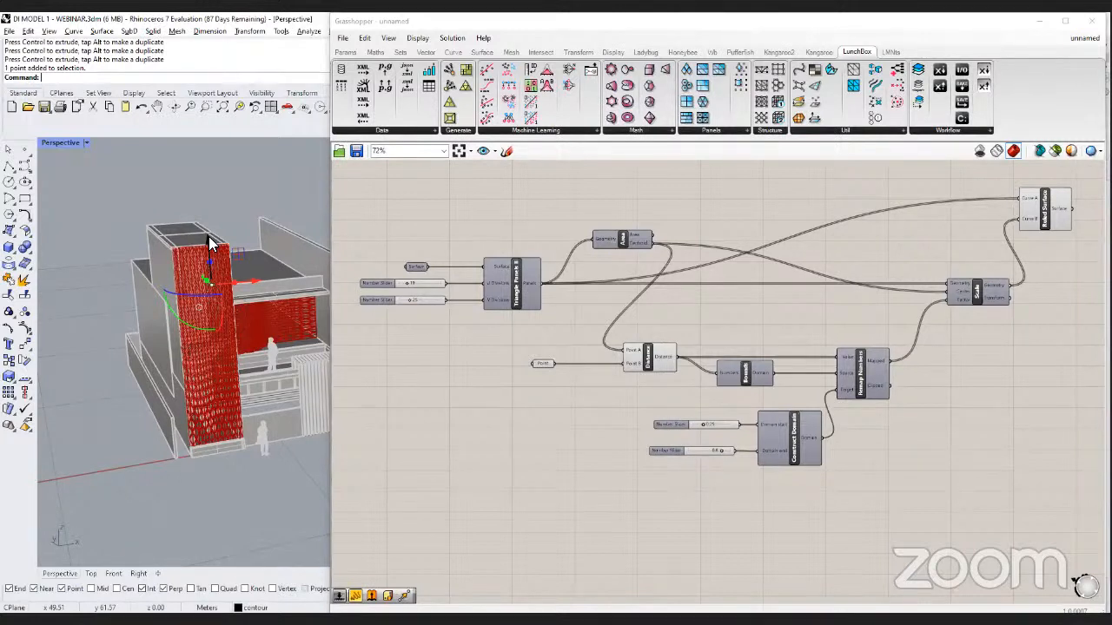
left_click_drag(208, 244, 219, 365)
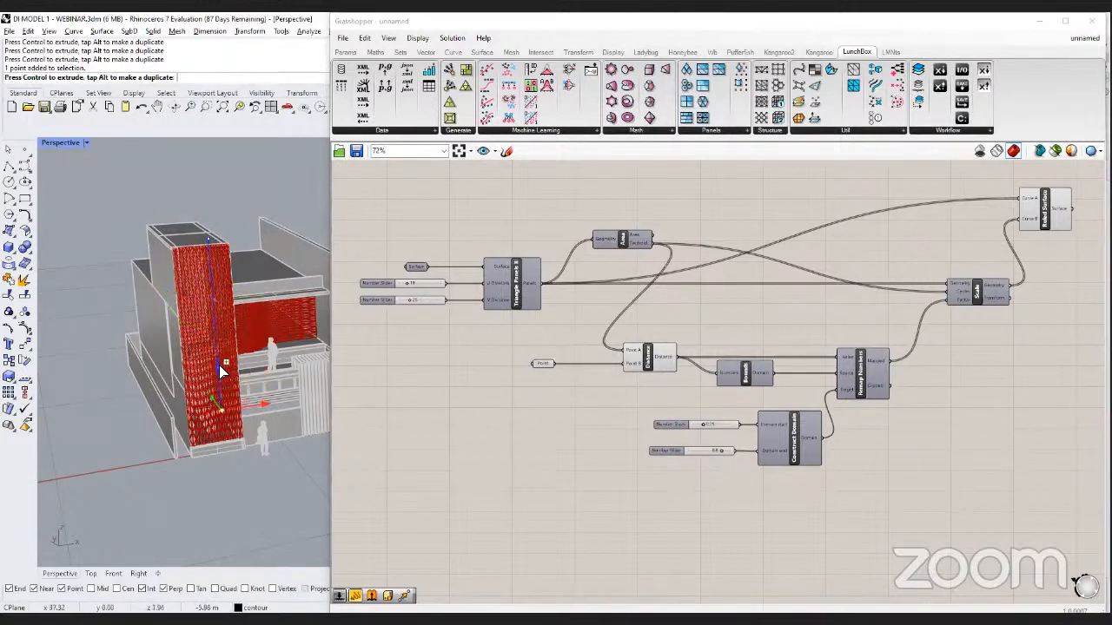
left_click_drag(259, 405, 231, 407)
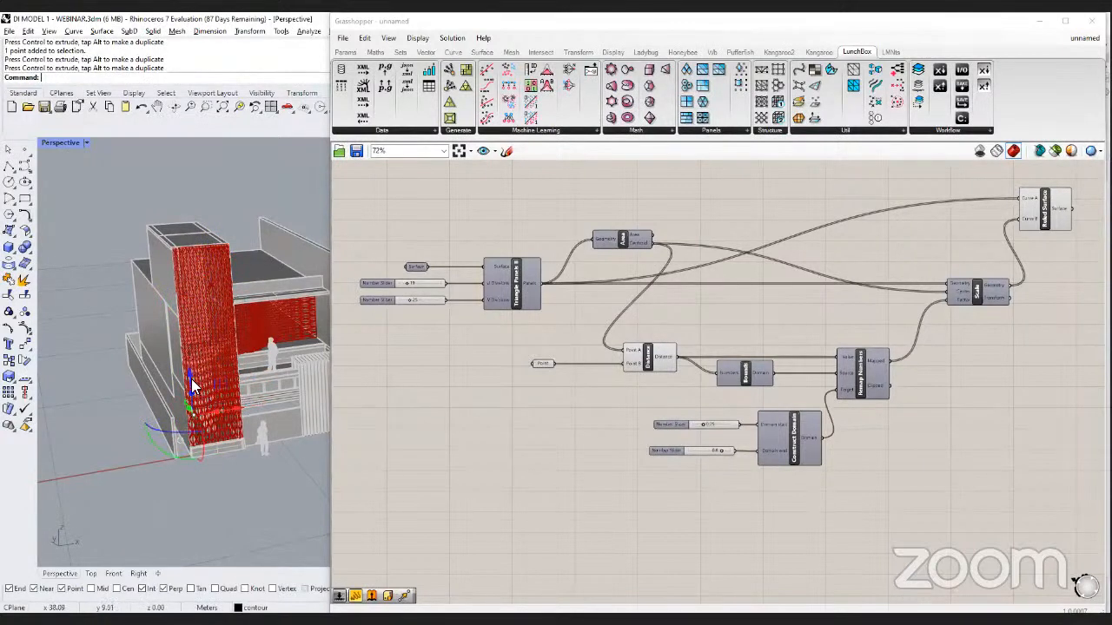
left_click_drag(190, 378, 190, 391)
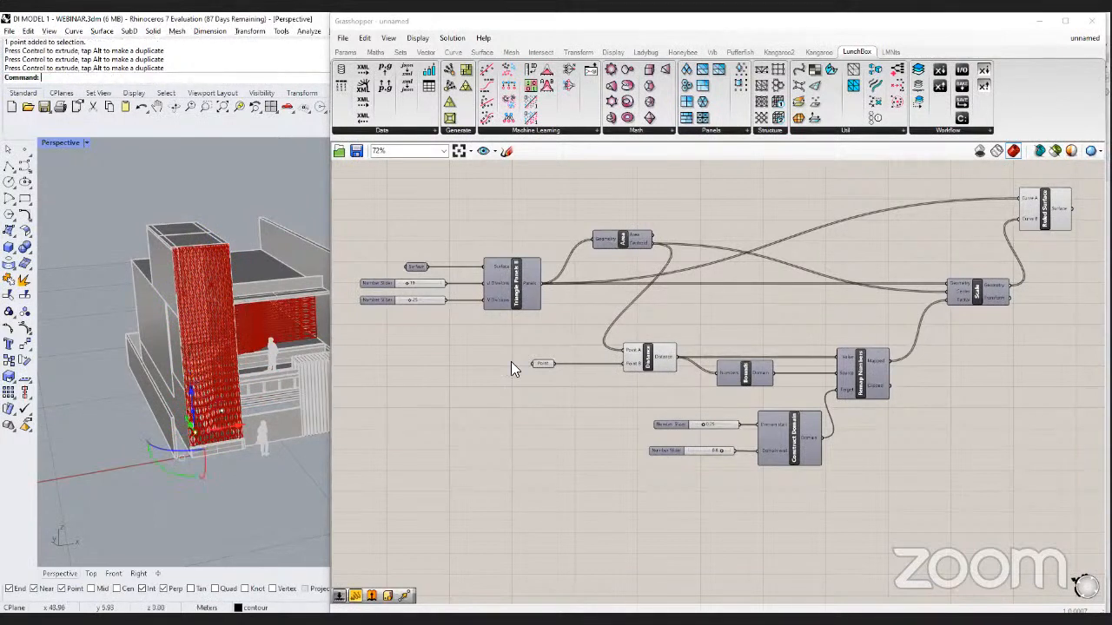
right_click_drag(513, 365, 534, 318)
left_click(314, 426)
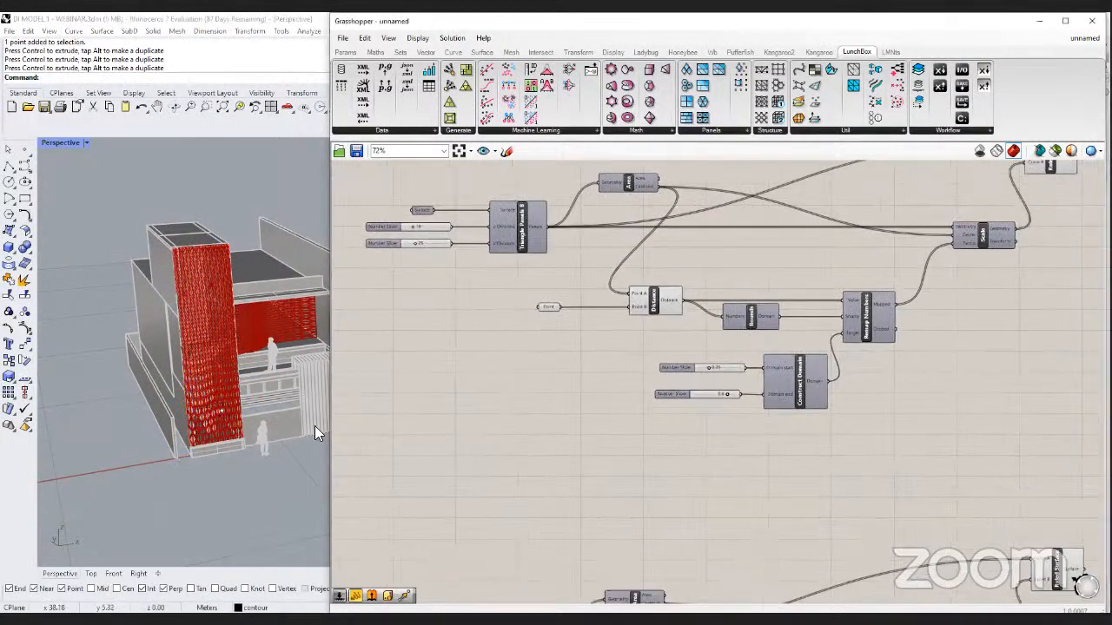
Add a second Point parameter below the tower definition and reference the lower tower point in it.
double_click(499, 451)
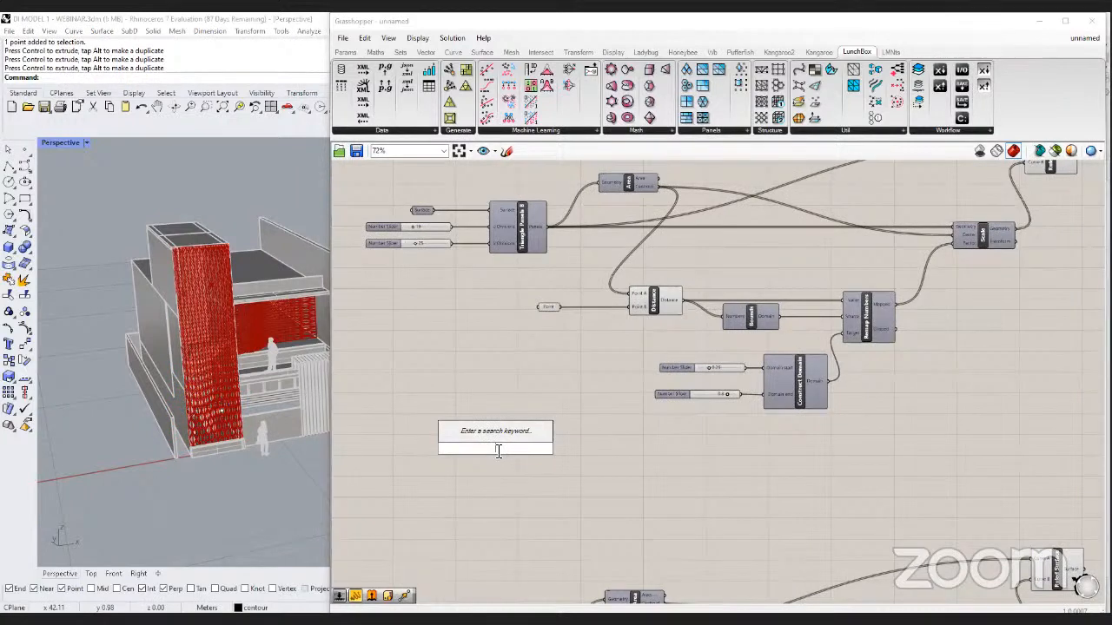
type("point")
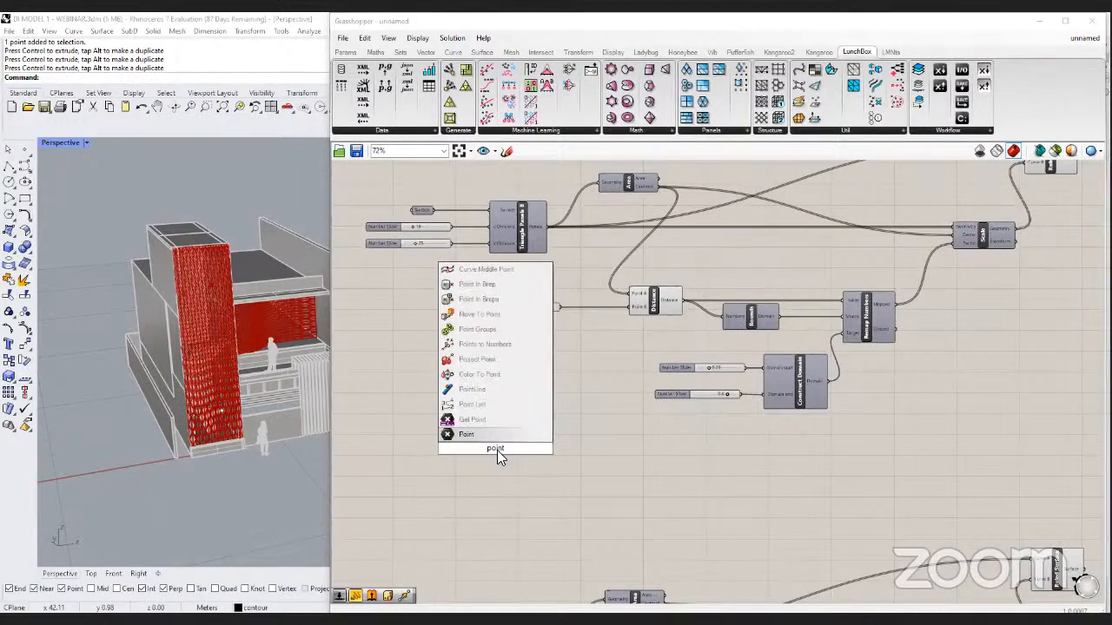
key("Return")
right_click(493, 448)
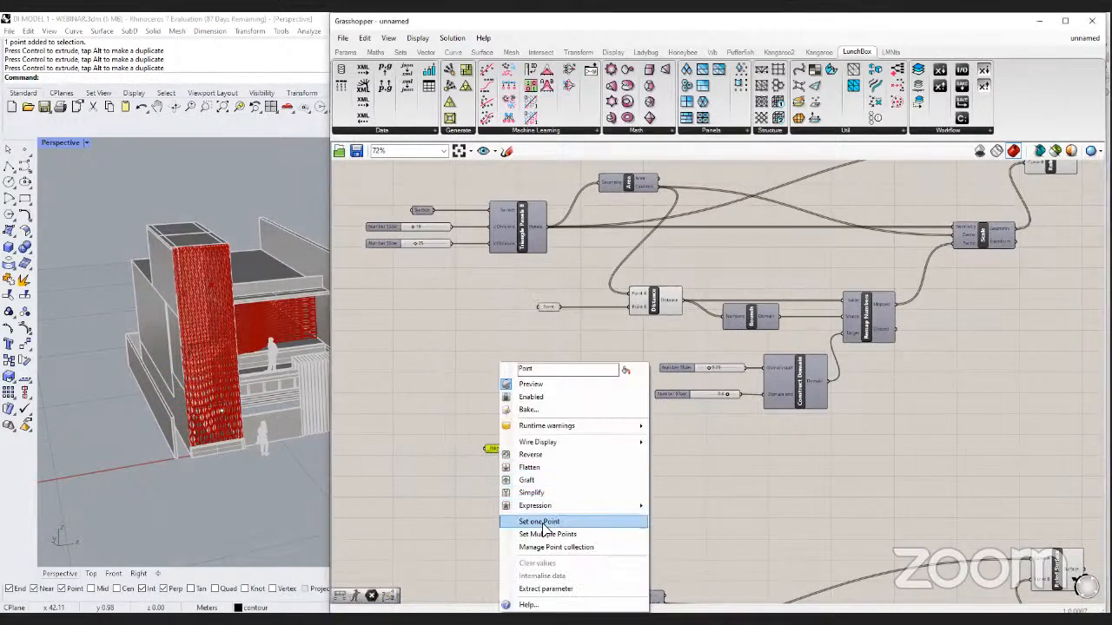
left_click(222, 411)
right_click_drag(593, 459, 547, 433)
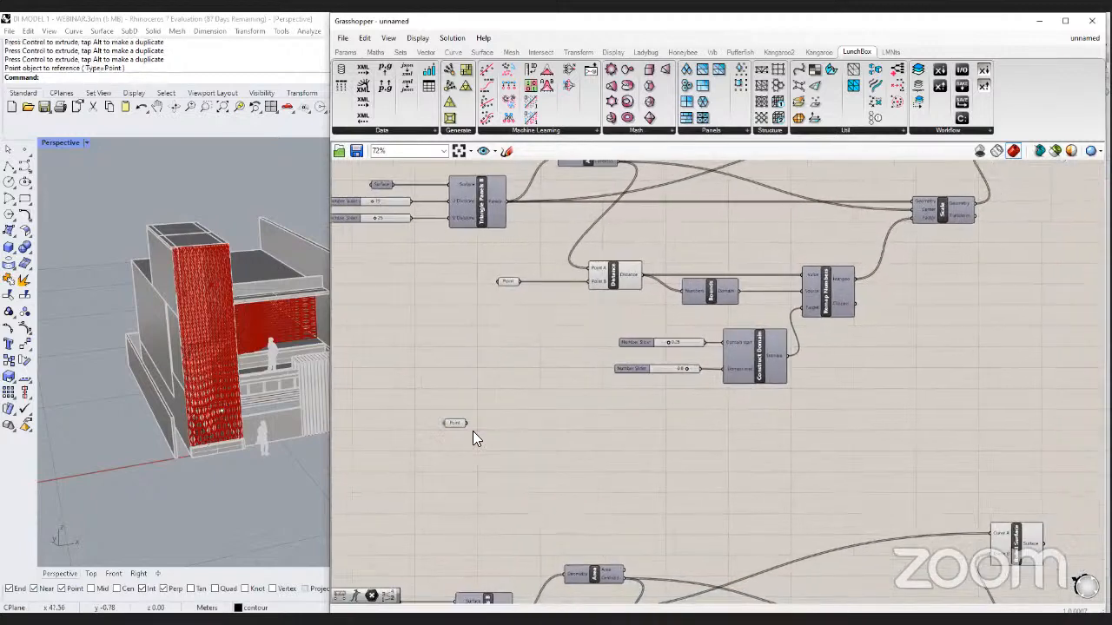
left_click_drag(453, 424, 520, 430)
Add a second Distance component, connecting the new Point parameter to Point B and the Area component's Centroid to Point A.
double_click(586, 435)
type("dista")
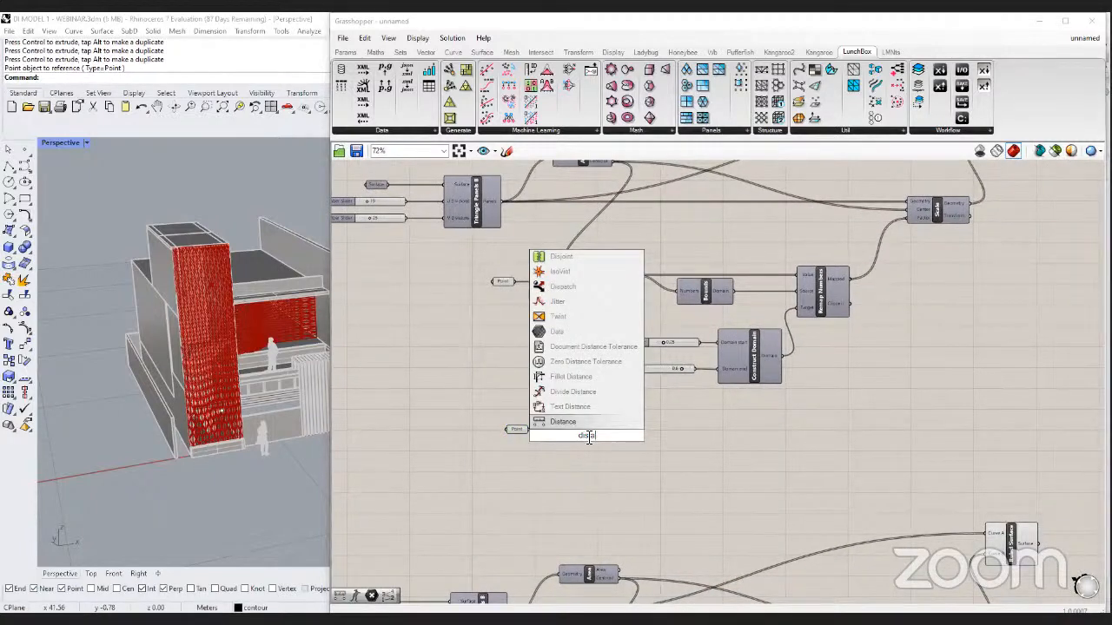
left_click(547, 422)
scroll(550, 415, "up", 2)
left_click_drag(528, 432, 614, 431)
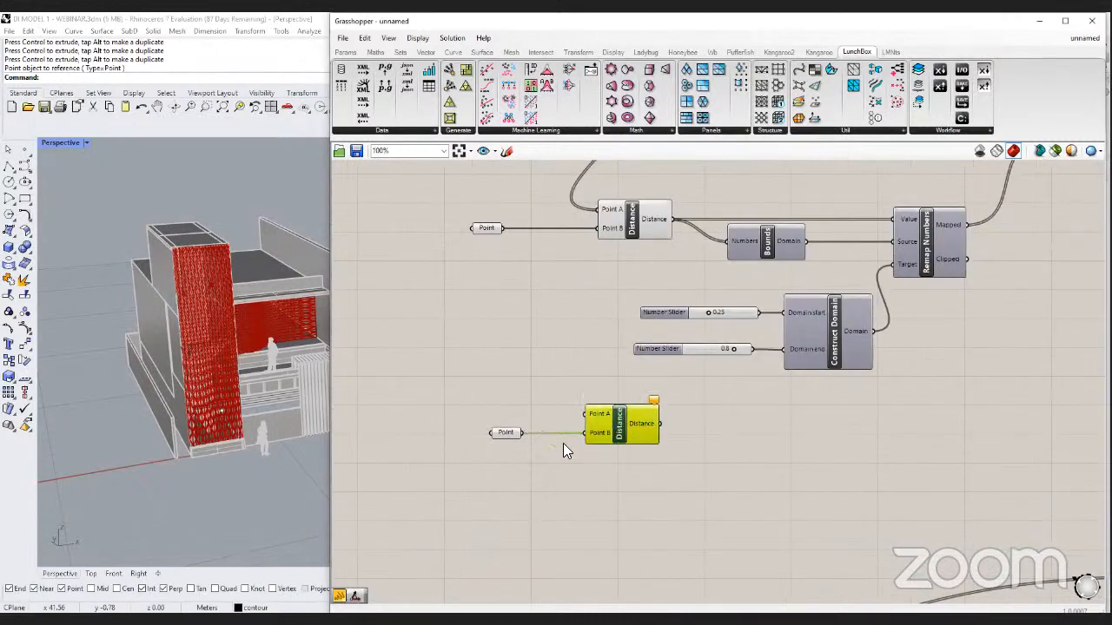
left_click(509, 432)
scroll(511, 433, "down", 2)
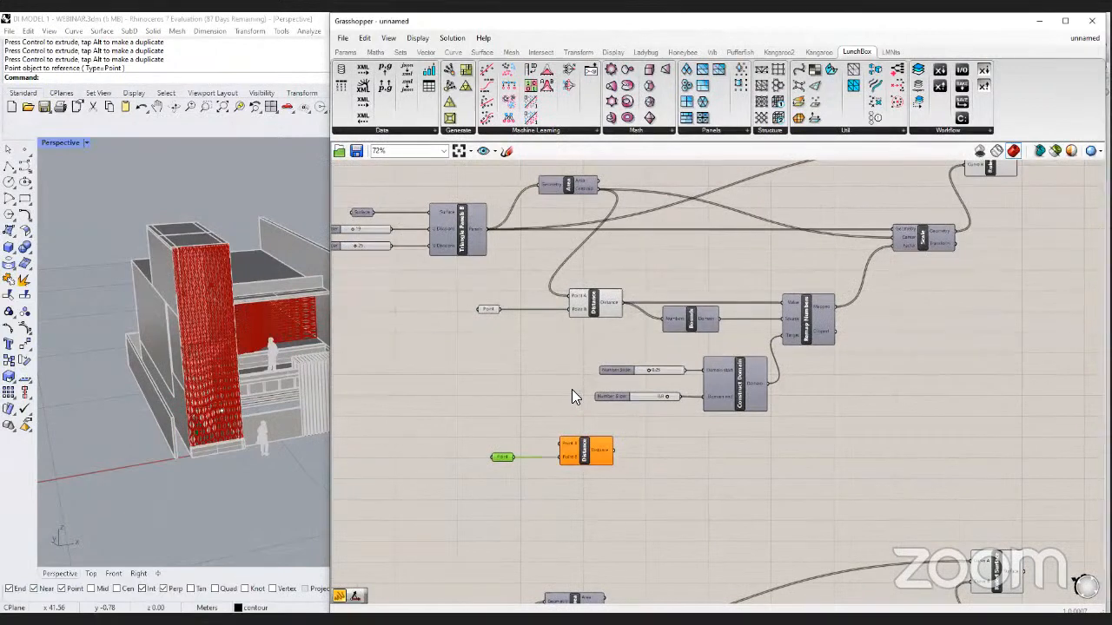
left_click_drag(600, 187, 563, 445)
right_click_drag(660, 464, 626, 473)
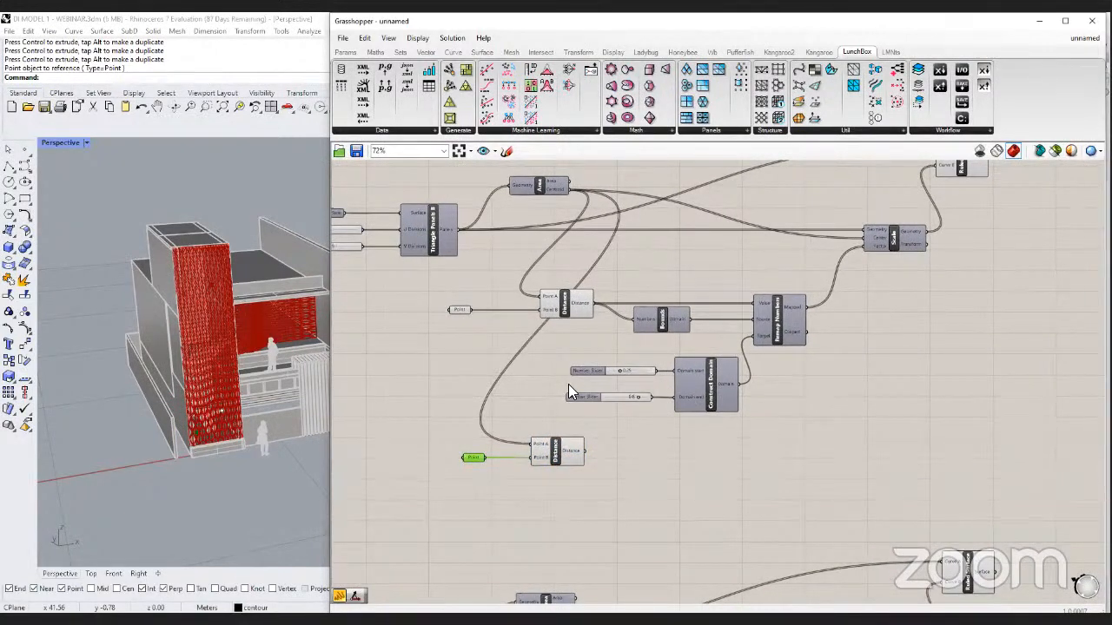
Shift the Bounds, Construct Domain, Remap Numbers, Scale and Ruled Surface components away from the Distance components to make room.
left_click(565, 304)
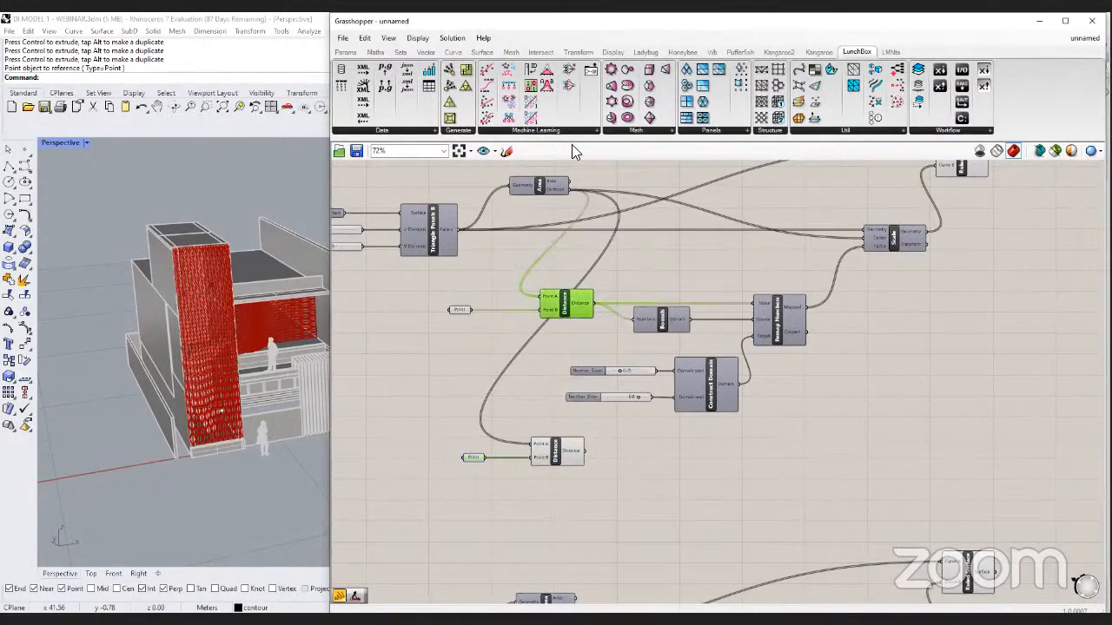
left_click(651, 274)
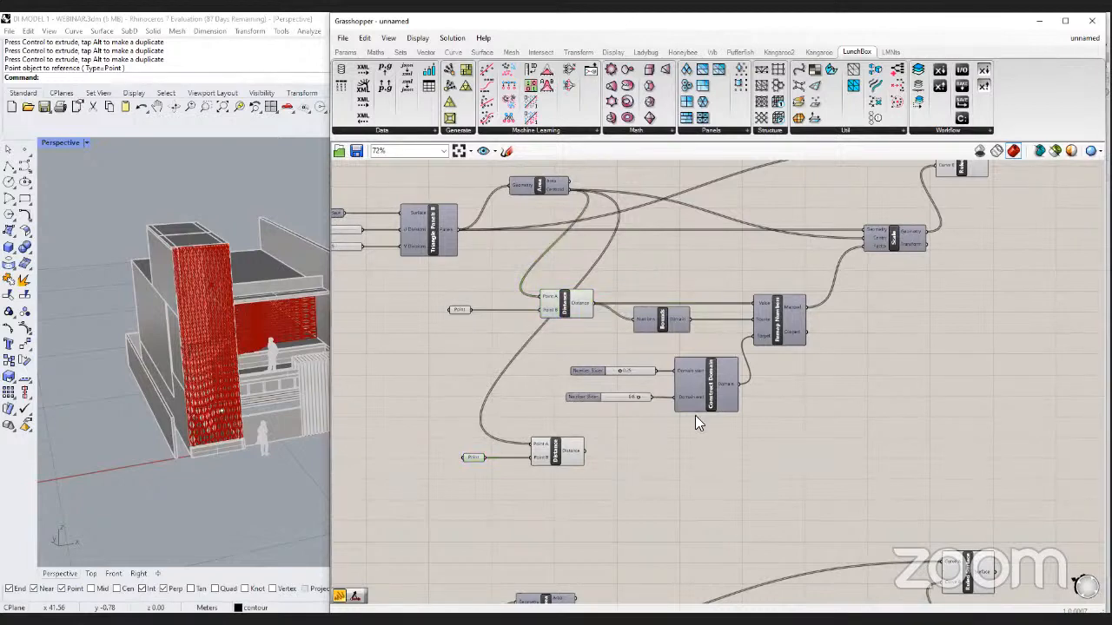
right_click_drag(697, 422, 624, 452)
scroll(624, 446, "down", 1)
left_click_drag(894, 457, 581, 196)
left_click_drag(669, 376, 803, 376)
left_click(599, 396)
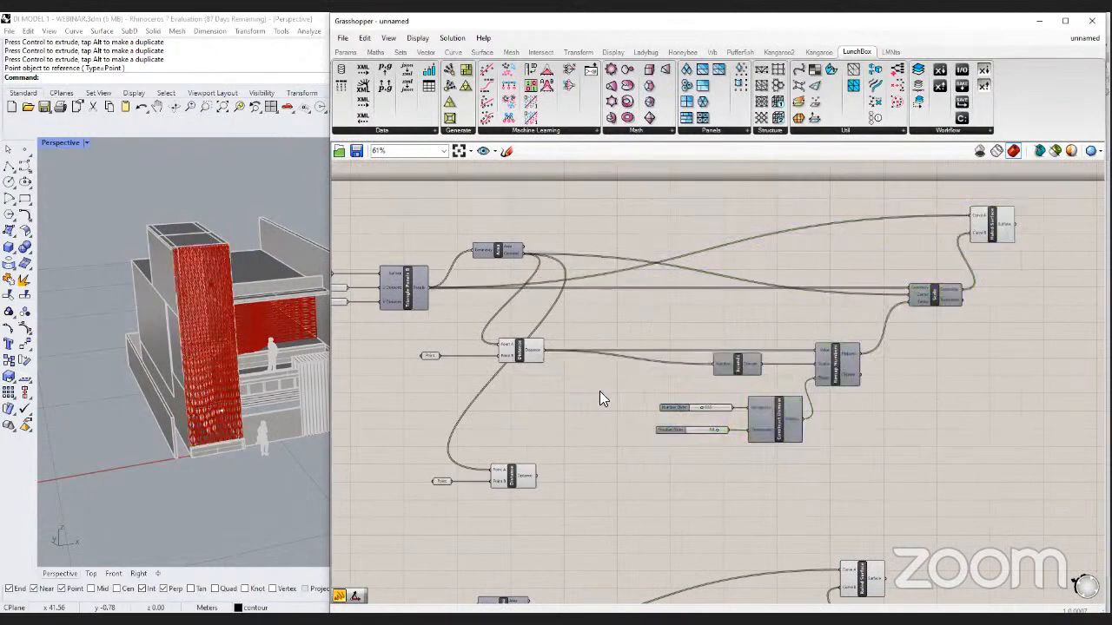
Add a Minimum component fed by both Distance outputs and connect its Result to Bounds and the Value input of Remap Numbers.
double_click(600, 409)
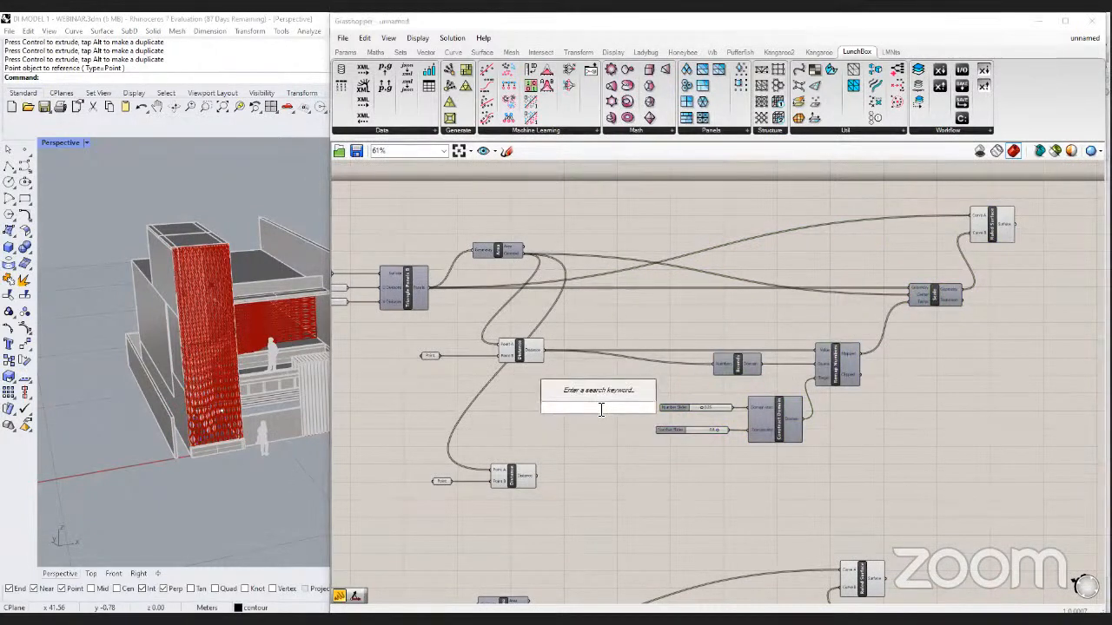
type("minimum")
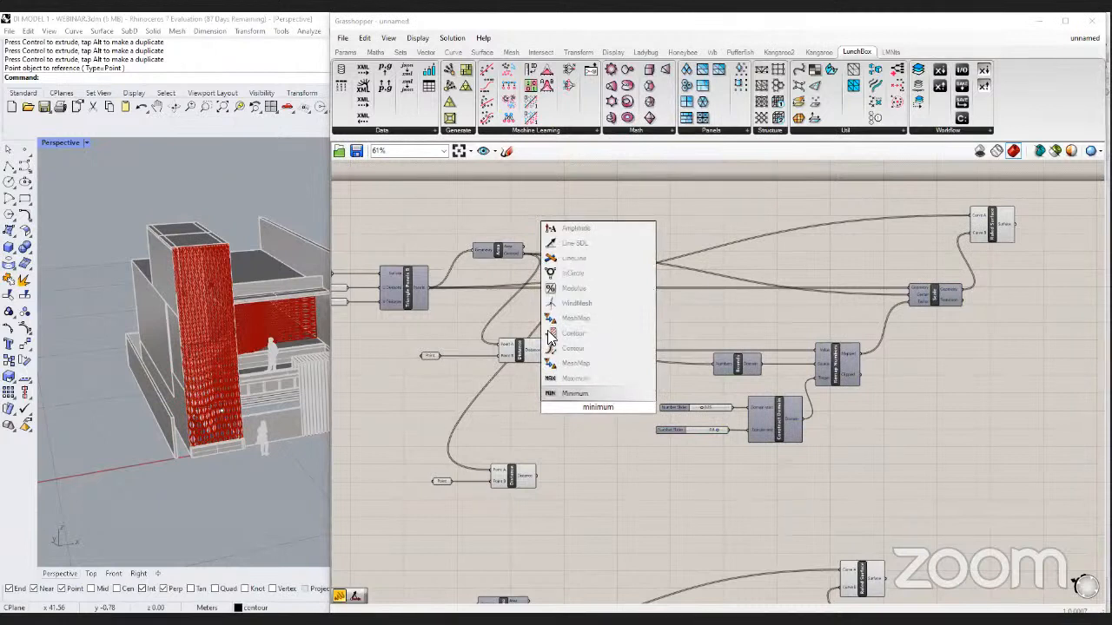
key("Return")
scroll(598, 433, "up", 2)
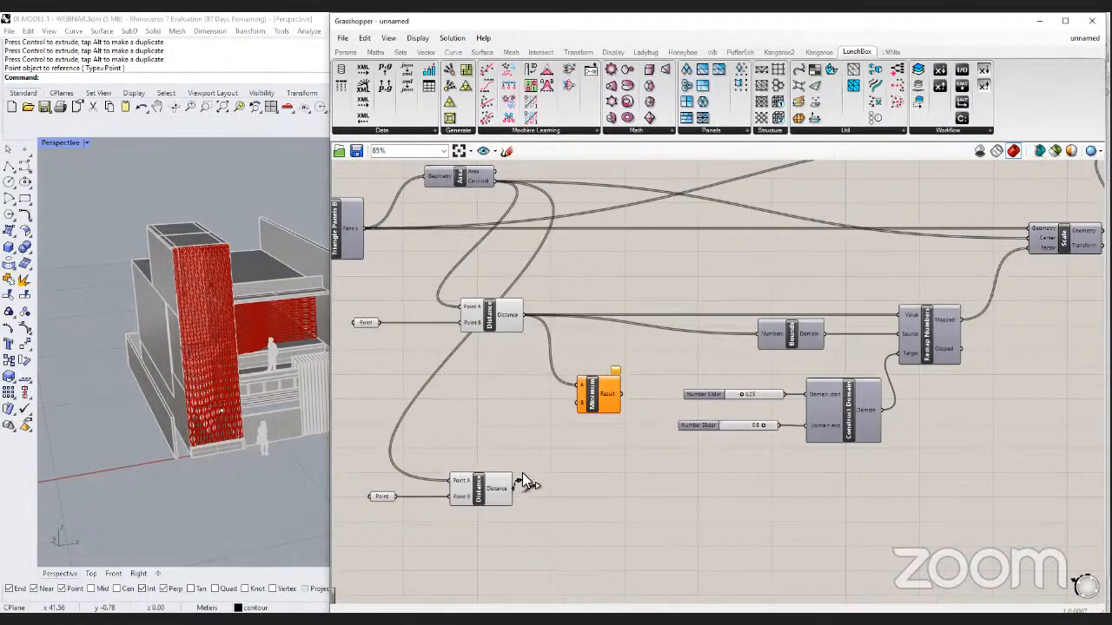
left_click_drag(522, 476, 901, 316)
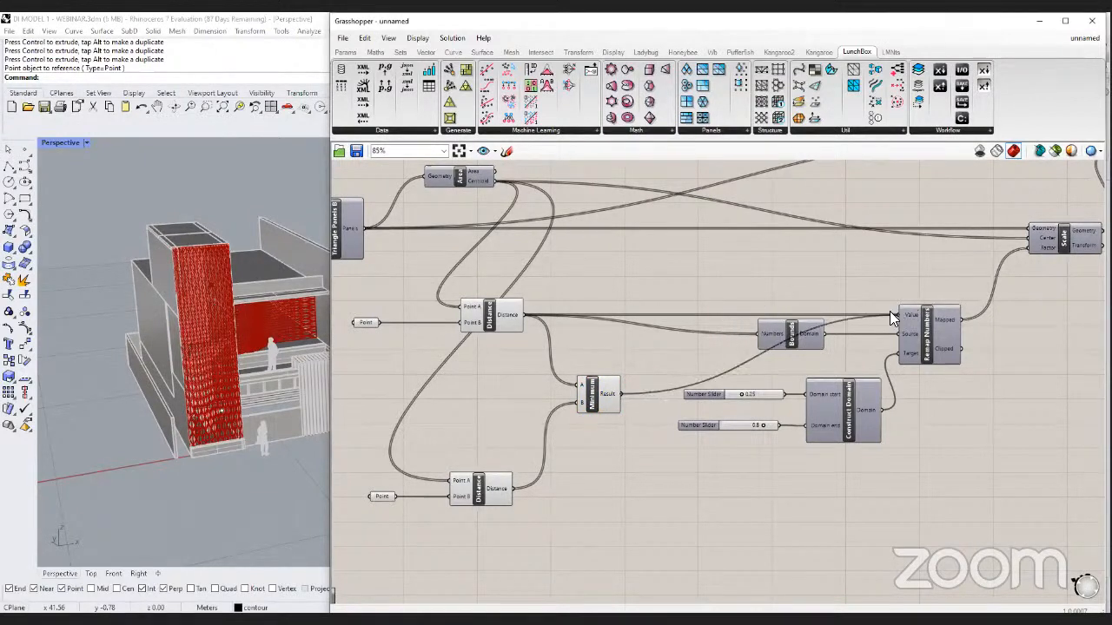
left_click_drag(619, 395, 764, 333)
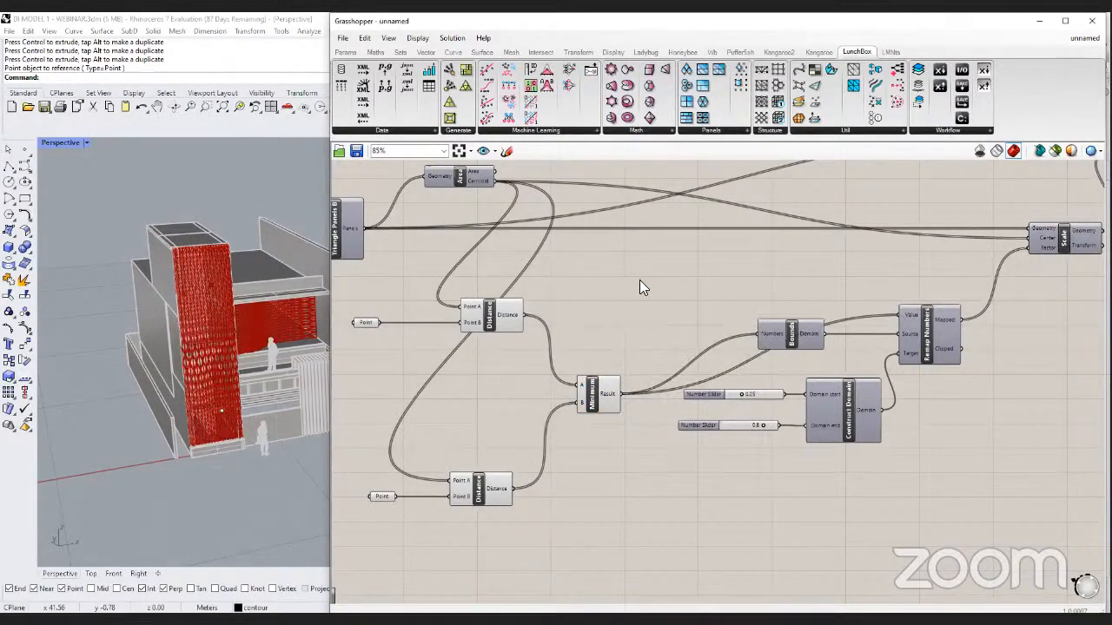
Move the lower tower point down toward the base and across the panels.
right_click_drag(203, 476, 190, 369)
scroll(226, 387, "up", 5)
right_click_drag(251, 399, 256, 431, "shift")
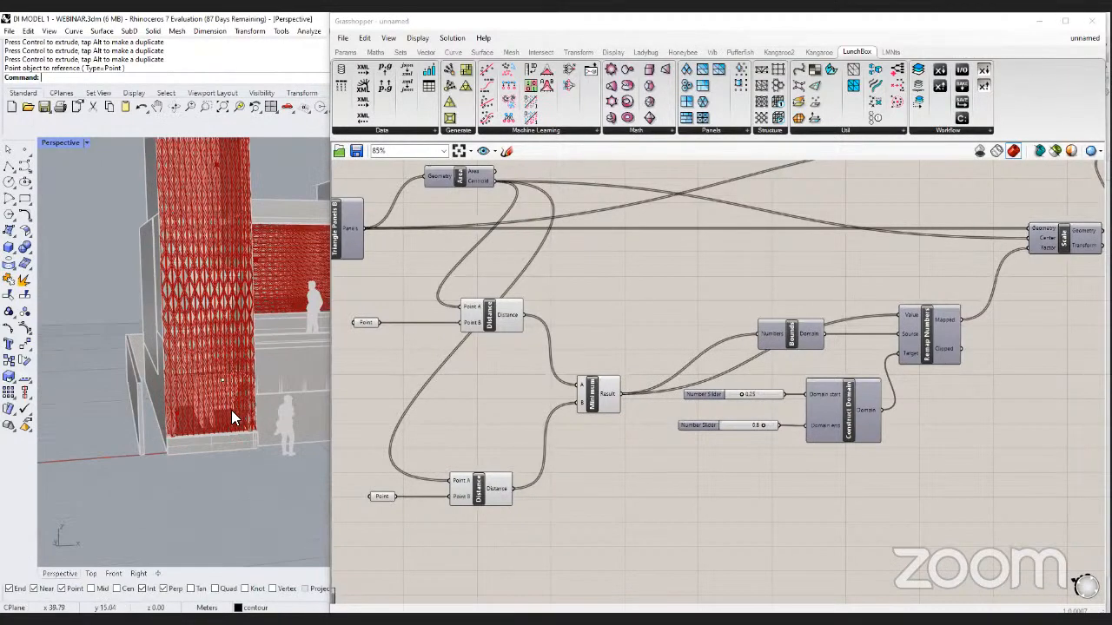
left_click(229, 409)
left_click_drag(227, 373, 228, 405)
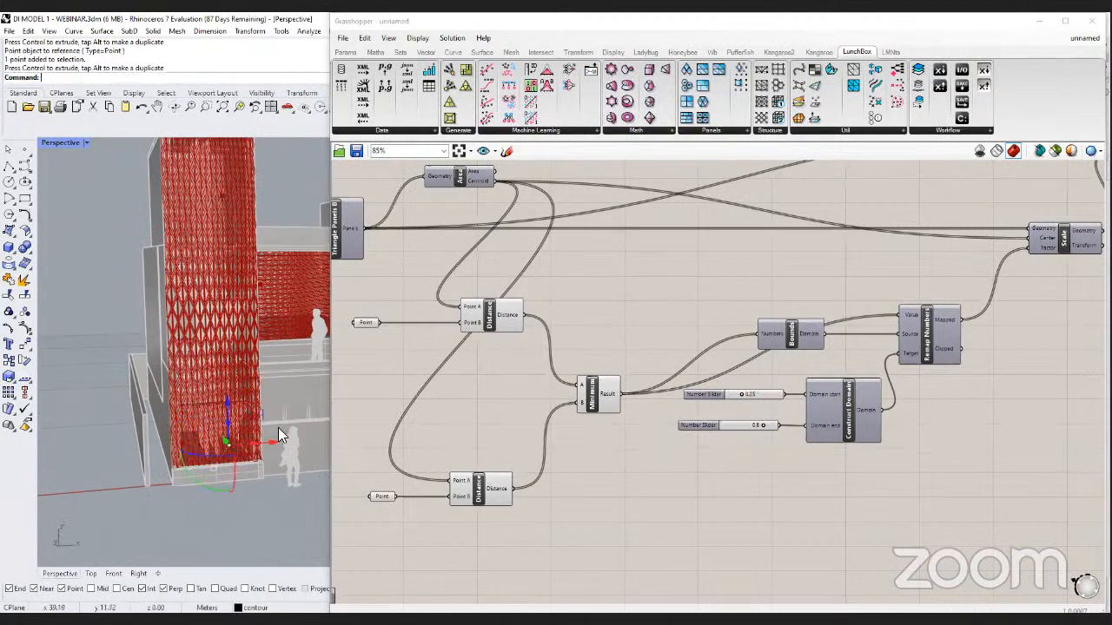
left_click_drag(278, 438, 236, 458)
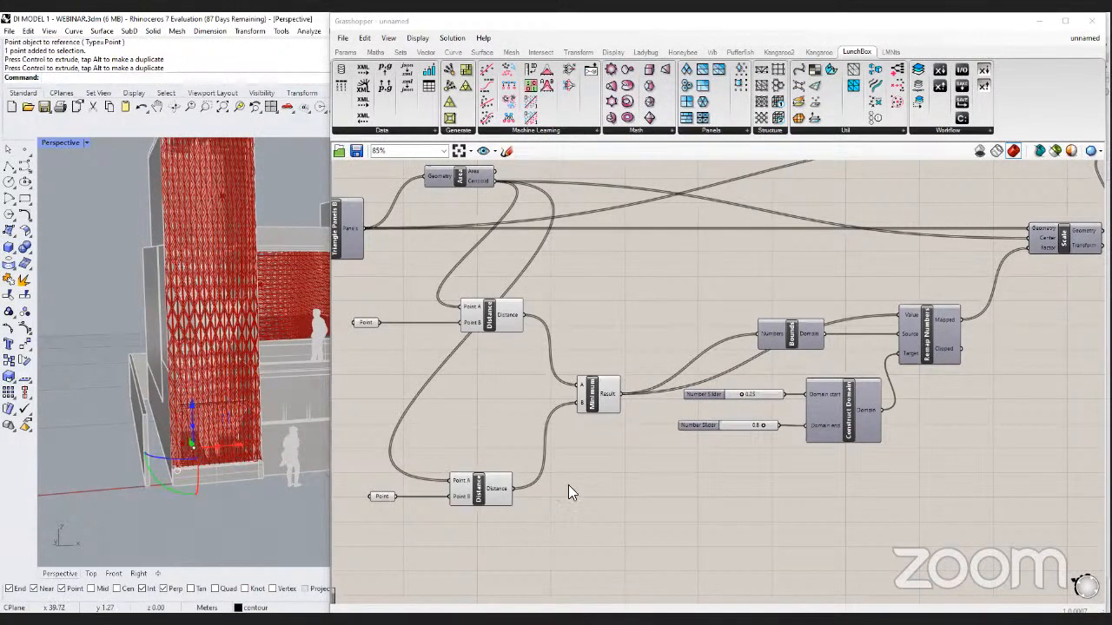
Try raising the lower tower point, undo that move, and delete the point.
right_click_drag(433, 459, 471, 481)
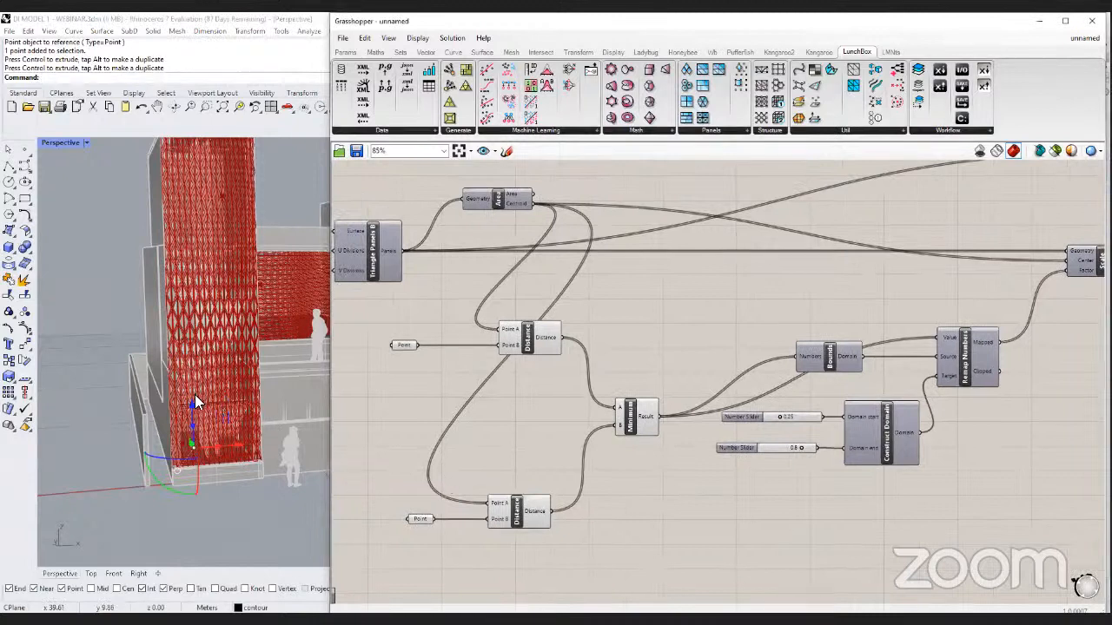
left_click_drag(194, 396, 178, 222)
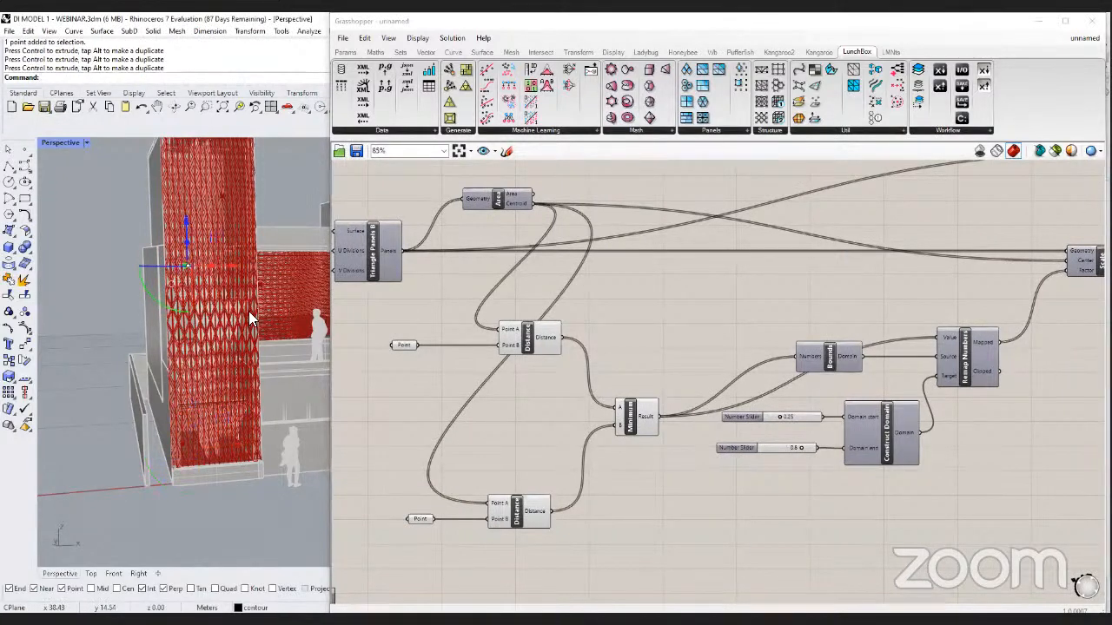
key("ctrl+z")
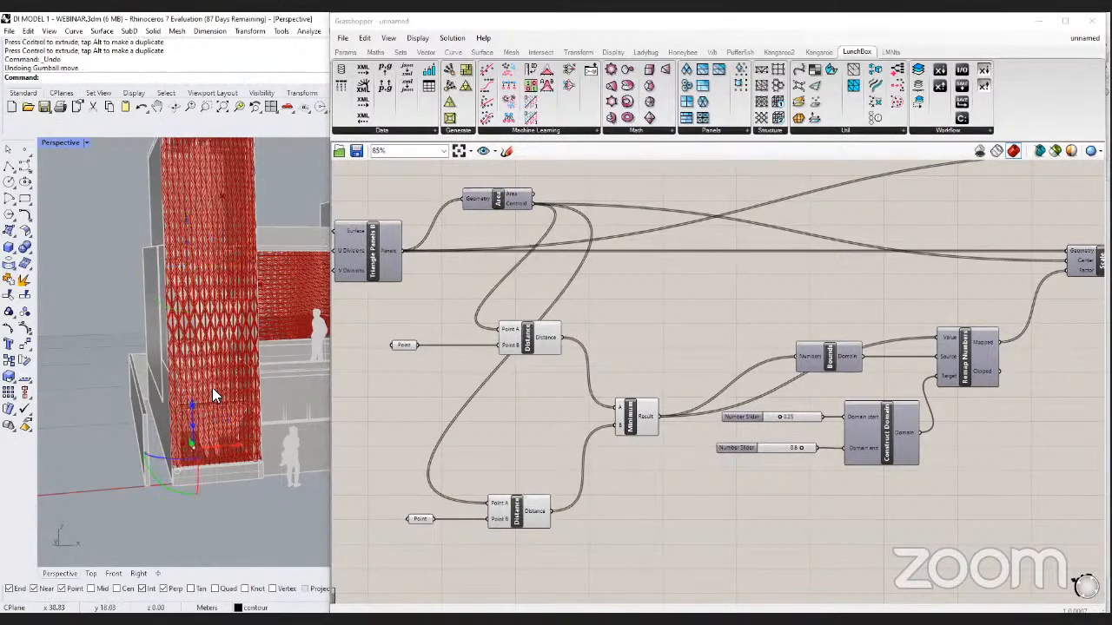
key("Delete")
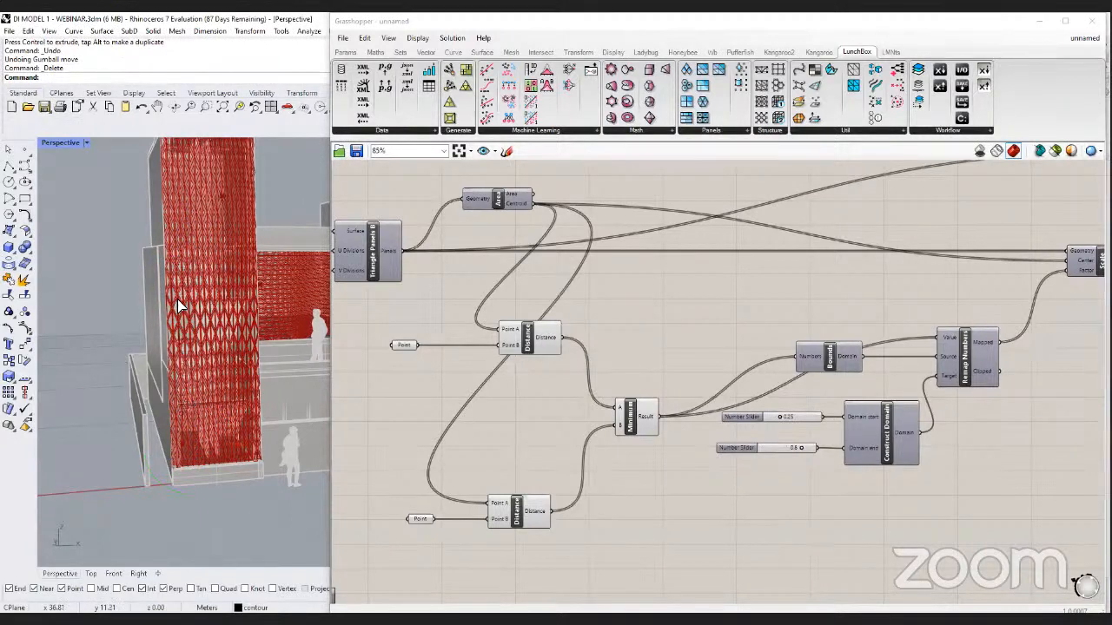
Move the remaining tower attractor point down the facade to the lower part of the panels.
left_click(175, 268)
right_click_drag(232, 328, 234, 258)
left_click_drag(233, 258, 247, 407)
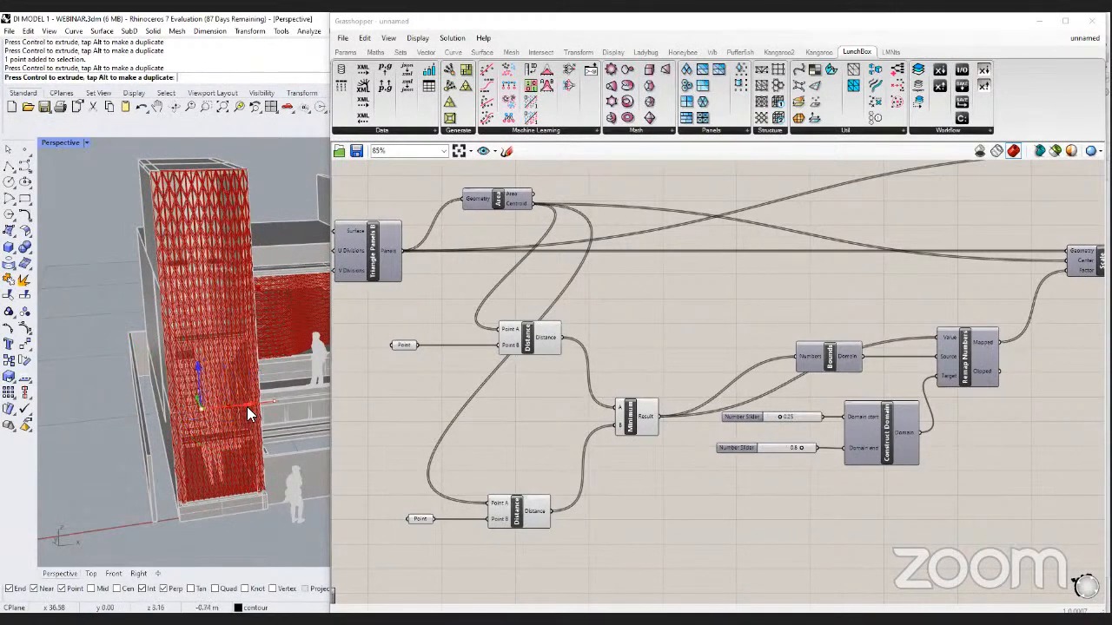
Reference the tower's mid-height point in the second Point parameter and raise that point toward the tower's top.
right_click_drag(490, 491, 552, 466)
left_click(480, 495)
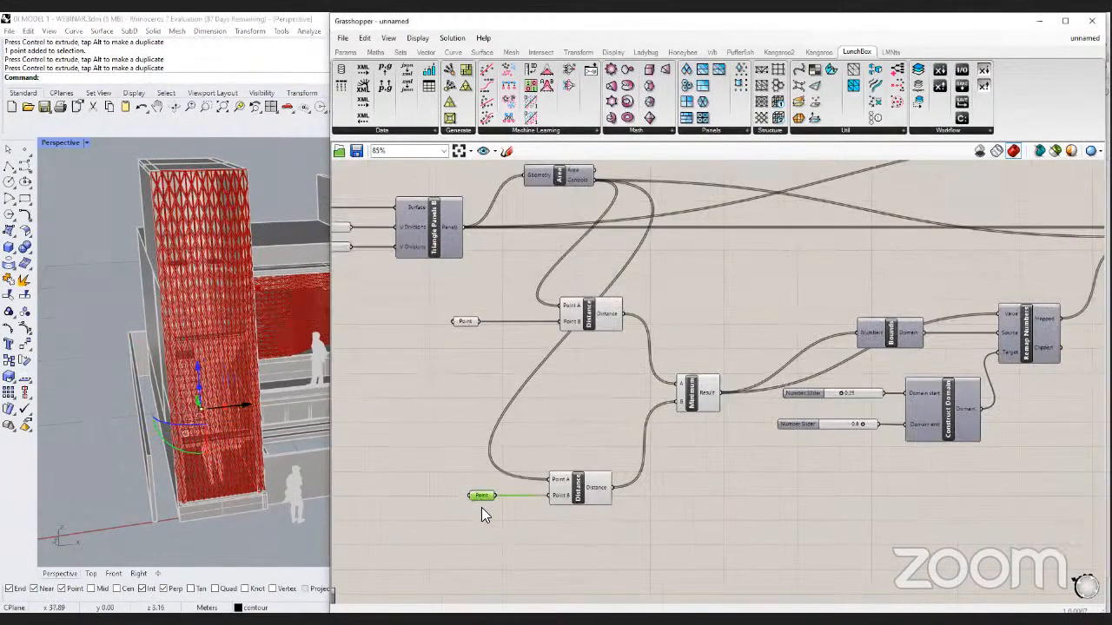
right_click(481, 495)
left_click(508, 522)
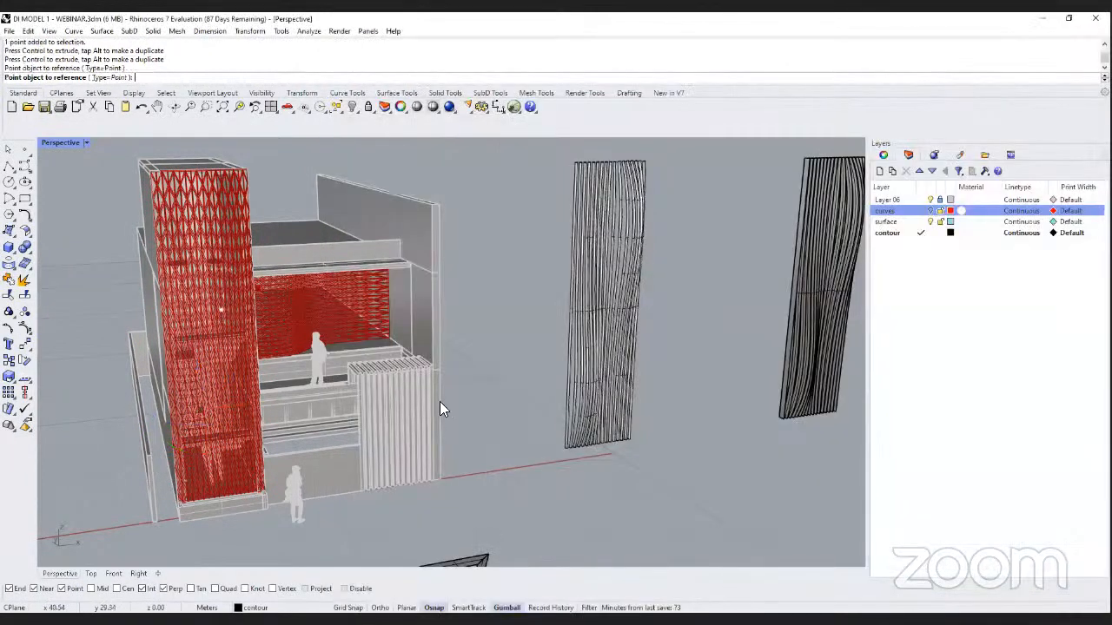
left_click(229, 306)
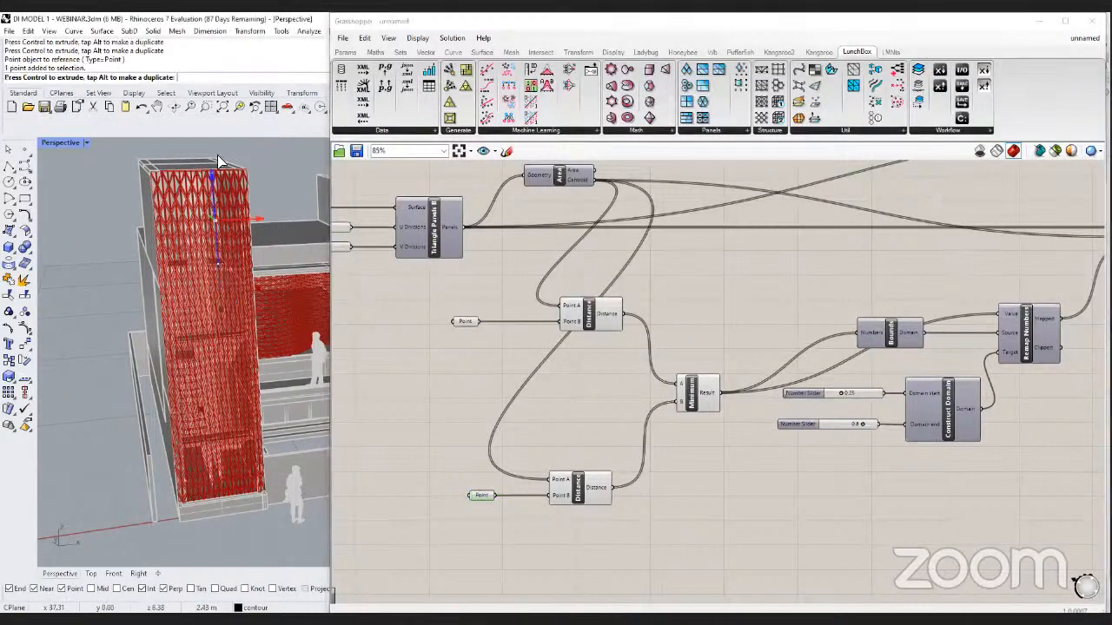
Move the lower tower attractor point farther down and across to the opposite corner near the base.
left_click(199, 400)
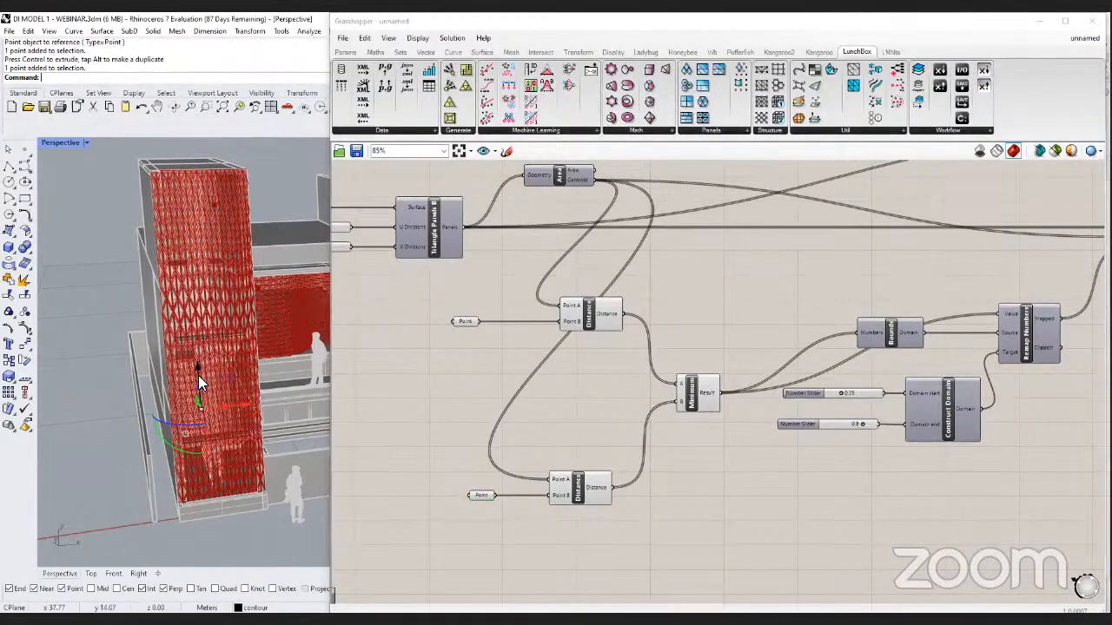
left_click_drag(198, 382, 294, 469)
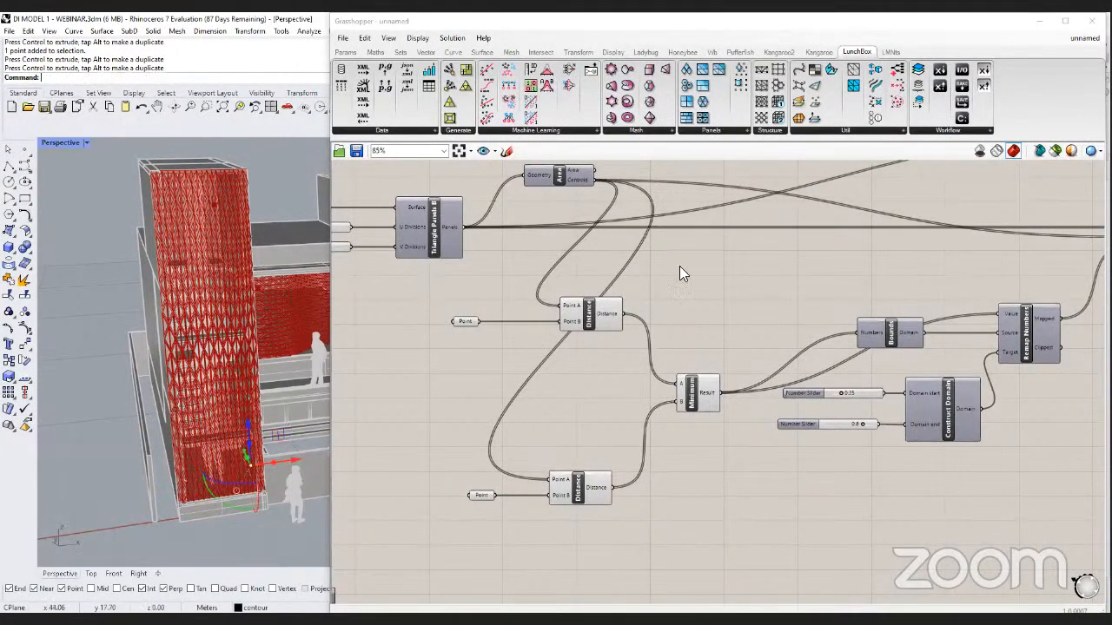
Examine the tower's two-attractor definition, the terrace's single-attractor definition and the resulting facade panels in the model.
scroll(678, 271, "down", 3)
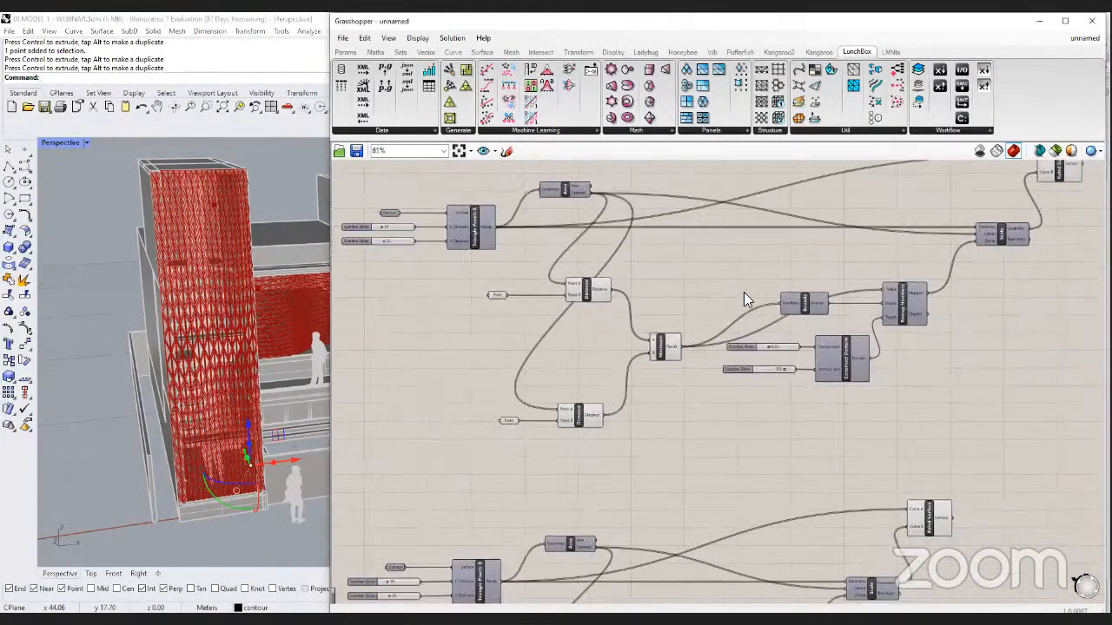
right_click_drag(744, 292, 727, 283)
right_click_drag(695, 417, 724, 253)
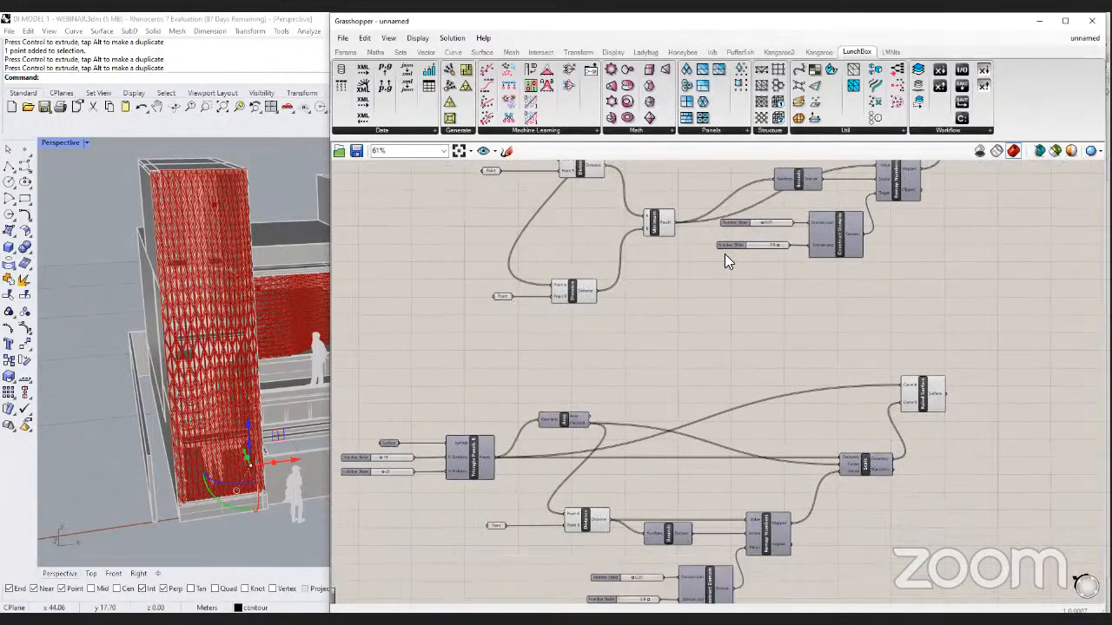
right_click_drag(696, 452, 711, 336)
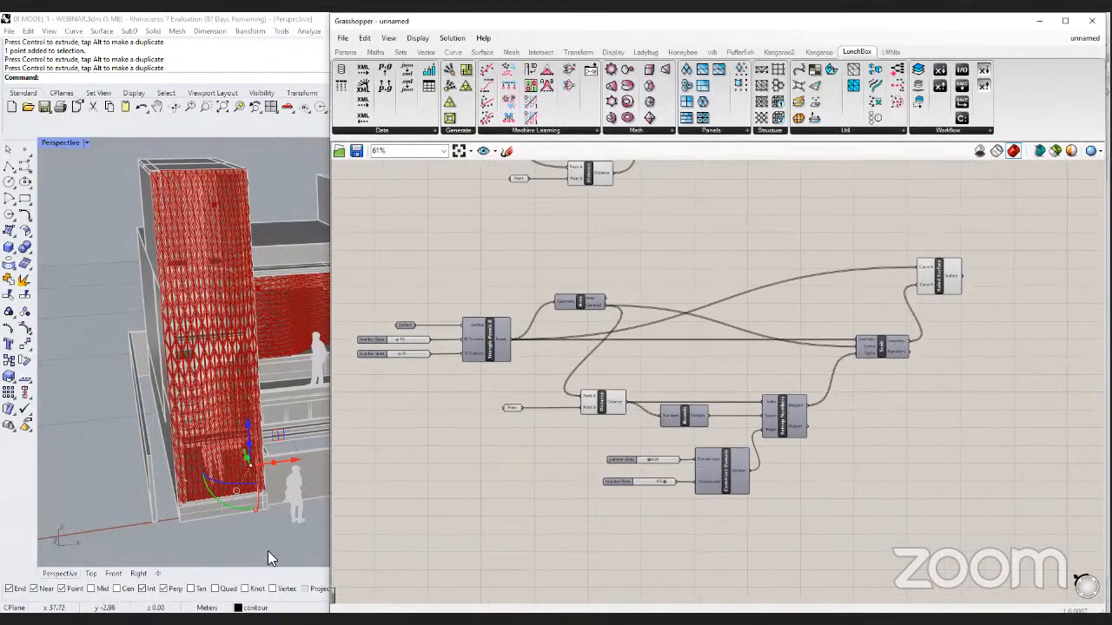
left_click(293, 526)
scroll(206, 502, "down", 2)
right_click_drag(252, 499, 253, 487)
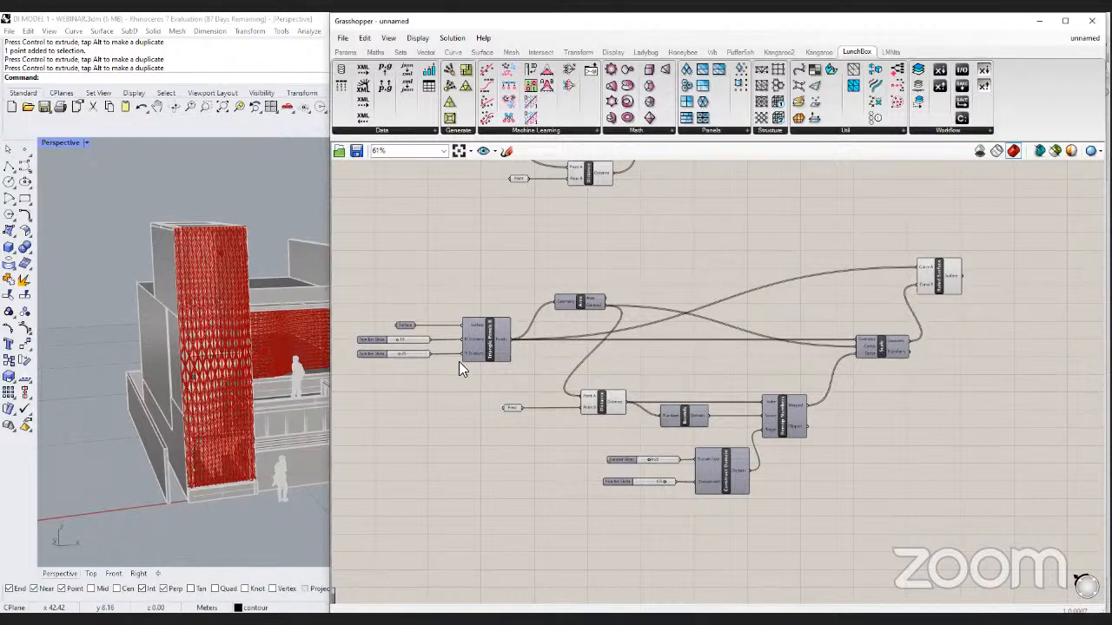
key("Delete")
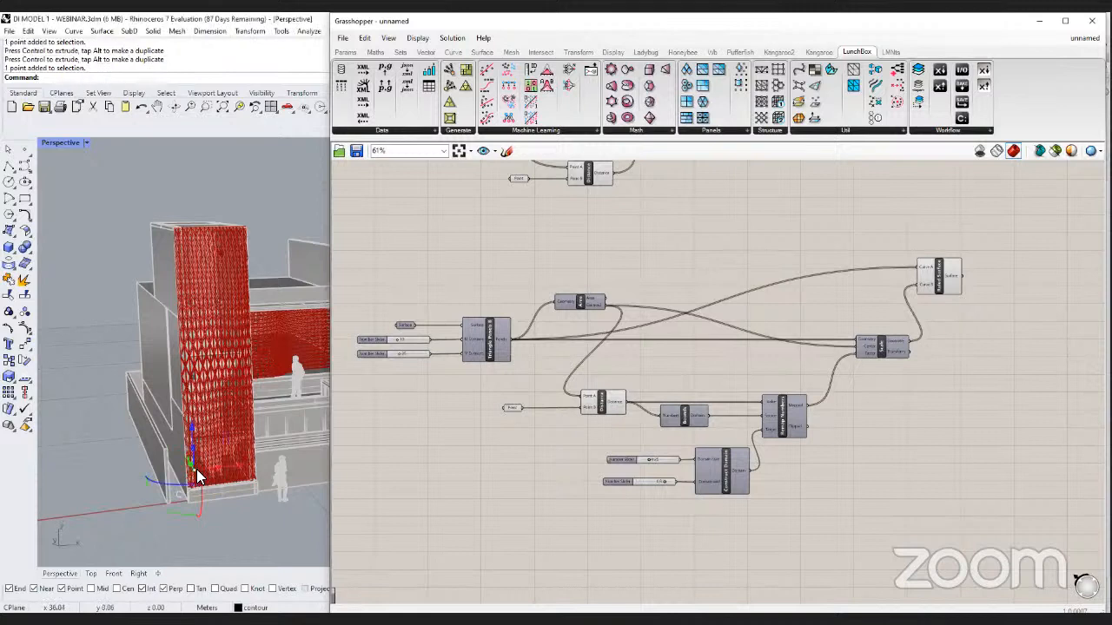
left_click(245, 470)
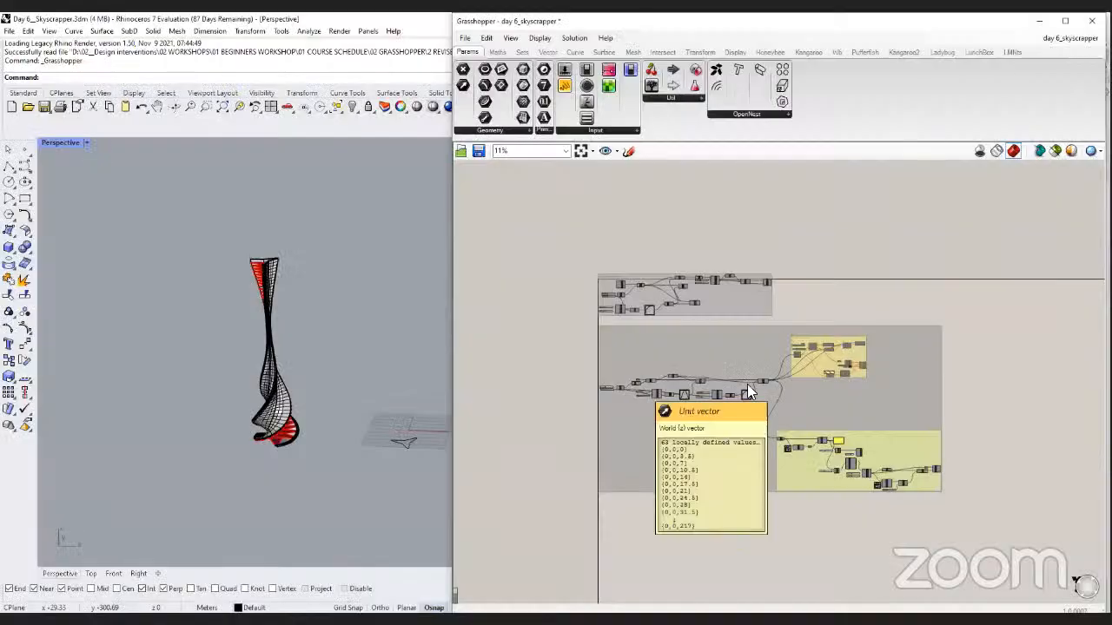
Minimize the skyscraper definition's window and switch the Perspective viewport to Rendered display mode.
scroll(749, 383, "up", 2)
left_click(775, 379)
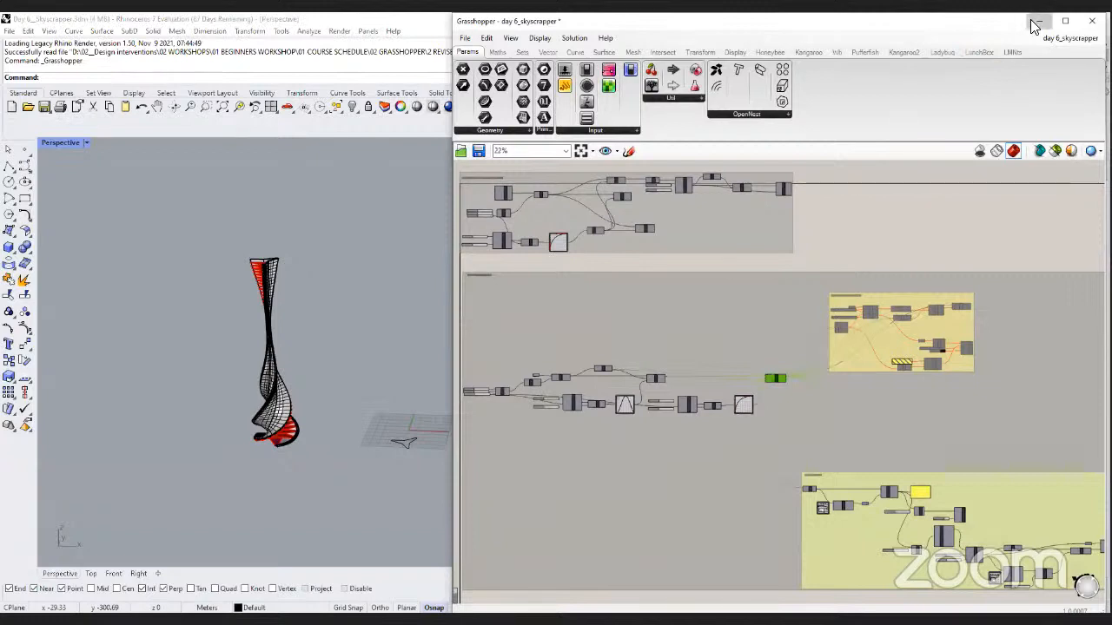
right_click_drag(379, 400, 449, 461)
scroll(449, 457, "up", 3)
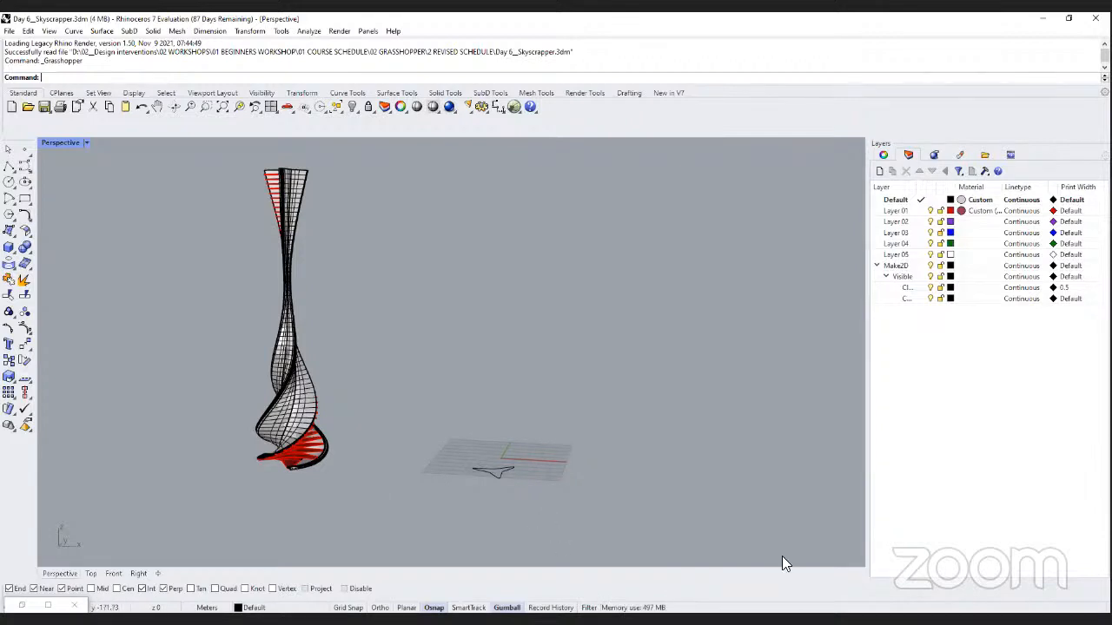
type("Turntable")
key("Escape")
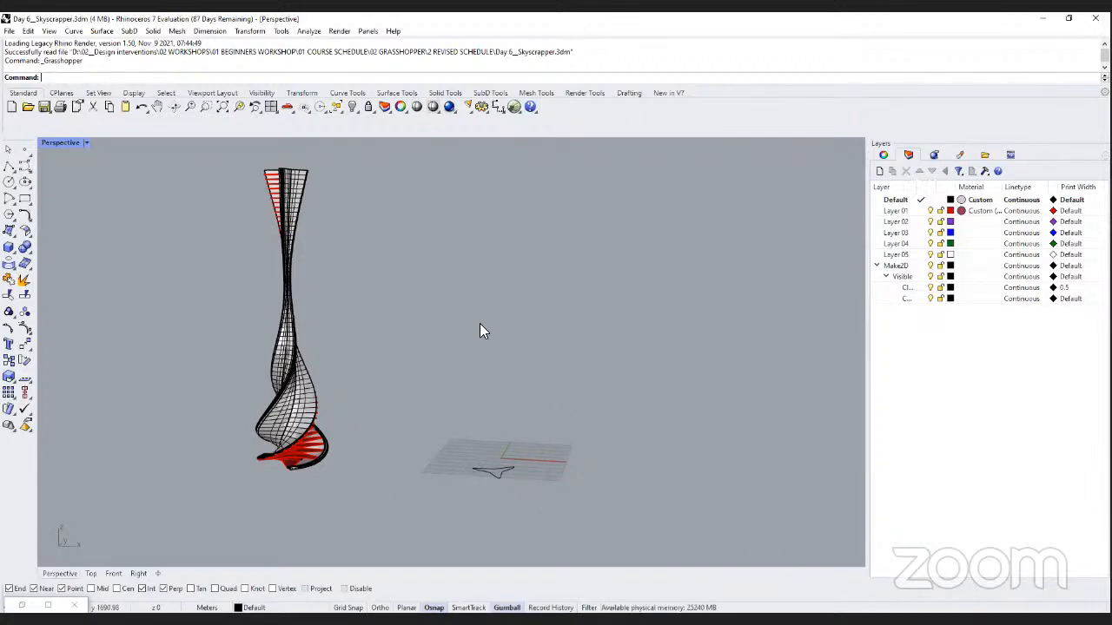
left_click(60, 143)
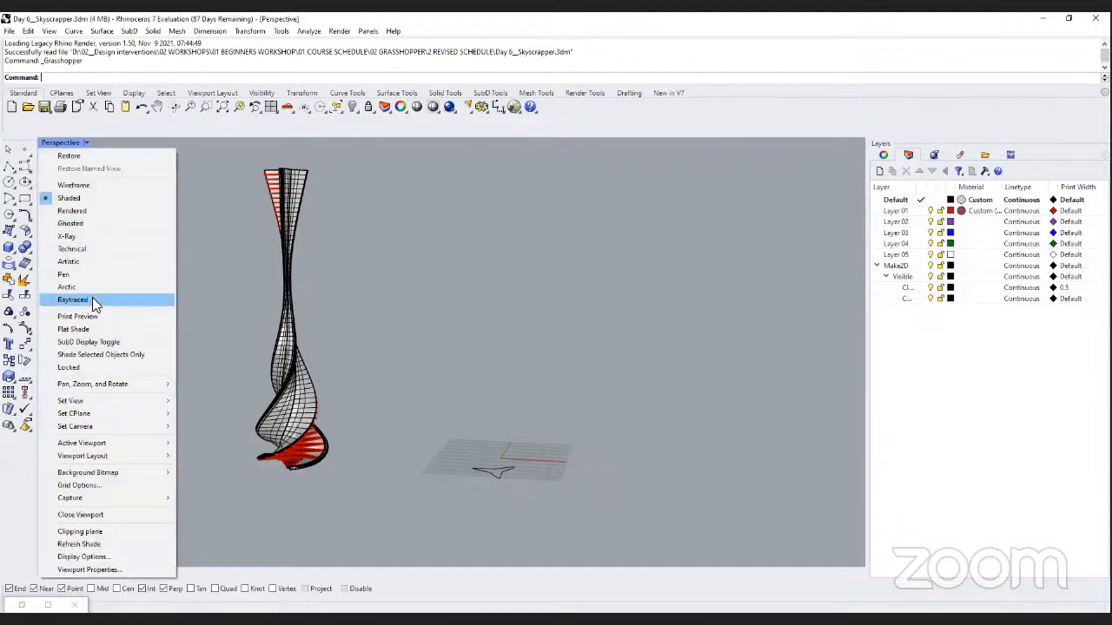
left_click(86, 211)
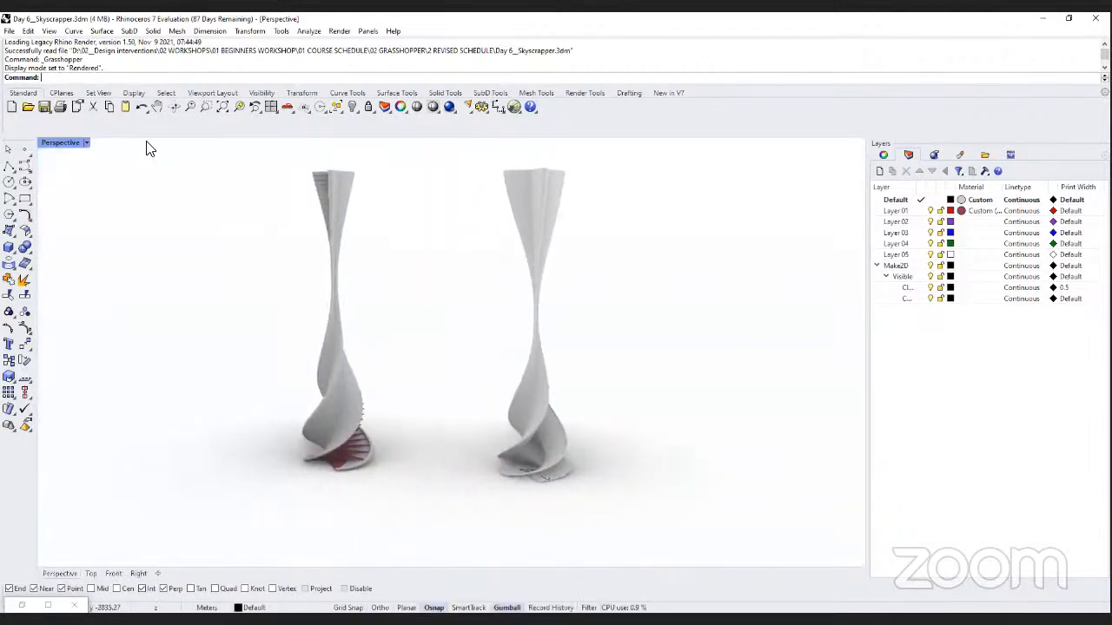
Rotate the view around the two rendered skyscrapers with Turntable, and end the rotation.
type("Turntable")
key("Return")
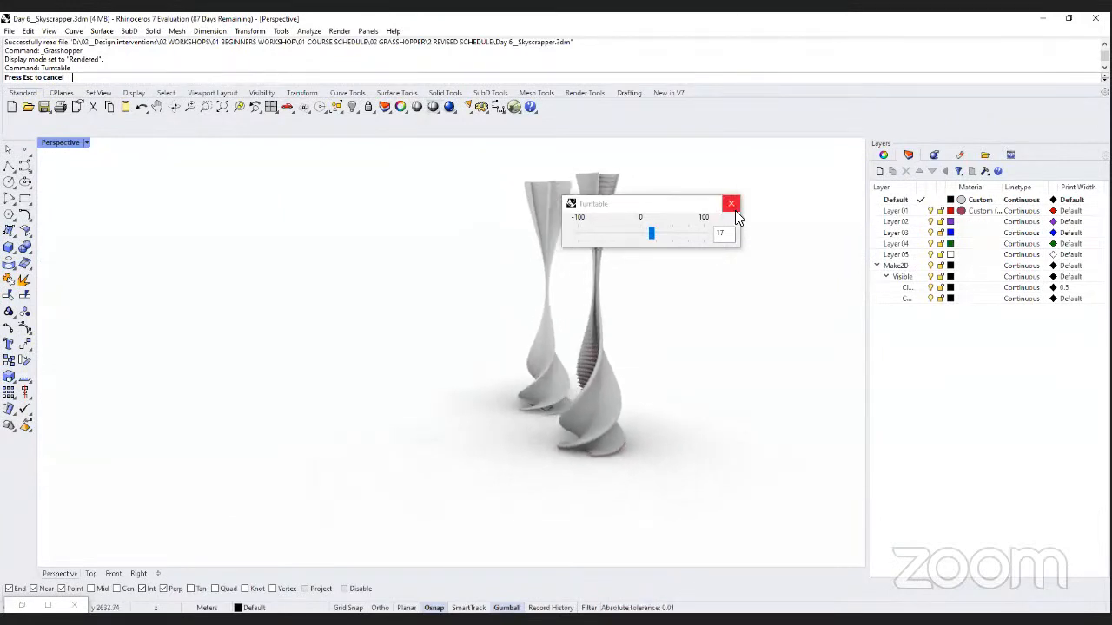
key("Escape")
Return the Perspective viewport to Shaded display mode and bring back the Grasshopper skyscraper definition.
left_click(86, 143)
left_click(92, 198)
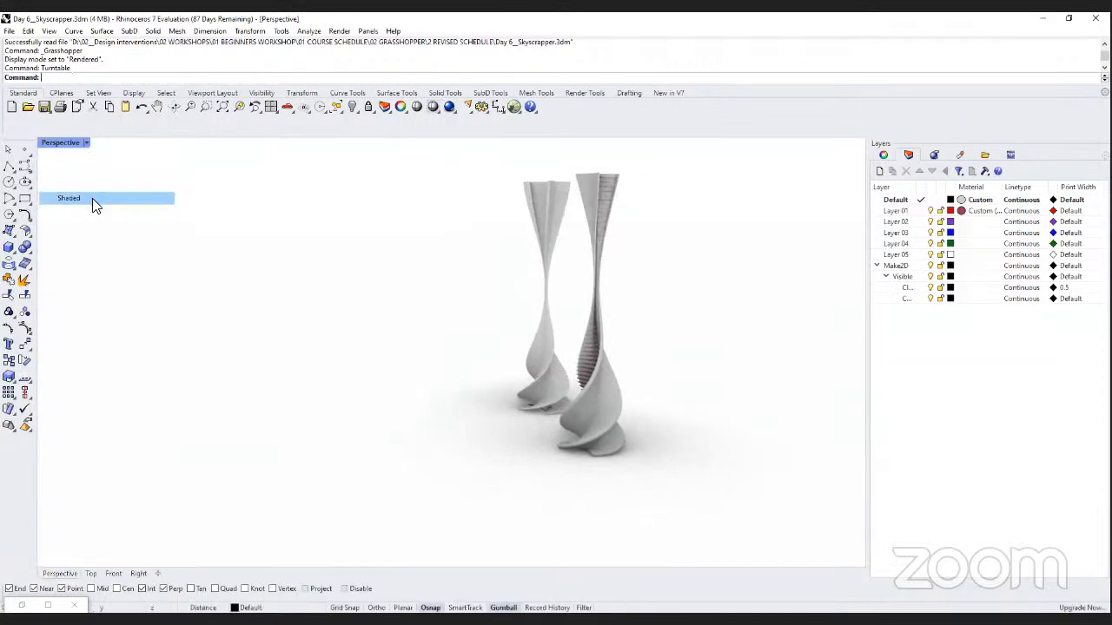
right_click_drag(558, 420, 322, 417)
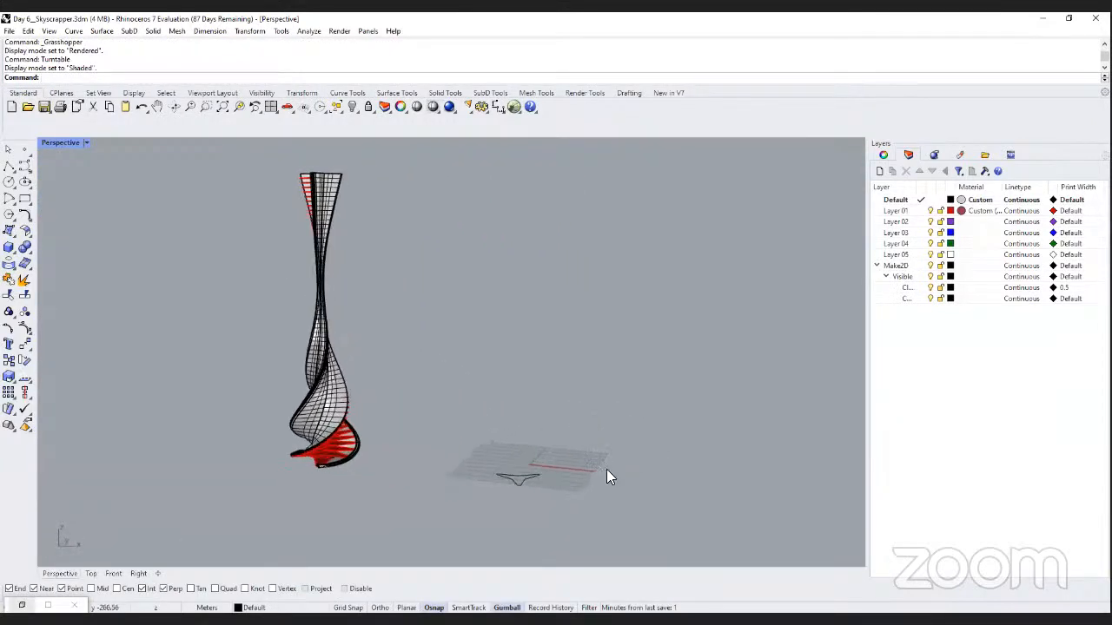
scroll(326, 460, "down", 8)
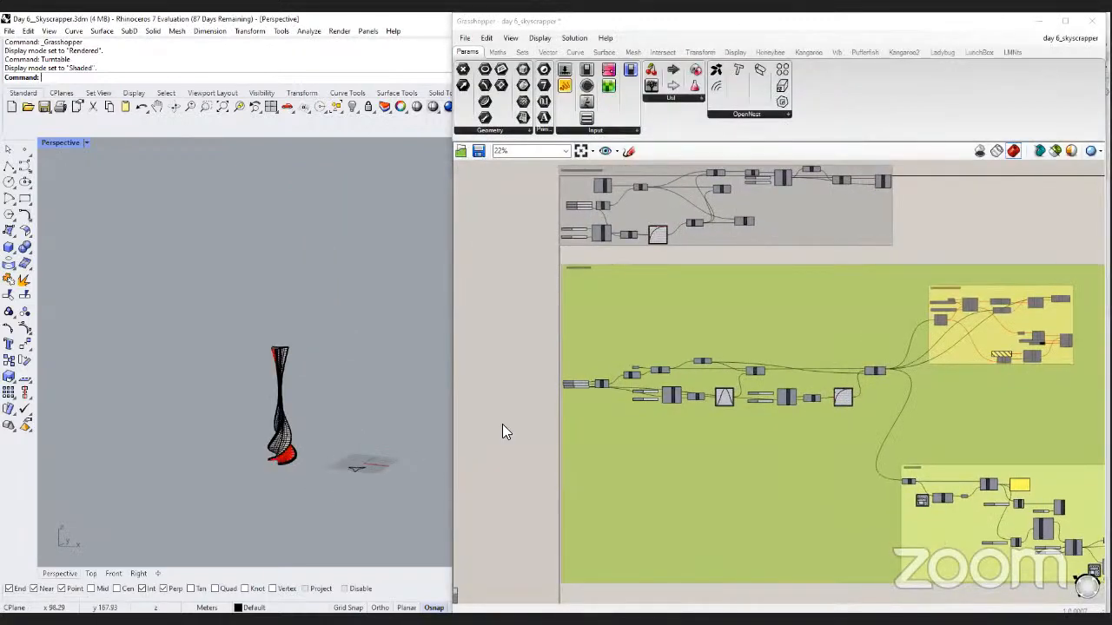
scroll(649, 365, "up", 5)
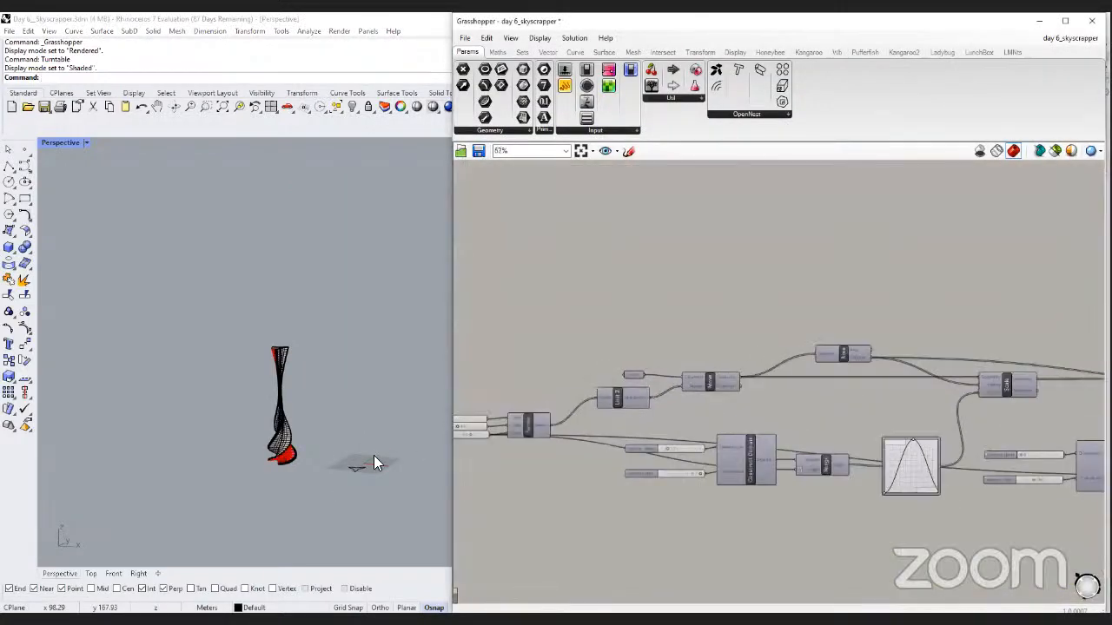
Show which base curve drives the tower, and turn on the preview of the first component in the DETAILING group.
scroll(373, 456, "up", 4)
left_click(351, 462)
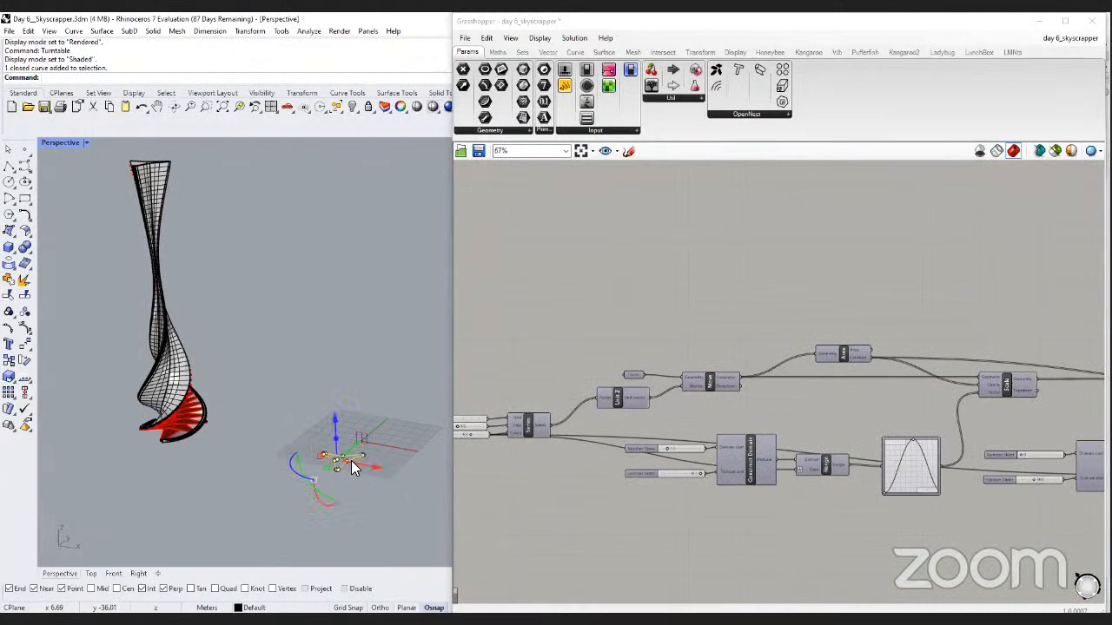
right_click_drag(592, 481, 584, 434)
scroll(584, 434, "down", 1)
scroll(584, 434, "down", 2)
right_click_drag(898, 354, 805, 345)
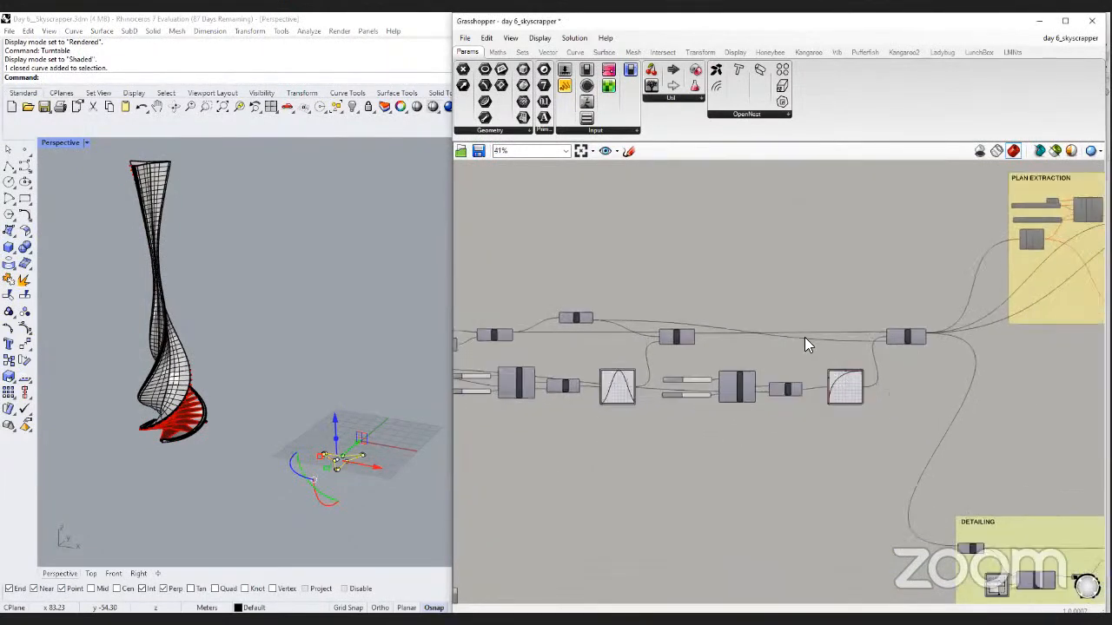
left_click(967, 547)
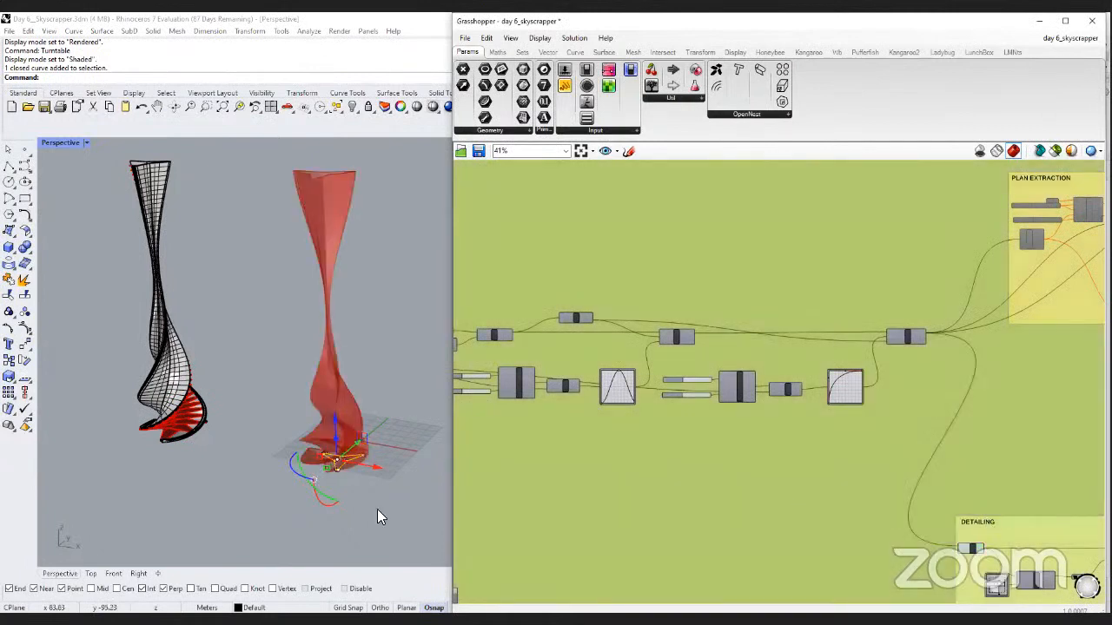
left_click(377, 510)
Set the Series component's Count slider to 74 to make the tower taller.
right_click_drag(549, 486, 758, 485)
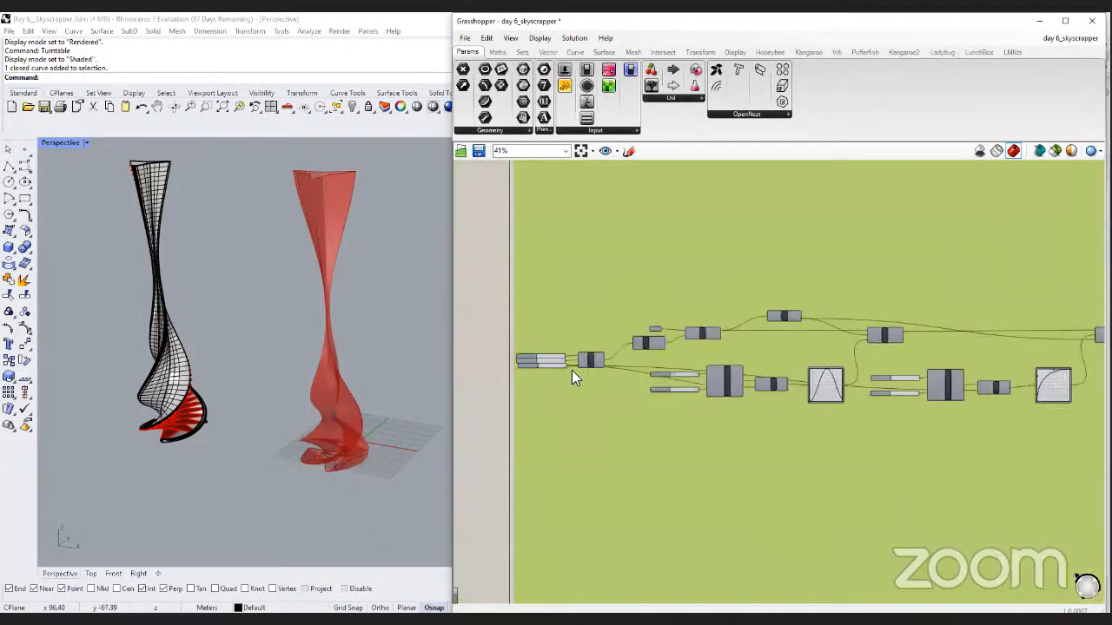
scroll(571, 370, "up", 5)
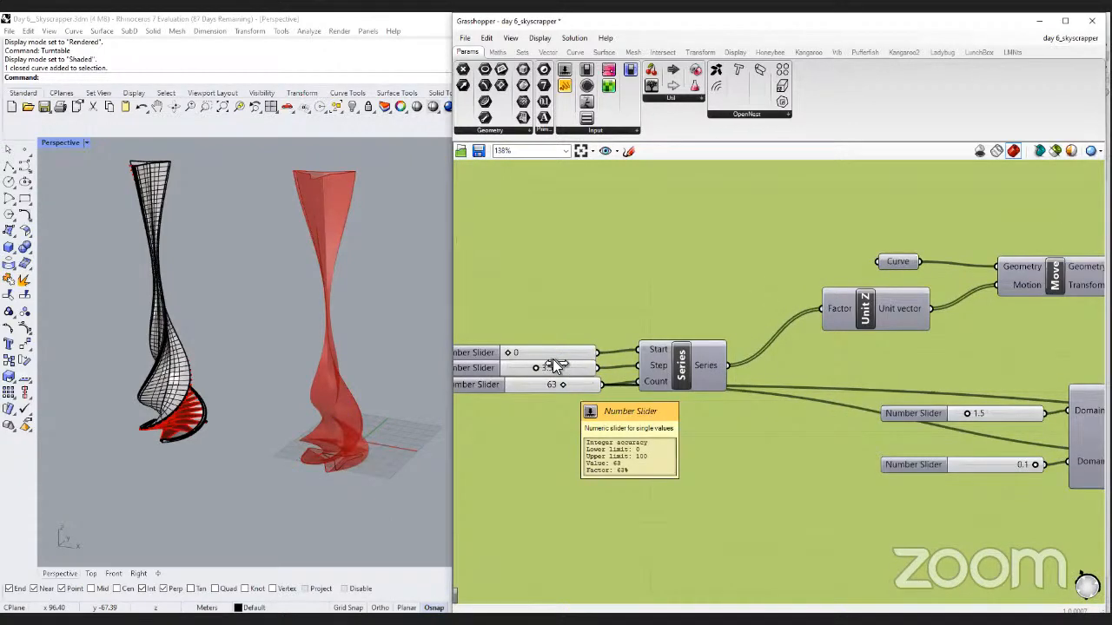
mouse_move(563, 384)
left_mouse_down()
mouse_move(537, 386)
mouse_move(573, 388)
left_mouse_up()
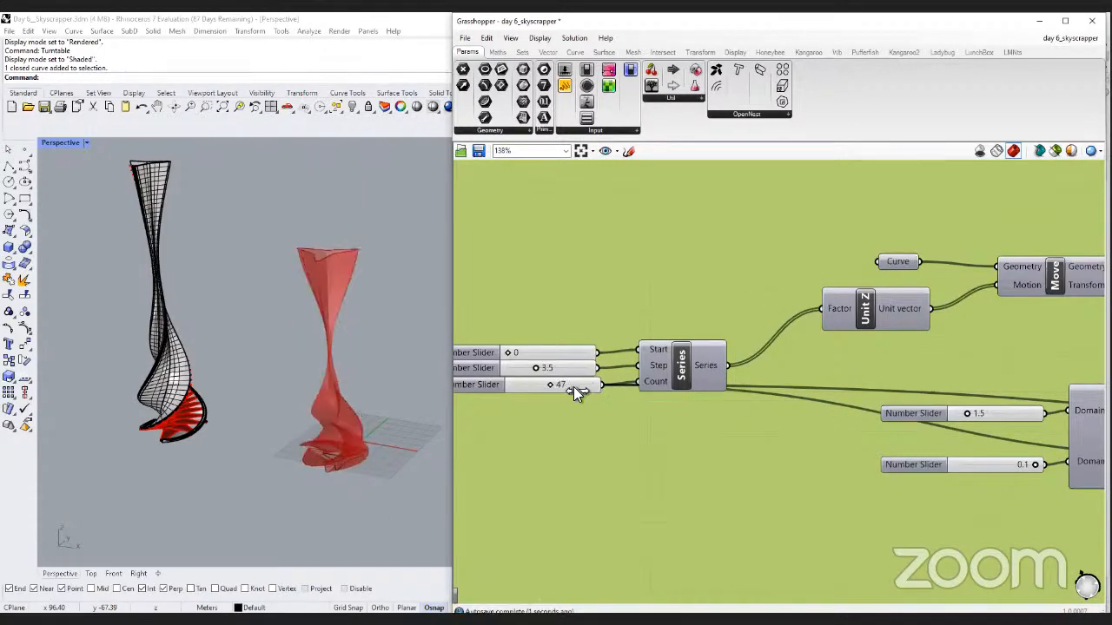
Shift the peak of the Graph Mapper driving the Scale factor toward the curve's start so the graph has two peaks.
scroll(573, 387, "down", 3)
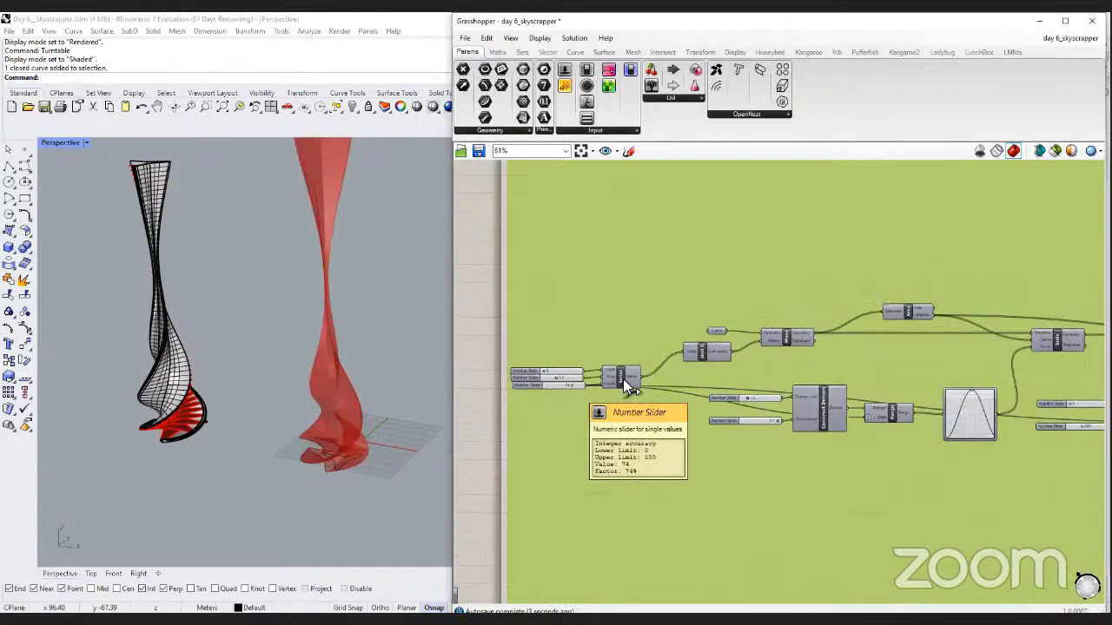
right_click_drag(995, 396, 771, 359)
scroll(744, 363, "up", 4)
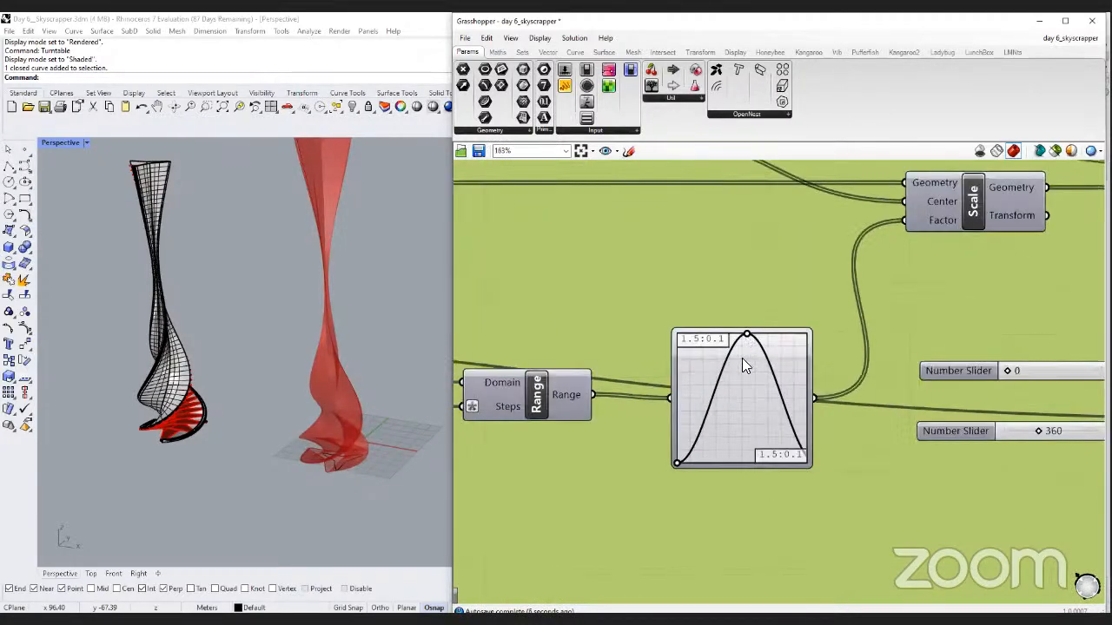
left_click_drag(747, 335, 719, 340)
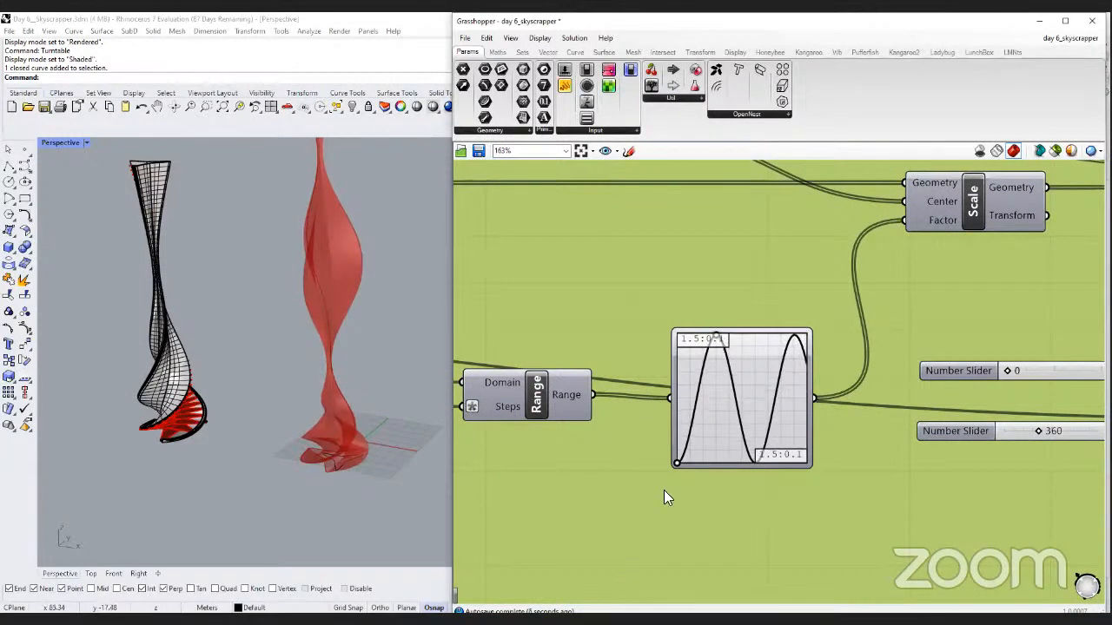
Reshape the Rotate angle's Bezier graph by moving its first handle near the center and its second handle low beside the end point.
scroll(706, 496, "down", 4)
right_click_drag(877, 476, 512, 415)
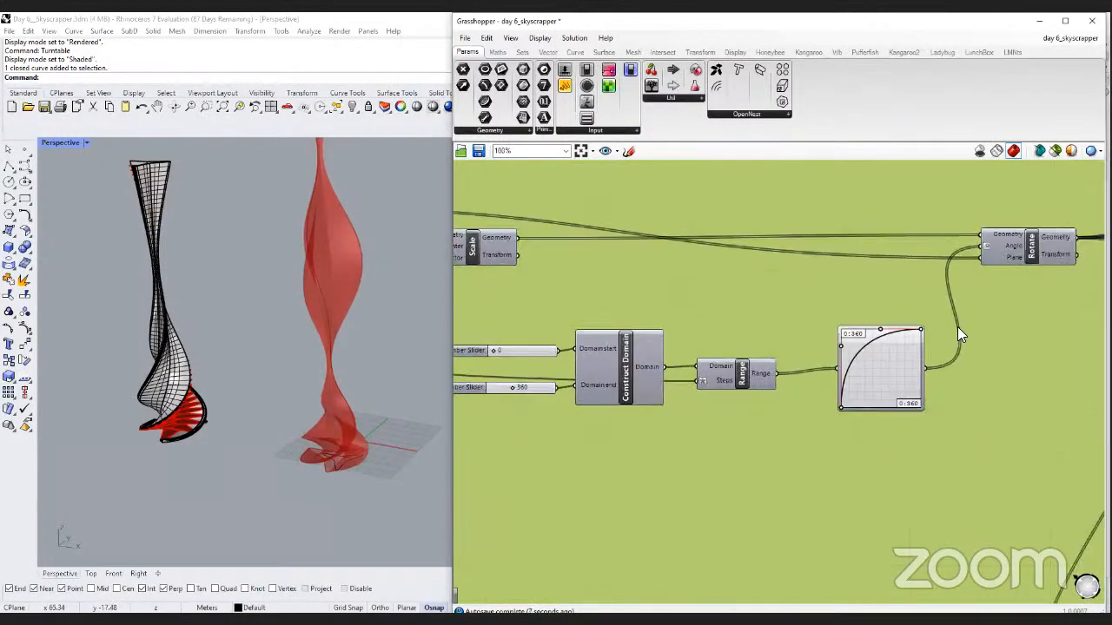
scroll(766, 356, "up", 4)
mouse_move(766, 356)
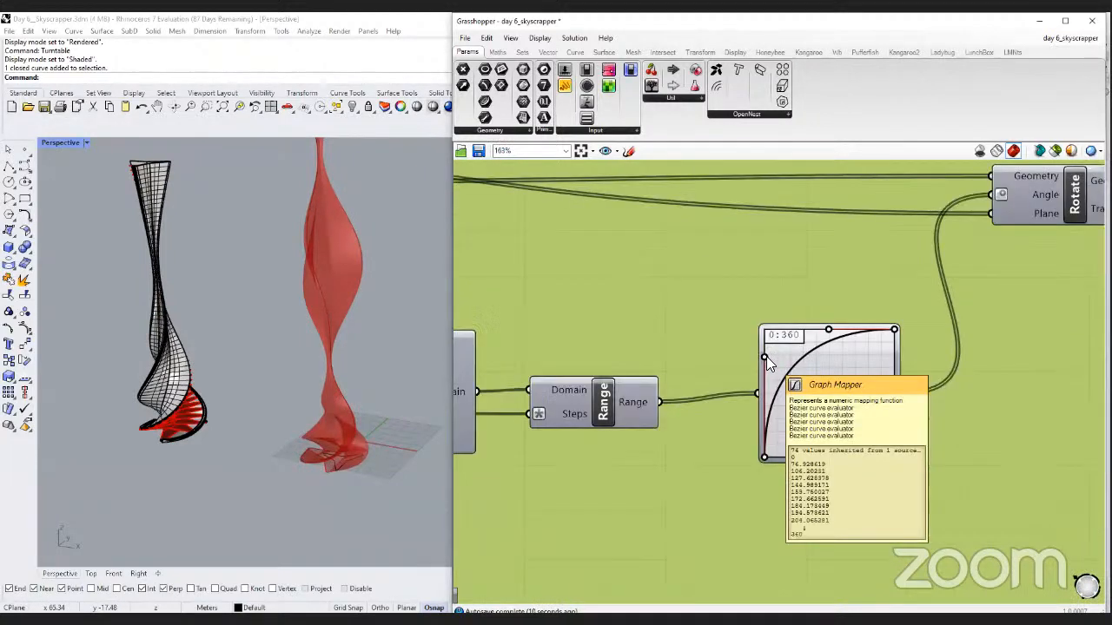
left_click_drag(766, 356, 826, 399)
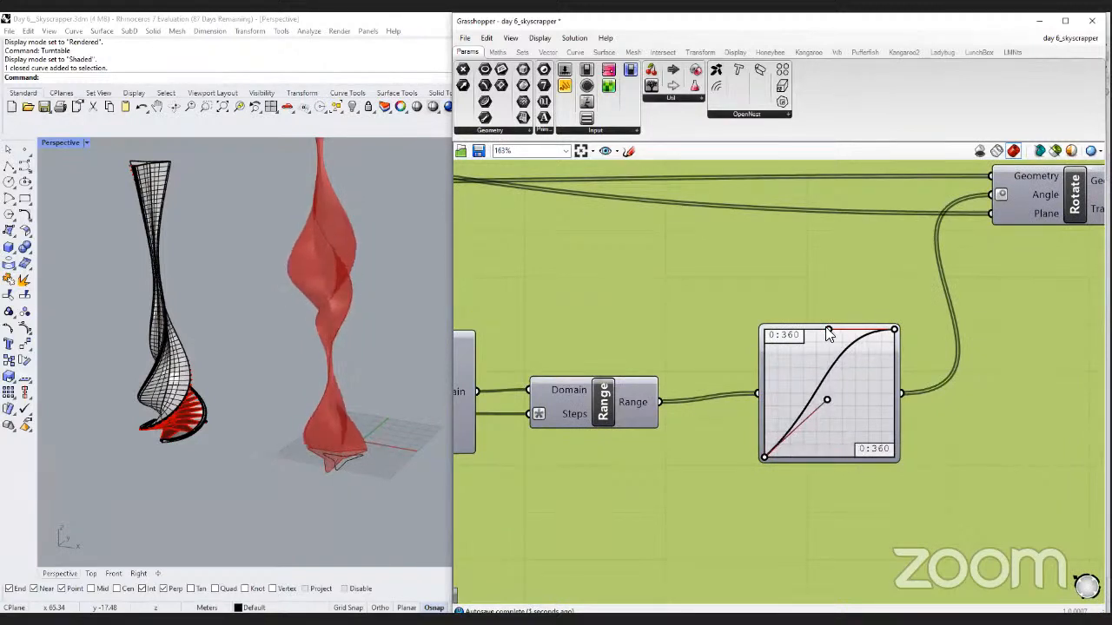
left_click_drag(829, 335, 879, 410)
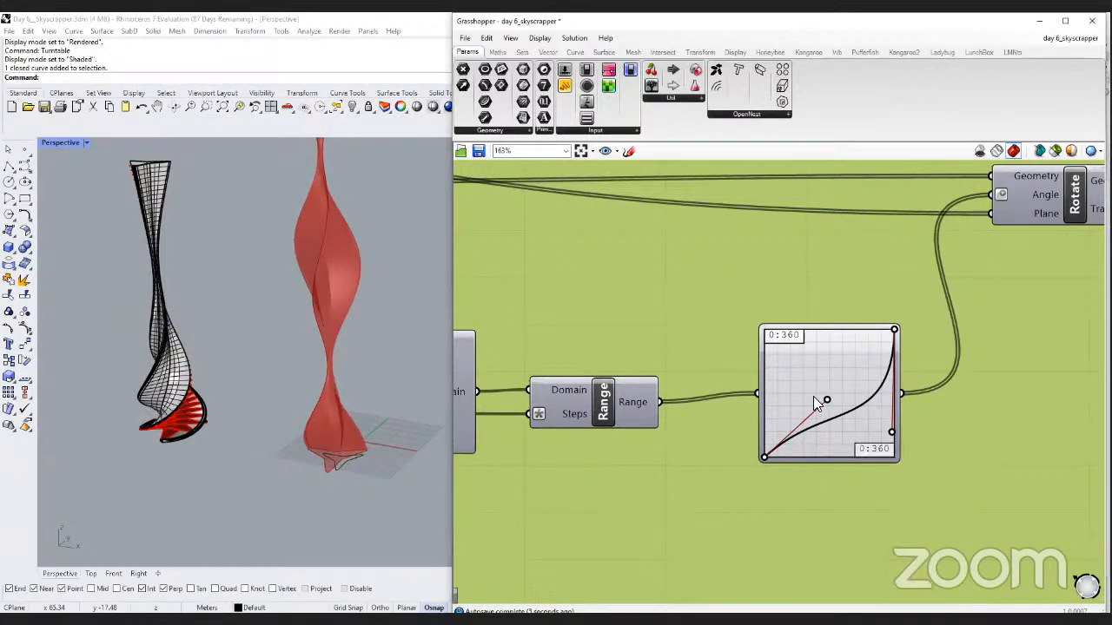
Turn on the preview of the final component in the DETAILING group.
scroll(813, 396, "down", 1)
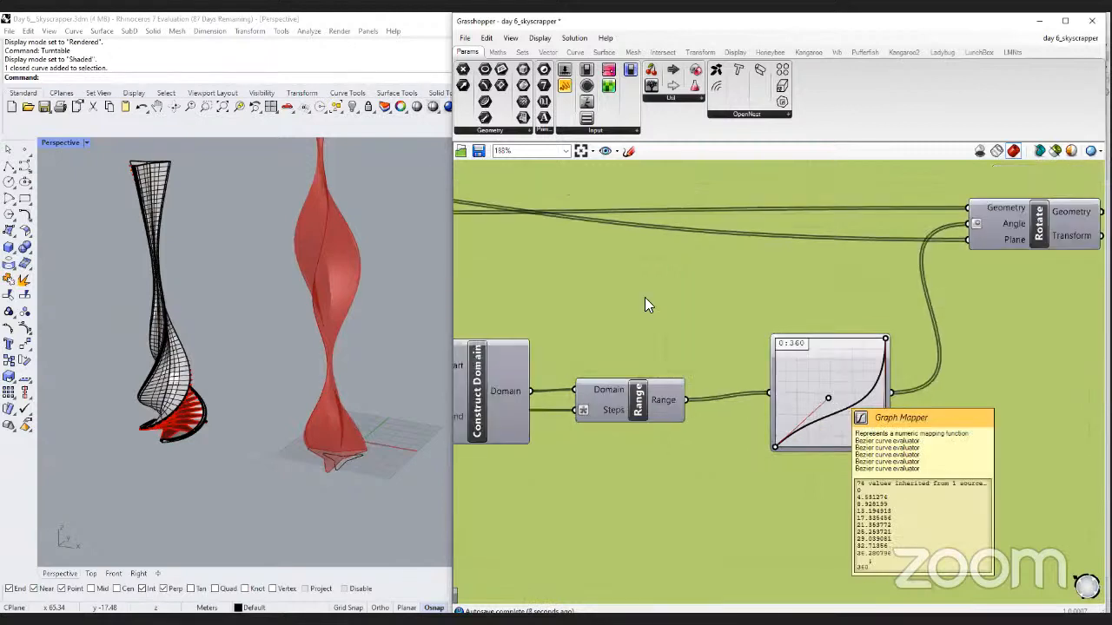
scroll(828, 382, "down", 5)
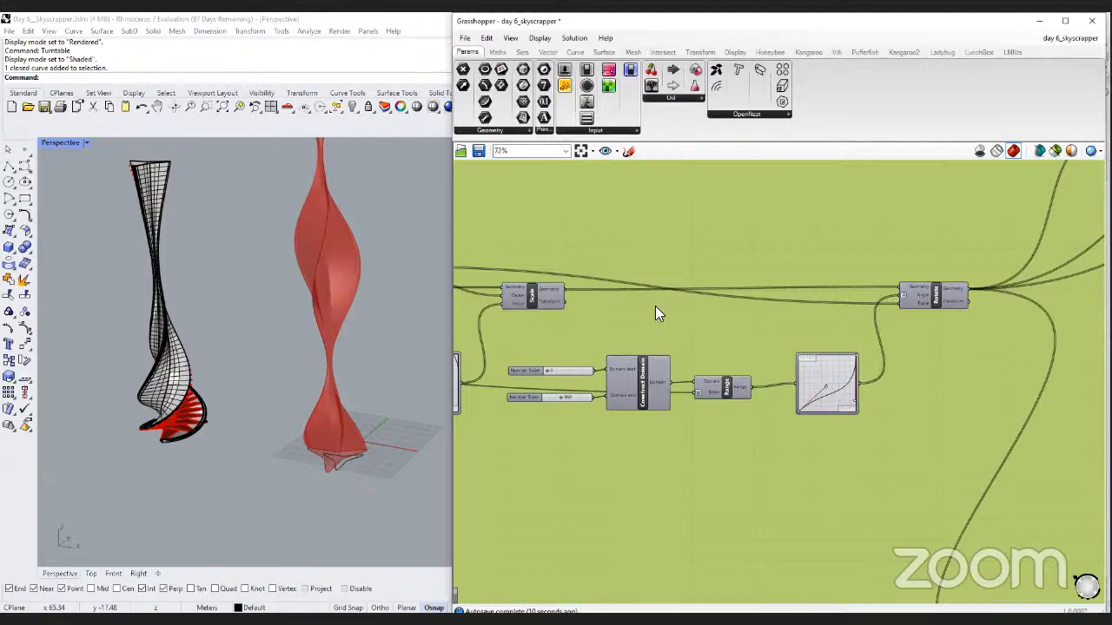
right_click_drag(657, 309, 601, 252)
scroll(601, 252, "down", 7)
left_click(979, 393)
middle_click(979, 391)
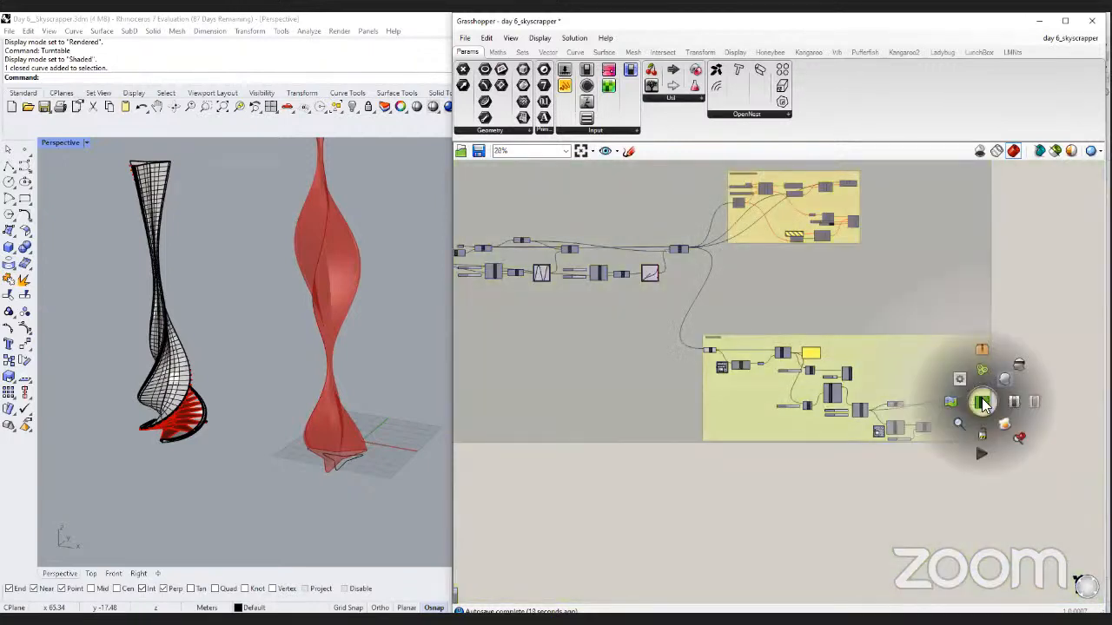
Turn on the preview of the DETAILING component just below the yellow panel and view the detailed tower from another side.
scroll(999, 377, "up", 1)
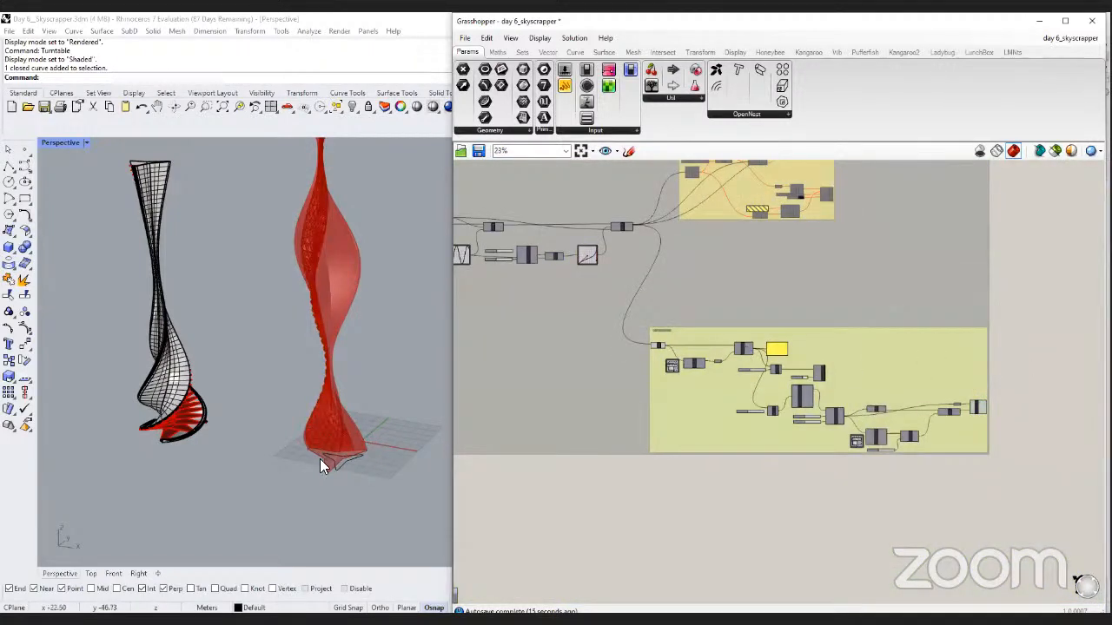
middle_click(824, 370)
left_click(835, 348)
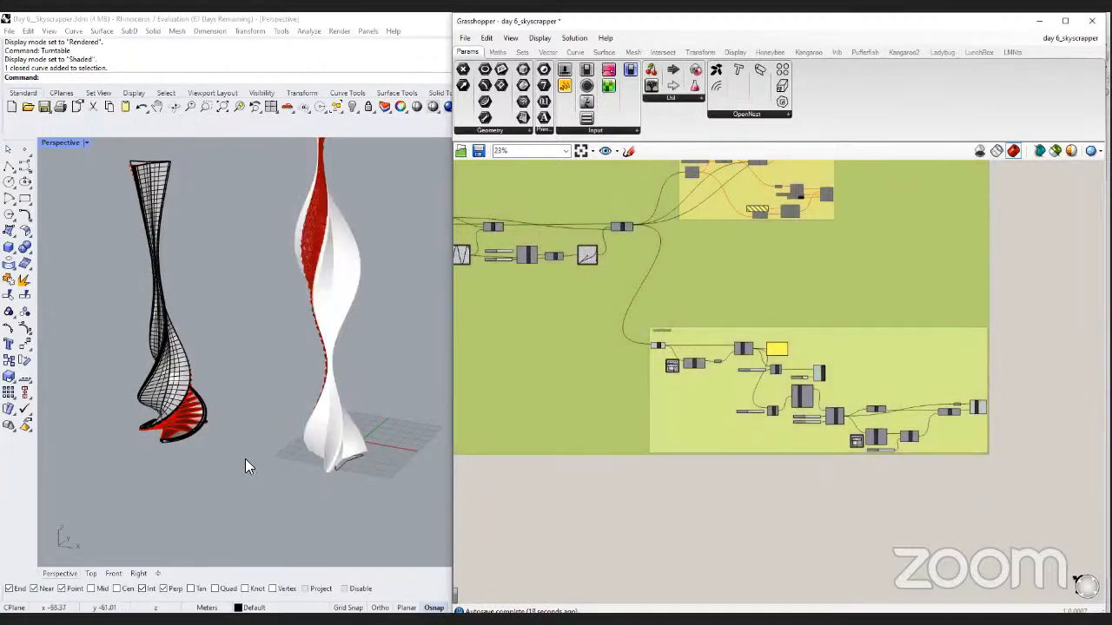
scroll(408, 448, "down", 3)
scroll(428, 448, "up", 8)
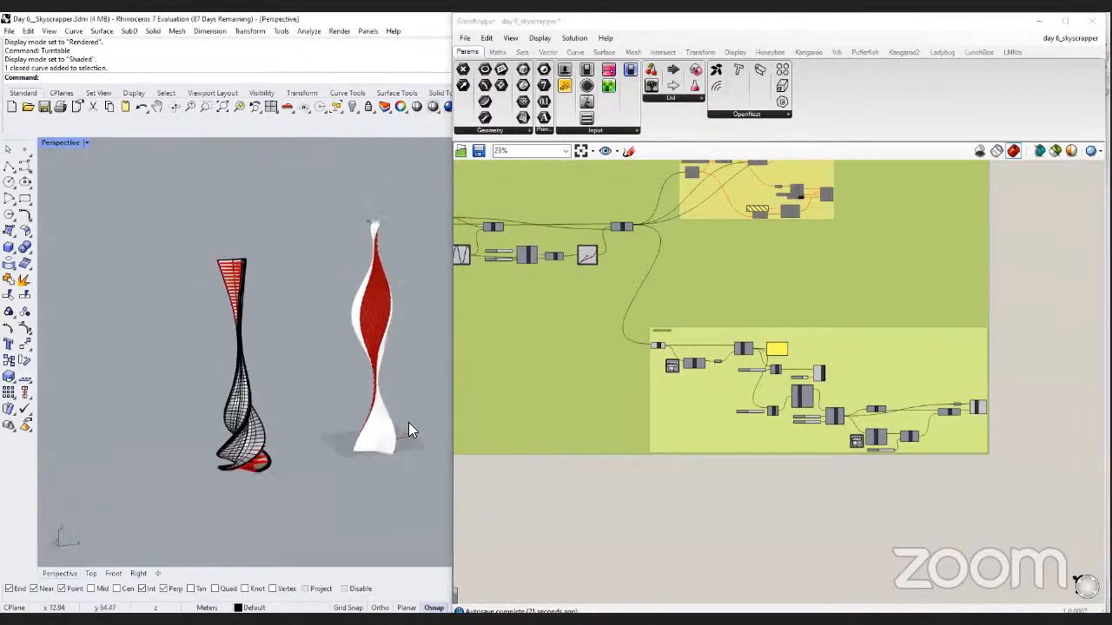
Turn off the preview of the components in the large group containing the twisting tower definition.
scroll(404, 442, "down", 3)
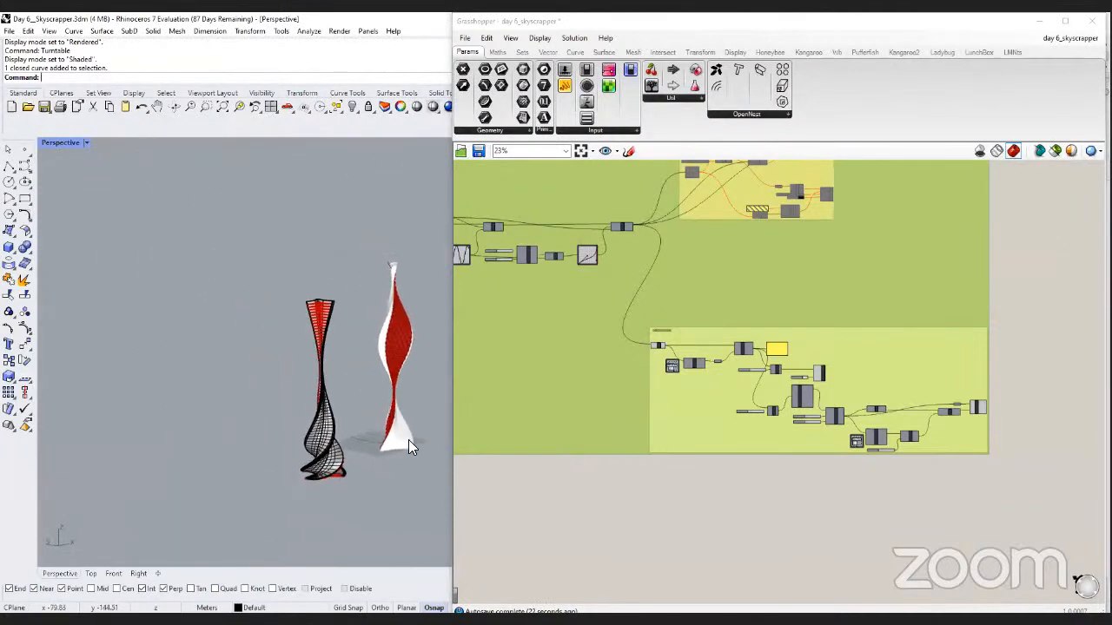
scroll(402, 417, "up", 5)
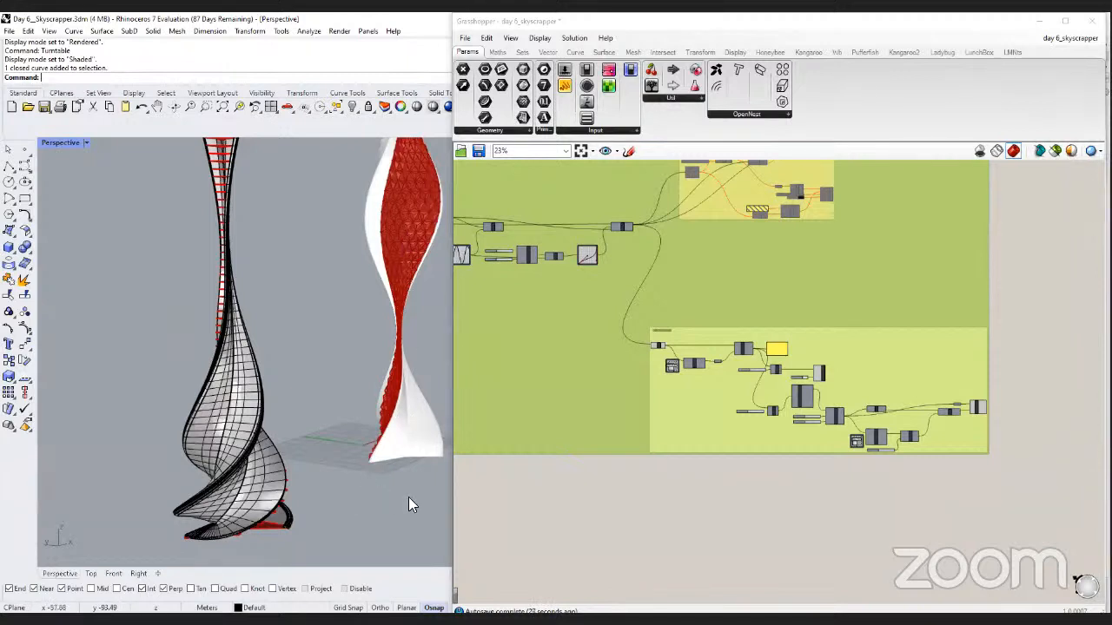
scroll(709, 419, "down", 5)
left_click_drag(996, 452, 508, 279)
middle_click(617, 340)
left_click(657, 300)
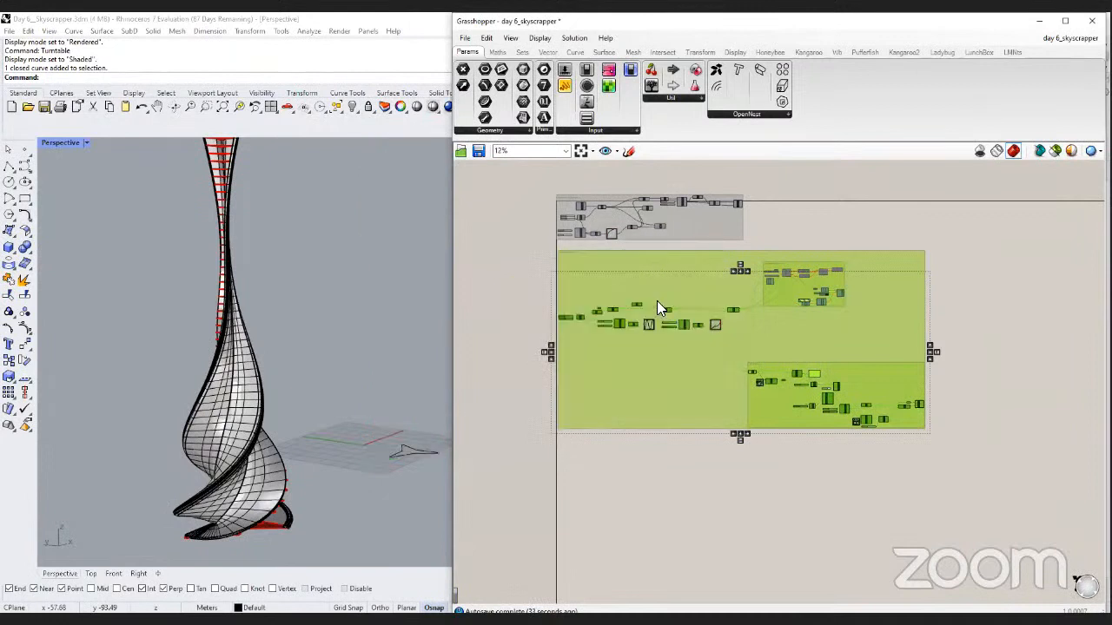
left_click(657, 300)
scroll(322, 364, "down", 3)
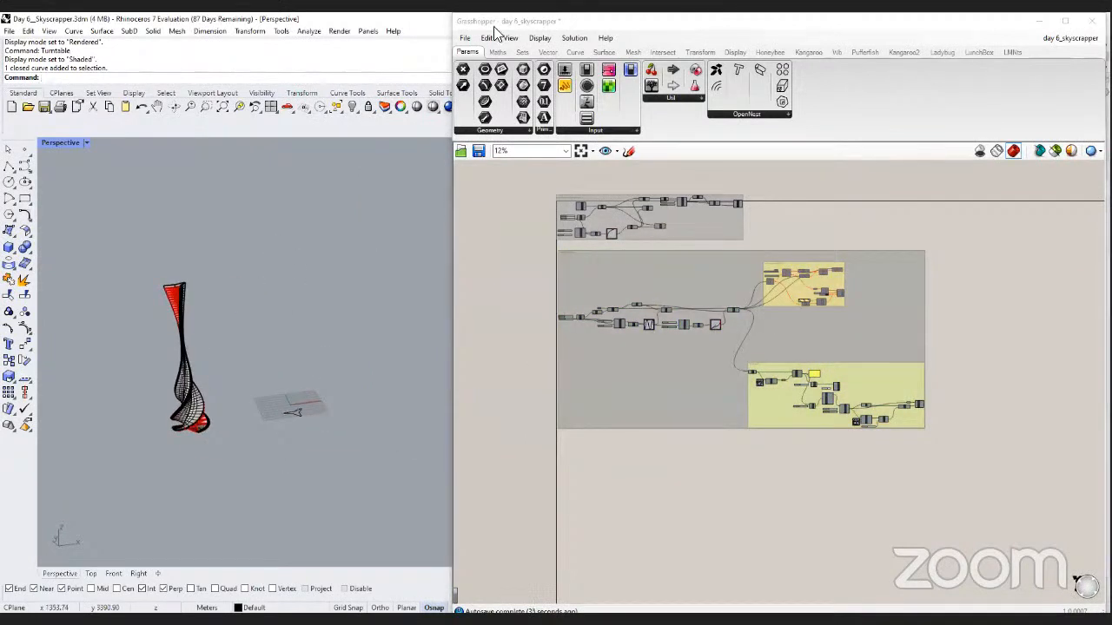
Create a new Grasshopper document and minimize the Grasshopper window to work in the Rhino viewport.
left_click(464, 38)
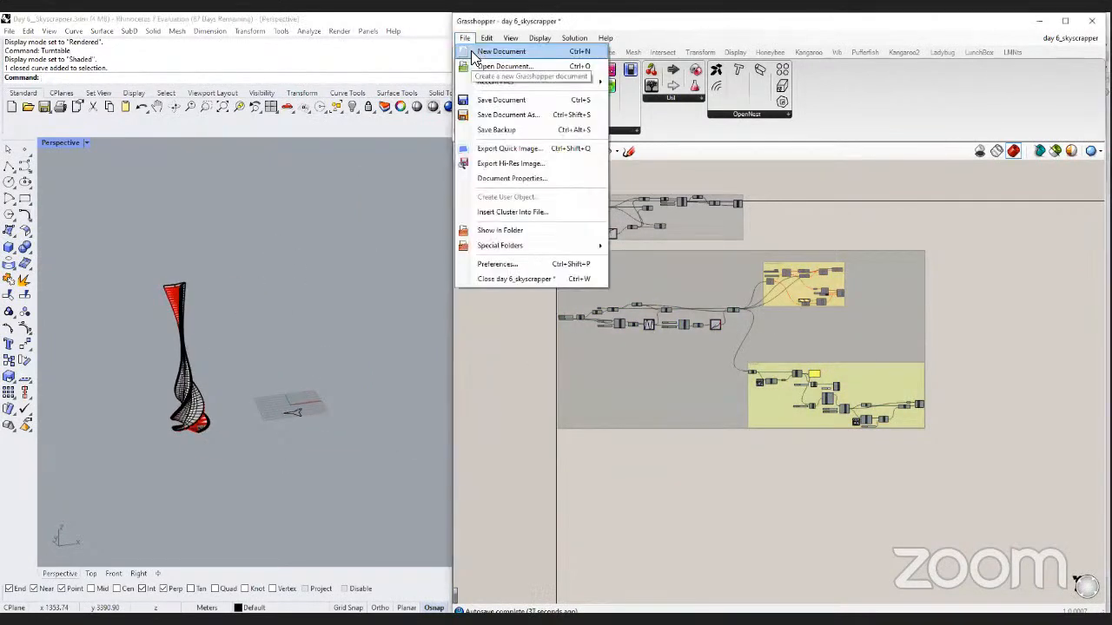
left_click(473, 53)
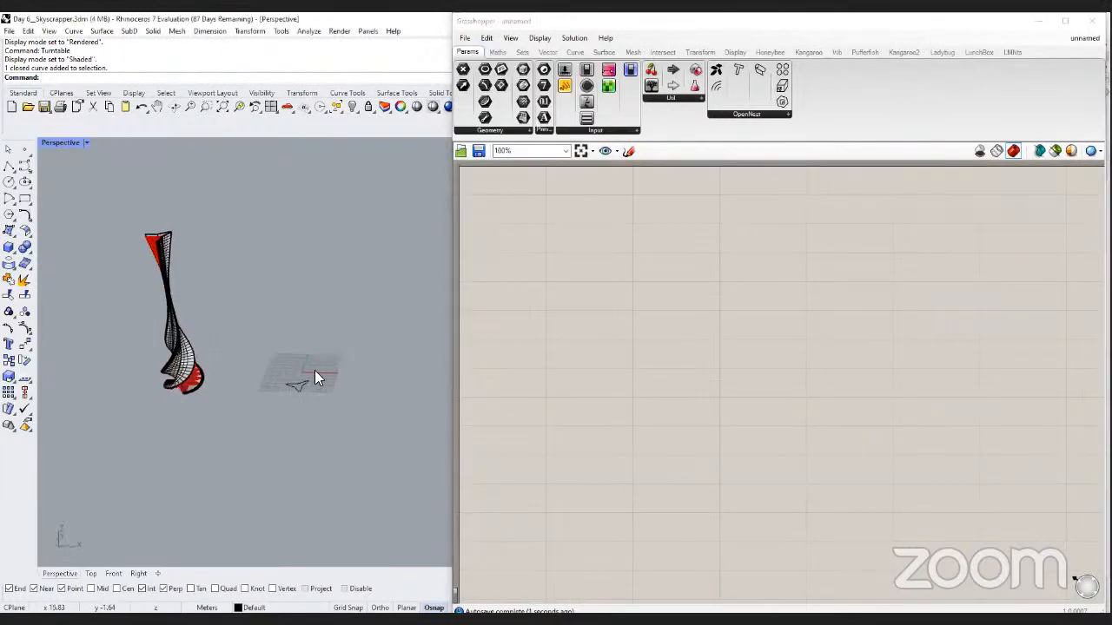
scroll(317, 367, "up", 3)
left_click(1039, 21)
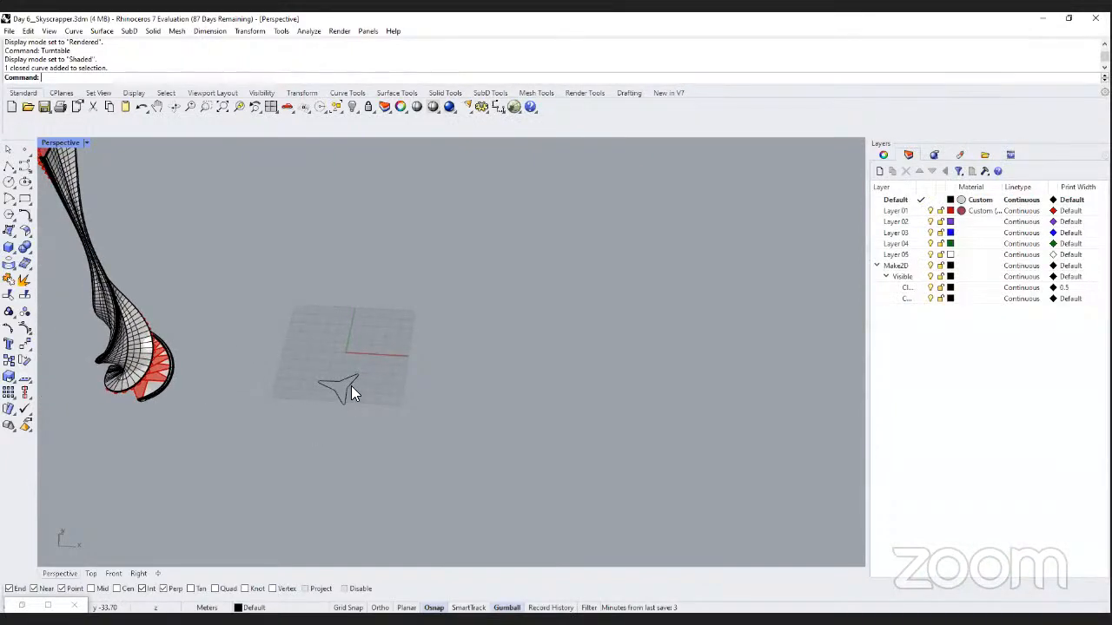
Start a three-sided star polygon beside the existing rounded star curve, placing its center and first corner.
left_click(11, 216)
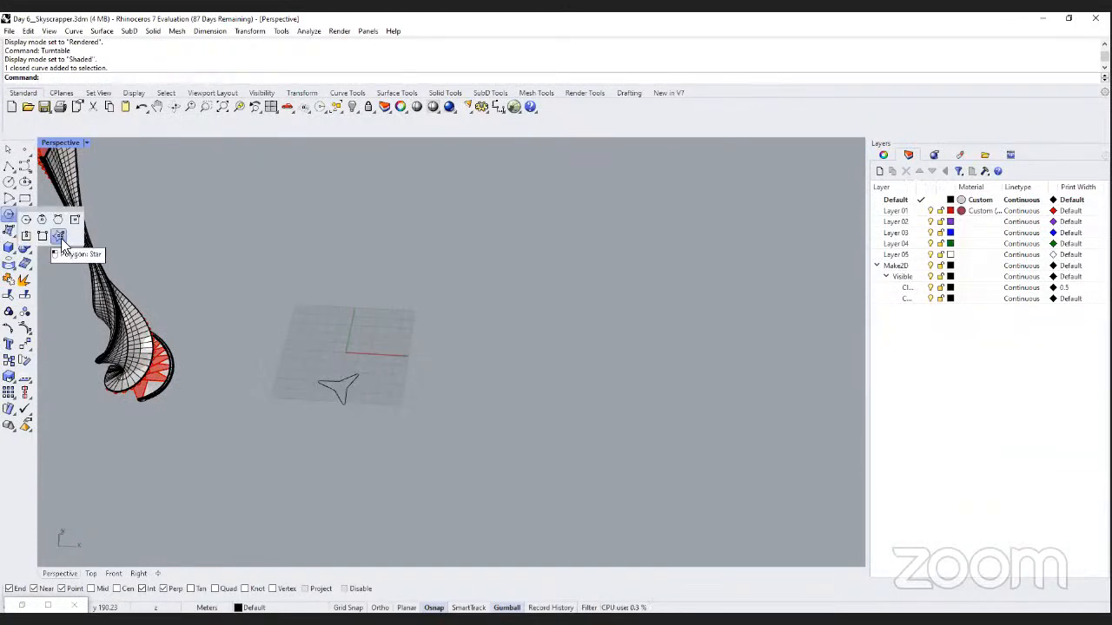
left_click(59, 236)
left_click(424, 394)
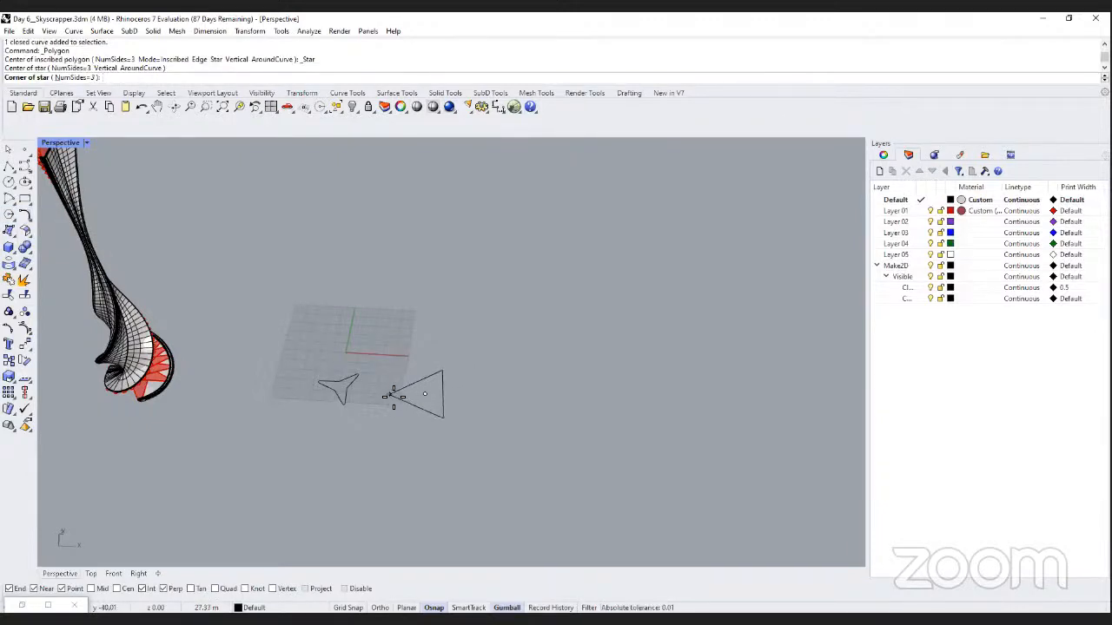
left_click(393, 397)
scroll(392, 397, "up", 3)
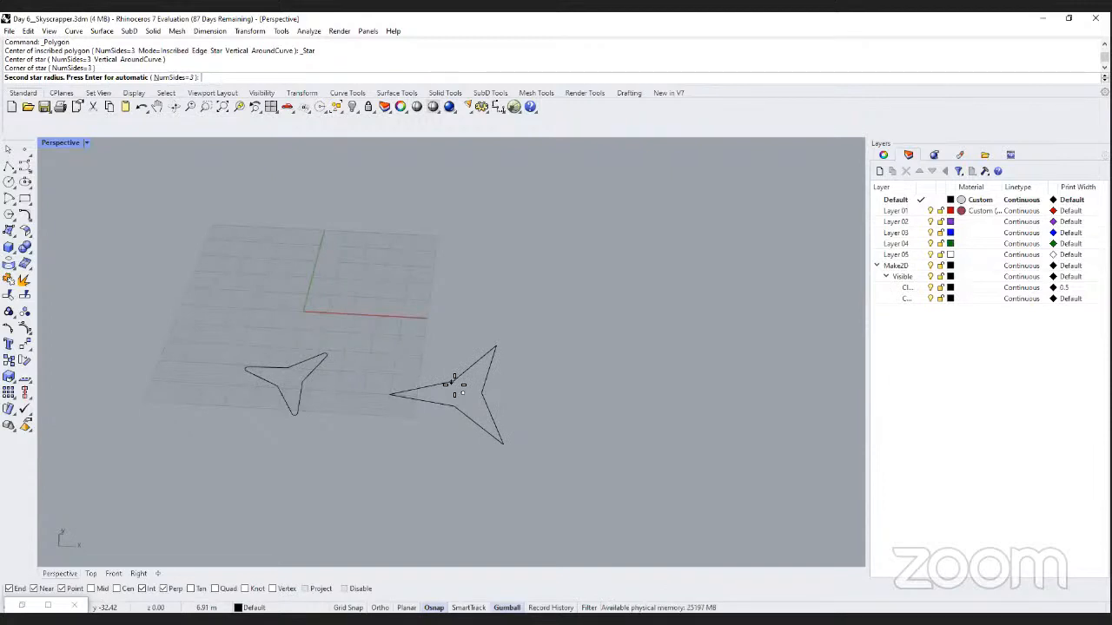
Try 5 sides for the star polygon, returning the number of sides to 3.
left_click(173, 78)
type("5")
key("Return")
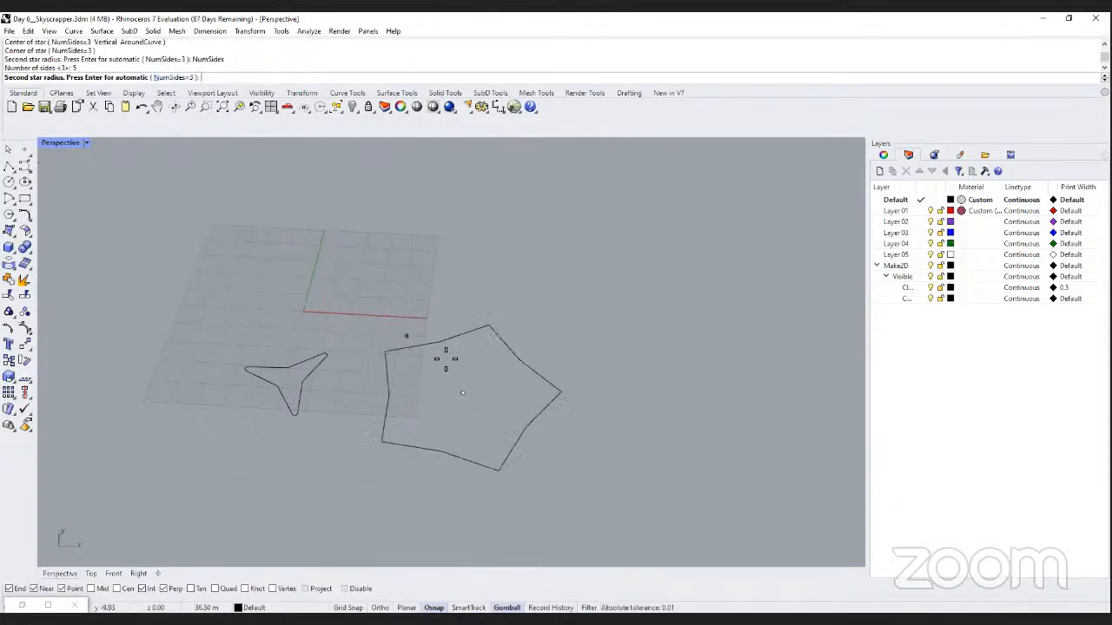
left_click(176, 79)
type("3")
key("Return")
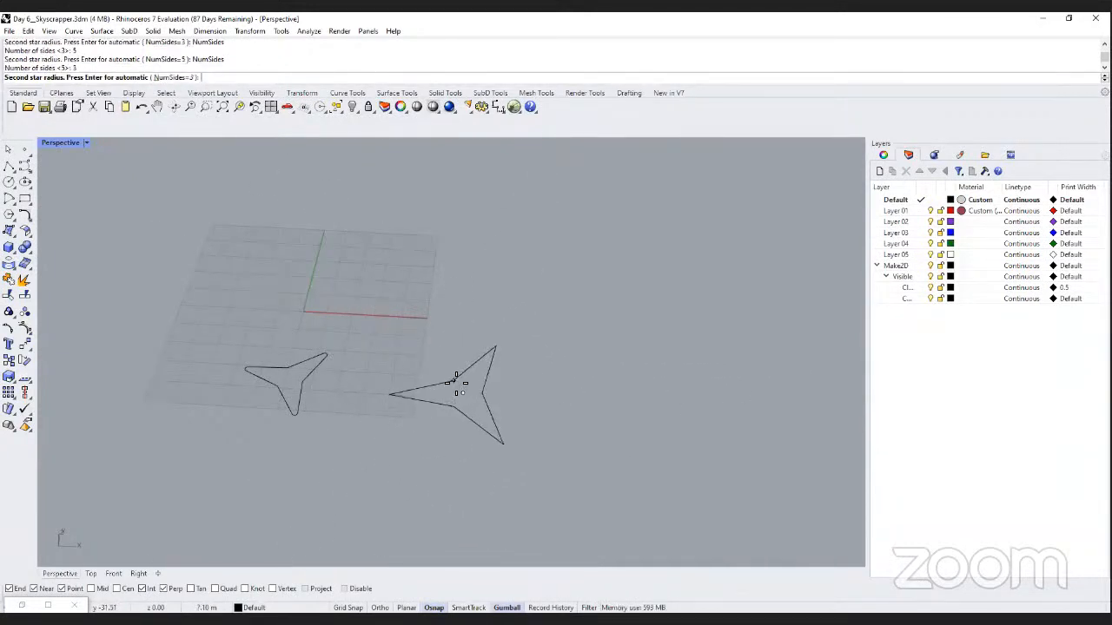
Place the star's second radius close to its center to complete a slender three-pointed outline.
left_click(480, 402)
right_click_drag(480, 400, 488, 341)
scroll(491, 373, "up", 4)
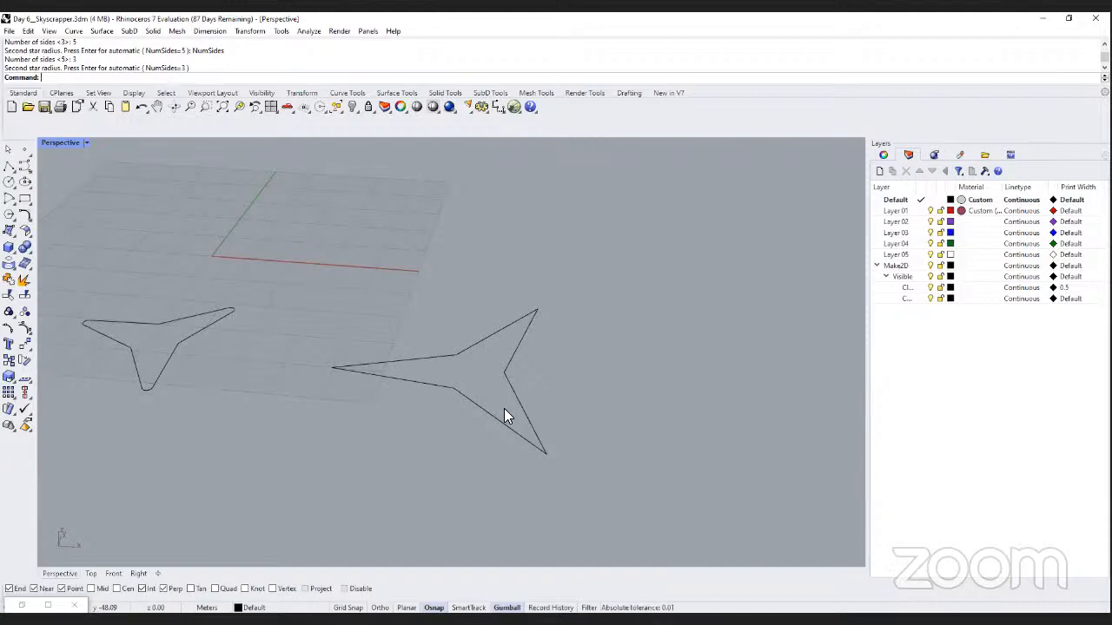
Round all corners of the new star with FilletCorners at a radius of 1.5.
type("Fill")
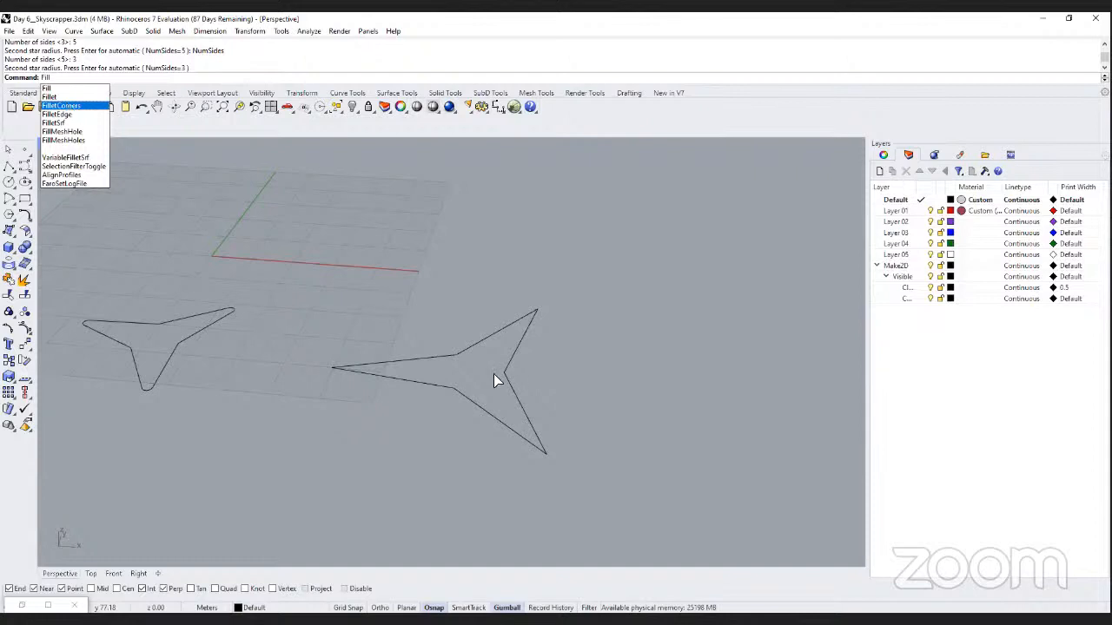
key("Return")
left_click(485, 341)
key("Return")
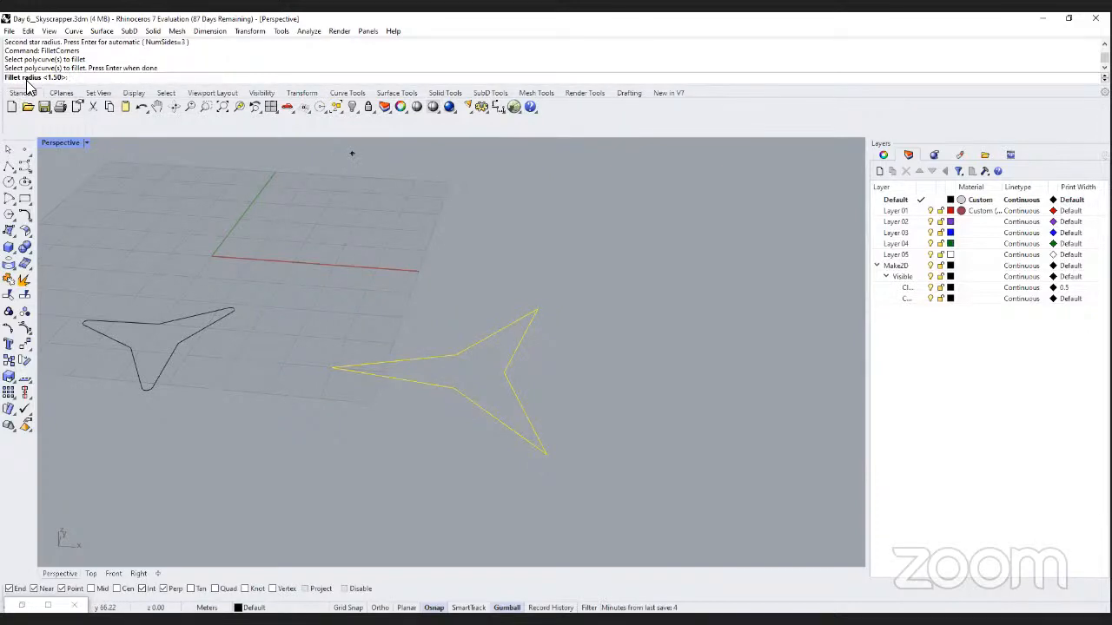
type("1.5")
key("Return")
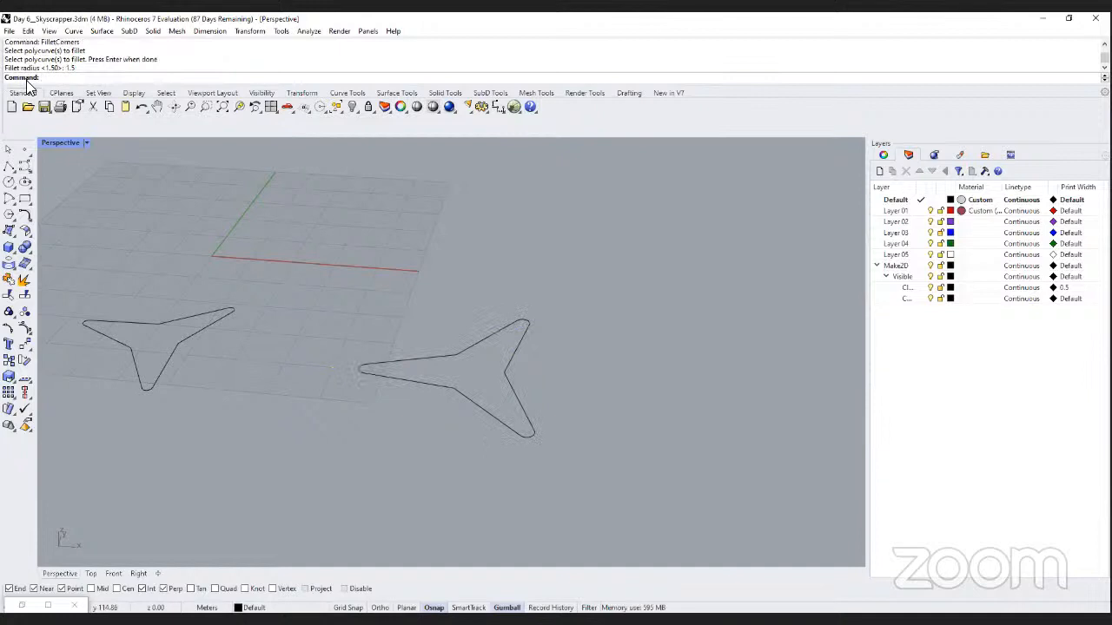
scroll(426, 382, "down", 5)
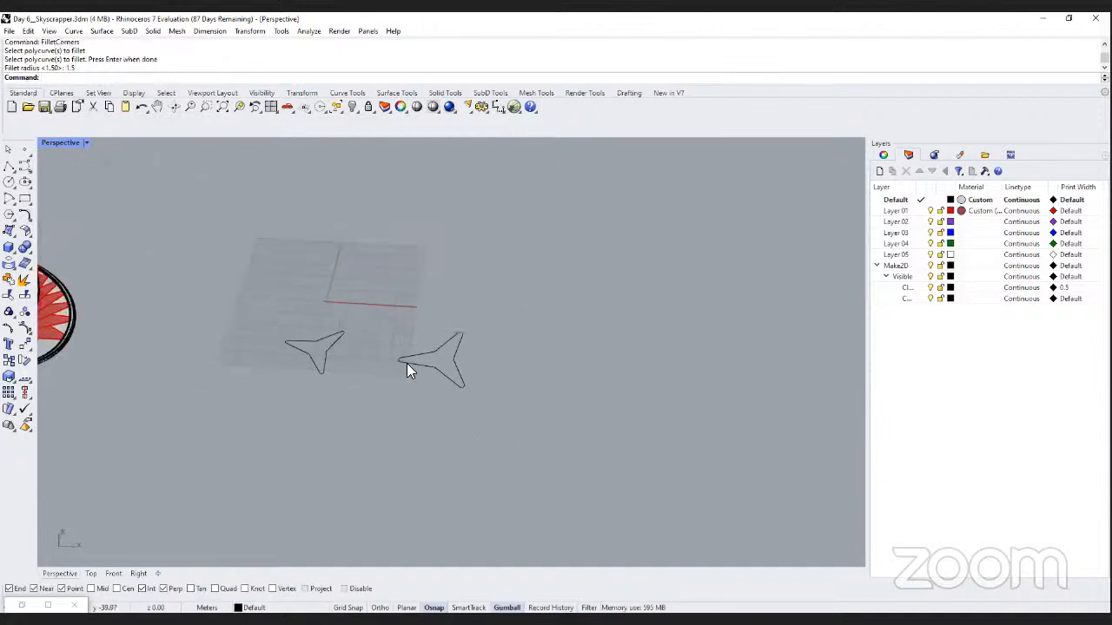
scroll(476, 379, "up", 4)
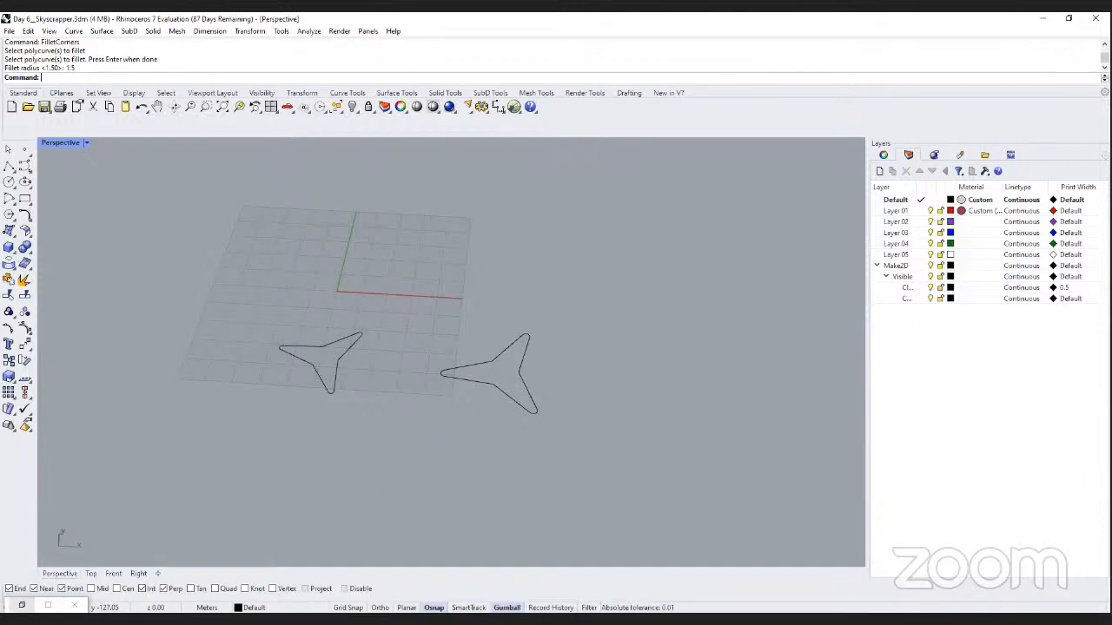
right_click_drag(297, 416, 349, 429)
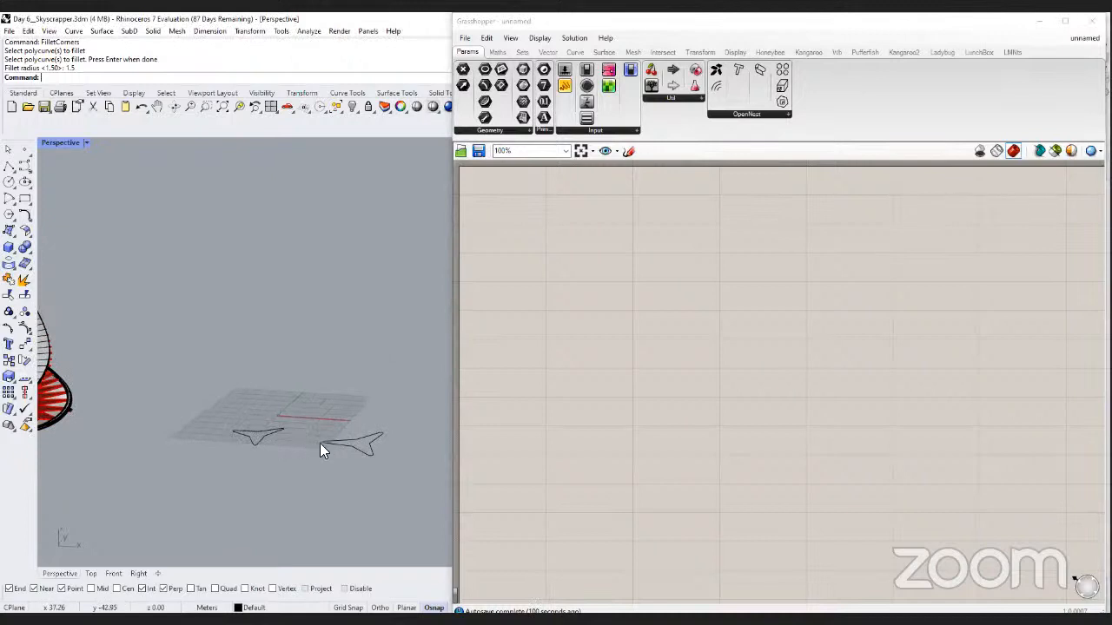
Try deleting the older rounded star curve and undo the deletion.
left_click(345, 448)
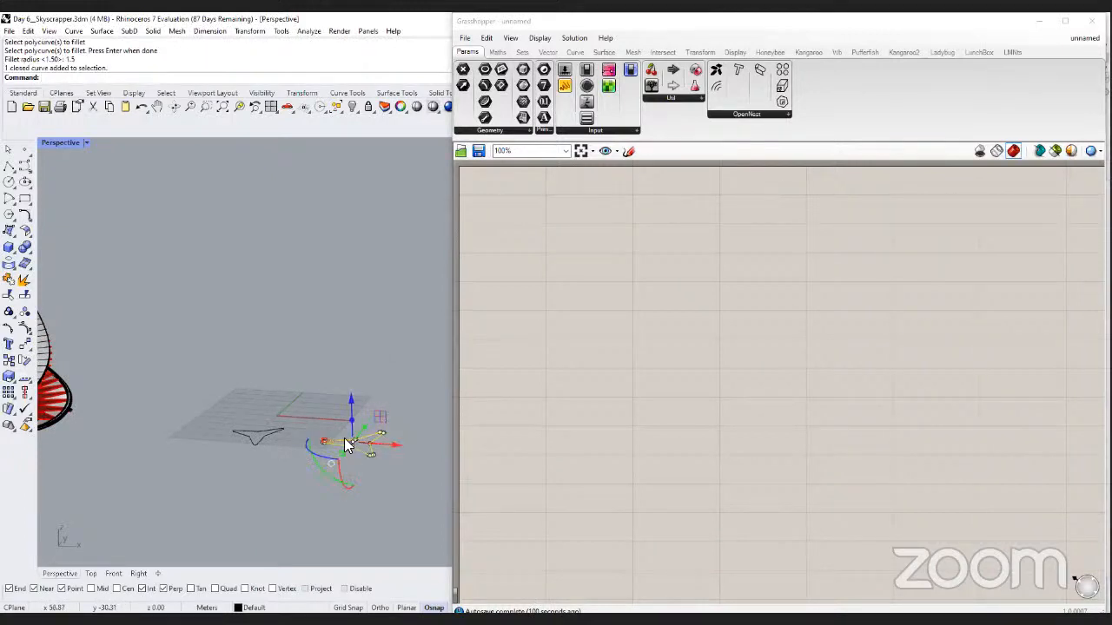
left_click(258, 434)
key("Delete")
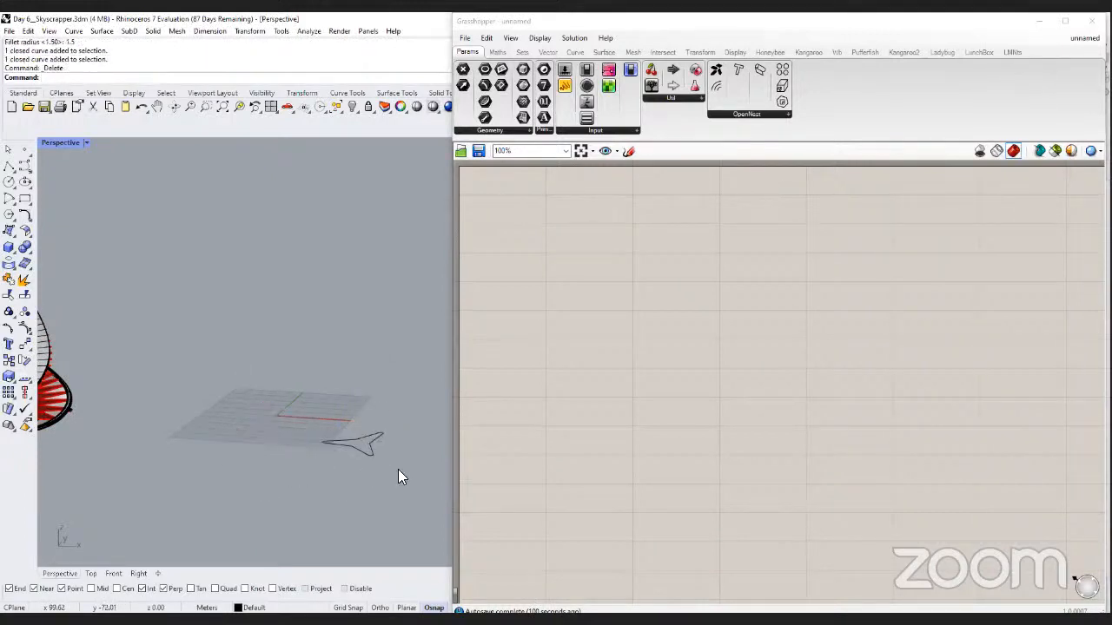
right_click_drag(398, 462, 373, 437, "shift")
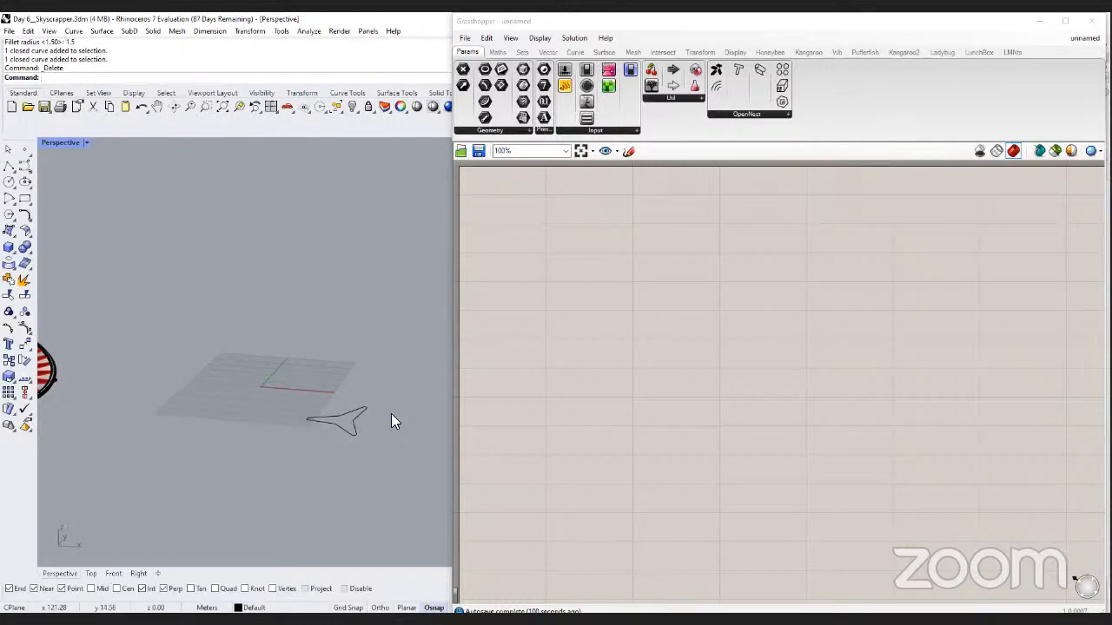
left_click(625, 357)
left_click(323, 446)
key("ctrl+z")
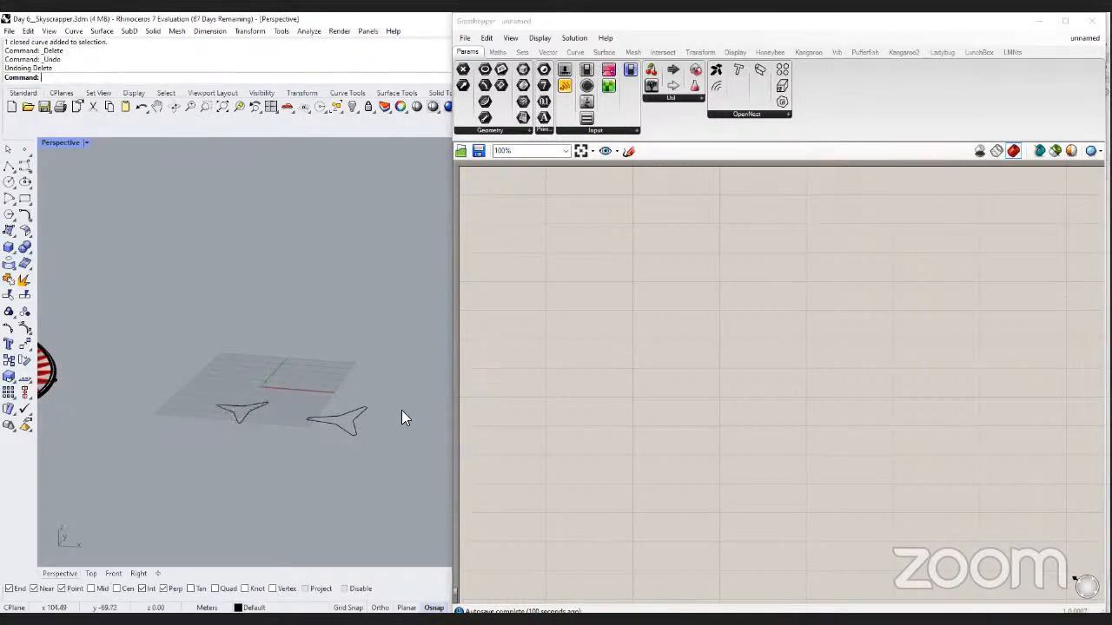
Add a Curve parameter to the new Grasshopper document and reference the newly drawn rounded star in it.
double_click(601, 359)
type("curve")
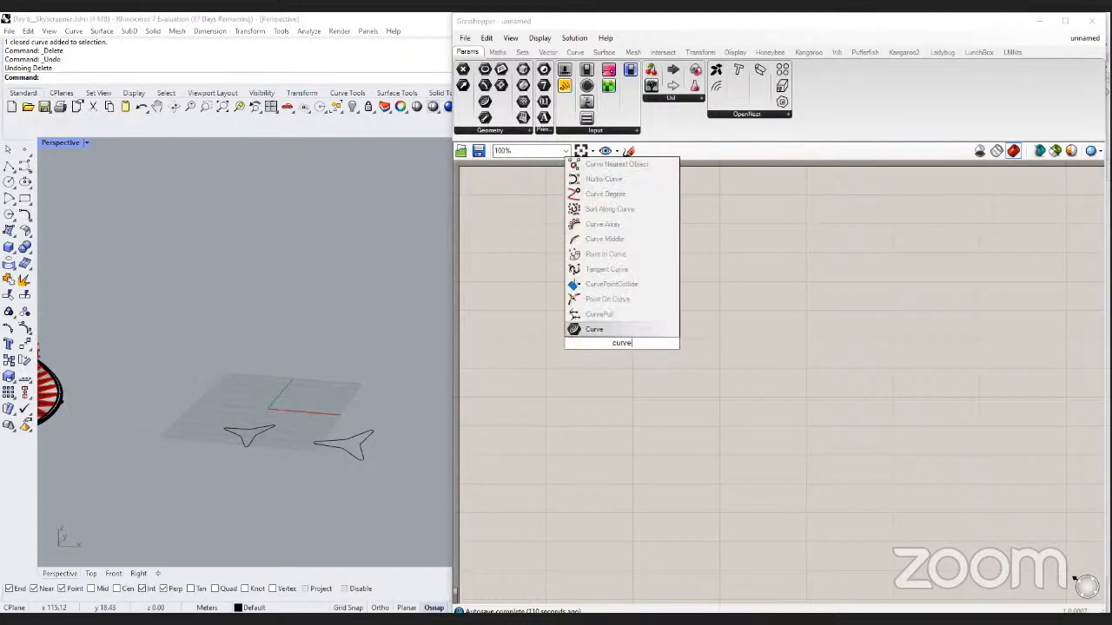
left_click(622, 331)
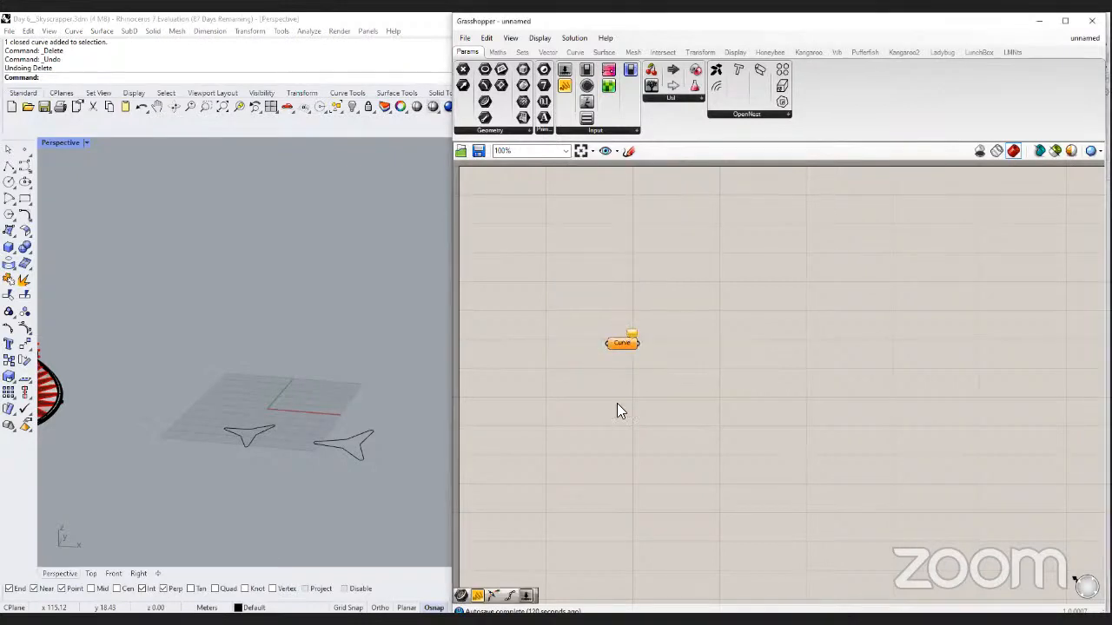
right_click_drag(618, 348, 667, 290)
right_click(667, 285)
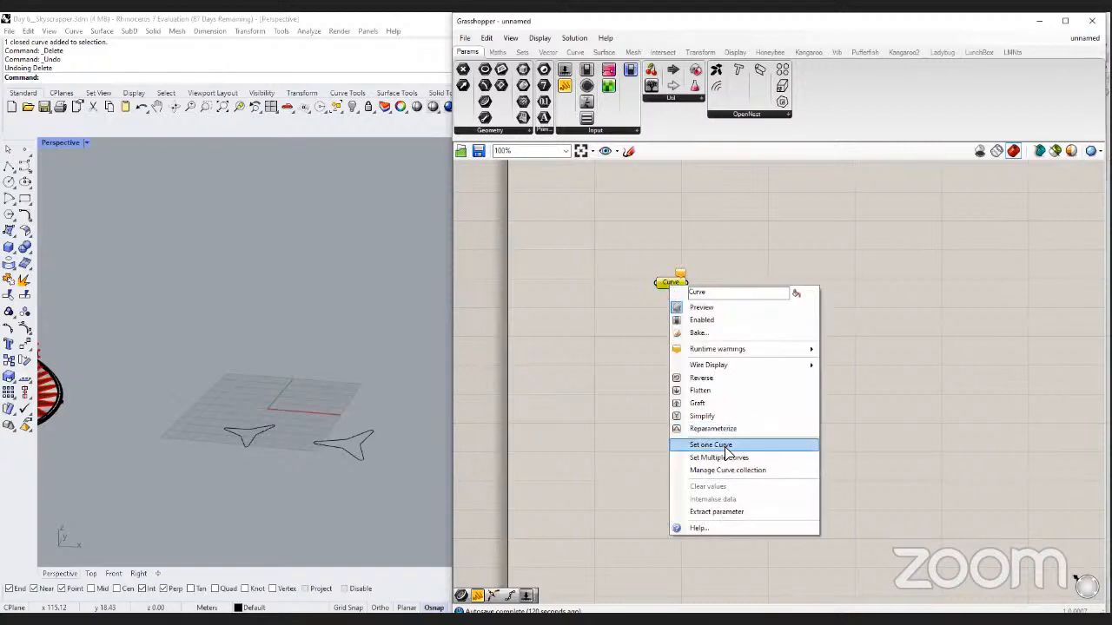
left_click(367, 455)
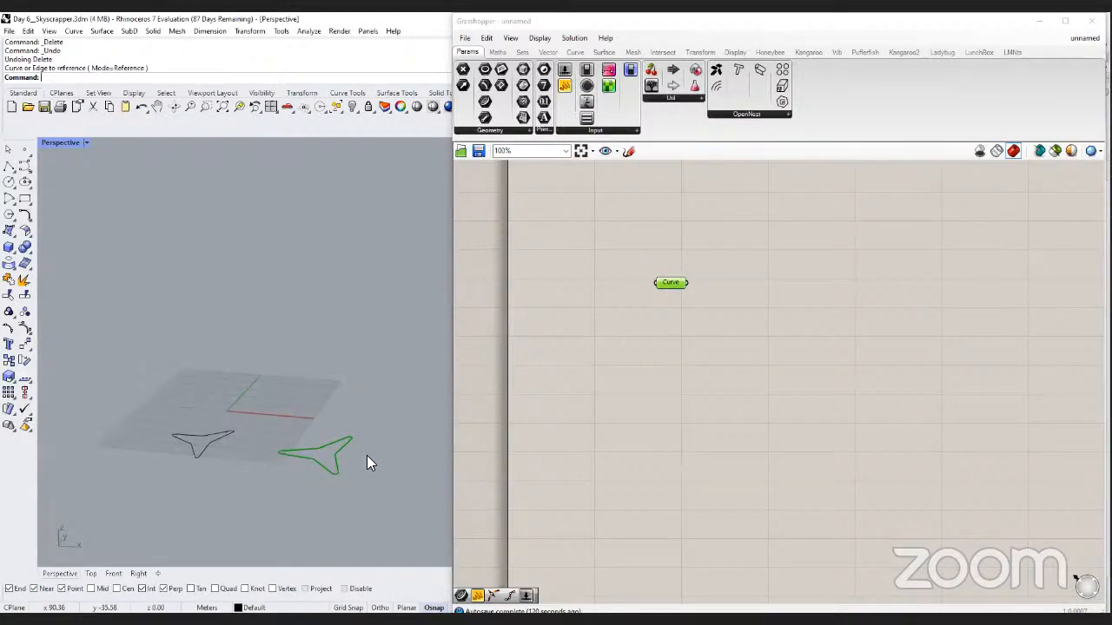
left_click_drag(663, 285, 666, 292)
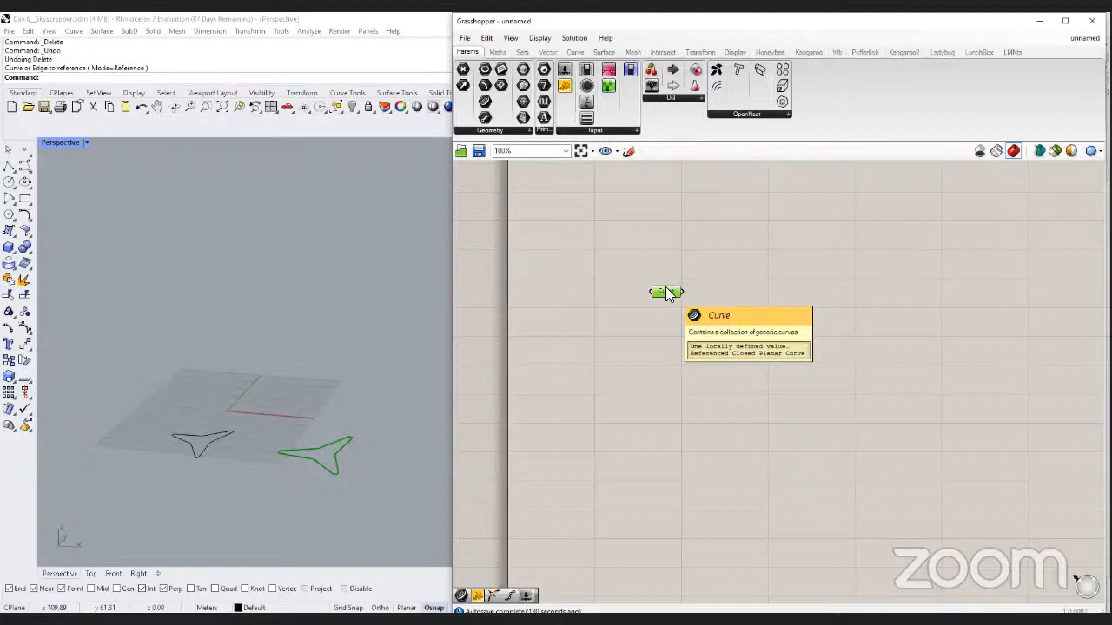
right_click(666, 293)
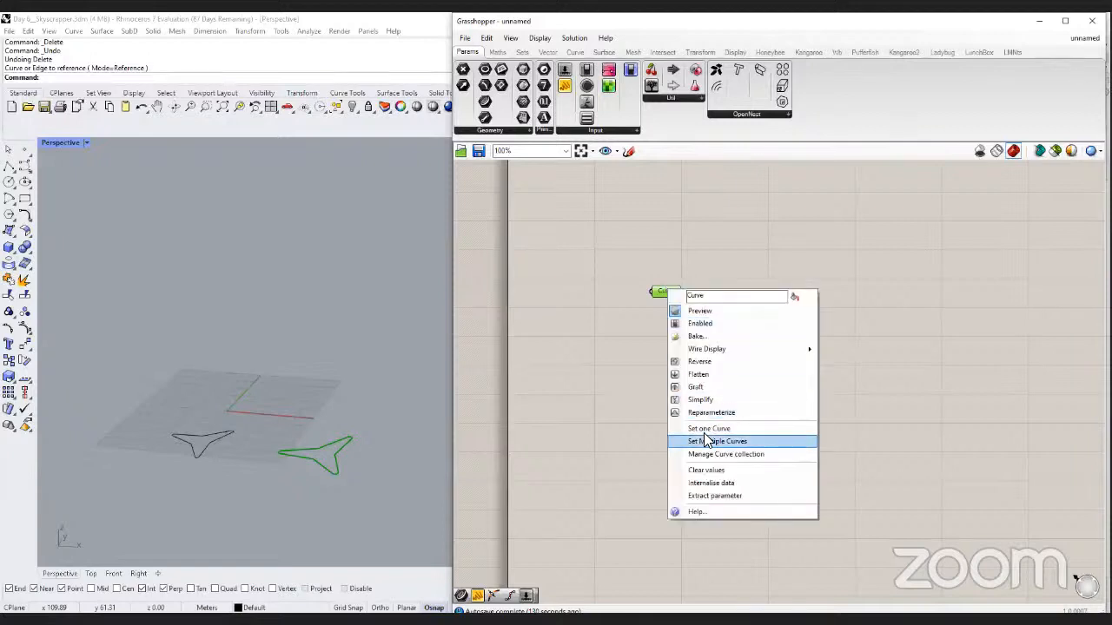
left_click(705, 430)
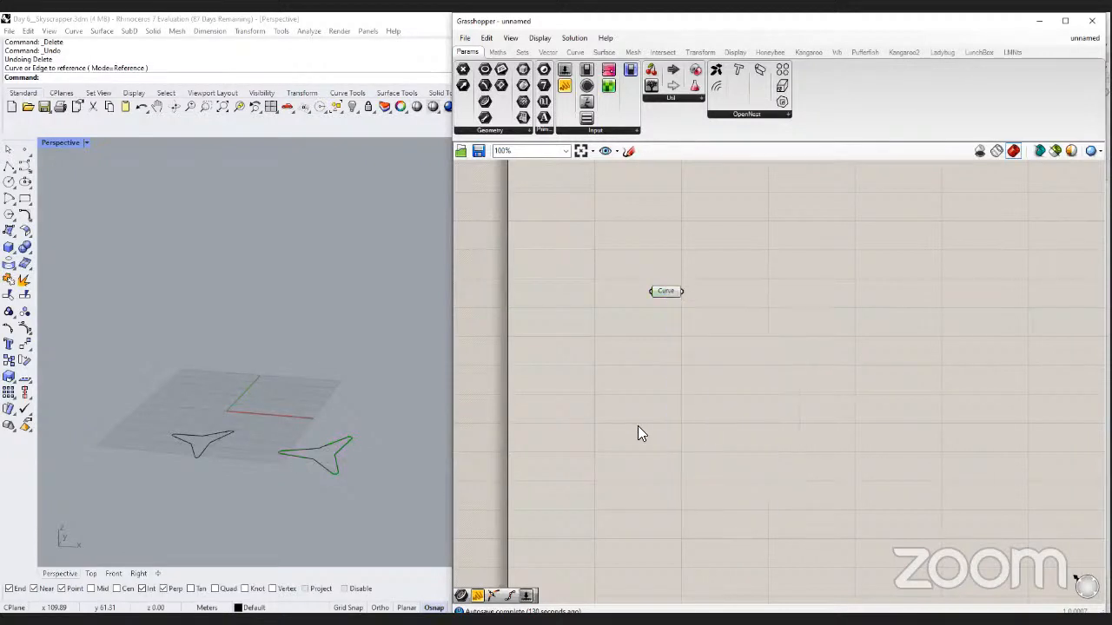
scroll(641, 422, "down", 2)
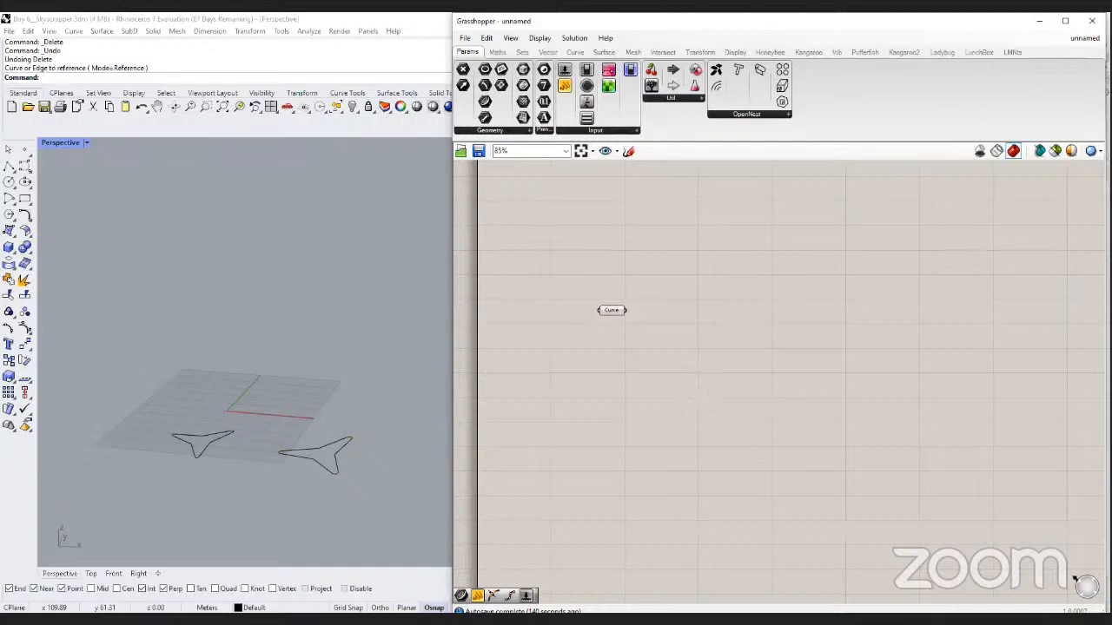
Switch to the day 6_skyscrapper document and select the Curve parameter feeding the Move component.
mouse_move(1072, 39)
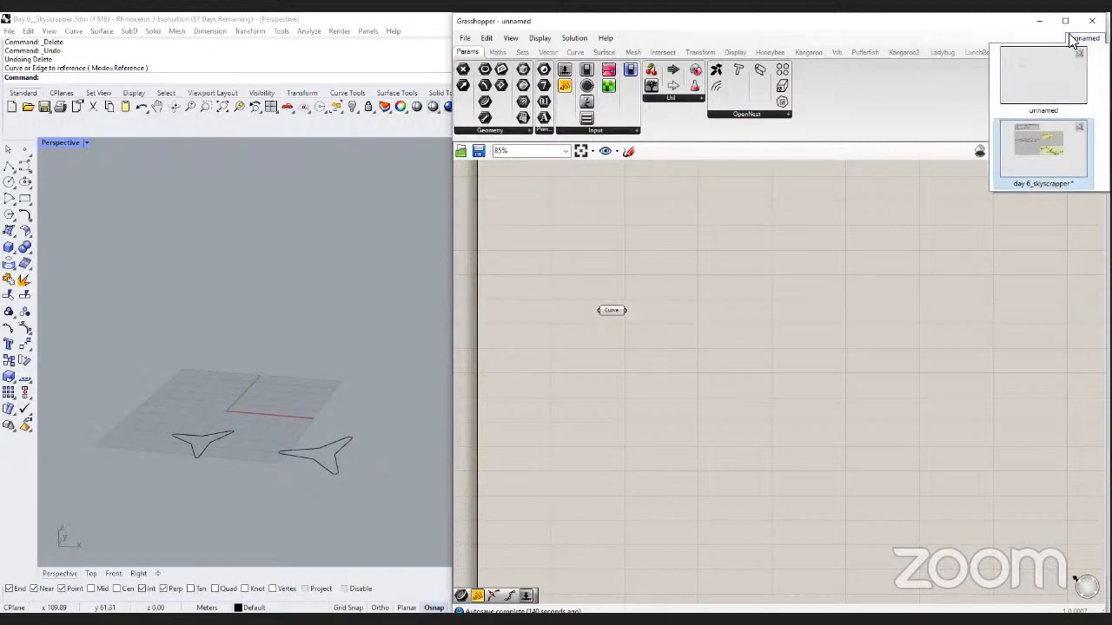
left_click(1042, 151)
right_click_drag(749, 303, 672, 400)
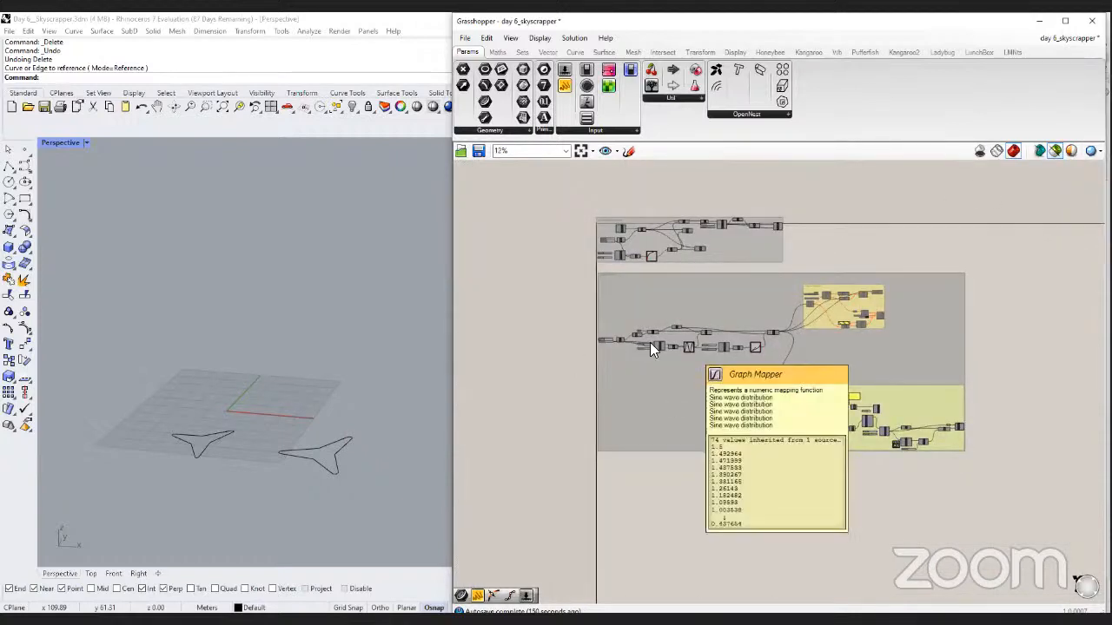
scroll(650, 339, "up", 5)
left_click(602, 313)
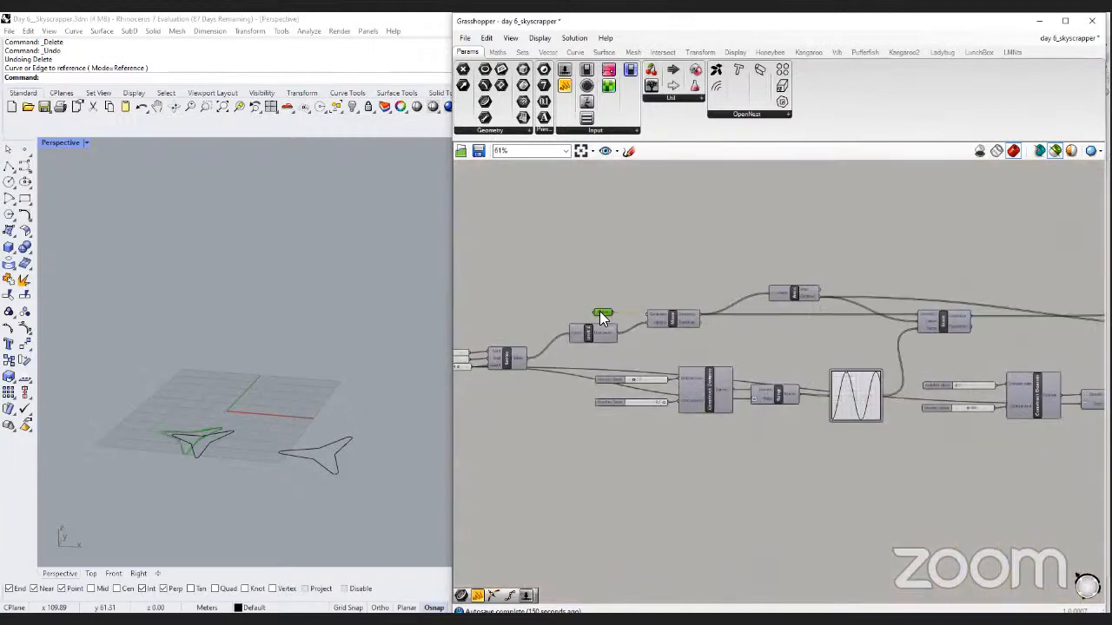
Hide the older rounded star curve in the Rhino viewport.
right_click_drag(224, 448, 277, 447)
left_click(223, 443)
key("ctrl+h")
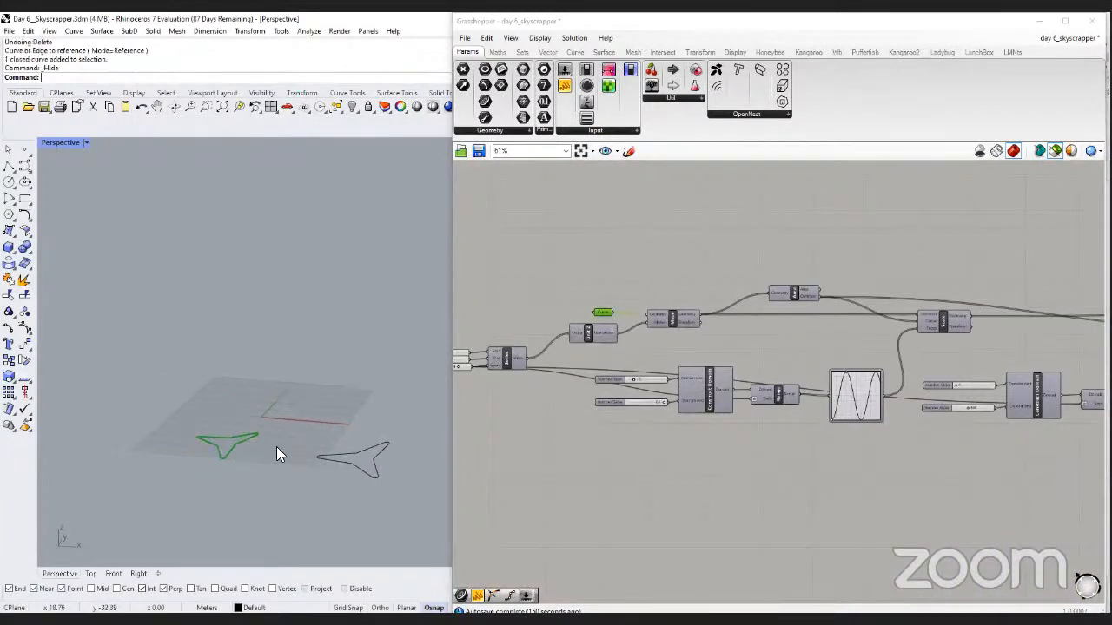
Select the Rotate component to preview its stacked, twisted floor curves in the Rhino viewport.
mouse_move(618, 319)
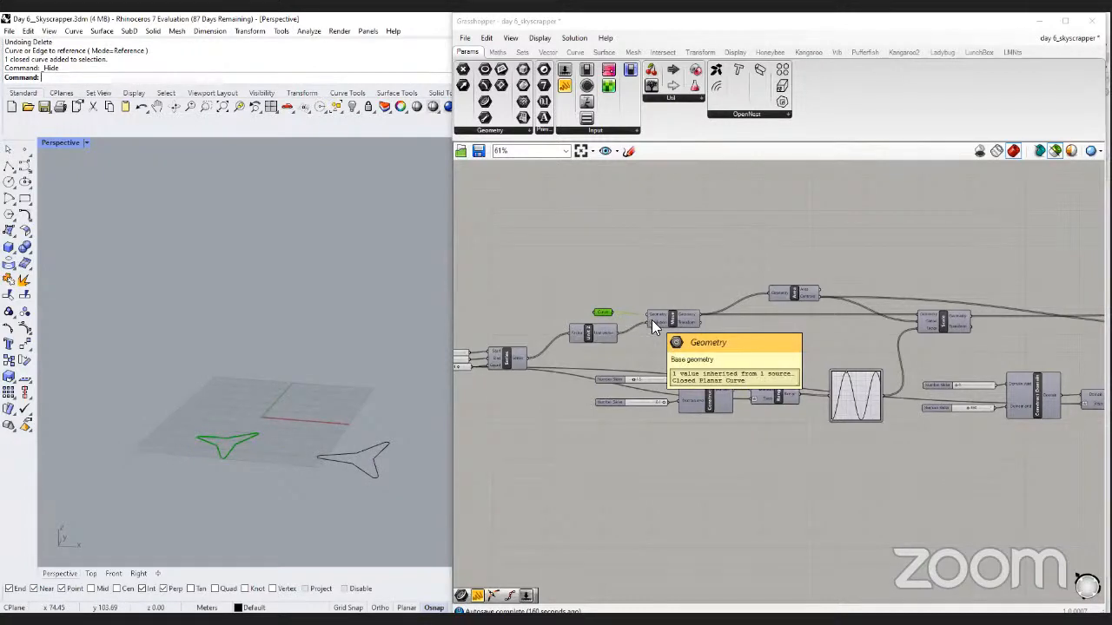
scroll(652, 319, "down", 3)
right_click_drag(1033, 377, 800, 333)
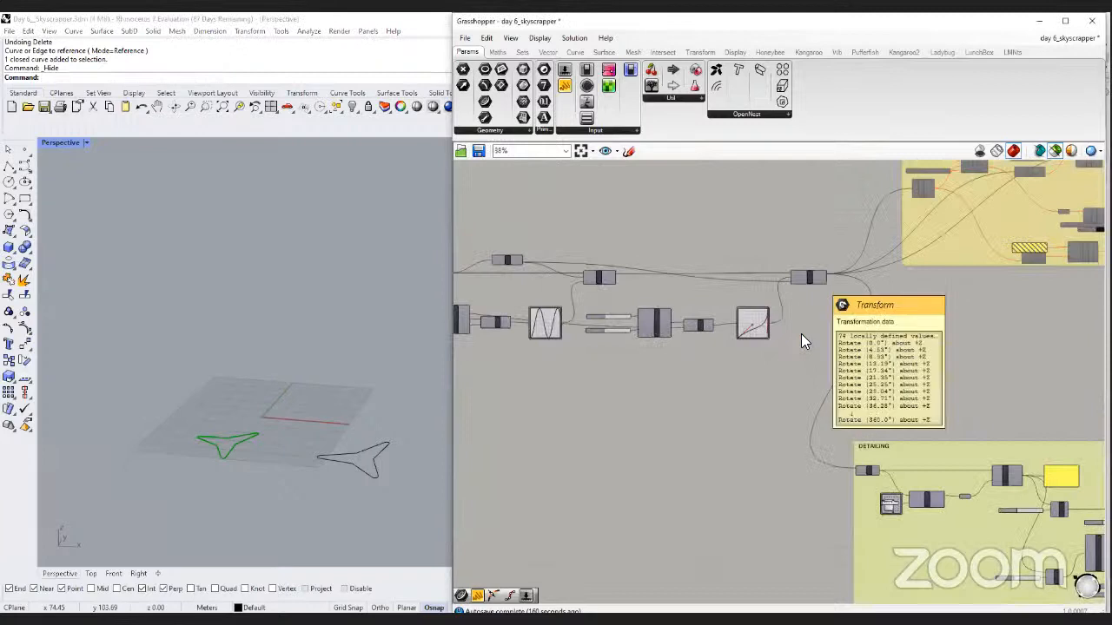
left_click(808, 278)
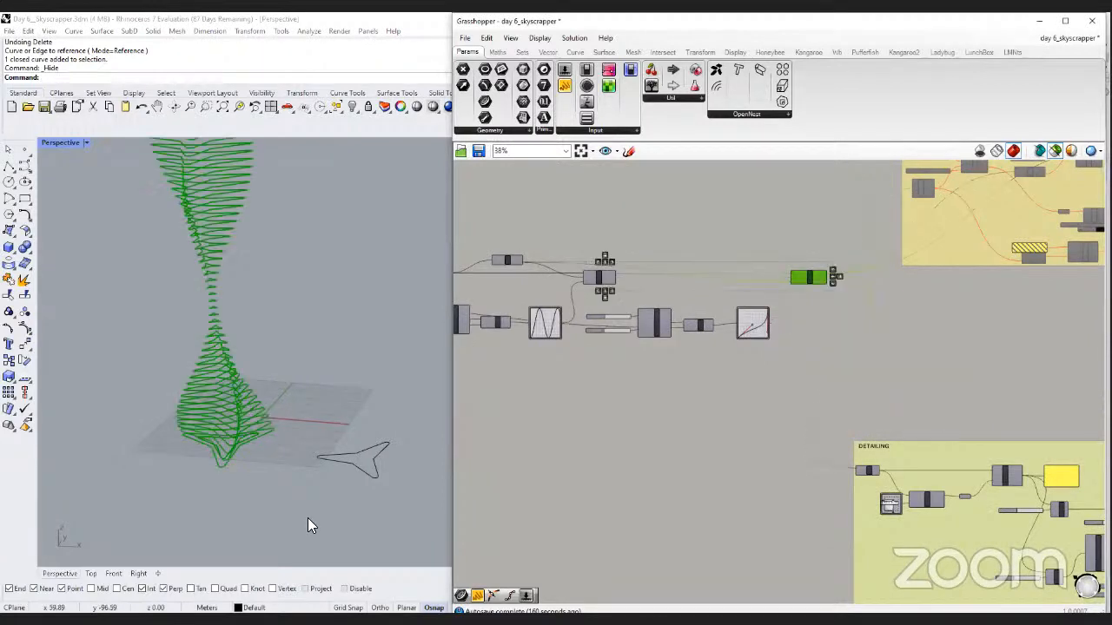
scroll(348, 521, "down", 5)
right_click_drag(349, 519, 337, 505)
Preview the Loft surface in the DETAILING group, then reselect the Rotate component that feeds it.
scroll(845, 452, "up", 3)
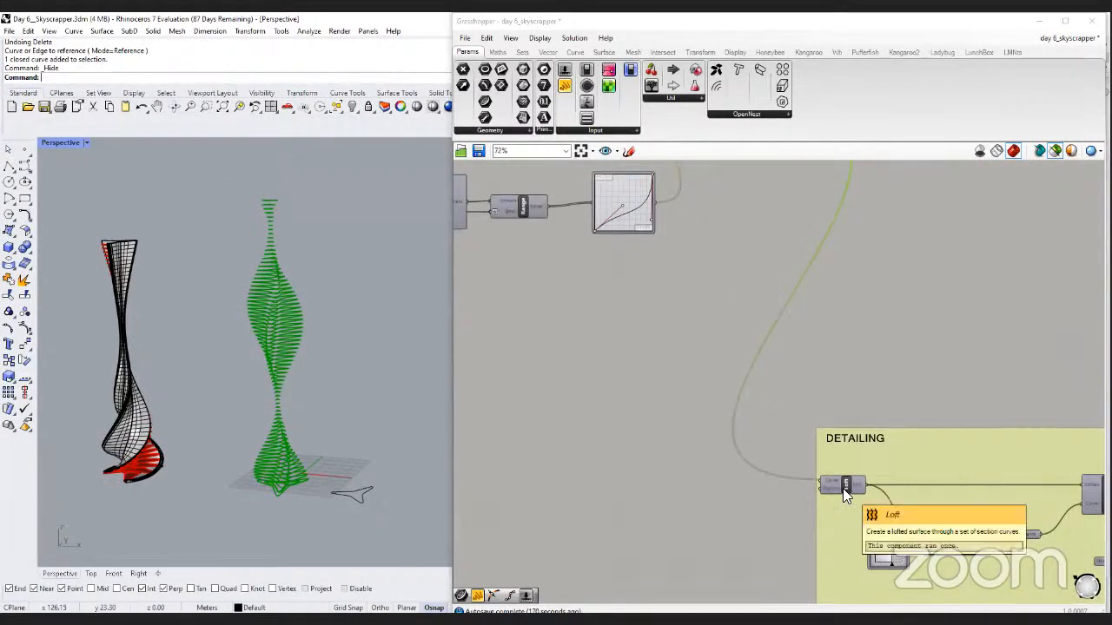
left_click(842, 488)
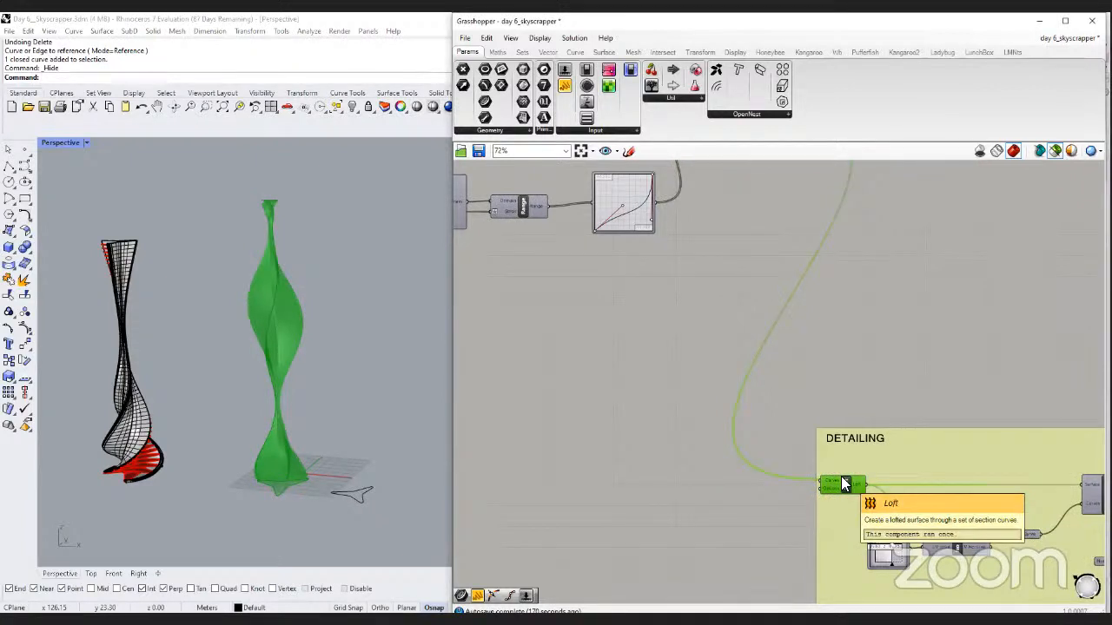
scroll(841, 483, "down", 2)
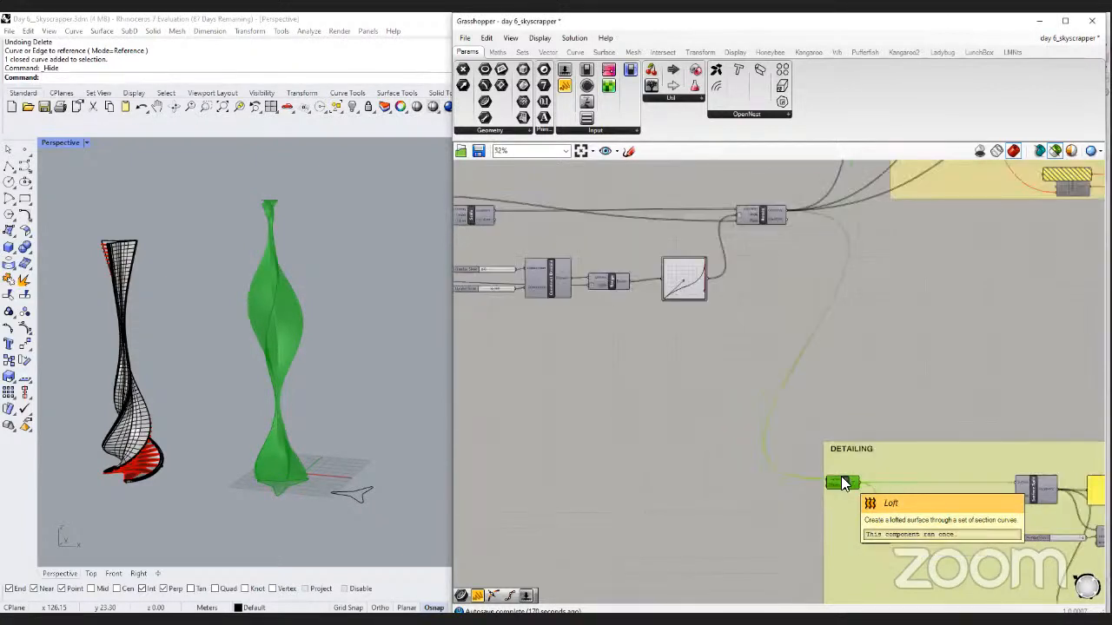
scroll(784, 270, "up", 1)
left_click(785, 271)
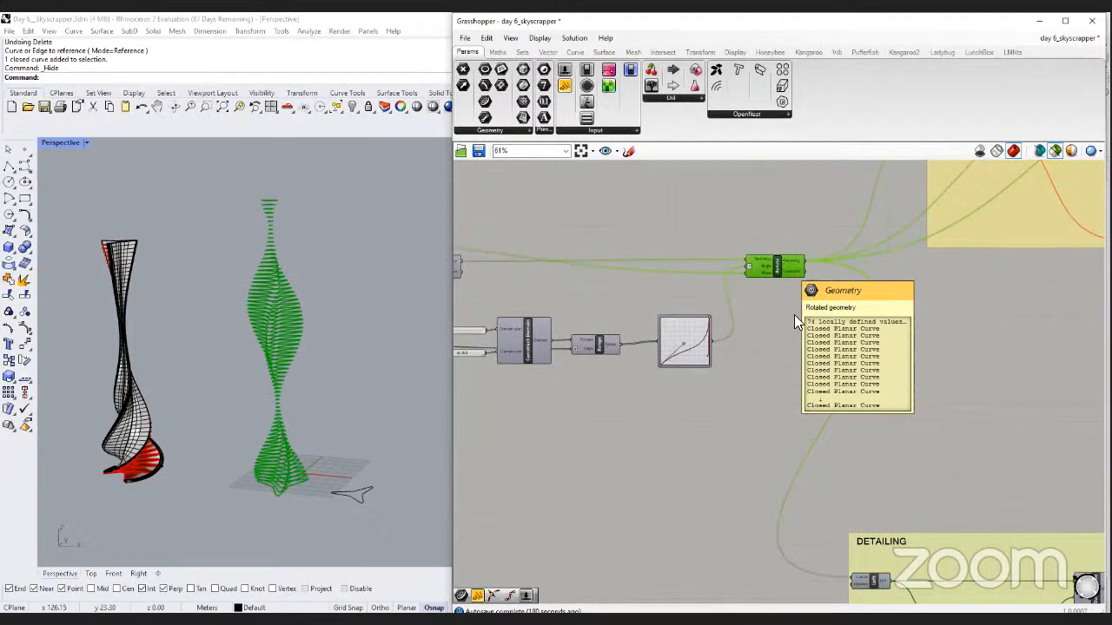
Preview the tower's generation in order by selecting the base Curve, Move and Scale components.
scroll(793, 314, "down", 3)
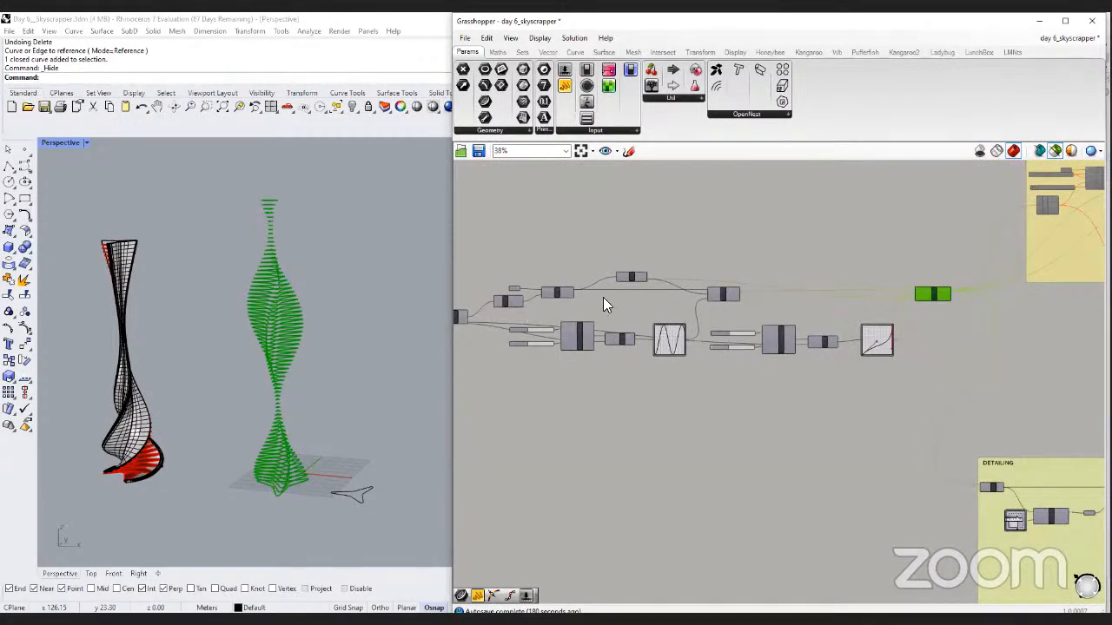
scroll(537, 290, "up", 5)
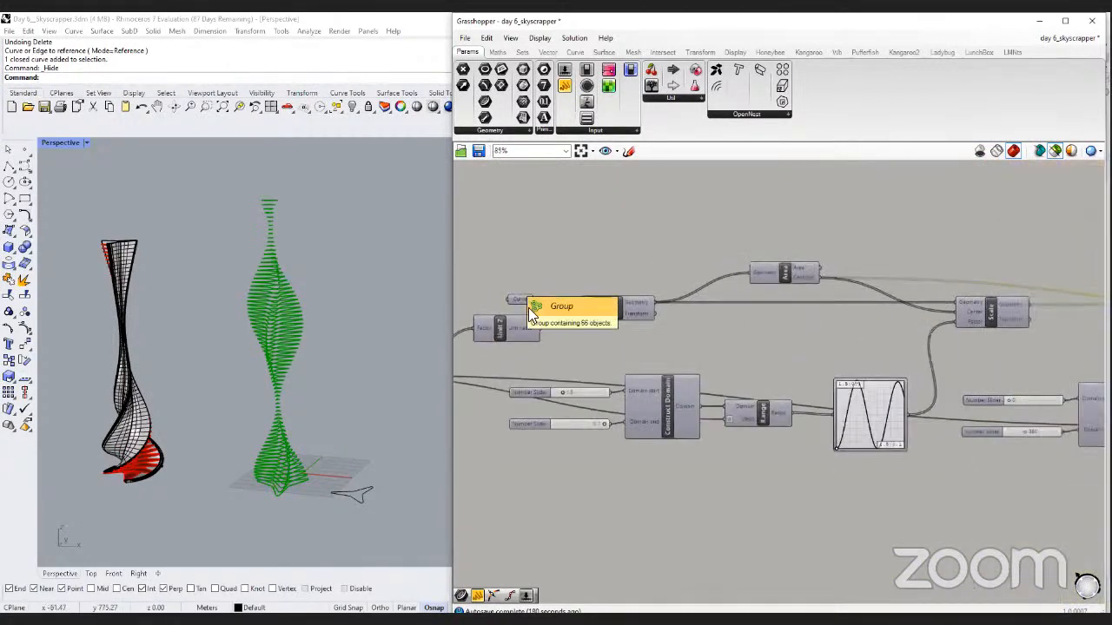
left_click(528, 308)
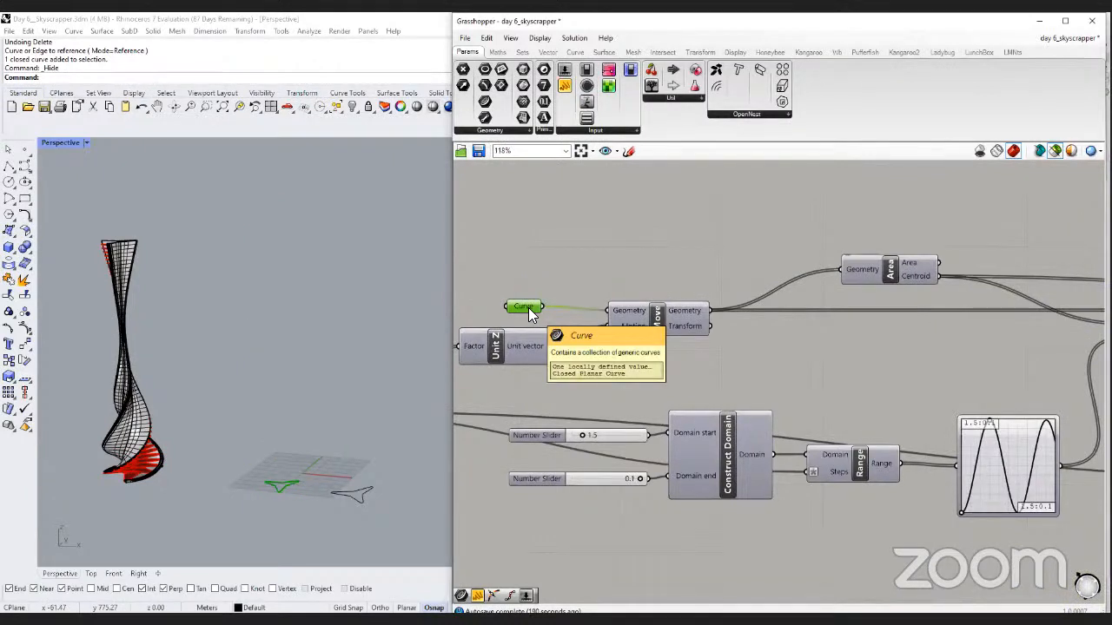
left_click(663, 323)
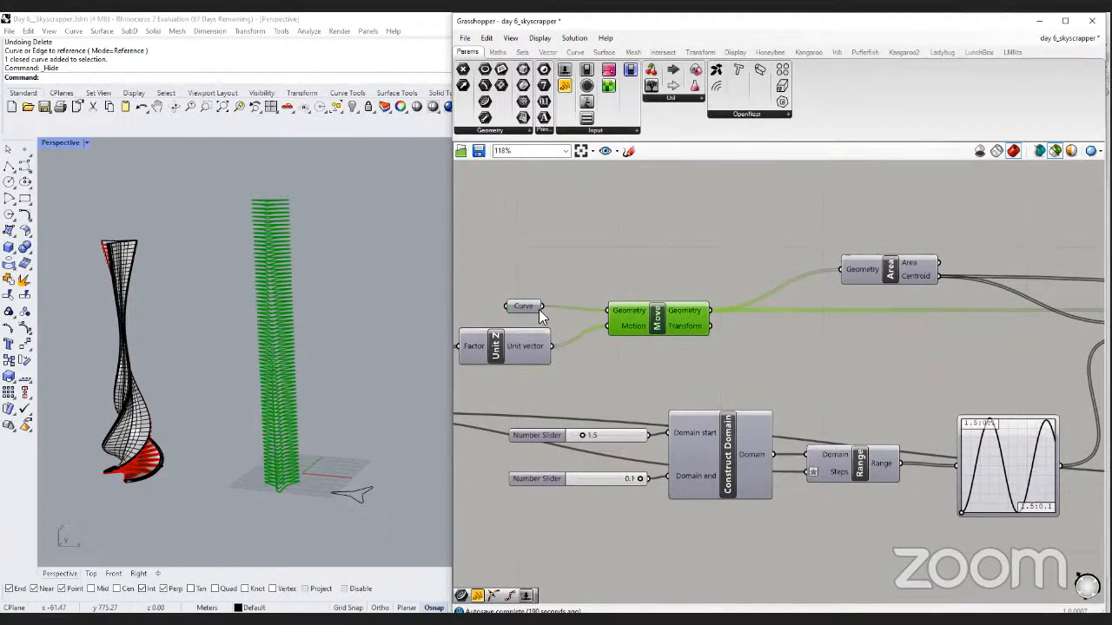
mouse_move(672, 317)
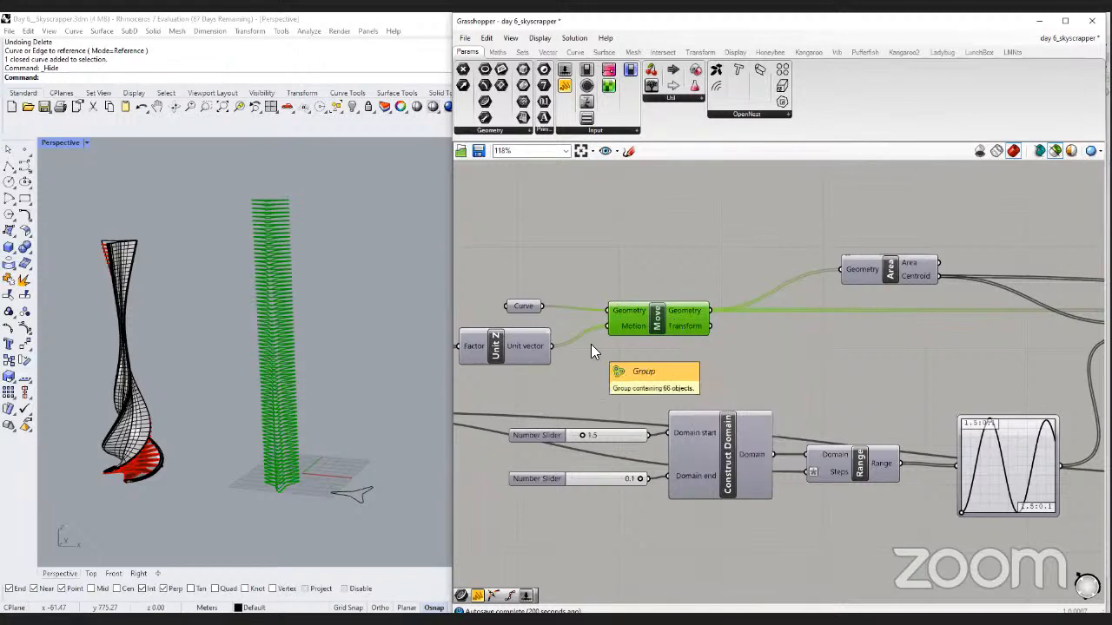
scroll(591, 344, "down", 3)
right_click_drag(756, 334, 677, 320)
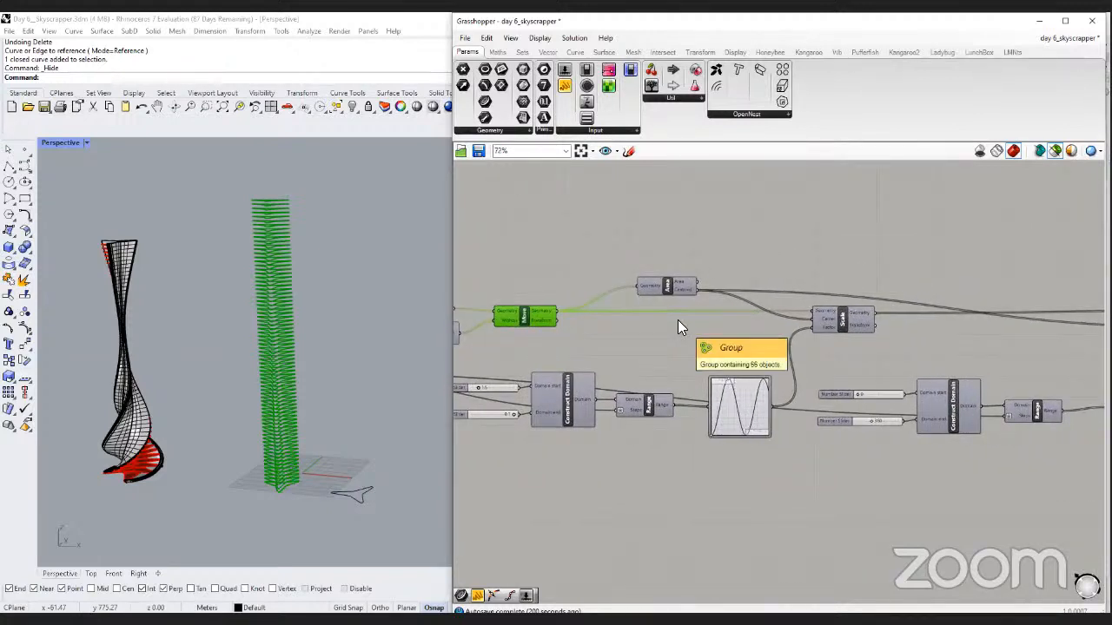
mouse_move(831, 324)
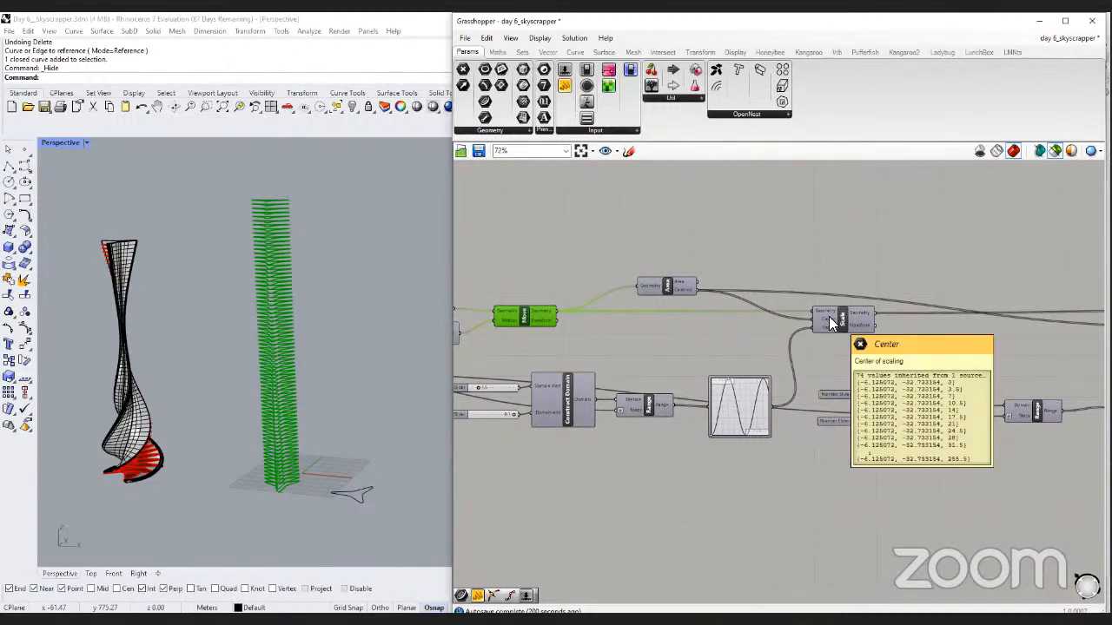
left_click(832, 318)
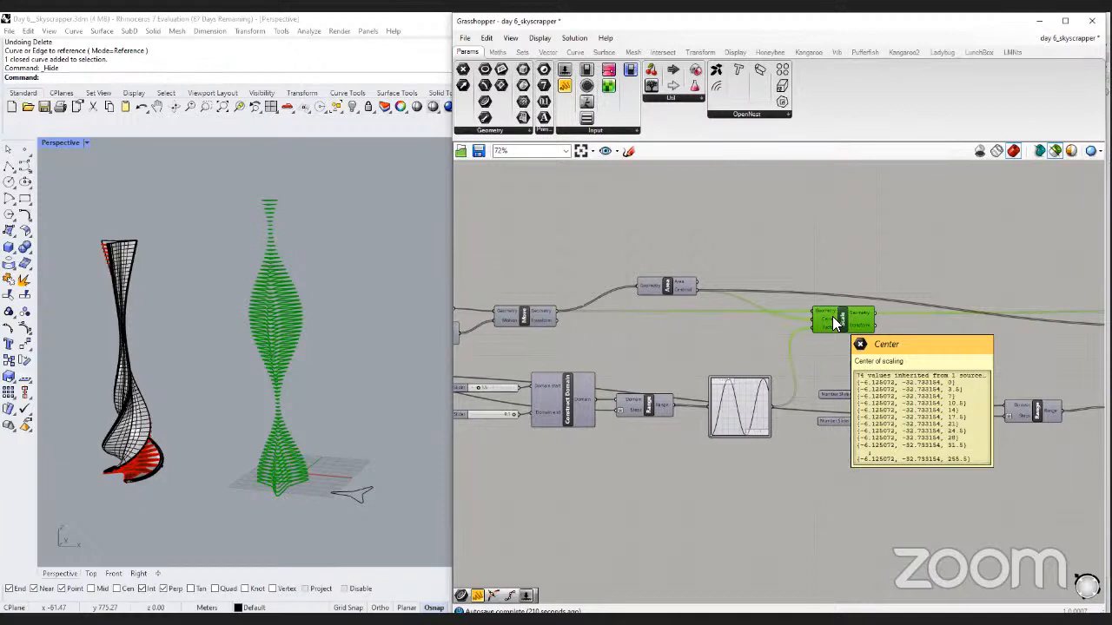
Select the Rotate component and reshape its Graph Mapper curve so the rotation rises steeply first and levels off.
right_click_drag(1040, 365, 680, 343)
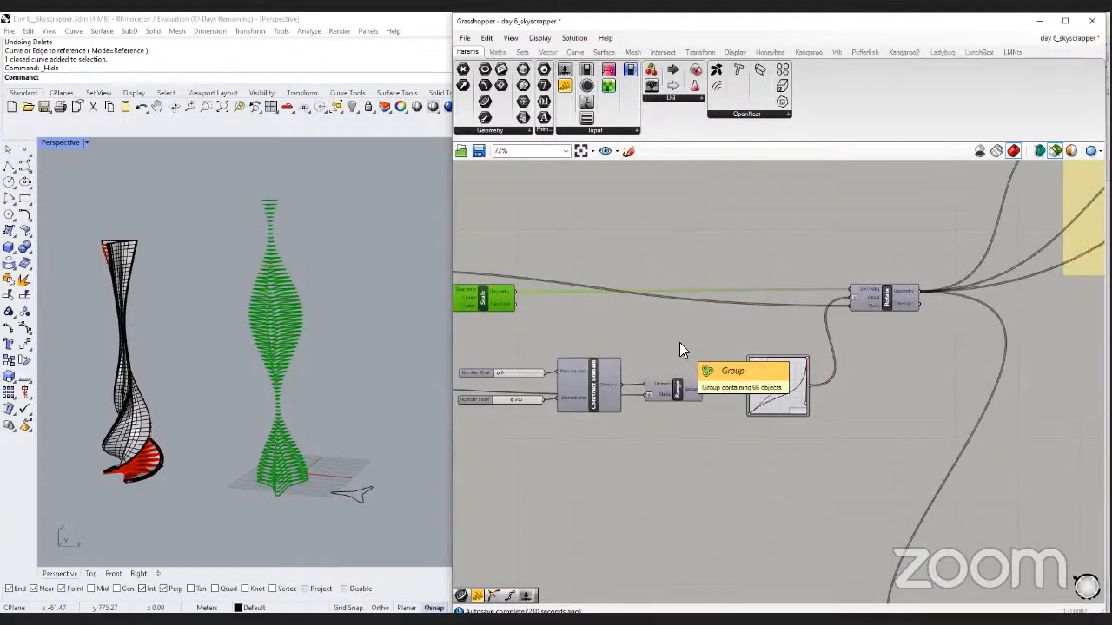
left_click(902, 304)
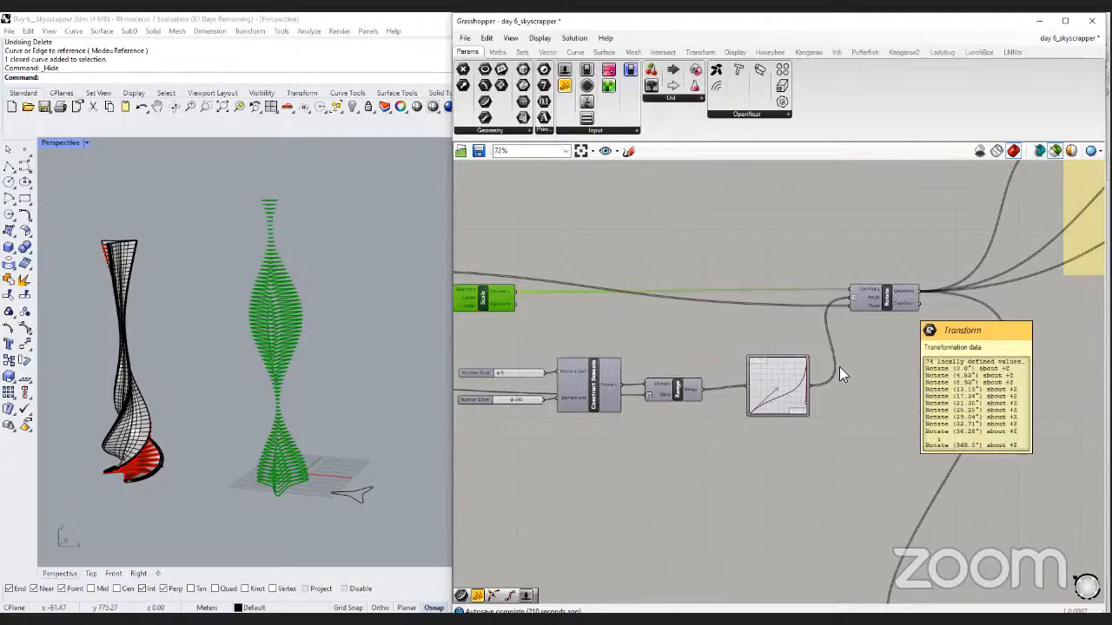
left_click_drag(773, 387, 746, 368)
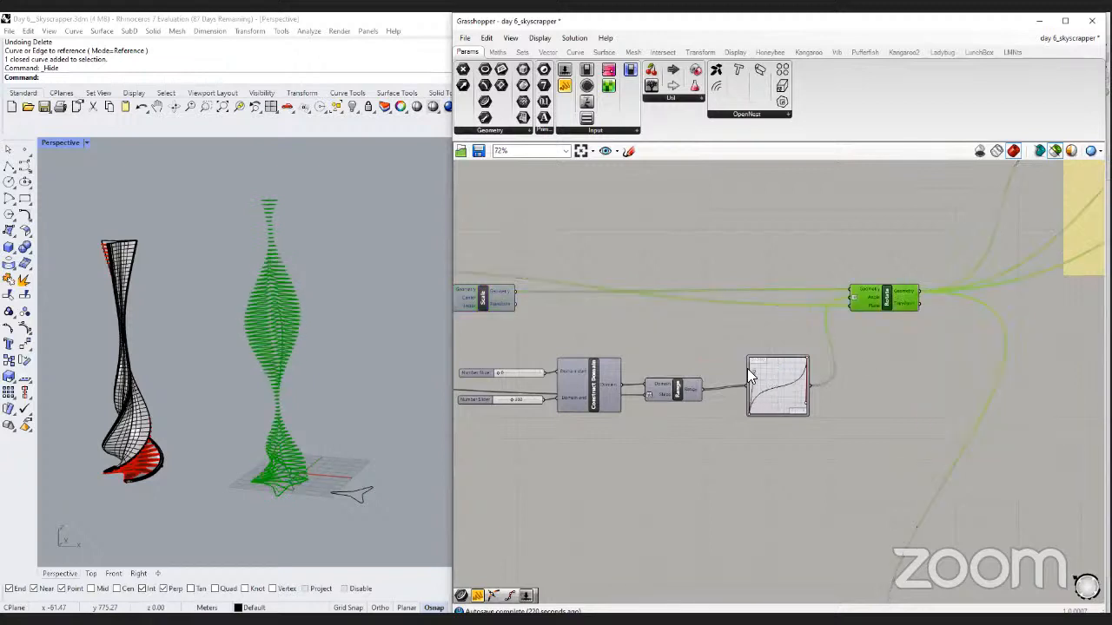
left_click_drag(803, 401, 779, 349)
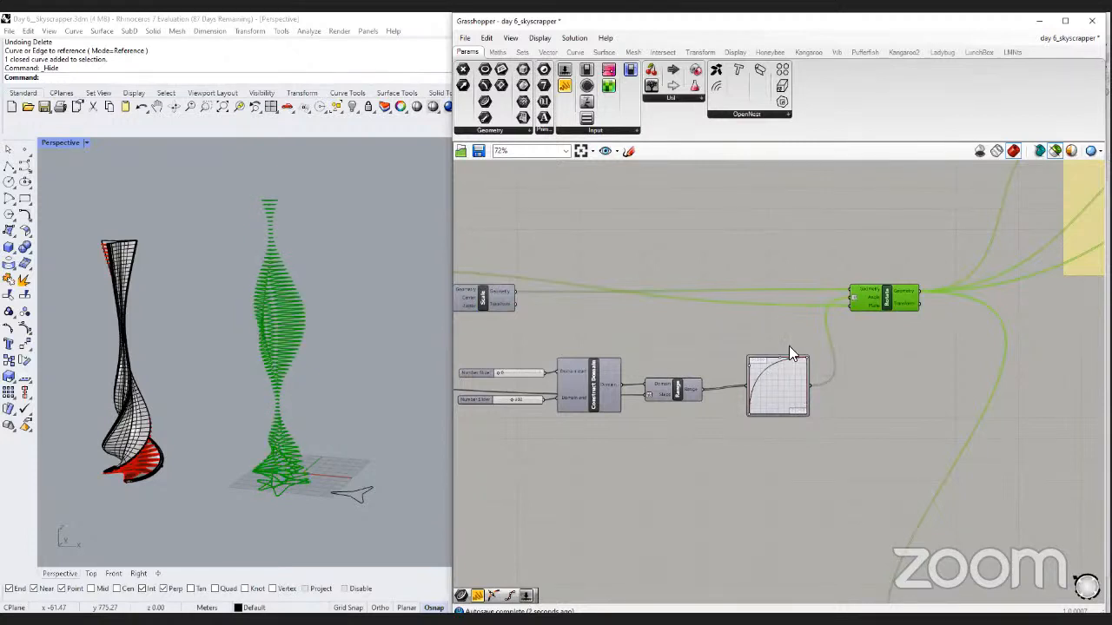
Preview the lofted tower surface with the reshaped rotation graph.
scroll(803, 294, "down", 3)
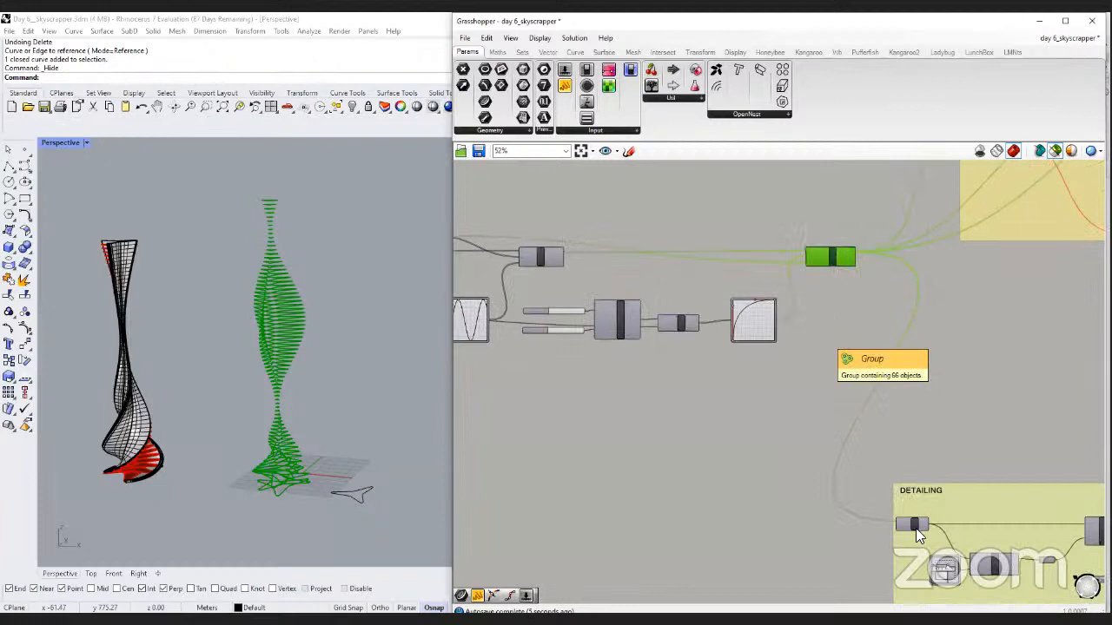
scroll(929, 524, "up", 4)
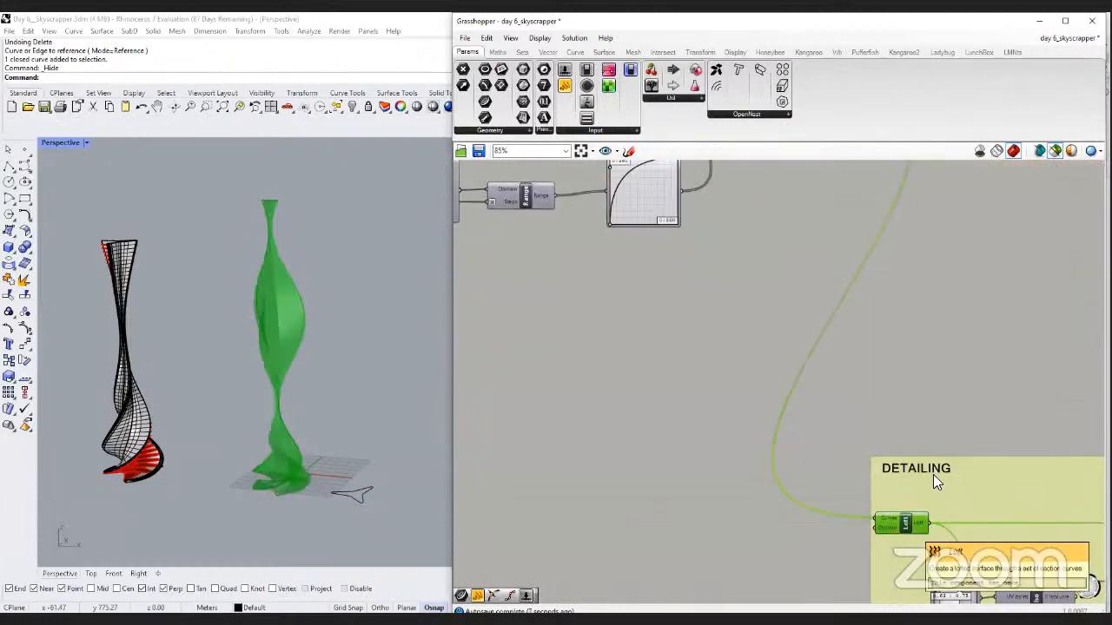
scroll(933, 474, "down", 4)
scroll(636, 304, "up", 1)
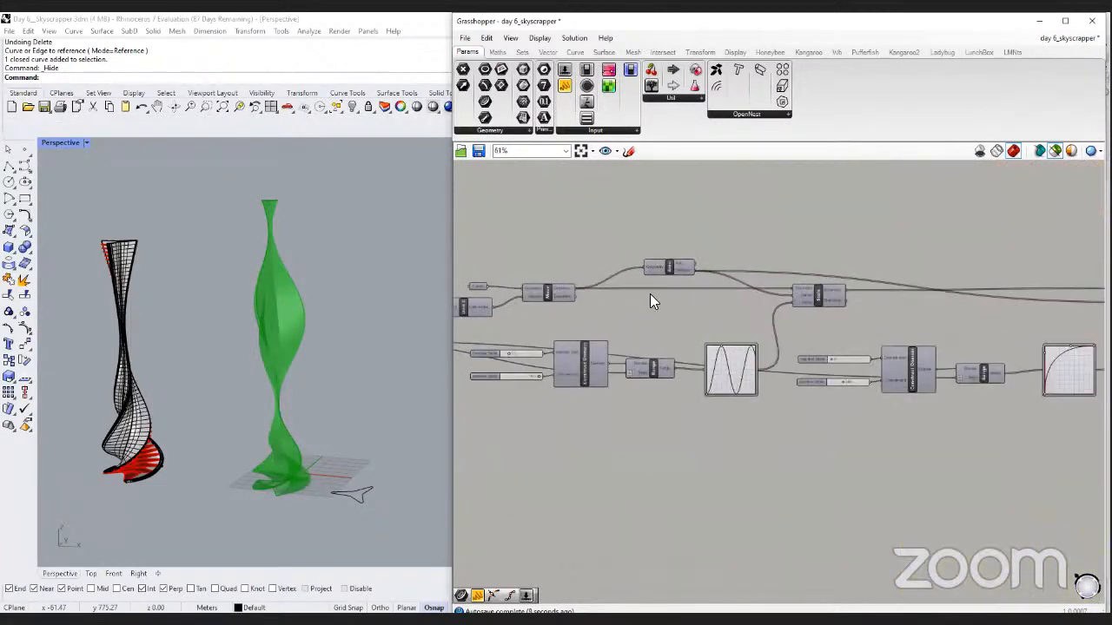
Review the sequence again by selecting the Curve, Move, Scale and Rotate components one after another.
left_click(480, 288)
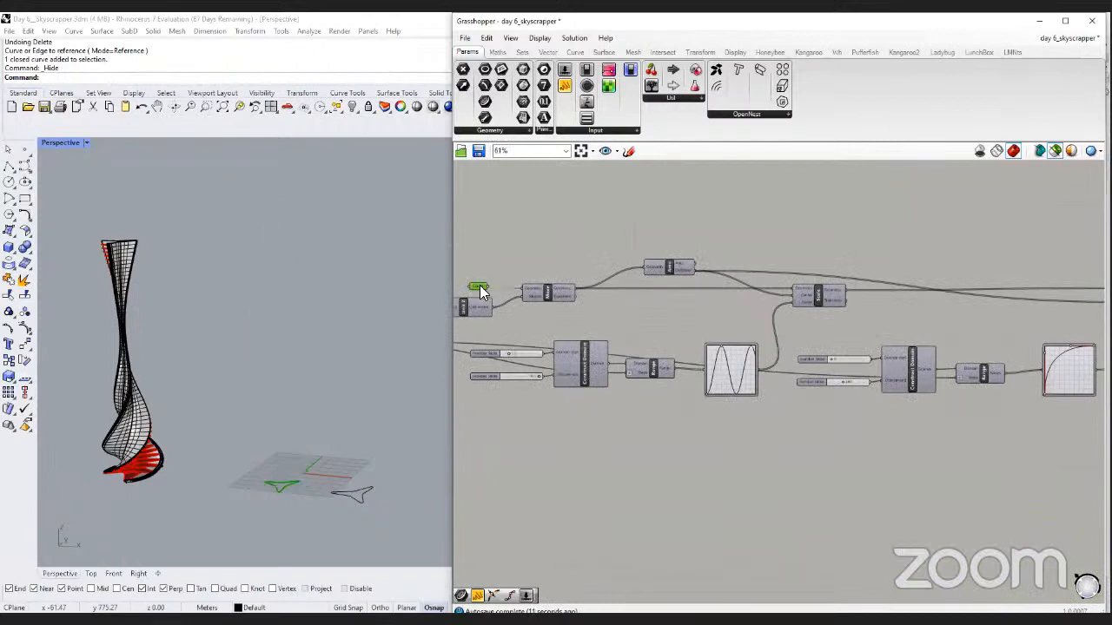
left_click(549, 294)
right_click_drag(818, 290, 701, 287)
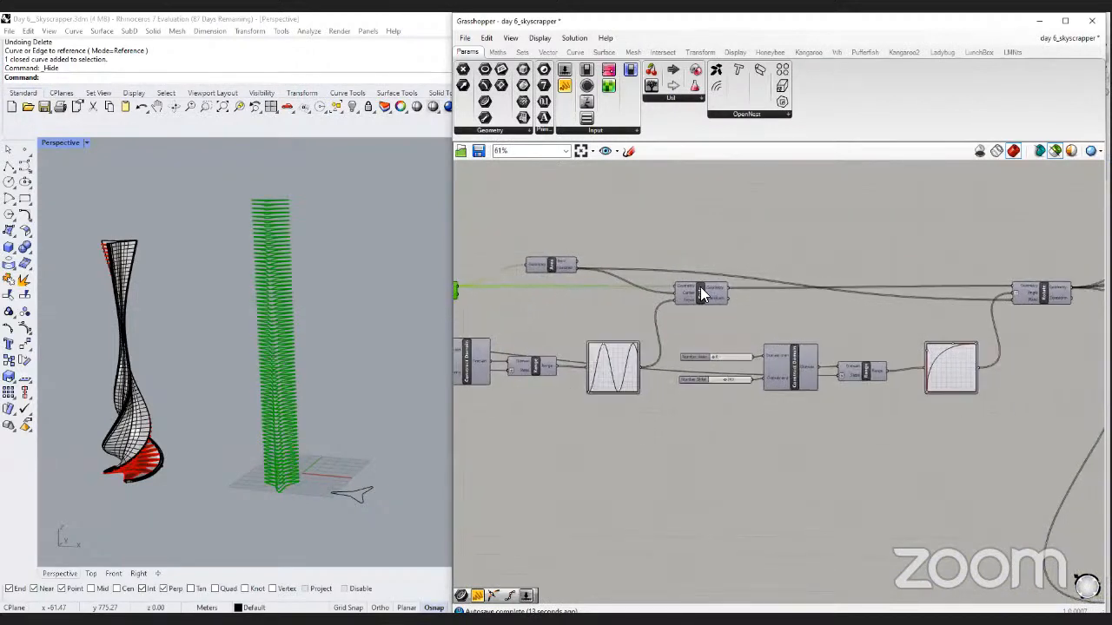
left_click(700, 291)
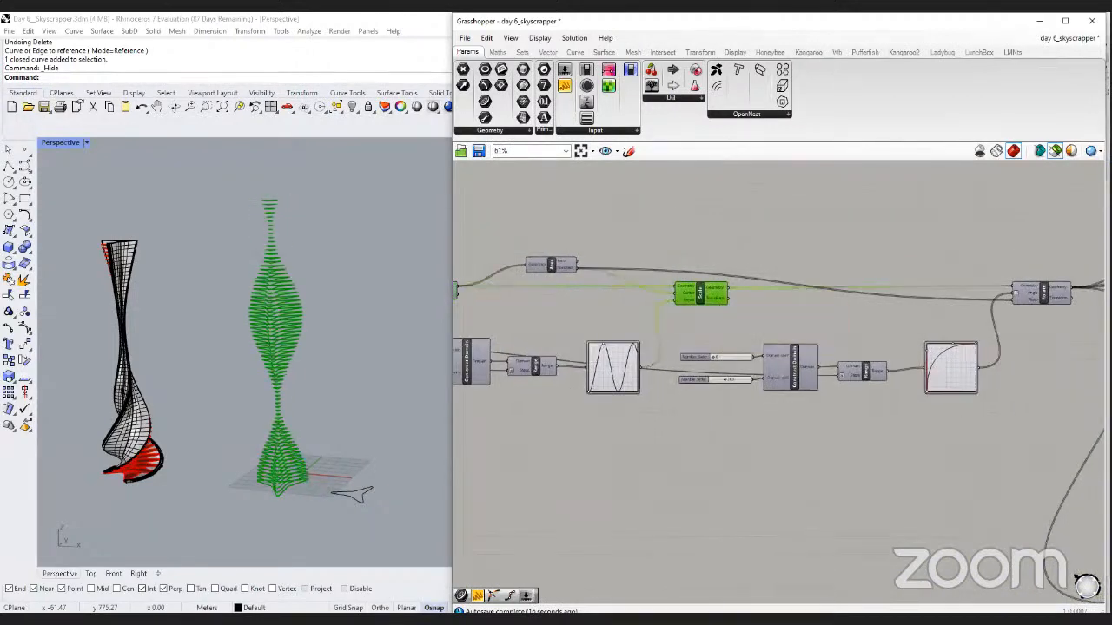
left_click(1034, 296)
right_click_drag(847, 370, 630, 322)
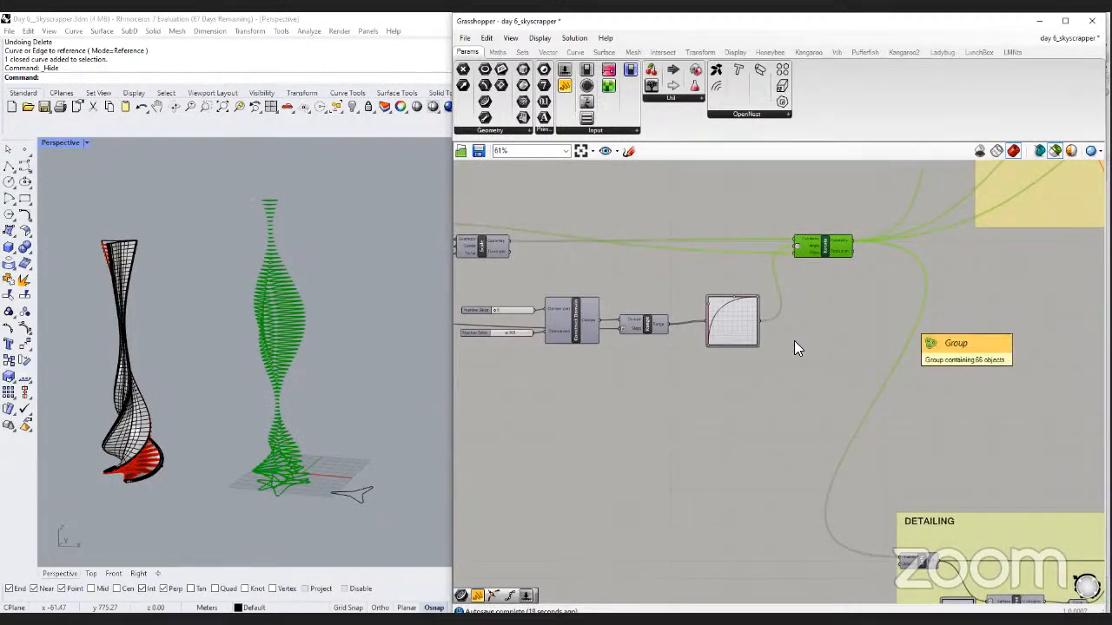
Switch to the unnamed Grasshopper document and select its Curve parameter holding the new star.
left_click(1054, 154)
left_click(1065, 38)
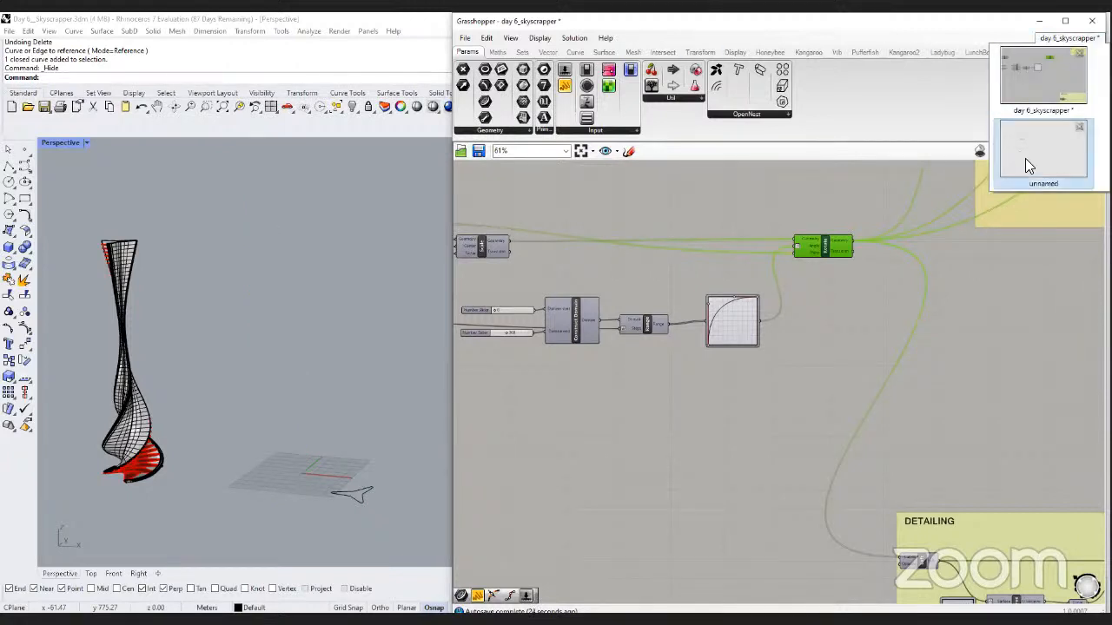
left_click(1038, 155)
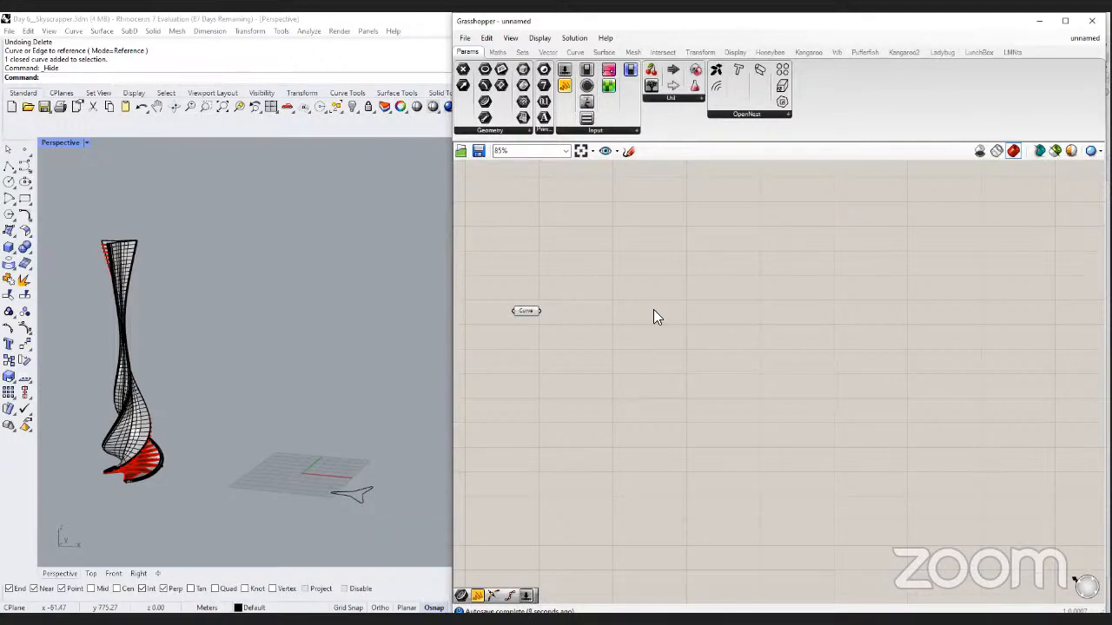
left_click(527, 311)
scroll(670, 314, "up", 2)
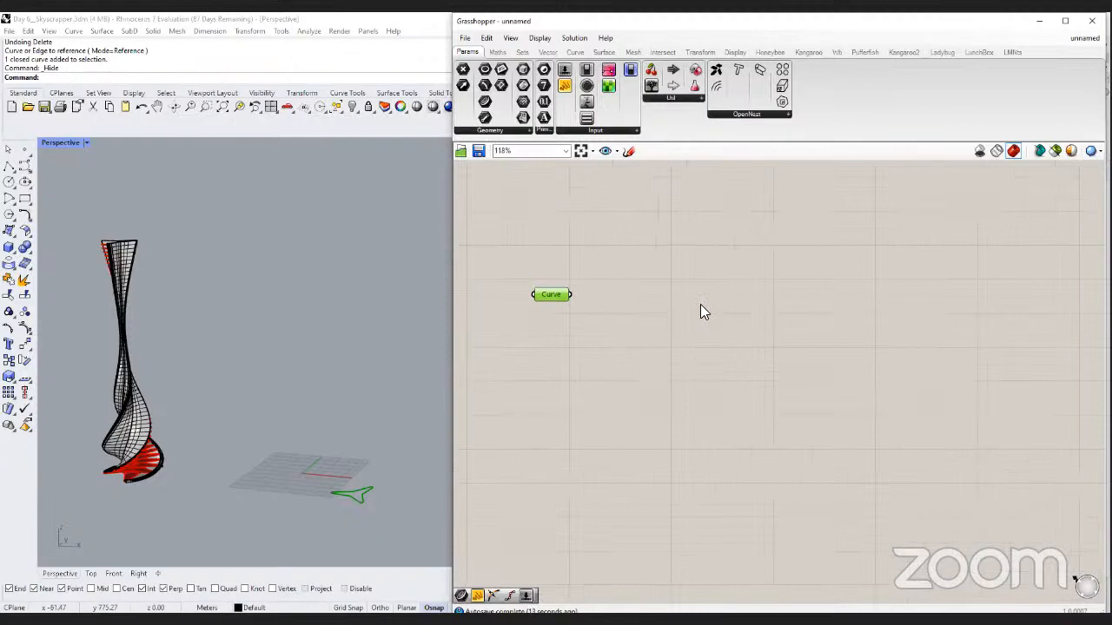
Add a Linear Array component beside the Curve parameter and connect the curve to its Geometry input.
double_click(756, 310)
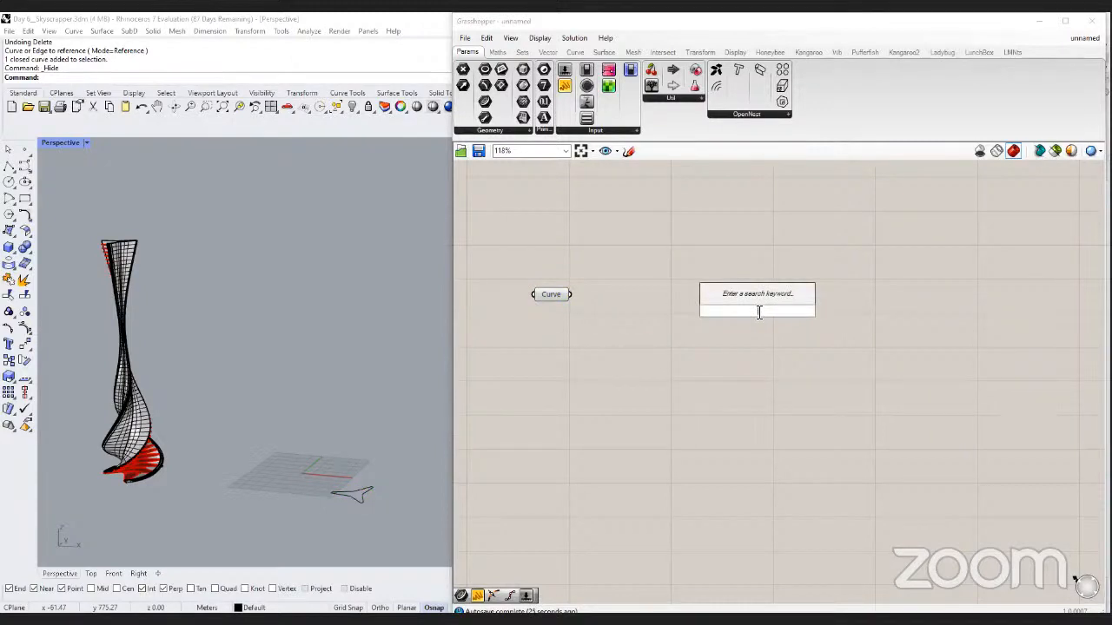
type("linear arra")
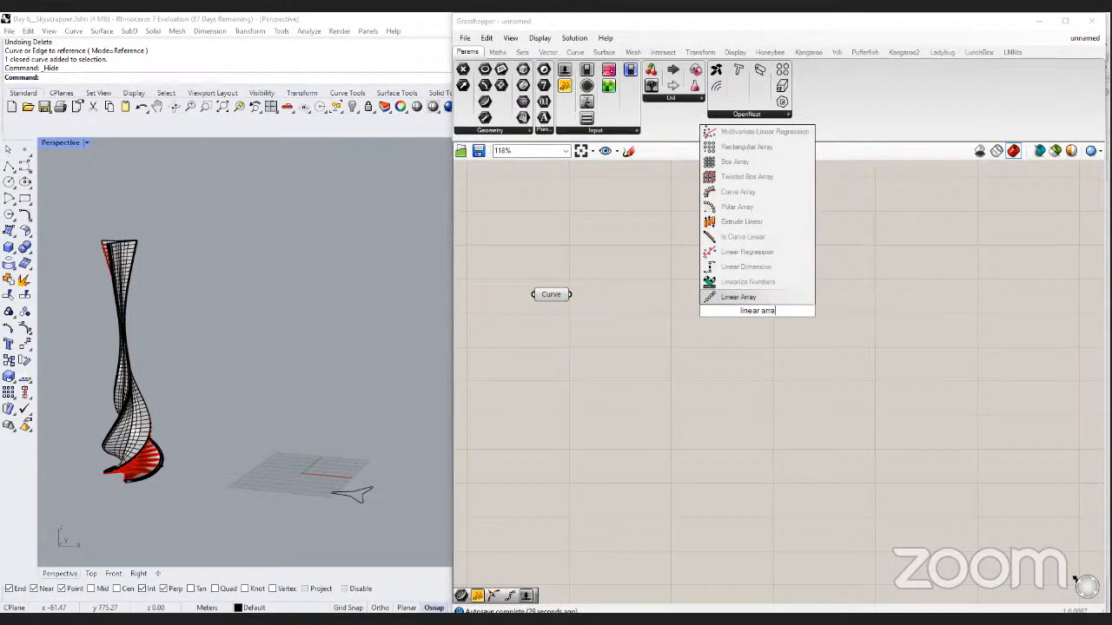
left_click(765, 299)
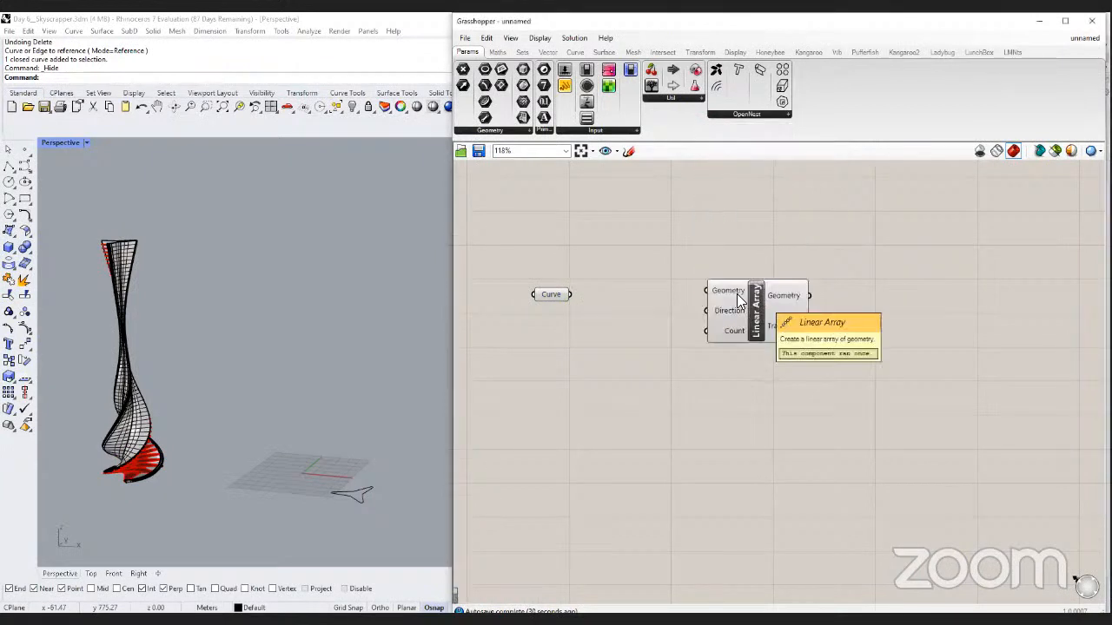
left_click_drag(737, 300, 768, 308)
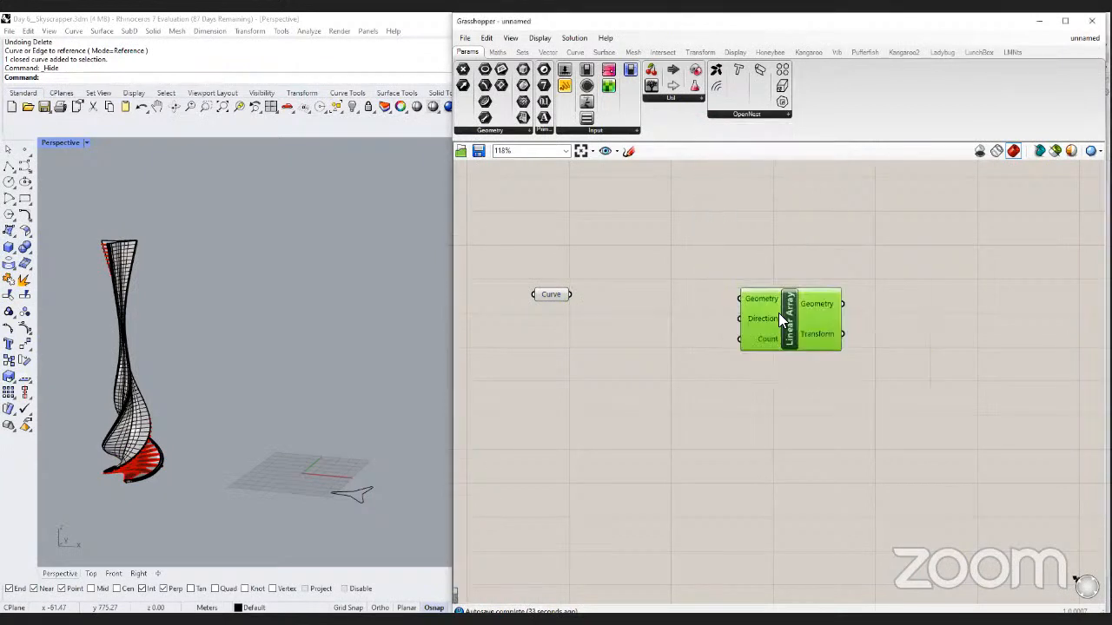
left_click(553, 295)
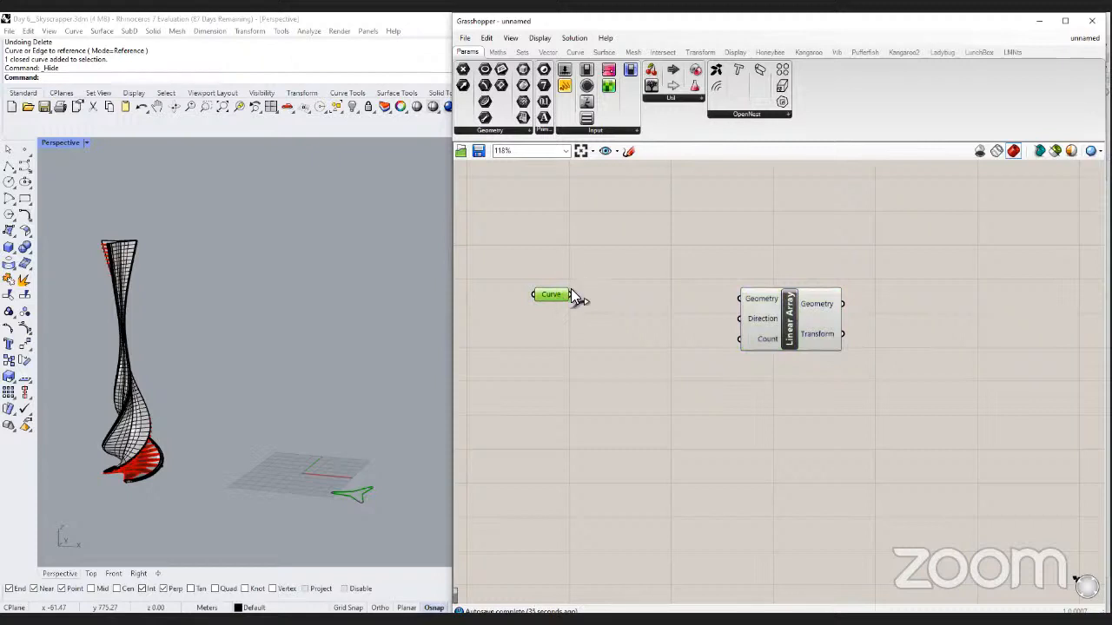
left_click_drag(570, 294, 739, 298)
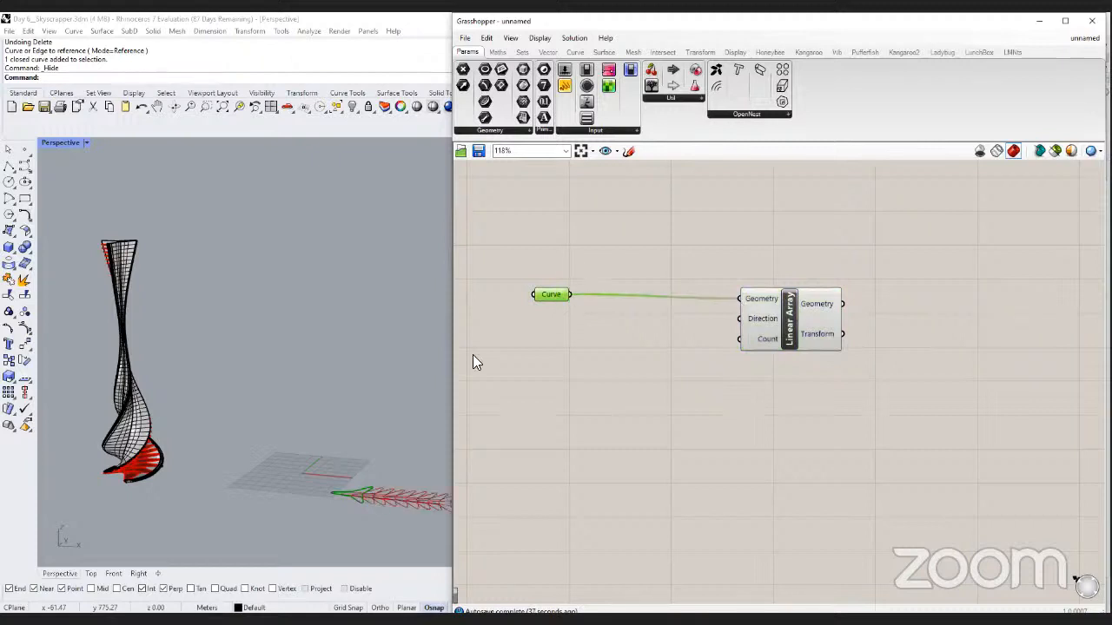
Add a Unit Z component below the Curve parameter and connect its unit vector to the Linear Array's Direction input.
mouse_move(781, 352)
left_mouse_down()
mouse_move(789, 331)
mouse_move(795, 347)
left_mouse_up()
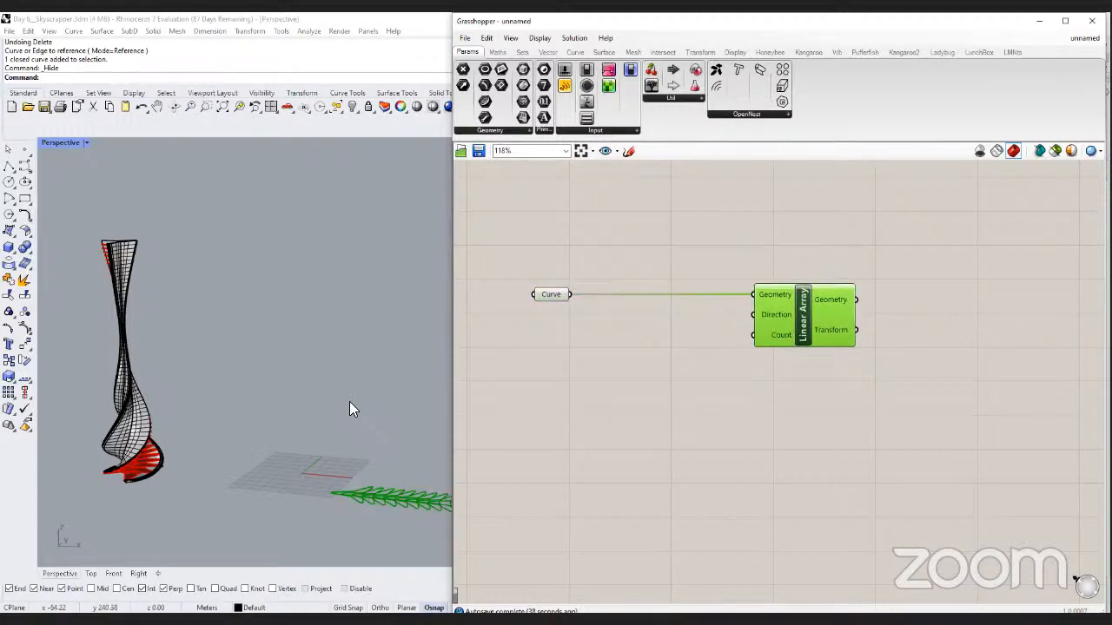
scroll(349, 401, "down", 3)
scroll(384, 426, "up", 2)
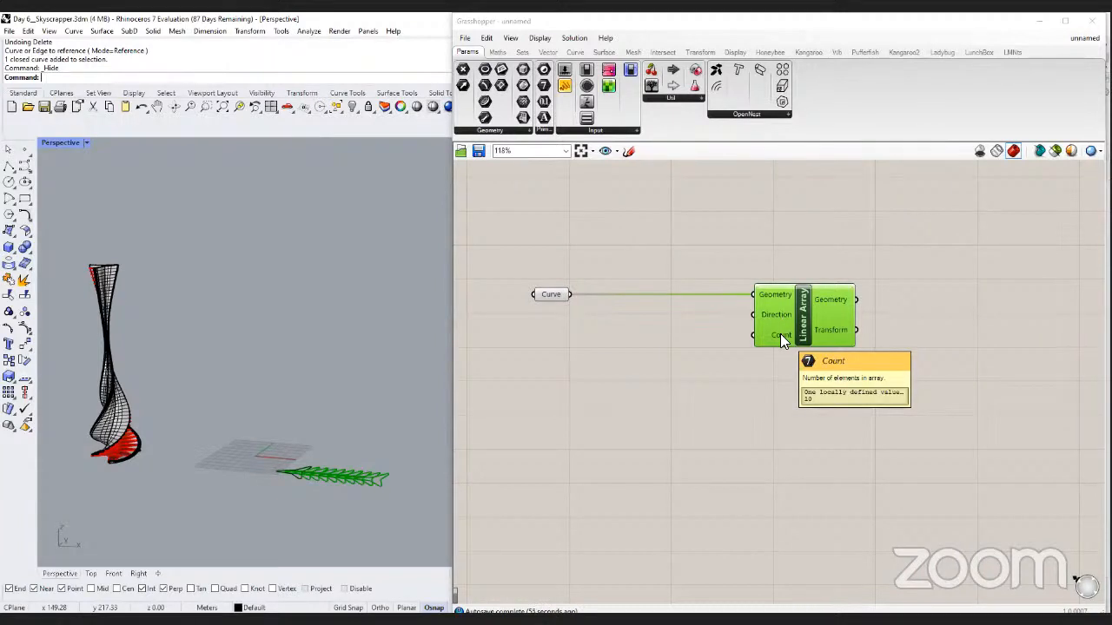
right_click_drag(756, 325, 822, 328)
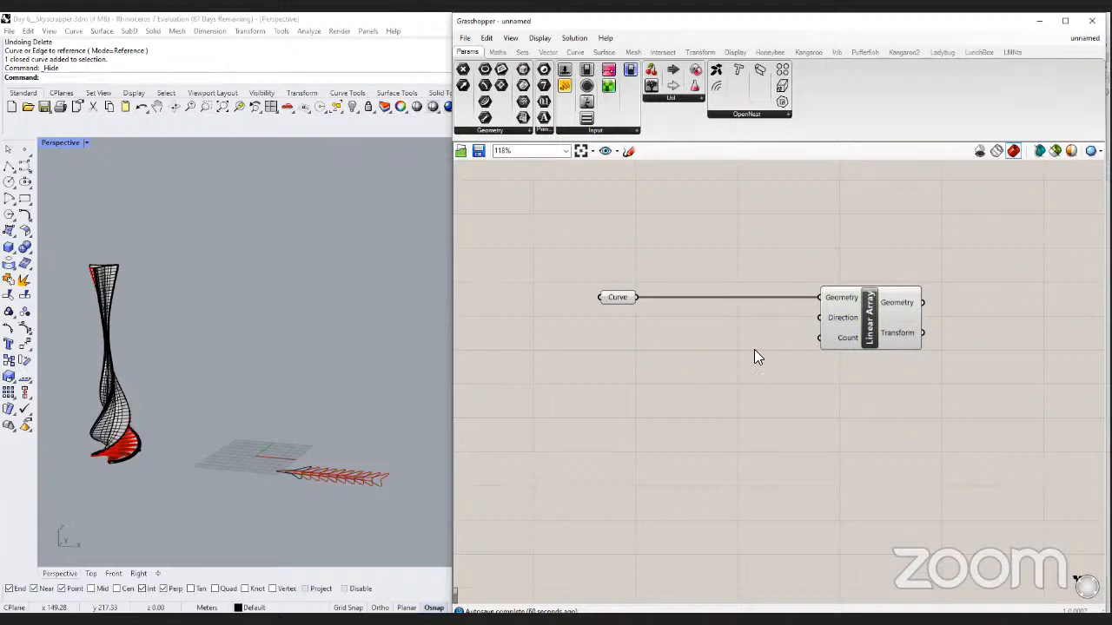
double_click(691, 359)
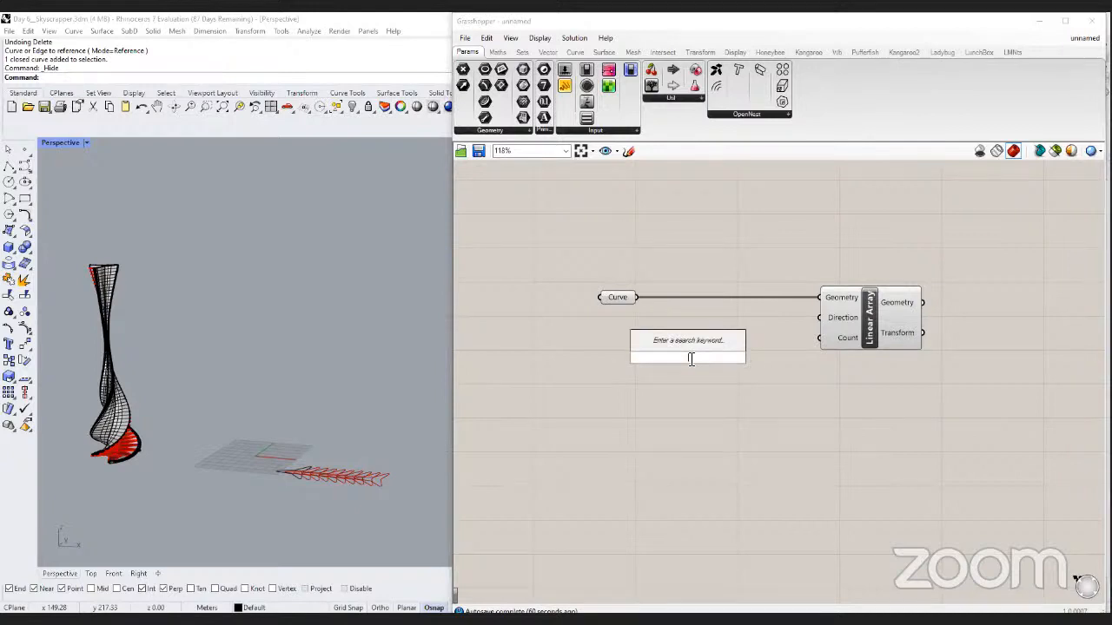
type("z")
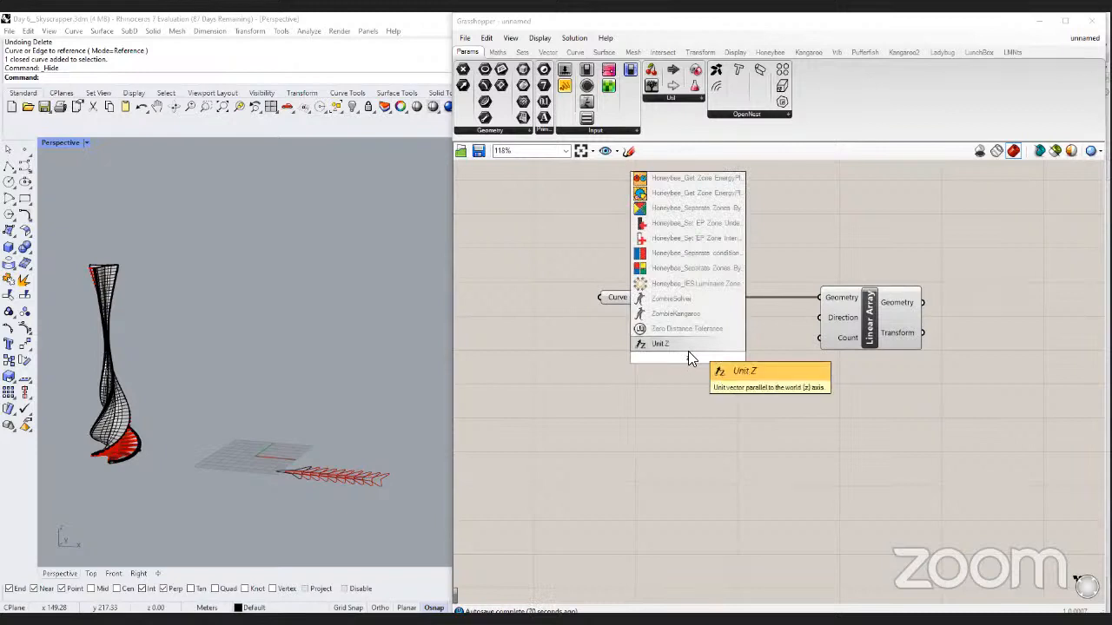
key("Return")
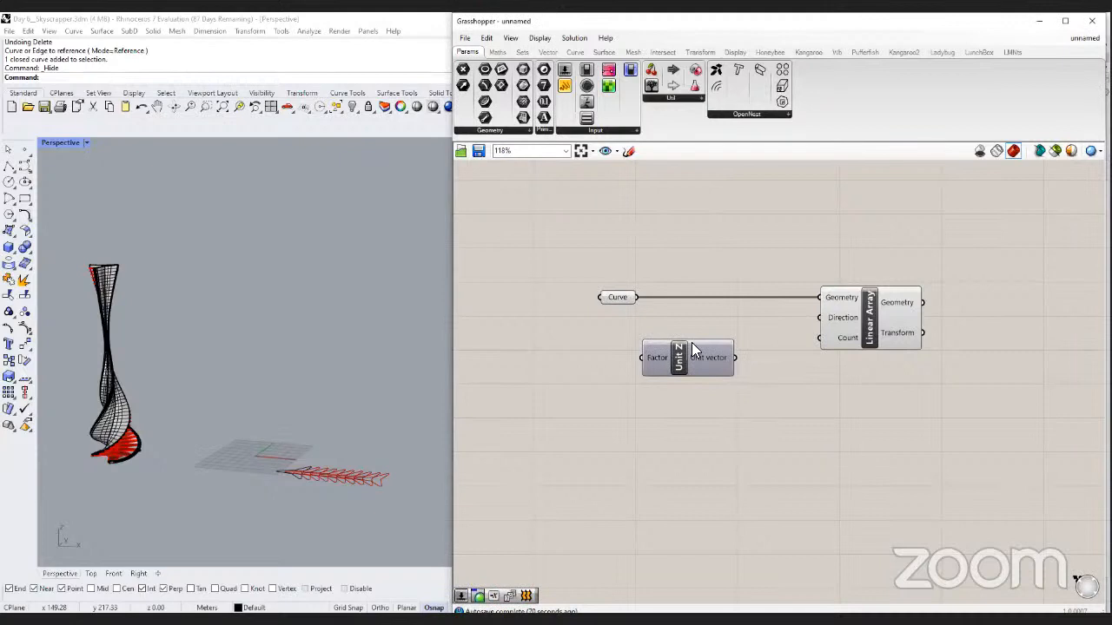
left_click(692, 342)
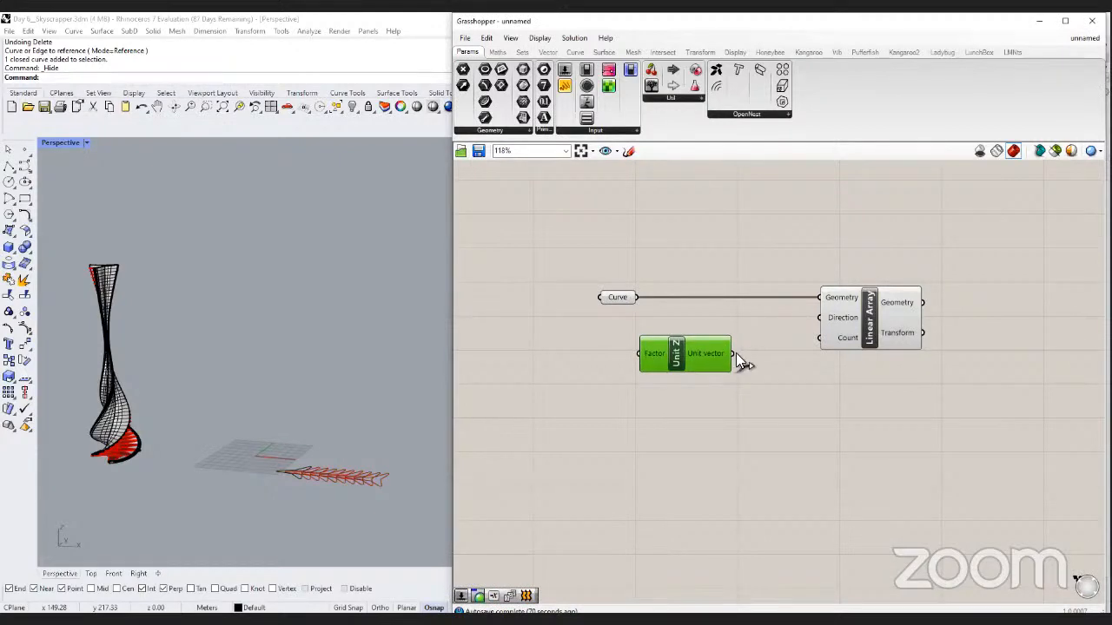
left_click_drag(734, 353, 801, 331)
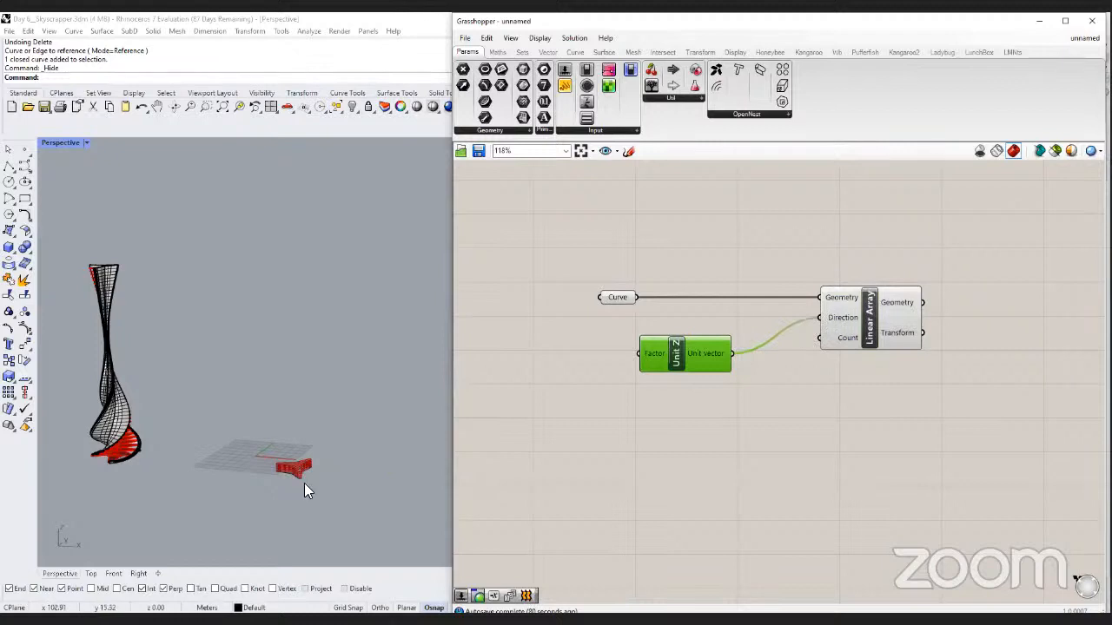
Examine the vertical spacing of the arrayed star curves in the Perspective viewport.
scroll(305, 485, "up", 3)
scroll(299, 485, "up", 5)
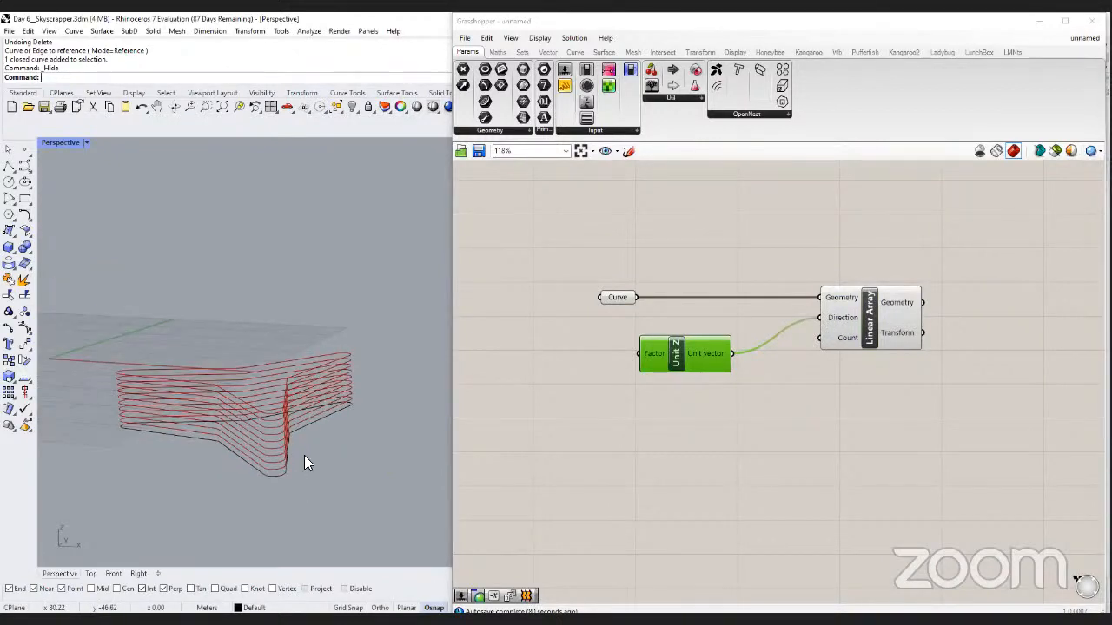
scroll(304, 455, "down", 3)
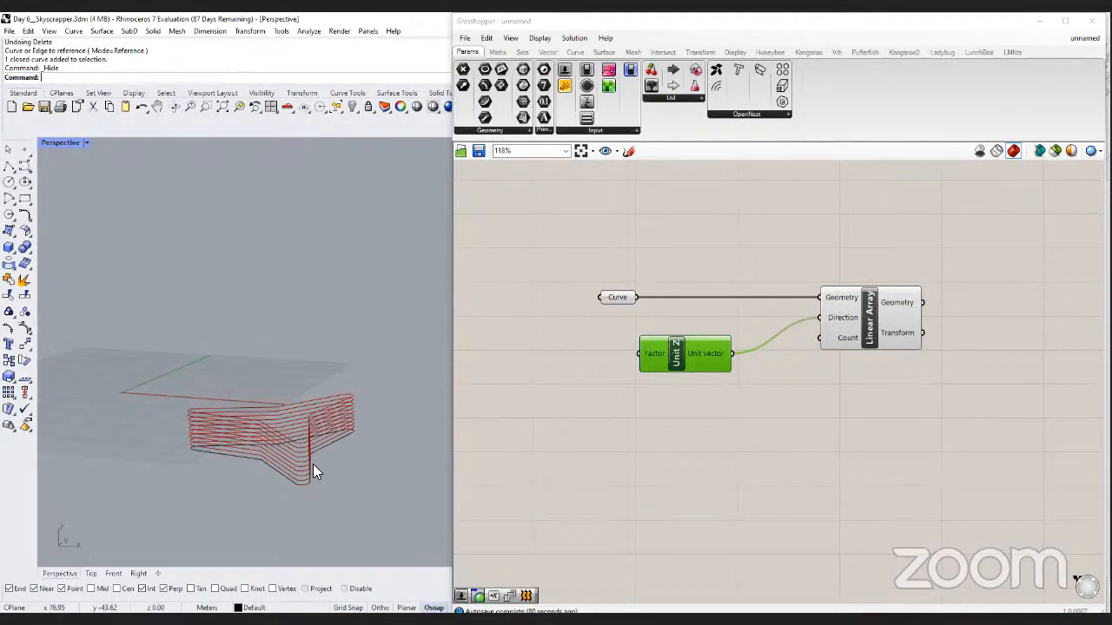
mouse_move(304, 488)
right_mouse_down()
mouse_move(322, 484)
mouse_move(333, 454)
mouse_move(300, 496)
right_mouse_up()
scroll(301, 493, "up", 3)
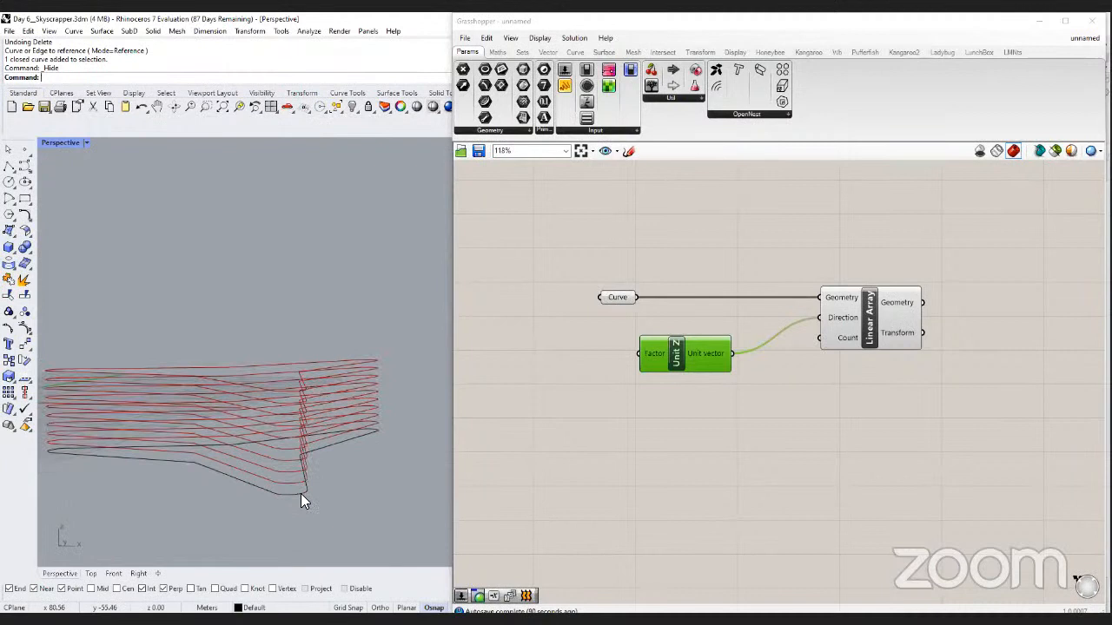
scroll(299, 488, "down", 2)
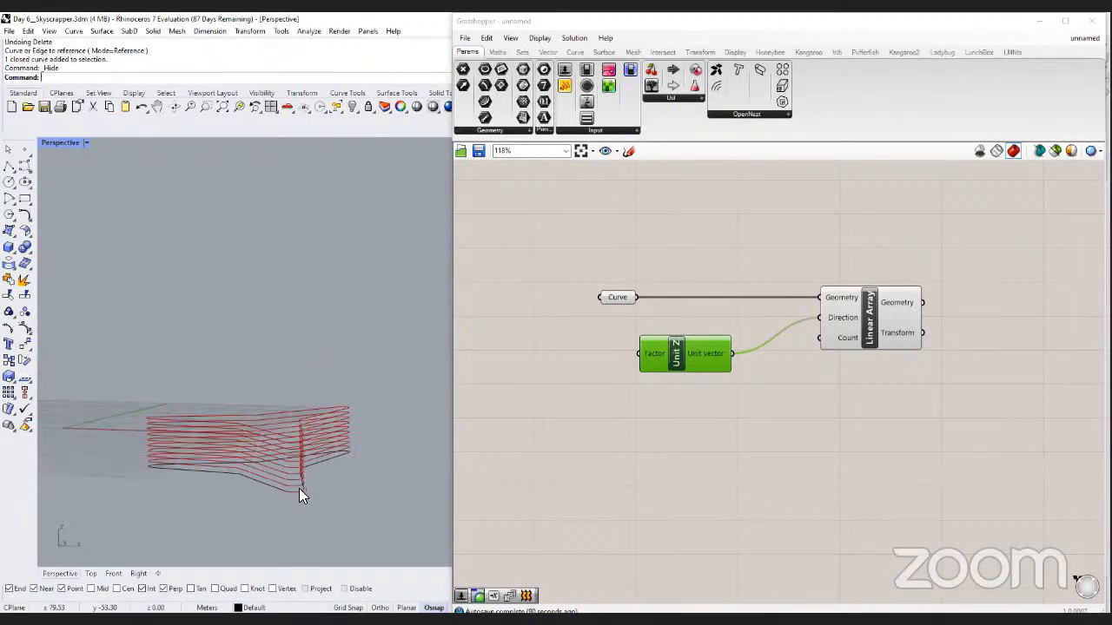
scroll(299, 488, "down", 1)
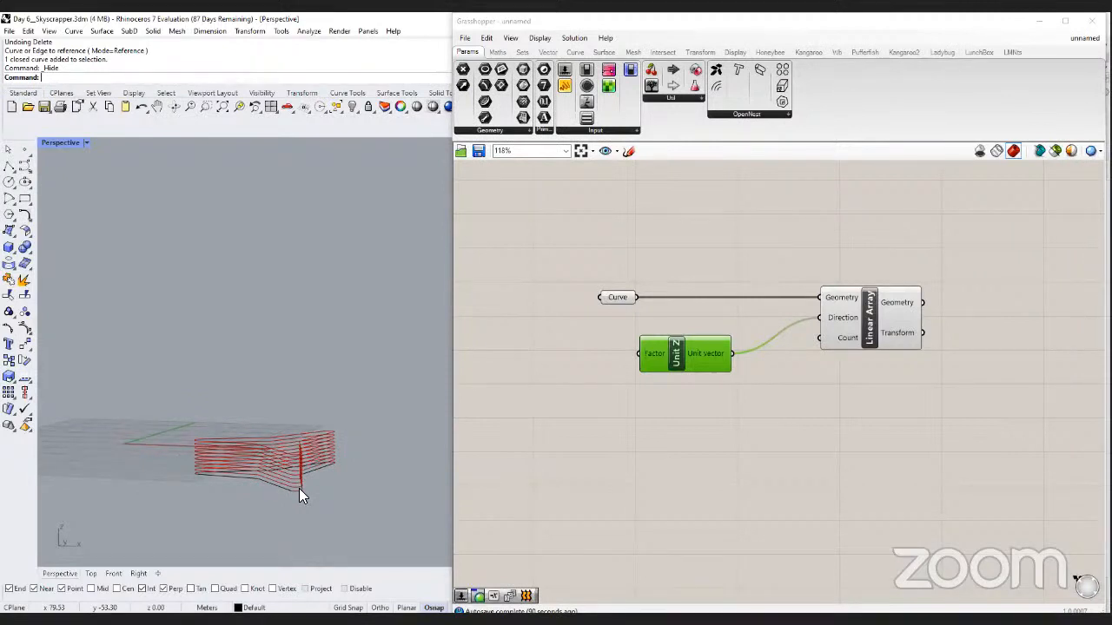
left_click(602, 420)
right_click_drag(602, 419, 680, 423)
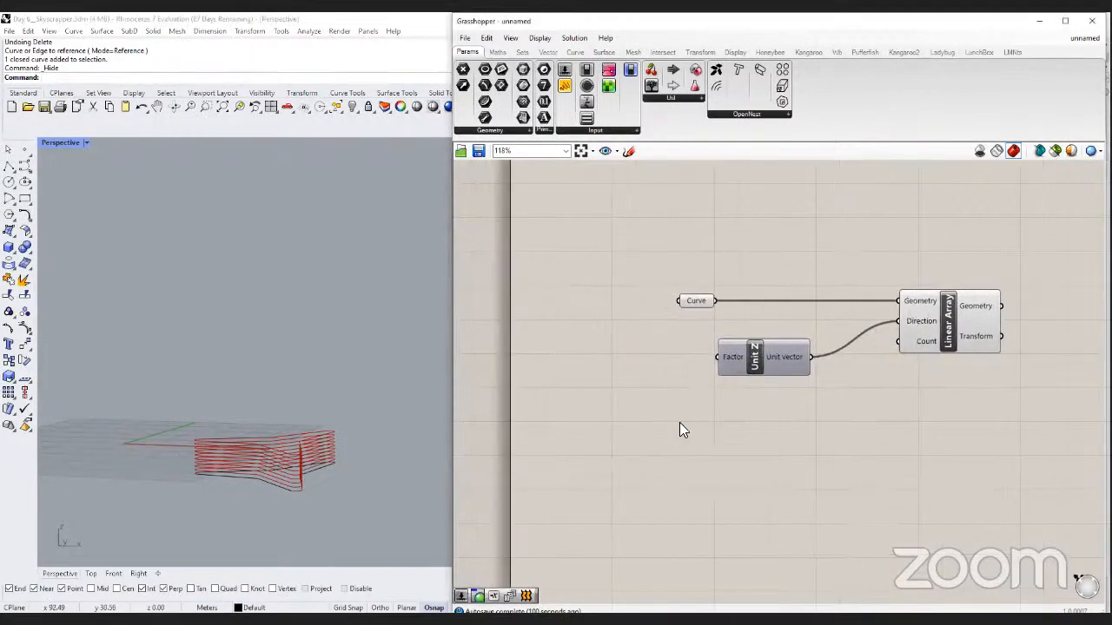
left_click(297, 469)
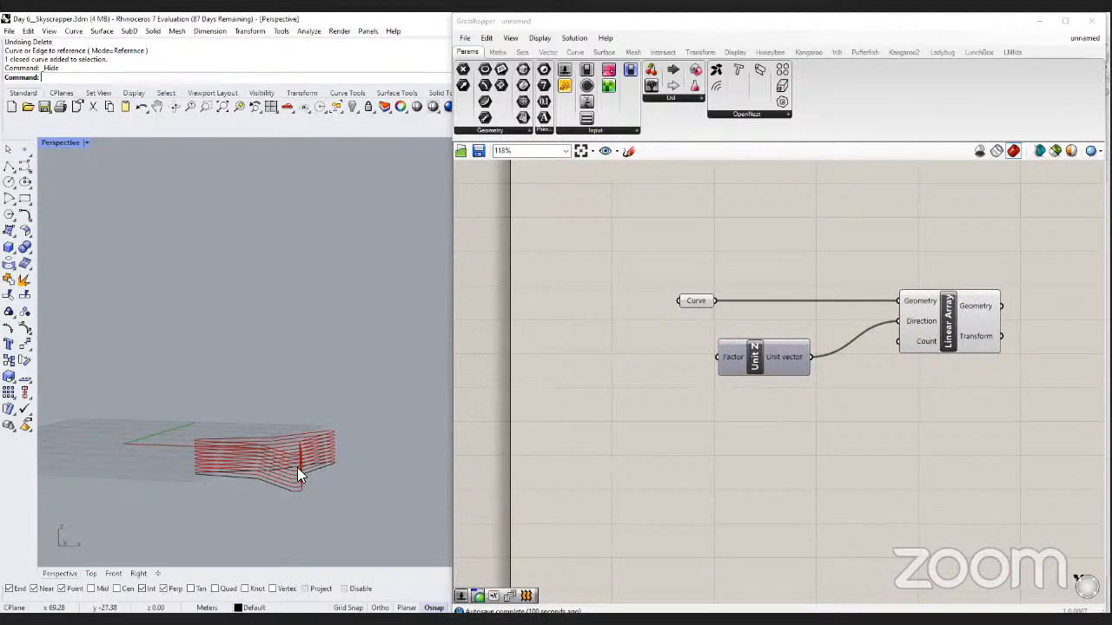
left_click(556, 377)
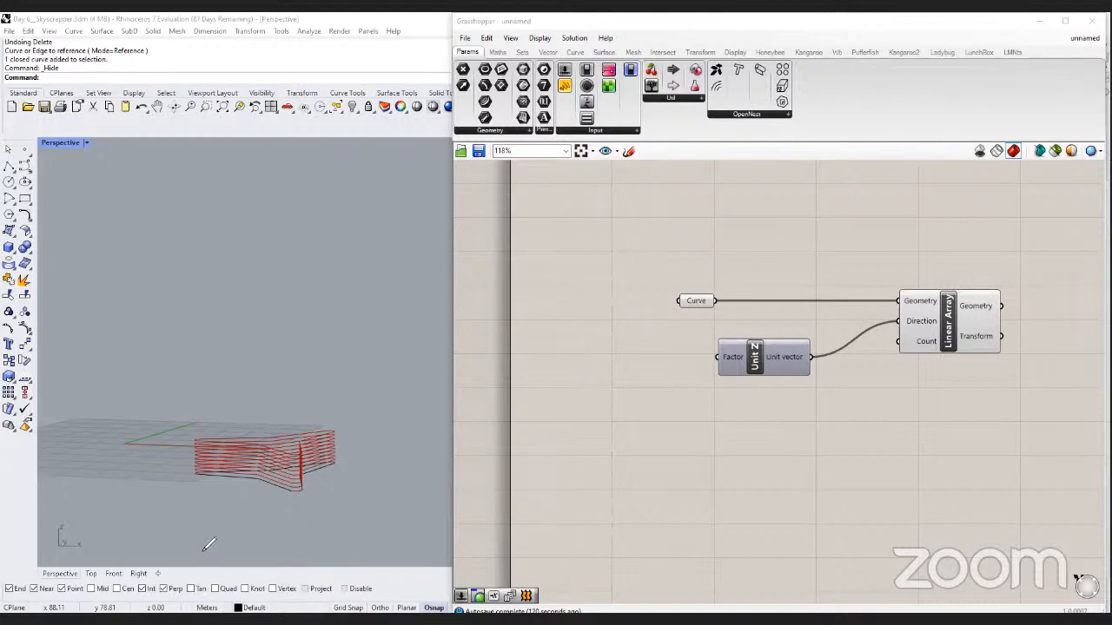
mouse_move(209, 522)
left_mouse_down()
mouse_move(210, 599)
mouse_move(228, 576)
left_mouse_up()
mouse_move(186, 609)
left_mouse_down()
mouse_move(207, 590)
mouse_move(235, 607)
left_mouse_up()
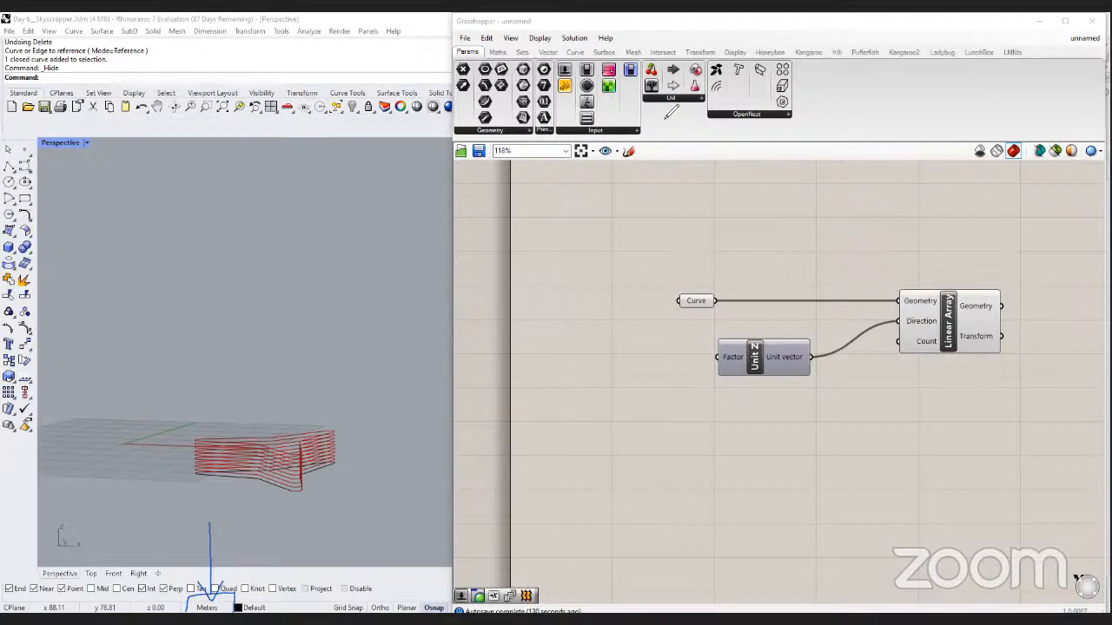
left_click(713, 297)
left_click(641, 408)
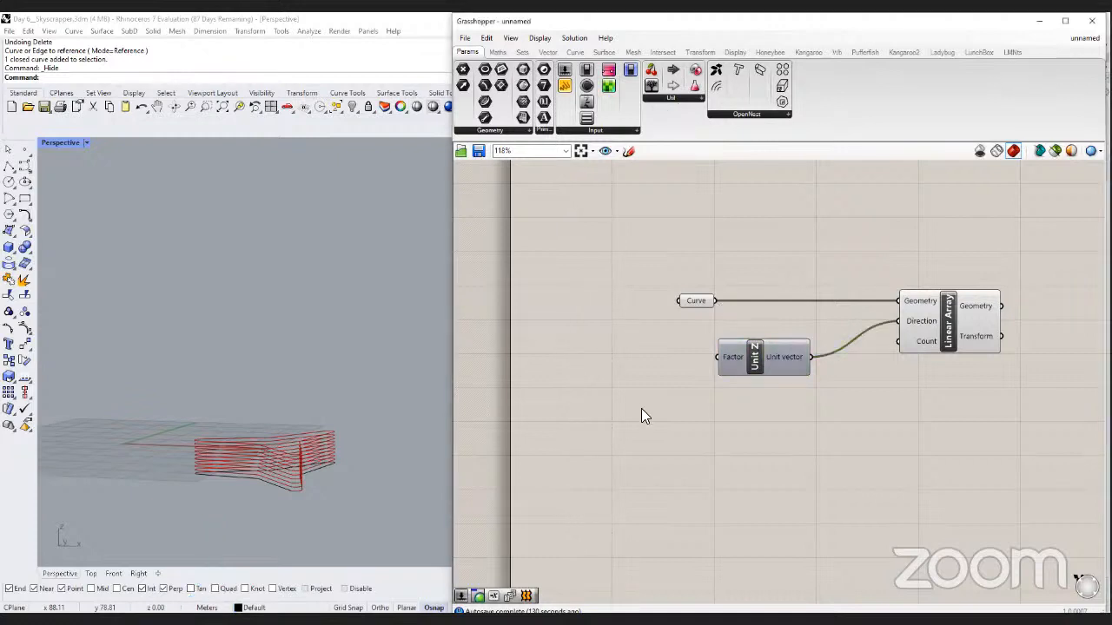
Add a number slider with value 4 and connect it to the Unit Z component's Factor input.
right_click_drag(641, 408, 648, 387)
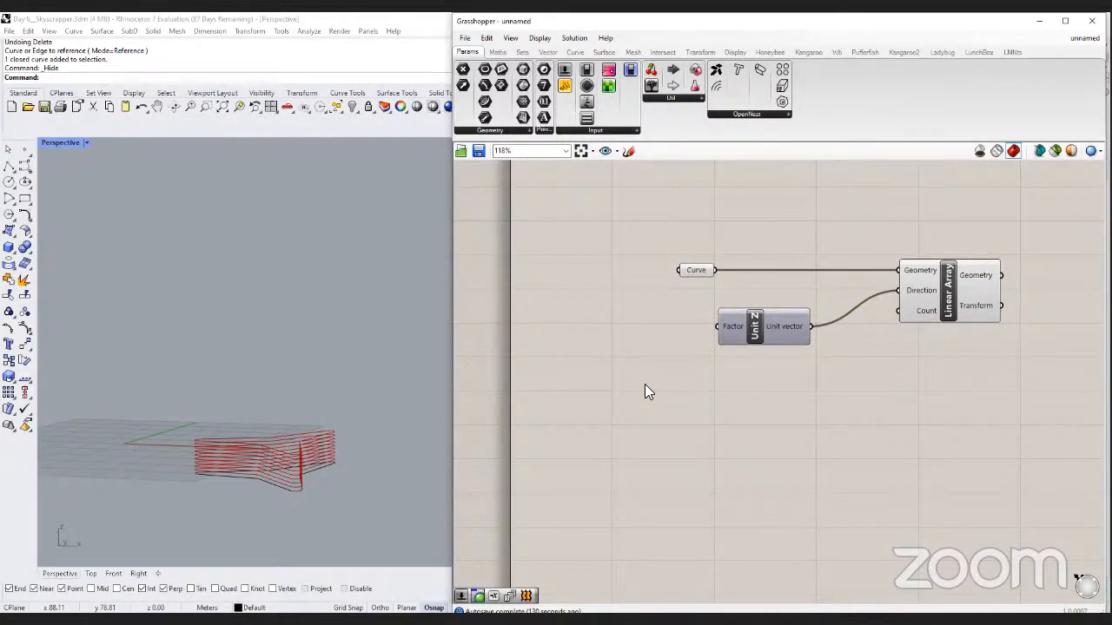
double_click(593, 342)
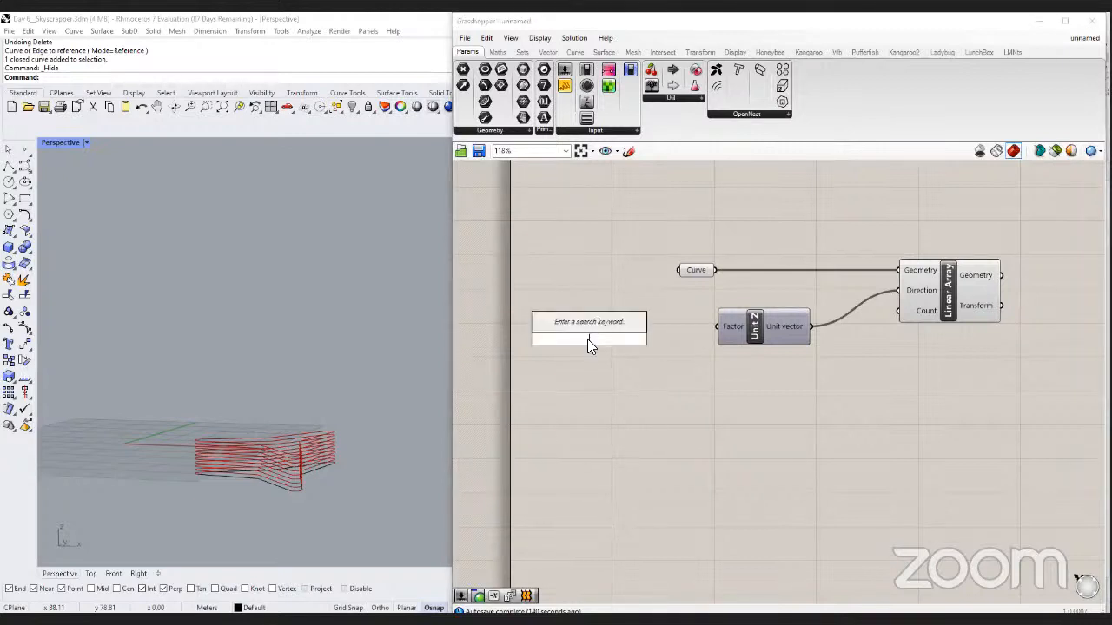
type("4")
key("Return")
left_click_drag(684, 339, 662, 330)
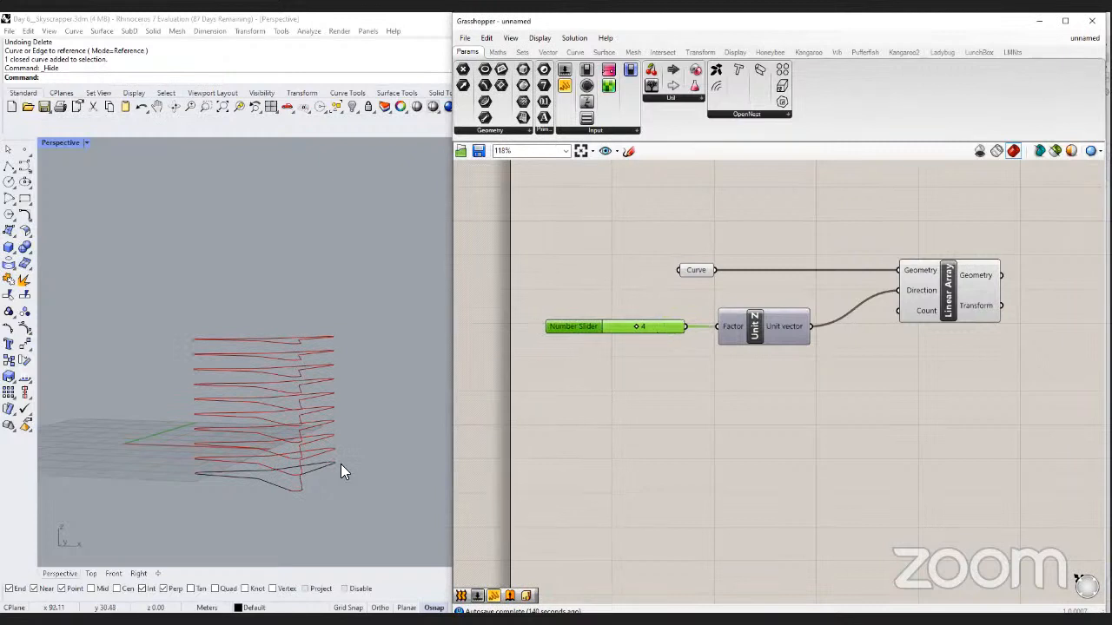
scroll(341, 464, "down", 3)
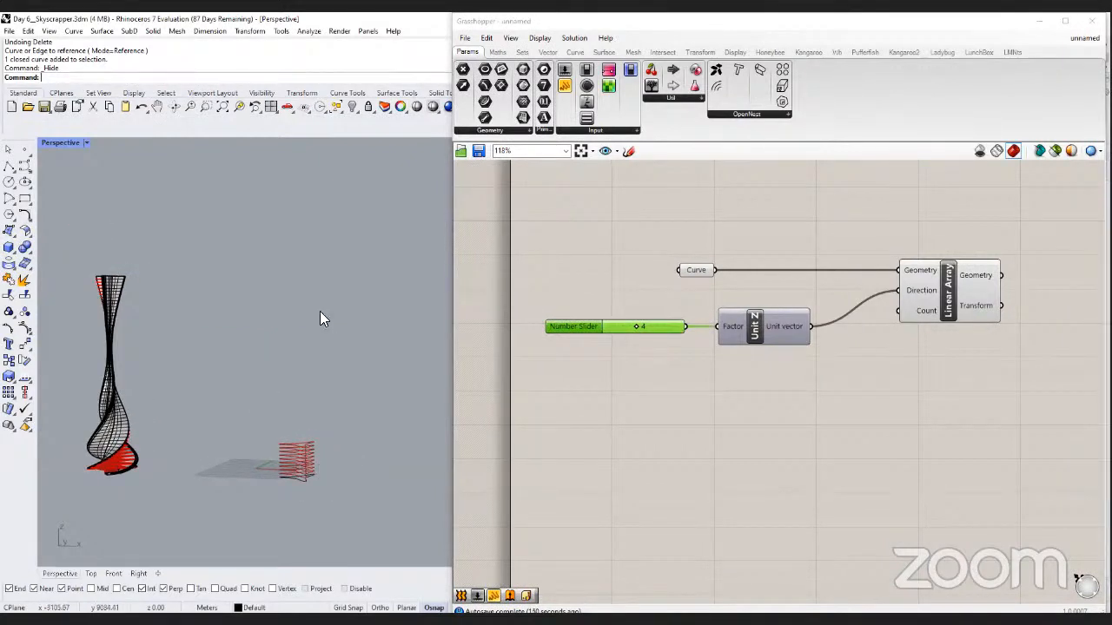
left_click(734, 331)
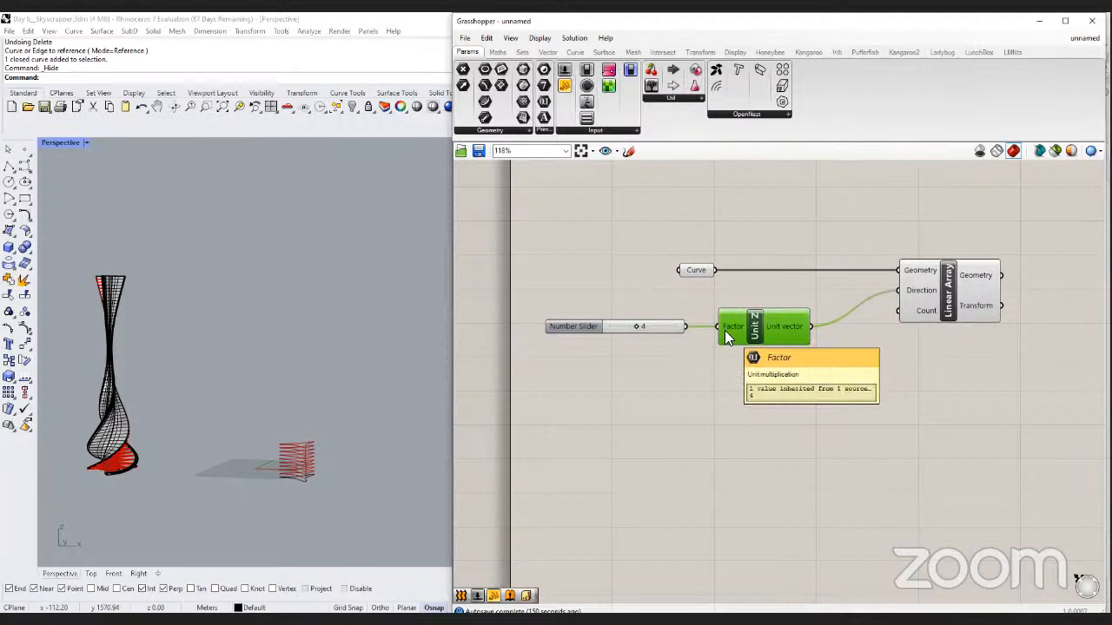
Add a number slider with value 65, connect it to the Linear Array's Count input and place it below Unit Z.
right_click_drag(889, 393, 850, 381)
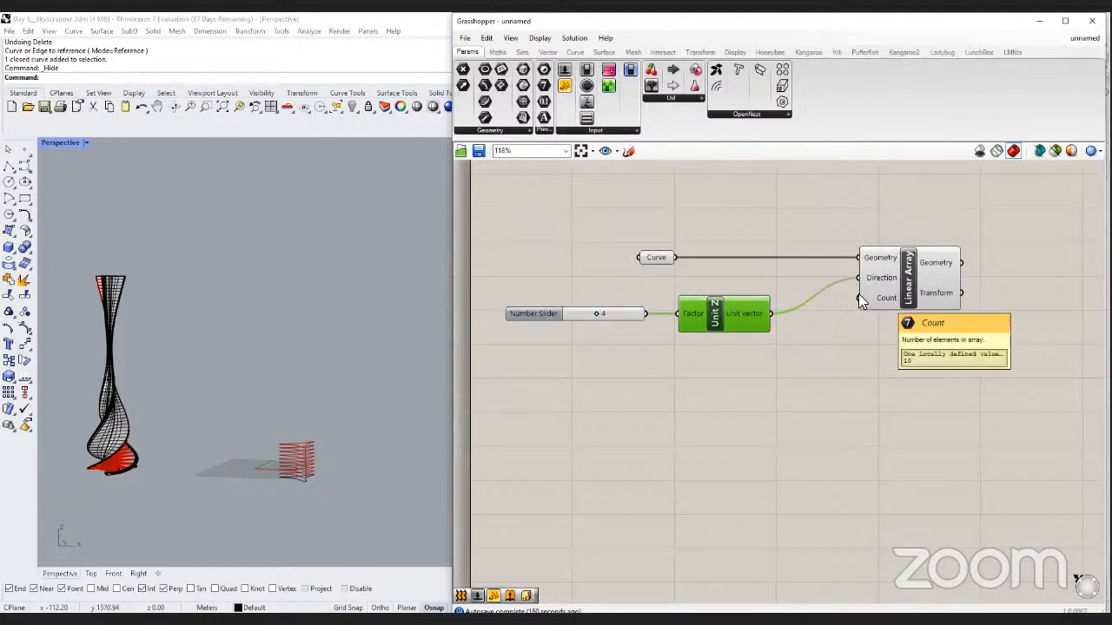
left_click(749, 400)
double_click(747, 400)
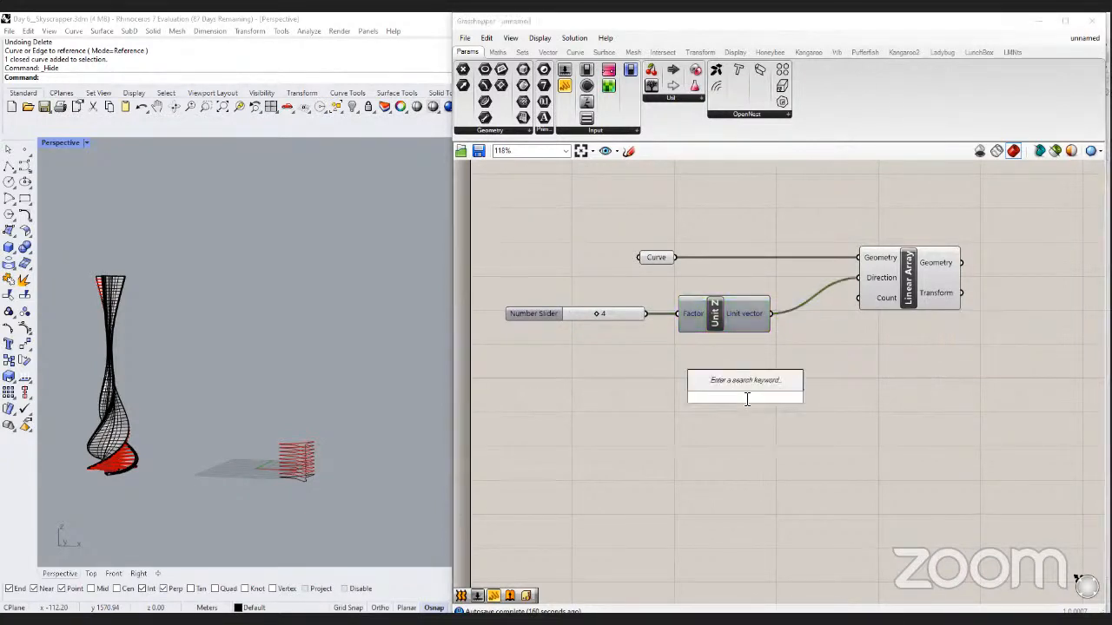
type("65")
key("Return")
left_click_drag(816, 397, 848, 300)
left_click_drag(803, 400, 759, 368)
mouse_move(344, 424)
right_mouse_down()
mouse_move(377, 447)
mouse_move(338, 415)
mouse_move(295, 437)
mouse_move(347, 443)
right_mouse_up()
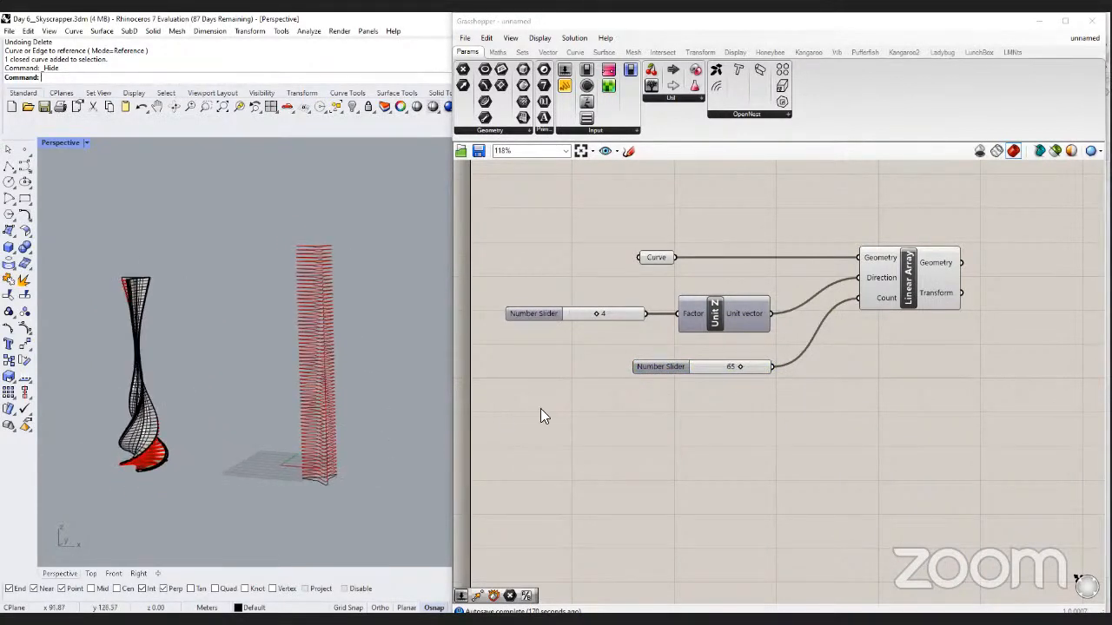
Review the base curve and the arrayed floors by selecting the Curve parameter and the Linear Array in turn.
left_click(656, 258)
left_click(656, 258)
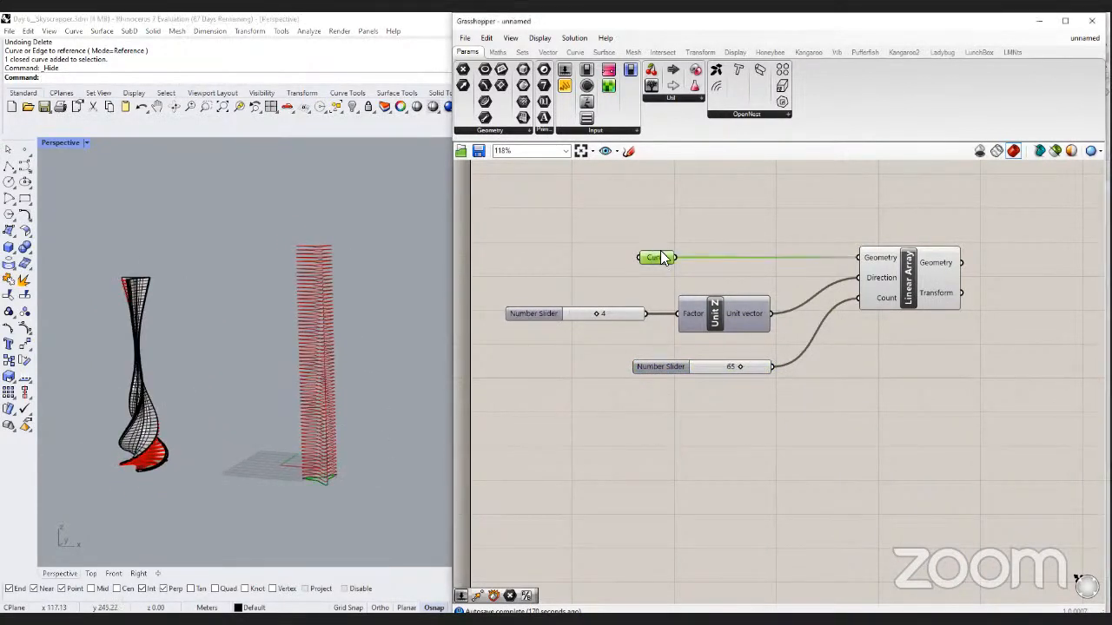
left_click(914, 249)
right_click_drag(885, 404, 856, 390)
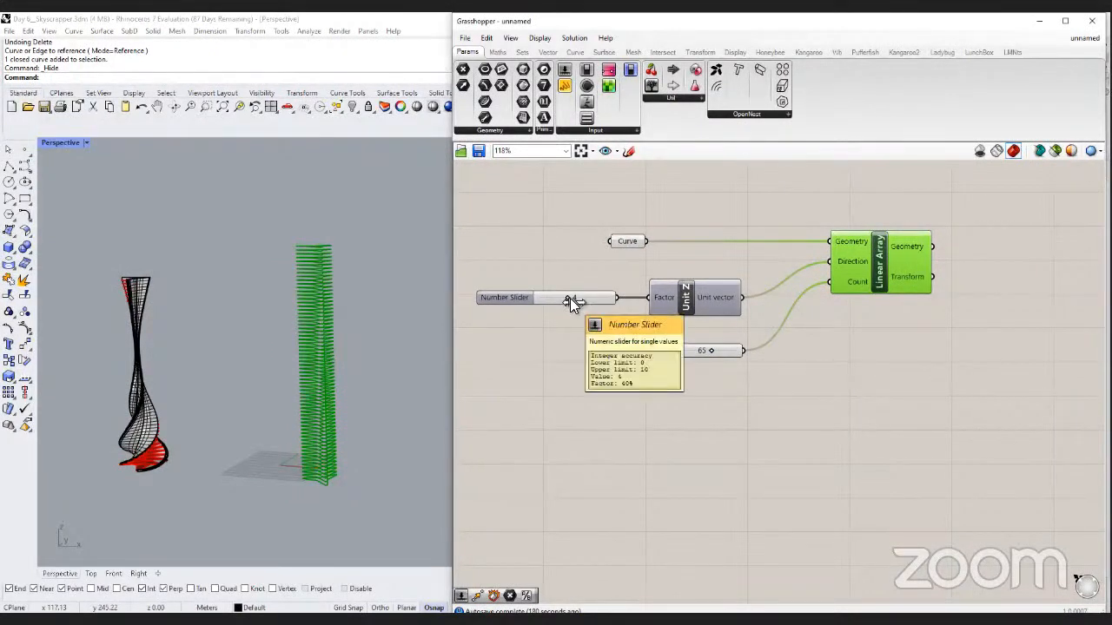
mouse_move(570, 298)
left_mouse_down()
mouse_move(584, 298)
mouse_move(568, 299)
left_mouse_up()
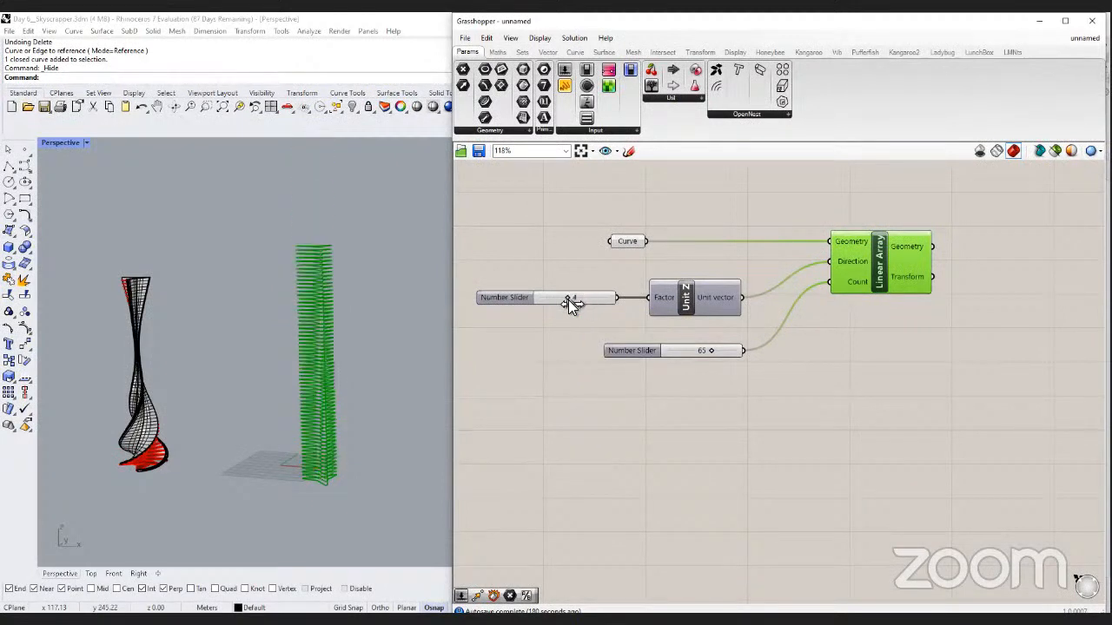
left_click(580, 351)
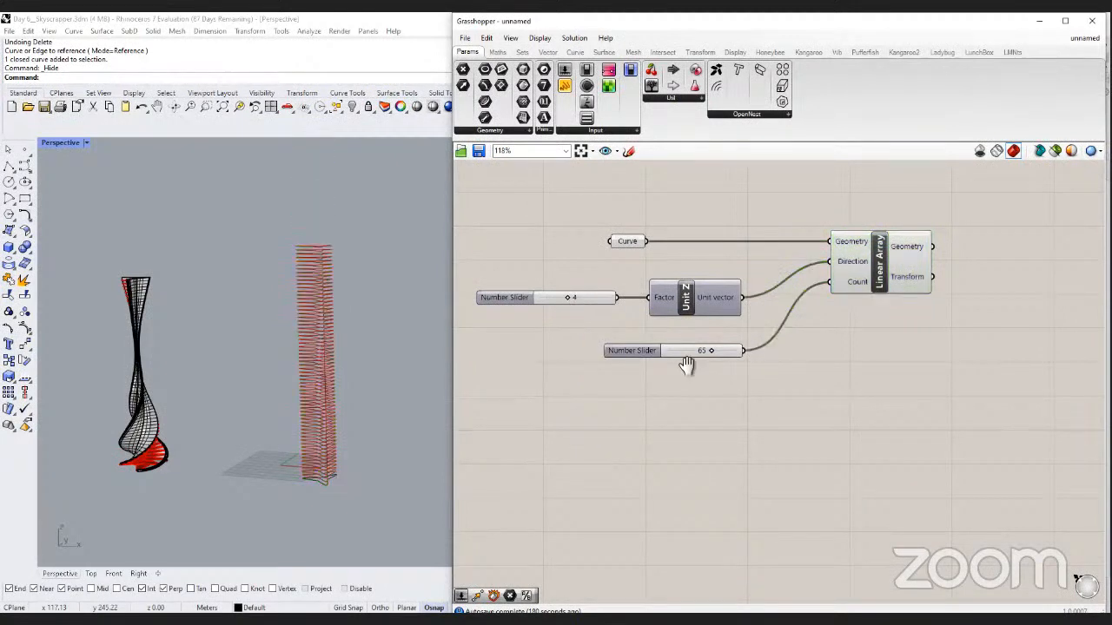
Set the slider feeding the Linear Array's Count input to 66.
scroll(640, 347, "up", 2)
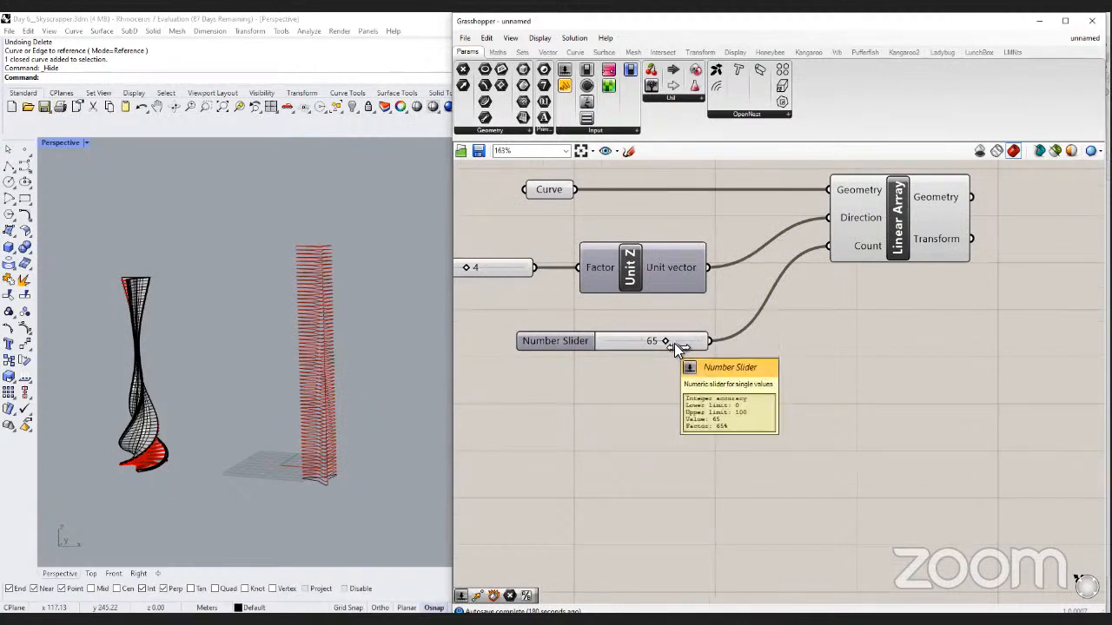
mouse_move(673, 343)
left_mouse_down()
mouse_move(648, 341)
mouse_move(676, 343)
mouse_move(655, 341)
mouse_move(666, 341)
left_mouse_up()
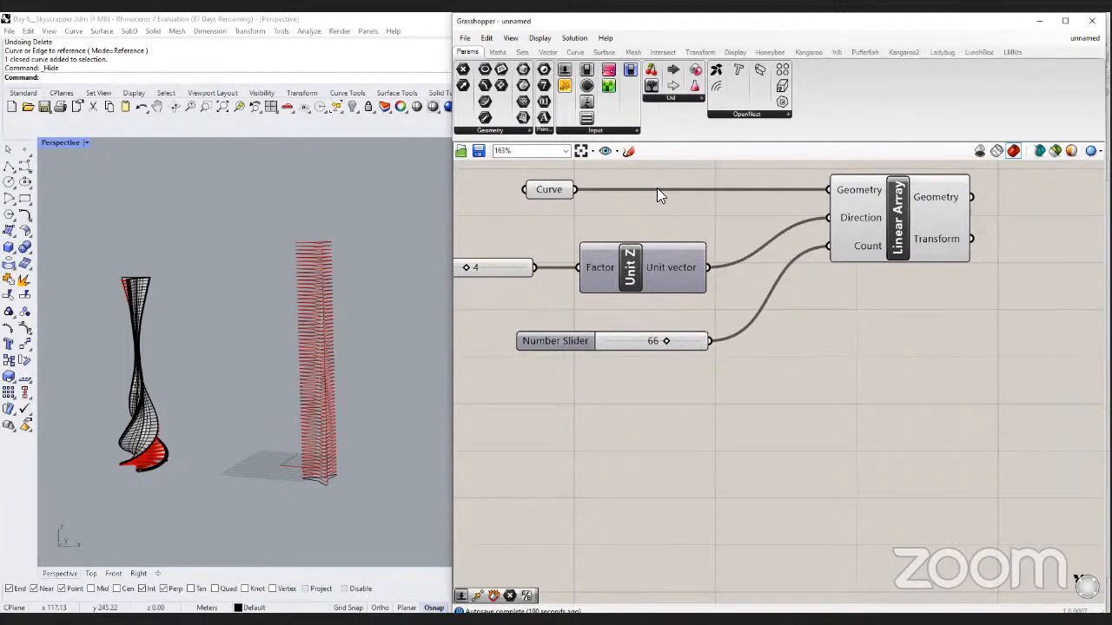
scroll(728, 344, "down", 2)
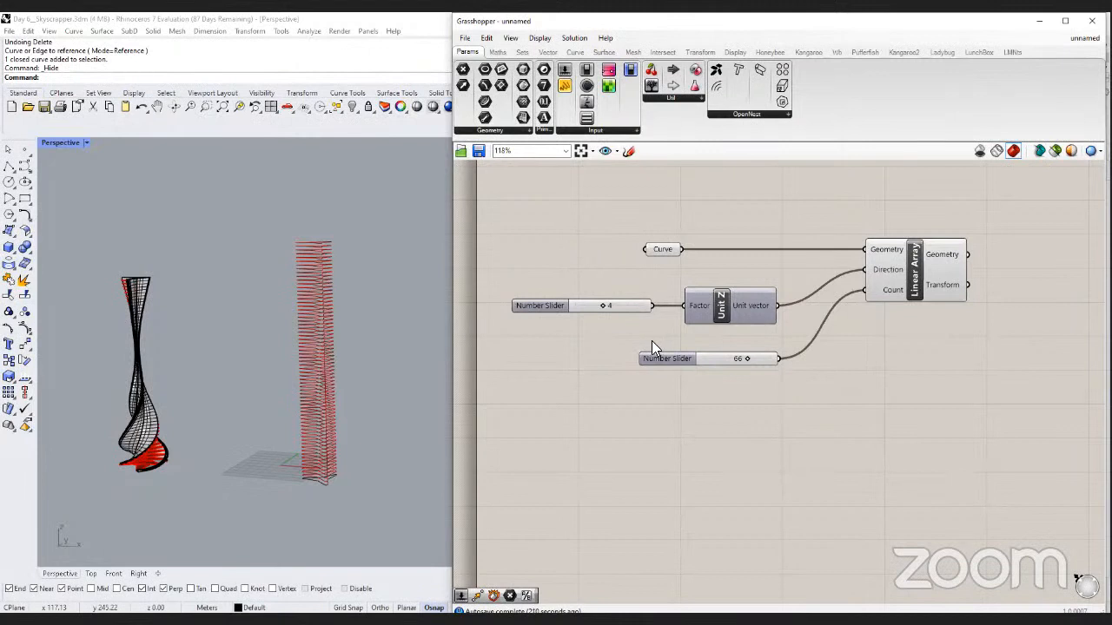
Rename the slider feeding the Unit Z factor as "floor height" and select the Count slider.
right_click(532, 310)
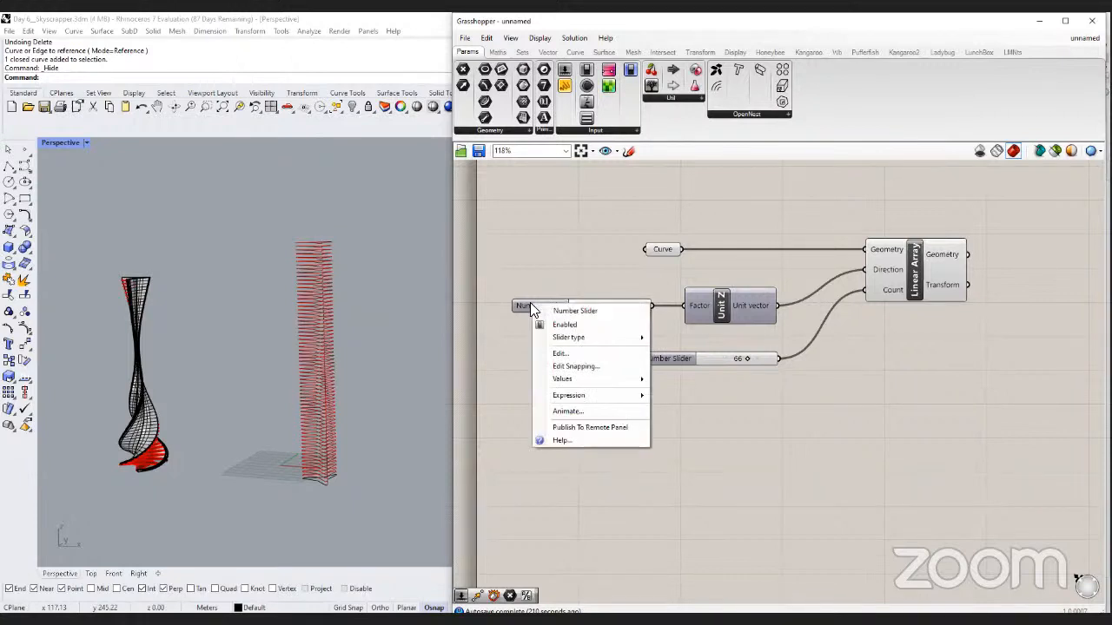
left_click(606, 315)
type("floor height")
key("Return")
left_click(653, 359)
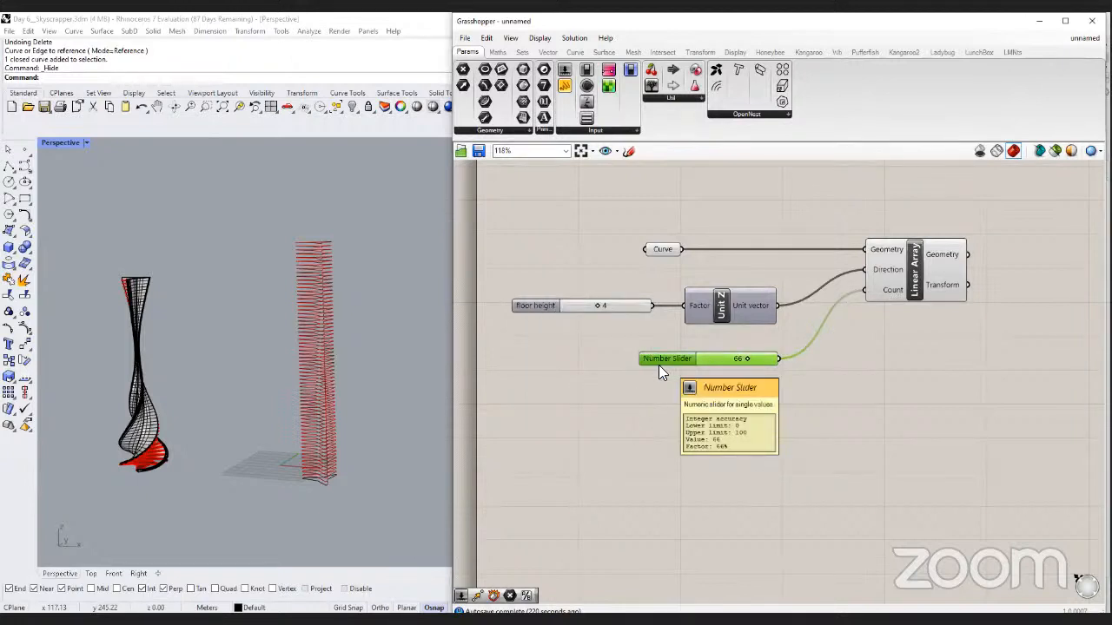
Rename the slider feeding the Linear Array's Count input as "no.of floors".
right_click(665, 365)
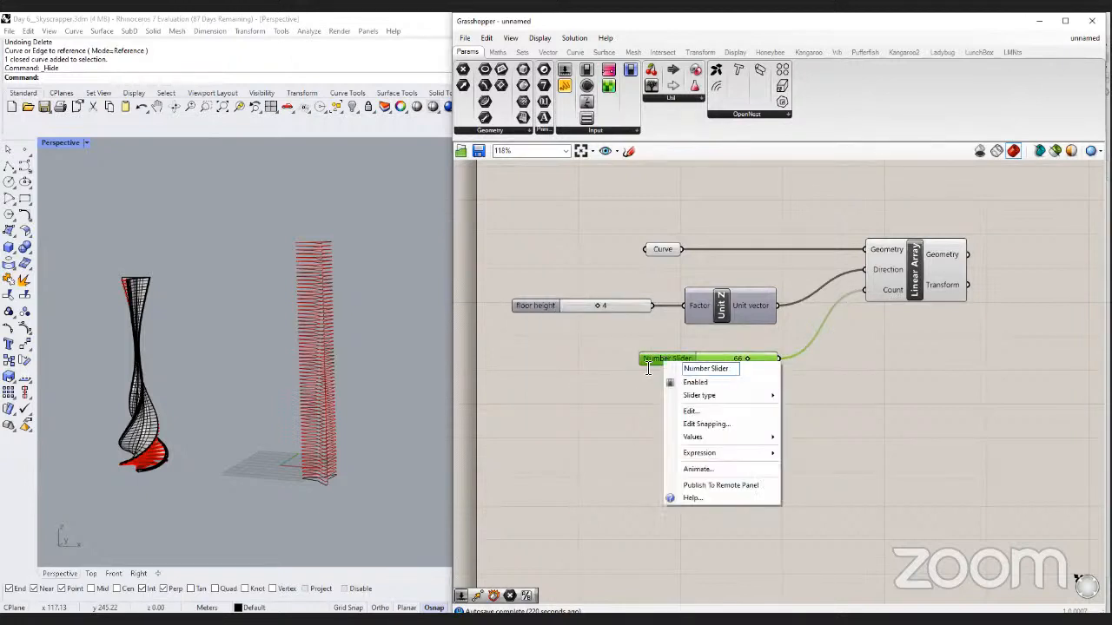
type("no.of floors")
left_click(587, 419)
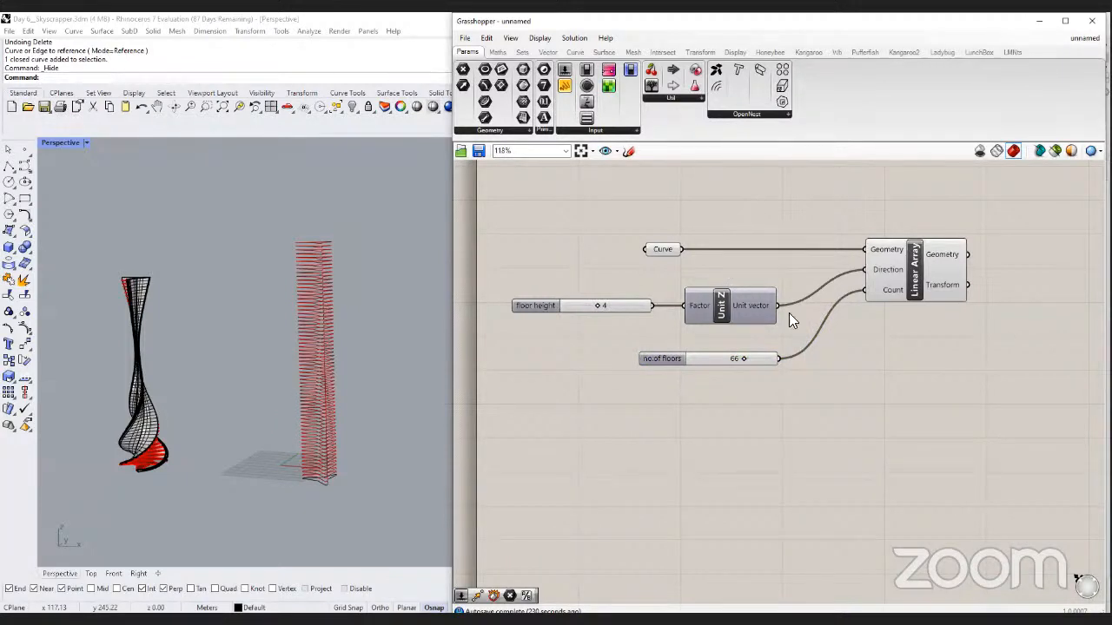
Compare the arrayed floors with the reference twisted tower by selecting the Linear Array component and the tower's polysurfaces in turn.
right_click_drag(961, 321, 736, 334)
left_click(691, 285)
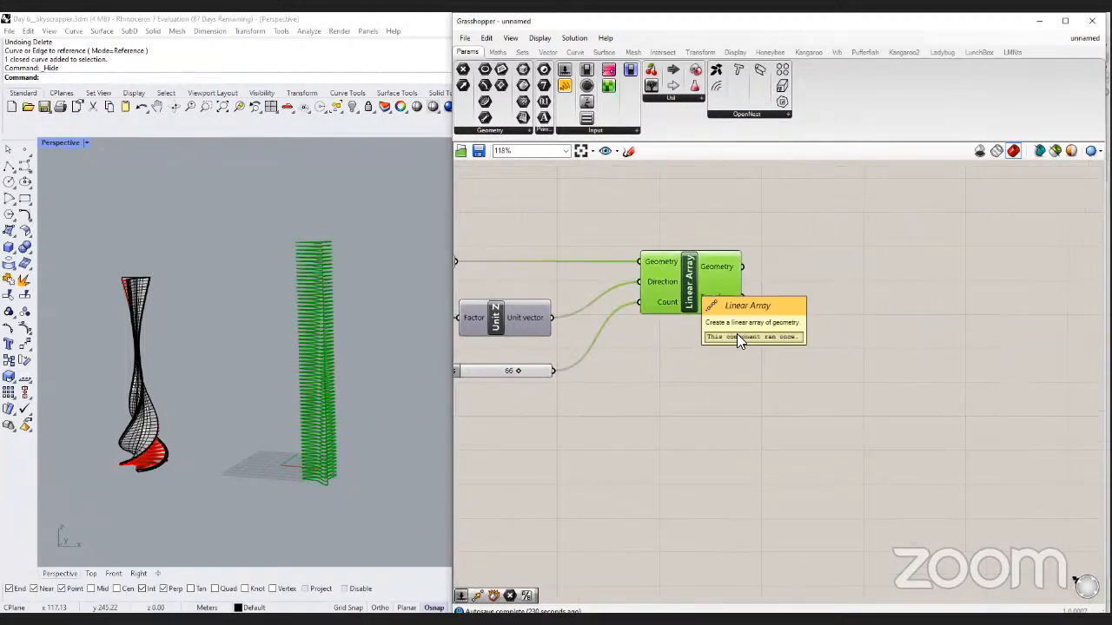
left_click(740, 381)
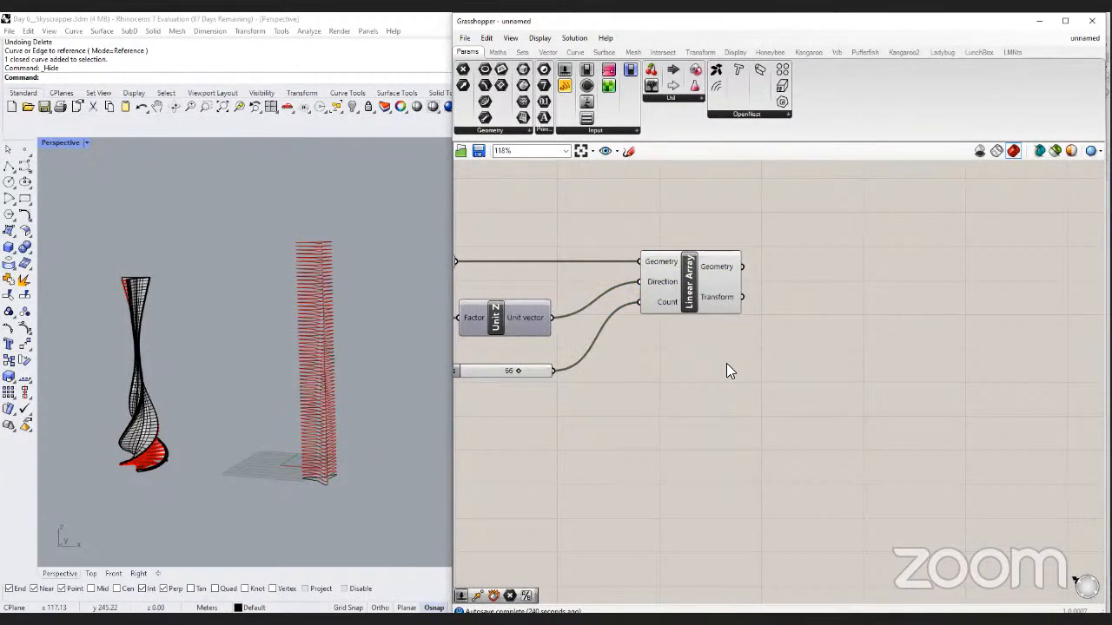
left_click(145, 465)
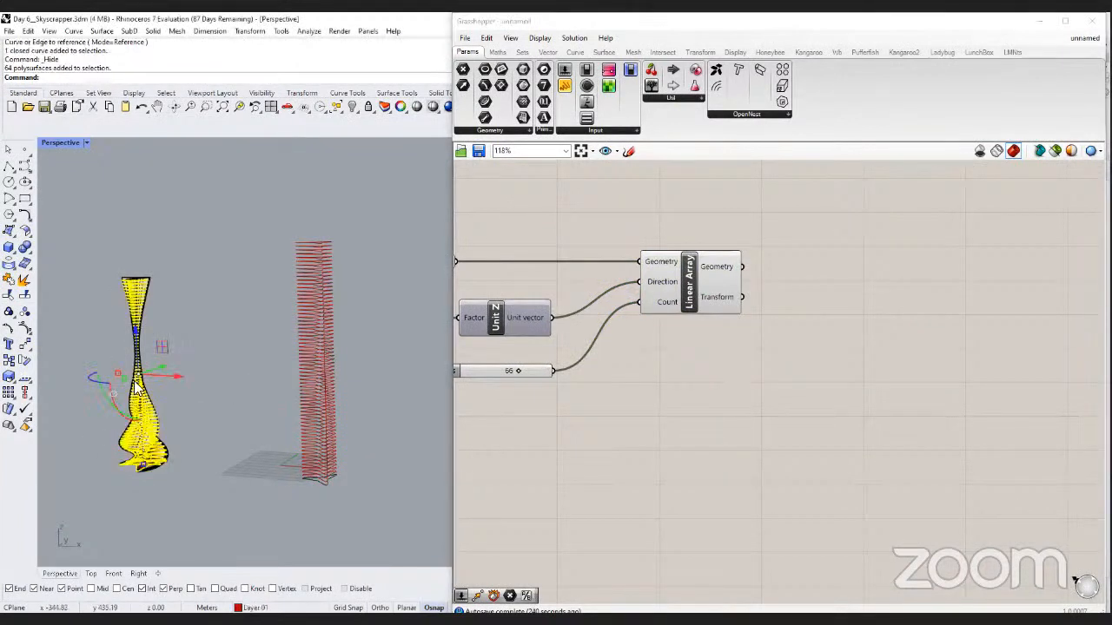
left_click(350, 442)
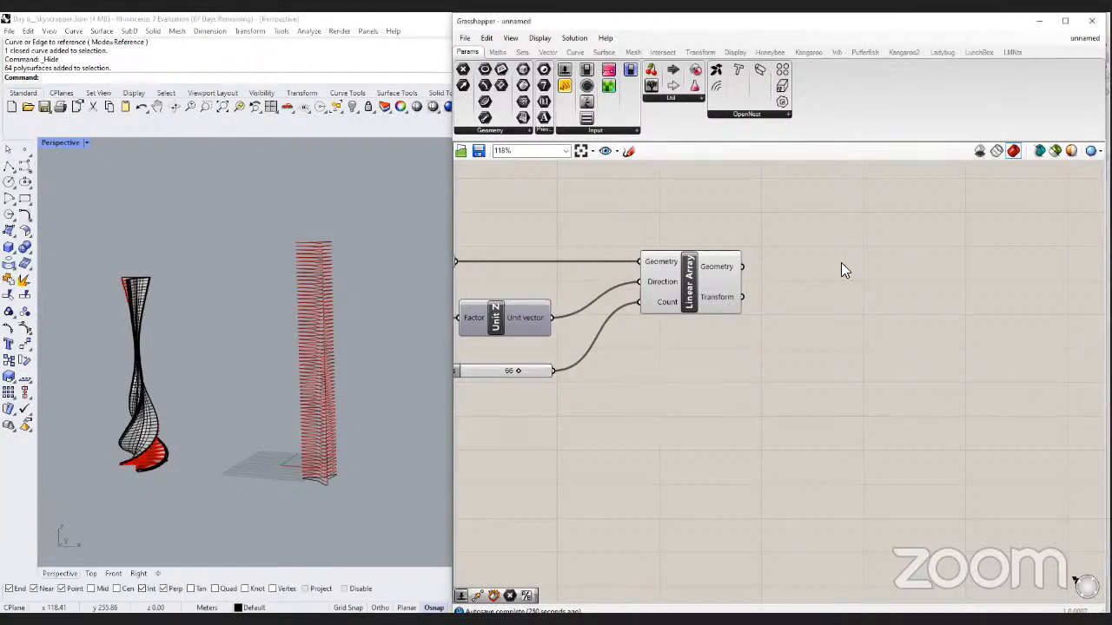
Add a Scale component after the Linear Array and connect the array's Geometry output to its Geometry input.
scroll(806, 261, "down", 3)
right_click_drag(841, 282, 822, 278)
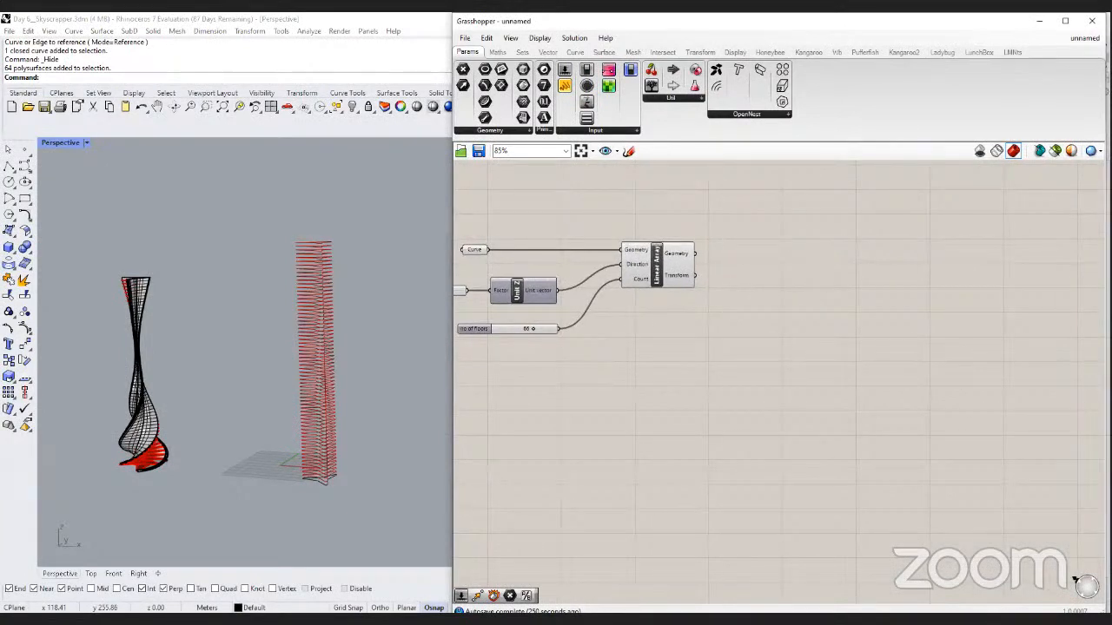
double_click(836, 255)
type("sca")
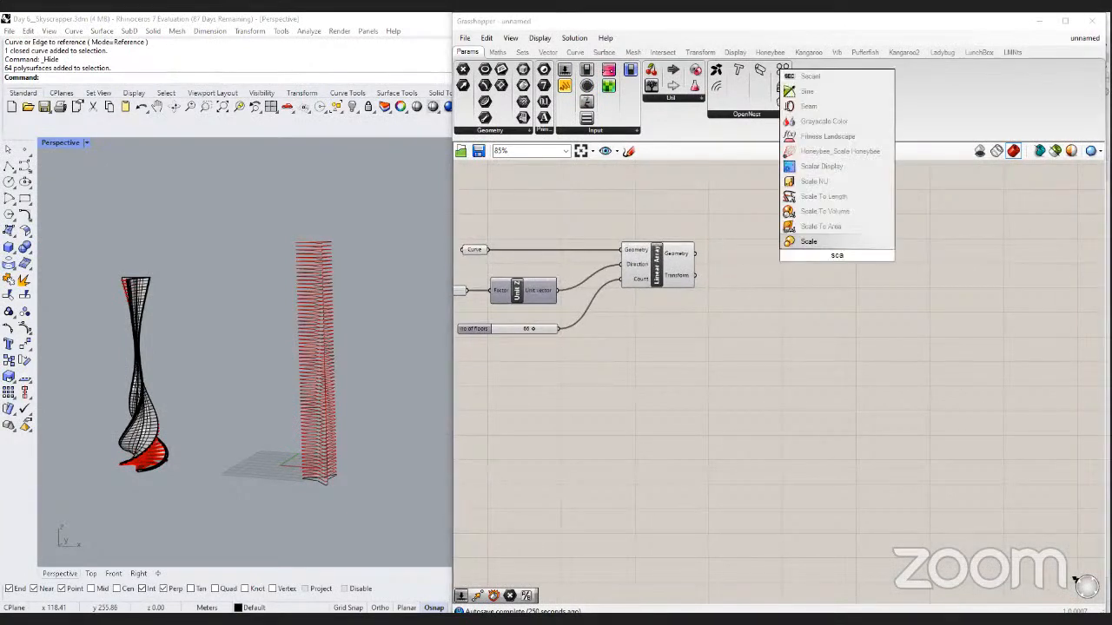
left_click(837, 241)
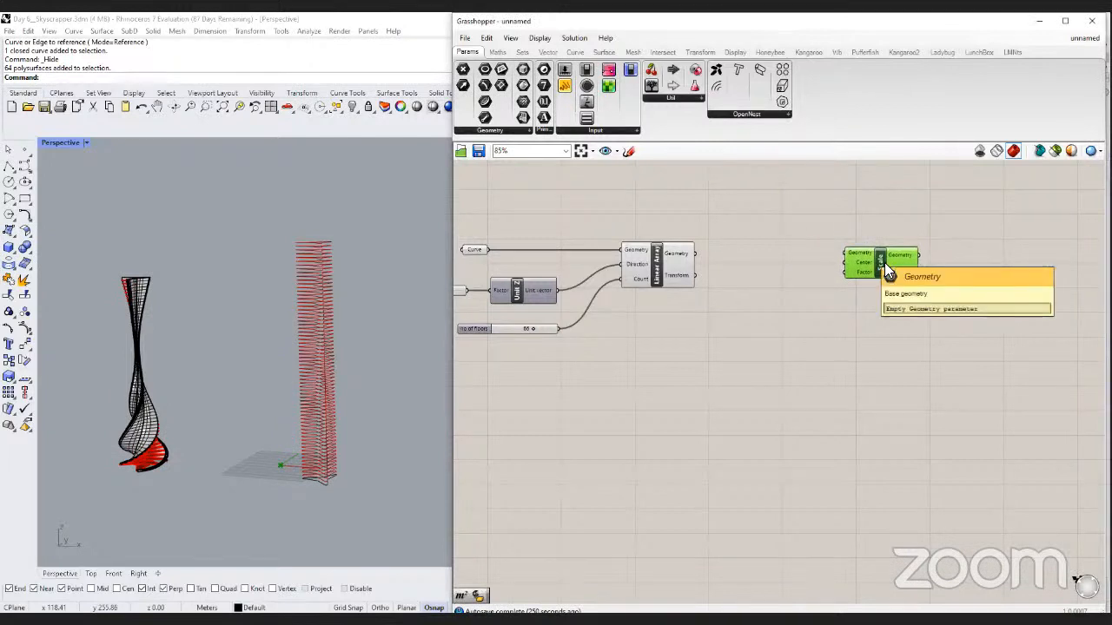
left_click(671, 275)
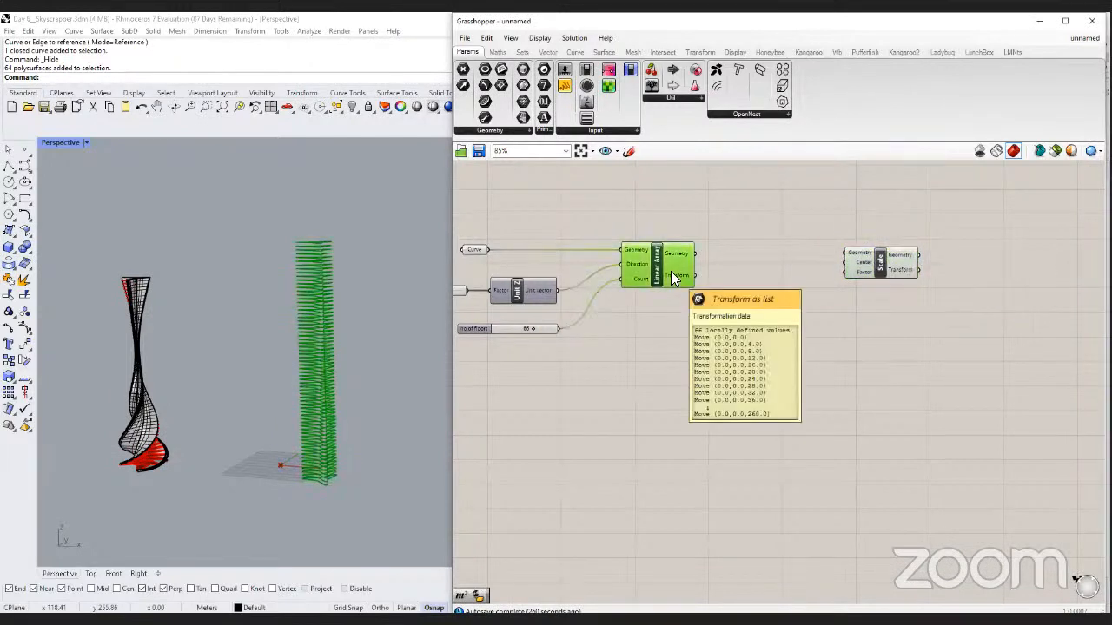
left_click_drag(693, 253, 903, 267)
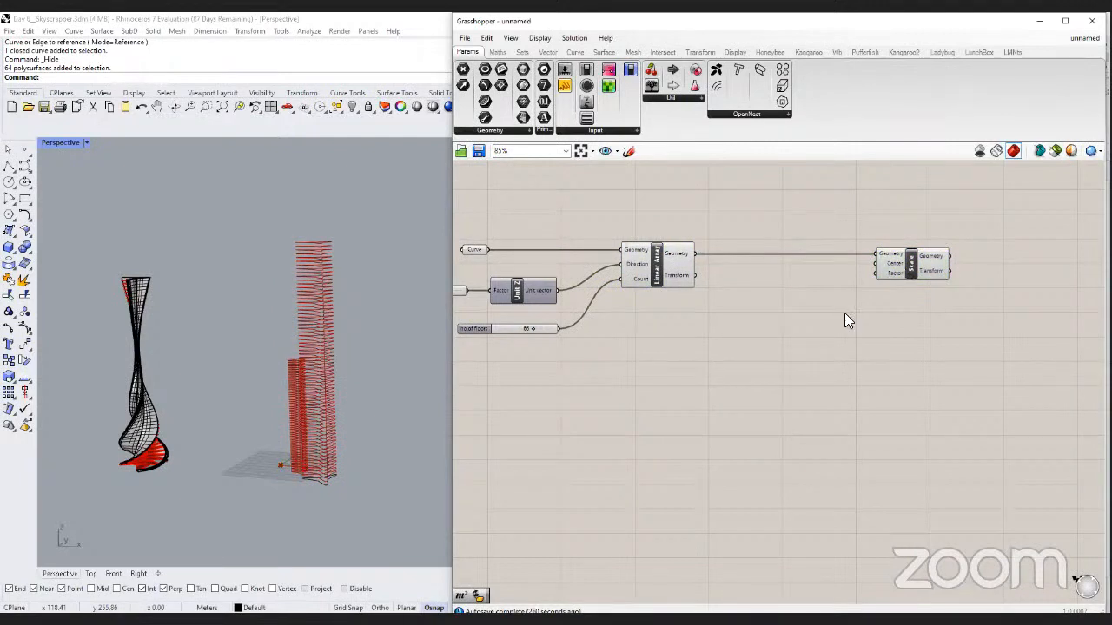
Check the Scale component's Center input, then add a number slider with value 0.5 and connect it to the Factor input.
mouse_move(897, 265)
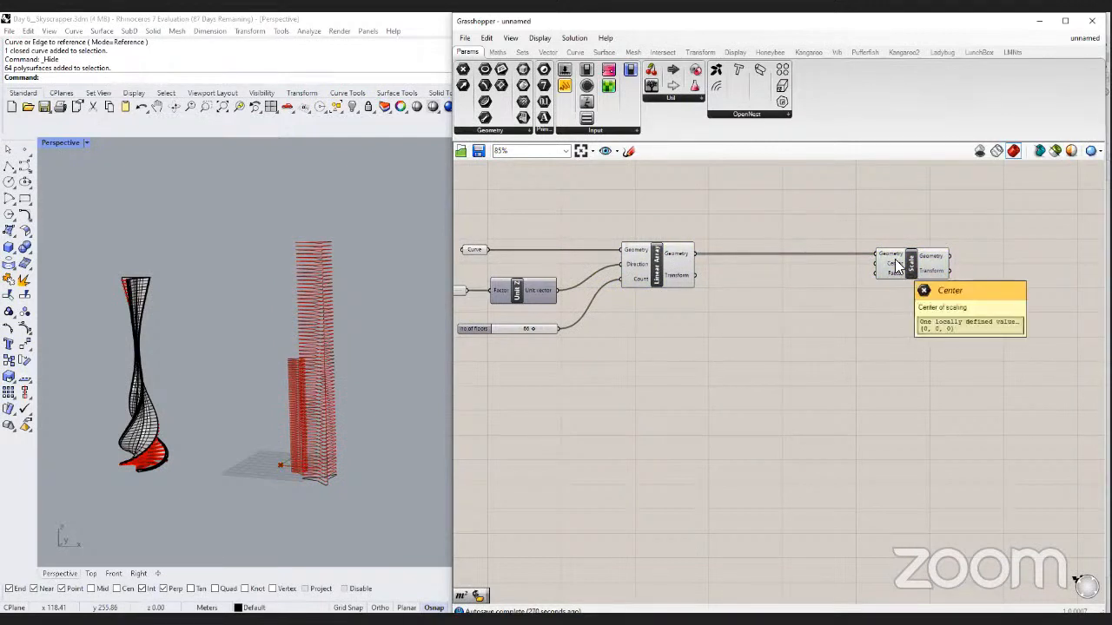
right_click_drag(309, 426, 293, 481)
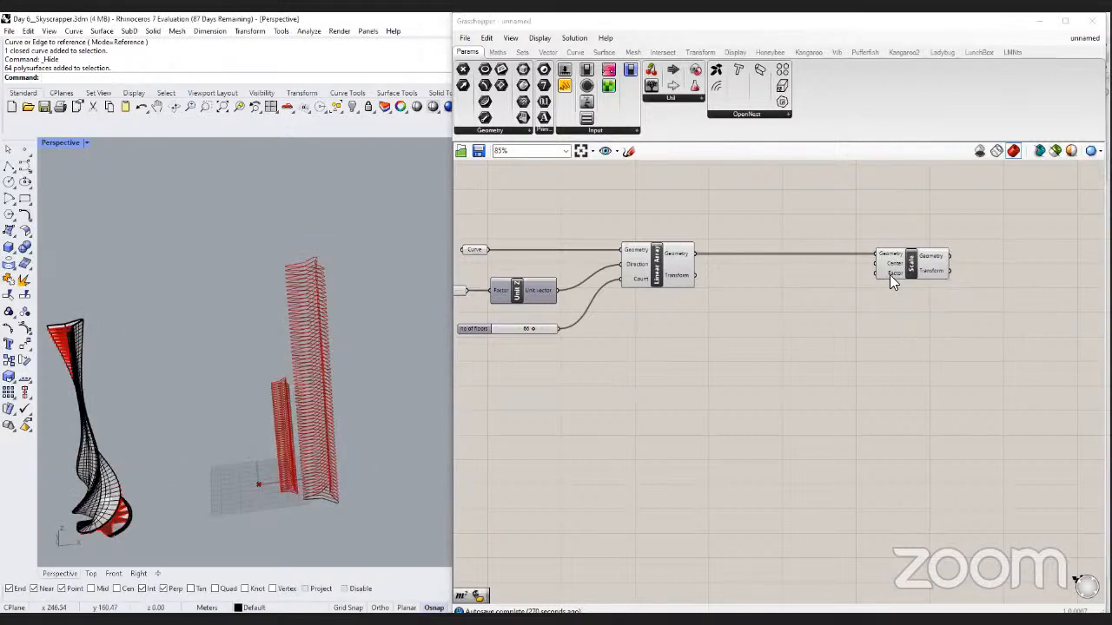
mouse_move(891, 275)
double_click(774, 354)
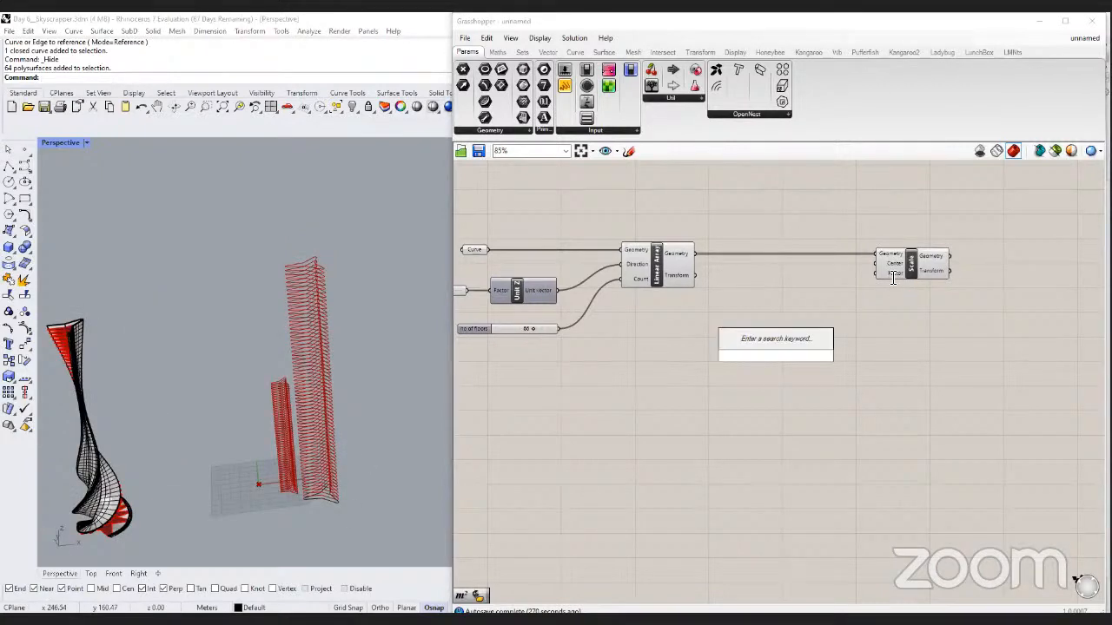
type("0.5")
key("Return")
left_click_drag(827, 356, 867, 282)
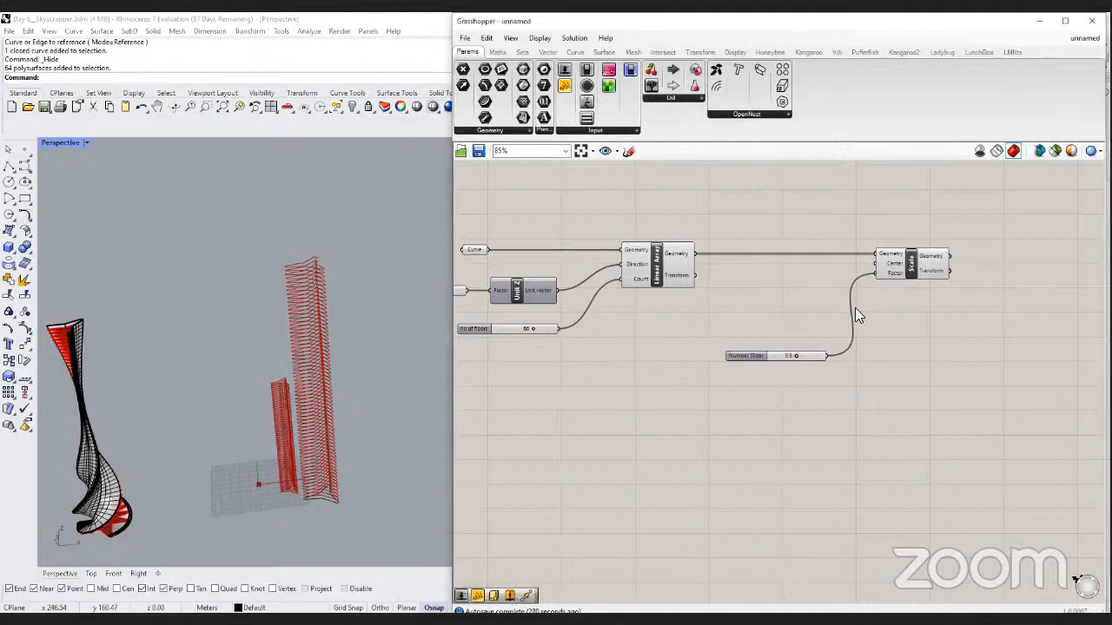
Set the scale factor slider to 0.7 and place it between the Linear Array and Scale components, below their connecting wire.
left_click_drag(807, 355, 780, 302)
scroll(831, 278, "up", 3)
right_click_drag(308, 407, 330, 399)
left_click_drag(804, 285, 802, 405)
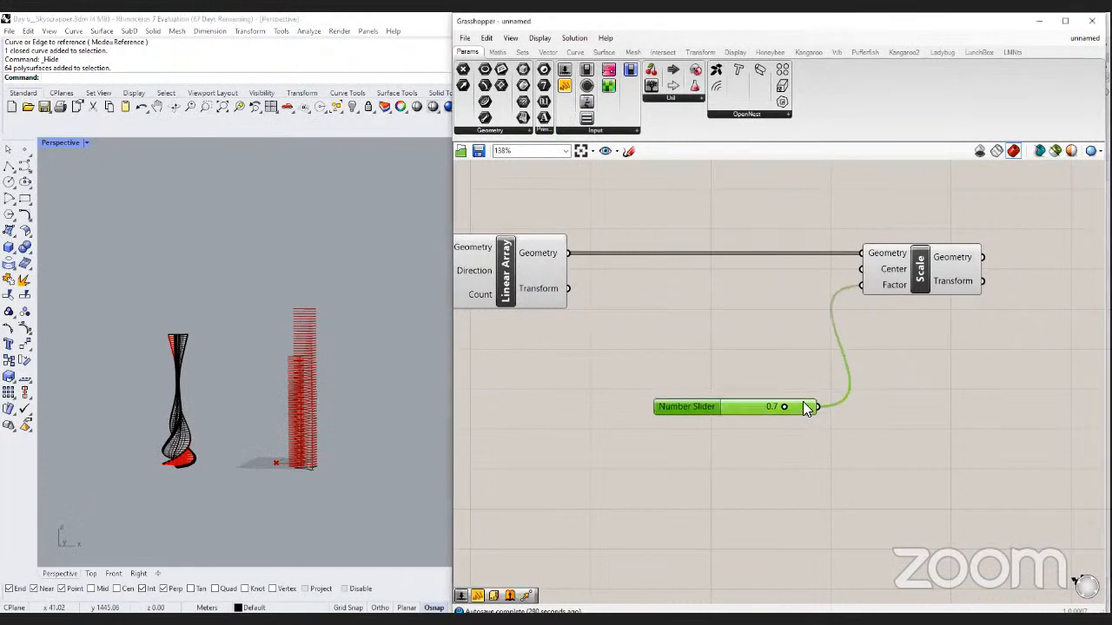
Add an Area component above the wire and feed it the Linear Array's Geometry output.
scroll(739, 348, "down", 3)
left_click(627, 330)
left_click(715, 280)
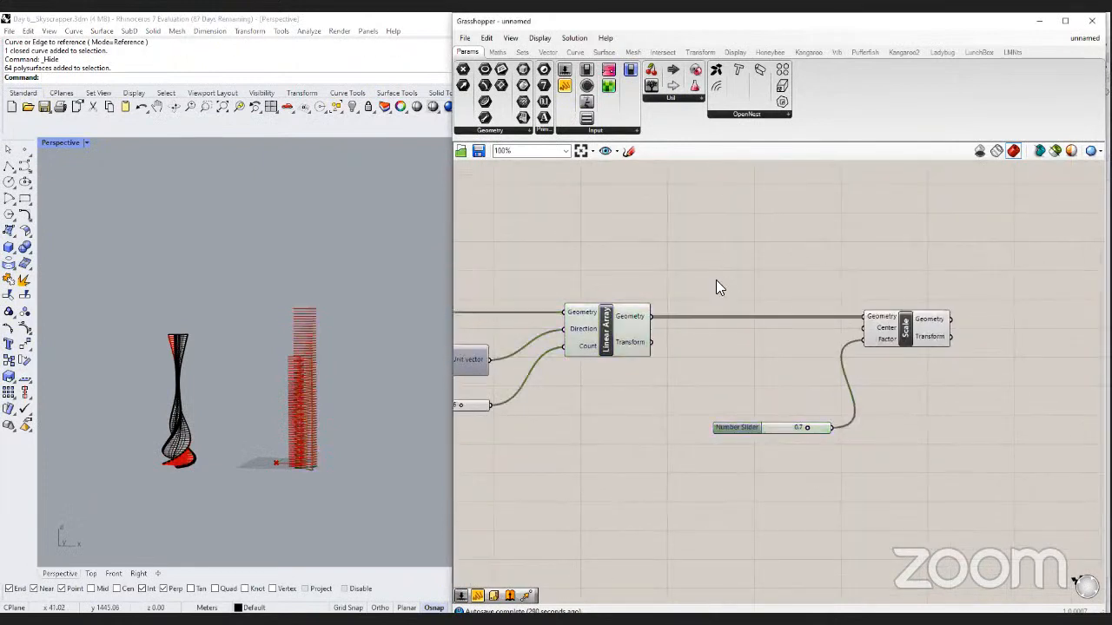
double_click(742, 261)
type("area")
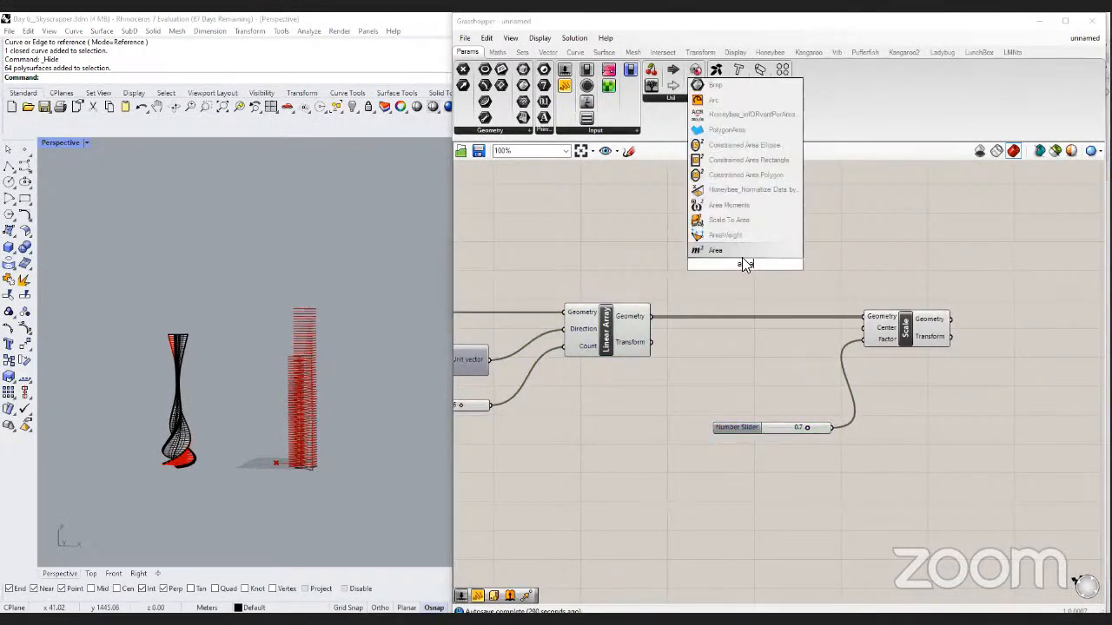
key("Return")
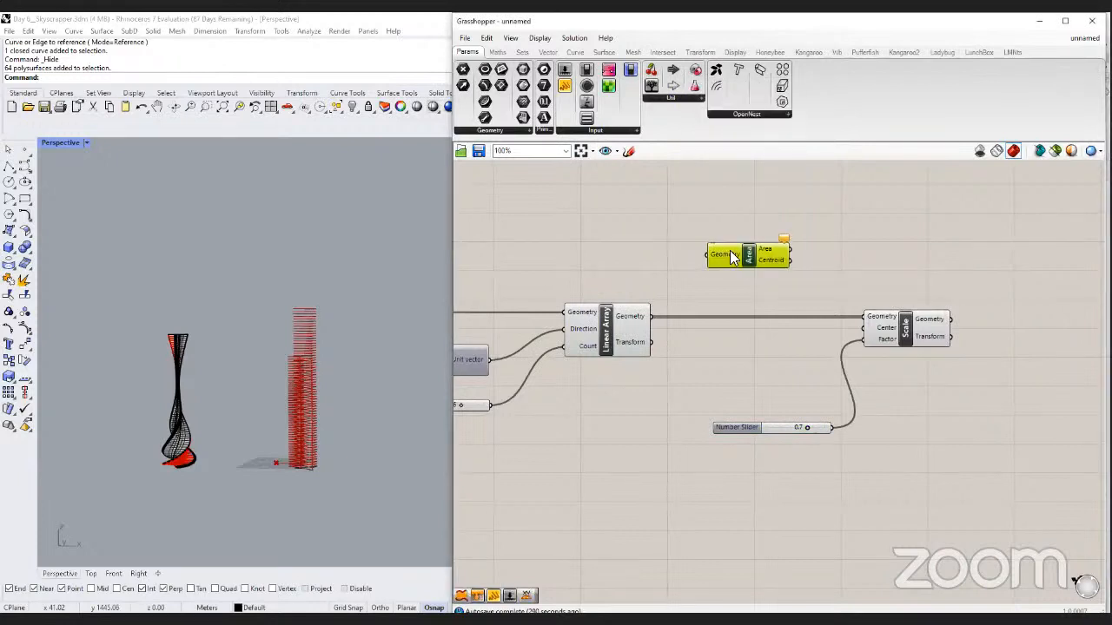
left_click(628, 318)
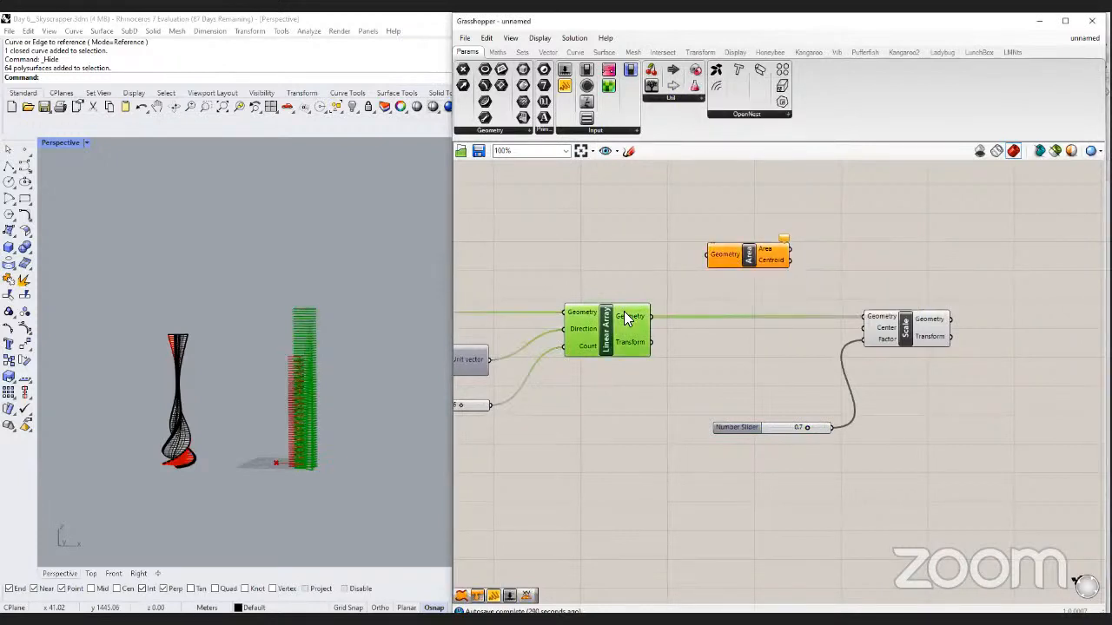
left_click_drag(650, 316, 699, 255)
Set the scale factor slider to 0.4 and connect the Area's Centroid output to the Scale component's Center input.
right_click_drag(752, 283, 700, 238)
left_click(695, 227)
mouse_move(694, 227)
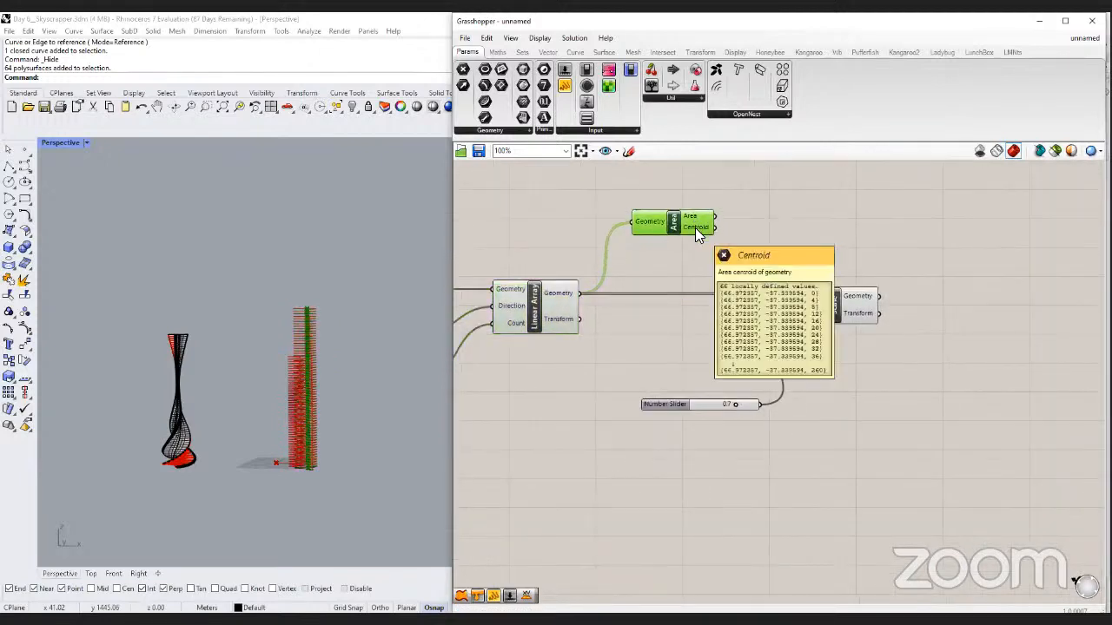
left_click_drag(694, 227, 814, 297)
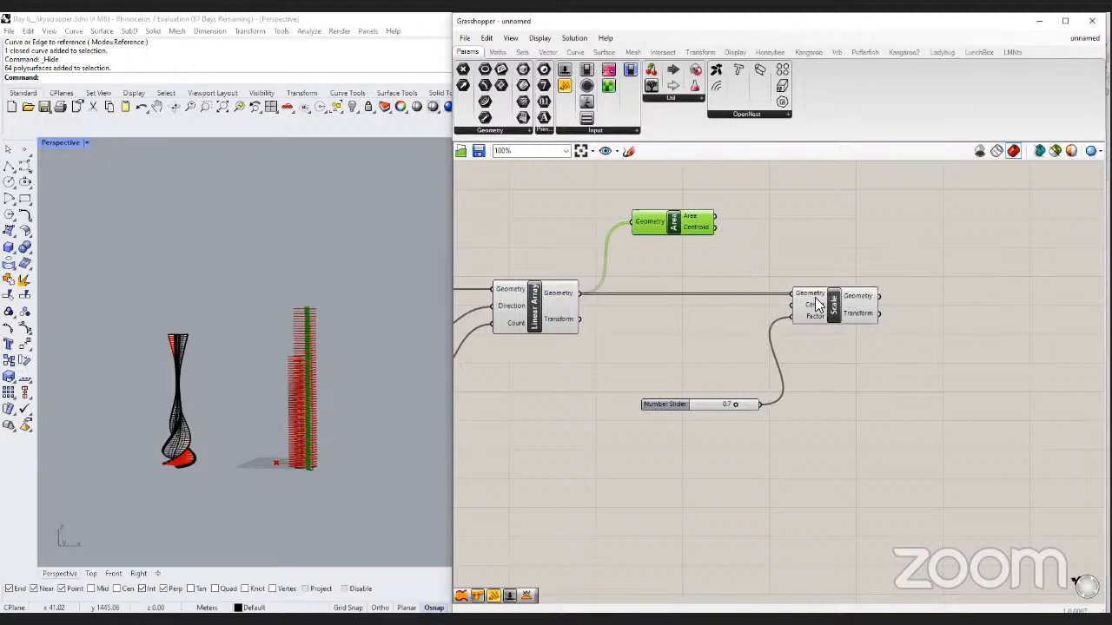
right_click_drag(316, 442, 323, 457)
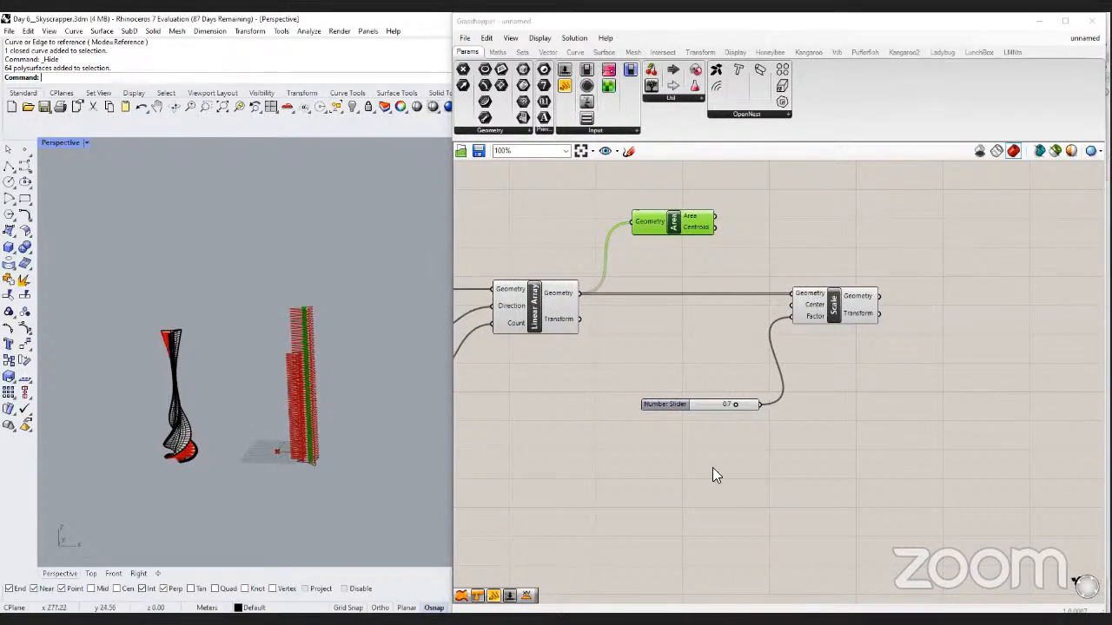
mouse_move(705, 407)
left_mouse_down()
mouse_move(735, 407)
mouse_move(719, 406)
left_mouse_up()
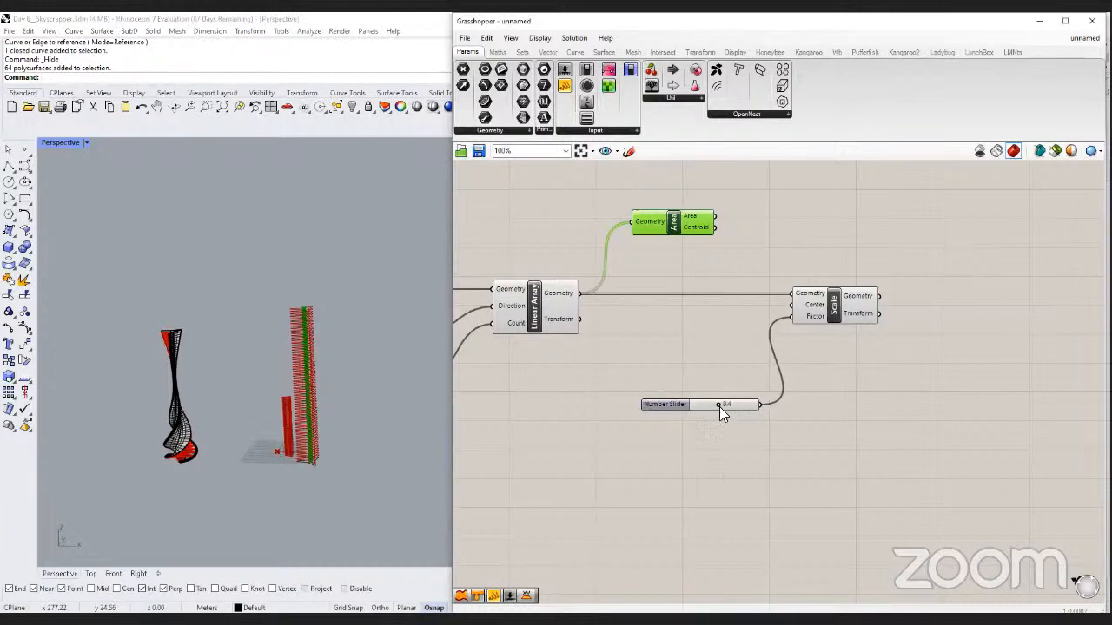
left_click_drag(715, 227, 786, 305)
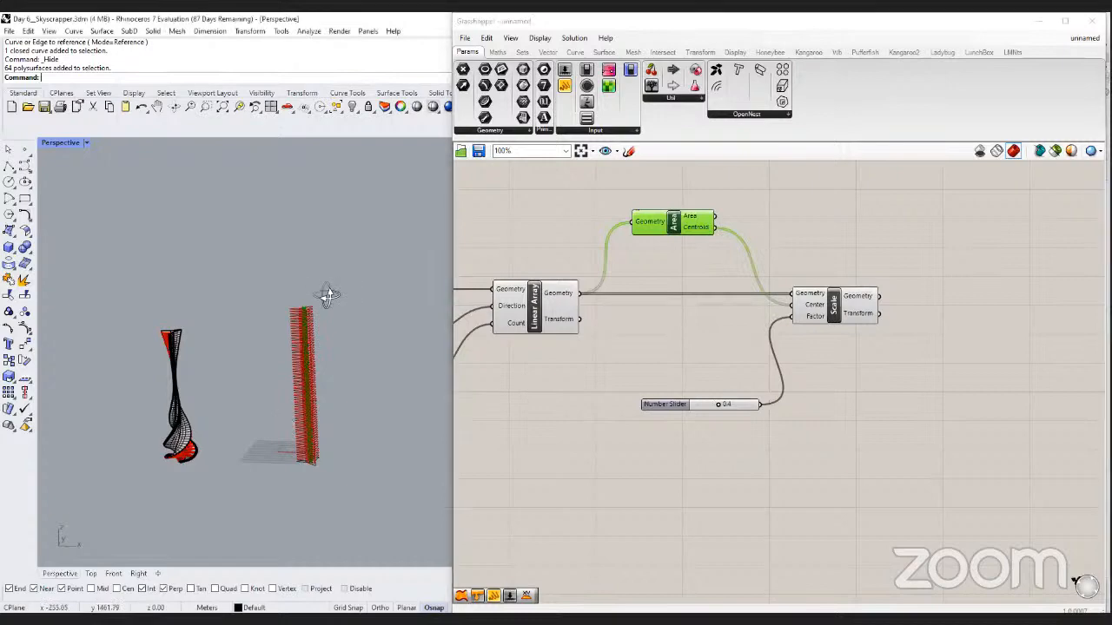
Inspect the scaled floor curves up close and set the scale factor slider to 0.7.
right_click_drag(322, 295, 315, 313)
scroll(304, 308, "up", 10)
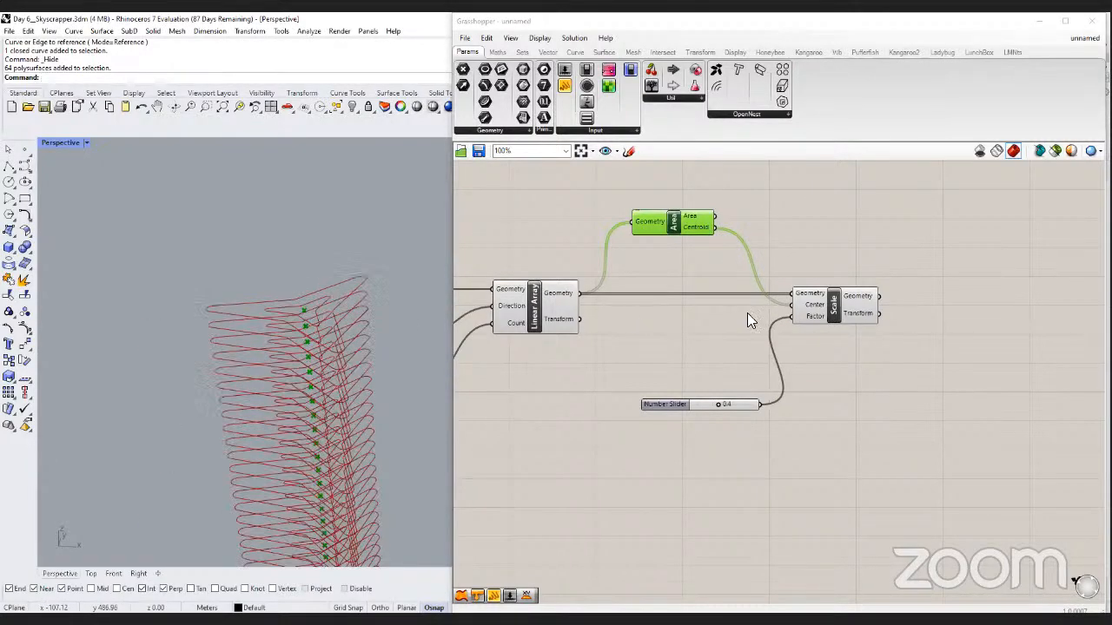
mouse_move(719, 404)
left_mouse_down()
mouse_move(754, 408)
mouse_move(702, 407)
mouse_move(731, 408)
left_mouse_up()
Turn off the preview of the Linear Array, Area and Curve components.
scroll(695, 368, "down", 3)
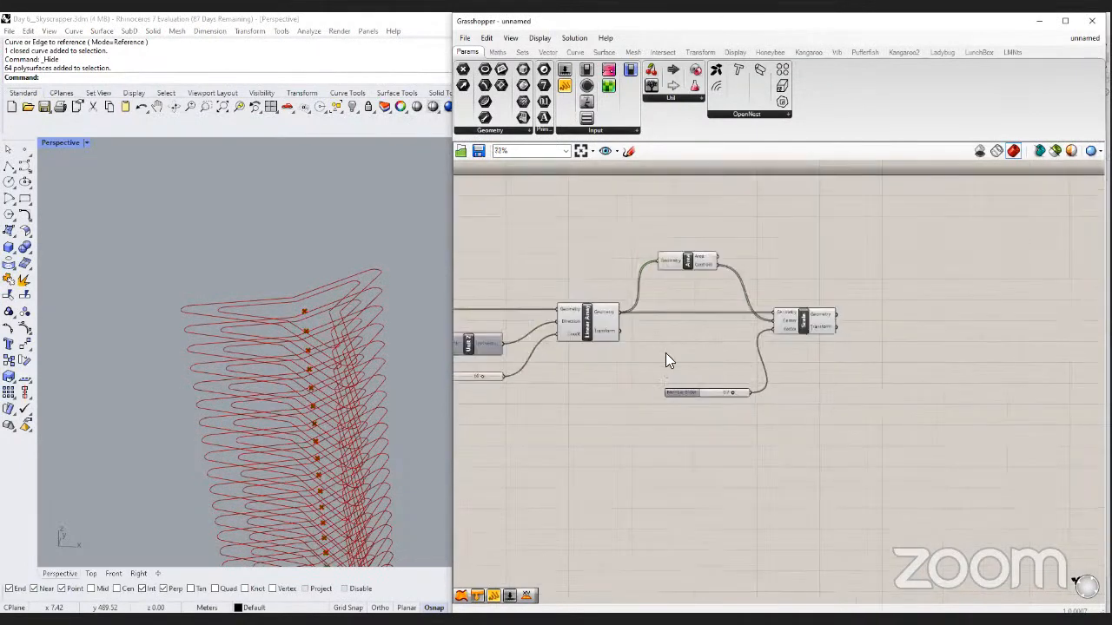
right_click_drag(665, 353, 753, 359)
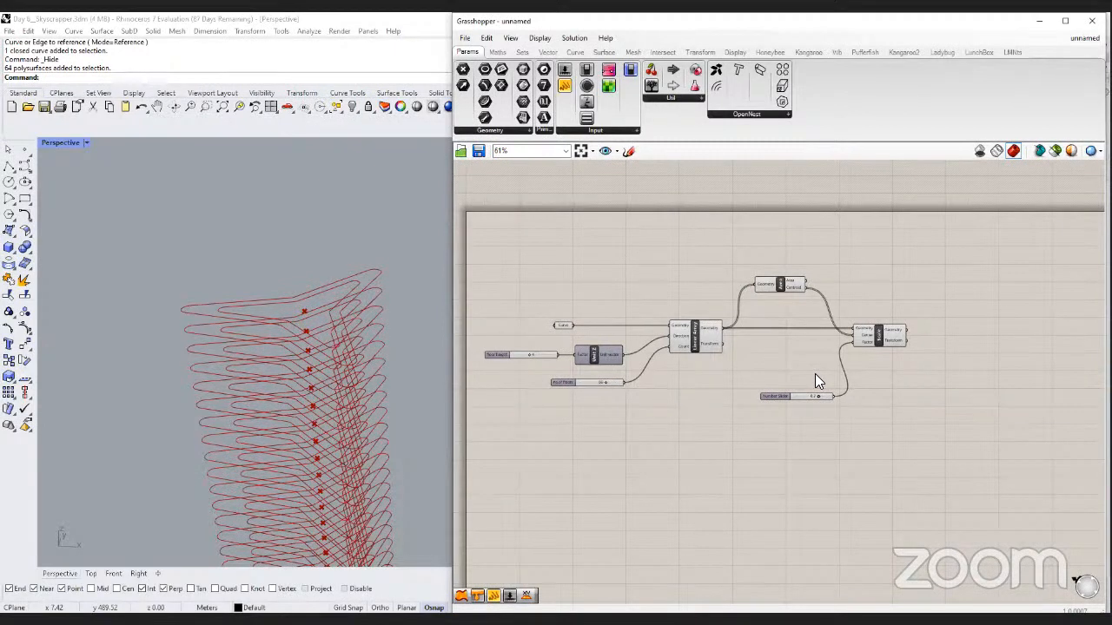
scroll(326, 204, "down", 5)
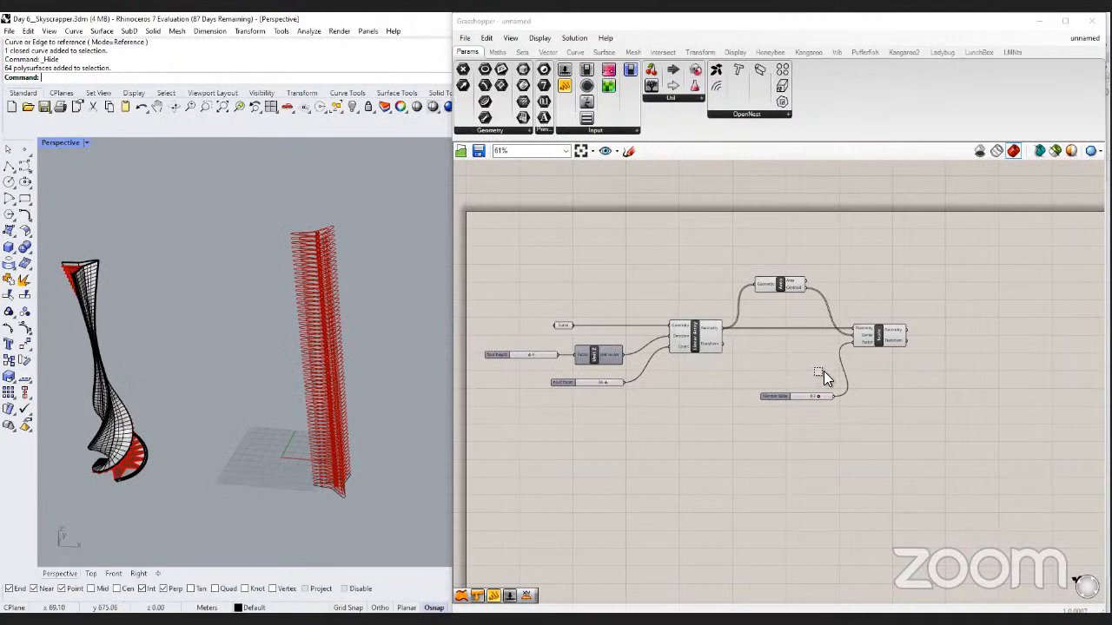
left_click_drag(822, 373, 653, 272)
middle_click(717, 346)
left_click(754, 316)
left_click(808, 349)
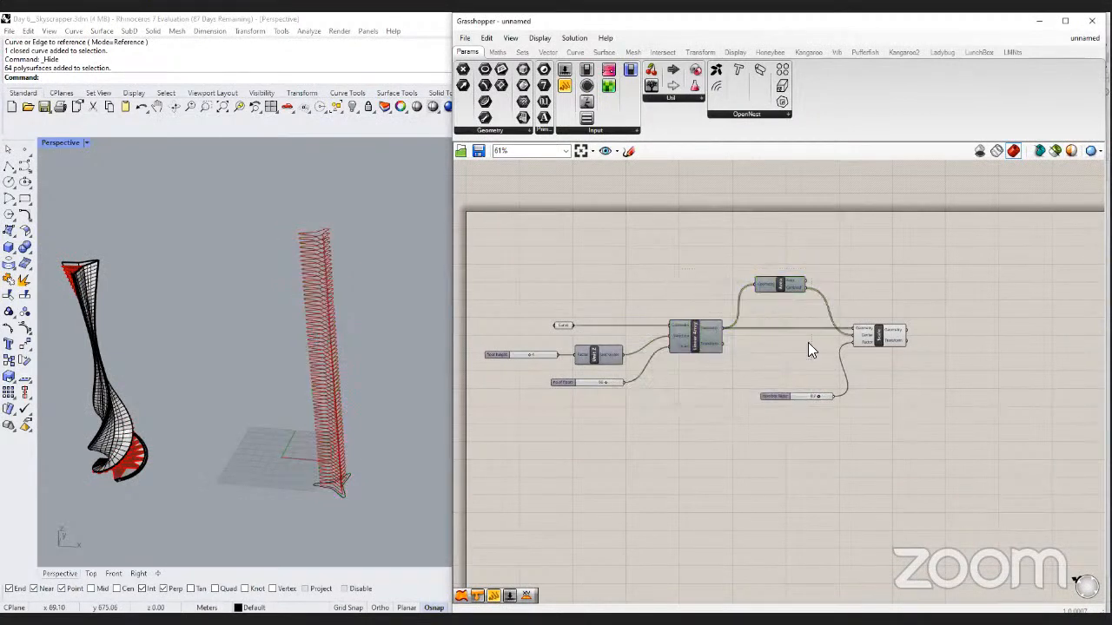
right_click_drag(844, 320, 808, 305)
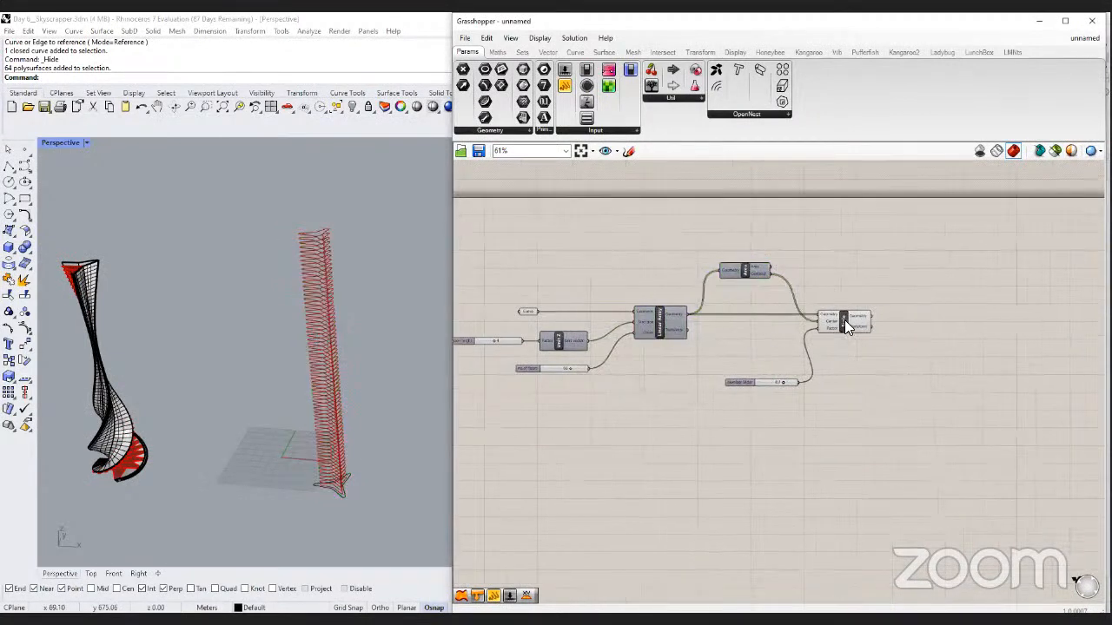
left_click(530, 310)
middle_click(530, 310)
left_click(644, 295)
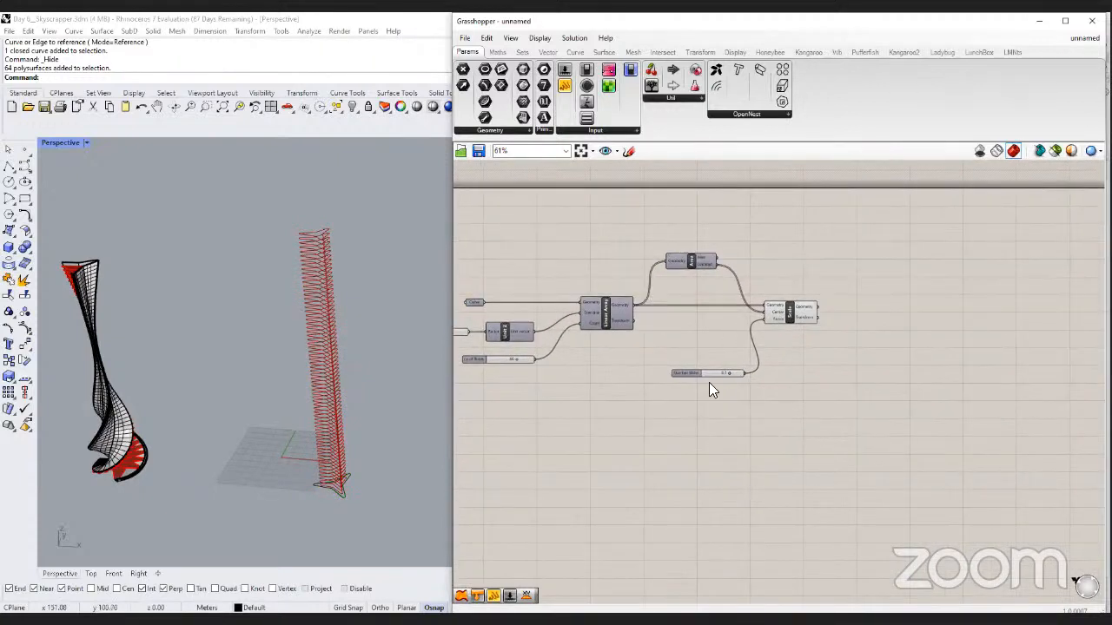
Set the scale factor slider to 0.5 and check the Scale component's Factor input.
scroll(709, 383, "up", 3)
left_click_drag(711, 383, 747, 390)
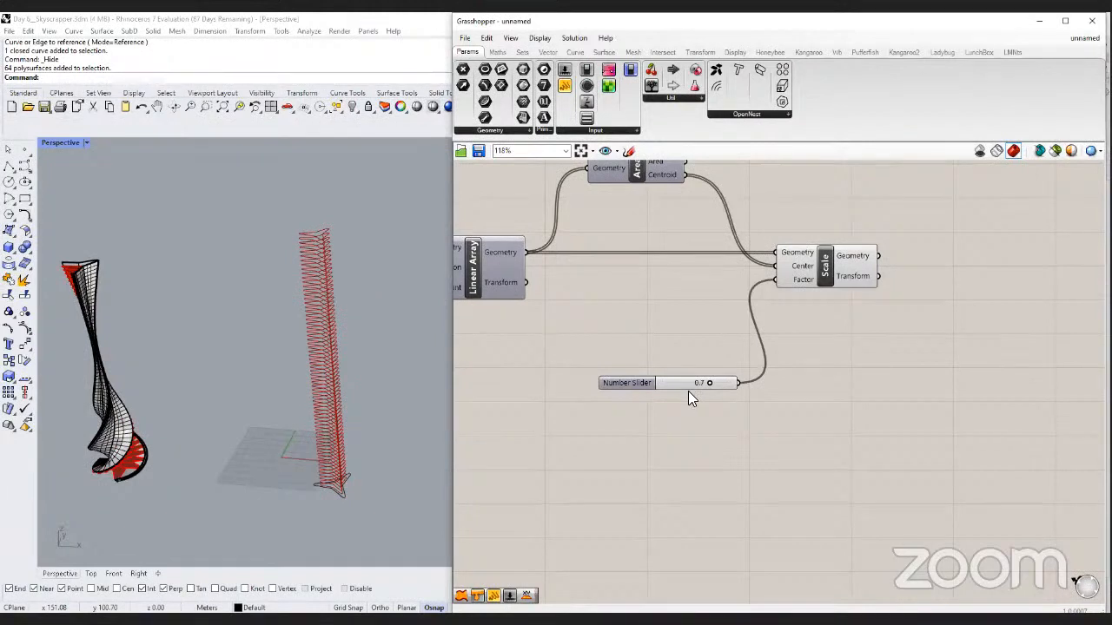
mouse_move(678, 386)
left_mouse_down()
mouse_move(732, 385)
mouse_move(698, 392)
left_mouse_up()
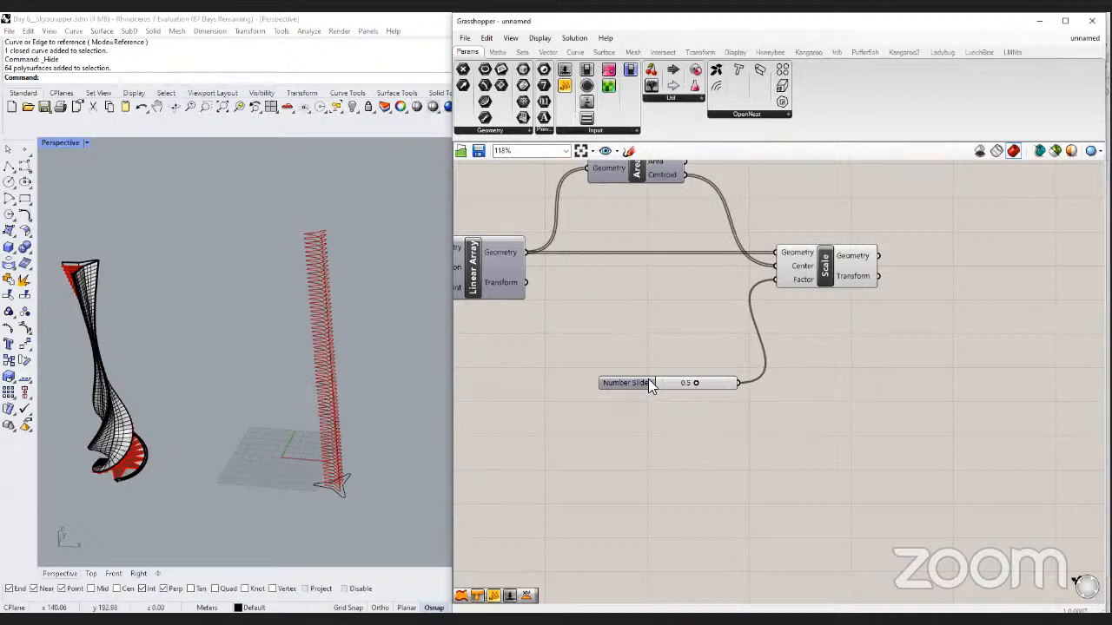
scroll(647, 379, "down", 3)
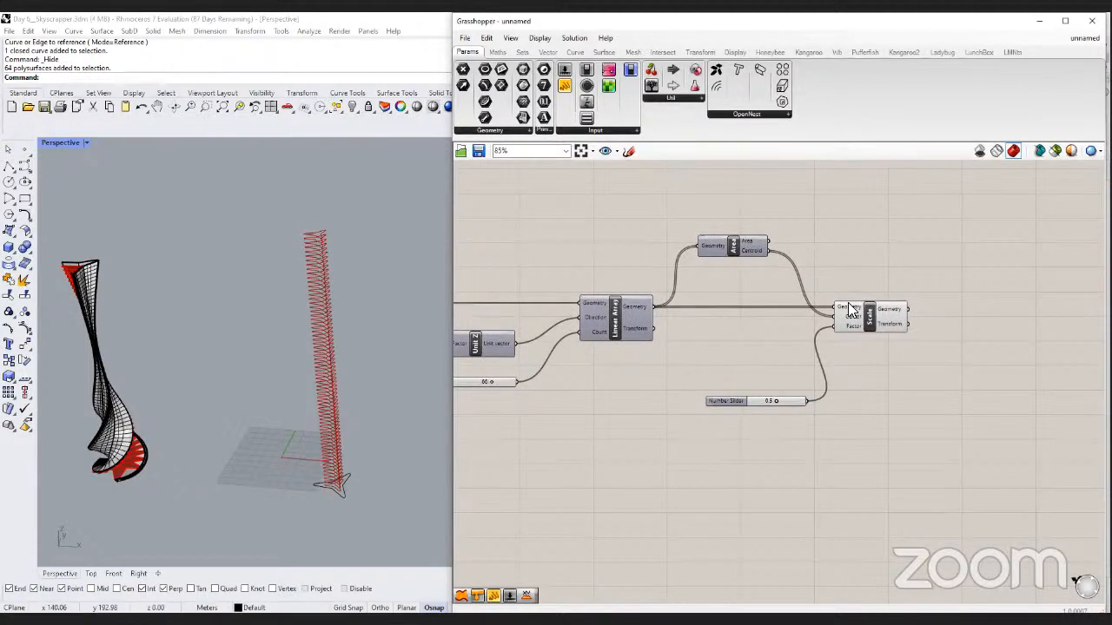
mouse_move(852, 311)
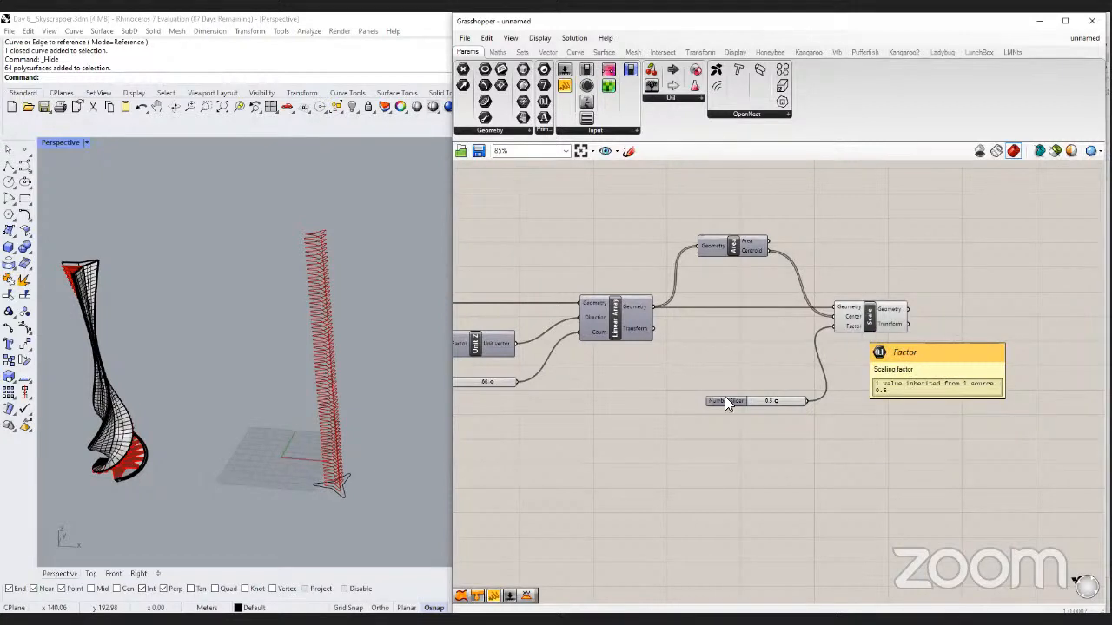
Add a 1.5 number slider below the 0.5 slider and wire it additionally into the Scale's Factor input.
scroll(695, 404, "up", 3)
double_click(665, 415)
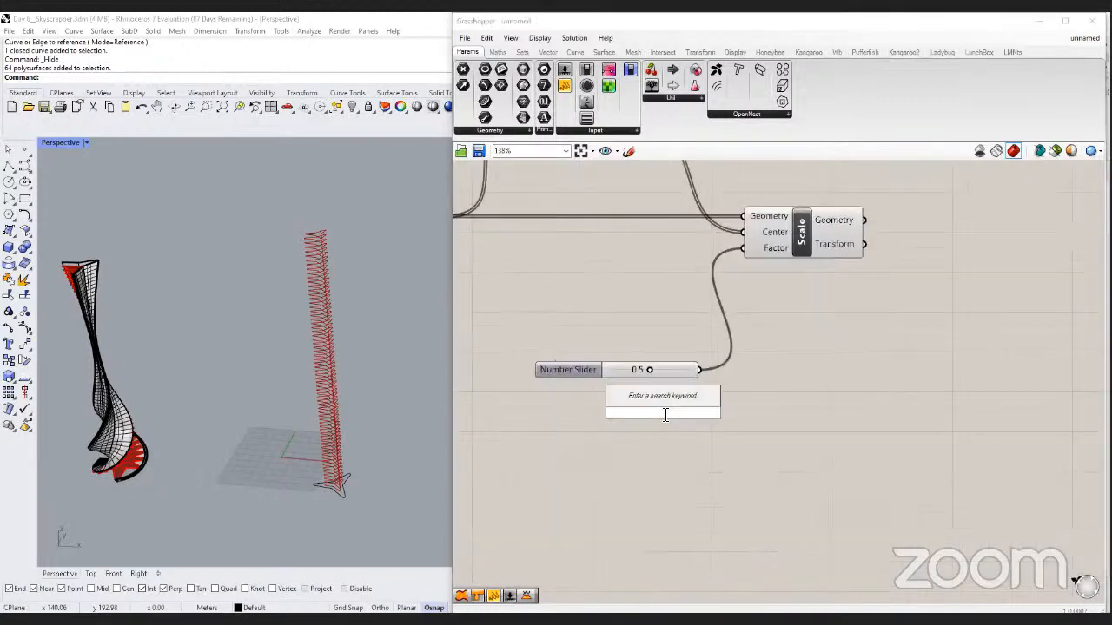
type("1.5")
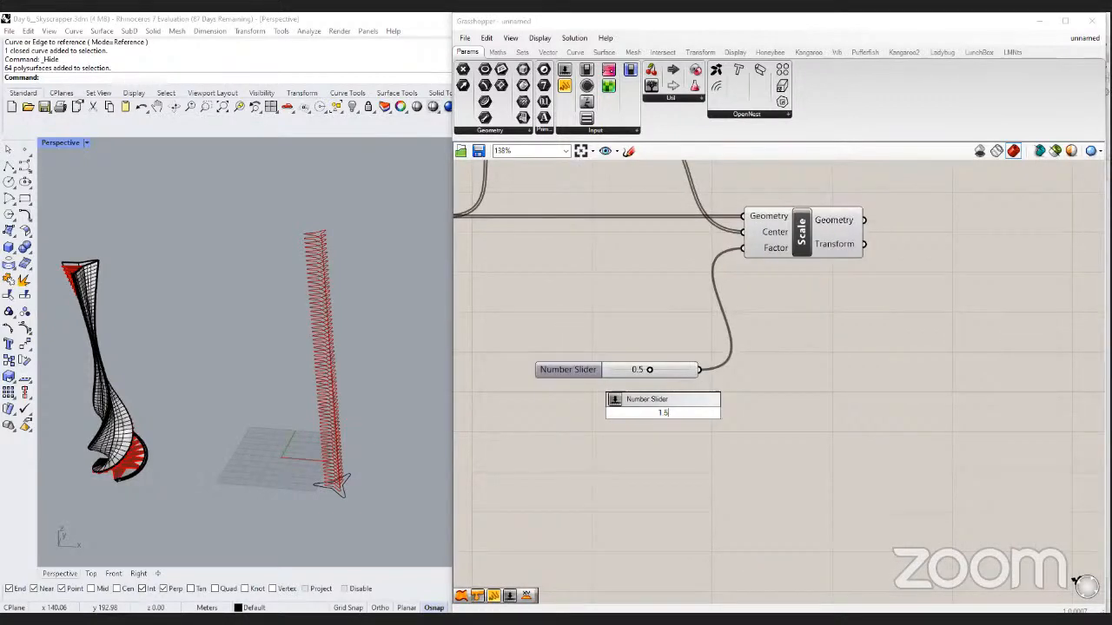
key("Return")
left_click_drag(744, 412, 738, 249, "shift")
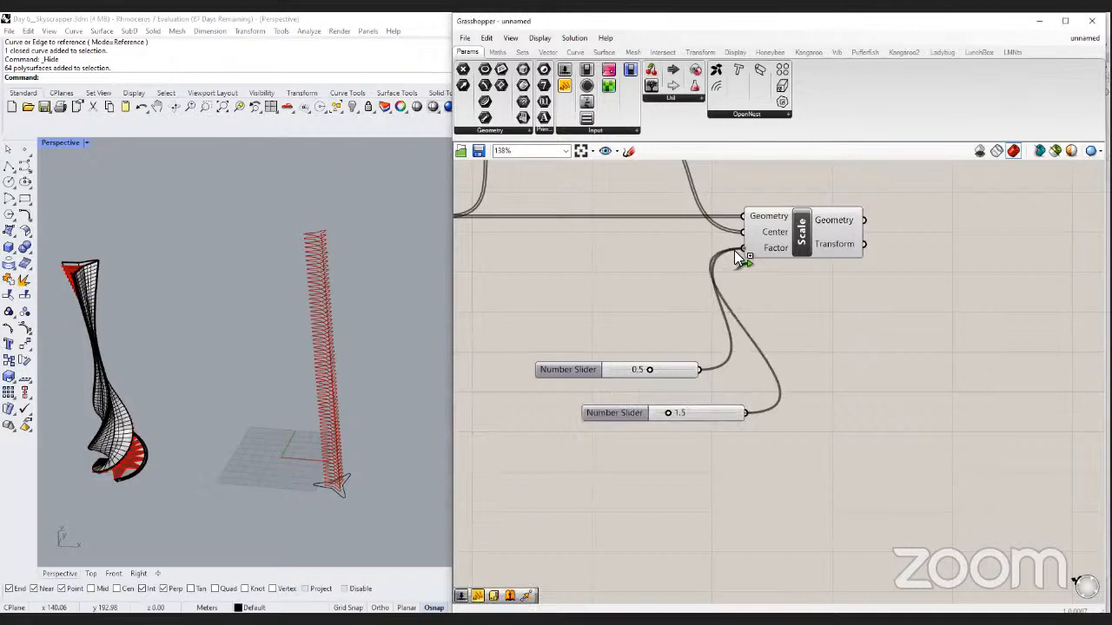
left_click_drag(723, 413, 676, 403)
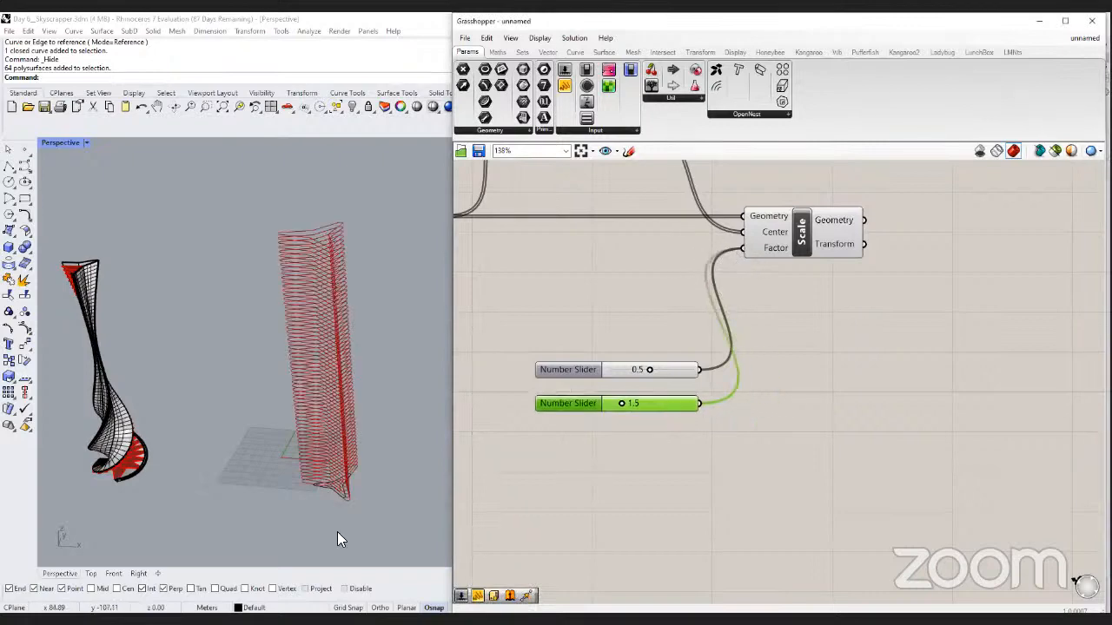
right_click_drag(337, 532, 302, 541)
scroll(337, 507, "up", 5)
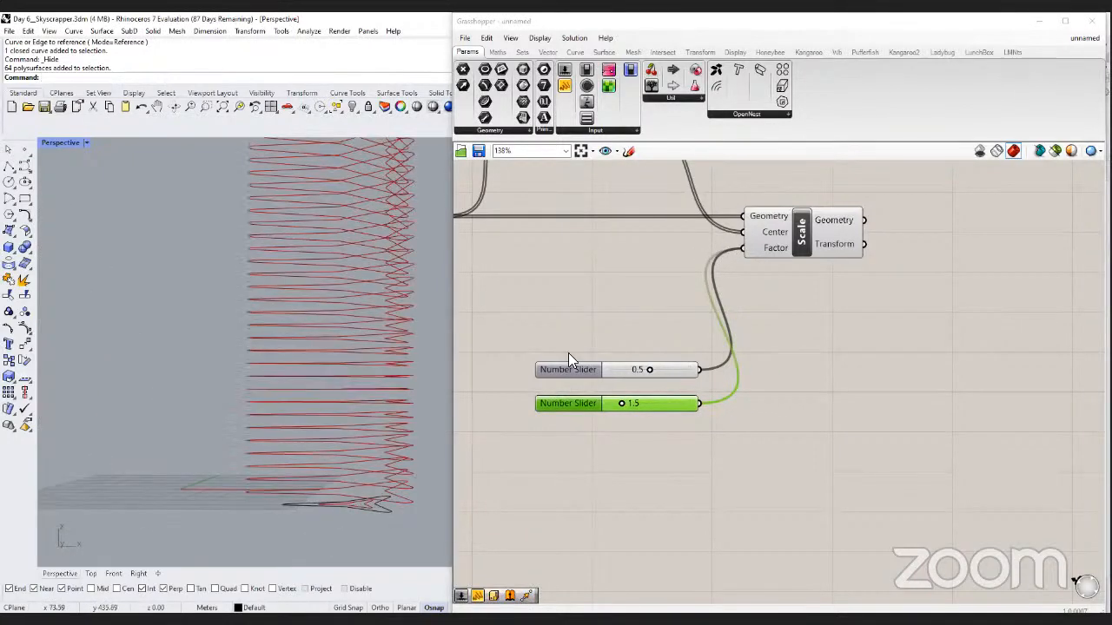
Add a third number slider with value 1.8 and wire it into the Scale's Factor input alongside the other two.
right_click_drag(629, 455, 639, 416)
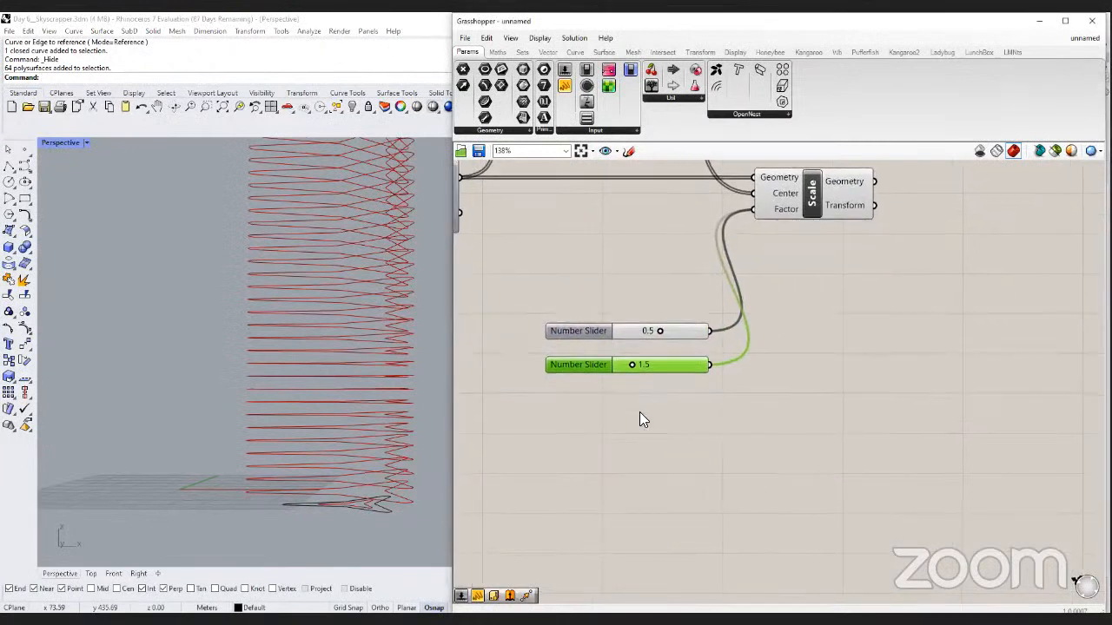
left_click(639, 417)
double_click(639, 417)
type("1.8")
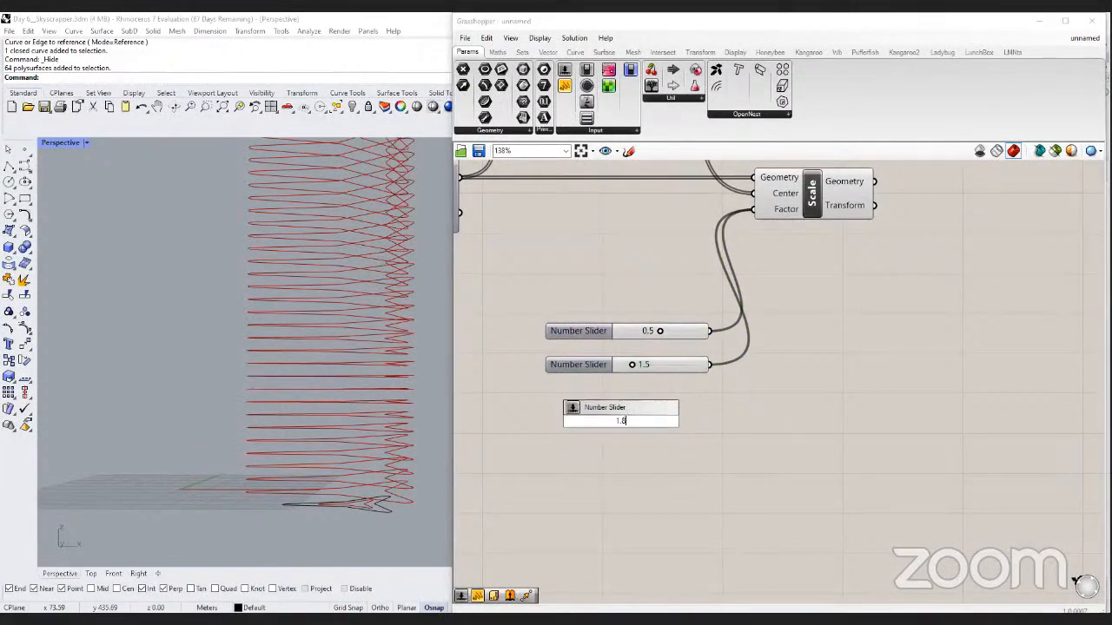
key("Return")
left_click_drag(705, 422, 754, 218)
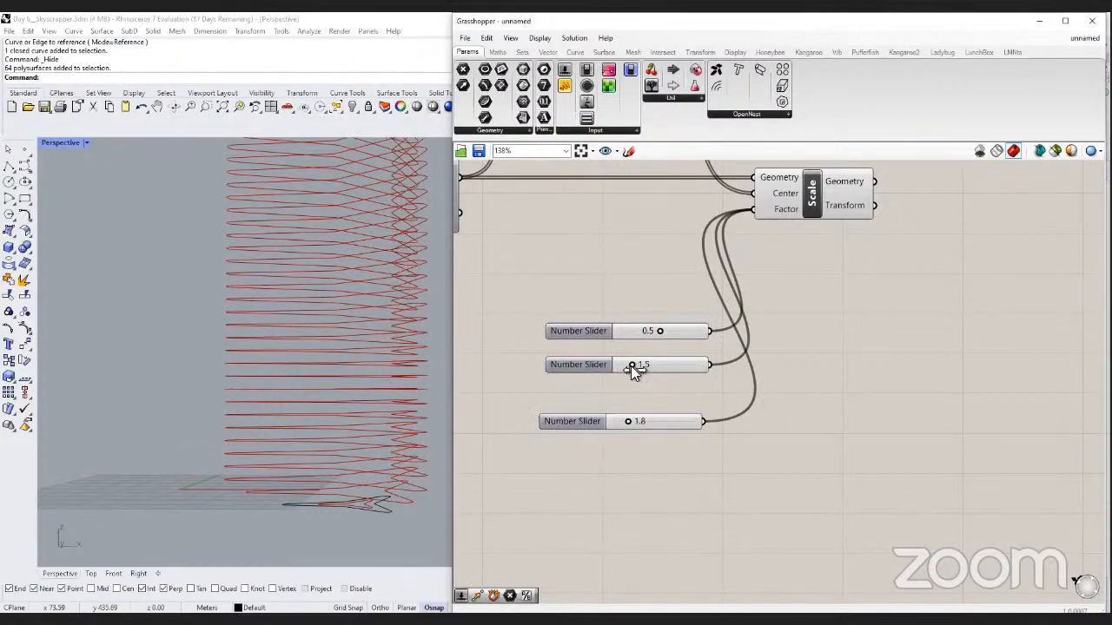
Set the second scale factor slider to 1.1.
left_click_drag(631, 366, 629, 366)
left_click(672, 329)
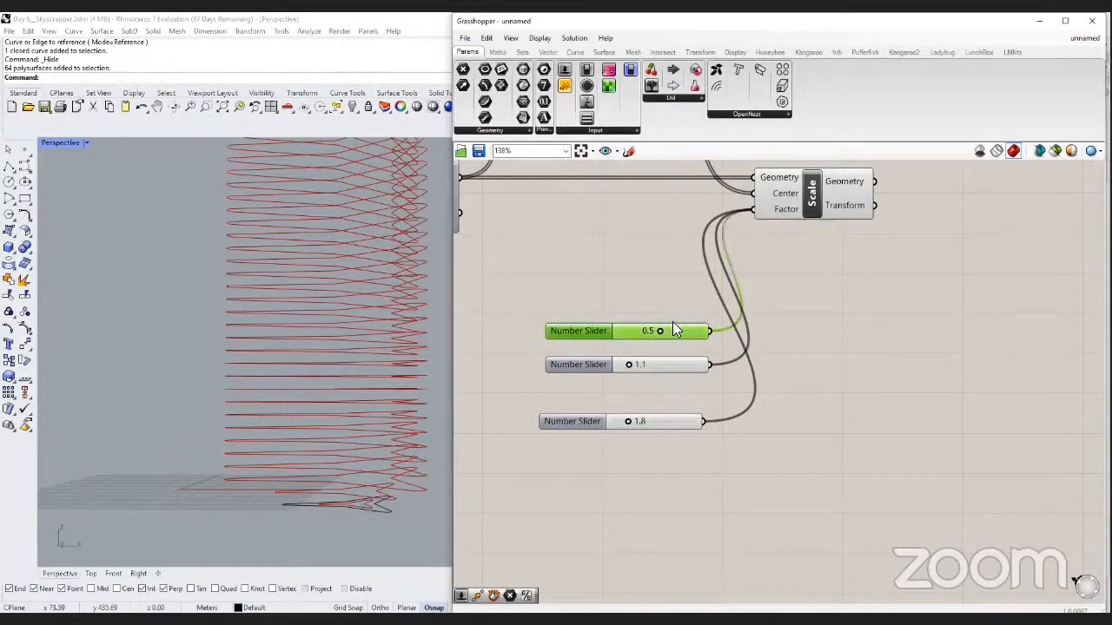
left_click(654, 367)
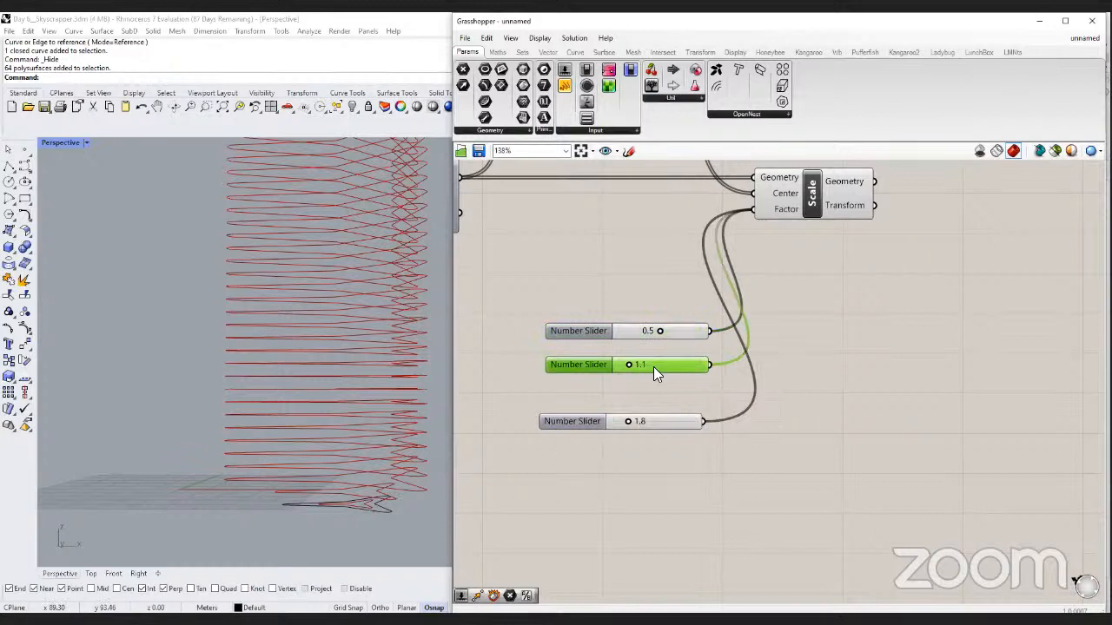
Duplicate the 1.8 slider into two more Factor inputs set to 2.4 and 3.5, and check the Factor values.
left_click(658, 421)
left_click_drag(663, 422, 756, 211, "alt")
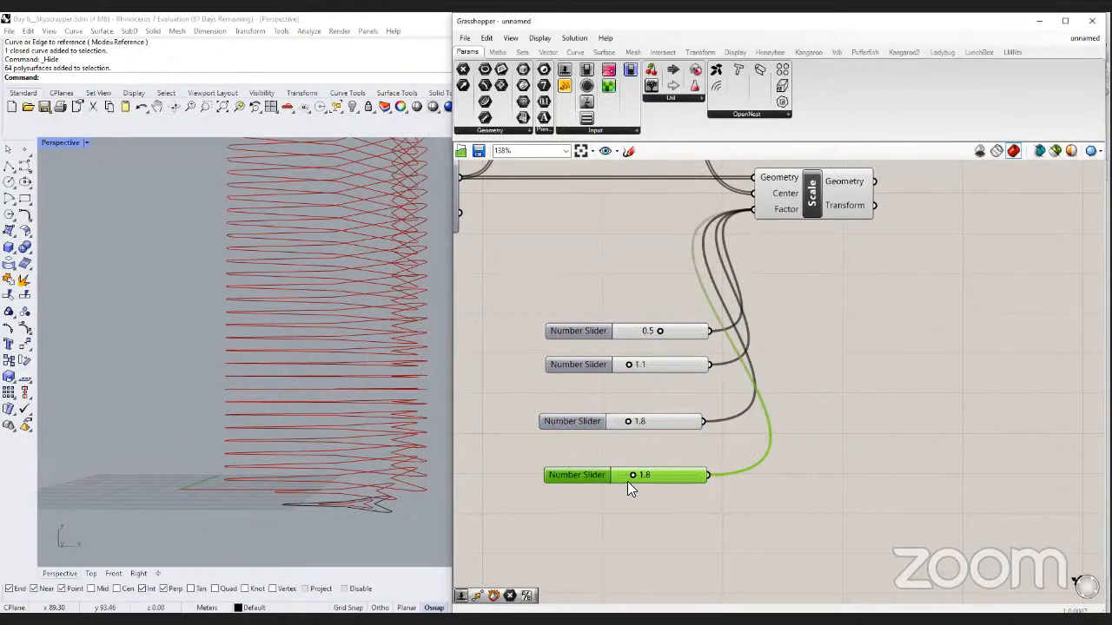
left_click_drag(637, 477, 768, 429)
left_click_drag(761, 216, 761, 216, "shift")
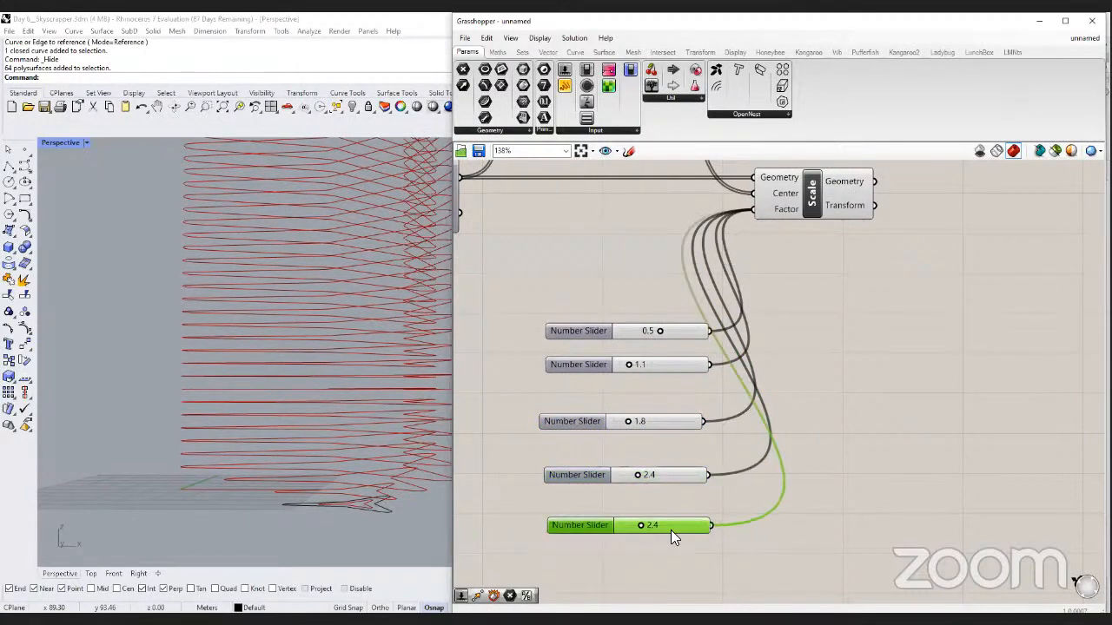
left_click_drag(641, 525, 647, 525)
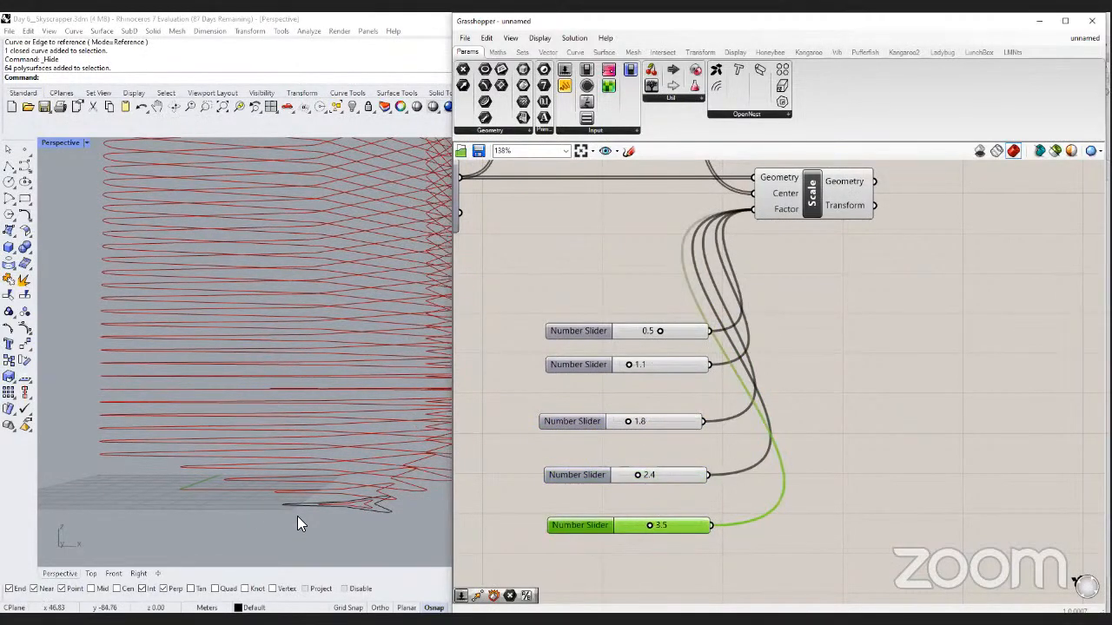
right_click_drag(297, 516, 244, 491)
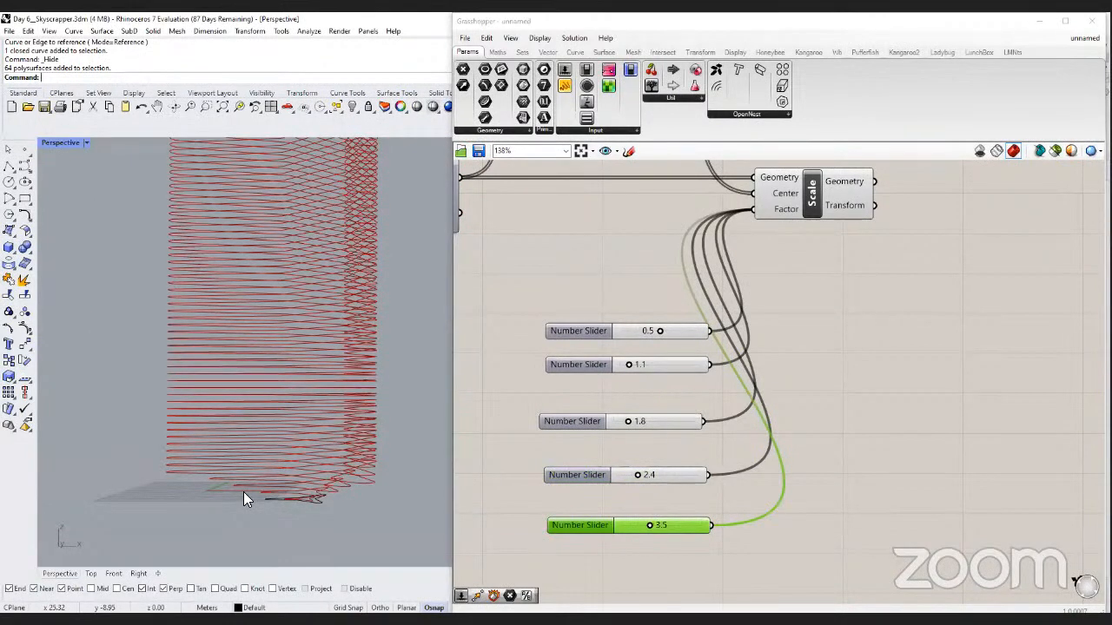
mouse_move(792, 215)
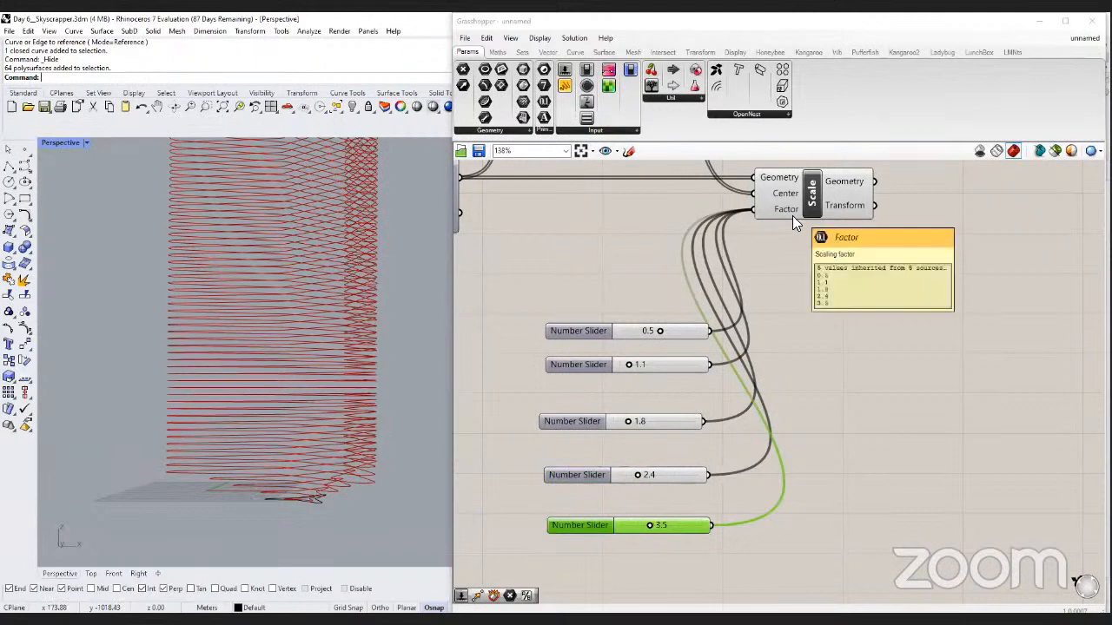
Delete all five number sliders feeding the Scale component's Factor input.
left_click(631, 437)
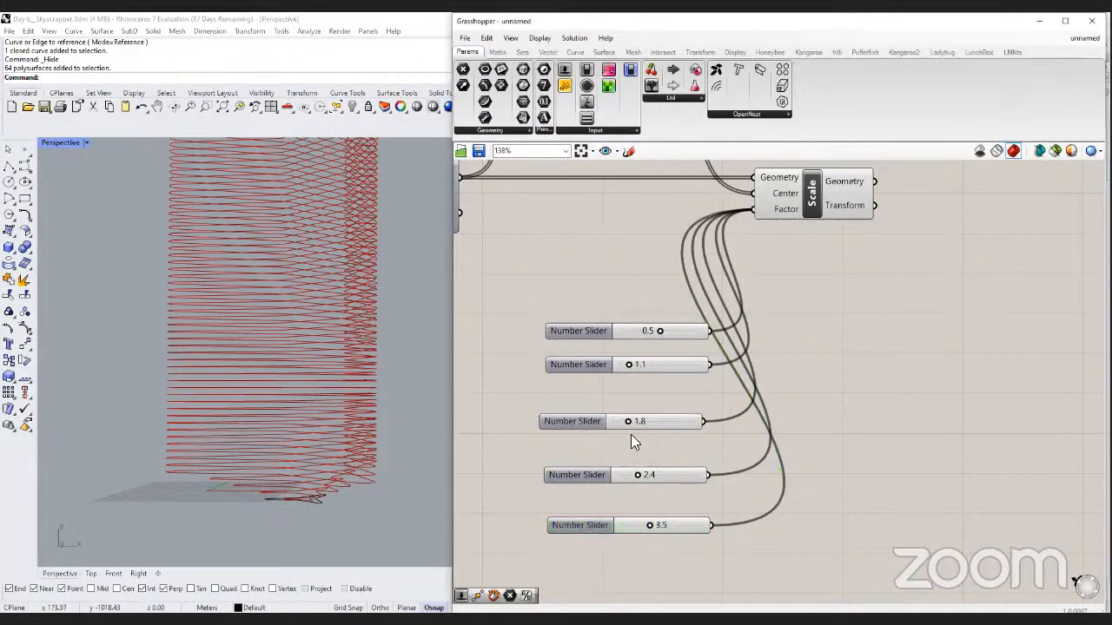
scroll(613, 351, "down", 3)
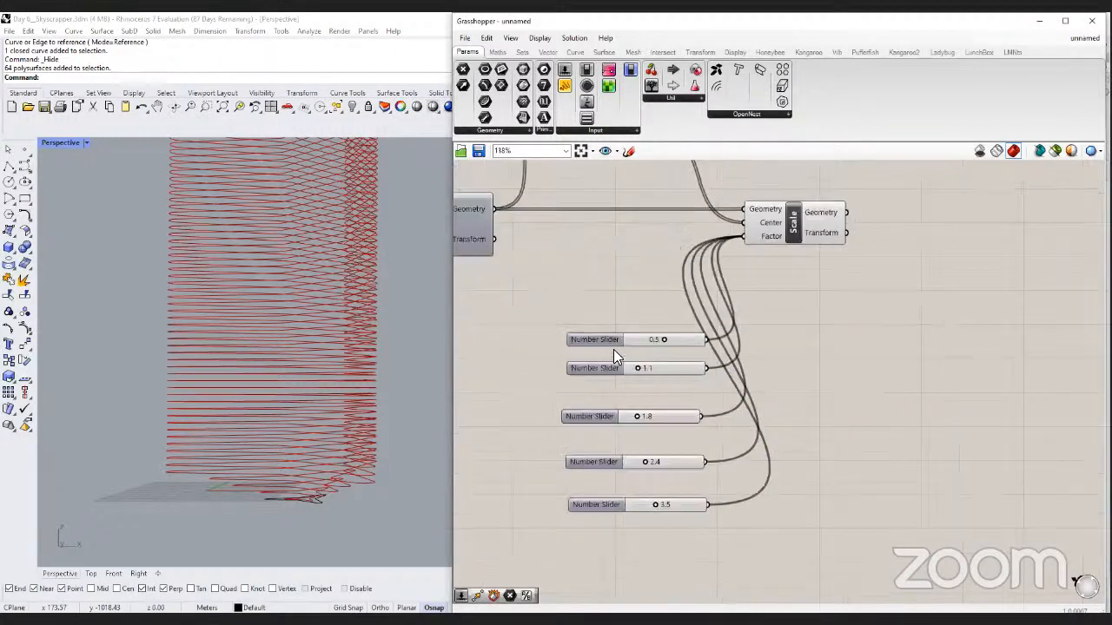
left_click_drag(738, 540, 556, 286)
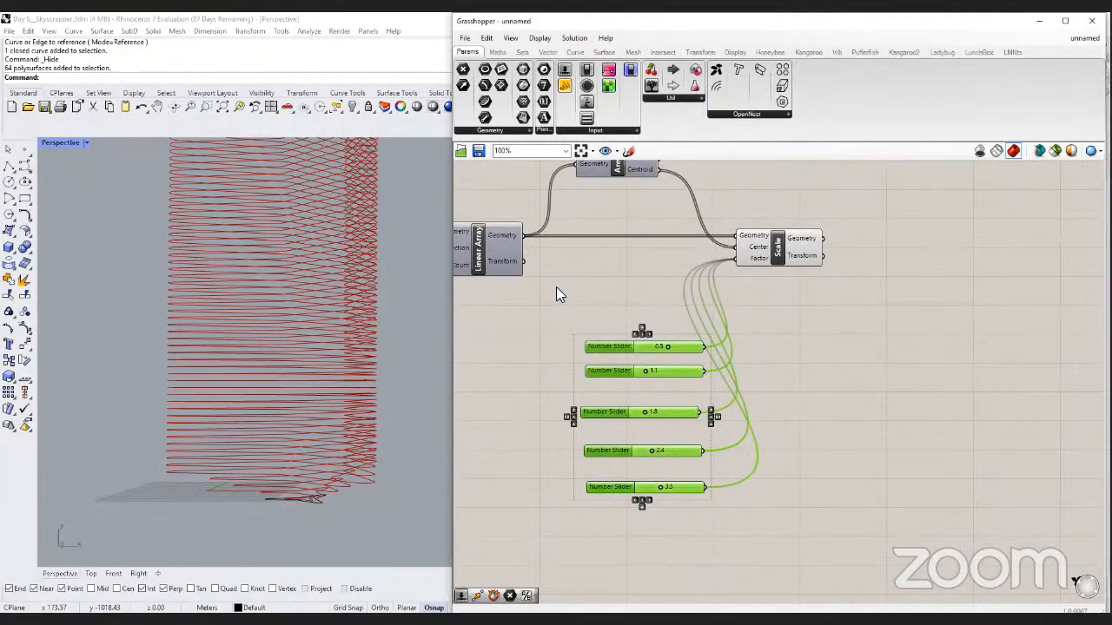
key("Delete")
right_click_drag(562, 293, 578, 333)
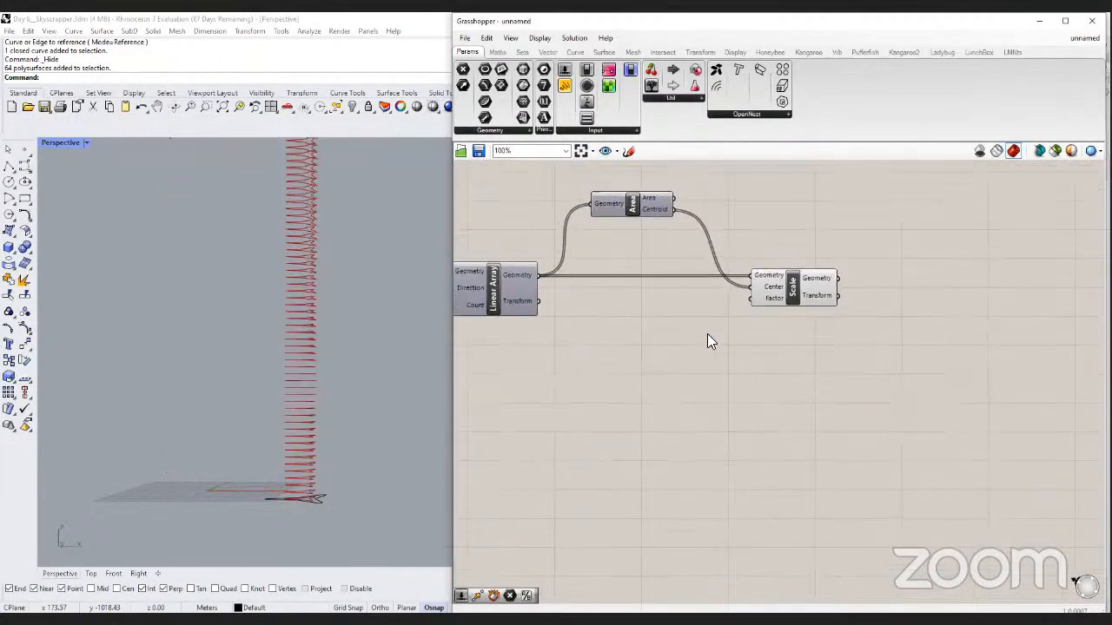
Add a Range component to the canvas below the Scale component.
double_click(654, 418)
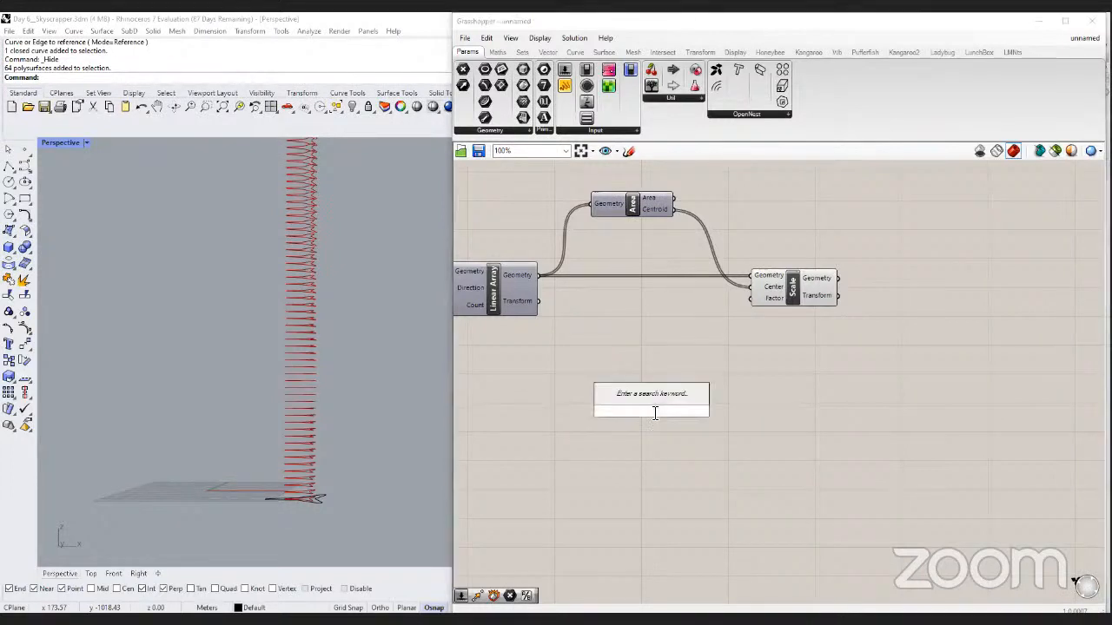
type("range")
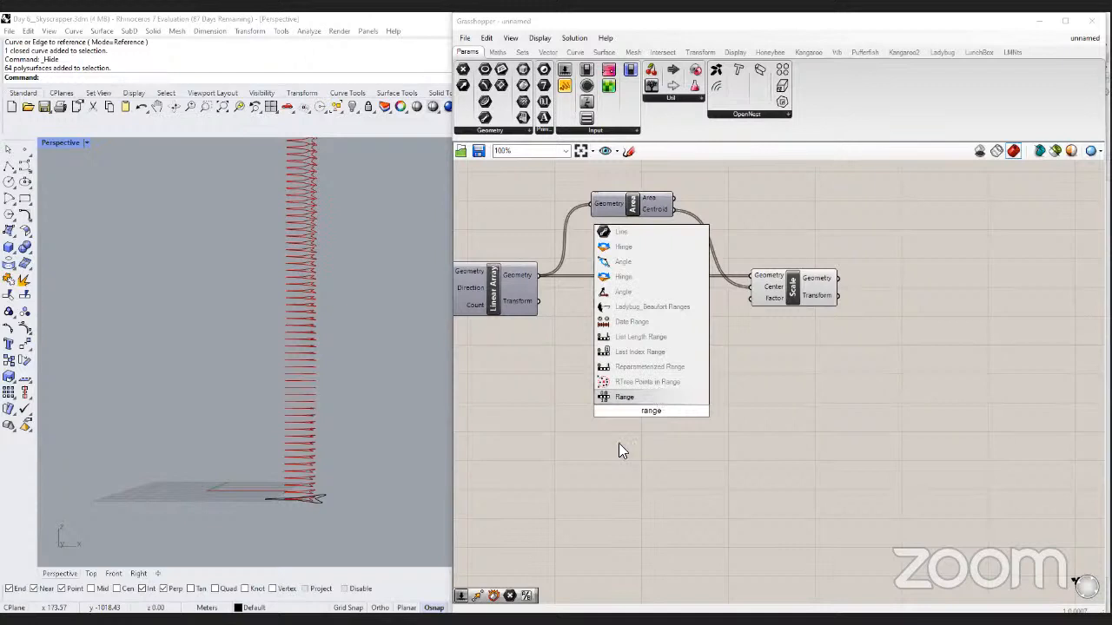
key("Return")
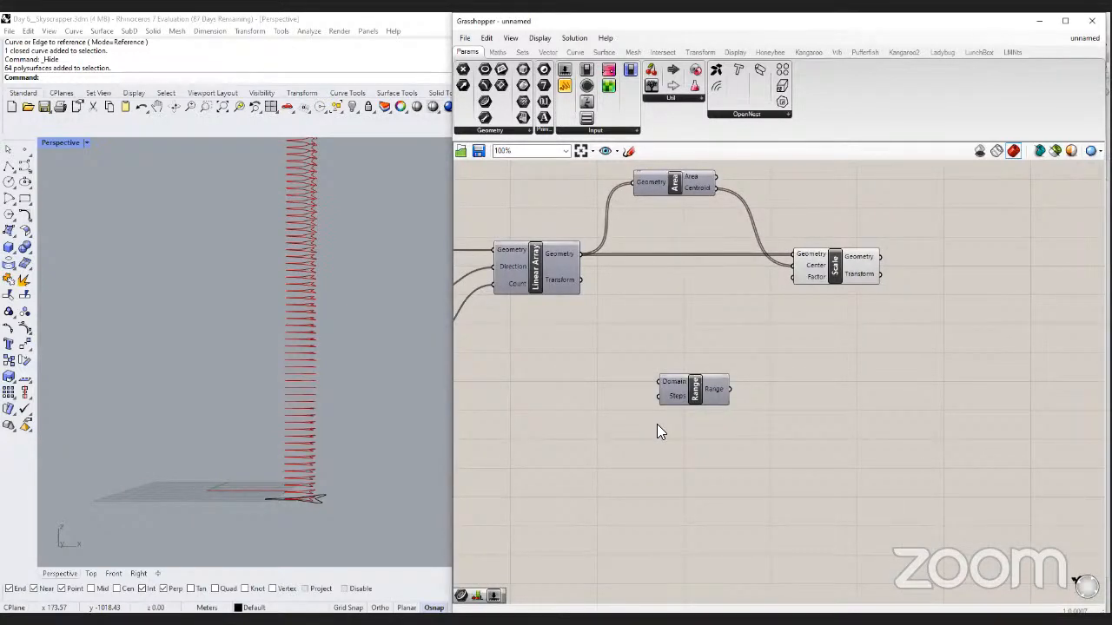
right_click_drag(660, 425, 662, 399)
left_click_drag(721, 369, 746, 382)
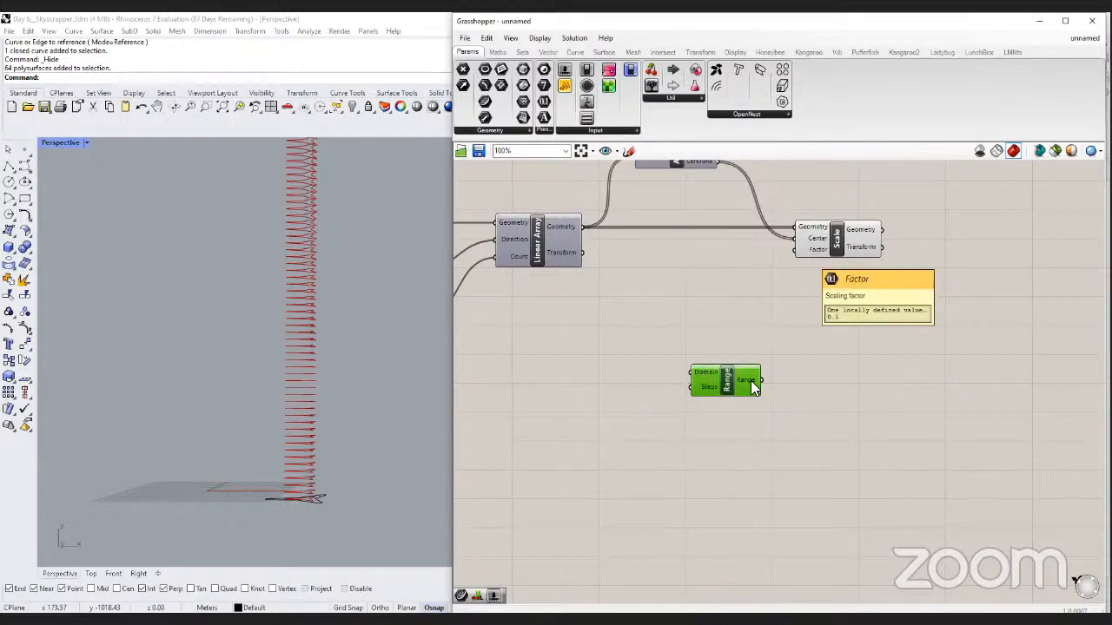
right_click_drag(750, 380, 837, 379)
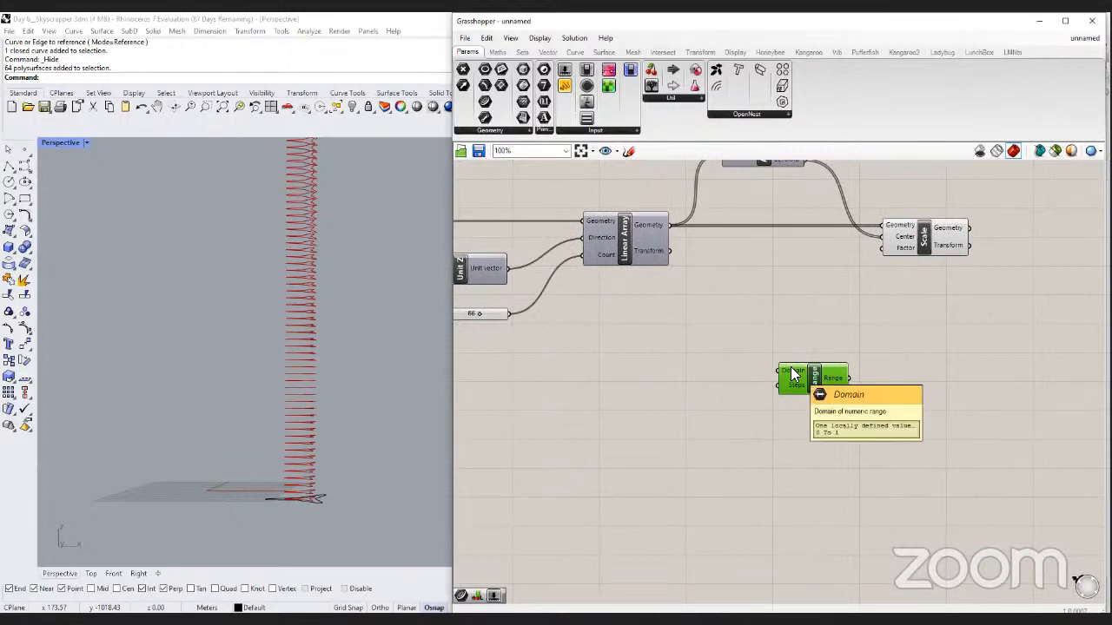
Add a 0.15 number slider and place it beside the Range component's inputs.
right_click_drag(368, 442, 363, 454)
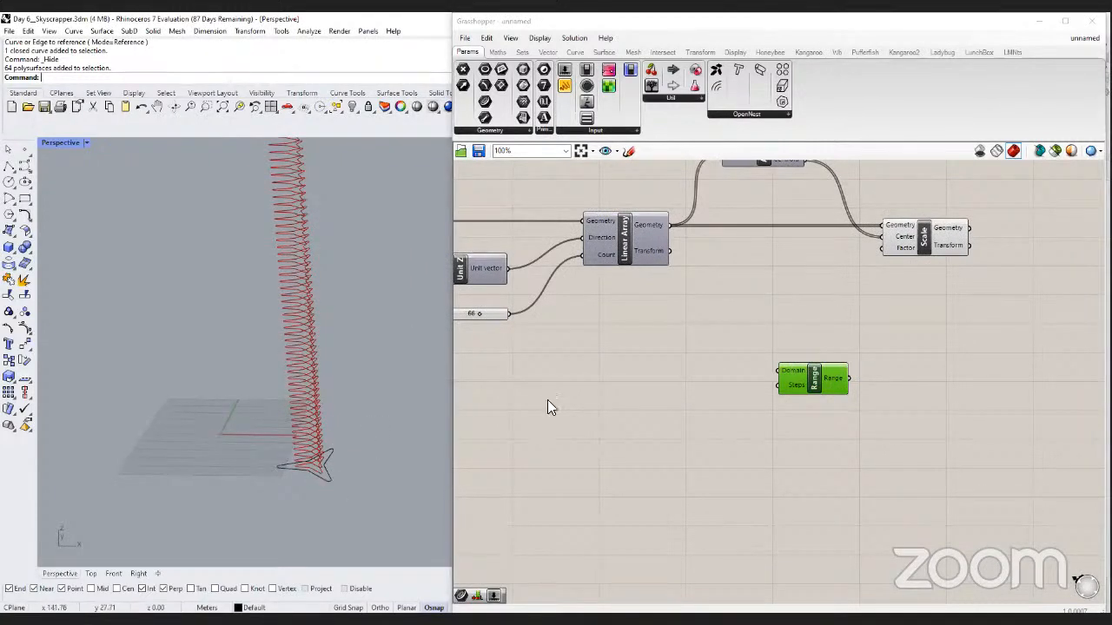
double_click(565, 385)
type(".15")
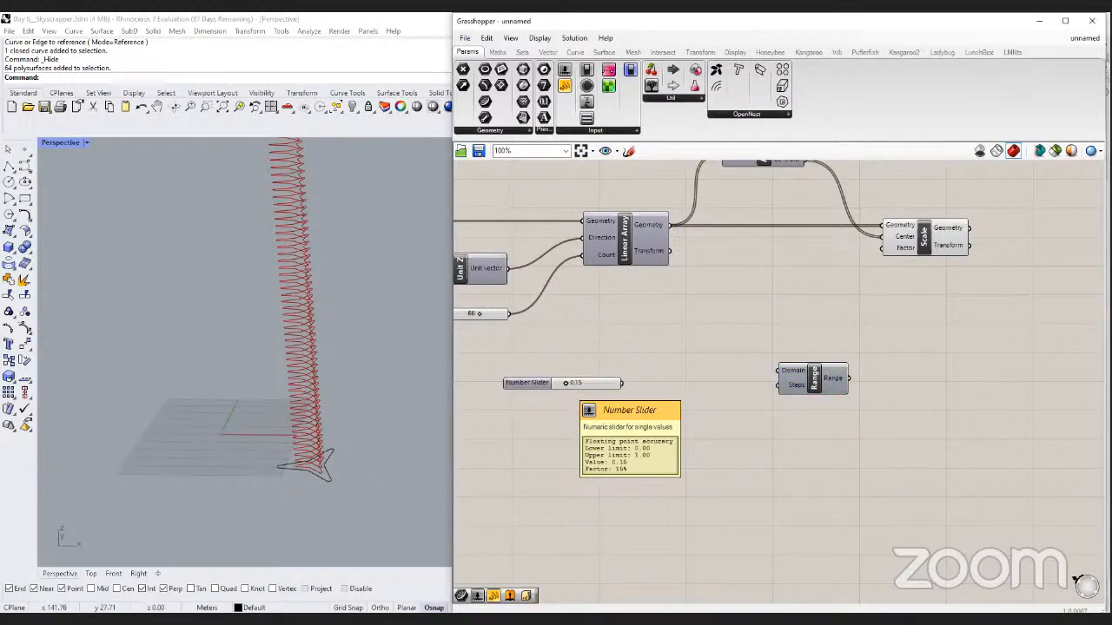
key("Return")
left_click_drag(638, 359, 665, 368)
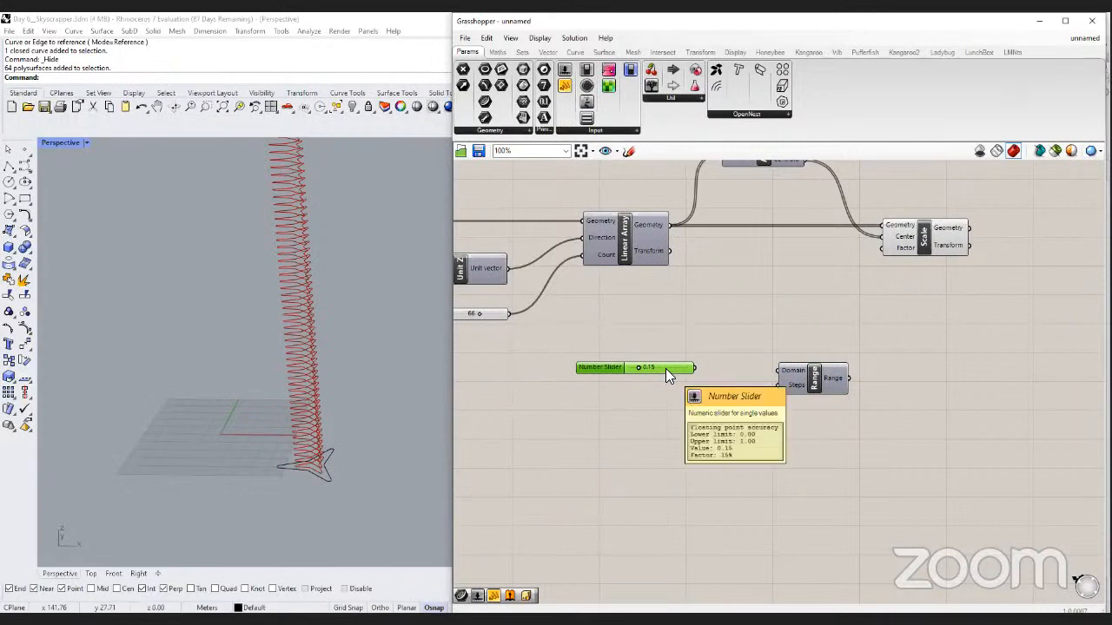
left_click(638, 414)
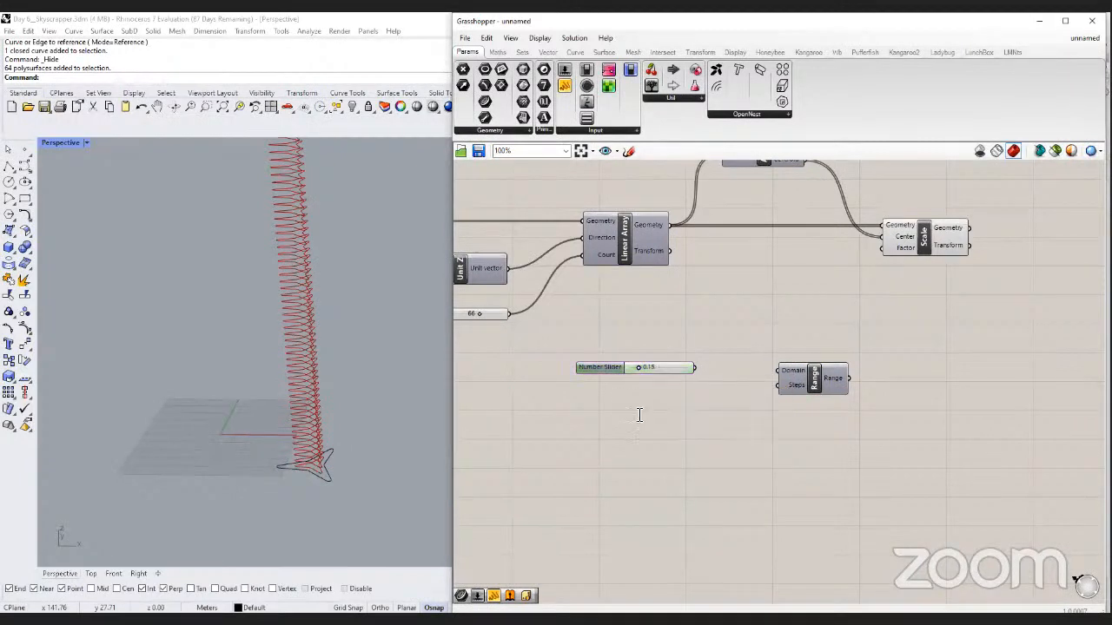
Add 0.5 and 1.5 number sliders, keeping only the 1.5 one directly beneath the 0.15 slider.
double_click(638, 415)
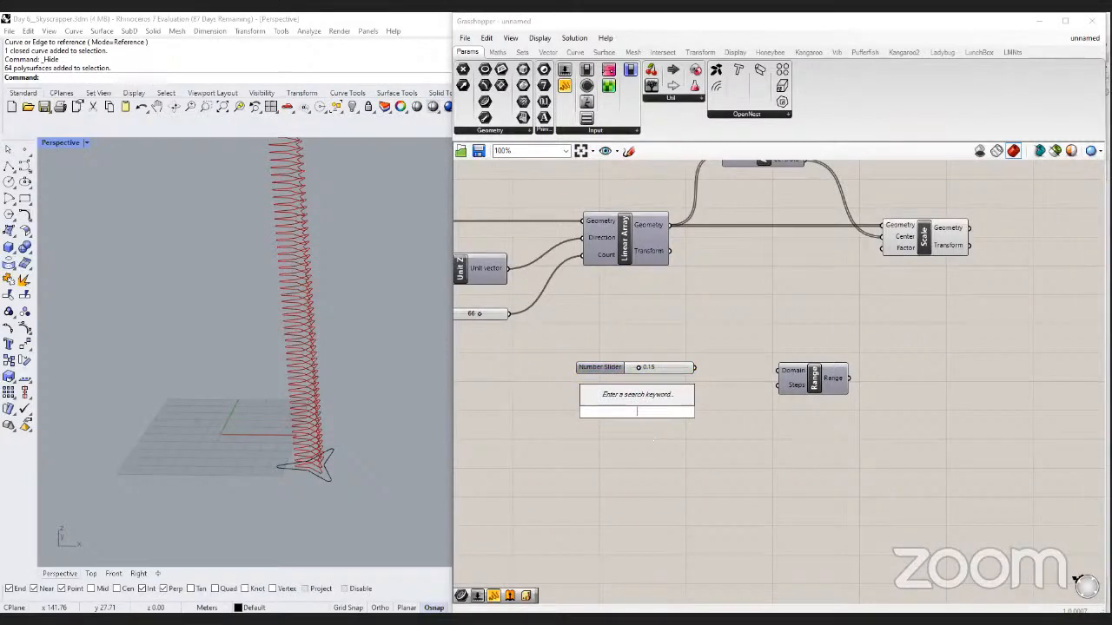
type("0.5")
key("Return")
double_click(655, 461)
type("1.5")
key("Return")
left_click(674, 413)
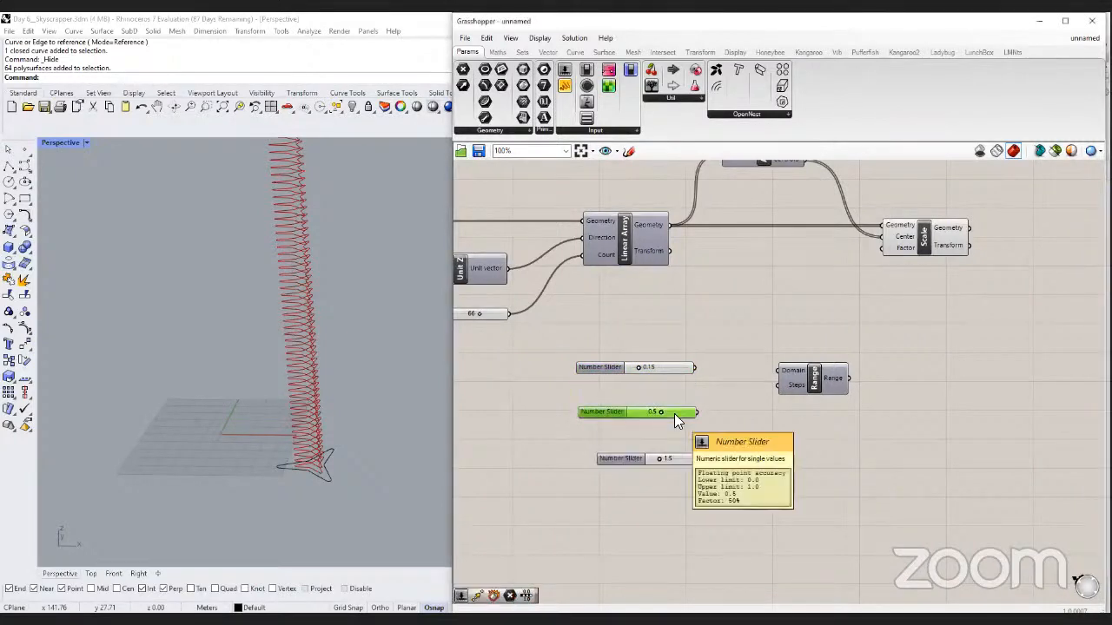
key("Delete")
left_click_drag(687, 455, 671, 395)
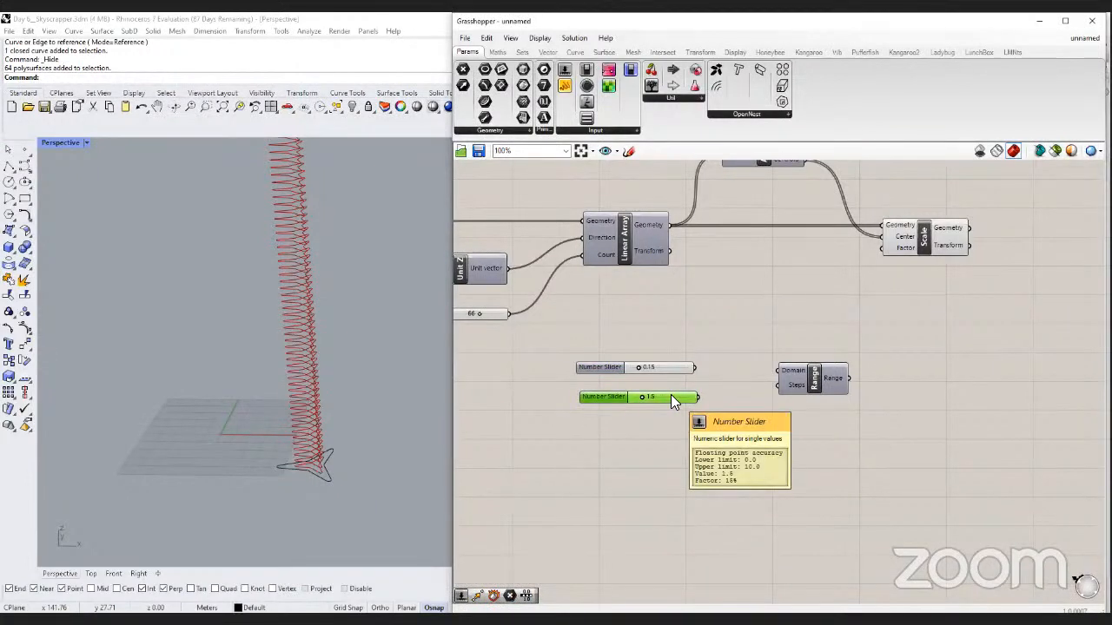
Move the Range component farther from the two sliders and try wiring the 0.15 slider directly into its Domain input.
left_click(667, 372)
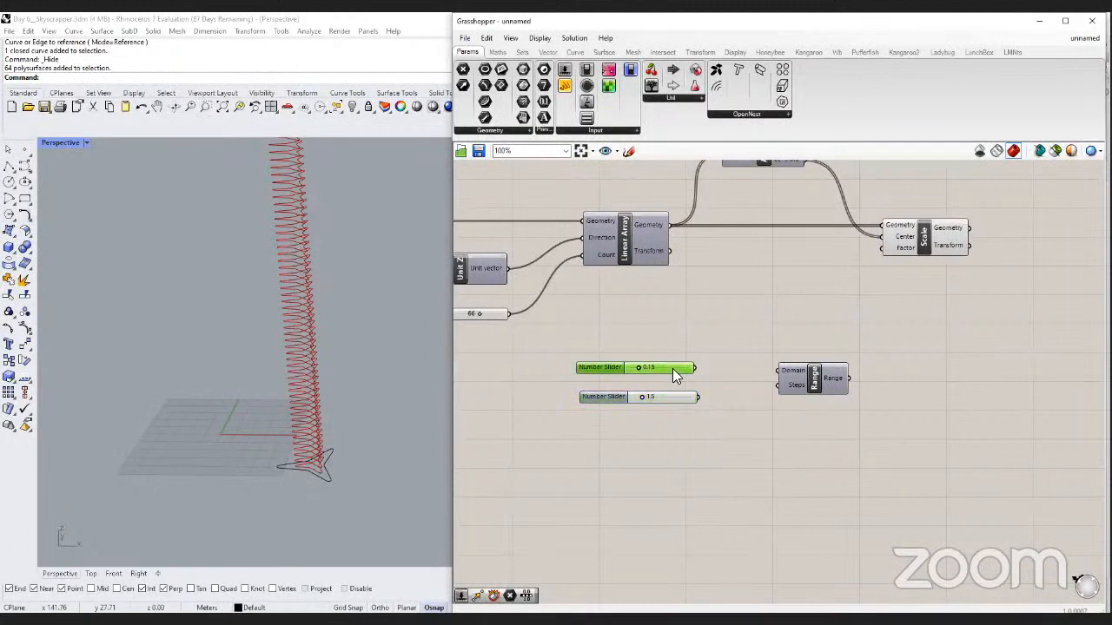
left_click(670, 398)
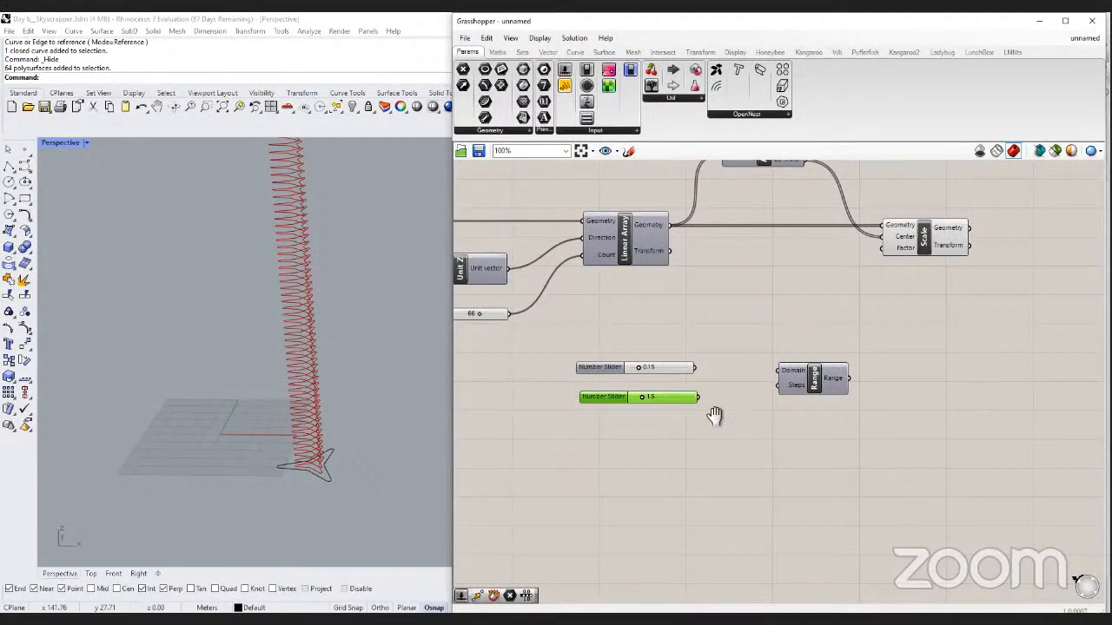
right_click_drag(715, 417, 671, 417)
left_click_drag(749, 376, 820, 380)
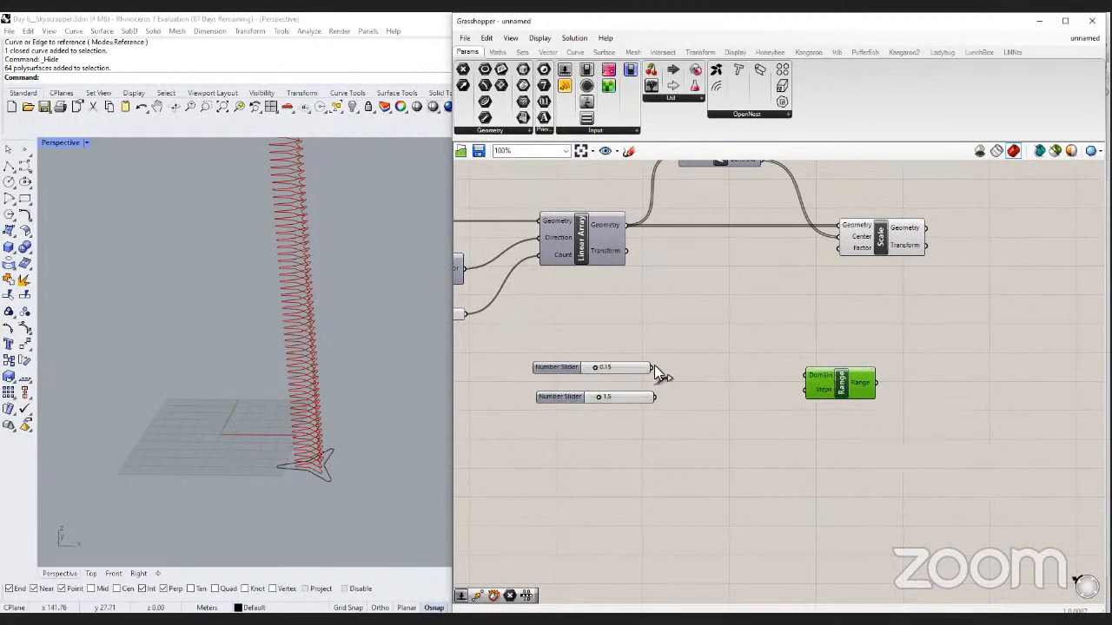
left_click_drag(647, 368, 806, 379)
left_click_drag(806, 377, 654, 368, "ctrl")
Add a Construct Domain with 0.15 as start and 1.5 as end, and wire its output into the Range's Domain input.
double_click(715, 378)
type("cons")
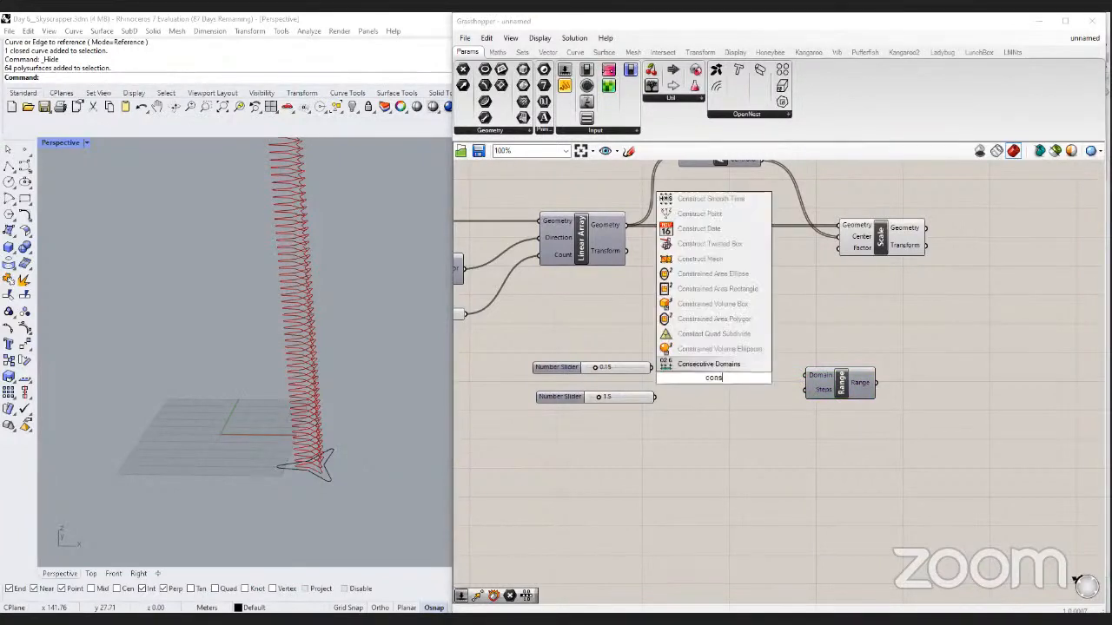
type("truct doma")
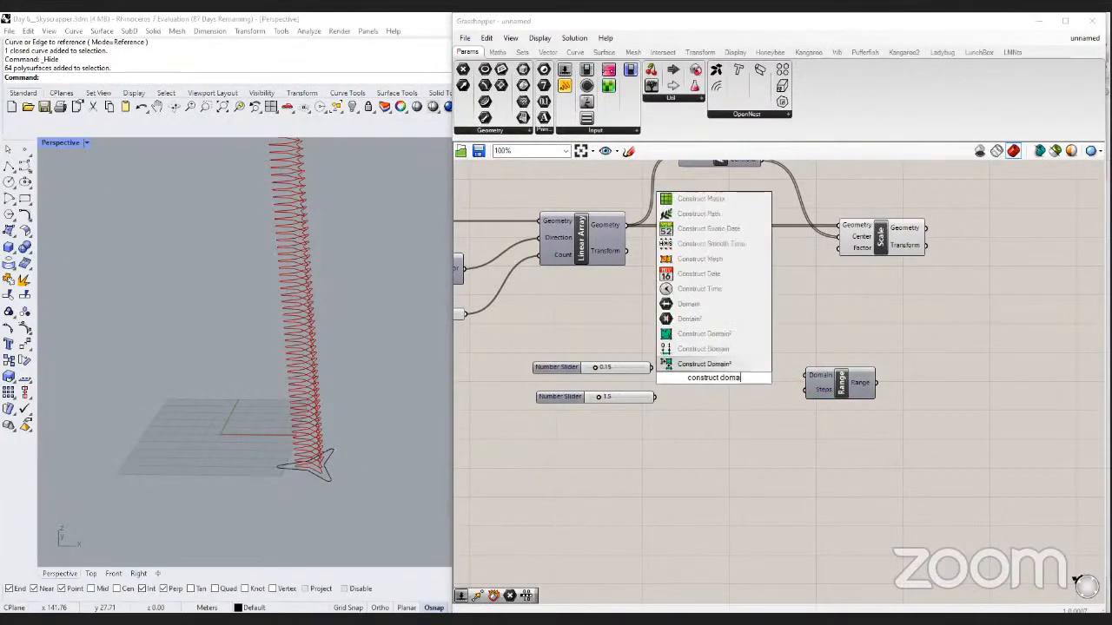
left_click(709, 356)
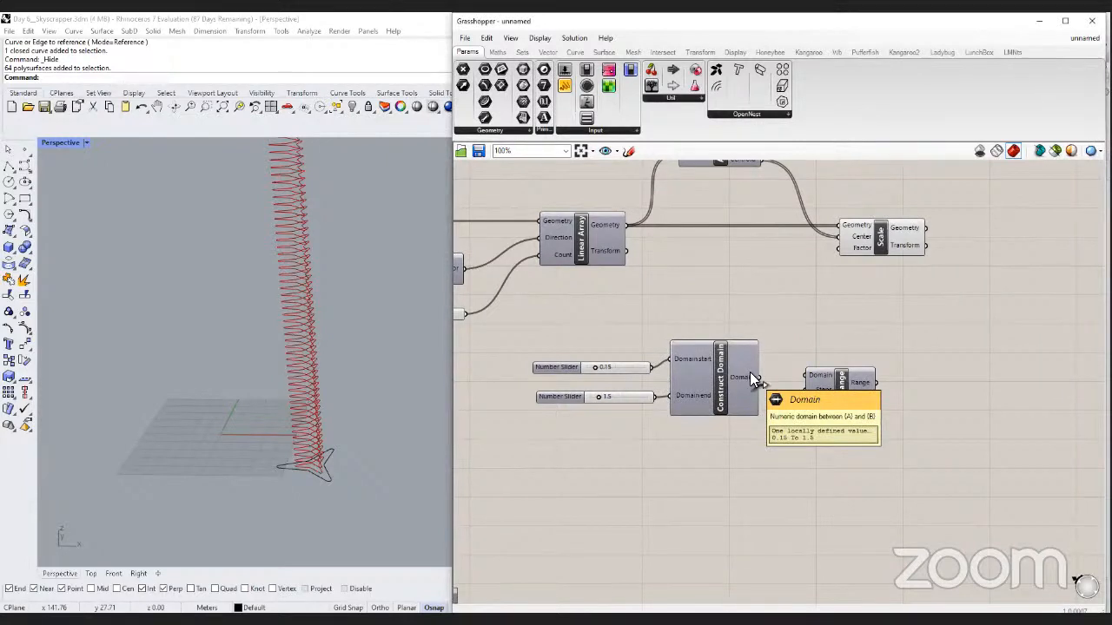
left_click_drag(749, 375, 809, 377)
left_click(860, 390)
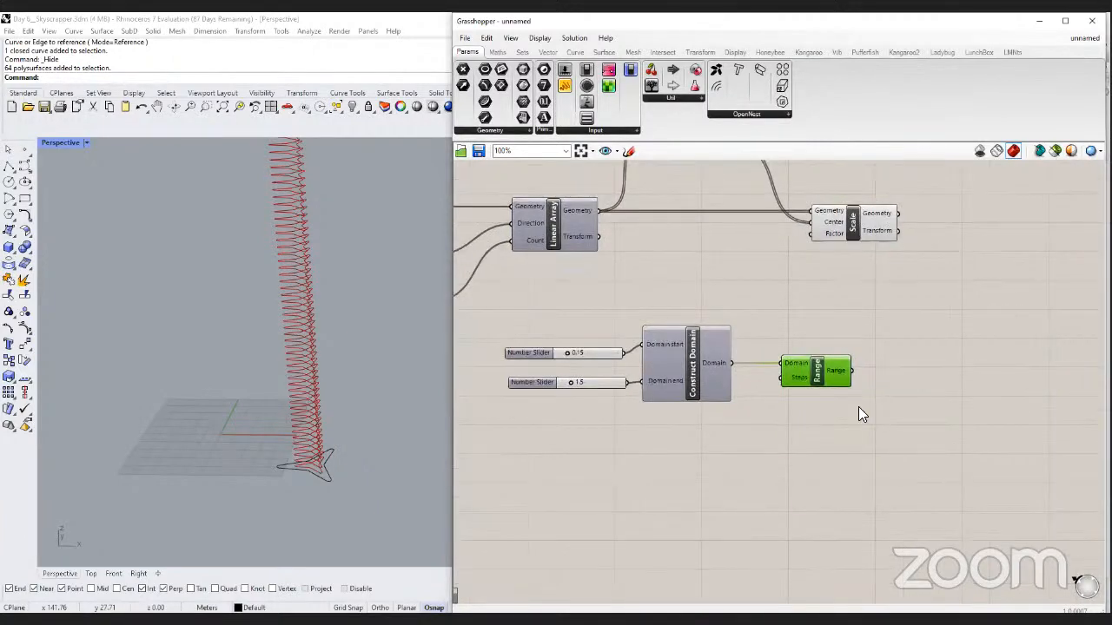
left_click(858, 406)
Add a panel showing the Range output and enlarge it enough to list all the values.
double_click(953, 352)
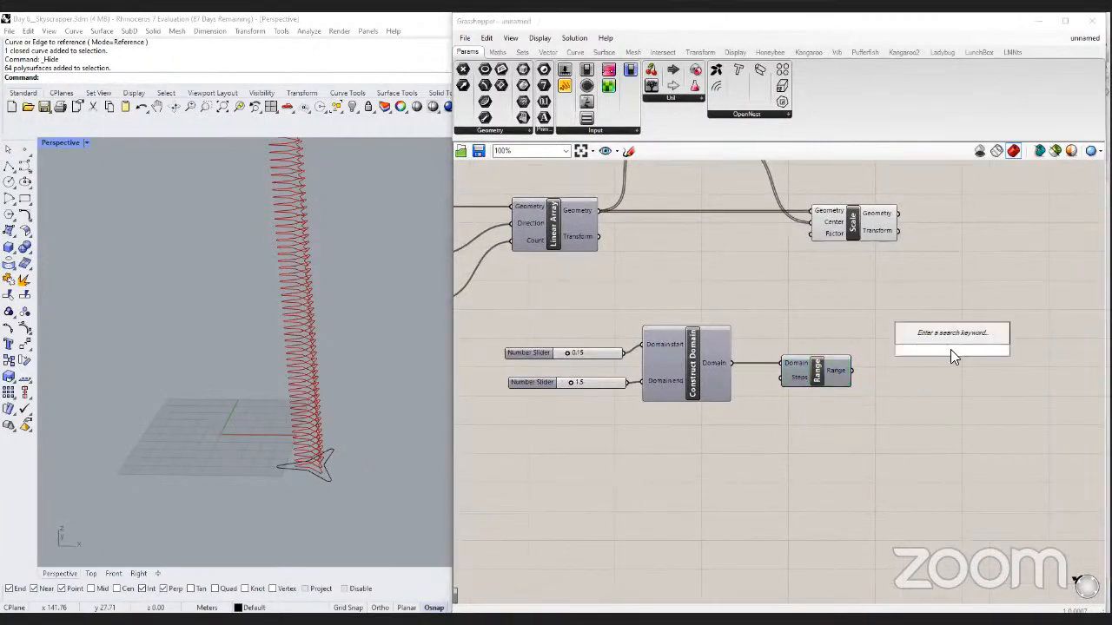
type("panel")
key("Return")
left_click_drag(851, 370, 903, 356)
left_click(959, 384)
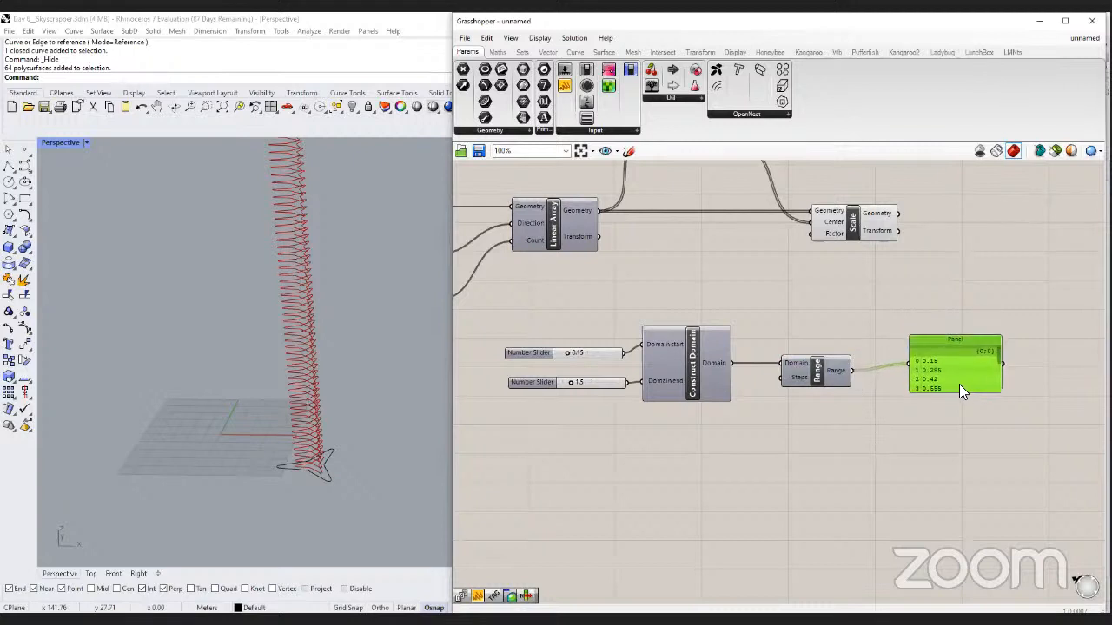
left_click_drag(961, 393, 950, 519)
left_click_drag(953, 450, 978, 384)
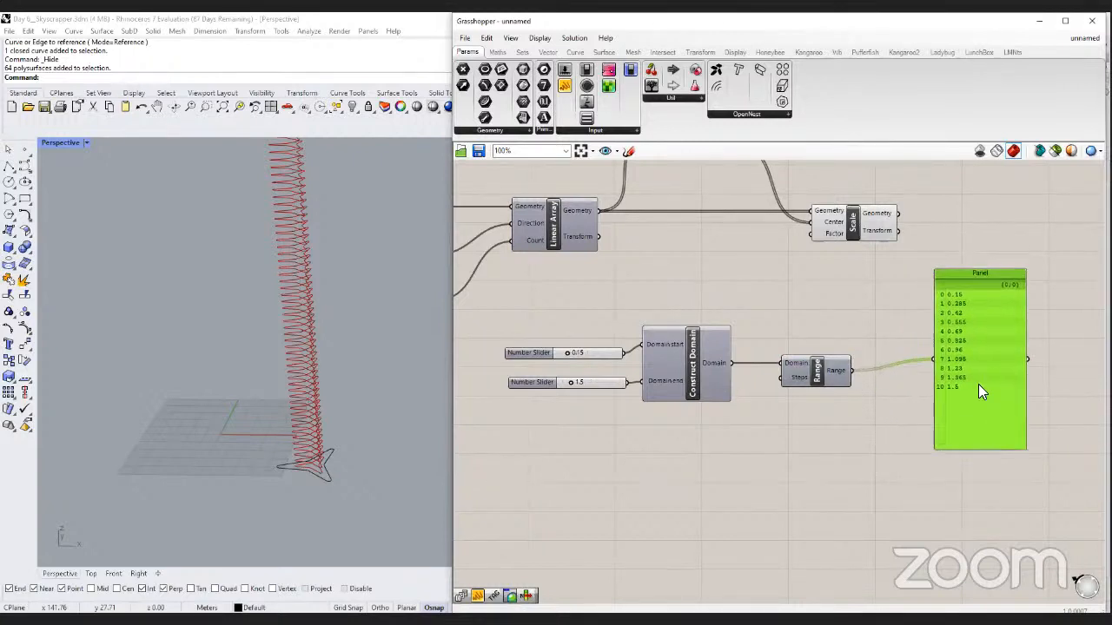
Add a 25 number slider, wire it into the Range's Steps input, and check the values in the panel.
right_click_drag(751, 442, 734, 431)
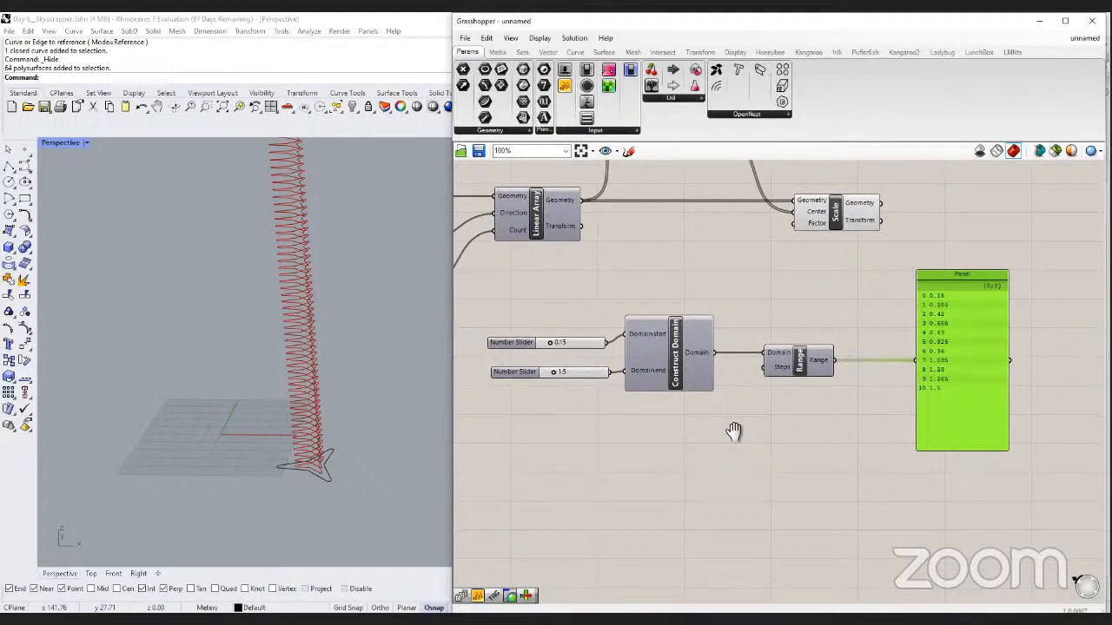
scroll(734, 432, "up", 2)
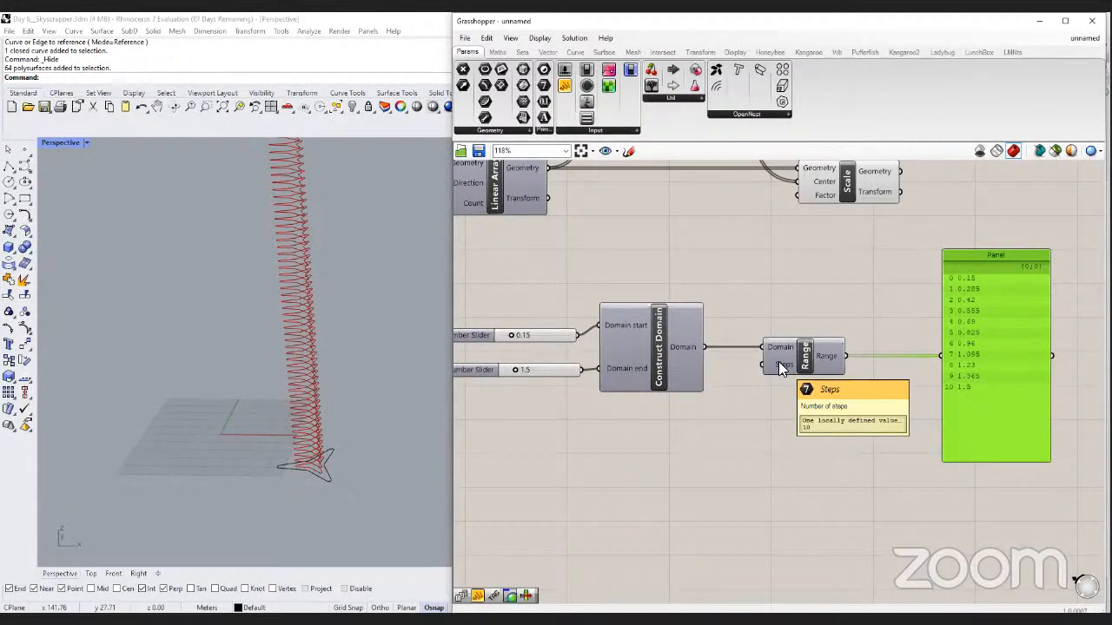
double_click(650, 432)
type("25")
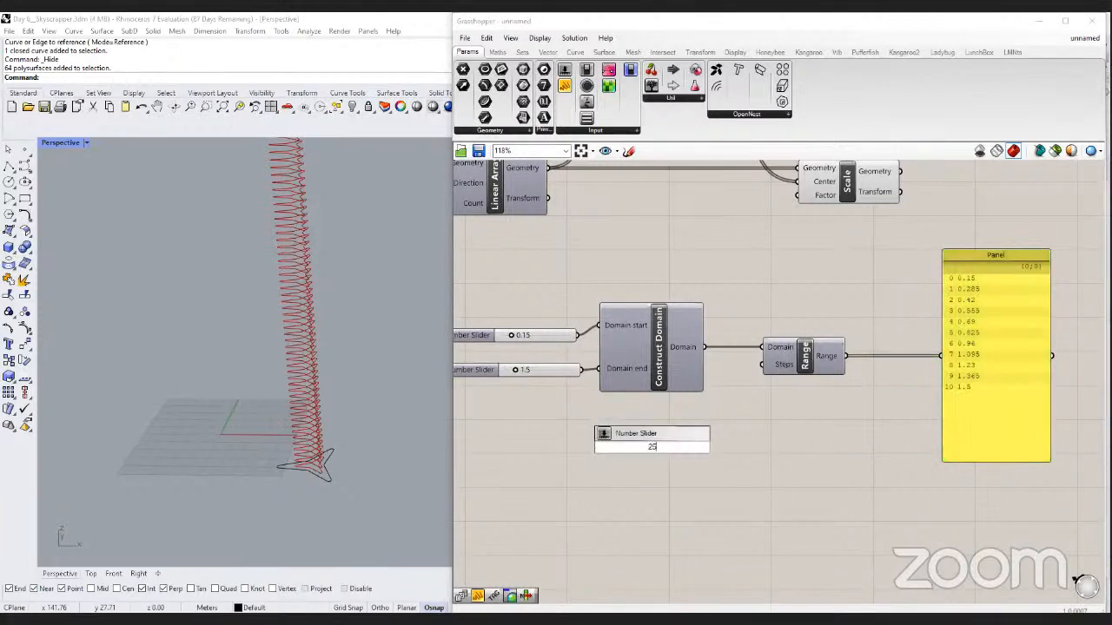
key("Return")
left_click_drag(746, 380, 754, 366)
left_click_drag(1046, 311, 1042, 375)
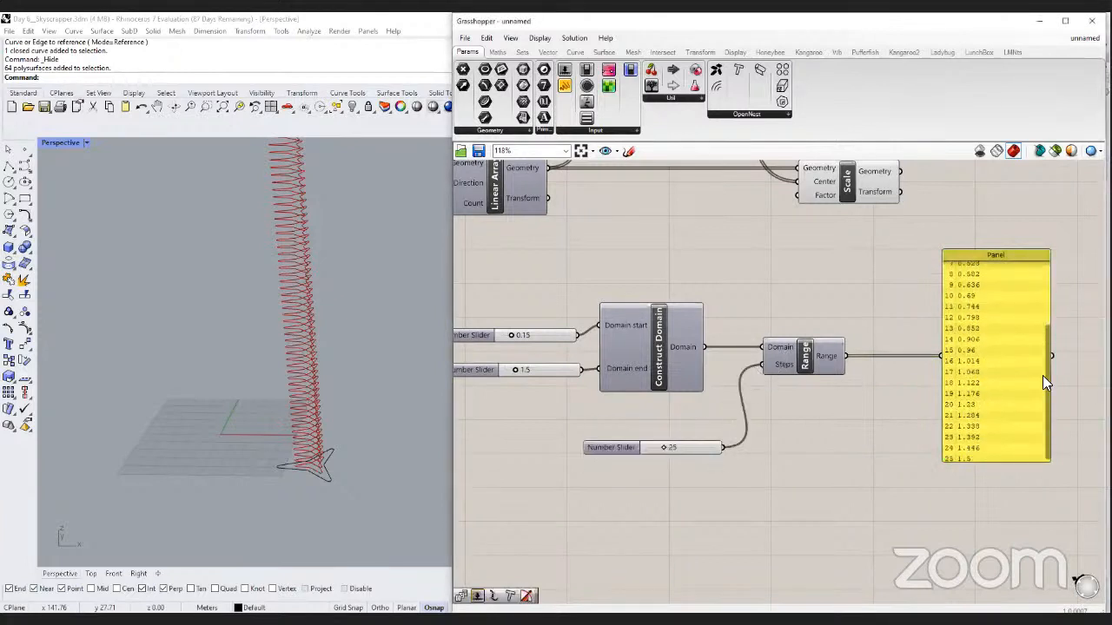
Set the Steps slider to 100 and shift the panel slightly away from the Range component.
left_click_drag(662, 448, 1083, 473)
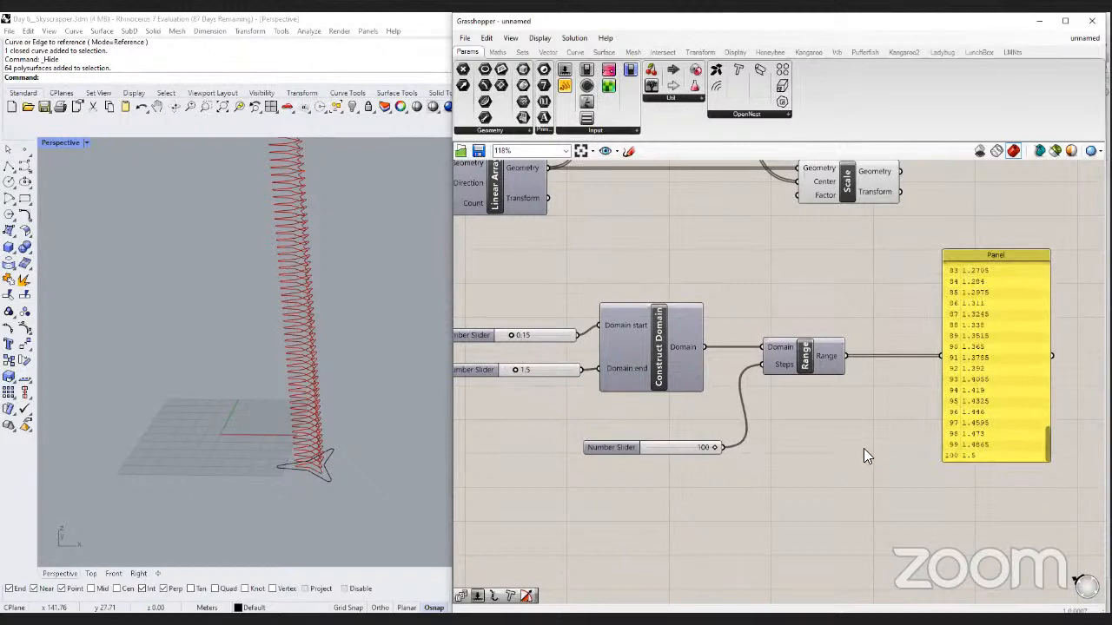
left_click_drag(971, 382, 979, 382)
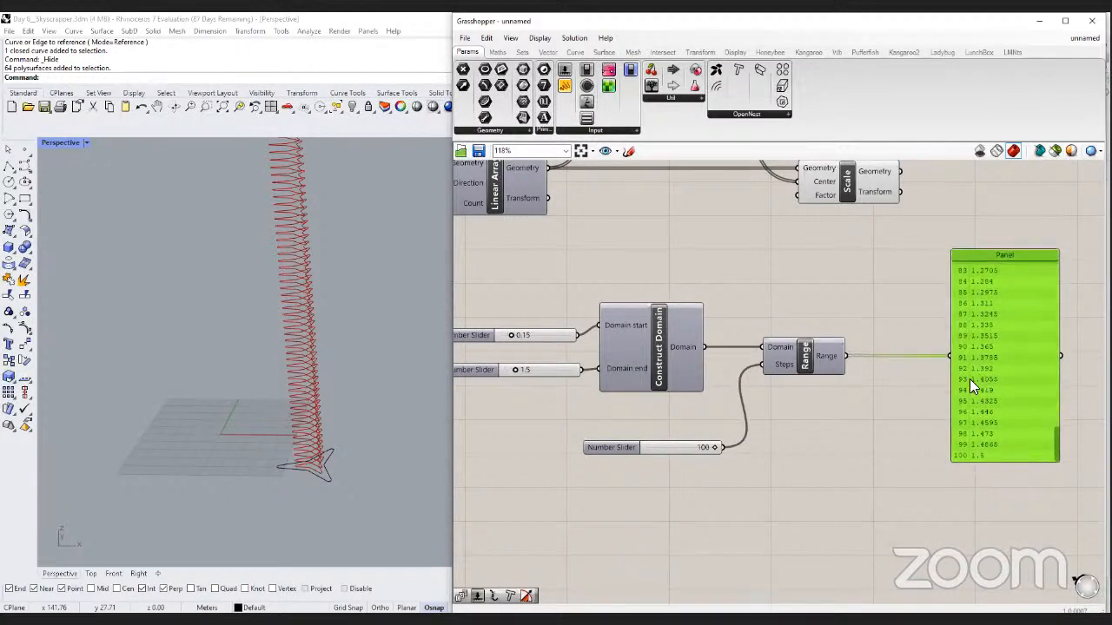
scroll(801, 406, "down", 1)
right_click_drag(782, 374, 800, 415)
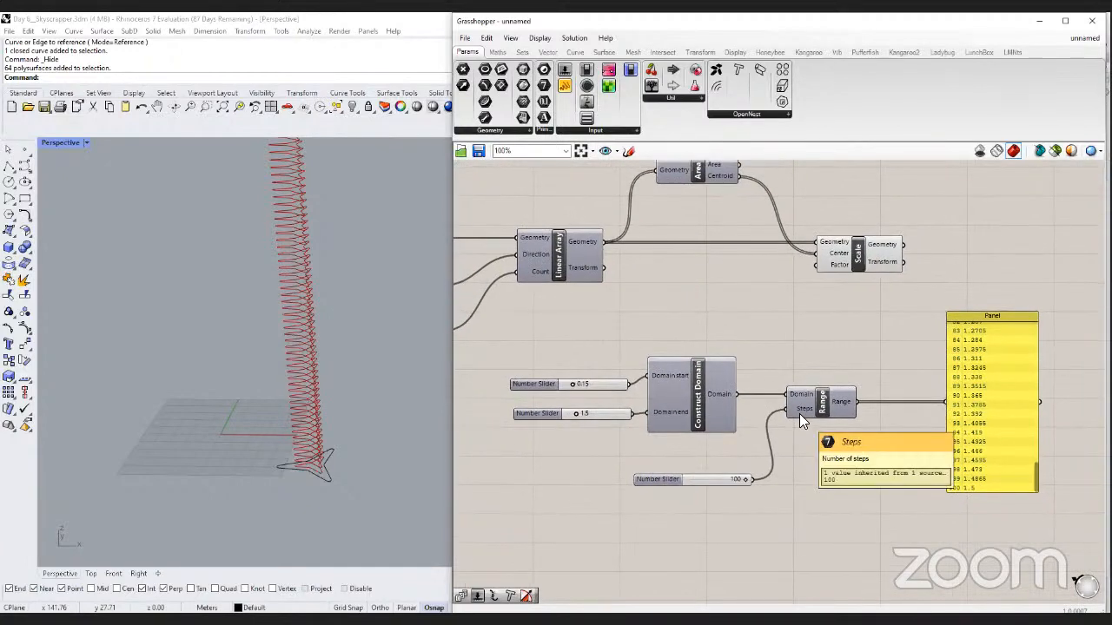
left_click(847, 247)
left_click(818, 317)
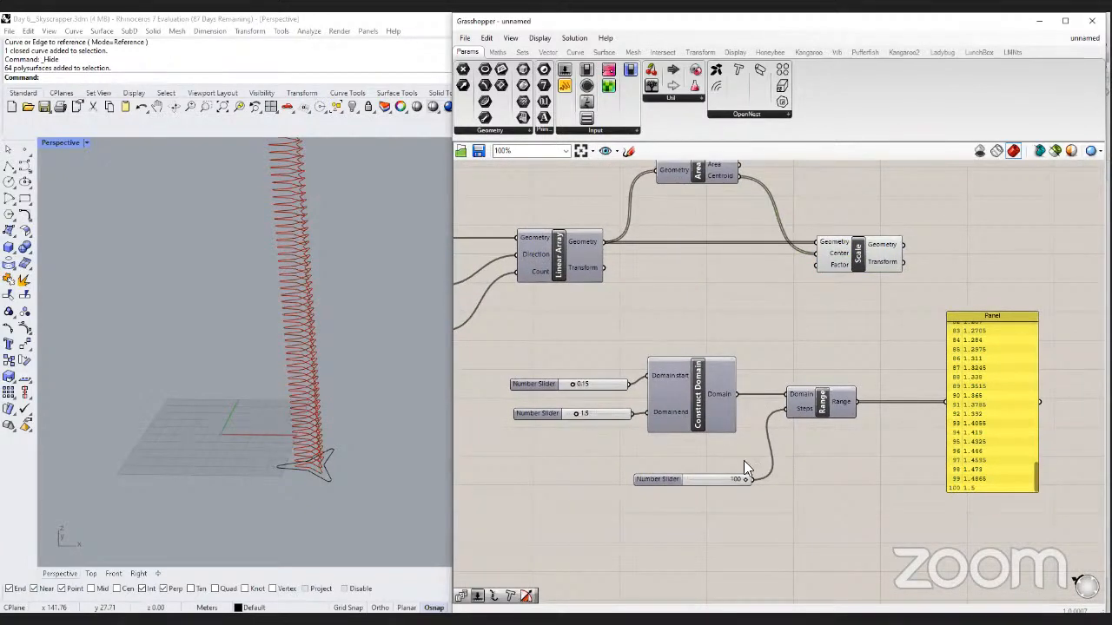
scroll(752, 454, "up", 3)
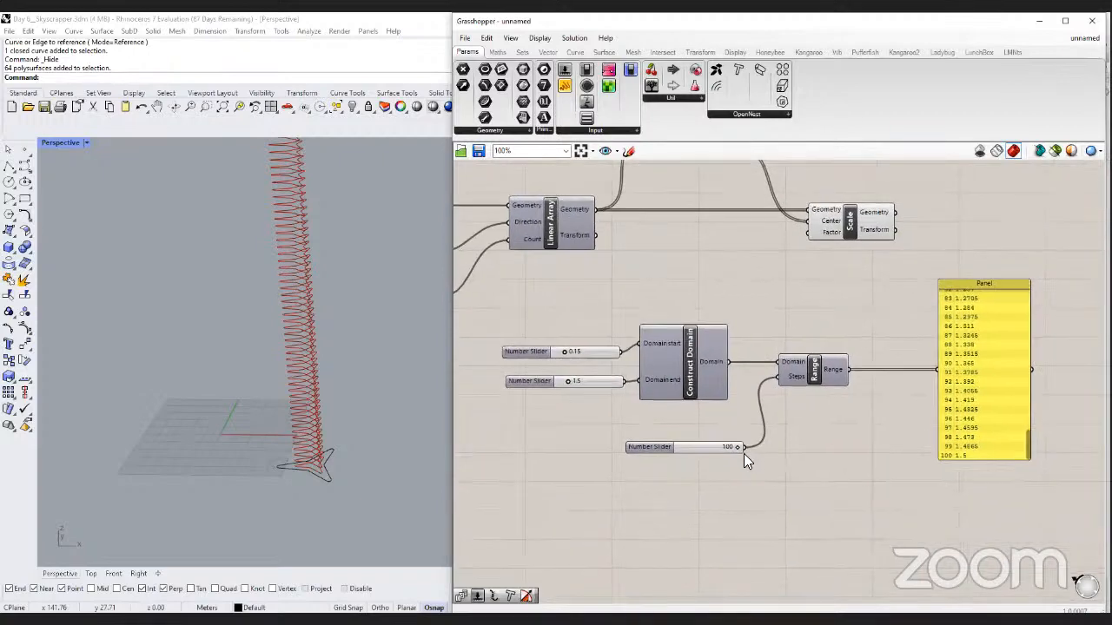
Set the Range's Steps slider to 2 and check the listed values in the panel.
left_click_drag(730, 444, 660, 448)
double_click(660, 448)
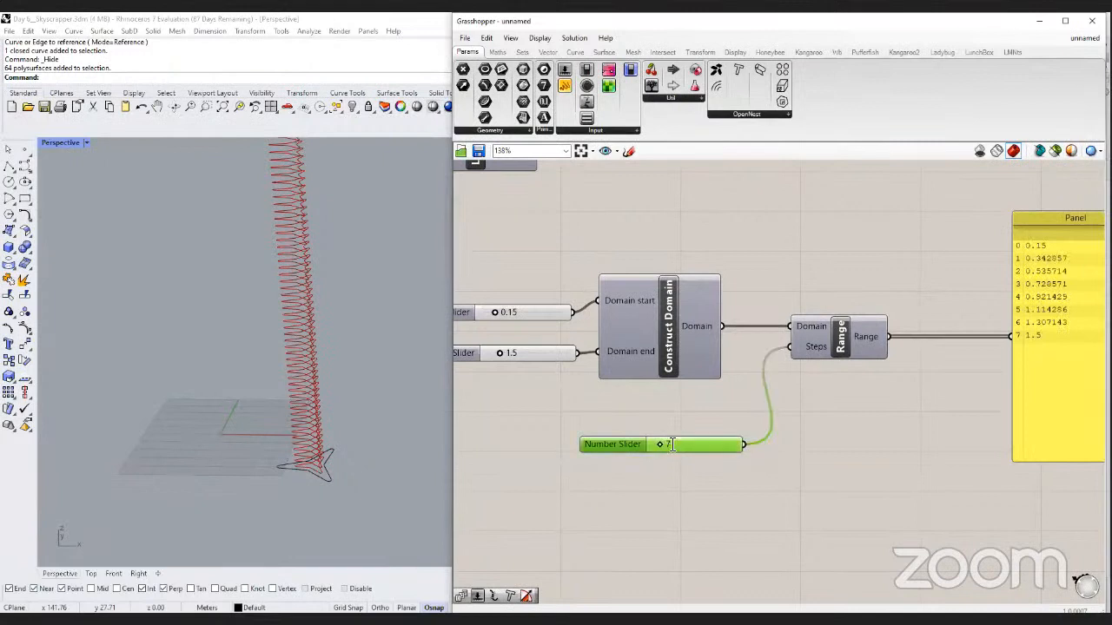
type("2")
key("Return")
right_click_drag(855, 453, 745, 467)
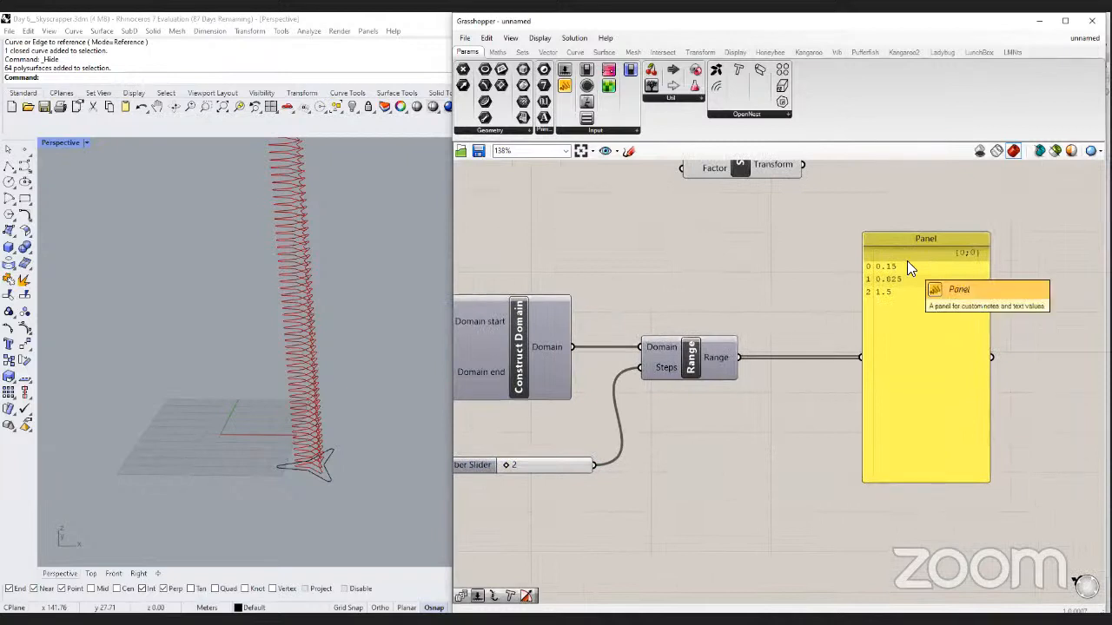
Set the Steps slider to 3 and compare the panel's list with the number of steps.
double_click(519, 466)
type("3")
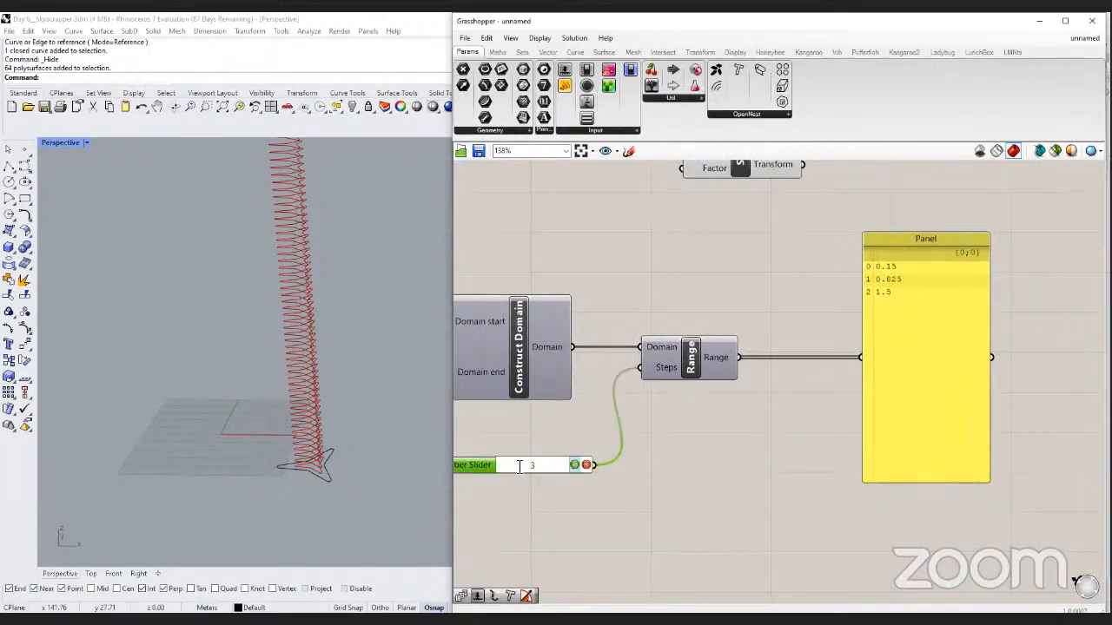
key("Return")
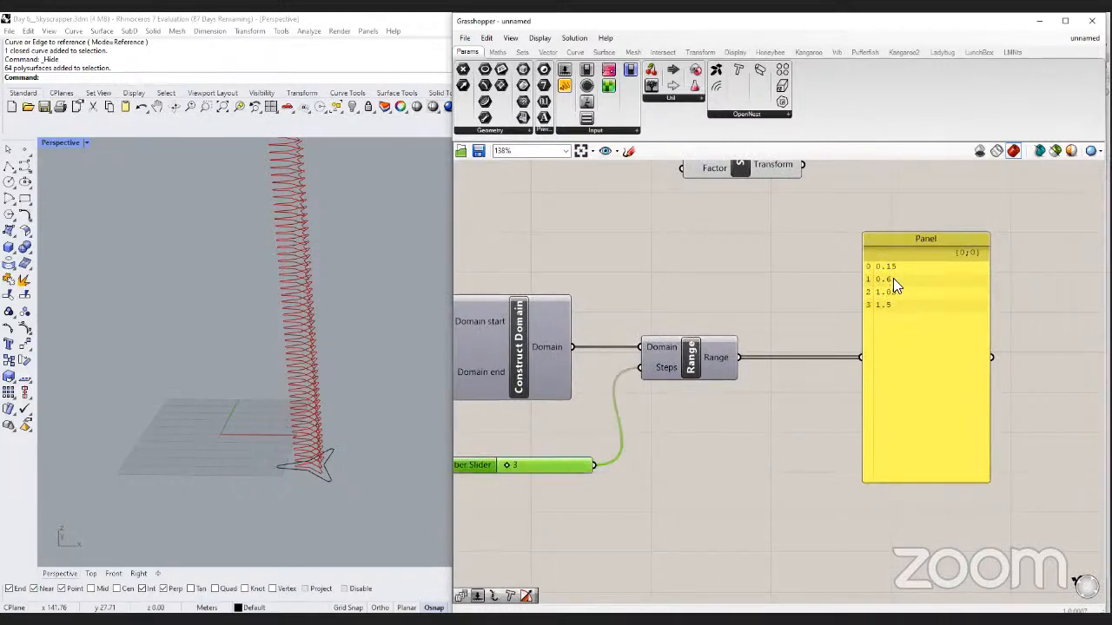
right_click_drag(700, 424, 740, 431)
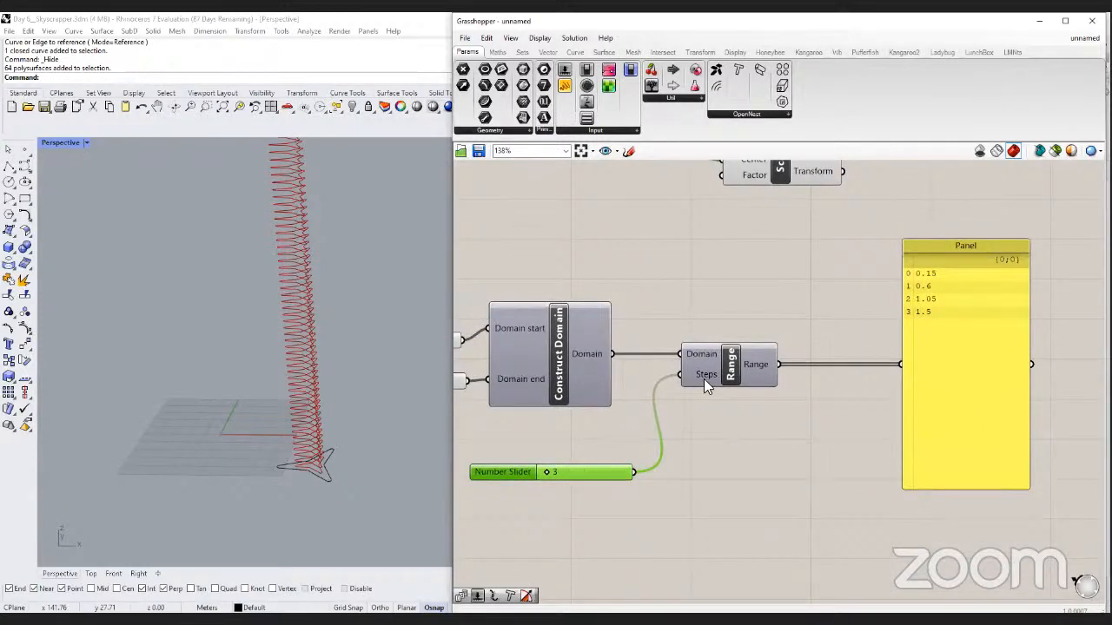
mouse_move(704, 380)
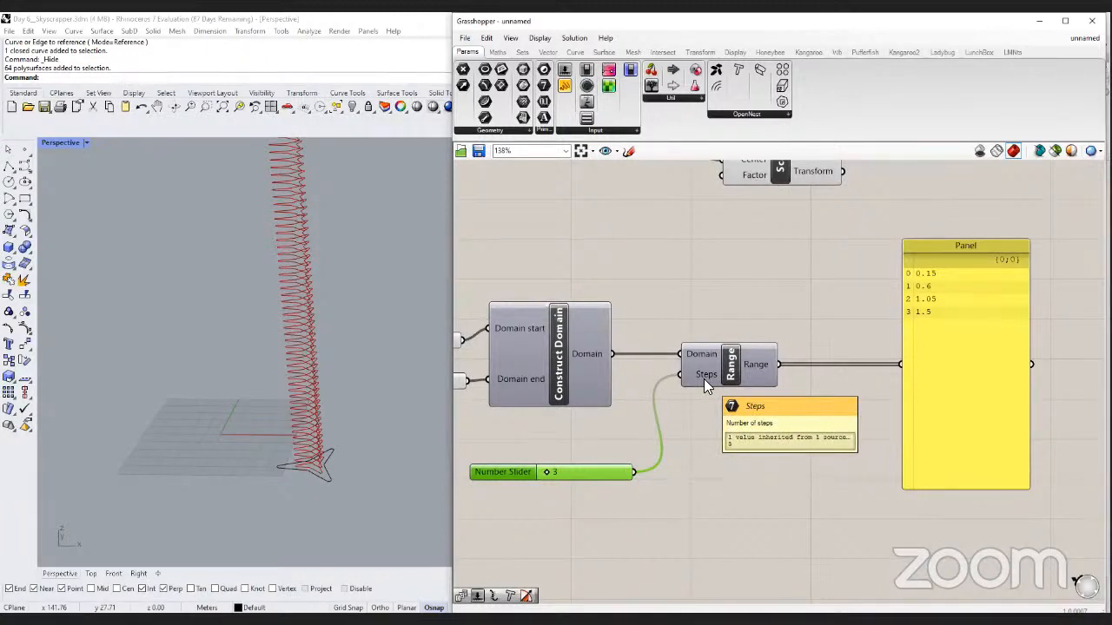
Add the expression x-1 to the Range's Steps input and commit it.
right_click_drag(704, 379, 785, 396)
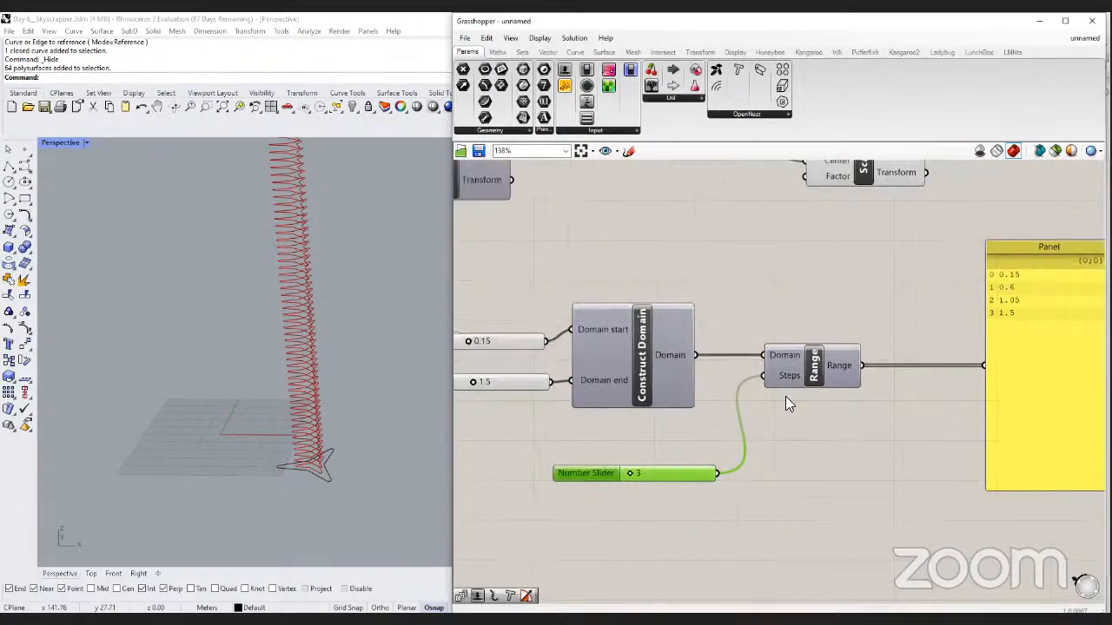
right_click(785, 400)
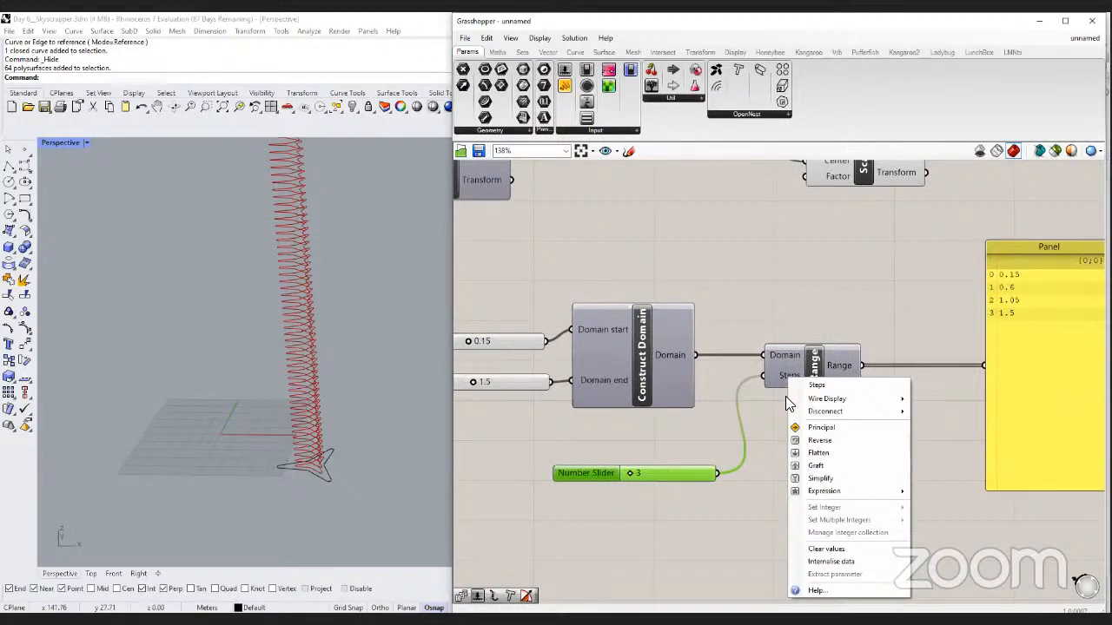
mouse_move(868, 491)
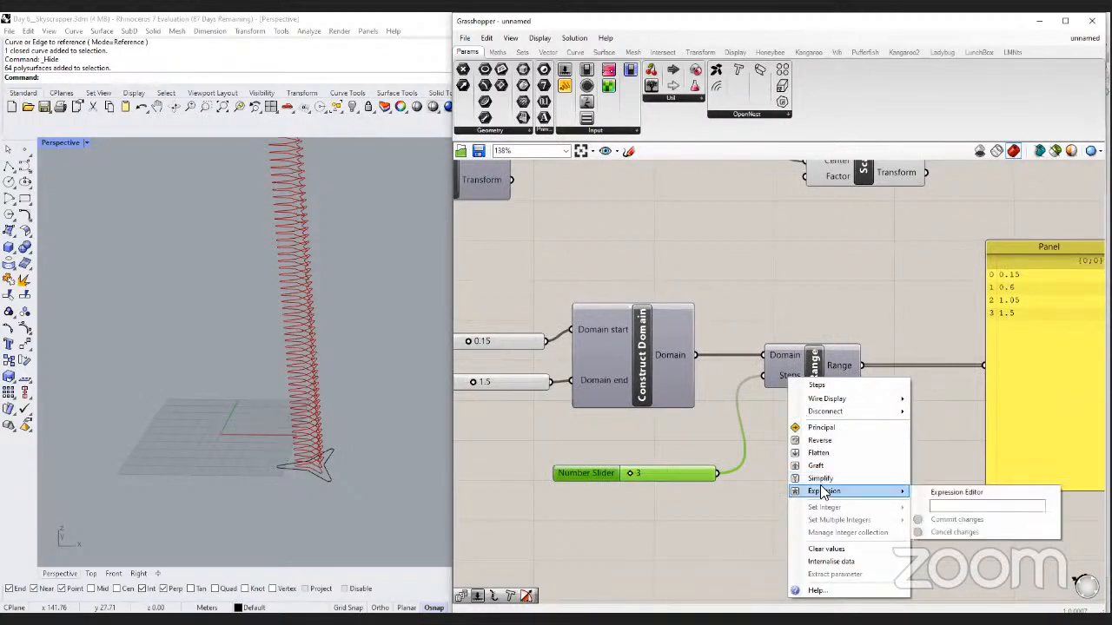
left_click(971, 505)
type("x-1")
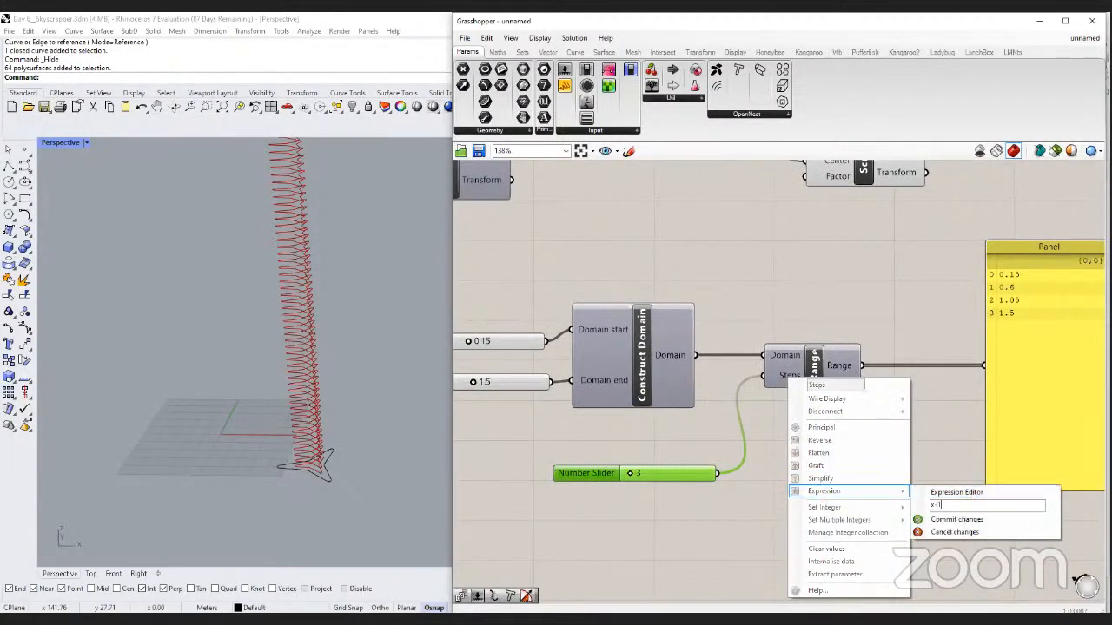
left_click(976, 521)
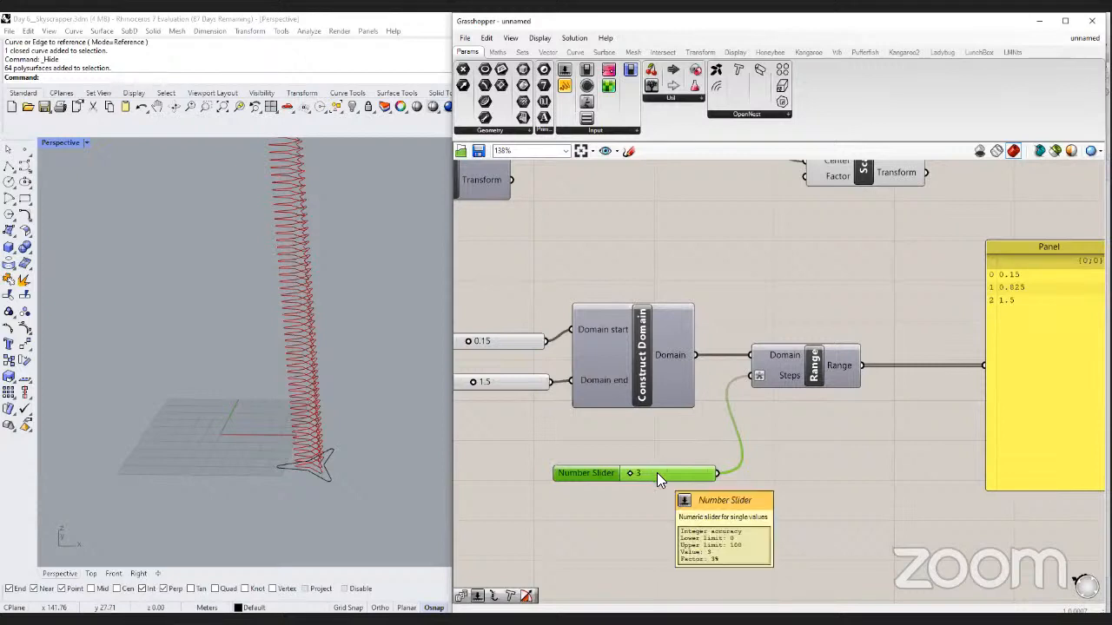
Review the expression stored on the Range's Steps input.
right_click(783, 390)
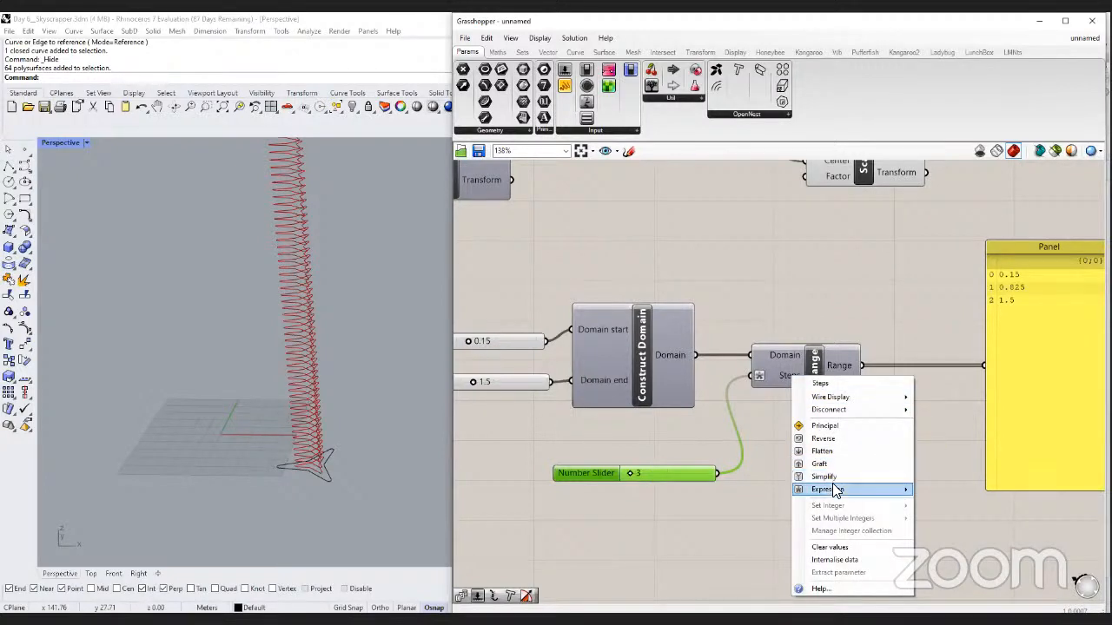
mouse_move(834, 488)
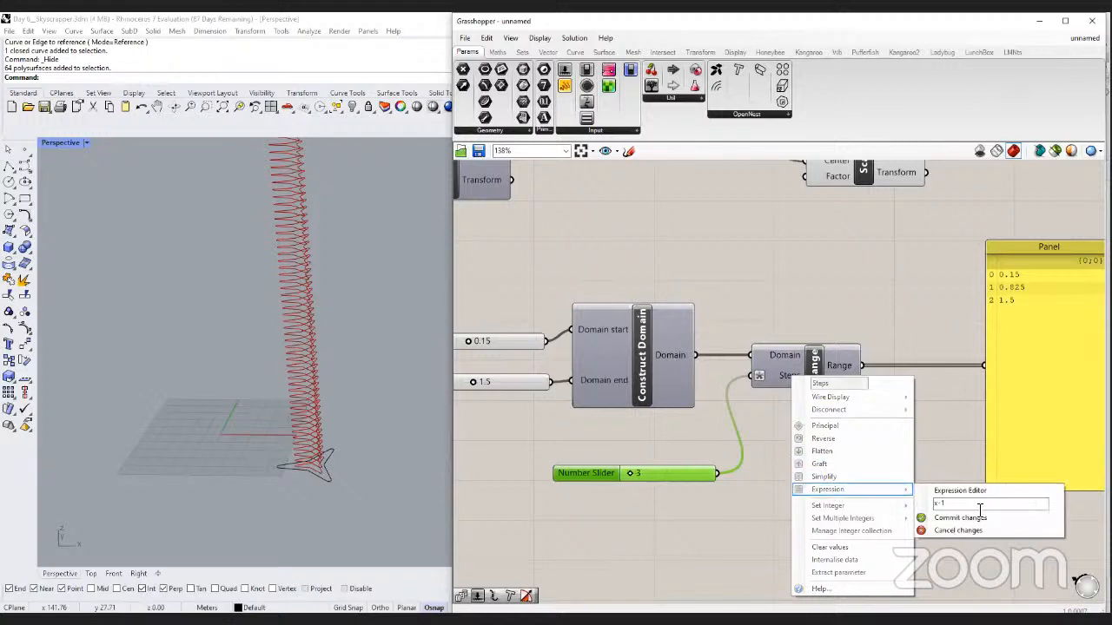
left_click(980, 517)
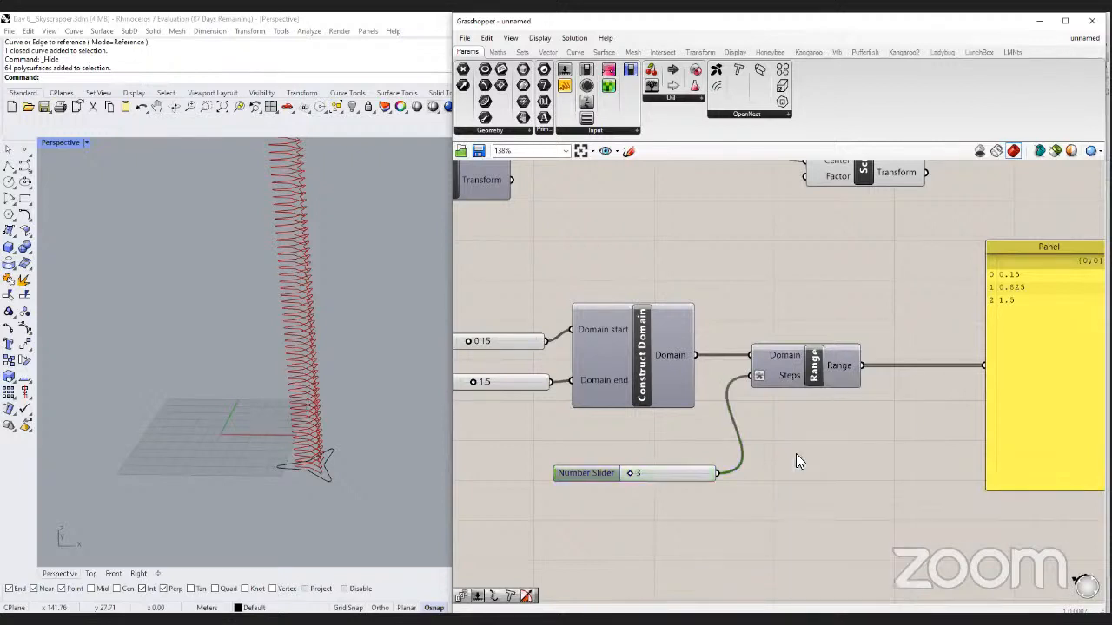
scroll(848, 352, "up", 2)
scroll(848, 352, "up", 2)
mouse_move(703, 396)
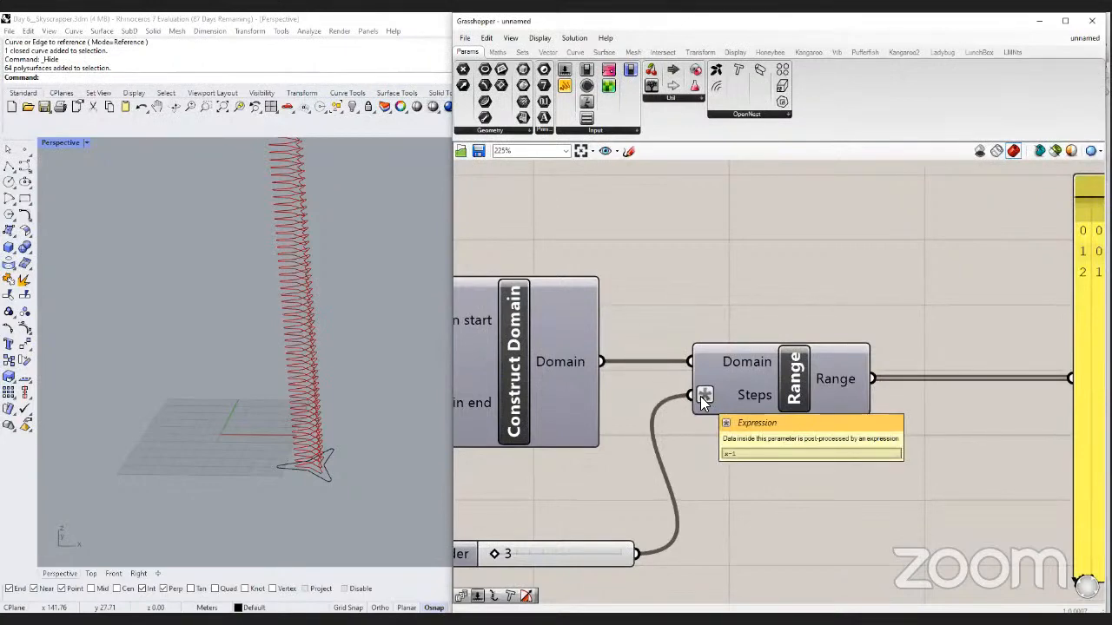
scroll(700, 396, "down", 4)
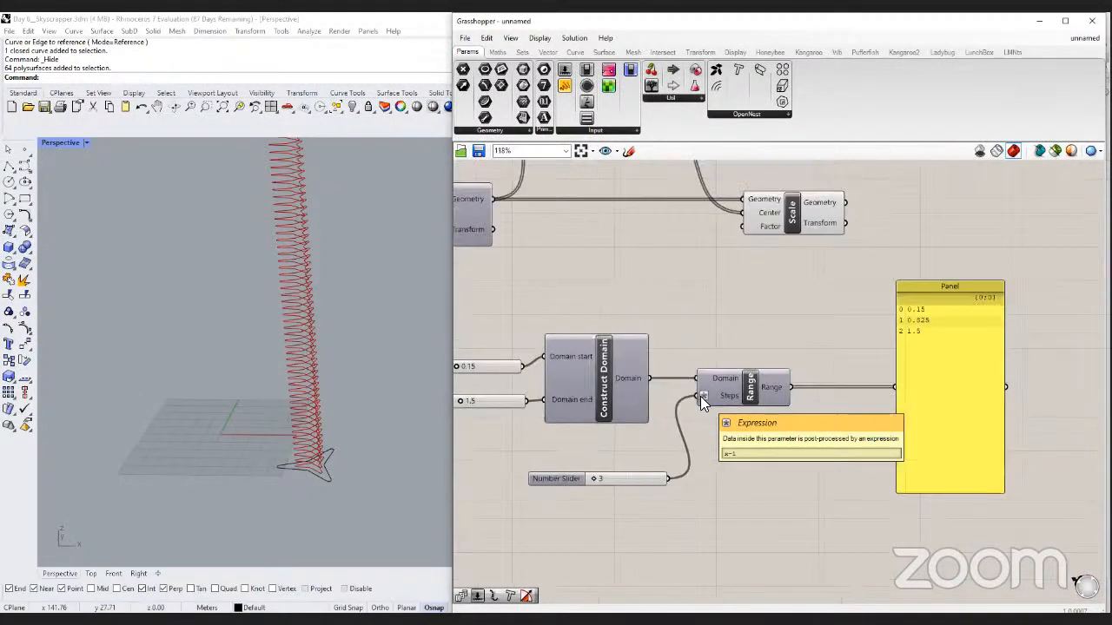
scroll(700, 396, "down", 2)
scroll(775, 433, "up", 1)
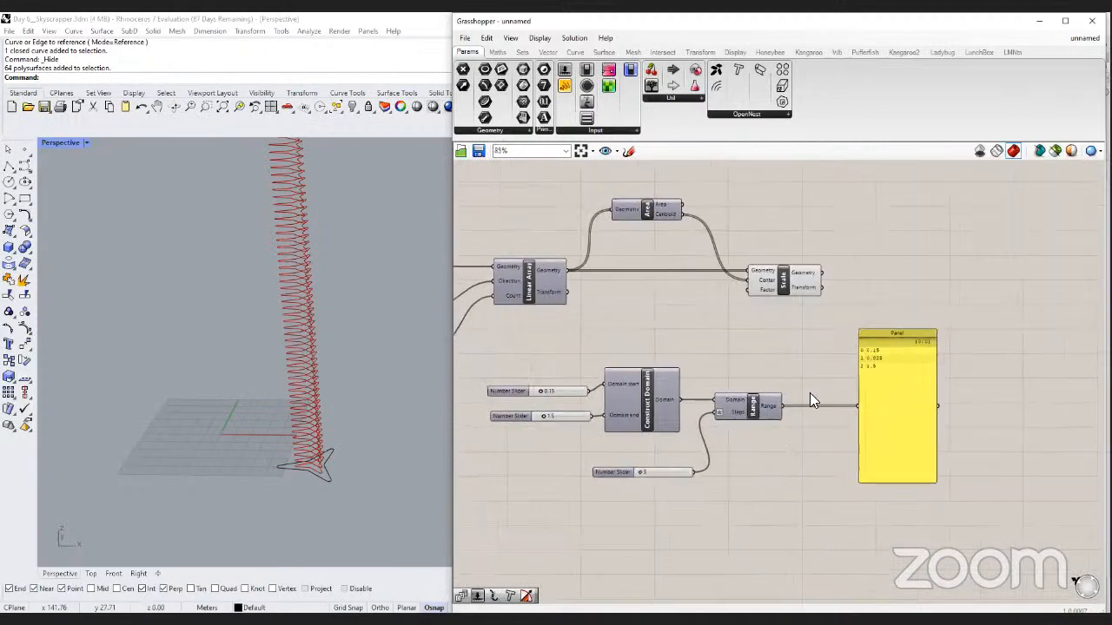
Wire the Range output into the Scale component's Factor input and inspect the scaled floor curves in the viewport.
right_click_drag(796, 392, 810, 393)
left_click_drag(793, 407, 762, 296)
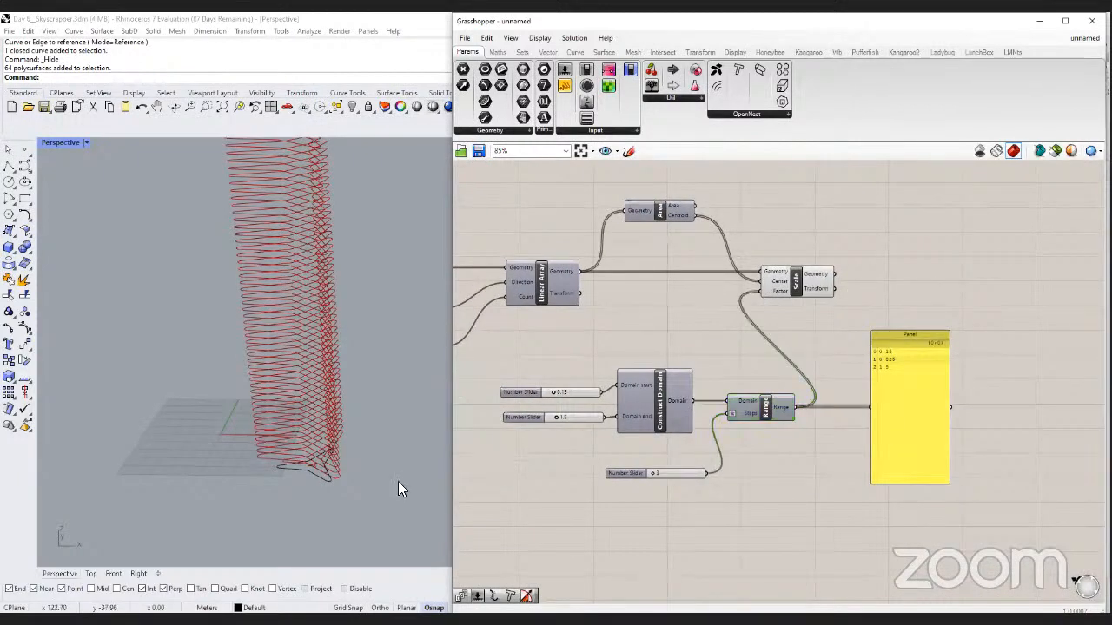
right_click_drag(406, 467, 287, 469)
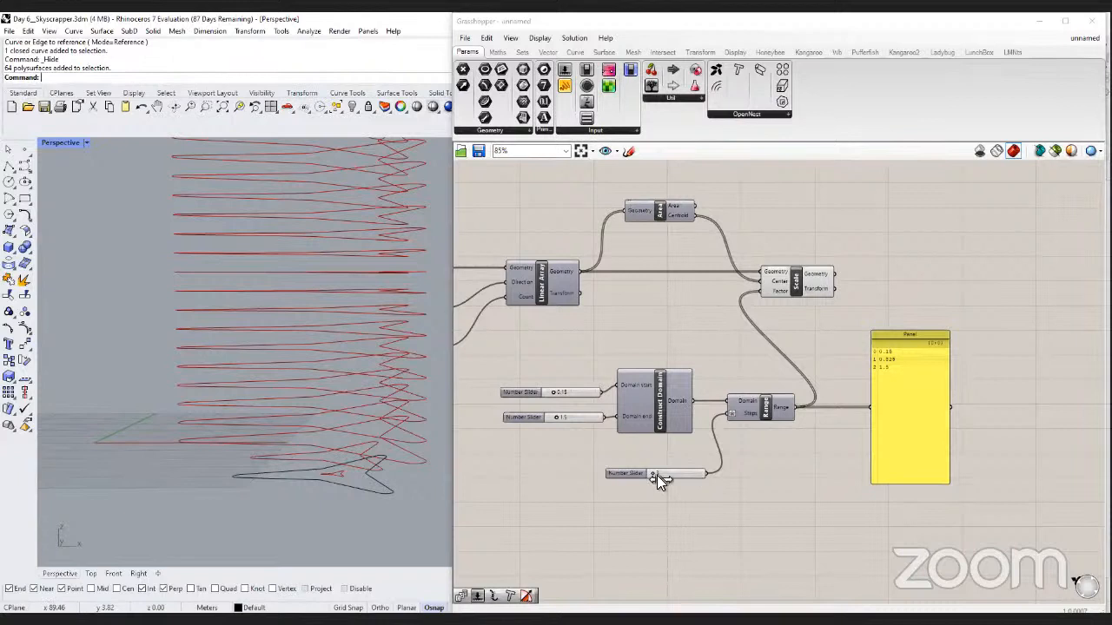
Try the Steps slider at 100 and at 18, comparing how the floor curves scale up the tower.
left_click_drag(656, 475, 717, 476)
scroll(344, 508, "down", 5)
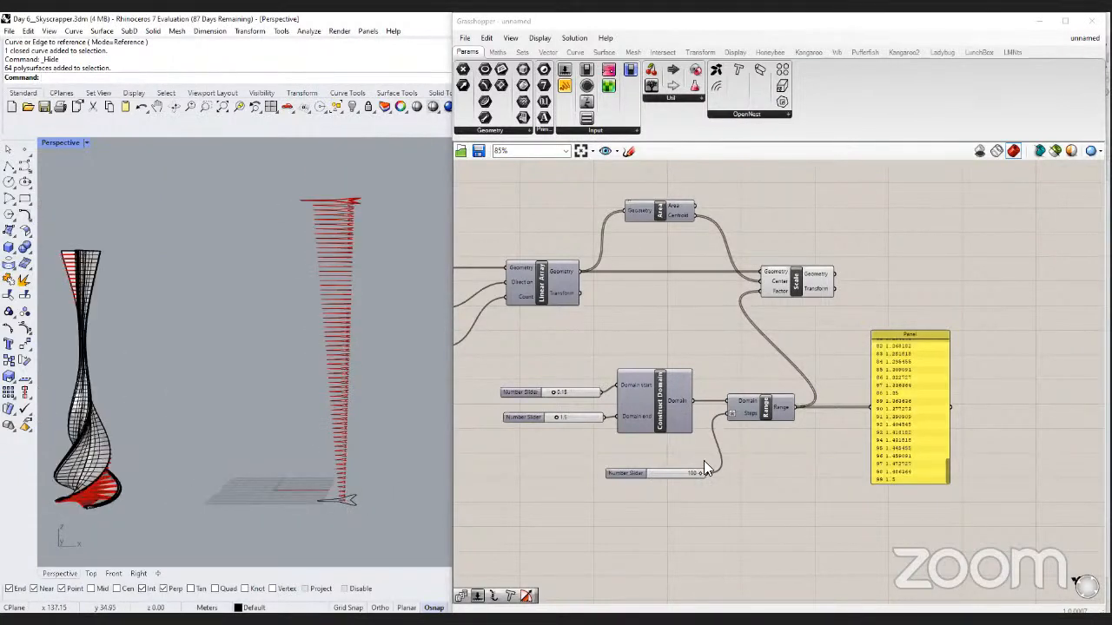
left_click_drag(701, 474, 656, 476)
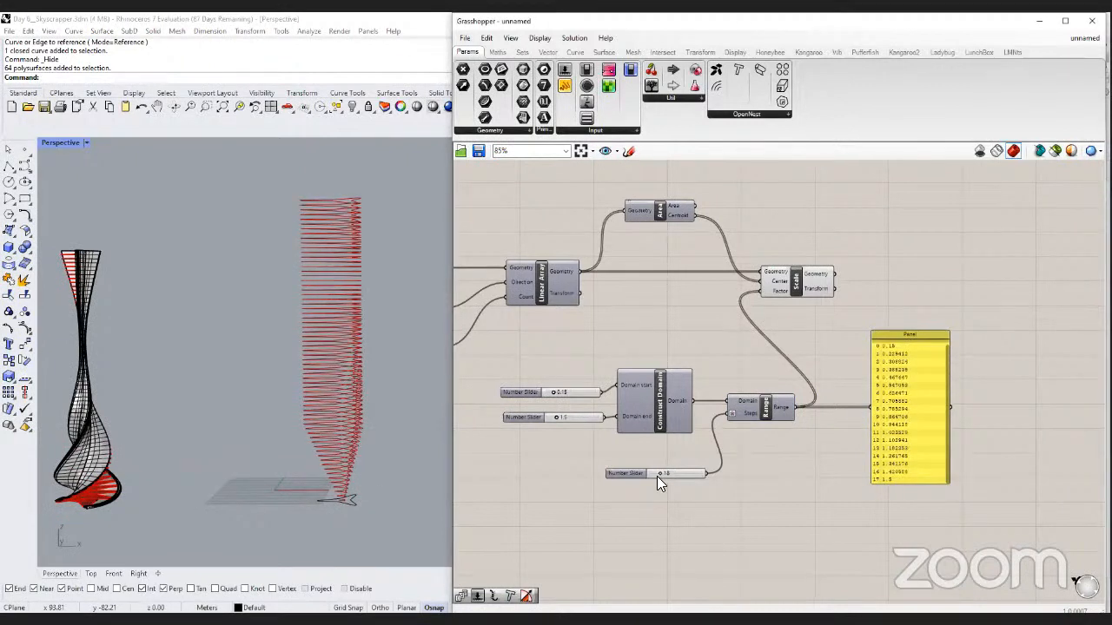
scroll(366, 478, "up", 3)
scroll(366, 477, "down", 2)
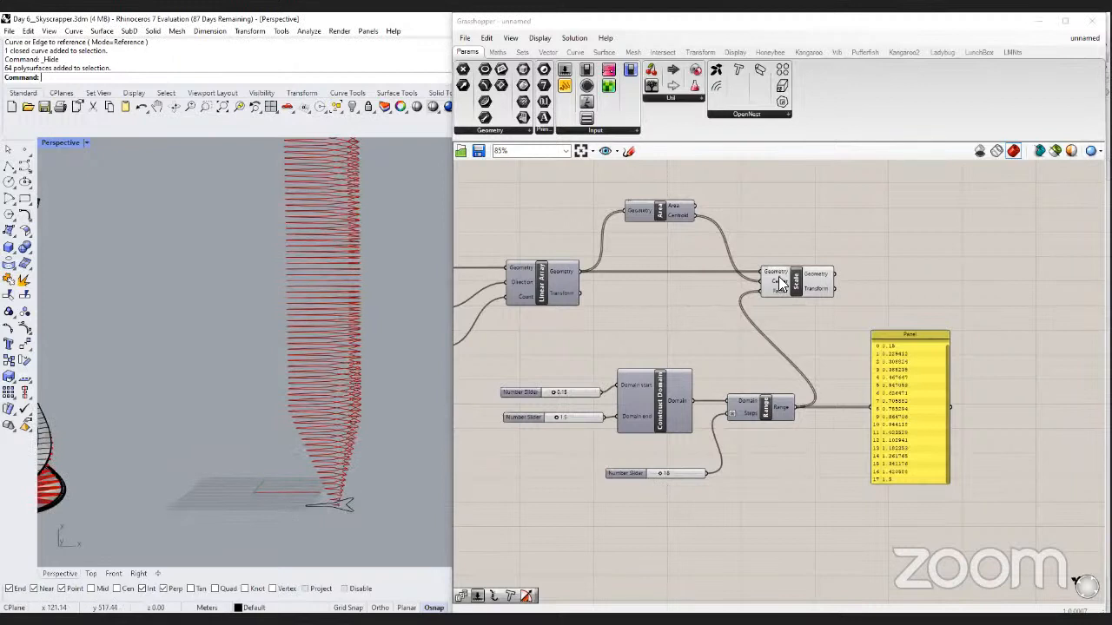
Wire the number-of-floors slider that drives the Linear Array count into the Range's Steps input, replacing the separate slider.
mouse_move(784, 276)
mouse_move(778, 417)
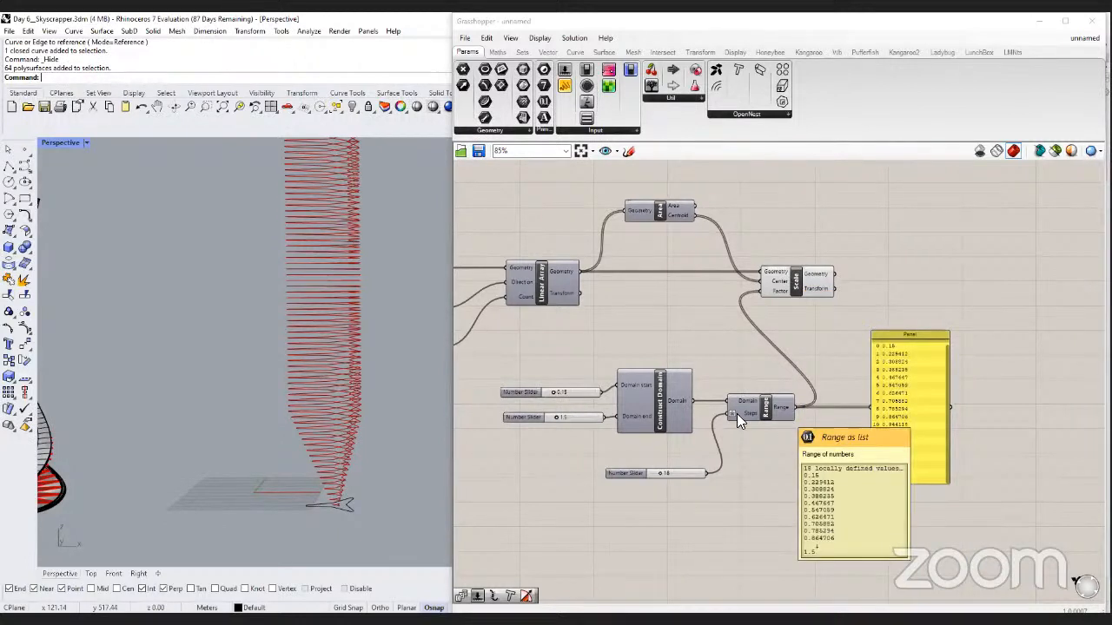
mouse_move(736, 413)
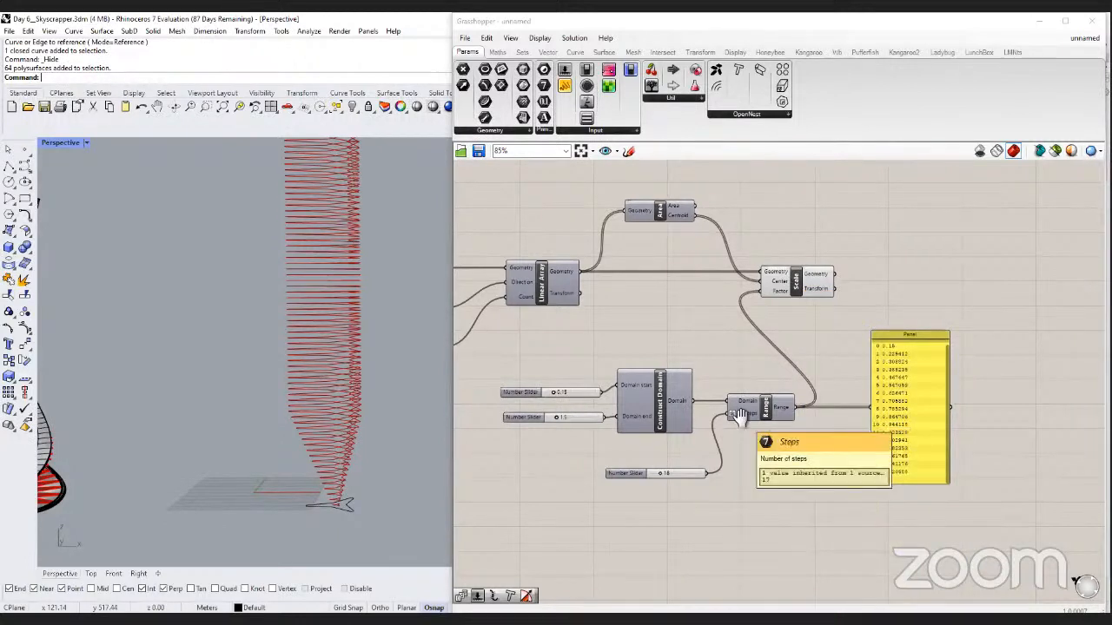
right_click_drag(600, 417, 732, 415)
right_click_drag(657, 396, 615, 394)
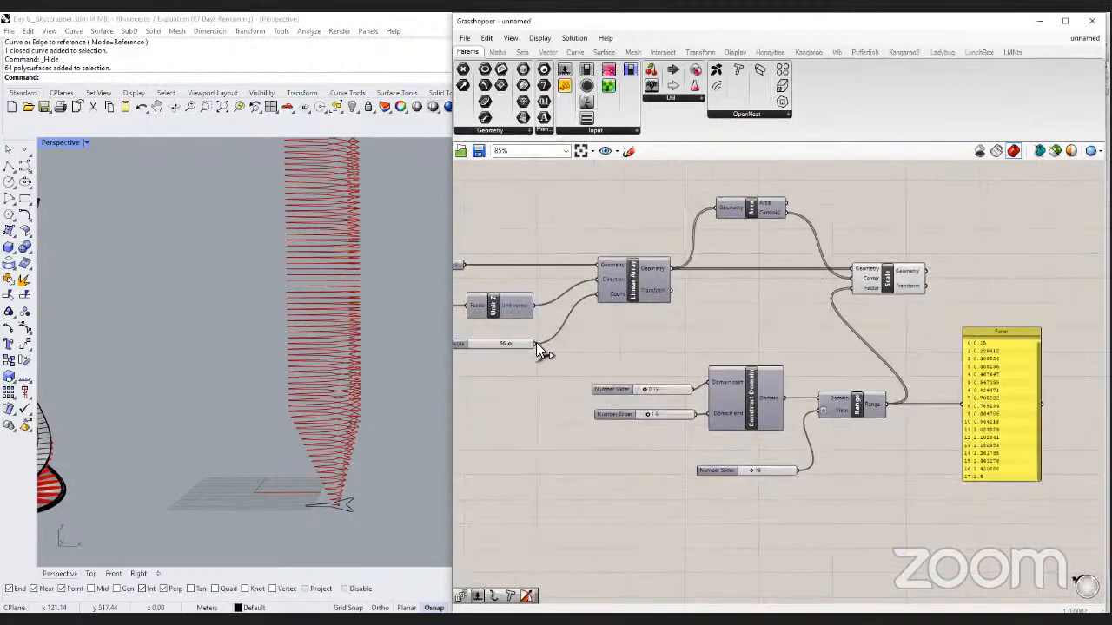
left_click_drag(536, 342, 823, 409)
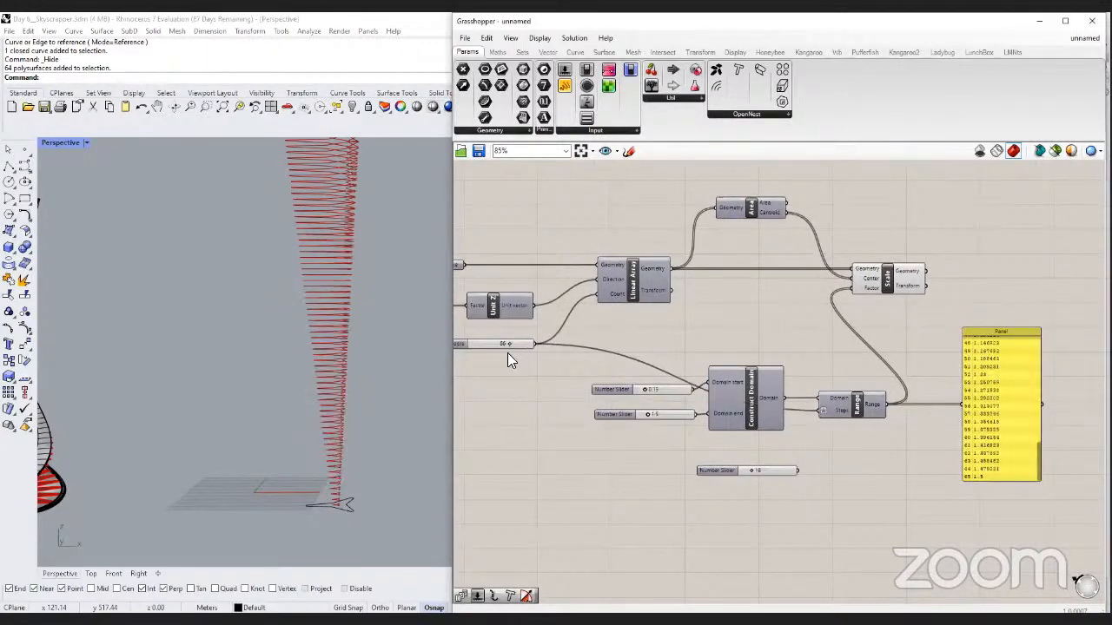
Set the number-of-floors slider to 62 with the whole tower in view.
scroll(403, 365, "down", 3)
scroll(374, 356, "up", 2)
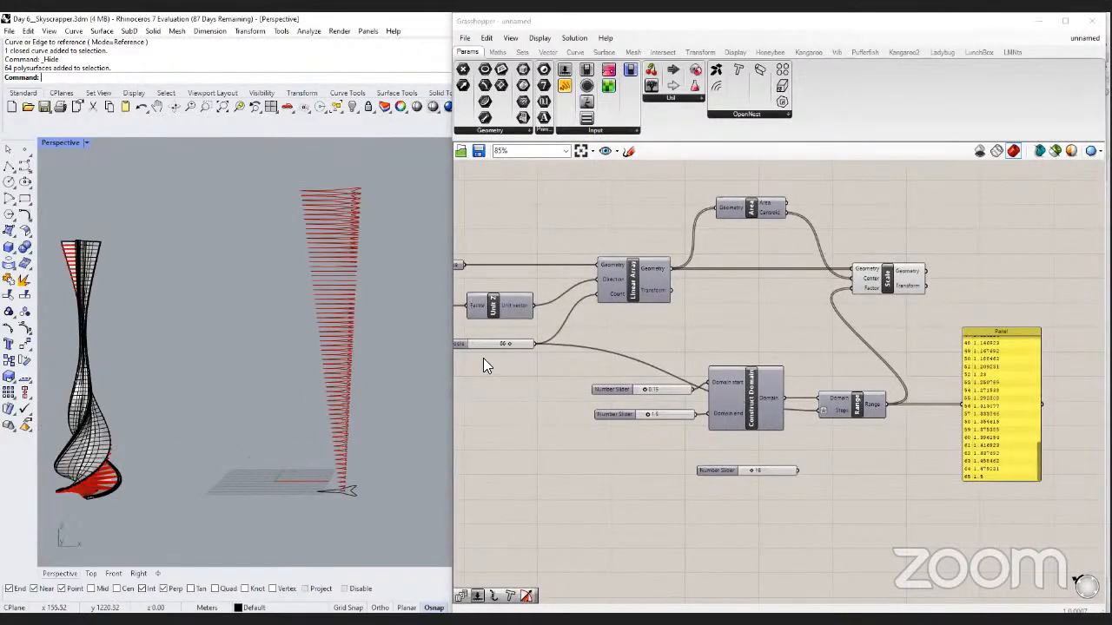
left_click(634, 280)
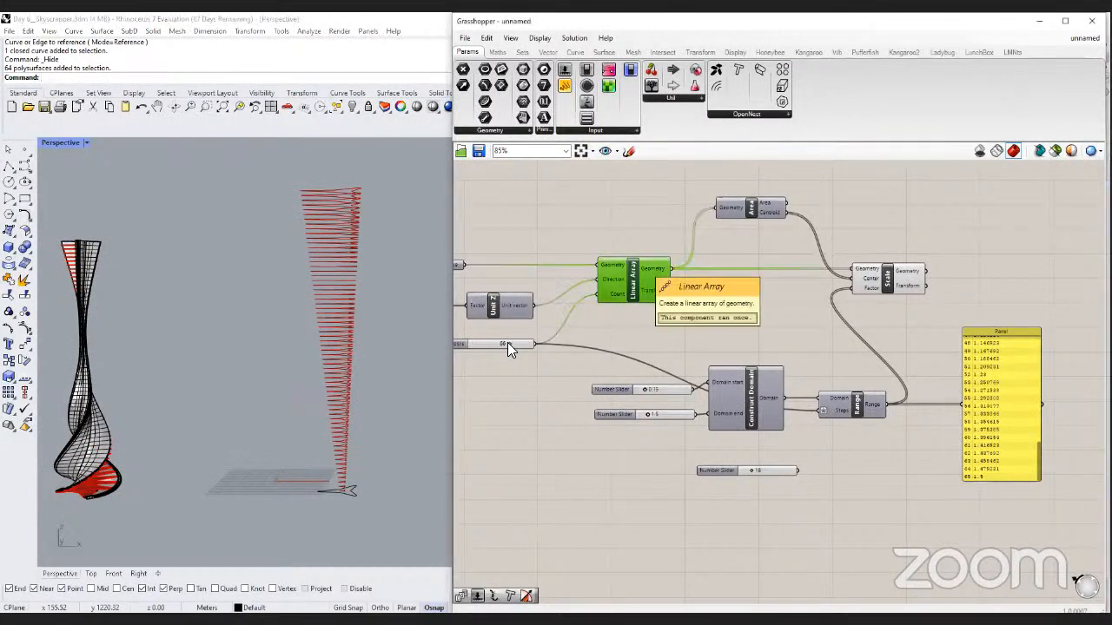
left_click_drag(506, 342, 528, 348)
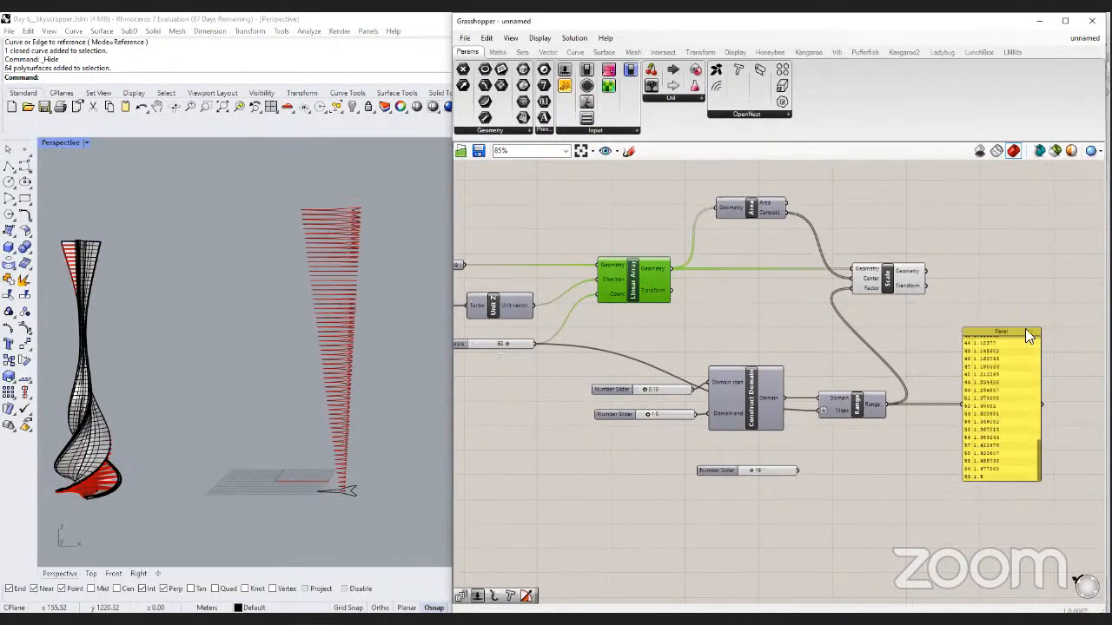
Delete the panel on the Range output and the disconnected number slider below Construct Domain.
left_click(987, 415)
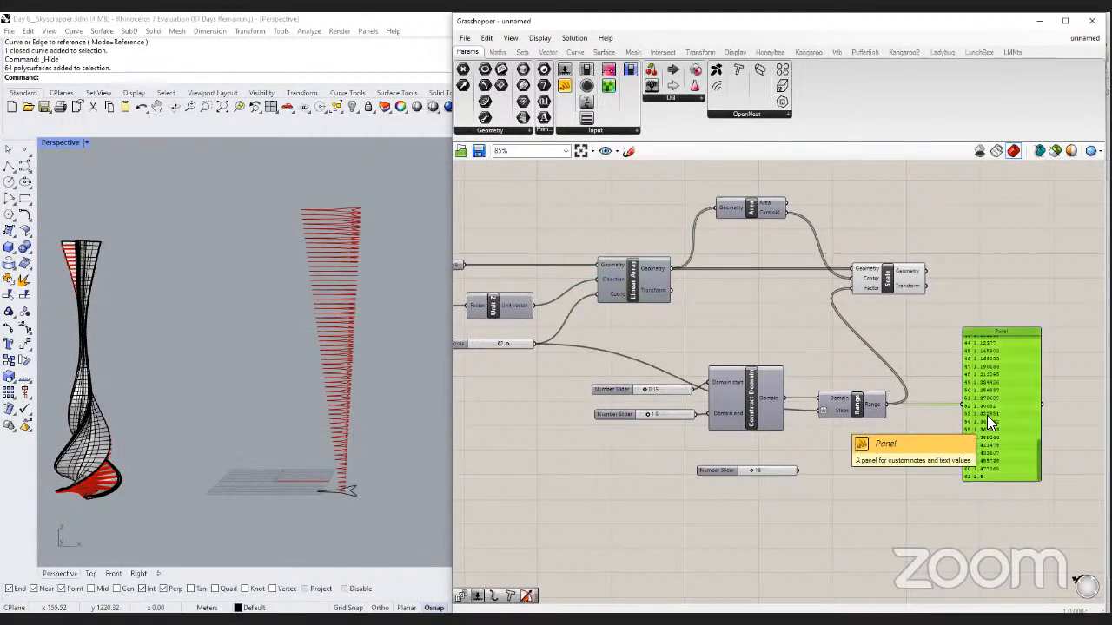
key("Delete")
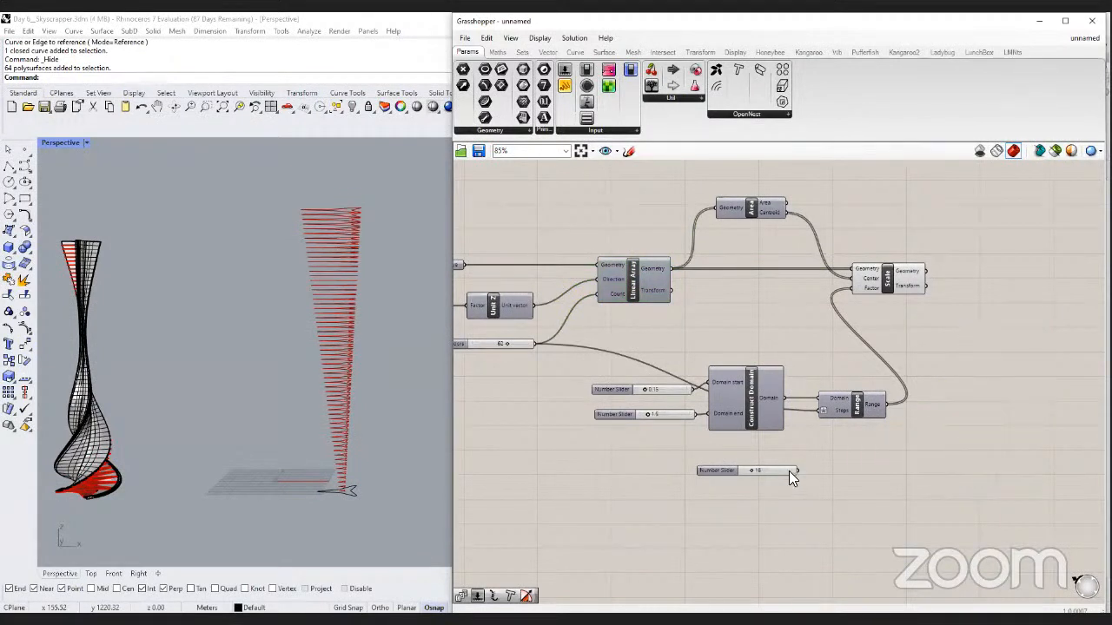
left_click(789, 471)
key("Delete")
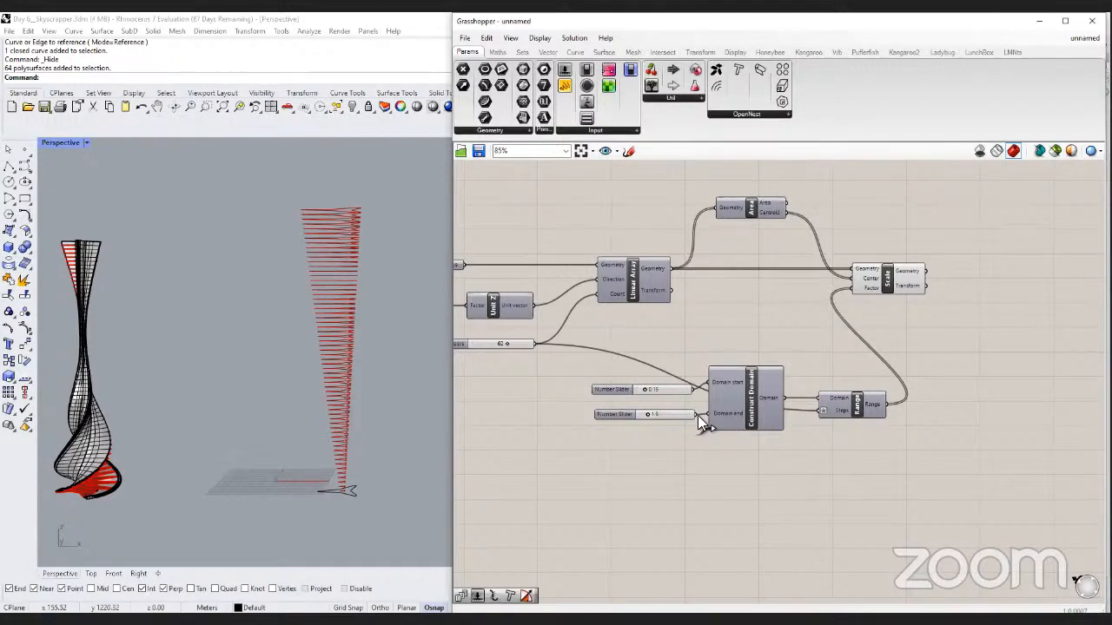
Swap the Construct Domain inputs so the domain starts at 1.5 and ends at 0.15.
left_click_drag(697, 415, 674, 381)
left_click(773, 443)
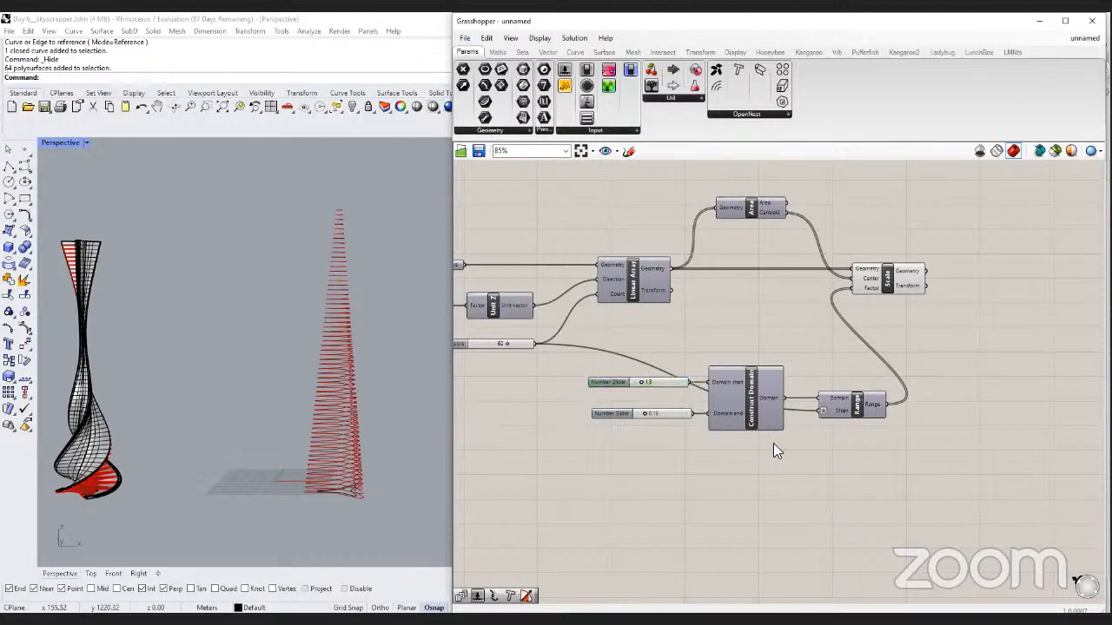
Move the Scale component farther along the graph to make room after the Area and Range components.
right_click_drag(773, 443, 724, 455)
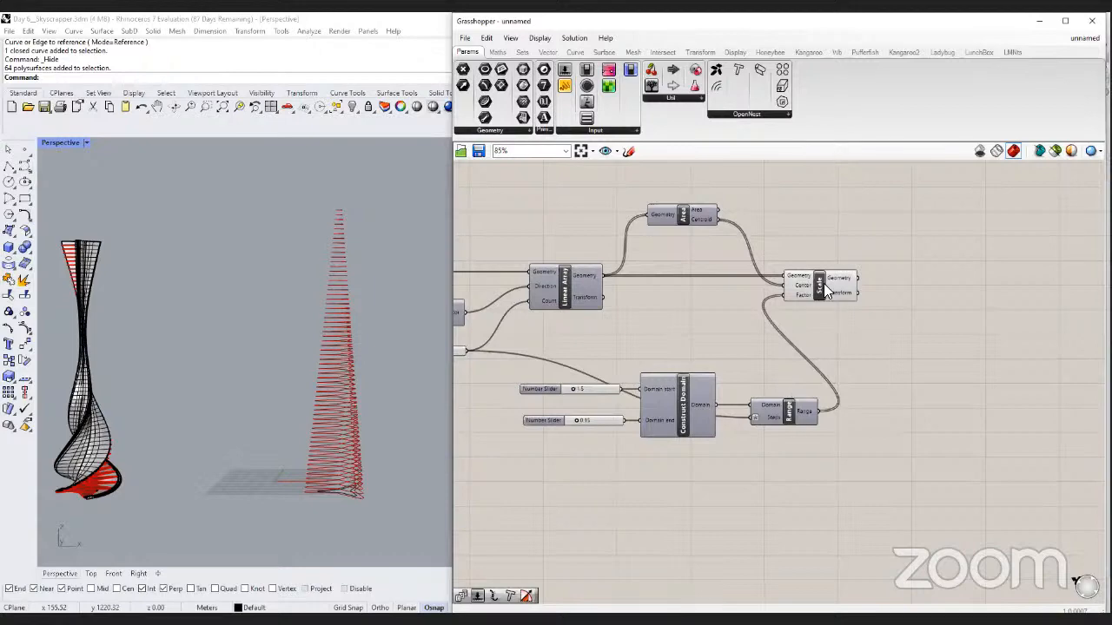
left_click_drag(823, 283, 969, 284)
right_click_drag(692, 353, 778, 345)
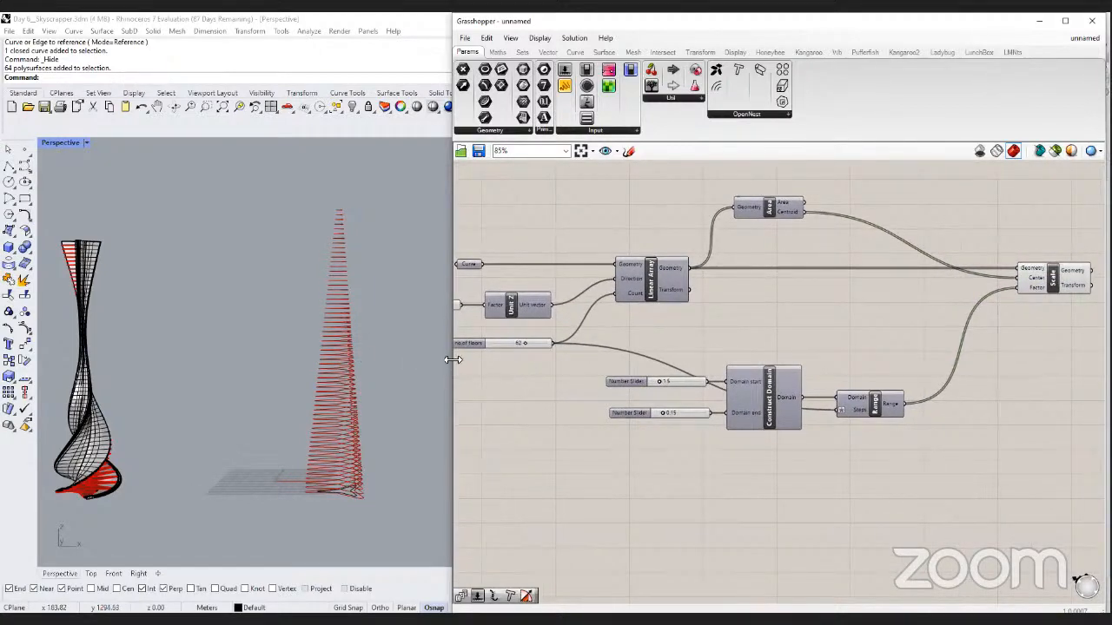
Widen the Grasshopper window over the Rhino viewport and bring the Construct Domain, Range and Scale components into view.
left_click_drag(453, 360, 380, 361)
right_click_drag(580, 355, 665, 344)
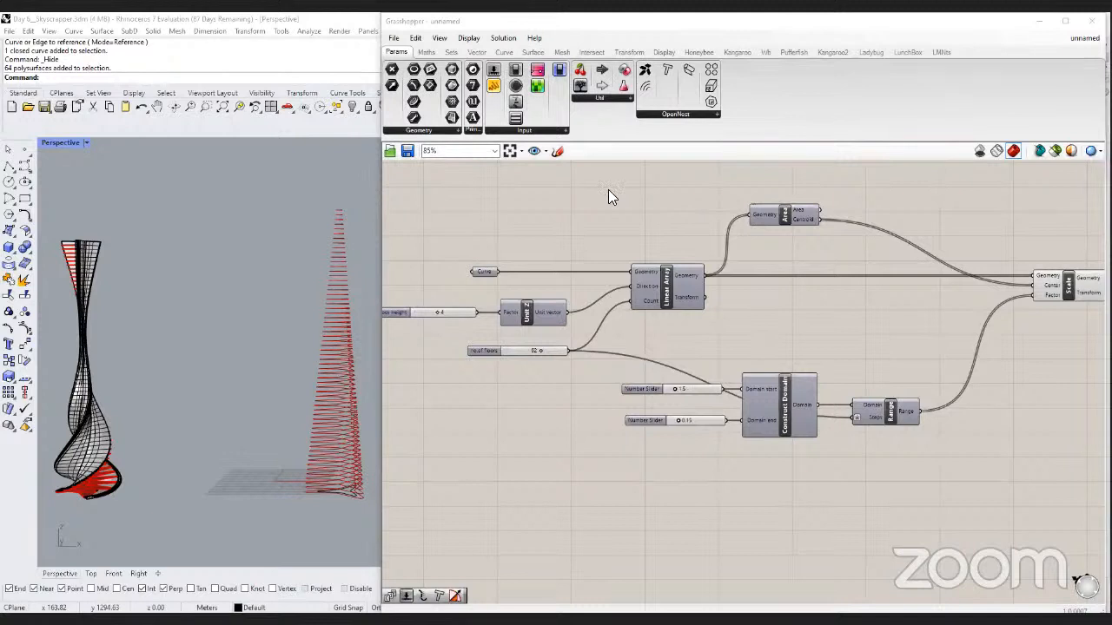
right_click_drag(749, 390, 636, 376)
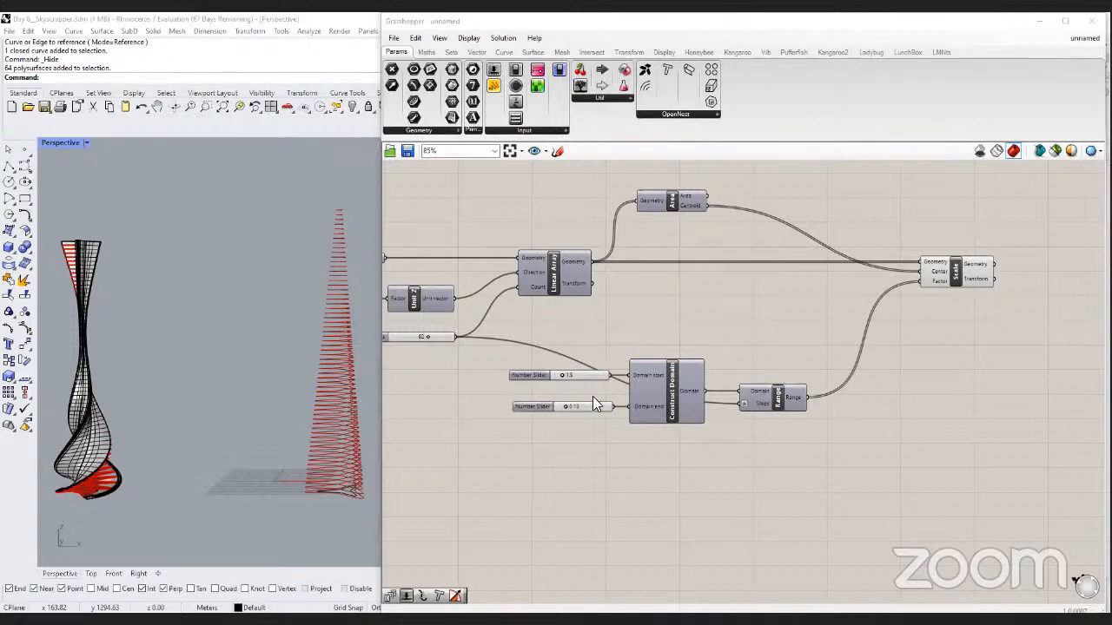
right_click_drag(592, 397, 580, 345)
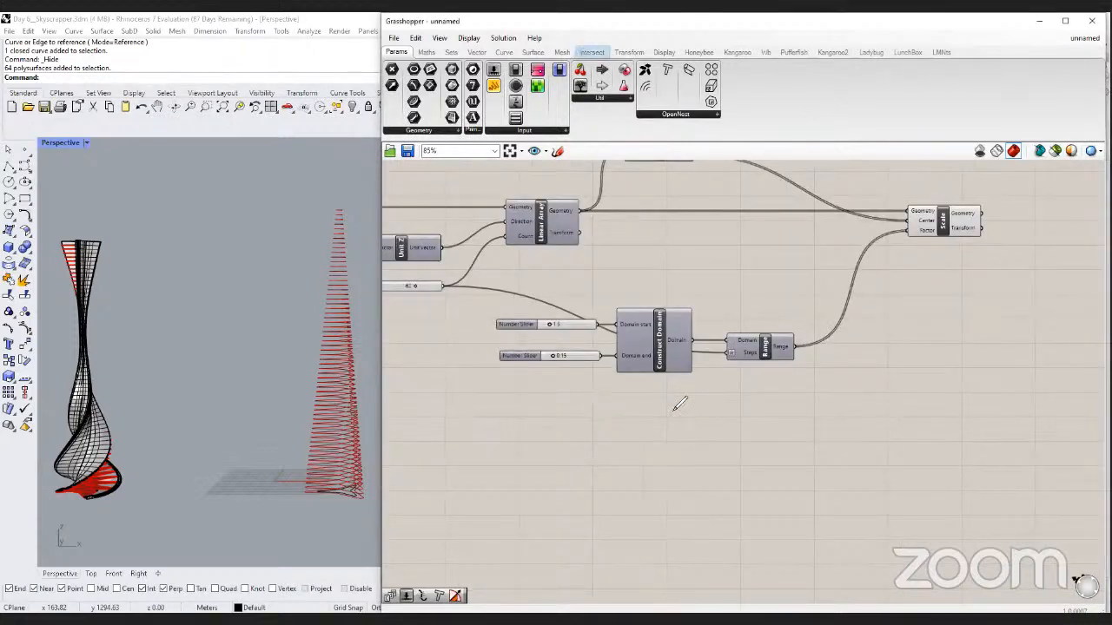
left_click_drag(617, 412, 919, 240)
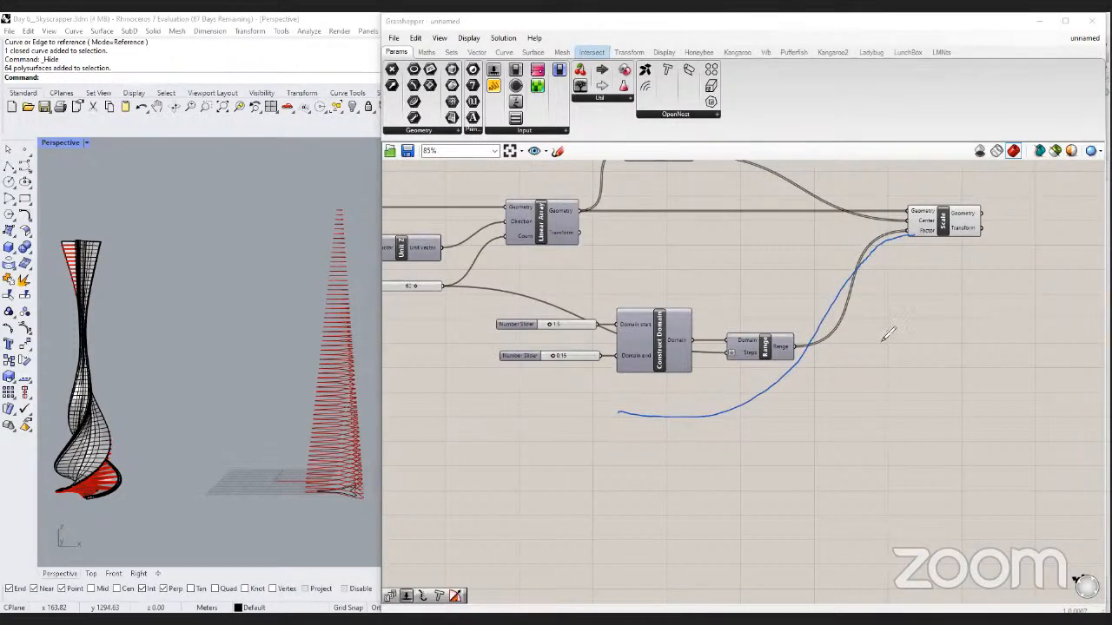
mouse_move(778, 447)
left_mouse_down()
mouse_move(777, 398)
mouse_move(786, 458)
left_mouse_up()
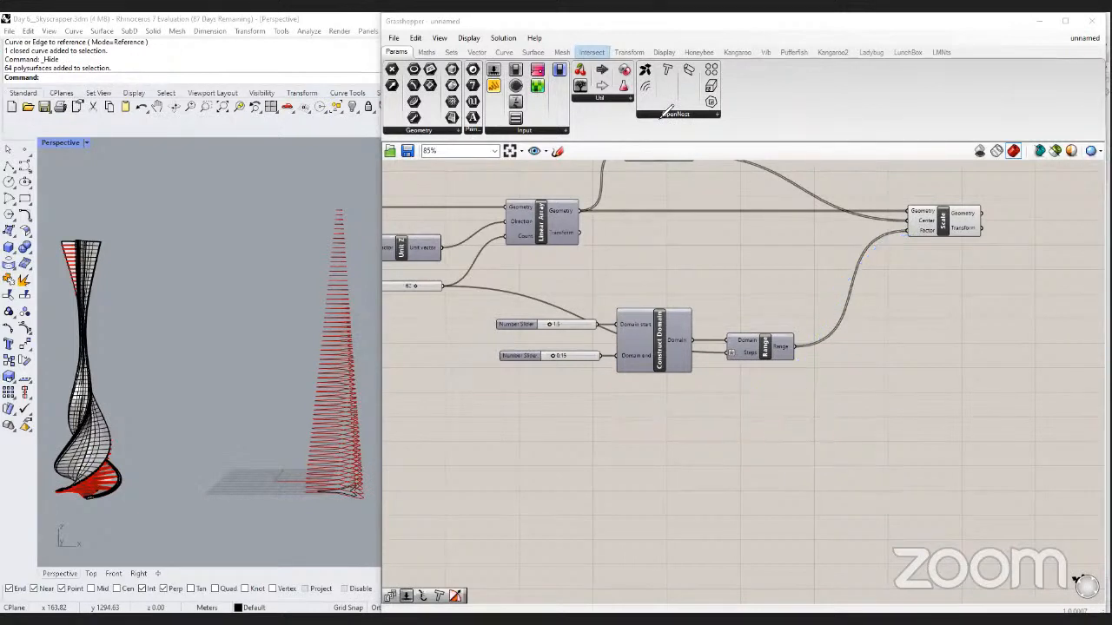
Add a Graph Mapper component to the canvas between the Range and Scale components.
right_click_drag(747, 229, 728, 294)
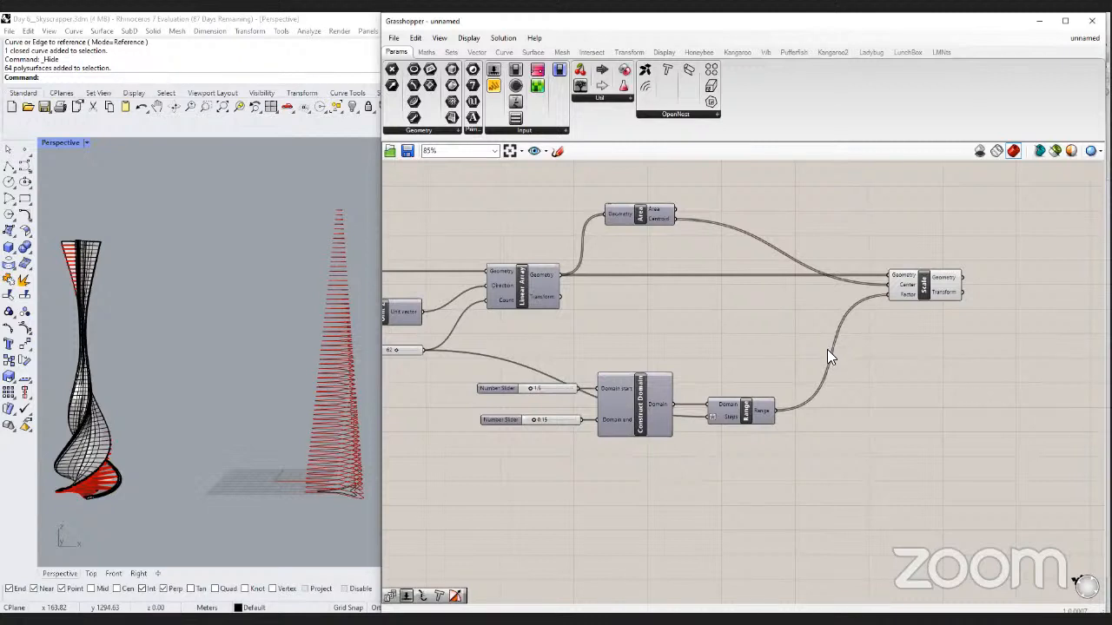
right_click_drag(875, 413, 835, 410)
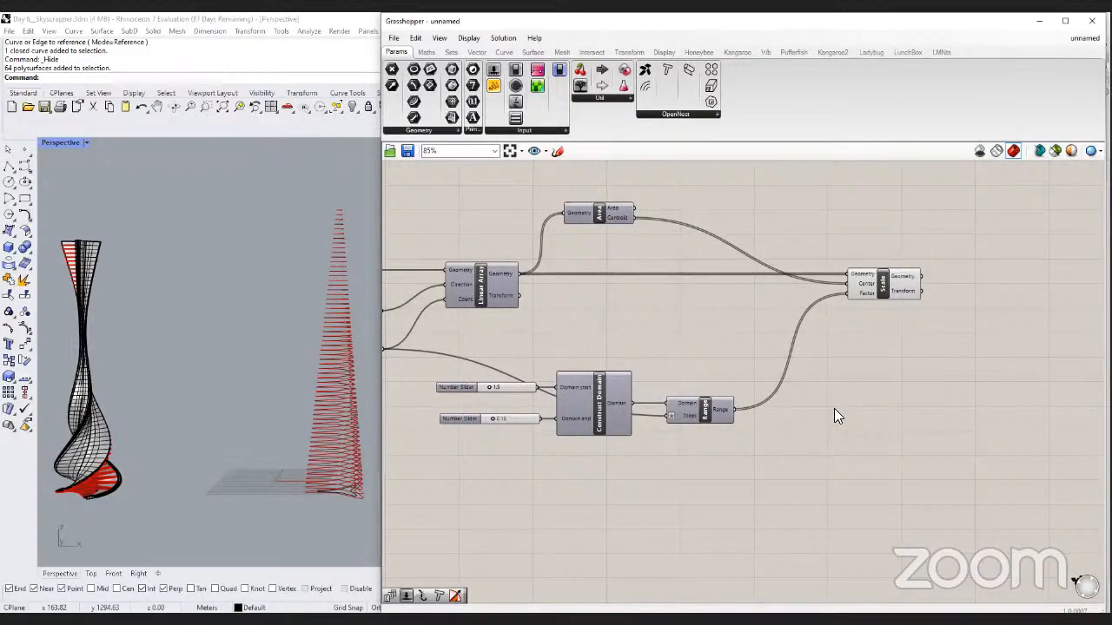
right_click_drag(834, 410, 806, 407)
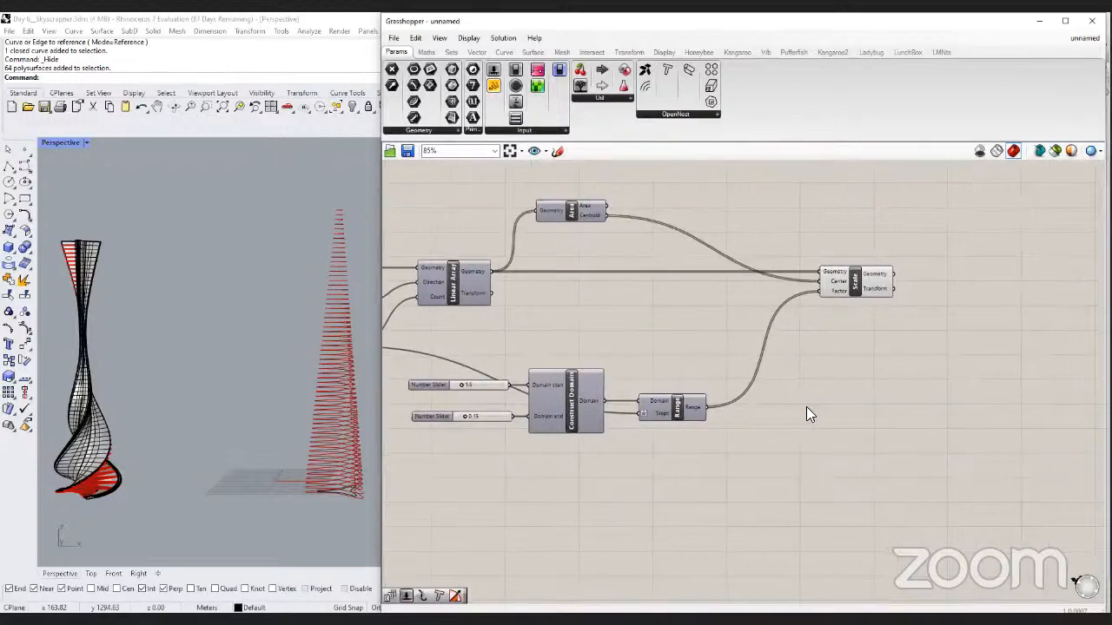
double_click(807, 407)
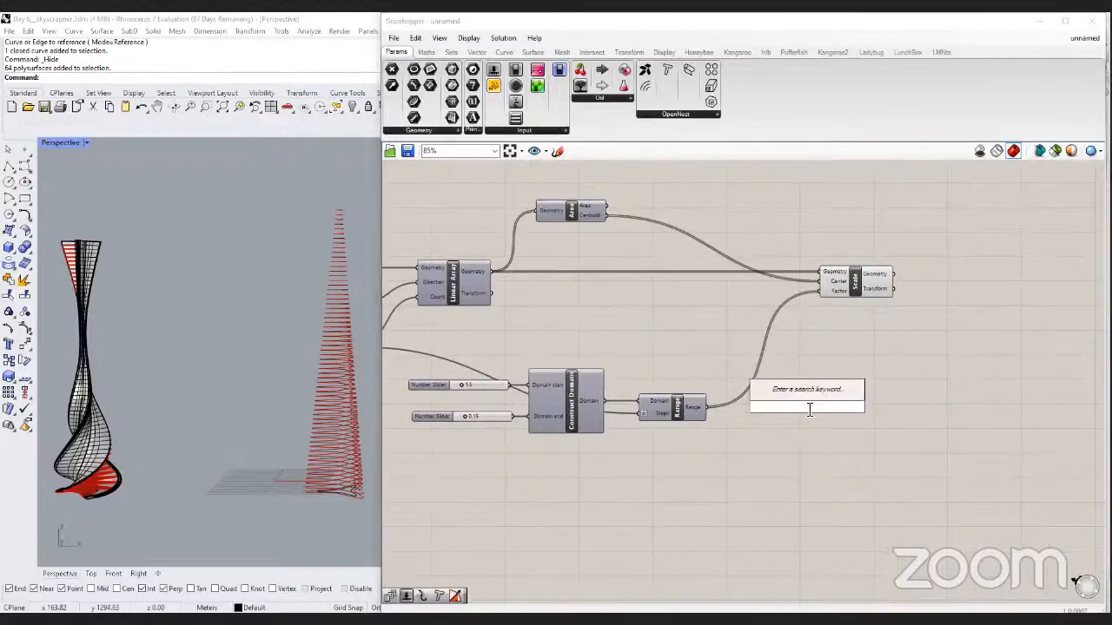
type("graphmapper")
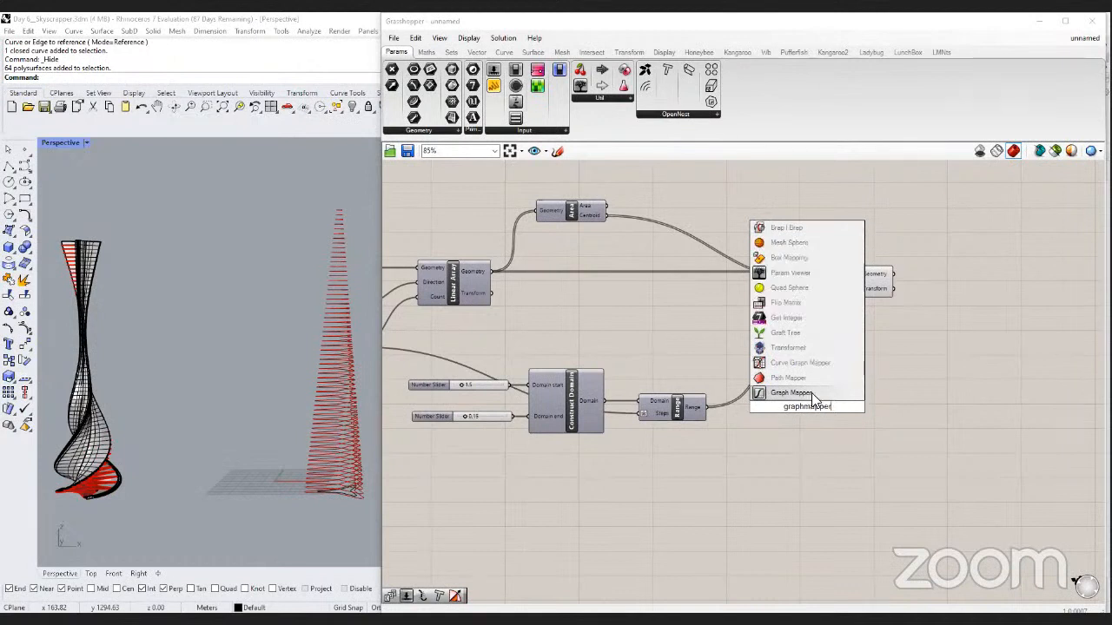
key("Return")
scroll(820, 422, "up", 1)
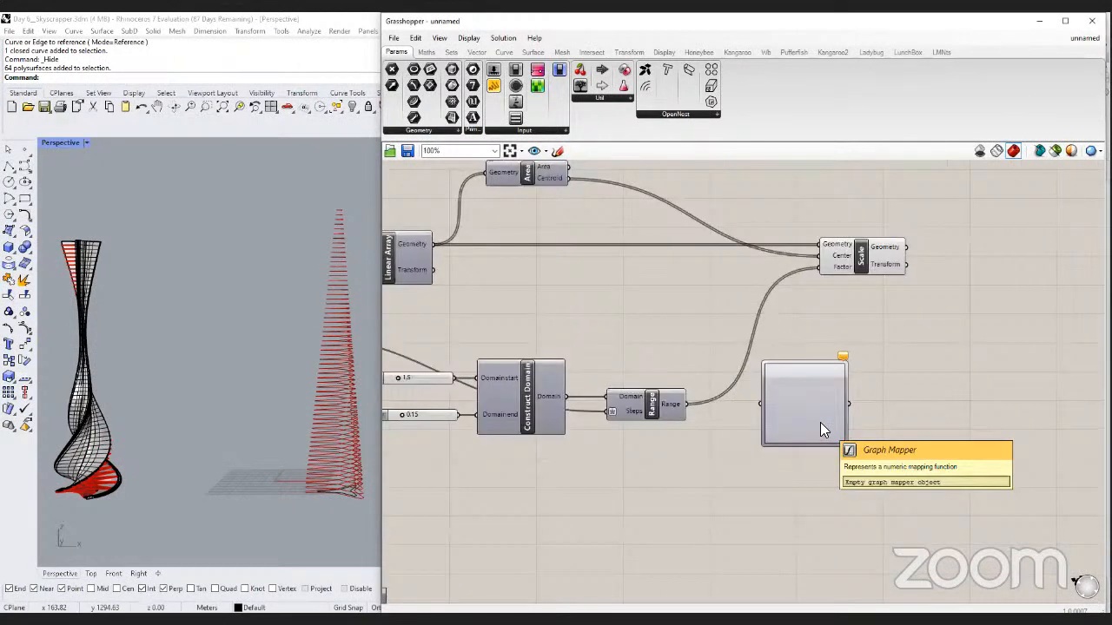
left_click(827, 420)
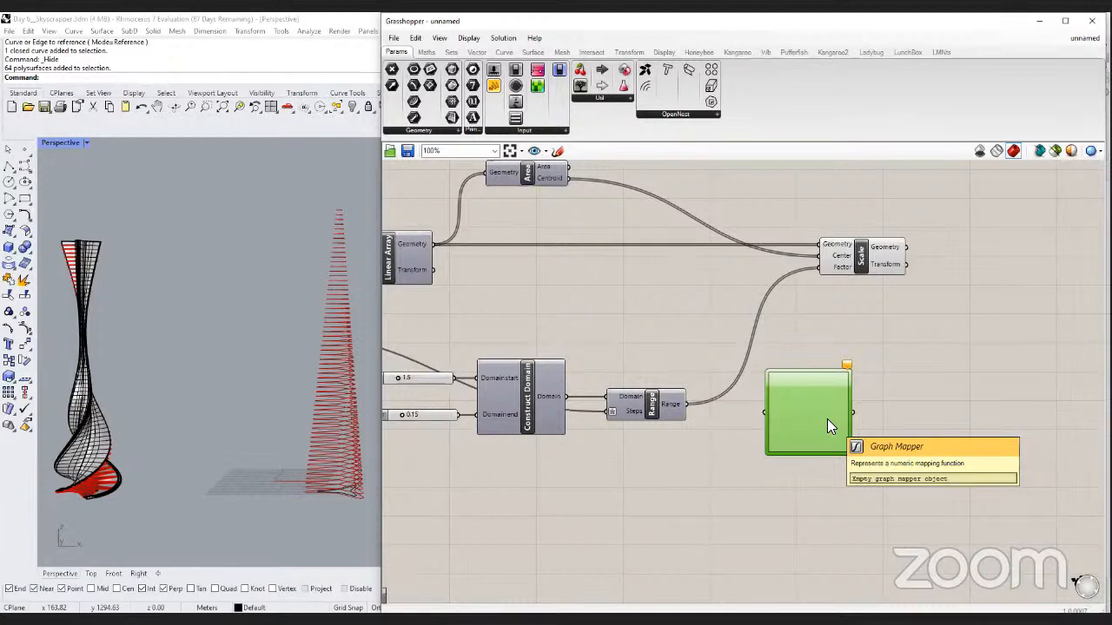
left_click_drag(827, 419, 825, 433)
left_click(731, 431)
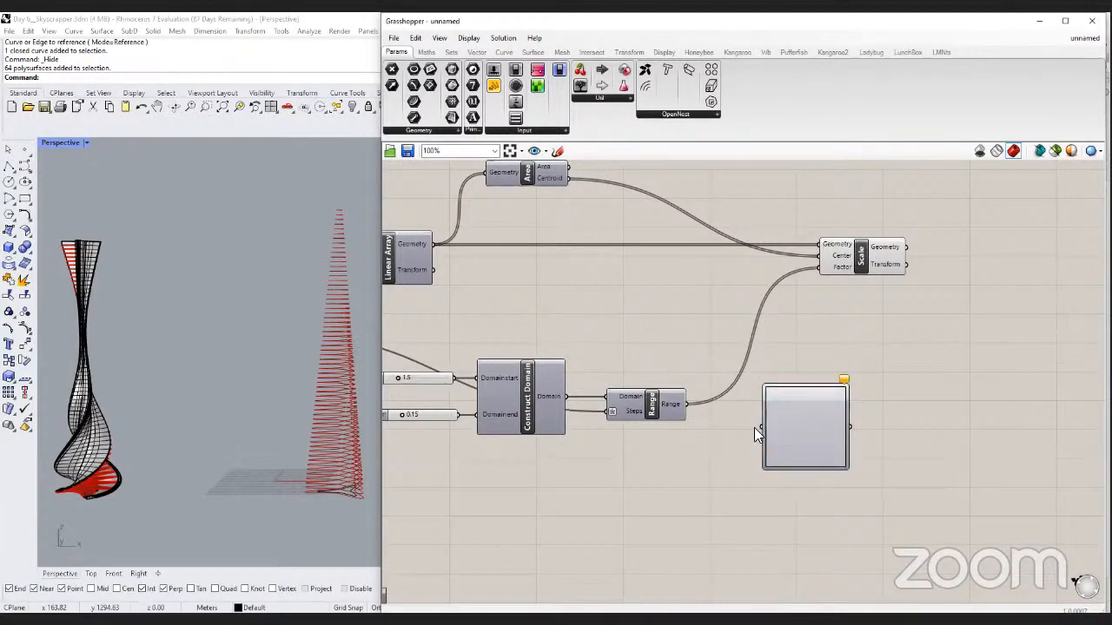
Connect the Range output to the Graph Mapper and feed the Graph Mapper's output into the Scale component's Factor input.
left_click(667, 417)
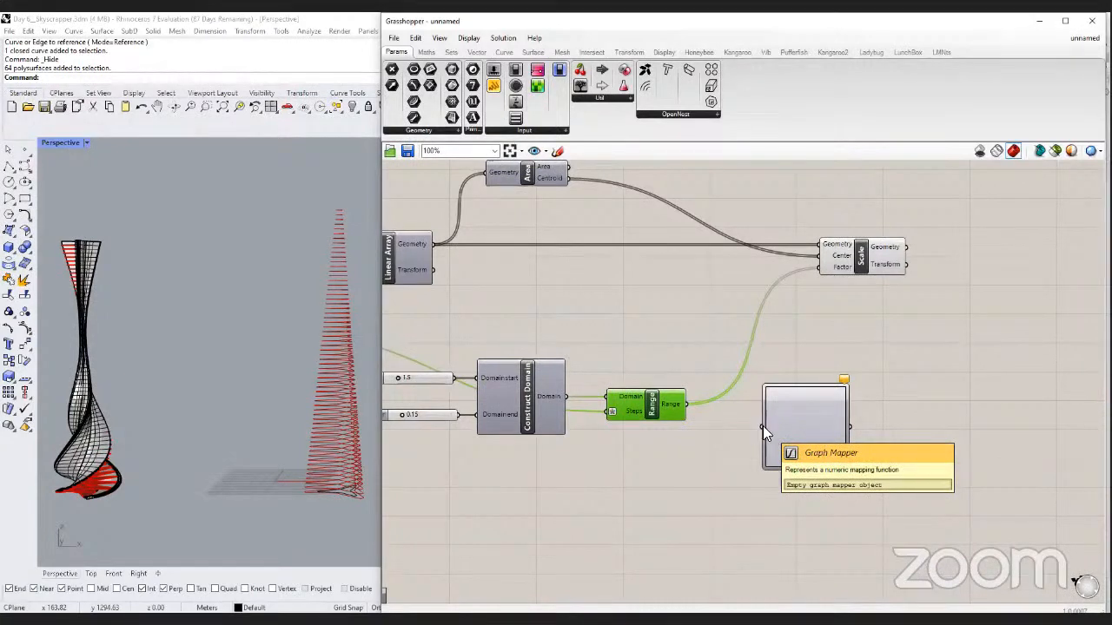
mouse_move(762, 424)
left_mouse_down()
mouse_move(776, 429)
mouse_move(760, 403)
left_mouse_up()
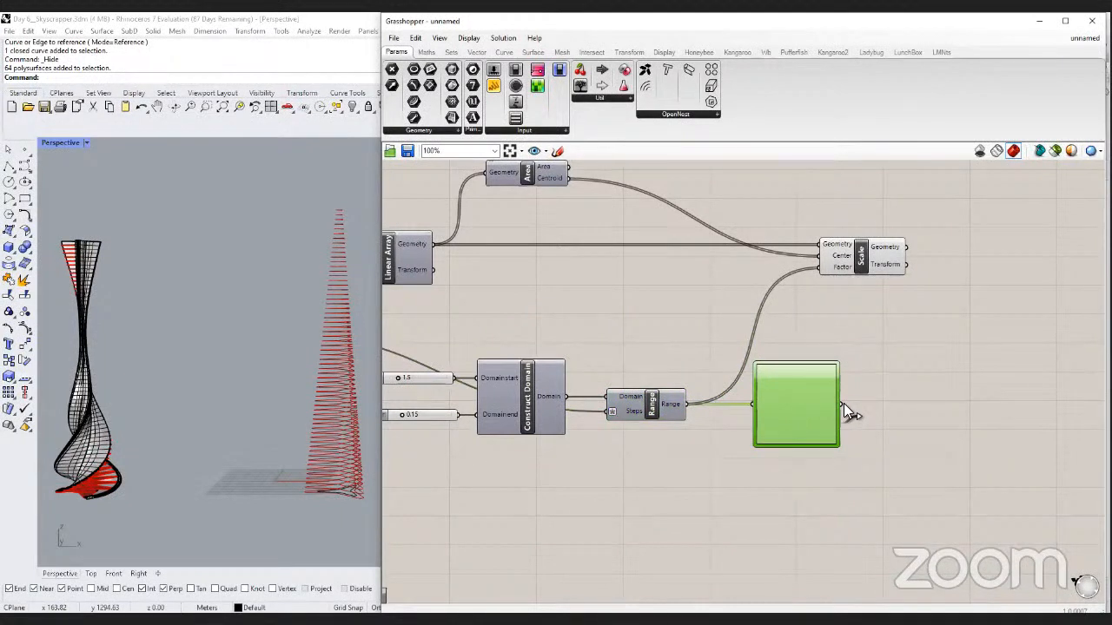
left_click_drag(843, 405, 817, 269)
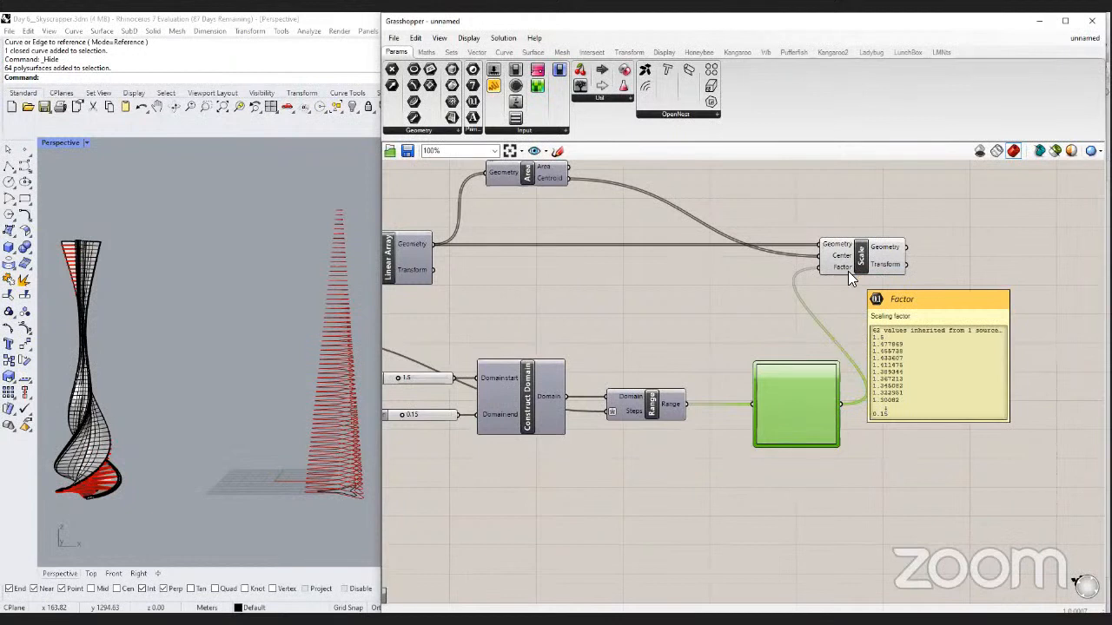
Move the Graph Mapper slightly closer to Range and shift the Scale component farther along the graph.
left_click_drag(801, 399, 799, 405)
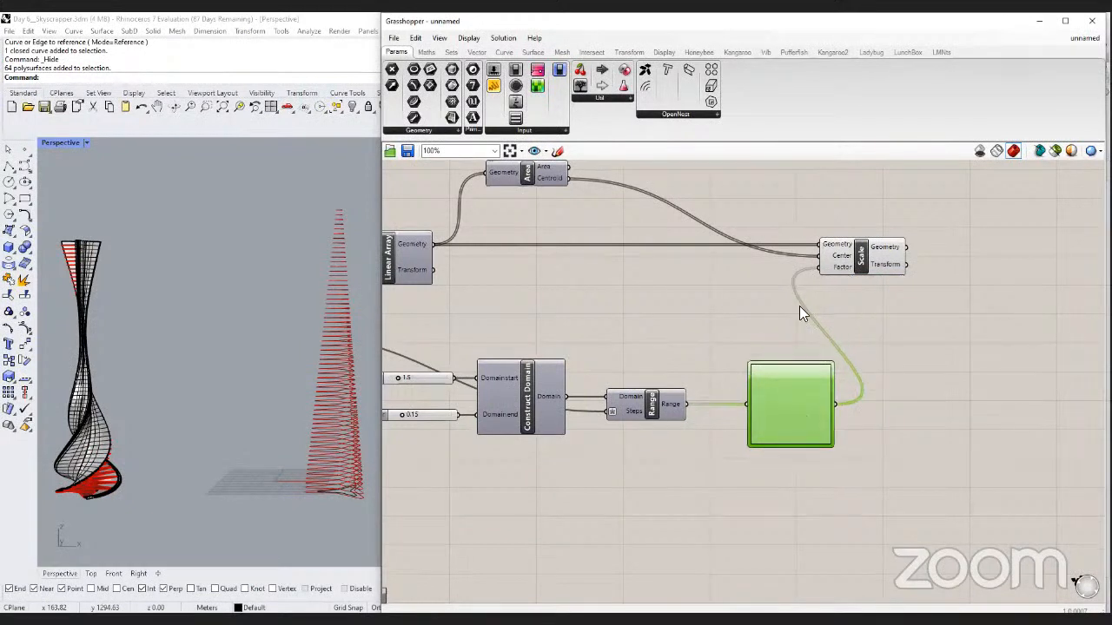
left_click_drag(860, 258, 971, 259)
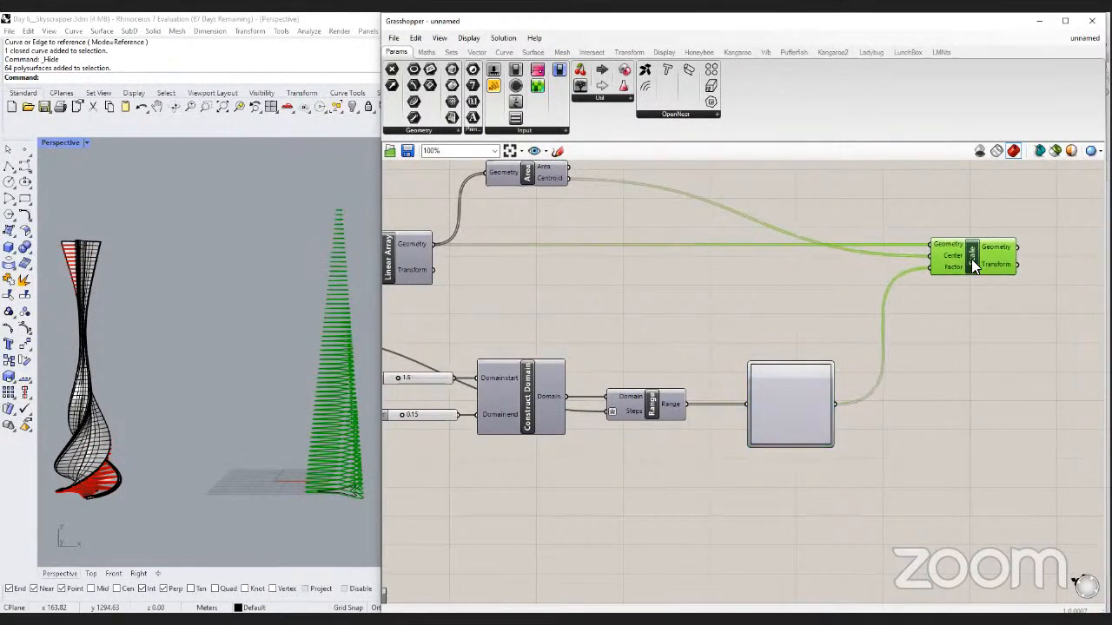
left_click(891, 403)
right_click_drag(891, 403, 849, 380)
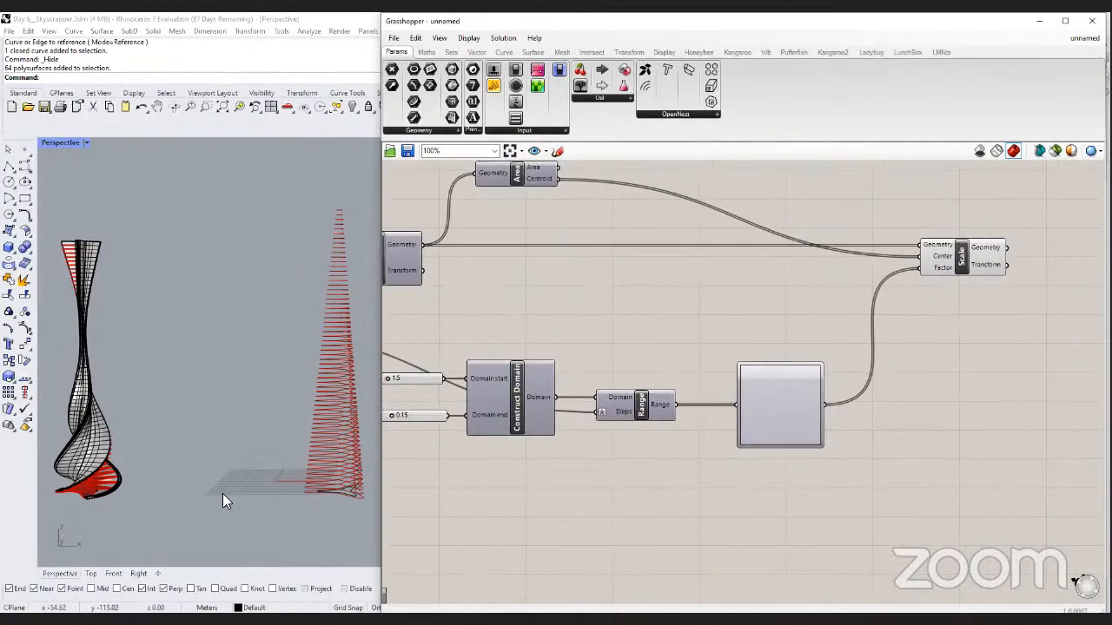
Set the Graph Mapper's graph type to Bezier with the scaled tower in view.
mouse_move(222, 493)
right_mouse_down()
mouse_move(248, 498)
mouse_move(241, 494)
right_mouse_up()
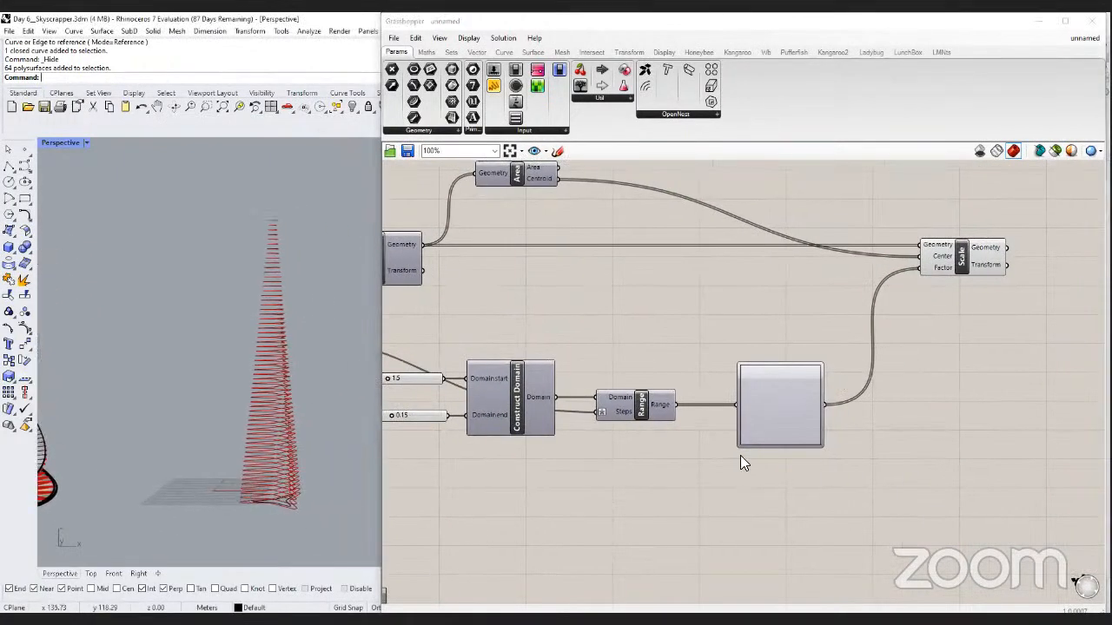
left_click(767, 419)
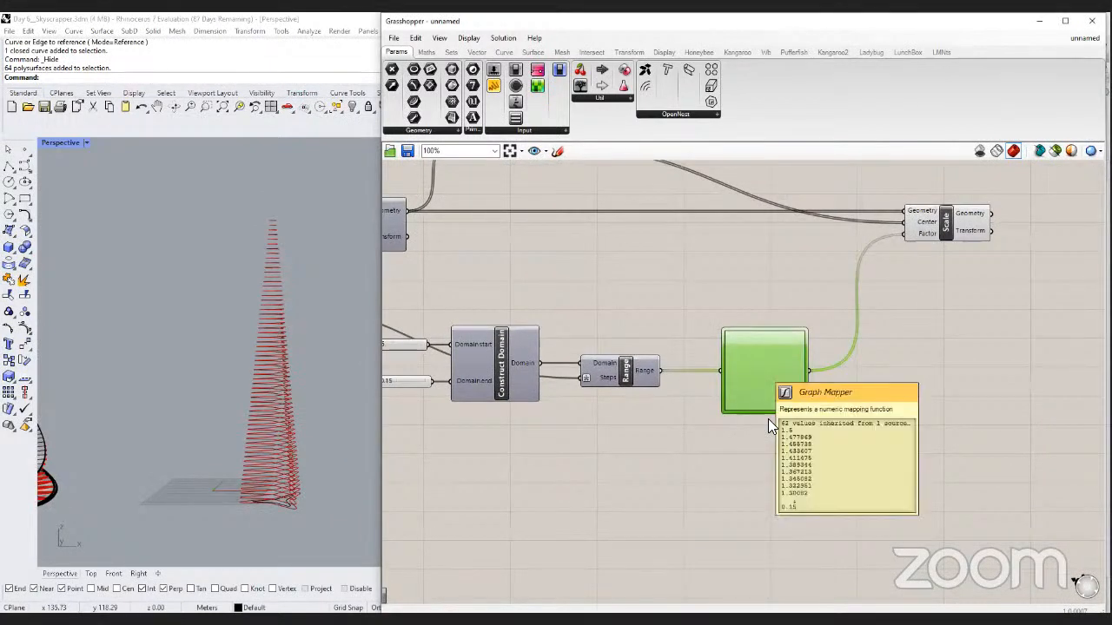
right_click(756, 365)
mouse_move(800, 516)
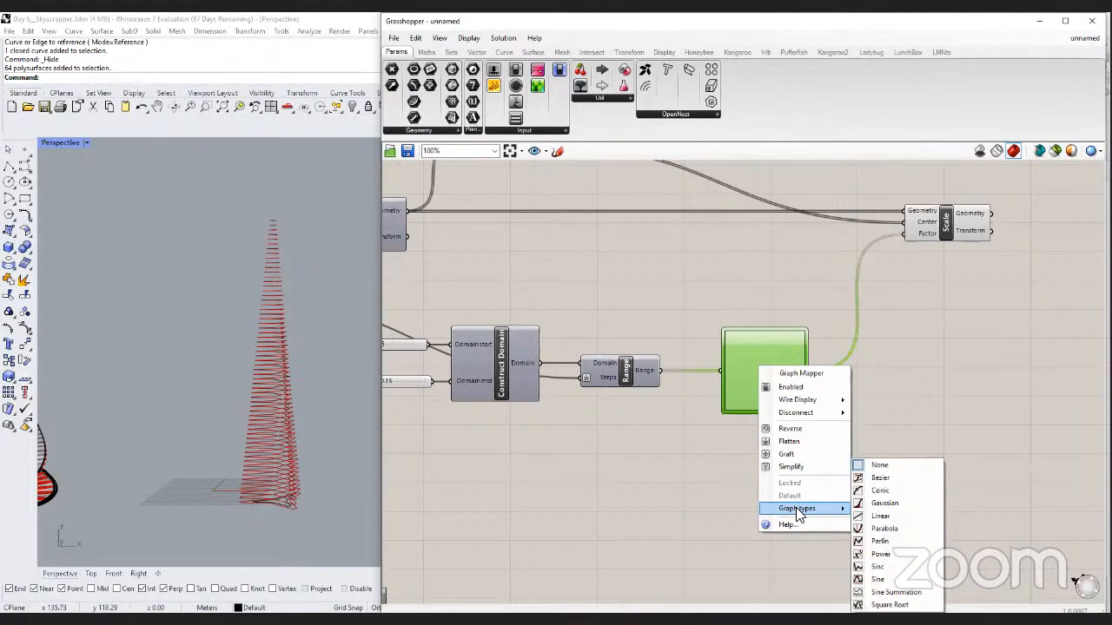
left_click(880, 516)
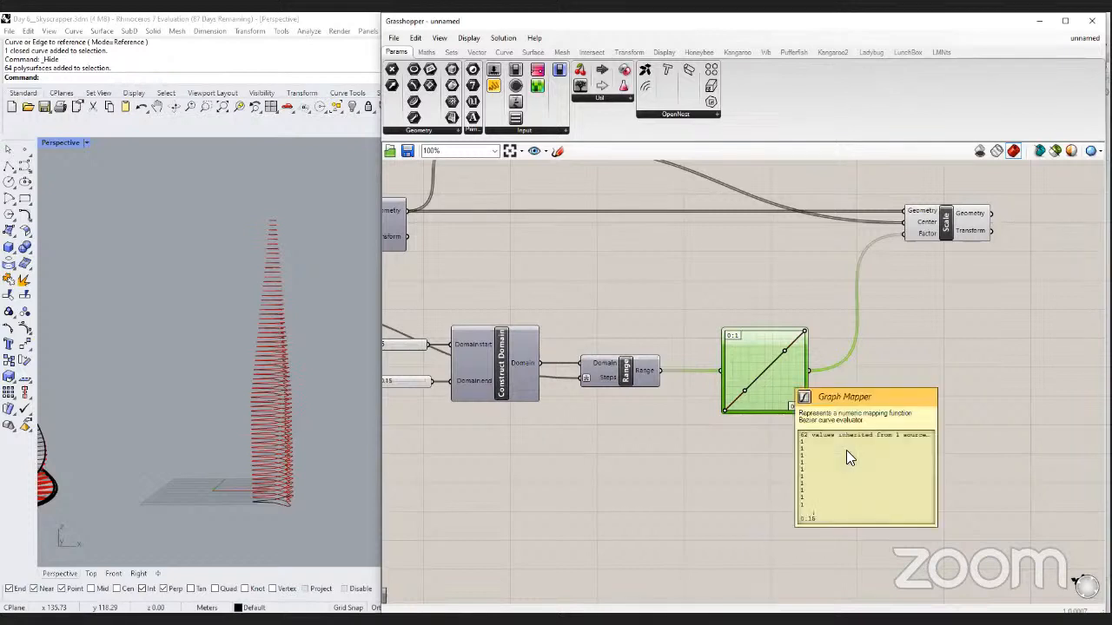
right_click_drag(302, 488, 329, 509)
right_click_drag(460, 469, 591, 467)
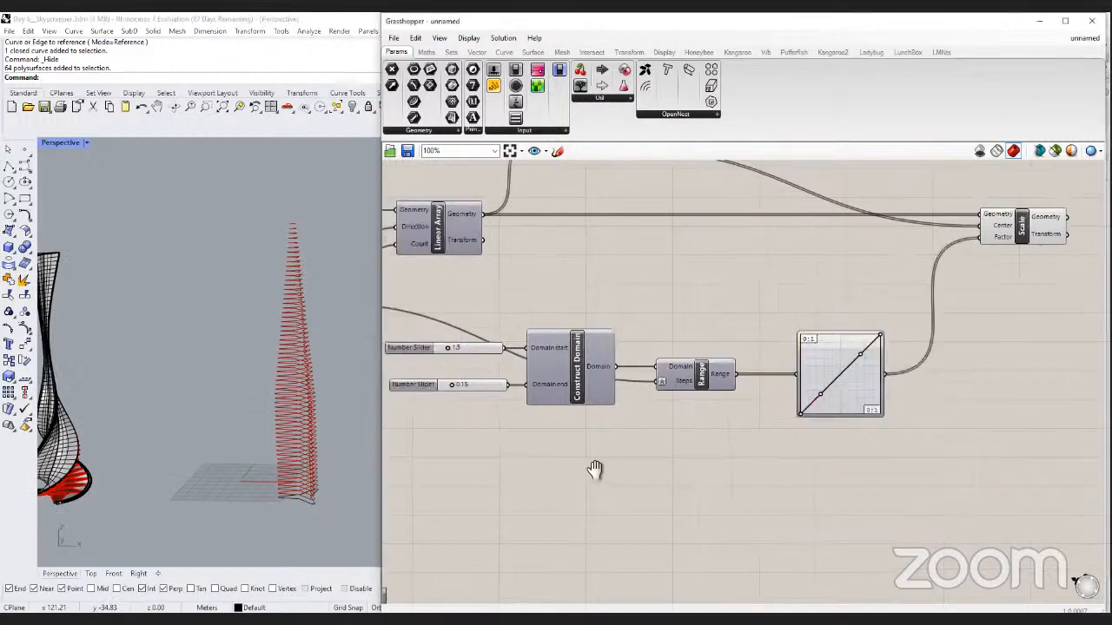
scroll(847, 351, "up", 2)
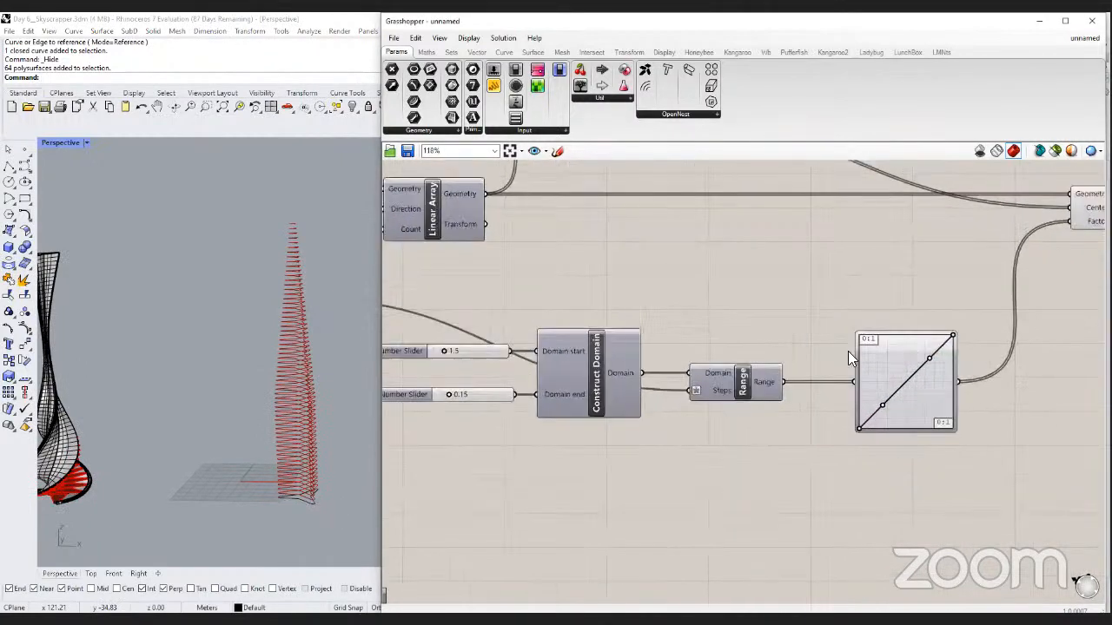
left_click(557, 151)
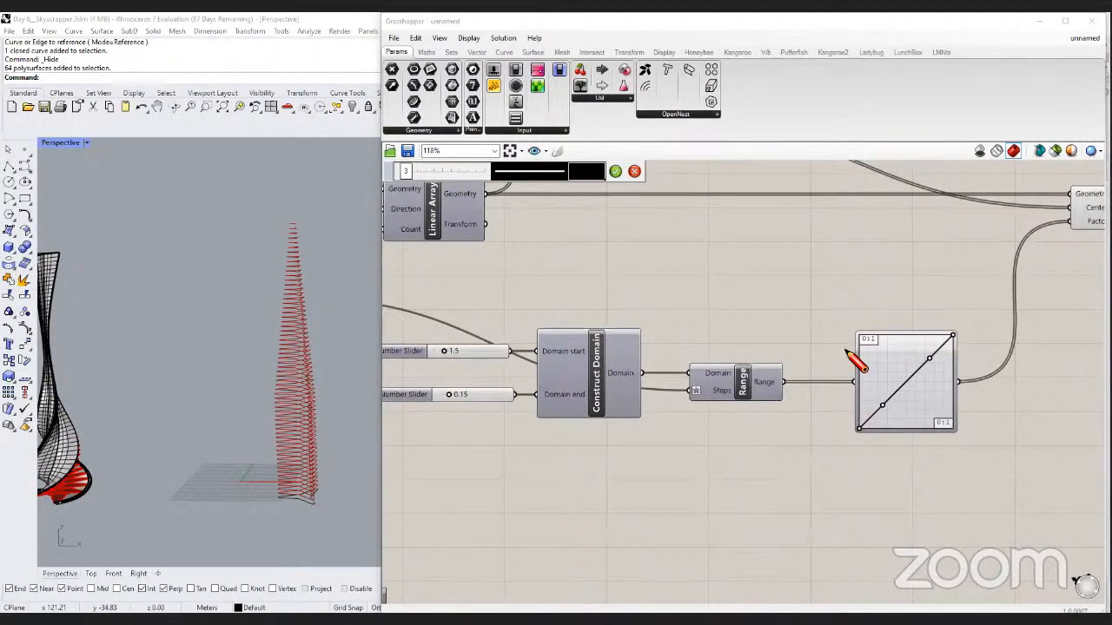
left_click_drag(836, 337, 848, 353)
left_click_drag(945, 438, 962, 446)
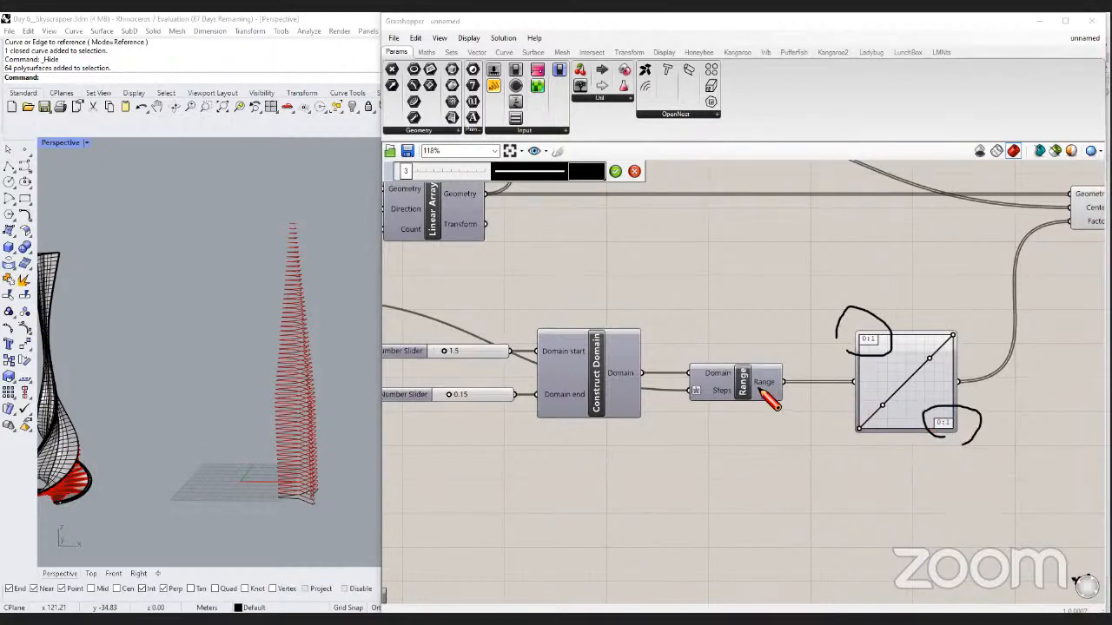
mouse_move(856, 389)
left_mouse_down()
mouse_move(761, 389)
mouse_move(759, 369)
mouse_move(525, 414)
left_mouse_up()
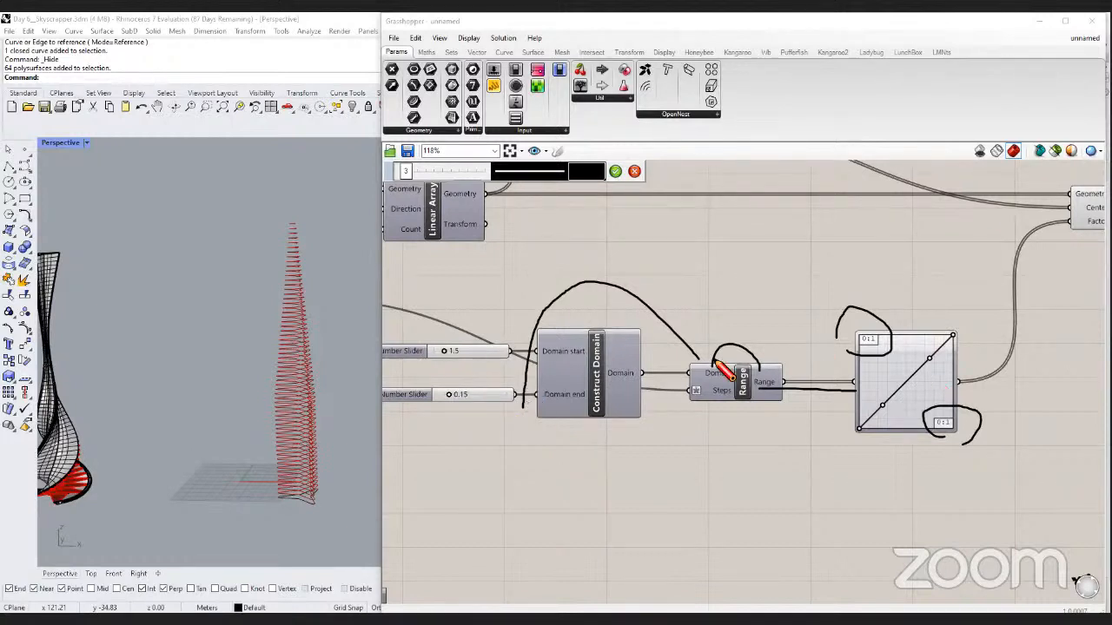
left_click(635, 173)
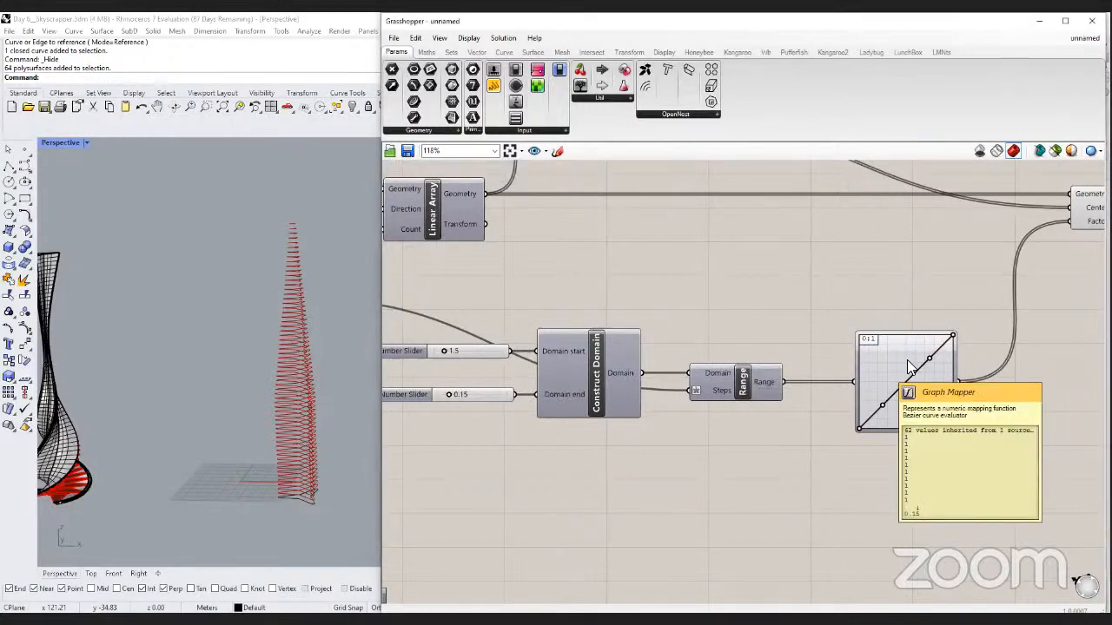
Open the Graph Mapper's Graph Editor and set its X domain to run from 1.5 to 0.15.
double_click(877, 362)
left_click_drag(836, 280, 809, 200)
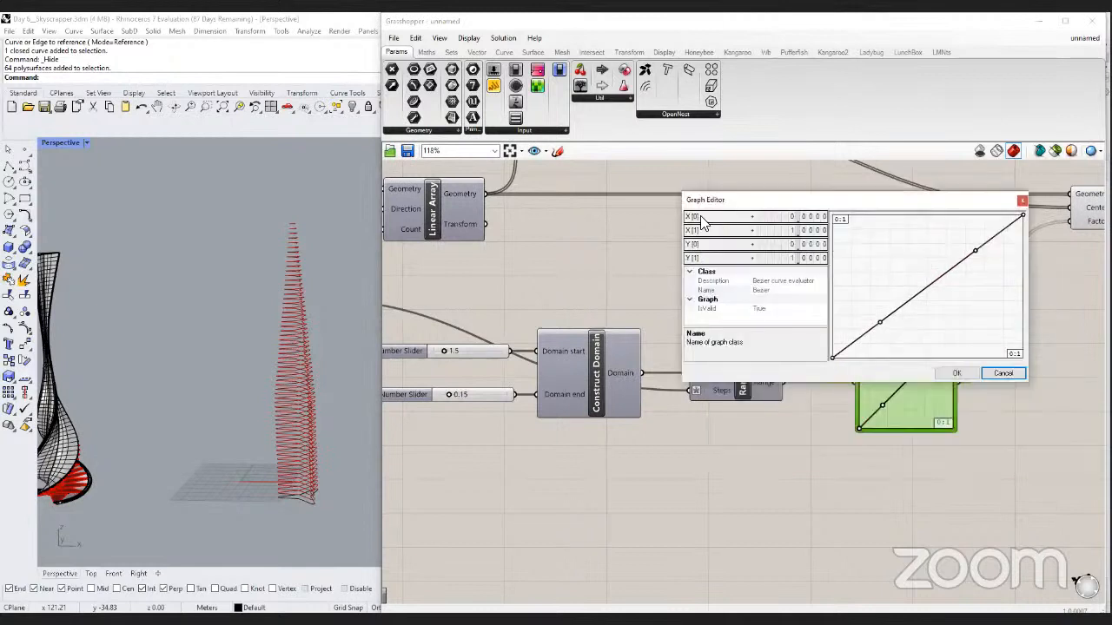
double_click(779, 219)
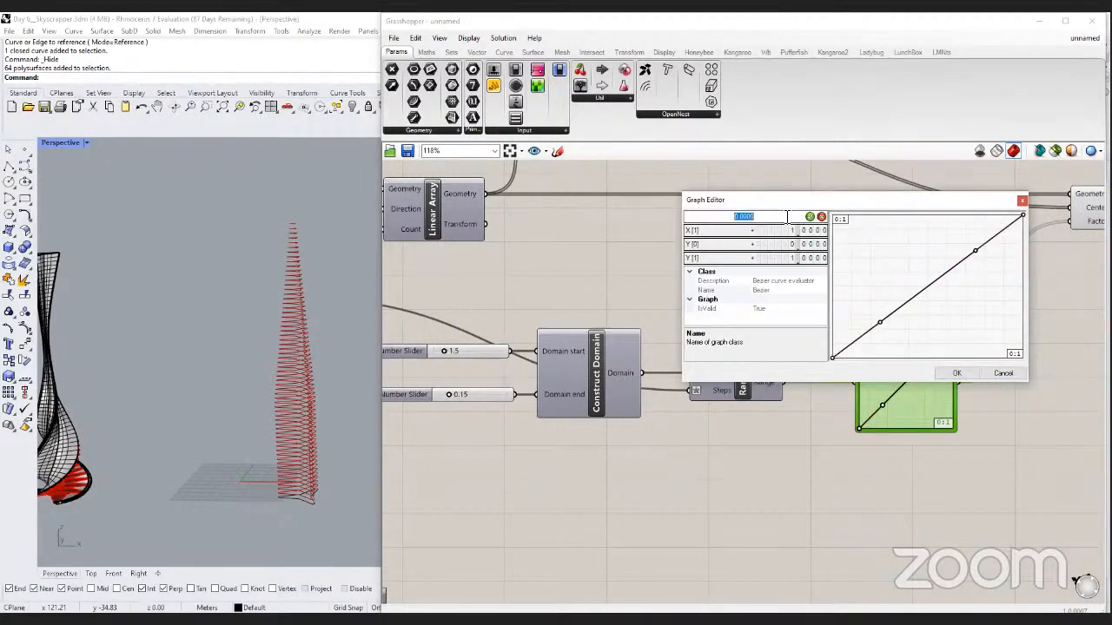
type("1.5")
key("Return")
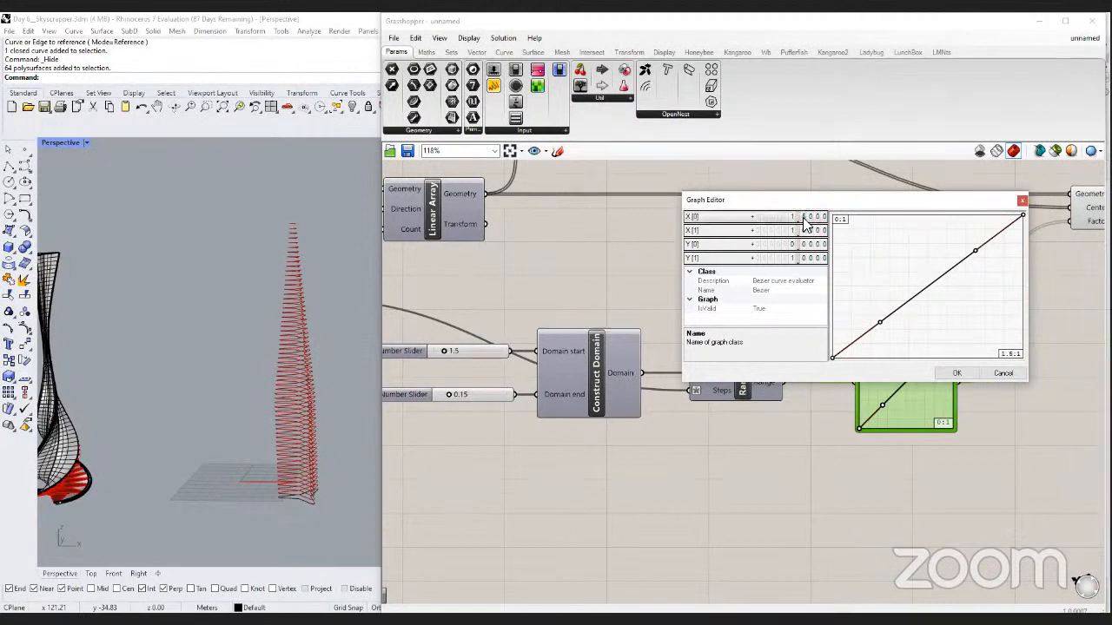
double_click(785, 231)
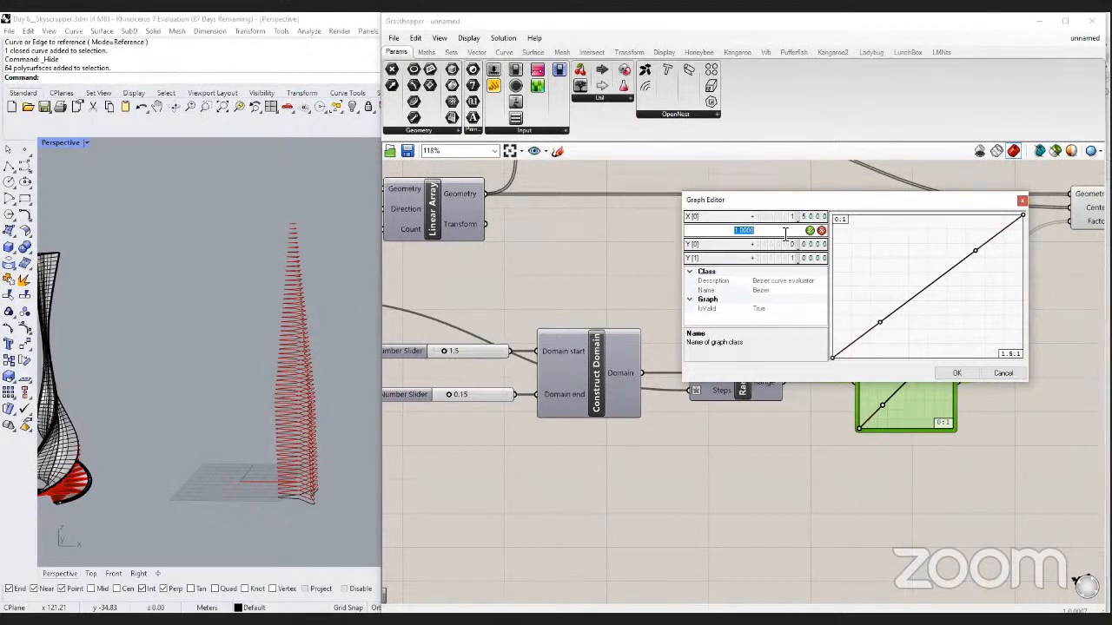
type("15")
key("Return")
Set the Graph Mapper's Y domain to run from 1.5 to 0.15 and apply the Graph Editor settings.
double_click(784, 246)
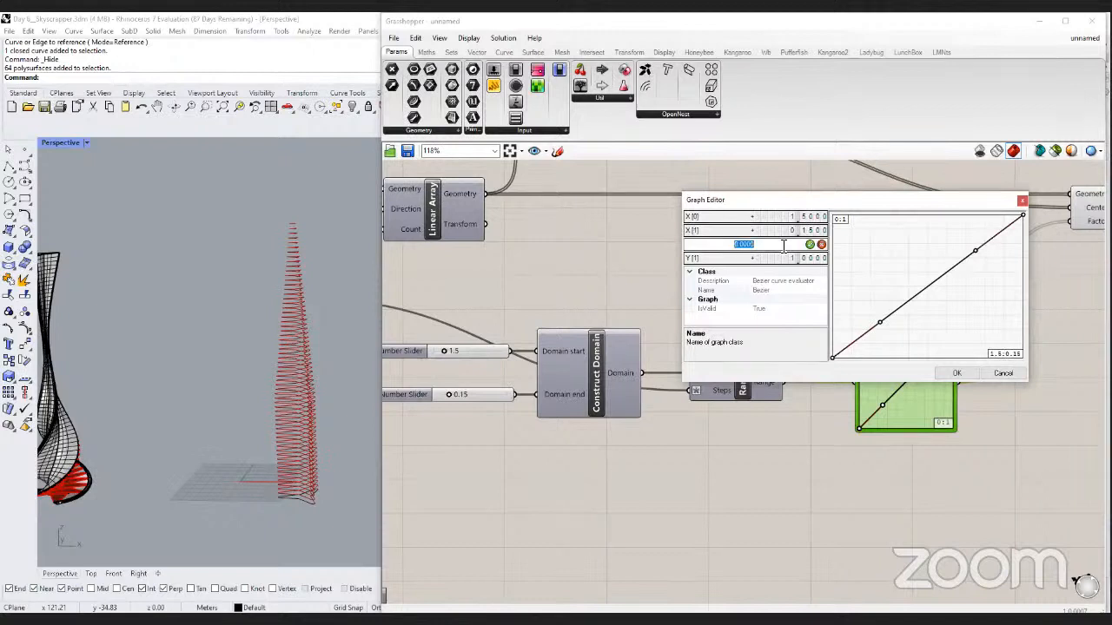
type("1.5")
key("Return")
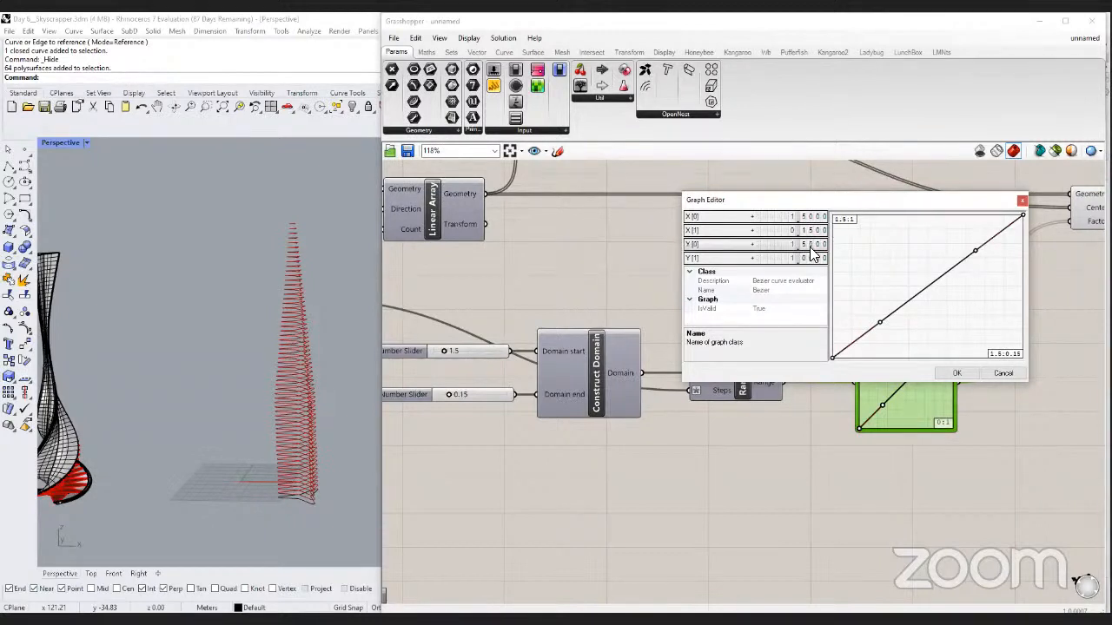
double_click(784, 258)
type(".15")
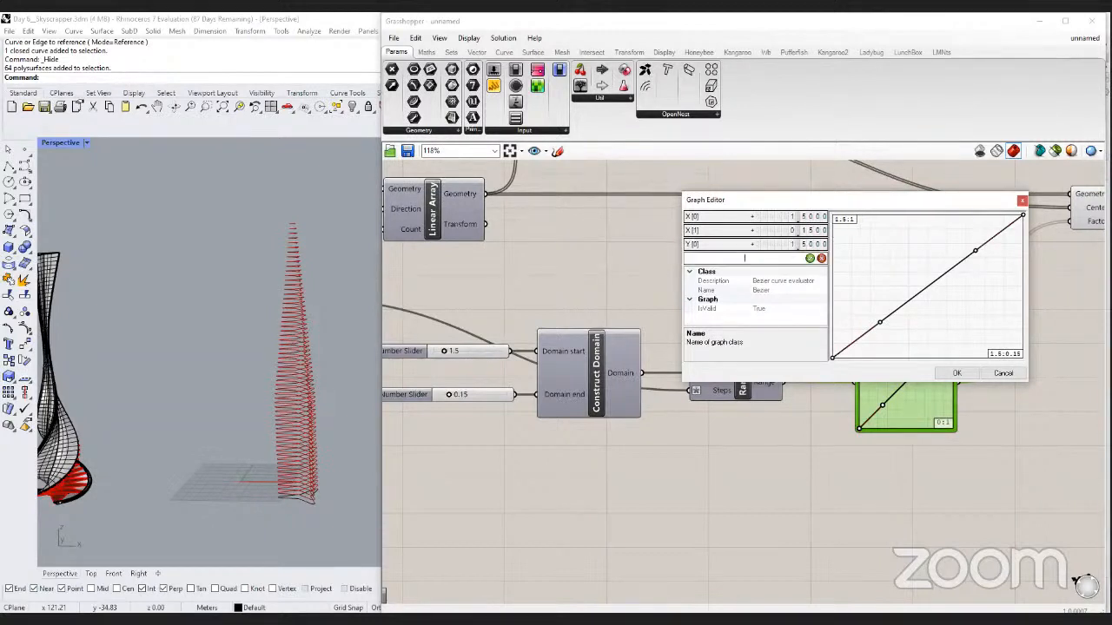
key("Return")
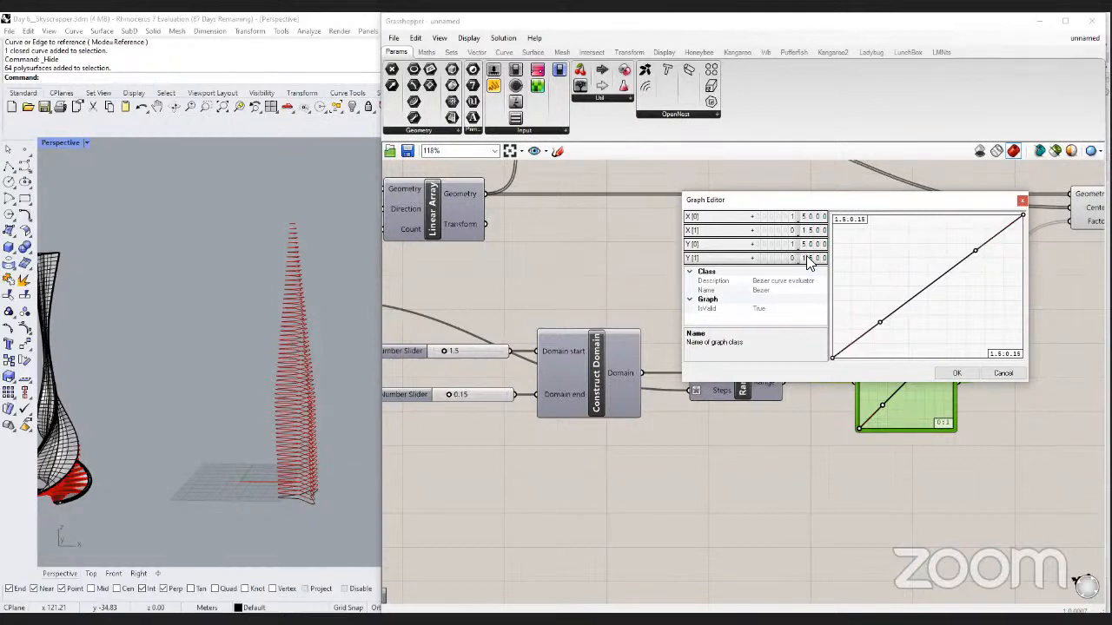
right_click_drag(898, 450, 860, 444)
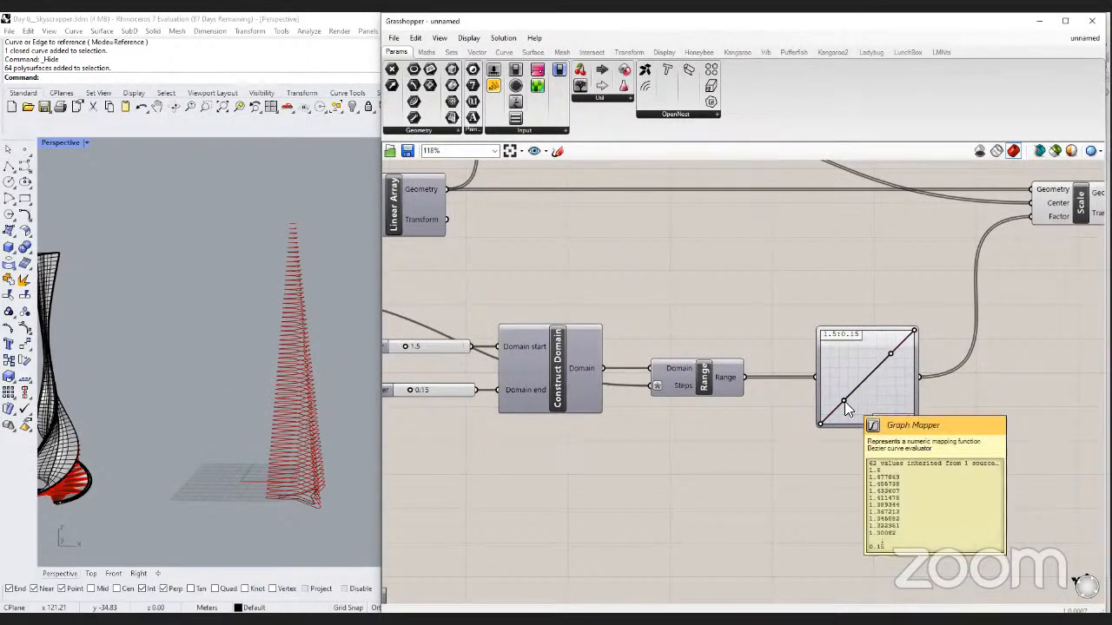
Pull both Bezier handles in the Graph Mapper so the curve rises steeply and flattens out, tapering the tower more sharply.
left_click_drag(844, 399, 805, 363)
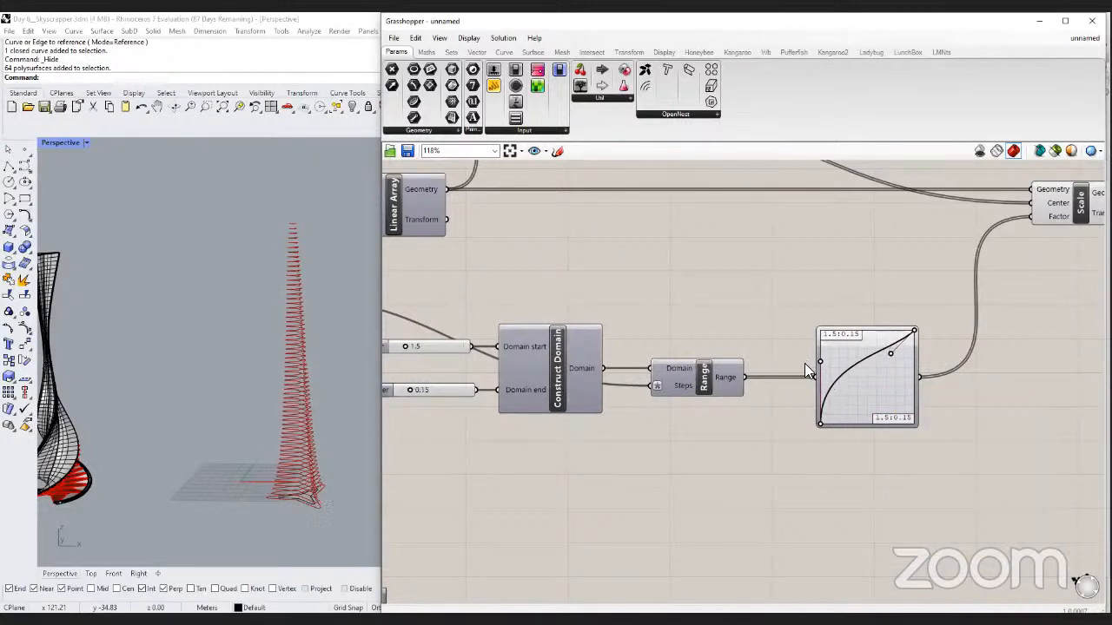
left_click_drag(886, 352, 842, 310)
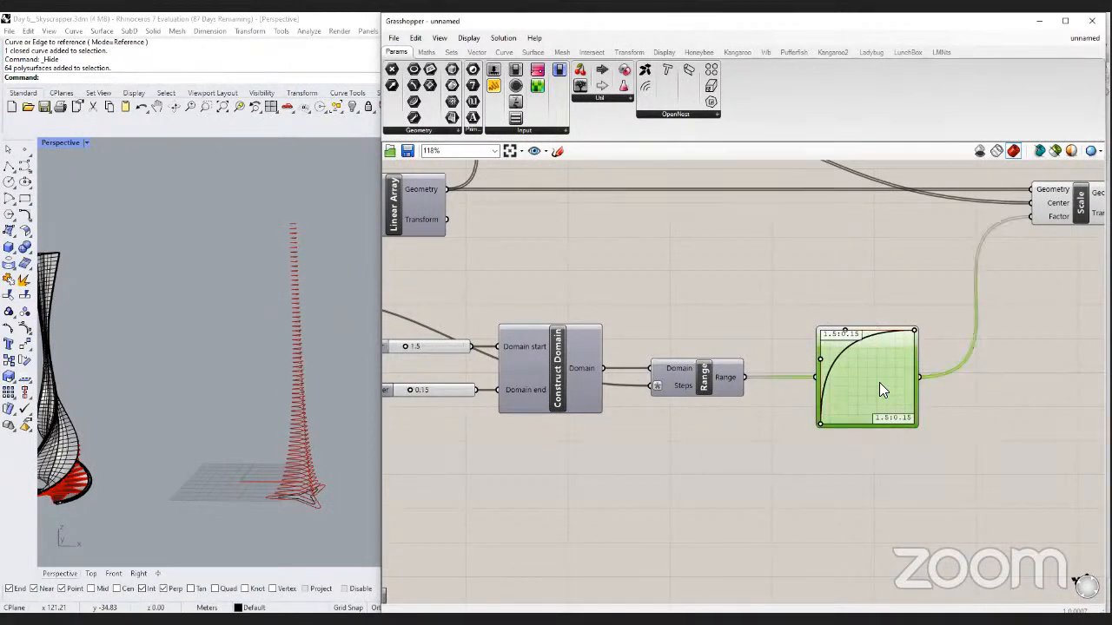
right_click_drag(894, 450, 825, 411)
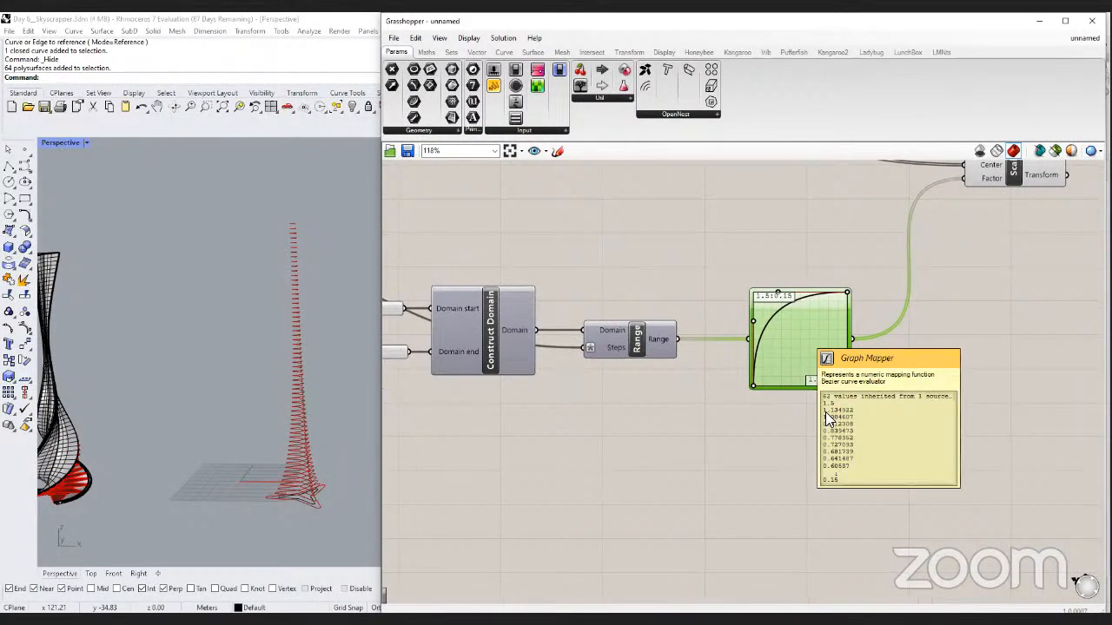
Change the Graph Mapper's graph type to Sine and shift its peak toward the middle so the tower narrows and flares at the top.
right_click(801, 337)
mouse_move(889, 475)
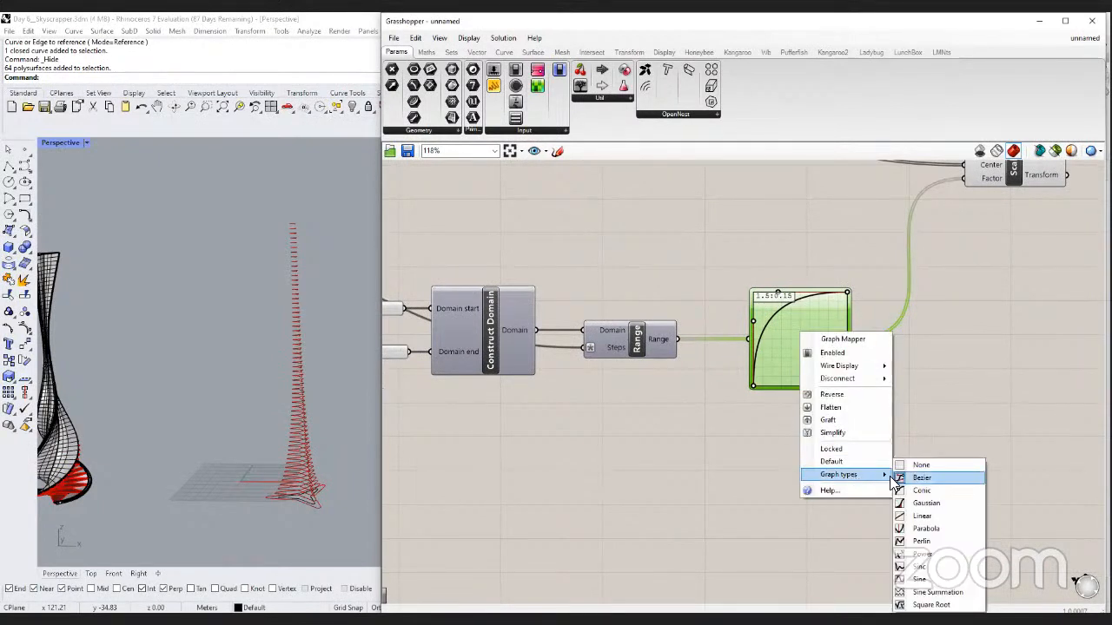
left_click(922, 579)
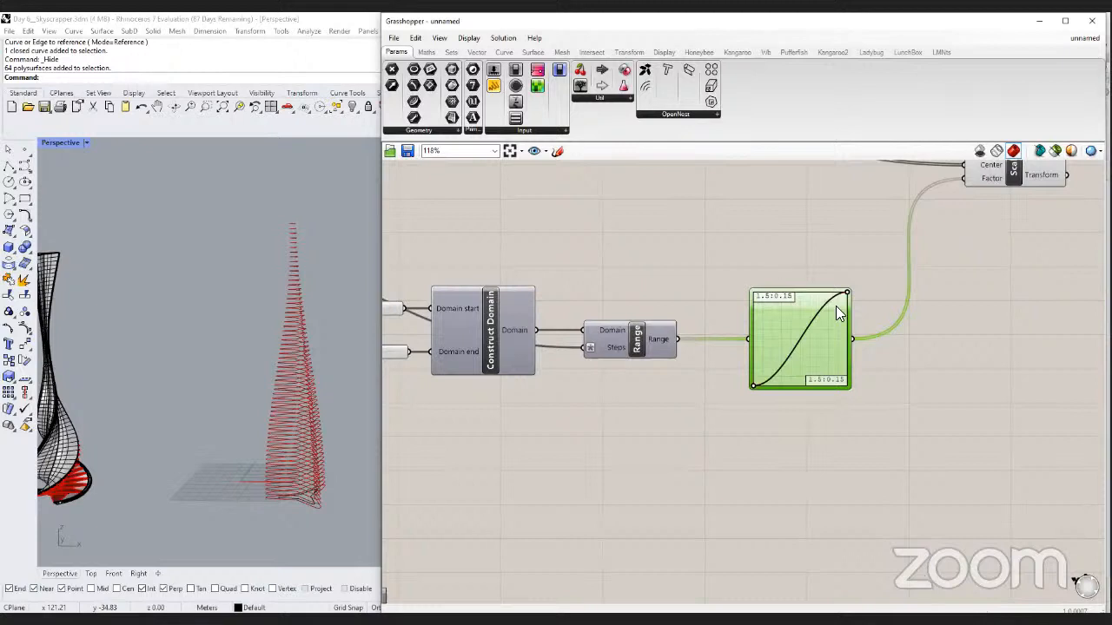
left_click_drag(845, 293, 808, 290)
scroll(353, 396, "down", 2)
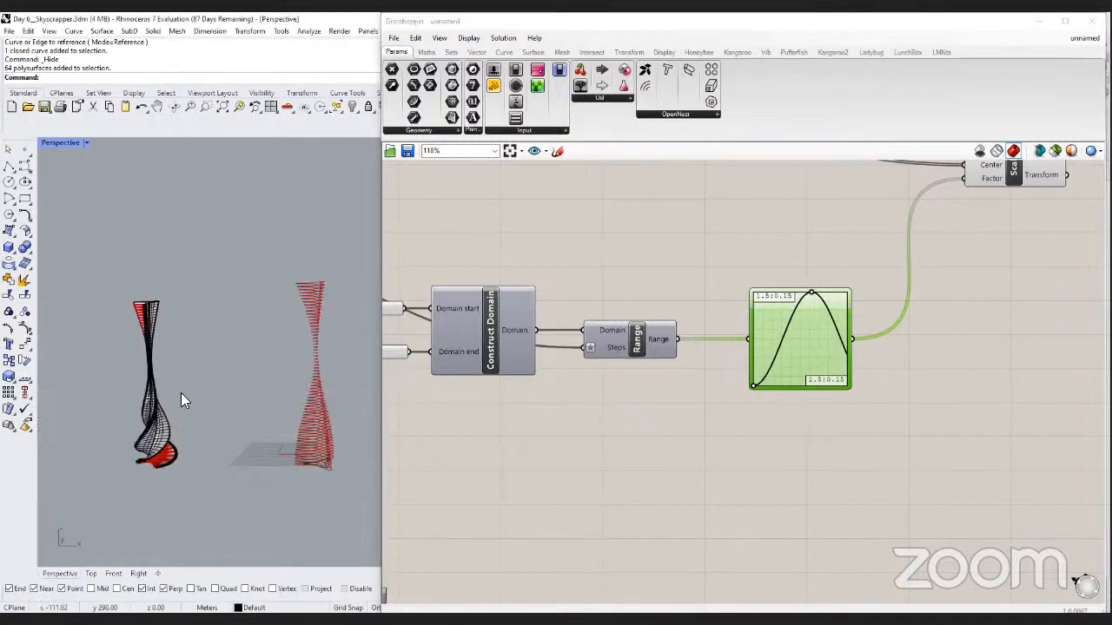
right_click_drag(309, 396, 308, 404)
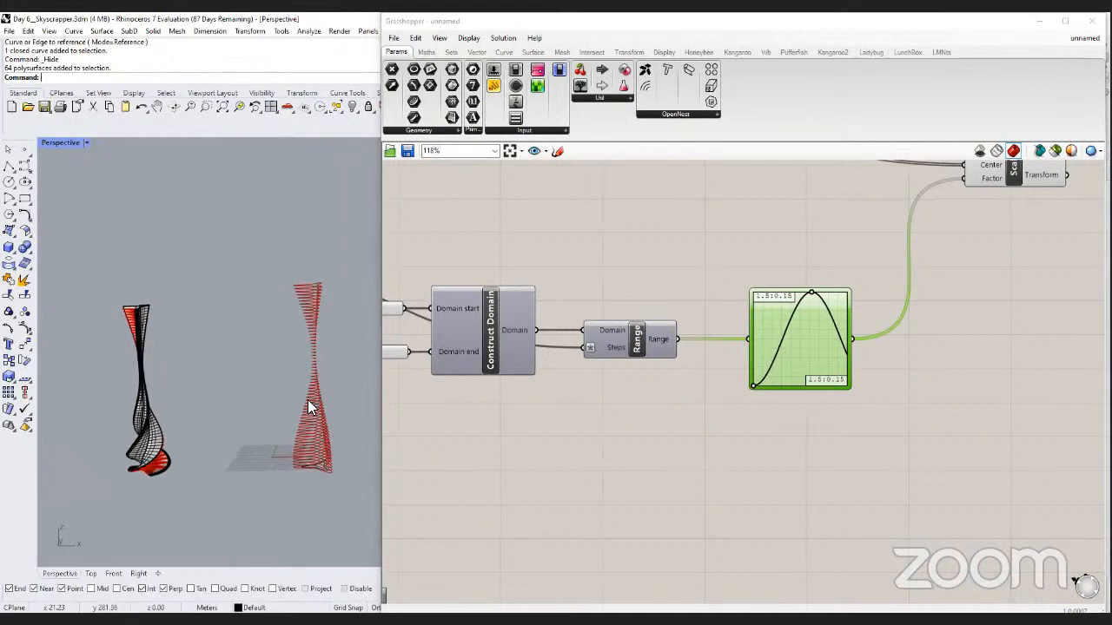
scroll(314, 405, "up", 3)
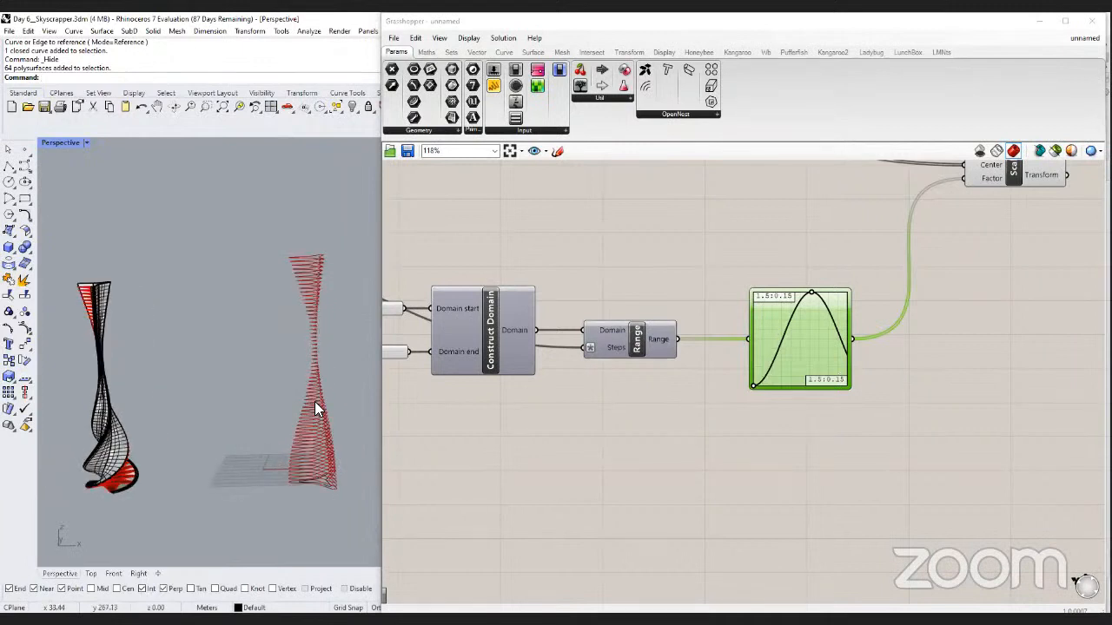
Feed Range directly into the Scale component's Factor to compare the tower, and reconnect the Graph Mapper's output to Factor.
left_click(492, 401)
scroll(734, 421, "down", 3)
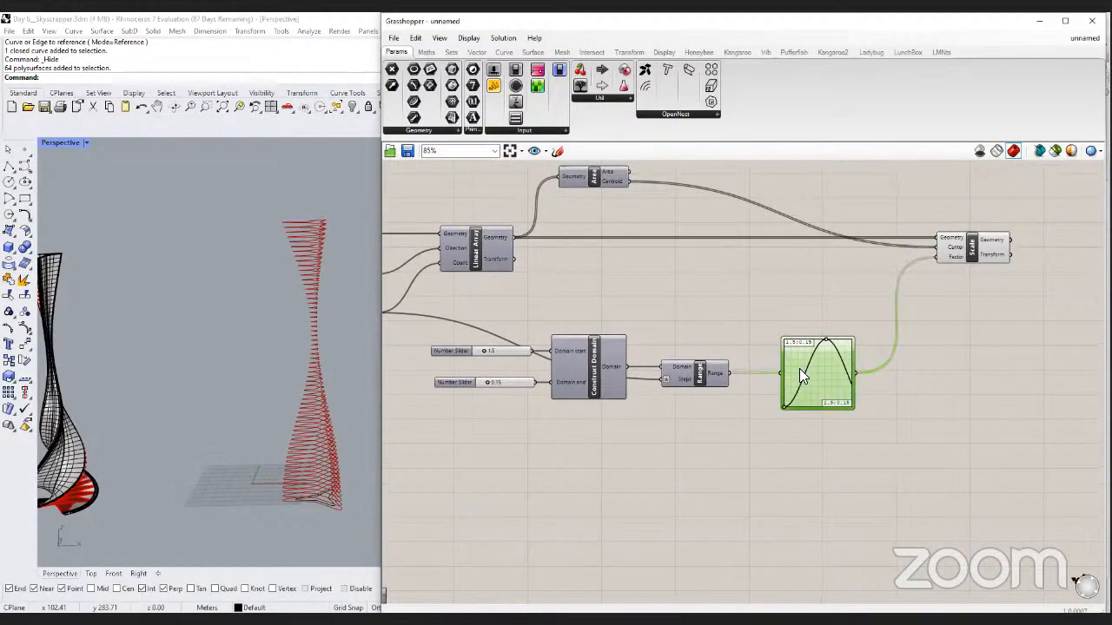
mouse_move(800, 375)
left_click_drag(732, 373, 934, 254)
left_click(926, 322)
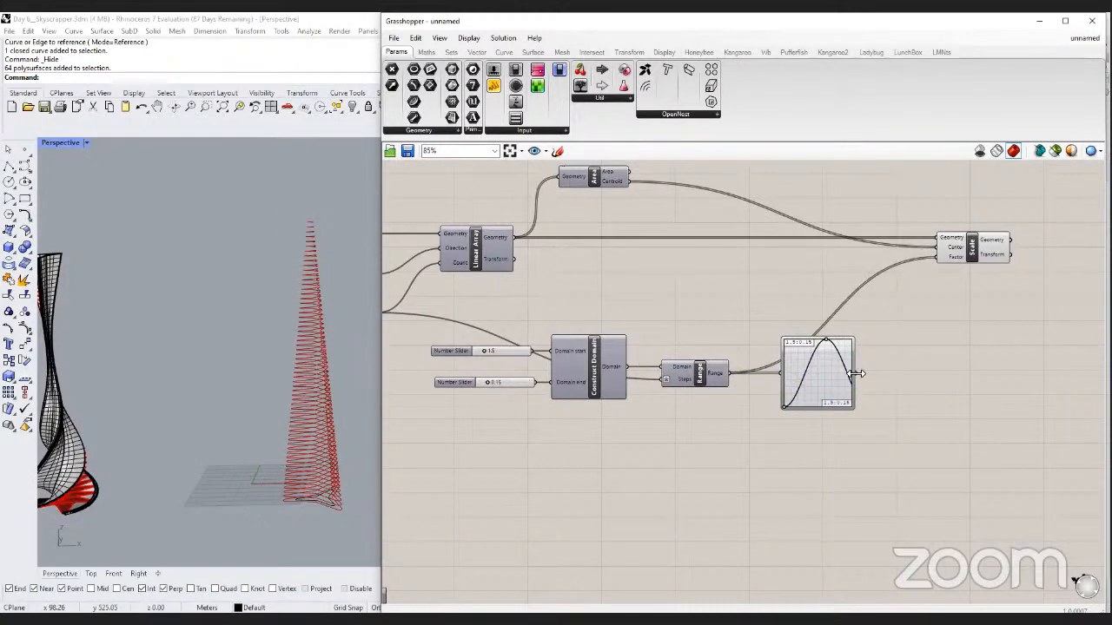
left_click_drag(856, 373, 933, 255)
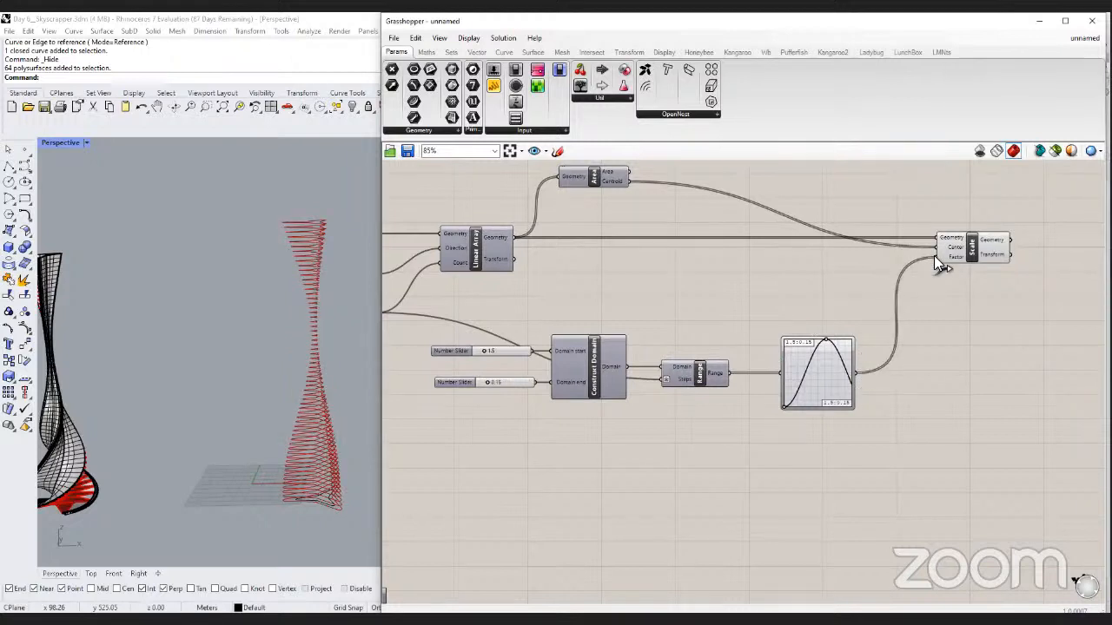
Examine the Graph Mapper's available graph types, its mapped values and the domain settings in its Graph Editor.
right_click(860, 363)
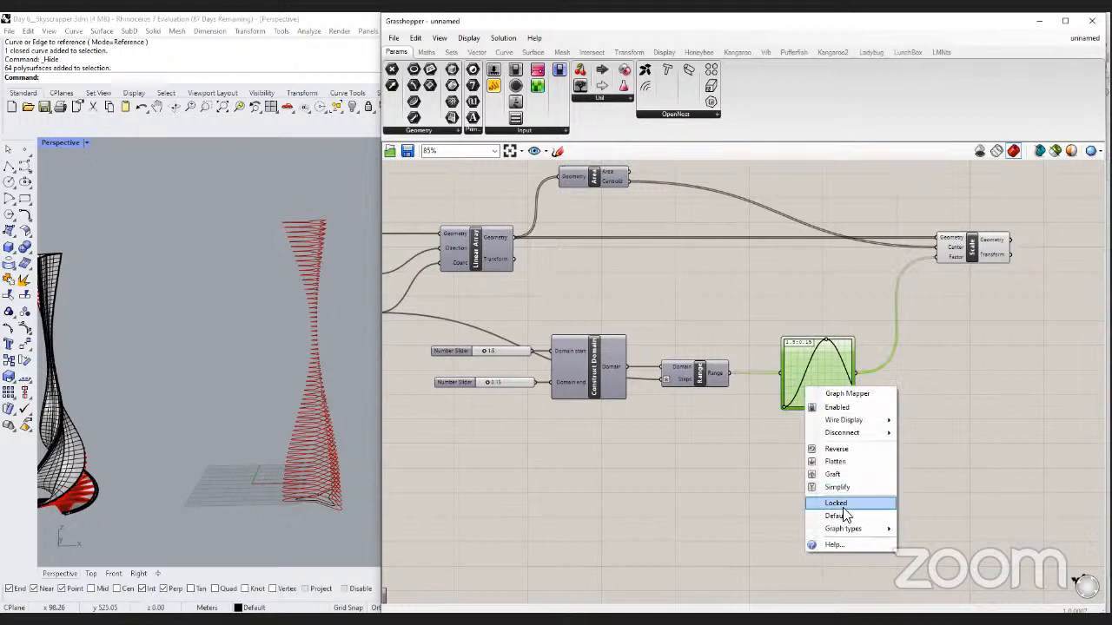
mouse_move(843, 526)
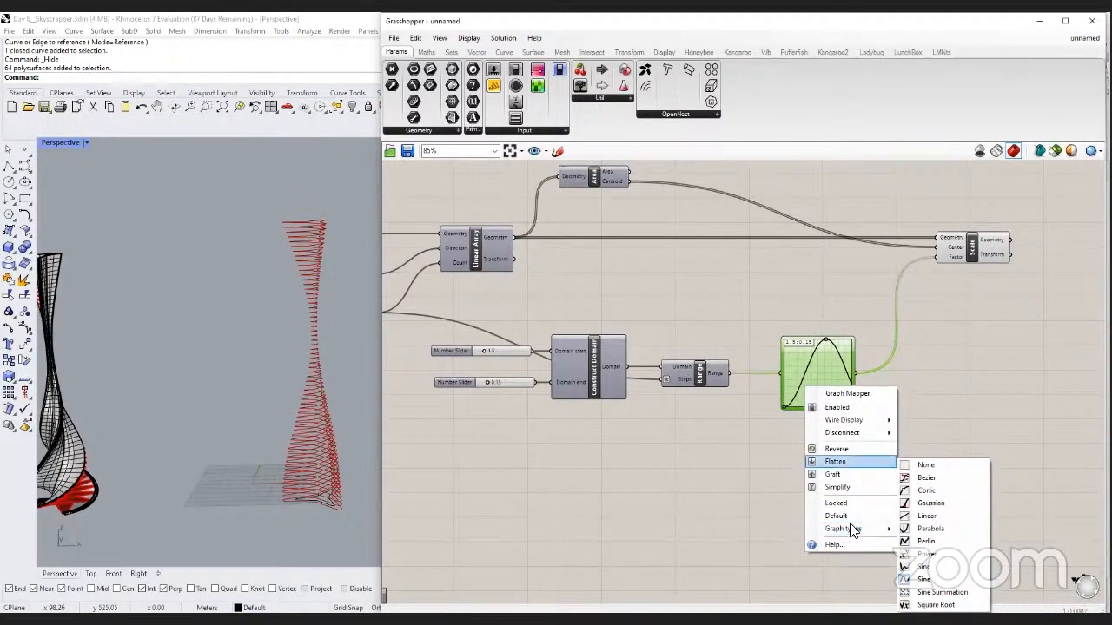
left_click(926, 388)
scroll(926, 387, "up", 4)
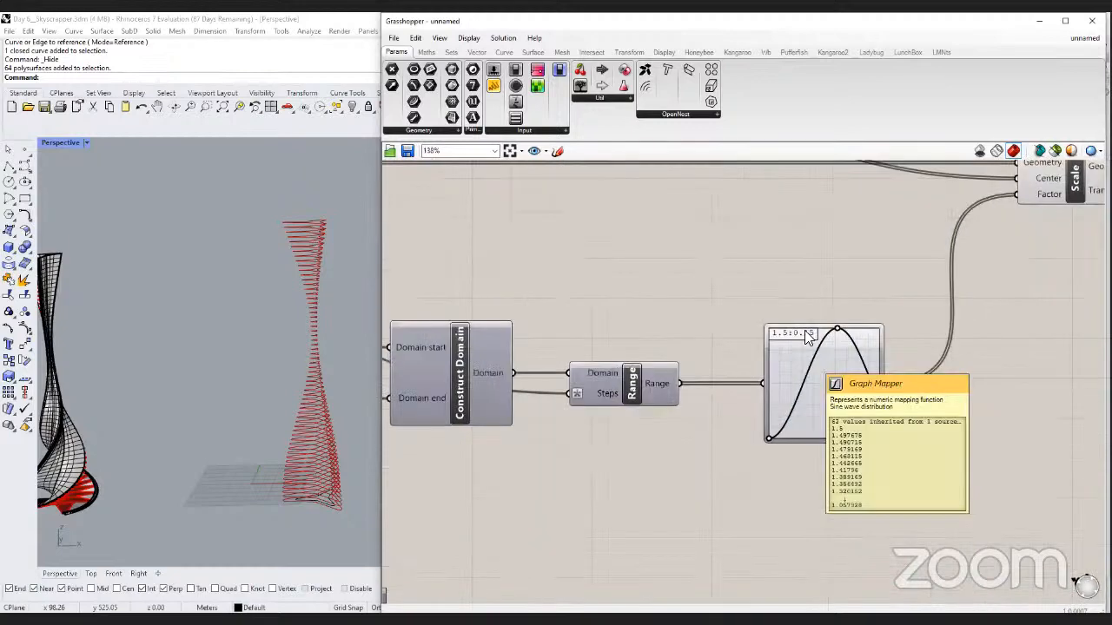
scroll(808, 337, "down", 2)
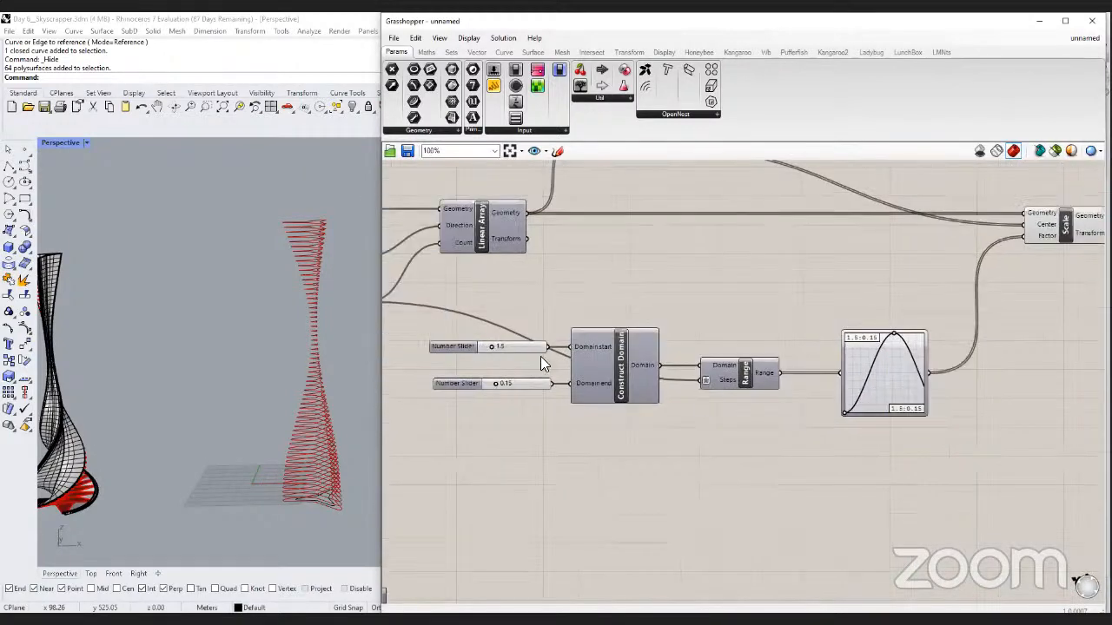
right_click_drag(812, 388, 773, 398)
mouse_move(773, 399)
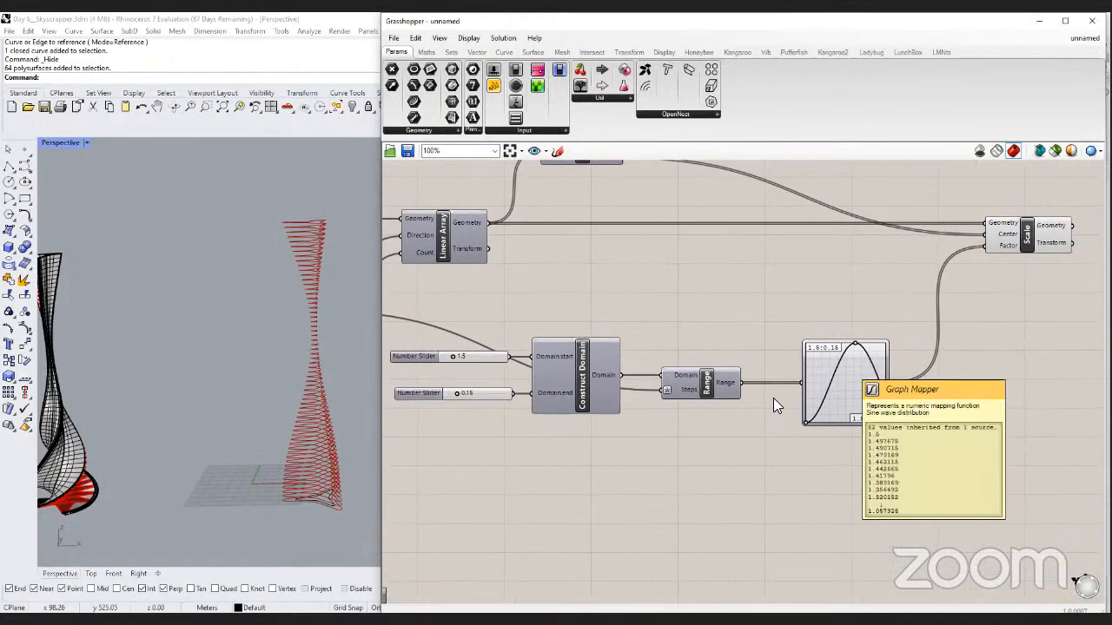
double_click(843, 361)
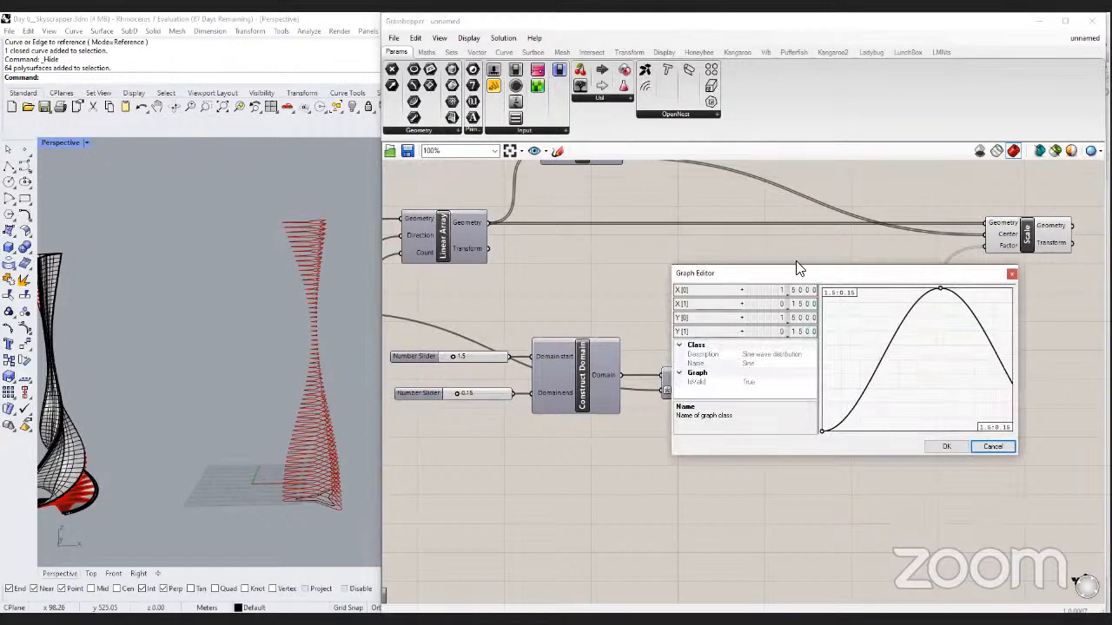
left_click(997, 446)
Highlight the Scale component's result in the viewport and compare the scaled tower with the reference skyscraper.
scroll(830, 439, "down", 2)
right_click_drag(882, 421, 837, 424)
left_click(926, 299)
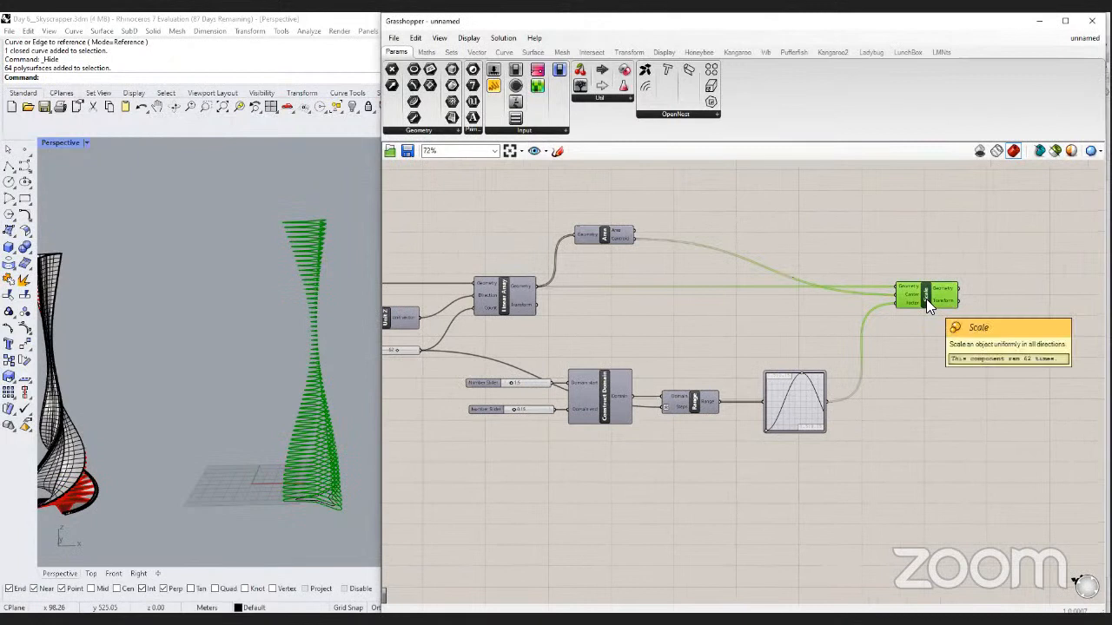
scroll(310, 412, "down", 3)
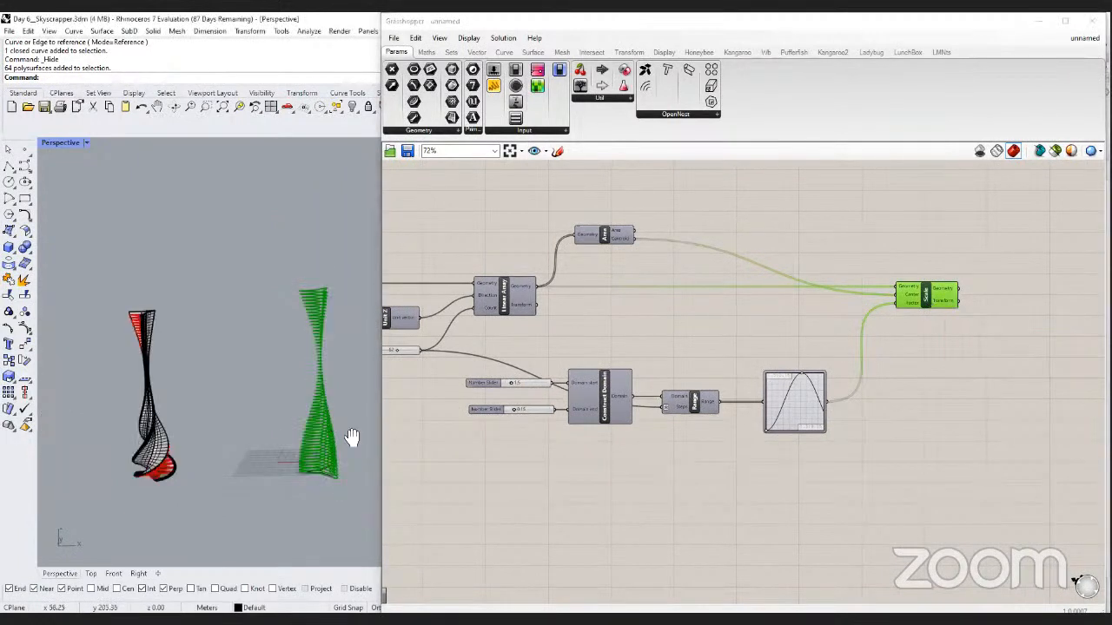
mouse_move(356, 443)
right_mouse_down()
mouse_move(338, 446)
mouse_move(349, 436)
right_mouse_up()
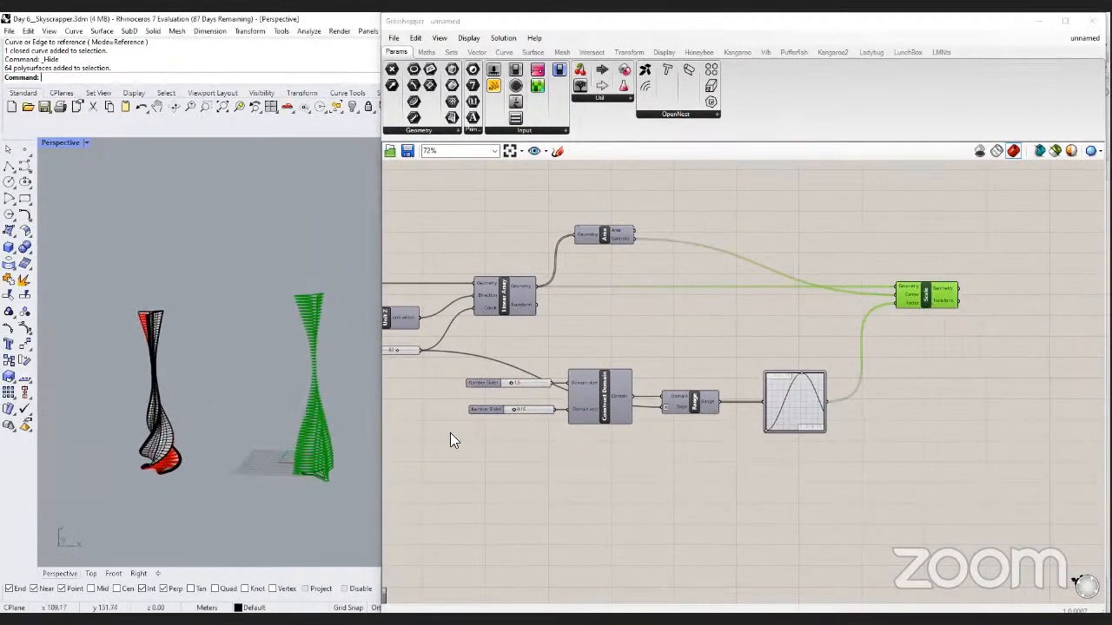
left_click(450, 432)
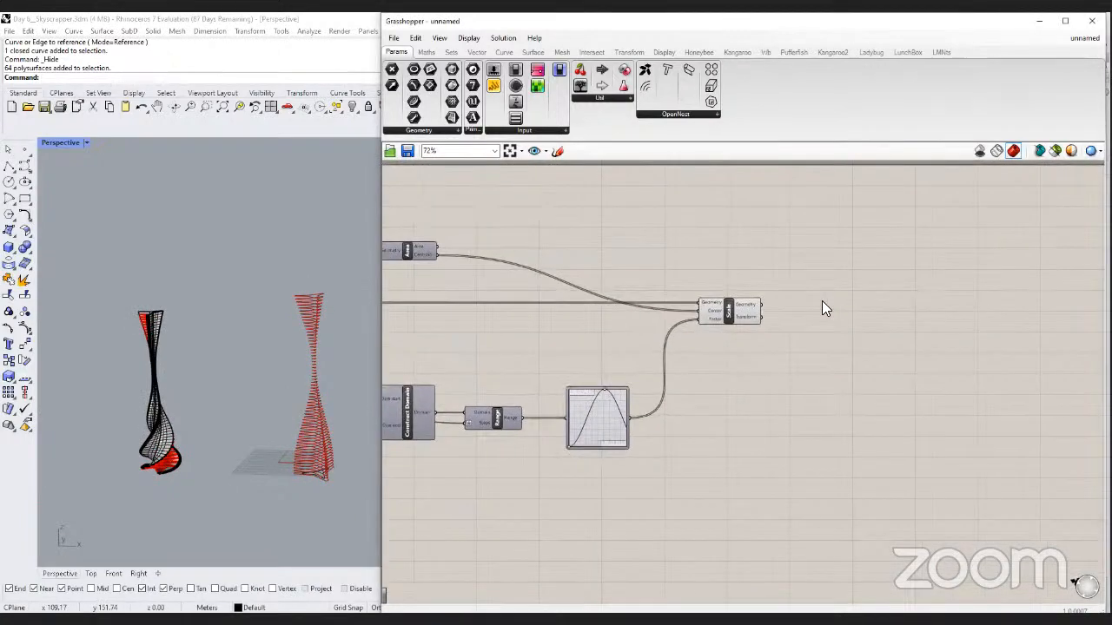
Add a Rotate component to the canvas beyond the Scale component.
double_click(821, 301)
type("rotate")
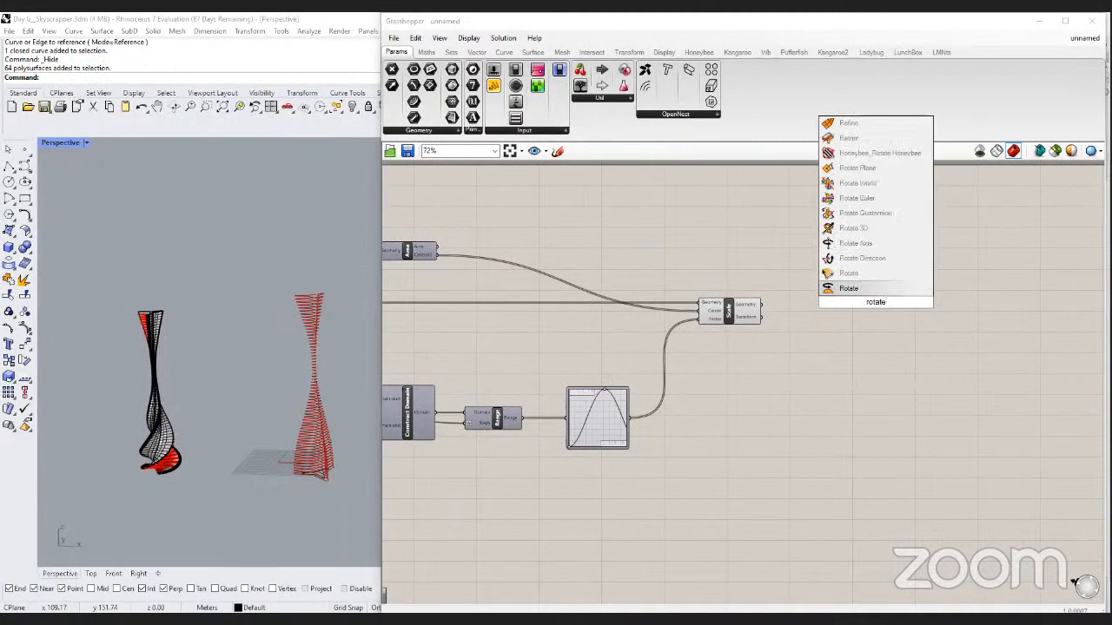
left_click(873, 287)
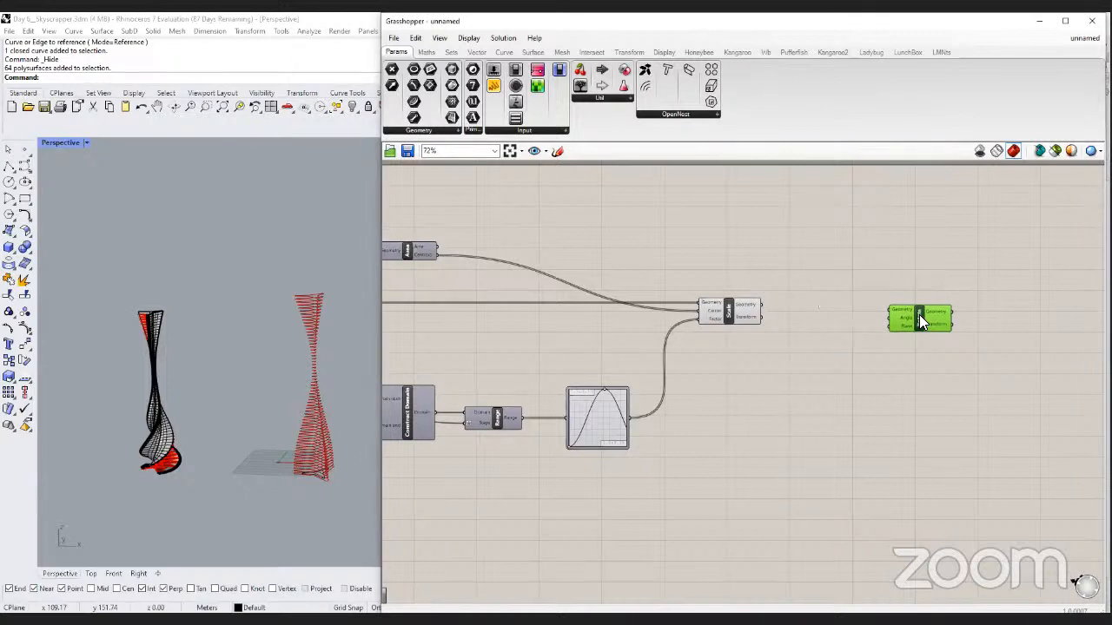
scroll(919, 314, "up", 2)
right_click_drag(704, 338, 727, 344)
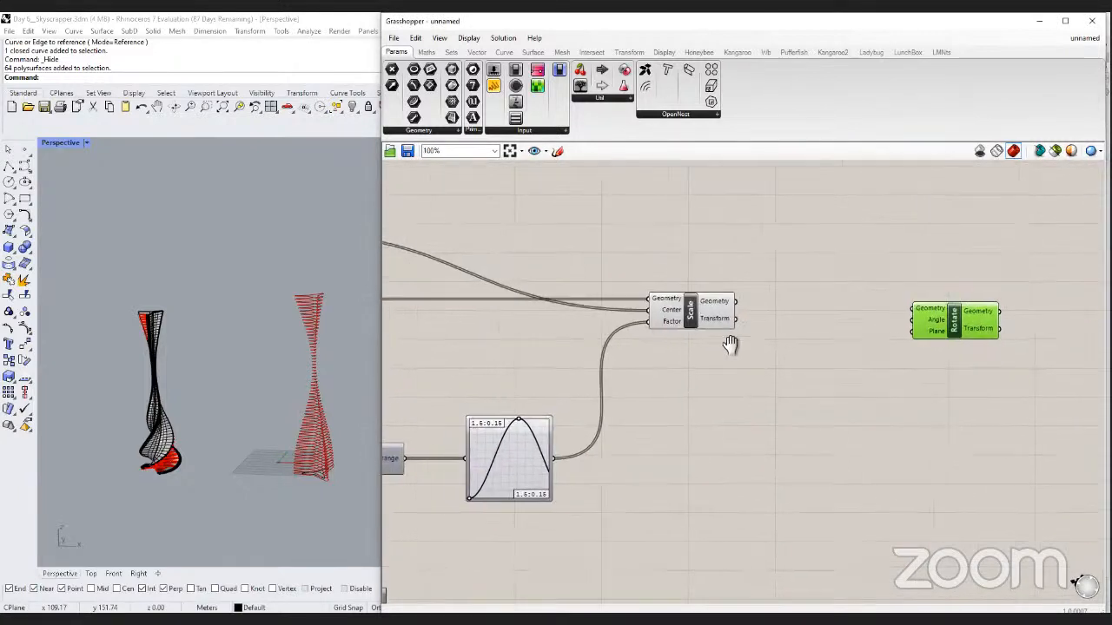
Connect the Scale component's Geometry output to Rotate's Geometry input and move Rotate farther from Scale.
left_click(710, 314)
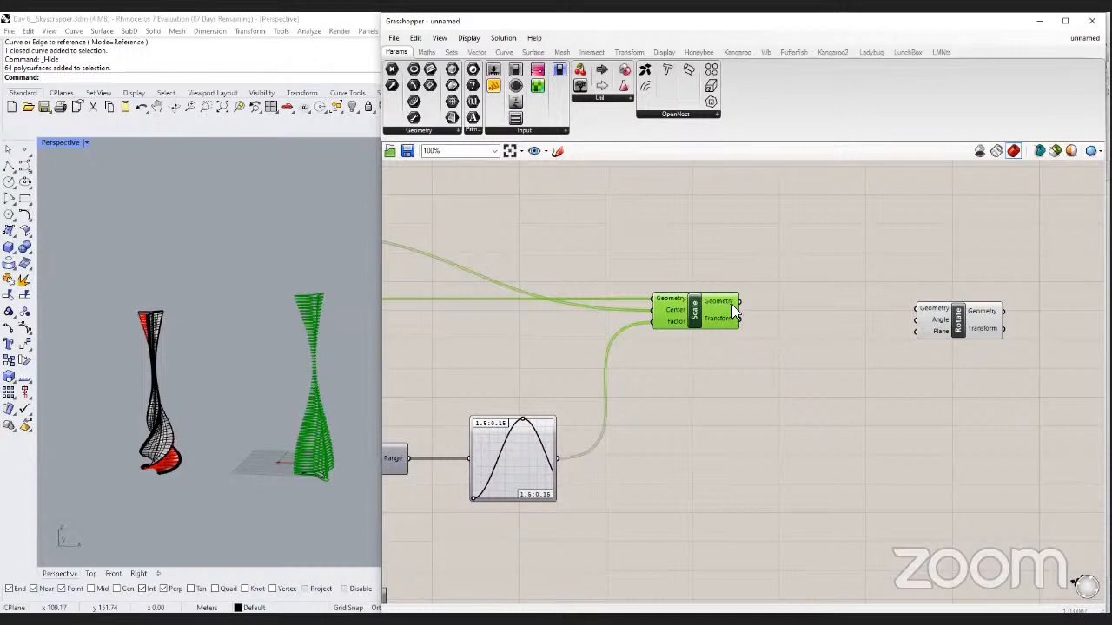
left_click_drag(737, 302, 1023, 314)
left_click(956, 326)
left_click(910, 344)
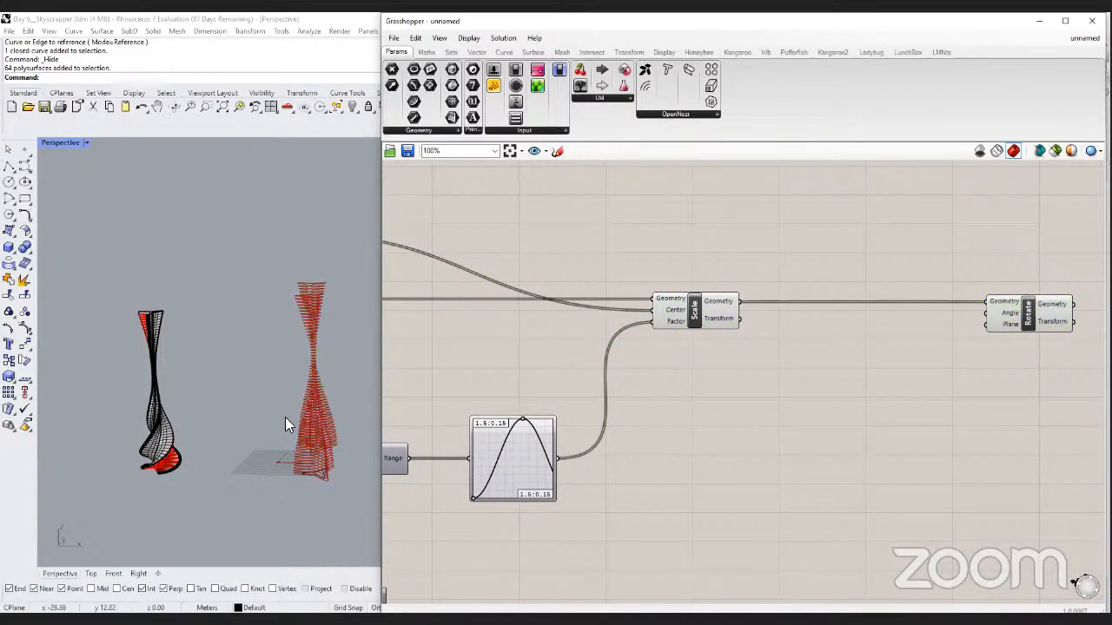
Switch the Rotate component's Angle input to degrees.
right_click_drag(334, 360, 312, 382)
right_click_drag(962, 362, 853, 340)
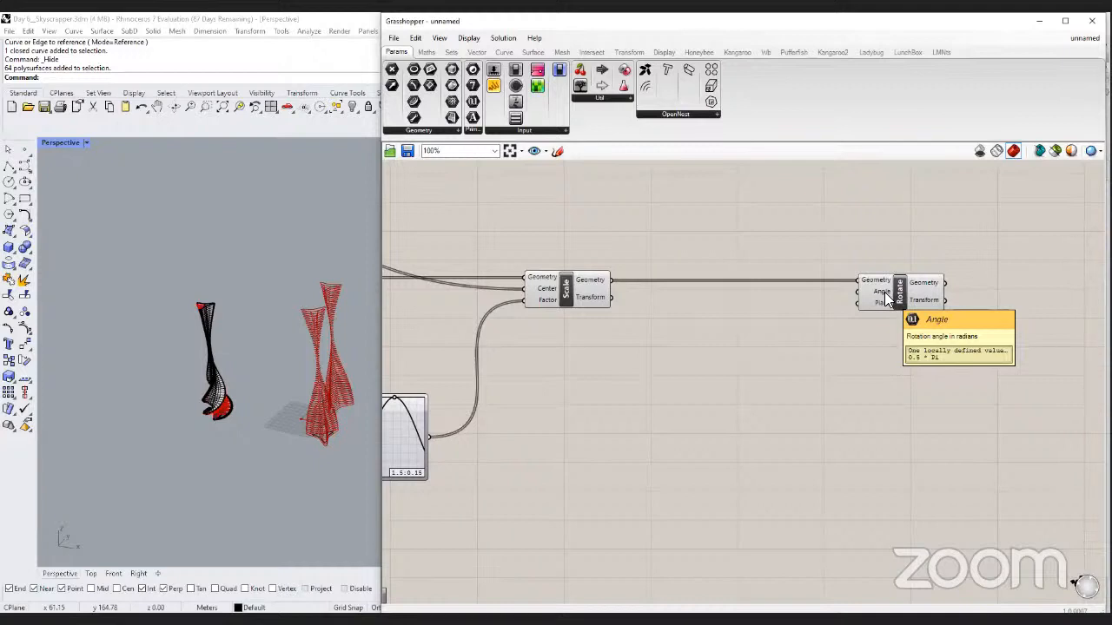
right_click(884, 292)
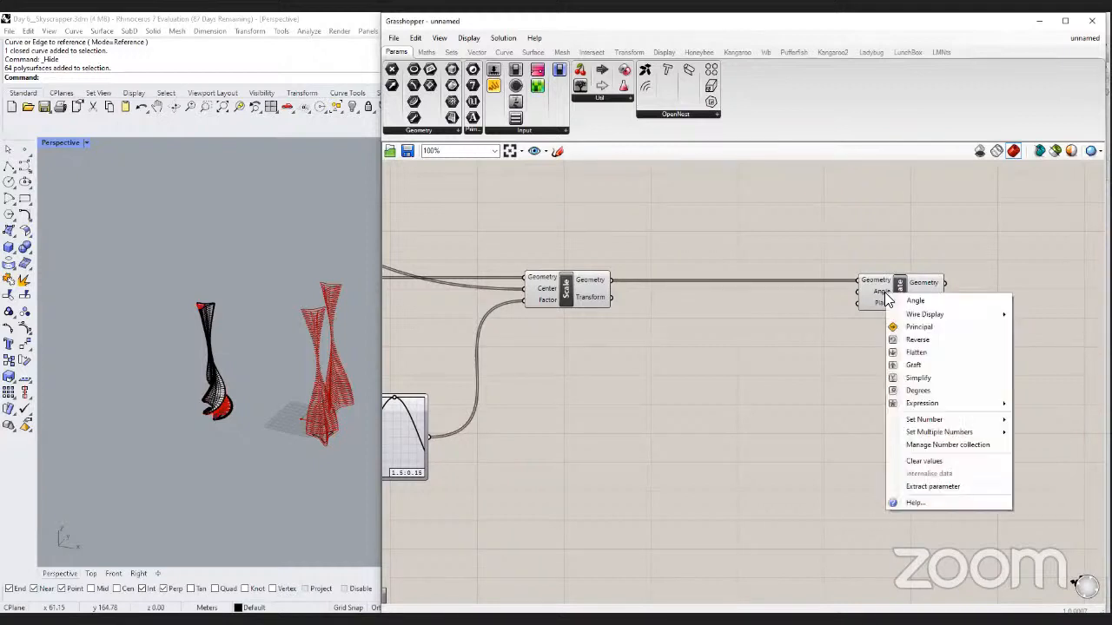
left_click(915, 392)
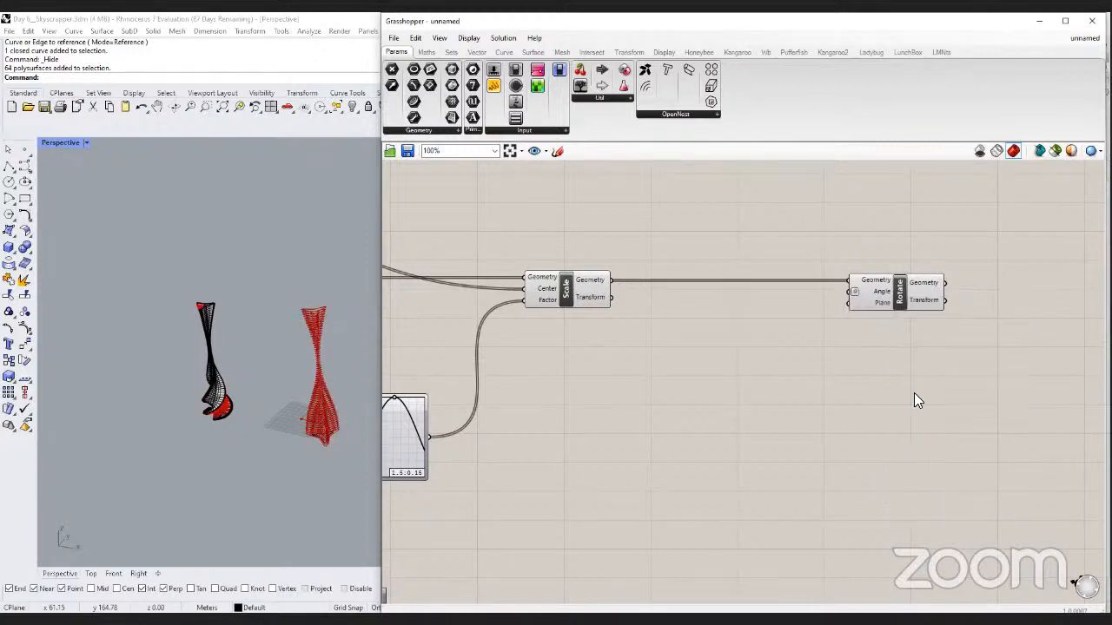
right_click_drag(784, 340, 811, 354)
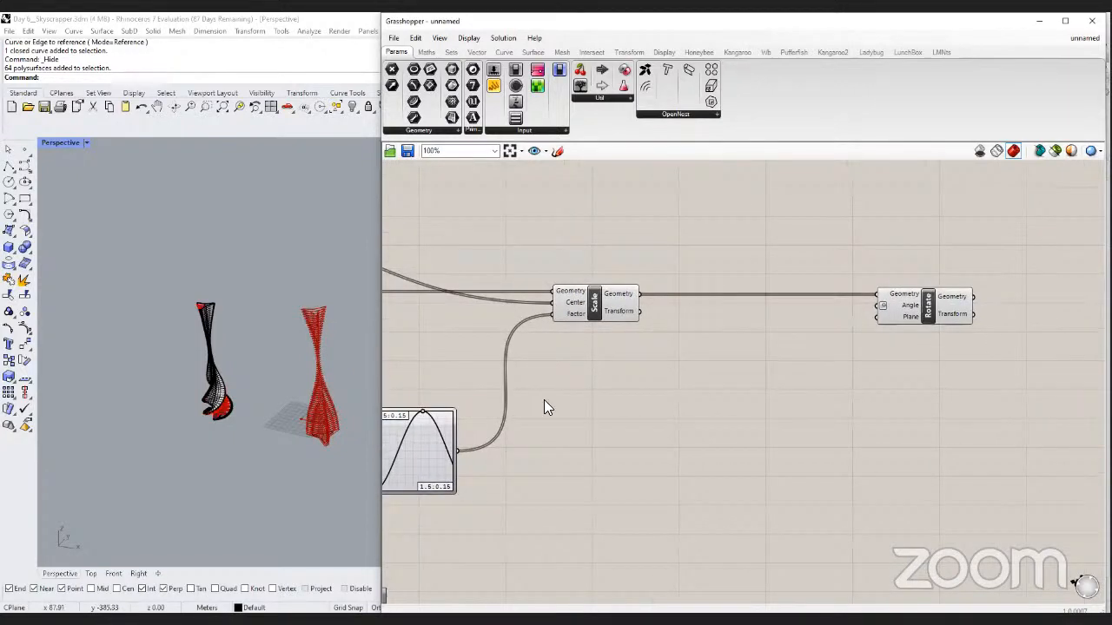
Feed Rotate's Angle input from a new number slider of 150, check the rotation in the Top view, and raise the slider to 170.
left_click(90, 573)
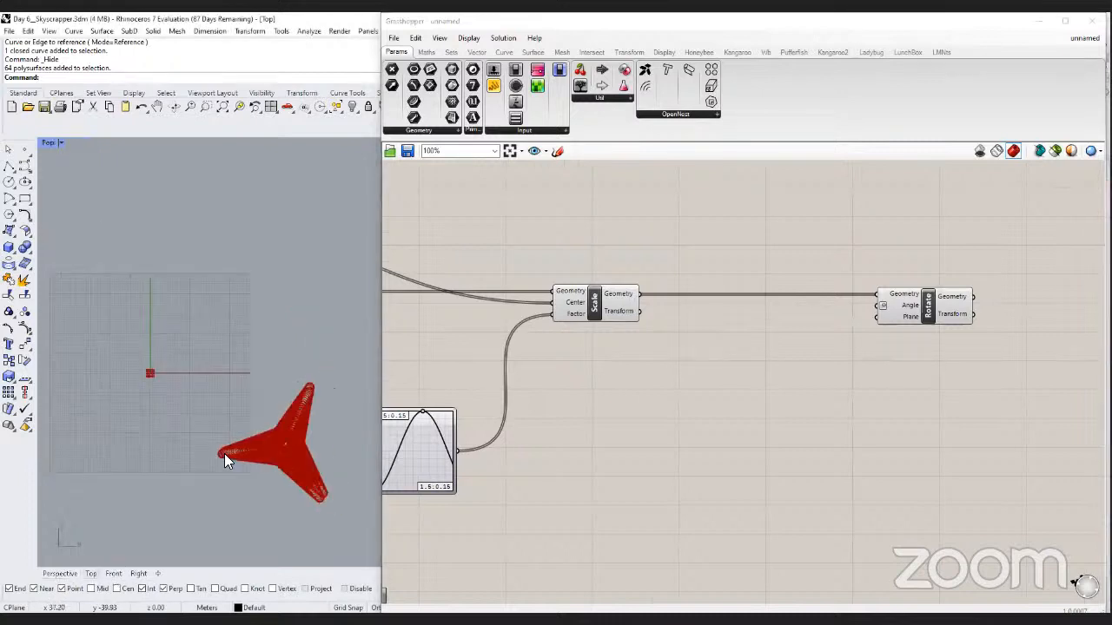
double_click(752, 351)
type("15")
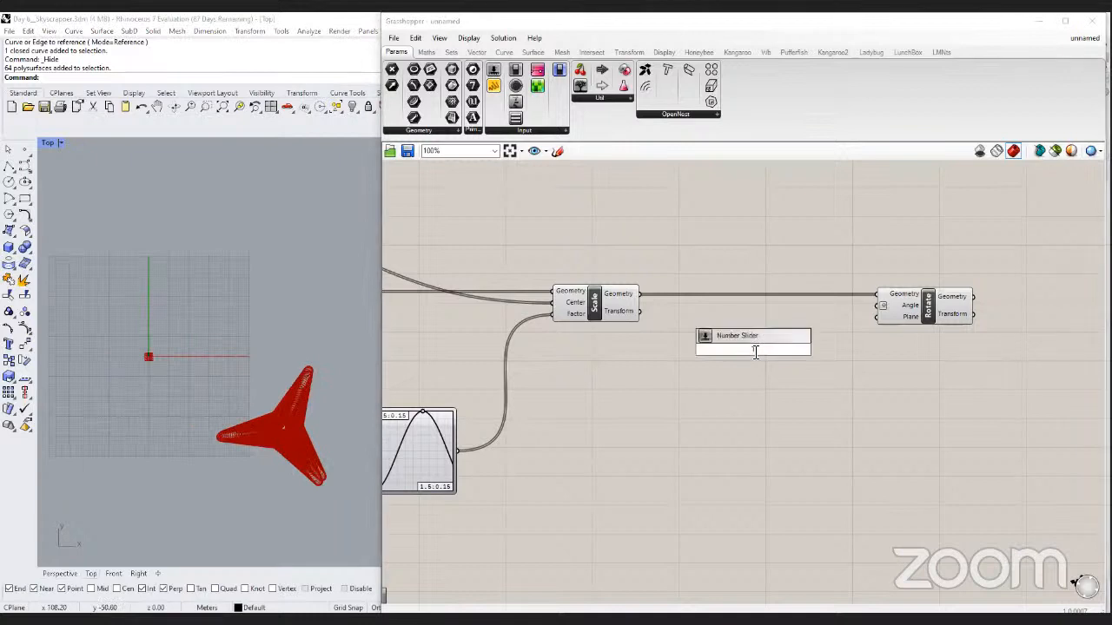
type("0")
key("Return")
left_click_drag(869, 308, 875, 306)
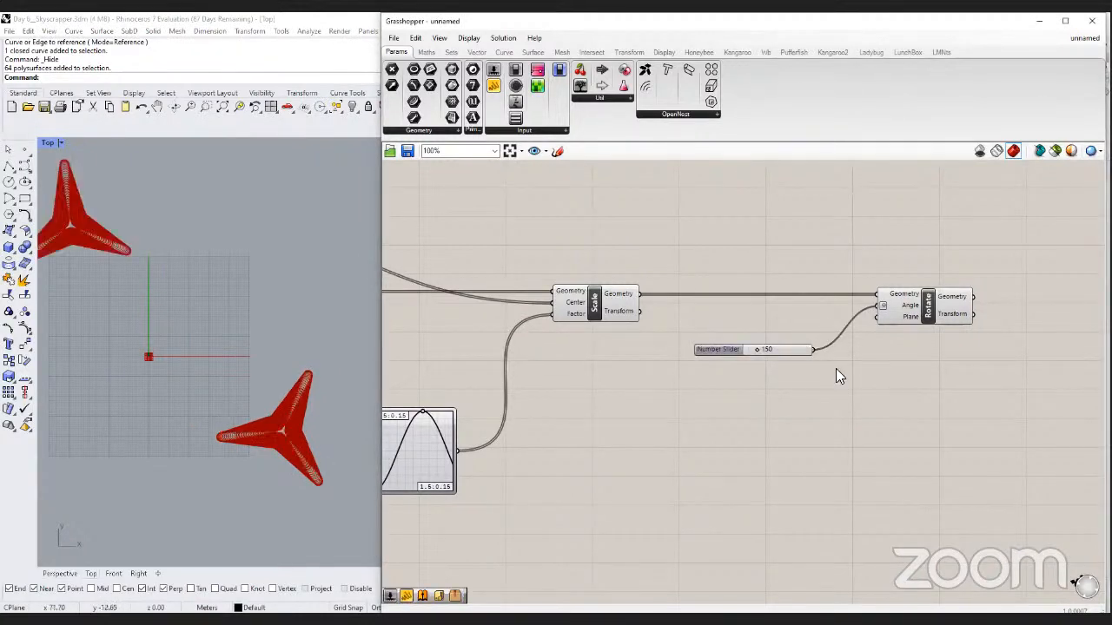
scroll(280, 374, "down", 2)
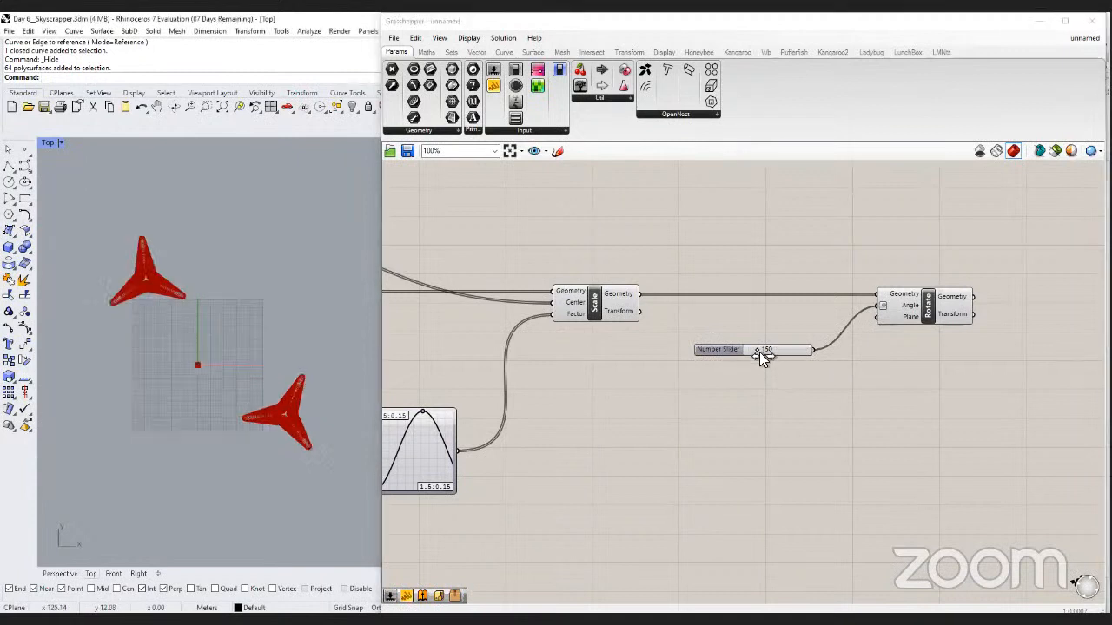
mouse_move(759, 351)
left_mouse_down()
mouse_move(813, 350)
mouse_move(759, 360)
left_mouse_up()
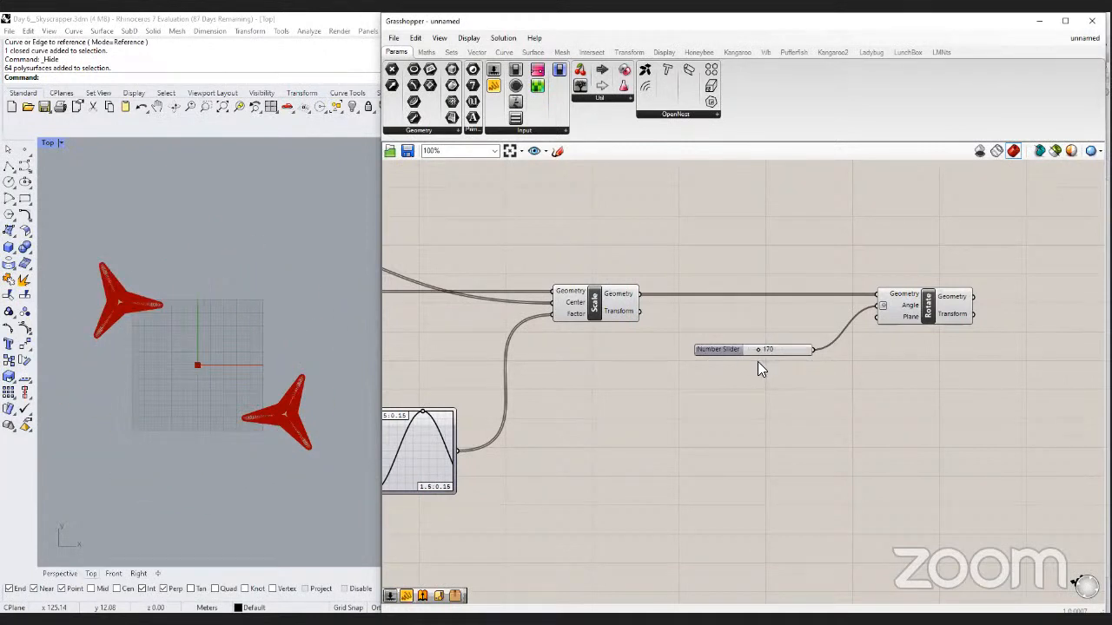
Turn on the Area component's preview and connect its Centroid output to Rotate's Plane input.
right_click_drag(794, 353, 912, 363)
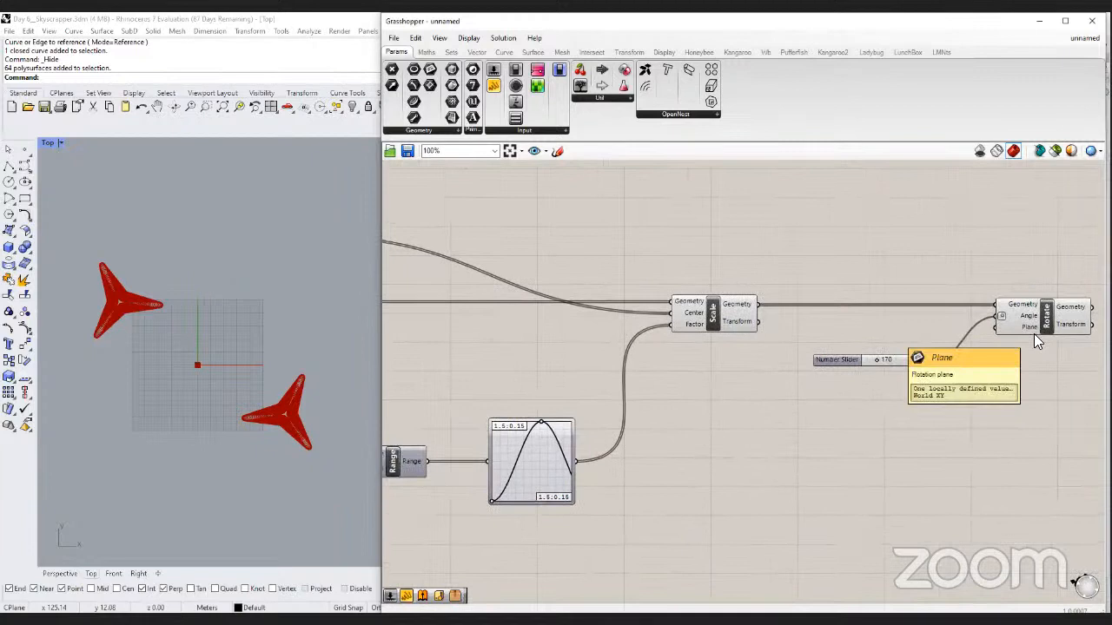
scroll(889, 335, "down", 1)
right_click_drag(429, 261, 512, 265)
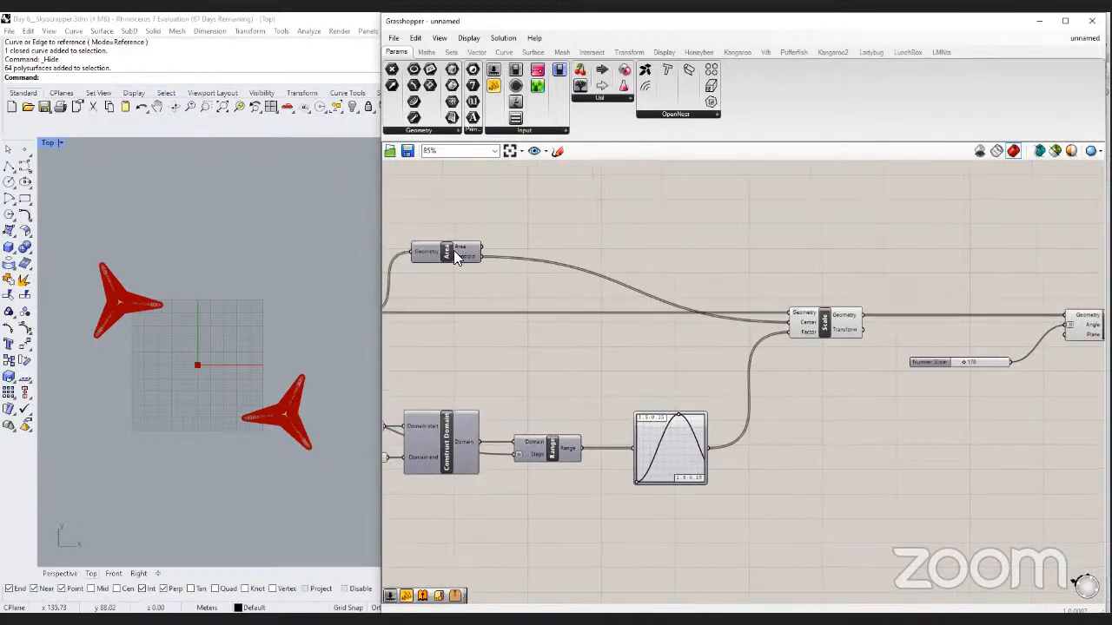
left_click(478, 257)
middle_click(473, 256)
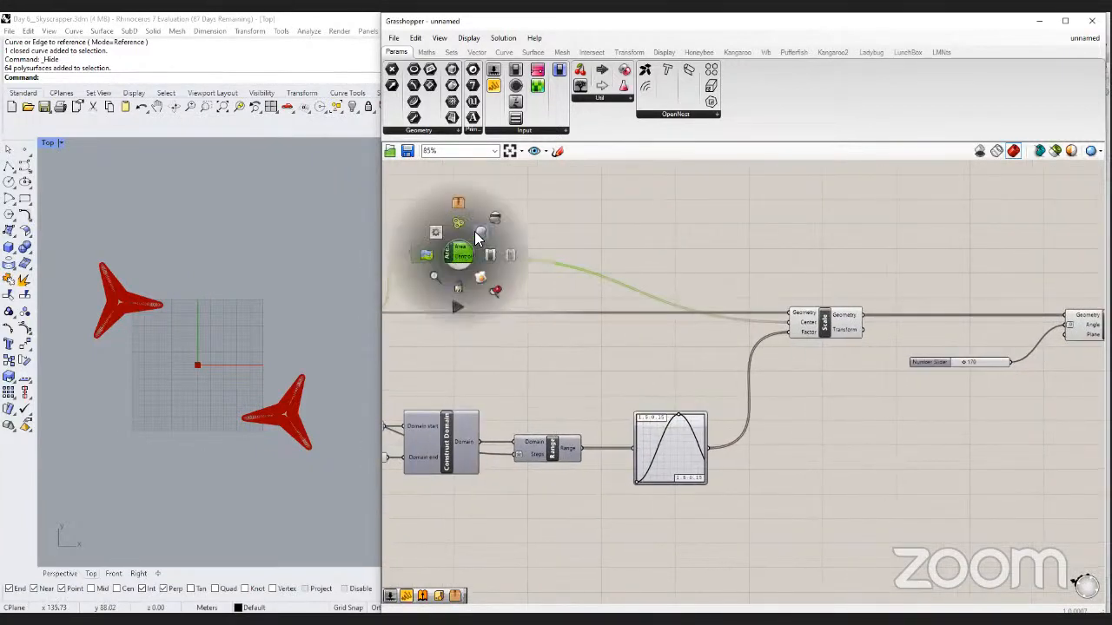
left_click_drag(482, 257, 1067, 337)
Set the rotation angle slider to 311 and show the rotated tower in the Perspective view.
right_click_drag(1067, 345, 809, 323)
scroll(809, 323, "up", 3)
mouse_move(586, 385)
left_mouse_down()
mouse_move(617, 388)
mouse_move(596, 389)
left_mouse_up()
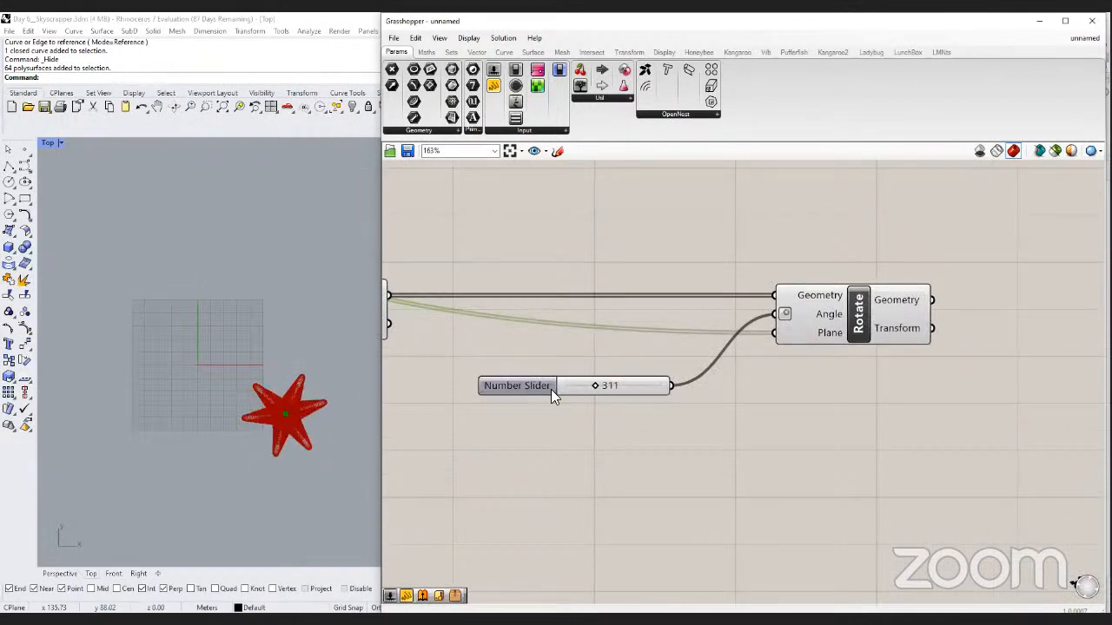
left_click(60, 574)
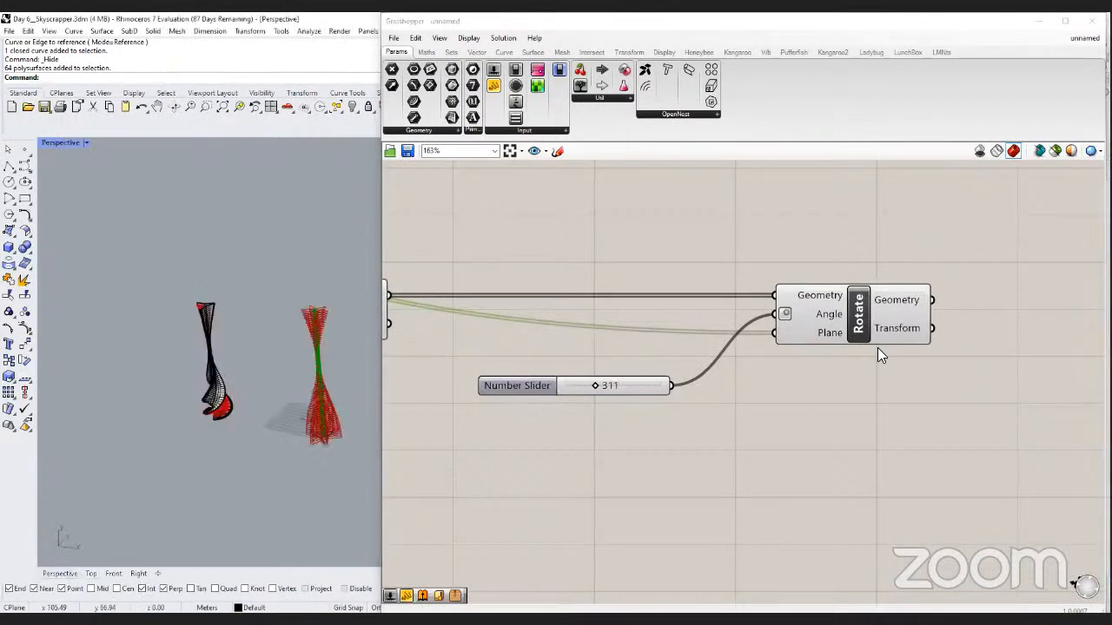
Highlight the Scale component's result in the viewport and examine the options and values of Rotate's Angle and Plane inputs.
scroll(877, 348, "down", 2)
right_click_drag(518, 321, 605, 311)
left_click(588, 314)
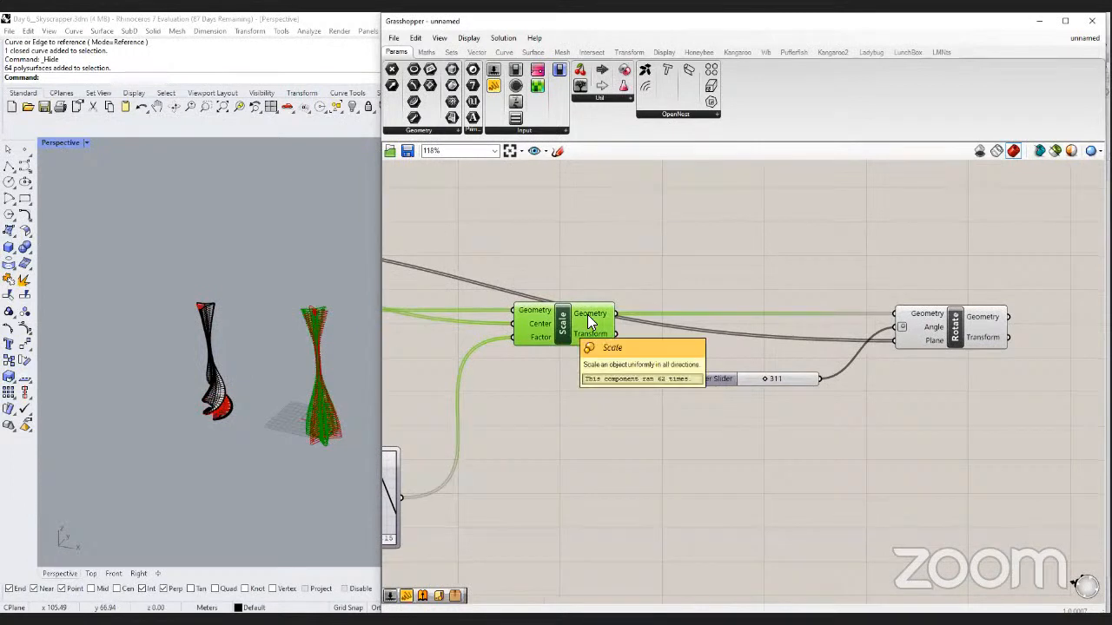
left_click(743, 335)
mouse_move(918, 333)
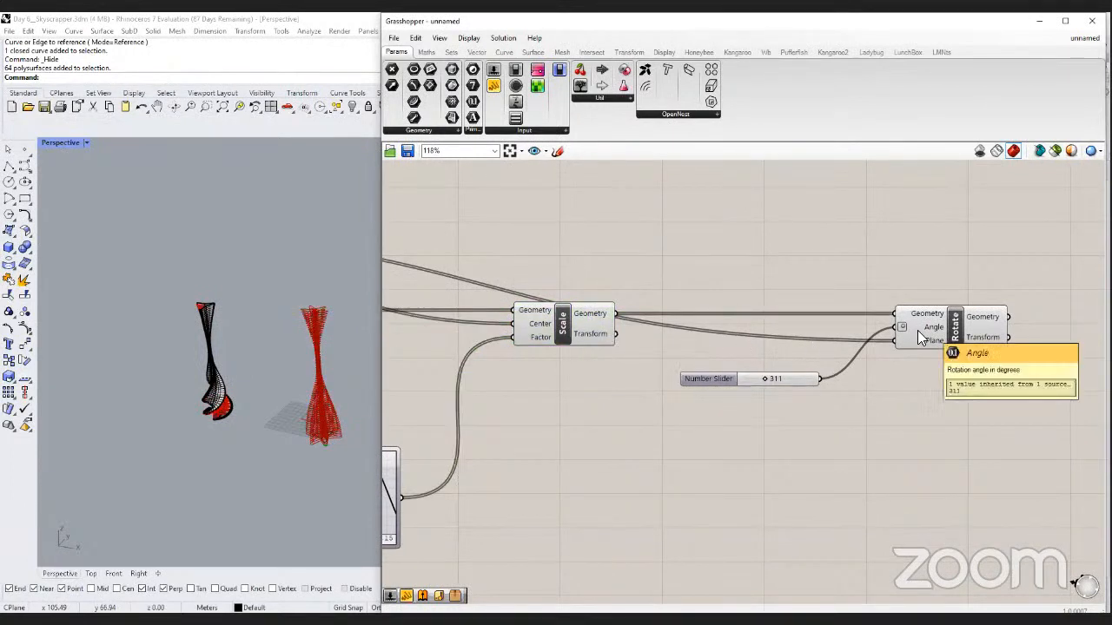
right_click(925, 326)
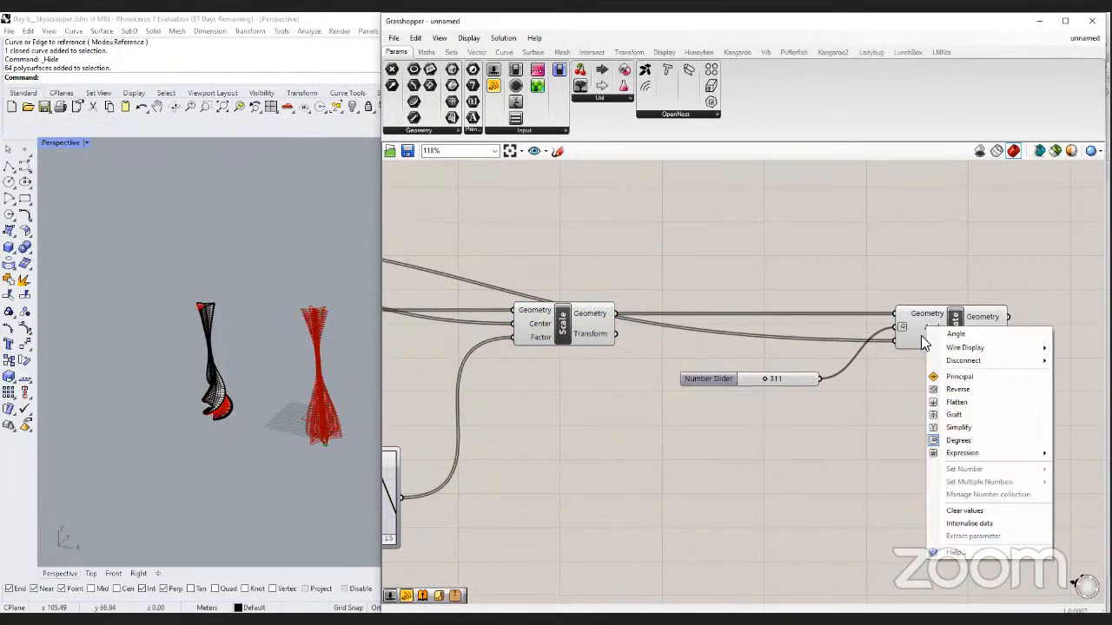
left_click(920, 336)
mouse_move(937, 341)
scroll(936, 341, "down", 2)
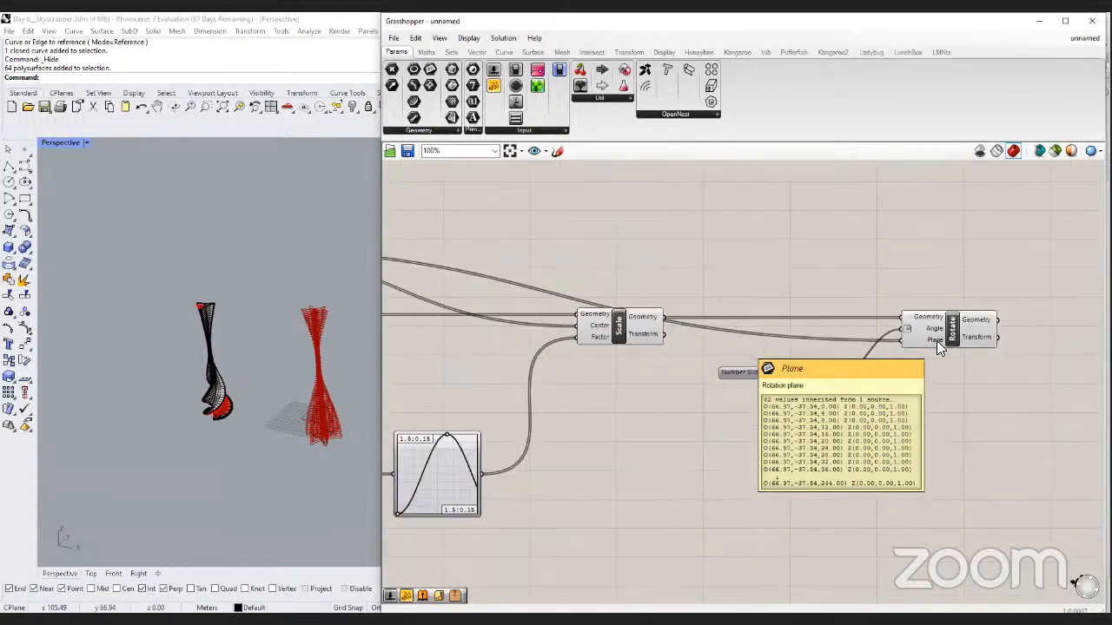
Raise the rotation angle slider to 651.
scroll(697, 350, "down", 2)
scroll(811, 362, "up", 3)
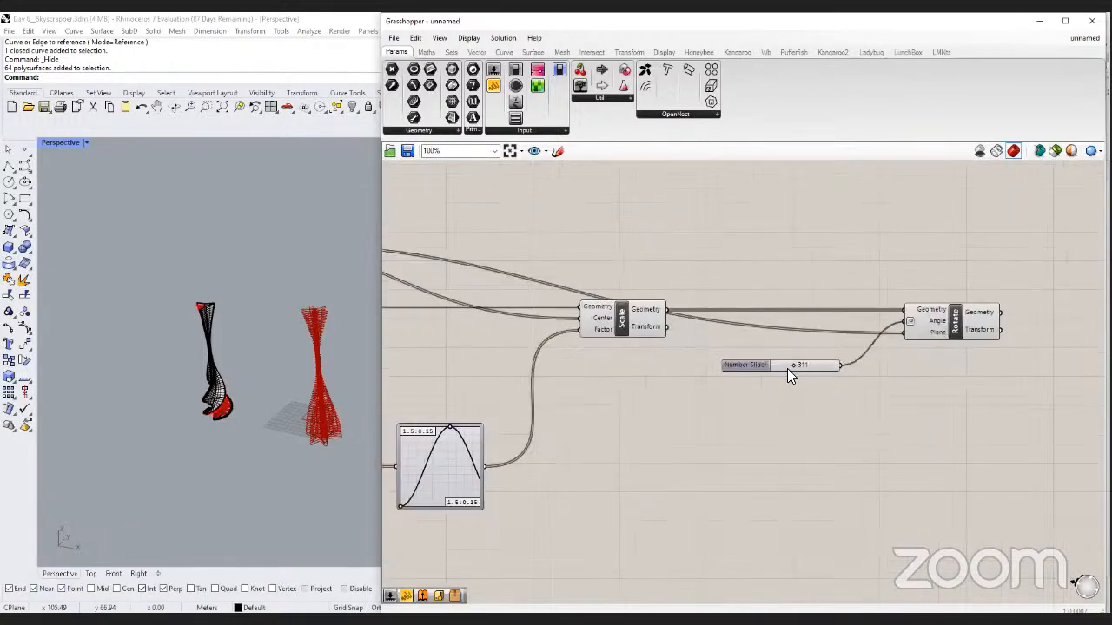
left_click_drag(796, 364, 814, 367)
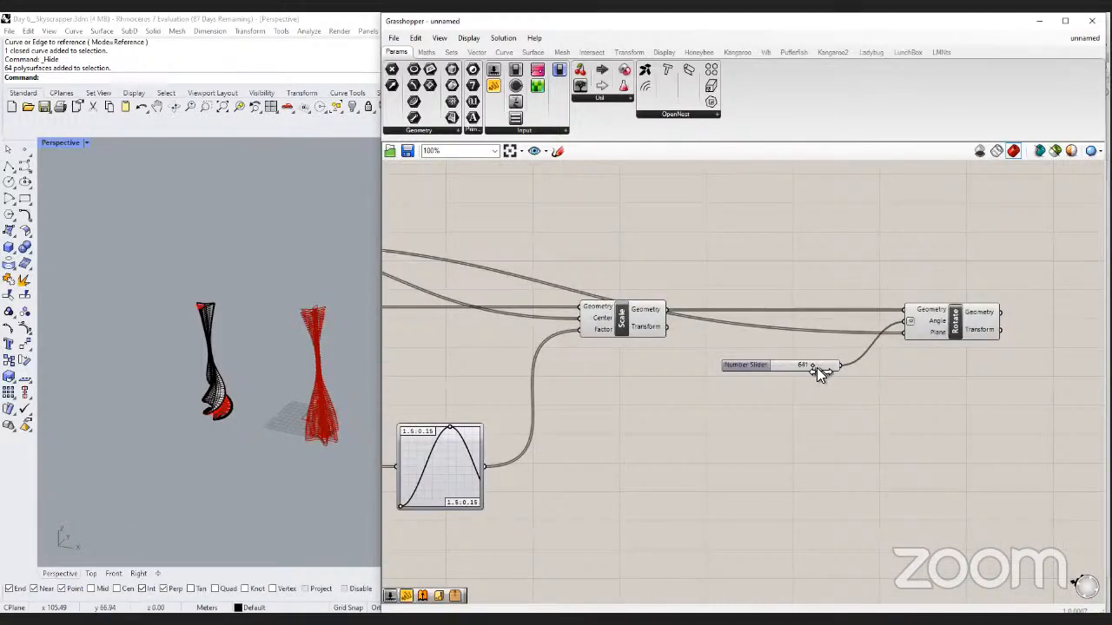
Turn off the preview of the Area, Construct Domain, Range, Graph Mapper and Scale components together.
scroll(795, 392, "down", 2)
scroll(792, 400, "down", 1)
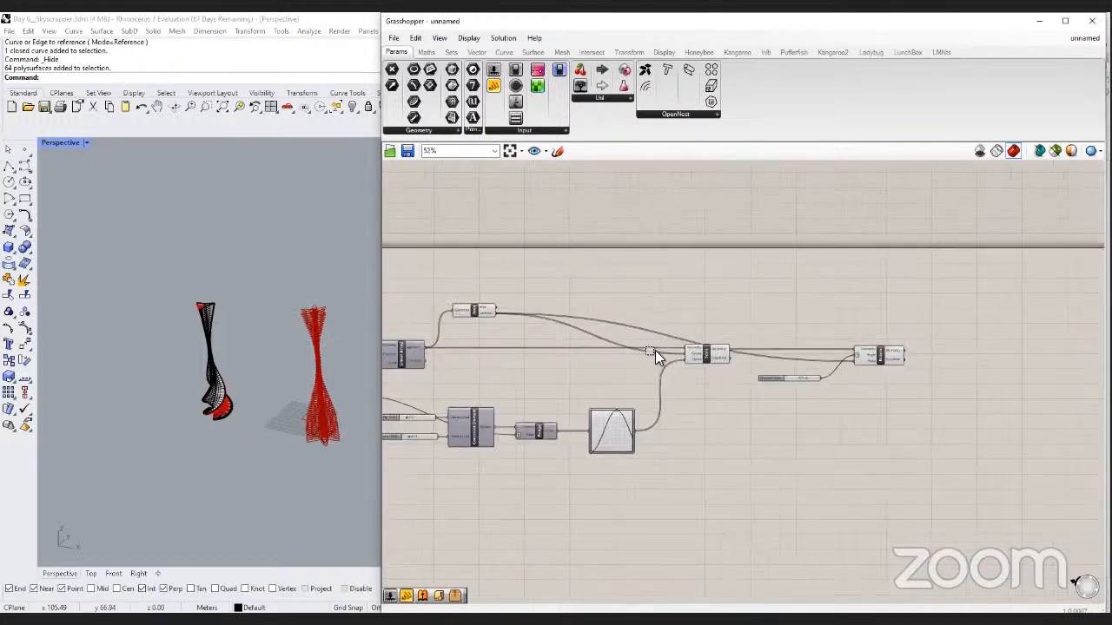
left_click_drag(738, 425, 443, 287)
middle_click(496, 375)
left_click(533, 334)
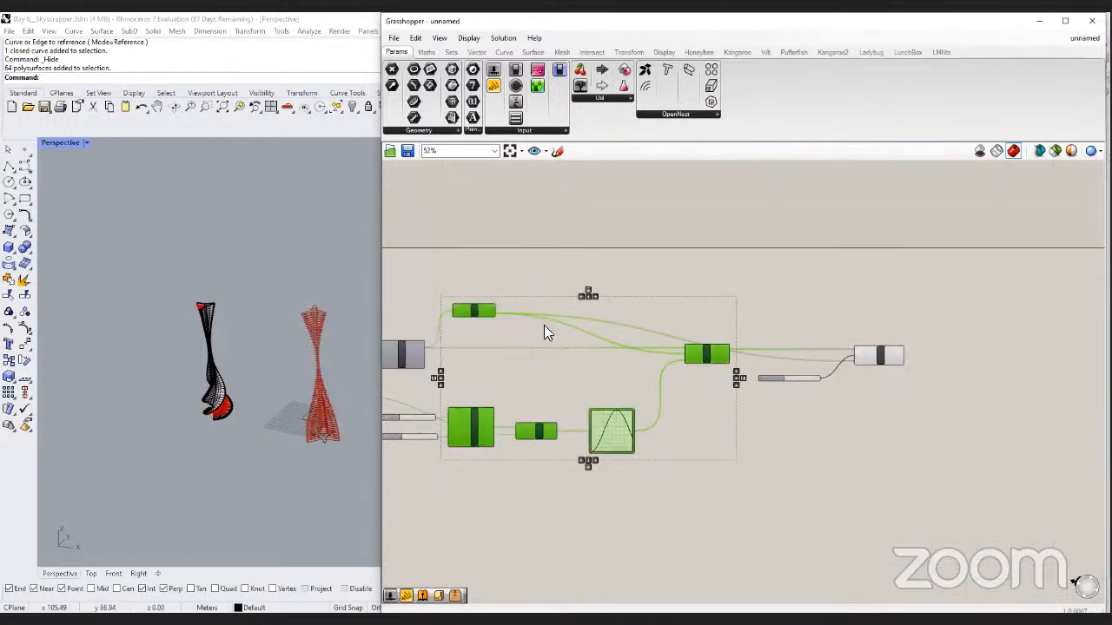
left_click(792, 336)
Examine the rotated tower up close in Perspective along with the slider feeding Rotate's Angle input.
right_click_drag(795, 337, 705, 329)
scroll(704, 329, "up", 4)
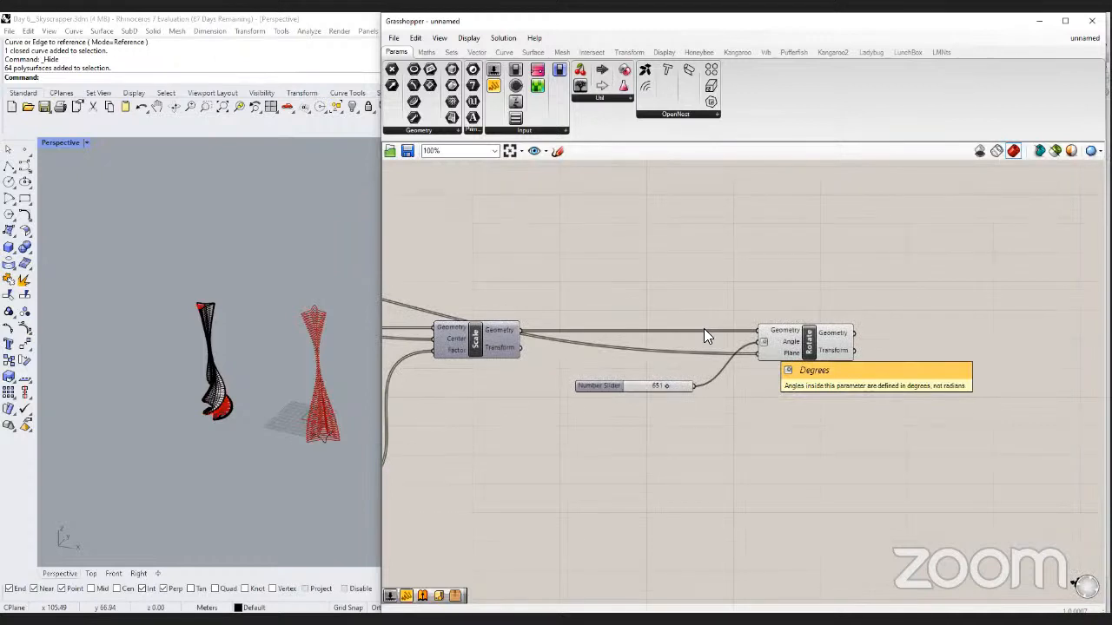
right_click_drag(228, 464, 297, 443)
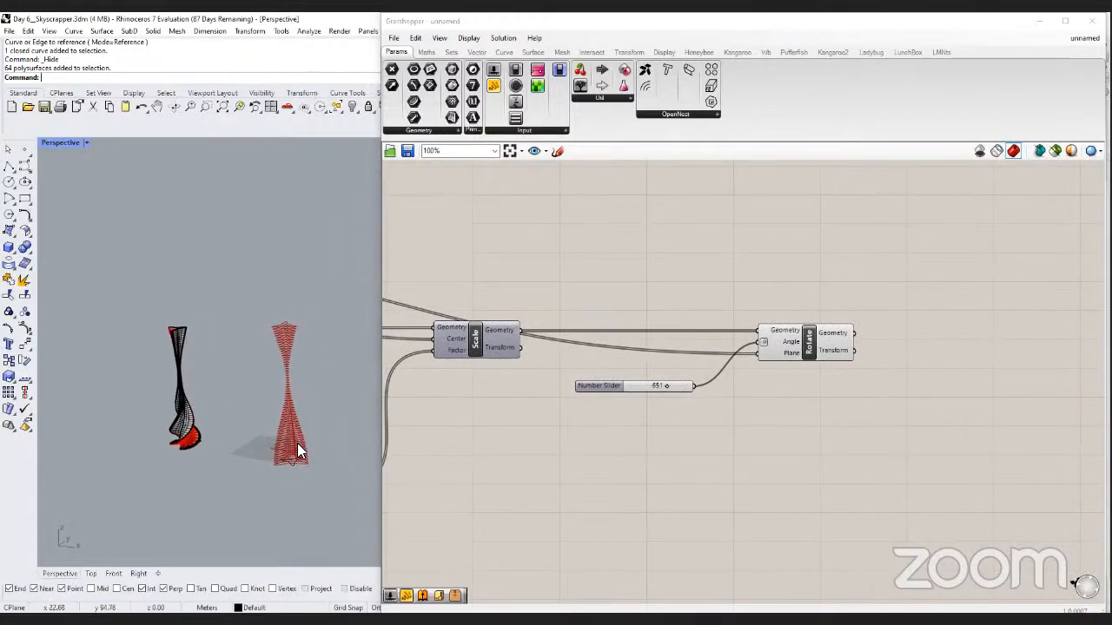
scroll(297, 443, "up", 3)
left_click(482, 424)
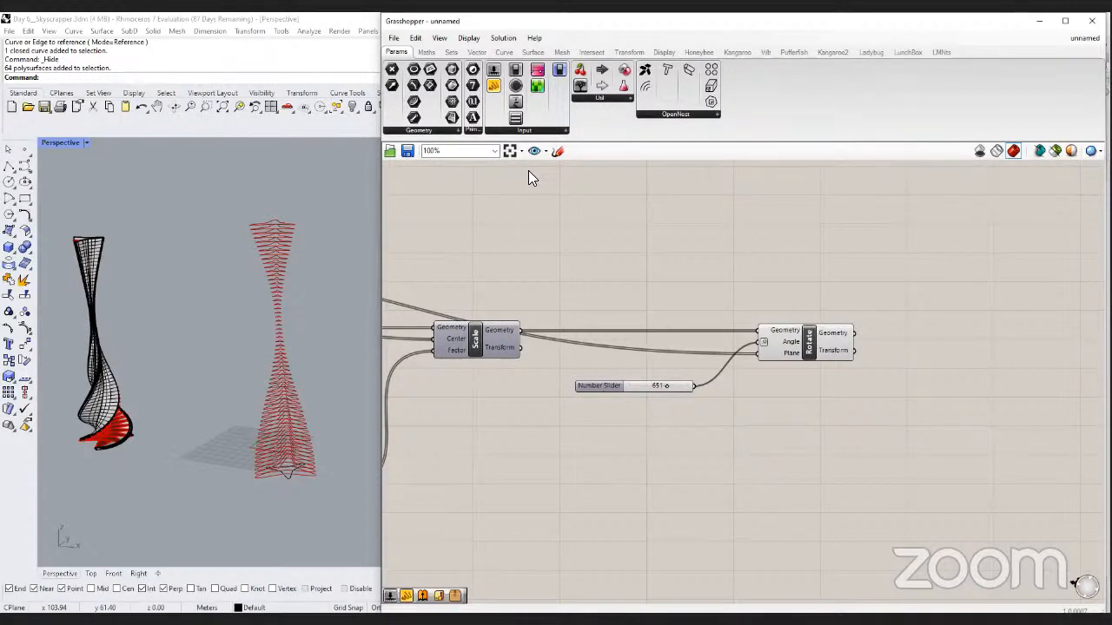
scroll(614, 411, "up", 3)
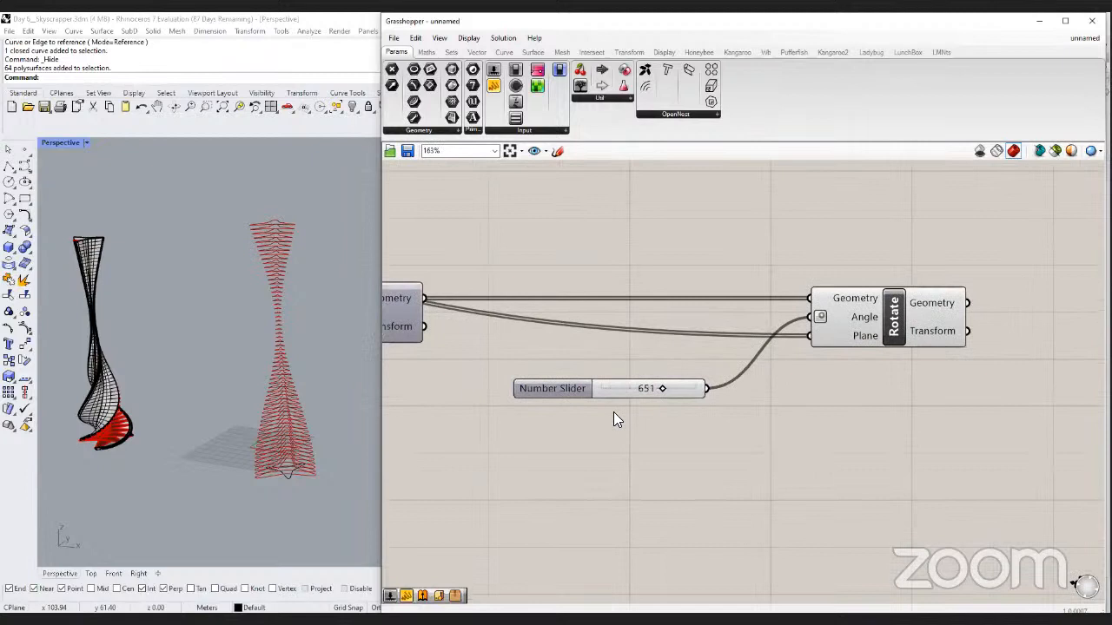
left_click(682, 389)
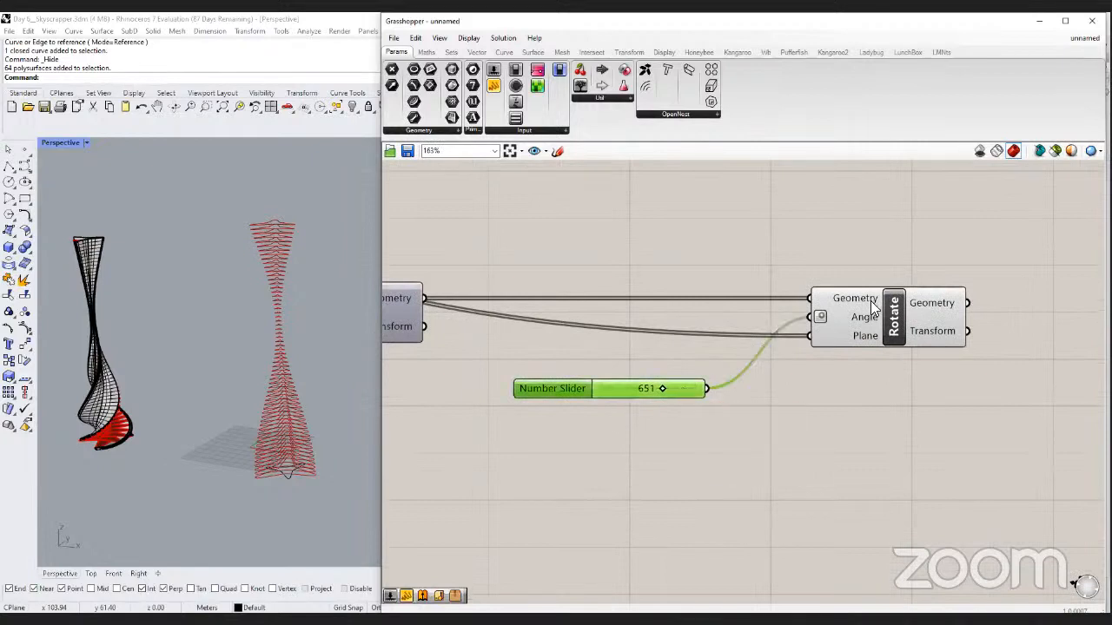
mouse_move(873, 306)
Add a second number slider of 250, wire it additionally into Rotate's Angle input, and inspect the tower's lowest floors.
left_click(636, 466)
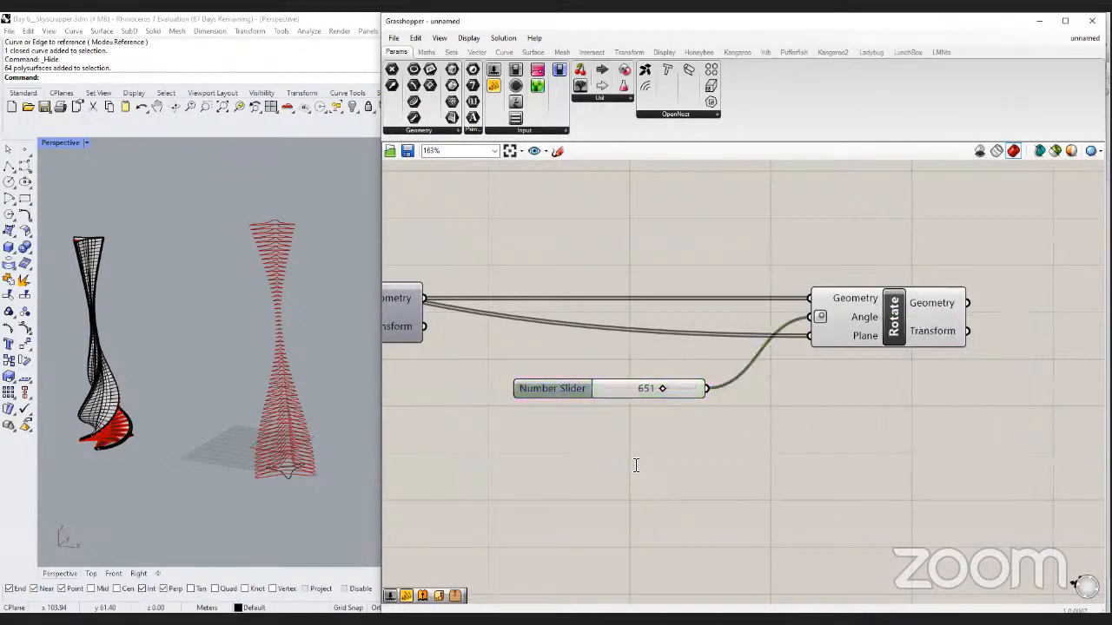
double_click(636, 466)
type("250")
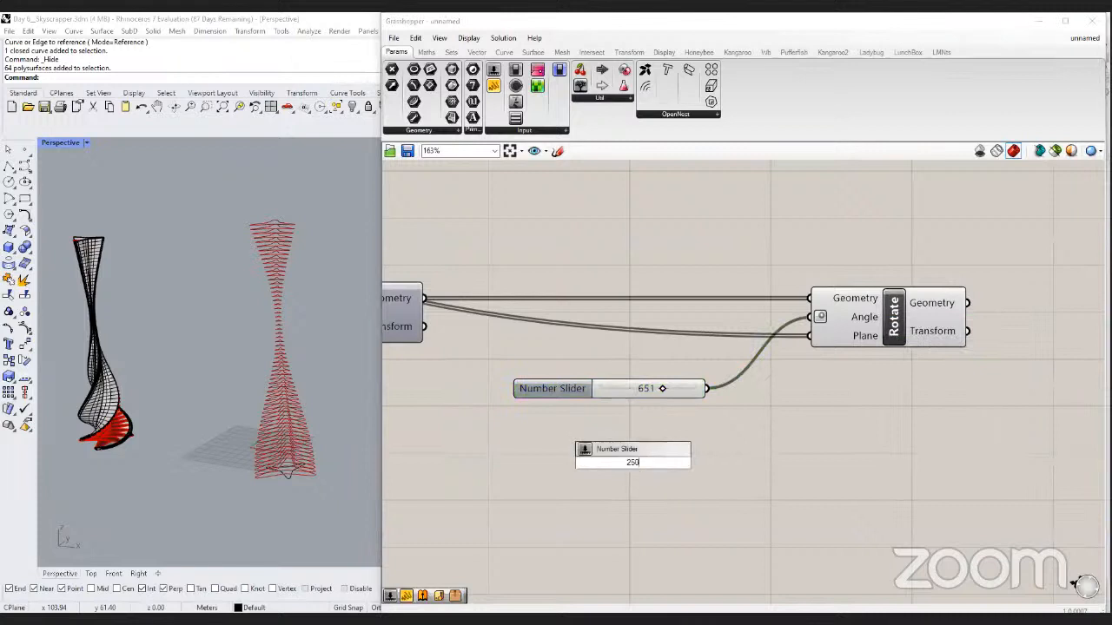
key("Return")
left_click_drag(730, 462, 809, 317, "shift")
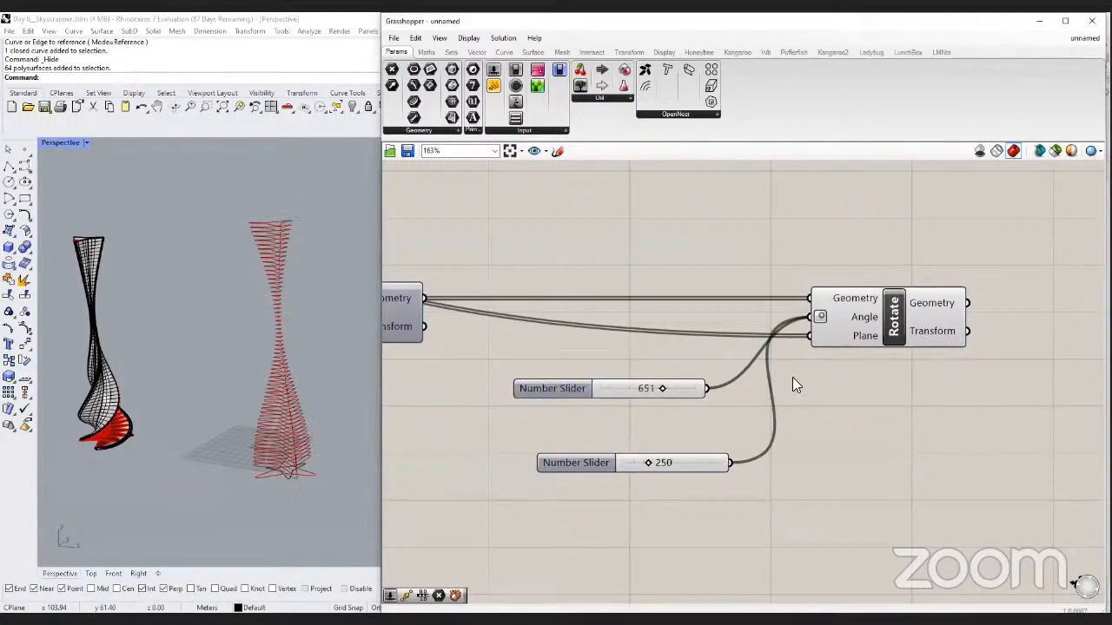
scroll(304, 485, "up", 5)
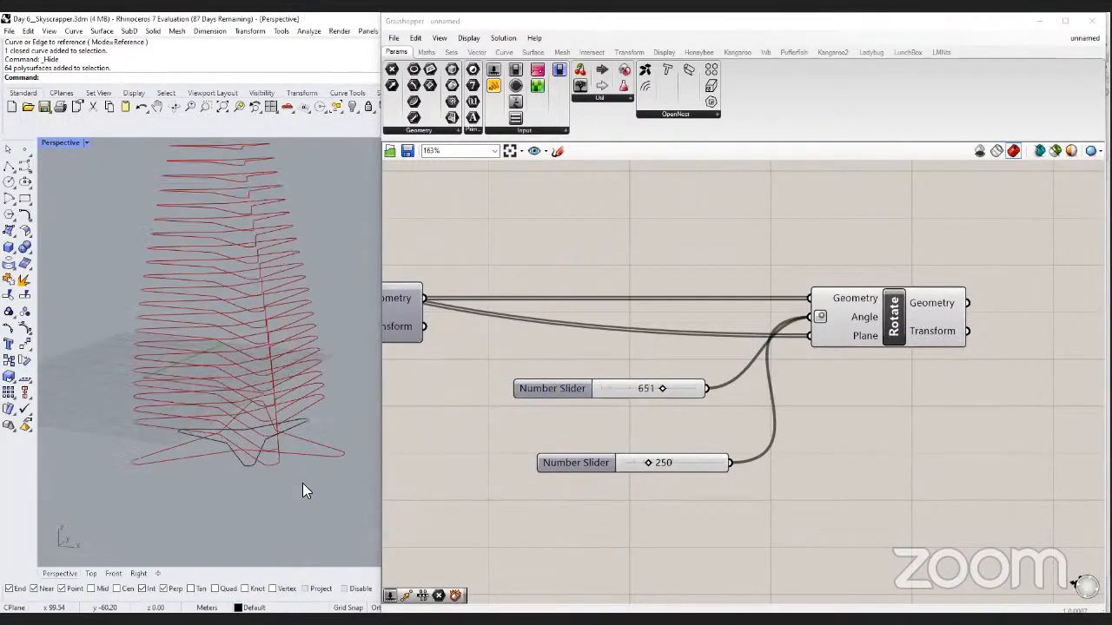
Duplicate the 250 slider as a third source for Rotate's Angle input and set the copy to about 557.
left_click_drag(681, 463, 809, 317, "alt")
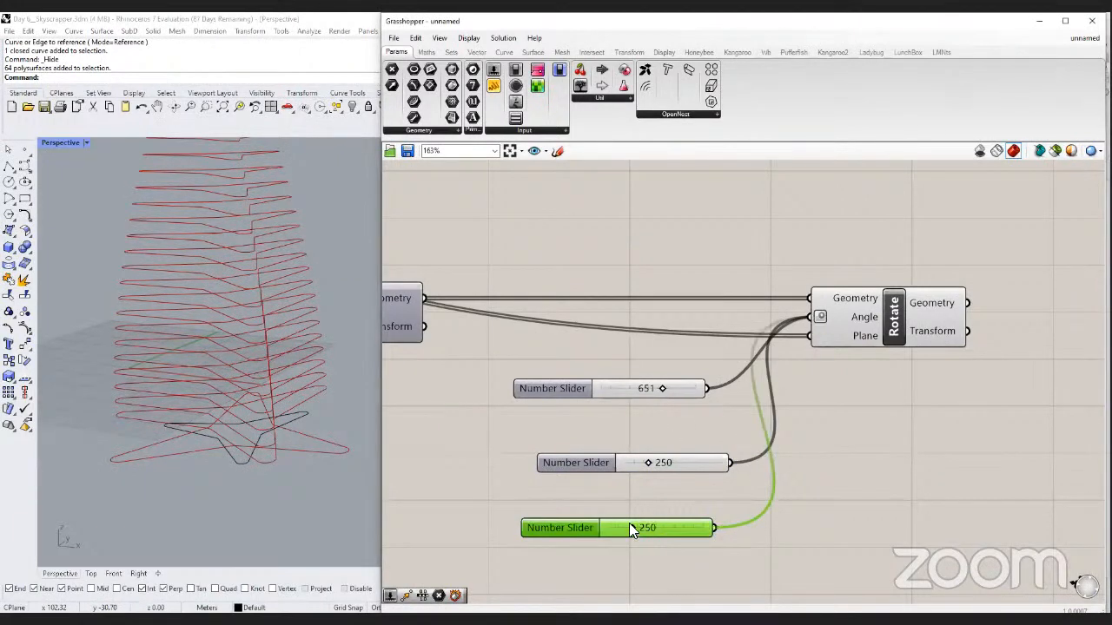
left_click_drag(631, 526, 662, 529)
scroll(662, 529, "down", 3)
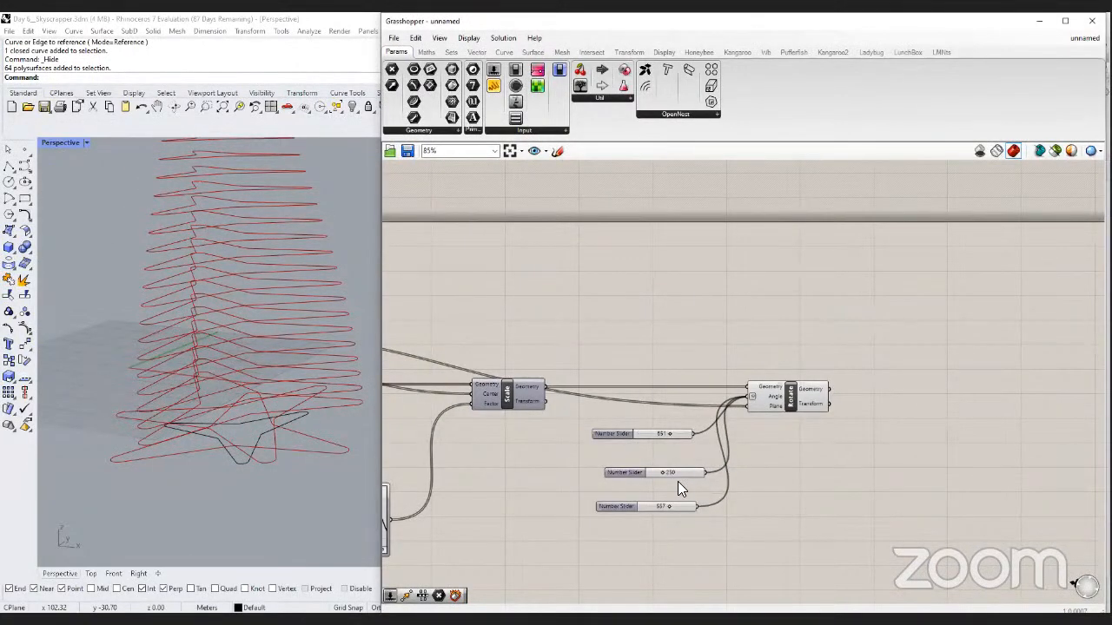
scroll(274, 513, "down", 5)
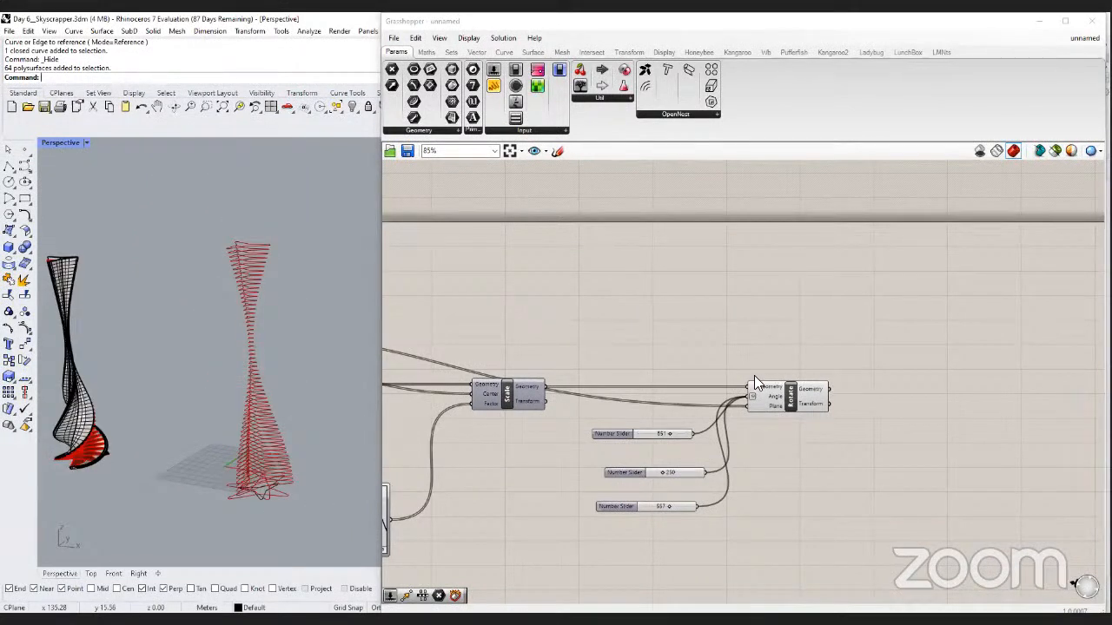
Delete the three number sliders feeding Rotate's Angle input.
left_click_drag(671, 528, 610, 421)
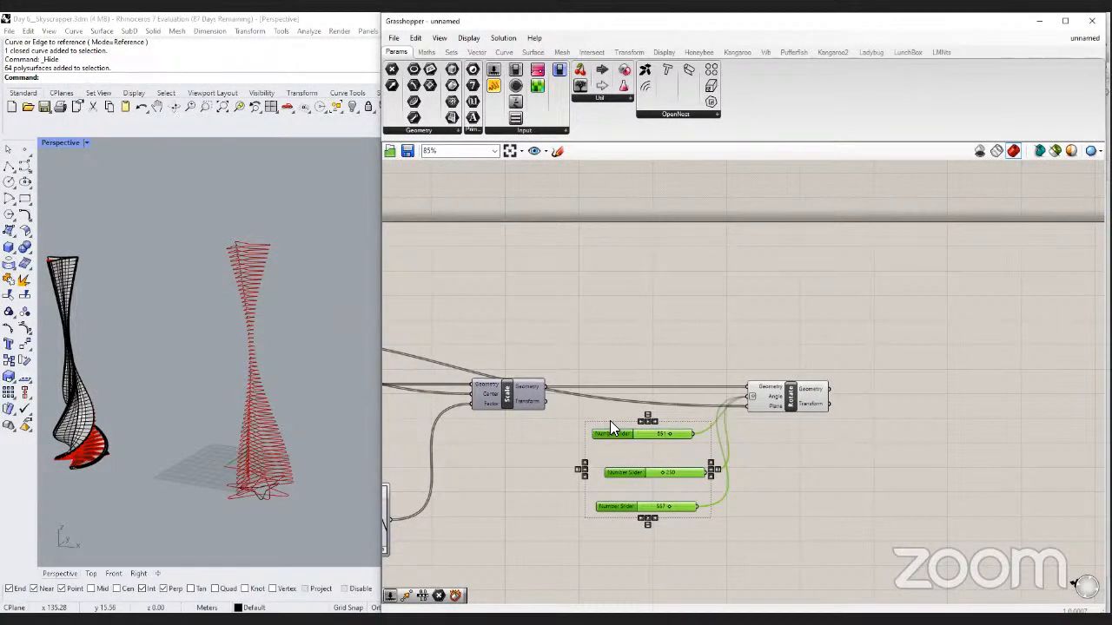
key("Delete")
Examine the Range component's list of output values and highlight the Rotate component's result in the viewport.
scroll(609, 422, "down", 1)
scroll(632, 429, "up", 3)
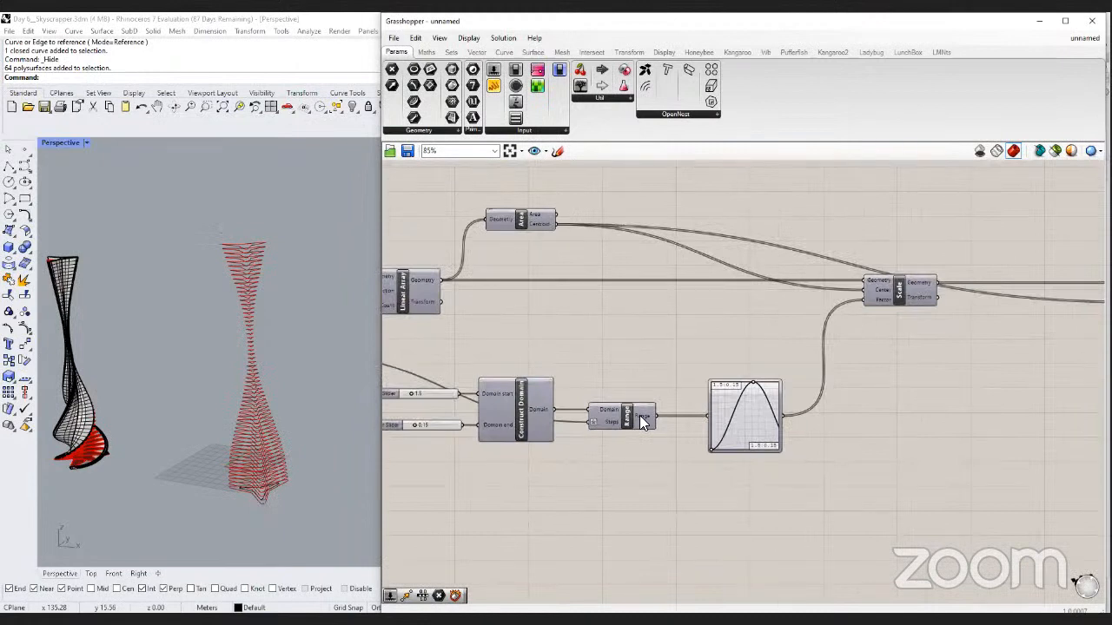
left_click(642, 422)
mouse_move(644, 422)
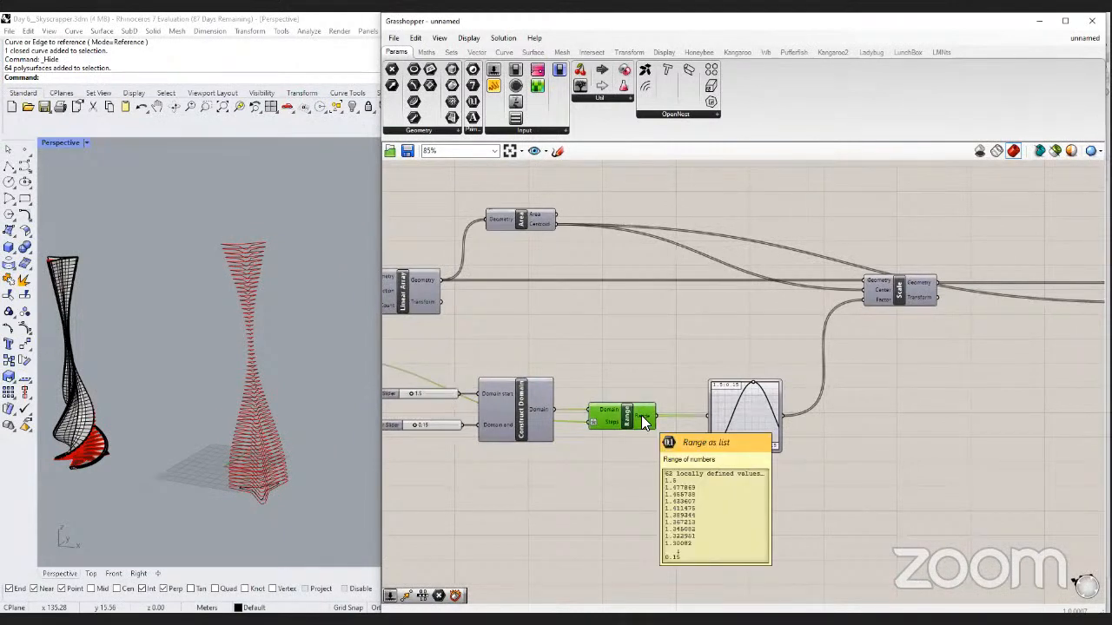
right_click_drag(957, 363, 664, 371)
right_click_drag(817, 298, 719, 305)
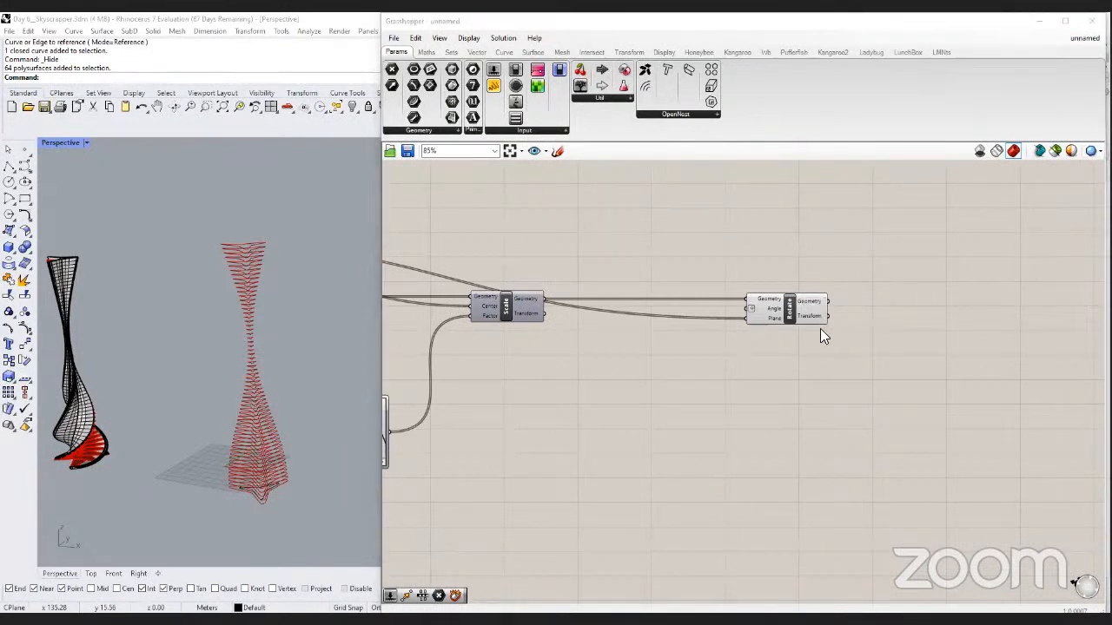
left_click(782, 314)
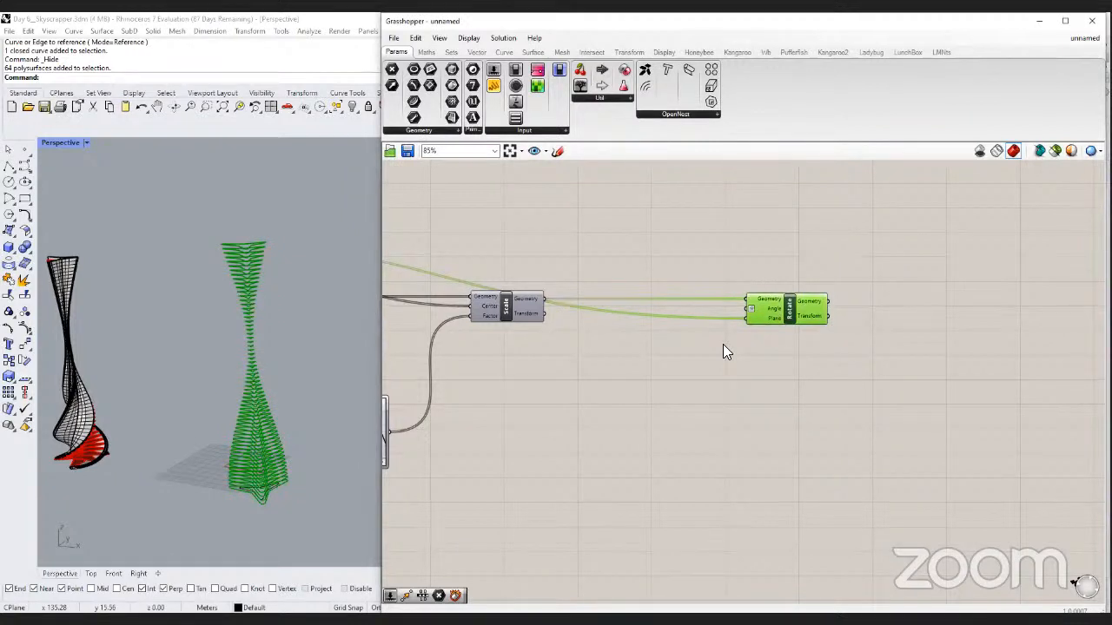
Add a Range component and place it in the empty canvas area below the Scale-to-Rotate wires.
left_click(689, 246)
right_click_drag(740, 307, 789, 287)
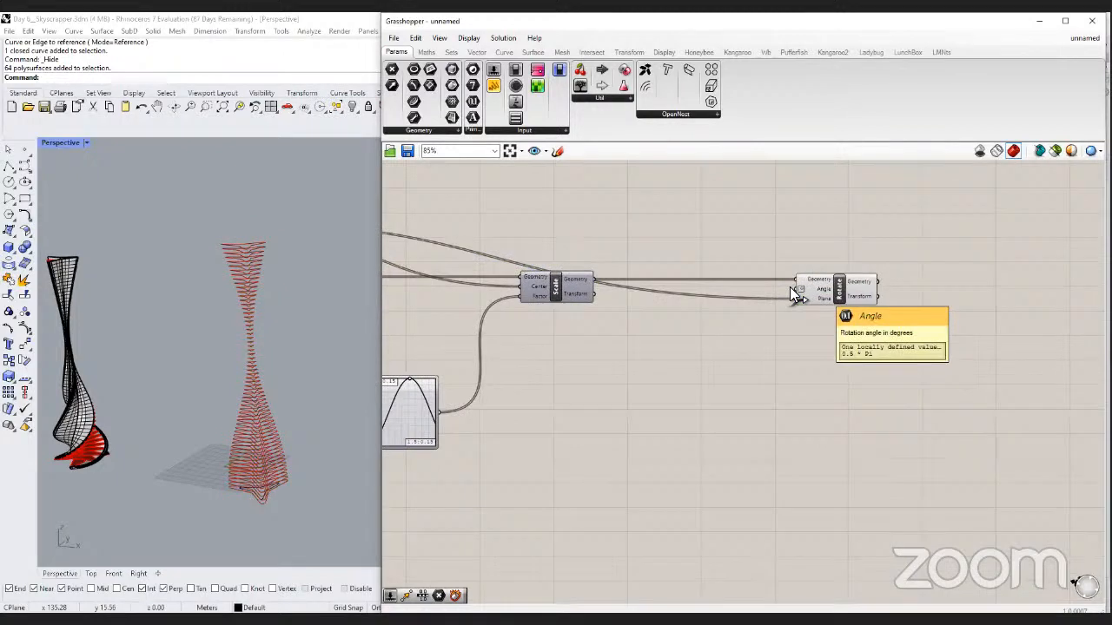
right_click_drag(680, 354, 711, 342)
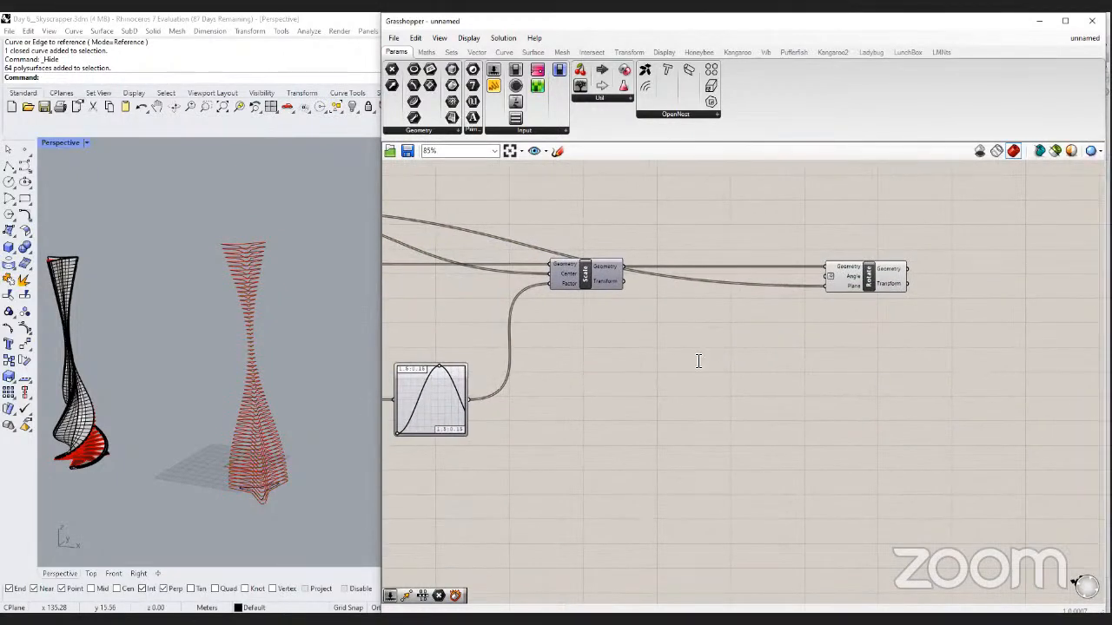
double_click(699, 361)
type("range")
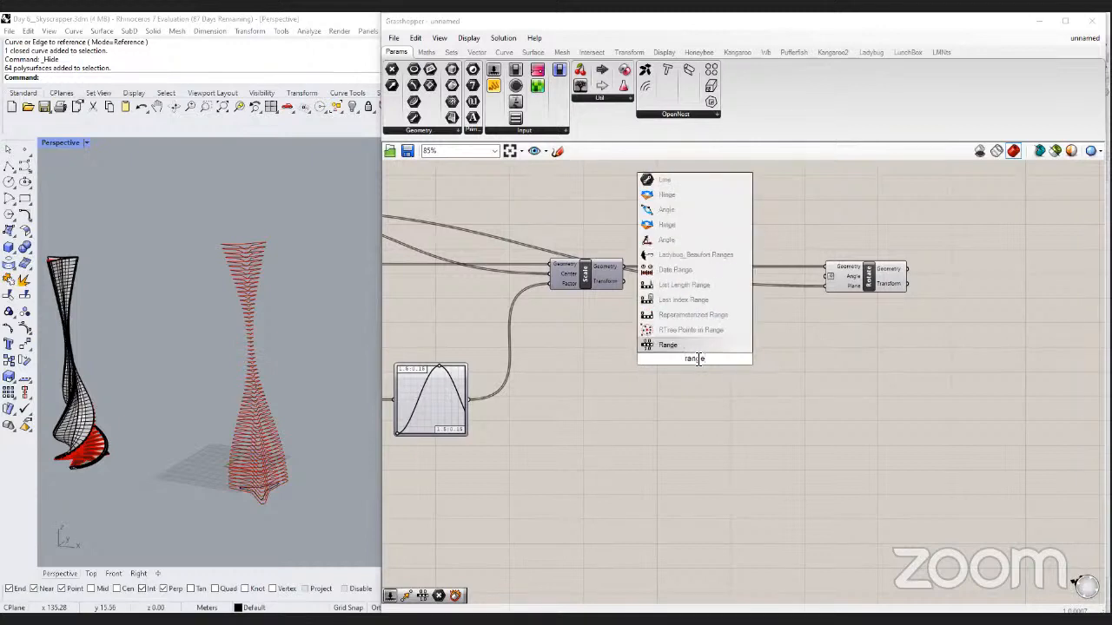
key("Return")
scroll(709, 363, "up", 2)
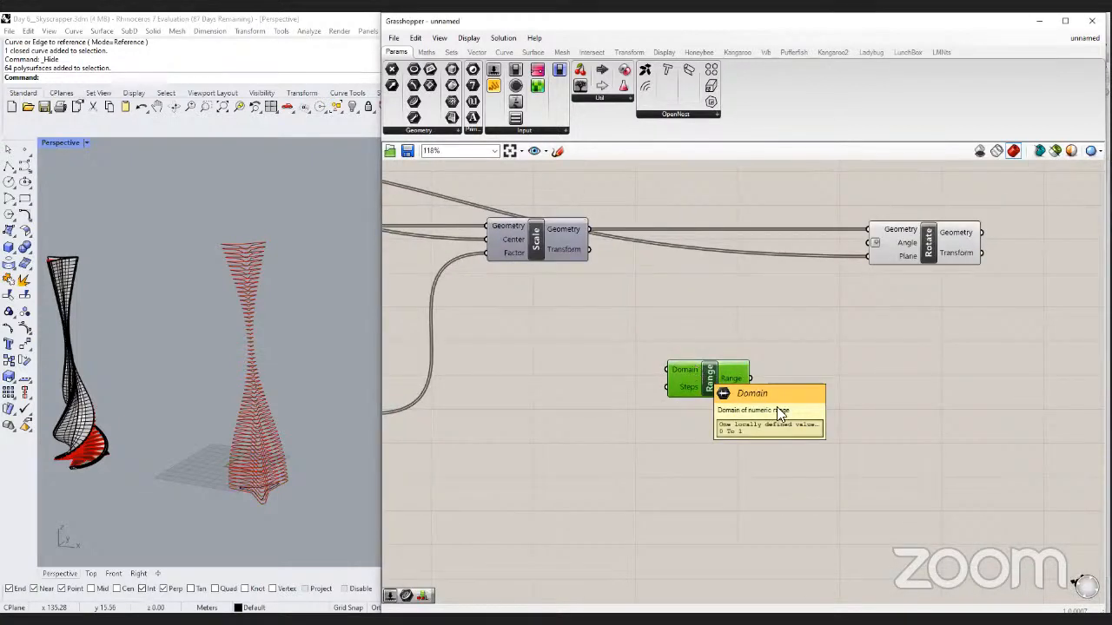
left_click_drag(695, 372, 809, 421)
Add number sliders of 0 and 360 beside the new Range component, moving Range away to leave space between them.
left_click(600, 403)
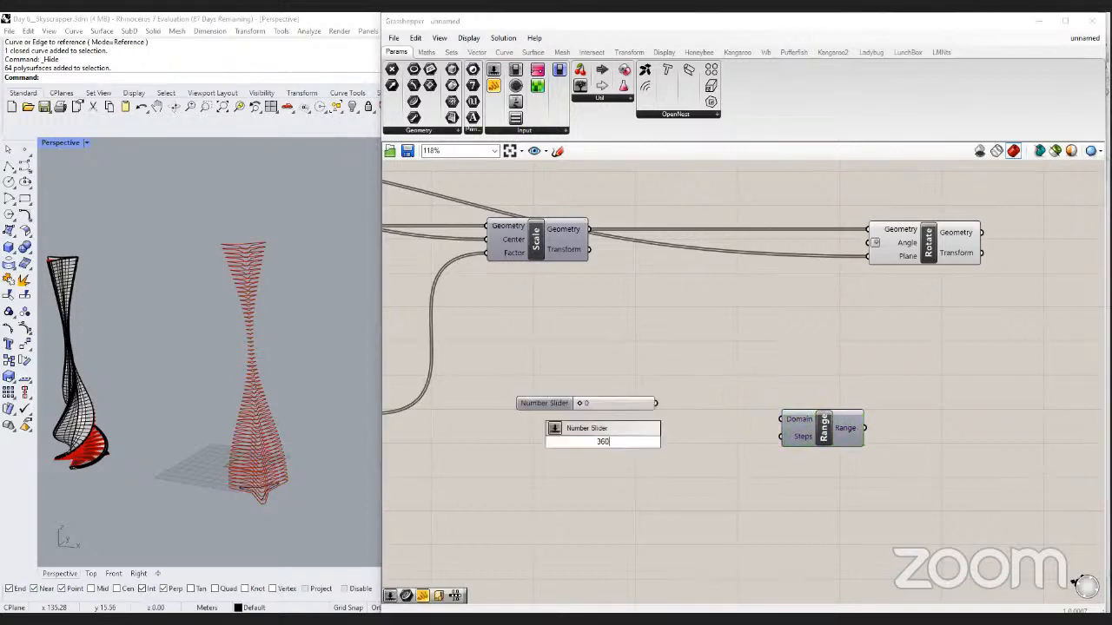
key("Return")
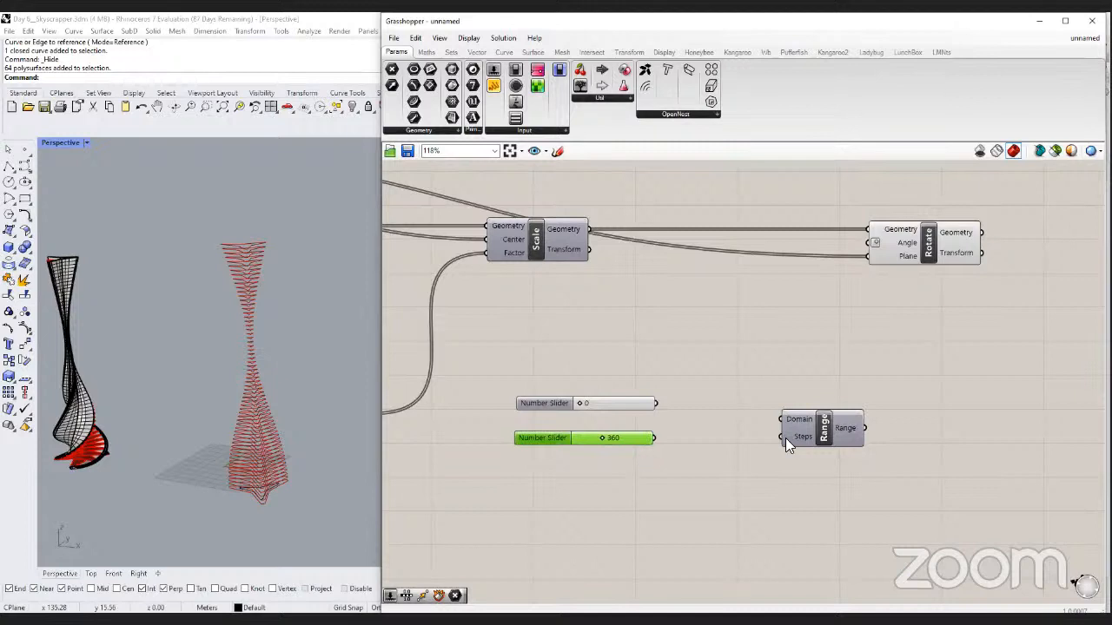
left_click_drag(785, 437, 897, 436)
Add Construct Domain with the 0 slider as Domain start and the 360 slider as Domain end, and wire it into Range's Domain input.
left_click(738, 409)
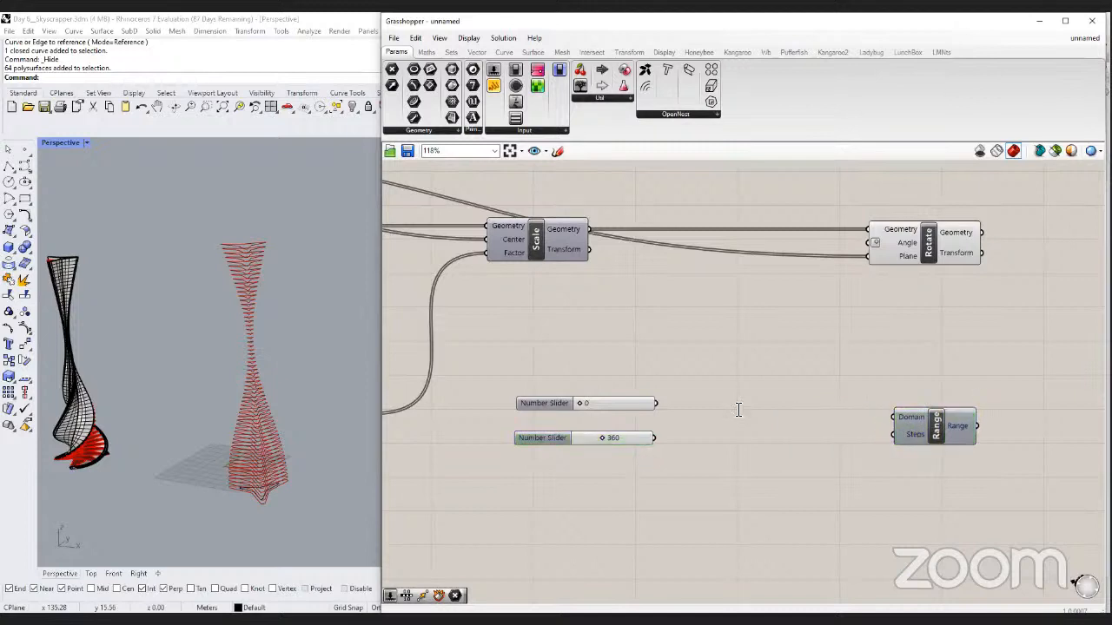
double_click(738, 409)
type("construct")
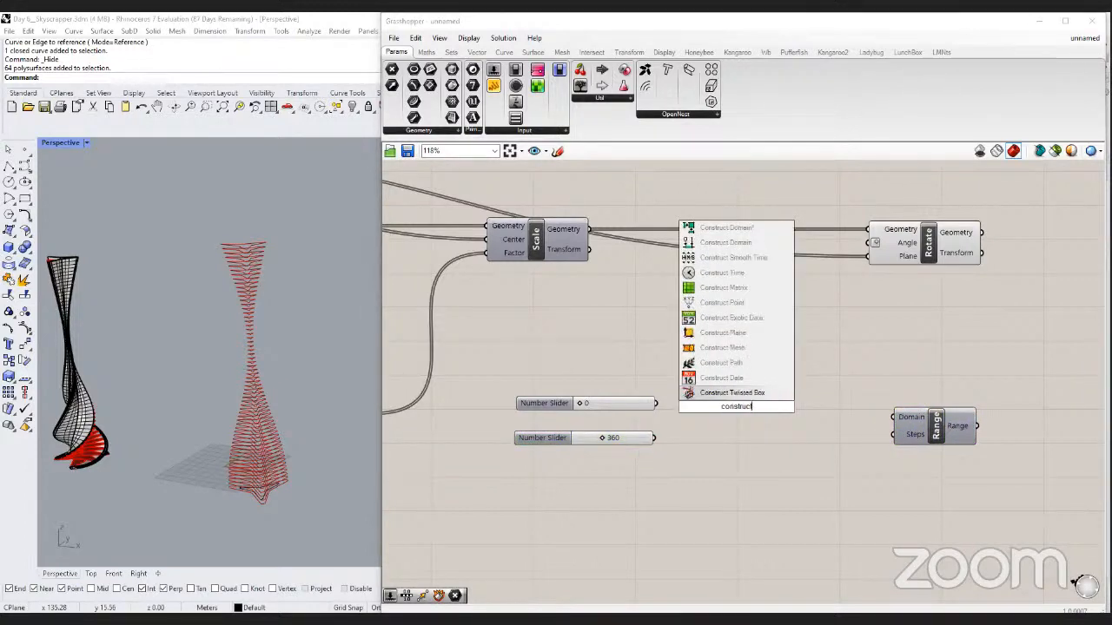
type(" doma")
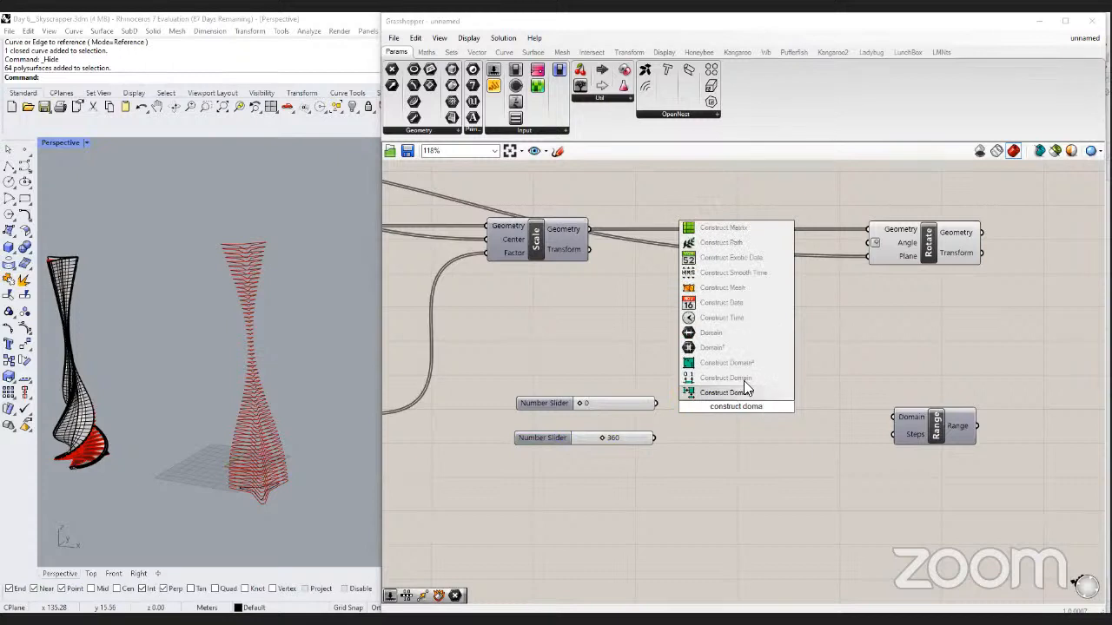
left_click(743, 381)
left_click_drag(656, 403, 684, 385)
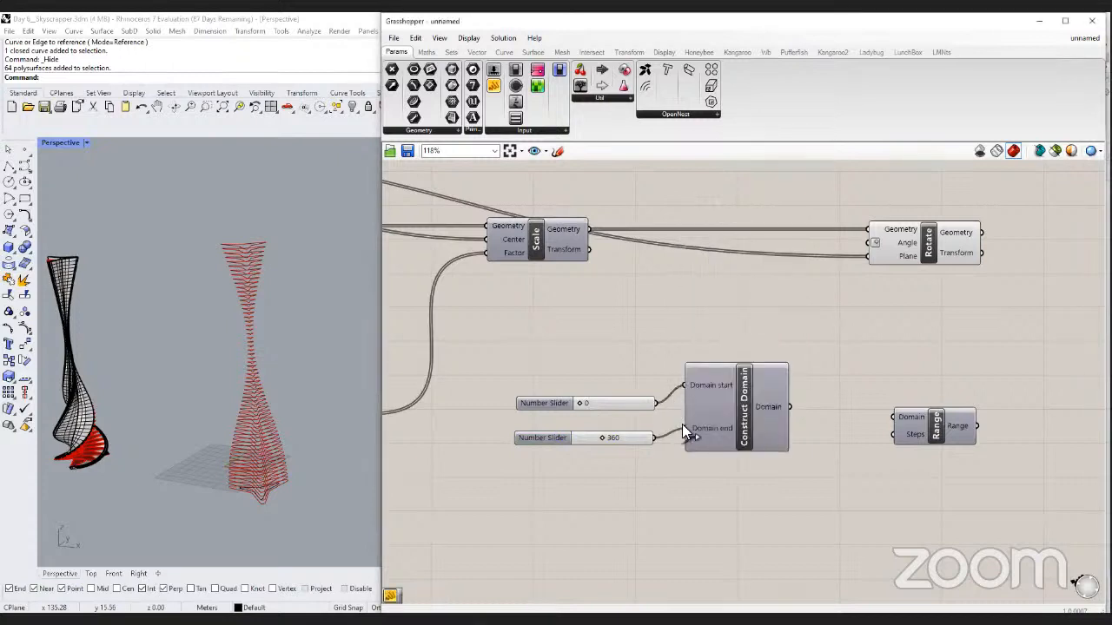
left_click_drag(682, 432, 686, 431)
left_click_drag(789, 416, 912, 422)
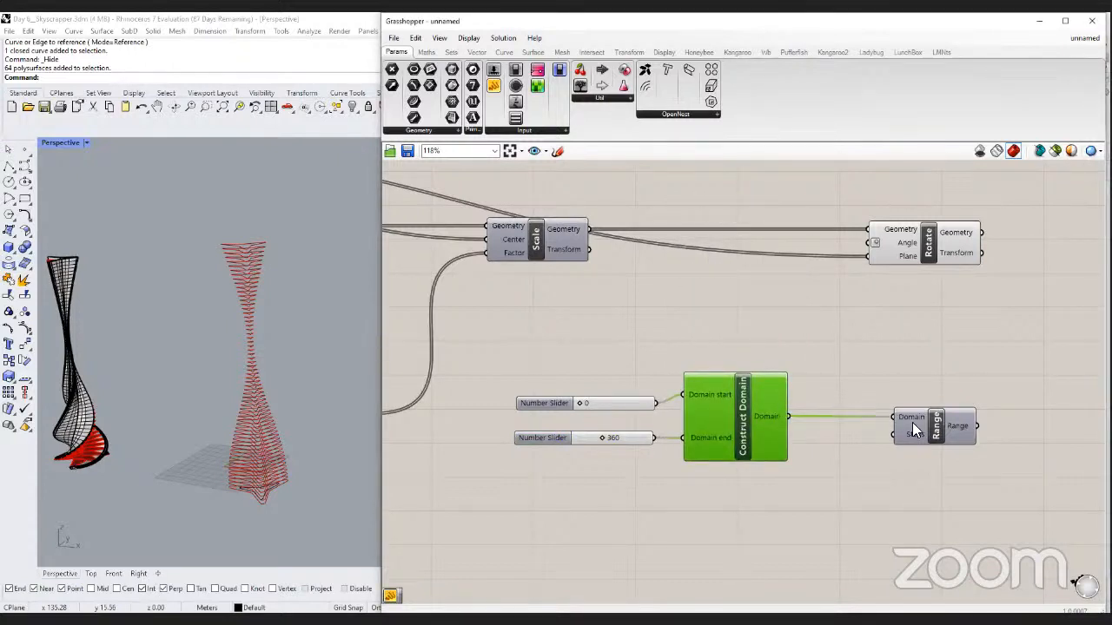
Wire the new Range output into Rotate's Angle input and align the 0 slider with the Domain start input.
right_click_drag(940, 455, 874, 450)
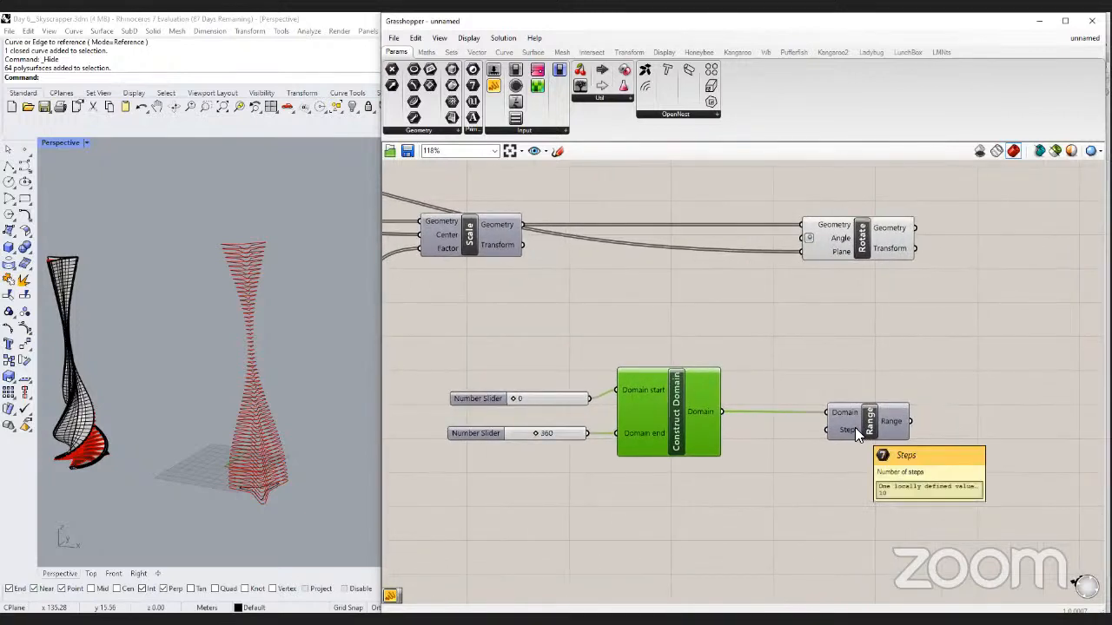
mouse_move(886, 422)
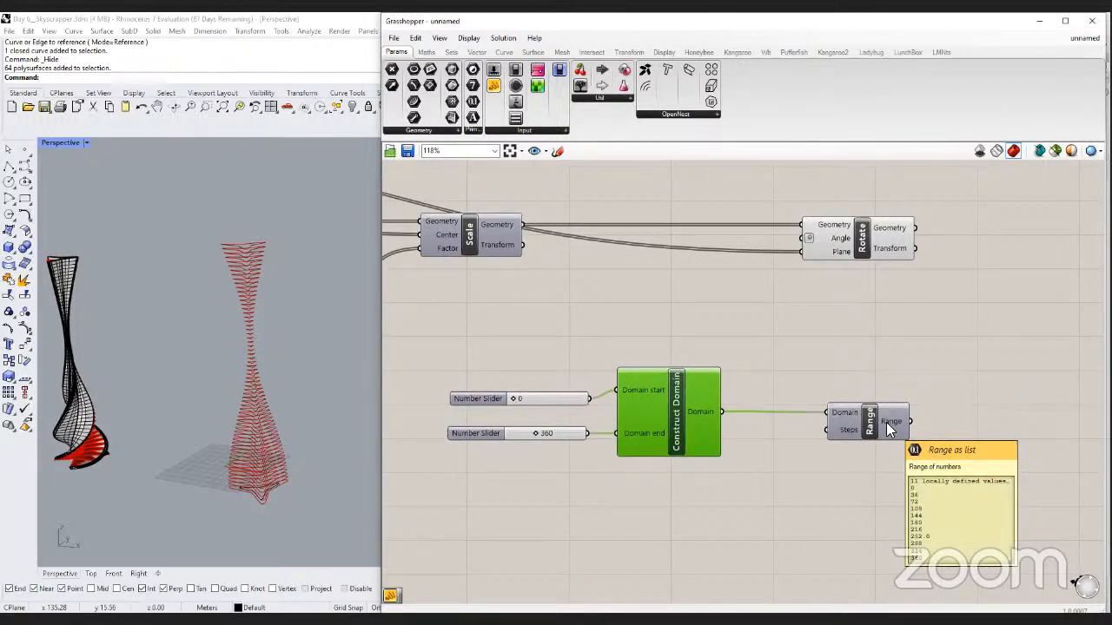
left_click_drag(909, 422, 801, 238)
scroll(268, 515, "up", 3)
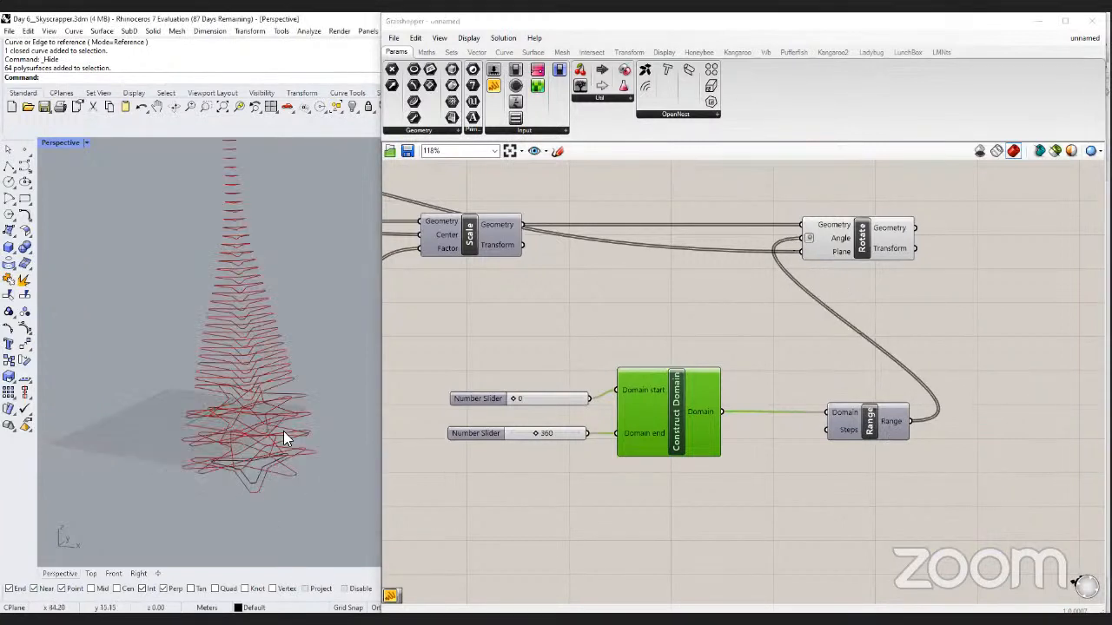
left_click_drag(571, 399, 573, 390)
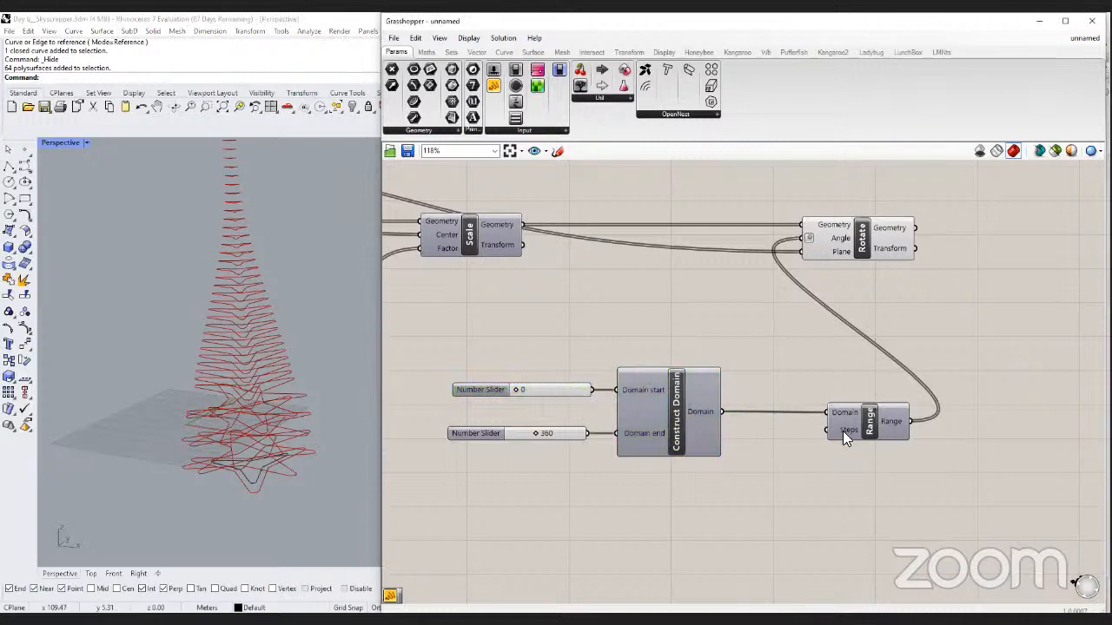
Wire the no.of floors slider into the Steps input of the Range component that drives the rotation angle.
mouse_move(842, 431)
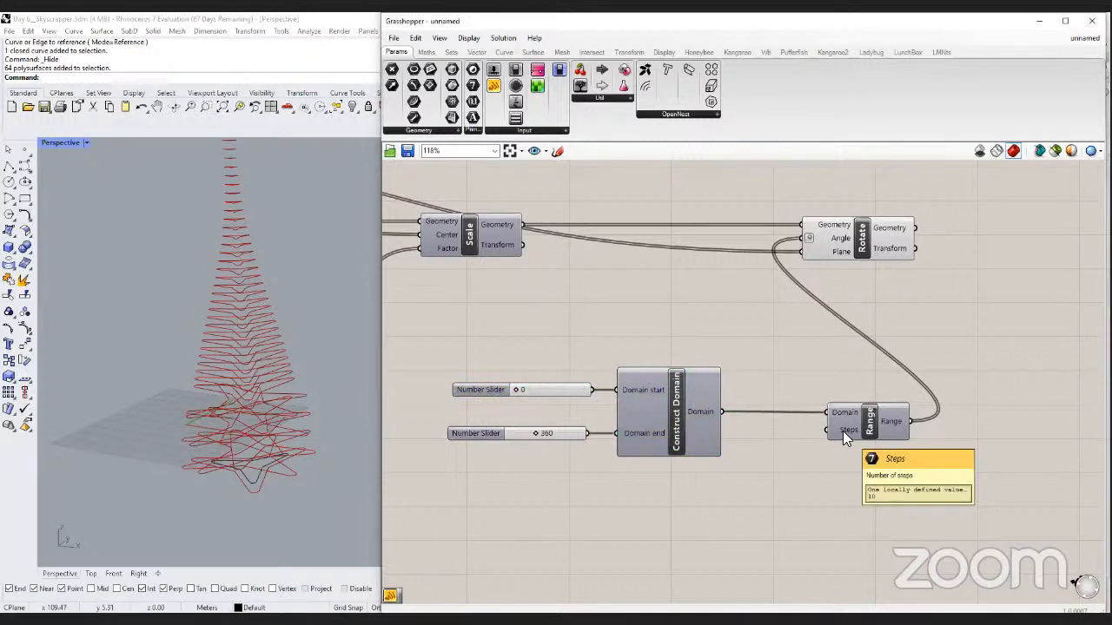
scroll(843, 431, "down", 3)
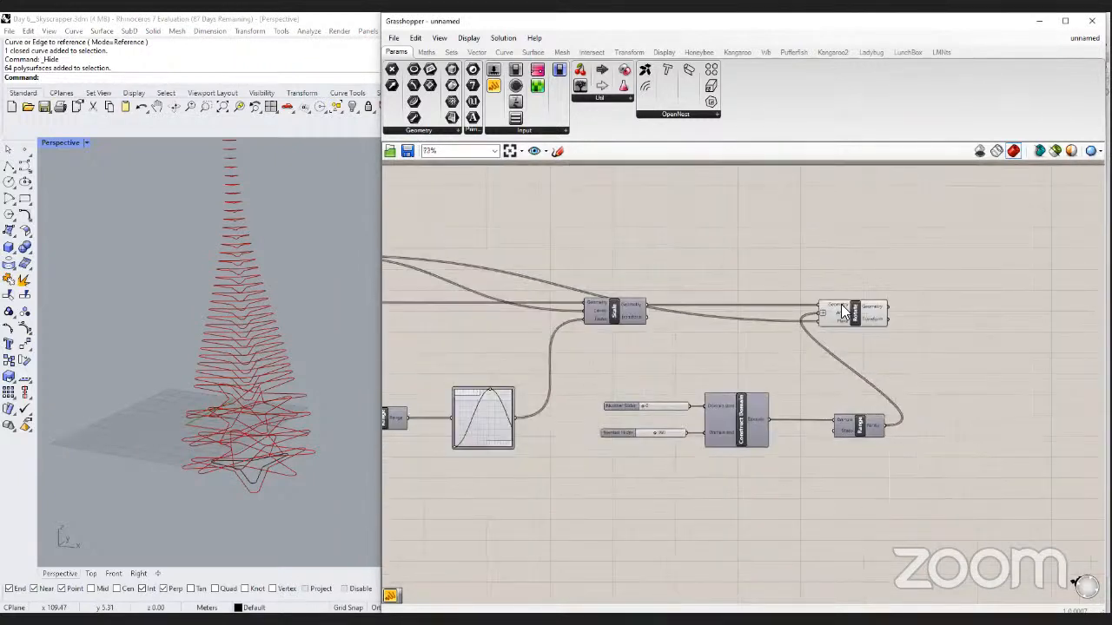
mouse_move(841, 304)
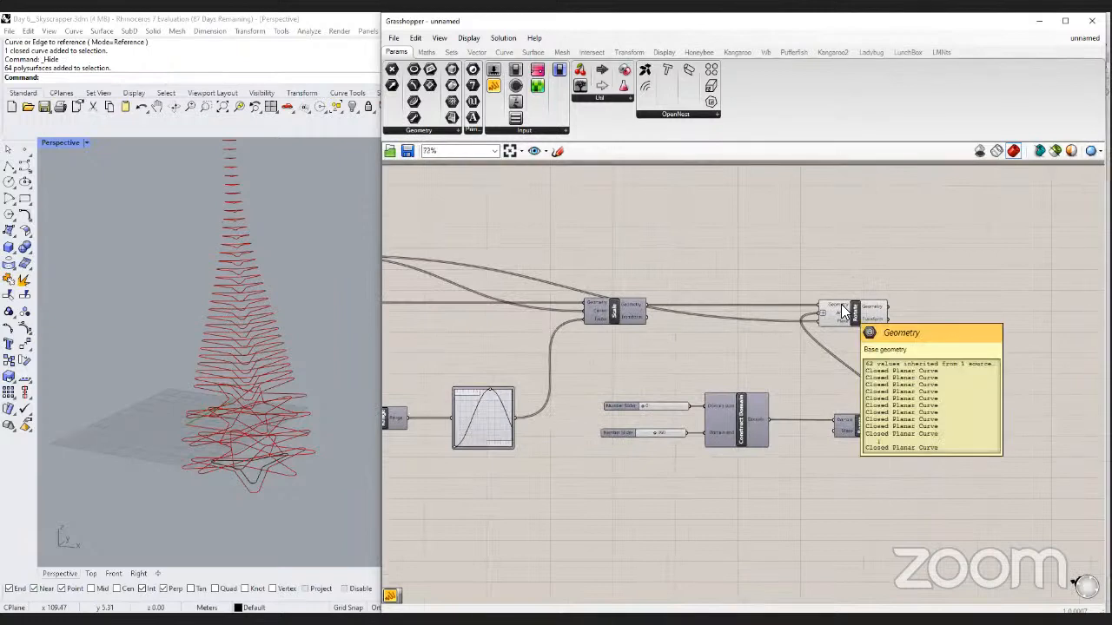
right_click_drag(654, 386, 829, 377)
right_click_drag(404, 380, 606, 377)
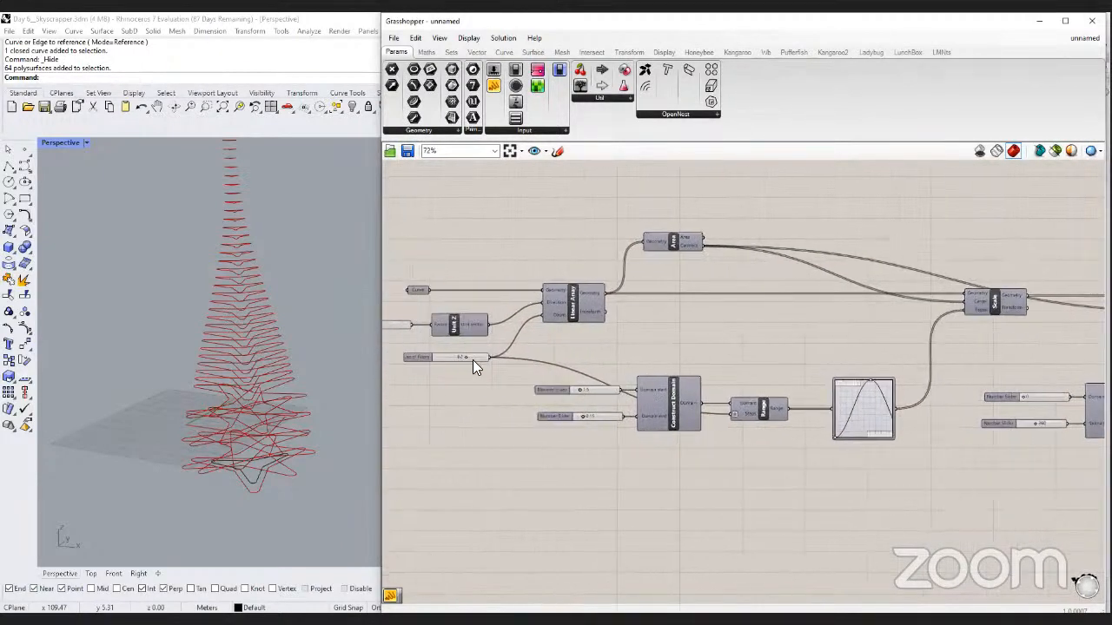
scroll(474, 362, "up", 3)
left_click_drag(501, 357, 1043, 457)
scroll(1040, 458, "up", 1)
scroll(964, 453, "down", 3)
right_click_drag(629, 410, 915, 408)
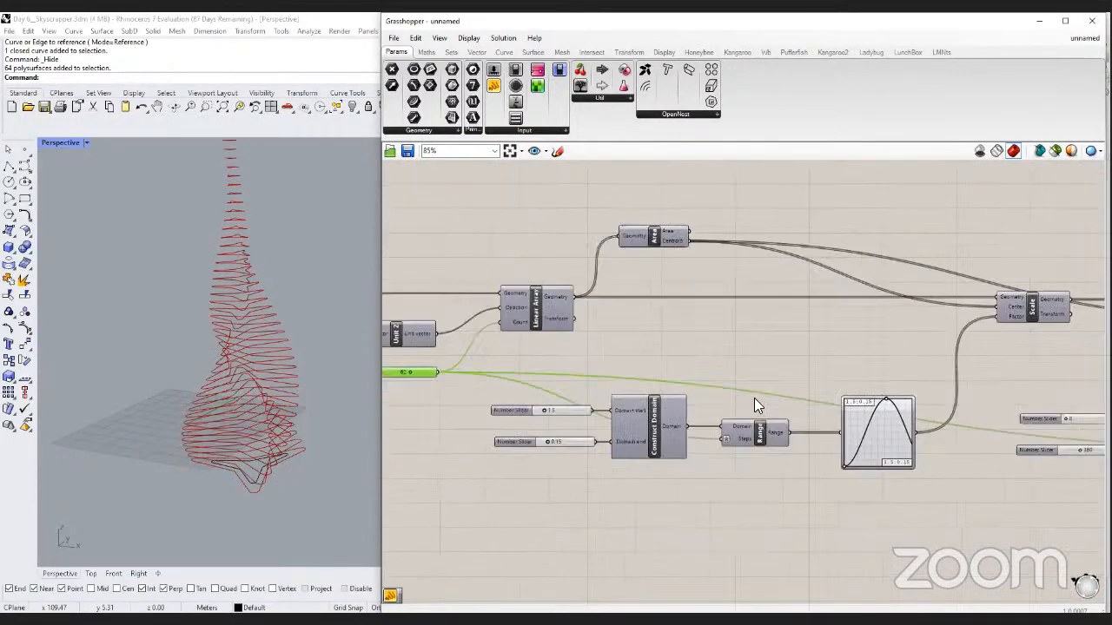
right_click_drag(754, 398, 930, 401)
Set the no.of floors slider to 67.
scroll(518, 376, "up", 3)
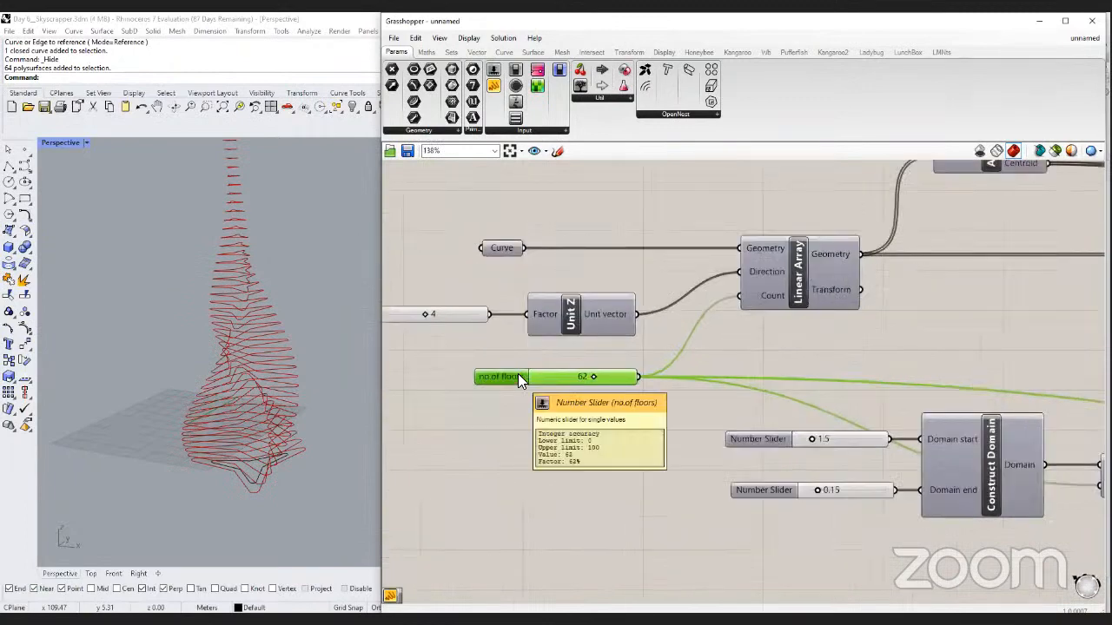
mouse_move(613, 380)
left_mouse_down()
mouse_move(627, 382)
mouse_move(582, 382)
mouse_move(608, 383)
mouse_move(596, 383)
left_mouse_up()
left_click(583, 420)
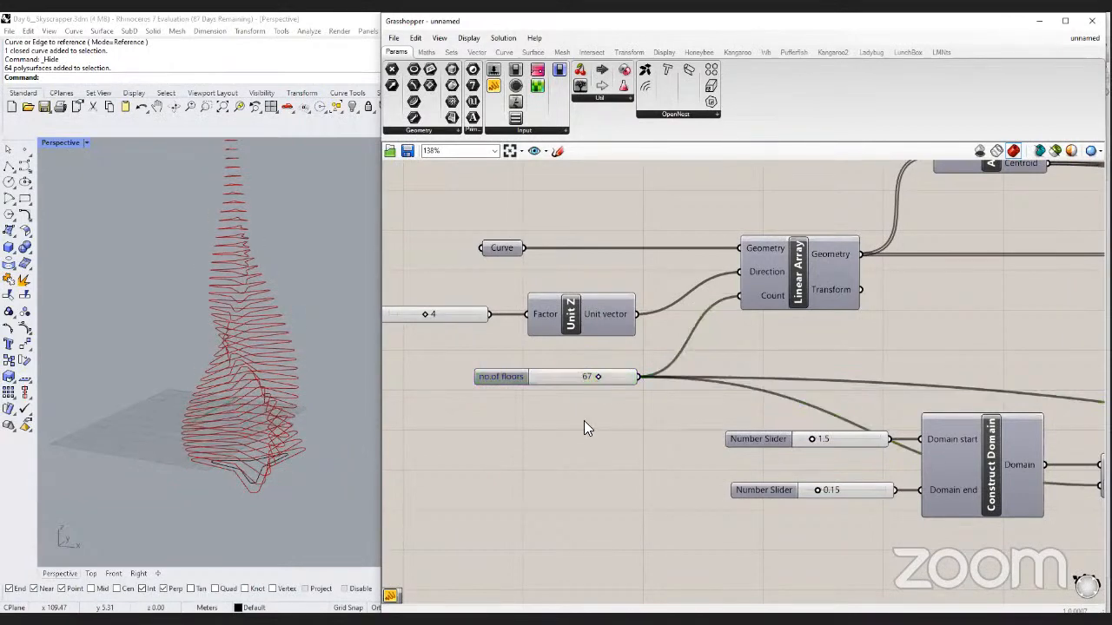
Examine the tower's uppermost twisted floor curves alongside the angle Range component's Steps value and output list.
scroll(587, 421, "down", 4)
right_click_drag(796, 413, 362, 367)
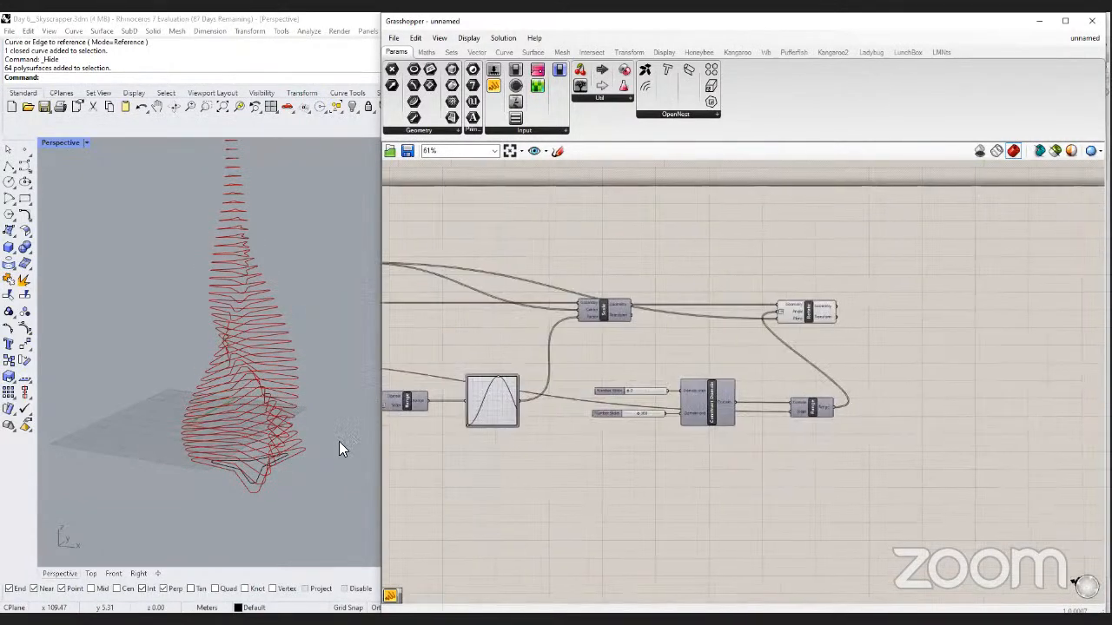
scroll(795, 411, "up", 3)
scroll(311, 482, "down", 7)
scroll(310, 258, "up", 10)
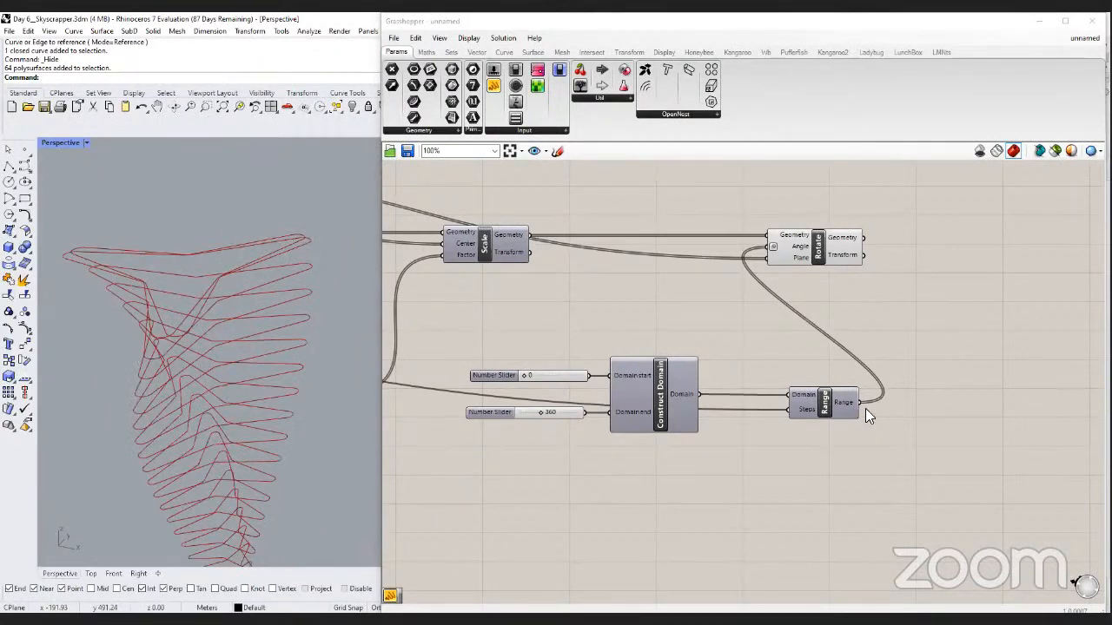
scroll(827, 407, "up", 2)
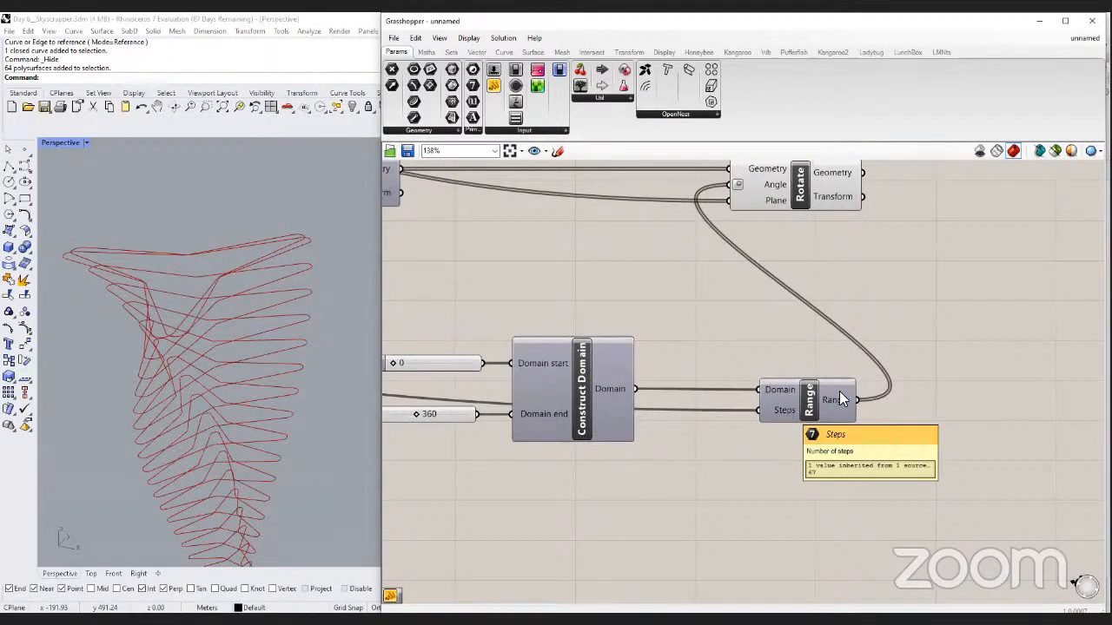
mouse_move(839, 398)
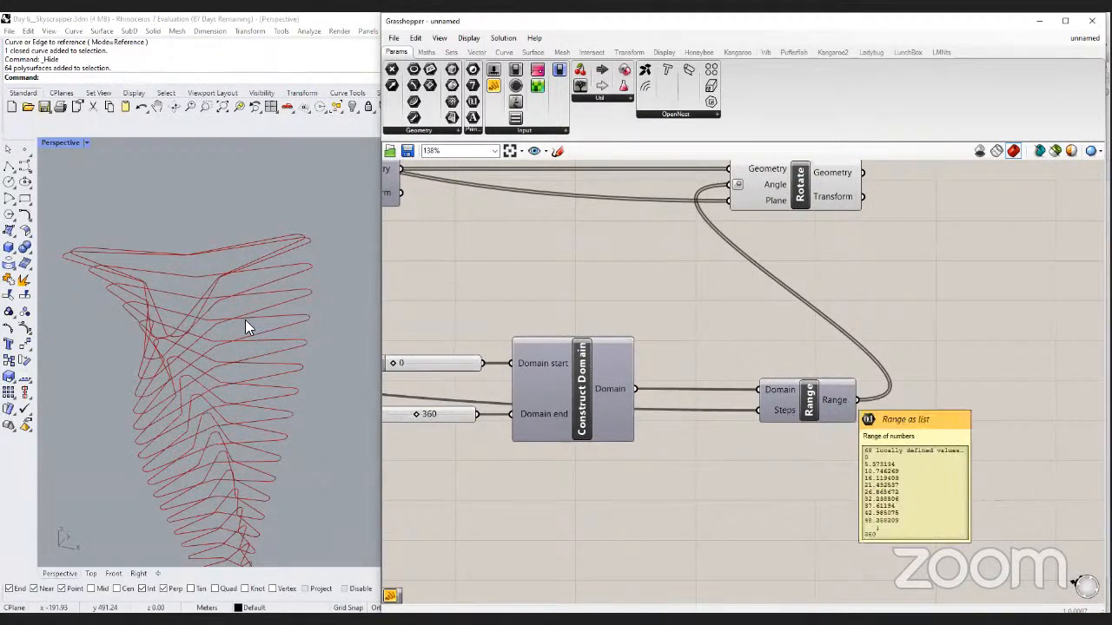
scroll(740, 292, "down", 2)
Move Rotate farther away from Range and apply the expression x-1 to the angle Range component's Steps input.
left_click_drag(775, 214, 937, 214)
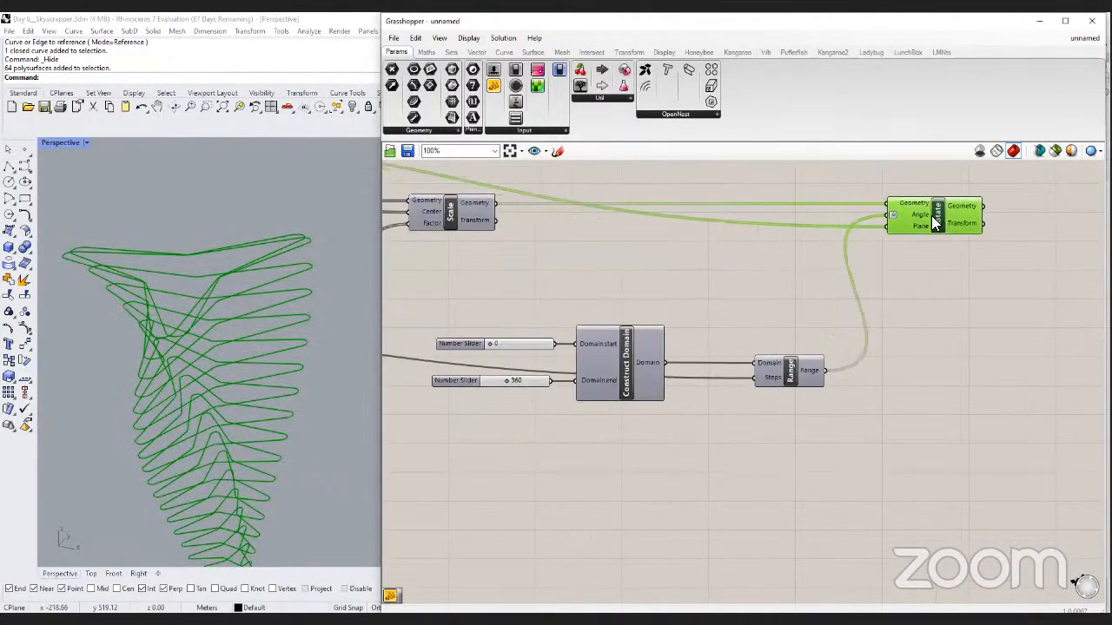
left_click(790, 373)
right_click(771, 378)
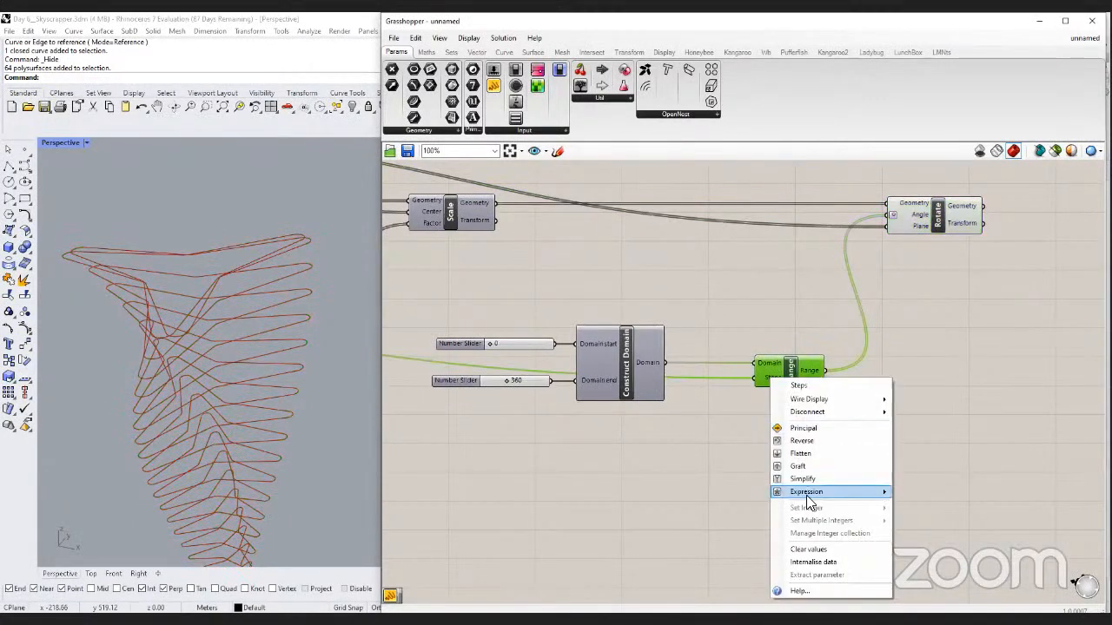
mouse_move(806, 492)
type("x-1")
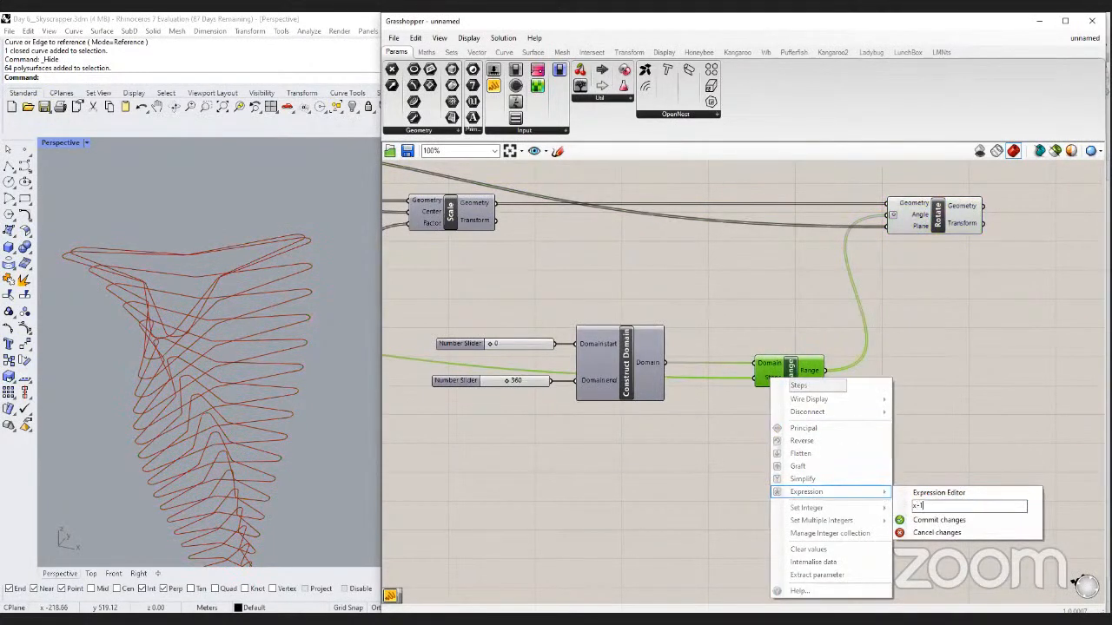
left_click(969, 519)
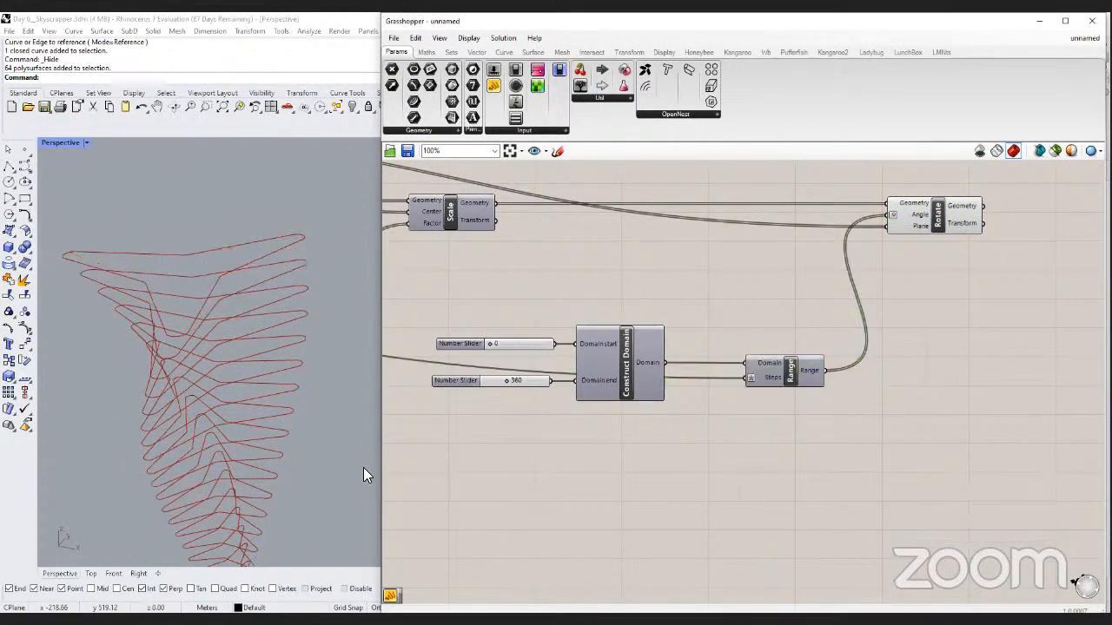
Compare the tower with and without the twist by disconnecting Range from Rotate's Angle input and wiring it back.
scroll(299, 415, "down", 5)
scroll(297, 504, "up", 5)
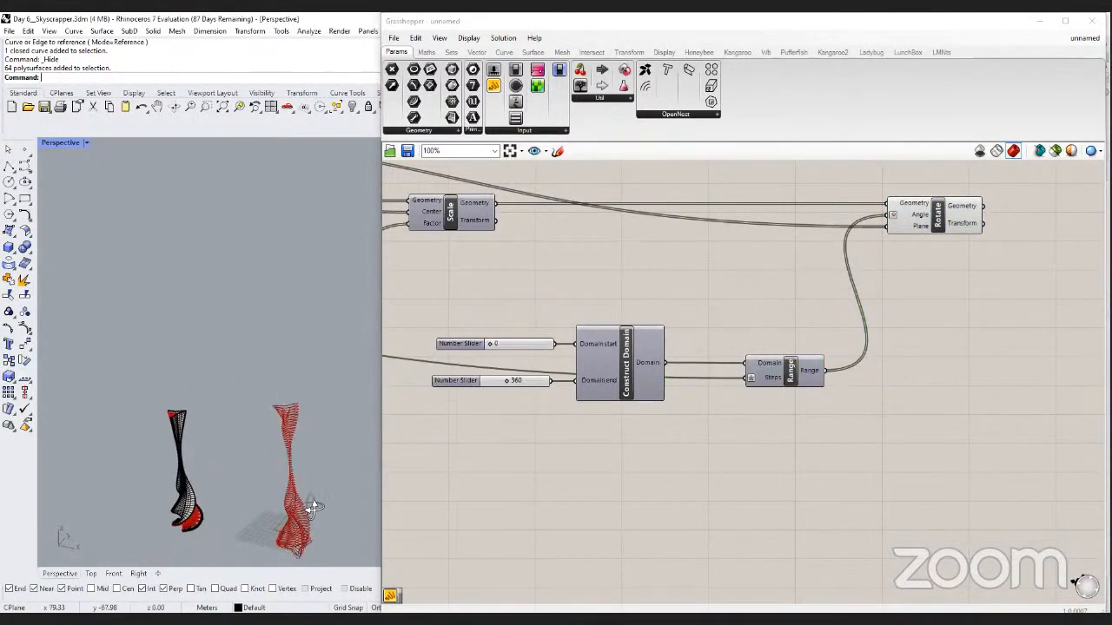
scroll(285, 471, "down", 5)
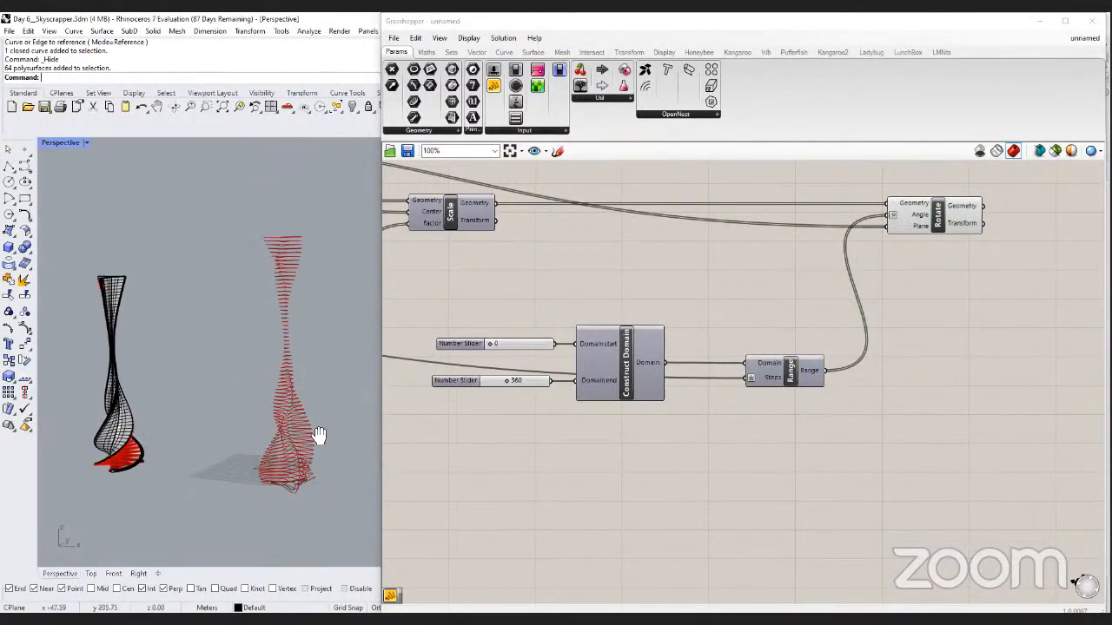
right_click_drag(891, 344, 879, 396)
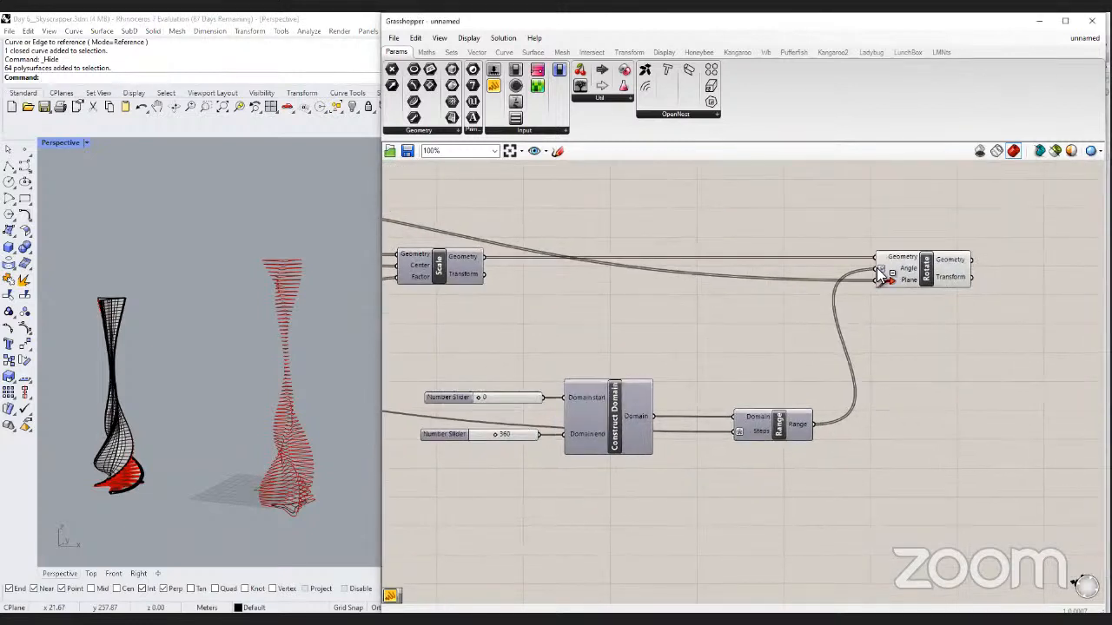
left_click_drag(879, 270, 814, 427)
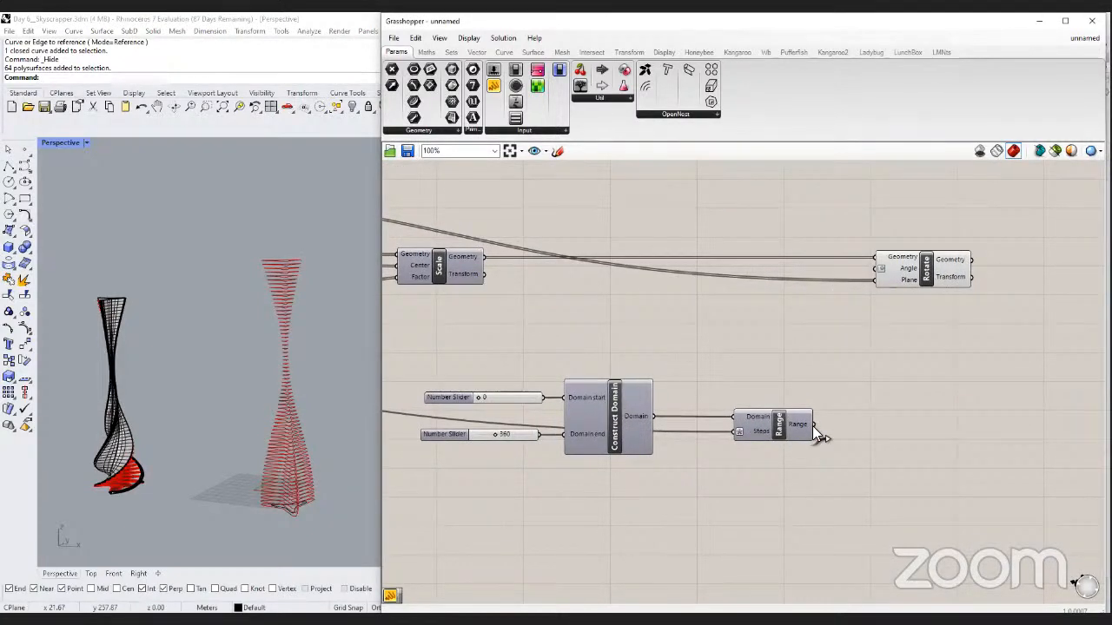
left_click_drag(813, 425, 875, 269)
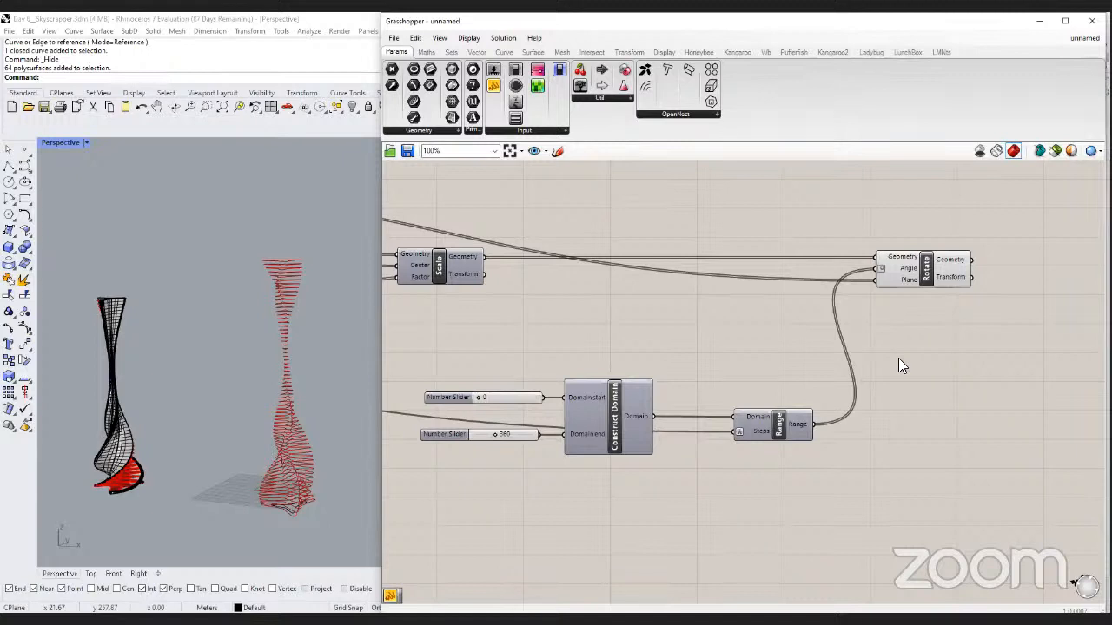
Move Rotate farther from Range and insert a Graph Mapper between the Range output and Rotate's Angle input.
scroll(898, 358, "down", 3)
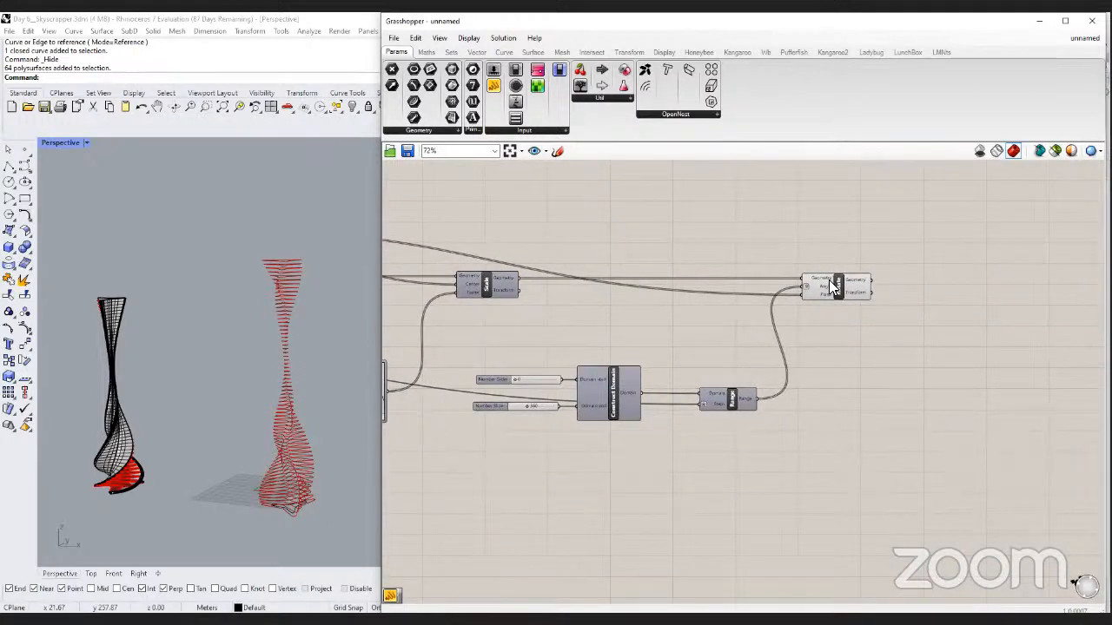
left_click_drag(829, 280, 920, 290)
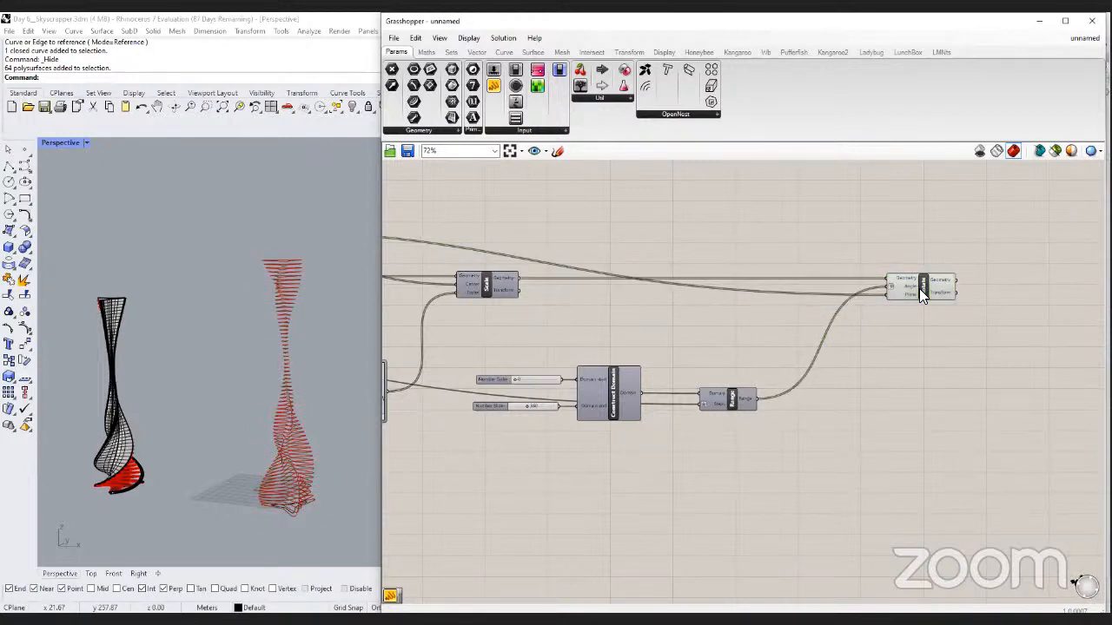
double_click(858, 384)
type("graphma")
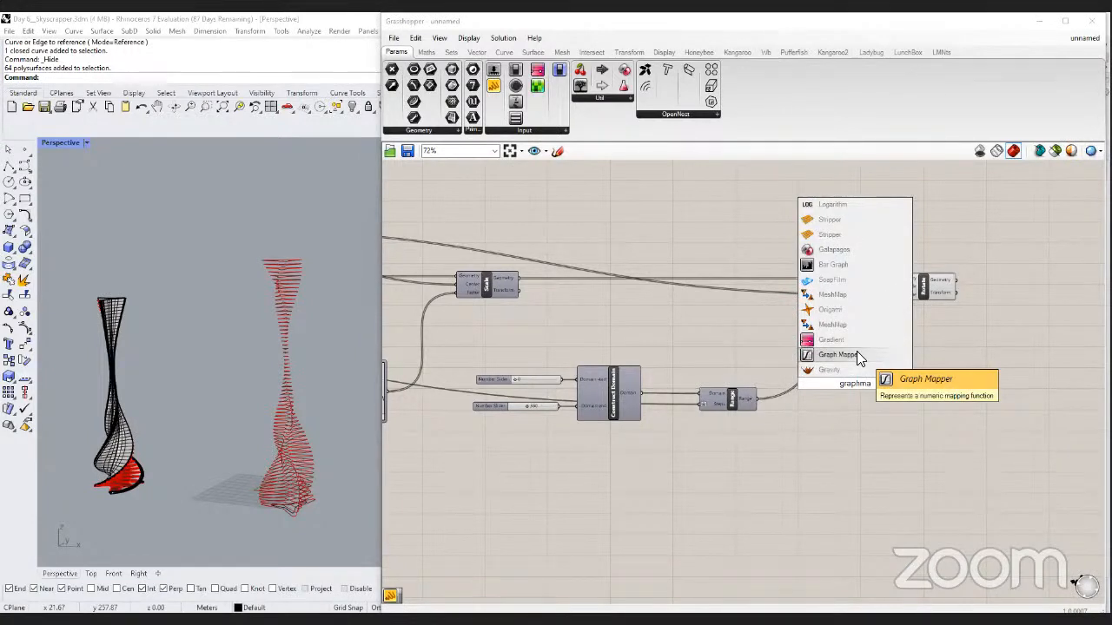
left_click(862, 354)
scroll(845, 385, "up", 2)
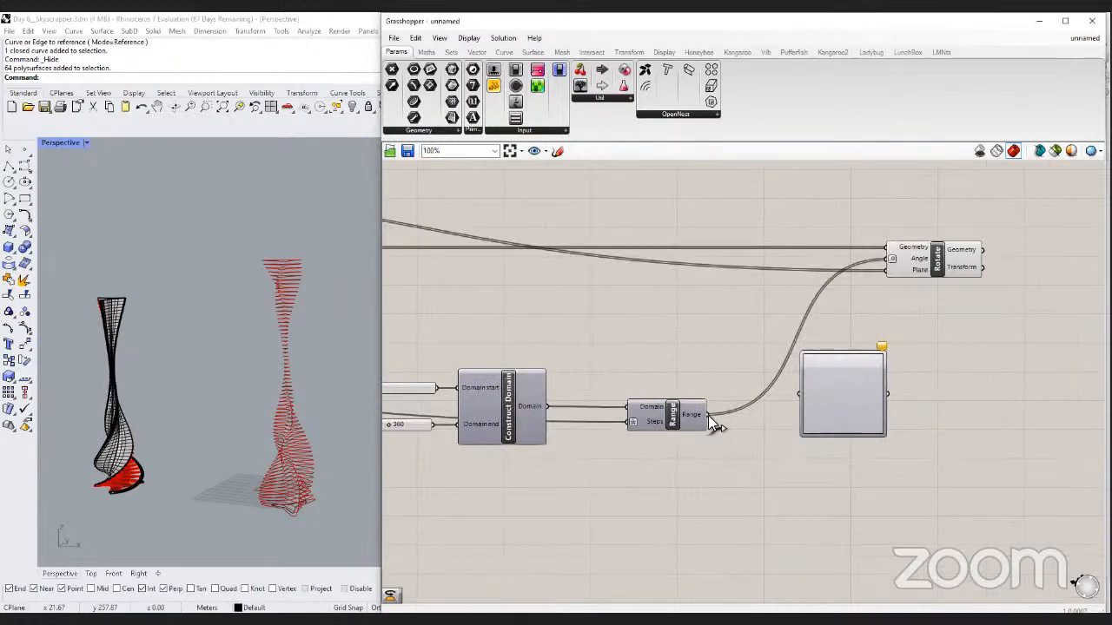
left_click_drag(708, 414, 816, 420)
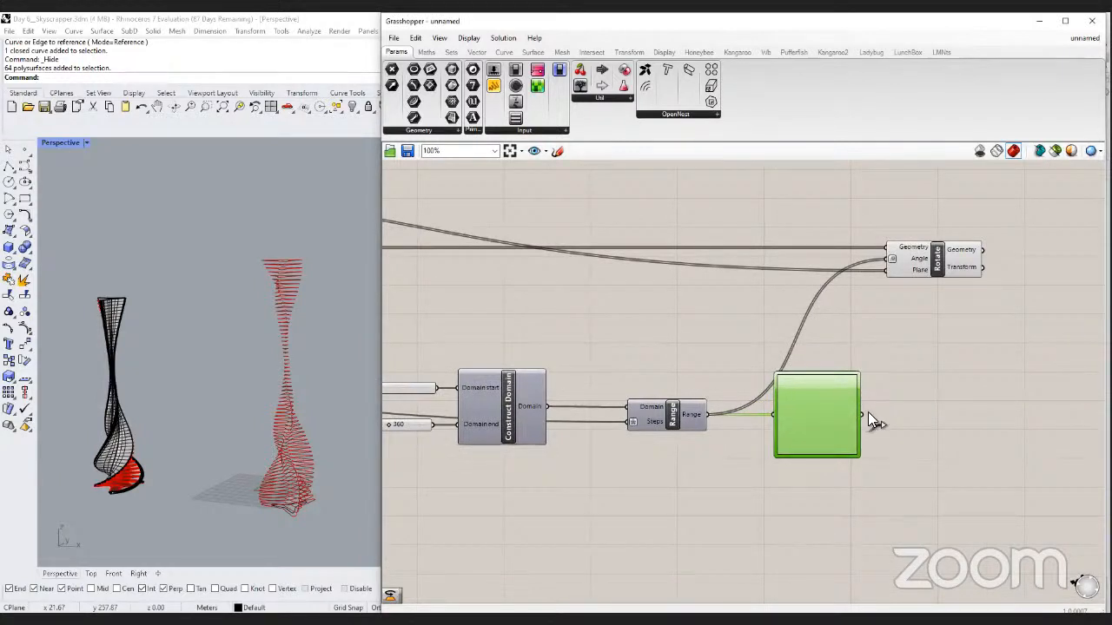
left_click_drag(869, 414, 890, 259)
Set the new Graph Mapper's graph type to Bezier.
right_click_drag(919, 403, 917, 347)
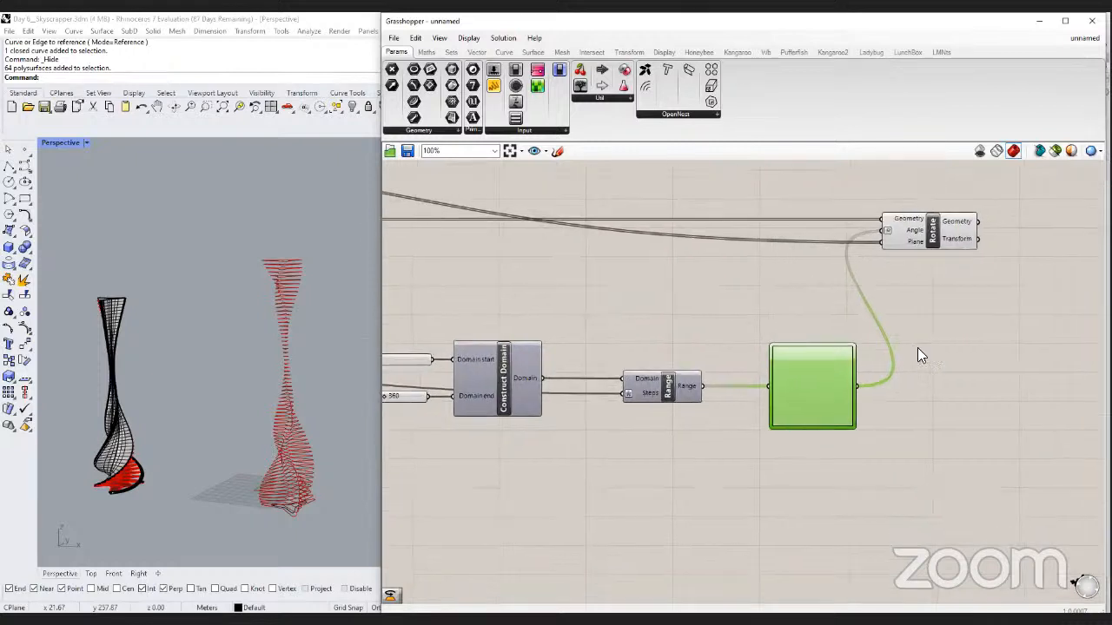
right_click(917, 348)
mouse_move(875, 469)
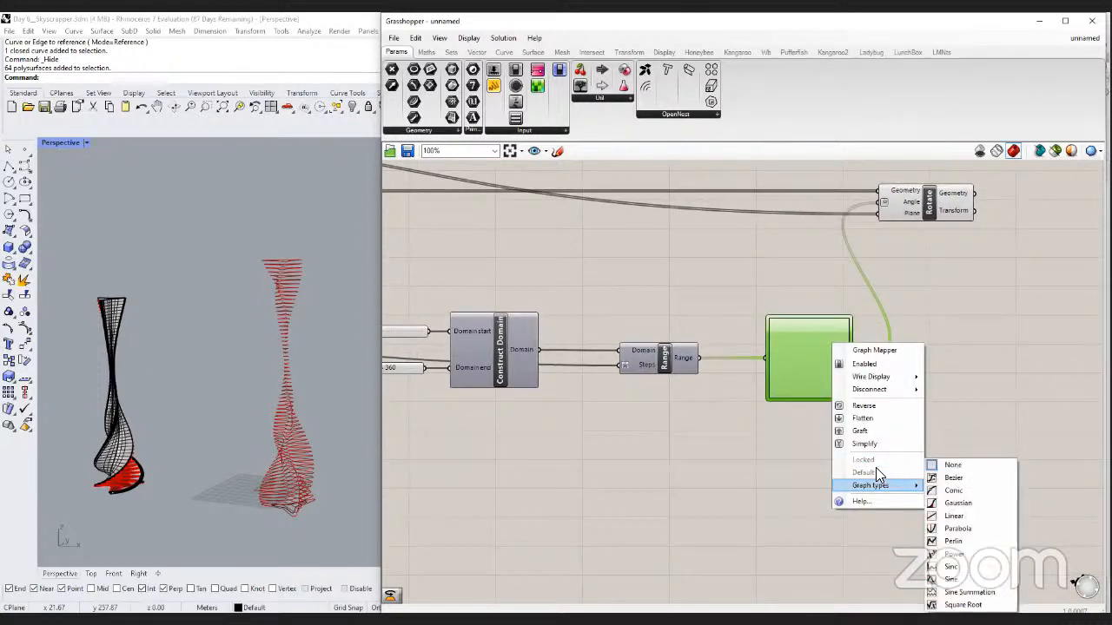
left_click(941, 481)
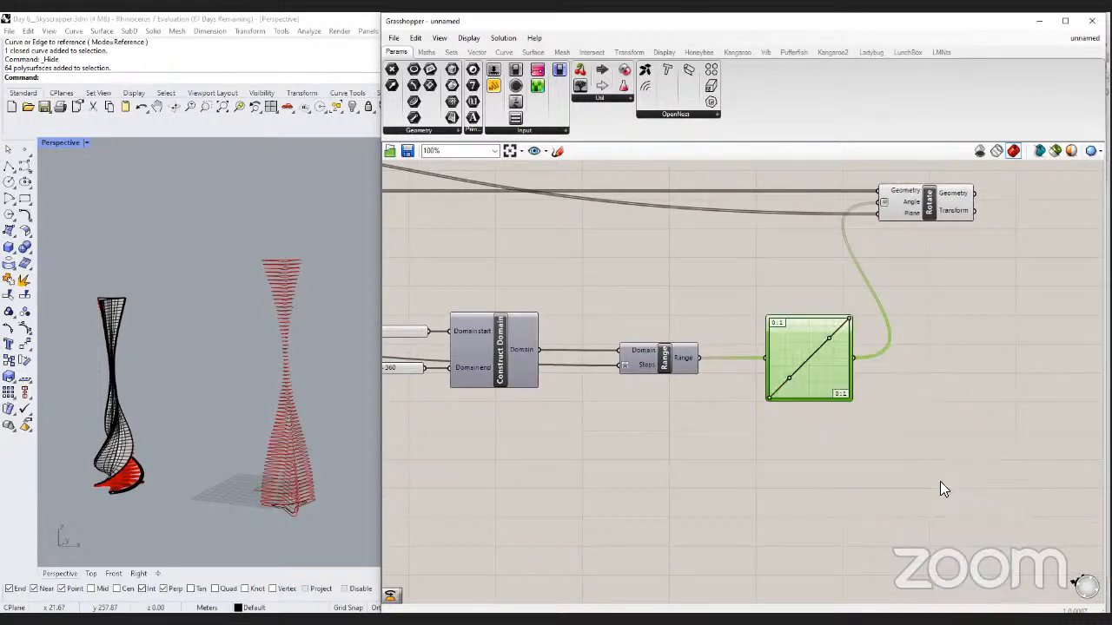
Set the upper X and Y limits of the Bezier Graph Mapper to 360 each.
right_click_drag(722, 470, 932, 474)
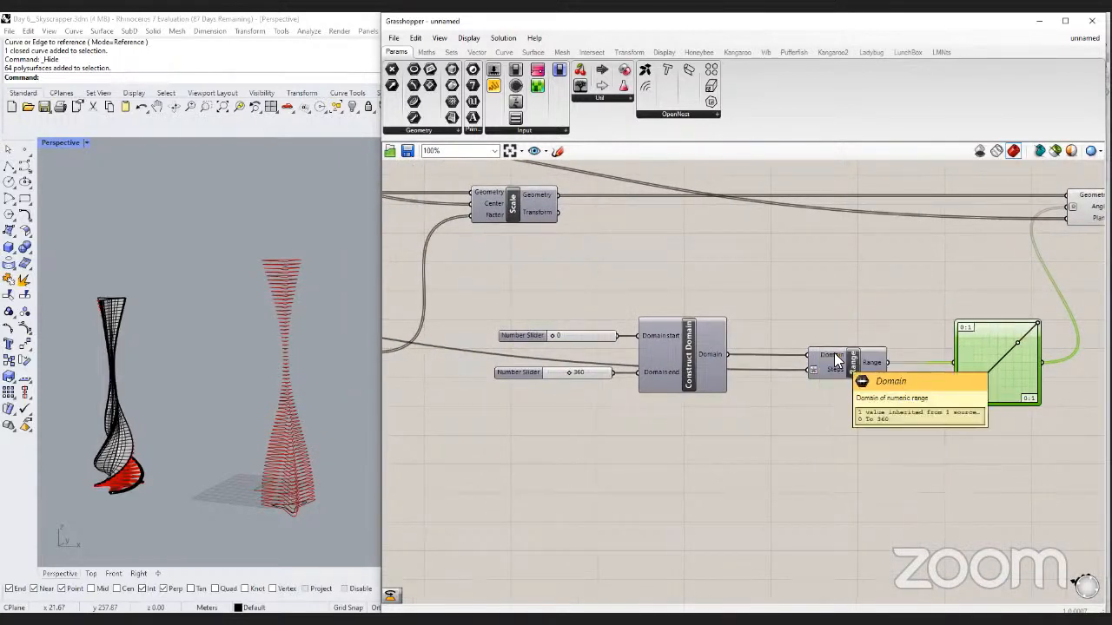
right_click_drag(868, 400, 814, 414)
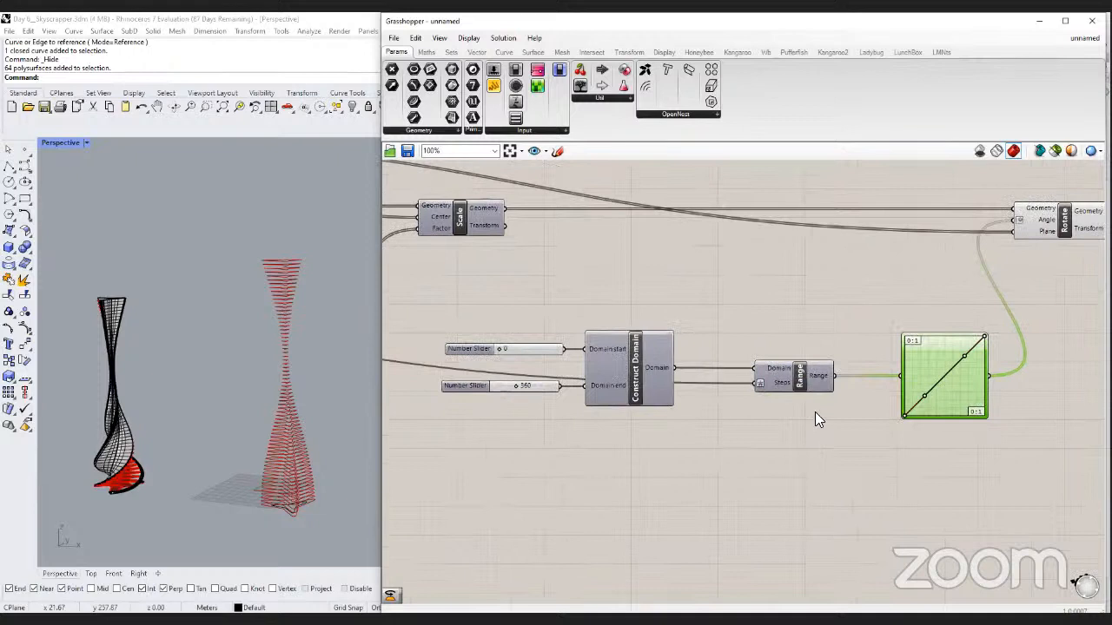
double_click(934, 359)
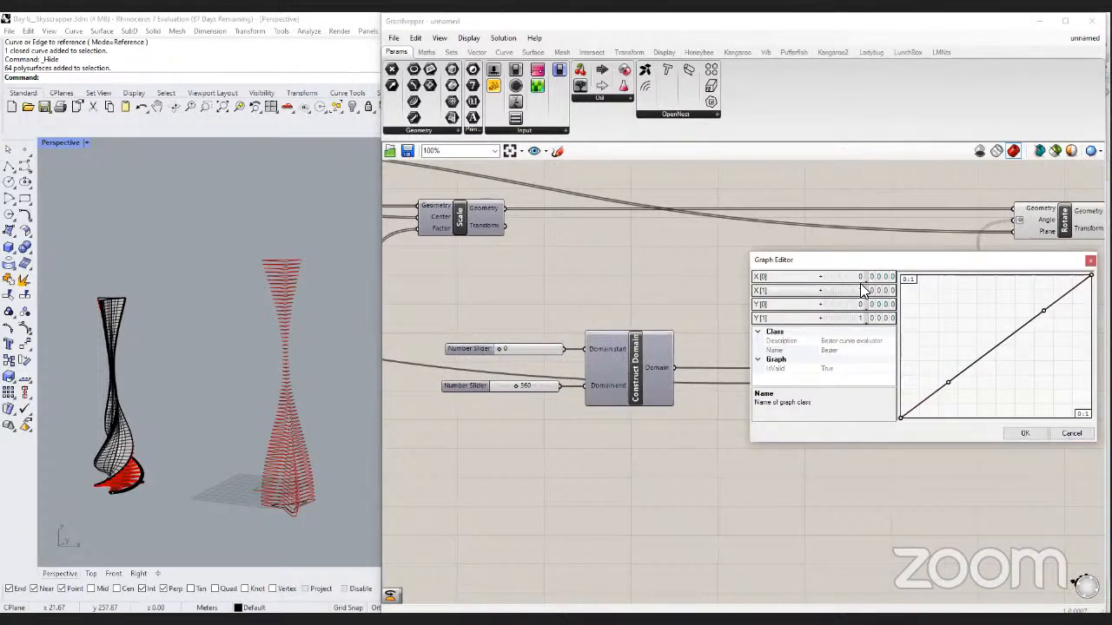
double_click(862, 289)
type("360")
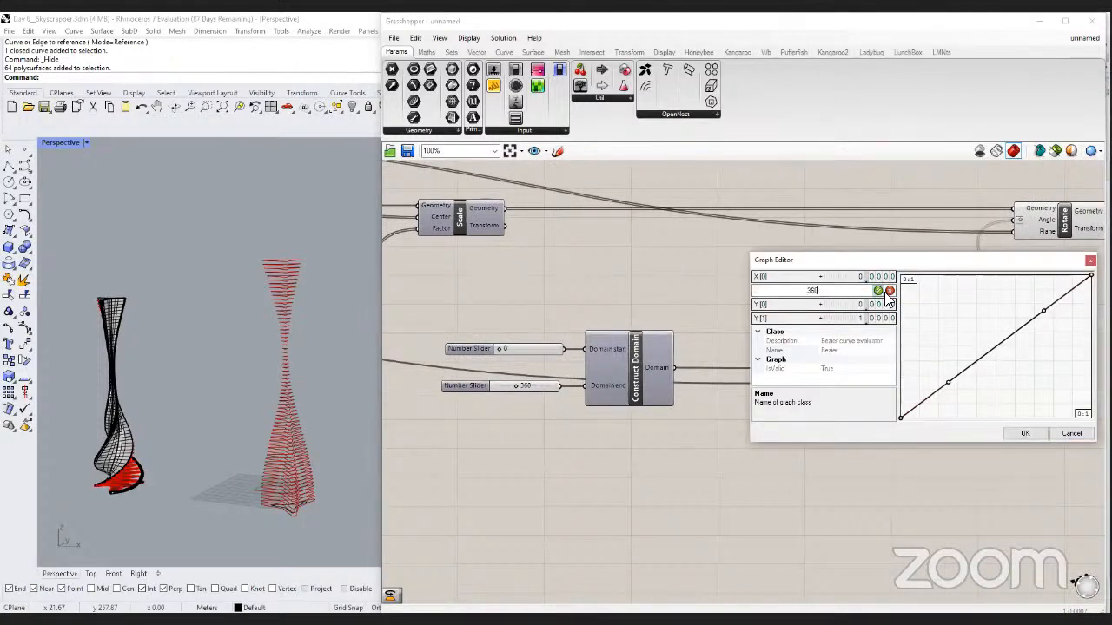
key("Return")
double_click(855, 319)
type("360")
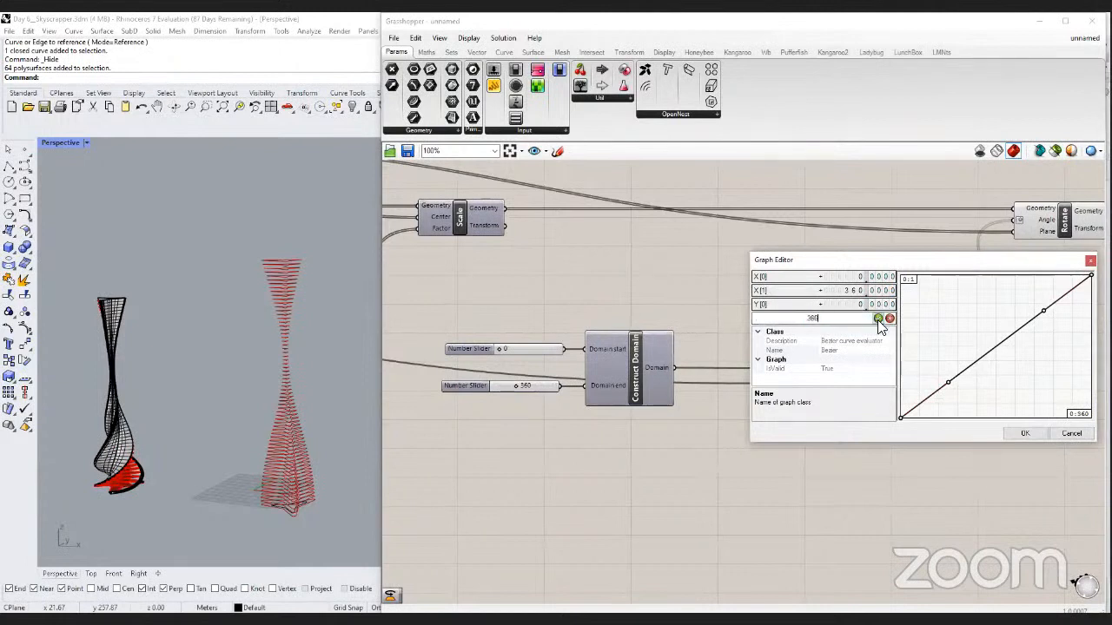
key("Return")
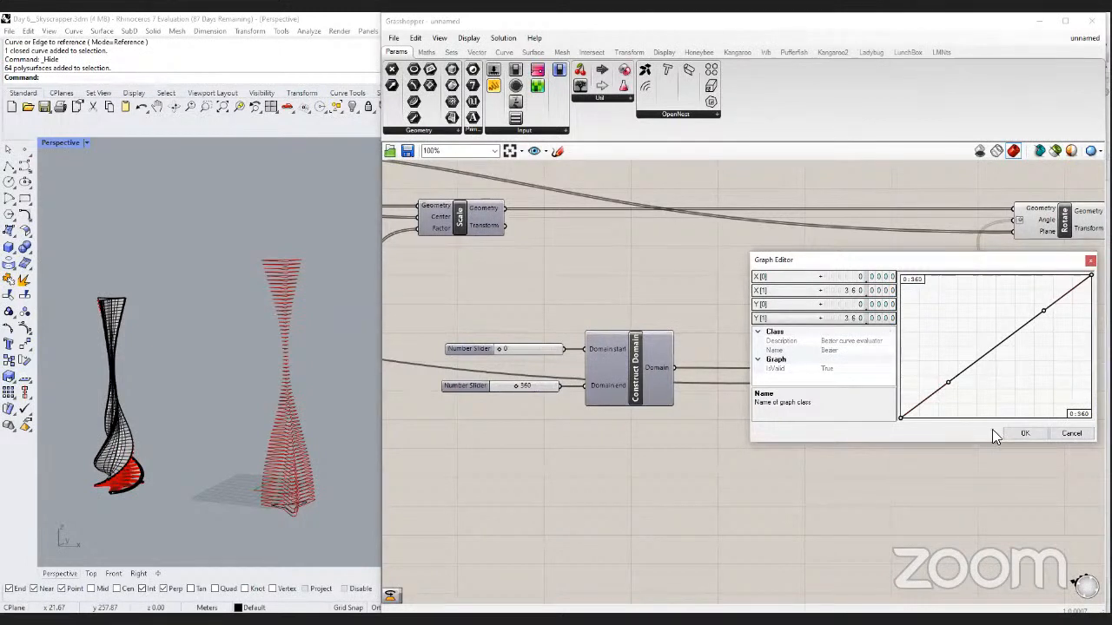
left_click(1025, 433)
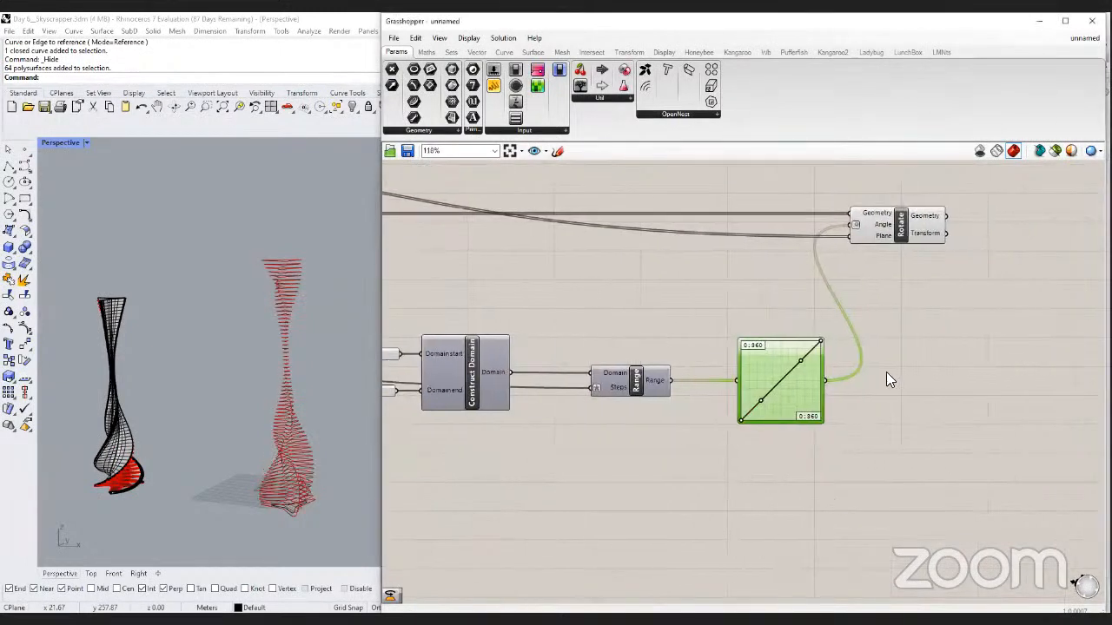
Bend the Bezier graph into a steep-then-flattening curve, placing one handle on its left edge and the other on its top edge.
scroll(886, 372, "up", 3)
left_click_drag(679, 419, 617, 370)
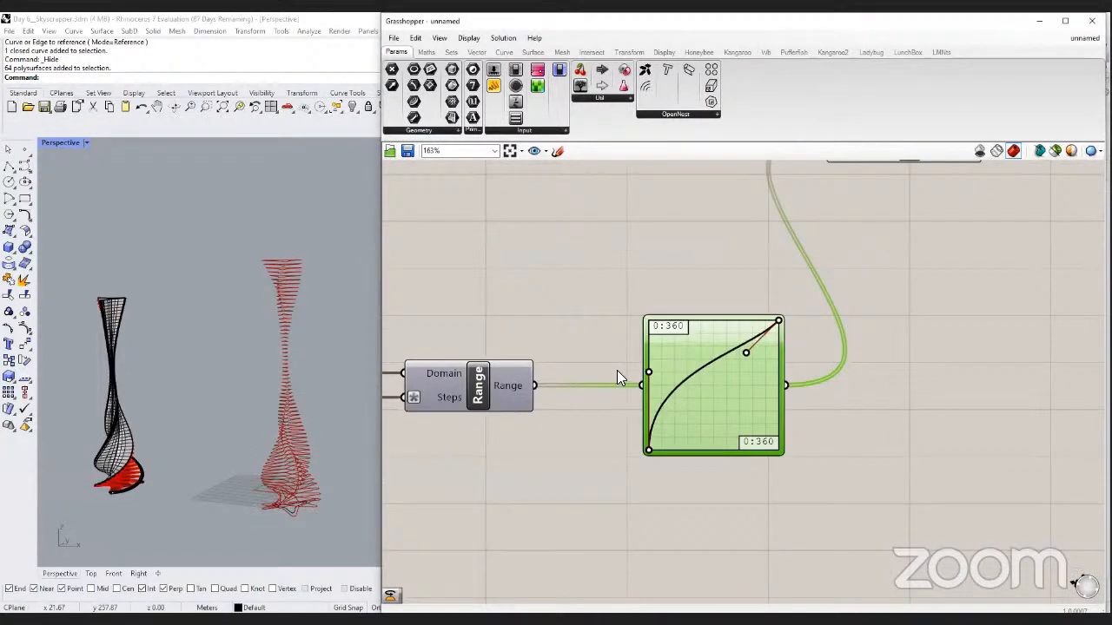
left_click_drag(745, 353, 702, 299)
left_click(726, 286)
Add a Loft component and feed Rotate's Geometry output into its Curves input.
scroll(726, 287, "down", 3)
right_click_drag(815, 283, 730, 309)
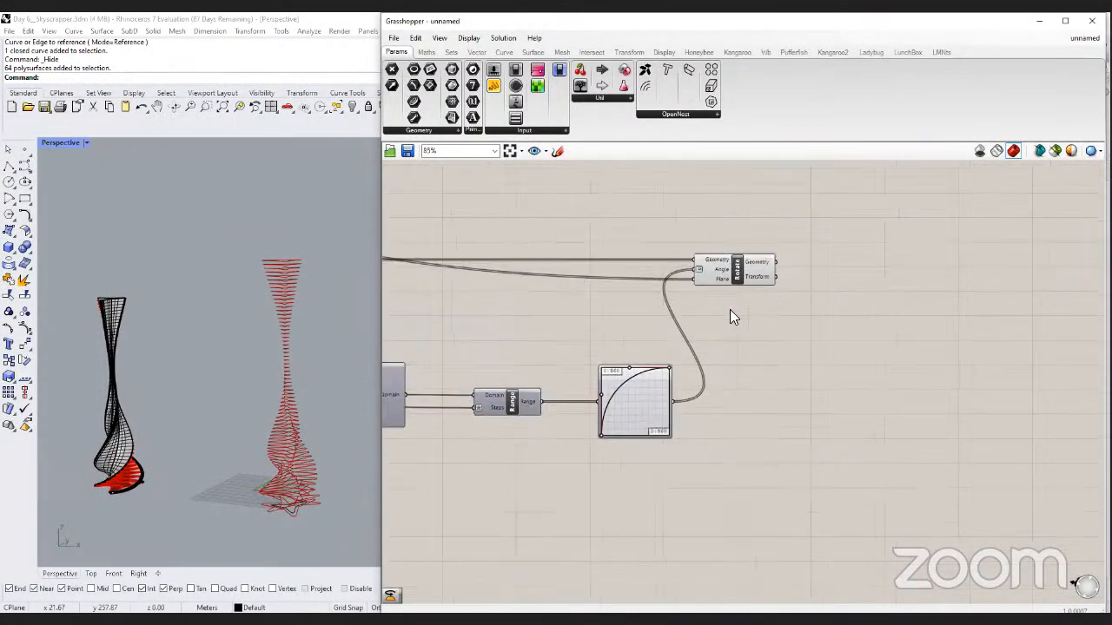
left_click(737, 270)
left_click(777, 328)
double_click(854, 269)
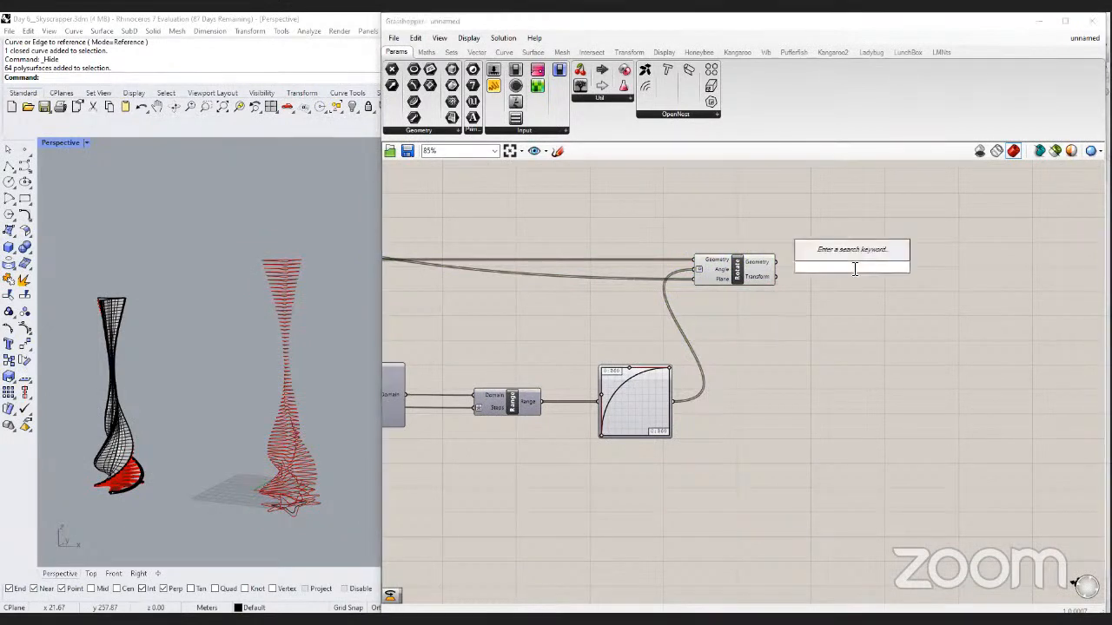
type("loft")
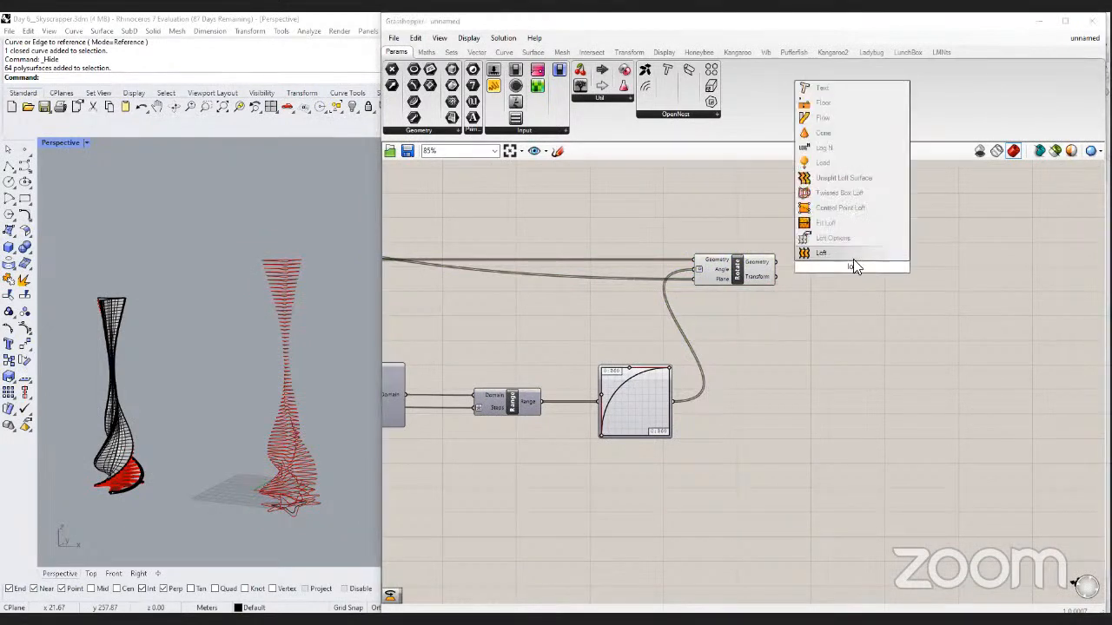
key("Return")
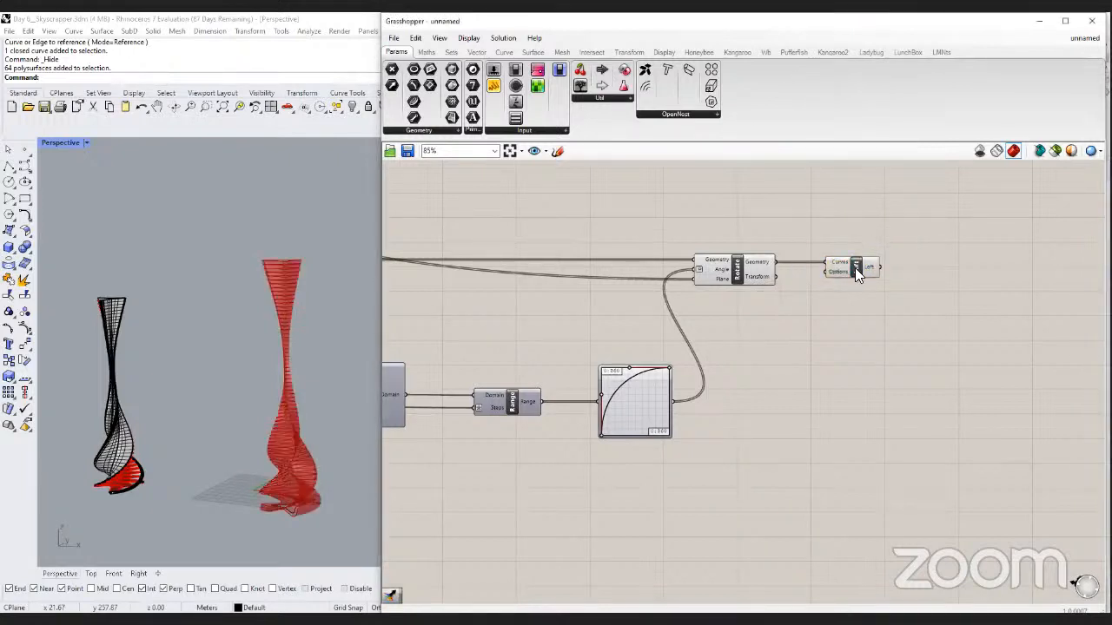
Restrict the Grasshopper geometry preview to selected components only.
scroll(844, 326, "down", 2)
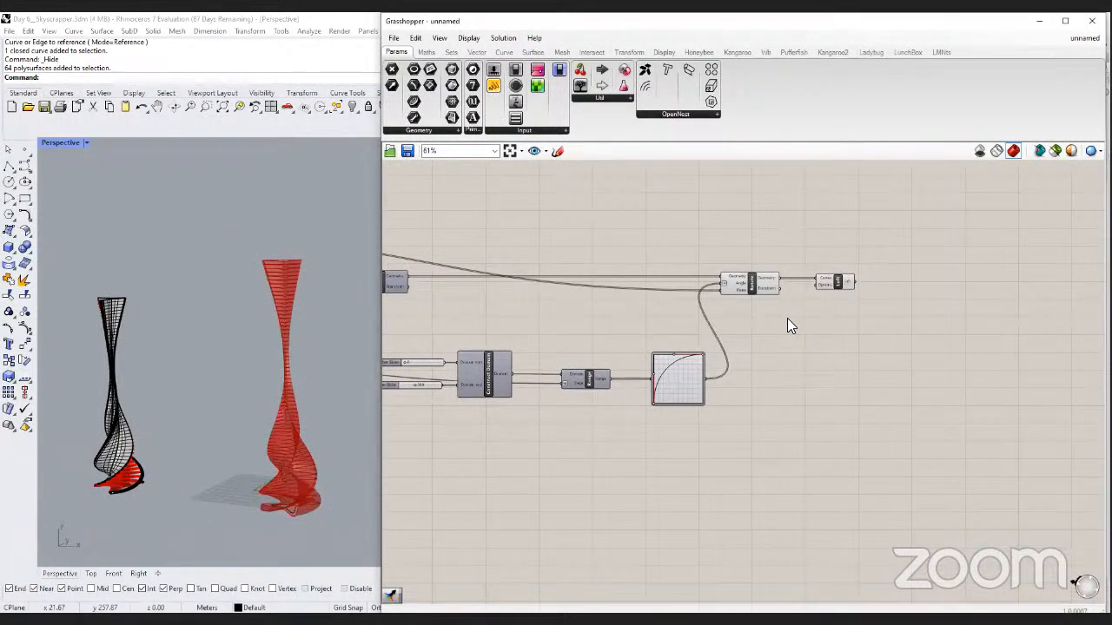
scroll(787, 318, "down", 2)
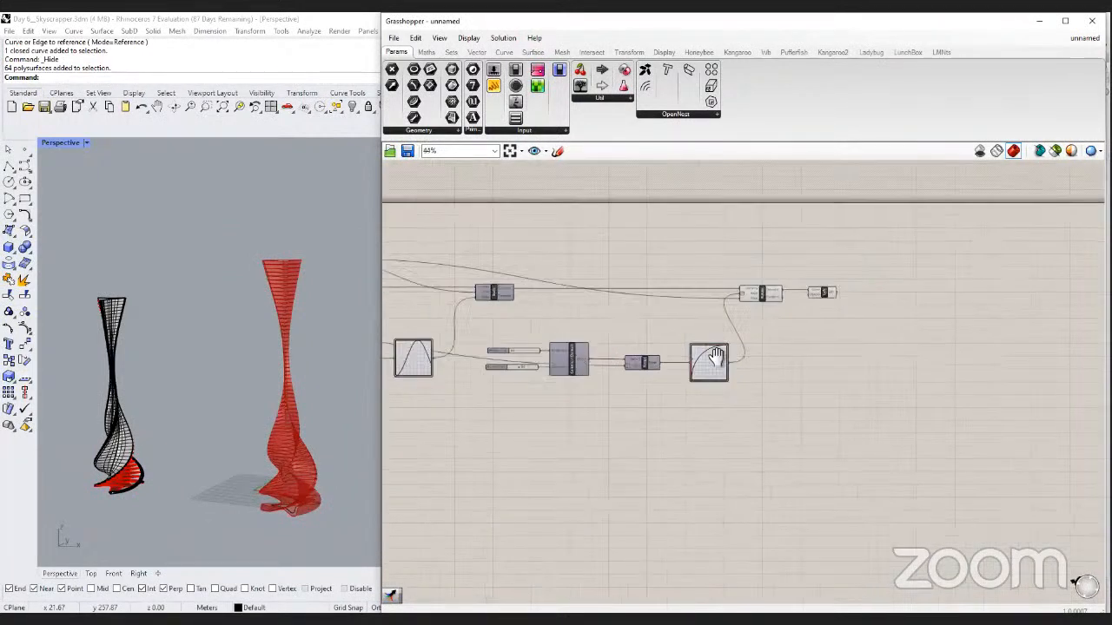
right_click_drag(542, 360, 735, 354)
scroll(735, 354, "down", 1)
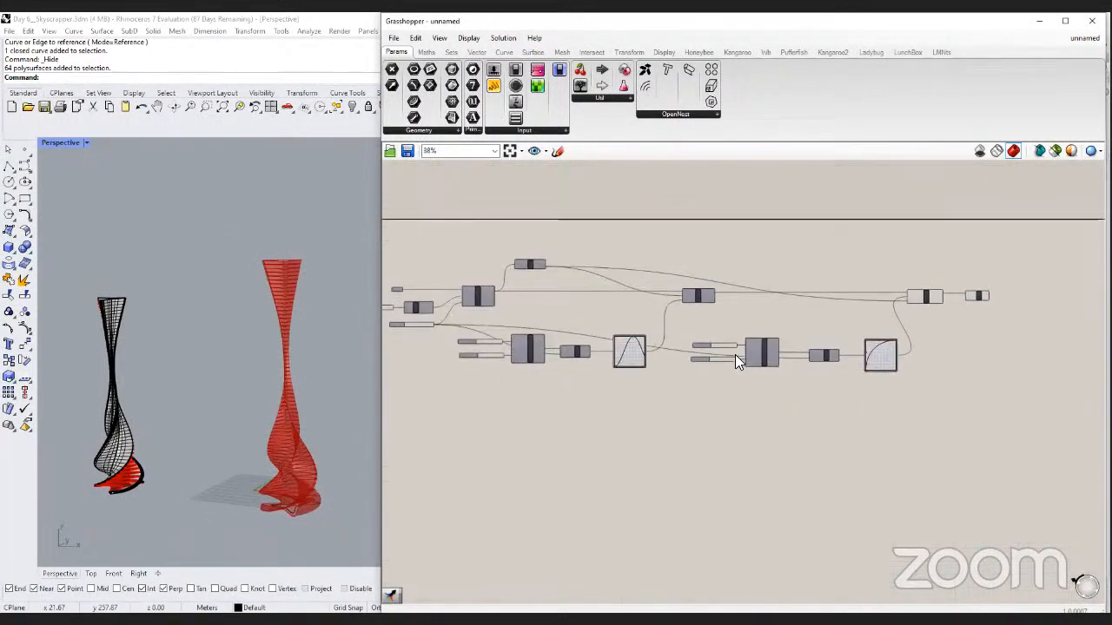
left_click(1053, 153)
Review the base Curve and the Linear Array with its floor height and floor count inputs by previewing each component.
scroll(668, 313, "up", 4)
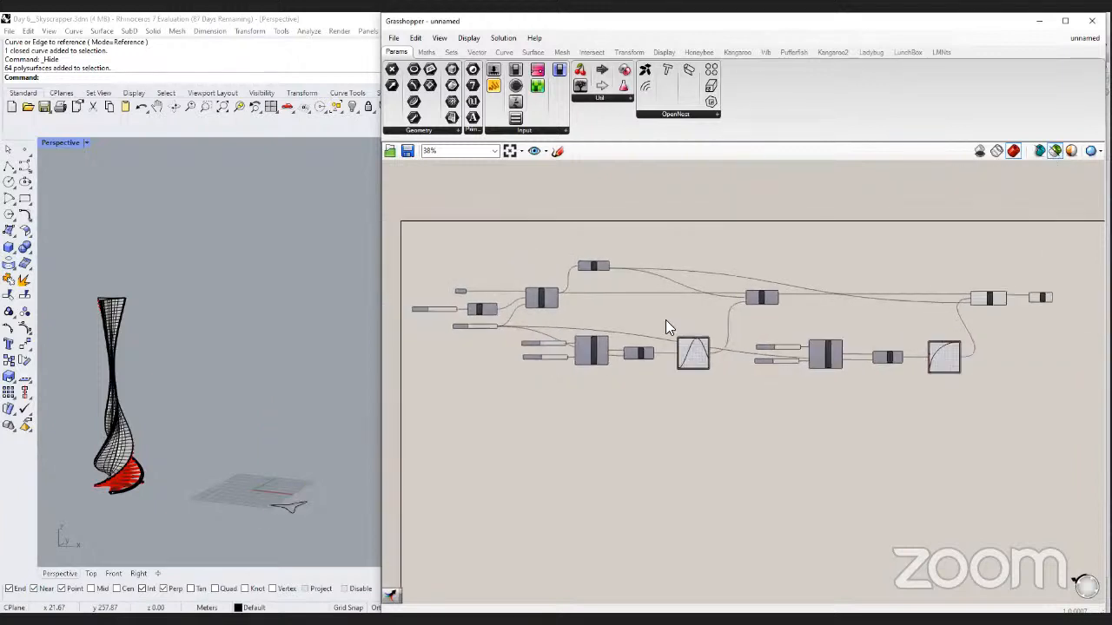
left_click(448, 267)
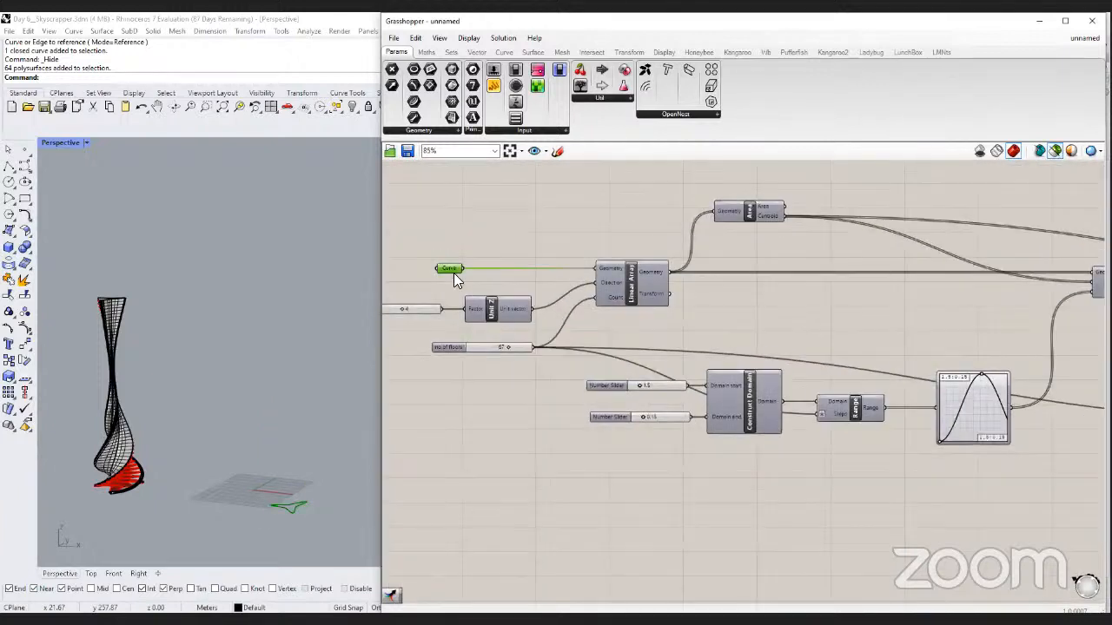
left_click(634, 283)
right_click_drag(633, 340, 670, 347)
scroll(670, 347, "up", 3)
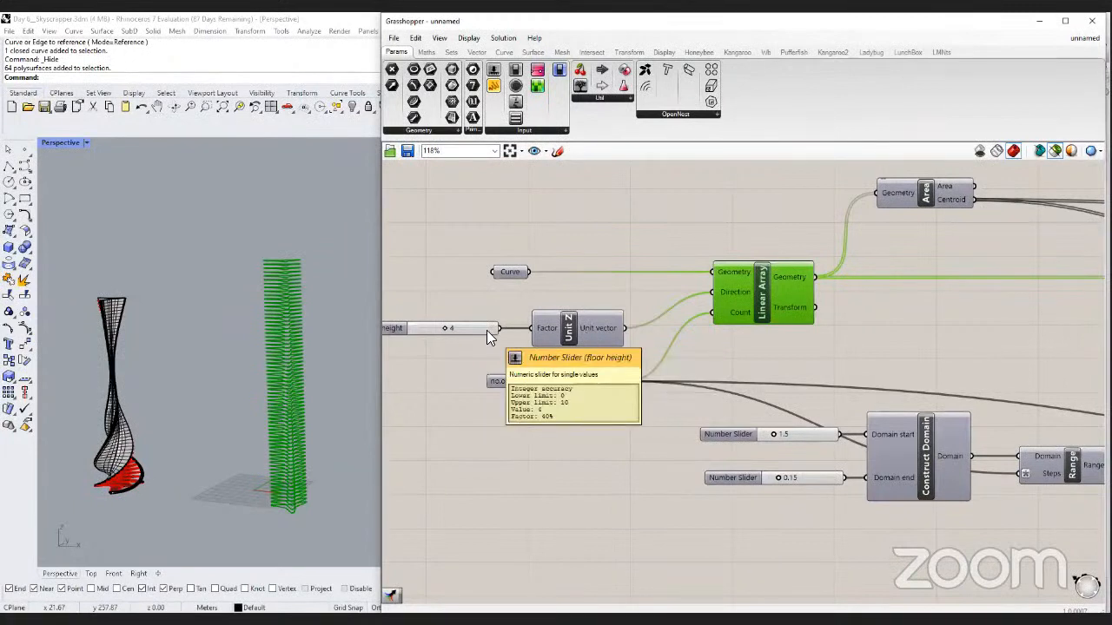
right_click_drag(486, 337, 534, 335)
right_click_drag(721, 344, 625, 328)
scroll(747, 356, "down", 1)
right_click_drag(942, 426, 624, 385)
scroll(623, 386, "down", 1)
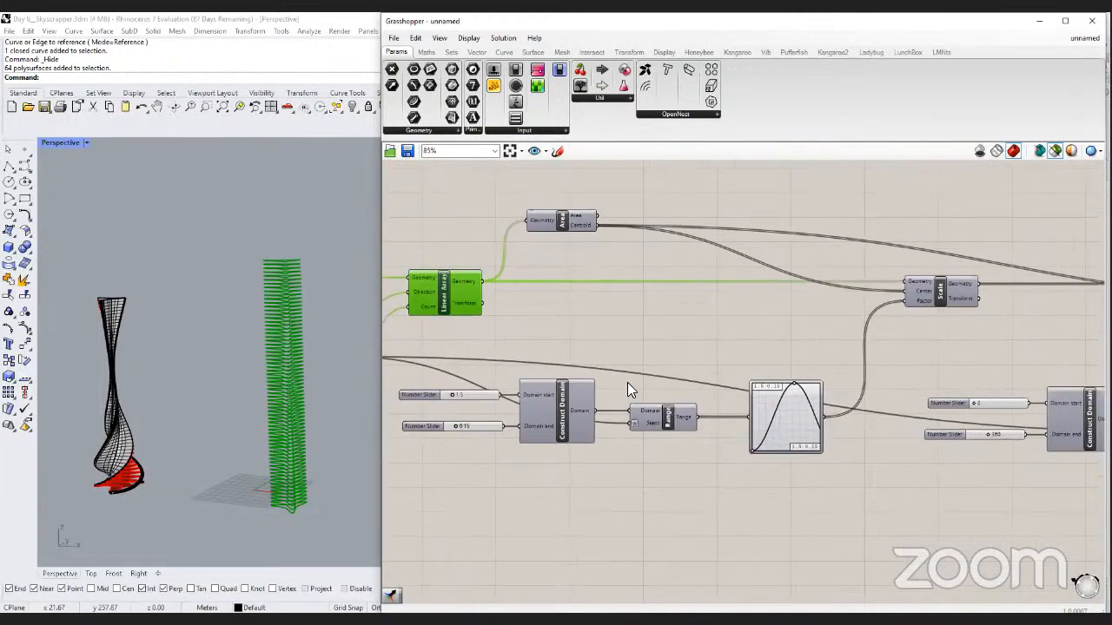
Review the scaled floors by previewing Scale and checking its Center values, the Sine Graph Mapper and the Range's Steps input.
left_click(920, 292)
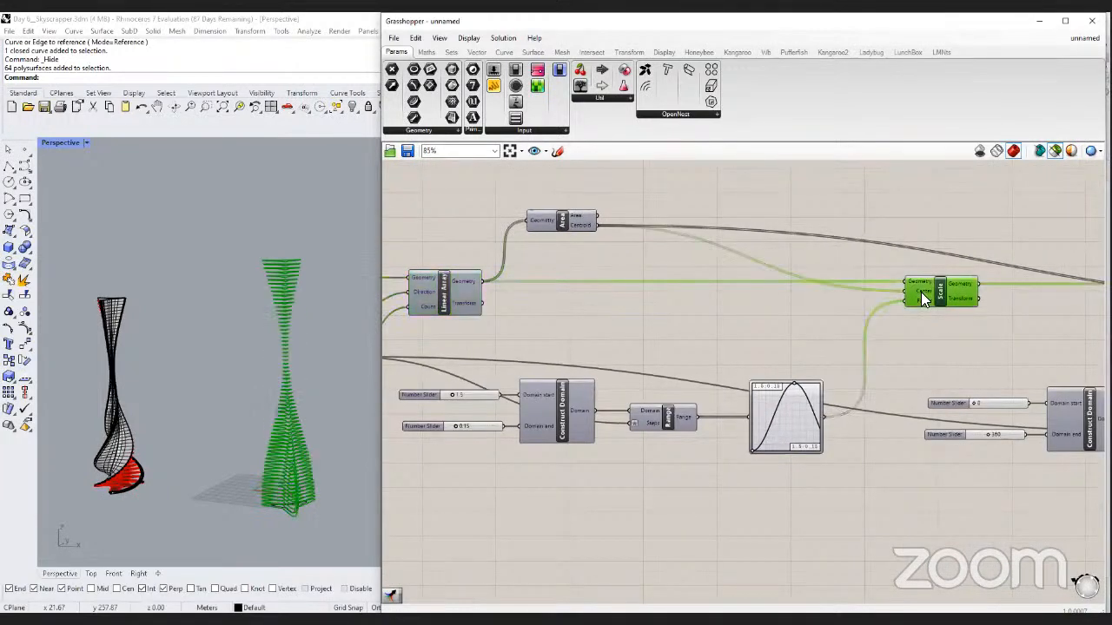
mouse_move(921, 292)
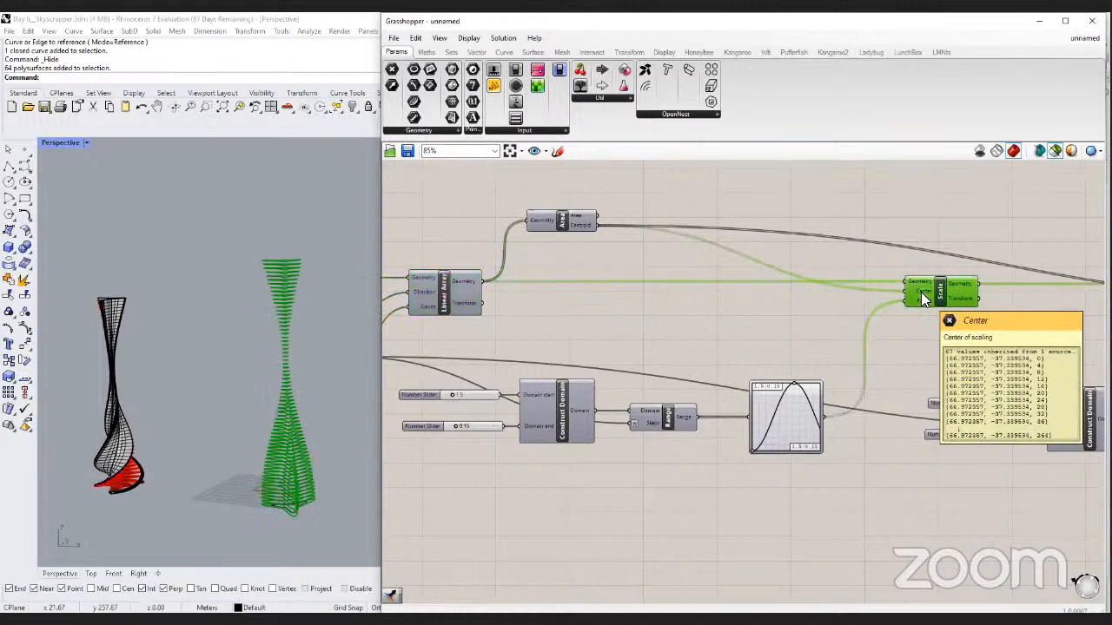
right_click_drag(697, 408, 714, 382)
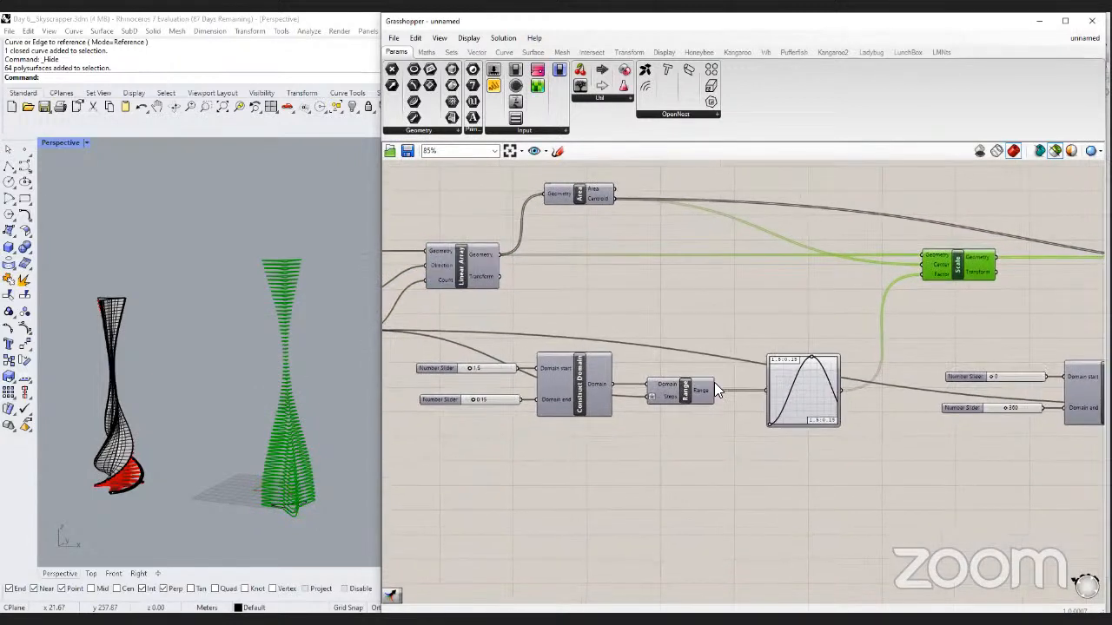
mouse_move(766, 393)
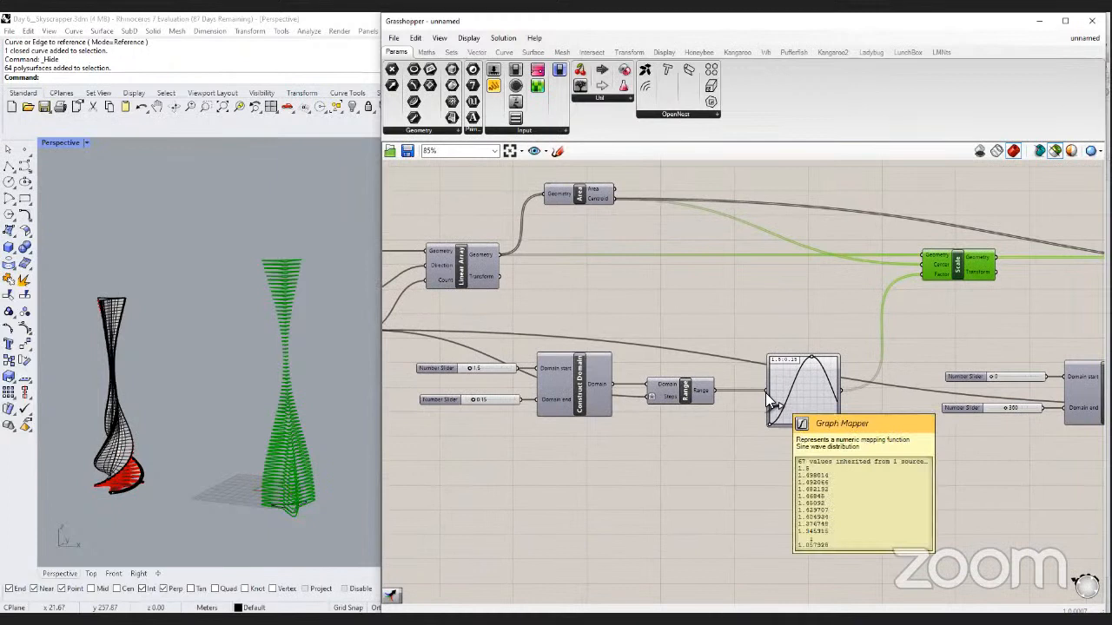
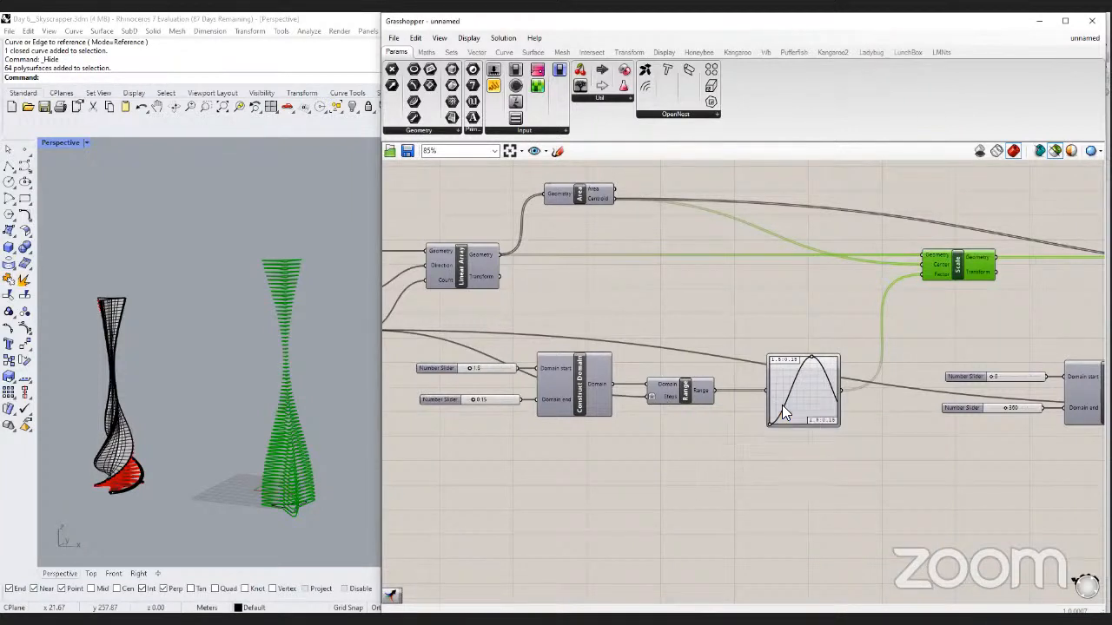
mouse_move(787, 413)
scroll(665, 389, "up", 3)
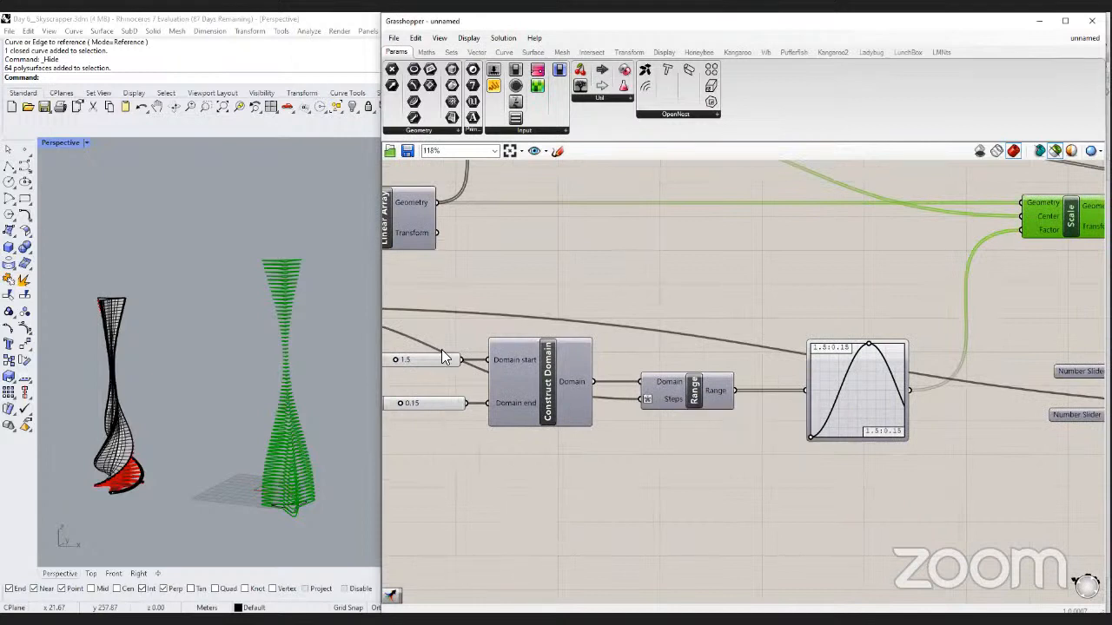
scroll(446, 389, "down", 3)
mouse_move(660, 402)
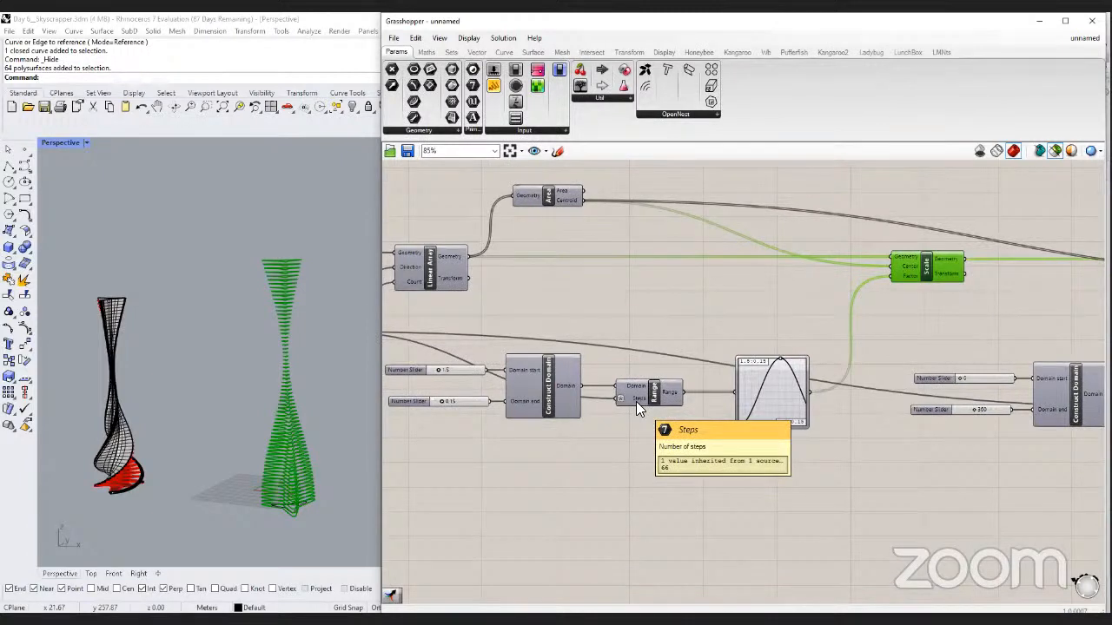
right_click_drag(737, 472, 638, 471)
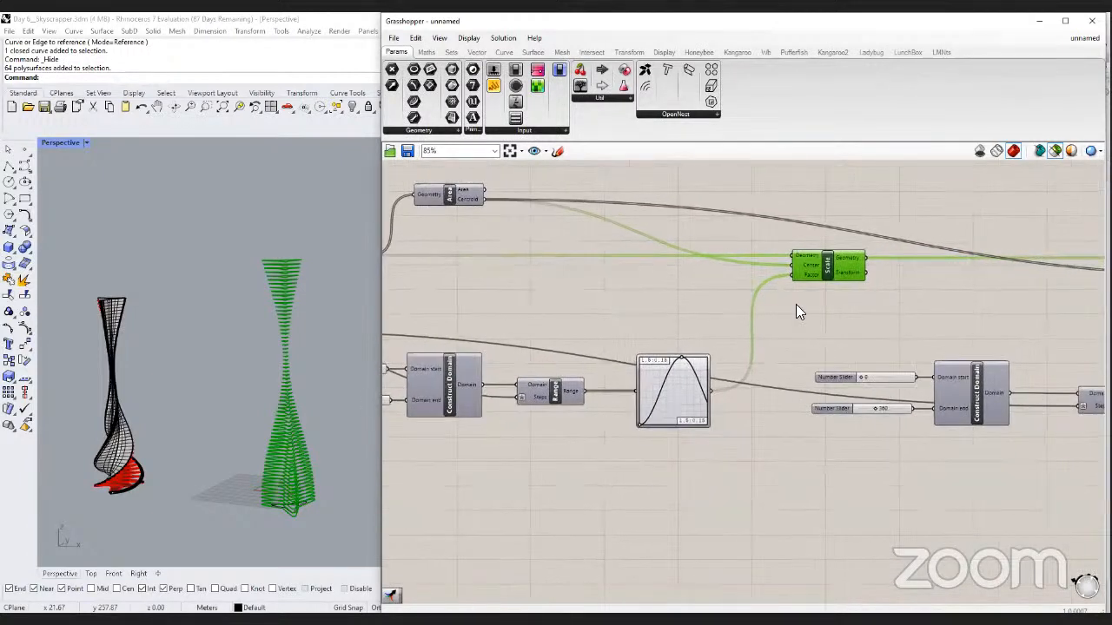
Preview the Rotate component with its Angle values and the Loft component, and restore the preview of all components.
right_click_drag(930, 472, 666, 472)
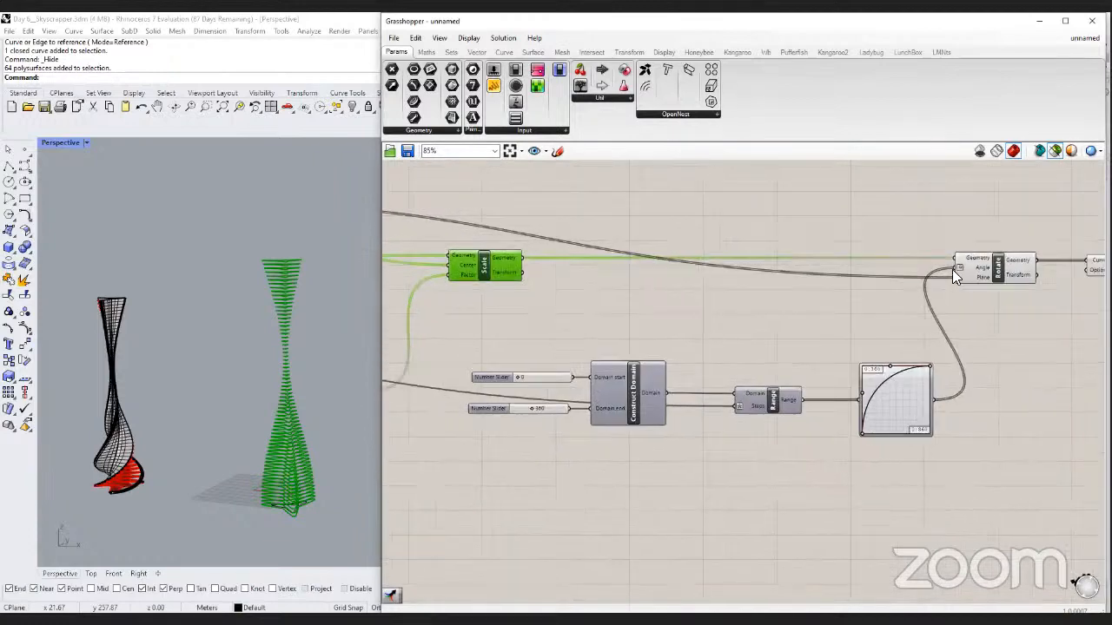
left_click(953, 269)
right_click_drag(994, 363, 955, 356)
mouse_move(949, 249)
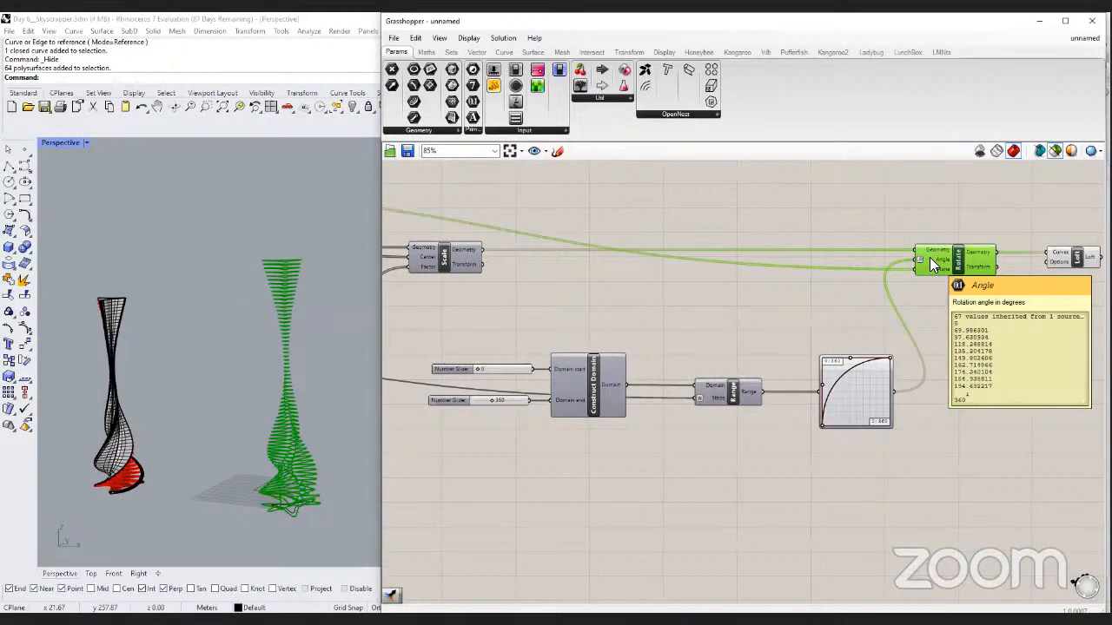
right_click_drag(966, 336, 800, 354)
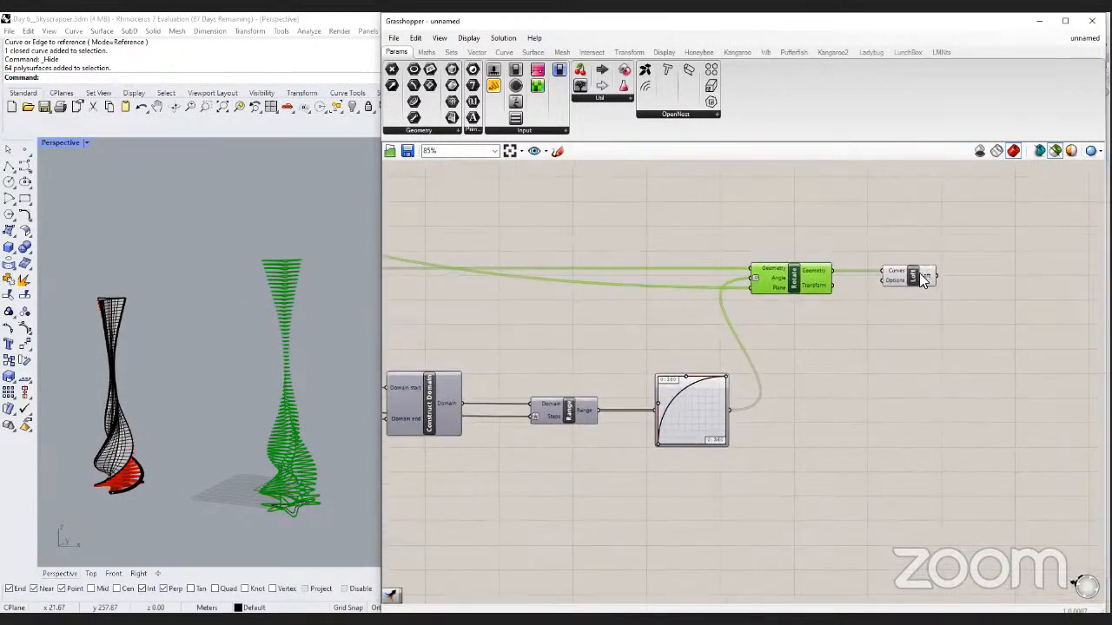
left_click(921, 276)
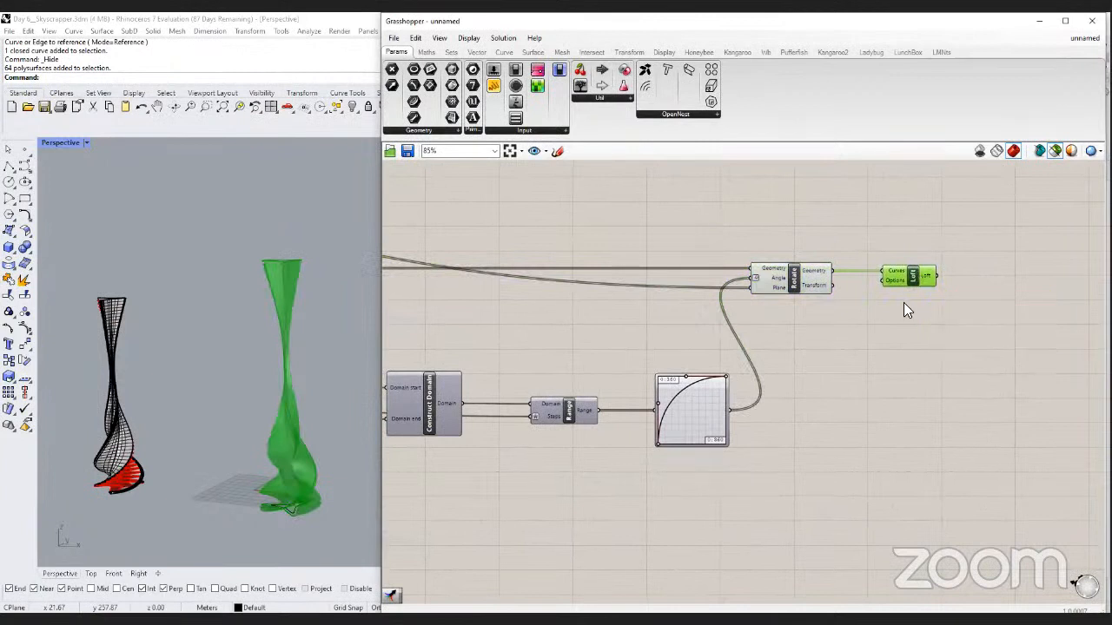
left_click(981, 321)
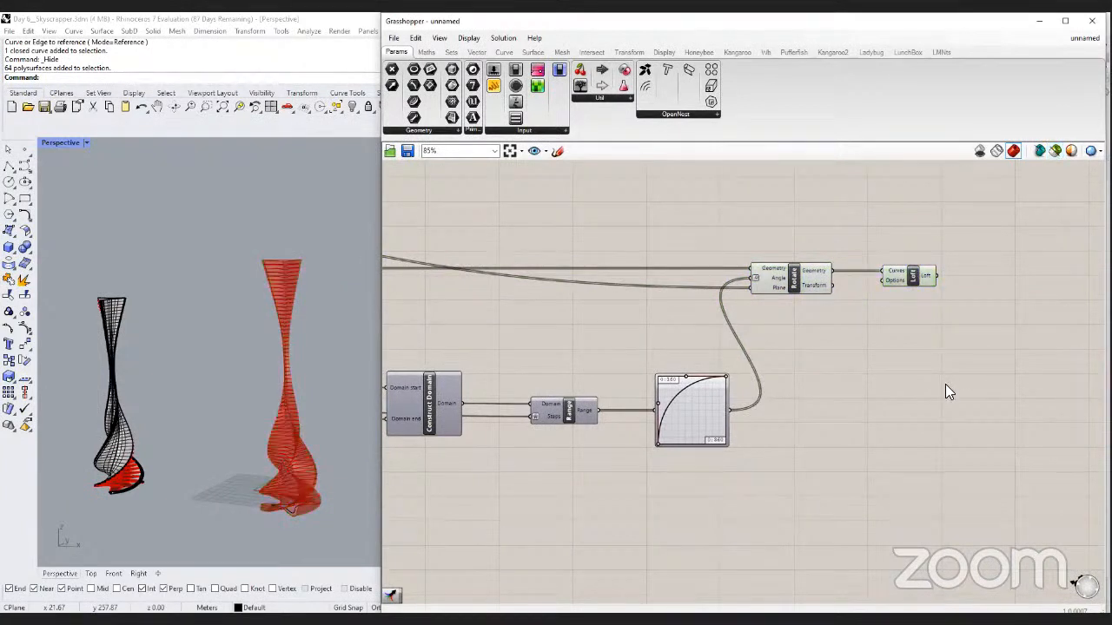
left_click(304, 450)
Duplicate the complete tower definition below the original on the Grasshopper canvas.
scroll(829, 429, "down", 6)
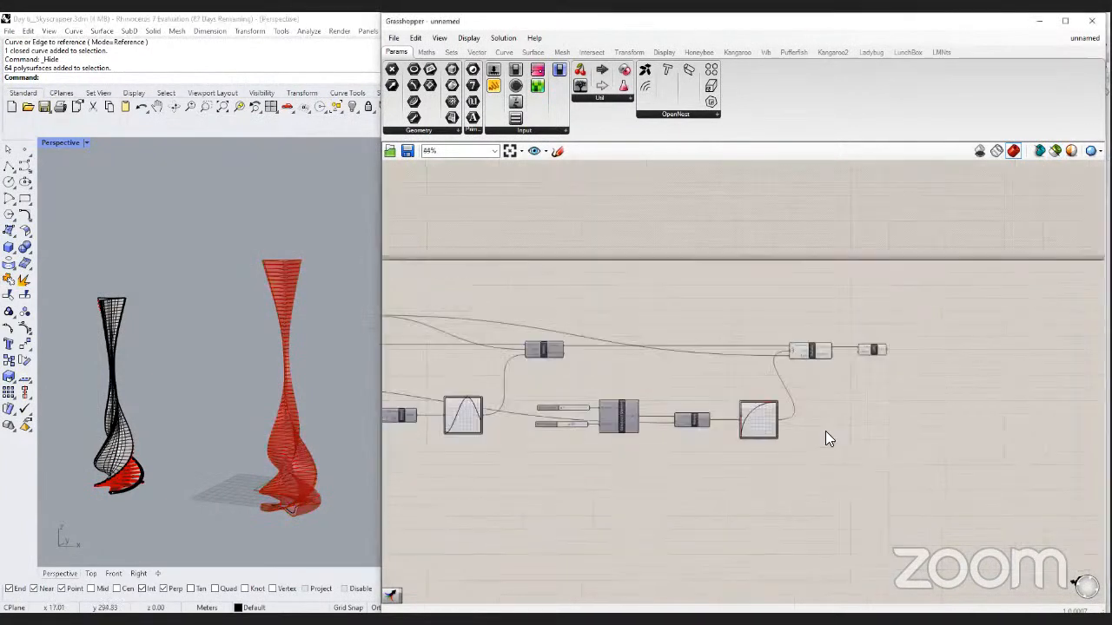
left_click_drag(944, 382, 475, 253)
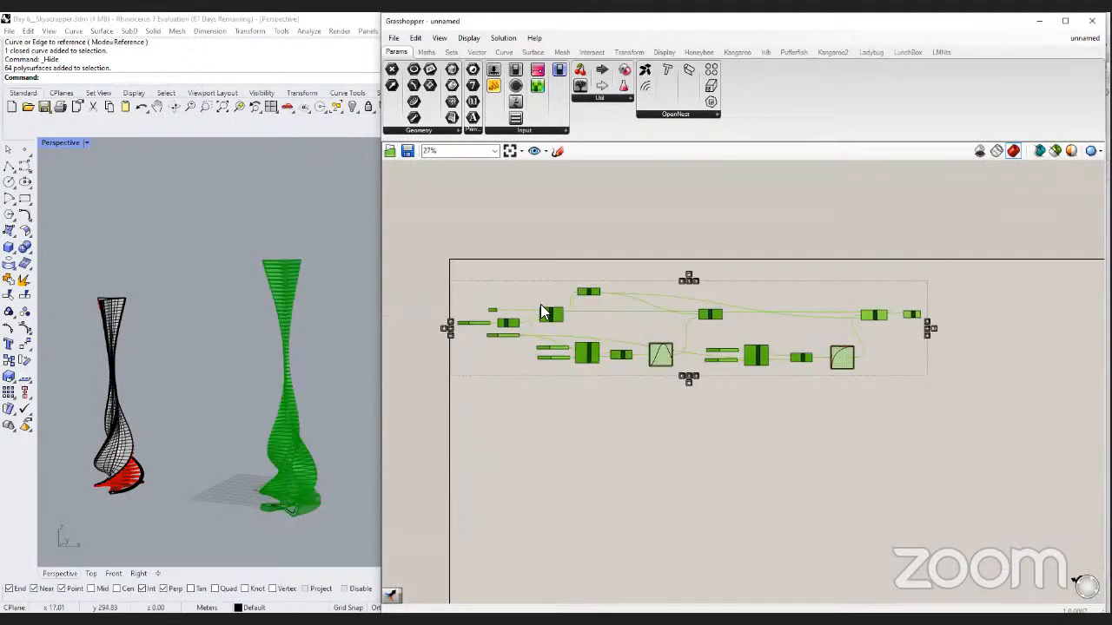
left_click_drag(559, 317, 594, 490, "alt")
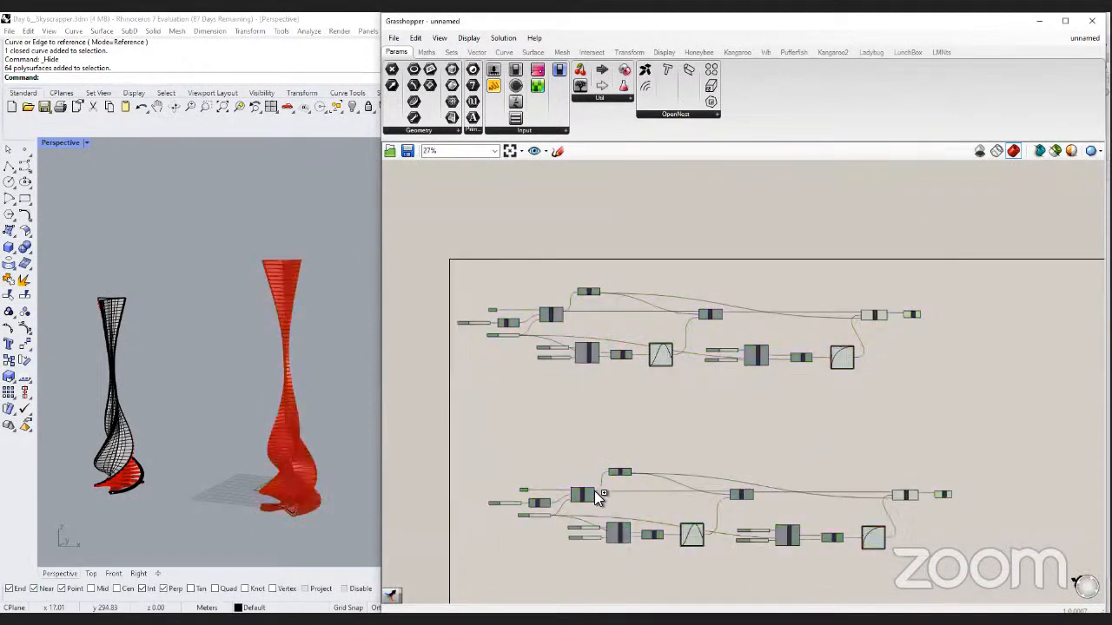
Draw an ellipse from its center in the Rhino Perspective viewport, on the ground beside the Grasshopper tower.
scroll(356, 450, "down", 3)
right_click_drag(356, 449, 282, 450)
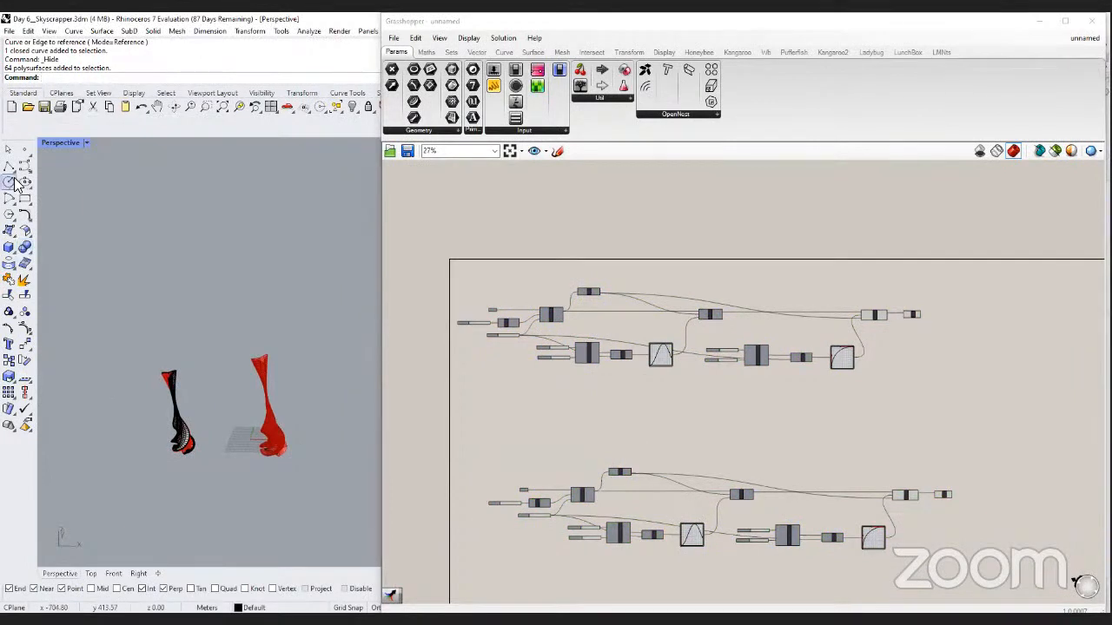
left_click(24, 183)
left_click(320, 455)
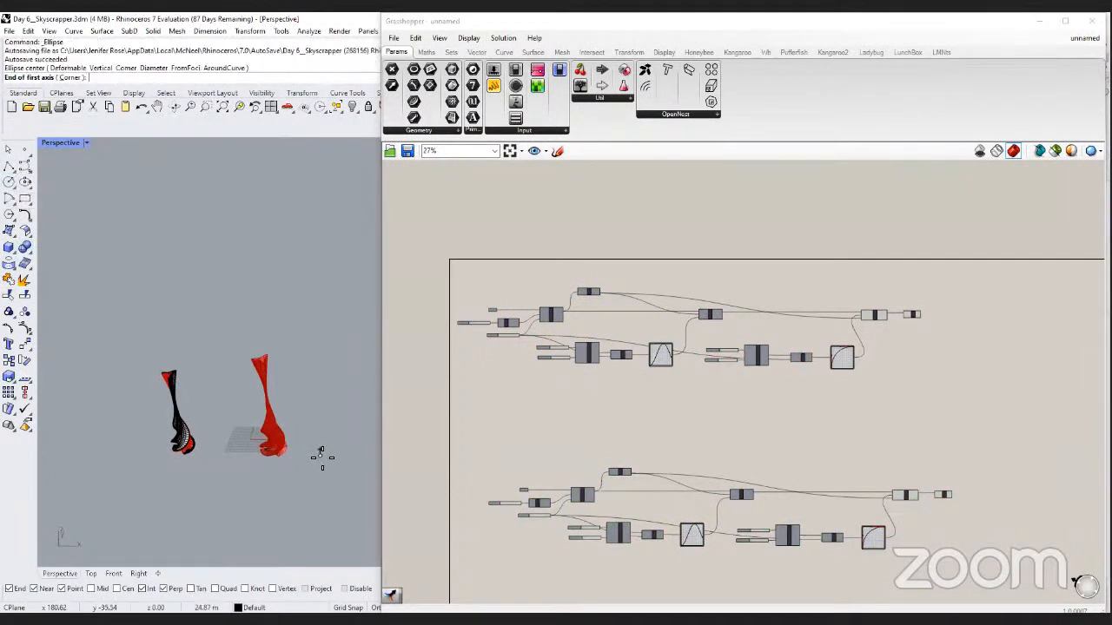
left_click(324, 440)
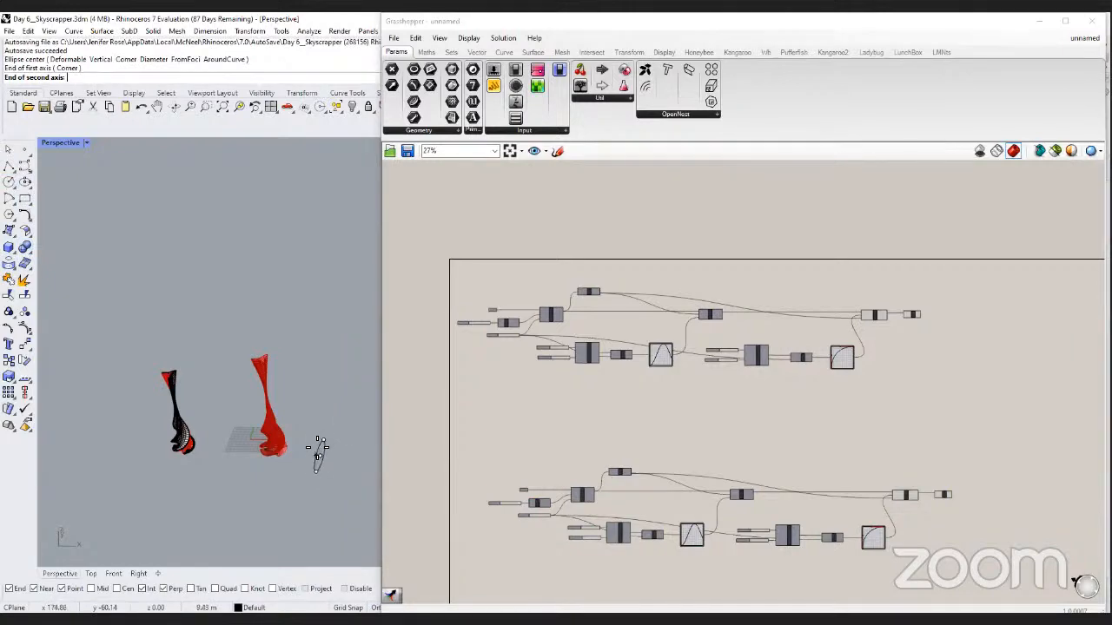
left_click(313, 456)
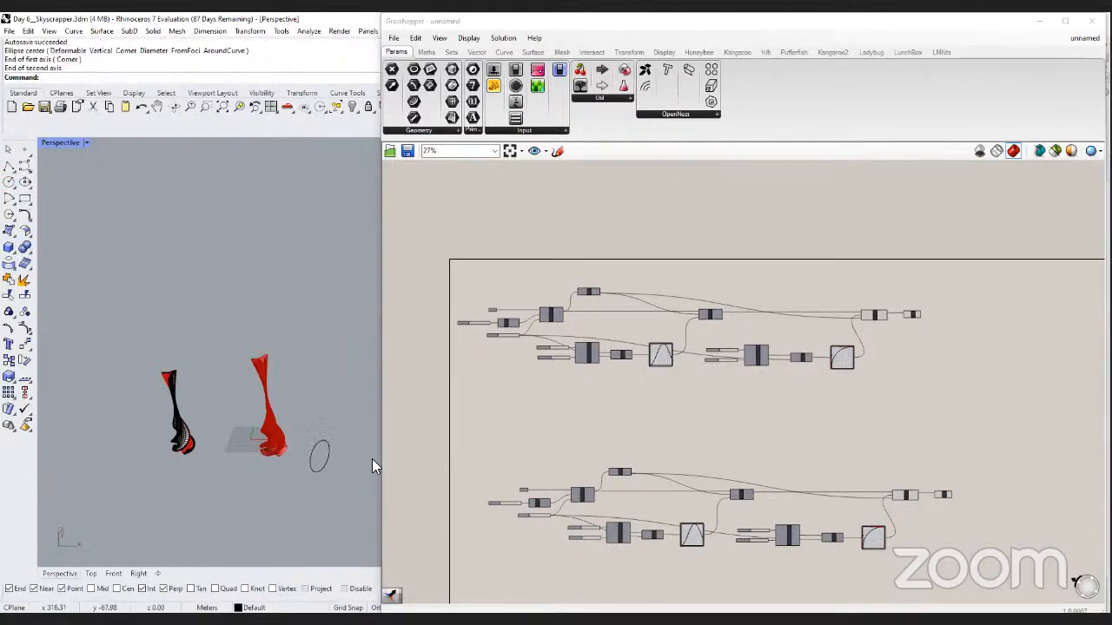
Reference the new ellipse in the duplicated definition's Curve parameter to generate a second tower.
left_click(575, 424)
scroll(575, 424, "up", 5)
scroll(521, 434, "up", 3)
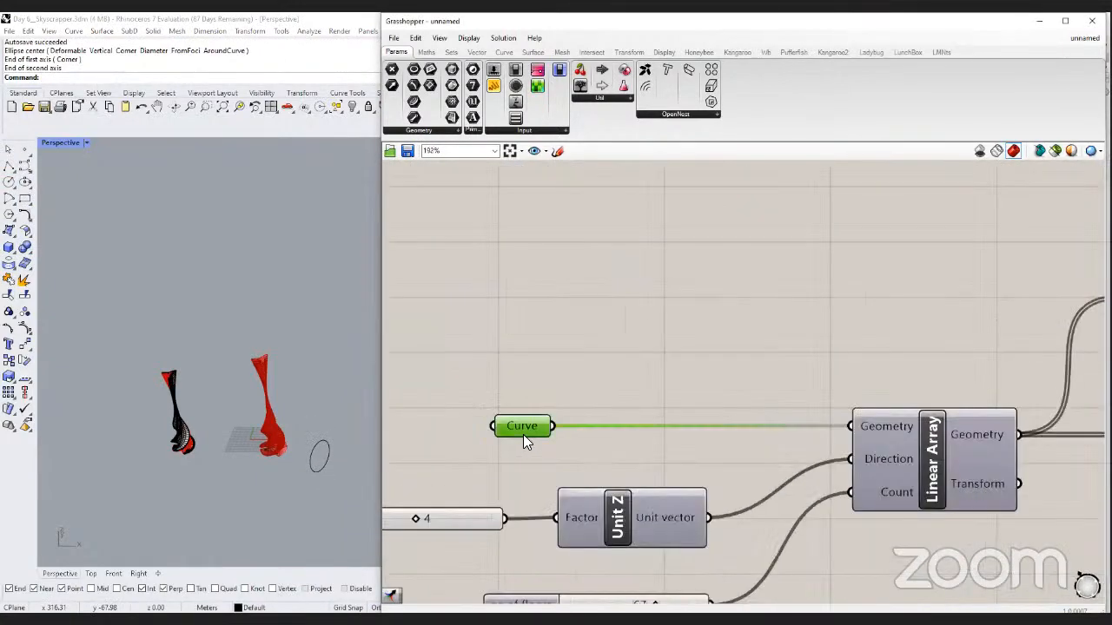
right_click(523, 434)
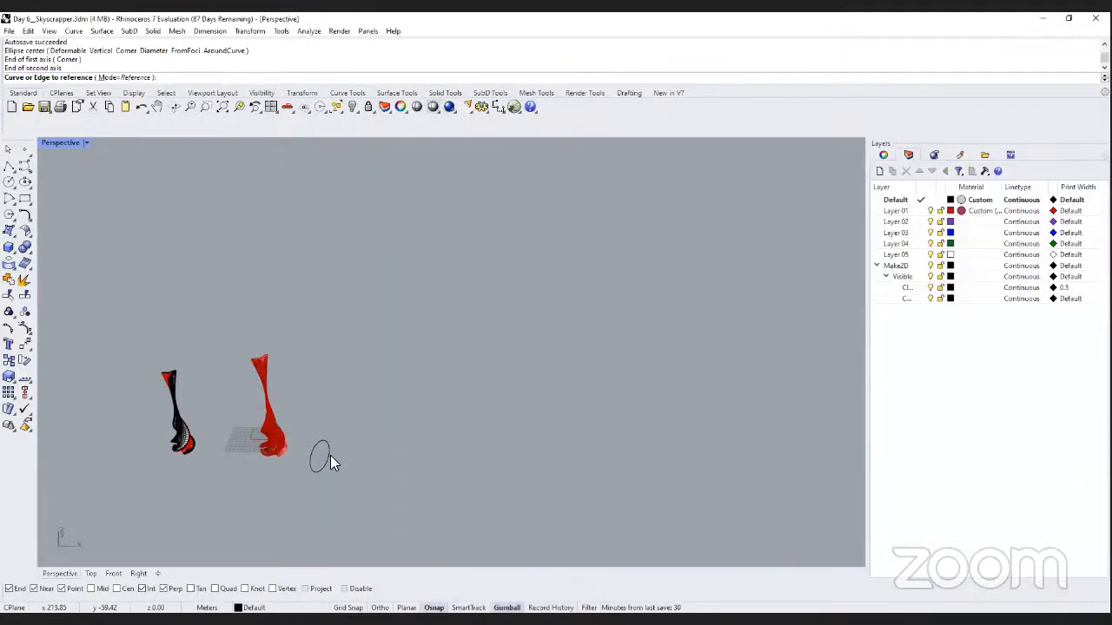
left_click(331, 455)
mouse_move(299, 488)
right_mouse_down()
mouse_move(281, 441)
mouse_move(287, 471)
right_mouse_up()
scroll(288, 488, "up", 4)
scroll(289, 488, "up", 5)
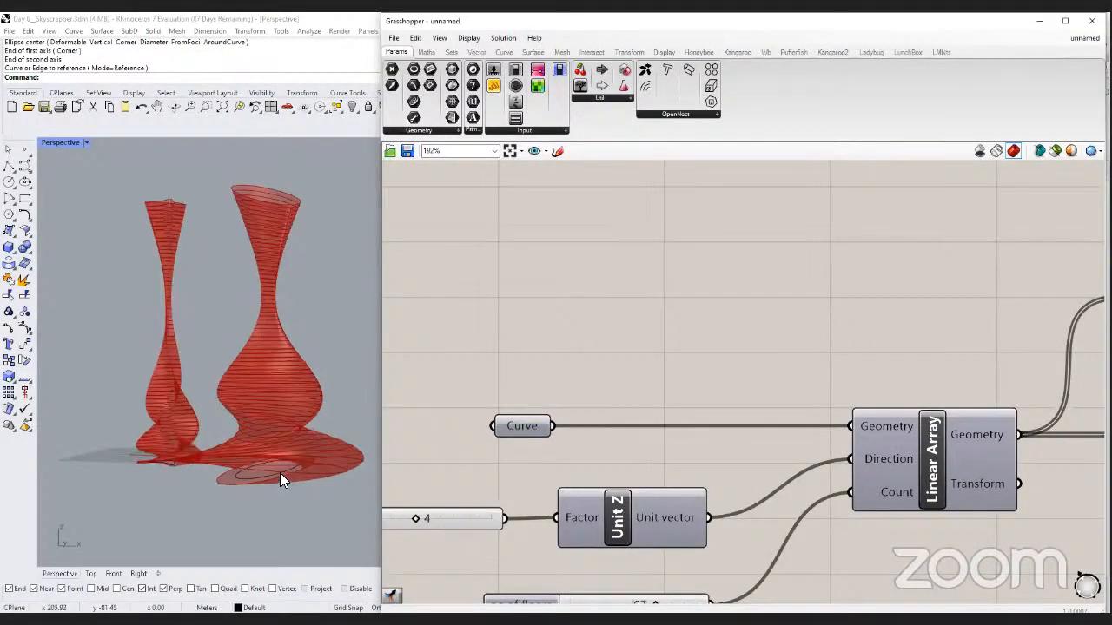
Scale the base ellipse down along its X axis with the gumball to slim the second tower.
left_click(227, 463)
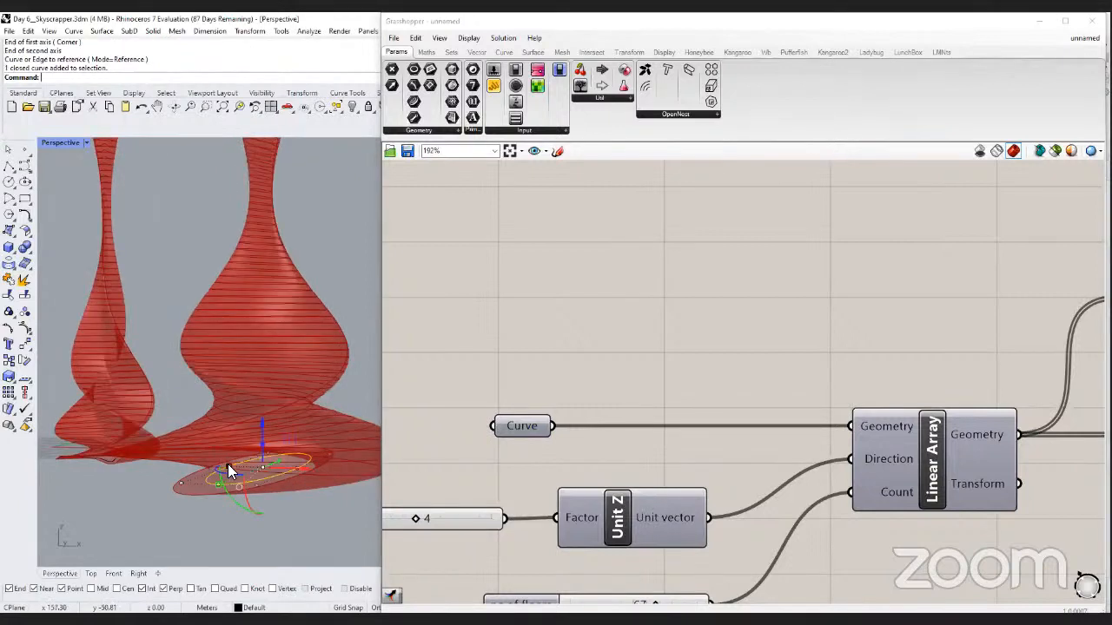
scroll(231, 472, "up", 3)
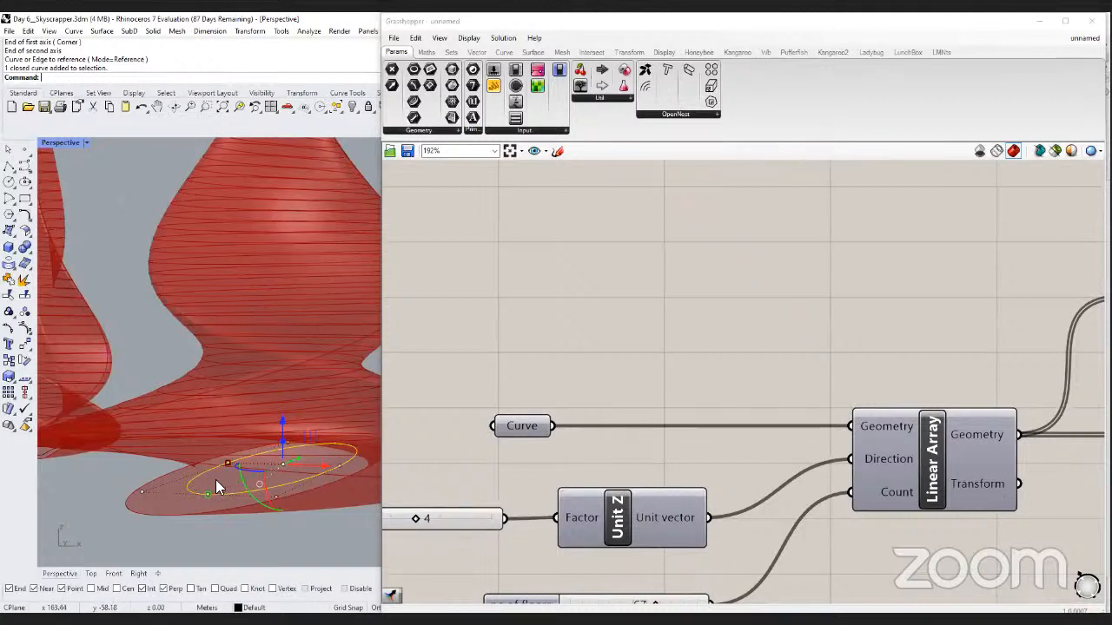
scroll(232, 488, "down", 2)
scroll(232, 489, "down", 1)
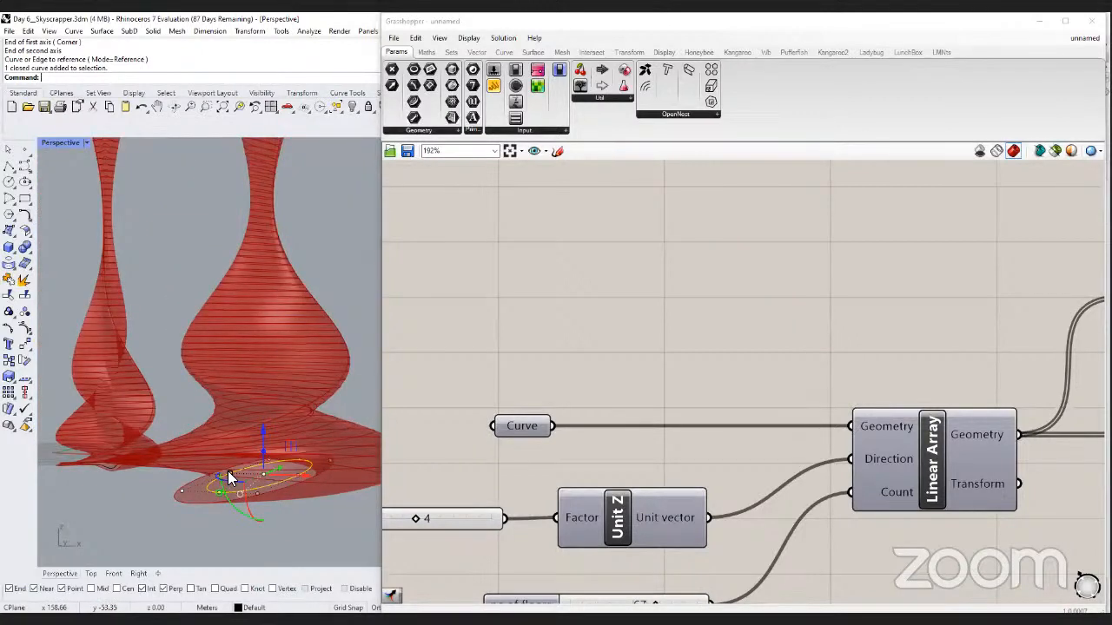
left_click(228, 474)
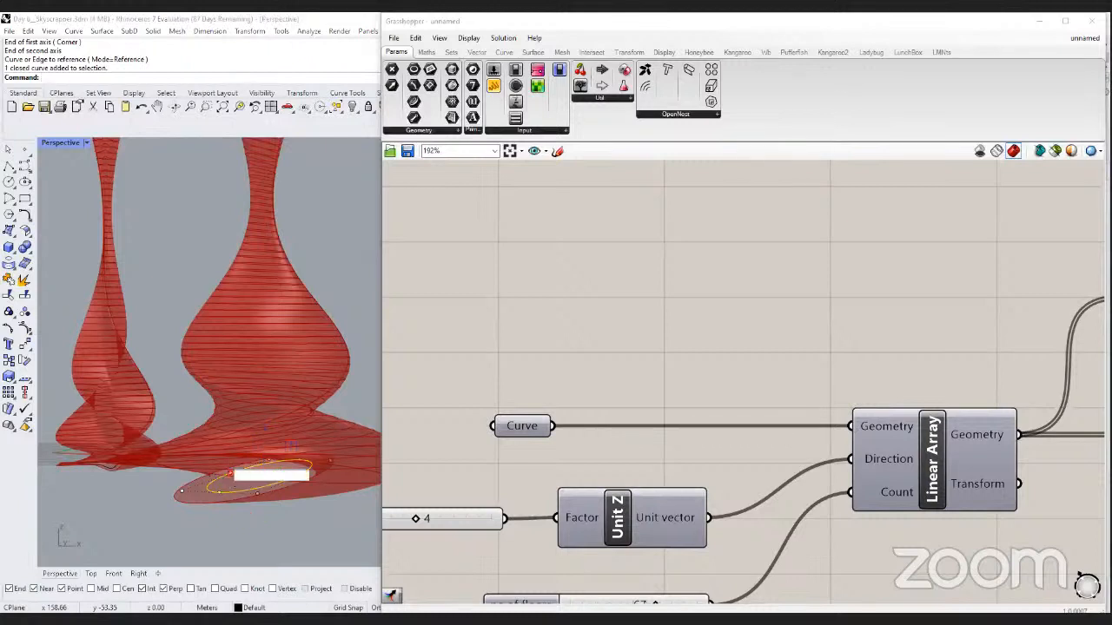
type("3")
key("BackSpace")
type("5")
key("Return")
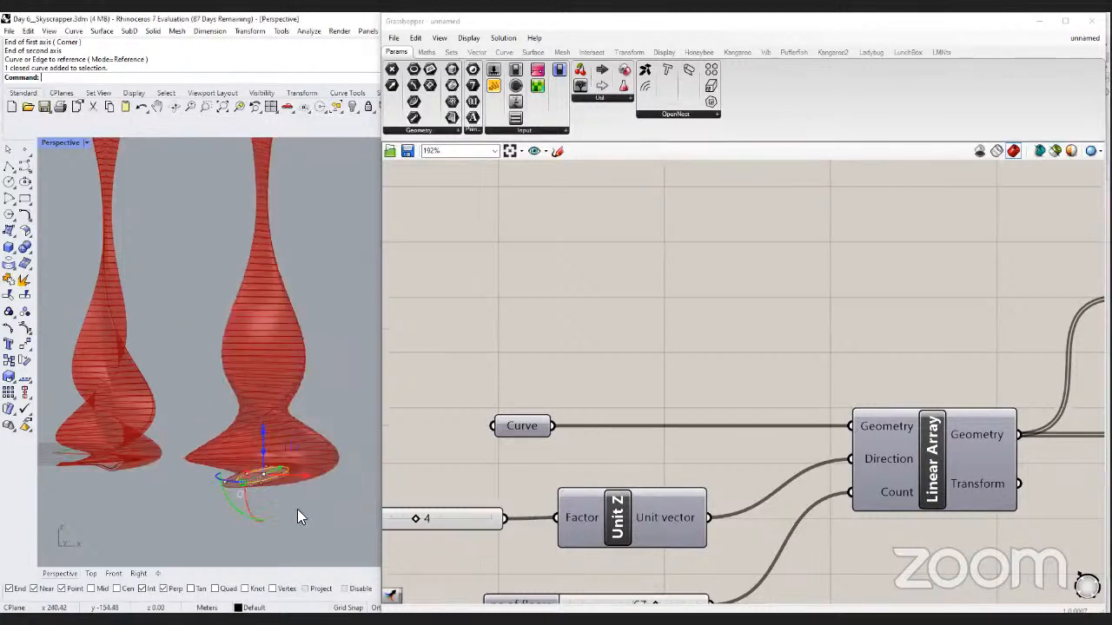
Reshape the duplicated Sine Graph Mapper feeding Scale's Factor by moving its peak handle to the graph's upper-right corner.
scroll(297, 509, "down", 5)
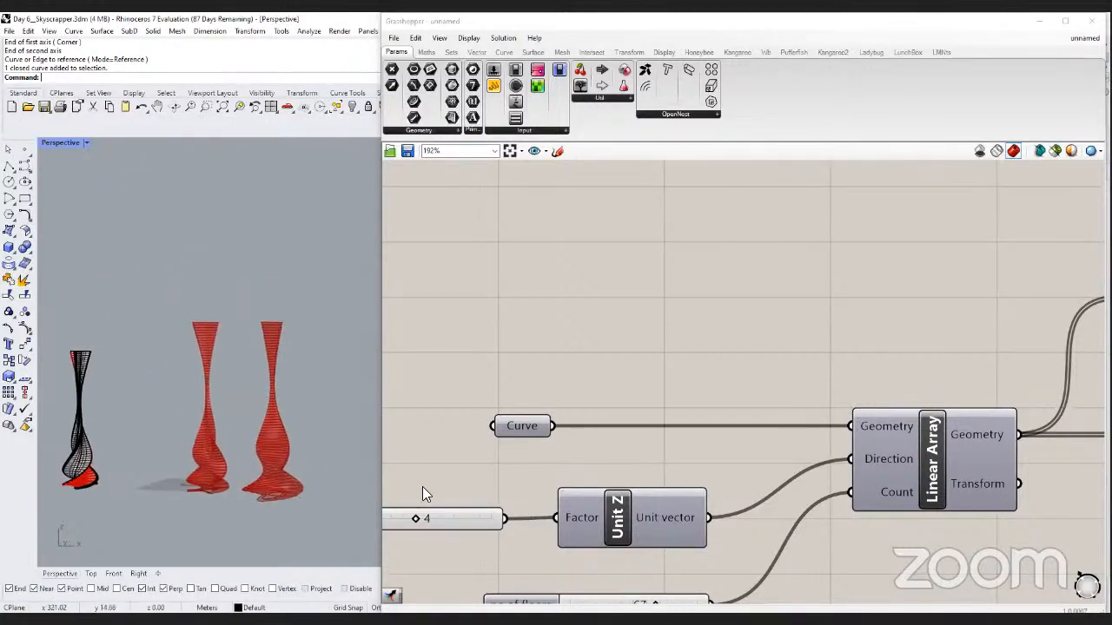
scroll(507, 476, "down", 4)
right_click_drag(868, 484, 770, 448)
scroll(769, 447, "down", 4)
right_click_drag(938, 481, 769, 446)
scroll(780, 450, "up", 4)
scroll(780, 450, "up", 3)
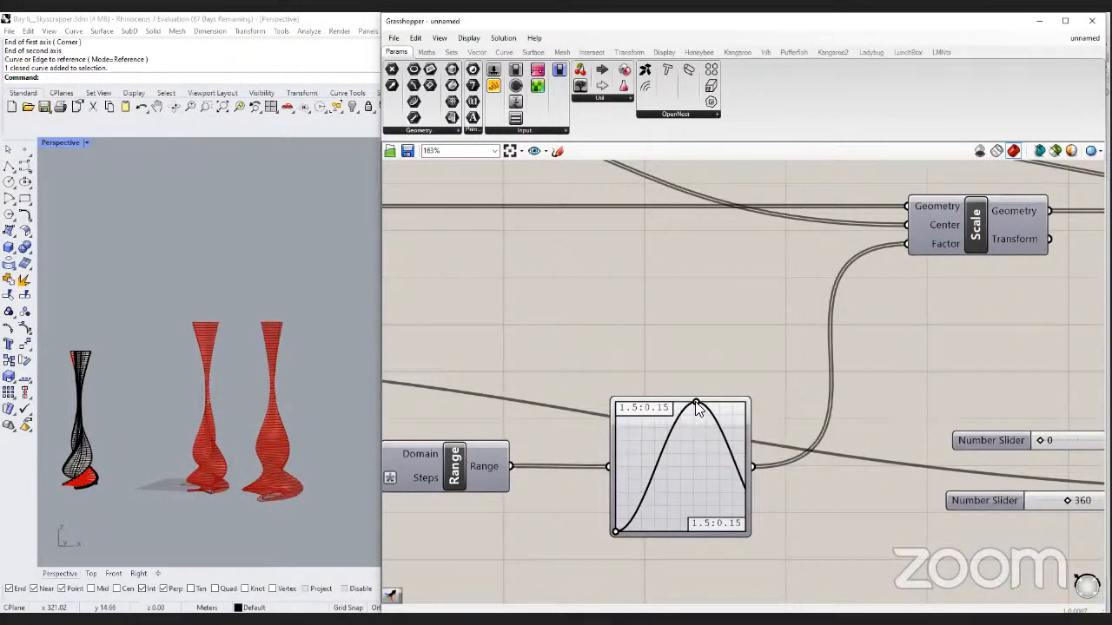
left_click_drag(694, 404, 763, 403)
scroll(631, 410, "down", 4)
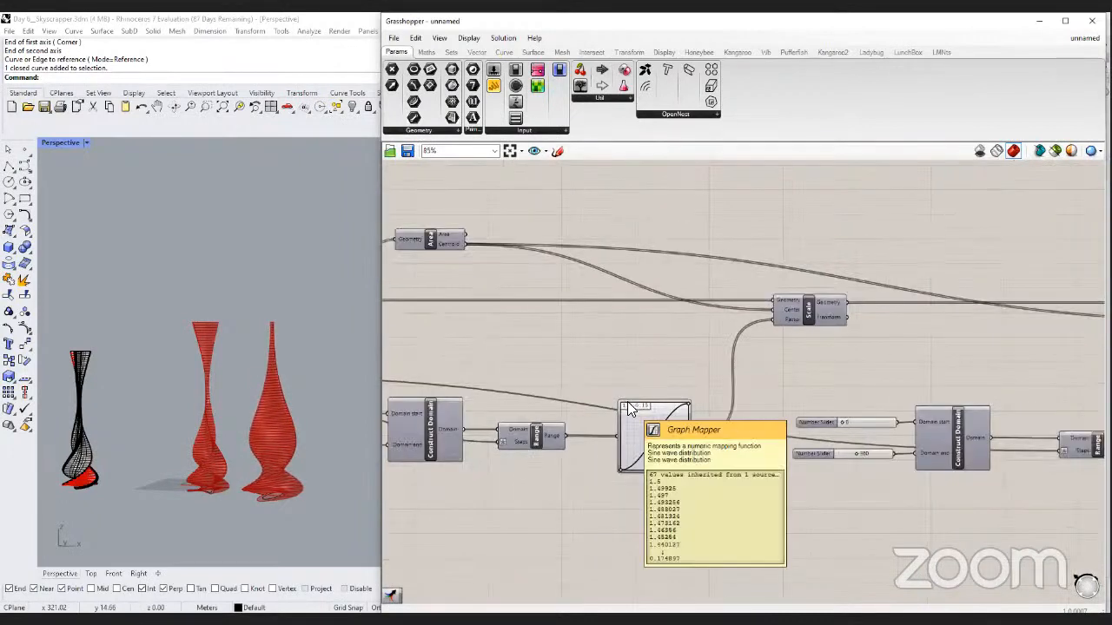
Reshape the duplicated Bezier Graph Mapper so the rotation starts gently along the lower edge and rises steeply towards 360.
scroll(683, 424, "up", 4)
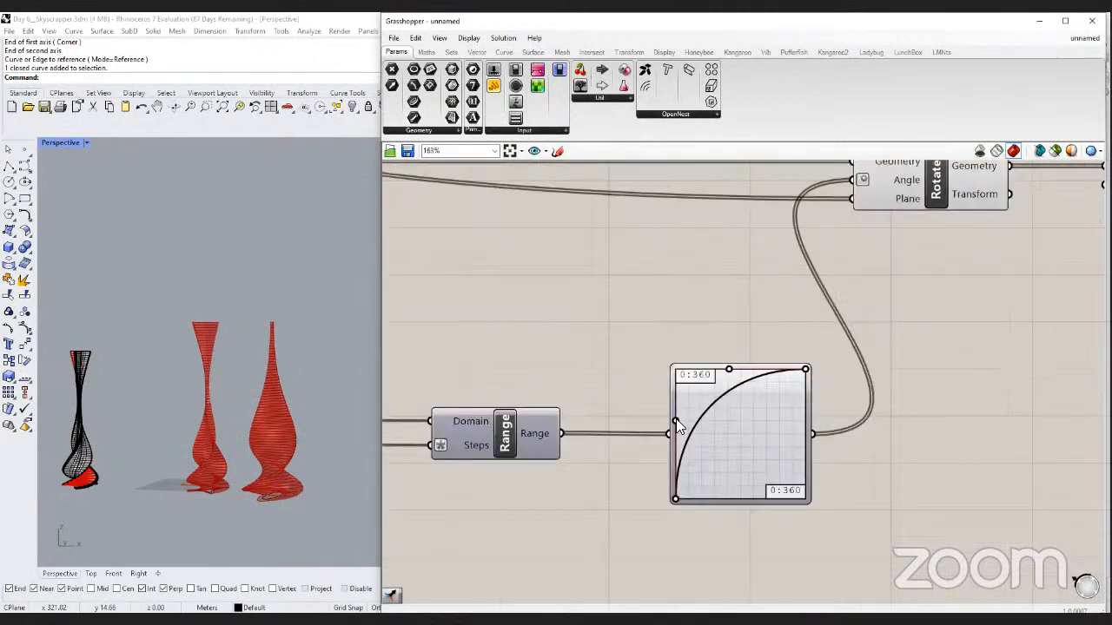
left_click_drag(683, 424, 742, 472)
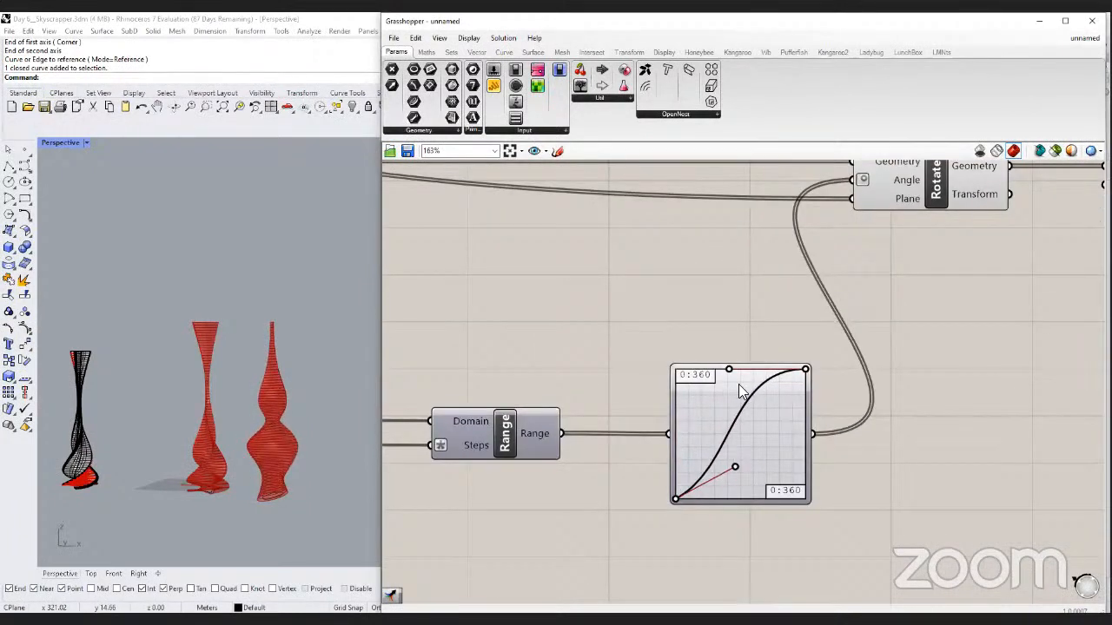
left_click_drag(730, 371, 774, 426)
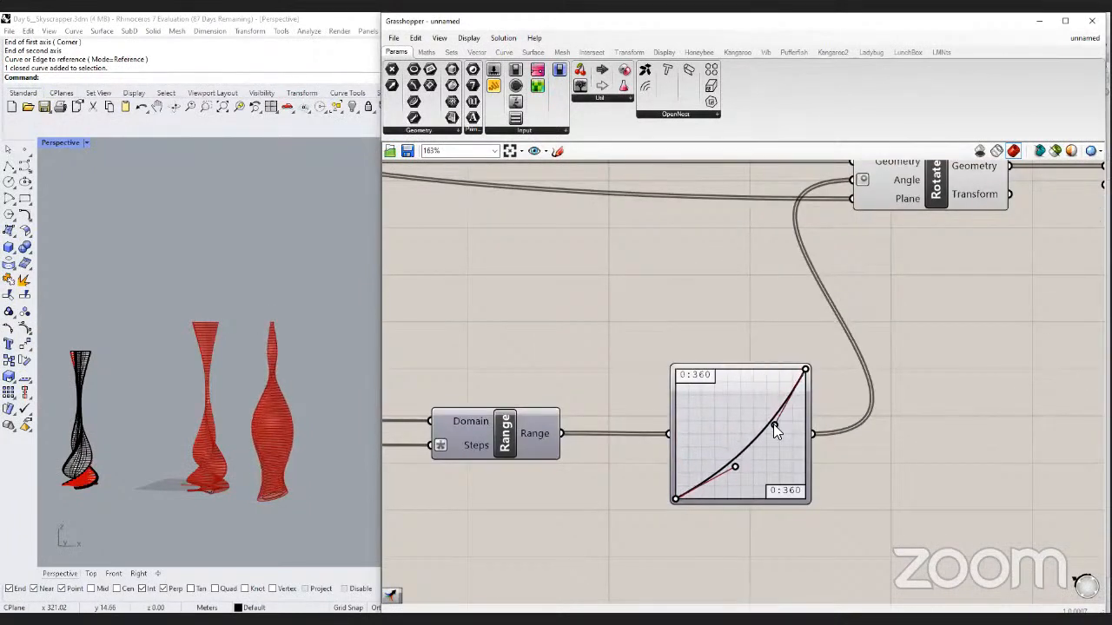
left_click_drag(736, 464, 740, 507)
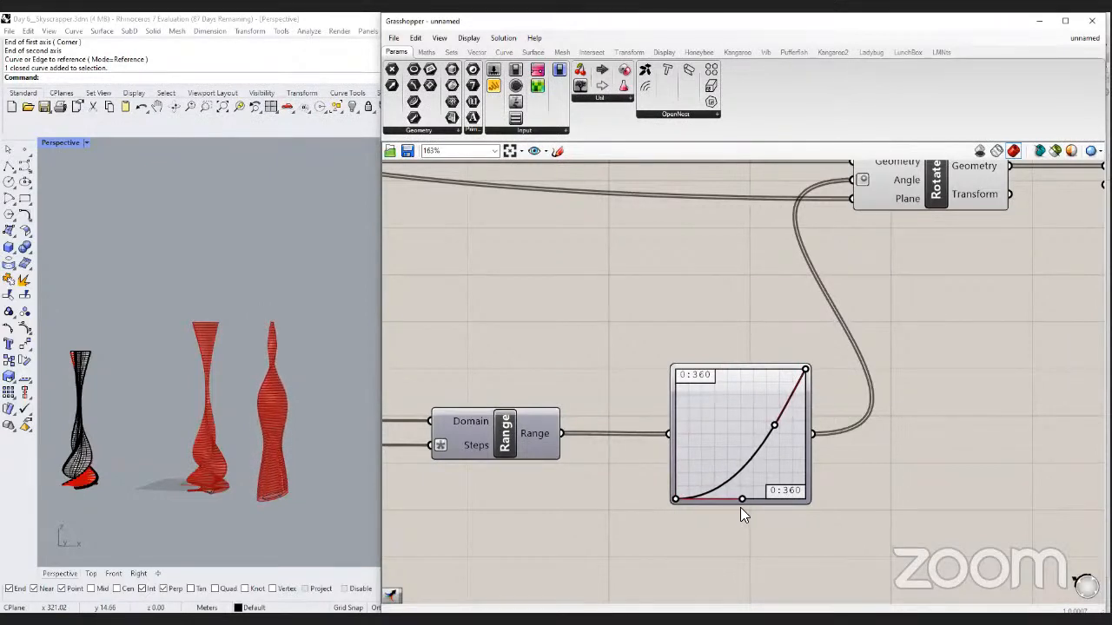
mouse_move(773, 425)
left_mouse_down()
mouse_move(770, 393)
mouse_move(773, 407)
left_mouse_up()
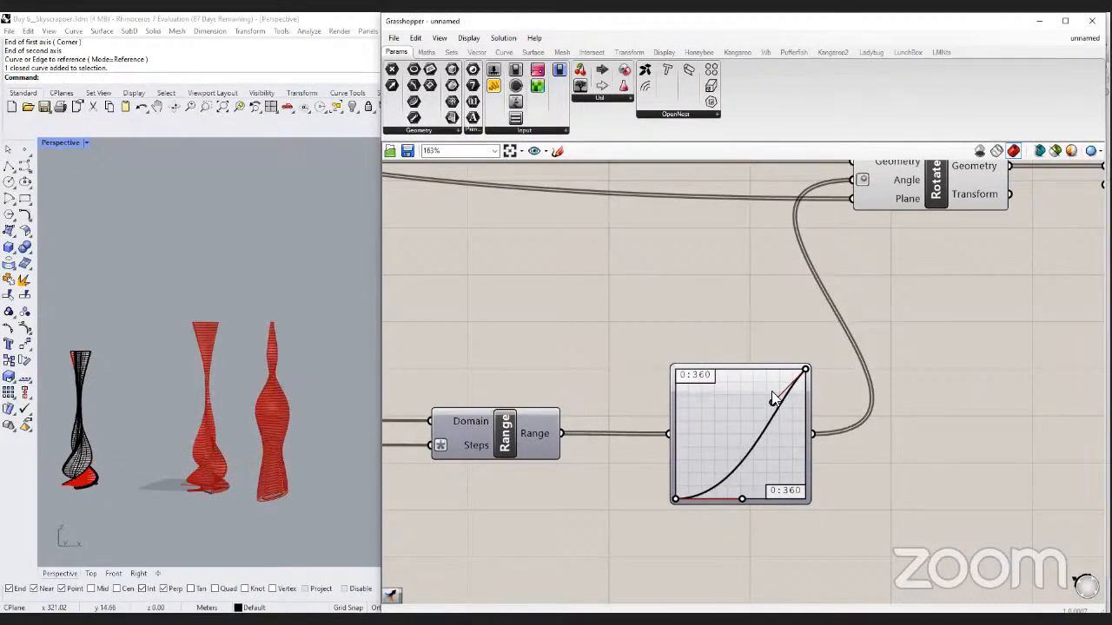
right_click_drag(318, 495, 373, 417)
scroll(741, 408, "down", 4)
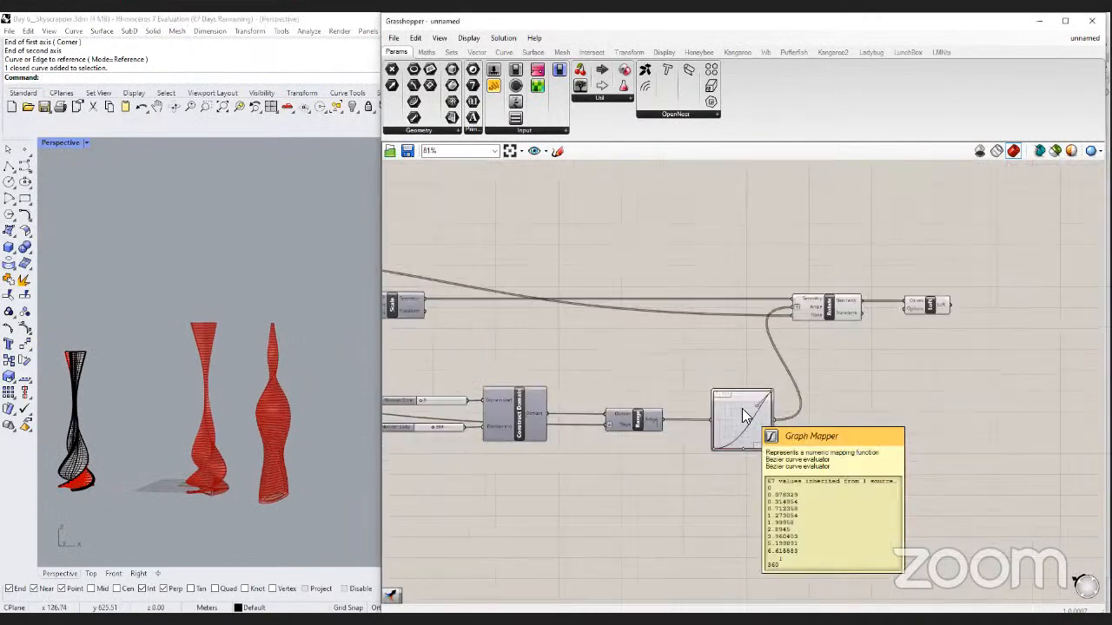
Turn off the preview of the Rotate components in both definitions so only the lofted surfaces display.
scroll(741, 409, "down", 1)
right_click_drag(834, 438, 811, 414)
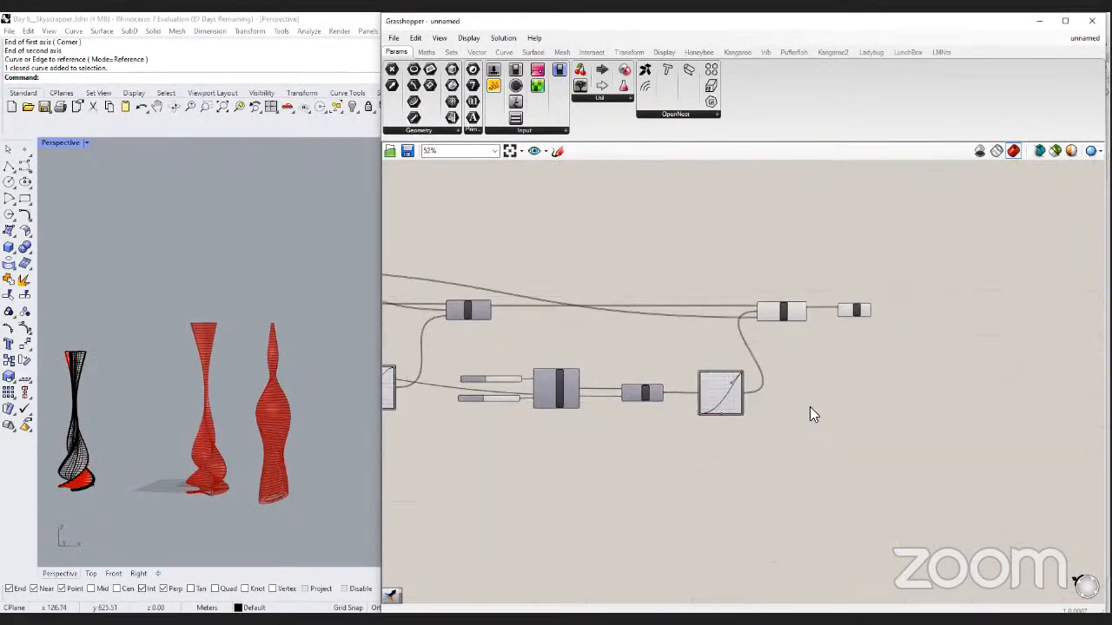
middle_click(776, 356)
scroll(802, 422, "down", 3)
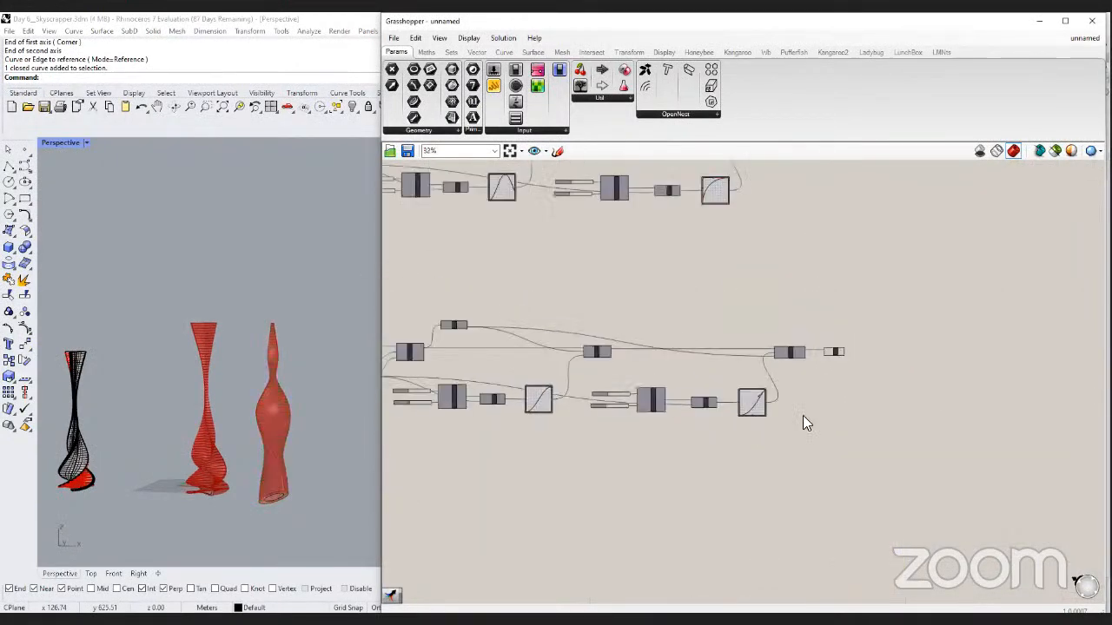
scroll(803, 415, "down", 1)
left_click(749, 182)
middle_click(764, 205)
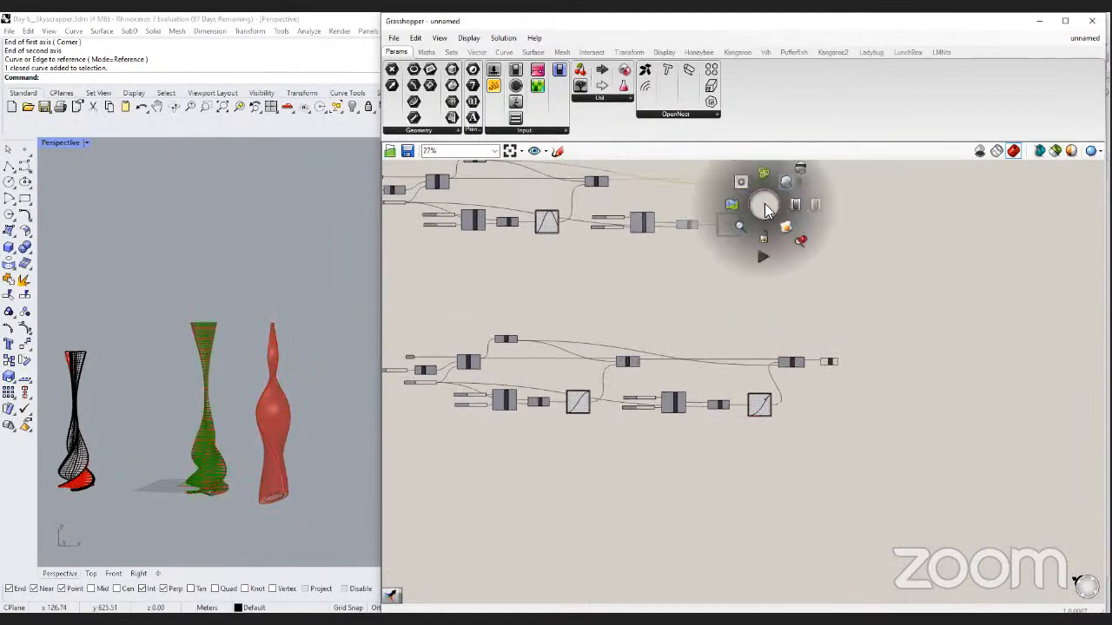
left_click(802, 168)
Draw a closed crescent-shaped degree-3 control point curve on the ground beside the second tower.
right_click_drag(284, 450, 235, 445)
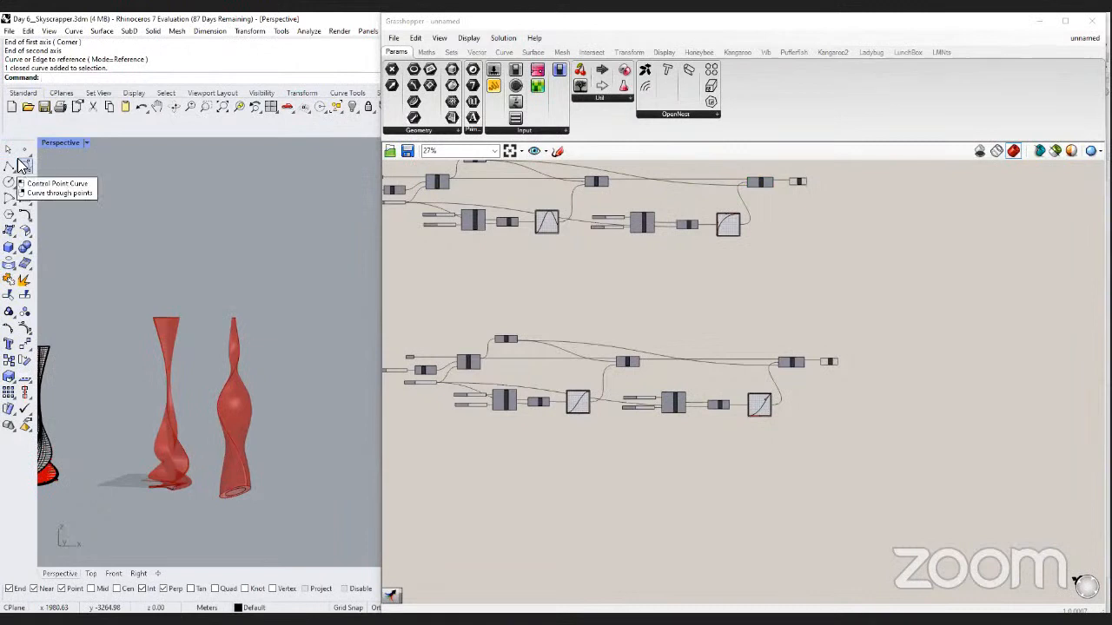
left_click(21, 170)
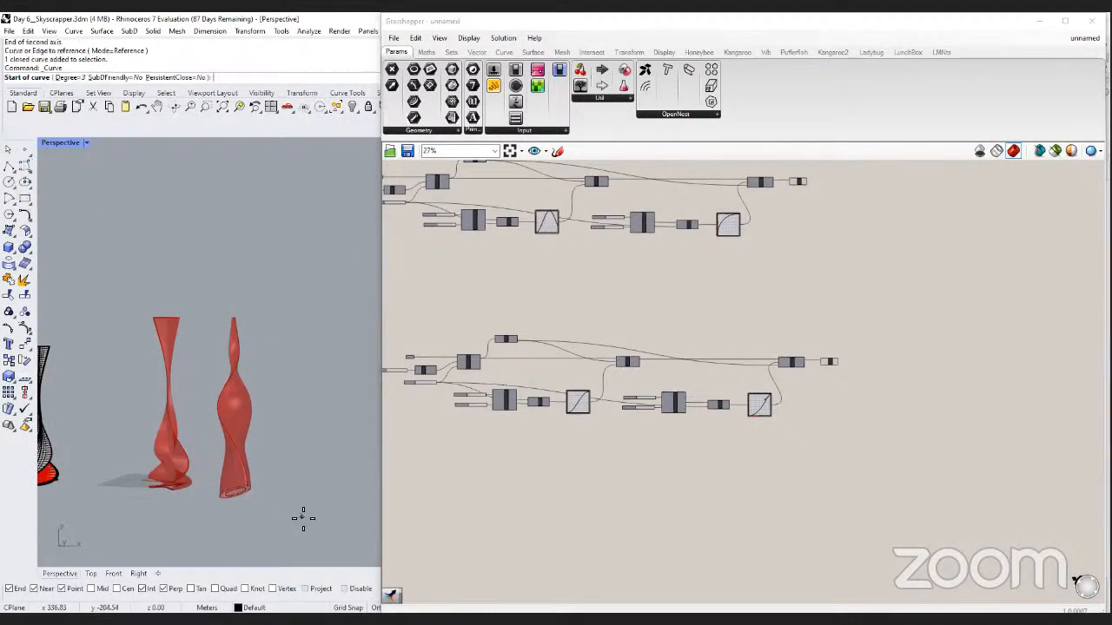
scroll(300, 516, "up", 4)
left_click(240, 480)
left_click(269, 470)
left_click(324, 482)
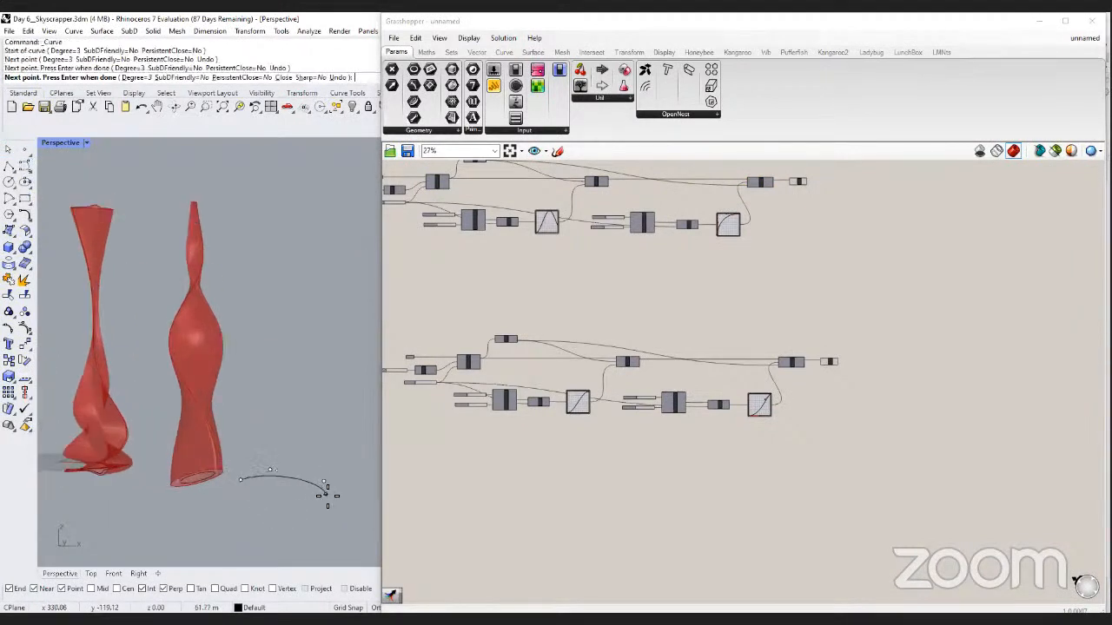
left_click(324, 495)
left_click(296, 488)
left_click(280, 502)
left_click(256, 509)
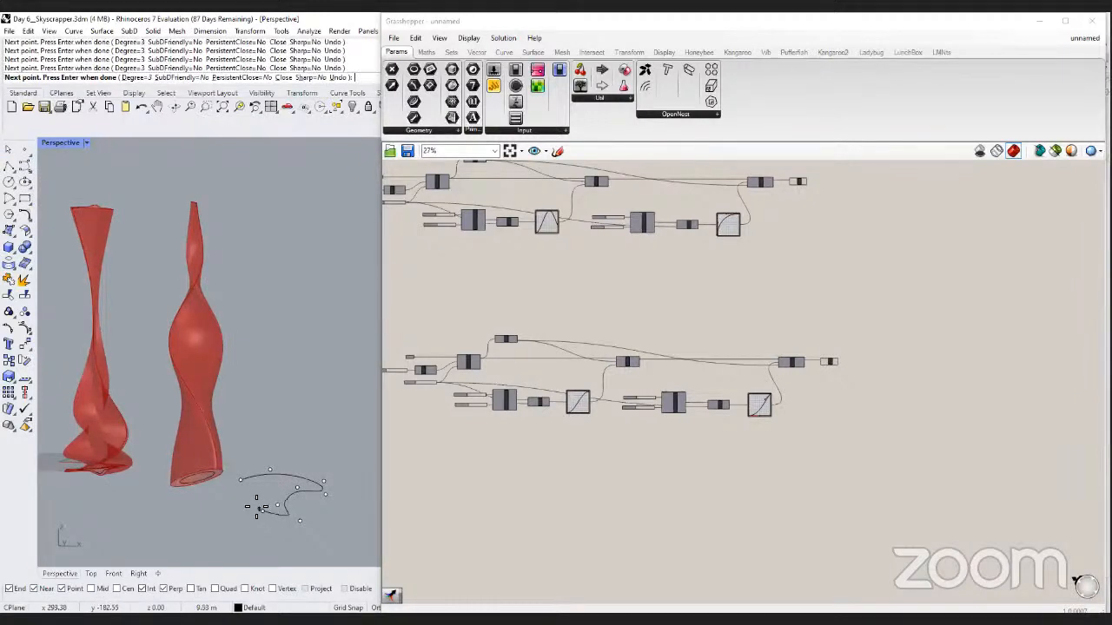
left_click(242, 480)
left_click(287, 495)
Move the two inner control points of the crescent curve towards its outer side to deepen and smooth the notch.
scroll(276, 504, "up", 3)
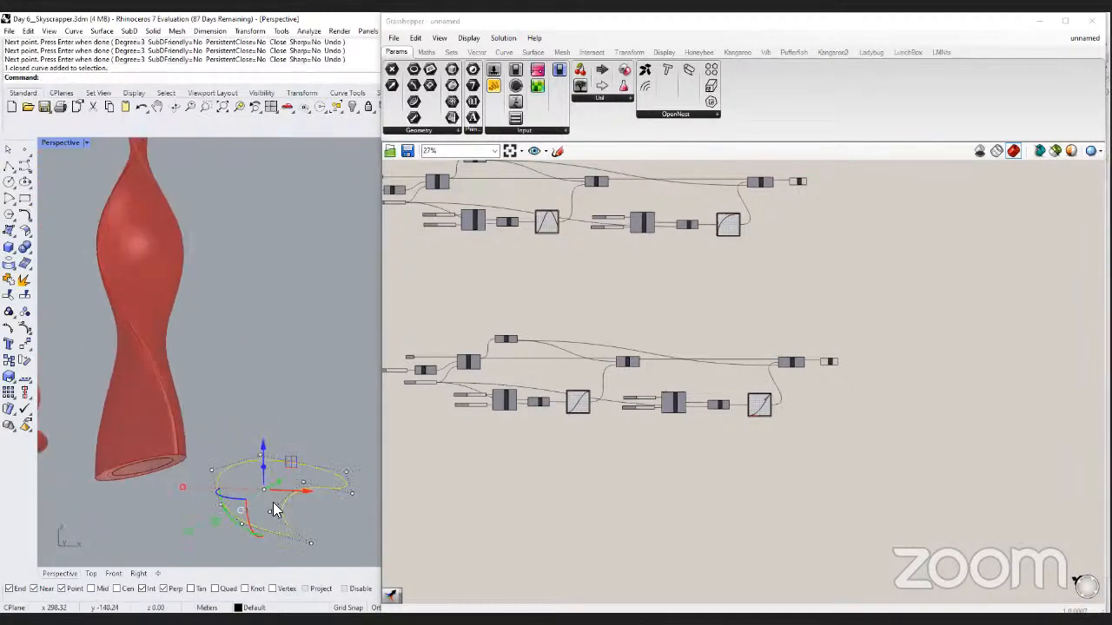
left_click(280, 508)
left_click(299, 483)
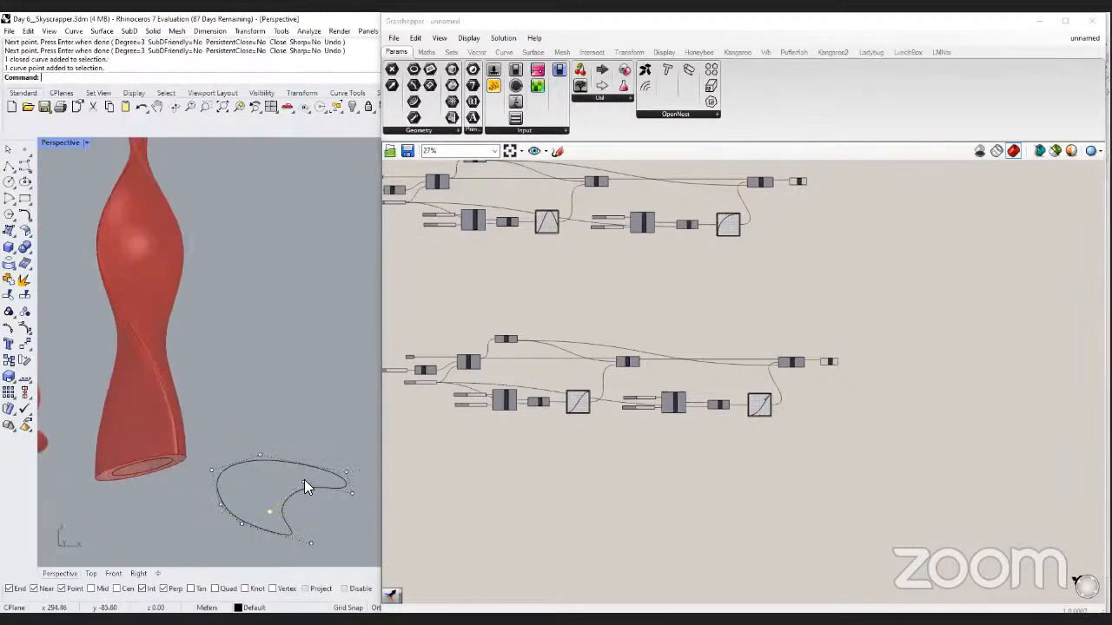
left_click(304, 483, "shift")
left_click_drag(325, 498, 290, 475)
left_click(313, 511)
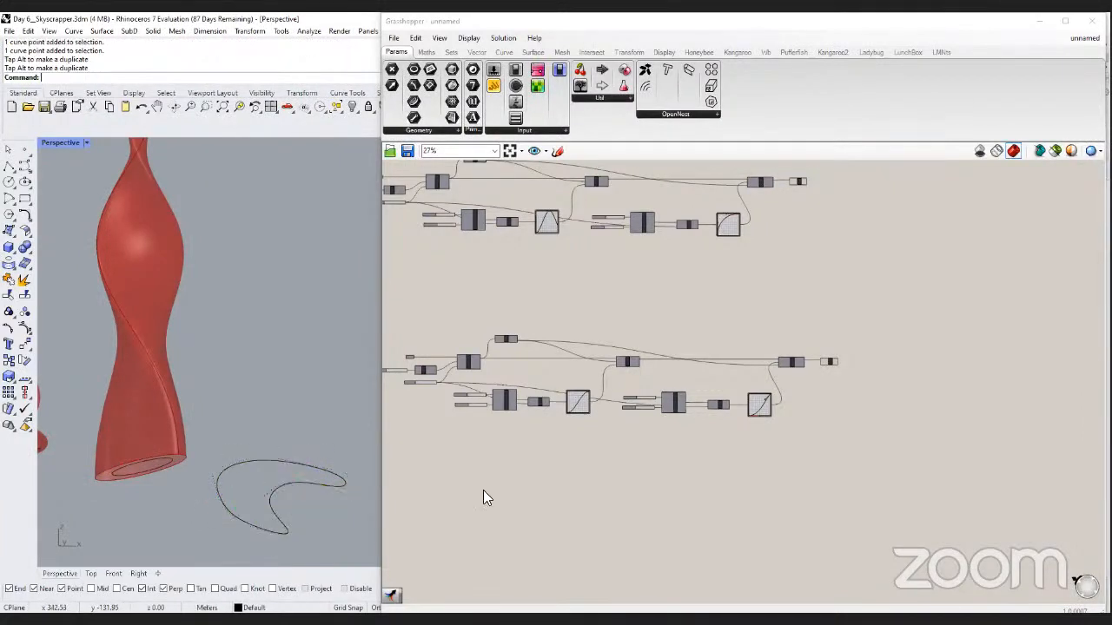
Duplicate the whole second tower definition and place the copy below it on the Grasshopper canvas.
scroll(682, 413, "down", 3)
left_click_drag(752, 437, 496, 360)
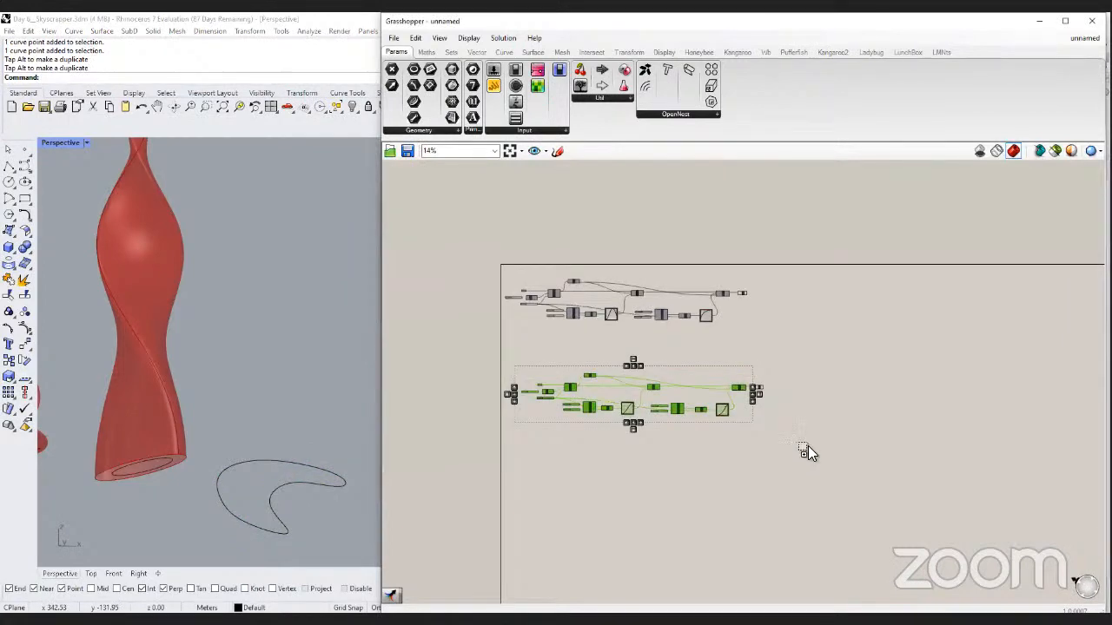
left_click_drag(806, 451, 491, 355)
left_click_drag(574, 385, 585, 486, "alt")
left_click(566, 464)
Reference the new crescent curve in the duplicated definition's Curve parameter.
right_click_drag(565, 464, 569, 419)
scroll(560, 449, "up", 2)
scroll(552, 421, "up", 5)
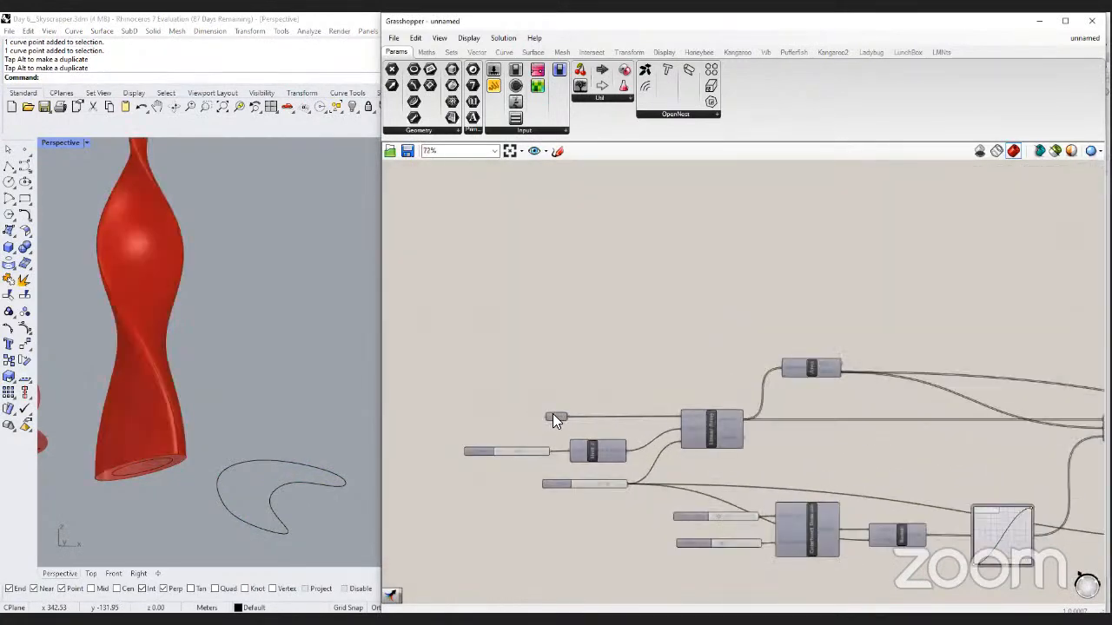
right_click(551, 417)
left_click(584, 522)
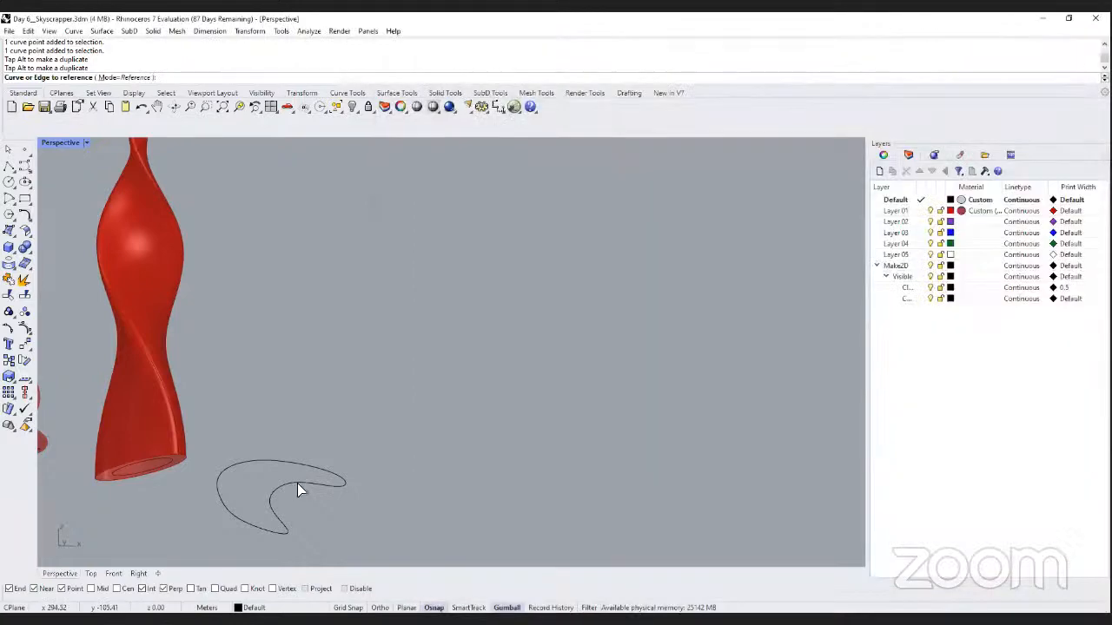
left_click(215, 499)
scroll(243, 502, "up", 3)
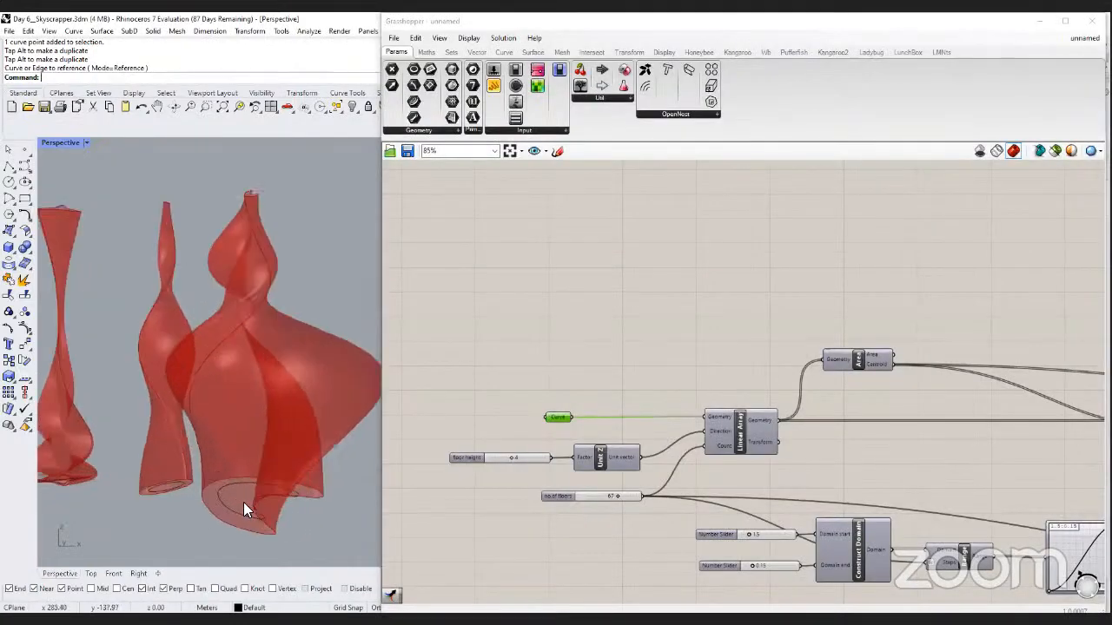
Scale the crescent base curve down with the gumball to slim the third tower.
left_click(198, 496)
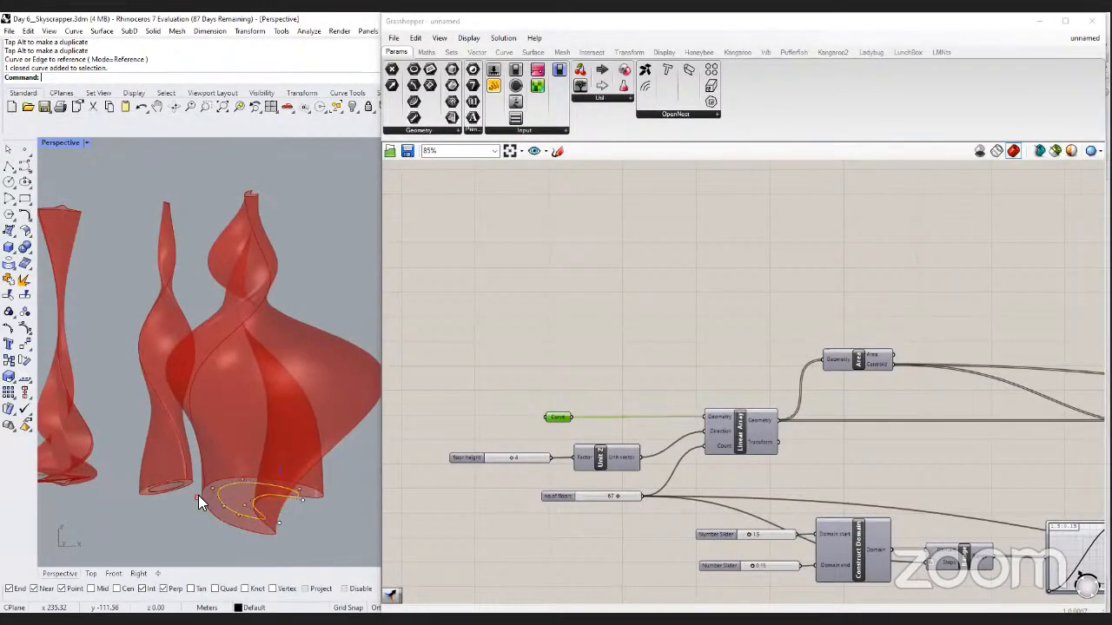
key("Return")
left_click(327, 448)
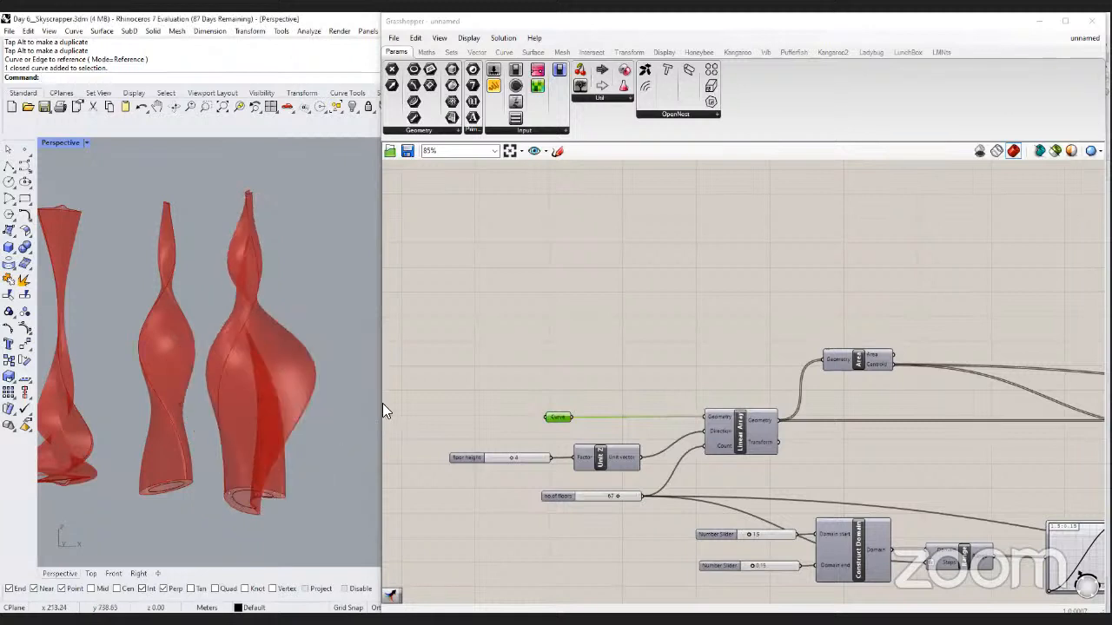
left_click(587, 290)
Reshape the third definition's Sine Graph Mapper feeding Scale's Factor by moving its peak handle back to about a third along the upper edge.
scroll(587, 290, "down", 3)
right_click_drag(661, 369, 455, 344)
scroll(678, 448, "up", 4)
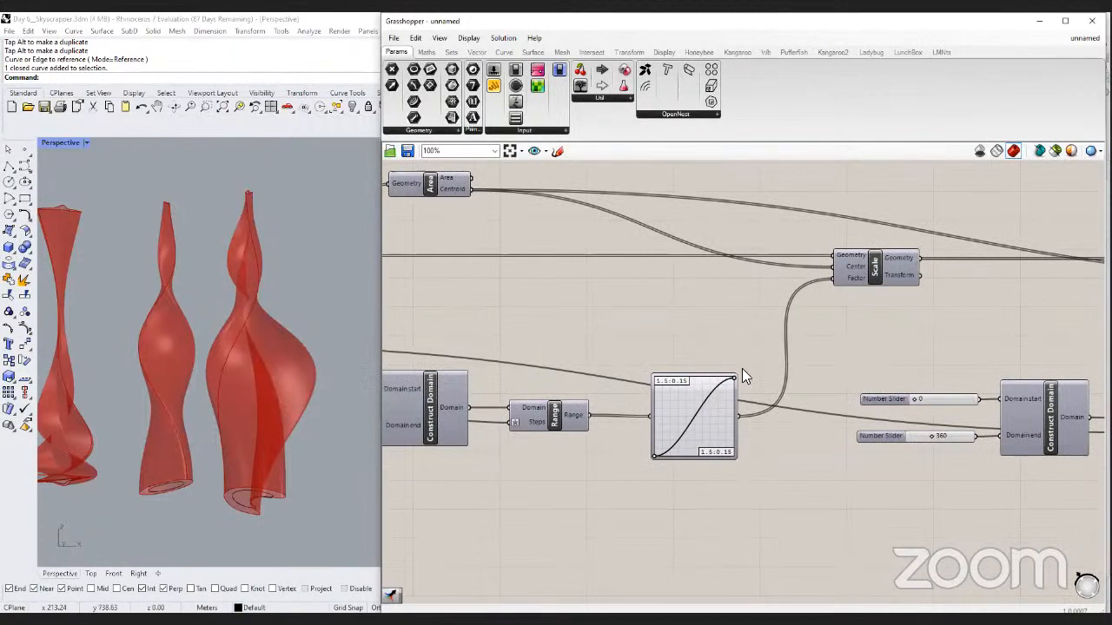
left_click_drag(734, 383, 688, 368)
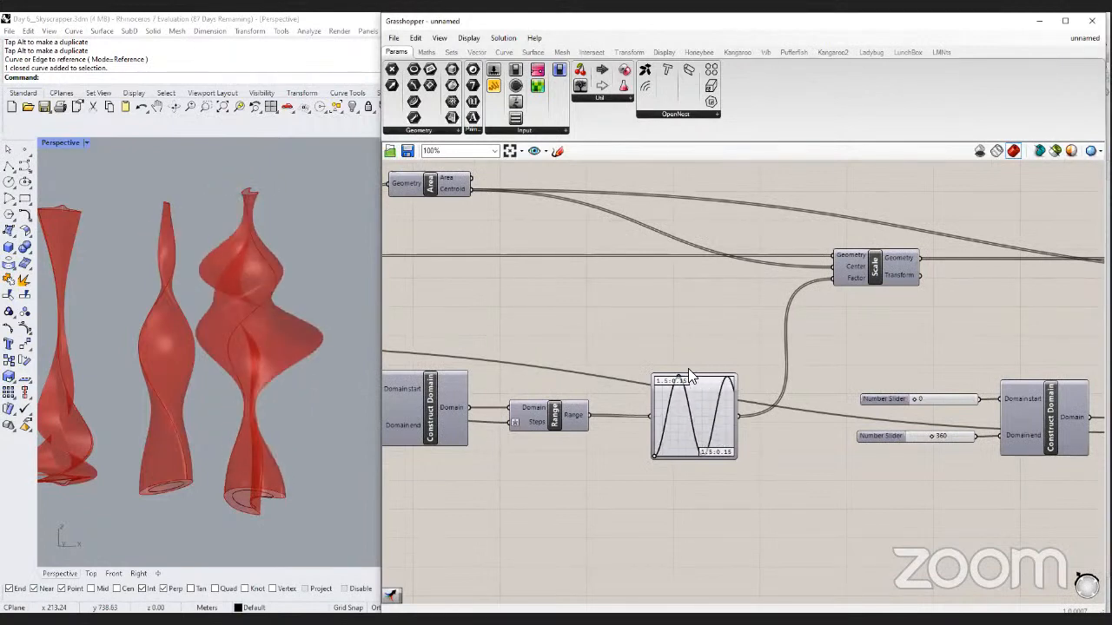
Reshape the third definition's Bezier Graph Mapper so the rotation rises steeply at the start and flattens out towards 360.
scroll(754, 448, "down", 2)
right_click_drag(887, 440, 608, 413)
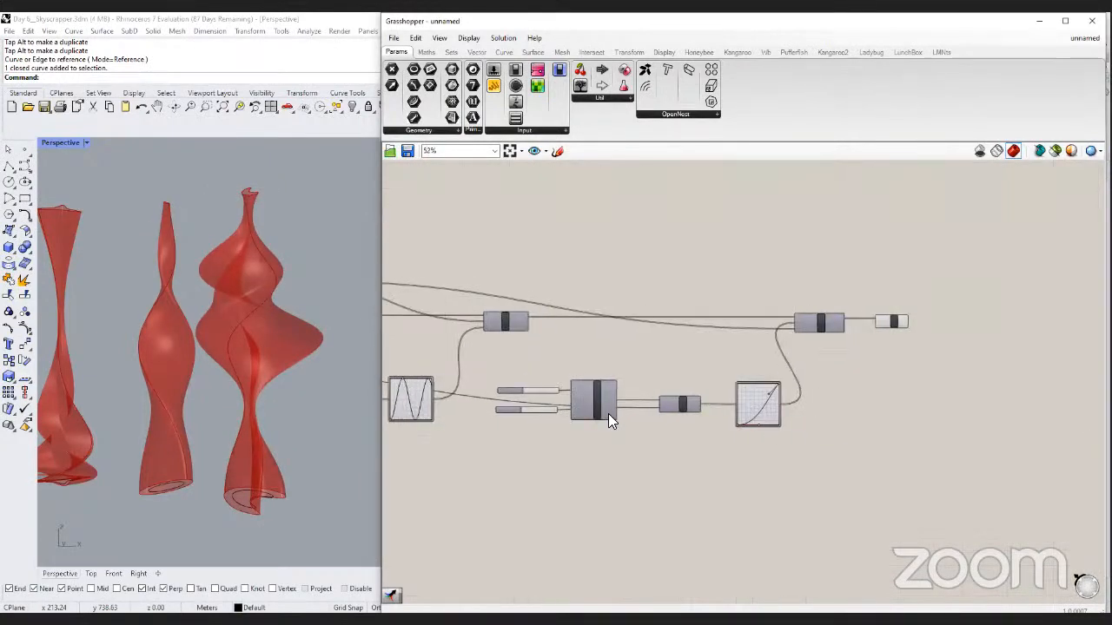
scroll(608, 413, "up", 2)
left_click_drag(755, 434, 729, 331)
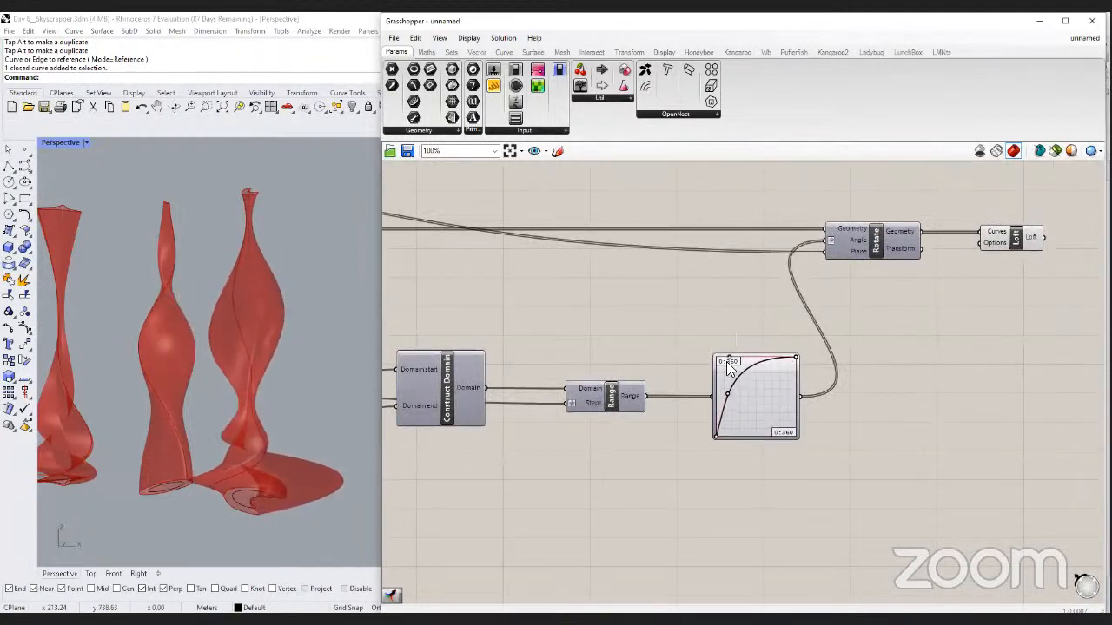
scroll(691, 473, "down", 1)
scroll(691, 472, "down", 2)
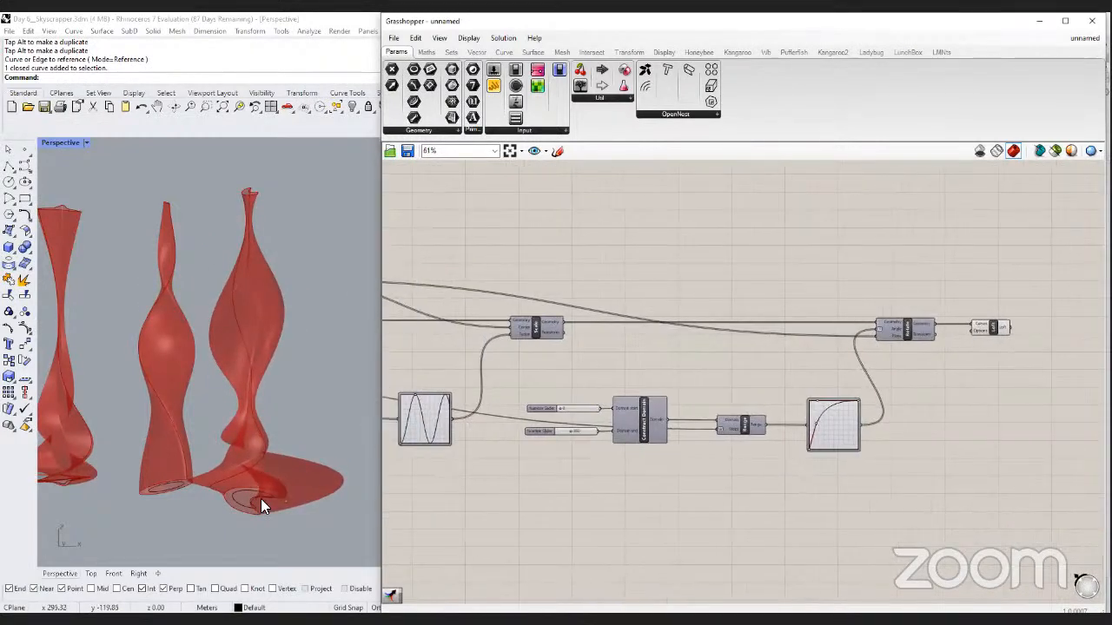
Scale the crescent base curve down further with the gumball to reduce the third tower's flared base.
left_click(228, 501)
left_click(223, 497)
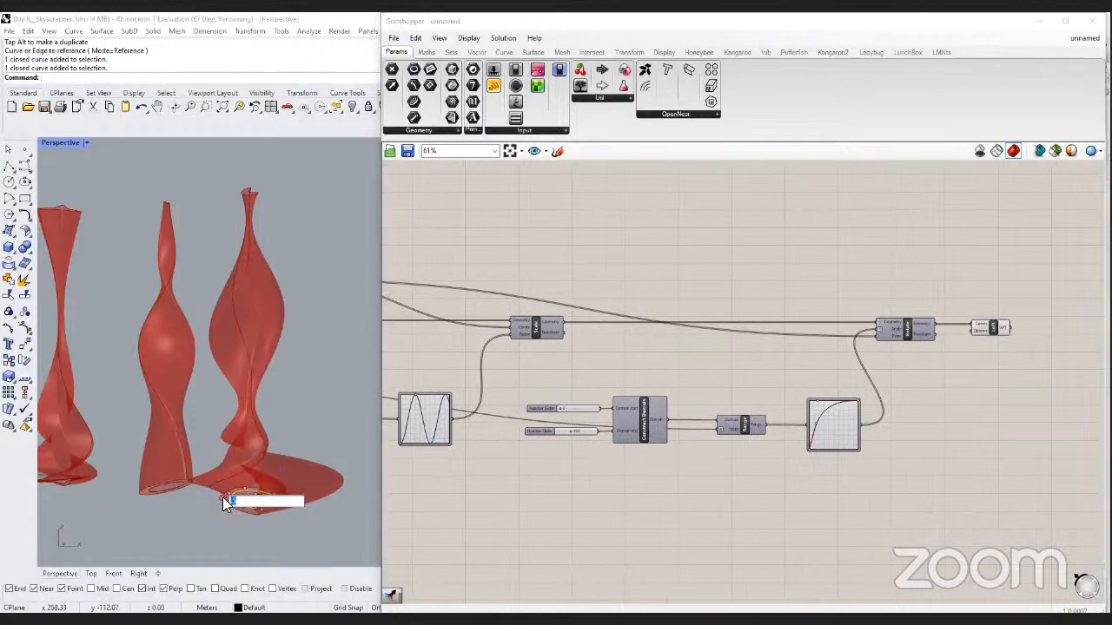
key("Return")
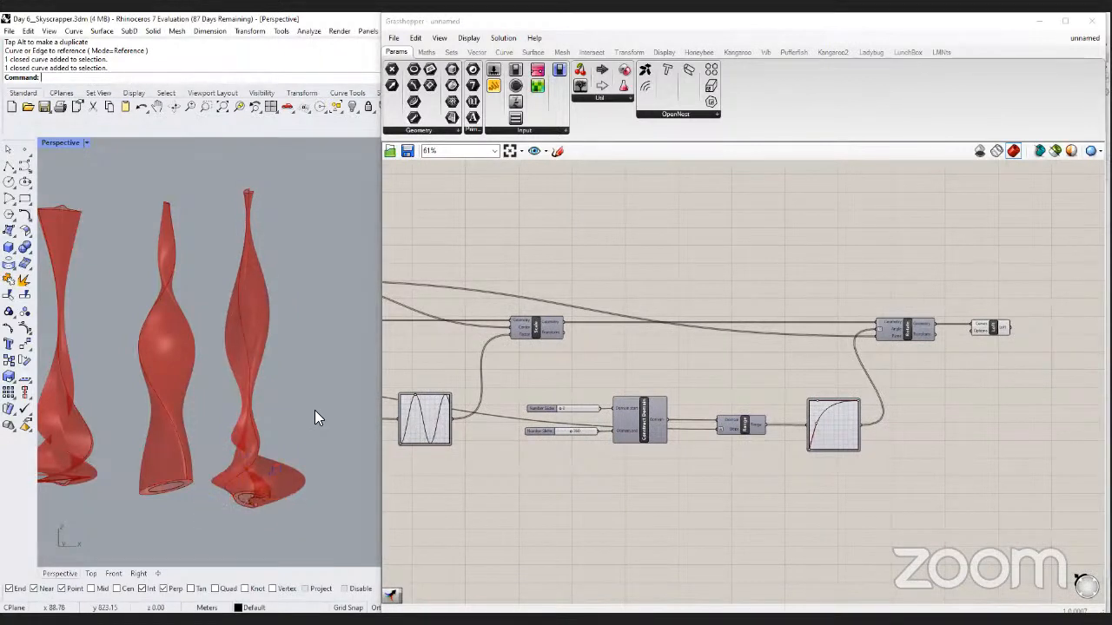
Examine the three lofted tower variations side by side together with their duplicated definitions.
scroll(295, 434, "down", 5)
right_click_drag(289, 463, 297, 464)
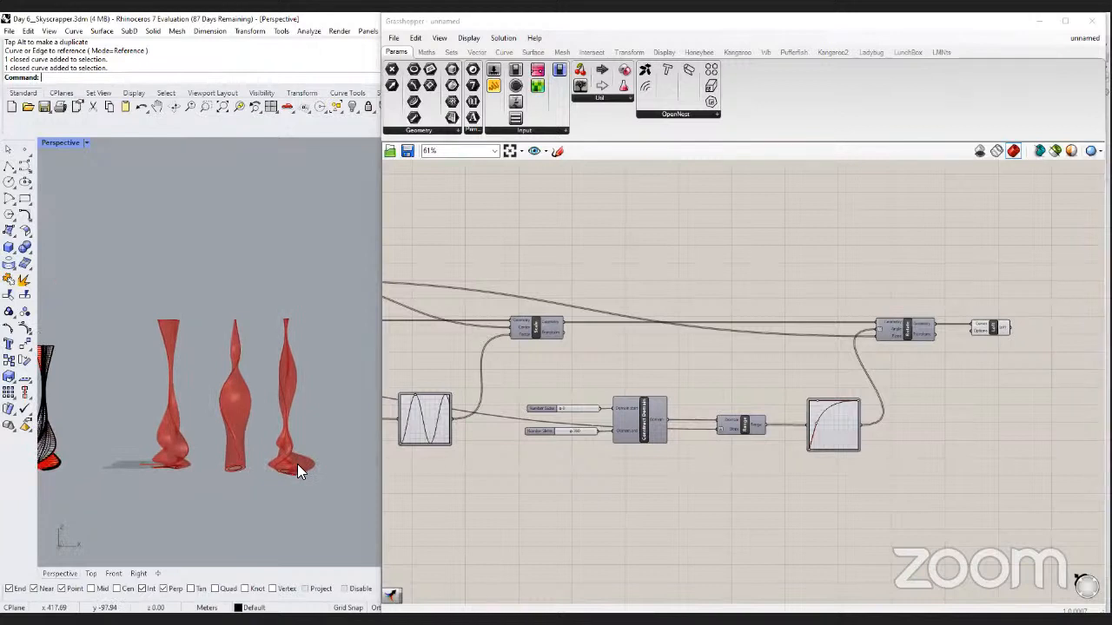
left_click(603, 251)
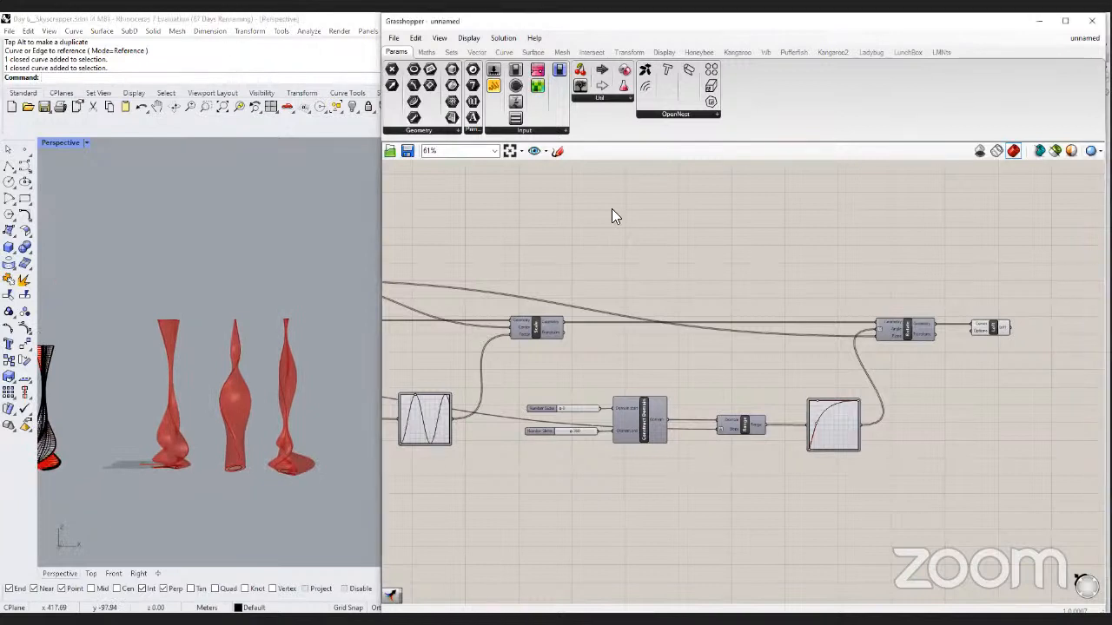
right_click_drag(272, 479, 310, 477)
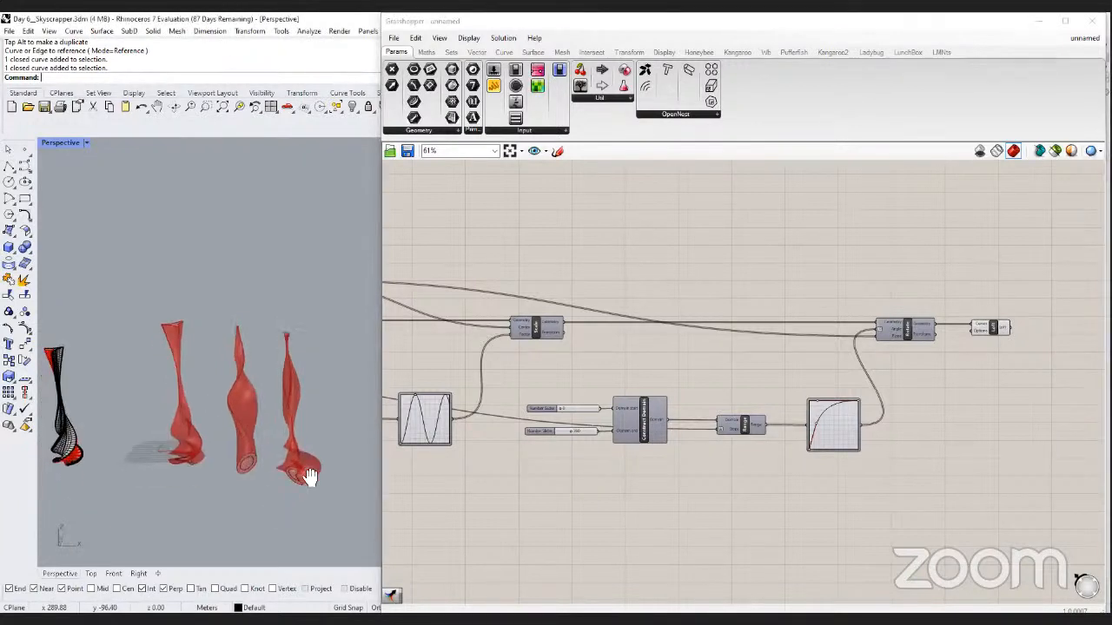
left_click(698, 338)
scroll(608, 384, "down", 3)
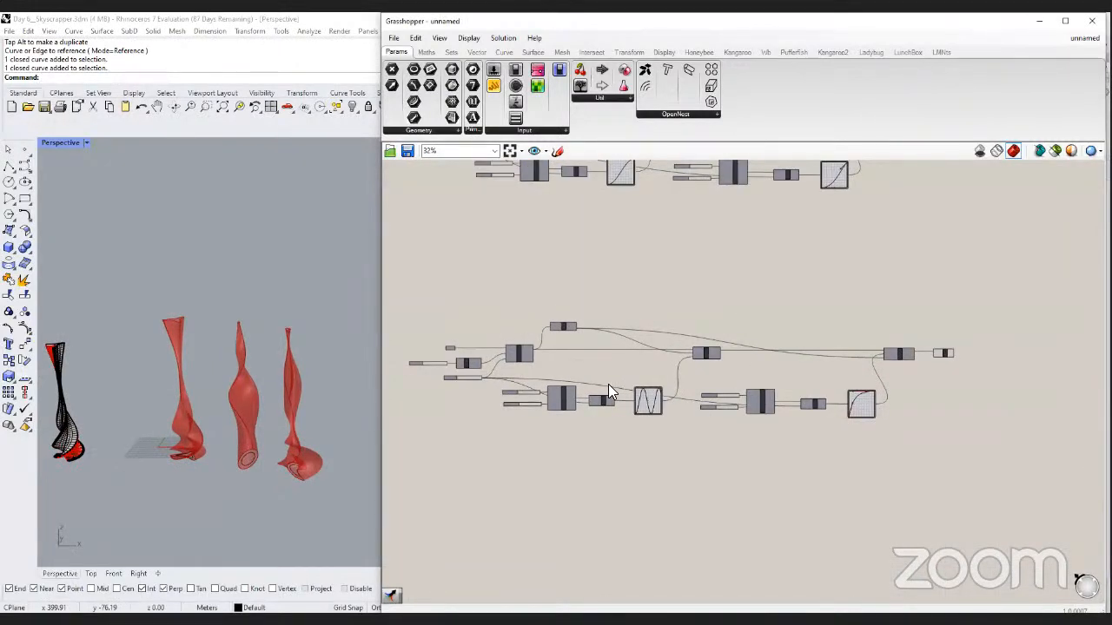
scroll(608, 384, "down", 2)
right_click_drag(739, 414, 722, 425)
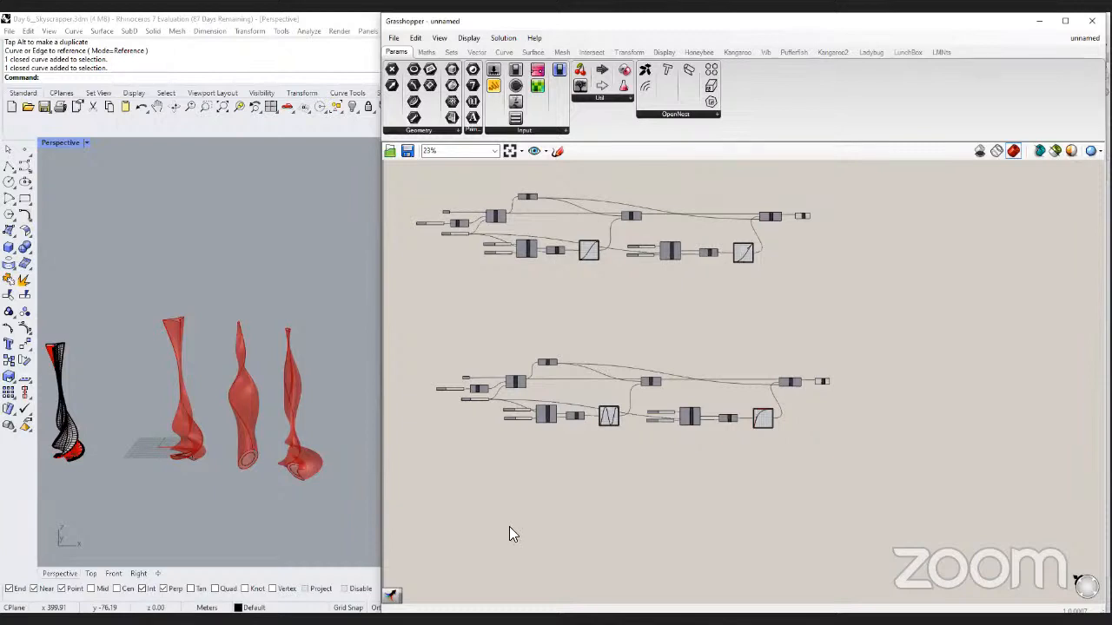
left_click(381, 590)
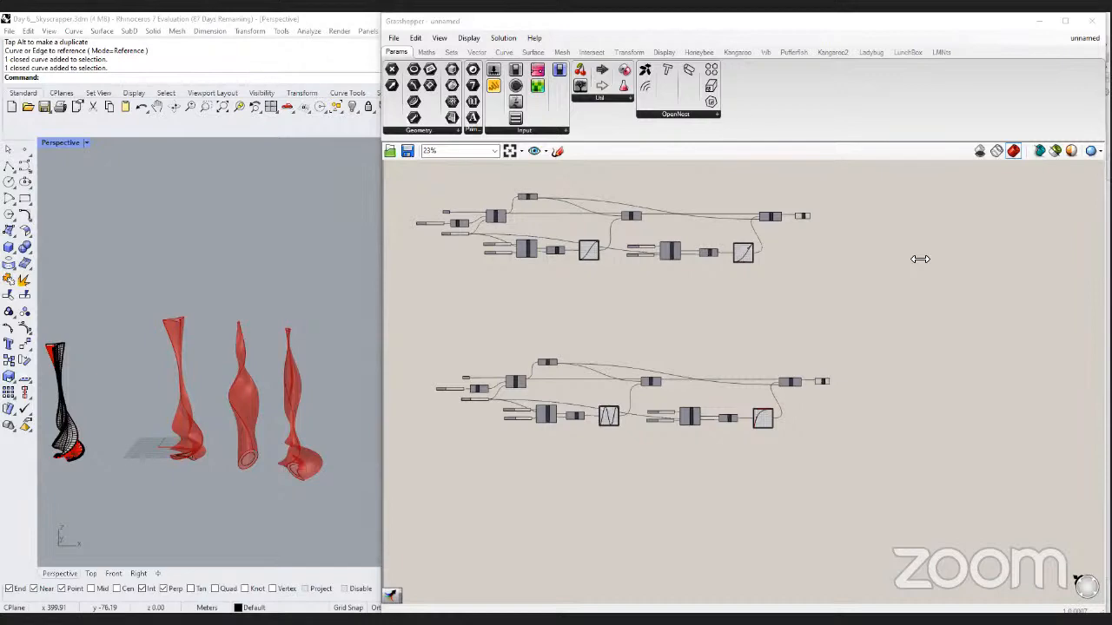
Switch to Photos and mark up the tower's top outline in Assignmet 2_3.jpg and the building's direction in Andrea.jpg.
key("alt+Tab")
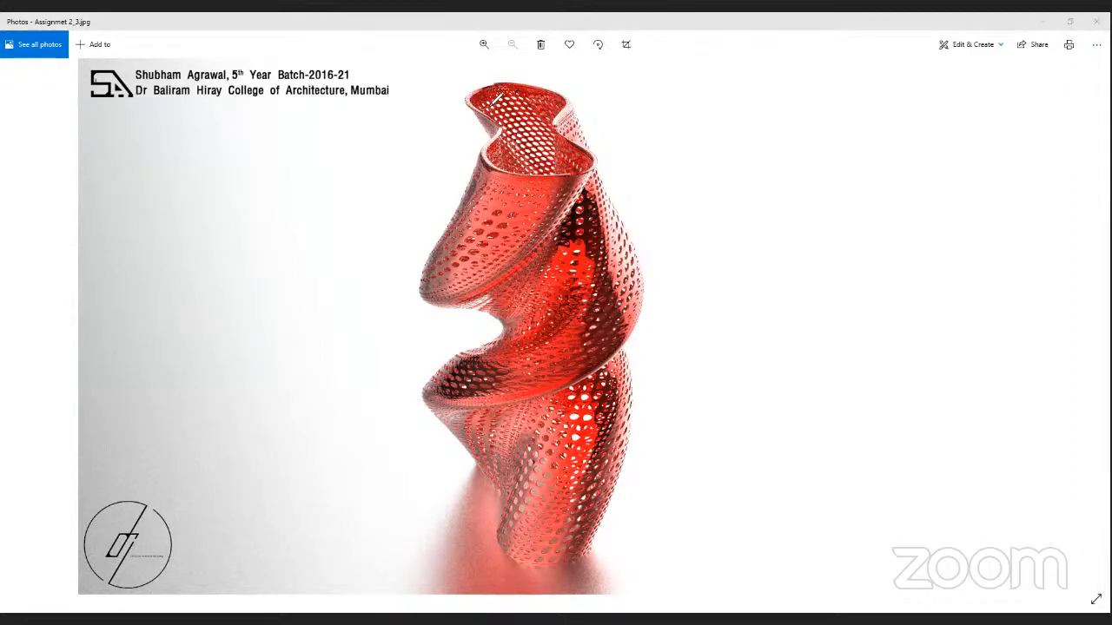
mouse_move(497, 98)
left_mouse_down()
mouse_move(474, 159)
mouse_move(581, 156)
mouse_move(576, 95)
mouse_move(480, 86)
left_mouse_up()
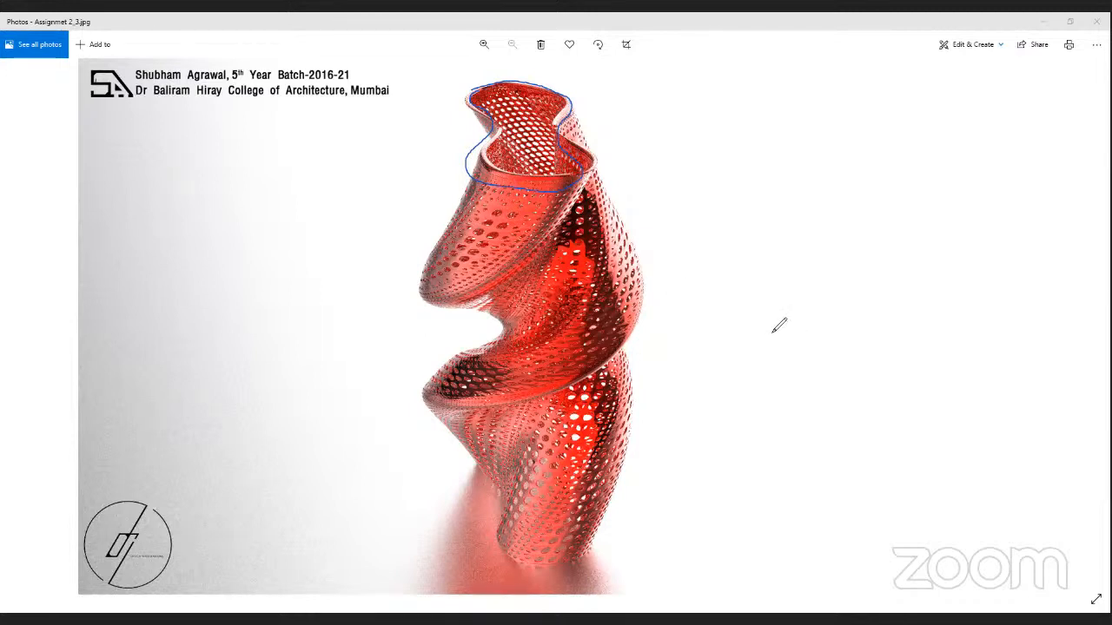
key("Left")
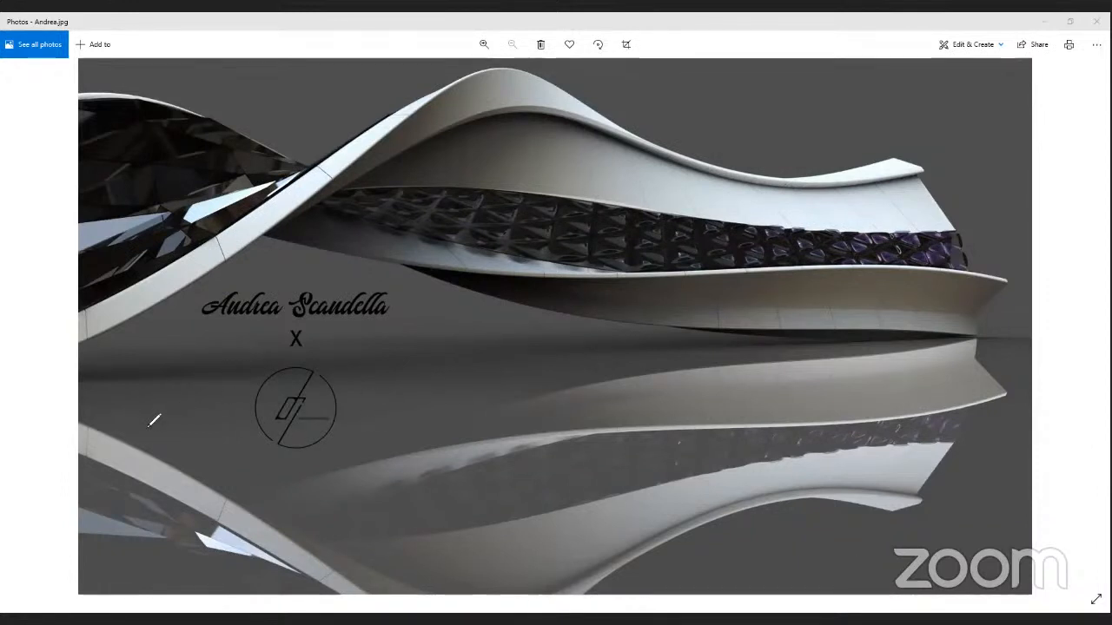
mouse_move(133, 432)
left_mouse_down()
mouse_move(888, 391)
mouse_move(912, 365)
mouse_move(860, 469)
left_mouse_up()
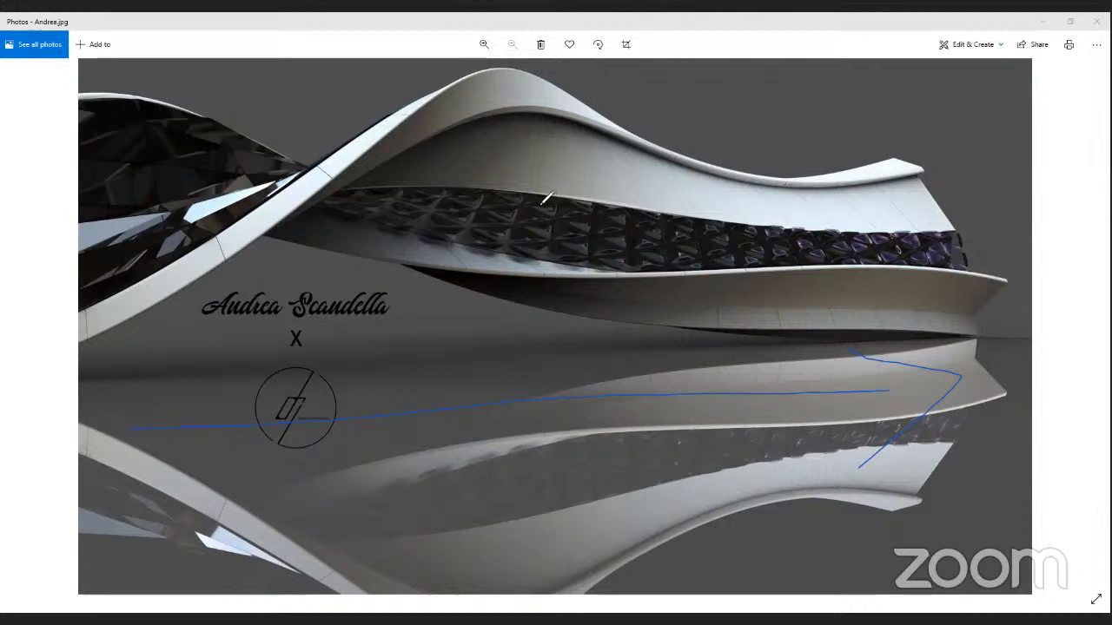
mouse_move(560, 161)
left_mouse_down()
mouse_move(566, 169)
mouse_move(553, 171)
left_mouse_up()
mouse_move(557, 217)
left_mouse_down()
mouse_move(581, 229)
mouse_move(557, 228)
mouse_move(568, 233)
left_mouse_up()
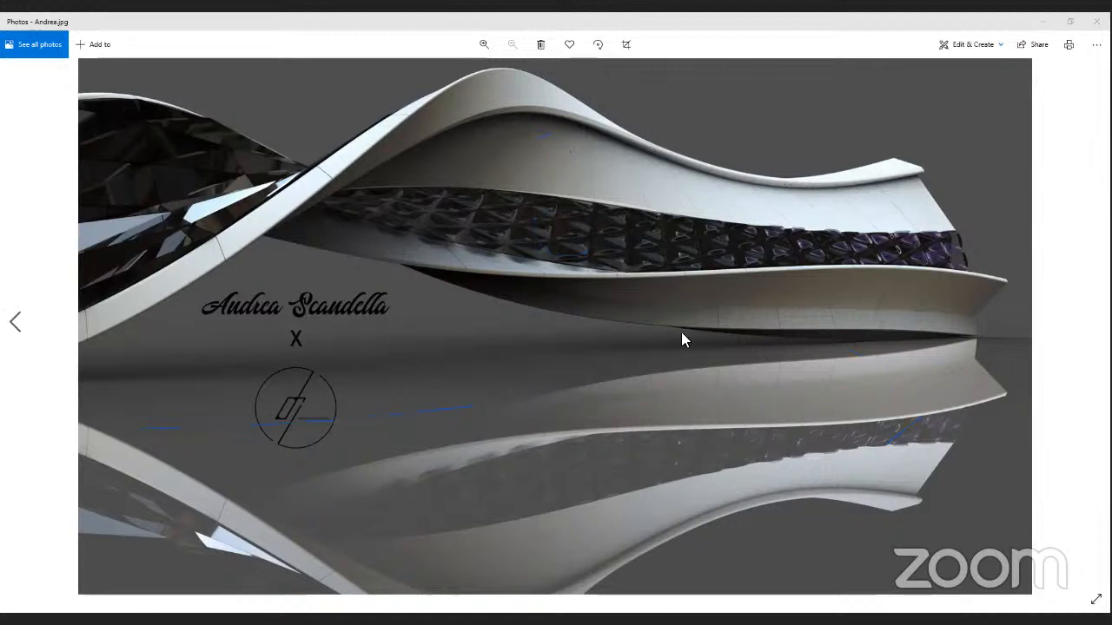
Examine the stepped facade modules of the twisting tower render in Grasshopper.png up close.
key("Right")
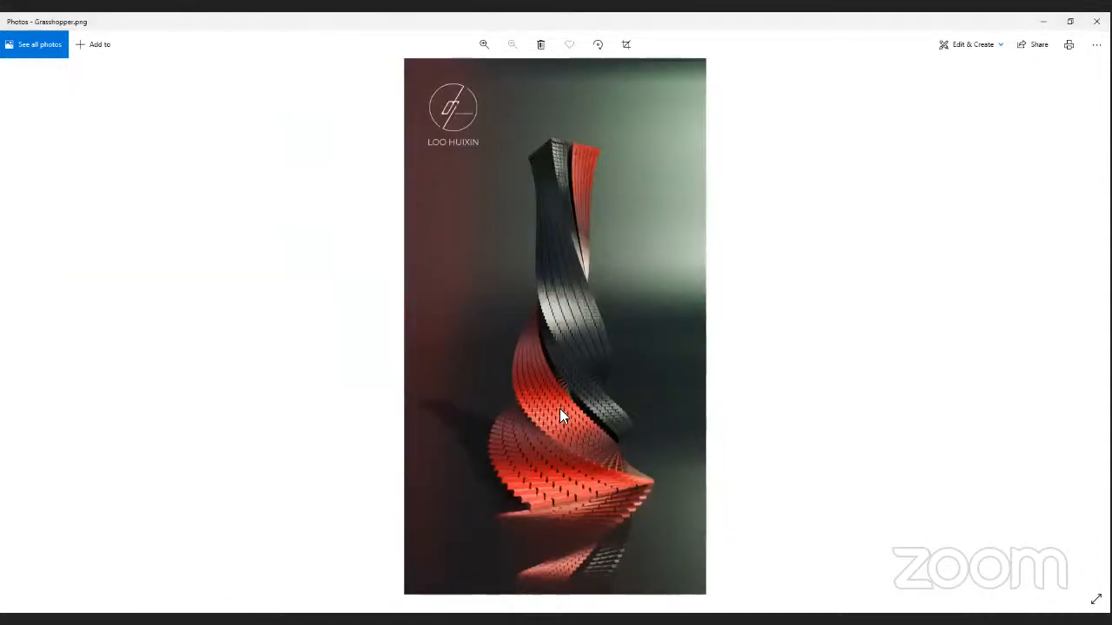
scroll(587, 478, "up", 2)
scroll(588, 479, "up", 1)
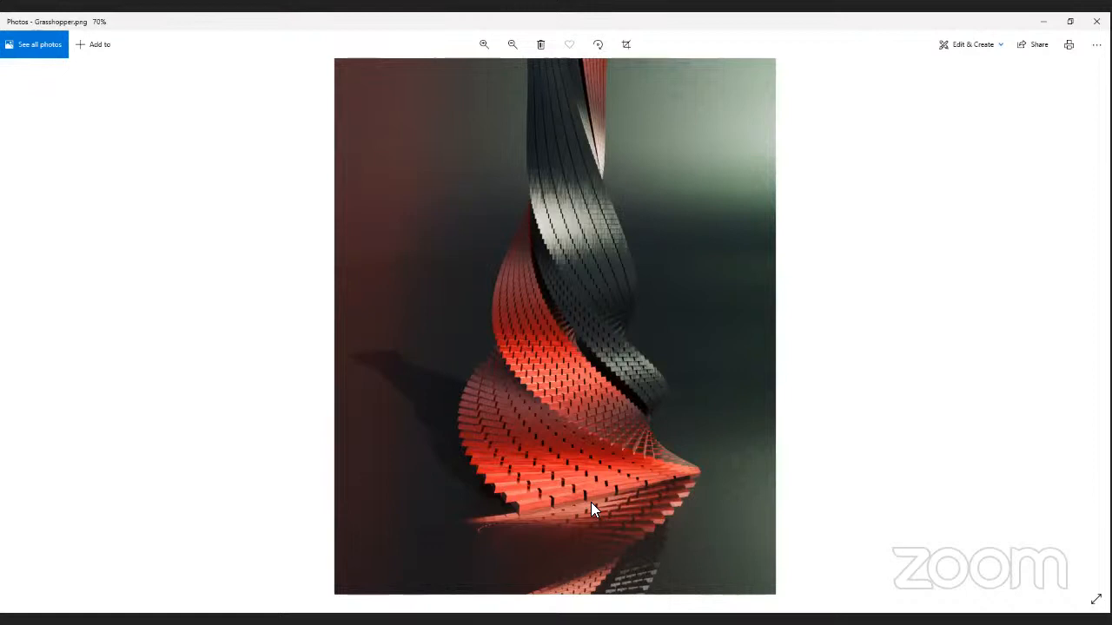
scroll(591, 502, "down", 4)
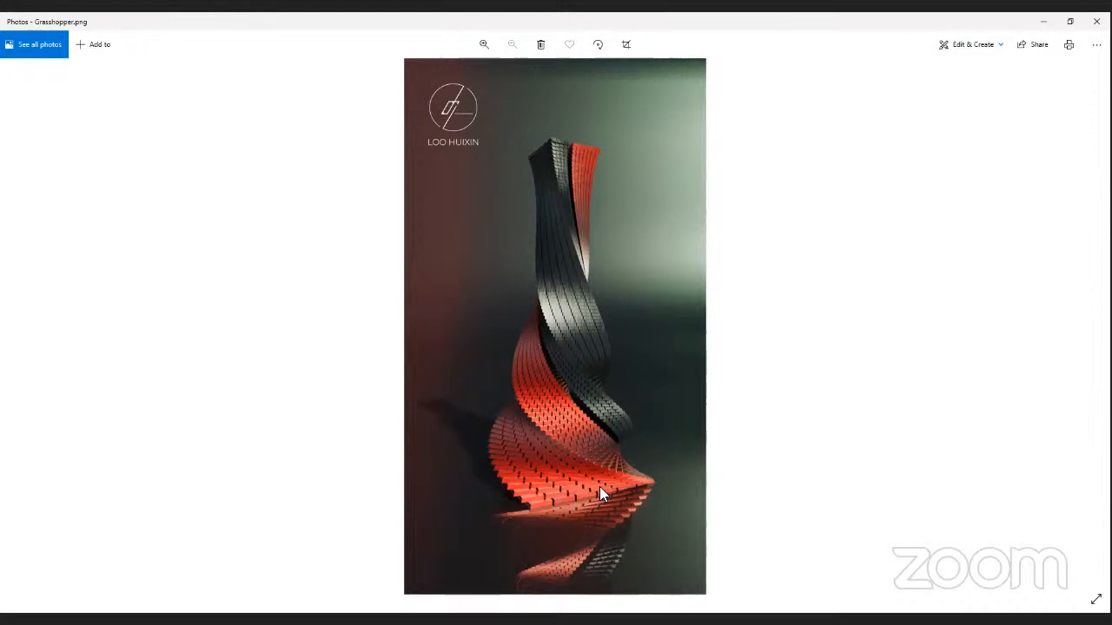
Switch back to Rhino and Grasshopper and inspect the third tower's definition.
key("alt+Tab")
scroll(677, 450, "up", 4)
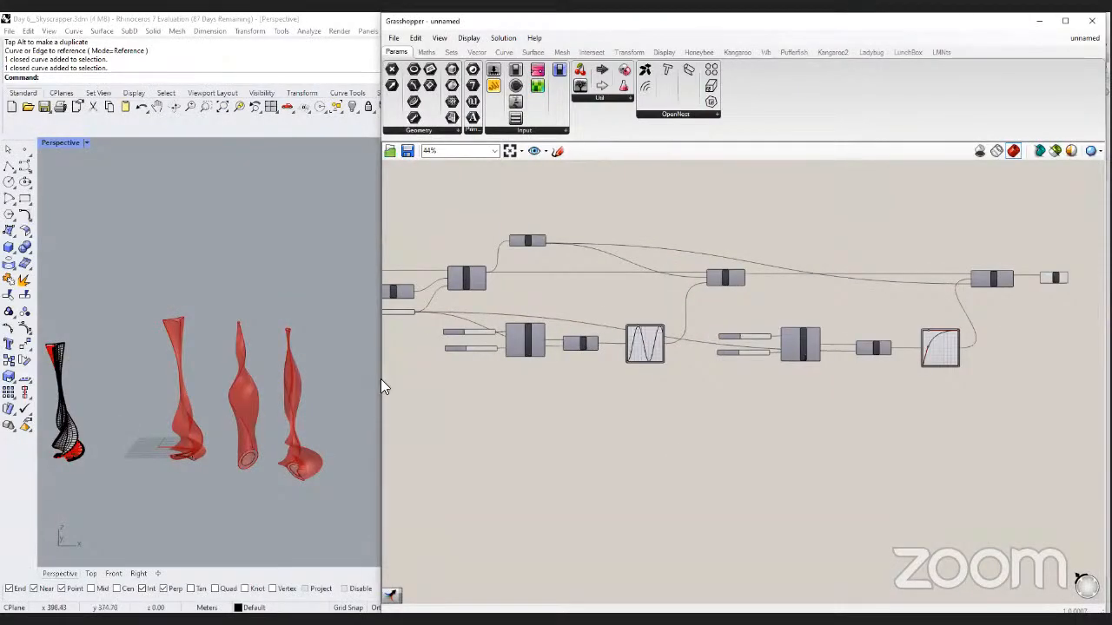
Widen the Grasshopper window and open the definition Day 6__radiation analysis + facade design from the 2 REVISED SCHEDULE folder.
left_click_drag(381, 387, 323, 388)
scroll(625, 403, "up", 1)
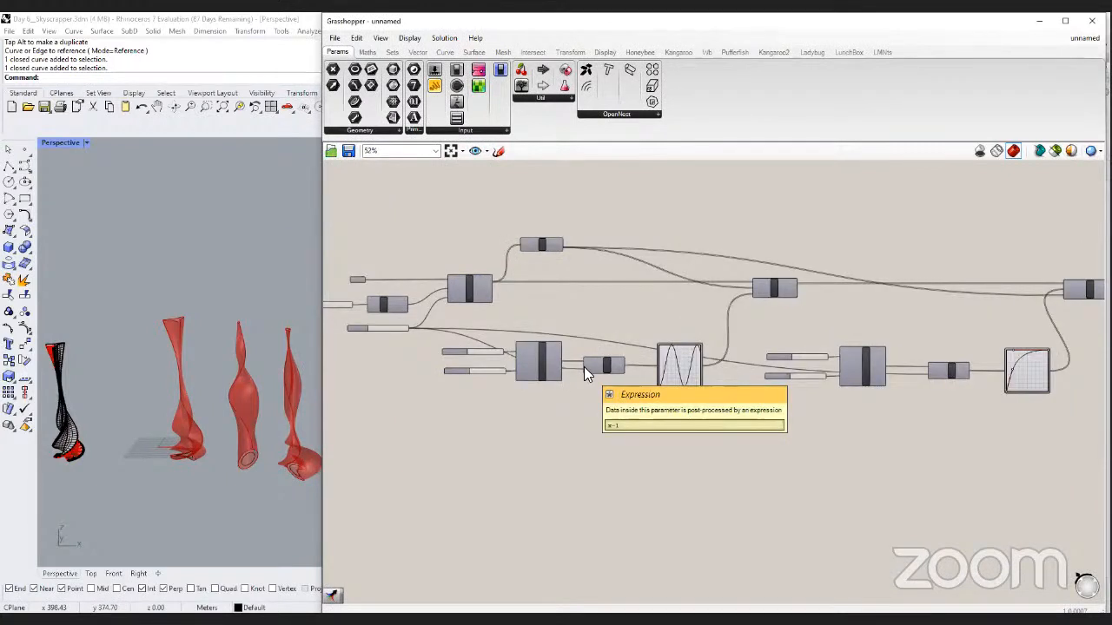
scroll(584, 366, "down", 2)
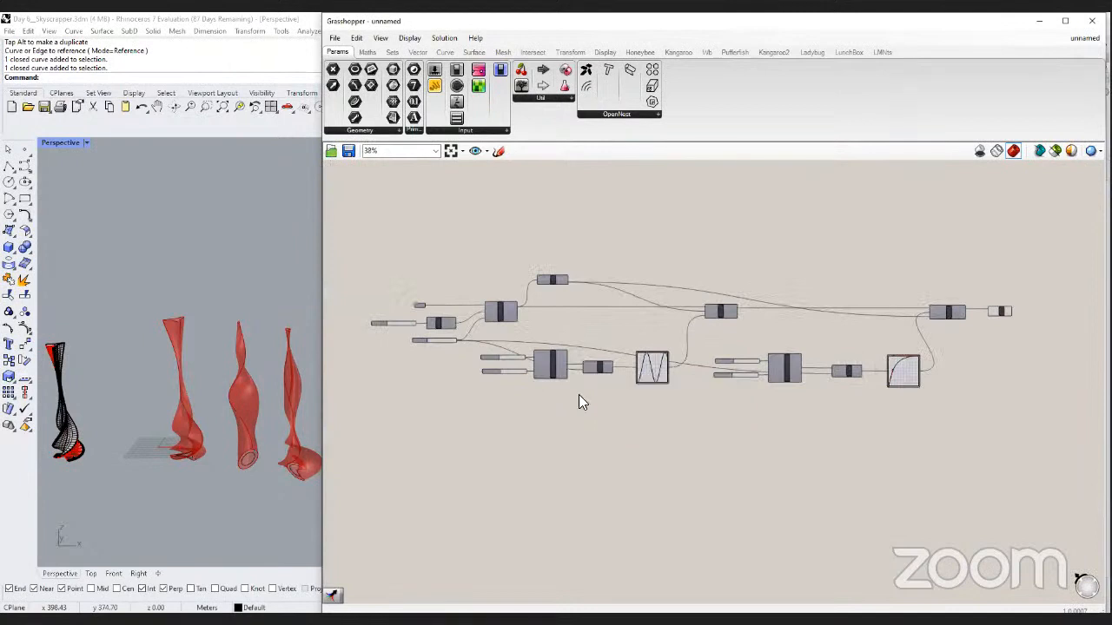
left_click_drag(478, 287, 345, 56)
left_click(335, 38)
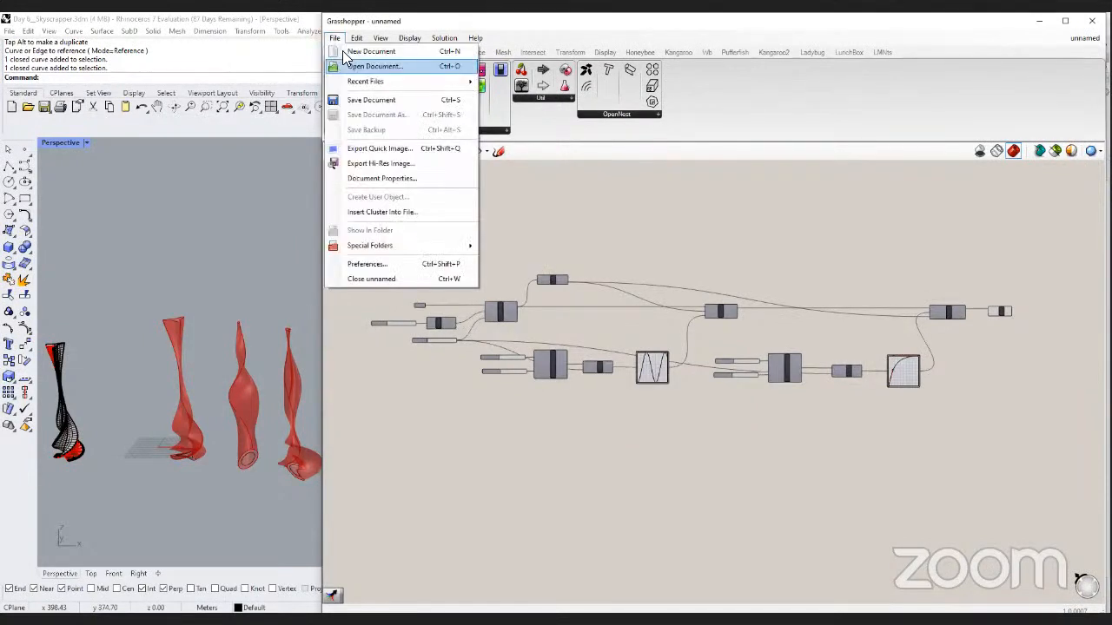
left_click(374, 66)
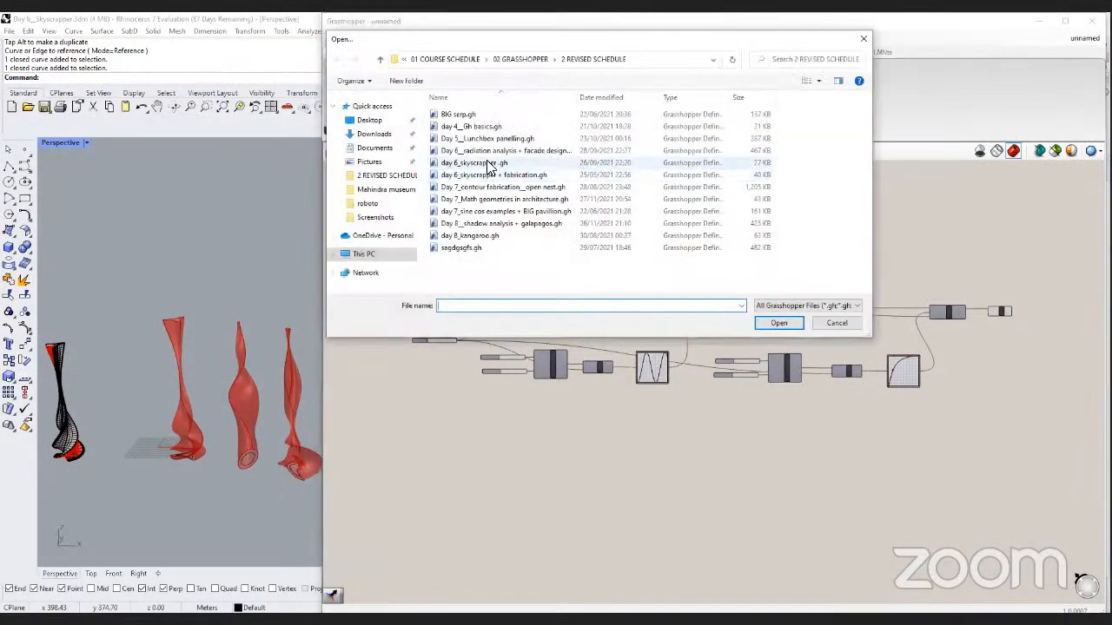
left_click(503, 150)
left_click(779, 323)
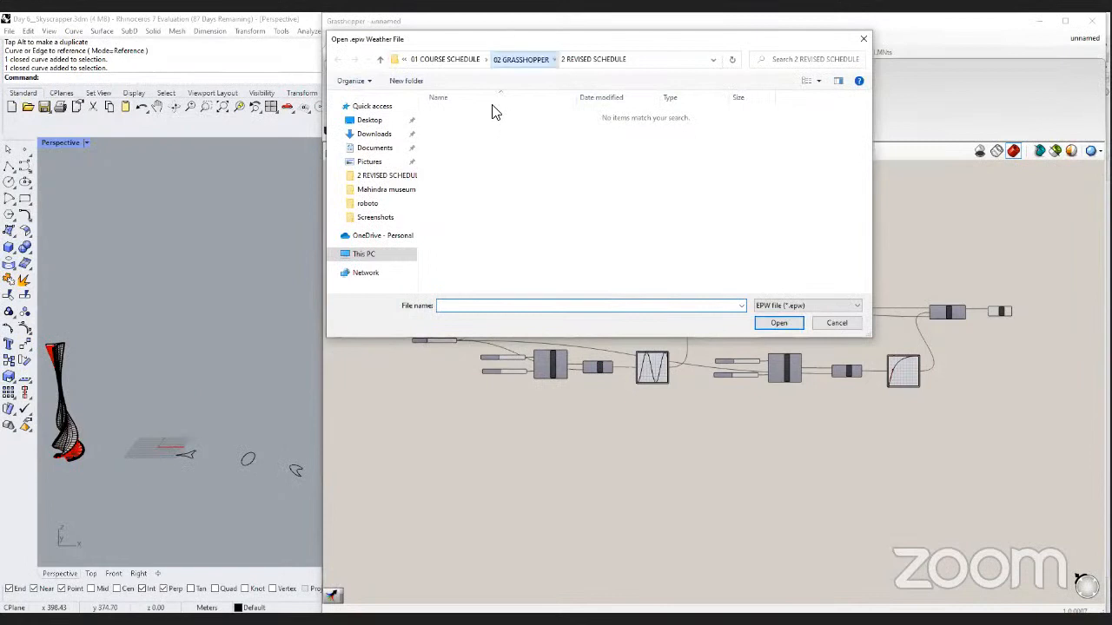
Load the weather file IND_Chennai.432790_IWEC.epw from the 02 GRASSHOPPER folder and return to the Grasshopper definition.
left_click(488, 150)
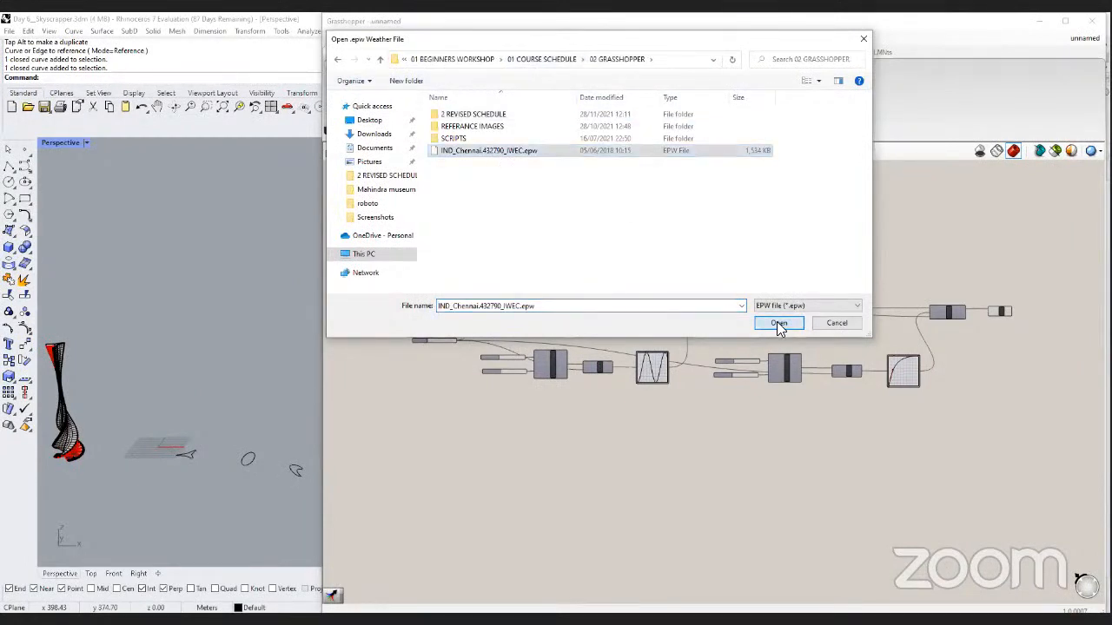
left_click(779, 323)
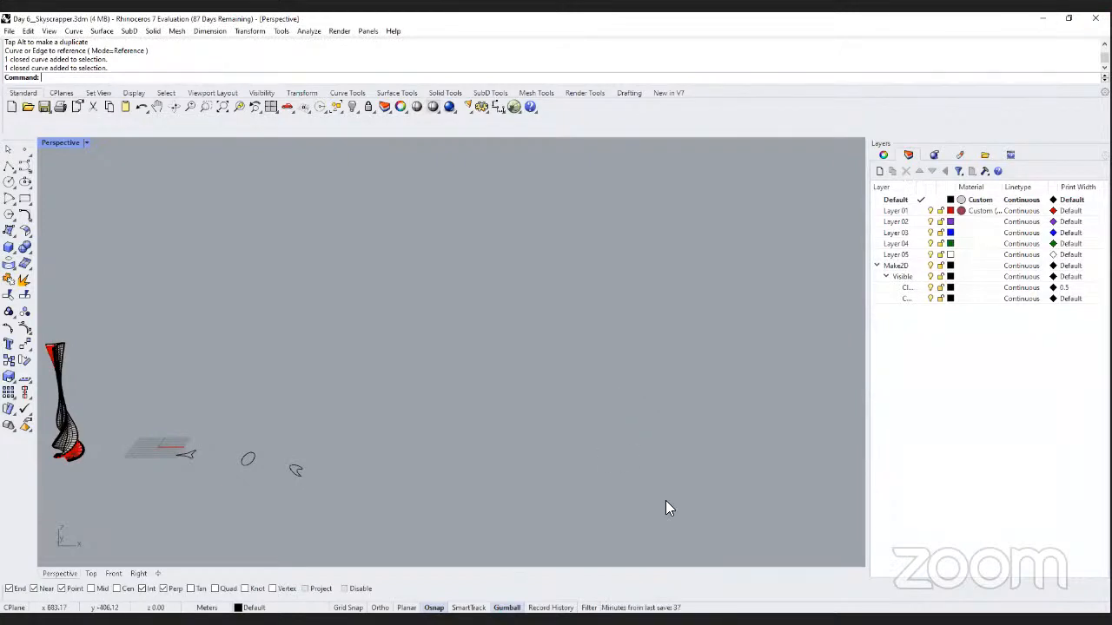
key("alt+Tab")
Enable the preview of the radiationAnalysis component to display the radiation mesh on the tower.
left_click(576, 395)
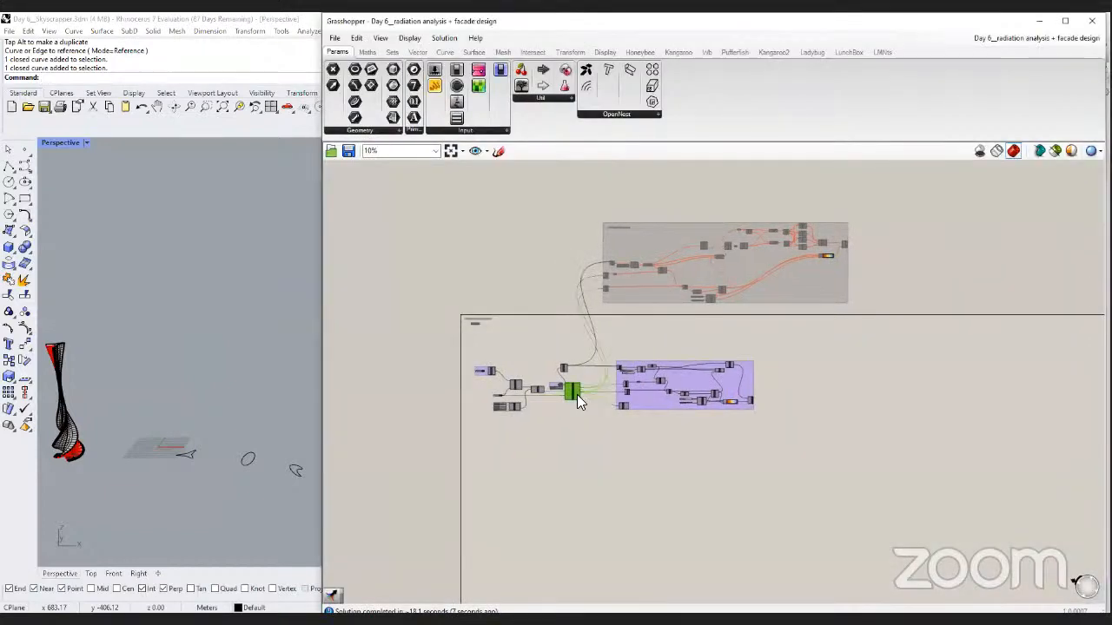
middle_click(579, 395)
left_click(600, 370)
left_click(421, 476)
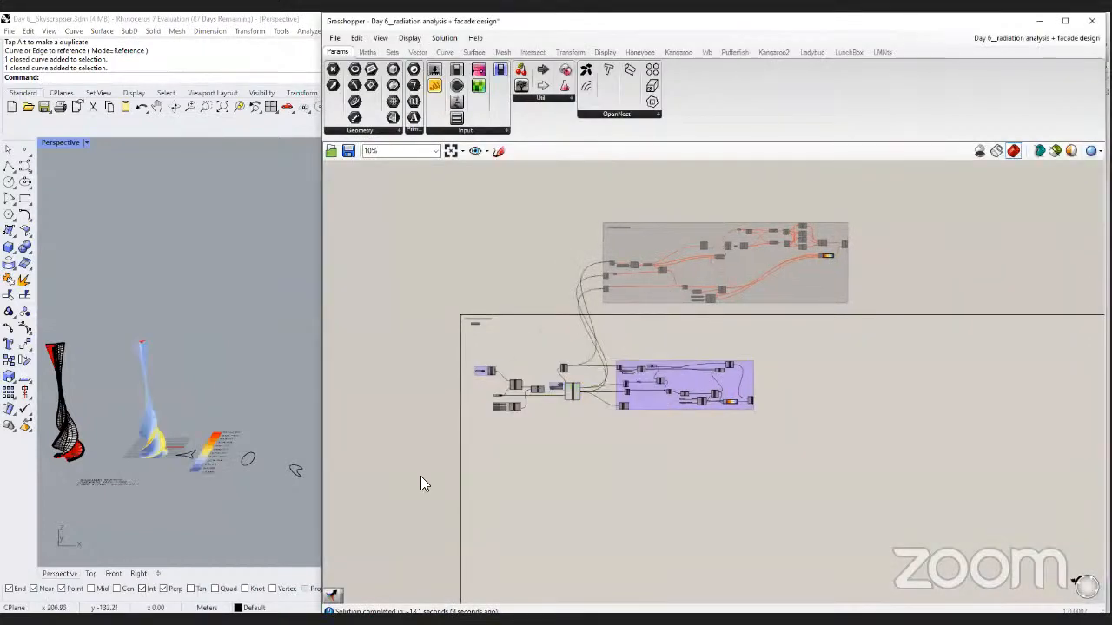
Enable the preview of the context parameter feeding the radiation analysis to show the surrounding buildings.
scroll(135, 448, "up", 5)
scroll(541, 408, "up", 6)
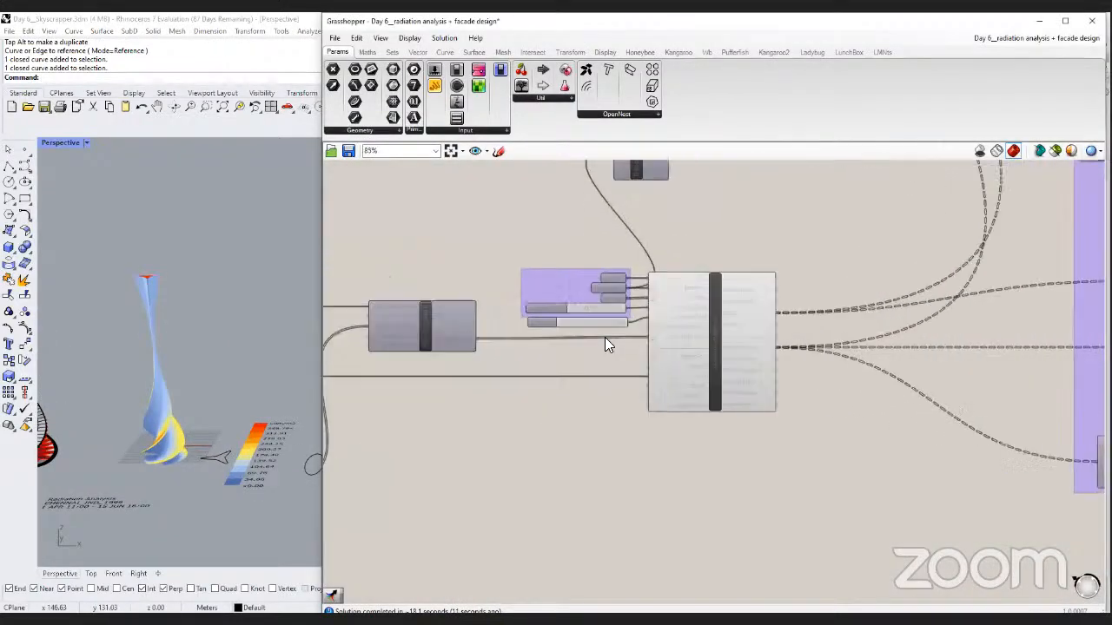
scroll(613, 297, "up", 3)
left_click(613, 304)
middle_click(613, 305)
left_click(641, 279)
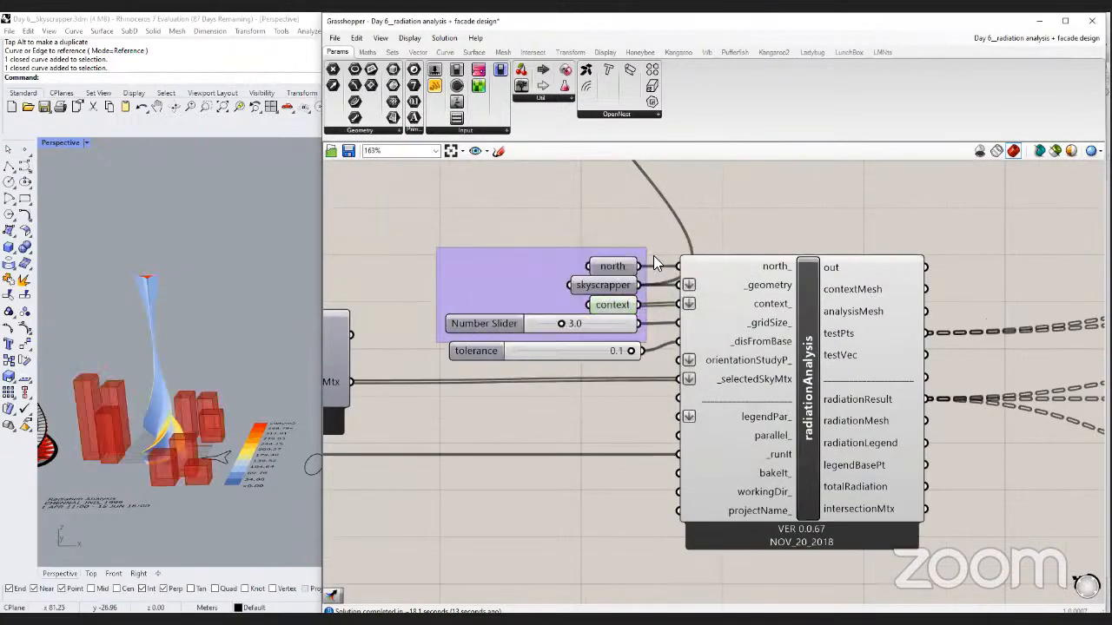
scroll(141, 465, "up", 5)
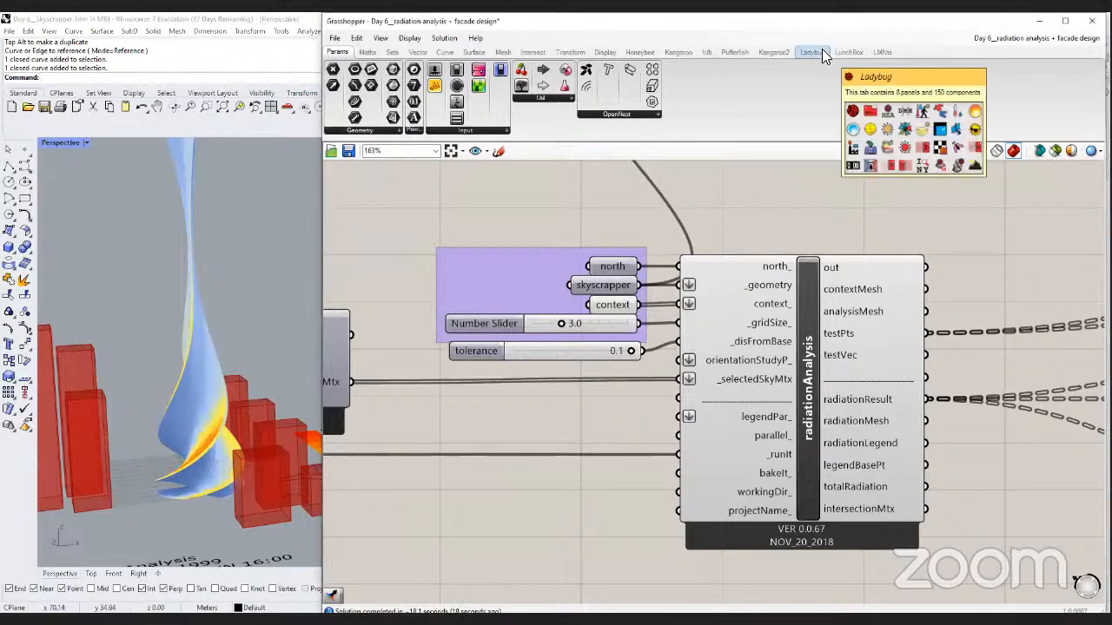
scroll(688, 326, "down", 4)
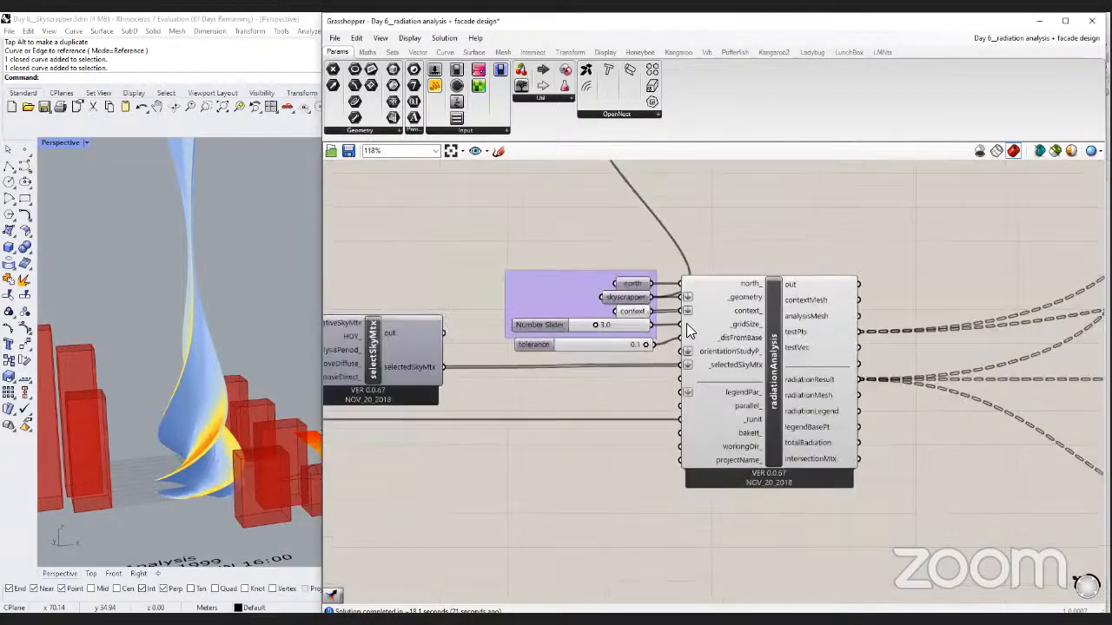
Hide the preview of the radiationAnalysis component and show the preview of the final component in the purple group.
right_click_drag(877, 393, 671, 398)
scroll(671, 397, "down", 3)
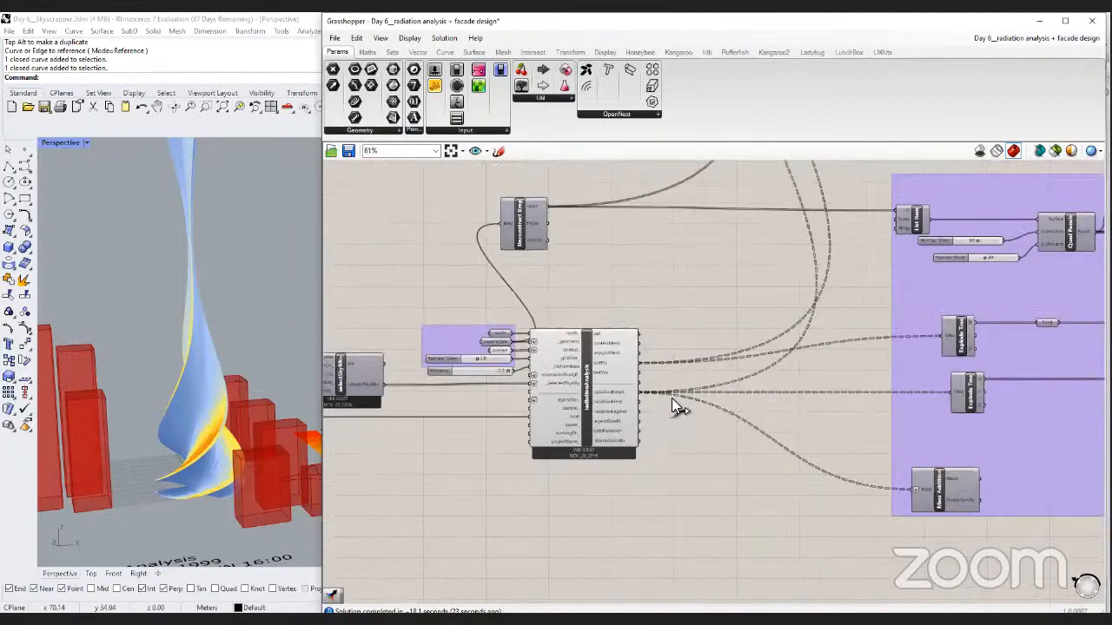
scroll(597, 374, "down", 2)
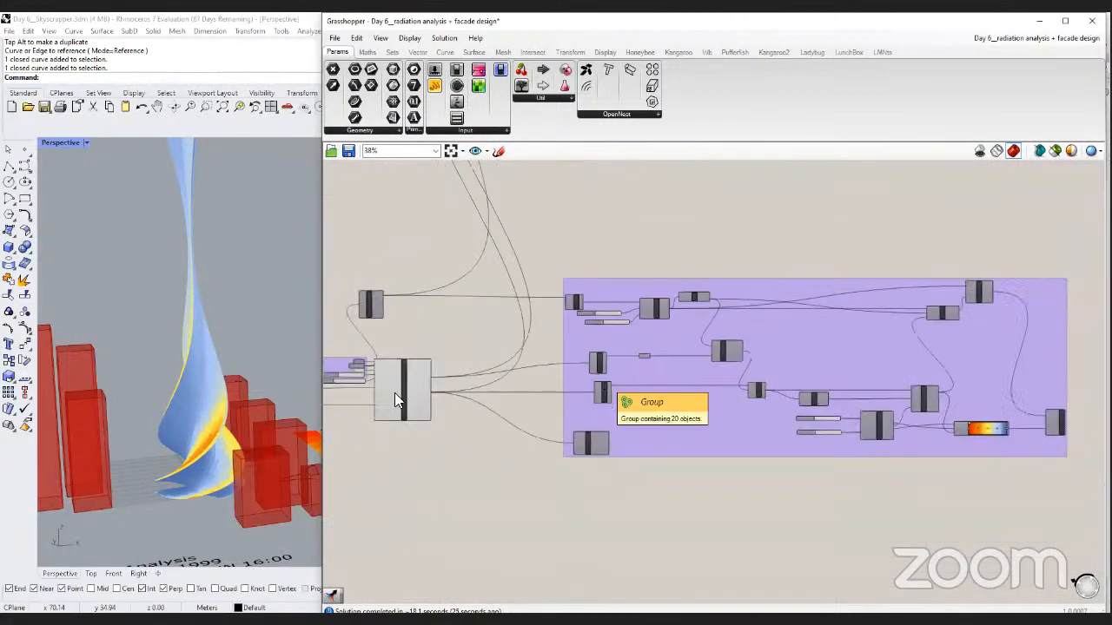
left_click(394, 393)
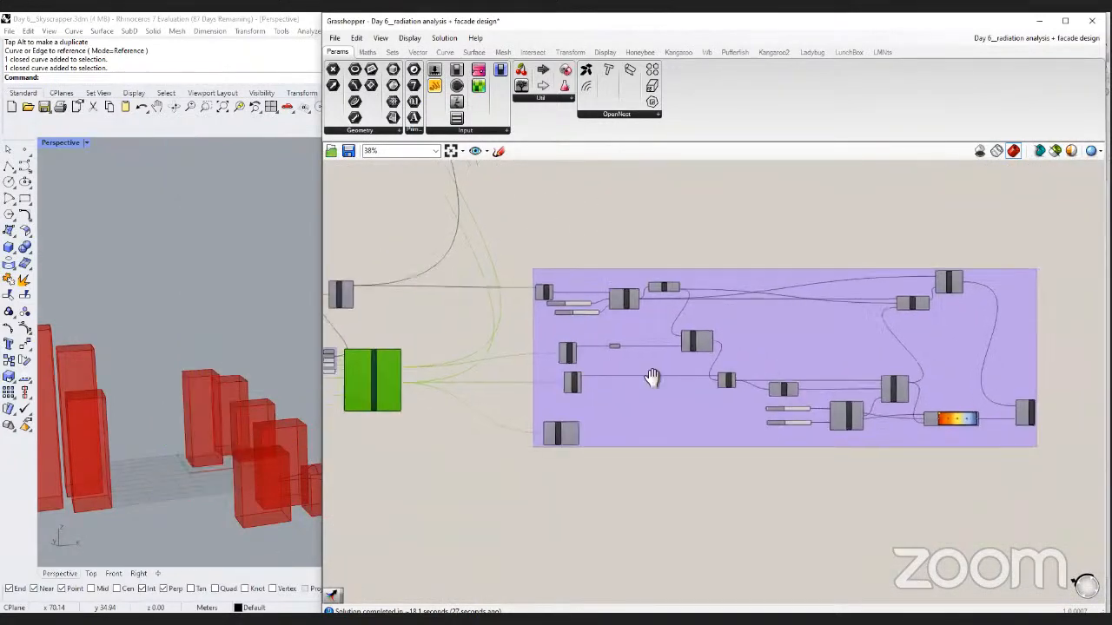
left_click(864, 404)
middle_click(866, 406)
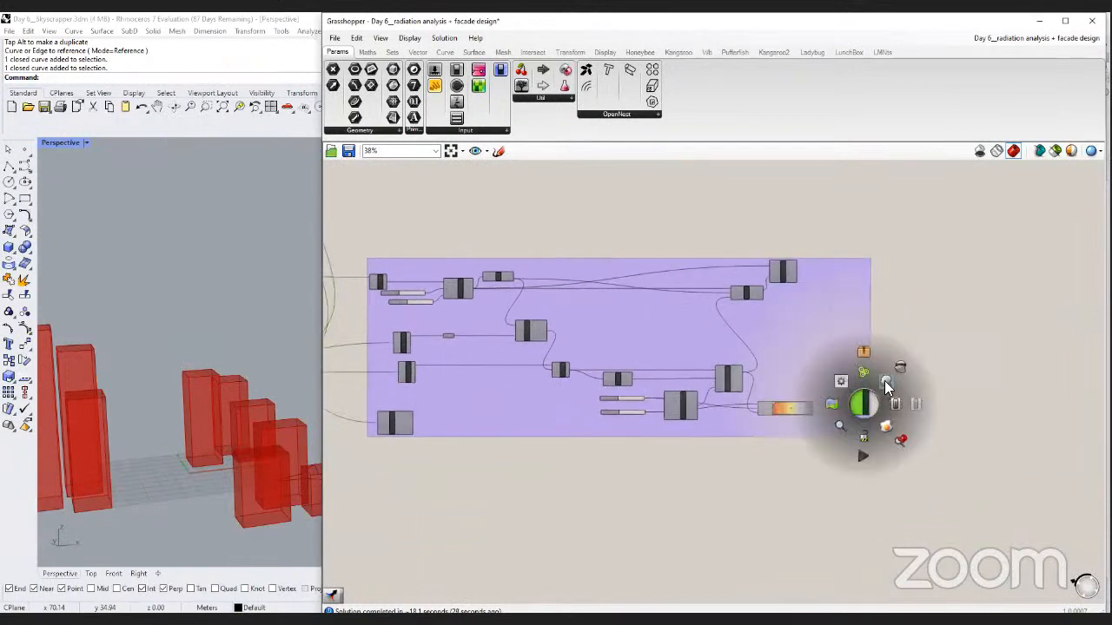
left_click(884, 380)
left_click(943, 357)
Inspect the colored window-frame panels on the tower in Rhino and hide the previews of all components in the purple group.
left_click(204, 497)
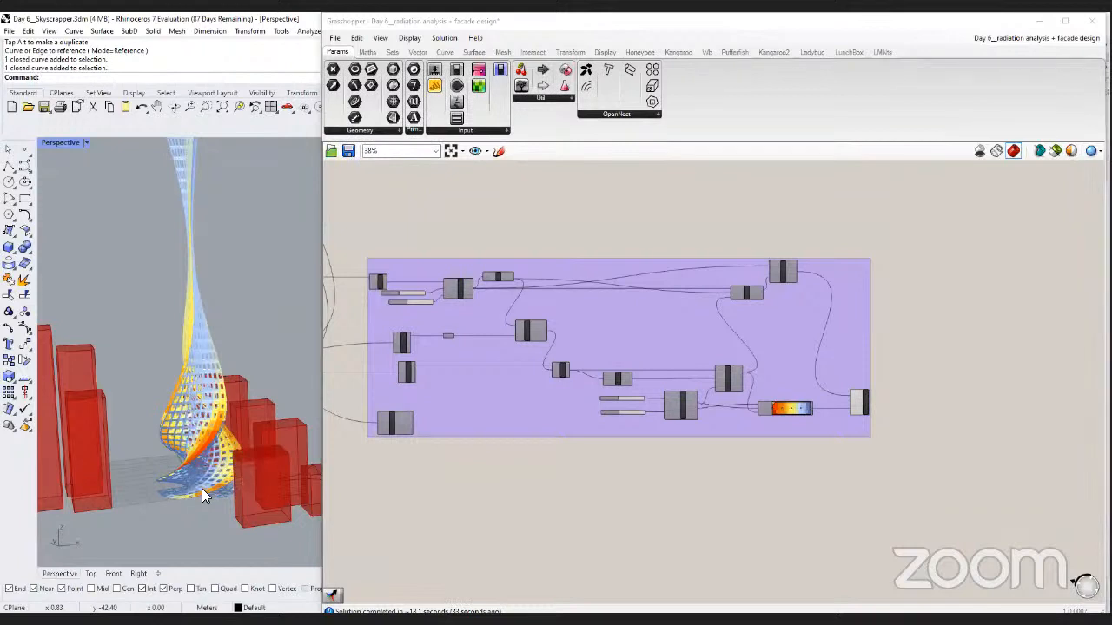
scroll(208, 481, "up", 3)
scroll(179, 422, "up", 2)
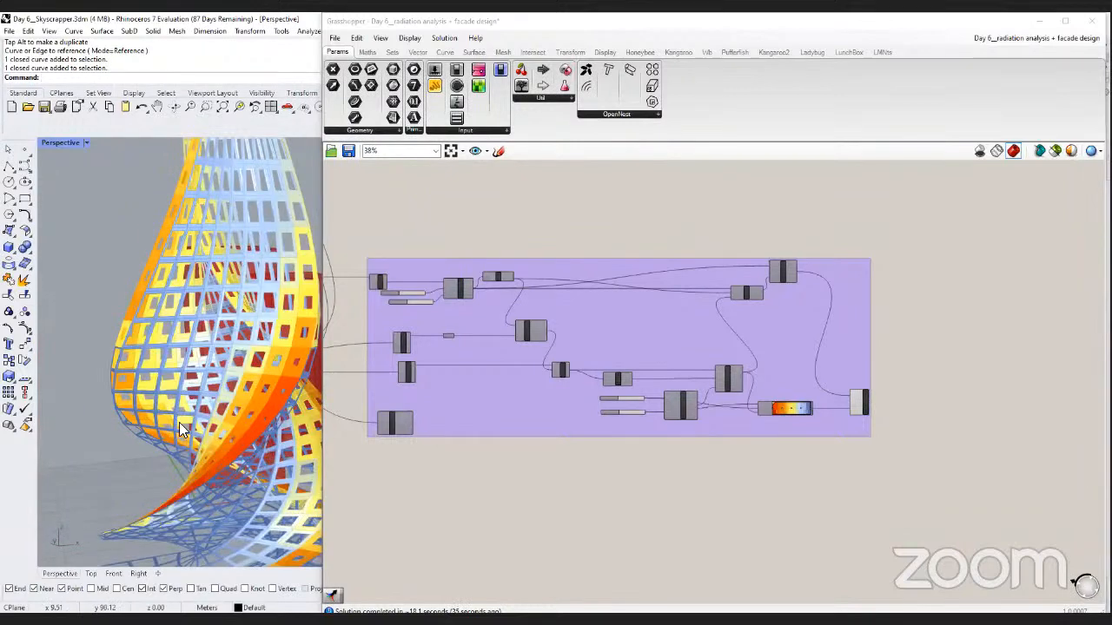
right_click_drag(179, 422, 287, 402)
left_click(360, 435)
scroll(677, 413, "down", 2)
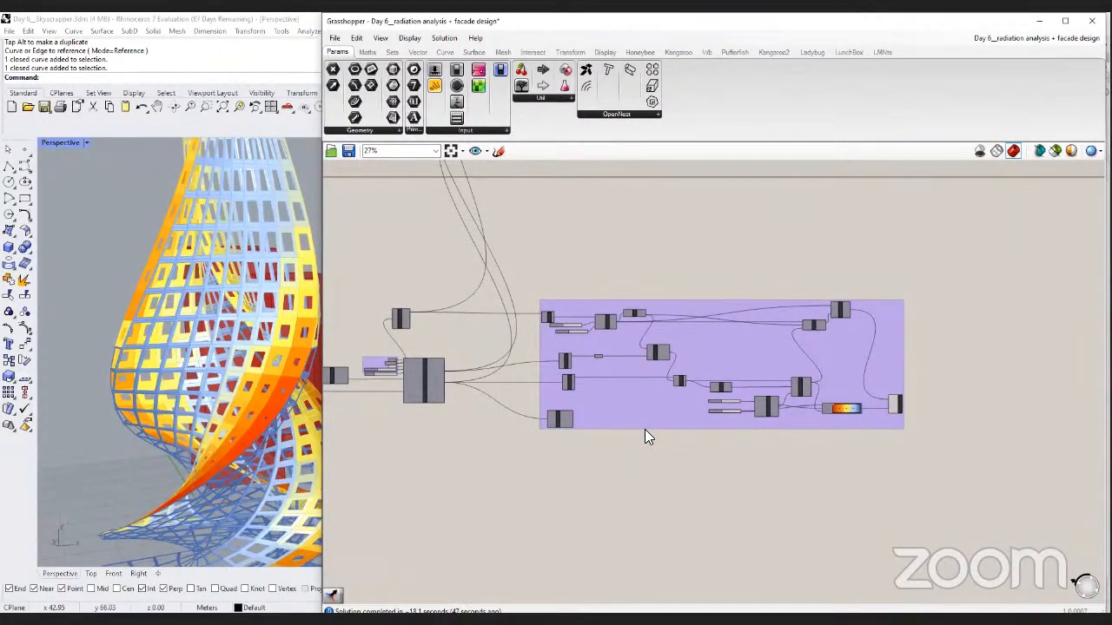
left_click_drag(924, 450, 514, 272)
left_click(700, 464)
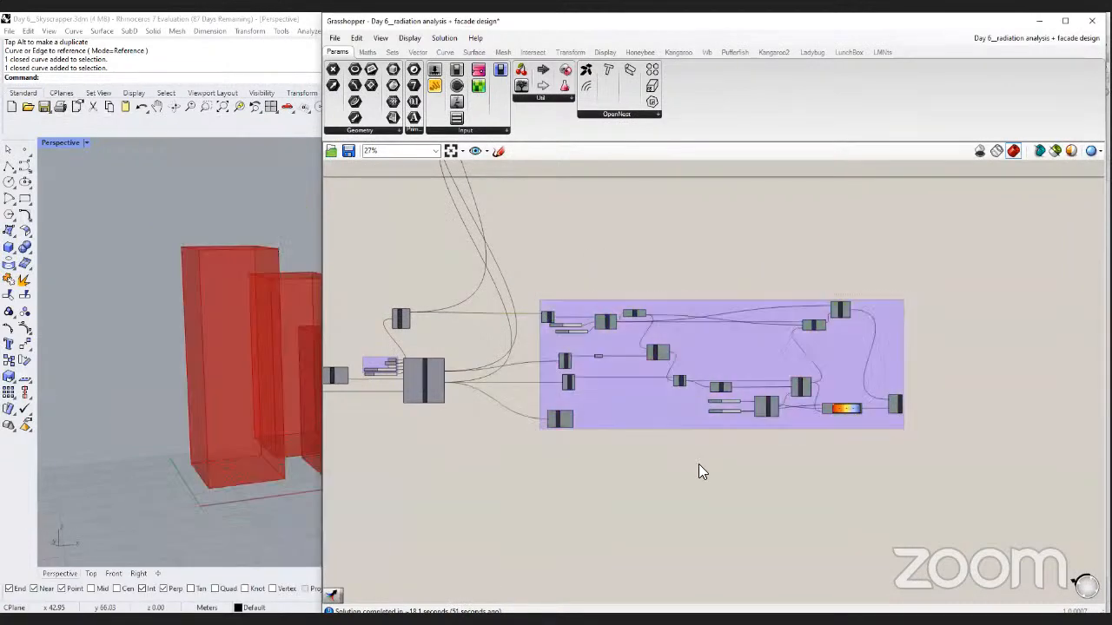
Enable the FACADE PATTERN group and turn on the preview of its last component.
scroll(700, 465, "down", 2)
right_click_drag(643, 318, 636, 383)
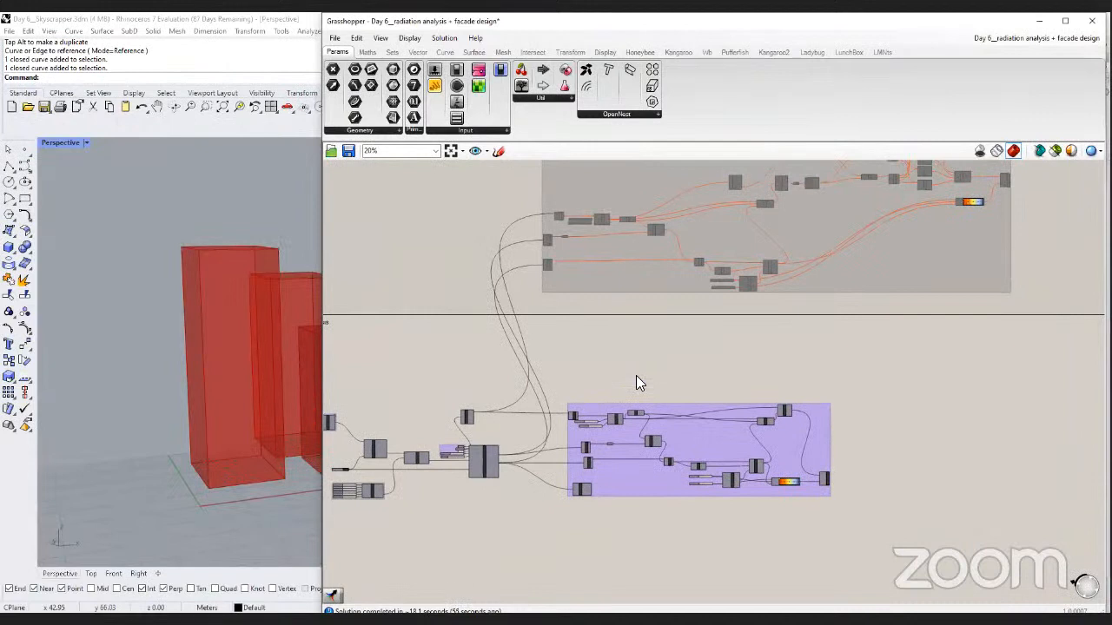
right_click_drag(636, 376, 636, 429)
left_click_drag(488, 201, 1065, 455)
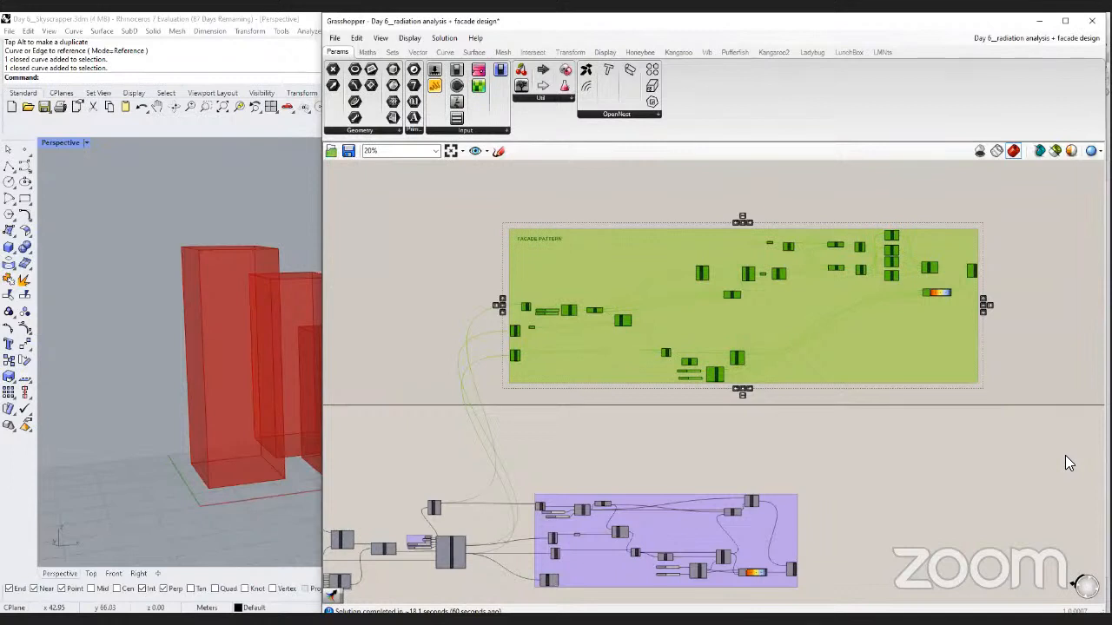
left_click(1057, 450)
right_click_drag(1058, 450, 851, 437)
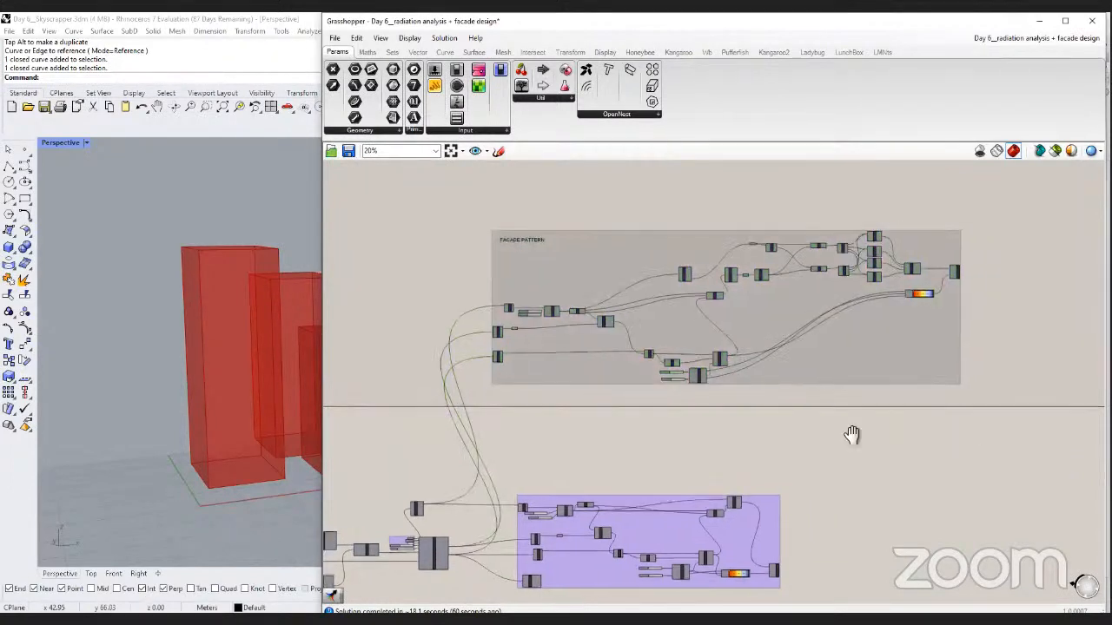
middle_click(788, 288)
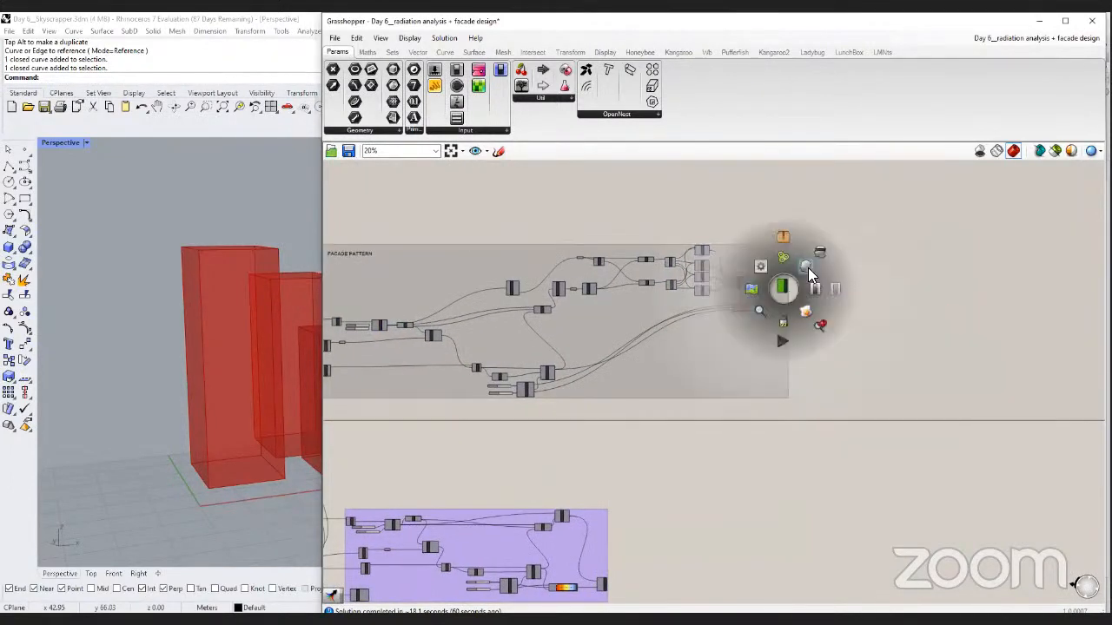
left_click(811, 266)
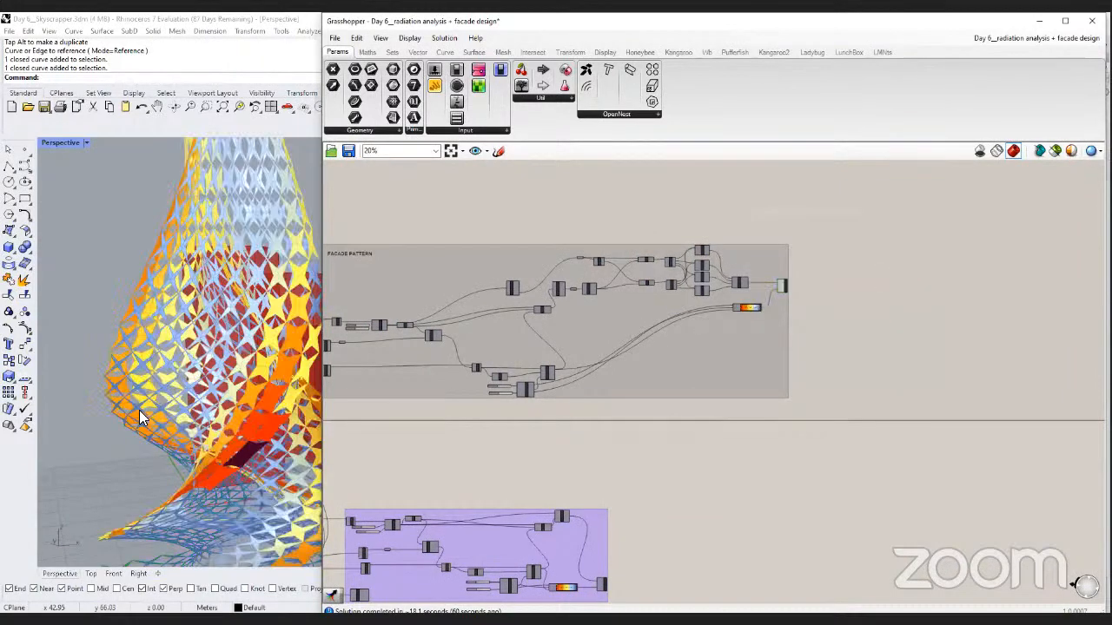
Examine the star-shaped facade pattern on the tower in Rhino, from the overall form down to the individual panel openings.
scroll(144, 410, "down", 5)
right_click_drag(144, 410, 274, 422)
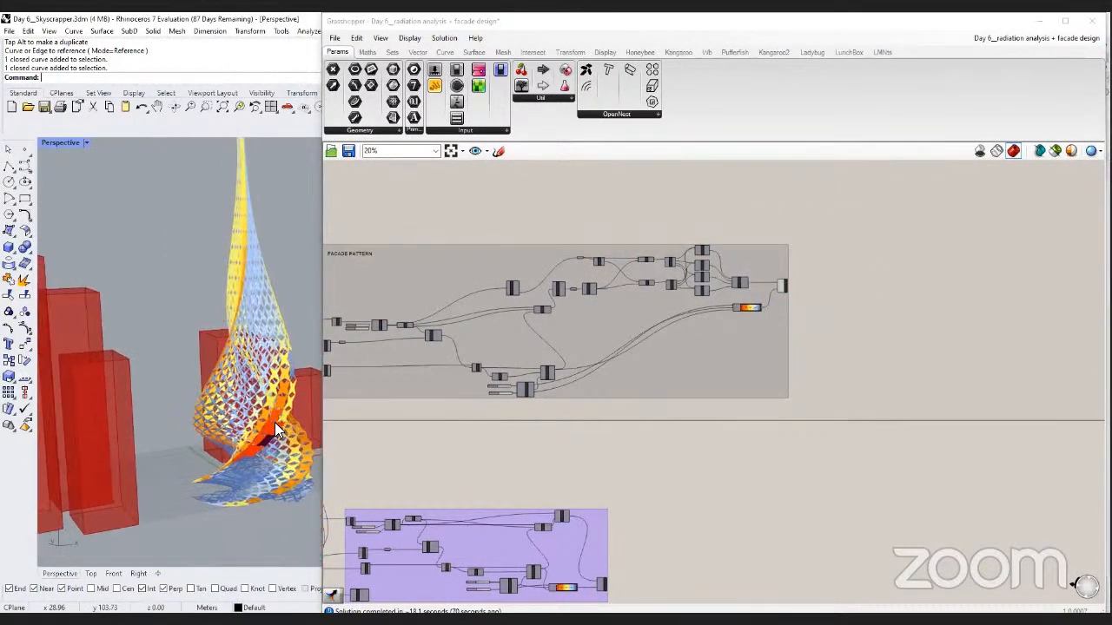
scroll(275, 422, "up", 3)
scroll(284, 420, "up", 5)
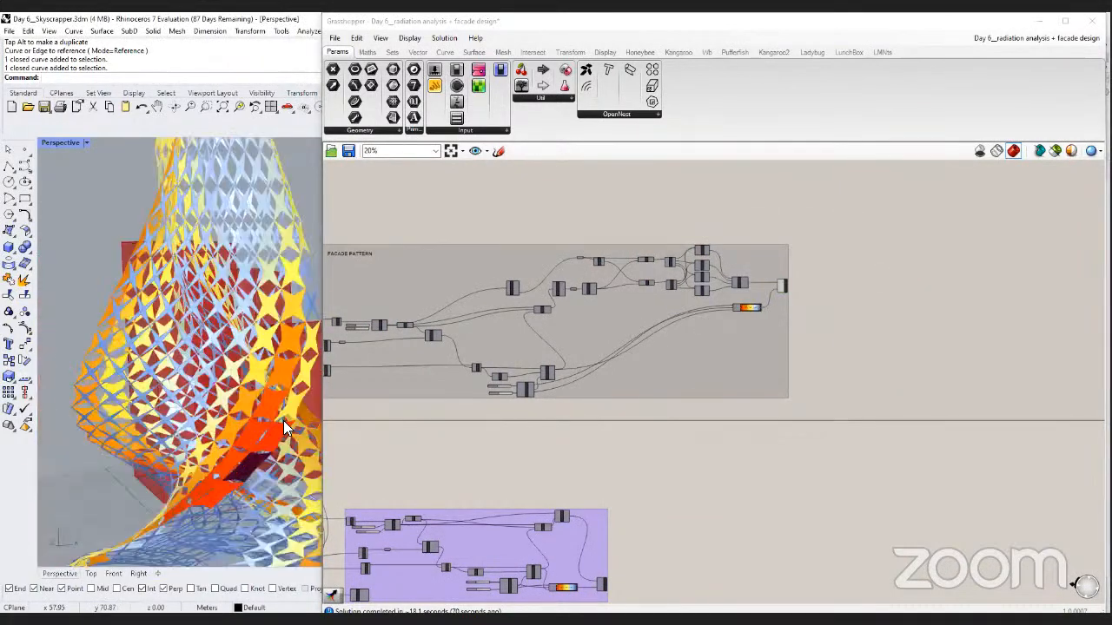
scroll(276, 422, "down", 5)
scroll(271, 422, "up", 5)
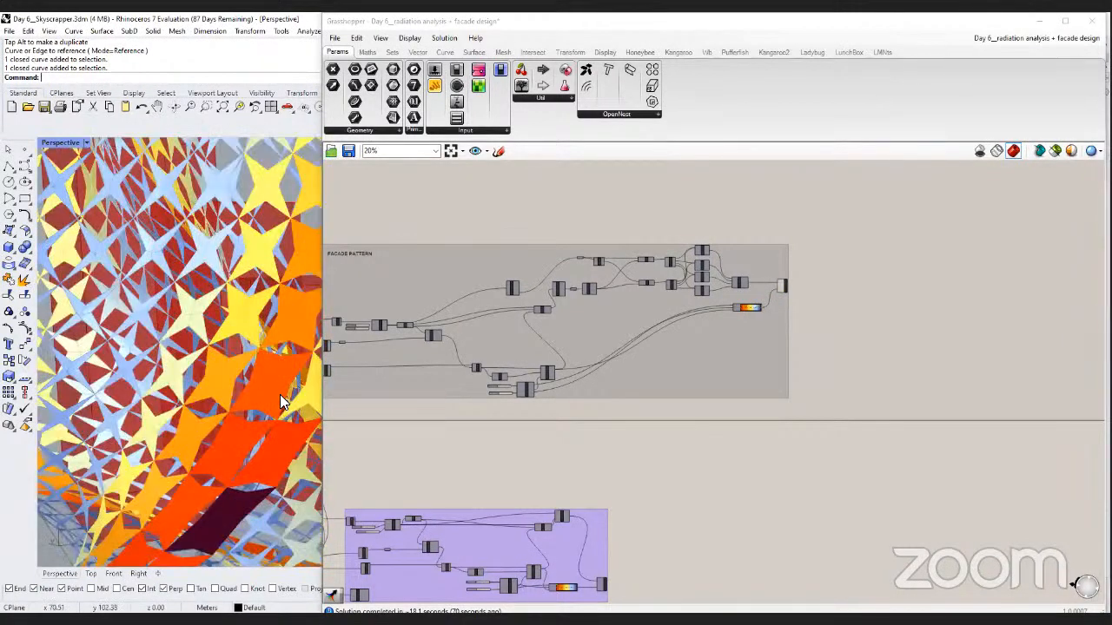
scroll(175, 396, "down", 5)
scroll(175, 396, "up", 3)
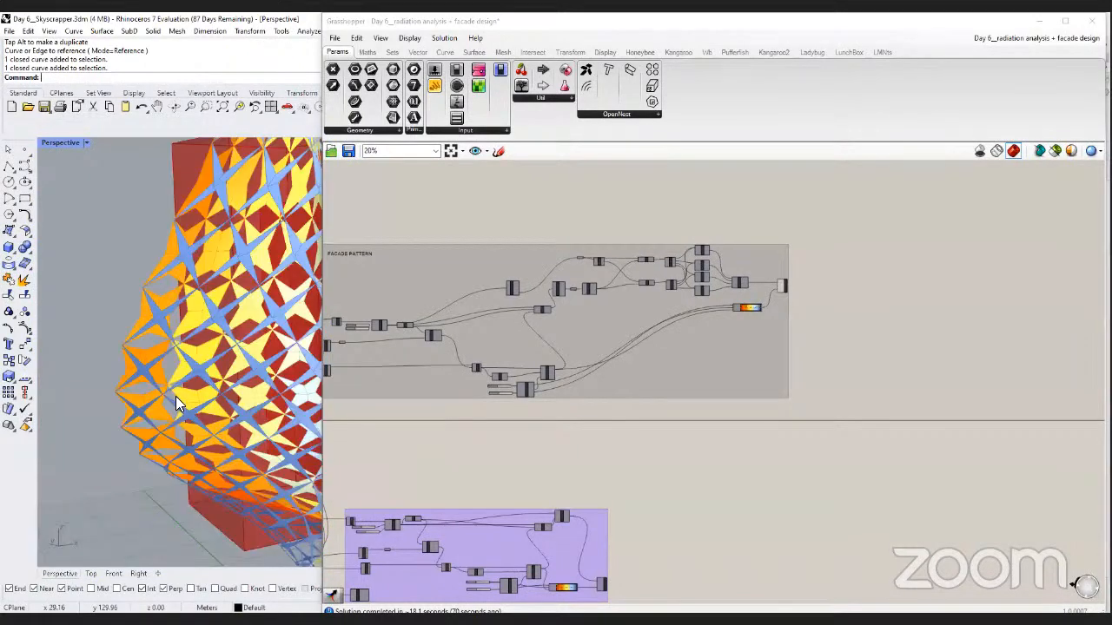
scroll(173, 395, "down", 5)
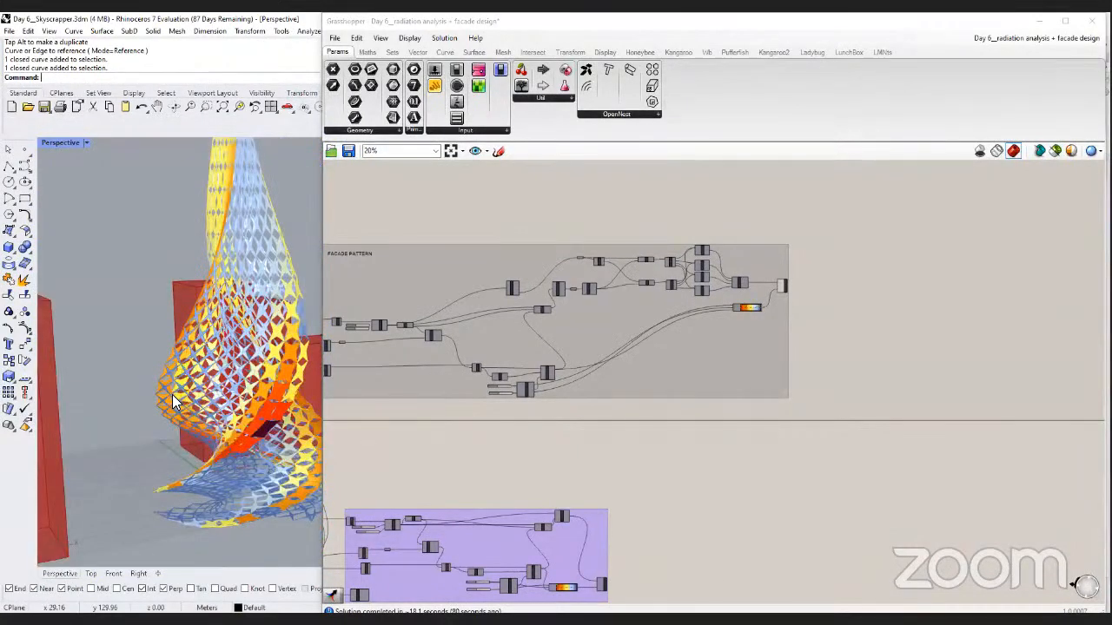
scroll(174, 399, "down", 6)
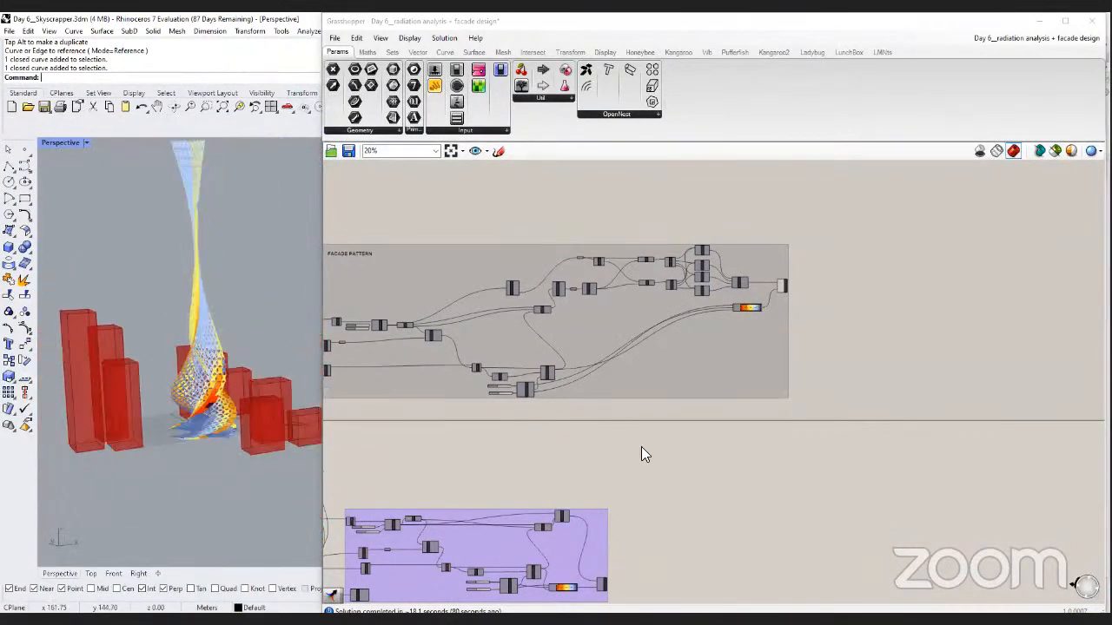
scroll(599, 419, "down", 3)
right_click_drag(574, 434, 601, 416)
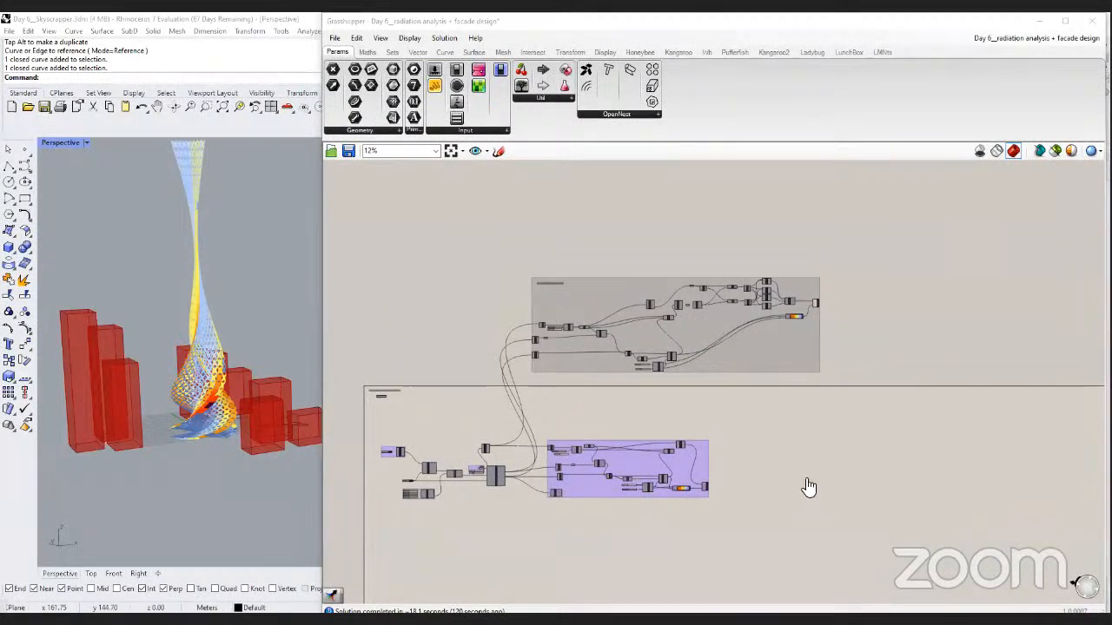
Switch to the browser's Al Bahar Towers image results, enlarge the ArchDaily photo and browse the other facade images.
key("alt+Tab")
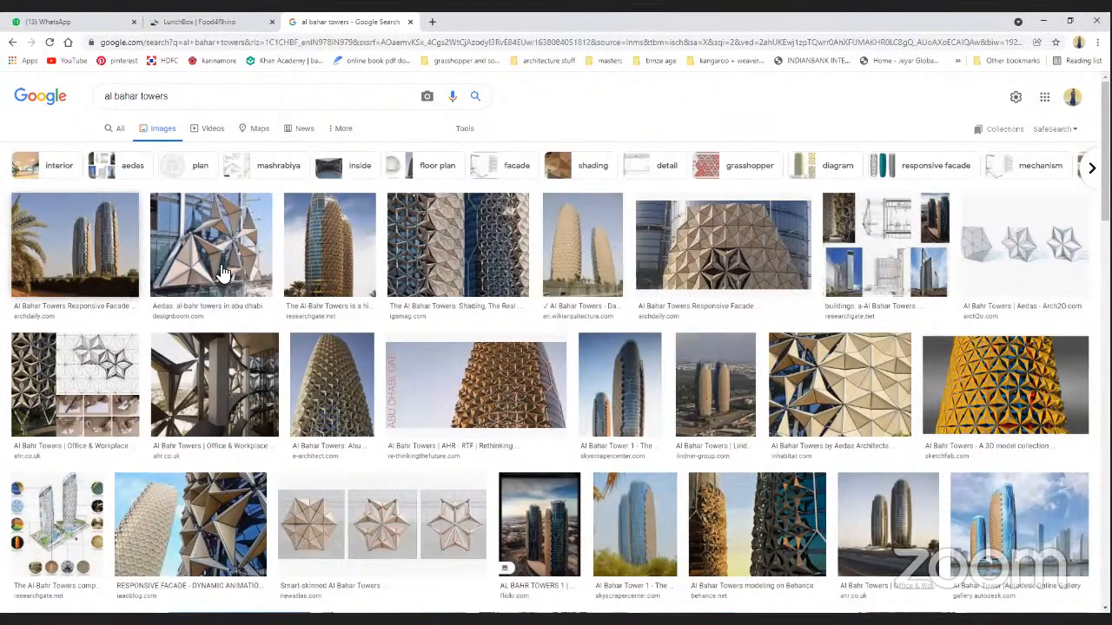
left_click(718, 271)
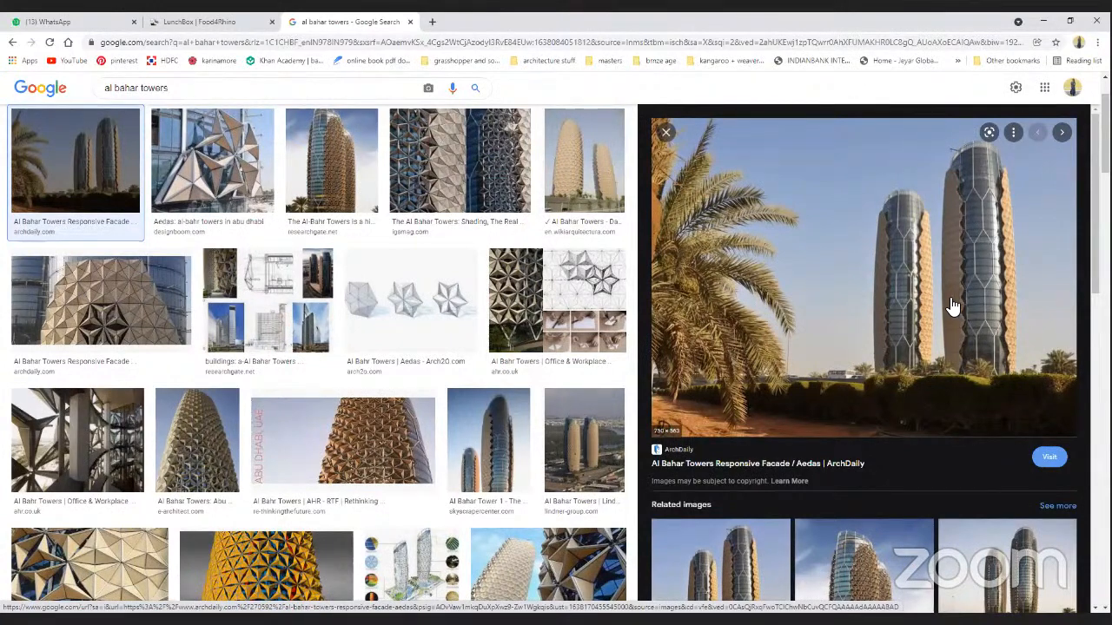
scroll(373, 374, "up", 1)
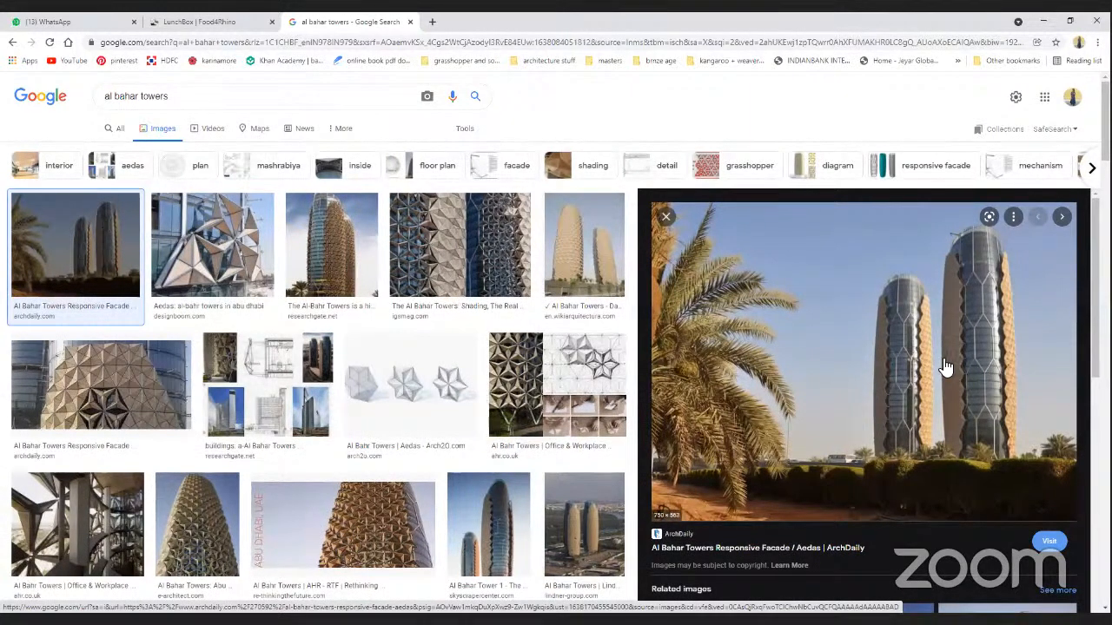
scroll(460, 482, "down", 1)
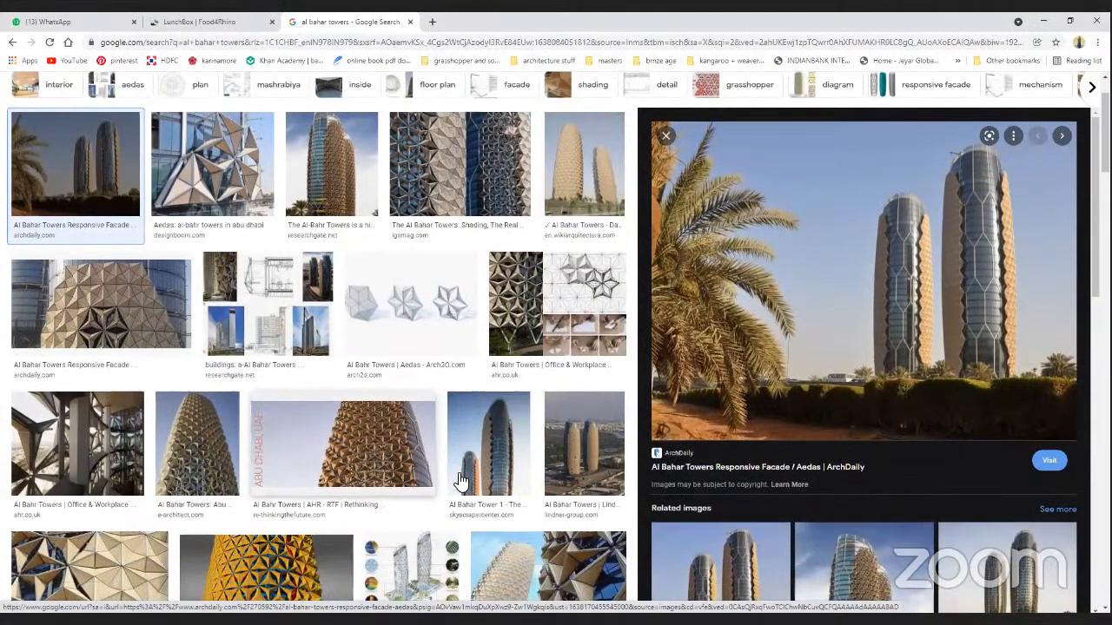
scroll(460, 482, "down", 2)
scroll(187, 256, "down", 1)
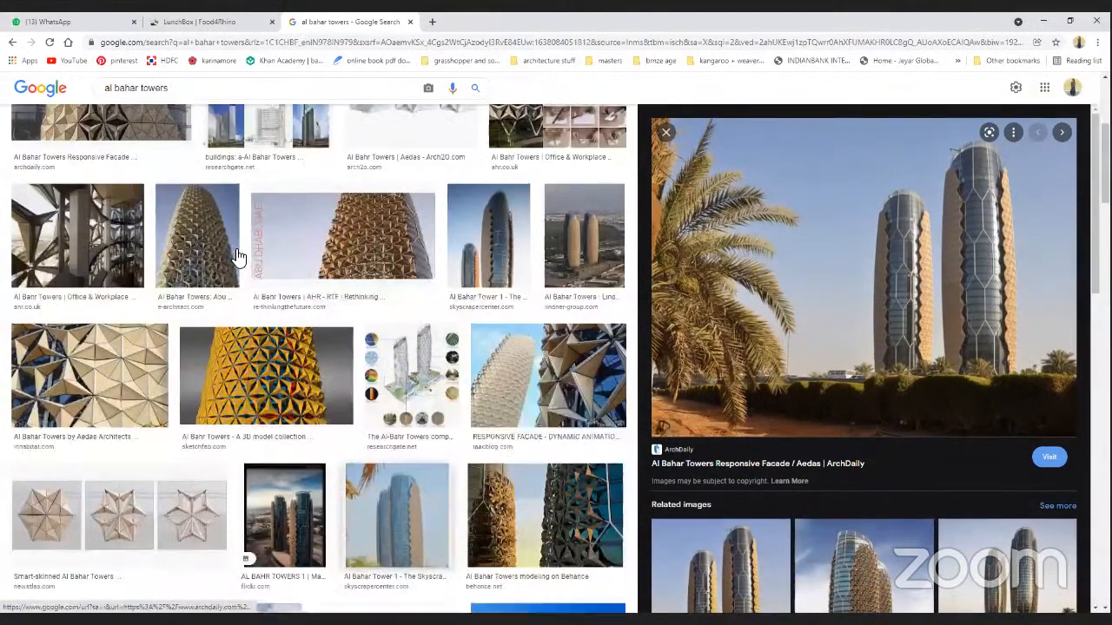
Enlarge the e-architect photo of the Al Bahar Towers and examine how its shading panels open and close.
left_click(197, 235)
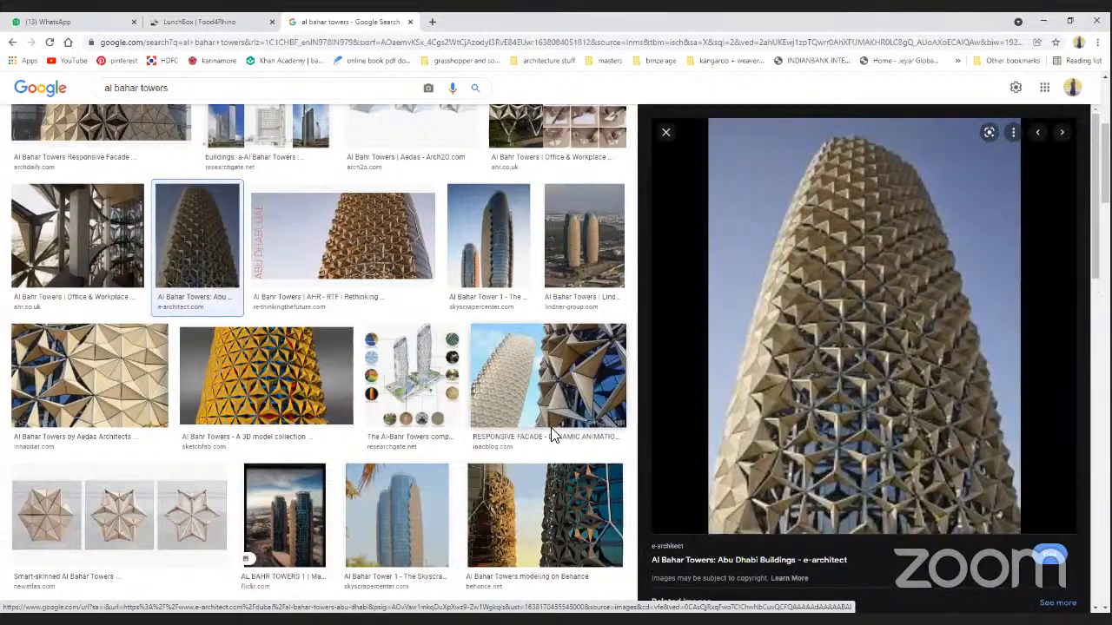
scroll(509, 435, "up", 2)
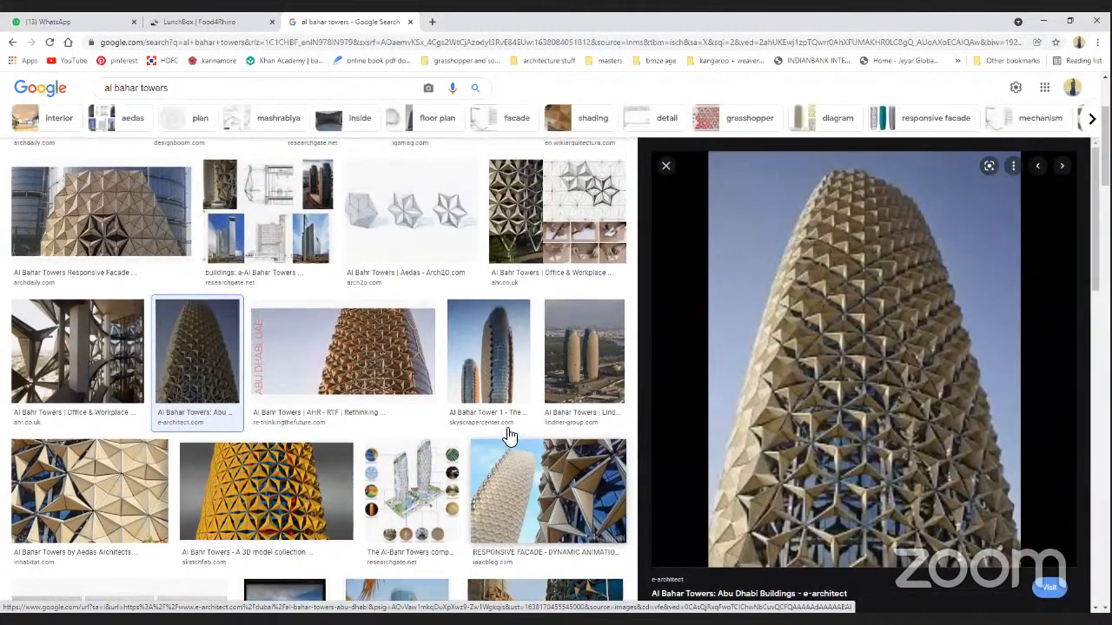
scroll(509, 434, "up", 2)
scroll(844, 419, "up", 1)
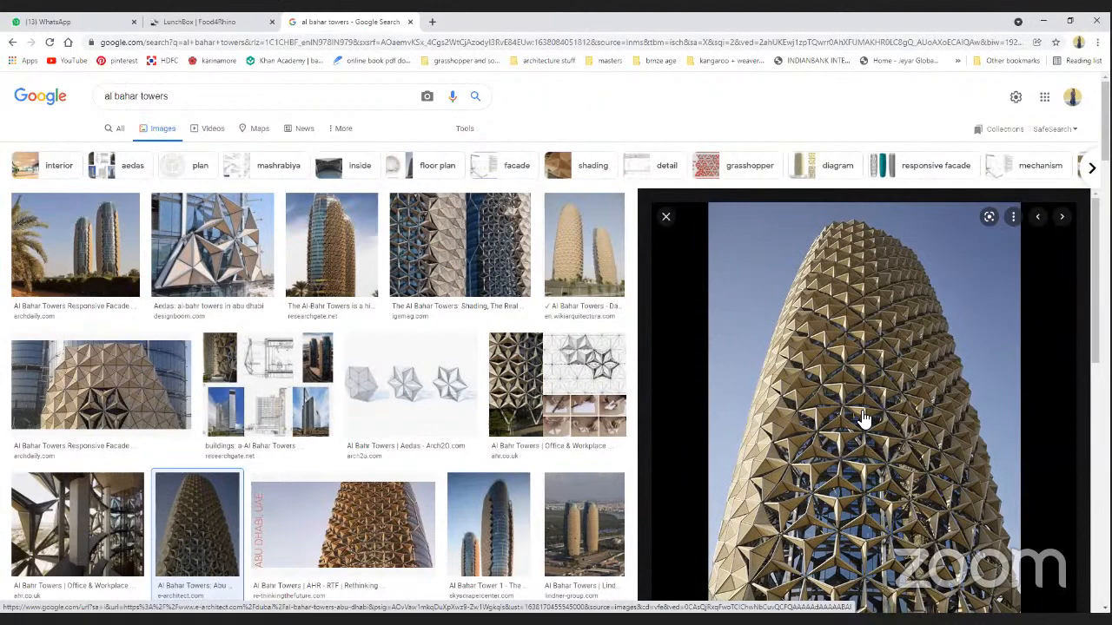
scroll(860, 425, "down", 2)
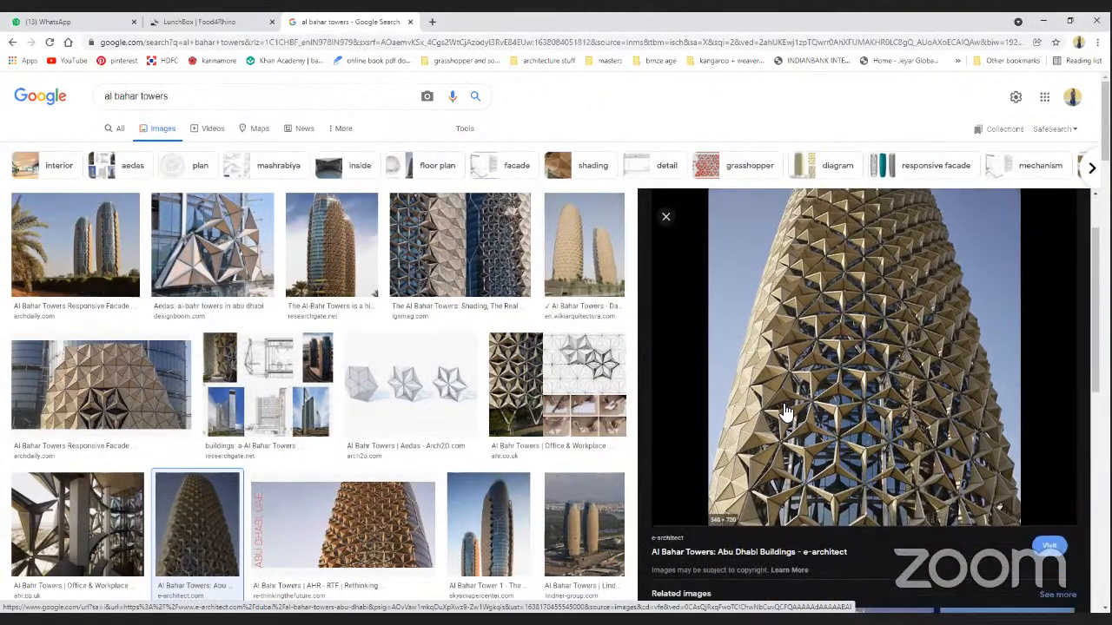
scroll(795, 421, "down", 1)
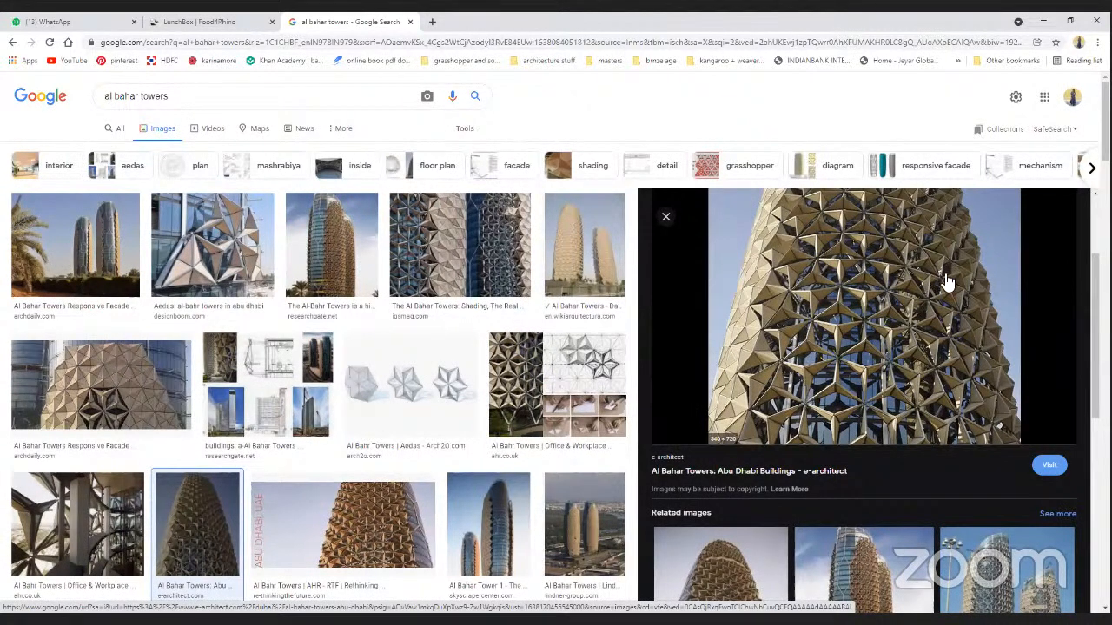
scroll(938, 382, "up", 1)
scroll(938, 382, "up", 2)
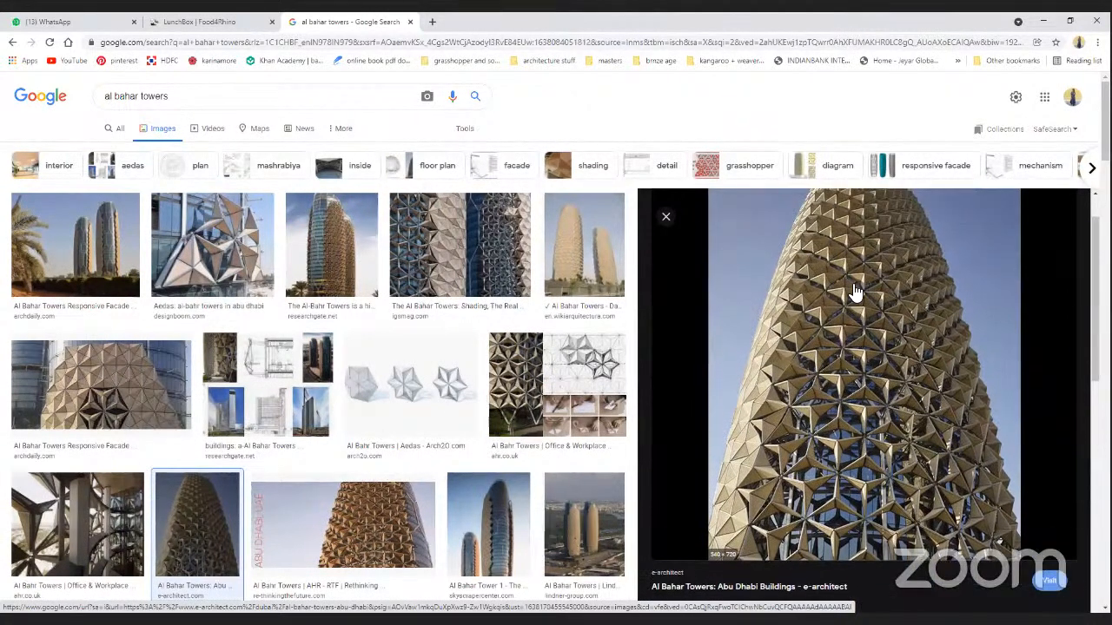
scroll(824, 426, "up", 1)
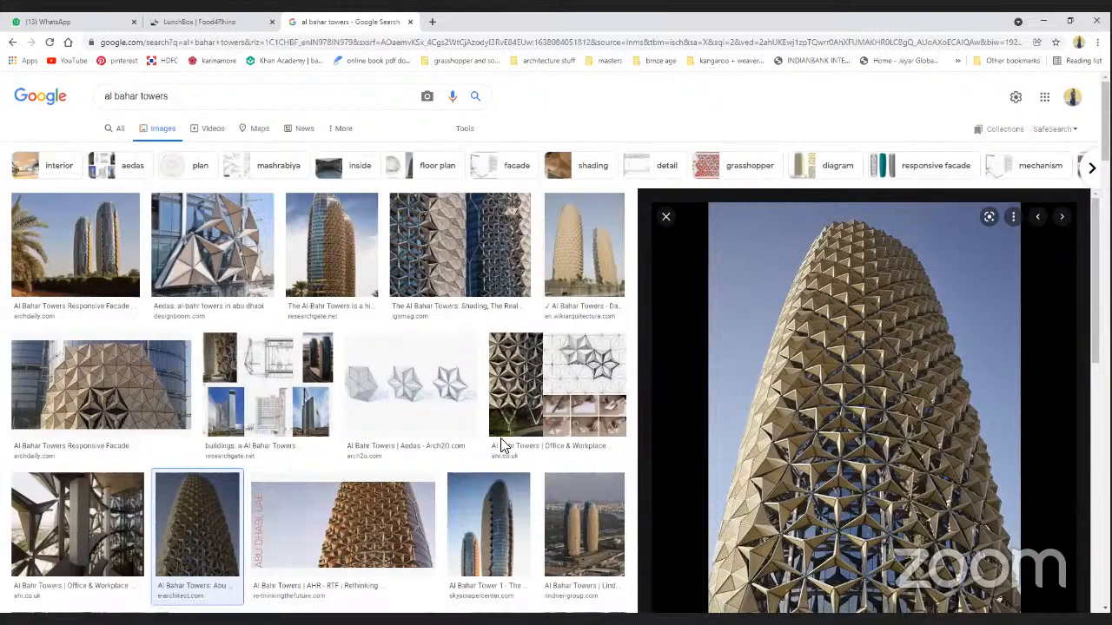
Switch back to Grasshopper and bring up the day 6_skyscrapper definition from the list of open files.
key("alt+Tab")
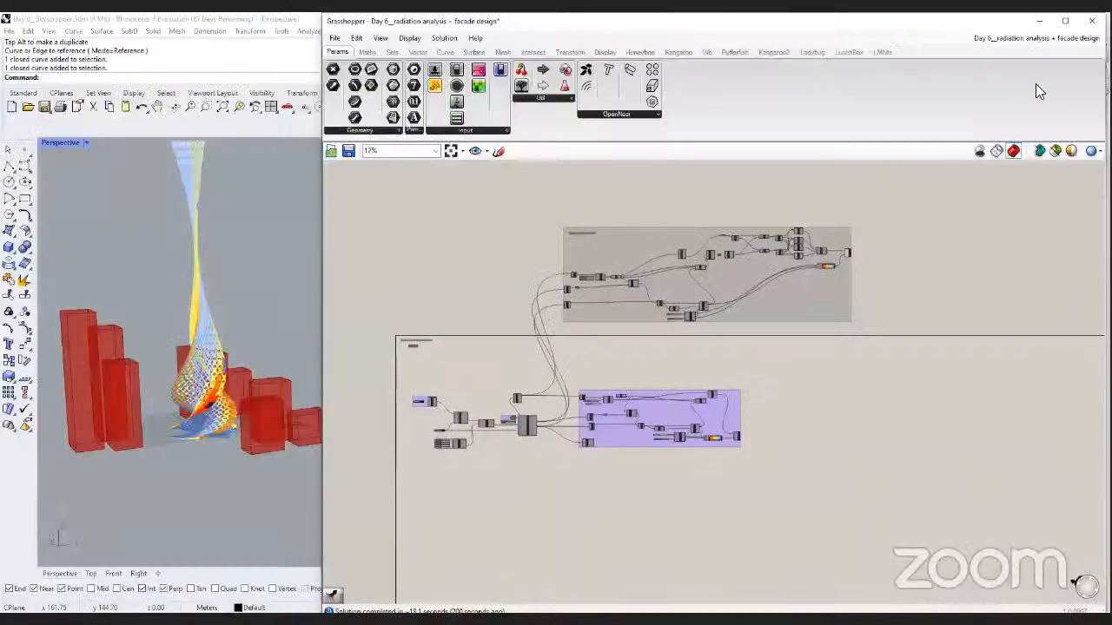
left_click(1042, 38)
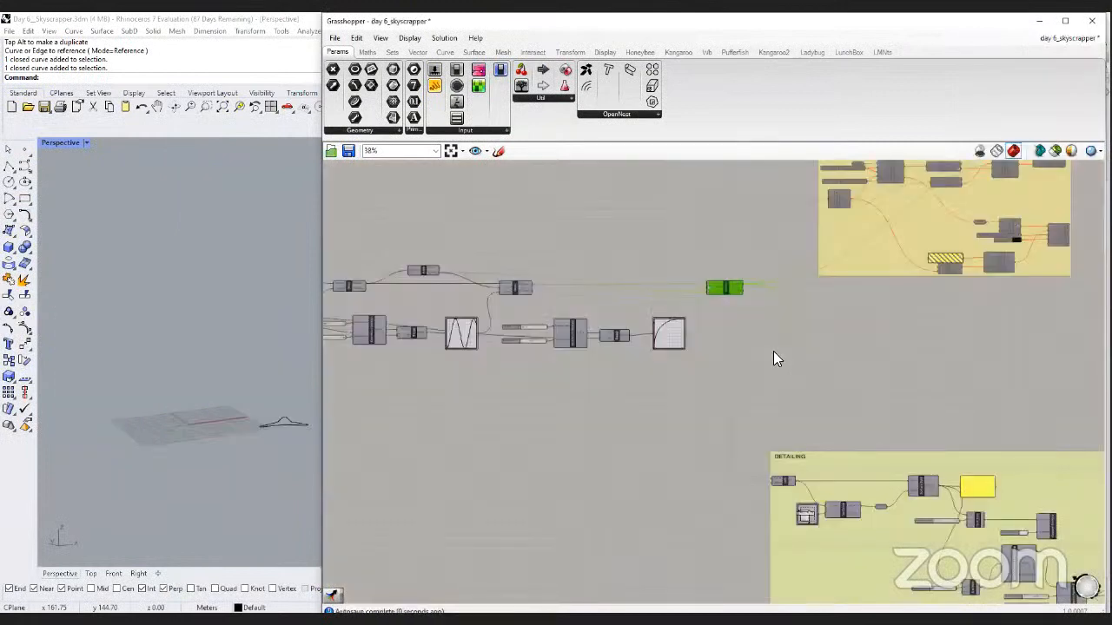
left_click(1045, 40)
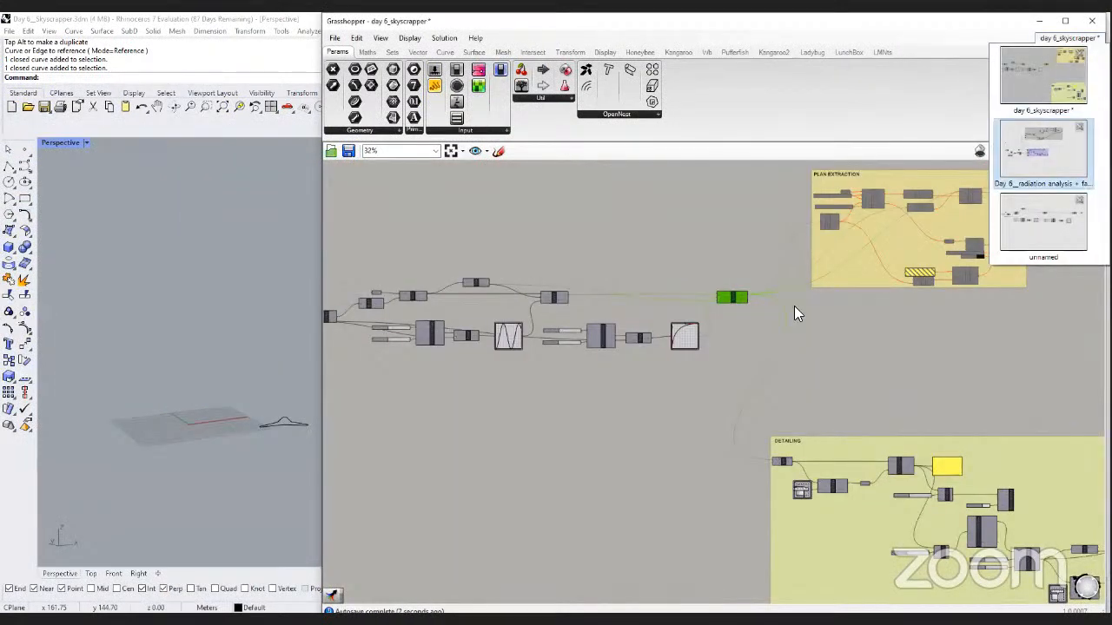
Switch from the skyscraper definition to the open unnamed definition holding the twisted tower script and maximize the Grasshopper window.
left_click(1029, 146)
left_click(1047, 40)
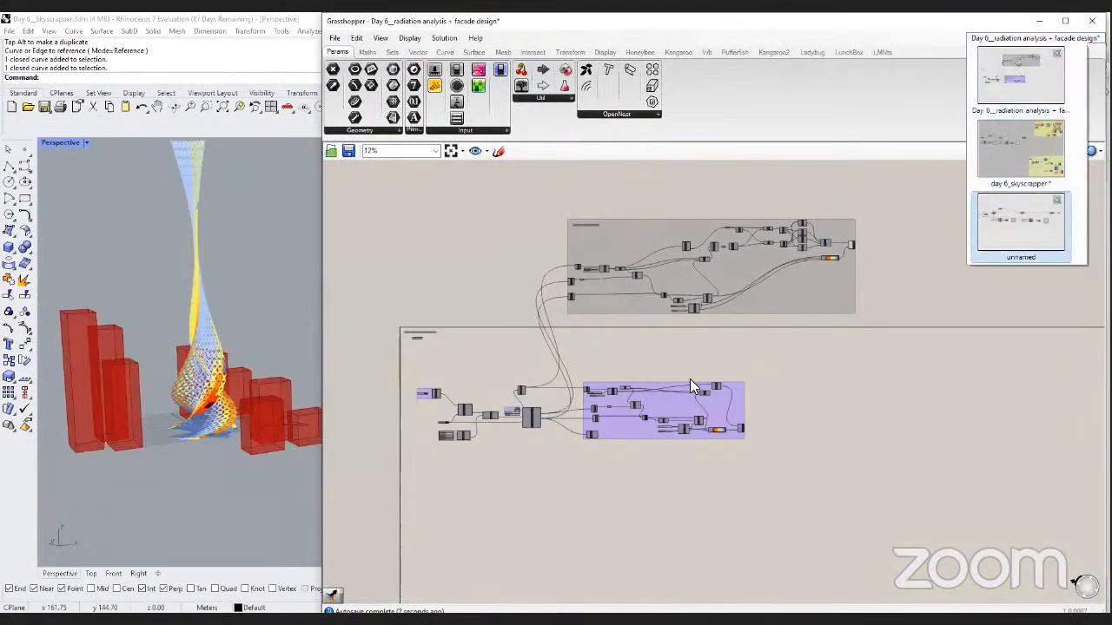
left_click(1028, 215)
scroll(561, 326, "up", 3)
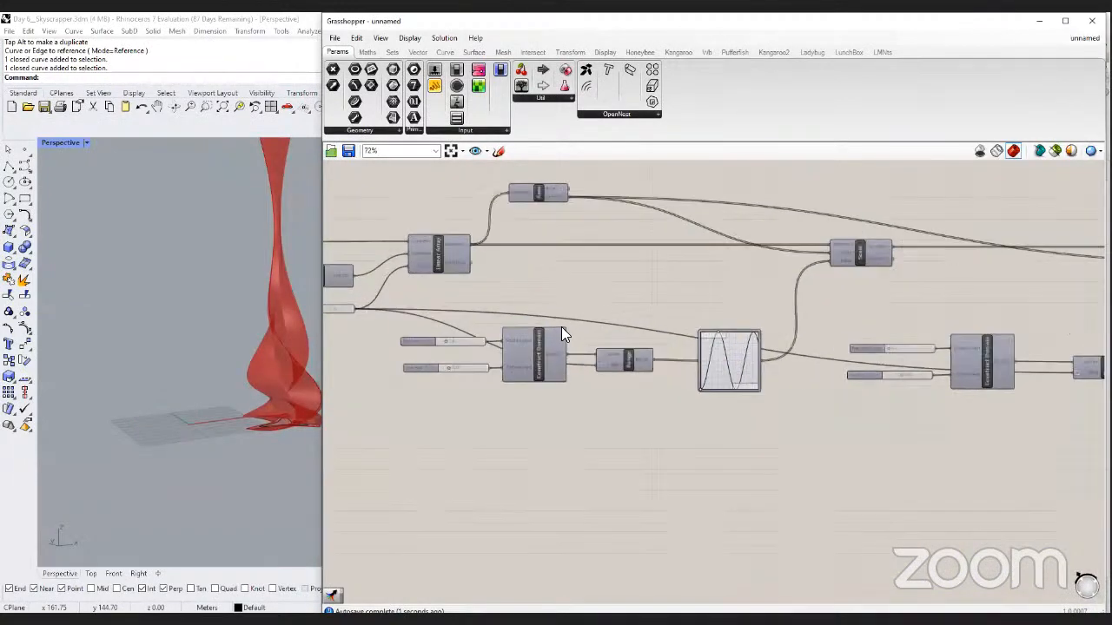
left_click_drag(321, 298, 182, 301)
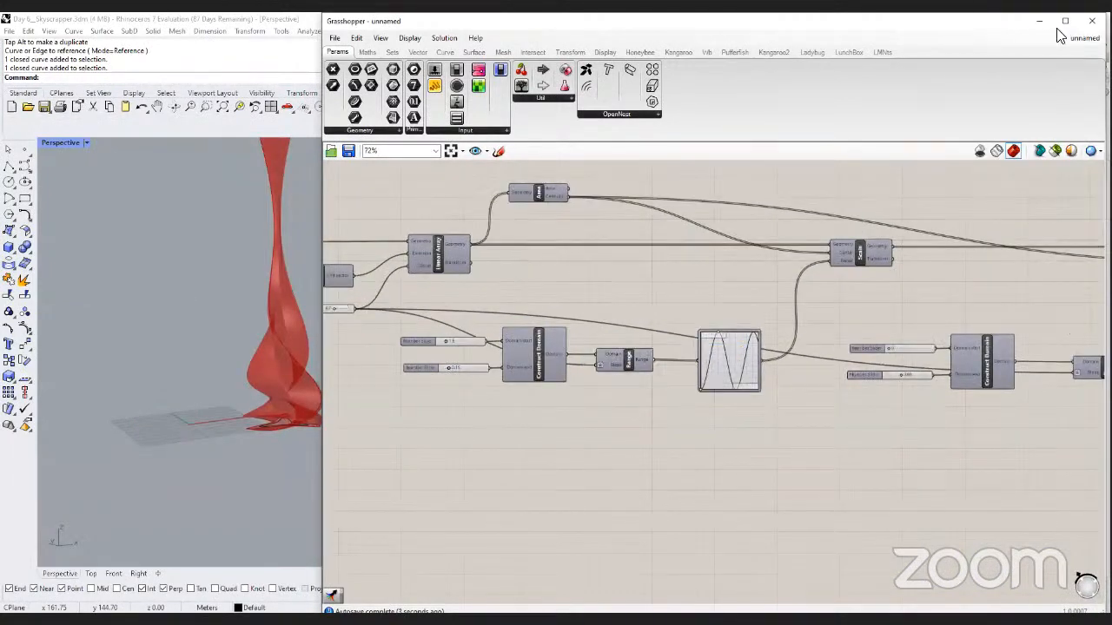
left_click(1065, 21)
right_click_drag(609, 296, 669, 331)
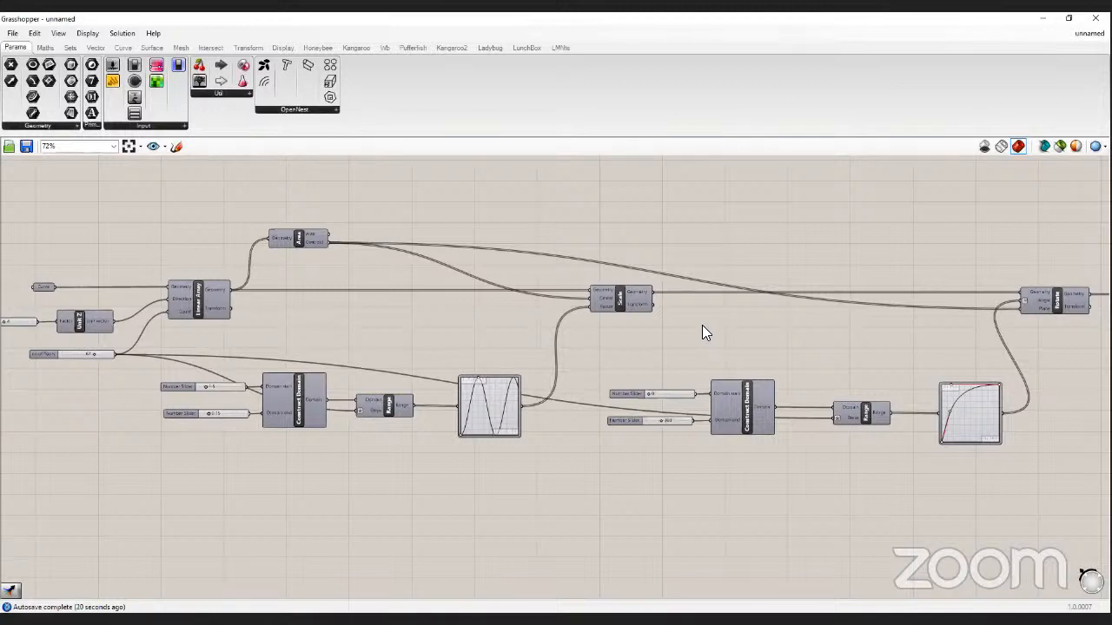
scroll(702, 329, "down", 2)
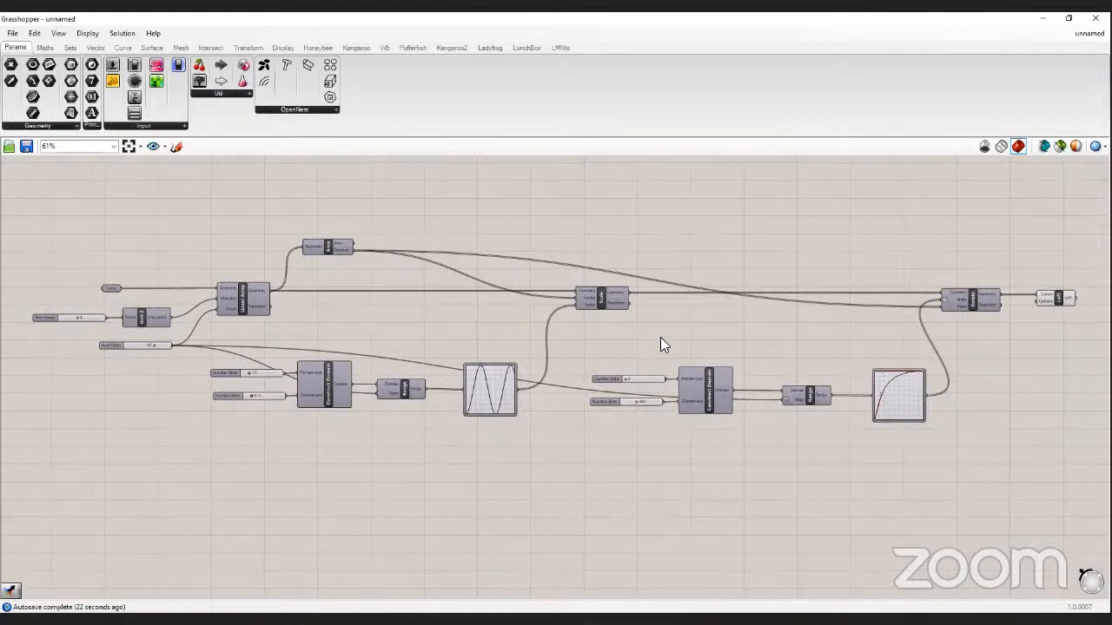
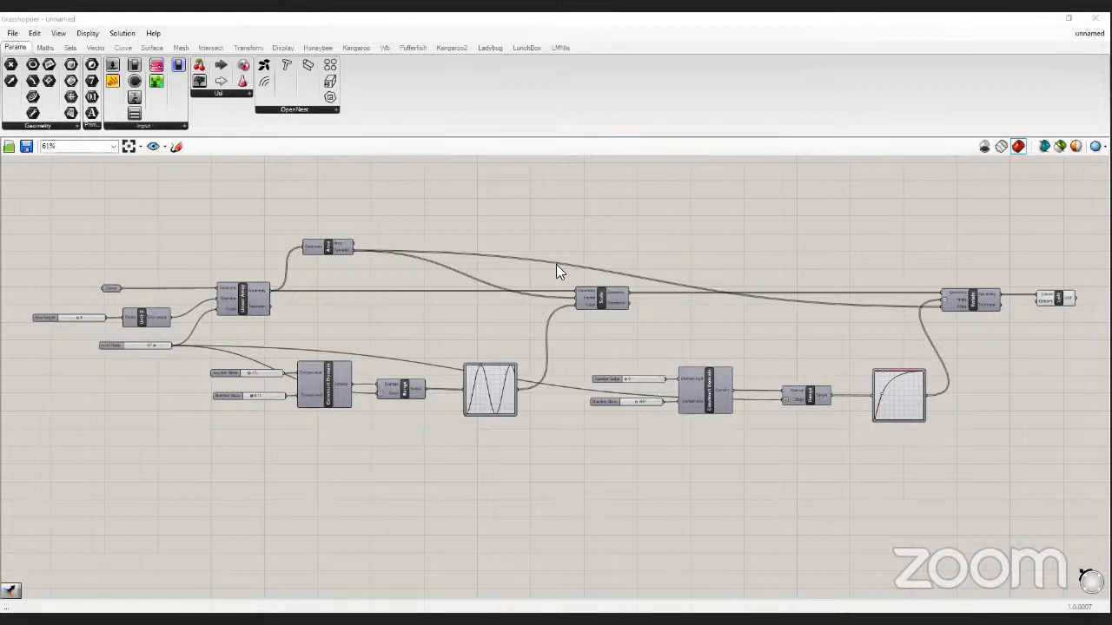
scroll(556, 264, "up", 3)
mouse_move(556, 264)
scroll(556, 265, "down", 3)
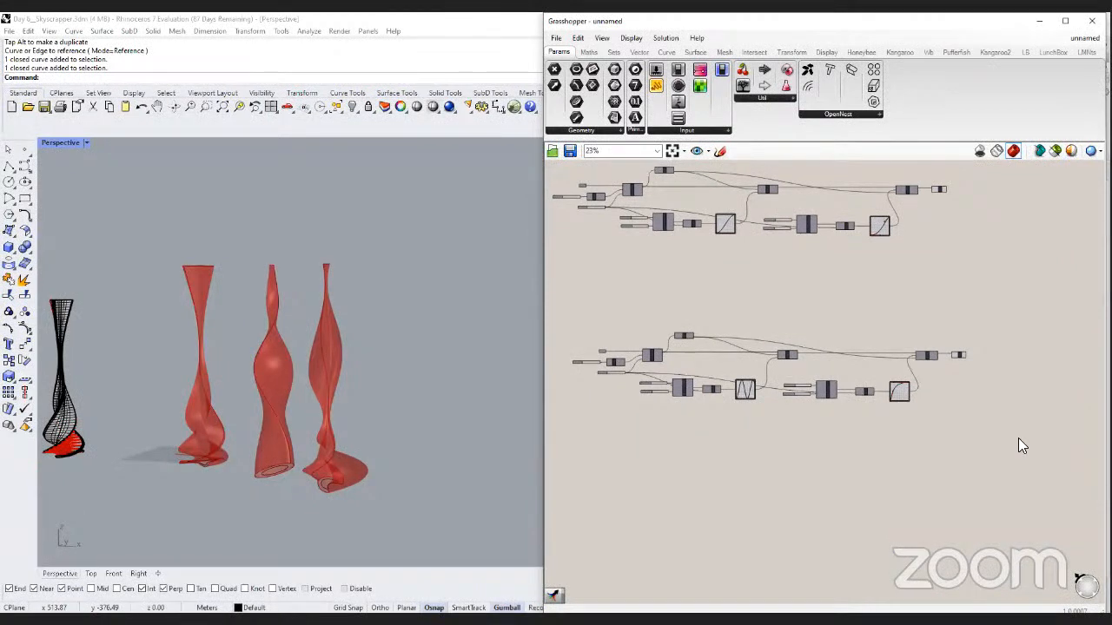
Widen the Grasshopper window beside Rhino and locate the Loft component at the end of the lowest tower definition.
right_click_drag(1017, 440, 938, 455)
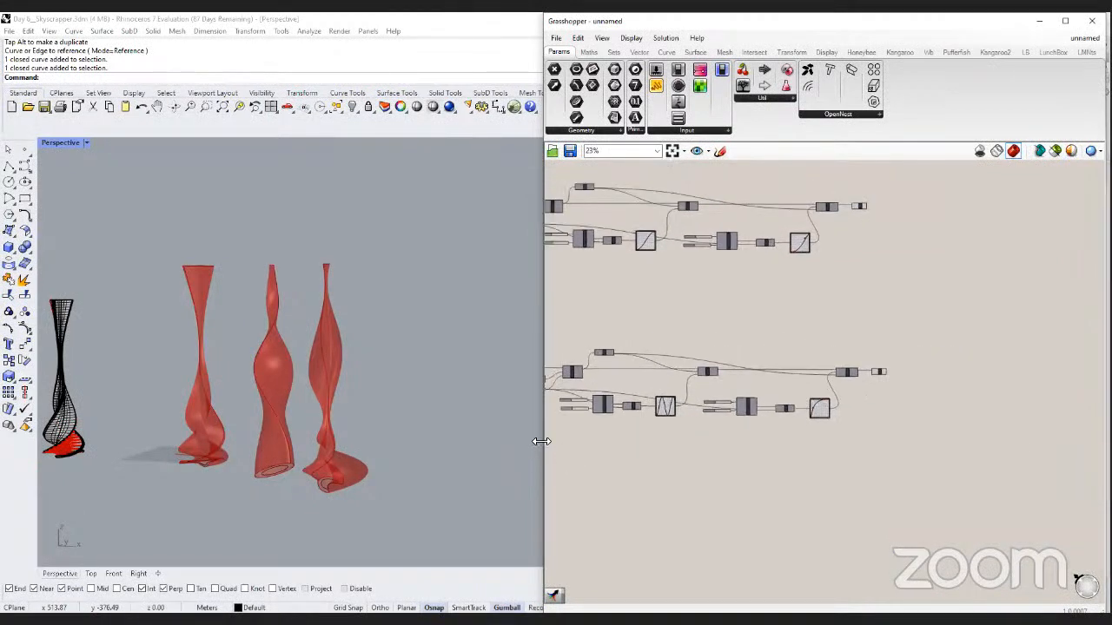
left_click_drag(541, 441, 450, 445)
scroll(770, 403, "up", 5)
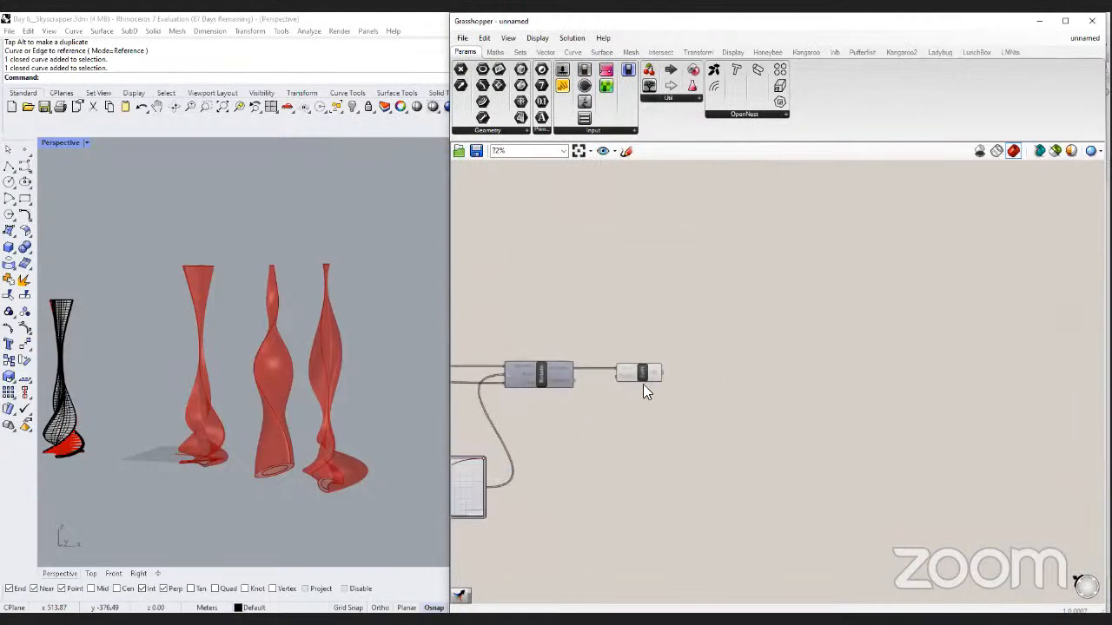
left_click(641, 376)
scroll(673, 396, "up", 1)
left_click(673, 396)
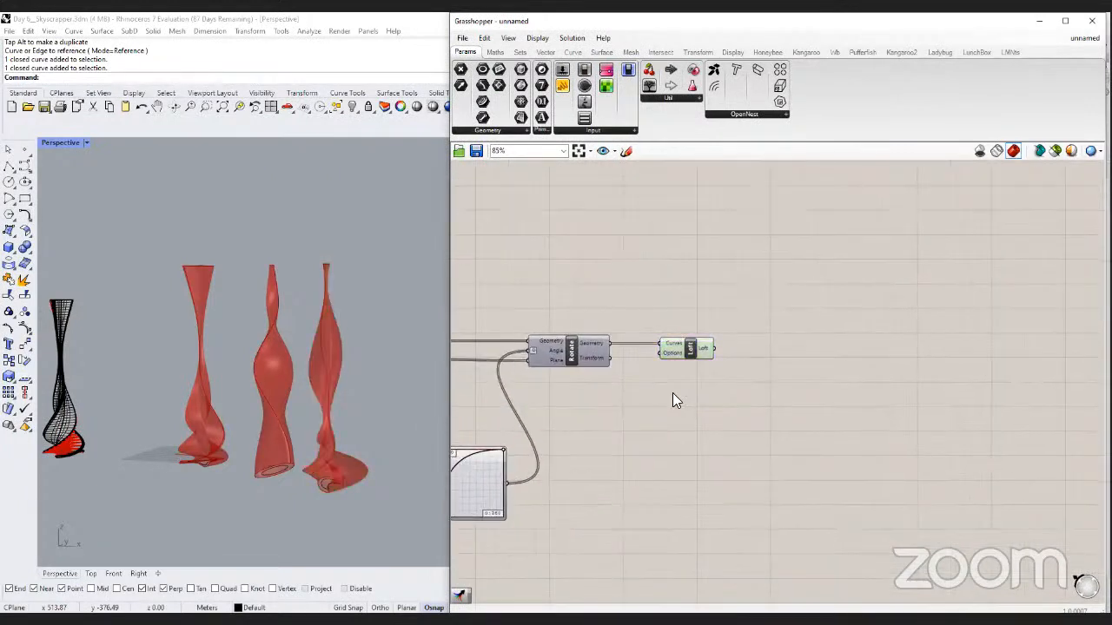
Switch to the webinar building model and select its facade panel components, from Triangle Panels B through to Ruled Surface.
left_click(442, 582)
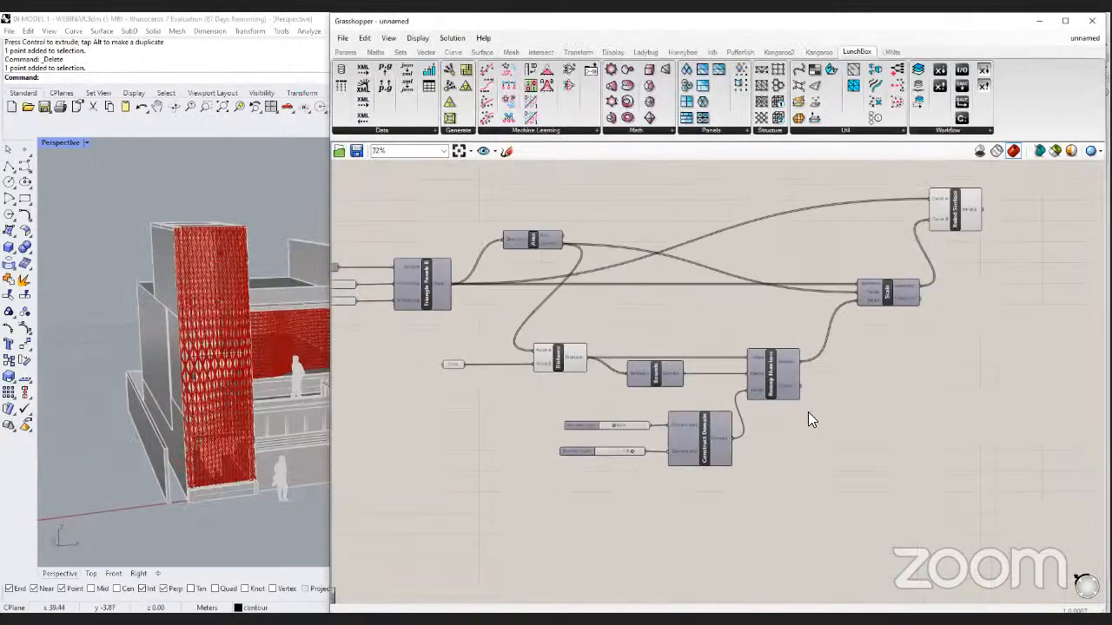
scroll(811, 419, "down", 4)
right_click_drag(856, 386, 827, 424)
left_click_drag(929, 544, 462, 325)
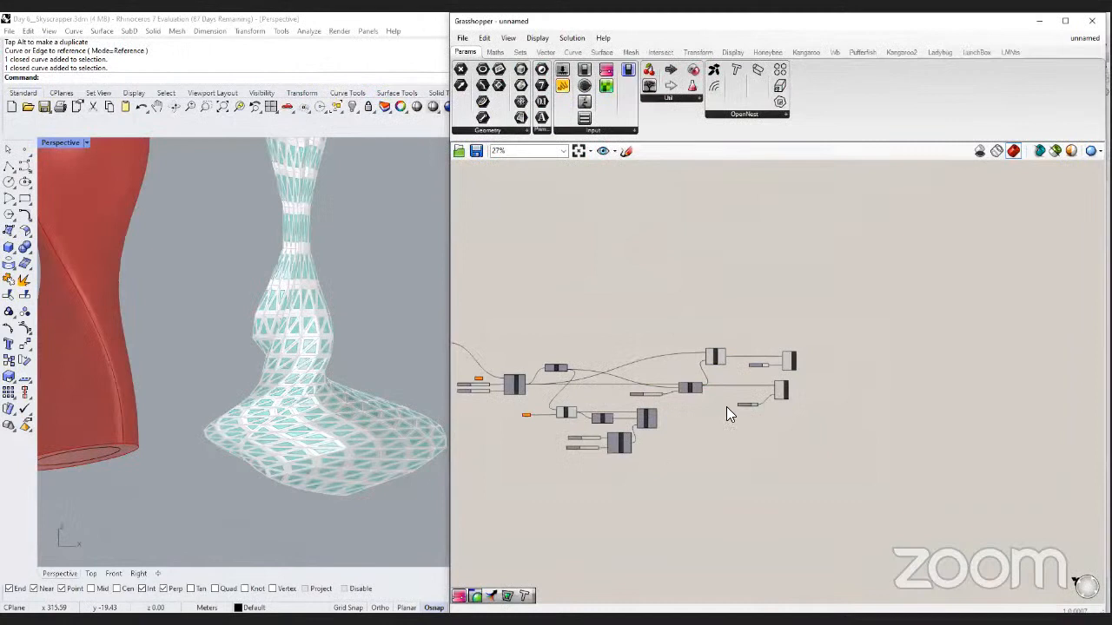
Delete the facade panel components attached to the lowest tower definition and turn on the preview of its Loft.
scroll(732, 405, "down", 1)
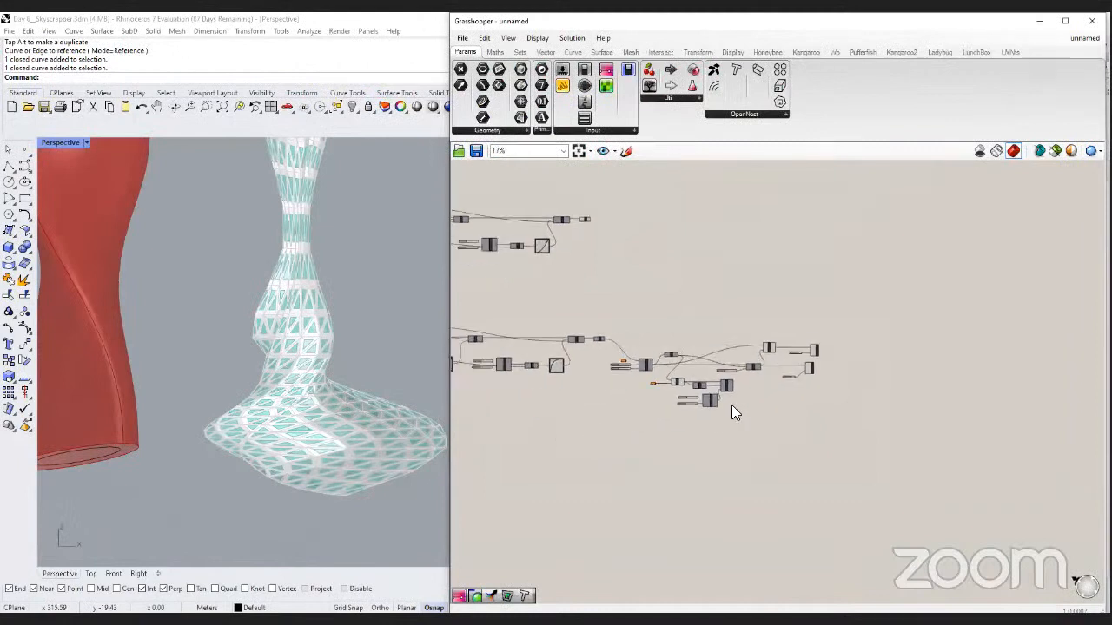
left_click_drag(881, 452, 620, 328)
key("Delete")
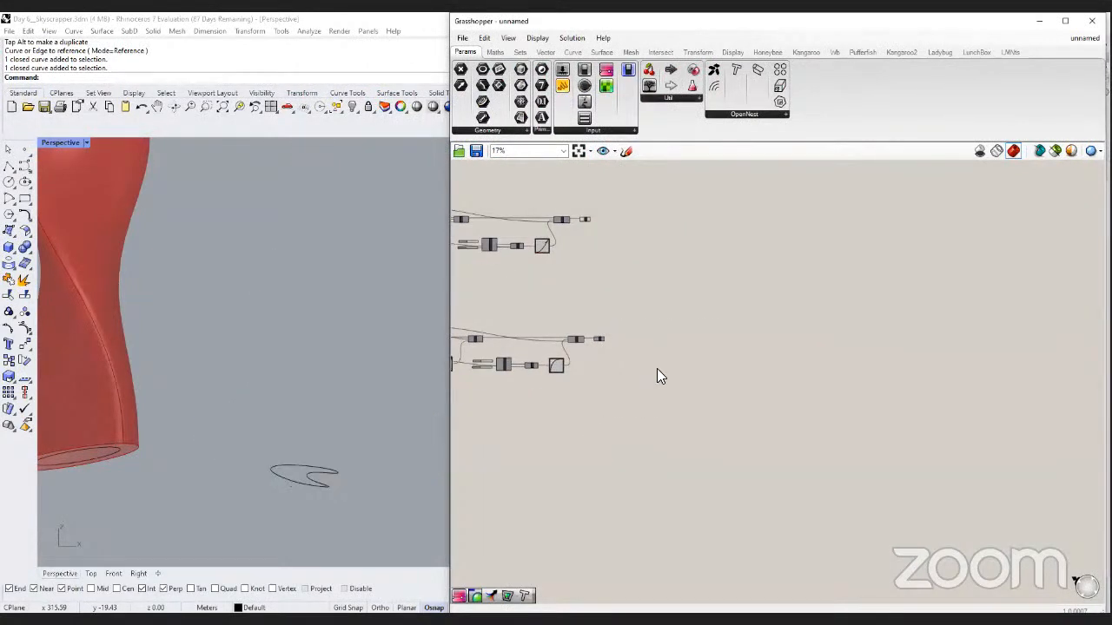
scroll(598, 340, "up", 3)
left_click(598, 337)
middle_click(599, 336)
left_click(620, 318)
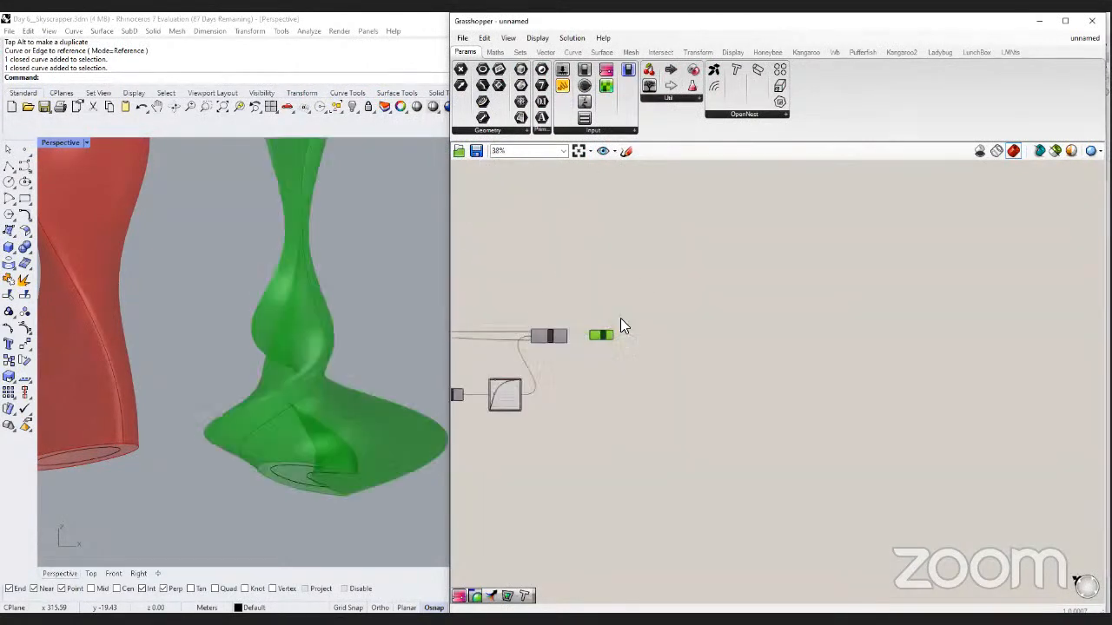
left_click(613, 395)
Paste the copied triangle panel components into the tower definition and place them just after the lowest Loft component.
scroll(611, 407, "up", 1)
right_click_drag(610, 409, 656, 419)
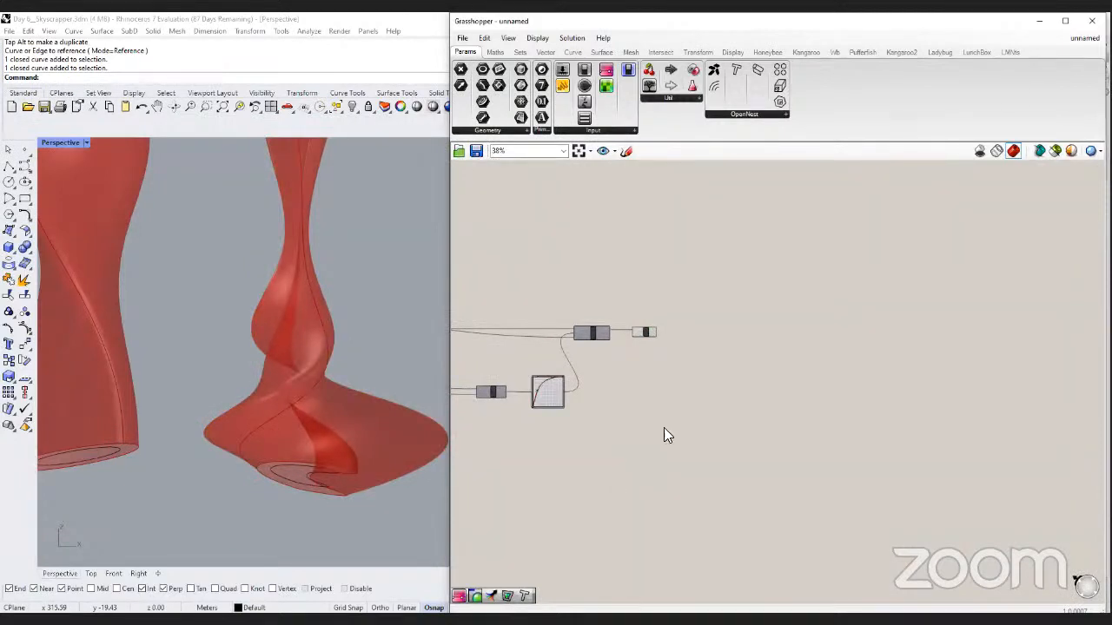
scroll(330, 474, "down", 3)
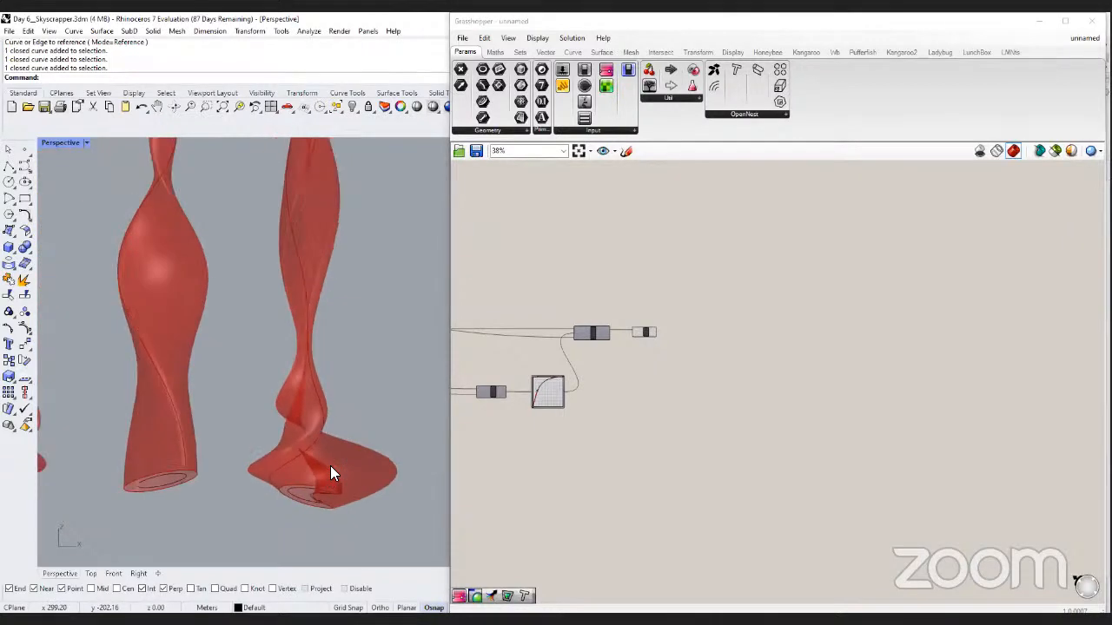
right_click_drag(631, 457, 598, 452)
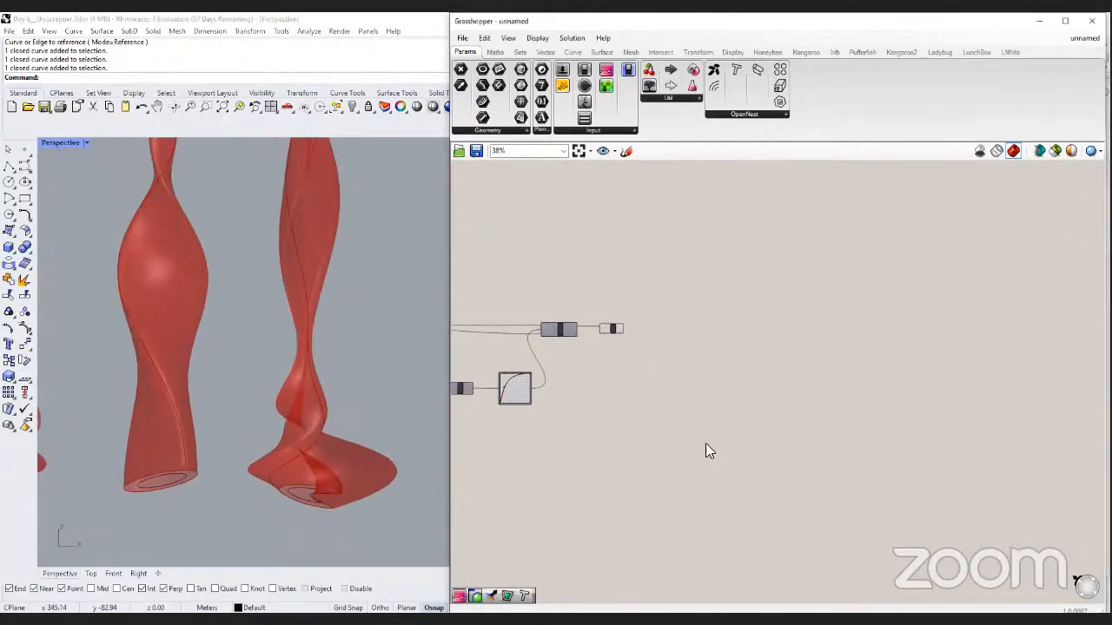
scroll(704, 447, "down", 5)
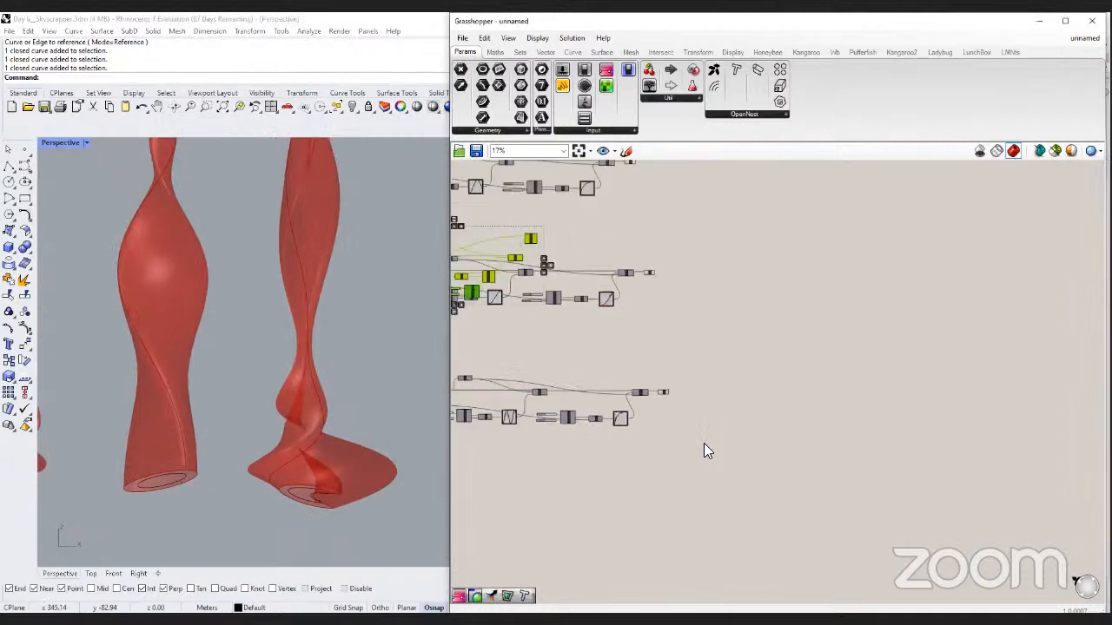
left_click_drag(580, 296, 791, 412)
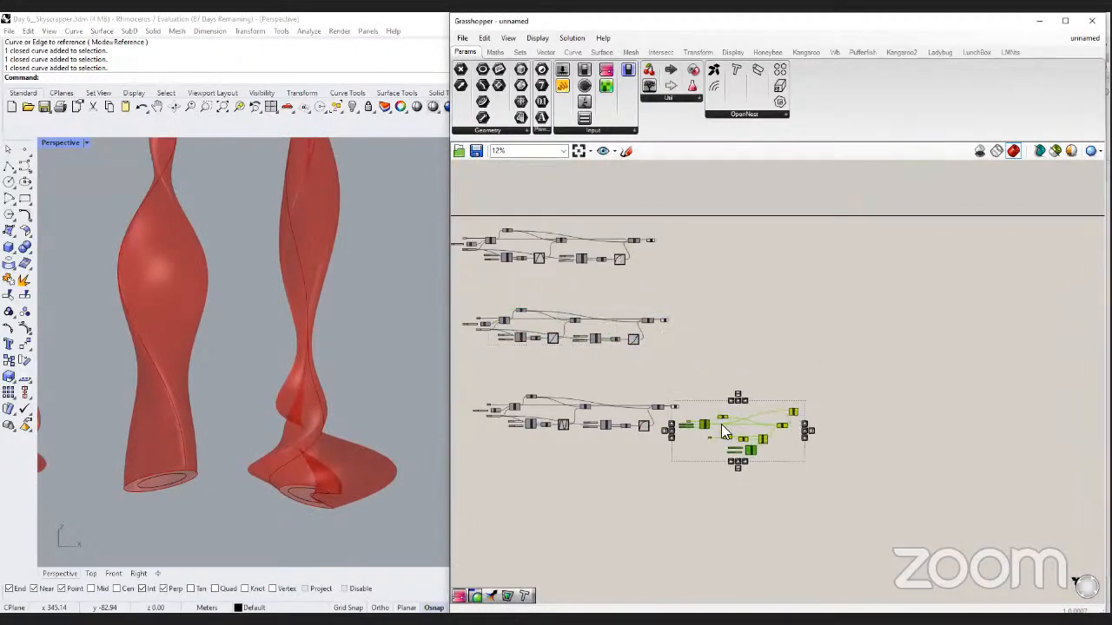
scroll(721, 424, "up", 8)
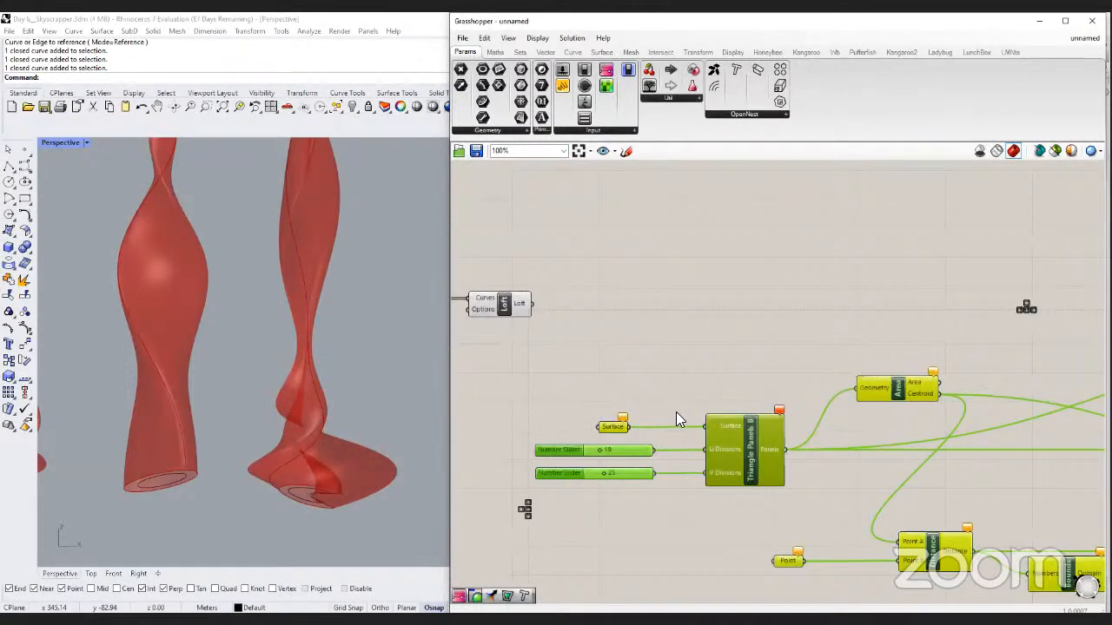
left_click(675, 412)
scroll(721, 368, "down", 1)
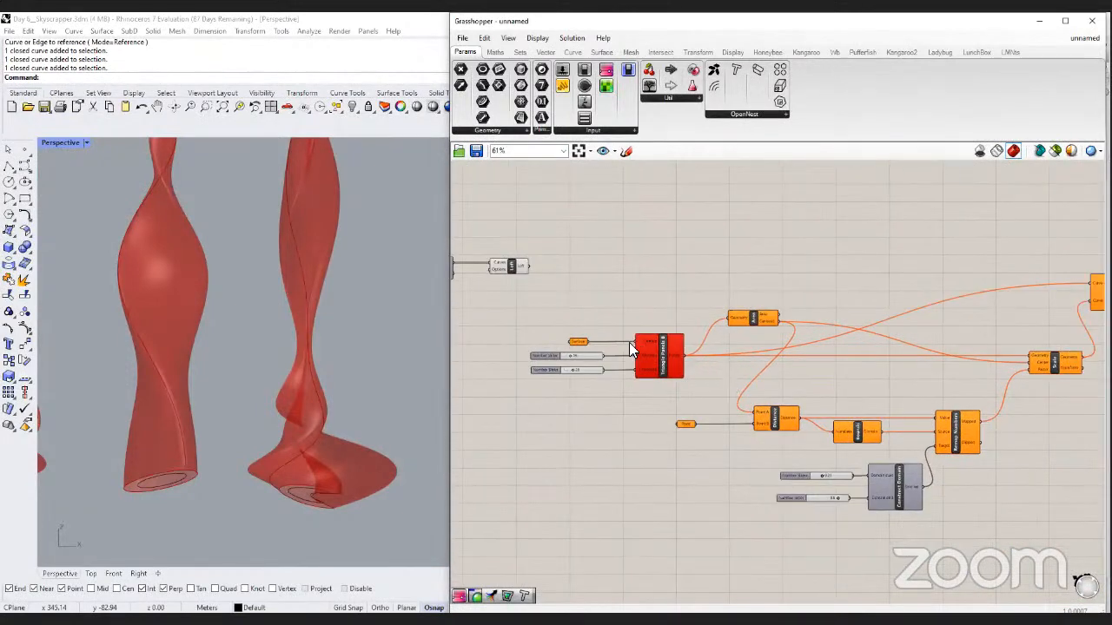
Delete the empty Surface parameter and connect the Loft output to the Surface input of Triangle Panels B.
left_click(578, 341)
right_click_drag(579, 349, 603, 376)
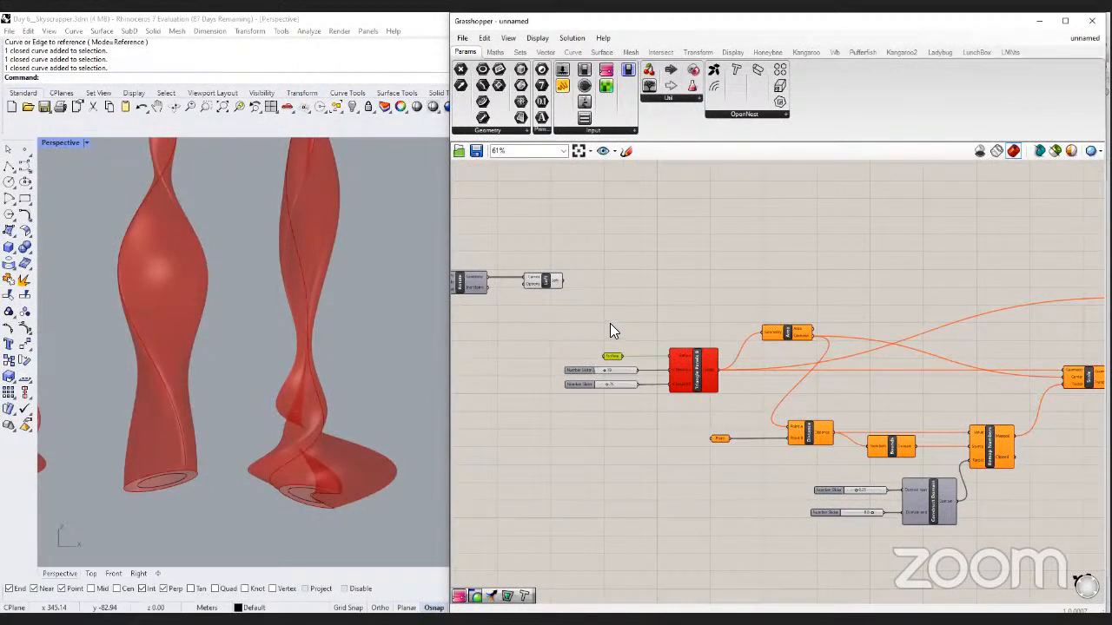
key("Delete")
left_click_drag(670, 344, 671, 349)
left_click(545, 282)
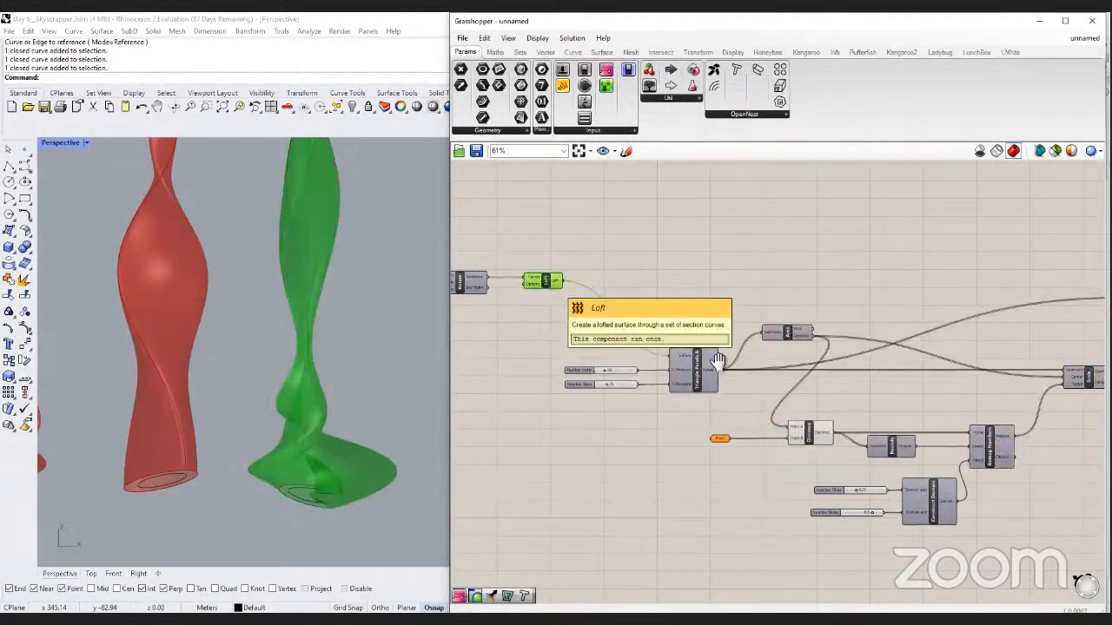
Turn on the preview of Triangle Panels B and hide the Loft's preview so only the panels are displayed.
right_click_drag(670, 369, 641, 349)
left_click(641, 349)
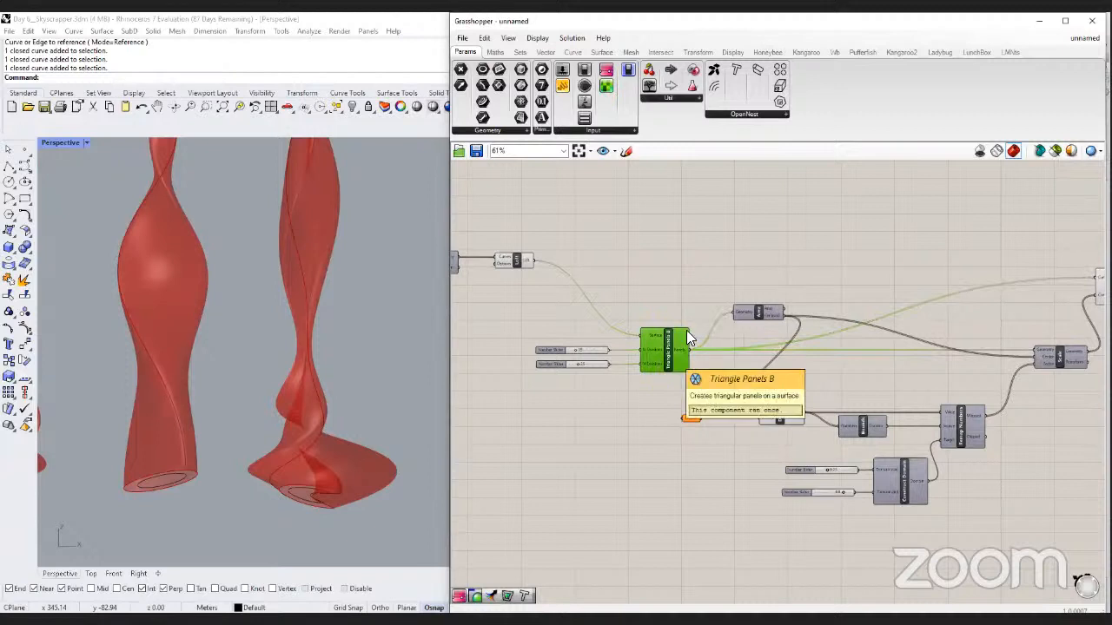
left_click(703, 262)
right_click_drag(529, 291, 546, 307)
left_click(535, 284)
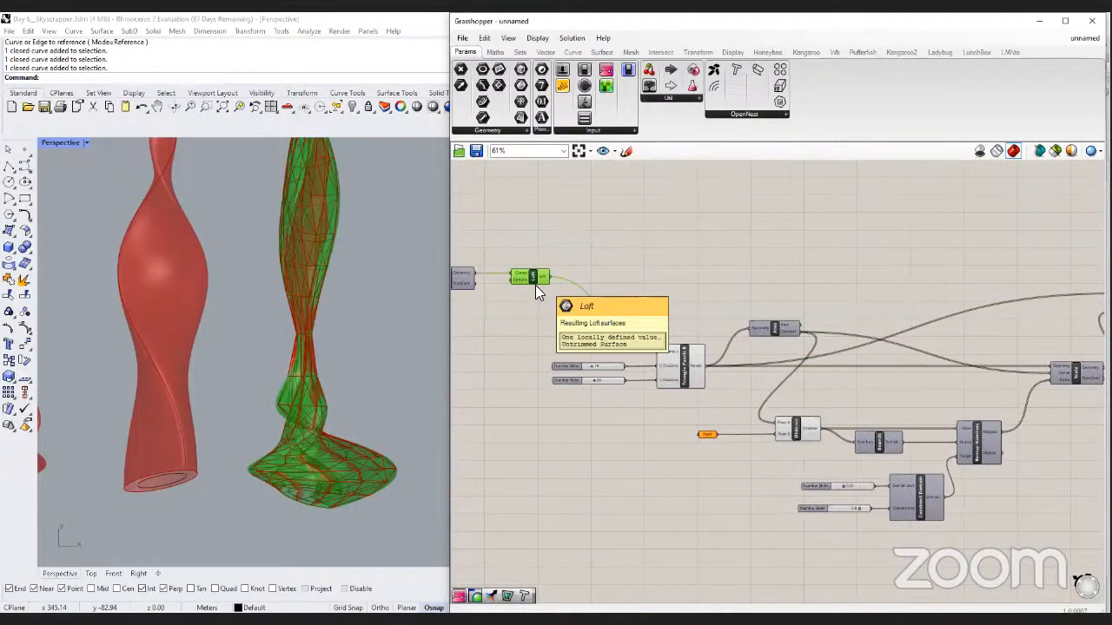
left_click(577, 248)
left_click(668, 357)
left_click(664, 406)
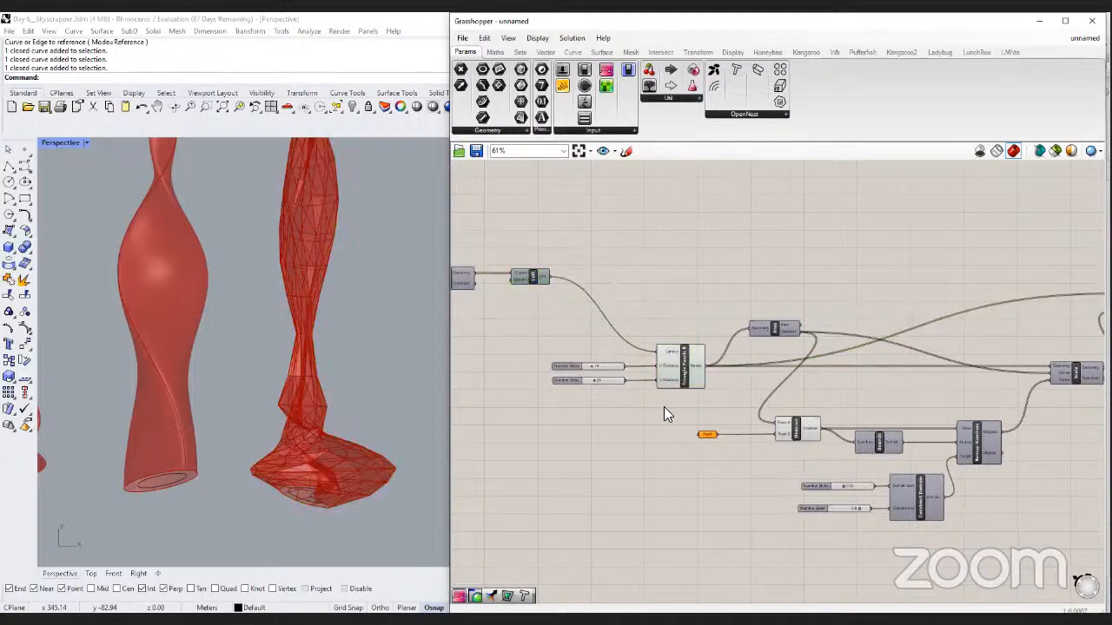
Increase the surface division values of Triangle Panels B to get a denser panel grid on the tower.
scroll(599, 403, "up", 4)
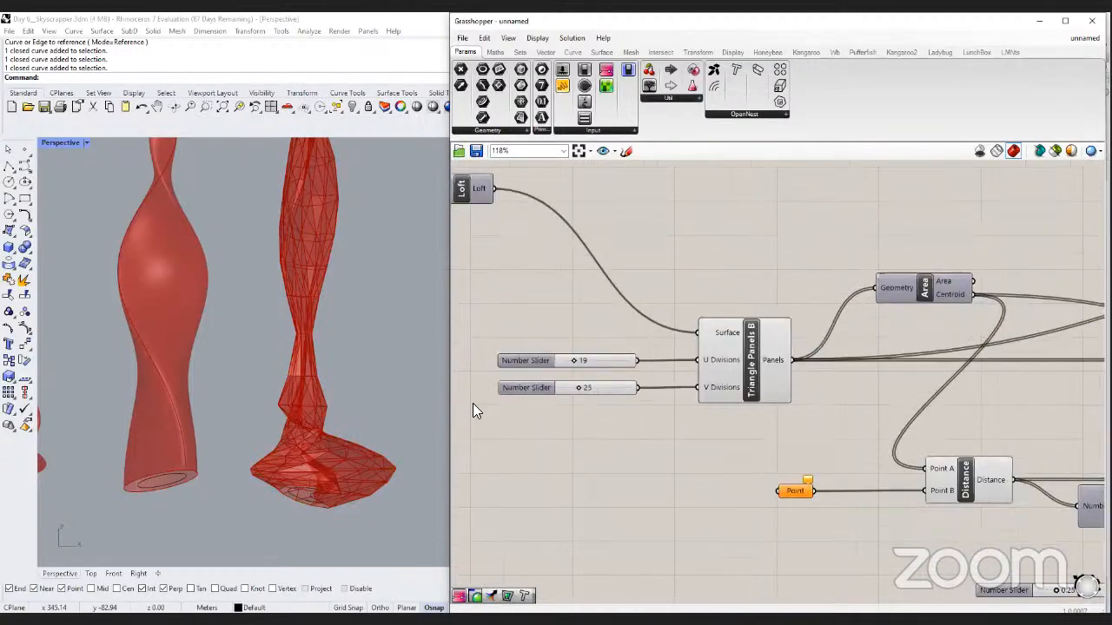
left_click(380, 473)
left_click_drag(591, 353, 601, 390)
Replace the remapped values feeding the Scale component's Factor input with a number slider set to 0.5.
scroll(603, 427, "down", 3)
right_click_drag(825, 453, 622, 397)
scroll(823, 415, "down", 1)
right_click_drag(824, 415, 672, 424)
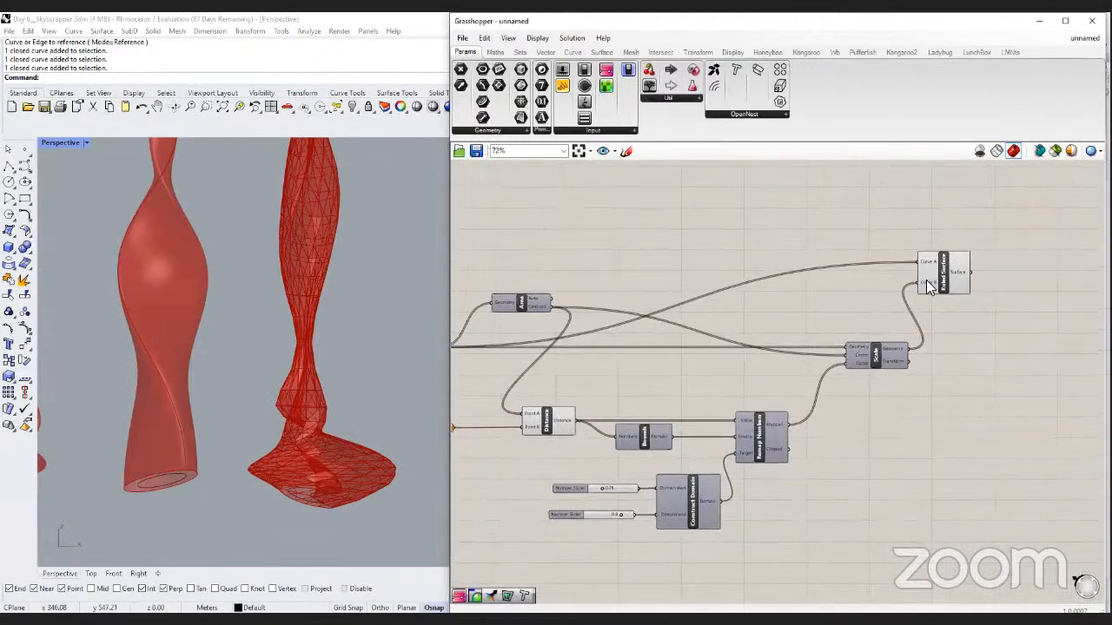
left_click(926, 280)
left_click(764, 391)
right_click_drag(765, 390, 856, 365)
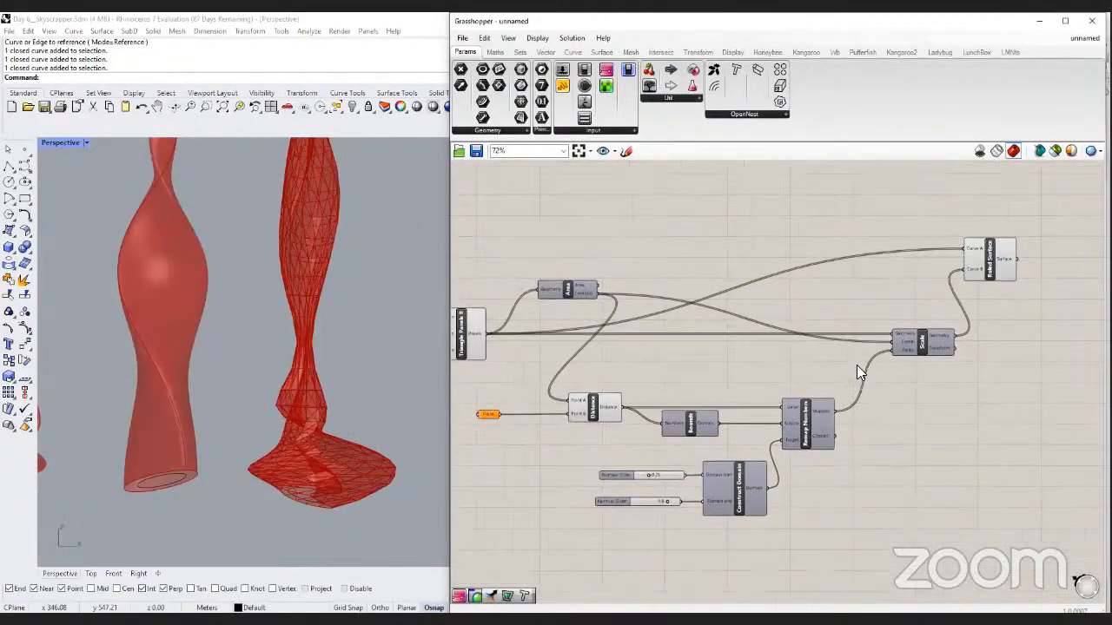
left_click(530, 408)
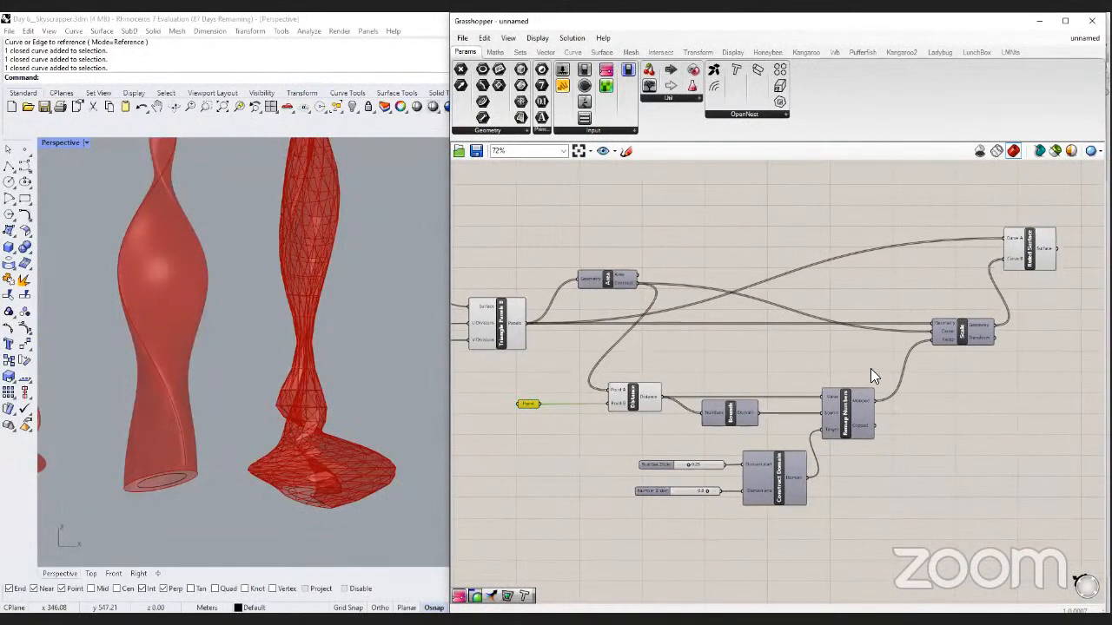
left_click(870, 368)
right_click_drag(871, 369, 823, 365)
scroll(829, 366, "up", 1)
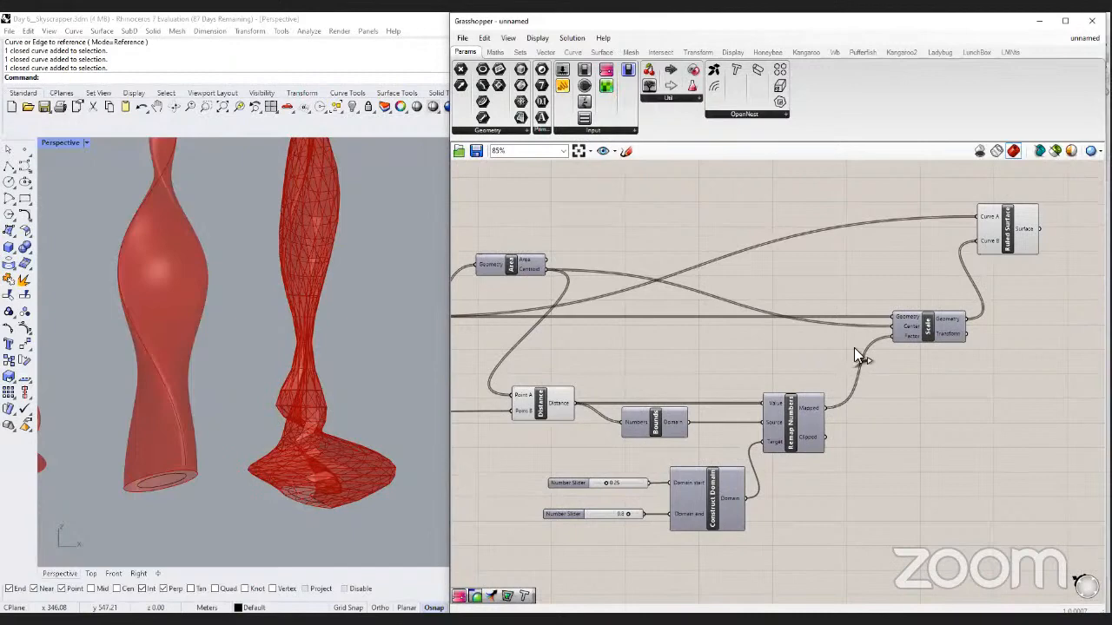
left_click_drag(865, 354, 858, 332)
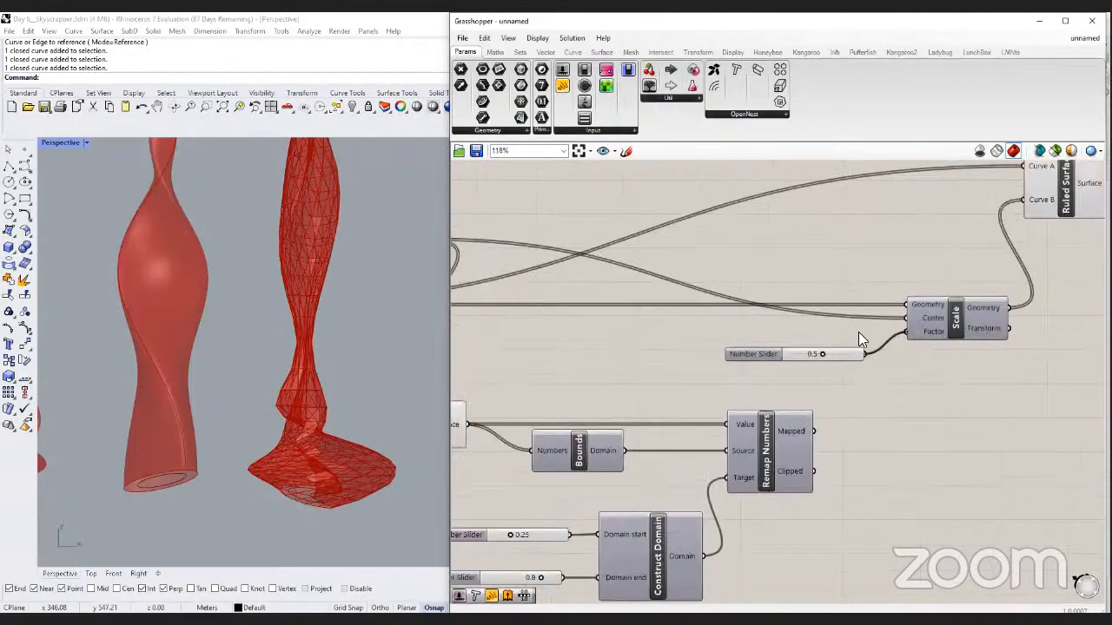
Hide the preview of Triangle Panels B so only the ruled panel frames are displayed on the tower.
scroll(848, 377, "down", 4)
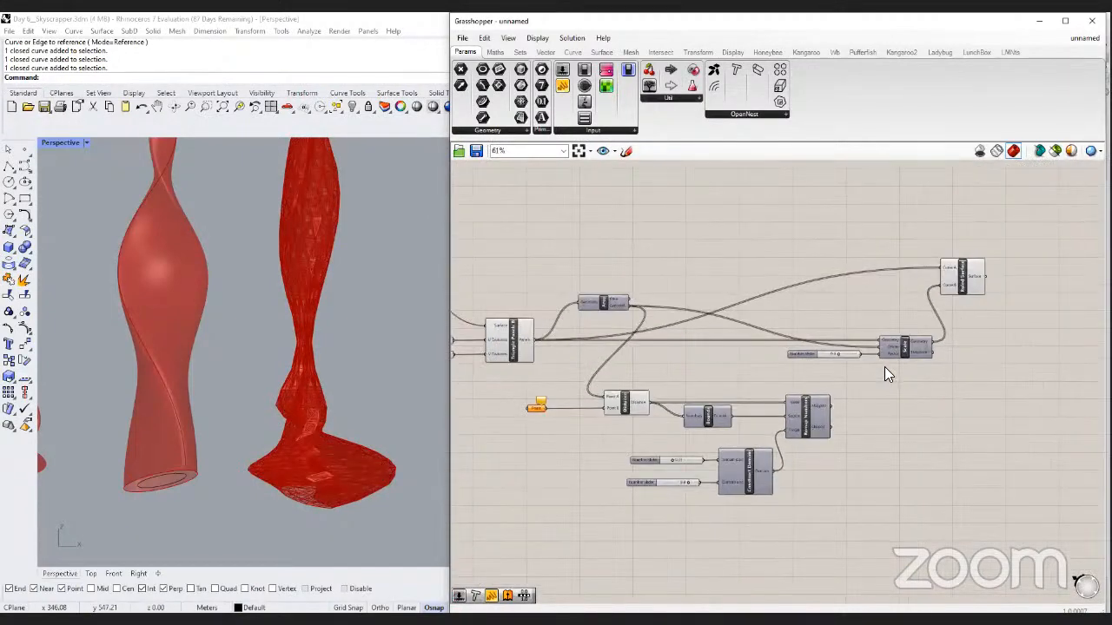
left_click(520, 356)
middle_click(525, 351)
left_click(556, 320)
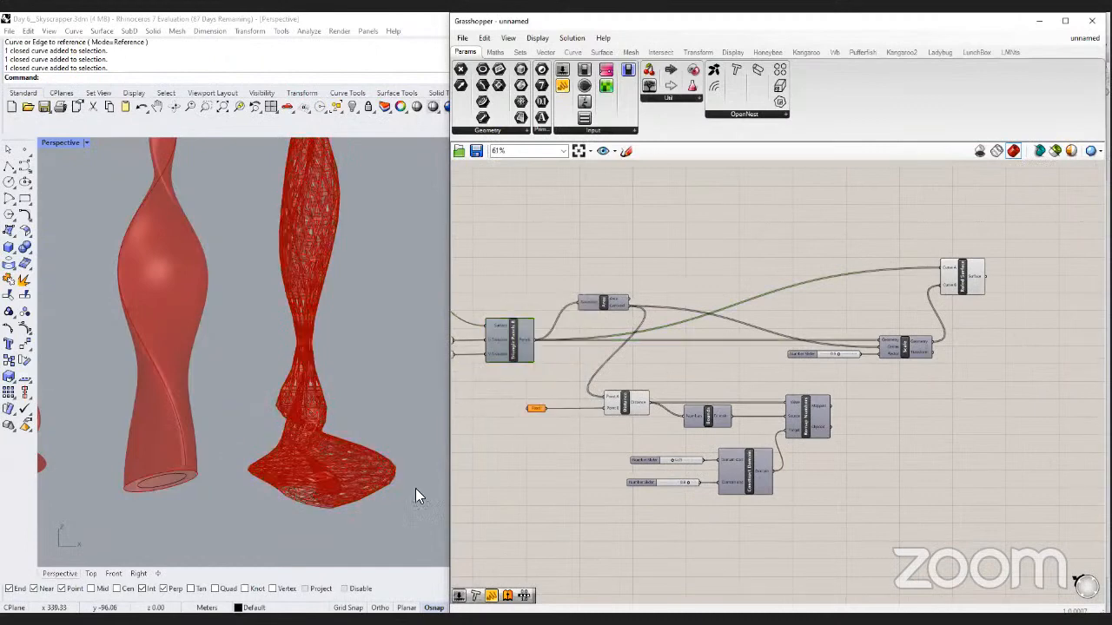
Add a Custom Preview component and feed the Ruled Surface output into its Geometry input.
scroll(372, 497, "up", 4)
right_click_drag(899, 349, 679, 428)
scroll(825, 360, "up", 3)
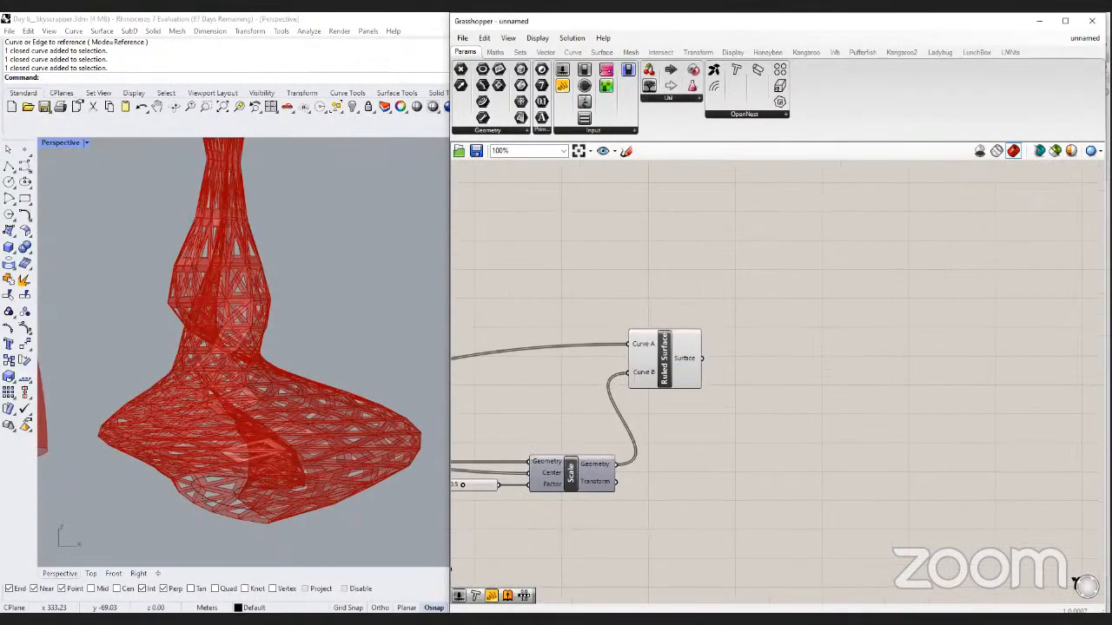
double_click(825, 359)
type("custom")
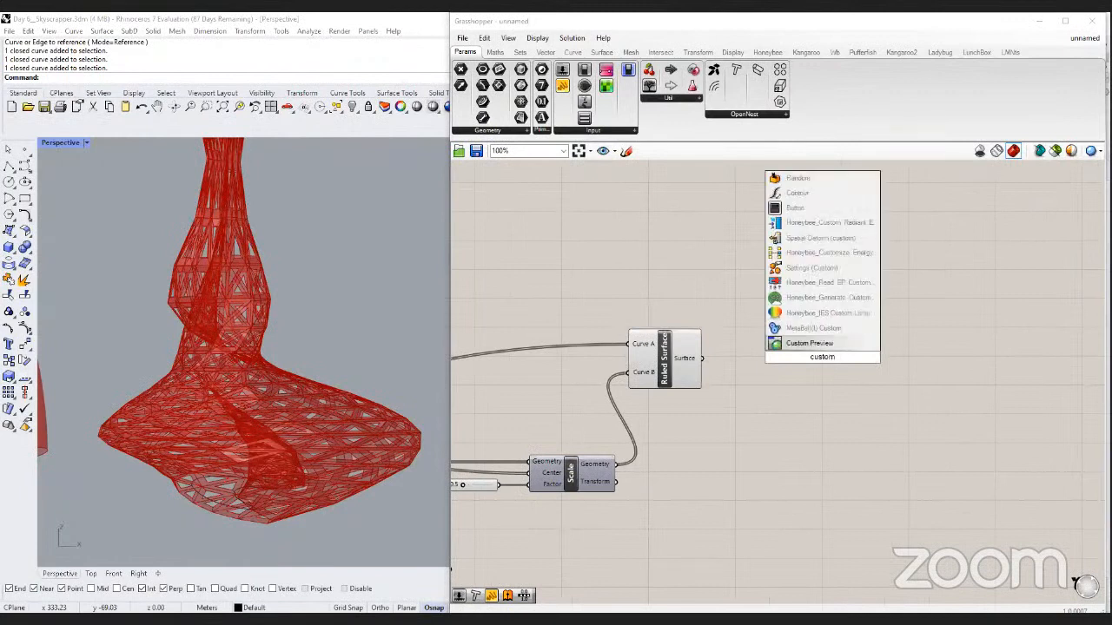
left_click(770, 348)
left_click_drag(701, 358, 925, 370)
Add a Colour Swatch to the Custom Preview's Material input and set it to a light grey with saturation 0.
left_click(818, 414)
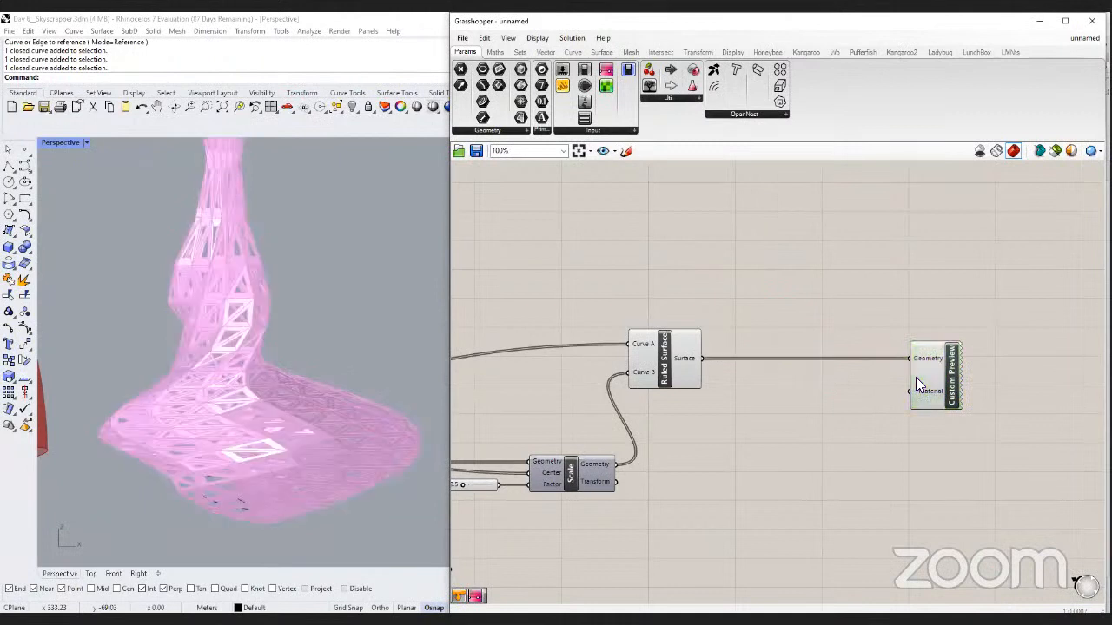
double_click(818, 414)
type("colour")
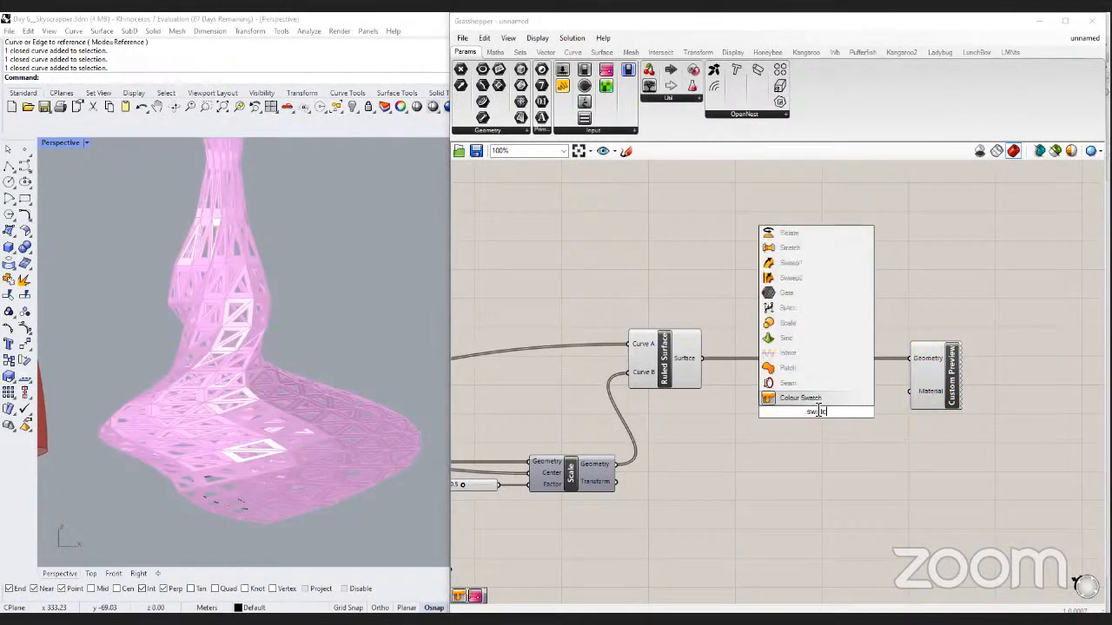
key("Return")
left_click_drag(853, 411, 909, 391)
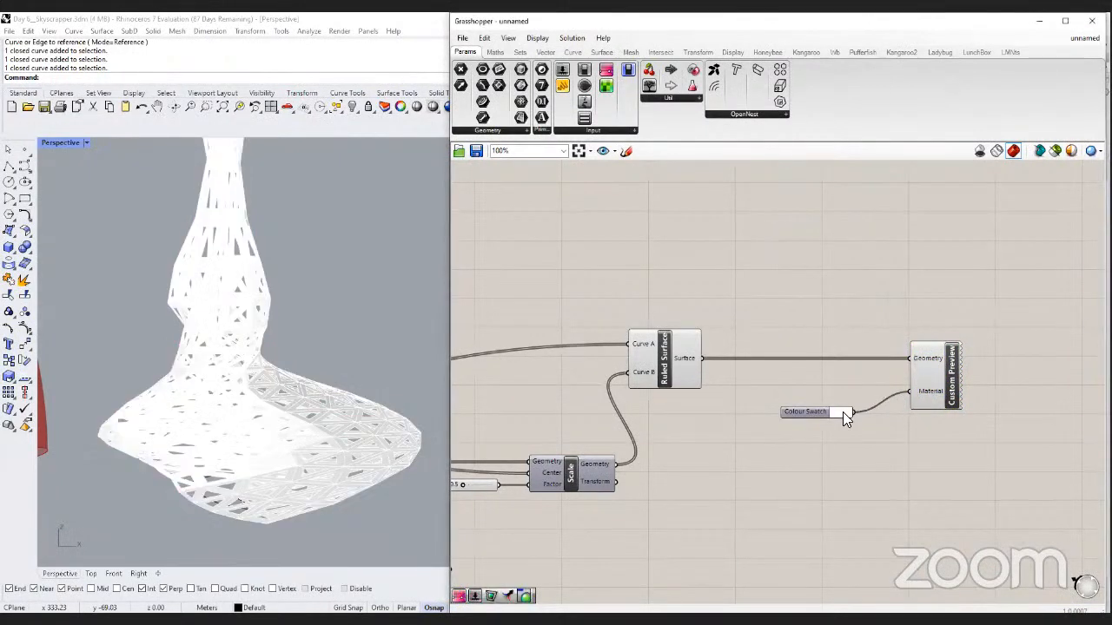
left_click(841, 412)
left_click_drag(922, 450, 933, 463)
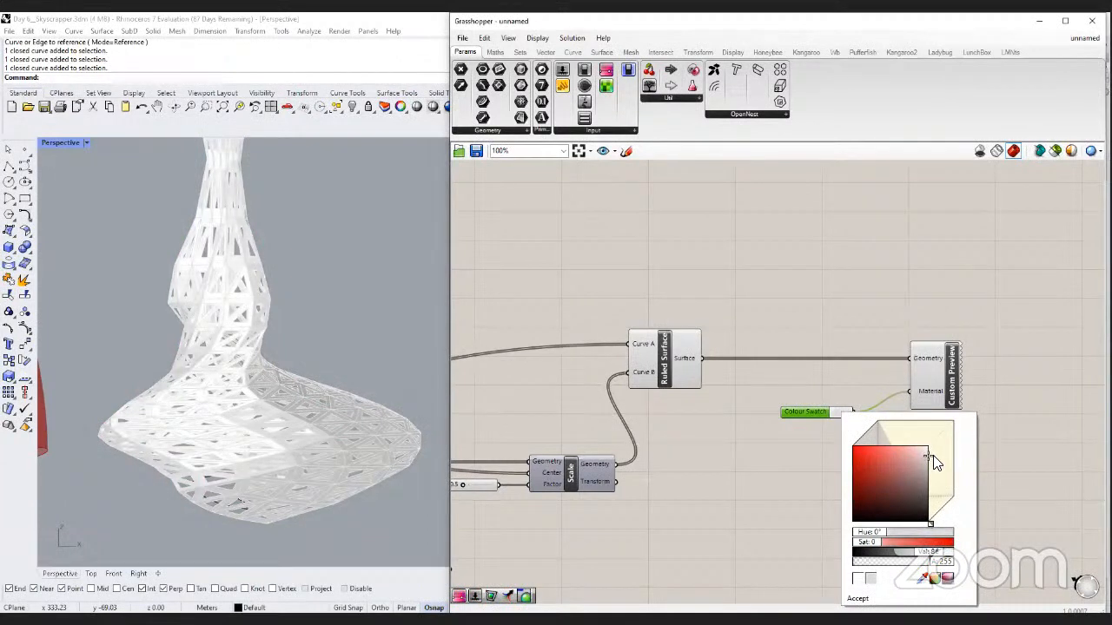
left_click(855, 598)
Duplicate the Custom Preview with its swatch below the original and feed the Scale component's Geometry output into the copy.
scroll(777, 436, "down", 2)
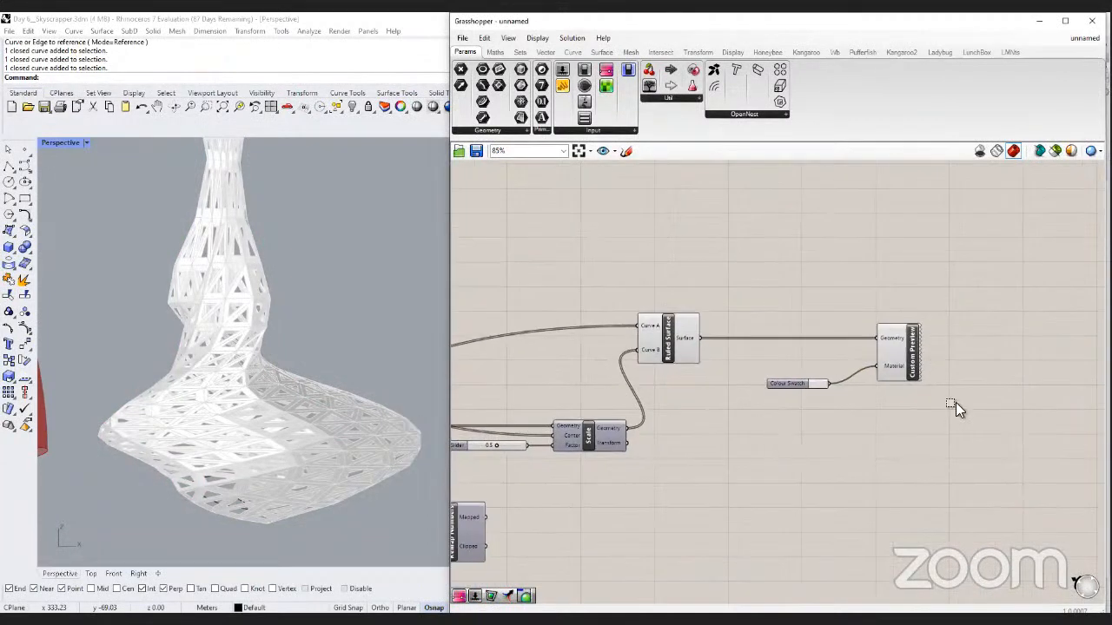
left_click_drag(955, 402, 757, 291)
key("ctrl+c")
key("ctrl+v")
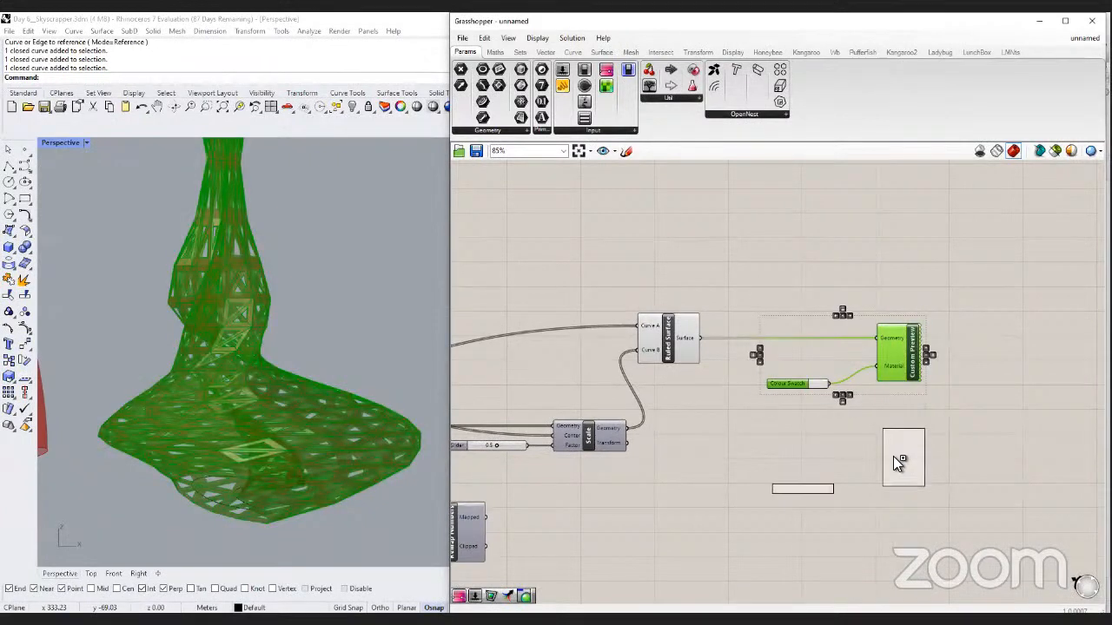
left_click_drag(884, 443, 699, 337)
left_click_drag(628, 429, 882, 443)
Set the duplicated swatch to a translucent teal with hue 177°, saturation 31, value 68 and alpha 162.
left_click(823, 489)
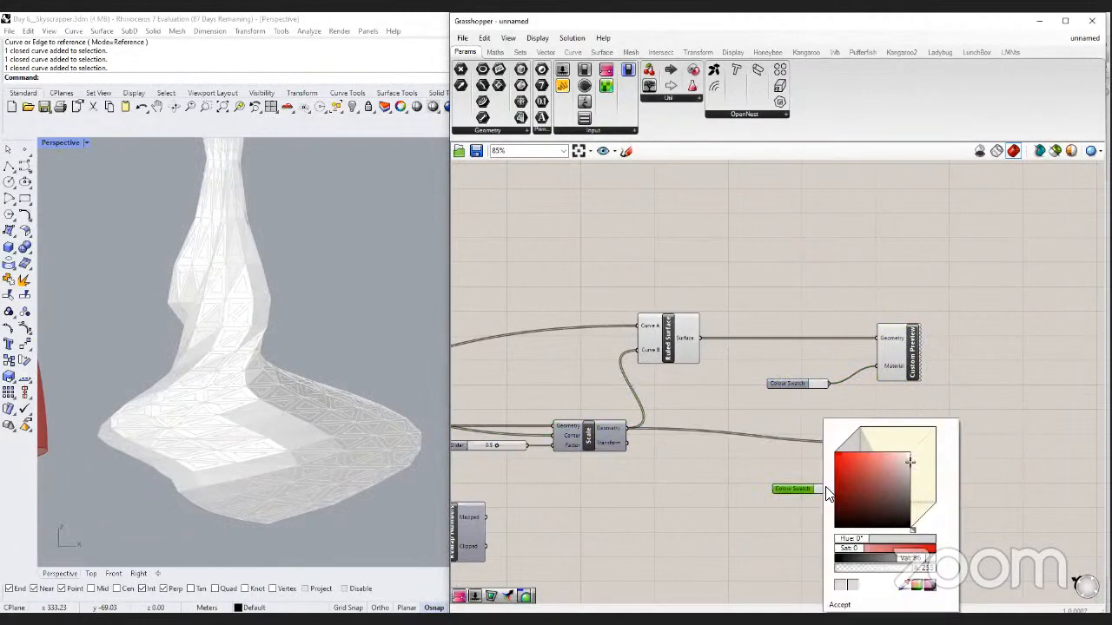
left_click(866, 452)
left_click_drag(870, 539, 895, 540)
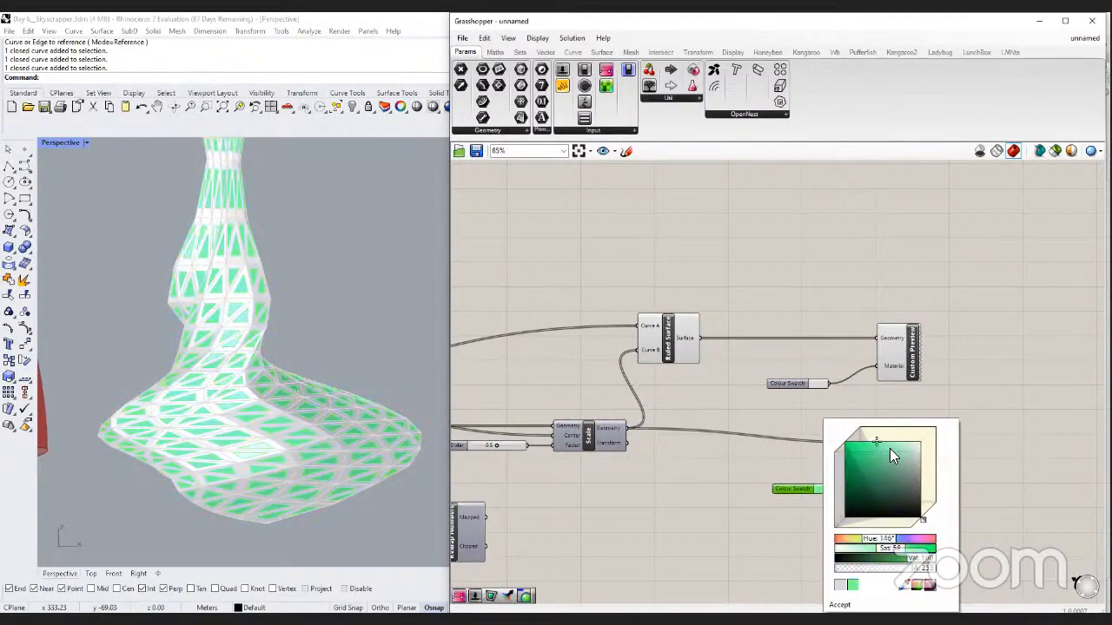
left_click_drag(889, 448, 887, 470)
left_click_drag(887, 539, 897, 539)
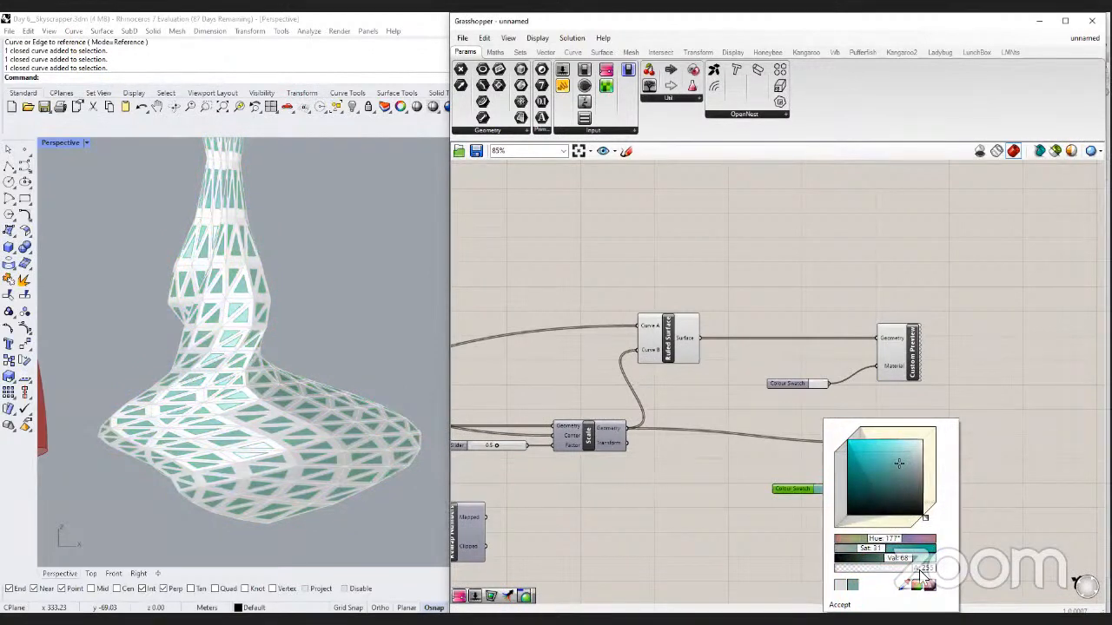
left_click_drag(920, 570, 895, 573)
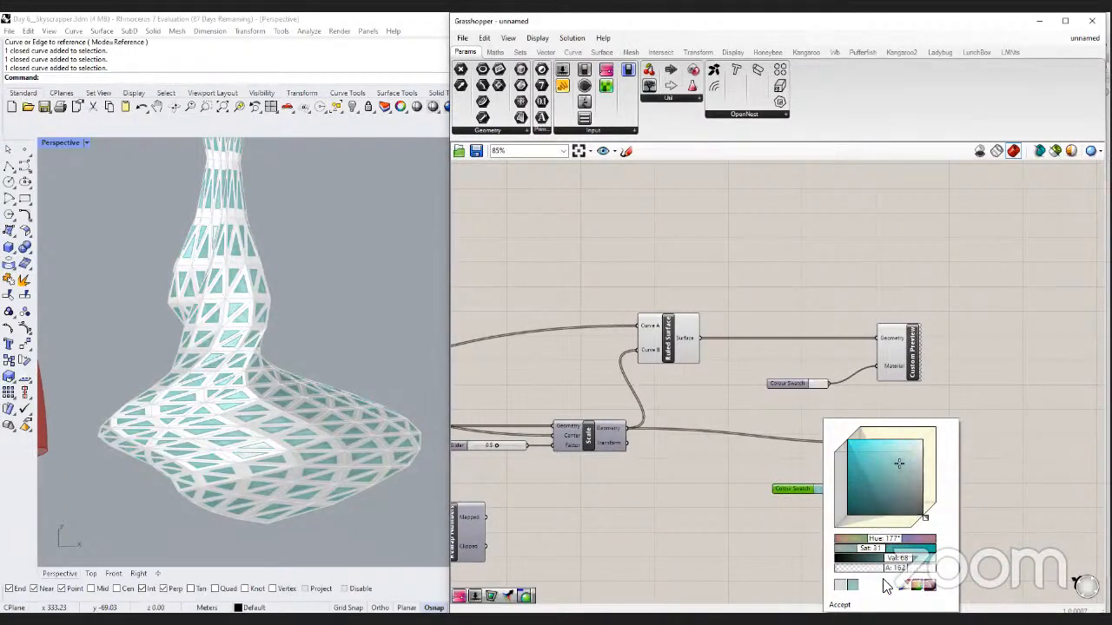
left_click(840, 605)
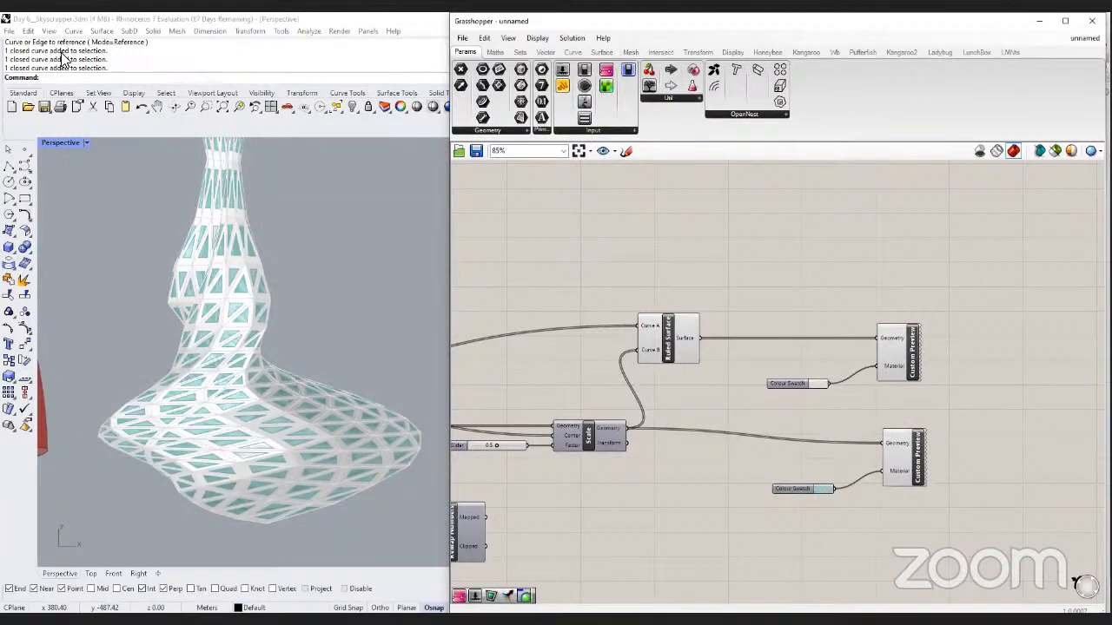
Switch the Perspective viewport to Rendered display and hide the preview of the Ruled Surface component.
left_click(87, 144)
left_click(95, 212)
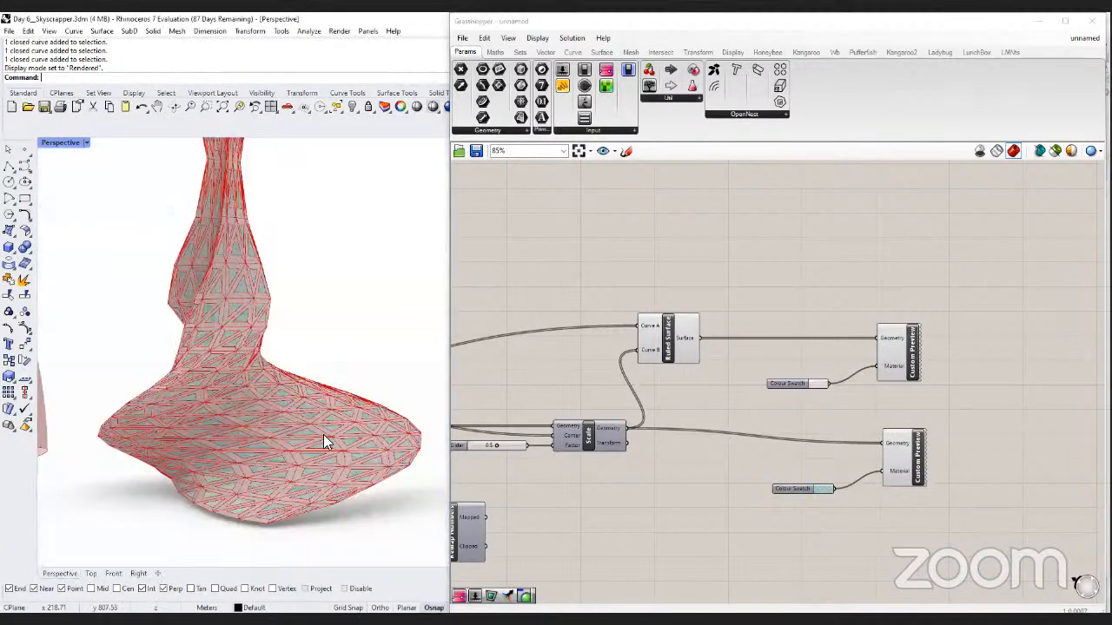
scroll(323, 434, "down", 6)
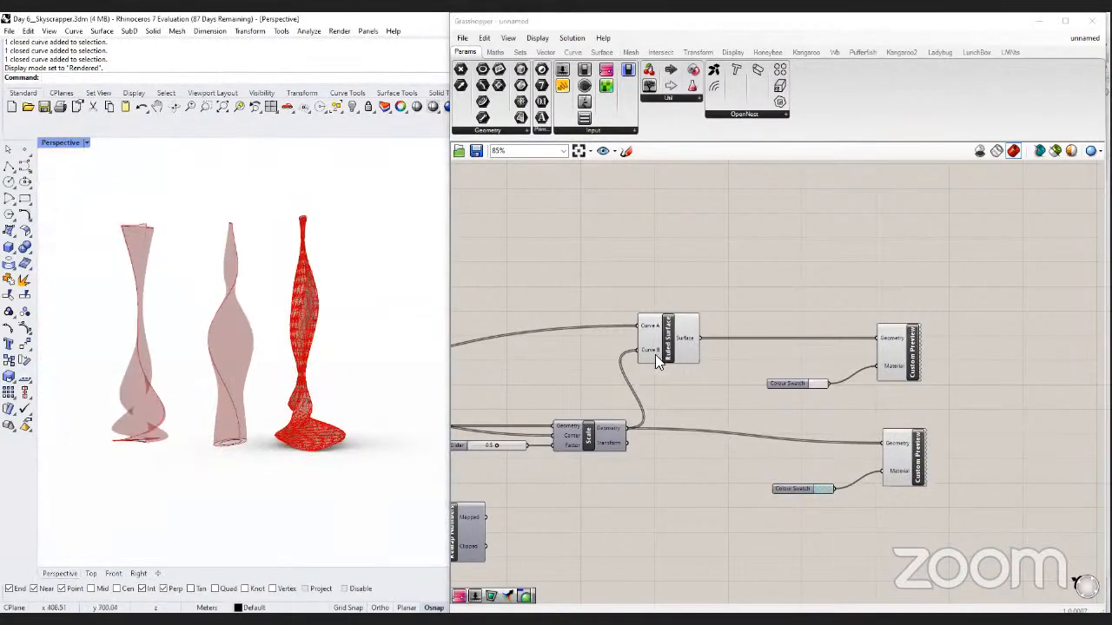
middle_click(657, 356)
left_click(692, 328)
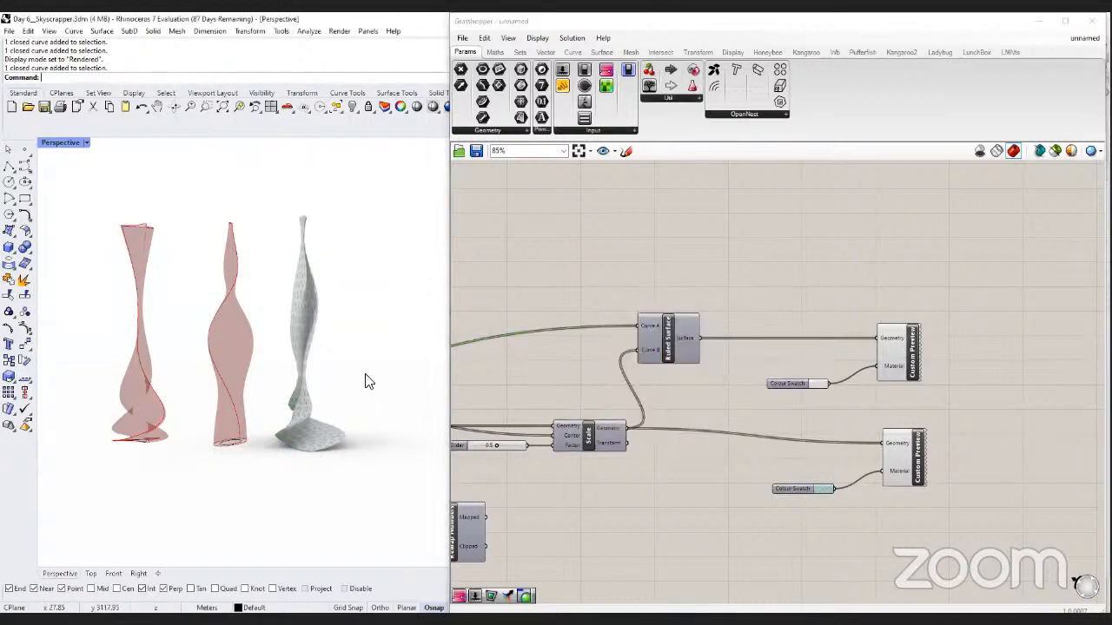
scroll(319, 420, "up", 4)
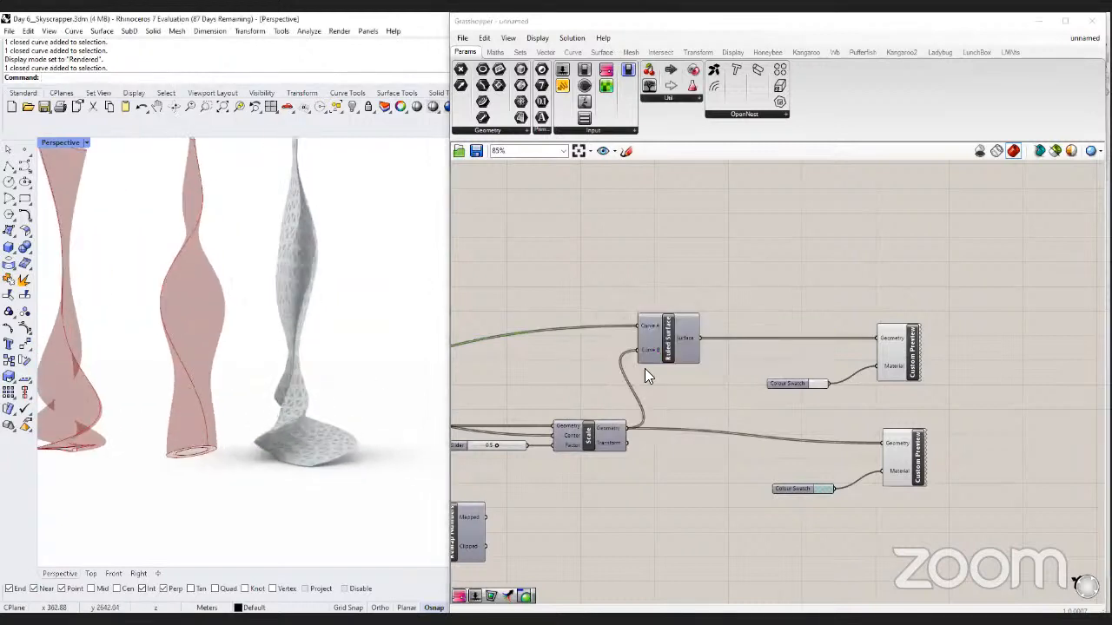
Set the Perspective viewport back to Shaded display.
scroll(645, 369, "down", 8)
right_click_drag(686, 386, 819, 418)
scroll(721, 408, "up", 1)
scroll(726, 408, "up", 6)
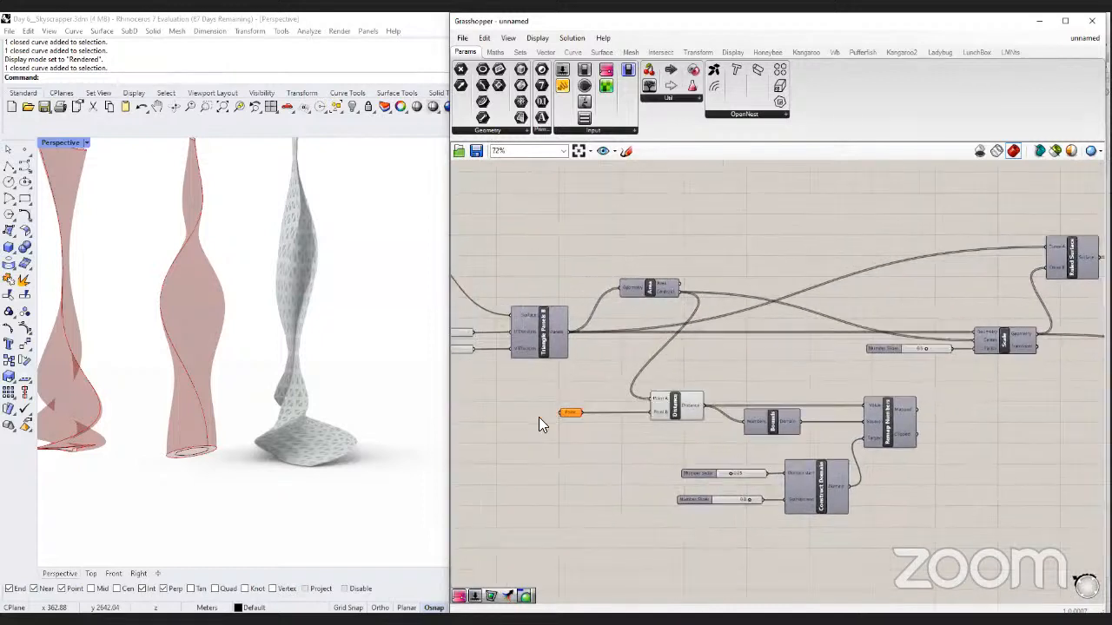
left_click(86, 142)
left_click(95, 199)
Place a point at the base of the panelled tower, raise it to the upper bulge and reference it in the Point parameter.
left_click(24, 151)
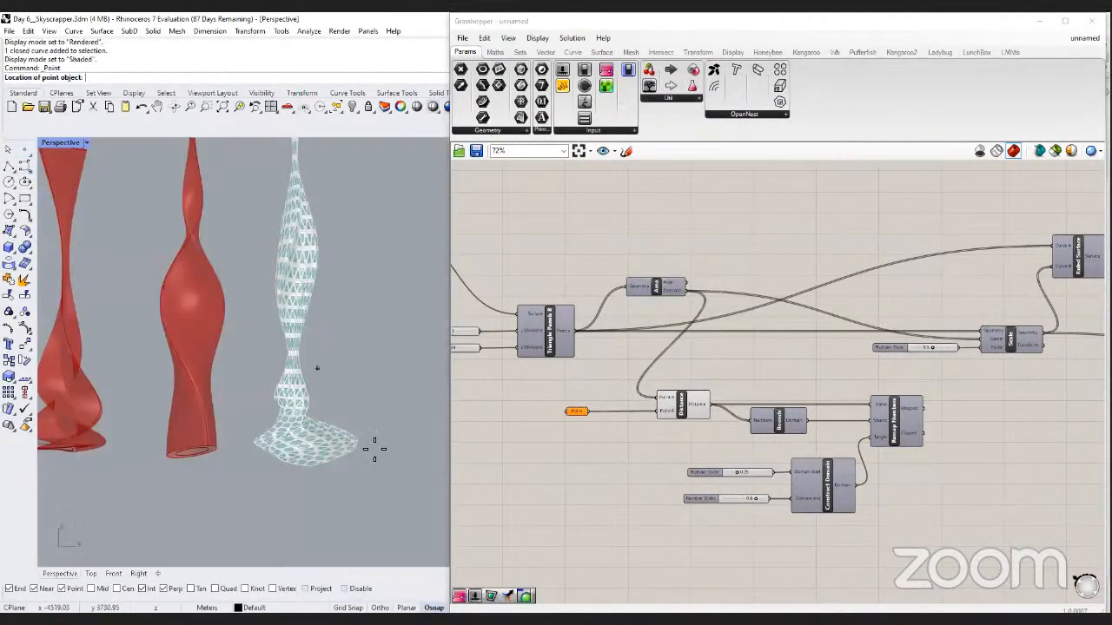
left_click(309, 459)
left_click(309, 459)
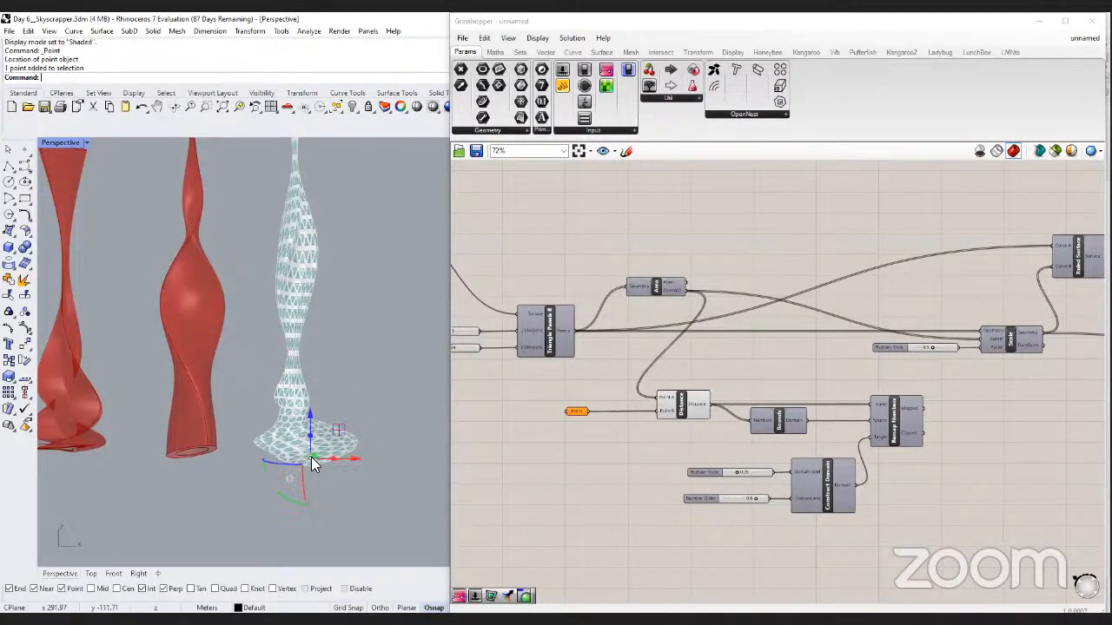
left_click_drag(309, 419, 310, 207)
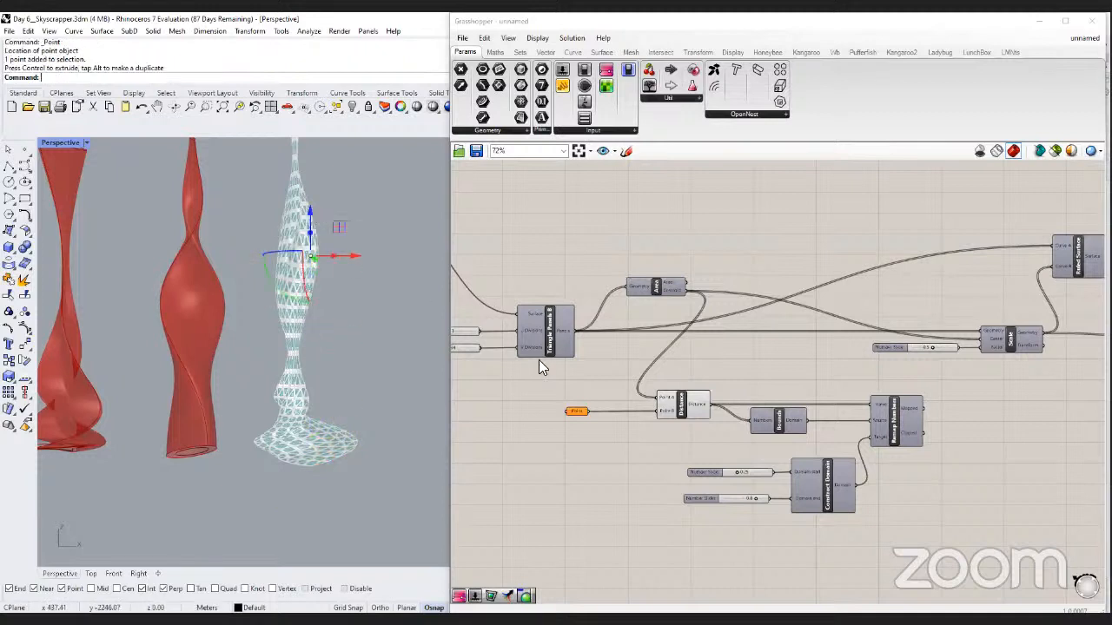
right_click(575, 414)
left_click(964, 429)
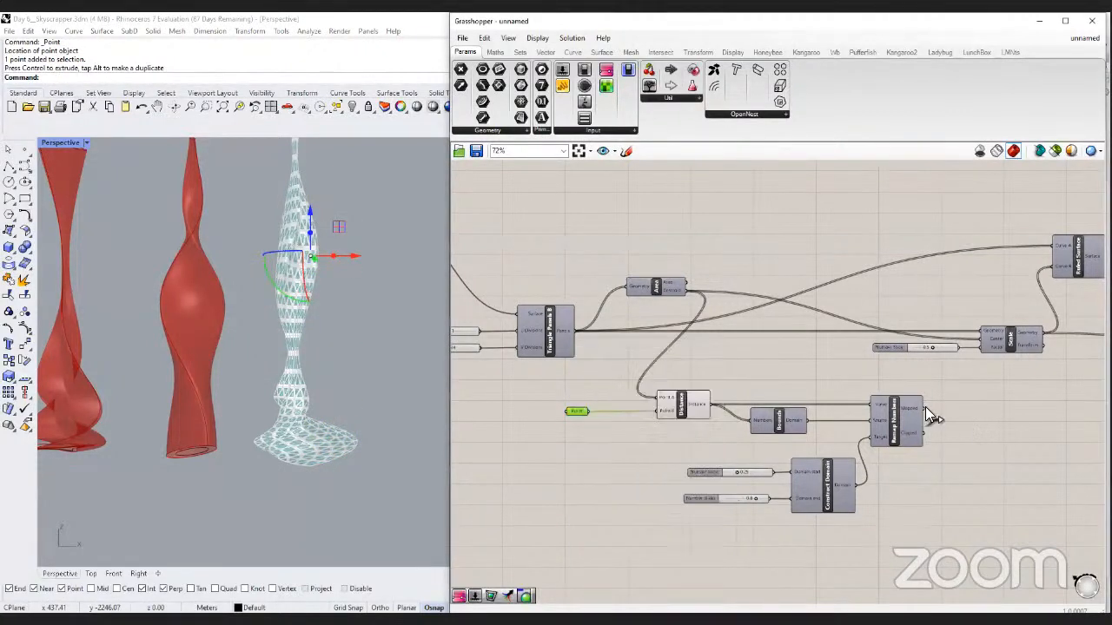
Connect the Mapped output of Remap Numbers to the Scale component's Factor and delete the number slider that fed it.
left_click_drag(925, 407, 973, 348)
left_click(978, 413)
right_click_drag(996, 414, 929, 413)
left_click(882, 347)
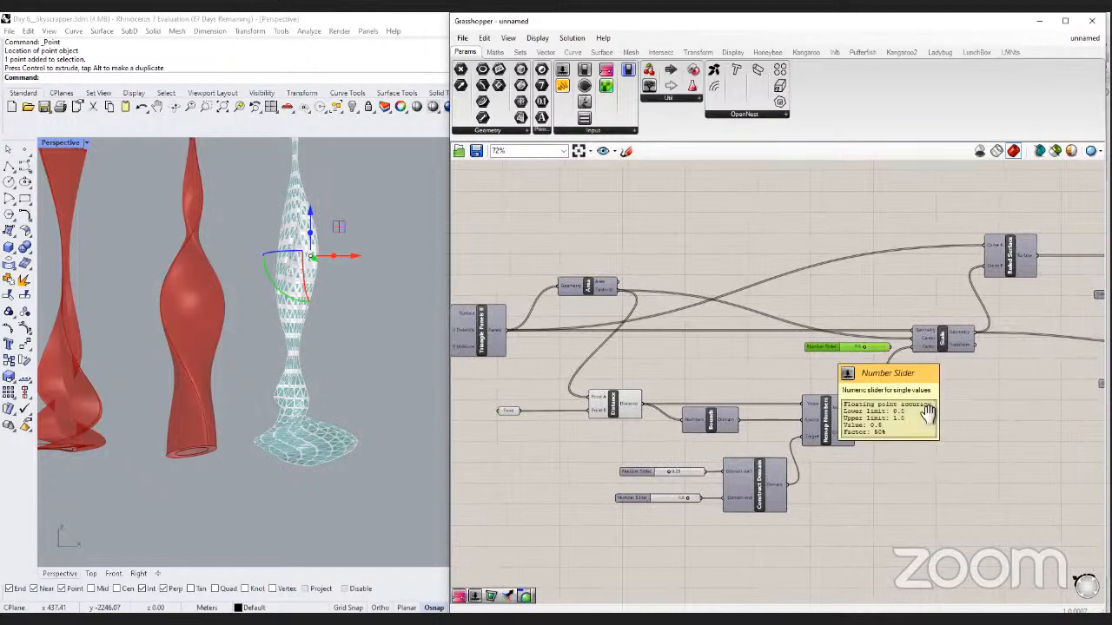
key("Delete")
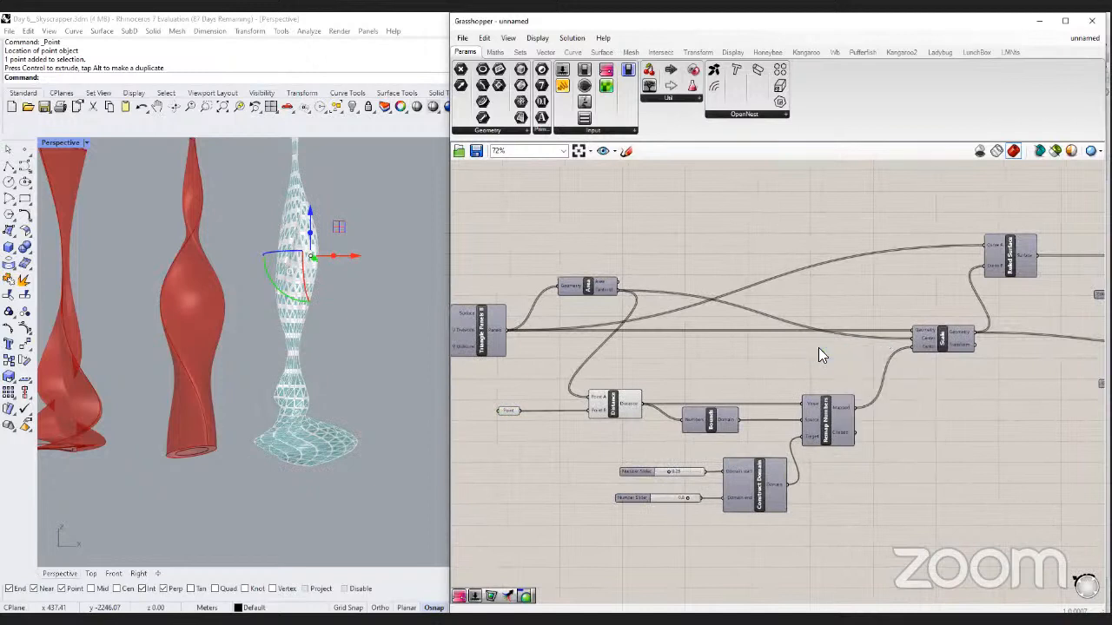
Shift the attractor point vertically along the panelled tower to vary where the openings change size.
left_click(407, 415)
left_click(307, 257)
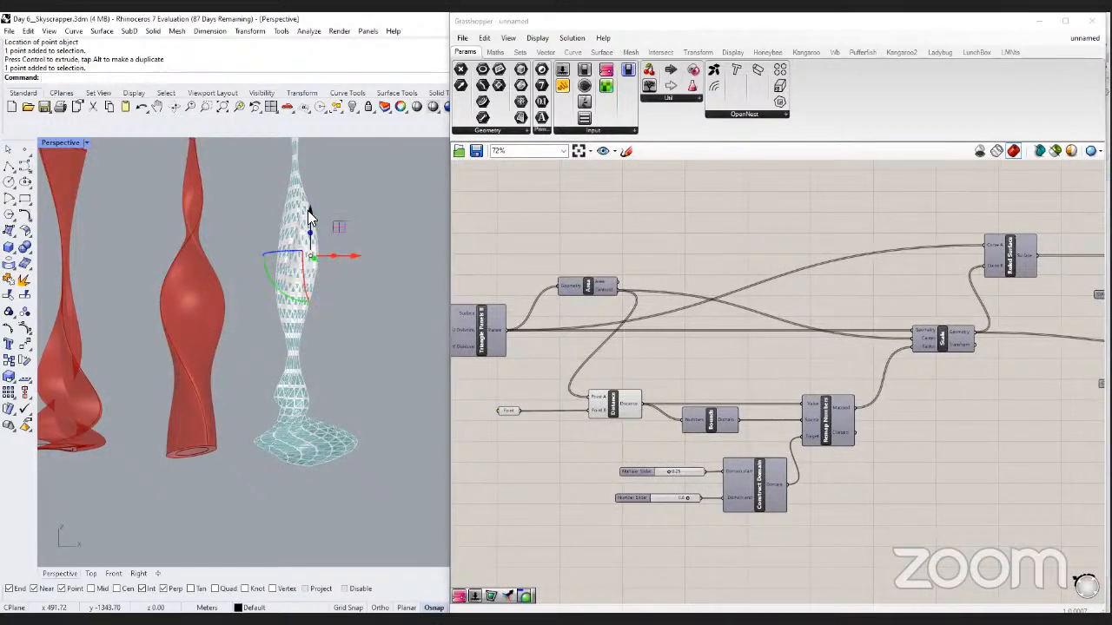
mouse_move(308, 210)
left_mouse_down()
mouse_move(315, 386)
mouse_move(309, 181)
mouse_move(311, 221)
left_mouse_up()
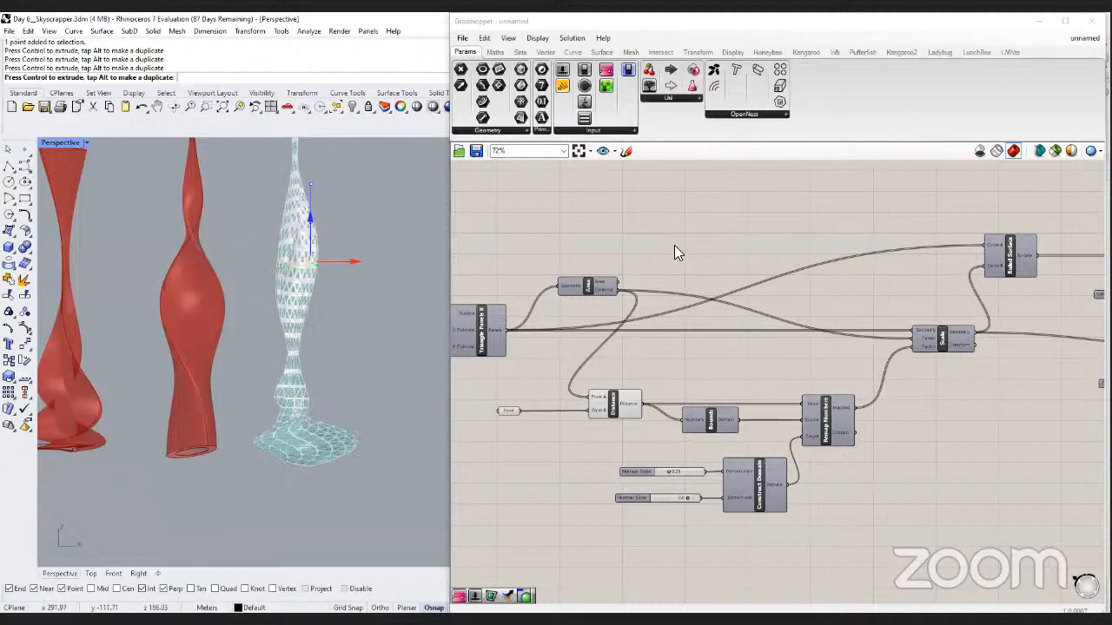
Preview only the selected component for Loft, Triangle Panels B and Ruled Surface in turn, then restore the full preview.
scroll(791, 383, "down", 5)
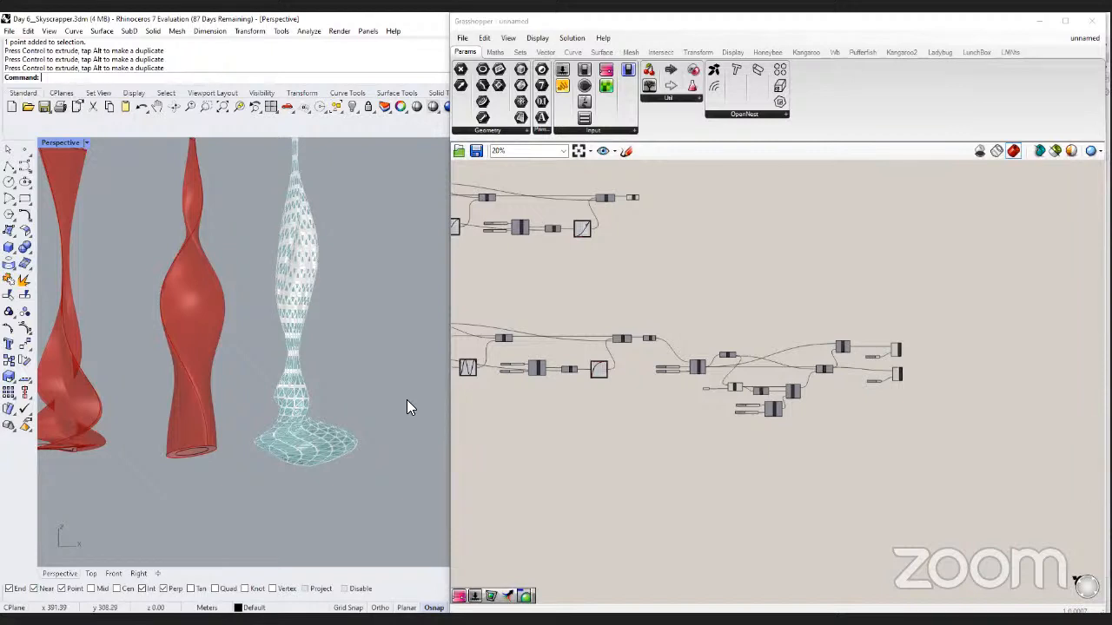
scroll(628, 425, "down", 3)
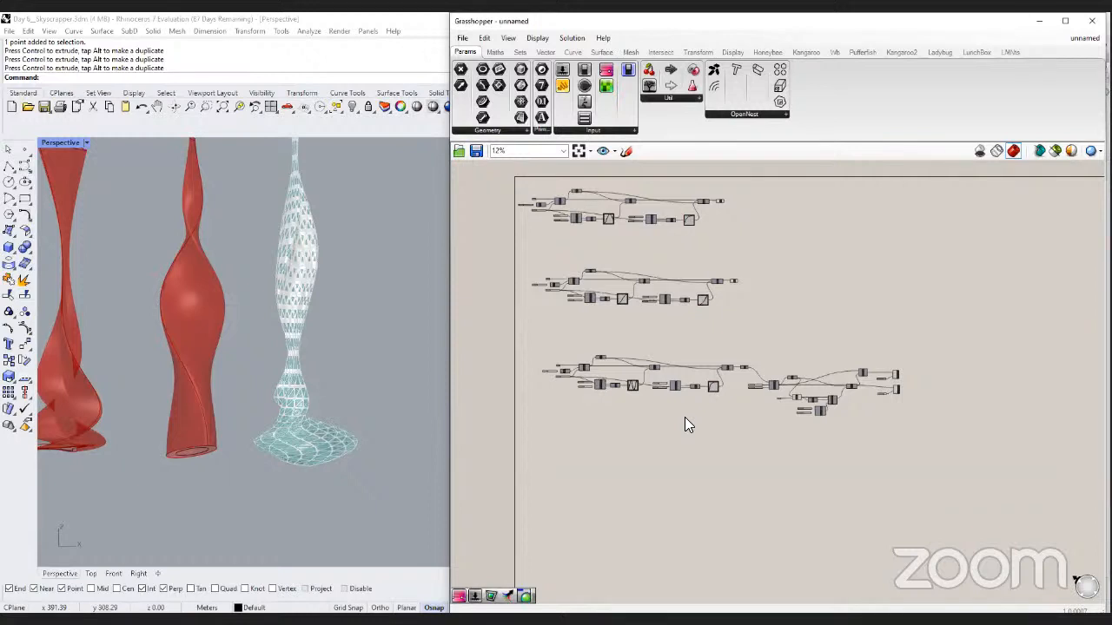
scroll(687, 412, "up", 8)
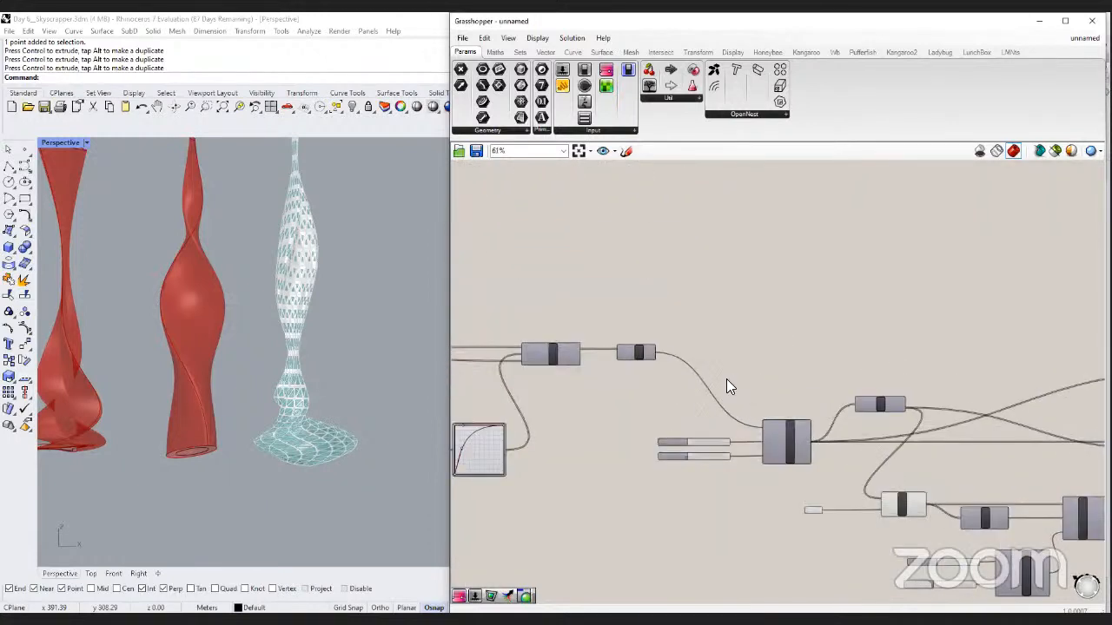
left_click(613, 341)
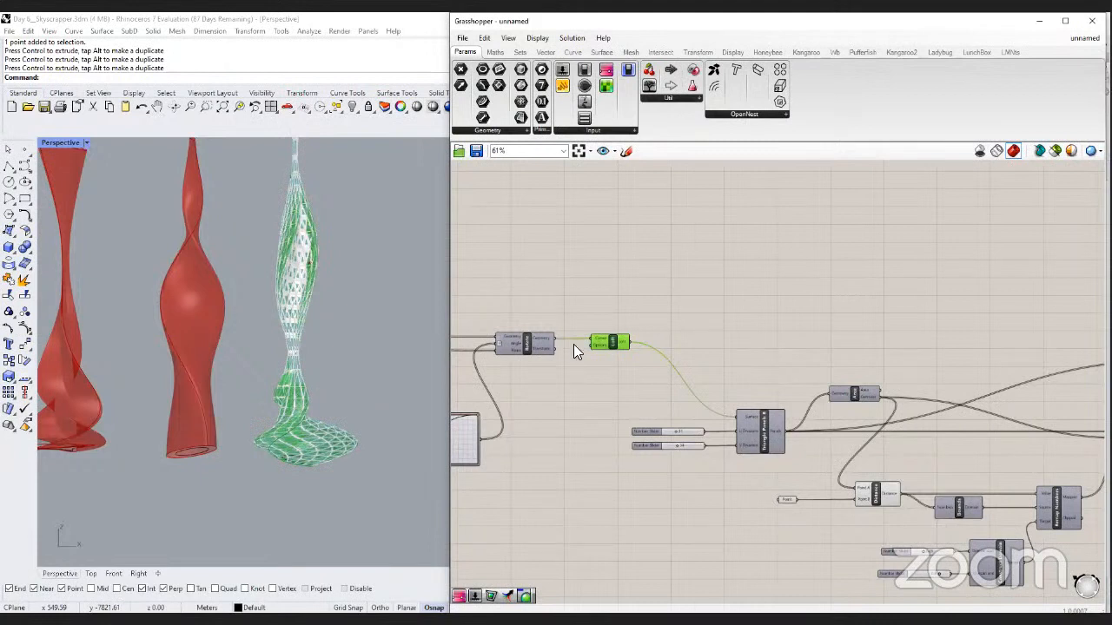
left_click(1053, 150)
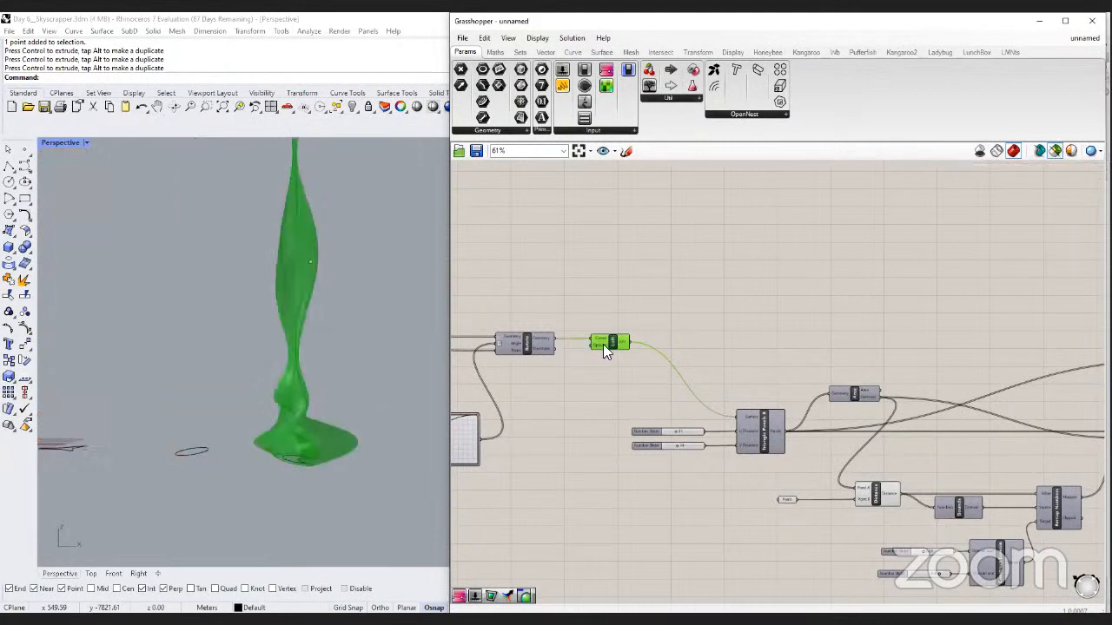
right_click_drag(667, 382, 608, 347)
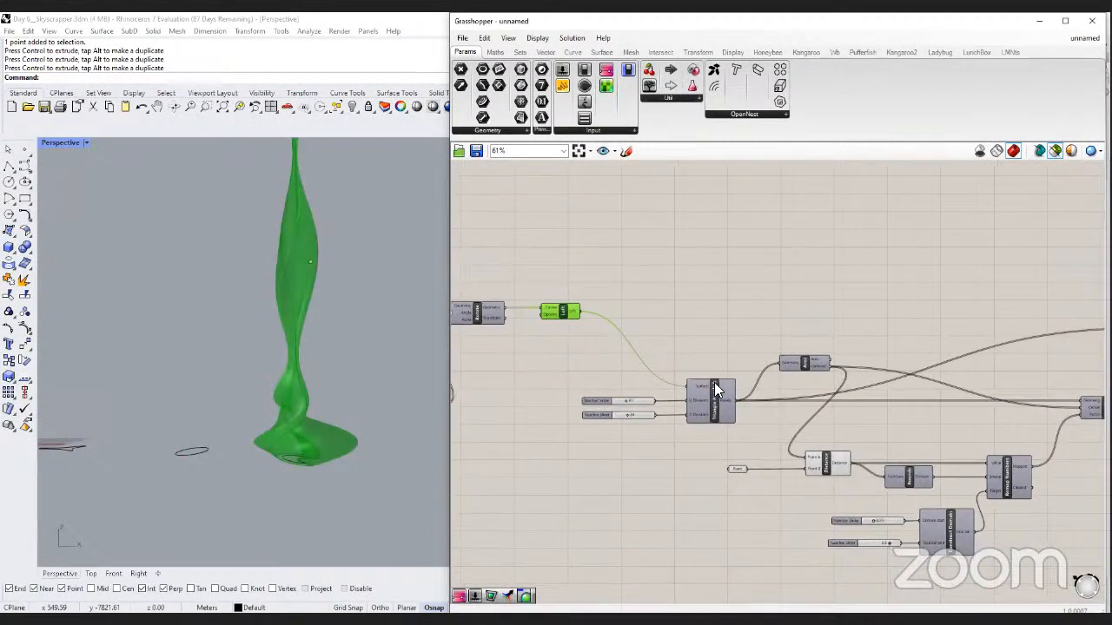
left_click(728, 407)
right_click_drag(827, 408, 621, 379)
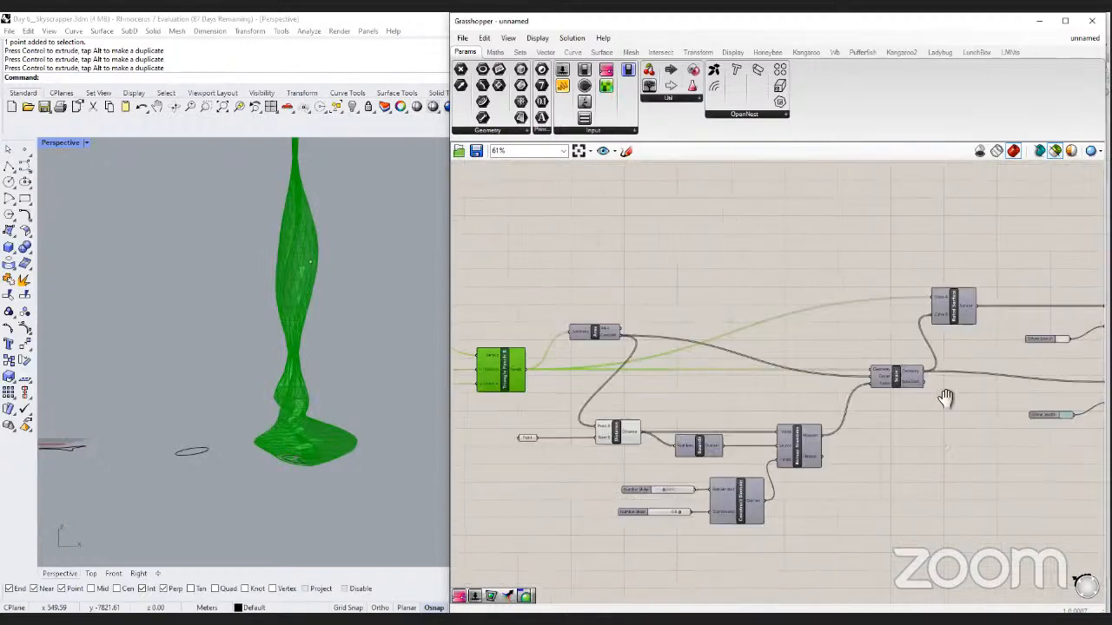
right_click_drag(962, 295, 677, 302)
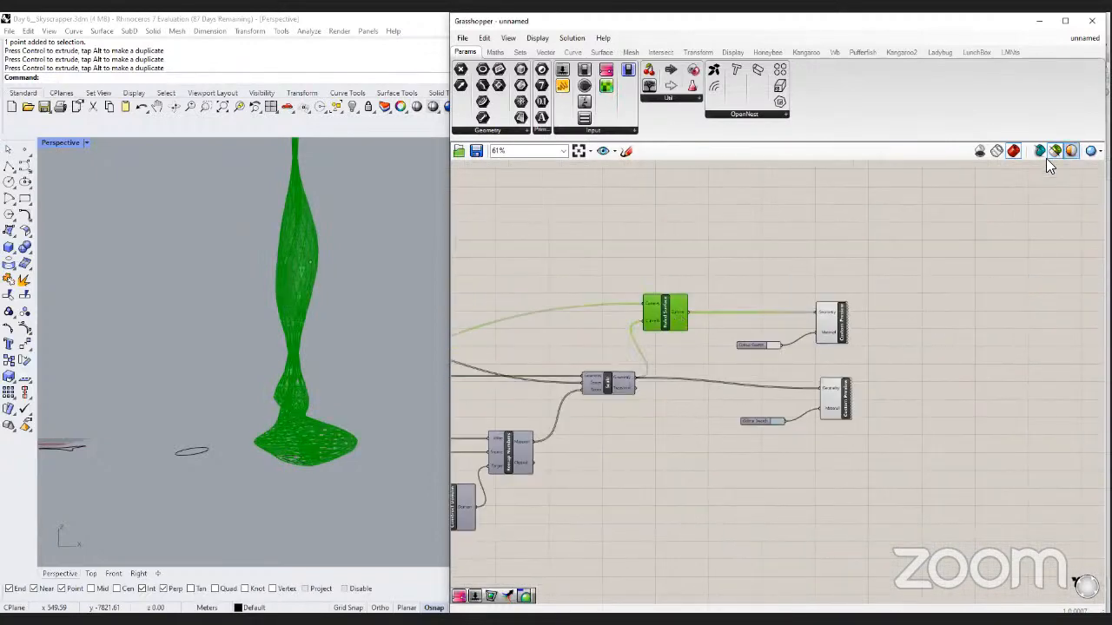
left_click(1053, 153)
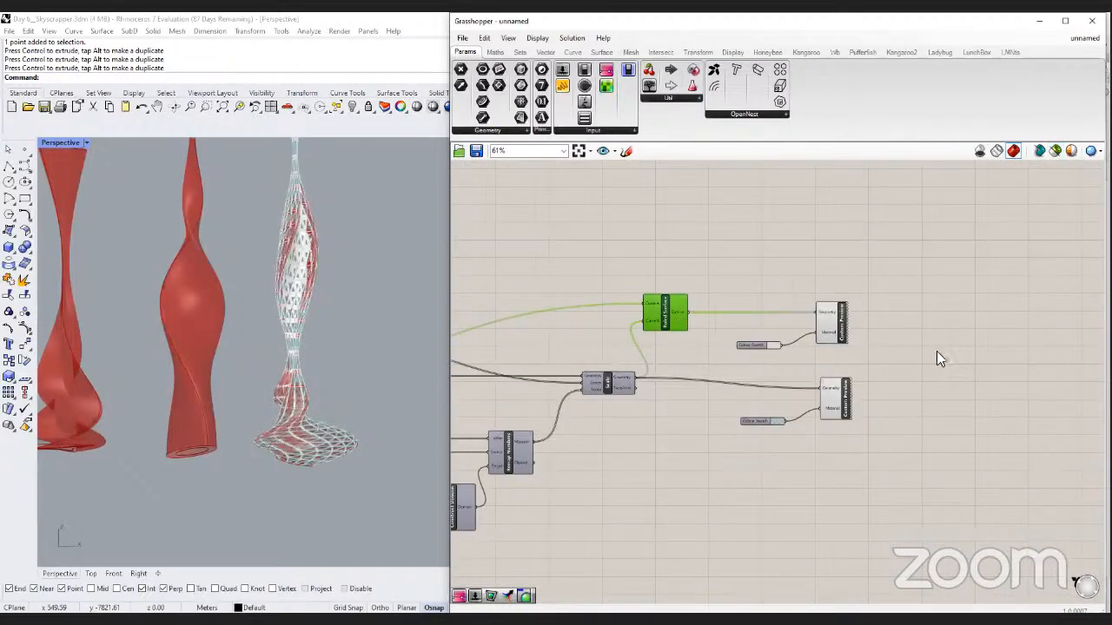
Turn off the preview of the Loft component so only the custom previews of the frame and glass display.
scroll(936, 351, "down", 3)
left_click(613, 346)
middle_click(614, 346)
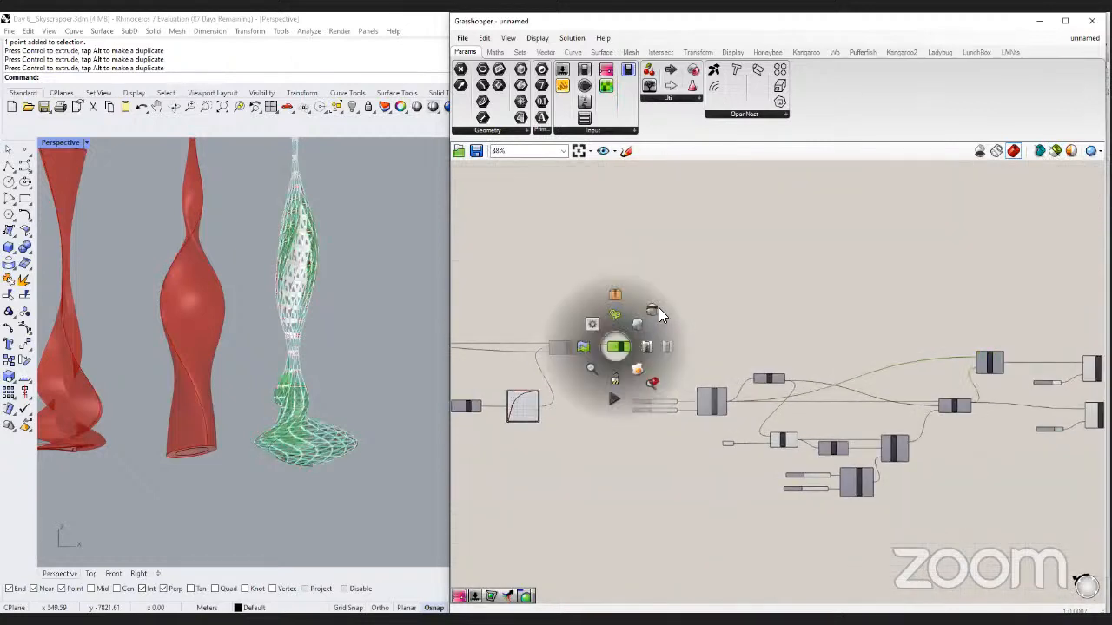
left_click(657, 307)
right_click_drag(912, 370, 664, 352)
scroll(663, 352, "up", 3)
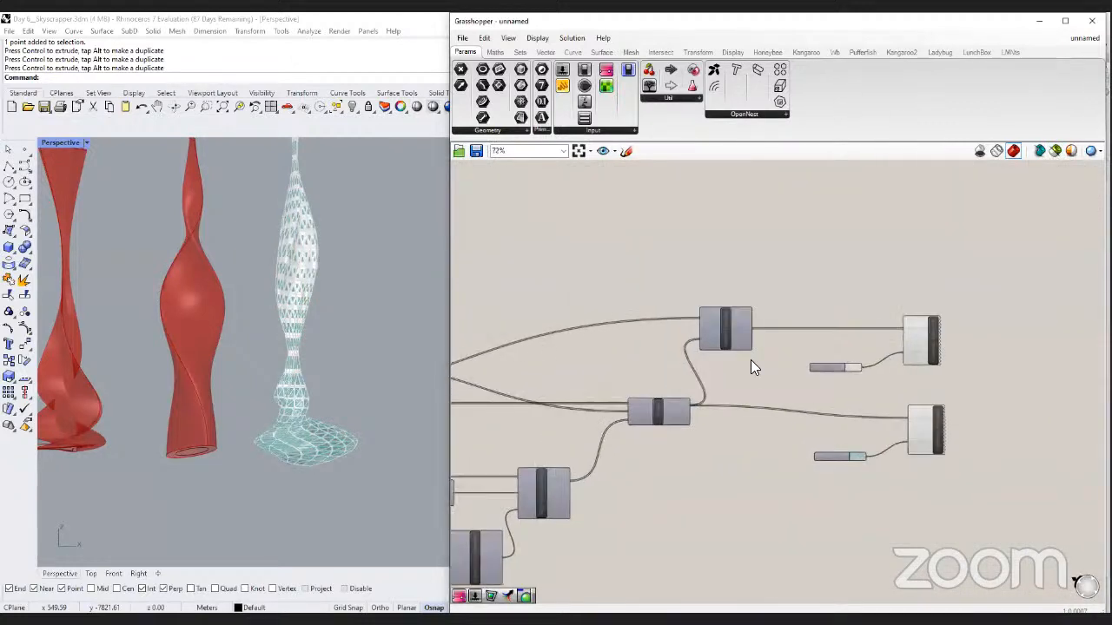
left_click(738, 347)
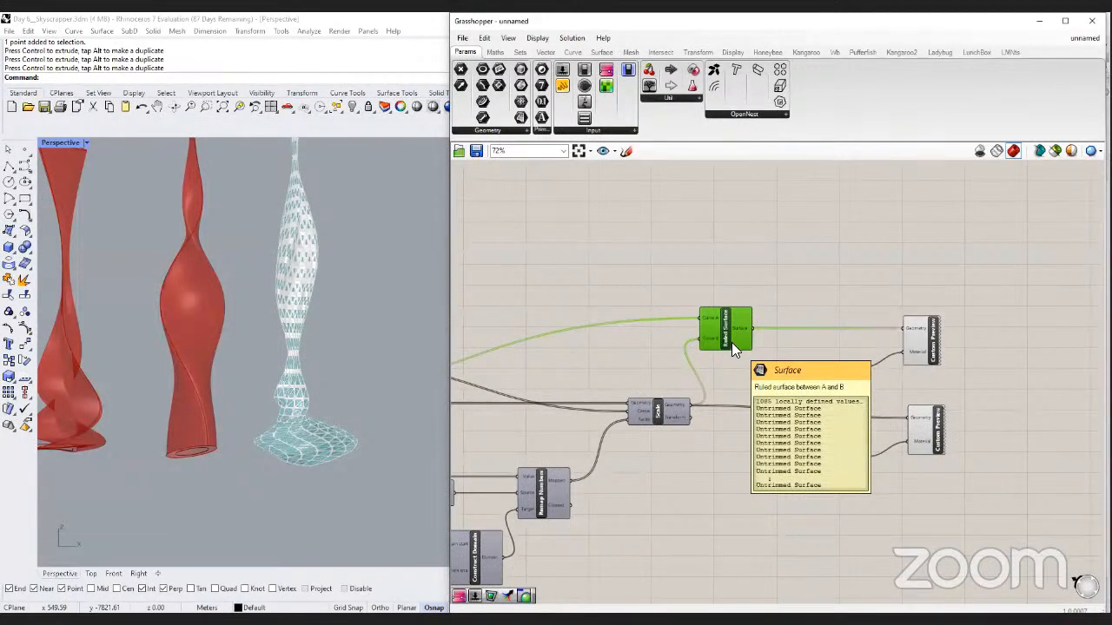
left_click(798, 266)
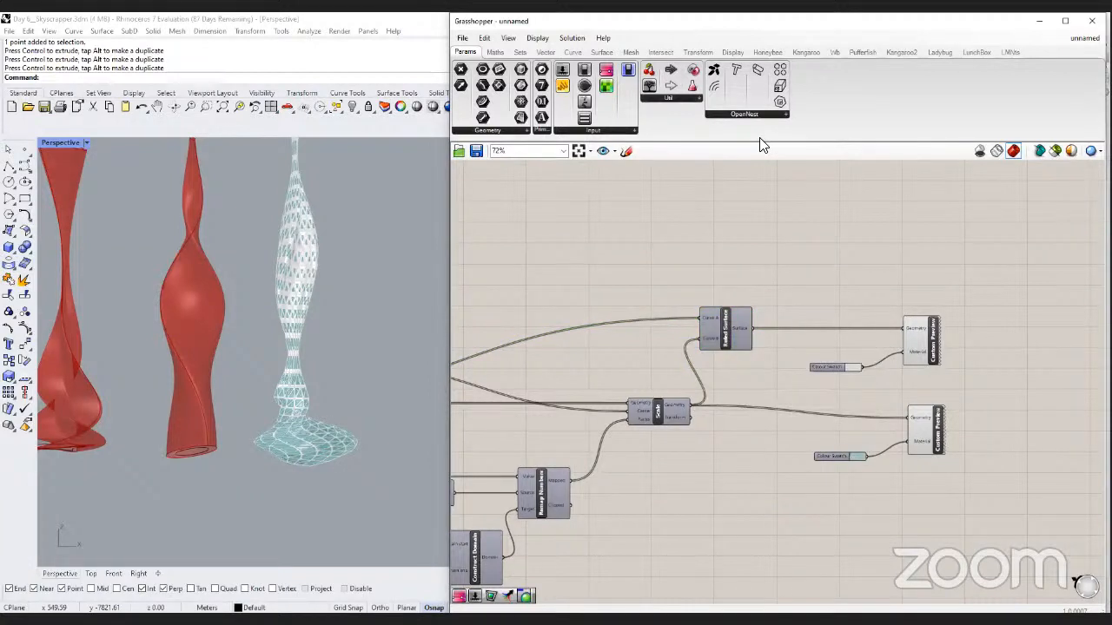
Switch to the browser's OpenNest image results and mark the panelled shell and its flattened nesting sheets with pen strokes.
left_click(405, 619)
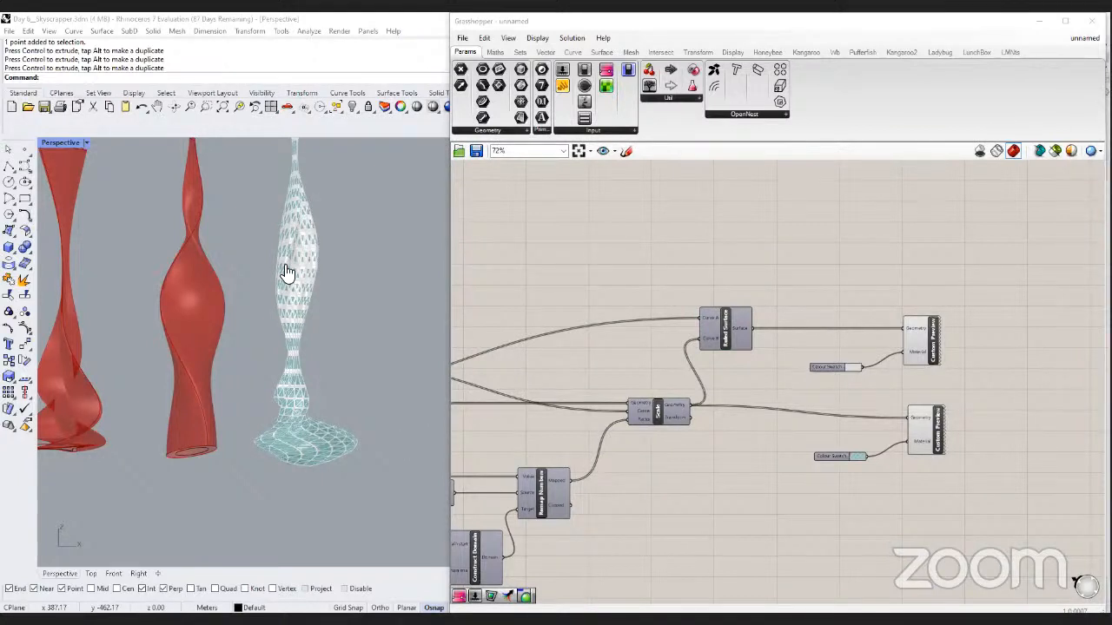
key("alt+Tab")
left_click(118, 247)
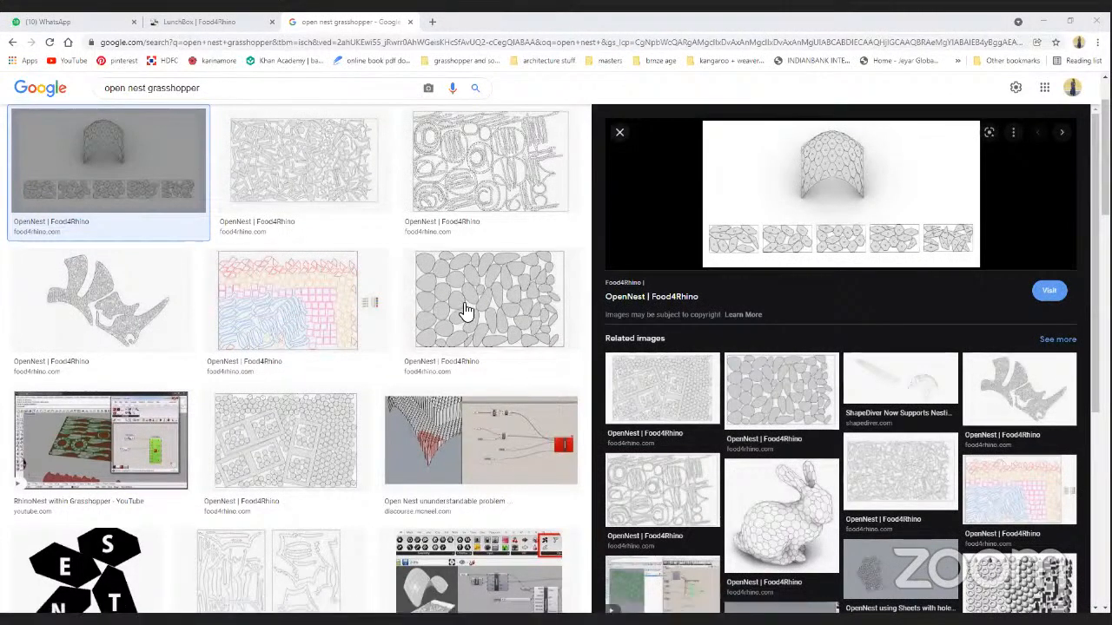
mouse_move(792, 132)
left_mouse_down()
mouse_move(793, 198)
mouse_move(894, 134)
mouse_move(795, 127)
left_mouse_up()
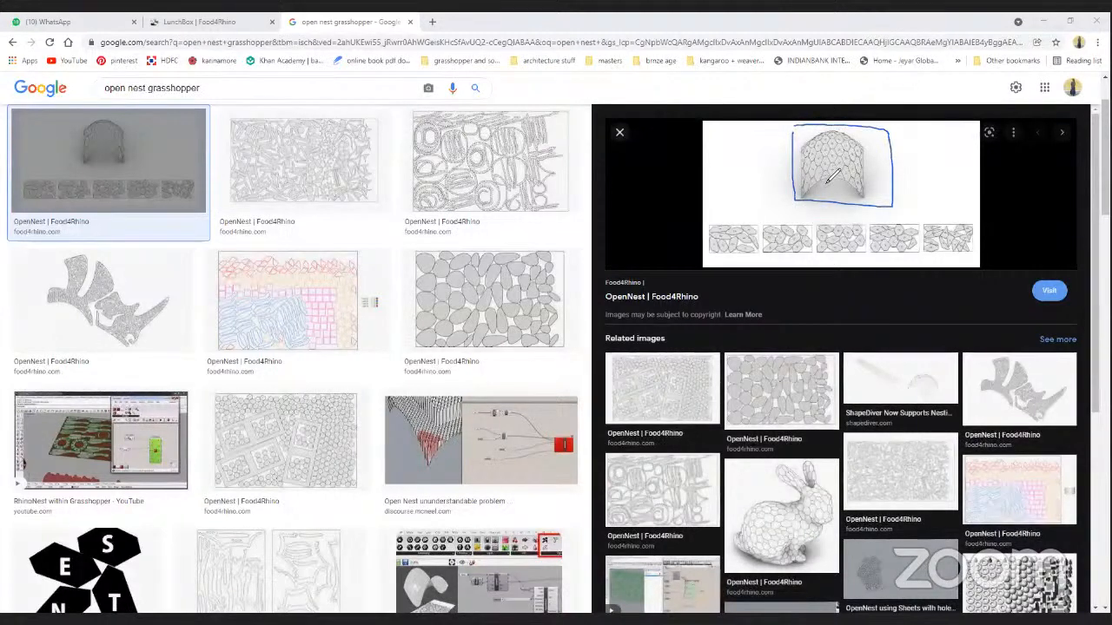
mouse_move(821, 195)
left_mouse_down()
mouse_move(754, 195)
mouse_move(730, 227)
left_mouse_up()
mouse_move(826, 182)
left_mouse_down()
mouse_move(789, 227)
mouse_move(799, 217)
mouse_move(841, 227)
left_mouse_up()
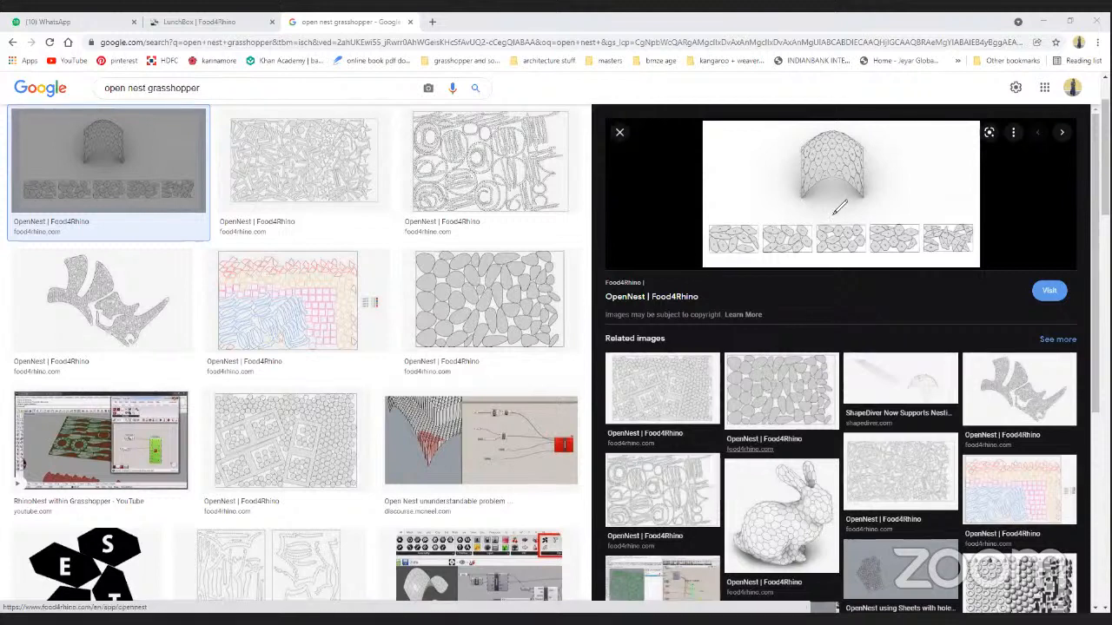
left_click_drag(735, 233, 801, 231)
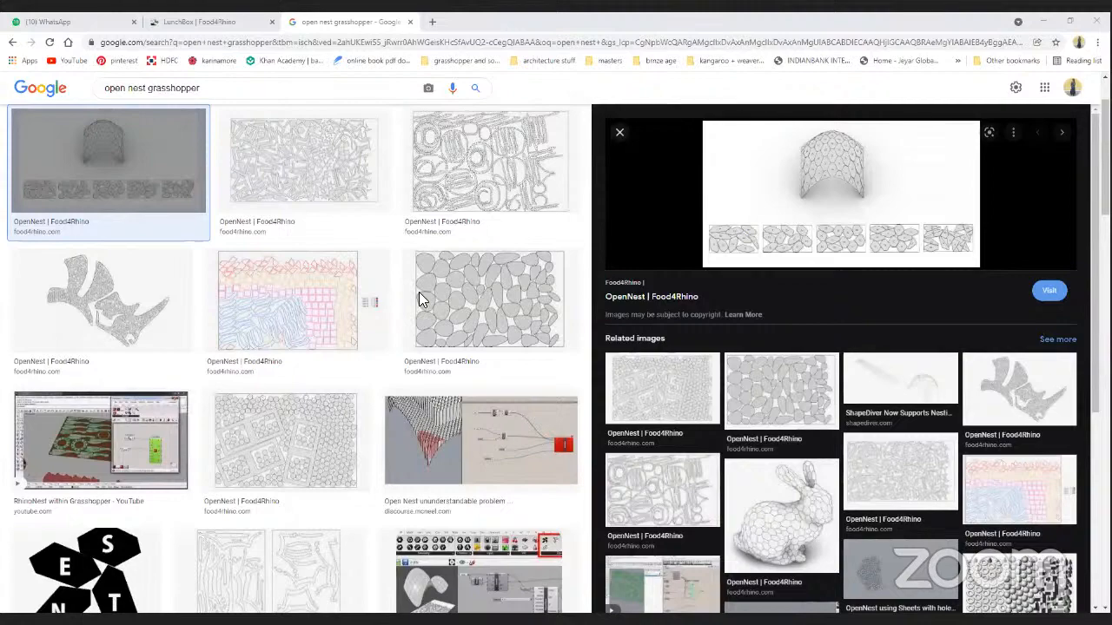
Return to Rhino and Grasshopper, select the attractor point at the tower's upper bulge and examine the openings around it.
key("alt+Tab")
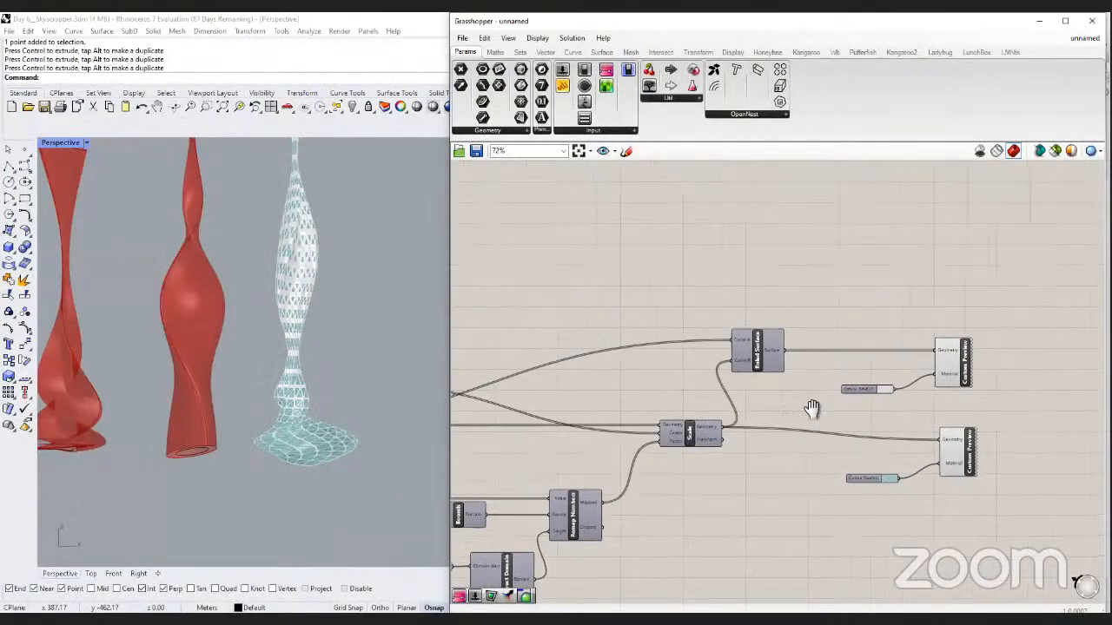
right_click_drag(812, 410, 796, 394)
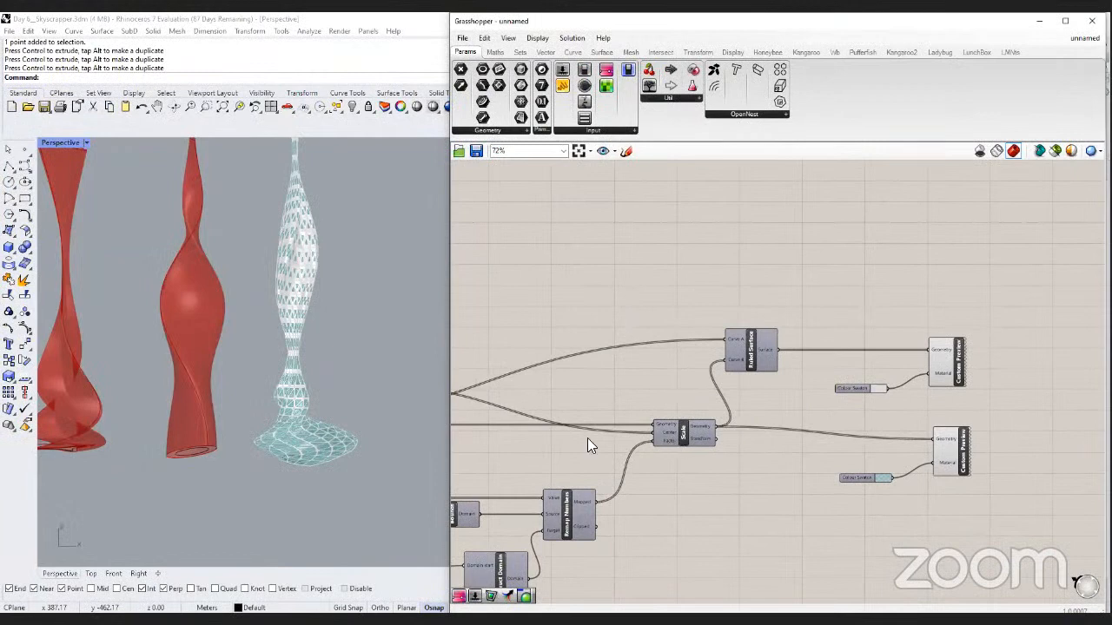
scroll(587, 438, "down", 4)
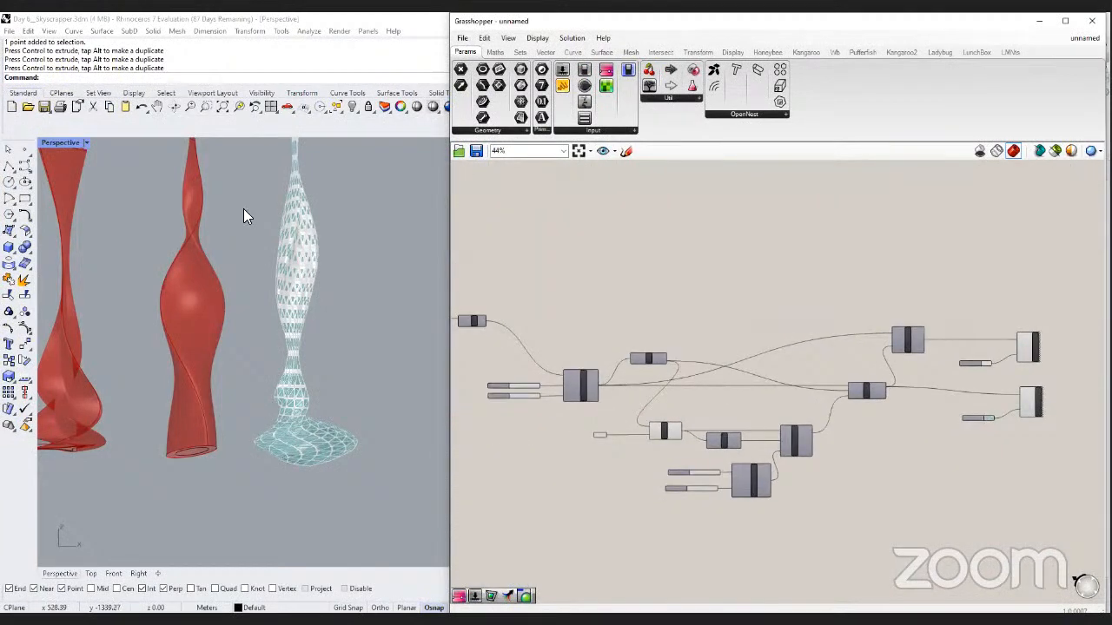
left_click(298, 250)
scroll(300, 258, "up", 3)
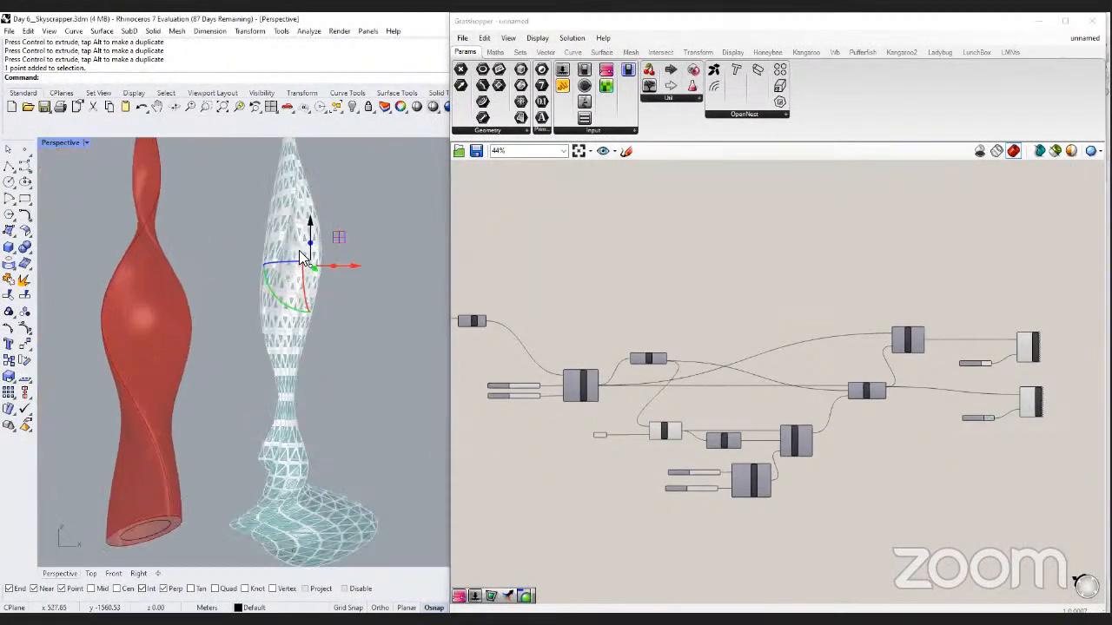
scroll(299, 258, "up", 3)
scroll(311, 268, "down", 3)
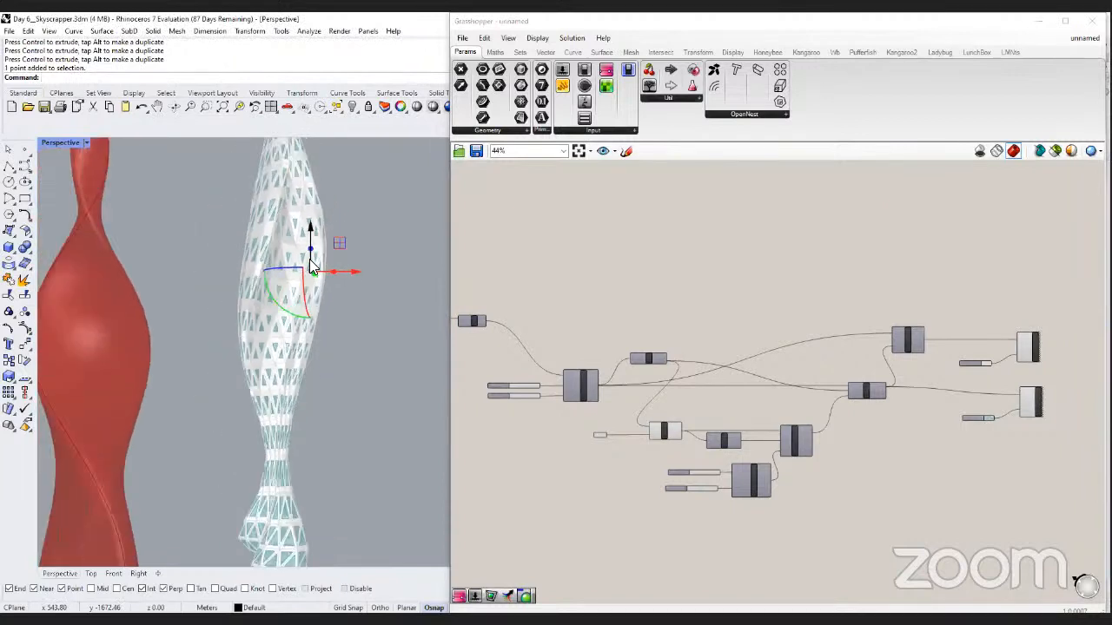
scroll(311, 268, "down", 2)
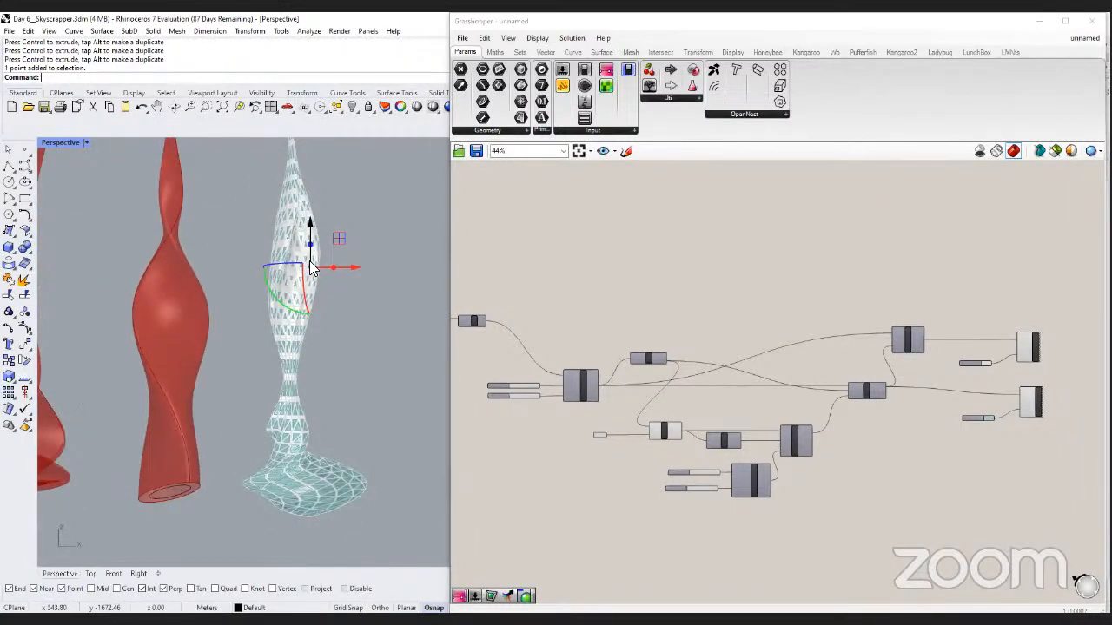
scroll(311, 268, "up", 3)
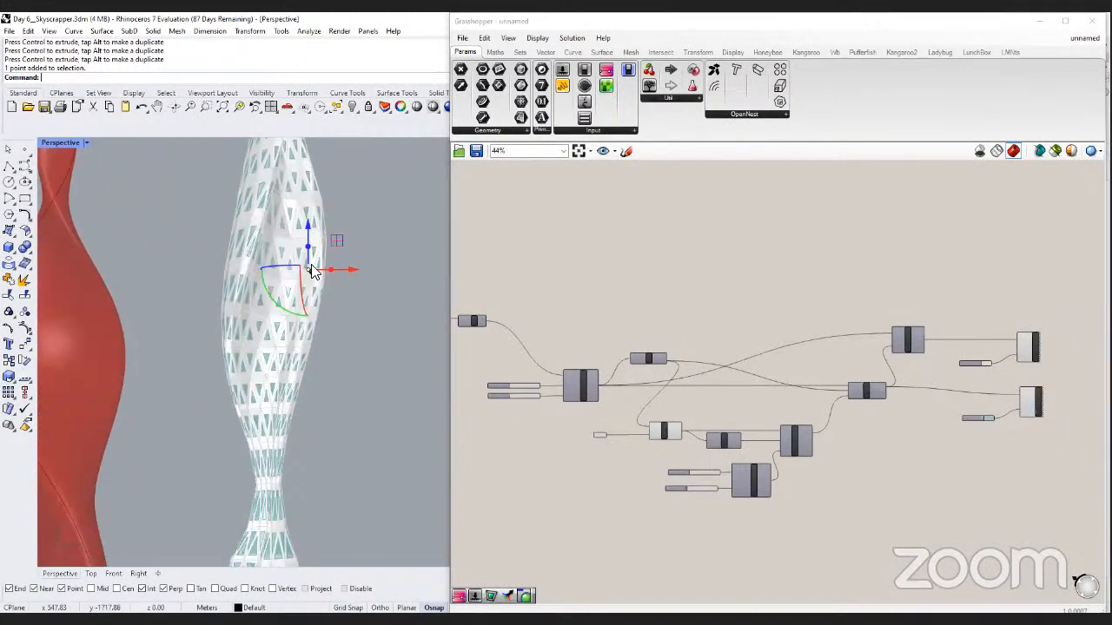
Swap the Construct Domain inputs, feeding the 0.8 slider into Domain start and the 0.25 slider into Domain end.
scroll(583, 398, "up", 5)
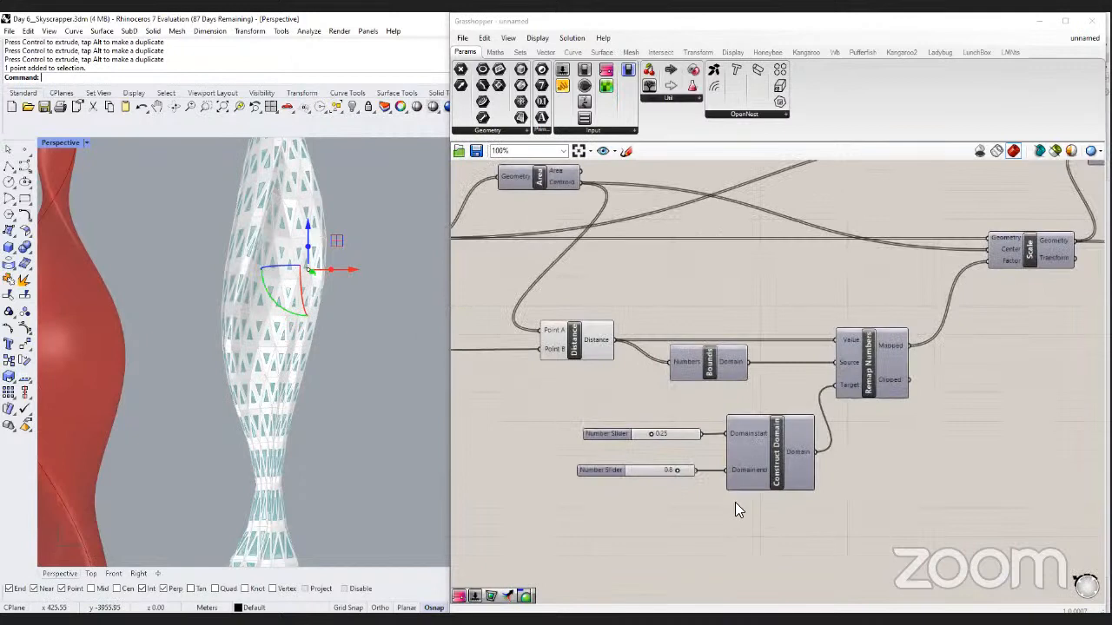
right_click_drag(735, 502, 712, 479)
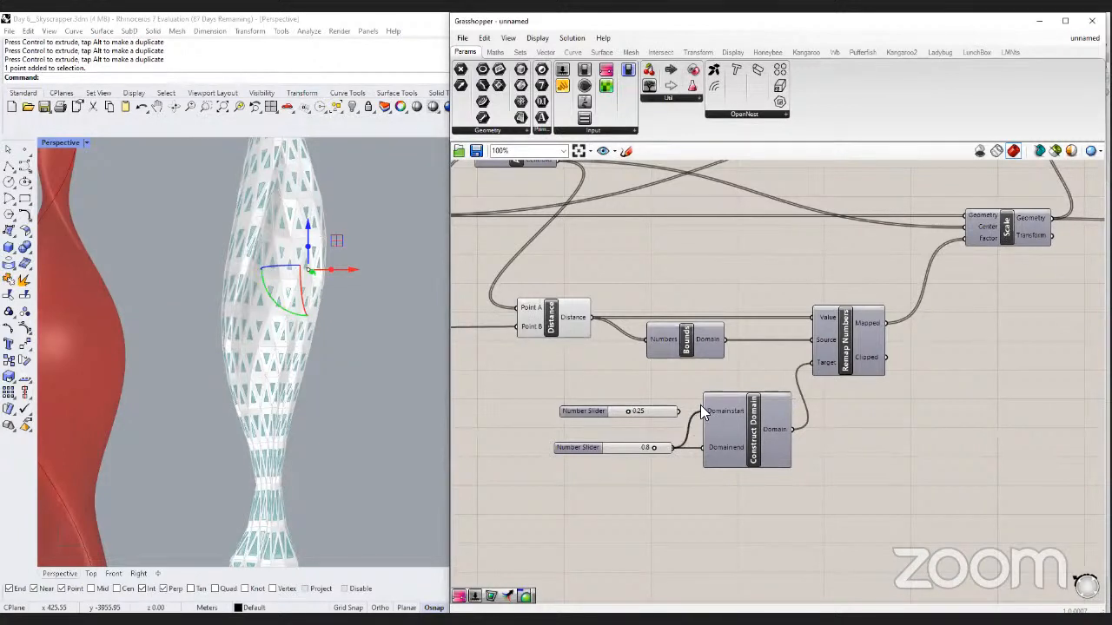
left_click_drag(680, 412, 711, 455)
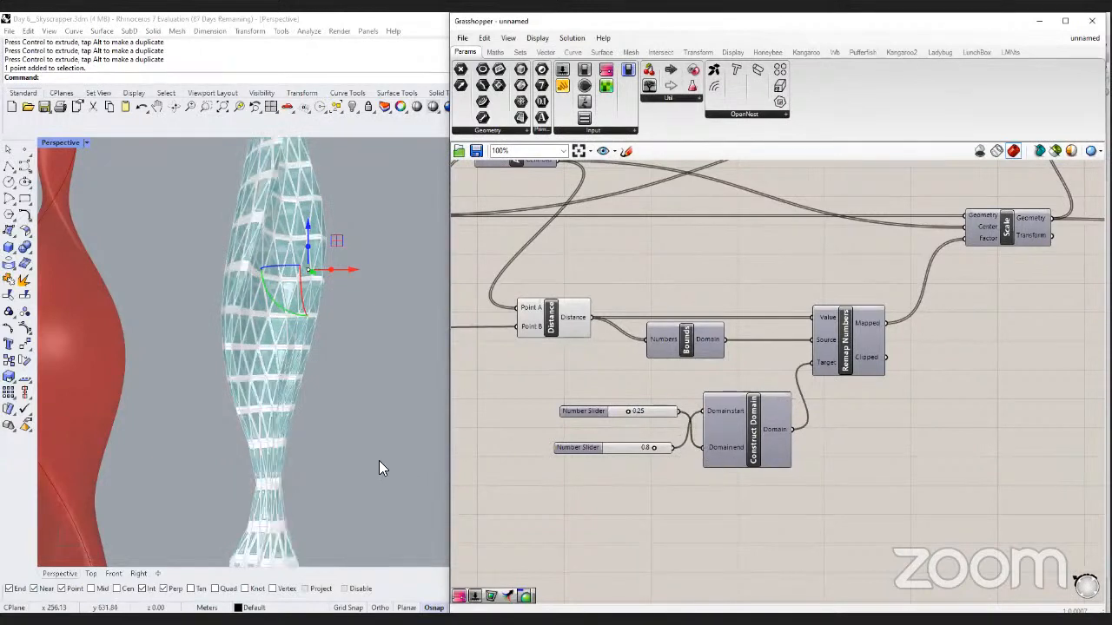
left_click(333, 367)
scroll(332, 368, "down", 5)
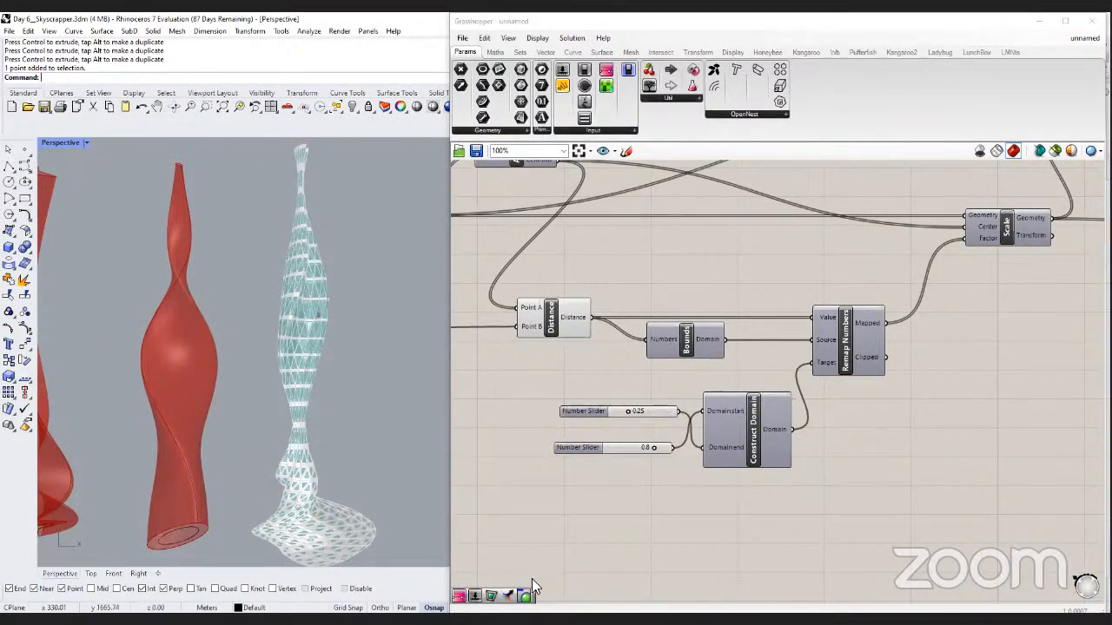
left_click(534, 382)
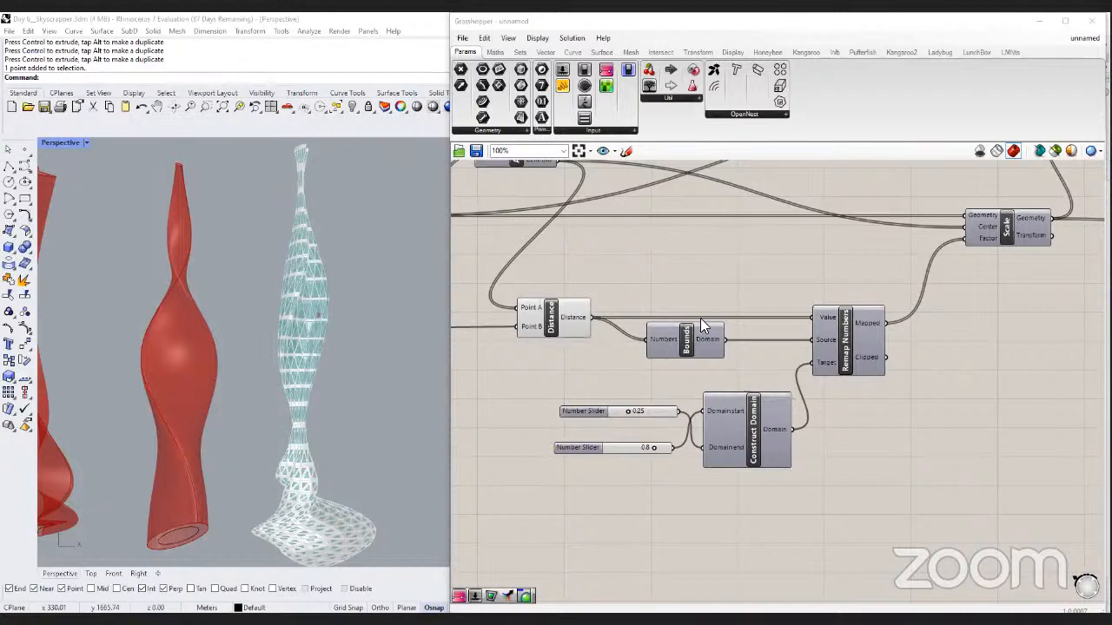
Add a Panel near the Loft component and connect the Loft output to it to read the surface type.
scroll(700, 318, "down", 3)
right_click_drag(1064, 264, 777, 332)
scroll(778, 332, "down", 3)
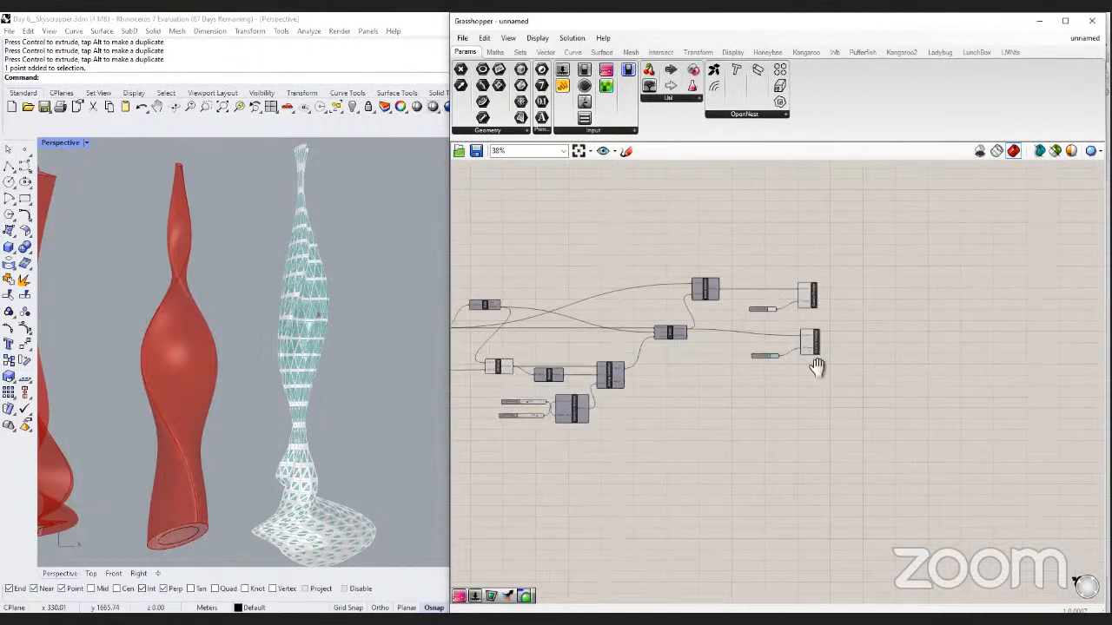
right_click_drag(817, 368, 1104, 403)
scroll(682, 316, "up", 4)
left_click(617, 296)
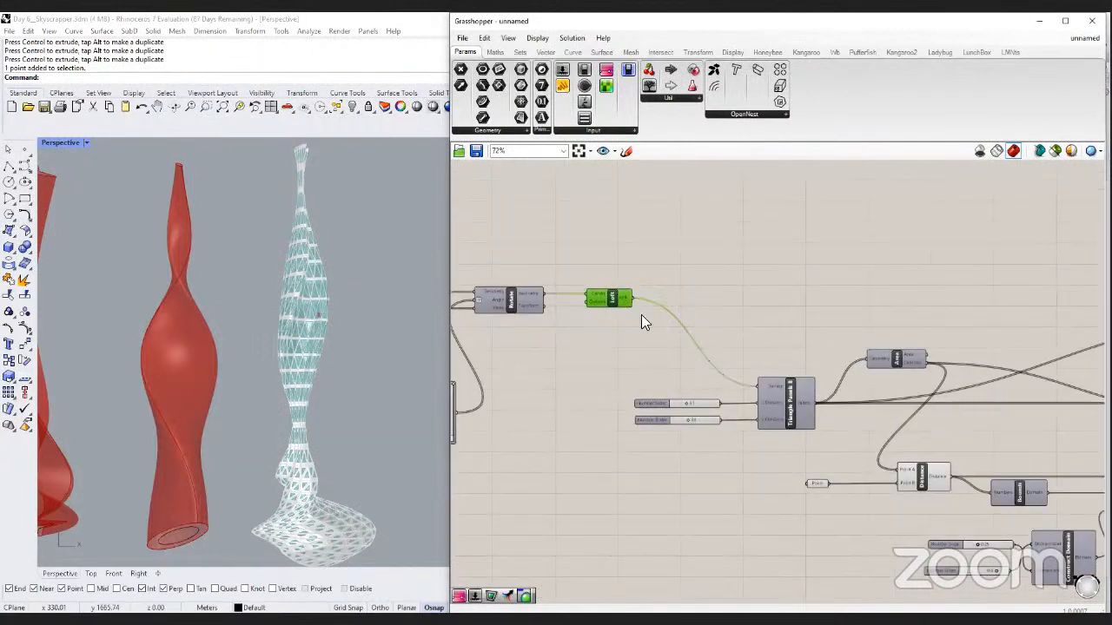
left_click(786, 403)
left_click(733, 285)
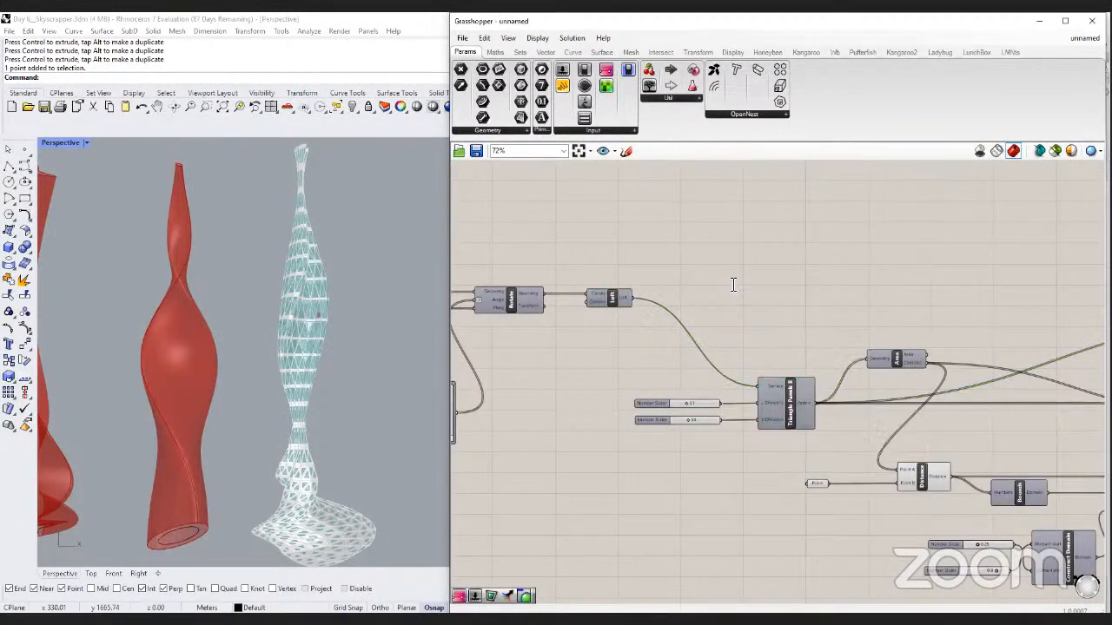
double_click(733, 284)
type("panel")
key("Return")
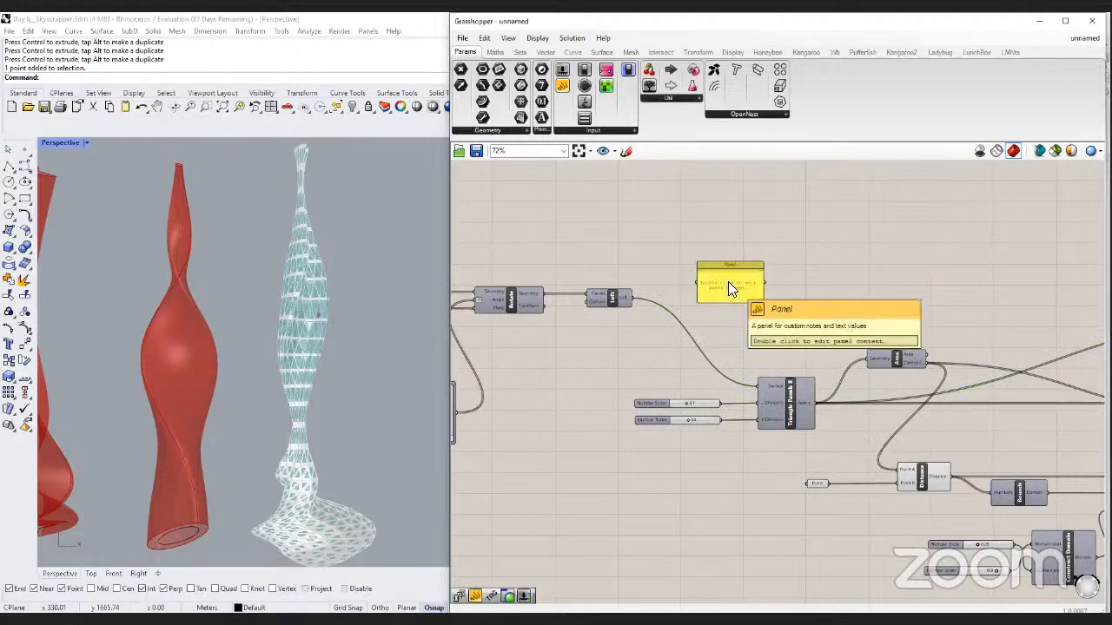
scroll(728, 282, "up", 2)
left_click_drag(596, 303, 737, 307)
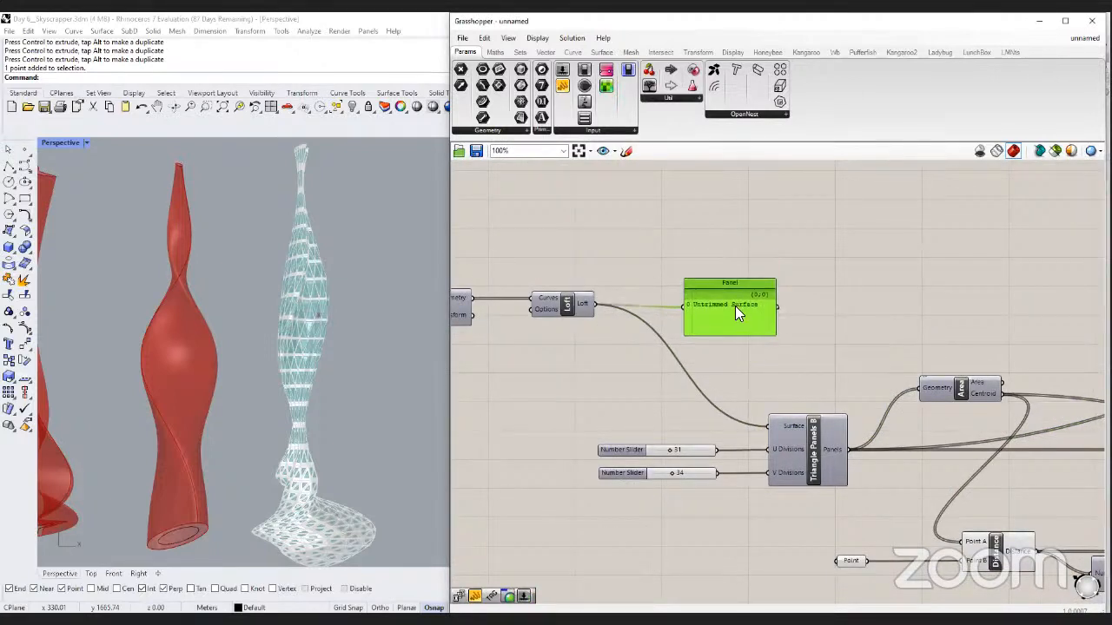
left_click(577, 304)
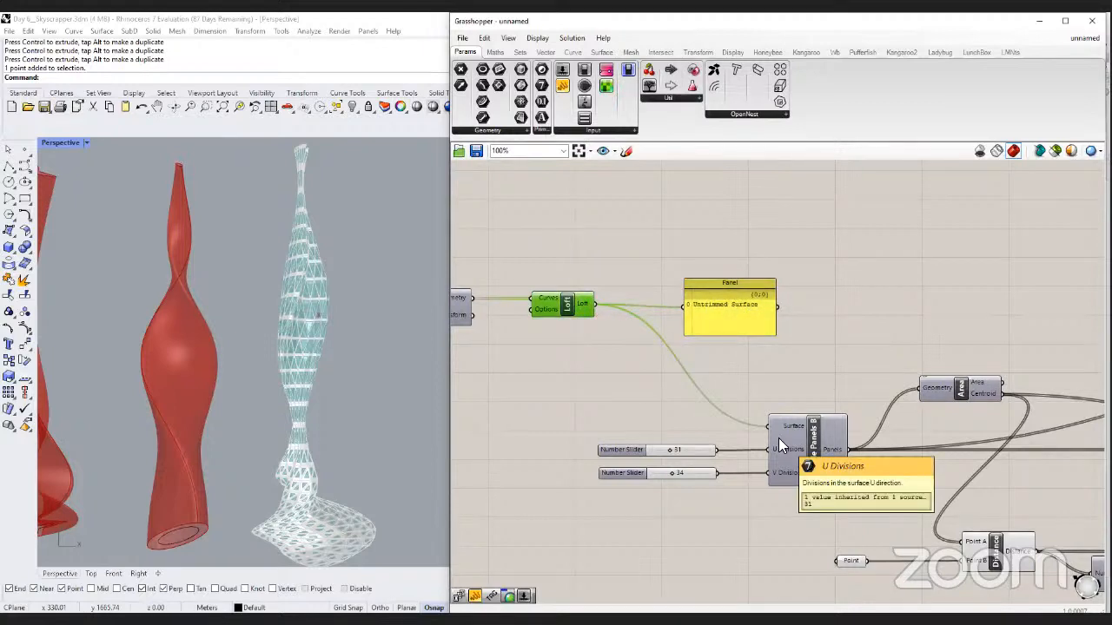
left_click(675, 412)
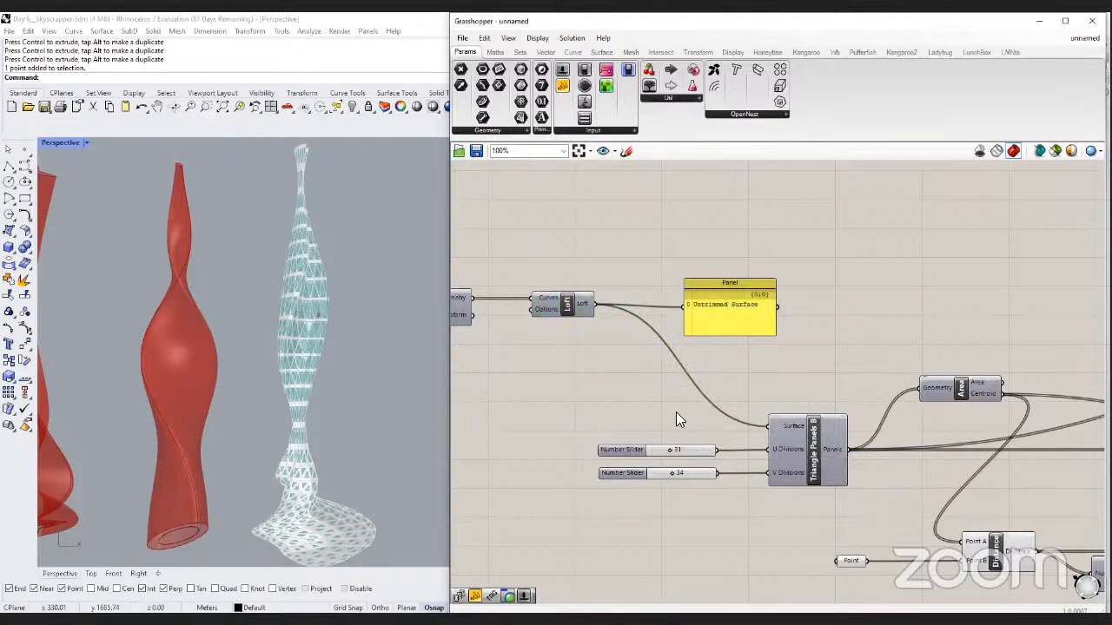
mouse_move(664, 409)
right_mouse_down()
mouse_move(666, 385)
mouse_move(673, 397)
right_mouse_up()
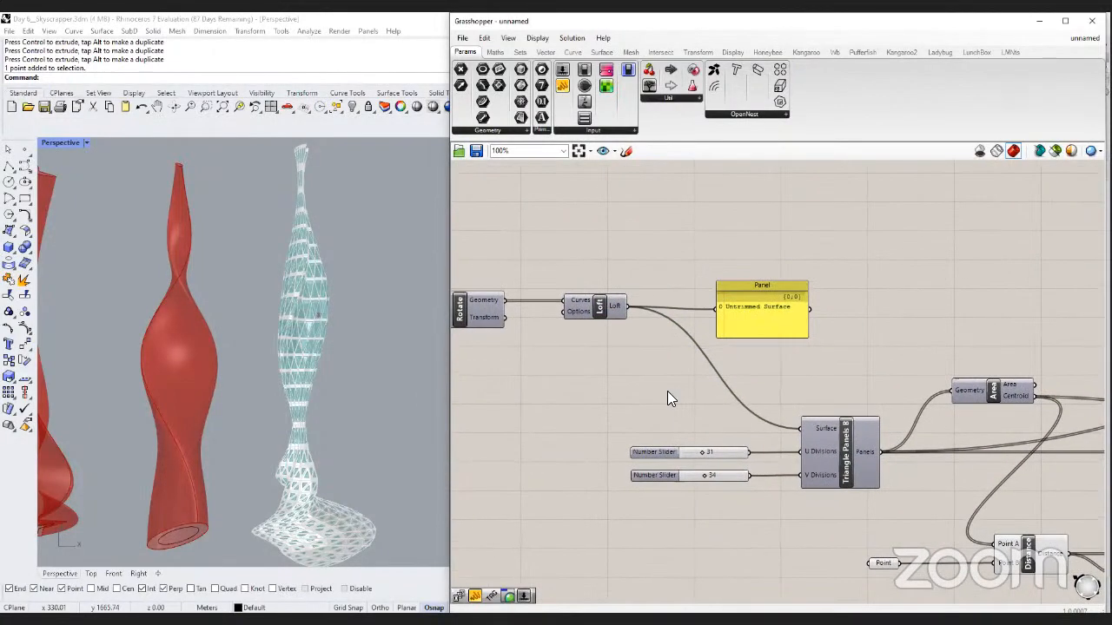
Minimize Grasshopper, model a box beside the panelled tower and show its object properties.
left_click(422, 390)
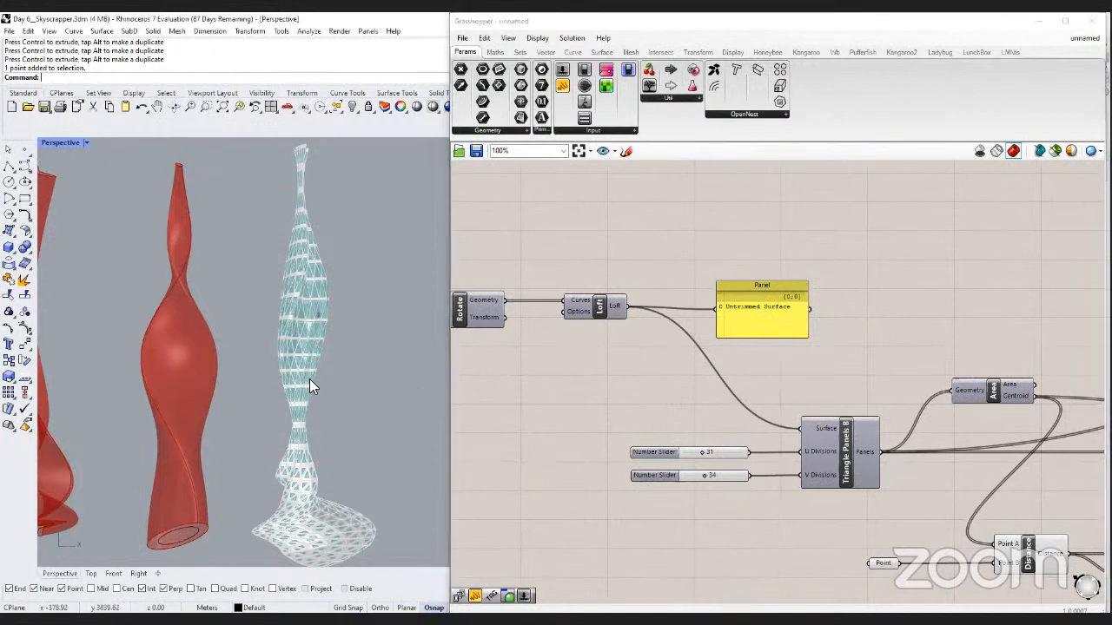
scroll(309, 379, "down", 5)
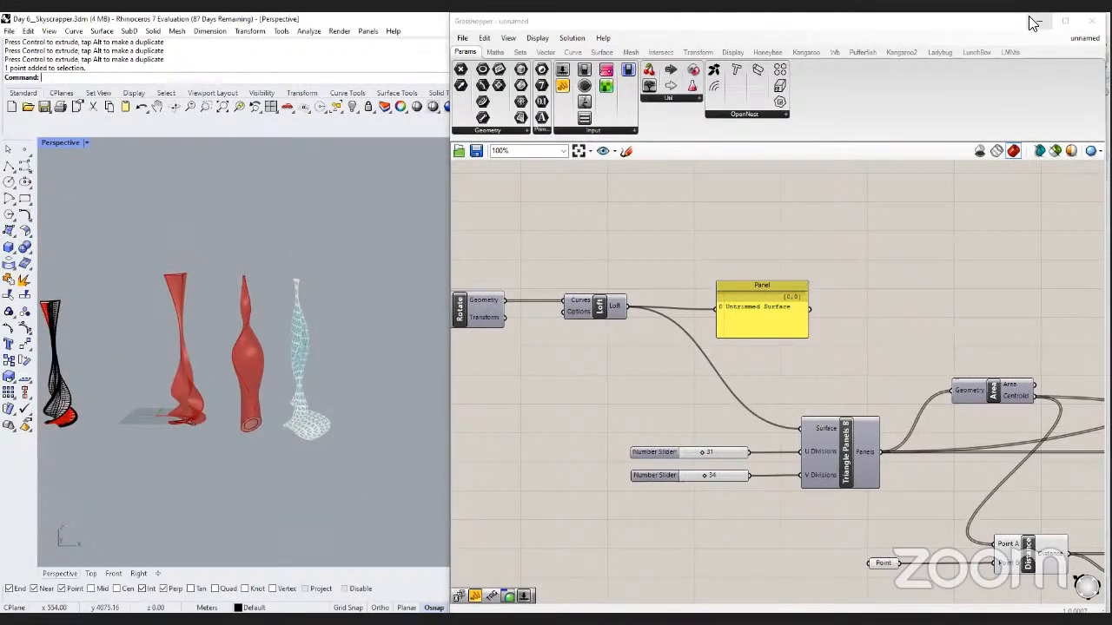
left_click(9, 246)
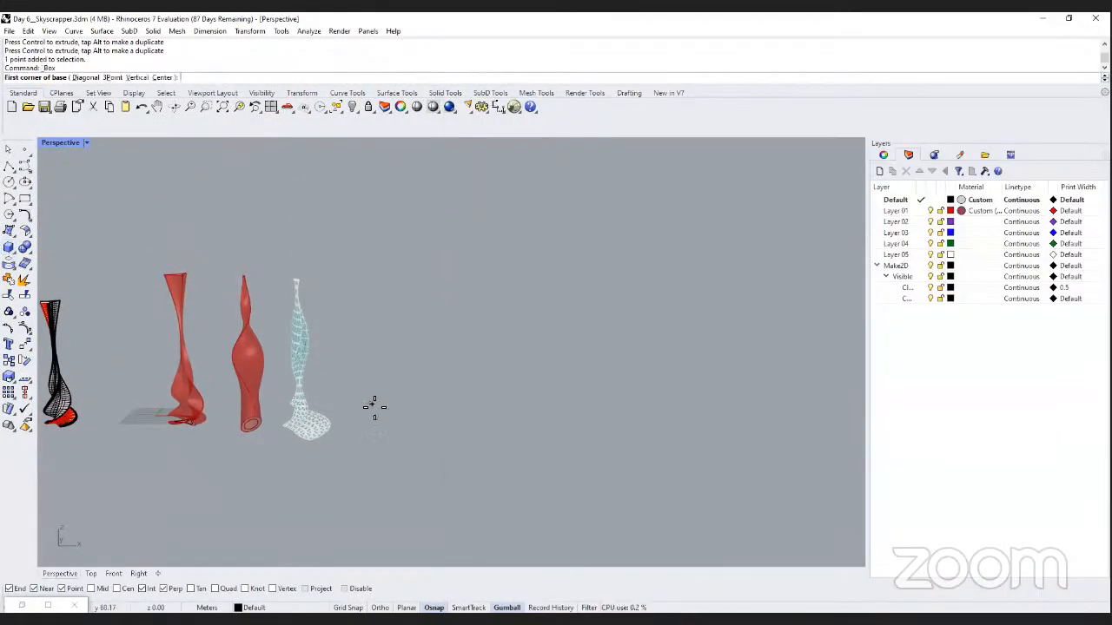
left_click(396, 408)
left_click(434, 415)
left_click(416, 372)
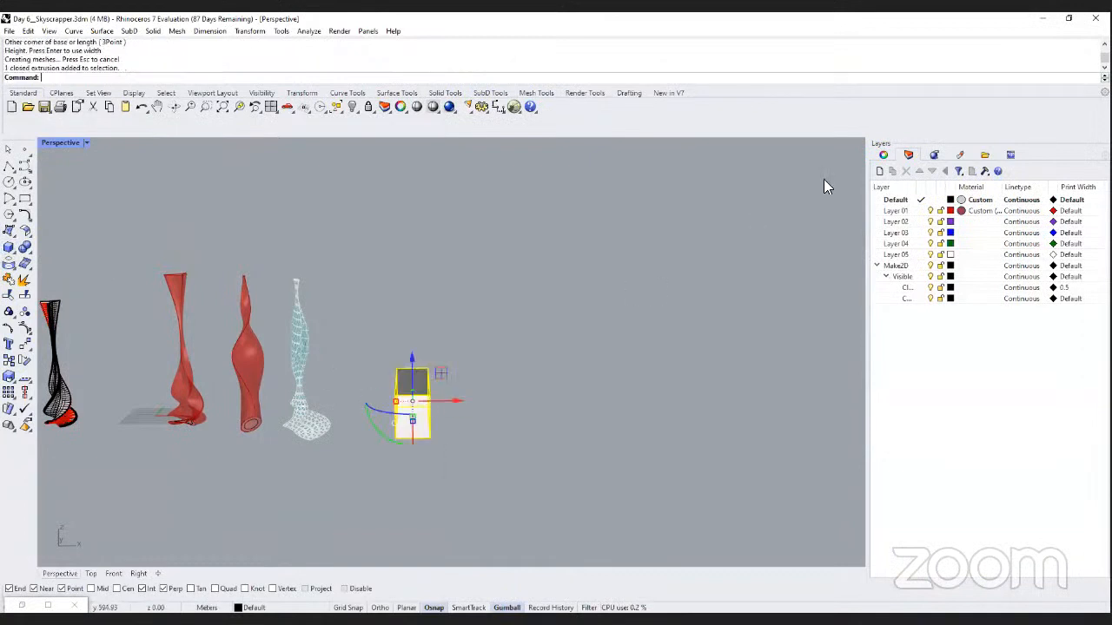
left_click(883, 155)
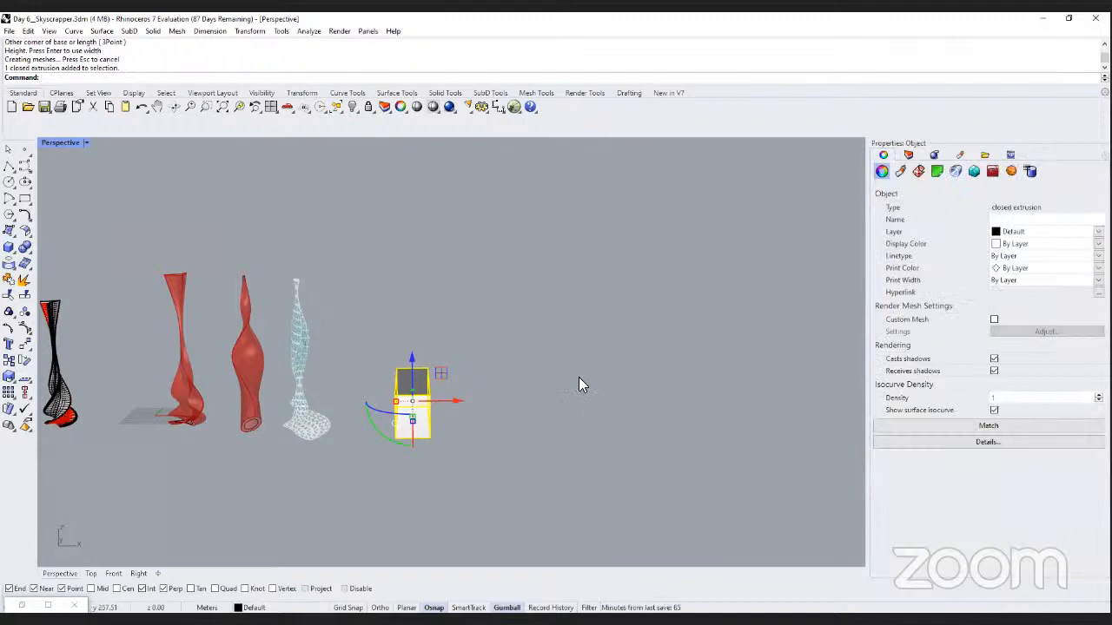
right_click_drag(580, 381, 502, 392)
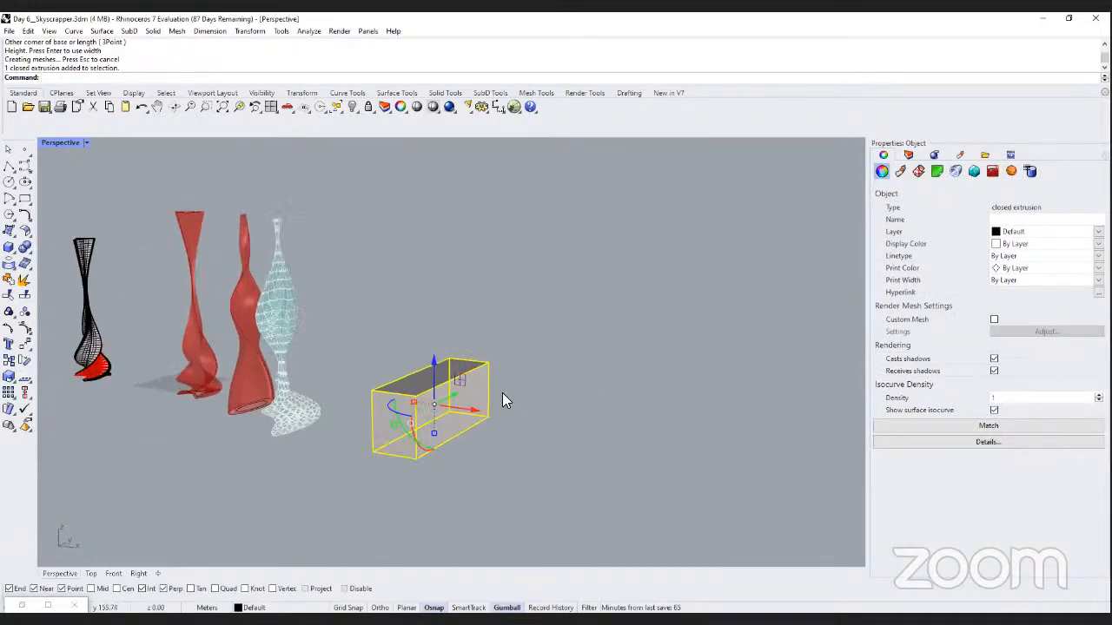
Explode the box beside the towers into separate surfaces and select its side, top and front faces one by one to check their type.
type("Explode")
key("Return")
left_click(453, 403)
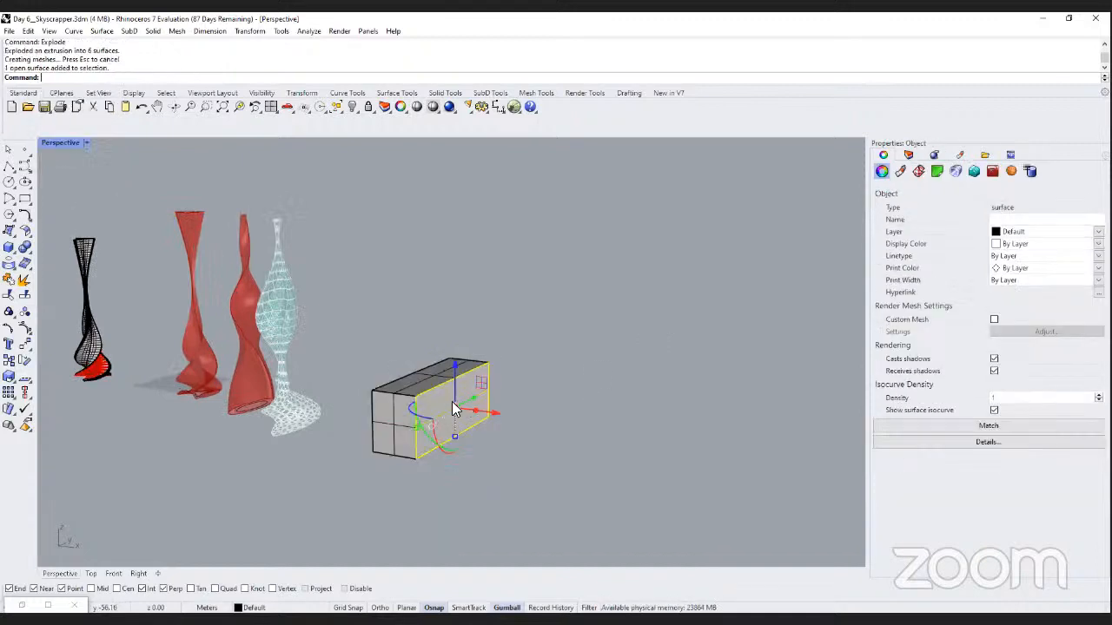
left_click(416, 377)
left_click(387, 420)
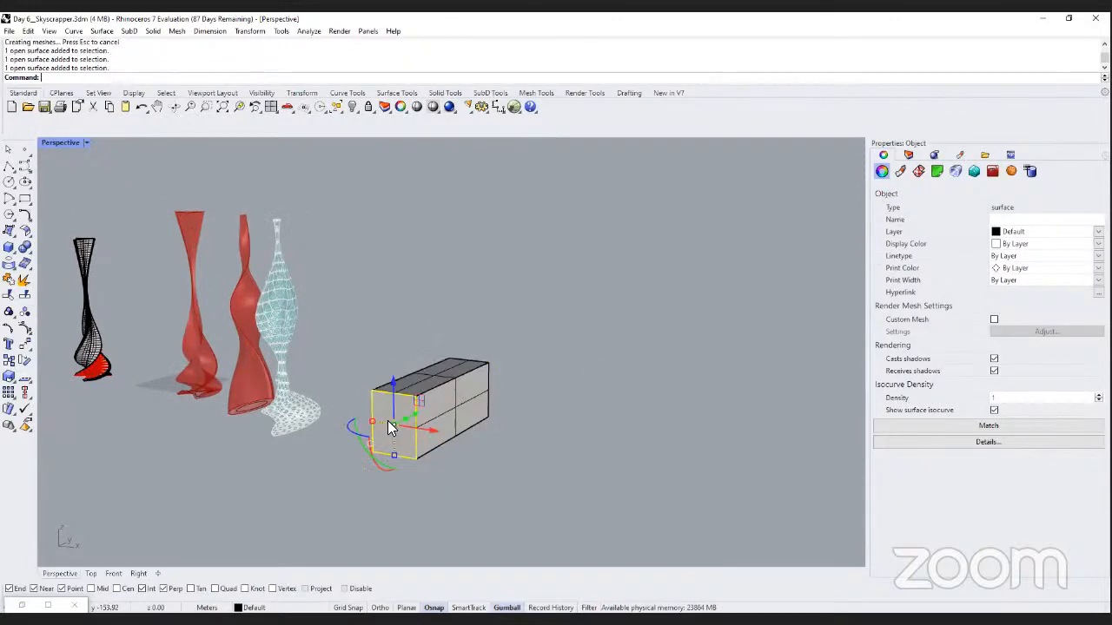
Select all the exploded box surfaces and delete them.
left_click(484, 450)
left_click_drag(528, 462, 368, 351)
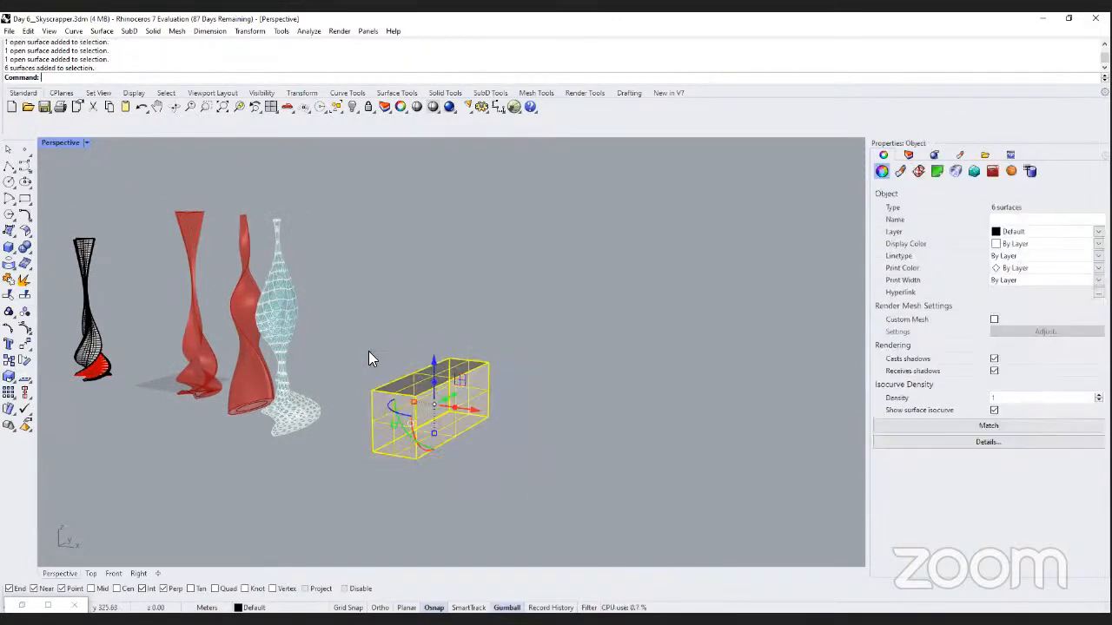
key("Delete")
Return to Grasshopper, add a Deconstruct Brep component above the Loft output and shift the Panel slightly.
left_click(23, 605)
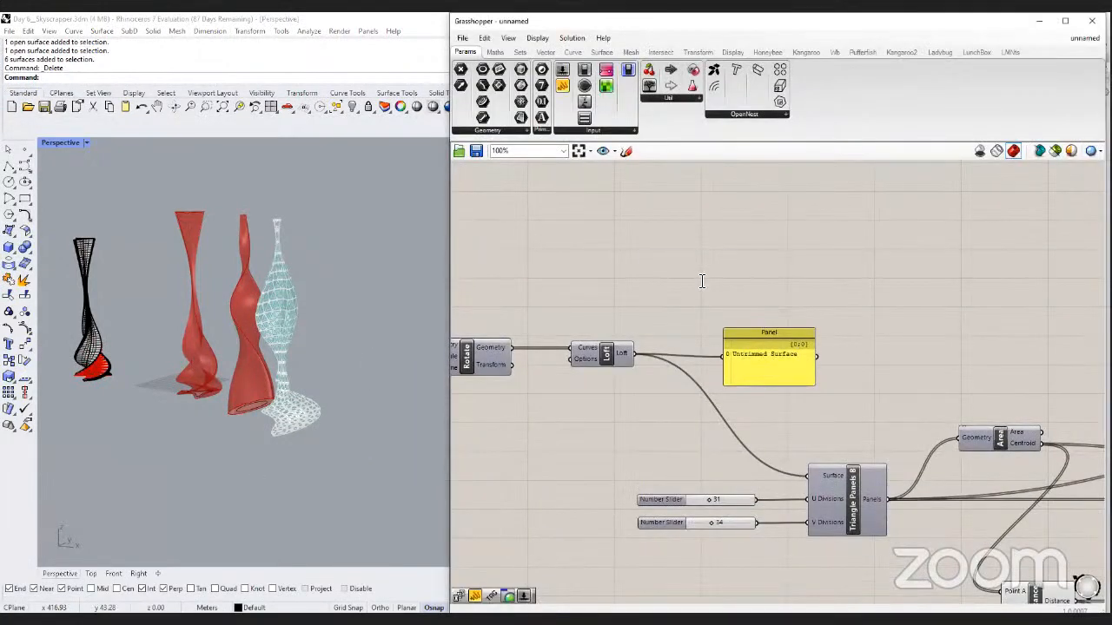
double_click(702, 281)
type("deconstruct")
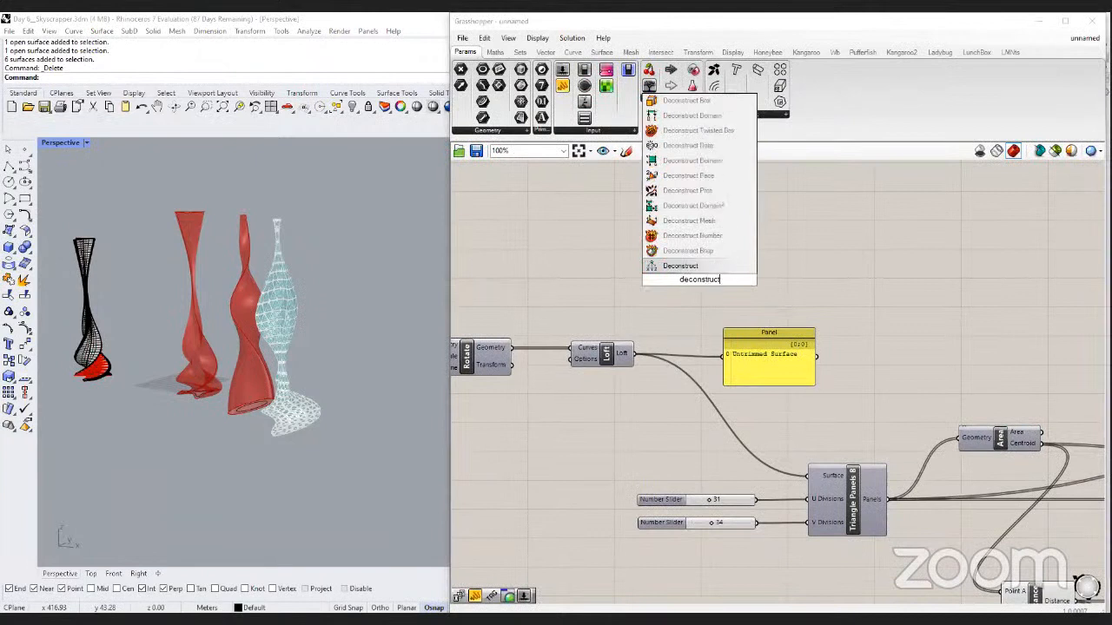
type(" brep")
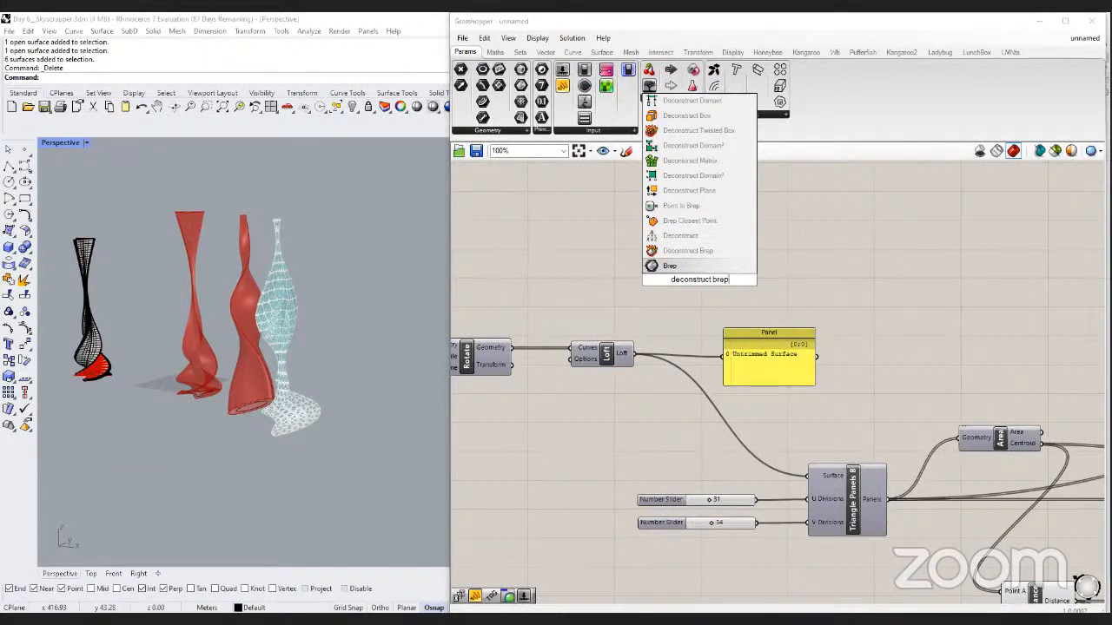
left_click(714, 250)
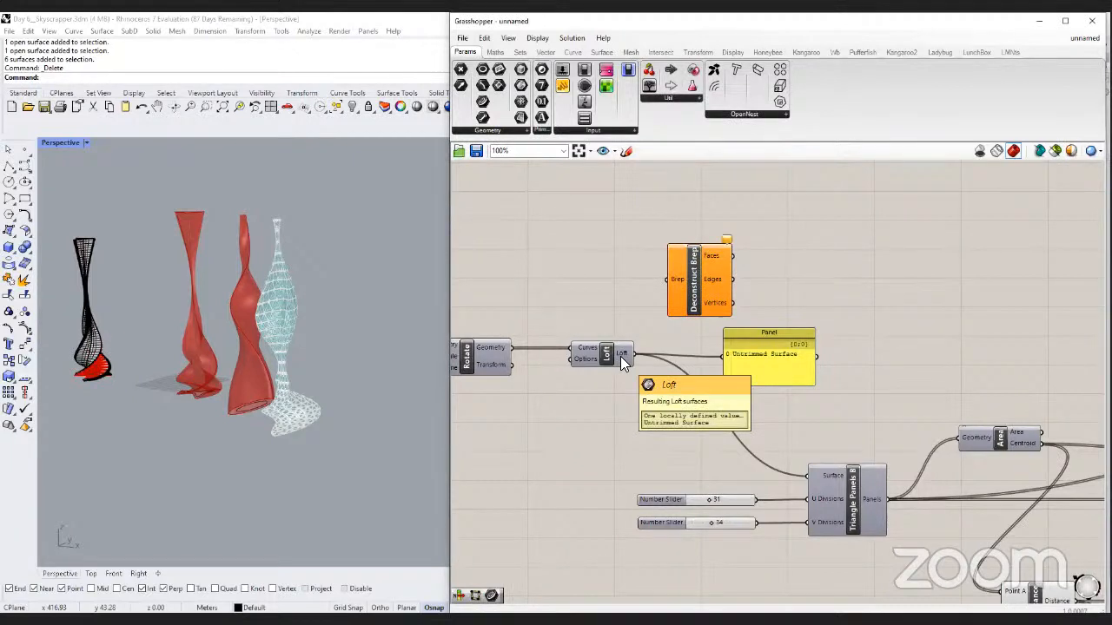
left_click_drag(766, 356, 771, 349)
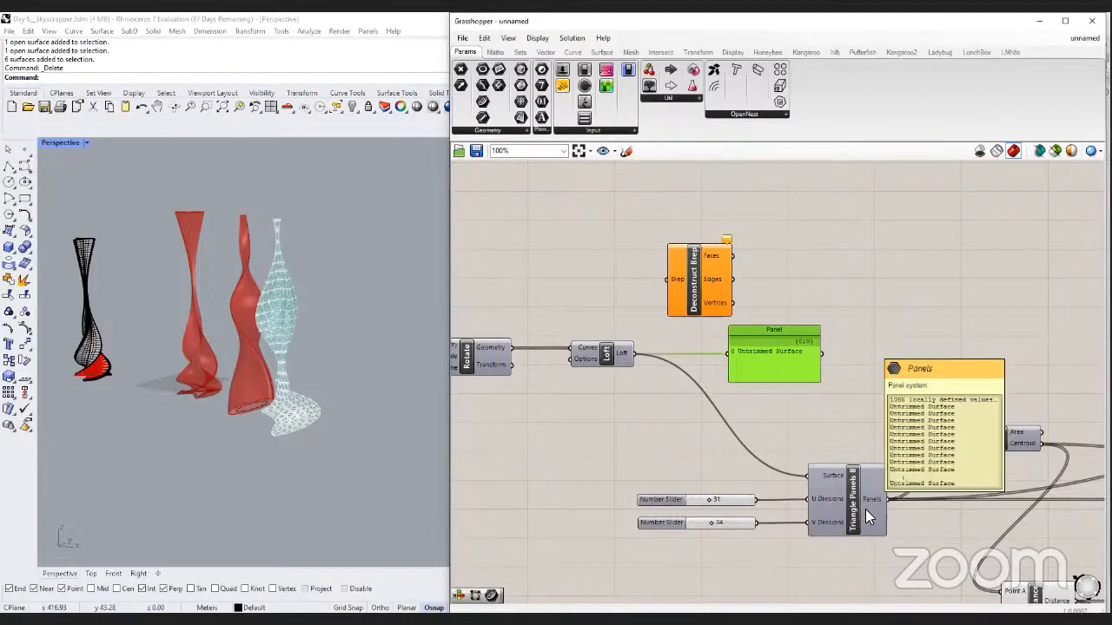
left_click(841, 418)
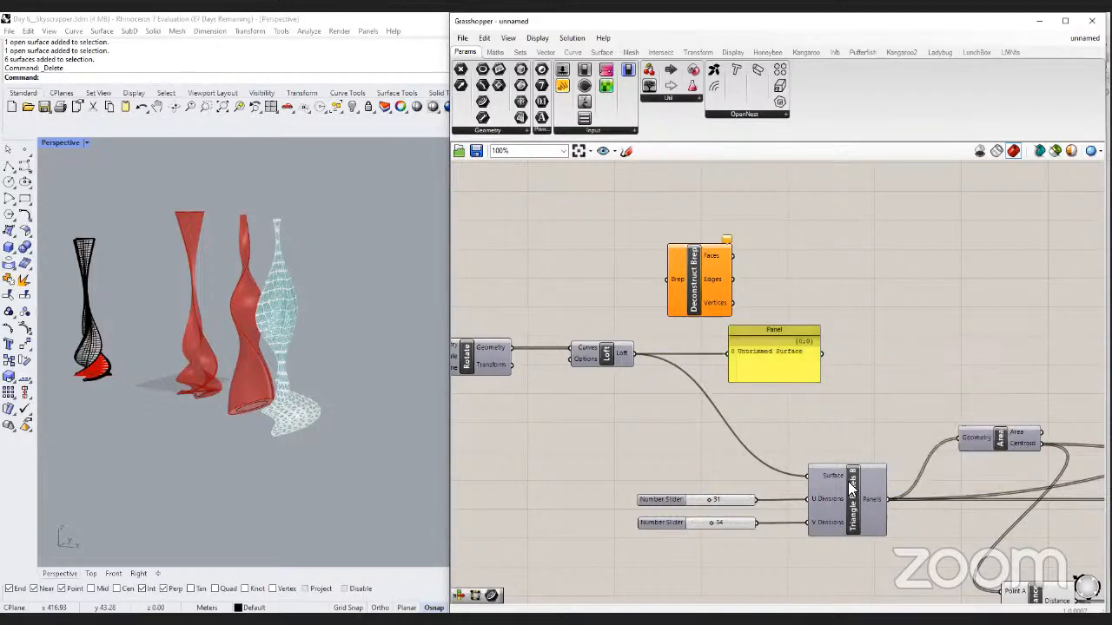
Draw a rectangle on the ground beside the panelled tower's base and set it as the source of the Curve parameter.
left_click(24, 183)
left_click(24, 200)
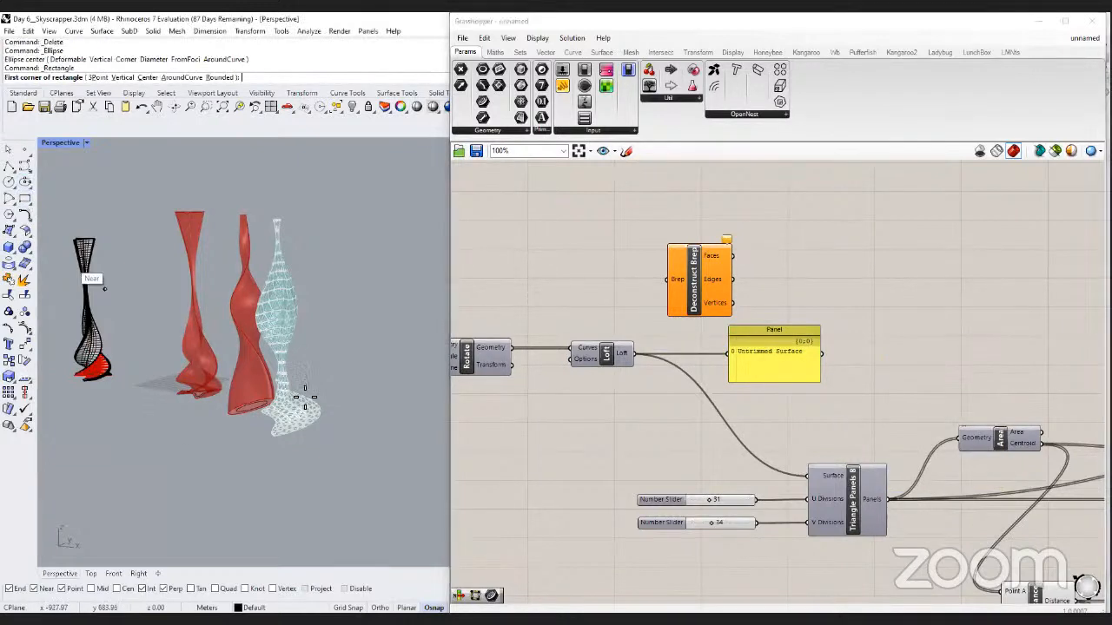
left_click(365, 426)
left_click(367, 431)
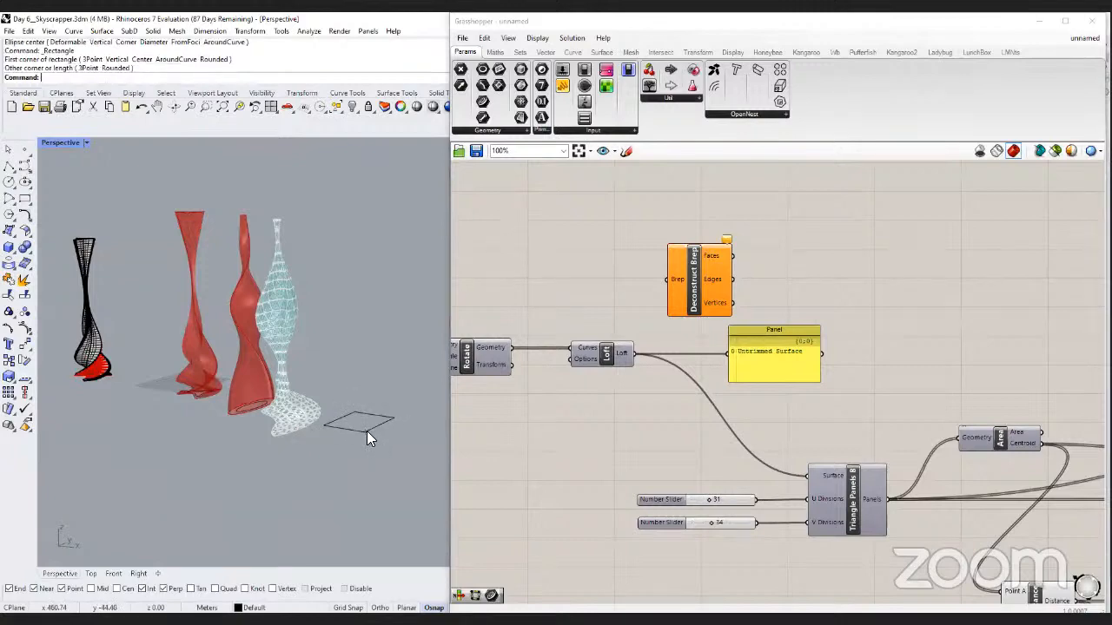
scroll(812, 408, "down", 5)
scroll(478, 238, "up", 4)
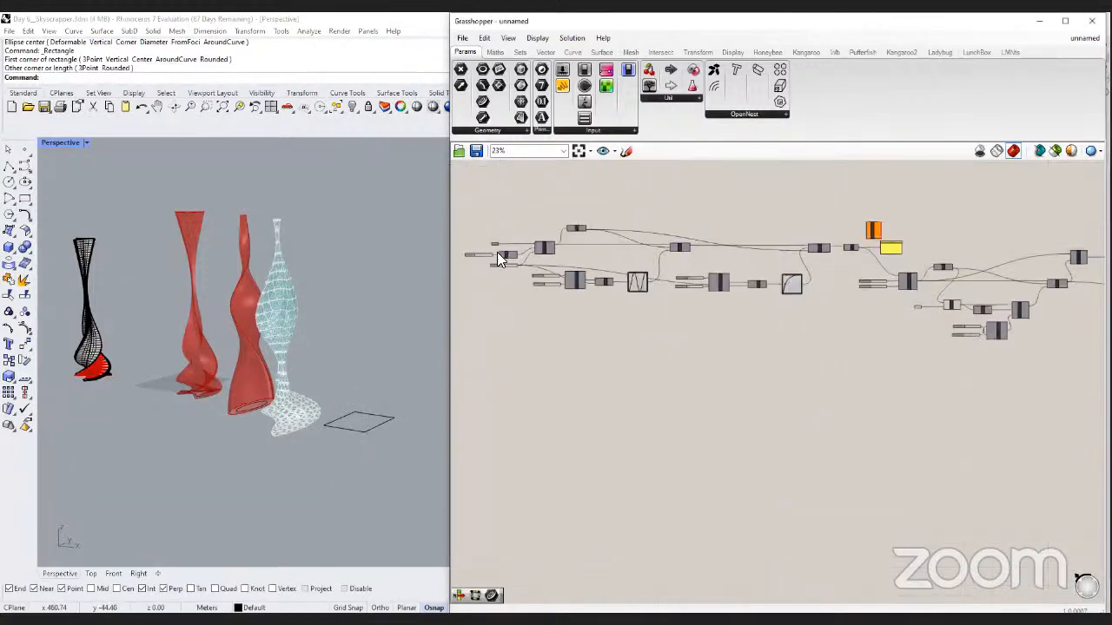
right_click(487, 229)
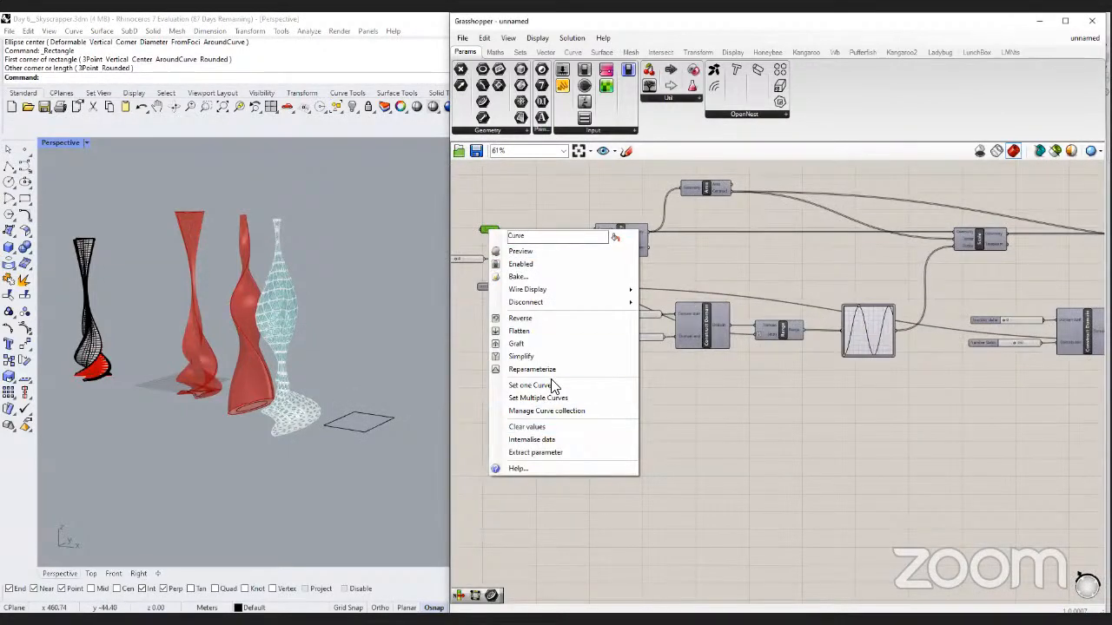
left_click(551, 385)
left_click(387, 418)
Turn on the Loft component's preview, then read the surface type in its Panel and check the Triangle Panels B error.
right_click_drag(903, 376, 548, 423)
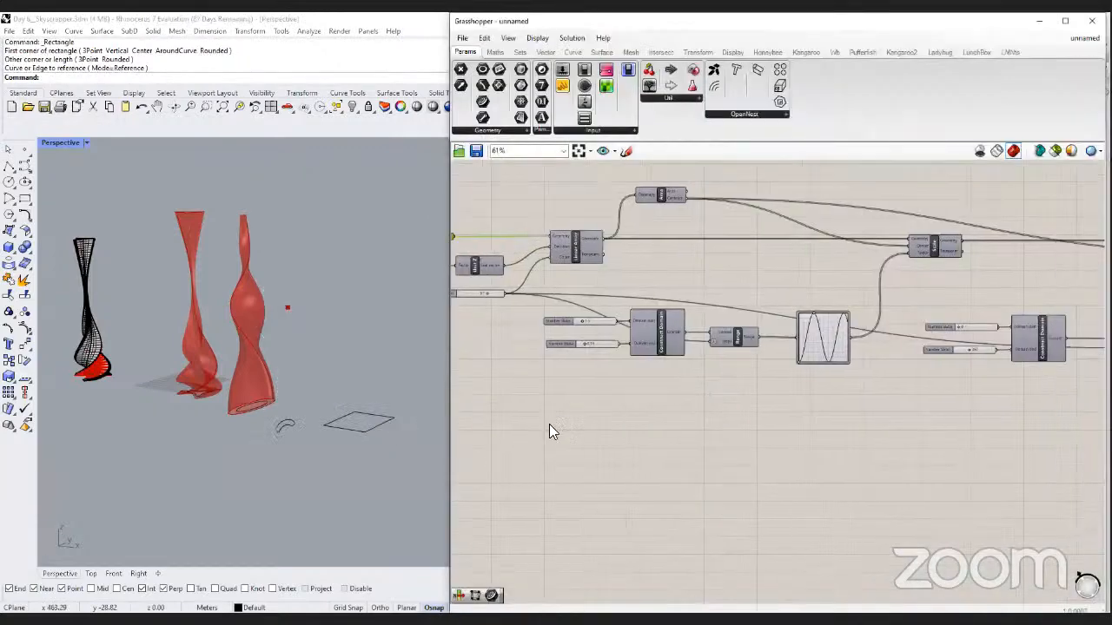
right_click_drag(783, 328, 670, 337)
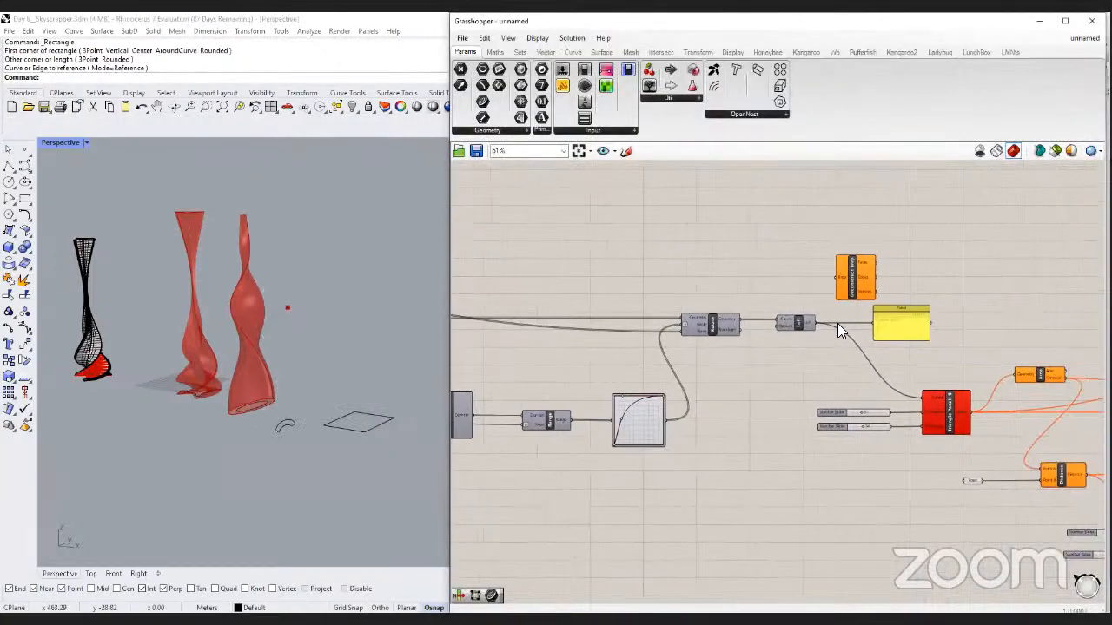
middle_click(801, 322)
left_click(822, 301)
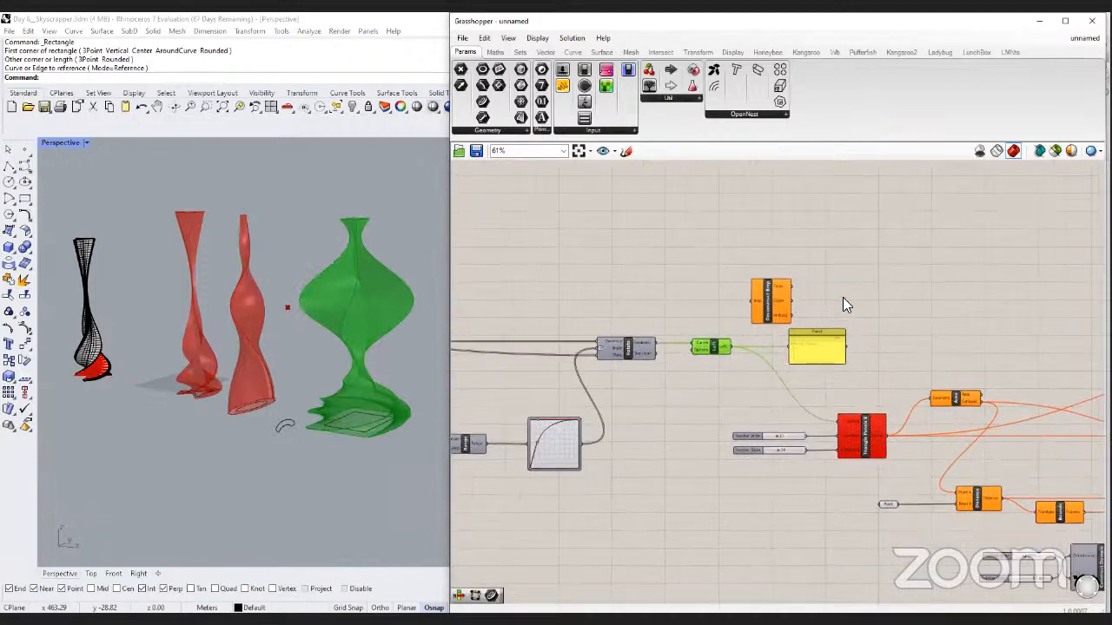
left_click(843, 299)
scroll(842, 298, "up", 5)
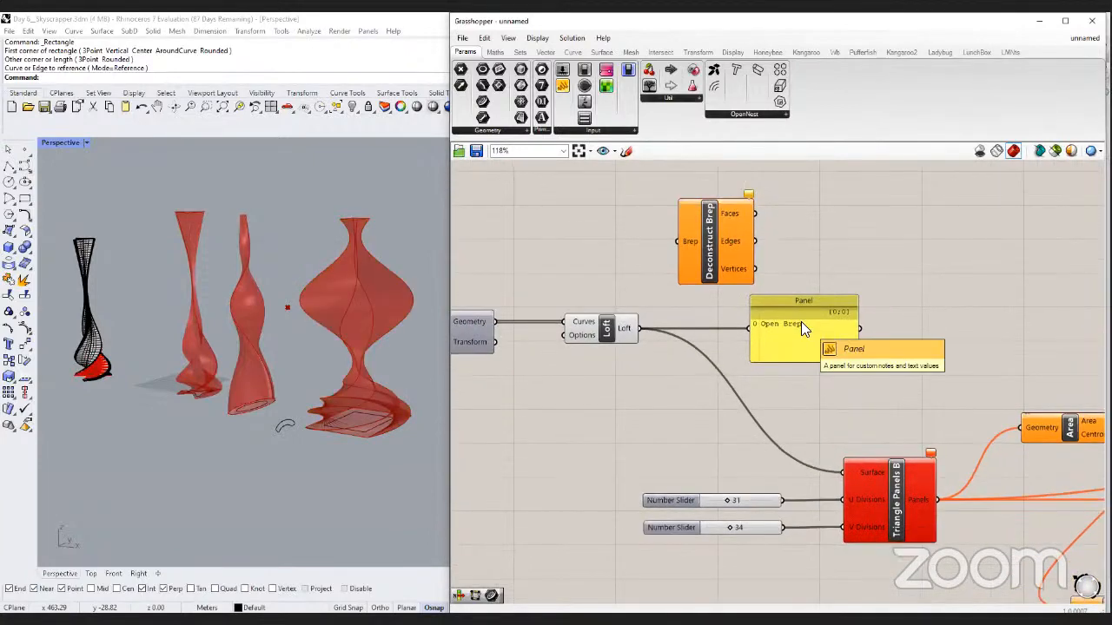
right_click_drag(919, 487, 887, 431)
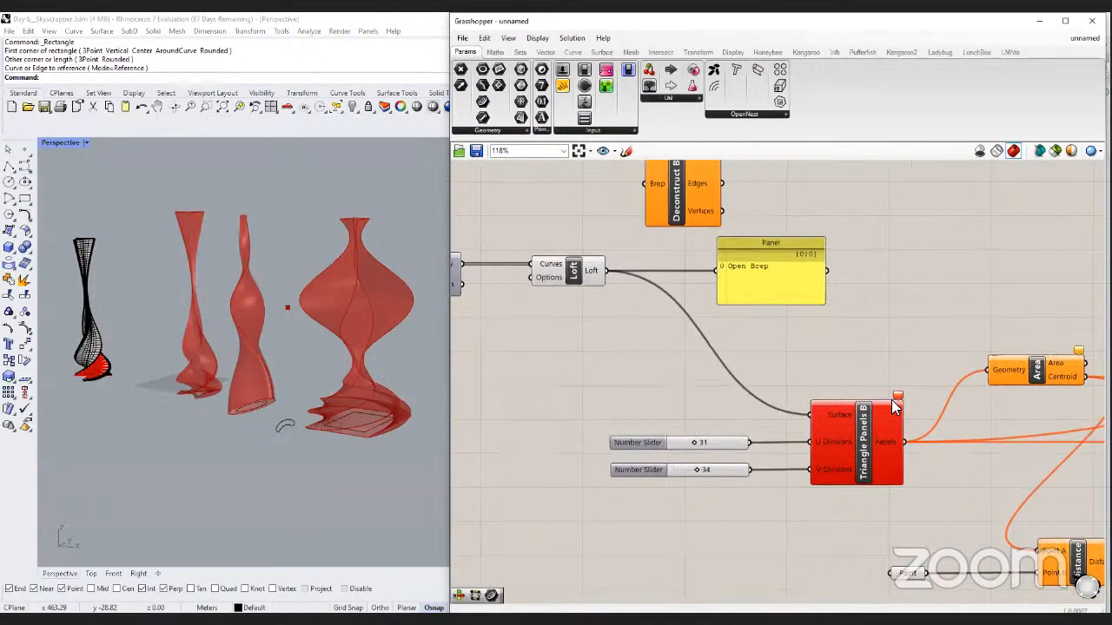
mouse_move(895, 407)
Scale the rectangle at the new tower's base by a factor of 0.5.
left_click(338, 421)
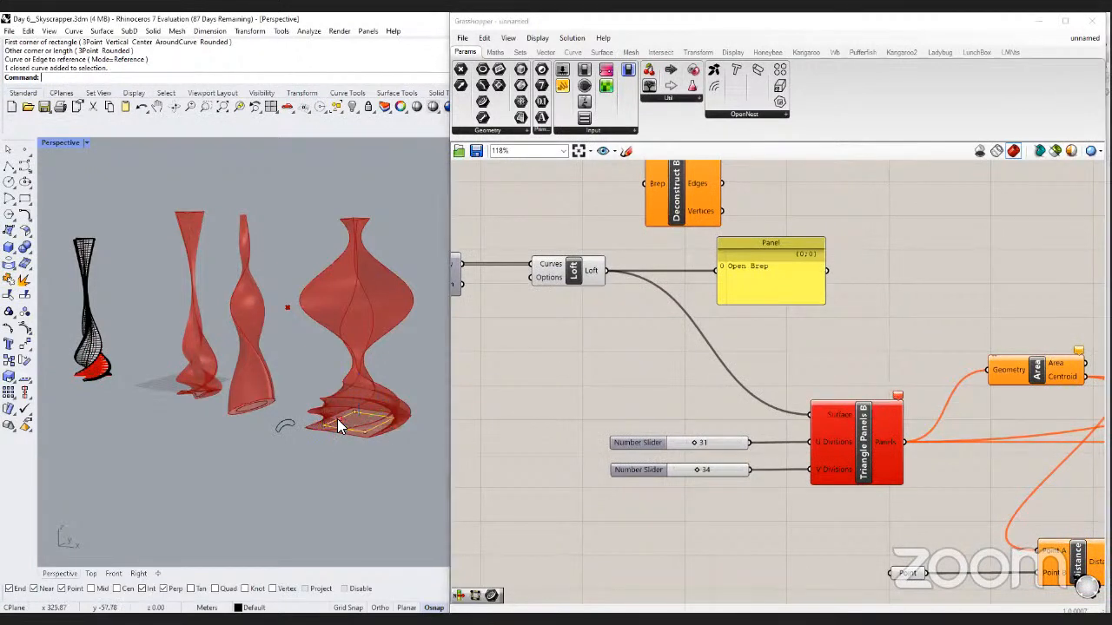
left_click(337, 418)
type("0.5")
key("Return")
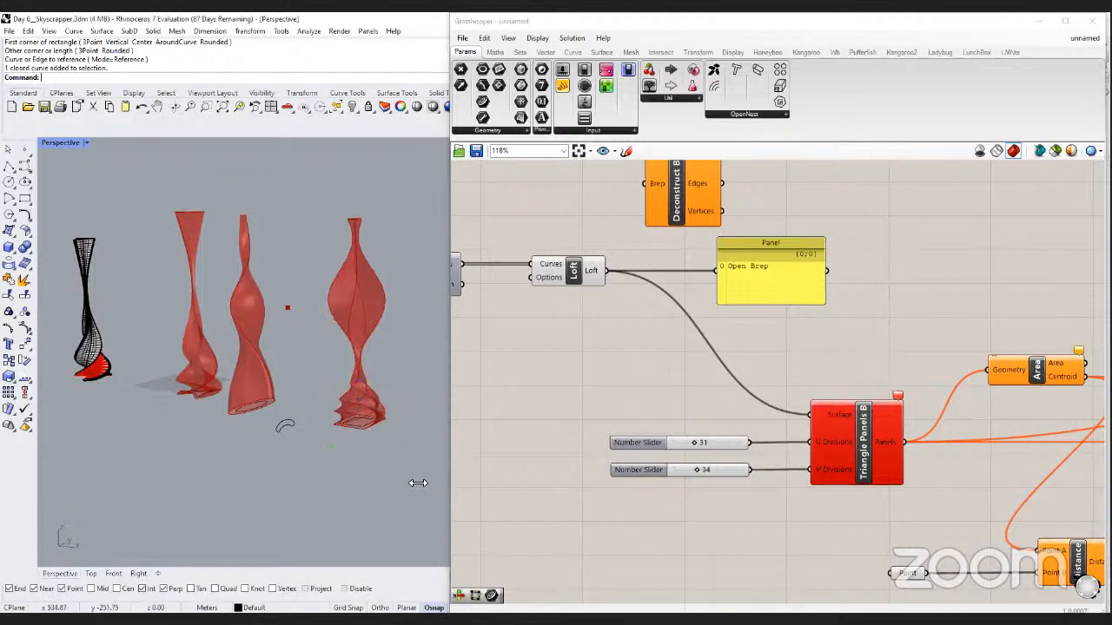
Connect the Loft output to Deconstruct Brep's Brep input and its Faces output to the Panel.
scroll(631, 374, "down", 3)
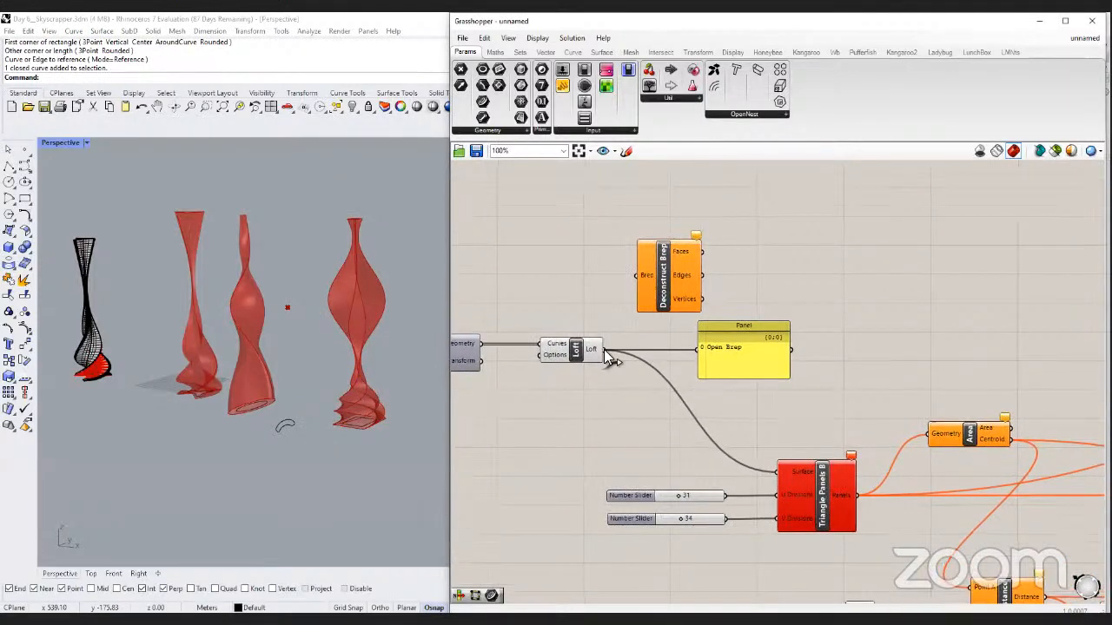
left_click_drag(605, 349, 637, 277)
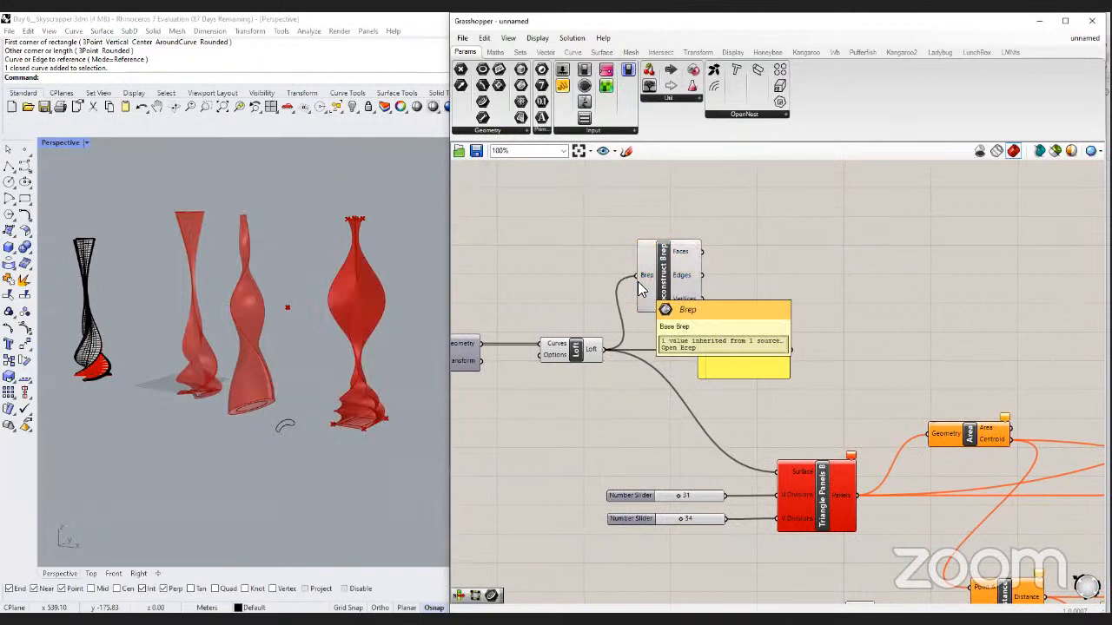
left_click_drag(702, 251, 835, 279)
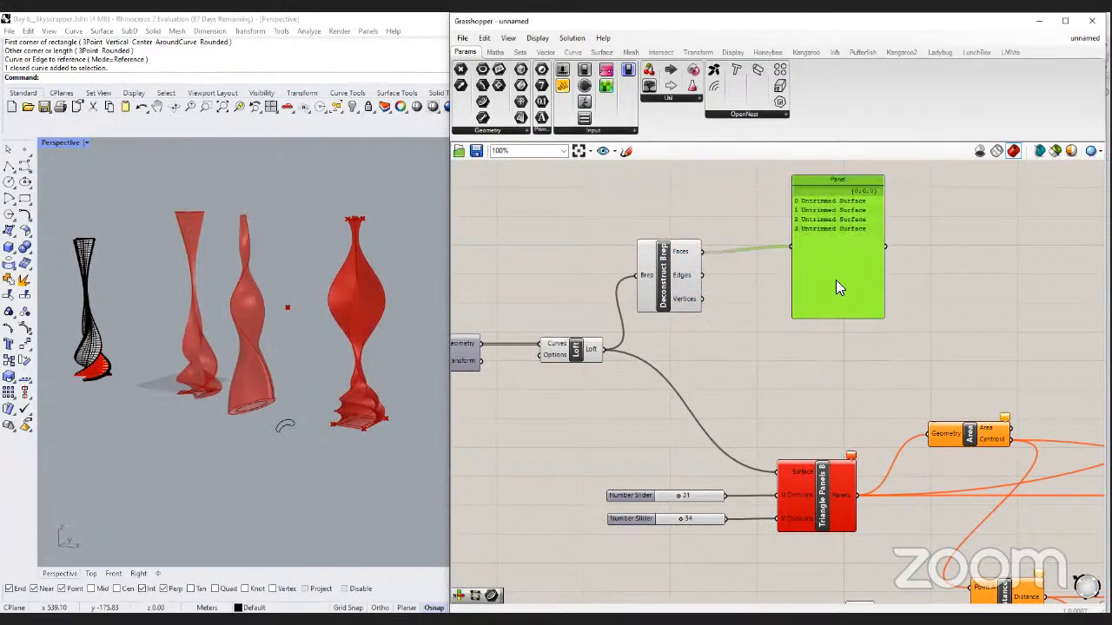
Feed Deconstruct Brep's Faces into the Surface input of Triangle Panels B instead of the Loft, and inspect the panelled tower.
right_click_drag(747, 328, 701, 319)
left_click_drag(656, 241, 733, 466)
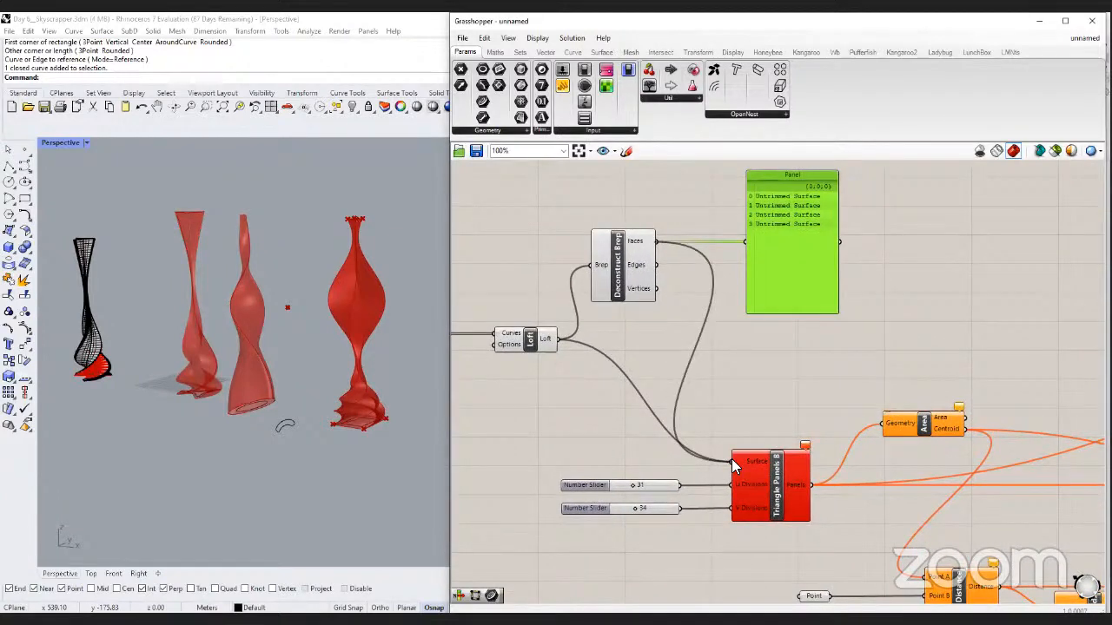
left_click(764, 379)
right_click_drag(763, 380, 719, 359)
right_click_drag(813, 418, 783, 385)
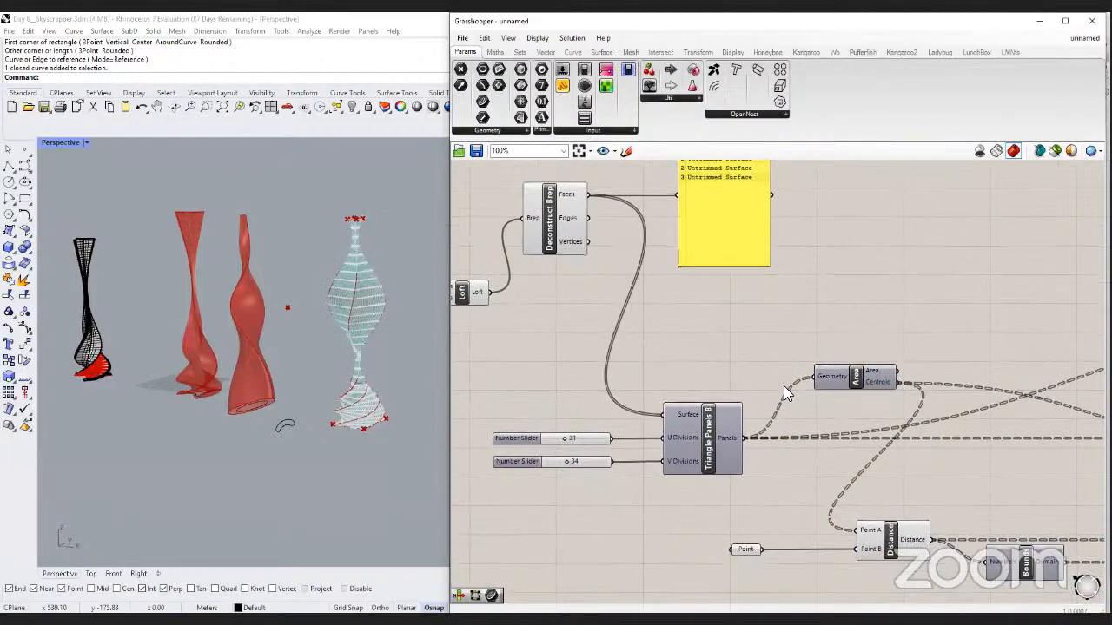
scroll(372, 375, "up", 8)
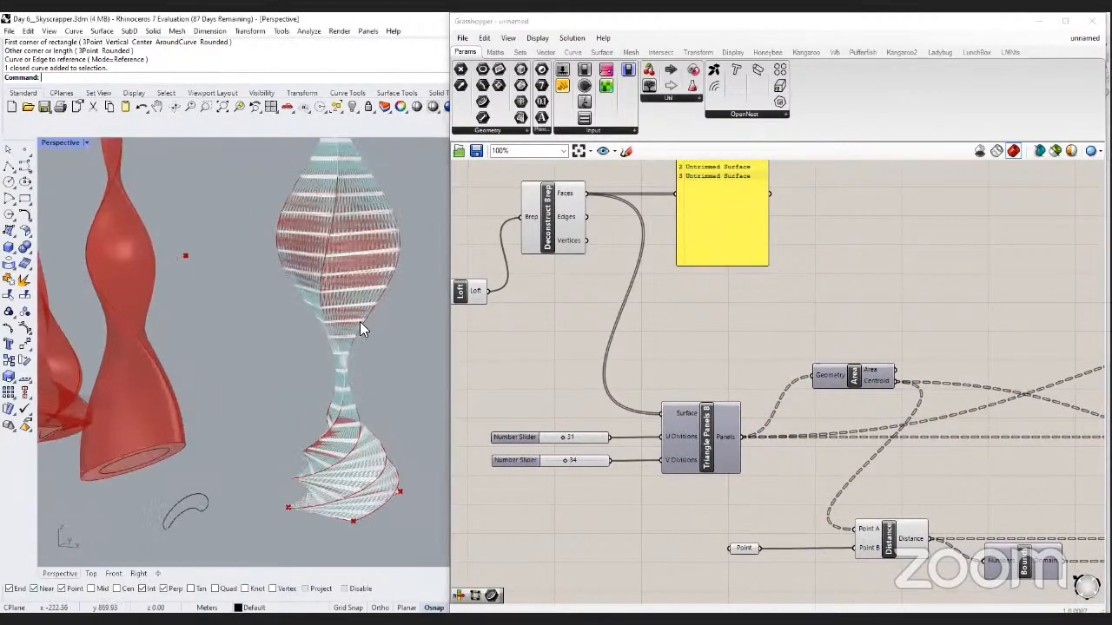
scroll(360, 323, "up", 3)
scroll(345, 337, "down", 3)
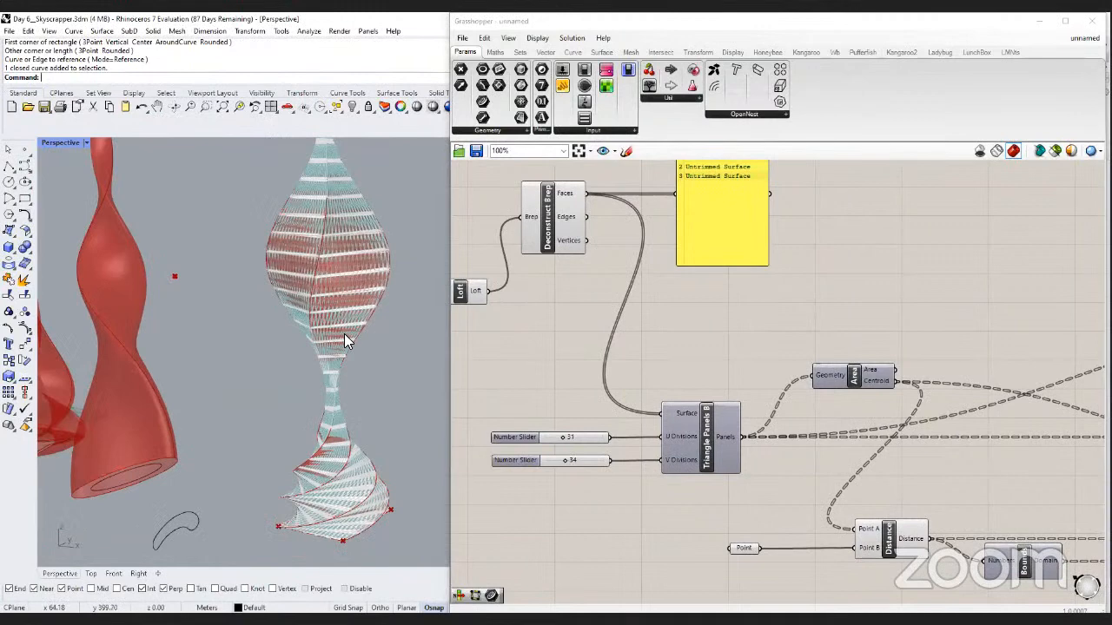
scroll(344, 334, "down", 2)
Set the Curve parameter back to the curved, bean-shaped outline on the ground.
right_click_drag(556, 342, 714, 352)
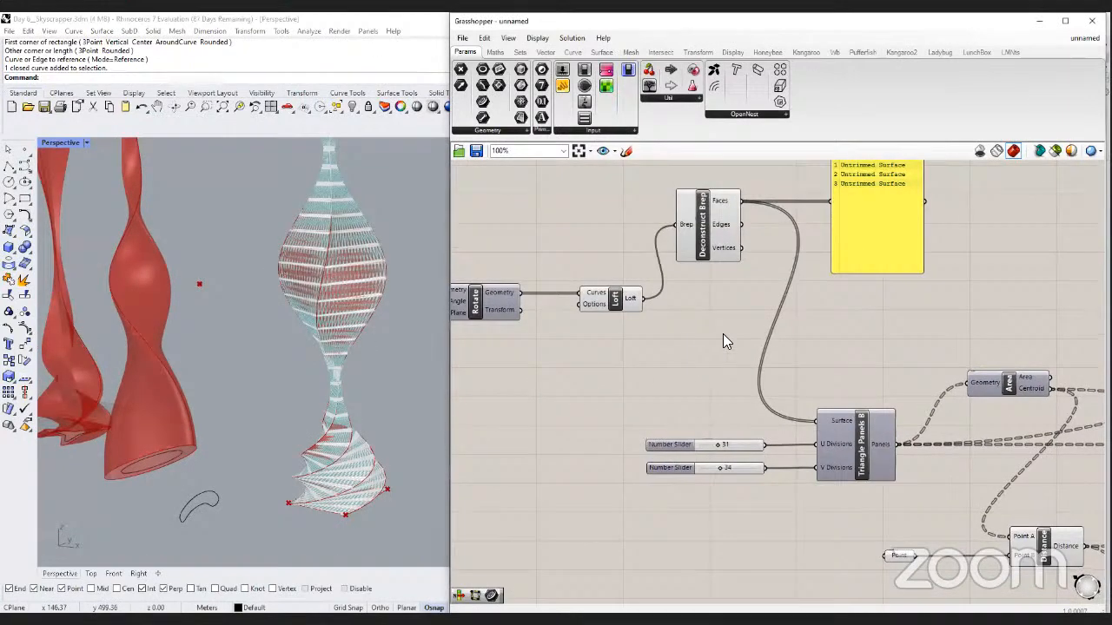
scroll(723, 334, "down", 4)
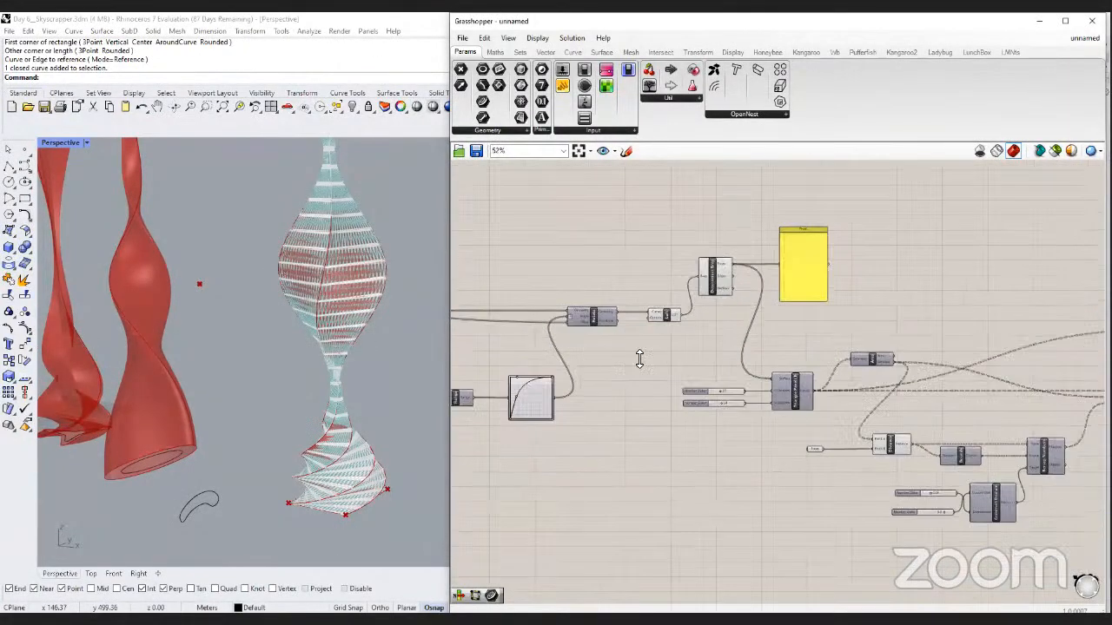
scroll(721, 336, "up", 1)
right_click_drag(608, 362, 847, 365)
scroll(639, 339, "down", 3)
scroll(533, 326, "up", 4)
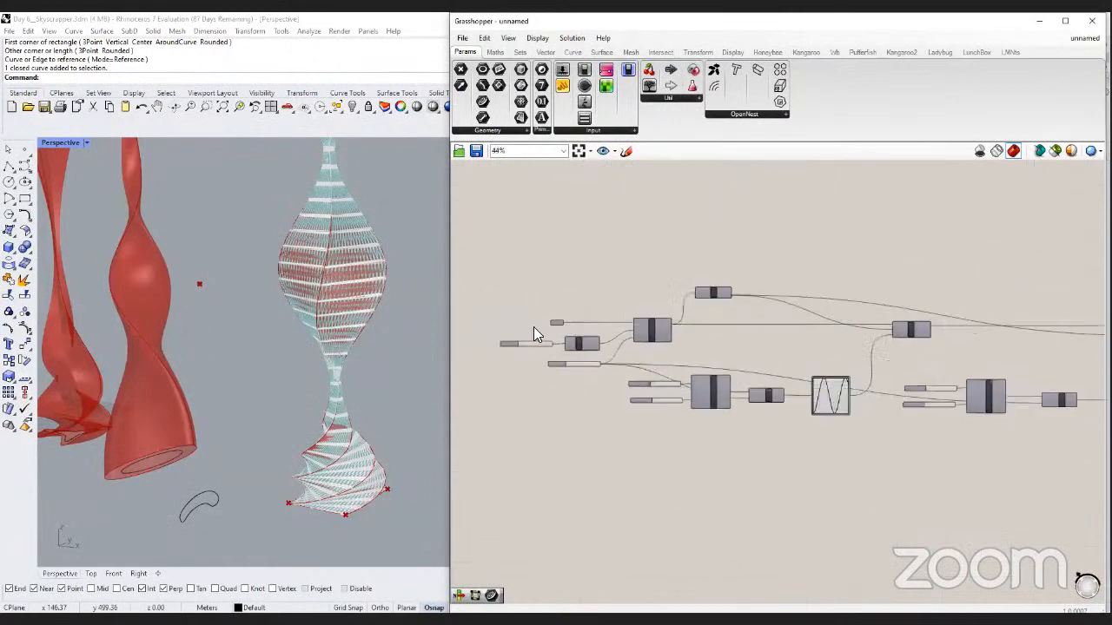
scroll(556, 321, "up", 1)
left_click(560, 320)
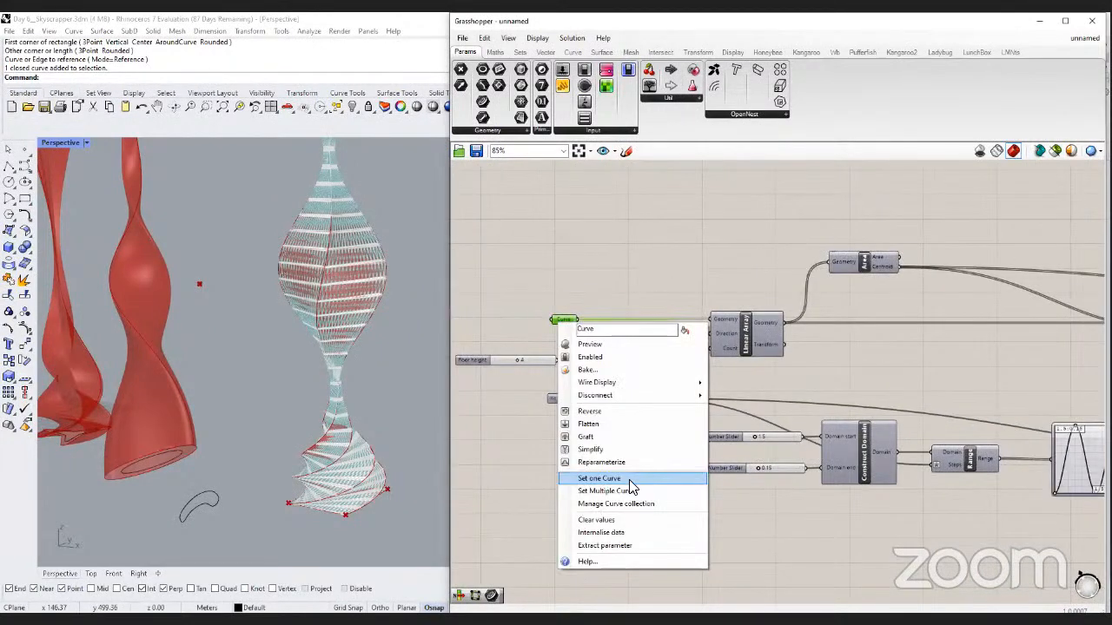
left_click(599, 479)
left_click(208, 501)
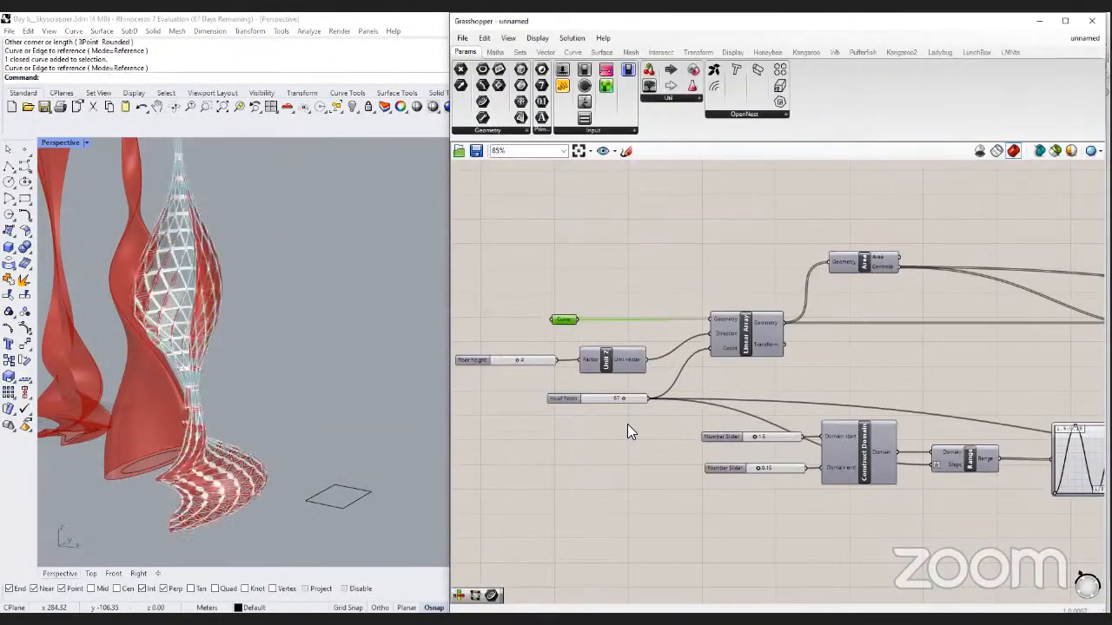
Turn off the preview of the Loft component.
scroll(599, 320, "down", 3)
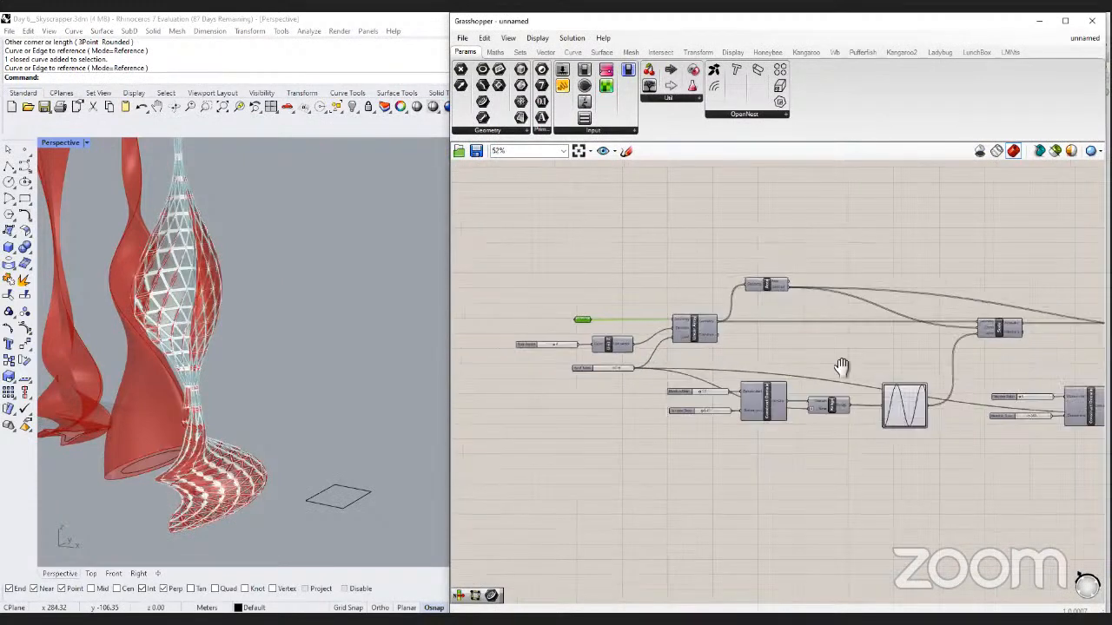
scroll(799, 349, "up", 3)
middle_click(807, 348)
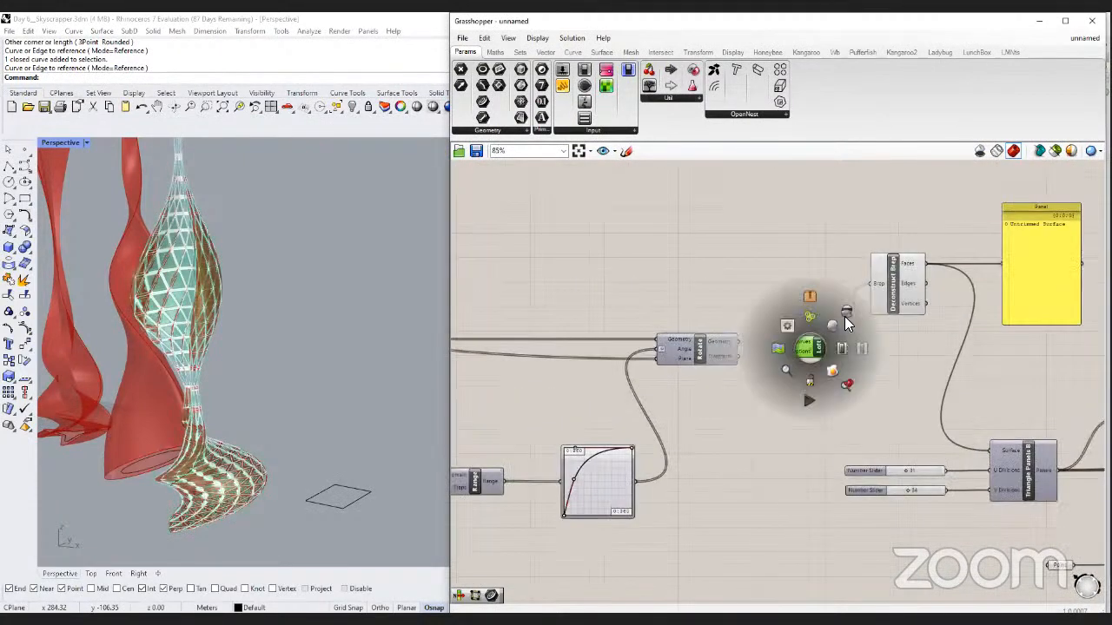
left_click(804, 346)
right_click_drag(832, 353, 653, 346)
Connect the Loft output directly to the Surface input of Triangle Panels B and delete the Deconstruct Brep component.
left_click(727, 276)
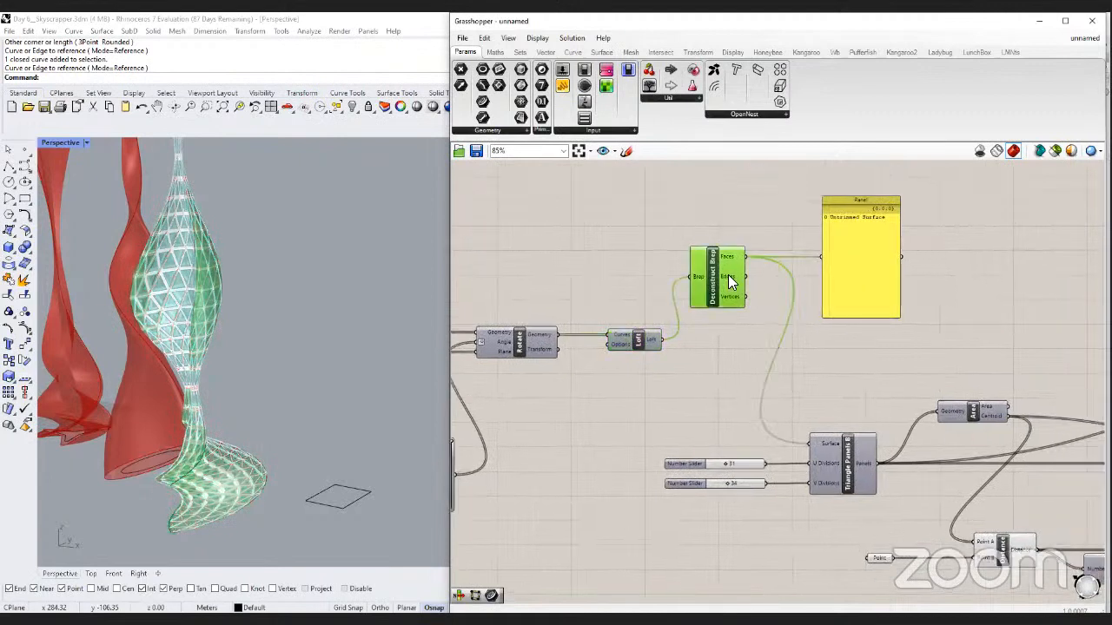
left_click(759, 320)
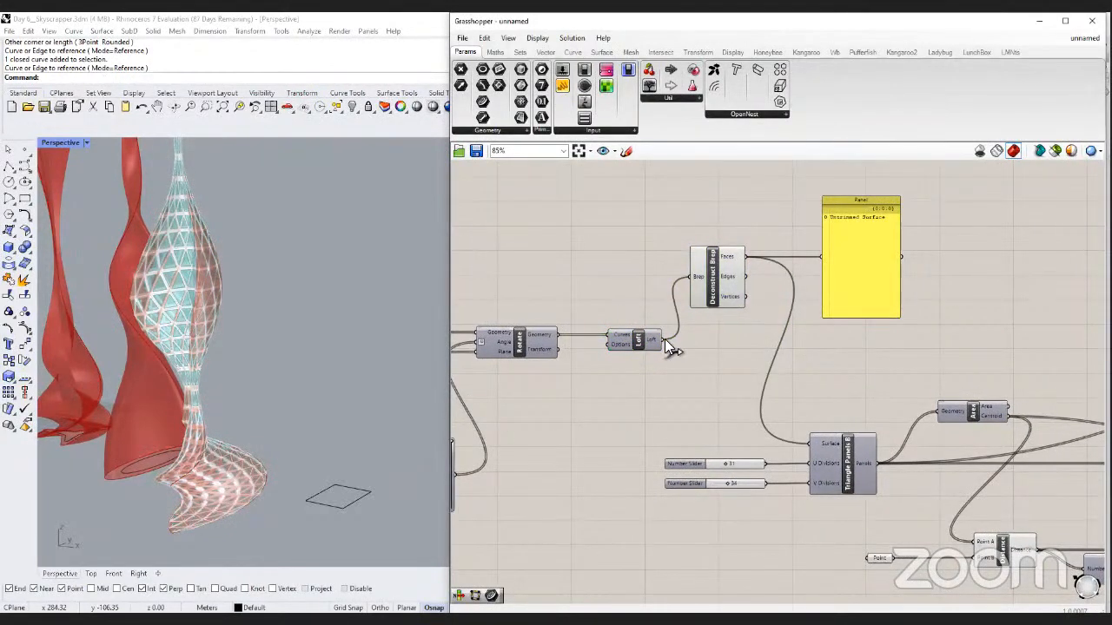
left_click_drag(663, 340, 806, 443)
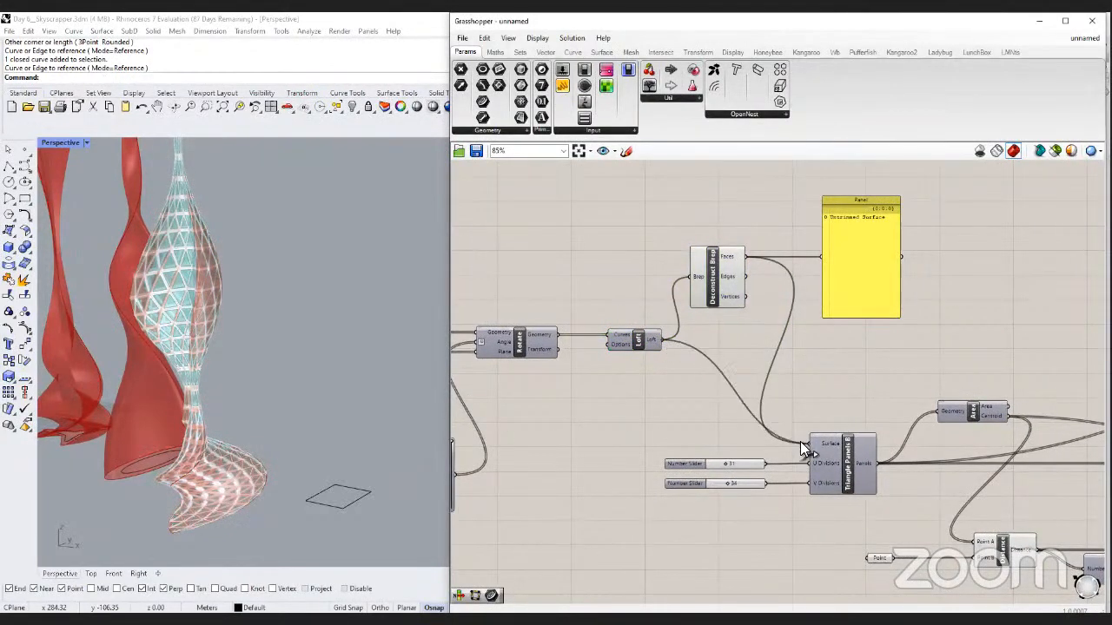
left_click(742, 278)
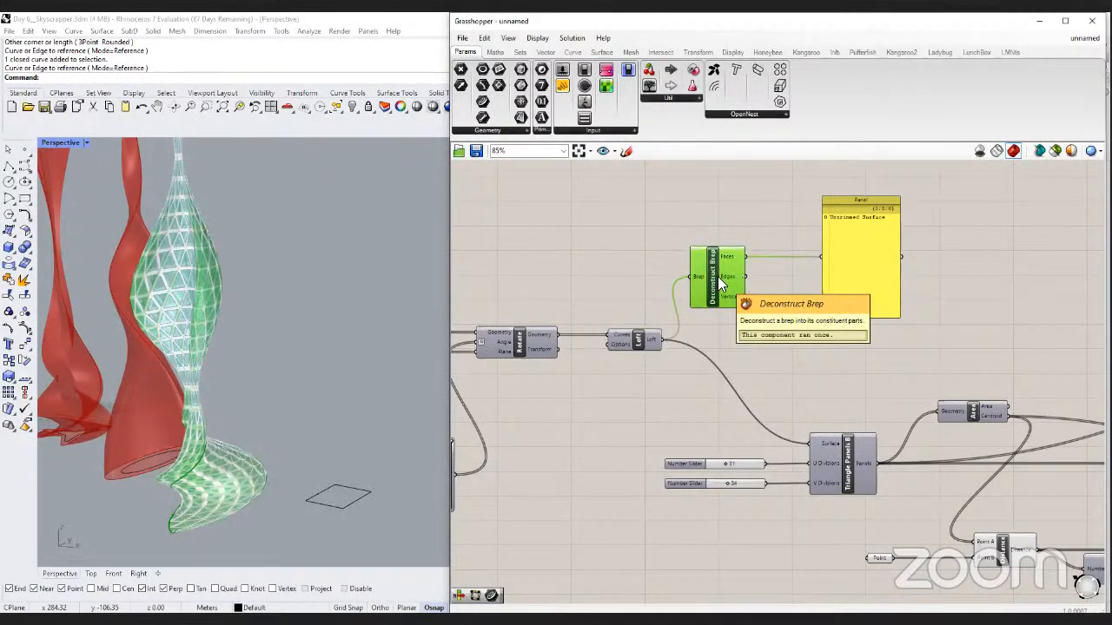
key("Delete")
Review the panel definition from Loft and Triangle Panels B through Scale and Ruled Surface to the Custom Preview components.
scroll(718, 276, "down", 2)
right_click_drag(769, 426, 724, 412)
scroll(724, 412, "down", 1)
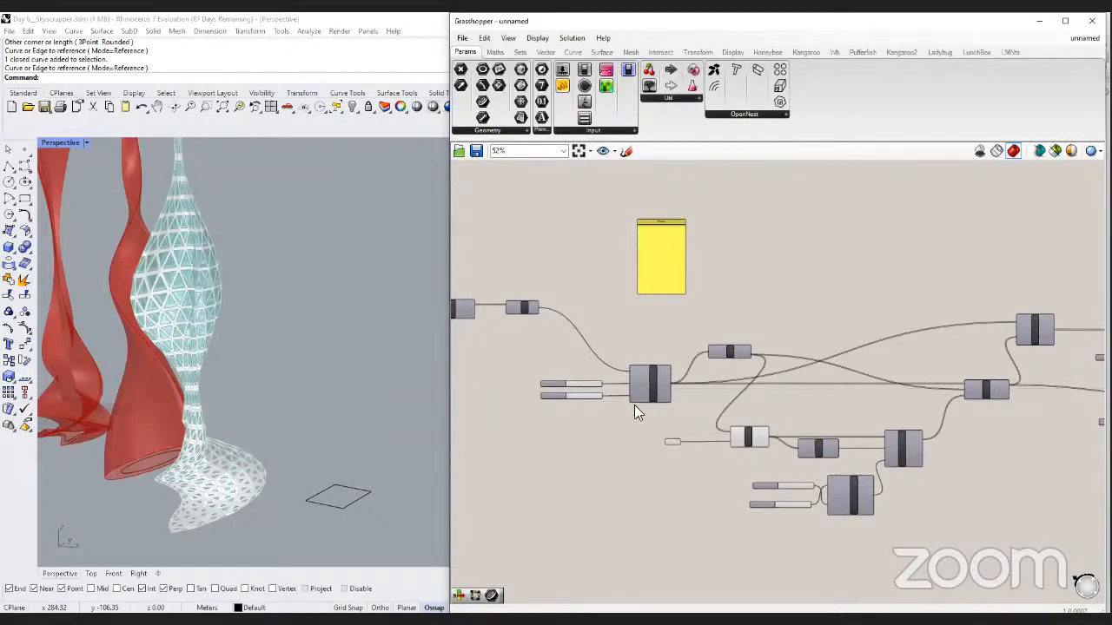
right_click_drag(637, 410, 702, 402)
scroll(608, 330, "down", 2)
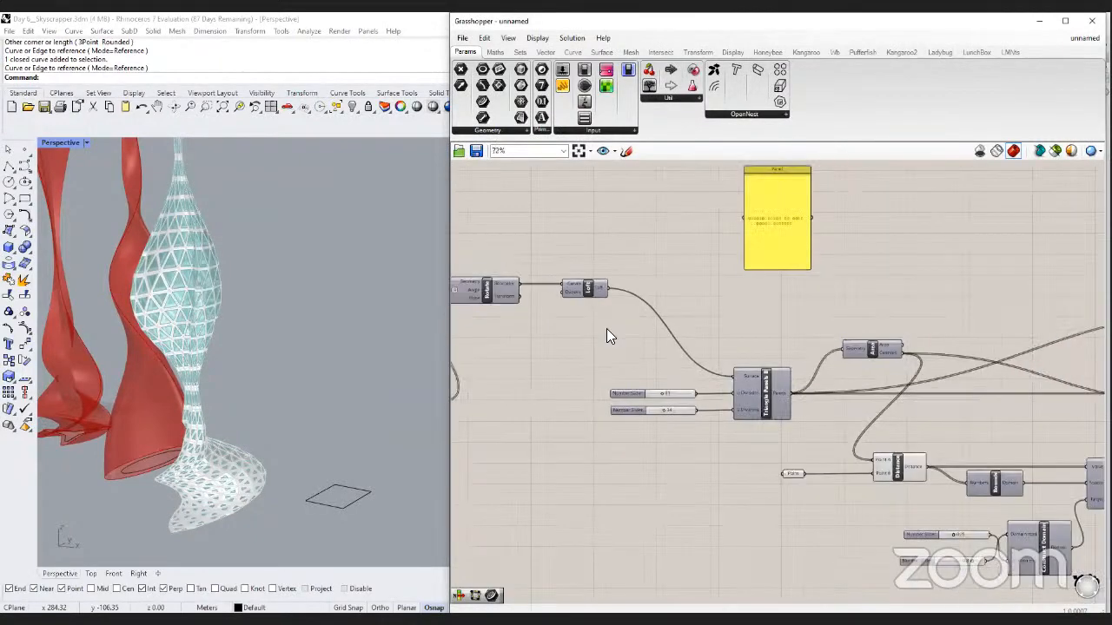
scroll(721, 323, "up", 3)
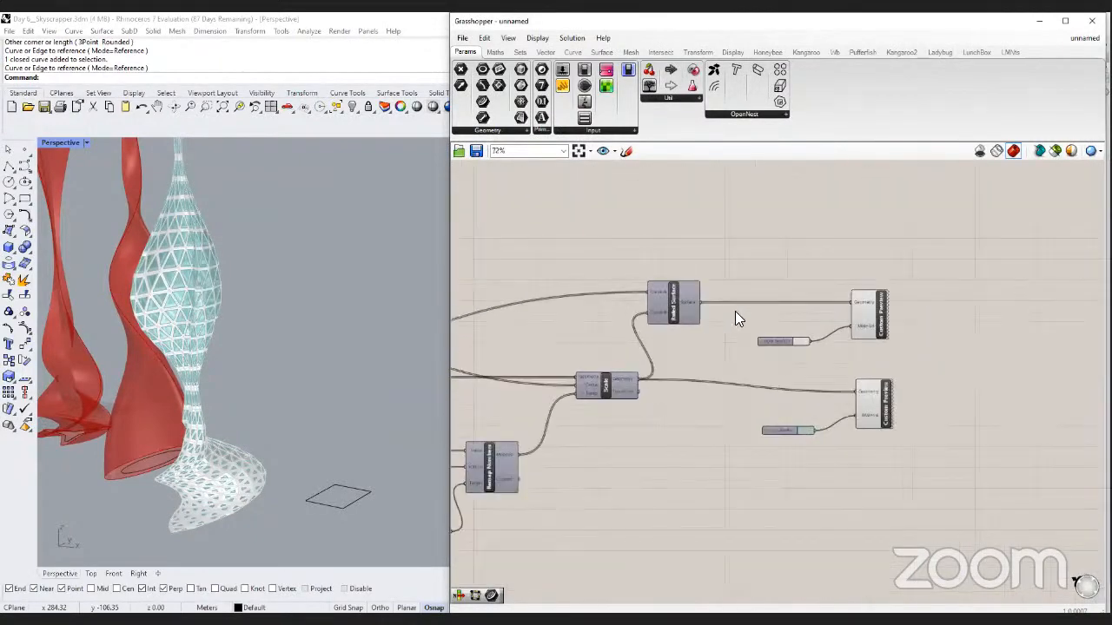
mouse_move(735, 311)
scroll(595, 417, "down", 3)
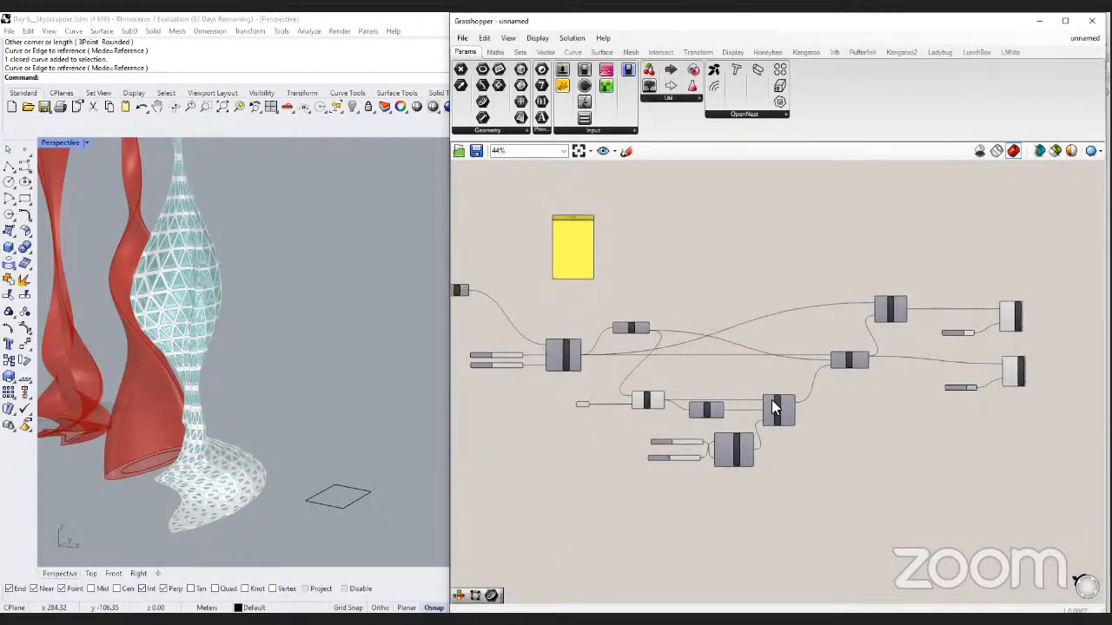
Set the U Divisions of Triangle Panels B to 25 and the V Divisions to 21.
scroll(601, 393, "up", 5)
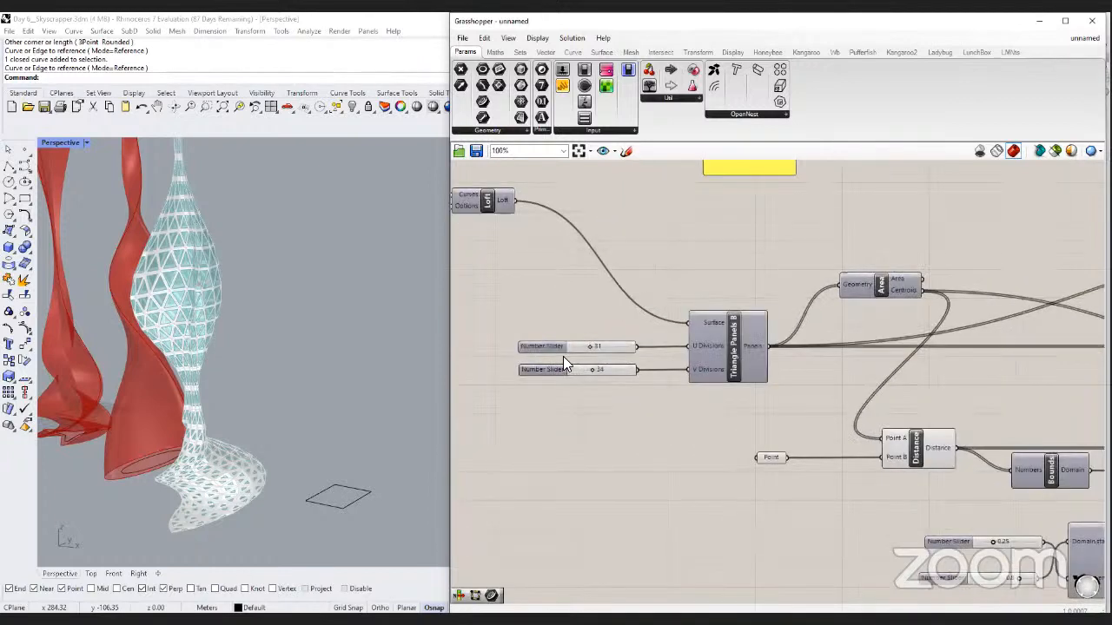
double_click(599, 346)
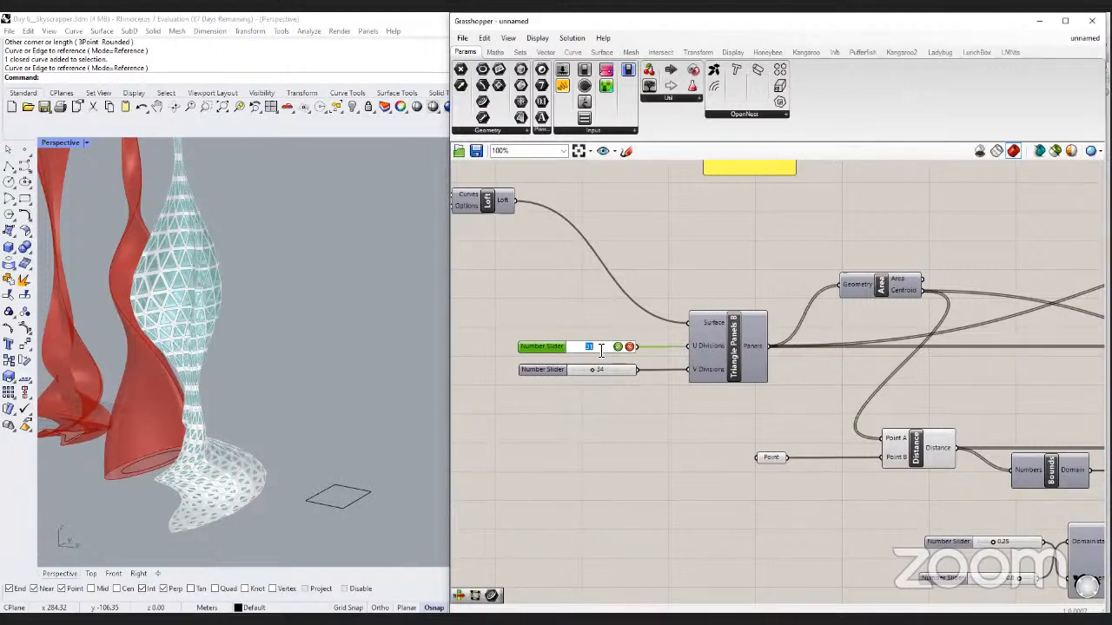
type("25")
key("Return")
left_click(618, 348)
double_click(605, 372)
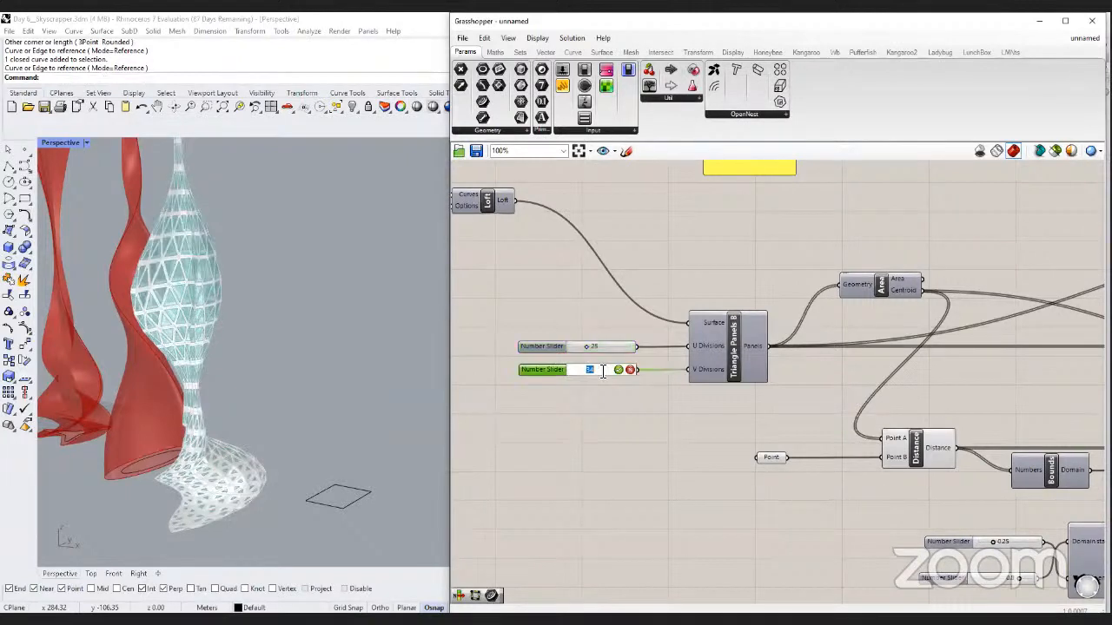
type("21")
left_click(617, 369)
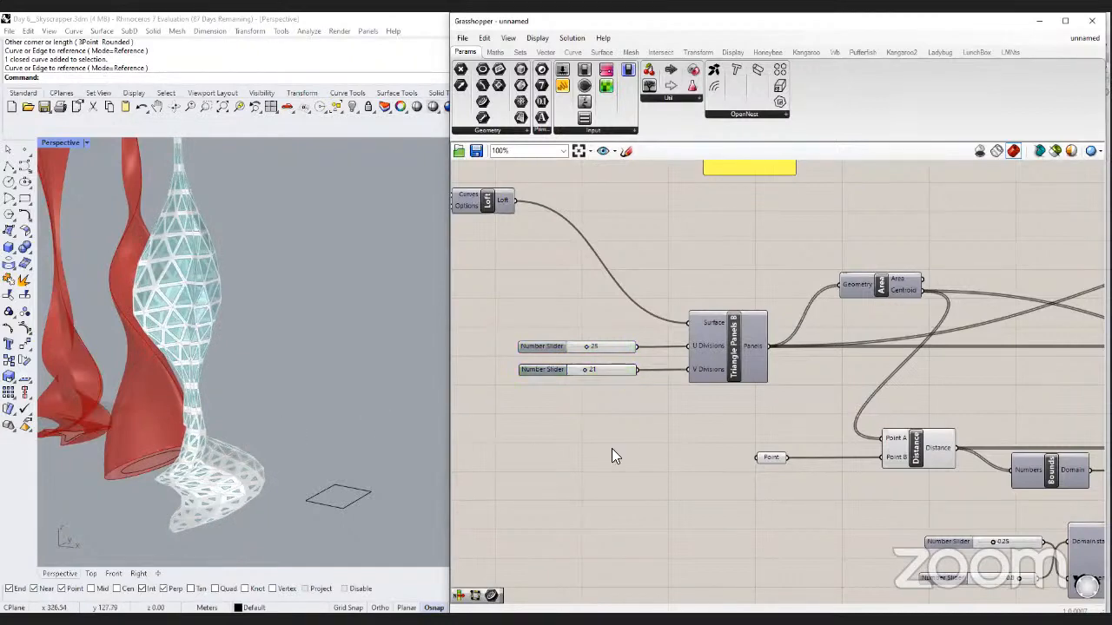
Locate the Point parameter feeding the Distance component and select the attractor point on the panelled tower.
scroll(612, 448, "down", 3)
right_click_drag(865, 436, 683, 391)
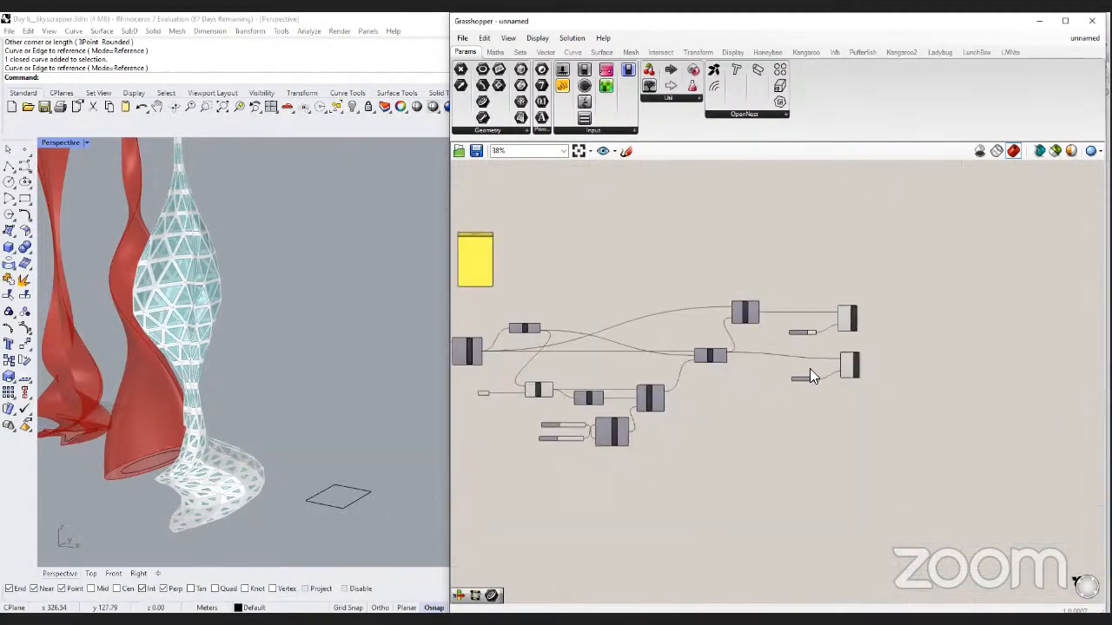
scroll(808, 373, "up", 2)
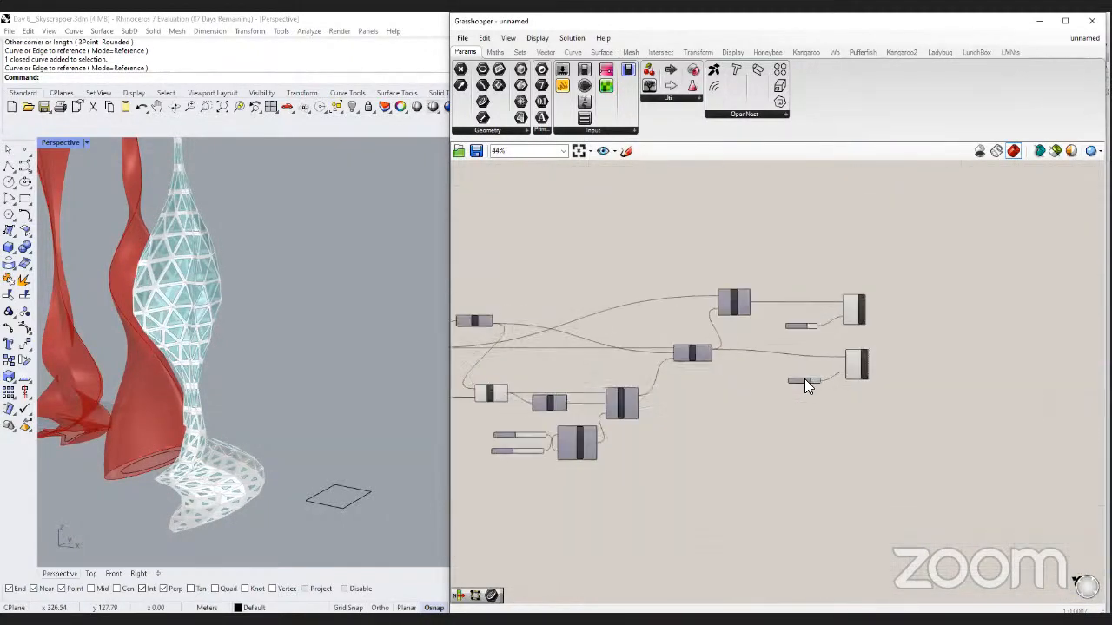
double_click(552, 481)
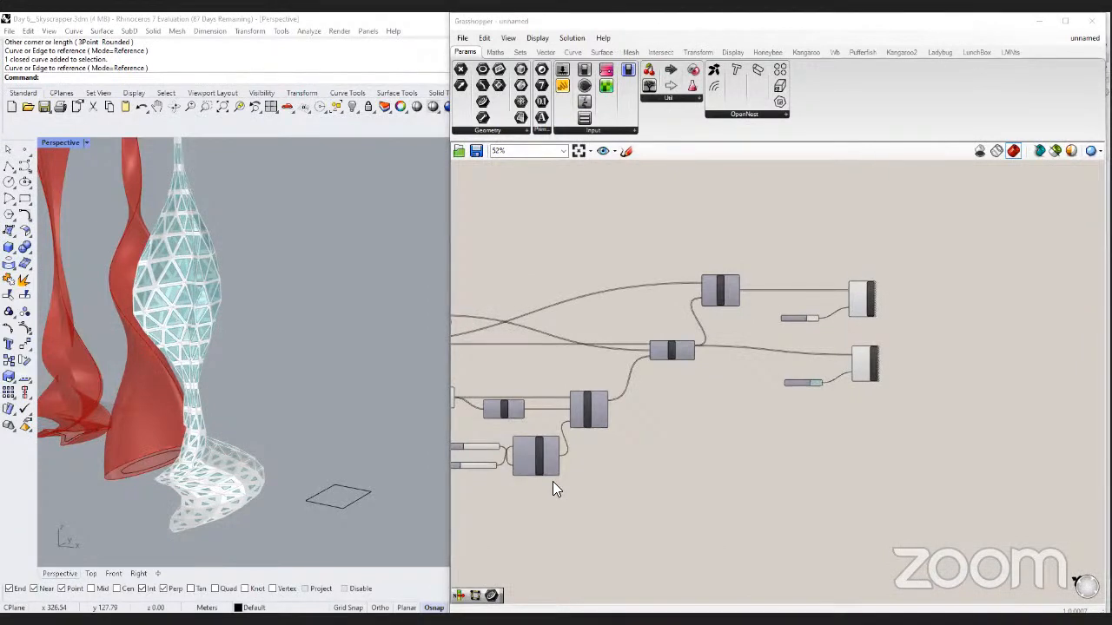
scroll(561, 374, "up", 3)
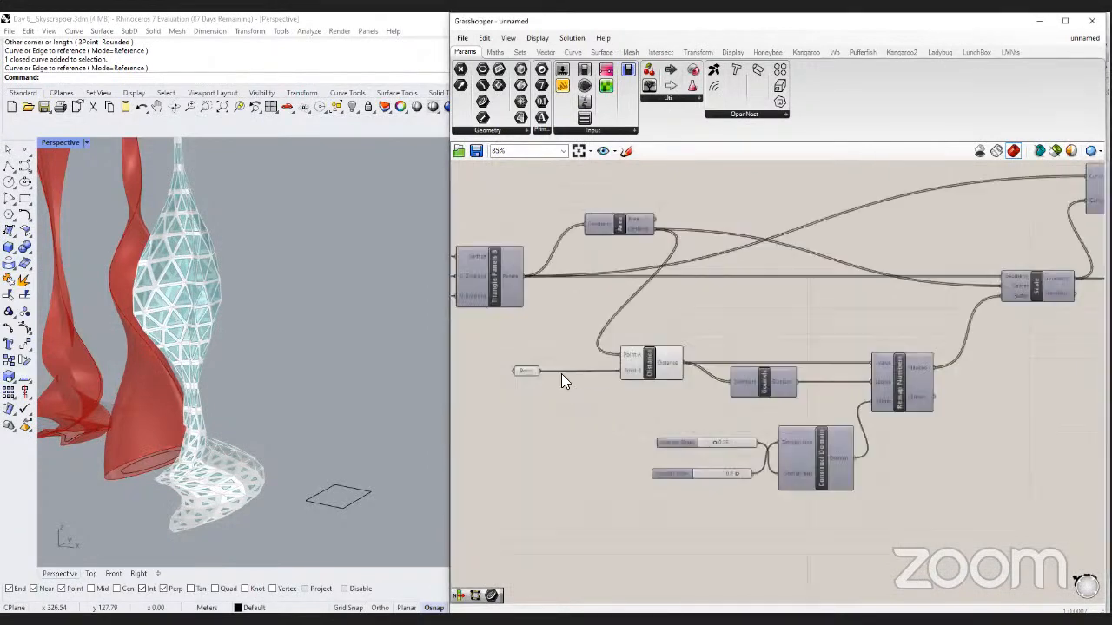
left_click(518, 371)
scroll(330, 383, "down", 2)
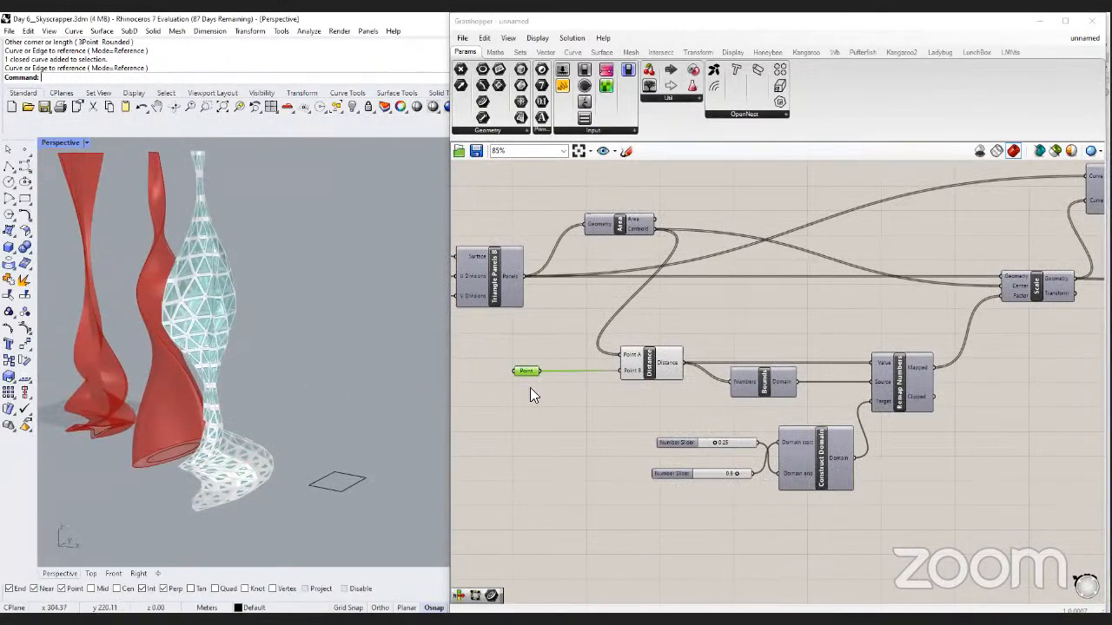
left_click(490, 411)
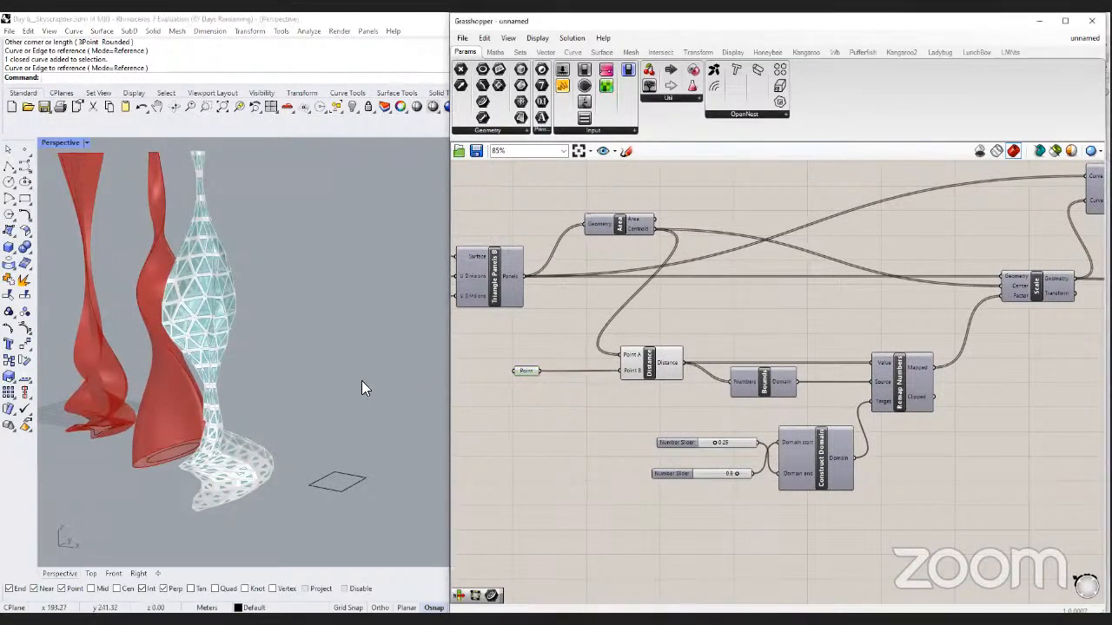
left_click(217, 297)
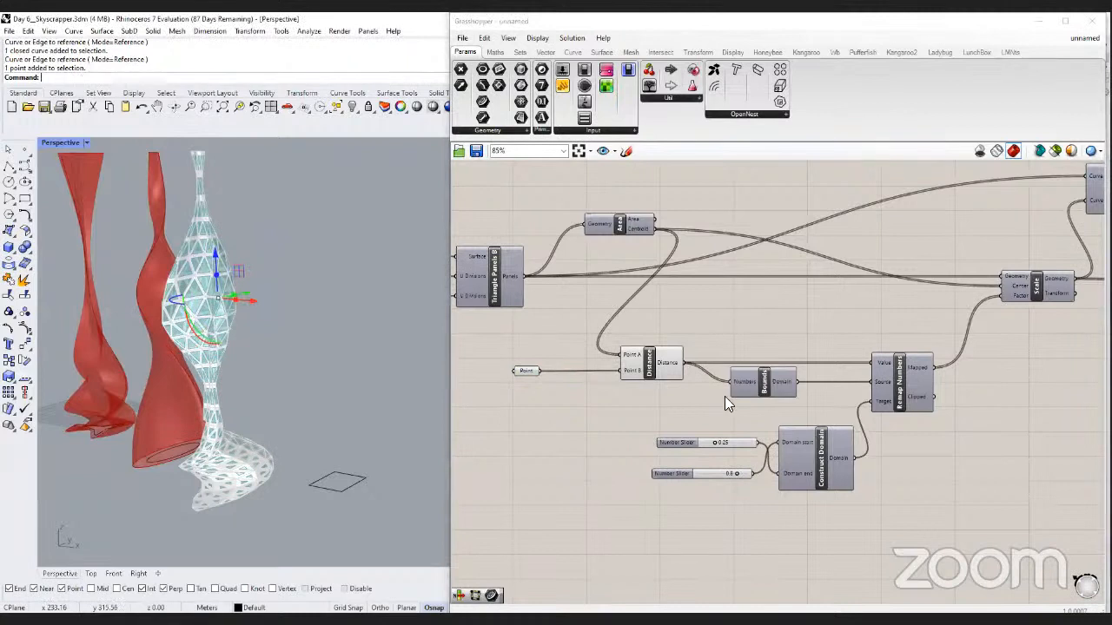
Examine how Distance, Bounds, Construct Domain and Remap Numbers produce the panel Scale factor, then deselect the attractor point.
right_click_drag(699, 429, 676, 464)
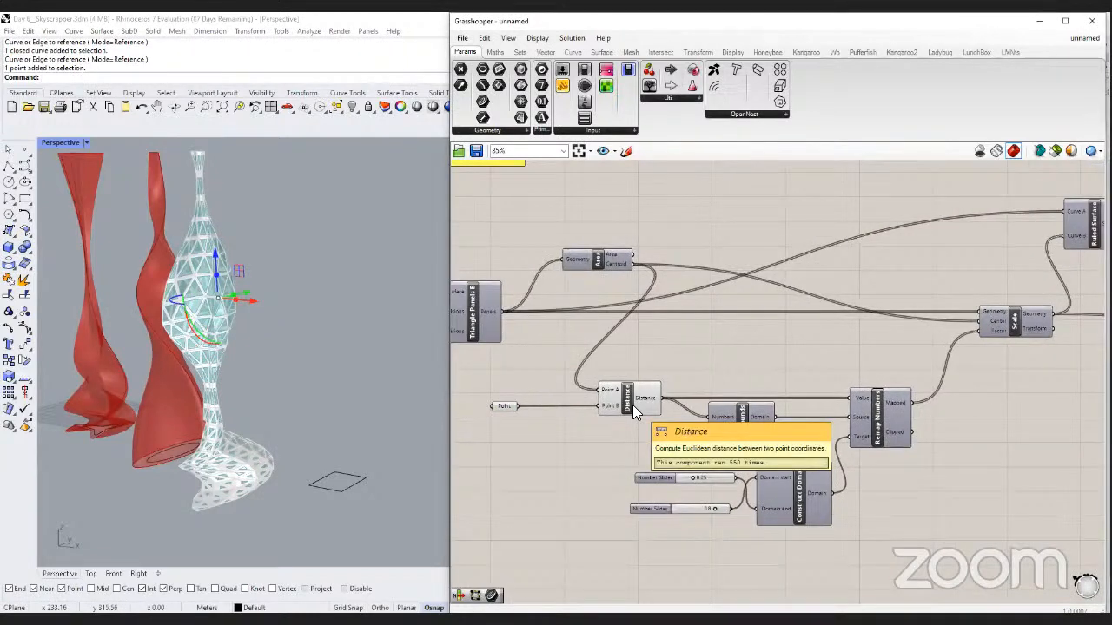
right_click_drag(692, 401, 601, 403)
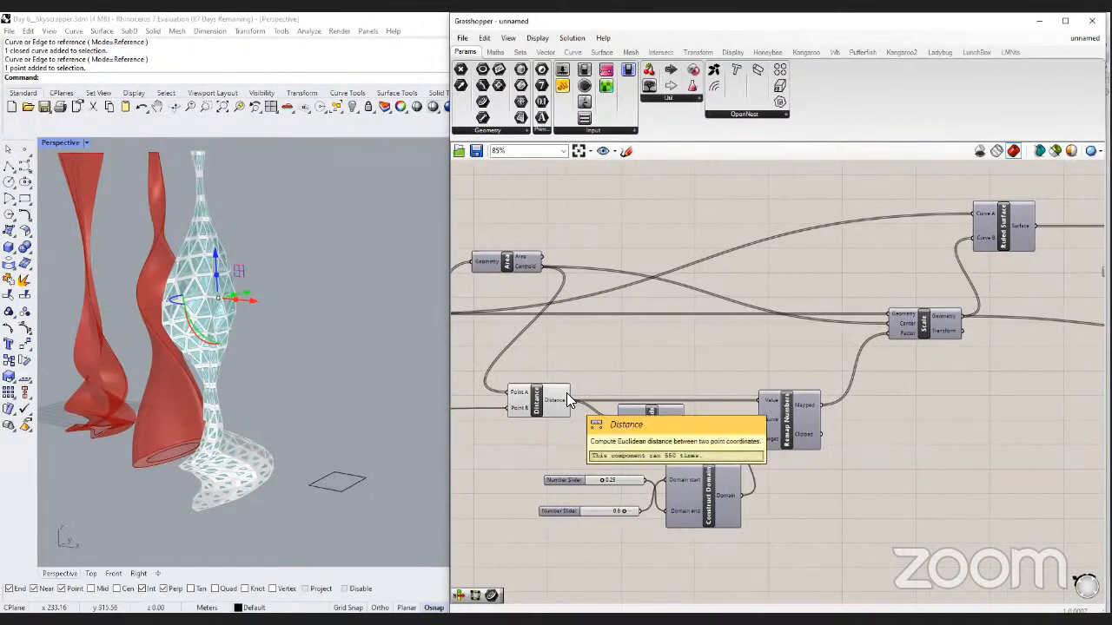
scroll(765, 431, "up", 3)
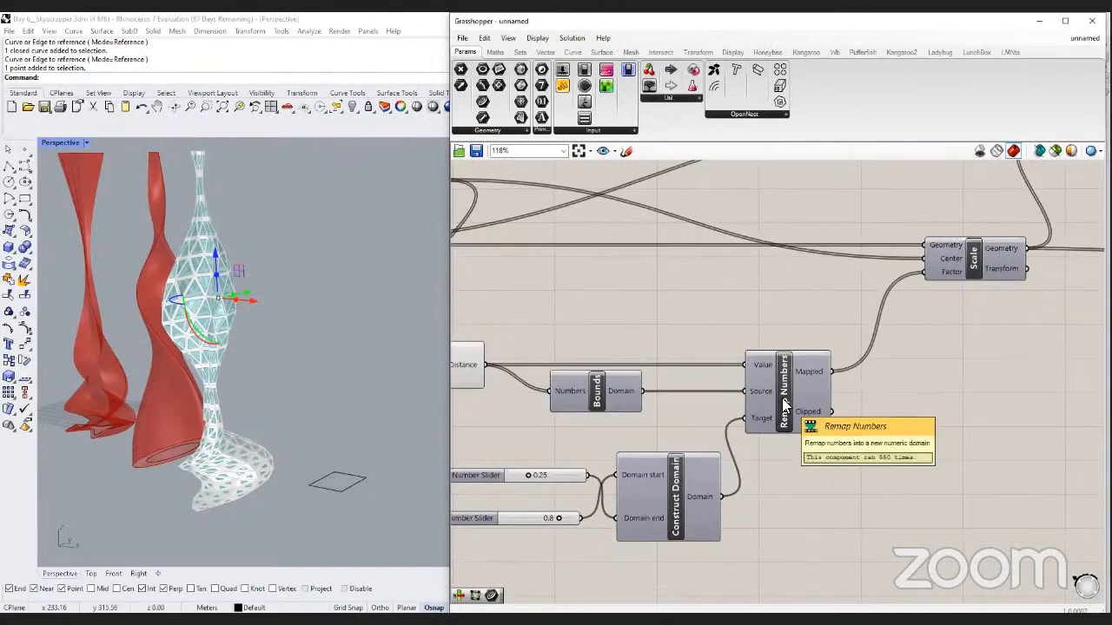
scroll(781, 398, "down", 2)
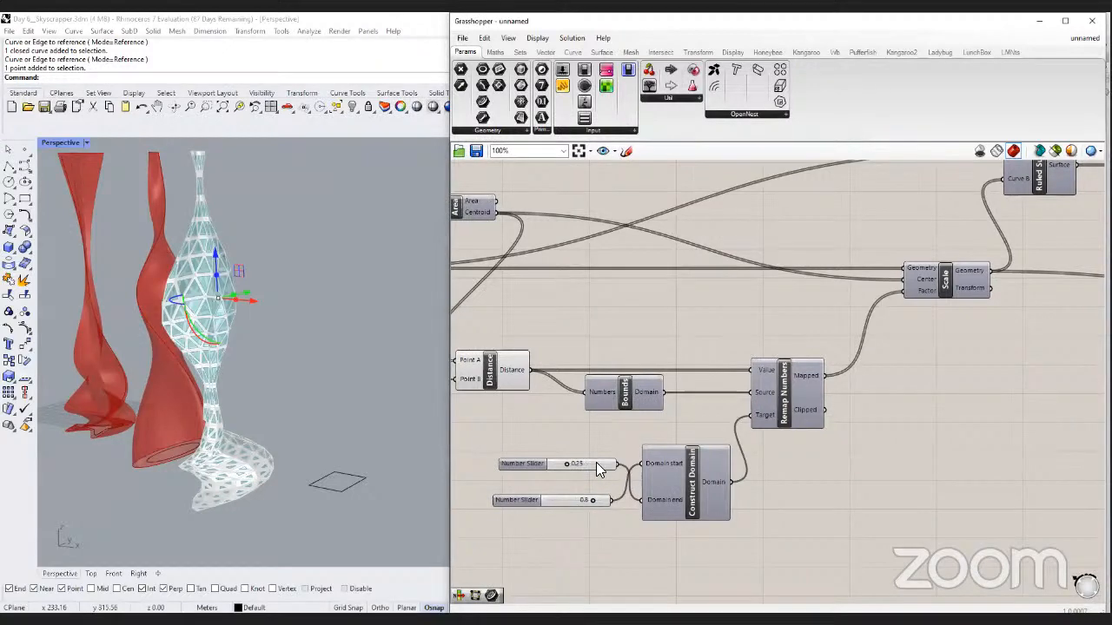
right_click_drag(889, 466, 791, 469)
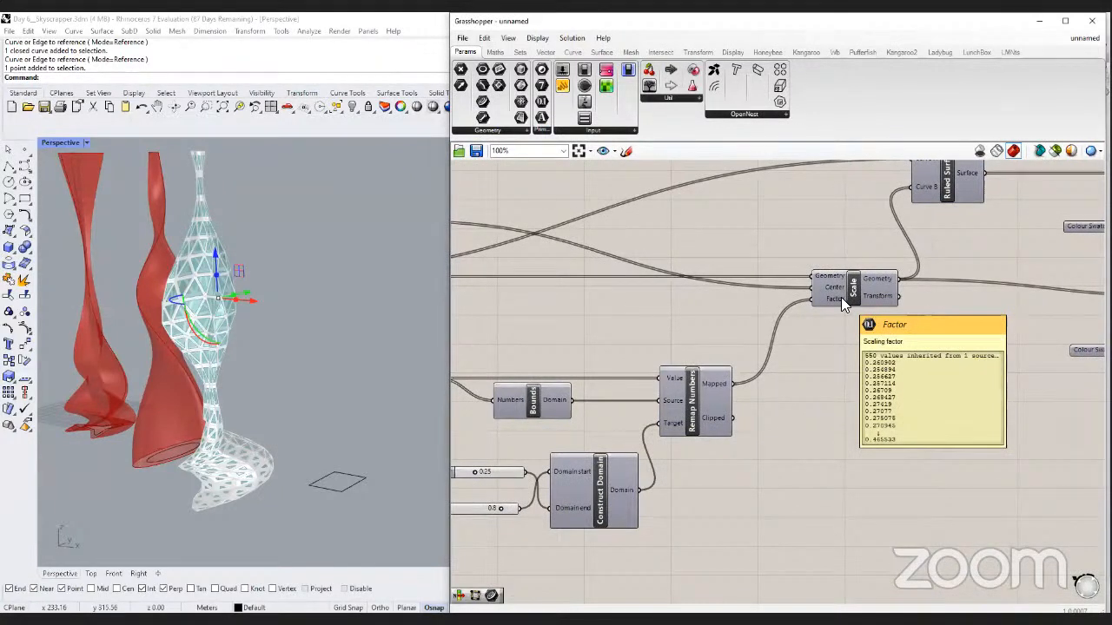
scroll(756, 393, "down", 1)
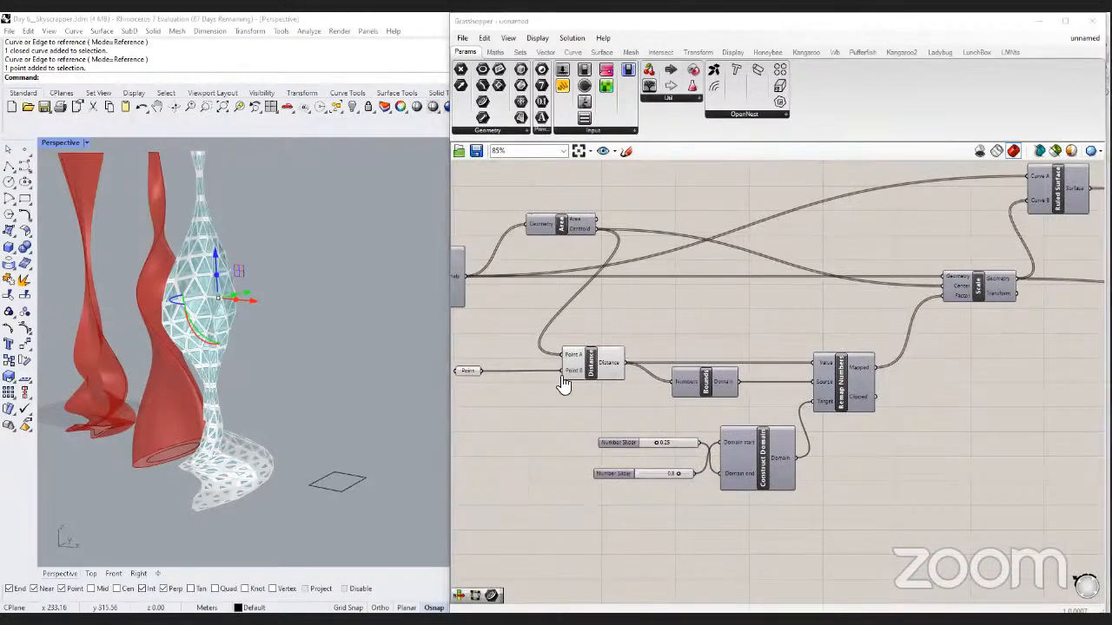
scroll(564, 383, "down", 3)
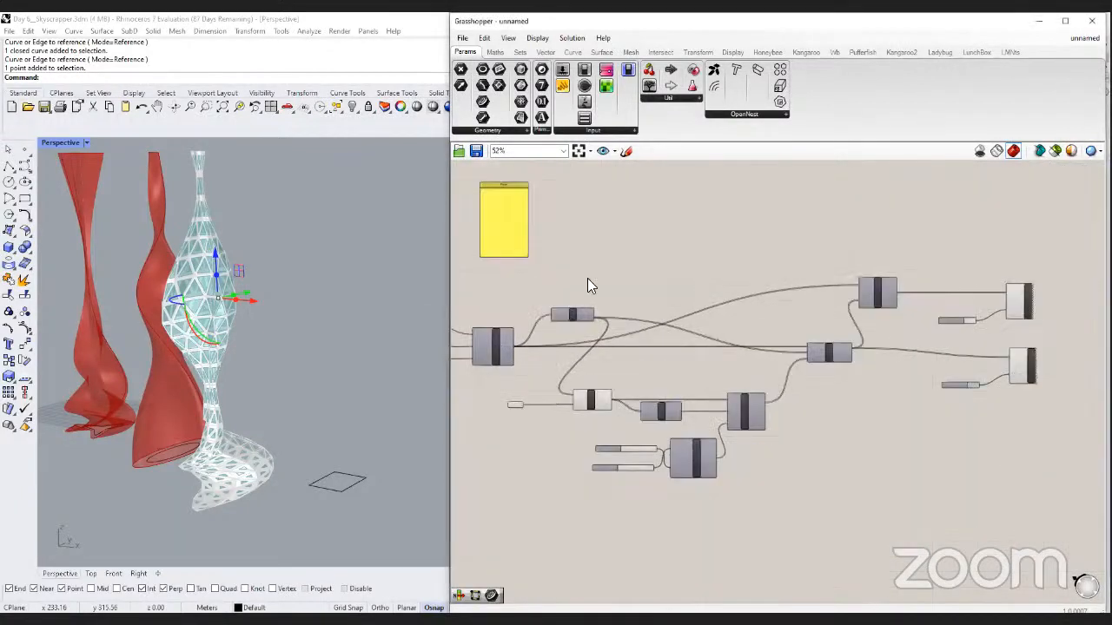
scroll(812, 430, "down", 2)
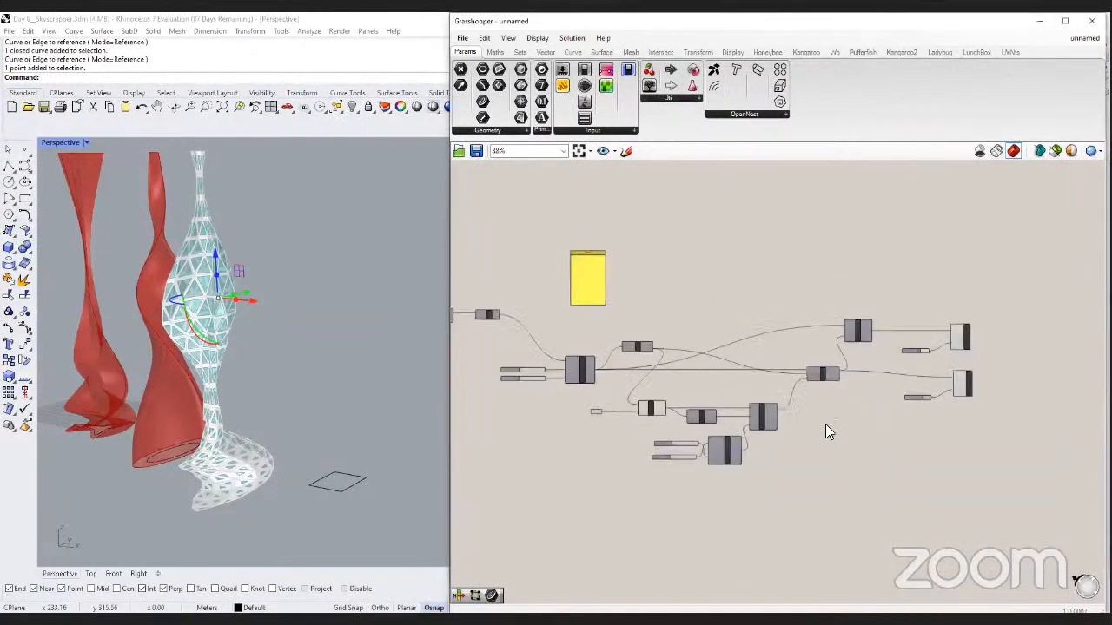
left_click(292, 385)
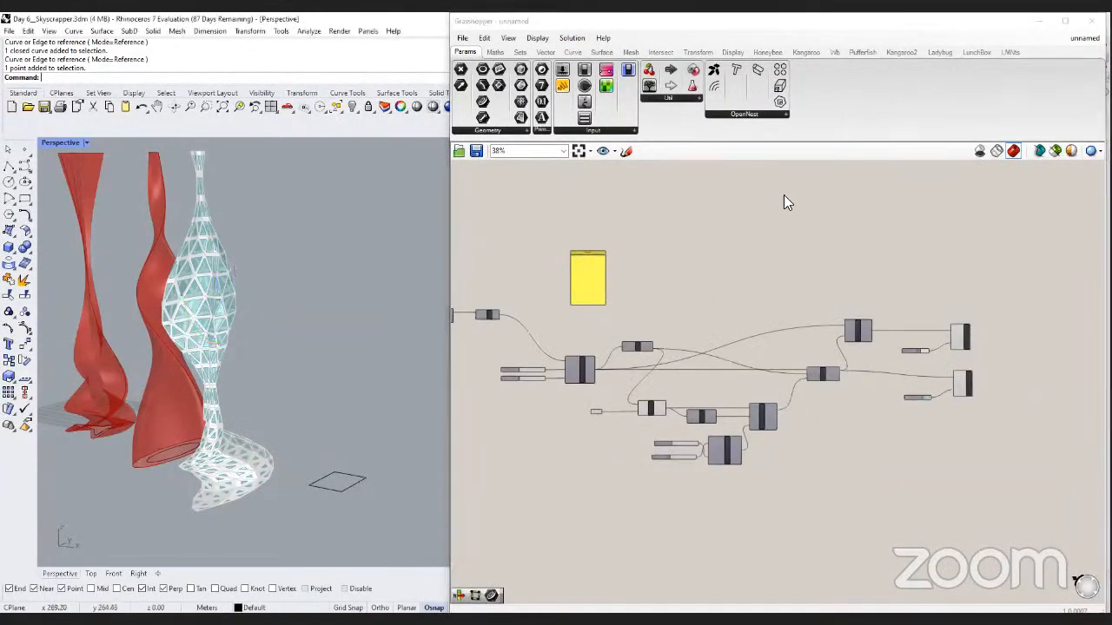
Inspect the Ruled Surface component's output and the triangular panel frames around the tower's base.
right_click_drag(905, 406, 791, 408)
left_click(745, 327)
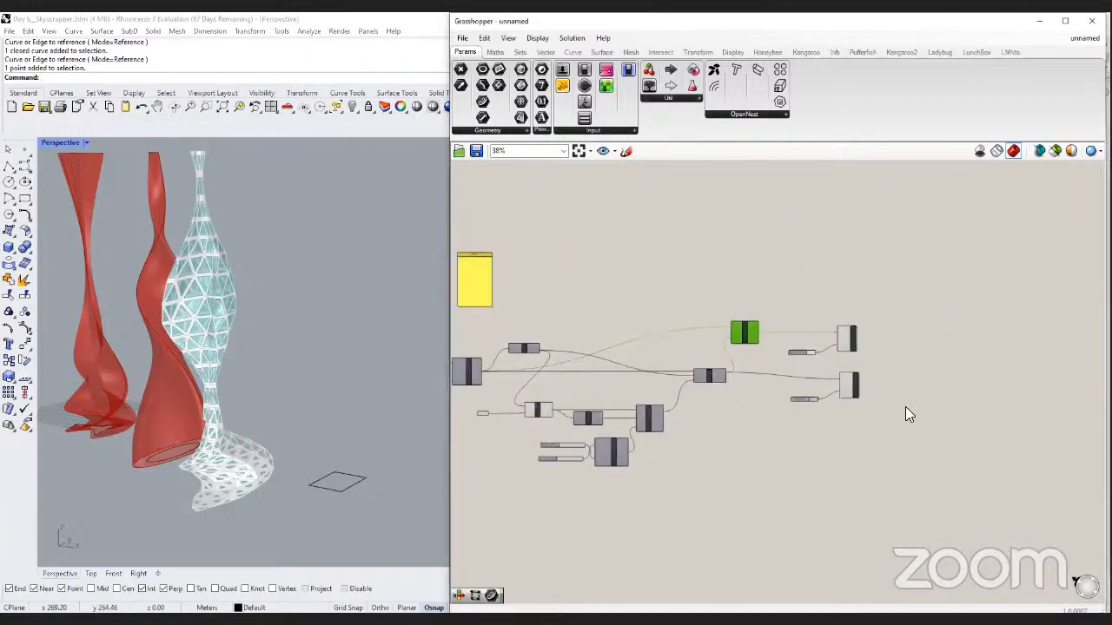
mouse_move(744, 333)
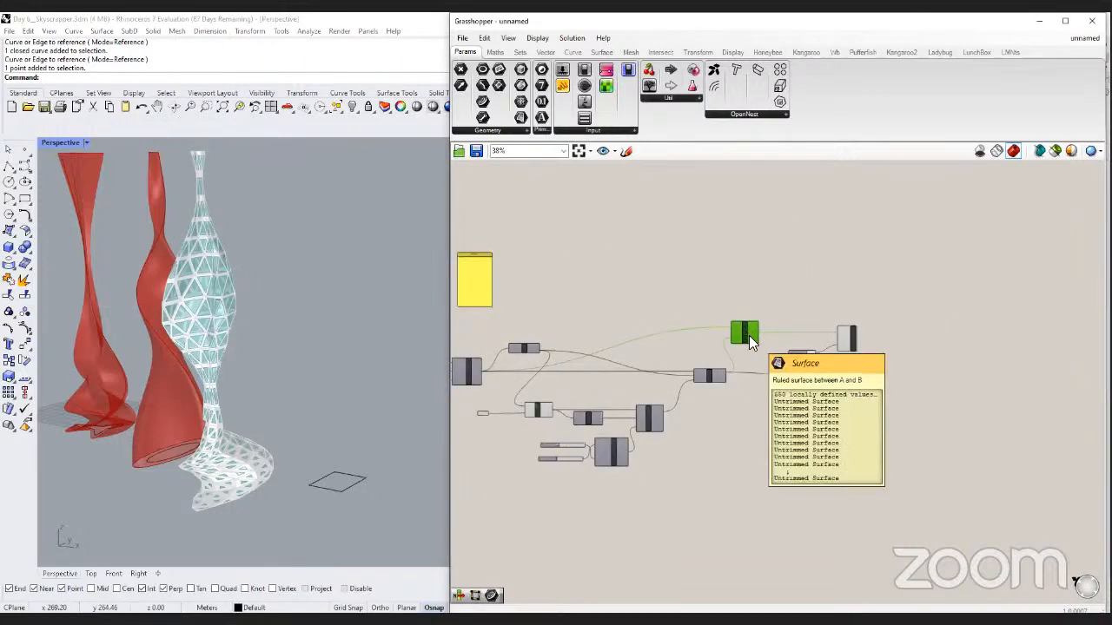
mouse_move(365, 485)
right_mouse_down()
mouse_move(201, 489)
mouse_move(223, 509)
mouse_move(356, 502)
right_mouse_up()
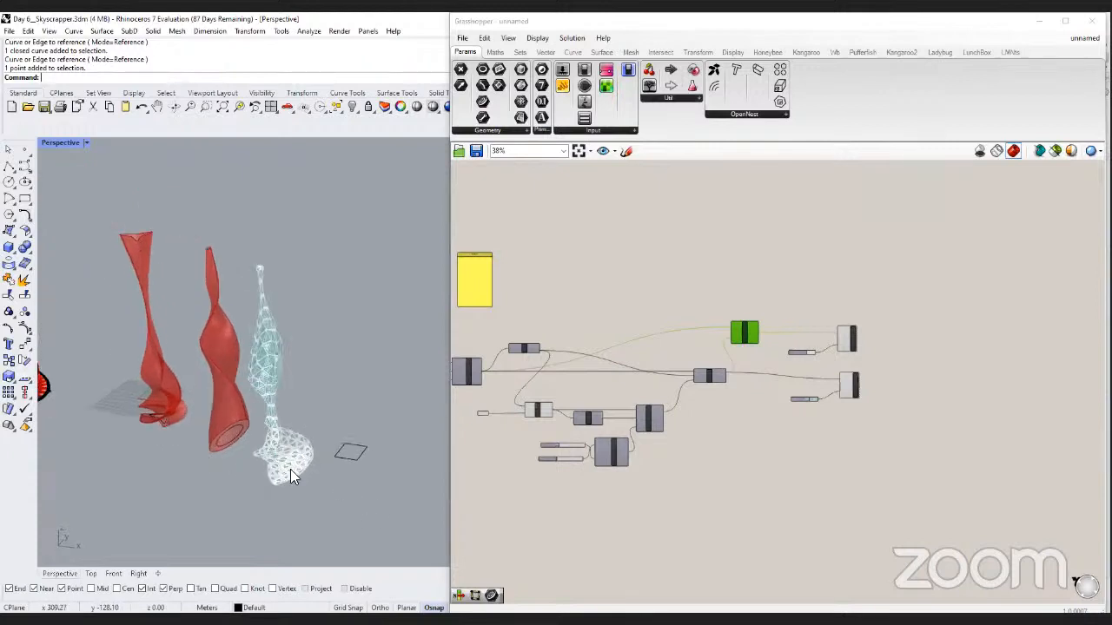
scroll(290, 473, "up", 5)
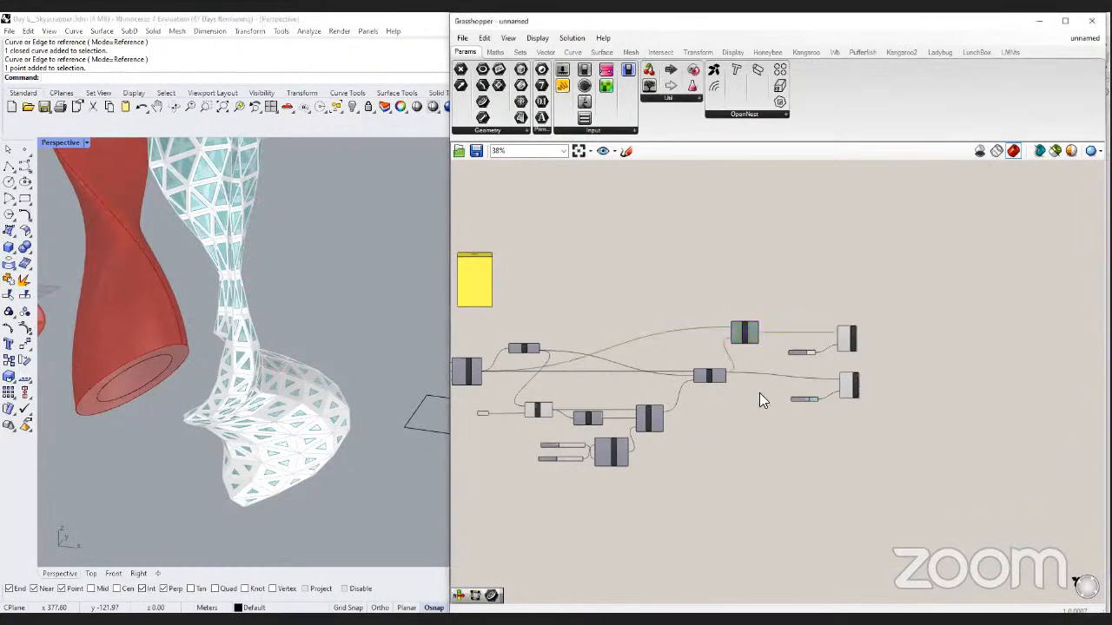
scroll(755, 391, "up", 5)
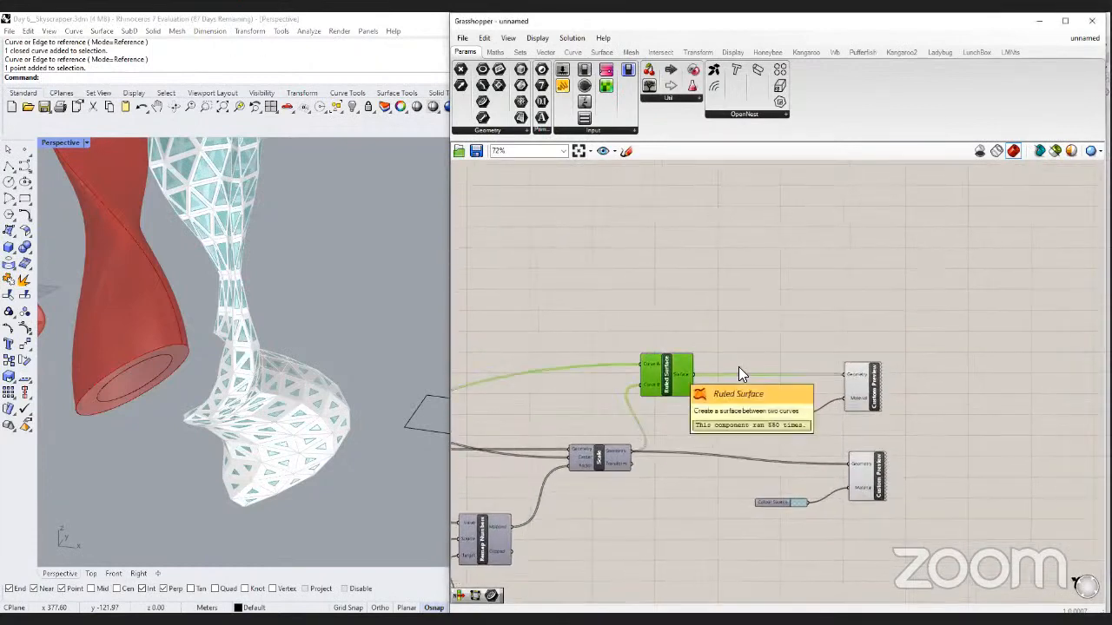
Add an Orient component and feed the Ruled Surface output into its Geometry input.
right_click_drag(729, 355, 713, 395)
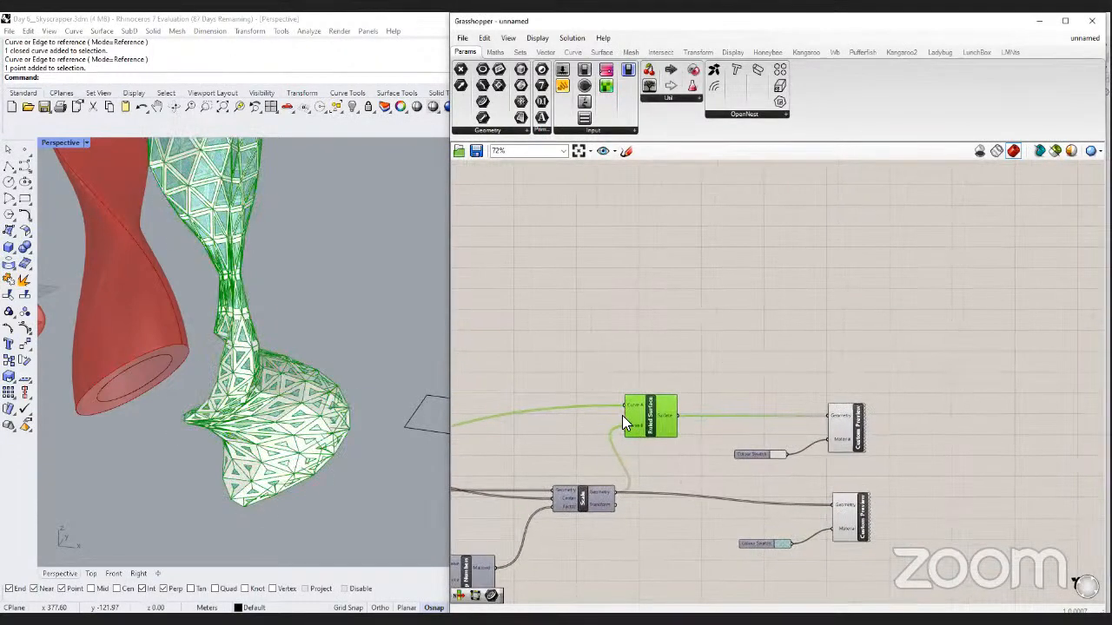
left_click(760, 334)
double_click(762, 335)
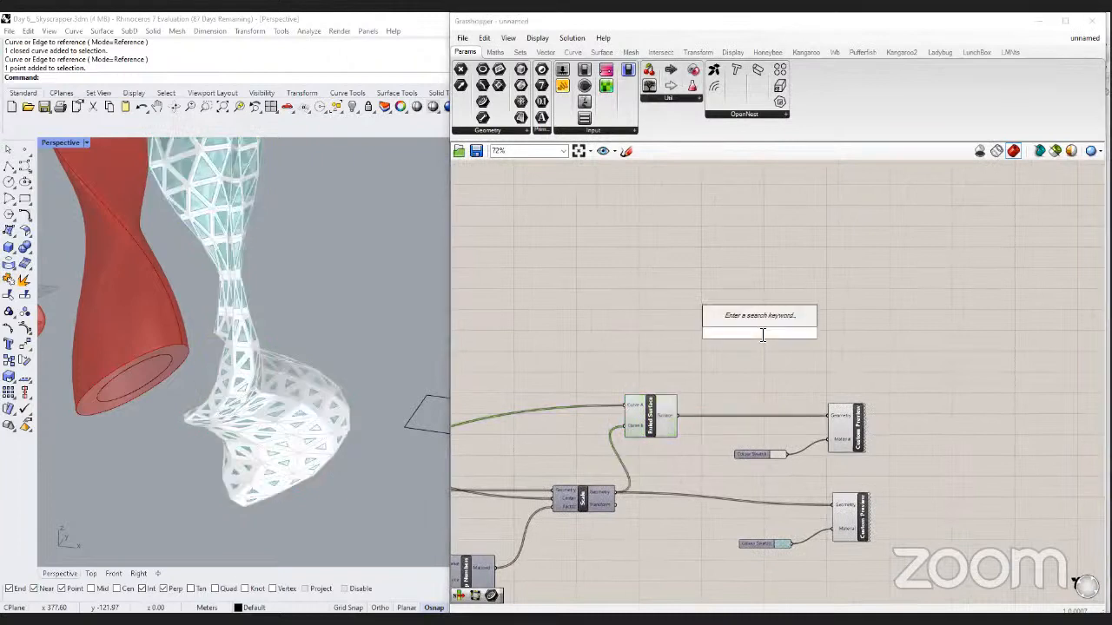
type("orient")
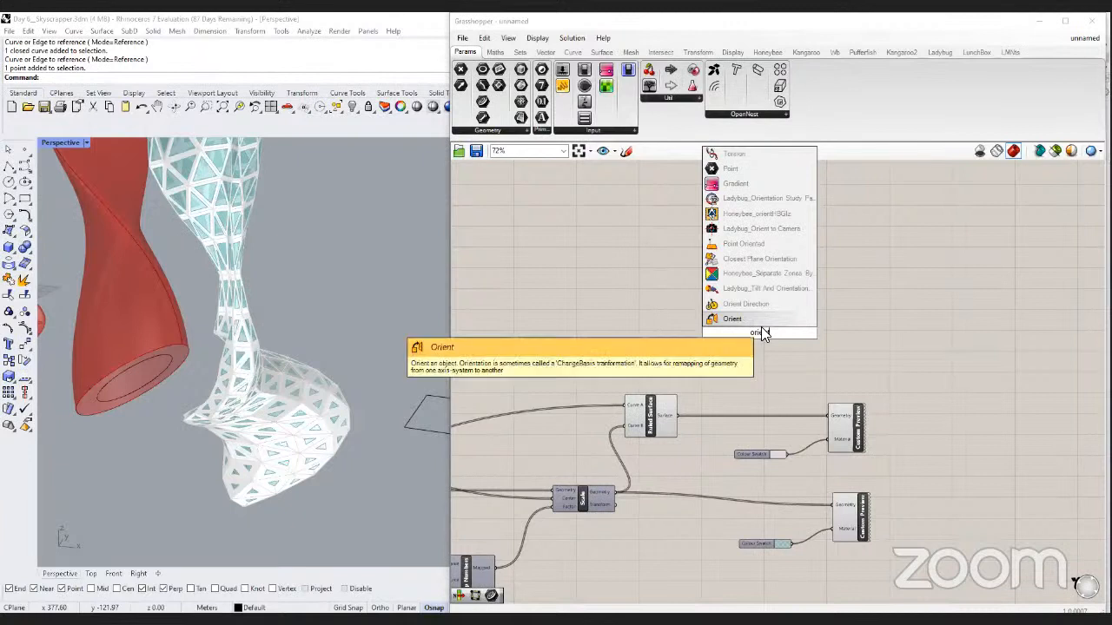
key("Return")
scroll(823, 337, "up", 2)
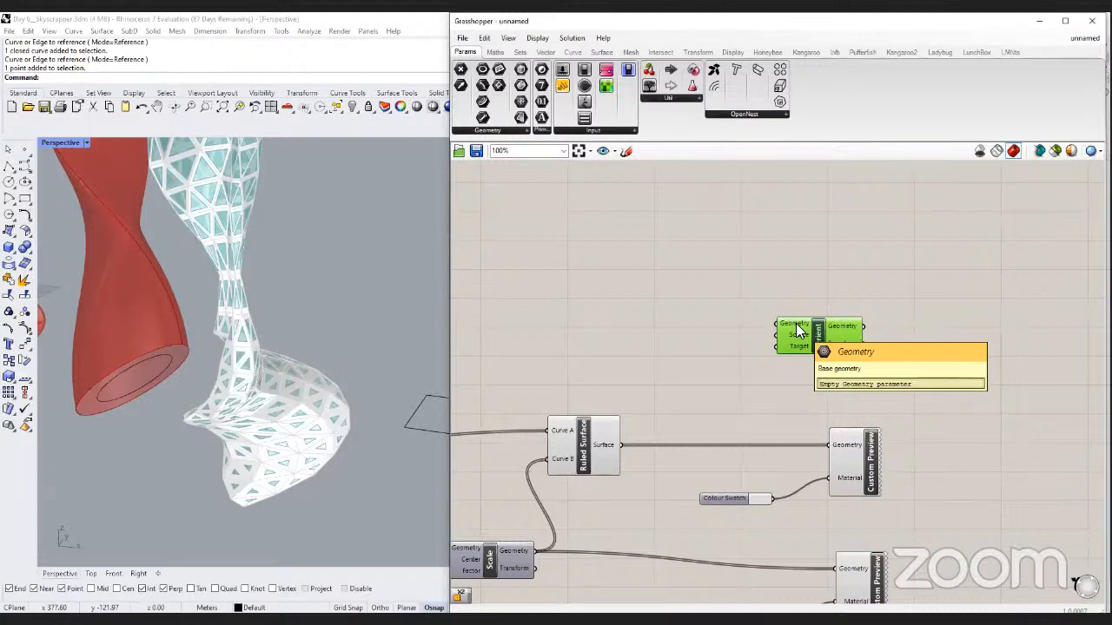
left_click(613, 450)
left_click_drag(621, 444, 870, 322)
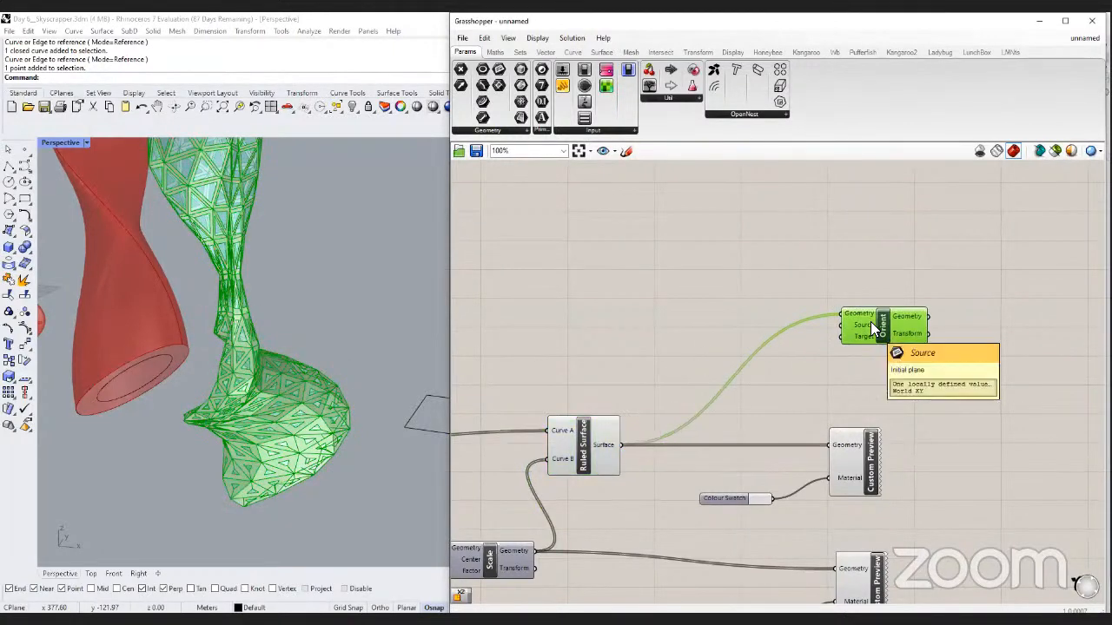
left_click(863, 385)
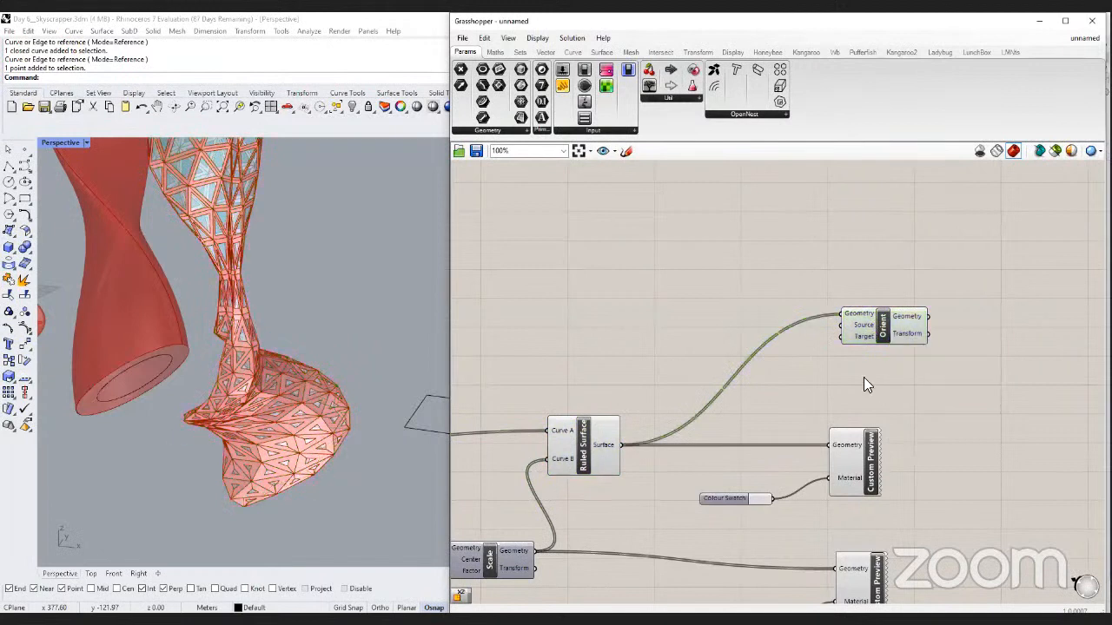
Add an Evaluate Surface component and connect the Ruled Surface output to its Surface input.
left_click(599, 458)
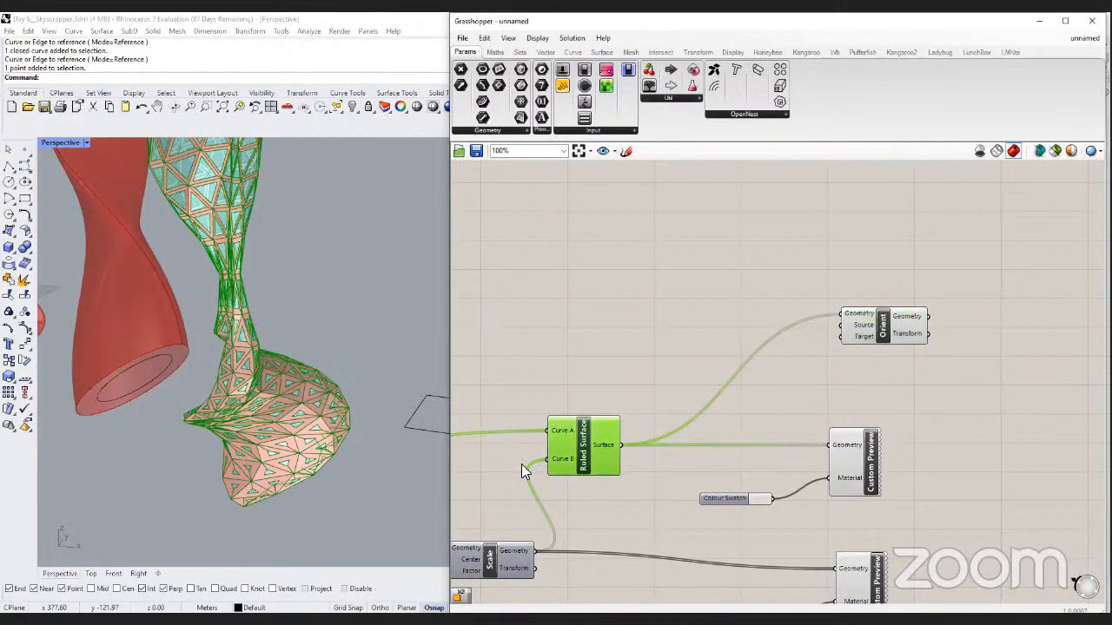
left_click(689, 429)
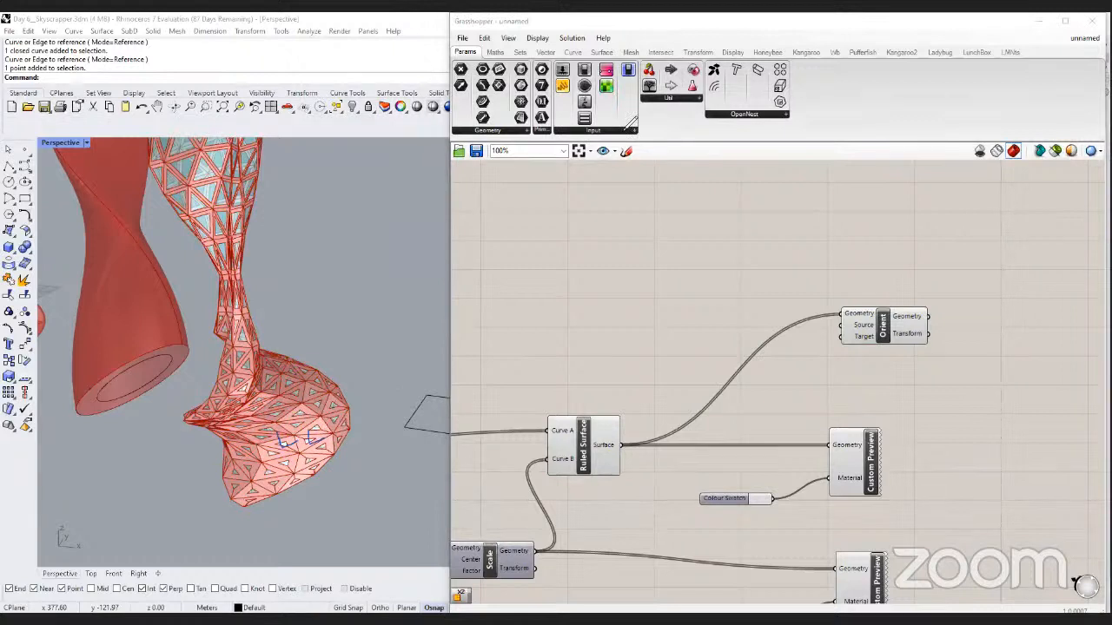
double_click(690, 316)
type("evalu")
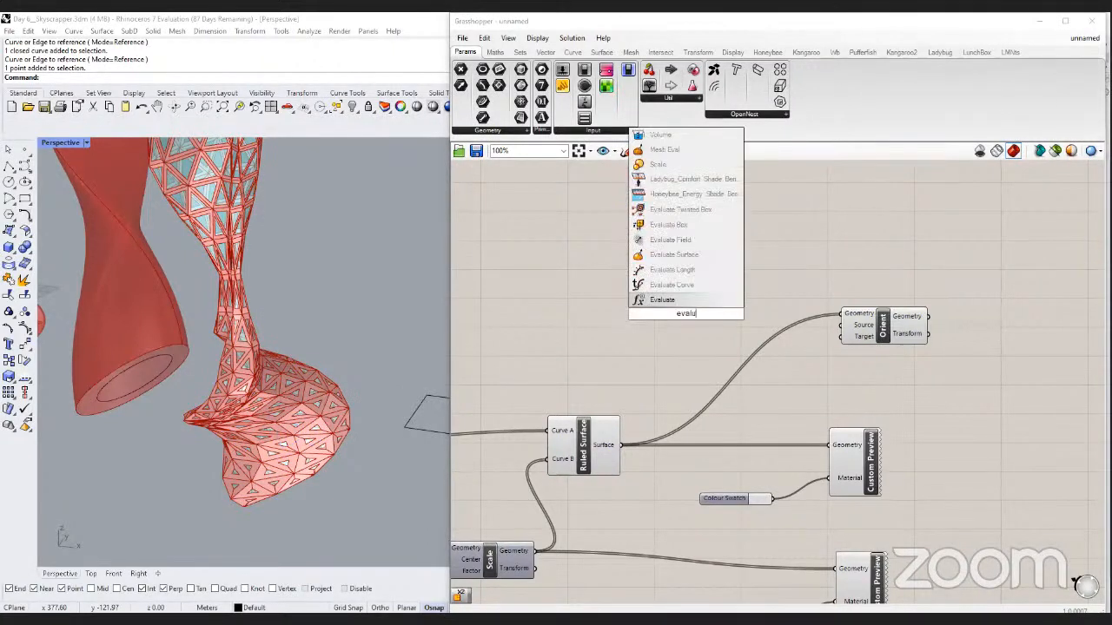
left_click(687, 263)
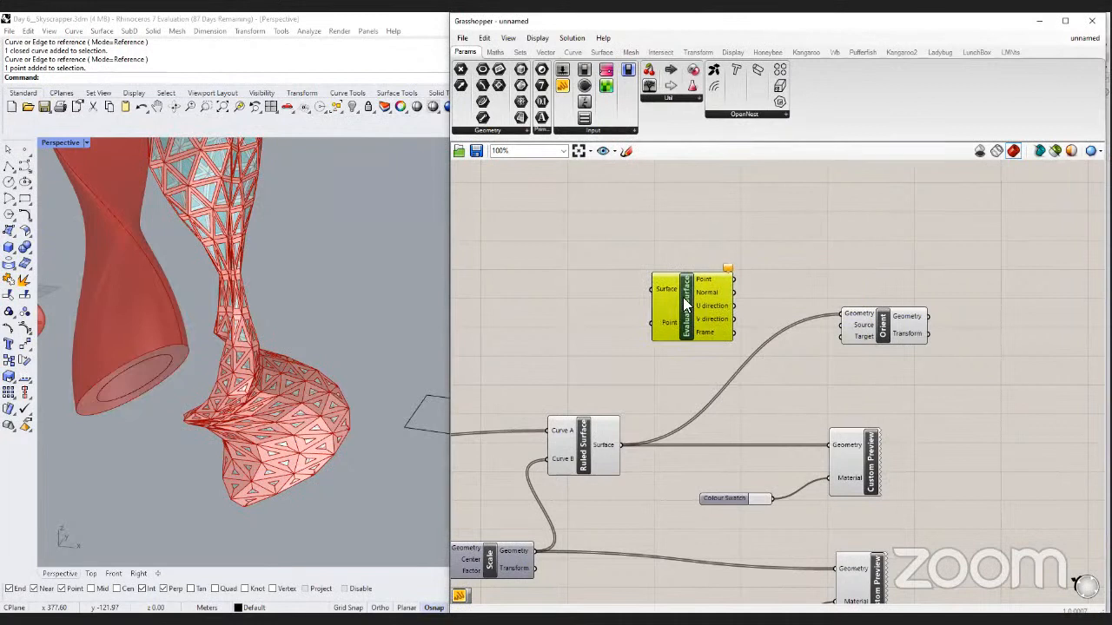
left_click(596, 457)
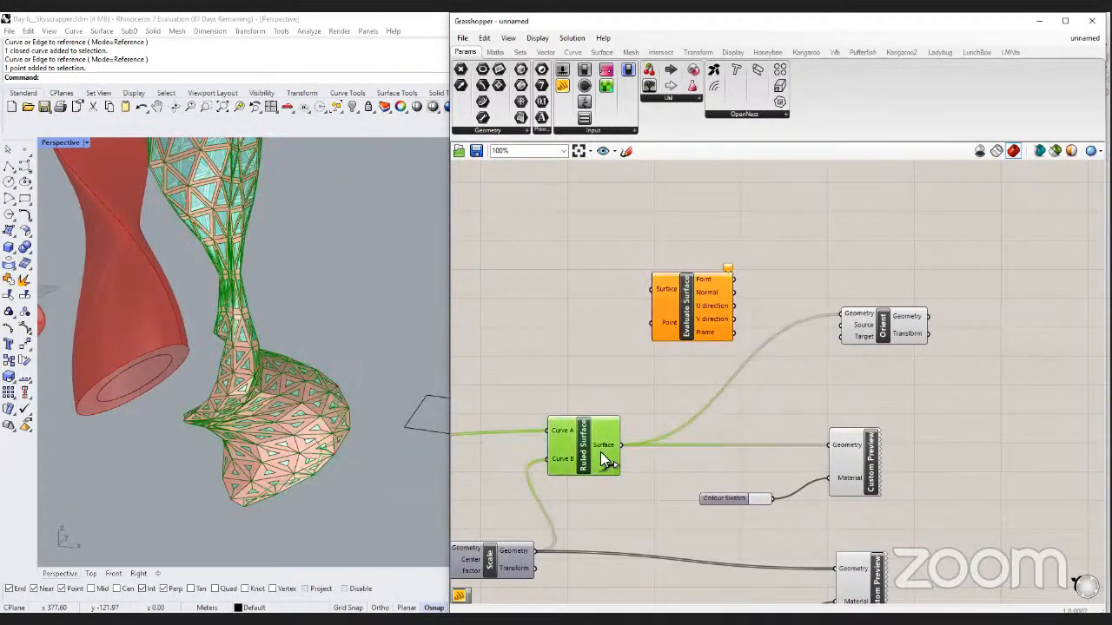
left_click_drag(621, 445, 660, 292)
left_click(681, 365)
right_click_drag(681, 365, 705, 361)
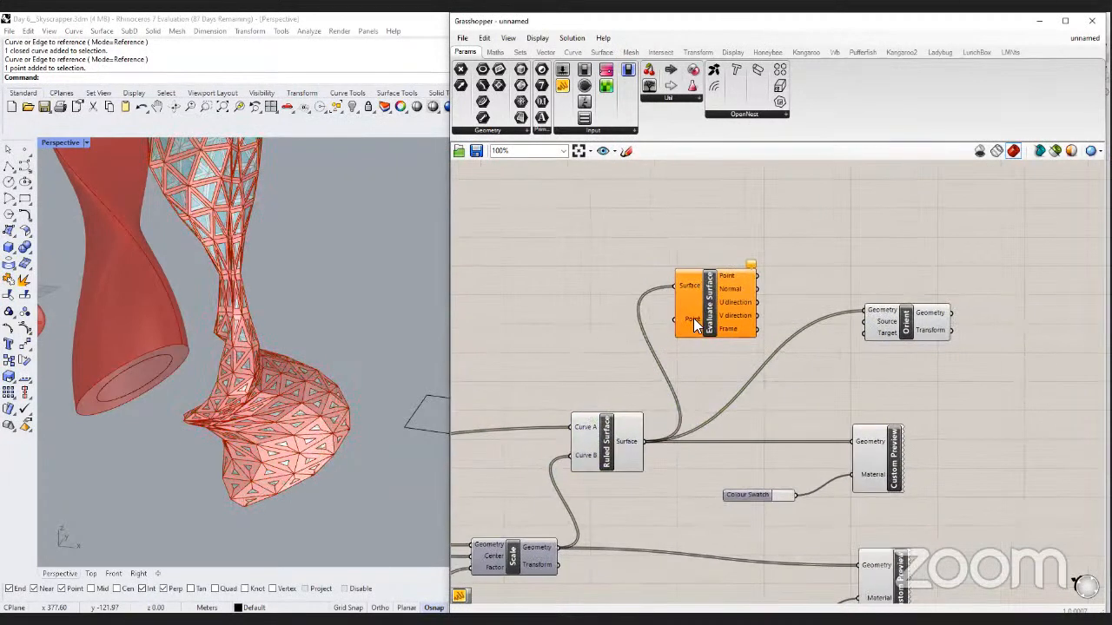
Add an MD Slider and connect it to the Point input of Evaluate Surface.
double_click(573, 330)
type("md")
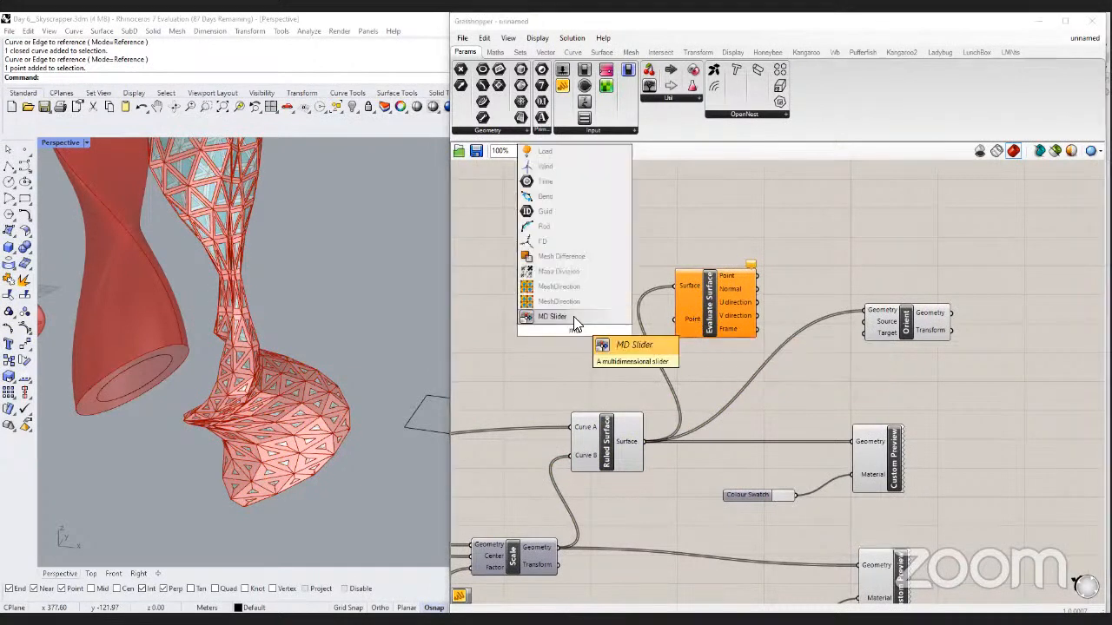
left_click(573, 316)
left_click_drag(635, 331, 674, 319)
left_click_drag(604, 351, 605, 340)
left_click(717, 347)
right_click_drag(717, 348, 650, 338)
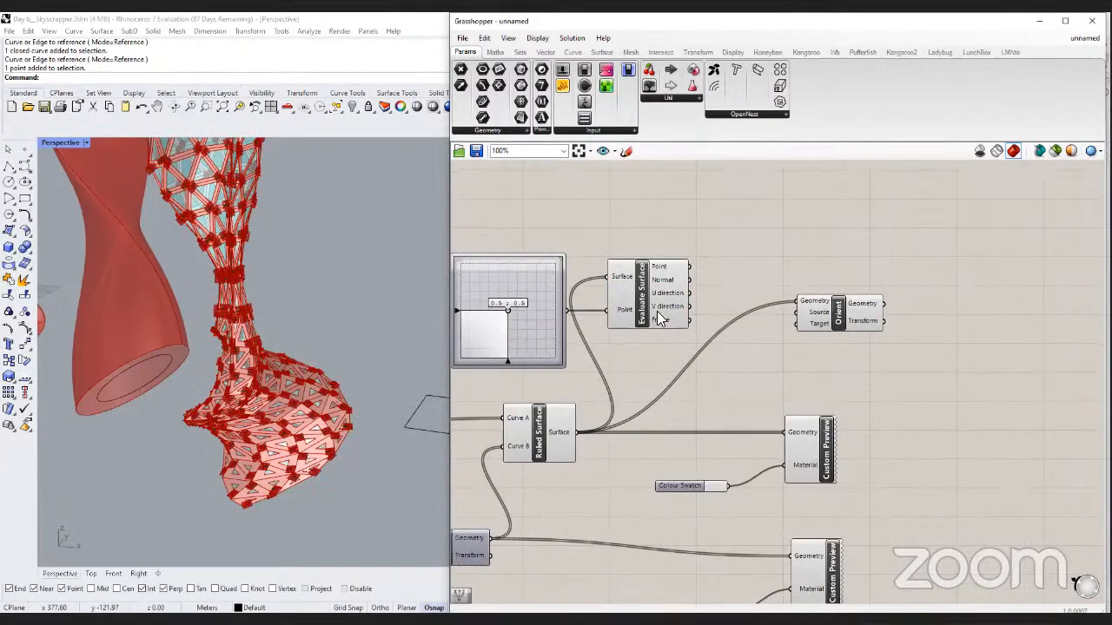
Inspect the frames on the tower's panels and connect Evaluate Surface's Frame output to the Source input of Orient.
mouse_move(658, 321)
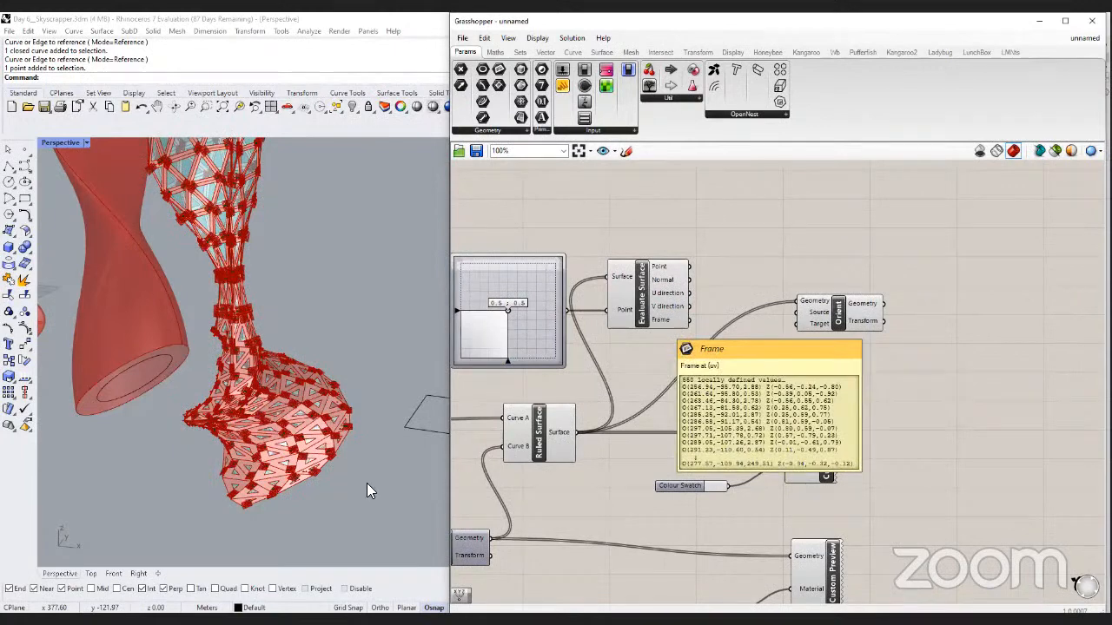
scroll(272, 513, "up", 6)
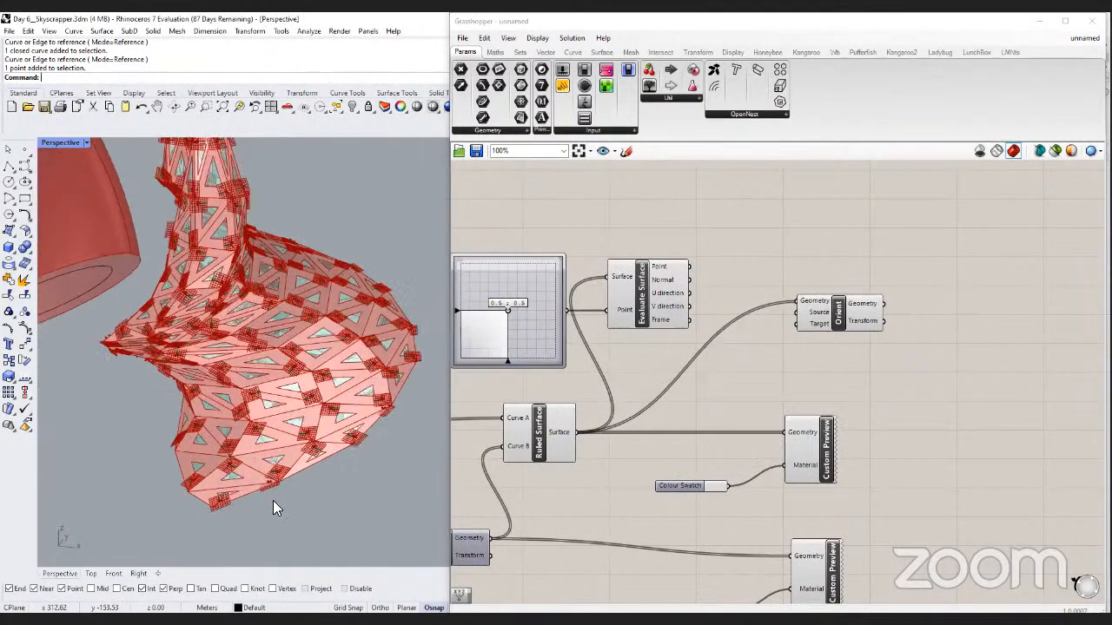
scroll(272, 504, "up", 2)
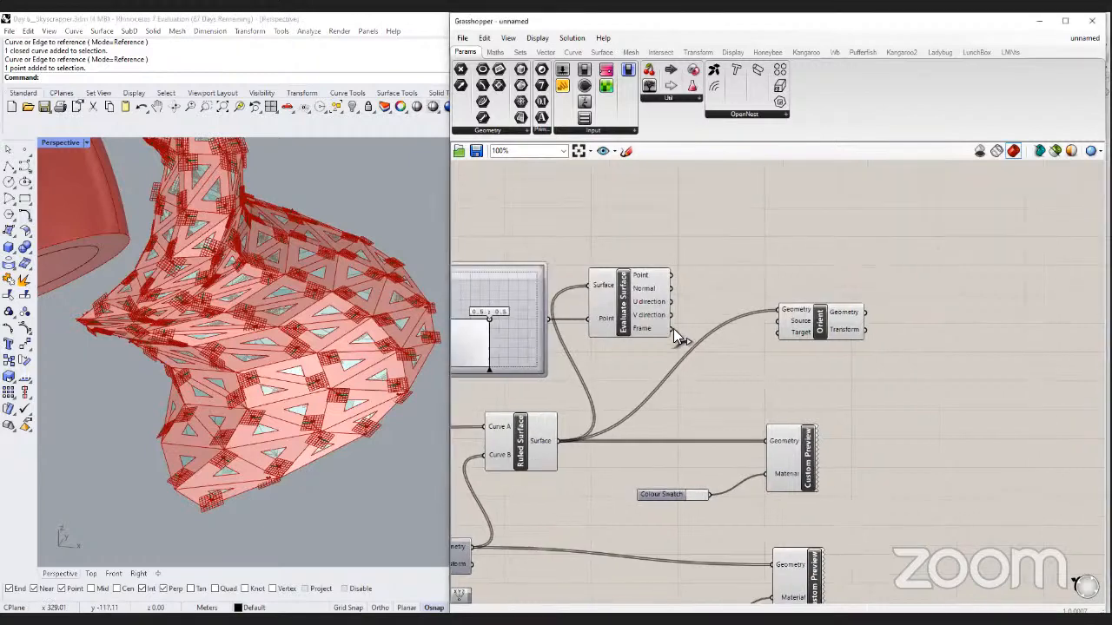
left_click_drag(673, 329, 837, 328)
left_click(825, 334)
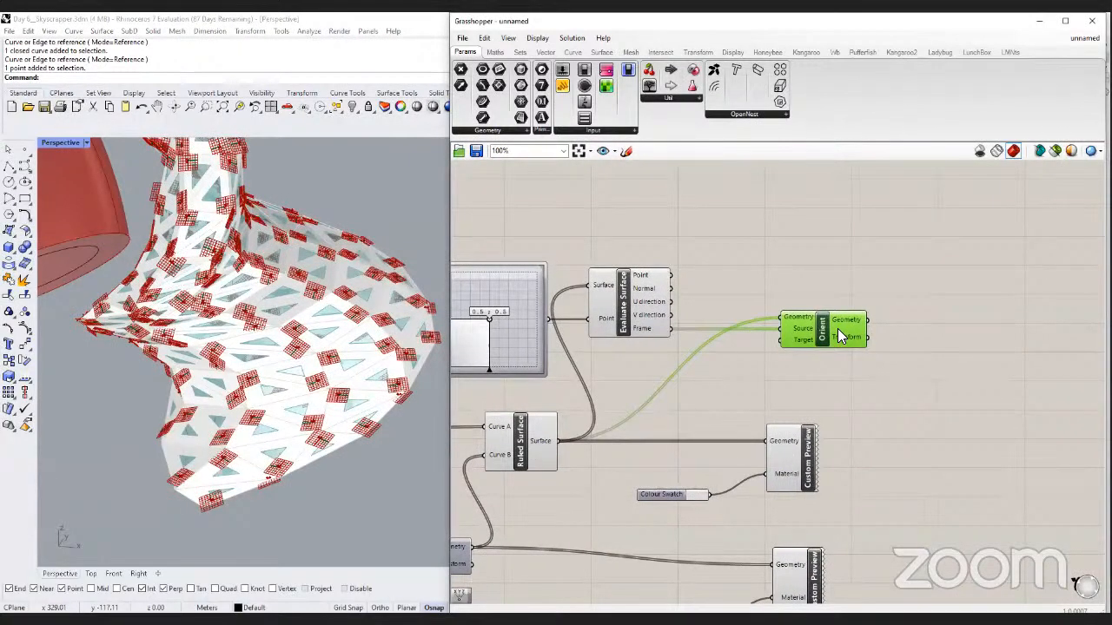
left_click(780, 370)
Examine the Orient component's Target plane and its output around the world origin, in perspective and from the top.
mouse_move(797, 340)
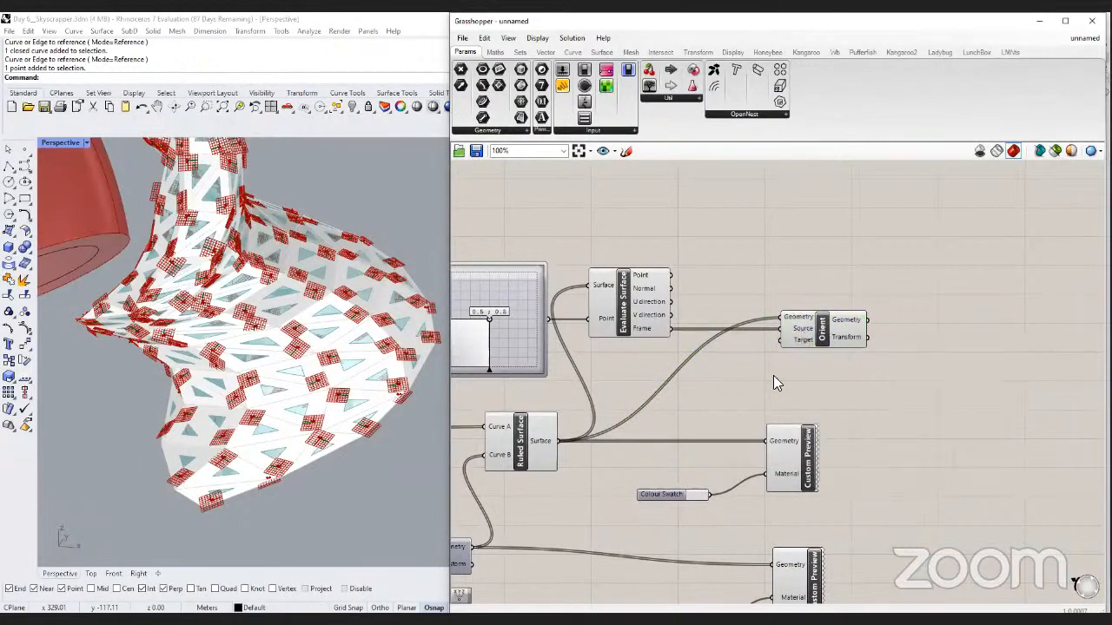
scroll(774, 377, "down", 2)
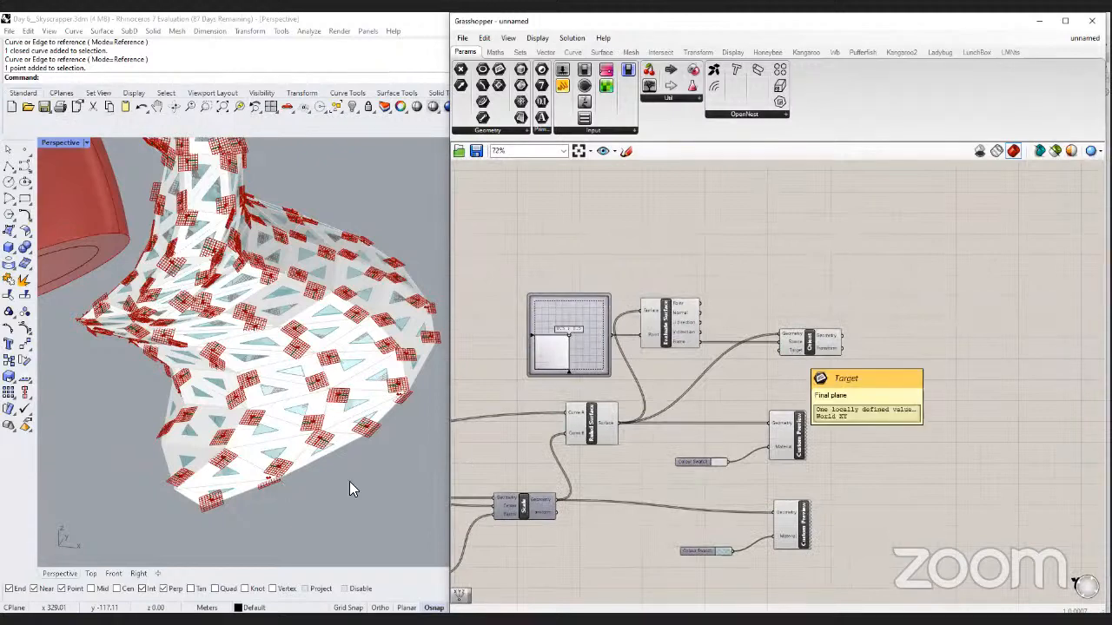
scroll(349, 481, "down", 5)
right_click_drag(349, 481, 187, 427)
scroll(185, 457, "up", 3)
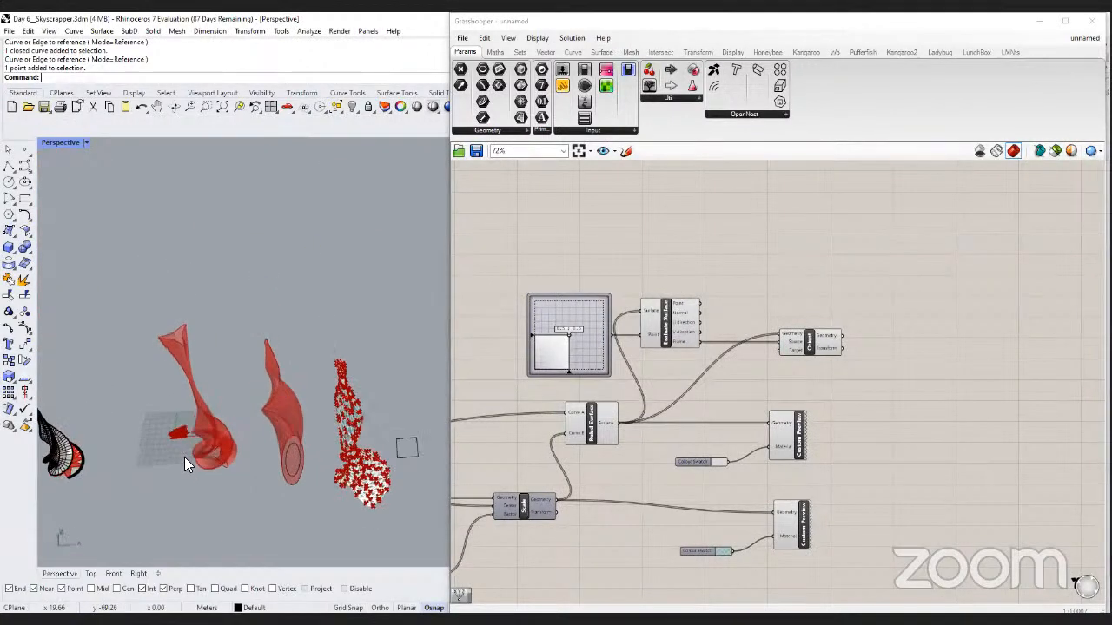
scroll(266, 448, "up", 5)
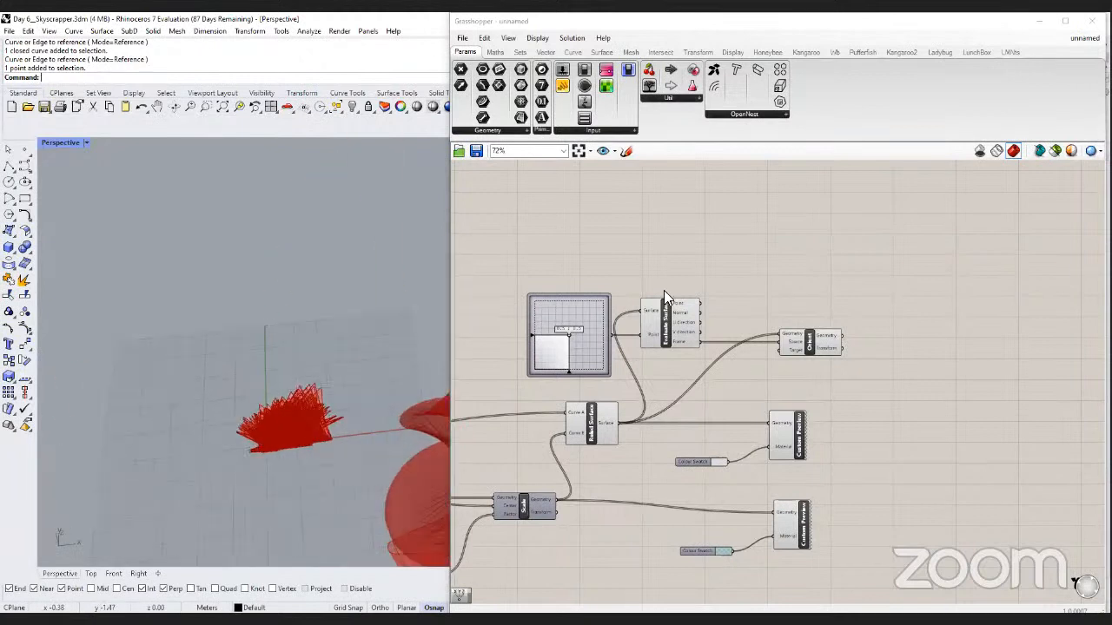
left_click(290, 446)
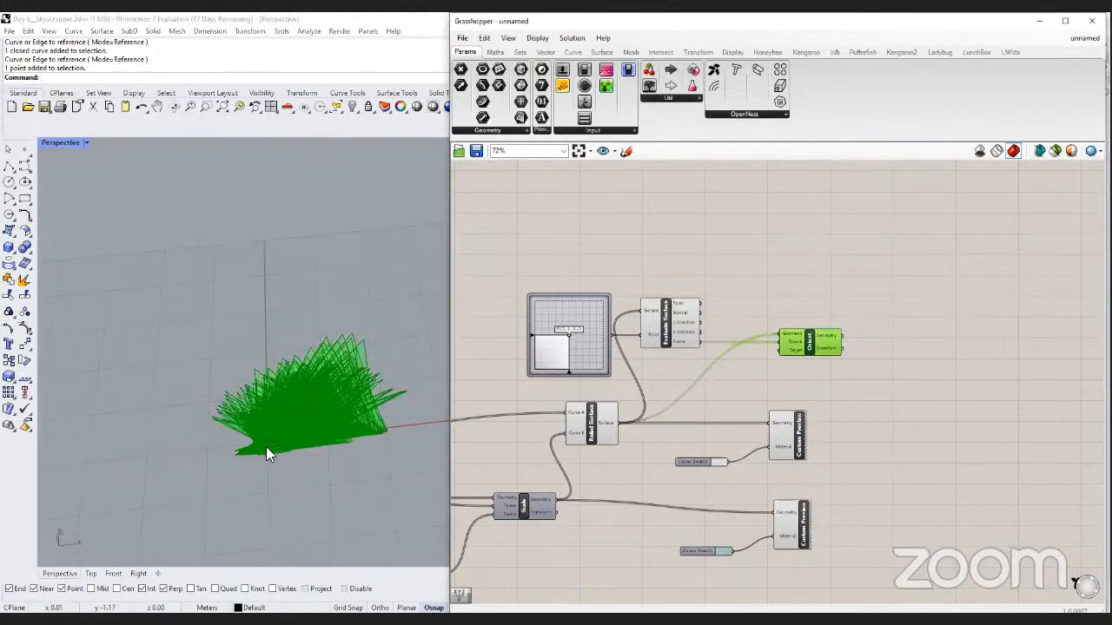
right_click_drag(311, 502, 255, 493)
left_click(90, 573)
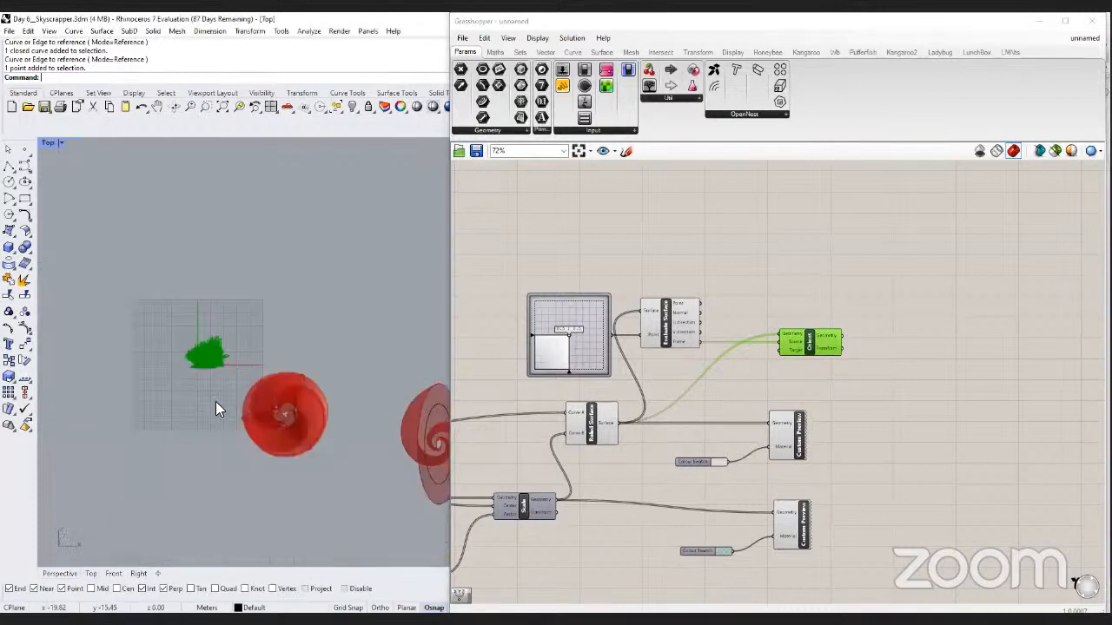
scroll(220, 335, "up", 6)
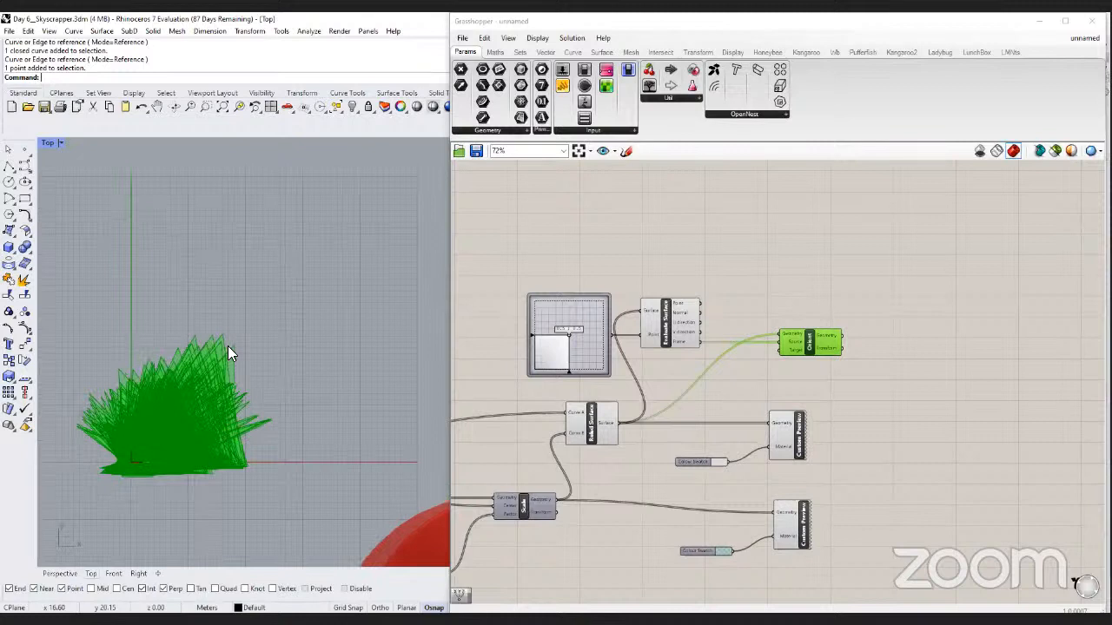
scroll(739, 286, "down", 2)
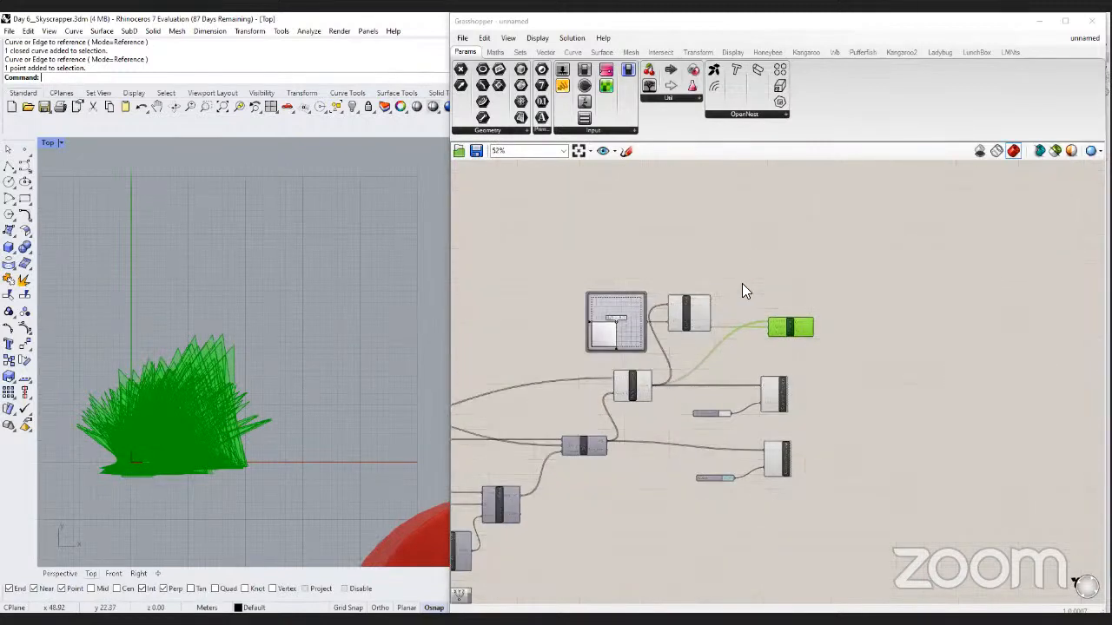
scroll(816, 384, "up", 2)
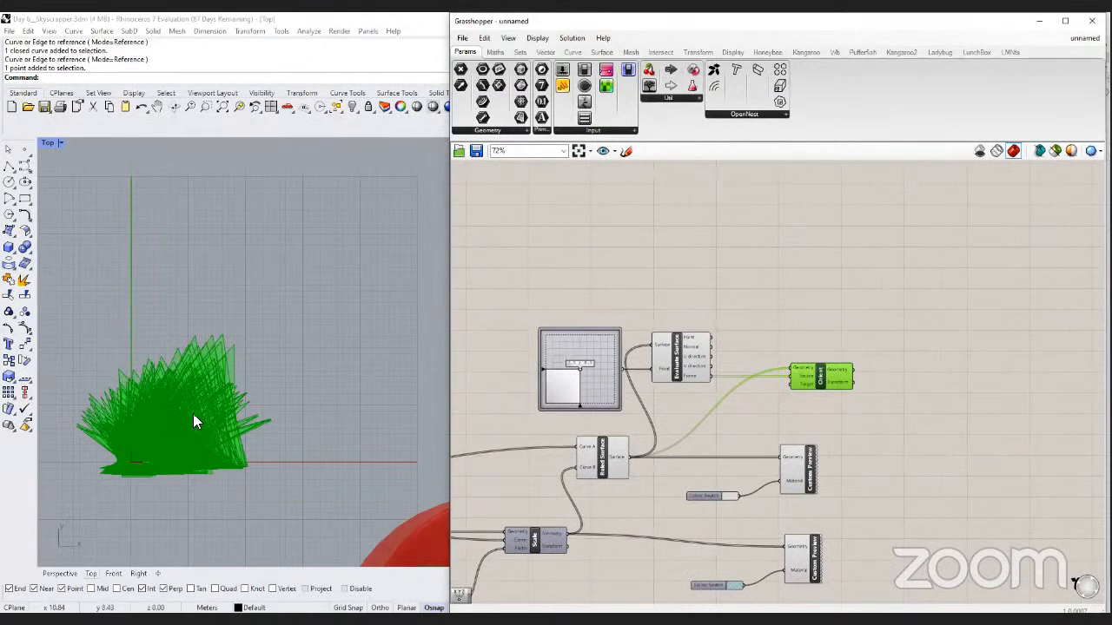
left_click(788, 382)
Add a Rectangle component in the empty area above Orient and check its size inputs.
right_click_drag(879, 414, 865, 443)
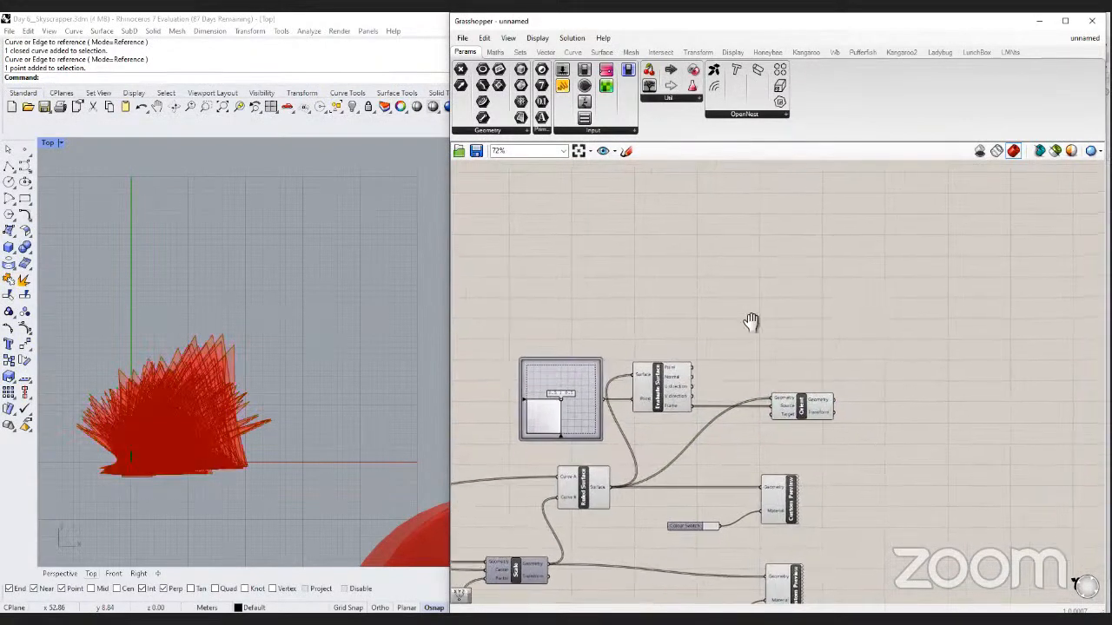
double_click(754, 285)
type("rectangl")
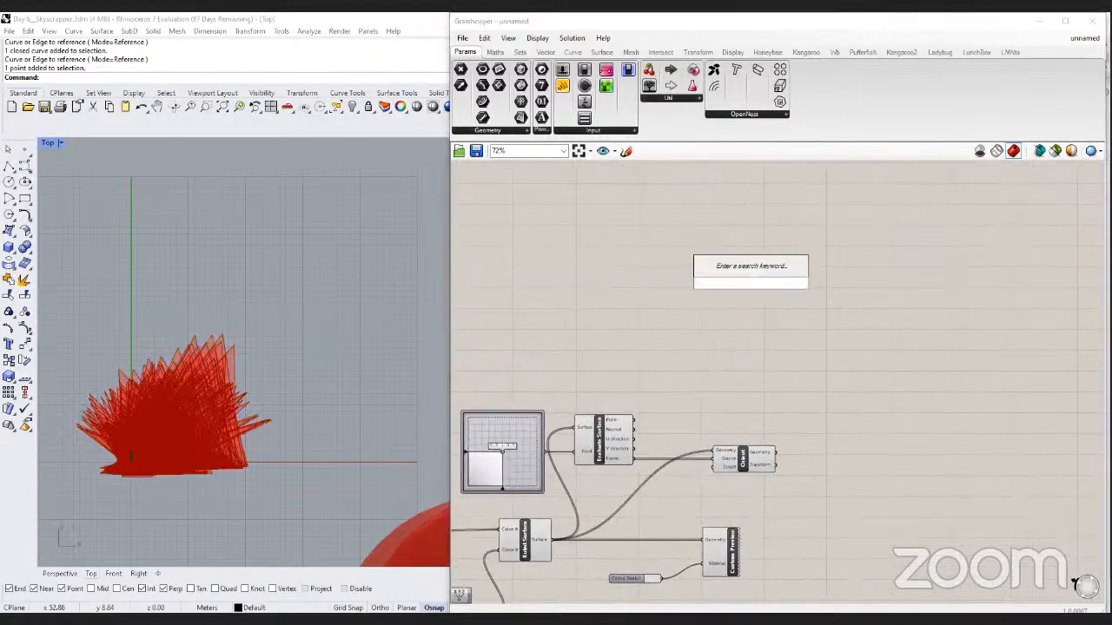
left_click(749, 268)
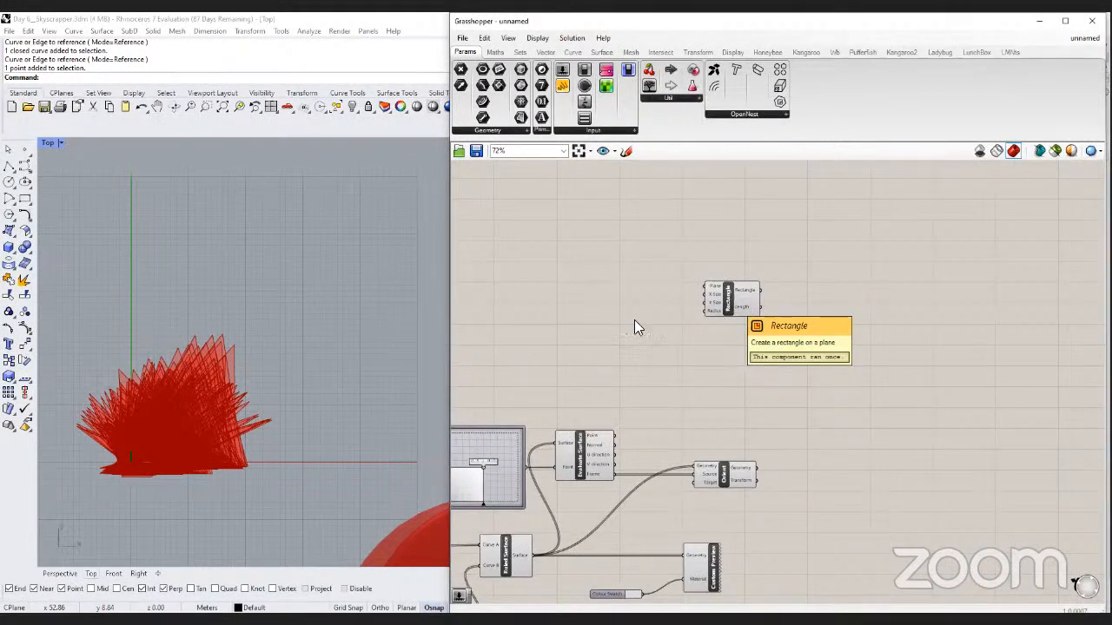
right_click_drag(635, 319, 638, 329)
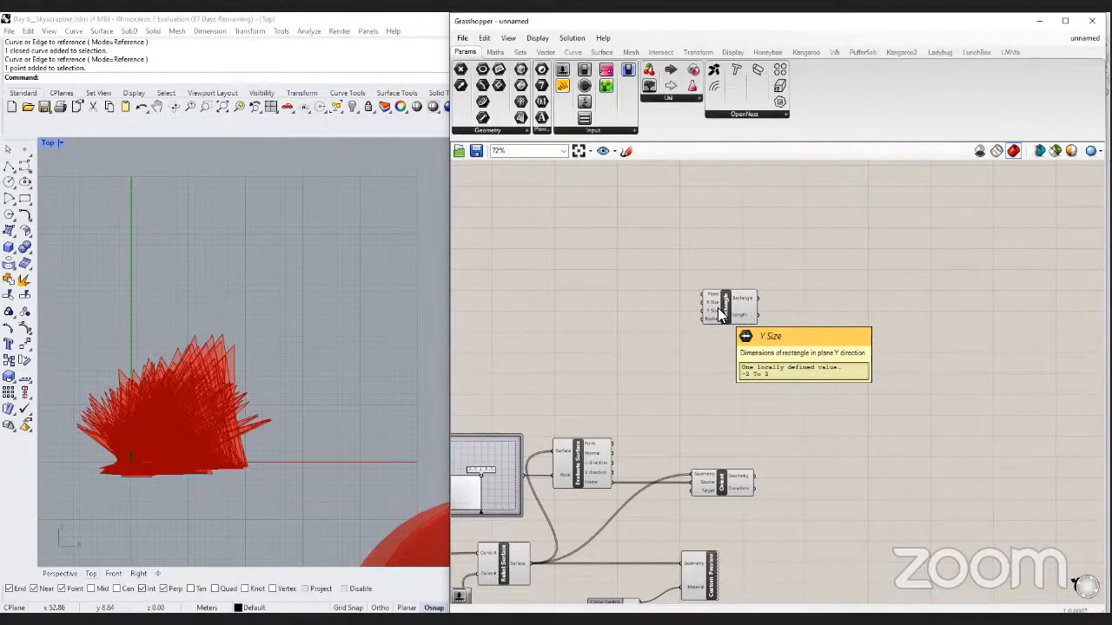
right_click_drag(717, 310, 712, 317)
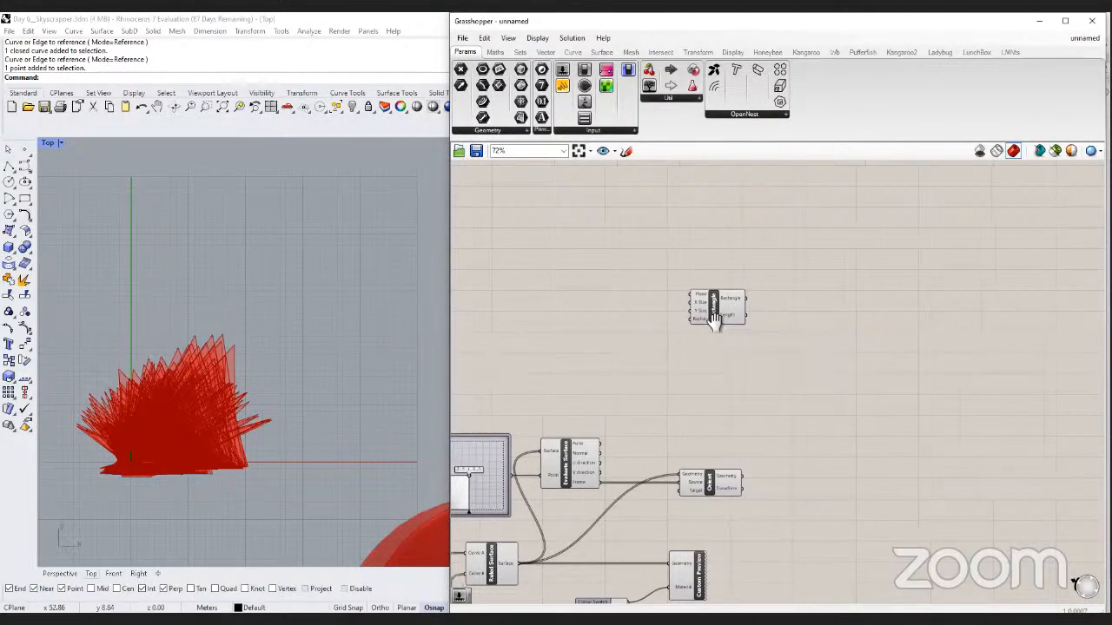
Drive the Rectangle's X Size with a number slider at 50 and its Y Size with a number slider at 100.
double_click(614, 305)
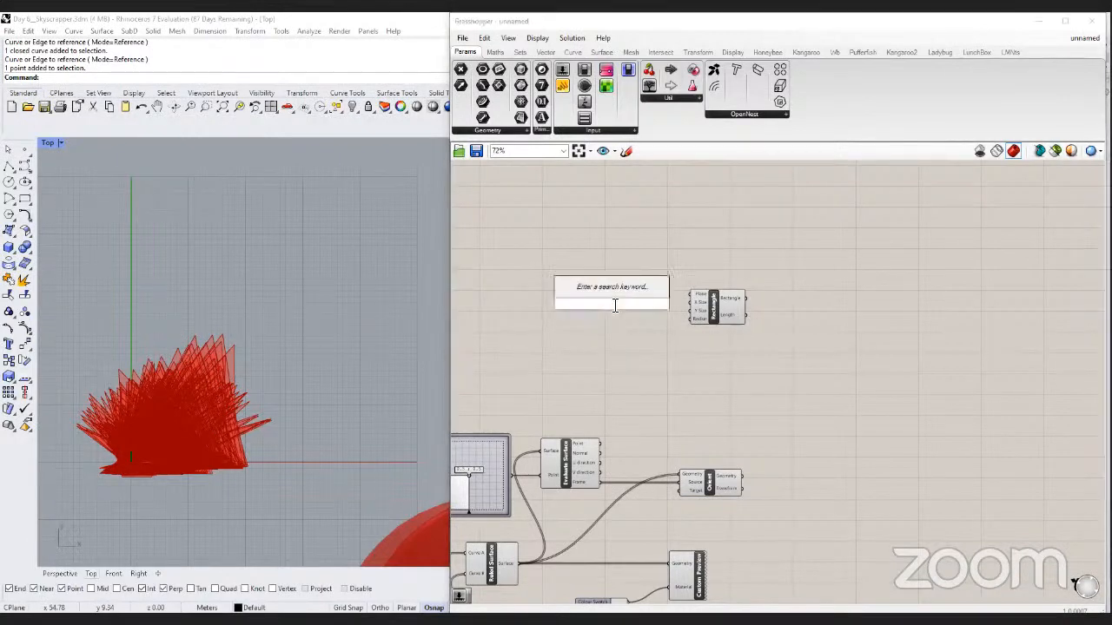
type("40")
key("Return")
left_click_drag(688, 304, 693, 303)
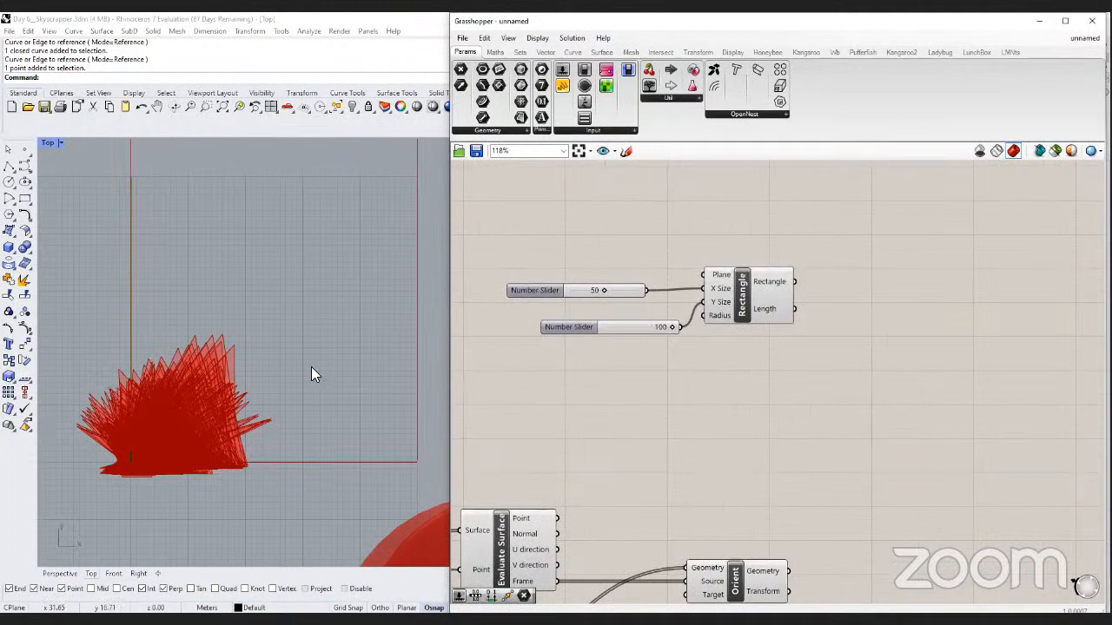
scroll(325, 425, "down", 5)
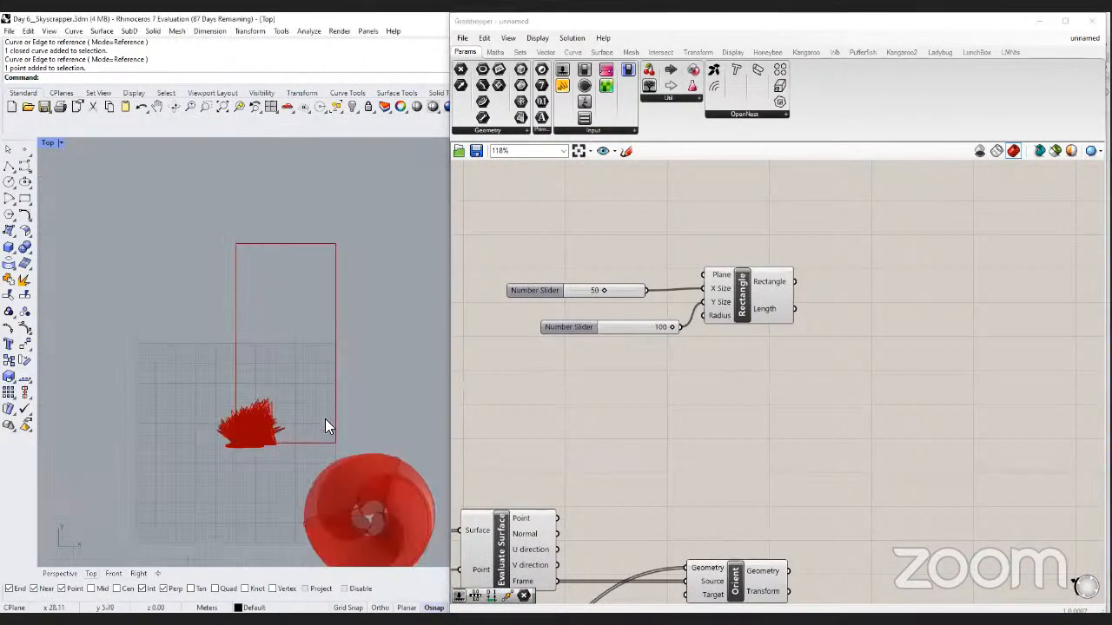
Line up the two number sliders one under the other beside the Rectangle component's size inputs.
right_click_drag(325, 420, 295, 428)
left_click_drag(638, 324, 609, 304)
right_click_drag(718, 468, 692, 423)
left_click(709, 536)
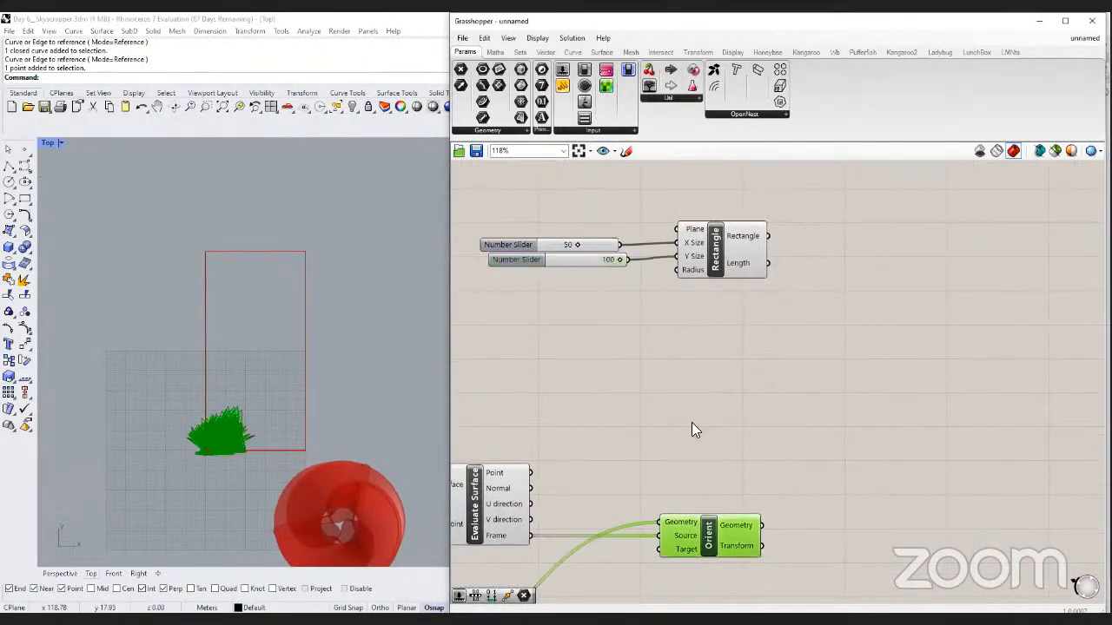
mouse_move(608, 245)
left_mouse_down()
mouse_move(619, 244)
mouse_move(596, 252)
left_mouse_up()
left_click(714, 258)
Add an OpenNest component in the empty area beyond the Rectangle and Orient components.
right_click_drag(728, 322, 713, 304)
scroll(710, 324, "down", 1)
left_click(847, 323)
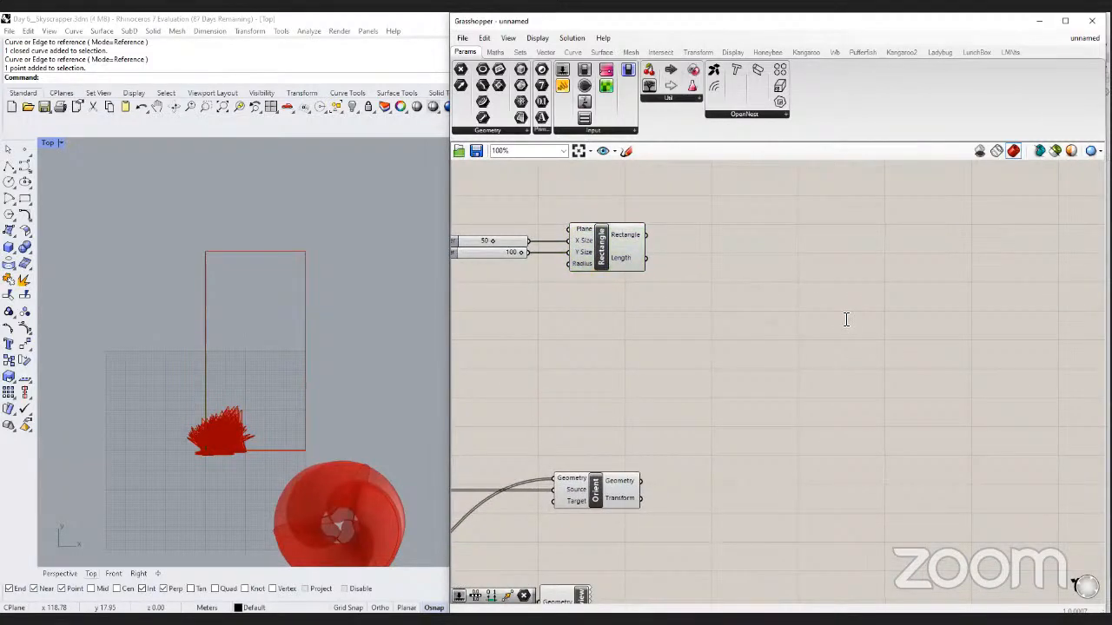
double_click(844, 317)
type("open nest")
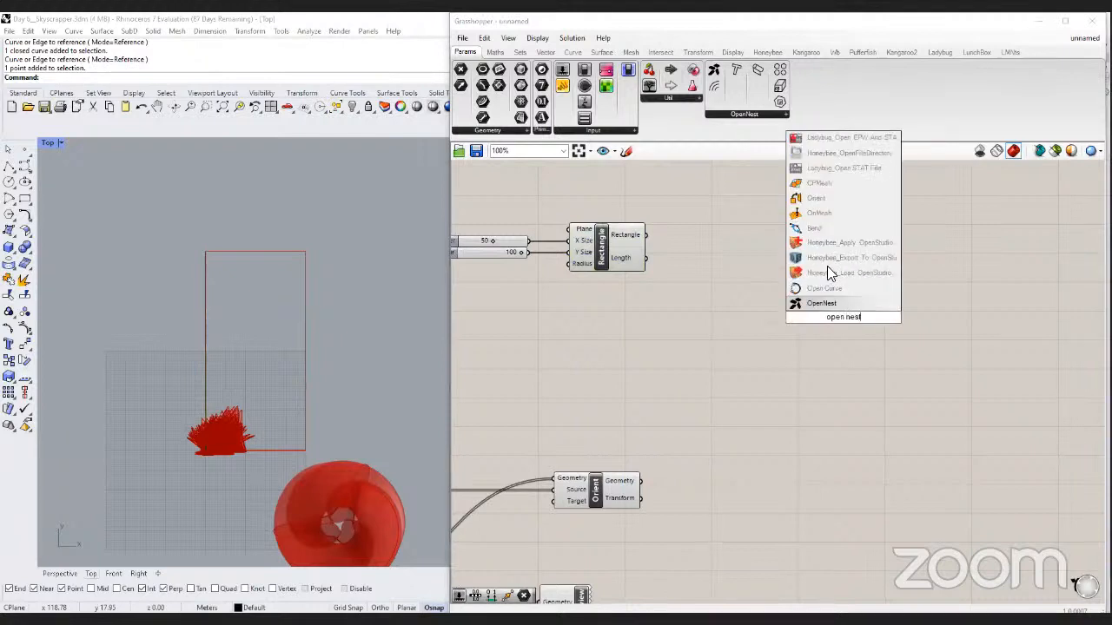
left_click(820, 304)
Connect the Rectangle output to OpenNest's Sheets input and Orient's Geometry output to its Geo input.
left_click(613, 248)
left_click_drag(646, 235, 792, 268)
left_click(789, 294)
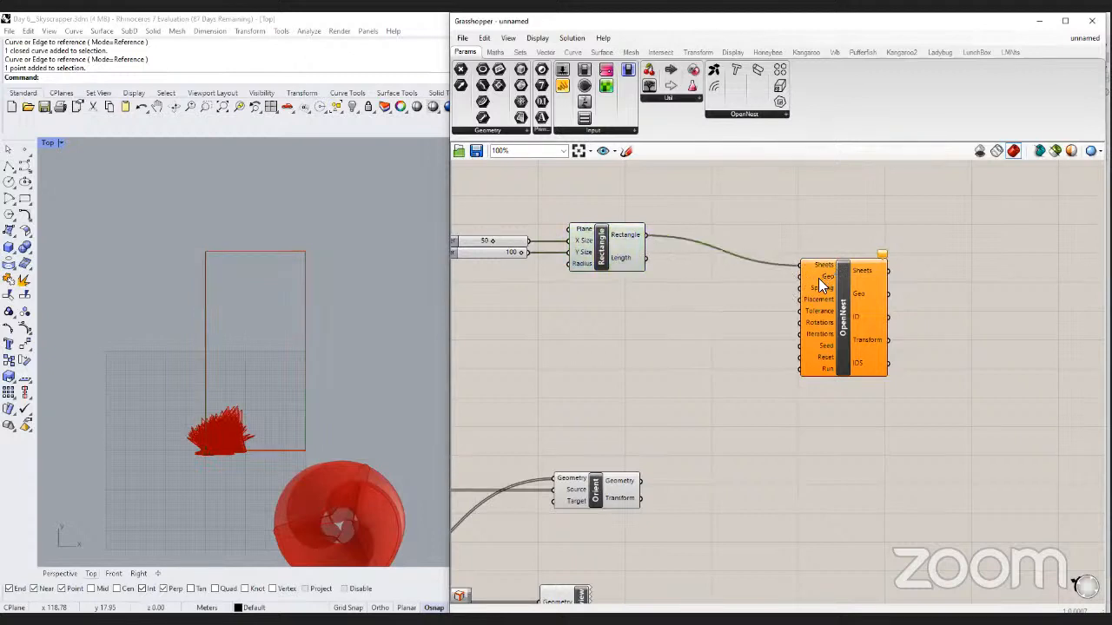
left_click(599, 478)
left_click_drag(642, 481, 799, 277)
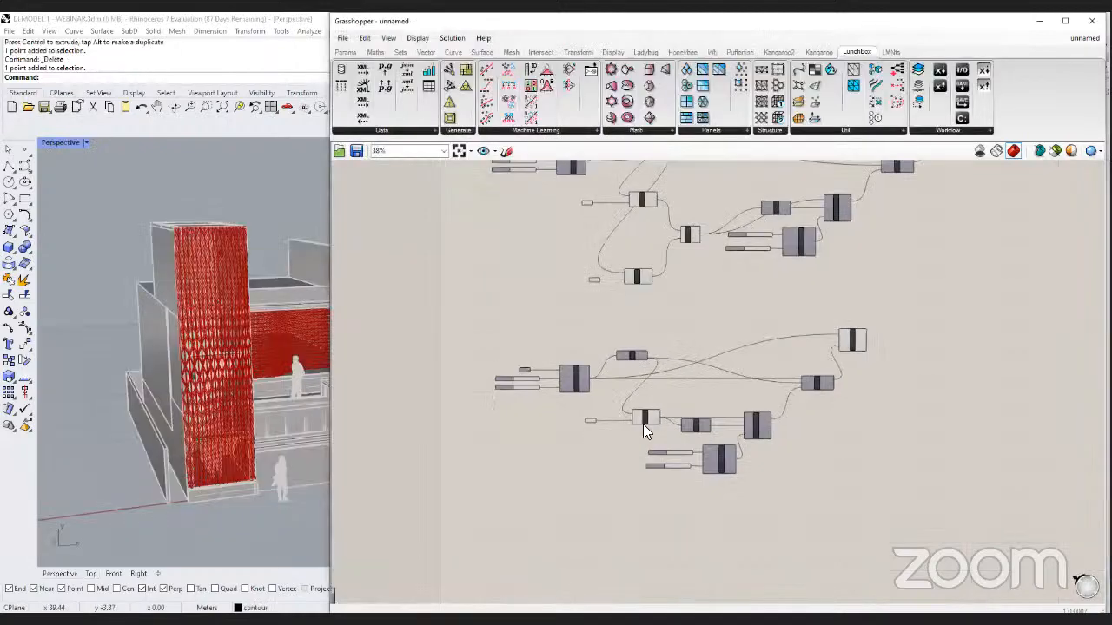
In the building facade definition, set the Triangle Panels B divisions to 14 in U and 17 in V.
scroll(643, 424, "up", 3)
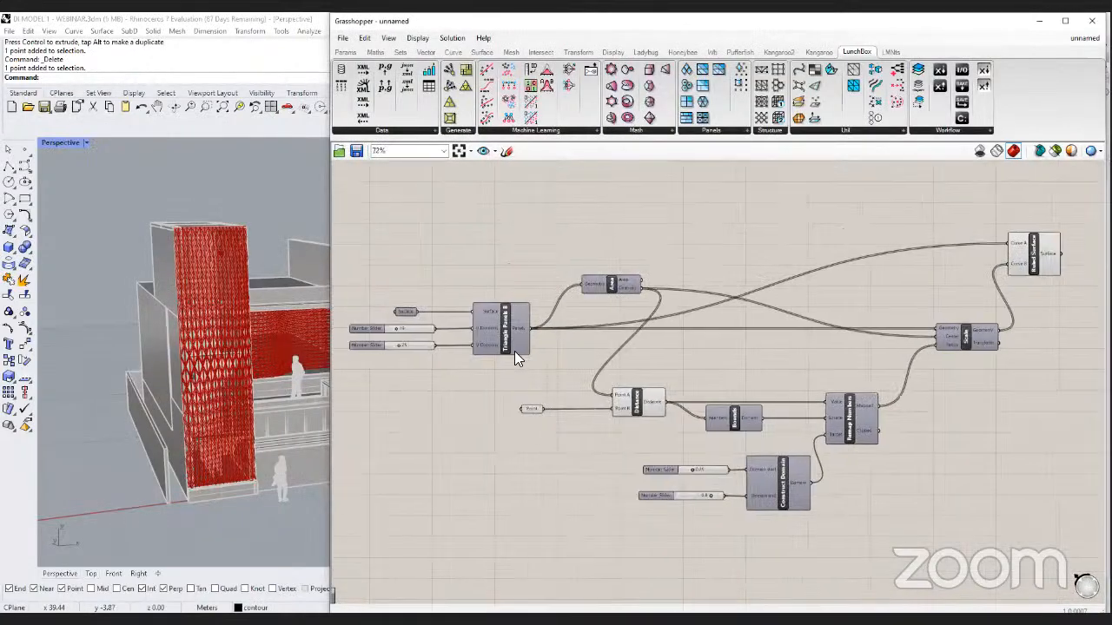
scroll(466, 329, "up", 3)
mouse_move(644, 330)
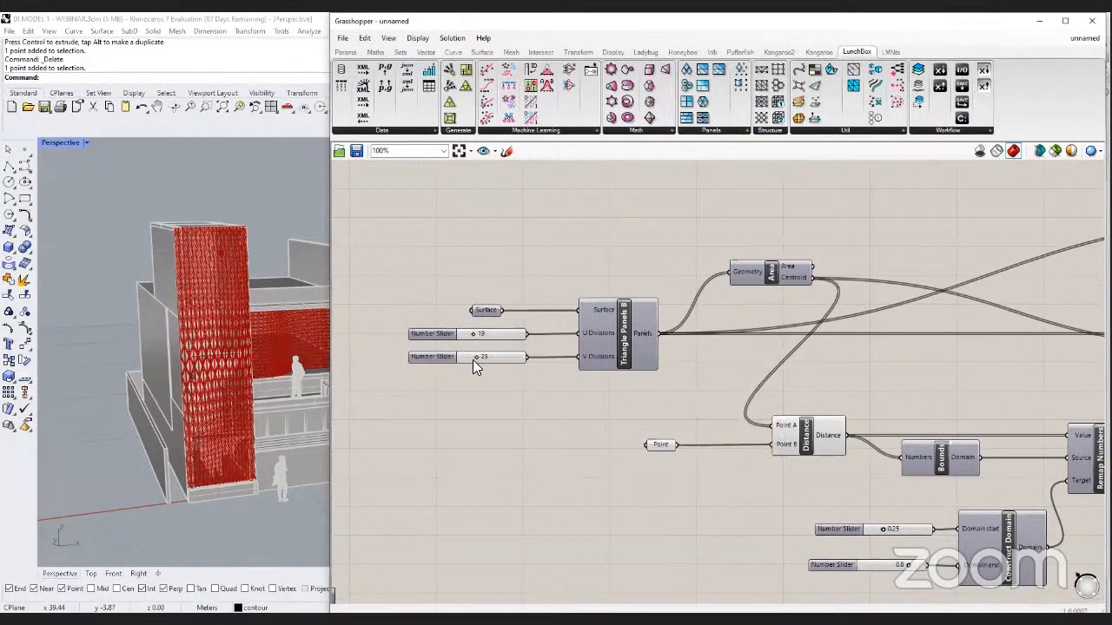
scroll(473, 360, "up", 3)
left_click_drag(504, 364, 497, 363)
left_click_drag(506, 313, 498, 314)
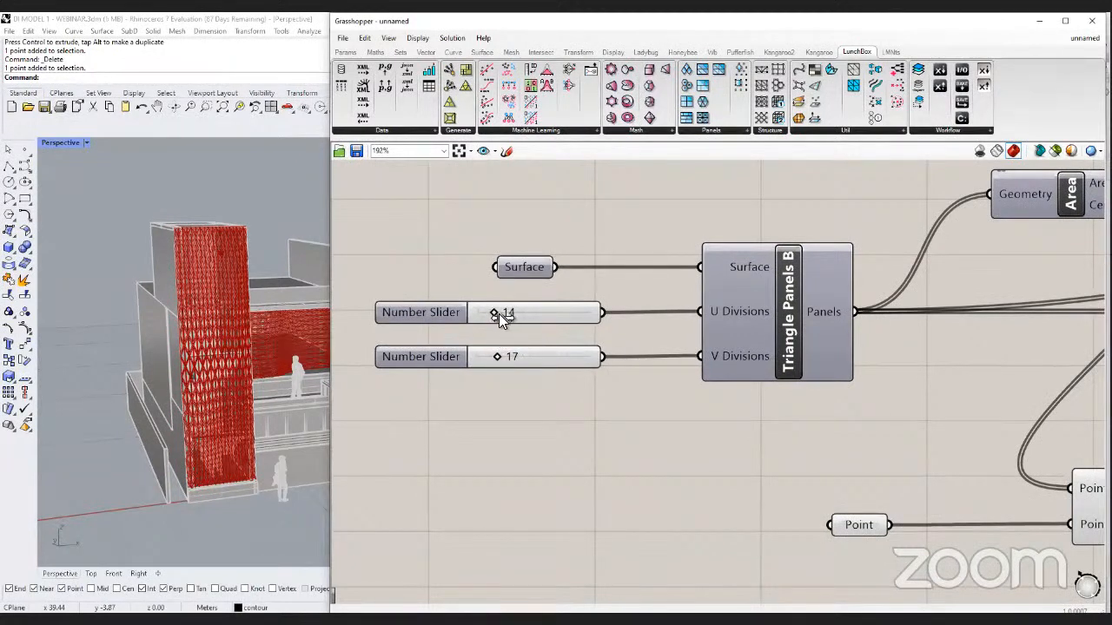
Add an Orient component well beyond the Ruled Surface component, with the Ruled Surface output feeding its Geometry input.
scroll(533, 389, "down", 5)
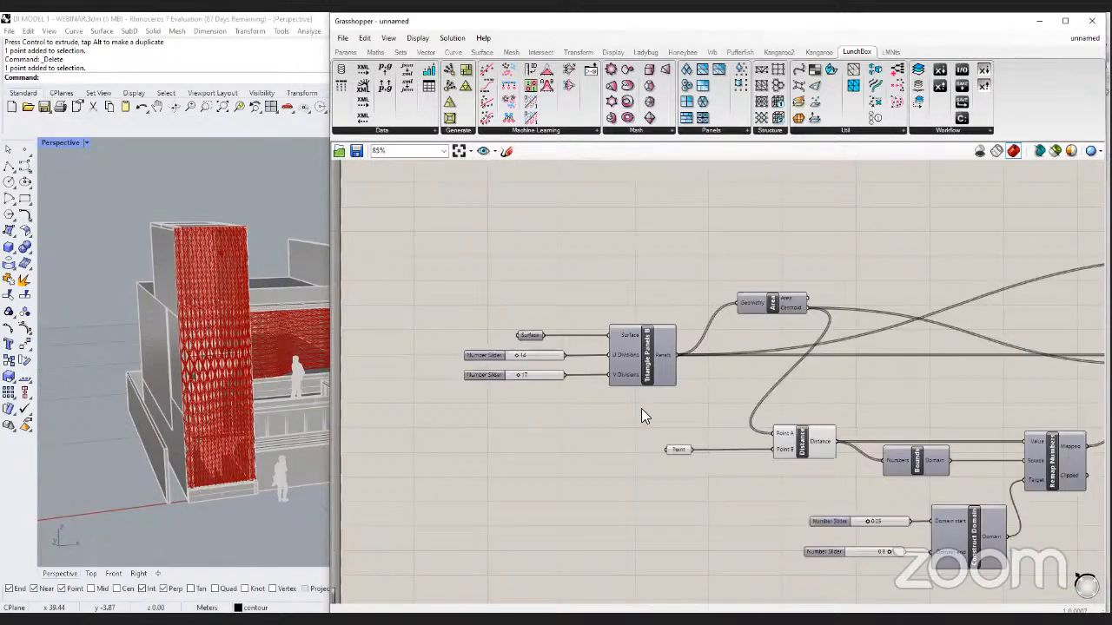
scroll(745, 295, "up", 2)
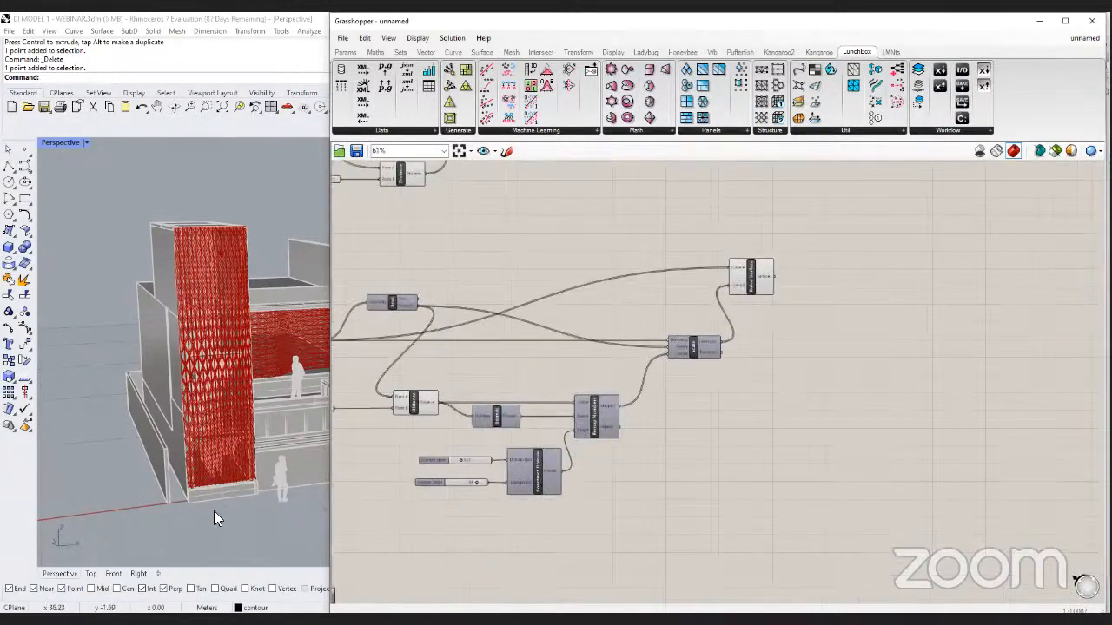
scroll(214, 512, "down", 5)
right_click_drag(214, 513, 265, 405)
scroll(265, 405, "up", 4)
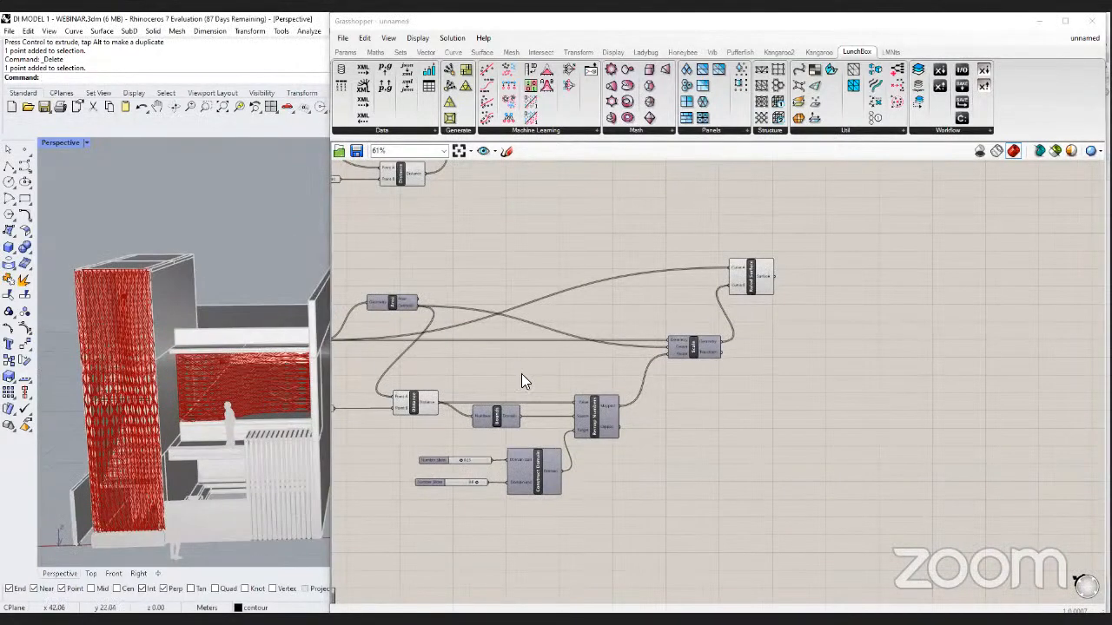
right_click_drag(599, 509, 720, 491)
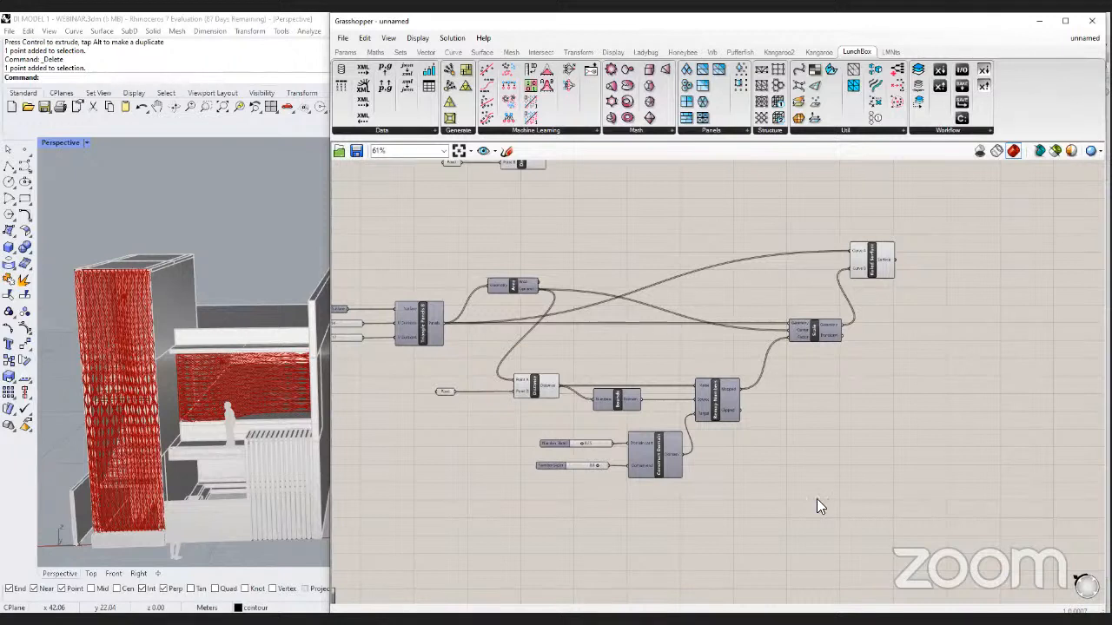
scroll(721, 346, "up", 2)
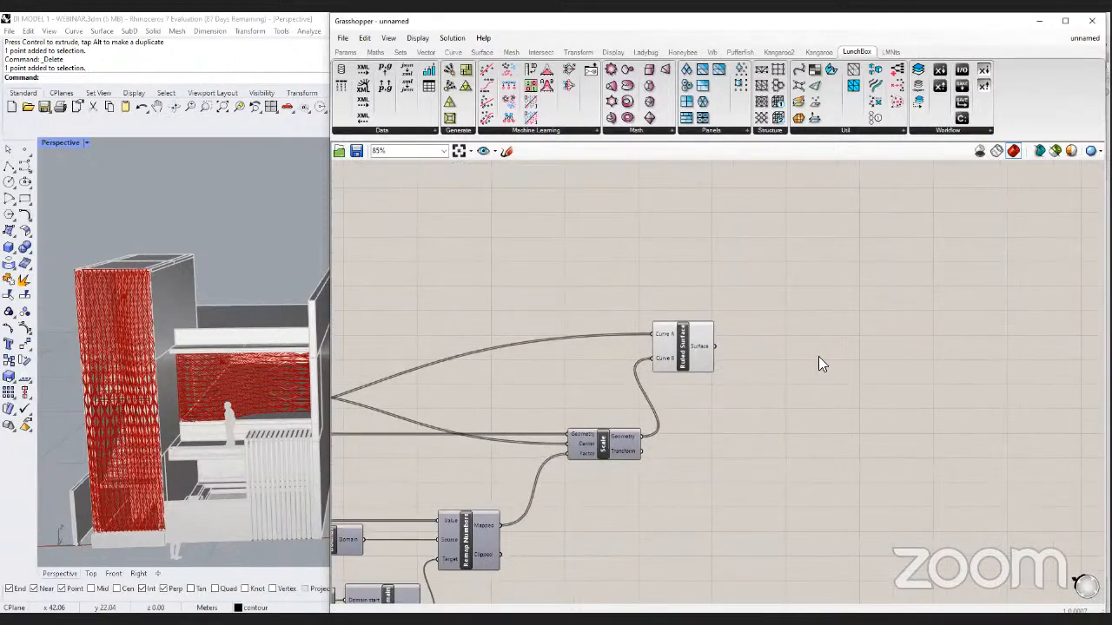
double_click(872, 360)
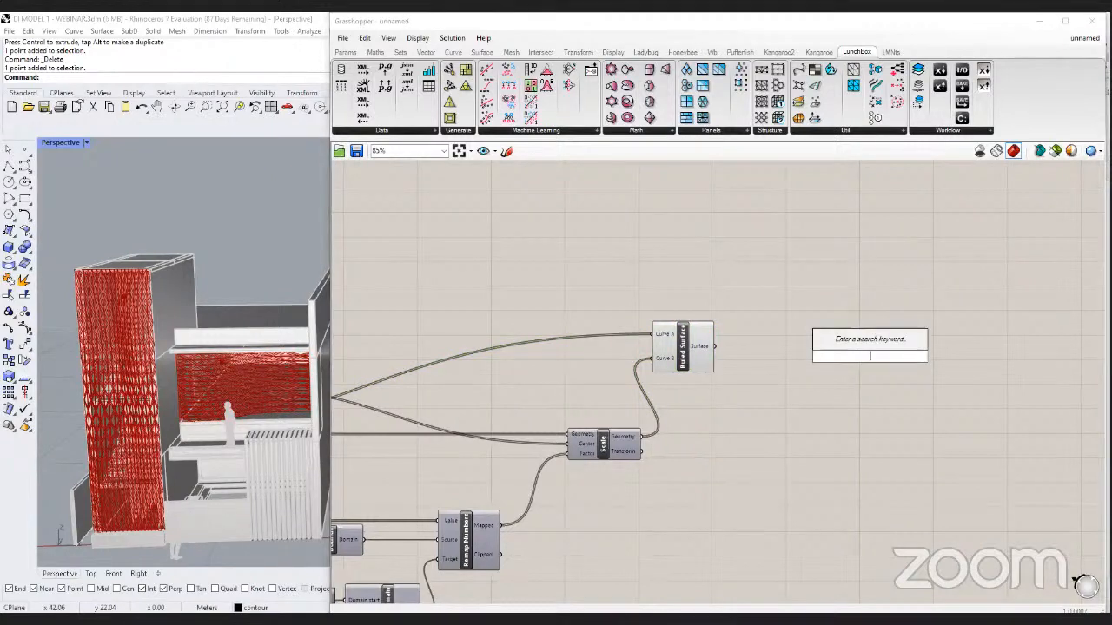
type("orient")
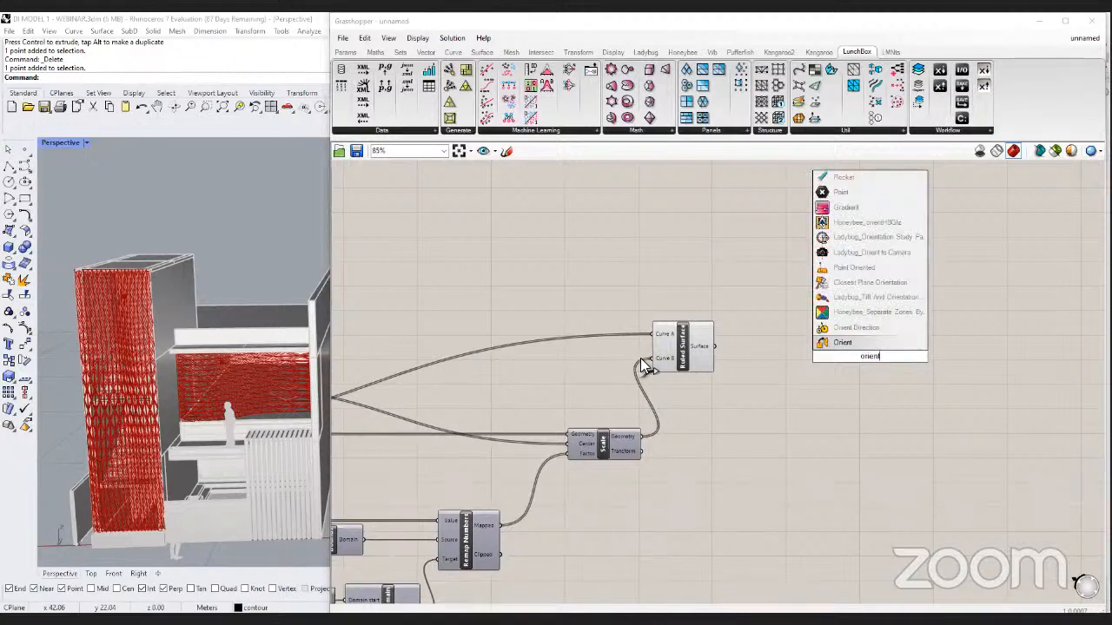
key("Return")
scroll(810, 352, "up", 3)
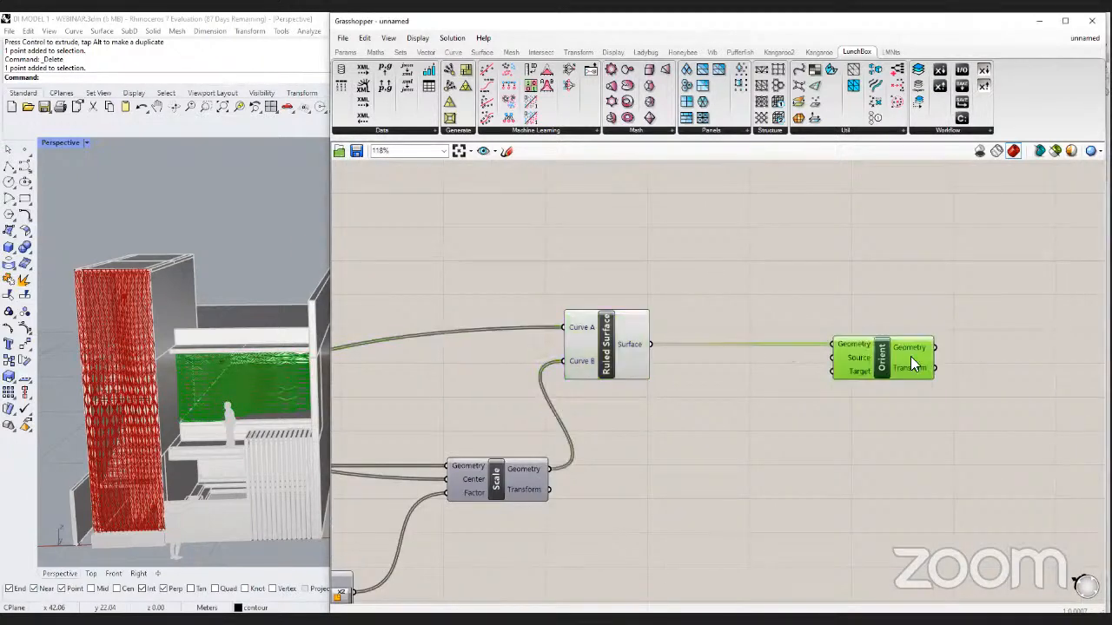
left_click_drag(903, 358, 1042, 358)
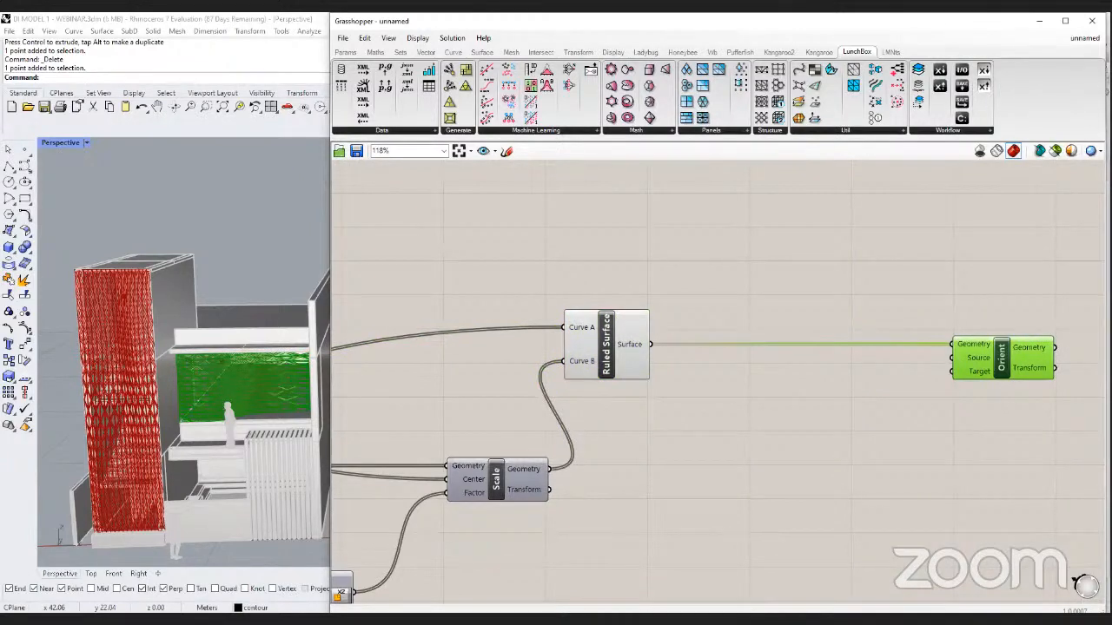
Add an Evaluate Surface component fed by the Ruled Surface output, with a two-dimensional slider at 0.5, 0.5 driving its Point input.
double_click(747, 244)
type("evaluate")
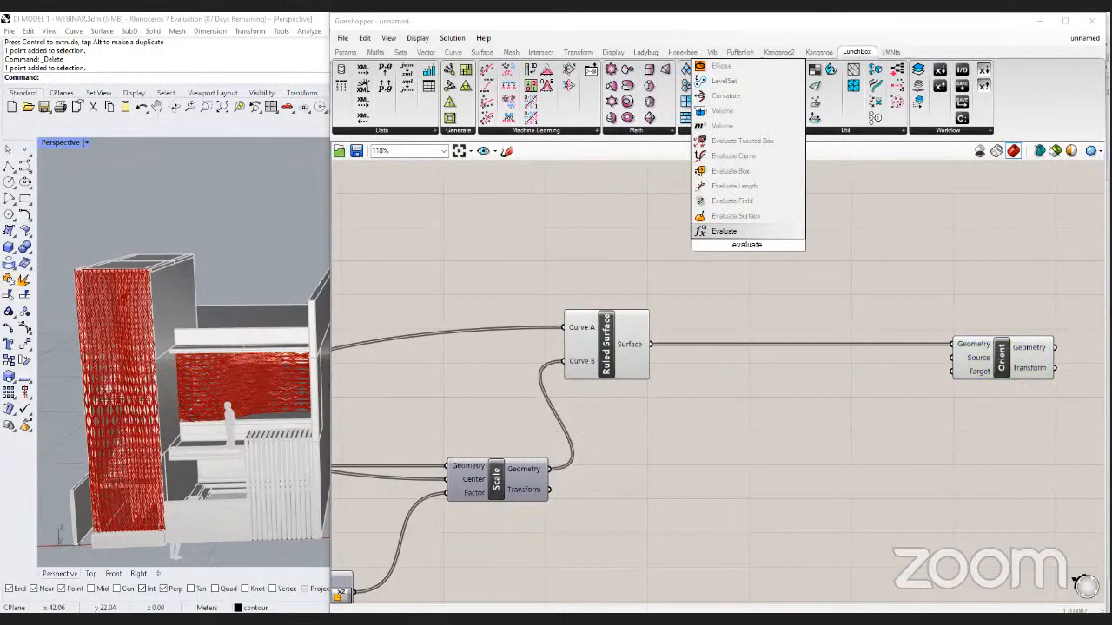
left_click(707, 218)
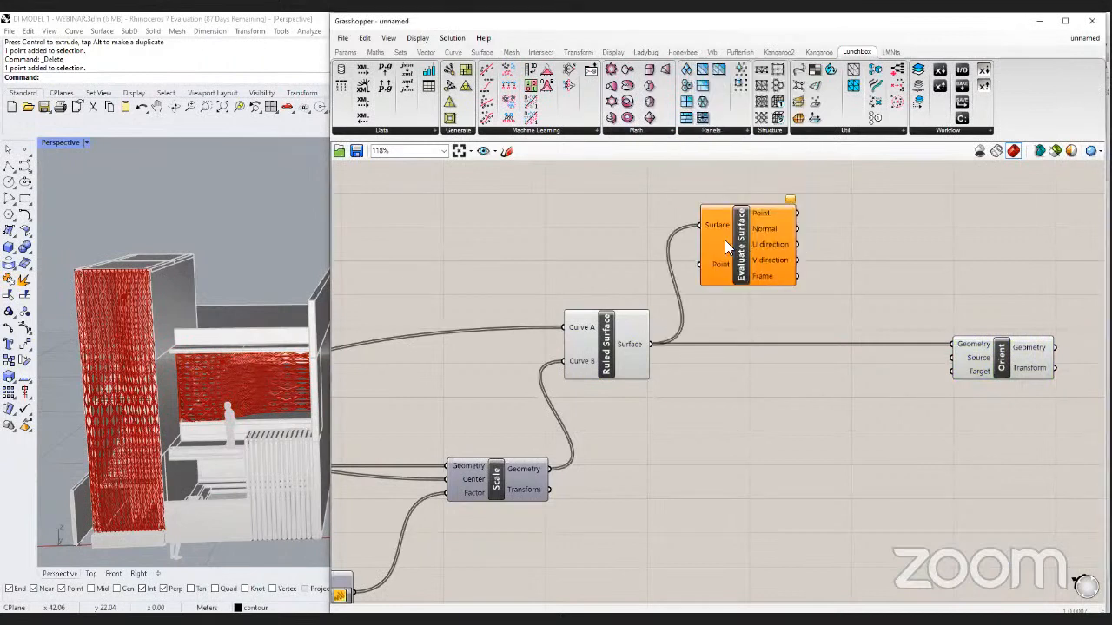
left_click_drag(725, 239, 736, 217)
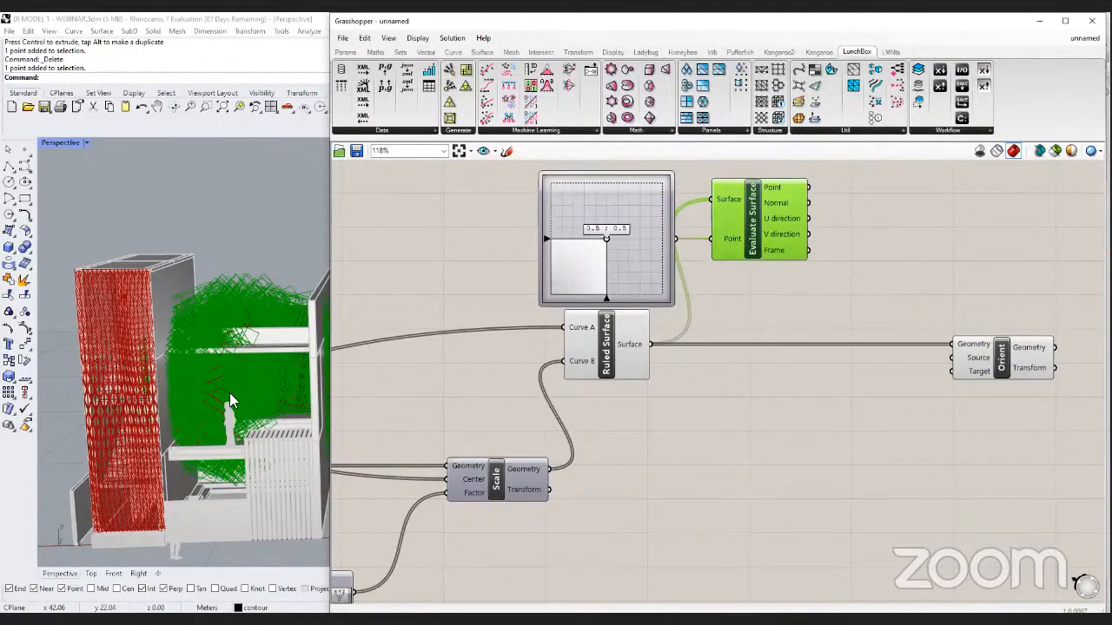
Reduce the preview plane size to 0.2 so the panel frames are drawn smaller on the facade.
scroll(243, 377, "up", 4)
right_click_drag(243, 377, 268, 353)
scroll(268, 352, "down", 2)
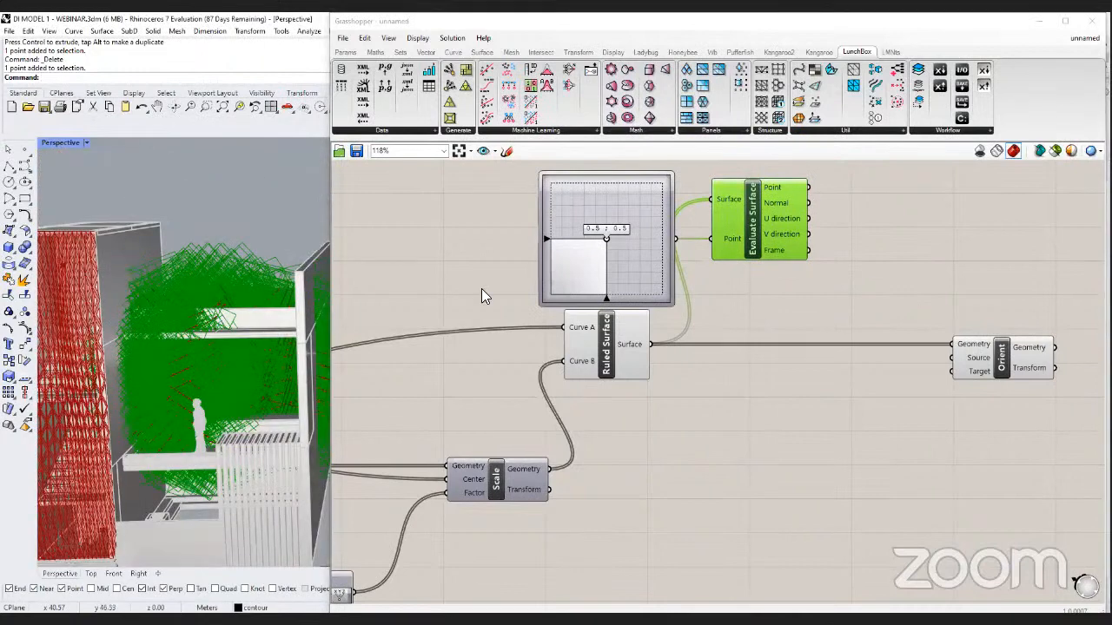
left_click(584, 387)
scroll(584, 387, "down", 3)
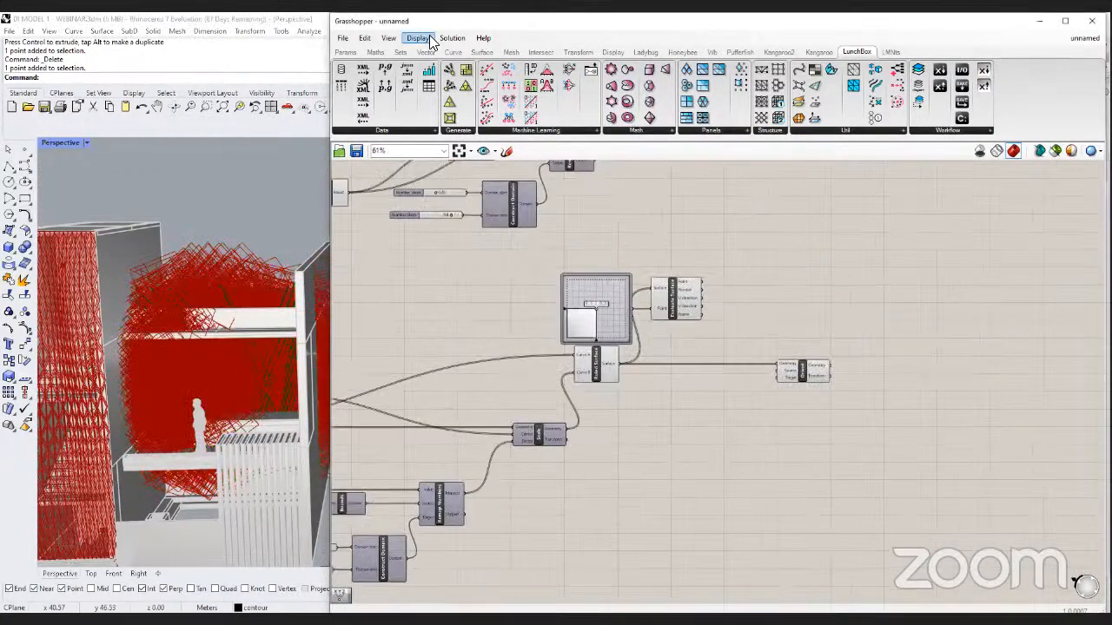
left_click(419, 38)
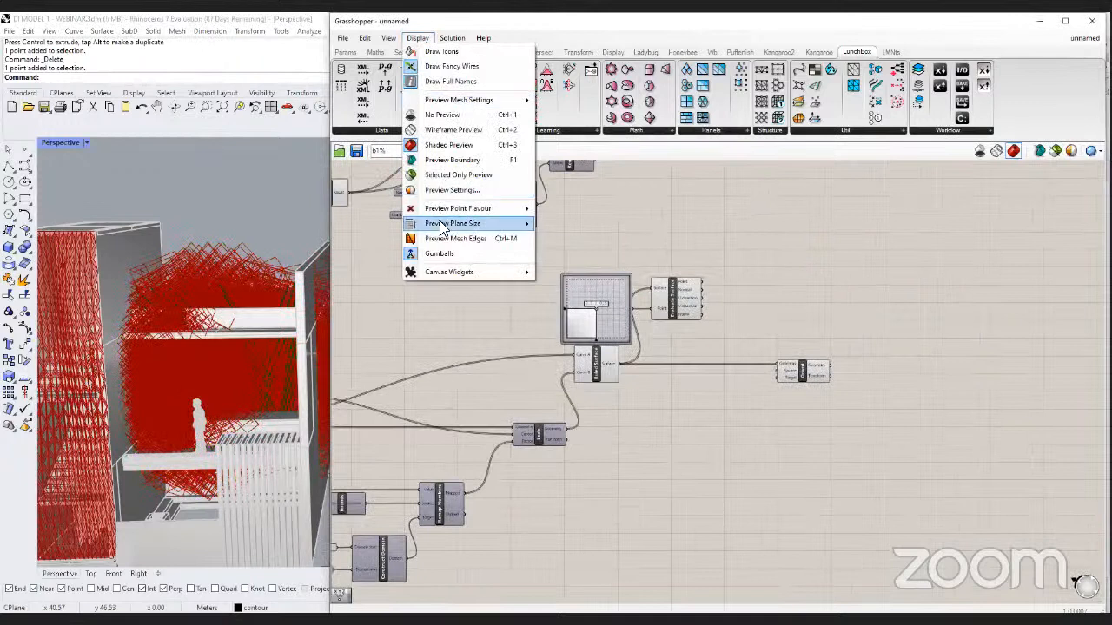
mouse_move(447, 224)
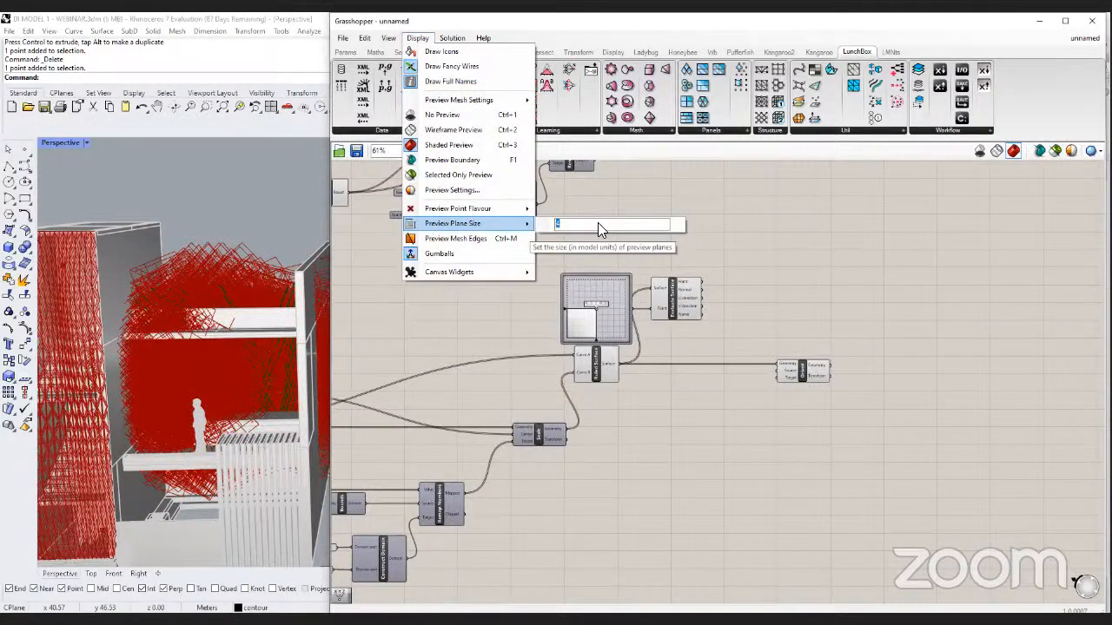
type(".5")
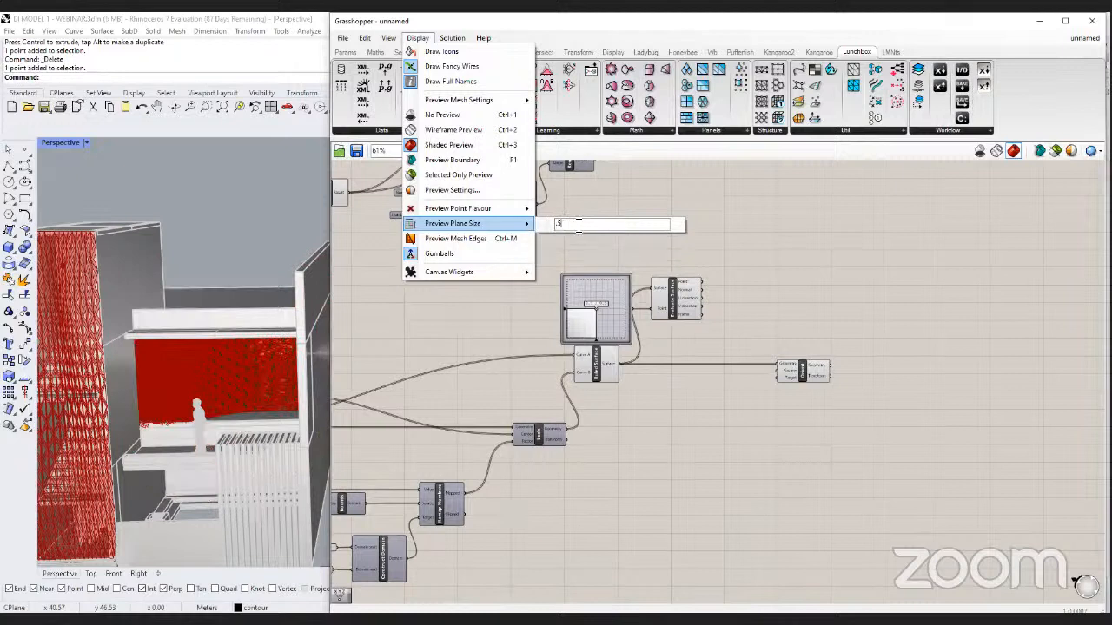
type(".2")
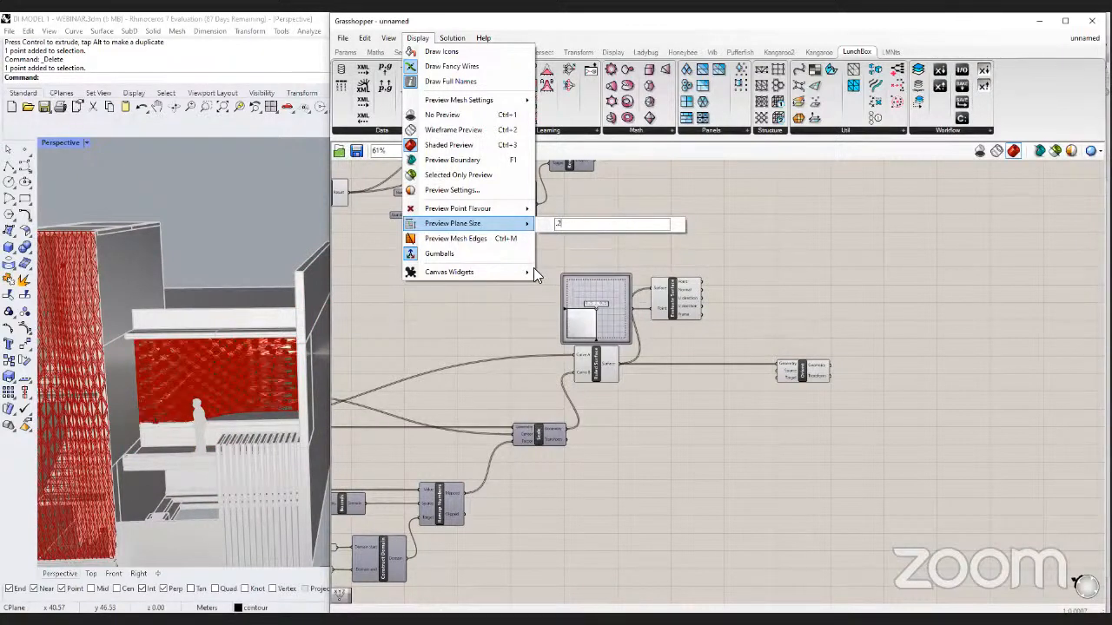
mouse_move(521, 272)
Inspect the frames on the facade panels and connect Evaluate Surface's Frame output to Orient's Source input.
scroll(198, 382, "up", 8)
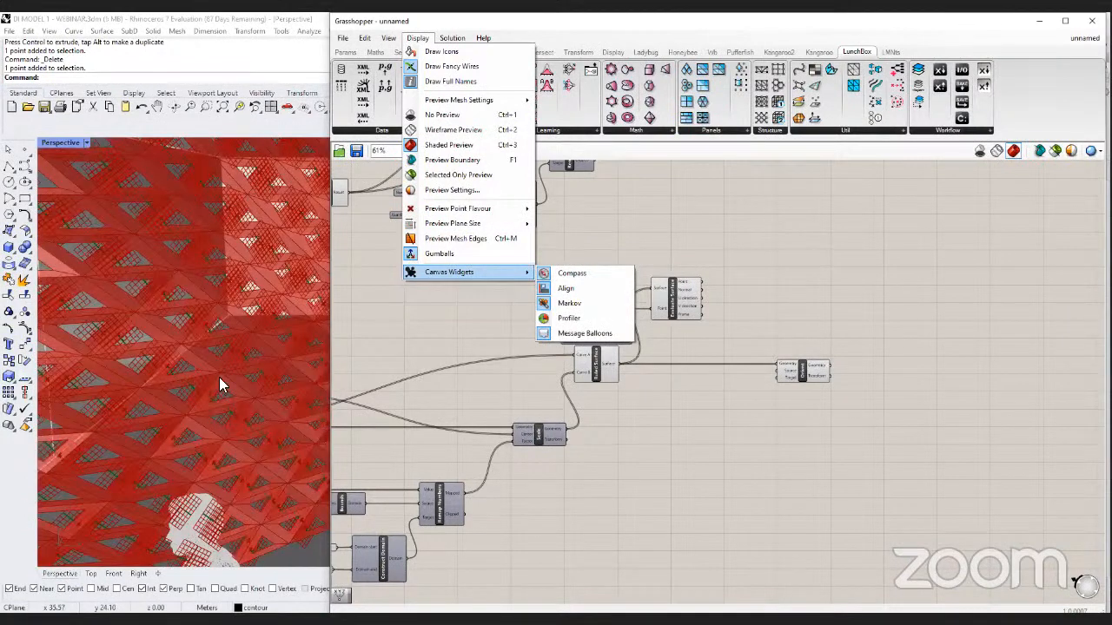
scroll(219, 386, "up", 2)
left_click(696, 322)
scroll(602, 291, "up", 3)
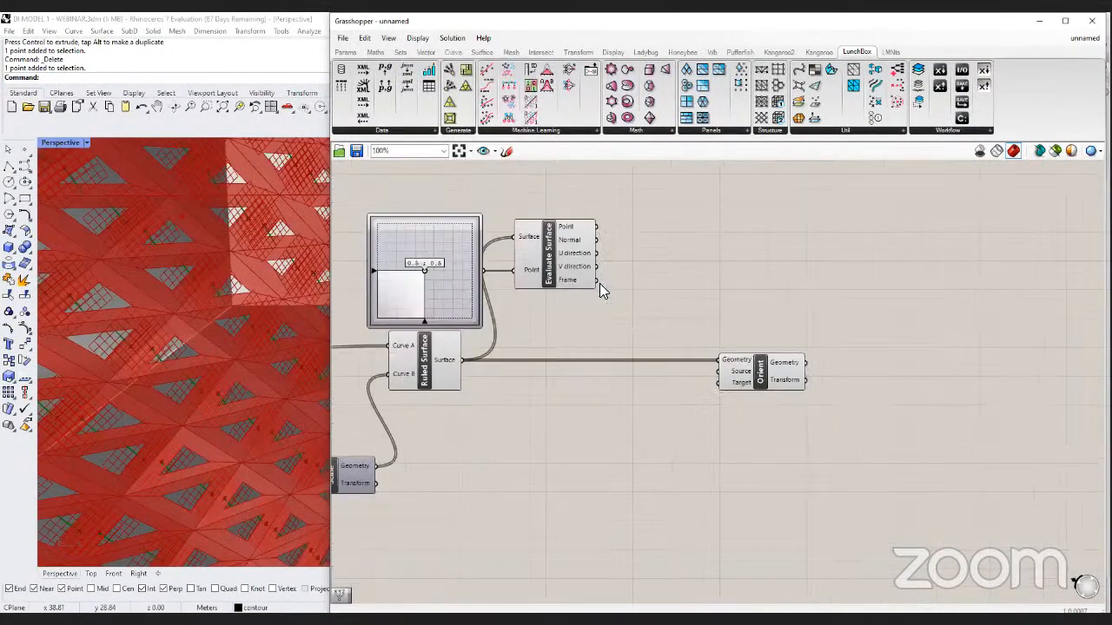
left_click_drag(598, 281, 728, 386)
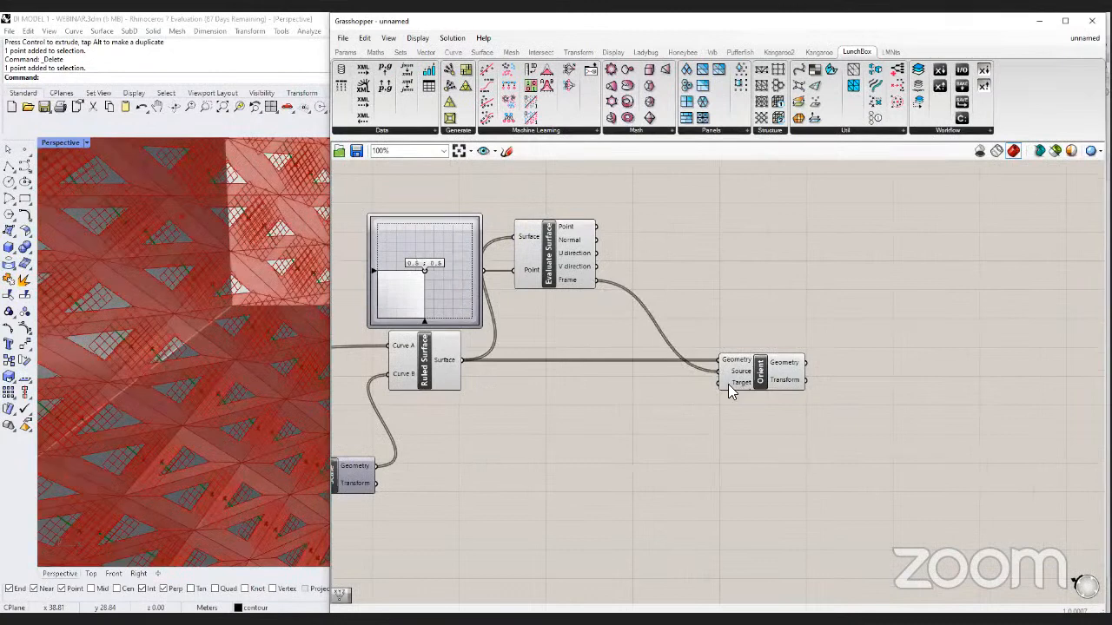
Examine the Orient component's flattened panels around the world origin from the top.
left_click(737, 386)
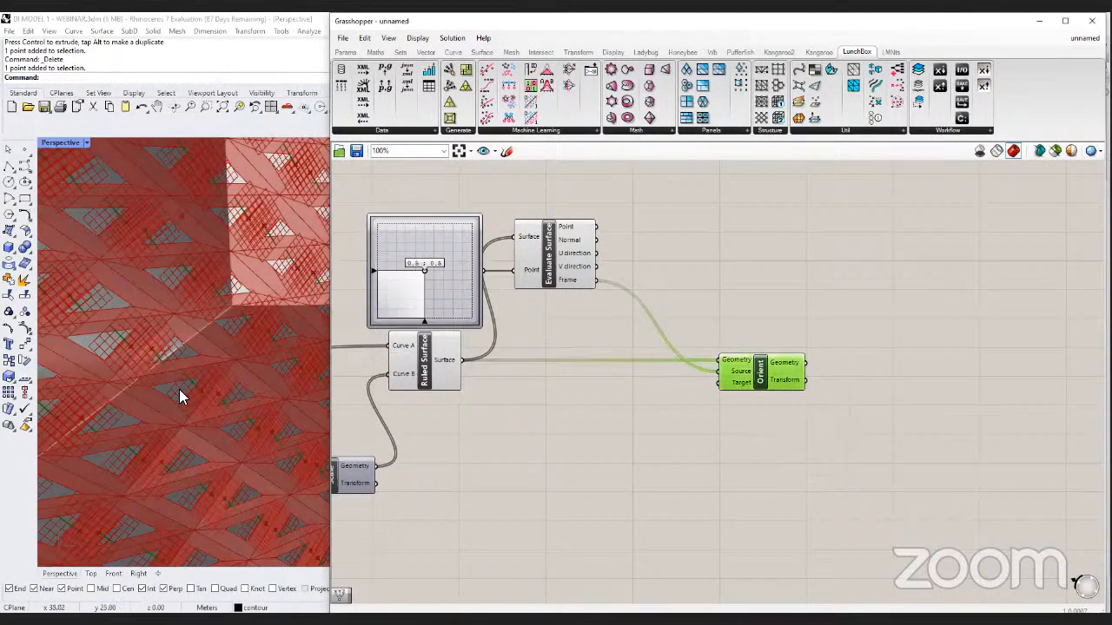
scroll(180, 395, "down", 10)
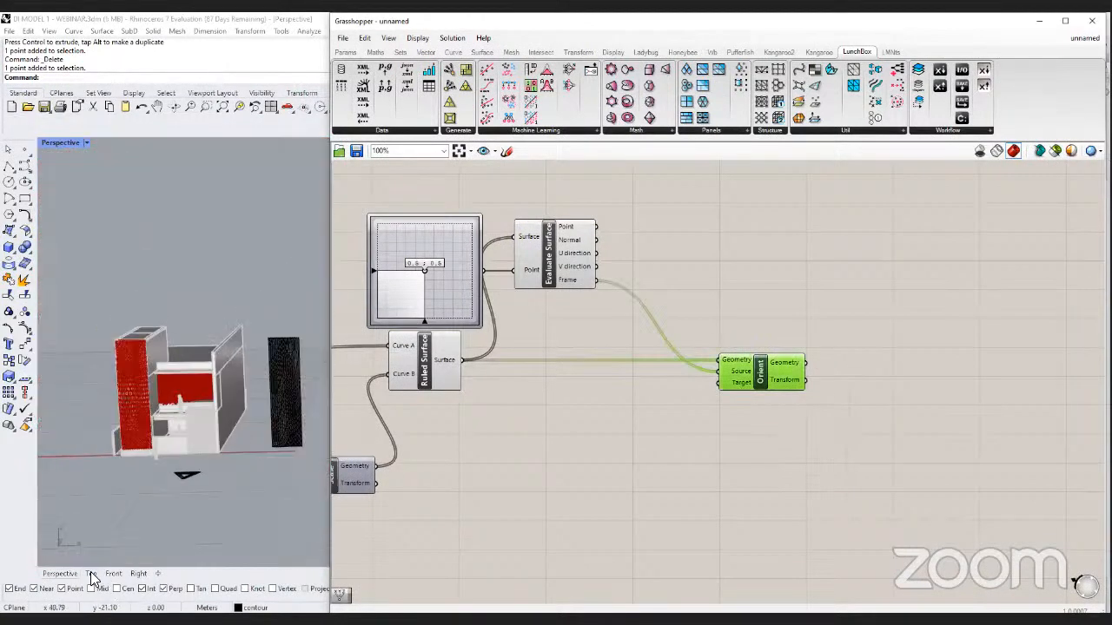
left_click(93, 577)
scroll(234, 436, "down", 3)
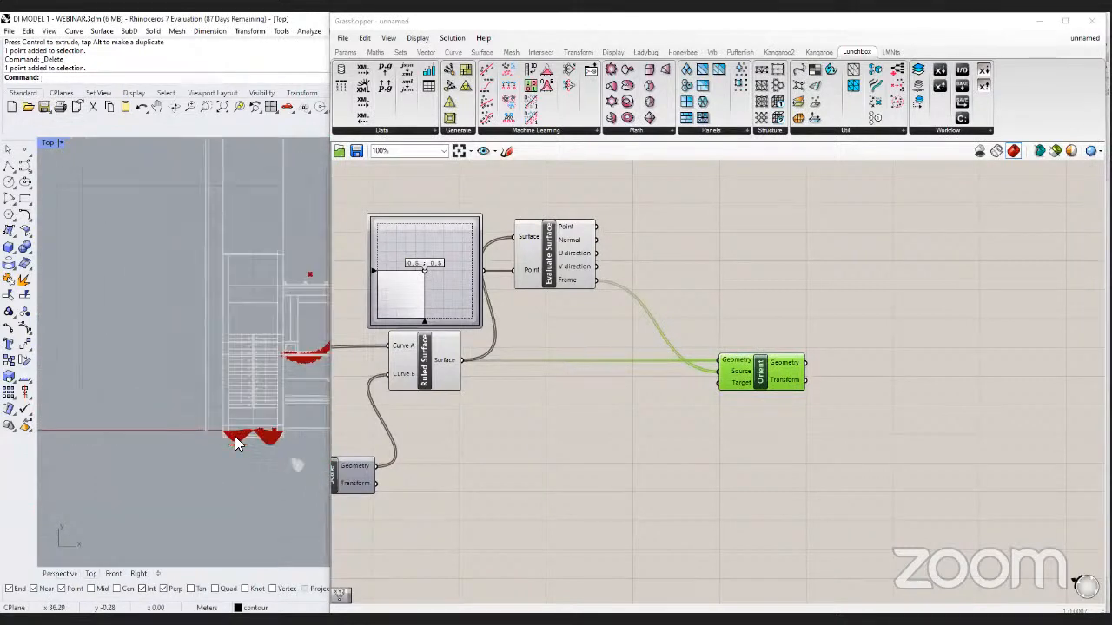
scroll(247, 426, "up", 3)
right_click_drag(250, 410, 99, 439)
scroll(118, 422, "up", 5)
scroll(123, 420, "down", 2)
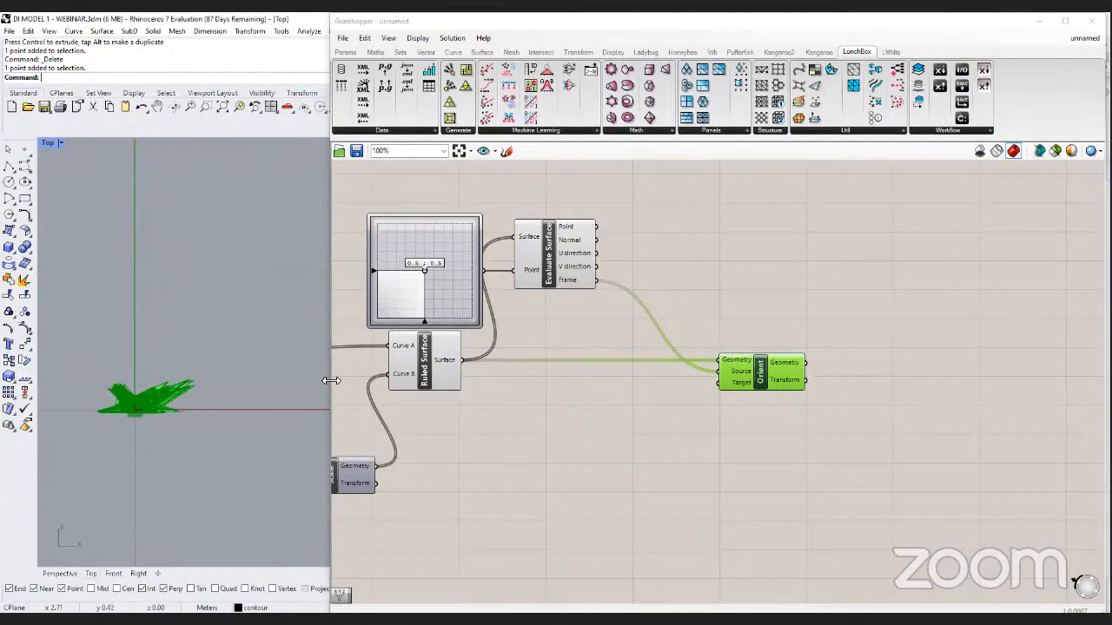
Widen the Rhino viewport beside the canvas and add a Rectangle component above the Orient component.
left_click_drag(331, 380, 573, 380)
scroll(808, 374, "up", 2)
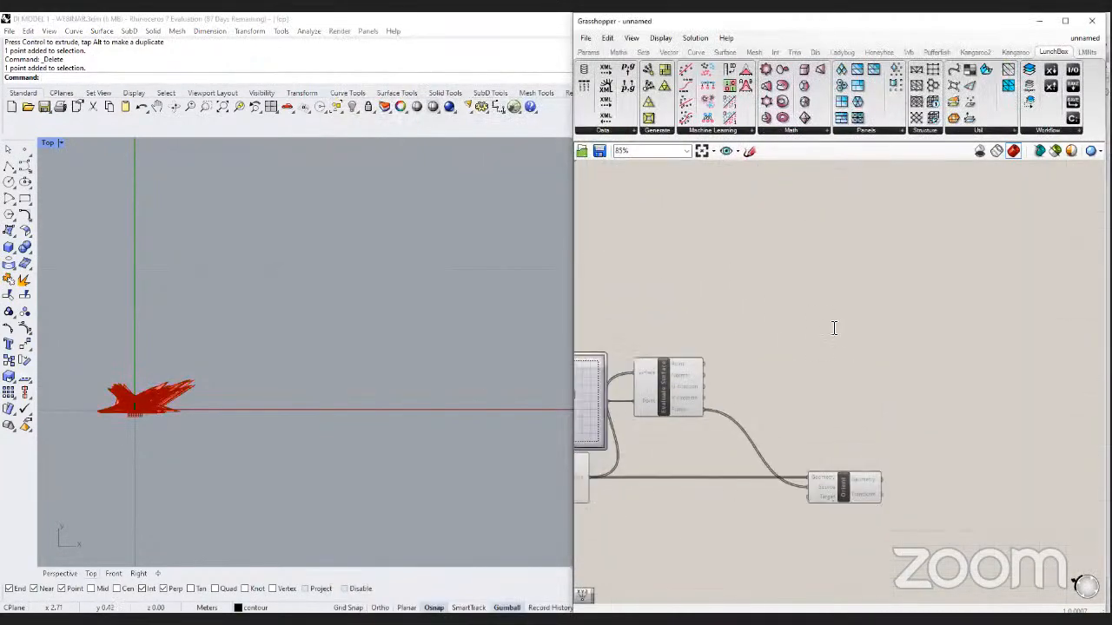
right_click(832, 323)
type("re")
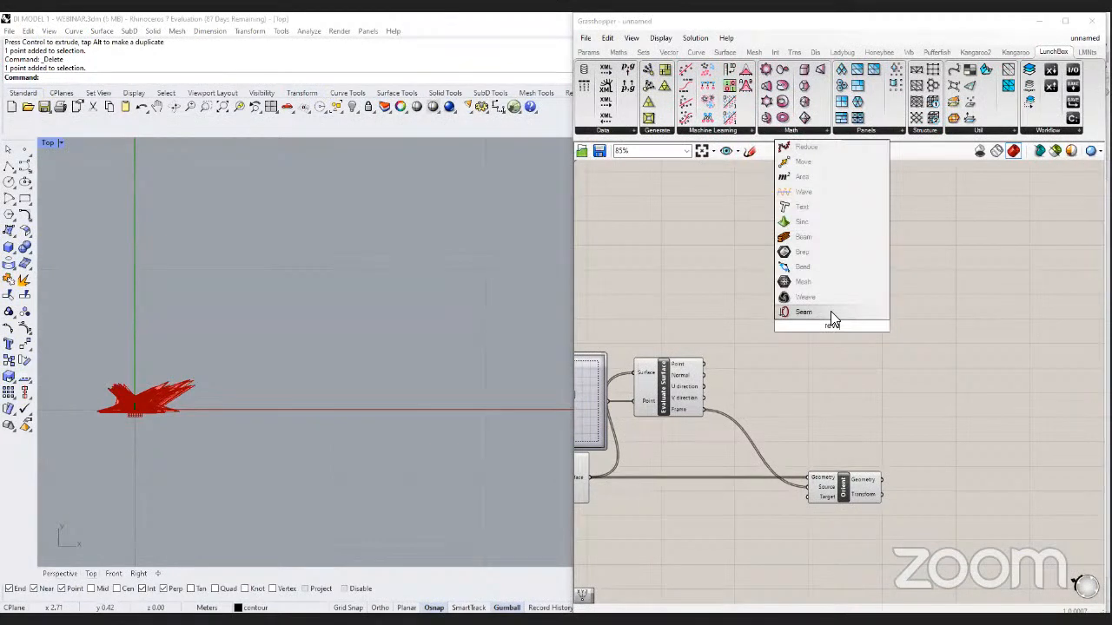
type("cta")
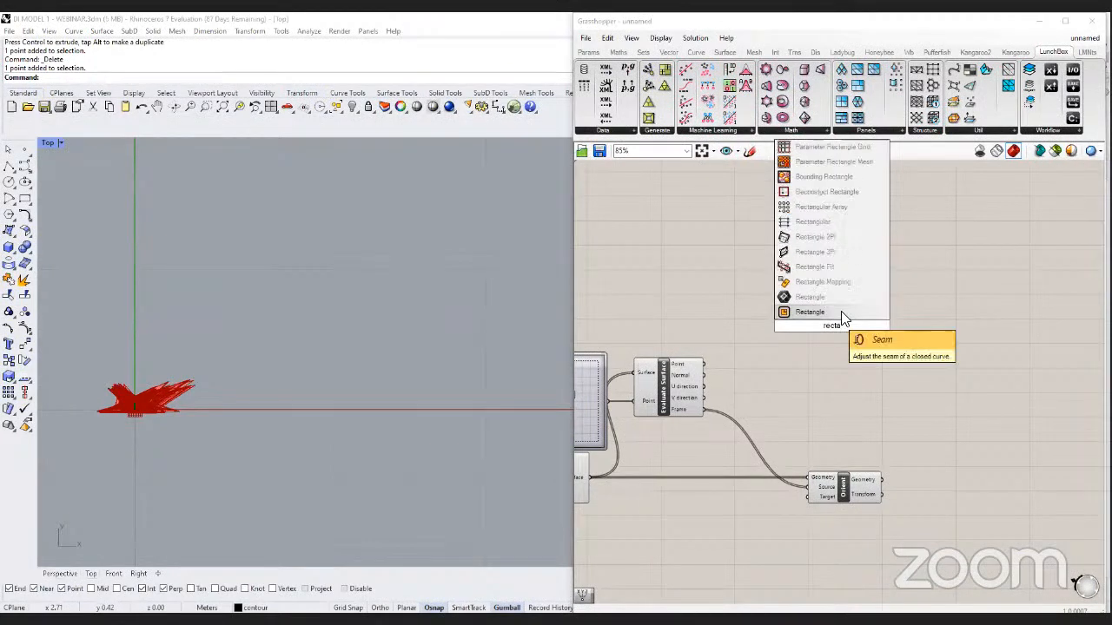
left_click(809, 312)
right_click_drag(841, 318, 785, 340)
left_click_drag(786, 341, 838, 297)
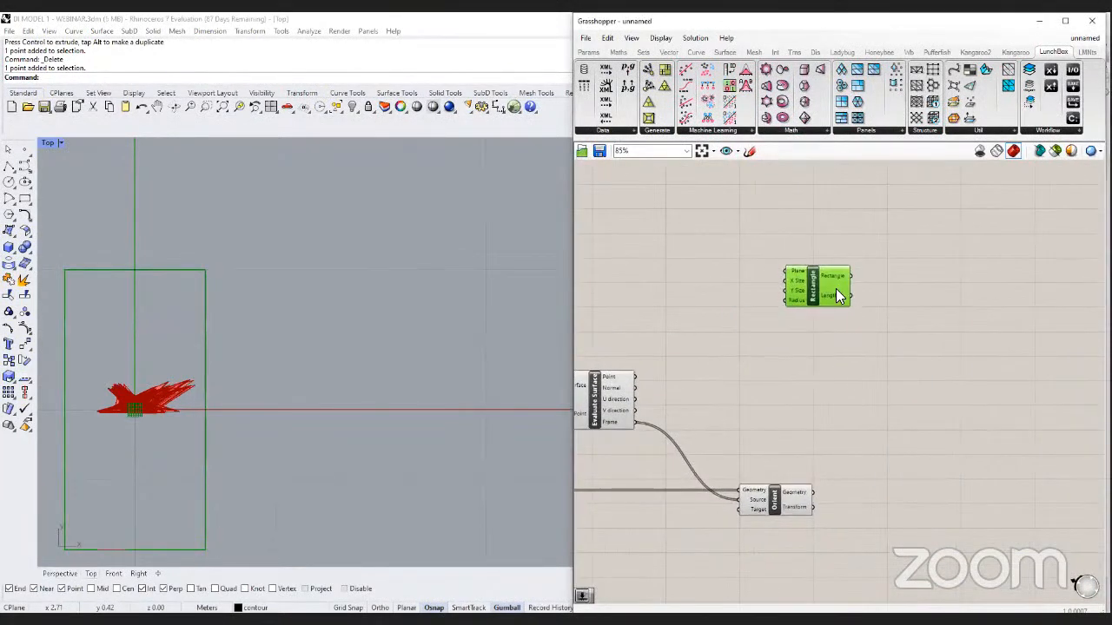
Add number sliders of 4 and 8 and connect them to the Rectangle's X Size and Y Size inputs.
left_click(678, 276)
double_click(681, 278)
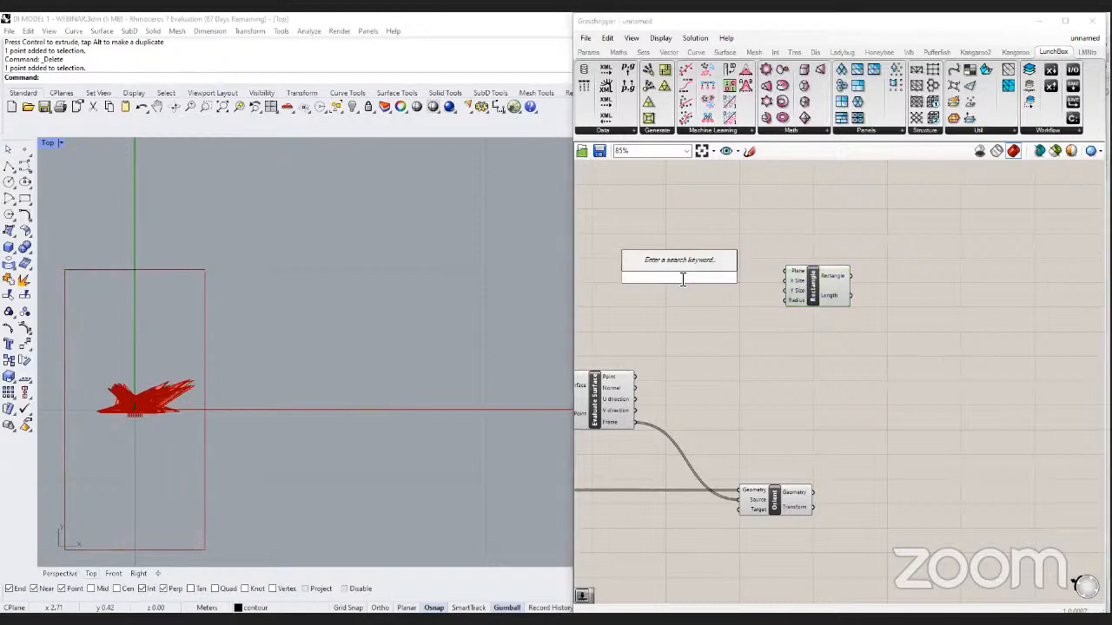
type("4")
key("Return")
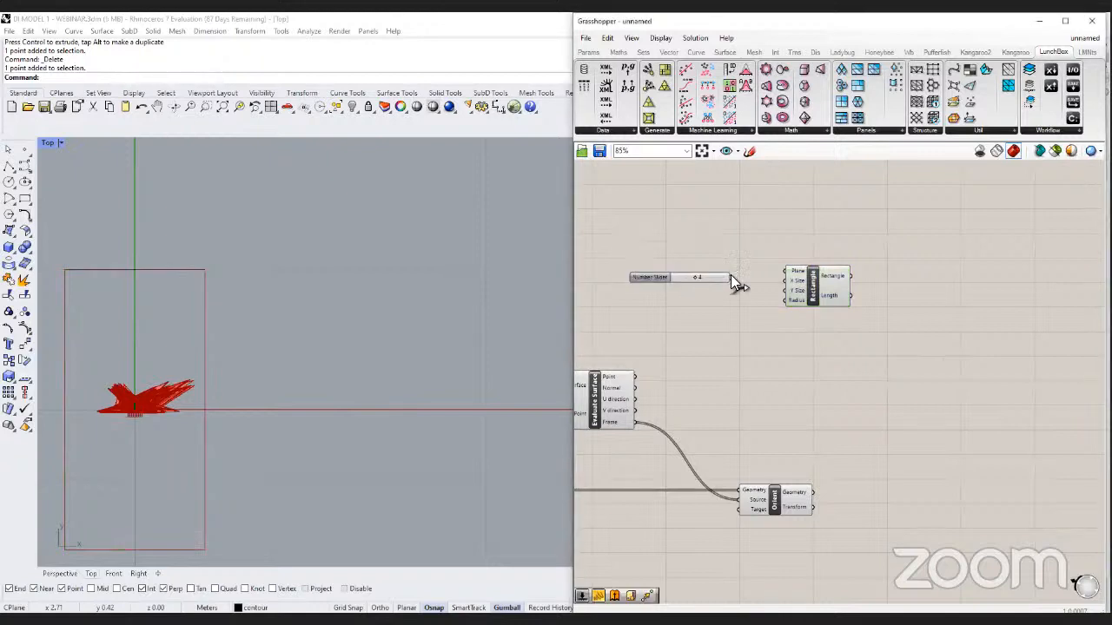
left_click_drag(782, 280, 786, 289)
double_click(723, 294)
type("8")
key("Return")
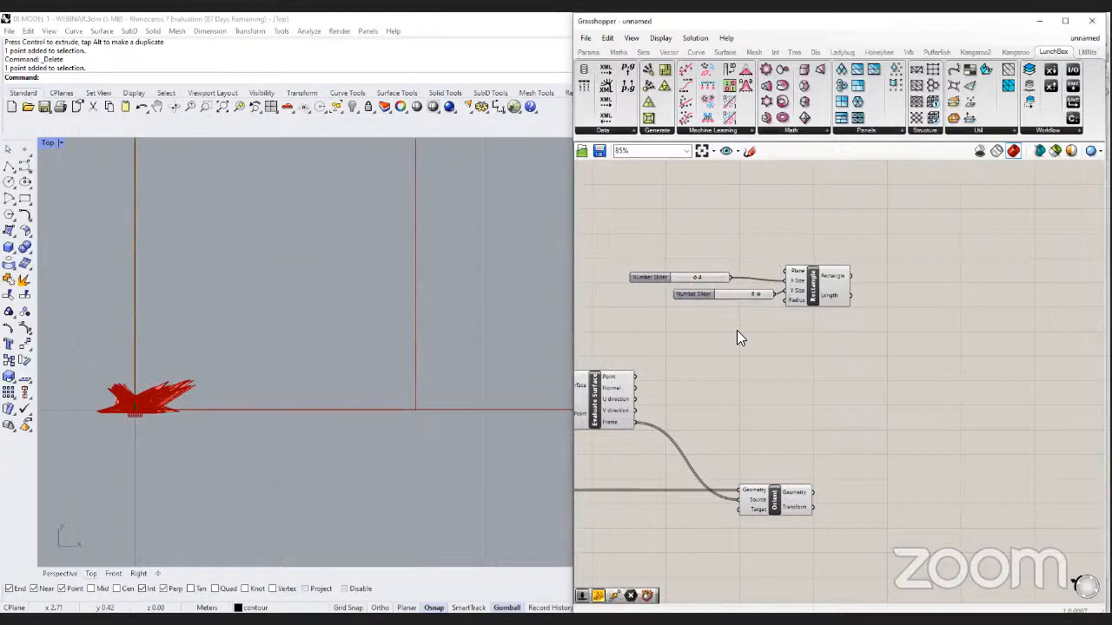
scroll(446, 330, "down", 8)
right_click_drag(446, 330, 346, 418)
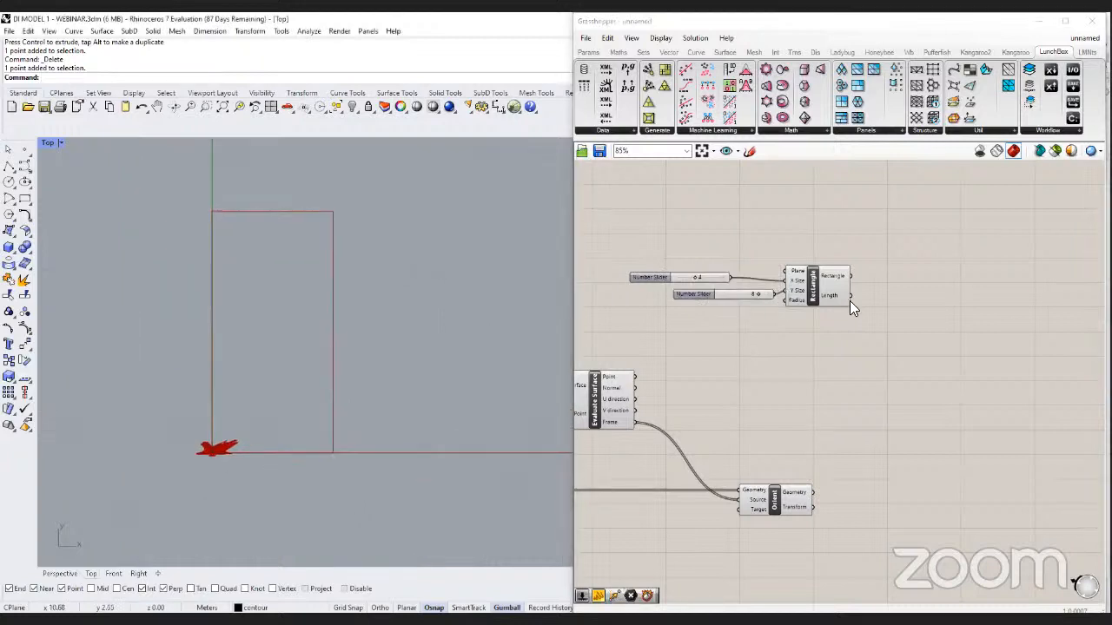
Set the Rectangle's Y Size slider to 7.
left_click(846, 298)
right_click_drag(881, 381, 795, 391)
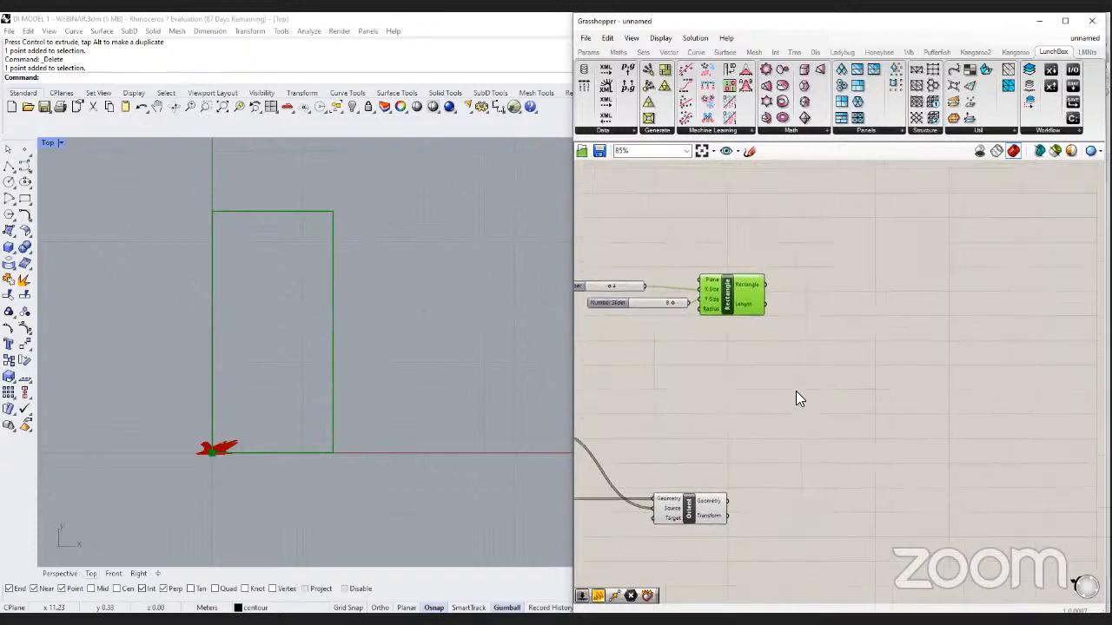
scroll(660, 304, "up", 3)
left_click_drag(677, 296, 671, 297)
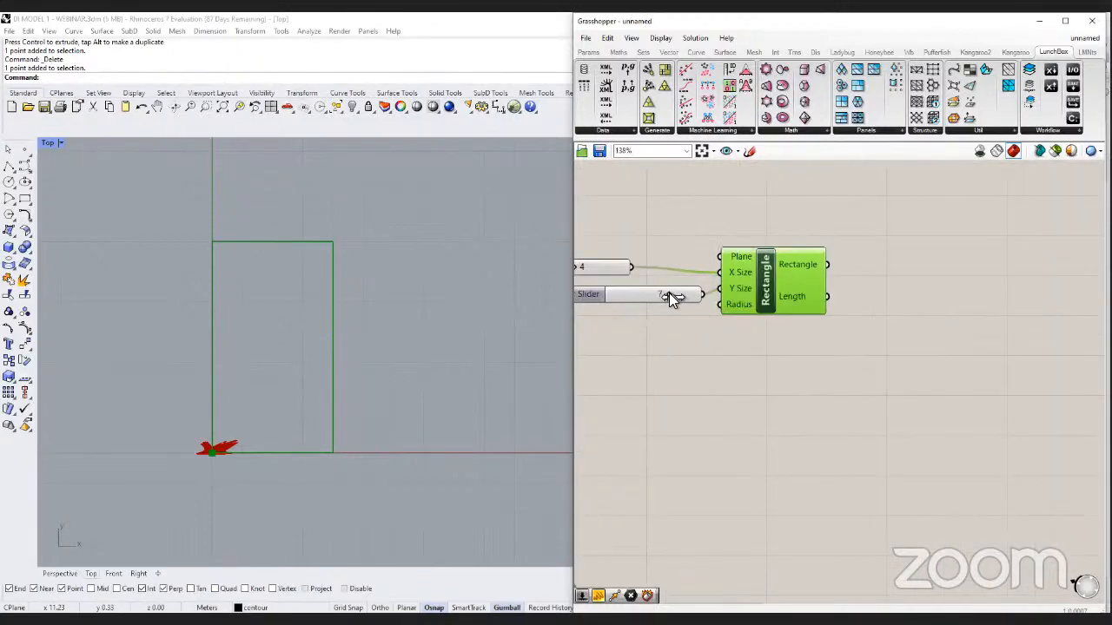
left_click(685, 311)
scroll(685, 311, "down", 3)
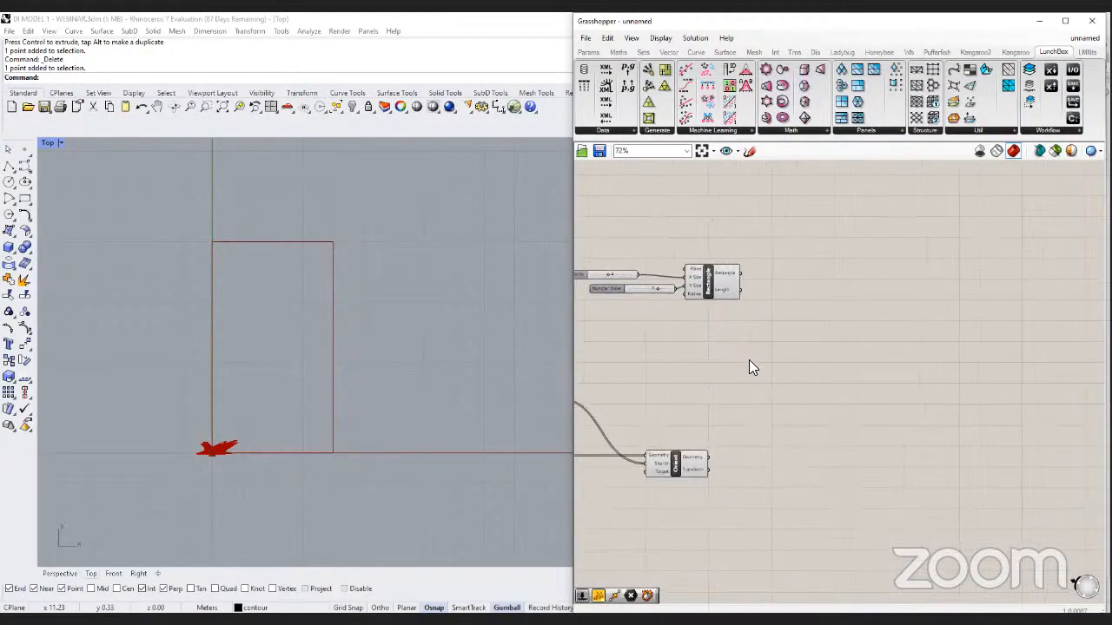
Add an OpenNest component, feeding the Rectangle output into Sheets and Orient's Geometry output into Geo.
double_click(822, 360)
type("open")
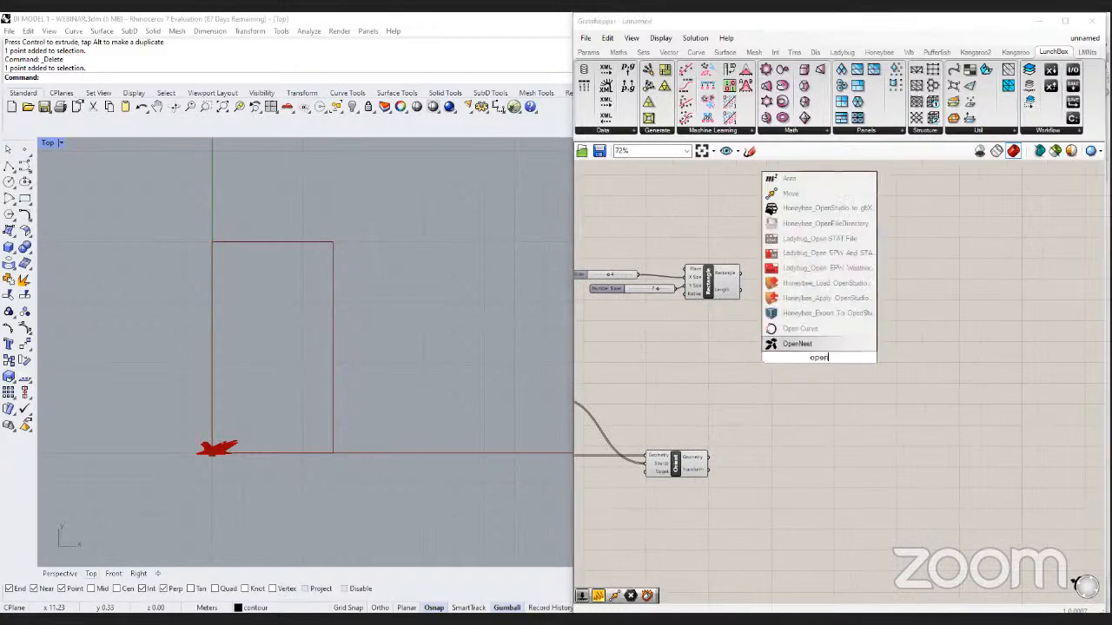
key("Return")
left_click_drag(738, 273, 788, 320)
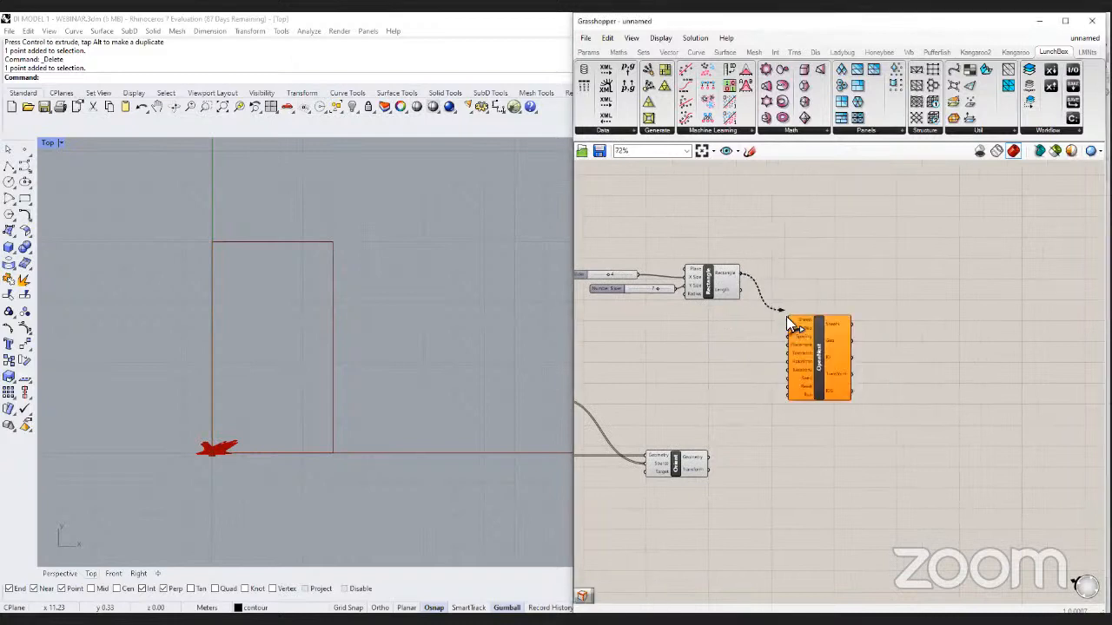
left_click(693, 468)
left_click_drag(707, 456, 780, 330)
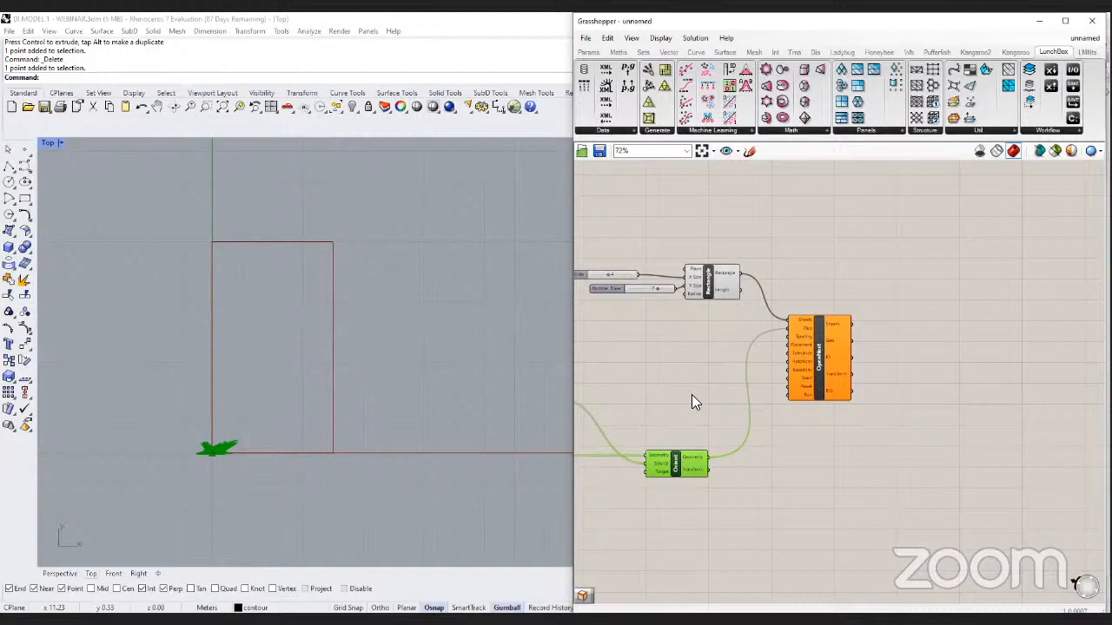
scroll(691, 401, "down", 1)
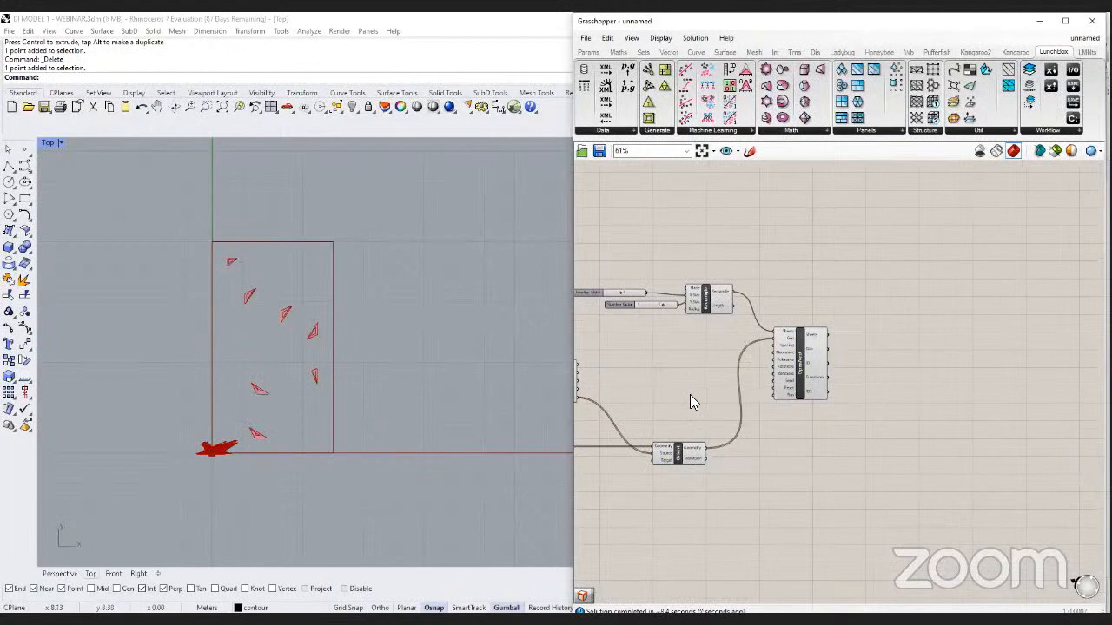
Examine how the panels are distributed over the row of sheets in the Top view.
left_click(398, 373)
scroll(290, 387, "down", 5)
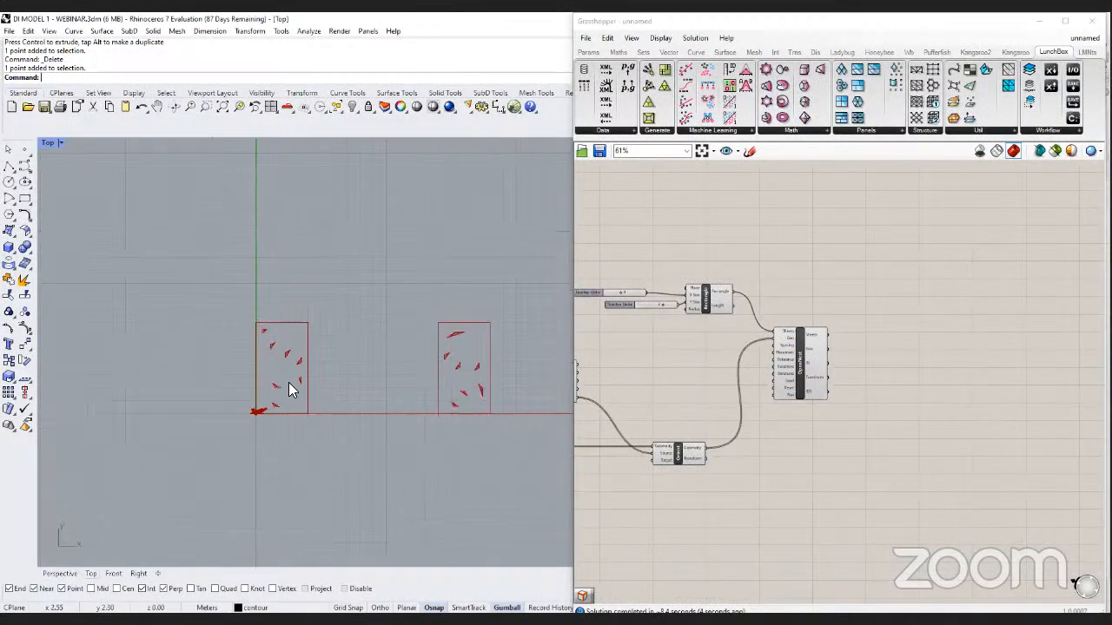
scroll(507, 401, "down", 2)
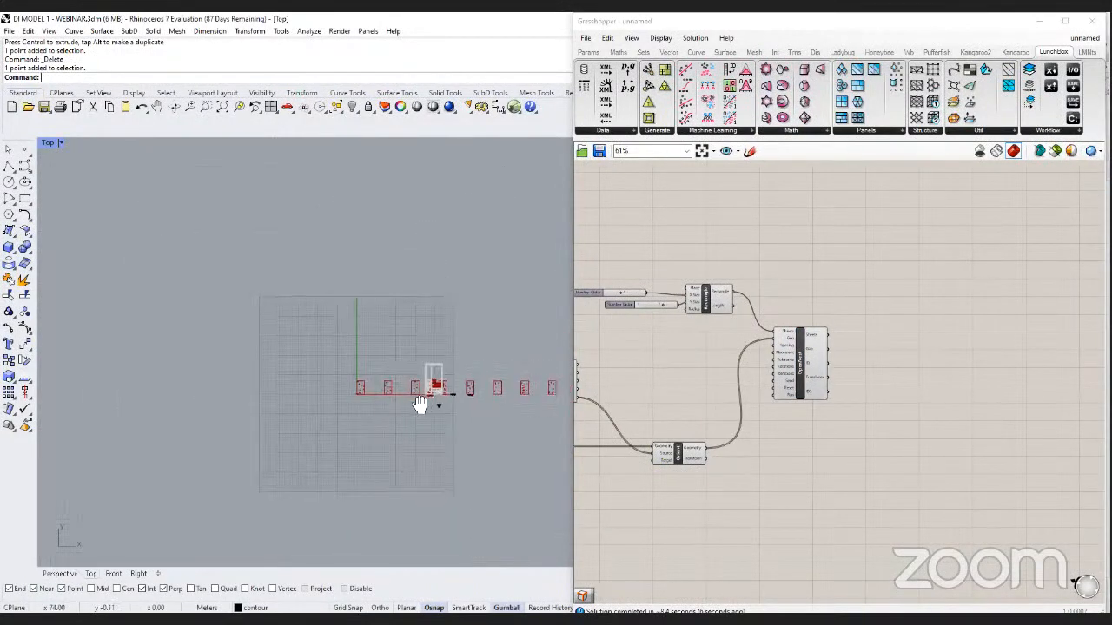
right_click_drag(423, 402, 316, 405)
scroll(229, 395, "up", 8)
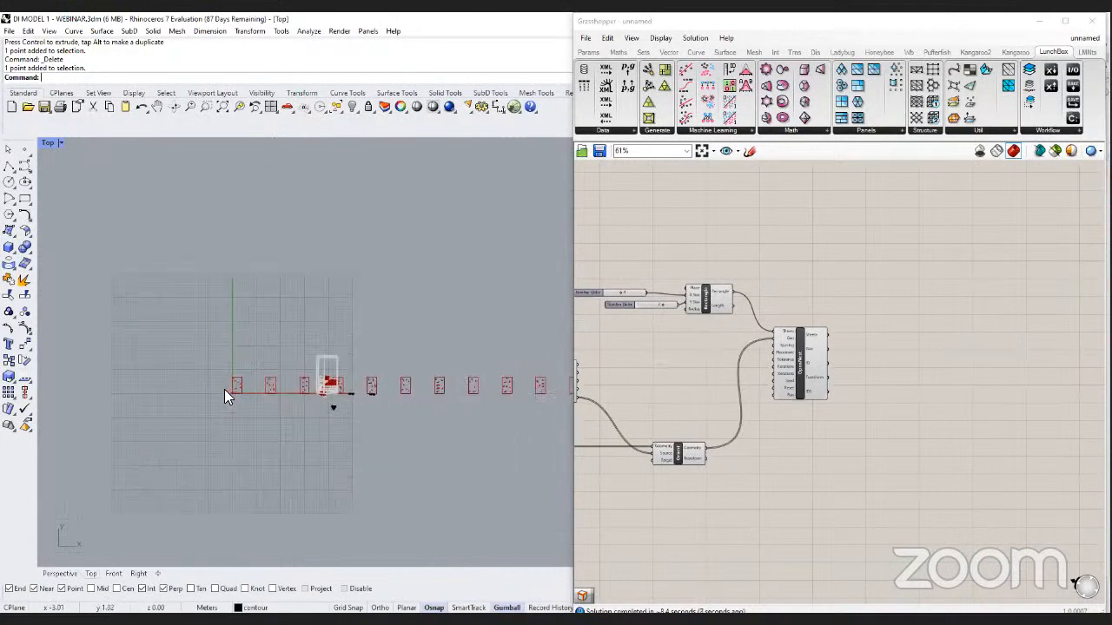
scroll(251, 393, "up", 5)
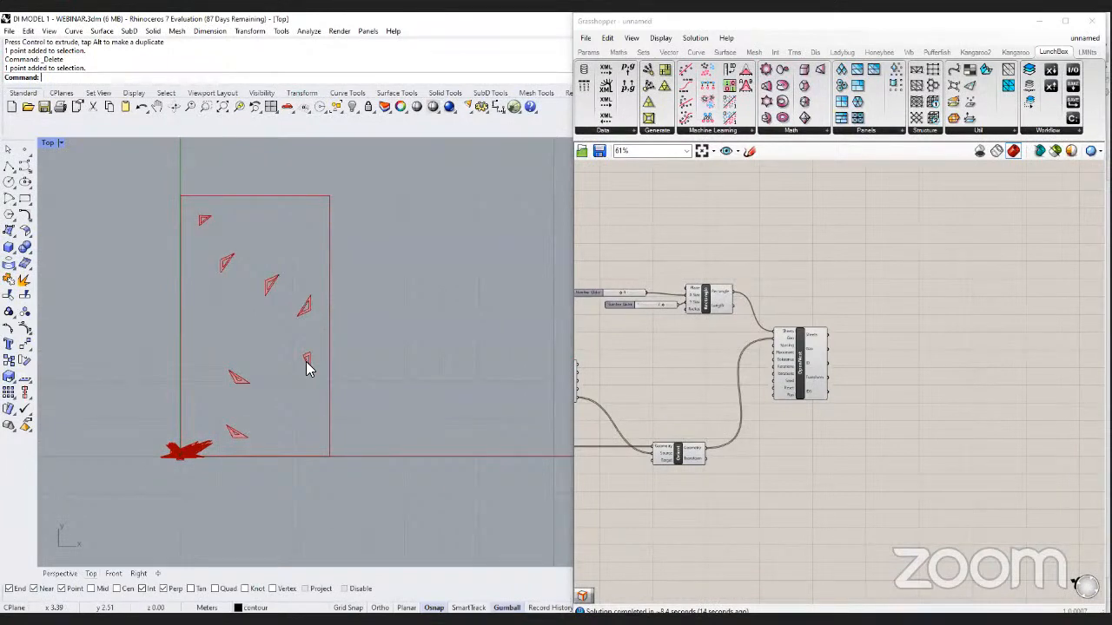
Align OpenNest with the Rectangle component and drive its Spacing input with a 0.05 number slider.
left_click_drag(810, 387, 848, 348)
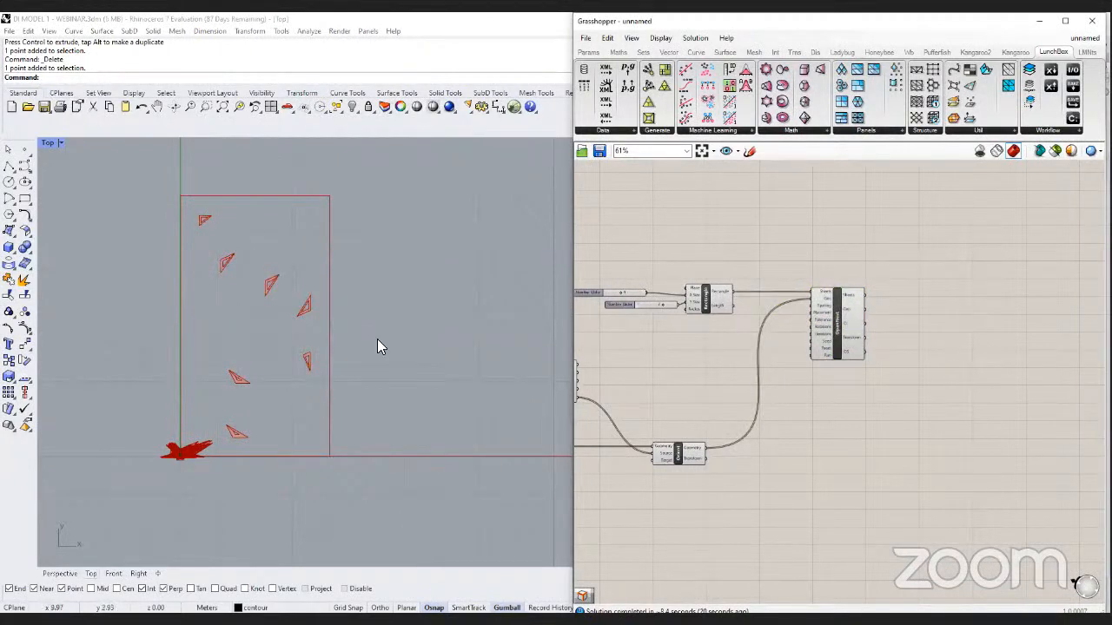
scroll(821, 306, "up", 4)
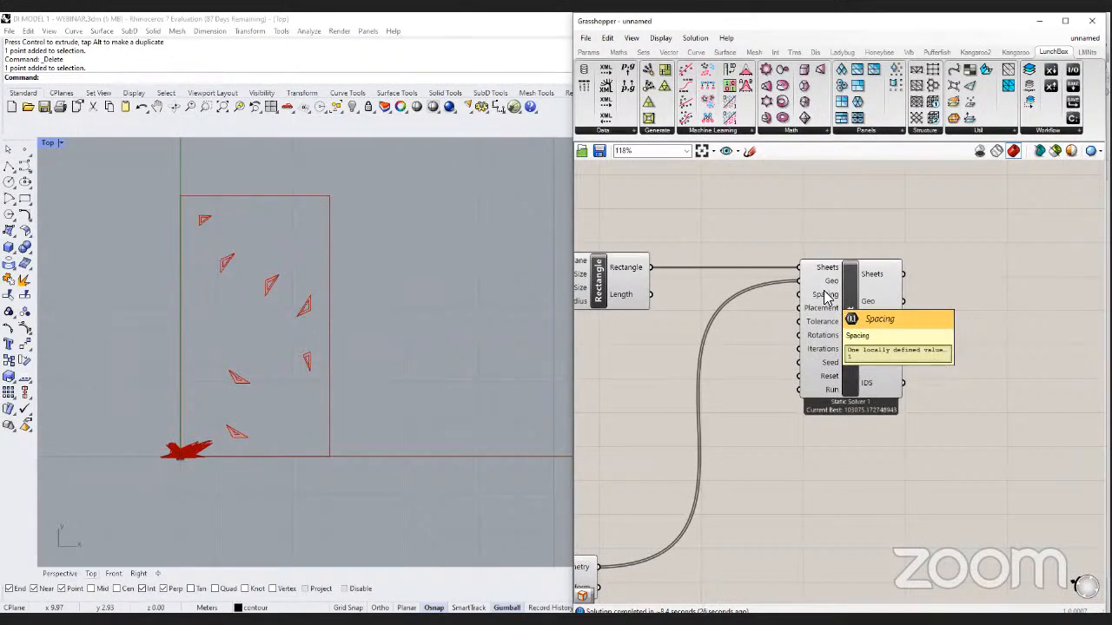
scroll(242, 387, "up", 1)
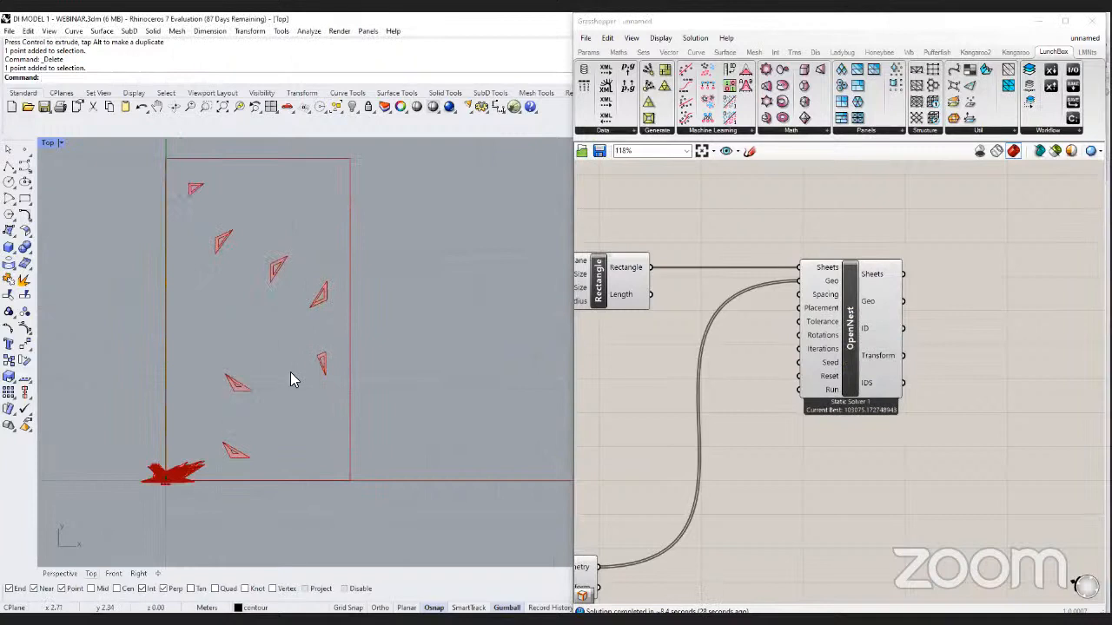
right_click_drag(630, 359, 704, 361)
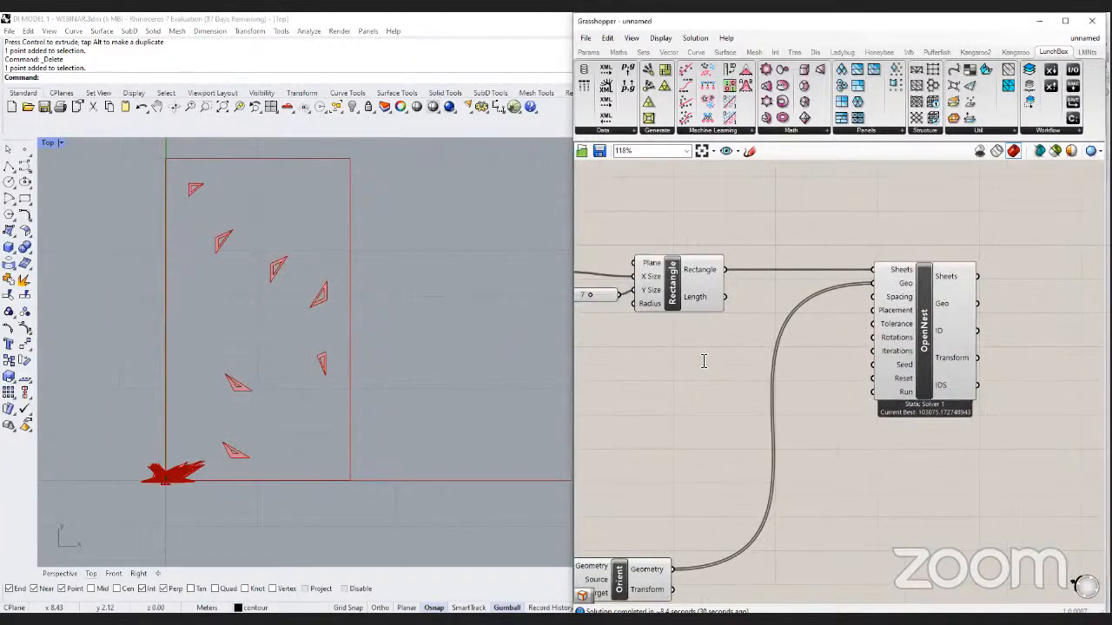
double_click(704, 361)
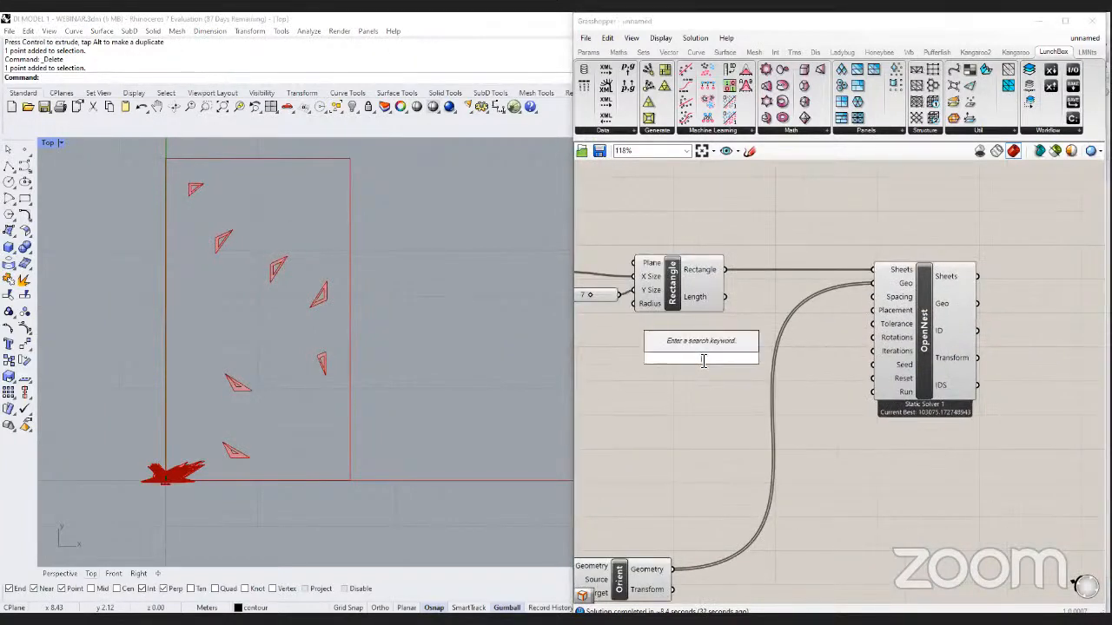
type("0.05")
key("Return")
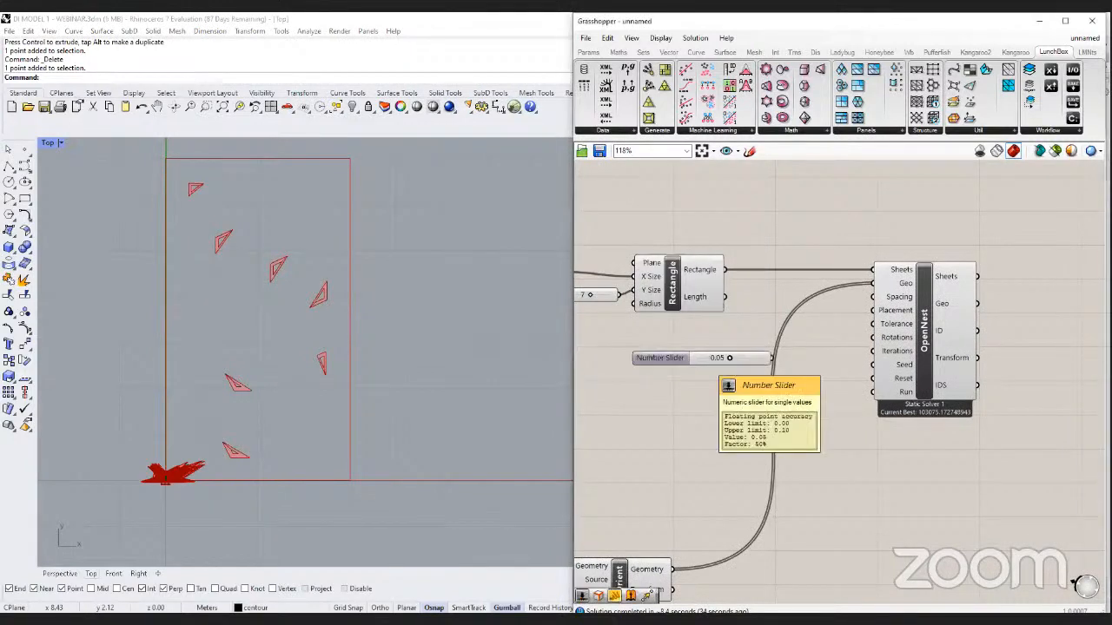
left_click_drag(769, 358, 867, 300)
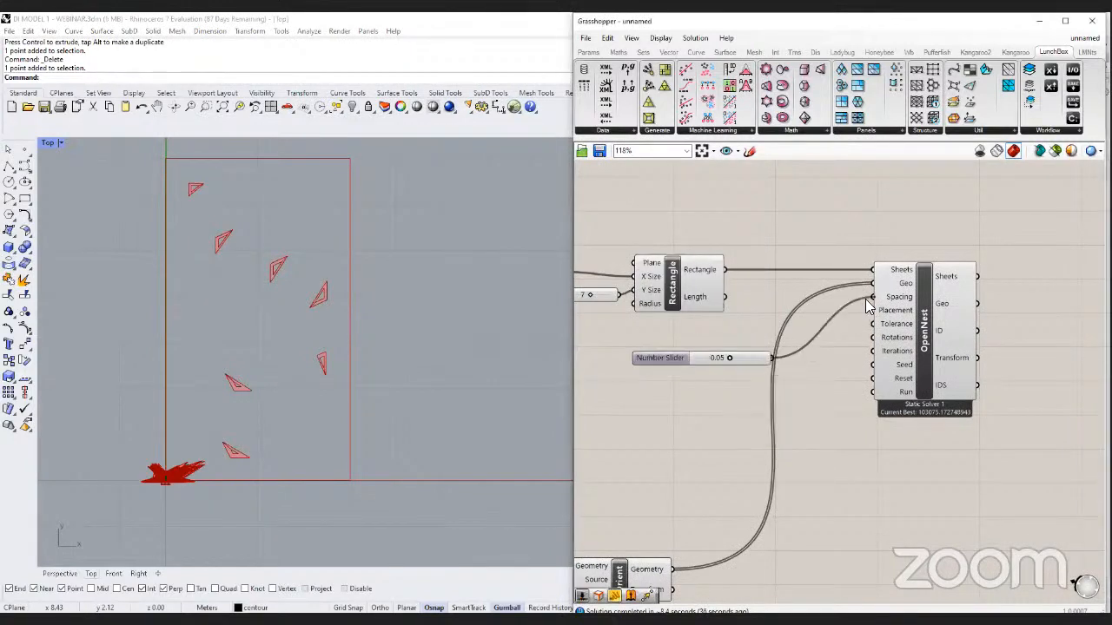
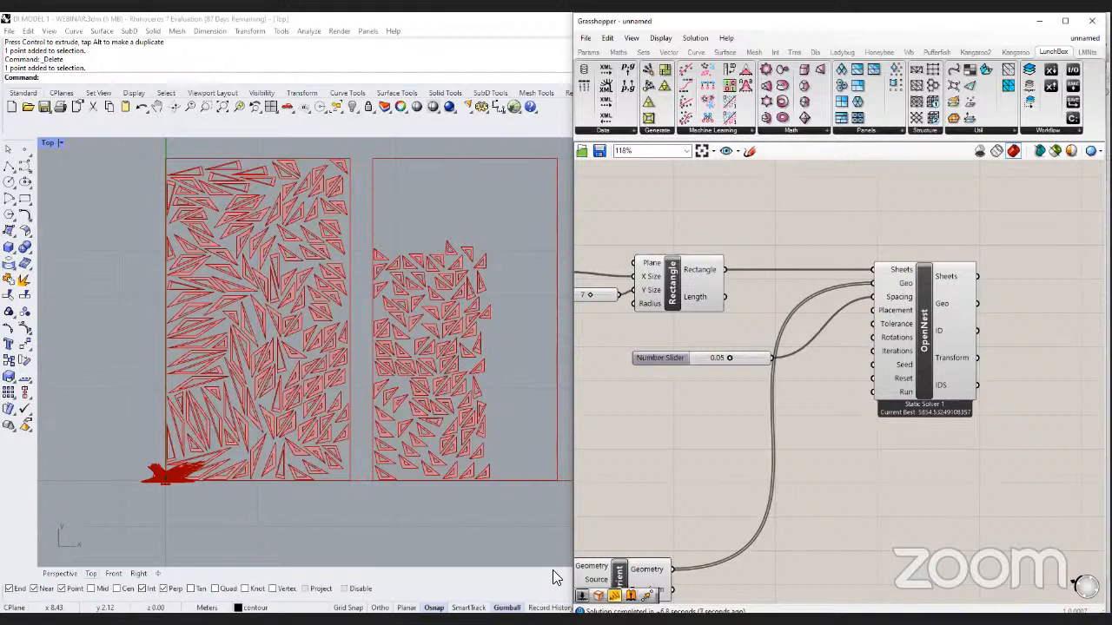
Inspect the nested panel layout on the sheets, highlighting the OpenNest component's output in the Top view.
left_click(288, 346)
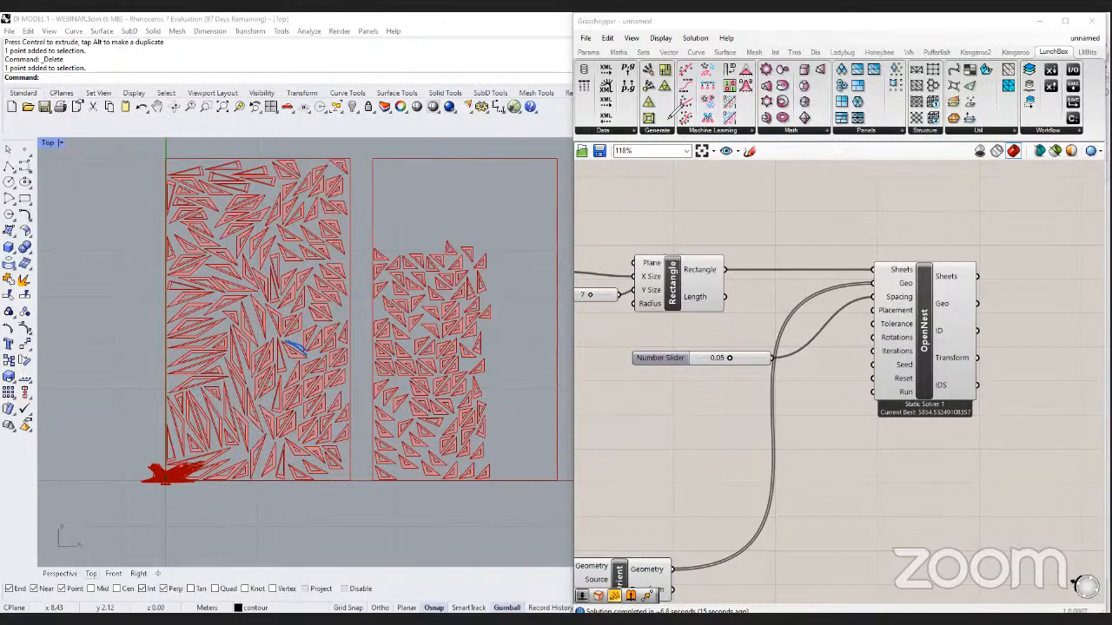
scroll(750, 250, "down", 4)
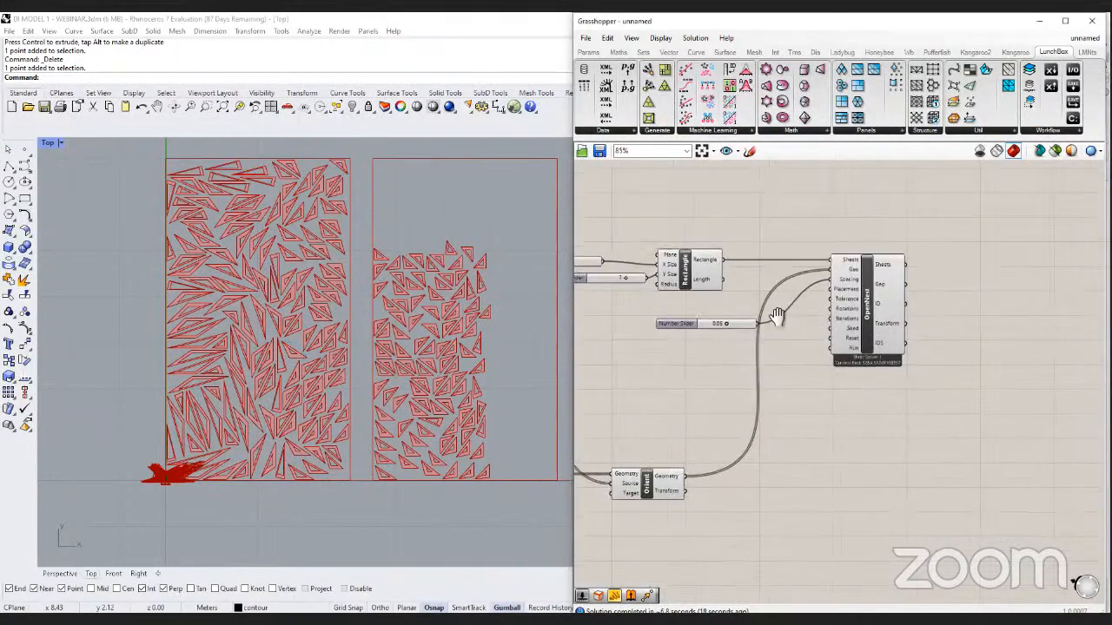
scroll(359, 385, "down", 5)
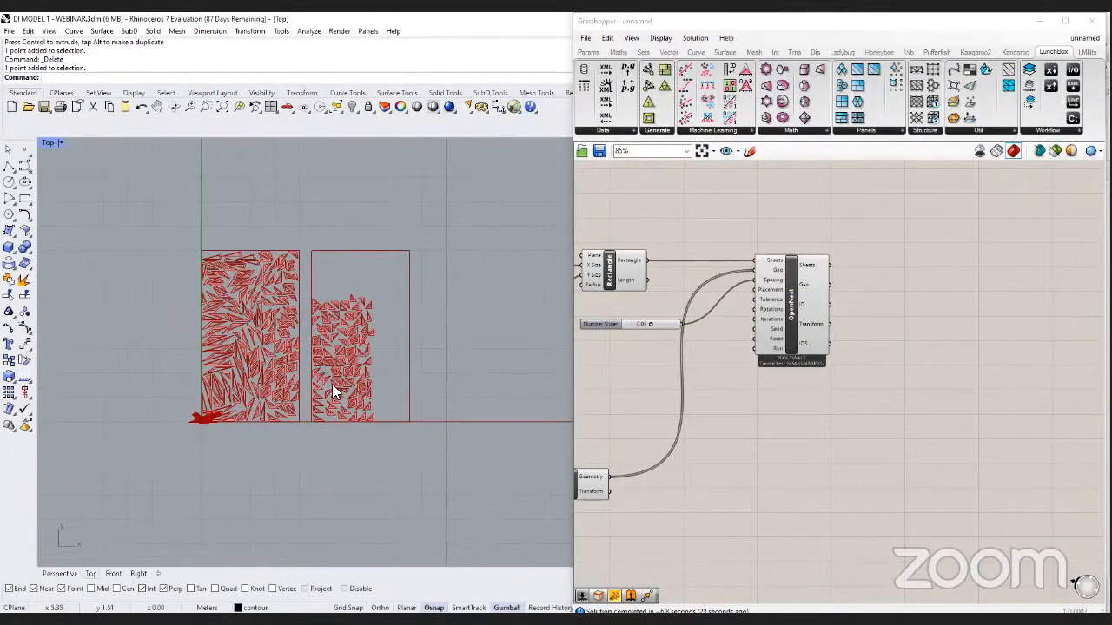
scroll(332, 380, "up", 3)
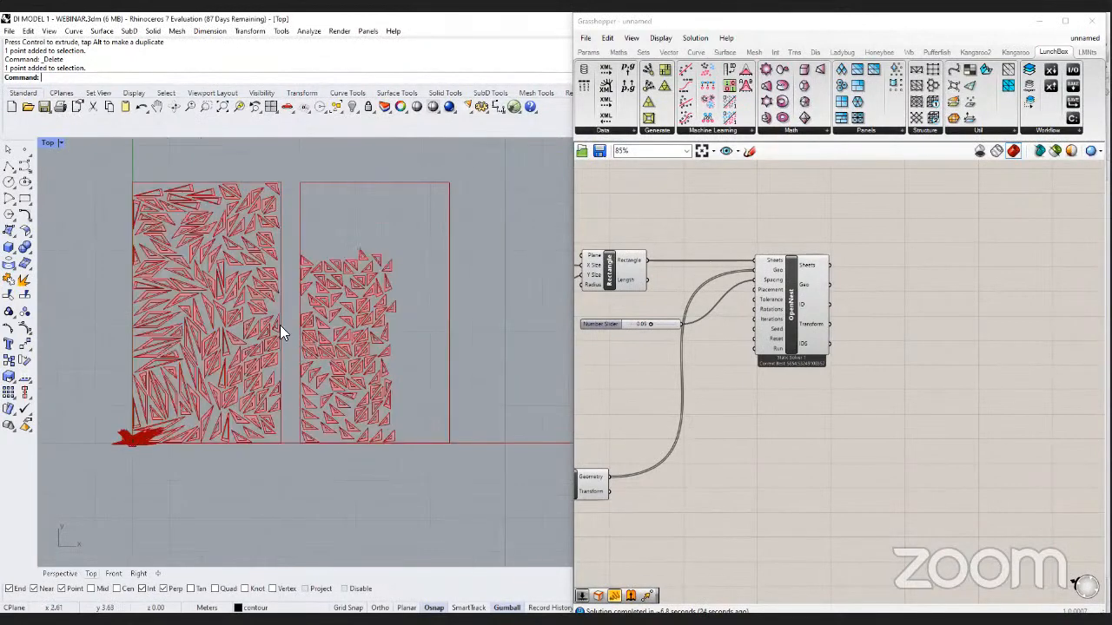
scroll(834, 410, "up", 1)
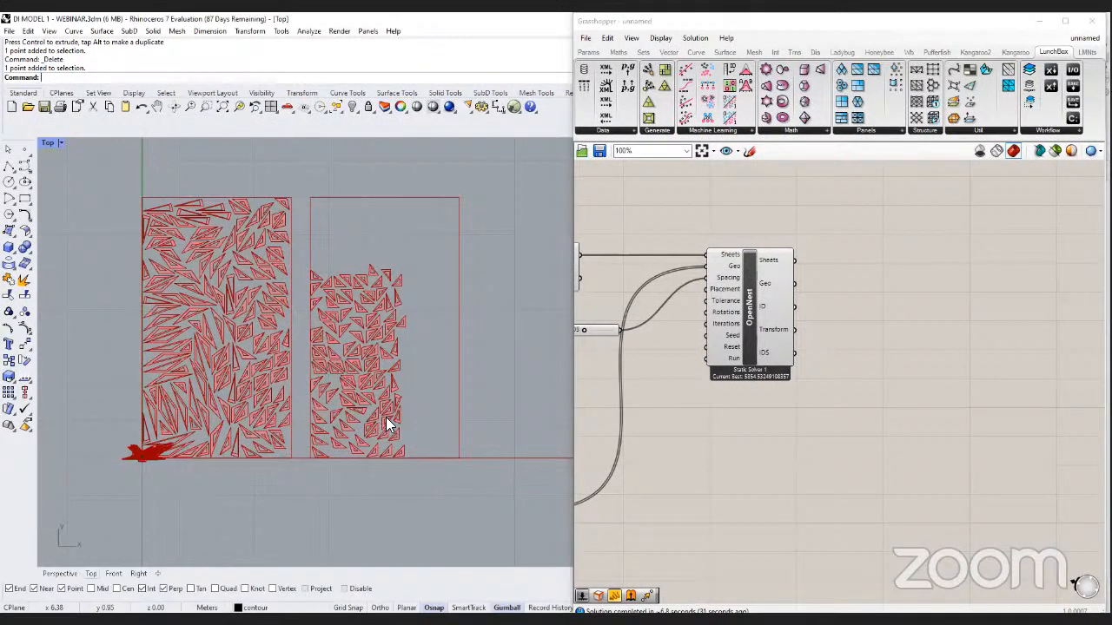
left_click(709, 299)
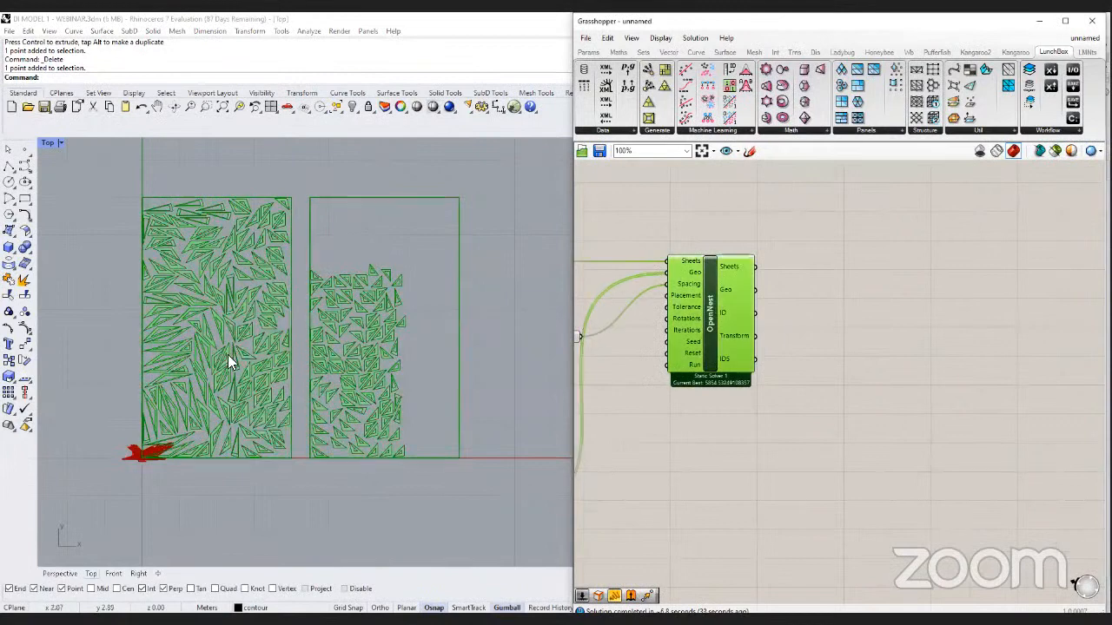
scroll(260, 387, "down", 2)
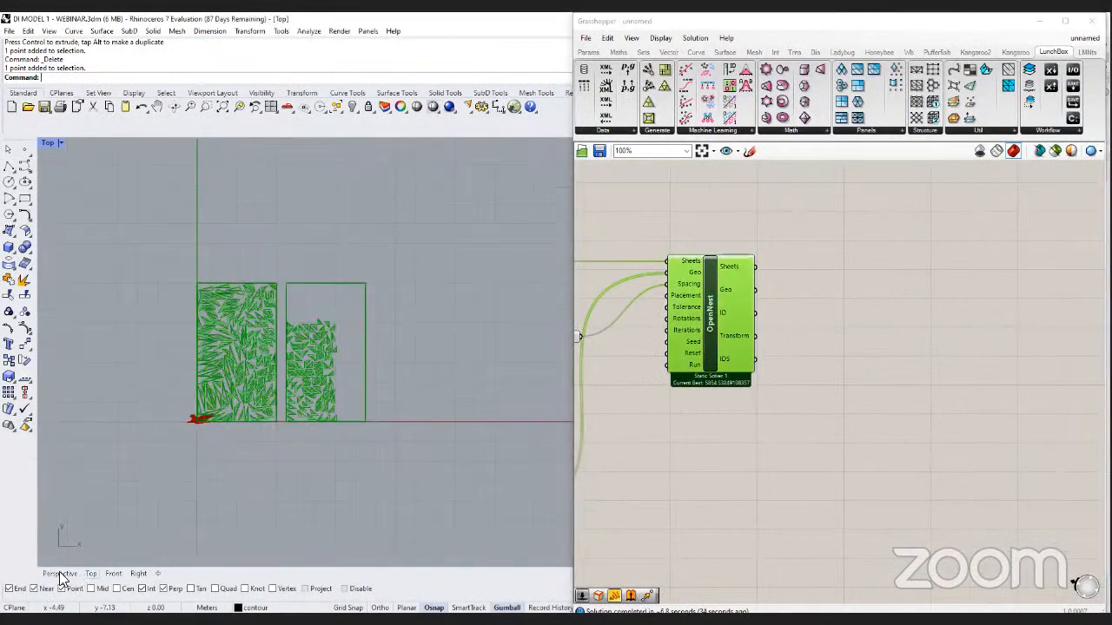
Switch to the Perspective view and look closely at the building's panelled facade.
left_click(60, 573)
right_click_drag(251, 461, 168, 408)
scroll(169, 408, "up", 6)
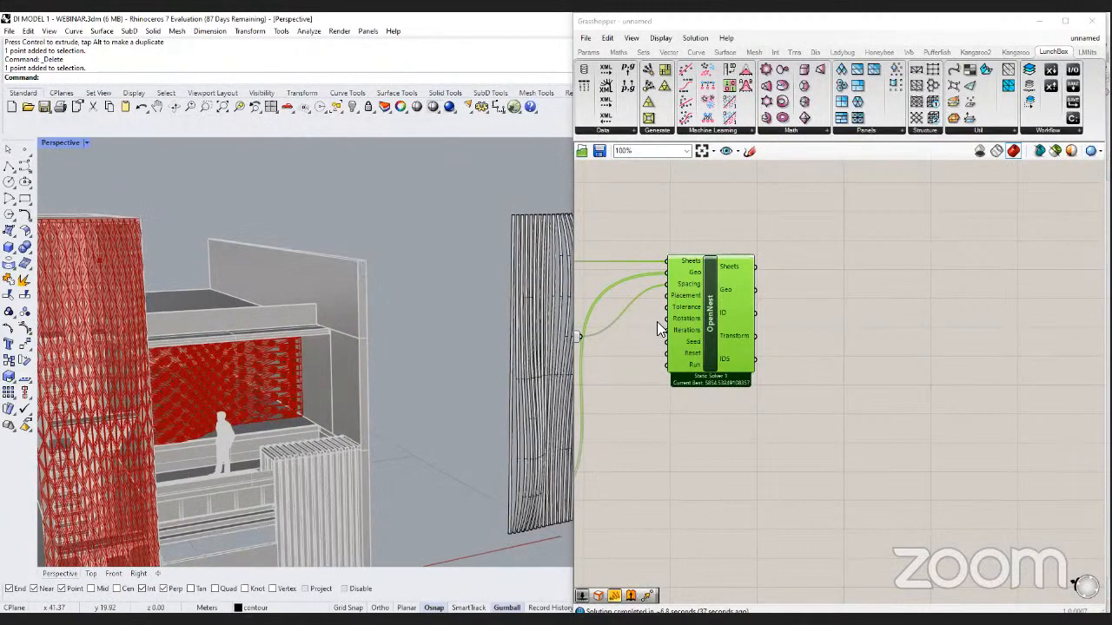
Add an Area component fed by the Ruled Surface output and place it below the wire running to Orient.
scroll(854, 345, "down", 3)
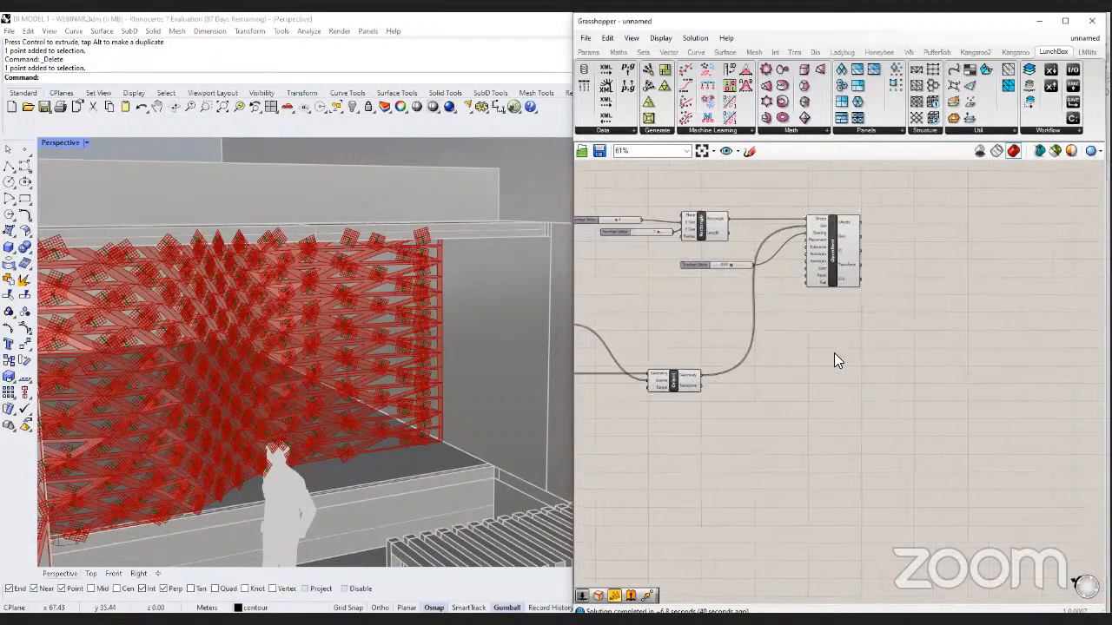
right_click_drag(812, 371, 900, 375)
right_click_drag(731, 396, 787, 363)
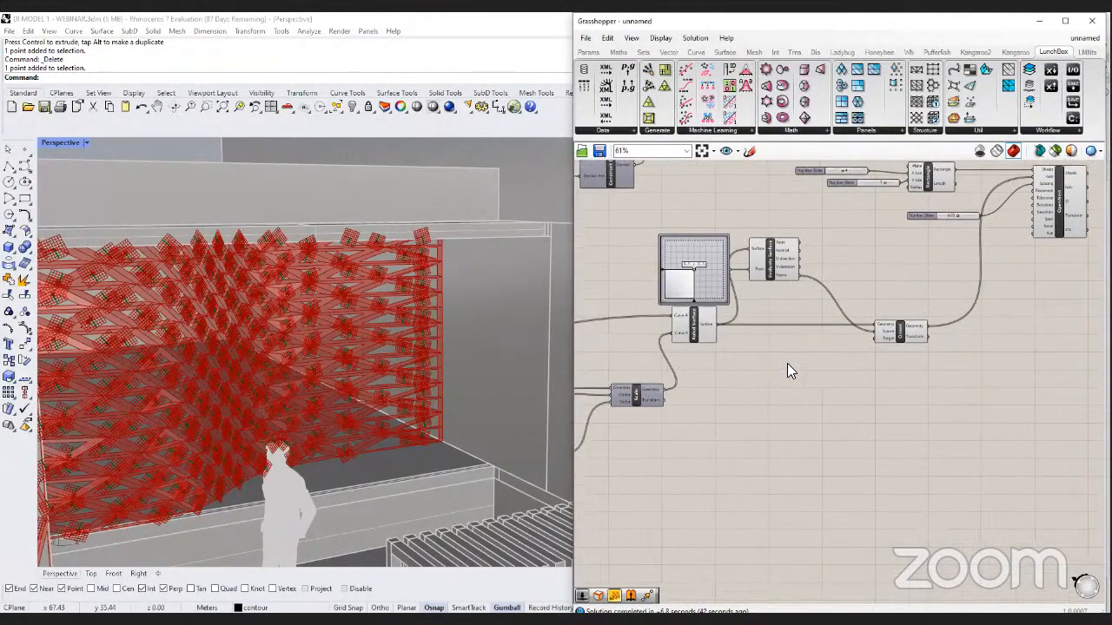
scroll(773, 359, "up", 2)
scroll(775, 366, "up", 1)
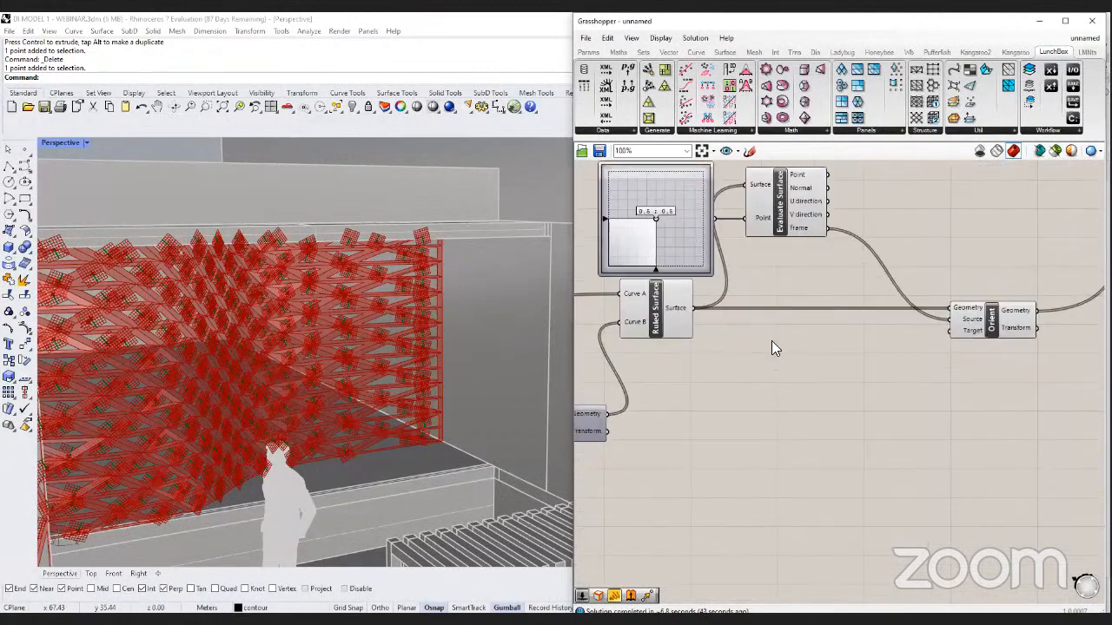
key("ctrl+v")
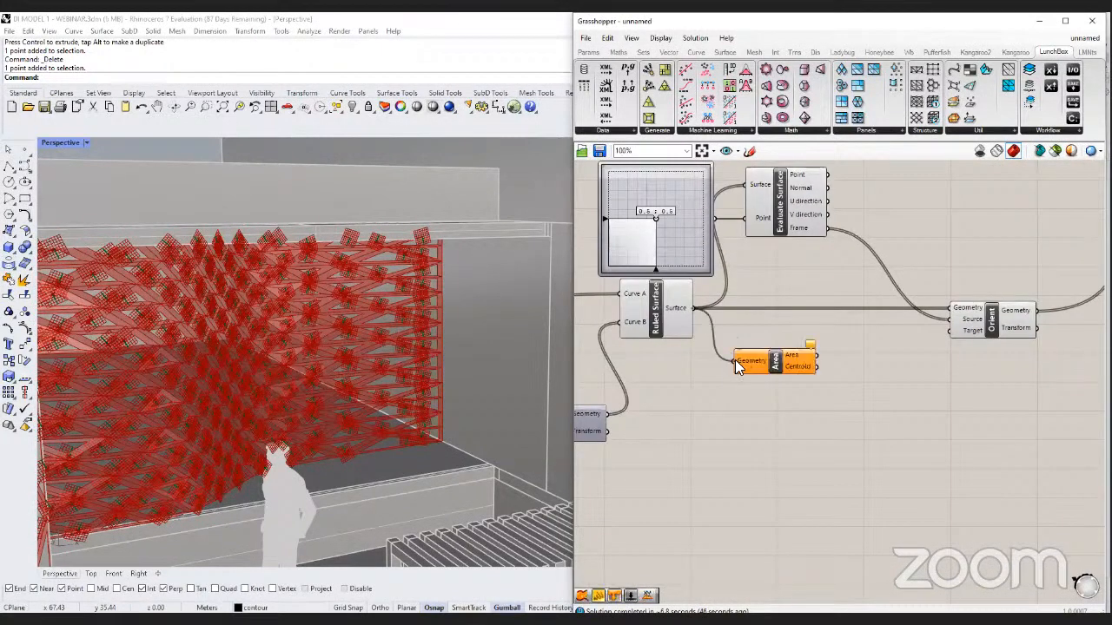
left_click_drag(773, 362, 773, 425)
Add a Point List component and connect the Area component's Centroid output to its Points input.
double_click(911, 432)
type("point list")
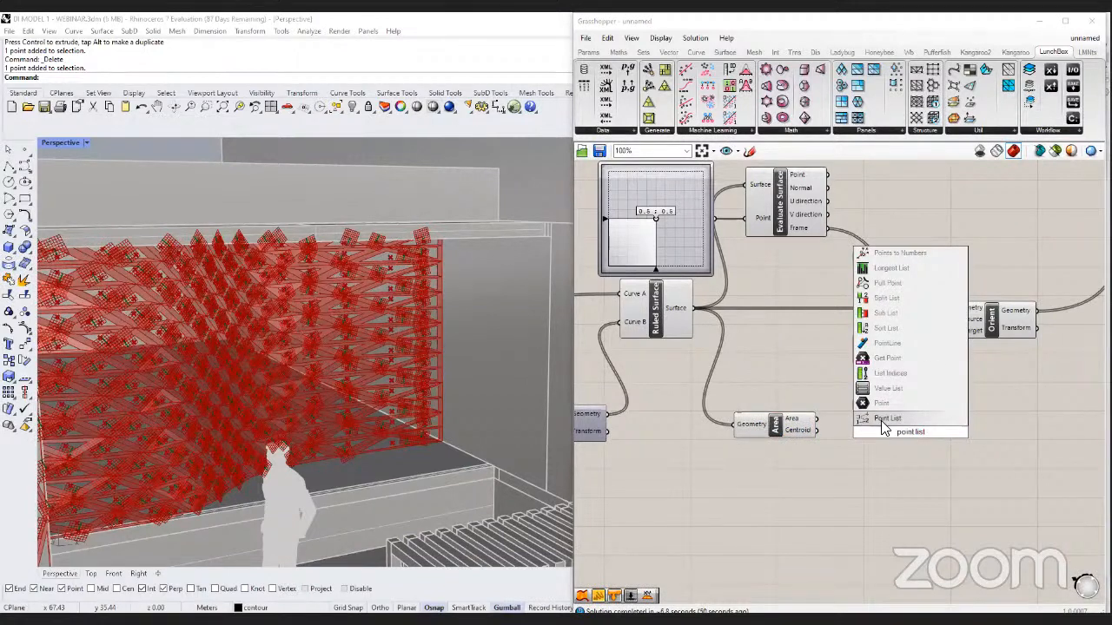
key("Return")
left_click_drag(818, 430, 902, 437)
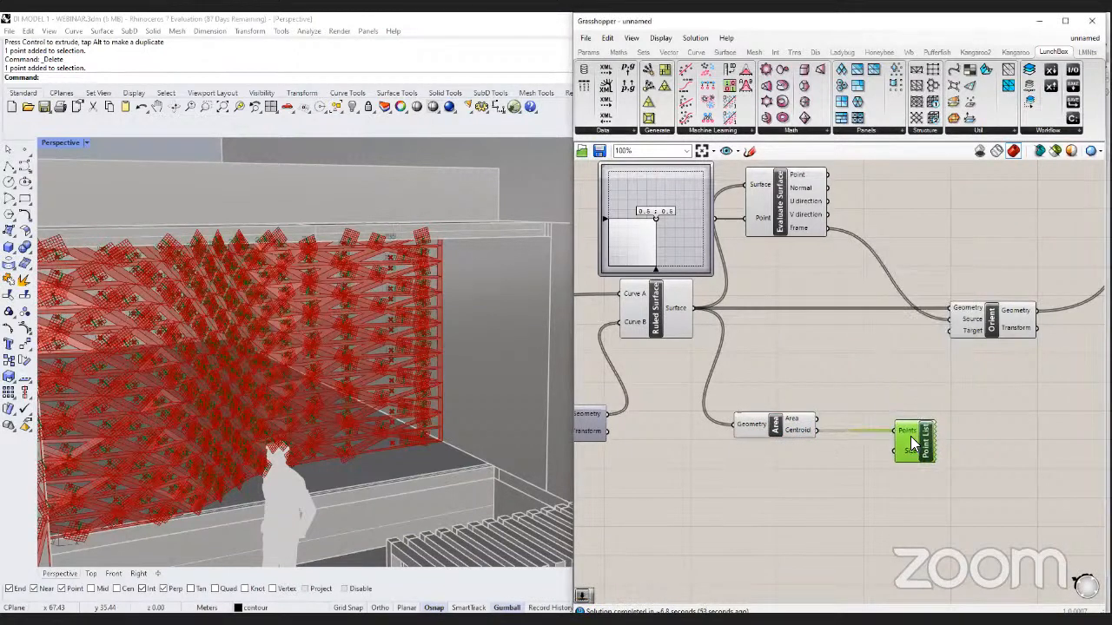
scroll(816, 436, "down", 4)
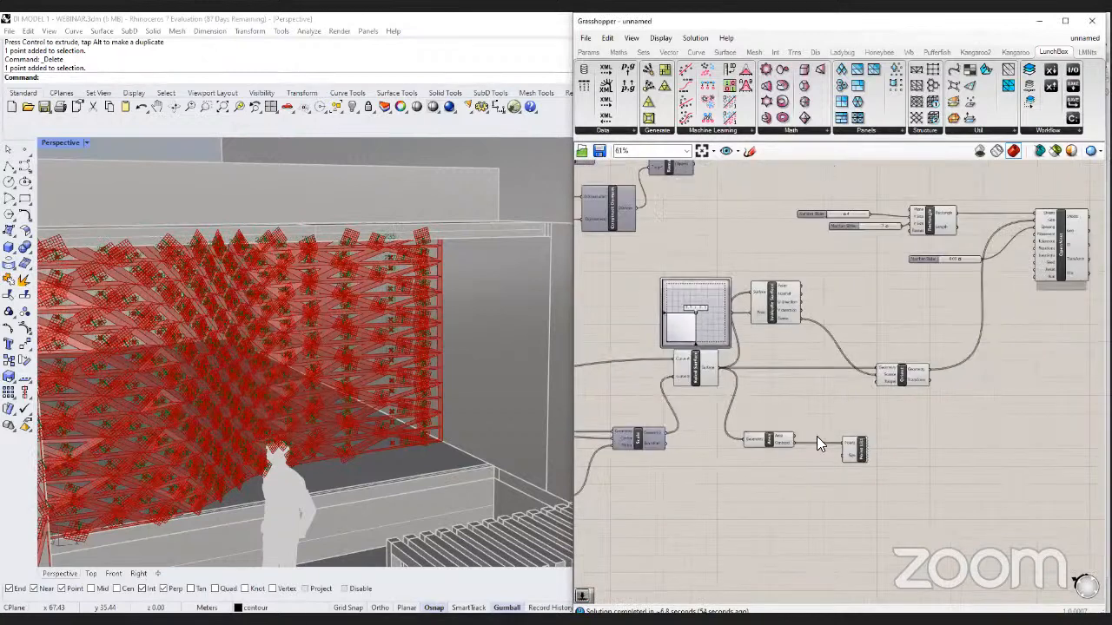
Hide the preview of the Evaluate Surface component so its frames no longer cover the facade.
left_click_drag(709, 366, 635, 308)
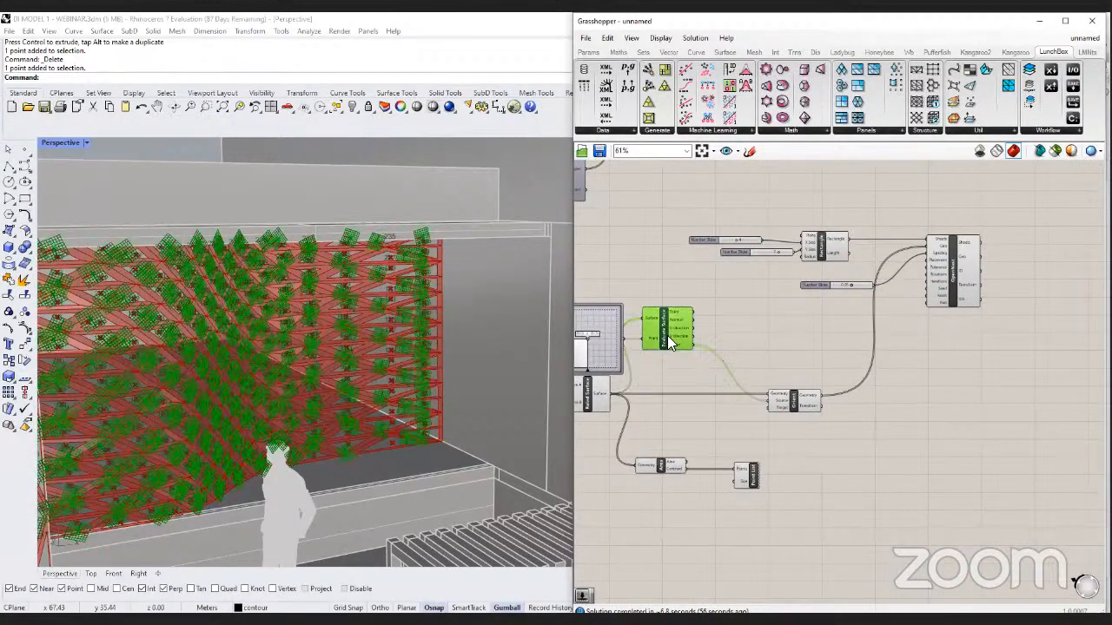
middle_click(666, 339)
left_click(715, 337)
right_click_drag(822, 324, 819, 324)
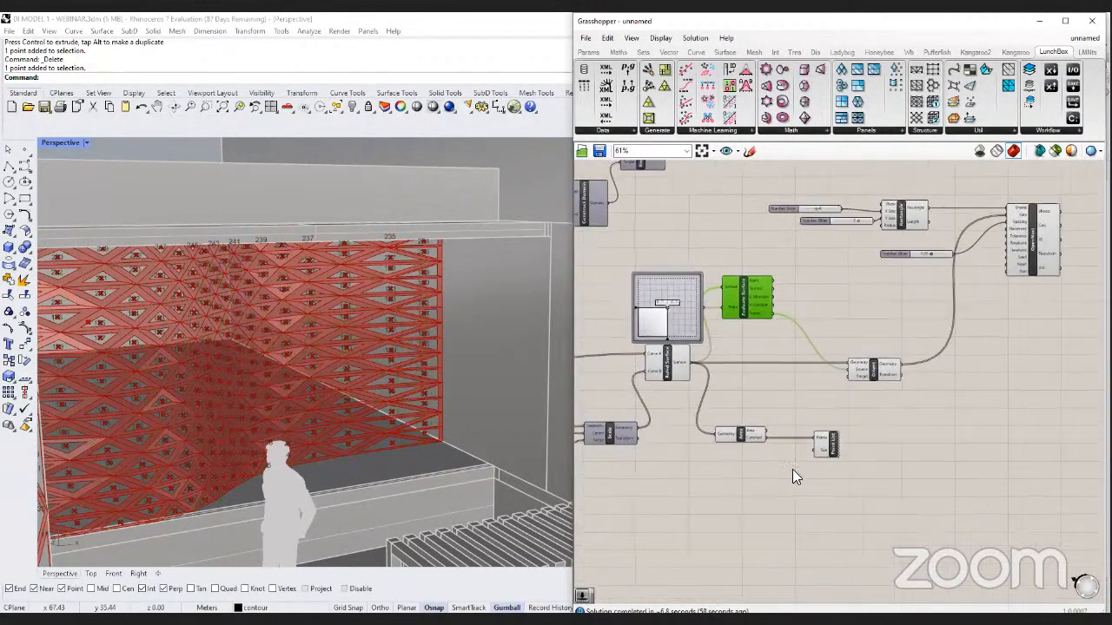
Add a 0.15 number slider below the Area component and connect it to the Point List's Size input.
scroll(792, 470, "up", 2)
double_click(755, 462)
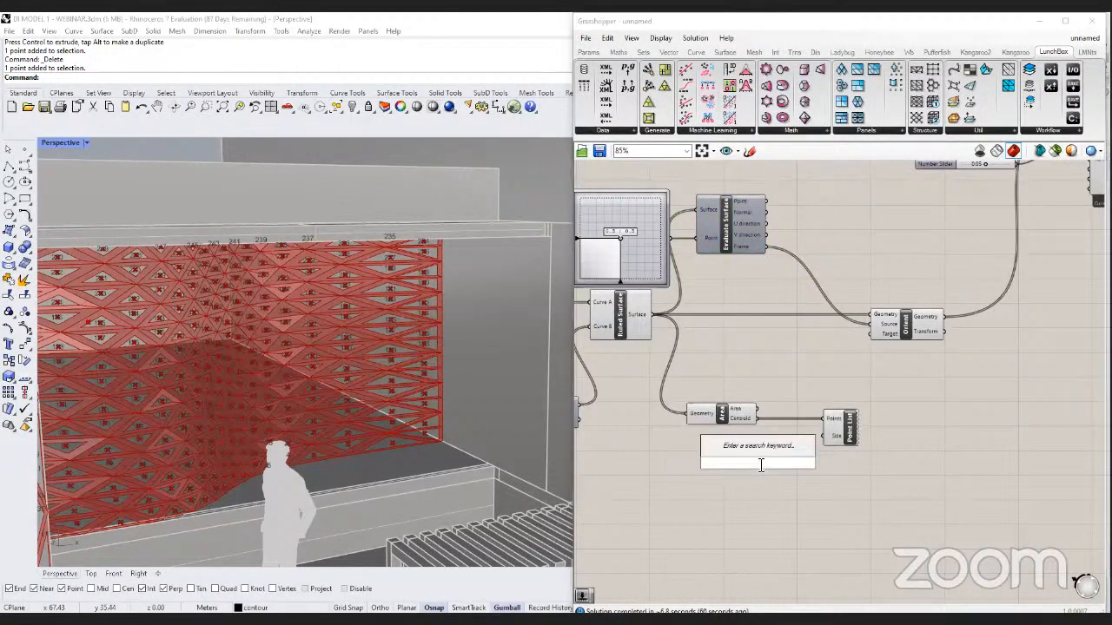
scroll(755, 460, "up", 2)
left_click(717, 404)
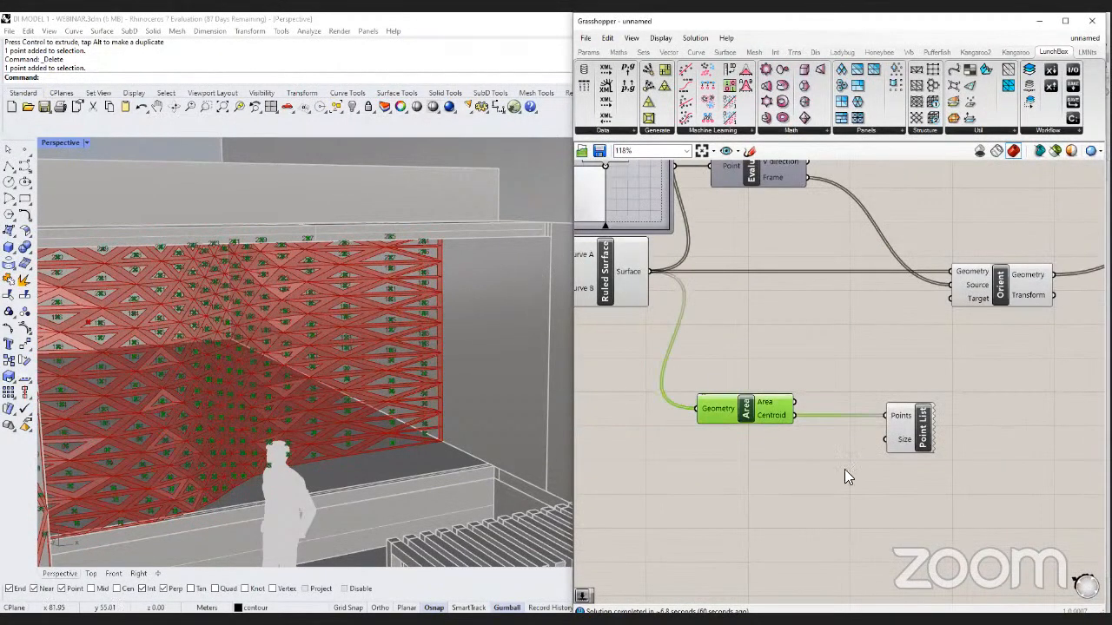
right_click_drag(844, 469, 806, 427)
left_click(887, 428)
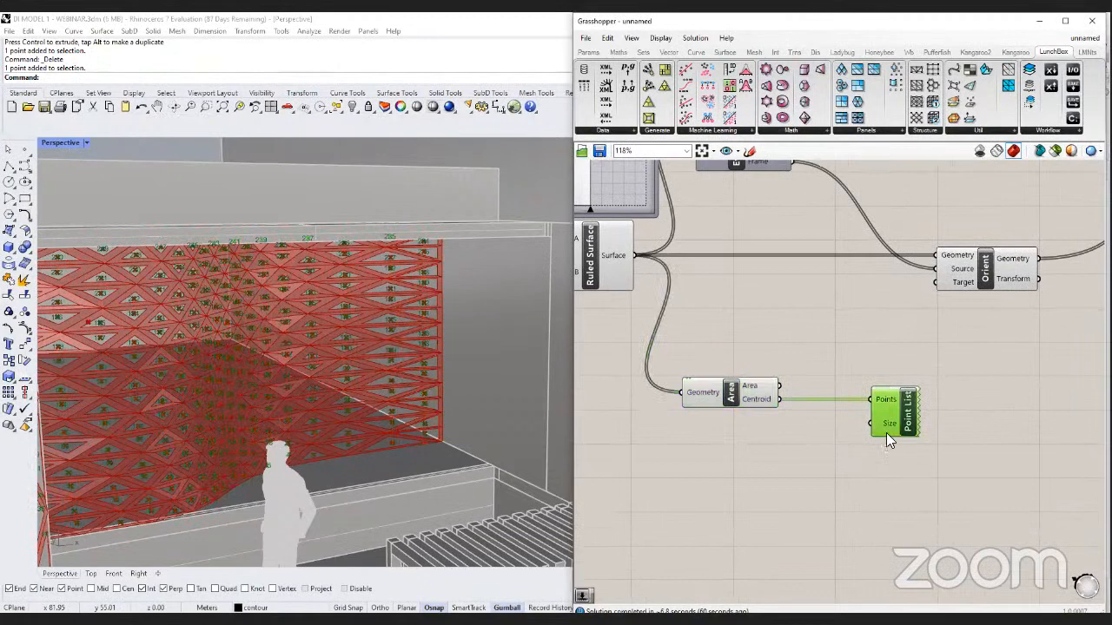
left_click(772, 445)
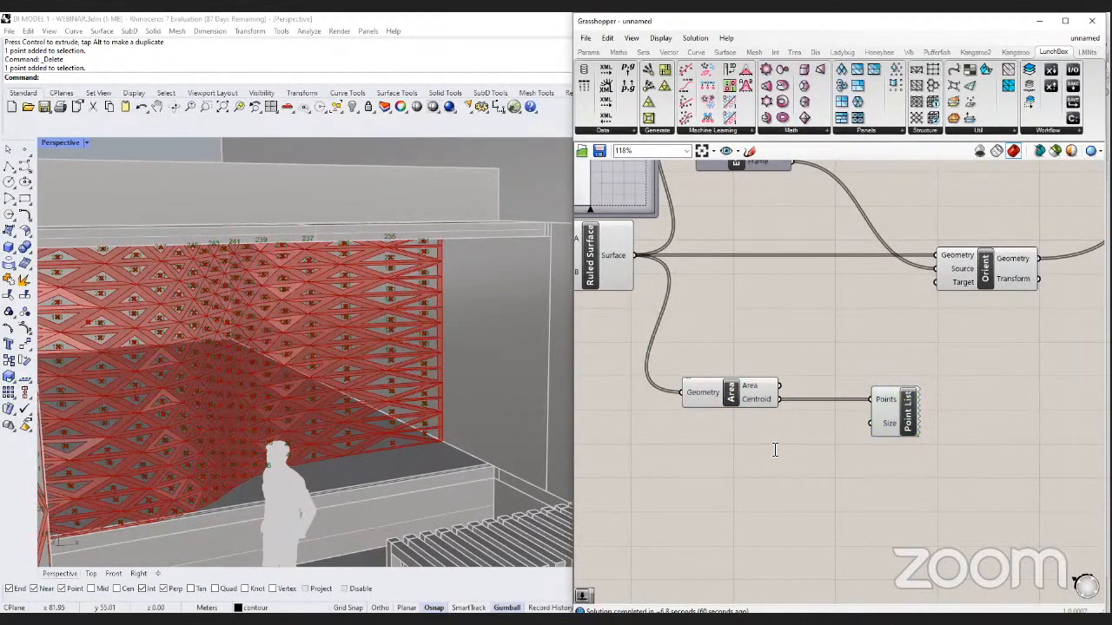
double_click(774, 449)
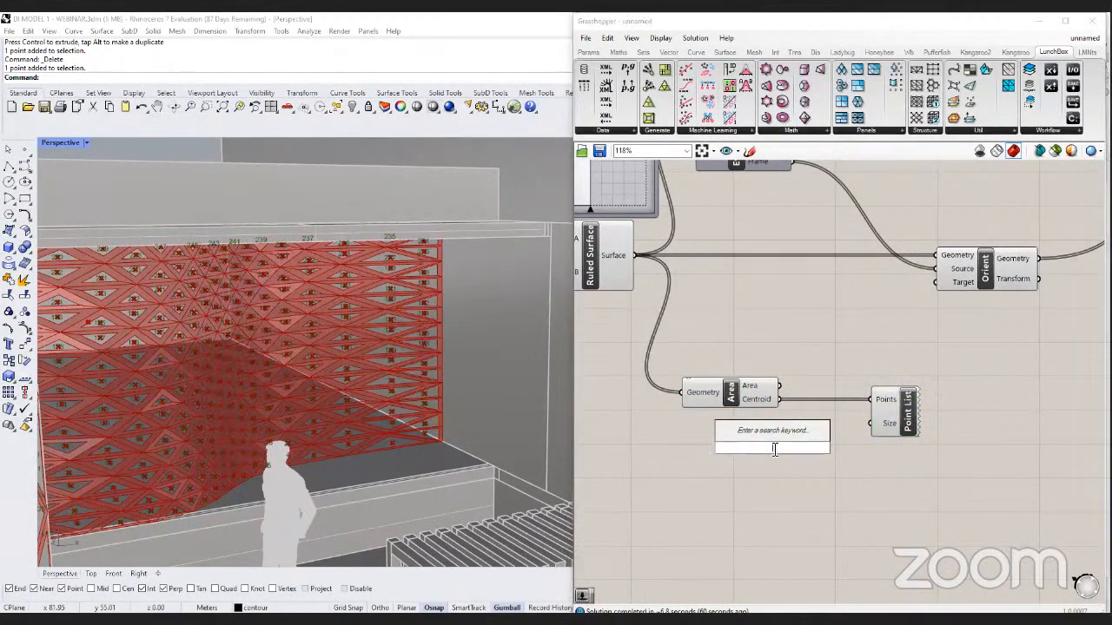
type(".")
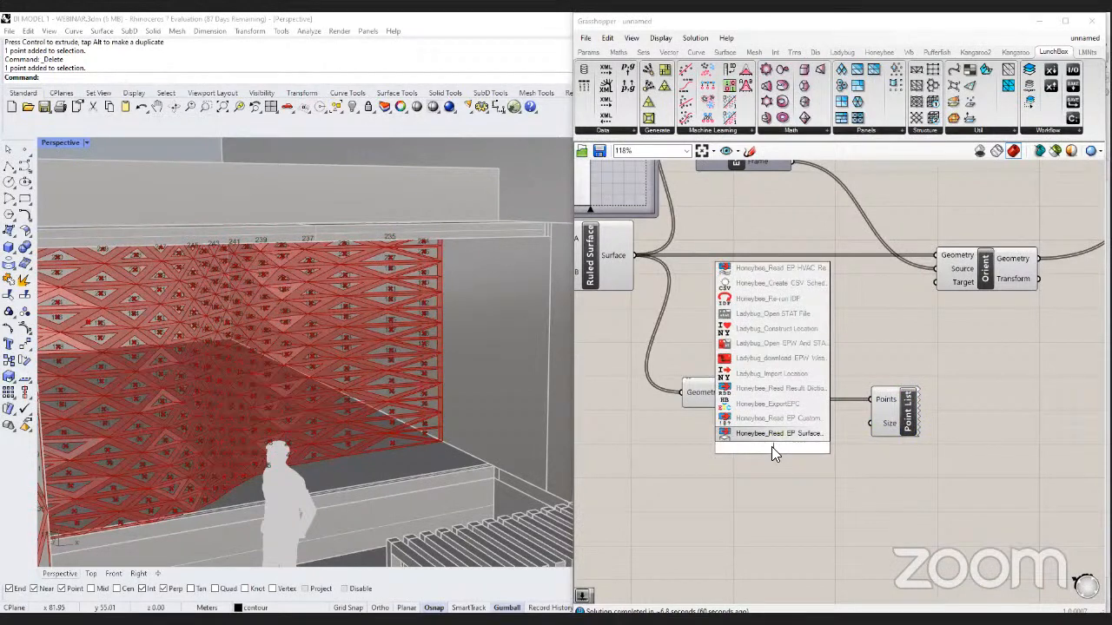
key("Return")
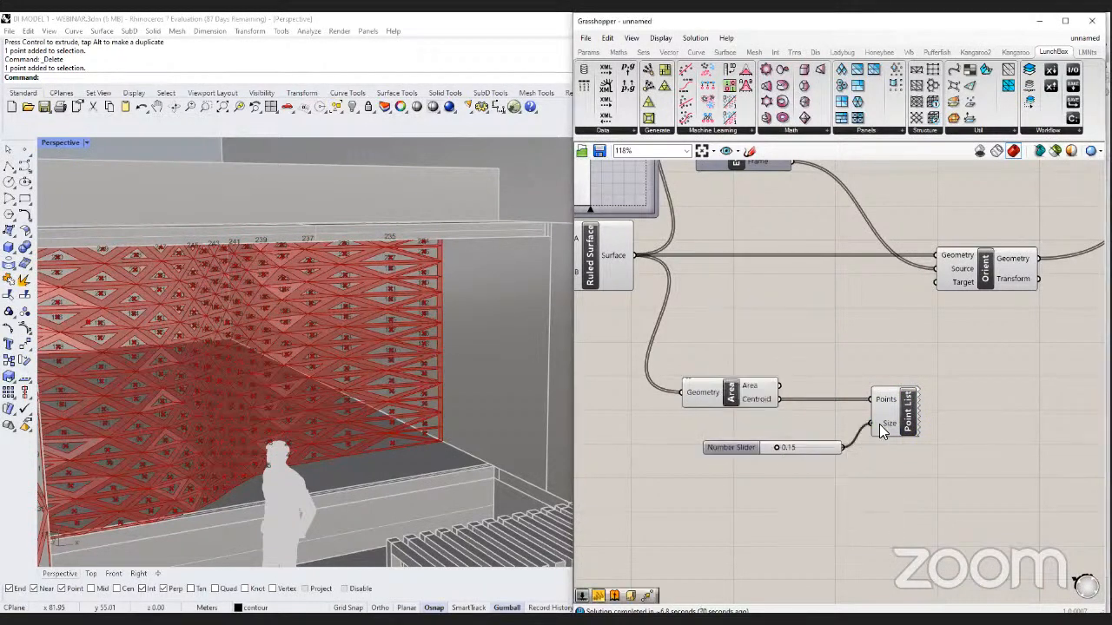
Reduce the Point List size slider to 0.09 and hide the preview of the Area component feeding it.
scroll(780, 452, "up", 3)
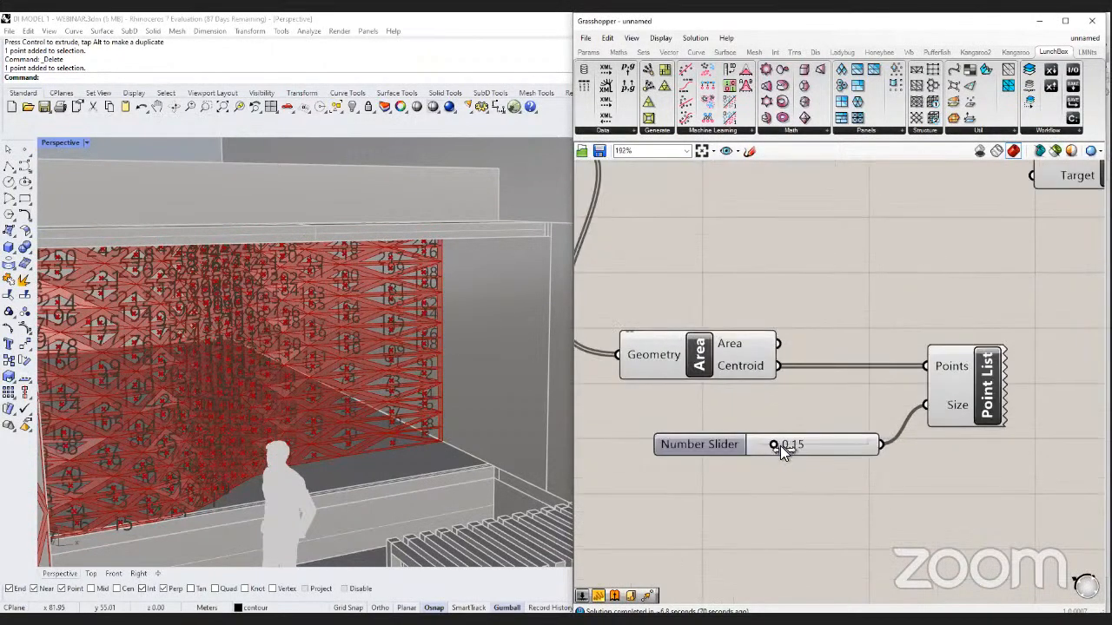
left_click_drag(773, 445, 766, 444)
left_click(743, 359)
middle_click(743, 358)
left_click(784, 328)
left_click(825, 349)
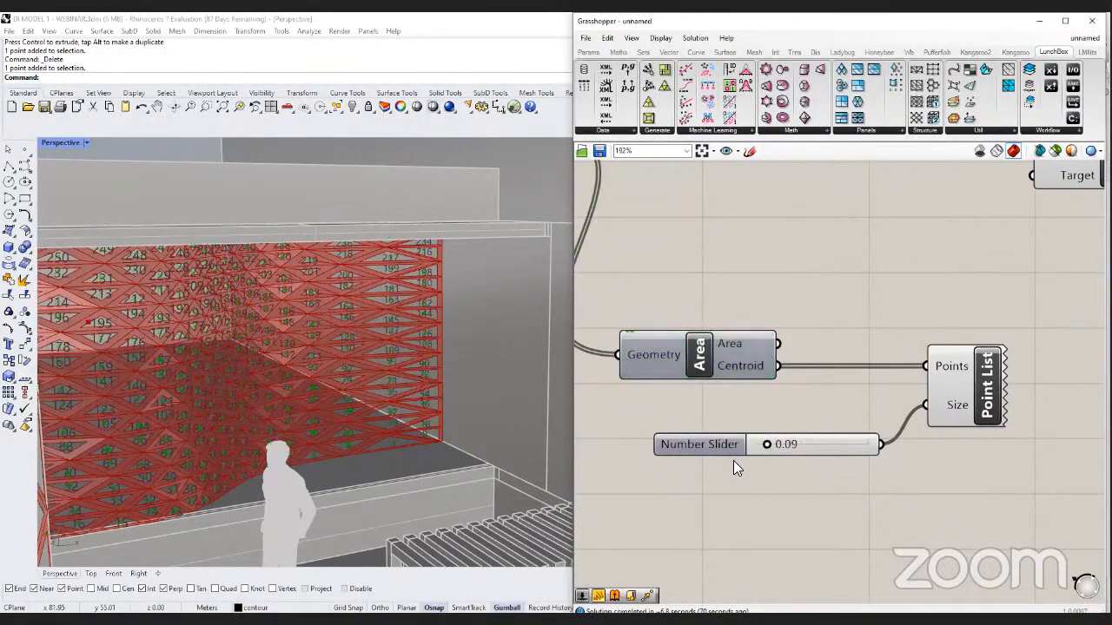
Set the Point List size slider to 0.07 and view the numbered facade panels from farther away.
scroll(731, 461, "up", 2)
scroll(776, 440, "up", 1)
left_click_drag(777, 441, 771, 440)
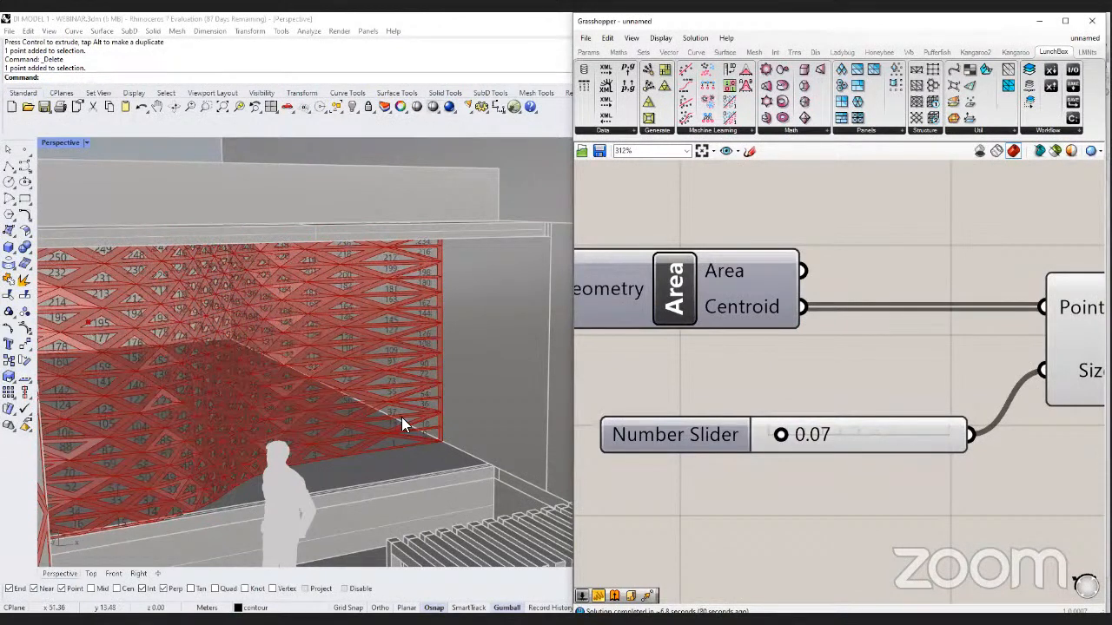
scroll(425, 420, "down", 3)
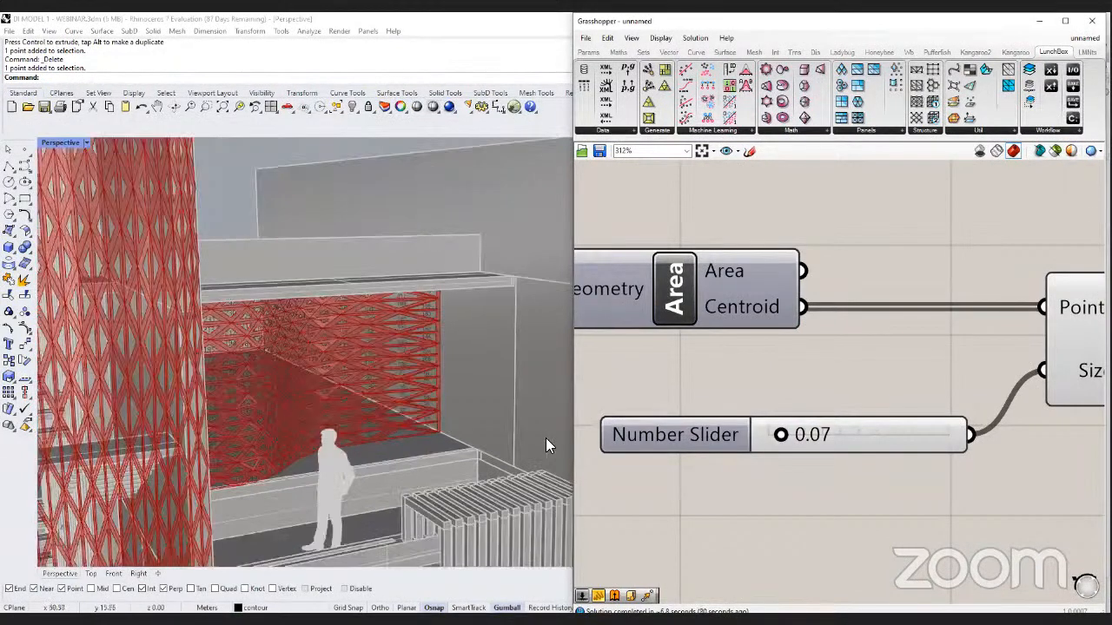
Show the Top view and add an Area component fed by OpenNest's Geo output.
scroll(747, 474, "down", 4)
scroll(754, 473, "down", 4)
right_click_drag(948, 320, 732, 440)
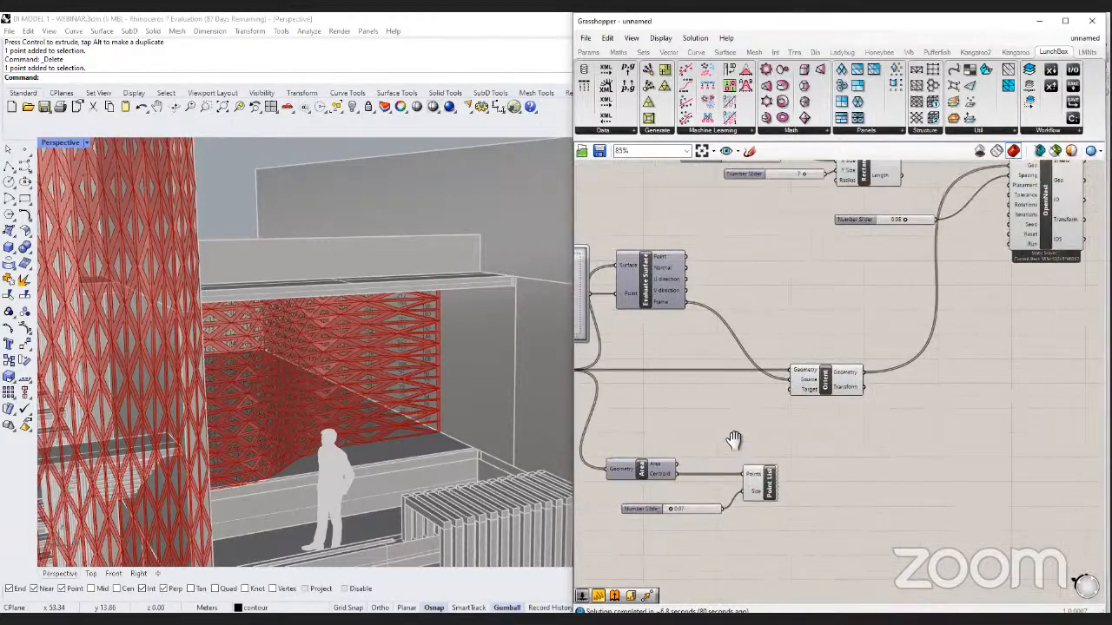
left_click(91, 575)
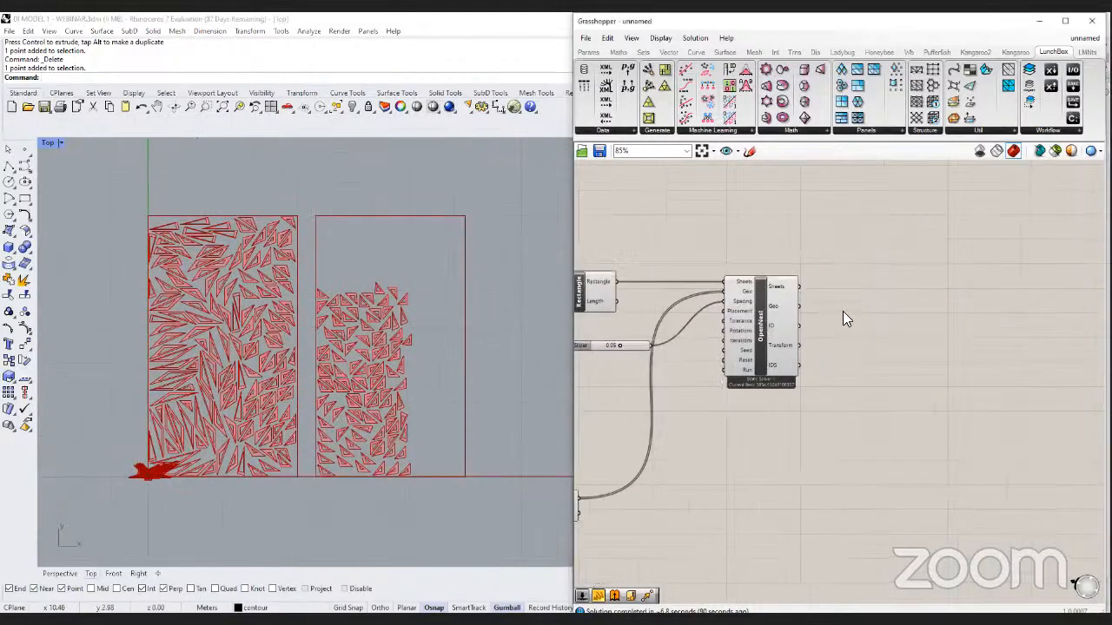
scroll(842, 311, "up", 3)
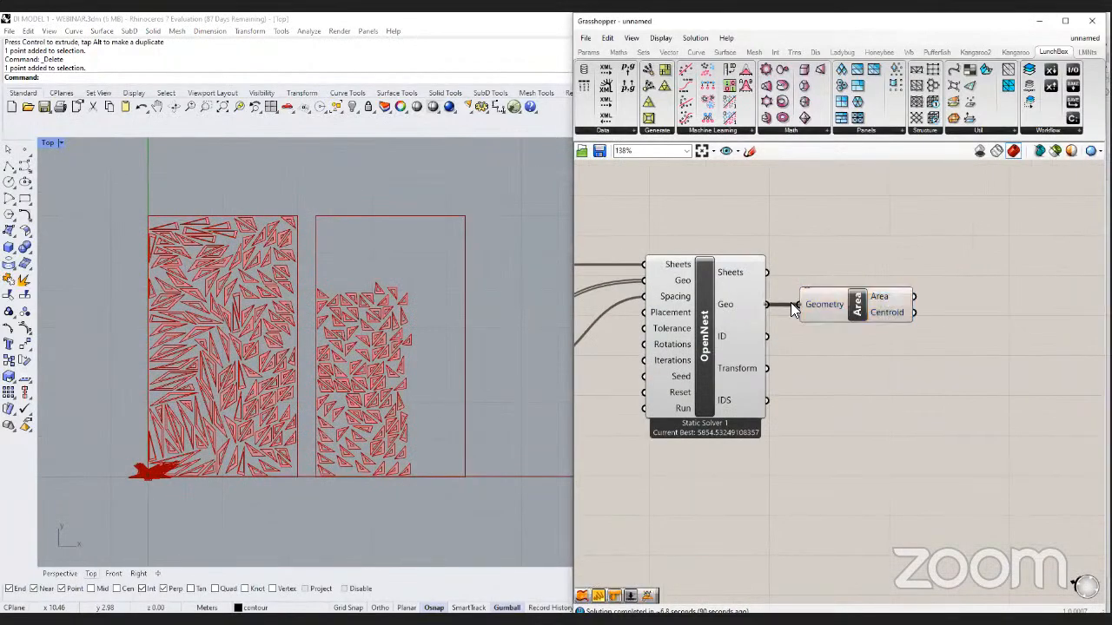
Add a second Point List and connect the Centroid output of the nested panels' Area component to its Points input.
right_click_drag(856, 356, 720, 365)
type("oint list")
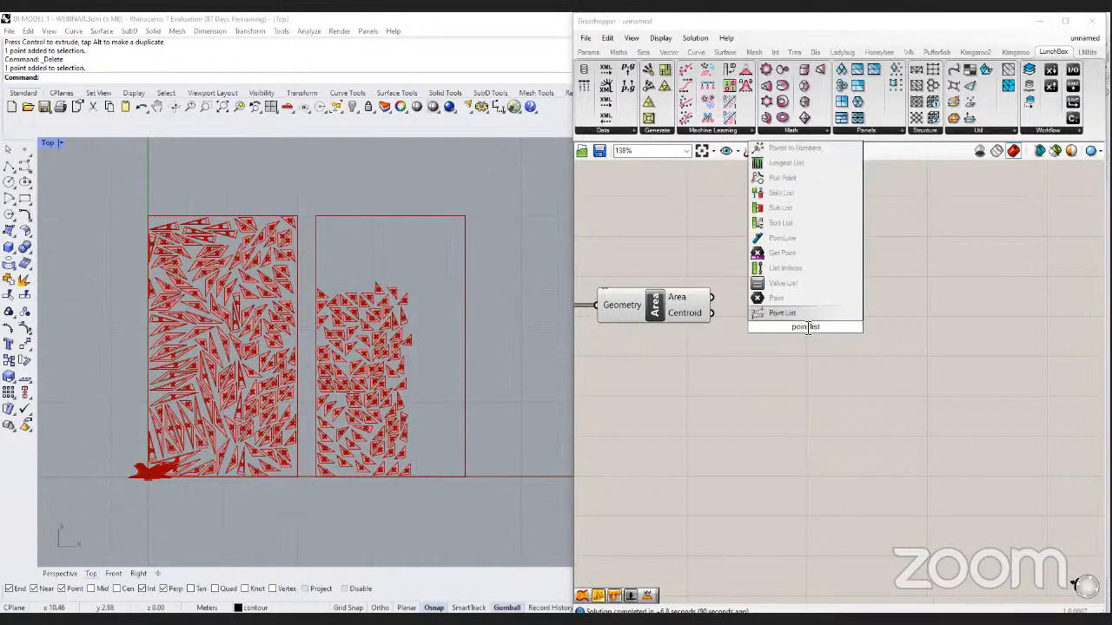
left_click(767, 315)
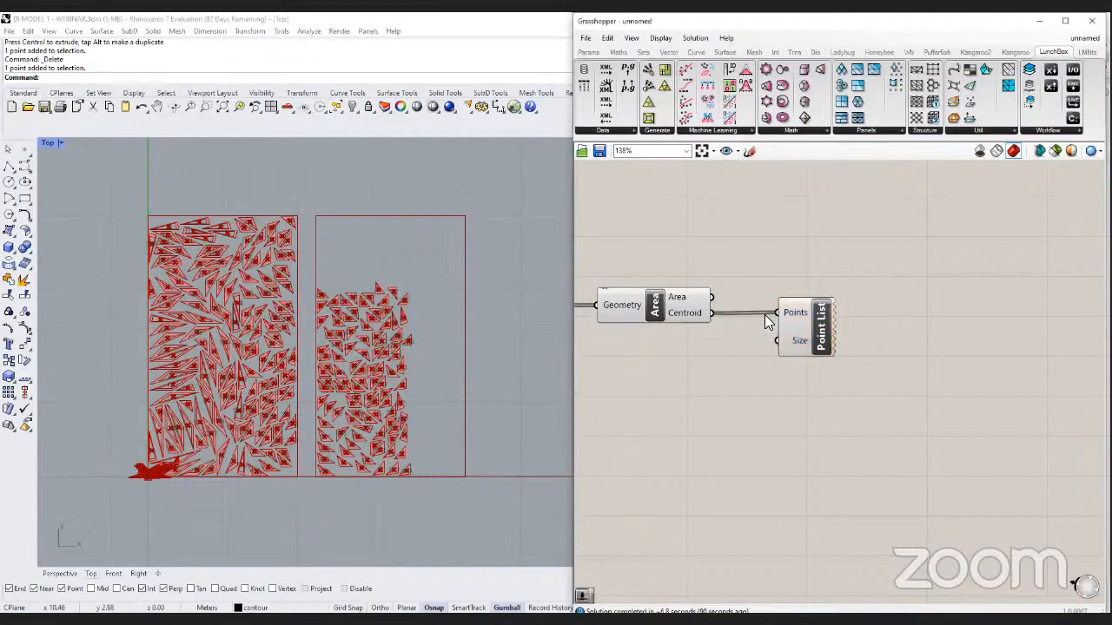
Drive the second Point List's Size with a 0.08 number slider, and hide the preview of its Area component.
double_click(693, 373)
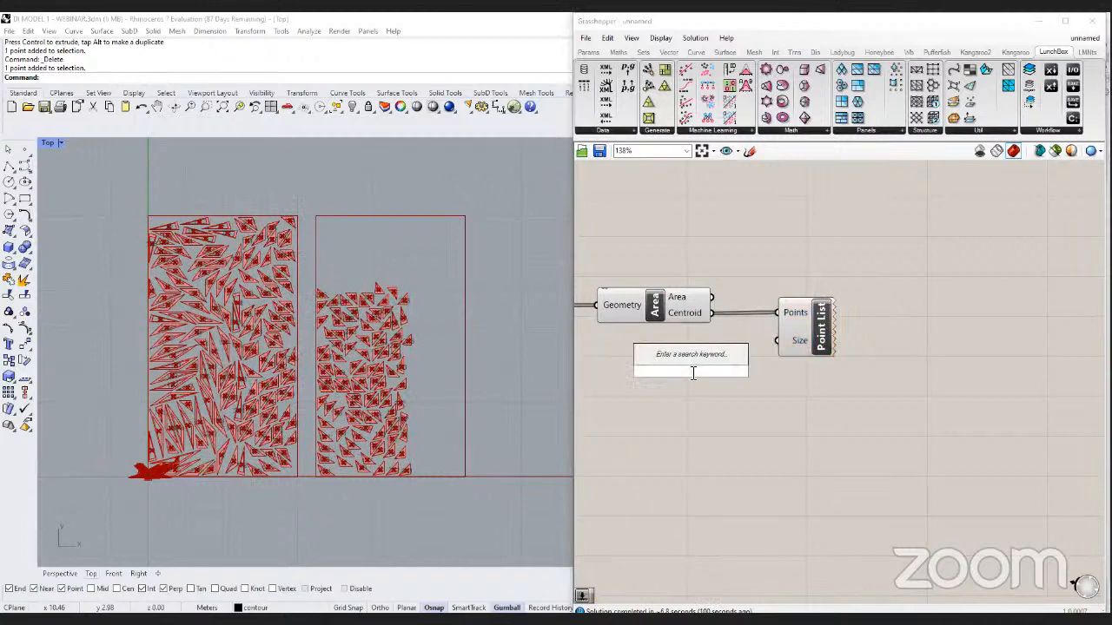
type(".08")
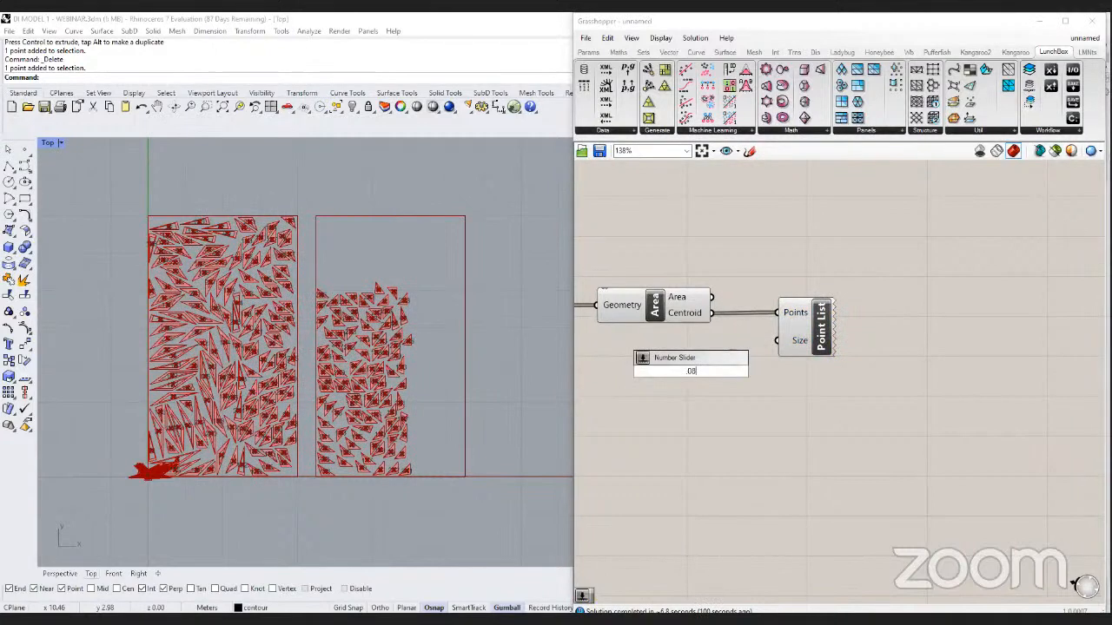
key("Return")
left_click_drag(777, 340, 774, 372)
left_click(689, 297)
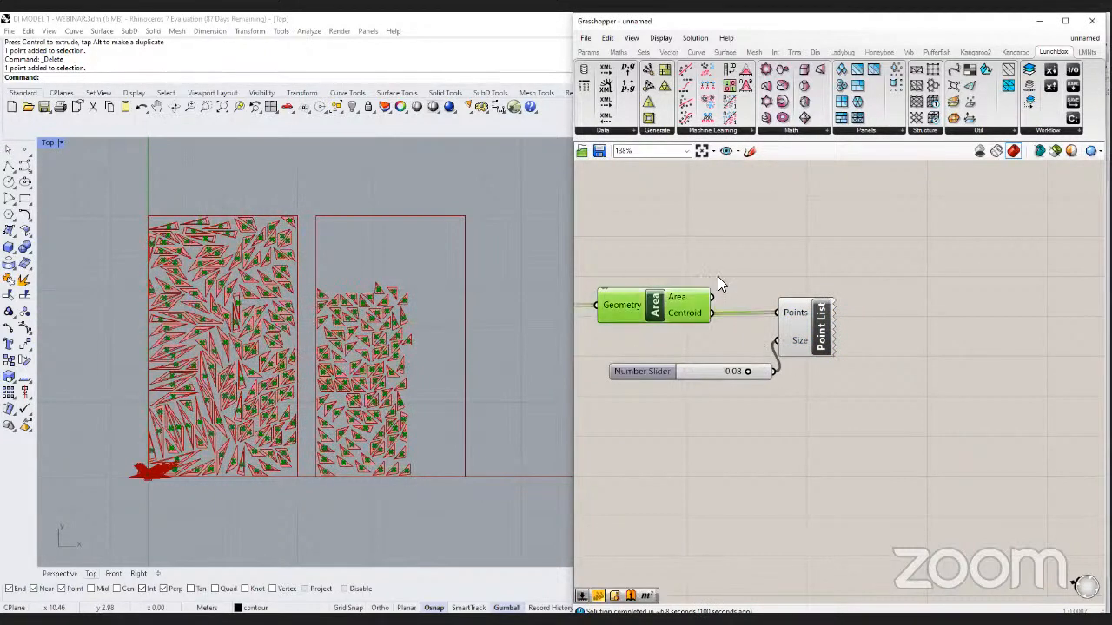
left_click_drag(817, 326, 883, 326)
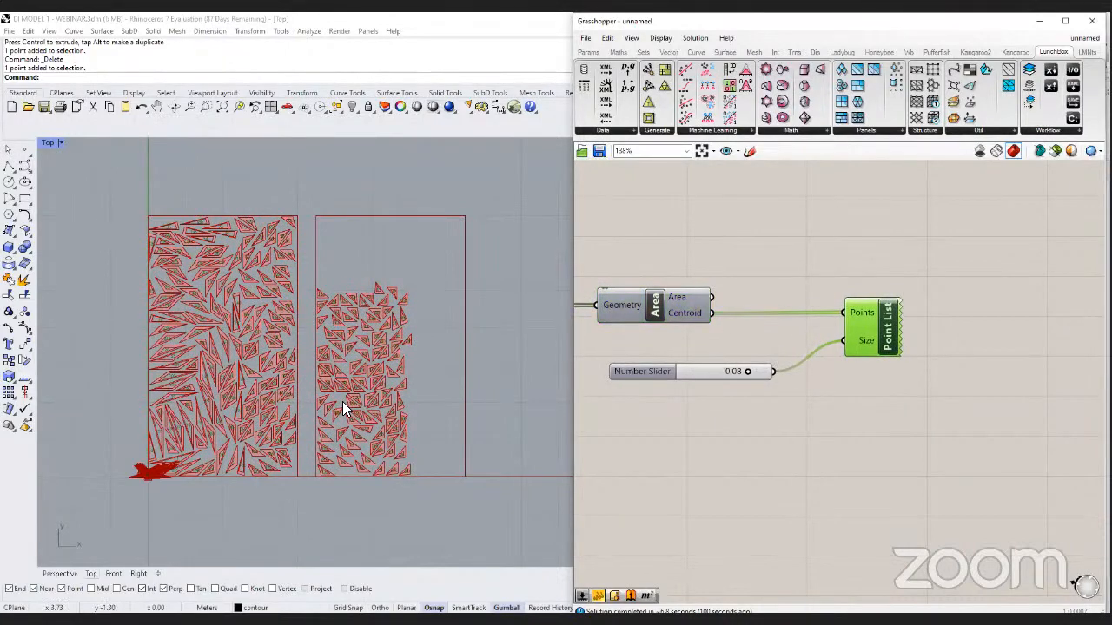
Examine the index numbers on the nested panels in the Top view and the components that generate them.
scroll(231, 462, "up", 5)
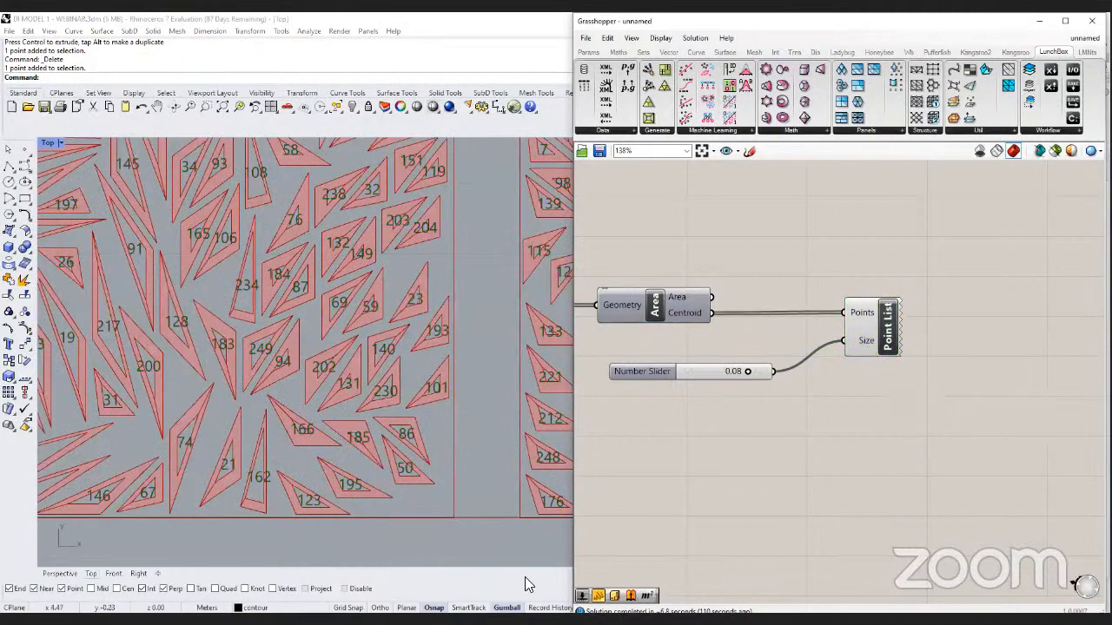
left_click(210, 501)
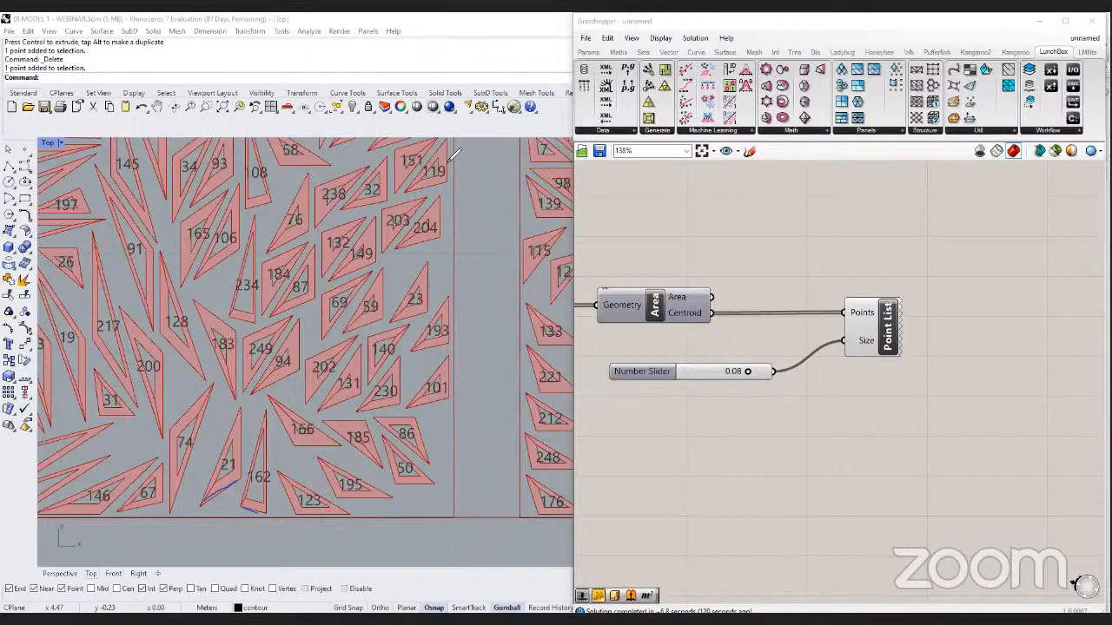
scroll(786, 209, "down", 4)
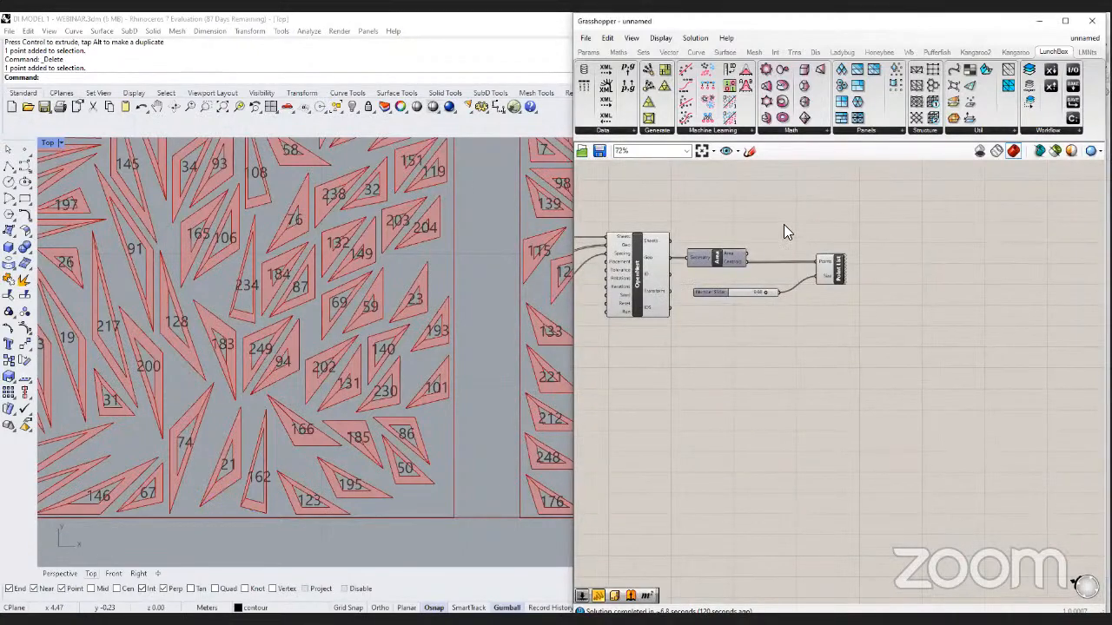
scroll(783, 224, "down", 2)
right_click_drag(703, 270, 779, 276)
scroll(702, 331, "up", 1)
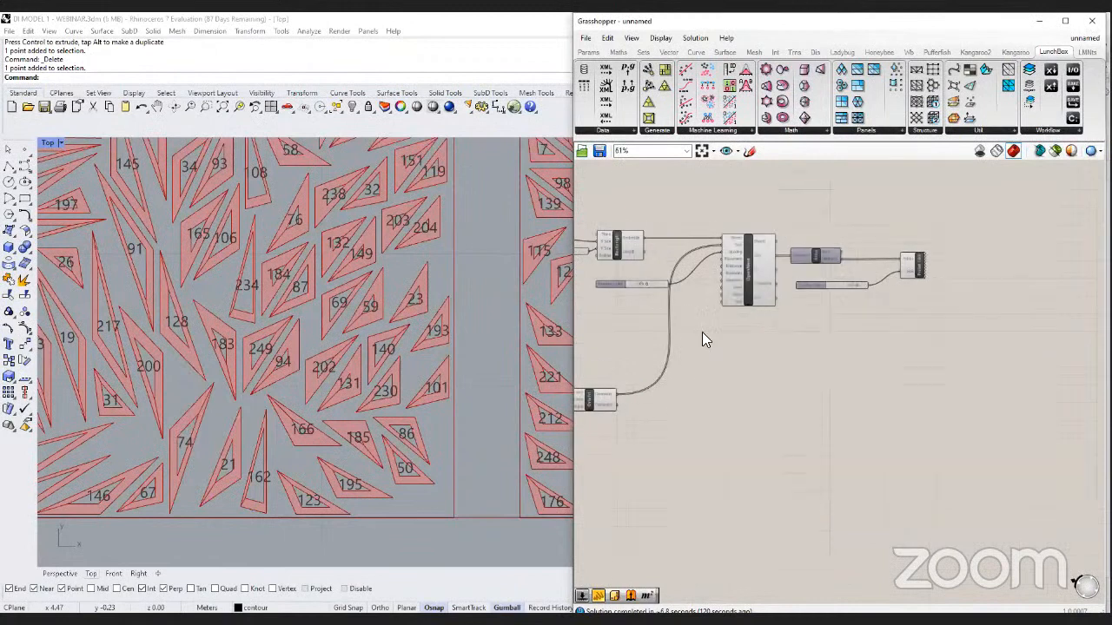
right_click_drag(701, 332, 785, 328)
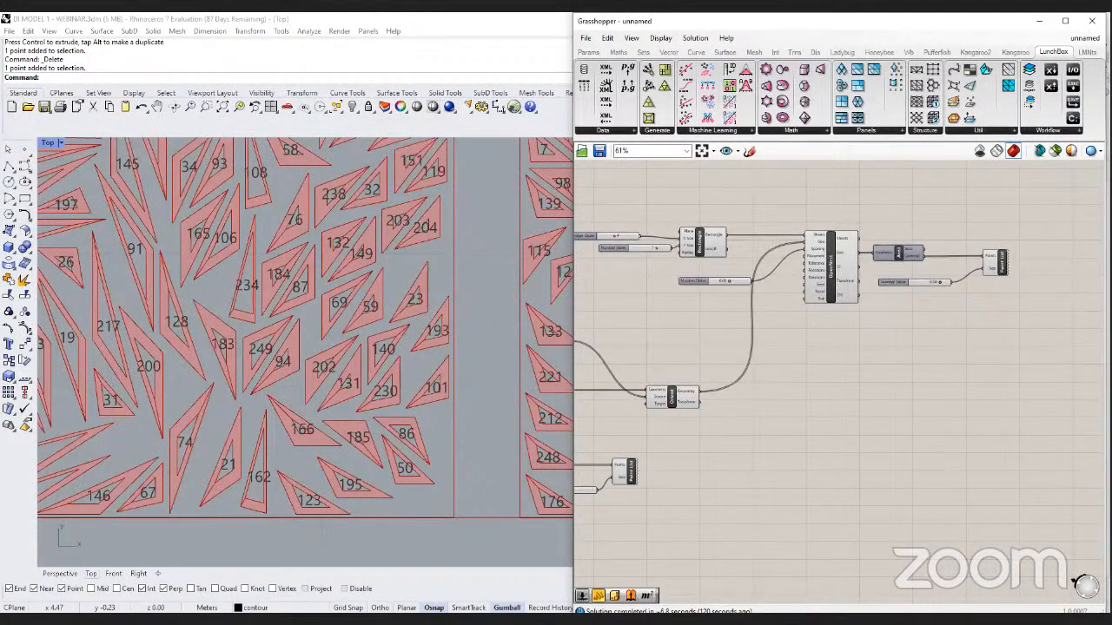
left_click(510, 578)
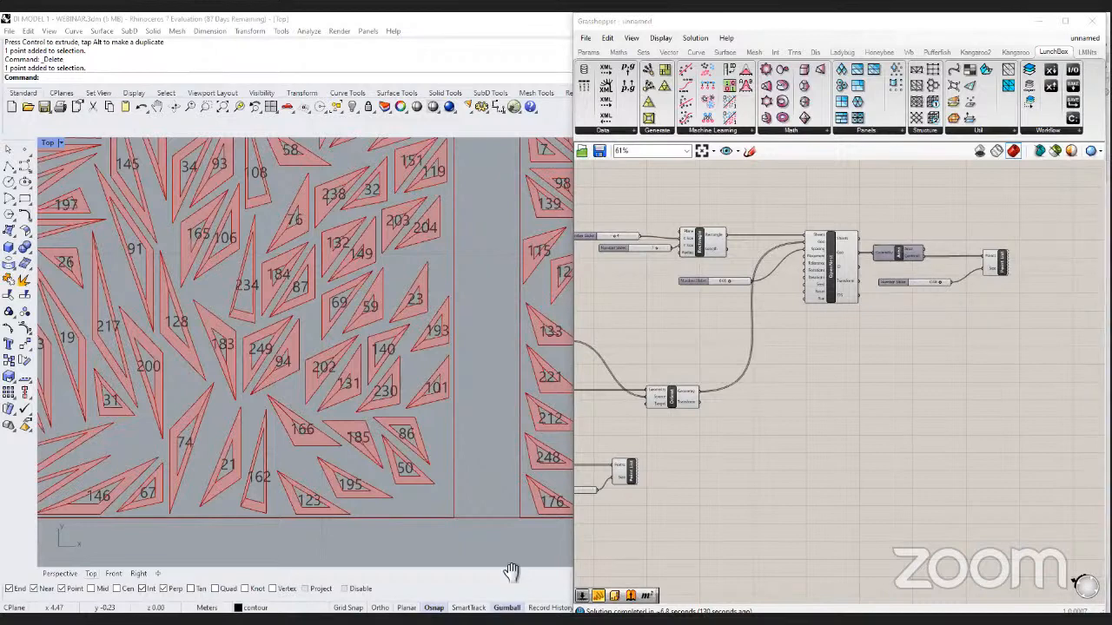
Move the lower group of panel and nesting components farther down the canvas, clear of the upper group.
right_click_drag(599, 351, 828, 341)
scroll(713, 341, "up", 4)
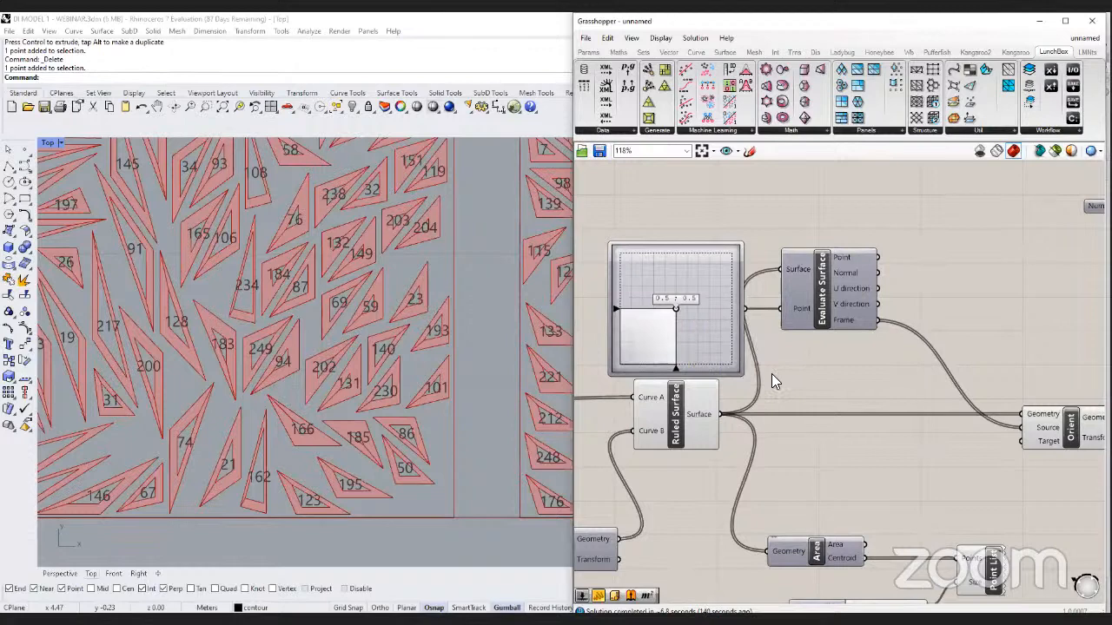
scroll(763, 361, "down", 10)
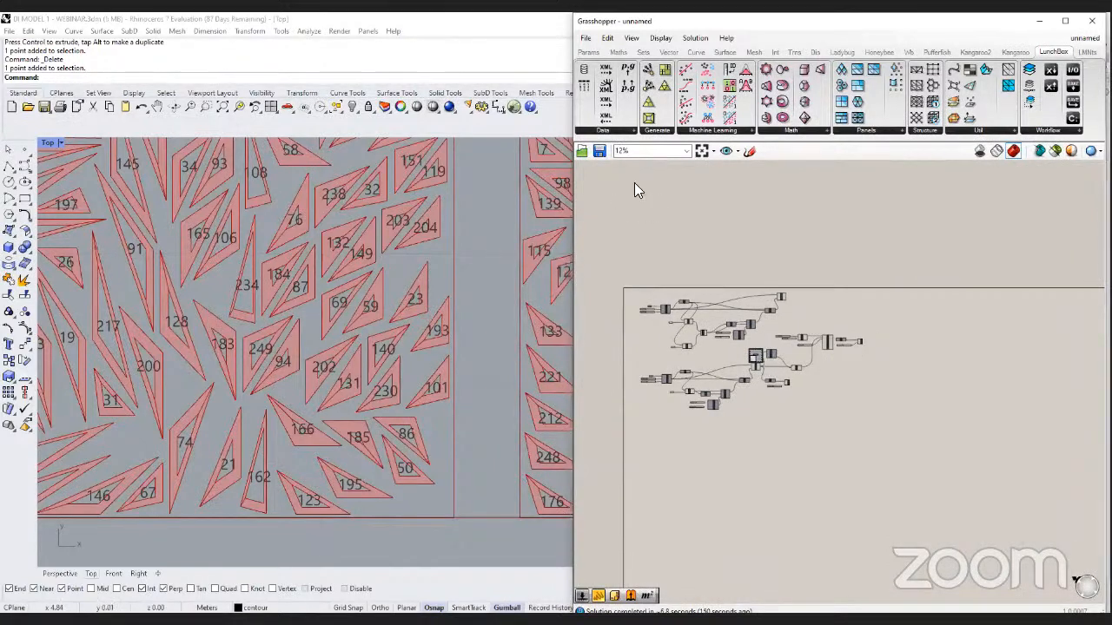
key("alt+Tab")
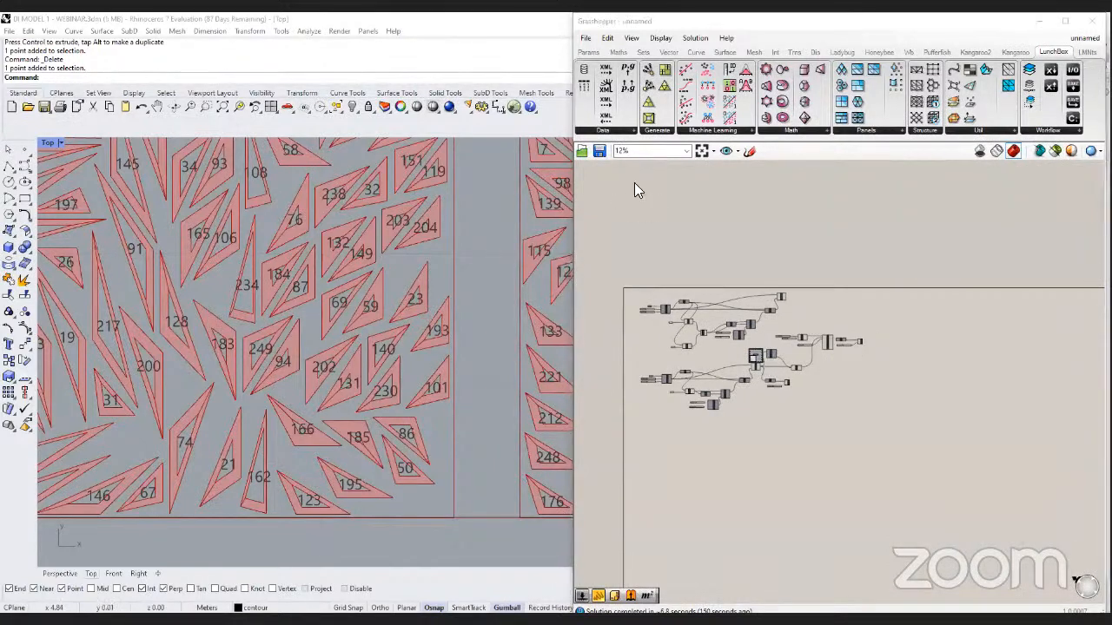
left_click(886, 229)
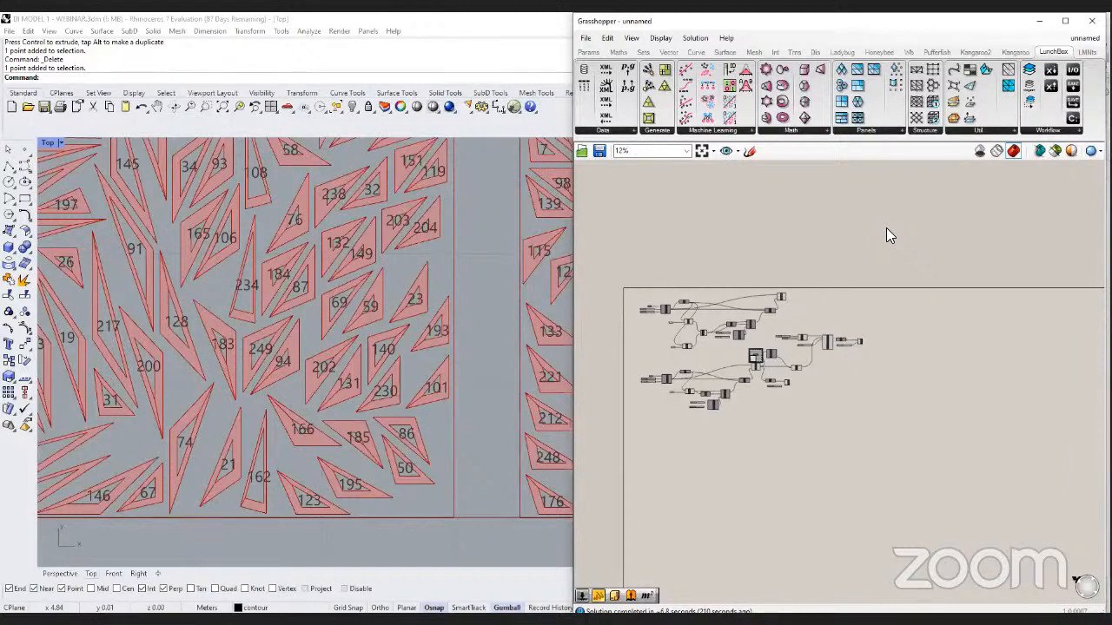
left_click_drag(935, 462, 631, 369)
left_click_drag(901, 407, 762, 448)
left_click(795, 379)
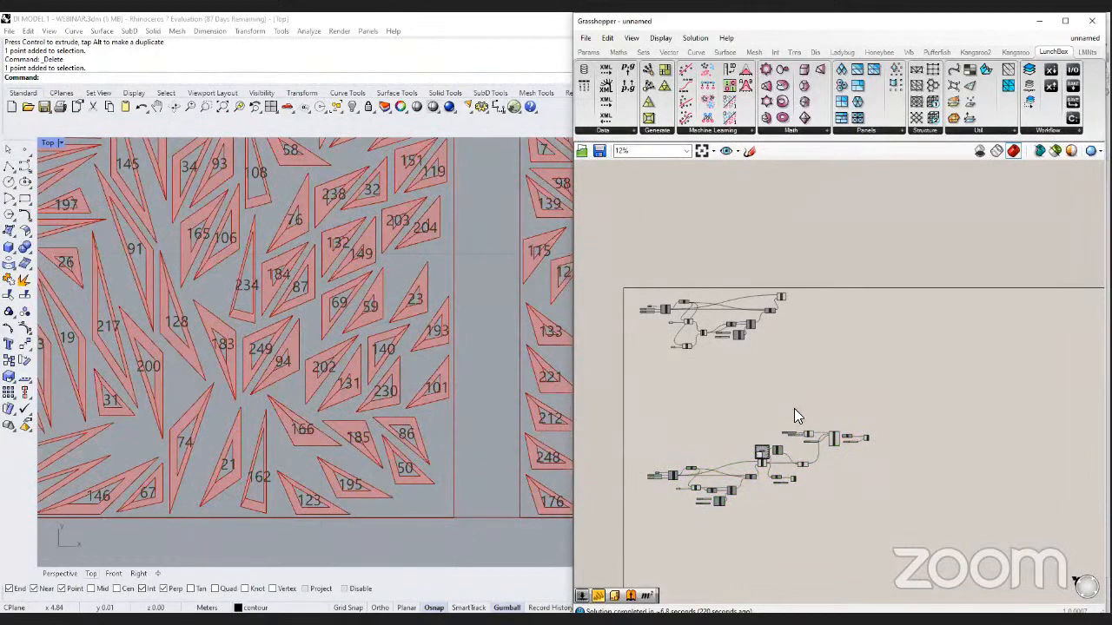
Examine the layout and index numbers of the nested panels on both sheets in the Top view.
scroll(484, 386, "down", 5)
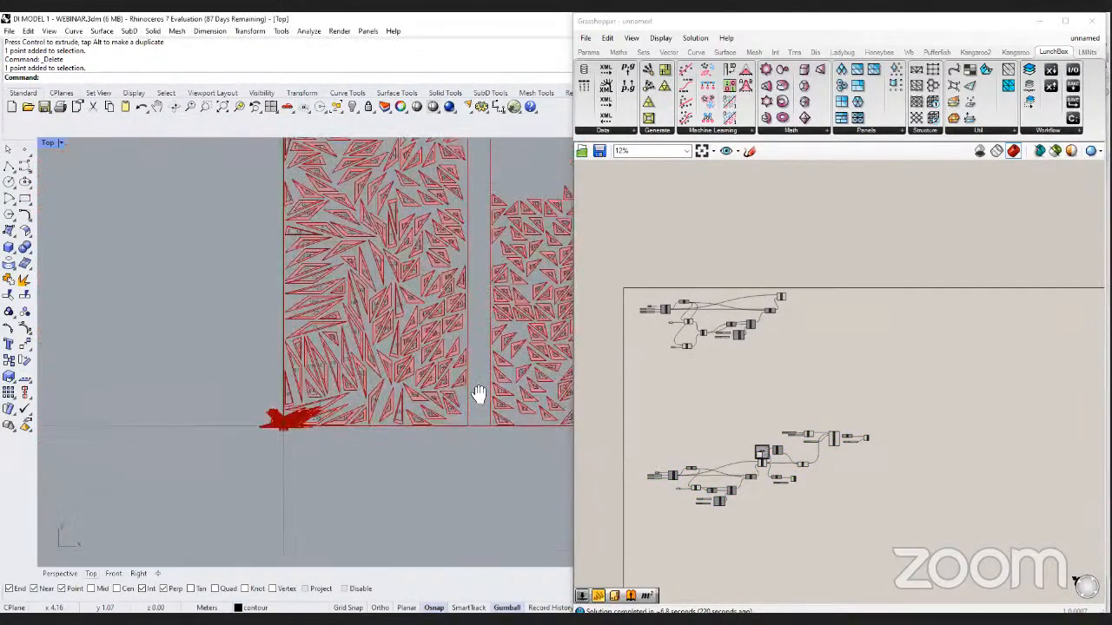
scroll(450, 392, "up", 2)
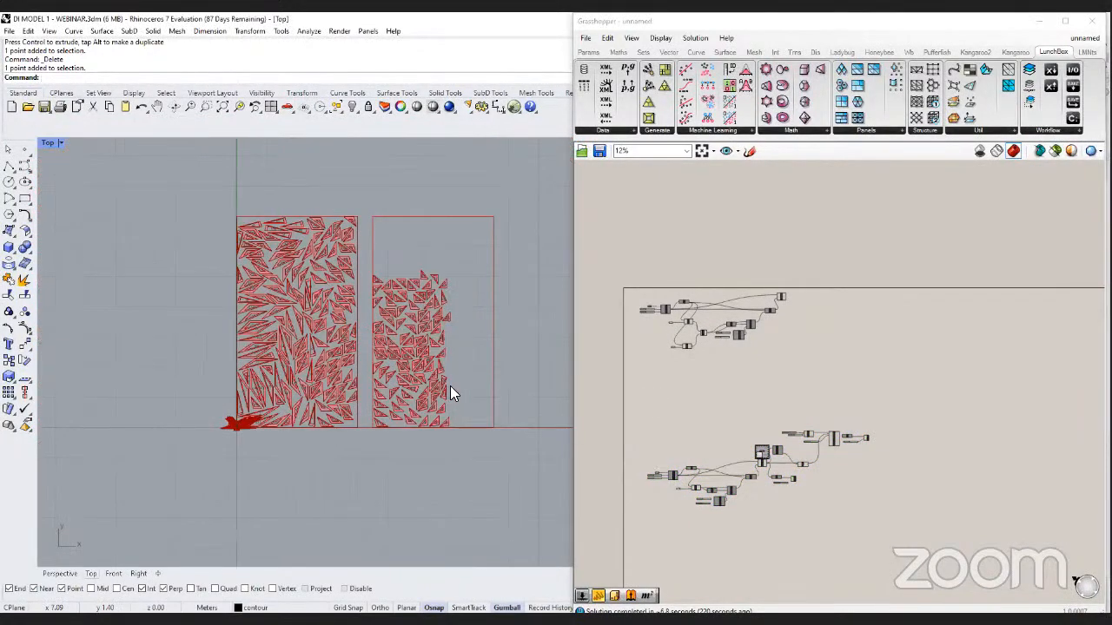
right_click_drag(778, 430, 773, 377)
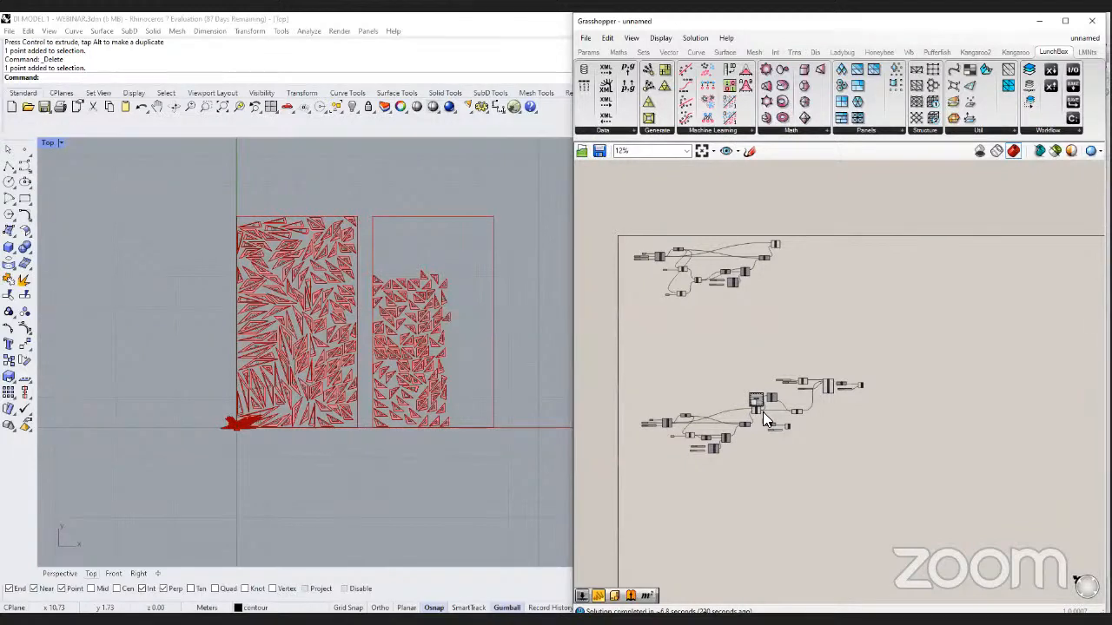
scroll(320, 407, "up", 5)
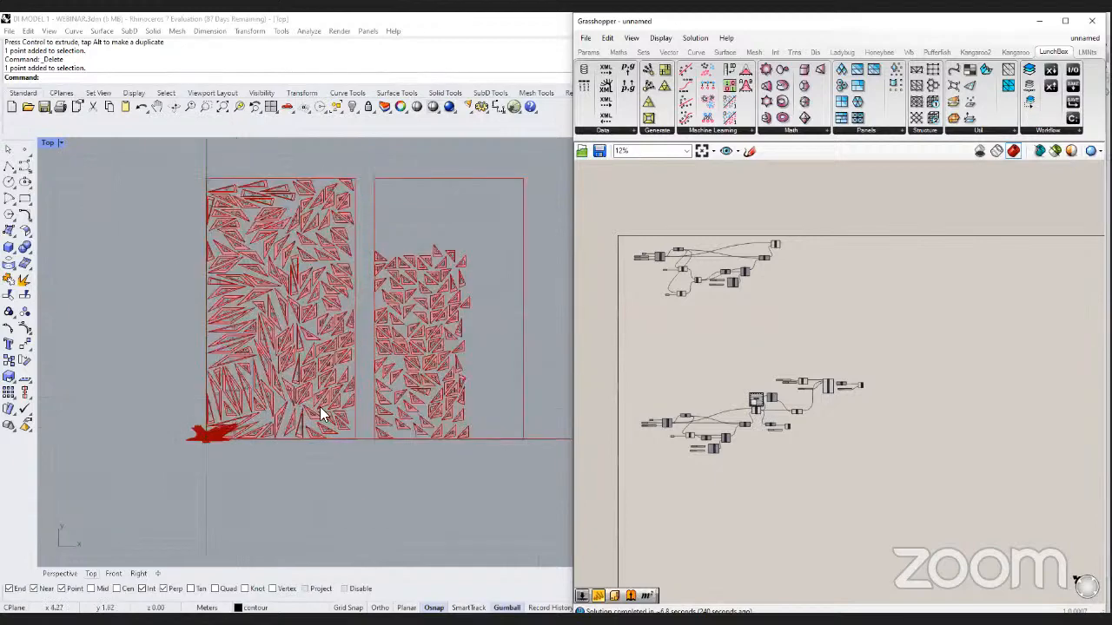
scroll(287, 386, "up", 2)
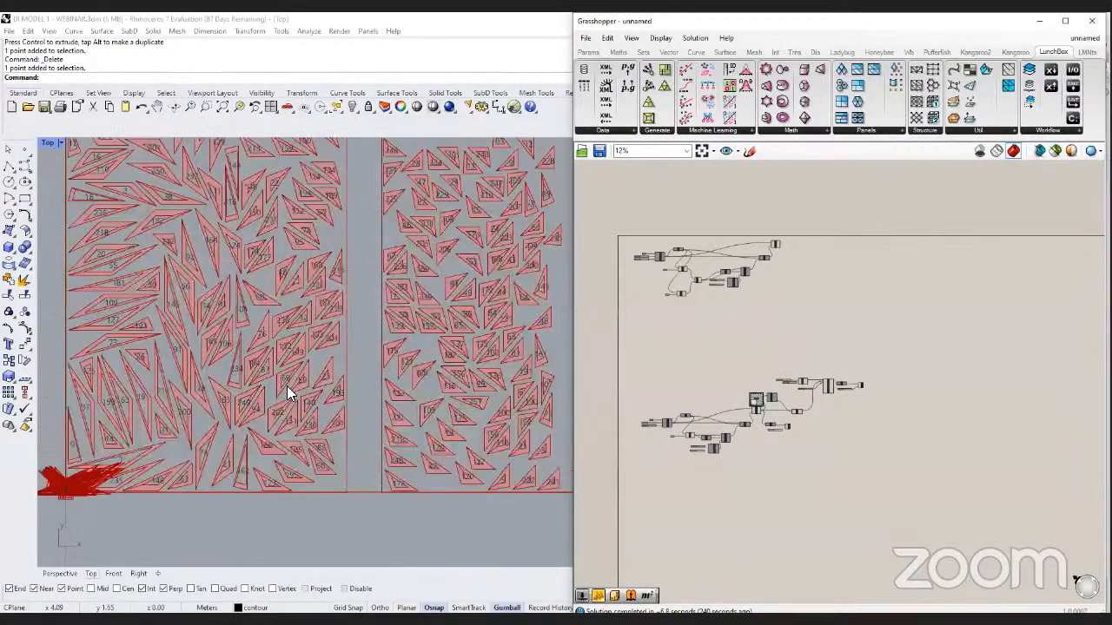
scroll(353, 382, "down", 4)
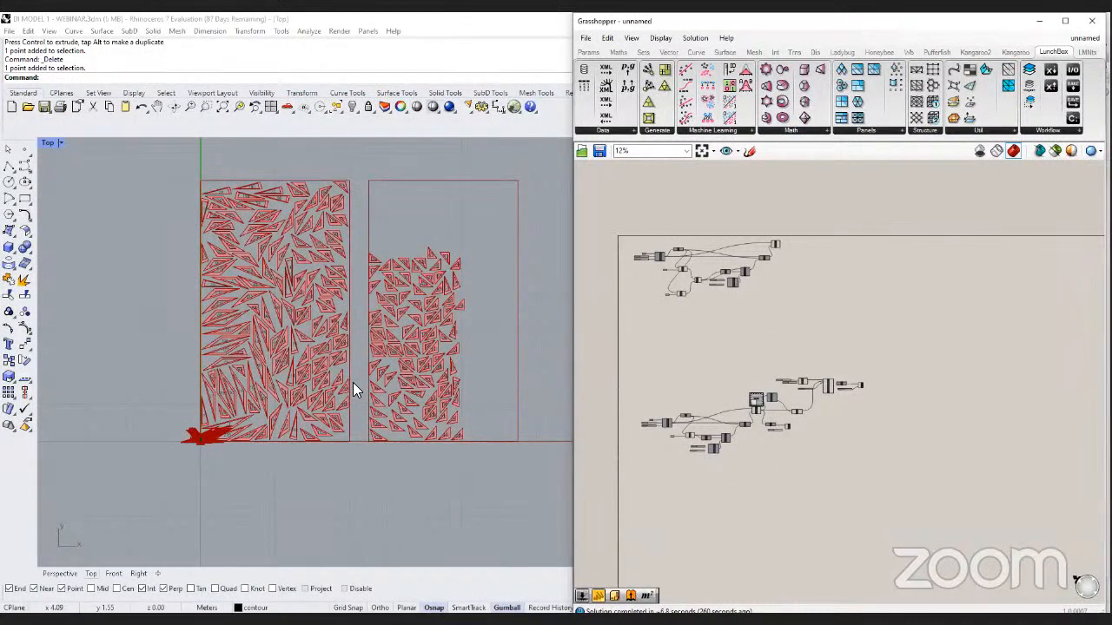
Draw freehand annotation lines over the second nested sheet: one along its upper side edge and two horizontally across its panels.
left_click(379, 599)
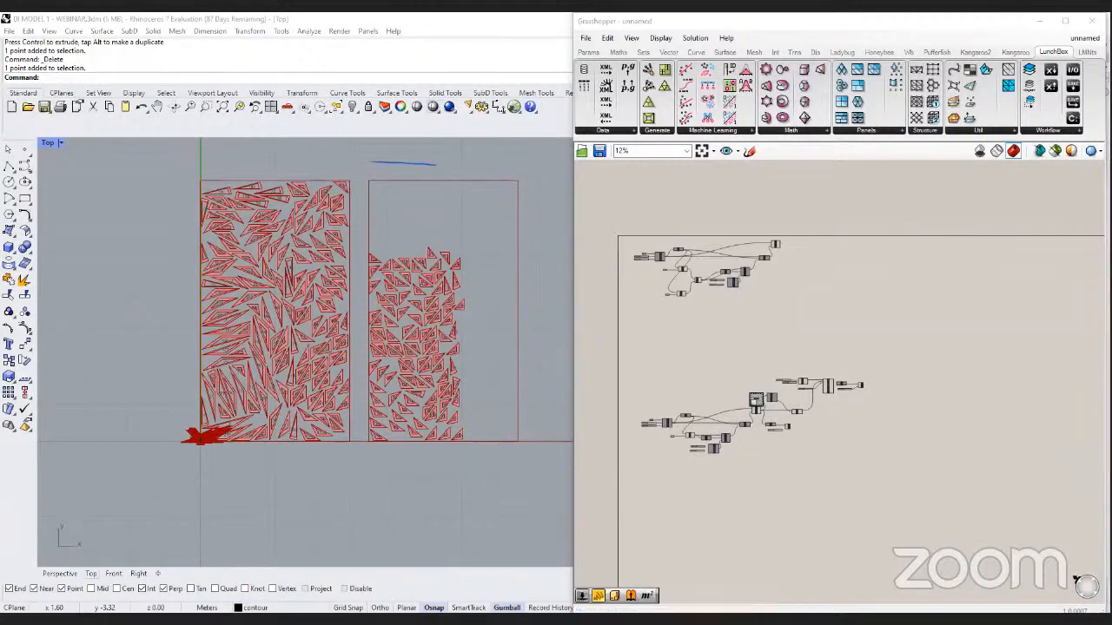
left_click_drag(364, 165, 372, 291)
left_click_drag(363, 294, 473, 295)
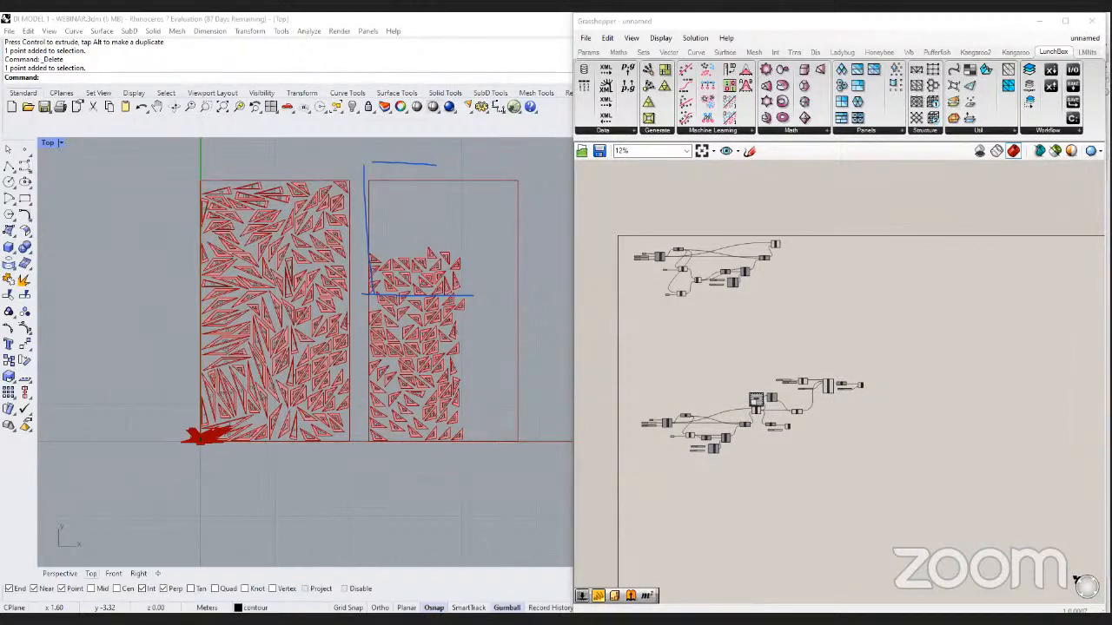
left_click_drag(360, 331, 500, 330)
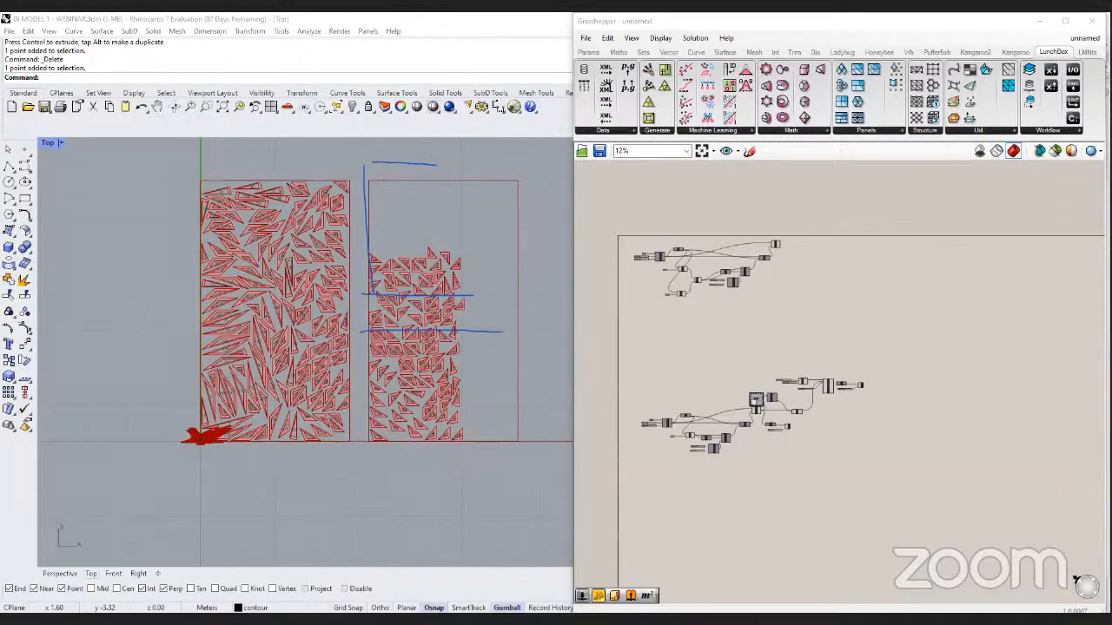